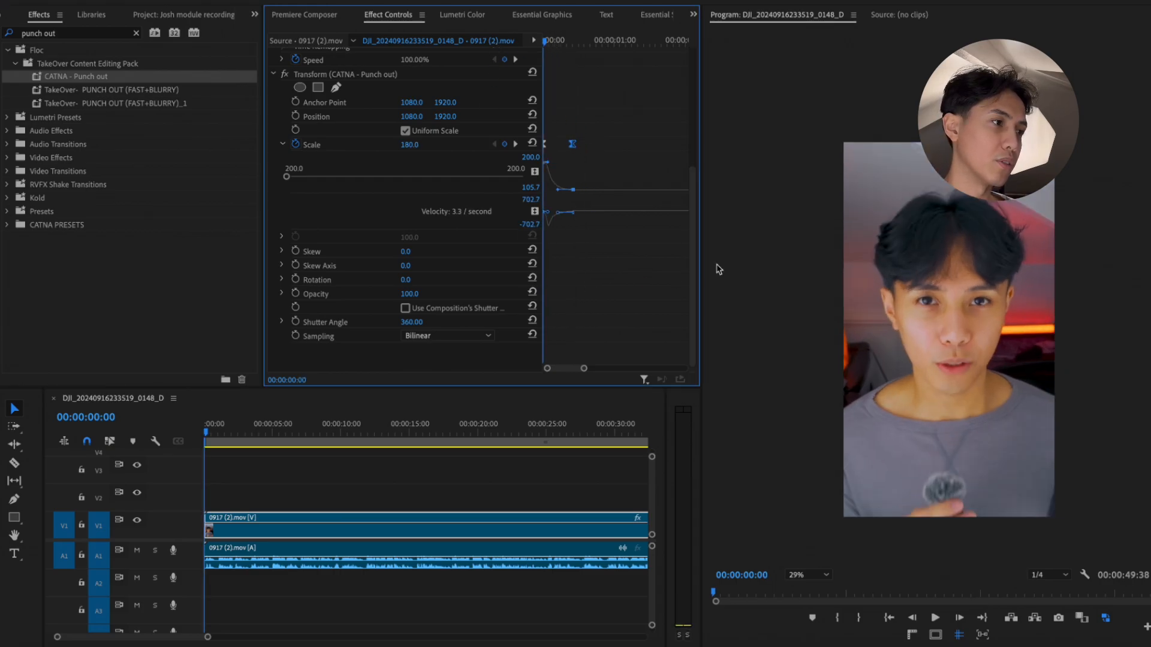
Set the 0917 (2).mov clip's vertical Motion position to 1816 and play back its opening
key(space)
key(space)
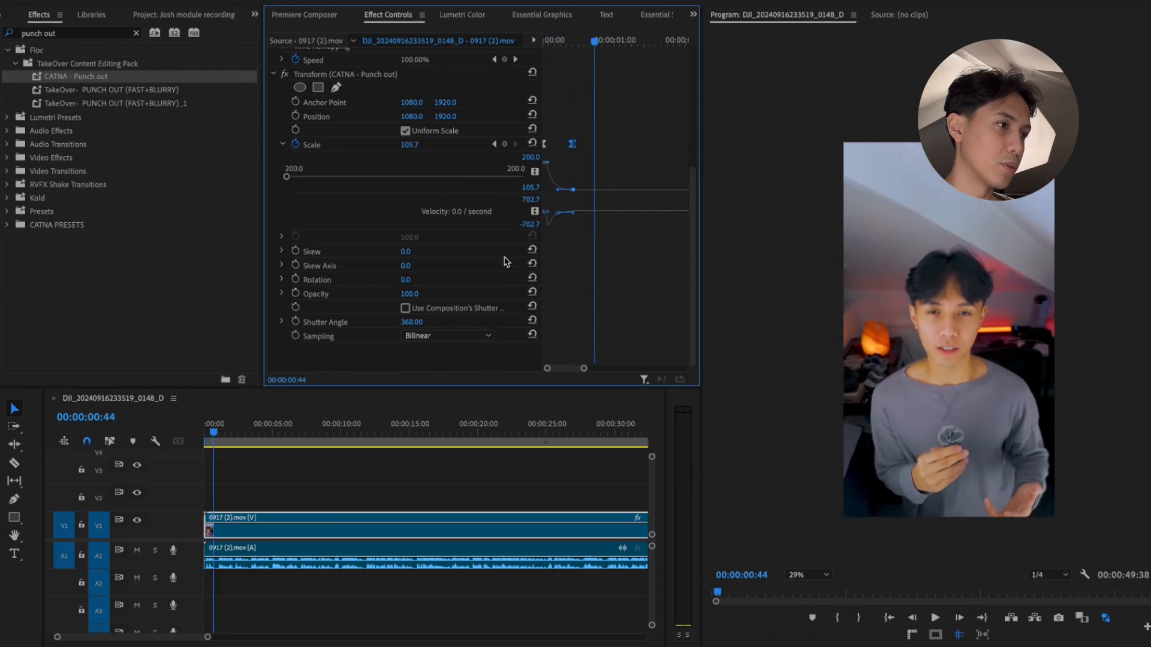
scroll(442, 74, up, 5)
drag(444, 86, 382, 85)
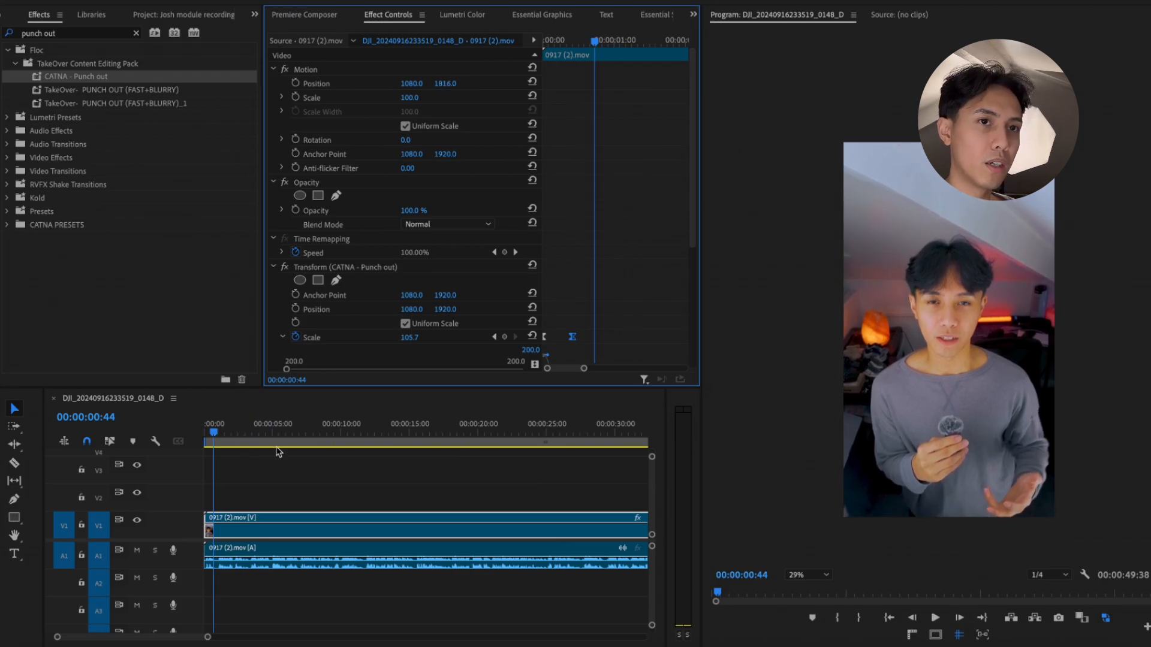
click(217, 434)
key(space)
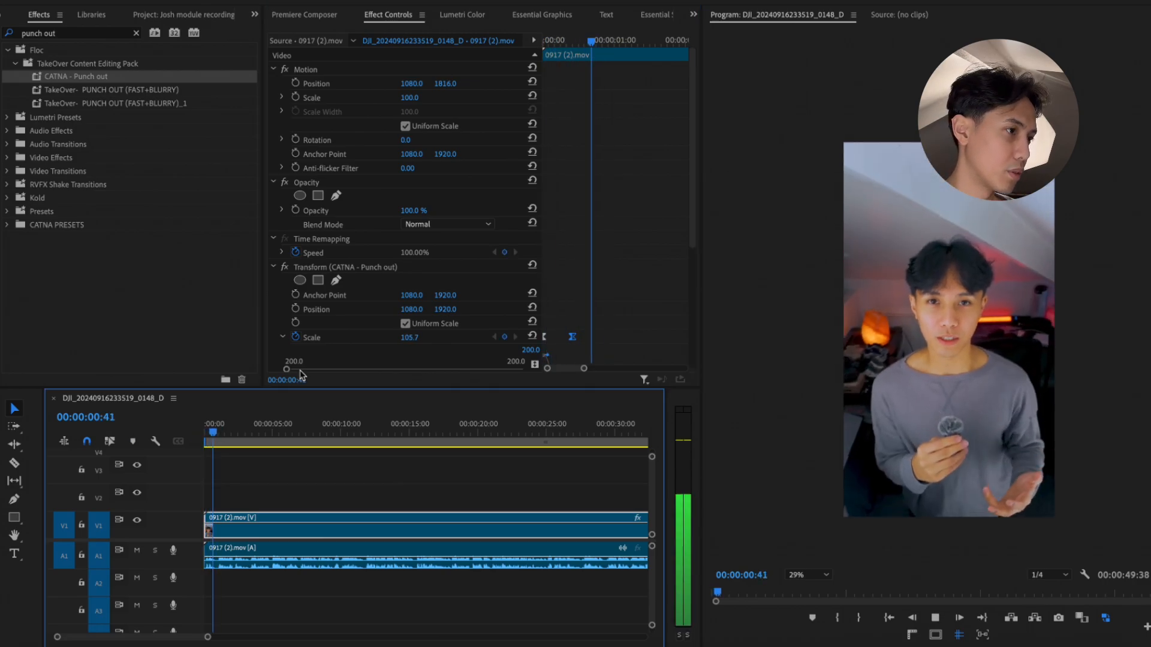
key(space)
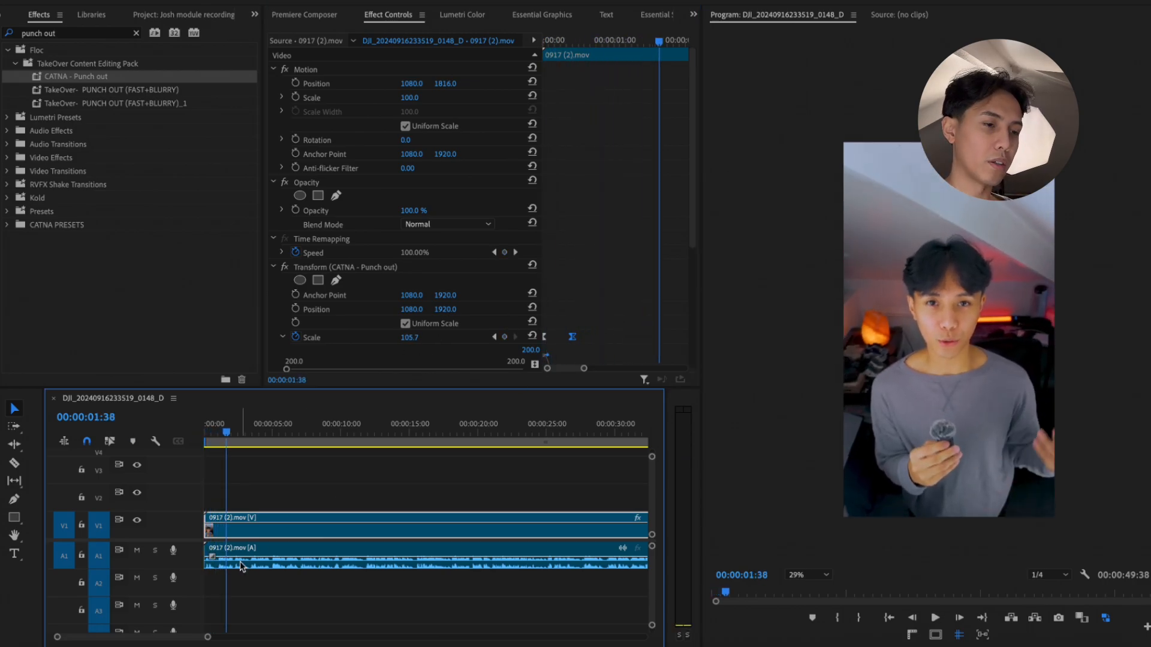
Add an empty text layer over the video at the start of the sequence, placed below the speaker's chin
click(272, 509)
key(minus)
key(equal)
key(equal)
key(equal)
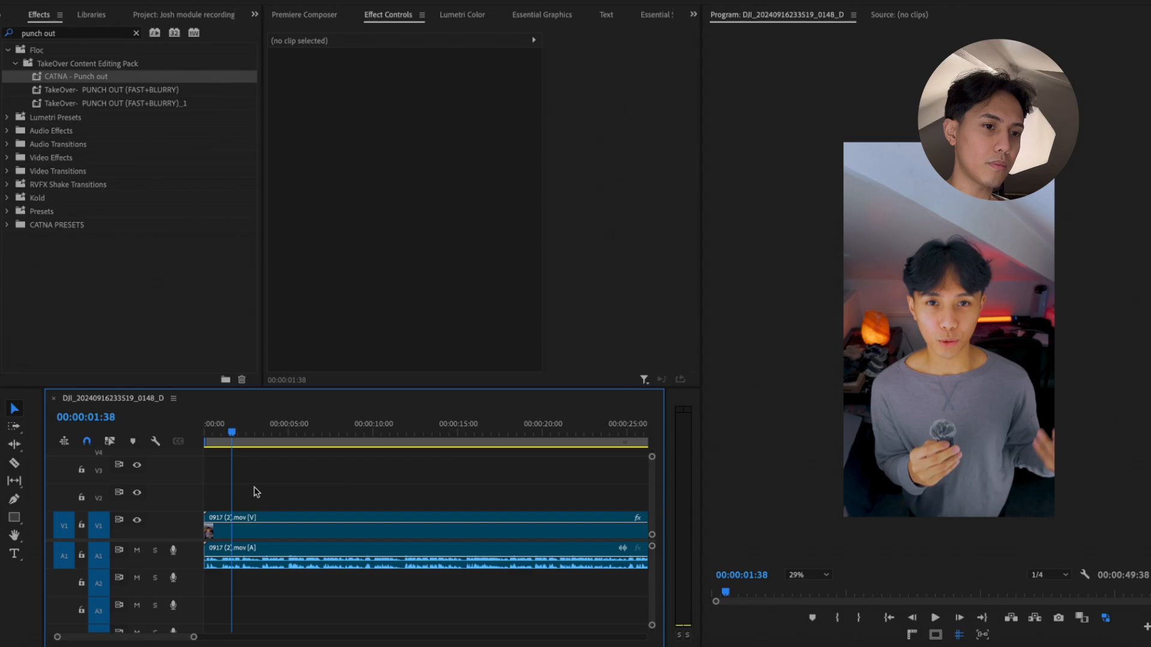
drag(240, 426, 164, 426)
key(t)
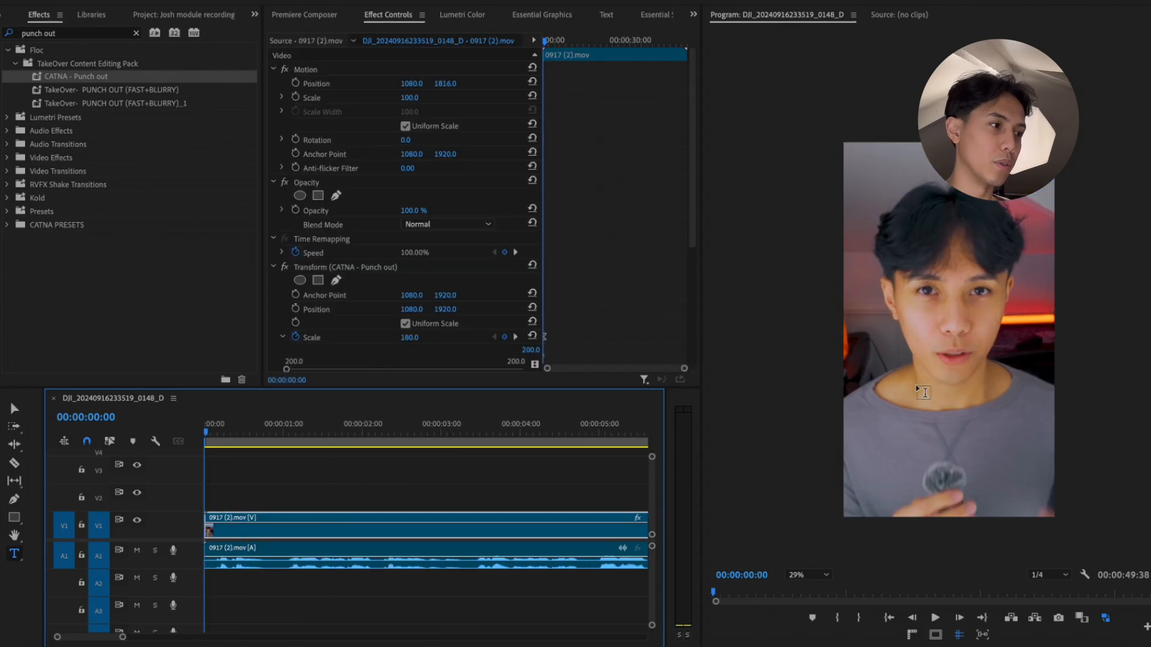
click(912, 408)
text(Qui)
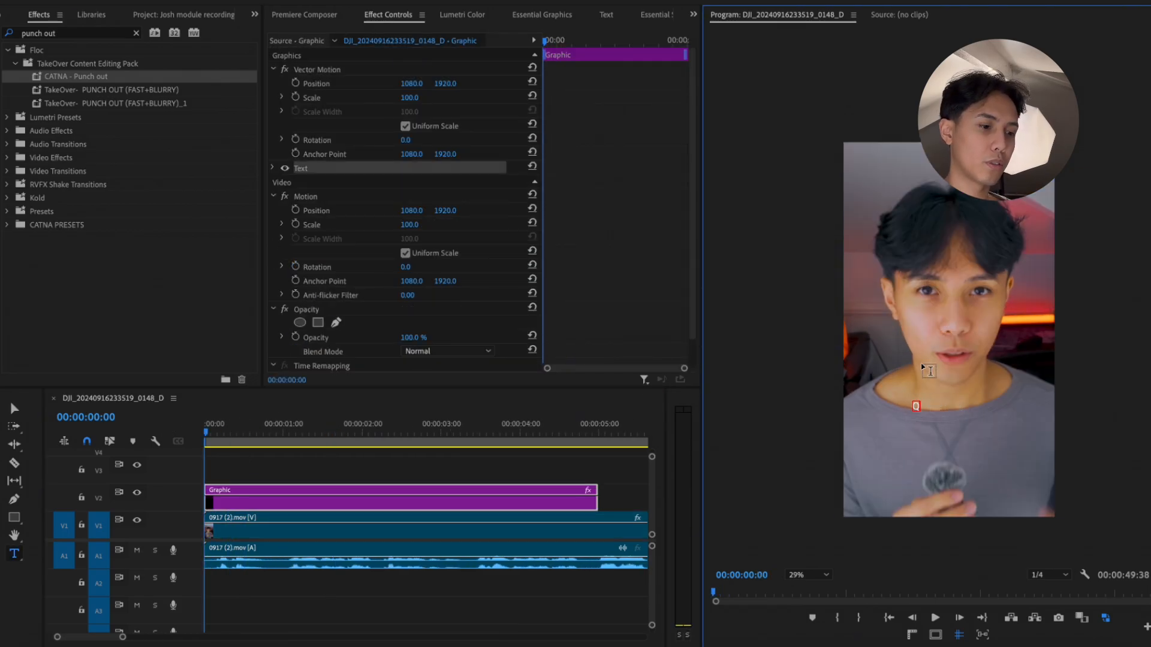
key(BackSpace)
key(BackSpace)
key(BackSpace)
Set the text layer's font to Europa Grotesk SH Bold and enter Quick as its text
click(273, 169)
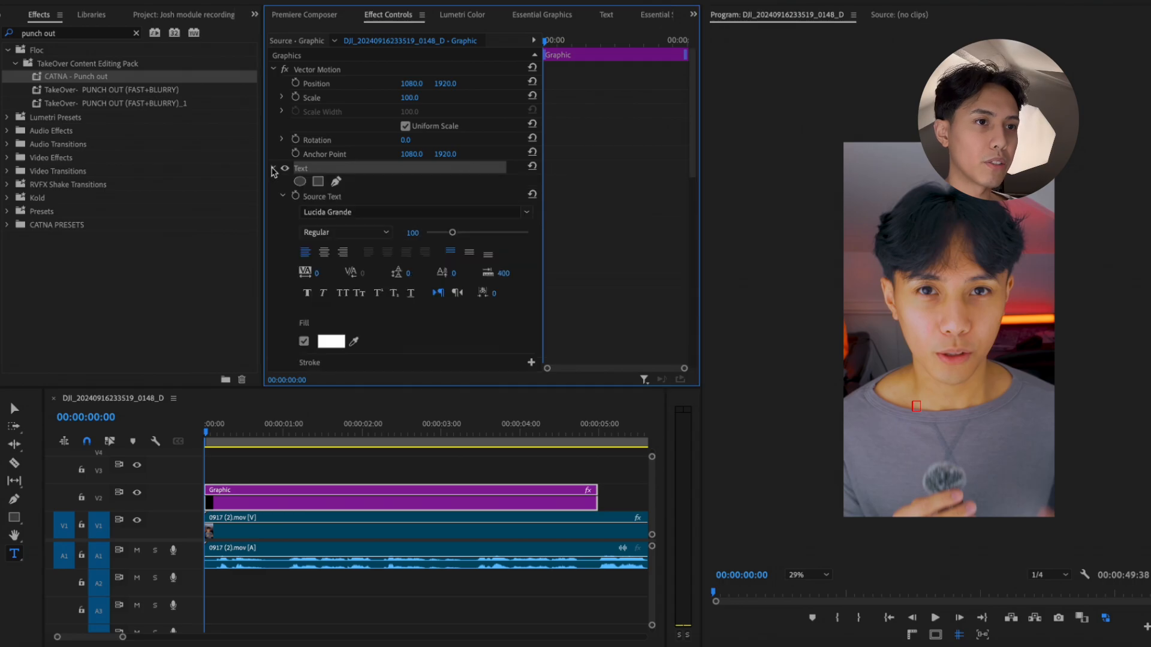
click(375, 213)
text(euro)
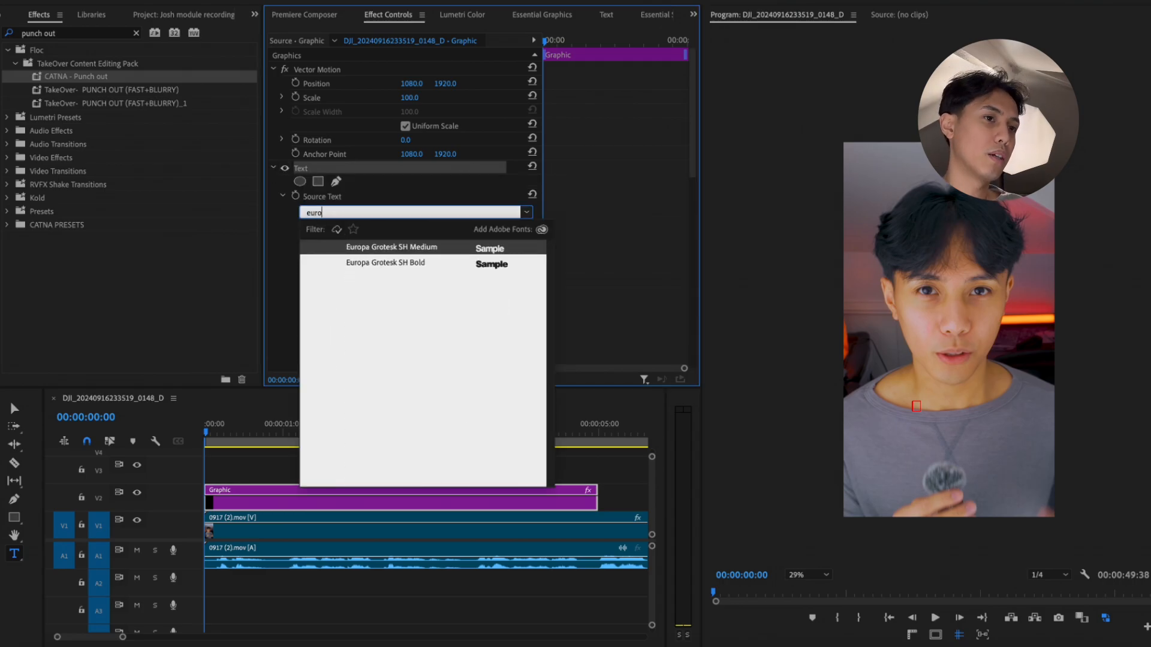
key(Down)
key(Return)
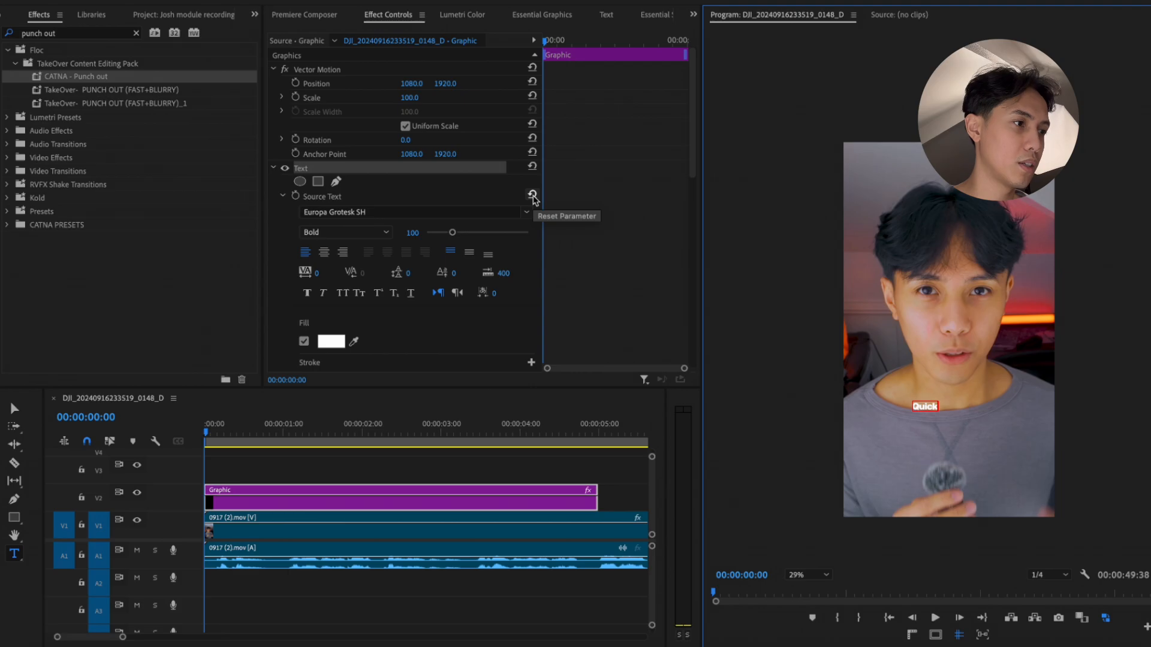
Set the Quick title's Vector Motion scale to 207 and its vertical position to 945
drag(414, 99, 164, 515)
click(445, 93)
Cut the Quick title at 00:00:00:07, delete the part before the cut, and return to the sequence start
key(space)
key(space)
key(c)
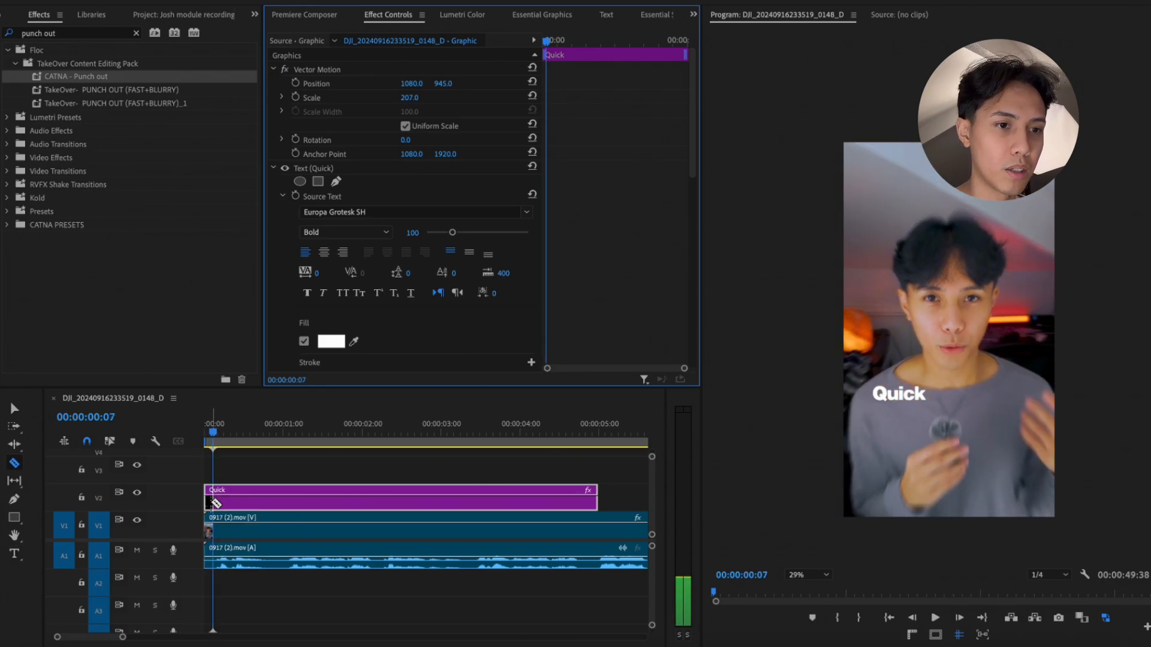
click(213, 501)
key(v)
key(Delete)
drag(214, 435, 157, 439)
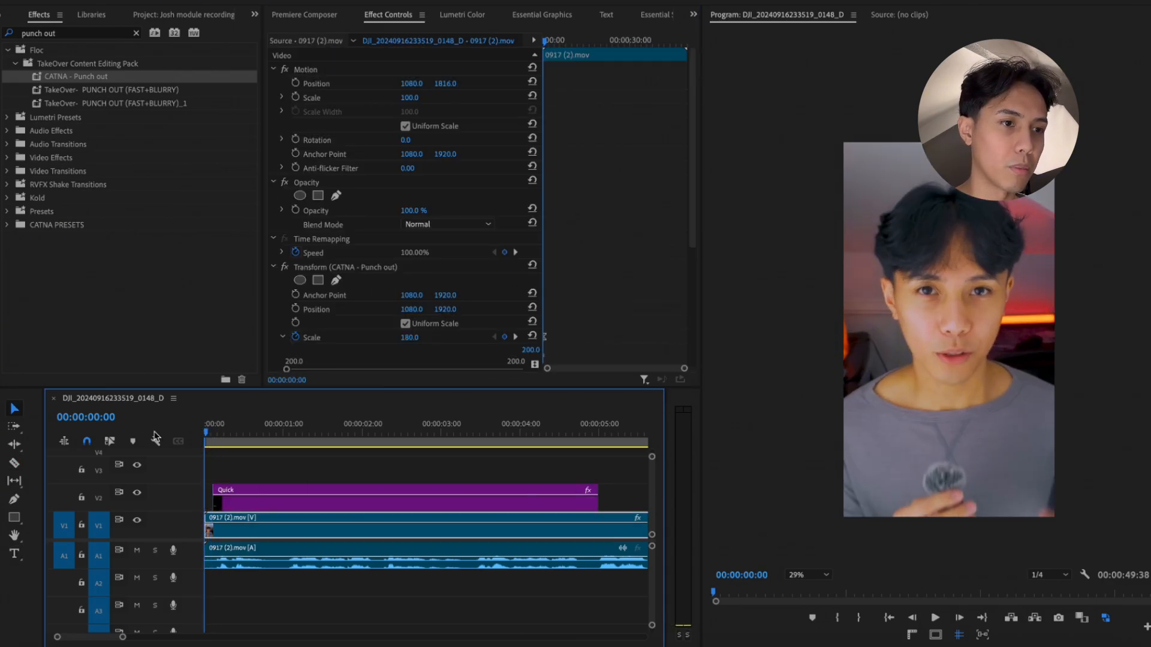
Reposition the Quick title over the speaker's upper chest at 1272, 696
key(space)
key(space)
click(233, 499)
mouse_move(444, 83)
mouse_down()
mouse_move(422, 83)
mouse_move(450, 84)
mouse_up()
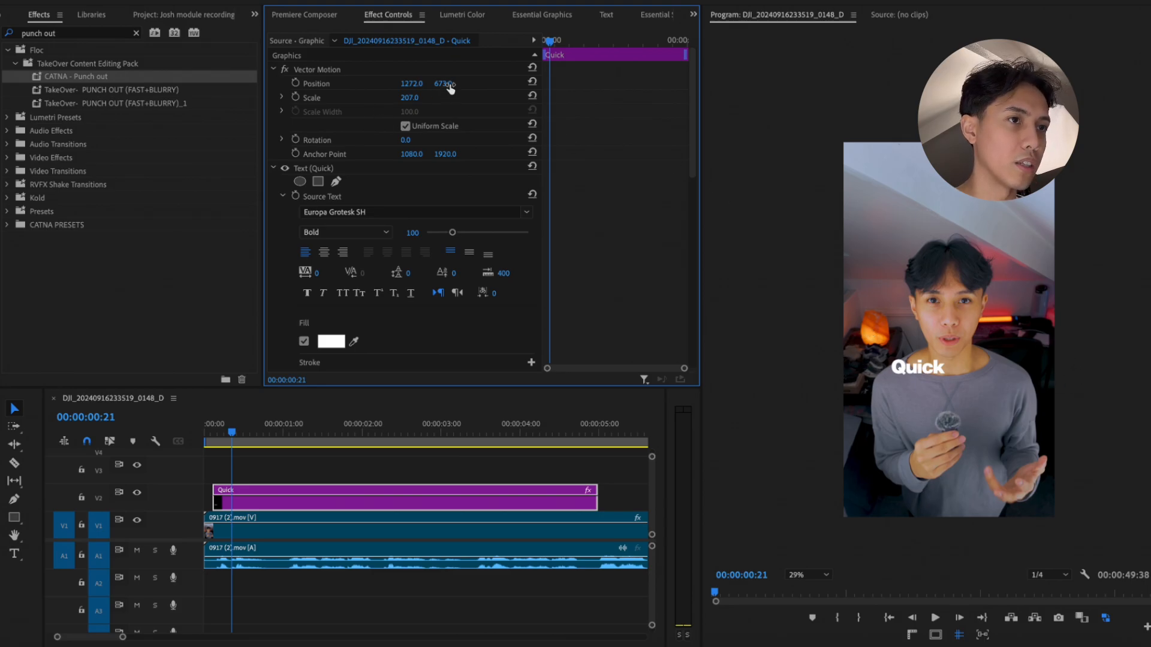
drag(445, 84, 457, 84)
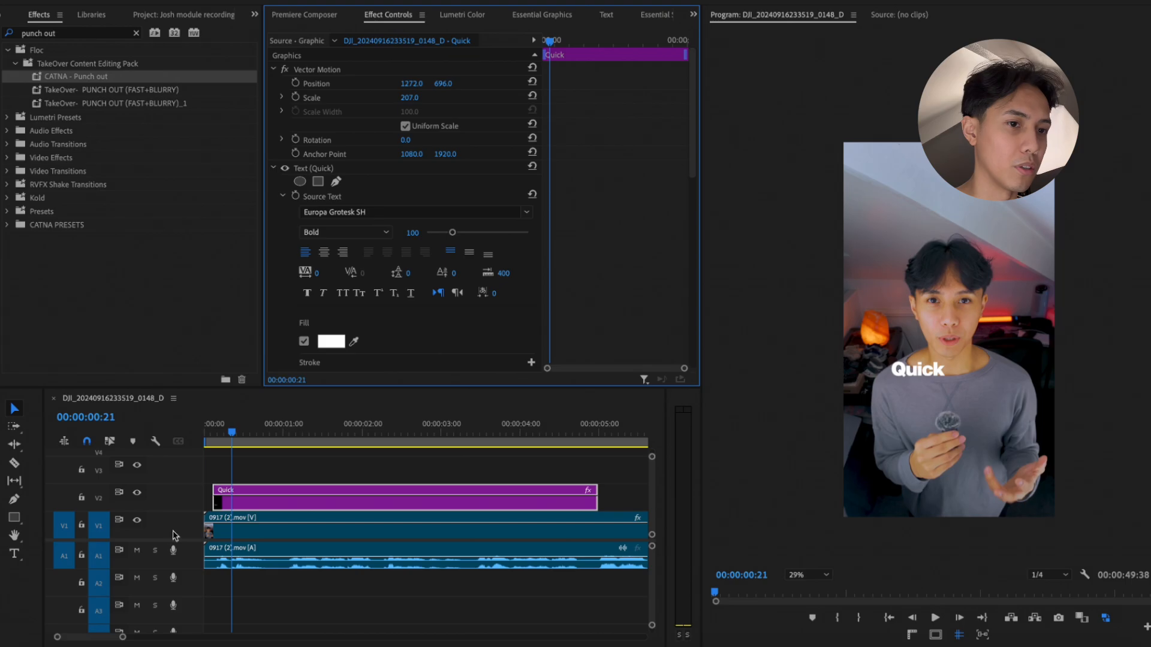
Play the opening through to 00:00:00:22 and duplicate the Quick title onto track V3
drag(215, 433, 185, 436)
key(space)
key(space)
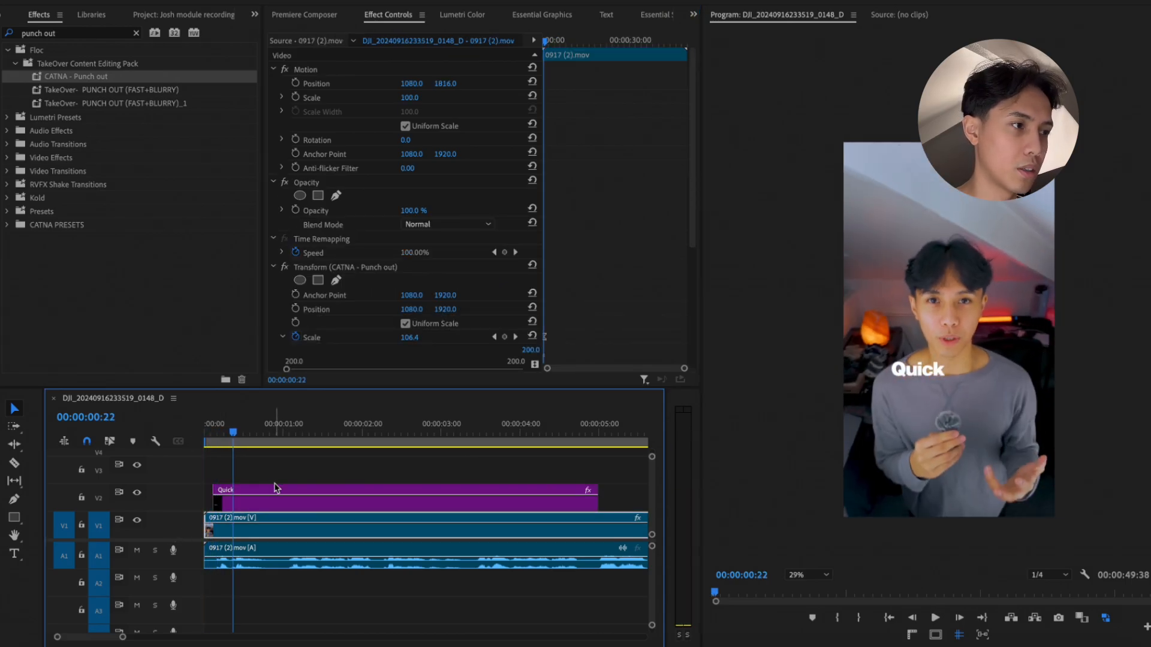
drag(274, 498, 275, 476)
Cut the V3 copy of the title just before 00:00:00:22 and delete its leading part
key(c)
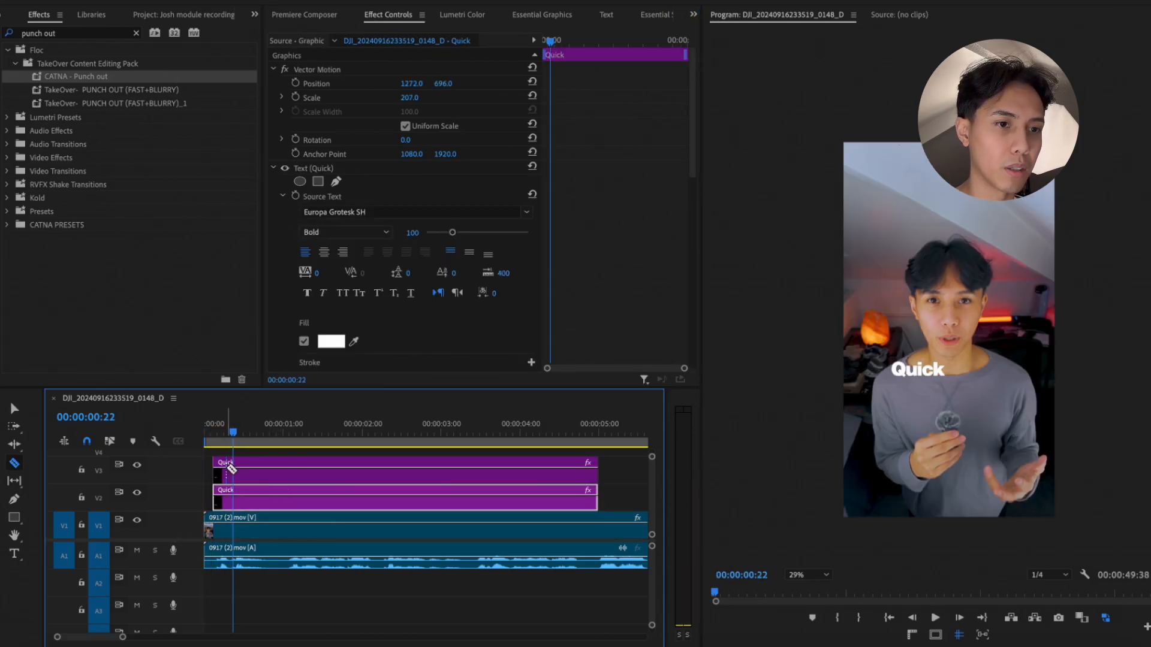
click(227, 474)
key(v)
click(223, 474)
key(Delete)
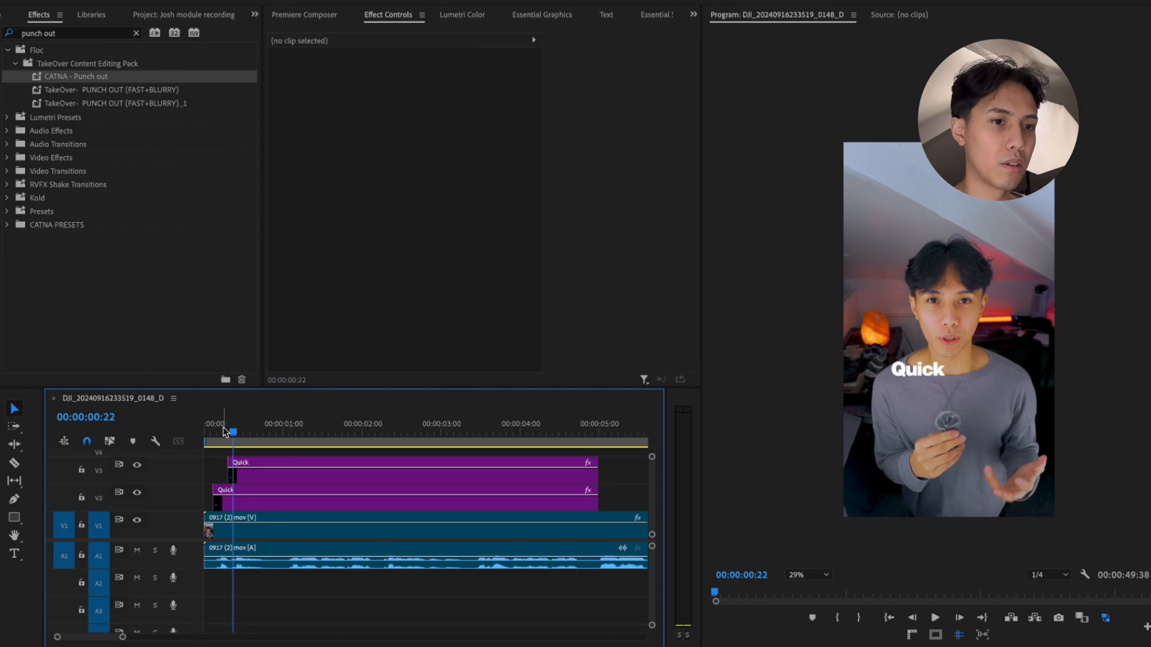
Offset the V3 copy of Quick below and to the right of the first title, at position 1554, 807
key(space)
key(space)
click(271, 464)
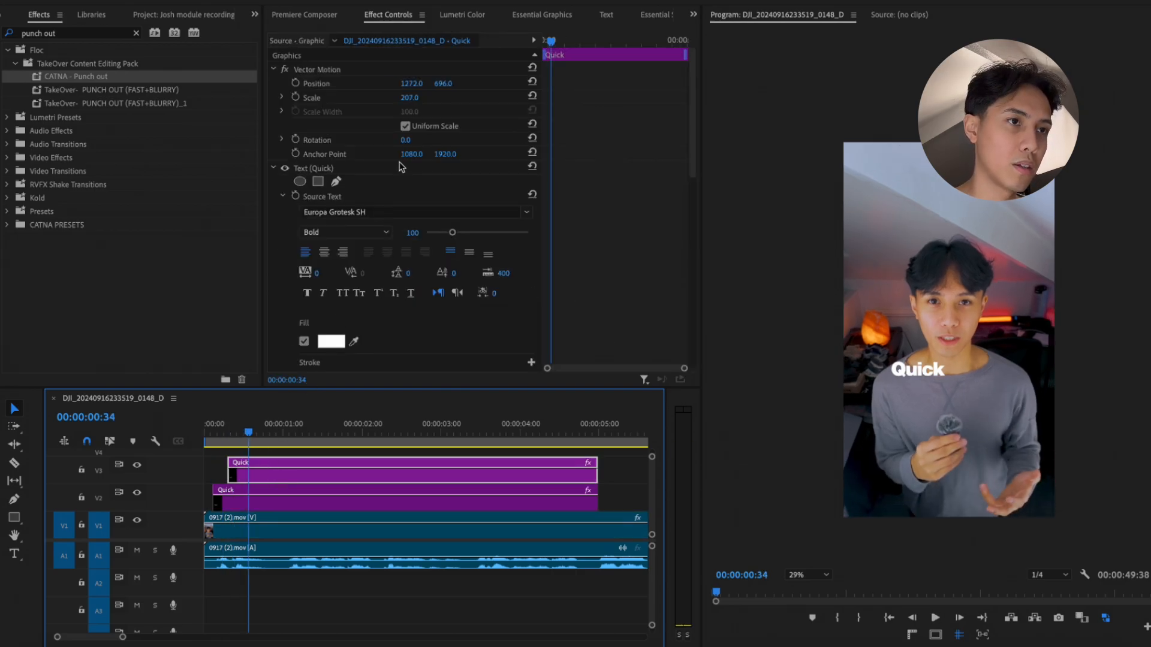
drag(438, 87, 507, 84)
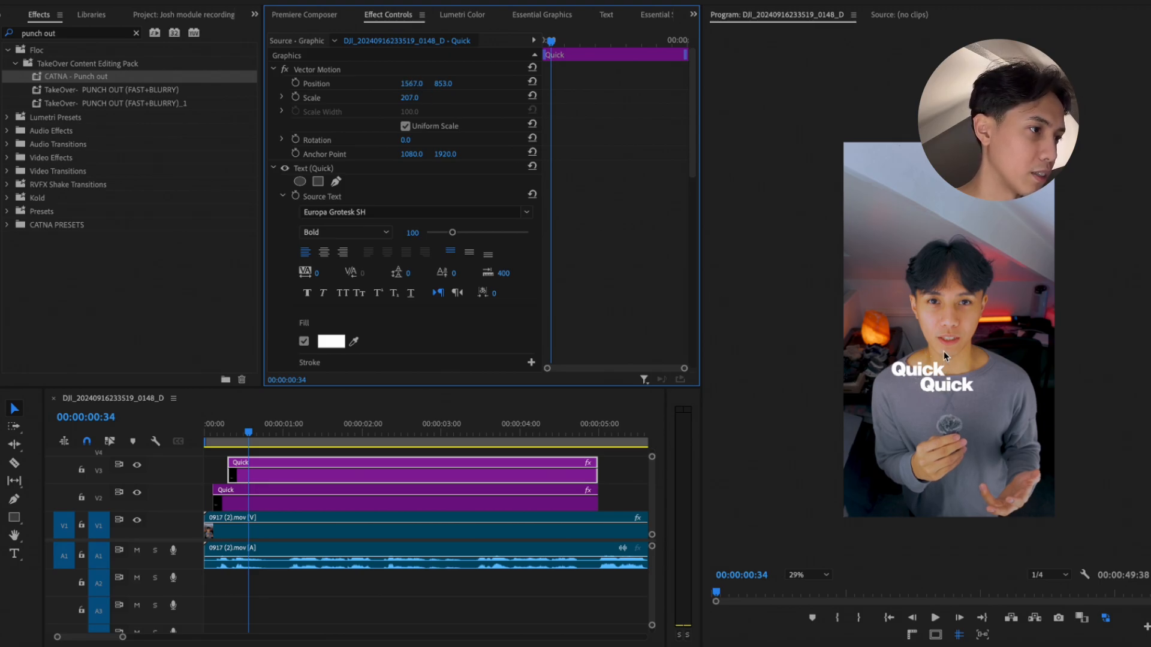
mouse_move(444, 84)
mouse_down()
mouse_move(397, 81)
mouse_move(437, 84)
mouse_up()
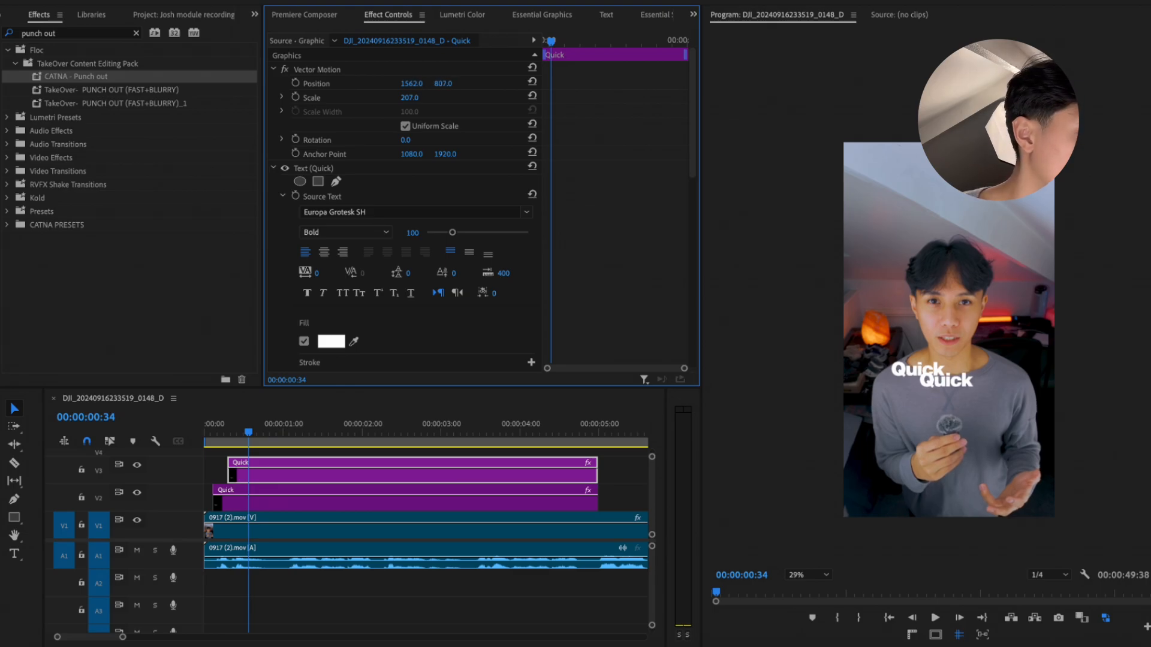
drag(411, 83, 408, 83)
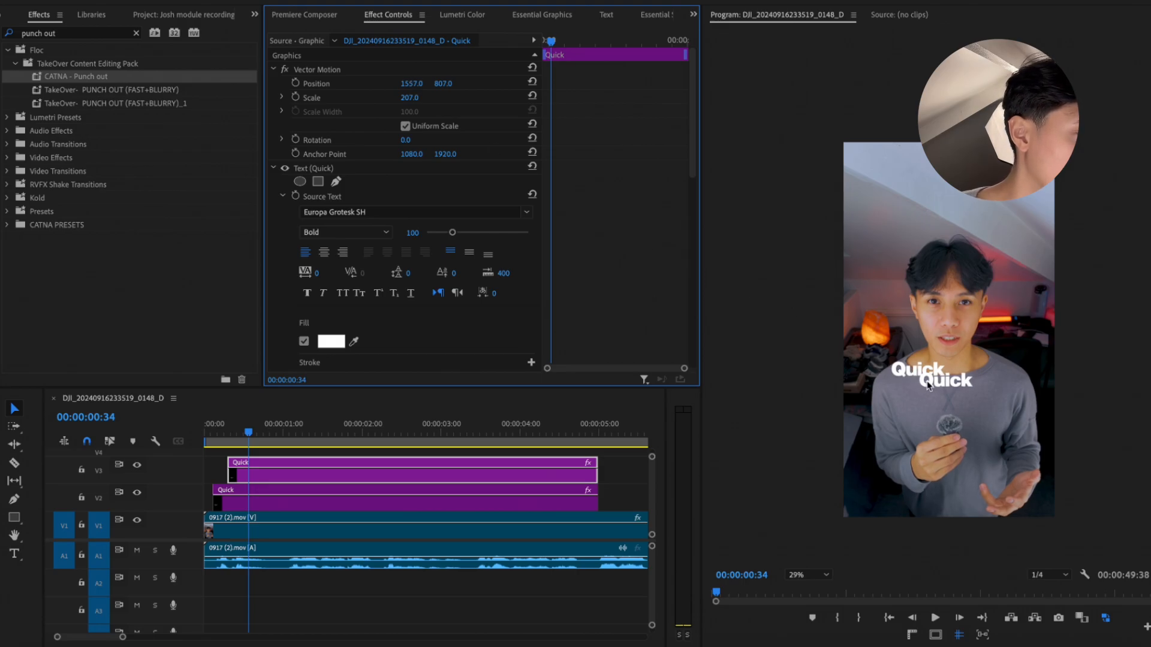
scroll(943, 384, up, 10)
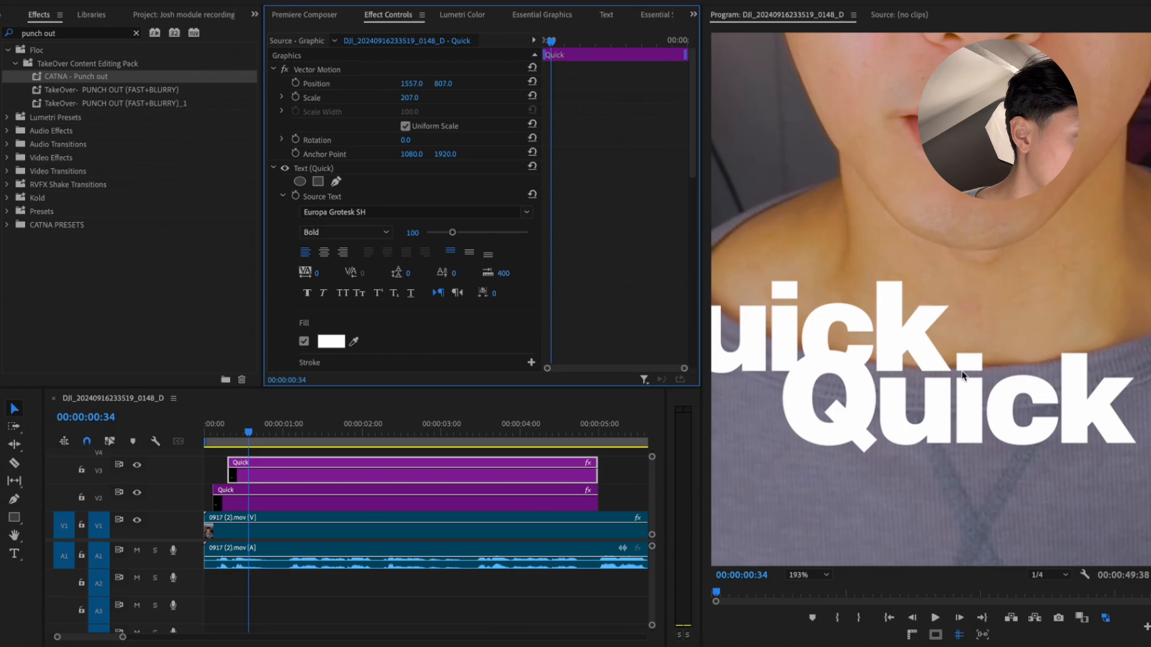
drag(427, 83, 417, 83)
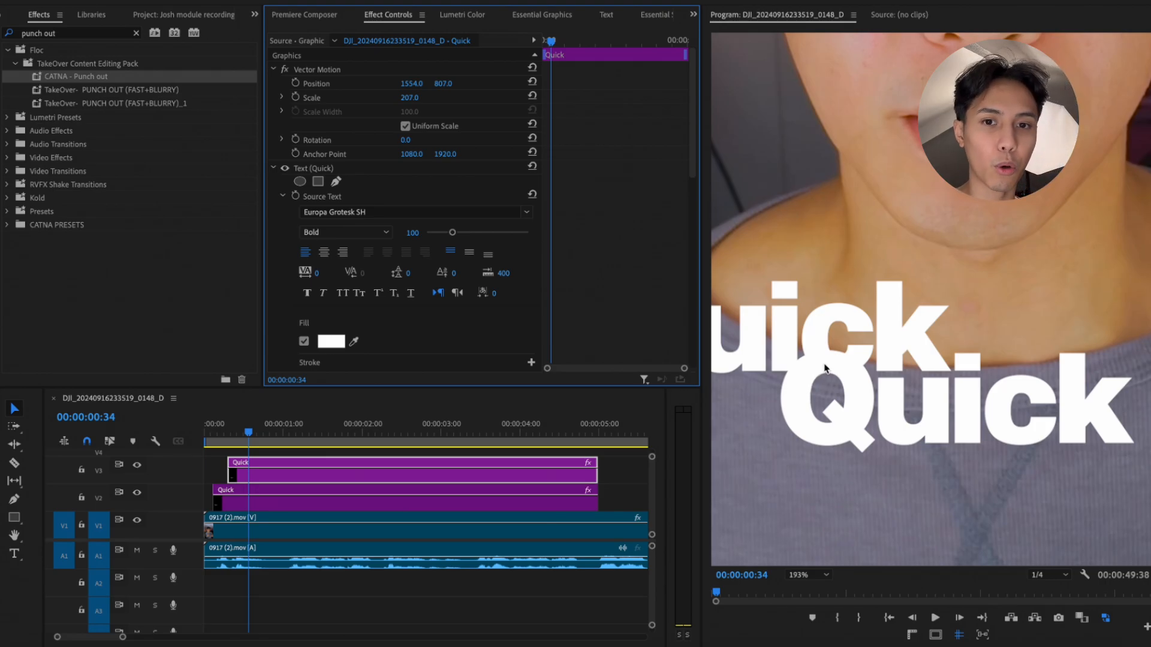
Enable a shadow on the V3 Quick title and set the shadow's opacity to 100%
scroll(412, 519, down, 3)
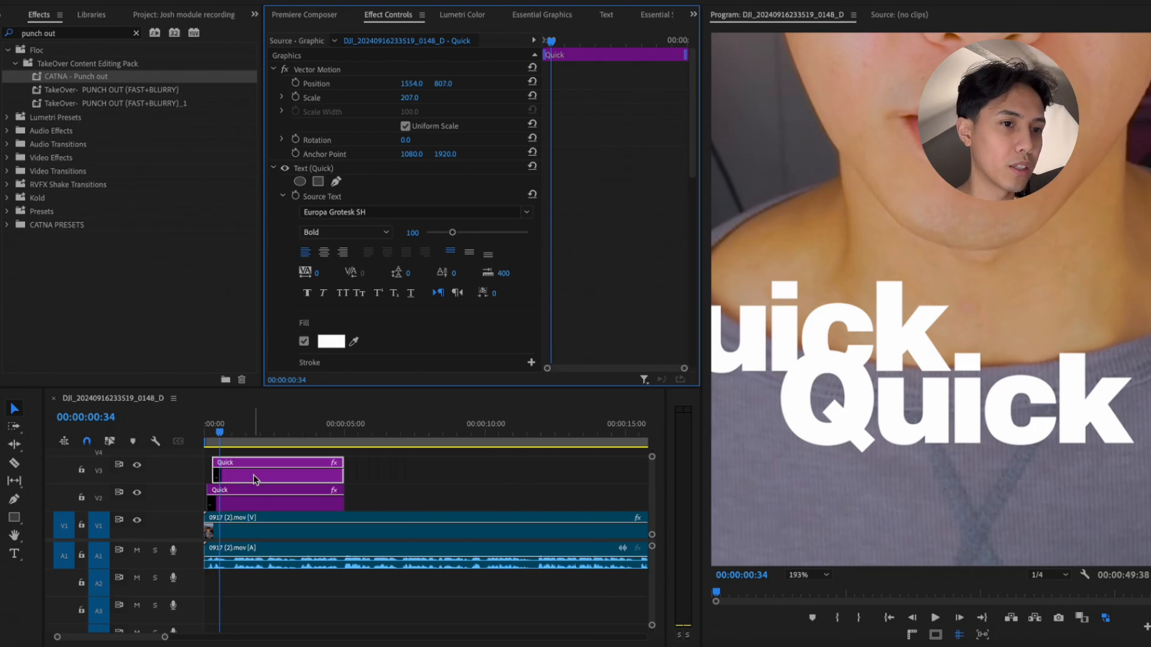
scroll(423, 308, down, 8)
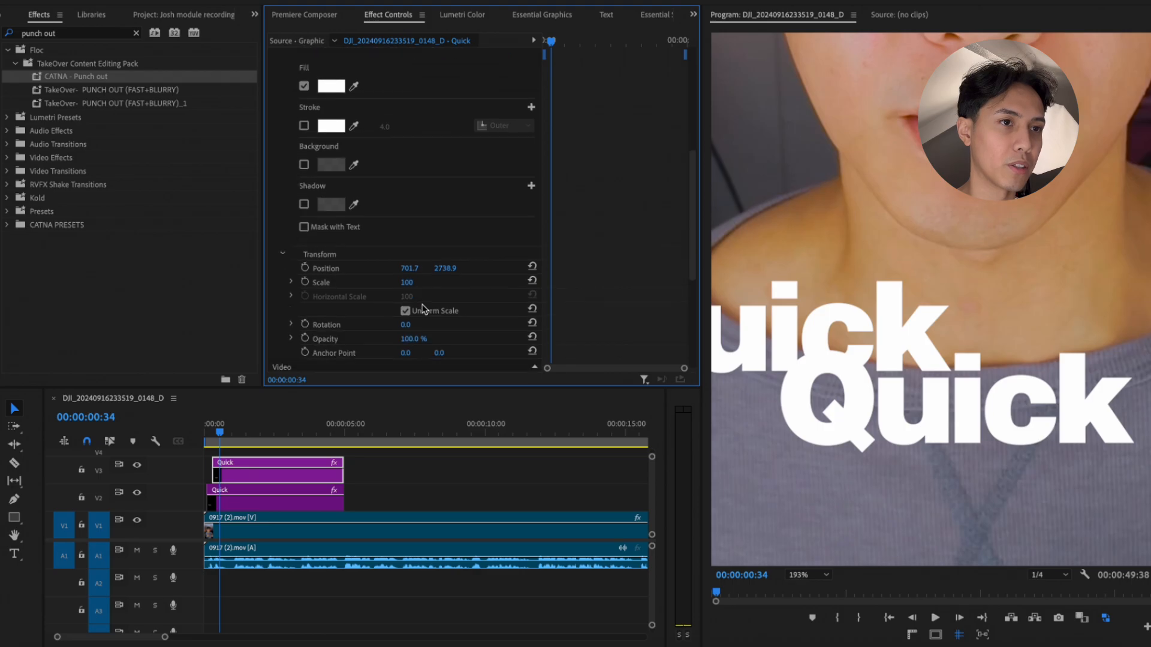
click(303, 205)
scroll(382, 340, down, 3)
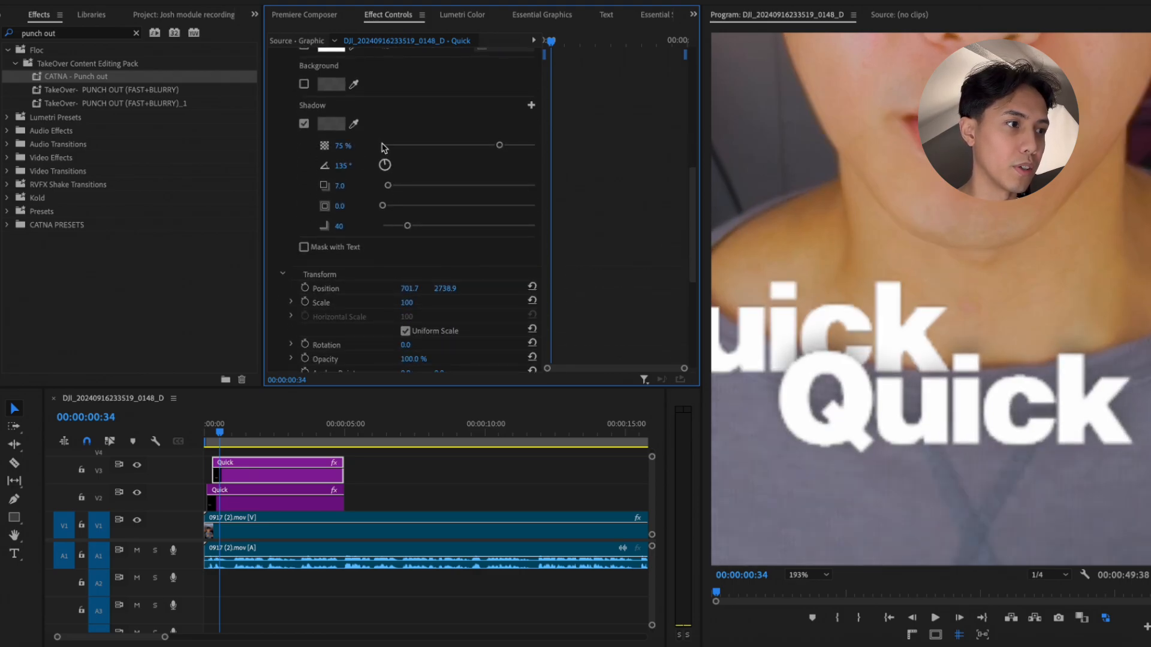
drag(382, 143, 383, 142)
drag(499, 145, 677, 159)
Make the V3 title's shadow black, with angle -5°, distance 14, size 12.3 and blur 250
click(334, 124)
drag(547, 281, 630, 229)
click(704, 232)
drag(382, 206, 563, 231)
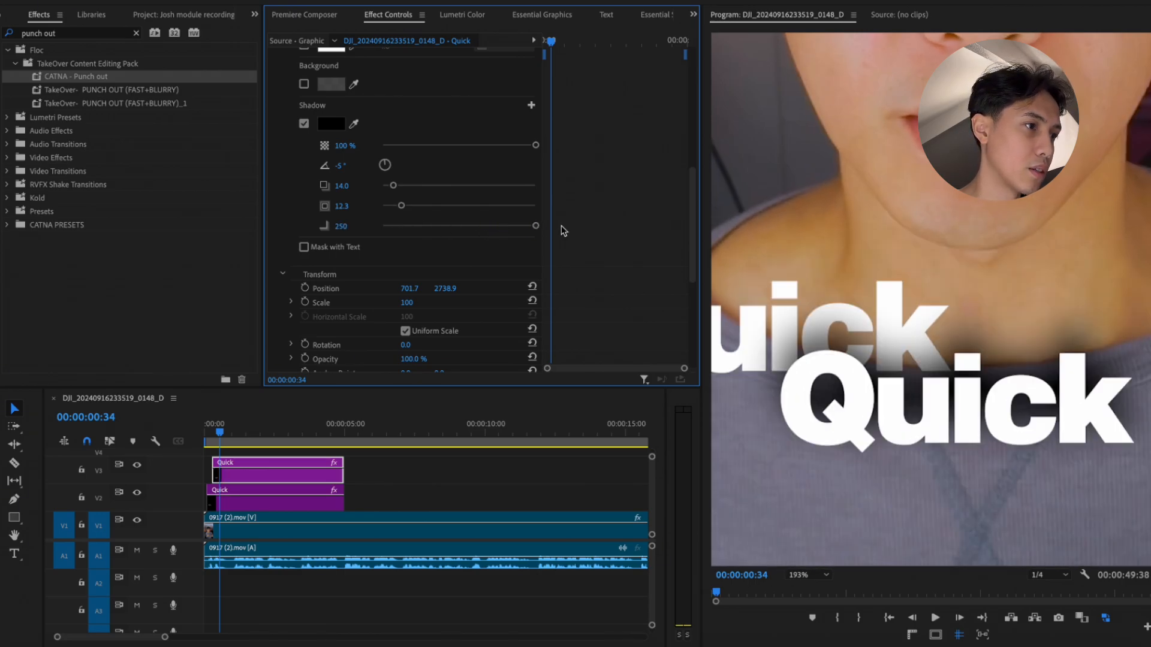
Reduce the V3 title's shadow size to 4
mouse_move(400, 204)
mouse_down()
mouse_move(446, 206)
mouse_move(380, 207)
mouse_move(405, 207)
mouse_move(393, 207)
mouse_up()
click(339, 211)
text(4)
key(Return)
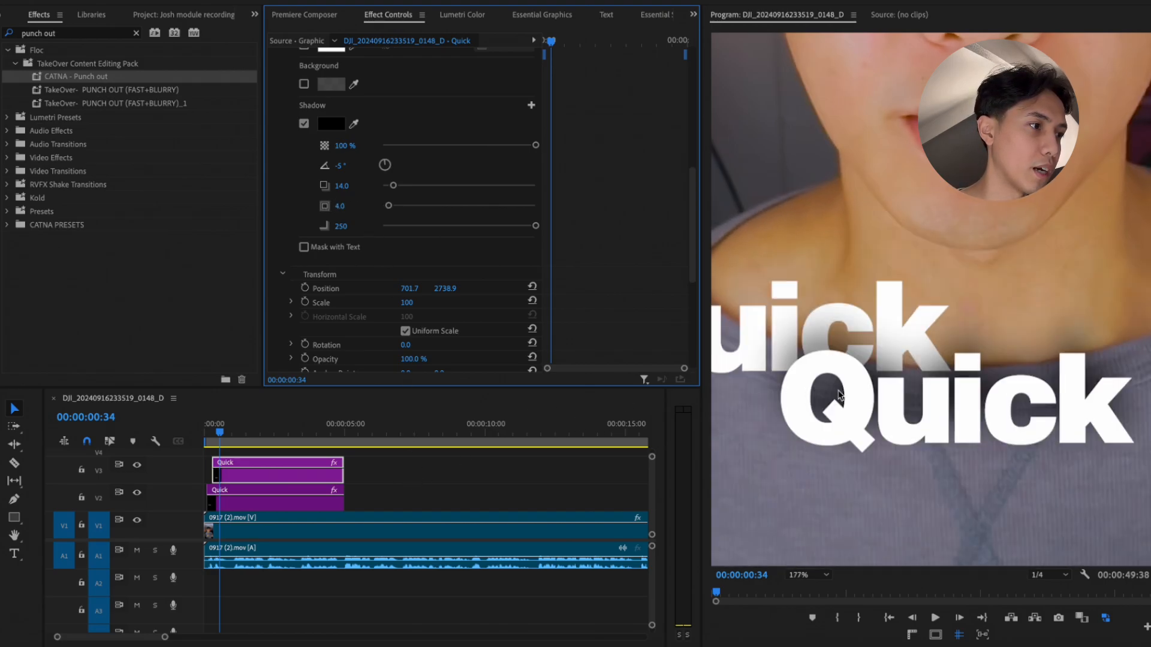
Set the program preview zoom to Fit and play the overlapping titles from the start
scroll(839, 396, down, 8)
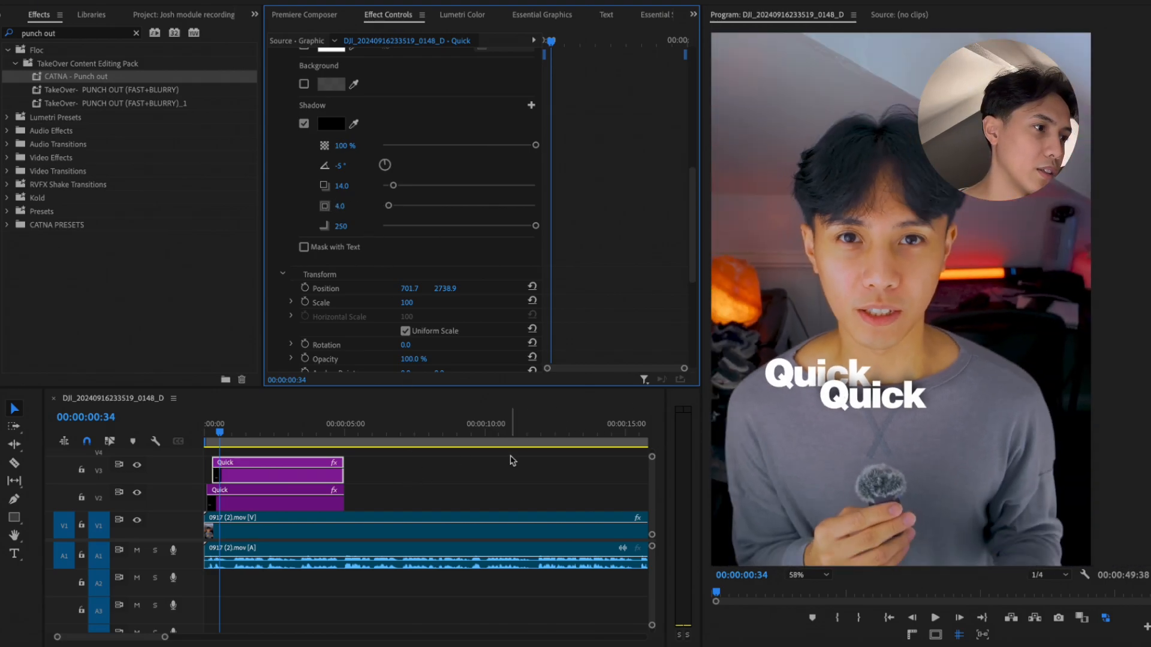
click(809, 575)
click(816, 415)
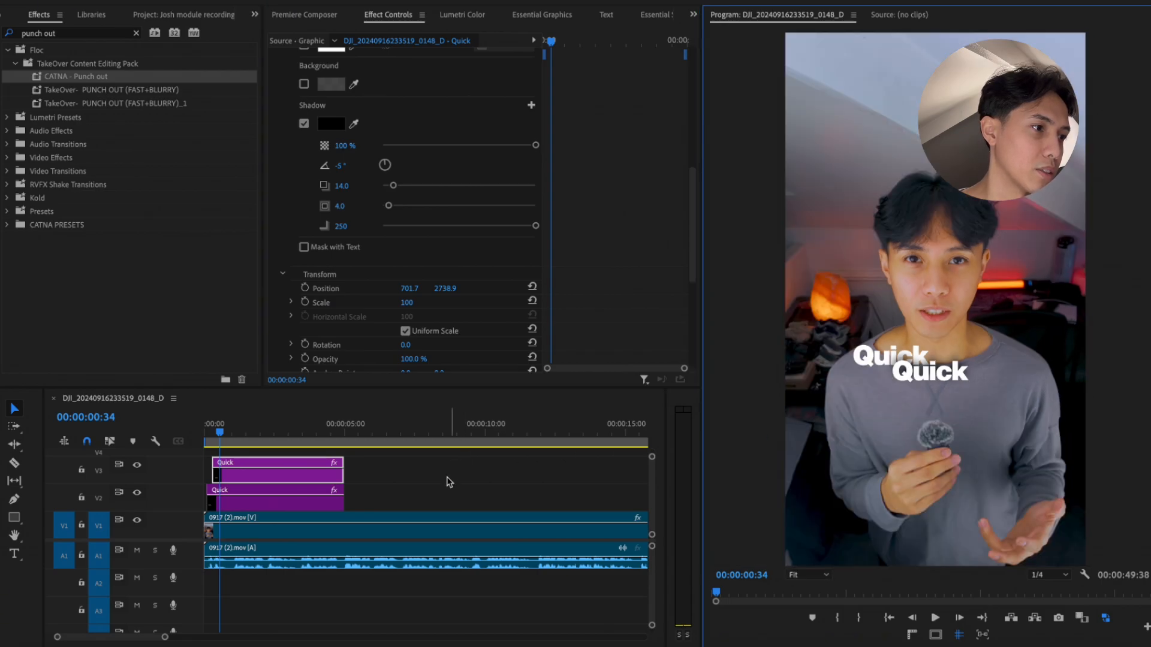
click(429, 499)
drag(220, 432, 195, 438)
key(space)
key(space)
Search the effects for drop and apply the CATNA - Drop Shadow preset to the Quick title on V2
click(72, 33)
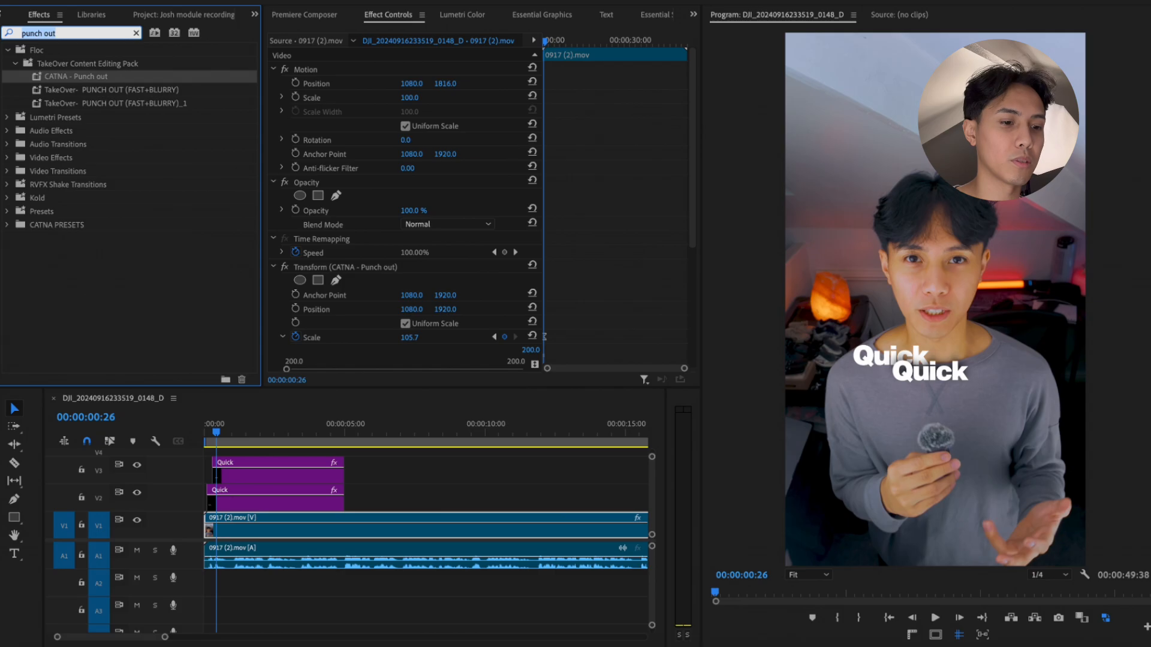
text(drop)
drag(111, 81, 275, 496)
click(412, 489)
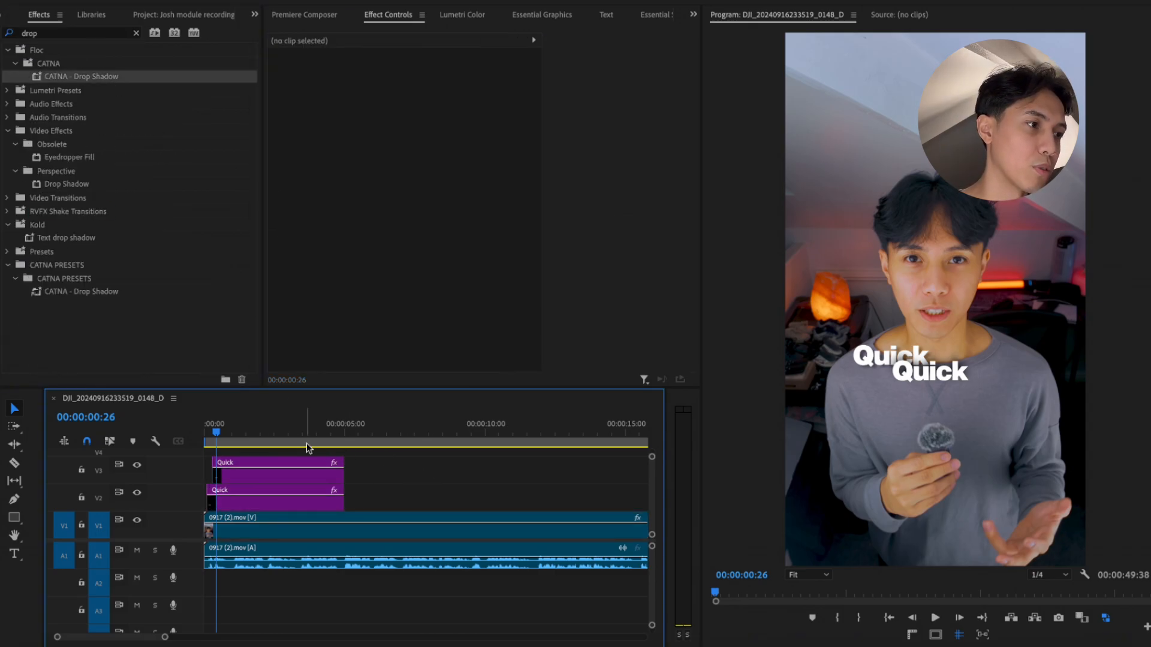
Enable a shadow on the V2 Quick title, pick its colour, and raise its blur to the maximum
click(279, 496)
scroll(353, 288, down, 10)
click(304, 260)
click(331, 257)
click(512, 313)
click(722, 230)
drag(382, 346, 669, 349)
key(ctrl+z)
drag(409, 360, 608, 366)
click(454, 507)
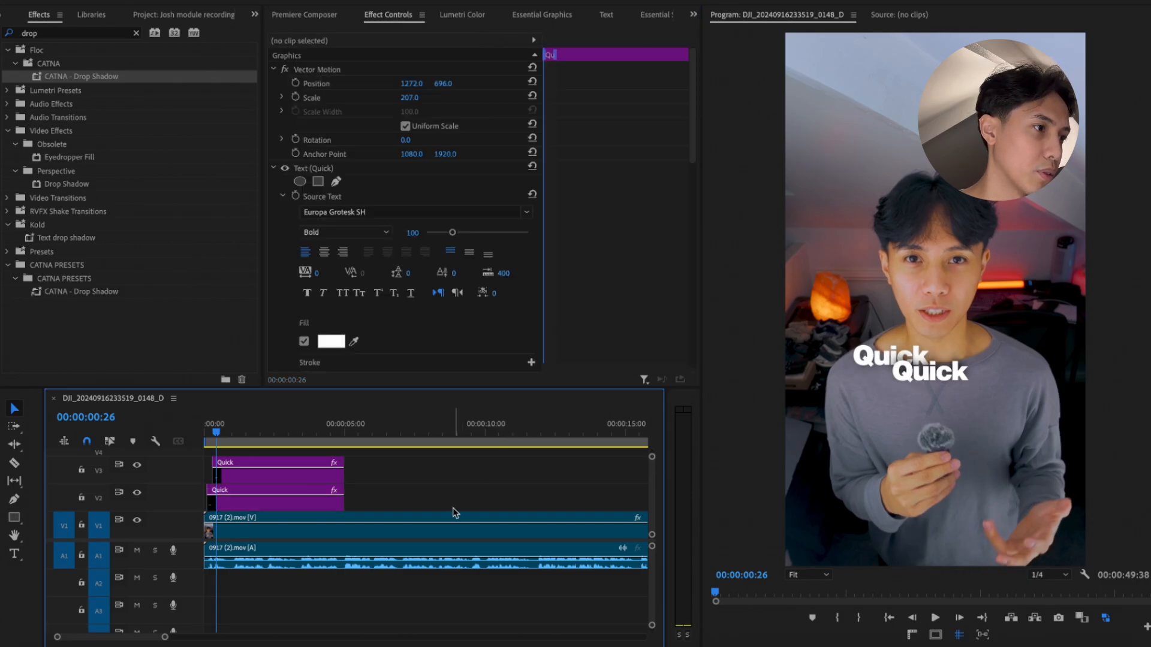
Play back the sequence from the start to 00:00:00:33 to check both titles
drag(265, 433, 186, 438)
key(space)
key(space)
Replace the text of the upper overlapping Quick title on V3 with "Question"
double_click(923, 375)
click(959, 375)
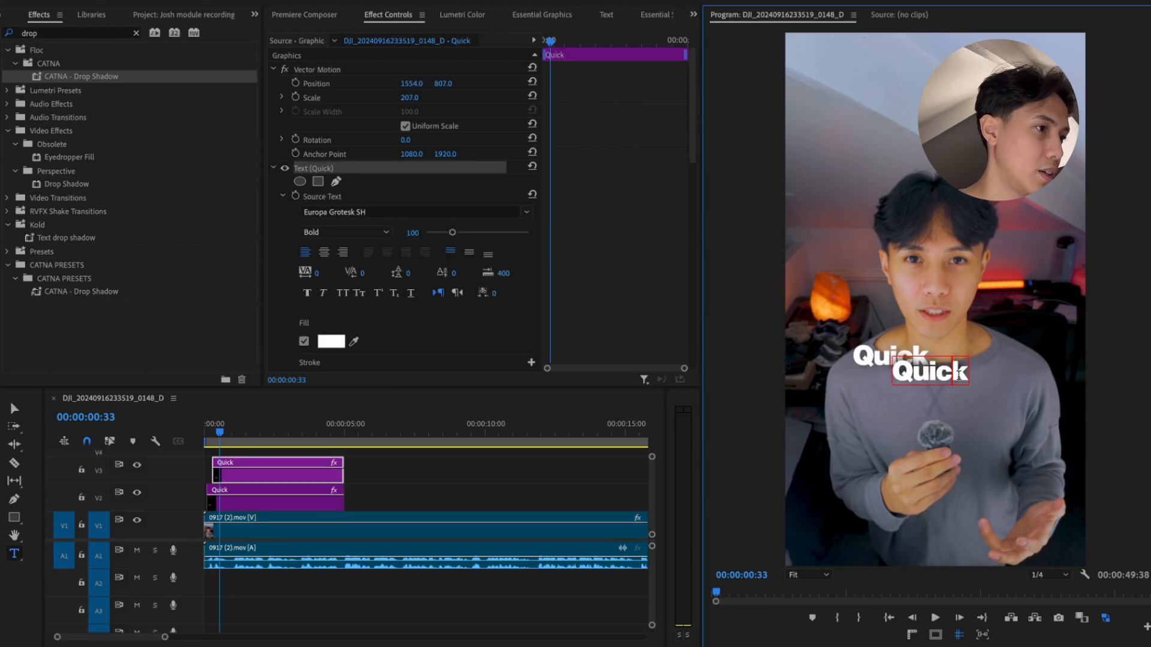
key(BackSpace)
key(BackSpace)
key(Right)
key(BackSpace)
key(BackSpace)
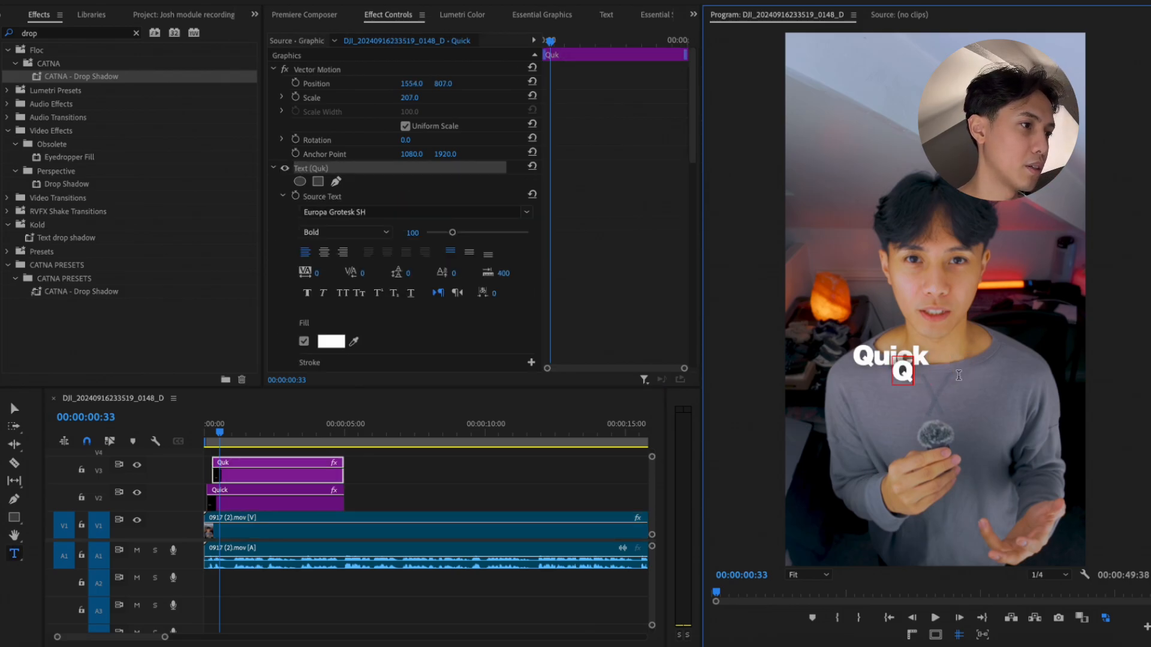
text(eu)
key(BackSpace)
key(BackSpace)
text(uestion)
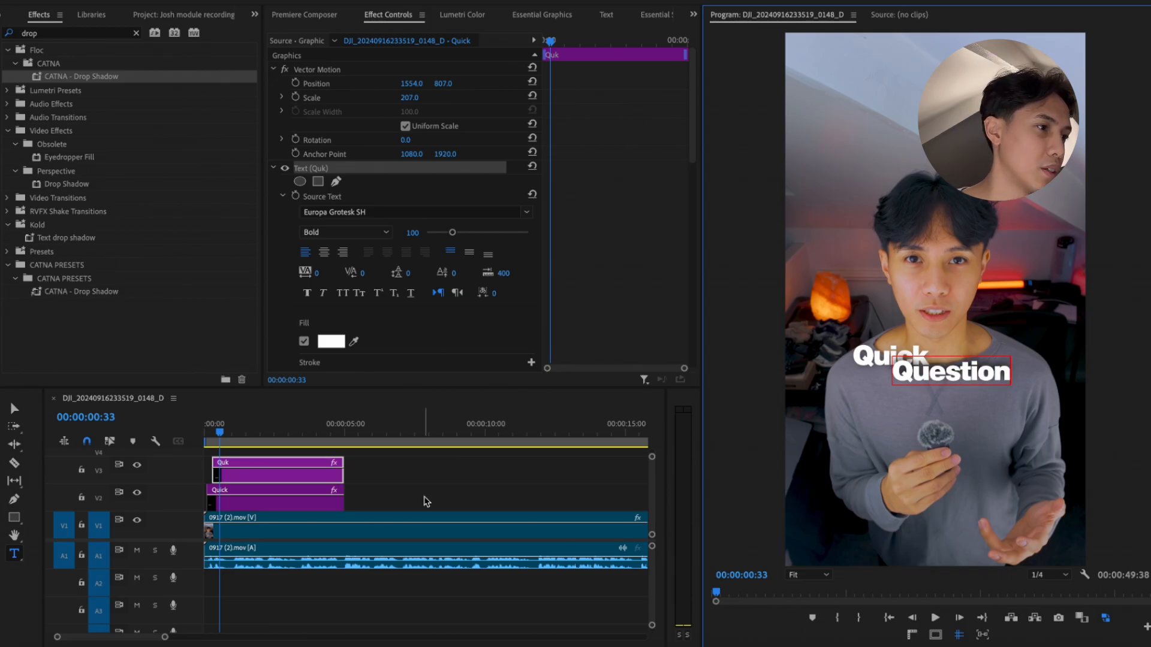
click(426, 500)
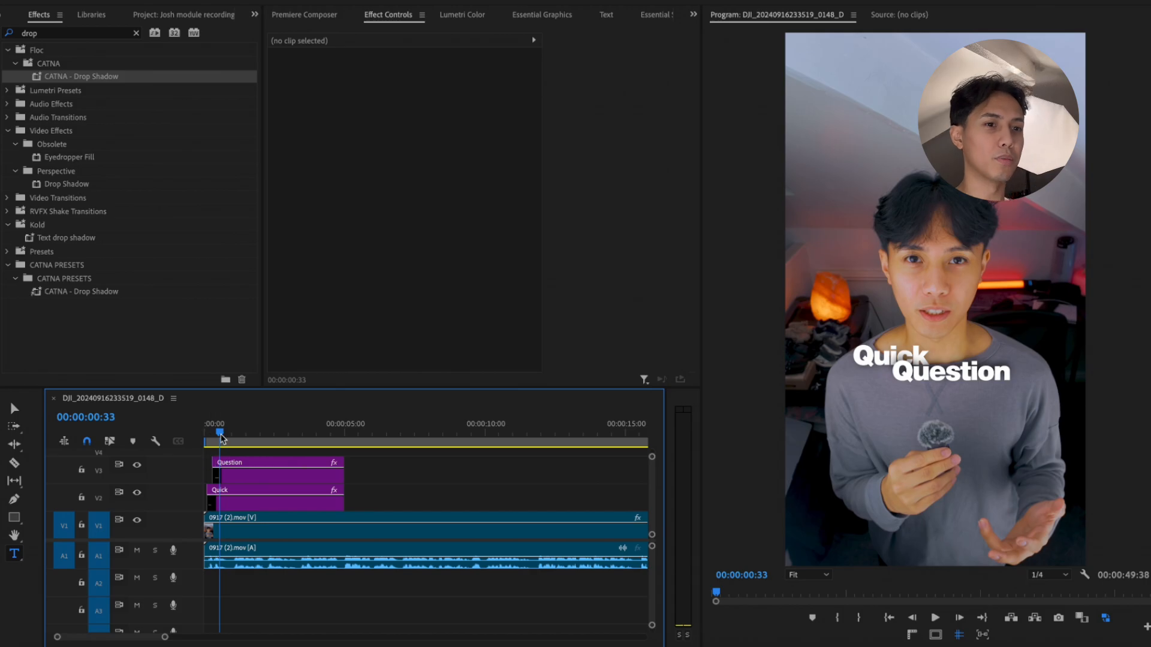
Play back the sequence from the start to check the timing of the Quick and Question titles
drag(221, 436, 168, 439)
key(space)
key(space)
Search the effects for cross and add a Cross Dissolve at the start of both the Quick and Question titles
key(equal)
key(equal)
key(equal)
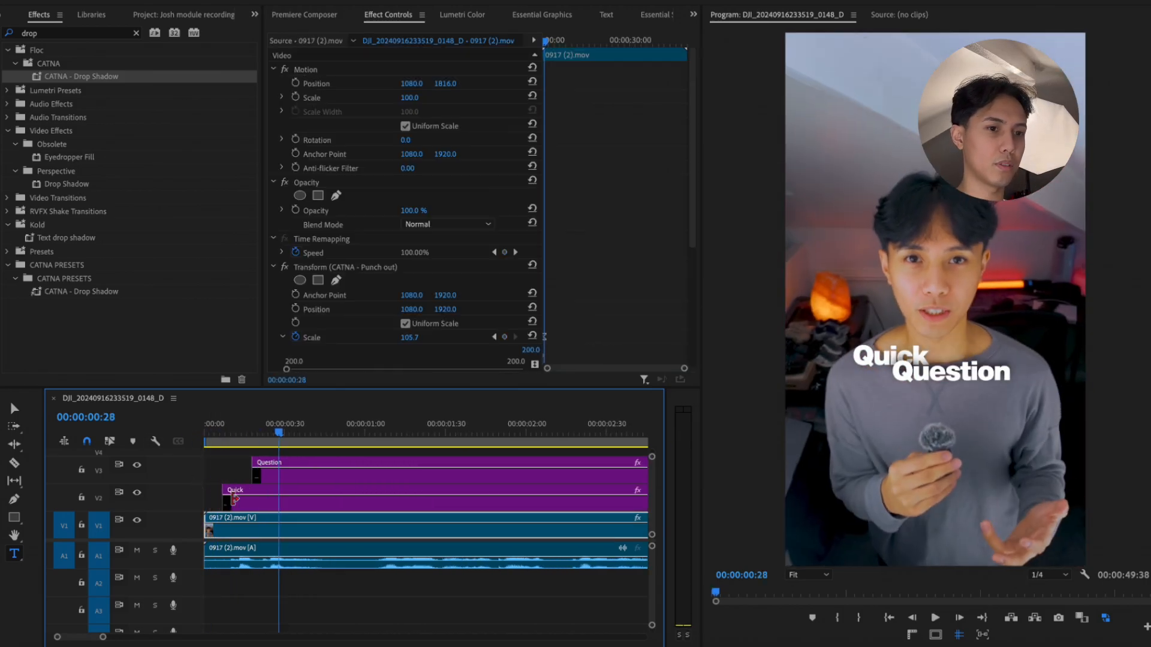
double_click(42, 32)
text(cross)
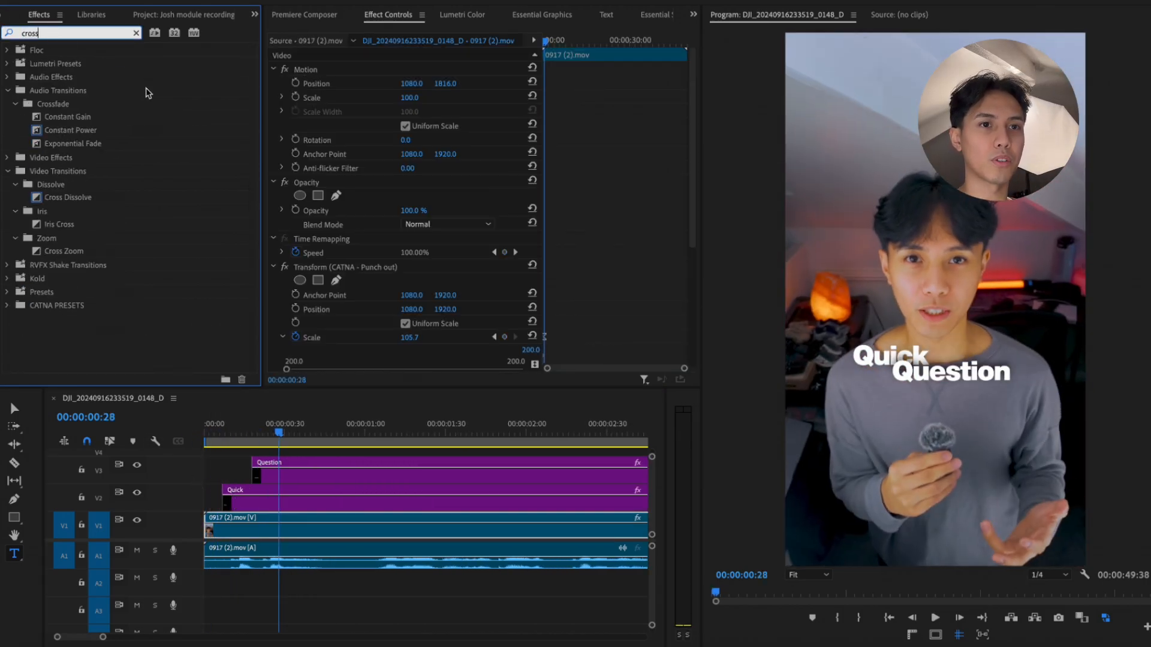
drag(71, 193, 235, 502)
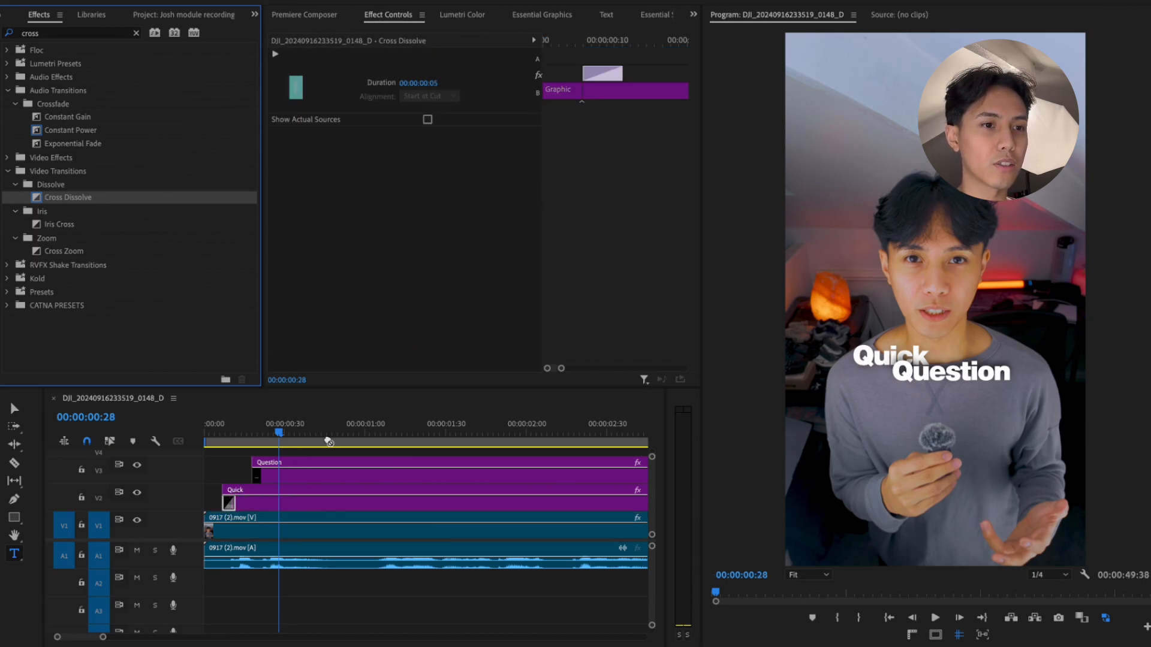
drag(329, 442, 259, 476)
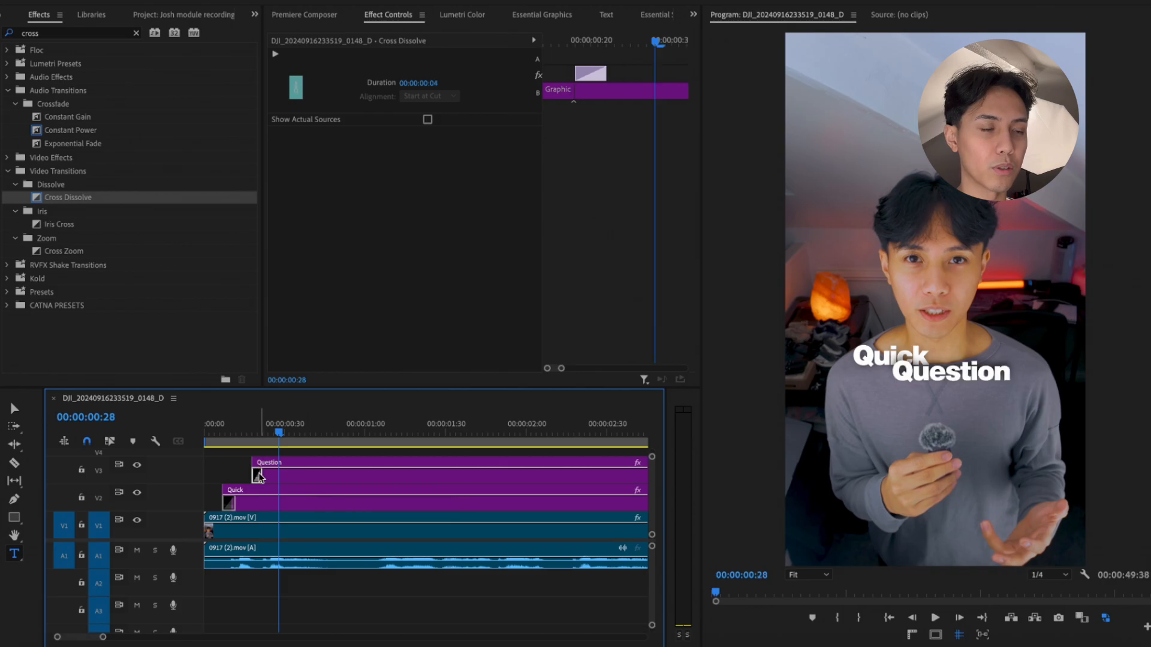
Lengthen the Cross Dissolves on both titles, giving the Quick one 8 frames, and play back the fade-ins from the start
click(209, 432)
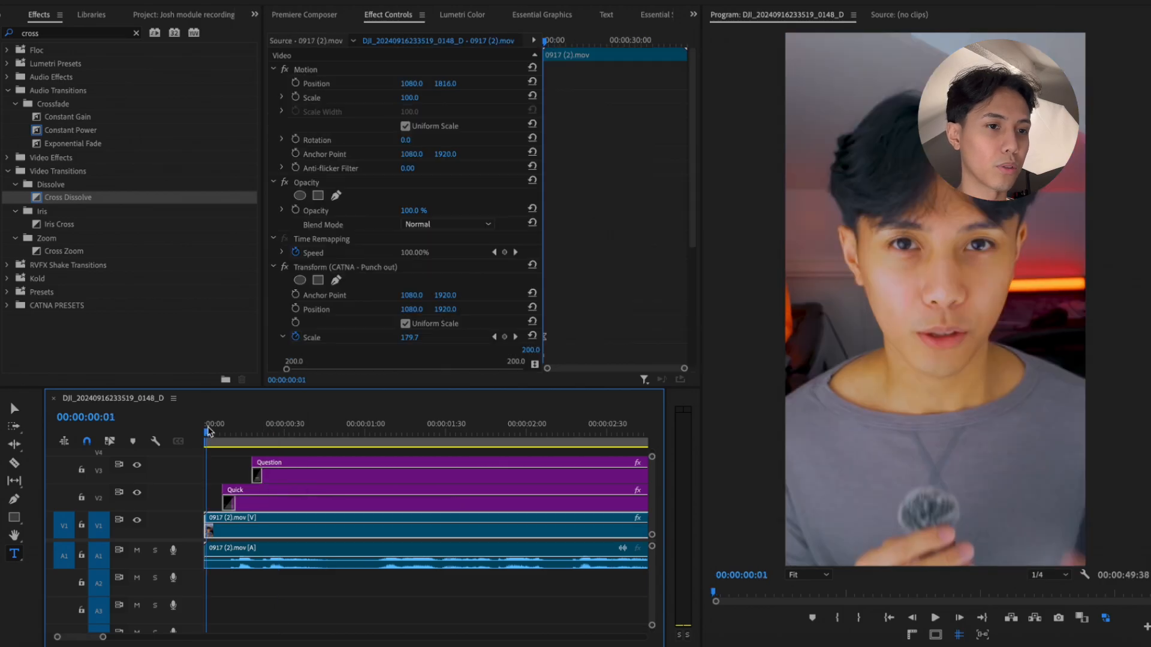
key(space)
drag(259, 476, 242, 504)
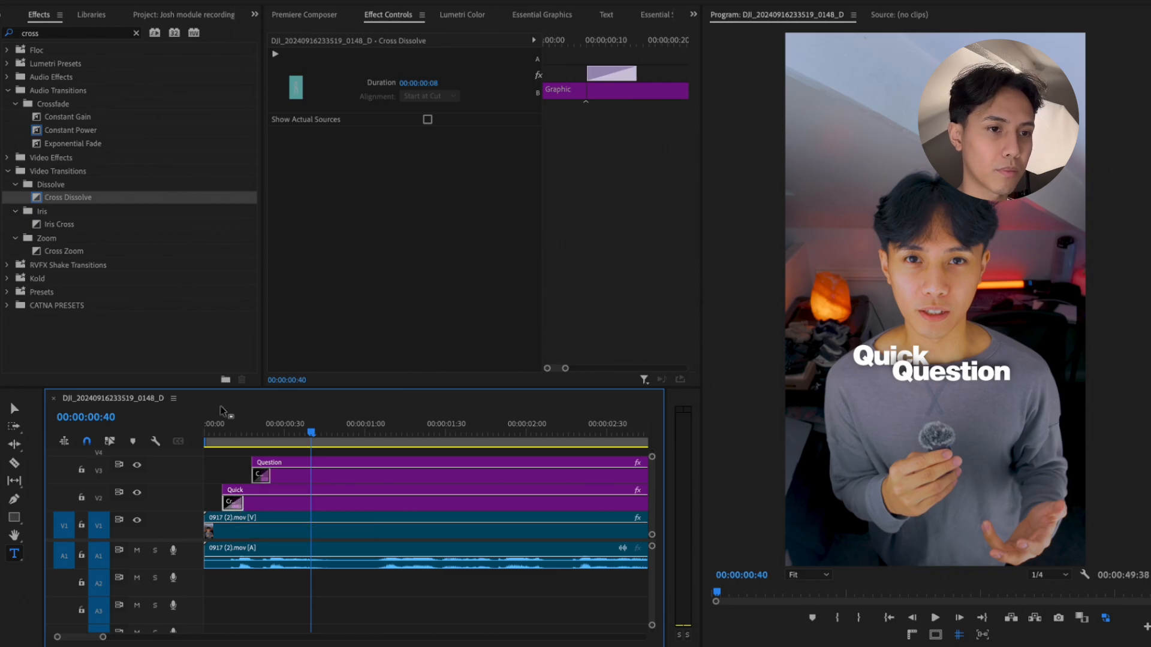
drag(226, 417, 144, 426)
key(space)
key(space)
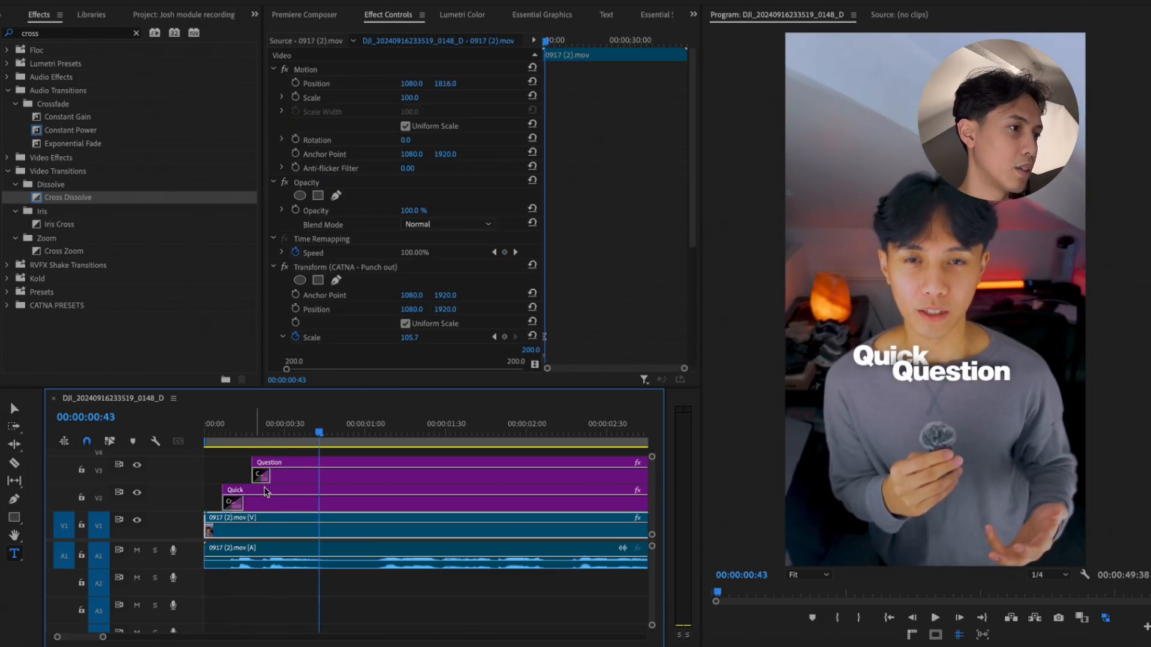
Set the Question title's shadow distance to 3.0 and inspect the title overlap close up, returning the preview to Fit
scroll(279, 500, down, 2)
click(325, 474)
scroll(423, 288, down, 5)
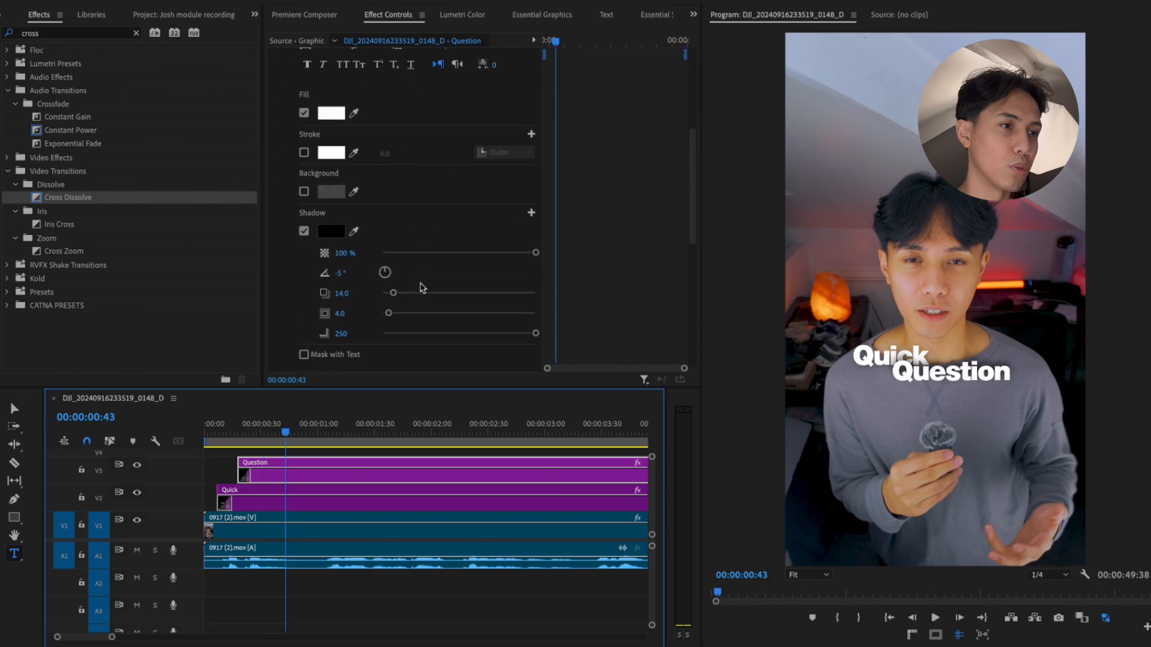
scroll(423, 287, down, 1)
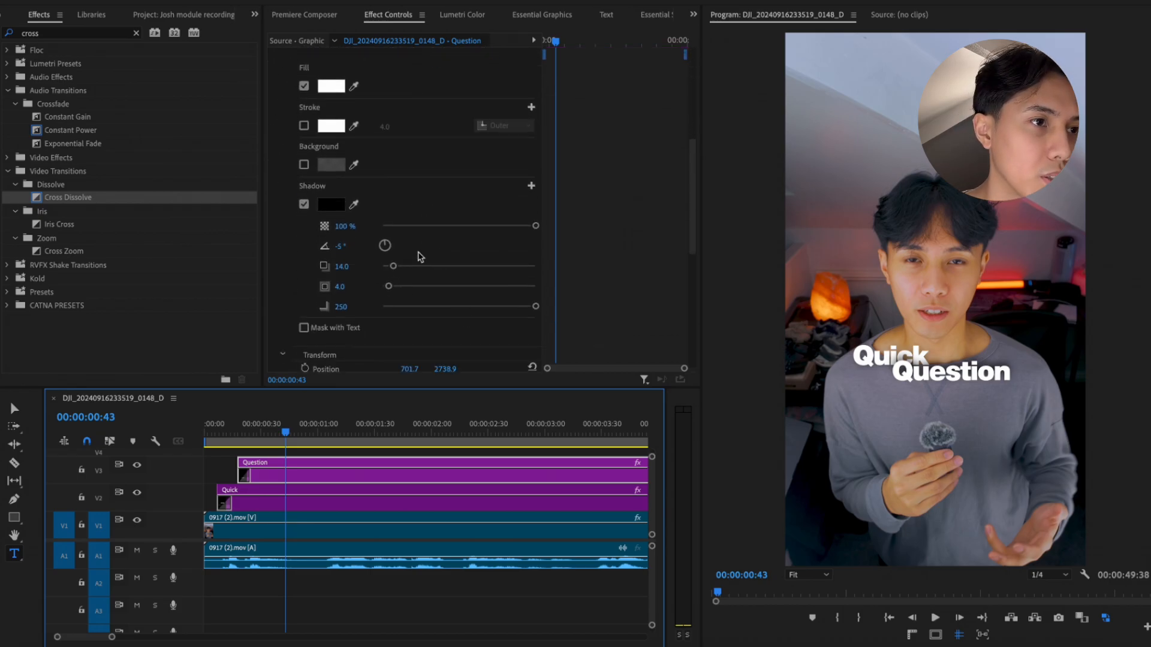
drag(394, 268, 381, 267)
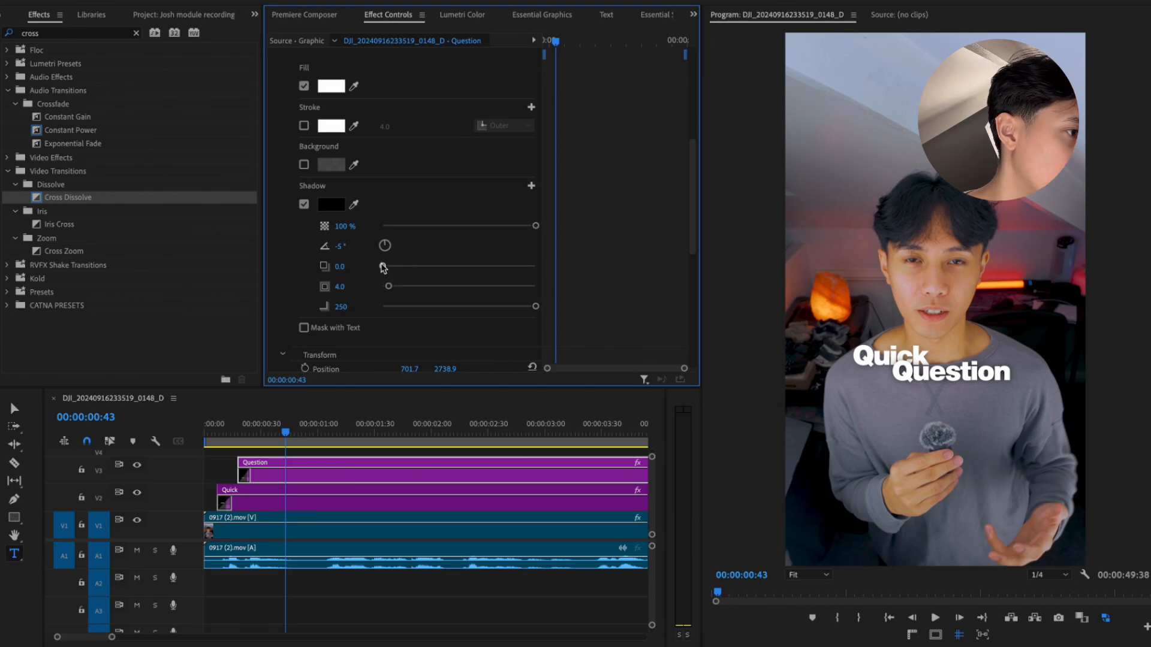
click(343, 270)
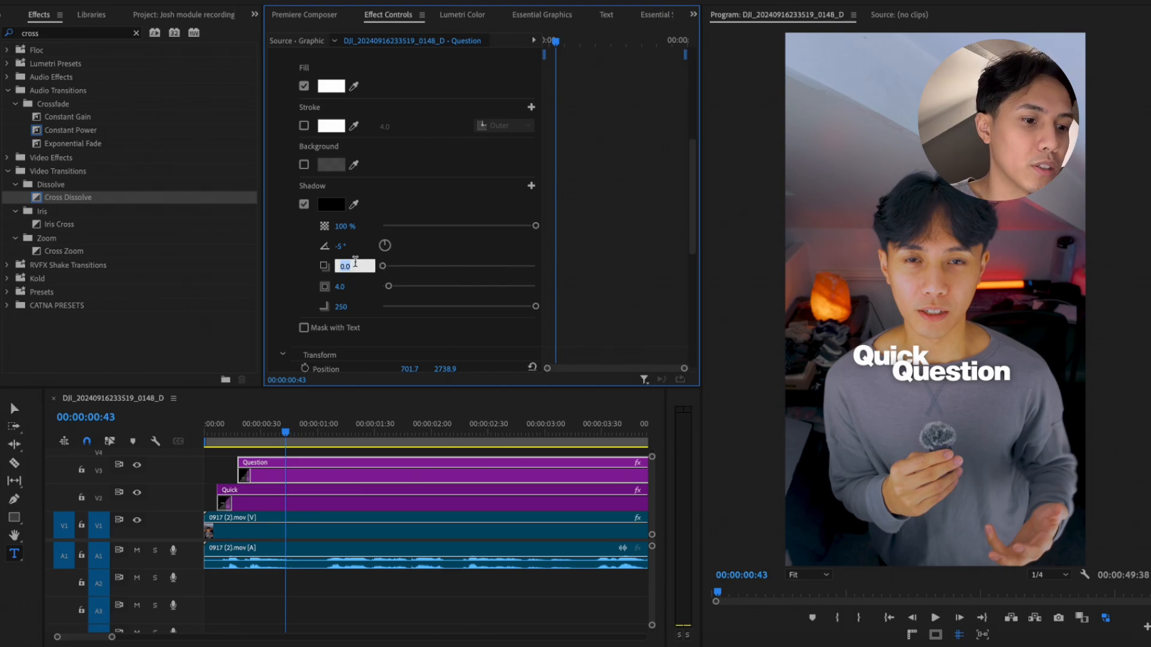
key(Return)
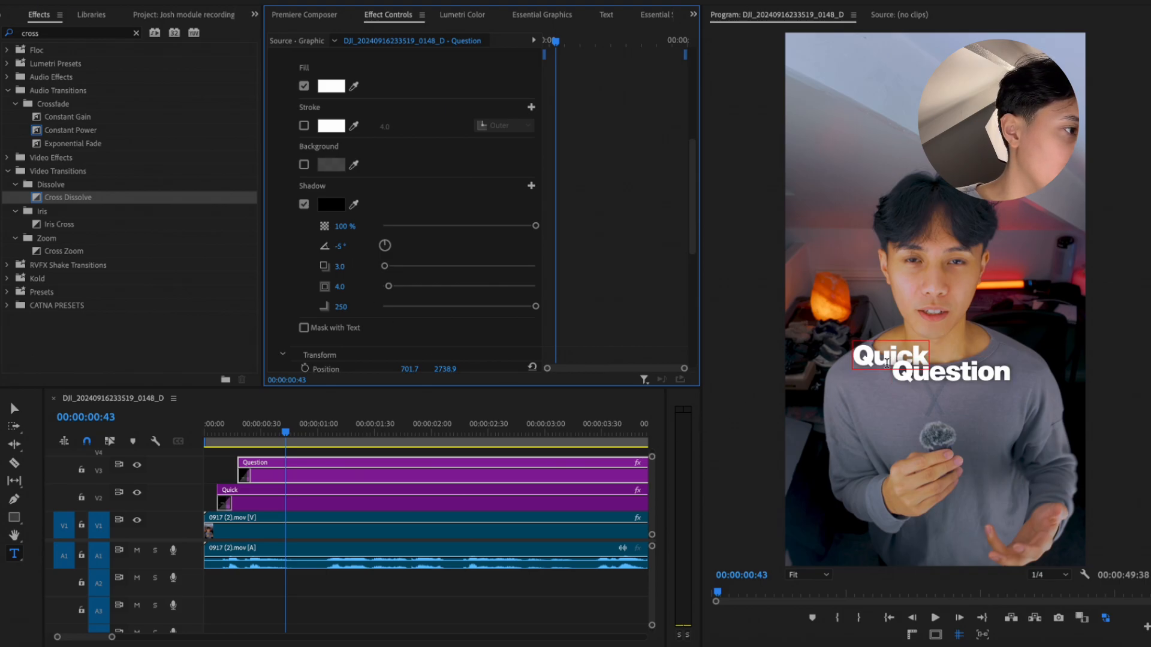
scroll(926, 330, up, 4)
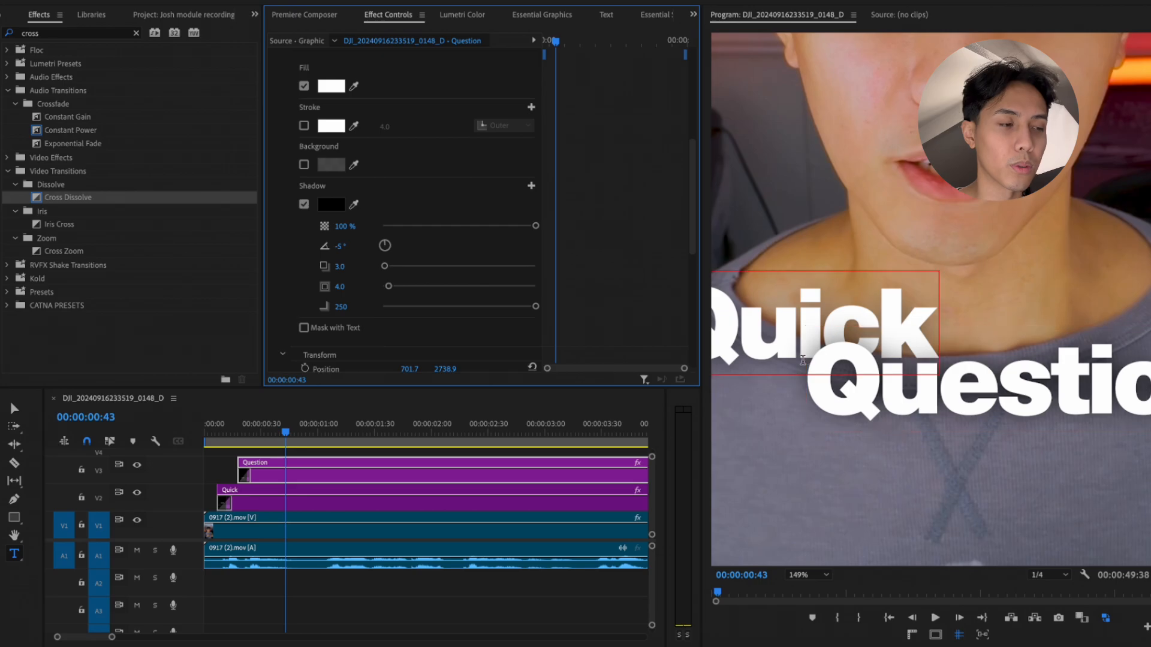
click(806, 575)
click(799, 420)
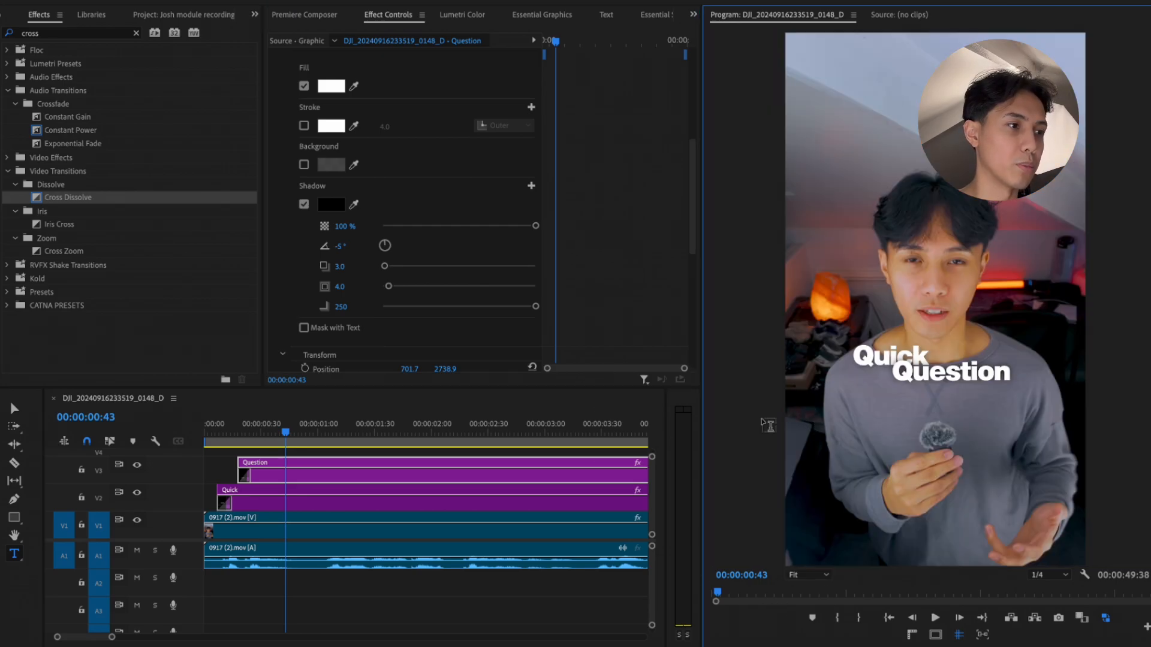
Switch to Google Chrome and find the CATNA 8-bit question mark clip in the Custom Made Assets folder on Google Drive
click(216, 473)
key(minus)
key(minus)
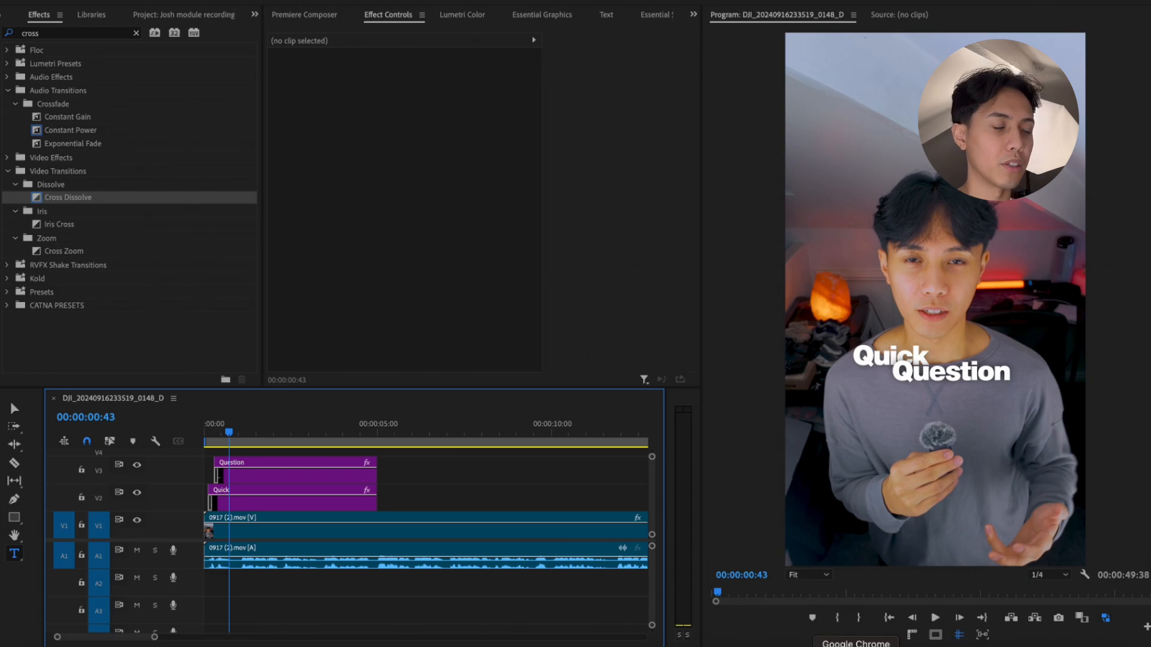
click(856, 644)
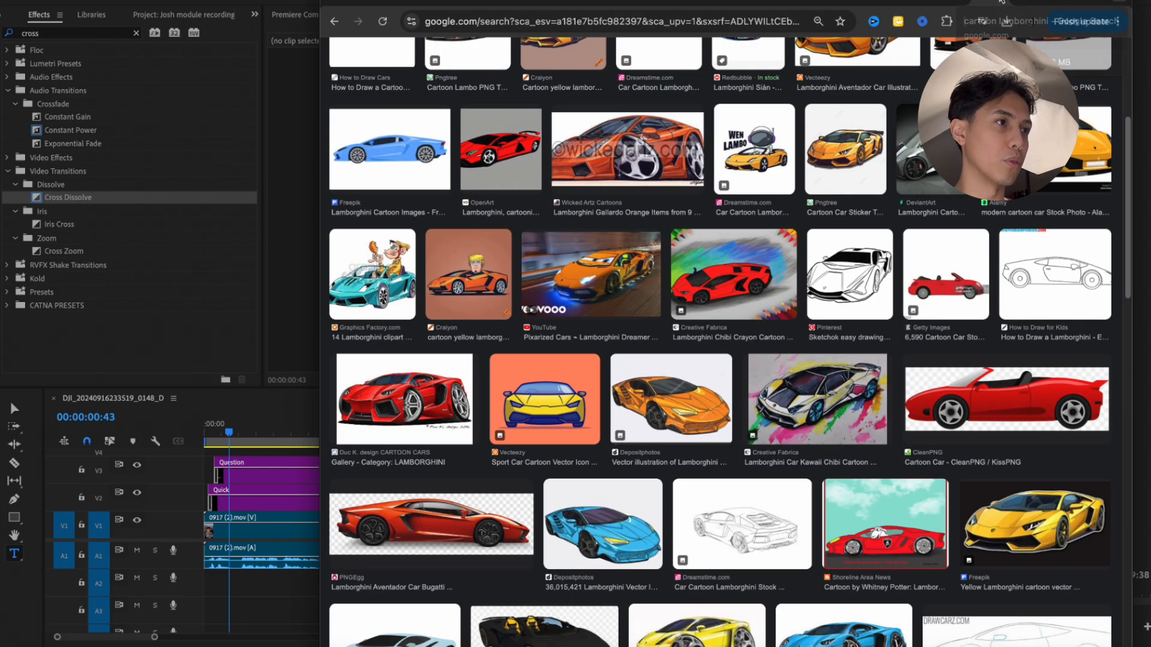
click(911, 1)
click(875, 2)
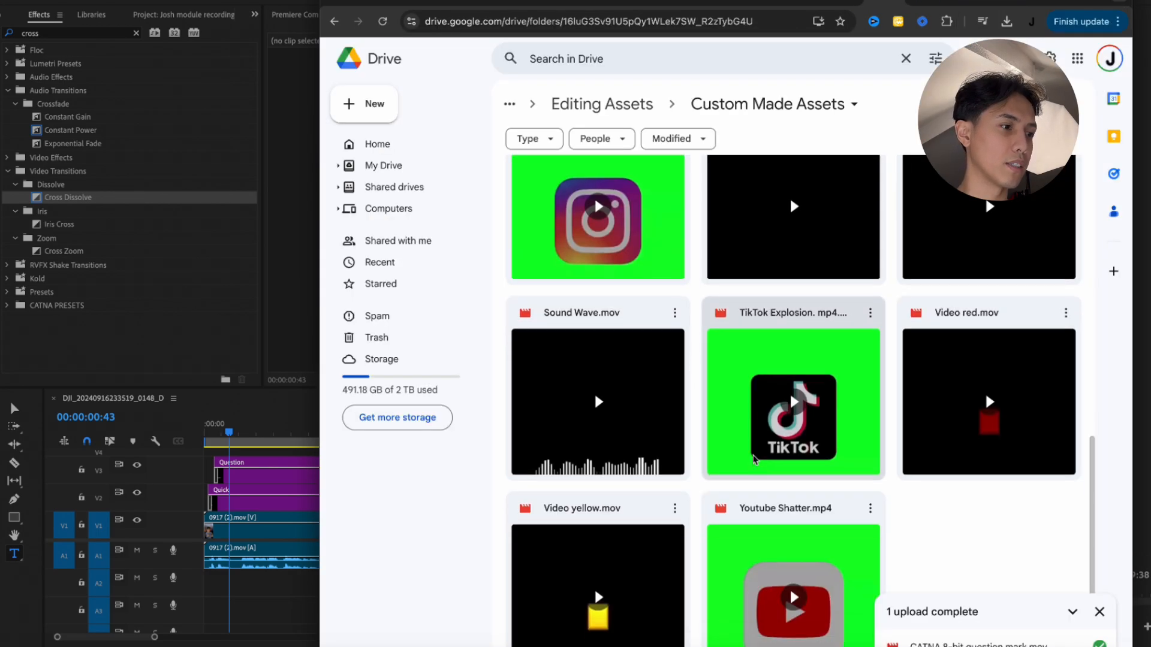
scroll(752, 458, up, 15)
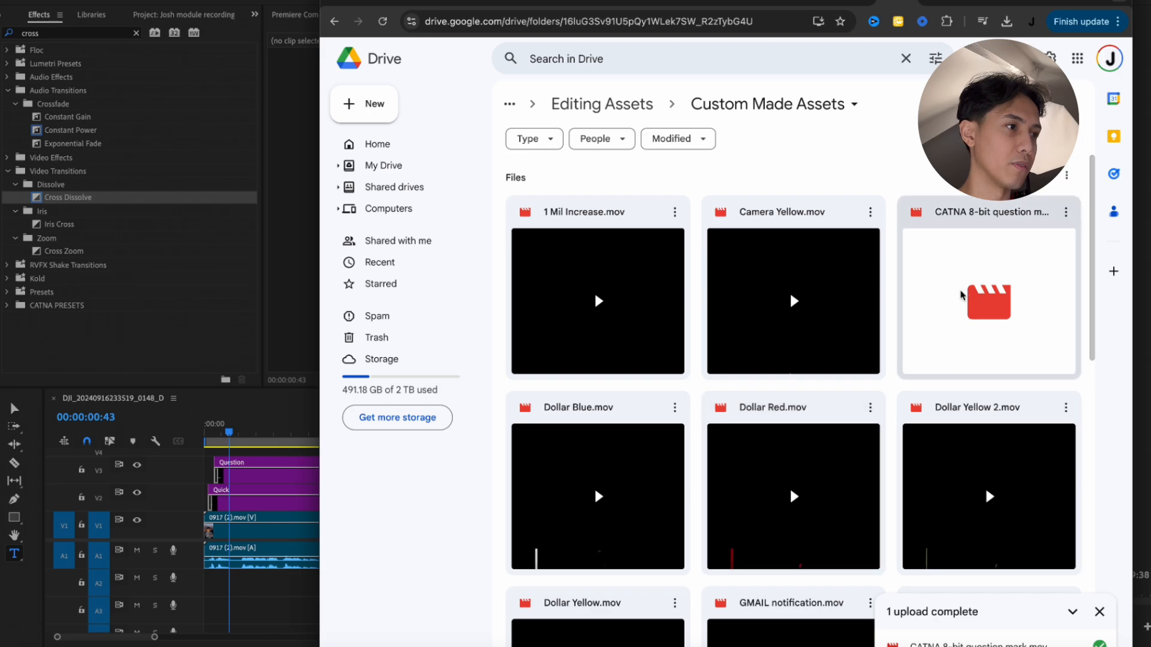
click(307, 480)
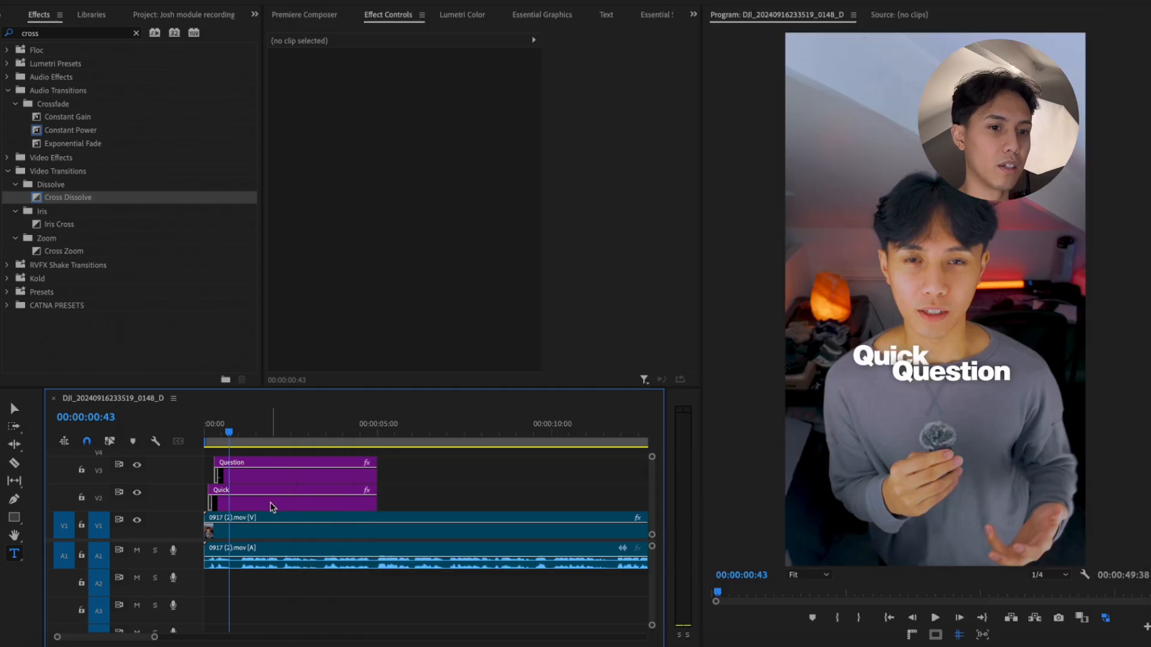
Bring CATNA 8-bit question mark.mov from the file browser into the sequence, directly after the titles
click(42, 646)
drag(342, 33, 845, 1)
drag(812, 150, 380, 453)
key(minus)
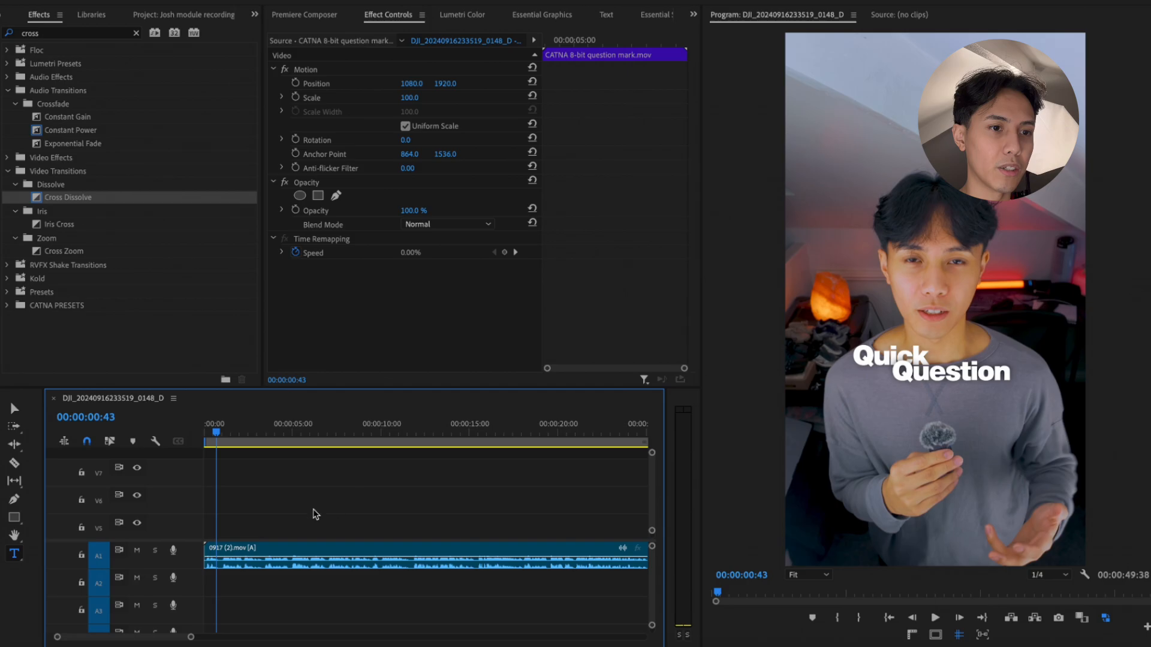
Raise the Quick and Question titles to V3 and V4, enlarge the timeline, and put the question mark clip on V2
mouse_move(306, 468)
mouse_down()
mouse_move(250, 501)
mouse_move(248, 457)
mouse_up()
scroll(256, 498, up, 1)
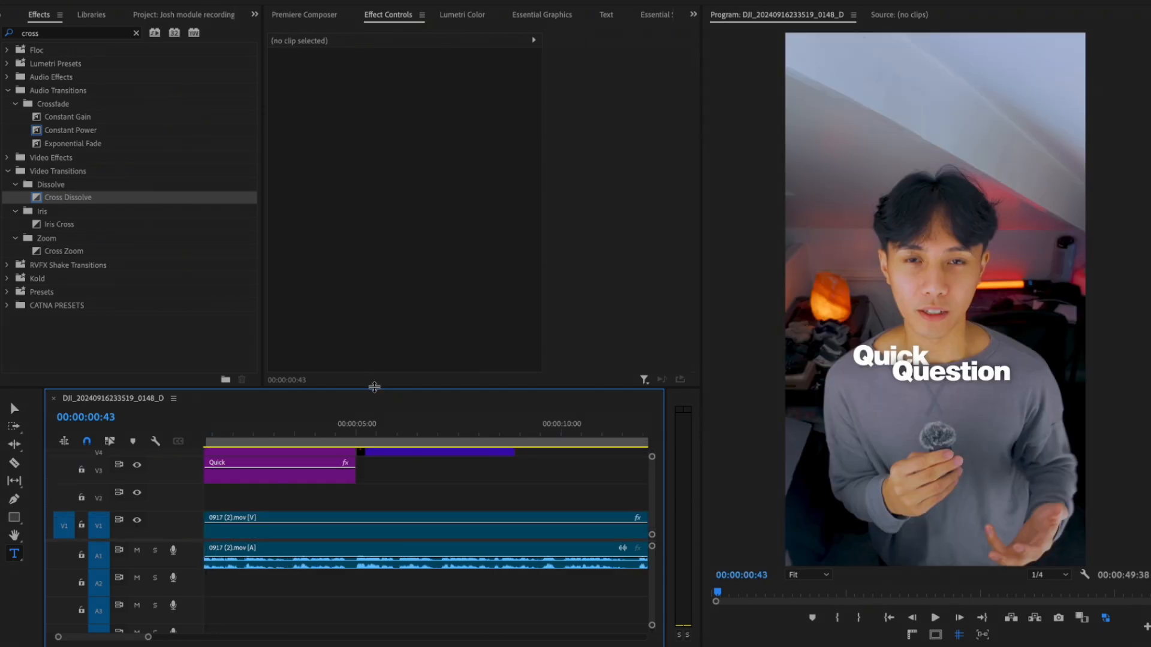
drag(373, 387, 404, 211)
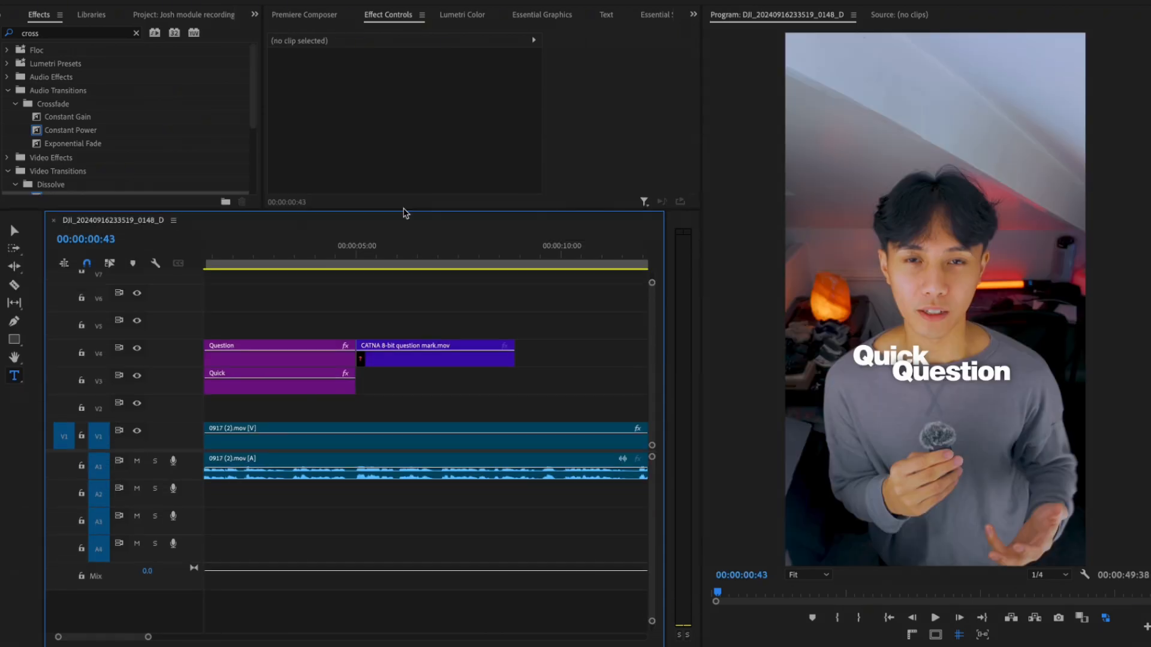
drag(387, 359, 325, 414)
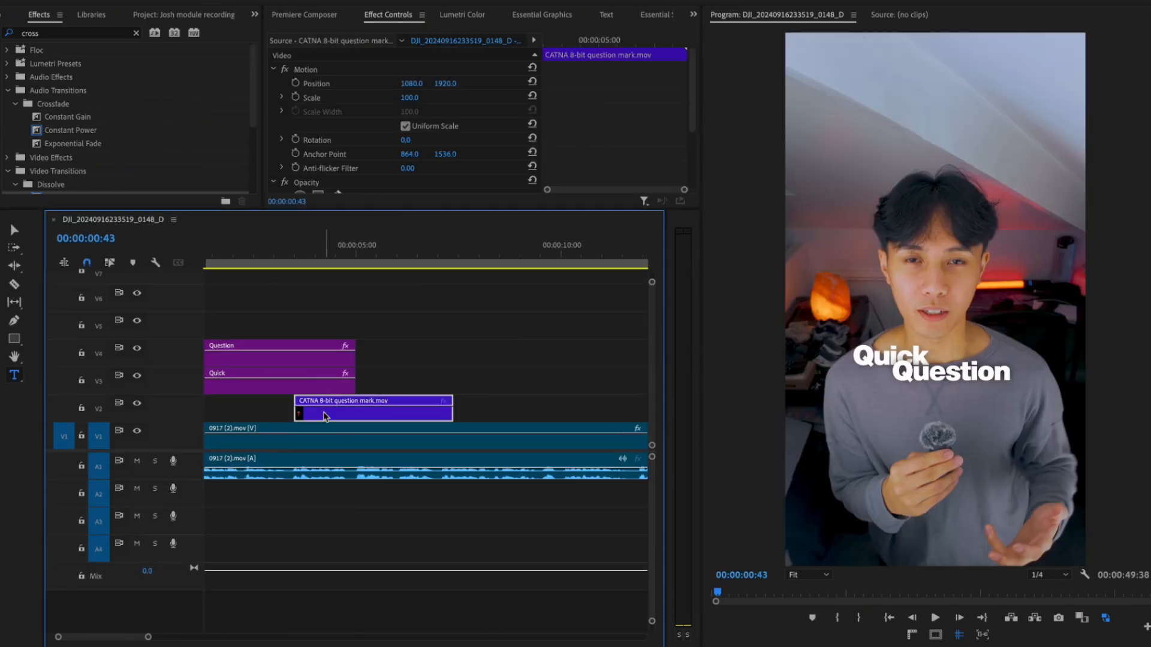
Move the question mark clip on V2 to start at 00:00:00:25, shortly after the Question title begins
scroll(294, 368, up, 2)
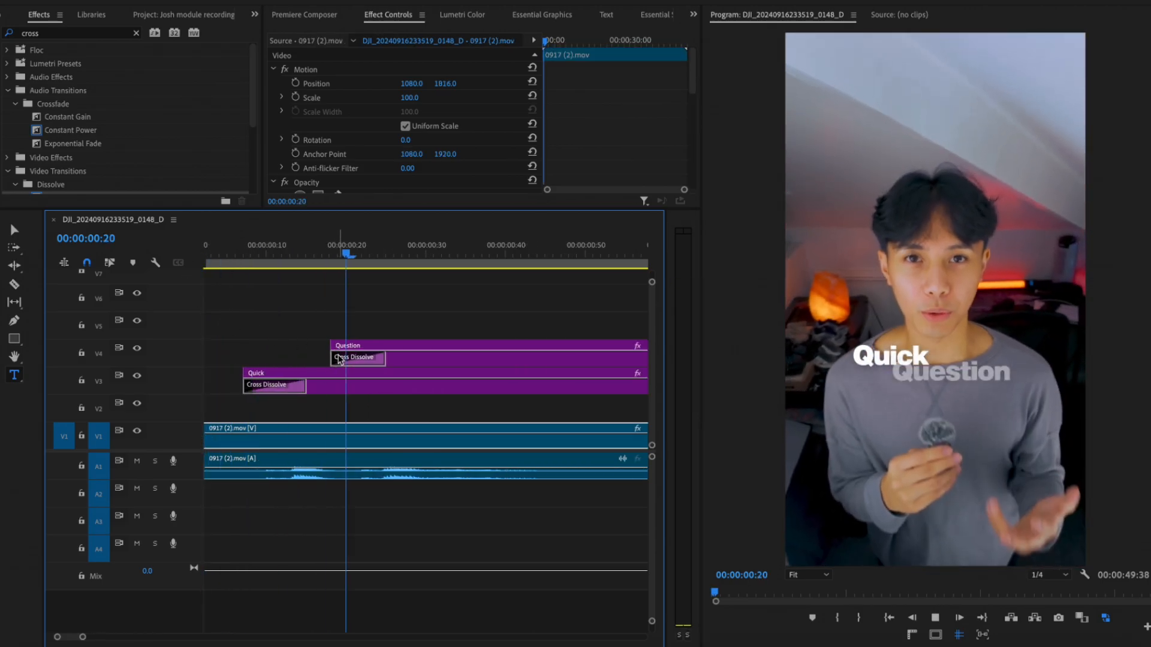
key(space)
scroll(395, 361, down, 3)
scroll(426, 371, down, 5)
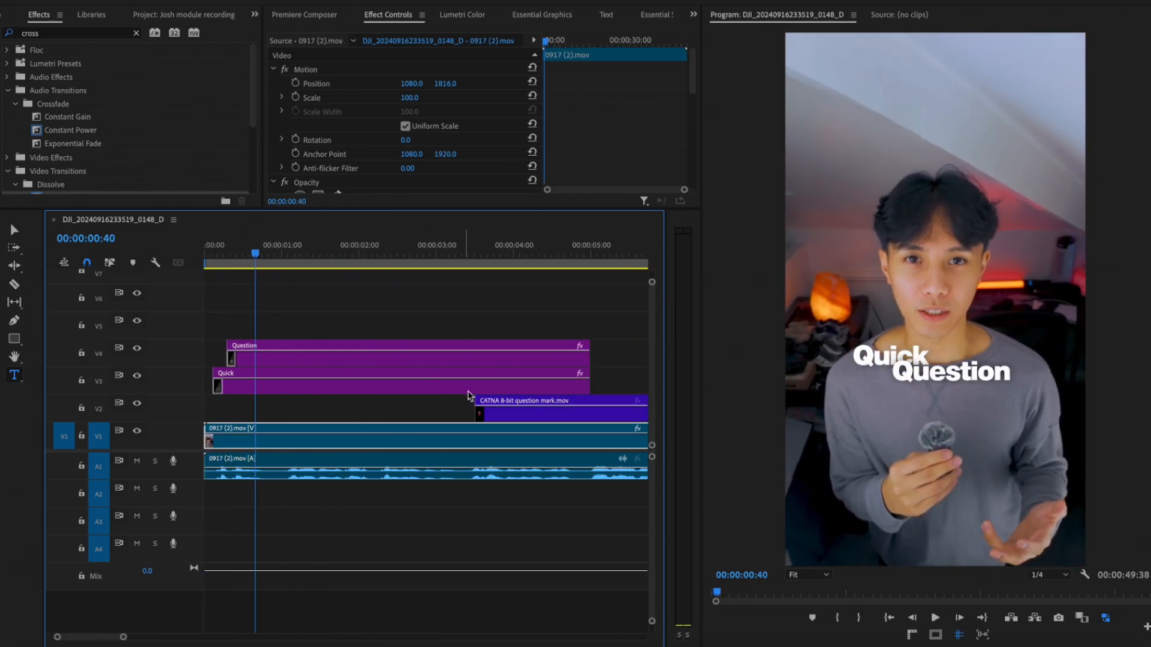
drag(512, 413, 273, 415)
double_click(259, 412)
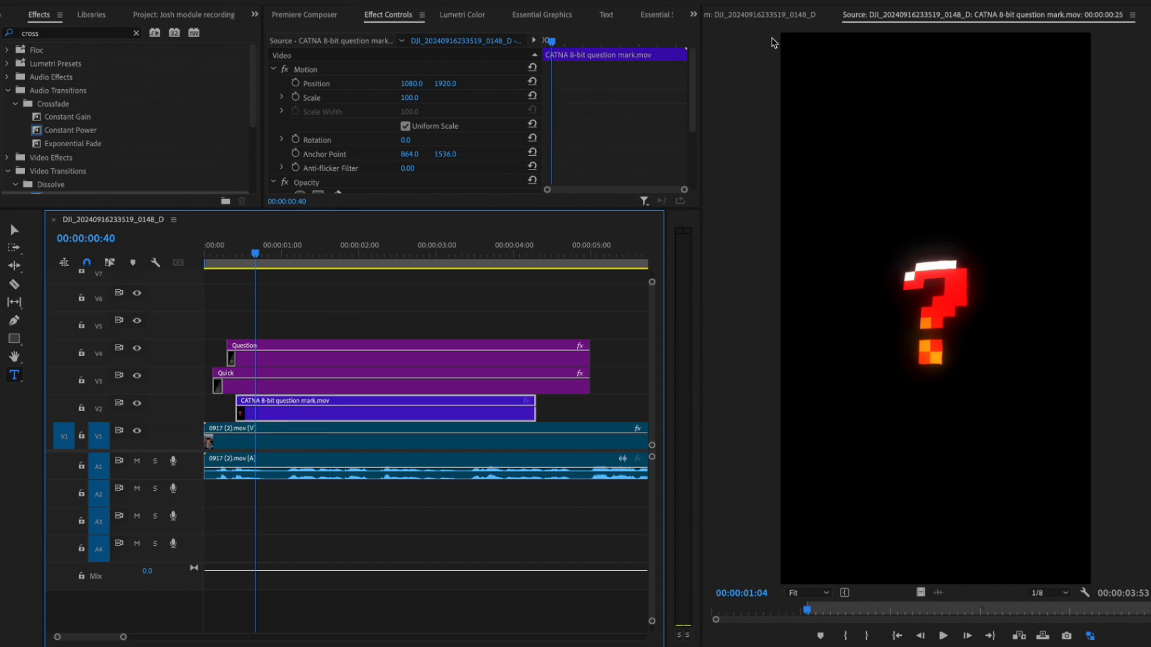
click(773, 16)
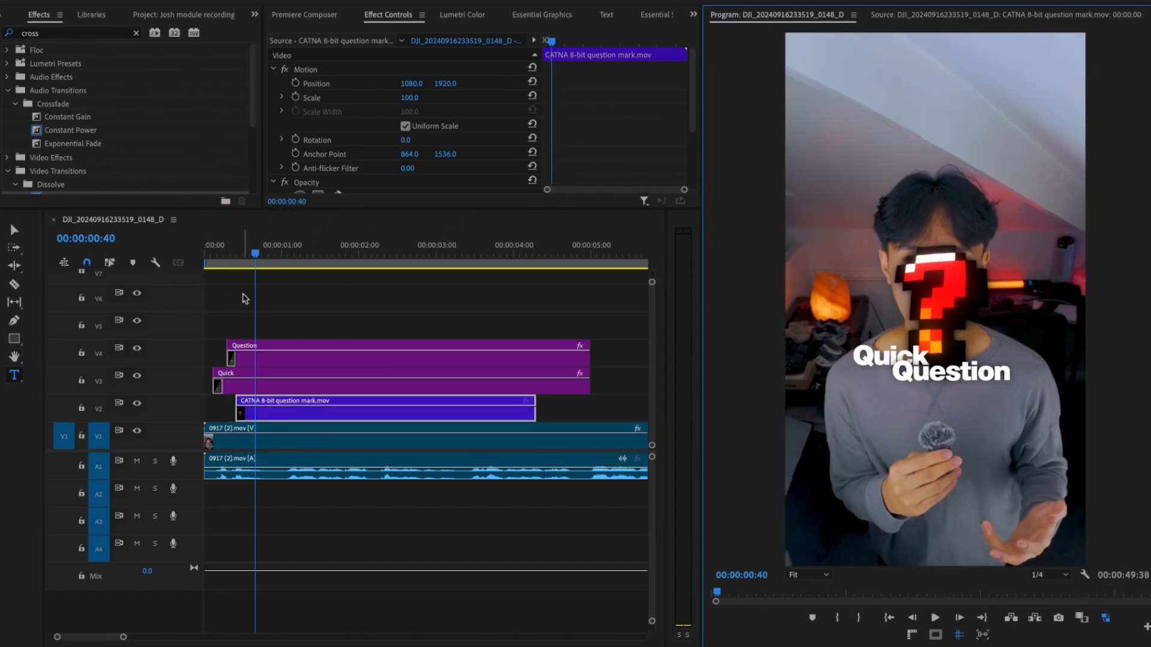
Position the question mark clip at 1637, 2312 behind the end of the Question title and set its scale to 56
drag(446, 87, 473, 88)
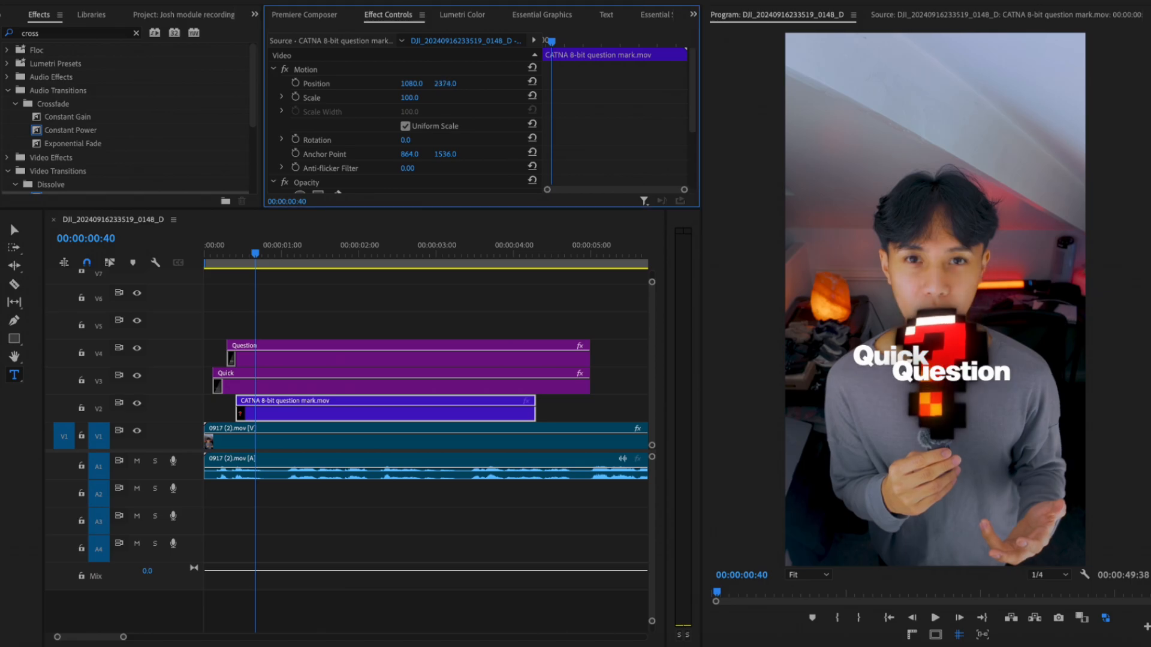
mouse_move(415, 140)
mouse_down()
mouse_move(436, 141)
mouse_move(400, 141)
mouse_move(415, 140)
mouse_up()
drag(427, 95, 566, 87)
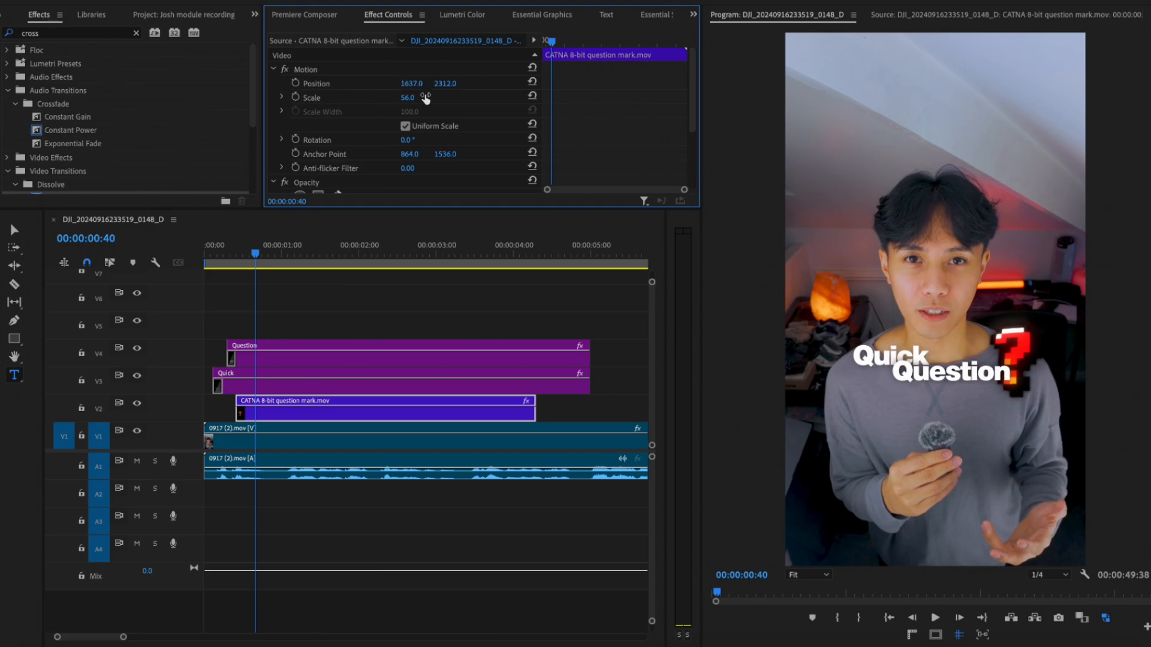
Shift the Quick title slightly to the left and set the Question title's horizontal position to 1485
click(274, 376)
drag(416, 84, 371, 84)
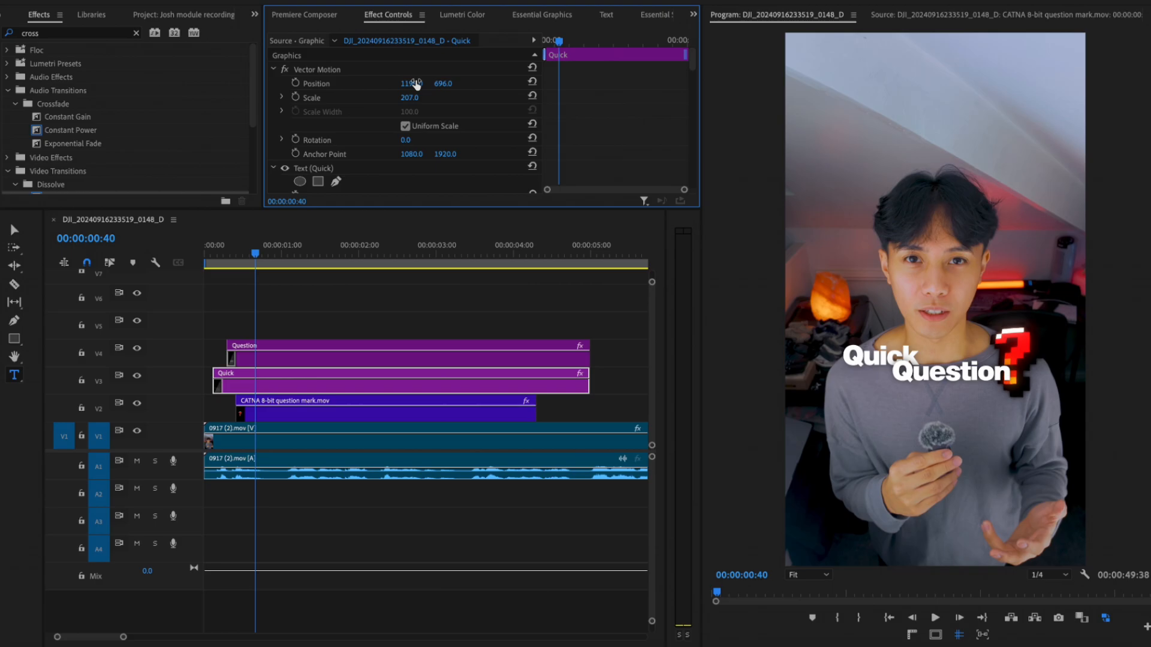
click(353, 358)
drag(415, 84, 378, 84)
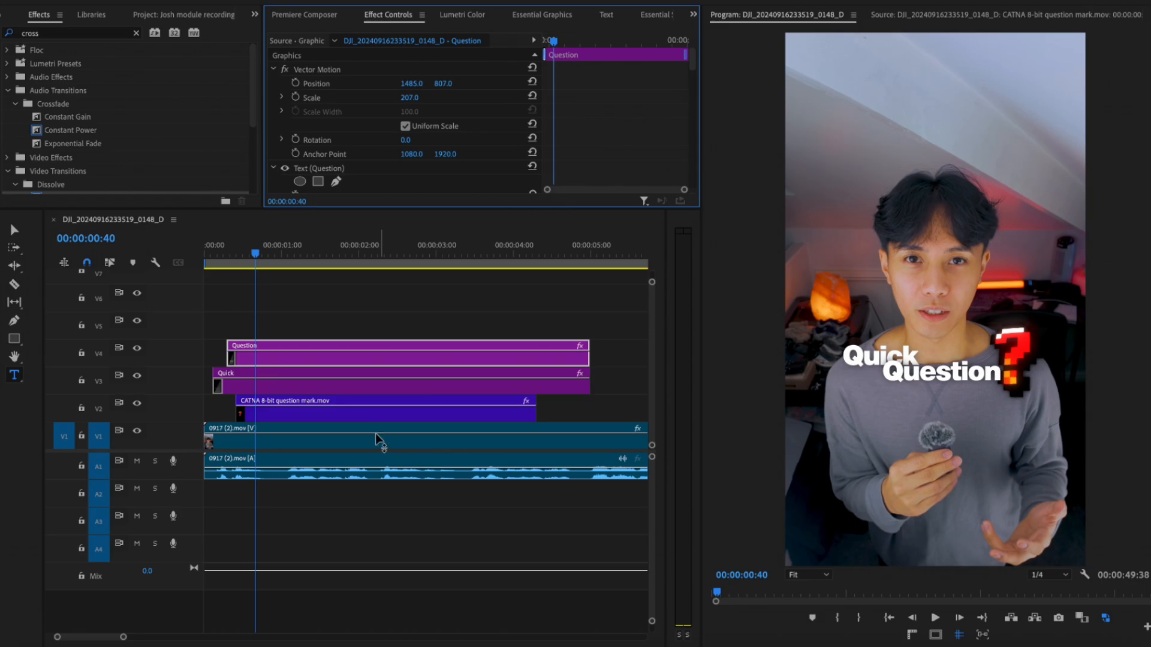
Set the question mark clip's scale to 62 and position to 1633, 2470, and raise the clip to V5 above the titles
click(350, 413)
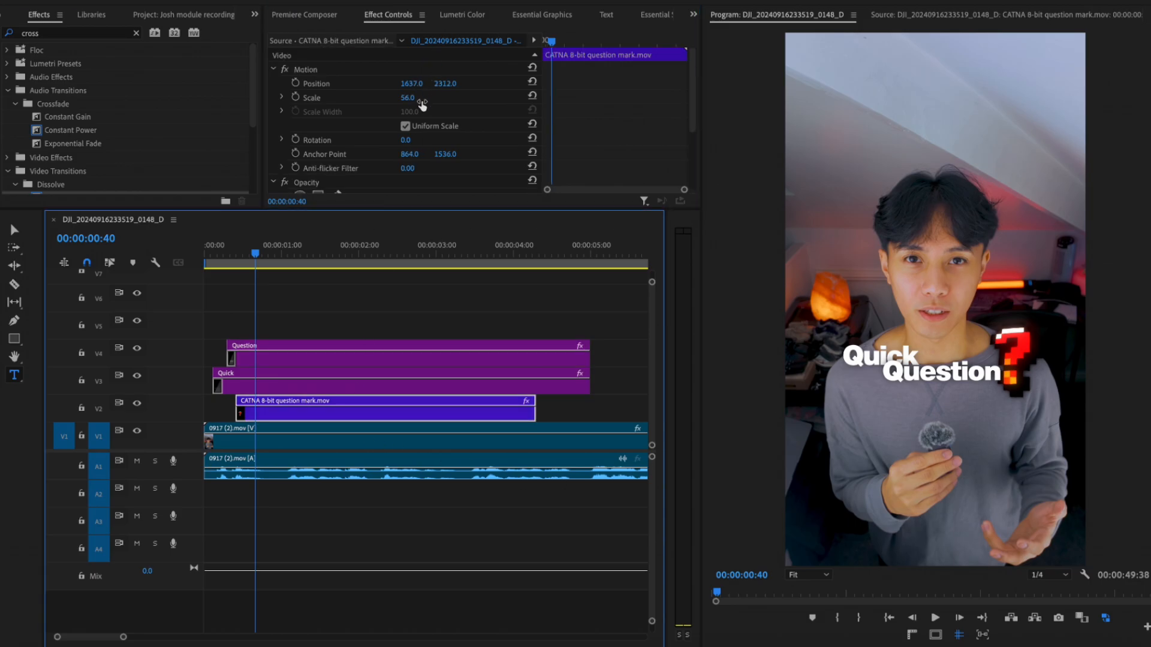
drag(413, 102, 418, 102)
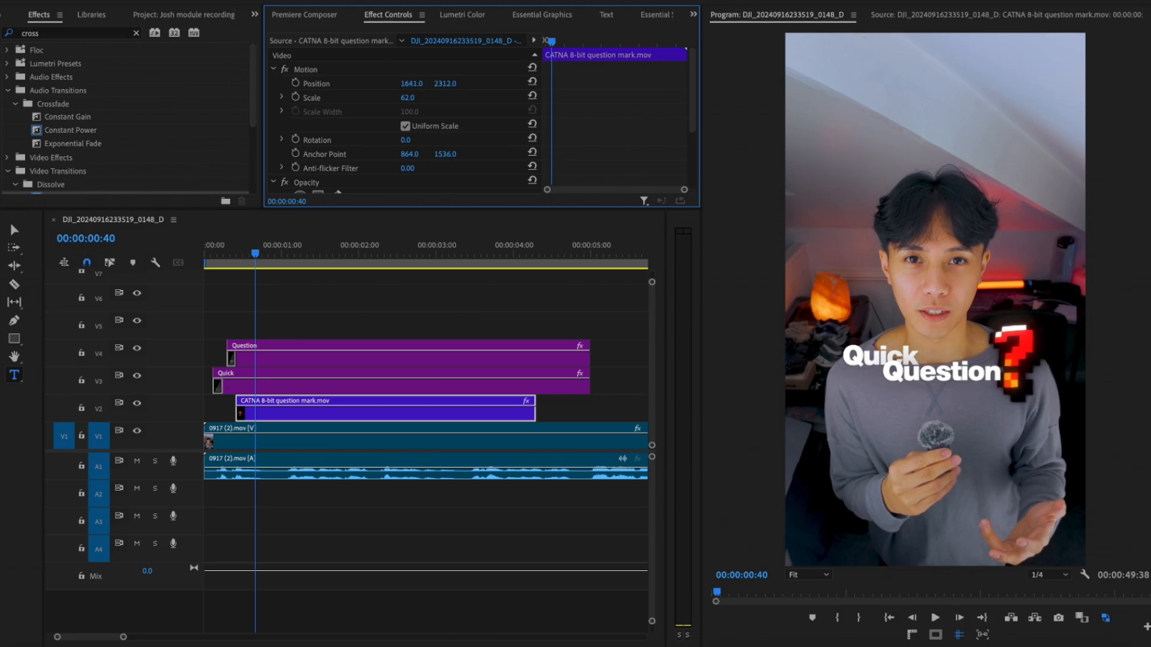
drag(442, 84, 474, 84)
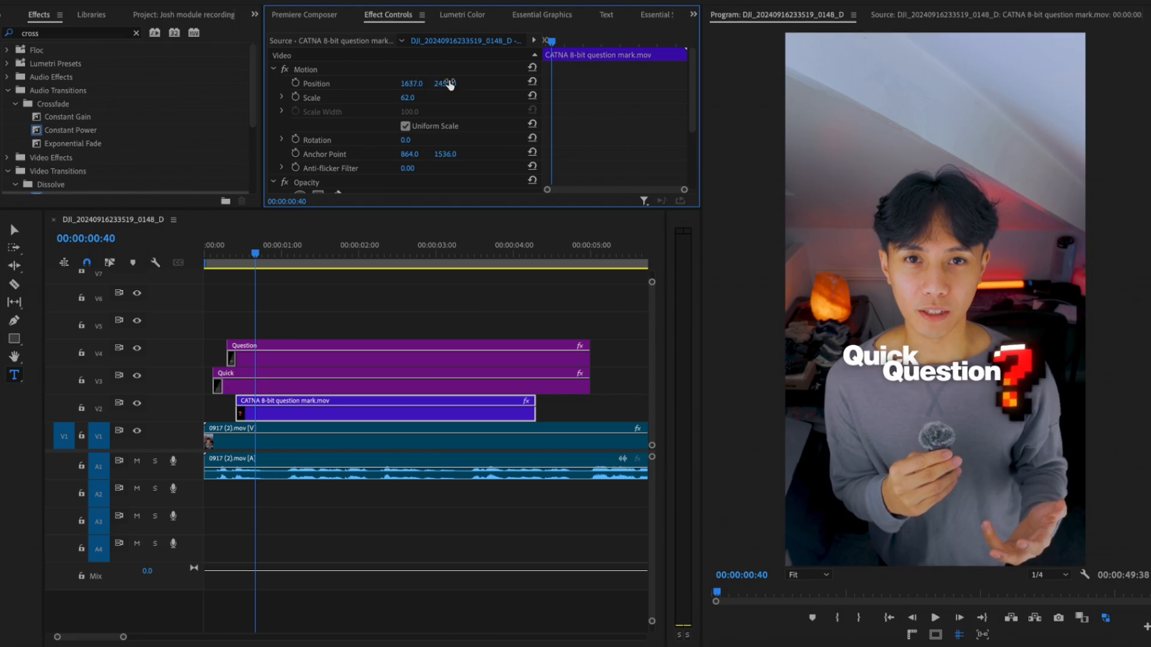
drag(415, 83, 410, 84)
drag(318, 413, 310, 319)
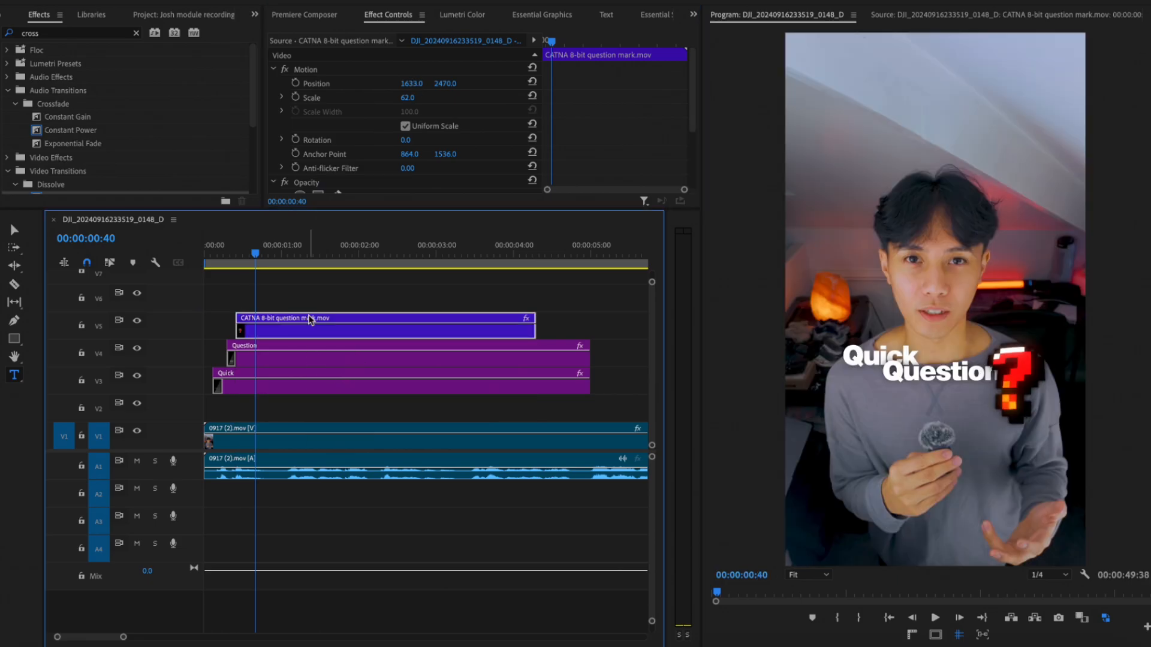
Try reducing the question mark clip's opacity to 90%, followed by 96%
scroll(363, 189, down, 3)
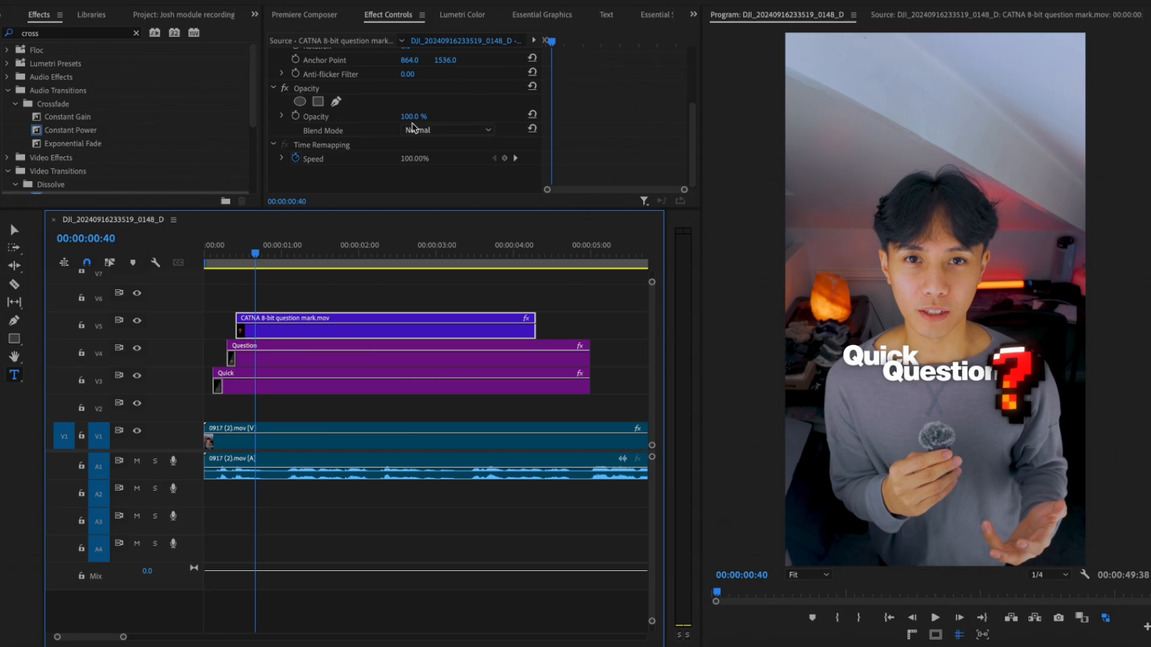
click(413, 123)
click(414, 117)
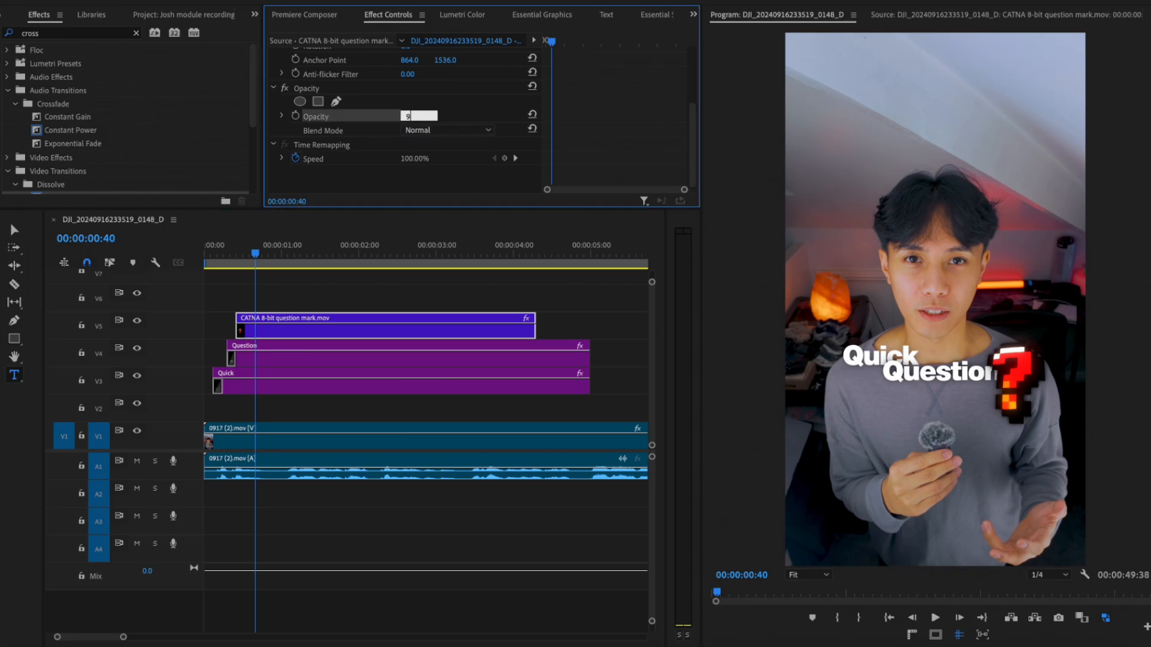
text(90)
key(Return)
click(412, 116)
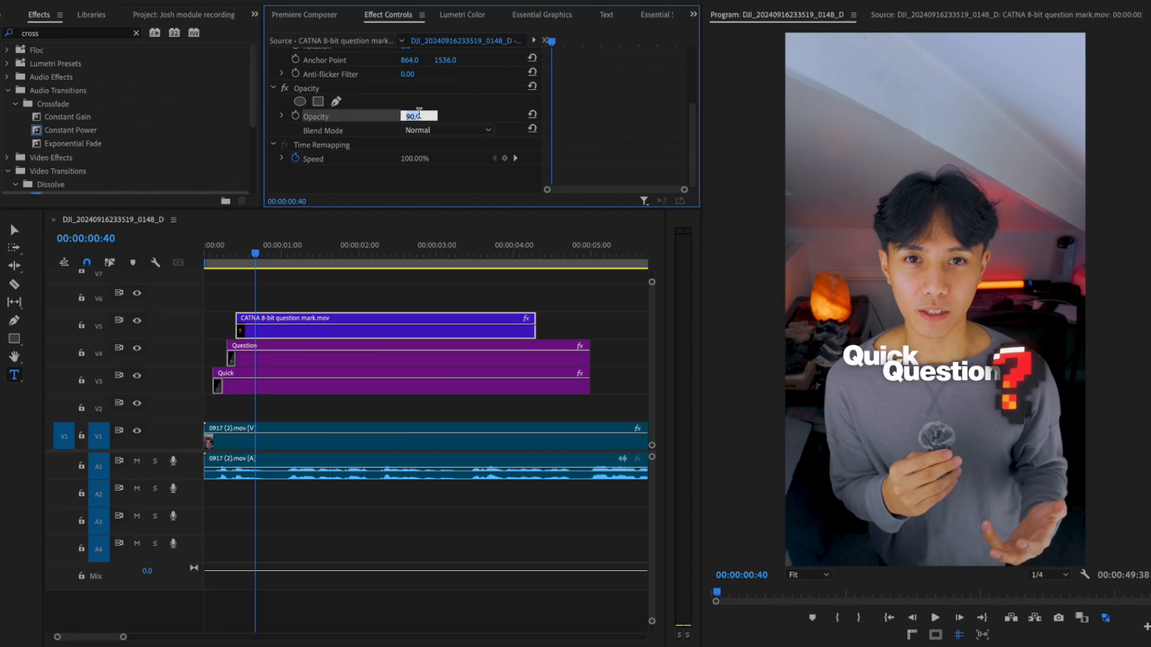
text(96)
key(Return)
Reposition the question mark clip to 1644, 2455 and set its opacity to 100%
scroll(446, 93, up, 3)
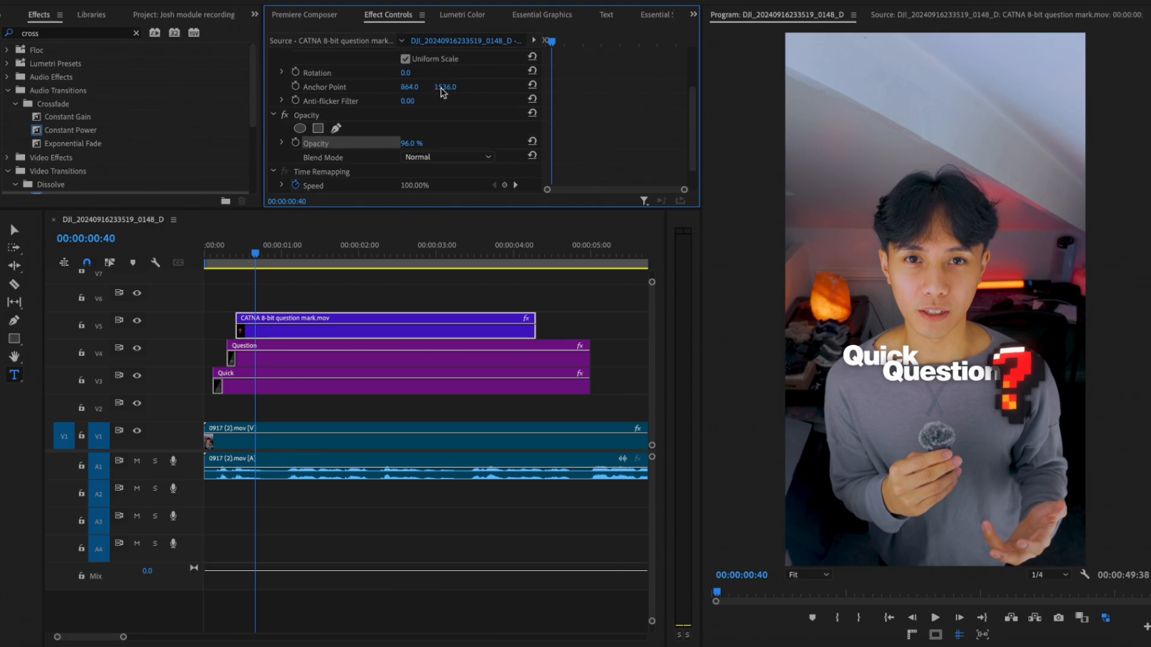
drag(441, 84, 419, 84)
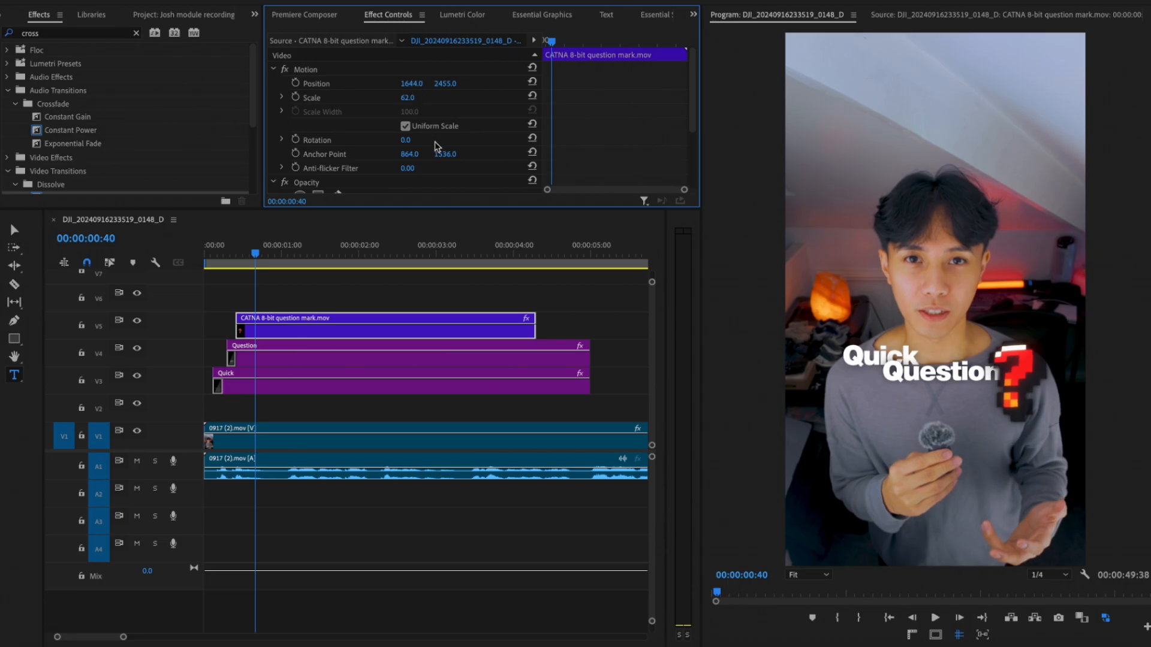
scroll(428, 185, down, 3)
click(411, 115)
text(100)
key(Return)
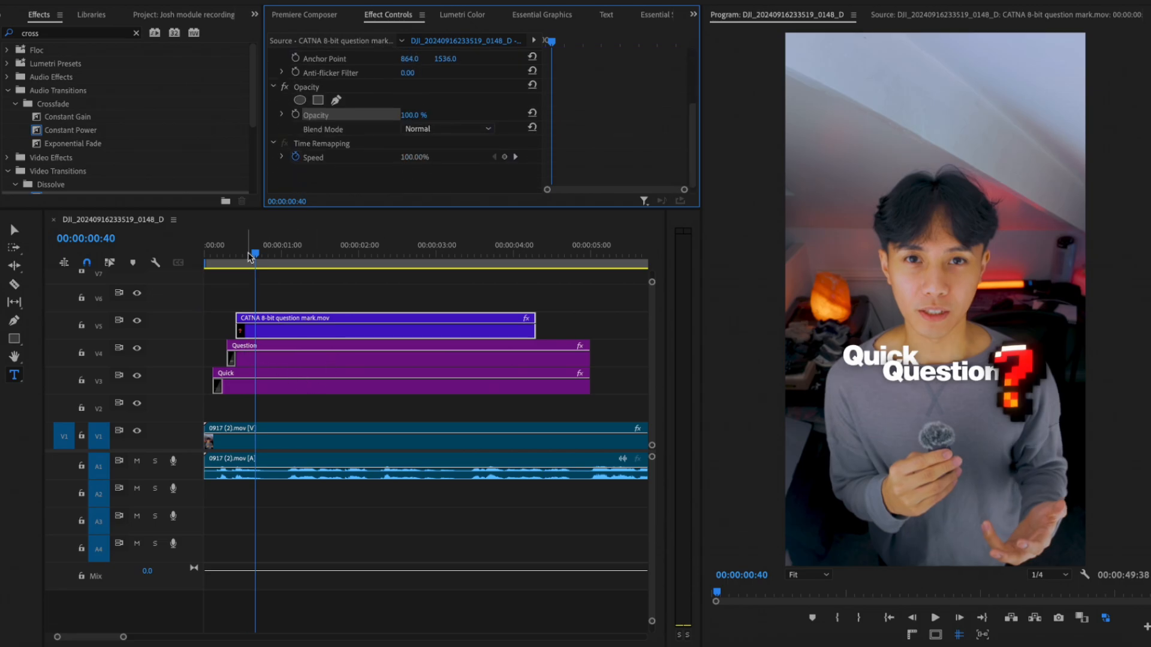
Extend the question mark clip to its media start and align its beginning with the start of the Question title
drag(250, 253, 180, 258)
key(space)
key(space)
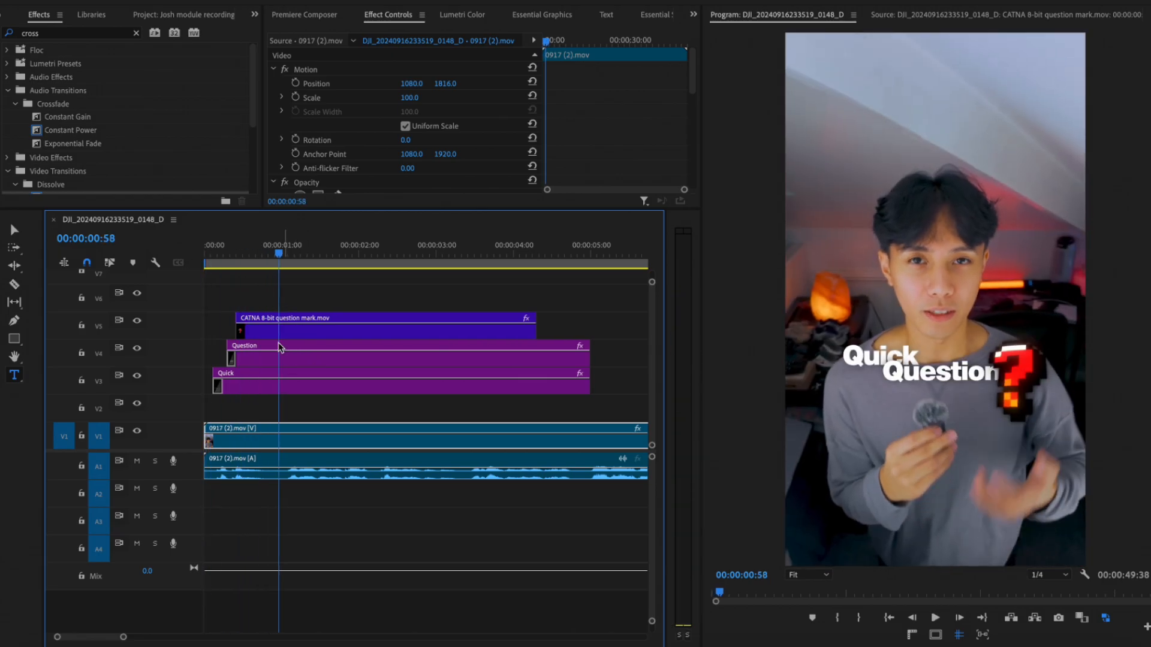
drag(232, 329, 206, 331)
drag(246, 334, 214, 334)
click(221, 254)
key(space)
key(space)
drag(287, 333, 246, 335)
Move the question mark clip beneath both titles to V2 and play back the opening
key(space)
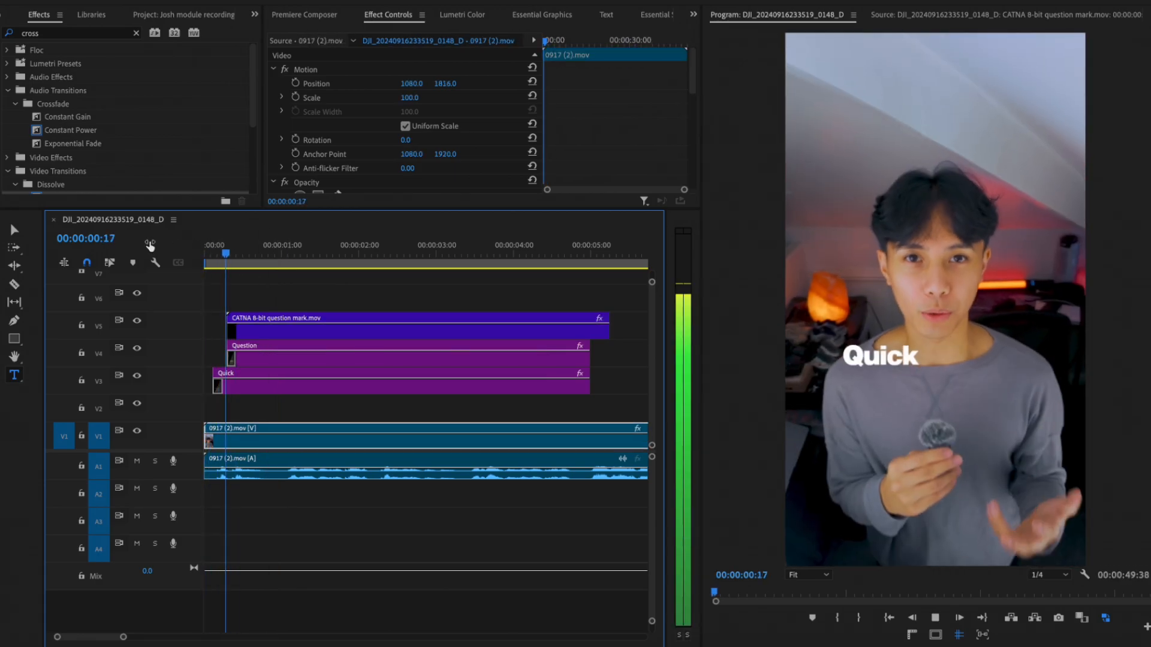
key(space)
drag(285, 336, 284, 401)
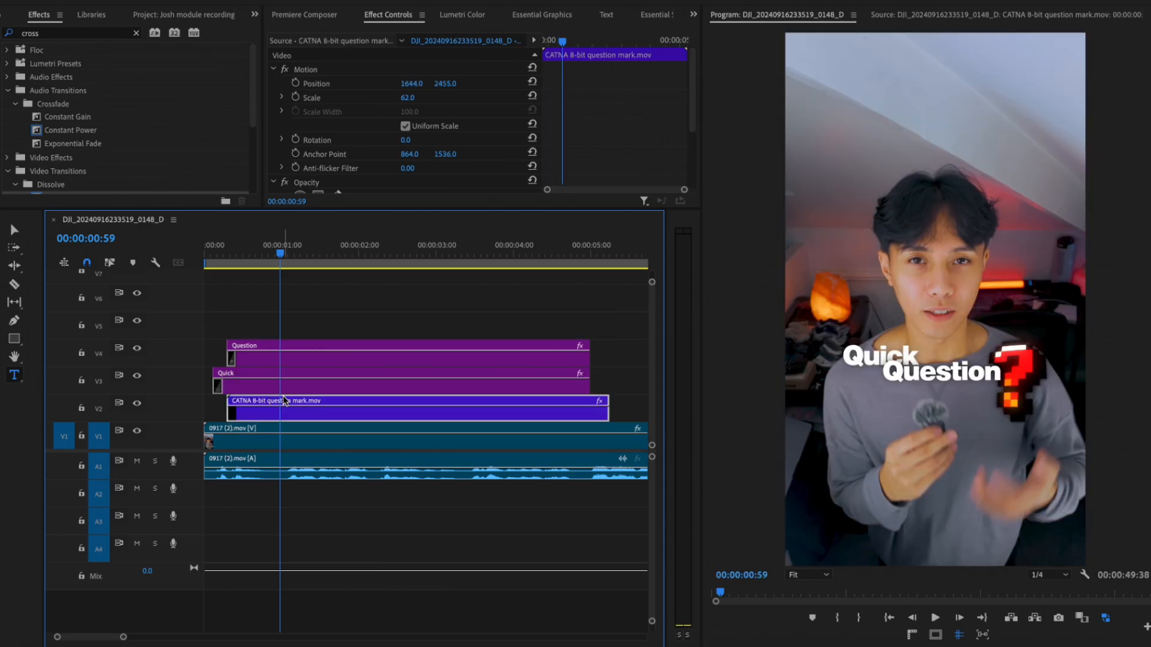
drag(244, 253, 172, 253)
key(space)
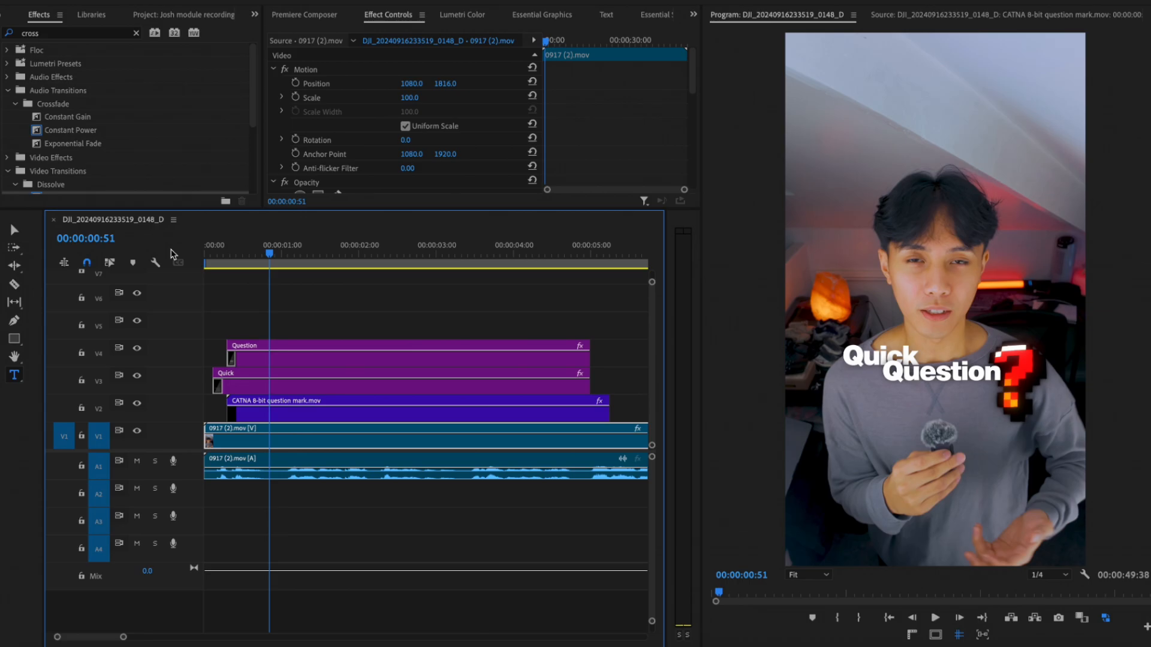
key(space)
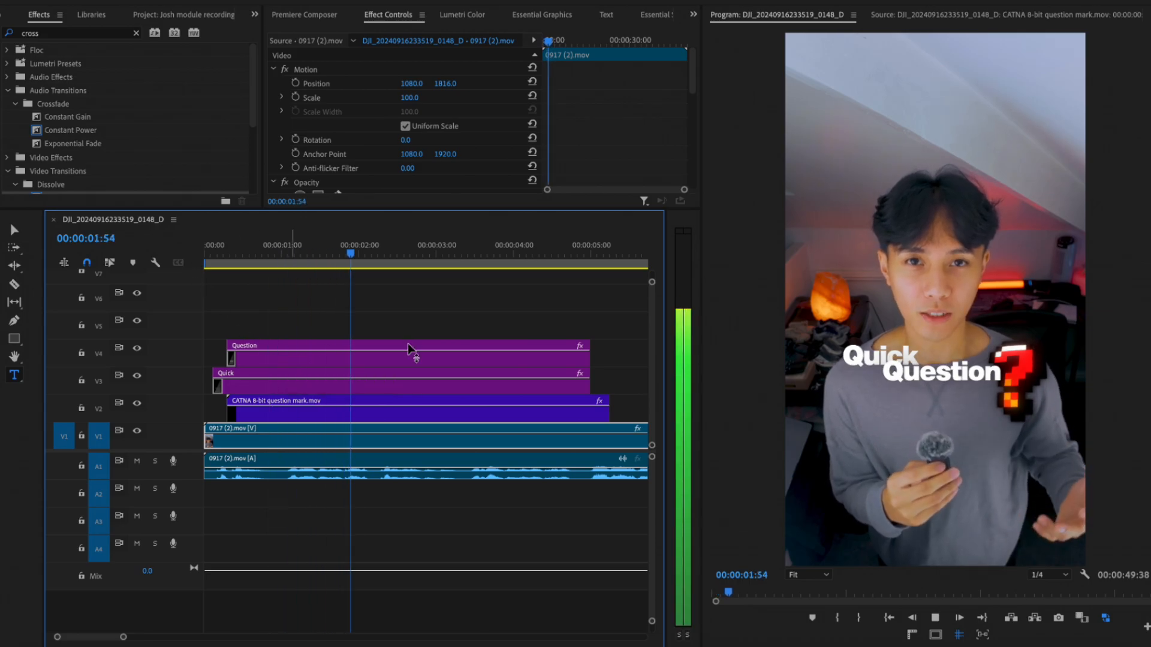
key(space)
Magnify the preview around the question mark and play the section to examine the graphic up close
scroll(1044, 374, up, 5)
scroll(1045, 374, up, 5)
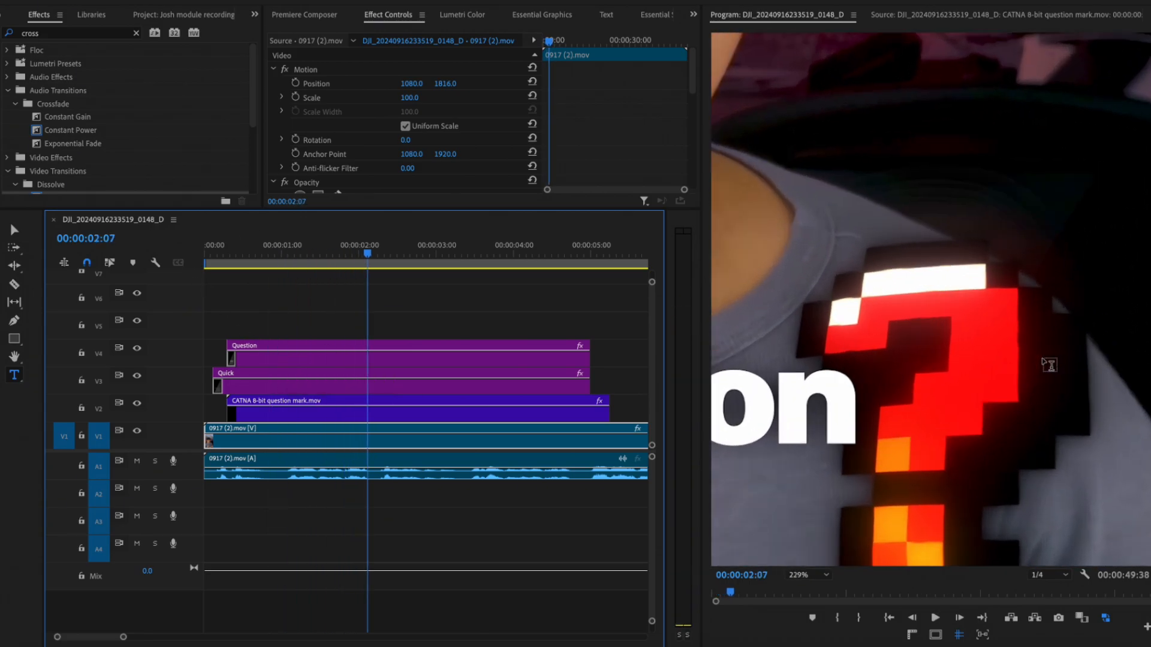
key(v)
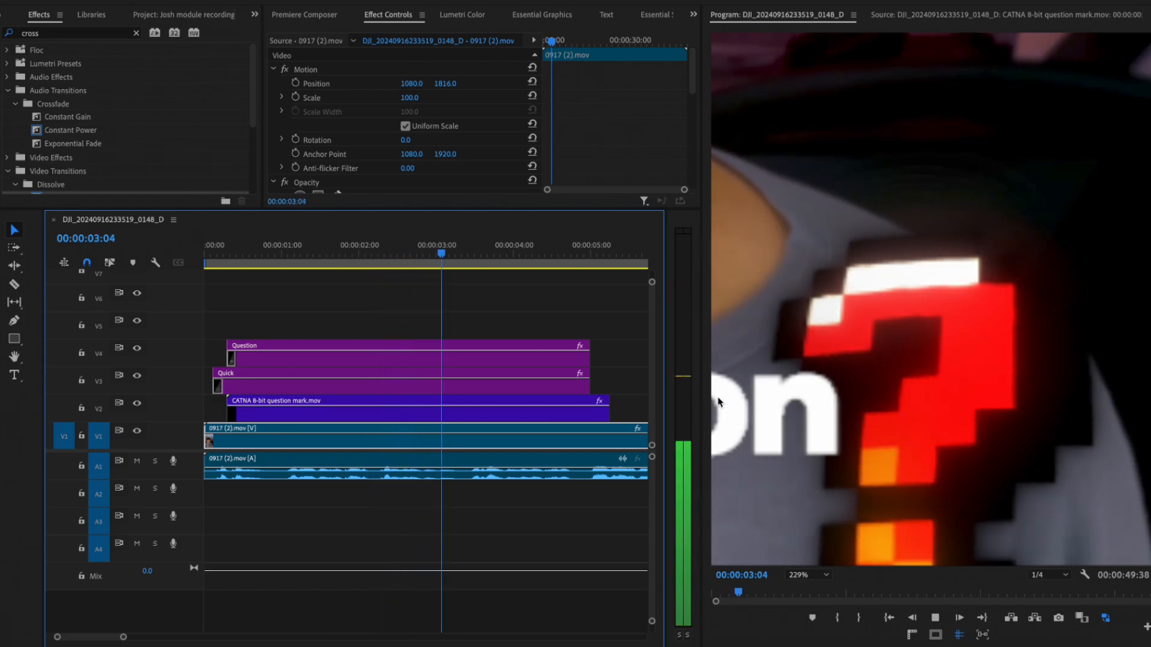
key(space)
scroll(400, 360, down, 6)
scroll(400, 361, down, 2)
scroll(233, 410, up, 10)
scroll(247, 411, down, 8)
Return to the sequence start, fit the whole frame in the preview, enlarge the timeline around the titles, and play the opening
key(Home)
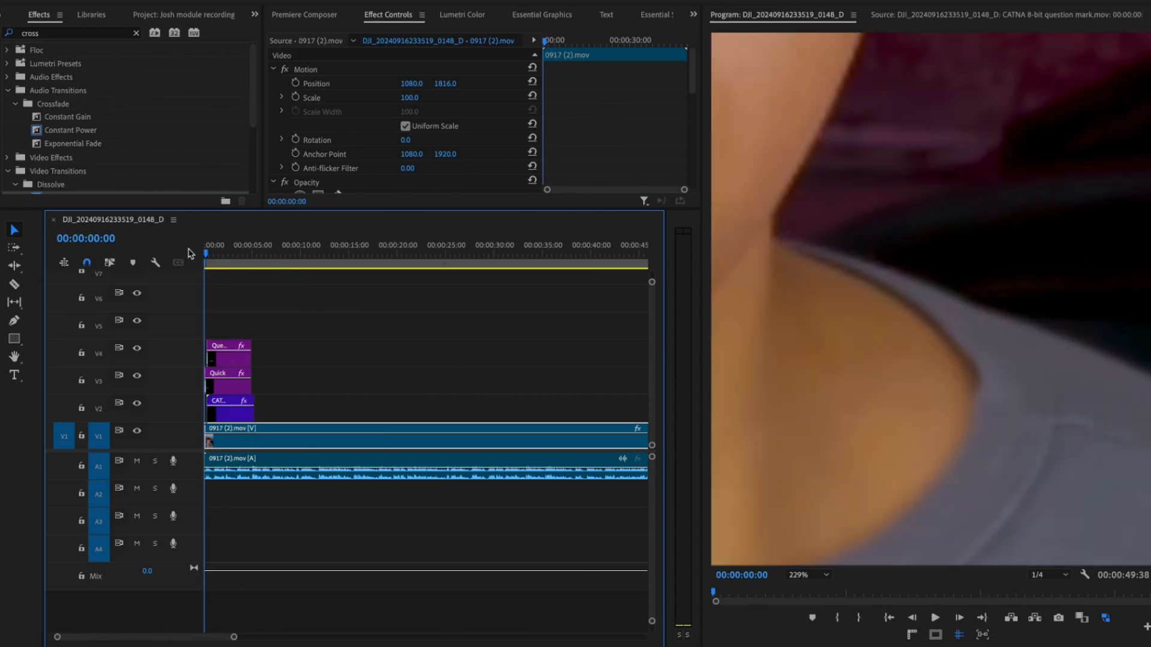
click(813, 578)
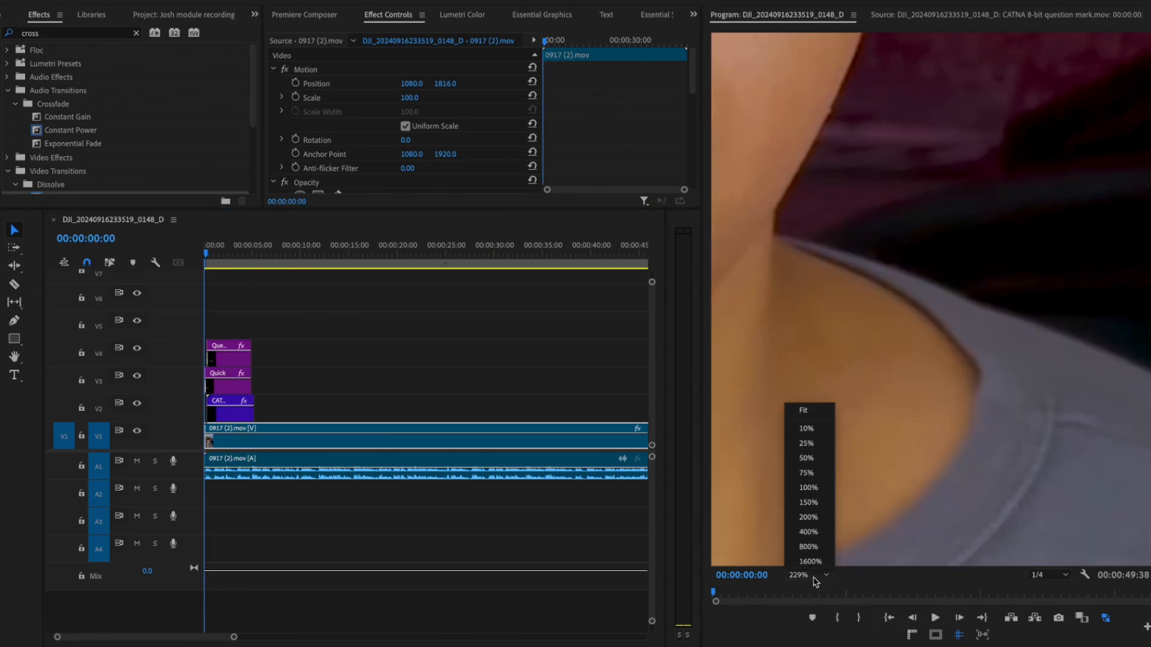
click(804, 409)
key(equal)
key(equal)
key(equal)
key(equal)
key(equal)
key(minus)
key(minus)
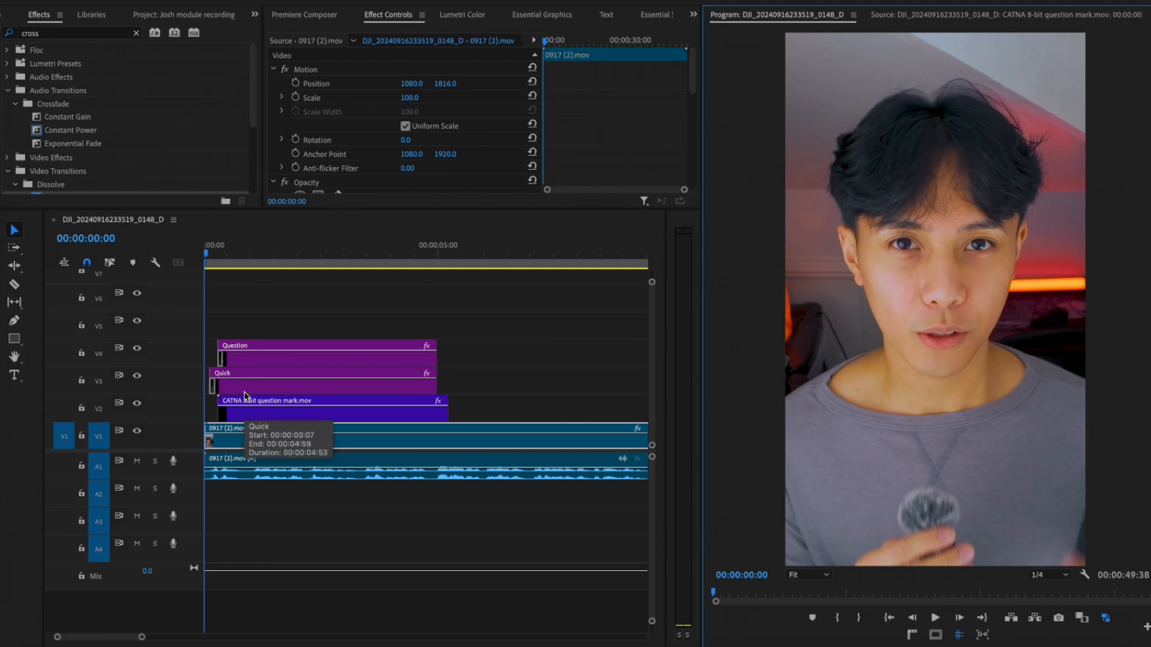
key(space)
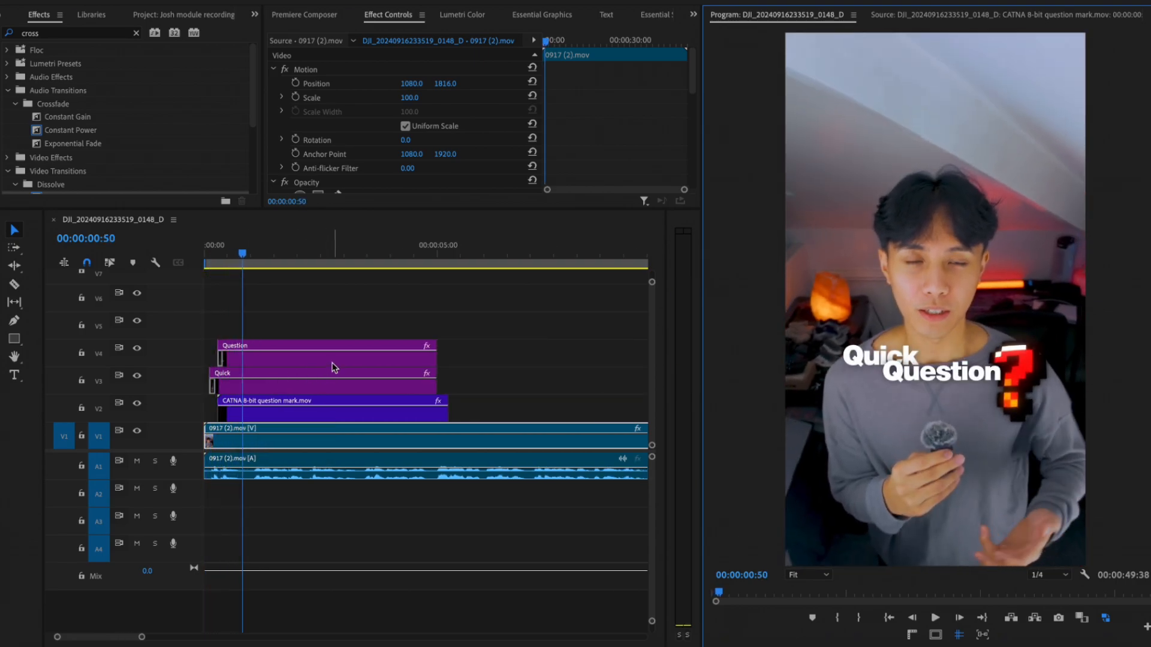
Search the effects for "gen" and apply the Gentle Shake preset to the Question title and the question mark clip
double_click(95, 33)
text(gen)
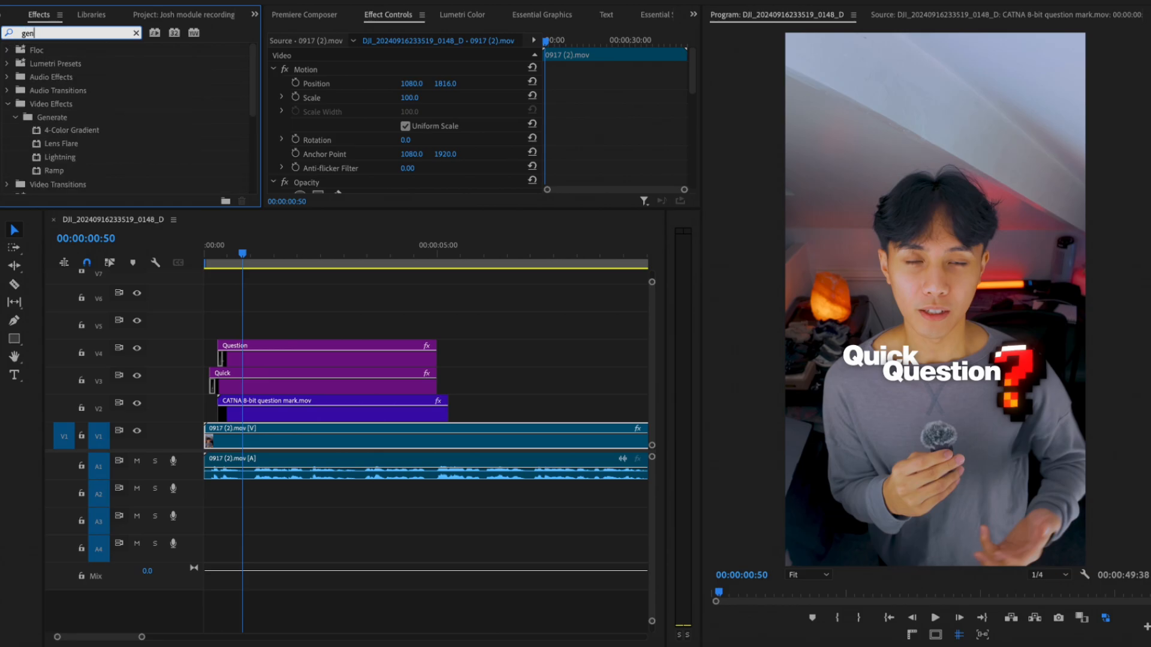
scroll(93, 156, down, 3)
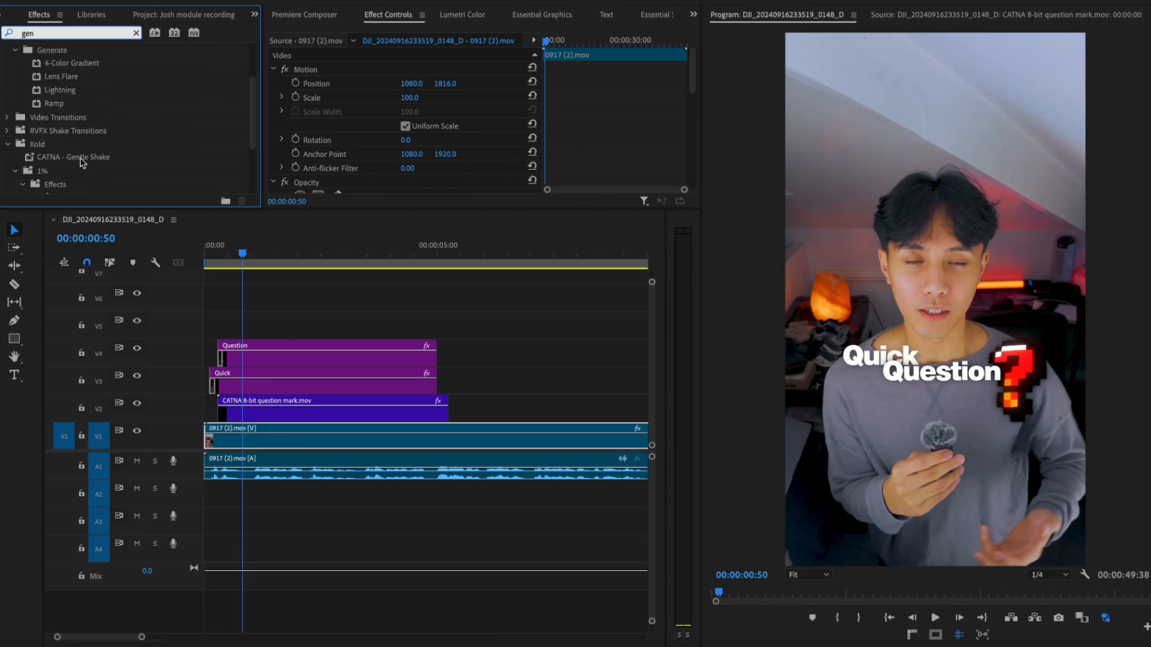
scroll(83, 162, down, 2)
drag(81, 158, 274, 349)
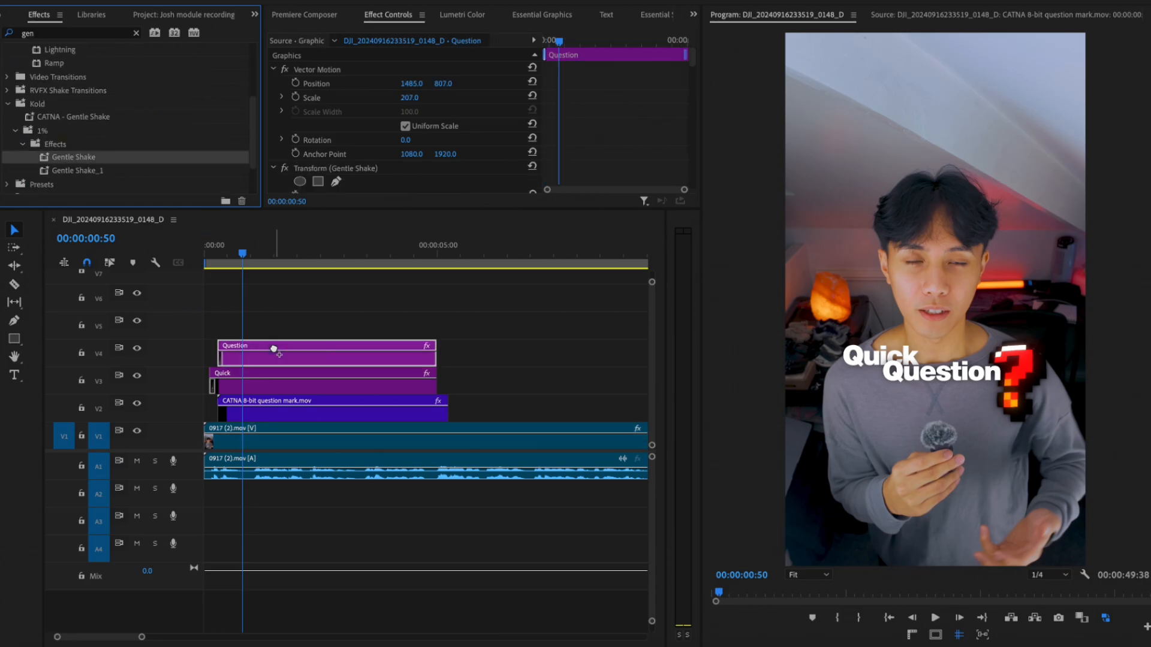
click(295, 312)
drag(140, 163, 281, 417)
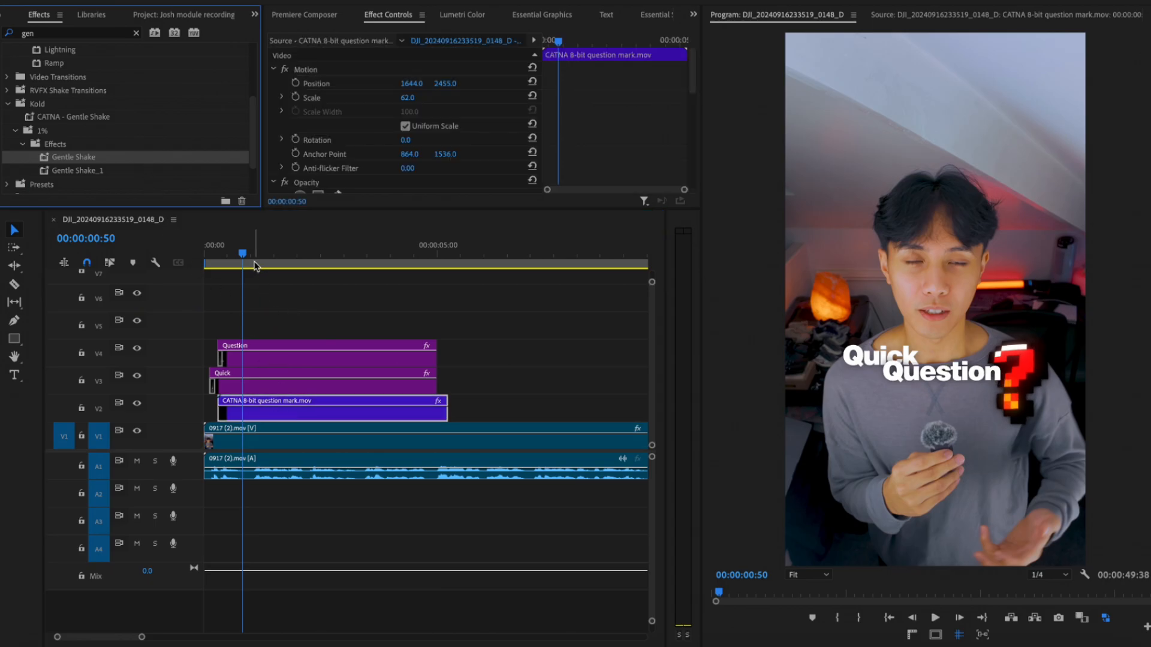
Play the opening from the start to check the Gentle Shake on the title graphics
drag(248, 256, 172, 257)
key(space)
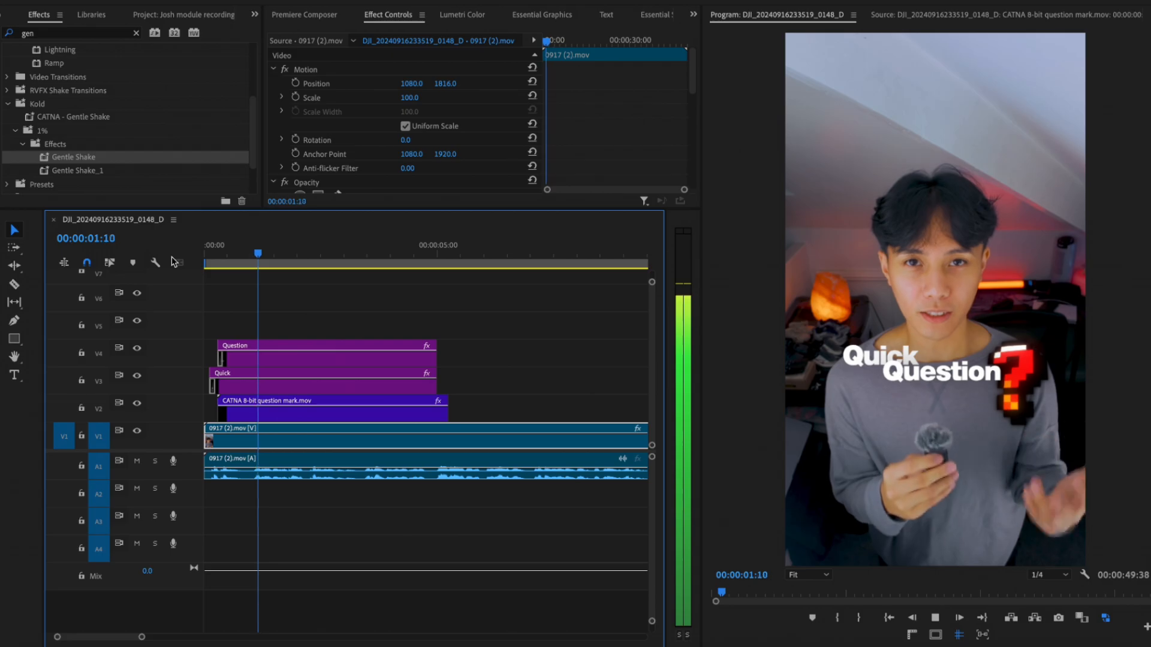
key(space)
click(205, 255)
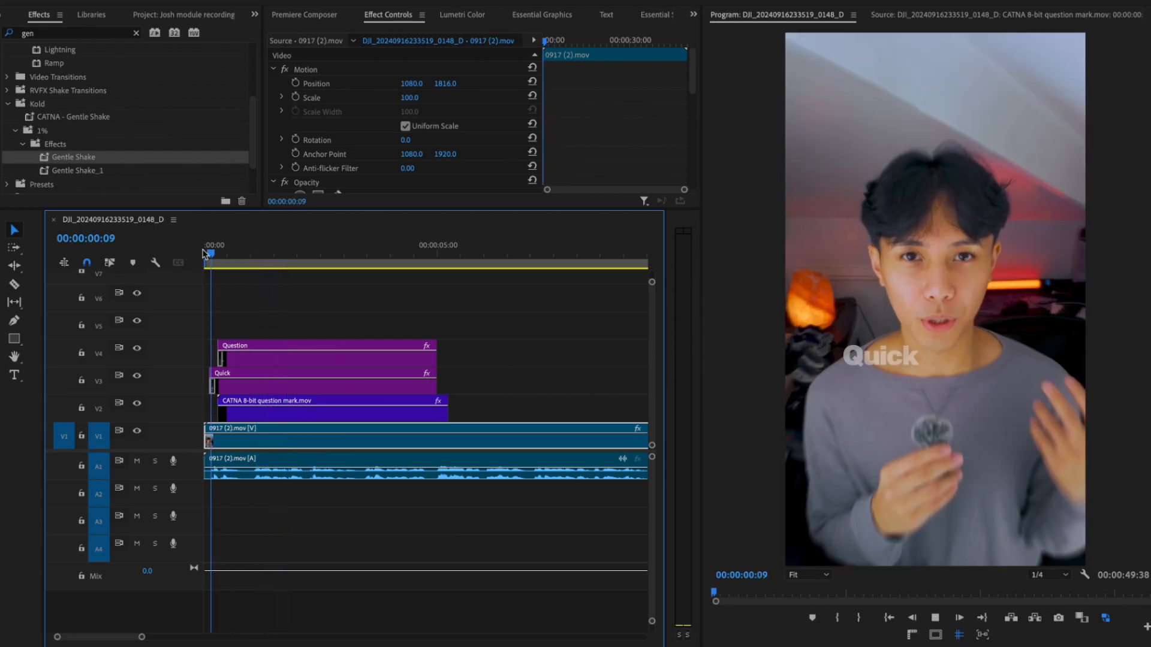
key(space)
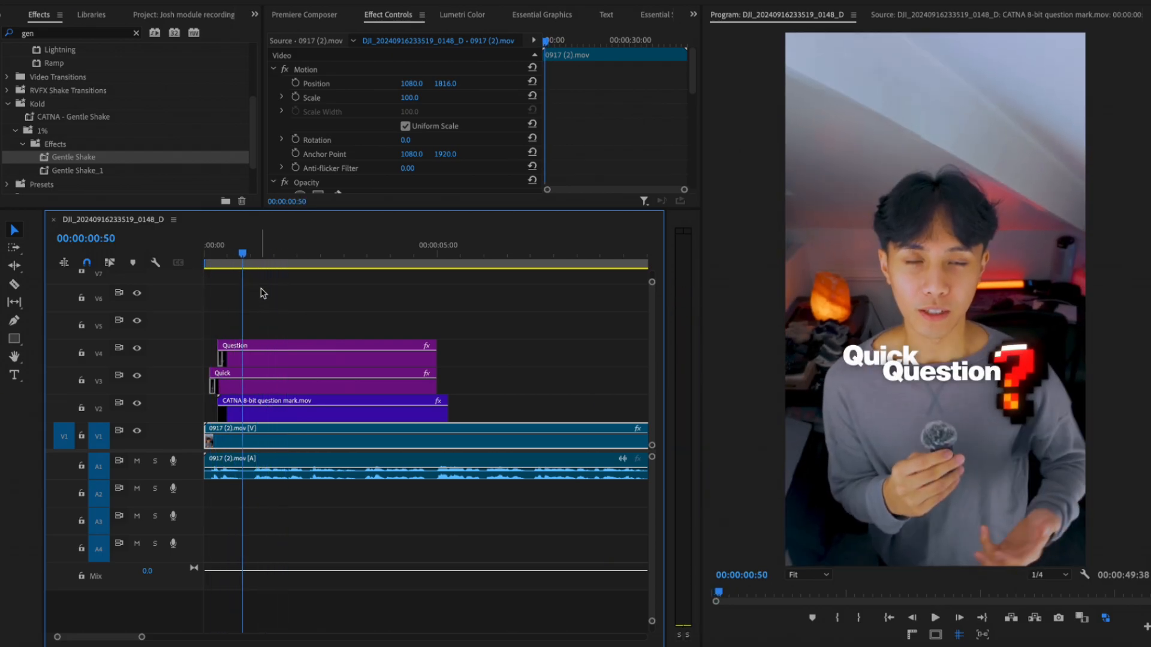
Cut the Question, Quick and question mark clips at 00:00:01:00 and delete the parts after the cut
key(=)
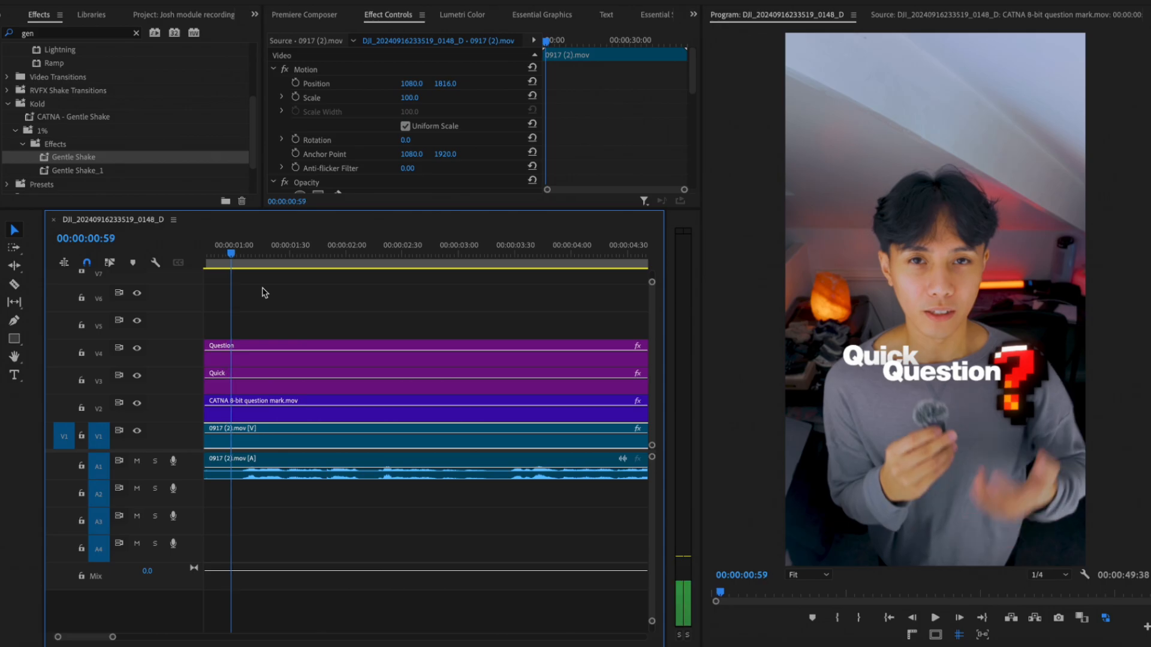
scroll(264, 293, up, 2)
key(c)
click(316, 358)
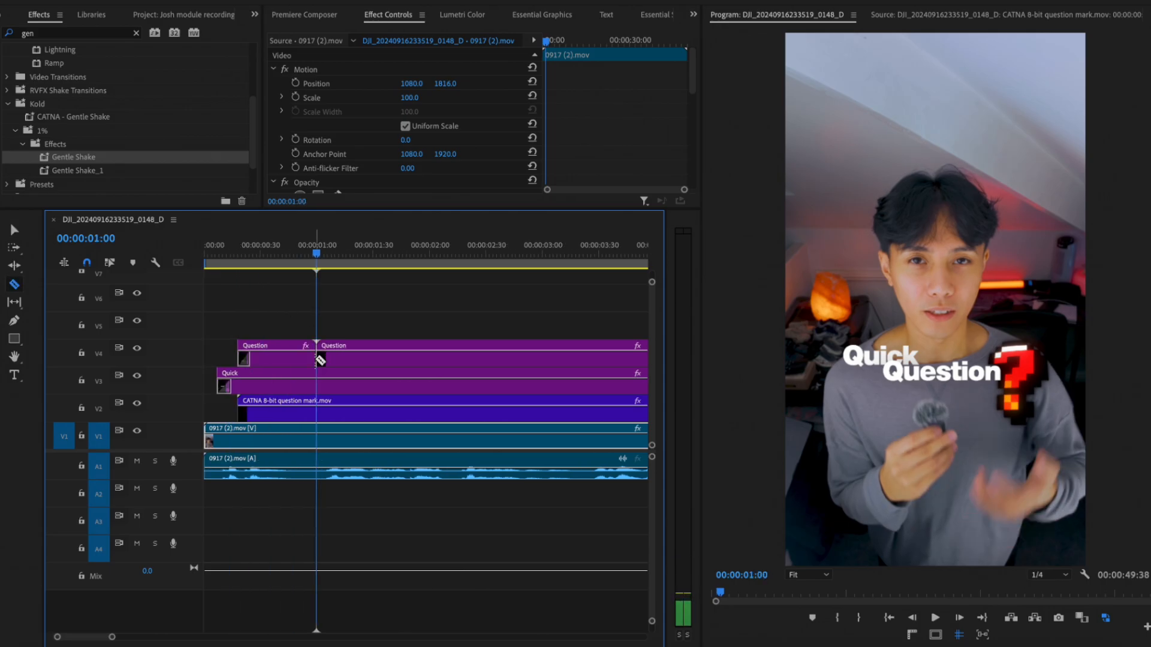
click(316, 385)
click(316, 414)
key(v)
drag(350, 320, 410, 406)
key(Delete)
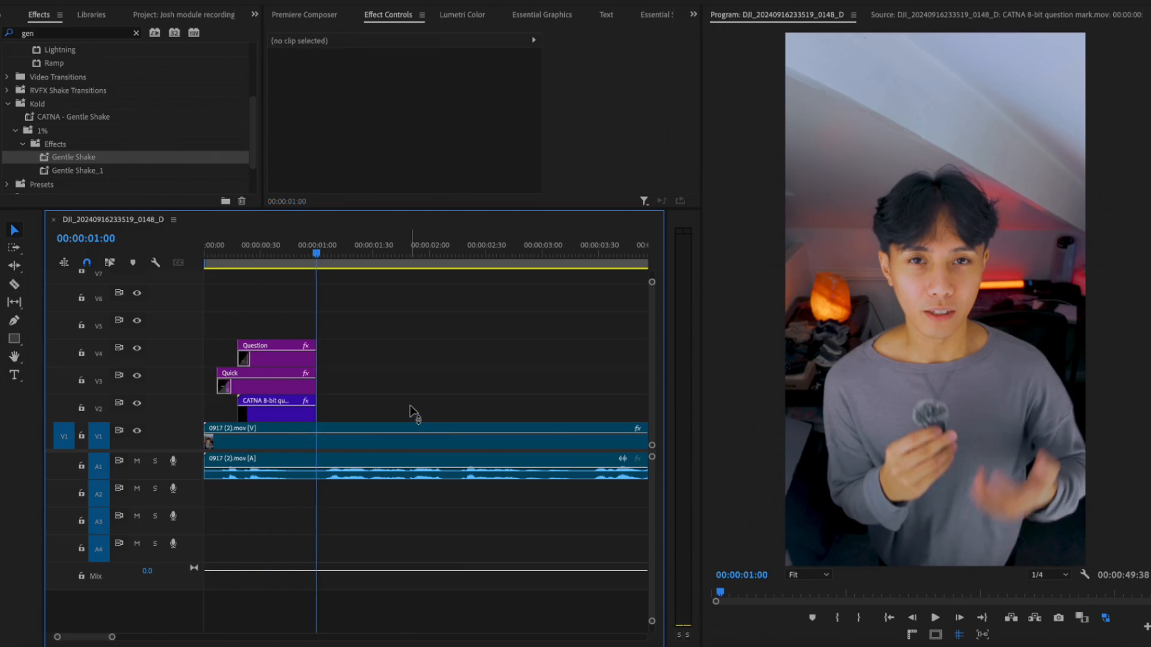
Play the shortened opening and extend the ends of both titles and the question mark clip to 00:00:01:09
key(Home)
key(space)
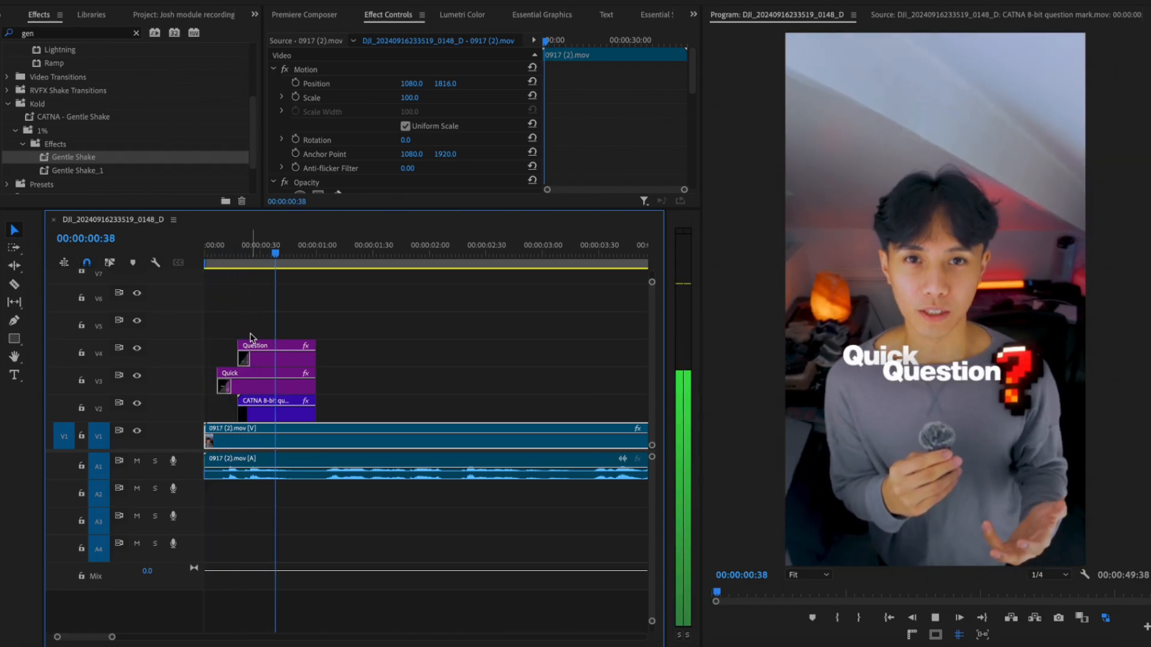
key(space)
drag(347, 342, 352, 420)
scroll(315, 412, up, 3)
scroll(351, 420, up, 3)
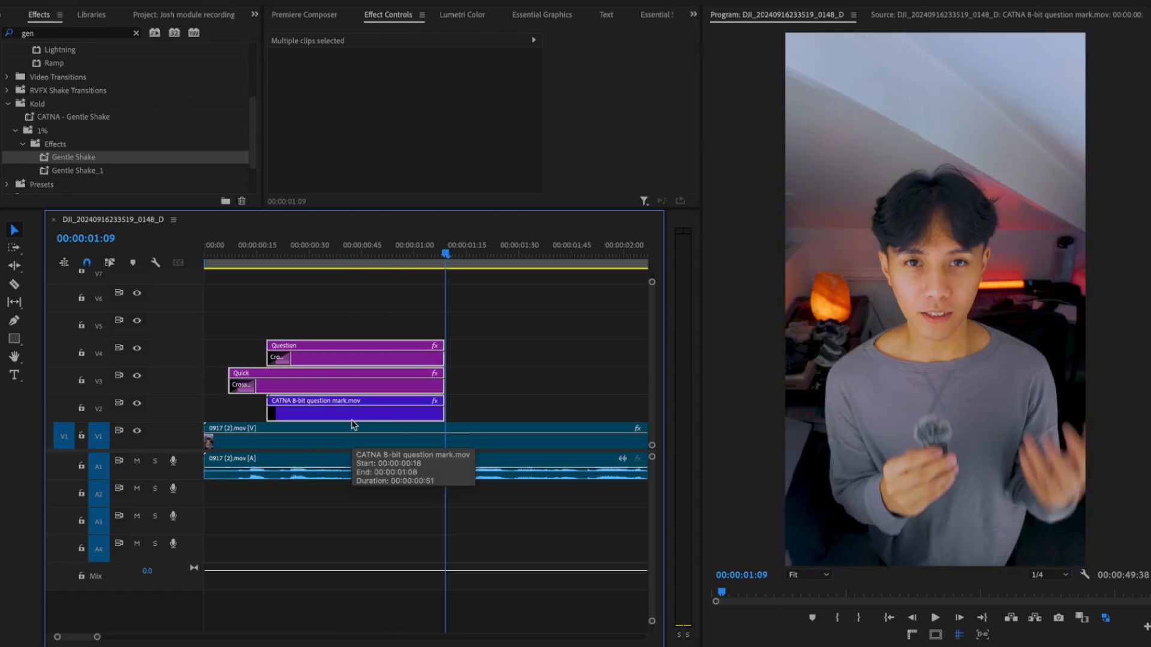
Replay the title sequence from its beginning to check the timing against the speech
click(341, 293)
click(268, 265)
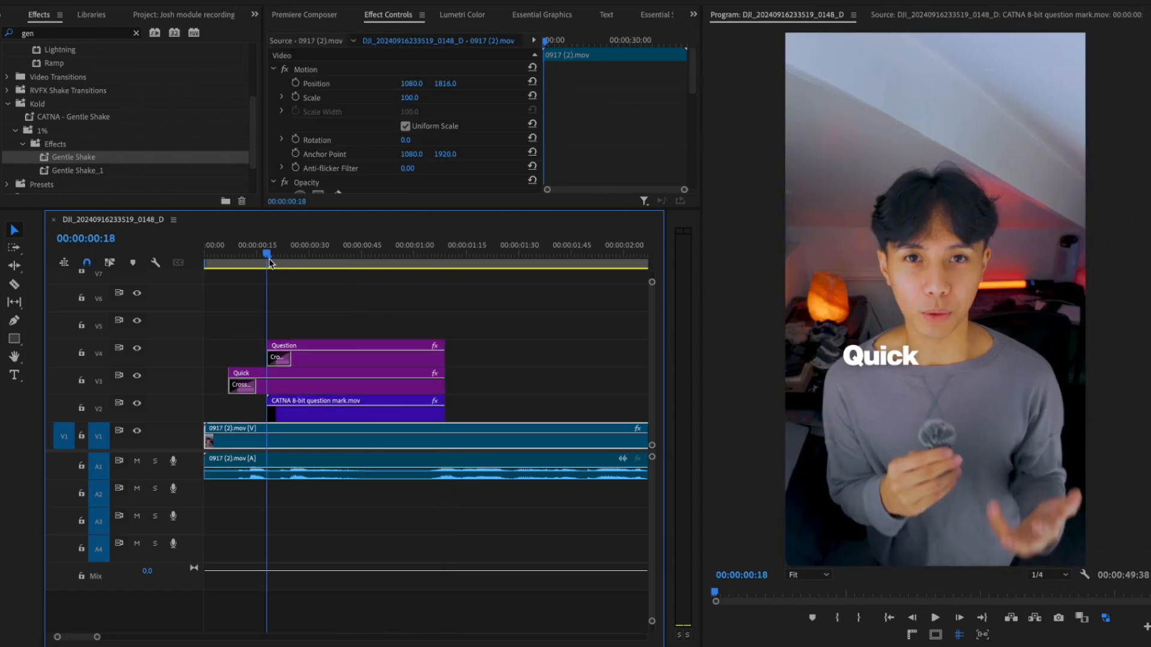
key(space)
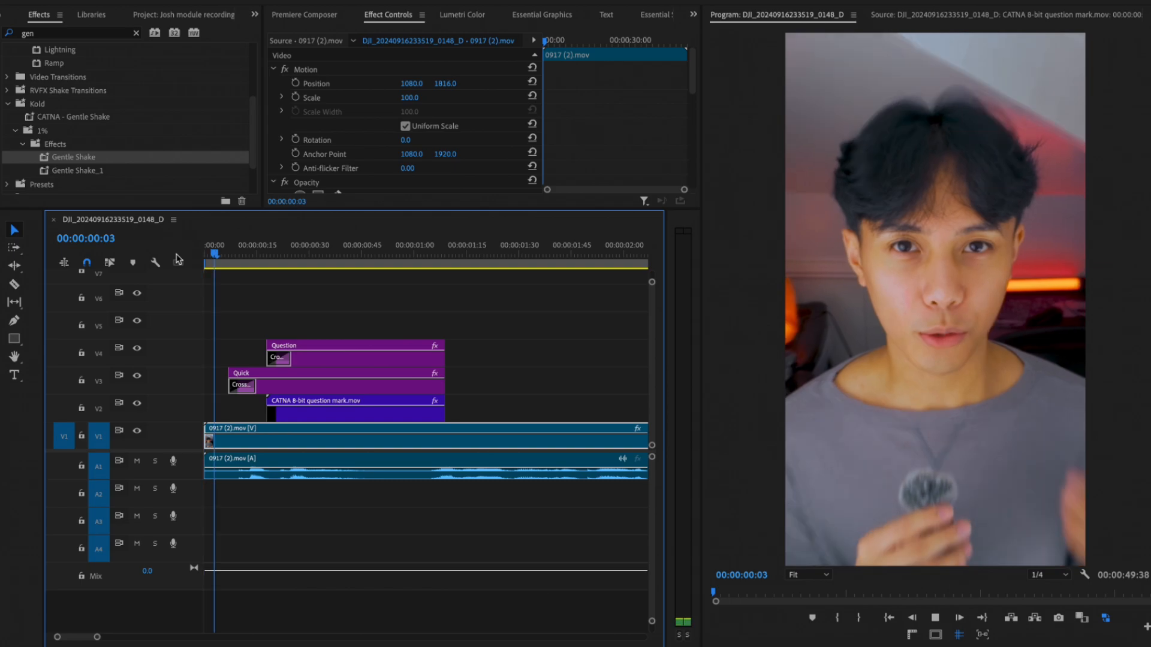
Open the existing Joshasas.prproj project from the 24.0 projects folder alongside the current one
key(space)
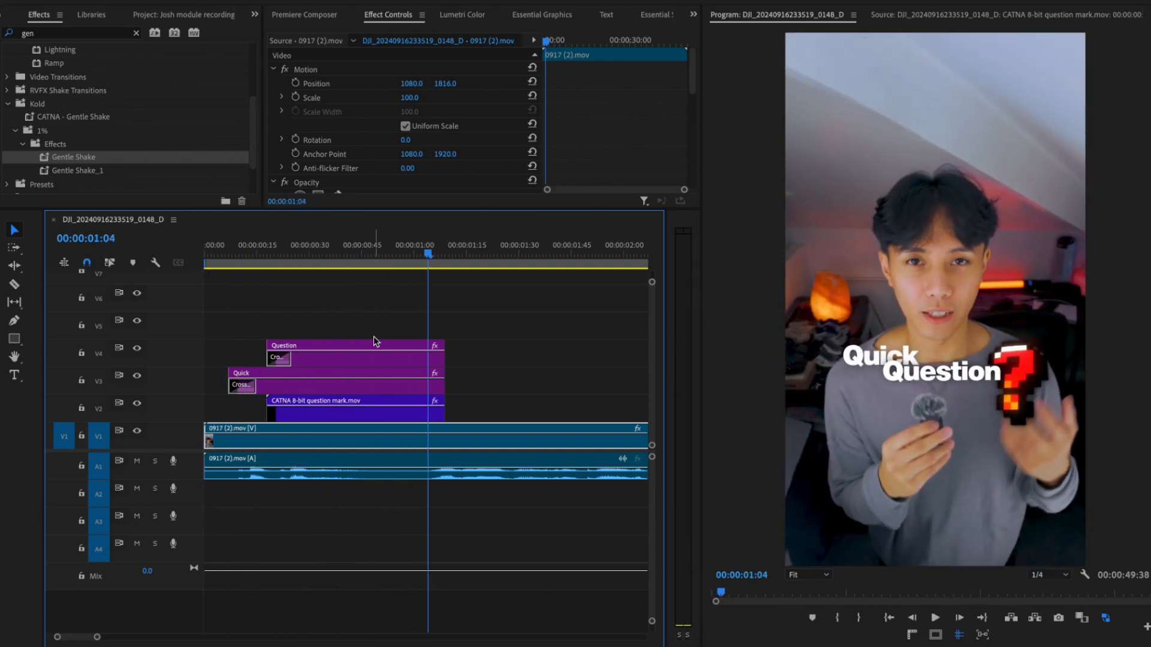
key(space)
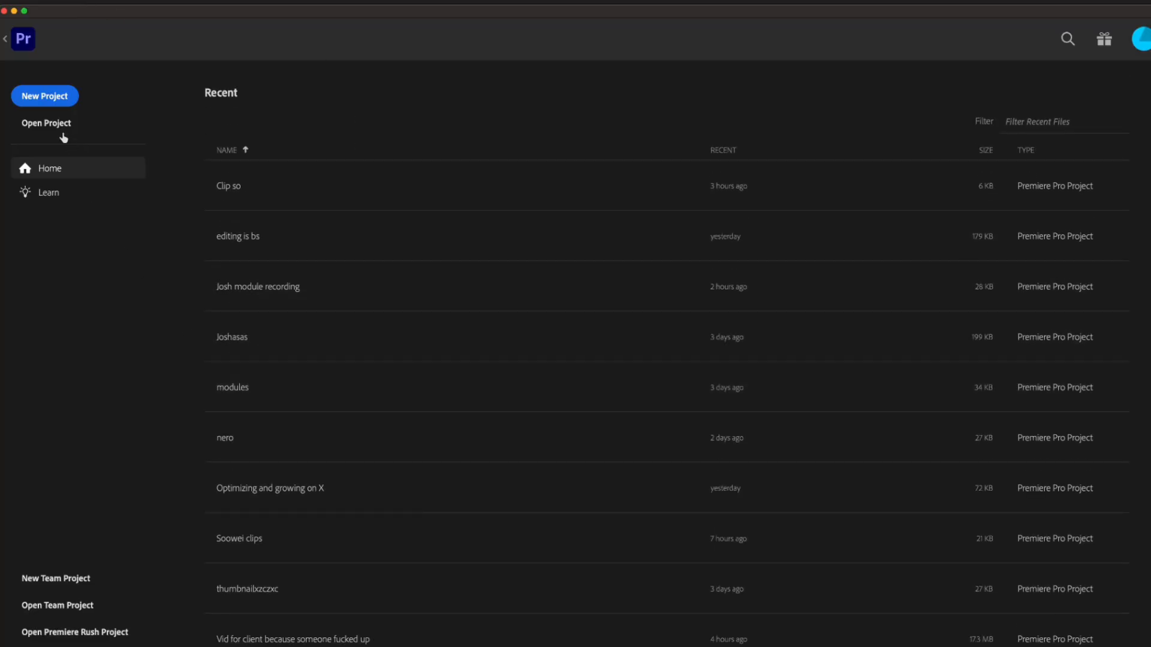
key(super+o)
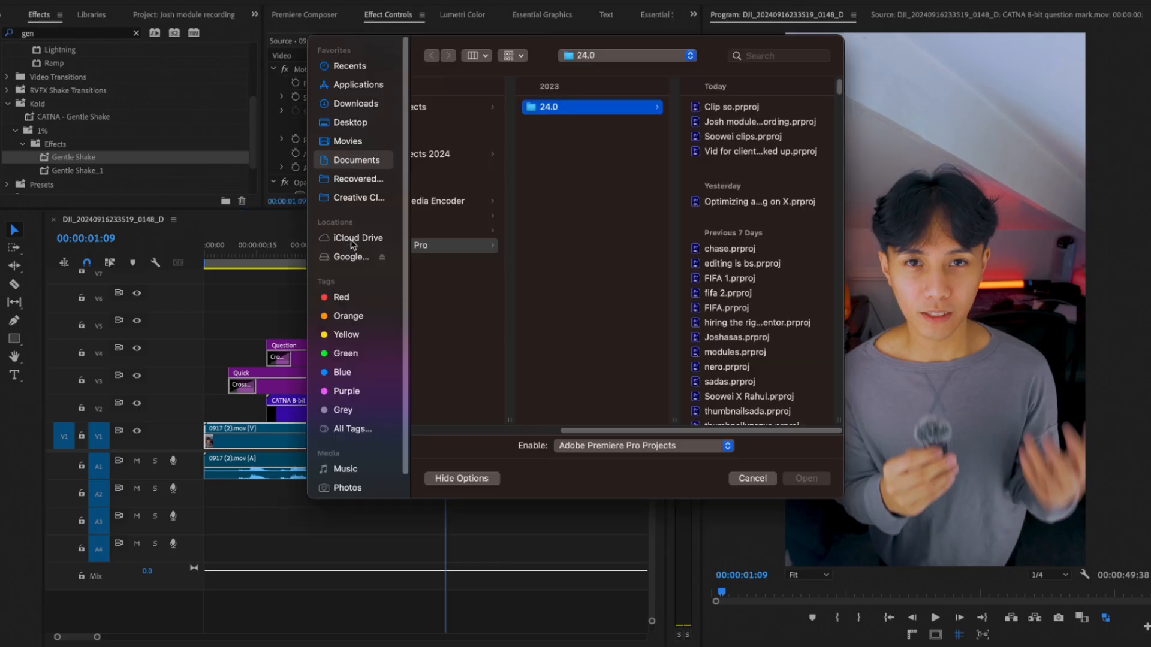
scroll(765, 321, down, 2)
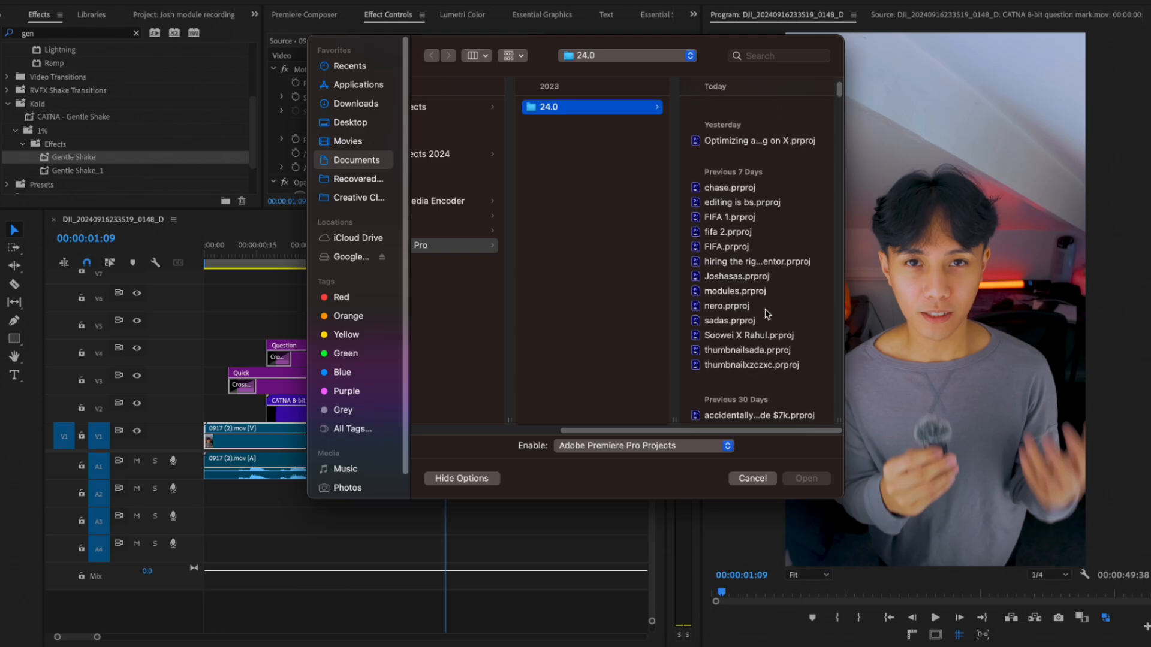
double_click(736, 276)
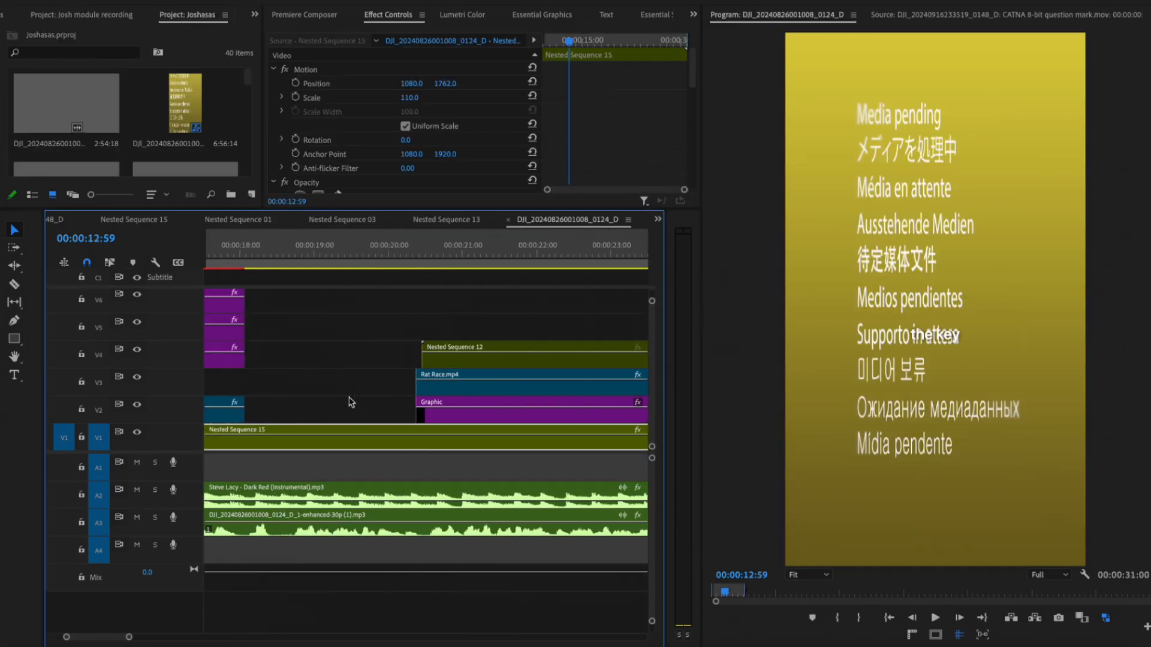
Copy the two adjacent LL03.mov clips from the Joshasas sequence into the talking-head sequence on V5, aligning their cut with the titles' end at 00:00:01:09
scroll(351, 404, left, 1)
scroll(352, 404, up, 1)
mouse_move(434, 335)
mouse_down()
mouse_move(353, 350)
mouse_move(320, 374)
mouse_up()
mouse_move(331, 324)
mouse_down()
mouse_move(418, 331)
mouse_move(443, 347)
mouse_up()
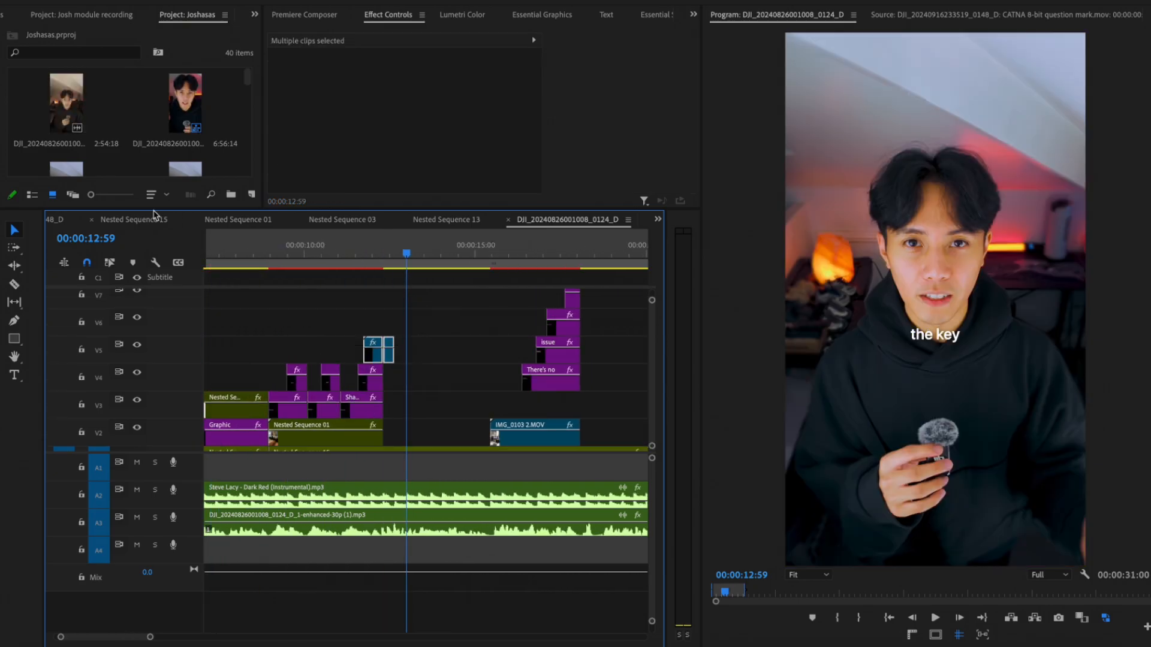
scroll(113, 223, up, 5)
click(468, 255)
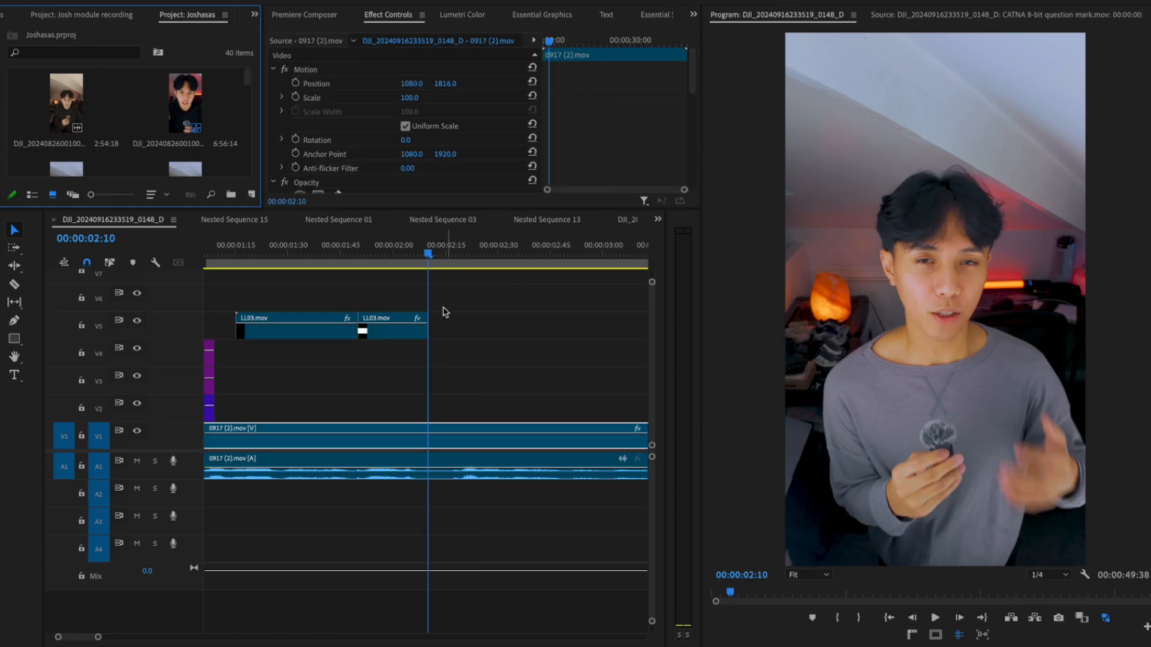
scroll(437, 312, left, 5)
drag(607, 319, 463, 326)
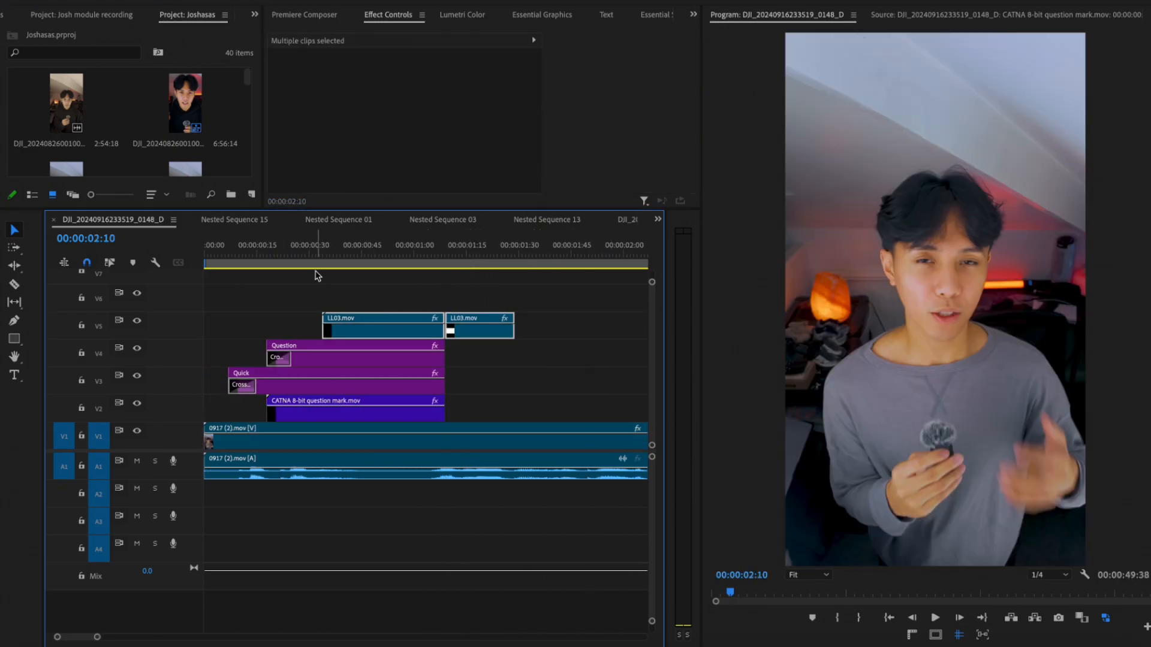
Play and scrub through the opening to check the light-leak transition and the entrance of the titles
drag(312, 254, 121, 244)
key(space)
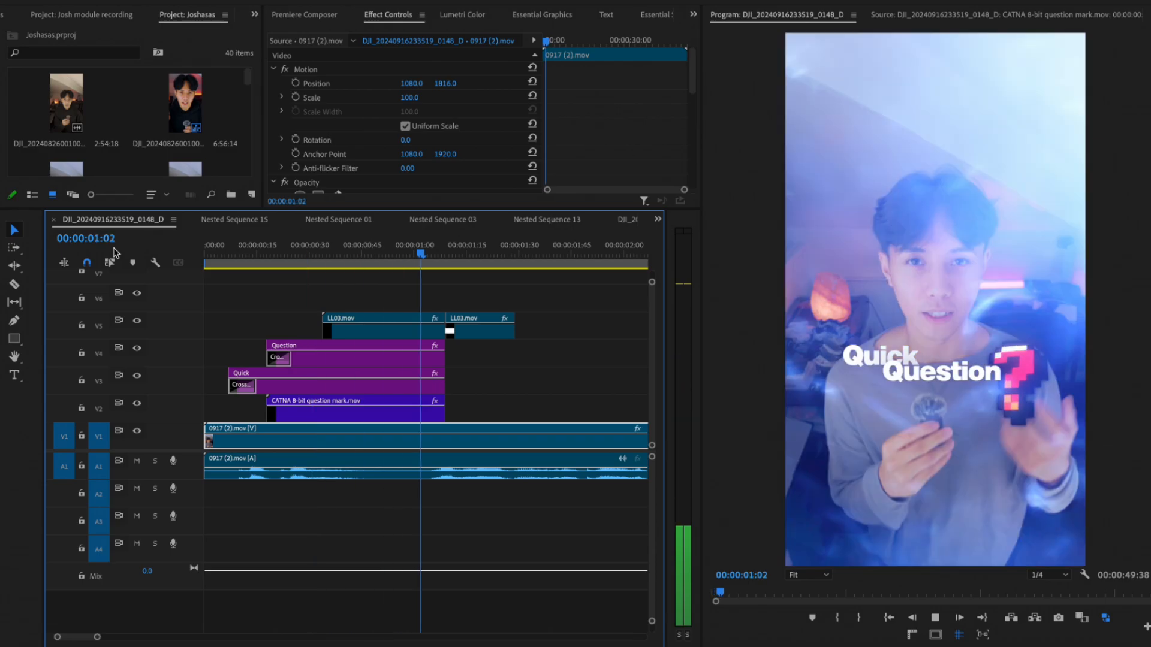
key(space)
drag(397, 253, 468, 252)
click(278, 242)
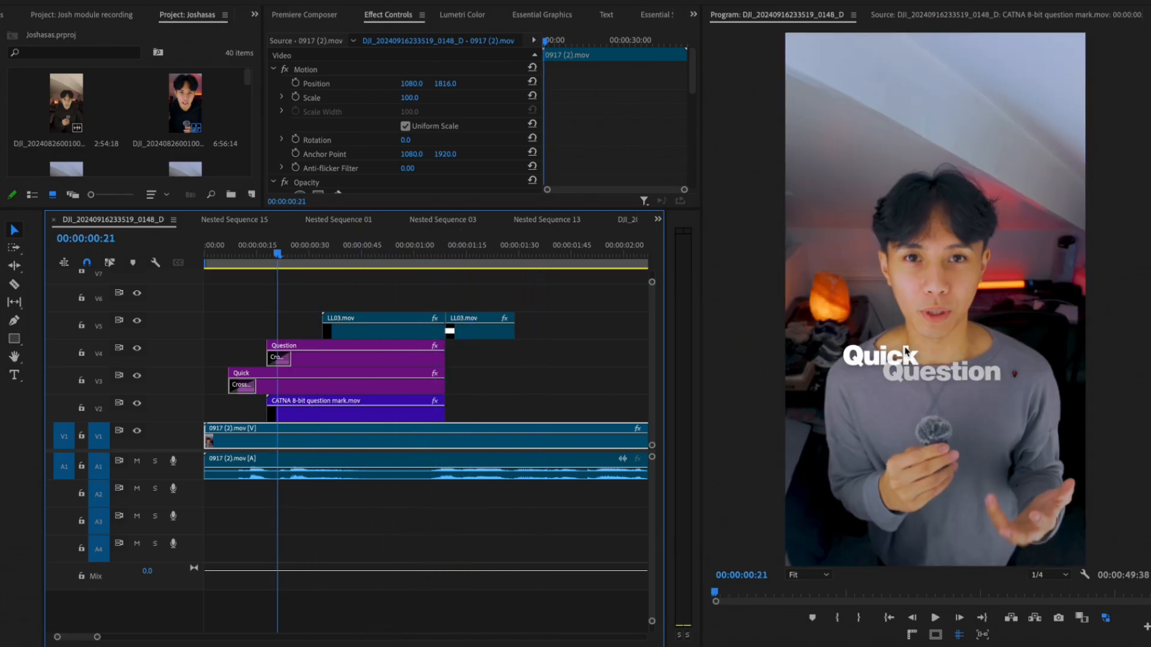
key(space)
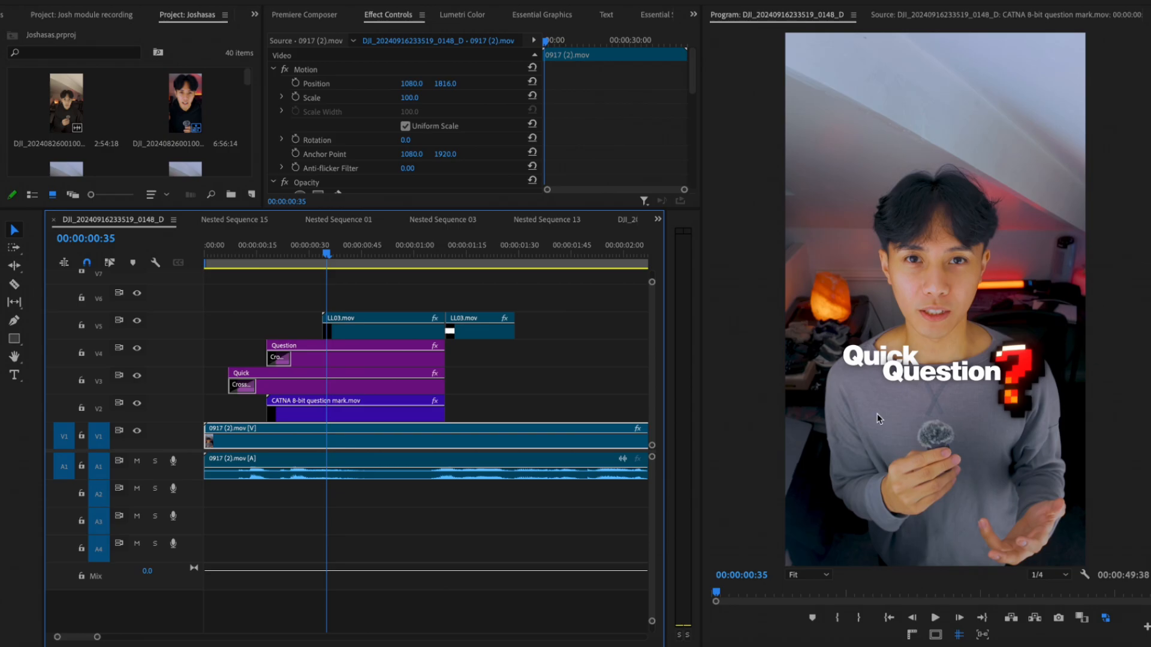
Rotate the 8-bit question mark clip to 5° and move it to position 1644.0, 2489.0
click(335, 417)
drag(413, 84, 418, 84)
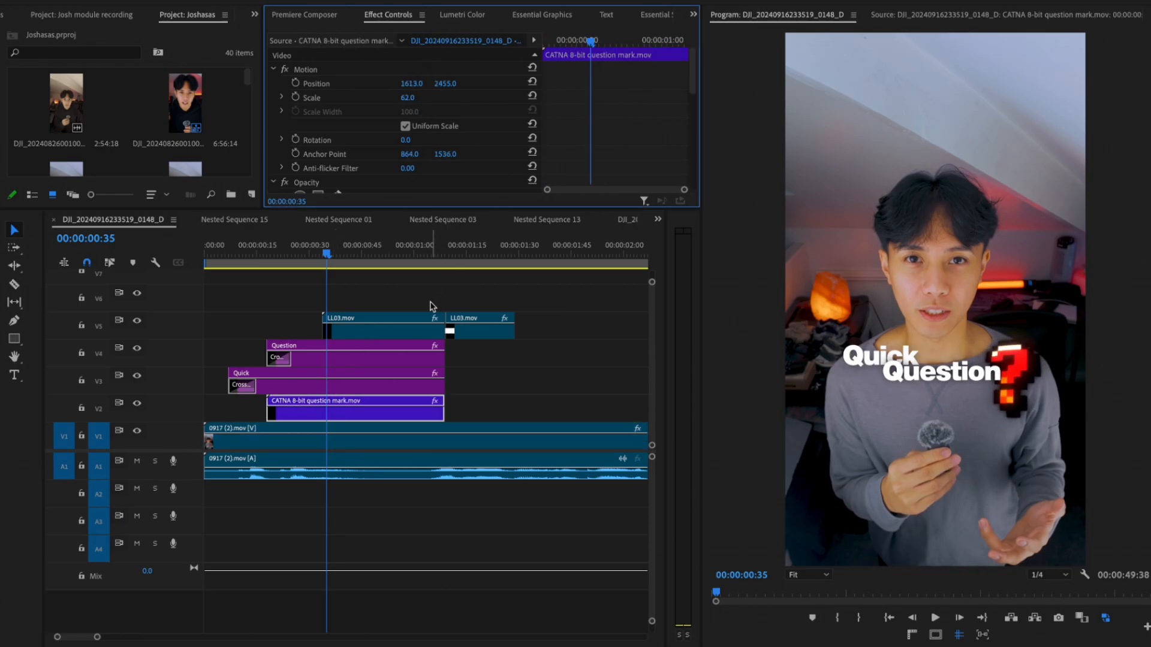
click(323, 413)
click(408, 146)
drag(405, 140, 412, 140)
drag(417, 88, 451, 83)
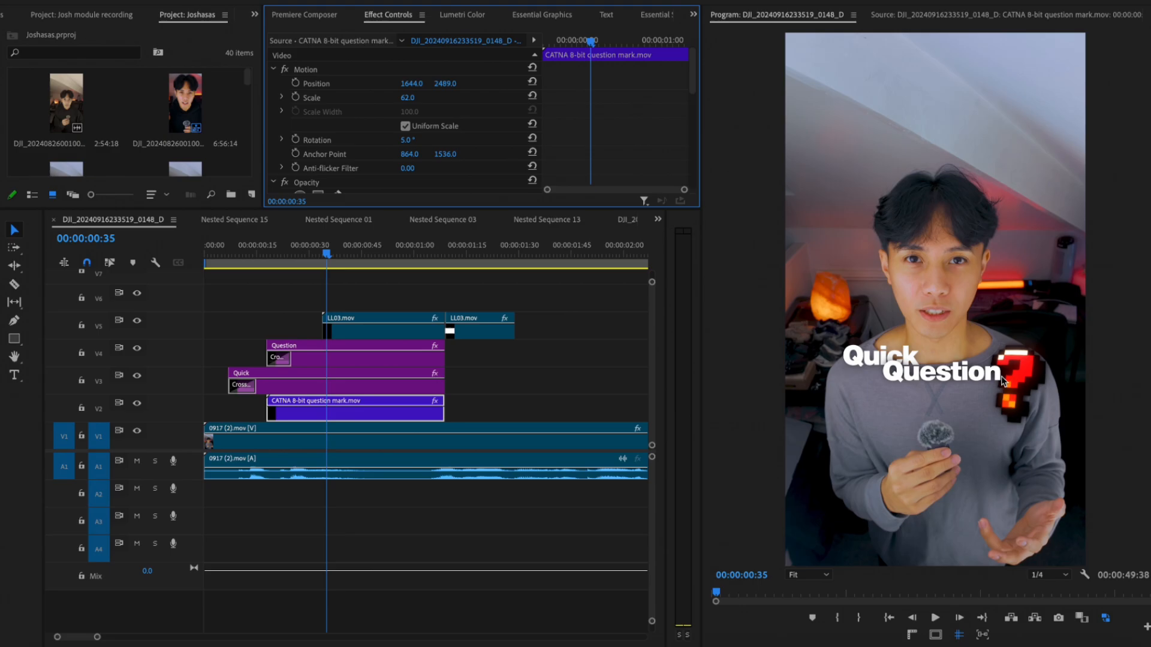
Move the question mark closer to the Question title by setting its horizontal position to 1619.0
scroll(1002, 380, up, 10)
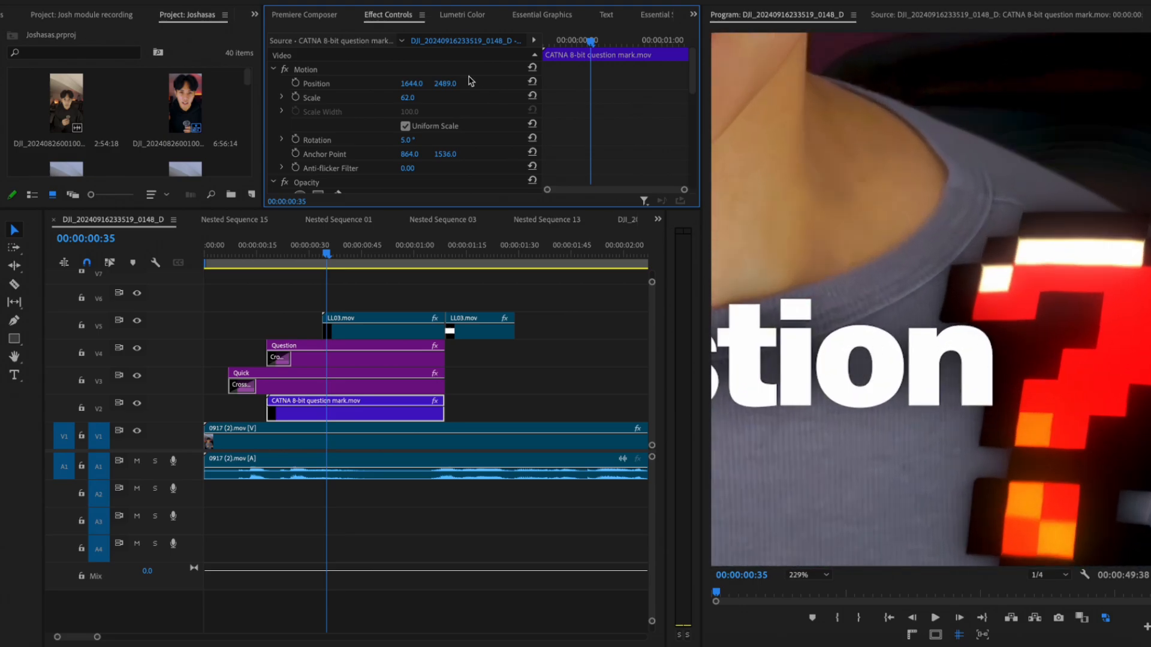
drag(401, 84, 396, 83)
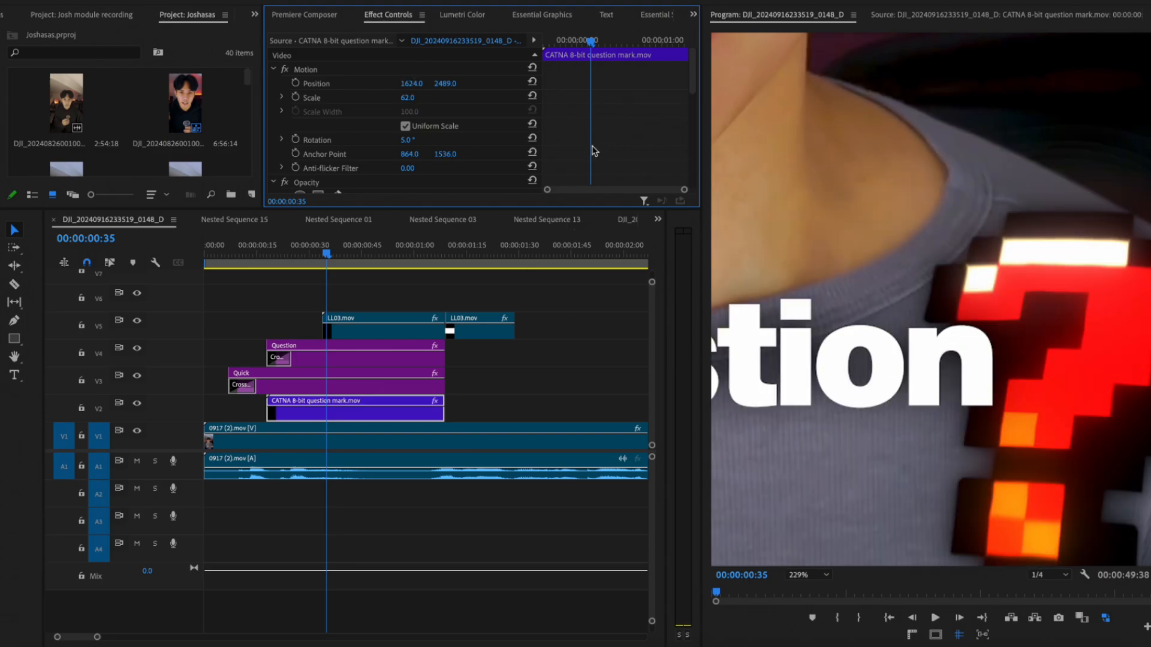
drag(410, 83, 411, 84)
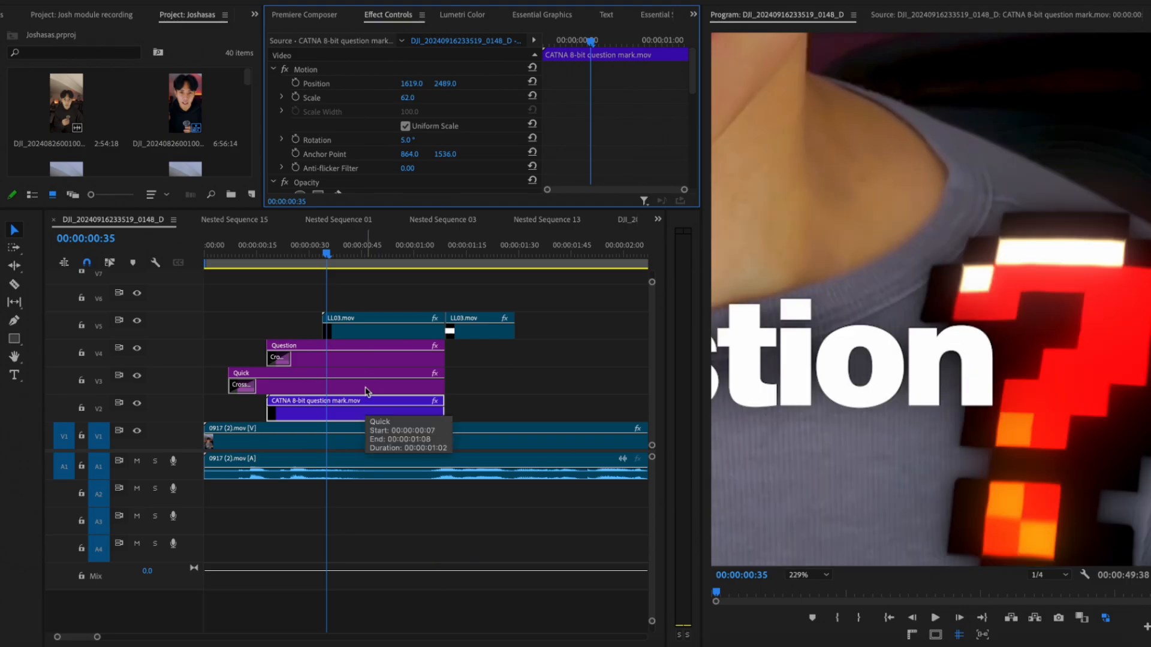
Fit the preview to the whole frame and play the opening to check the question mark's new placement
scroll(464, 472, down, 10)
click(806, 574)
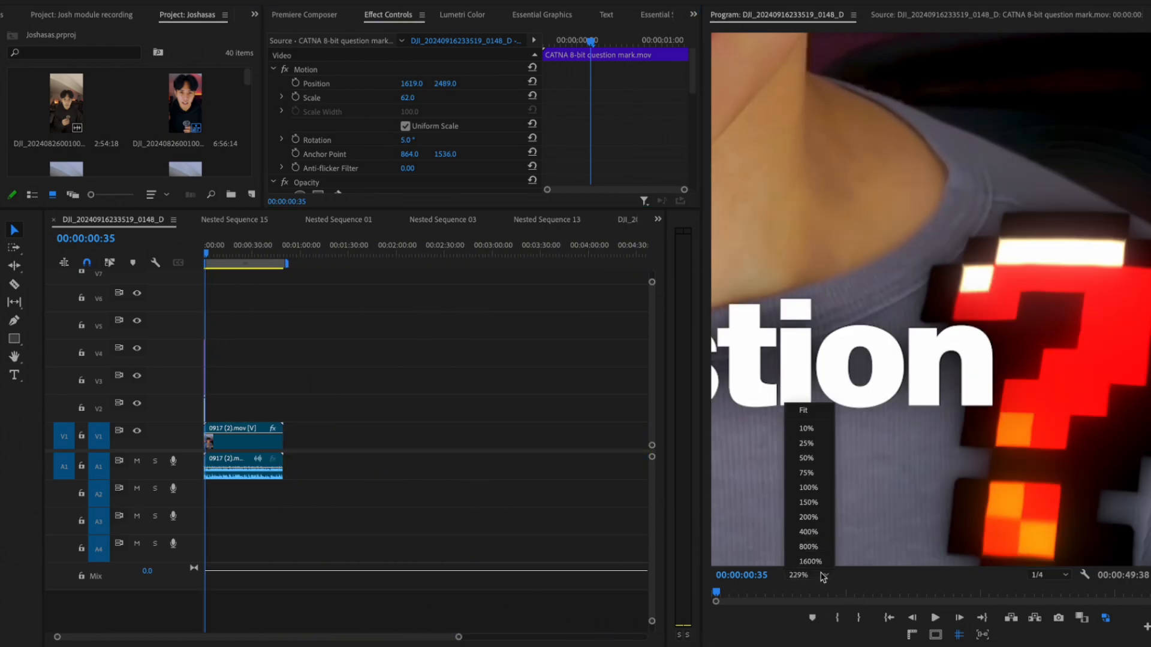
click(809, 406)
scroll(273, 380, up, 10)
scroll(273, 380, left, 8)
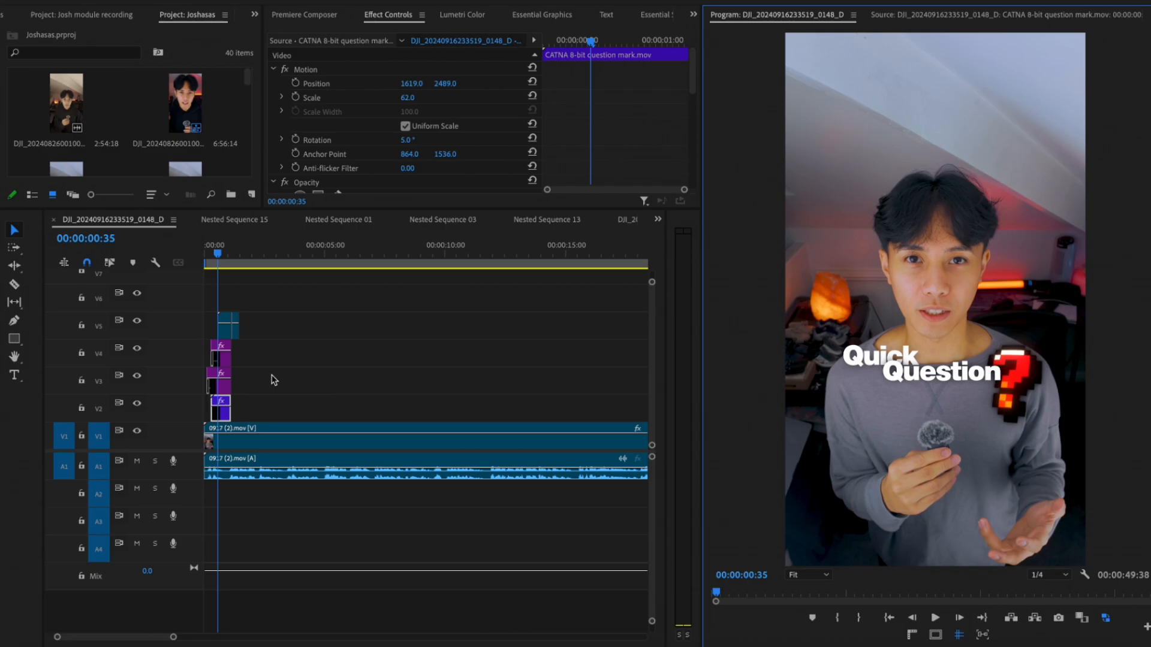
drag(228, 259, 173, 258)
key(space)
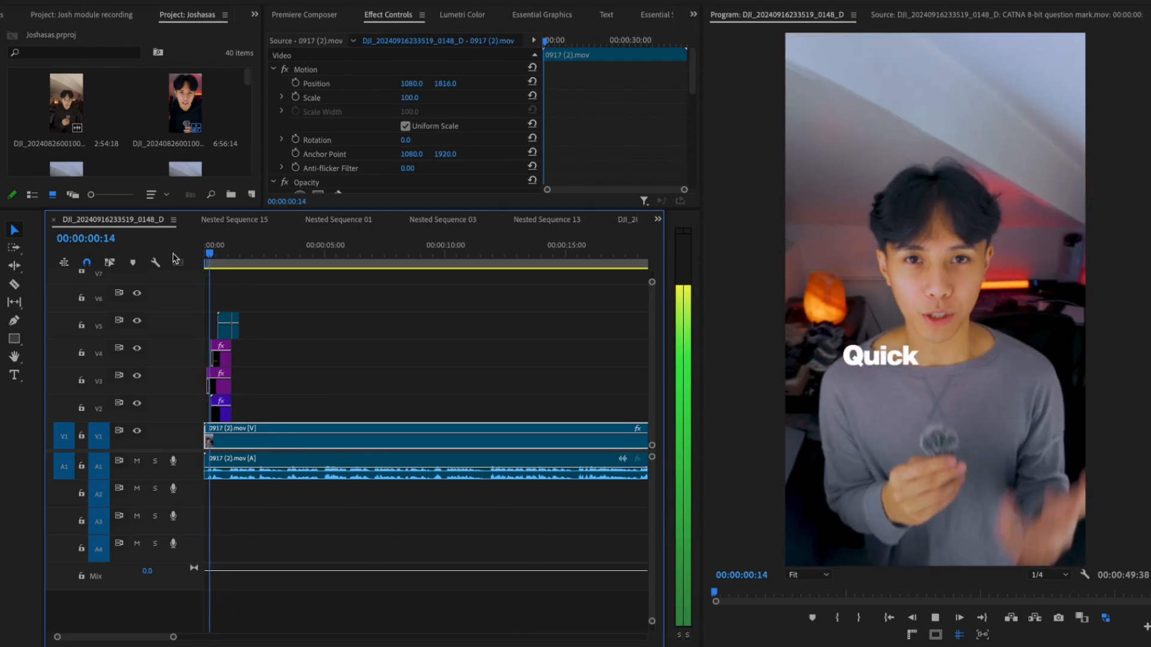
key(space)
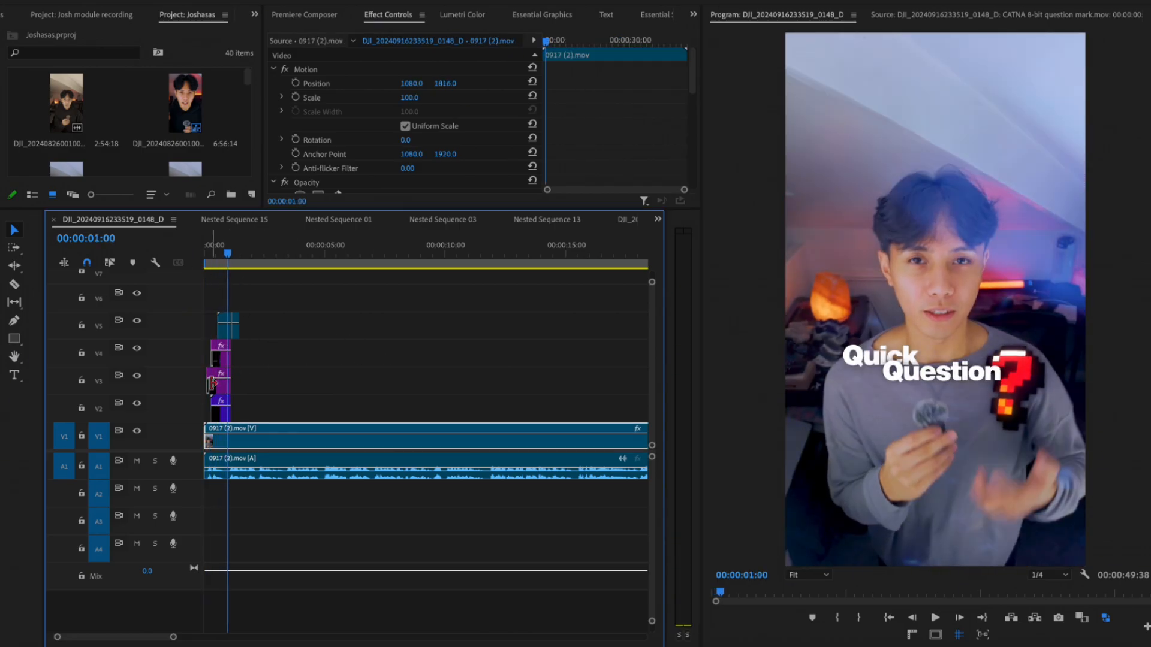
Set the shadow distance of the Question title to 15
scroll(212, 384, up, 3)
click(228, 255)
click(239, 345)
scroll(454, 180, down, 6)
scroll(454, 192, up, 3)
scroll(453, 192, down, 4)
mouse_move(384, 131)
mouse_down()
mouse_move(420, 133)
mouse_move(397, 135)
mouse_up()
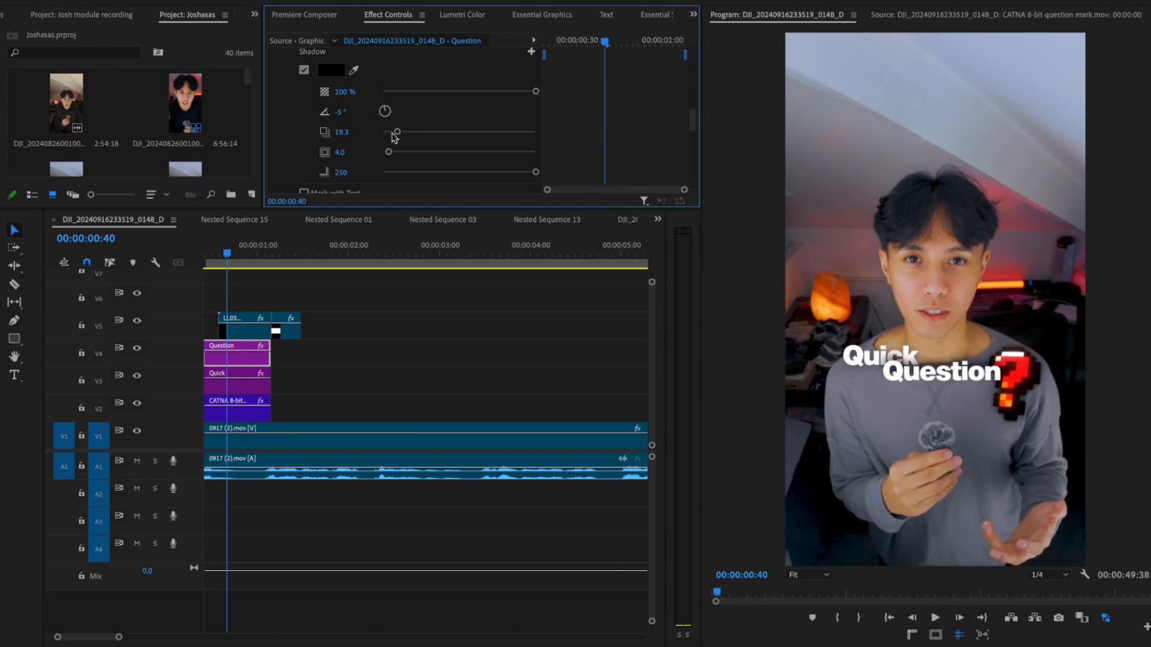
click(343, 131)
text(15)
key(Return)
click(374, 380)
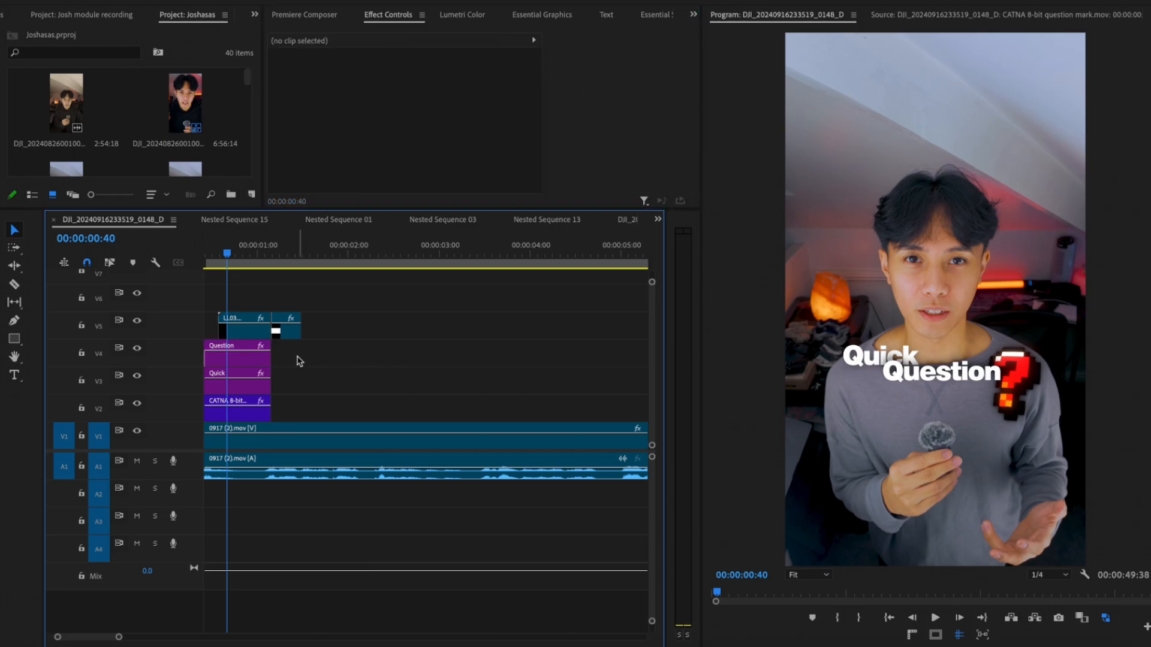
Replay the opening through the end of the light-leak clips to check the finished title sequence
scroll(299, 361, up, 2)
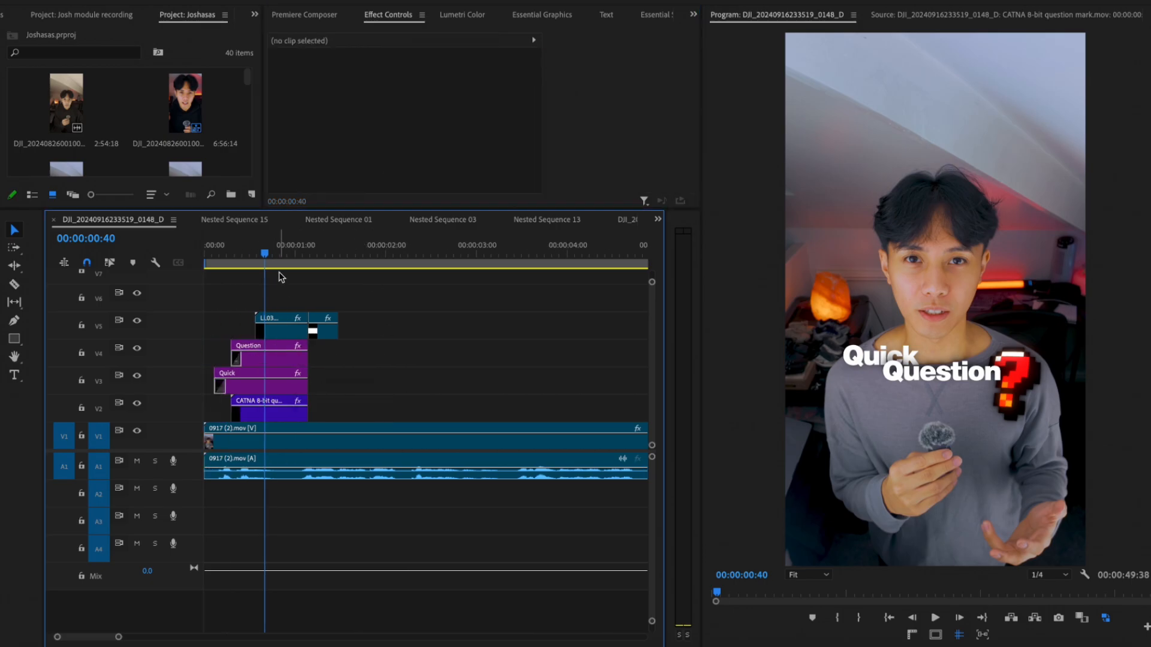
key(space)
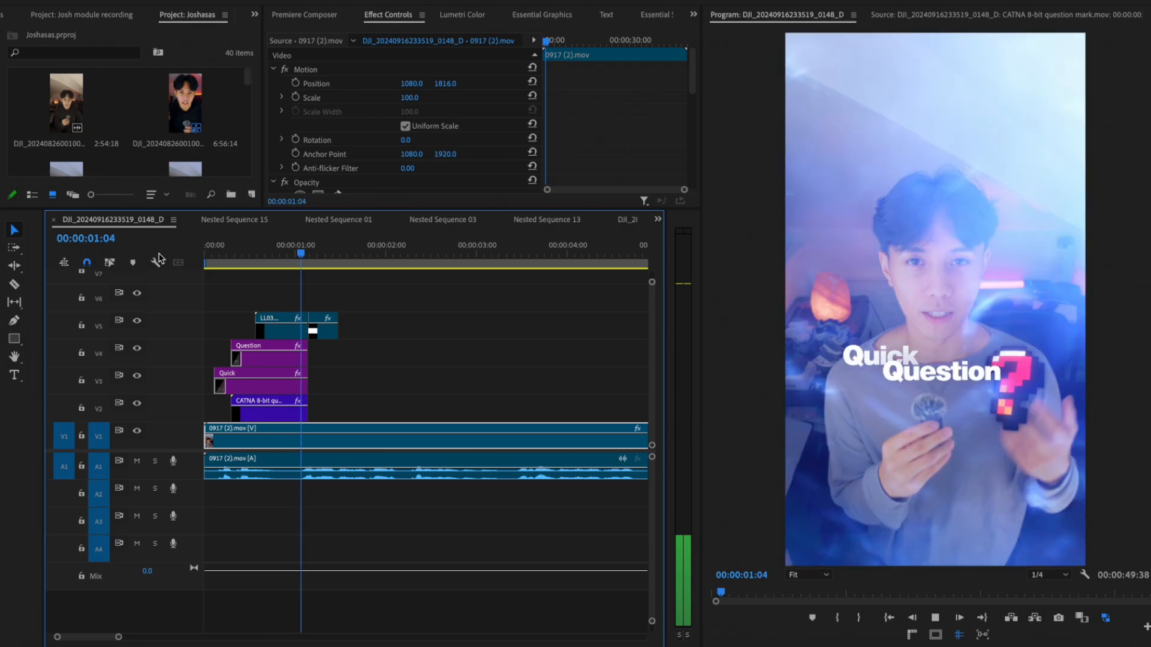
key(space)
key(space)
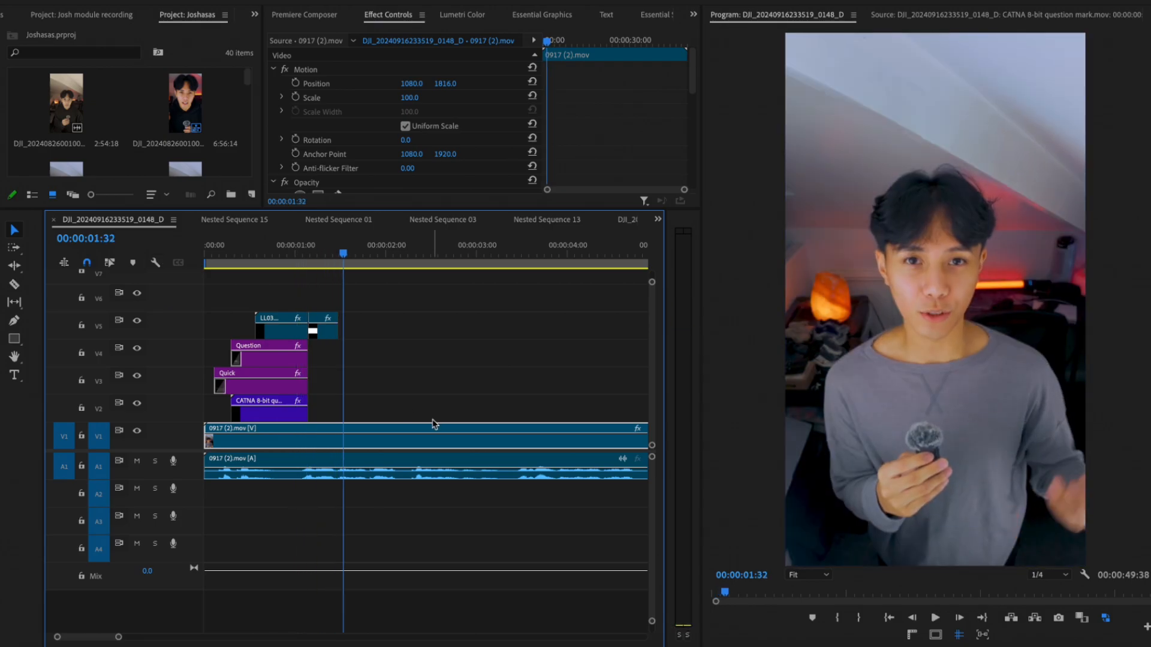
click(402, 408)
Switch to the "SHADOW" Canva design in the browser and delete the text box from its page
click(855, 645)
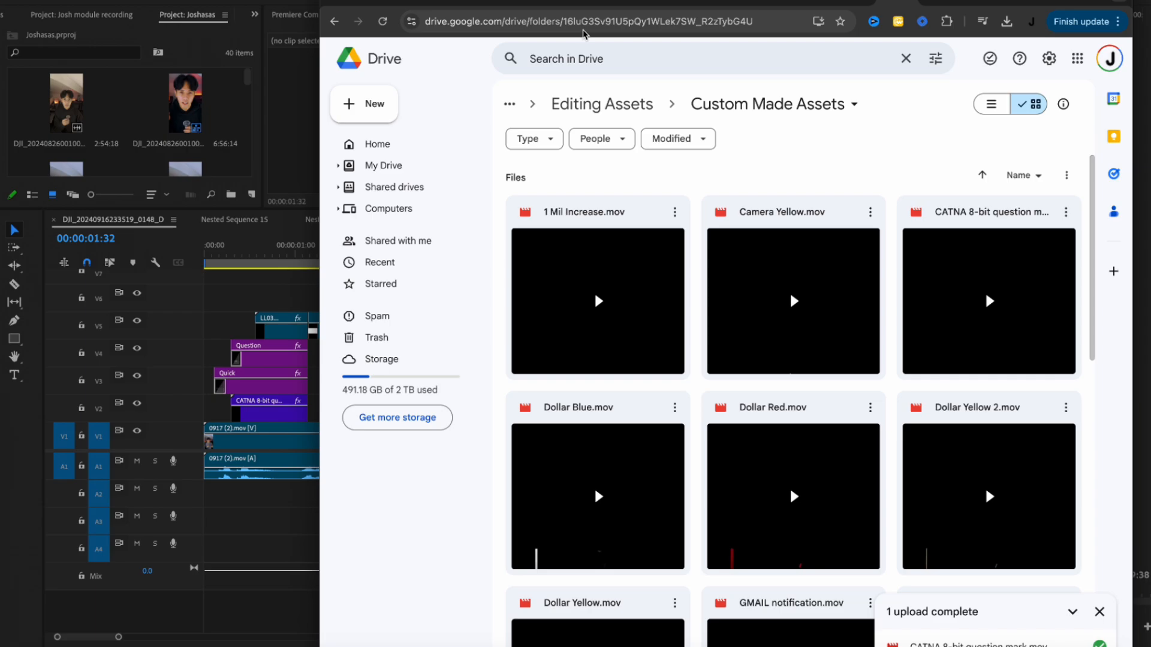
click(851, 3)
mouse_move(624, 301)
mouse_down()
mouse_move(688, 343)
mouse_move(628, 307)
mouse_up()
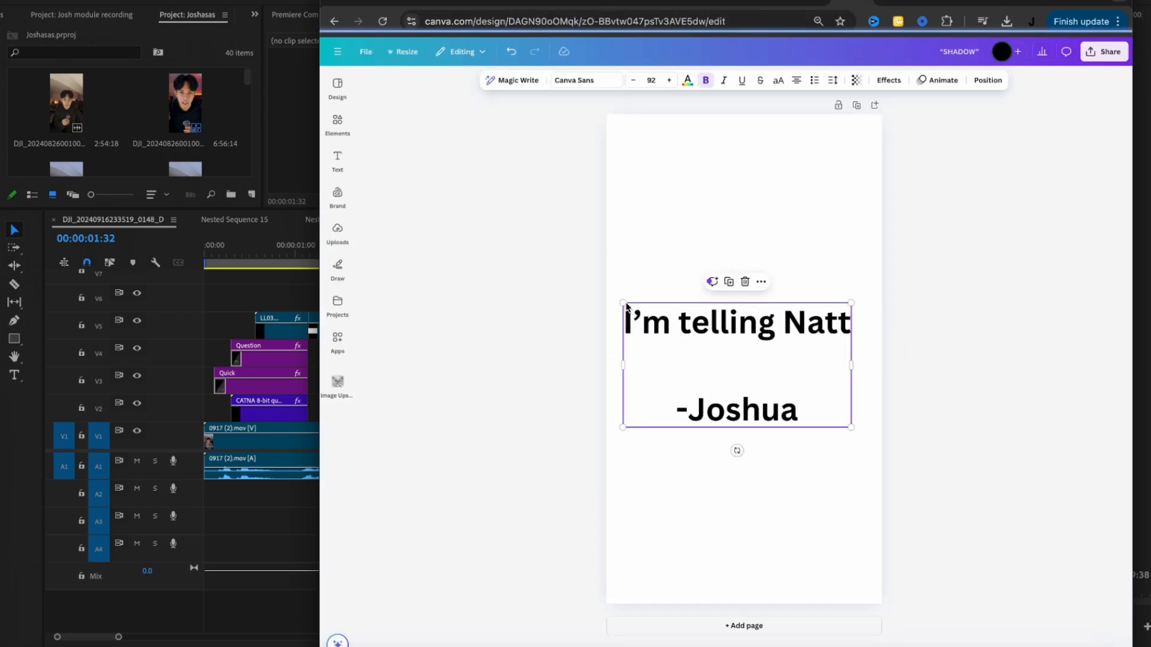
click(691, 327)
key(BackSpace)
key(Escape)
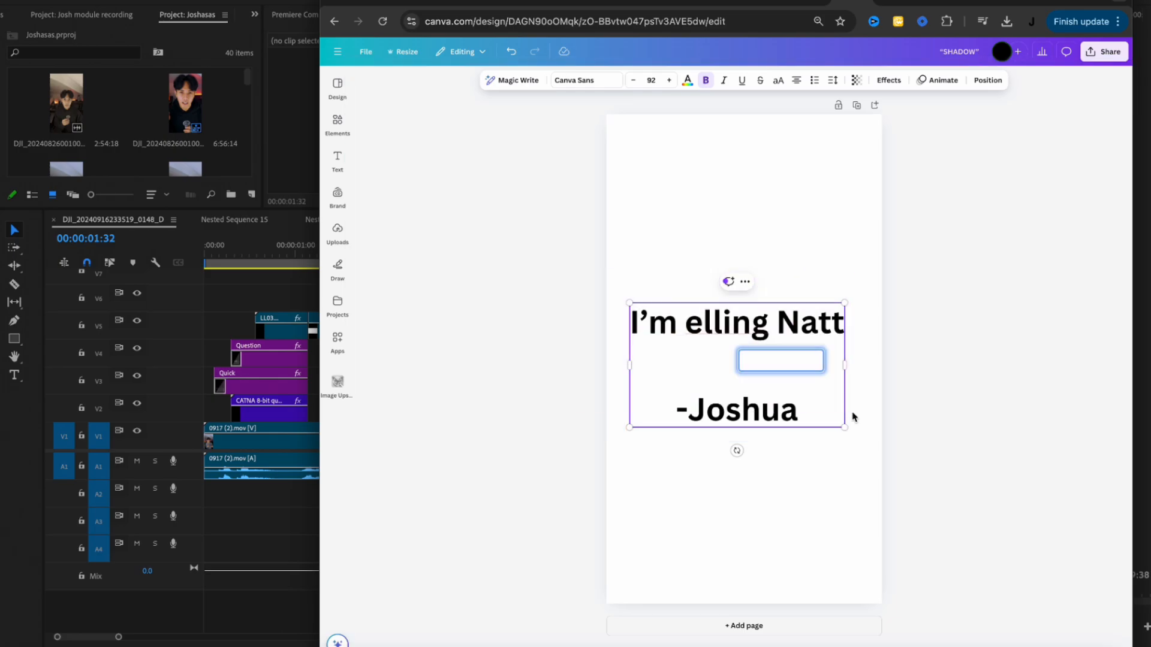
key(Delete)
click(337, 231)
click(593, 261)
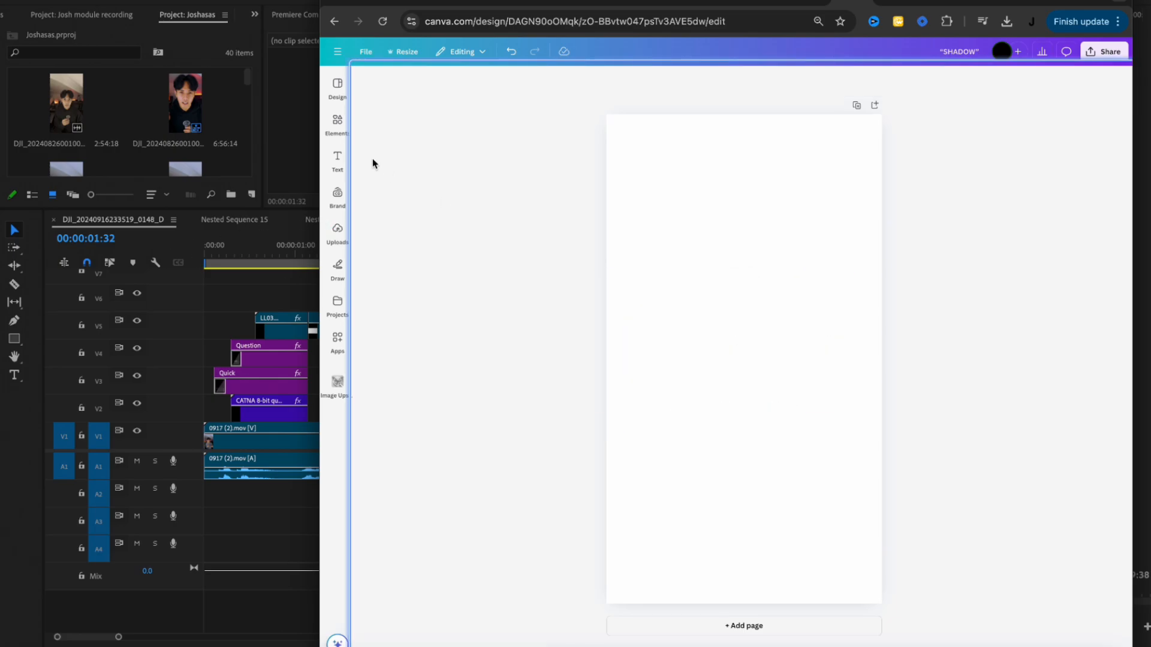
Search the design elements for "8 bit background" and narrow the results to graphics
click(336, 131)
click(432, 83)
text(8 bit background)
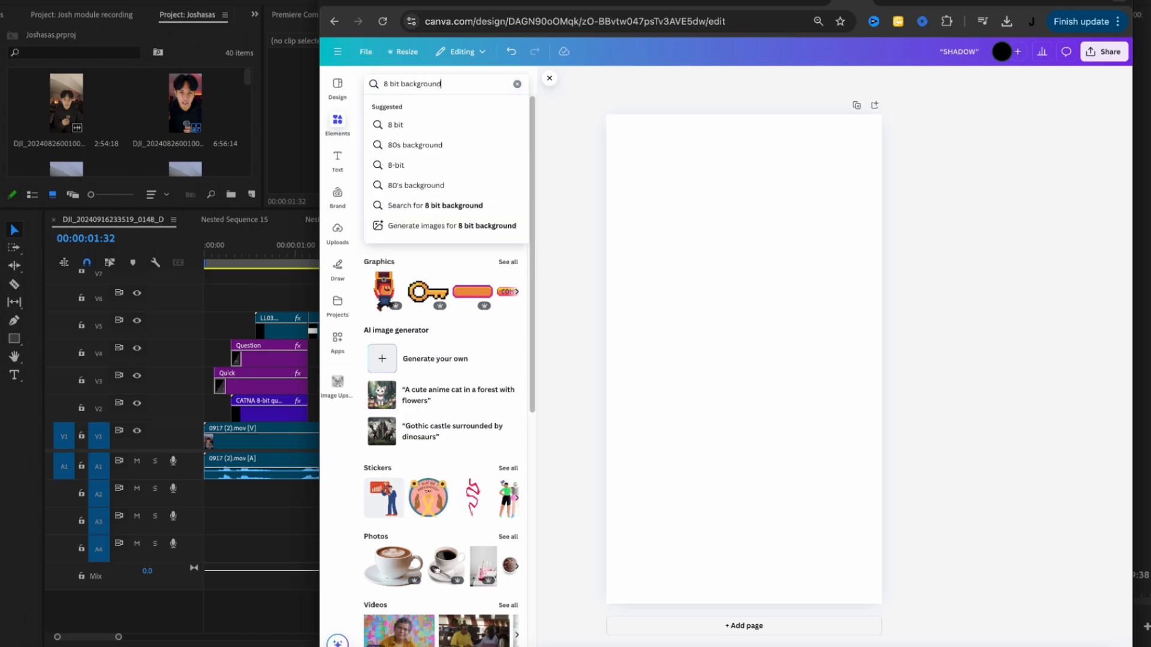
key(Return)
click(399, 108)
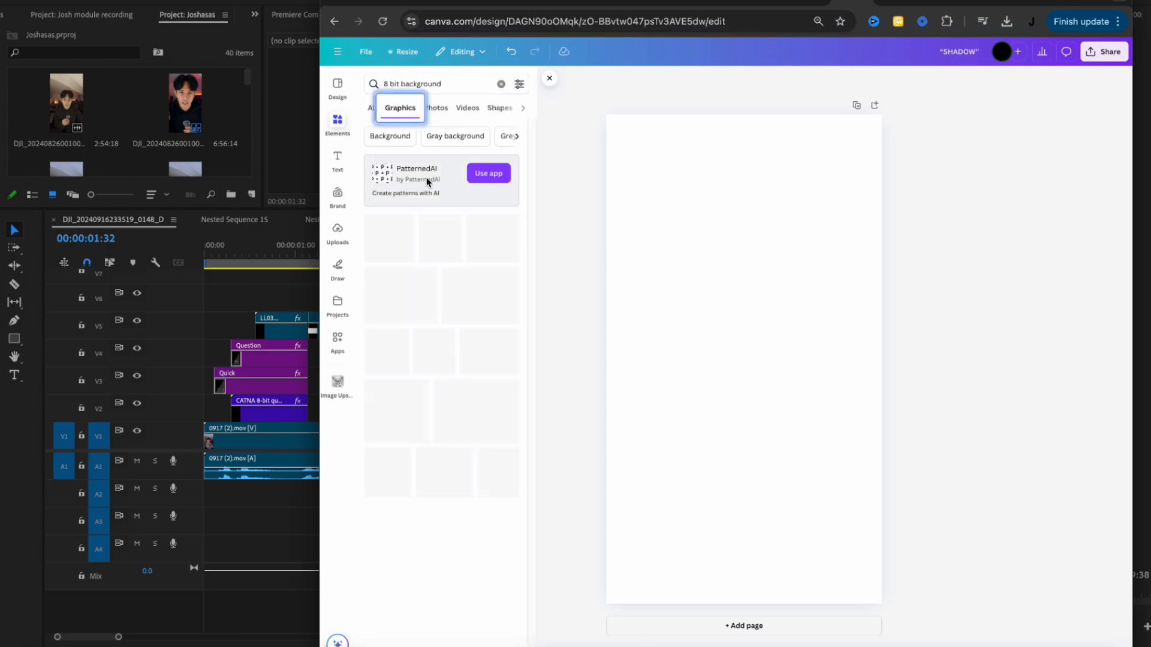
Browse the 8-bit background graphics for one that suits the video
scroll(439, 313, up, 3)
scroll(439, 313, down, 5)
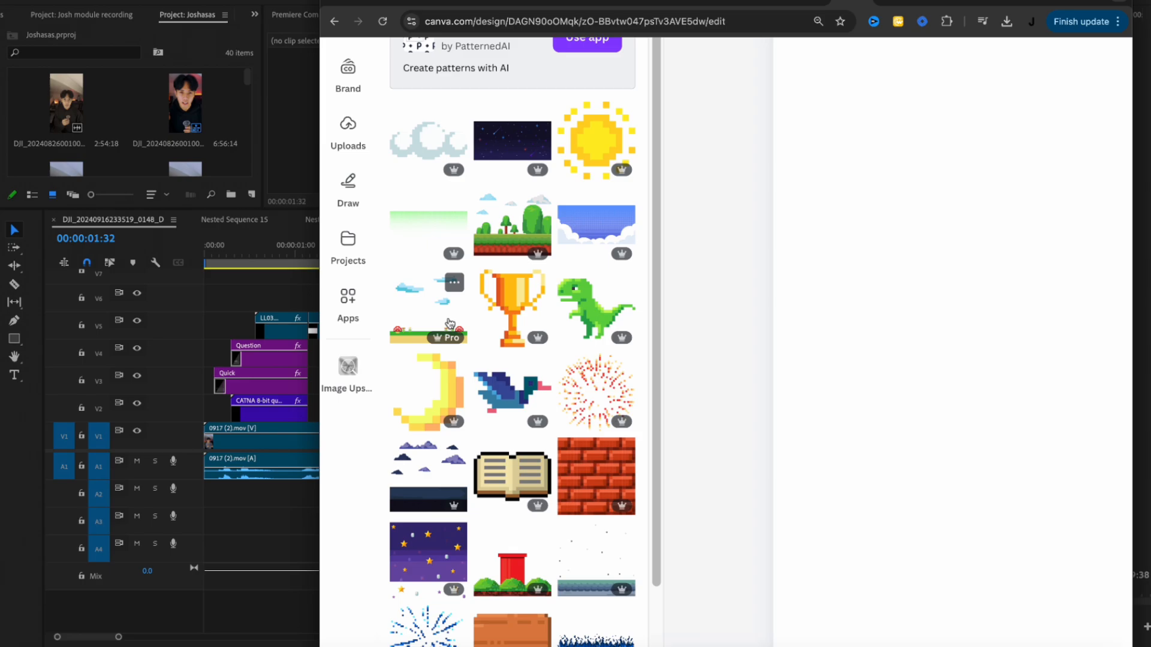
scroll(449, 324, down, 10)
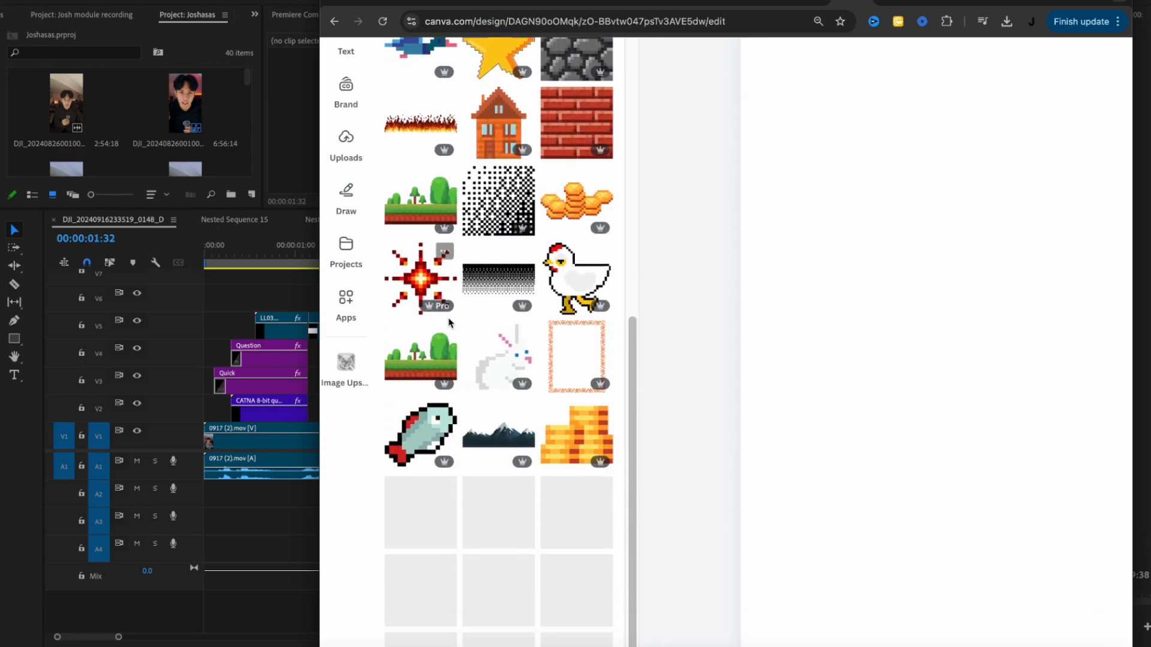
scroll(450, 322, down, 6)
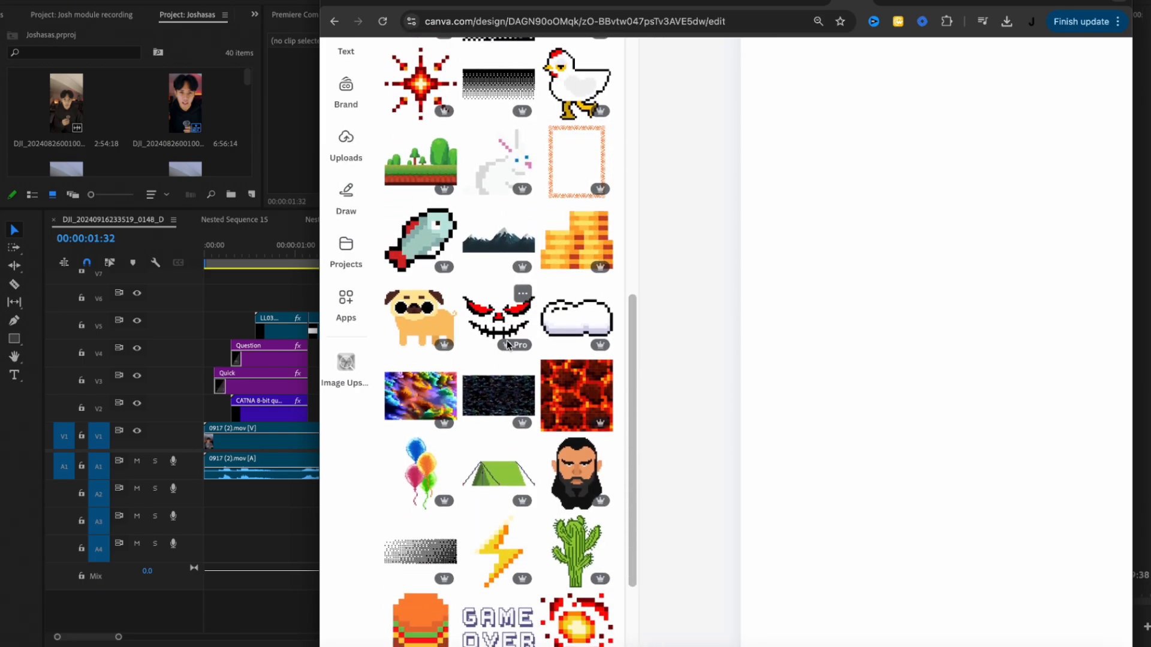
scroll(507, 345, down, 7)
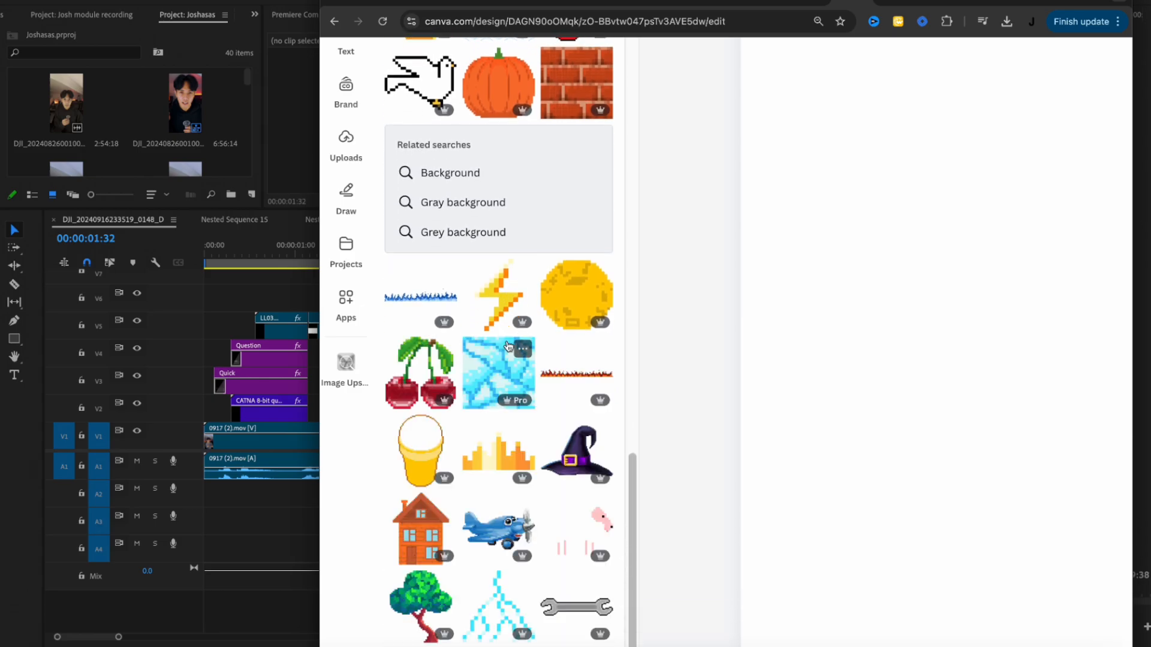
scroll(507, 346, down, 5)
scroll(507, 345, down, 3)
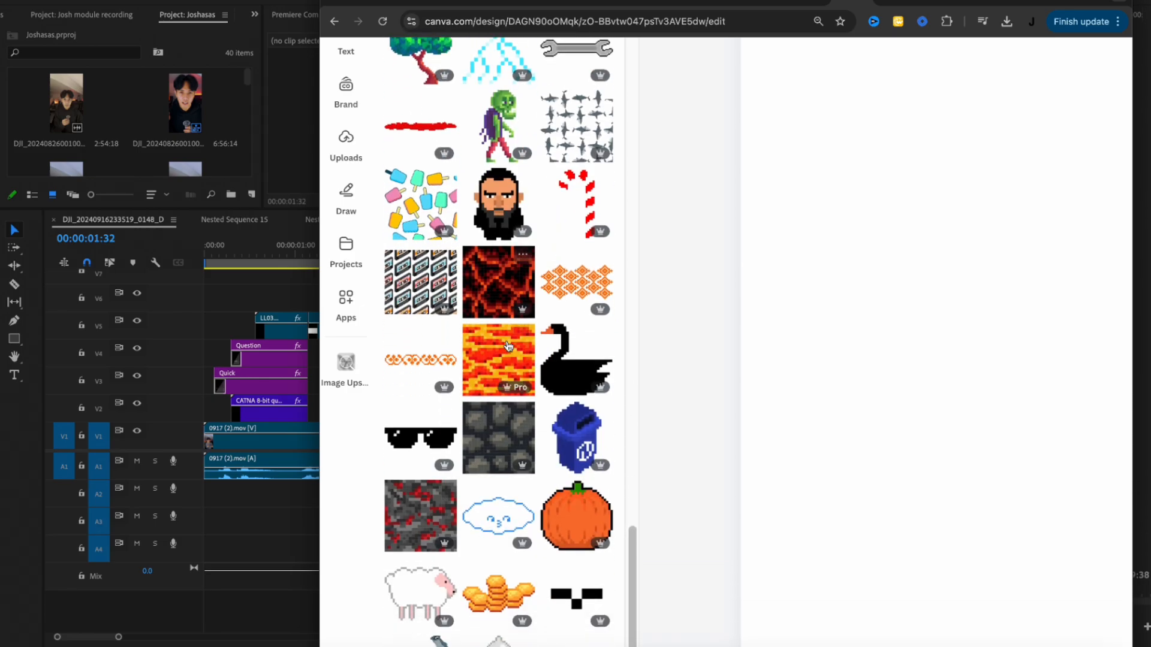
scroll(509, 347, down, 5)
Try the tall grey pixel-art graphic on the blank page and delete it
click(698, 353)
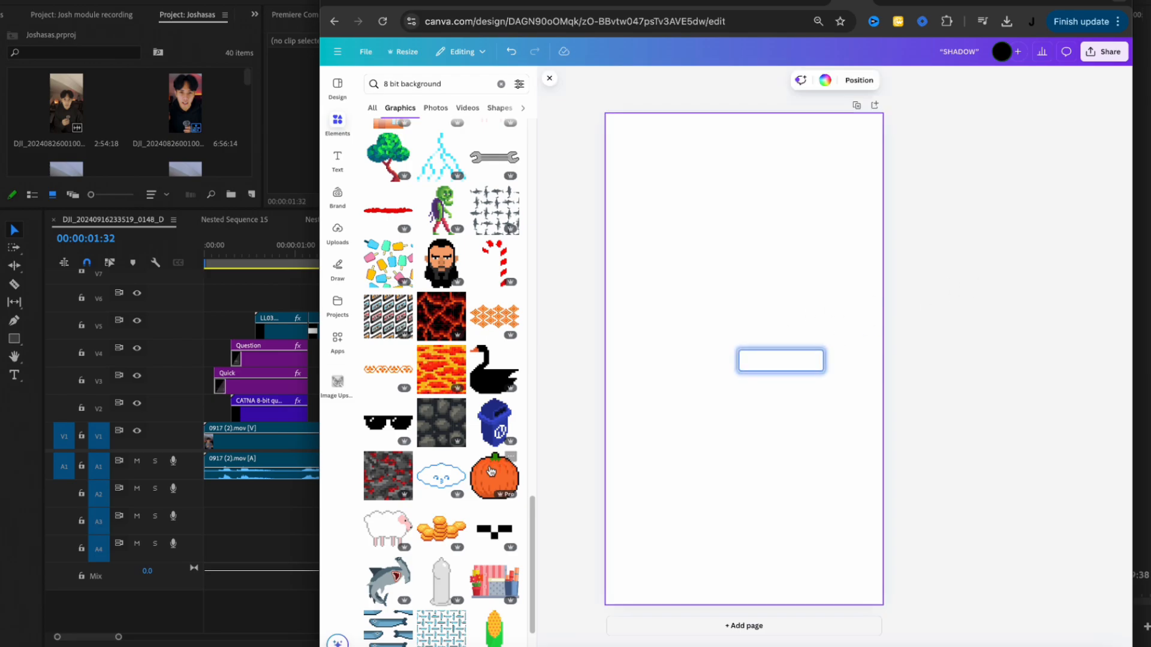
click(441, 581)
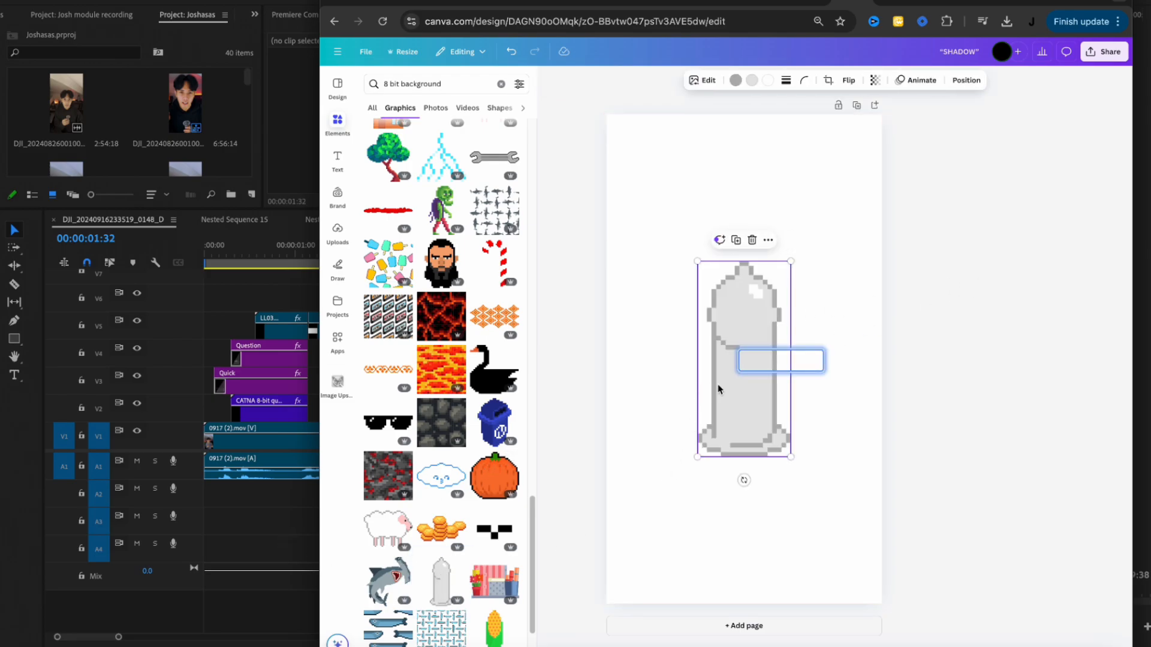
scroll(765, 390, up, 5)
scroll(765, 390, down, 3)
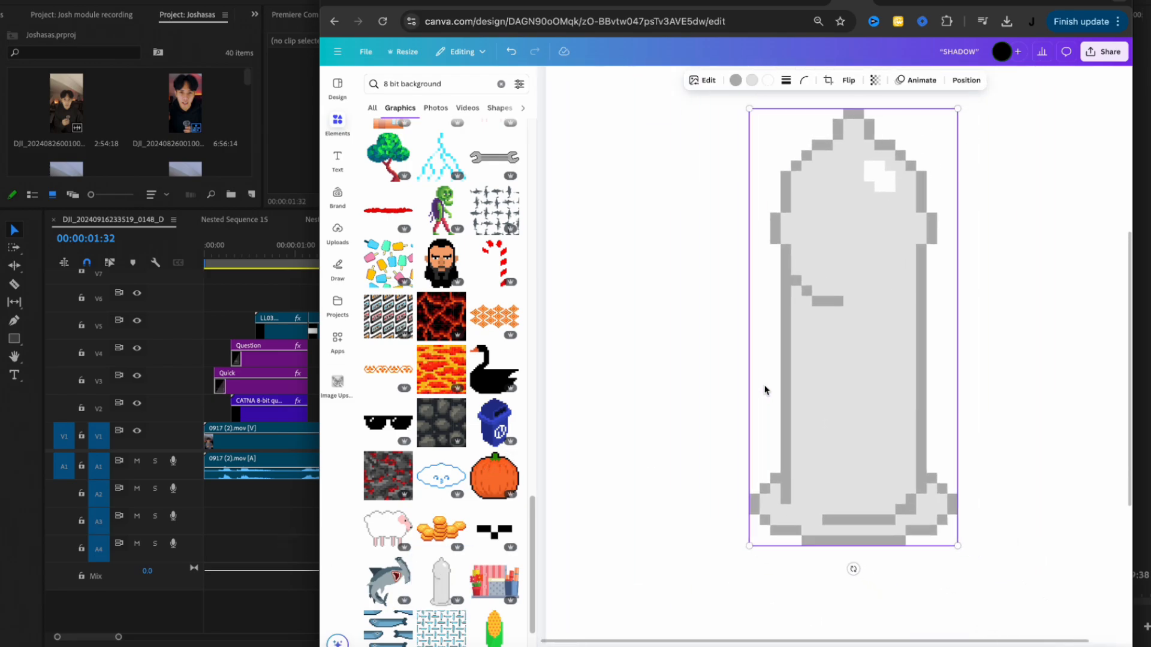
scroll(414, 578, down, 2)
scroll(707, 450, up, 3)
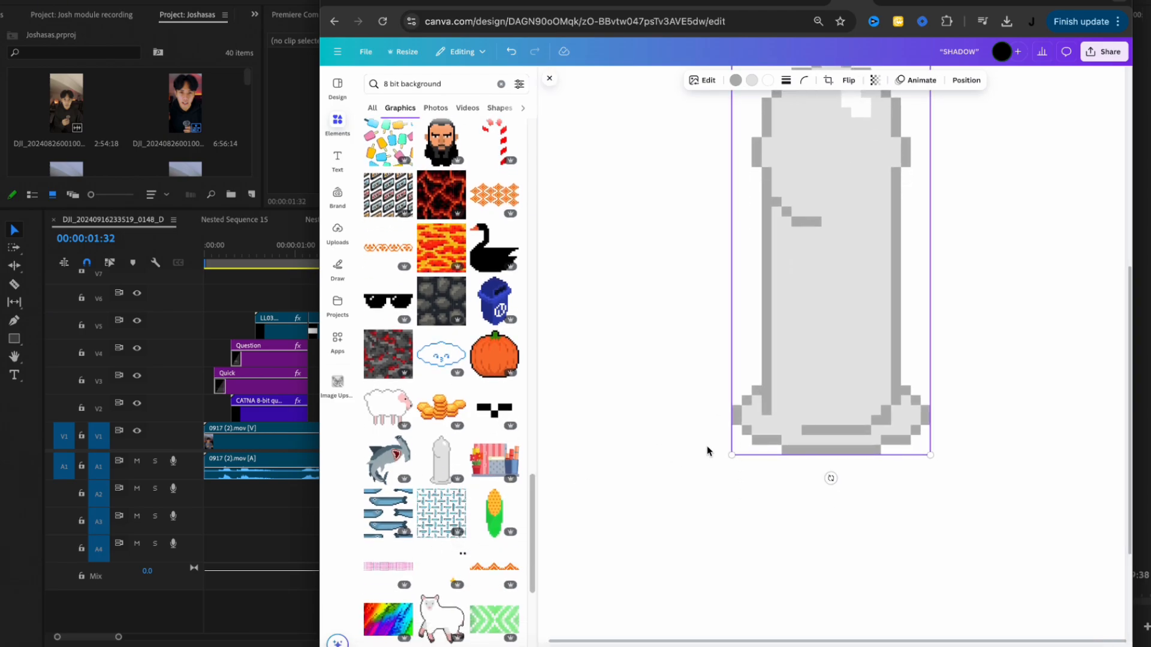
key(Delete)
scroll(707, 449, down, 3)
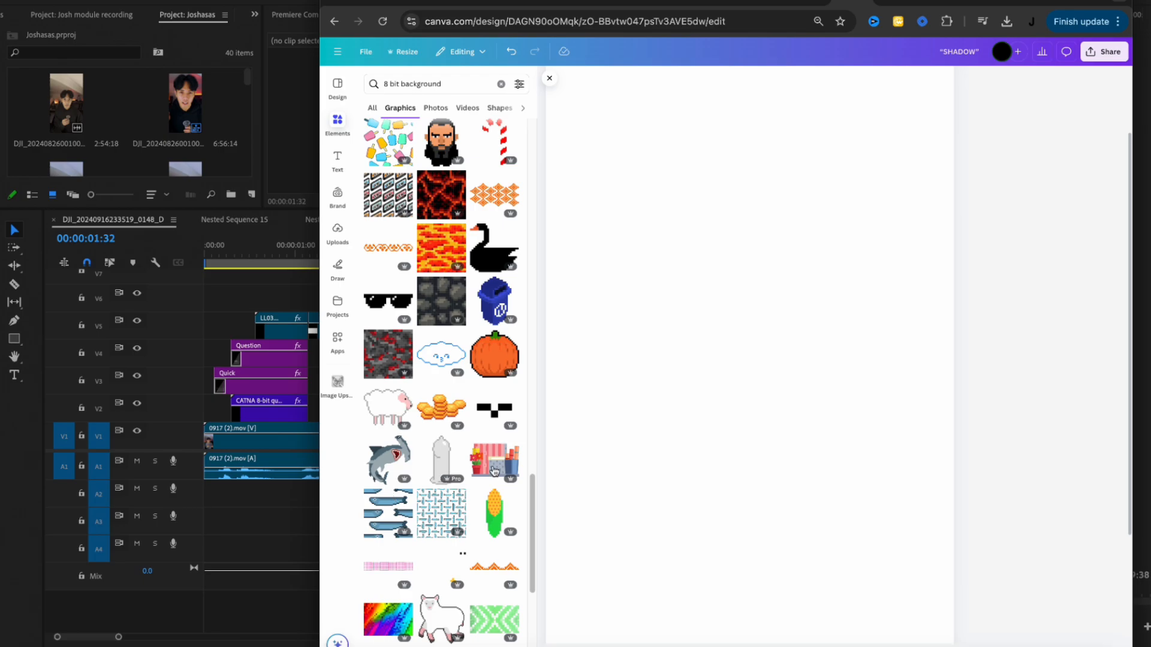
Switch to Premiere Pro and draw a rectangle covering the whole video frame at 00:00:01:32
click(283, 532)
click(14, 339)
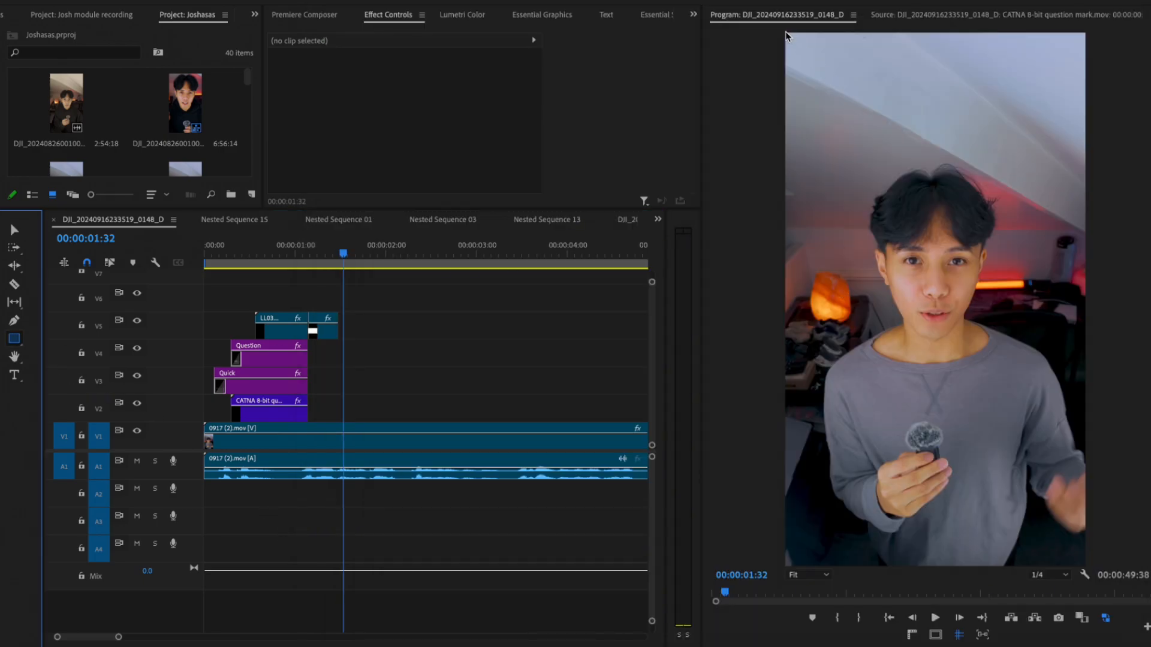
drag(785, 34, 1146, 565)
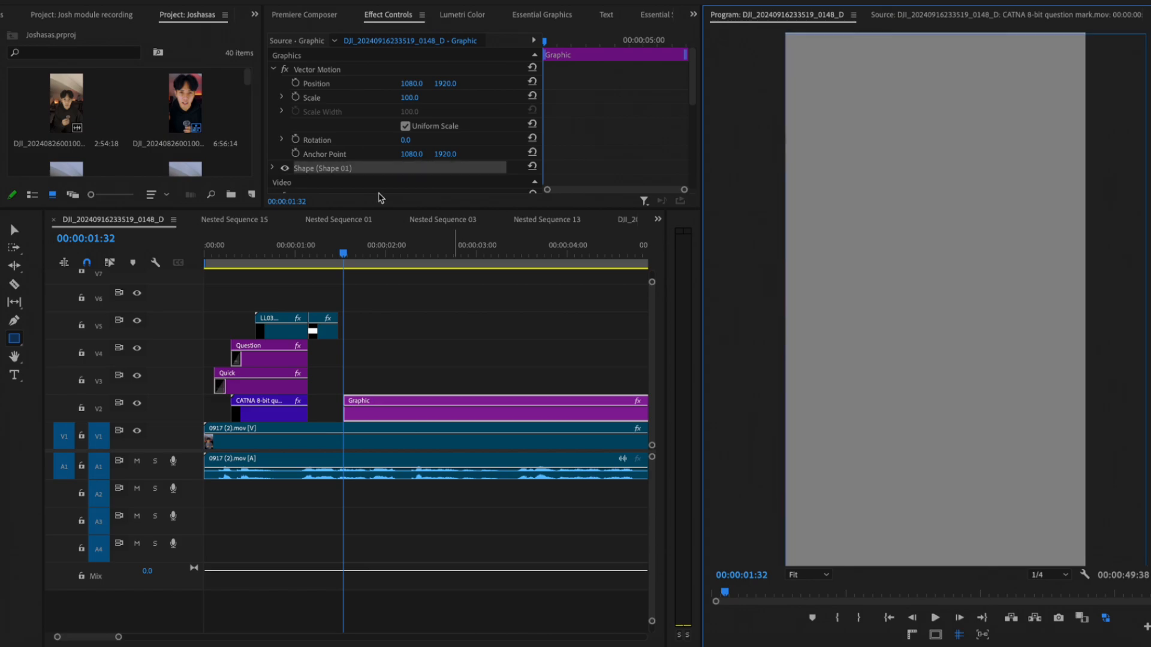
Set the fill of the full-frame rectangle to white, FFFFFF
click(359, 174)
scroll(308, 135, down, 3)
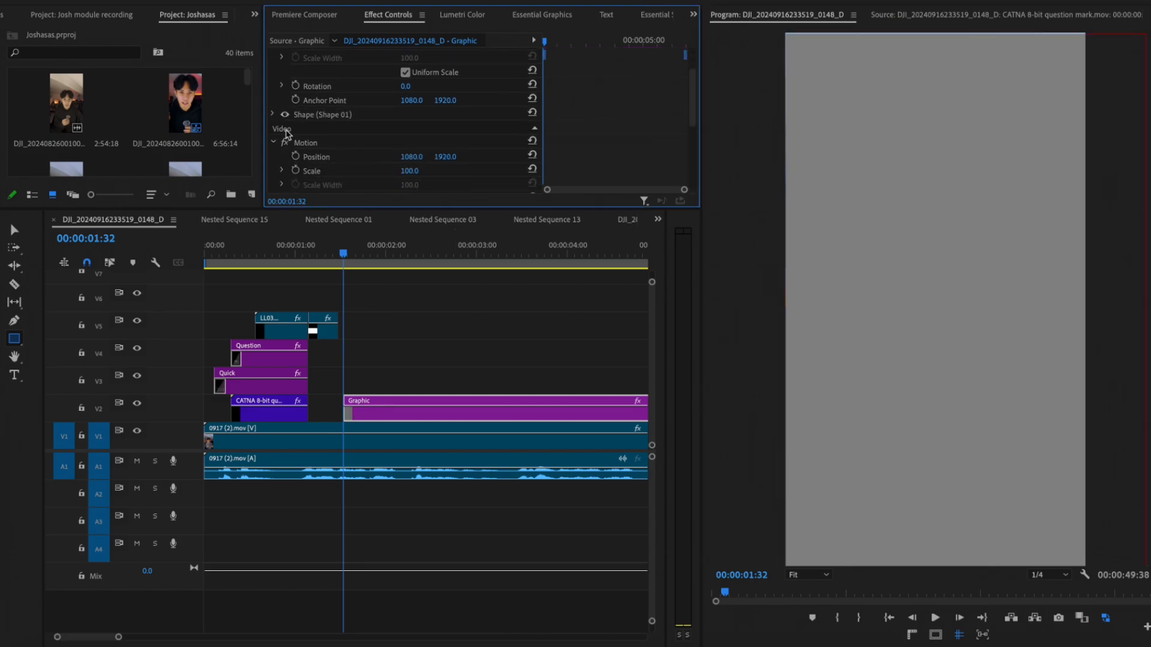
click(272, 114)
scroll(388, 162, down, 2)
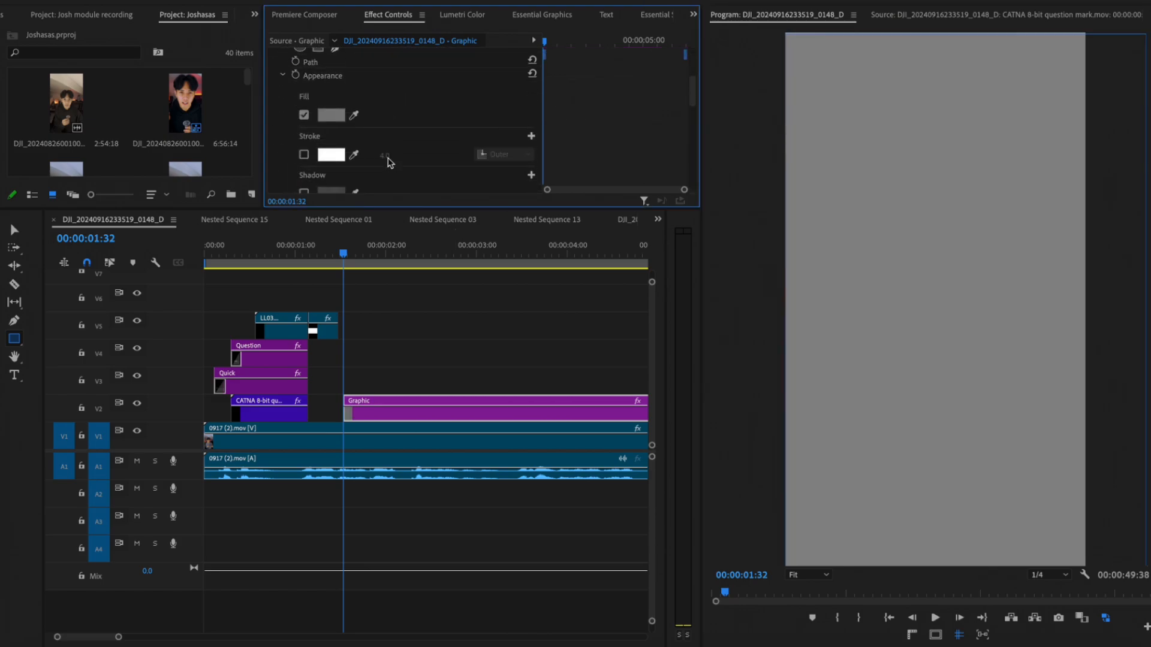
click(329, 120)
drag(465, 276, 367, 493)
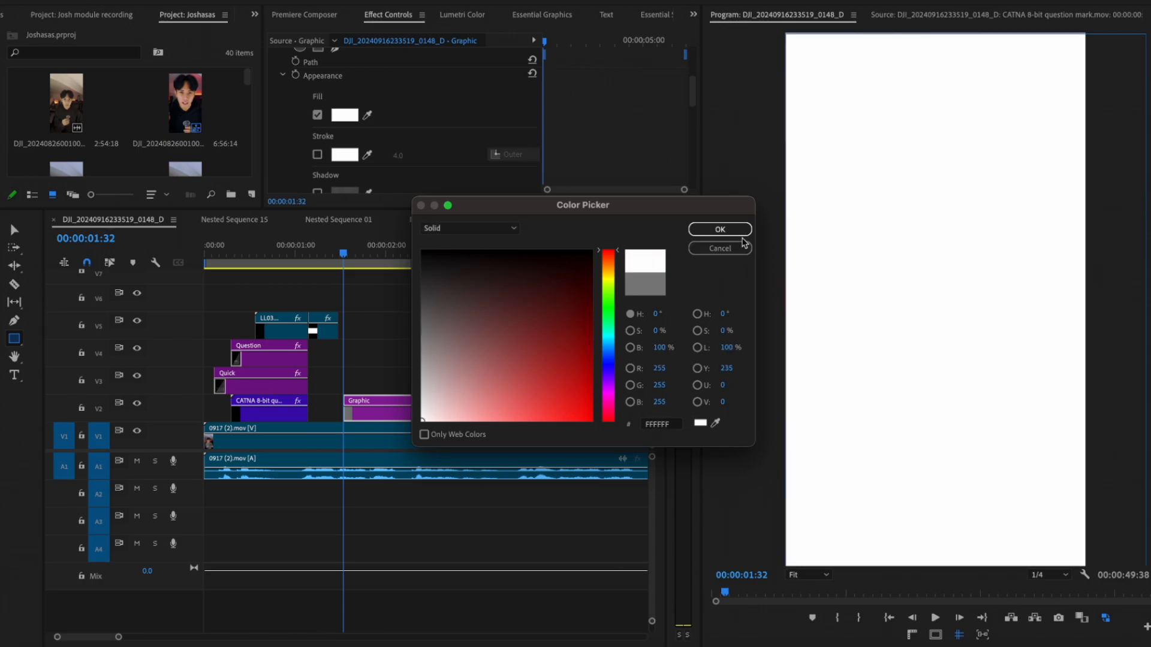
click(735, 231)
scroll(401, 157, up, 5)
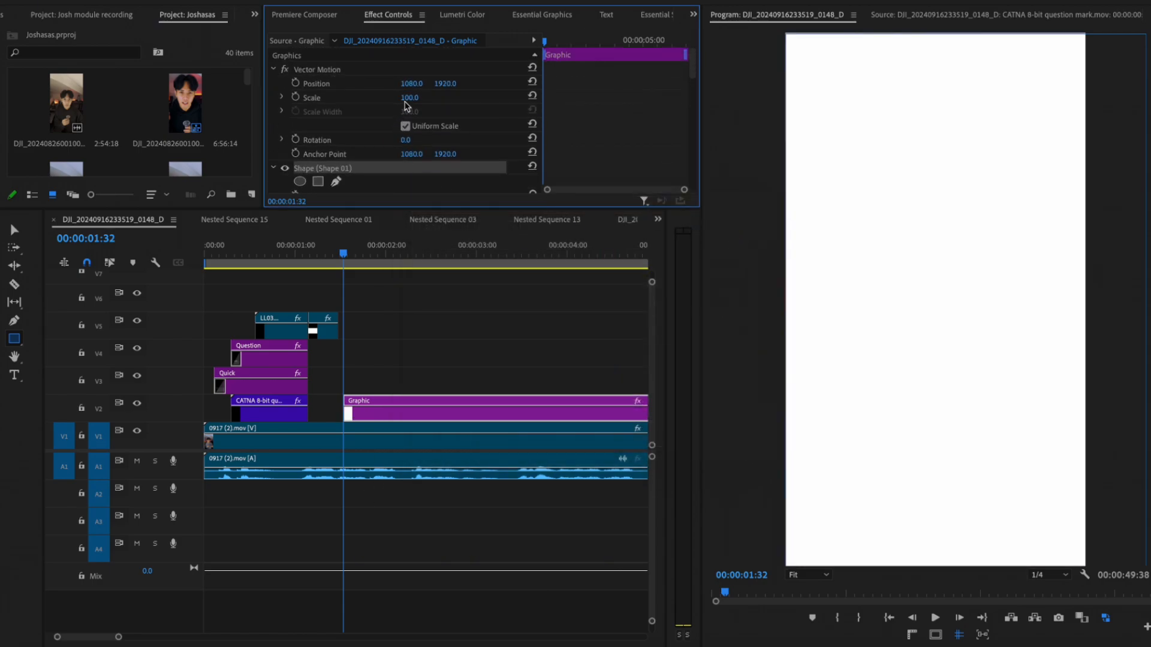
Move the white graphic clip to start directly after the 8-bit question mark clip on V2, and play the opening to check it
click(388, 341)
drag(376, 409, 341, 411)
key(Home)
key(space)
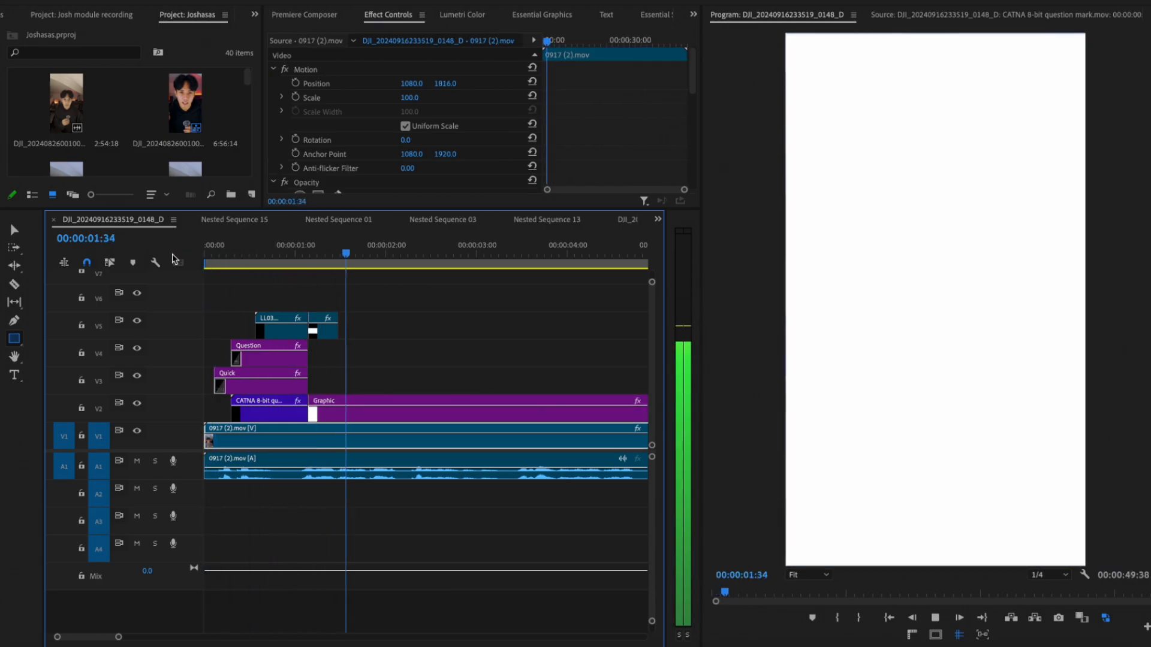
key(space)
click(358, 388)
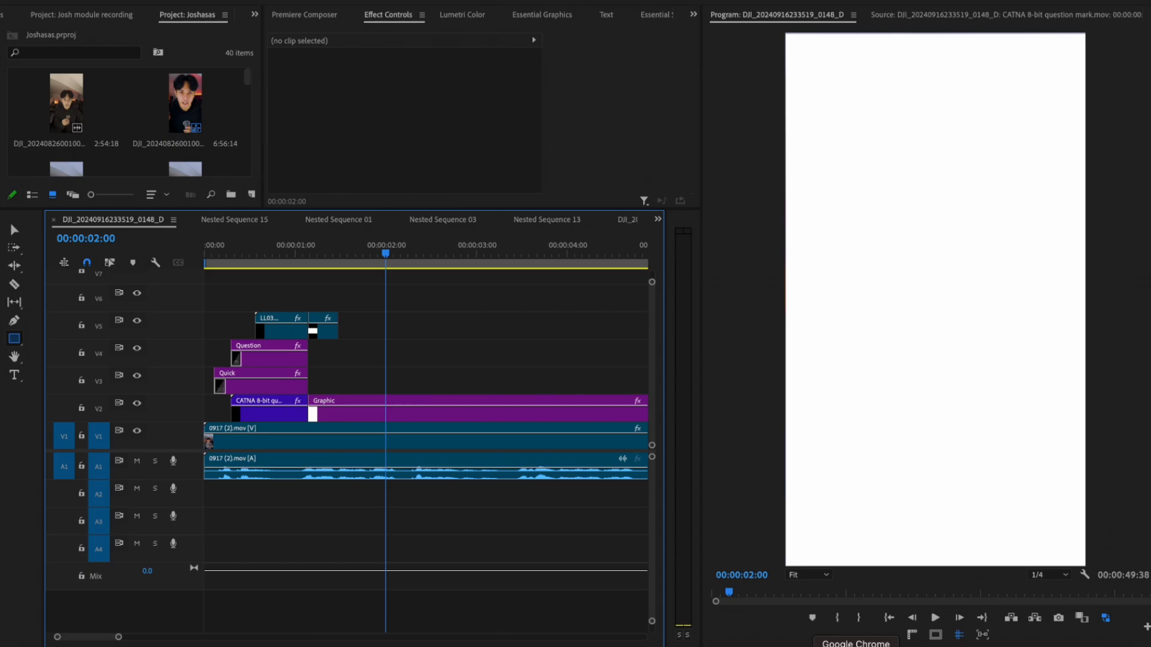
Switch to the Canva design, search the graphics for "8 bit lambo" and browse the results
click(856, 646)
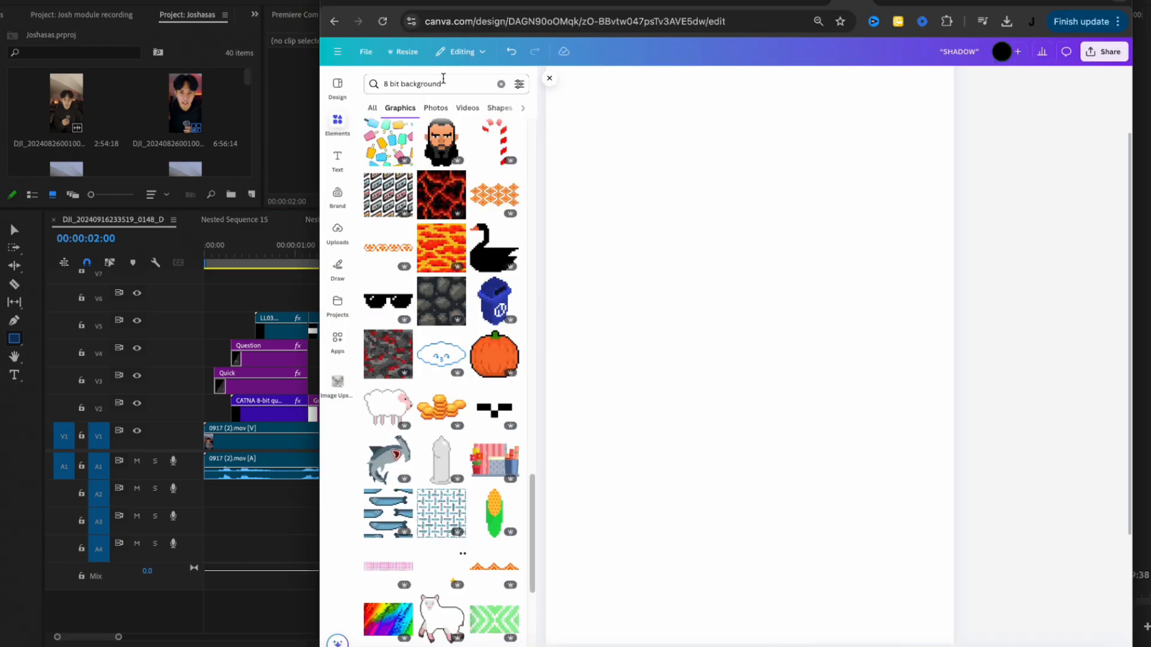
drag(443, 79, 404, 80)
key(BackSpace)
key(BackSpace)
text(lambo)
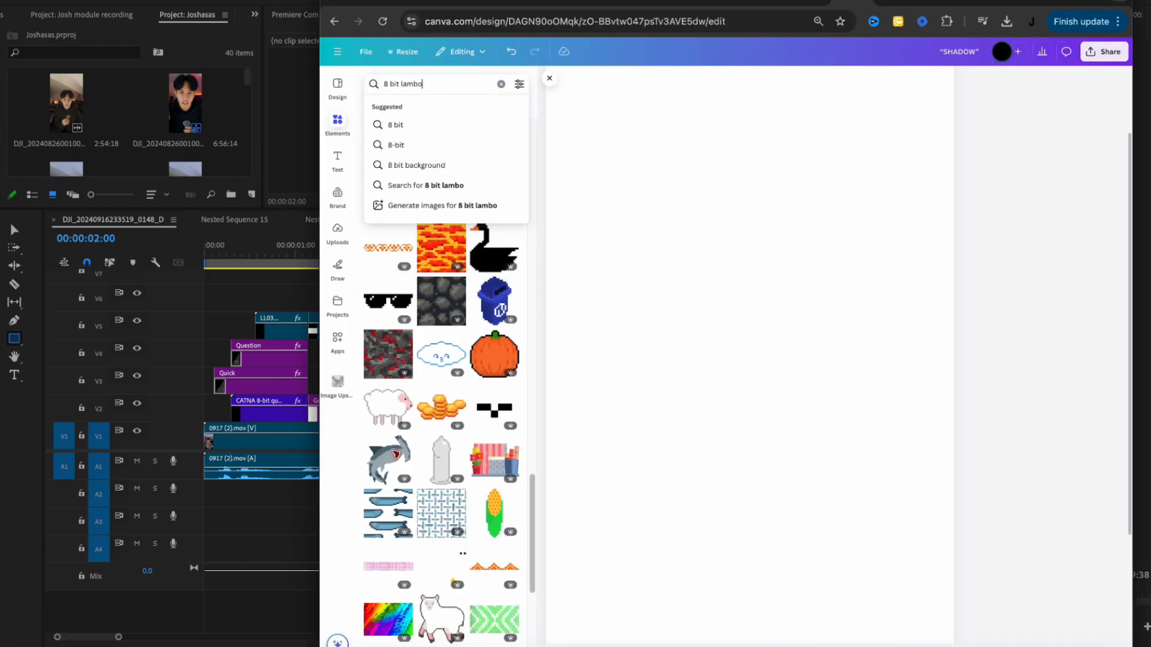
key(Return)
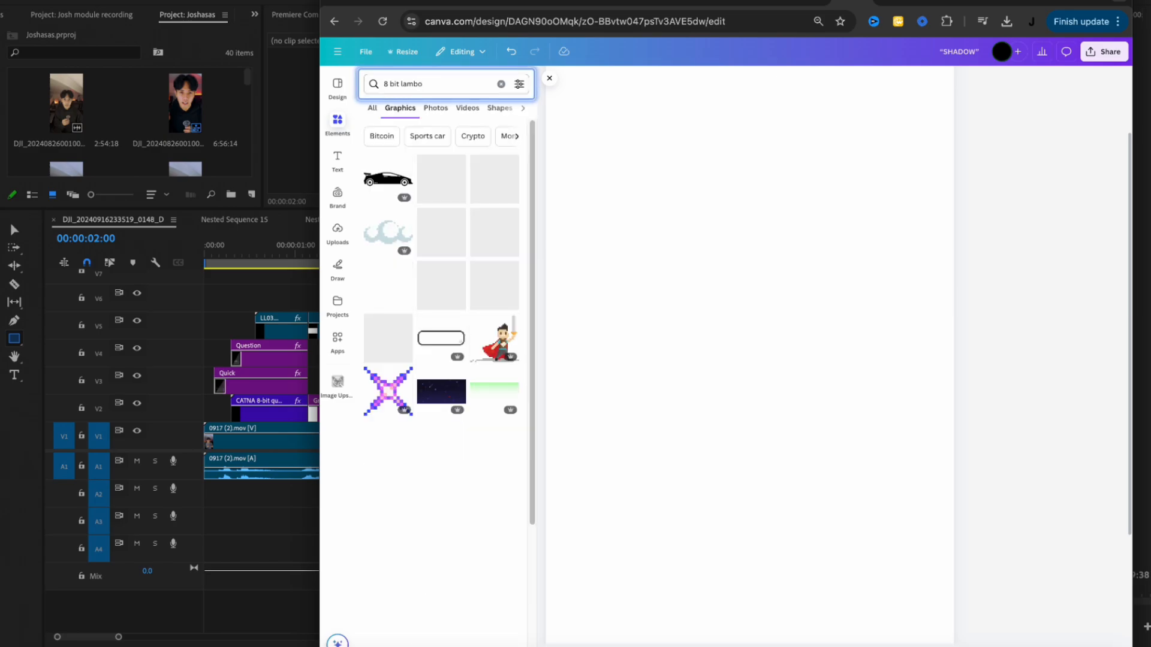
scroll(432, 340, down, 3)
scroll(432, 340, down, 10)
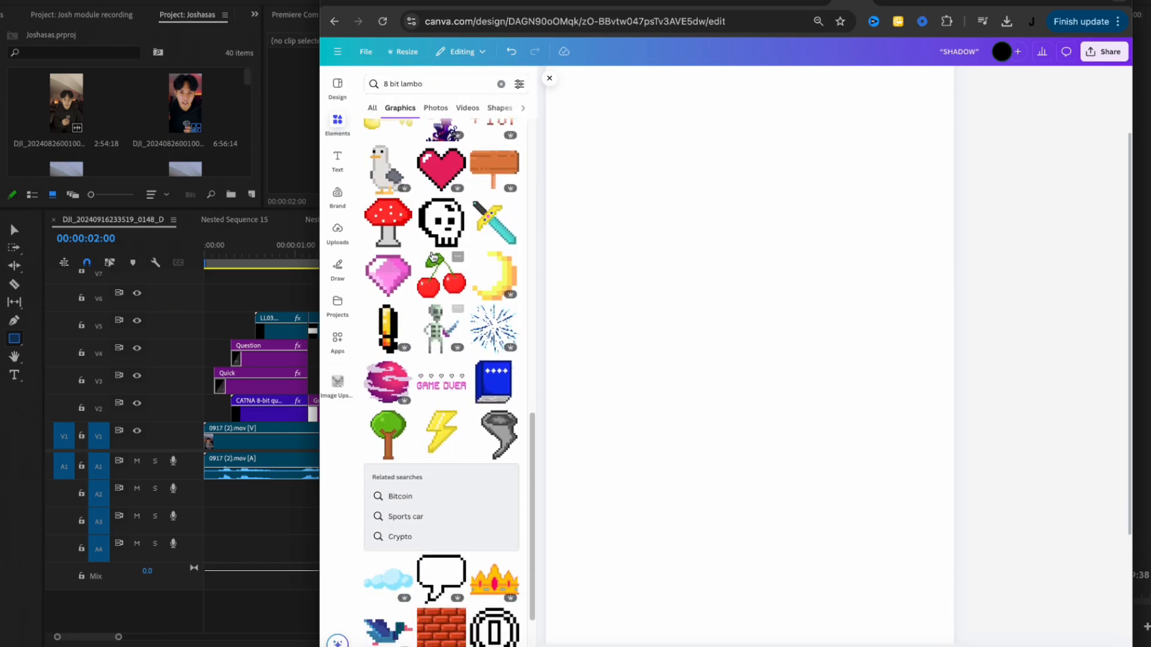
scroll(432, 339, down, 6)
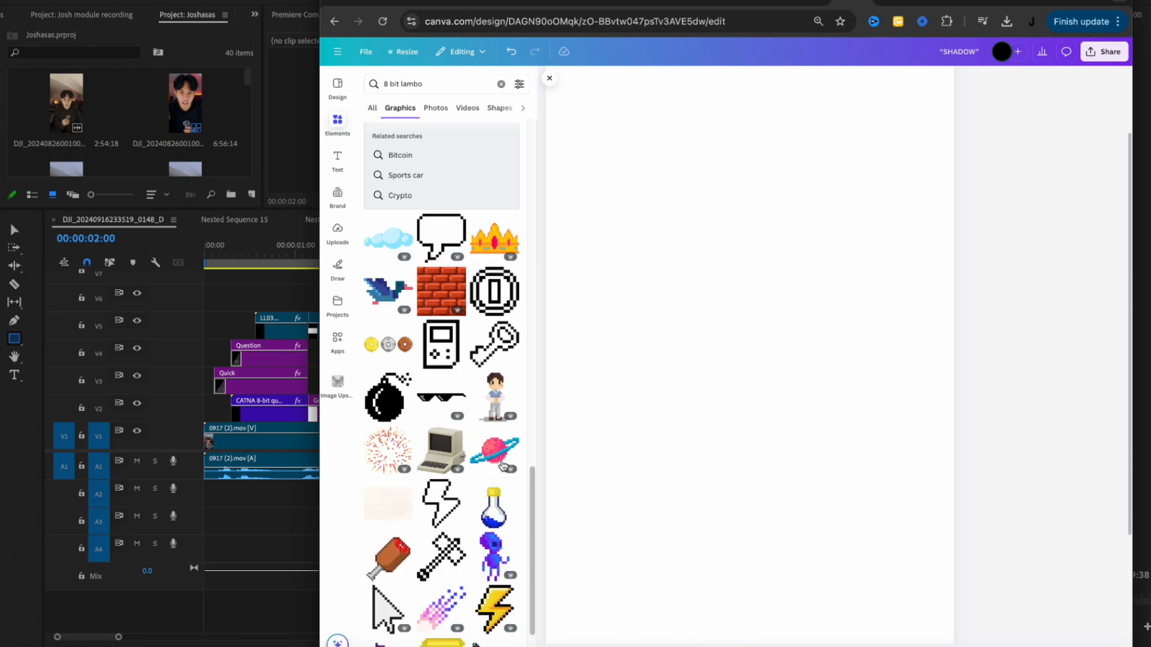
Search the graphics for "8 bit car" and browse the results
drag(441, 84, 399, 84)
key(BackSpace)
text(car)
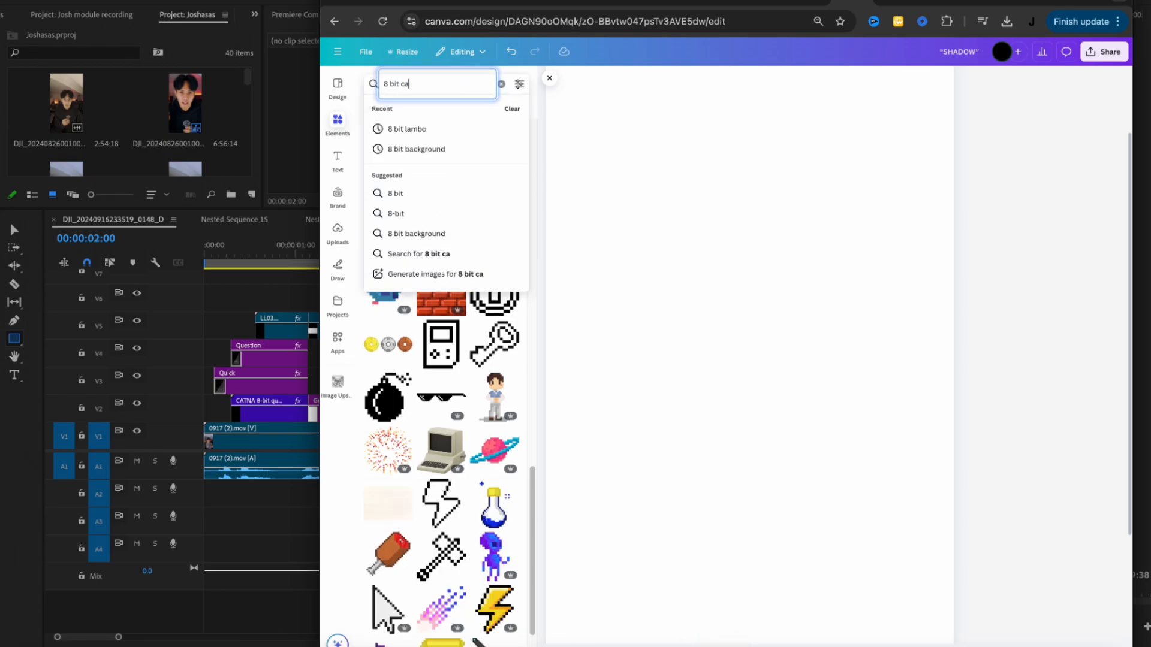
key(Return)
scroll(467, 307, down, 2)
scroll(467, 308, down, 5)
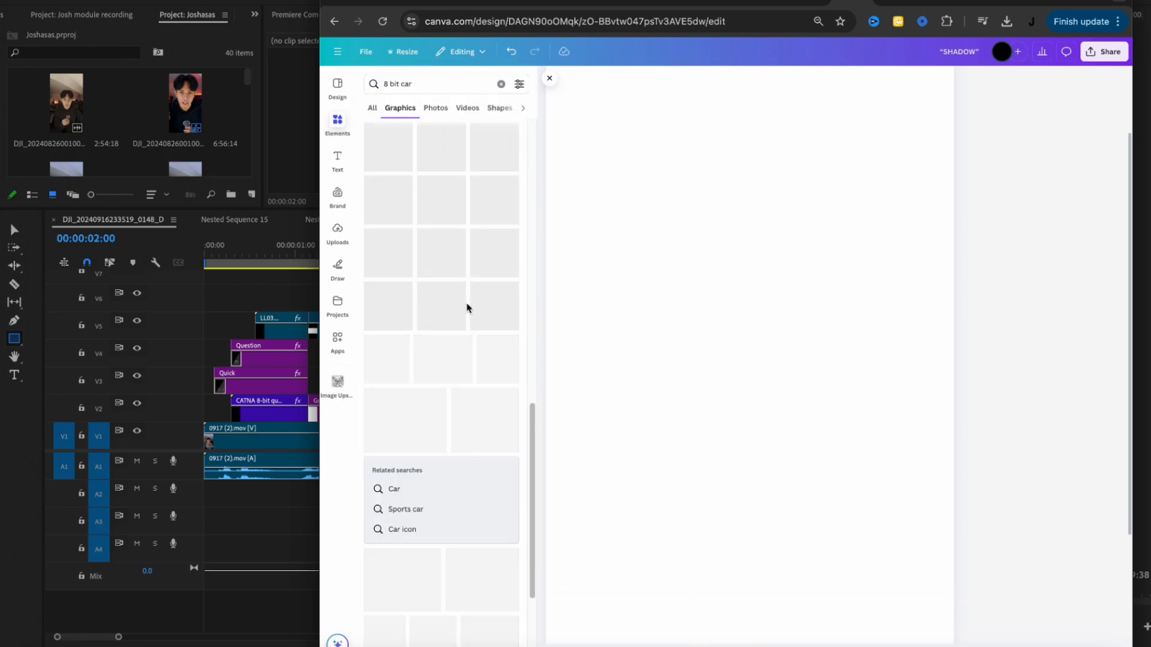
scroll(469, 291, down, 7)
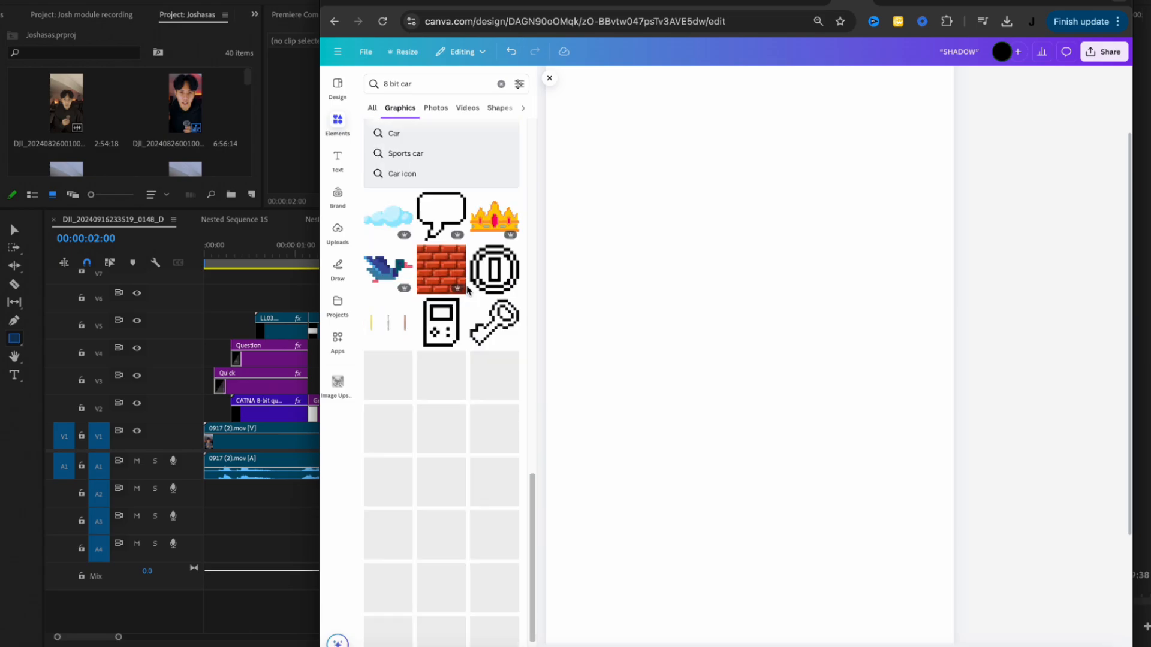
Switch to Discord and find and open the direct-message conversation with Midjourney Bot
click(556, 374)
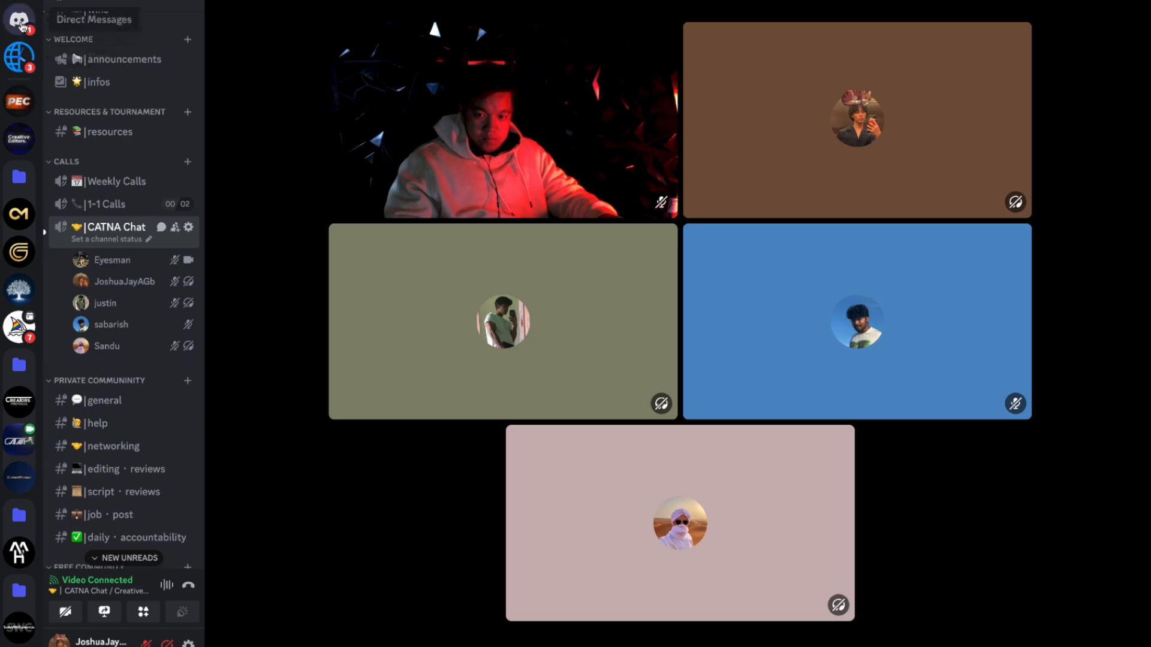
click(18, 18)
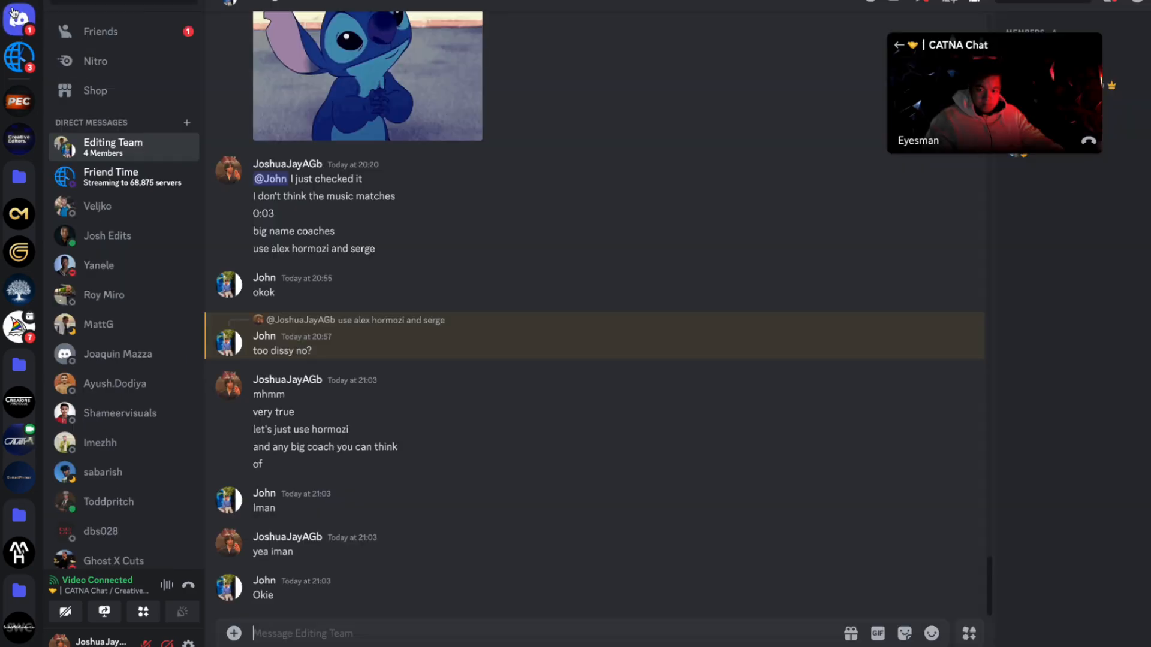
scroll(93, 285, down, 2)
scroll(93, 285, down, 8)
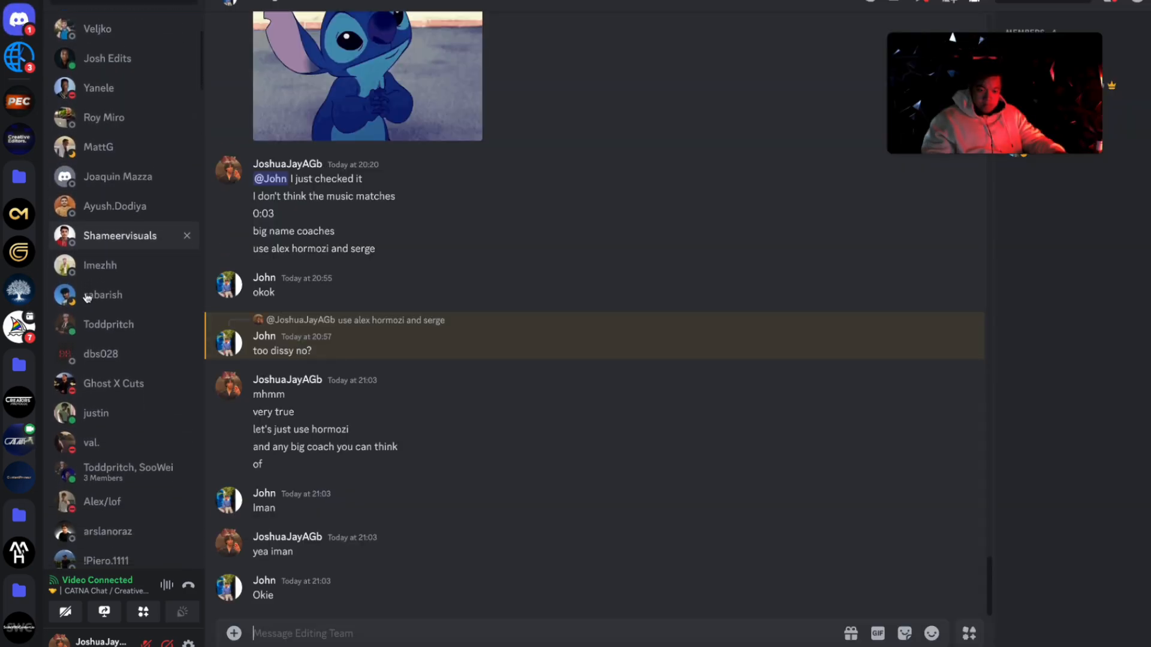
scroll(89, 317, down, 8)
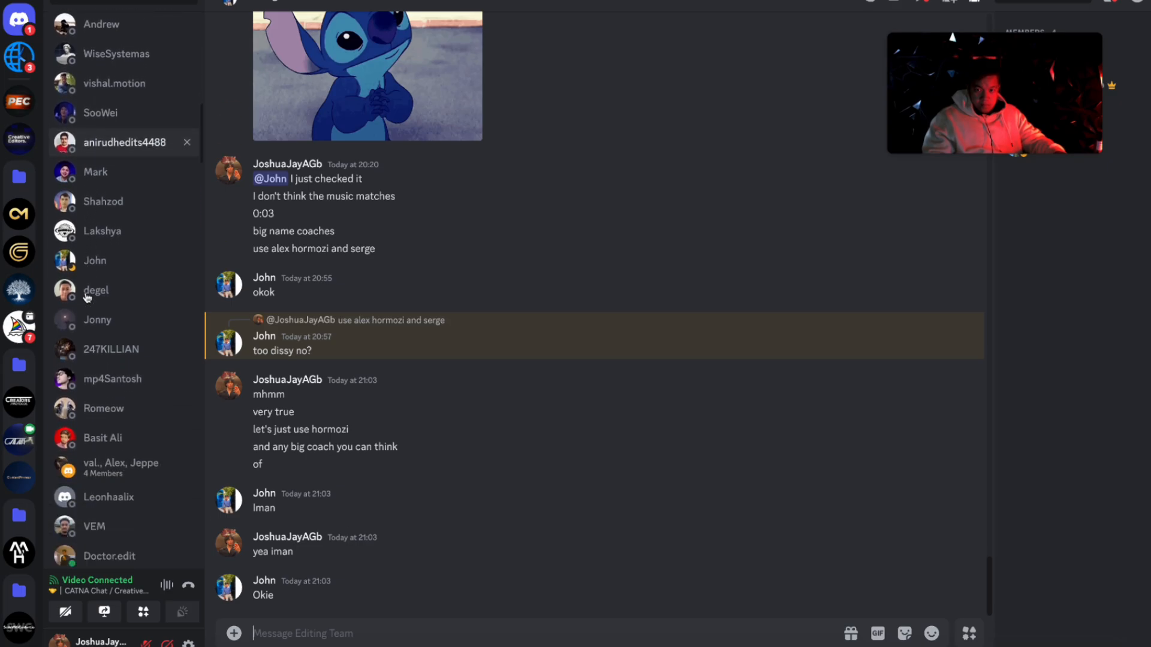
scroll(93, 342, down, 6)
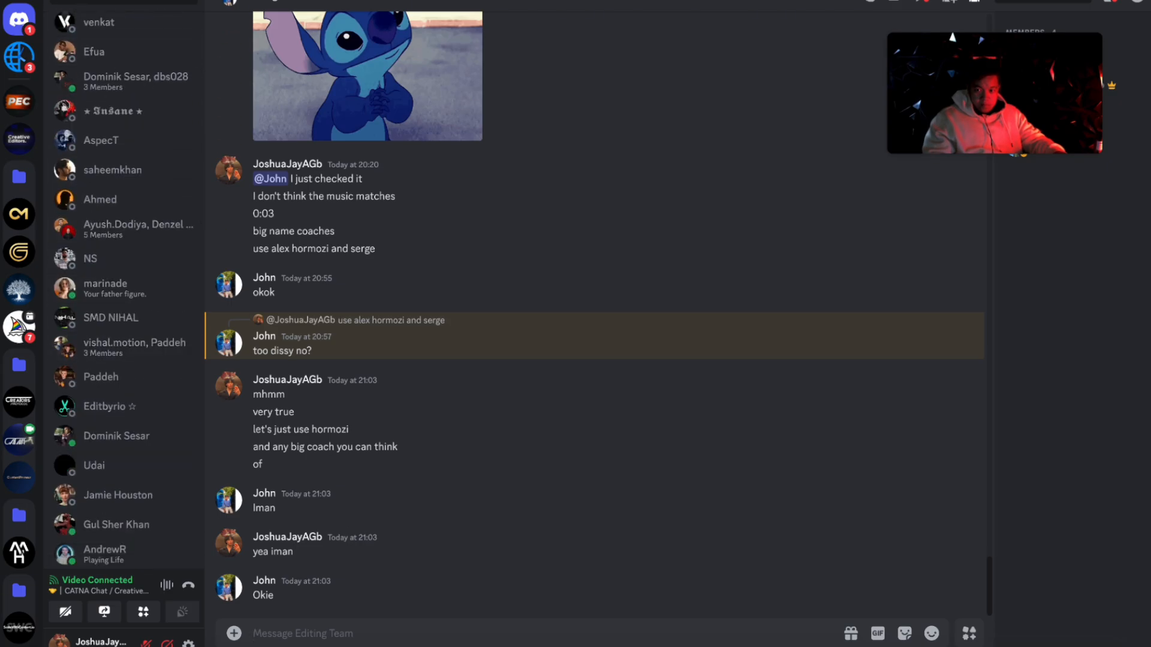
key(ctrl+k)
text(mid)
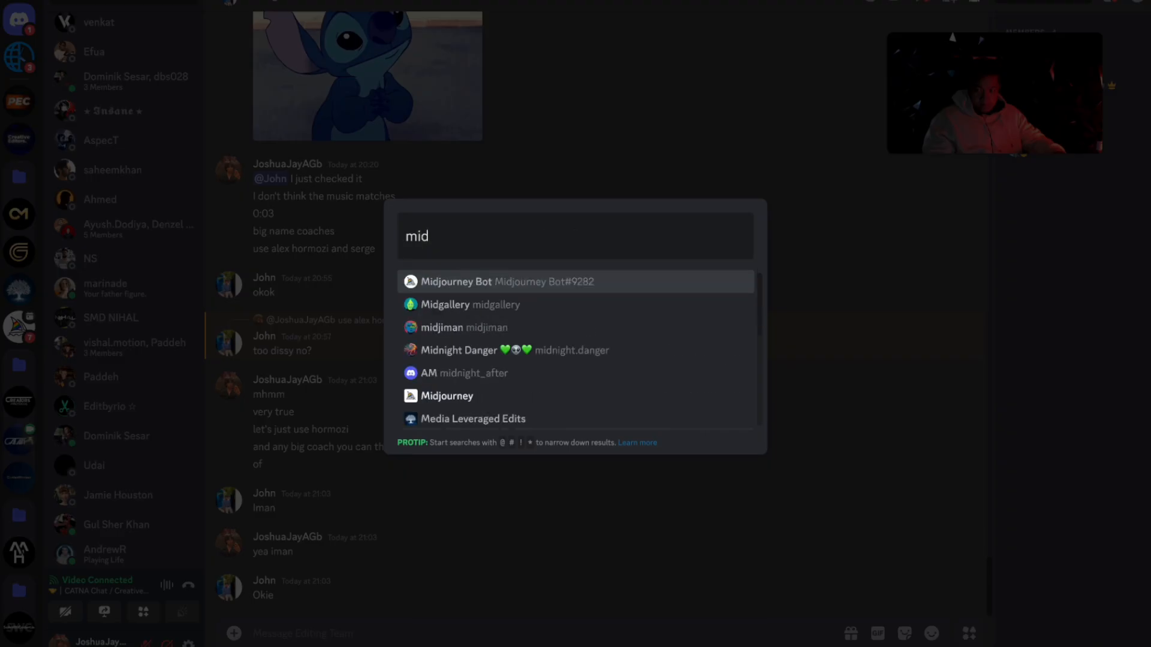
key(Return)
Generate a Midjourney image set with the /imagine prompt "8-bit lamborghini"
text(/im)
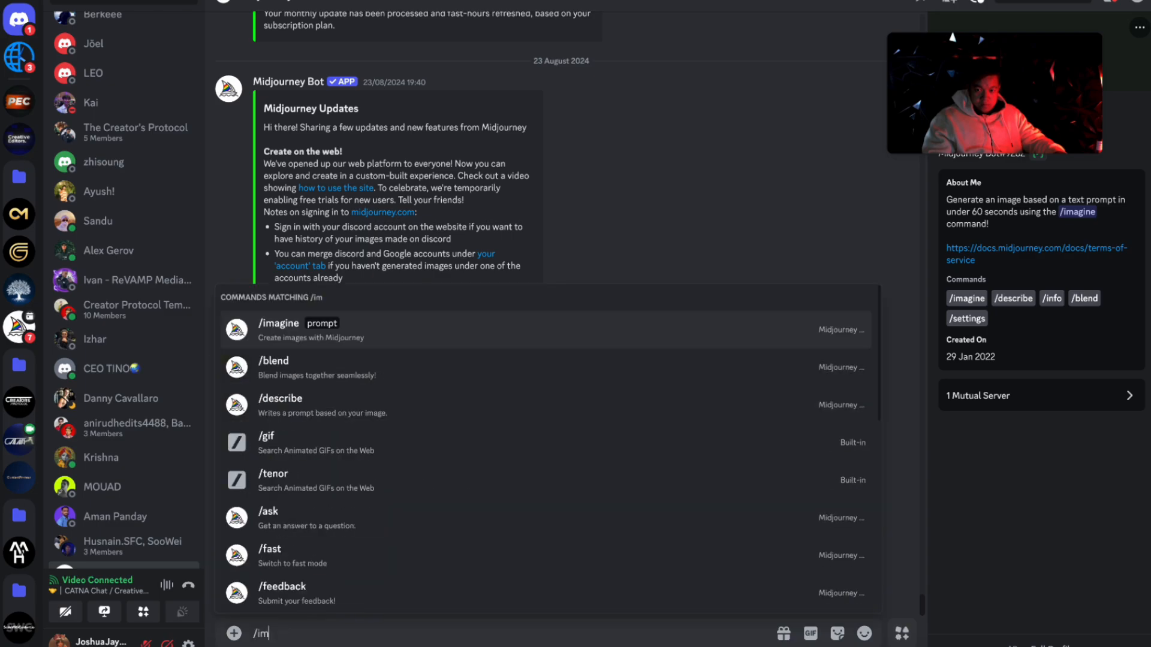
key(BackSpace)
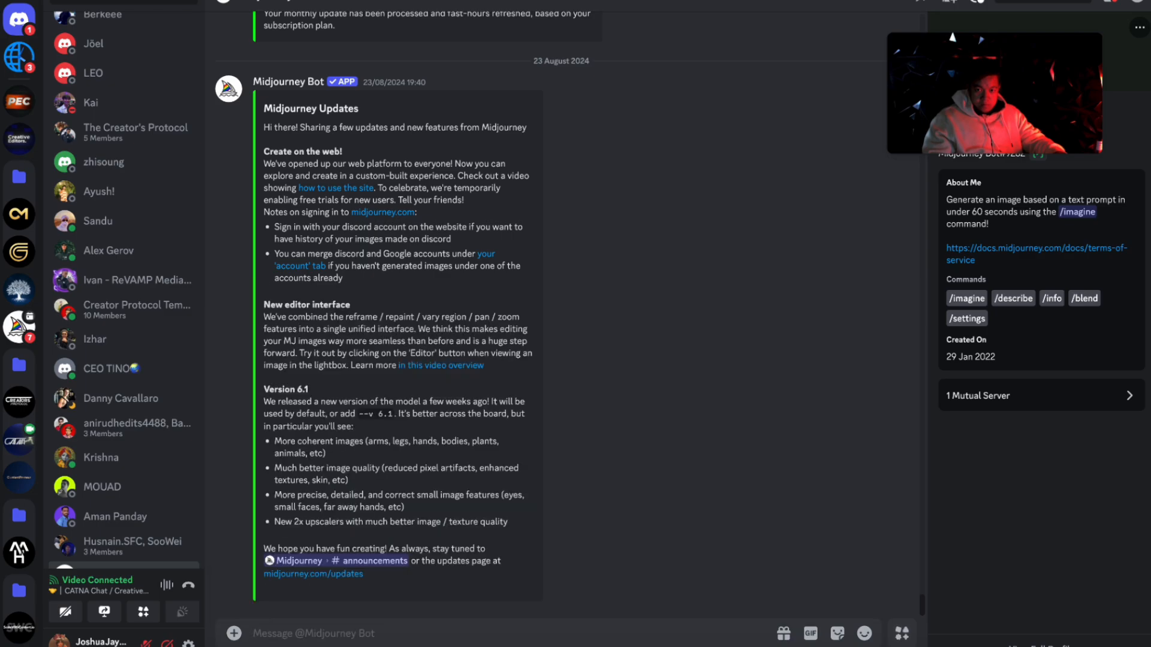
text(/imagine)
key(Tab)
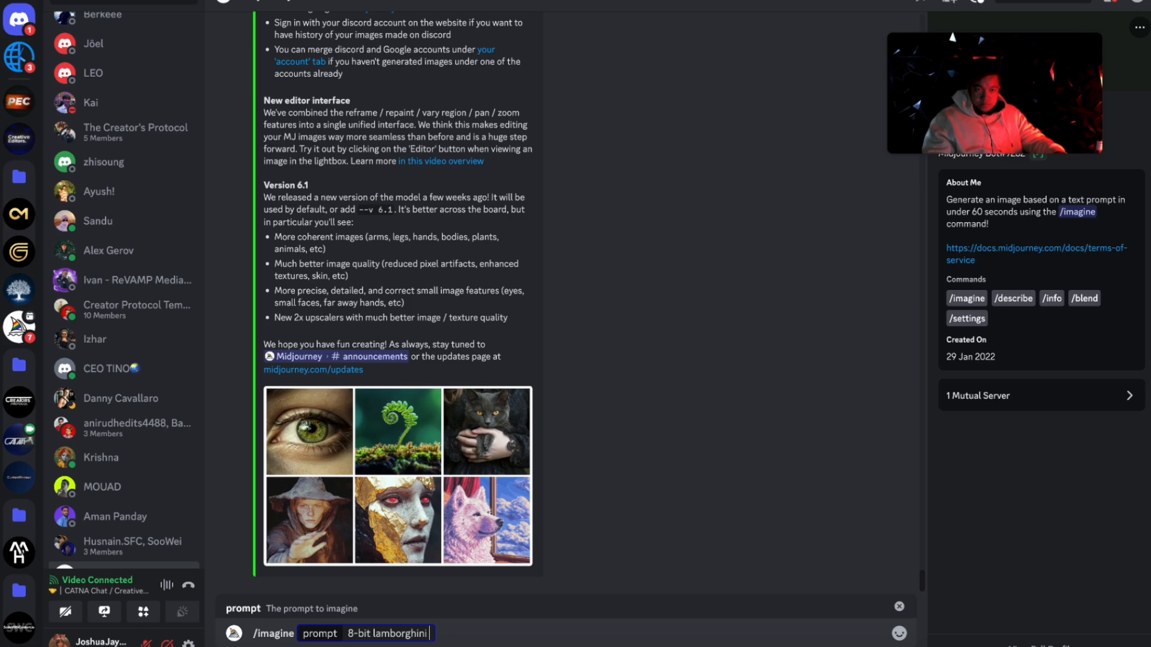
key(Return)
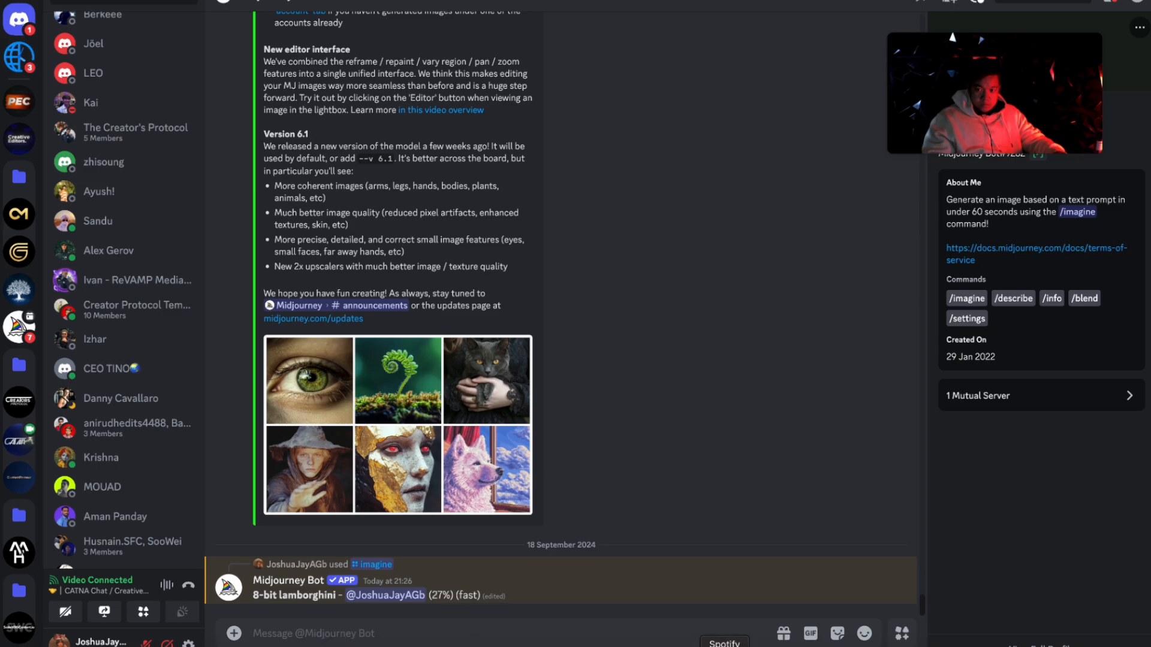
Switch to Premiere Pro and play the sequence from the start up to the "Quick Question" titles
click(664, 646)
drag(238, 255, 187, 249)
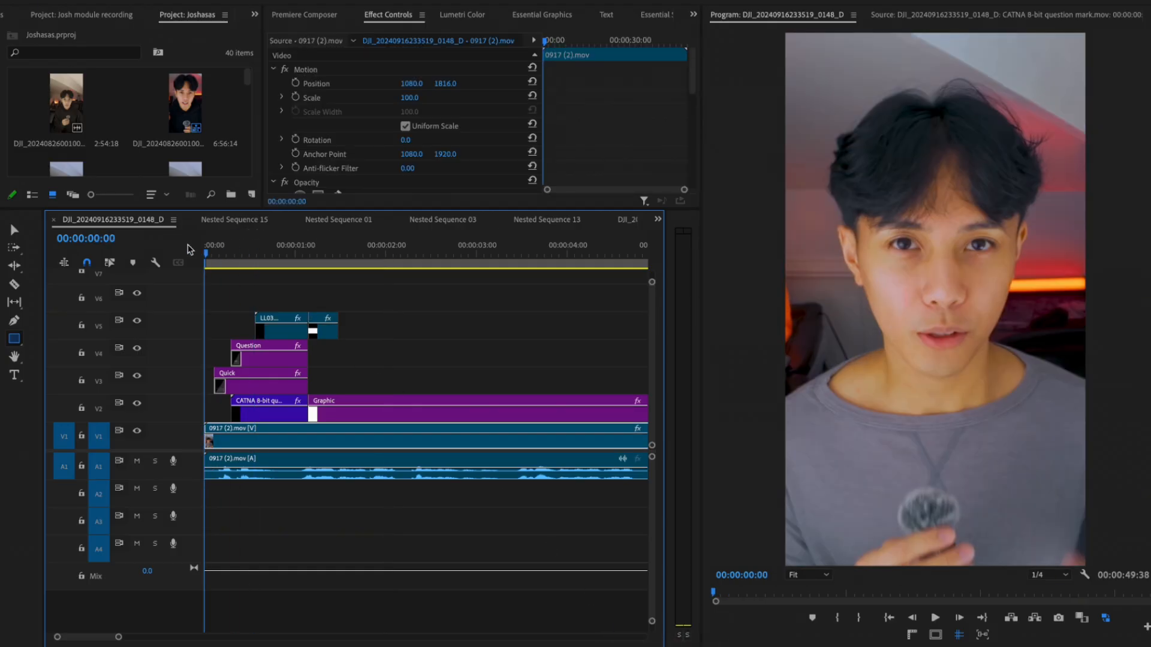
key(space)
key(space)
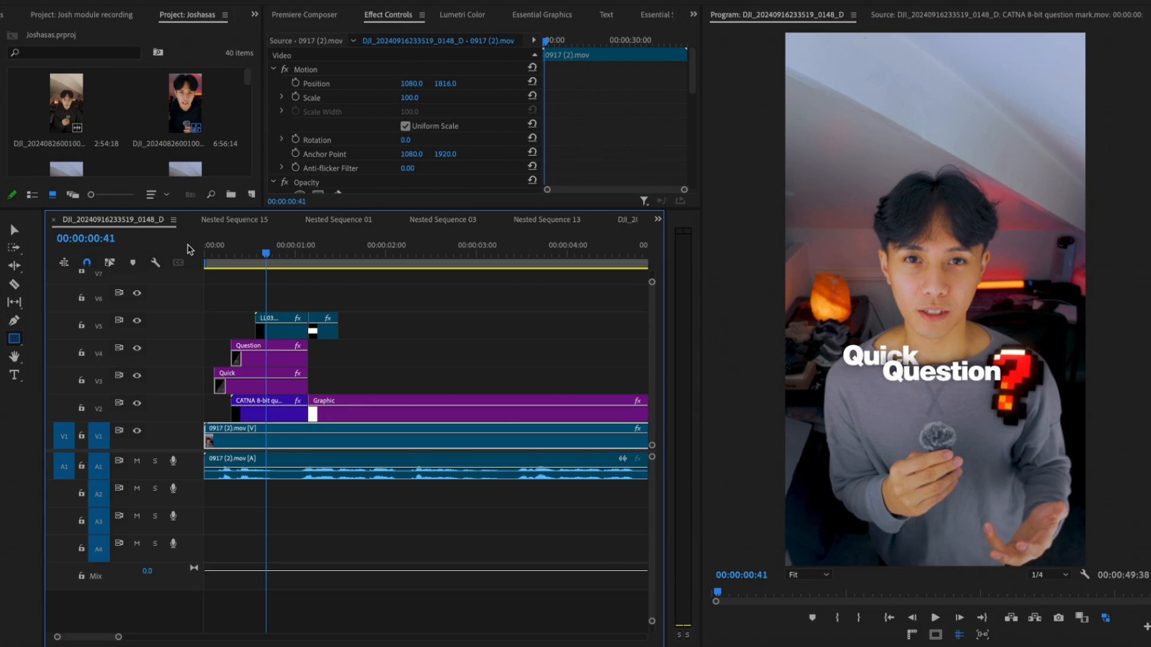
Examine the opening clips closely in the timeline and replay them from the start through the light leak into the white graphic
click(307, 303)
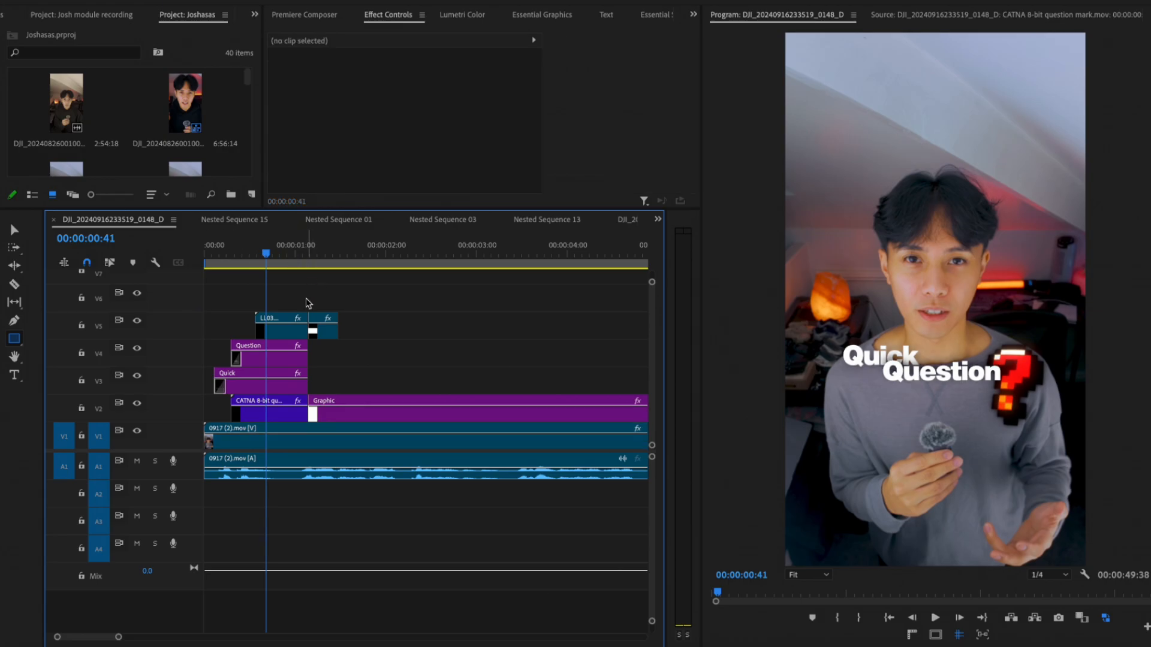
key(minus)
scroll(314, 312, down, 5)
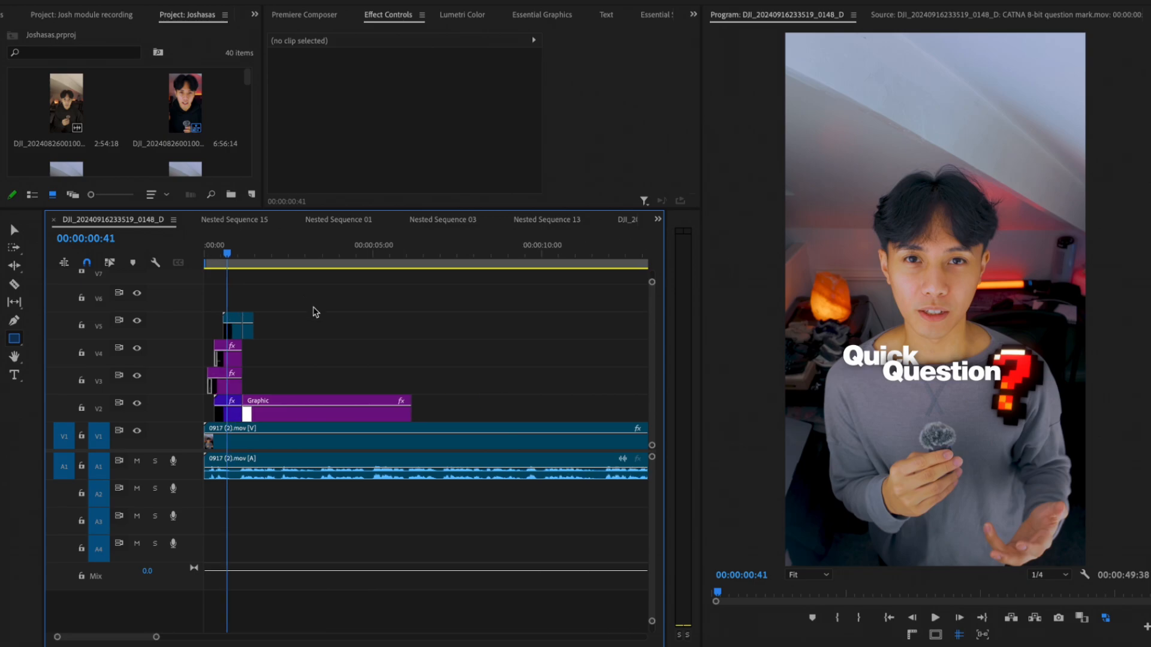
scroll(314, 312, up, 5)
scroll(313, 312, left, 5)
scroll(314, 312, up, 5)
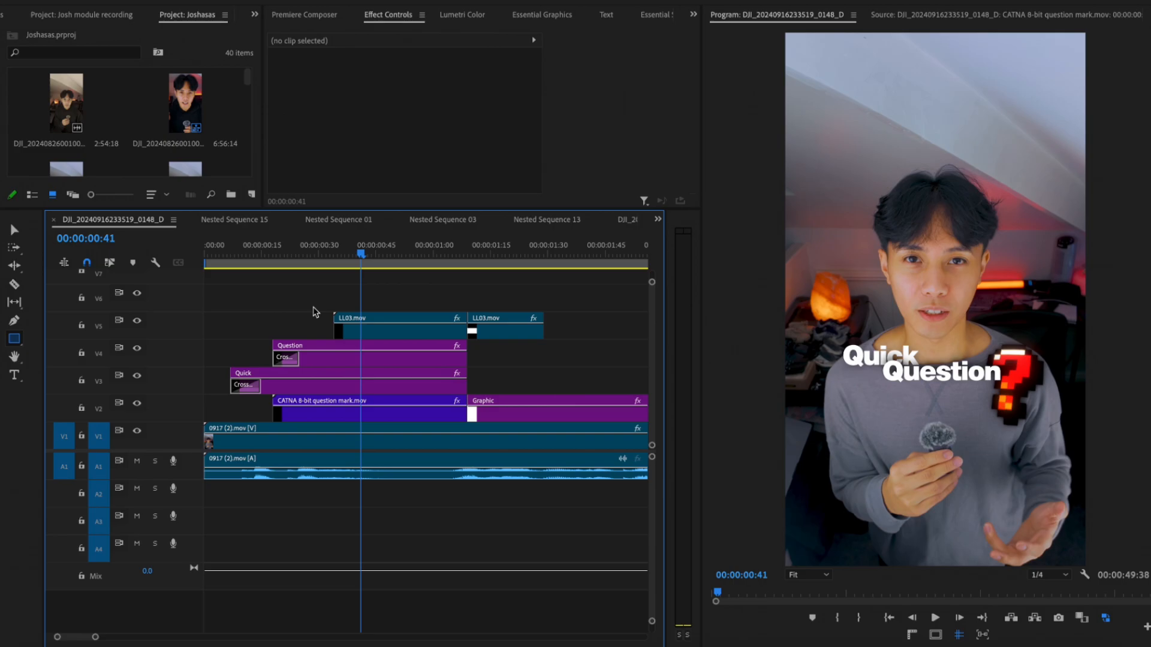
drag(302, 256, 214, 259)
key(space)
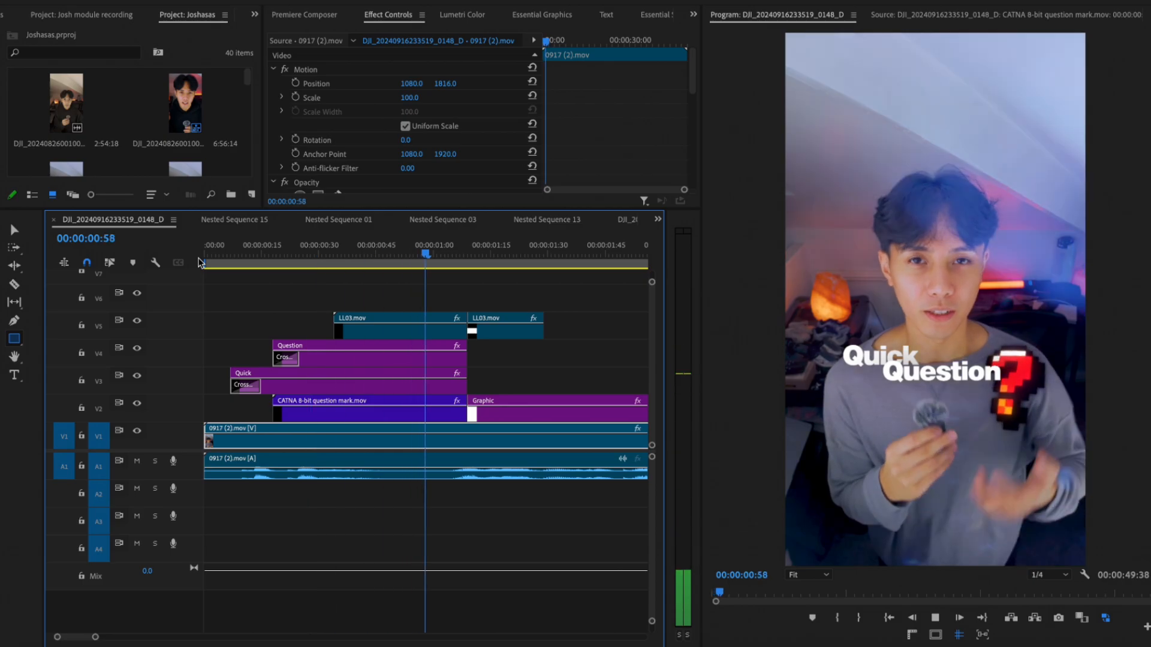
scroll(475, 410, down, 3)
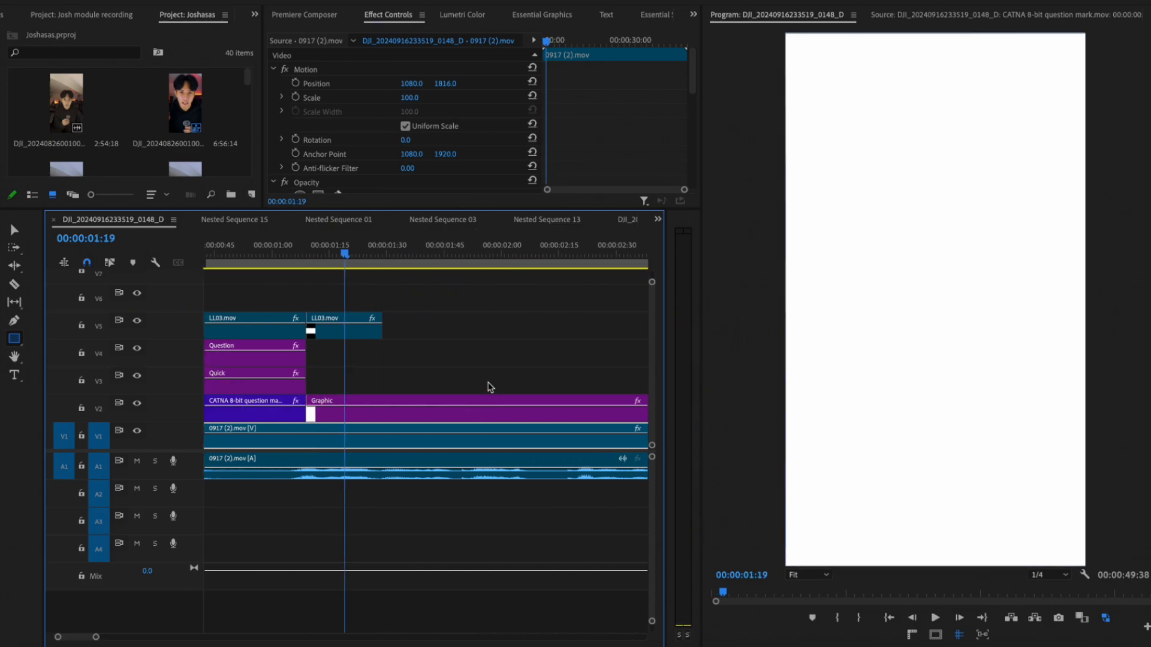
Switch back to the Midjourney Bot conversation in Discord and generate images with the /imagine prompt "8-bit lamo wide"
click(853, 646)
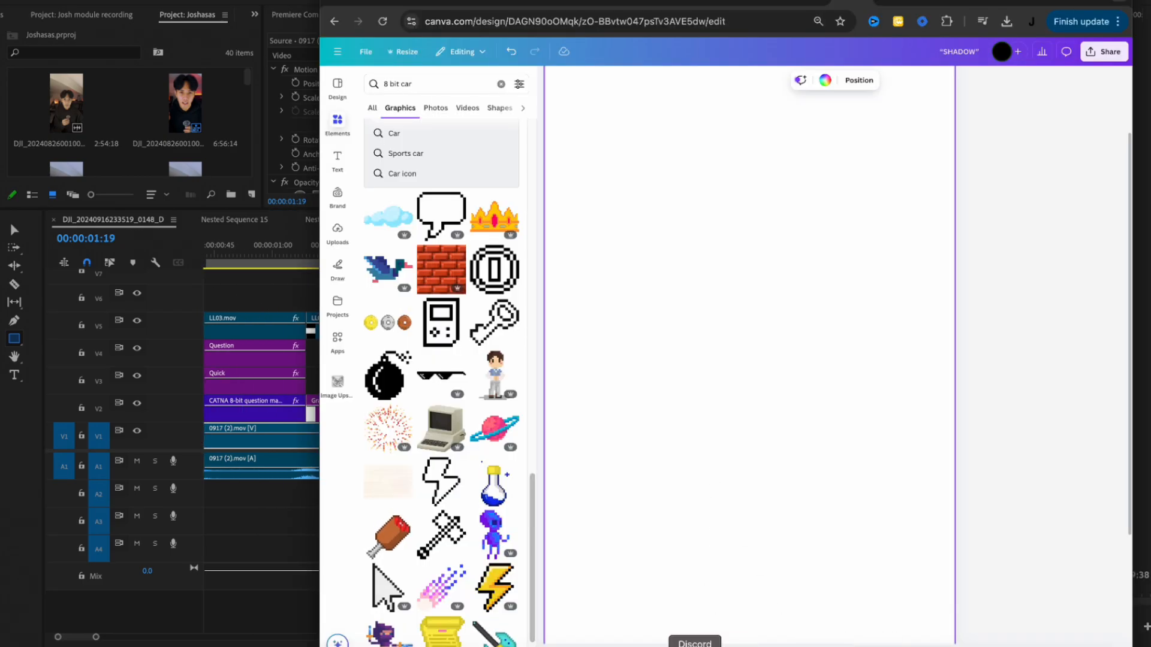
click(694, 646)
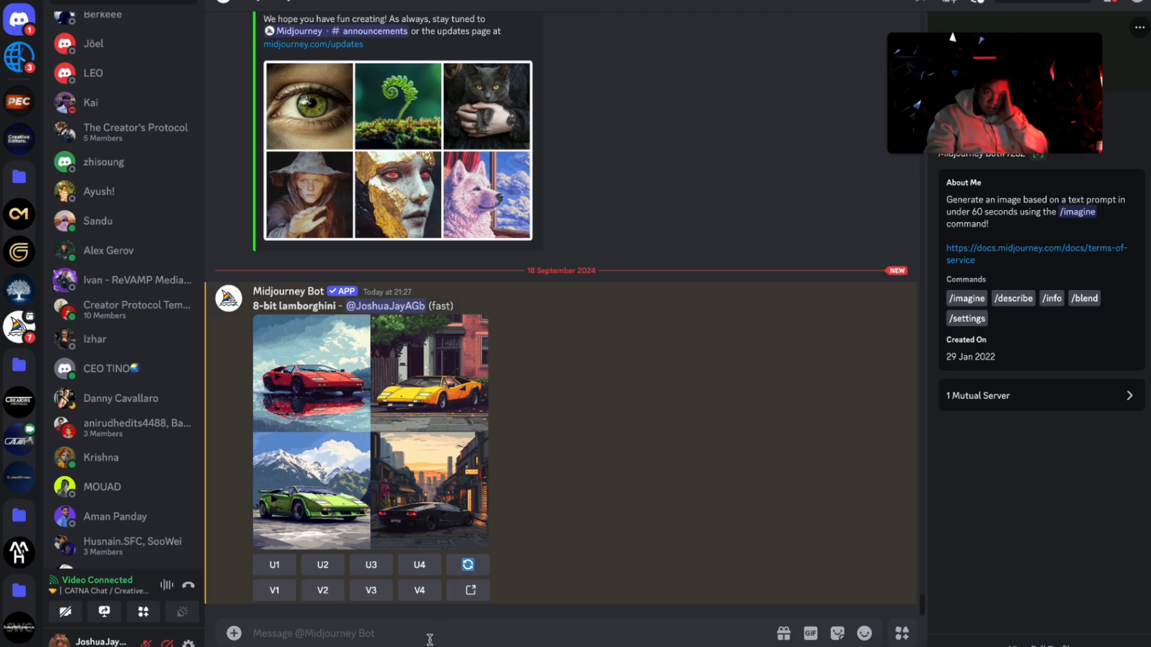
text(/imagine)
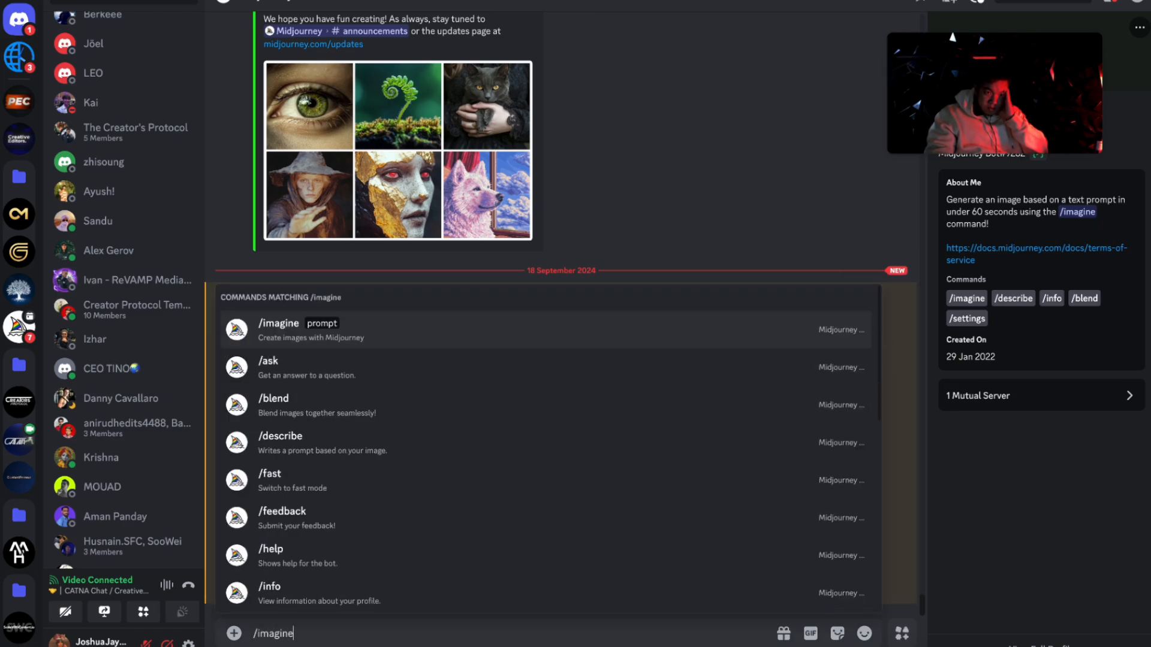
key(Return)
text(8-bit l)
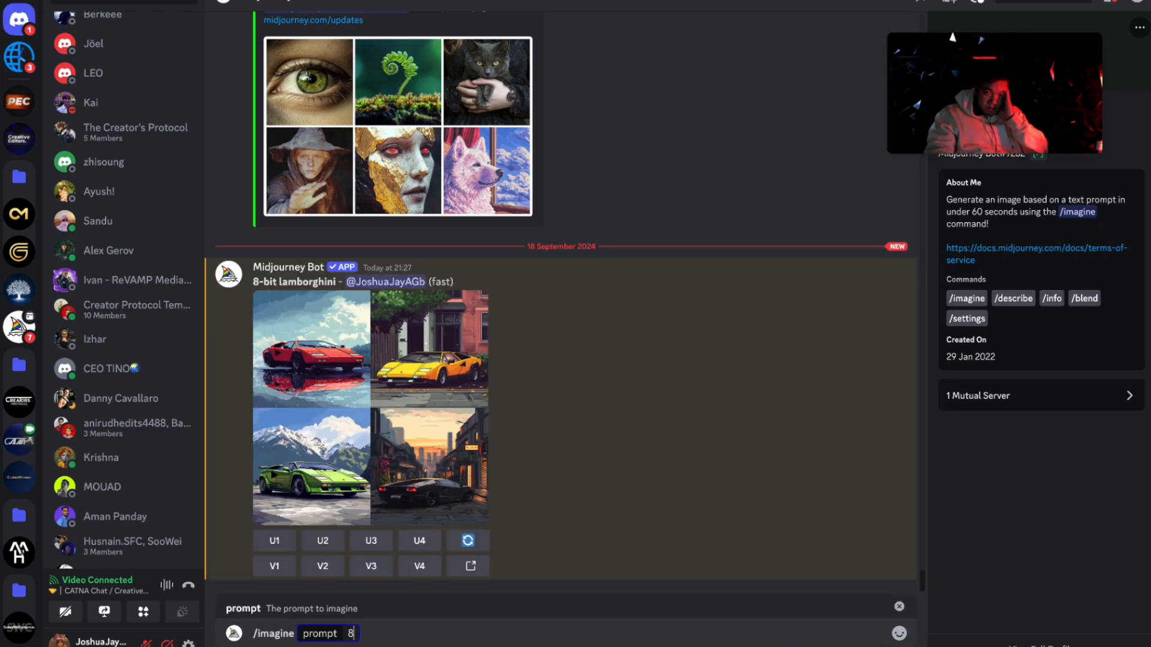
text(a)
key(BackSpace)
text(ma)
key(BackSpace)
key(BackSpace)
text(amo)
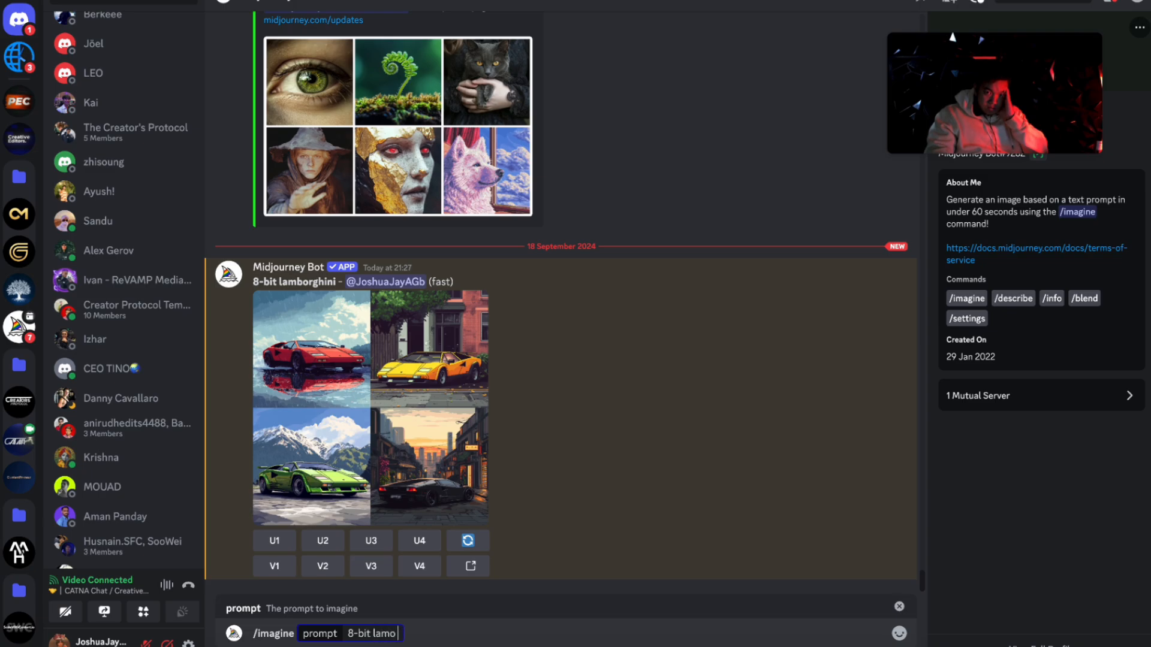
text( wise angle)
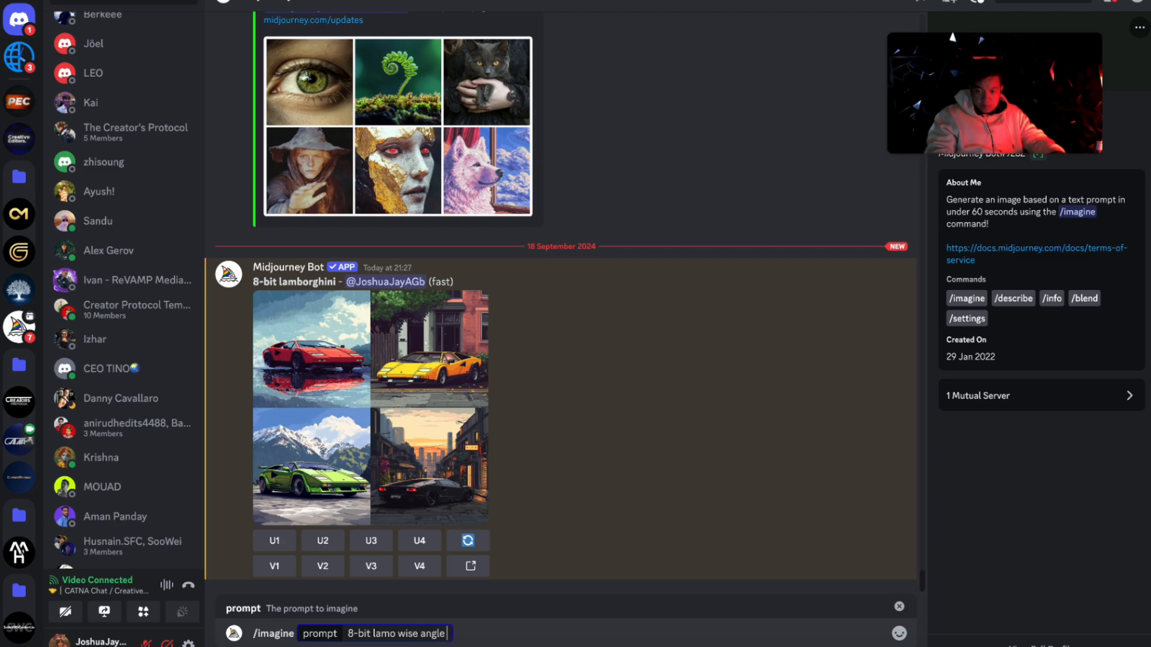
text( top)
key(BackSpace)
key(BackSpace)
key(BackSpace)
key(BackSpace)
text(toy)
key(BackSpace)
key(BackSpace)
key(BackSpace)
key(BackSpace)
key(BackSpace)
key(BackSpace)
key(BackSpace)
key(BackSpace)
key(BackSpace)
key(BackSpace)
key(BackSpace)
key(BackSpace)
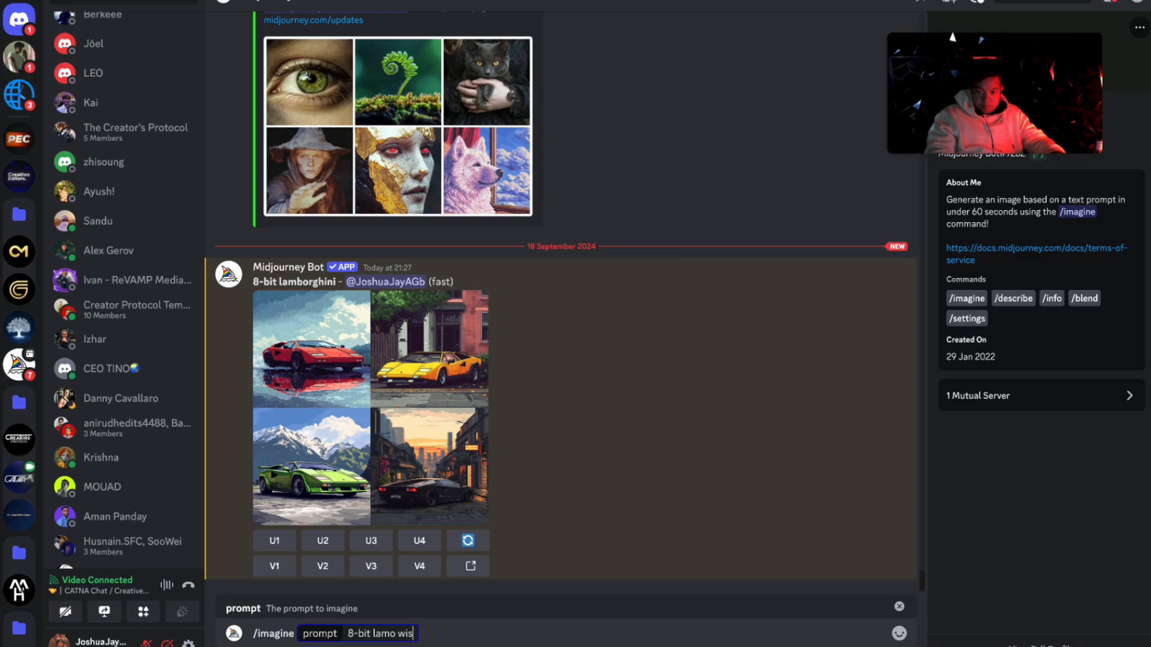
text(de)
key(Return)
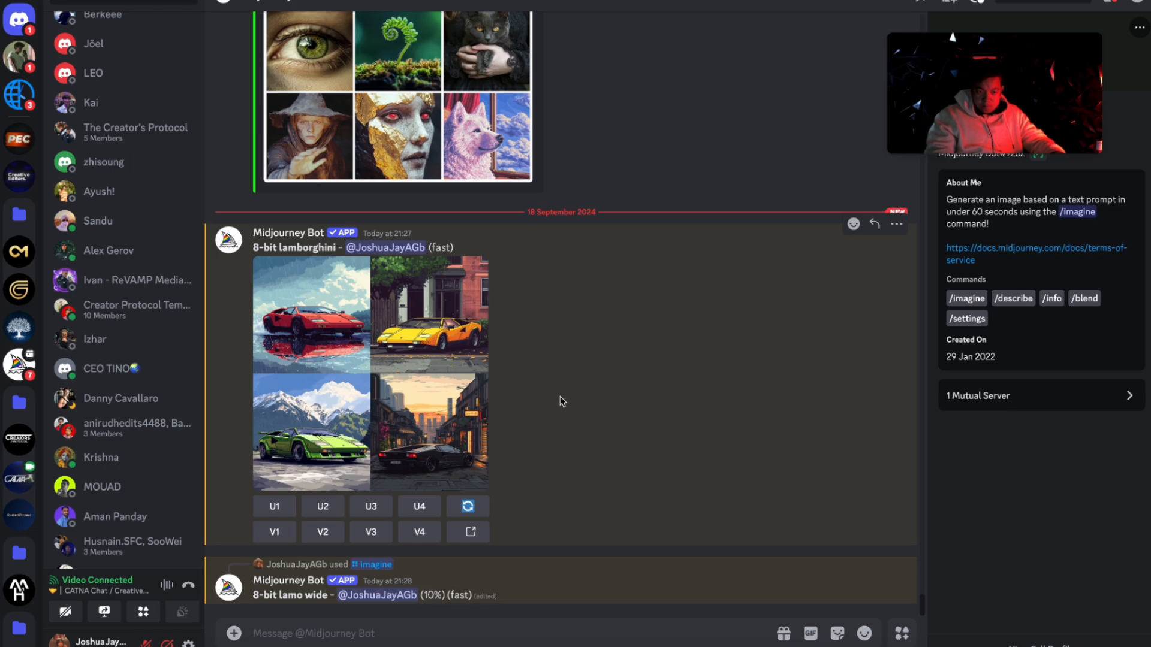
Reopen the Midjourney Bot conversation and view the first "8-bit lamborghini" image grid enlarged
key(super+shift+5)
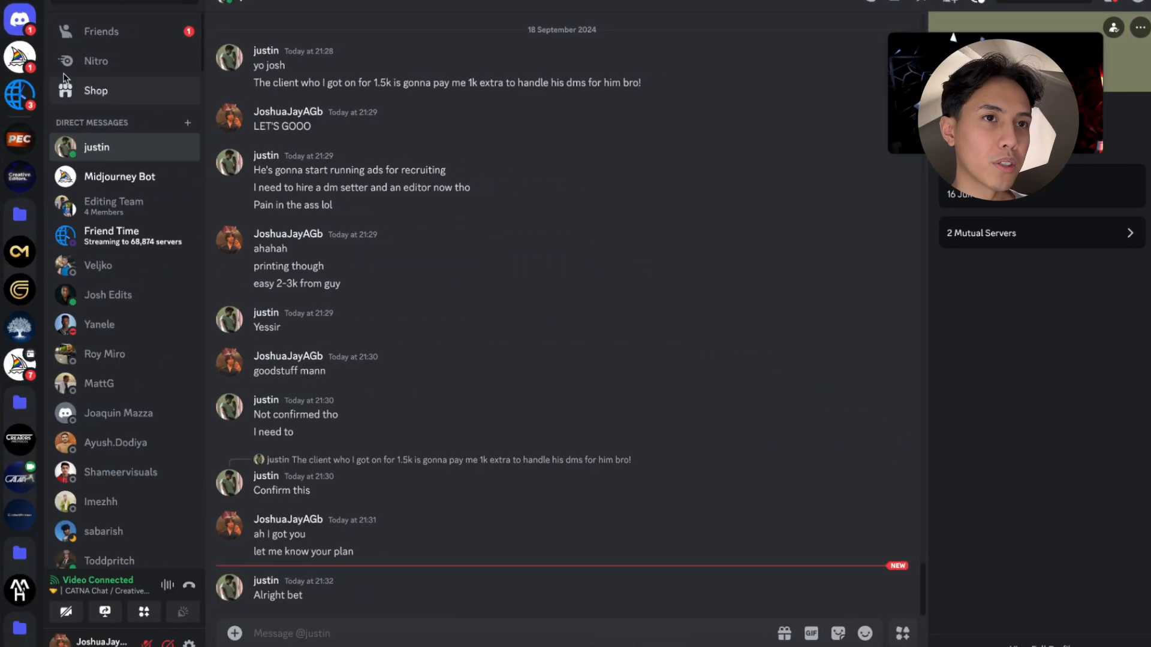
click(20, 57)
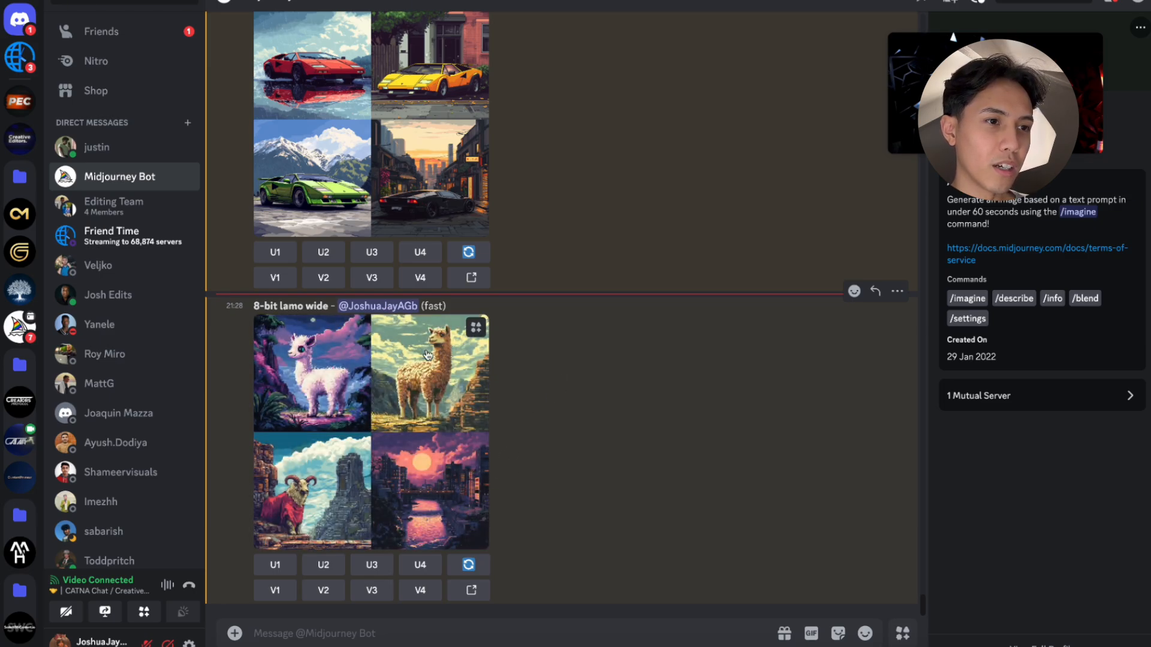
text(/)
key(BackSpace)
click(366, 136)
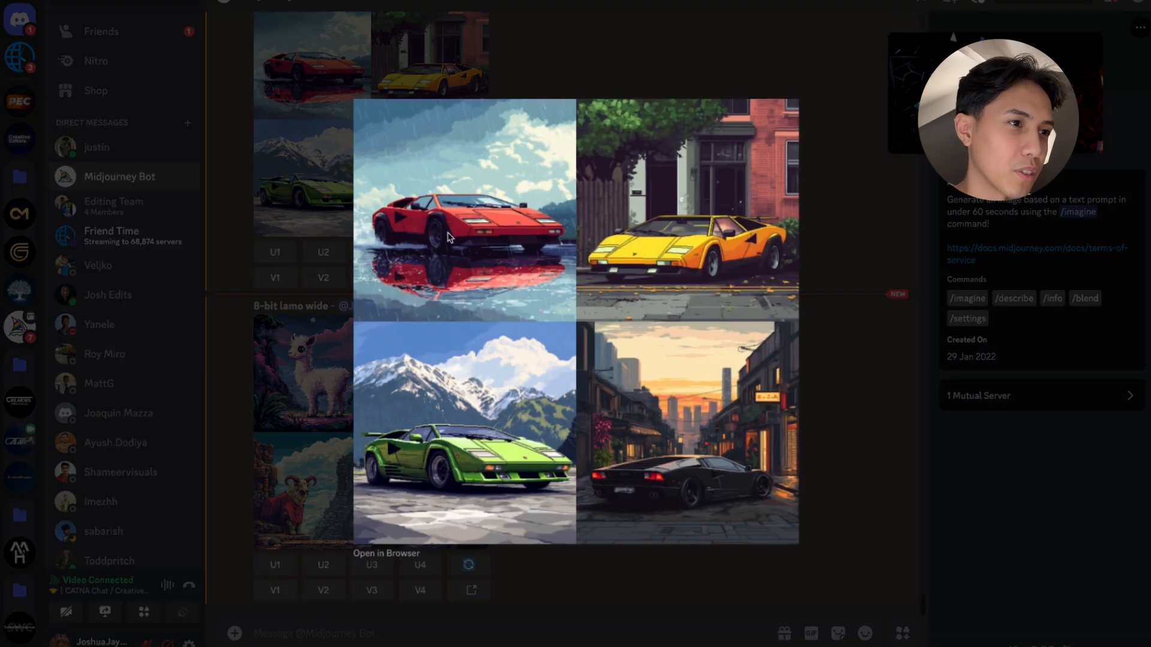
click(372, 616)
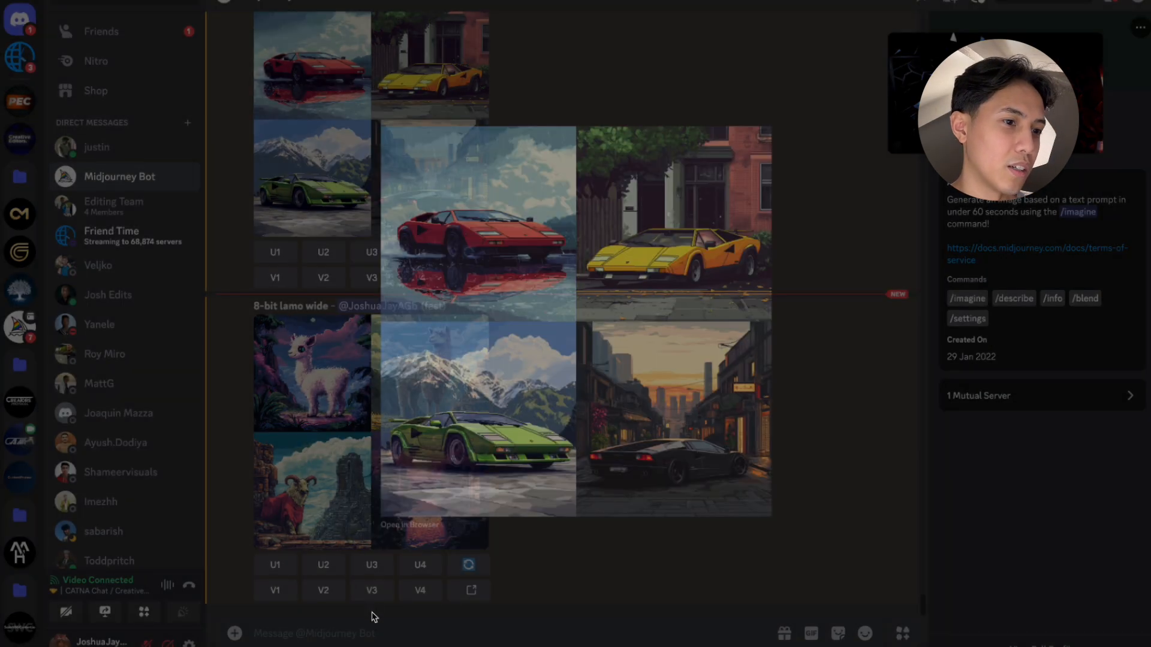
Generate a Midjourney image set with the /imagine prompt "9-bit lamborghini"
text(/imag)
key(Tab)
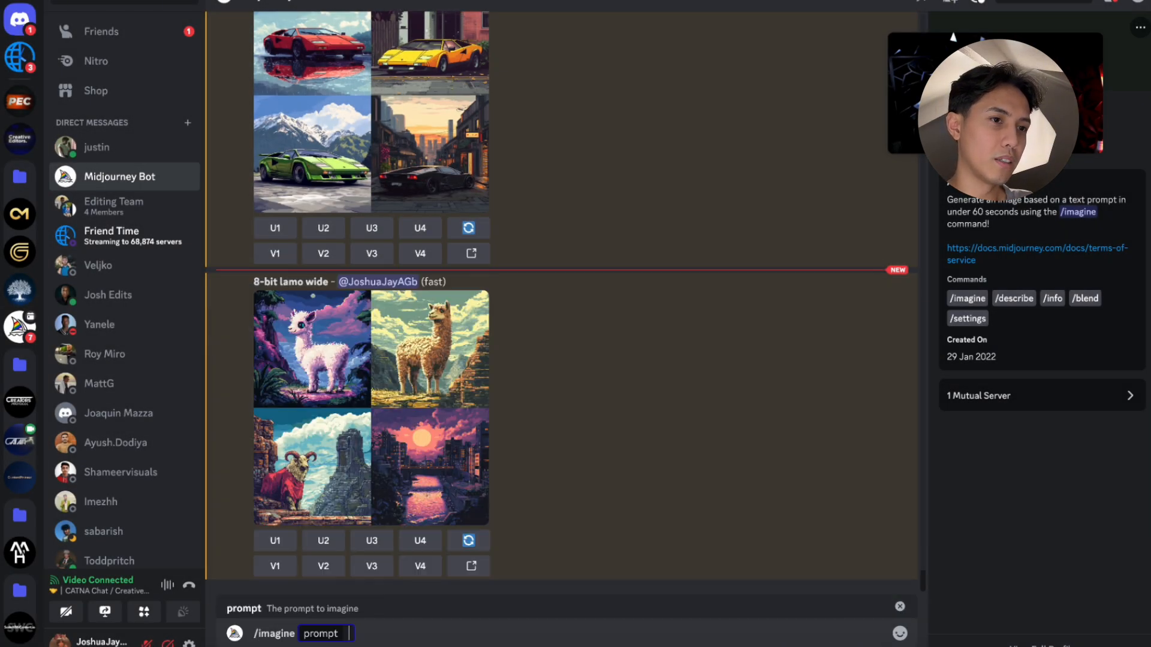
text(9-bit l)
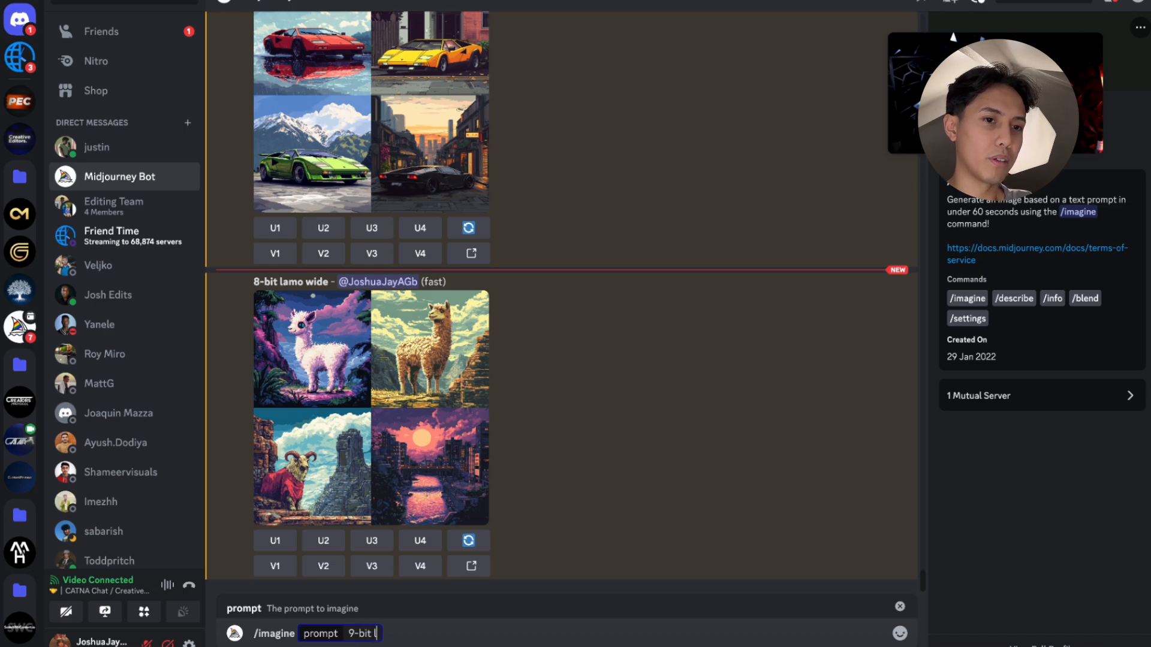
text(ambor)
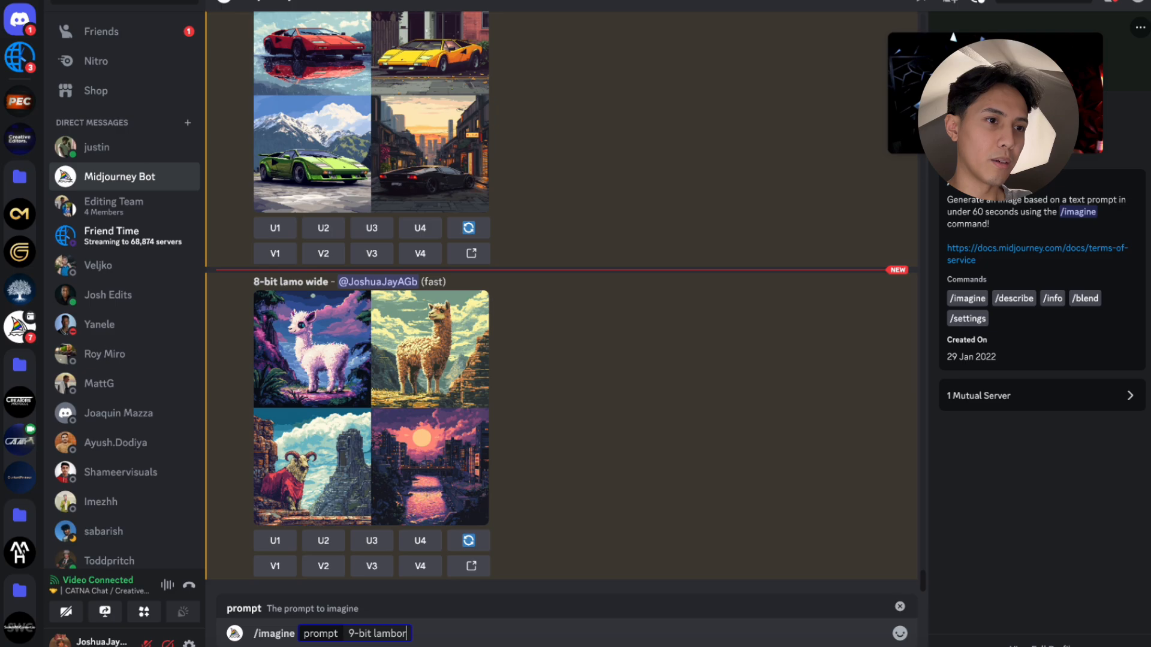
scroll(506, 518, up, 3)
text(hini)
key(BackSpace)
key(BackSpace)
key(BackSpace)
key(BackSpace)
text(ghini)
key(Return)
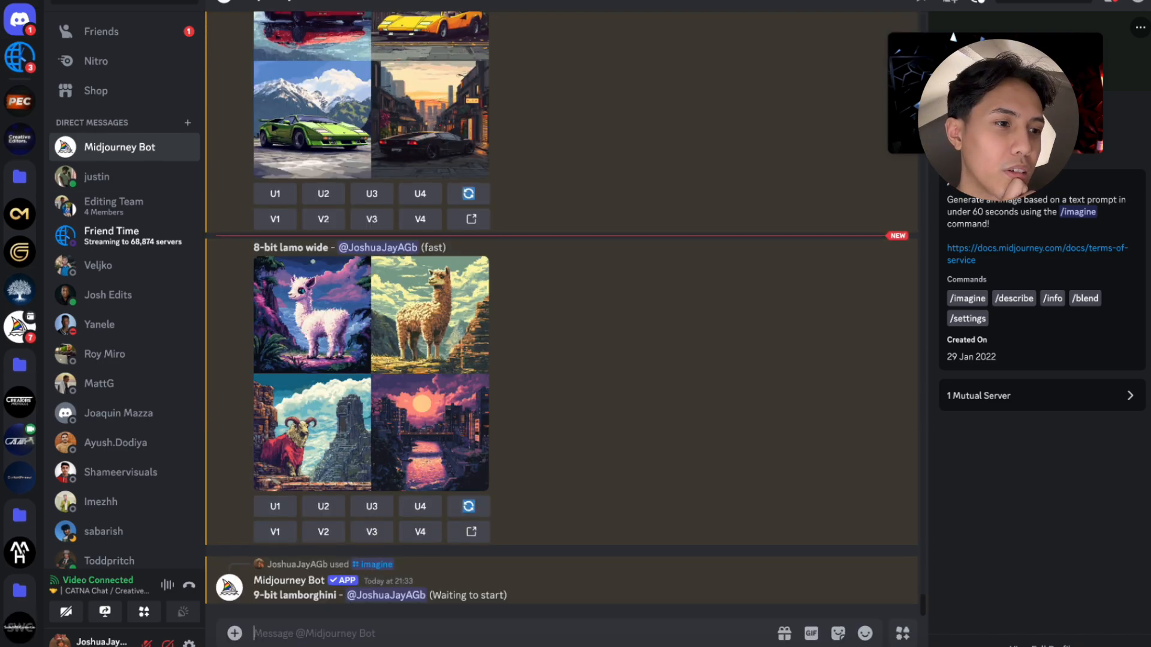
Generate another Midjourney image set with the /imagine prompt "8-bit lamborghini"
text(/)
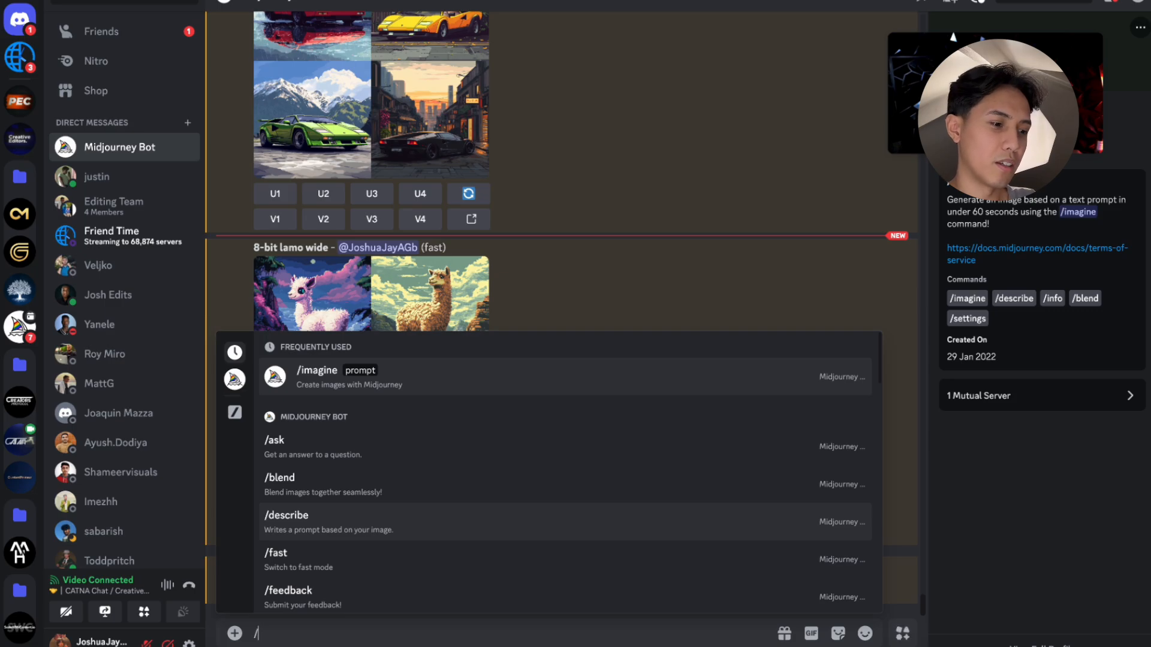
key(Return)
text(8-bit lm)
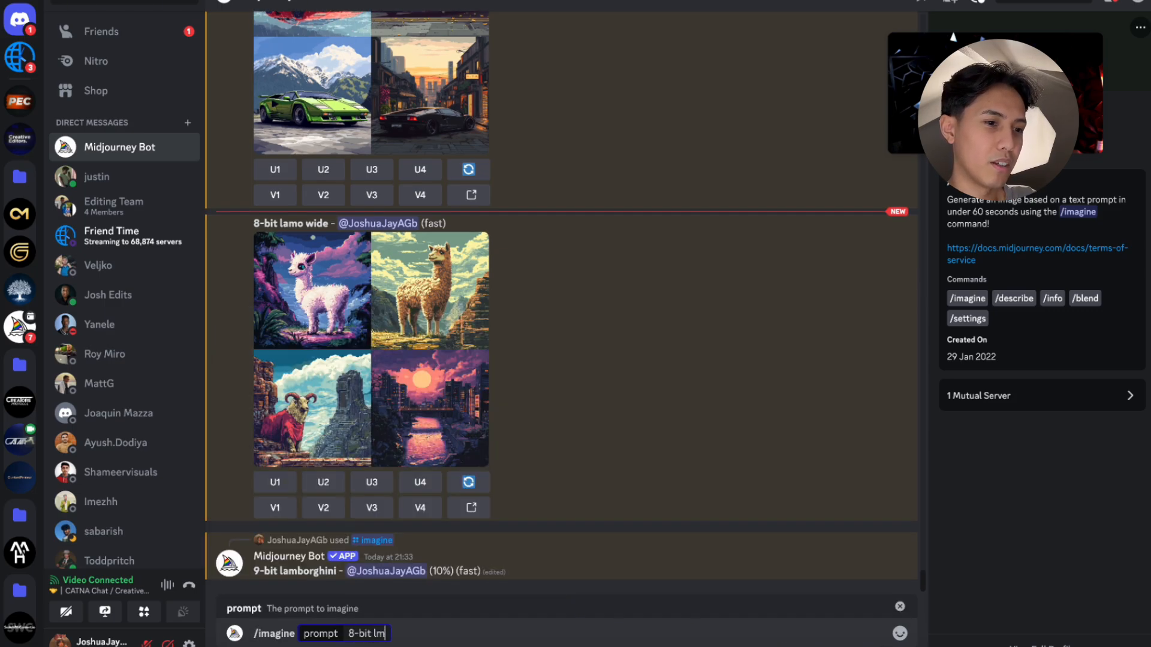
key(BackSpace)
text(amborghi)
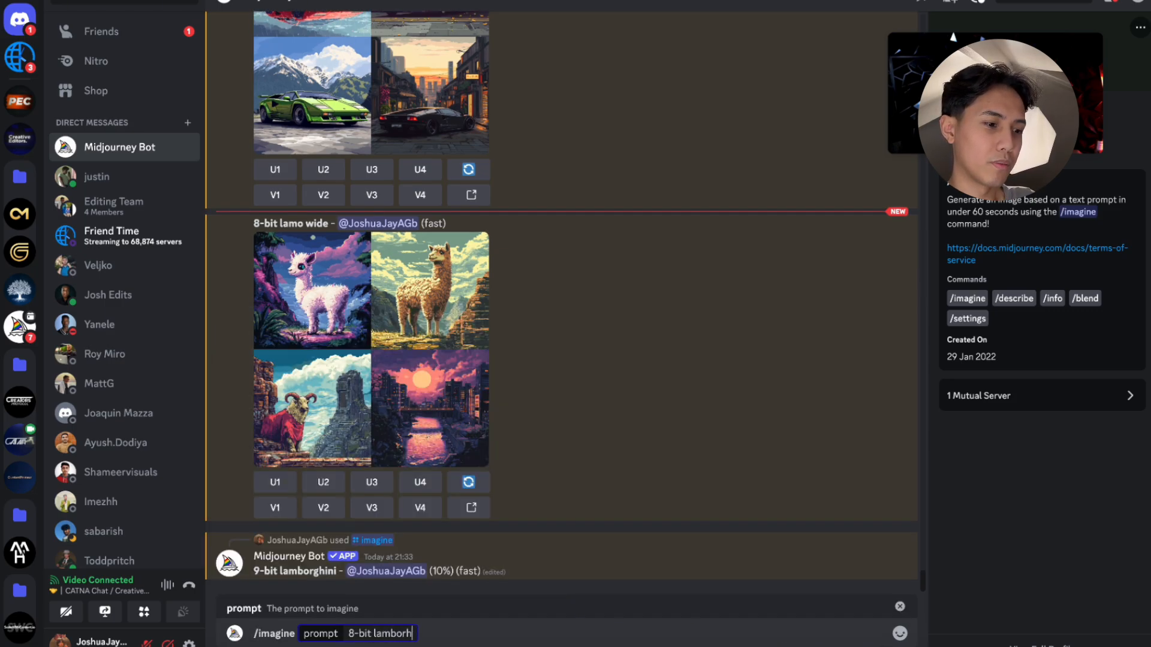
text(ni)
key(Return)
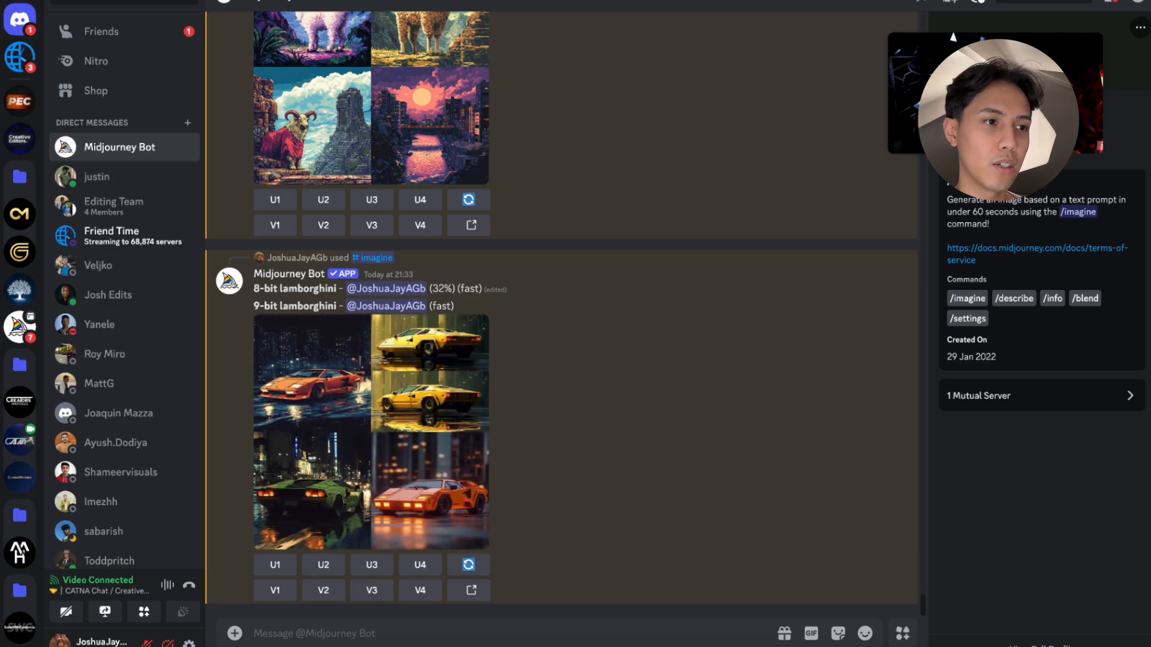
Generate a Midjourney image set with the /imagine prompt "8-bit red lamborghini cartoon style"
text(/image)
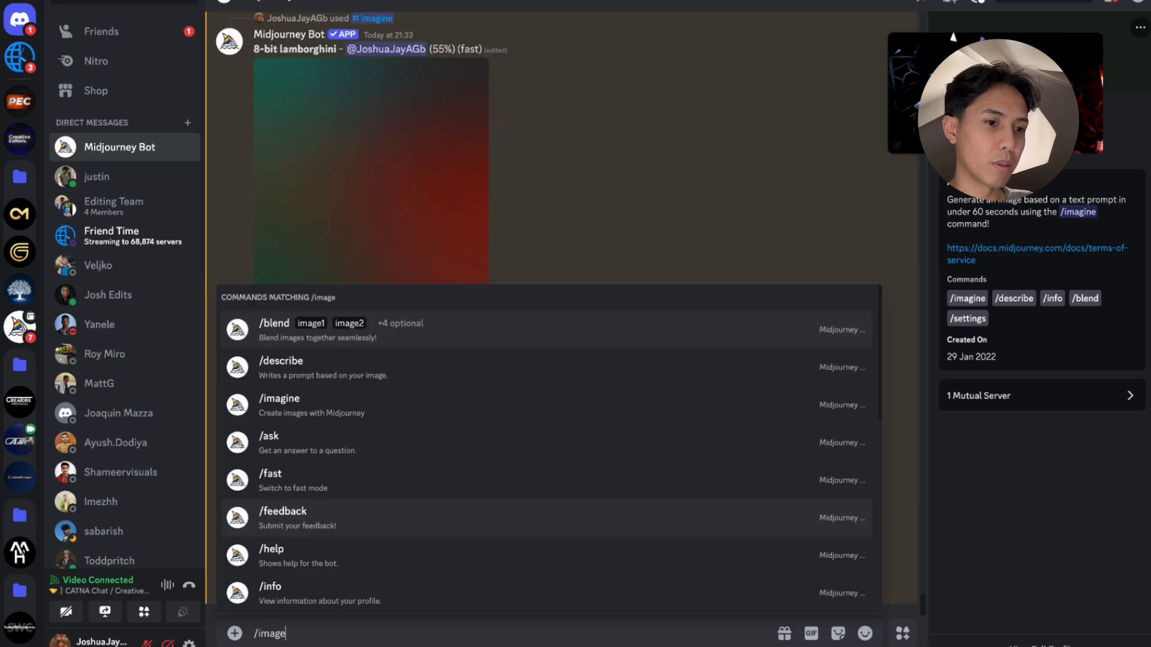
text(in)
key(Tab)
text(8-)
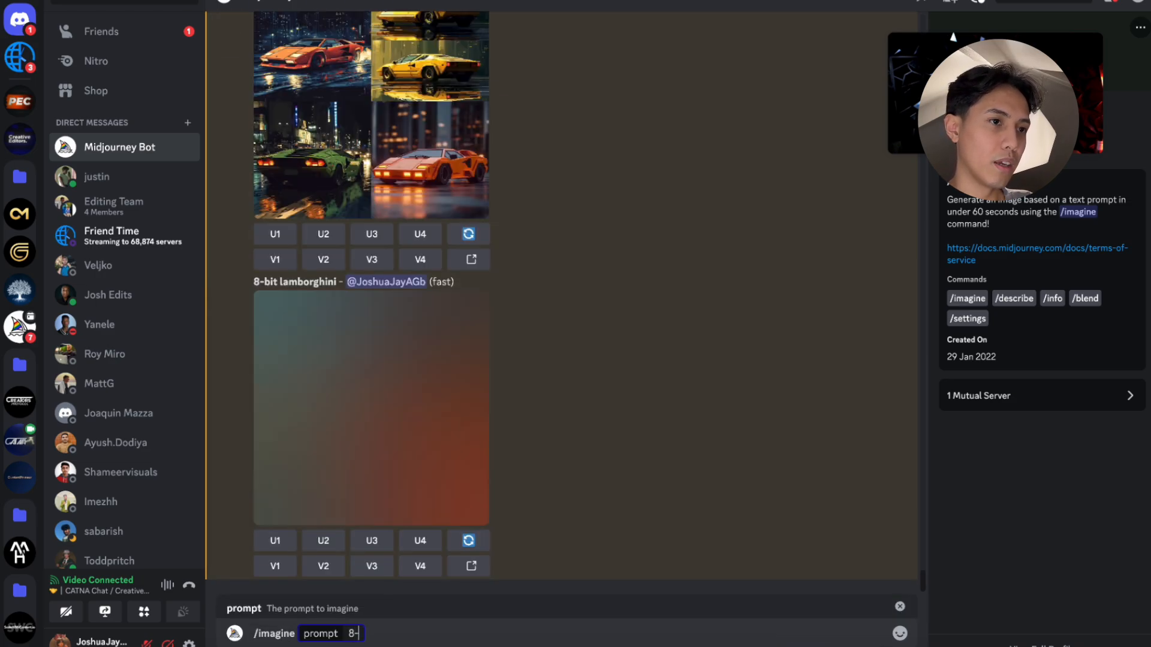
text(bit red)
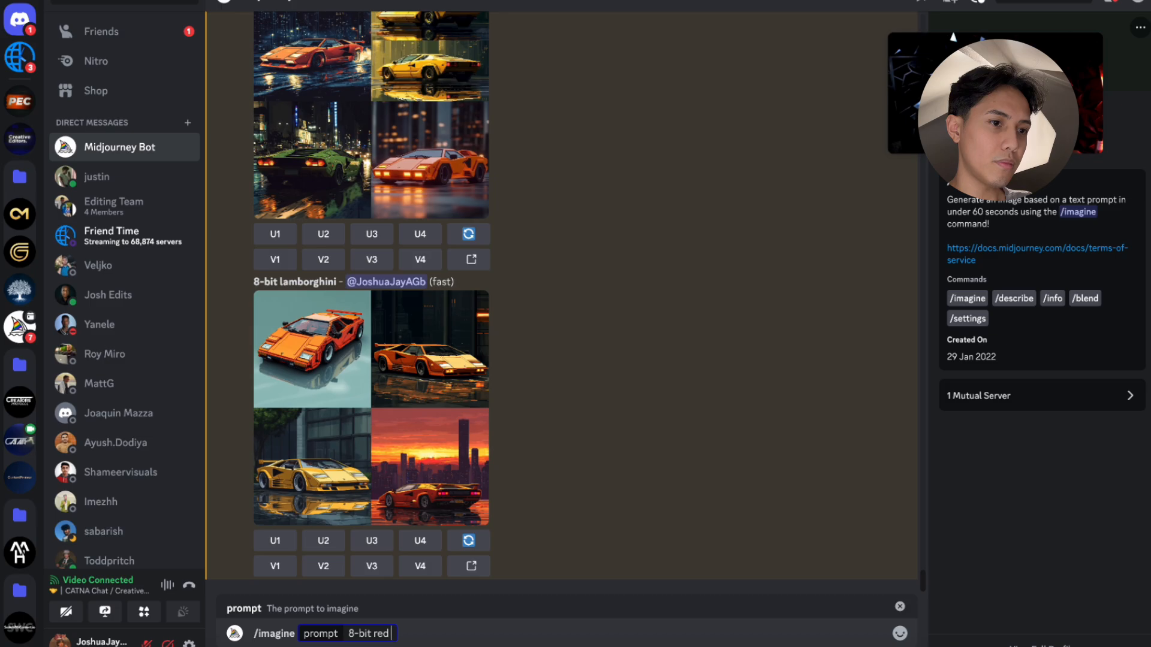
text( lamborghini cartoon style)
key(Return)
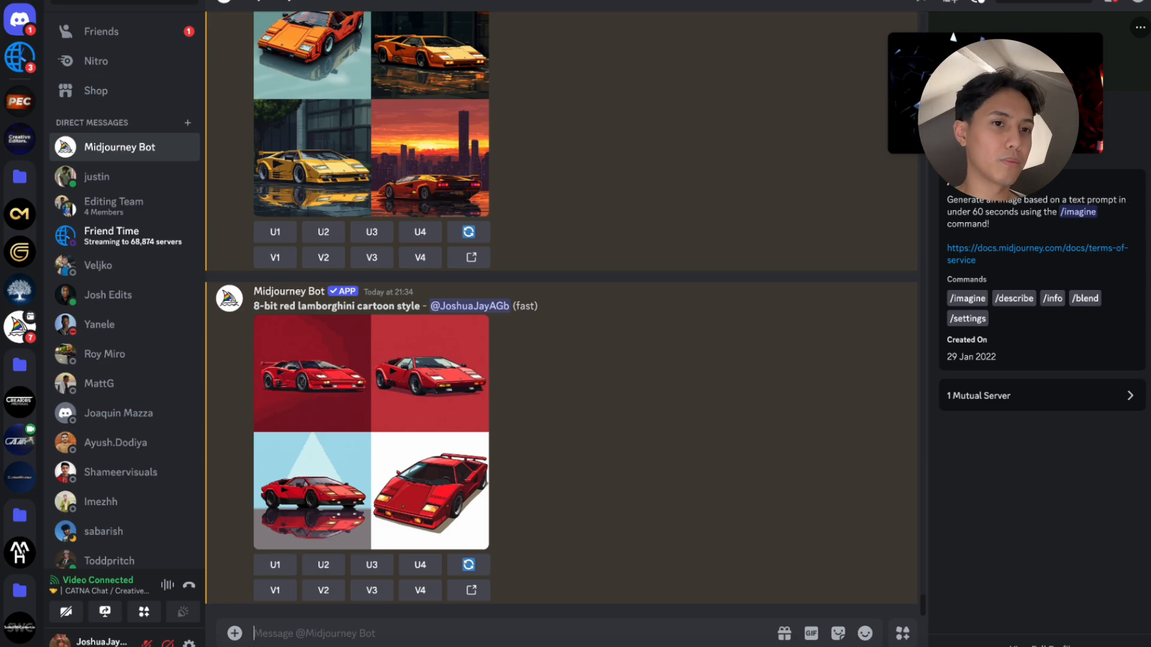
Reroll the "8-bit red lamborghini cartoon style" prompt and view its existing image grid enlarged
click(467, 566)
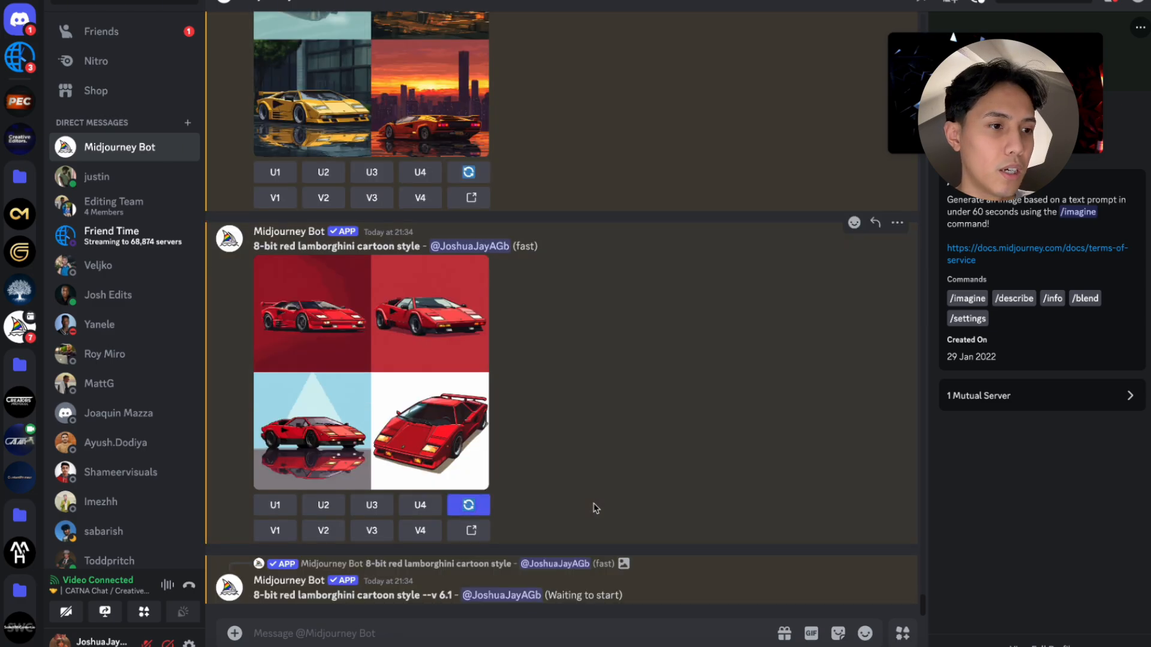
click(470, 453)
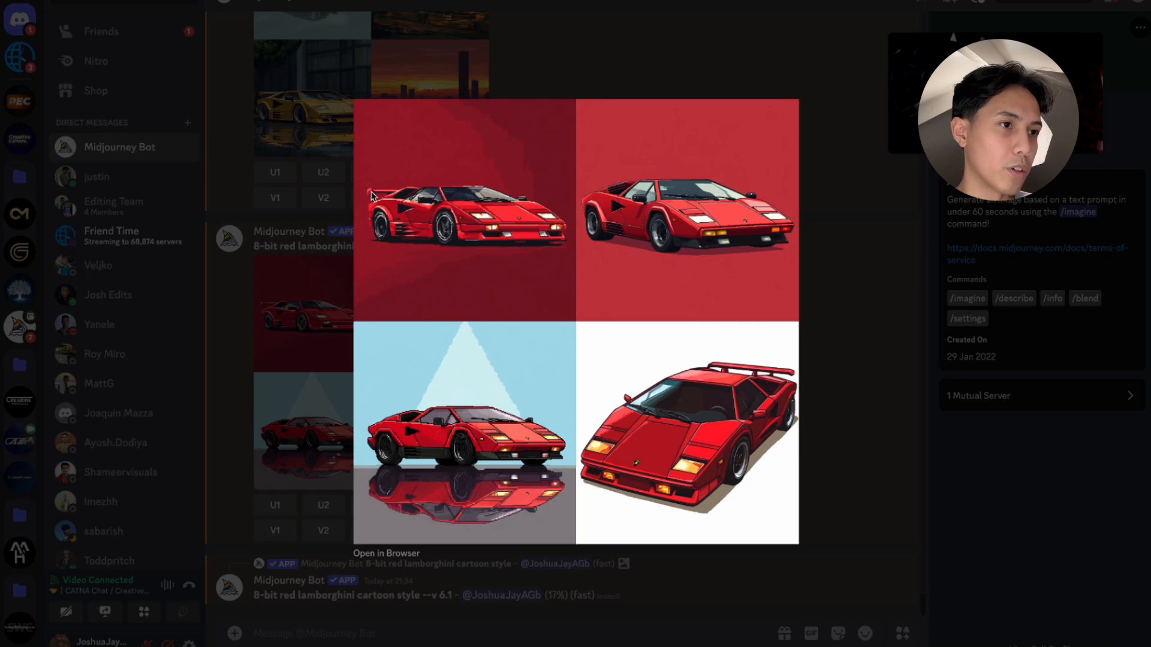
click(857, 372)
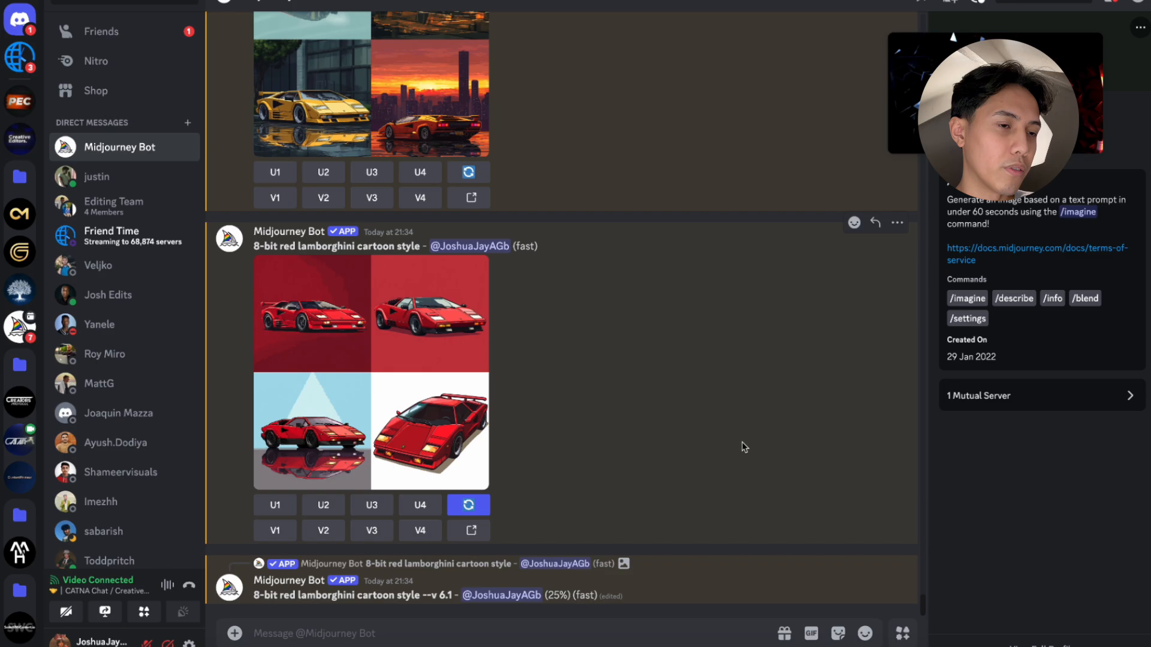
Generate a Midjourney image set with the /imagine prompt "8-bit junk car cartoon"
text(/imagine)
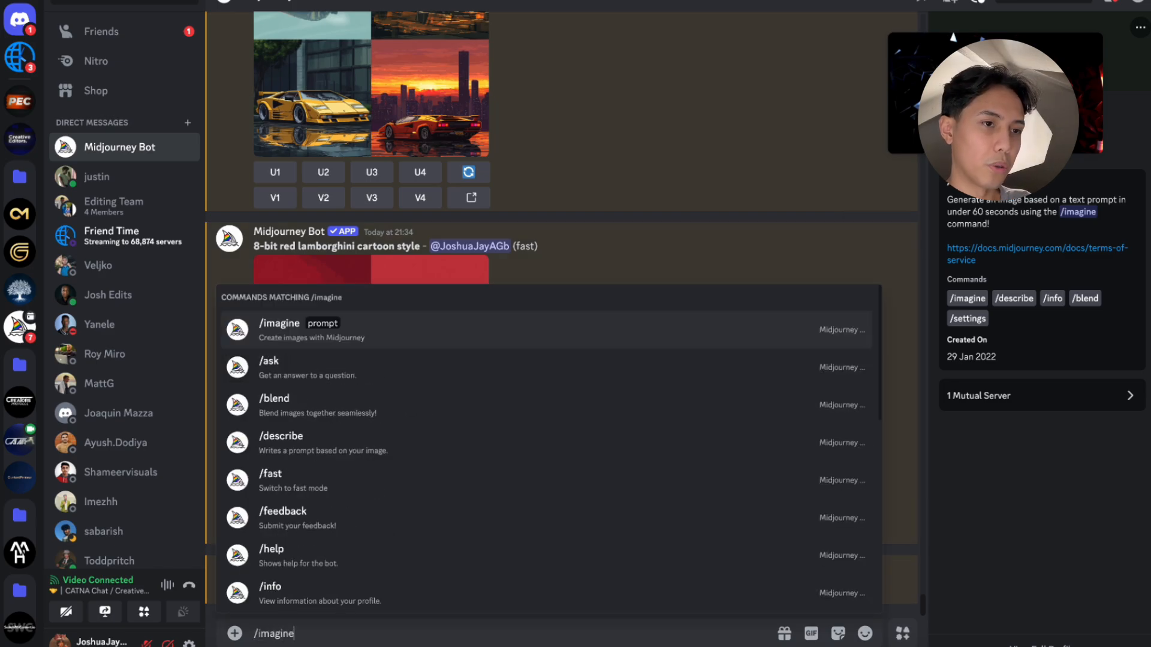
key(Return)
text(8-bit junk care)
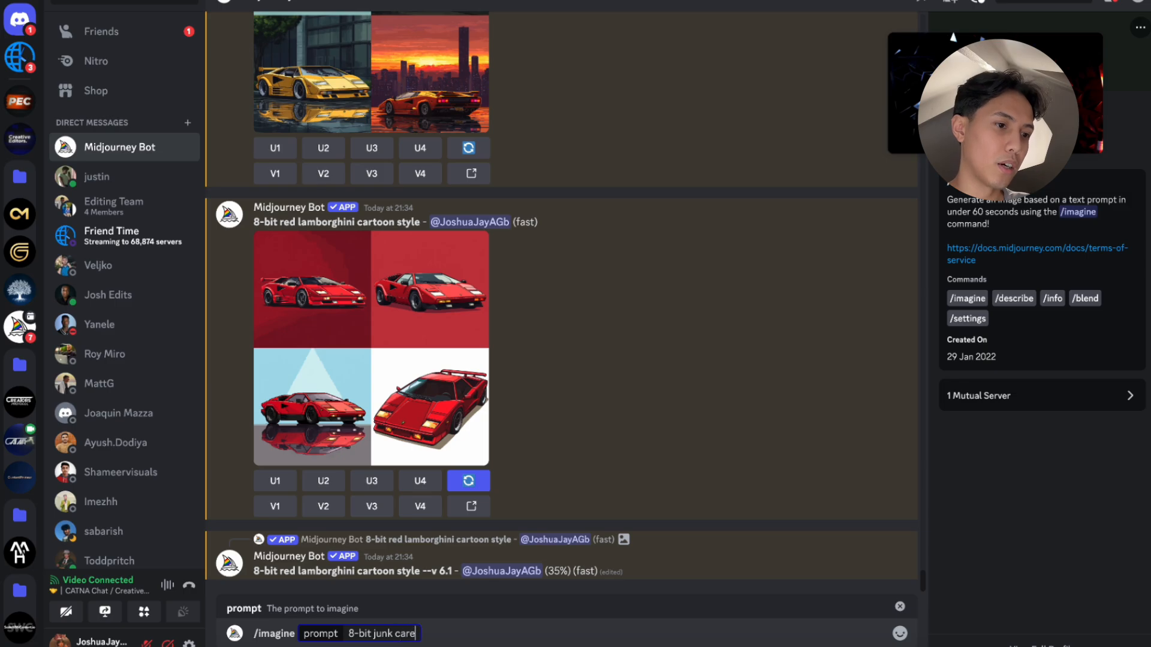
text(cartoon)
key(Return)
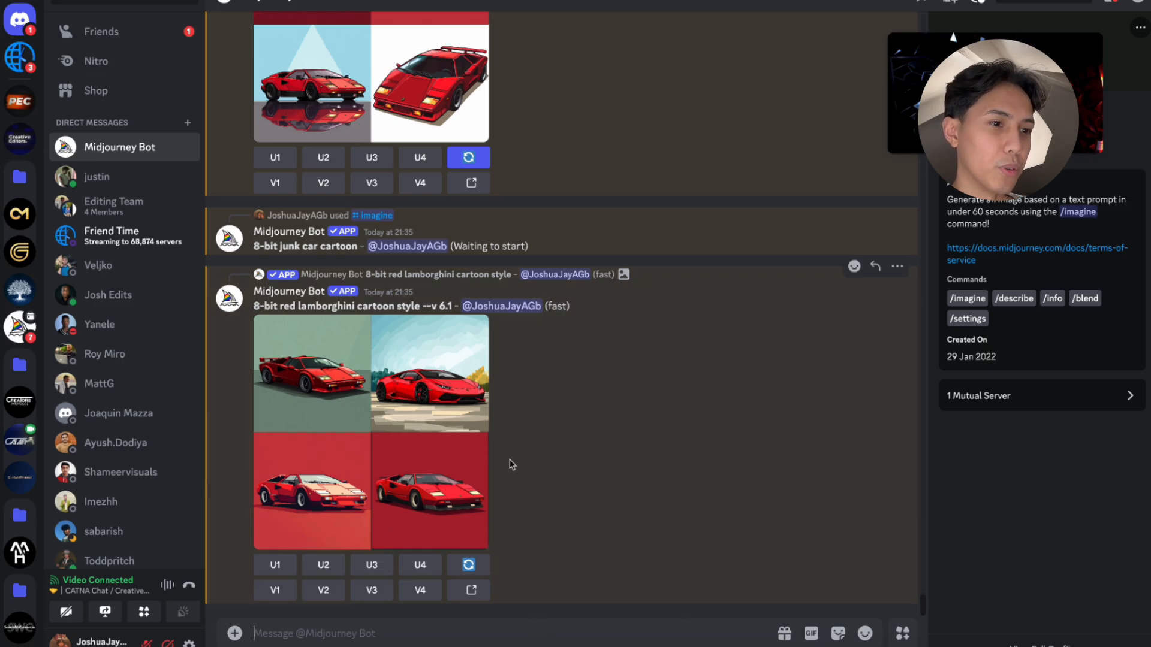
View the rerolled "8-bit red lamborghini cartoon style --v 6.1" grid enlarged and reroll it again
click(461, 426)
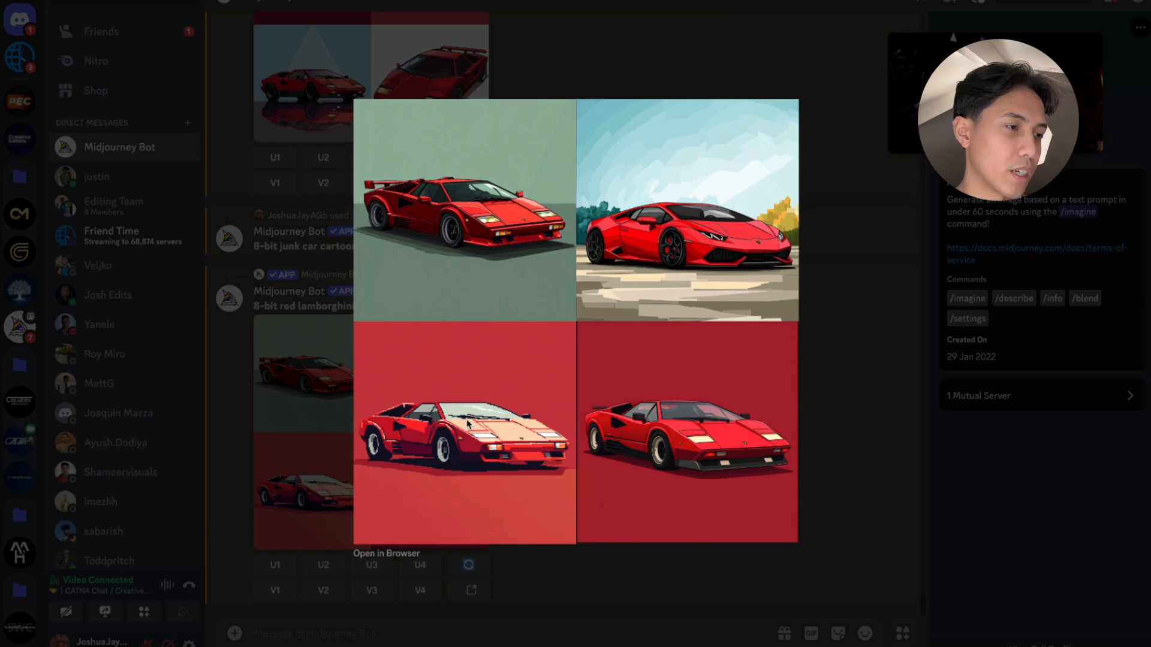
click(294, 464)
click(466, 565)
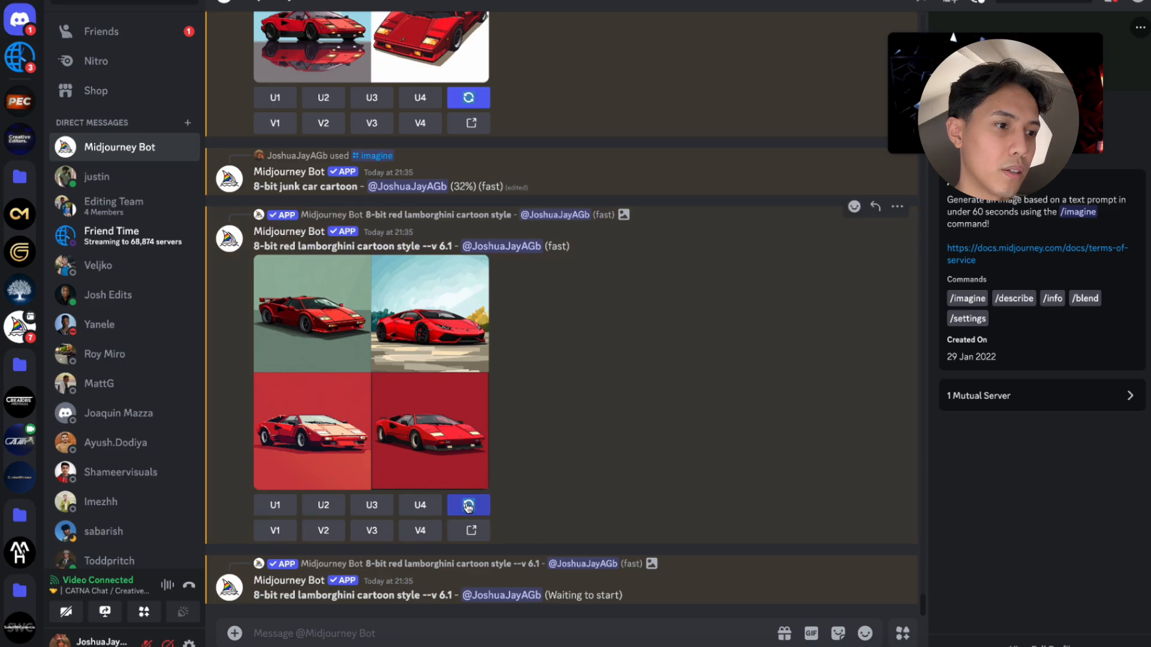
Generate a Midjourney image set with the /imagine prompt "8-bit pixelated red lamborghini cartoon"
text(/imagine)
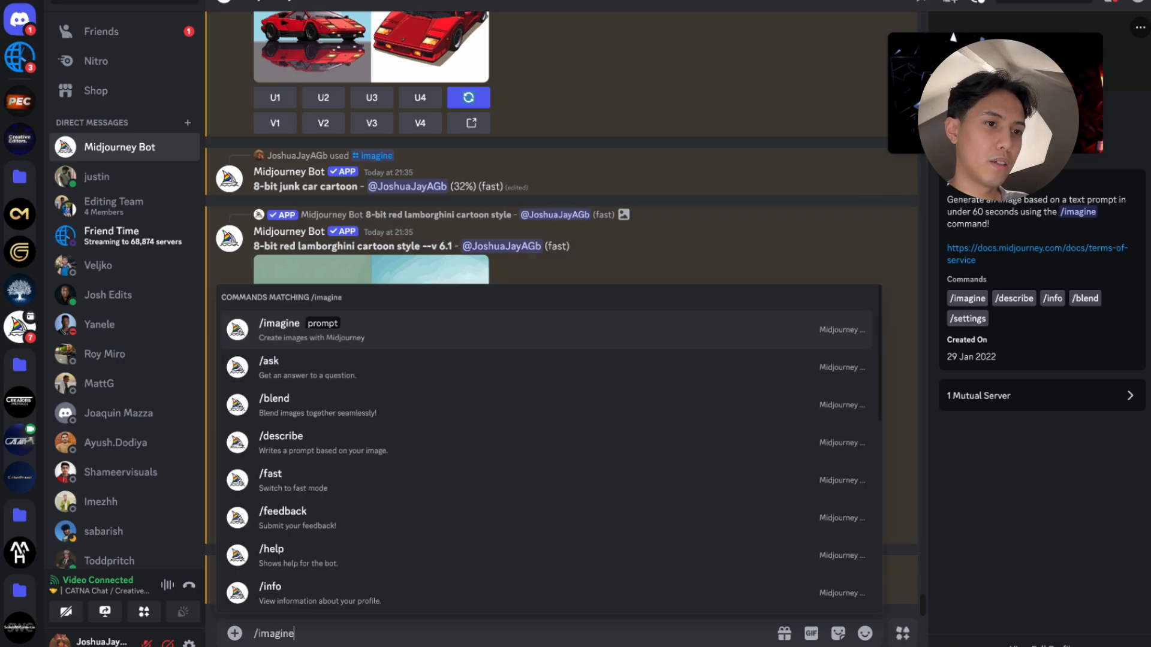
key(Tab)
text(8-bit pixelated red lamb)
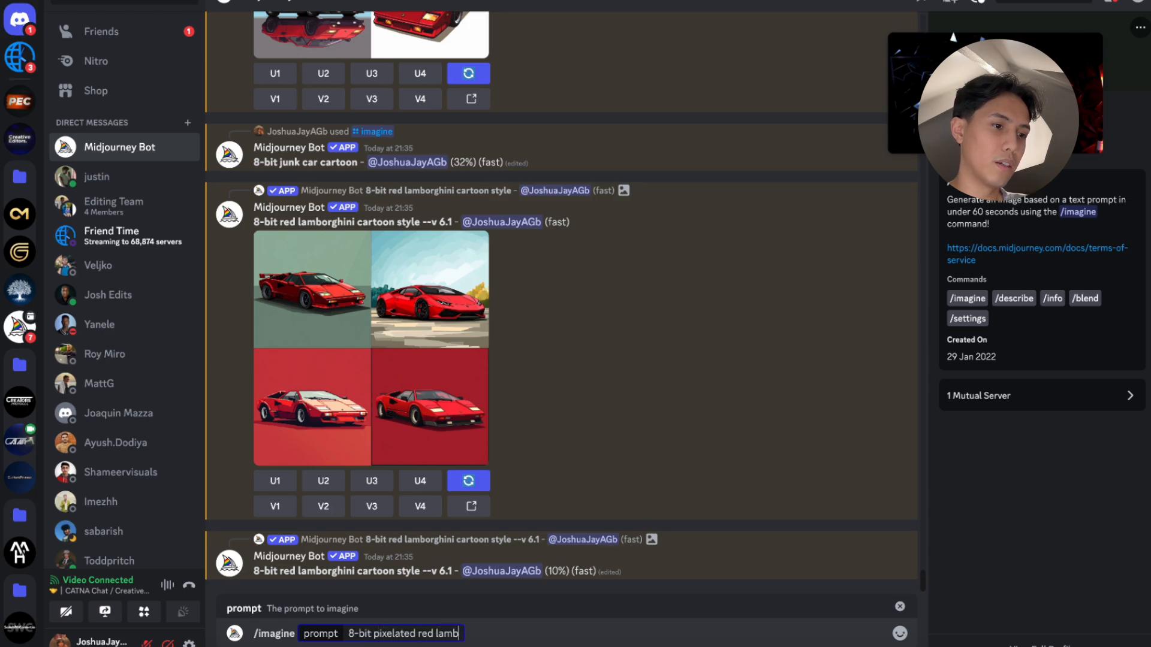
text(orghini cartoon)
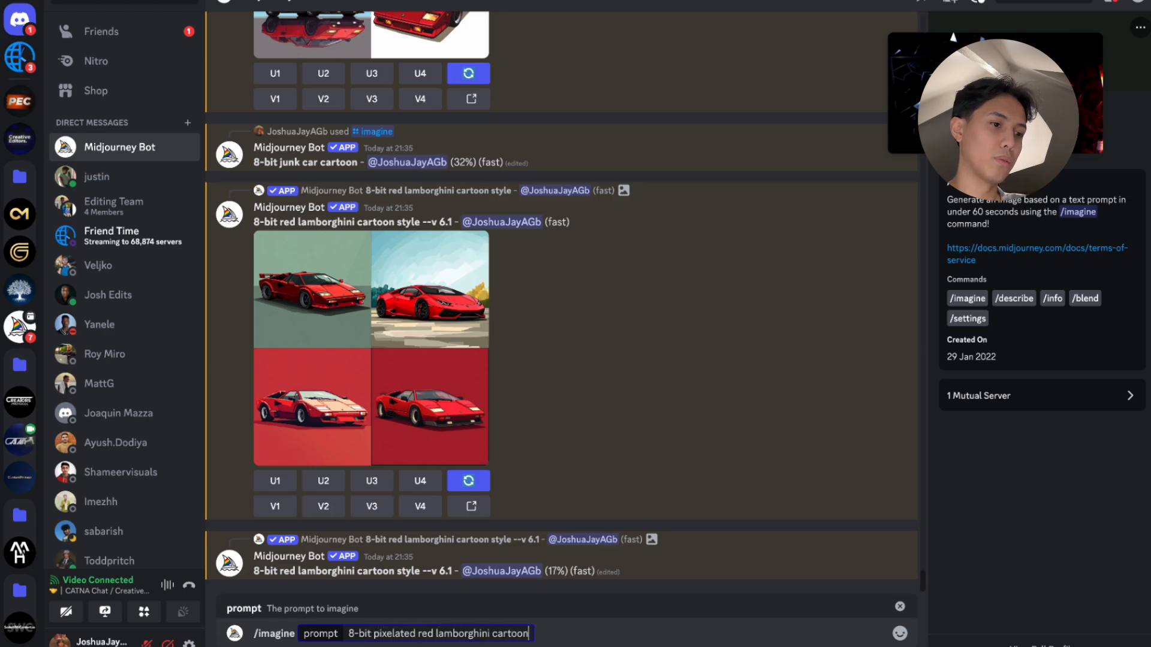
key(Return)
Generate a Midjourney image set with the /imagine prompt "8-bit pixelated junk car cartoon by itself"
text(/imagine)
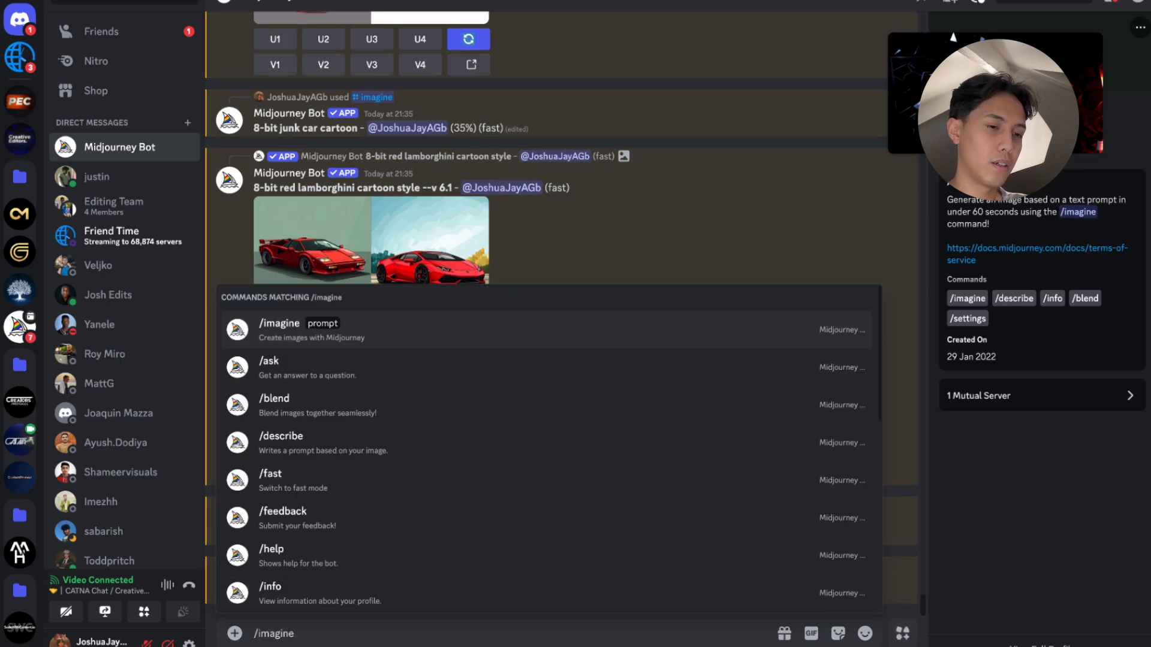
key(Return)
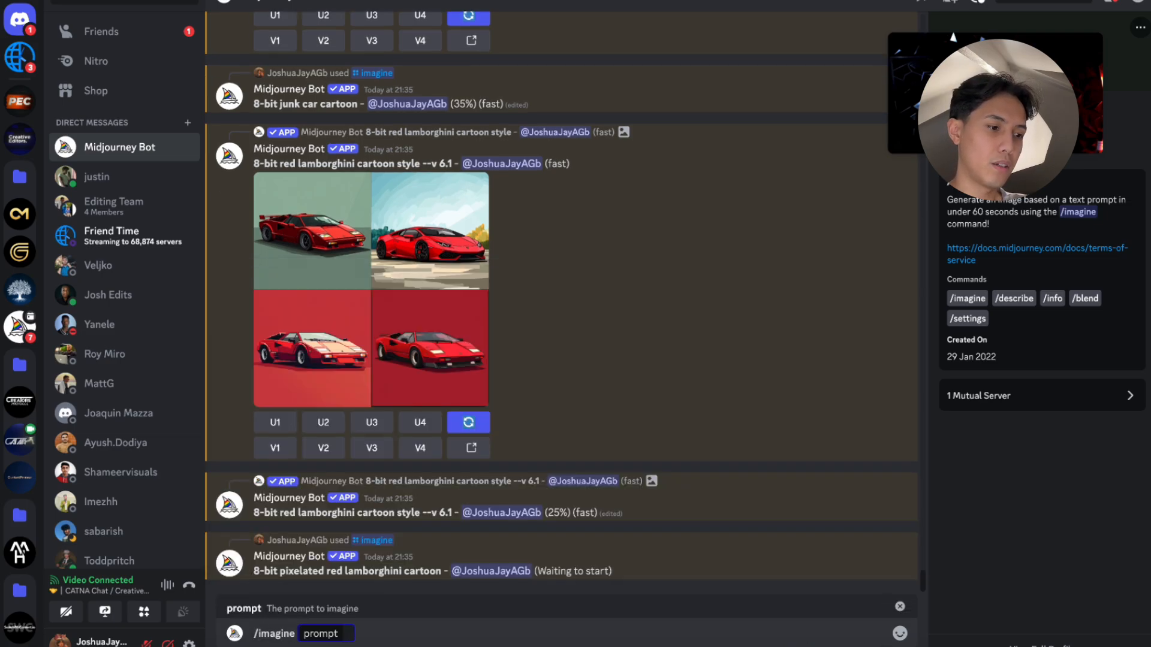
text(8-bit pixe)
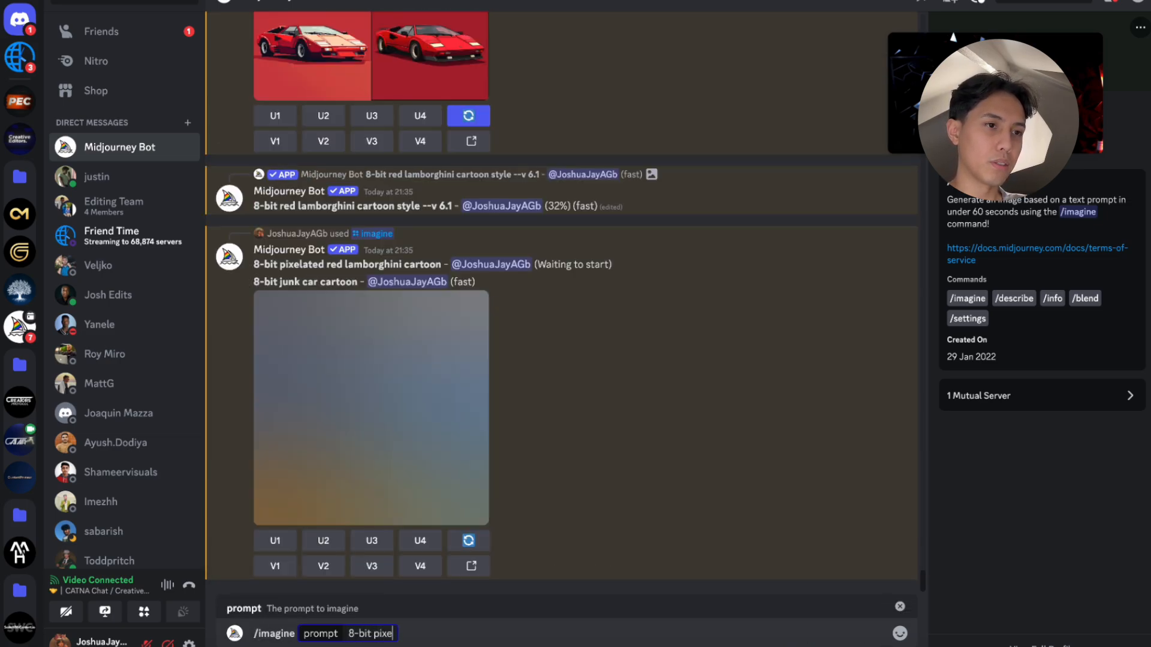
text(lated junk car cartoon by it)
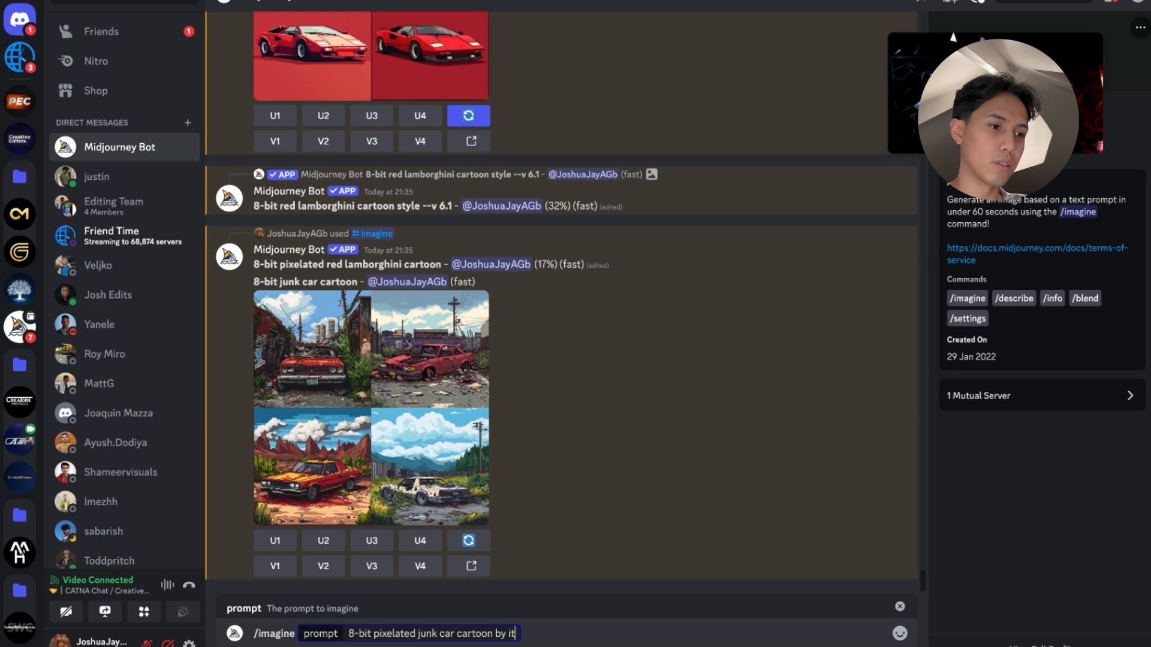
key(Return)
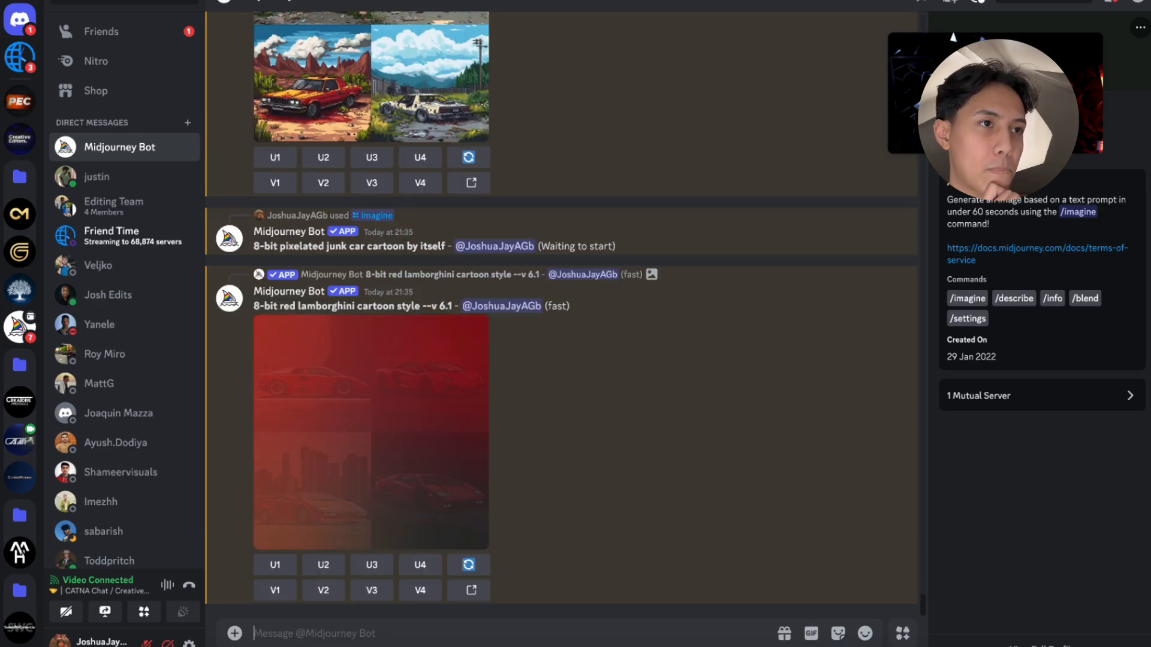
View the "8-bit junk car cartoon" grid enlarged and reroll that prompt
click(348, 124)
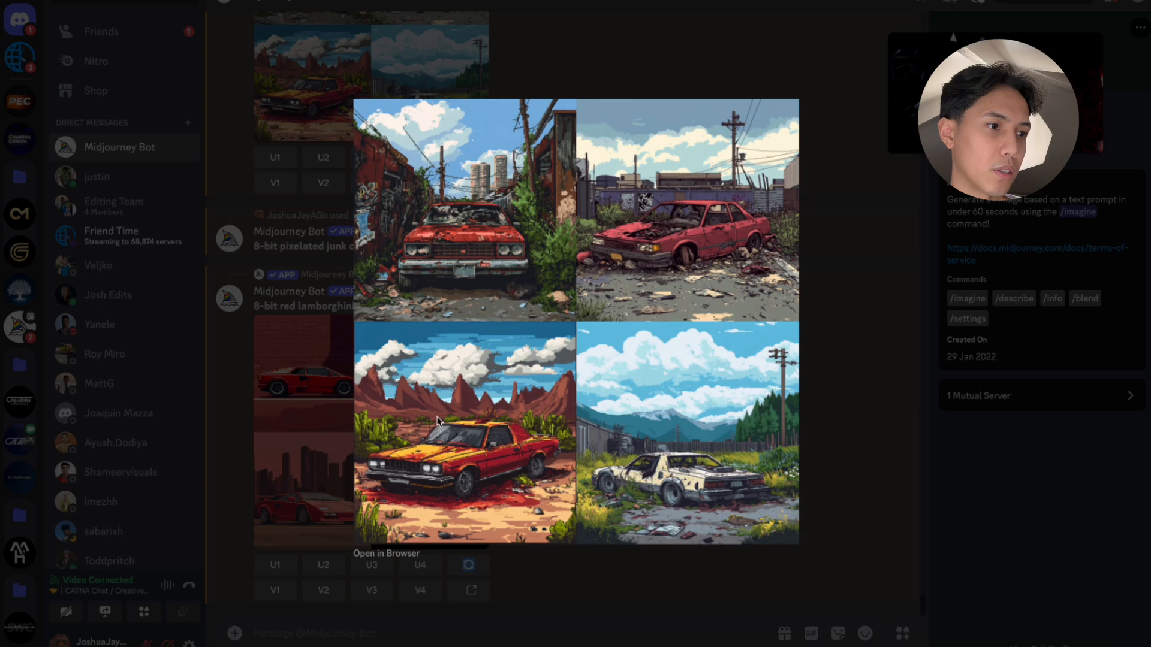
click(310, 346)
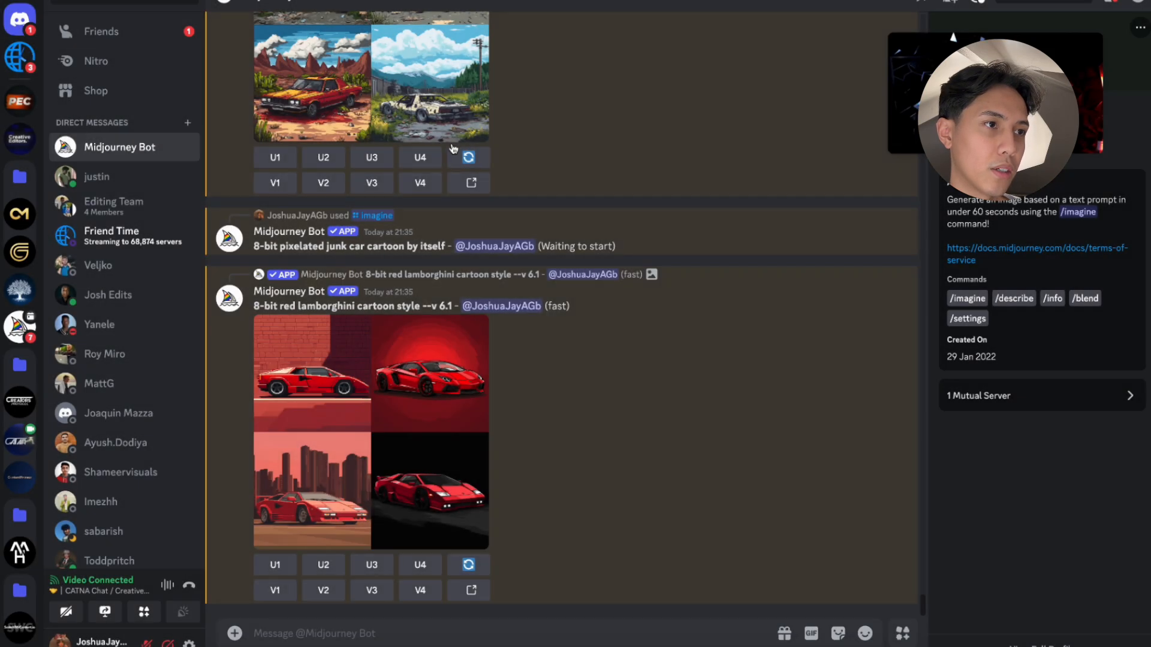
click(468, 157)
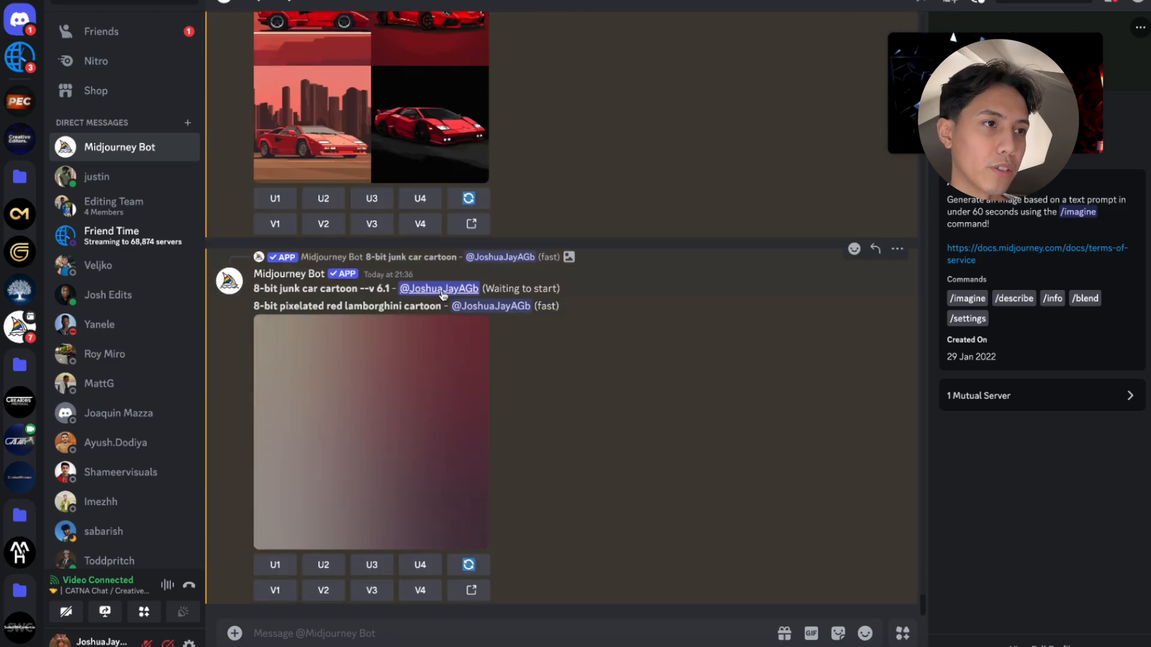
View the newest "8-bit red lamborghini cartoon style" and "8-bit pixelated red lamborghini cartoon" grids enlarged, one after the other
click(479, 174)
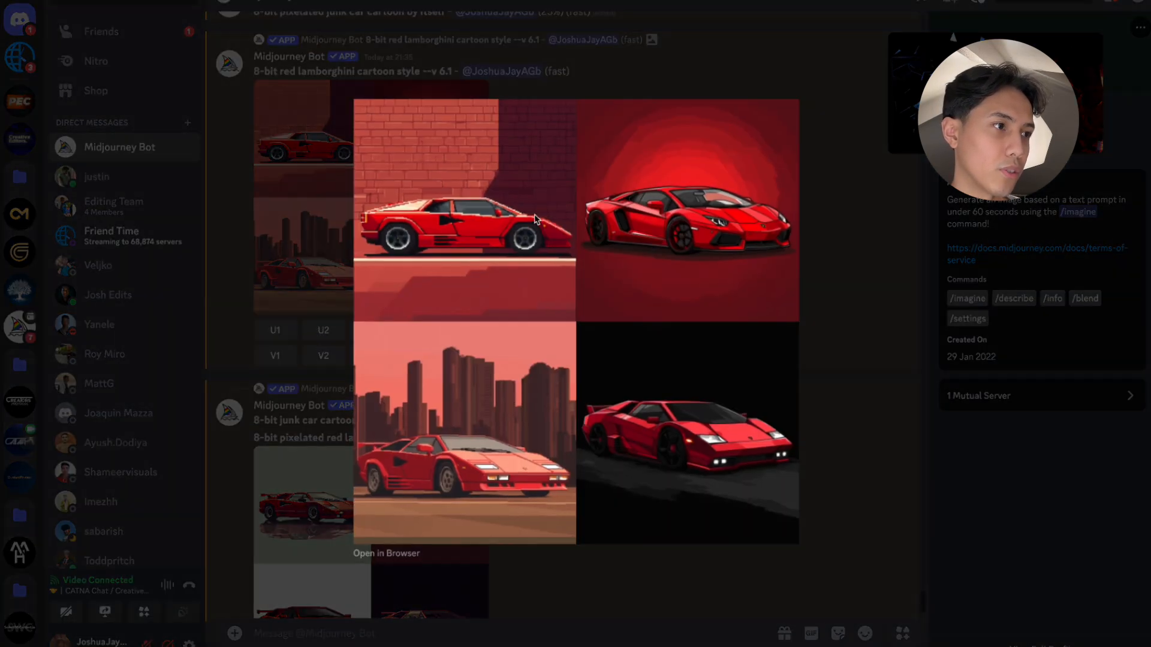
click(315, 238)
scroll(362, 419, down, 2)
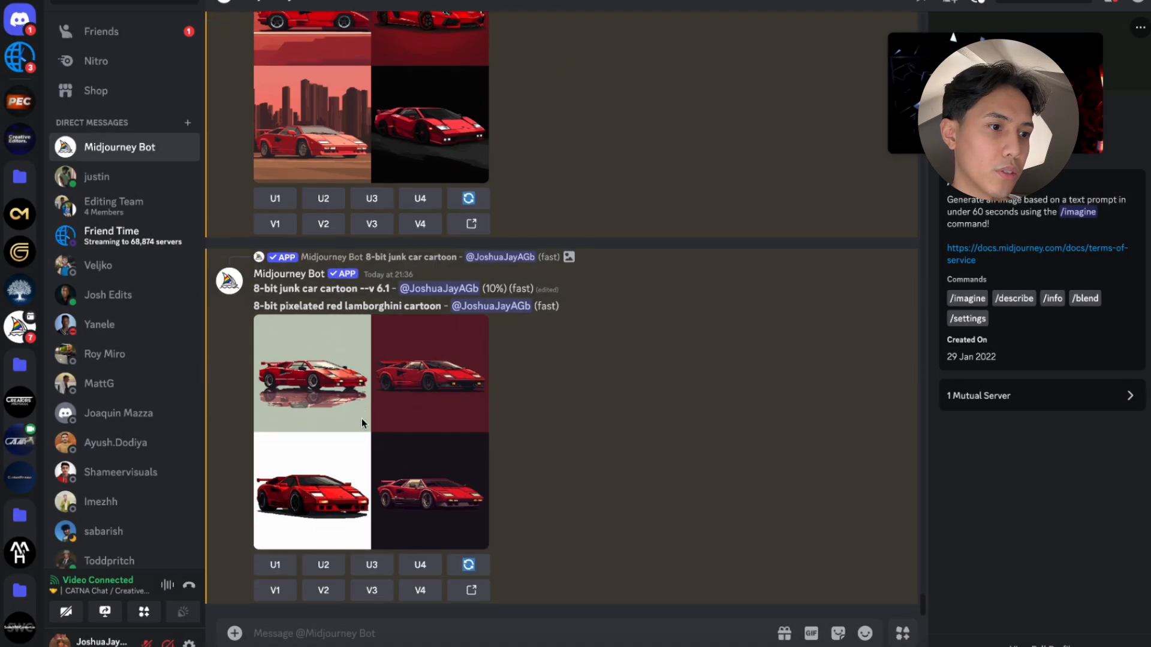
click(360, 413)
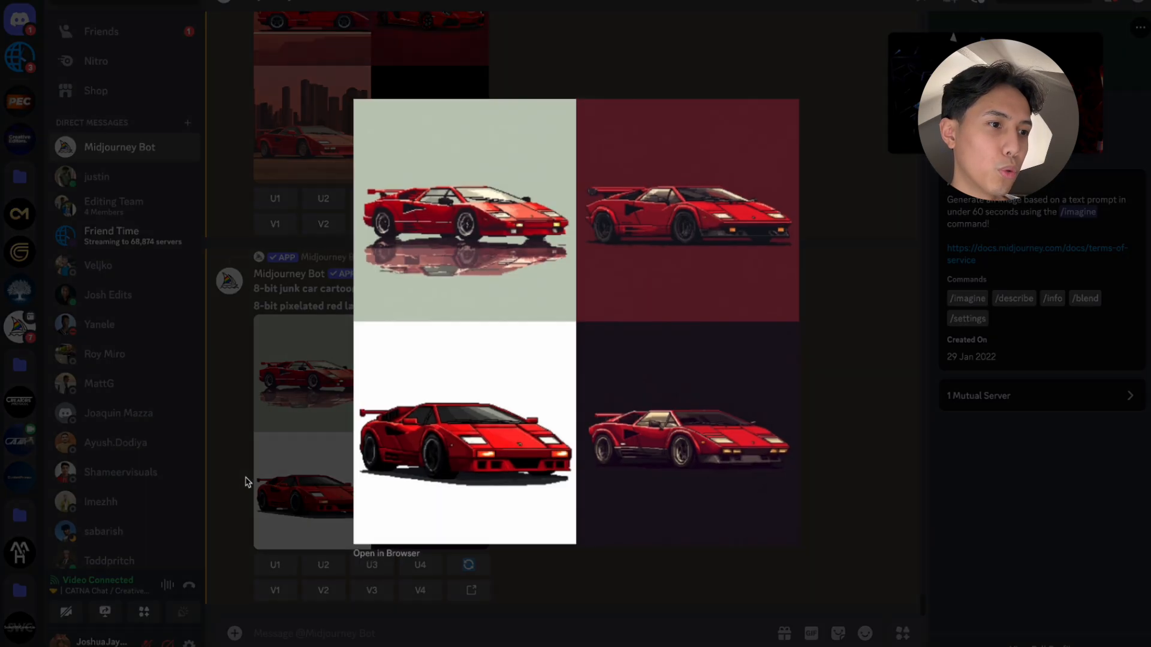
click(317, 510)
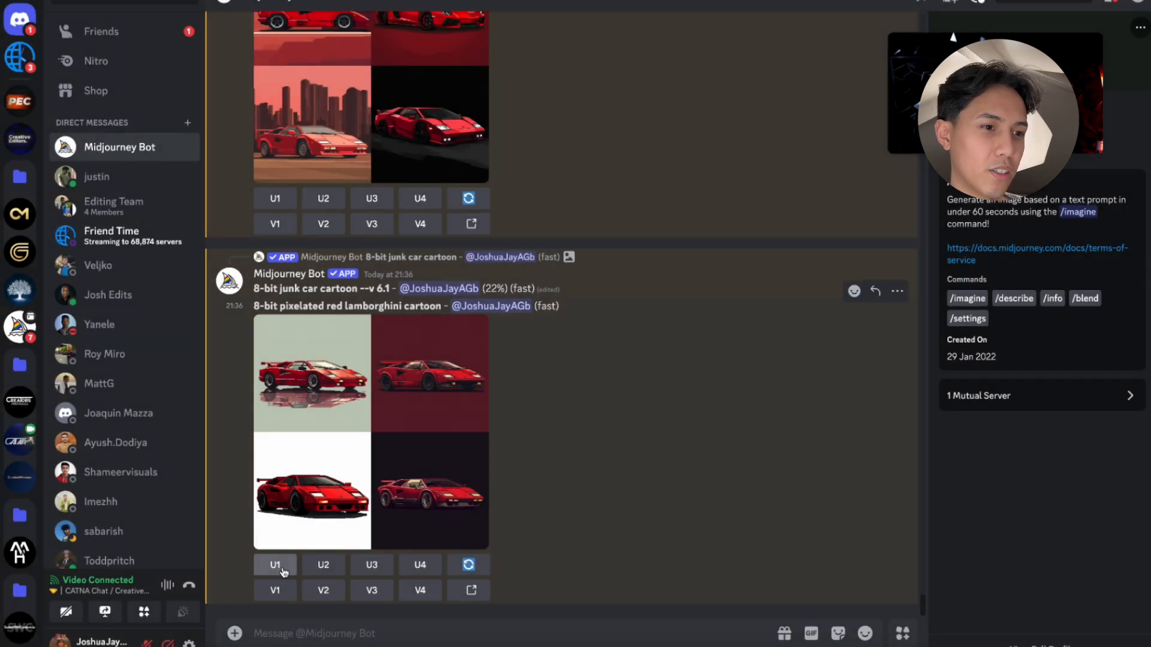
Create variations of image 3 from the "8-bit pixelated red lamborghini cartoon" grid
click(372, 566)
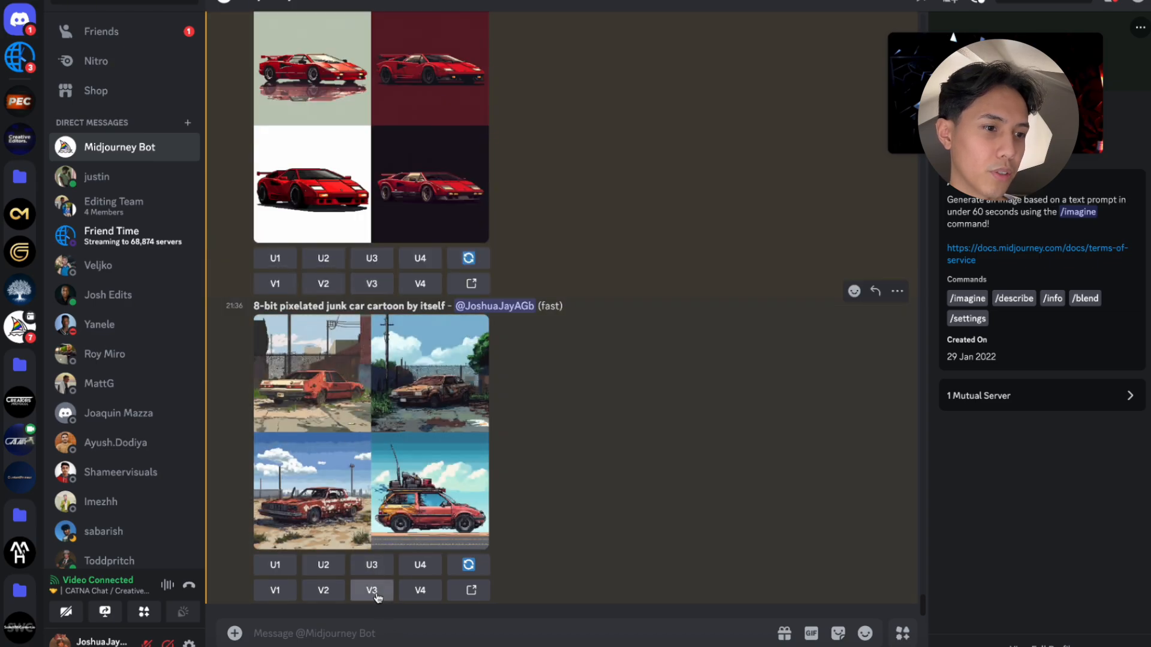
click(373, 284)
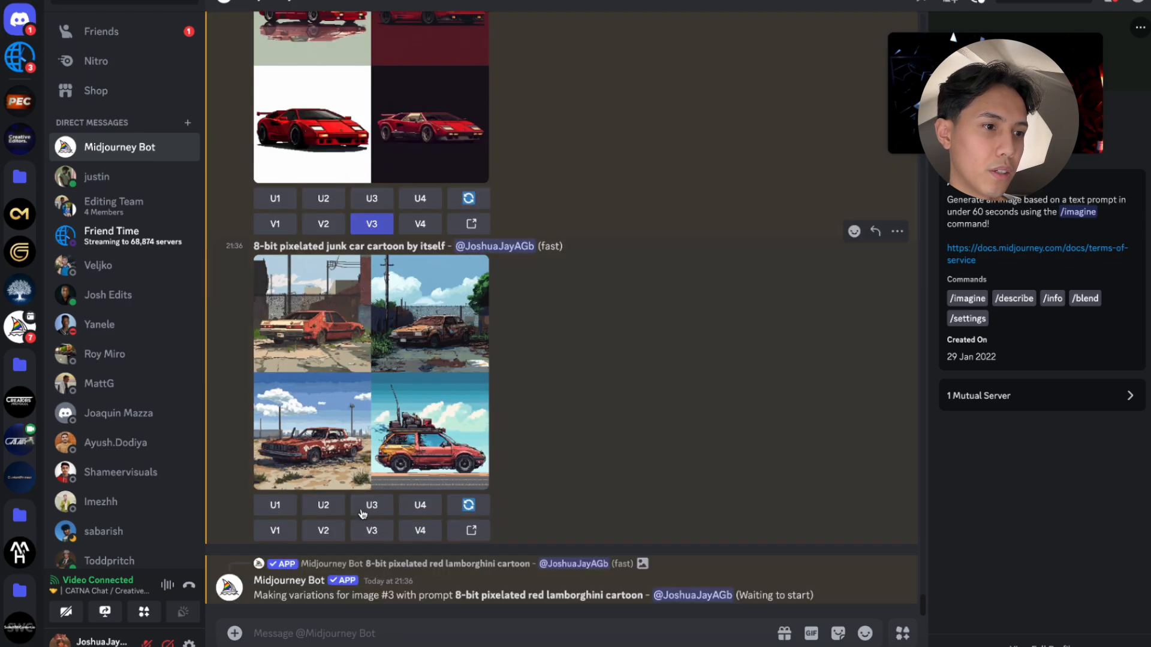
Create variations of image 3, the orange car in the desert, from the first "8-bit junk car cartoon" grid
scroll(385, 415, up, 15)
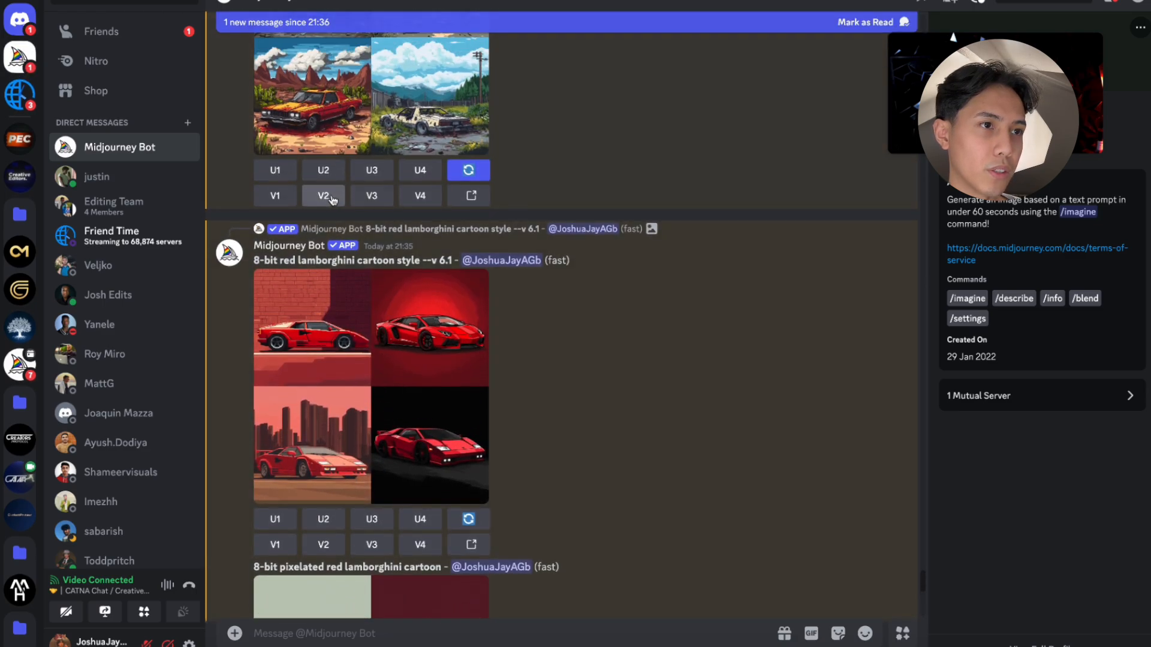
click(372, 196)
scroll(393, 382, down, 15)
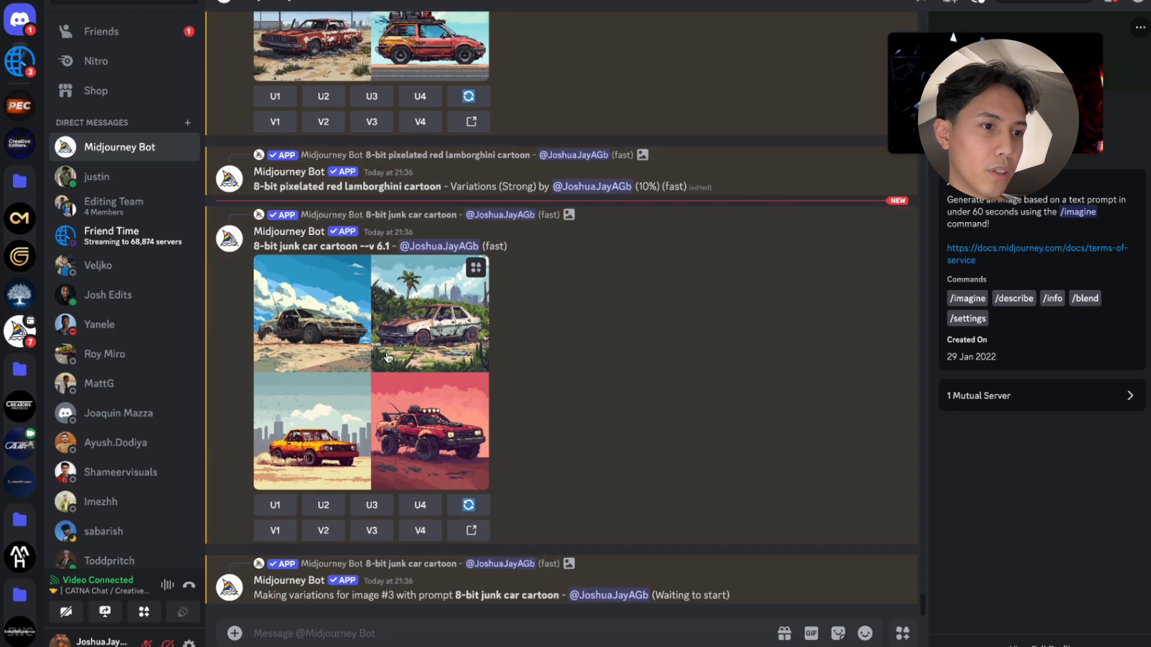
scroll(389, 356, up, 2)
scroll(387, 356, up, 1)
scroll(386, 356, down, 3)
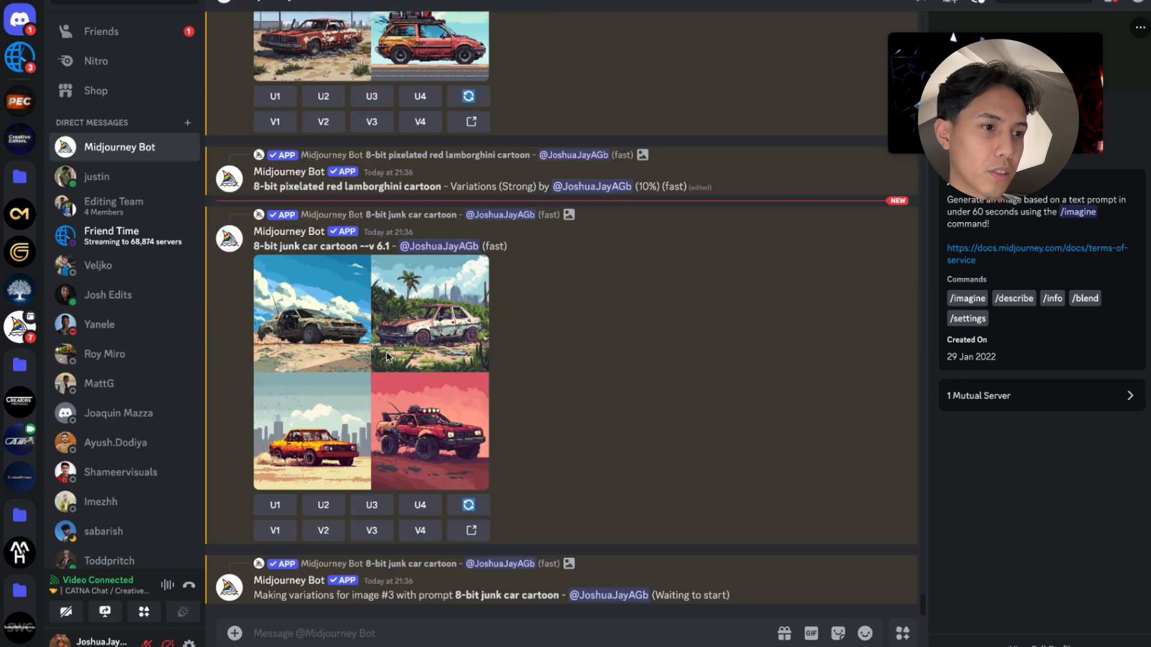
scroll(387, 356, up, 8)
scroll(386, 356, up, 2)
scroll(386, 356, down, 10)
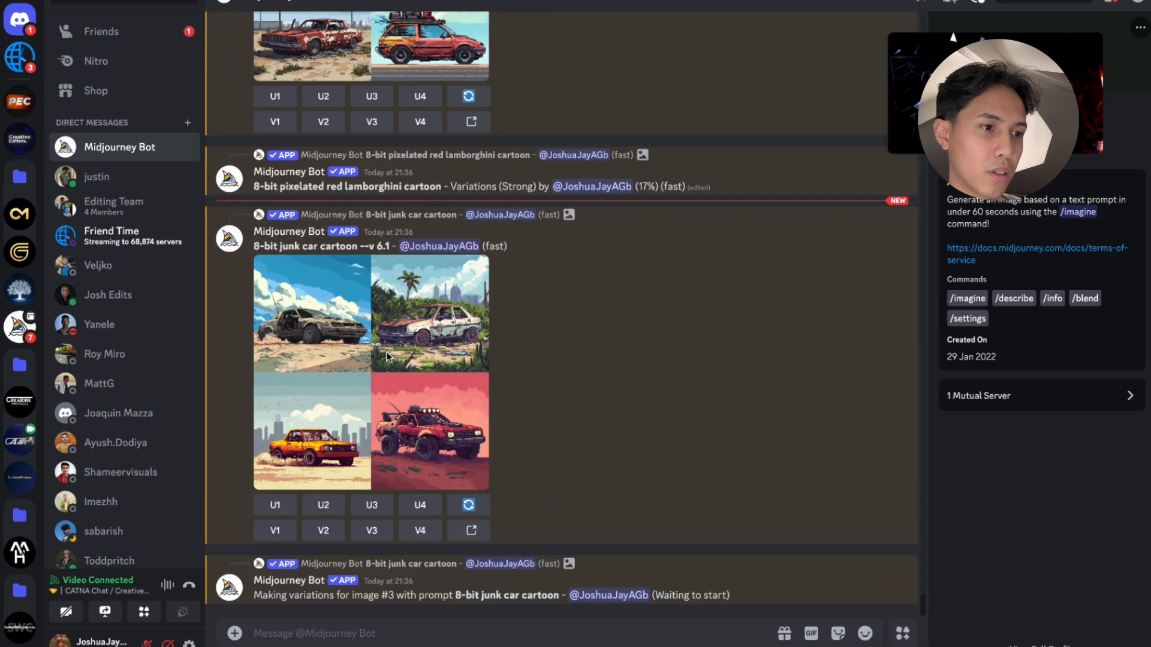
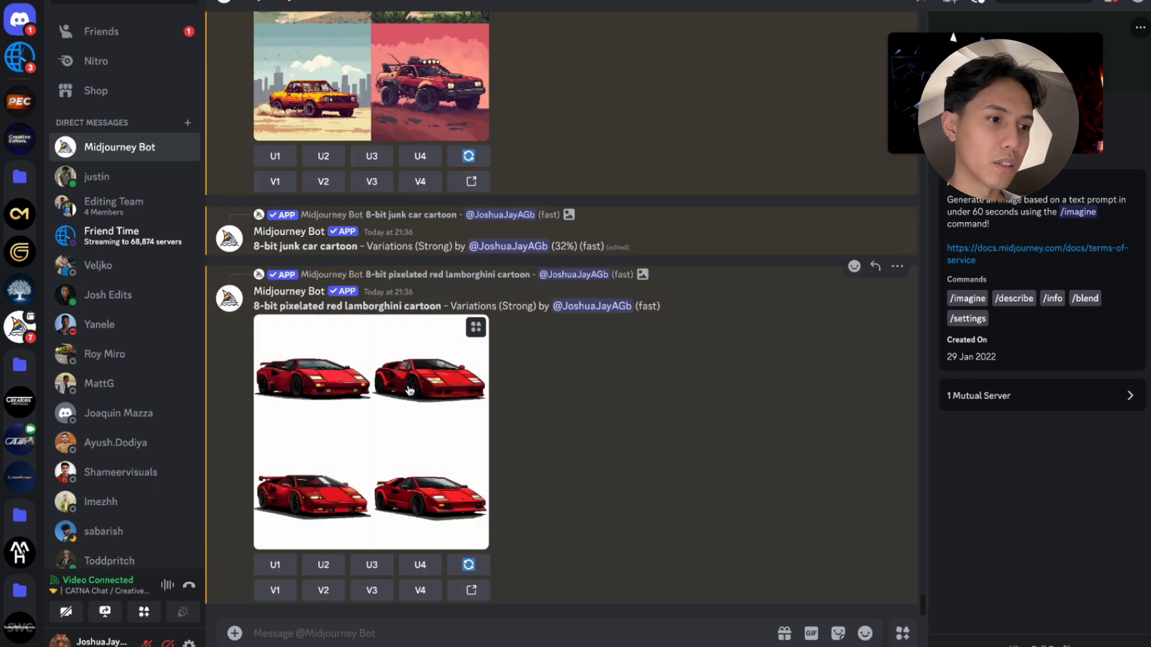
Upscale image 3 of the original "8-bit pixelated red lamborghini cartoon" grid and return to the newest results
scroll(387, 358, up, 10)
scroll(387, 367, up, 4)
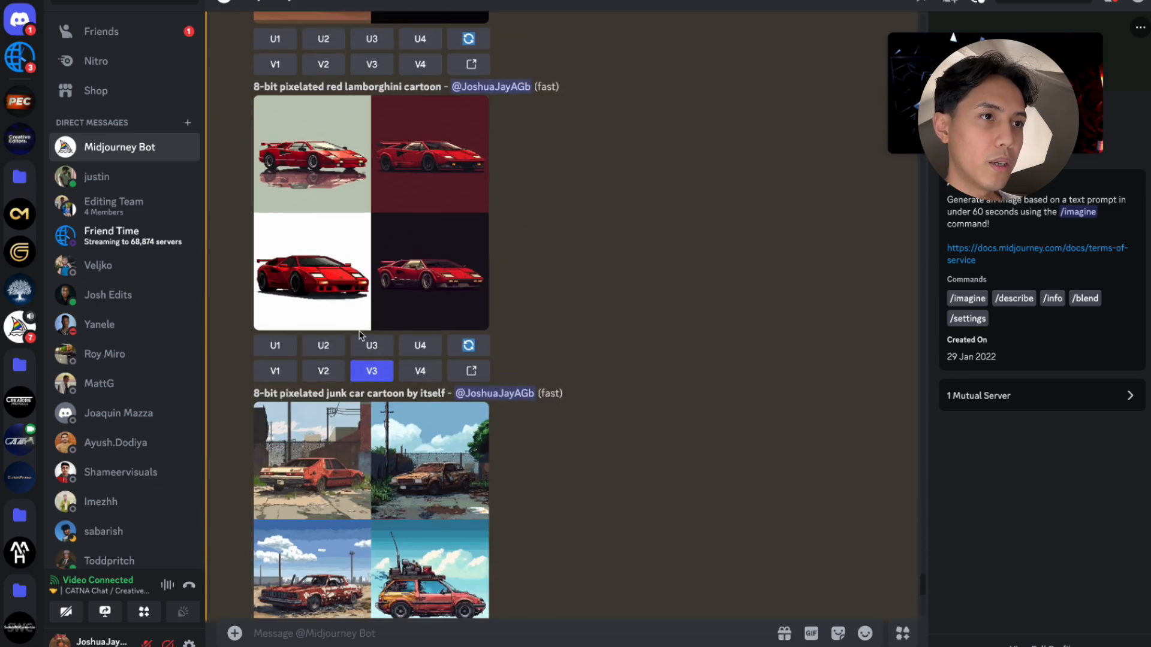
click(362, 346)
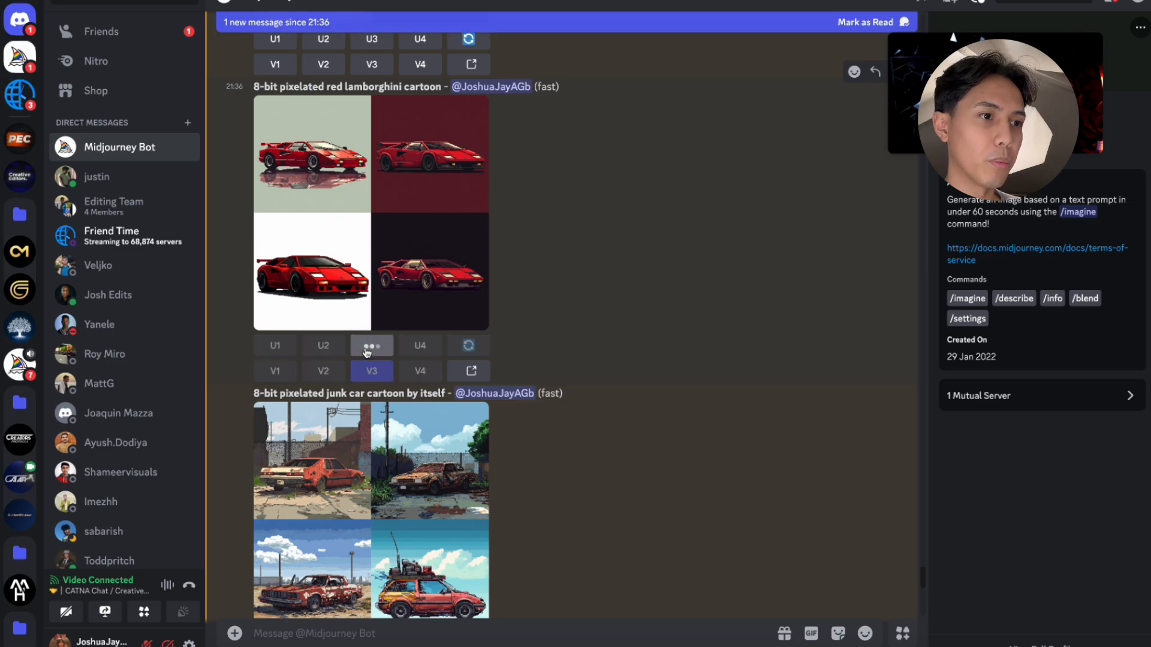
scroll(371, 354, up, 4)
scroll(380, 353, down, 9)
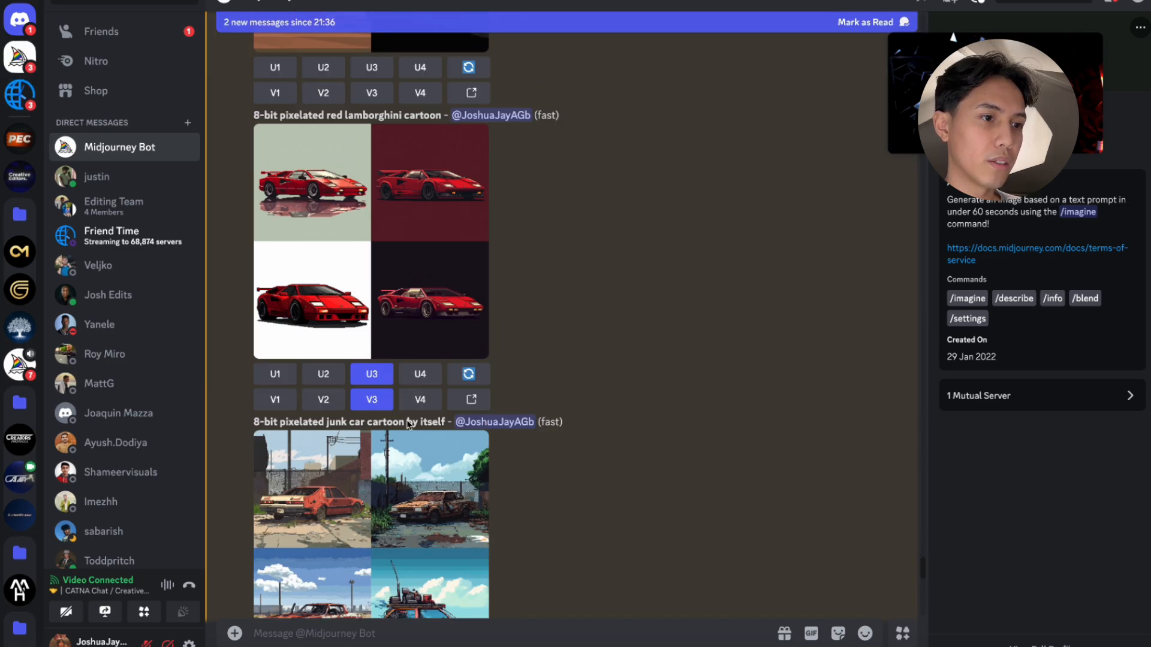
scroll(408, 441, down, 4)
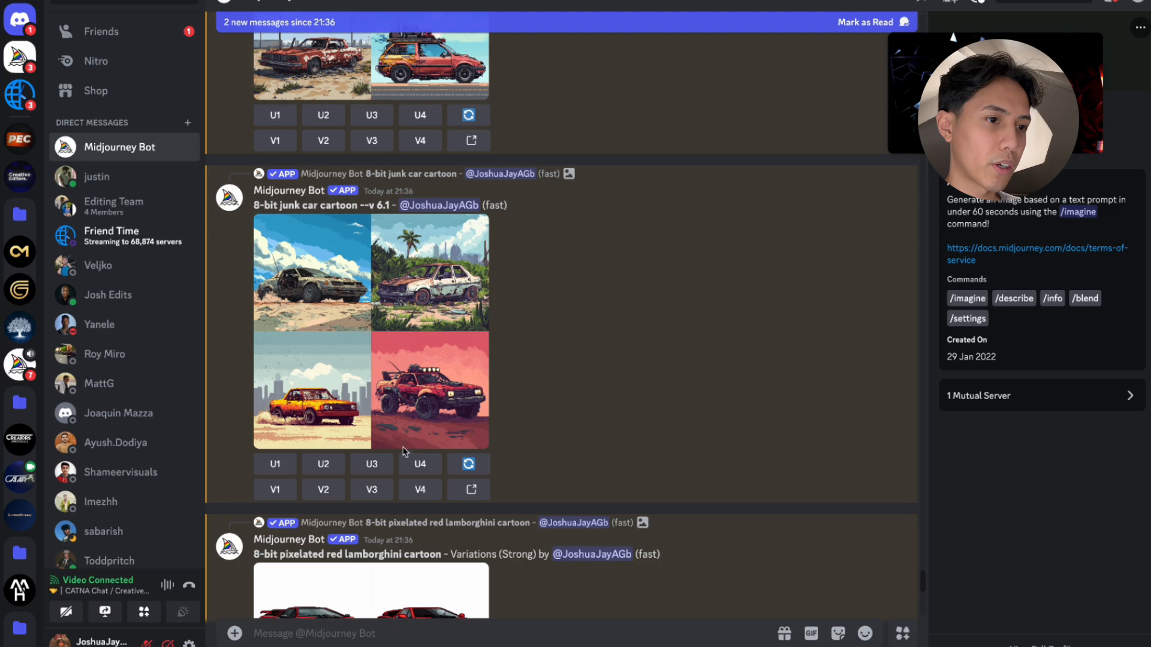
scroll(402, 456, down, 10)
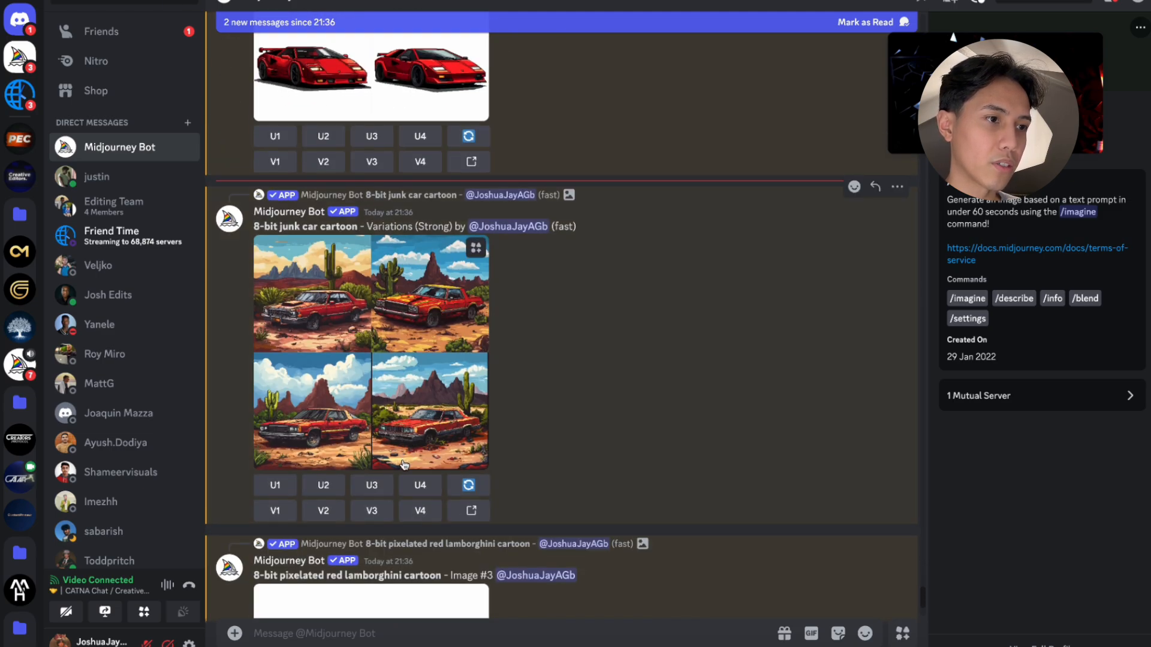
Upscale image 2 of the "8-bit junk car cartoon" variations and save the resulting image to the computer
click(324, 486)
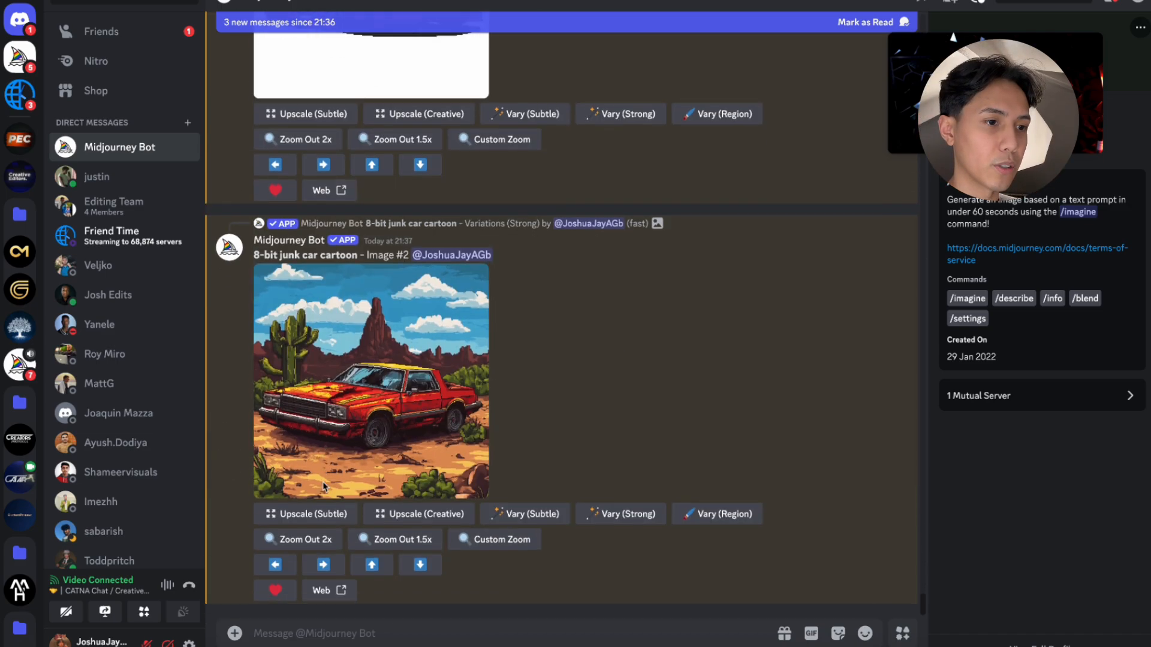
right_click(354, 473)
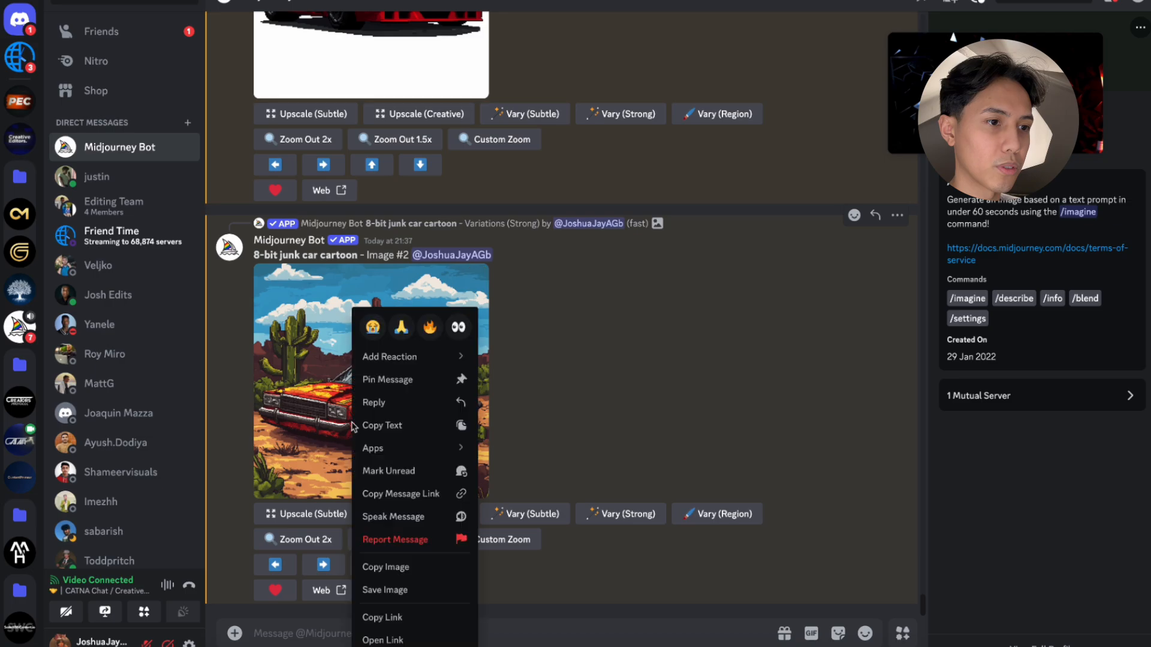
click(401, 589)
key(Return)
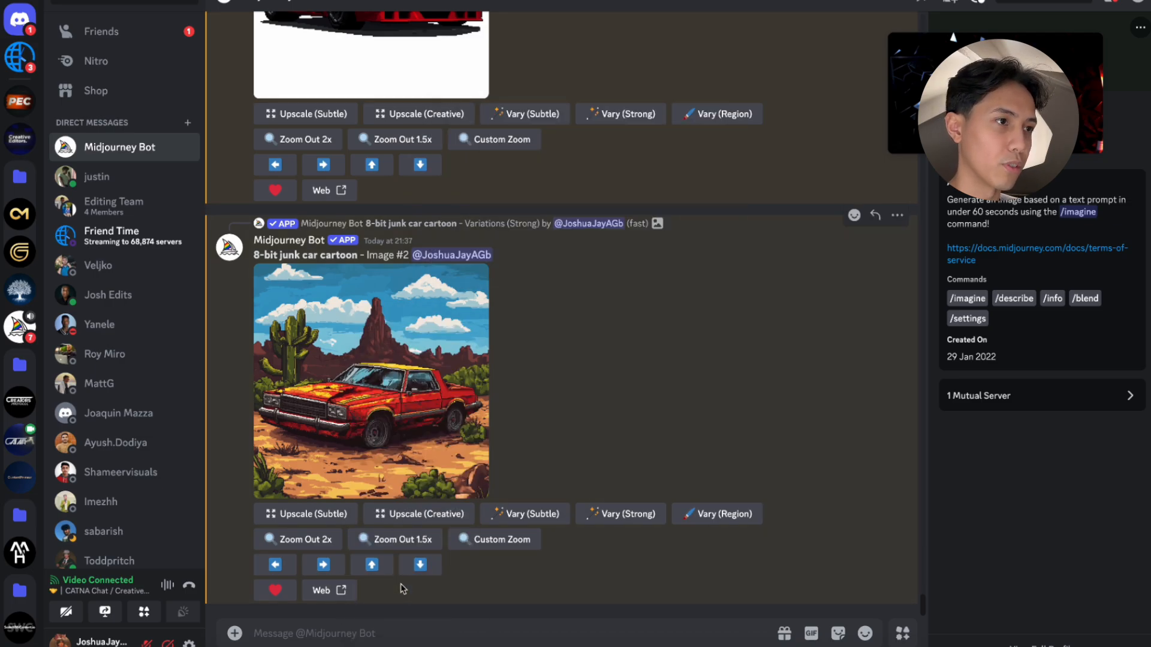
Save the upscaled image 3 of "8-bit pixelated red lamborghini cartoon" to the computer
scroll(346, 399, up, 5)
right_click(334, 352)
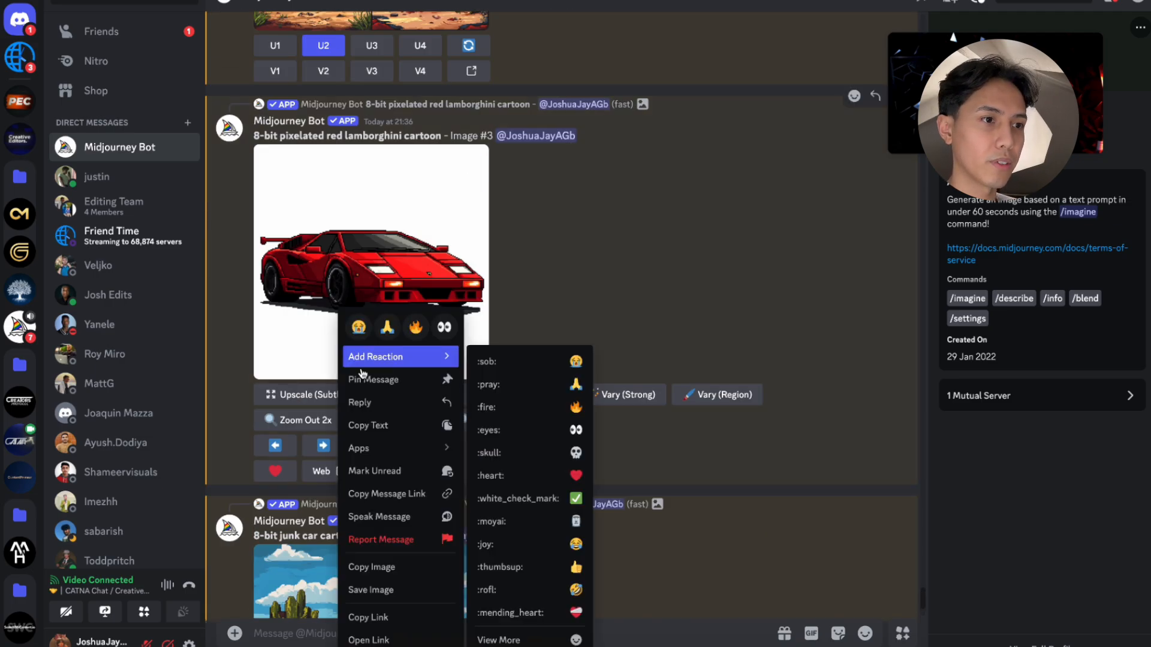
click(387, 589)
key(Return)
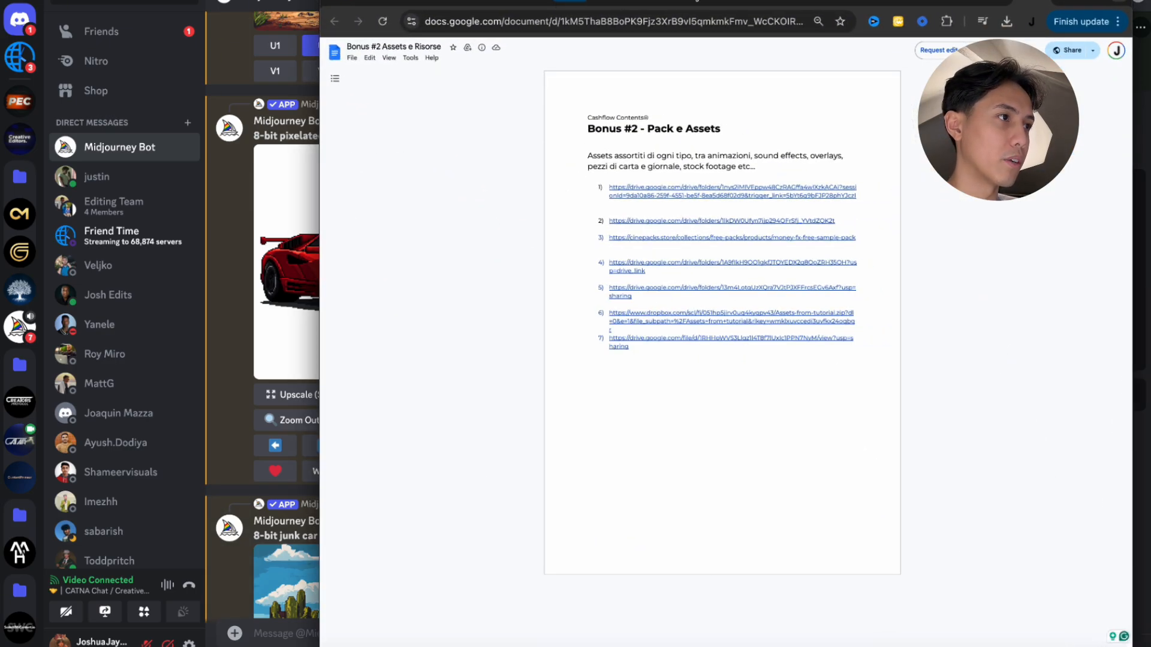
Switch to the Canva design, place the saved Lamborghini image from Downloads on the blank page and remove its background
click(848, 5)
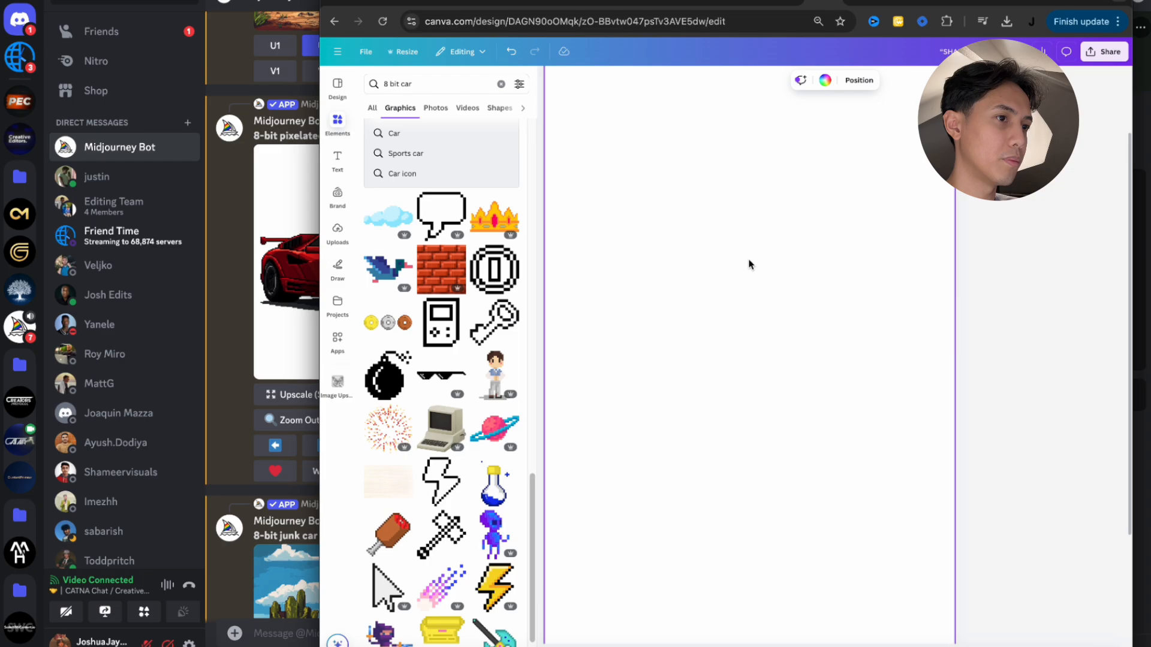
click(573, 276)
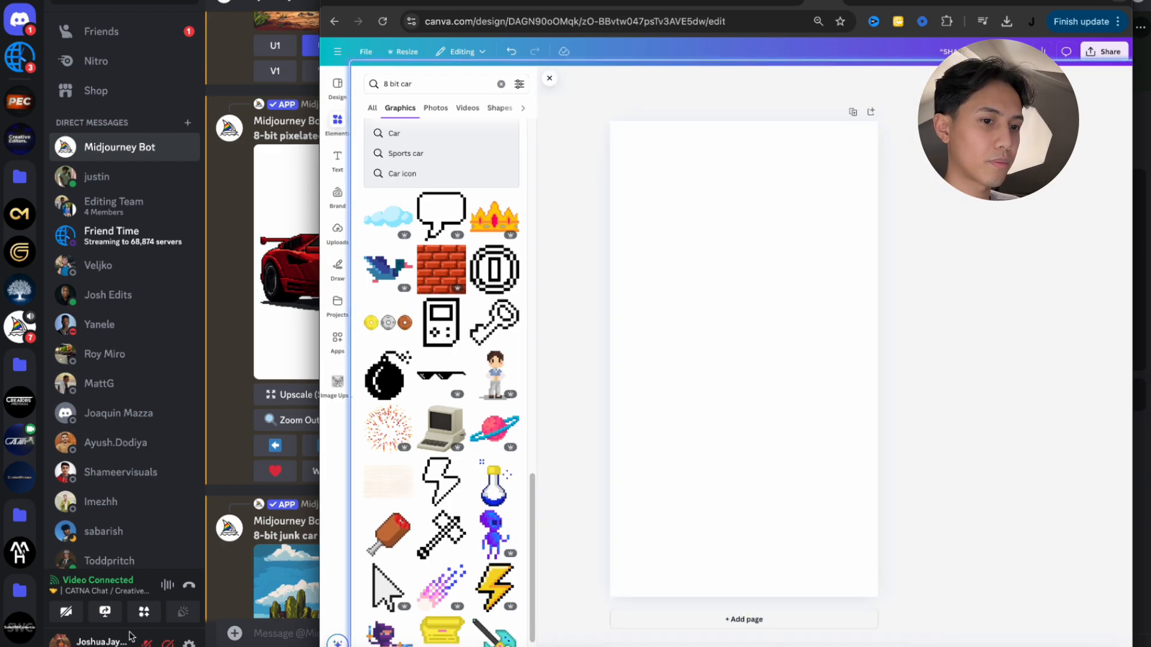
click(113, 646)
click(549, 295)
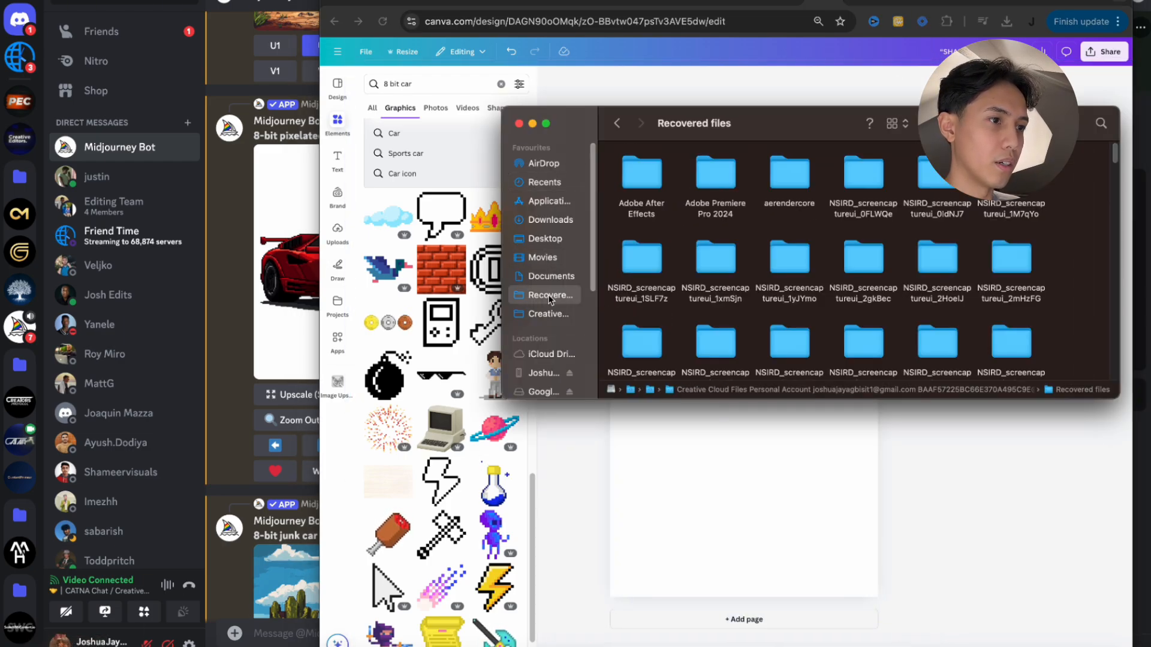
click(549, 310)
click(554, 226)
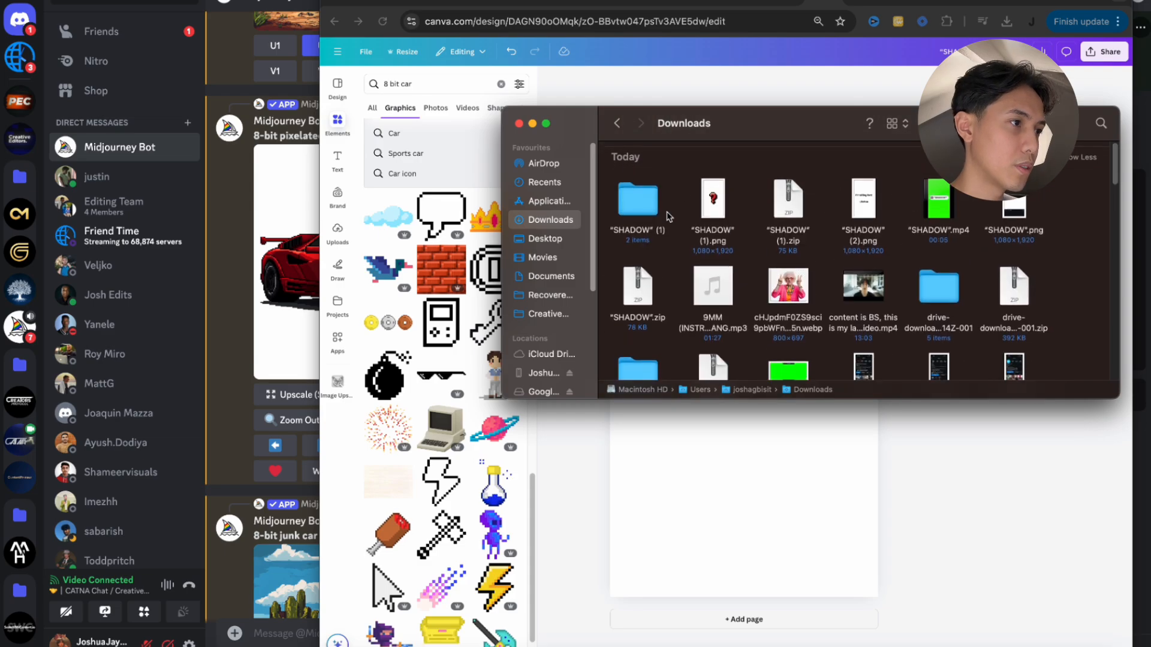
scroll(692, 233, down, 5)
drag(790, 192, 722, 469)
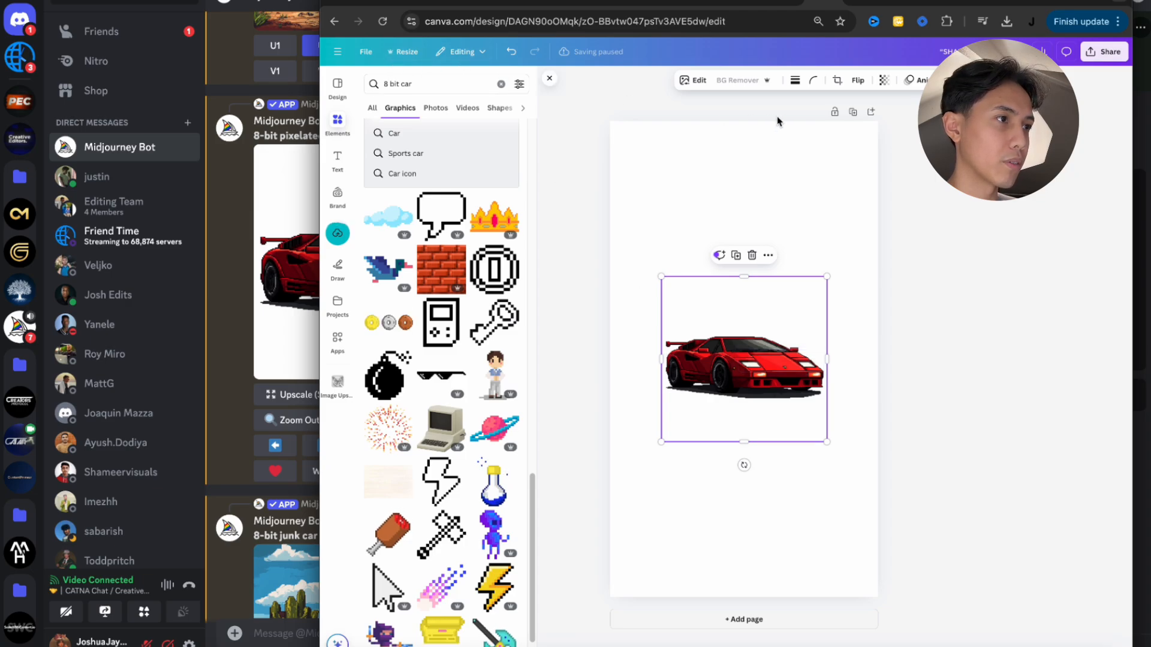
click(735, 79)
Add a second page to the design and place the saved junk car image on it
click(871, 111)
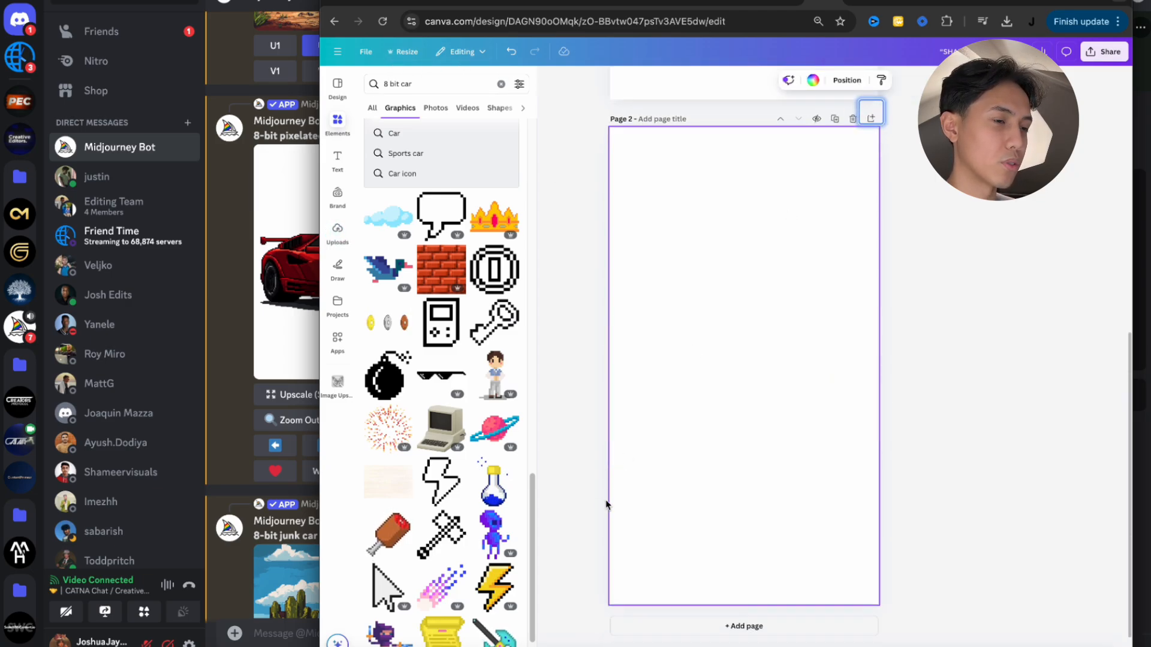
click(44, 646)
drag(717, 189, 722, 413)
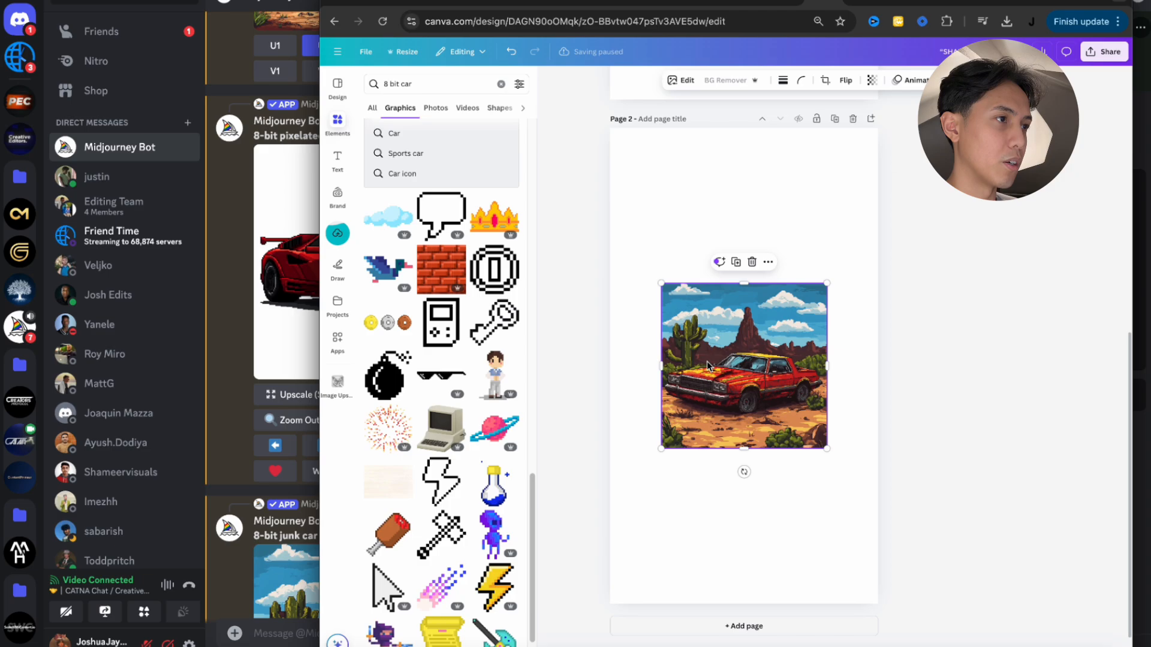
Remove the background from the junk car image on page 2, running the background remover again if needed
scroll(713, 174, up, 3)
scroll(709, 186, up, 6)
click(727, 398)
scroll(727, 398, down, 9)
click(725, 401)
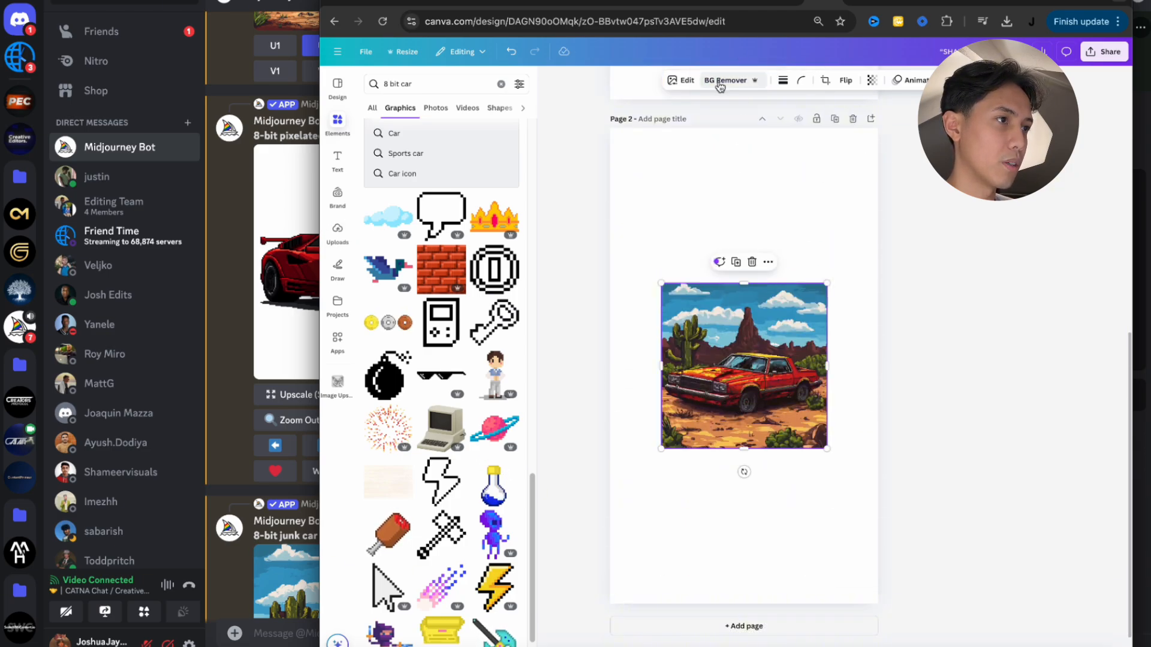
click(683, 259)
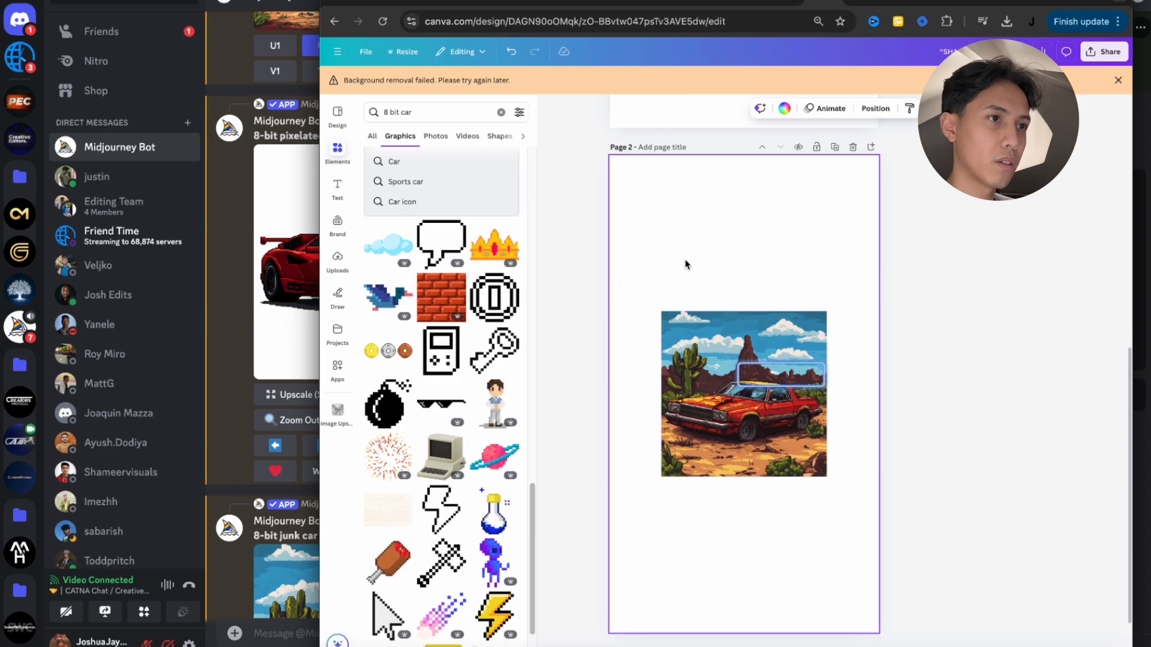
click(702, 388)
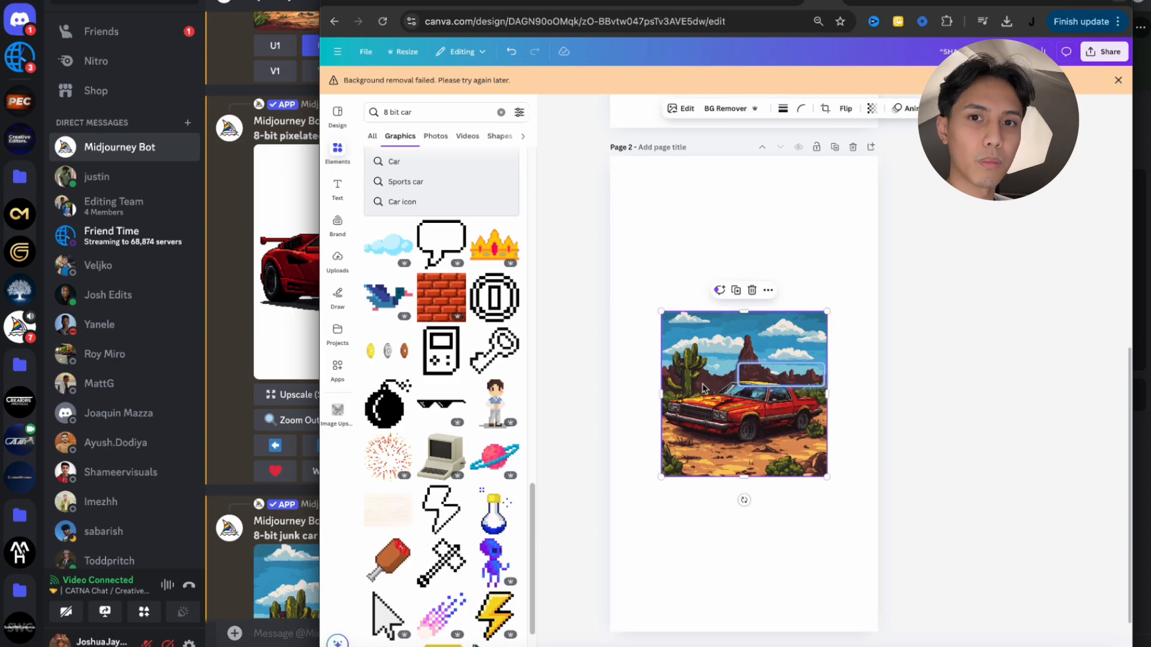
click(727, 108)
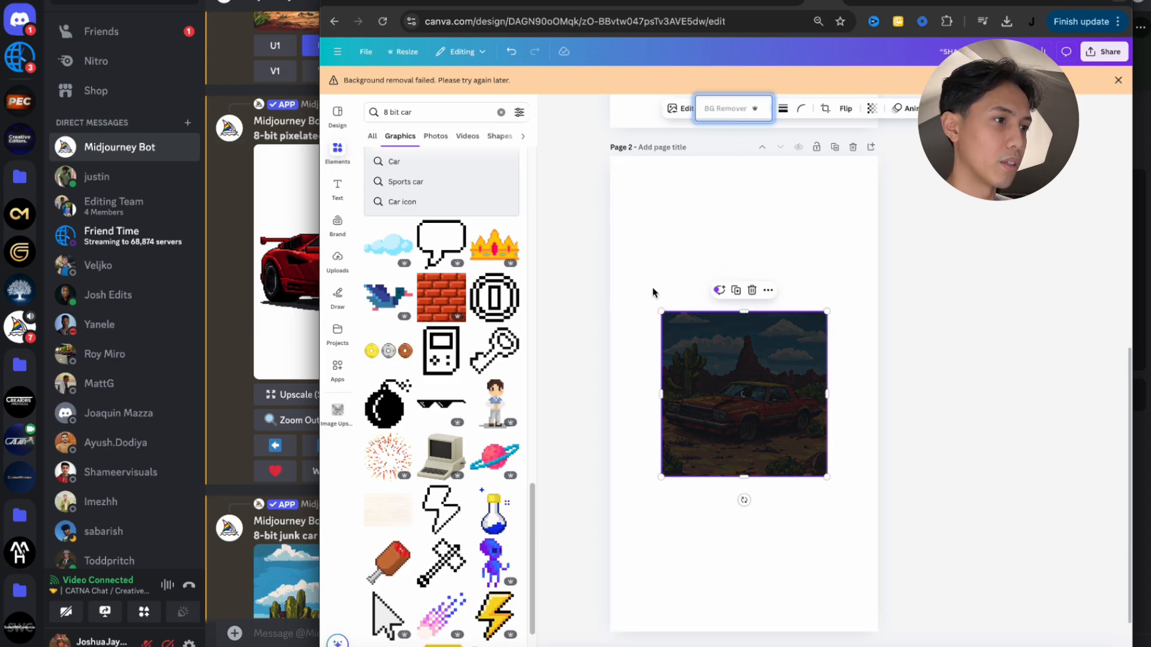
Enlarge the junk car on page 2 and the Lamborghini on page 1 to nearly fill the page width
drag(662, 312, 621, 284)
drag(684, 360, 700, 379)
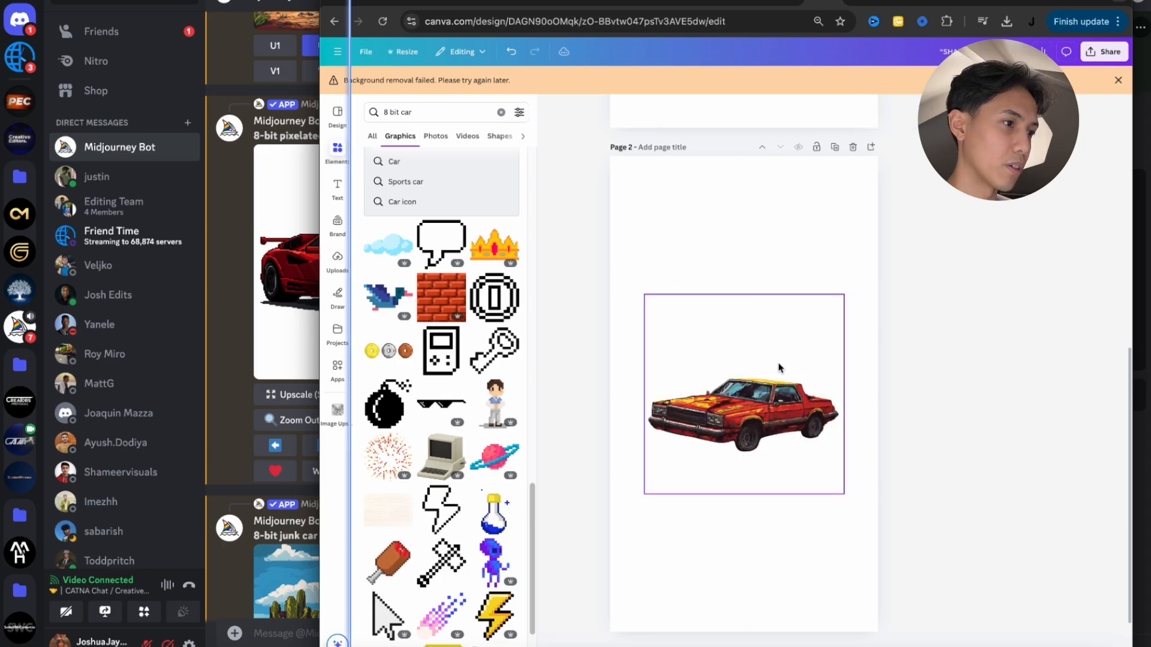
scroll(779, 367, down, 2)
click(749, 233)
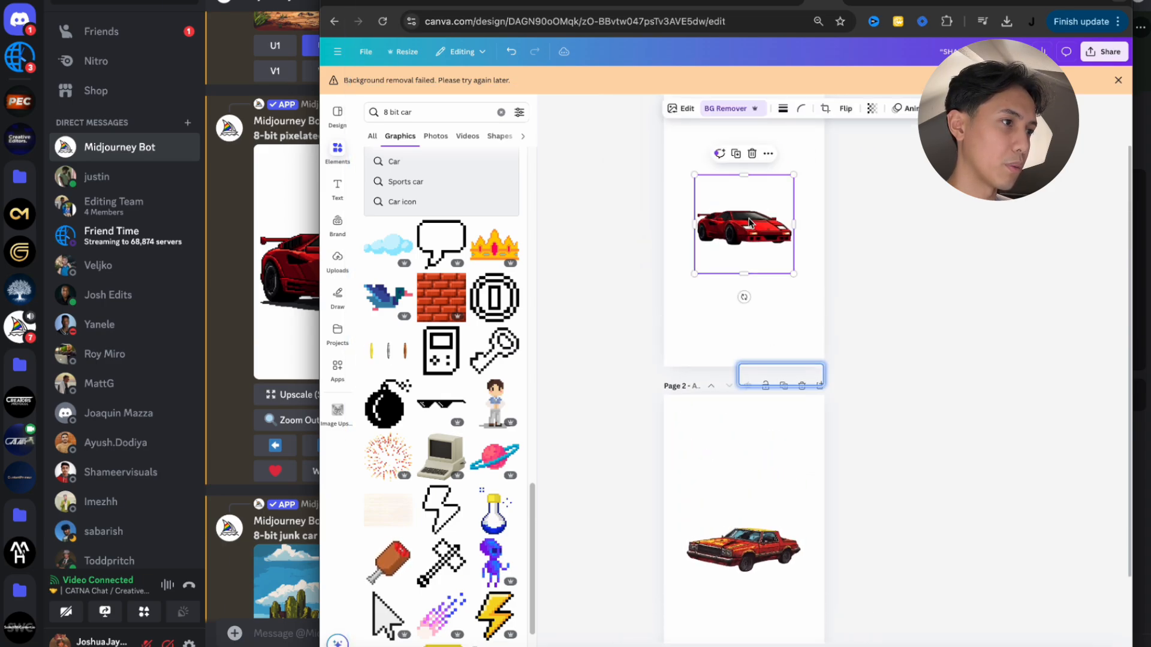
drag(792, 272, 756, 230)
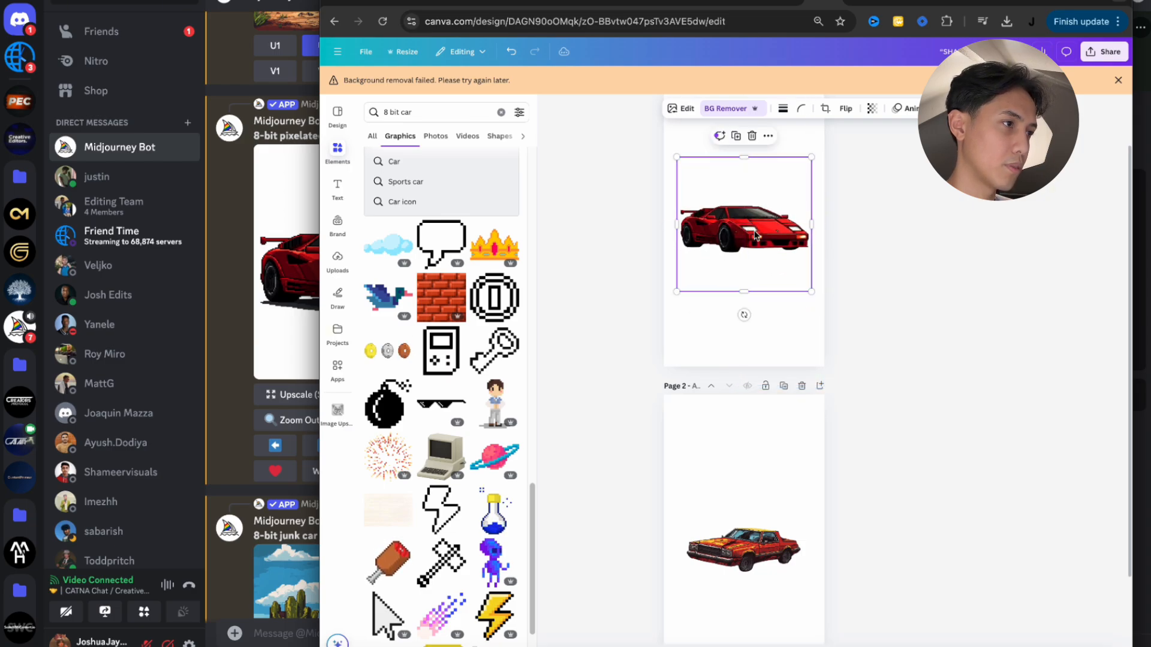
Download both car pages of the design
click(1103, 52)
click(955, 286)
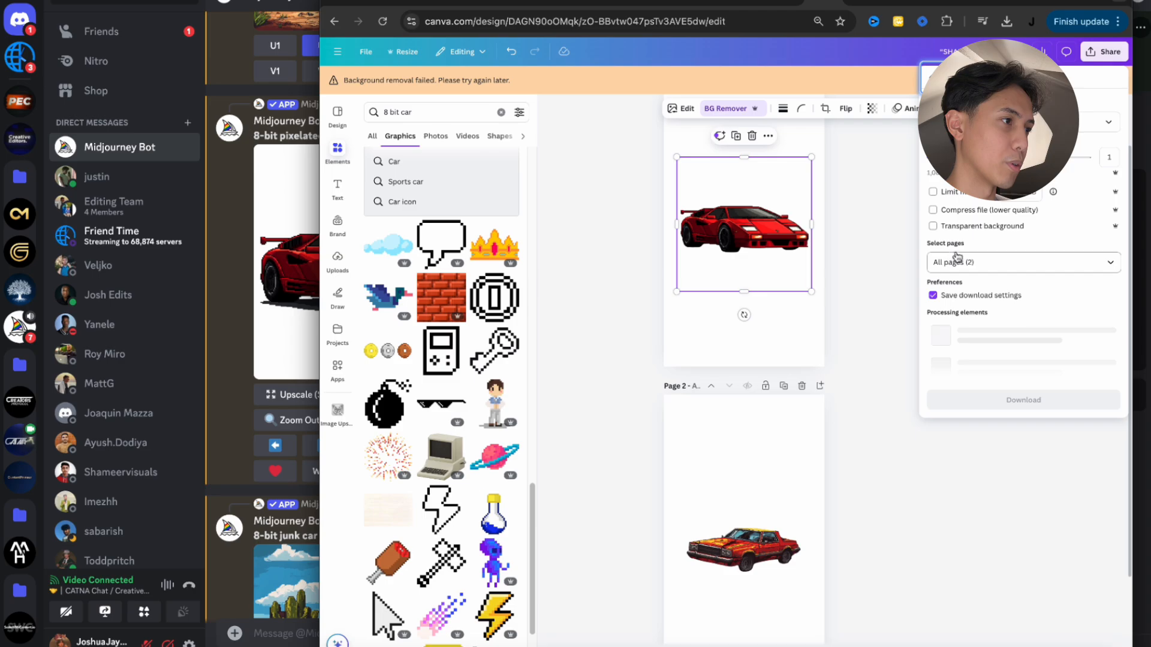
click(971, 318)
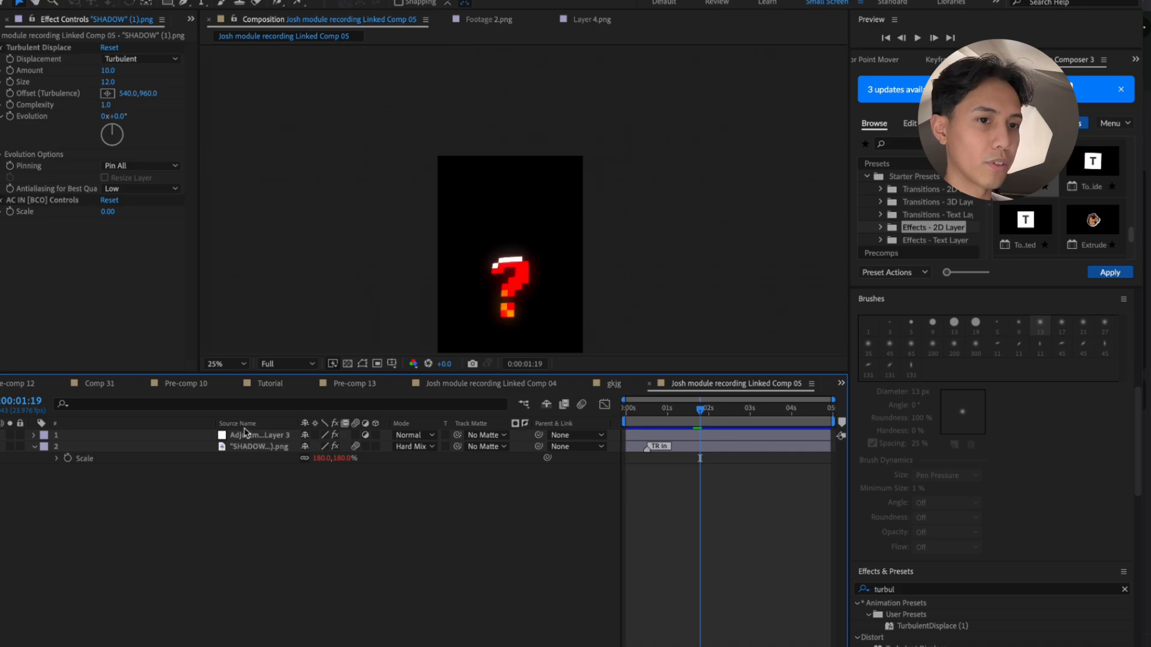
In After Effects, delete the "SHADOW" question-mark image layer from Linked Comp 05 and fit the composition in the viewer
click(240, 444)
key(Delete)
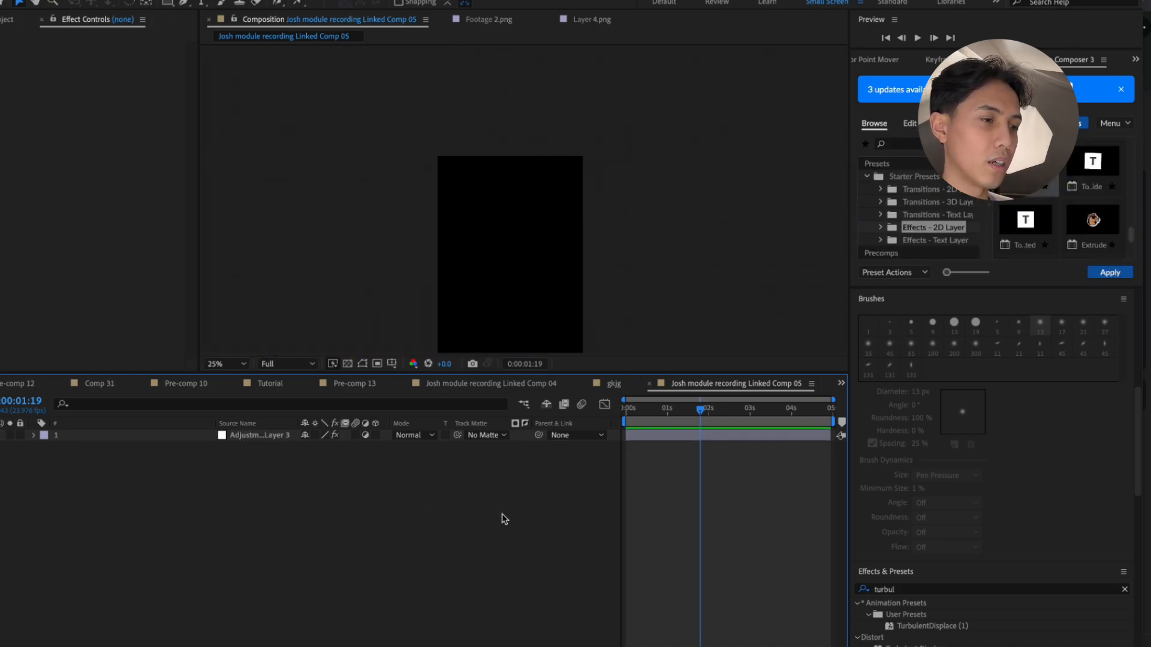
scroll(507, 239, down, 2)
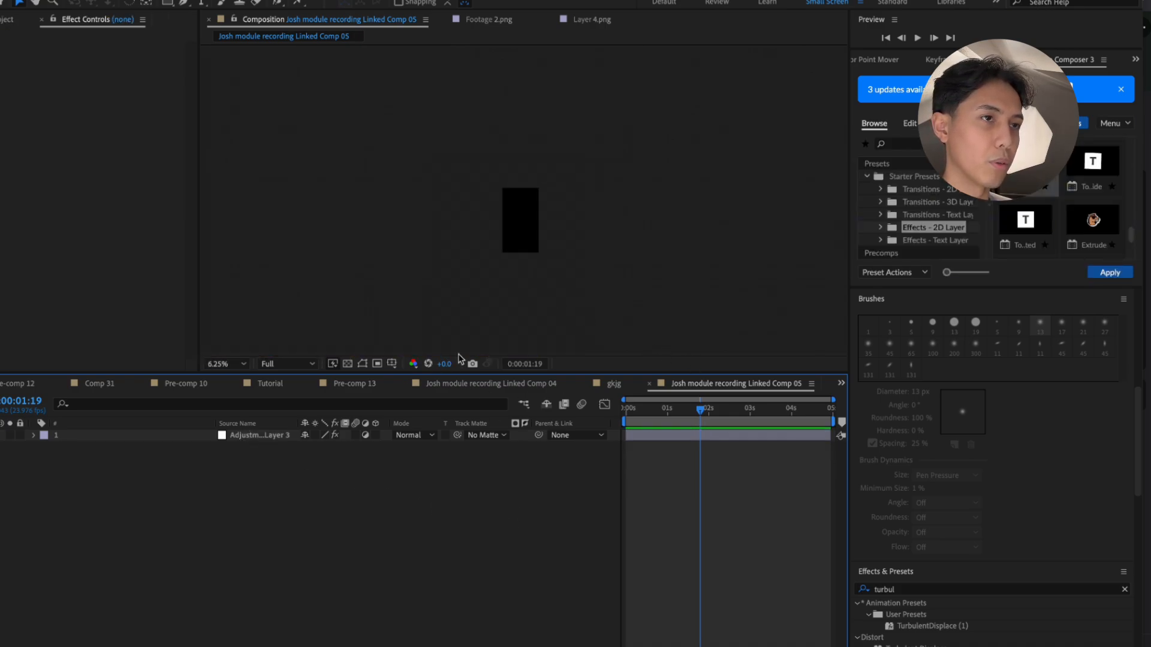
click(227, 364)
click(226, 373)
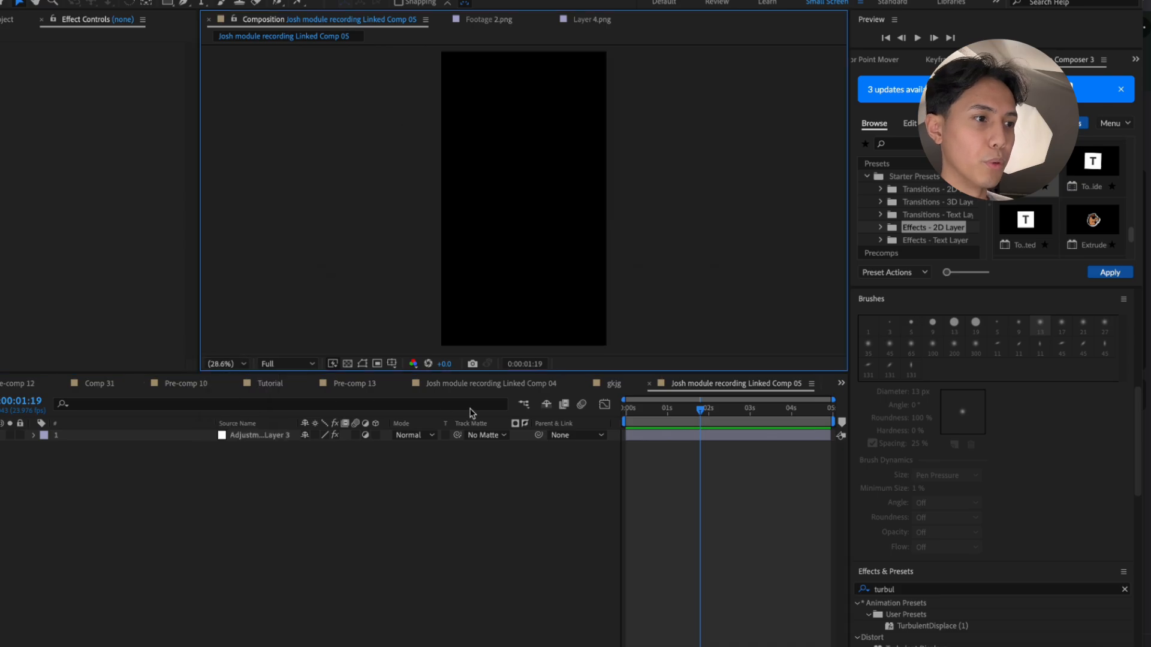
Look through the other open compositions for the red-framed microphone graphic and open Pre-comp 12
click(493, 390)
click(361, 391)
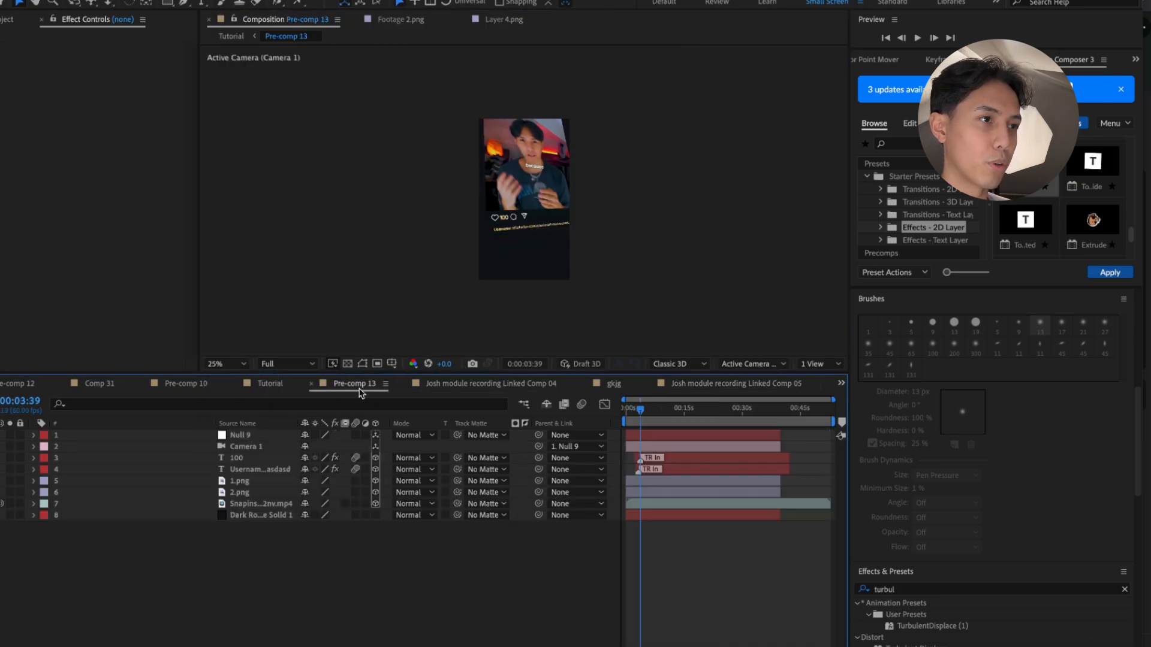
click(273, 384)
click(196, 390)
scroll(196, 389, up, 7)
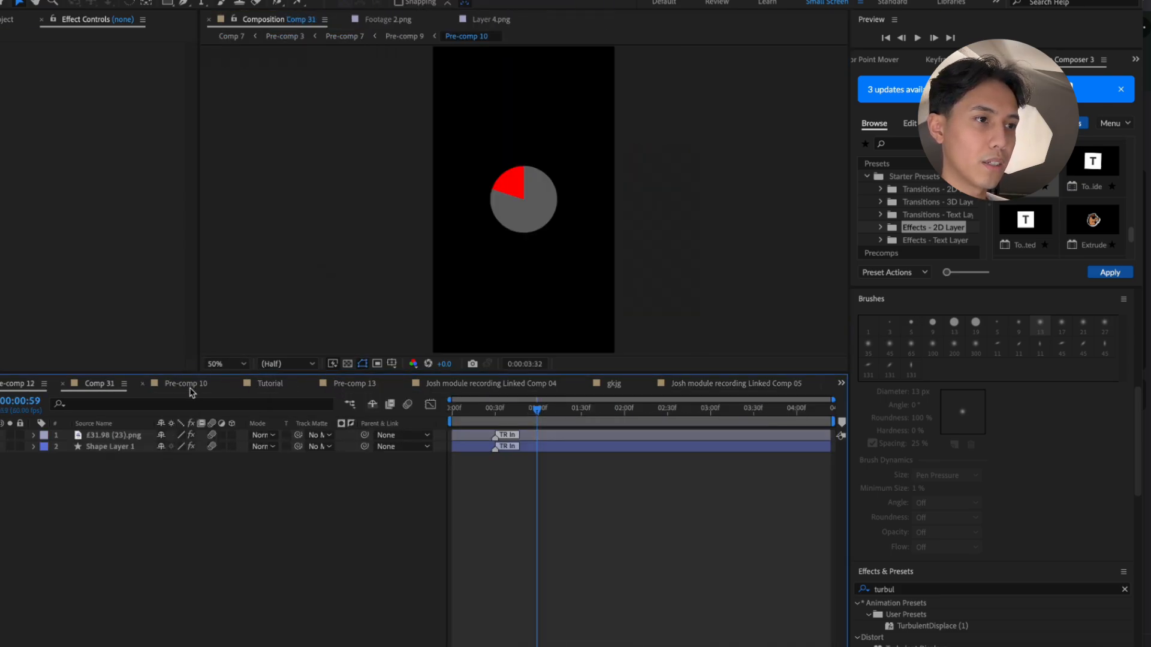
click(195, 390)
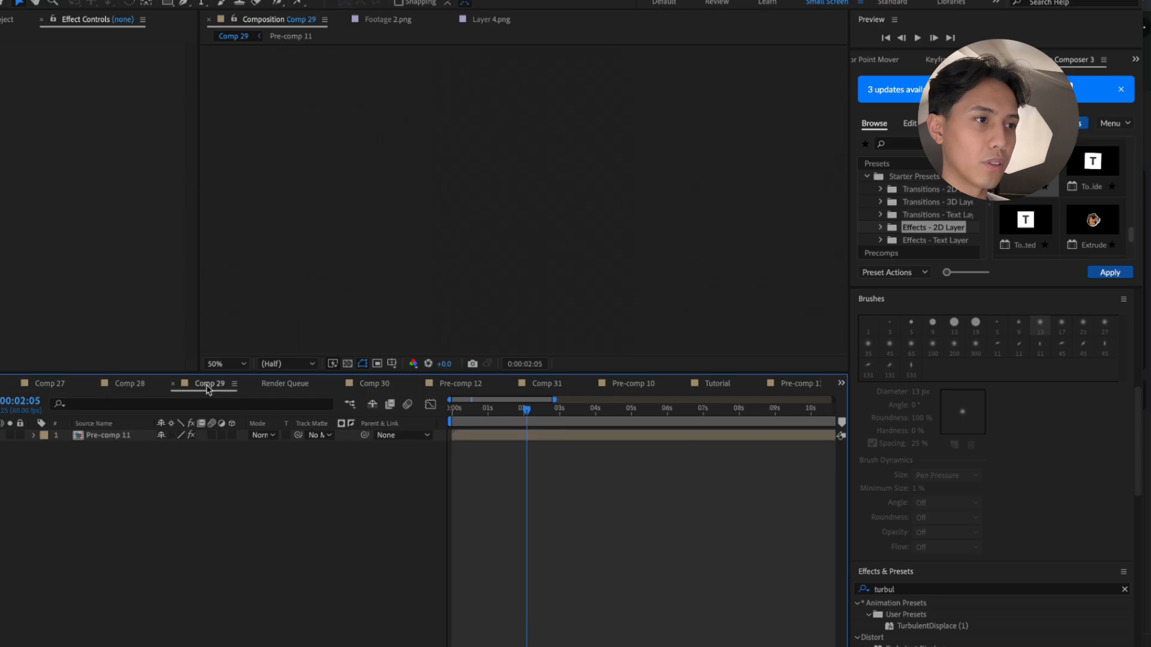
click(288, 385)
click(366, 386)
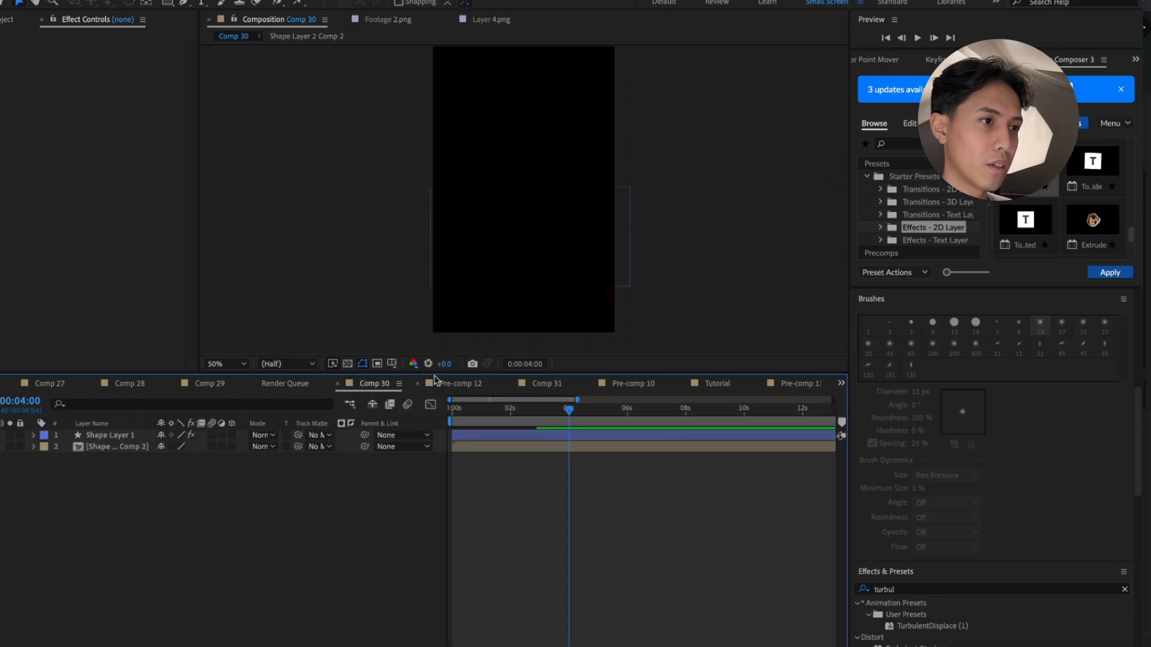
click(449, 383)
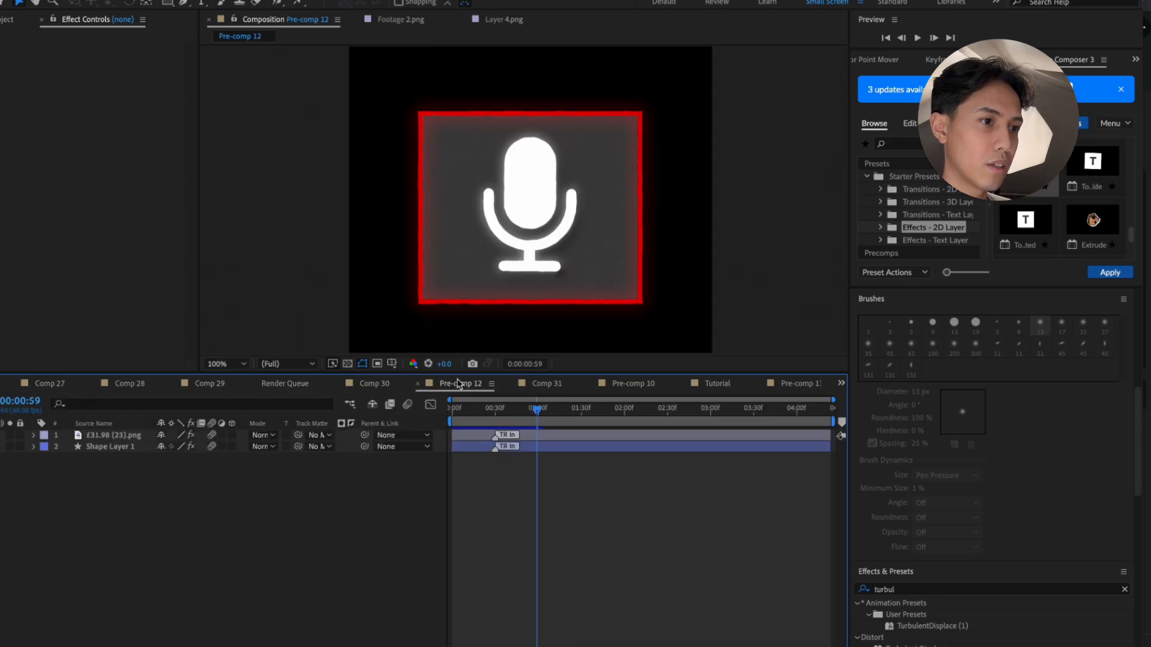
Preview the red-framed Shape Layer 1 in Pre-comp 12 and copy it into Linked Comp 05 below the adjustment layer
click(102, 446)
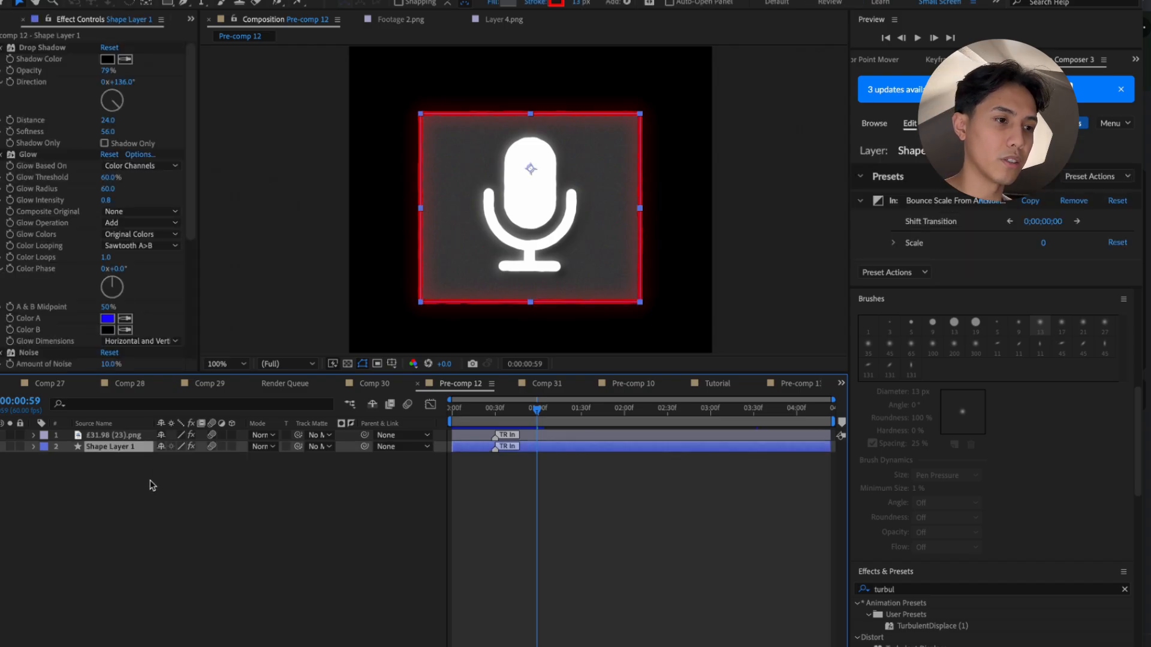
key(Home)
key(space)
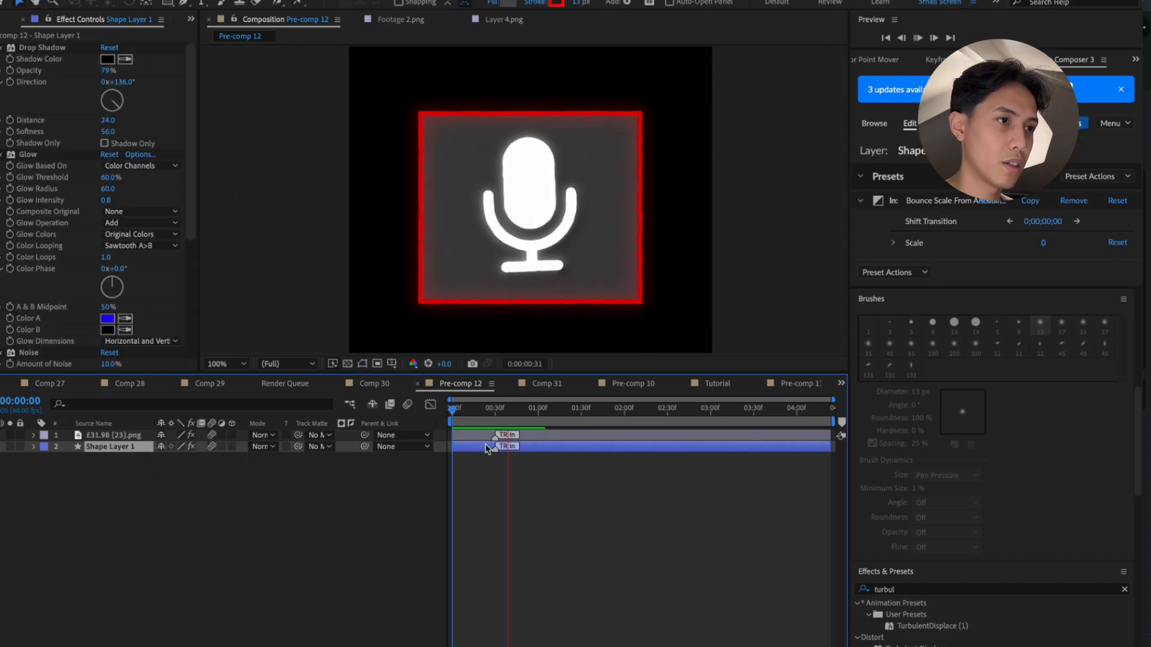
key(space)
scroll(564, 389, down, 7)
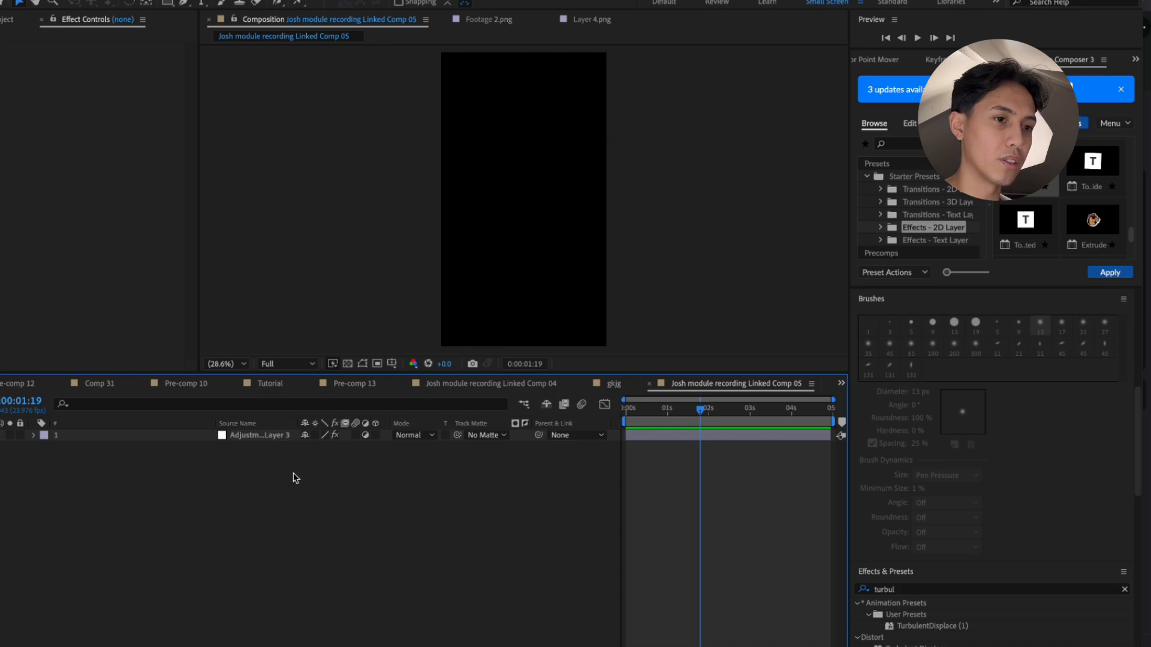
key(ctrl+v)
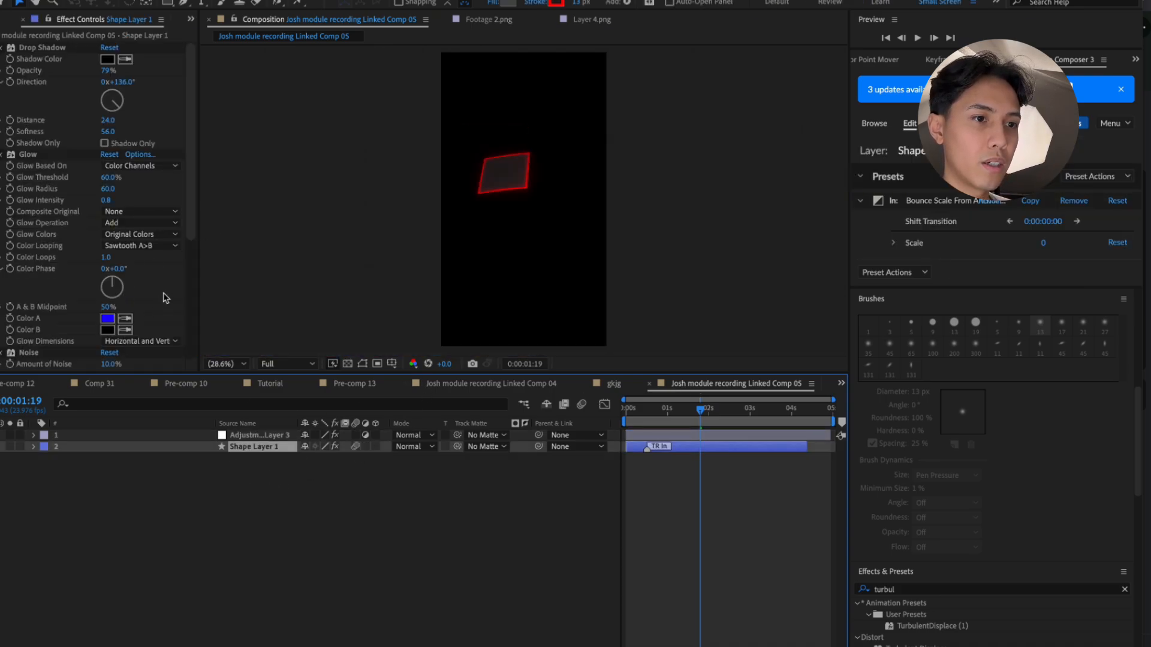
Set the Size of the adjustment layer's CC Lens effect to 500
scroll(165, 298, down, 2)
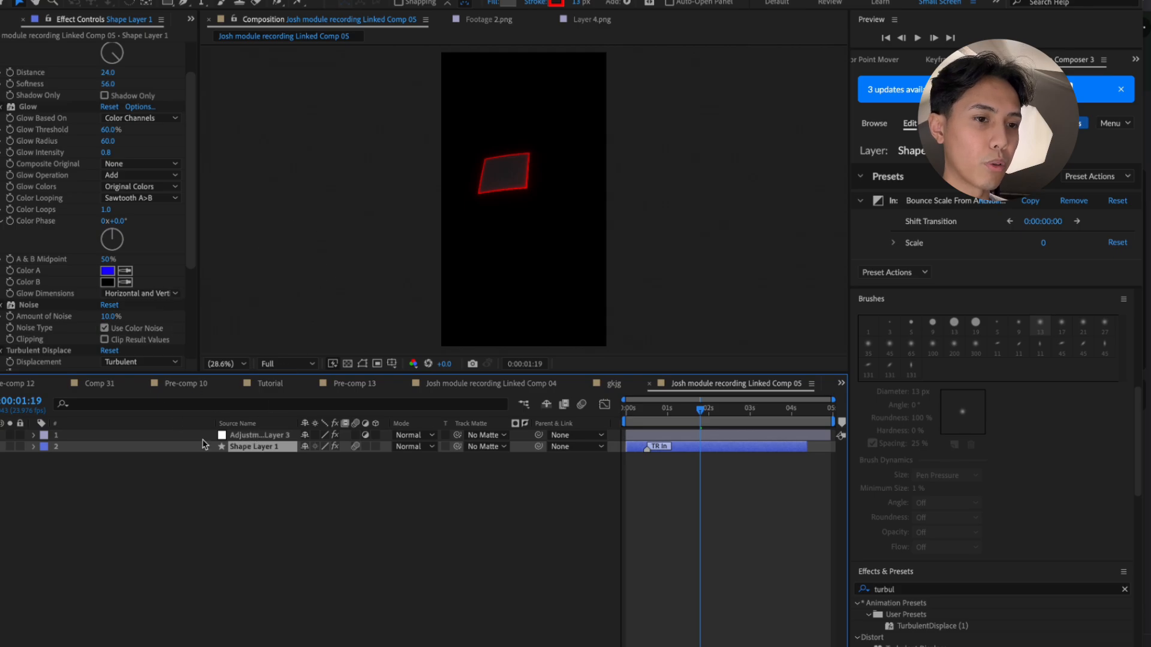
click(252, 435)
scroll(106, 314, down, 4)
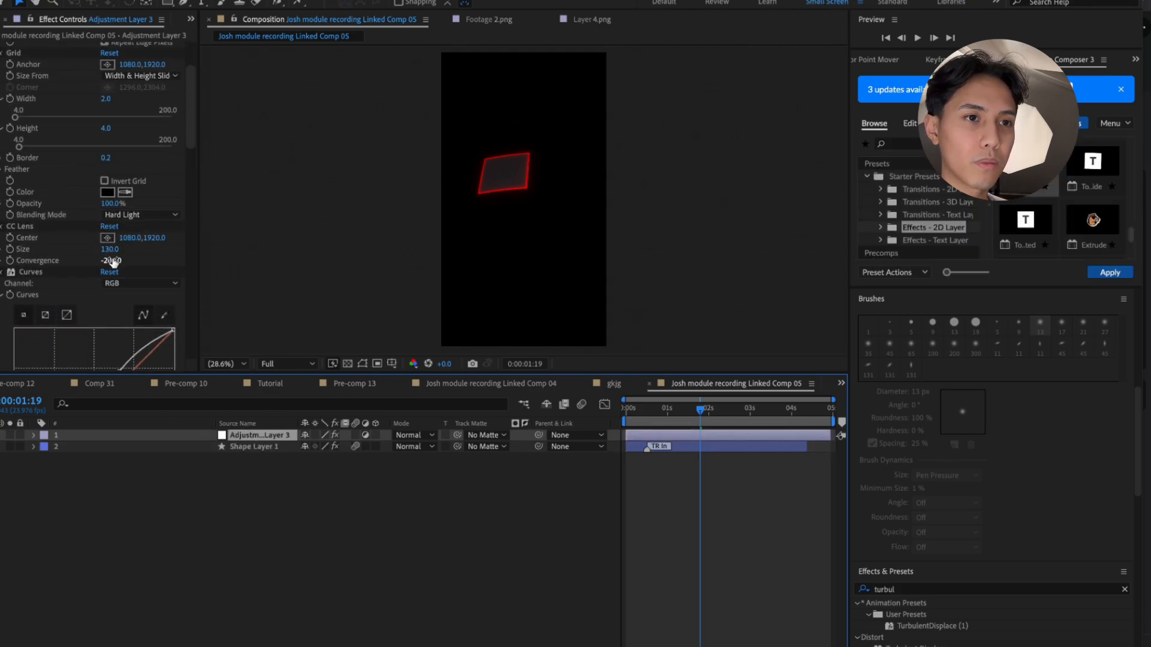
drag(109, 248, 441, 230)
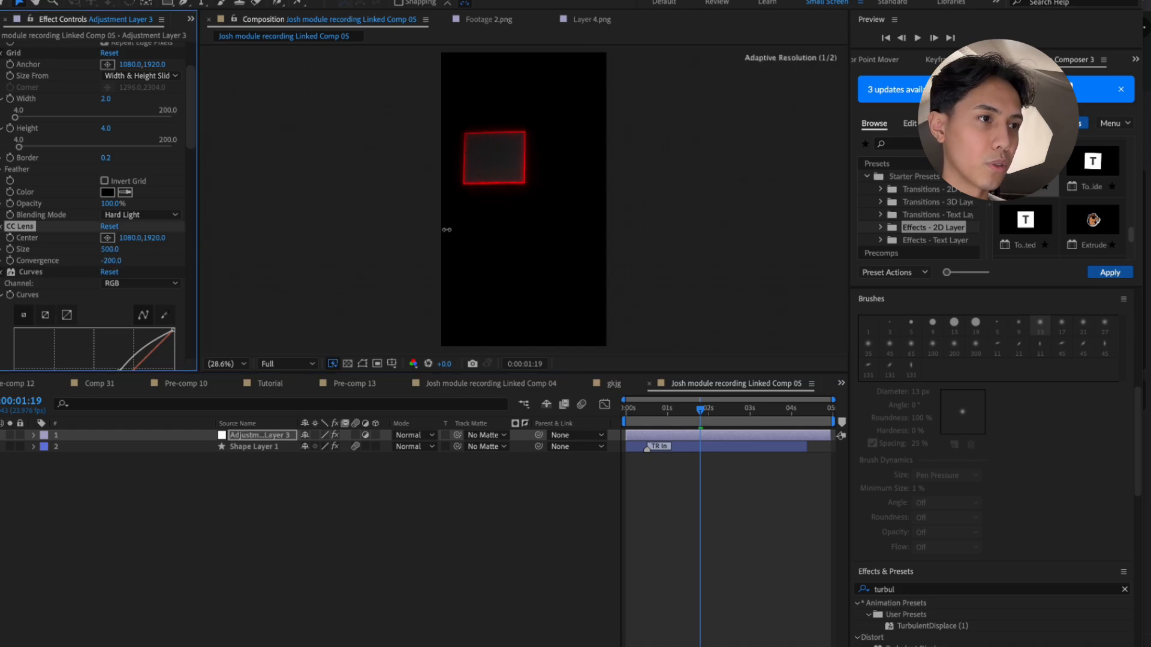
scroll(136, 138, up, 3)
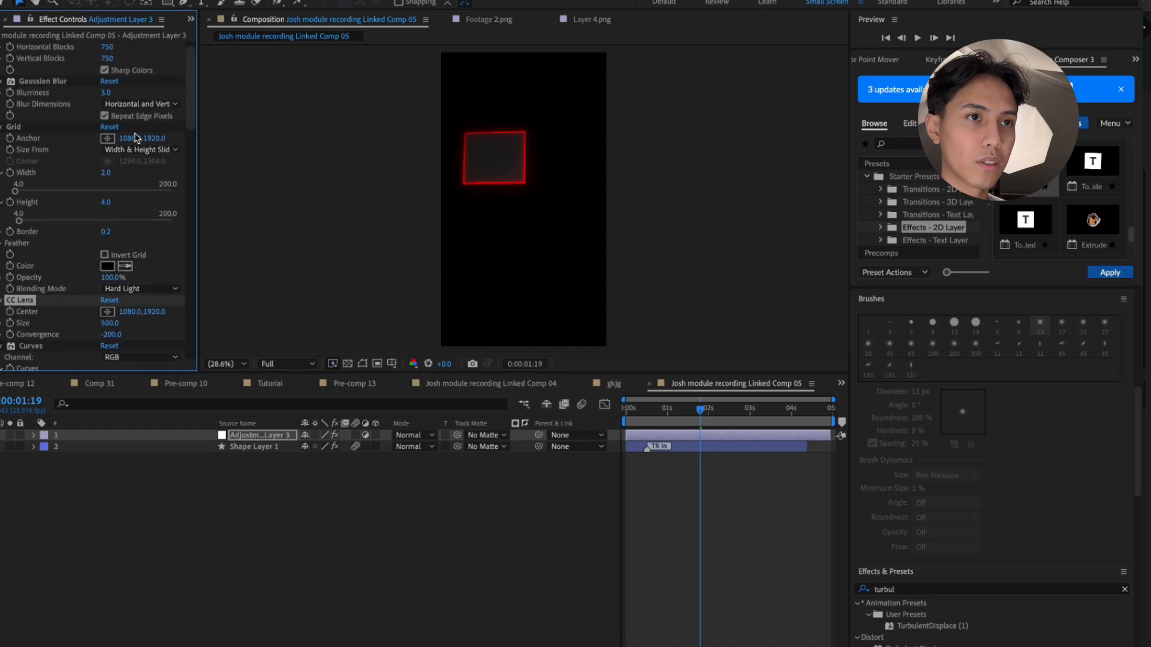
Move the red frame in Shape Layer 1 to position 846, 1442, near the middle of the composition
key(p)
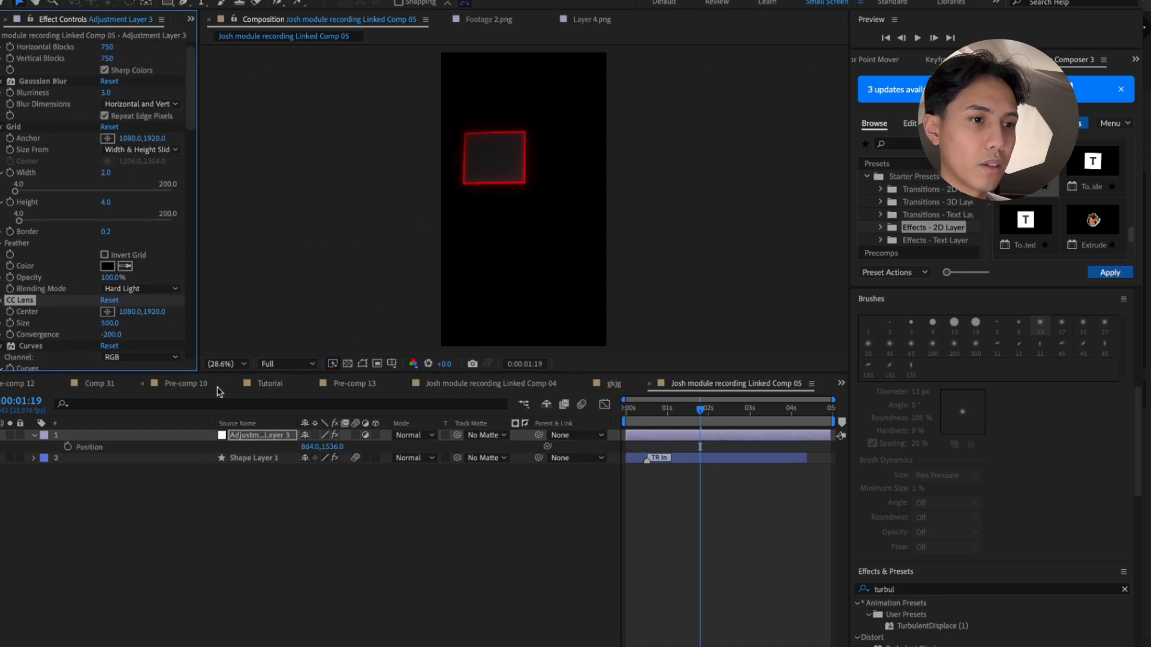
click(262, 458)
key(p)
drag(332, 470, 661, 464)
drag(313, 470, 503, 479)
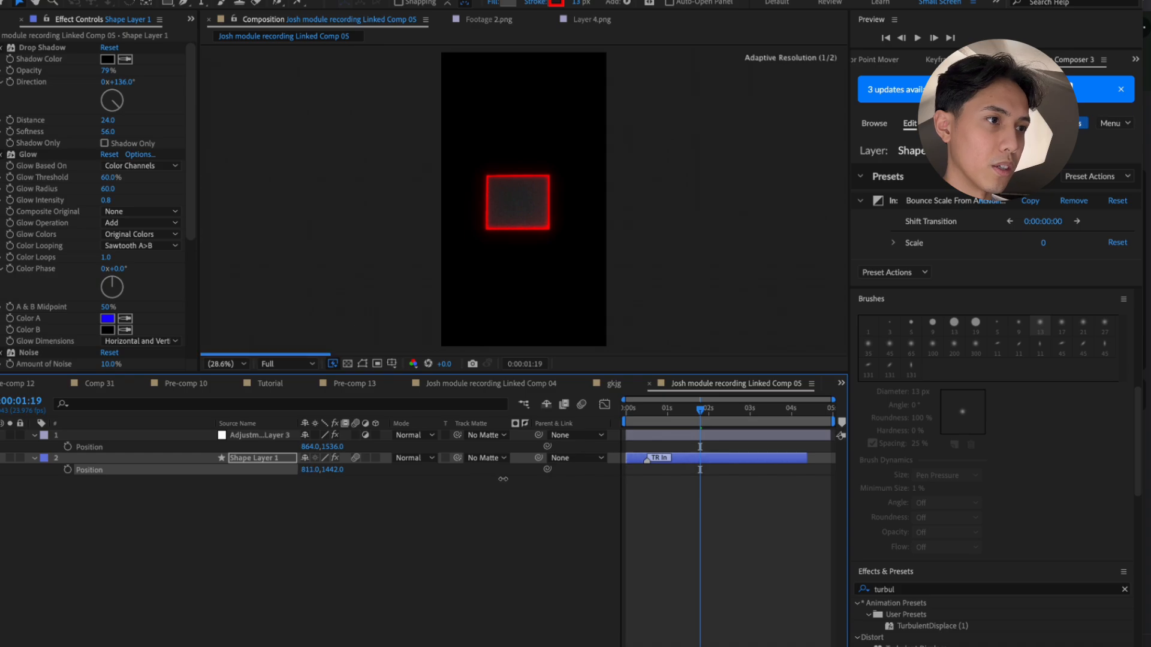
drag(310, 469, 328, 470)
click(272, 457)
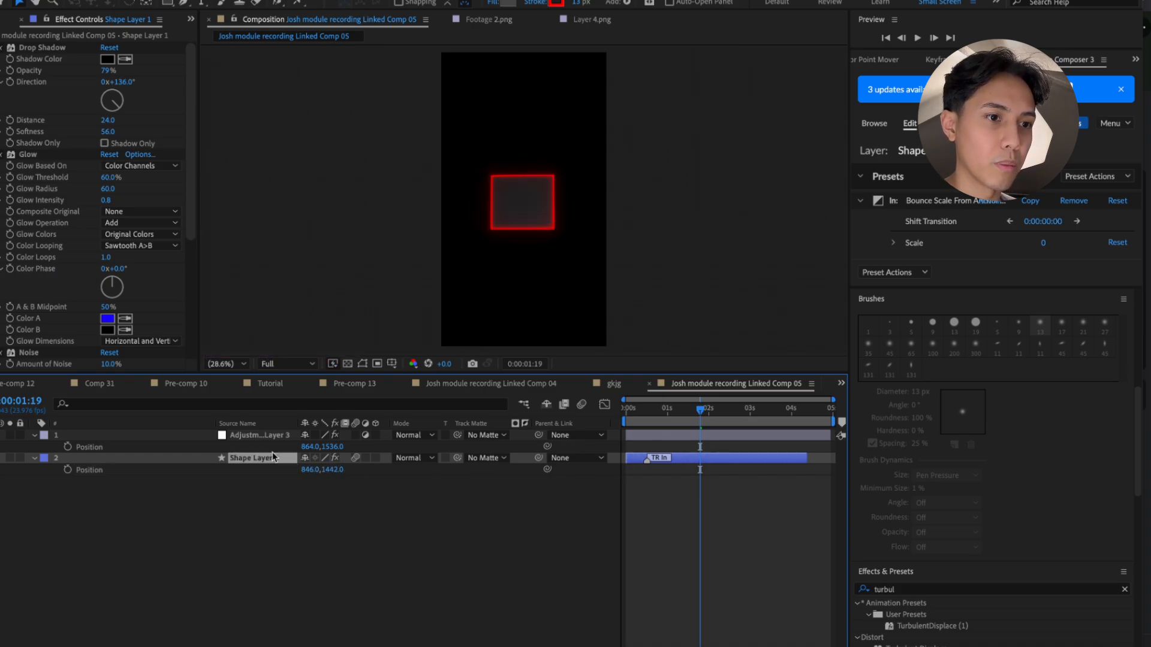
Delete the Glow and Drop Shadow effects from Shape Layer 1
click(240, 436)
click(242, 459)
scroll(41, 302, down, 3)
scroll(40, 300, up, 2)
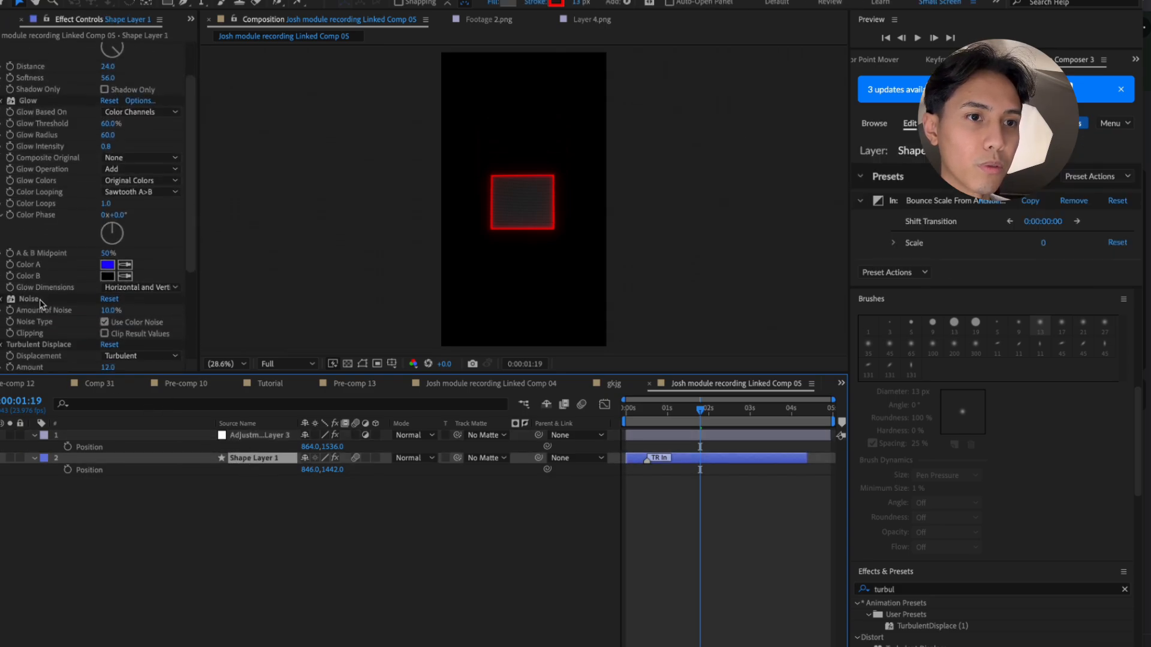
click(60, 154)
key(Delete)
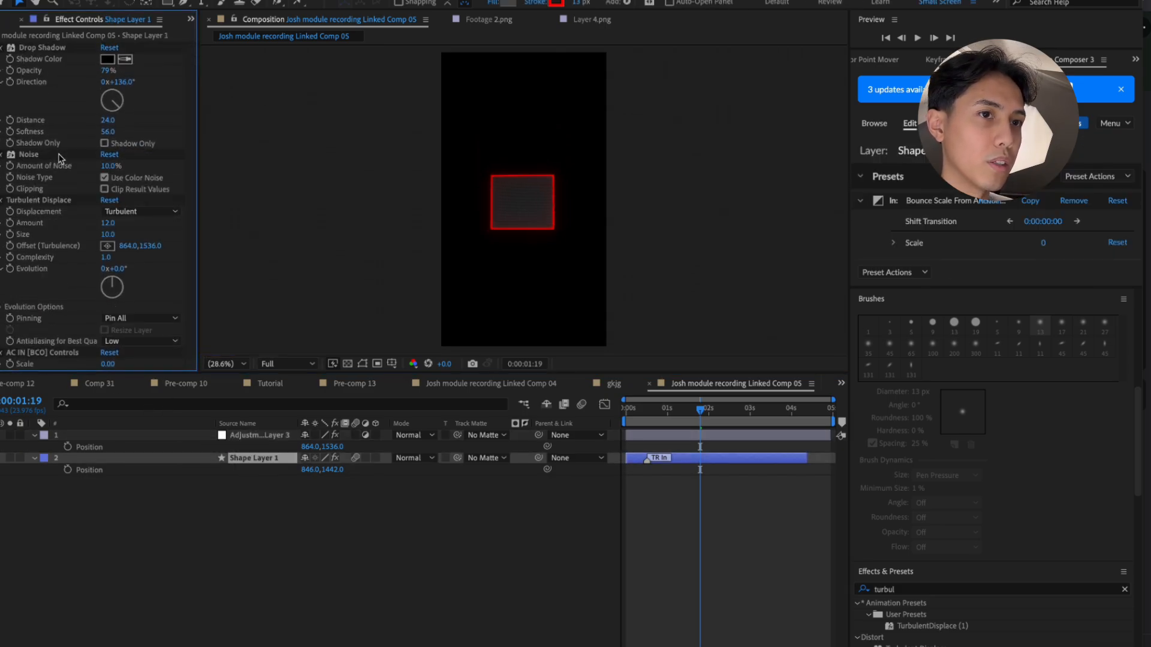
click(52, 48)
key(Delete)
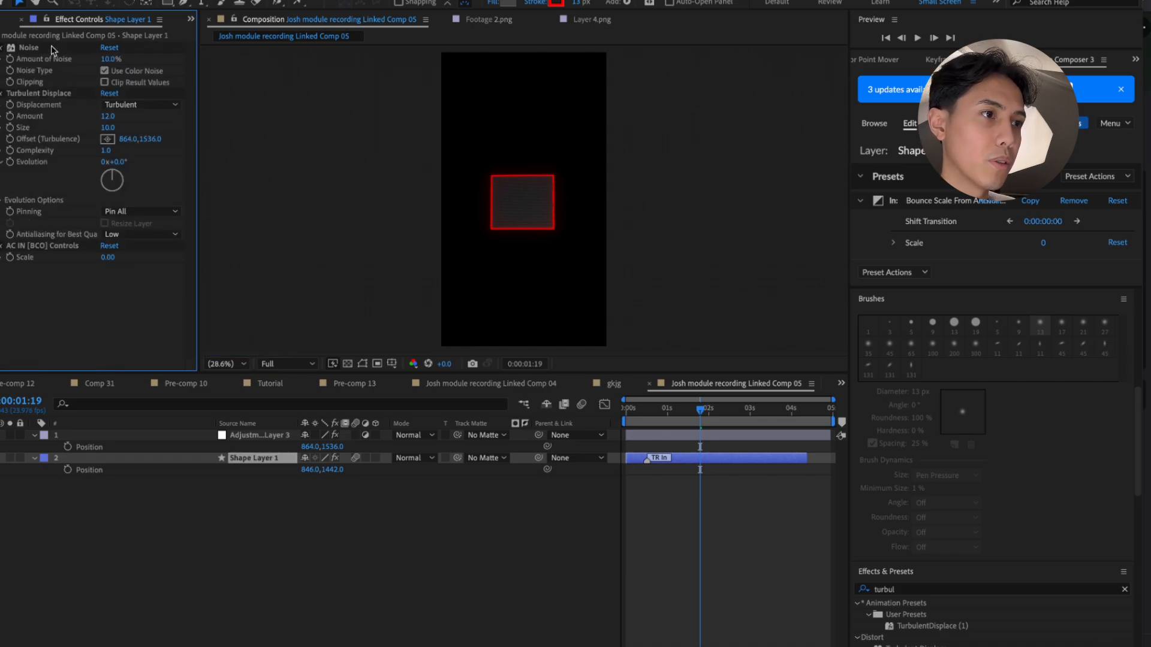
Try removing the Noise effect from Shape Layer 1 and undo the removal
click(60, 246)
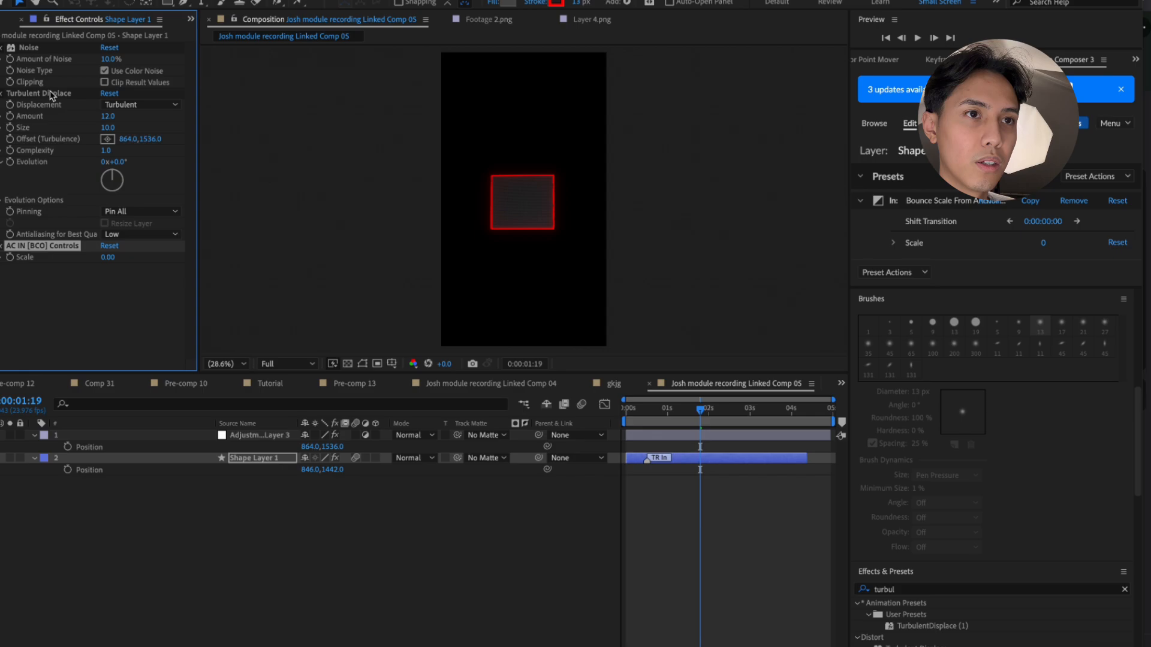
click(53, 49)
key(Delete)
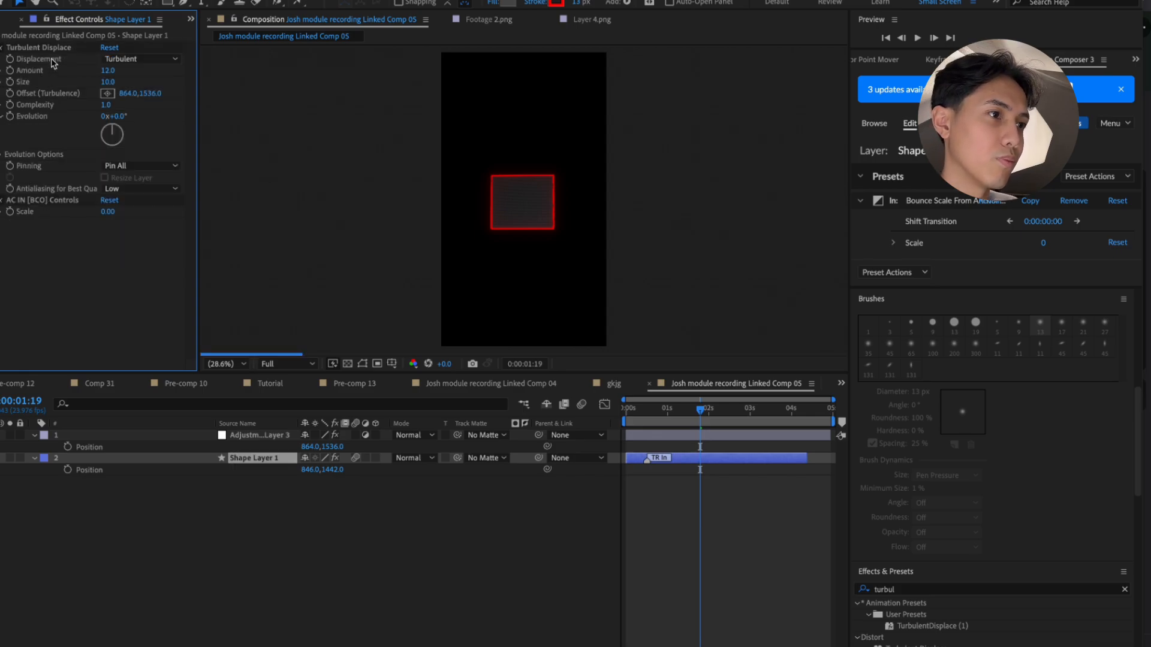
key(ctrl+z)
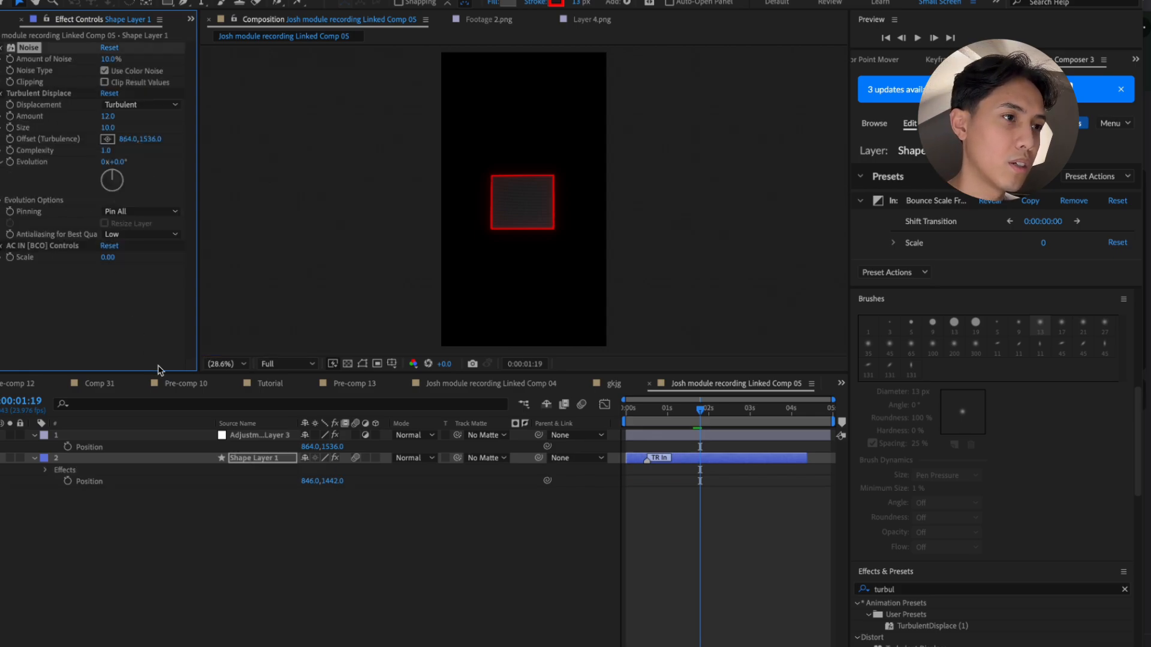
Scale the red frame in Shape Layer 1 to 129%
click(304, 540)
key(s)
drag(341, 471, 391, 471)
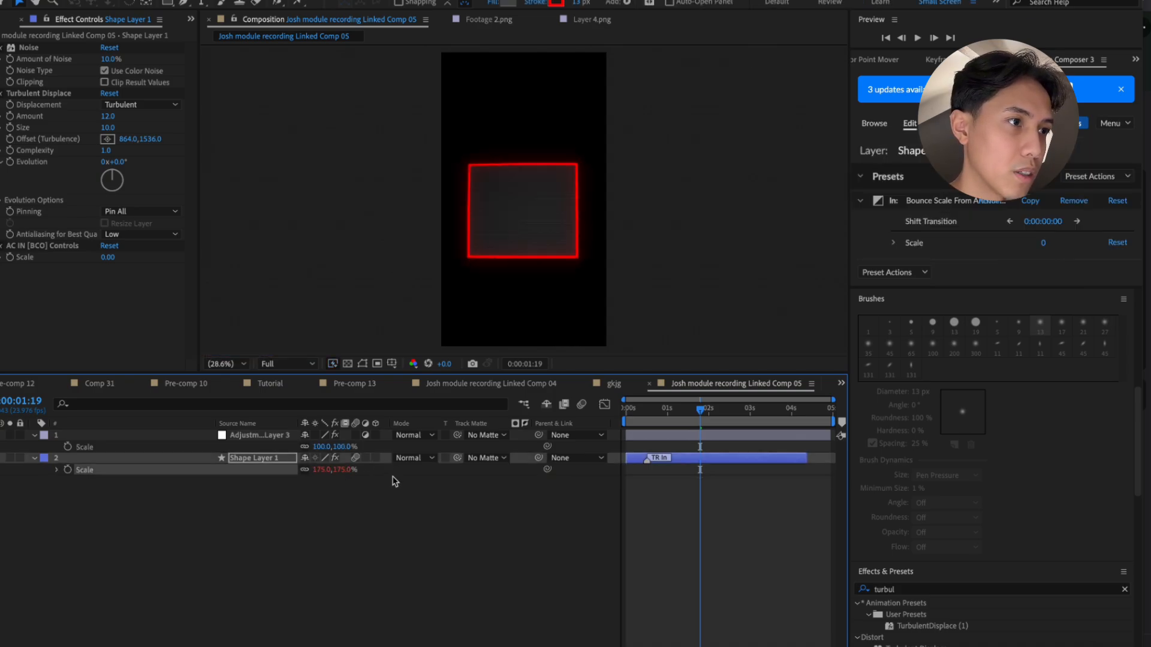
drag(342, 471, 320, 472)
Set the Amount of Noise in the red frame's Noise effect to 5%
click(53, 49)
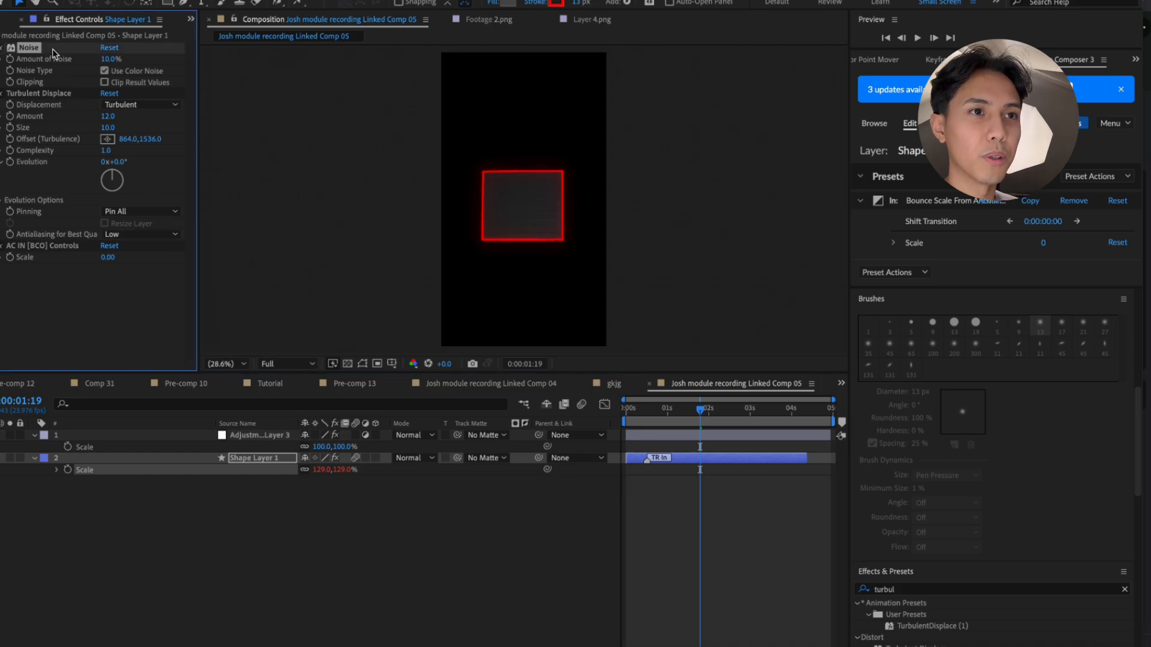
click(107, 59)
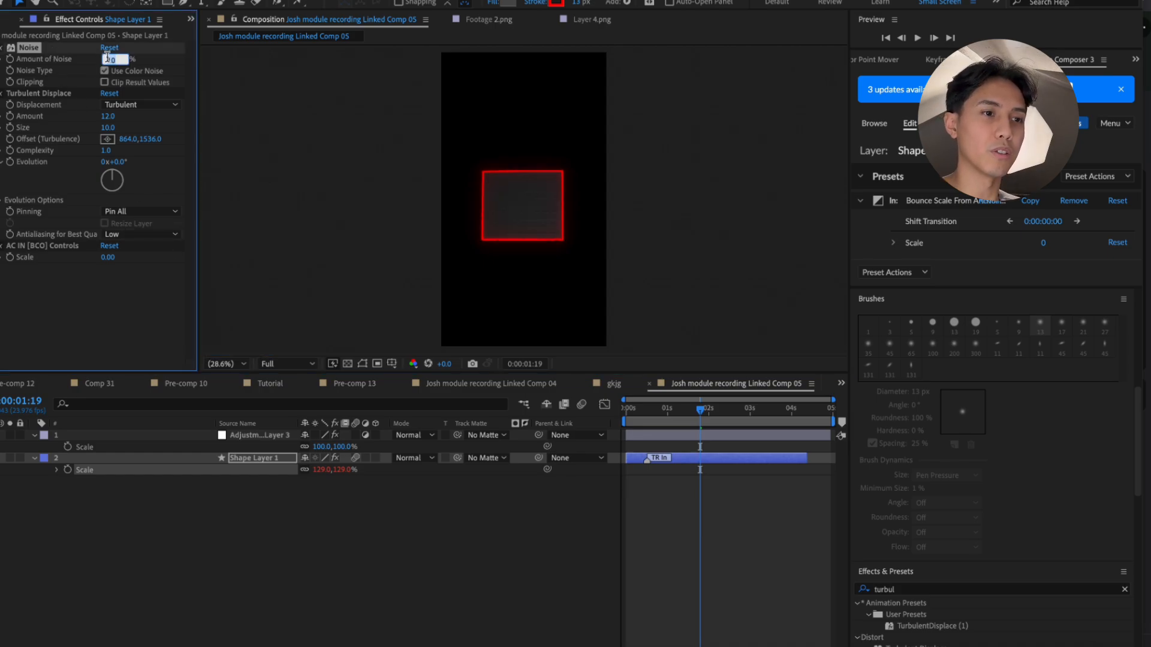
text(5)
key(Return)
click(320, 571)
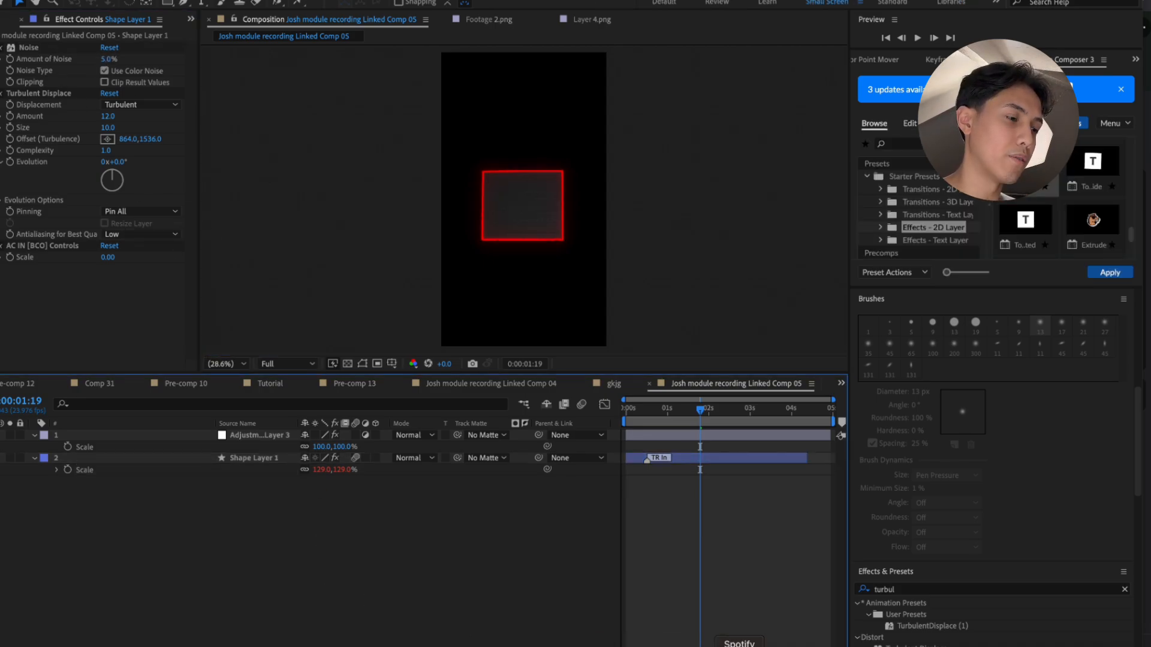
Bring the car image 1.png from the downloaded "SHADOW" (2) folder into Linked Comp 05 and place it between the adjustment layer and Shape Layer 1
click(870, 645)
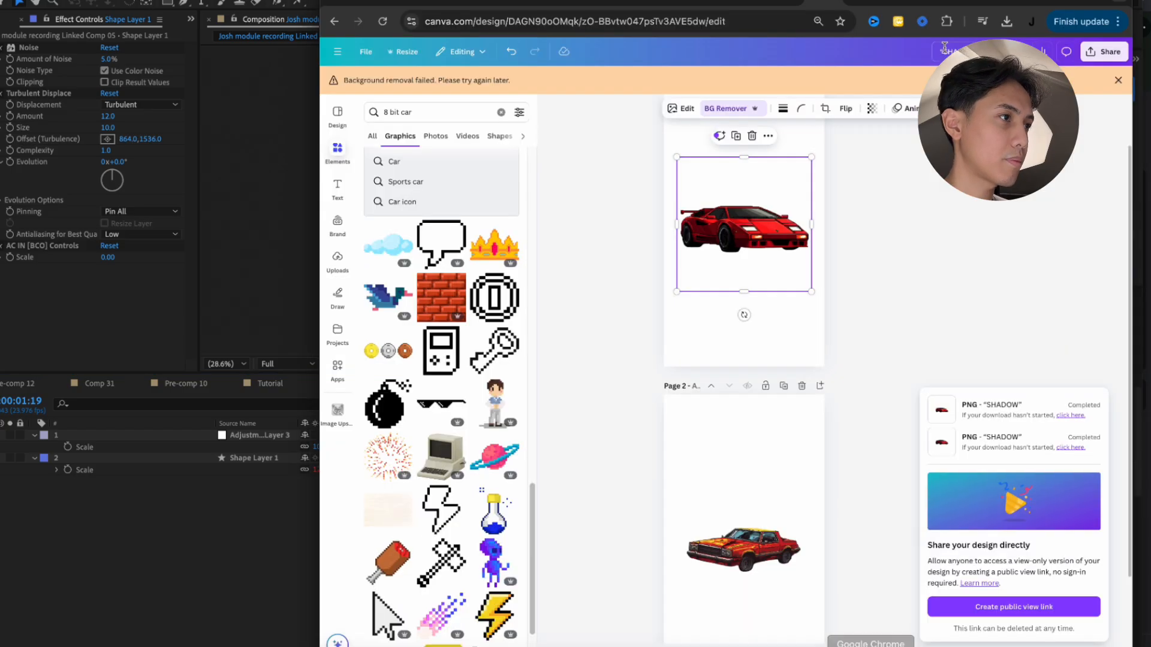
click(1006, 21)
click(888, 90)
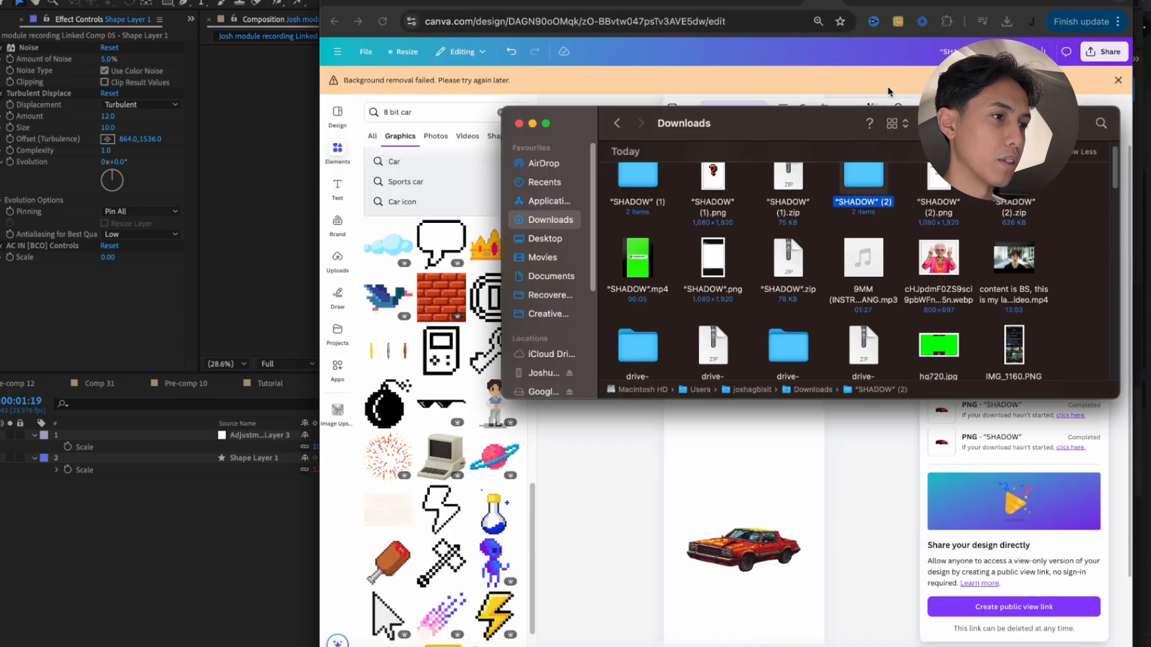
double_click(863, 177)
drag(646, 190, 228, 492)
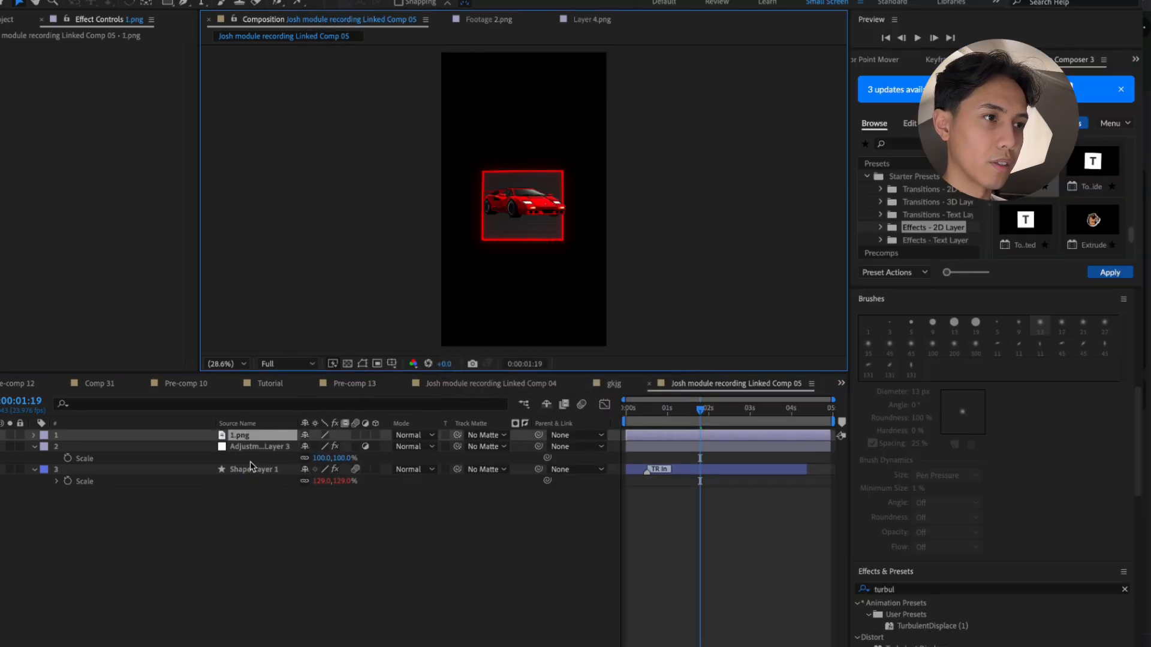
drag(239, 438, 239, 466)
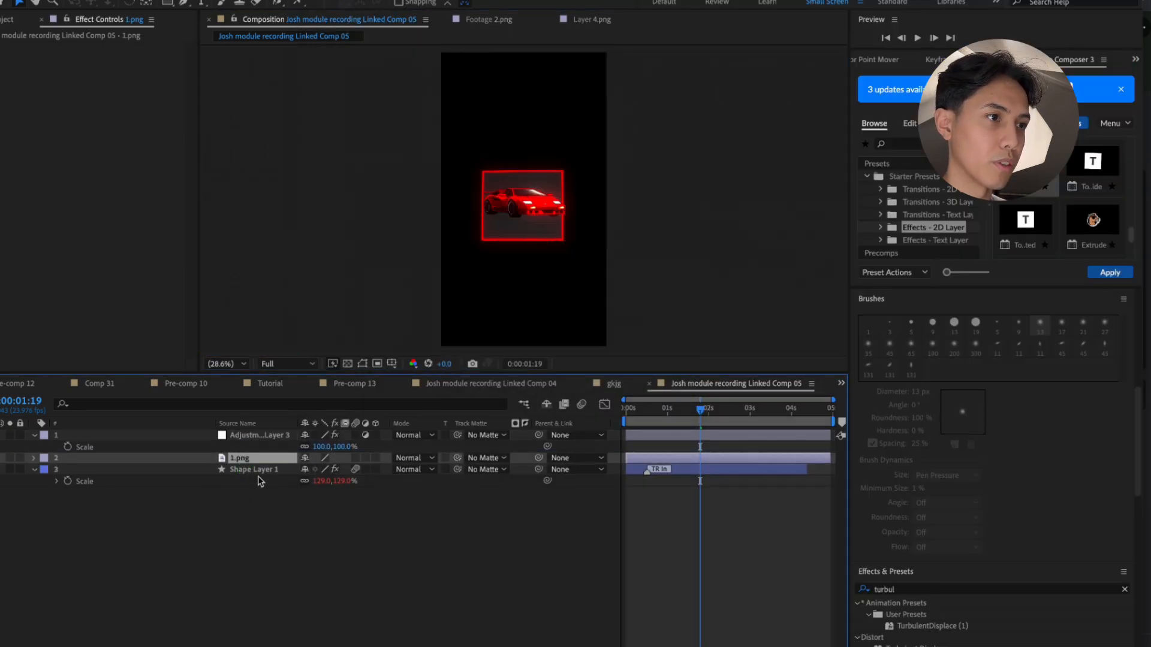
Fit the 1.png car inside the red frame with position 864, 1603 and a scale of 77%
key(p)
drag(333, 470, 404, 469)
key(s)
key(p)
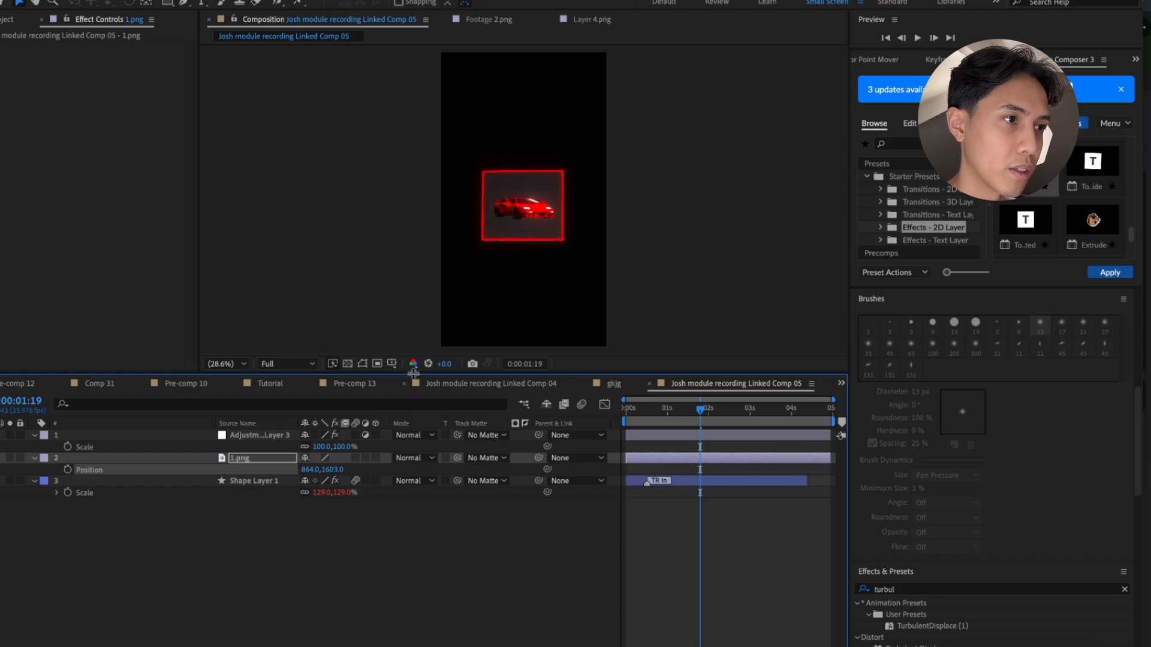
scroll(524, 218, up, 6)
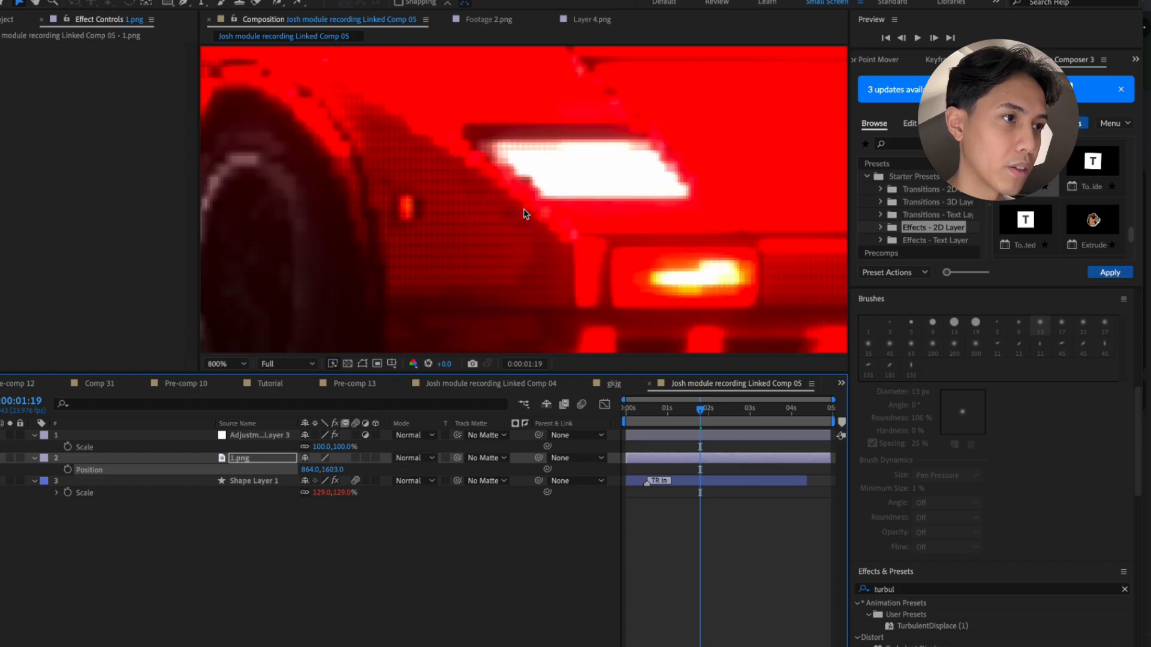
scroll(525, 215, down, 3)
key(s)
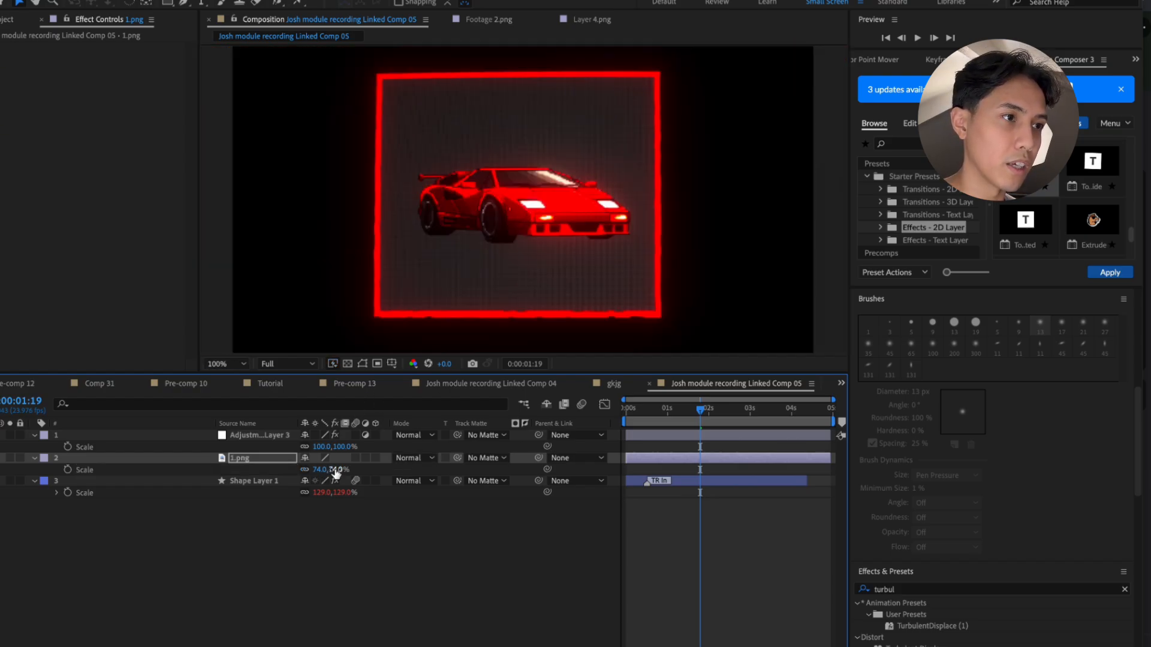
drag(334, 472, 337, 473)
Reset the adjustment layer's Mosaic effect and set its horizontal and vertical blocks to 350
click(255, 435)
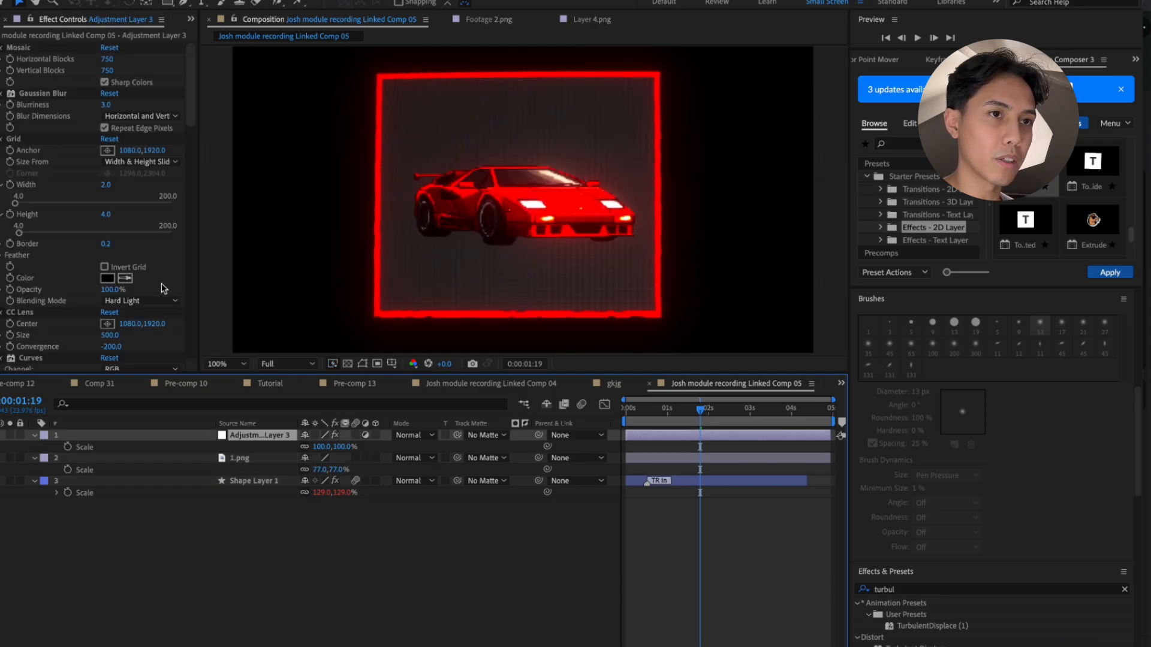
click(108, 70)
click(109, 47)
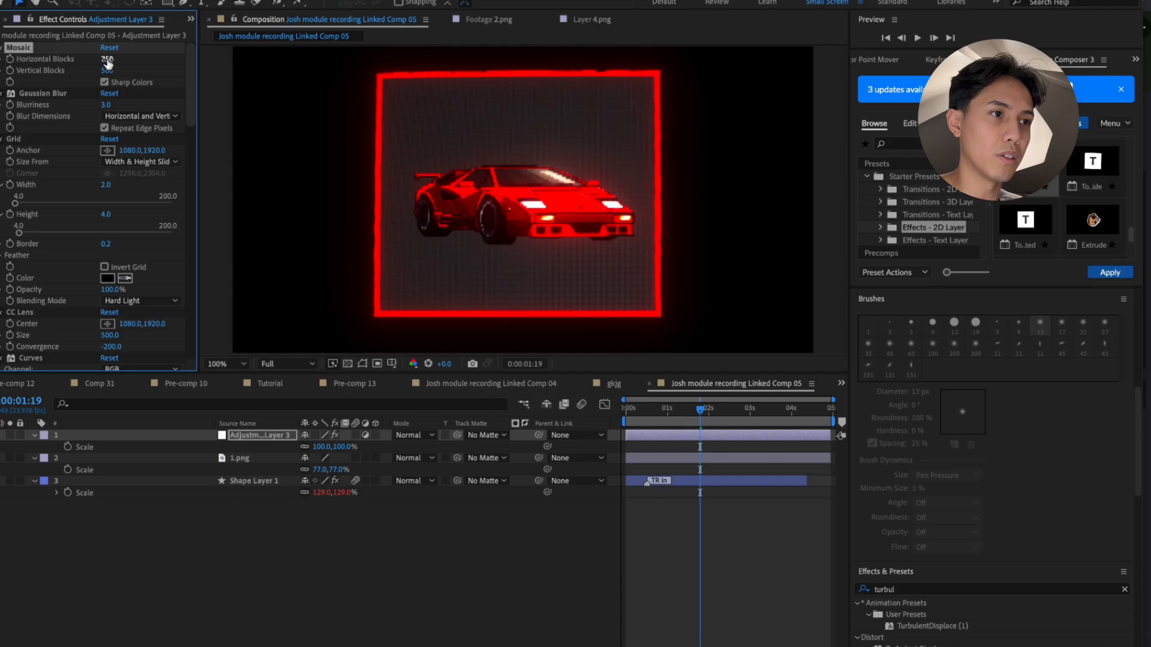
click(109, 60)
text(25)
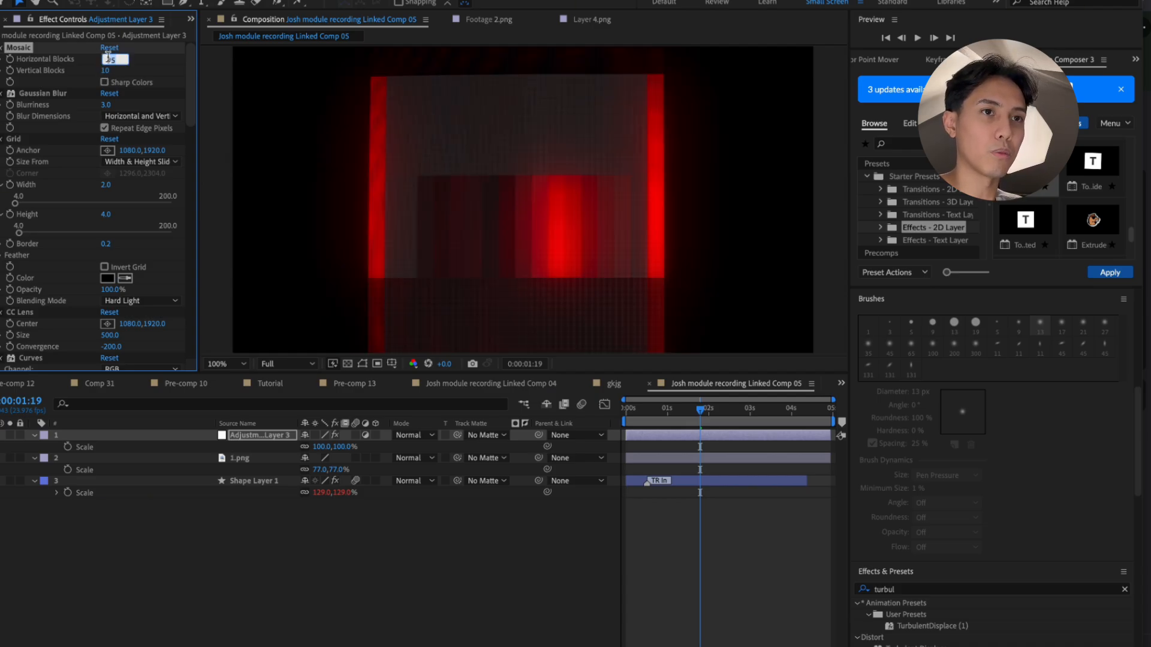
key(Return)
click(107, 70)
text(350)
key(Return)
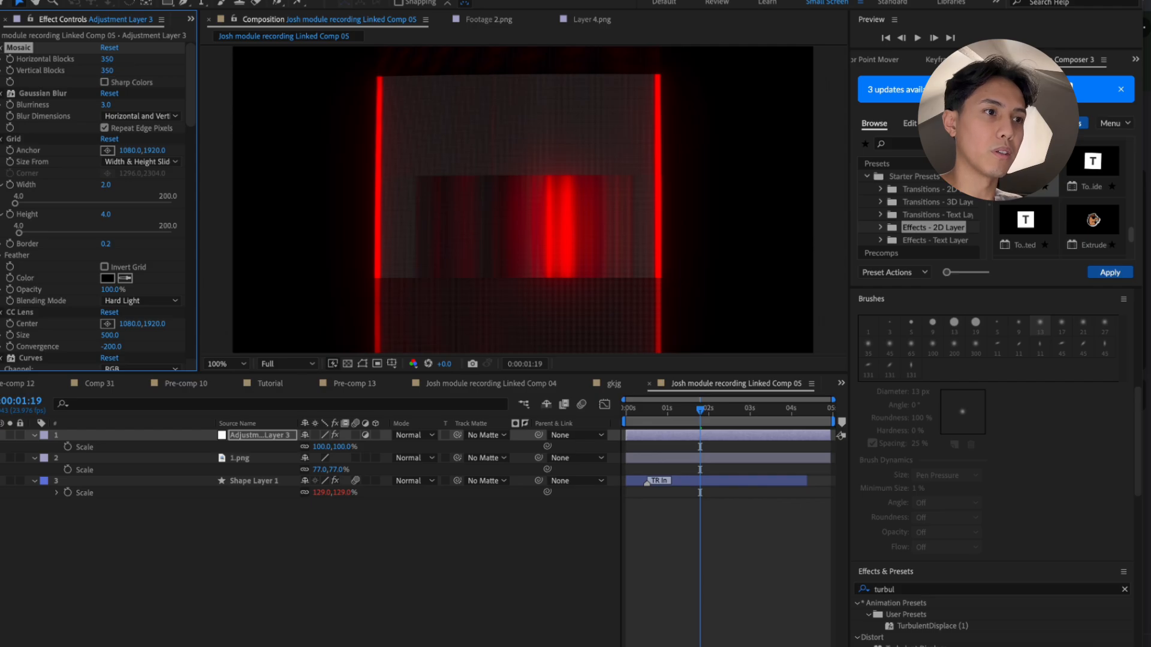
Set both the horizontal and vertical blocks of the Mosaic effect to 500
click(106, 60)
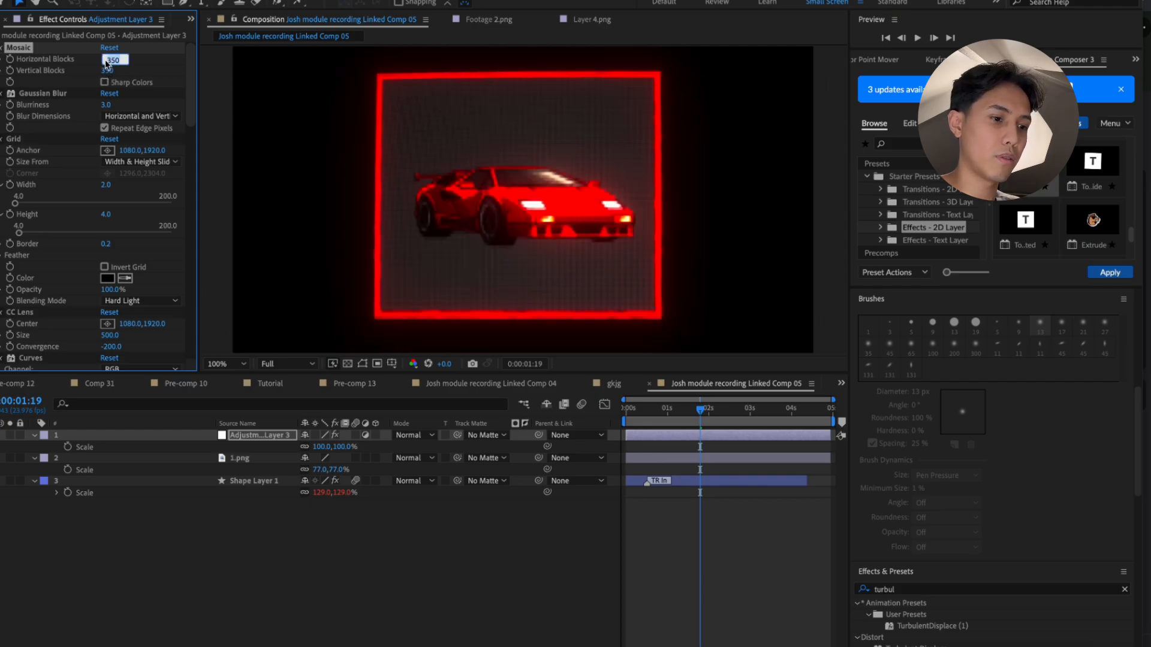
key(Return)
click(109, 71)
text(500)
key(Return)
click(250, 593)
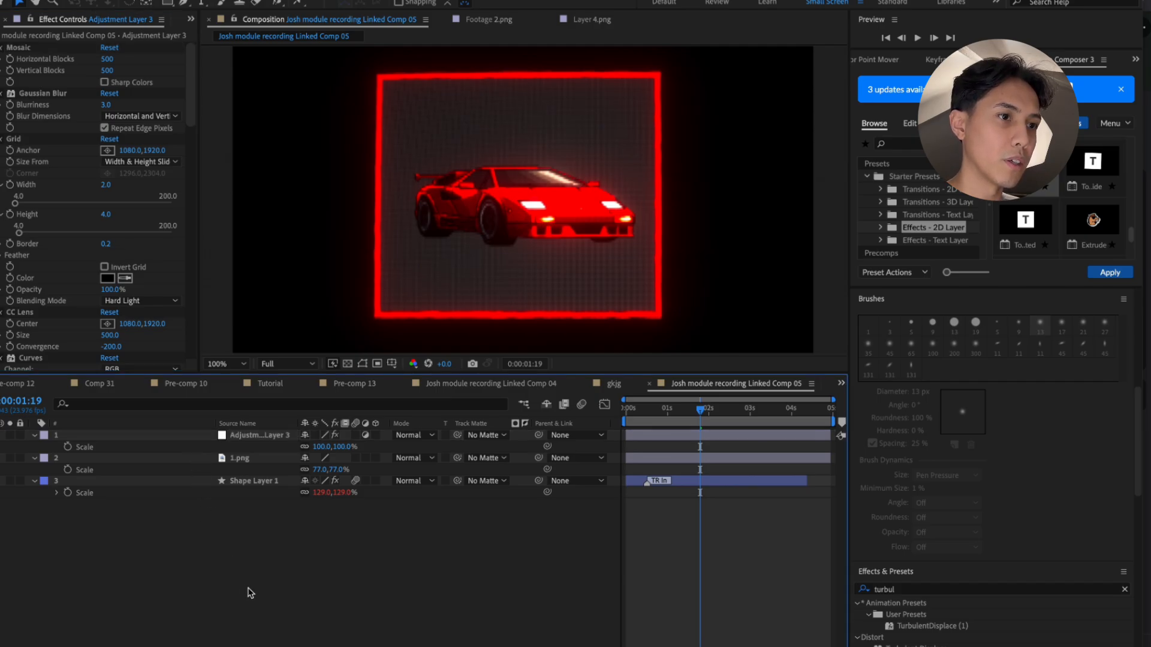
Go to frame 18, apply the CATNA DROP SHADOW preset to the 1.png car layer and set the shadow opacity to 56%
mouse_move(661, 417)
mouse_down()
mouse_move(626, 414)
mouse_move(657, 414)
mouse_up()
scroll(998, 530, down, 5)
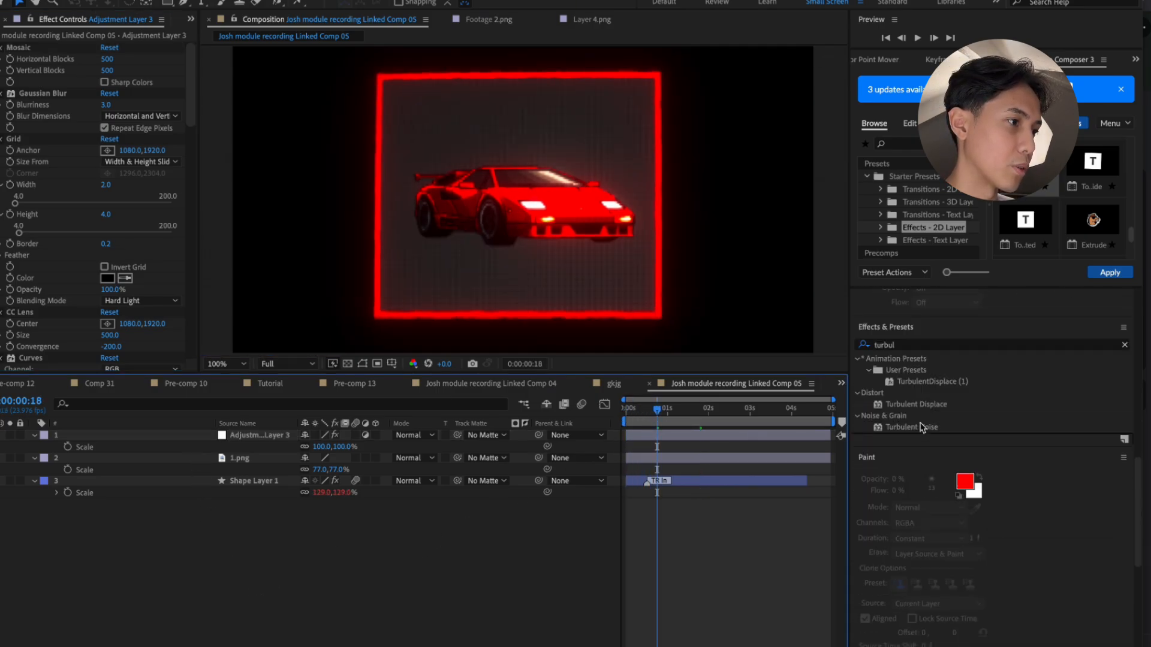
drag(909, 345, 783, 347)
text(dr)
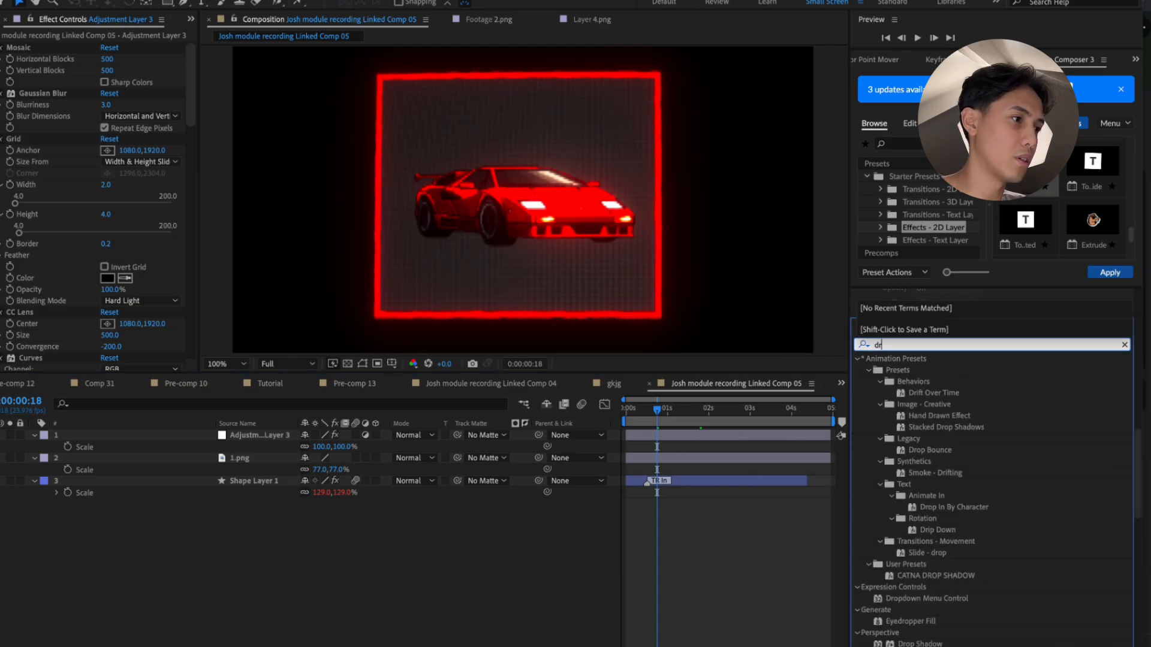
key(BackSpace)
key(BackSpace)
text(drop)
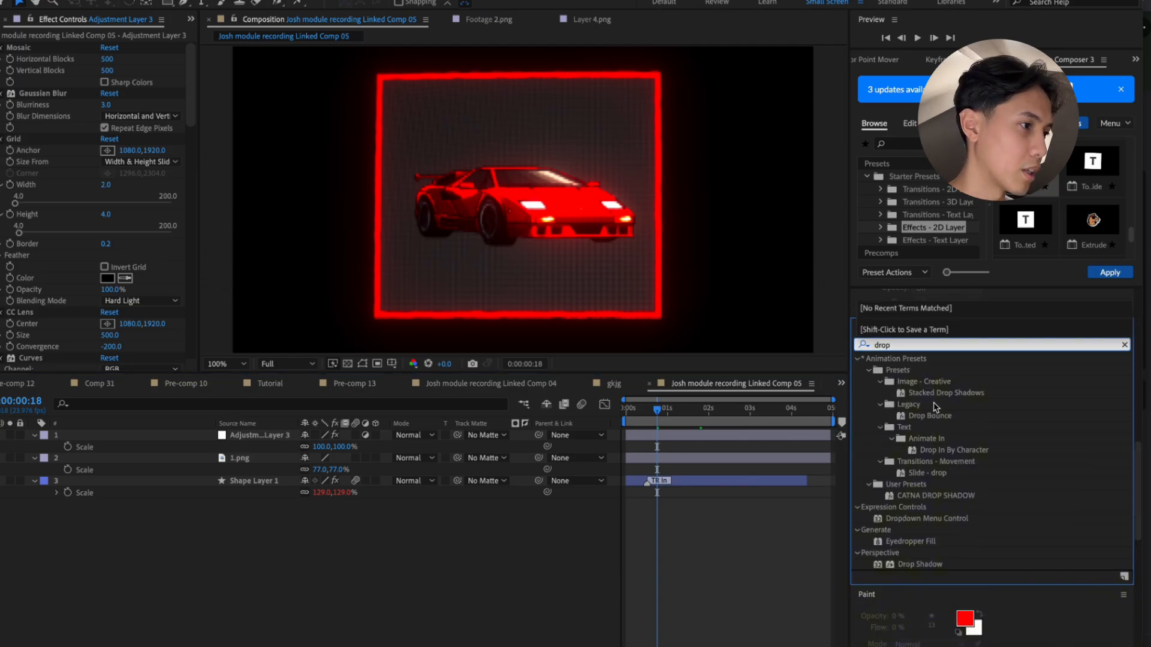
drag(933, 497, 265, 459)
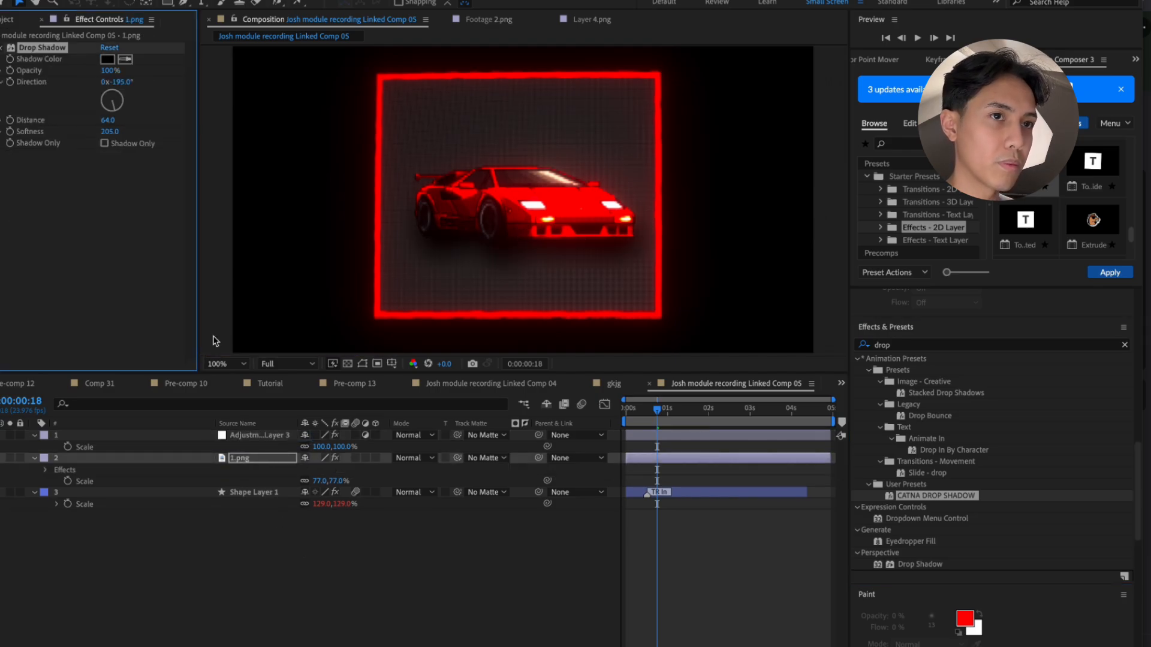
drag(111, 71, 21, 83)
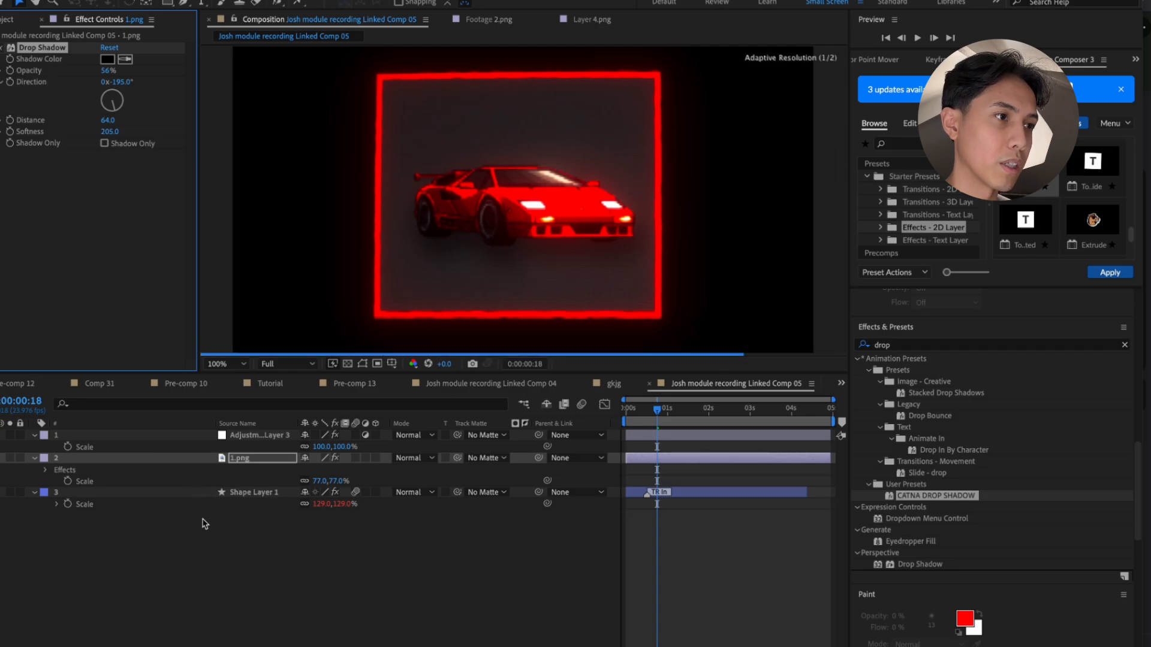
Apply the Fade Cubic In 2D-layer transition to the start of the 1.png car layer and play back the result
click(210, 576)
click(242, 473)
scroll(1070, 214, down, 2)
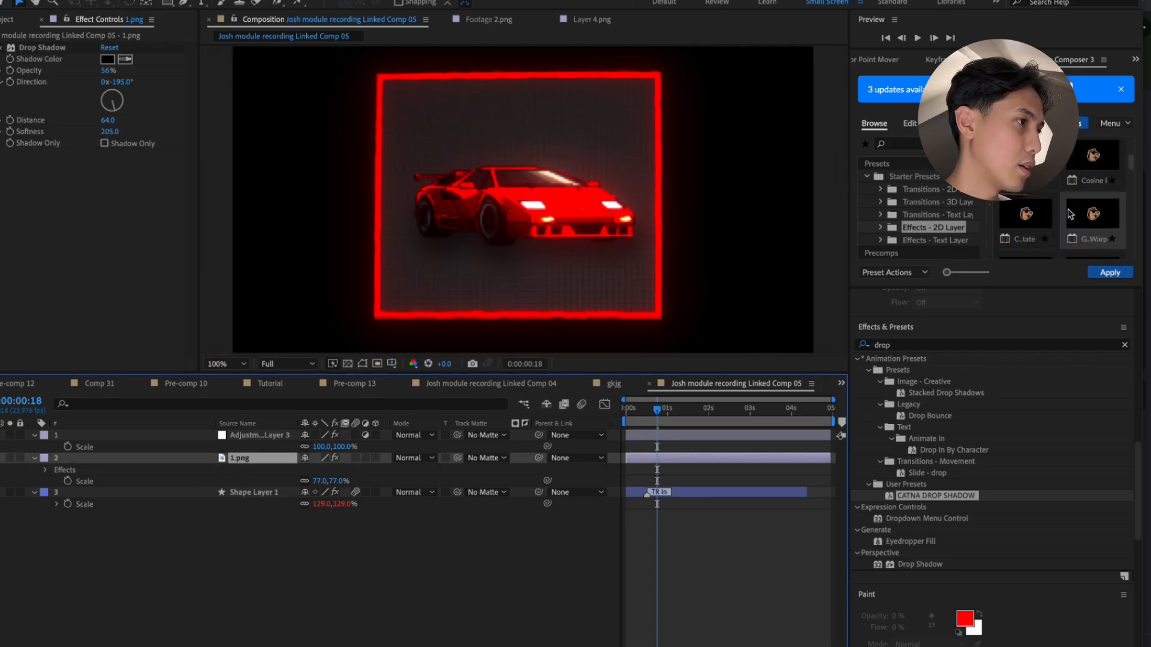
scroll(1088, 180, up, 3)
click(923, 188)
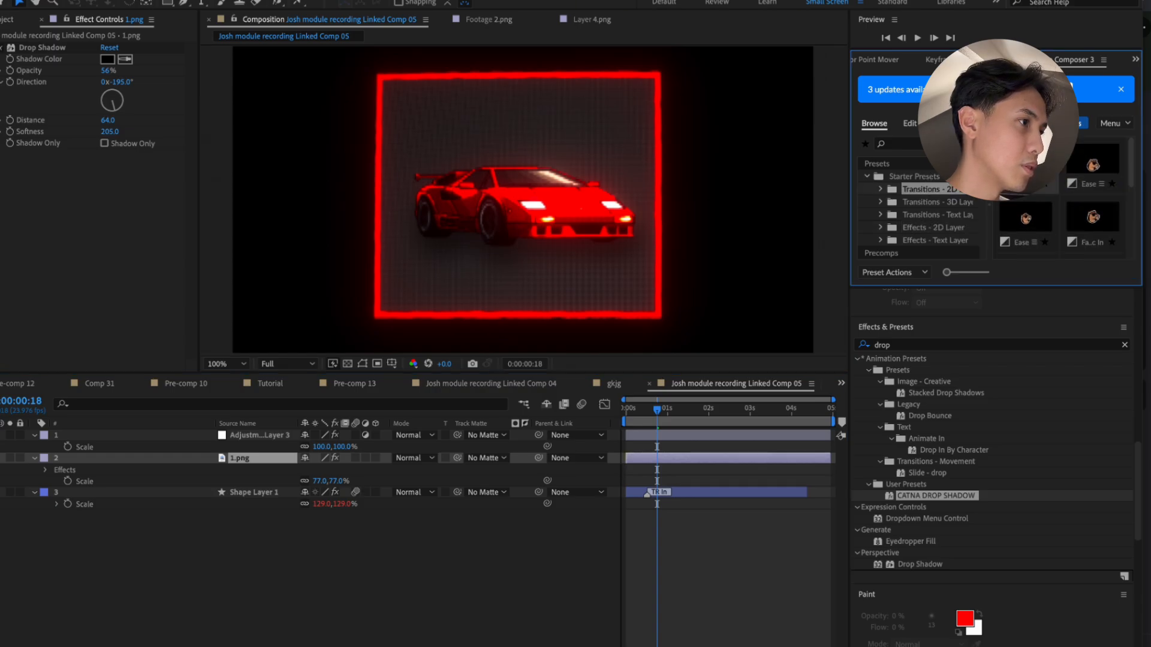
mouse_move(1086, 216)
click(1004, 272)
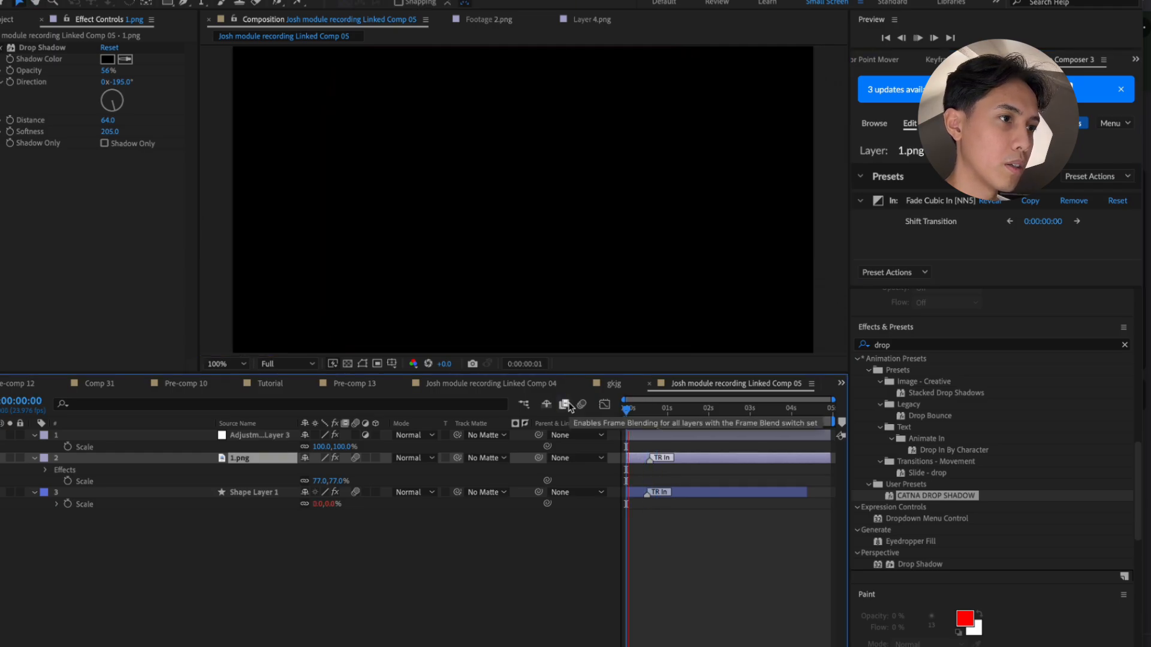
key(space)
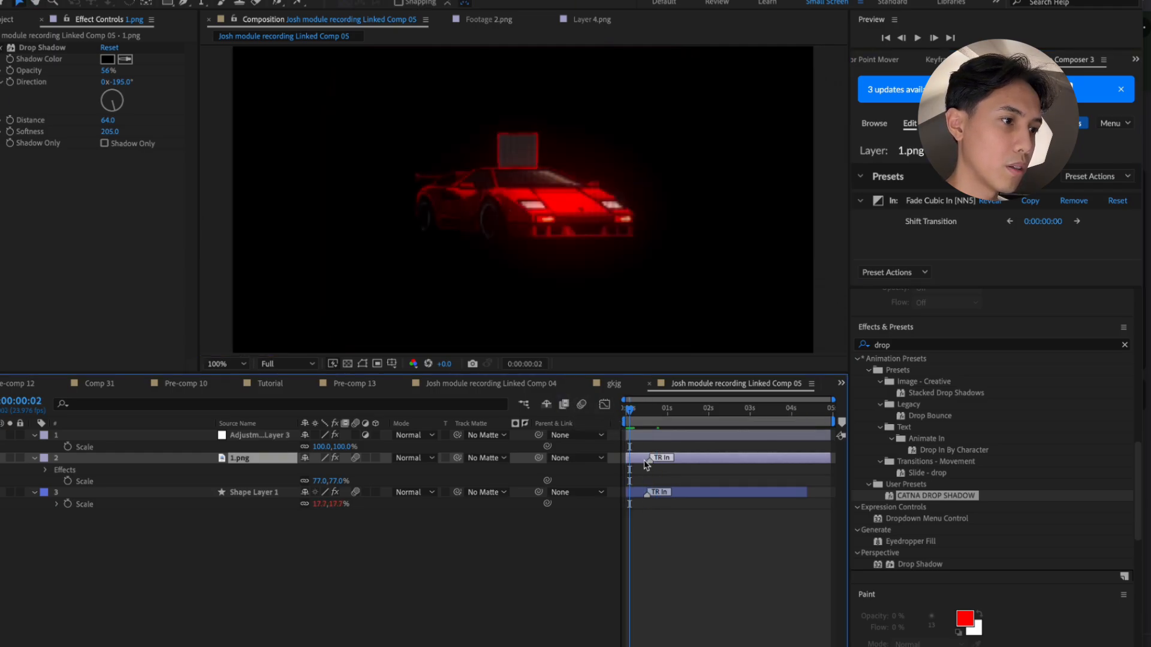
Shift the 1.png layer to start about 4 frames into the composition, checking the timing against the frame animation in playback
drag(685, 461, 703, 462)
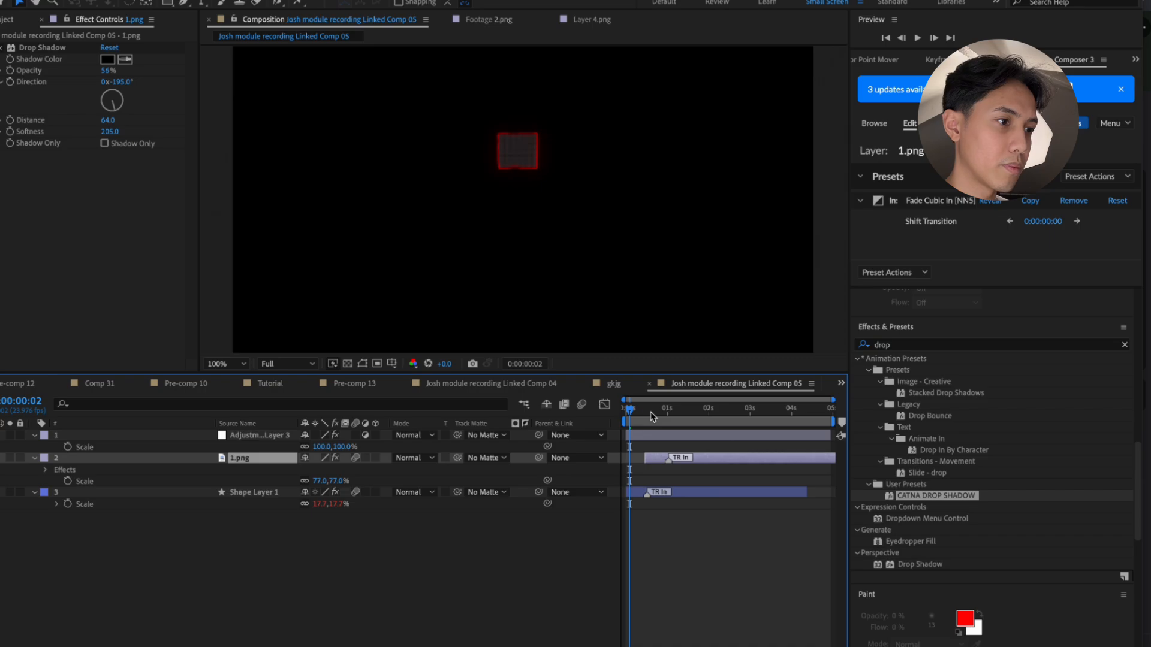
drag(647, 413, 617, 424)
key(space)
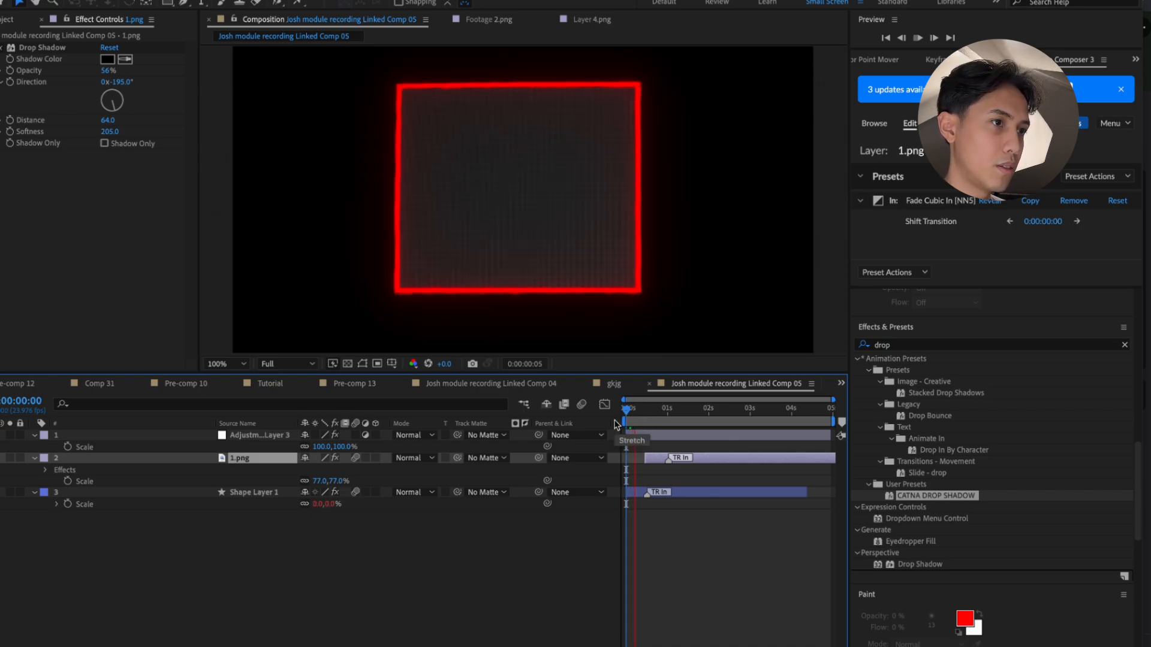
drag(701, 460, 693, 464)
key(Home)
key(space)
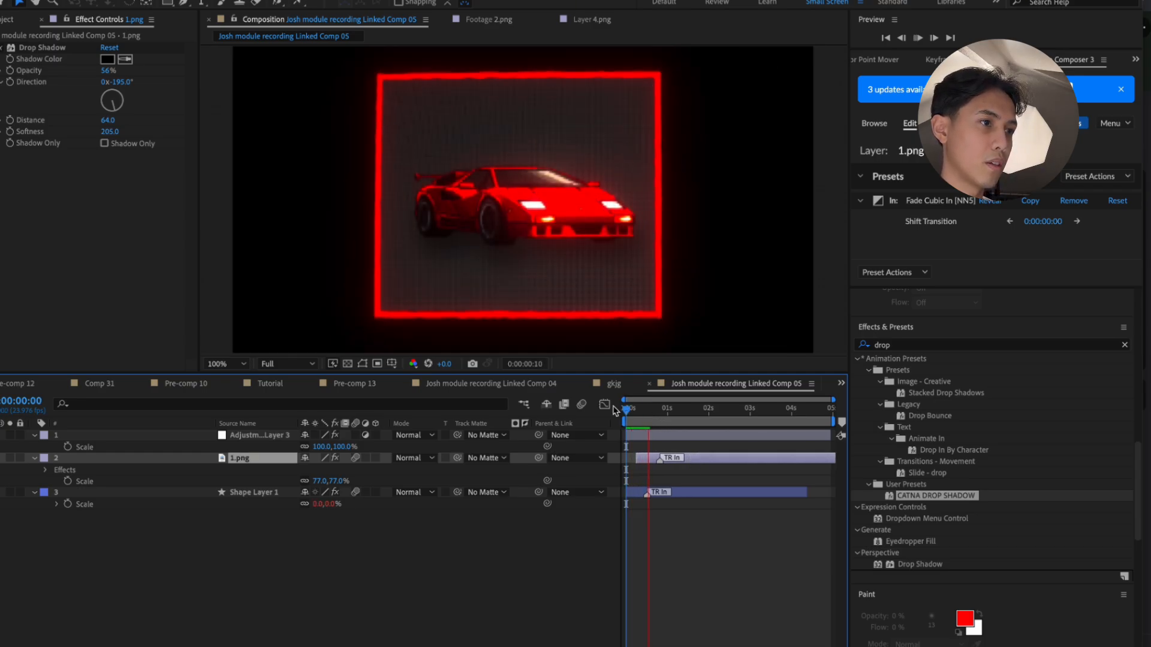
key(space)
drag(680, 466, 677, 466)
drag(644, 414, 627, 422)
key(space)
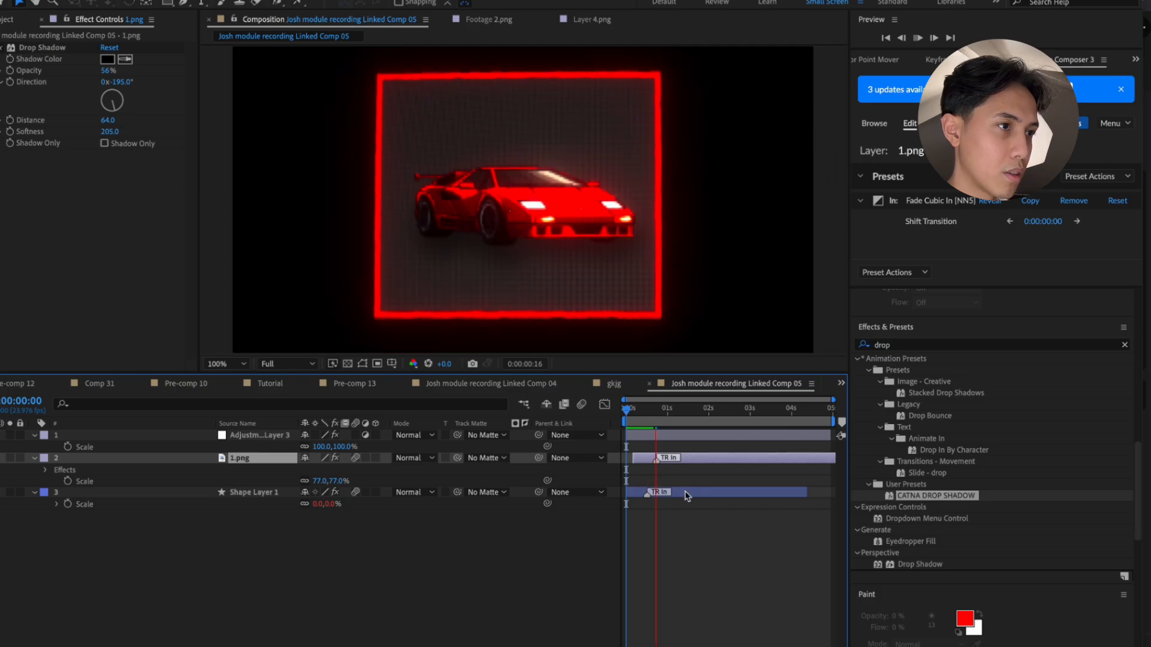
click(468, 573)
Find the TurbulentDisplace (1) user preset and apply it to the 1.png car layer
click(255, 440)
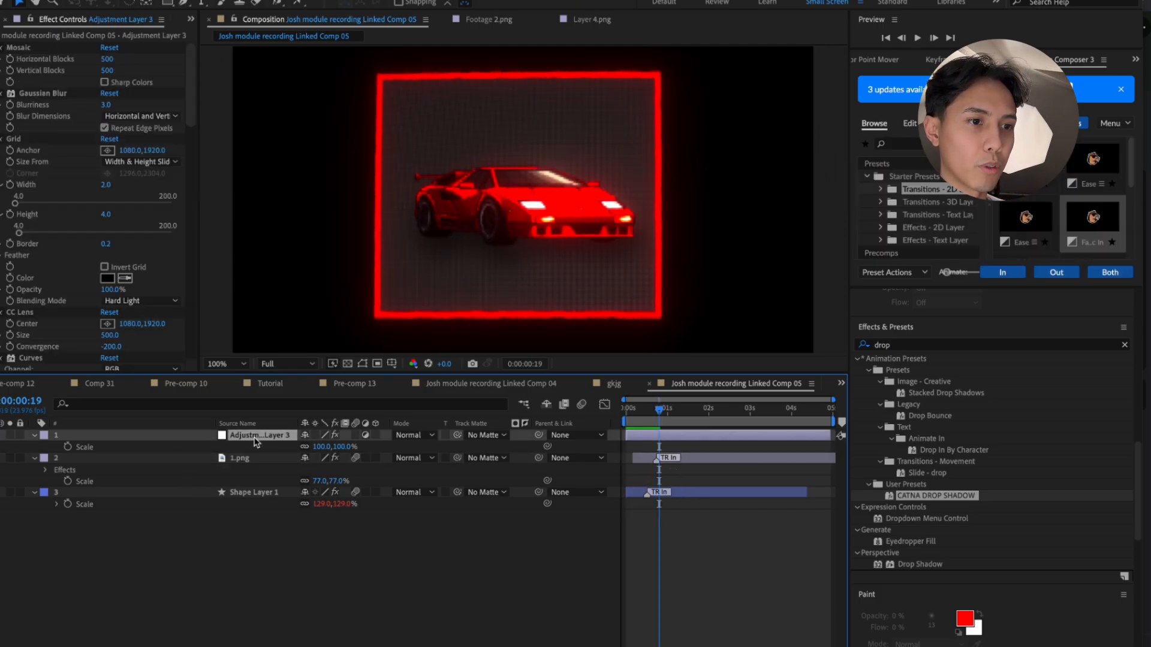
click(246, 459)
click(953, 345)
key(BackSpace)
text(turb)
drag(889, 382, 269, 458)
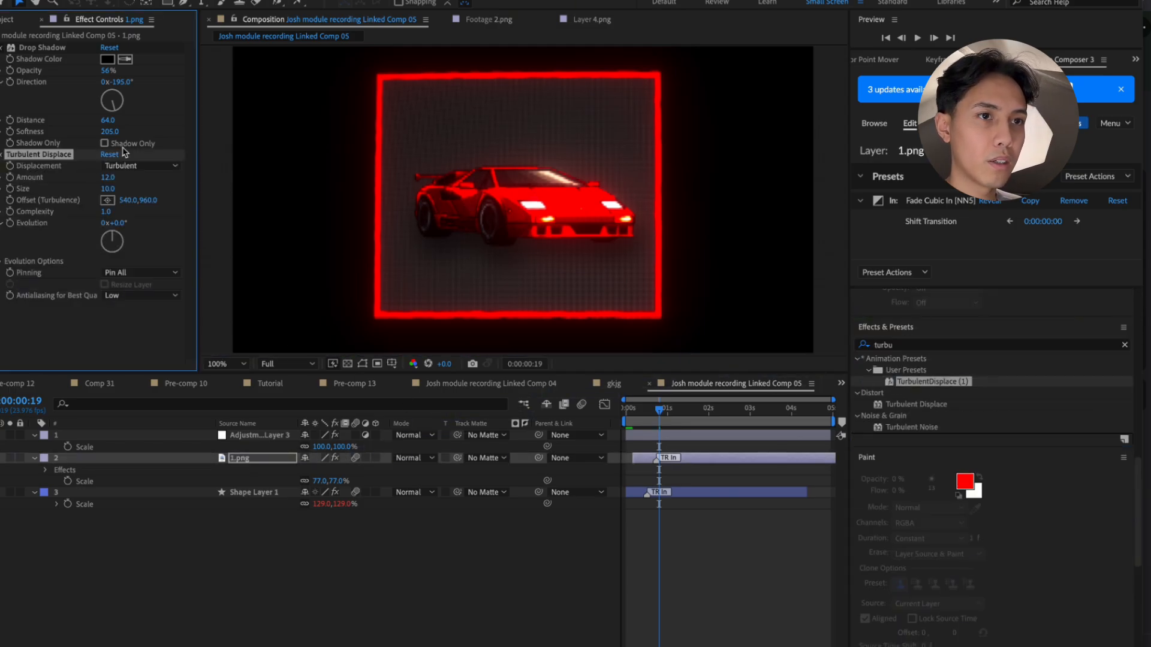
Set the car layer's Turbulent Displace size to 12 and its amount to 10
click(108, 189)
text(12)
key(Return)
click(108, 178)
text(10)
key(Return)
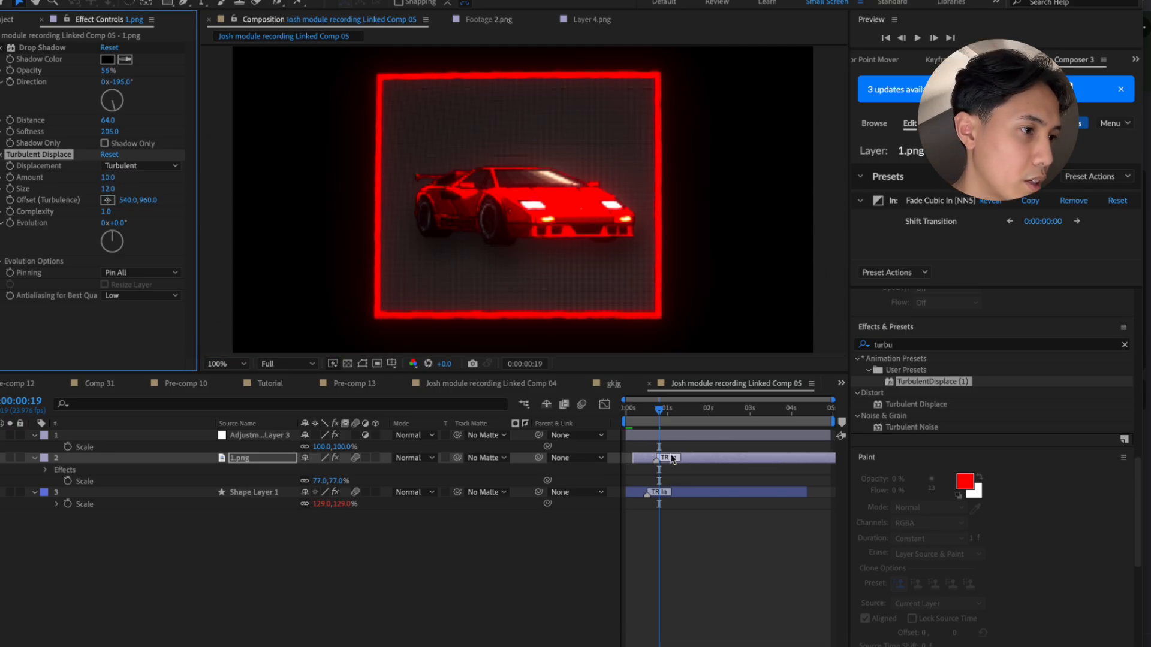
Shift the 1.png layer to start about 7 frames into the composition and preview the car's entrance
click(624, 409)
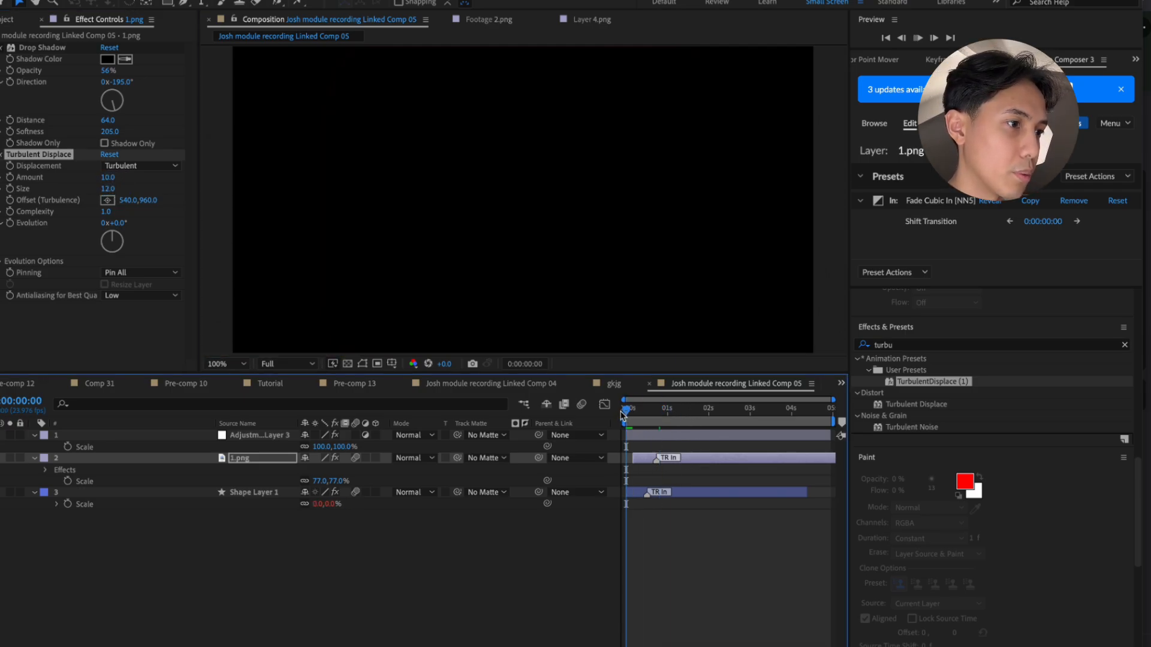
key(space)
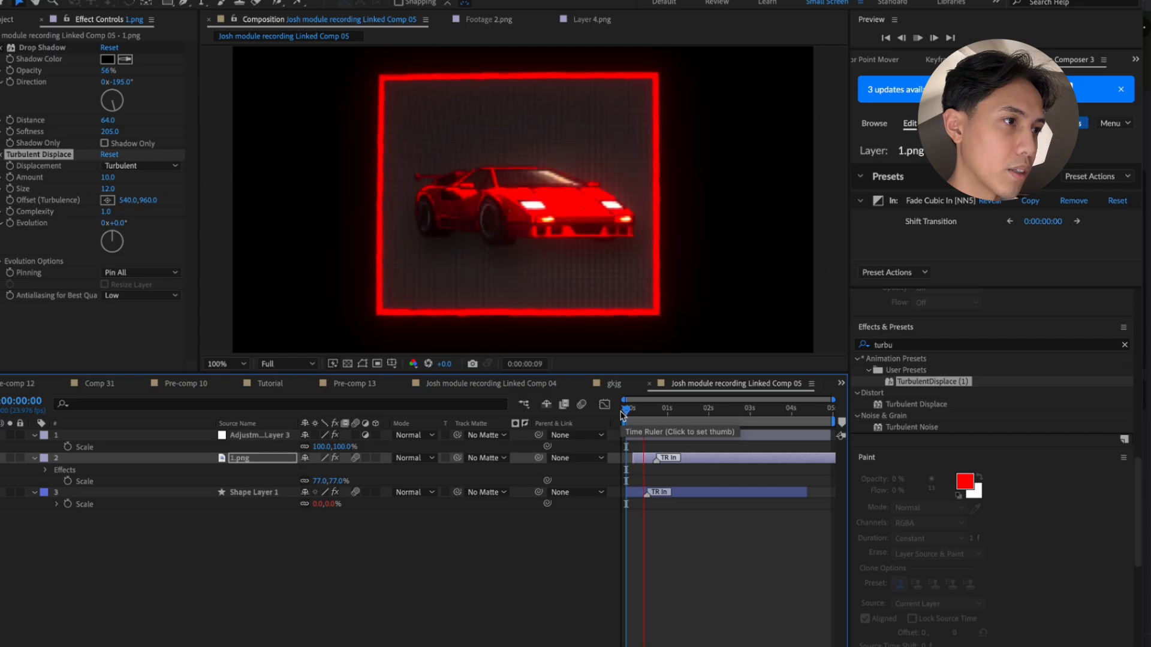
click(681, 464)
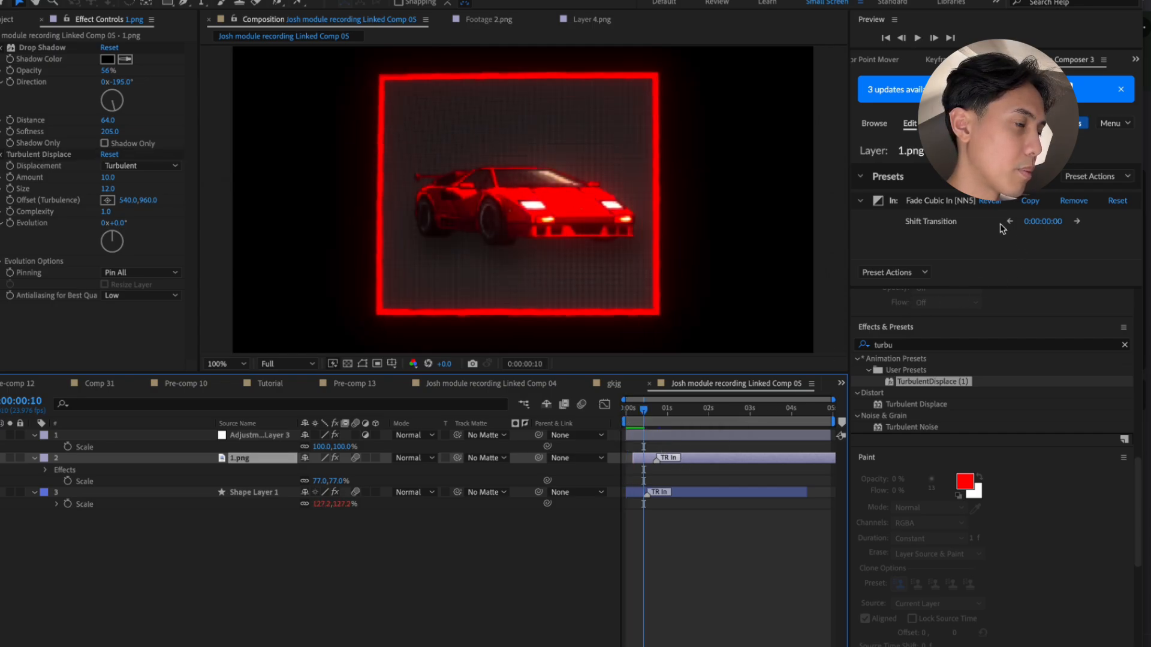
drag(679, 464, 682, 465)
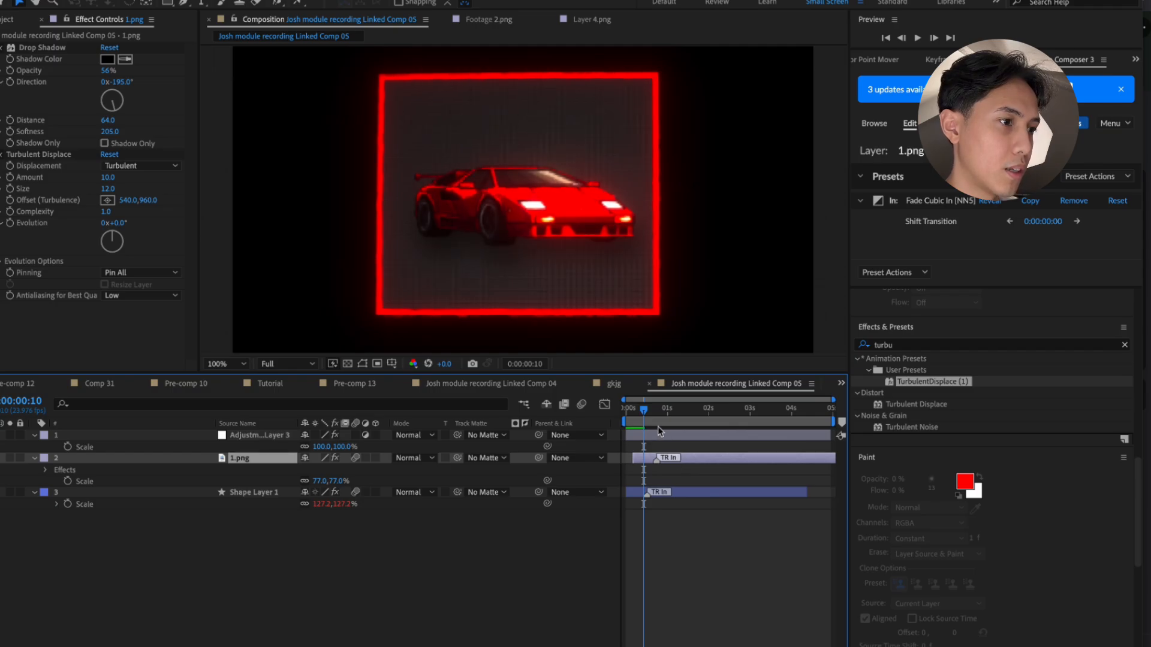
drag(676, 460, 682, 460)
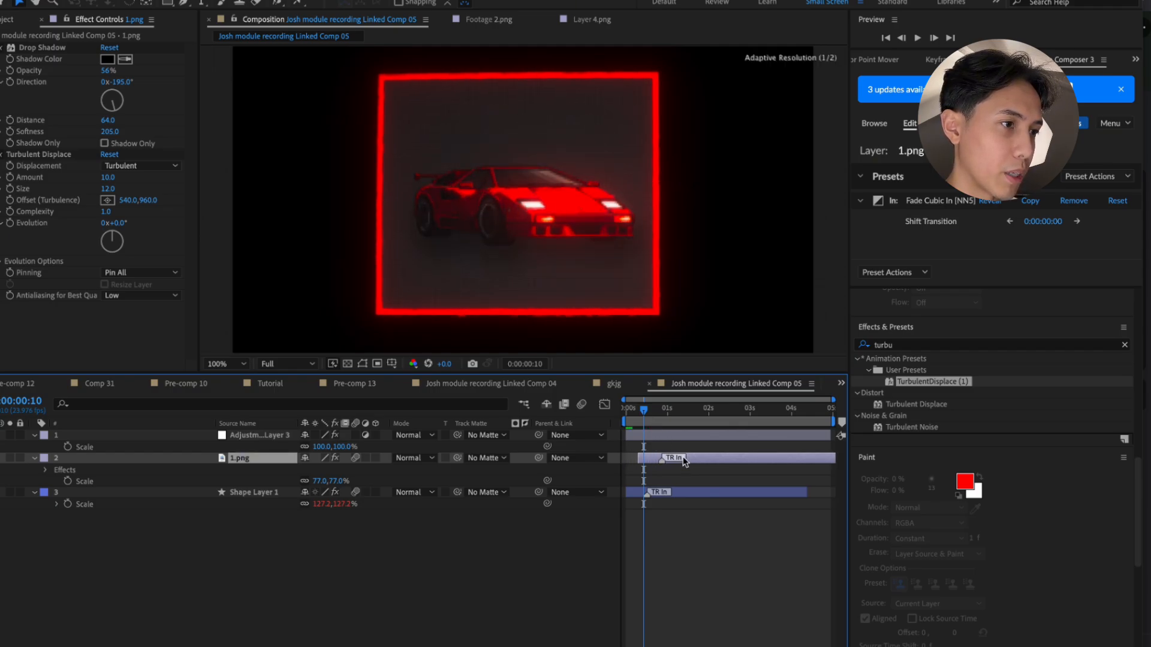
drag(647, 426, 631, 426)
key(space)
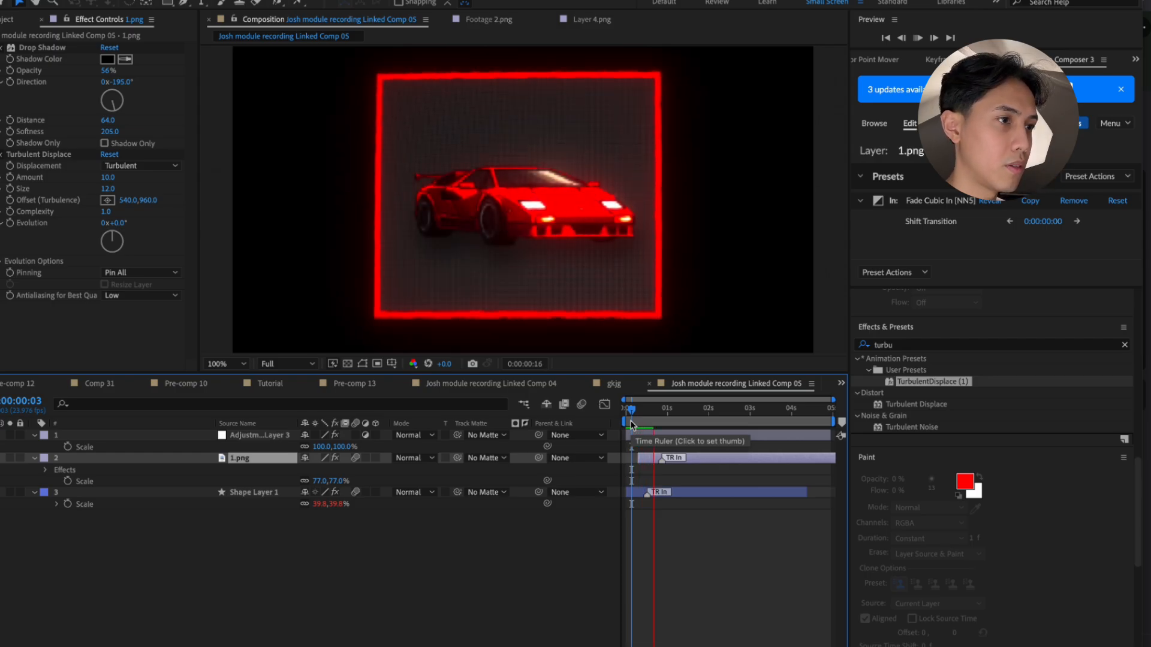
key(space)
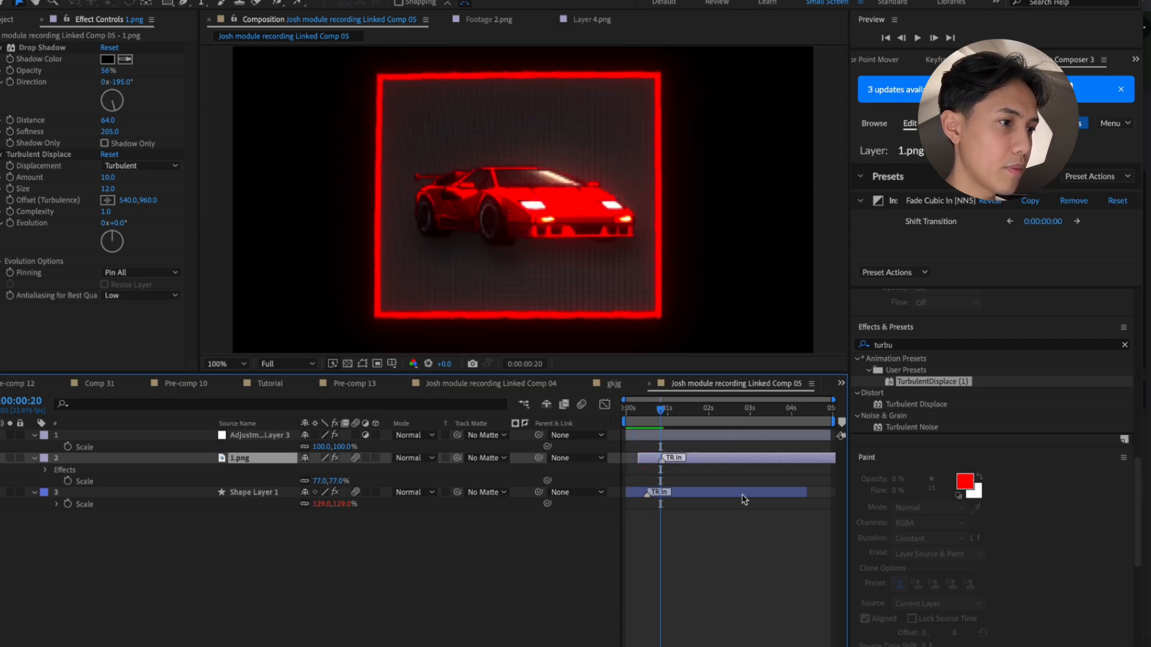
Extend Shape Layer 1 to the end of the composition and add the composition to the render queue
click(803, 494)
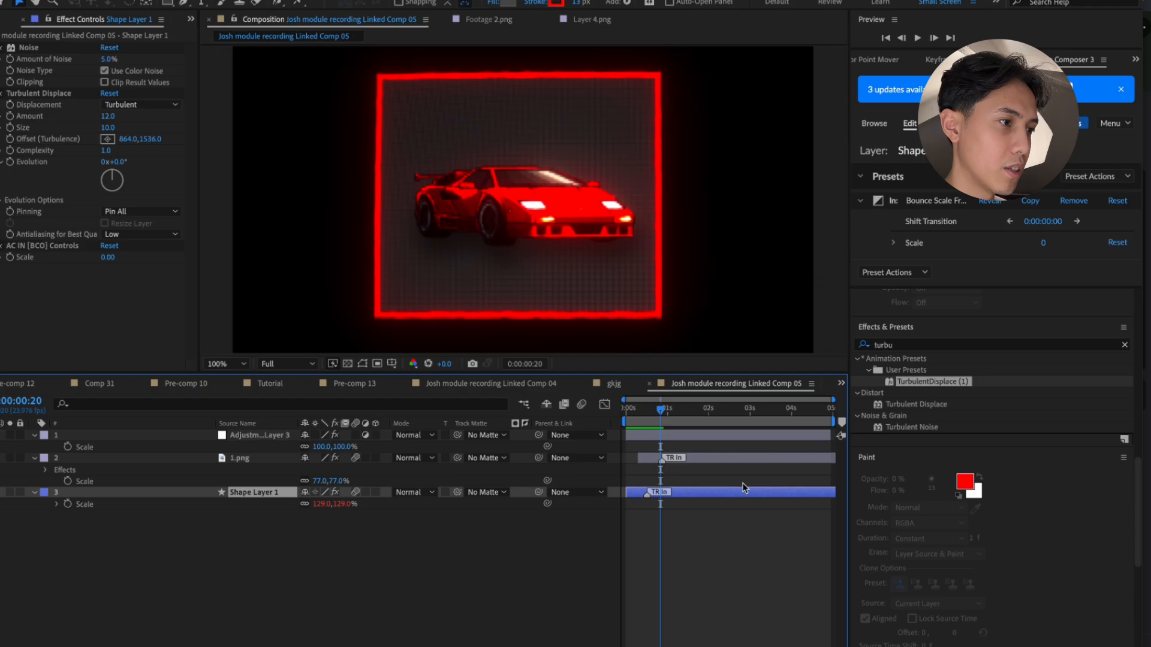
click(538, 557)
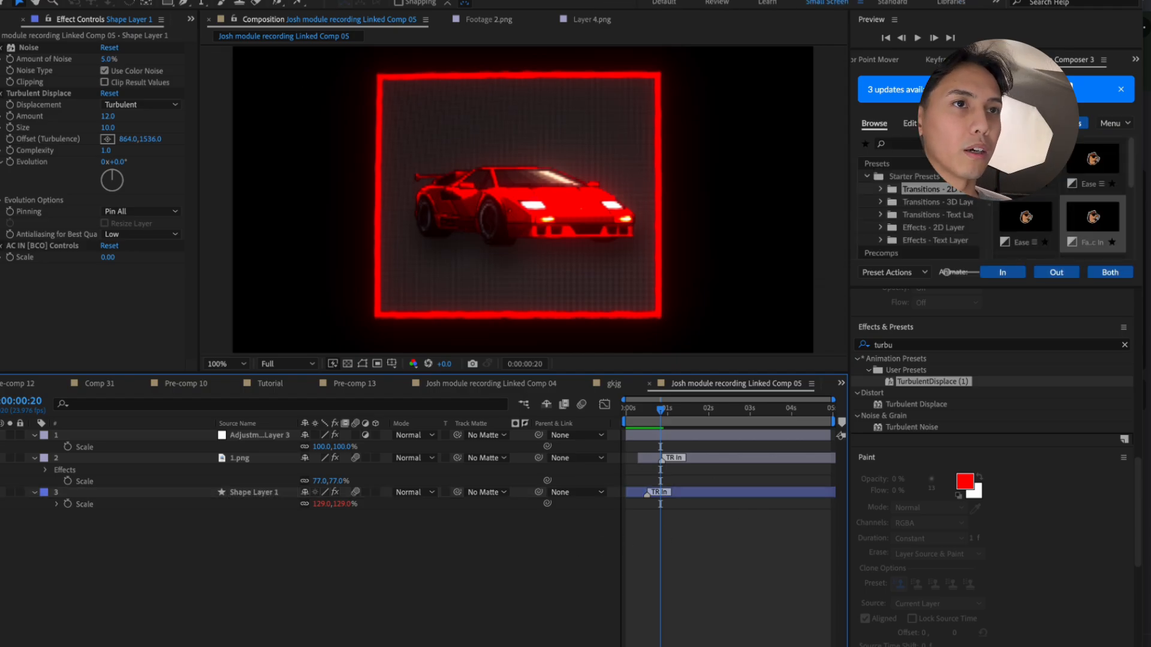
click(104, 0)
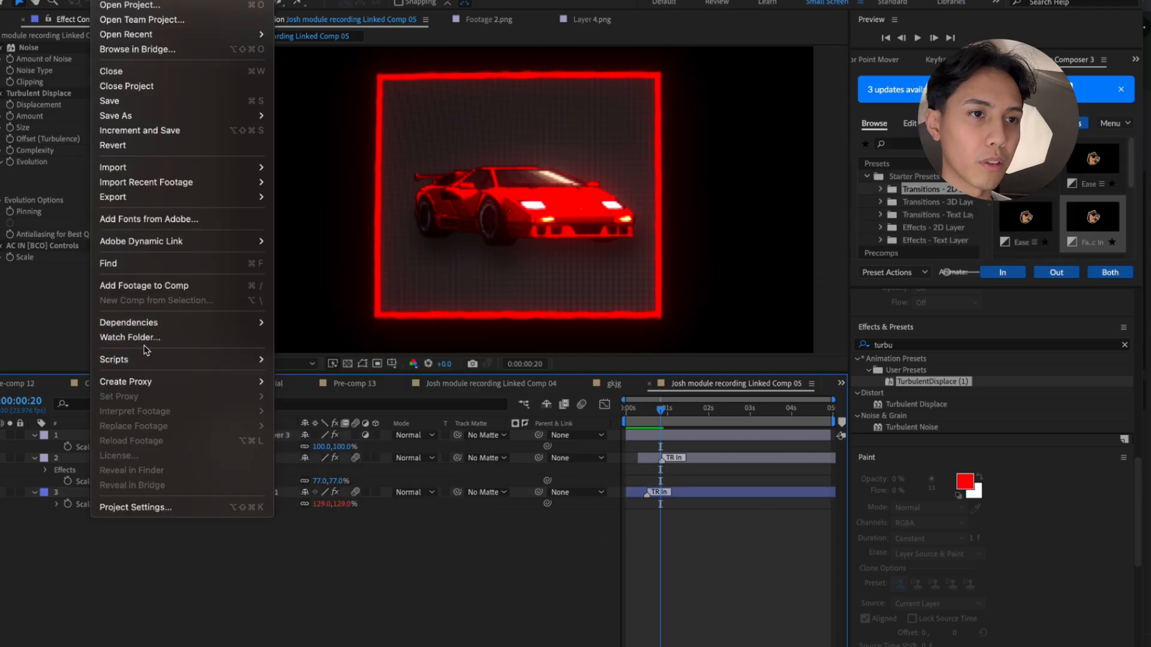
mouse_move(240, 197)
click(319, 216)
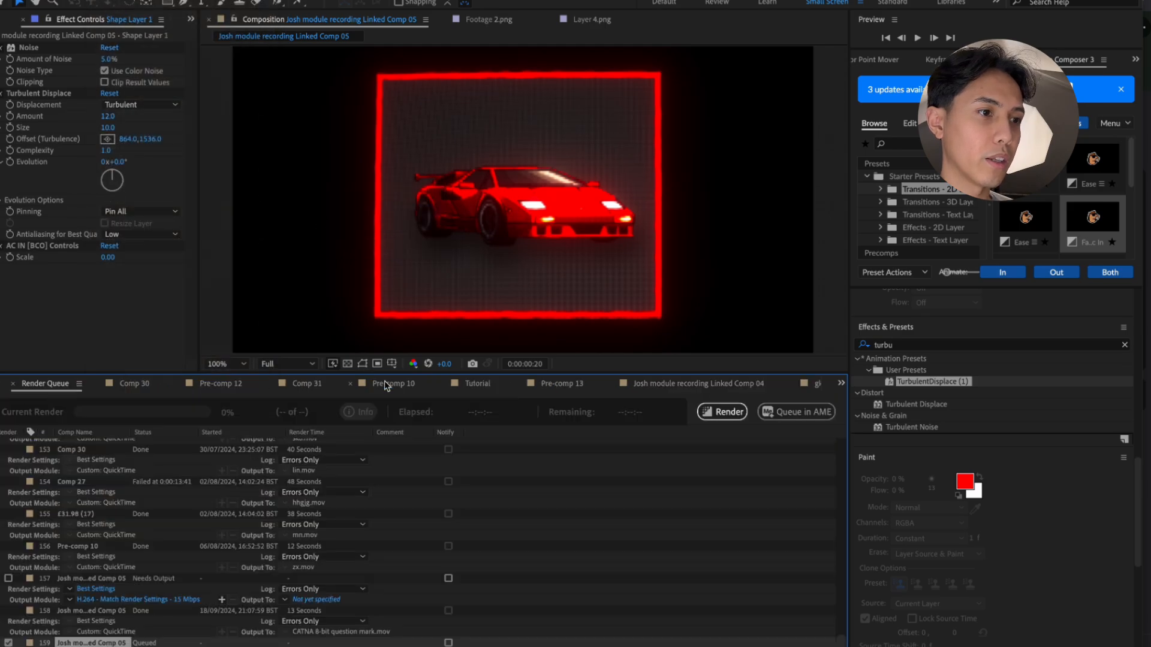
scroll(252, 516, down, 2)
Configure the queued item's output module to QuickTime format with RGB + Alpha channels
click(138, 642)
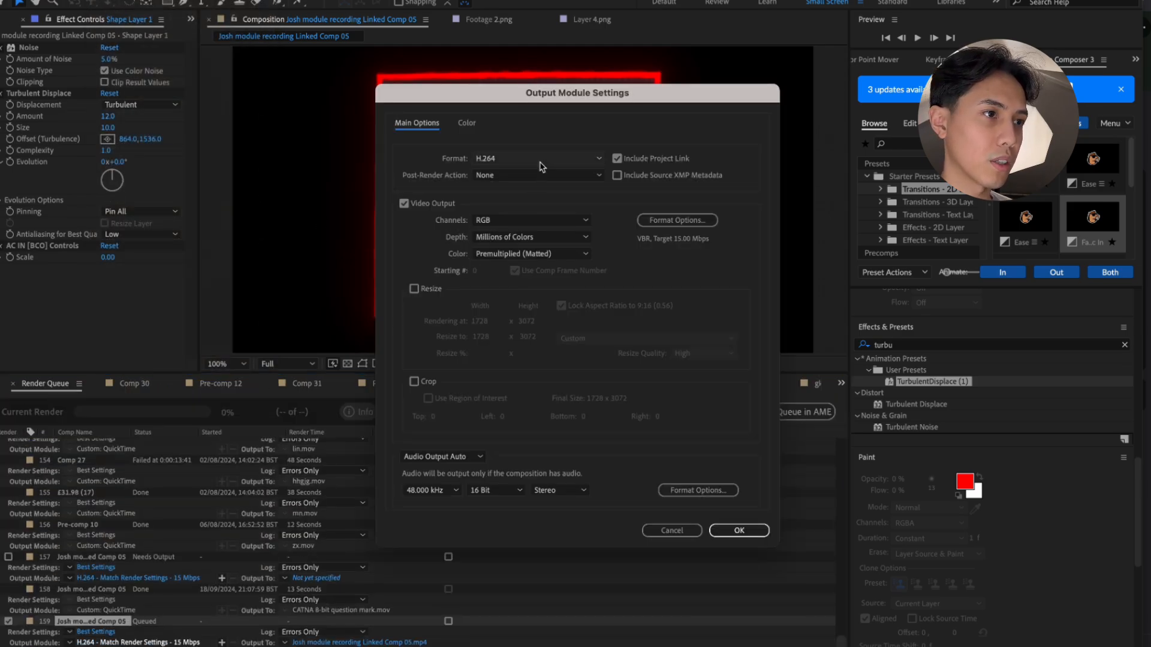
click(541, 166)
click(520, 304)
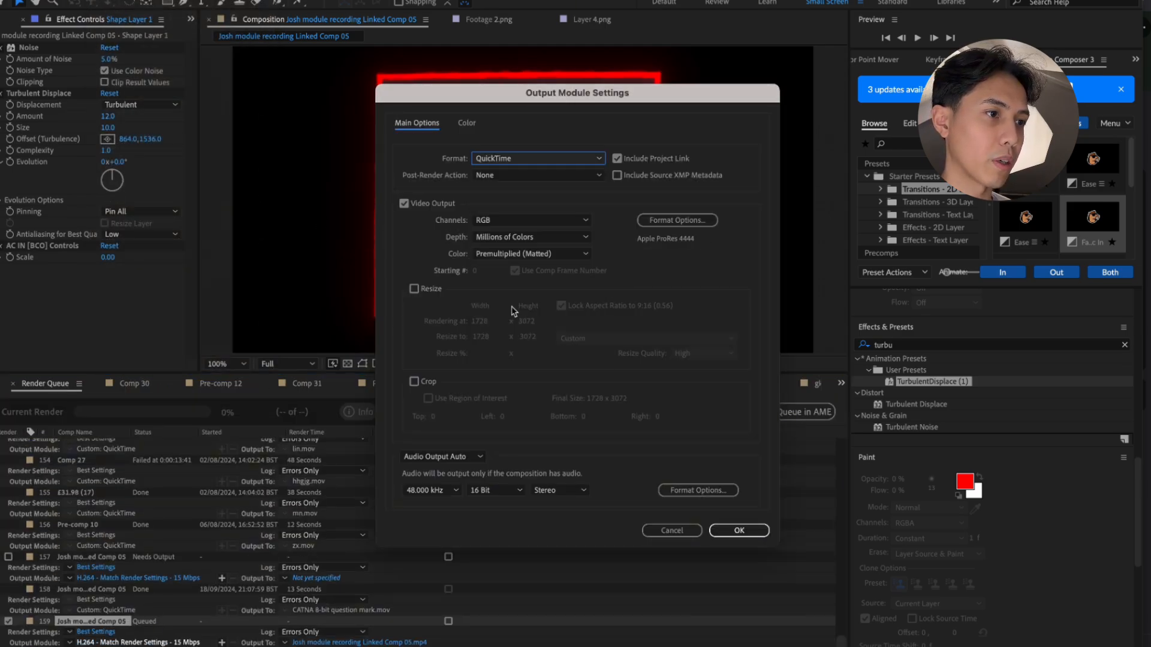
click(519, 224)
click(524, 268)
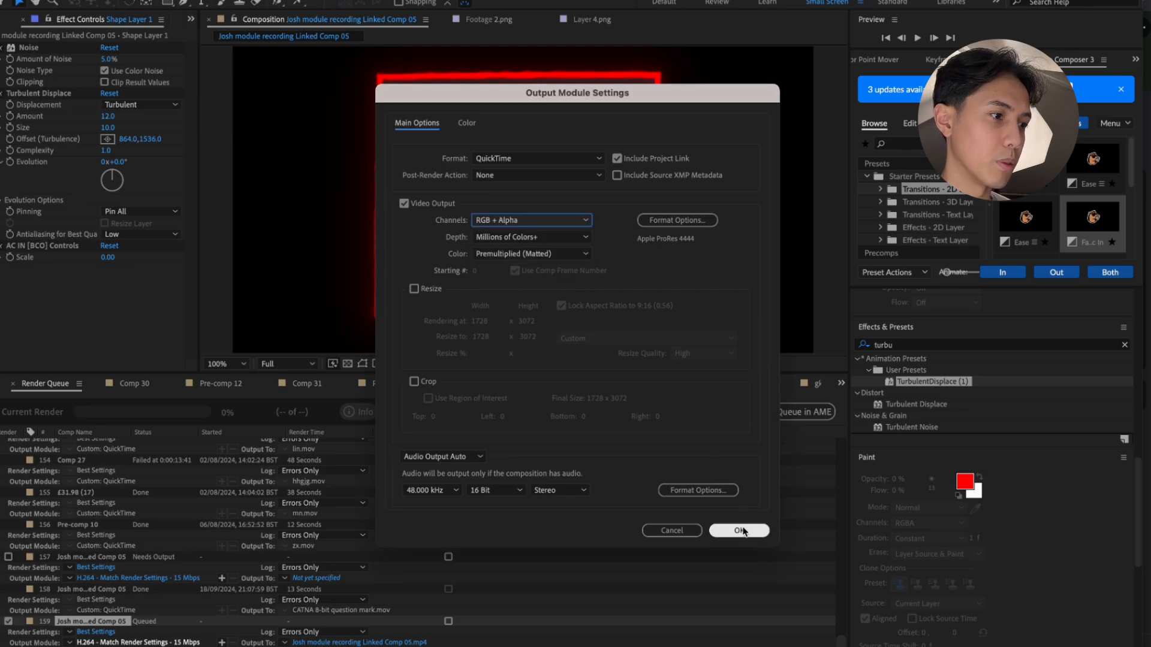
click(740, 530)
Name the output movie "Catna - 8-bit lambo box.mov" and start the render
click(372, 642)
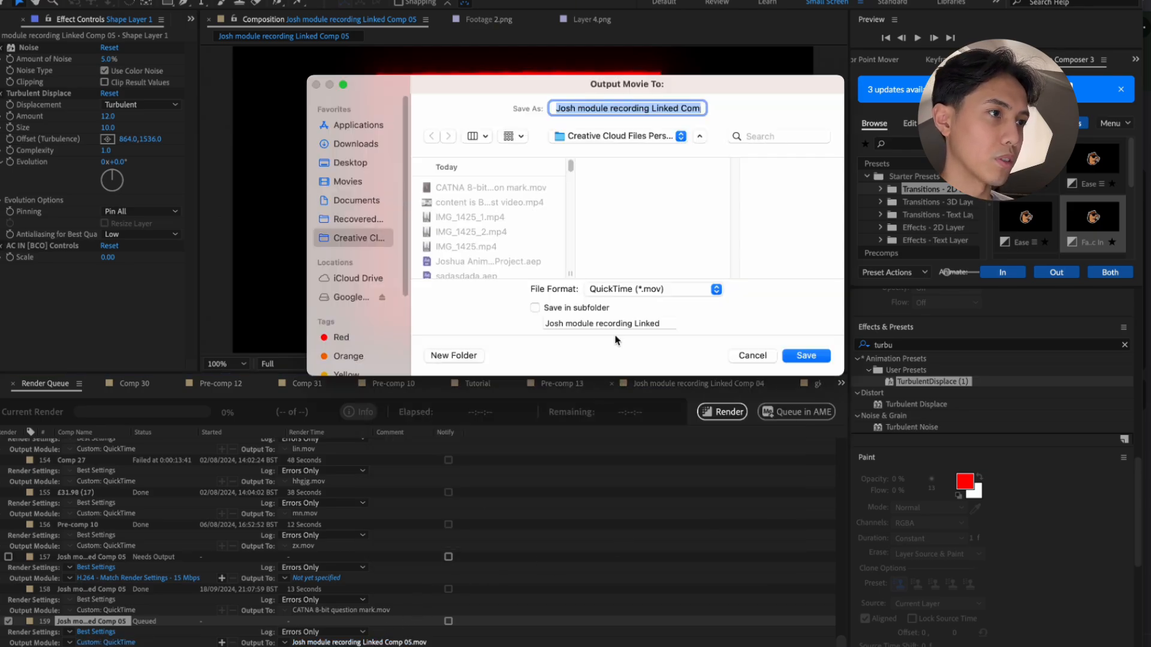
text(C)
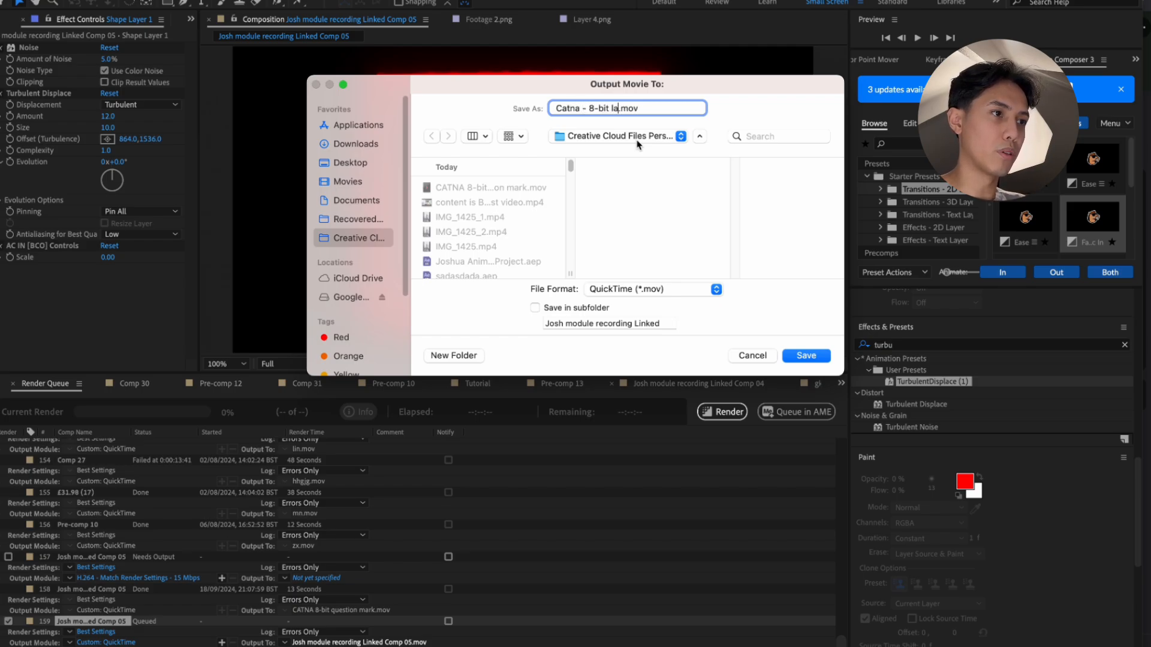
text(atna - 8-bit lambo box)
key(Return)
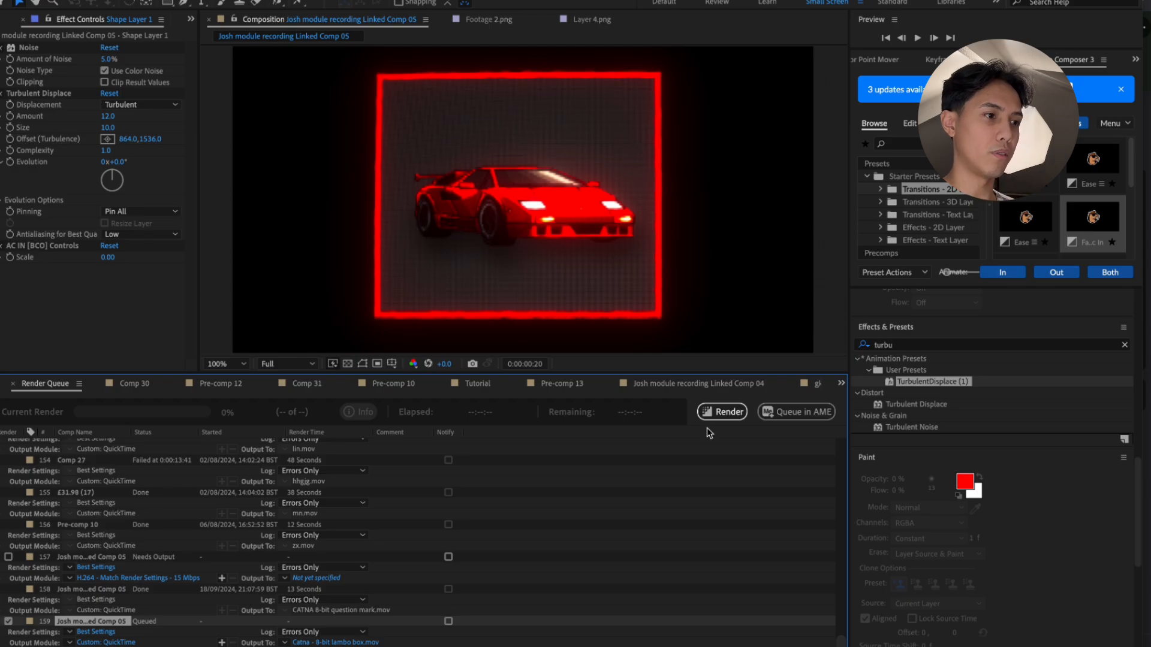
click(733, 413)
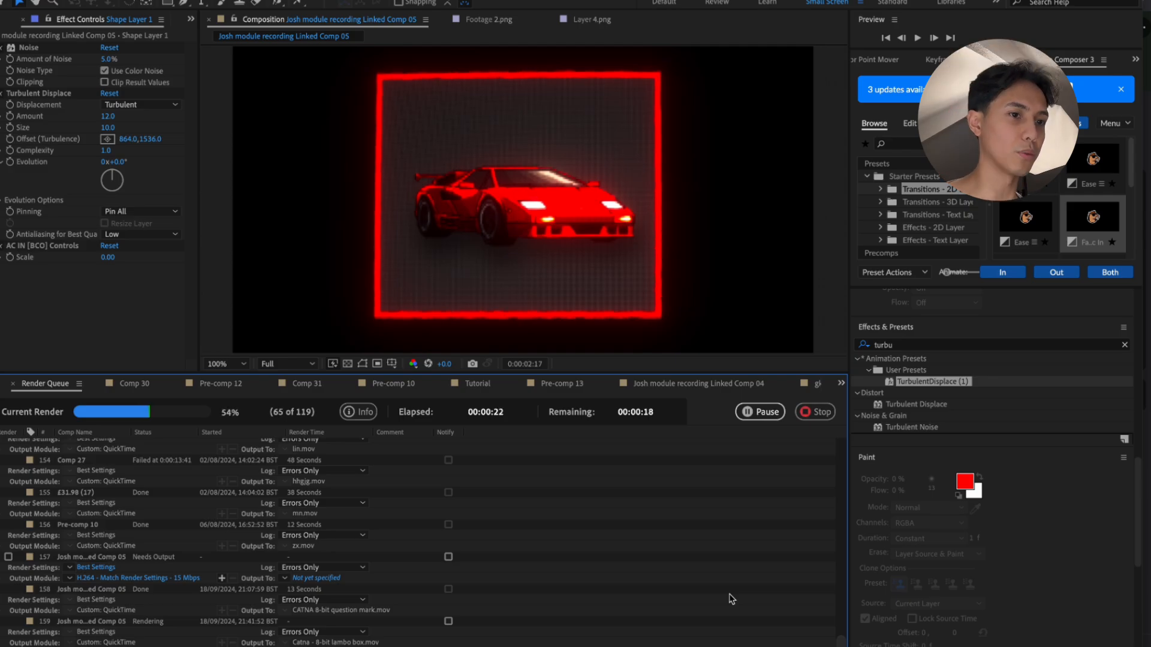
Switch to Premiere Pro, play the edited sequence from the start through the white background section, and return to After Effects
click(609, 642)
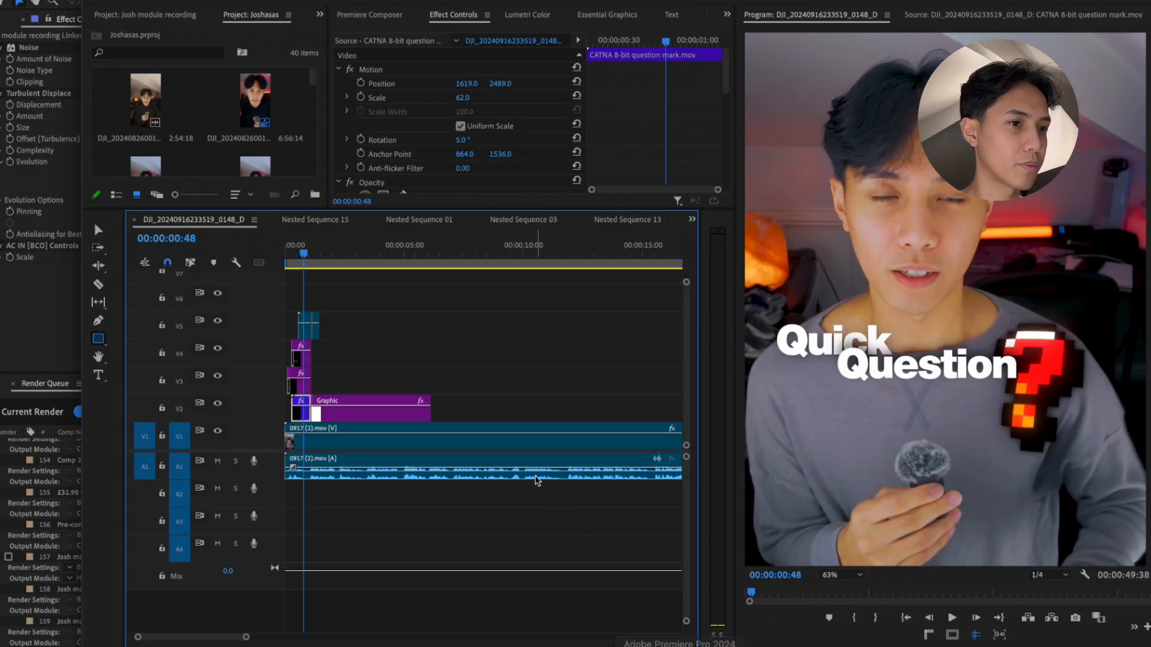
scroll(342, 415, right, 1)
key(=)
key(=)
key(=)
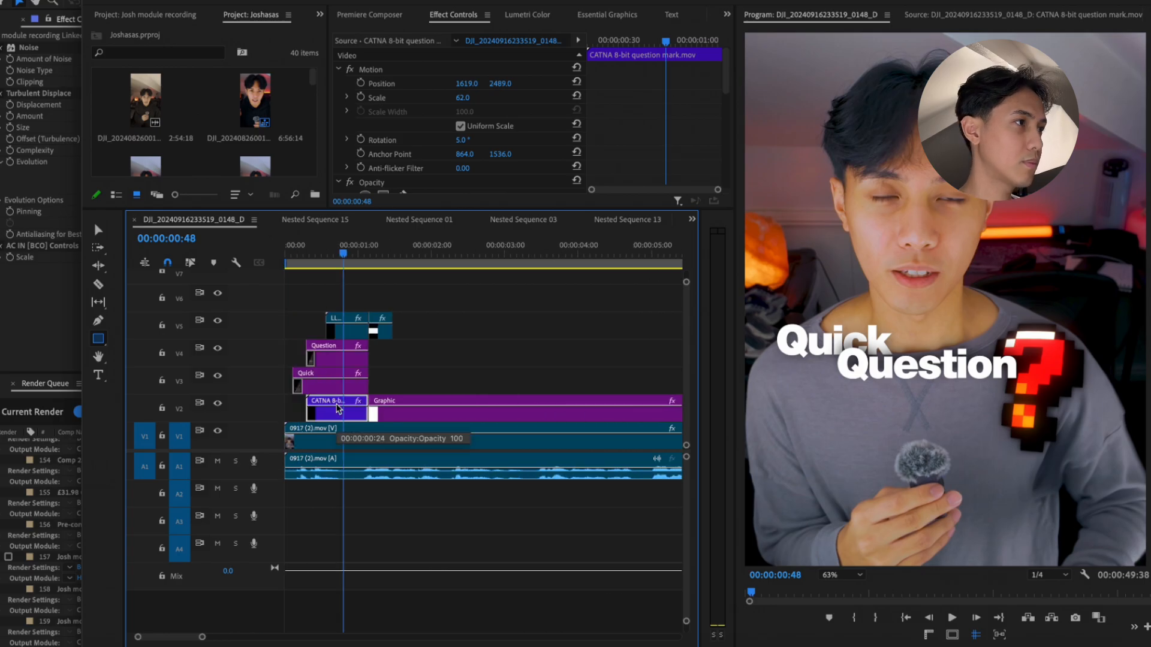
click(426, 377)
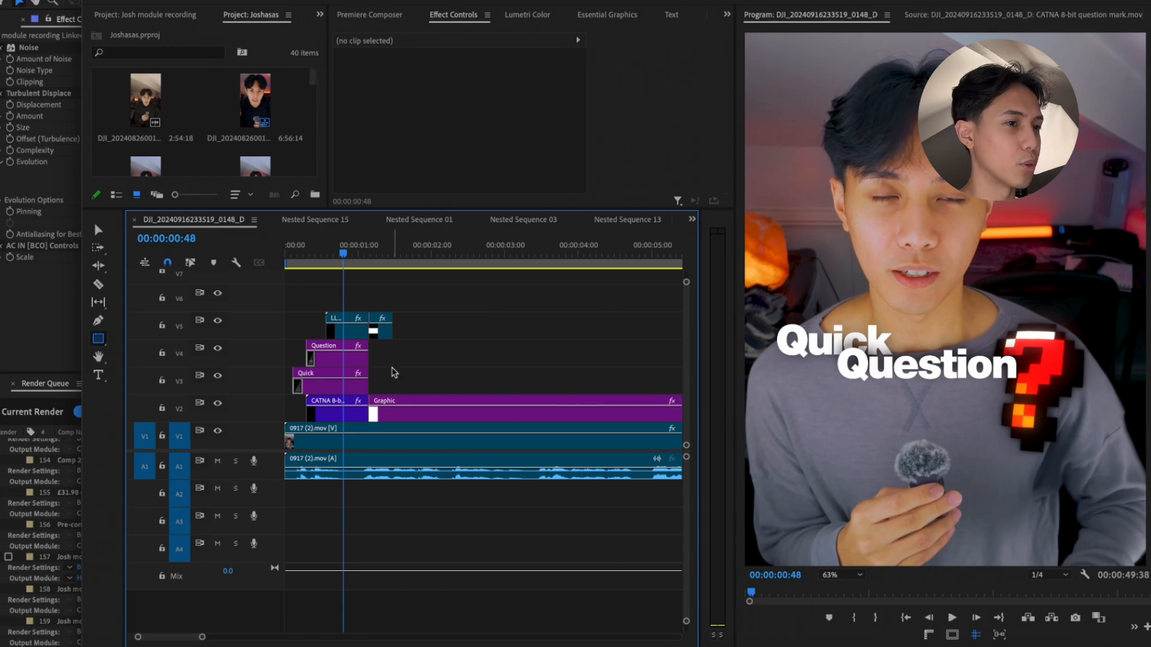
key(minus)
drag(314, 254, 243, 252)
key(space)
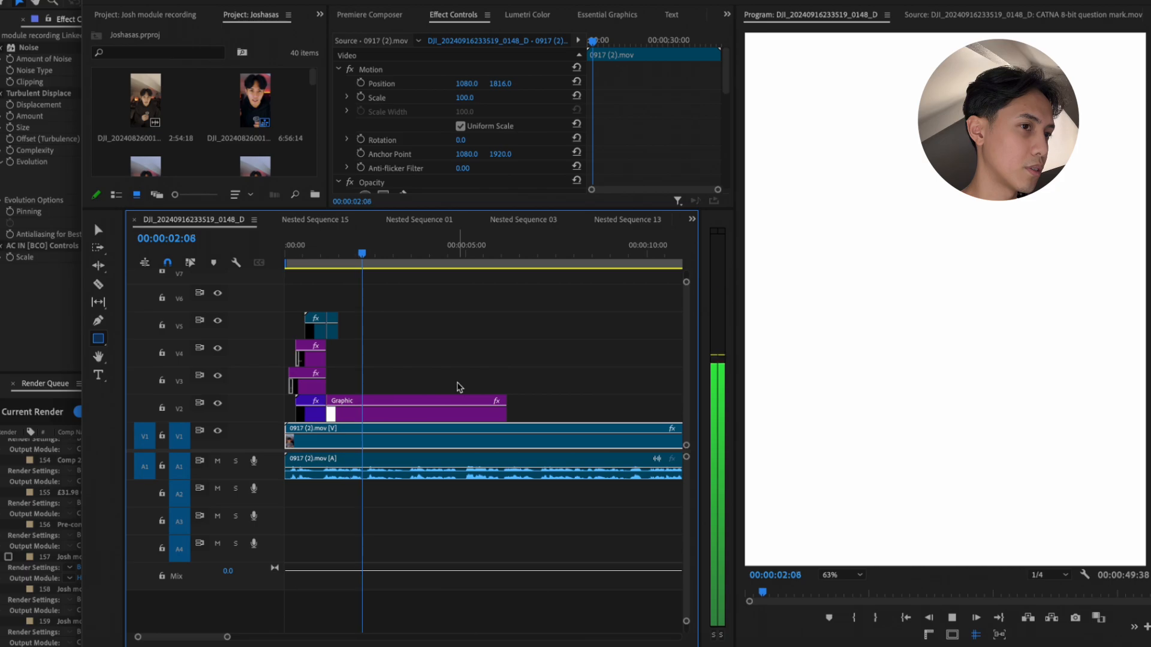
key(space)
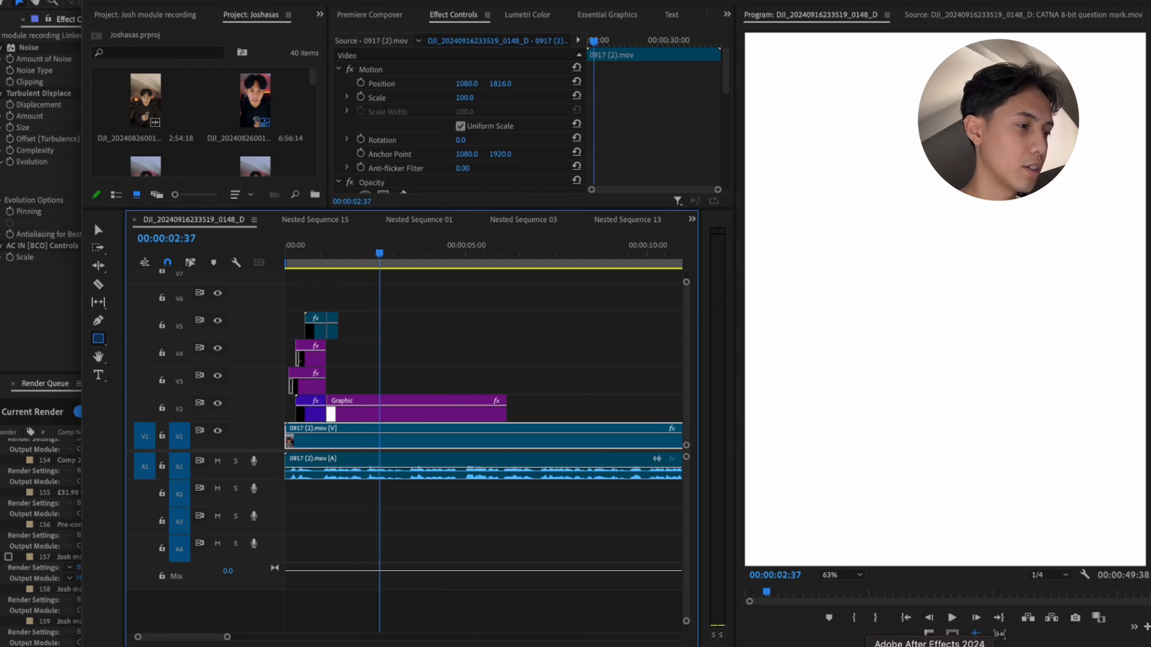
click(930, 646)
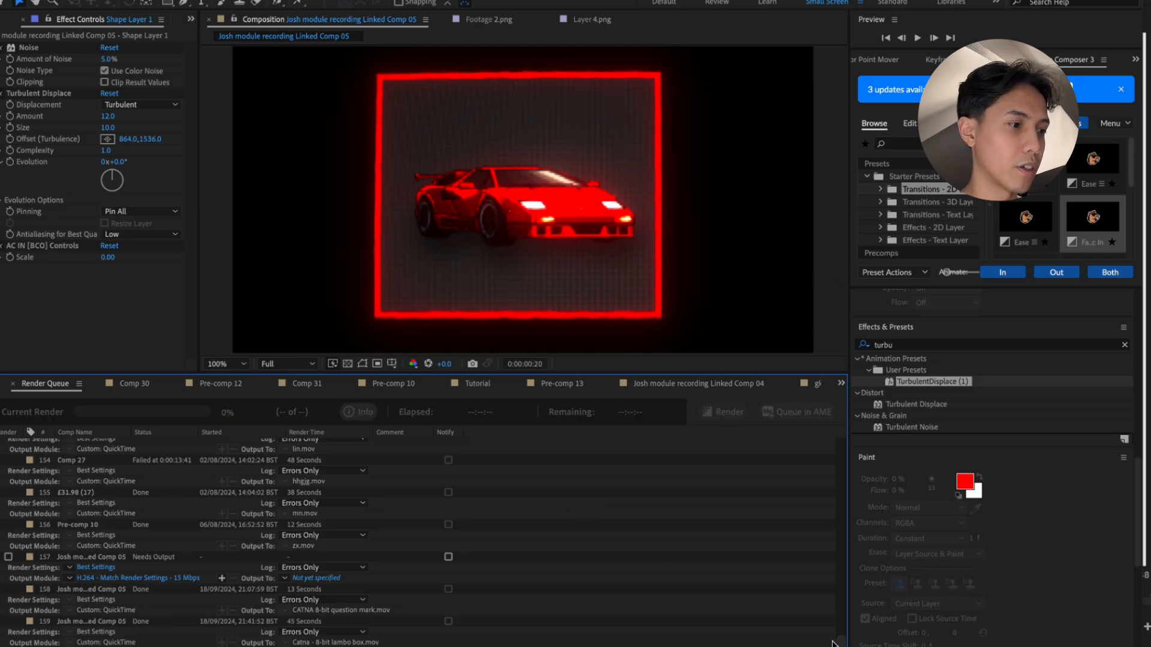
Upload "Catna - 8-bit lambo box.mov" from the Creative Cloud Files folder to the Custom Made Assets folder in Google Drive
click(833, 644)
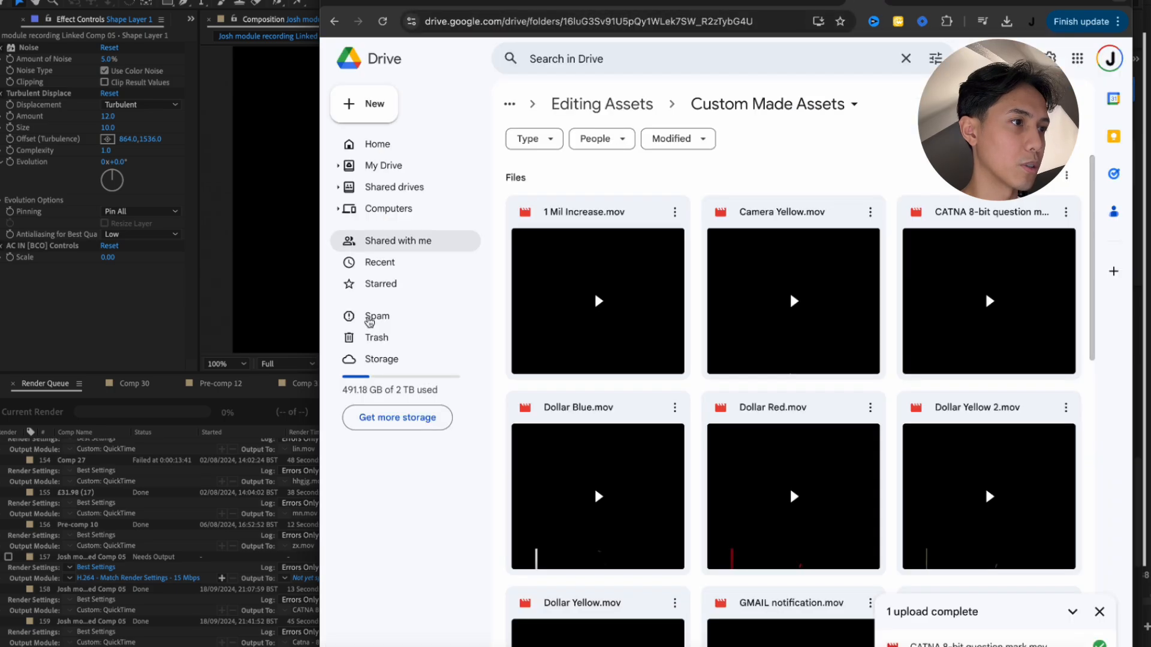
click(548, 314)
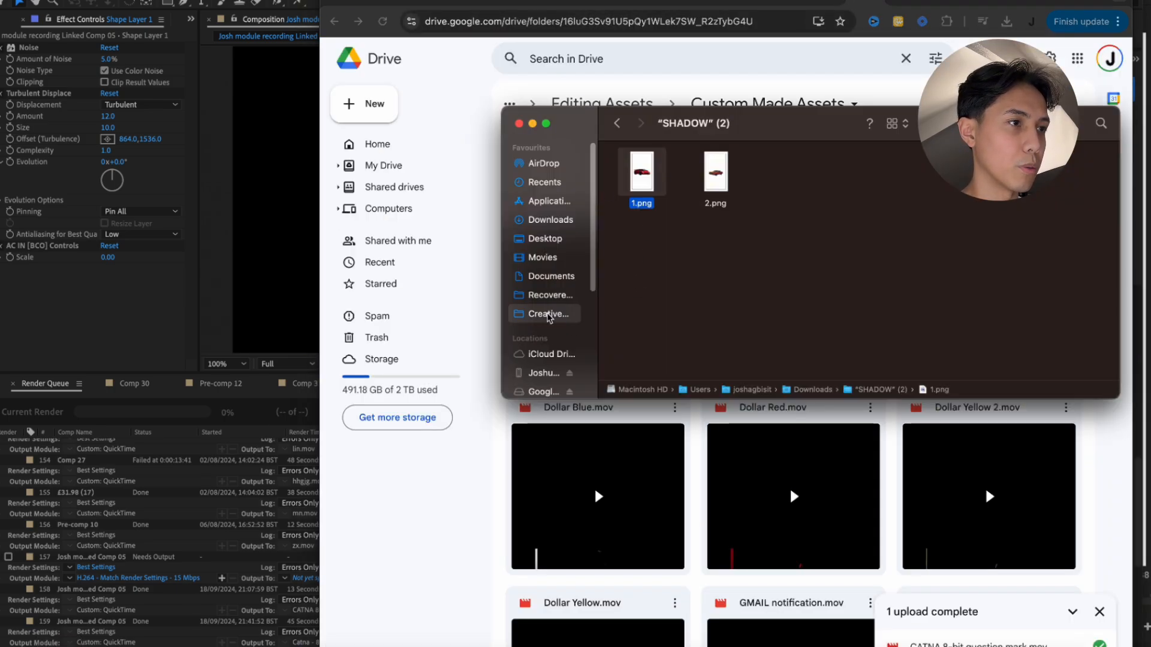
click(659, 250)
click(659, 264)
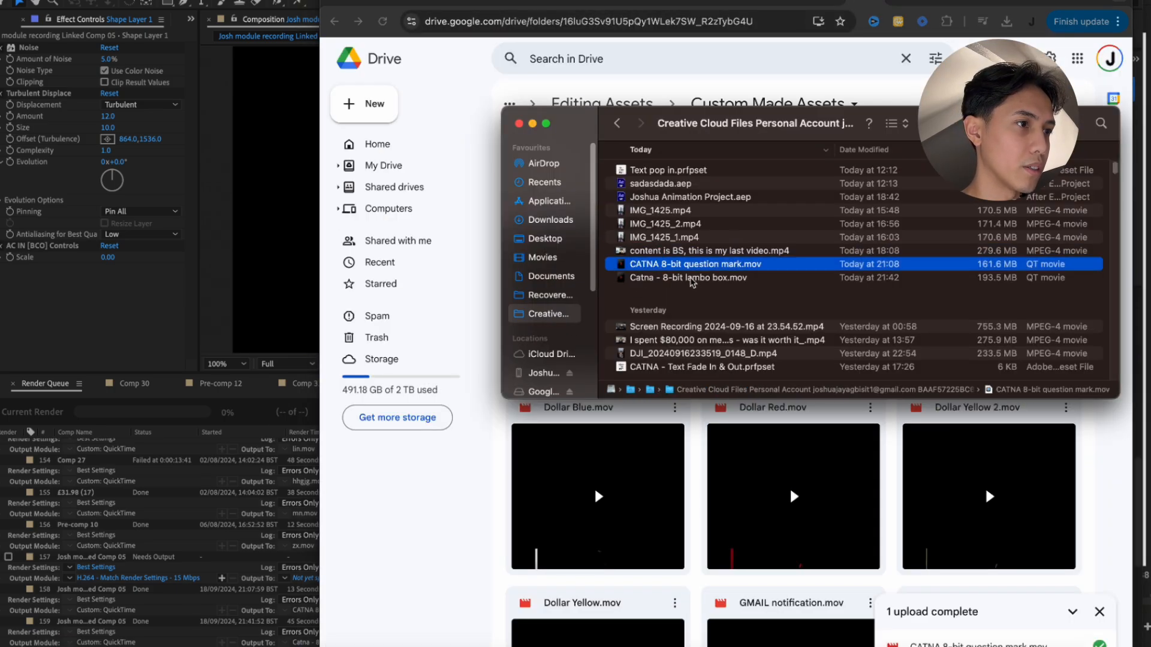
click(685, 279)
drag(685, 281, 817, 463)
scroll(740, 542, down, 10)
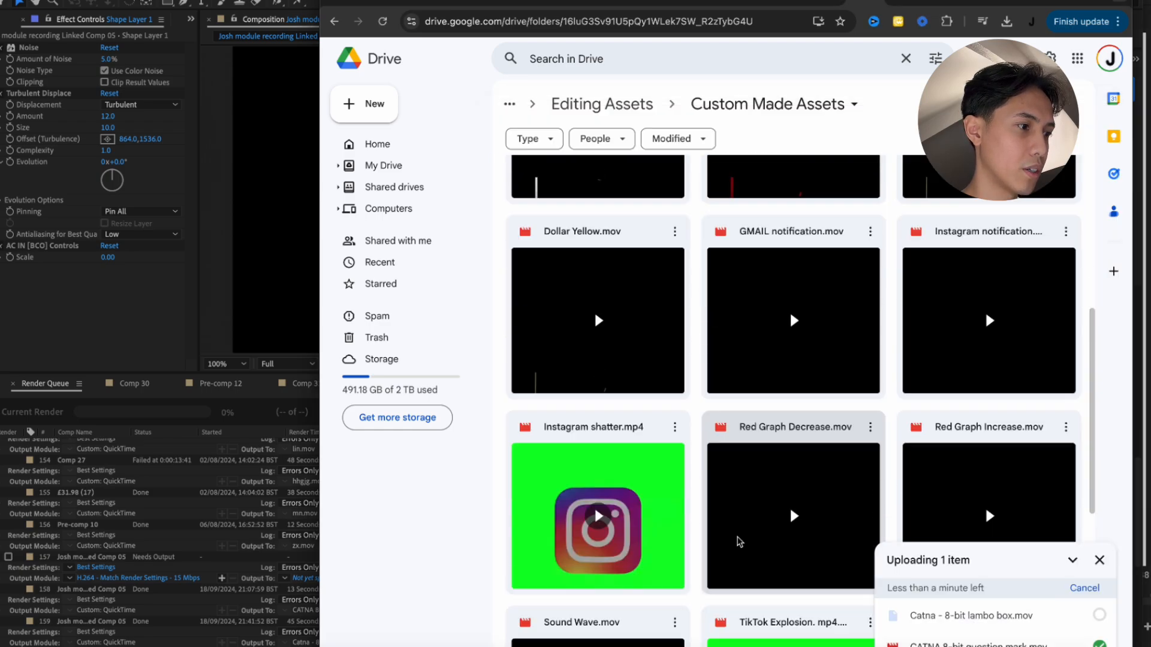
scroll(741, 537, up, 7)
Switch to Premiere Pro and place "Catna - 8-bit lambo box.mov" on track V3, starting where the white Graphic begins
click(680, 646)
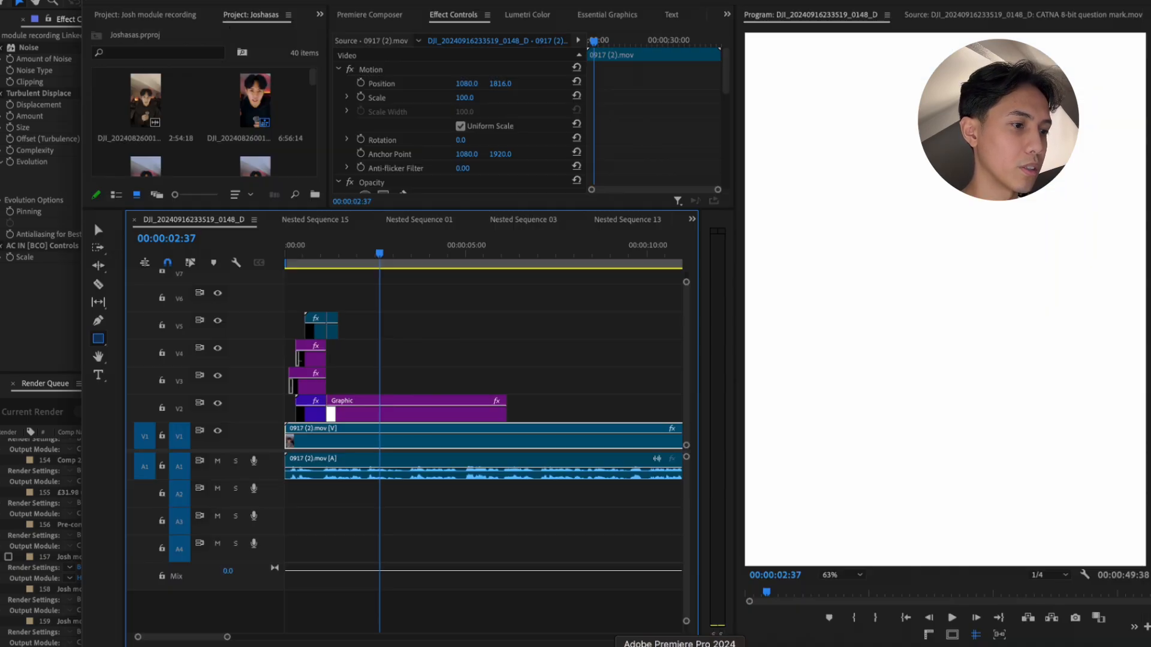
click(59, 646)
drag(661, 283, 358, 390)
scroll(358, 390, up, 5)
scroll(358, 391, down, 5)
Fit the full frame in the program preview and play the sequence from the start into the car box clip
click(831, 583)
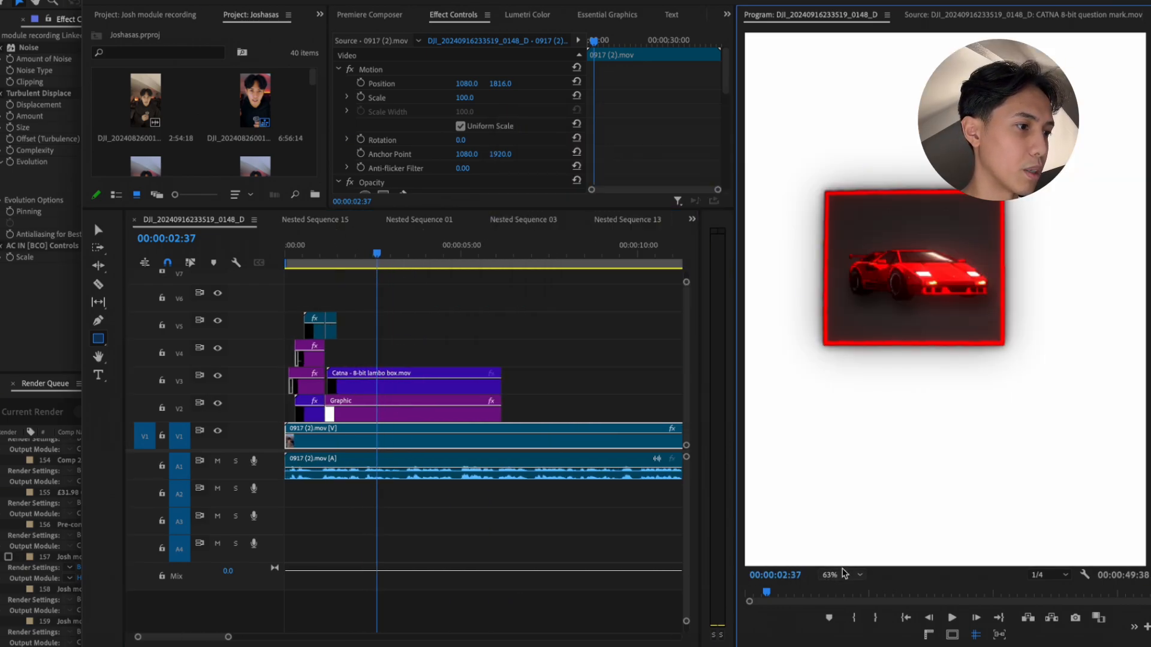
click(843, 573)
click(845, 410)
drag(341, 244, 315, 249)
scroll(328, 397, up, 5)
scroll(329, 396, down, 5)
click(367, 386)
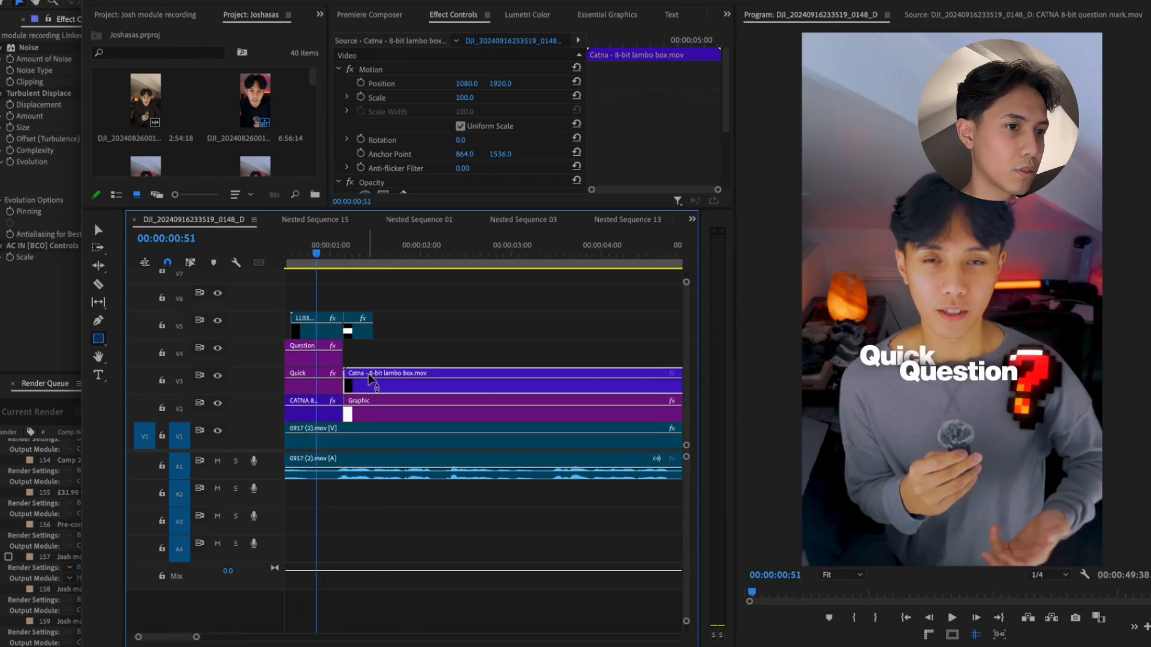
key(Home)
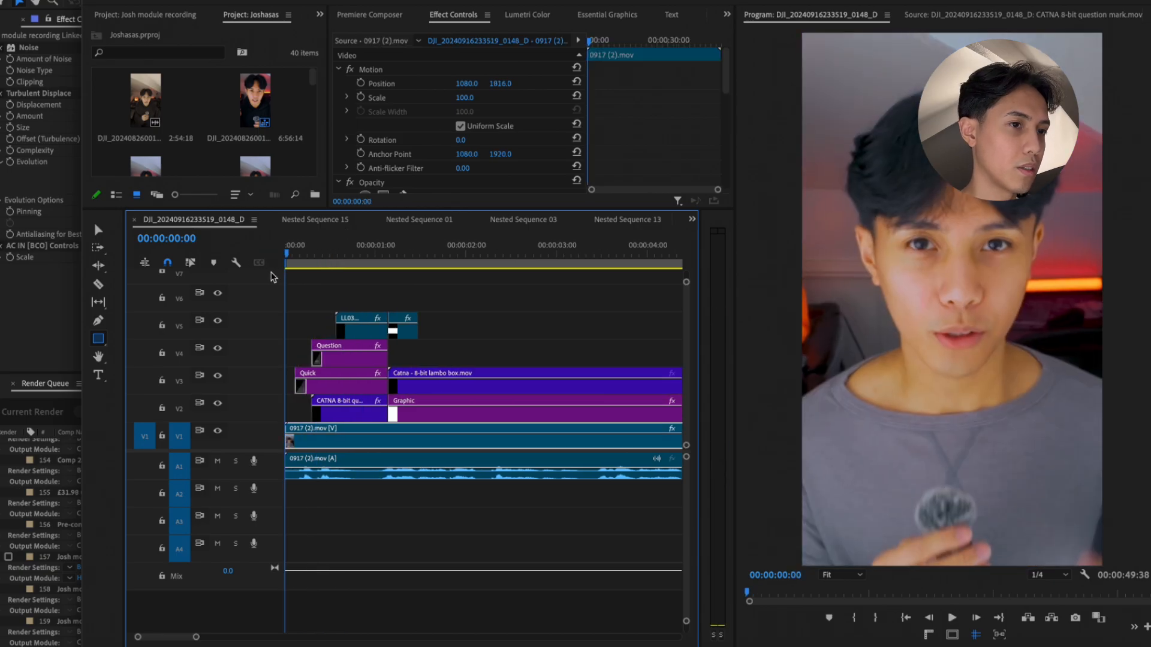
click(458, 314)
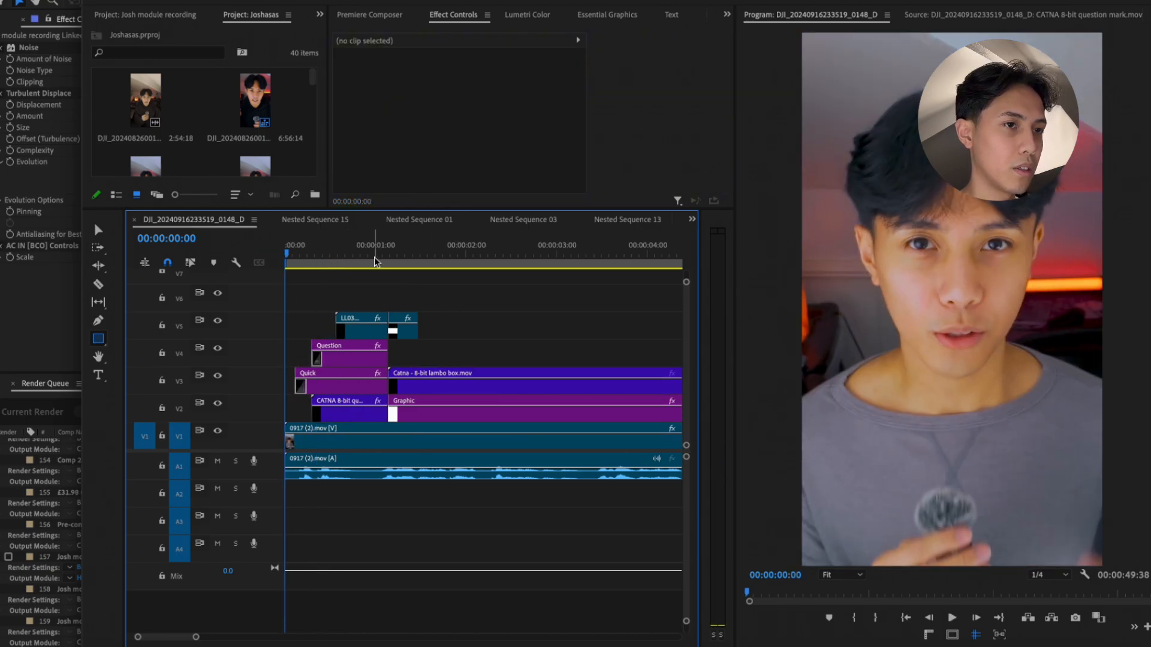
key(space)
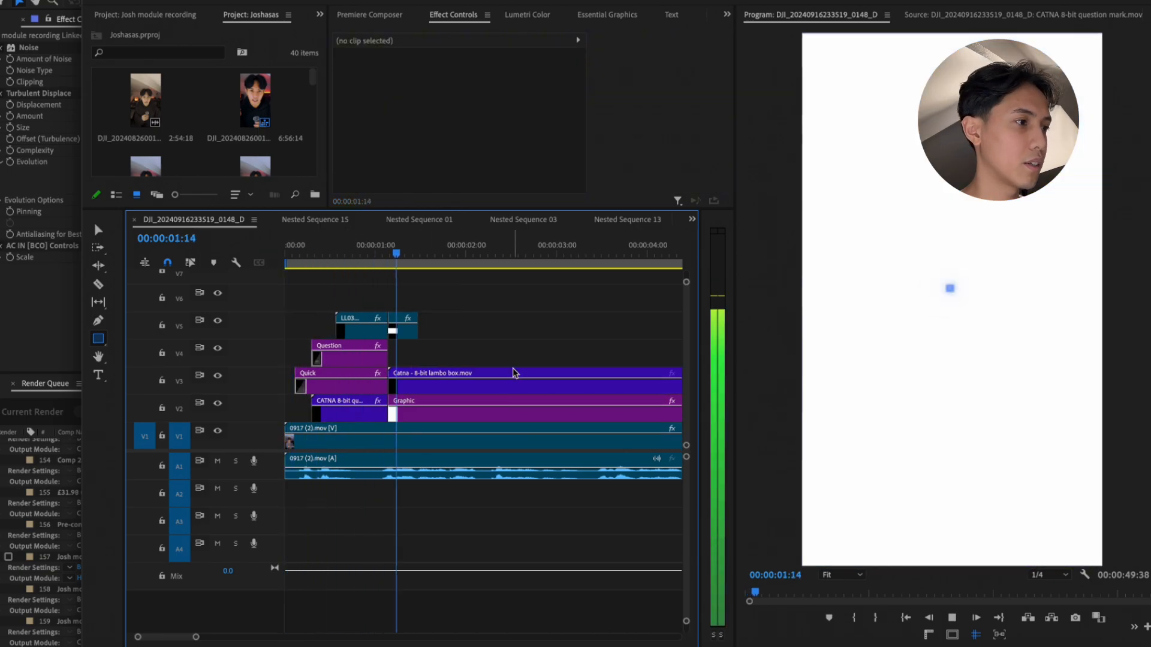
Set the car box clip's scale to 90 and its horizontal position to 684
click(511, 384)
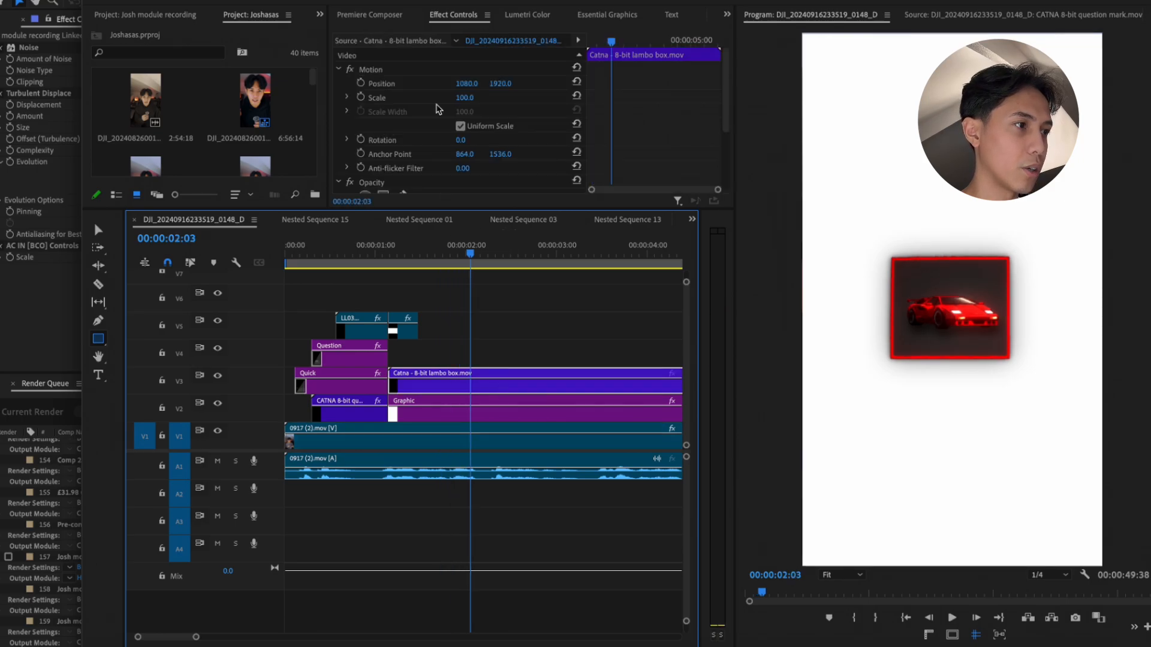
drag(472, 98, 207, 84)
click(473, 96)
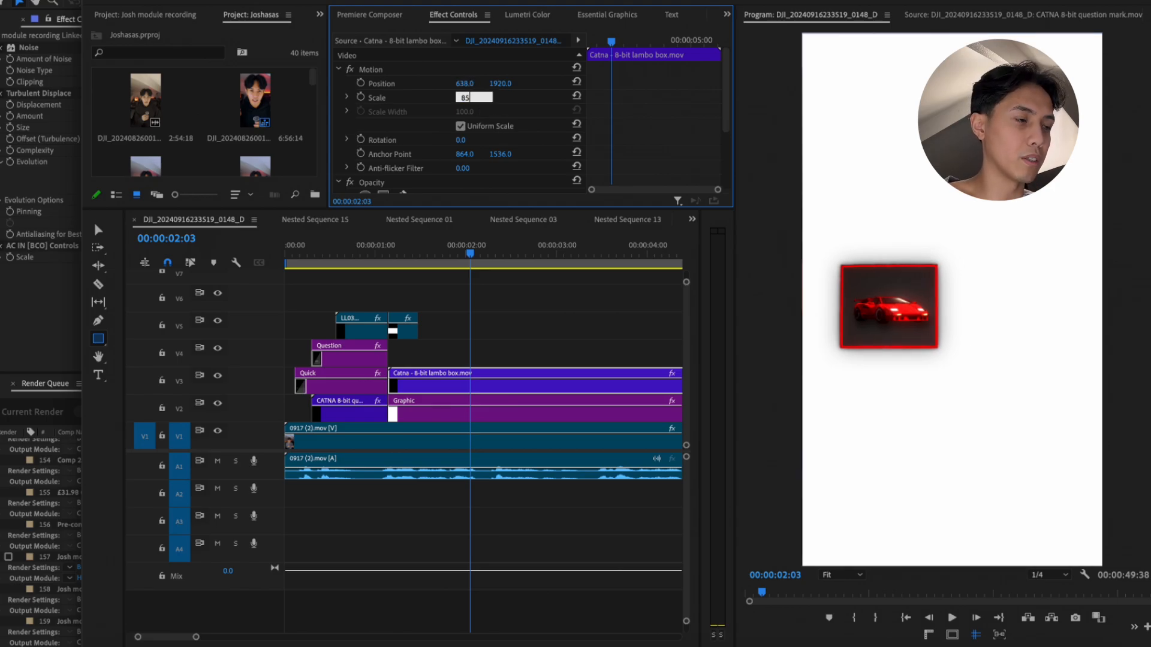
key(Return)
drag(468, 84, 497, 84)
click(474, 97)
text(90)
key(Return)
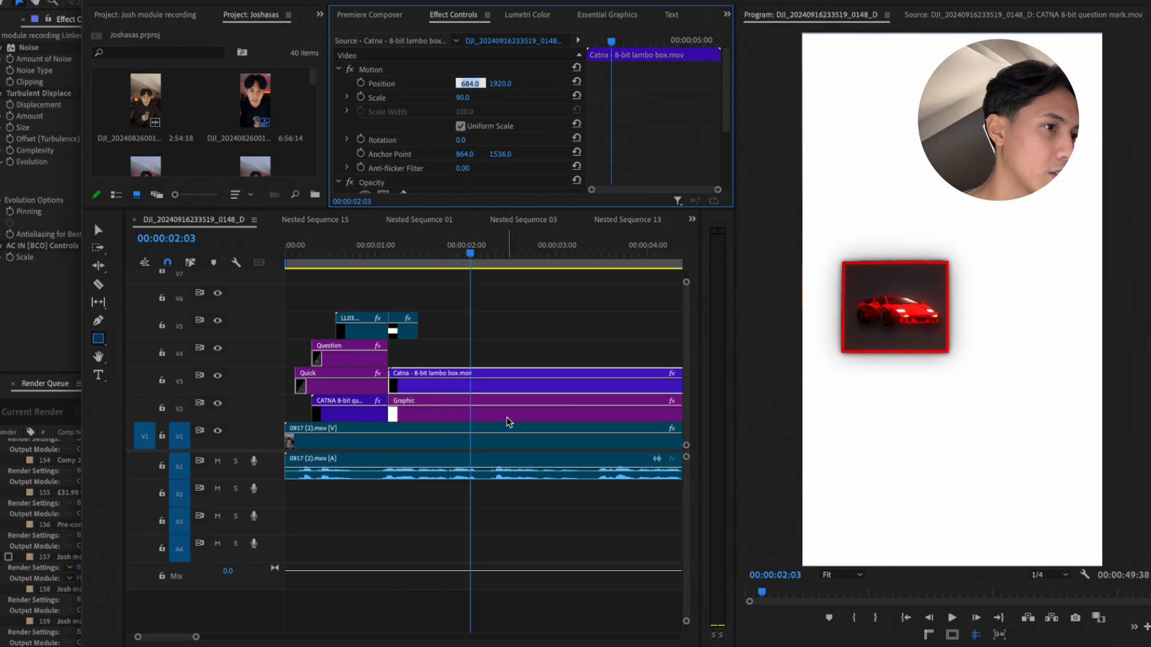
Deselect the car box clip and set the program preview's zoom back to Fit
click(520, 346)
scroll(930, 305, up, 5)
scroll(860, 353, down, 6)
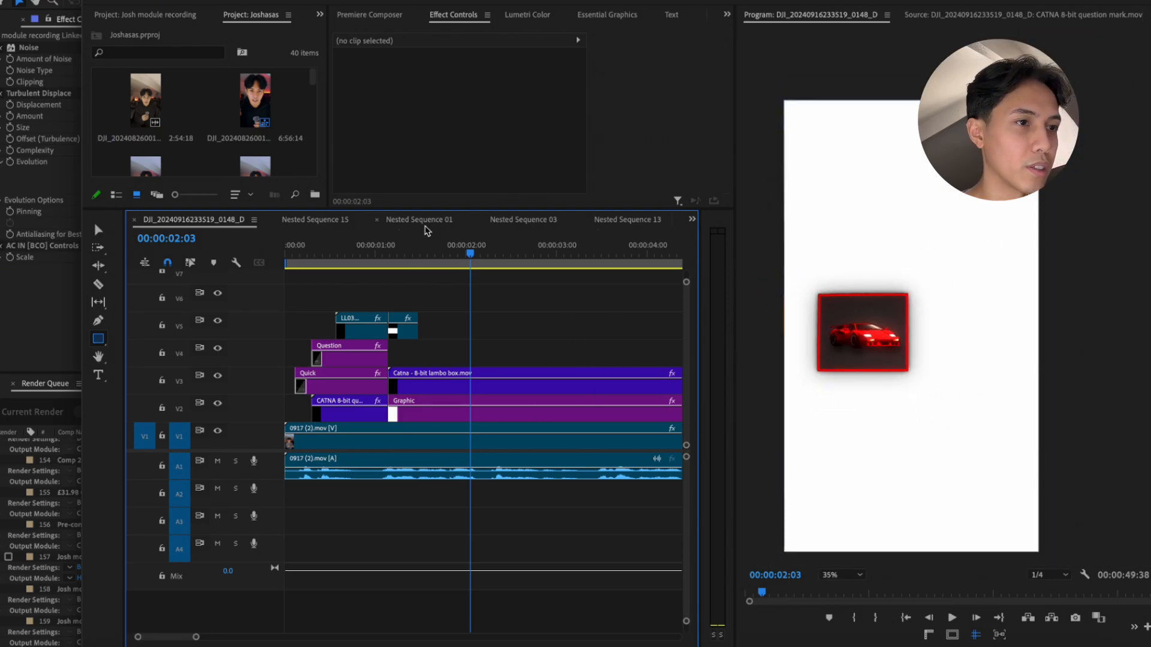
click(842, 575)
click(845, 408)
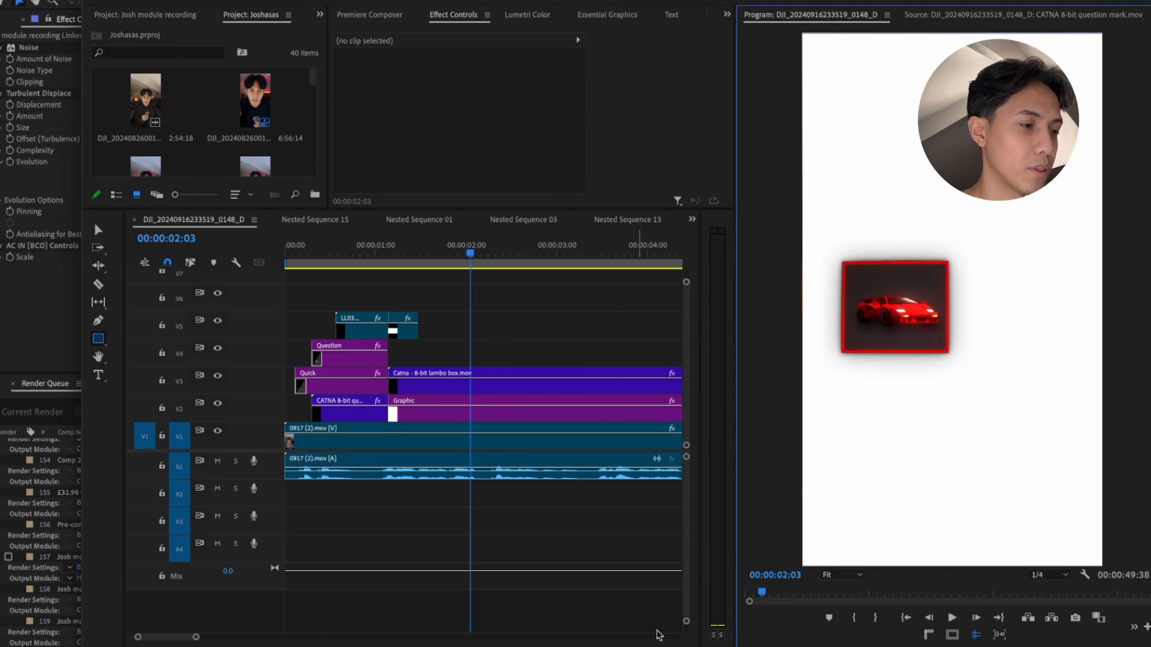
Play the sequence from around the one-second mark to review the lambo box animation
click(372, 246)
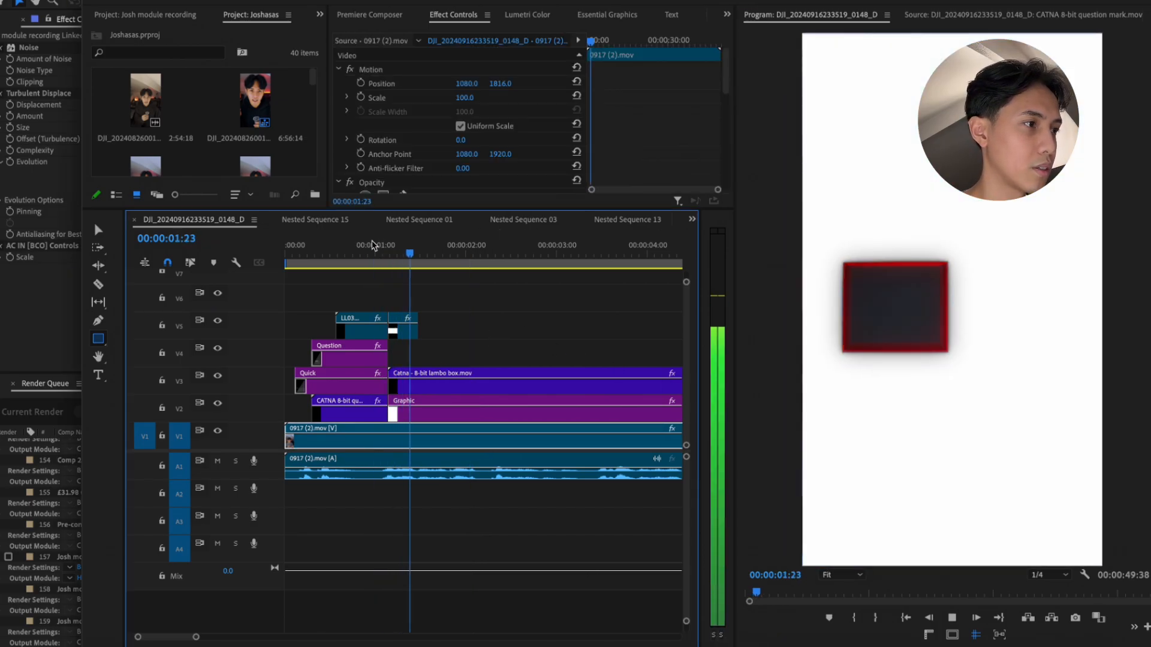
key(space)
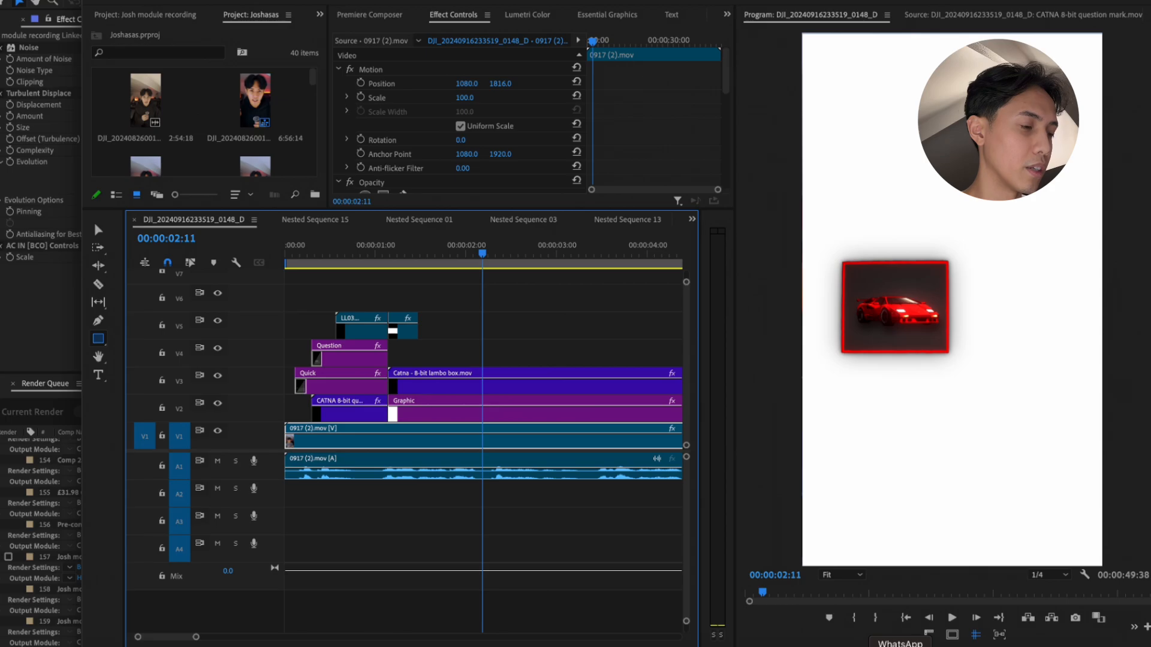
Switch to After Effects, open the Linked Comp 05 composition and select its 1.png car layer
click(870, 646)
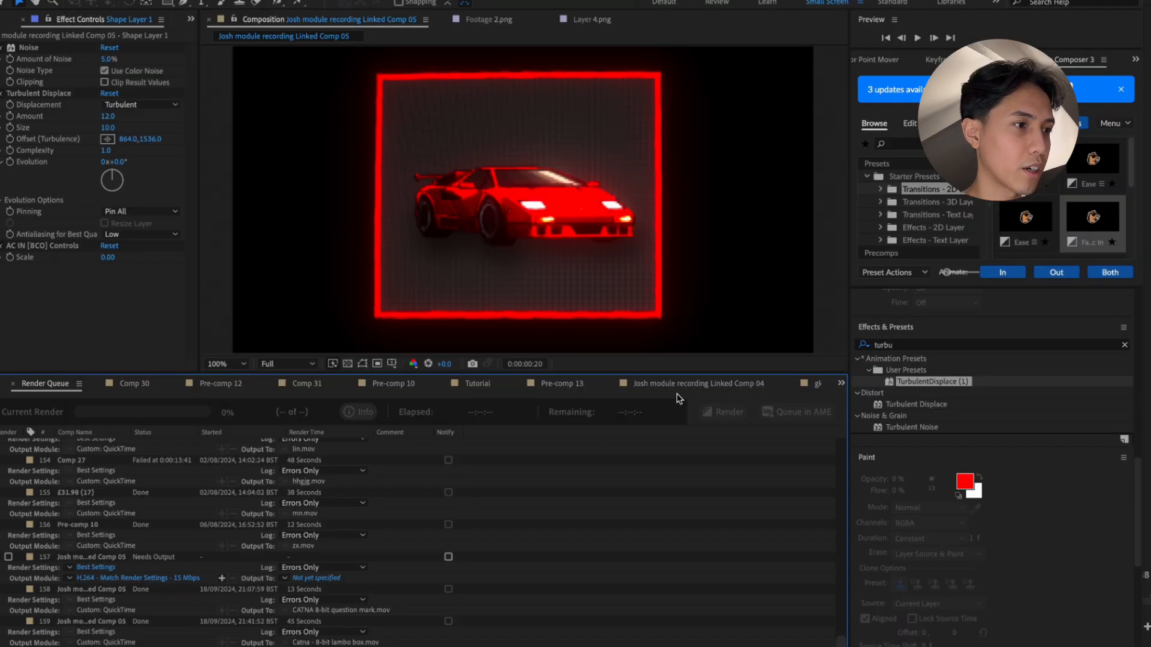
scroll(669, 376, down, 9)
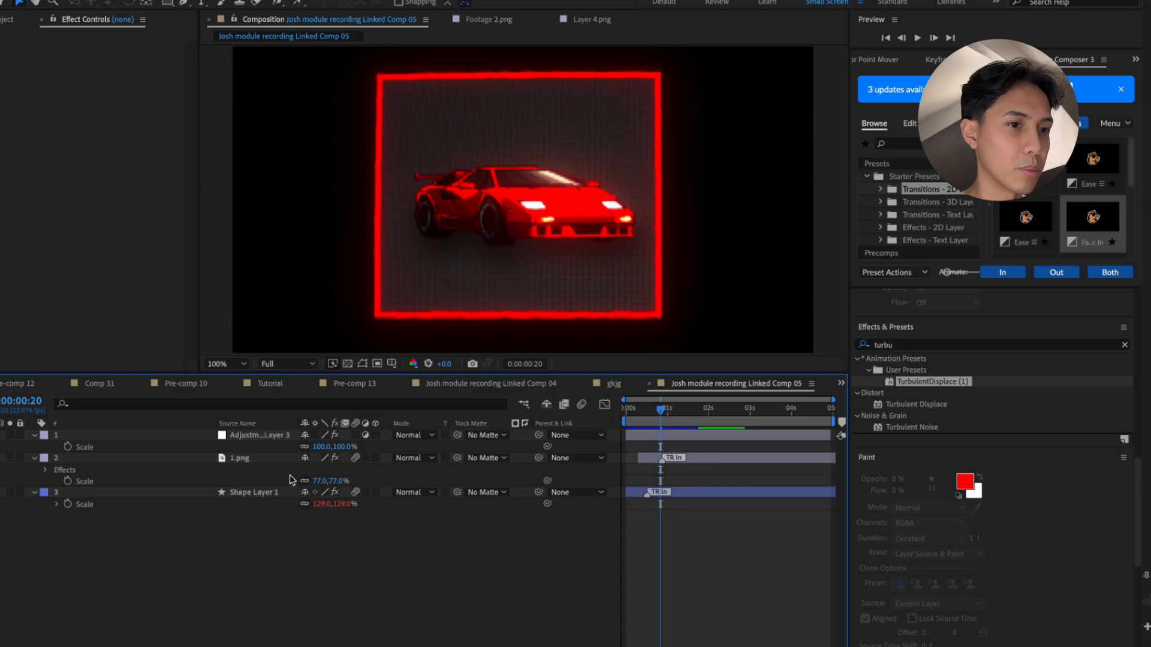
click(239, 458)
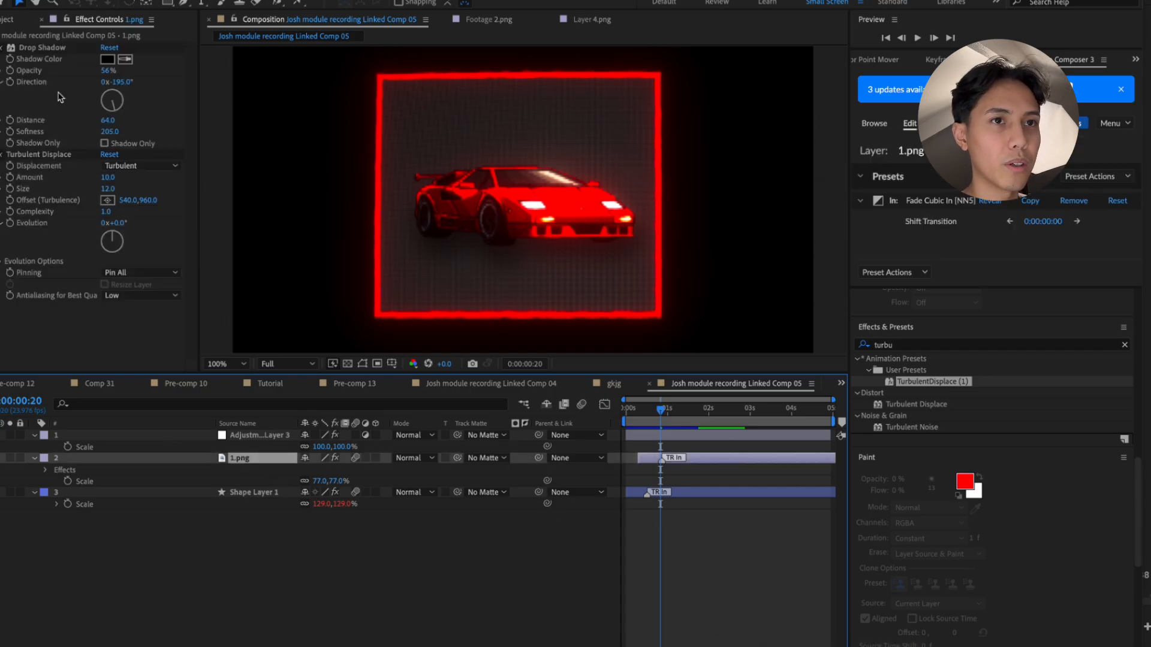
Find 2.png in the "SHADOW" (2) folder in Downloads and import it into the project
click(8, 21)
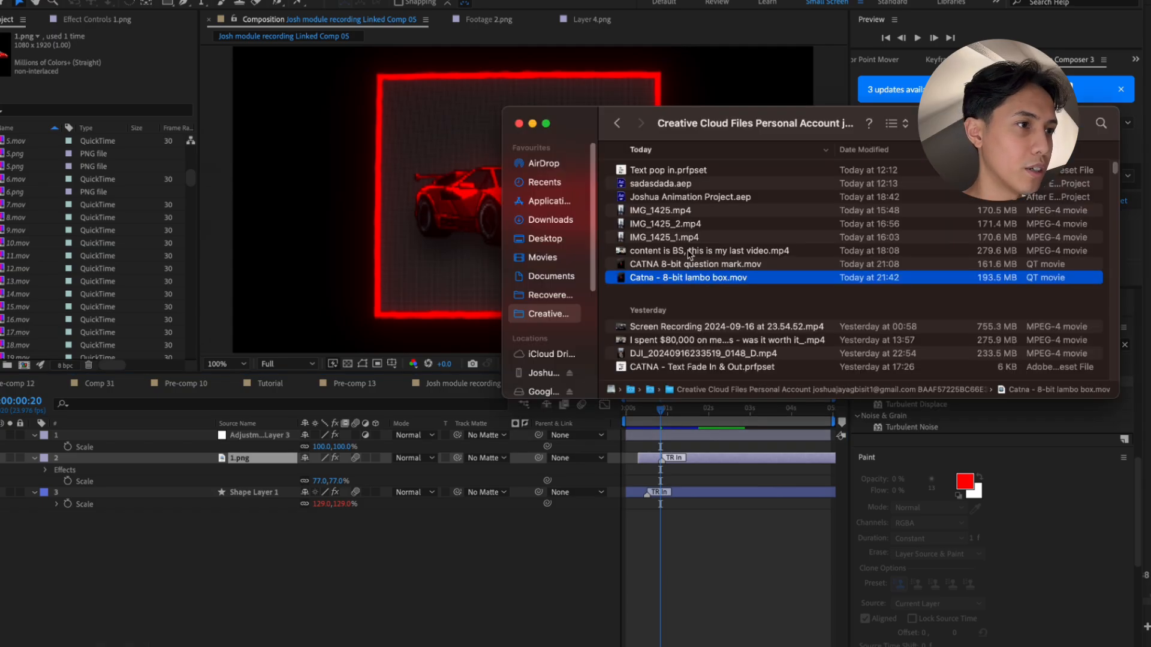
click(550, 220)
scroll(766, 229, up, 2)
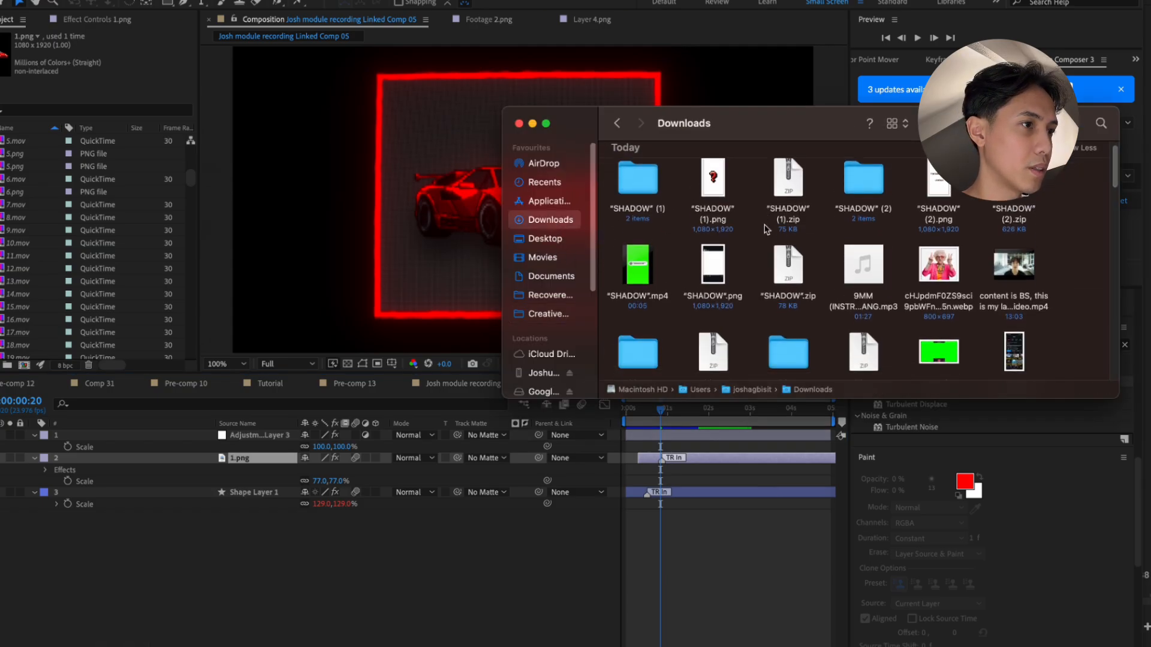
scroll(646, 224, down, 5)
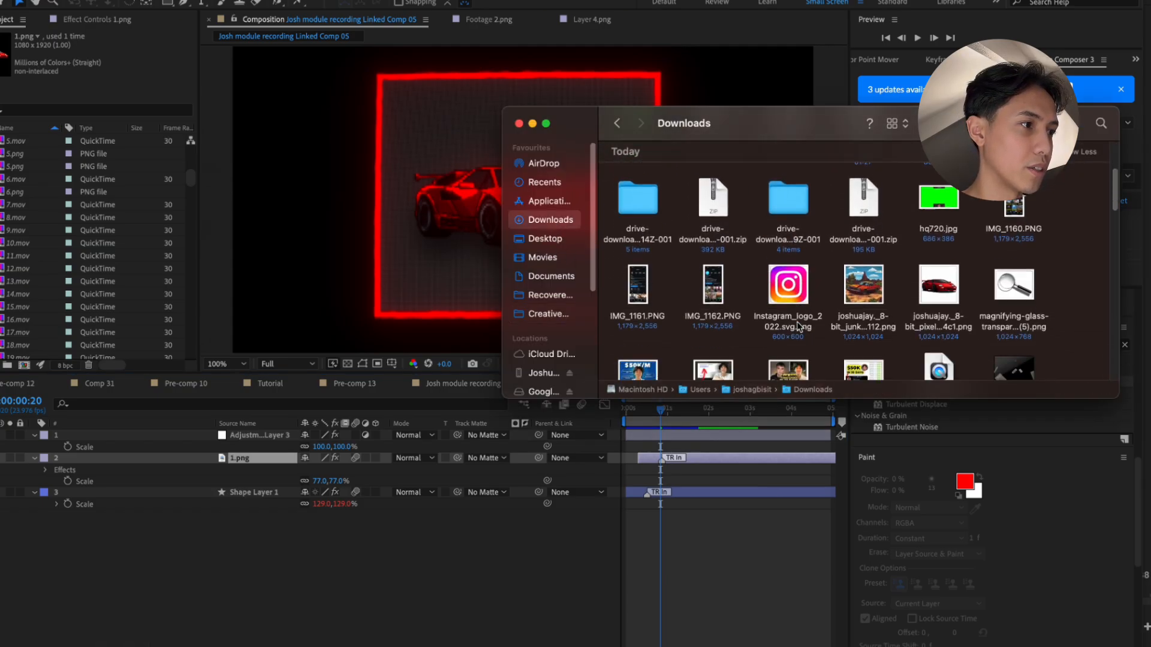
scroll(745, 261, up, 2)
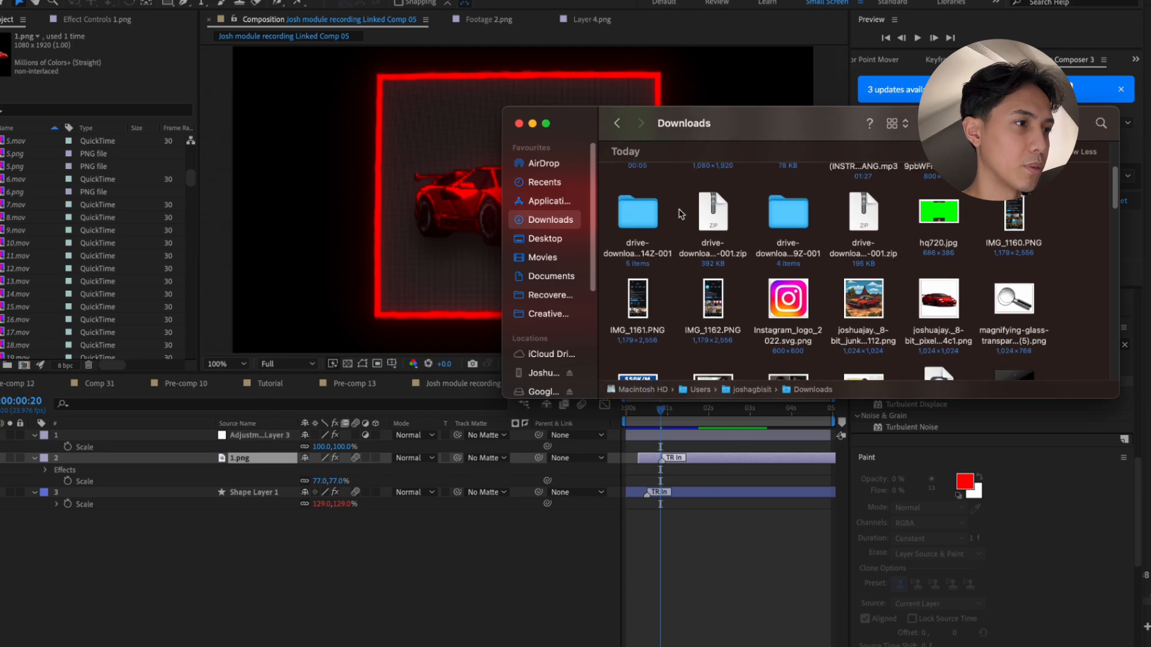
scroll(666, 214, up, 3)
double_click(639, 197)
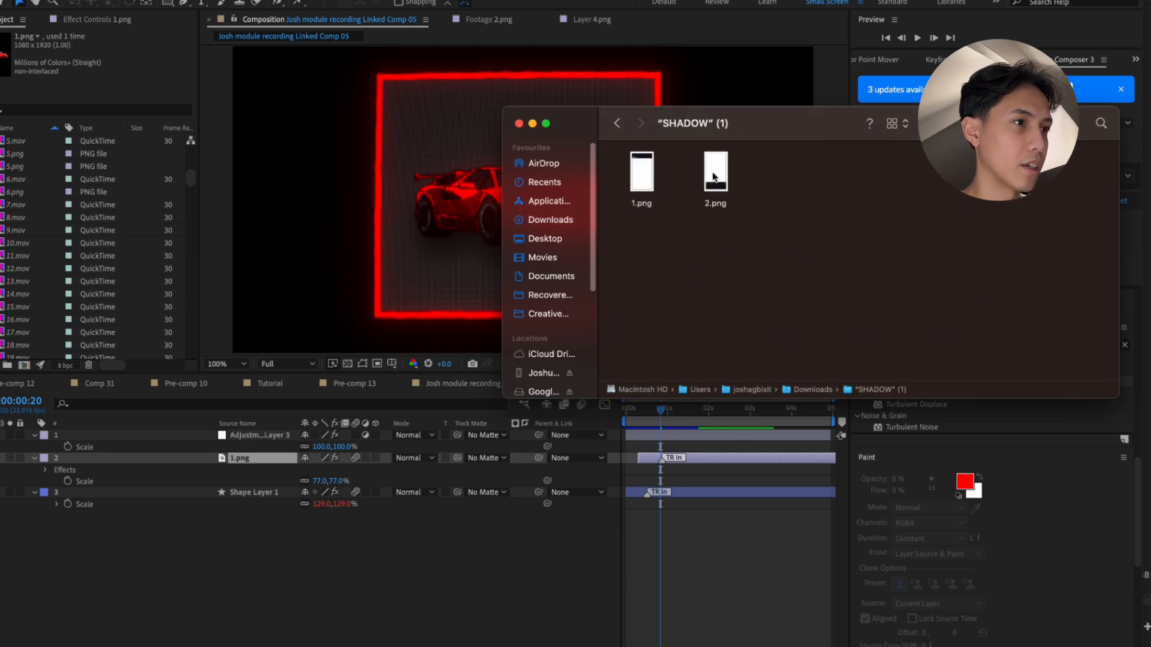
click(617, 123)
double_click(839, 213)
click(719, 173)
drag(720, 174, 60, 259)
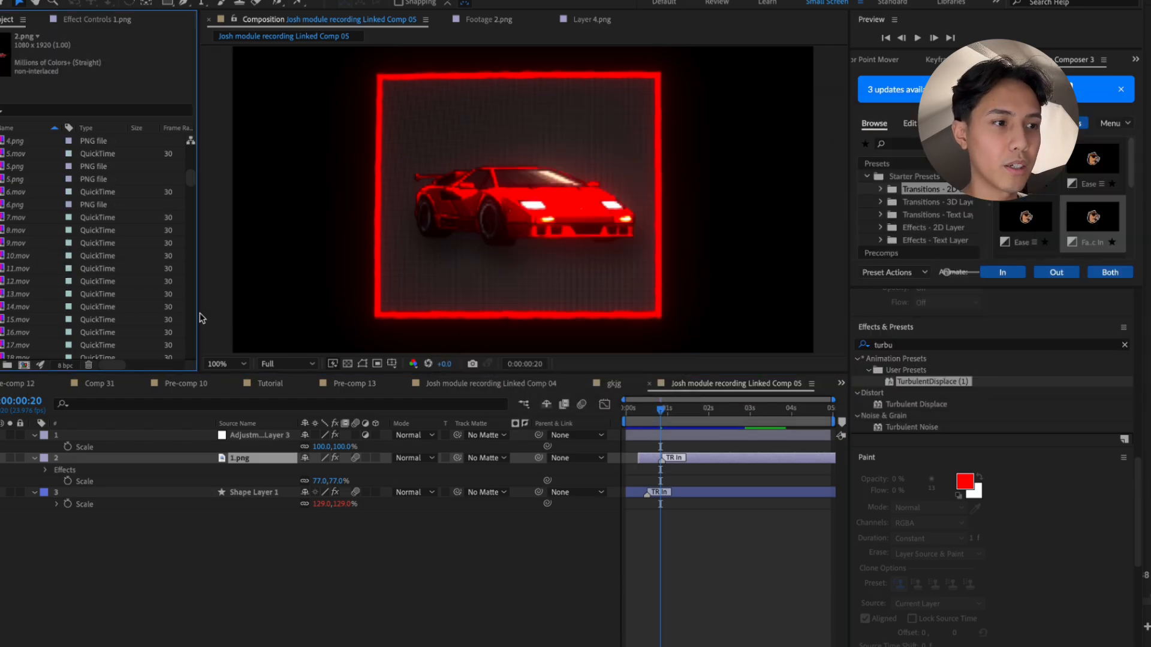
Replace the source of the 1.png layer with the imported 2.png, keeping the layer's effects and animation
click(662, 458)
scroll(108, 268, down, 10)
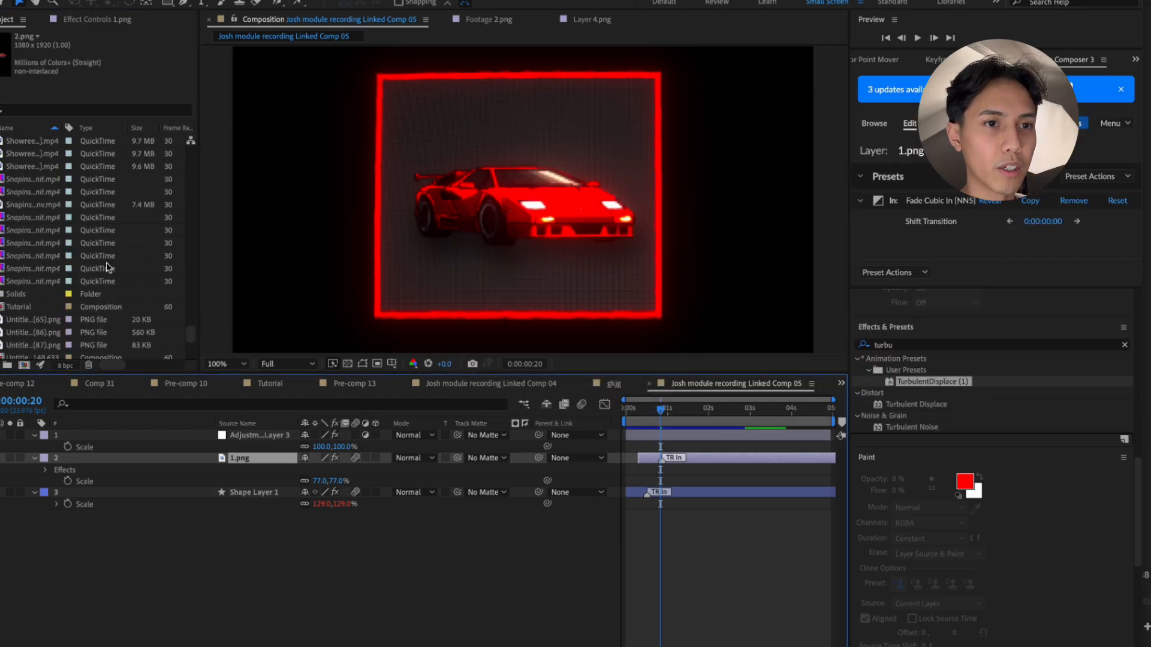
scroll(107, 268, up, 20)
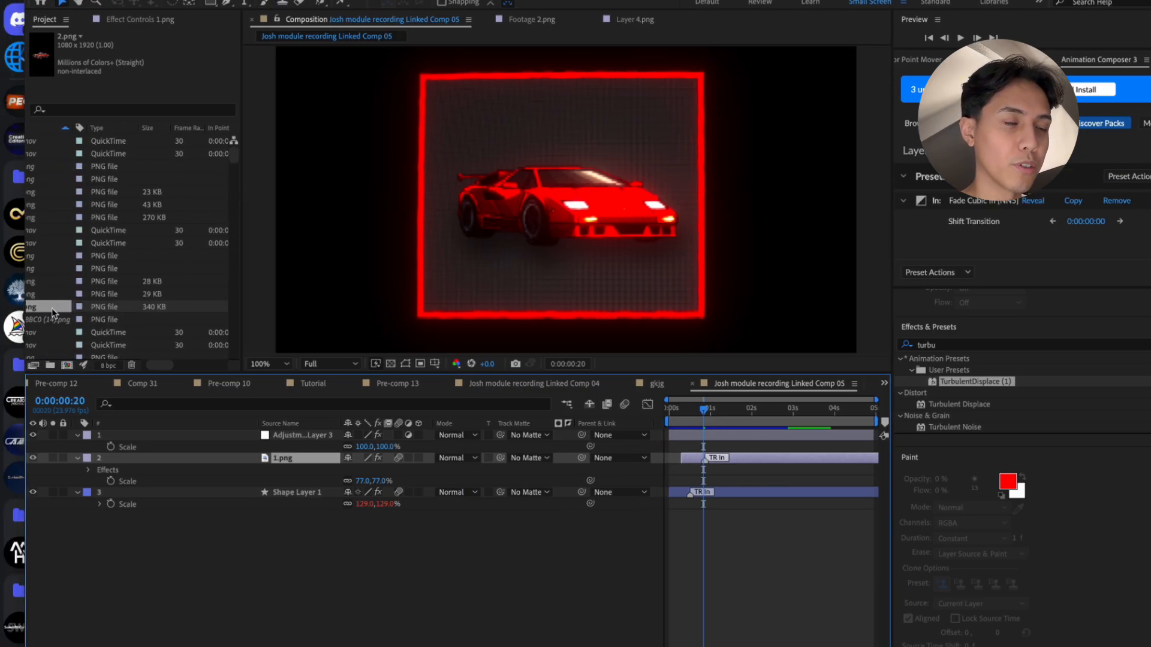
drag(51, 312, 720, 462)
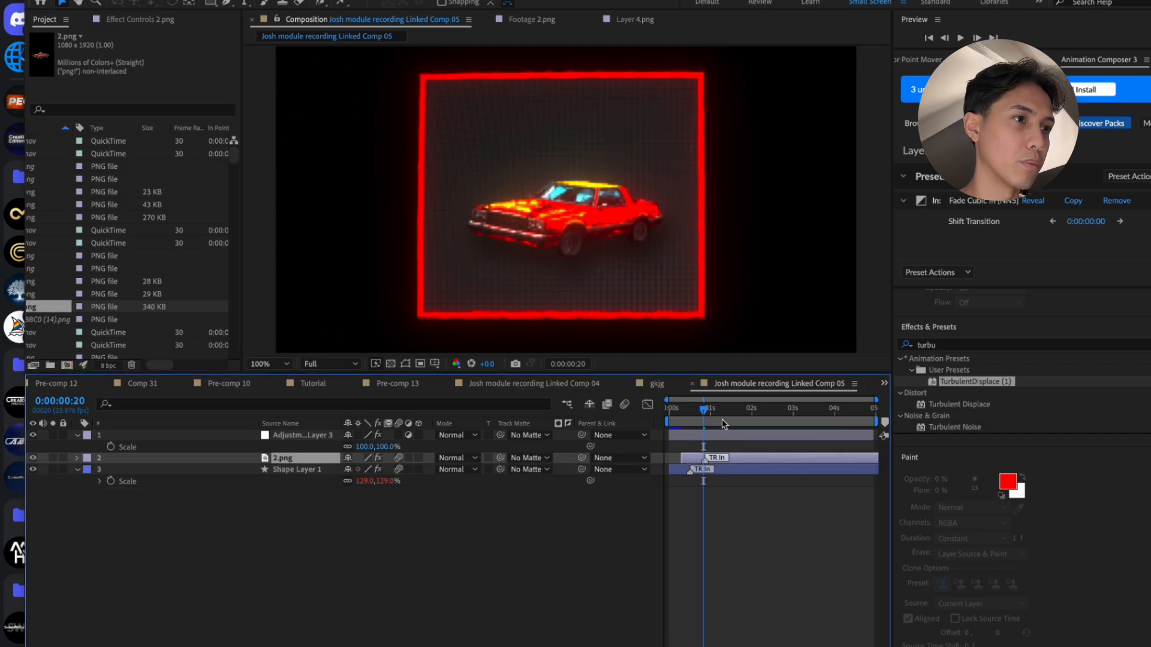
Enlarge the 2.png car layer to fill the box better and set its position to 864, 1552
key(s)
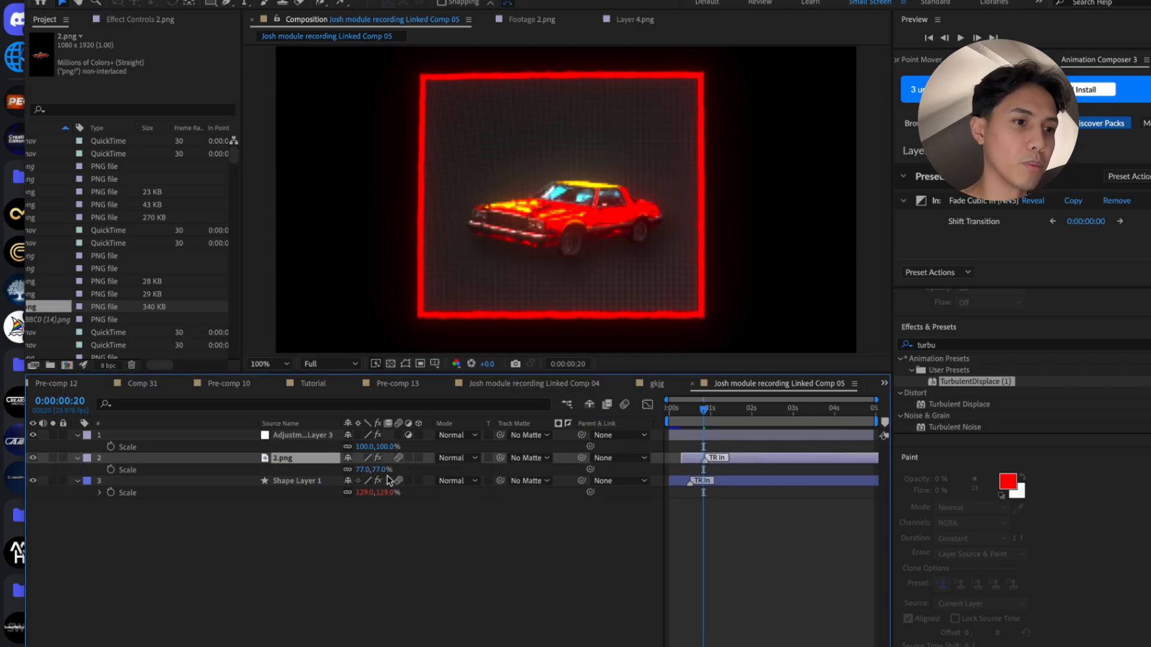
drag(374, 470, 334, 480)
key(p)
drag(703, 410, 684, 410)
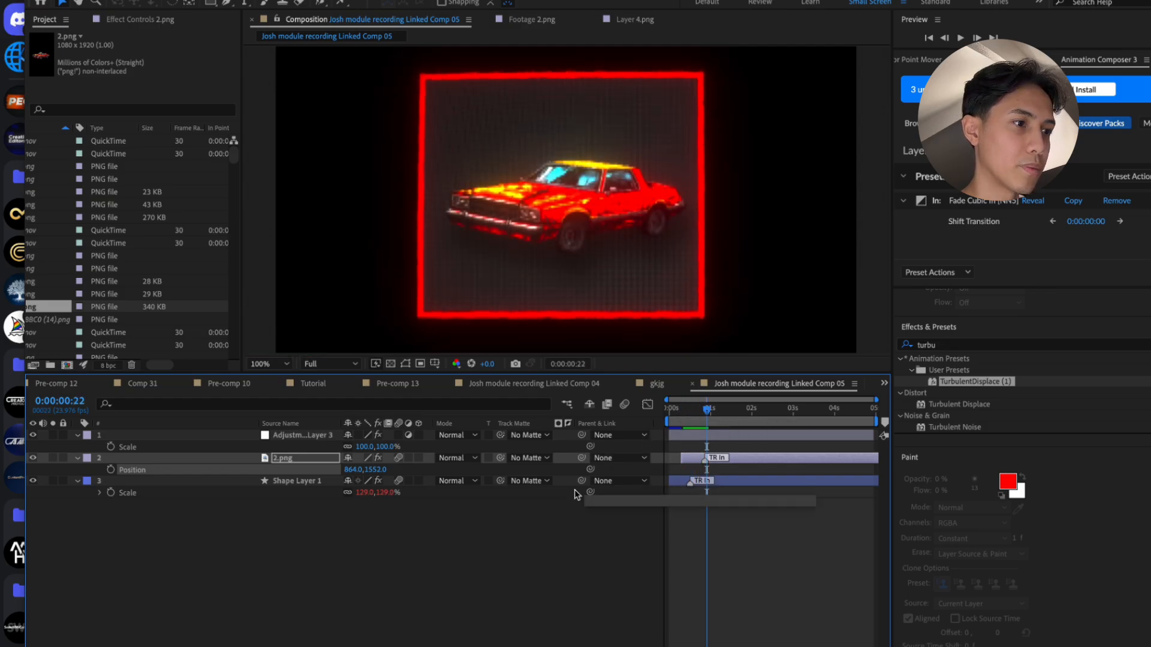
click(569, 508)
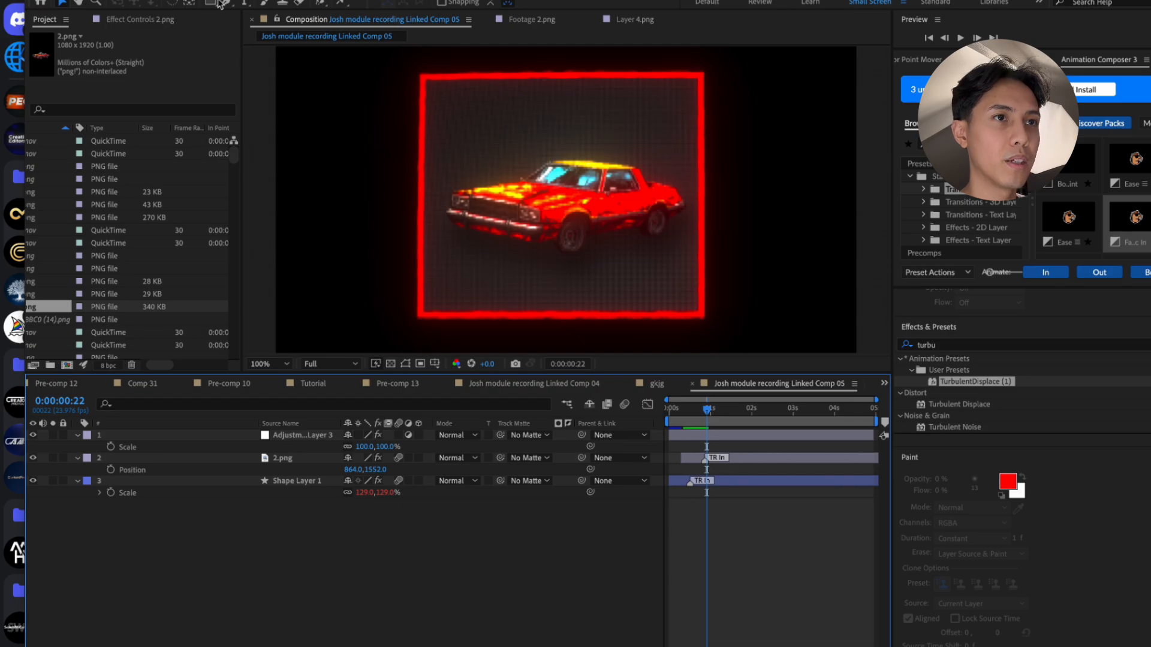
Add the junk car composition to the Render Queue
click(107, 0)
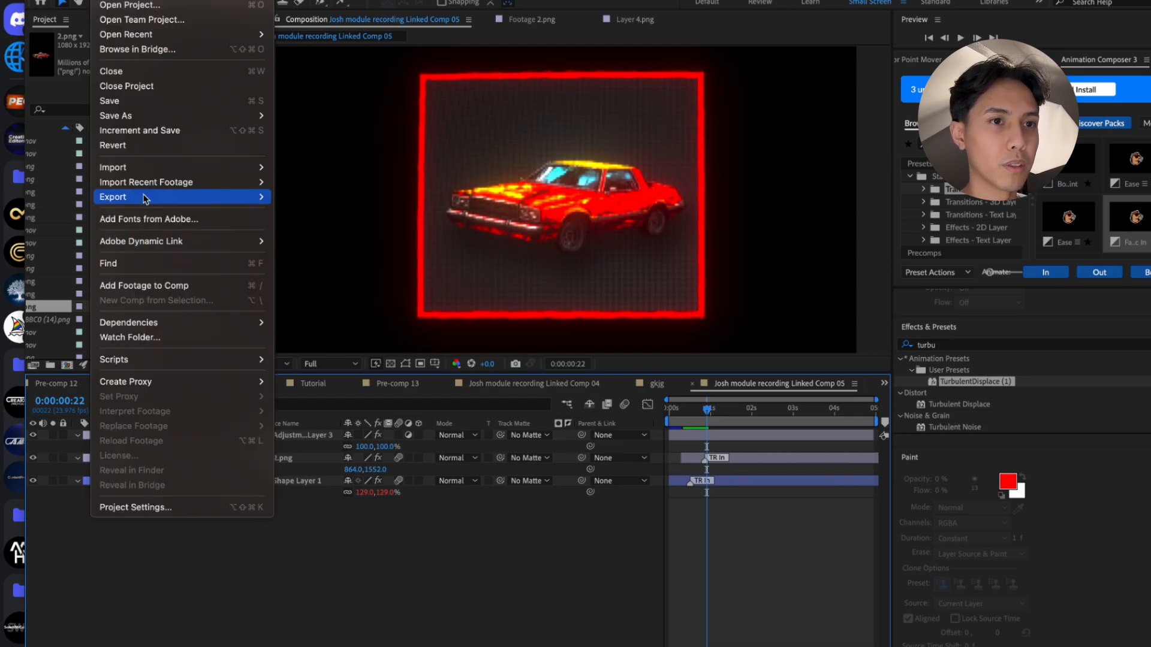
mouse_move(145, 197)
click(325, 213)
scroll(144, 630, down, 1)
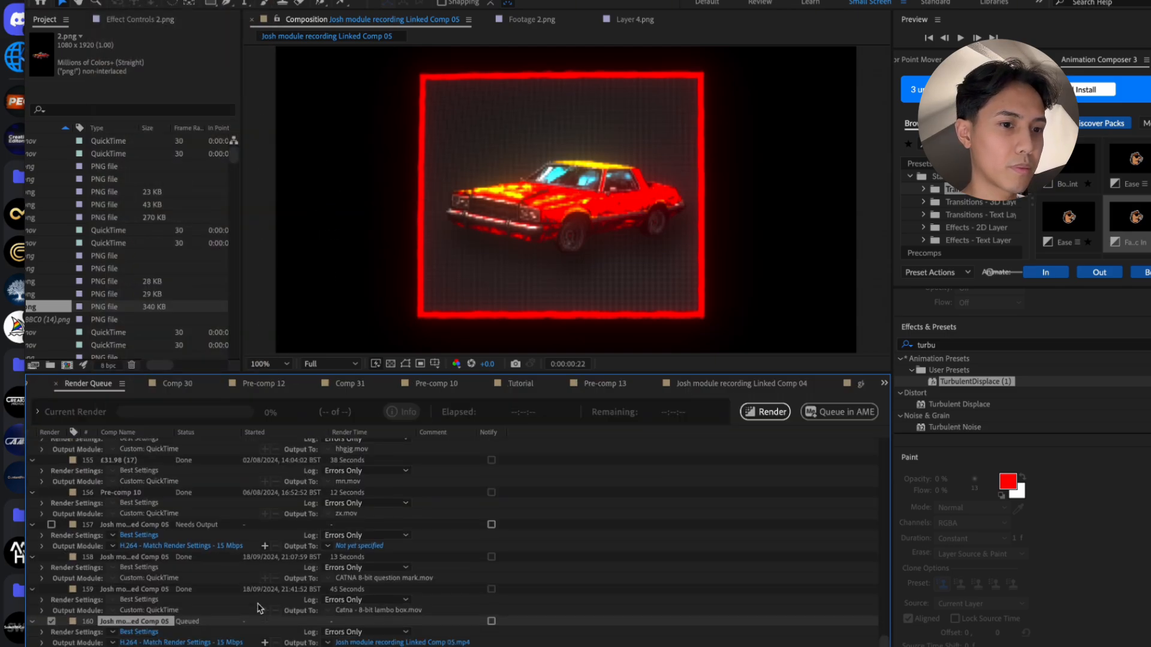
Configure the queued item's output module for QuickTime format with RGB + Alpha channels
click(144, 643)
click(527, 158)
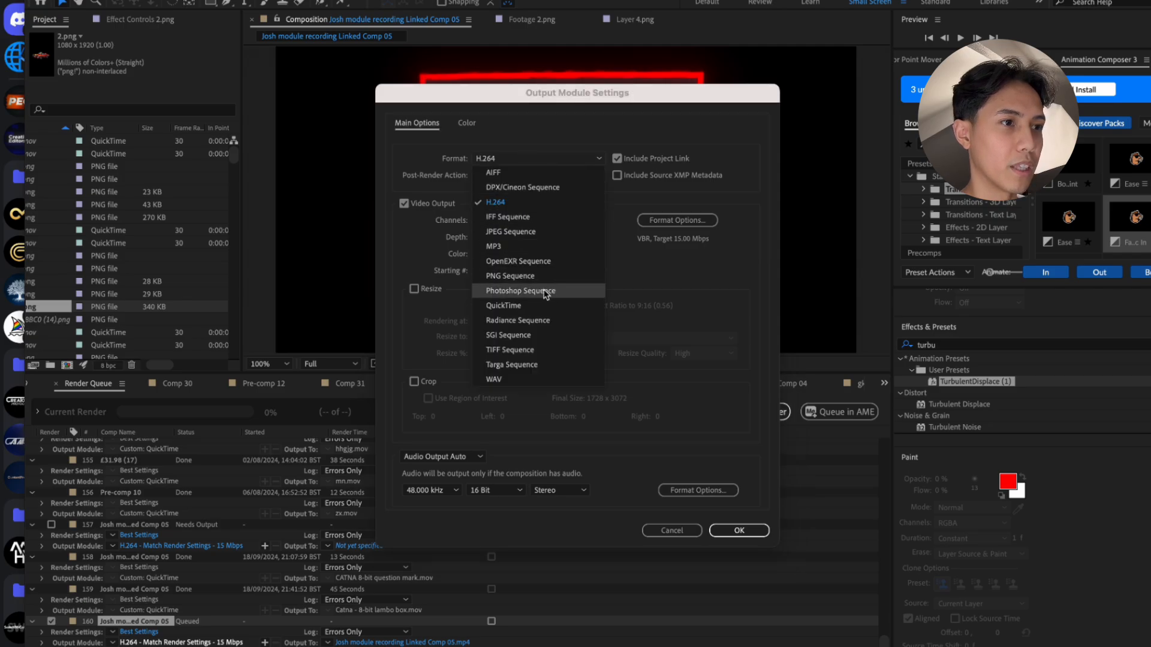
click(543, 309)
click(516, 225)
click(521, 271)
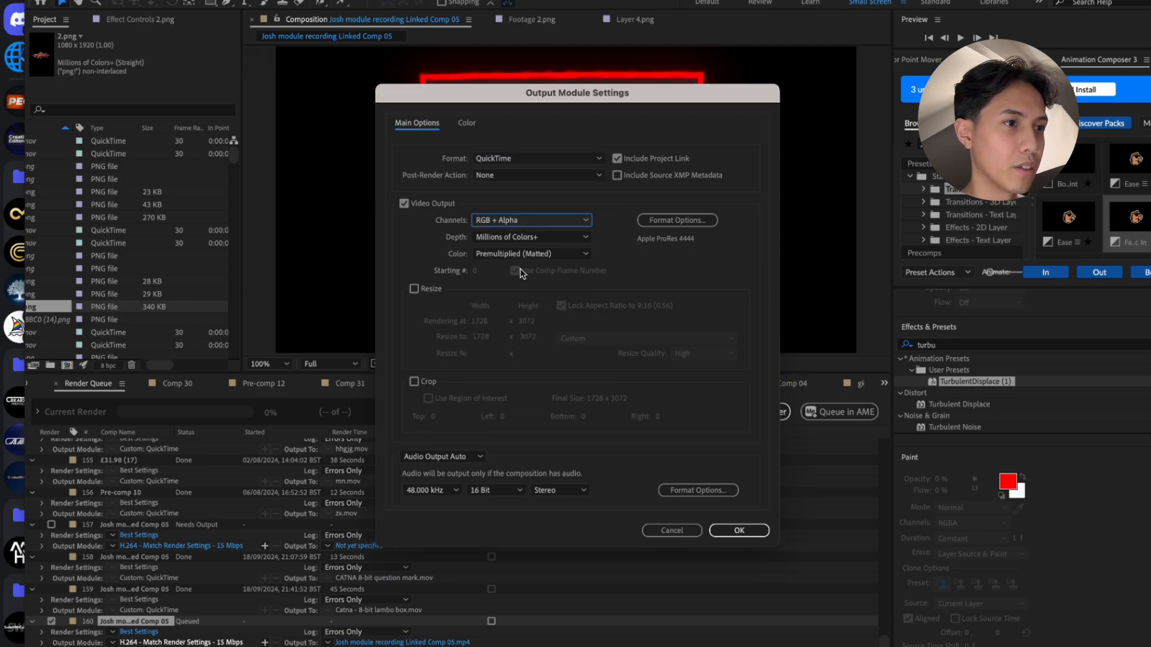
click(739, 530)
Name the output movie CATNA - Junk Car Box.mov and start the render
click(402, 641)
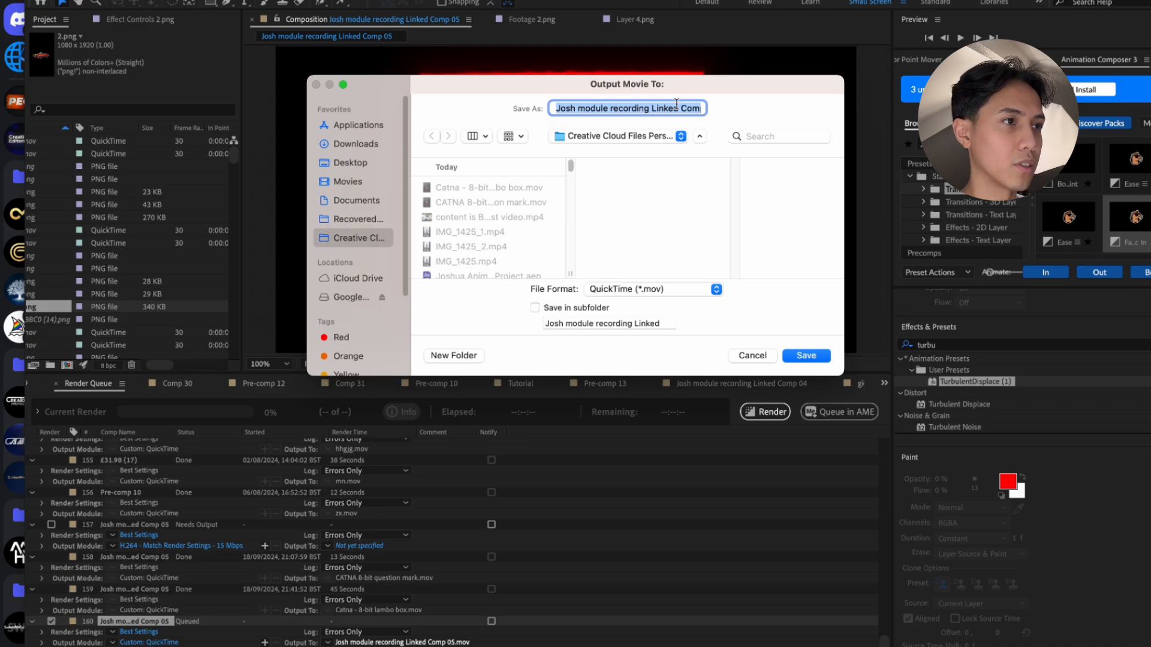
text(CATNA - Junk Car Box.mov)
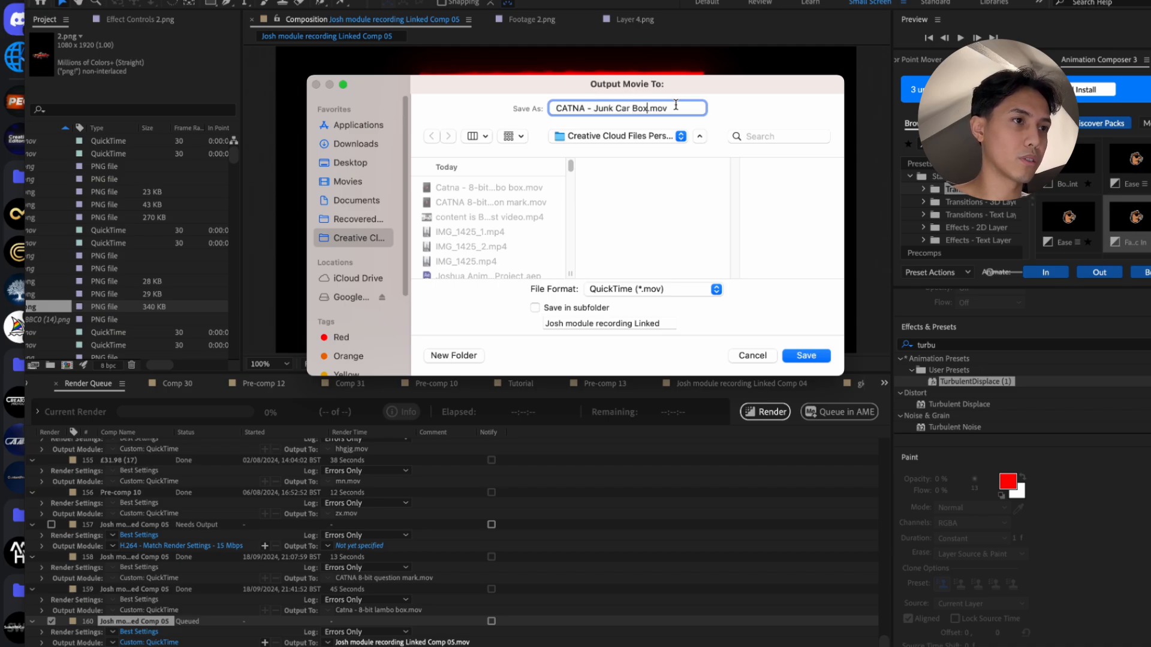
key(Return)
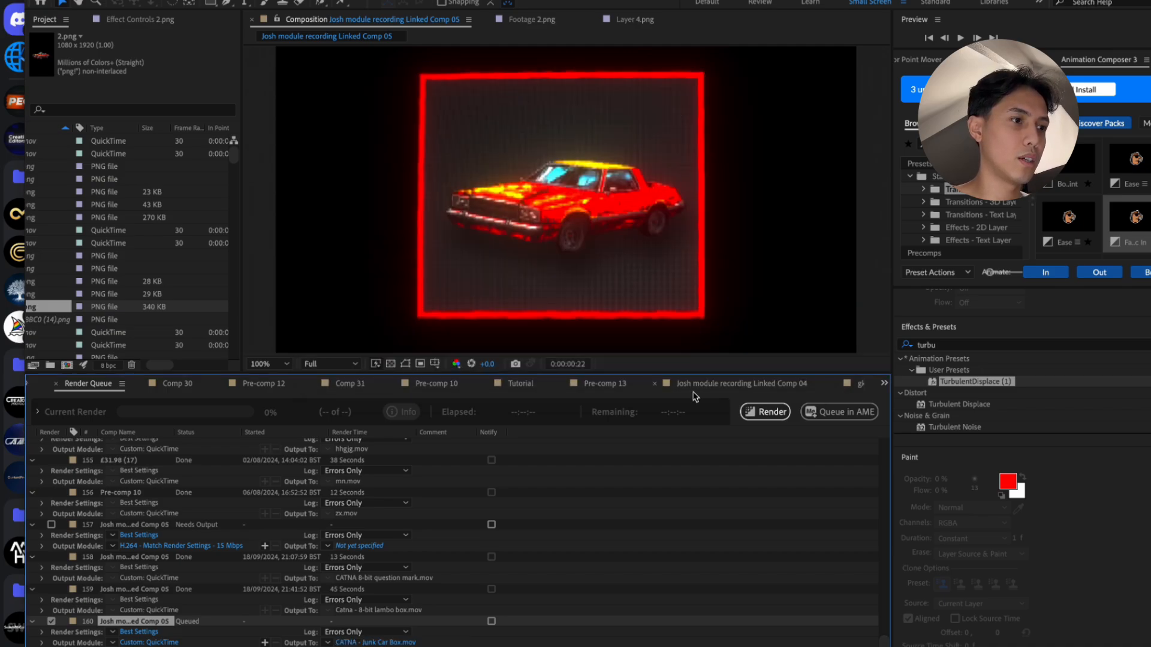
click(765, 412)
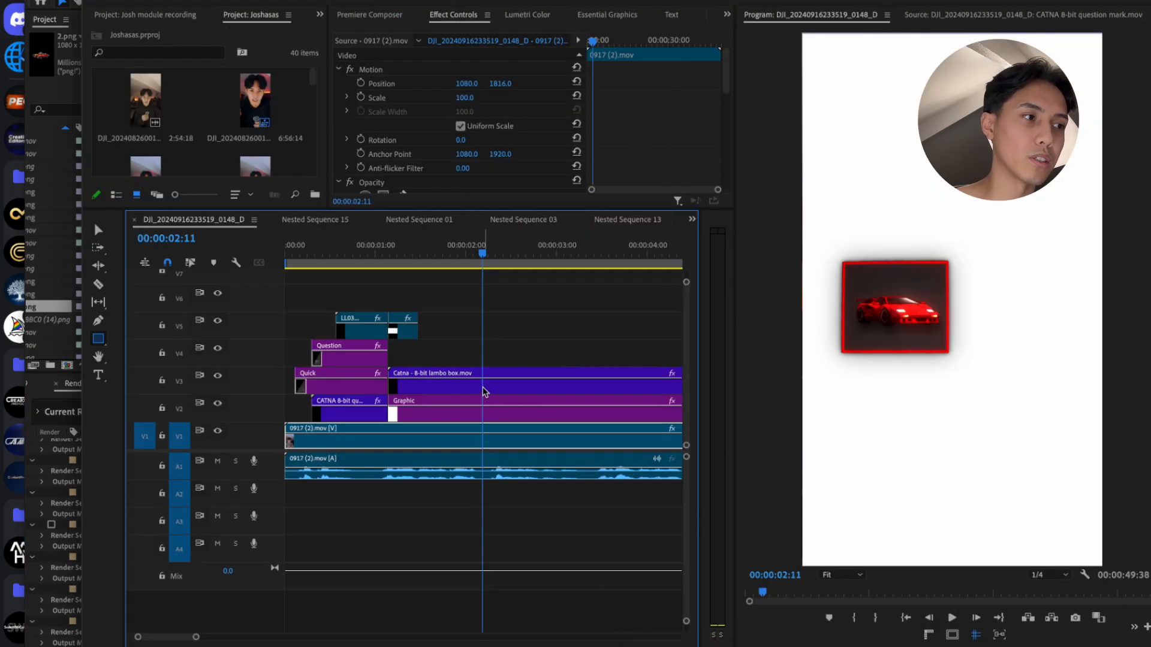
Switch to Premiere Pro, duplicate the lambo box clip onto track V4 and set the copy's horizontal position to 1521
click(485, 389)
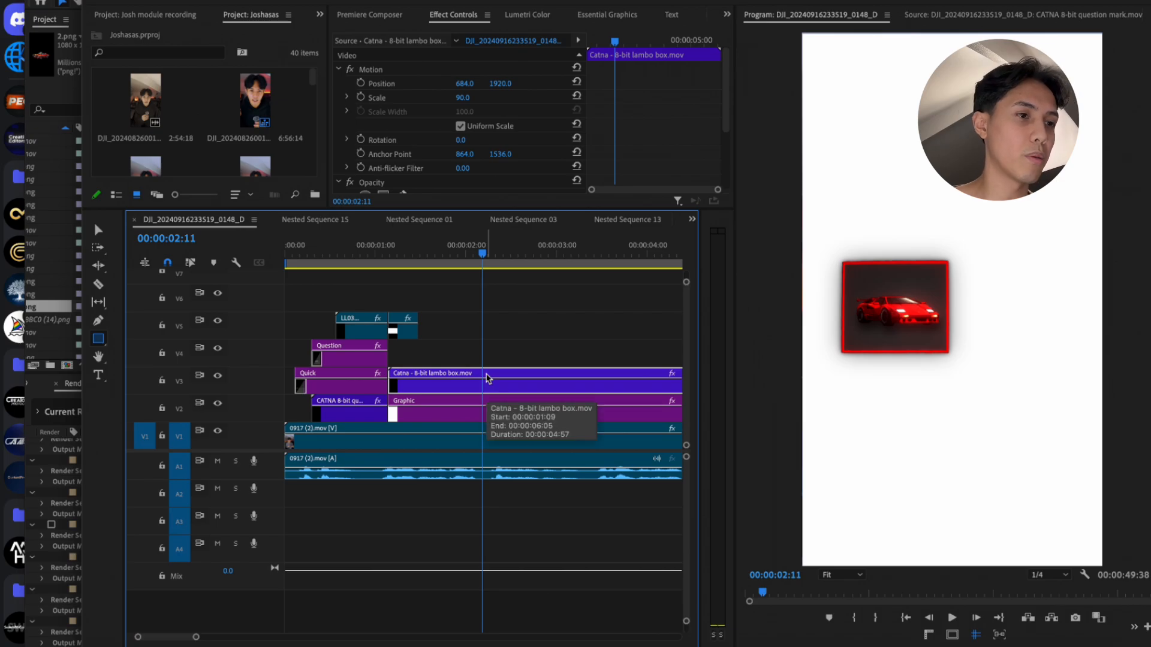
drag(487, 384, 466, 364)
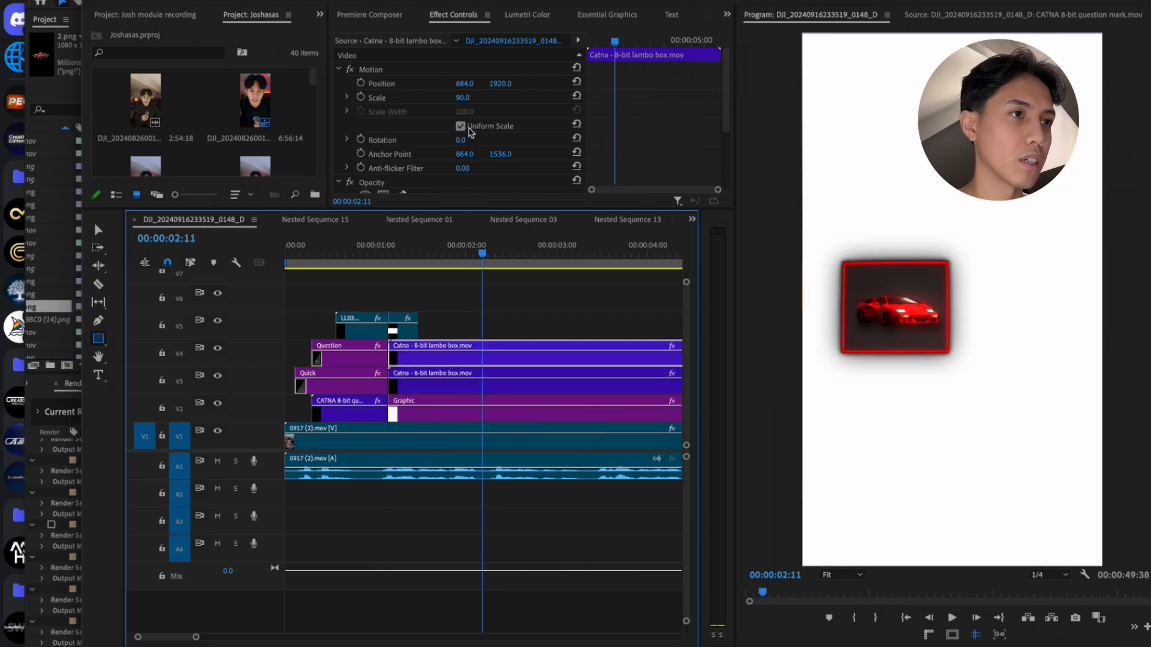
drag(467, 88, 970, 87)
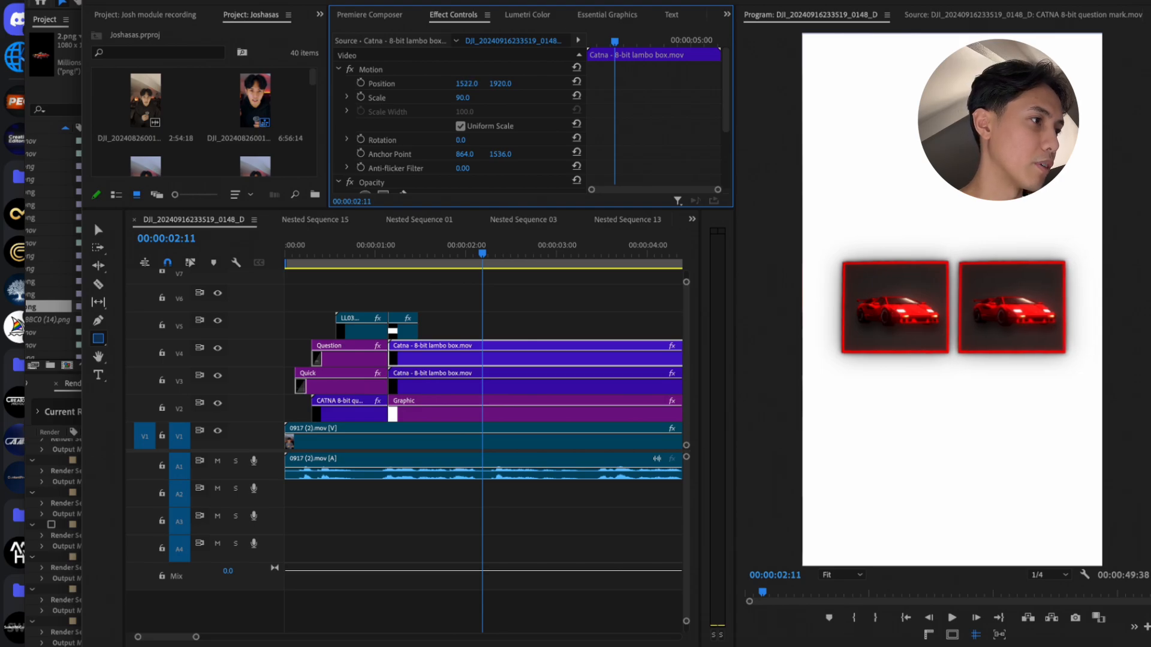
Shift the original lambo box clip on track V3 slightly left in the frame to balance it with the copy
click(419, 387)
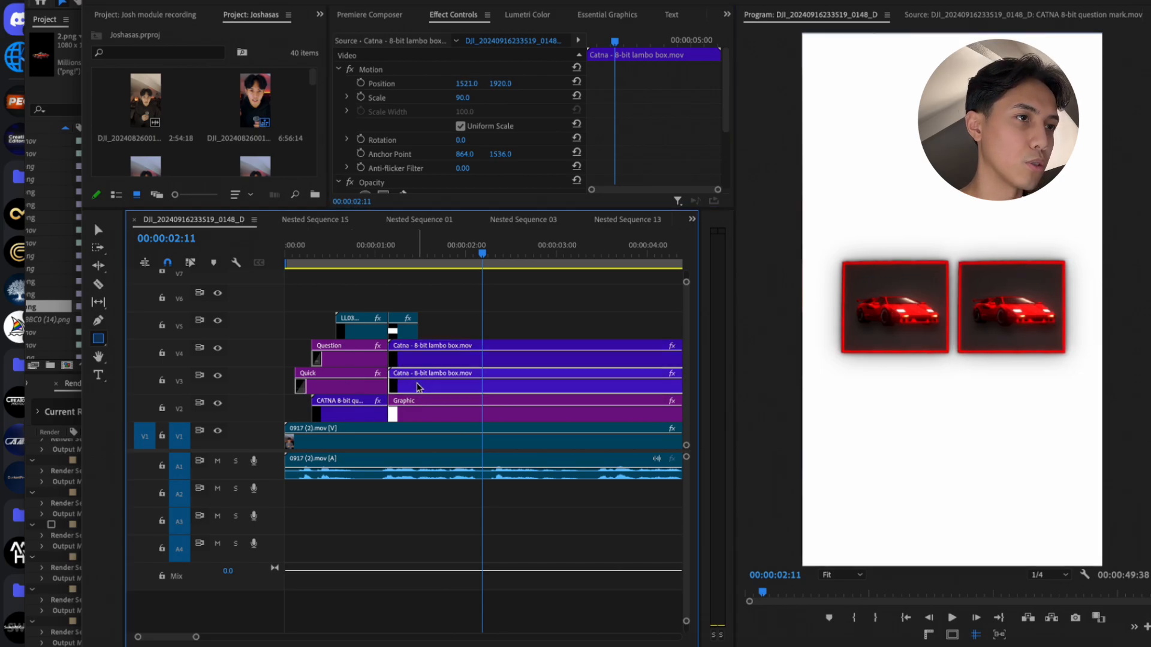
drag(465, 83, 448, 83)
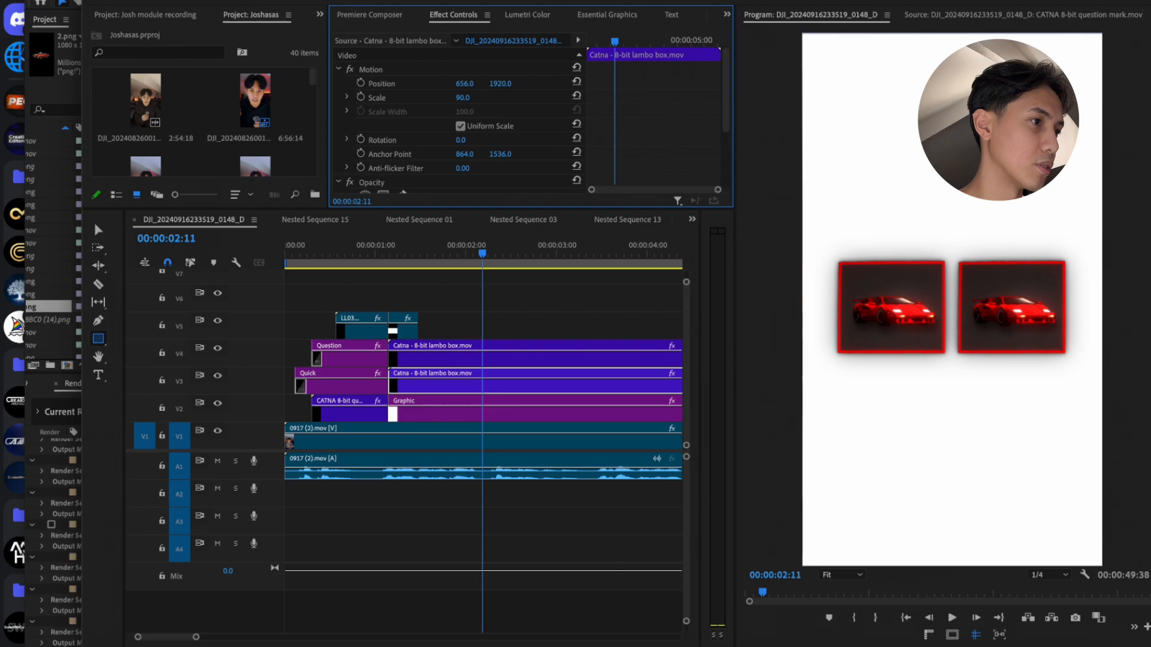
click(447, 318)
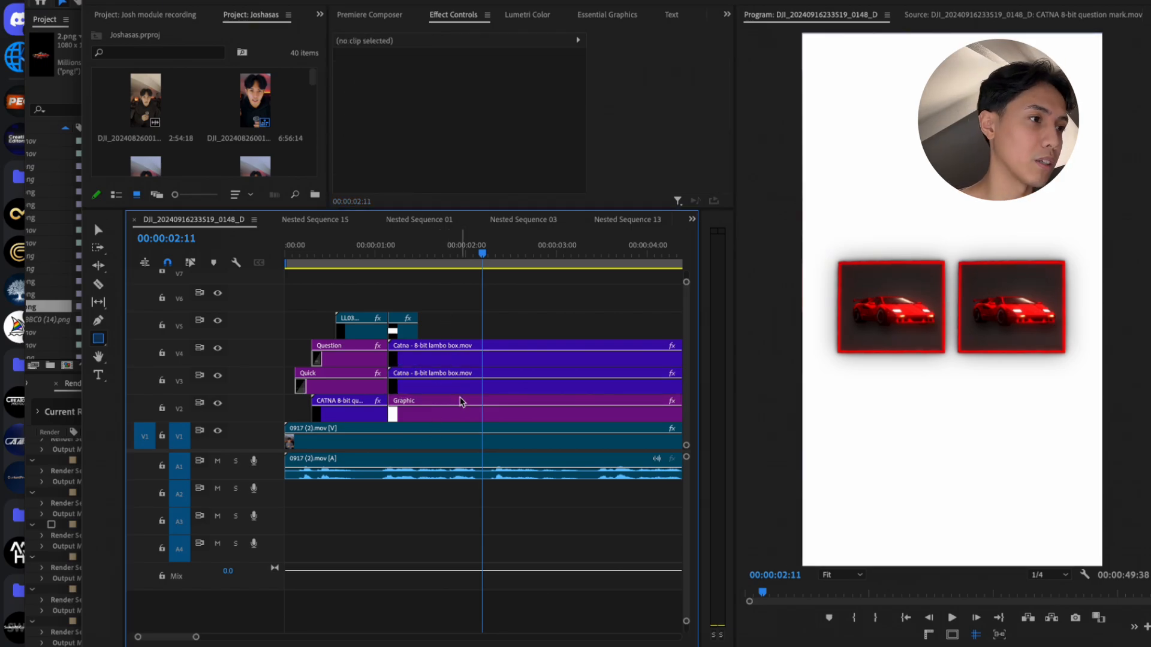
click(457, 387)
click(479, 89)
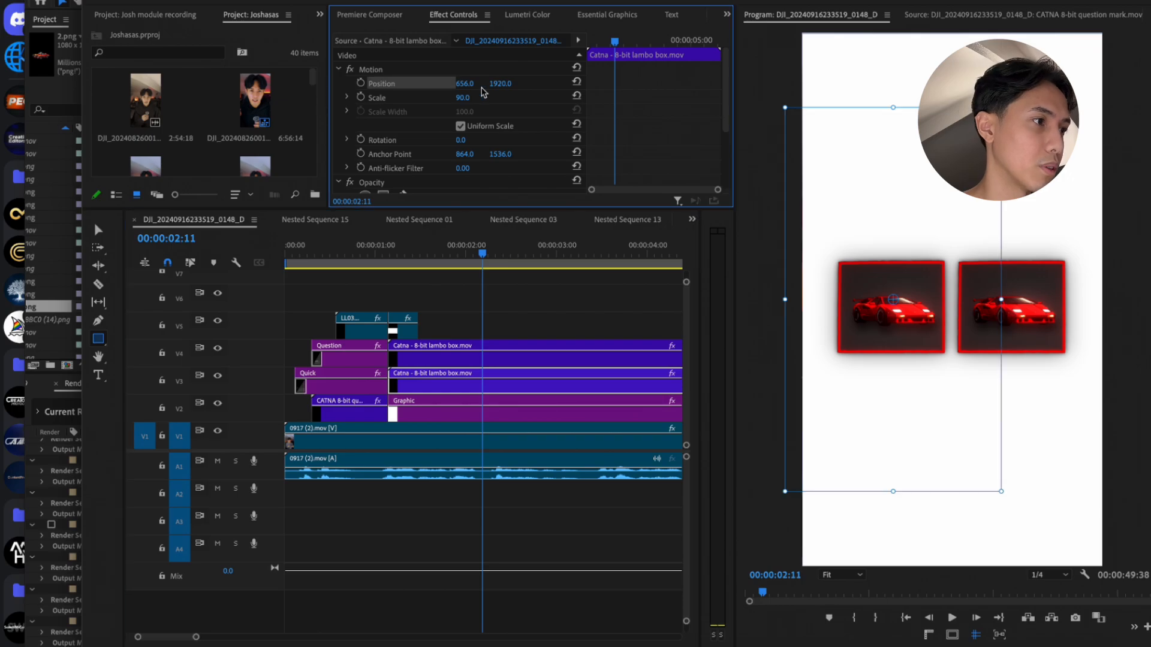
drag(470, 81, 477, 80)
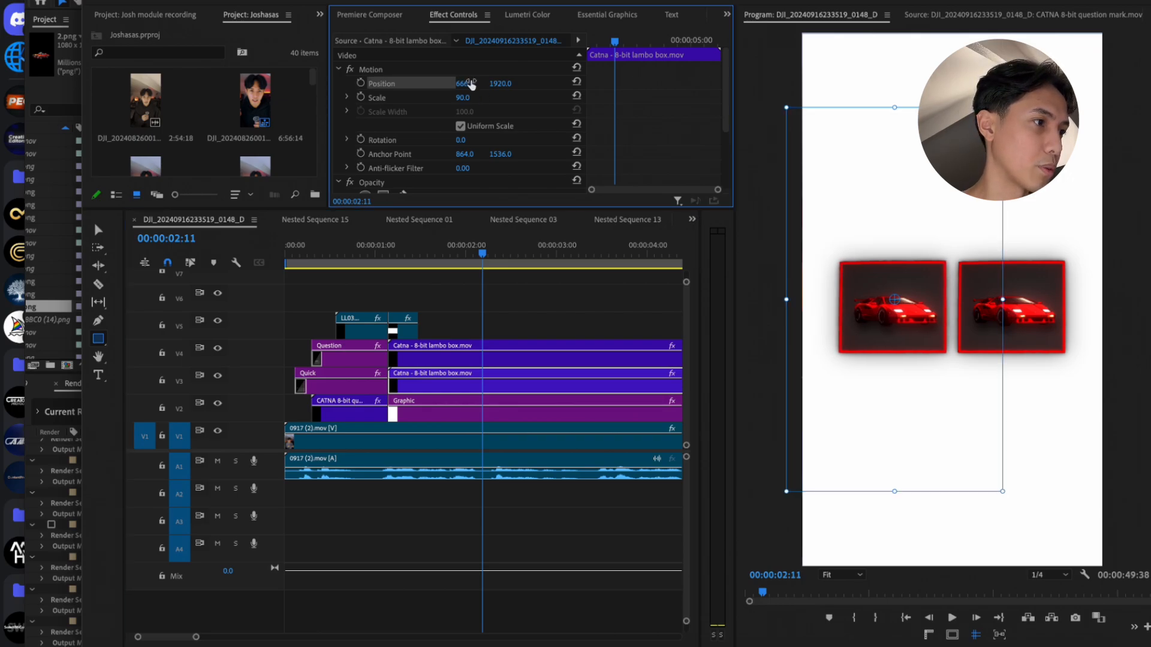
click(477, 316)
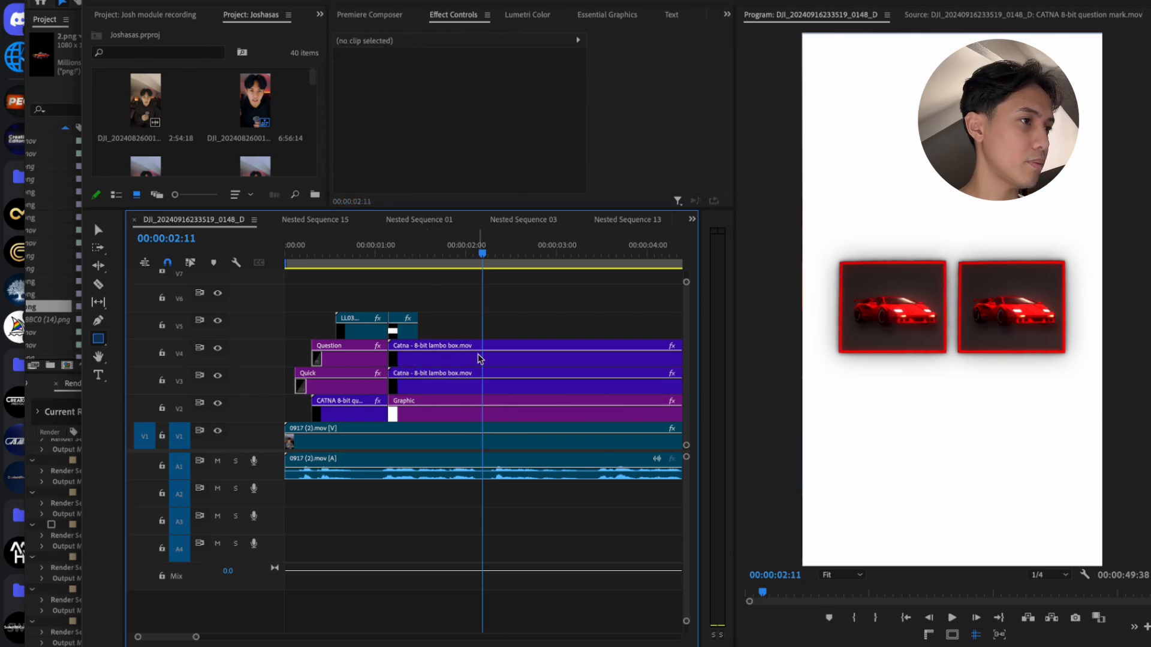
Set the horizontal position of the lambo box clip on track V3 to 650
click(466, 367)
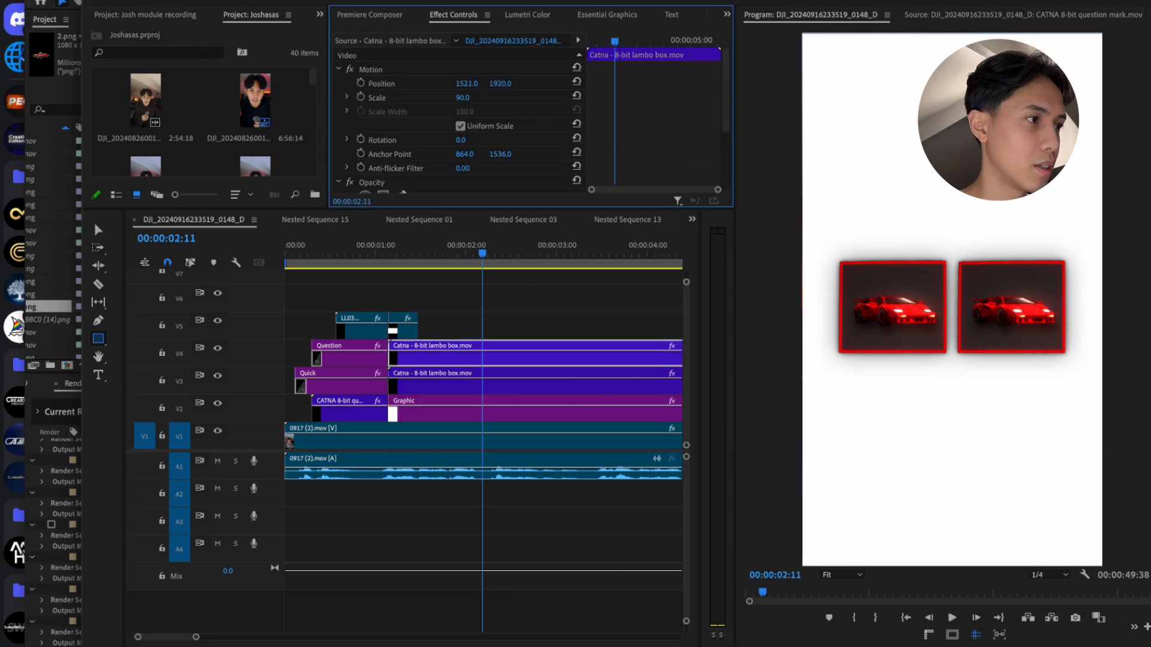
text(646)
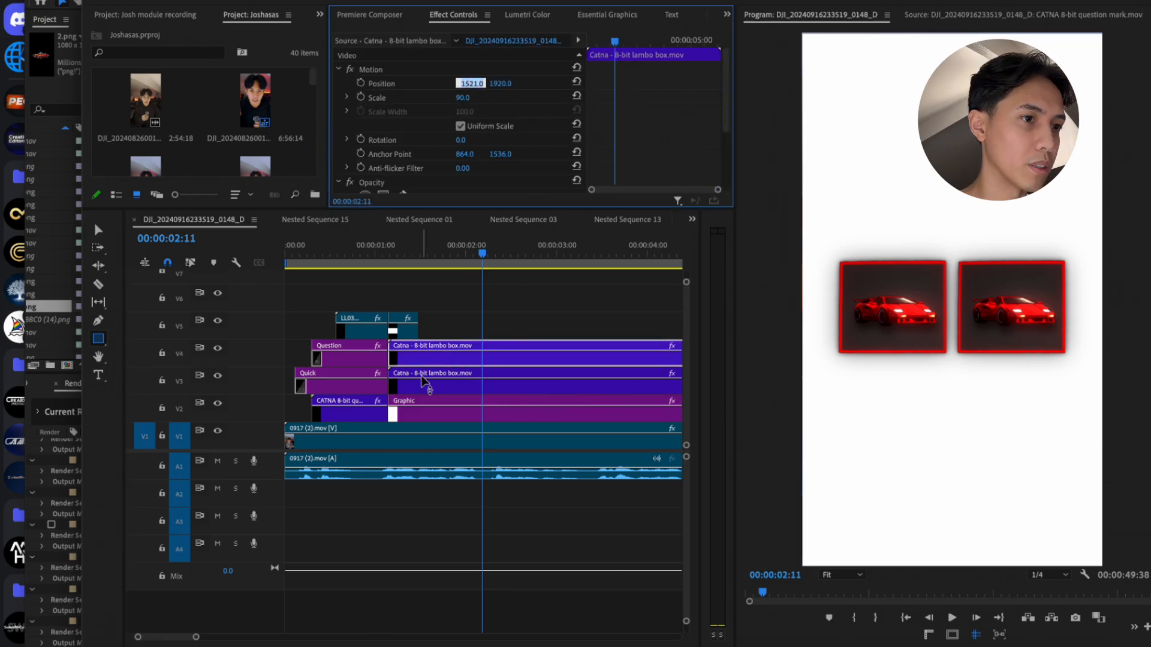
key(Return)
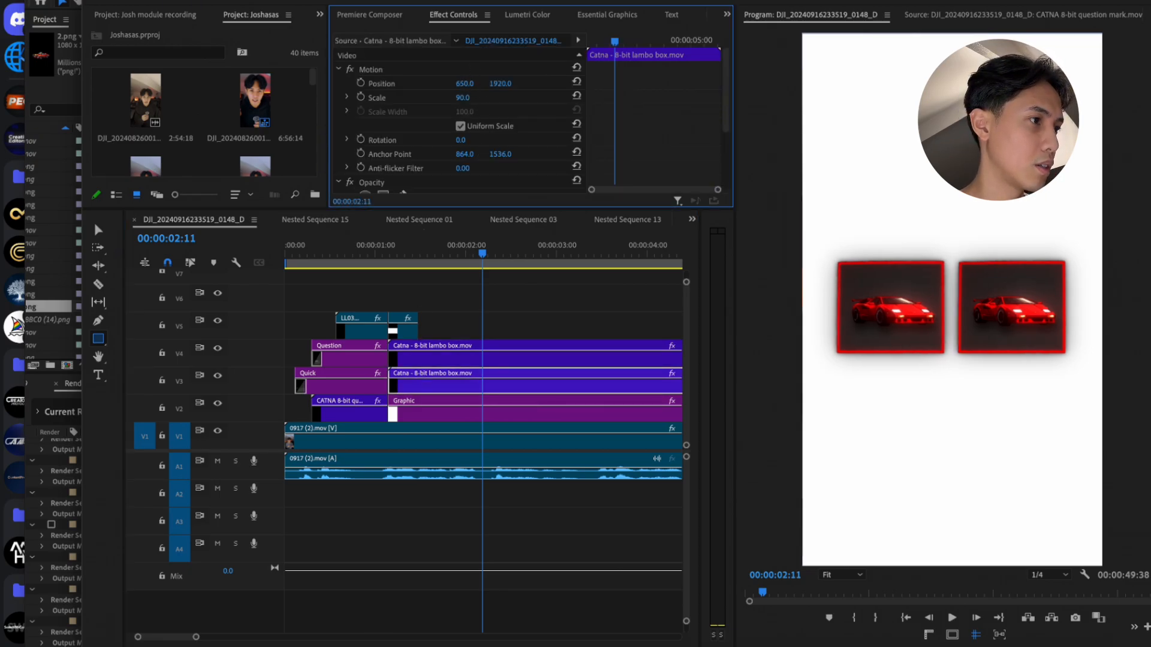
click(466, 333)
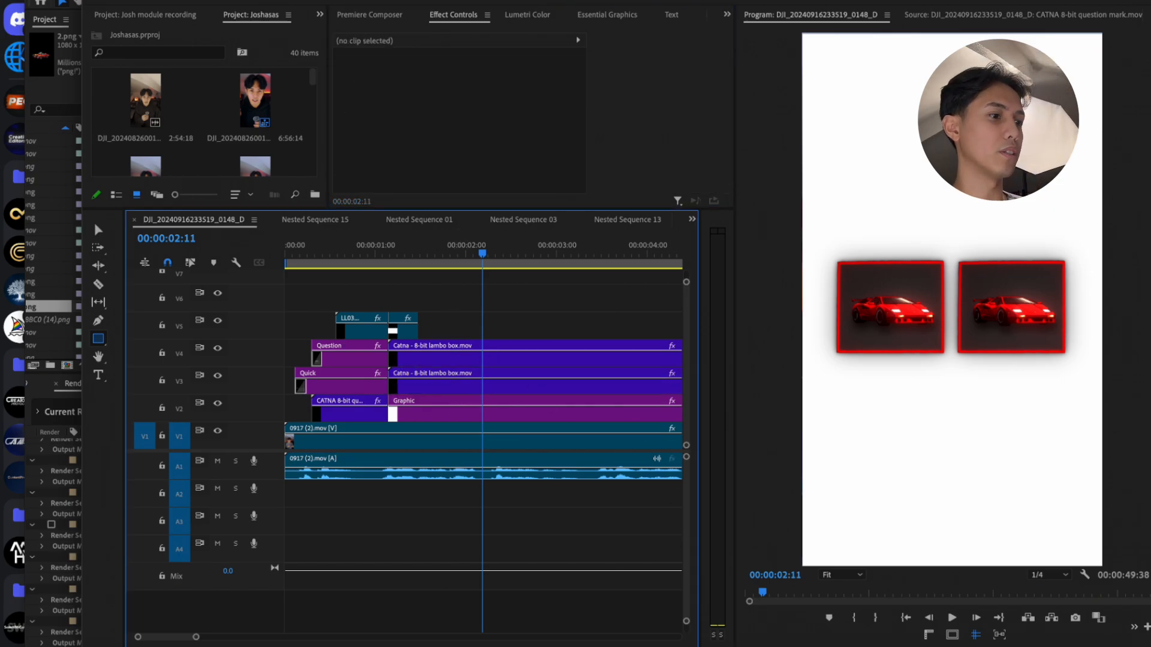
Check the lambo box upload in Google Drive and the junk car box render in After Effects
click(870, 646)
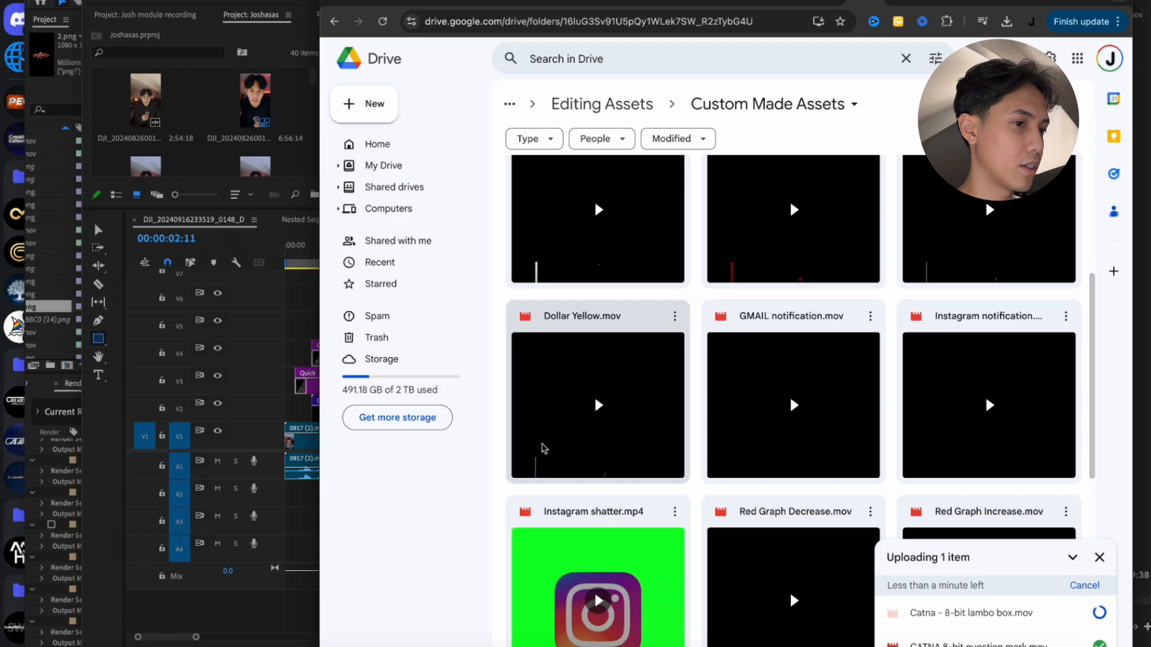
click(267, 609)
click(78, 58)
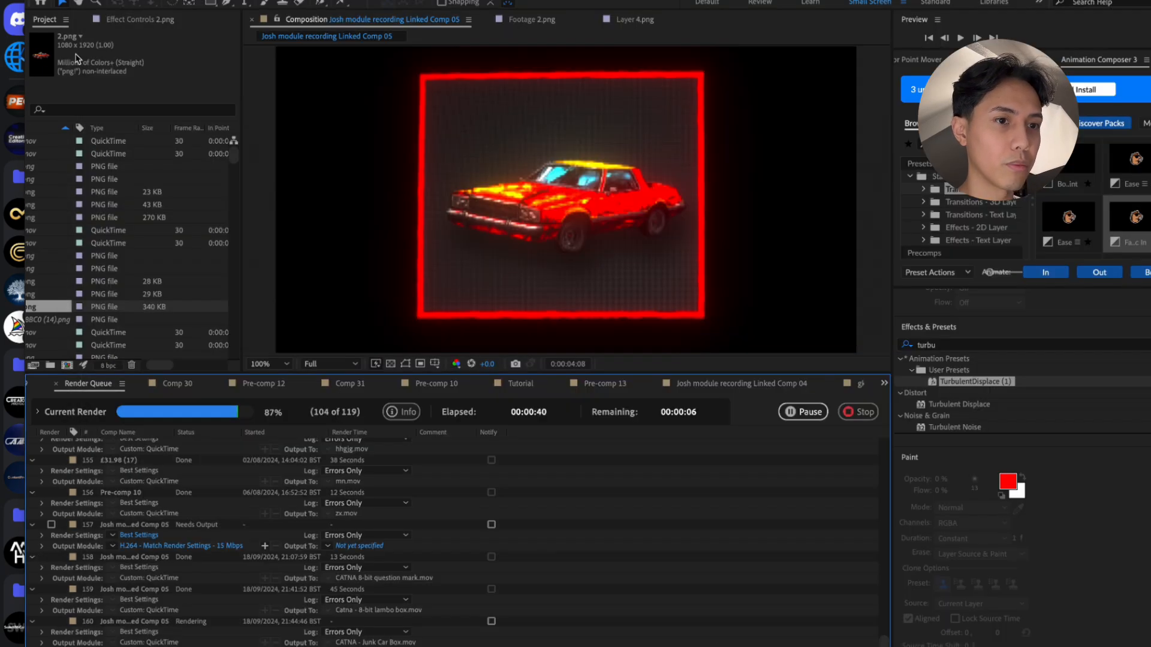
Upload CATNA - Junk Car Box.mov from the Creative Cloud Files folder to the Custom Made Assets folder in Google Drive
click(871, 644)
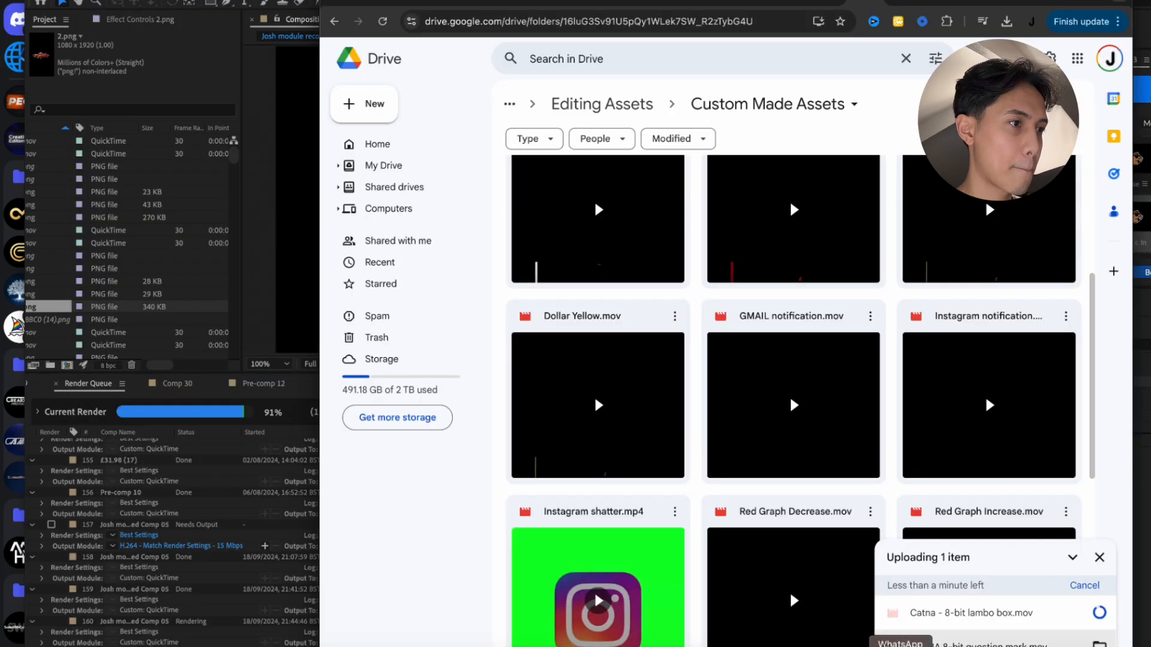
scroll(714, 520, down, 5)
scroll(716, 520, up, 8)
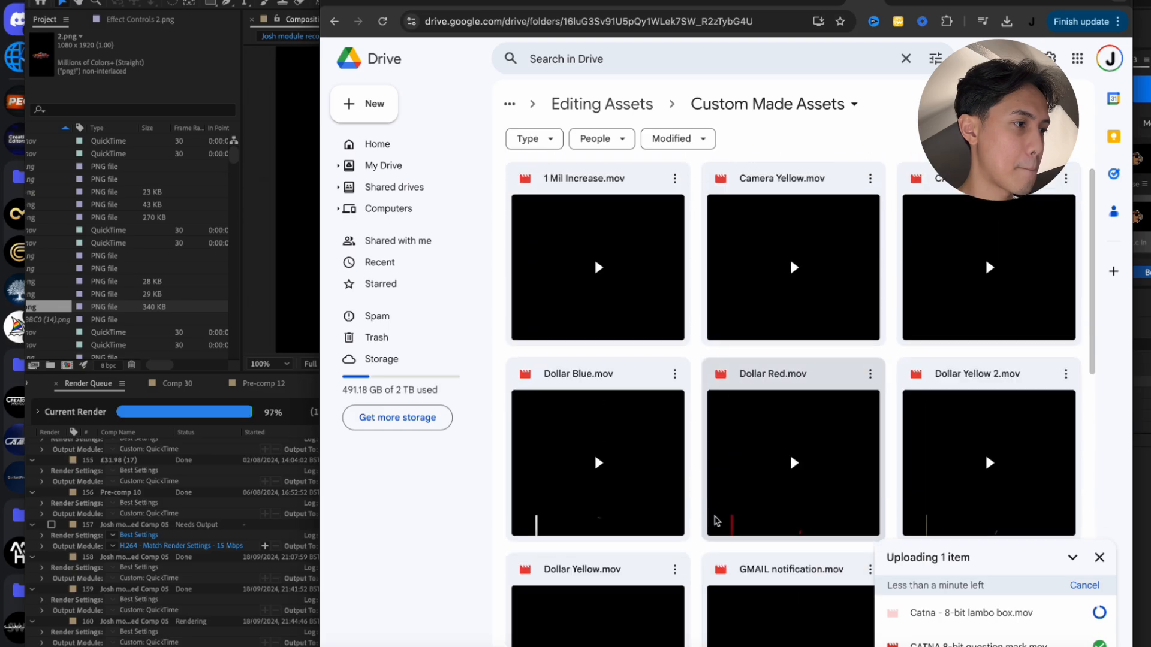
scroll(716, 521, down, 8)
scroll(717, 520, up, 3)
click(59, 646)
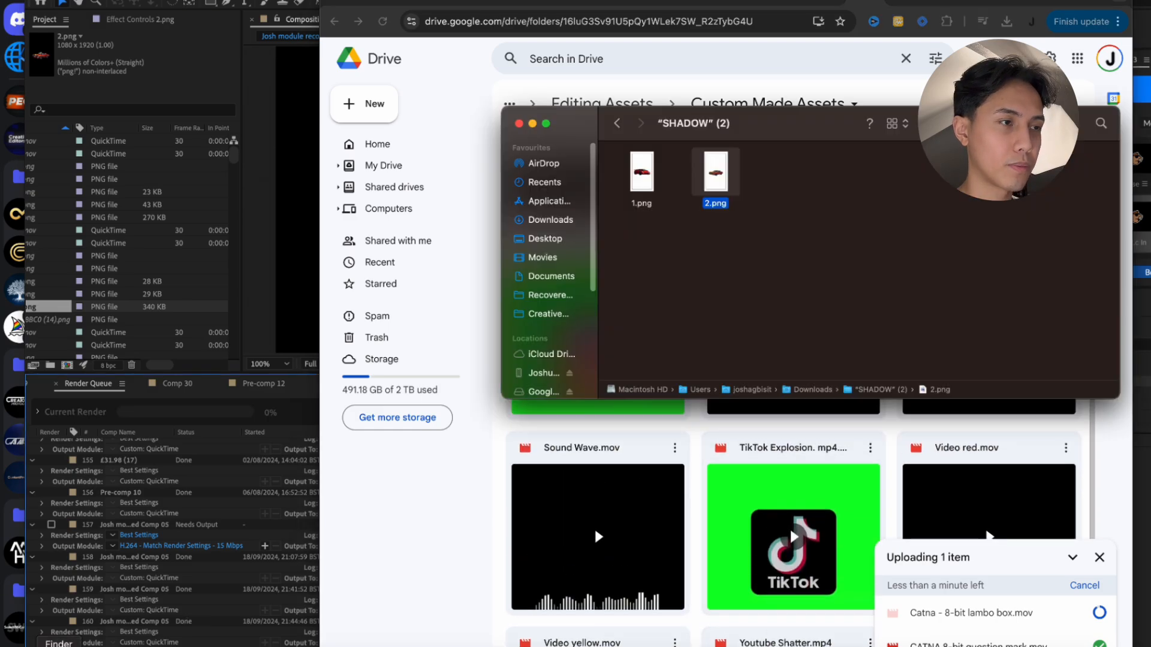
click(549, 313)
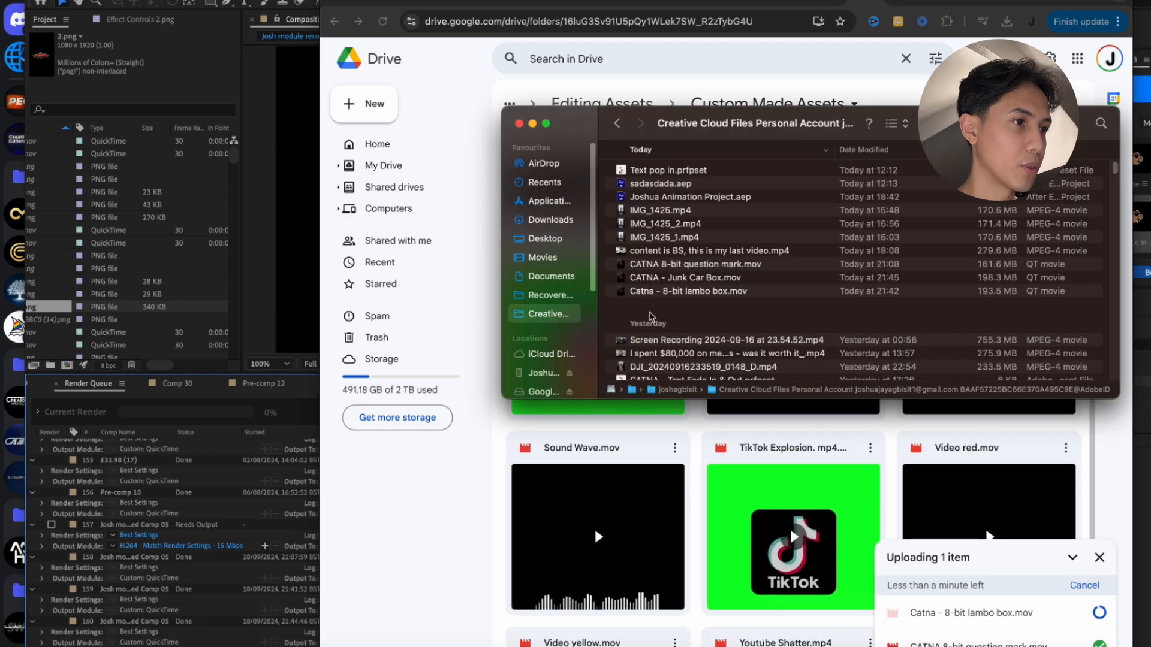
click(651, 292)
drag(647, 280, 790, 443)
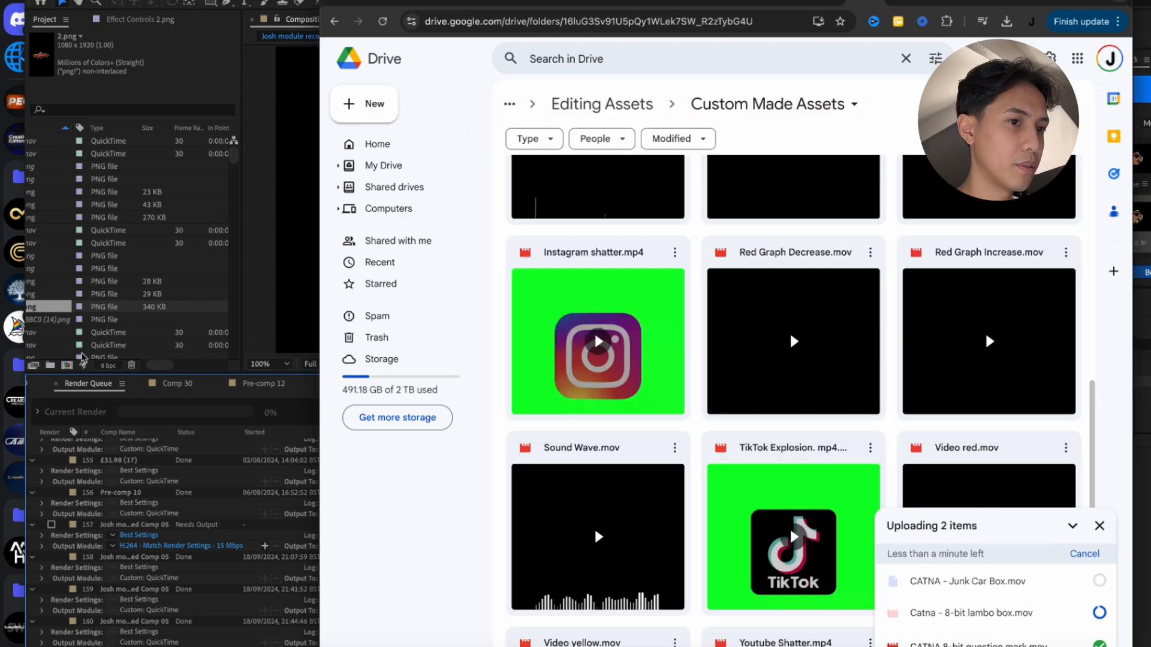
Switch to Premiere Pro and try to place CATNA - Junk Car Box.mov over the lambo box clip on track V4
click(680, 645)
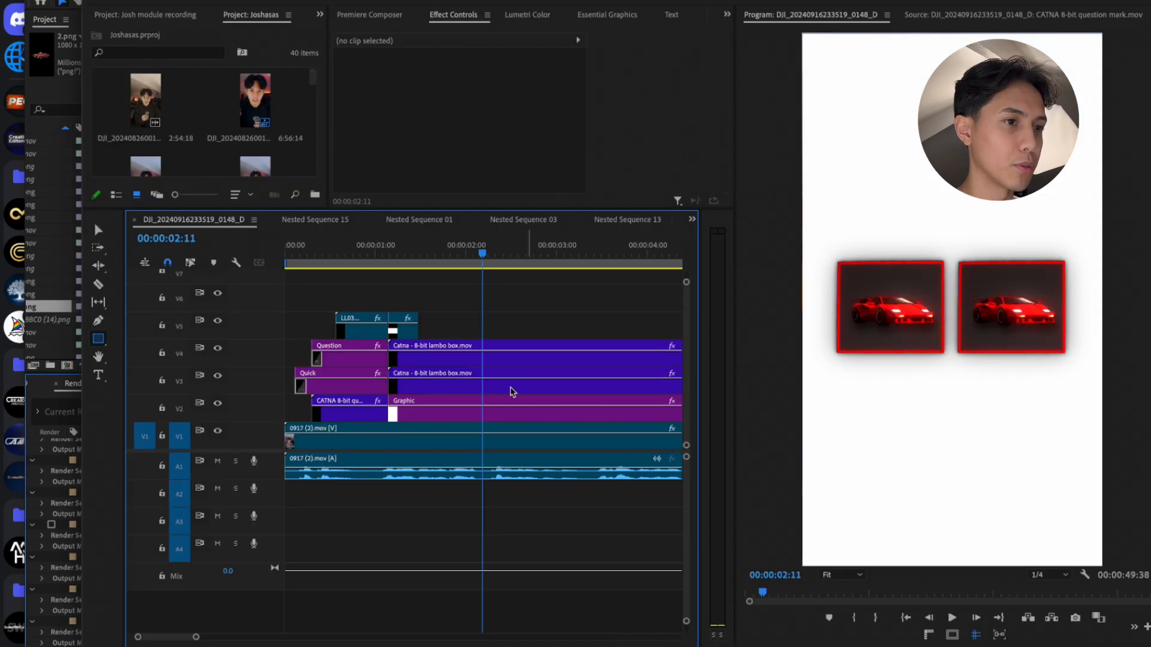
click(448, 362)
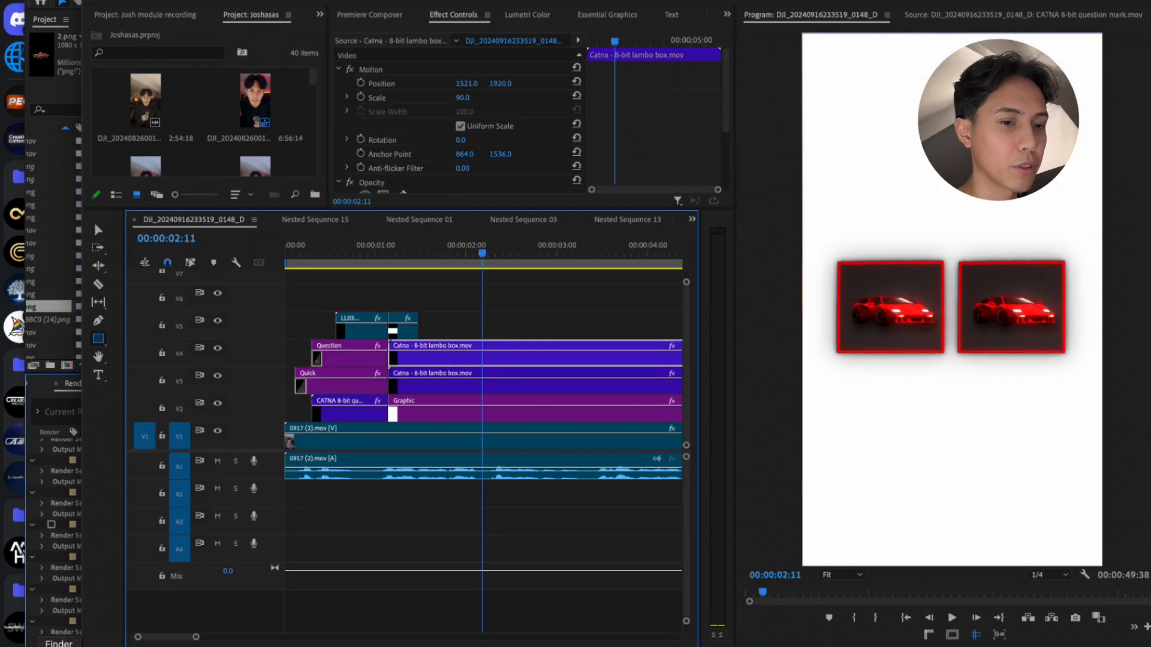
click(119, 646)
drag(689, 279, 447, 353)
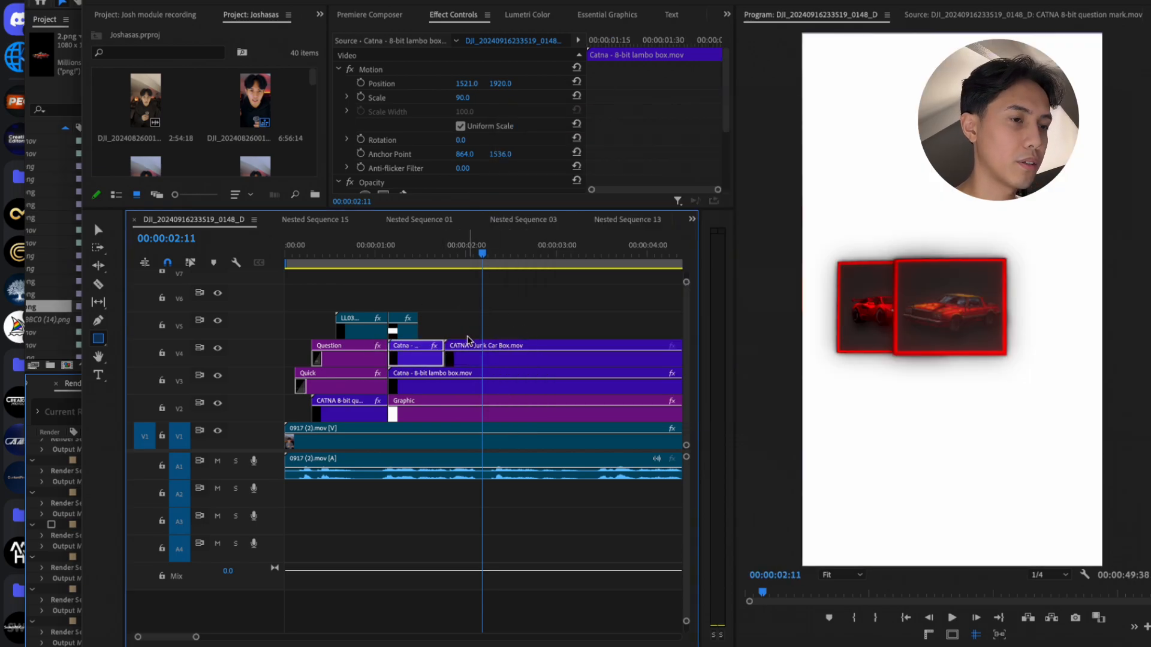
key(super+z)
Replace the lambo box clip on track V4 with CATNA - Junk Car Box.mov from the Creative Cloud Files folder
click(81, 645)
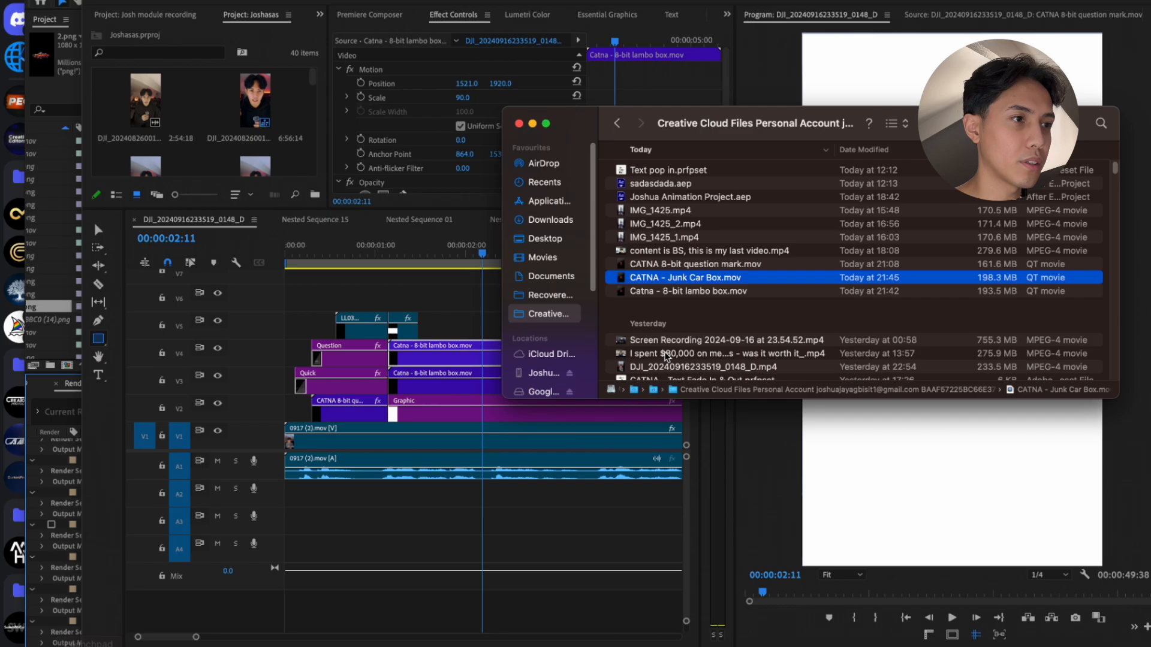
drag(732, 123, 916, 1)
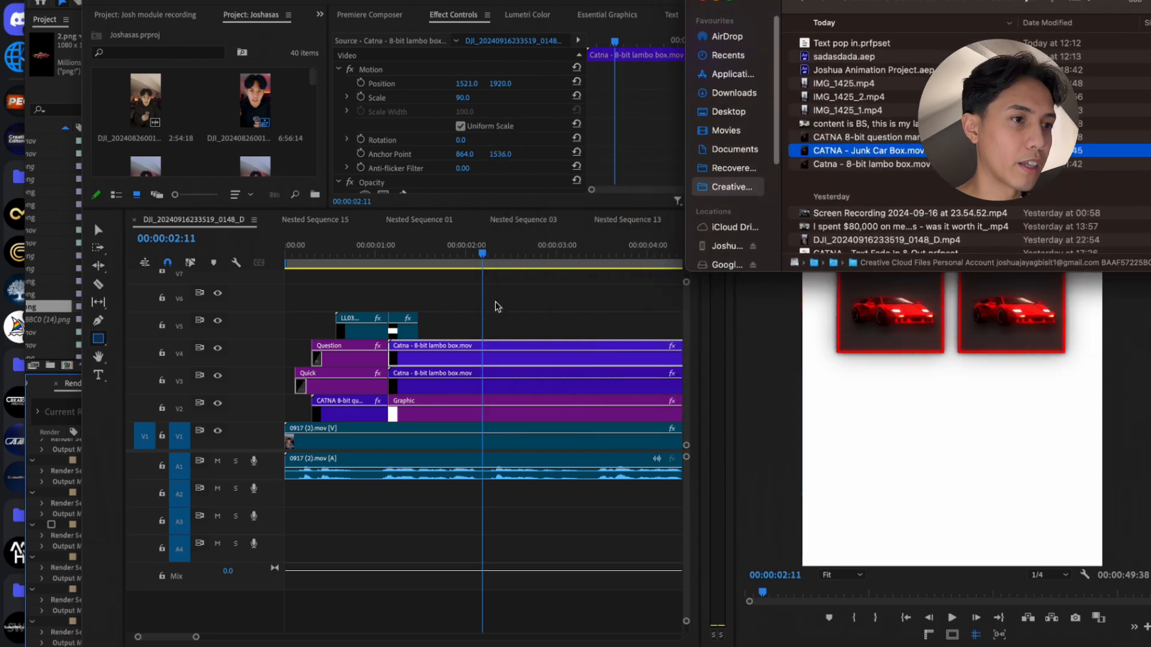
drag(893, 157, 510, 365)
click(514, 301)
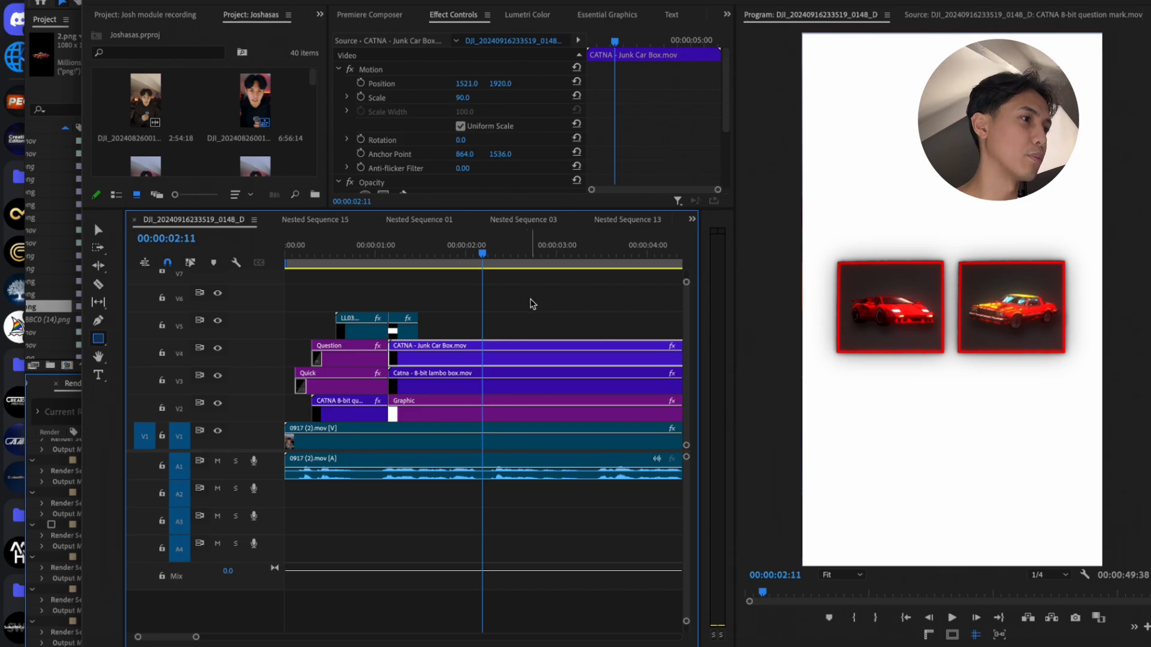
Play back the opening of the sequence several times to review the two car boxes' entrance and inspect the frame up close
click(401, 262)
key(space)
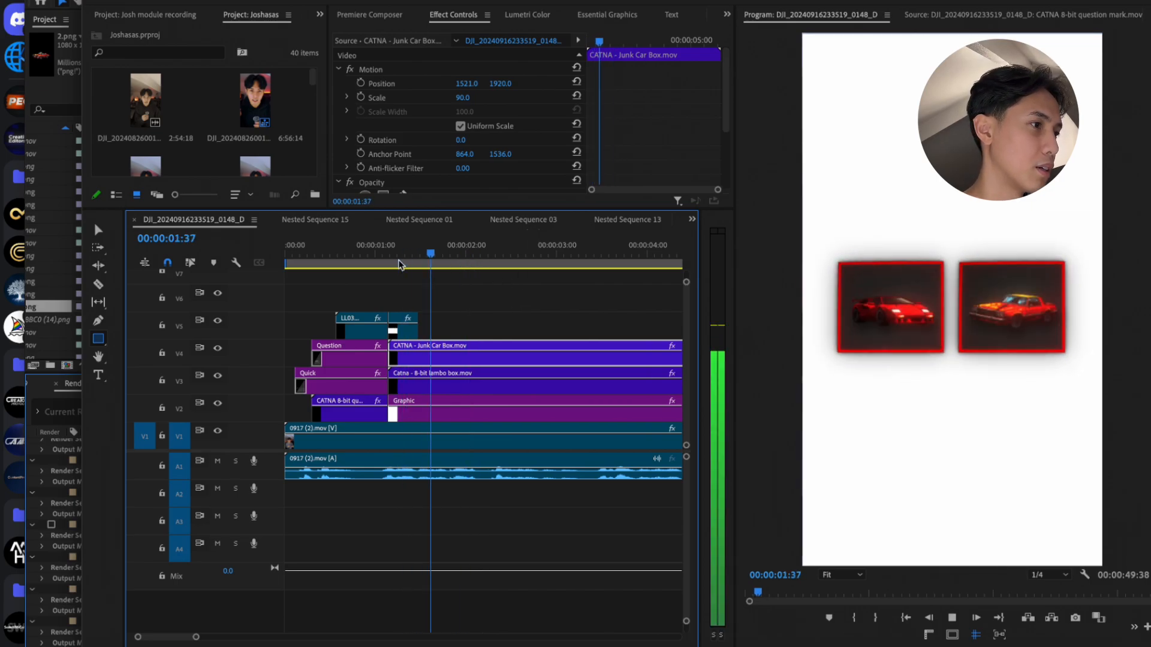
key(space)
drag(387, 261, 440, 271)
key(space)
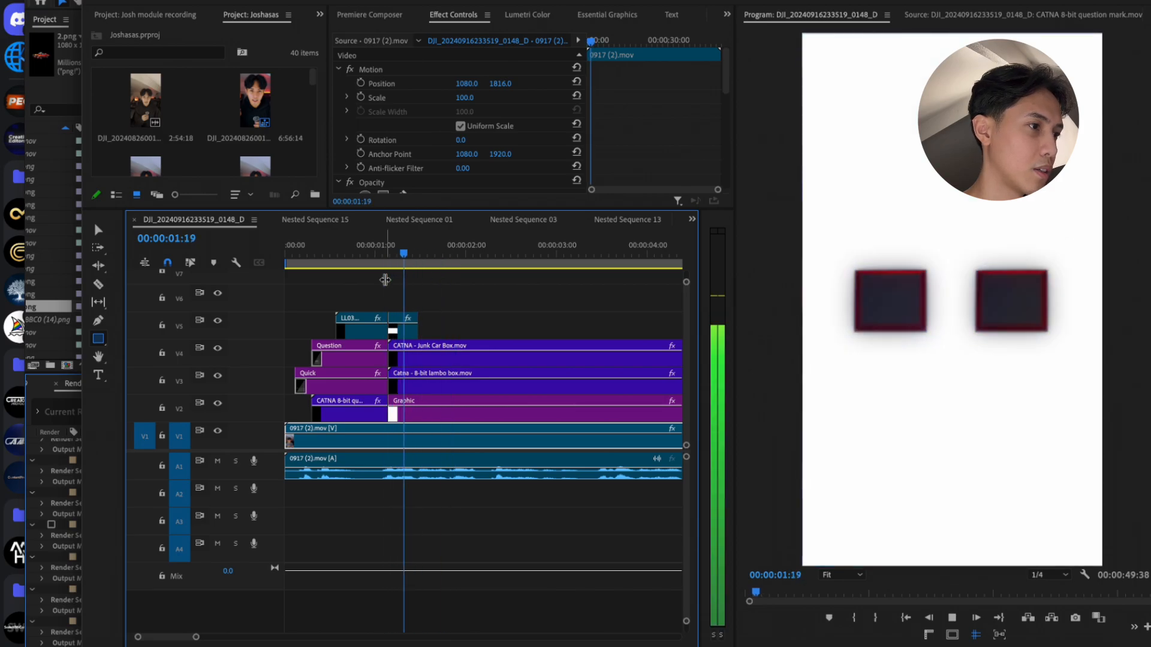
key(space)
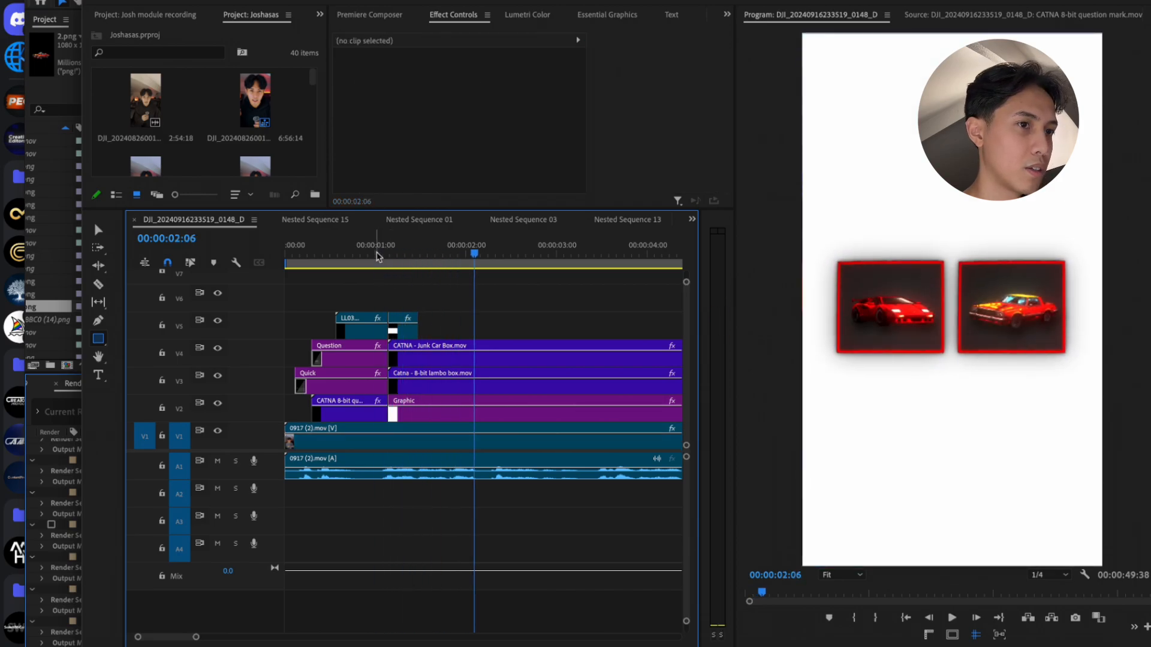
key(Home)
key(space)
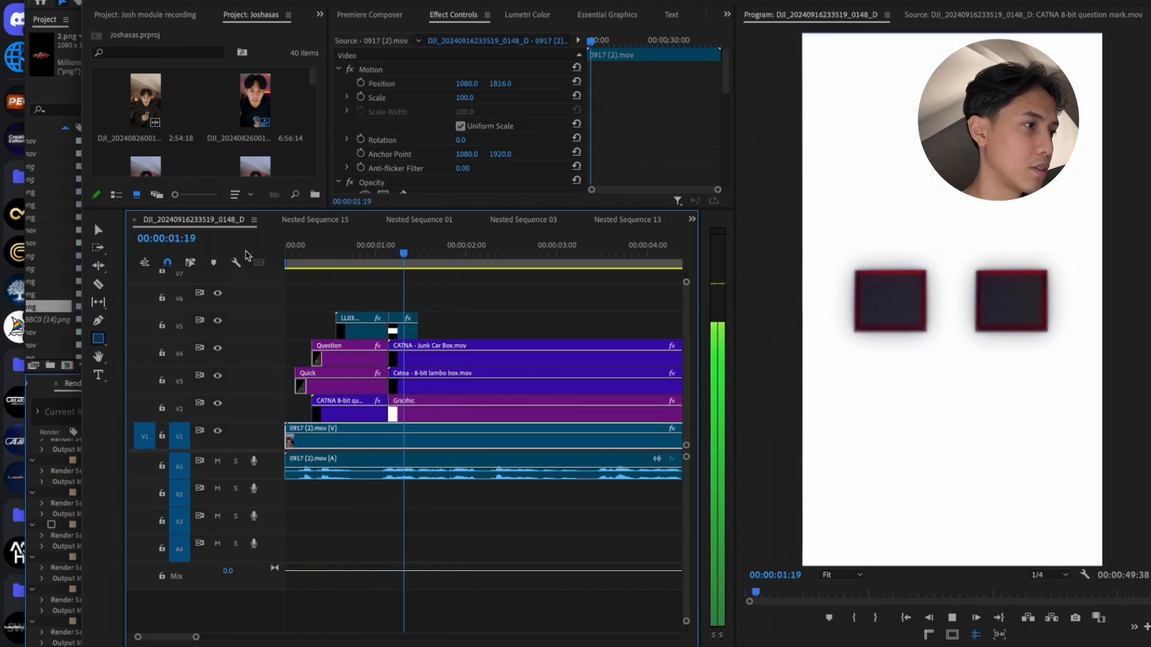
key(space)
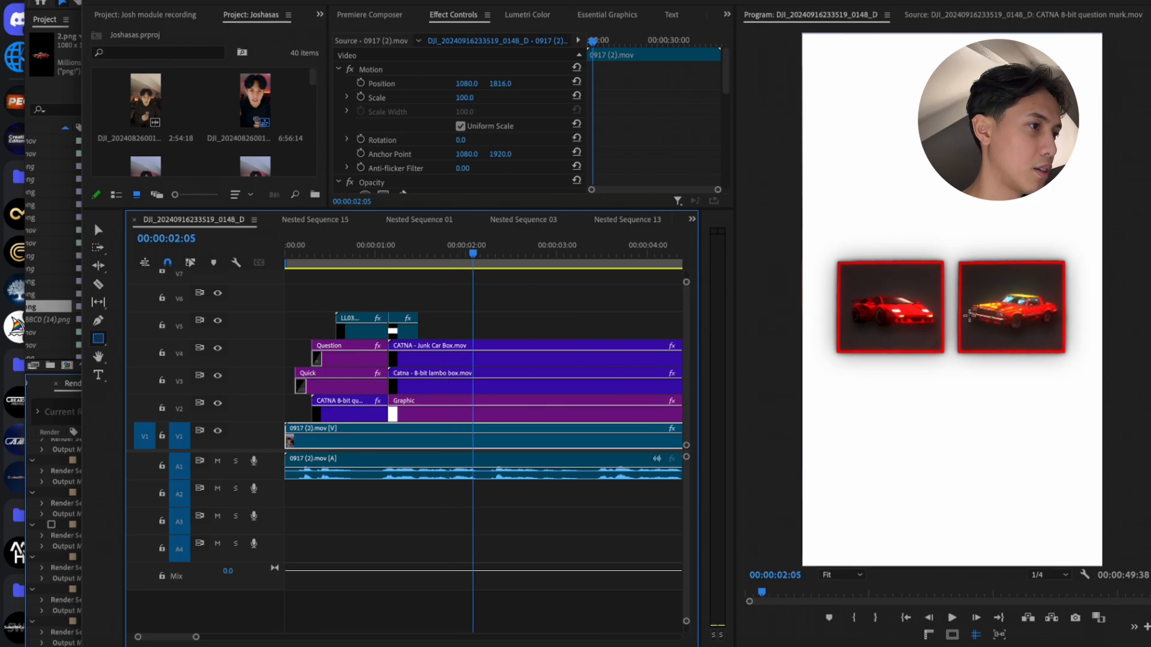
scroll(908, 318, up, 5)
scroll(945, 326, down, 4)
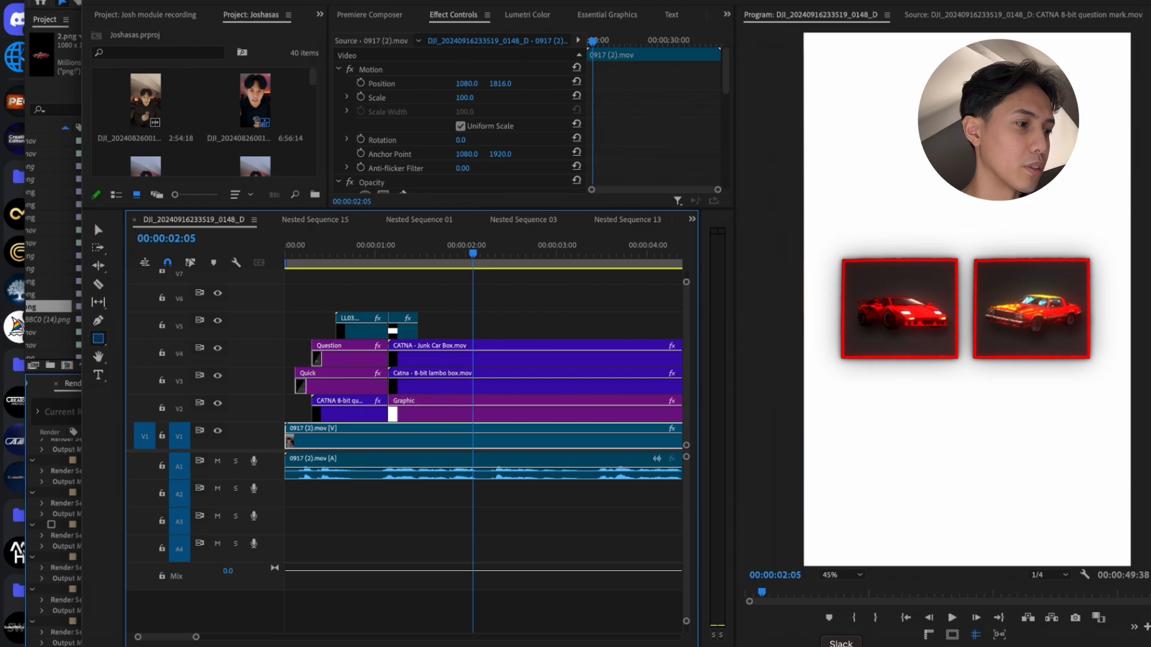
Switch to the Canva design in Chrome, reduce it to a single blank page and clear the element search
click(869, 645)
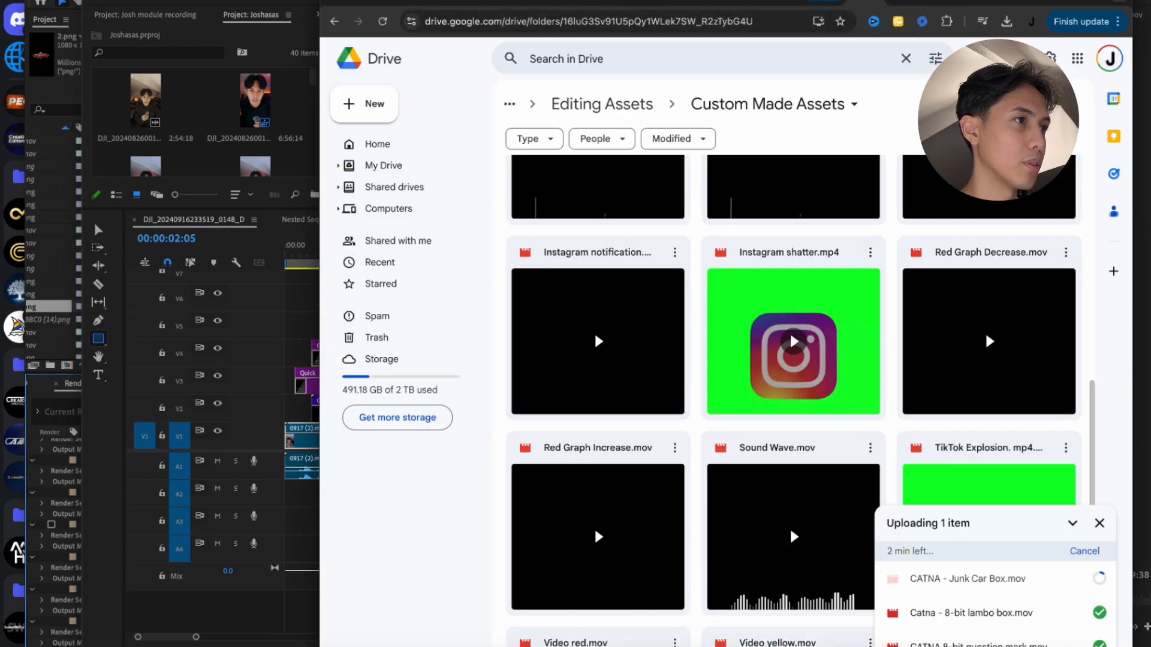
click(825, 2)
key(Delete)
click(804, 386)
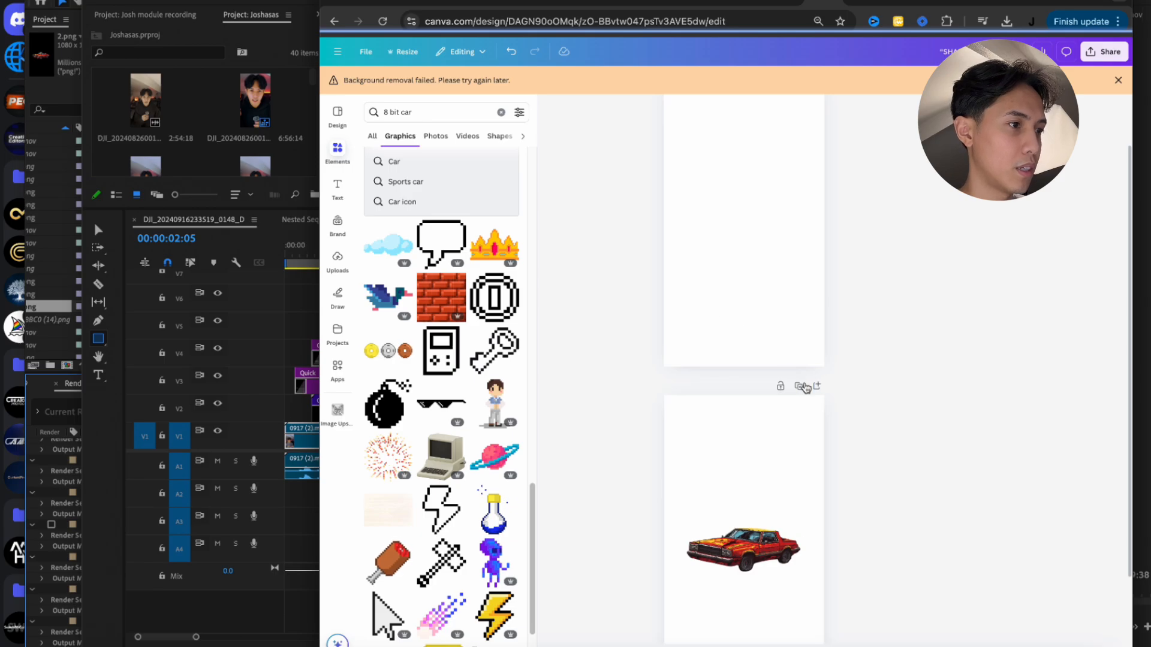
click(501, 112)
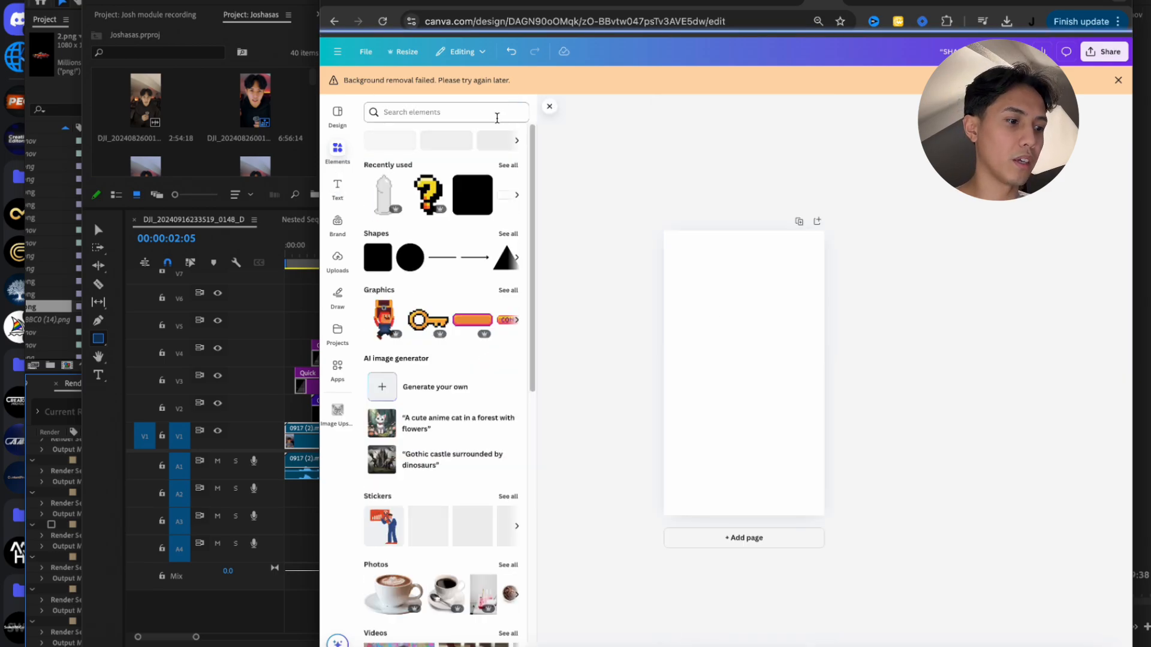
key(t)
click(675, 351)
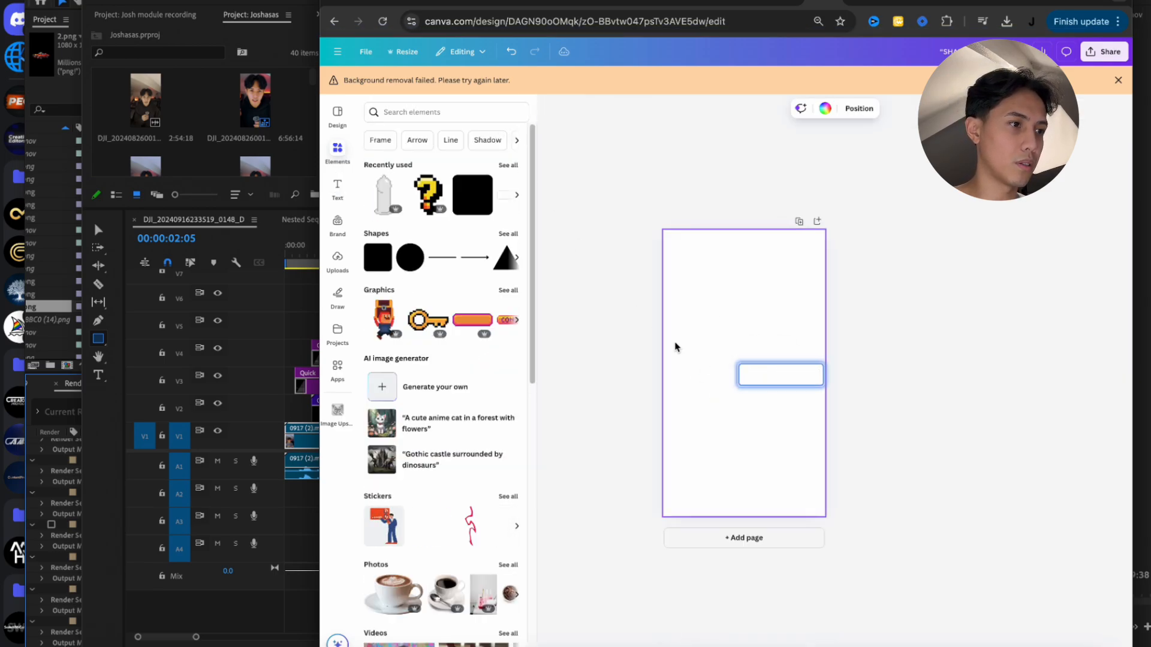
key(Delete)
Search the Canva elements for "8-bit arrow" and browse the graphics results for a suitable arrow
click(413, 111)
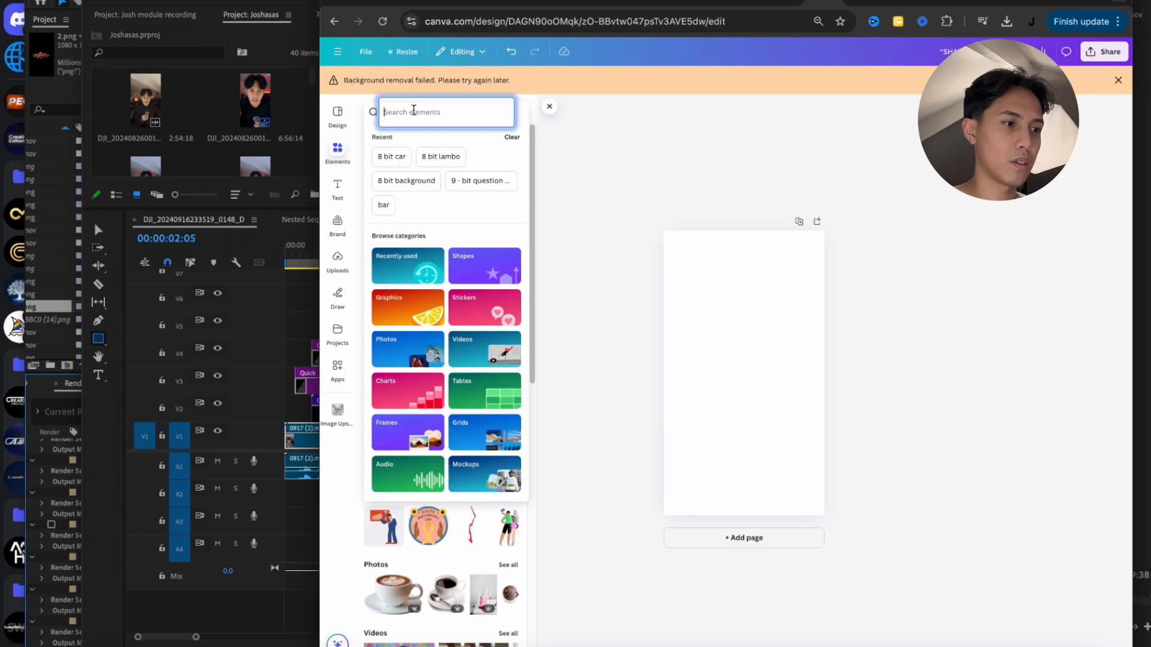
text(8-bit arrow)
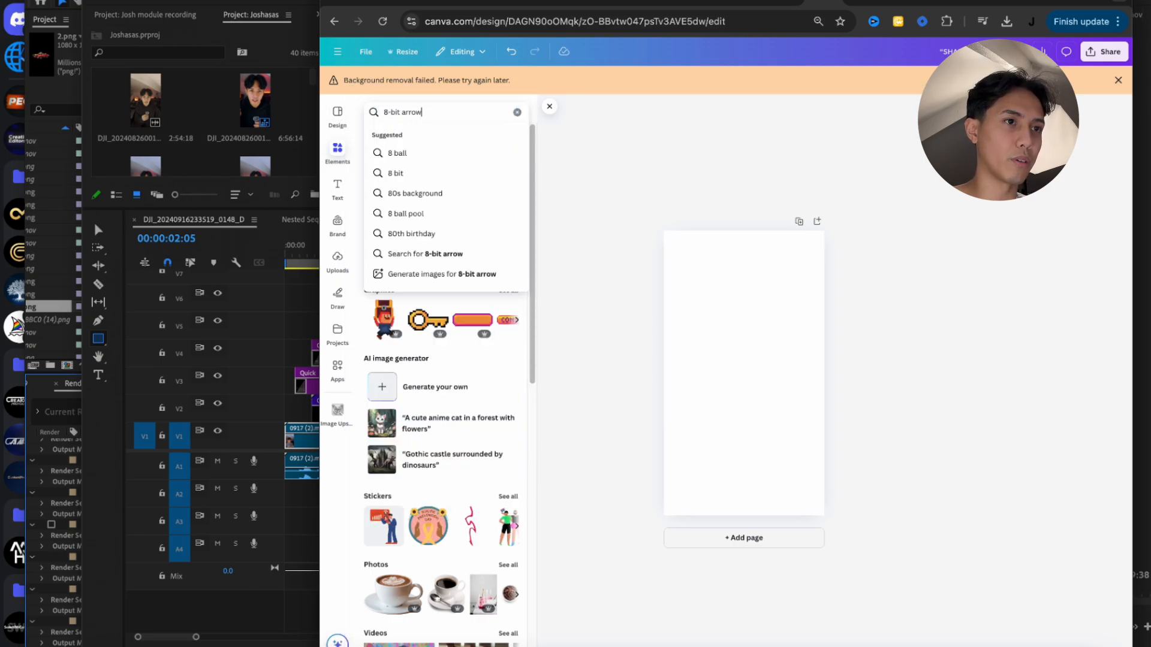
key(Return)
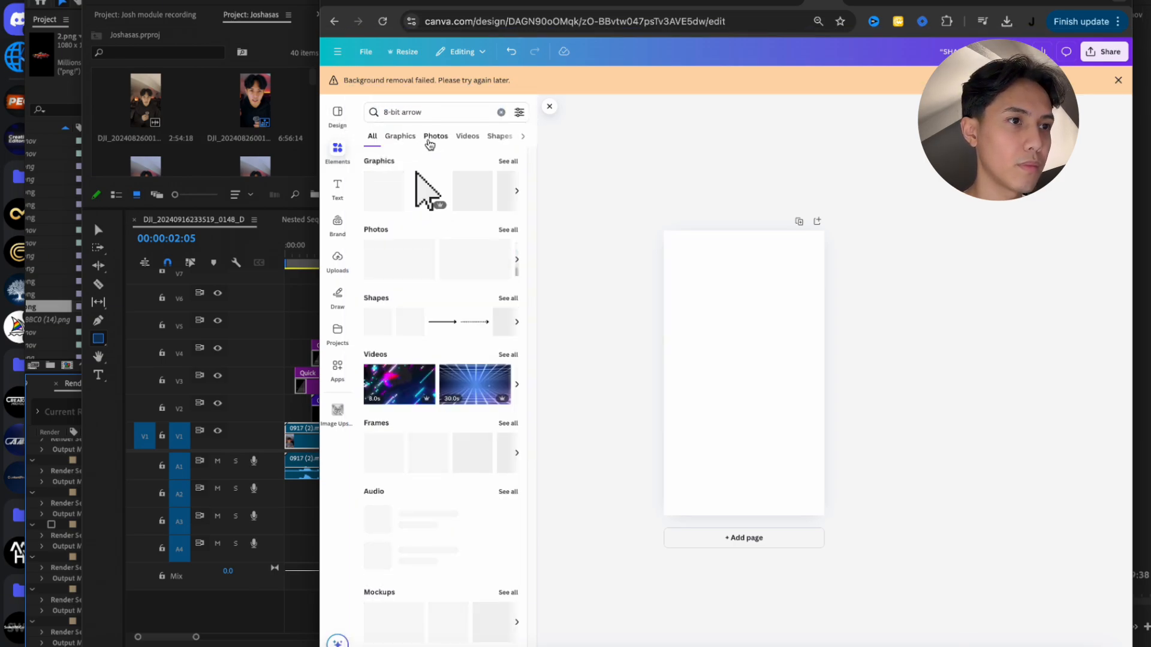
click(434, 138)
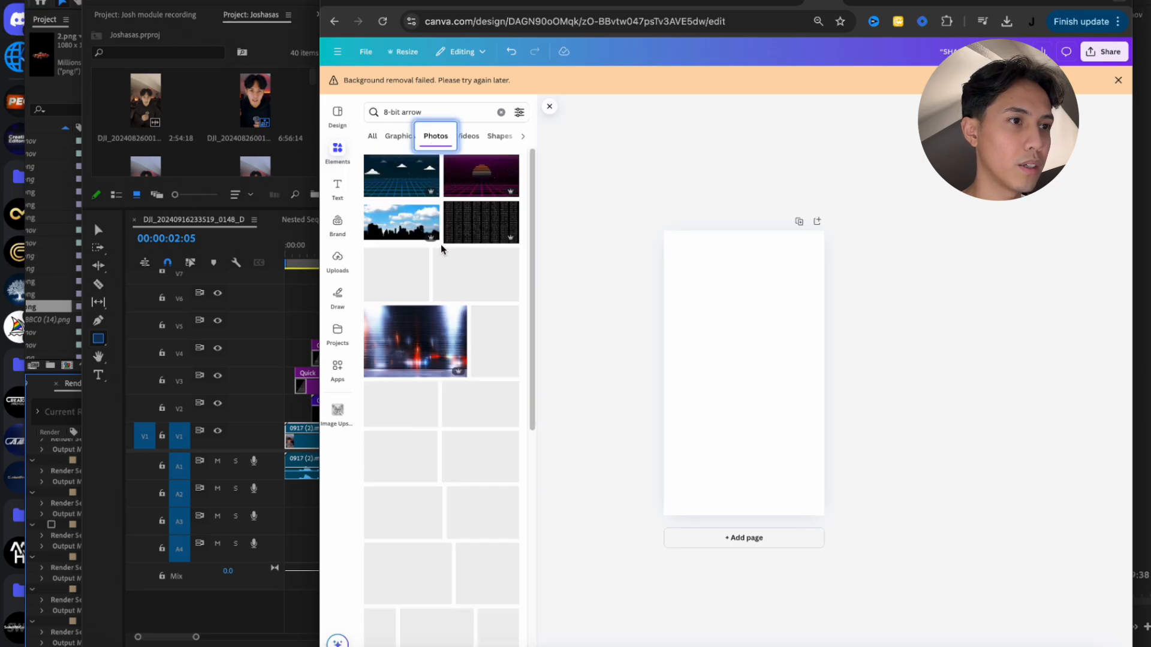
click(401, 137)
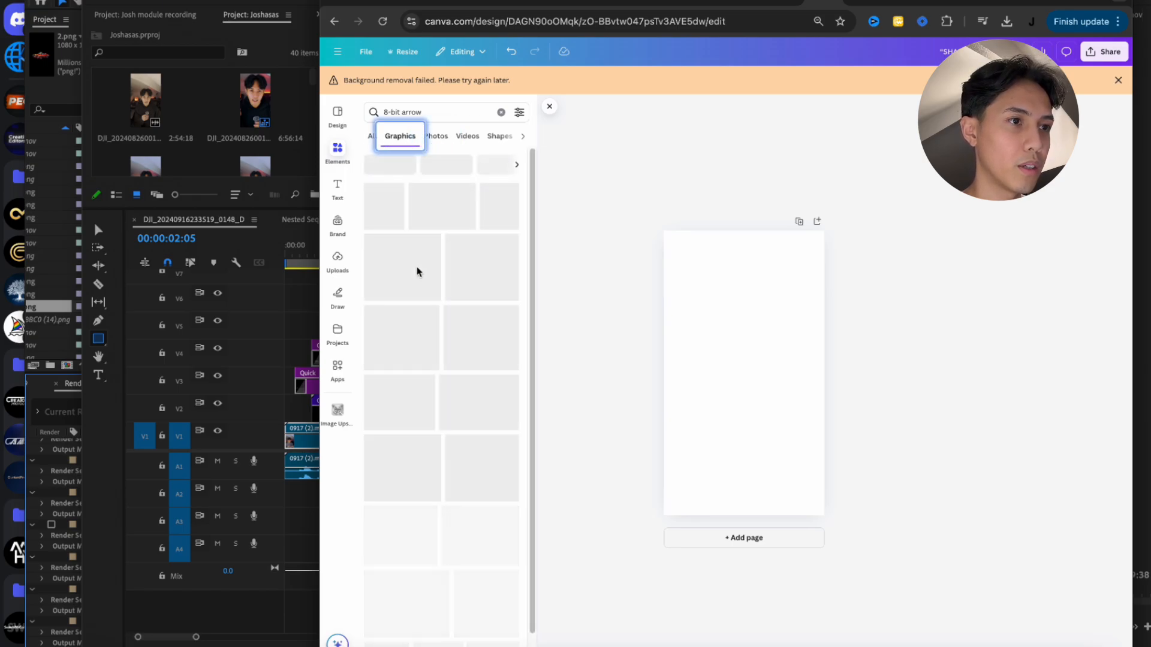
scroll(417, 266, up, 3)
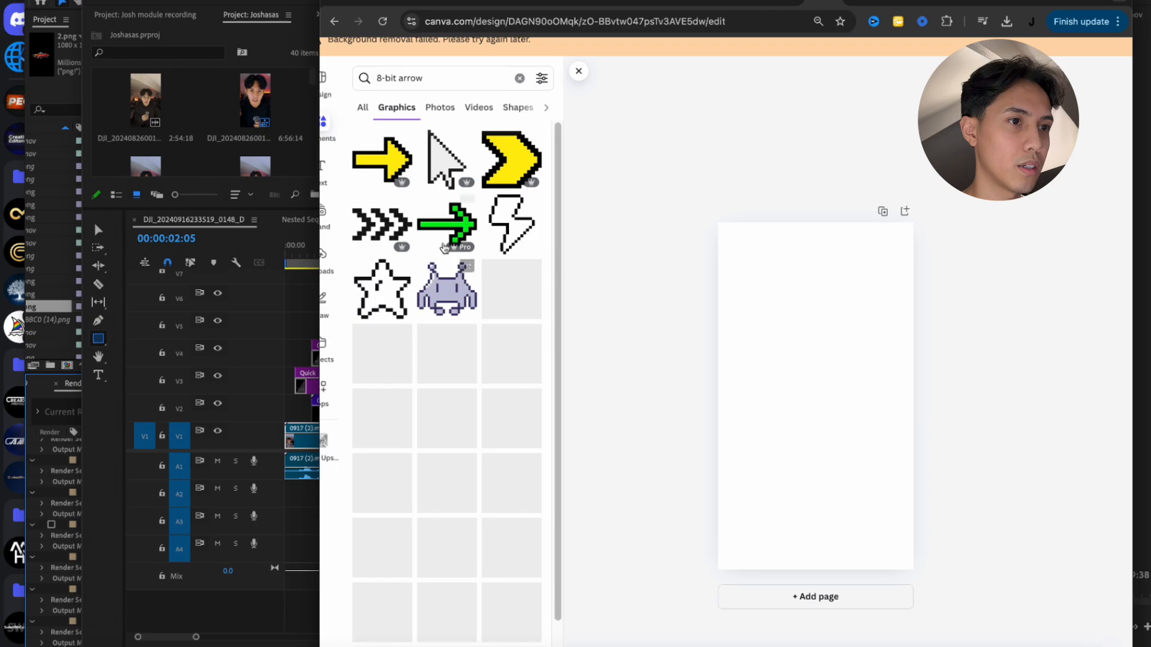
scroll(433, 316, down, 5)
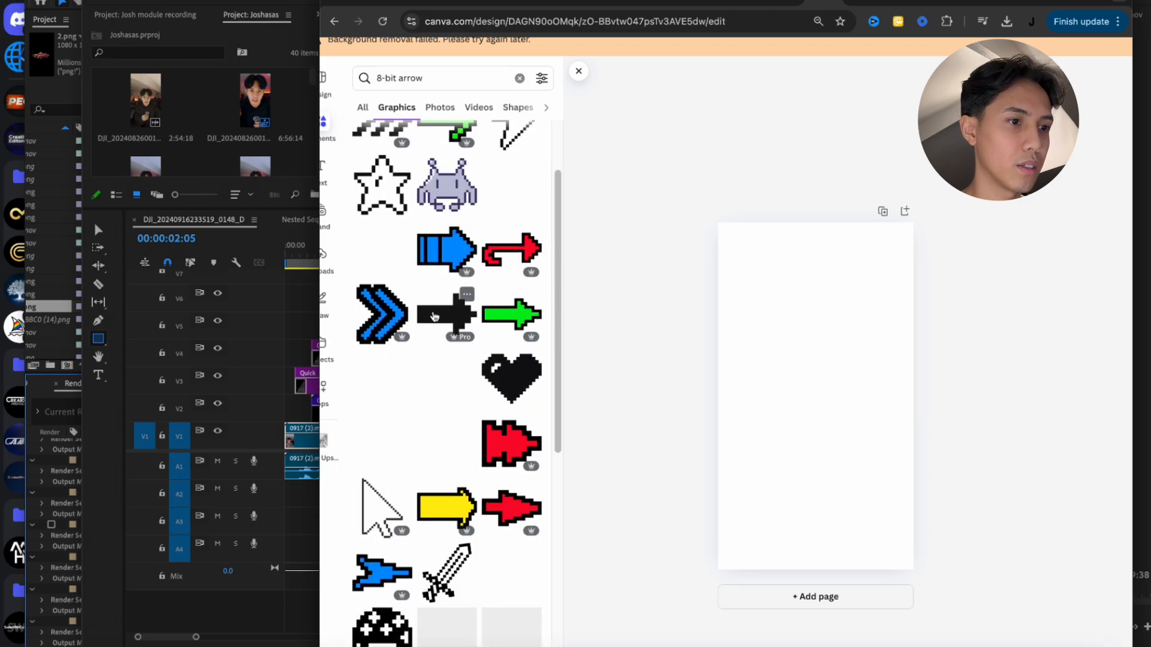
scroll(434, 317, up, 5)
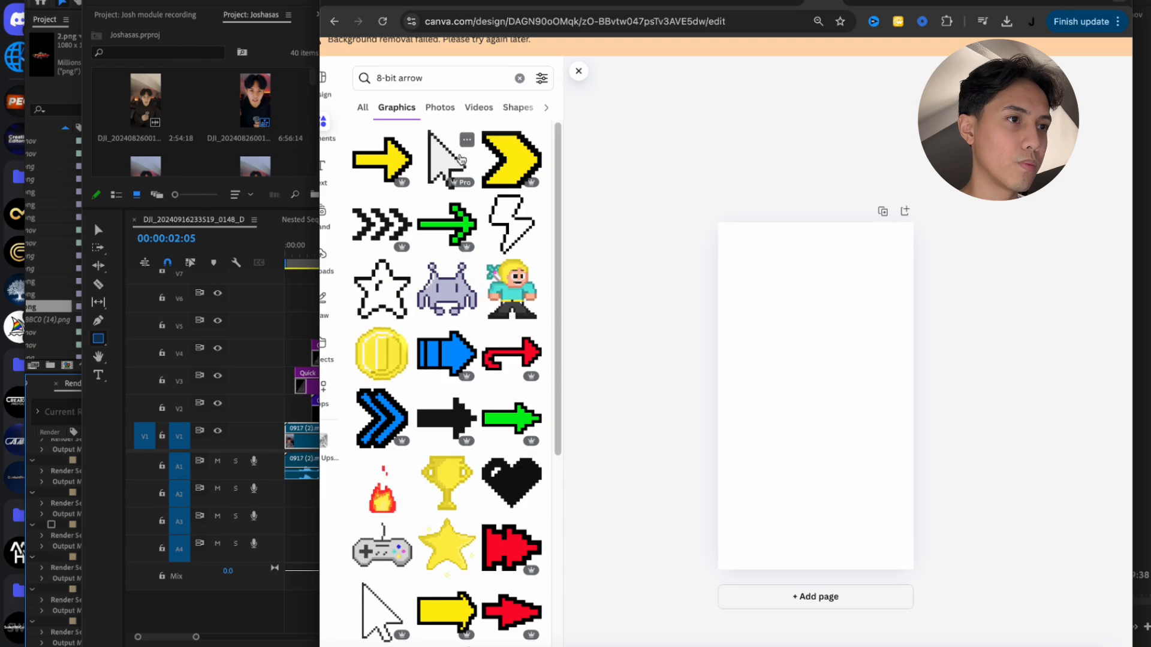
Add the yellow 8-bit chevron arrow to the blank page and rotate it to point downward
click(511, 159)
drag(815, 461, 730, 401)
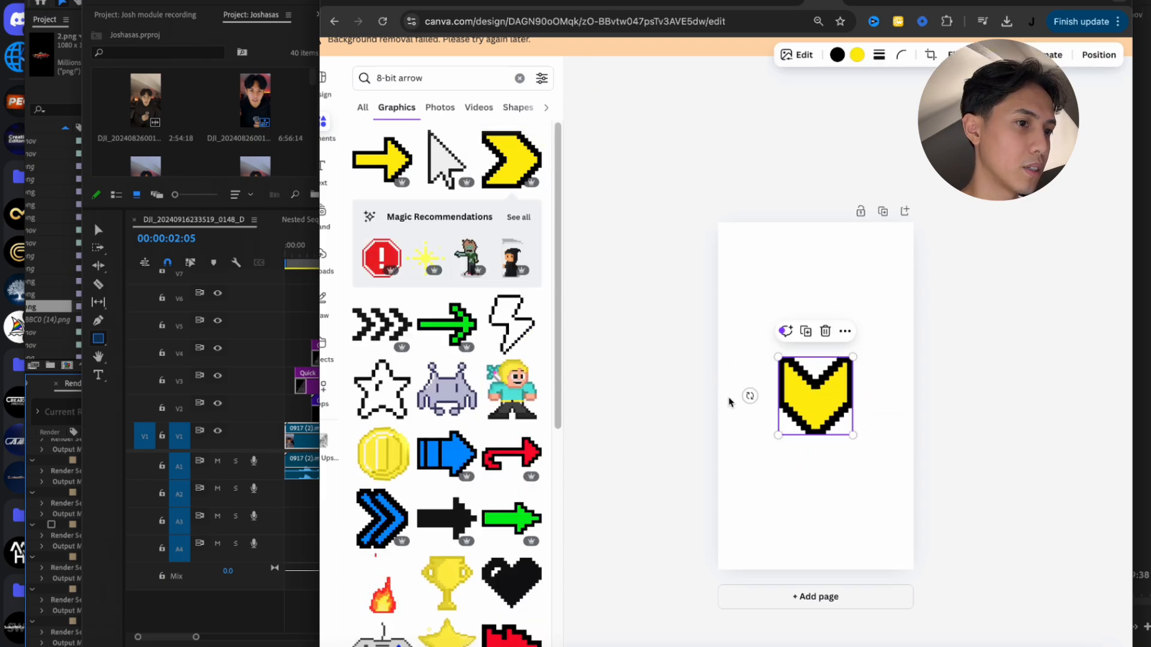
Browse further through the 8-bit arrow graphics for alternative arrow designs
scroll(346, 471, down, 8)
scroll(350, 467, down, 3)
scroll(357, 461, down, 8)
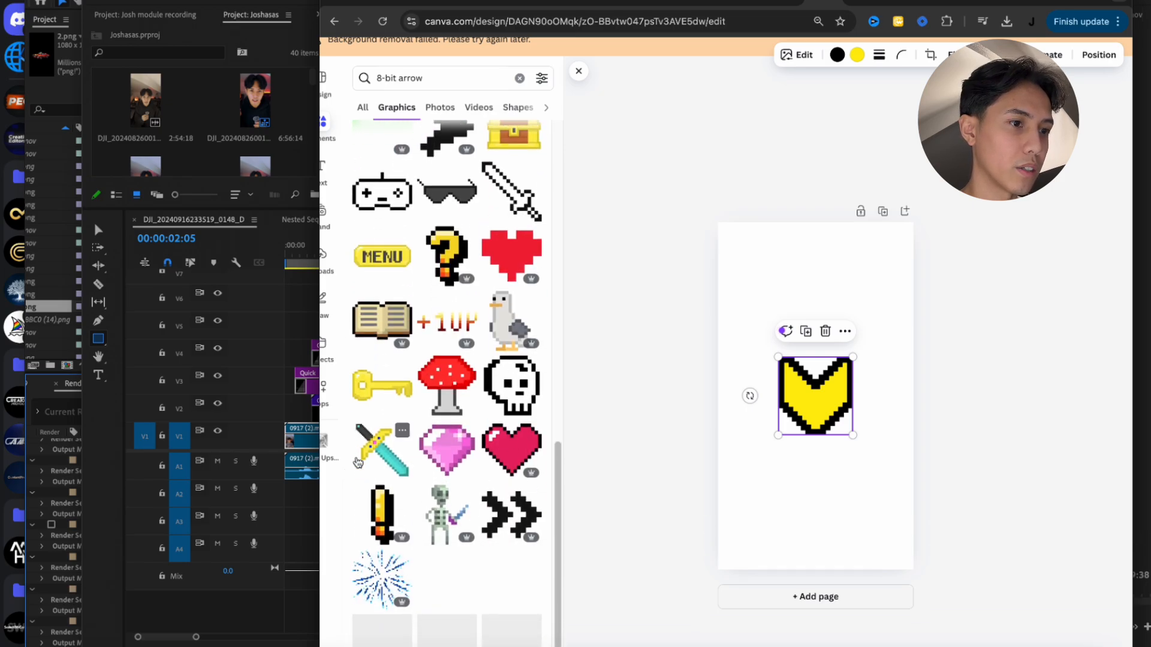
scroll(357, 462, down, 8)
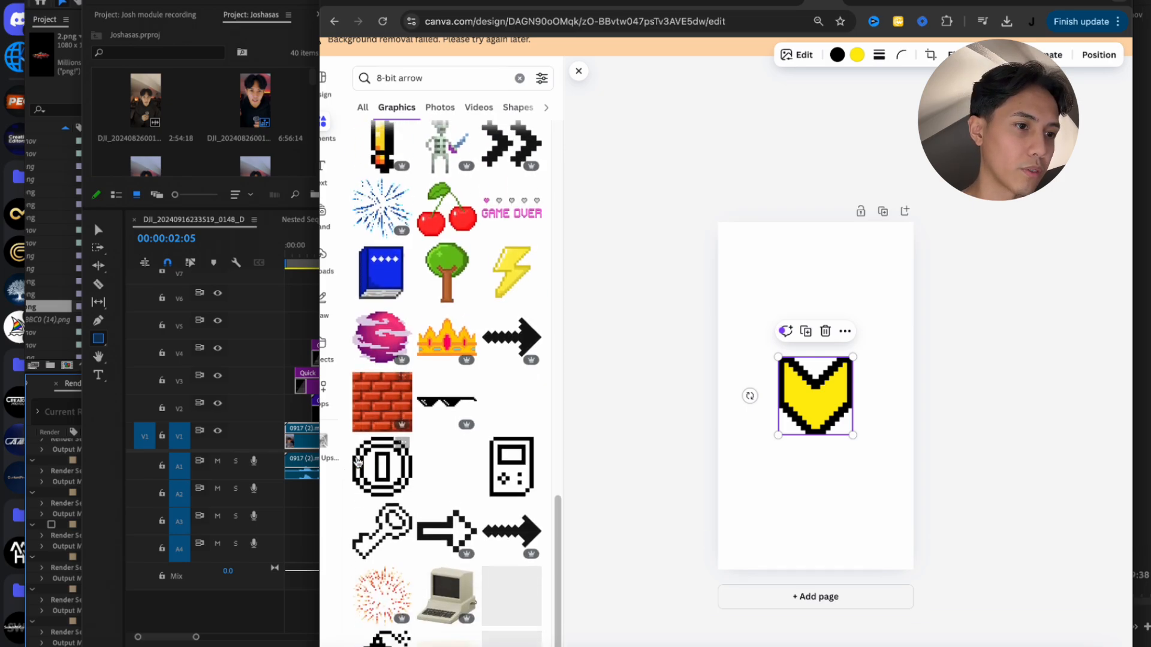
scroll(358, 462, down, 2)
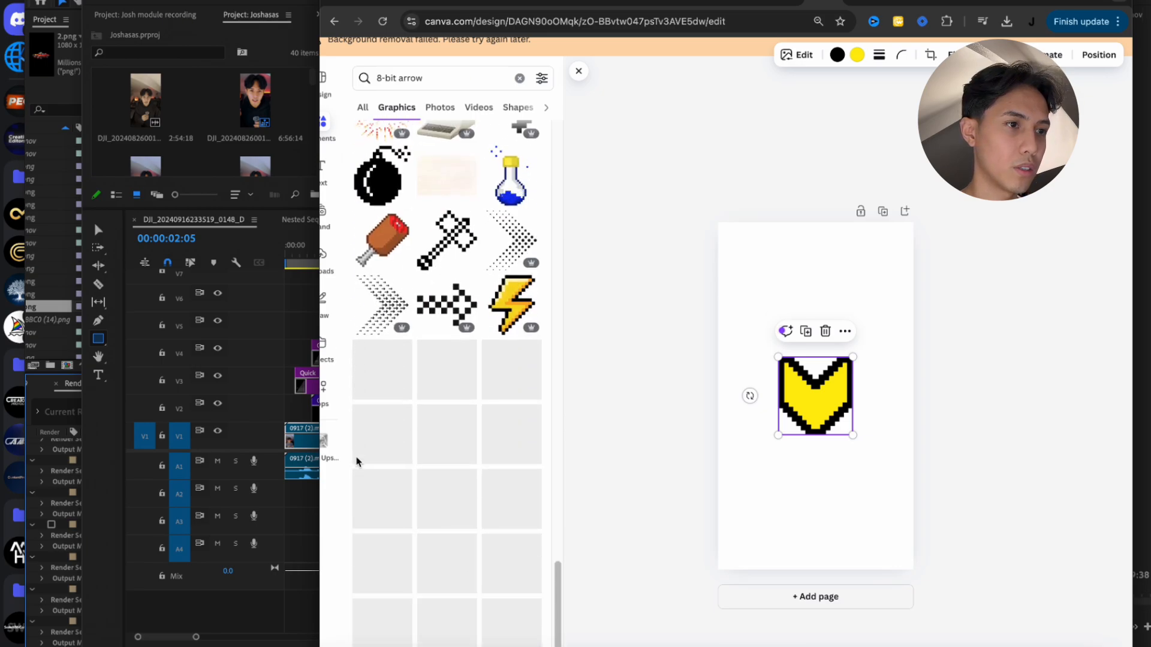
scroll(357, 462, down, 2)
scroll(358, 462, down, 4)
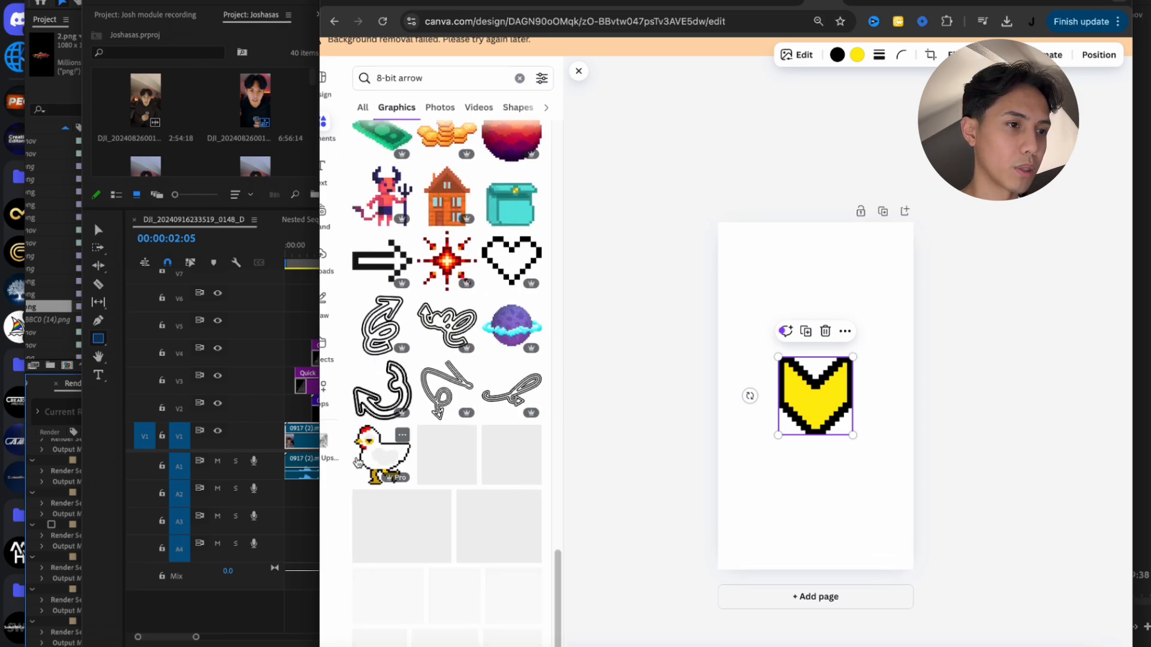
scroll(358, 461, down, 4)
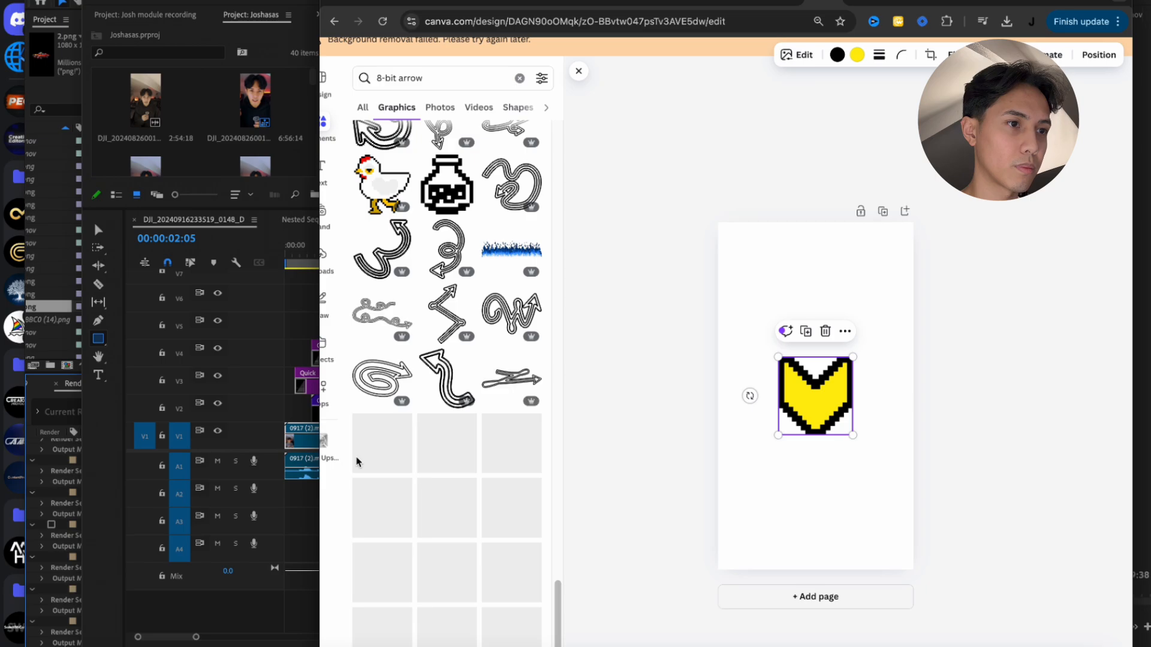
scroll(358, 461, down, 5)
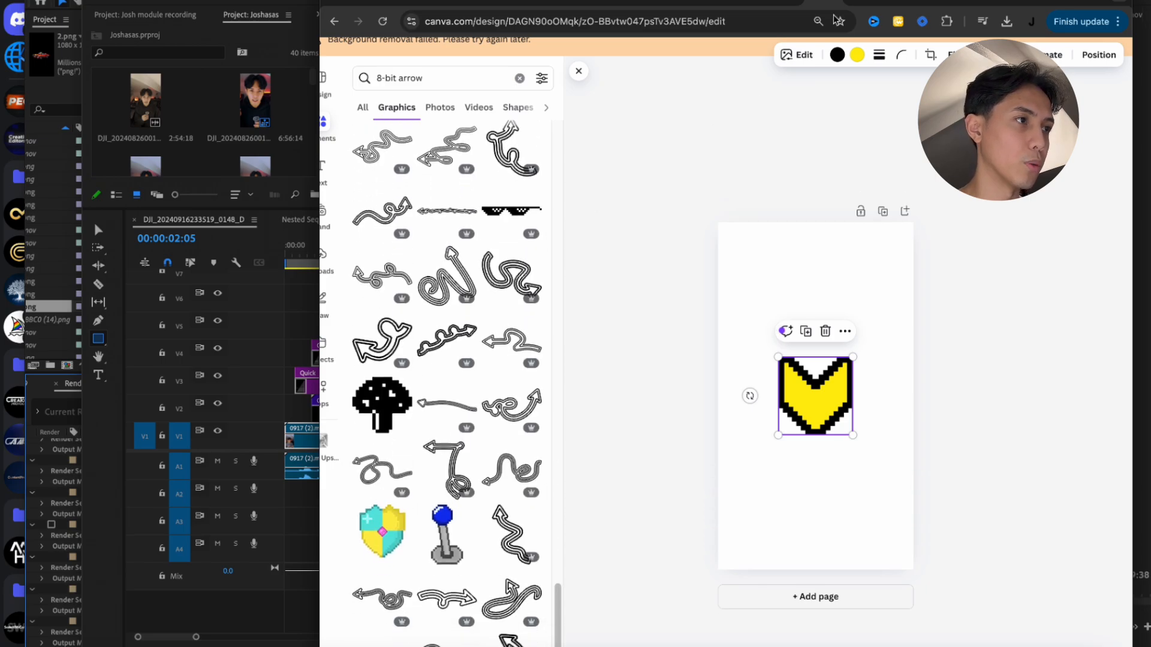
Recolor the arrow's yellow fill to white, keeping the black pixel outline
click(857, 55)
click(470, 171)
click(786, 396)
click(782, 397)
click(842, 399)
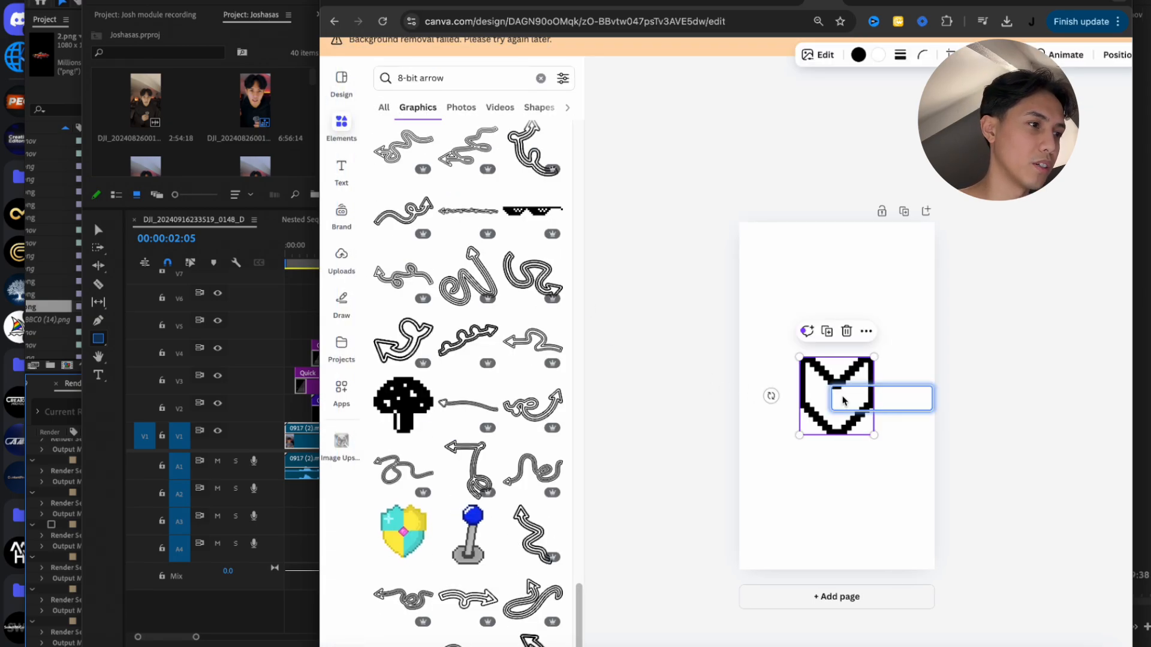
key(super+c)
key(super+v)
drag(843, 400, 840, 396)
click(924, 379)
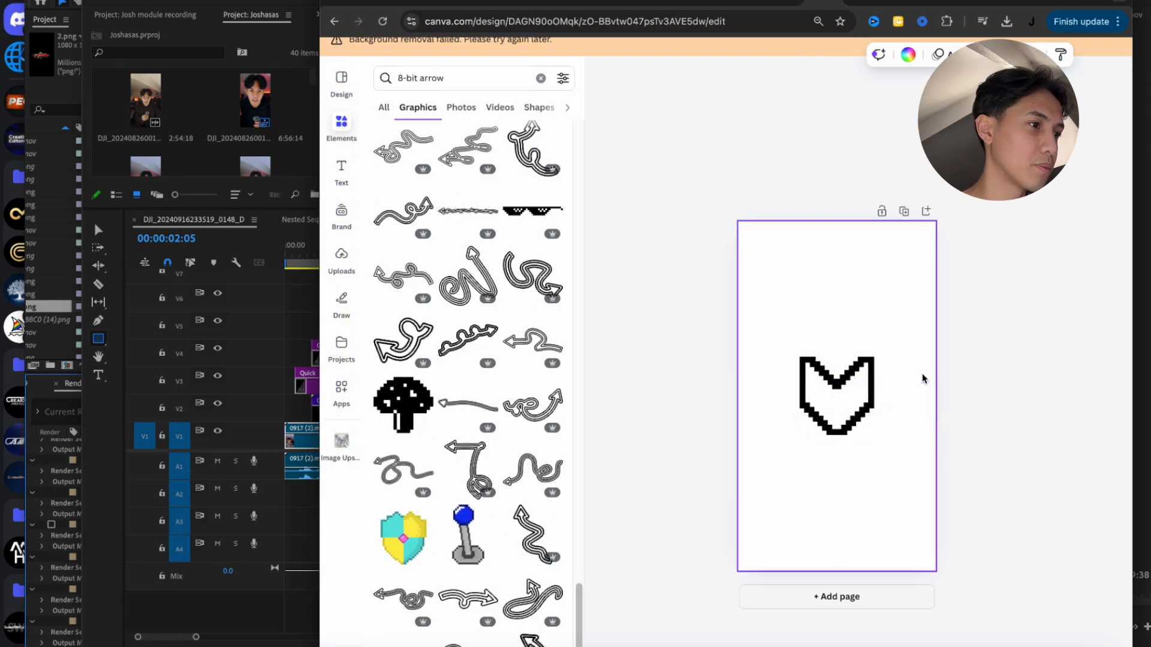
Download the arrow page as a PNG with a transparent background
scroll(924, 377, down, 3)
click(1102, 47)
click(951, 260)
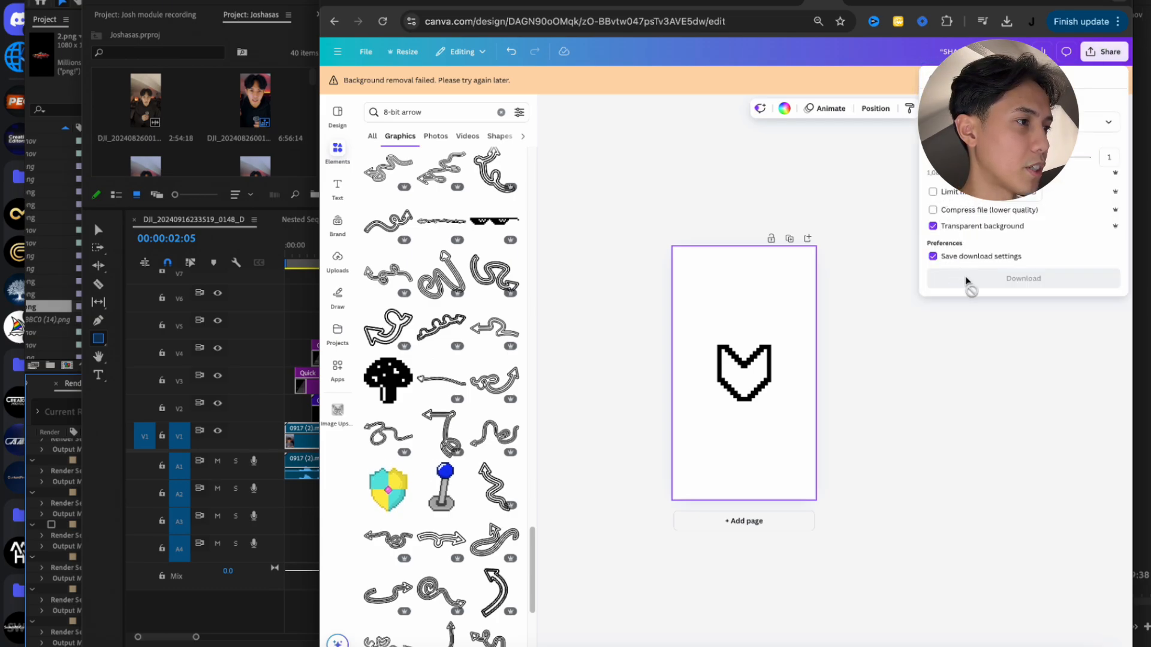
click(993, 281)
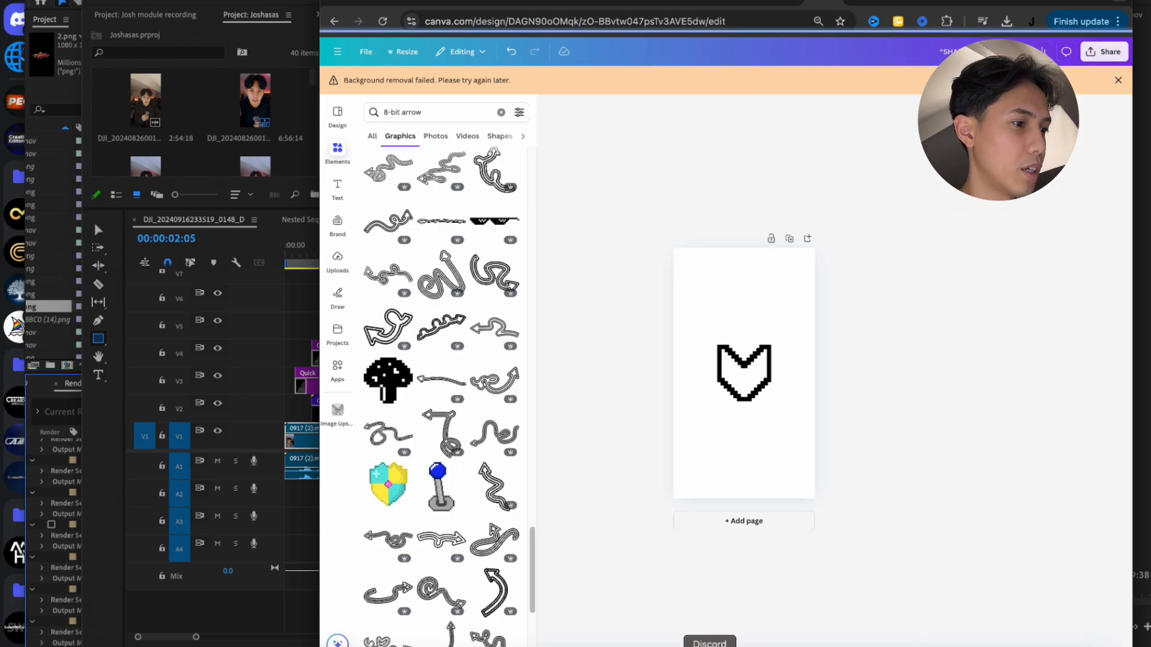
Switch to After Effects and delete the 2.png car layer and Shape Layer 1 from Linked Comp 05
click(929, 644)
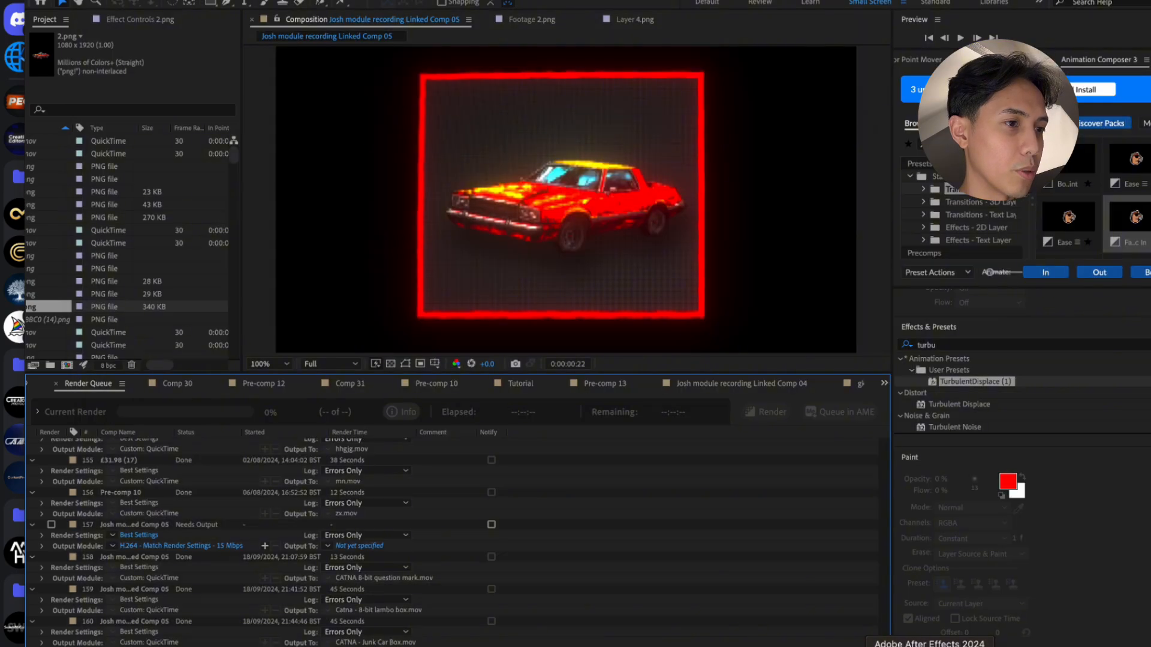
click(790, 384)
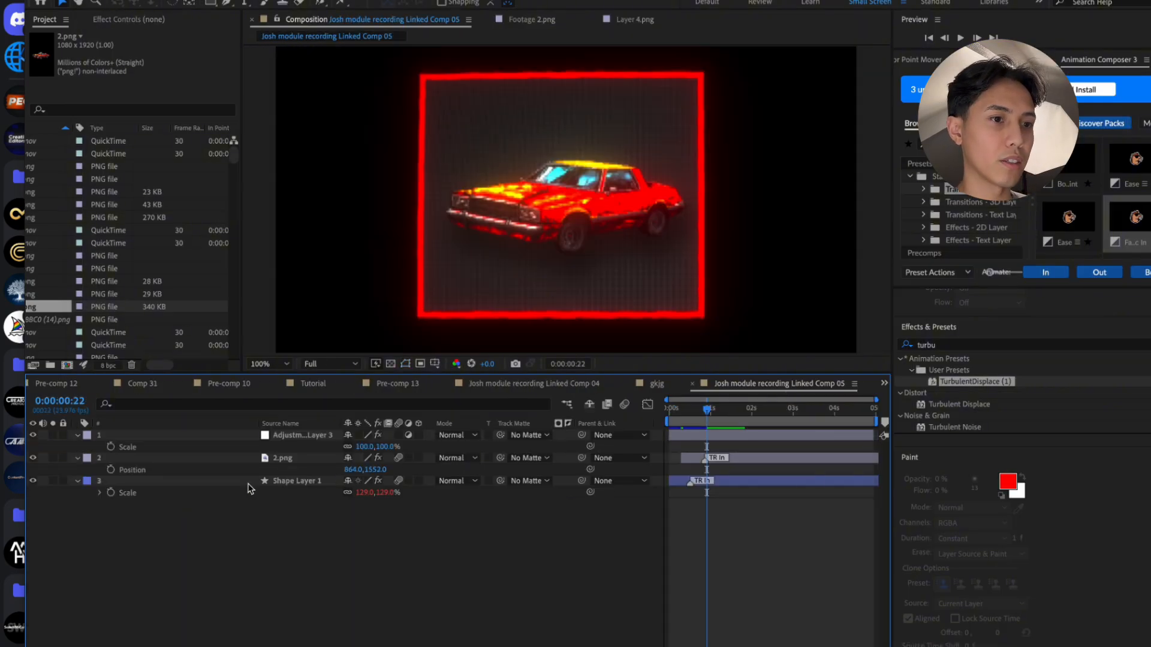
click(240, 456)
key(Delete)
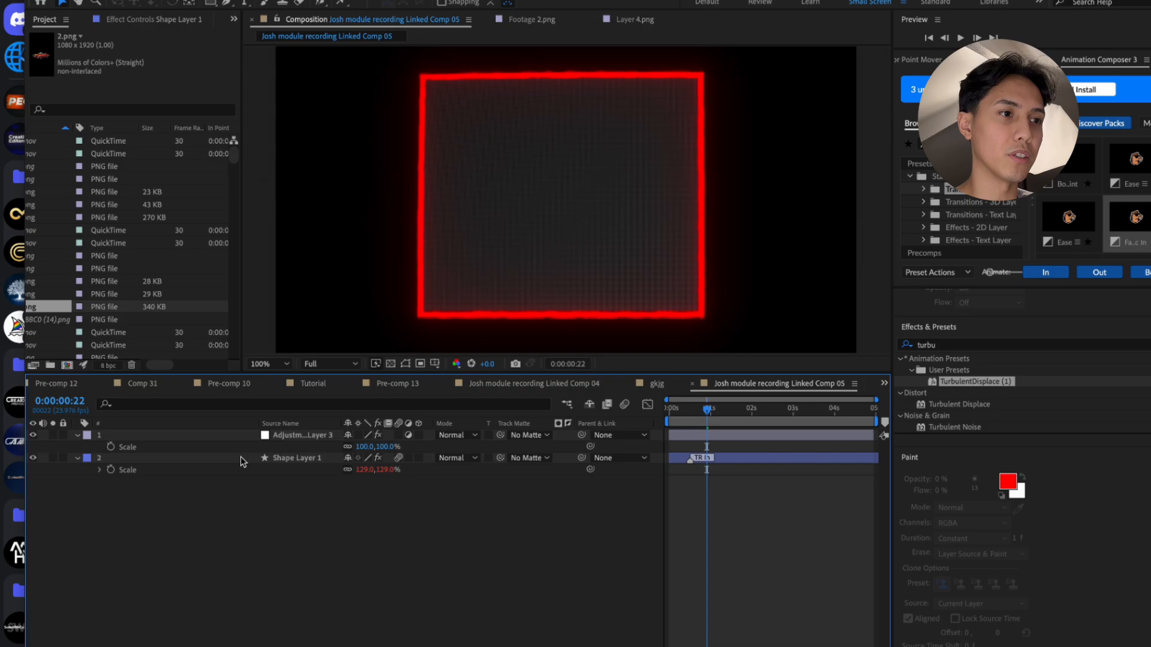
click(285, 459)
key(Delete)
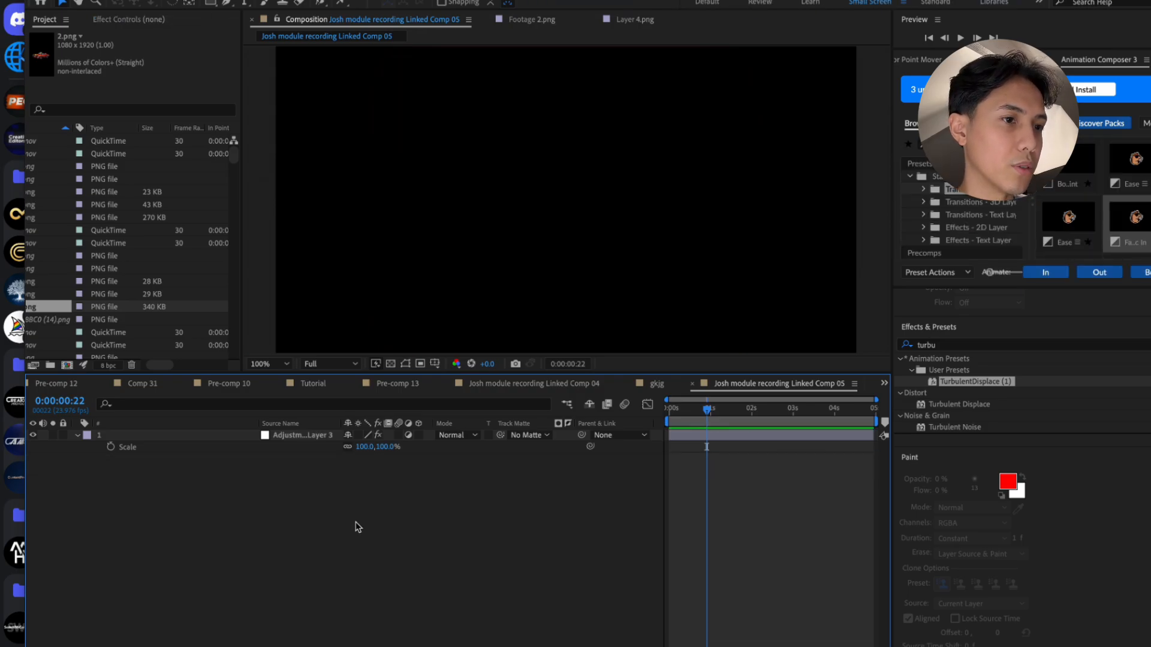
Bring the downloaded "SHADOW" (3).png from Chrome into the After Effects composition, placing it below the adjustment layer
scroll(495, 305, down, 6)
click(282, 363)
click(276, 390)
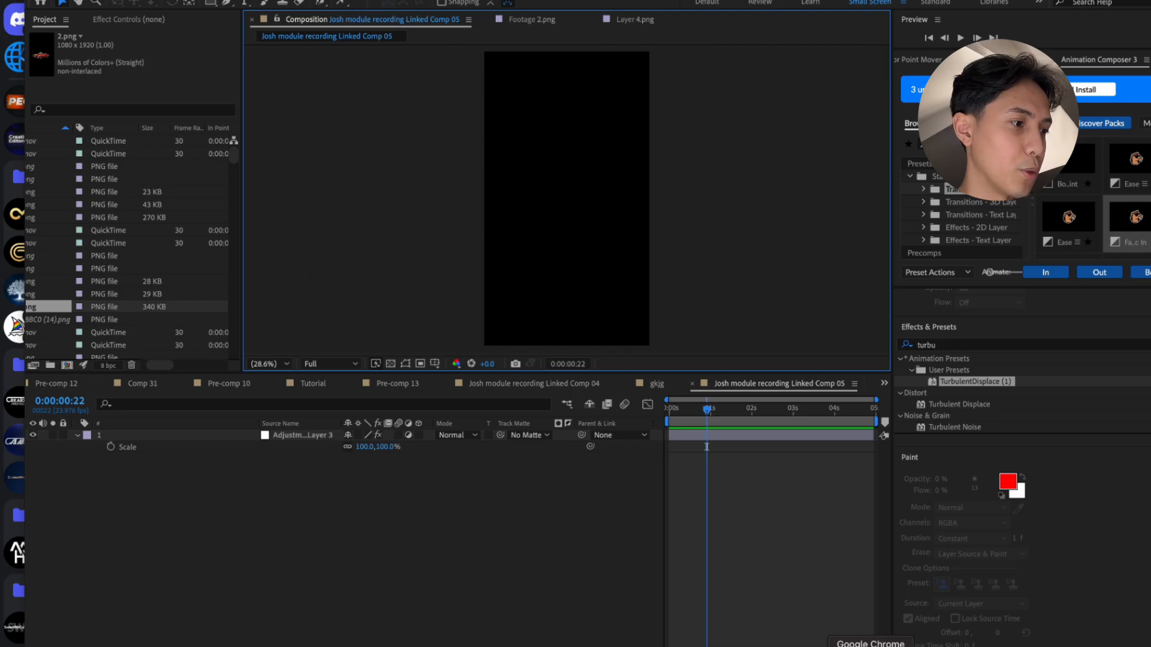
click(871, 646)
click(1006, 21)
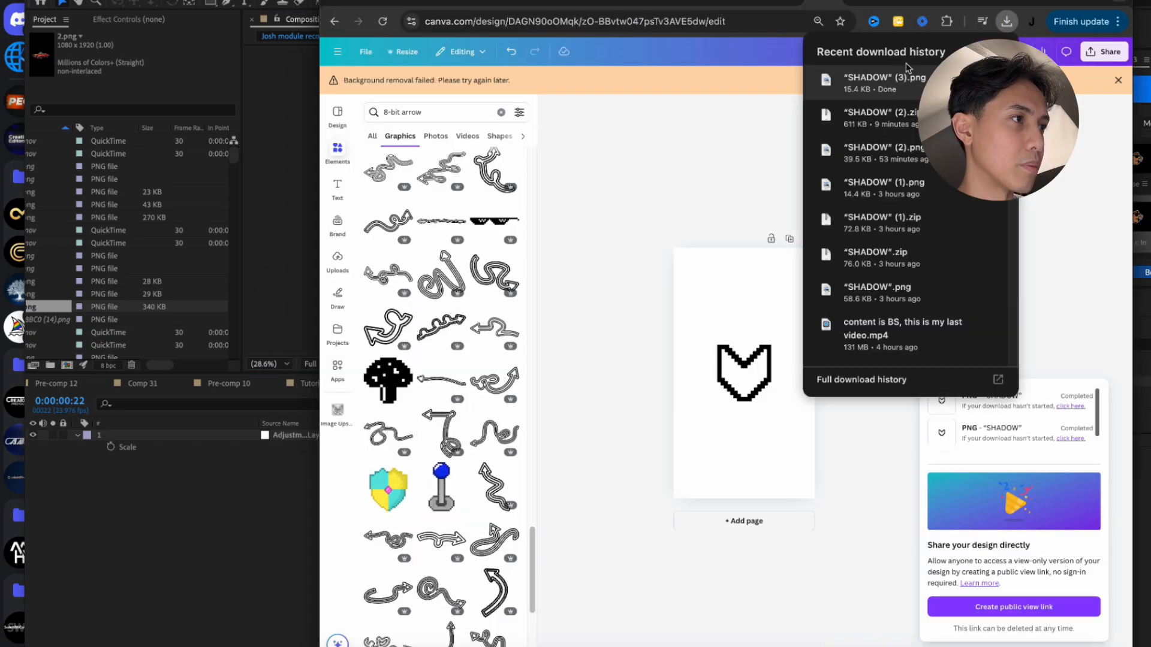
drag(884, 83, 179, 537)
drag(289, 444, 290, 463)
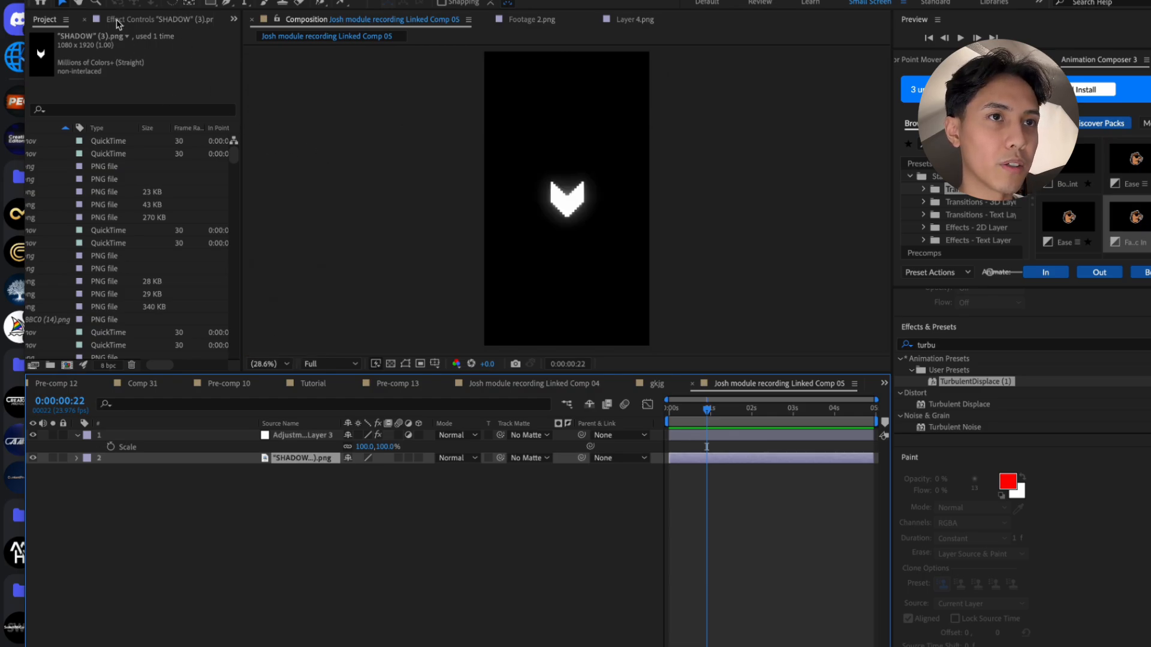
Set the adjustment layer's Mosaic effect to 750 horizontal and 750 vertical blocks
click(281, 437)
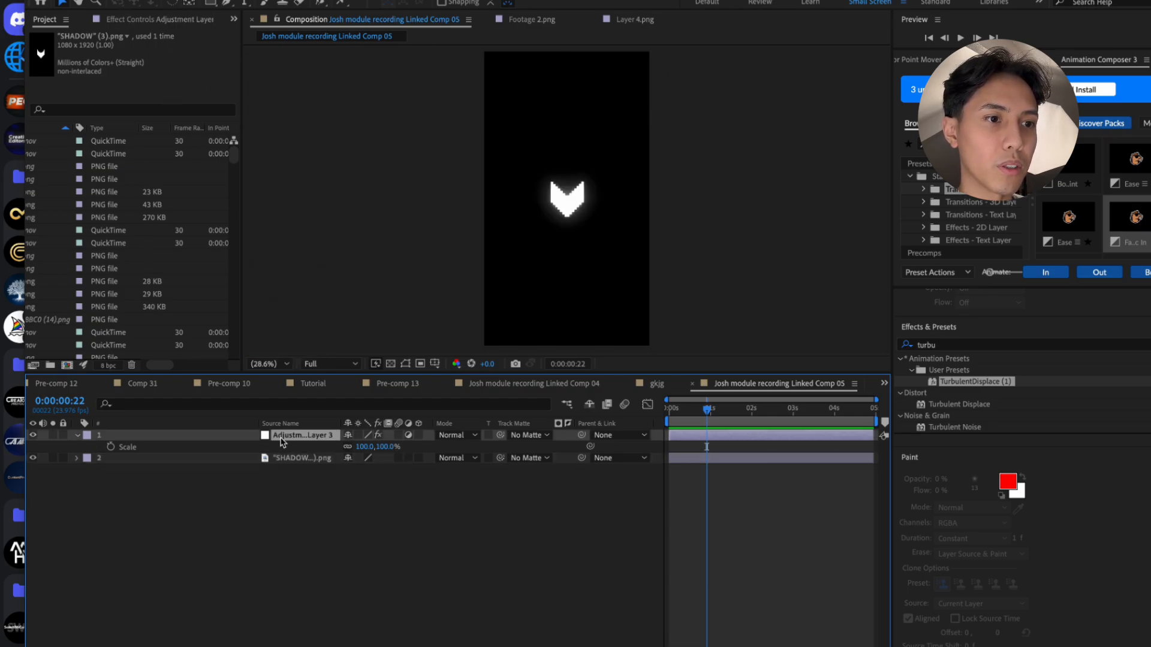
click(157, 21)
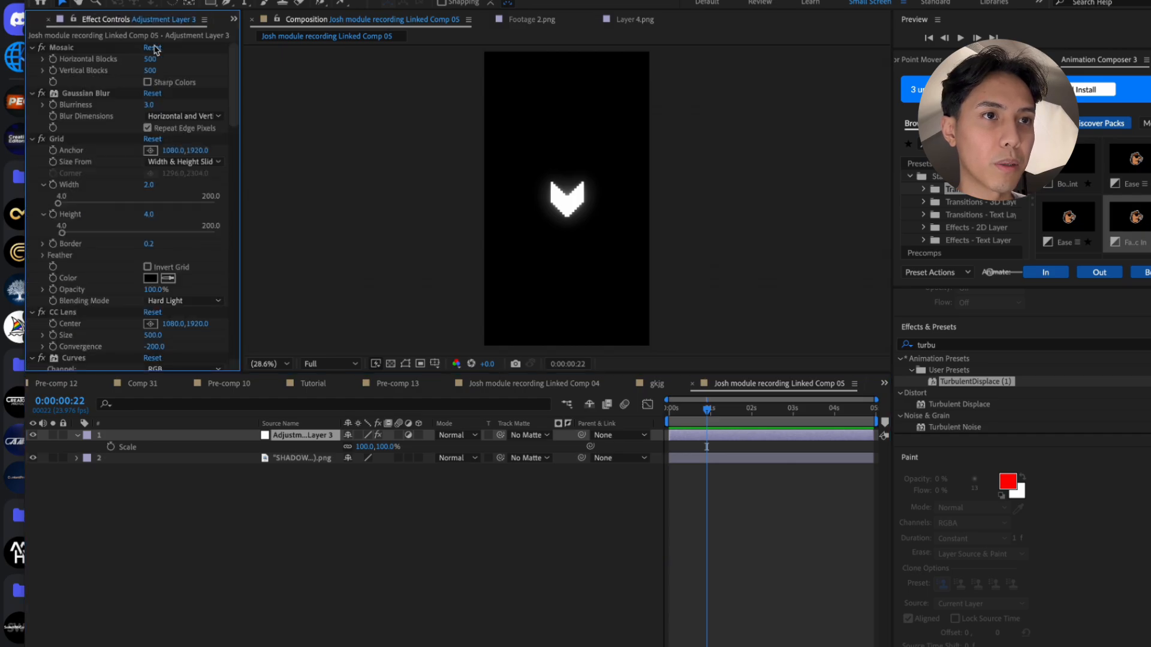
text(750)
key(Return)
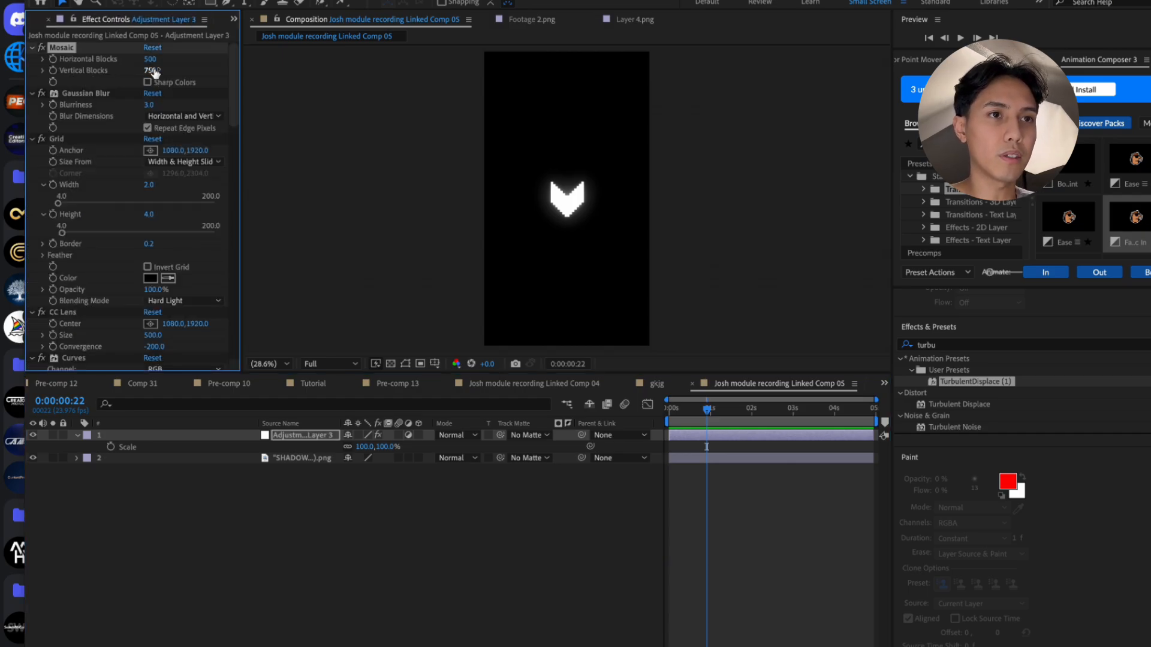
click(279, 568)
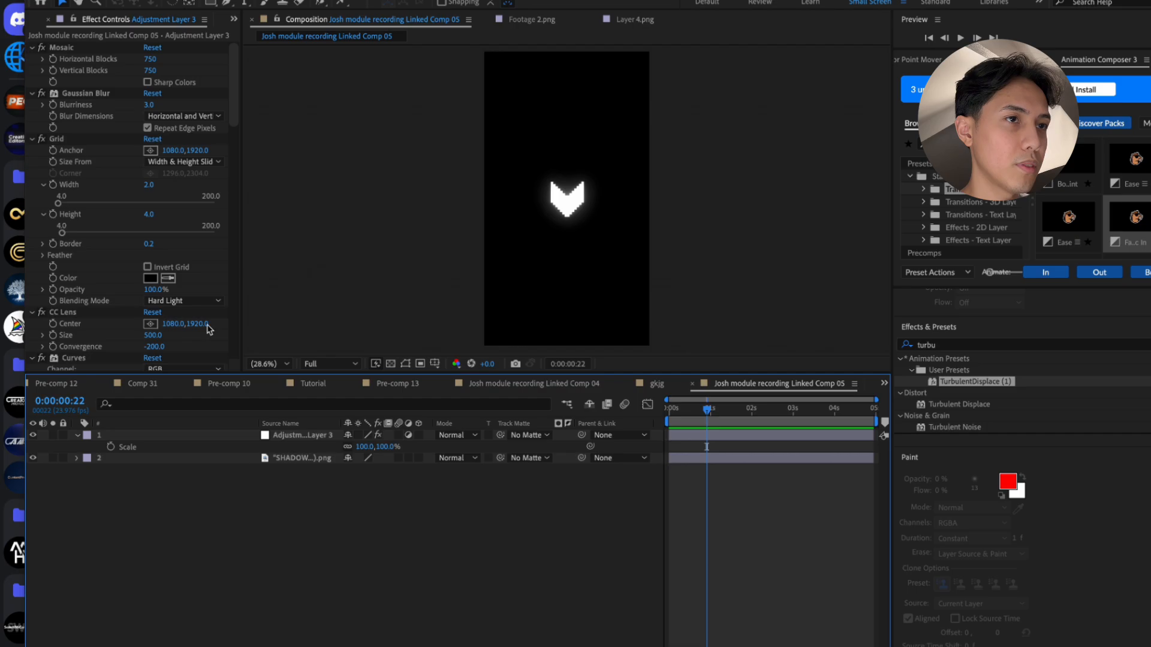
Add the composition to the render queue and set its output module to QuickTime with RGB + Alpha channels
click(103, 0)
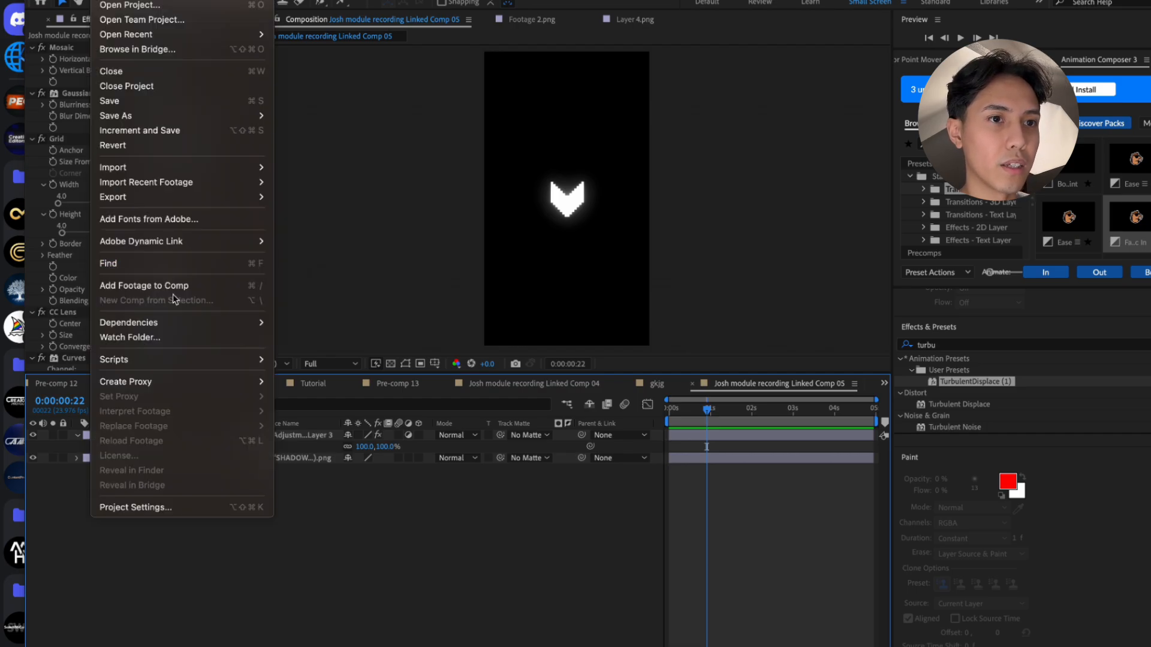
mouse_move(127, 202)
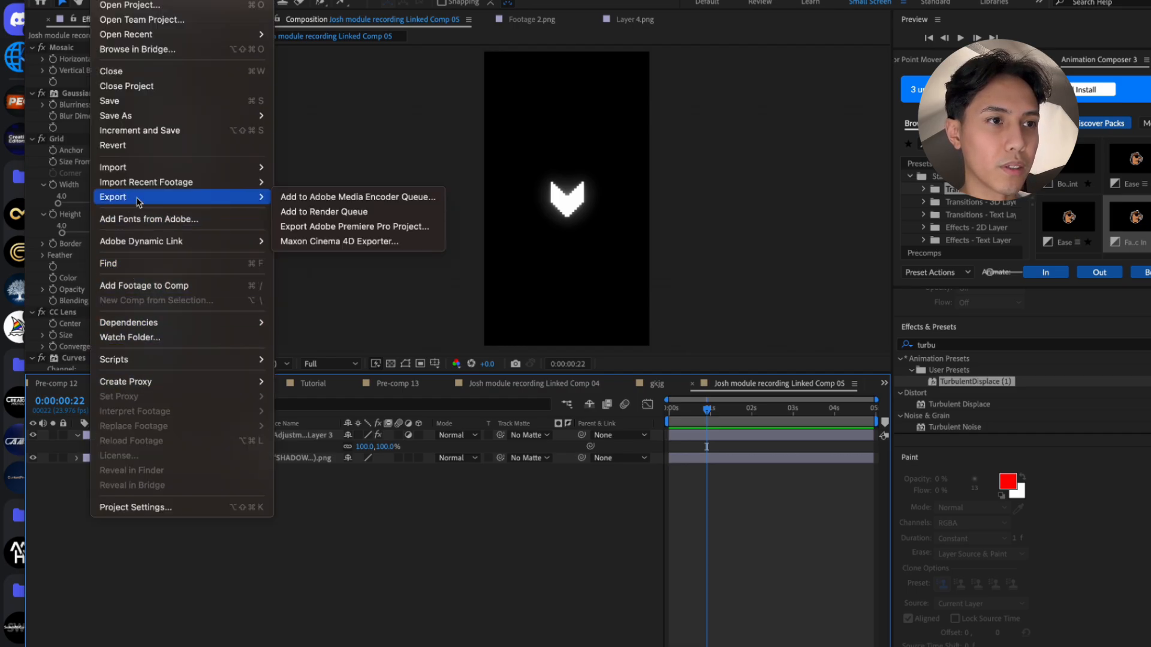
click(324, 211)
scroll(337, 568, down, 2)
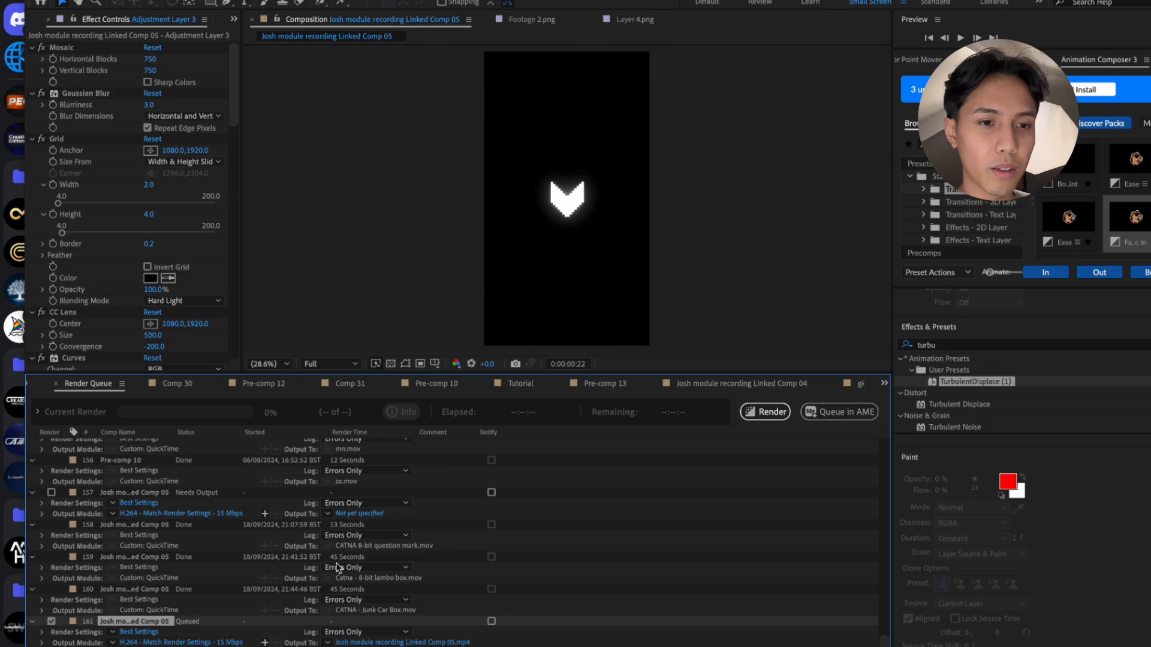
click(180, 643)
click(581, 160)
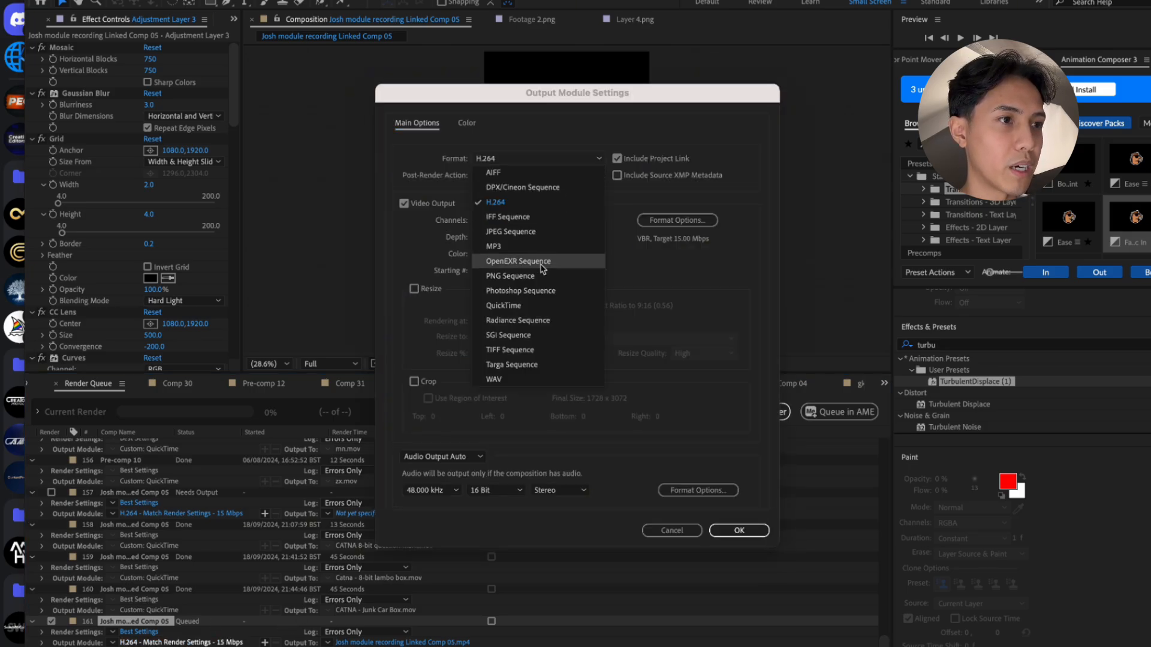
click(520, 306)
click(521, 220)
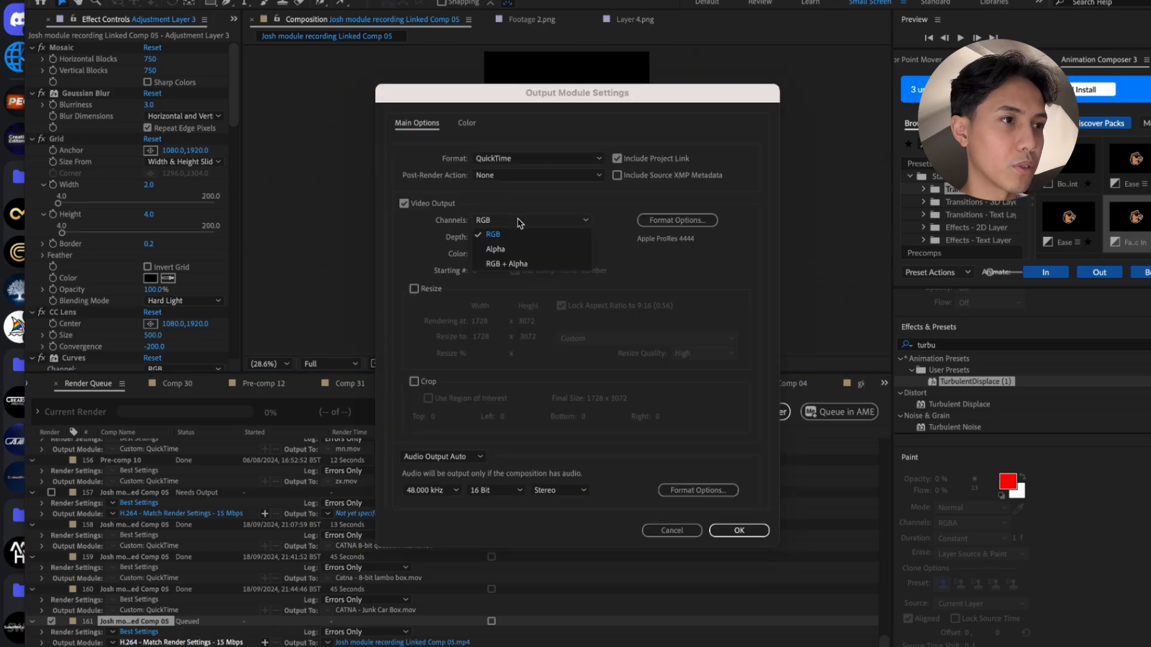
click(510, 264)
click(742, 532)
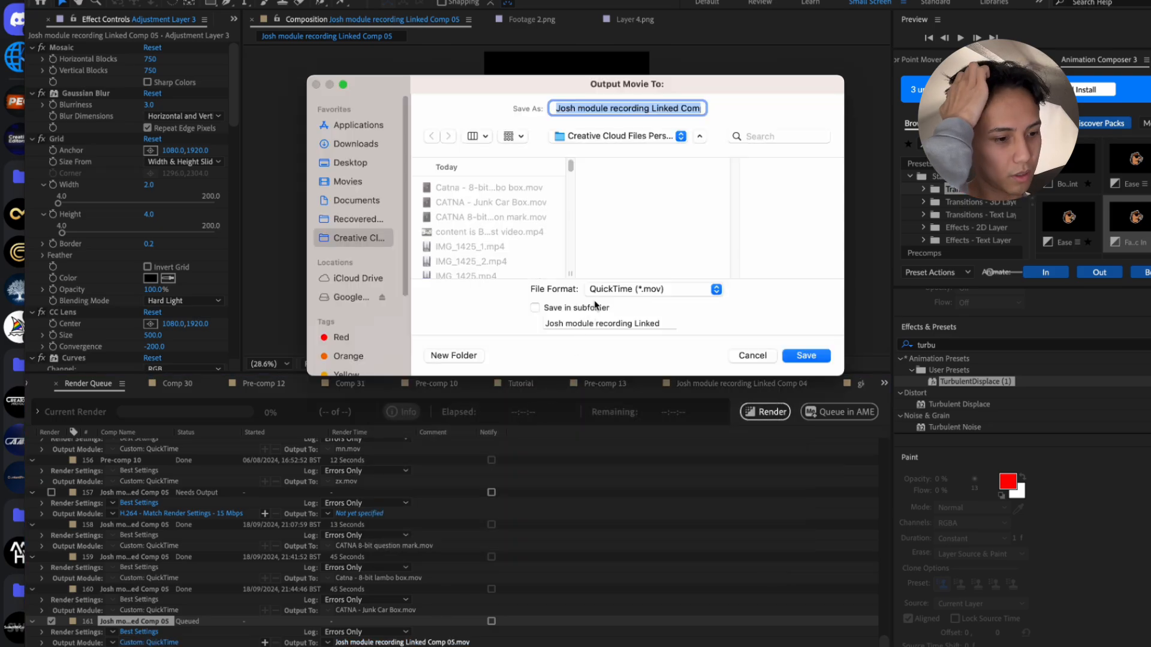
Name the output CATNA 8-Bit Arrow.mov in the Creative Cloud Files folder and render it
text(CATNA 8-Bit Arrow.mov)
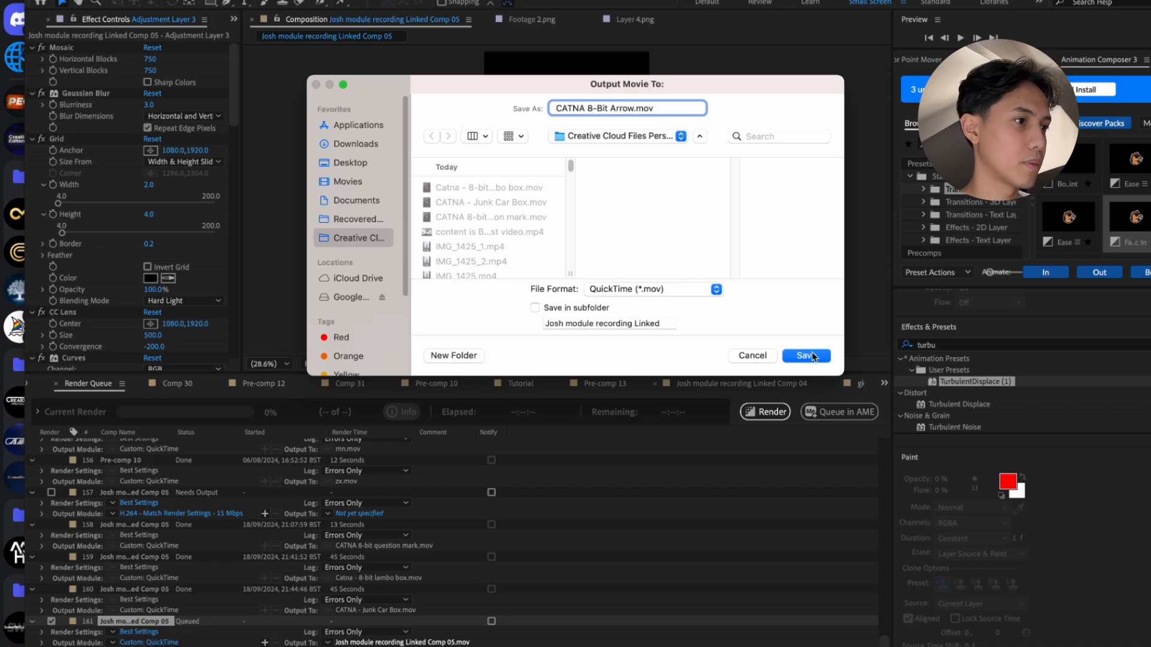
click(806, 356)
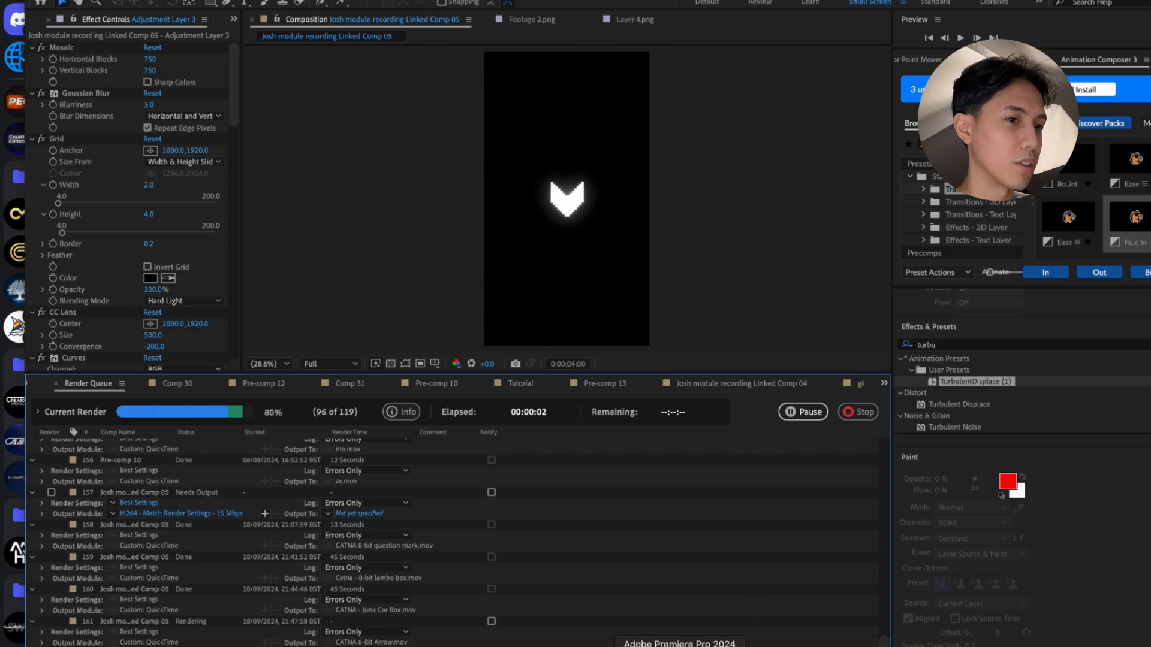
Upload CATNA 8-Bit Arrow.mov from Finder to the Custom Made Assets folder in Google Drive, and return to Premiere Pro
click(679, 644)
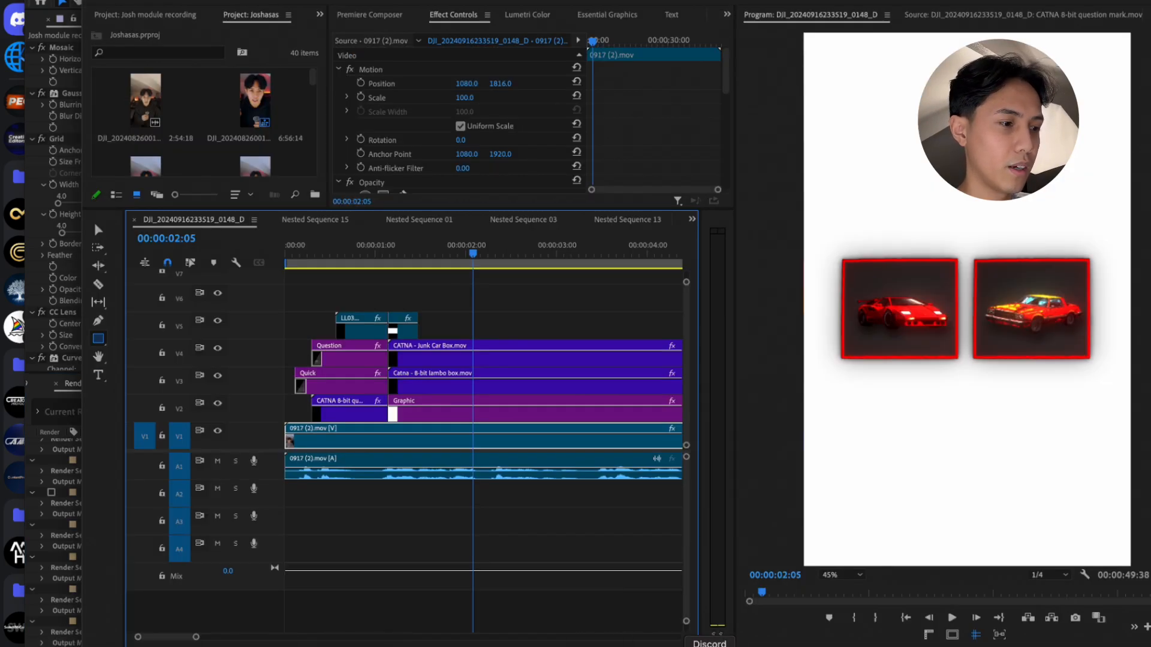
click(869, 646)
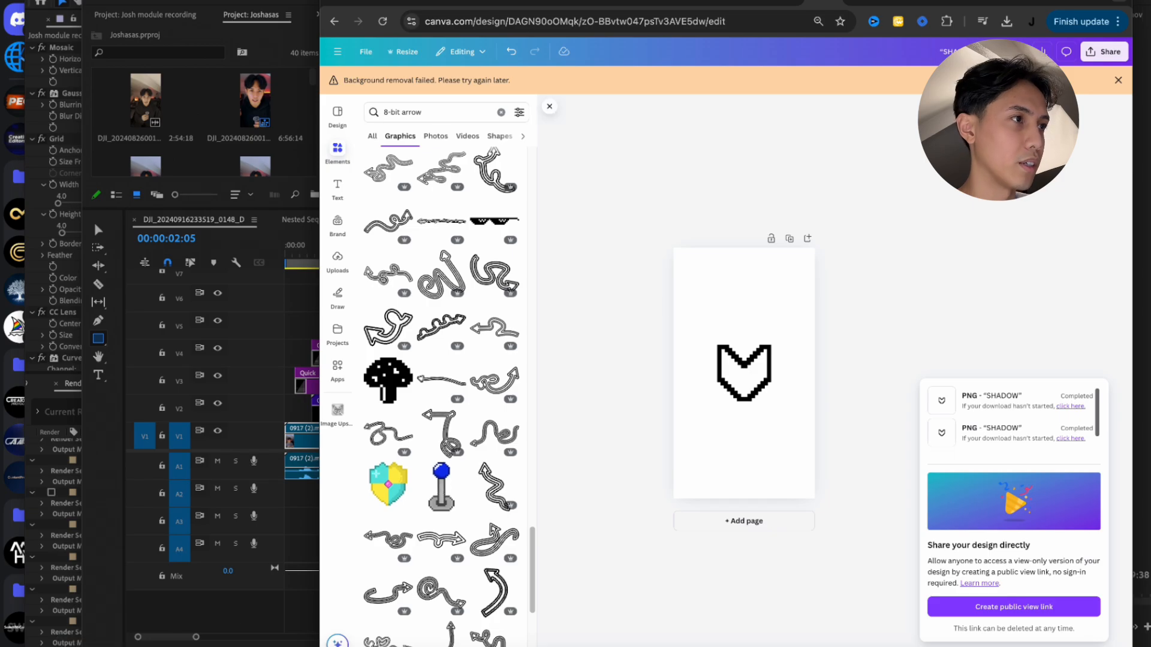
click(866, 1)
click(59, 646)
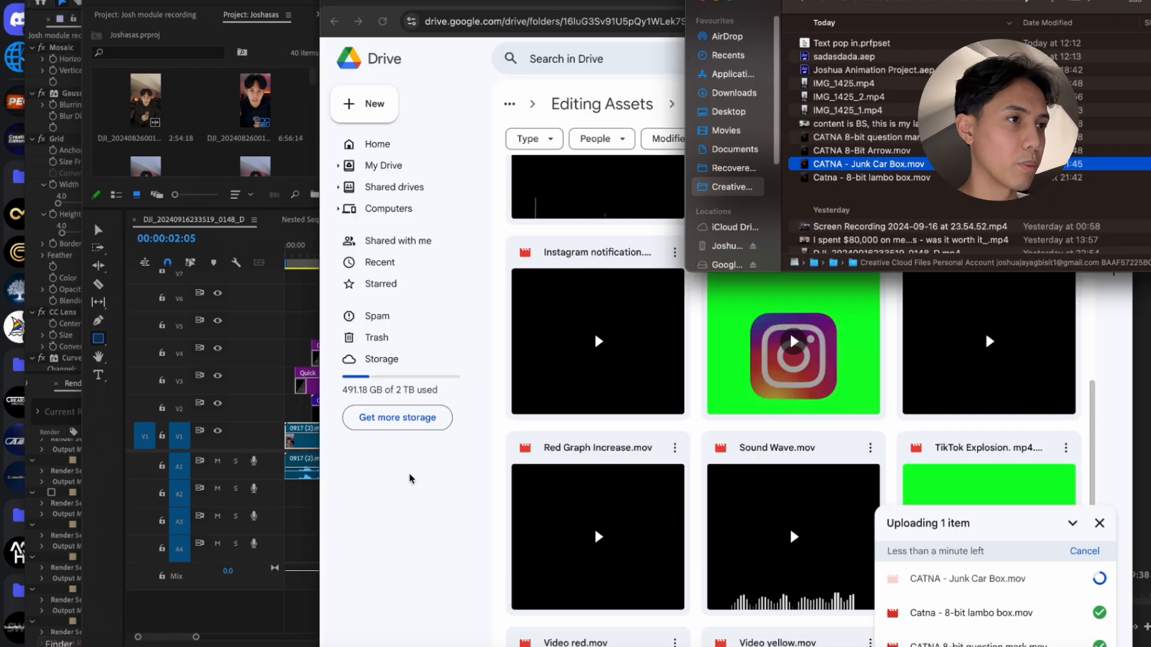
click(866, 151)
drag(866, 150, 689, 371)
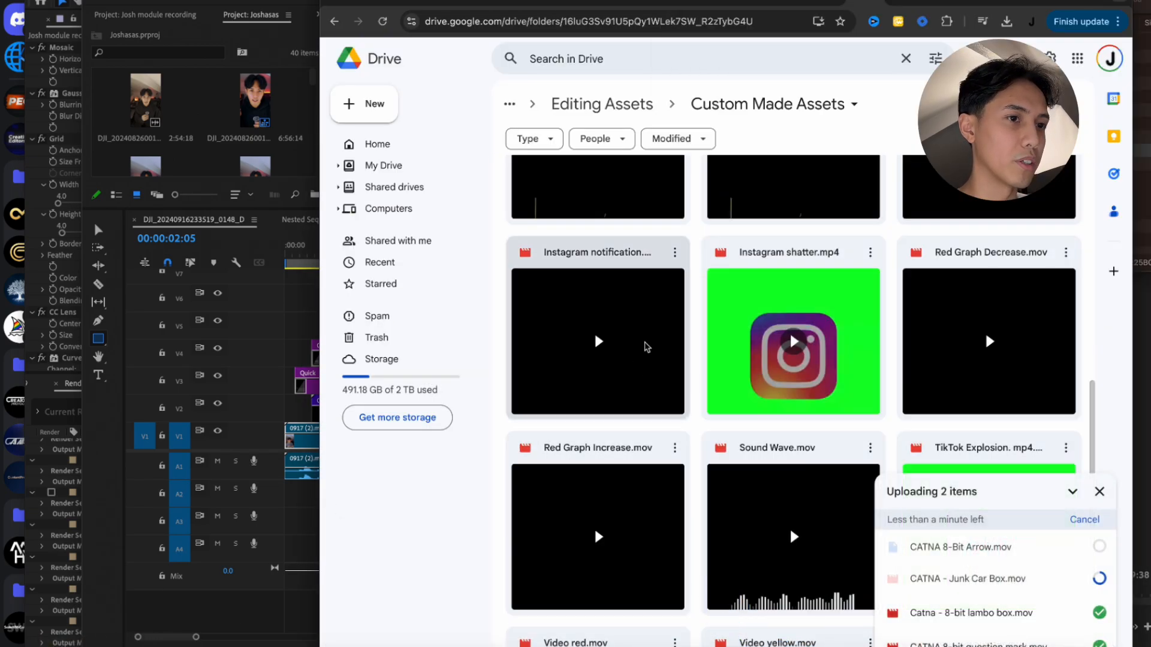
click(283, 448)
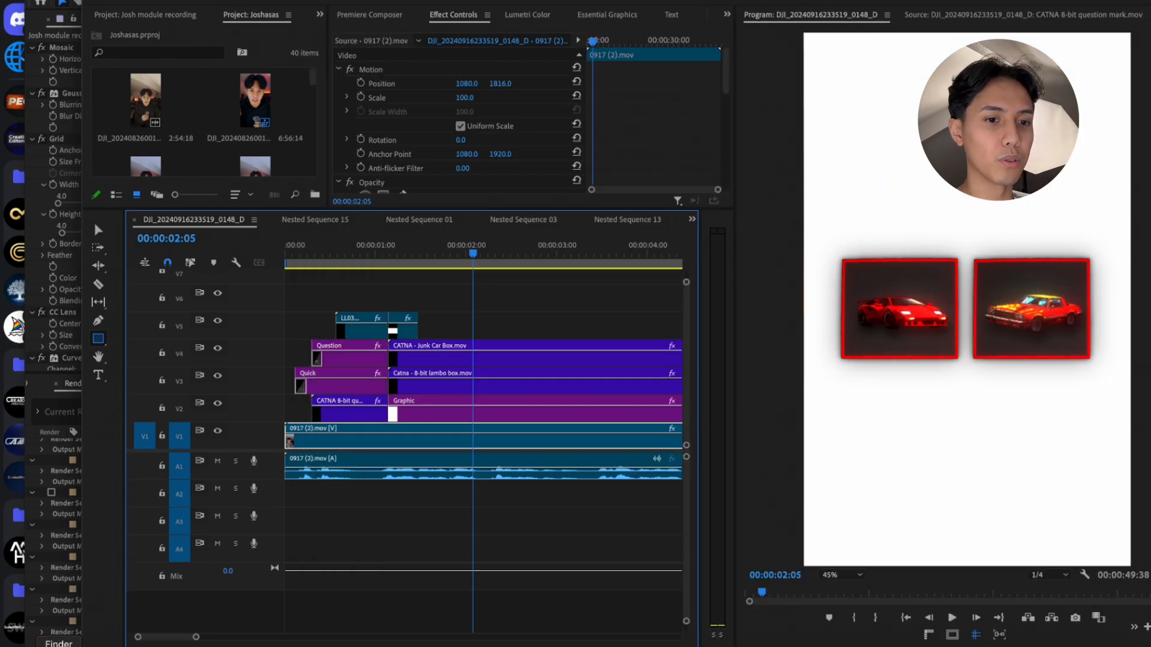
Bring CATNA 8-Bit Arrow.mov from Finder into track V6, starting with the car box clips, with the LL03 clip moved to V7
click(66, 646)
drag(872, 157, 398, 300)
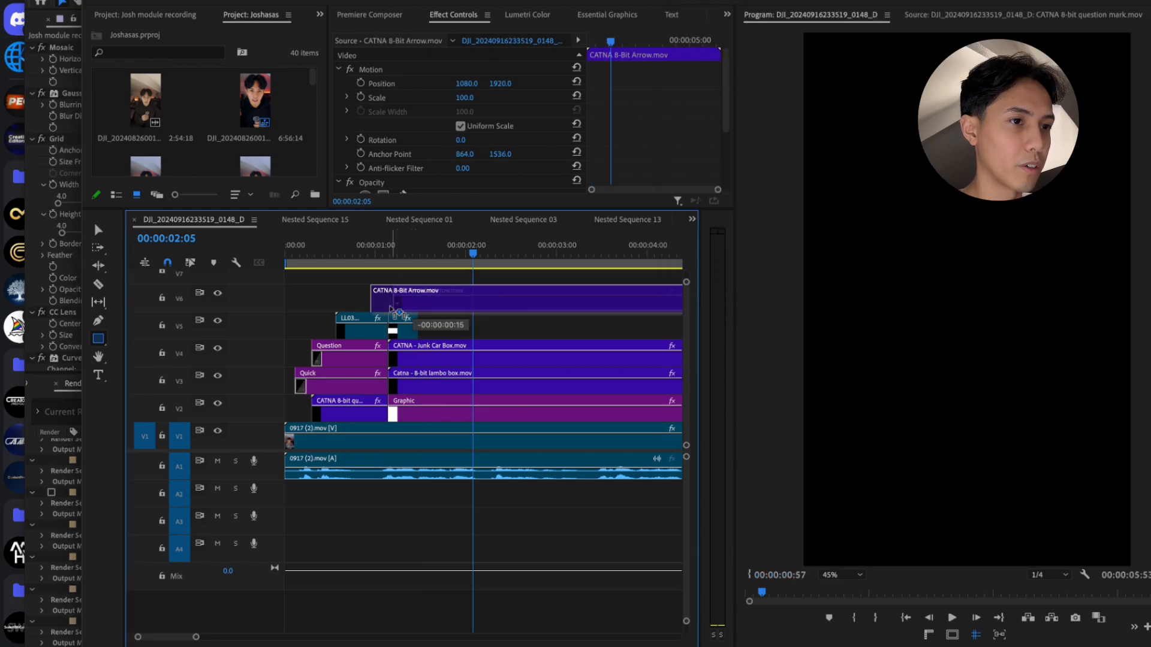
drag(317, 309, 415, 280)
click(435, 306)
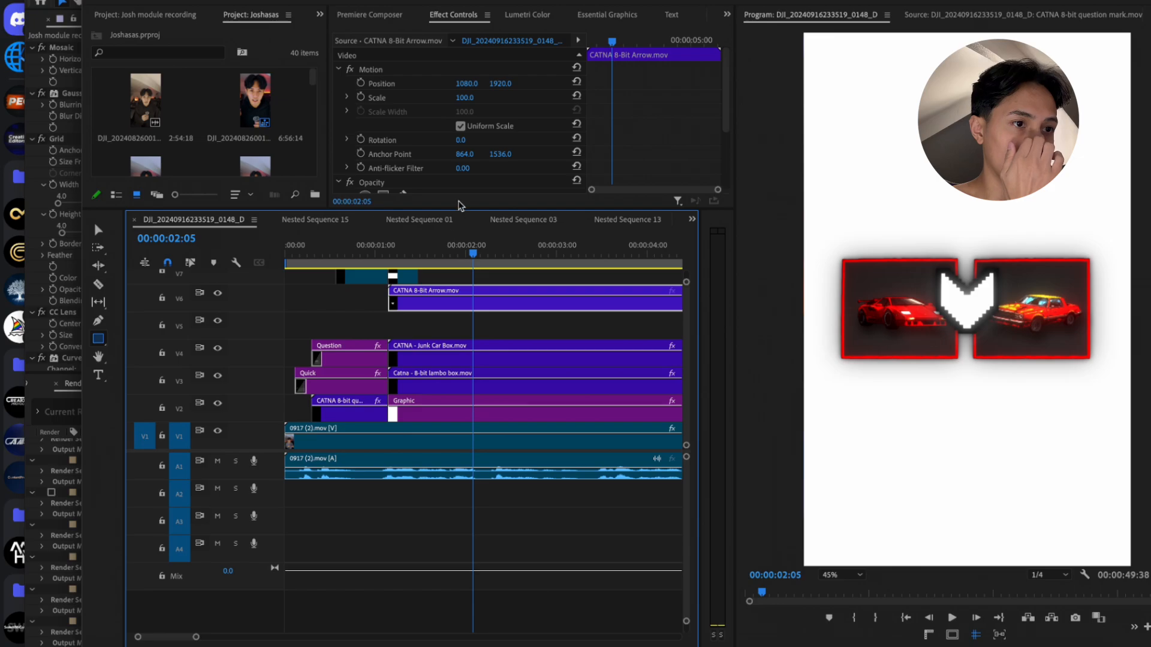
Scale the arrow clip to 70, move it up above the two car boxes, and preview the sequence
drag(510, 76, 443, 98)
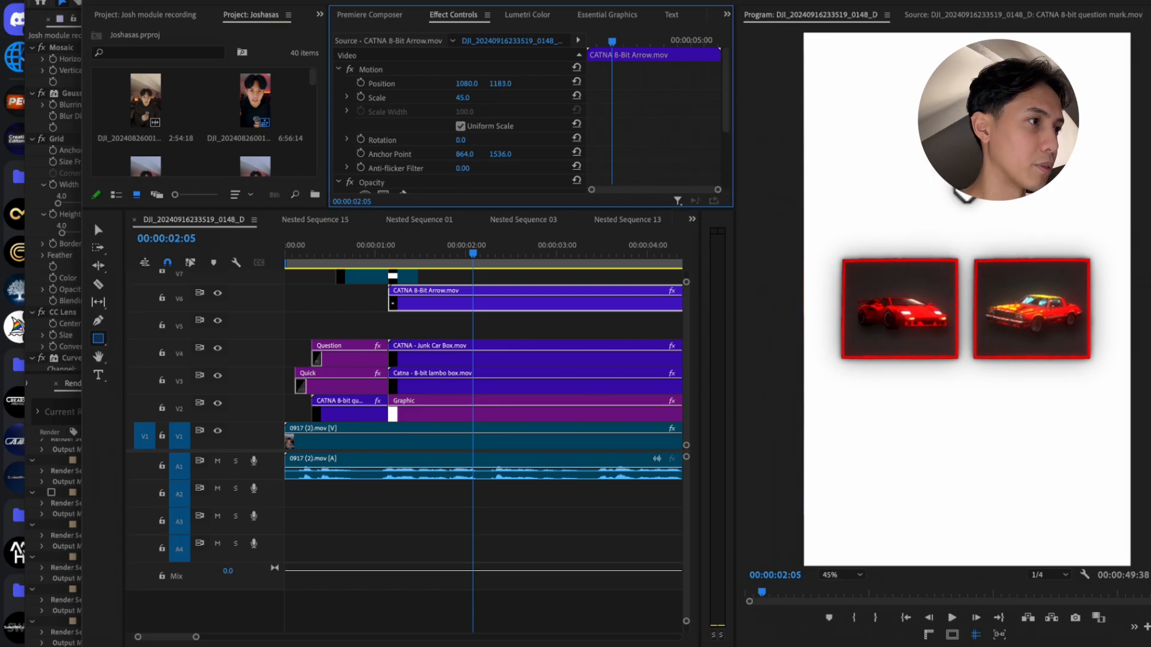
drag(424, 255, 313, 257)
key(space)
key(space)
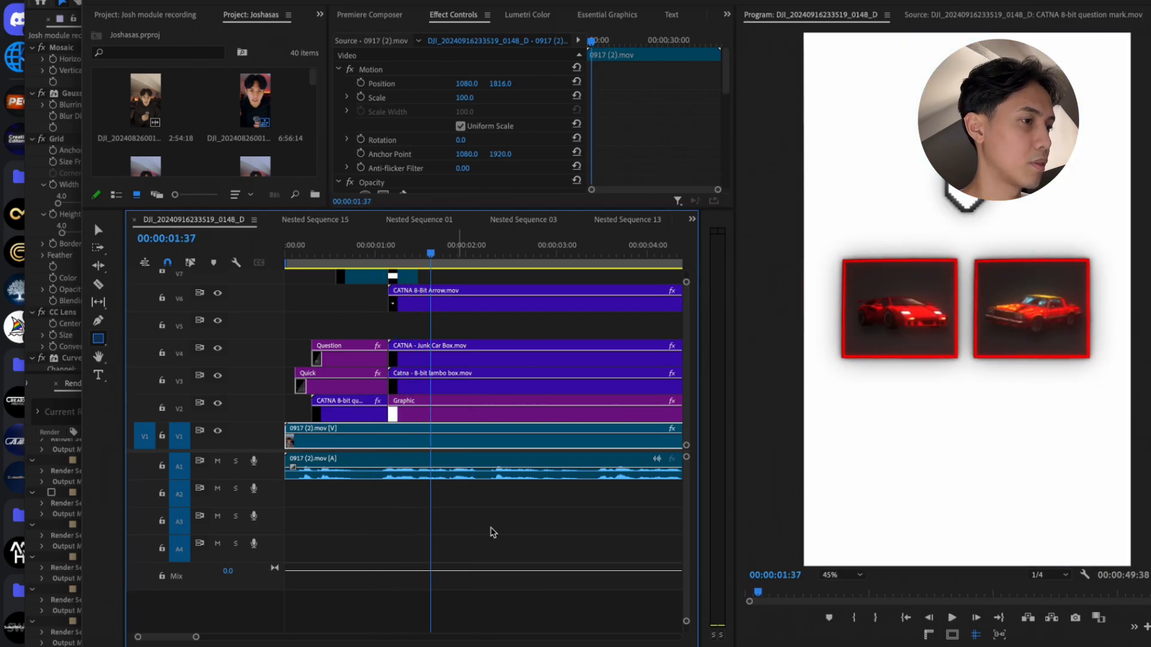
Check the asset upload progress in Google Drive and return to Premiere Pro
click(867, 646)
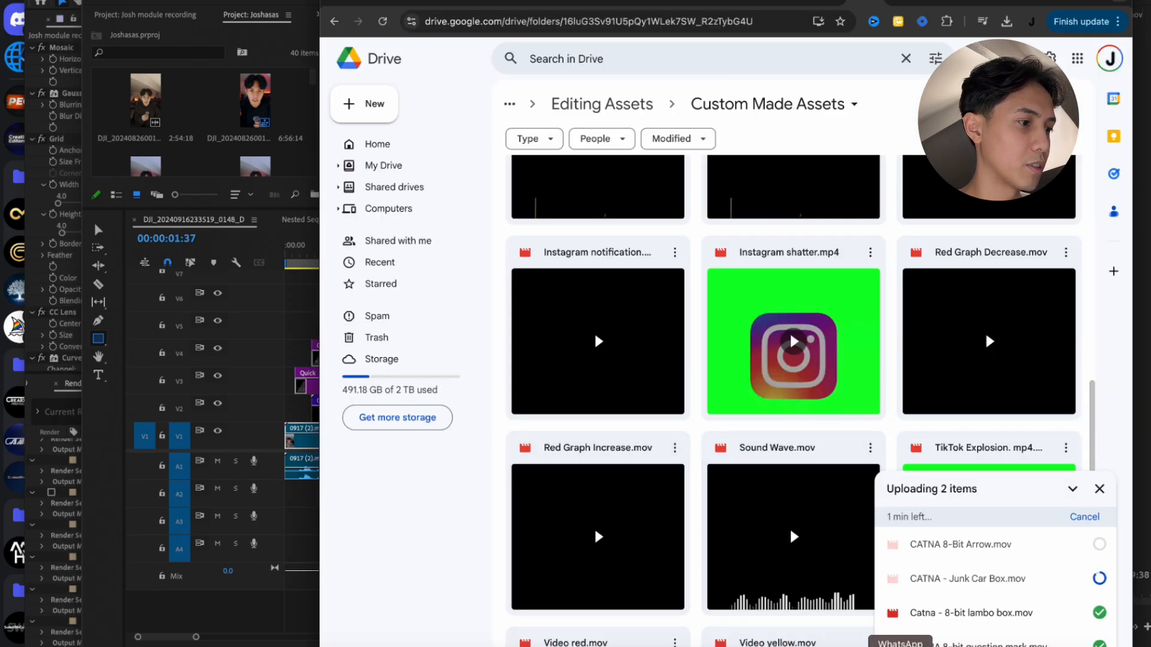
click(928, 646)
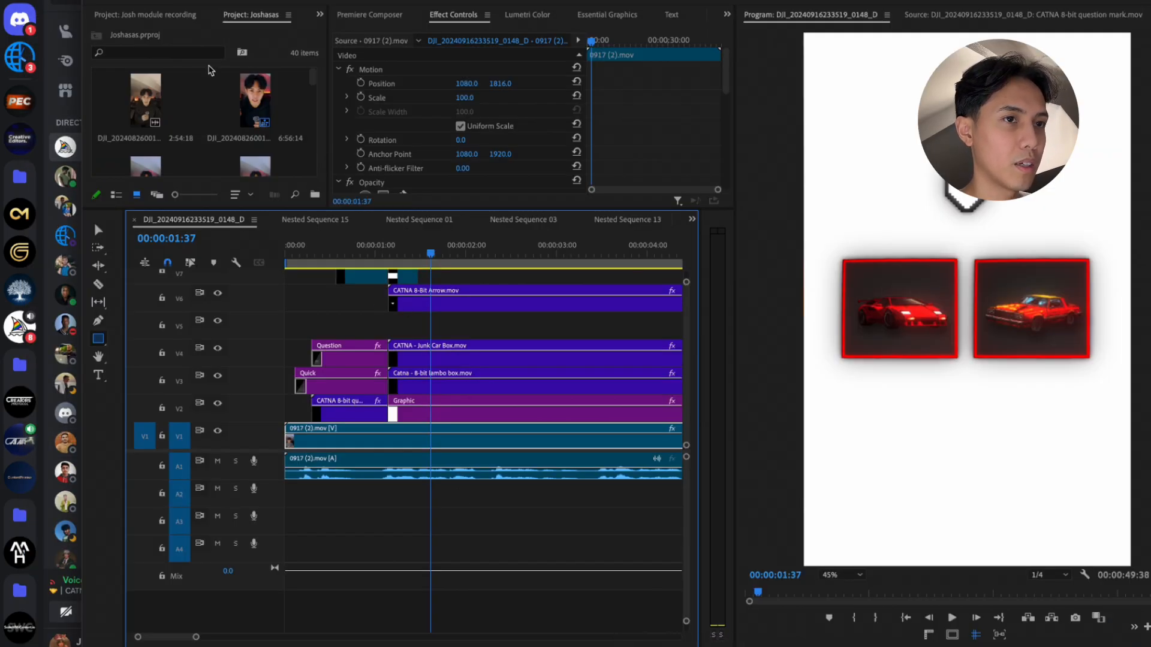
Find the Cross Dissolve transition, apply it to the start of the CATNA 8-Bit Arrow clip, and play it back
click(320, 14)
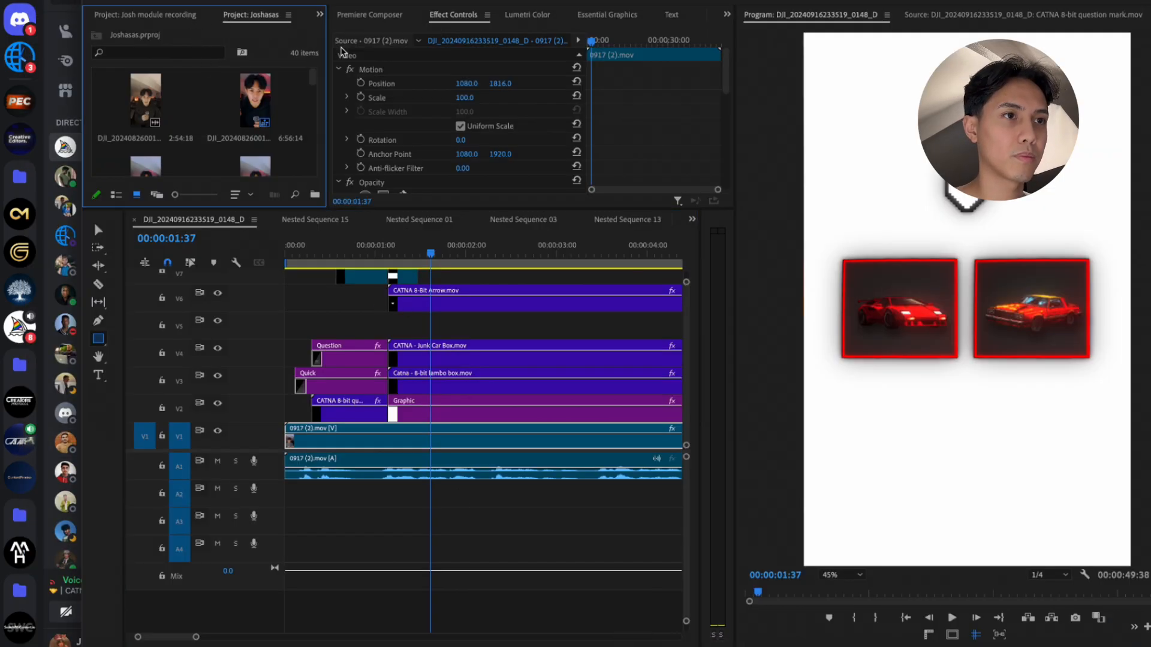
click(341, 48)
key(c)
click(209, 34)
text(cross)
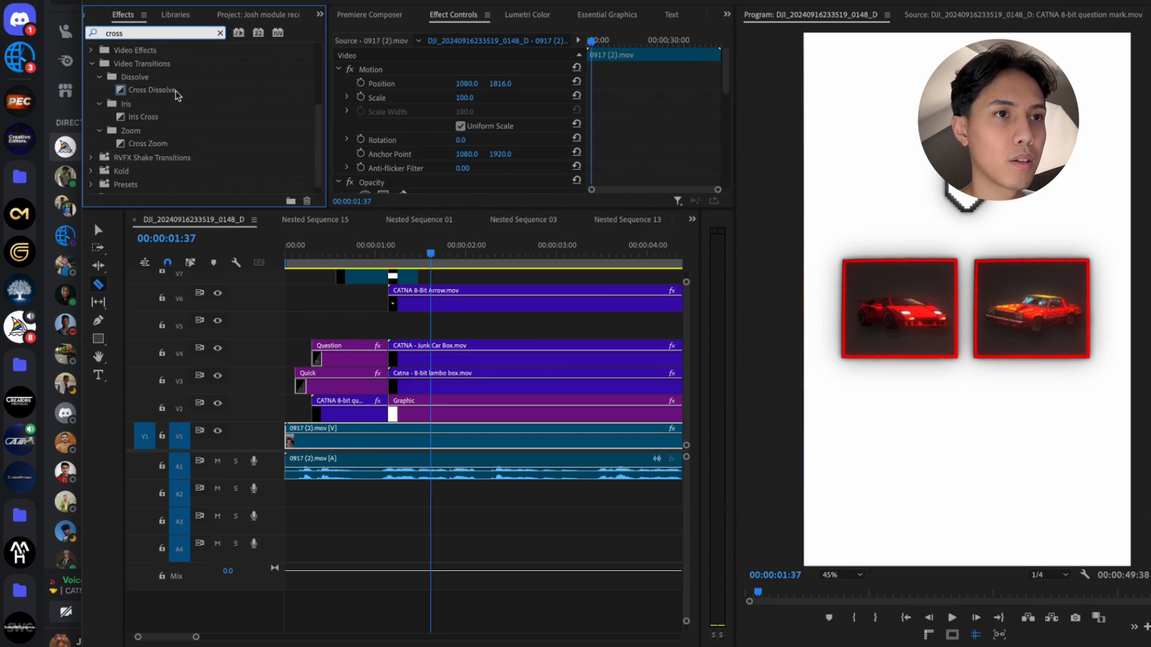
drag(177, 90, 396, 302)
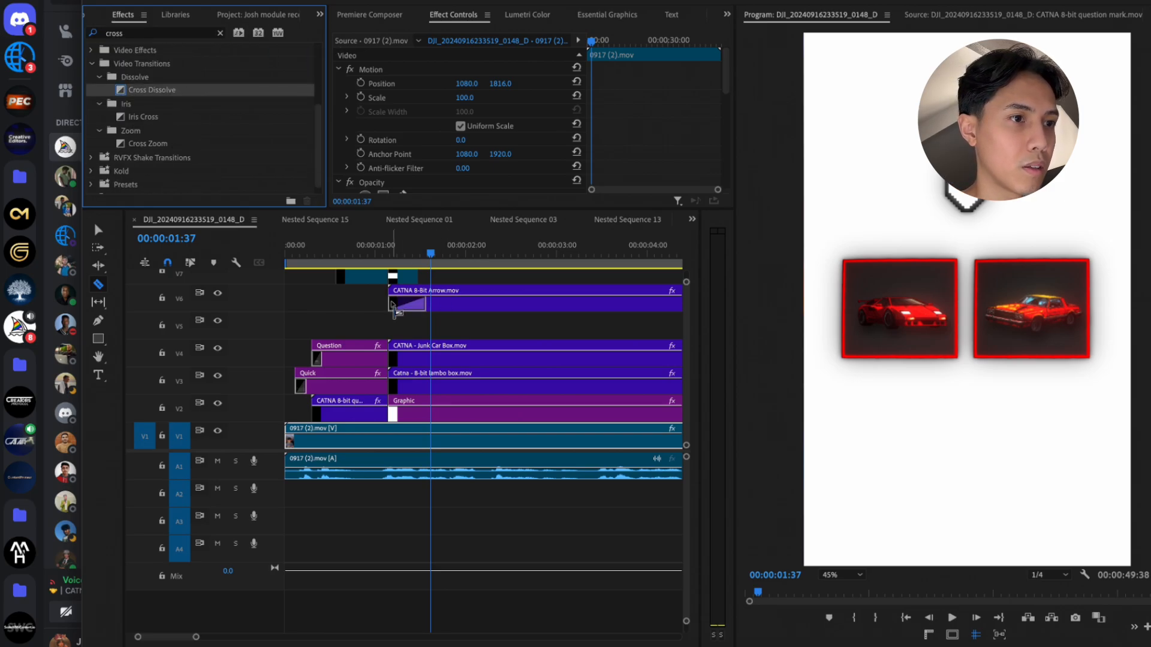
key(shift+1)
click(388, 251)
key(space)
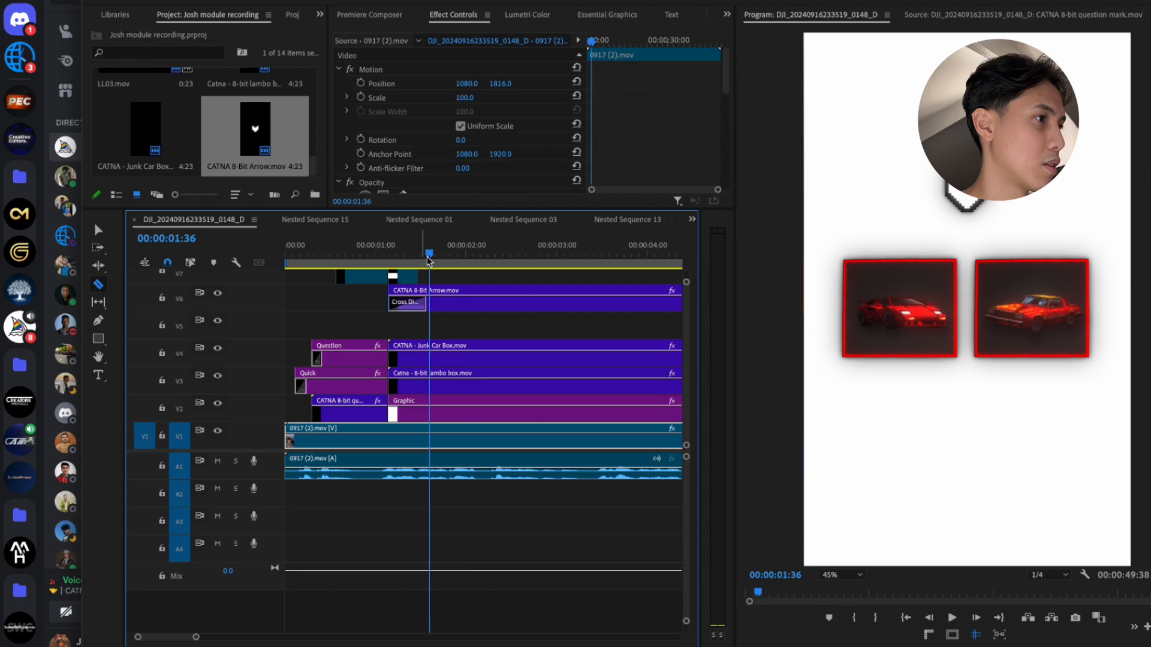
Undo the stray edit on the arrow clip and set its Motion position to 626, 1410 above the lambo box
click(460, 302)
key(ctrl+z)
key(v)
click(463, 301)
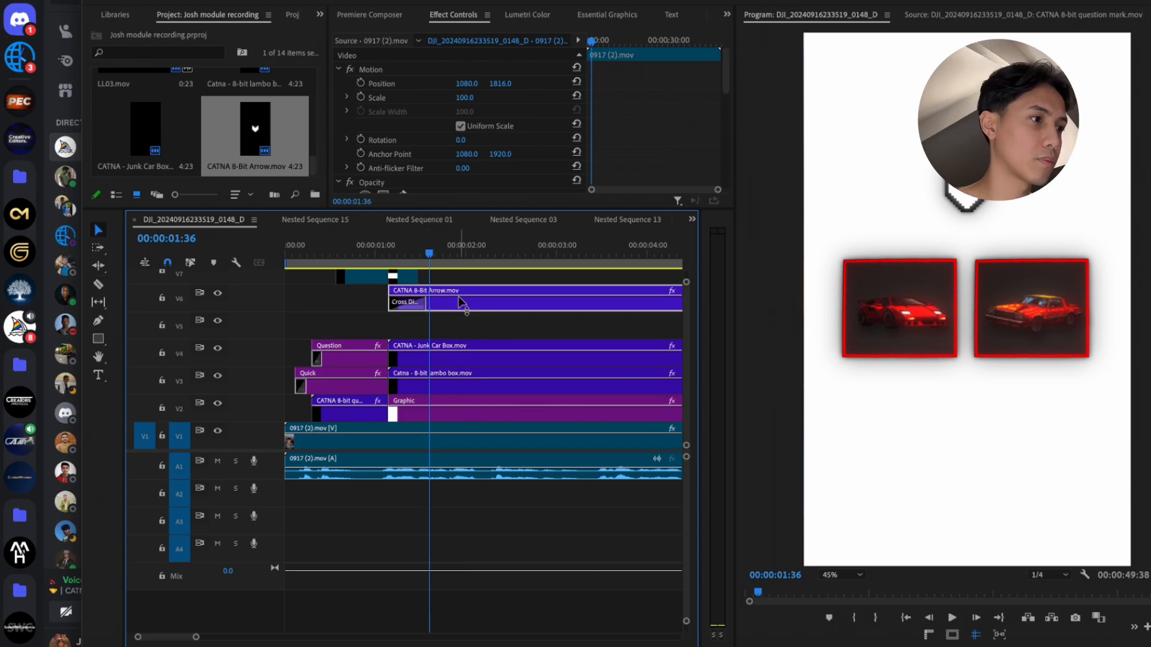
drag(502, 82, 637, 82)
drag(466, 85, 254, 28)
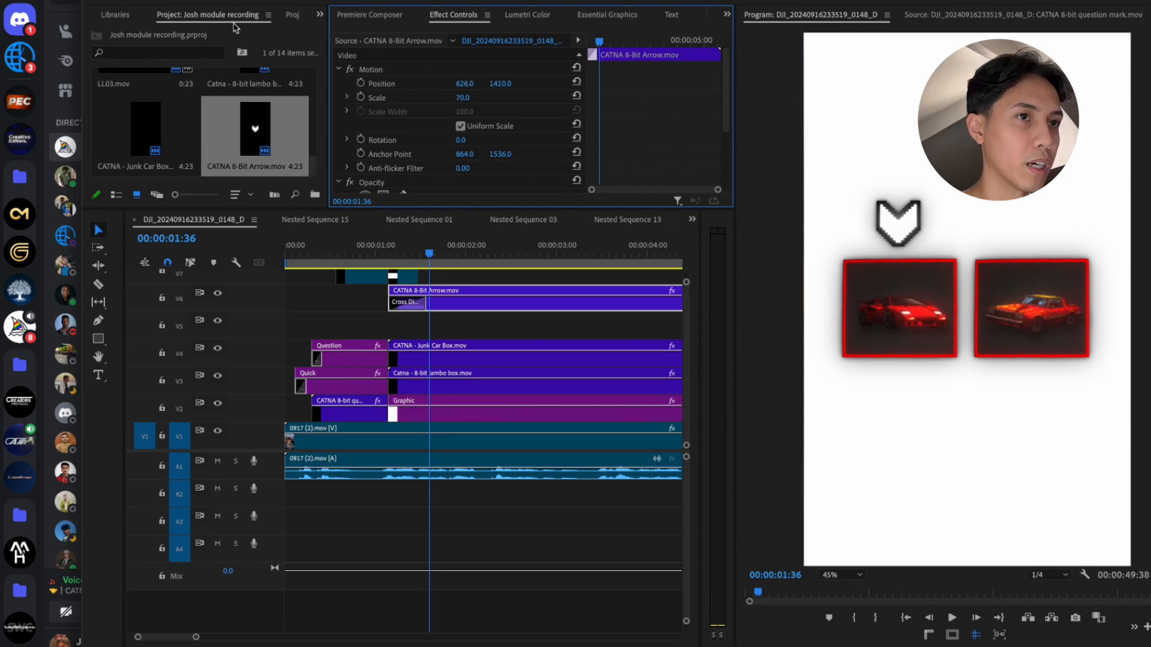
Apply the Gentle Shake_1 preset to the CATNA 8-Bit Arrow clip and preview it
click(320, 14)
click(365, 44)
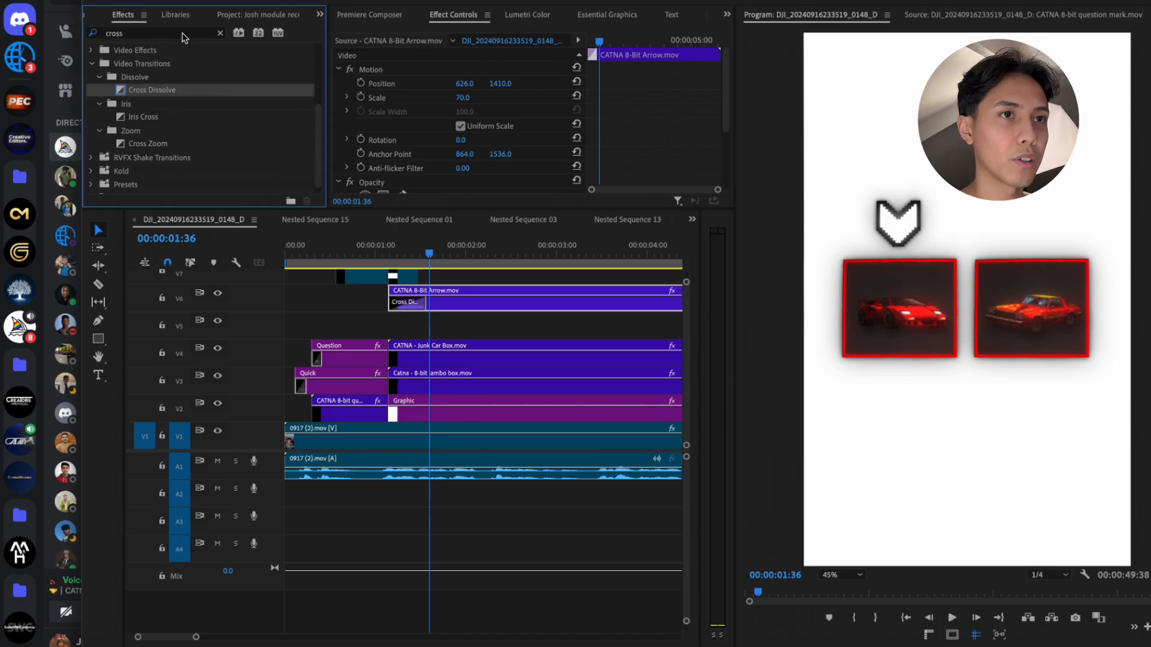
text(gentle)
drag(130, 107, 433, 305)
click(376, 247)
key(space)
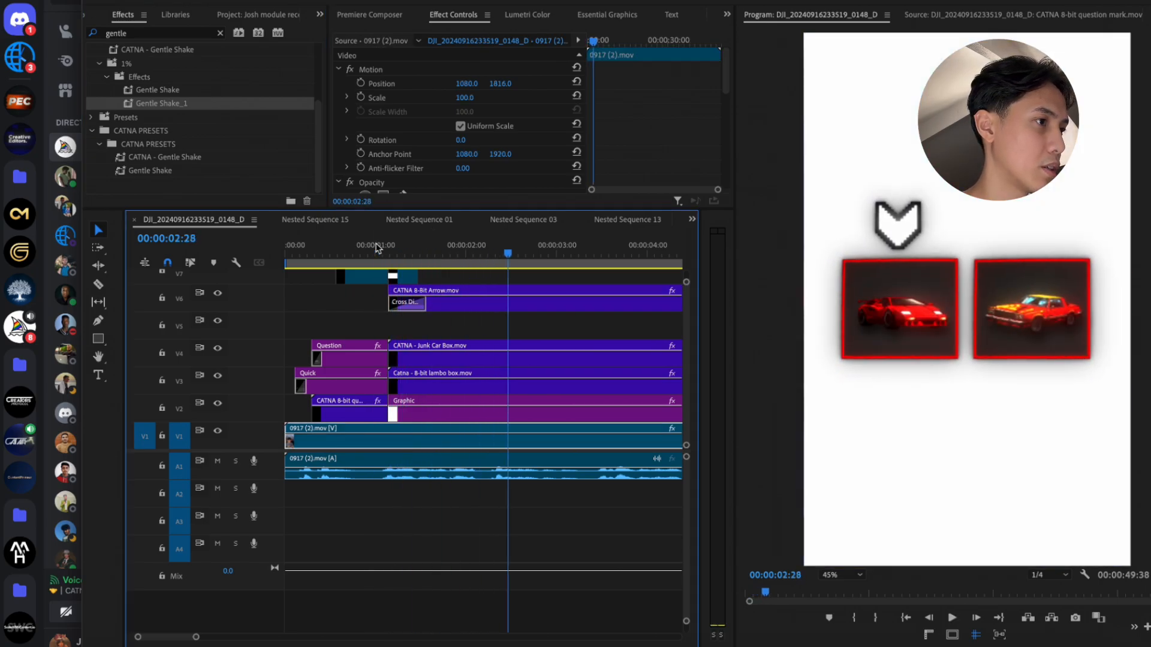
Shorten the Cross Dissolve on the arrow clip so it ends just before 00:00:01:26
drag(403, 251, 414, 254)
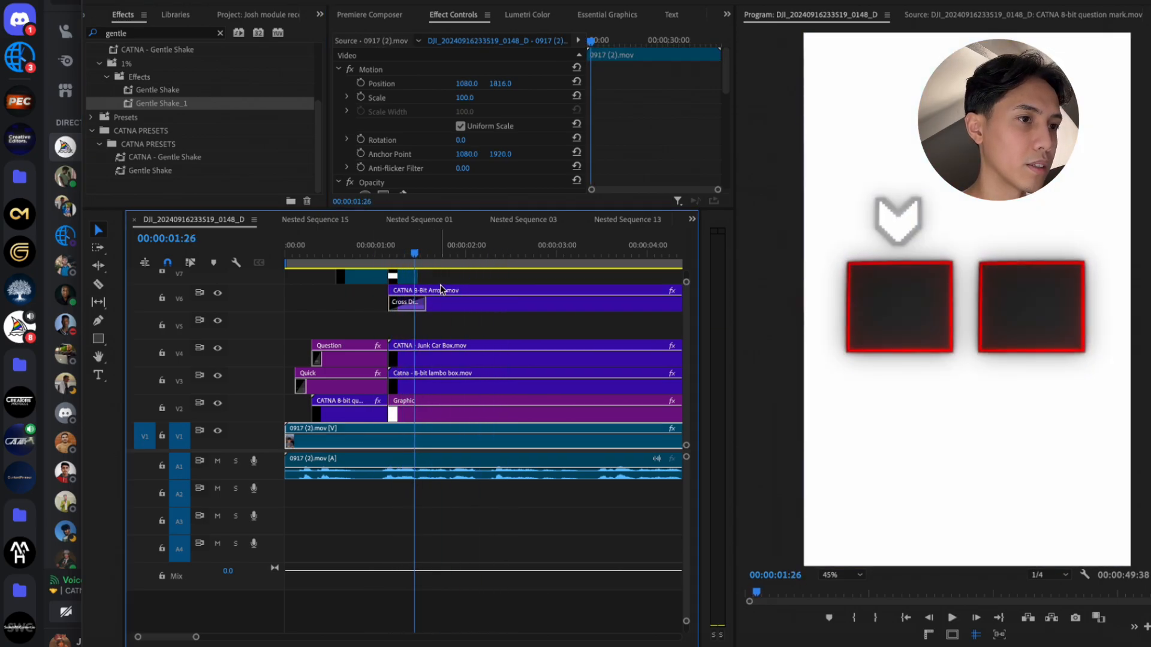
click(418, 307)
click(431, 309)
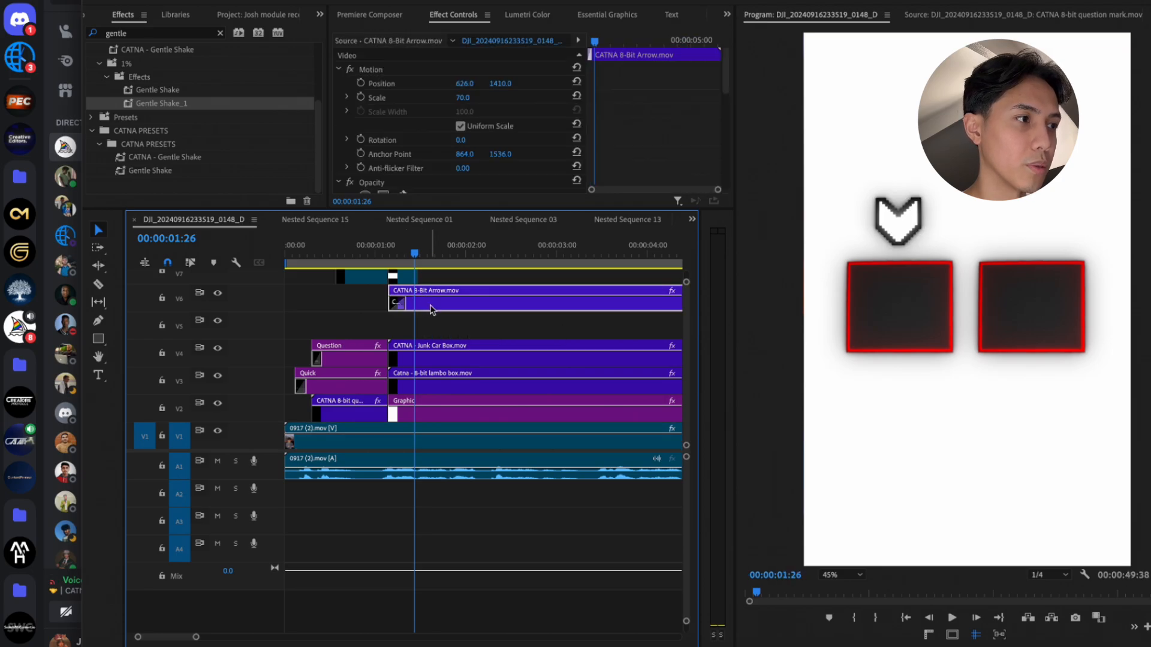
drag(405, 304, 413, 305)
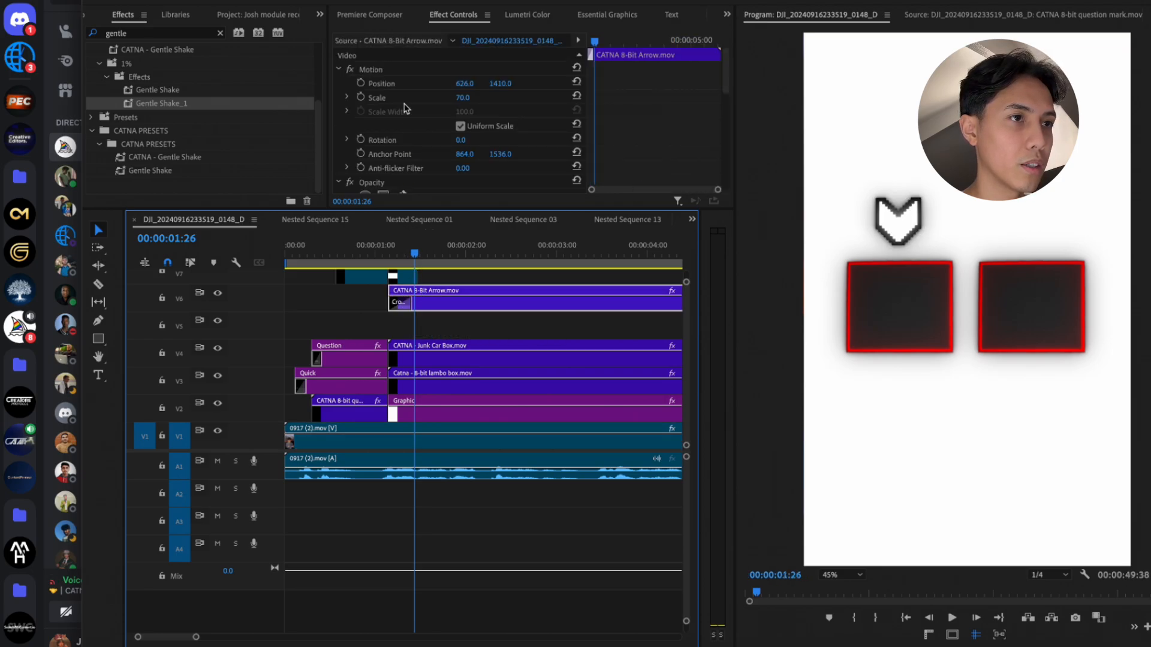
Find the Distort effect Transform and apply it to the CATNA 8-Bit Arrow clip
double_click(159, 35)
text(tran)
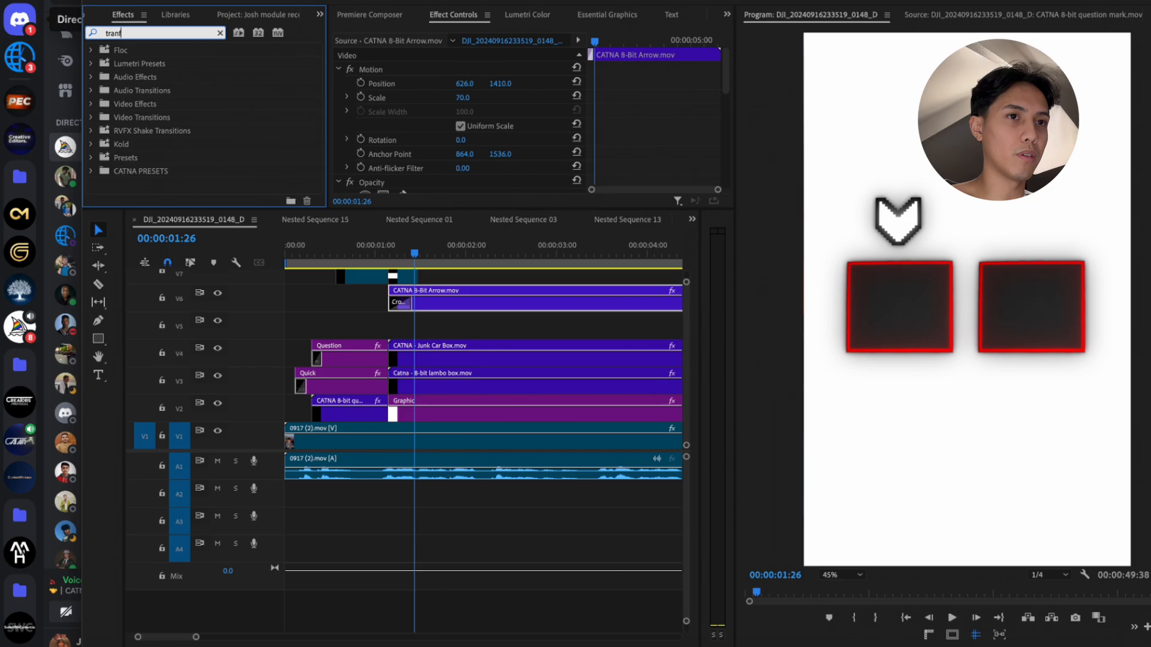
text(sform)
scroll(166, 125, down, 5)
scroll(166, 125, down, 1)
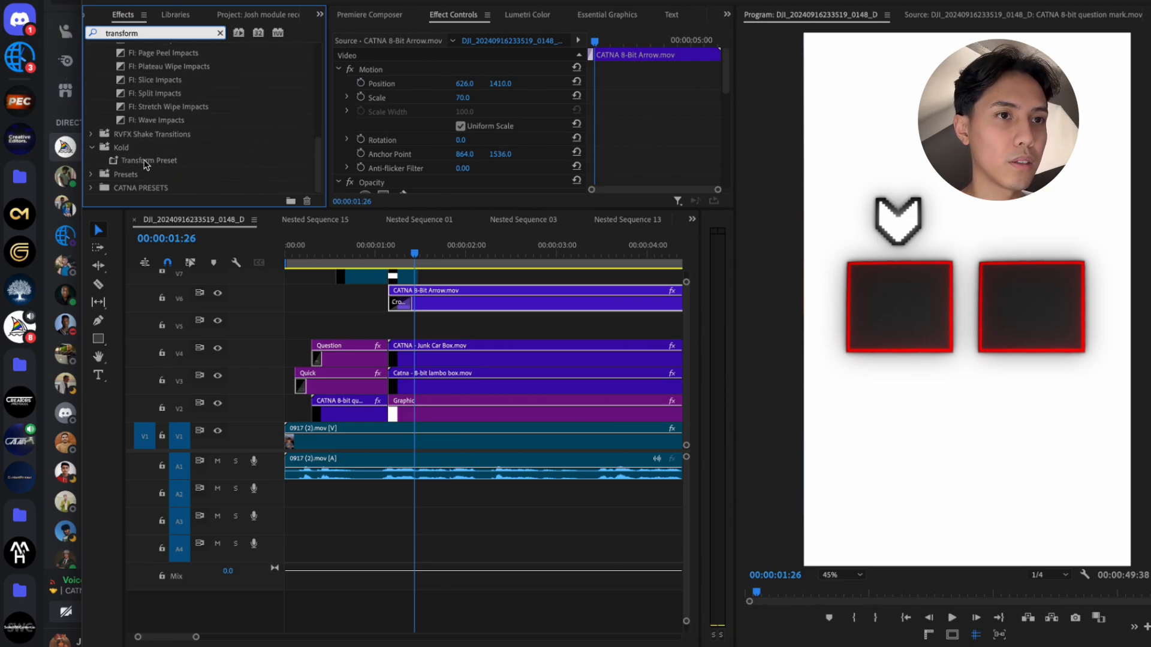
scroll(161, 166, up, 6)
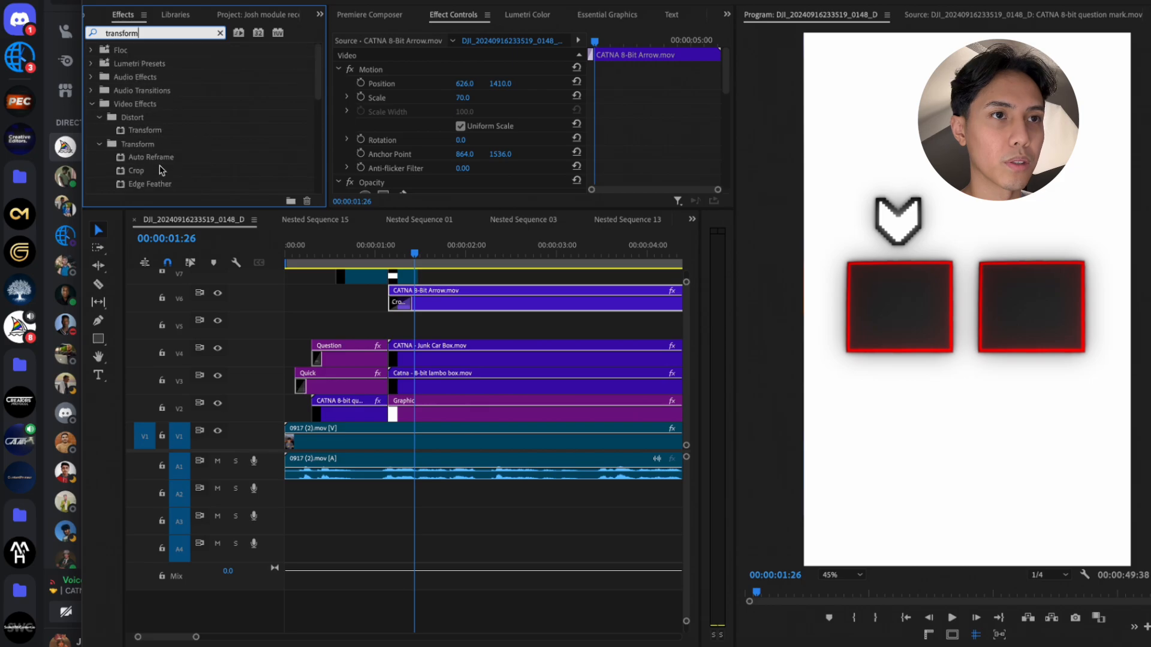
drag(144, 130, 423, 302)
Disable the composition's shutter angle in the Transform effect and set its Shutter Angle to 260
scroll(416, 146, up, 3)
scroll(416, 146, down, 3)
click(459, 129)
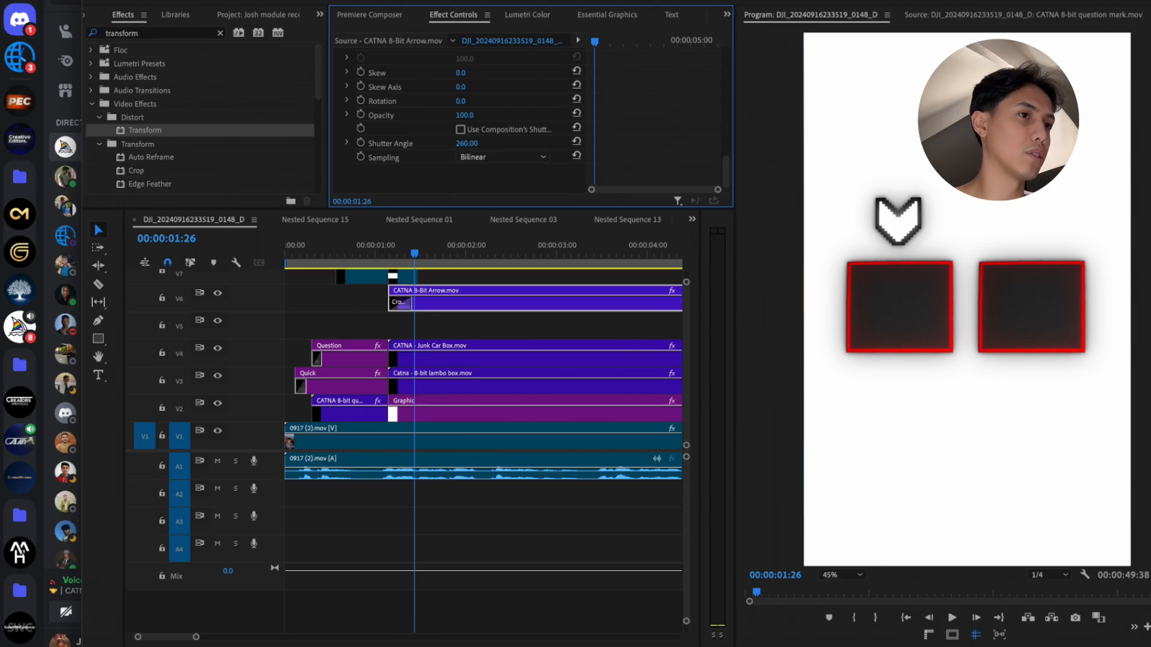
Keyframe the Transform position at 864, 1536 on 00:00:01:26 and at 2112, 1536 on 00:00:02:04, moving the arrow over the junk car box
scroll(539, 130, up, 3)
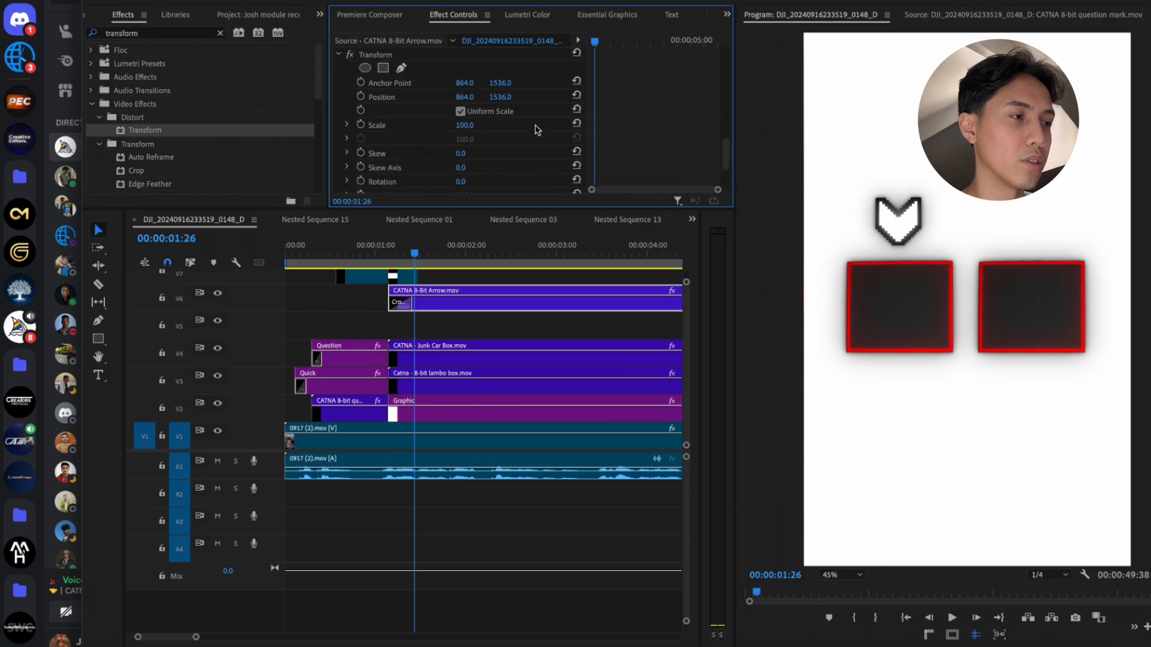
scroll(402, 120, down, 1)
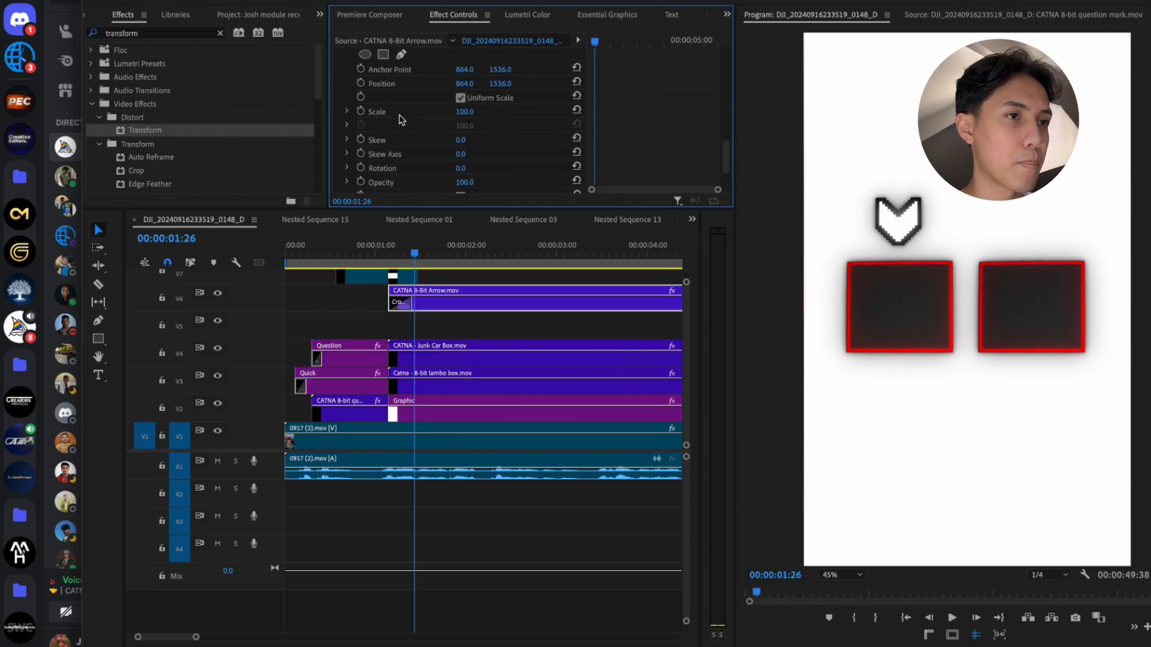
click(360, 84)
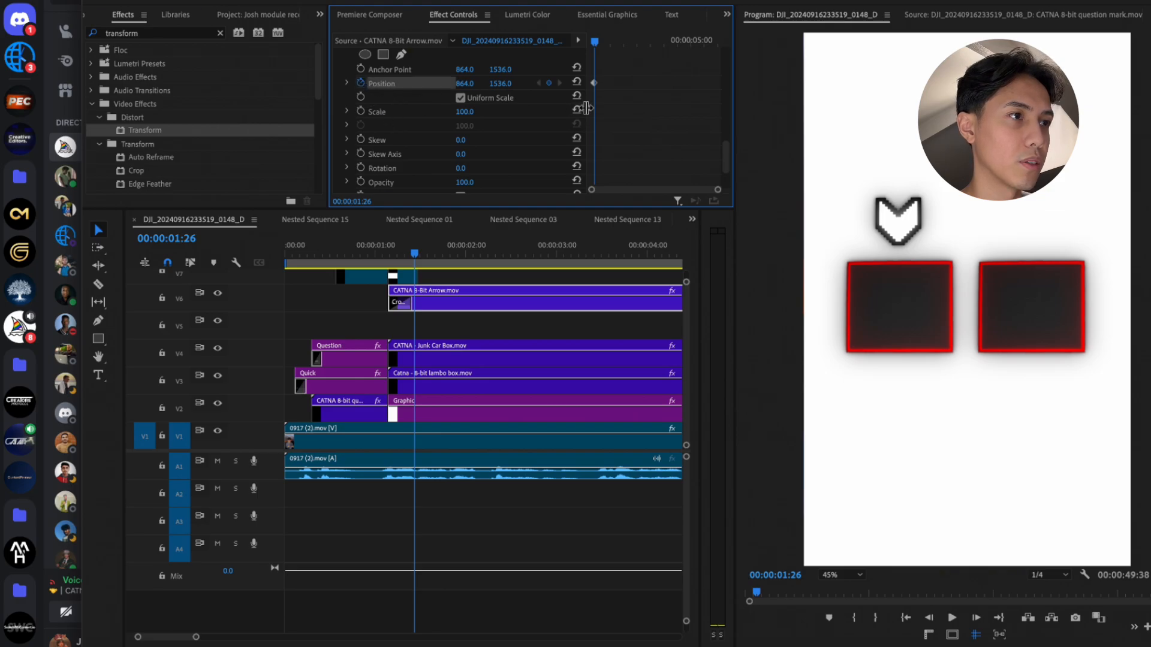
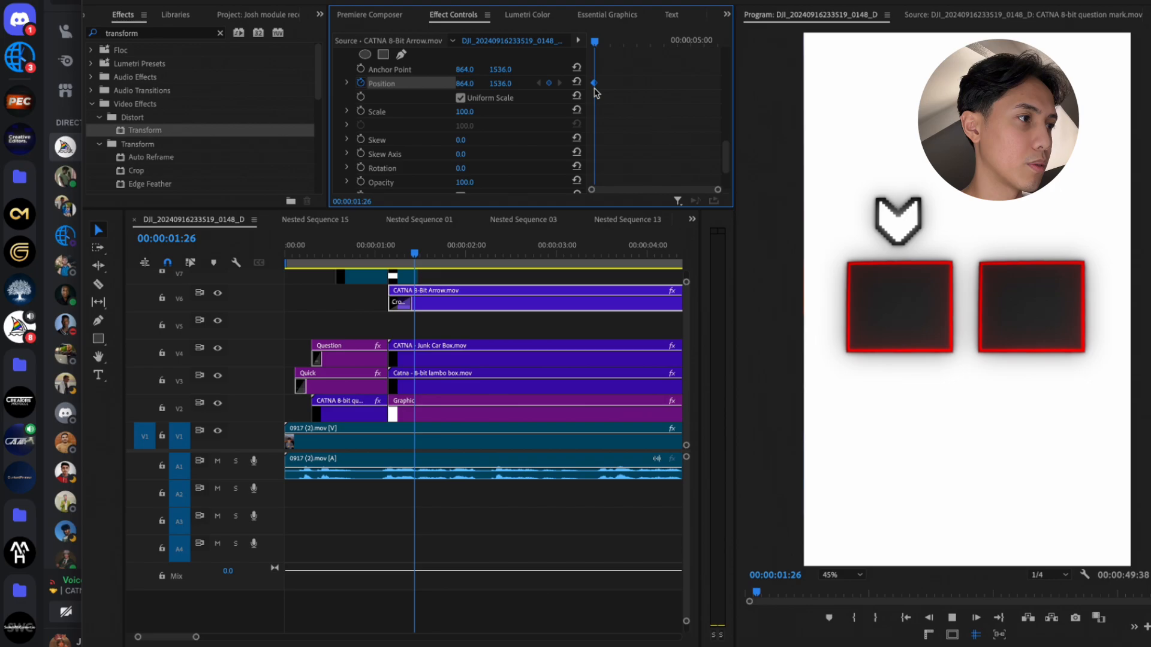
key(space)
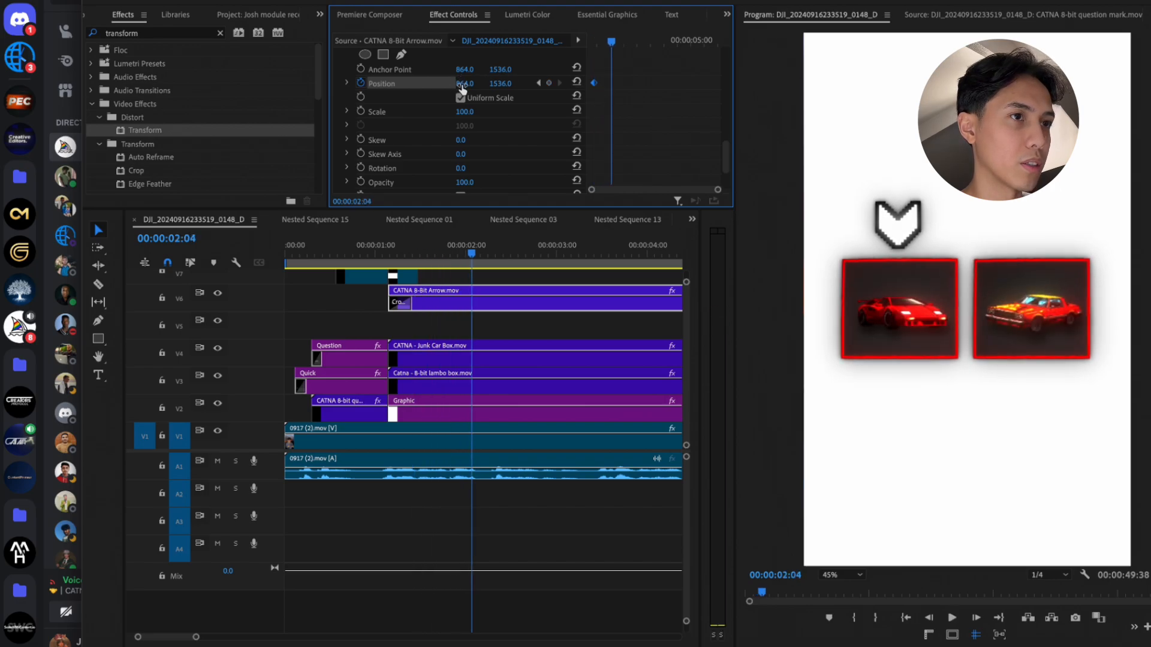
drag(466, 83, 1101, 83)
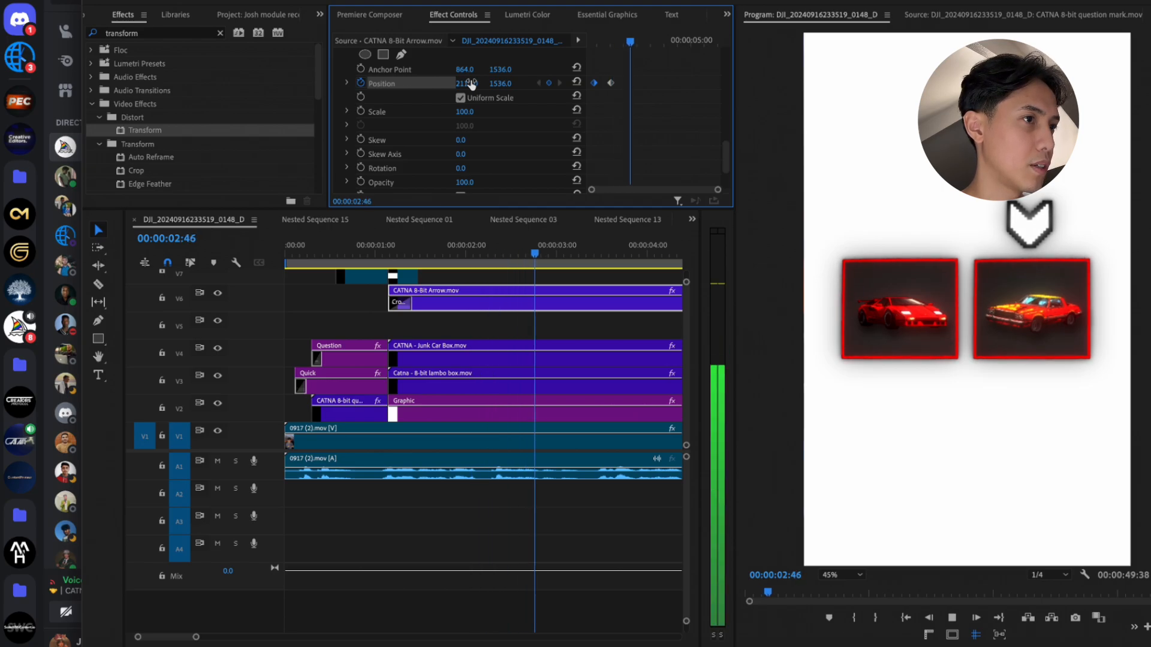
Add a second 2112 position keyframe just after the first, and keyframe the horizontal position at 852 on 00:00:03:01
key(space)
drag(632, 42, 614, 42)
key(space)
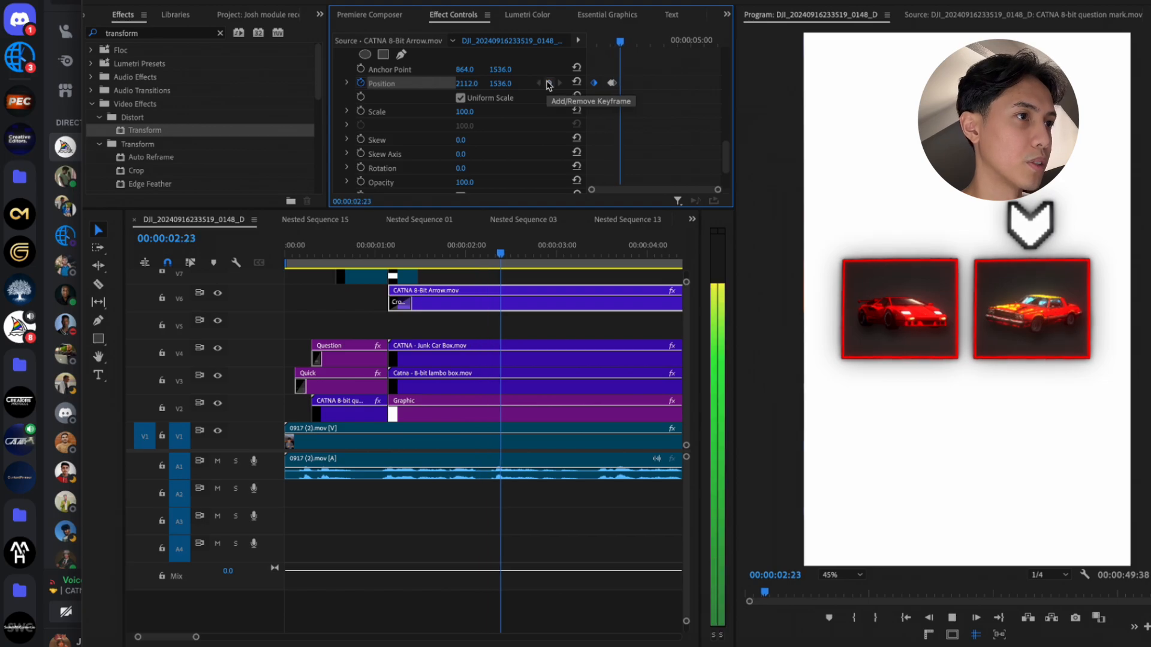
drag(466, 83, 338, 83)
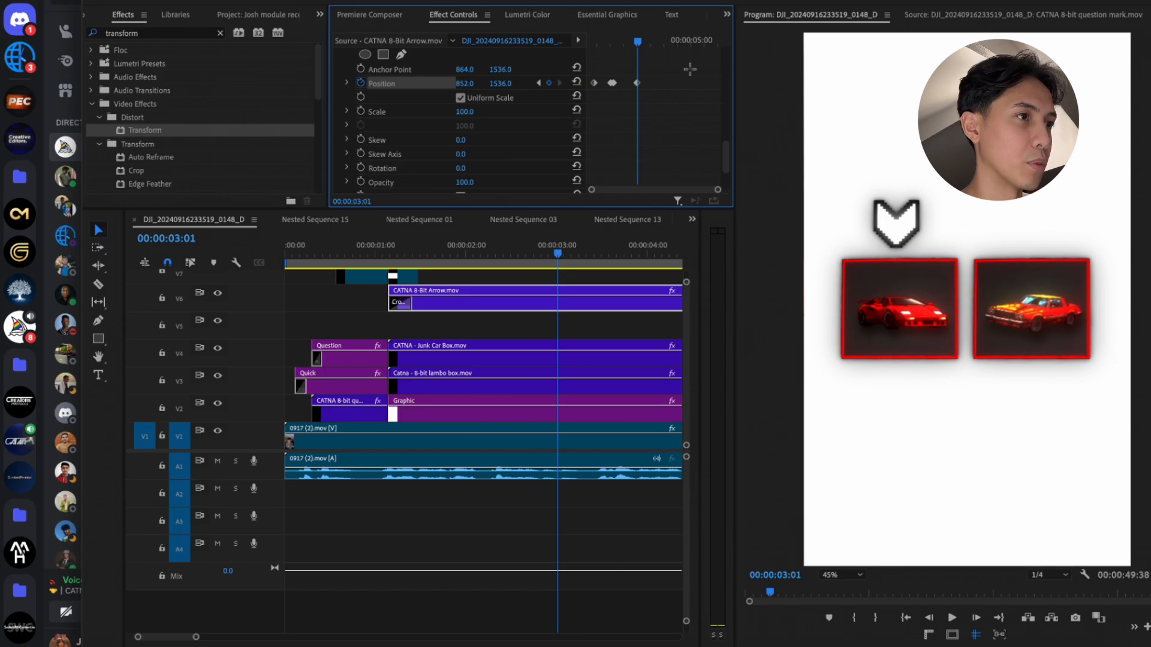
Apply Ease In and Ease Out temporal interpolation to all the Transform position keyframes
right_click(636, 83)
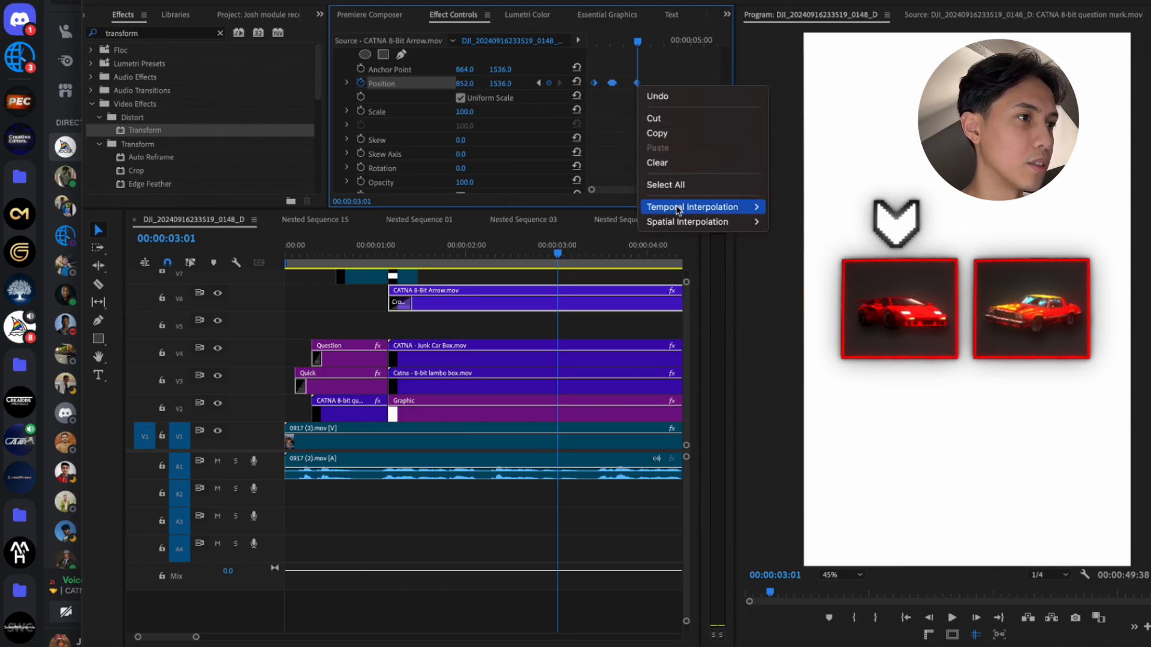
mouse_move(738, 207)
click(805, 289)
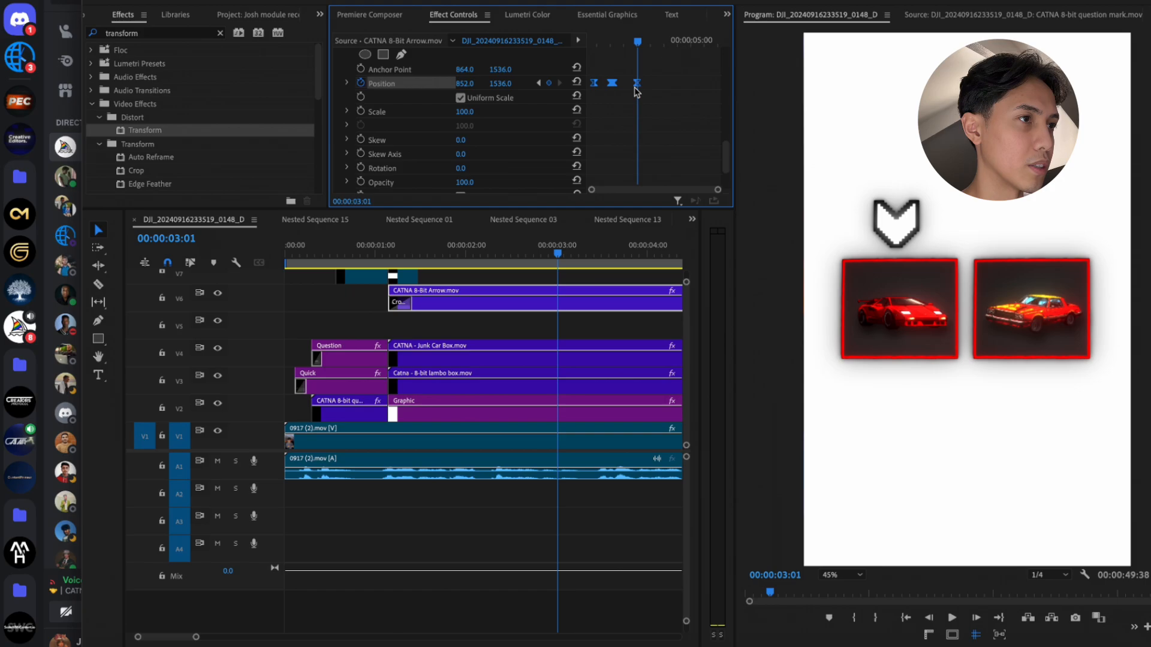
right_click(638, 83)
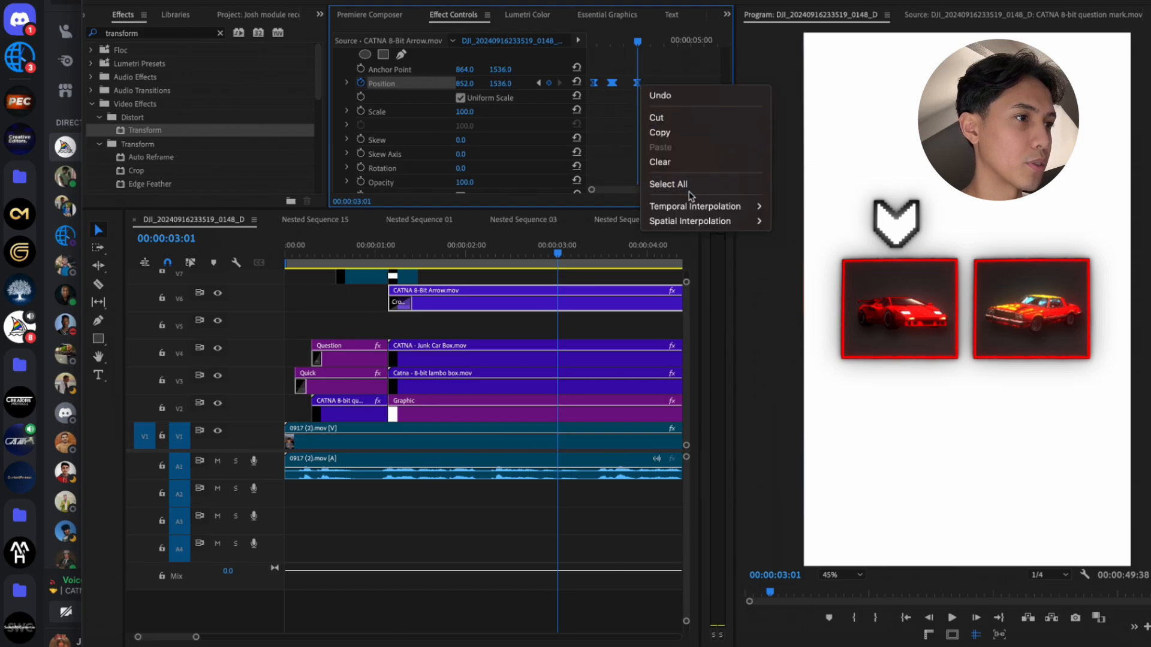
mouse_move(695, 207)
click(797, 302)
Move the second 2112 position keyframe to about 00:00:02:21 and play back the arrow's movement
scroll(625, 95, up, 5)
scroll(624, 95, down, 5)
scroll(624, 95, up, 5)
drag(641, 198, 623, 195)
scroll(634, 155, down, 5)
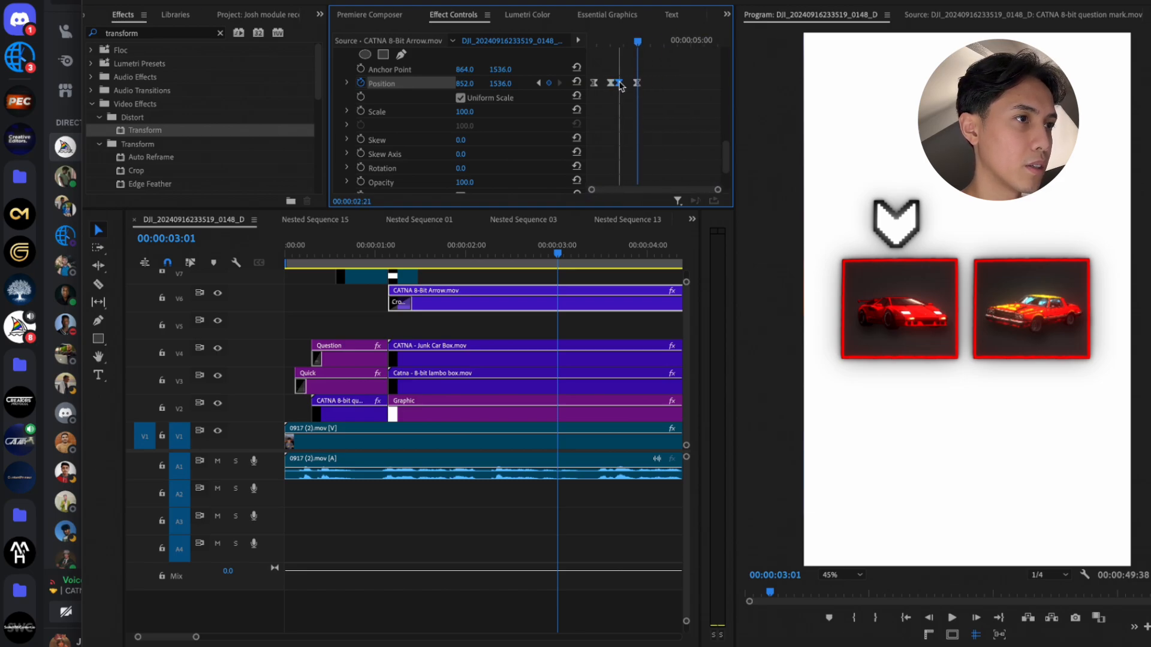
drag(618, 41, 531, 38)
key(space)
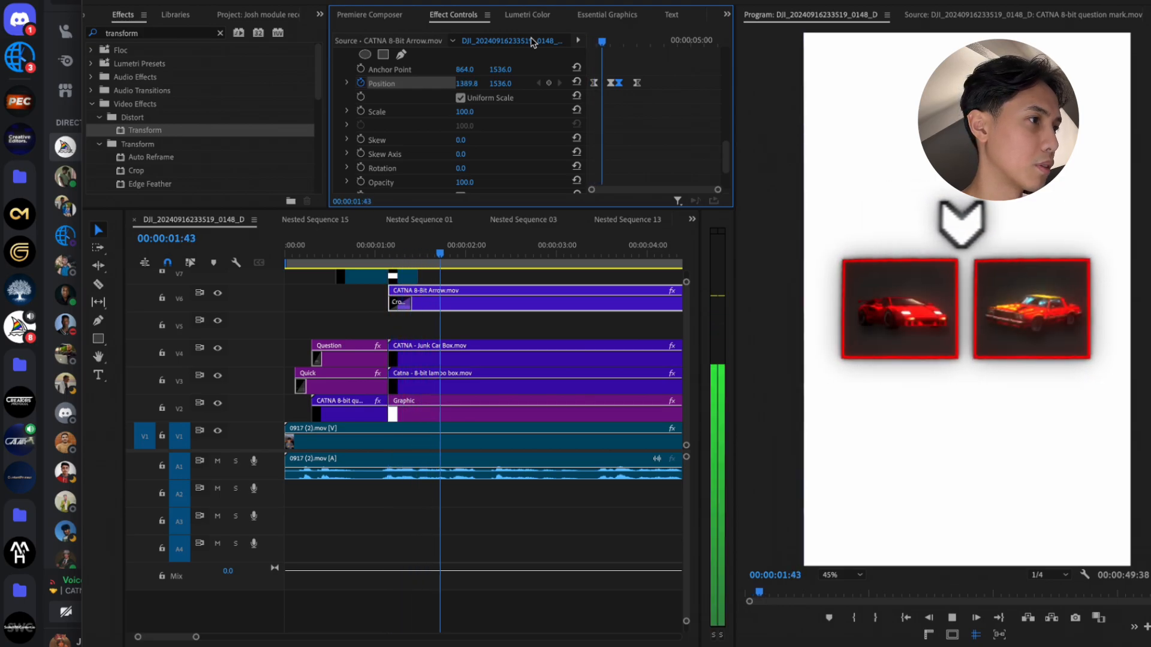
key(space)
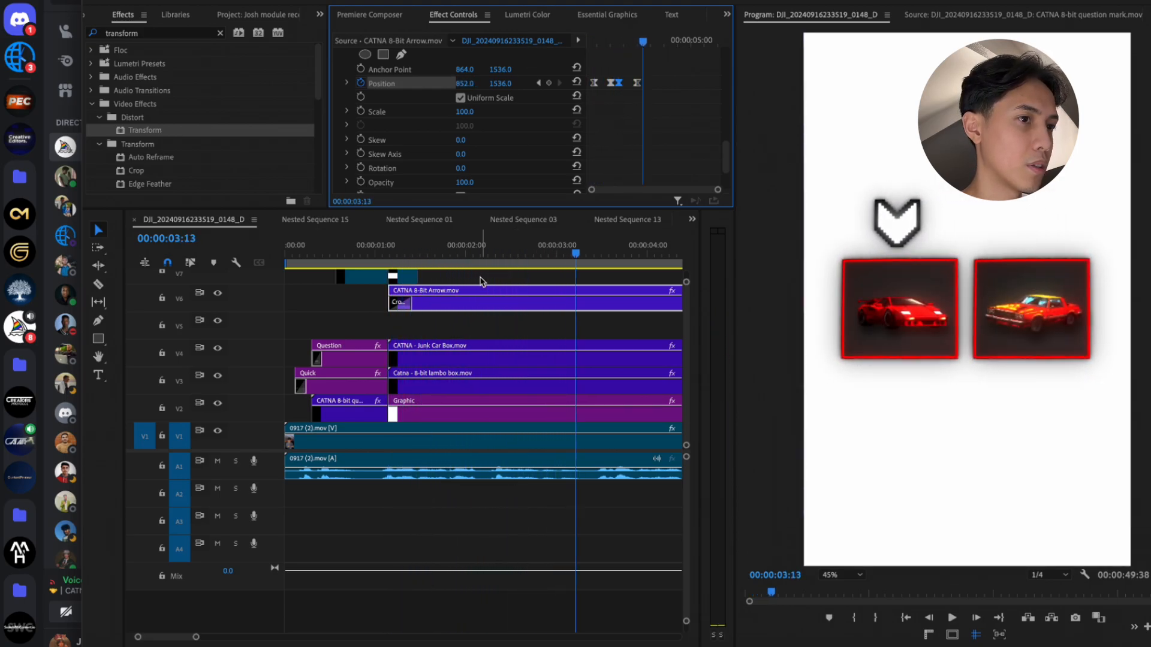
Play back the arrow's move and start a Motion Scale keyframe of 90 on the junk car box at 00:00:01:57
click(393, 250)
key(space)
key(space)
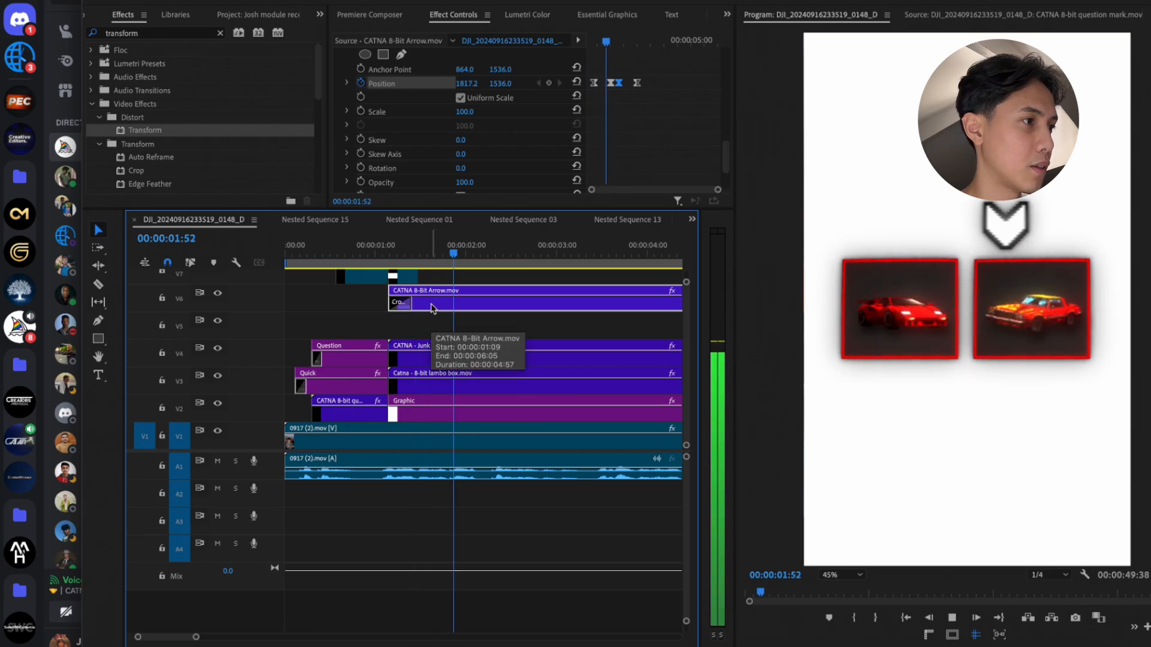
click(457, 352)
key(space)
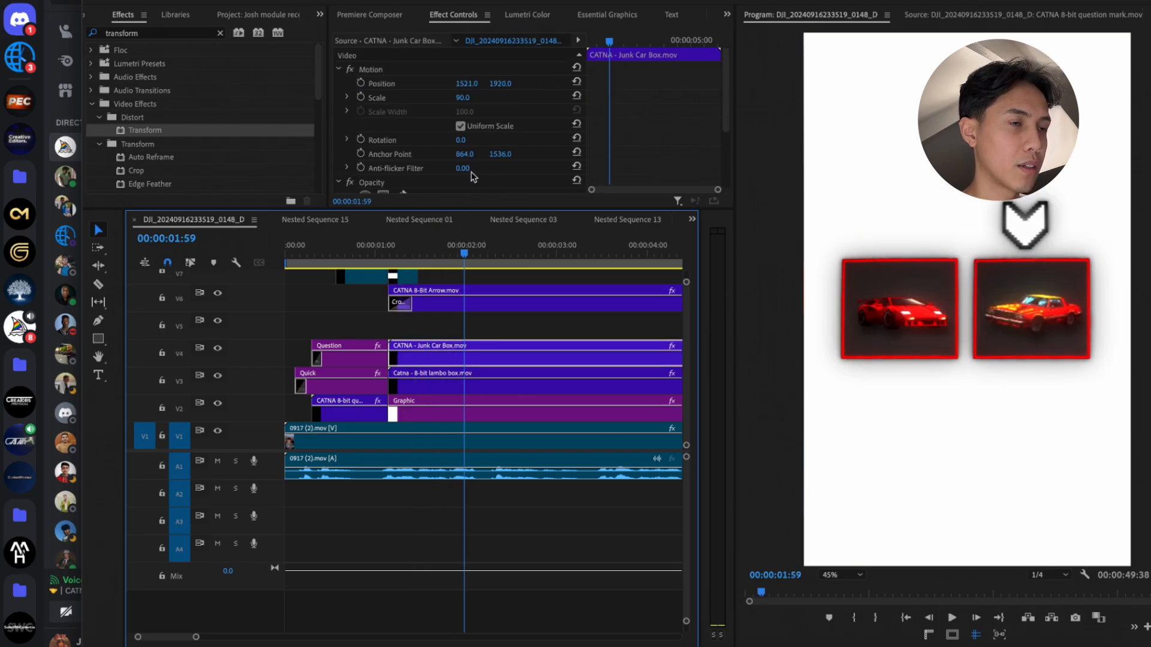
scroll(468, 336, up, 3)
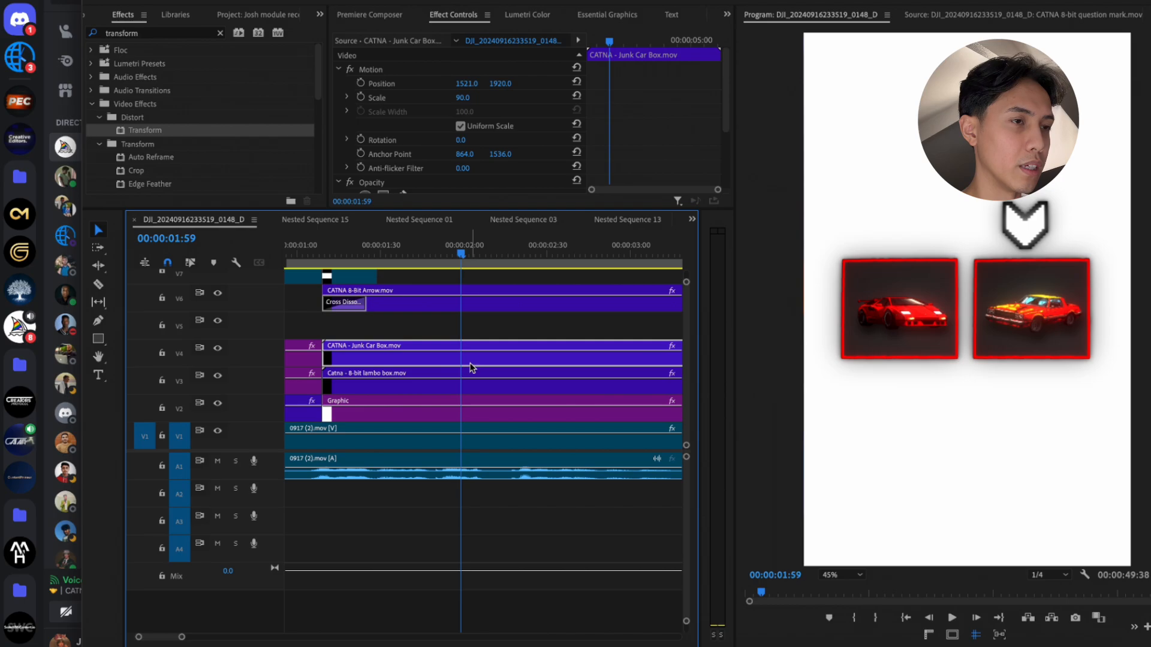
key(Left)
key(Left)
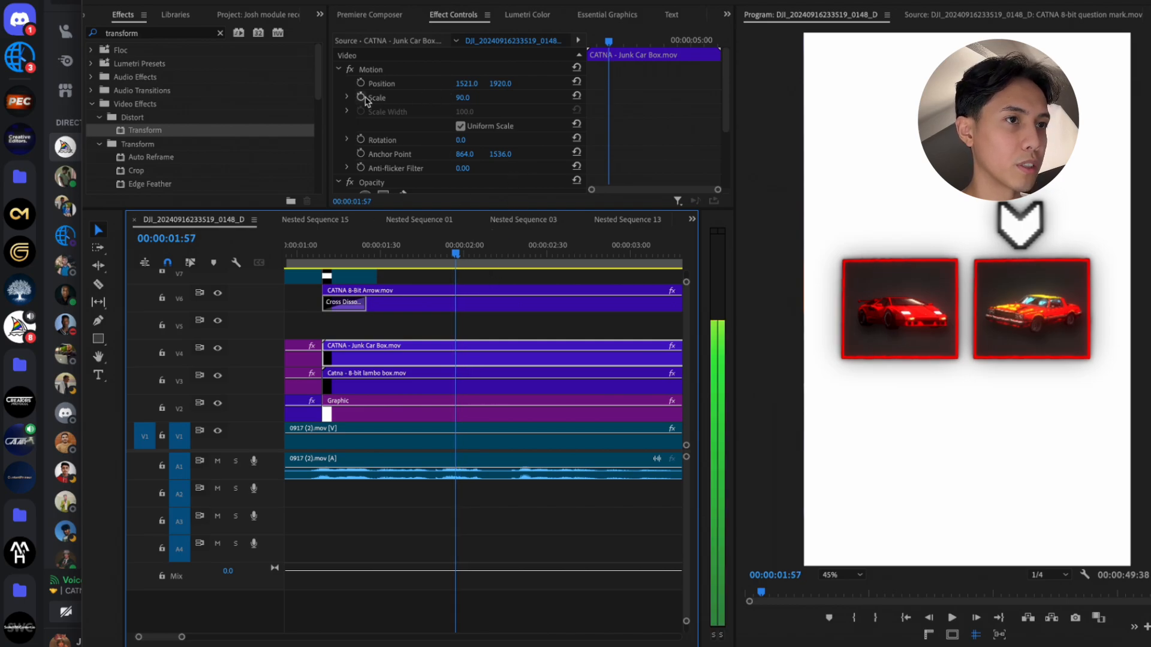
click(361, 98)
key(space)
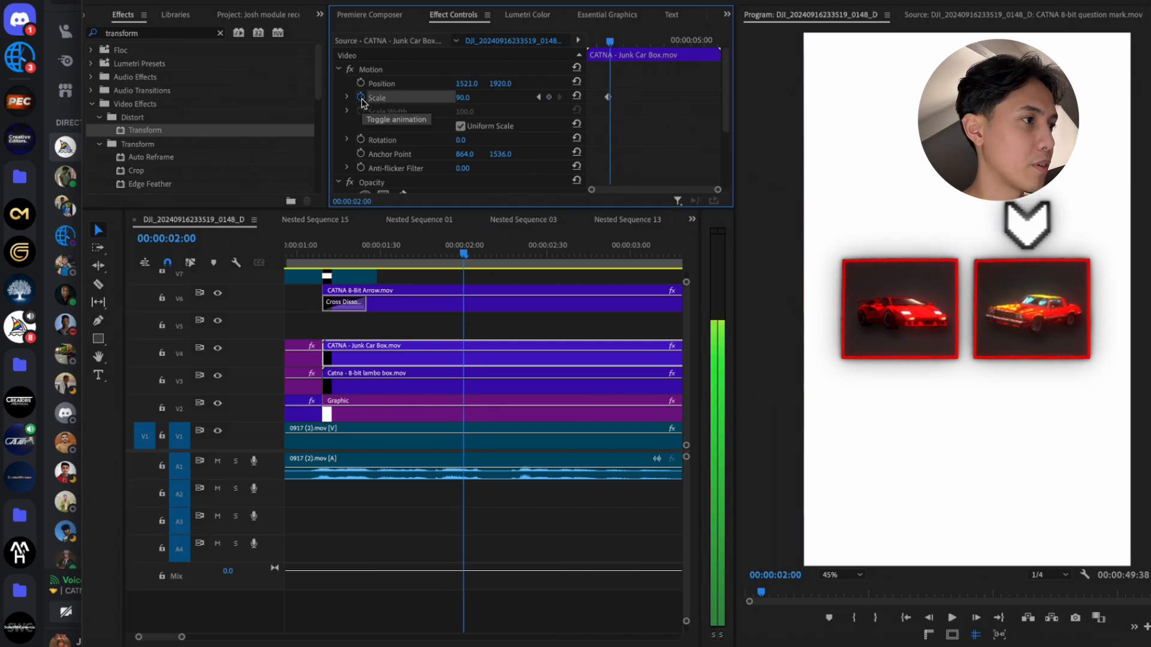
Keyframe the junk car box's Scale at 100 on 00:00:02:15 and play back the enlargement
key(Right)
key(Right)
key(Right)
key(Right)
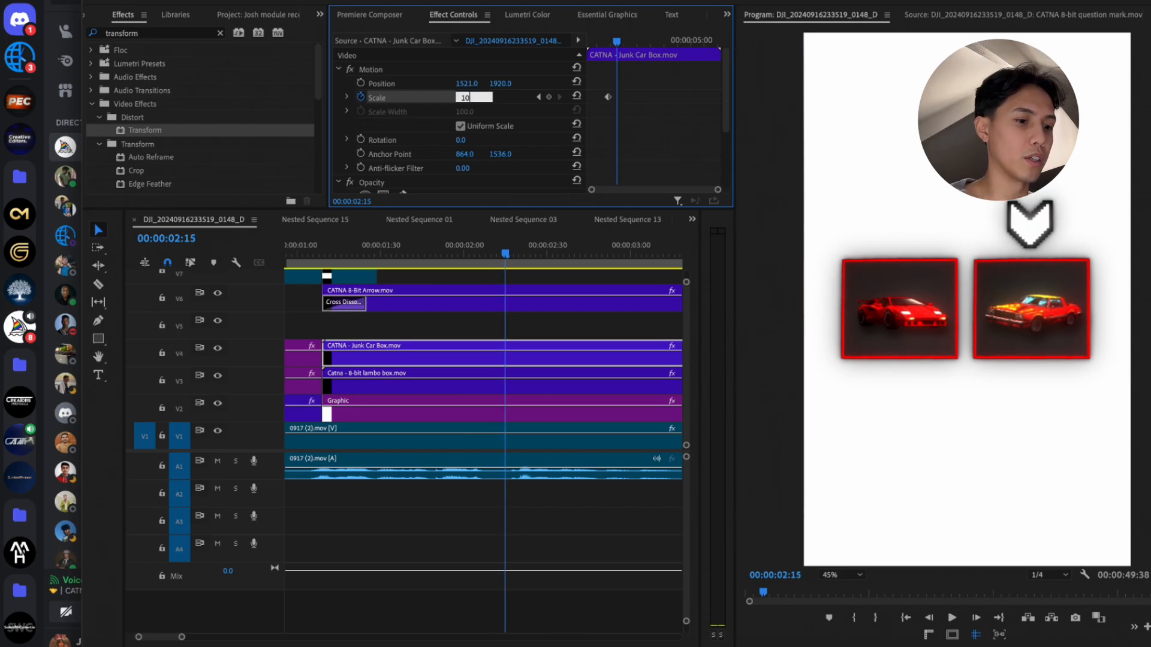
text(5)
key(Return)
click(469, 98)
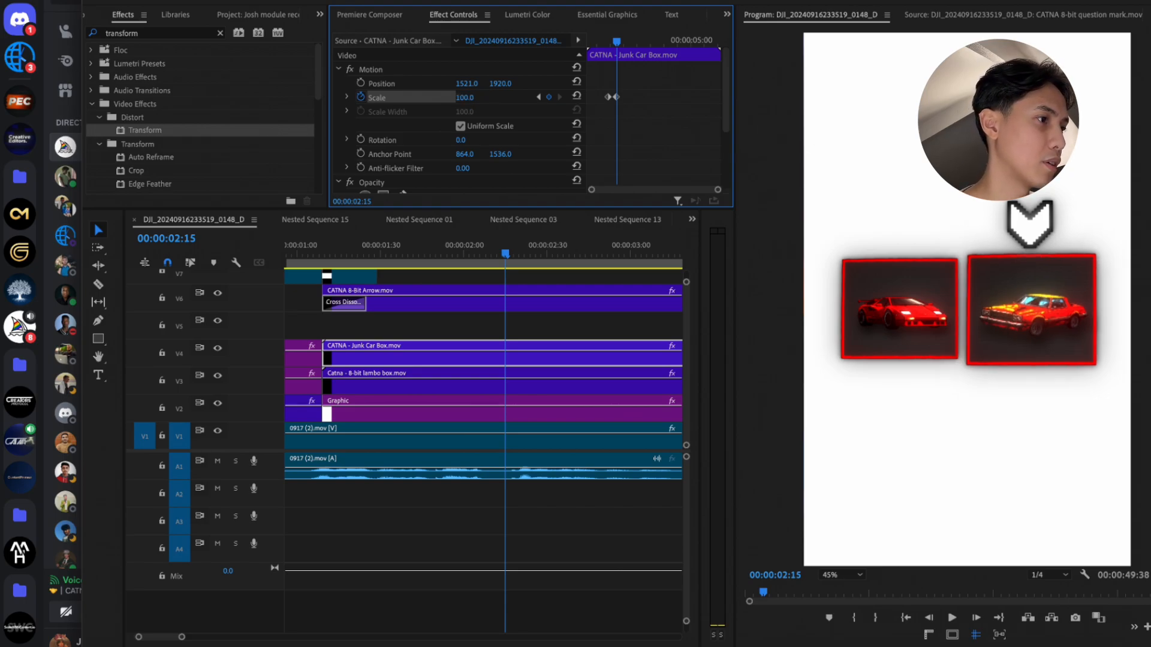
drag(616, 46, 558, 45)
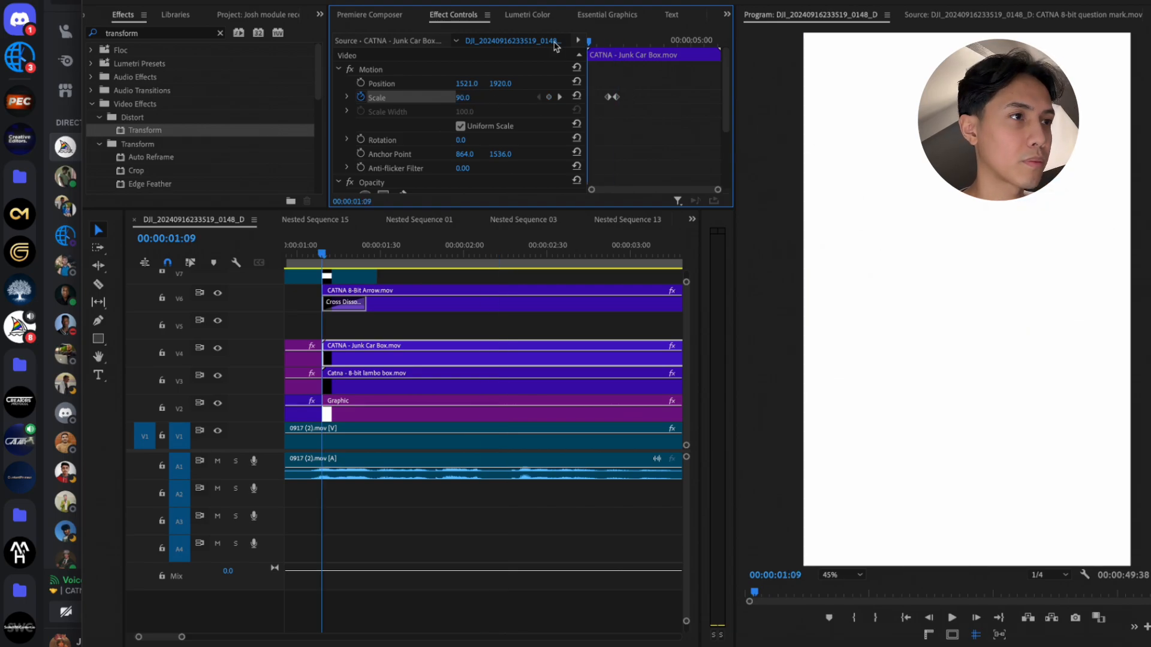
key(space)
key(space)
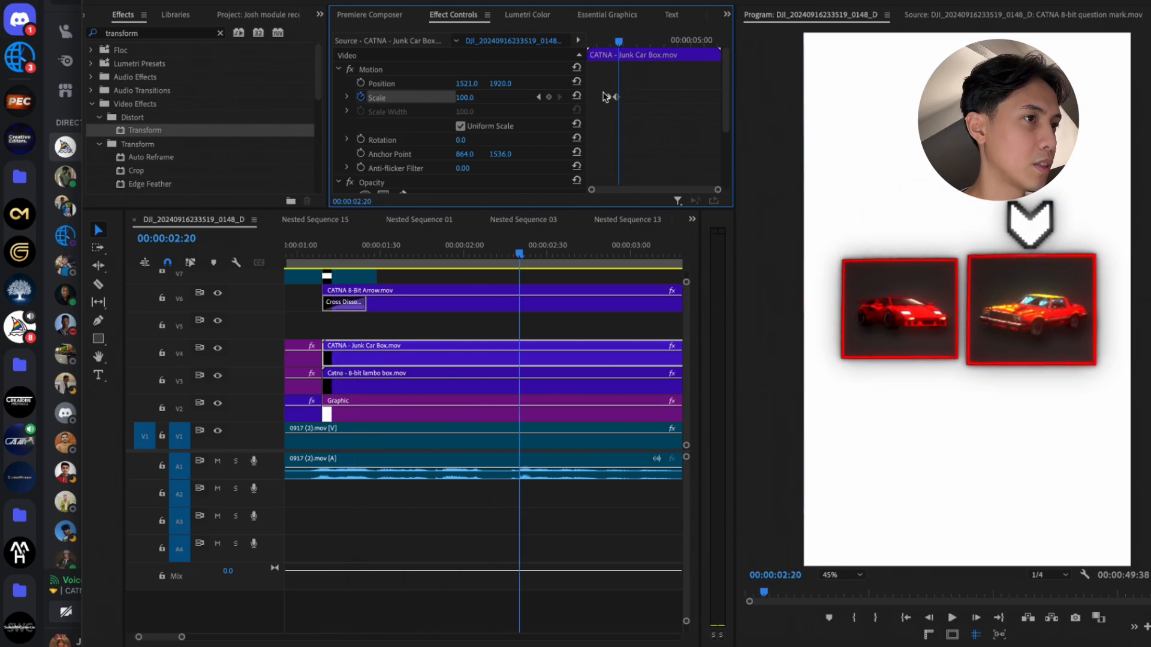
Move the junk car box's first Scale keyframe earlier and apply Ease In to both Scale keyframes
drag(602, 99, 599, 99)
click(629, 89)
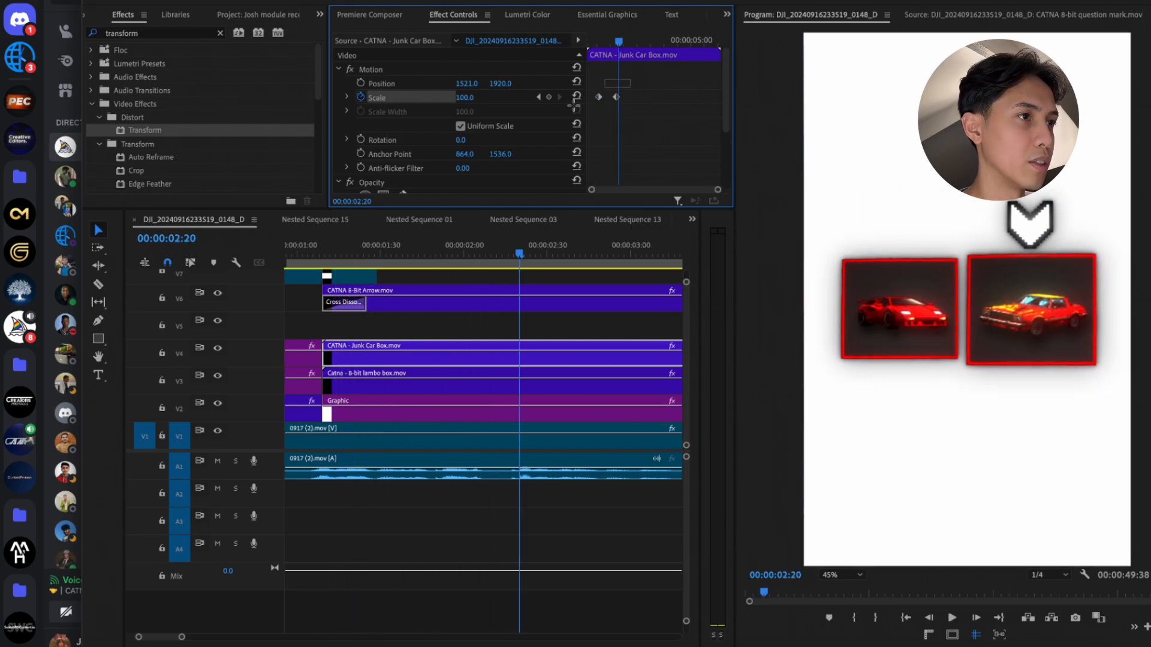
right_click(614, 98)
click(646, 305)
right_click(616, 102)
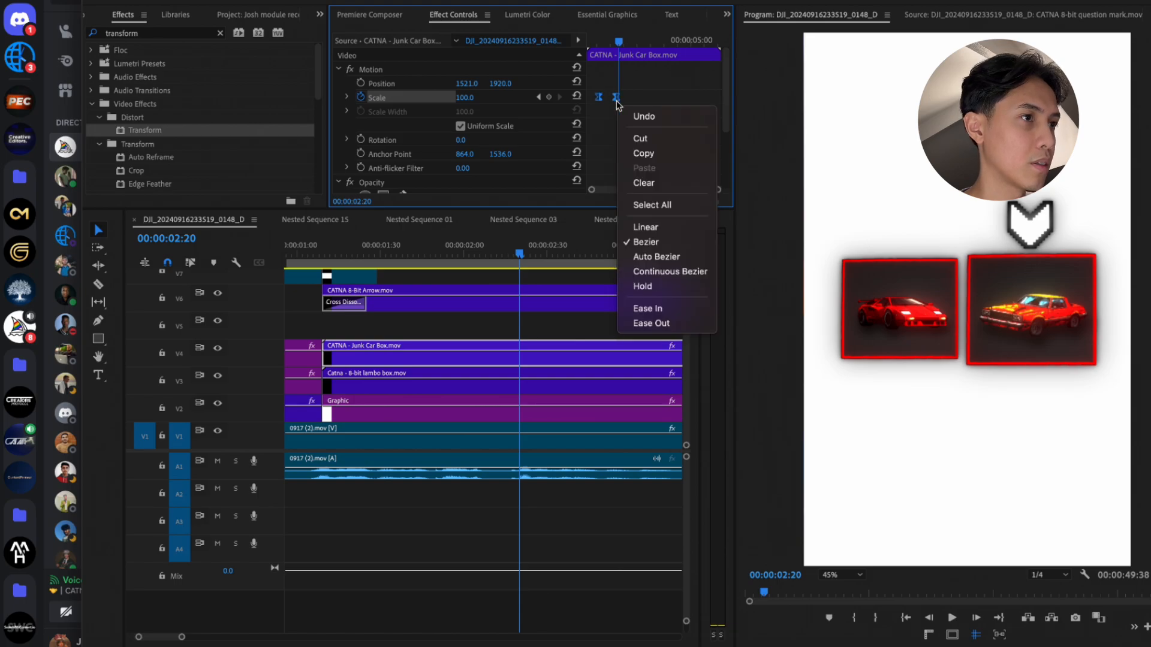
click(647, 307)
click(602, 41)
key(space)
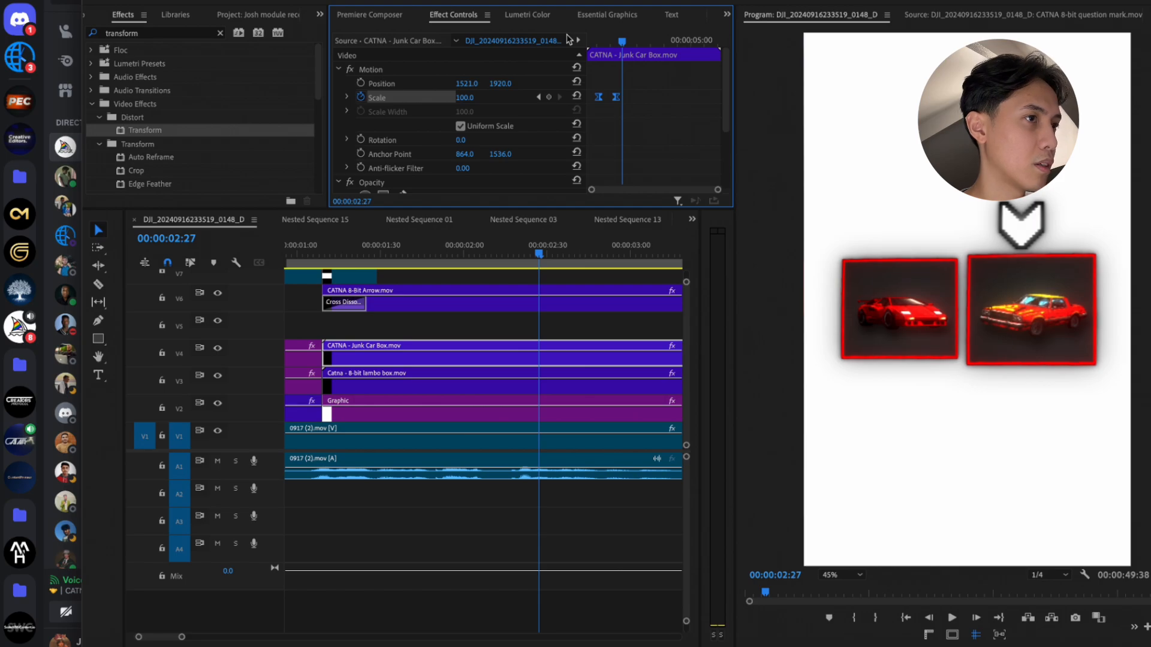
Add a Scale keyframe holding 100 on the junk car box at 00:00:02:25 and step through the existing keyframes
key(Left)
key(Left)
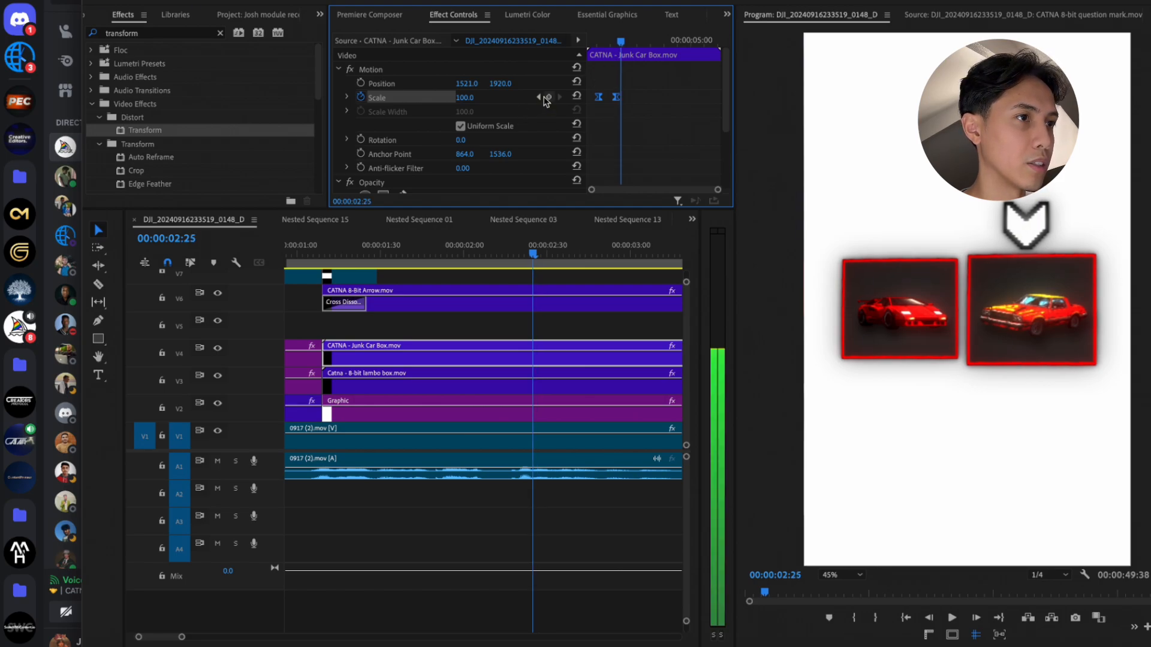
click(547, 98)
key(space)
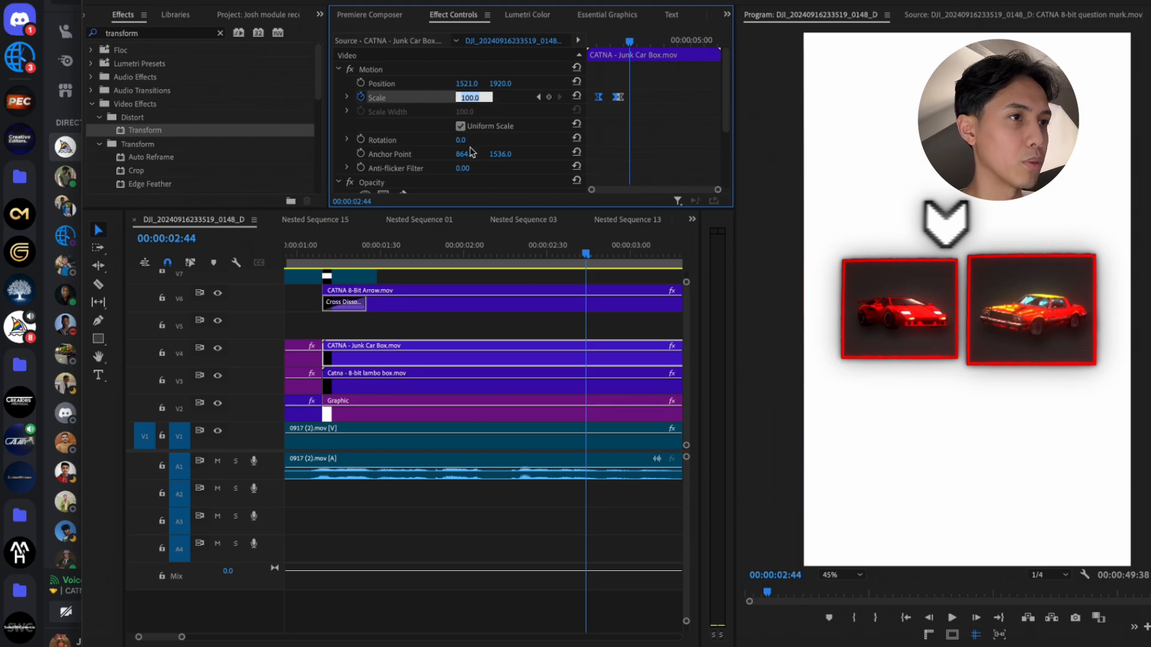
click(538, 97)
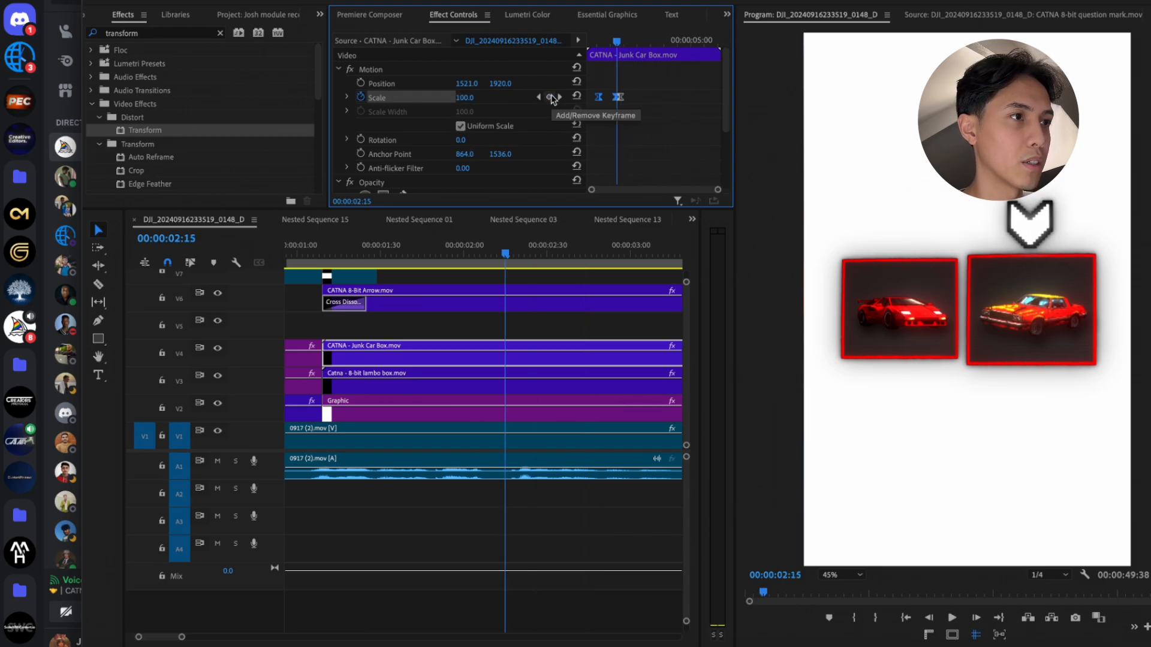
click(538, 97)
click(559, 98)
click(559, 97)
Keyframe the junk car box's Scale at 90 on 00:00:02:50
key(space)
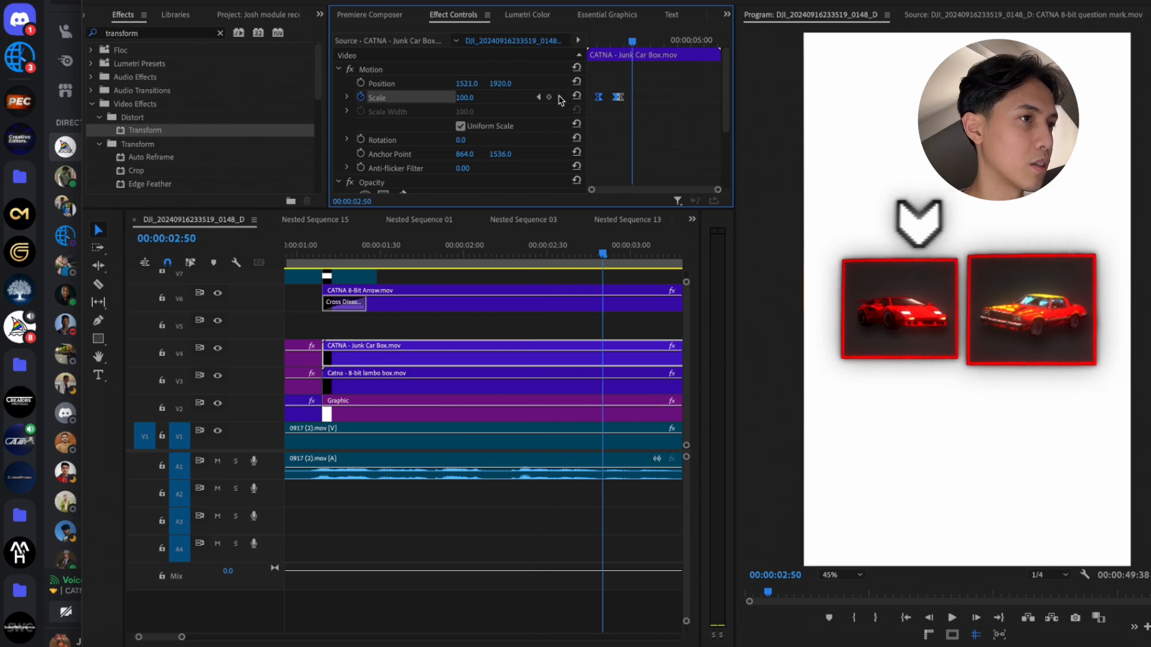
click(471, 97)
text(90)
key(Return)
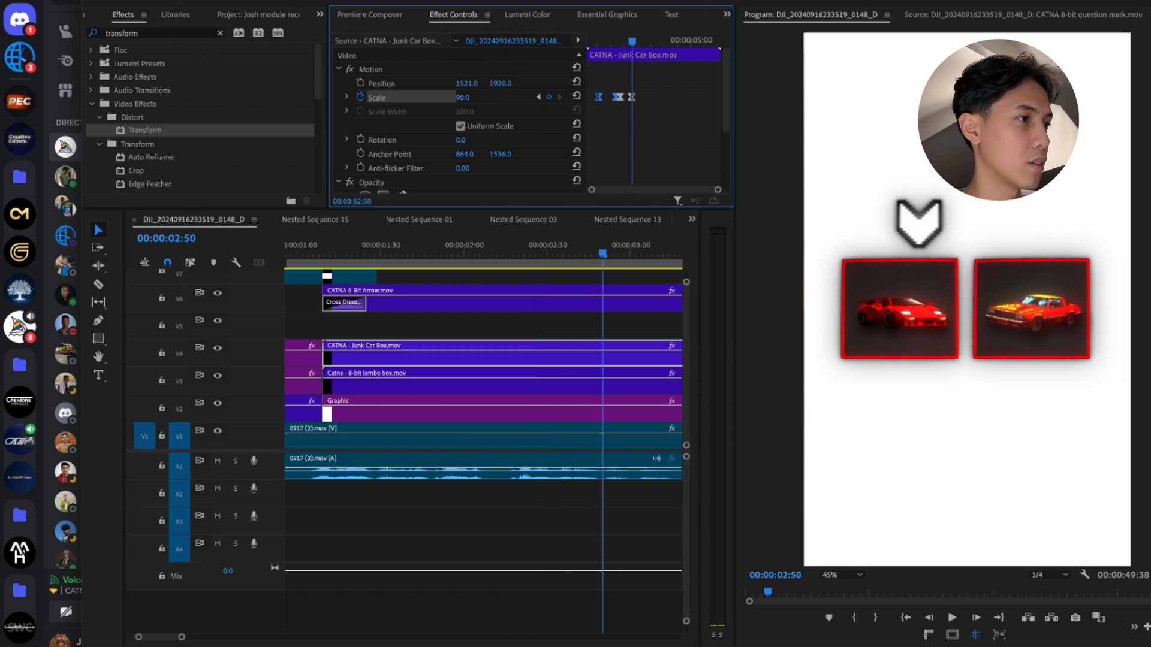
Keyframe the 8-bit lambo box's Scale at 90 on 00:00:02:25 and at 100 on 00:00:02:50
click(538, 98)
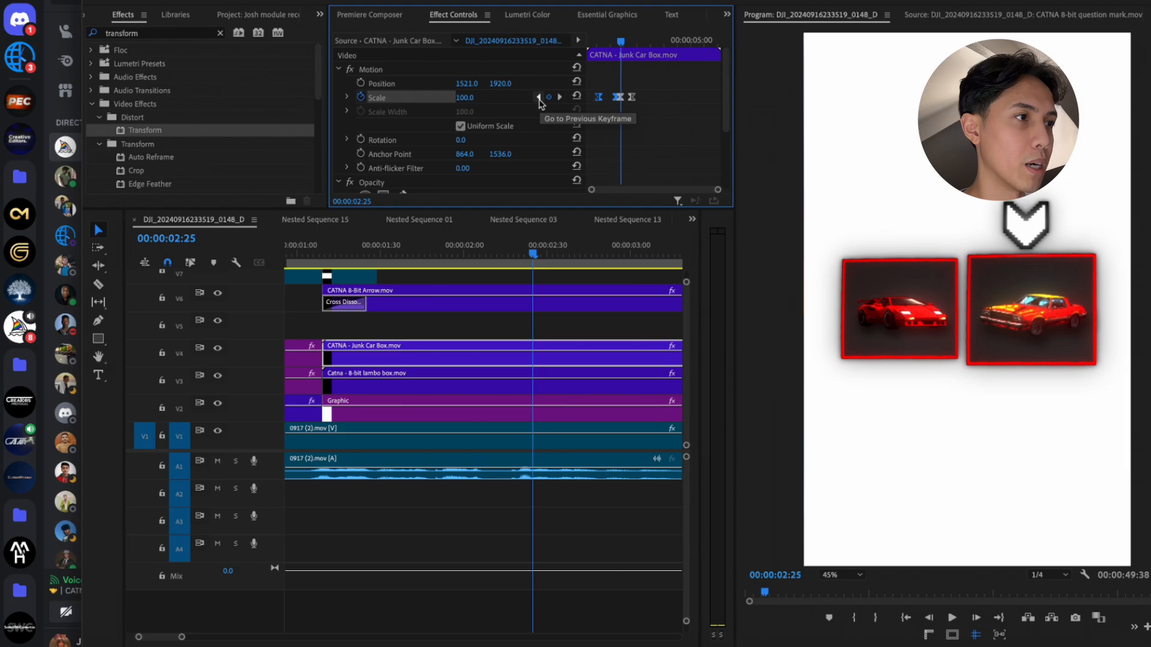
click(509, 379)
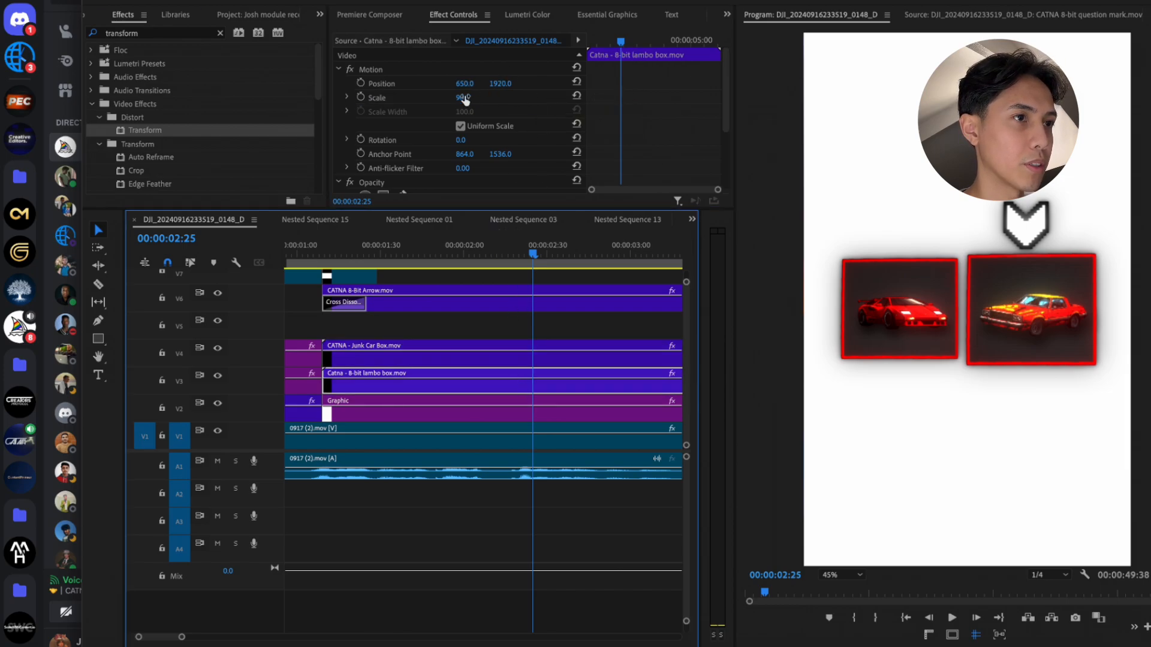
click(359, 99)
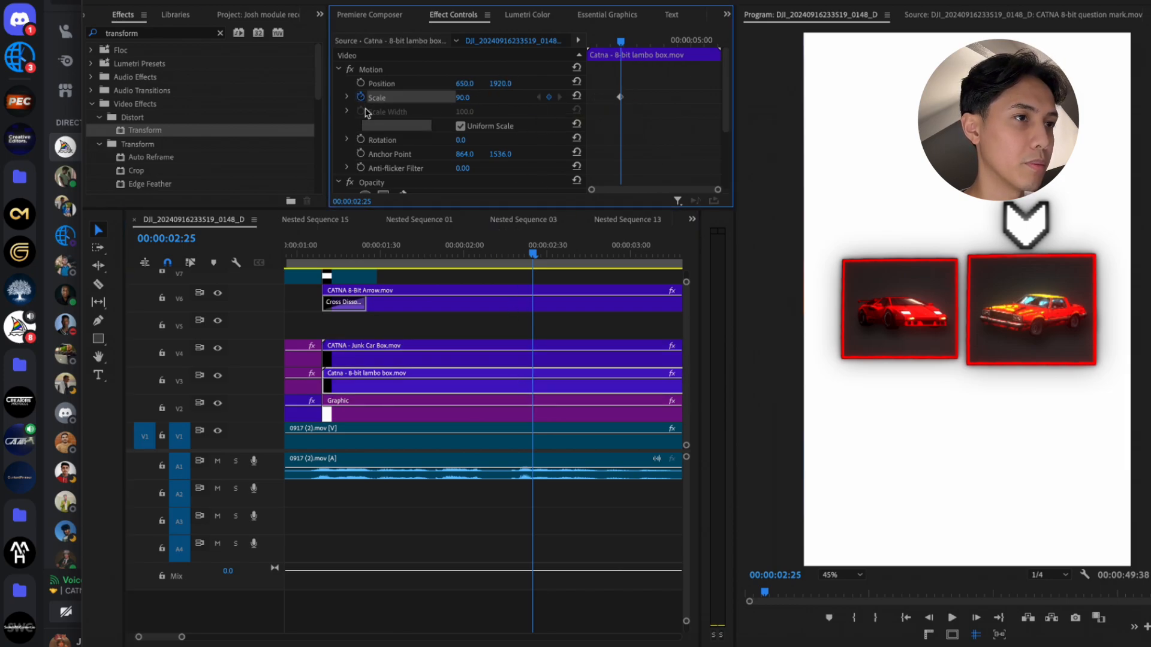
click(545, 361)
click(559, 98)
click(557, 375)
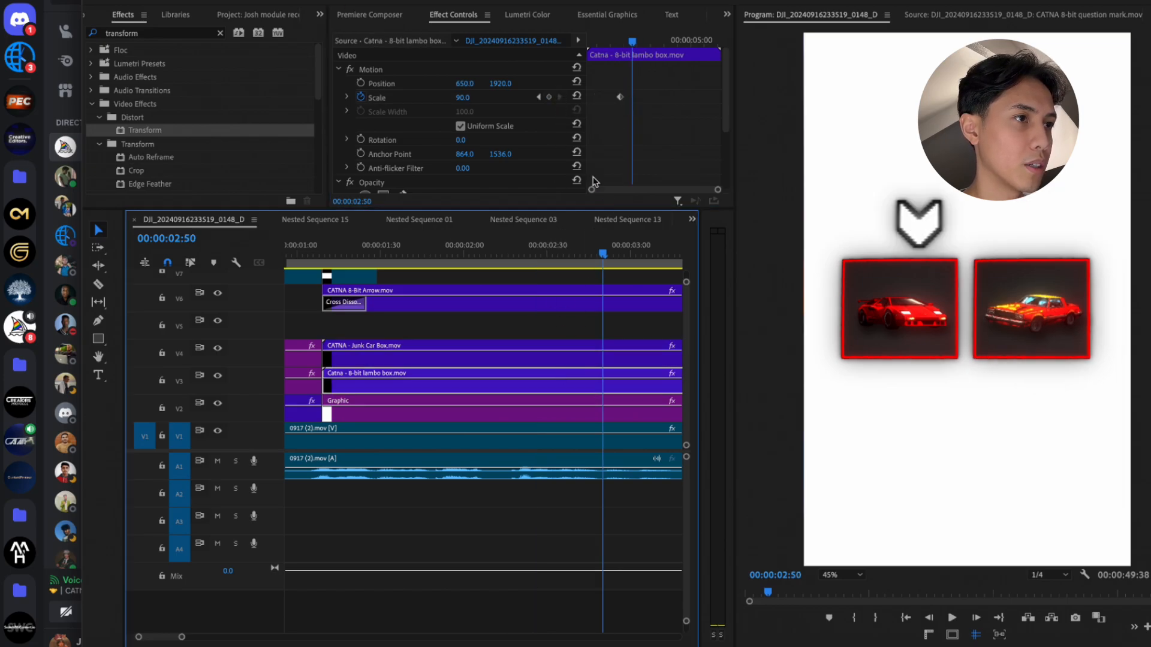
click(473, 97)
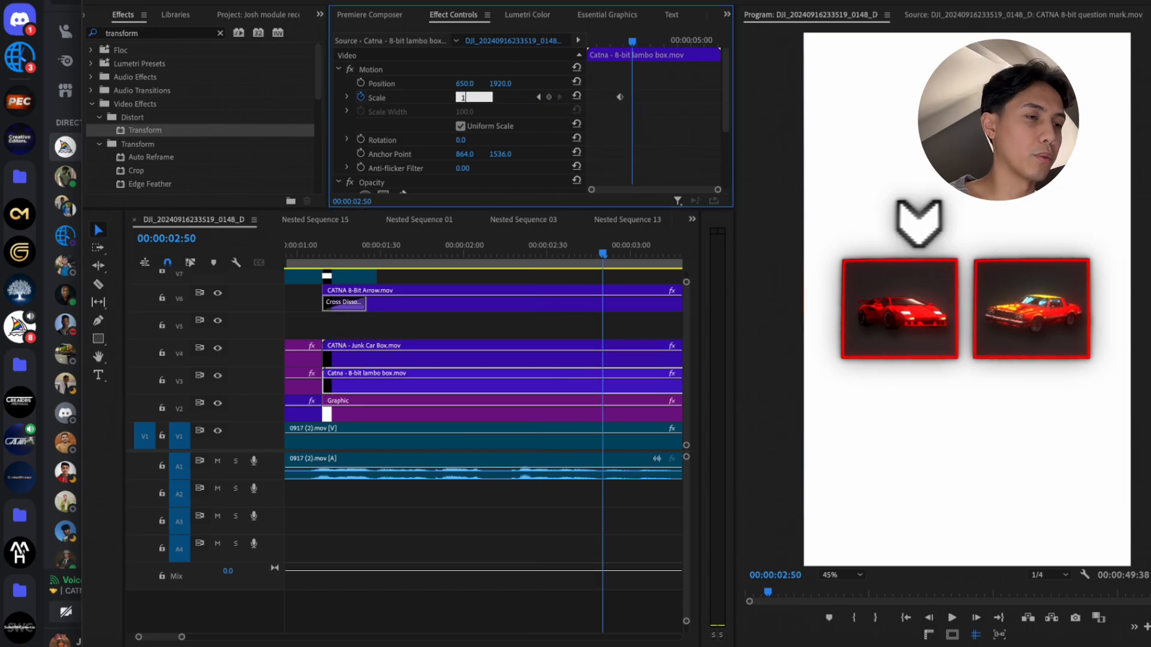
text(100)
key(Return)
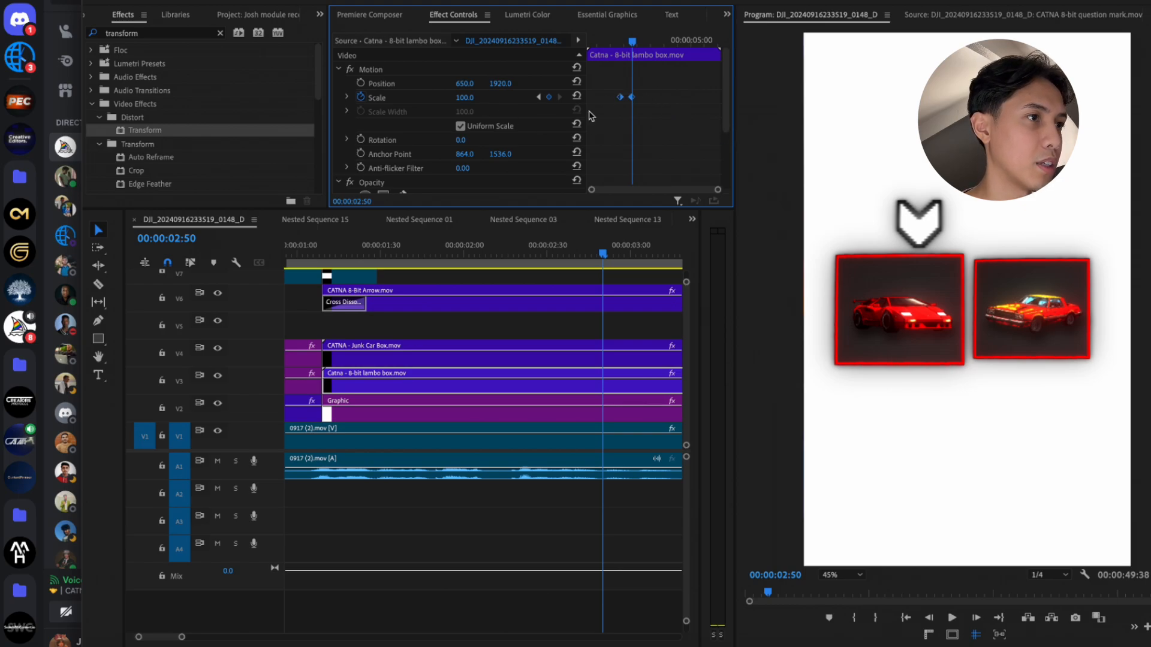
Apply Ease In and Ease Out to the lambo box's Scale keyframes and play back the box animations
right_click(630, 99)
click(654, 304)
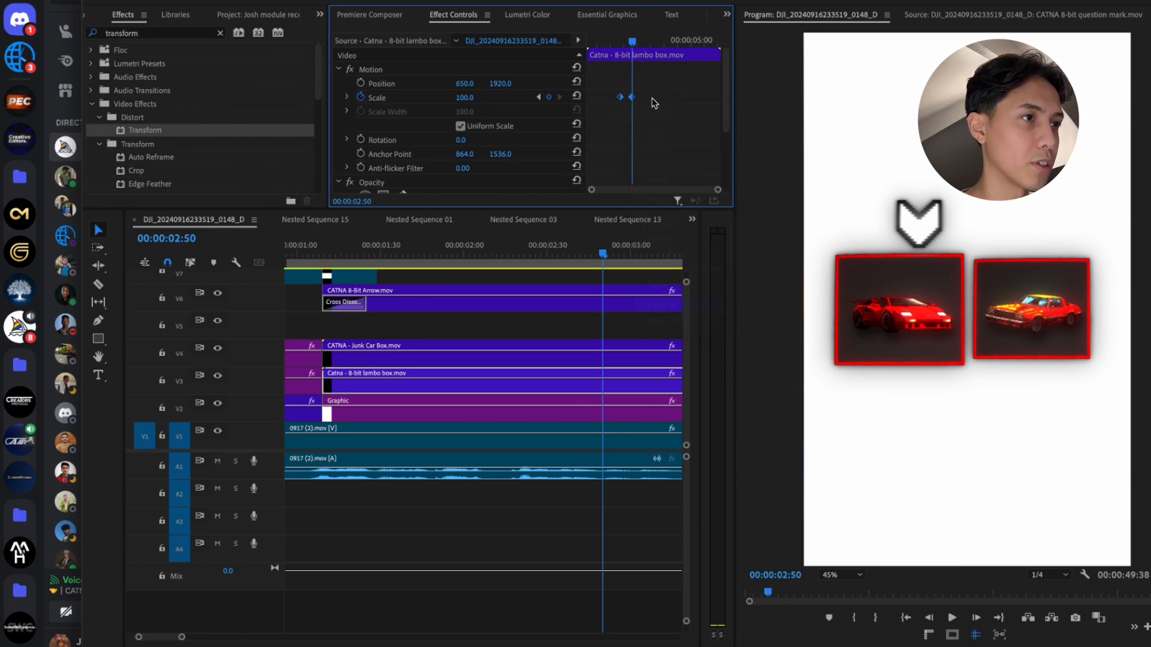
right_click(632, 99)
click(653, 320)
click(458, 255)
drag(459, 259, 335, 259)
click(307, 259)
key(space)
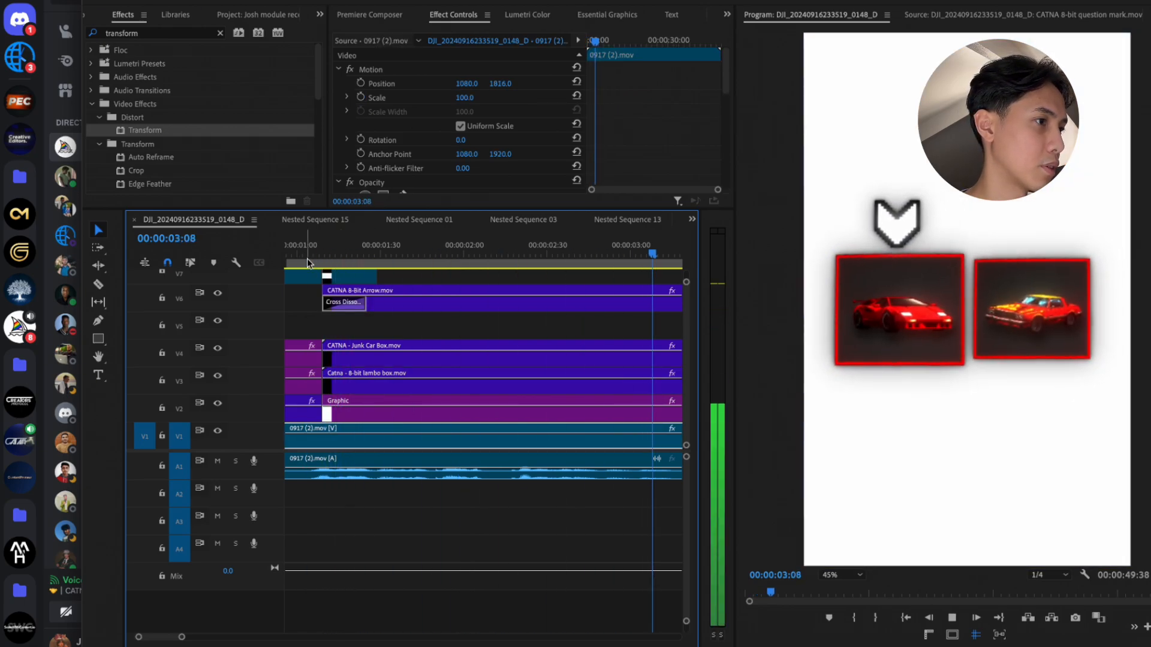
key(space)
Replay the sequence from the opening title through the car comparison to check the arrow's timing against both boxes' scaling
scroll(334, 340, down, 2)
scroll(334, 341, left, 6)
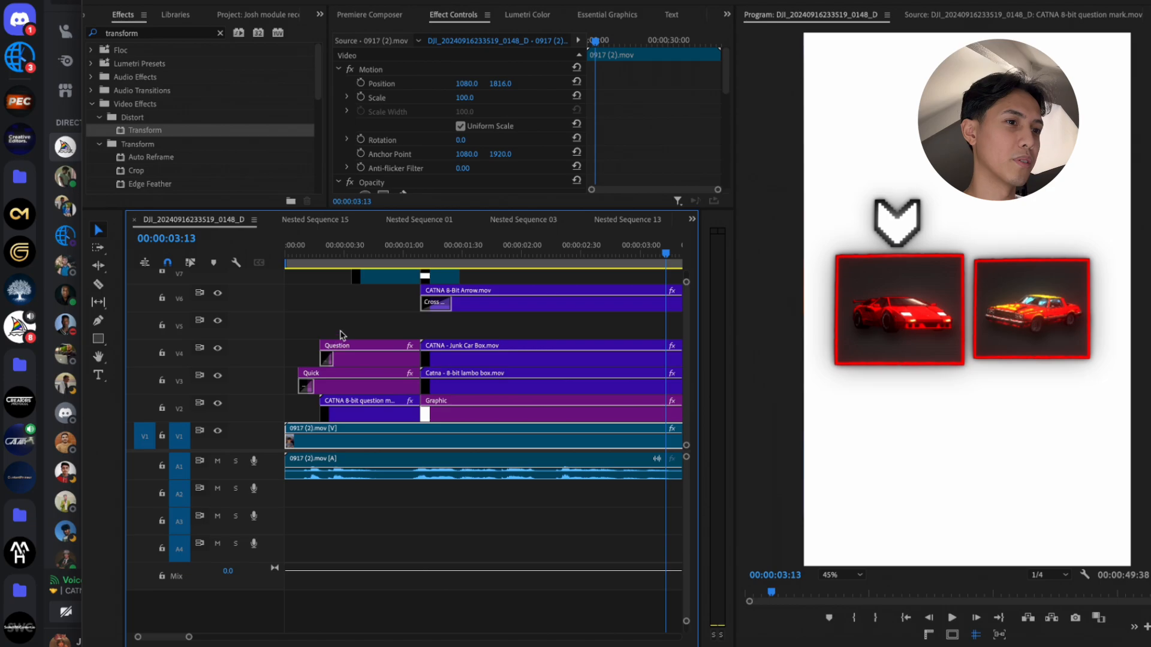
key(Home)
key(space)
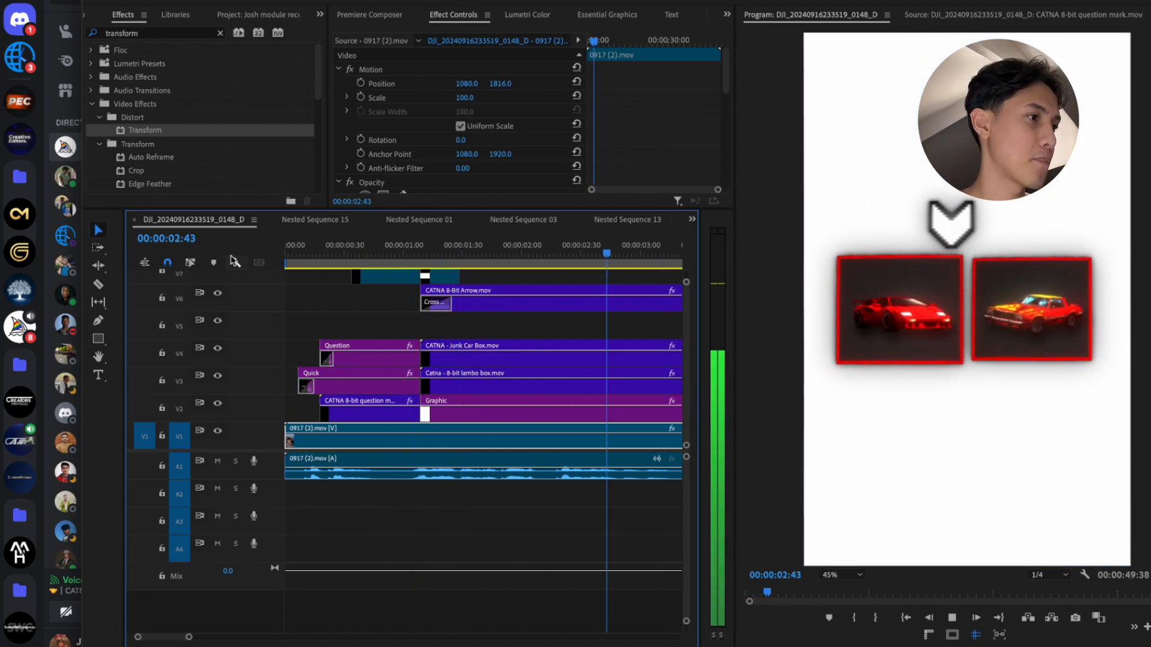
click(412, 247)
key(space)
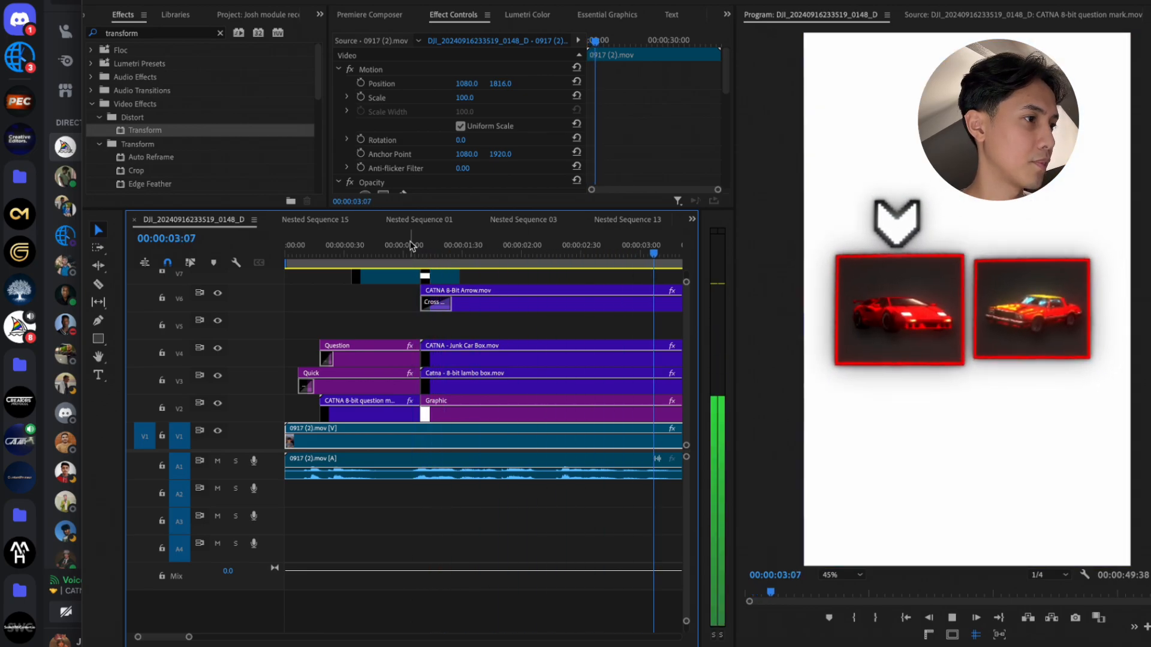
key(space)
scroll(440, 388, down, 2)
scroll(440, 389, left, 3)
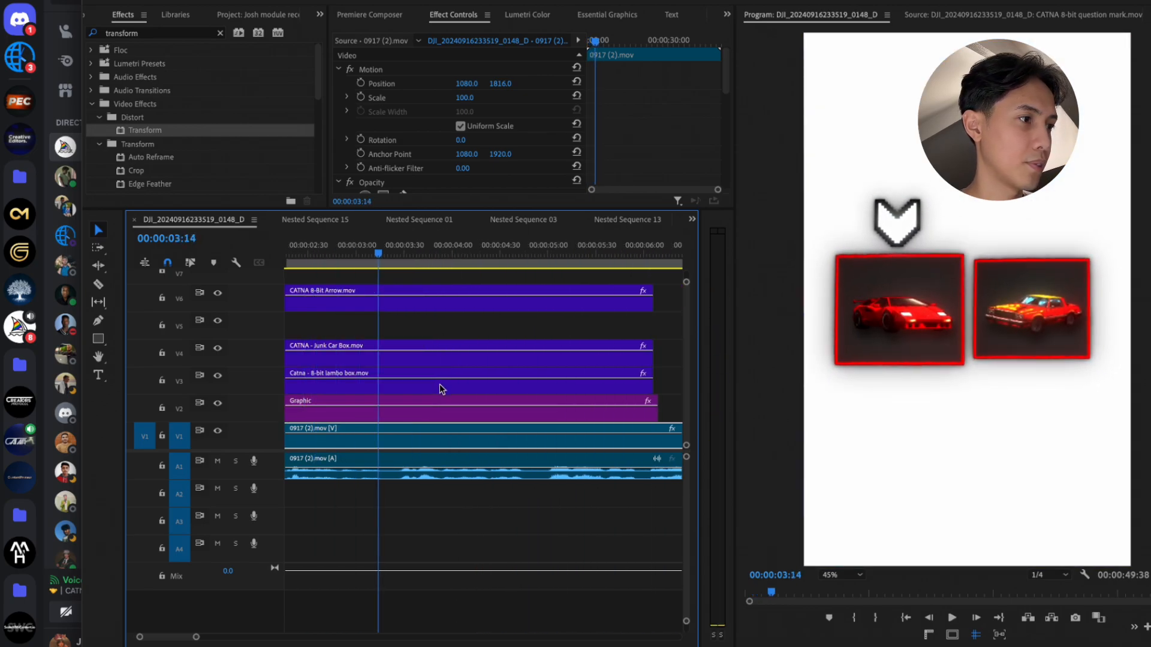
scroll(439, 389, down, 2)
drag(328, 256, 283, 254)
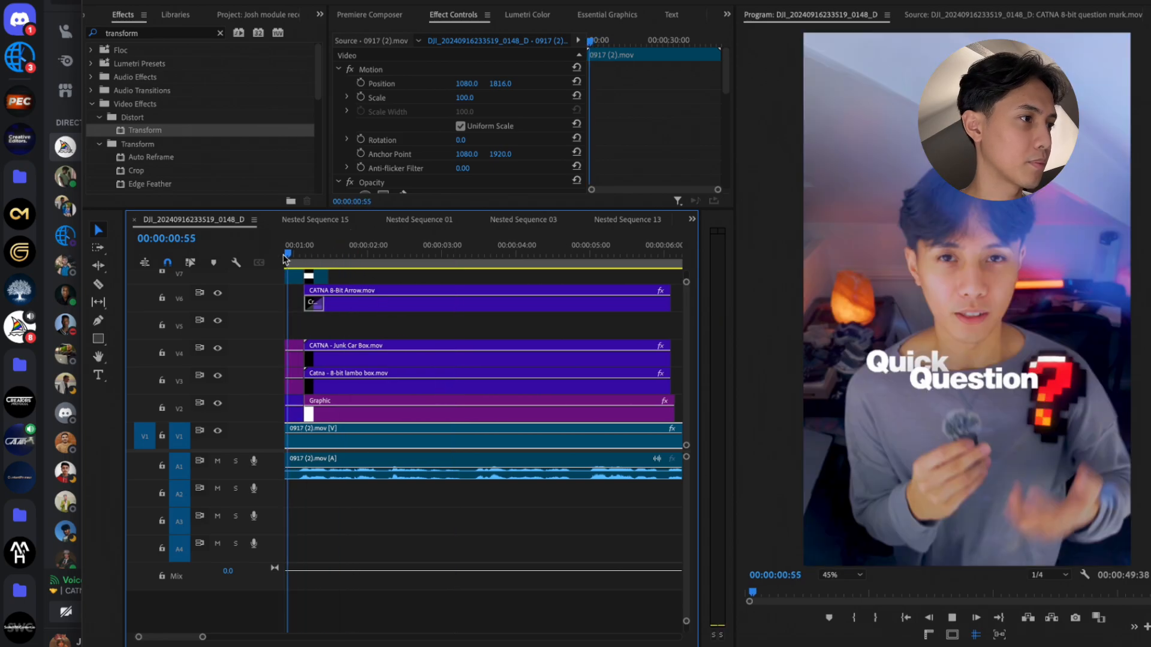
key(space)
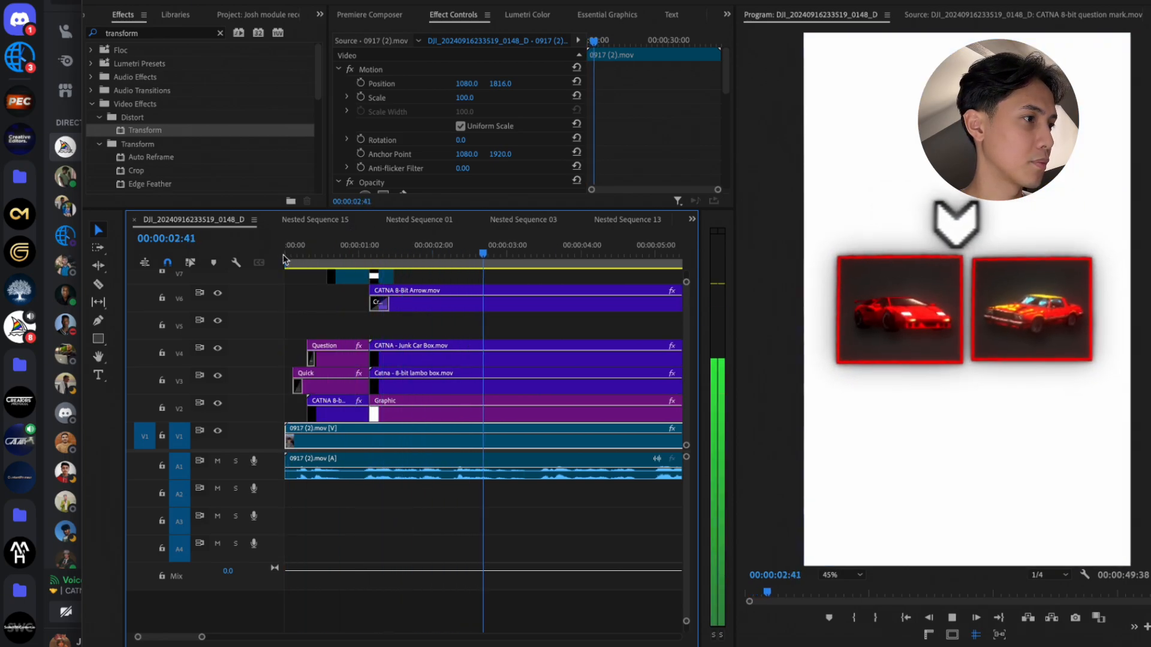
key(space)
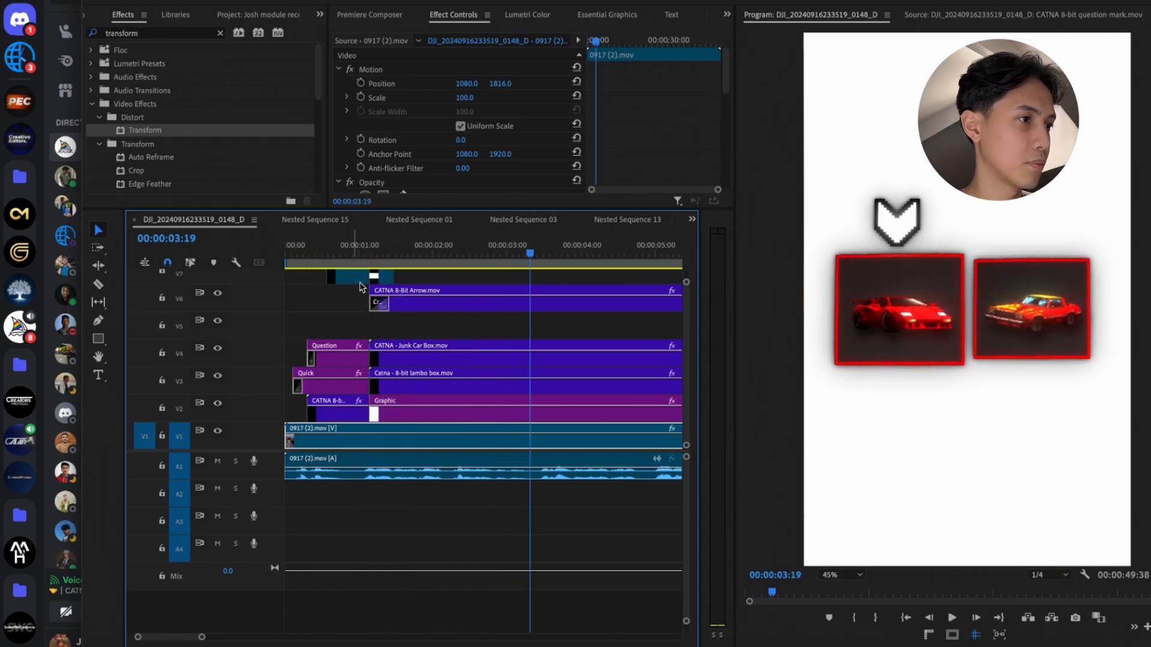
scroll(465, 327, right, 1)
drag(373, 246, 364, 246)
key(space)
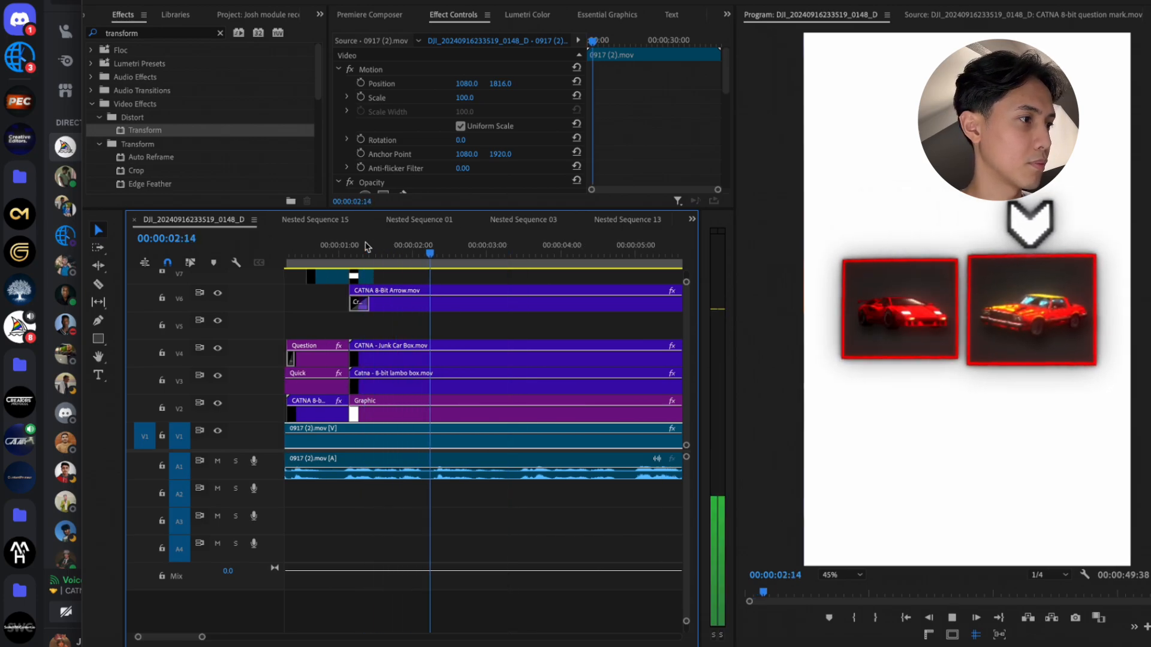
key(space)
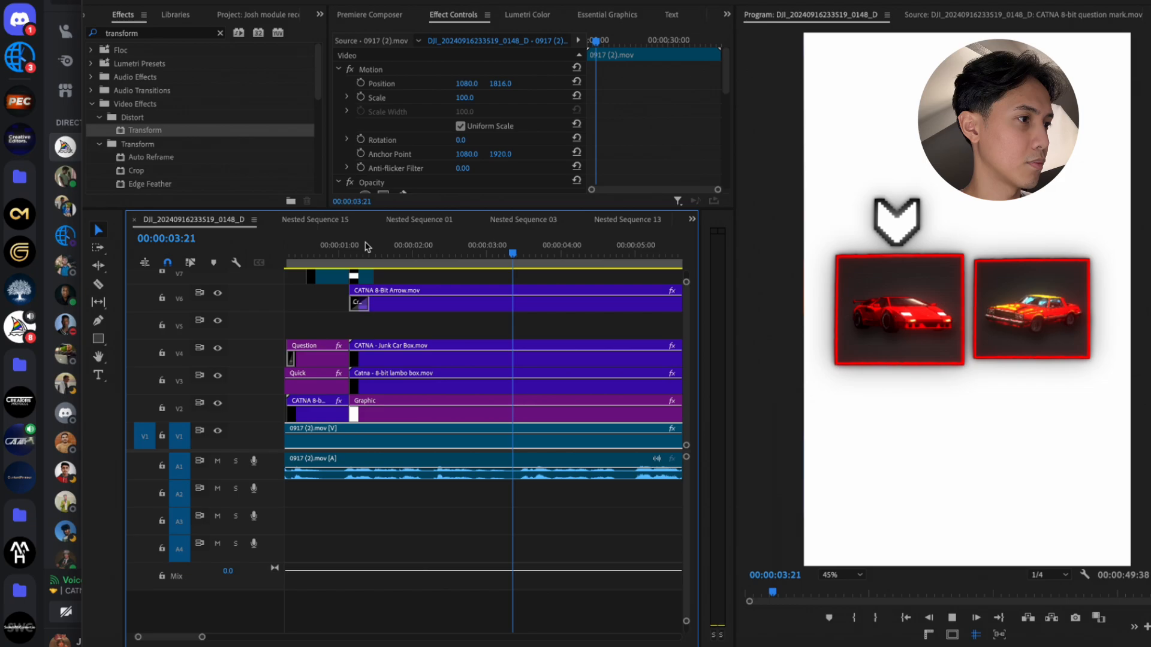
click(354, 247)
key(space)
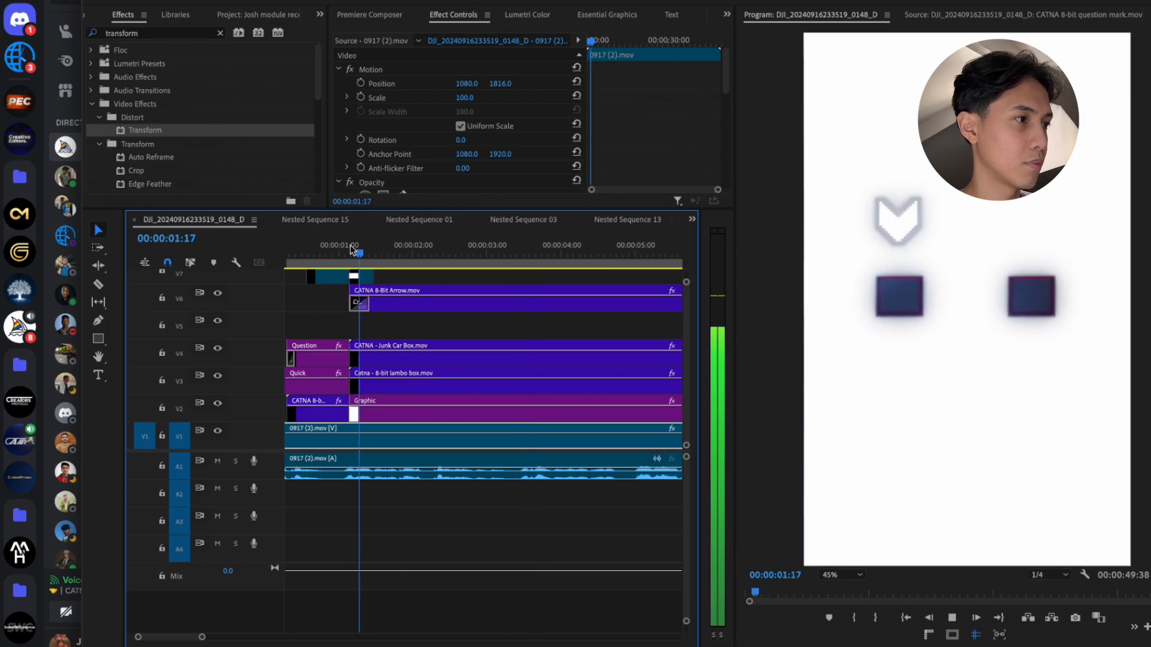
Play back the arrow's moves between the junk car and lambo boxes to check their timing up to about 00:00:03:15
key(space)
scroll(372, 310, left, 1)
click(418, 248)
click(340, 248)
key(space)
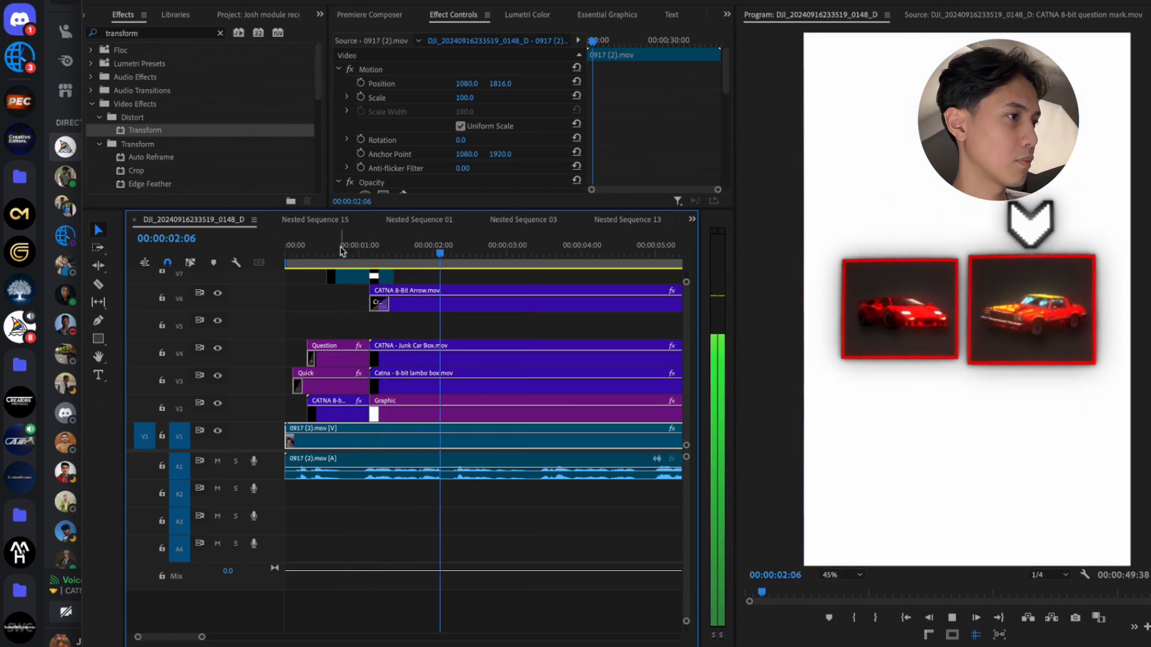
key(space)
click(517, 318)
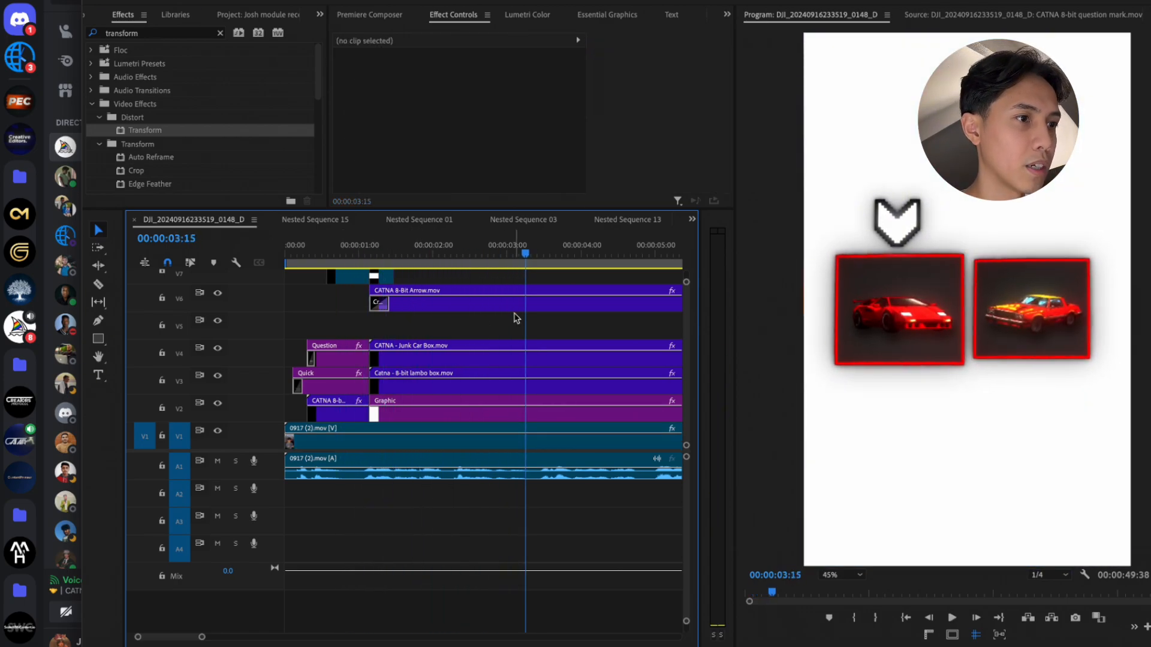
scroll(516, 316, left, 1)
click(510, 309)
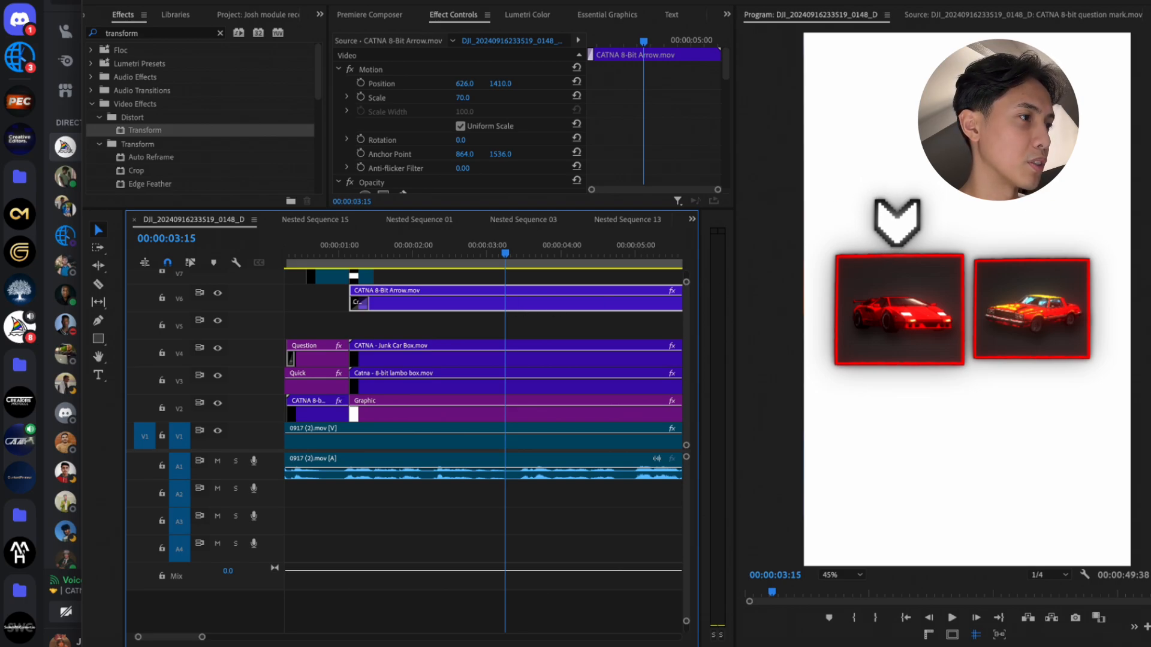
drag(470, 255, 439, 257)
key(space)
key(space)
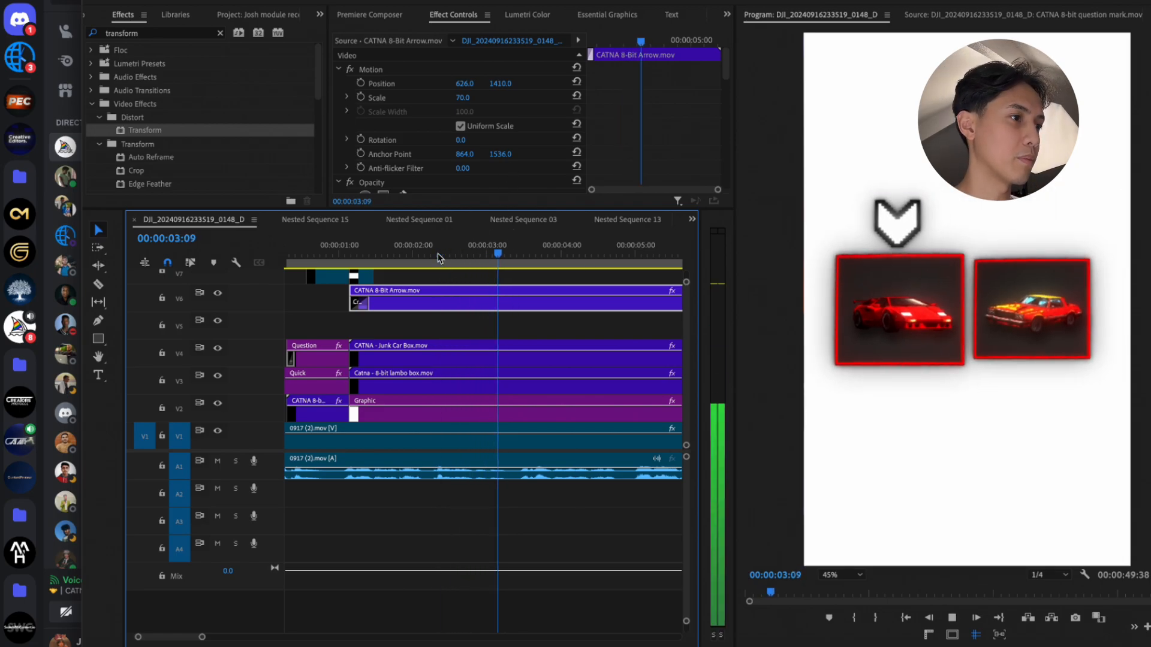
click(496, 351)
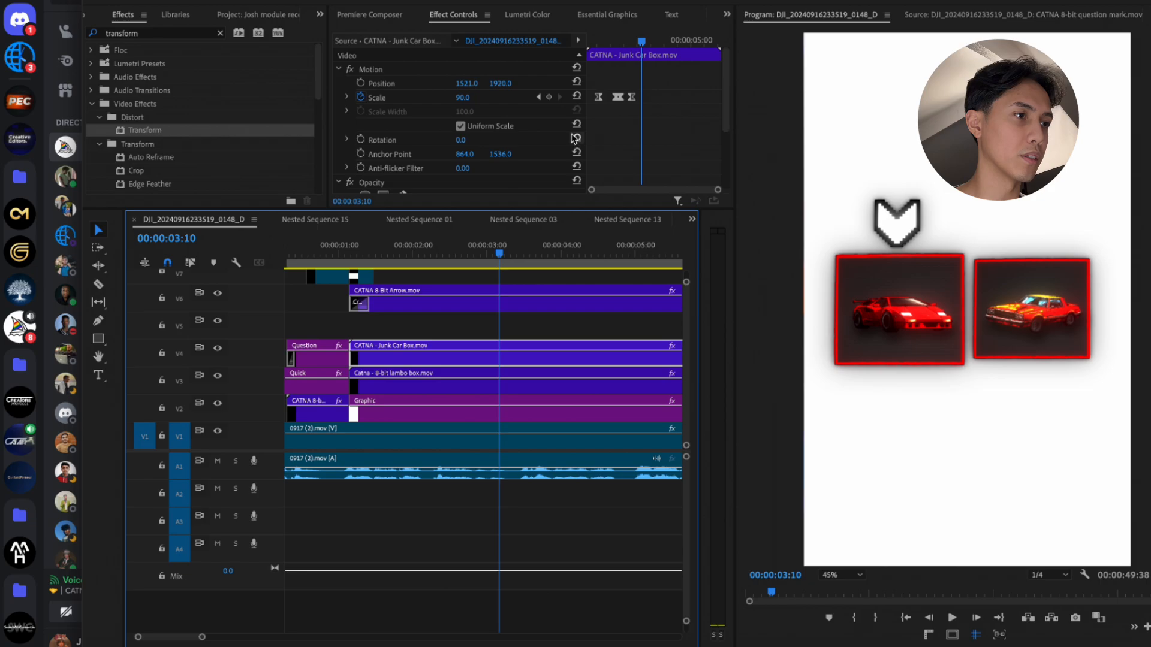
Add a holding keyframe for the 8-bit arrow's Transform Position at 00:00:03:06, keeping 852, 1536, and play on from there
click(496, 308)
scroll(551, 136, down, 5)
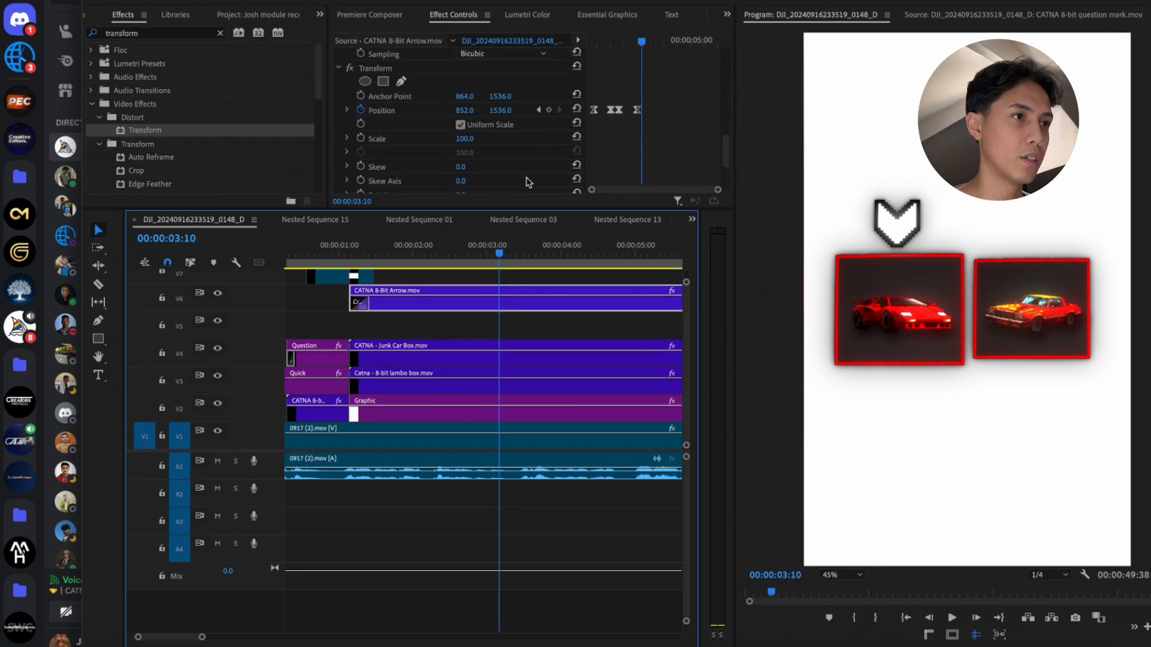
click(548, 111)
key(space)
key(space)
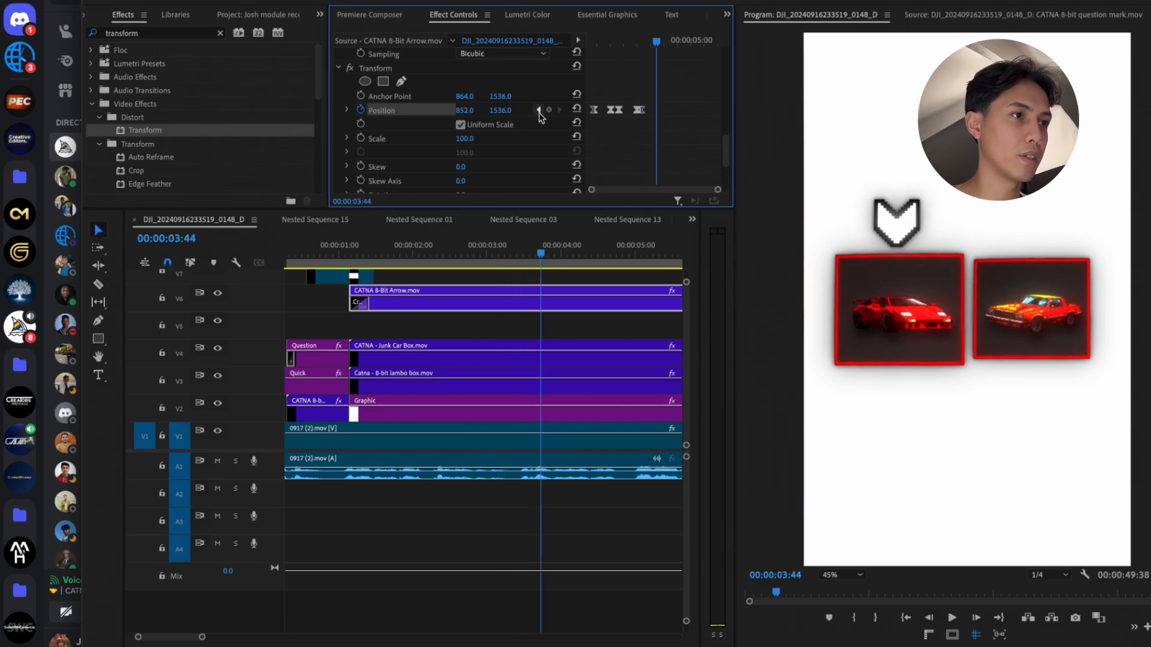
Start animating the arrow's Transform Rotation with a 0° keyframe at the 00:00:03:06 Position keyframe
click(538, 110)
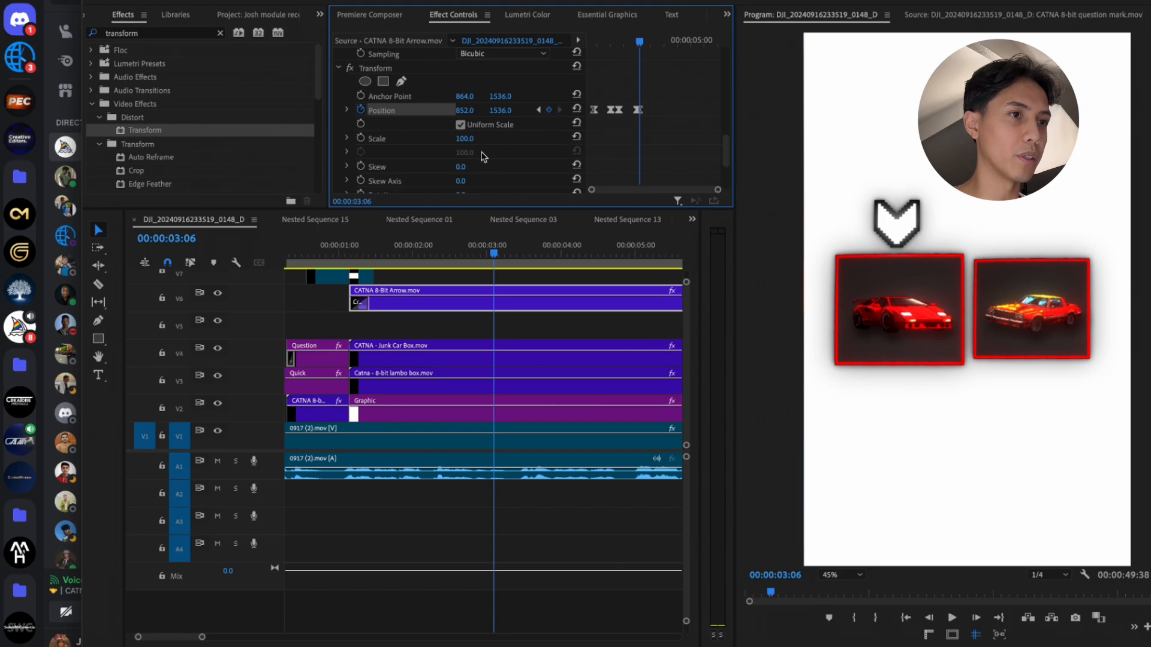
scroll(382, 161, down, 2)
scroll(378, 142, up, 3)
scroll(538, 123, down, 2)
key(space)
drag(656, 42, 649, 42)
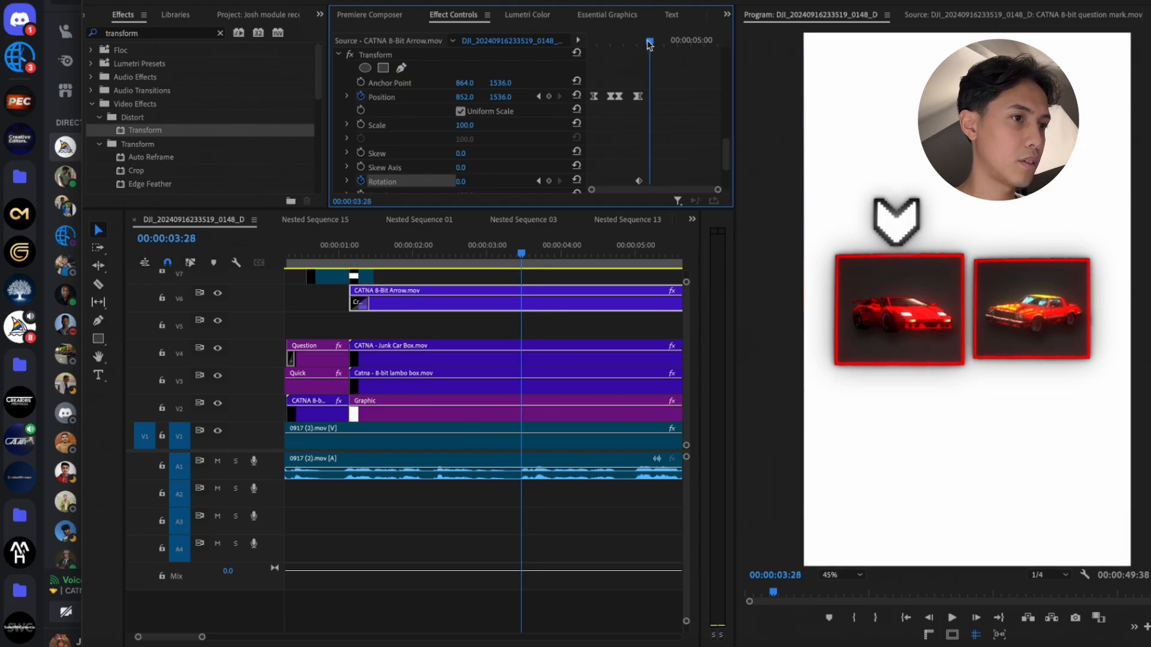
Keyframe the arrow's Transform Position at 559, 1968 and Rotation at -90° on 00:00:03:20, and play back the turn
key(equal)
click(609, 42)
key(space)
key(space)
key(space)
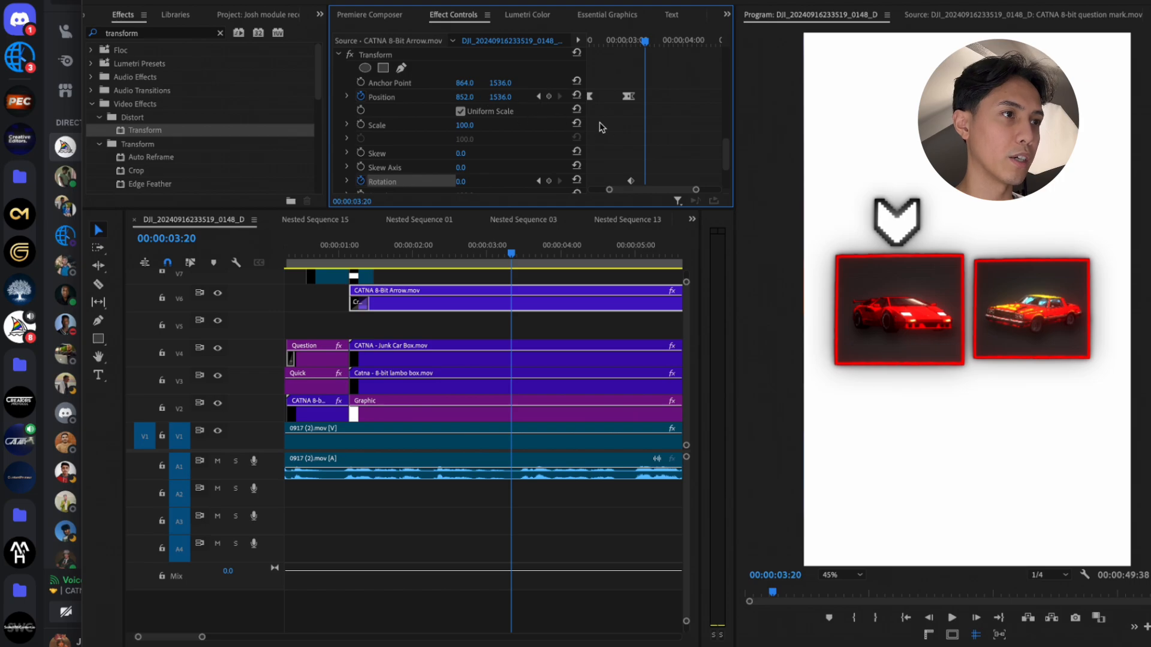
drag(499, 97, 434, 98)
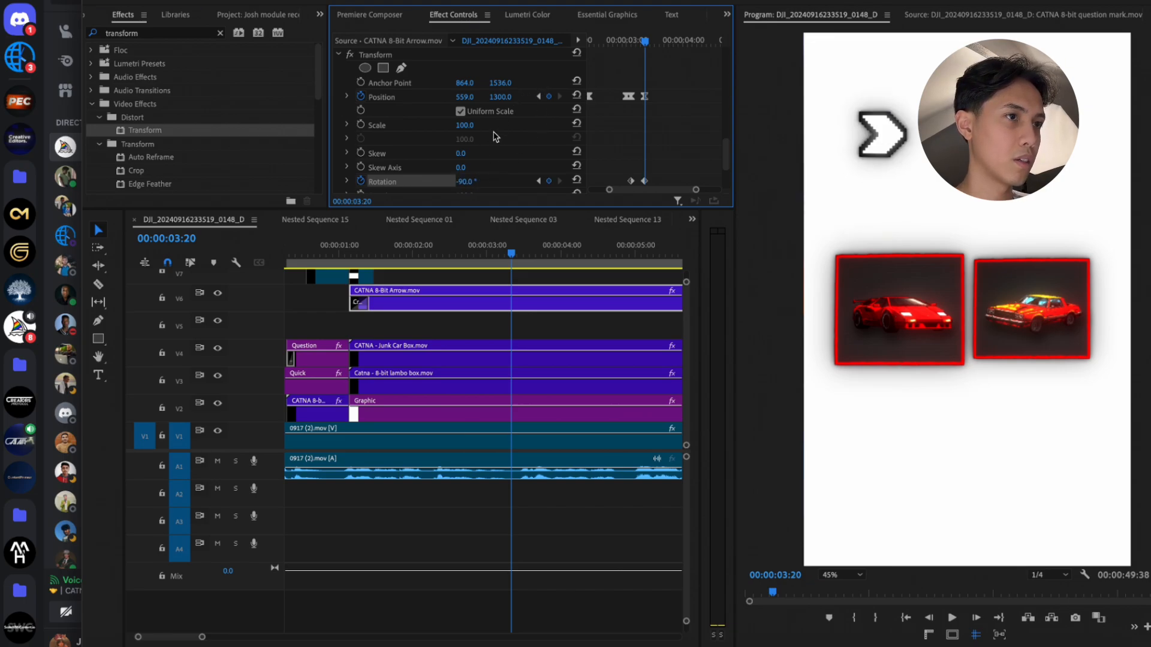
drag(497, 96, 506, 98)
key(space)
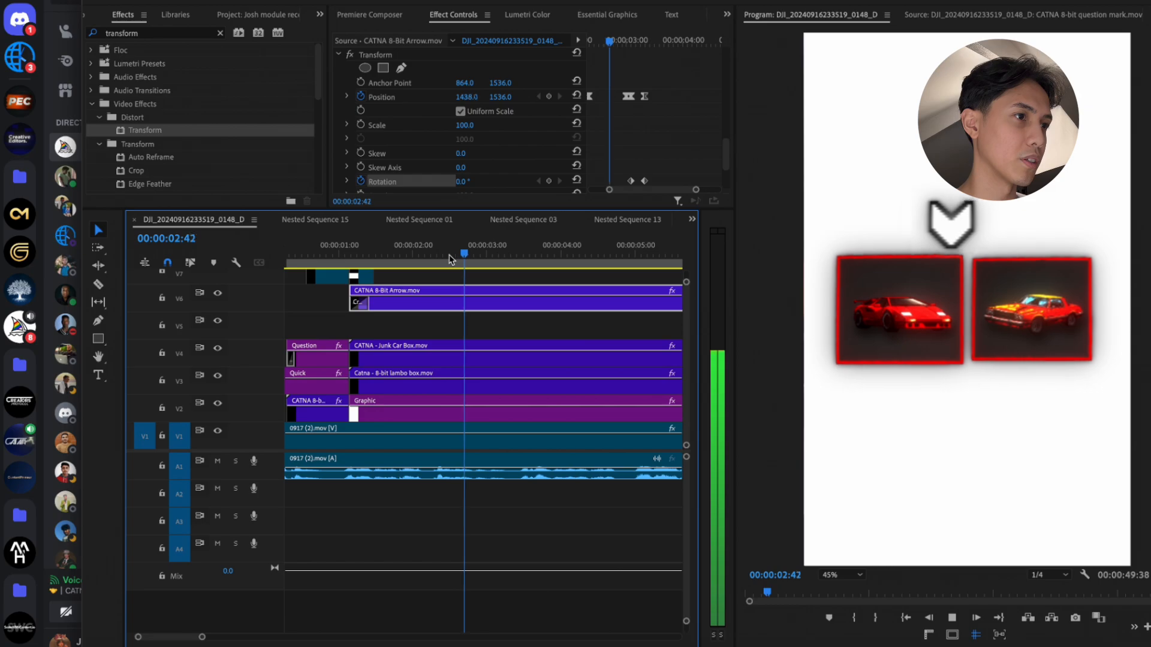
key(space)
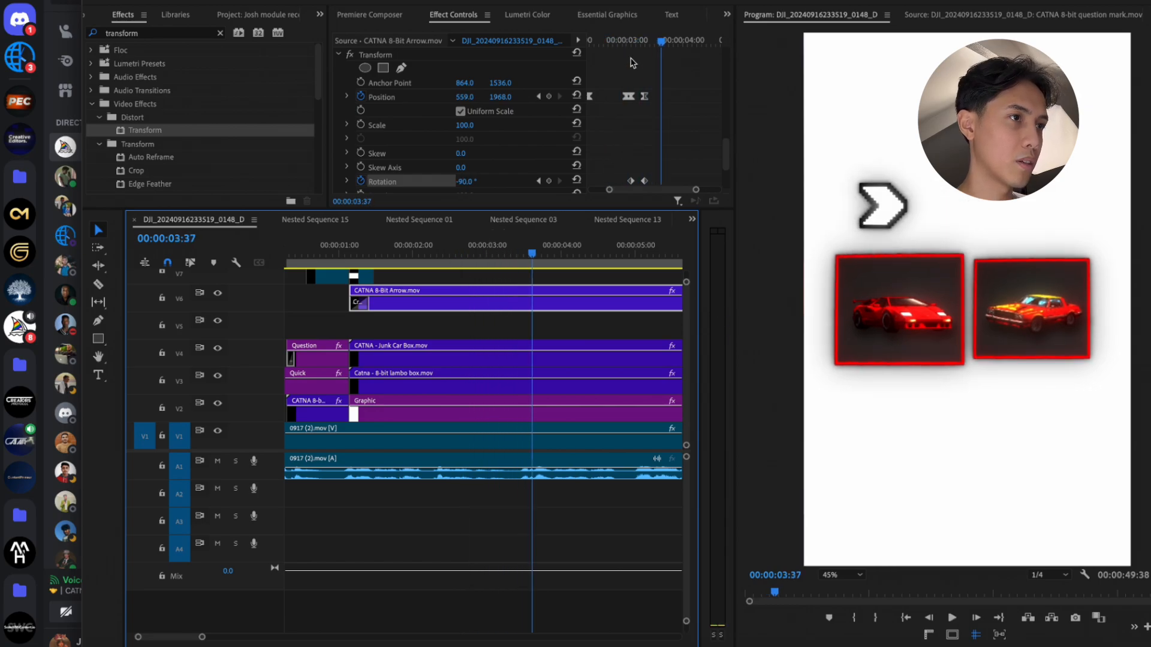
Apply Ease In and Ease Out to the arrow's two Transform Rotation keyframes and play back the turn
click(631, 41)
scroll(615, 183, down, 1)
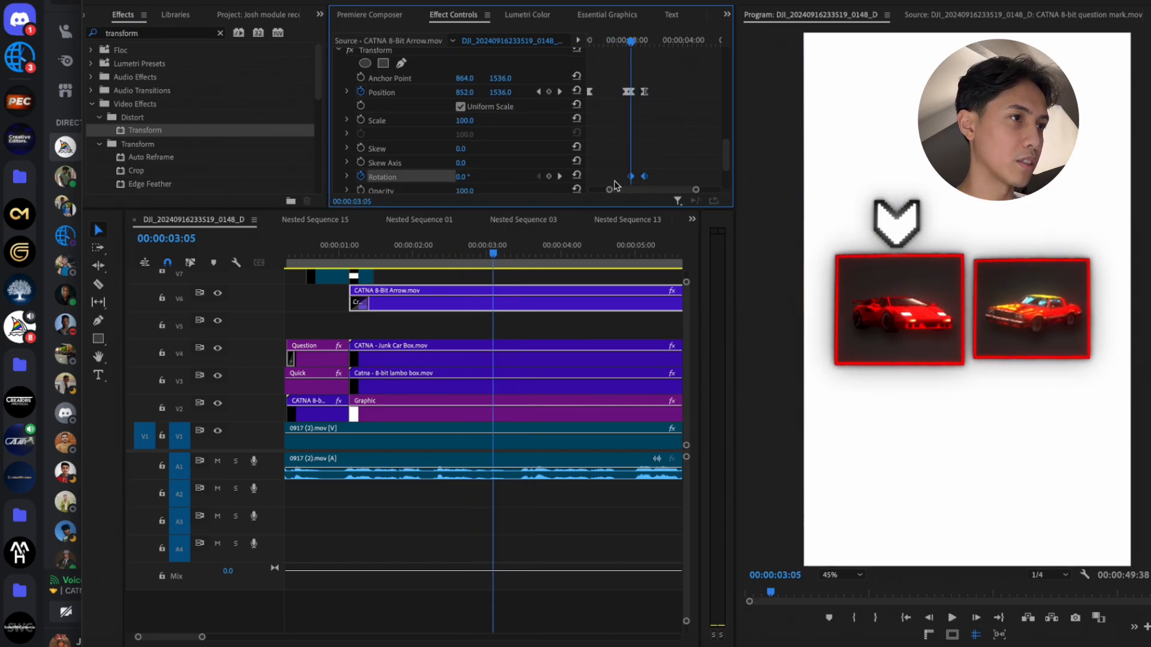
right_click(645, 177)
click(688, 379)
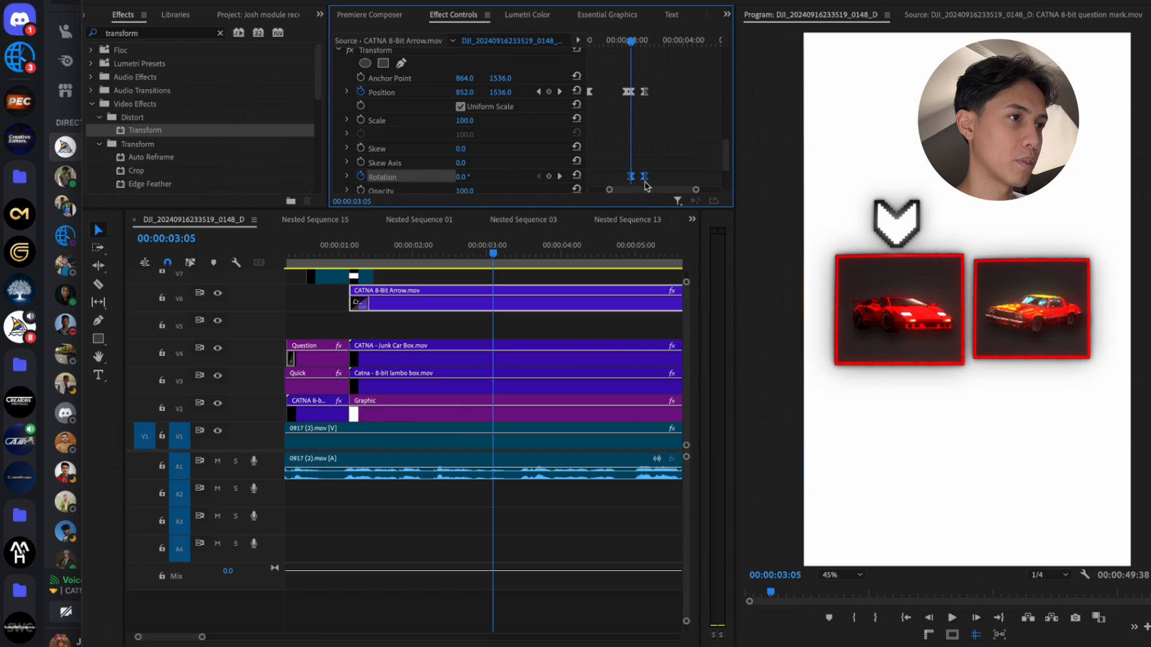
right_click(645, 183)
click(695, 403)
click(430, 246)
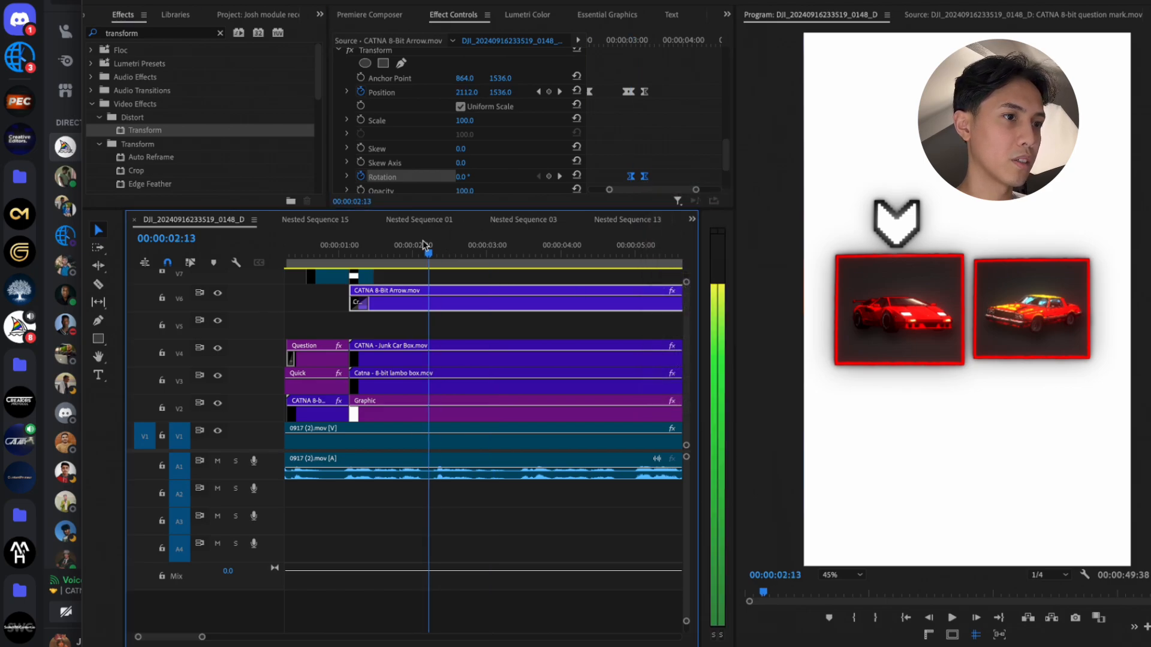
key(space)
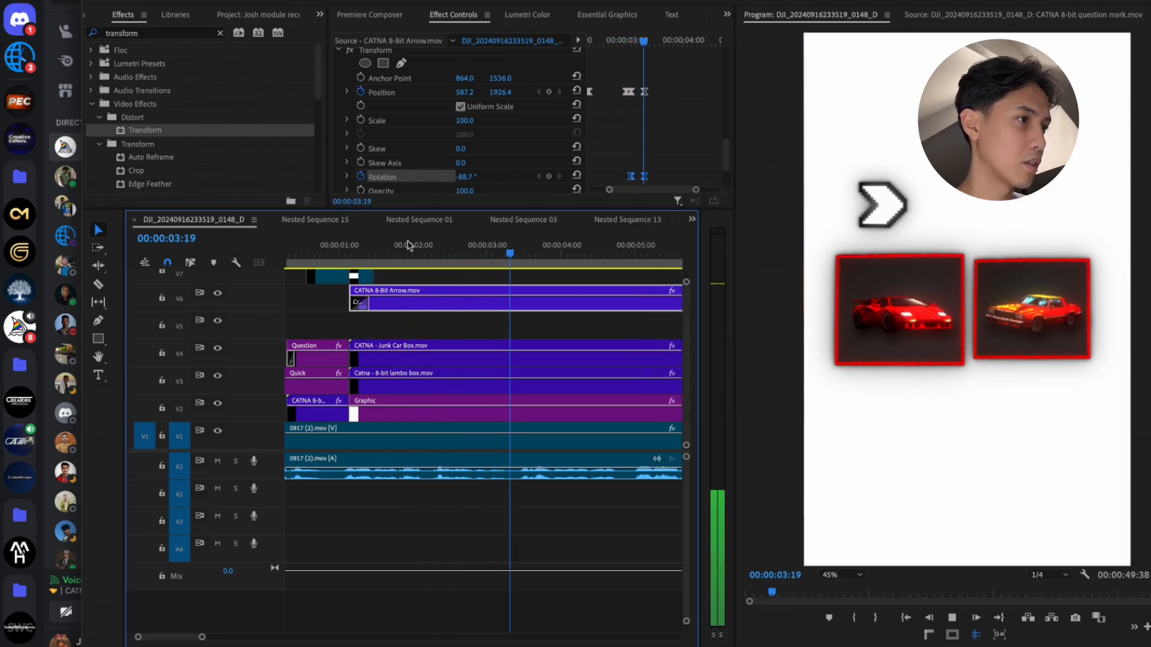
click(432, 251)
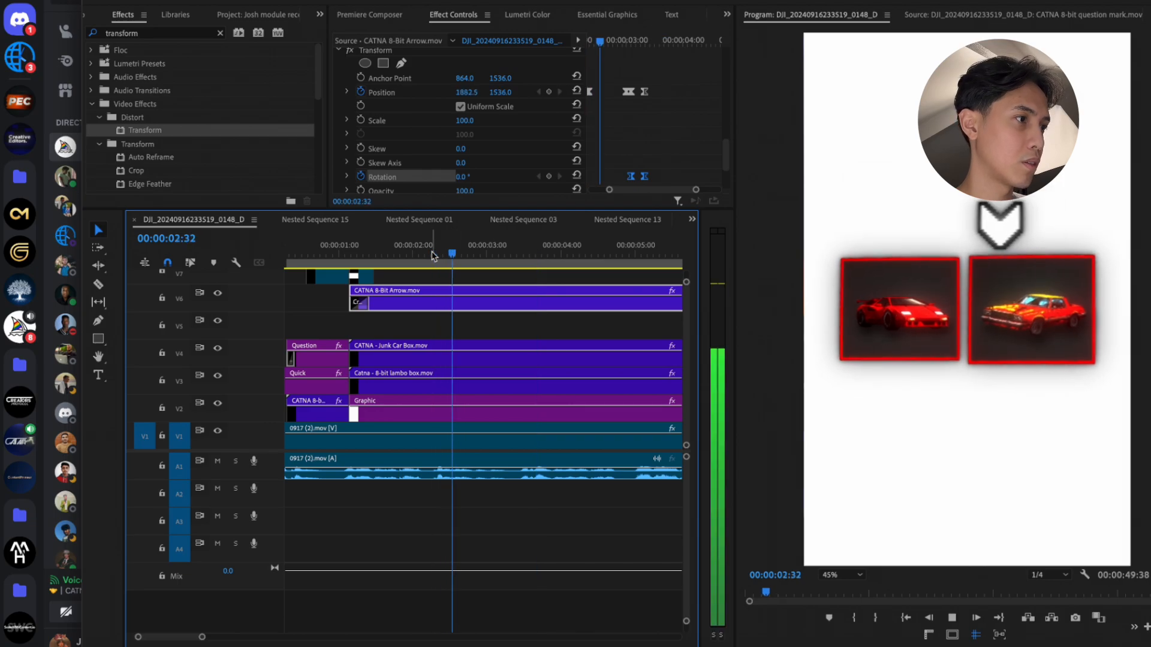
key(space)
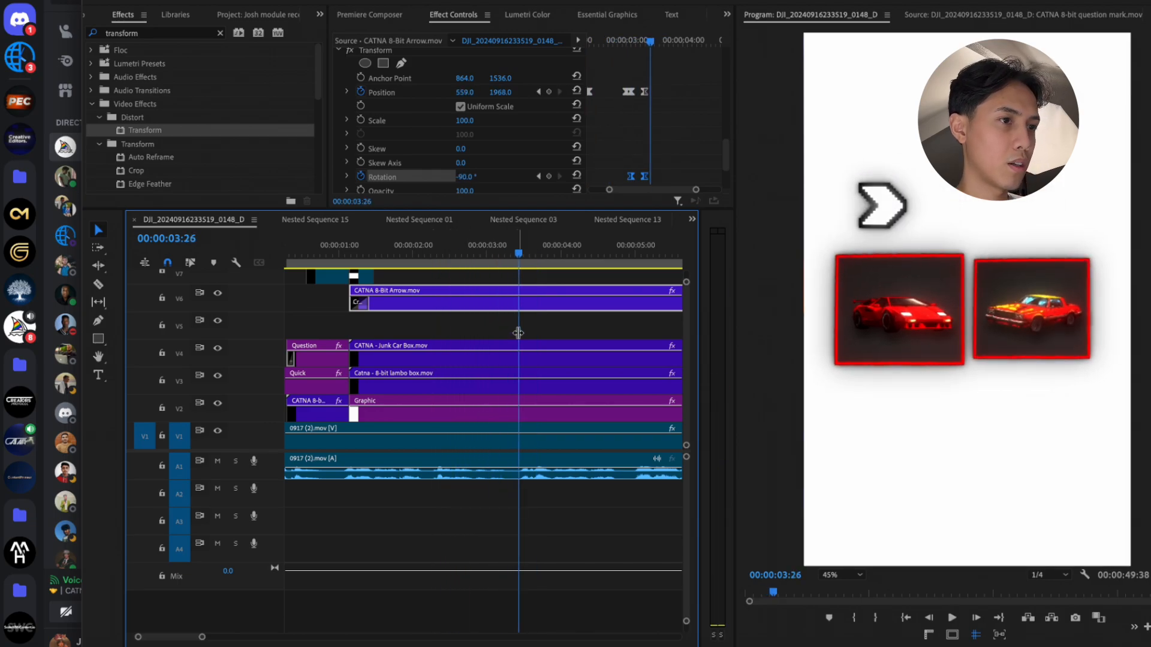
Examine the junk car box's Motion keyframes and effect settings around 00:00:03:26, after the arrow's turn
click(516, 332)
click(530, 296)
click(532, 347)
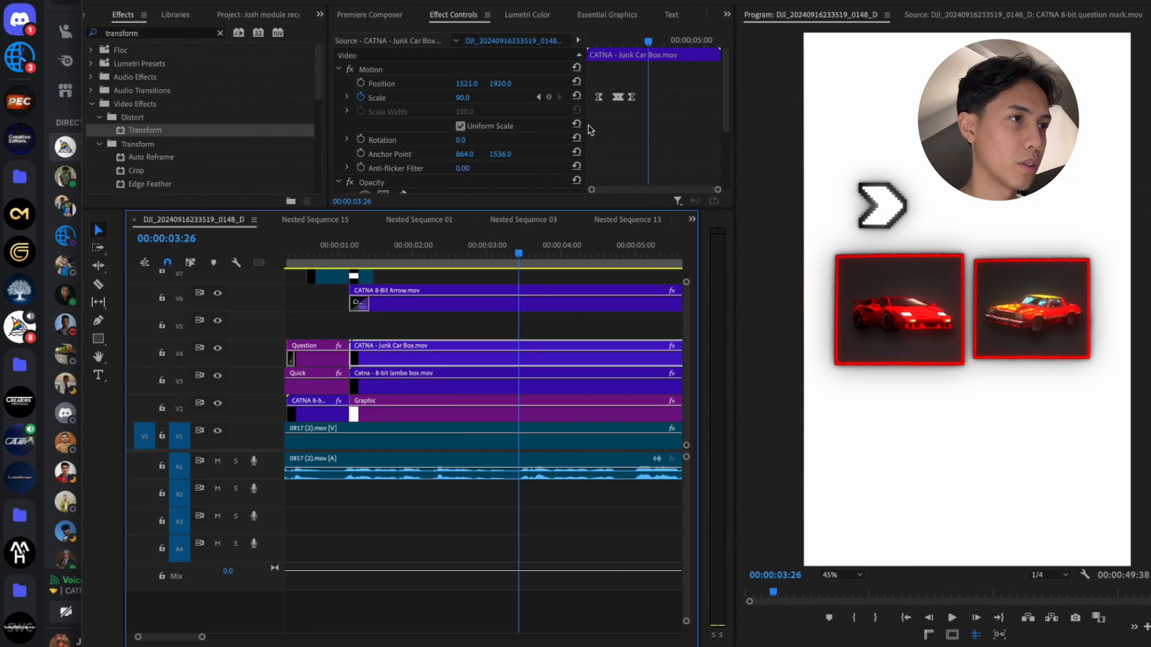
click(633, 43)
key(space)
key(space)
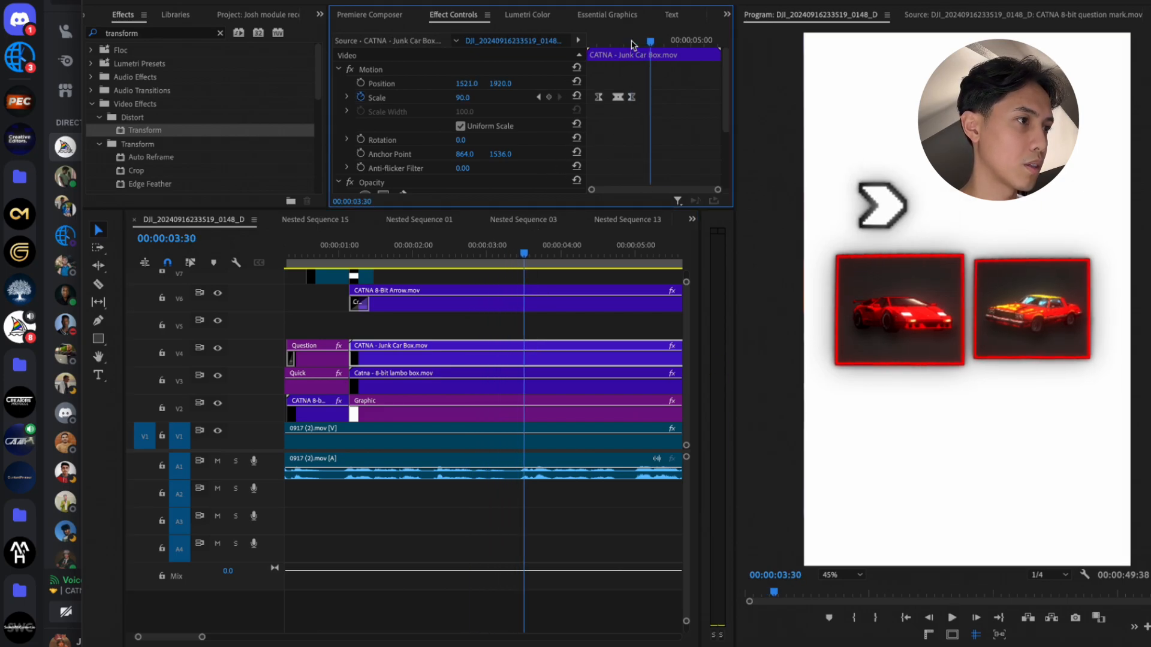
scroll(632, 133, down, 3)
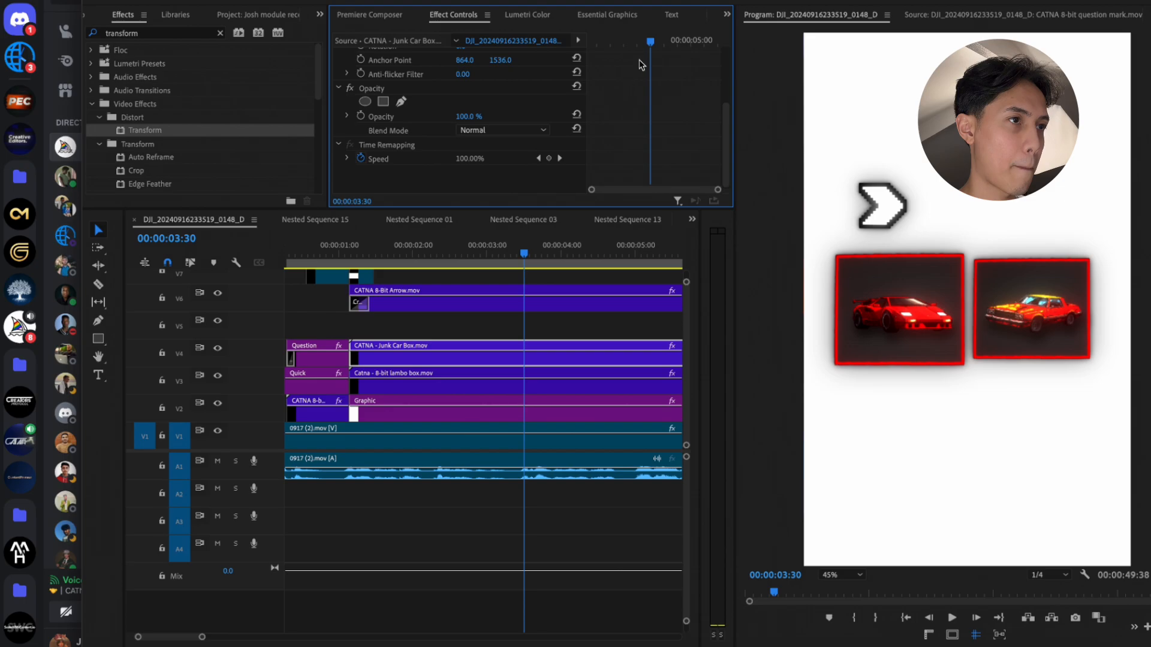
drag(642, 41, 629, 39)
key(space)
key(space)
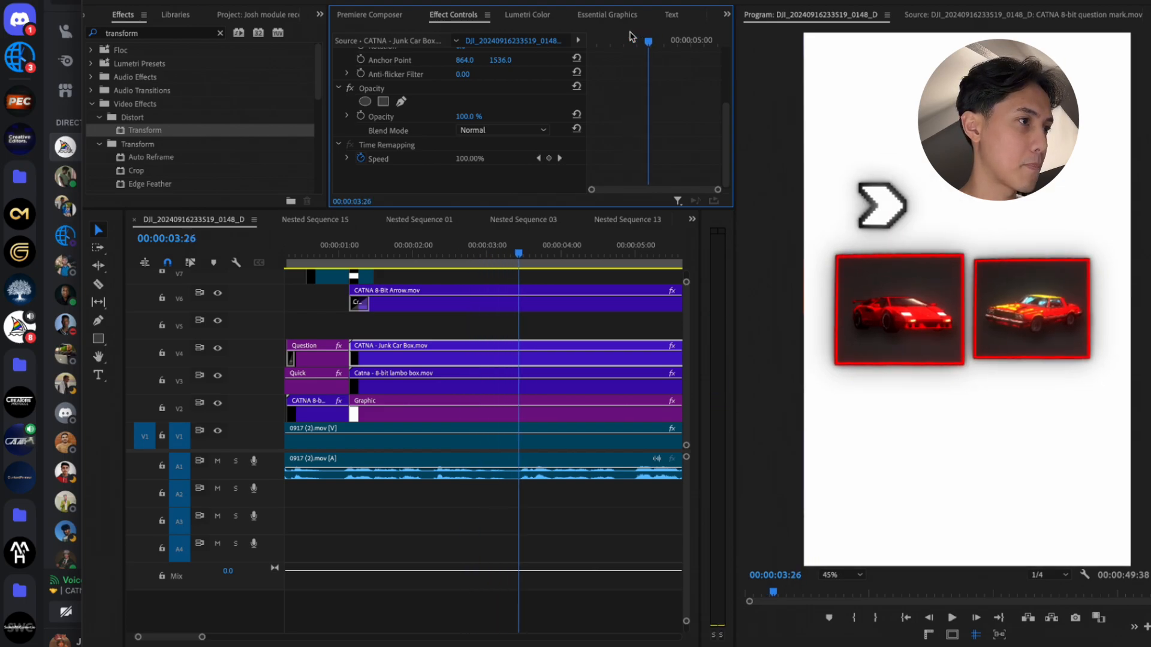
scroll(520, 151, up, 3)
scroll(641, 151, down, 3)
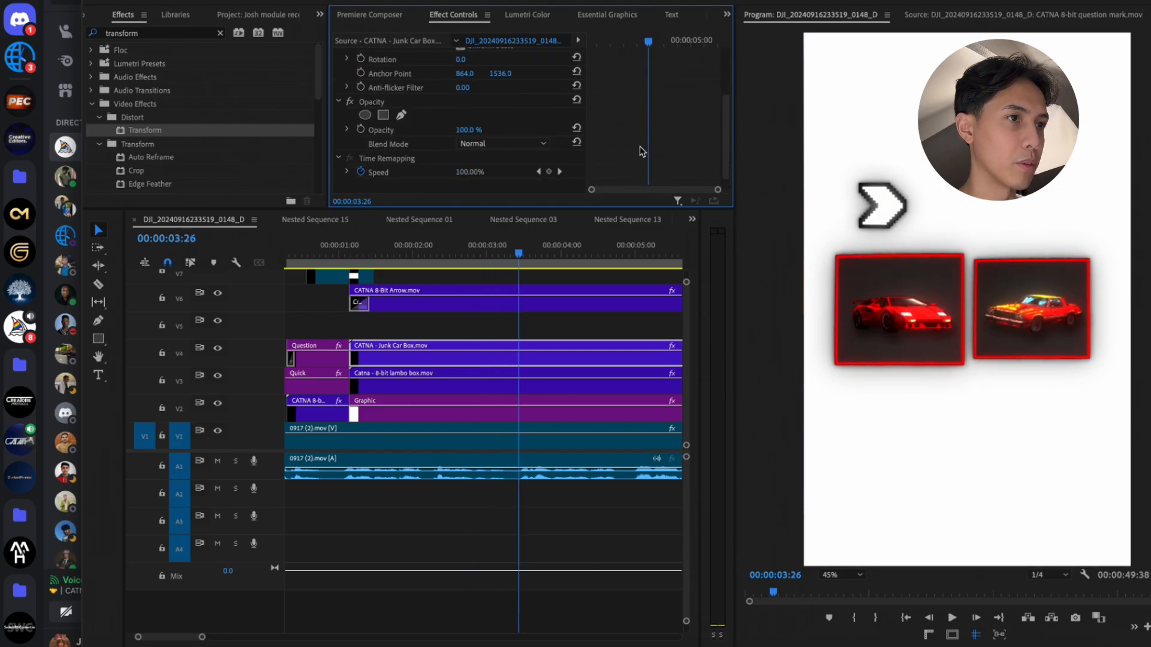
scroll(642, 151, up, 3)
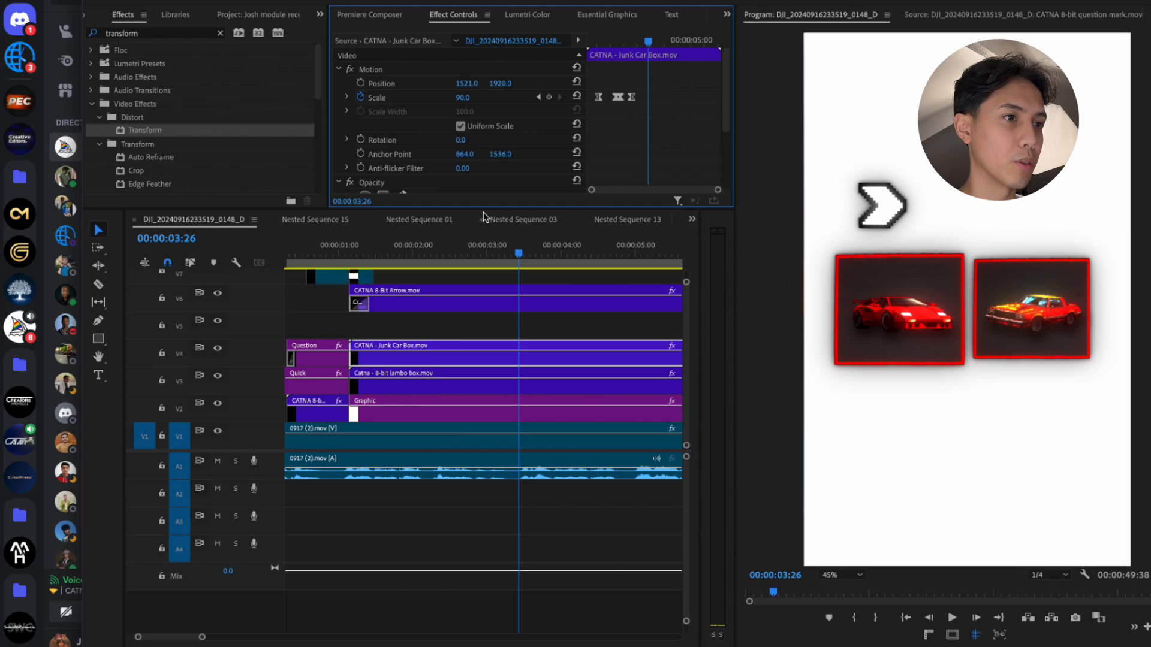
Move the arrow's end-of-turn Transform Rotation and Position keyframes a few frames later and play on from there
click(502, 300)
scroll(659, 108, down, 5)
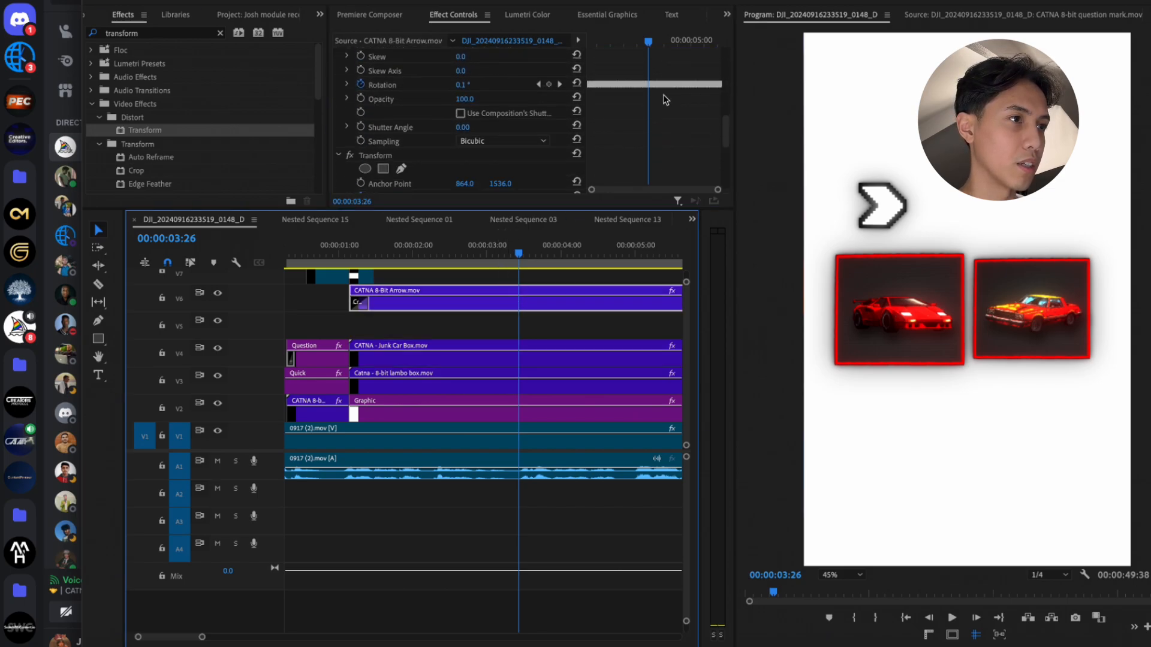
scroll(664, 100, up, 5)
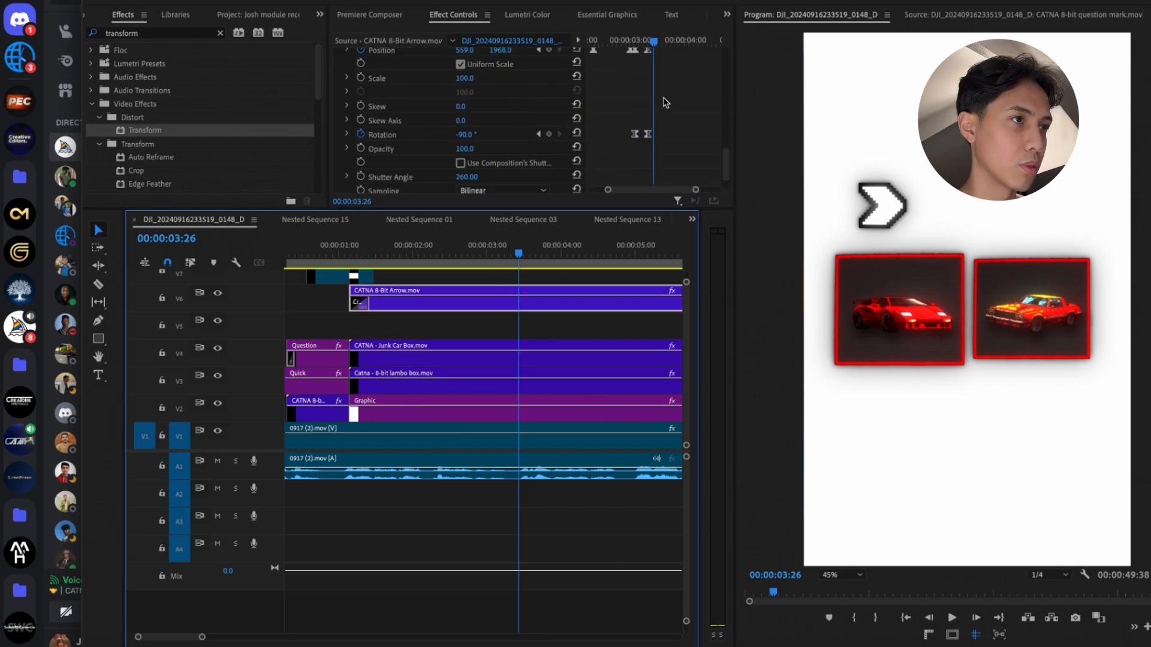
drag(640, 135, 647, 136)
mouse_move(640, 51)
mouse_down()
mouse_move(654, 52)
mouse_move(596, 42)
mouse_move(651, 48)
mouse_up()
key(space)
key(space)
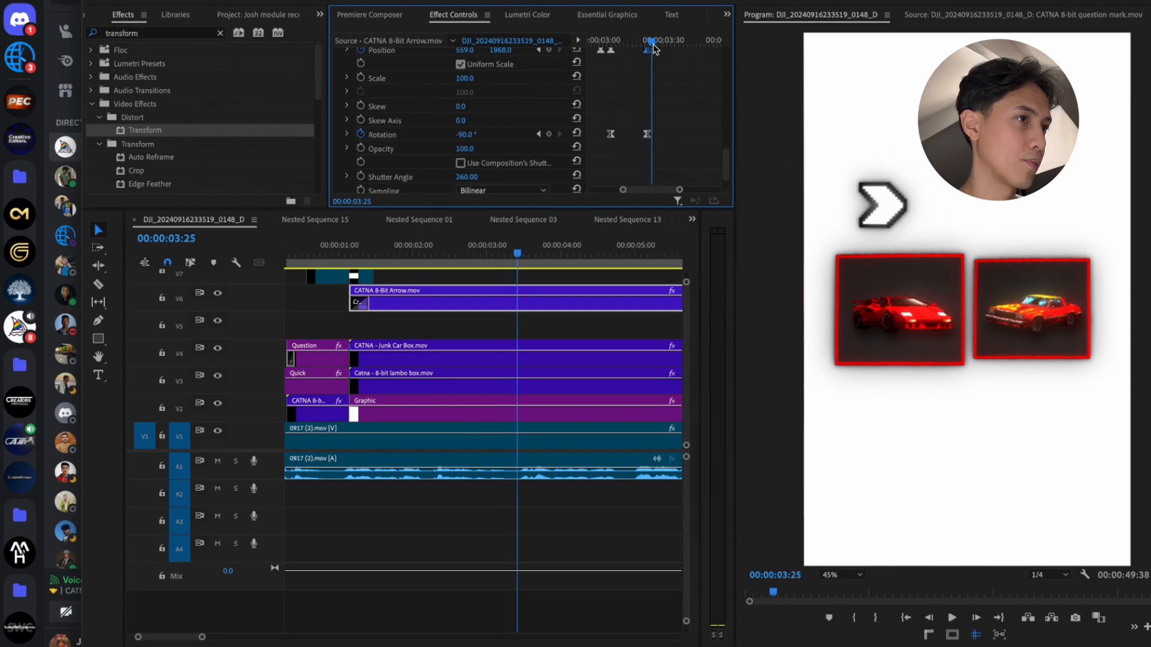
key(space)
key(space)
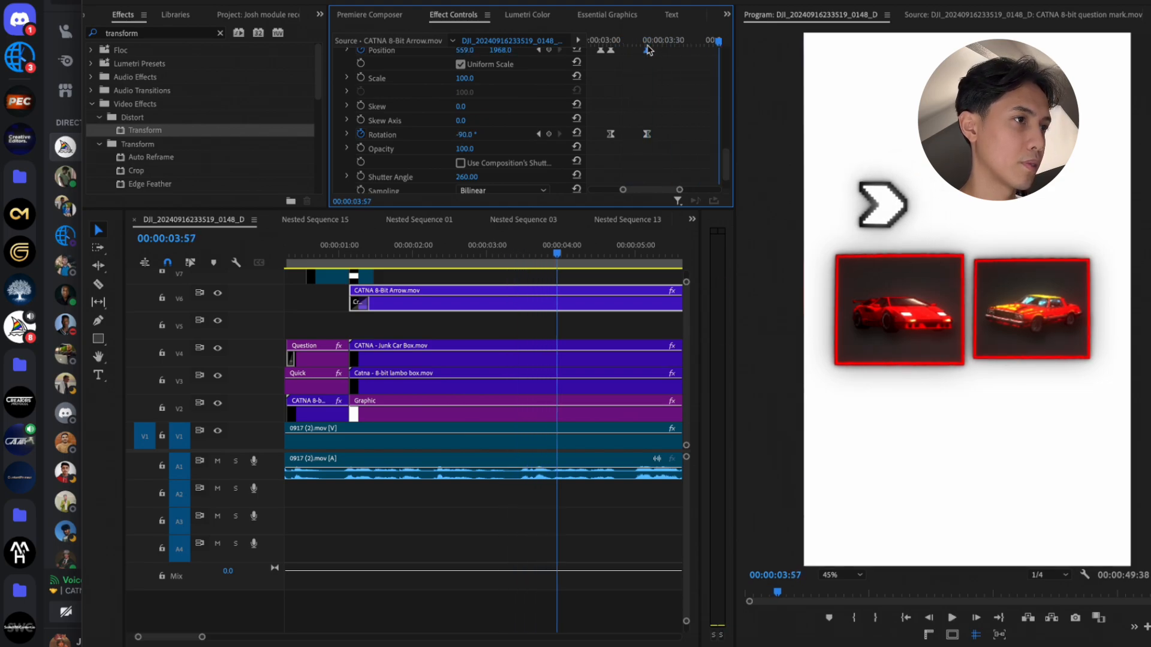
Keyframe the arrow's Transform Position at 3155, 1968 on 00:00:04:39, past the right edge of the frame, and play back the animation
key(backslash)
drag(663, 45, 681, 44)
drag(463, 53, 749, 51)
drag(470, 53, 947, 52)
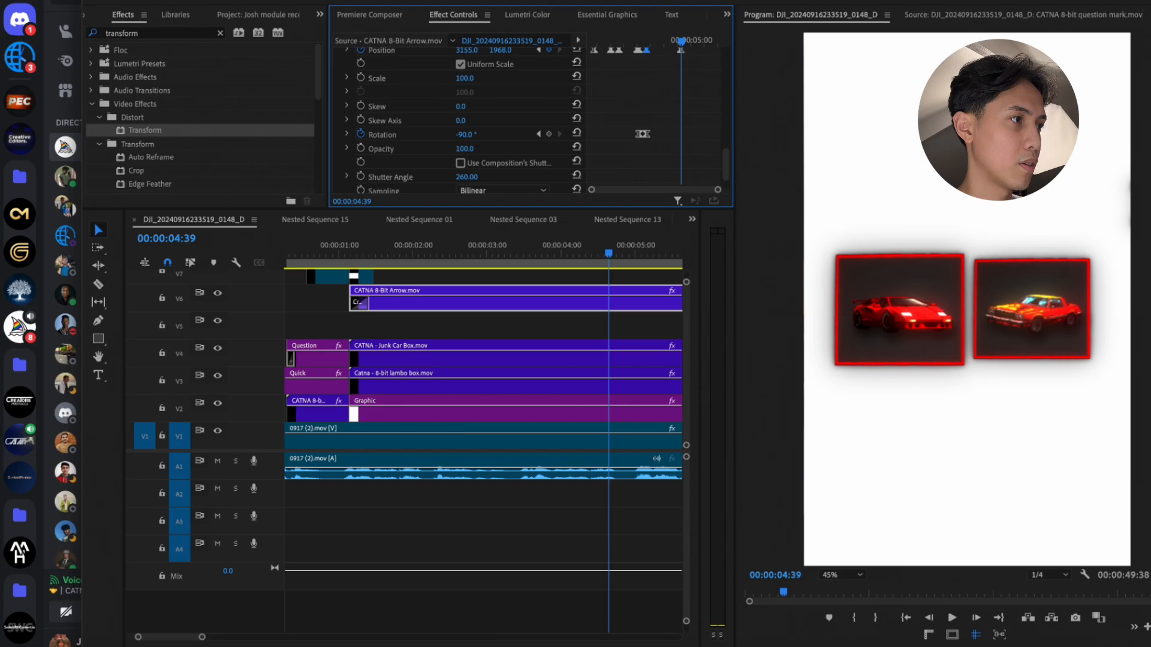
click(389, 261)
key(space)
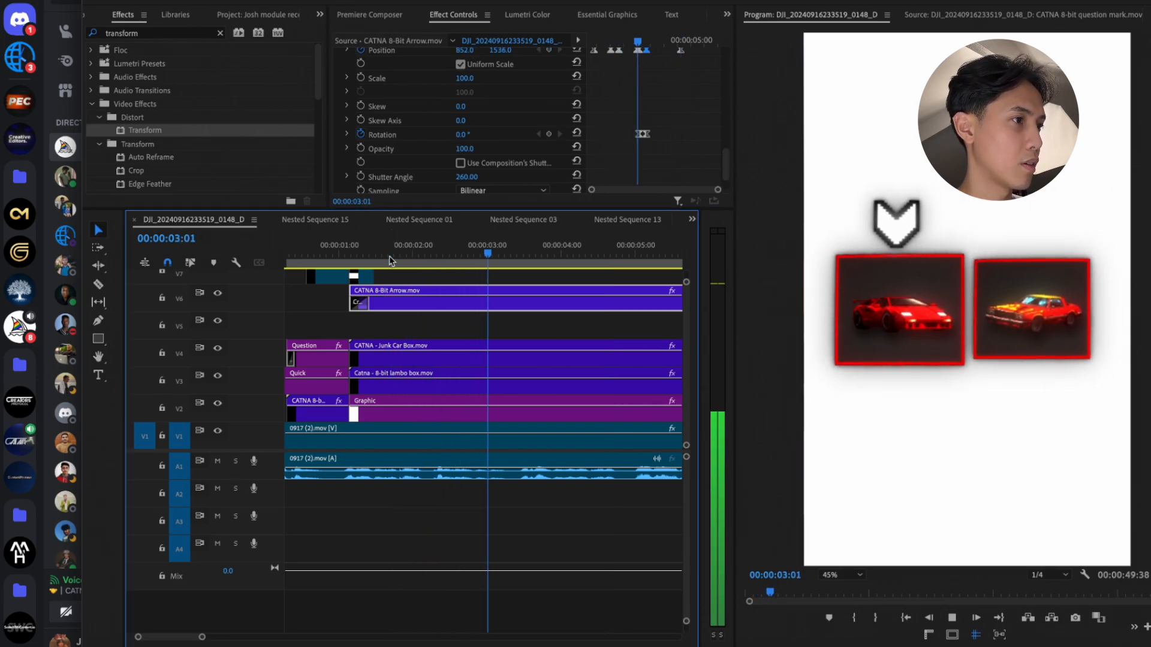
click(416, 253)
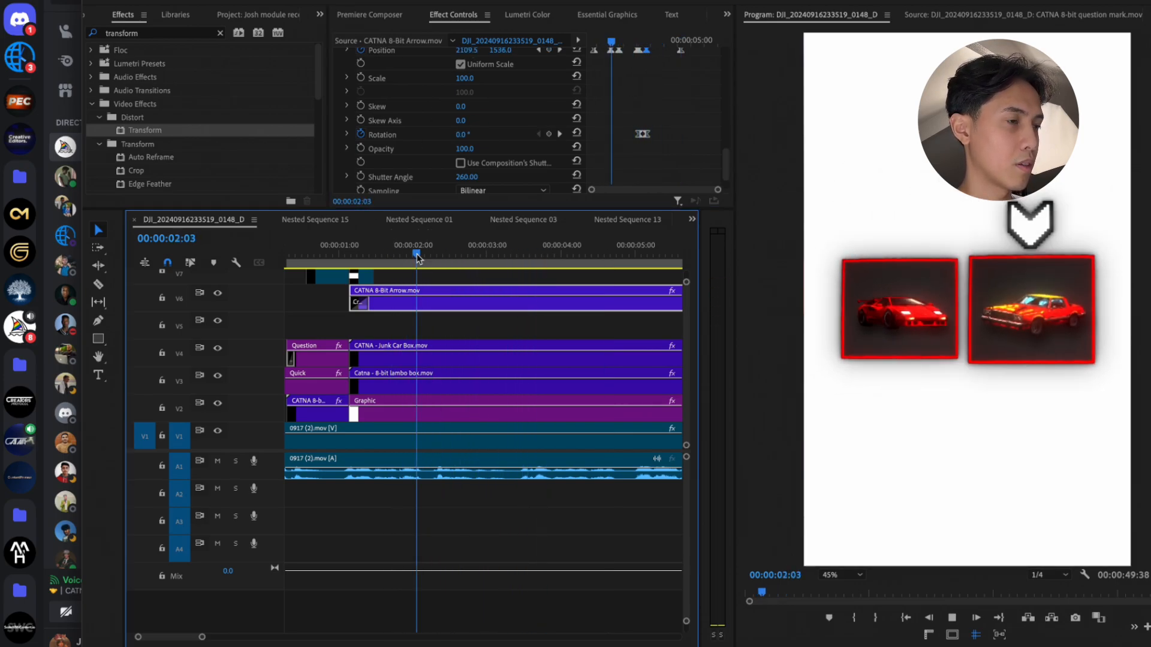
click(416, 253)
key(space)
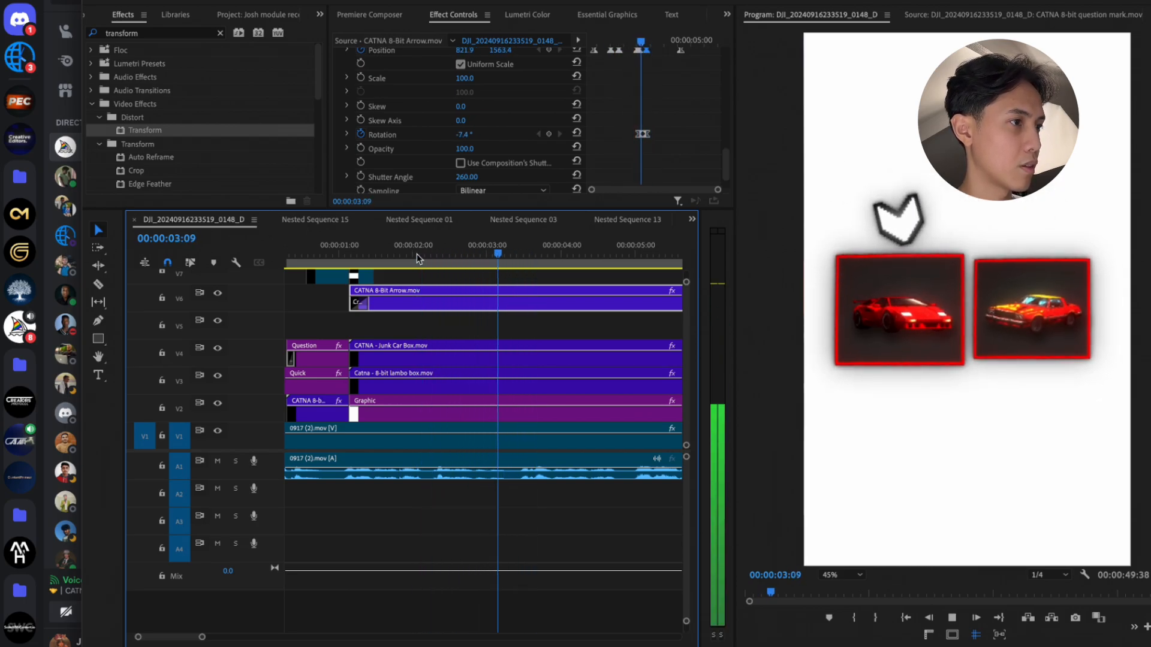
Add a Scale keyframe of 90 to the junk car box at 00:00:03:06, where the arrow's turn starts, and reselect the arrow clip
click(539, 135)
click(498, 356)
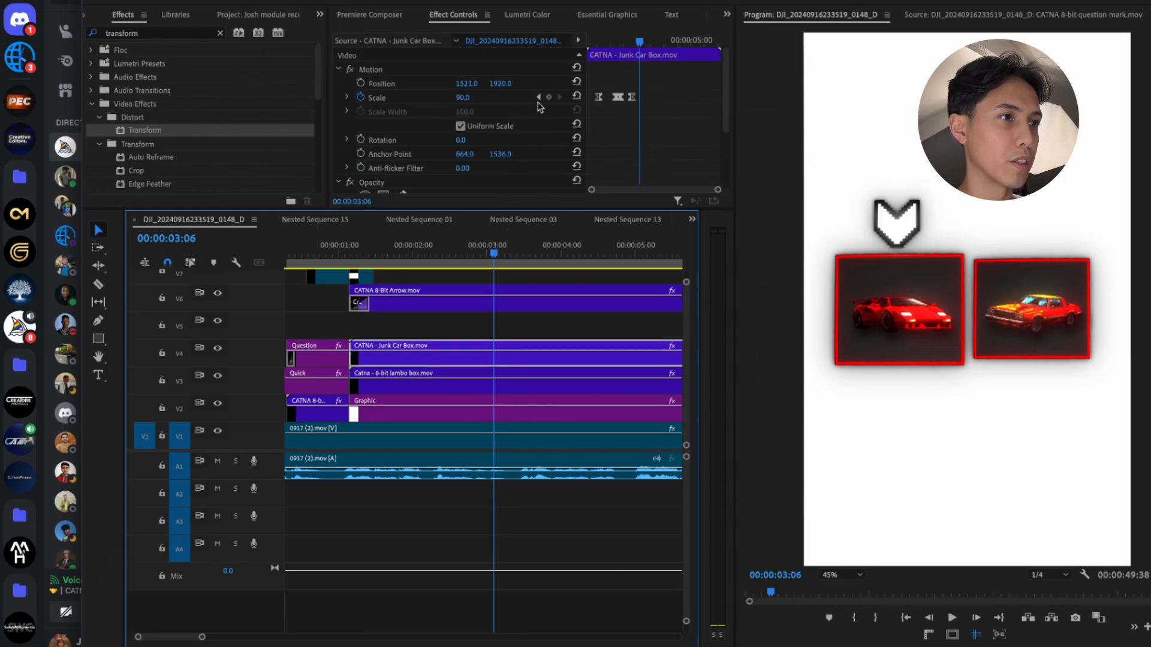
click(549, 97)
click(522, 311)
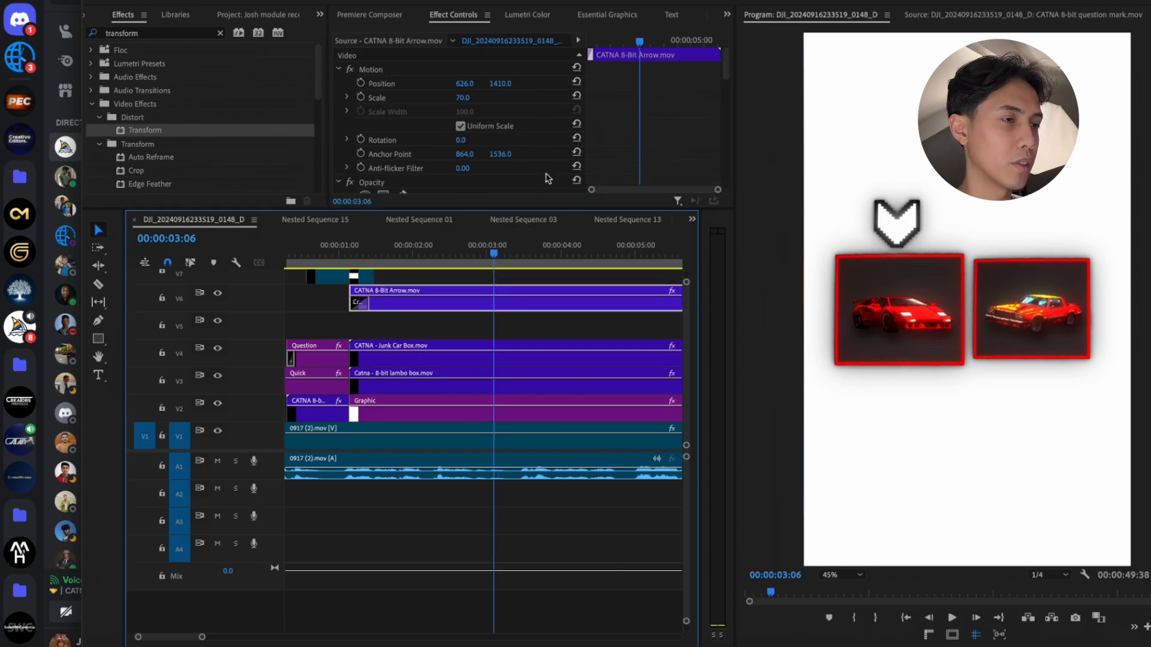
Check the junk car box's Scale keyframes against the arrow clip around the start and end of the arrow's turn
scroll(546, 178, down, 5)
scroll(551, 140, up, 4)
click(559, 116)
click(496, 360)
click(467, 97)
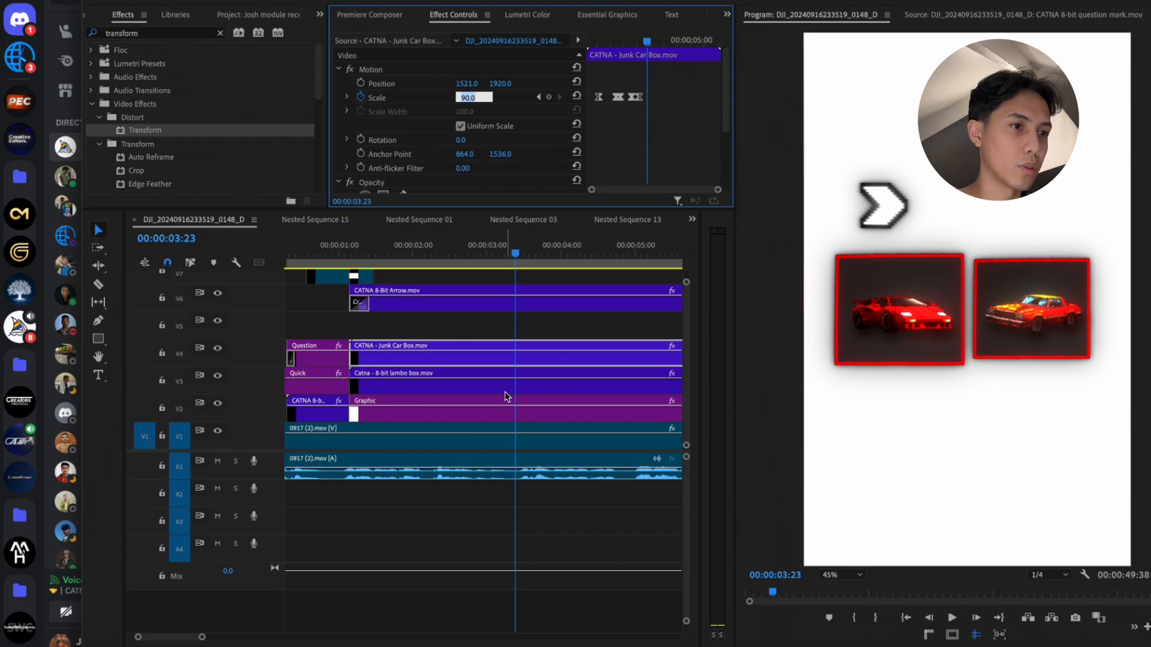
click(509, 369)
click(538, 97)
click(489, 308)
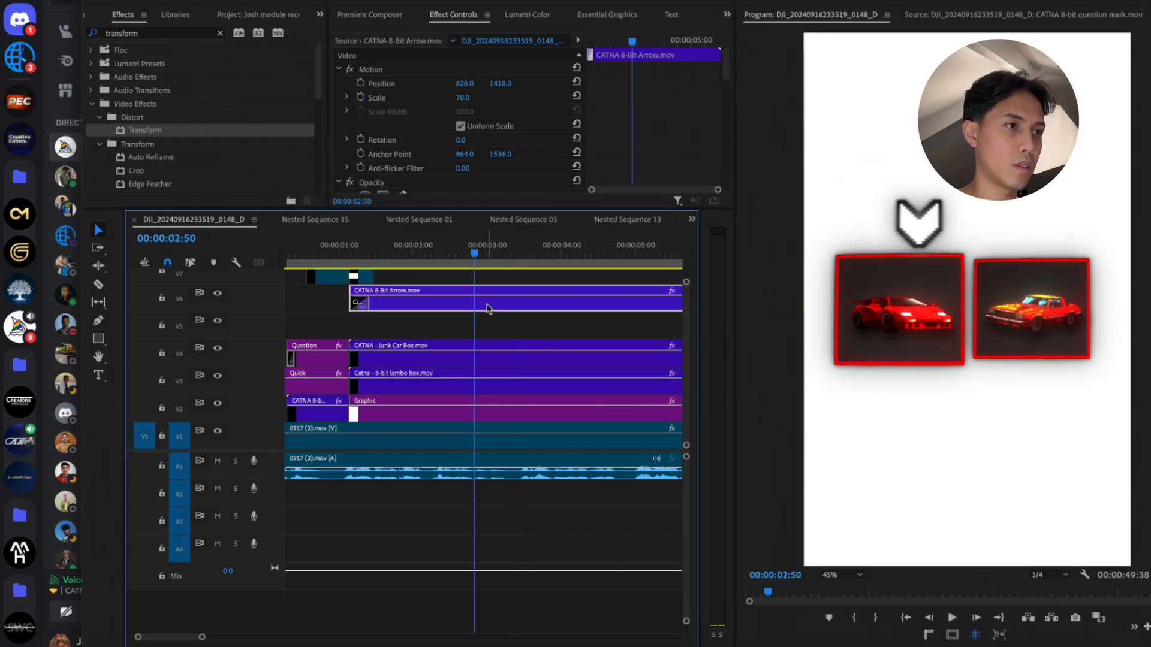
Keyframe the lambo box's Motion Scale at 100 on 00:00:03:06, where the arrow's turn starts, and at 90 on 00:00:03:22
click(497, 348)
click(559, 97)
click(498, 384)
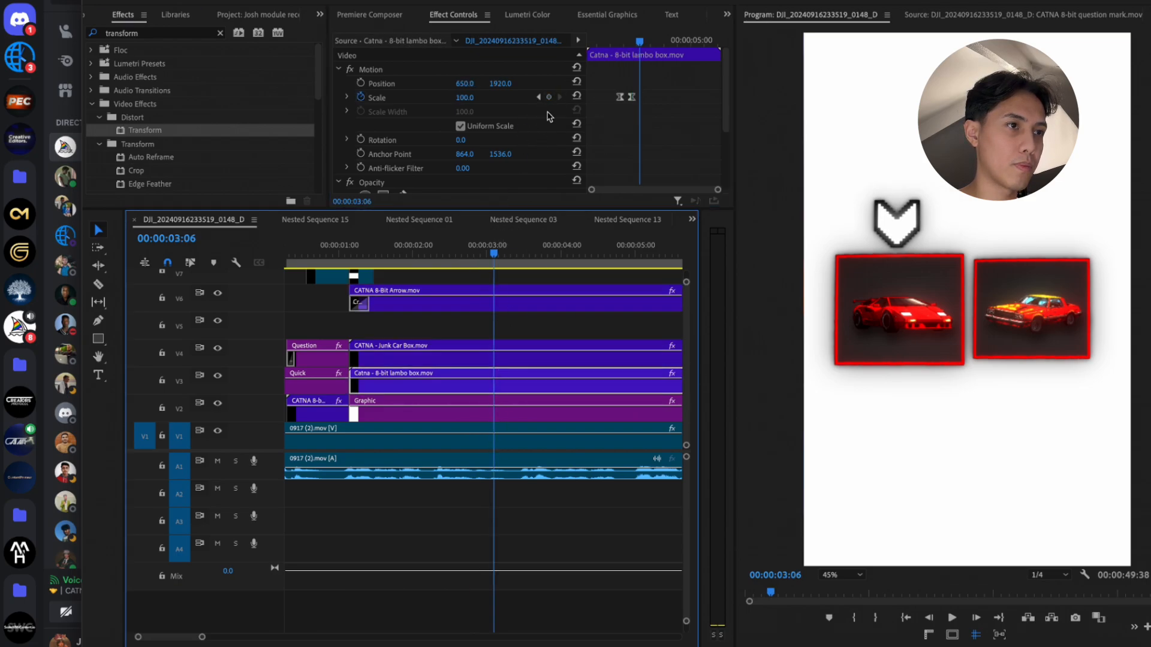
click(548, 98)
click(523, 364)
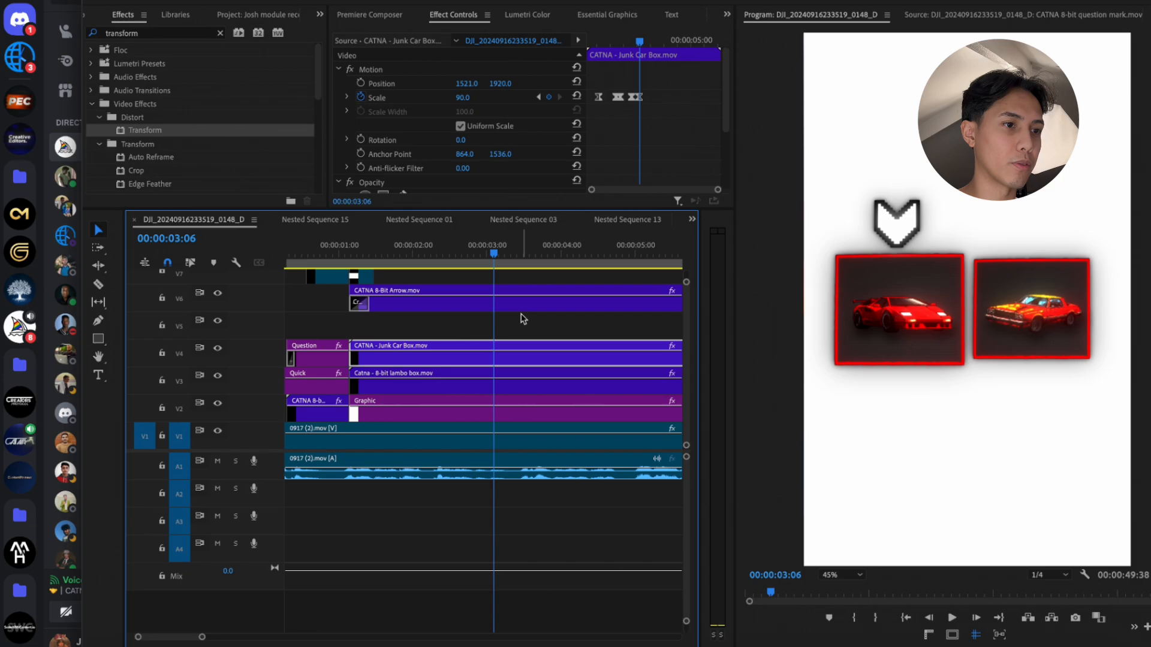
key(space)
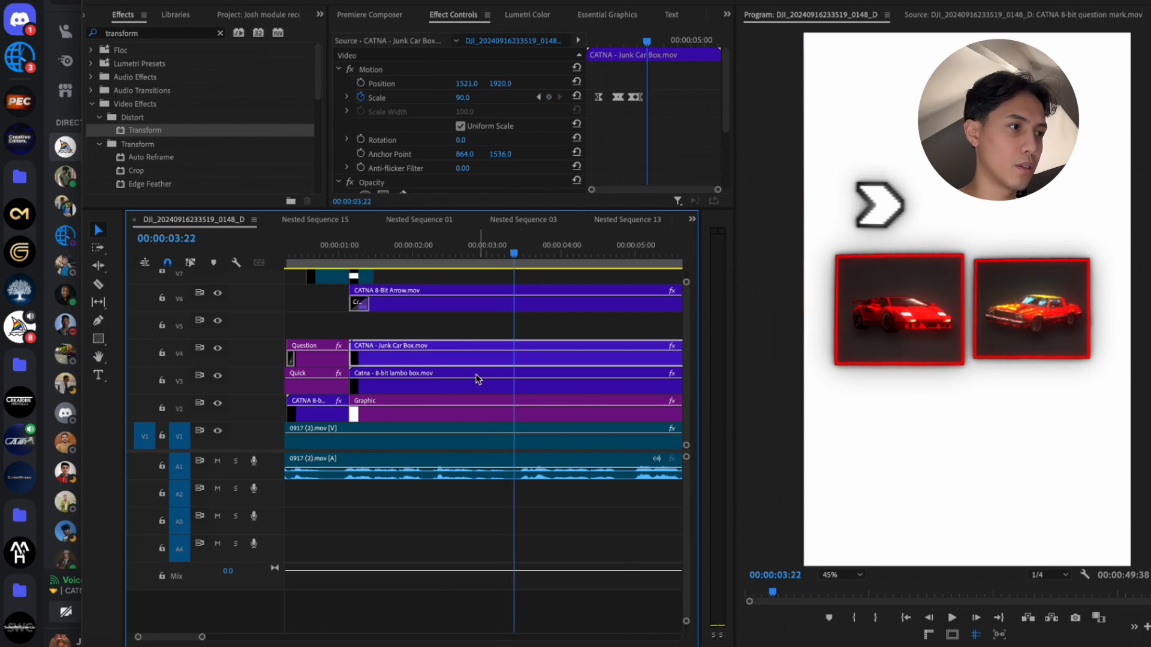
click(508, 380)
click(474, 97)
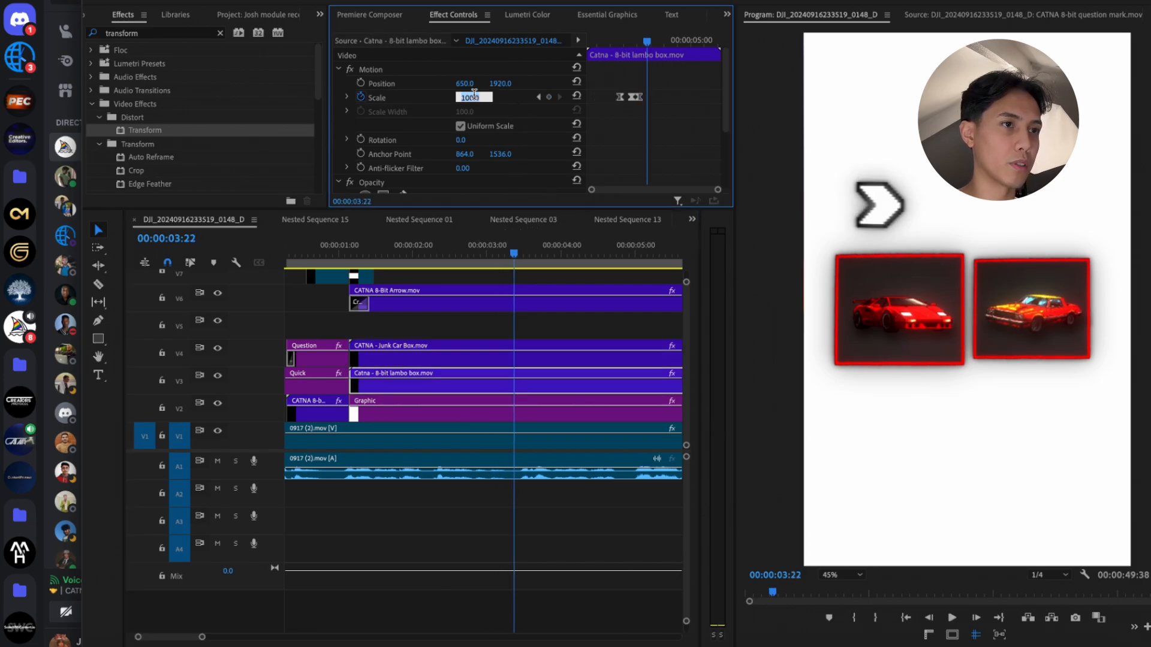
text(90)
key(Return)
Play back the lambo box's scale-down and the arrow's turn several times from around 00:00:02:27
click(447, 254)
key(space)
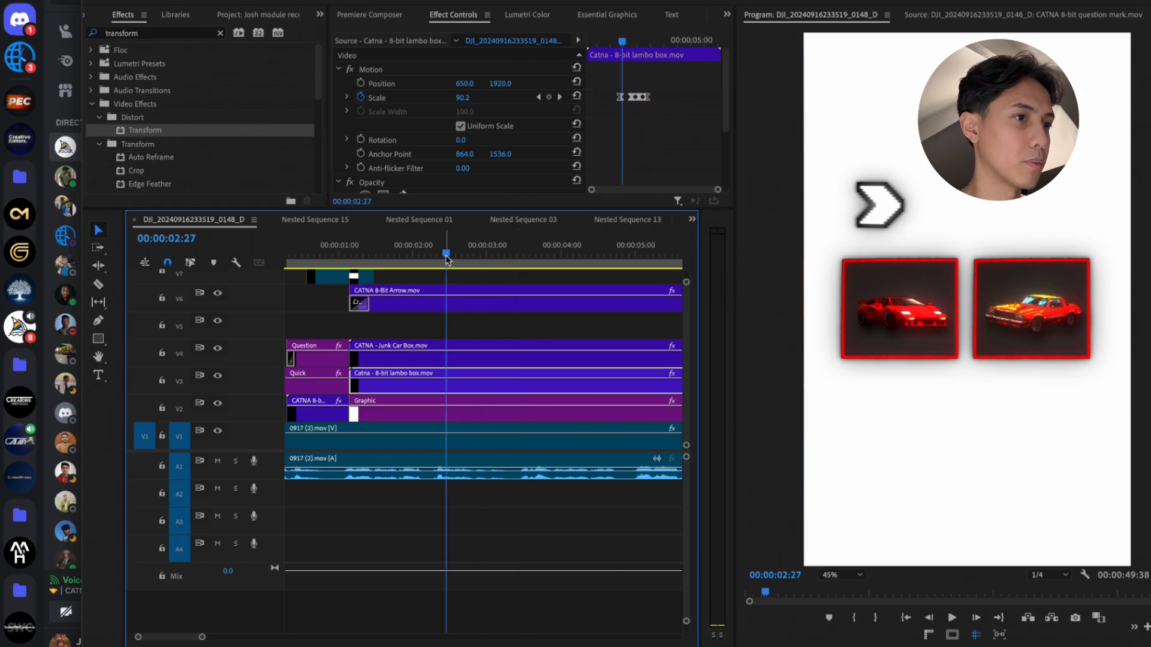
click(445, 254)
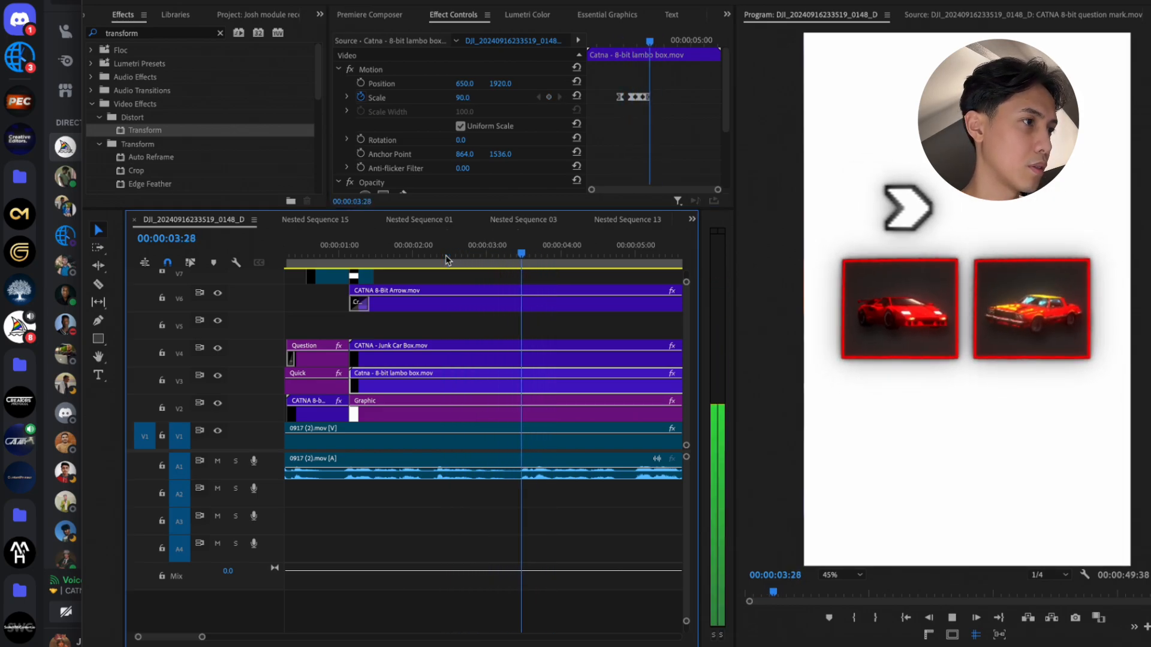
click(443, 256)
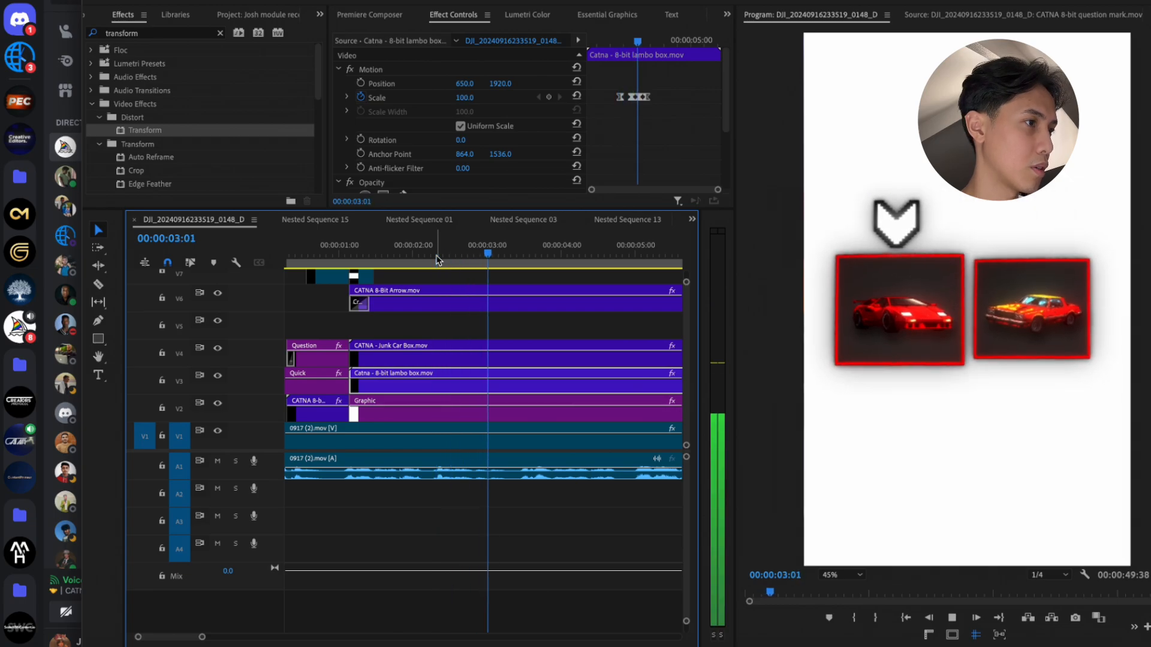
click(436, 258)
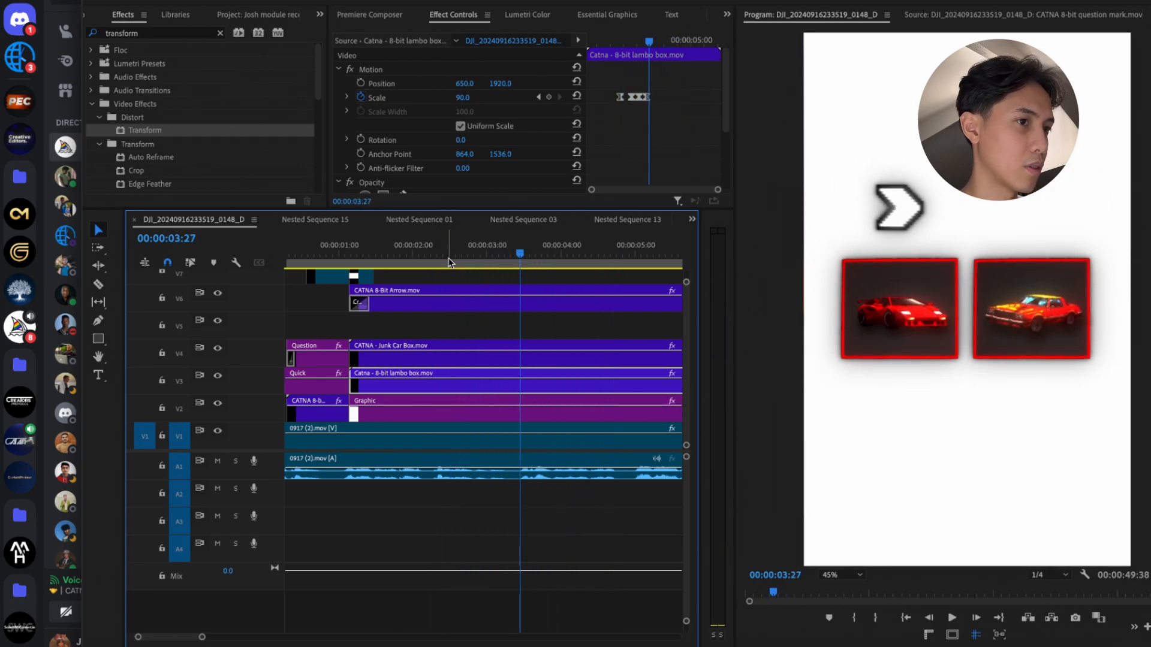
click(437, 261)
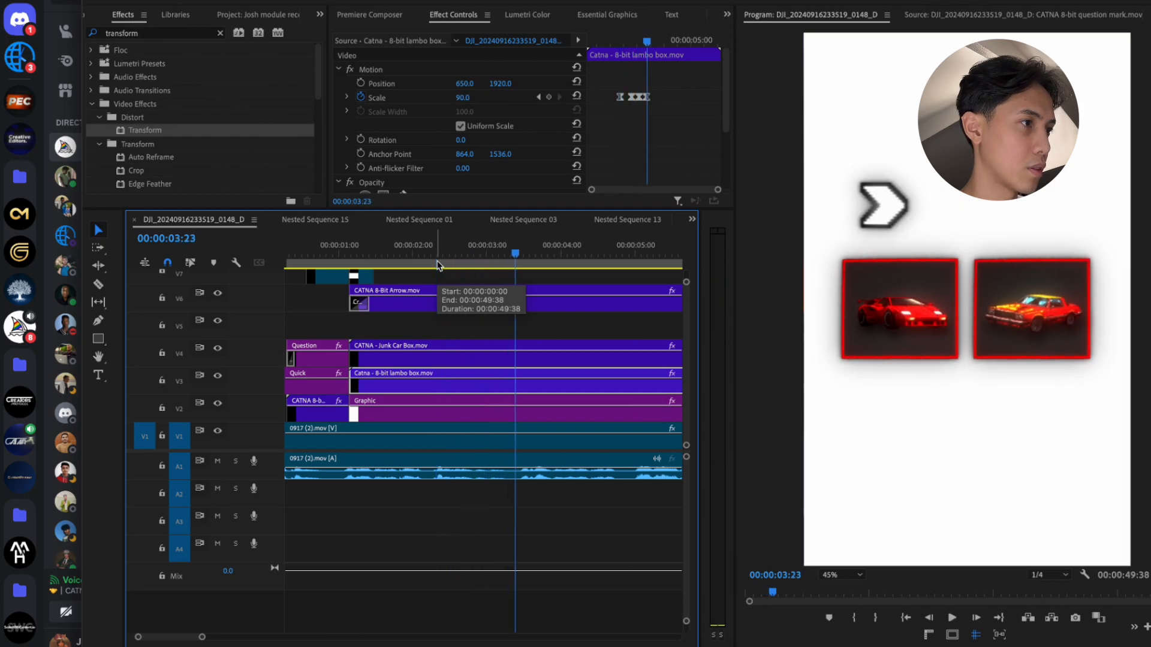
click(440, 261)
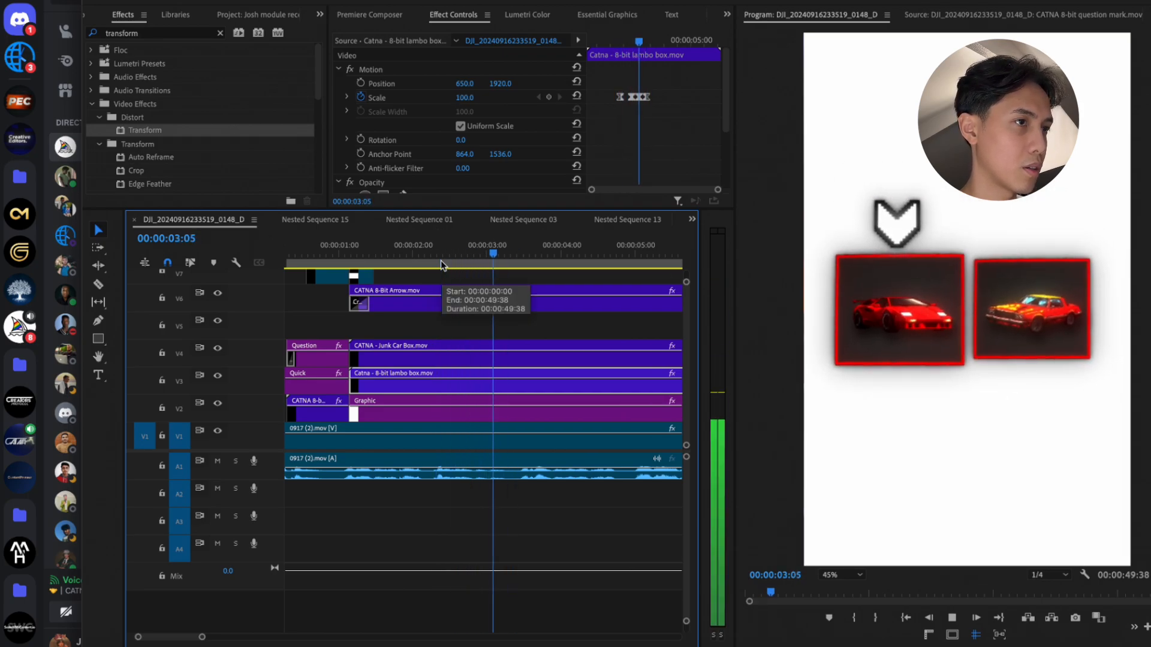
Move the arrow's end-of-turn Transform Position and Rotation keyframes to 00:00:03:30 and play back the slower turn
click(517, 303)
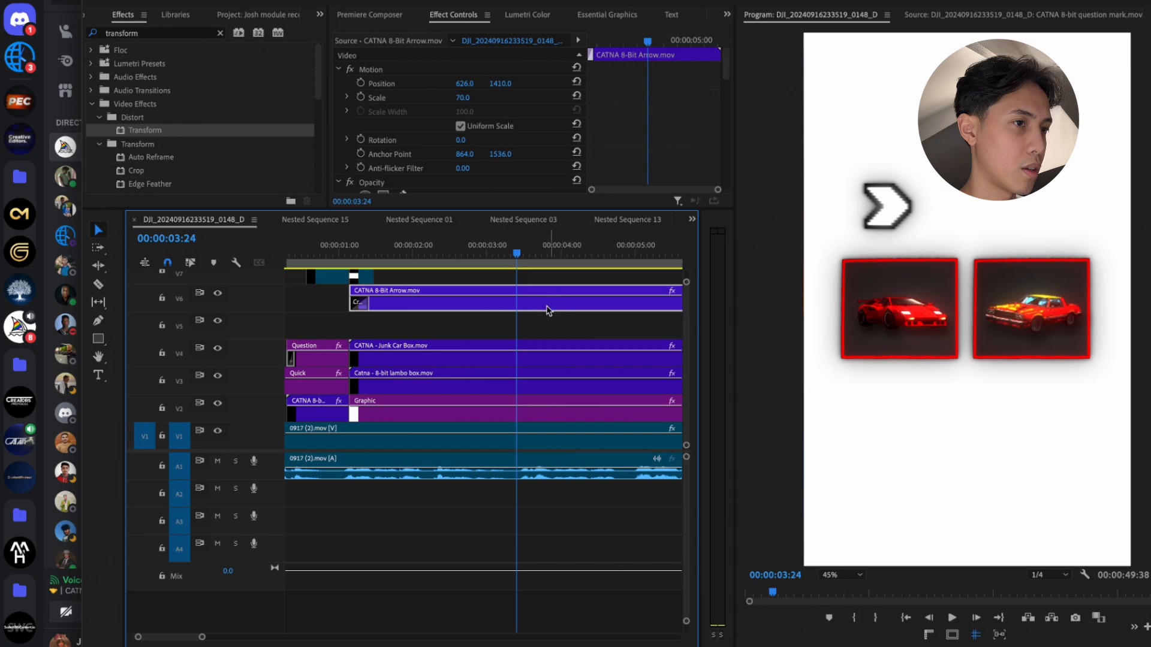
scroll(637, 135, down, 10)
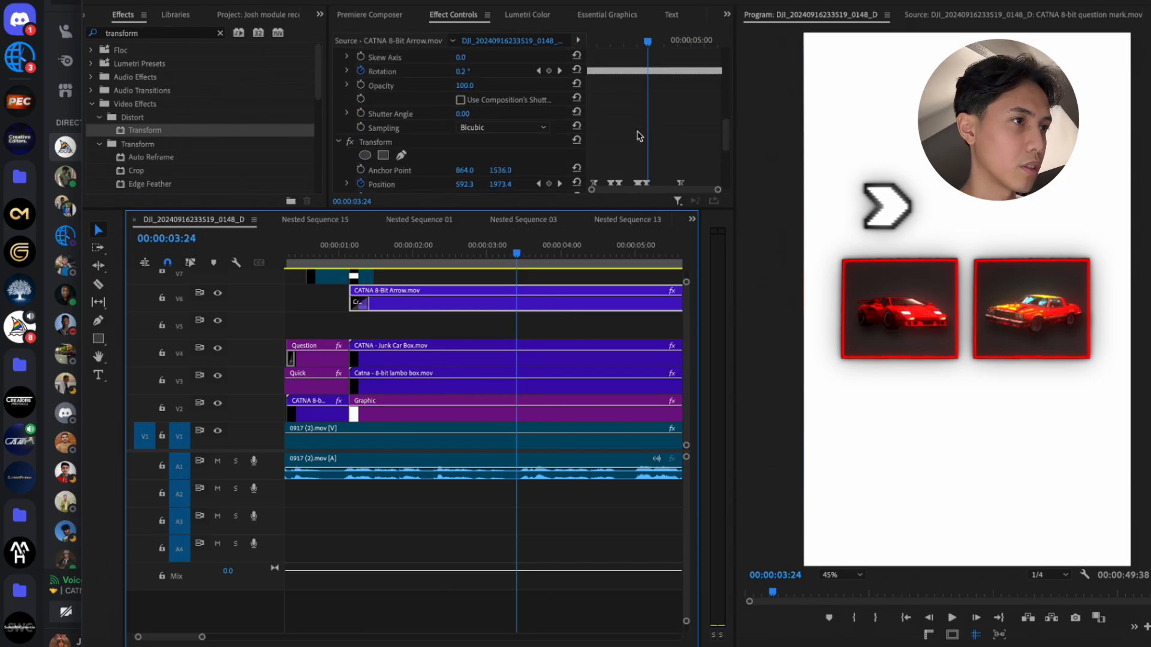
scroll(640, 136, up, 5)
scroll(664, 75, up, 3)
drag(665, 53, 625, 30)
key(space)
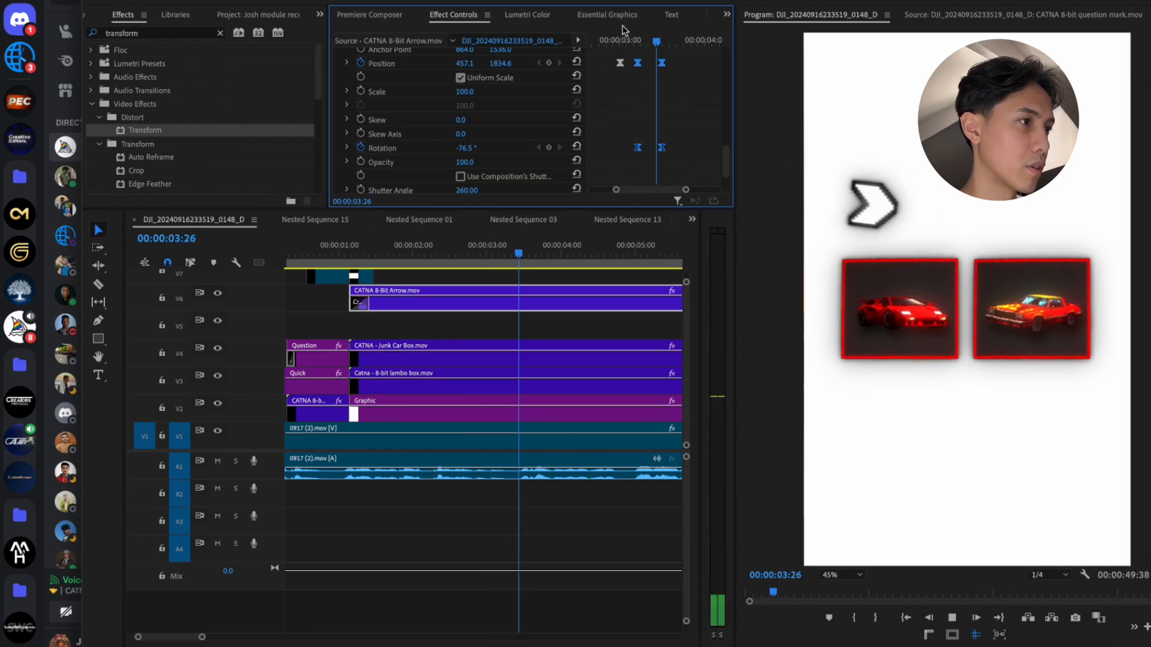
click(623, 30)
key(space)
key(space)
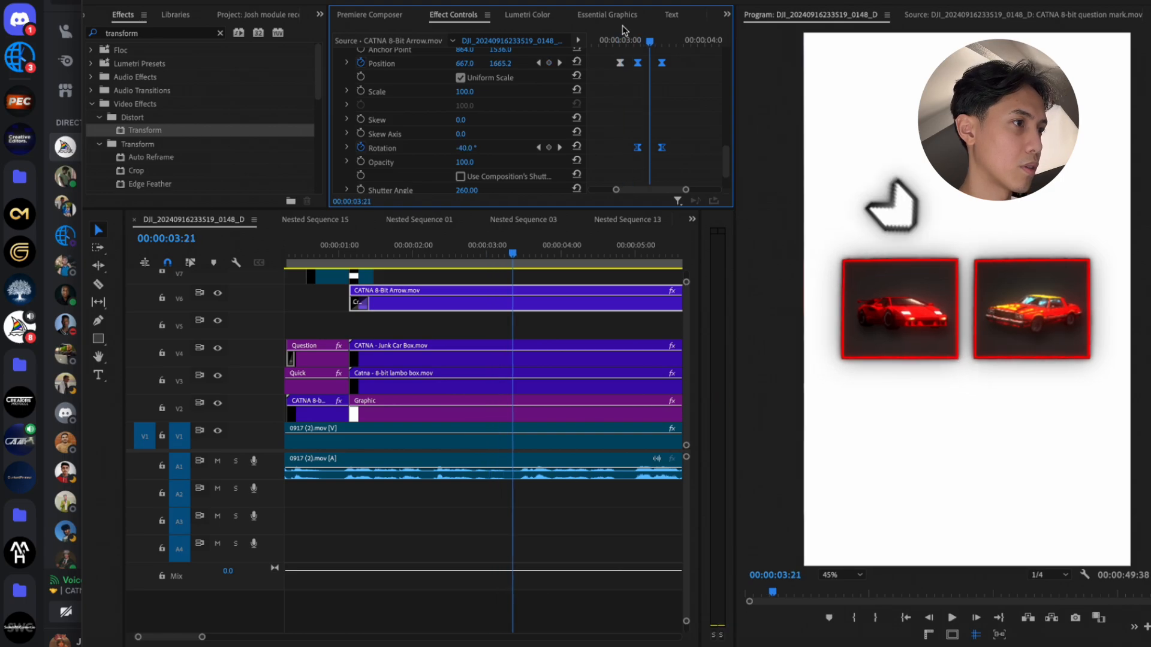
Add a text graphic reading "Which one is easier to sell?" over the arrow at 00:00:03:33
click(662, 123)
key(t)
click(879, 212)
text(W)
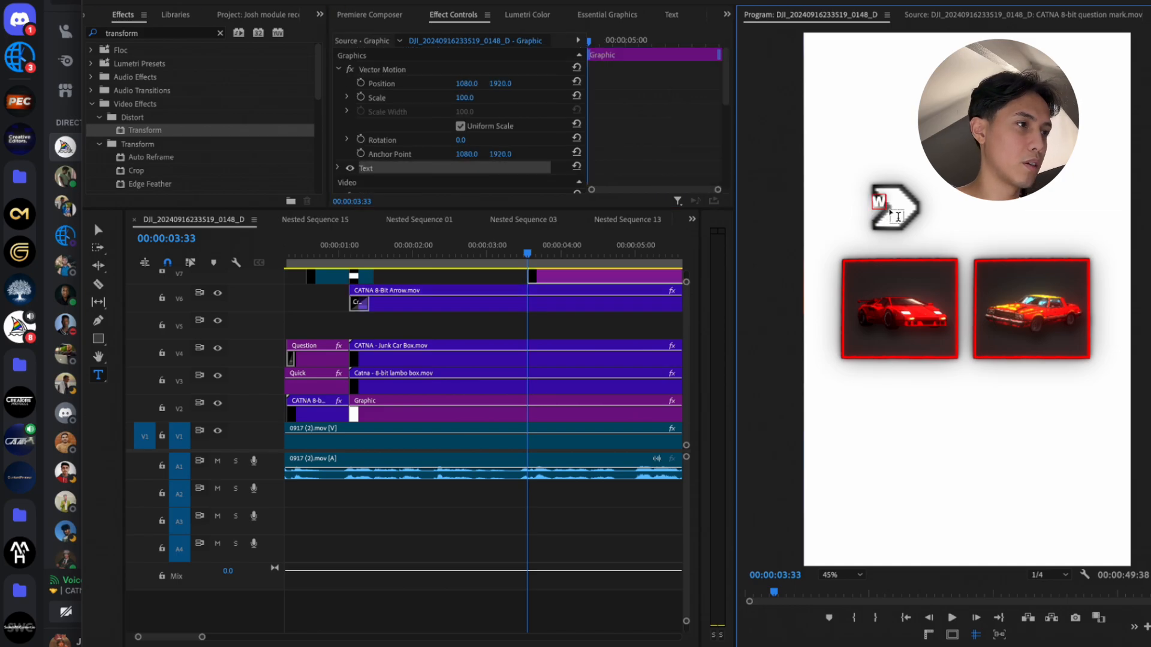
text(hich one is easier to sell?)
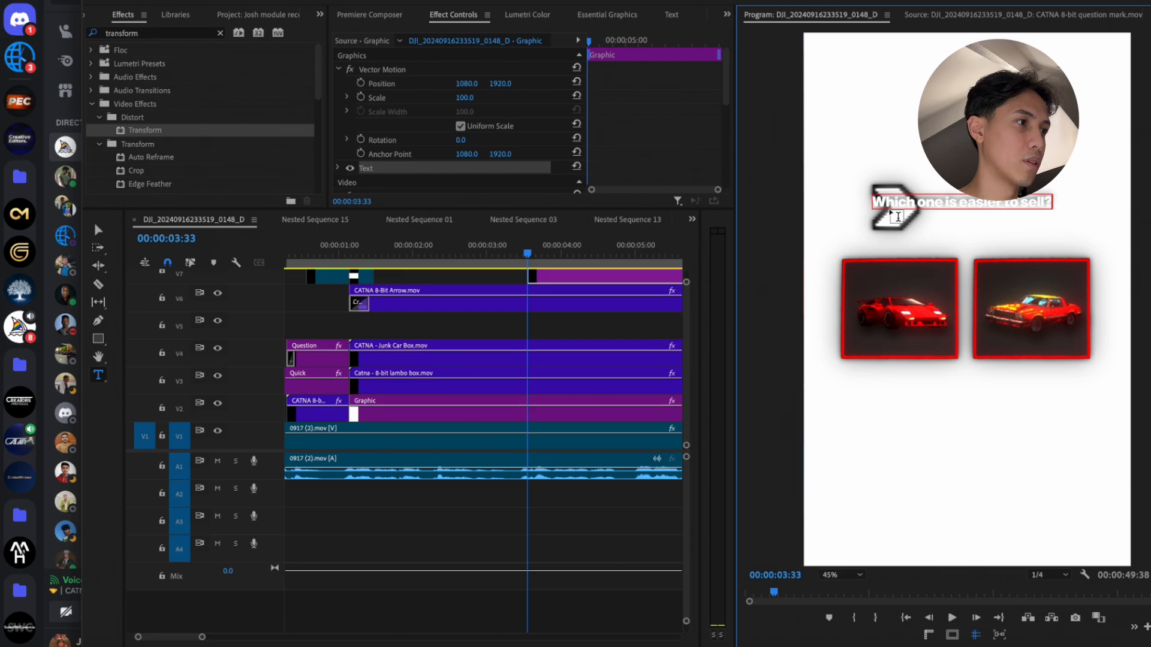
Enlarge the effect settings area and change the fill of the whole "Which one is easier to sell?" text to black, 000000
scroll(396, 150, down, 5)
scroll(378, 139, up, 5)
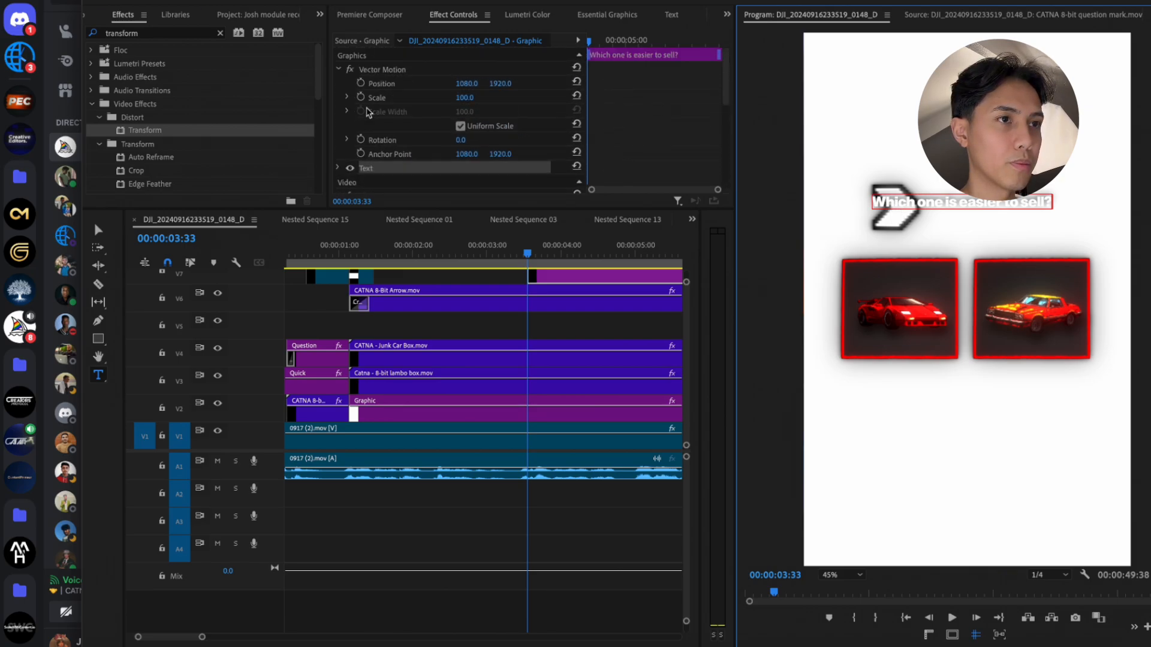
scroll(401, 133, down, 3)
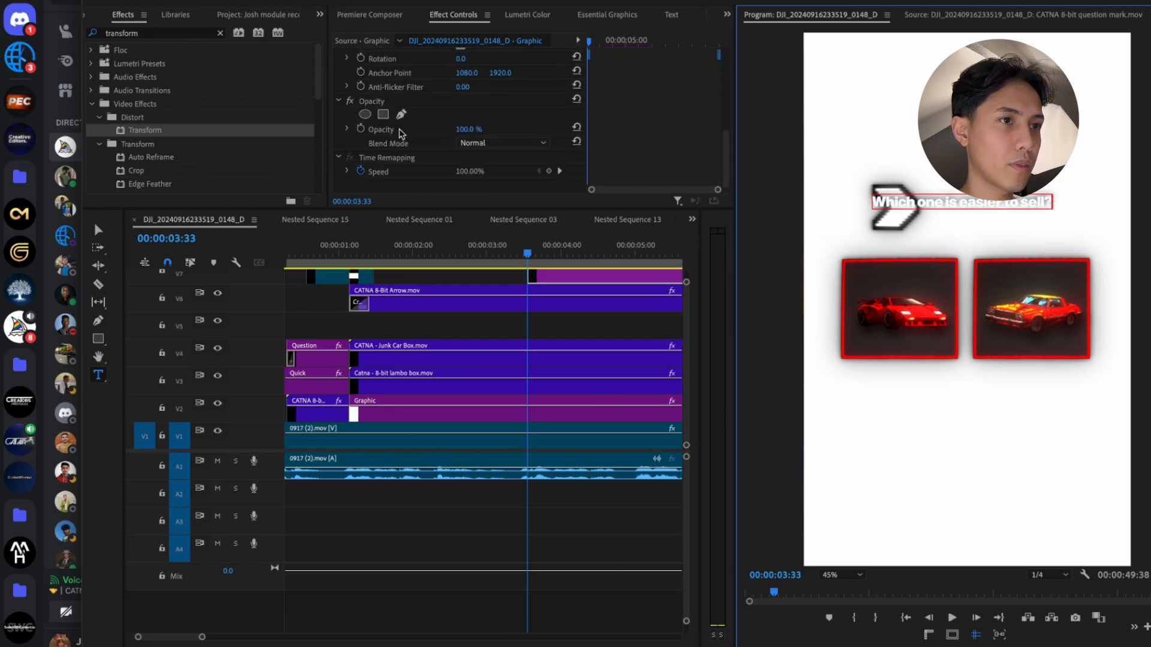
scroll(354, 161, up, 3)
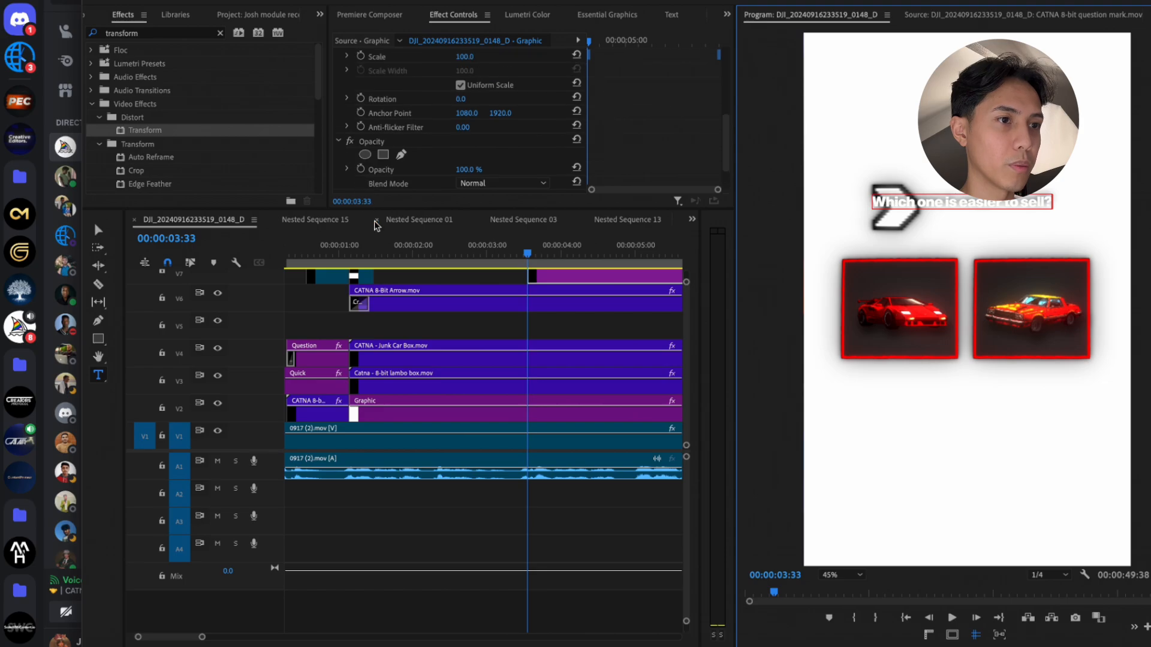
drag(418, 208, 417, 357)
click(345, 168)
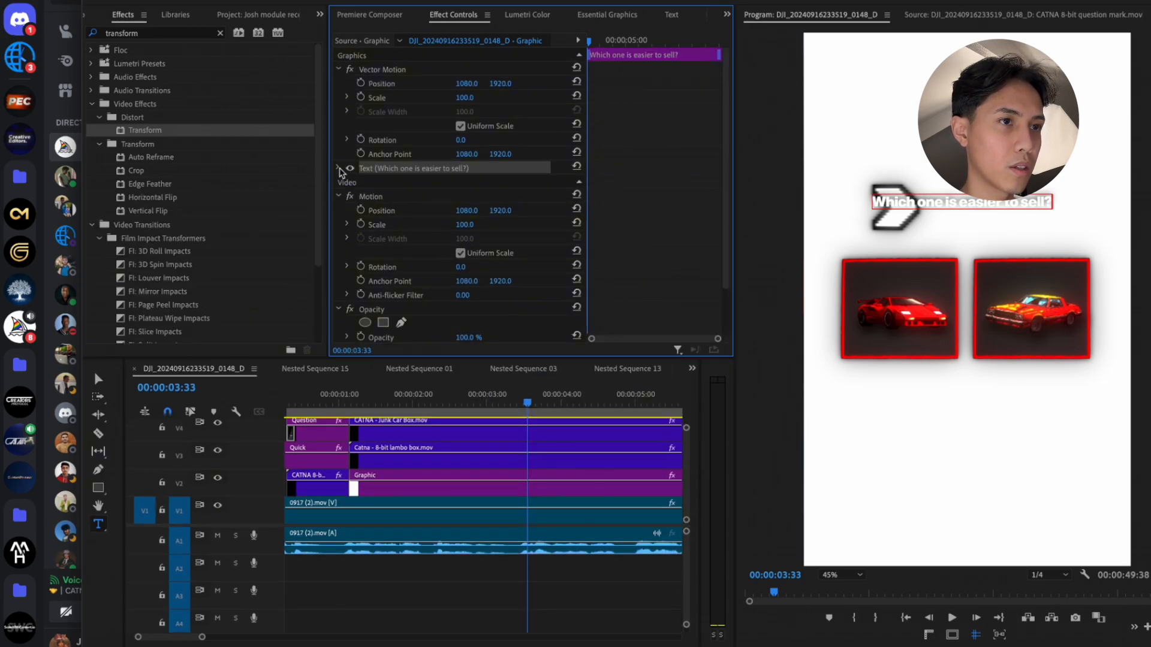
scroll(462, 241, down, 5)
click(370, 285)
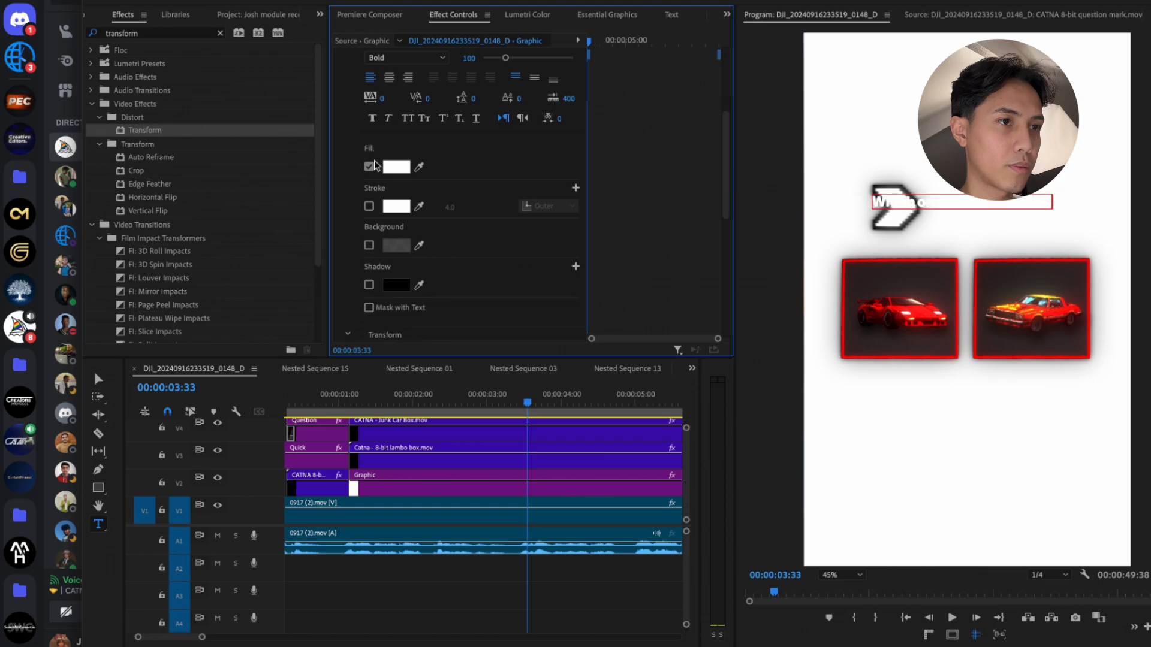
click(396, 167)
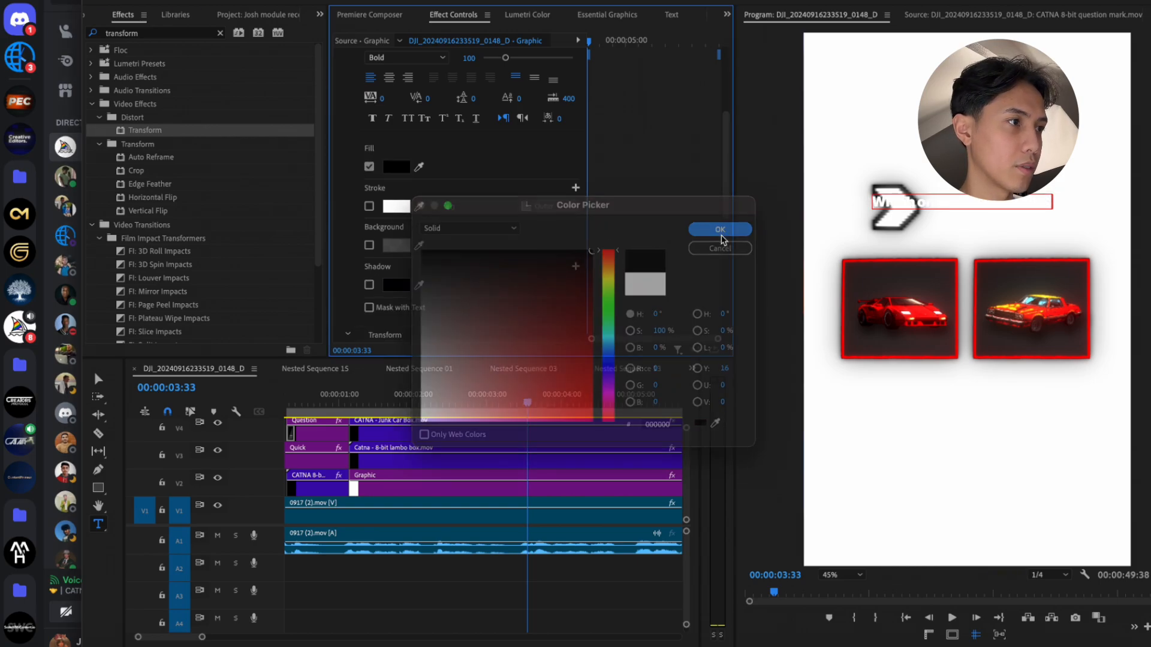
click(720, 229)
drag(1052, 204, 732, 202)
click(396, 167)
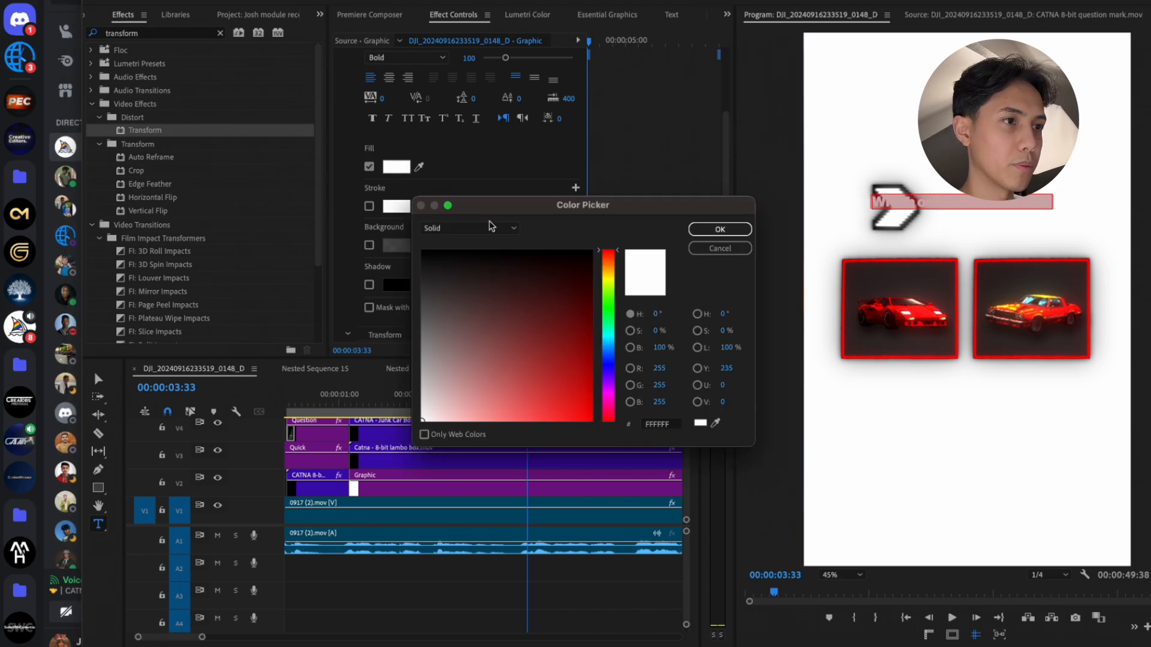
click(417, 436)
click(719, 229)
Set the text's Vector Motion Scale to 140 and Position to 1117, 2449, just above the two car boxes
scroll(444, 180, up, 5)
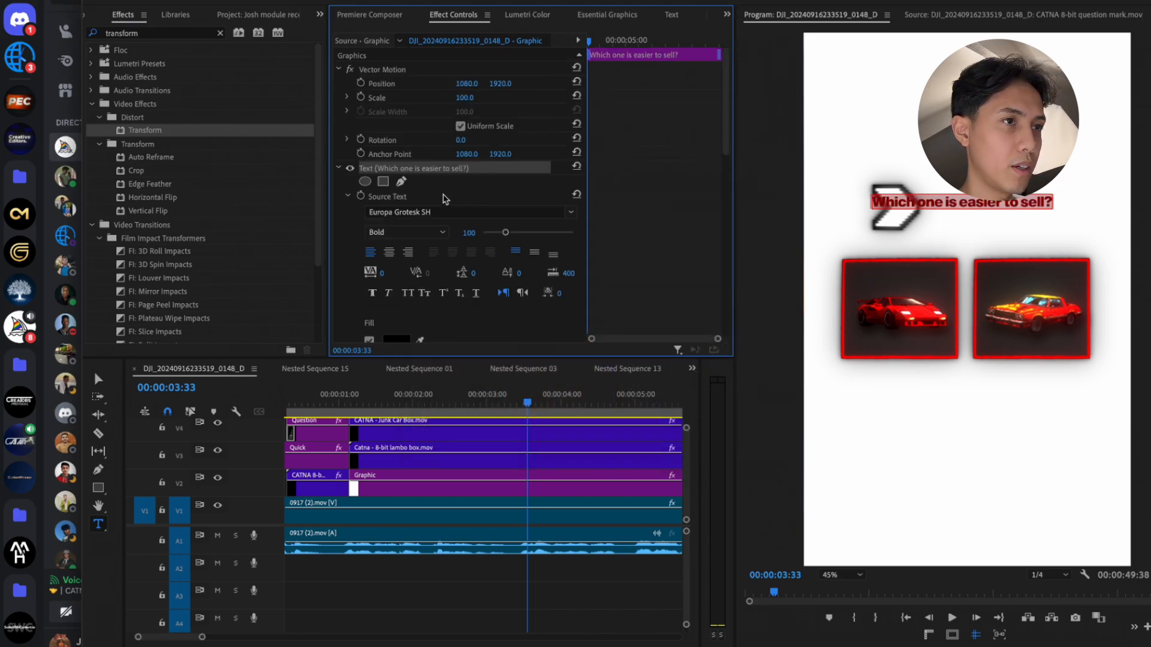
mouse_move(465, 97)
mouse_down()
mouse_move(524, 83)
mouse_move(479, 83)
mouse_up()
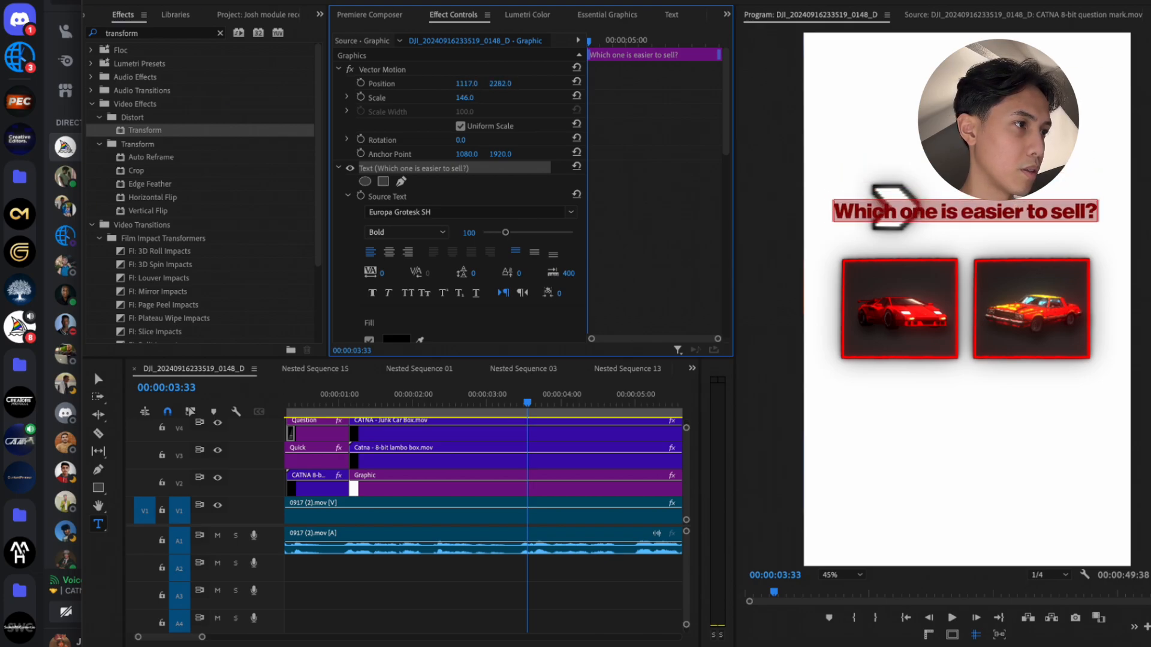
click(465, 98)
text(140)
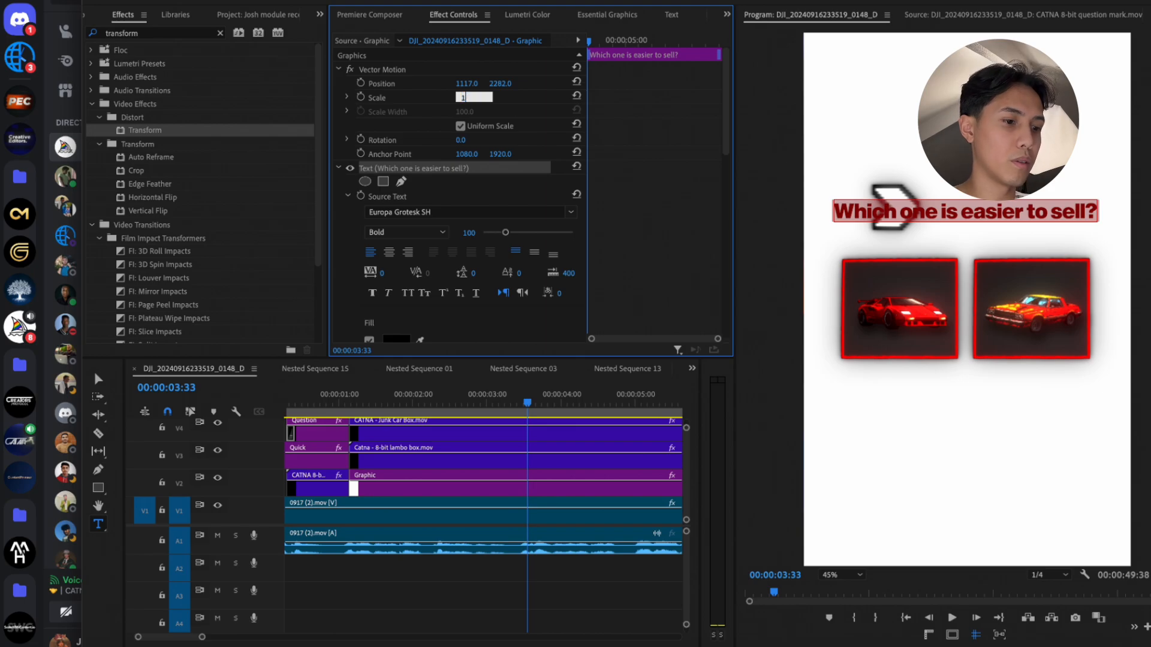
key(Return)
drag(510, 84, 636, 83)
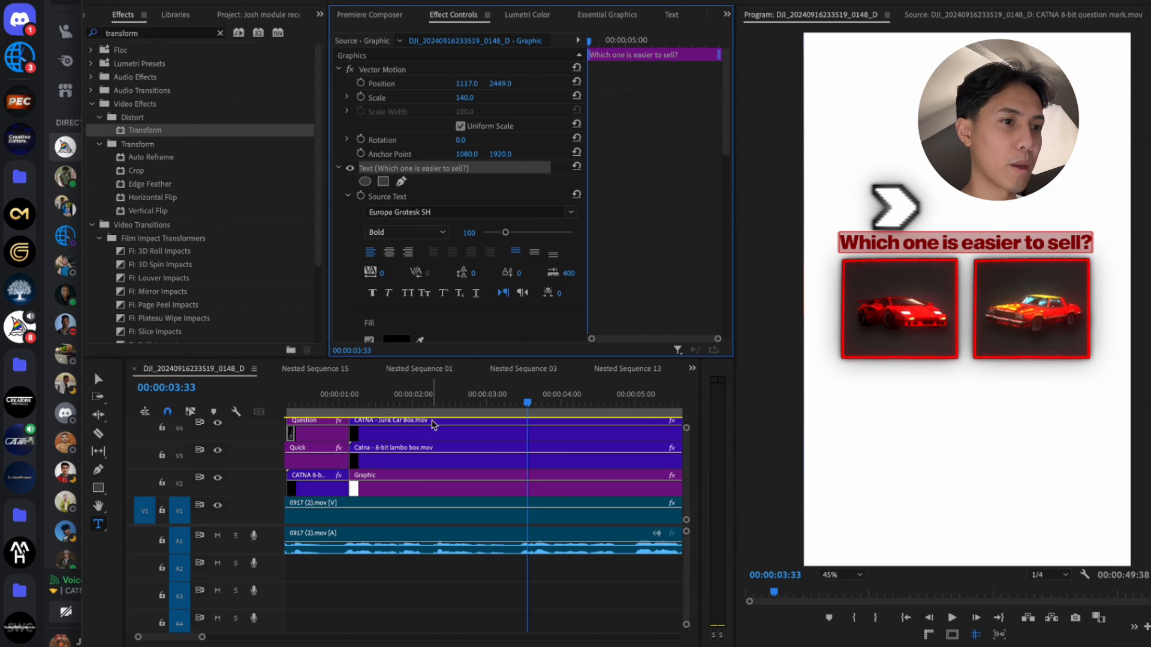
Make the "Which one is easier to sell?" clip start at the beginning of the arrow's turn, at about 00:00:03:06
scroll(441, 442, up, 2)
click(514, 449)
click(514, 442)
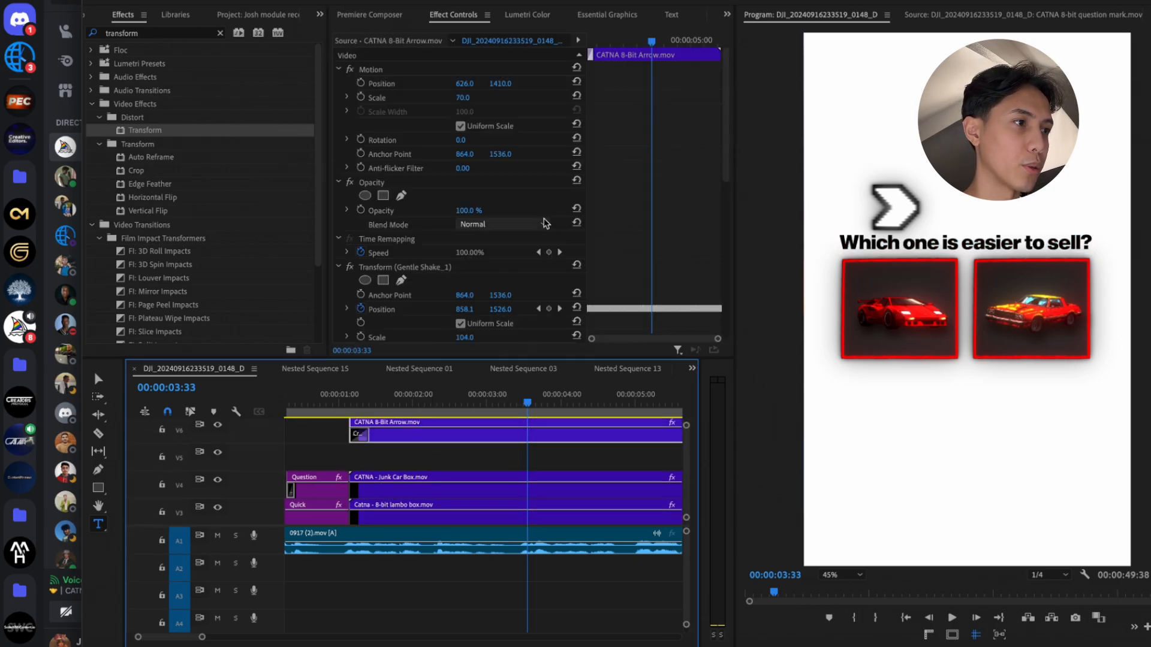
scroll(559, 243, down, 8)
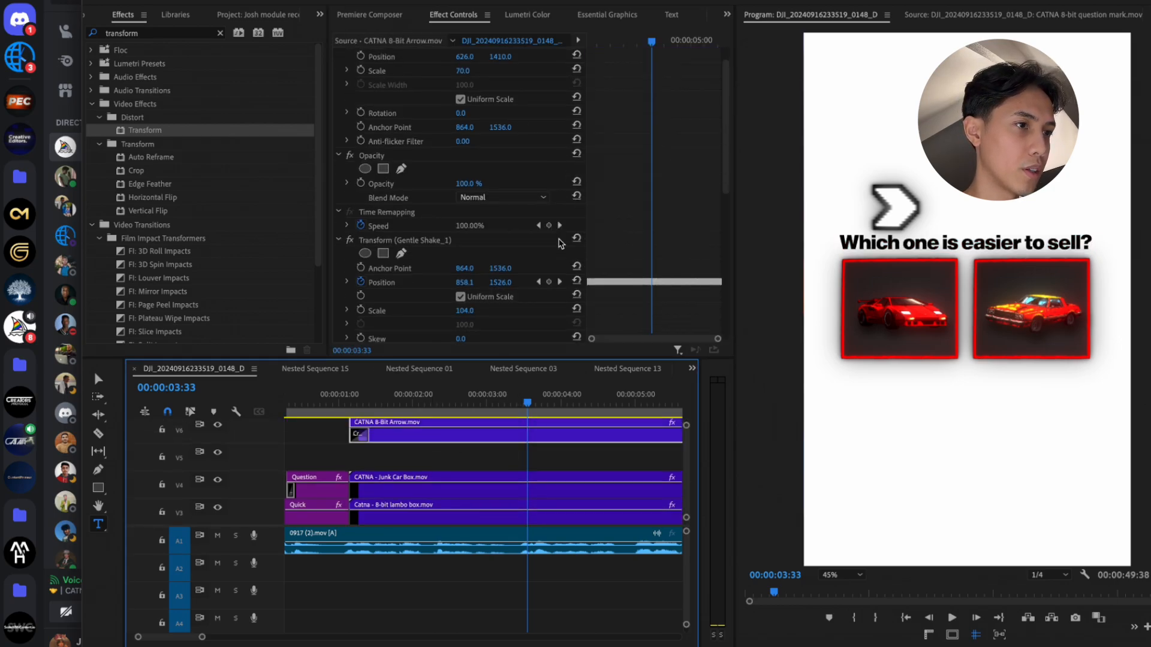
click(539, 165)
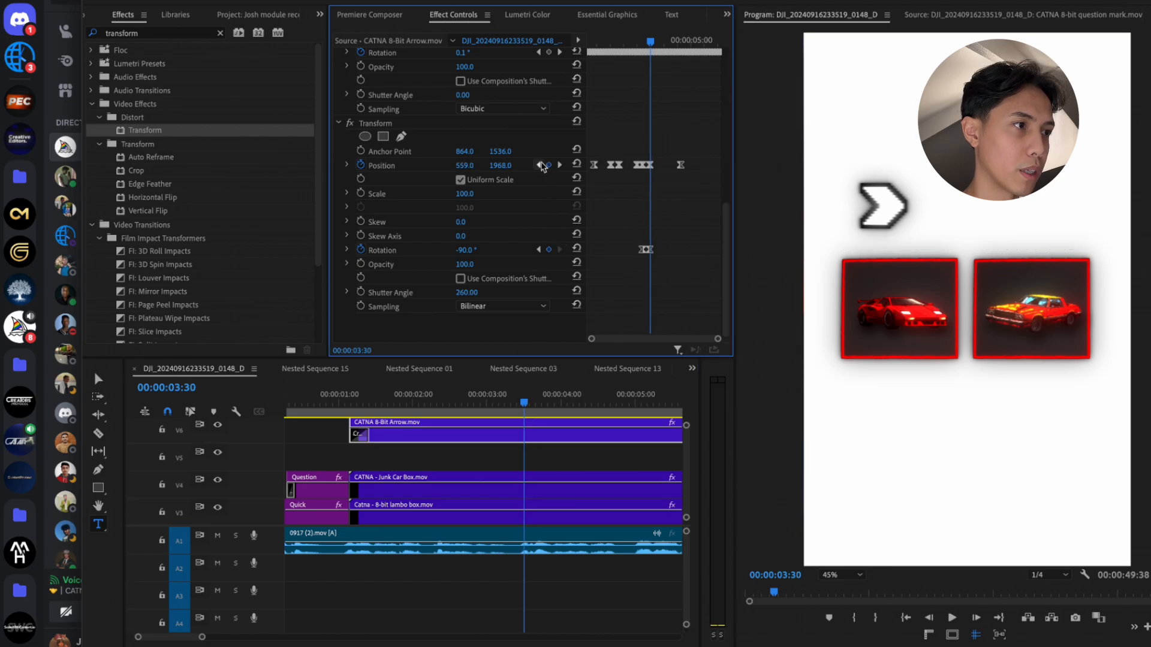
scroll(557, 449, up, 2)
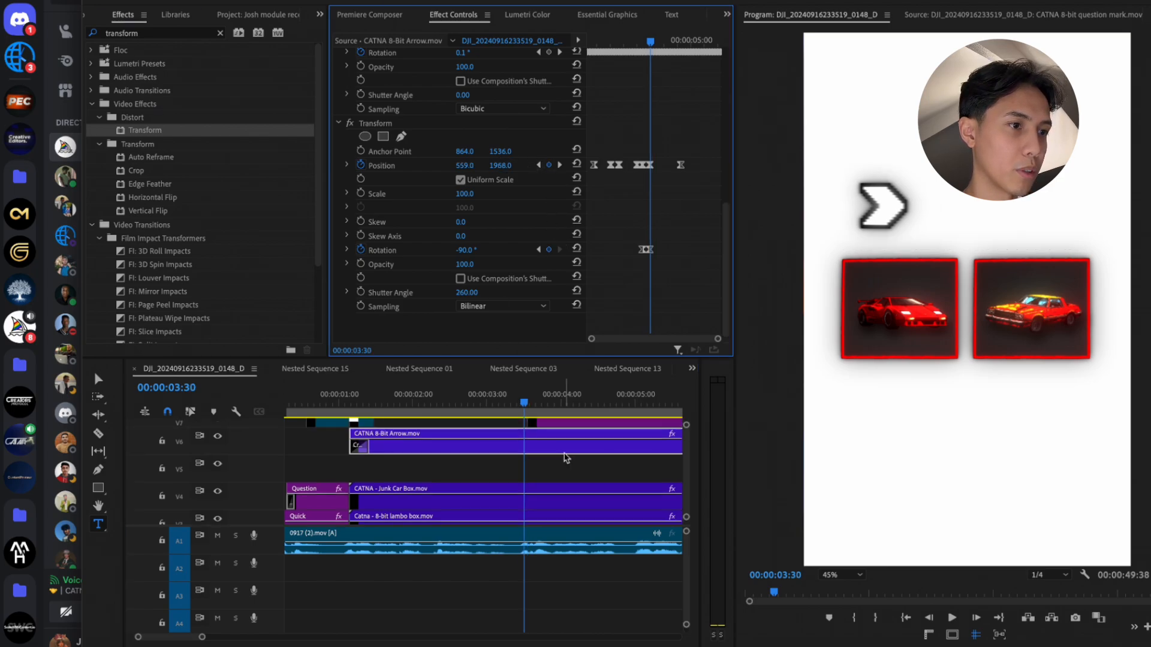
click(501, 451)
Set the arrow clip's Transform Anchor Point to 815, 1667 and its Position keyframe at 00:00:03:30 to 408, 2263
click(517, 477)
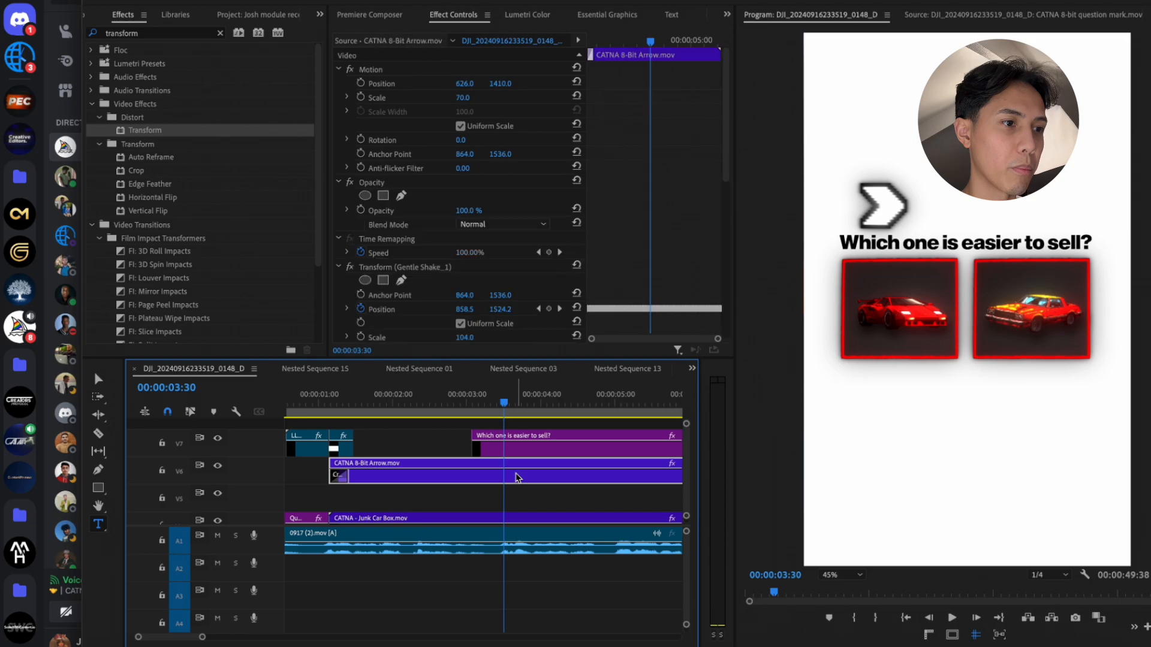
scroll(542, 287, down, 3)
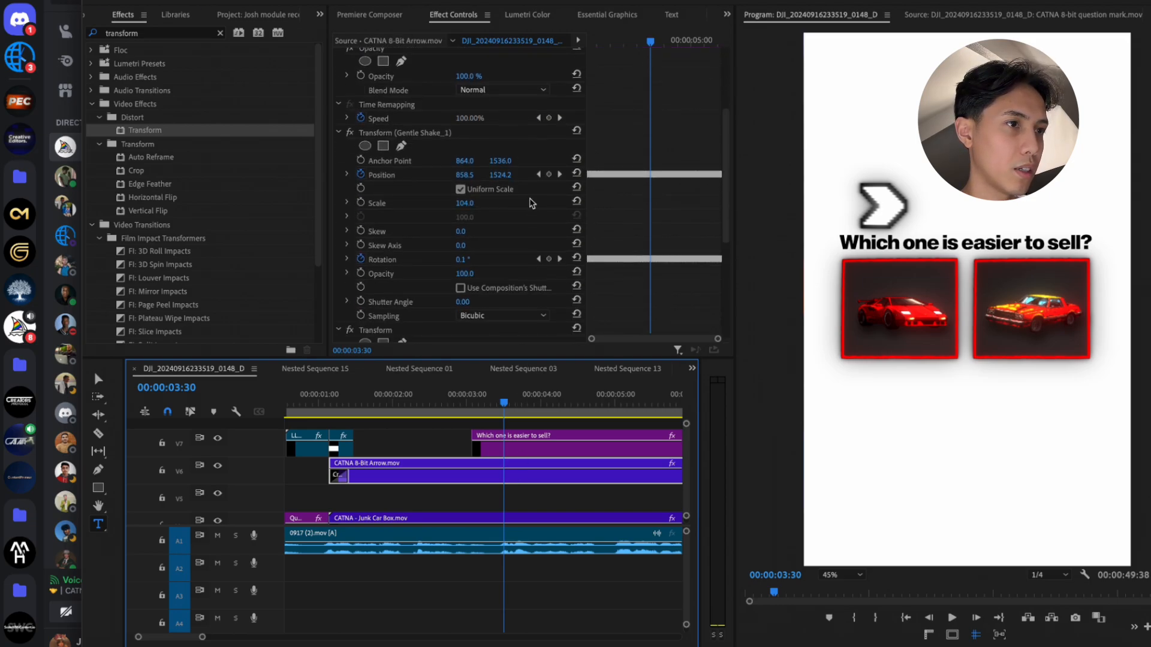
scroll(515, 264, down, 4)
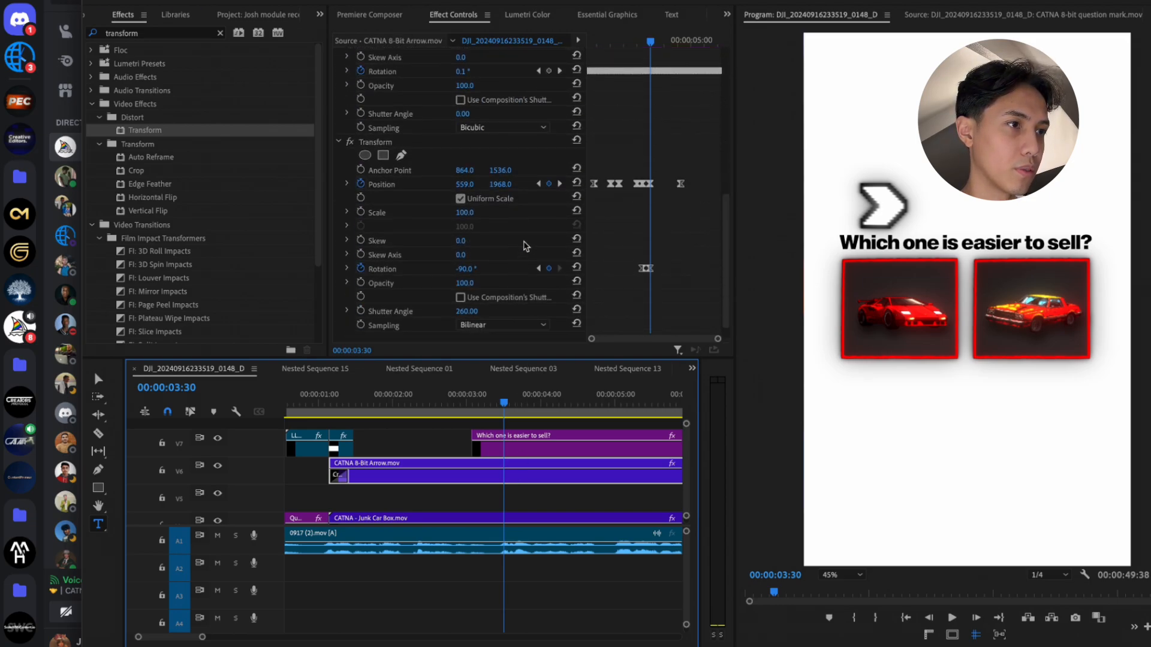
drag(500, 170, 471, 171)
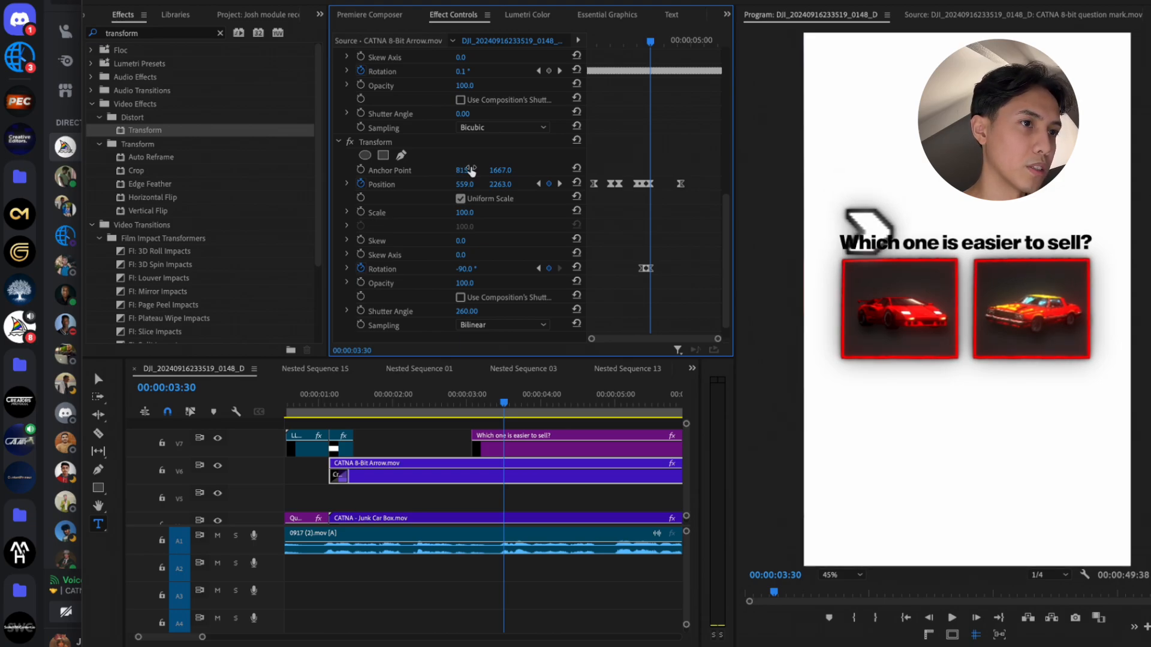
click(471, 188)
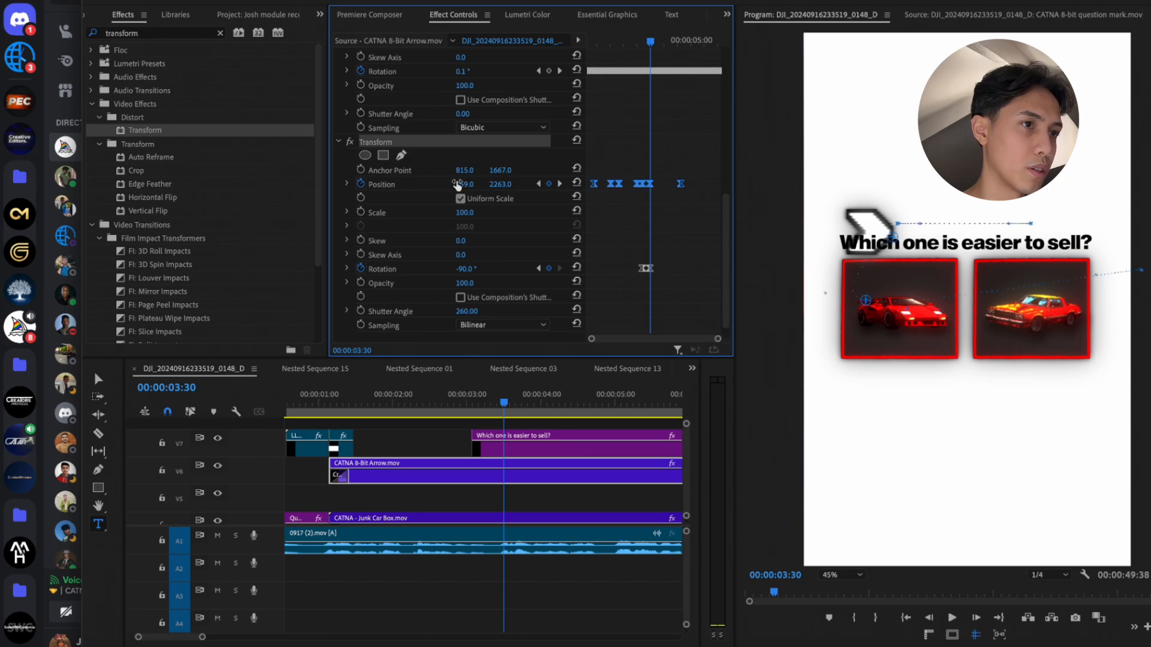
mouse_move(471, 184)
mouse_down()
mouse_move(455, 184)
mouse_move(471, 184)
mouse_up()
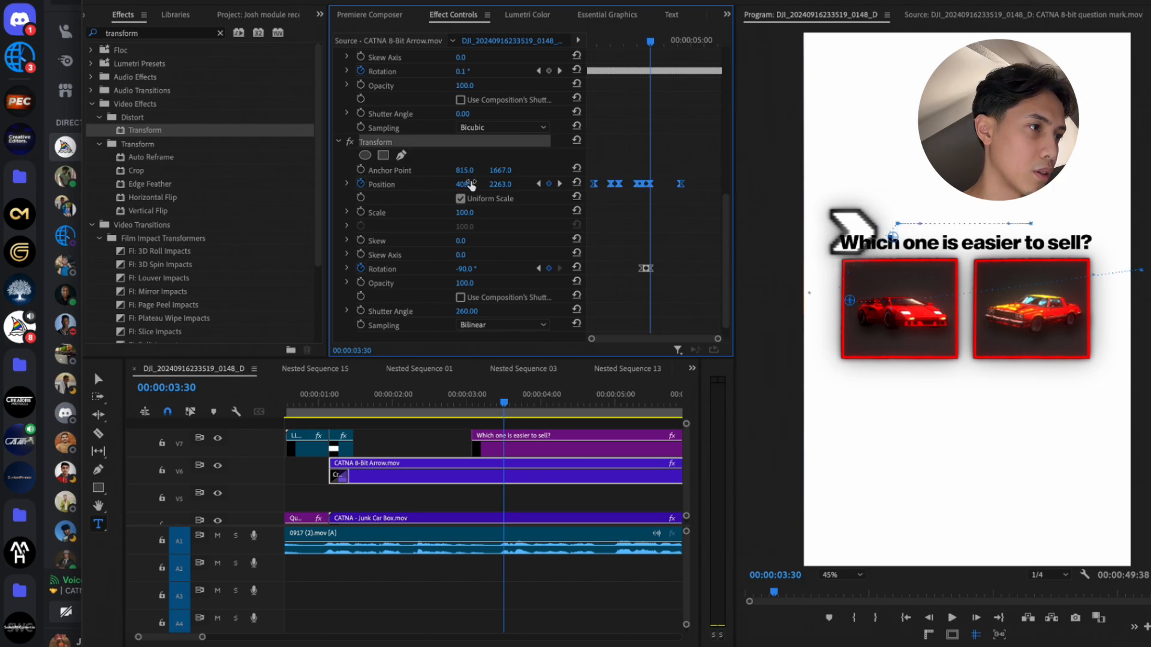
Nest the two car box clips as Nested Sequence 08 and lower the nest to Position Y 2031
scroll(478, 476, down, 4)
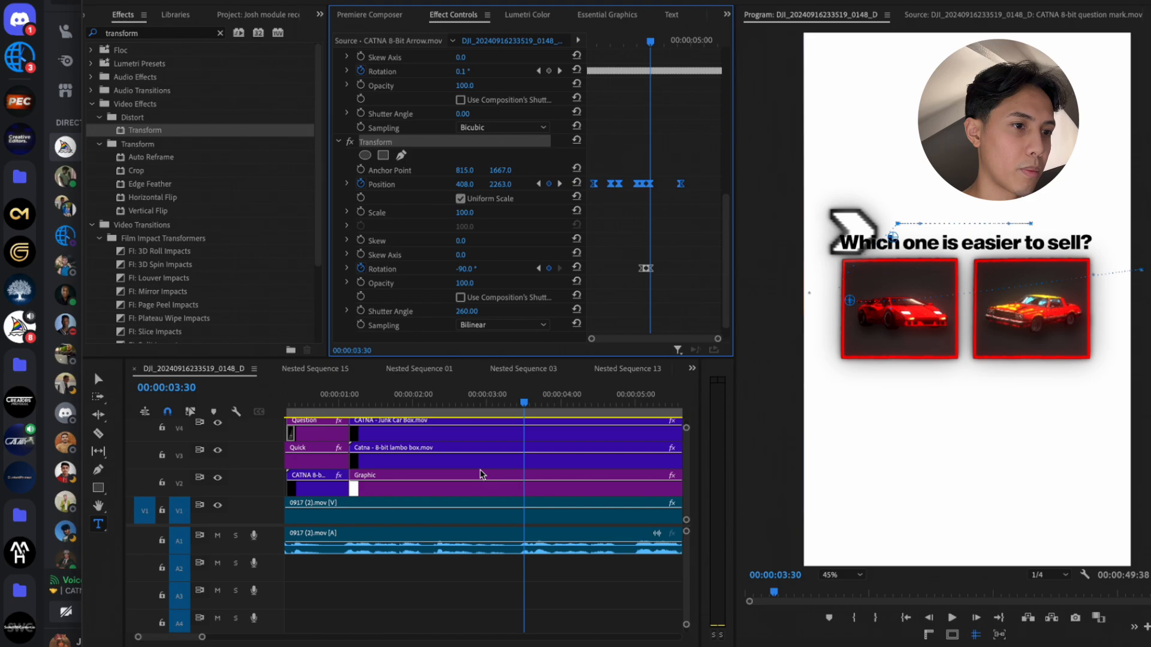
drag(400, 428, 470, 476)
key(shift+n)
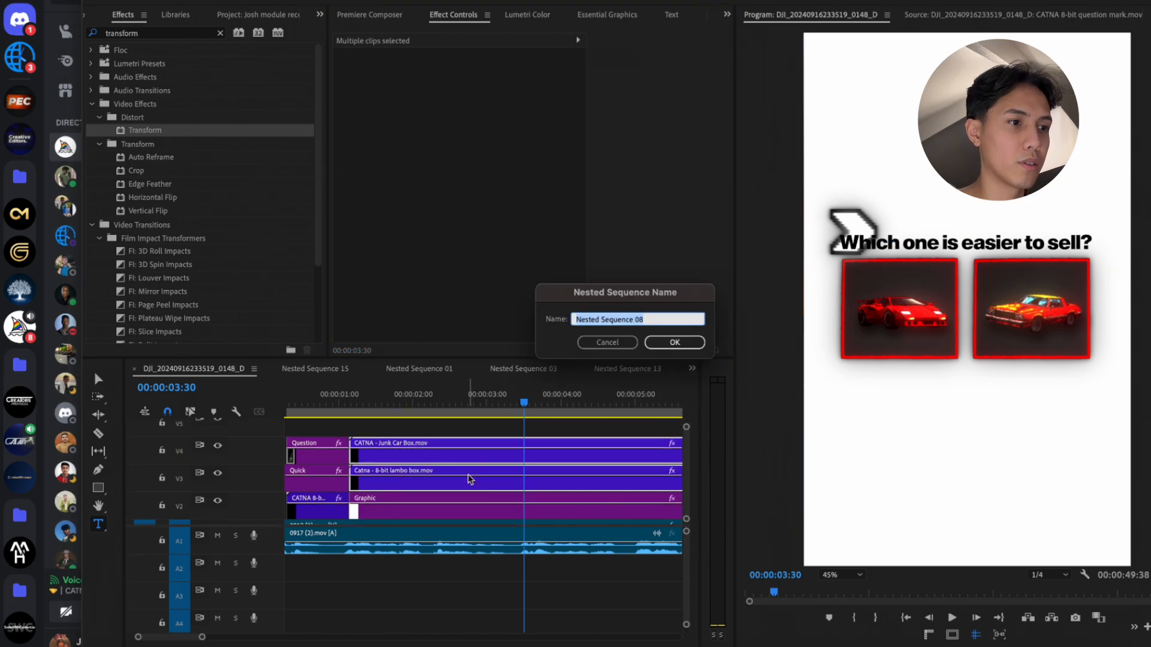
key(Return)
drag(502, 83, 569, 83)
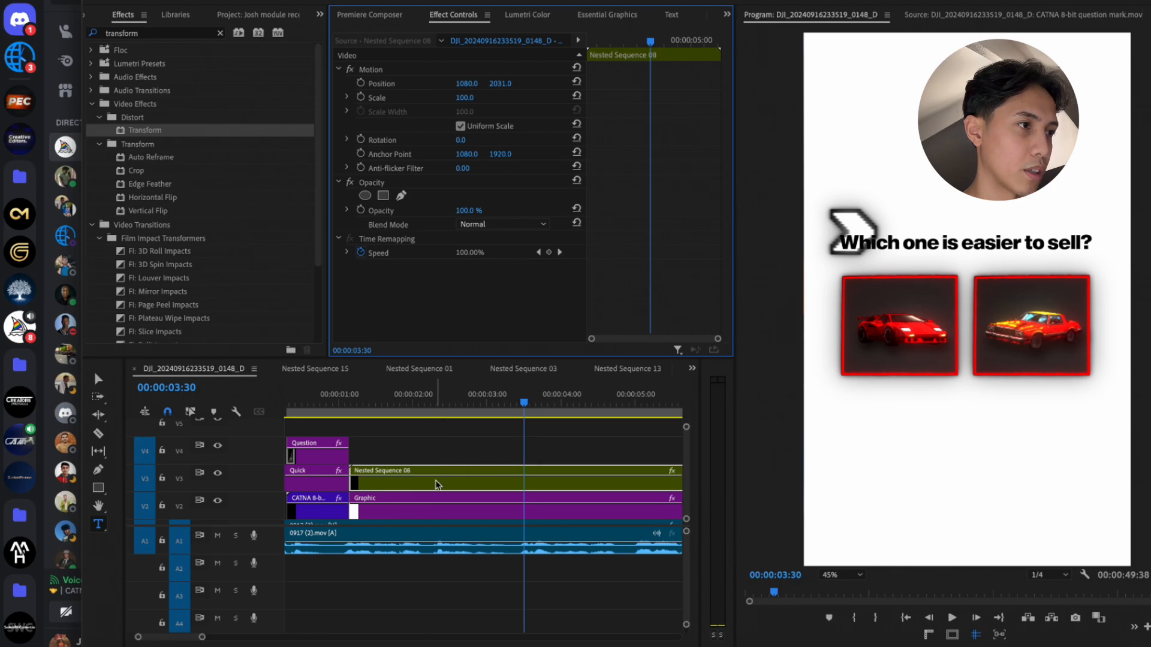
Lower the 8-bit arrow to Transform Position Y 2362 at its 00:00:03:30 keyframe
scroll(437, 480, up, 3)
click(511, 432)
click(512, 461)
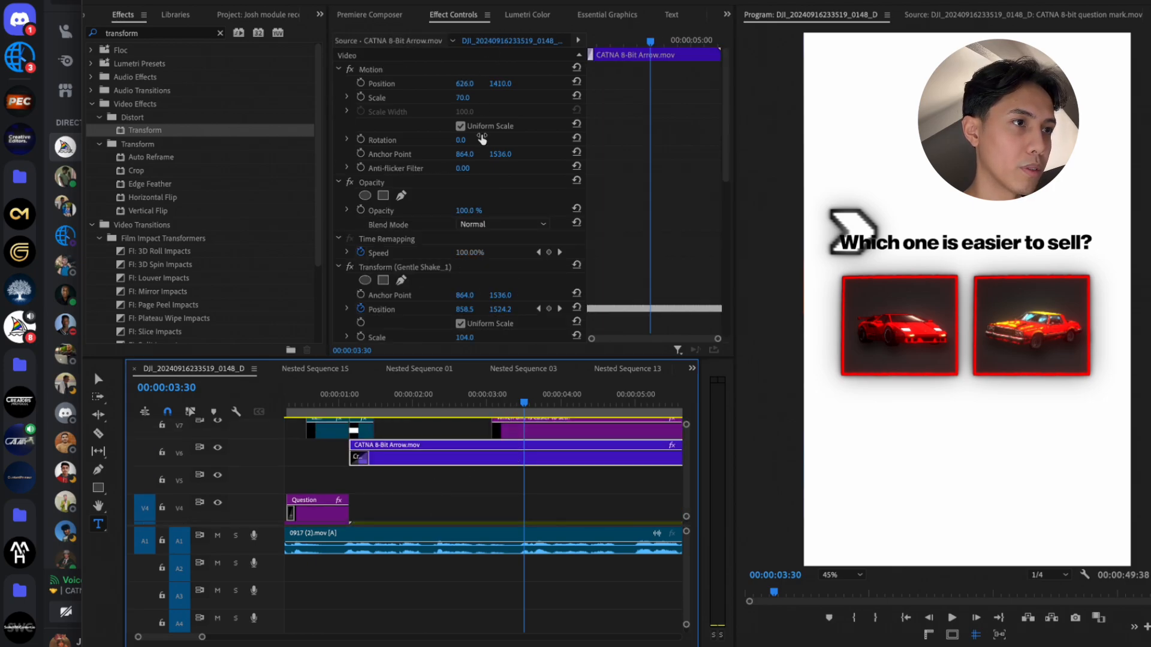
scroll(492, 181, down, 2)
drag(503, 171, 505, 171)
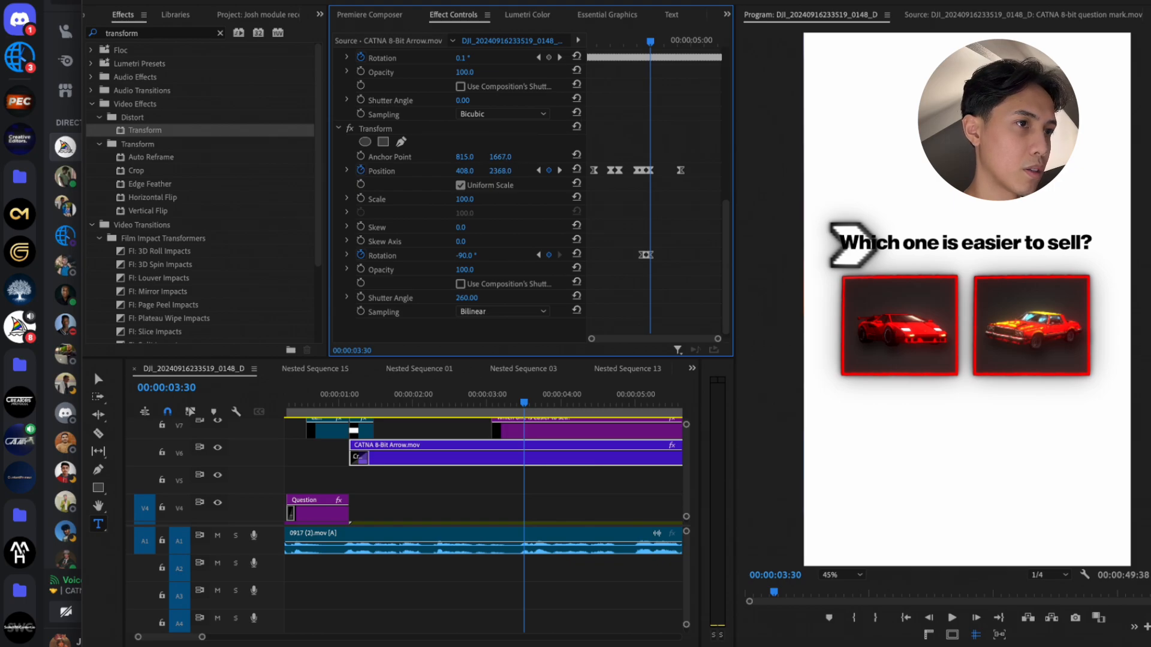
drag(506, 172, 505, 172)
Preview the arrow's exit and set X to 408 on its last Position keyframe at 00:00:04:39
click(440, 383)
key(space)
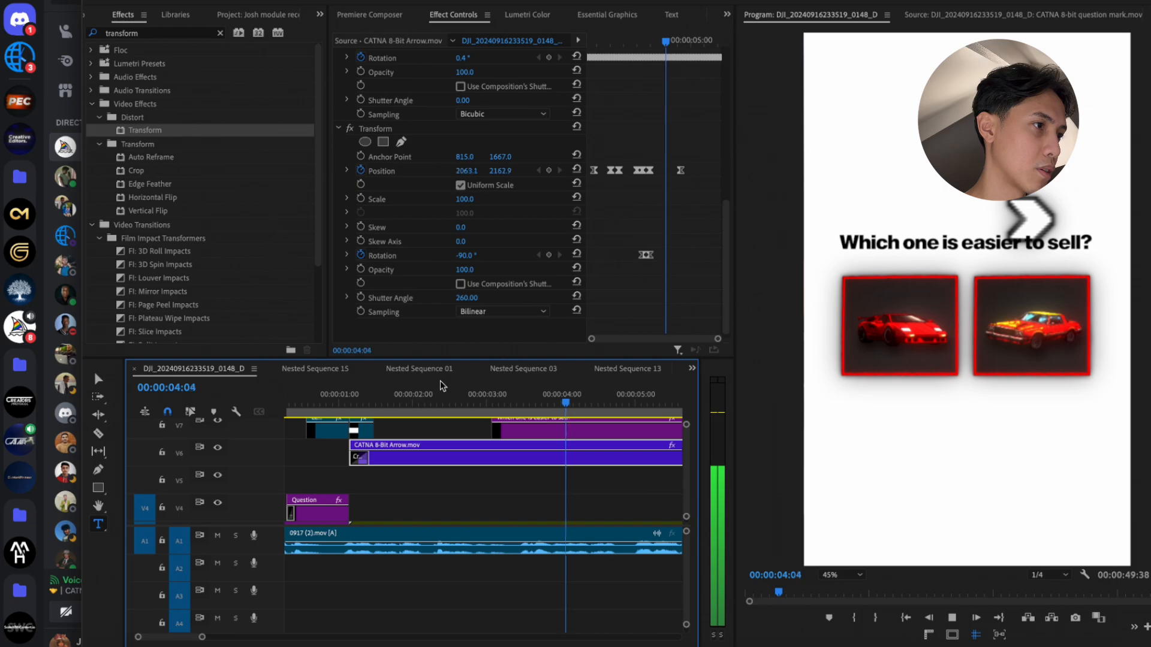
key(space)
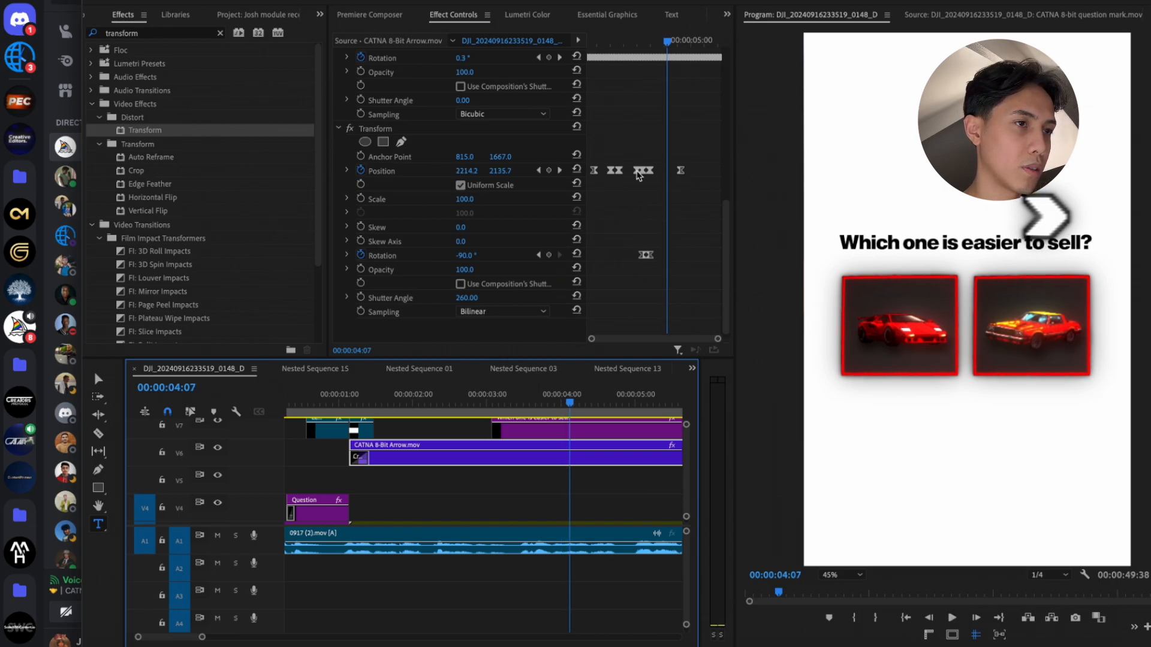
click(538, 171)
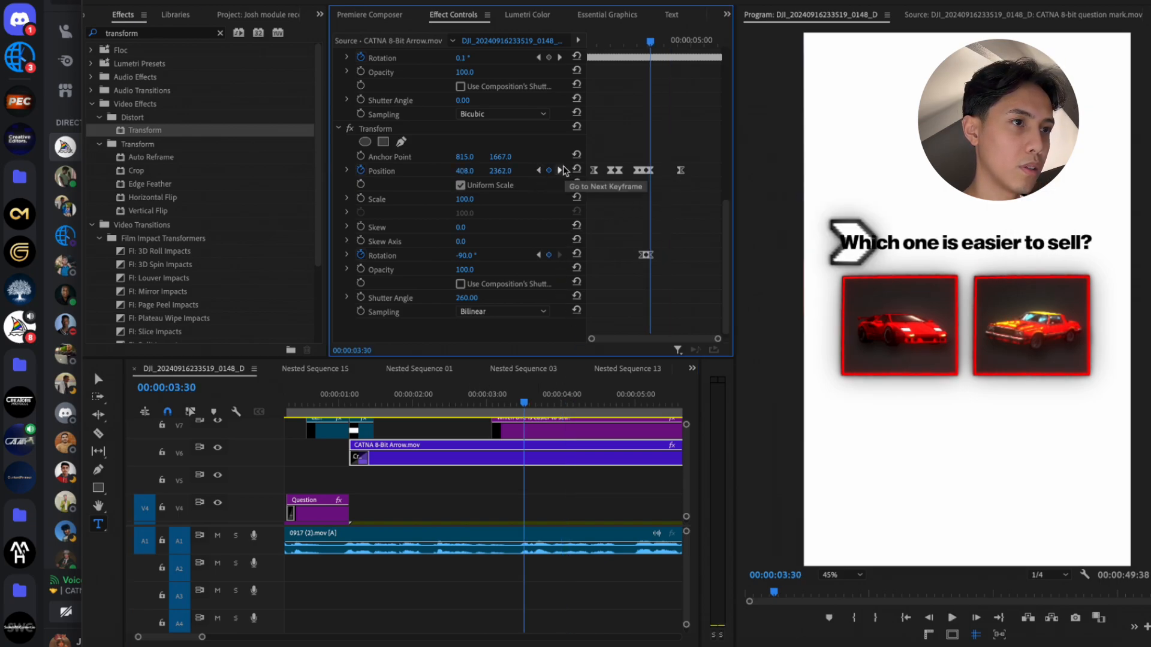
click(559, 171)
click(464, 170)
text(40)
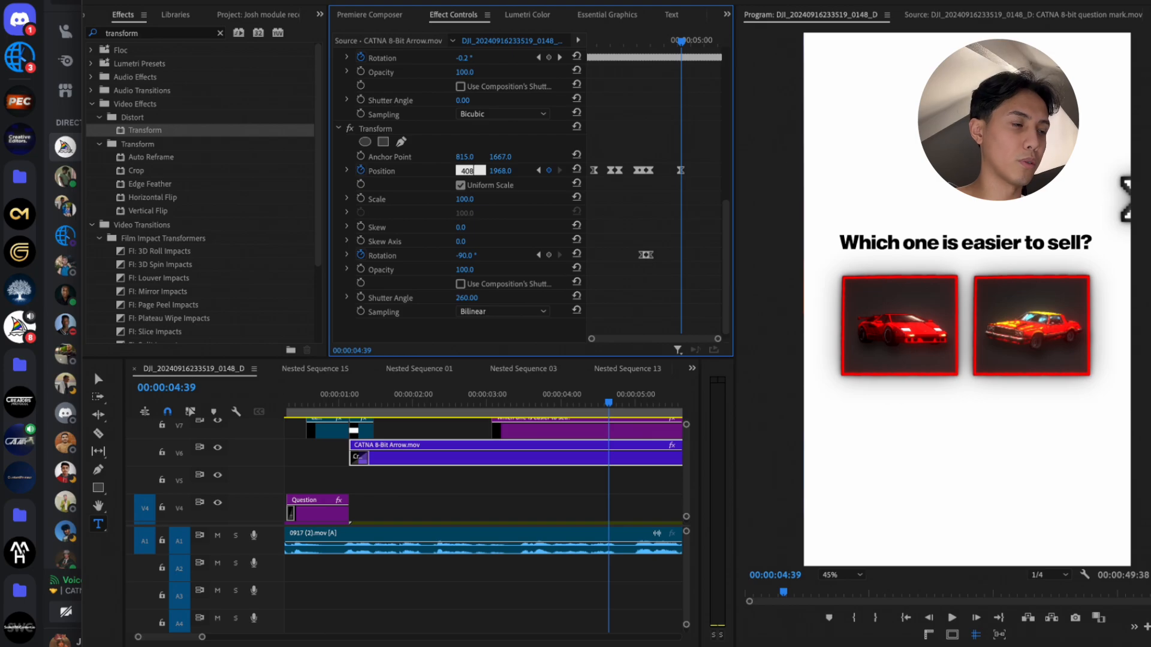
text(8)
key(Return)
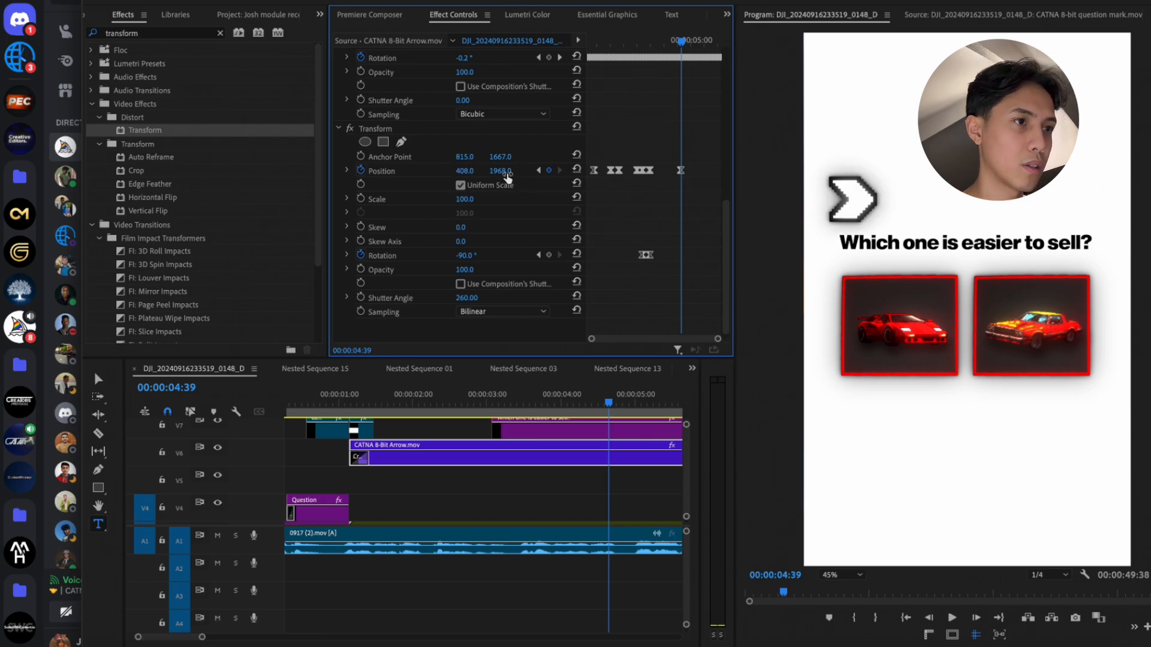
Set Y to 2362 on the arrow's last Position keyframe at 00:00:04:39
click(538, 171)
click(560, 171)
click(500, 171)
text(2362)
key(Return)
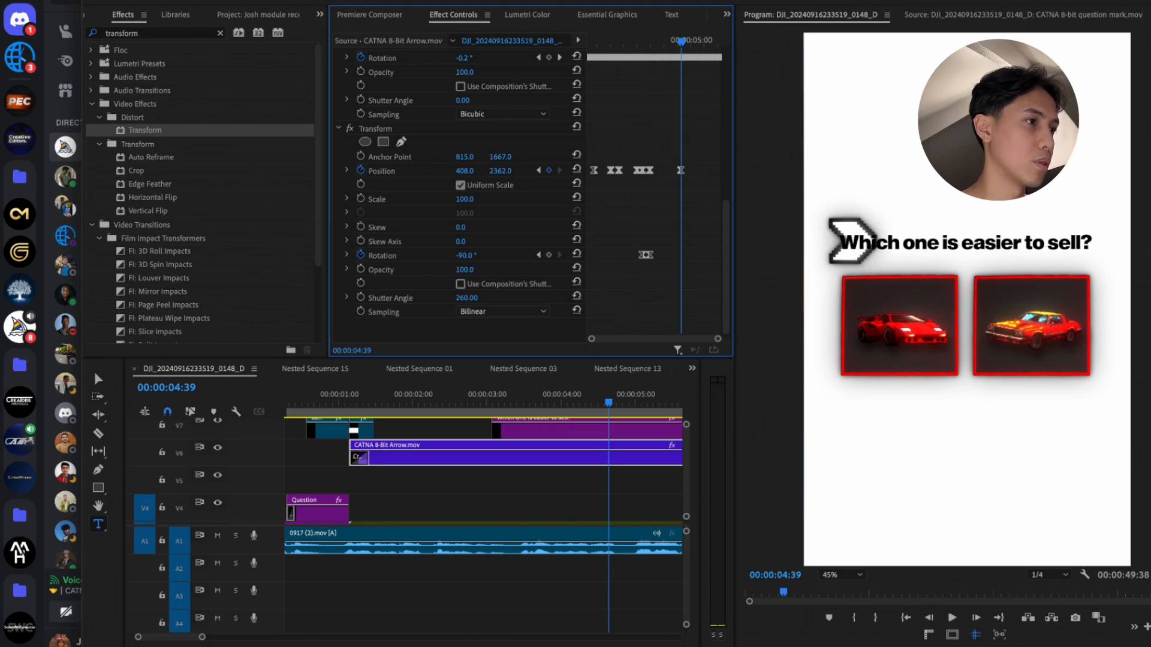
Play back the arrow's movement between the car boxes and its turn to check its height
click(512, 399)
key(space)
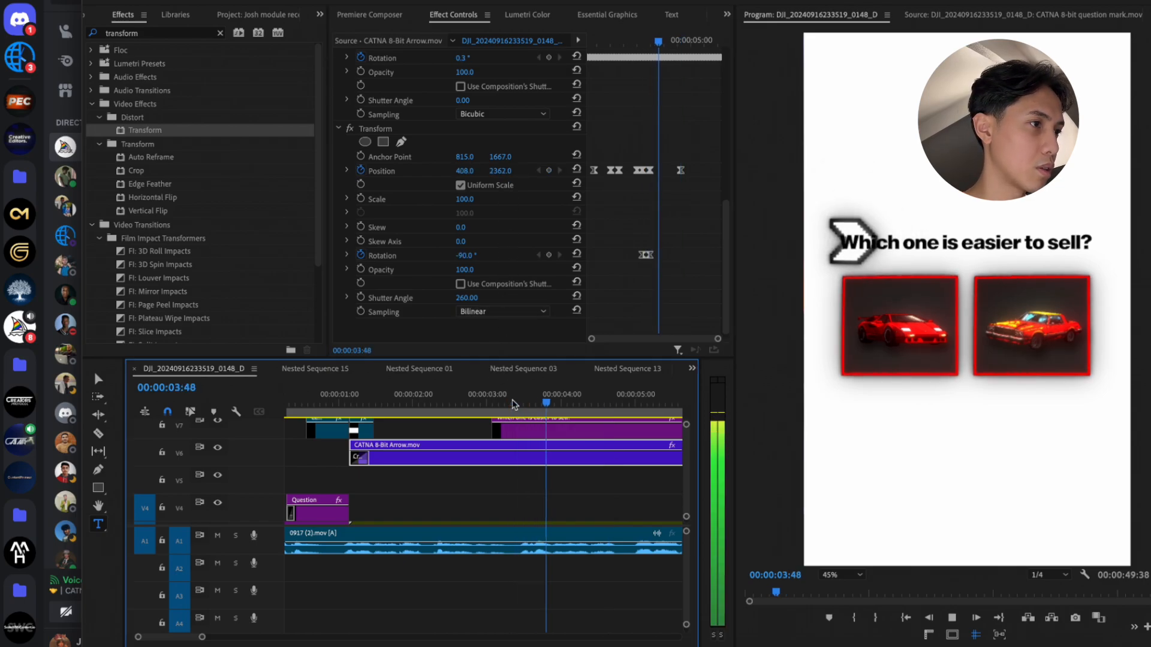
drag(512, 401, 400, 403)
key(space)
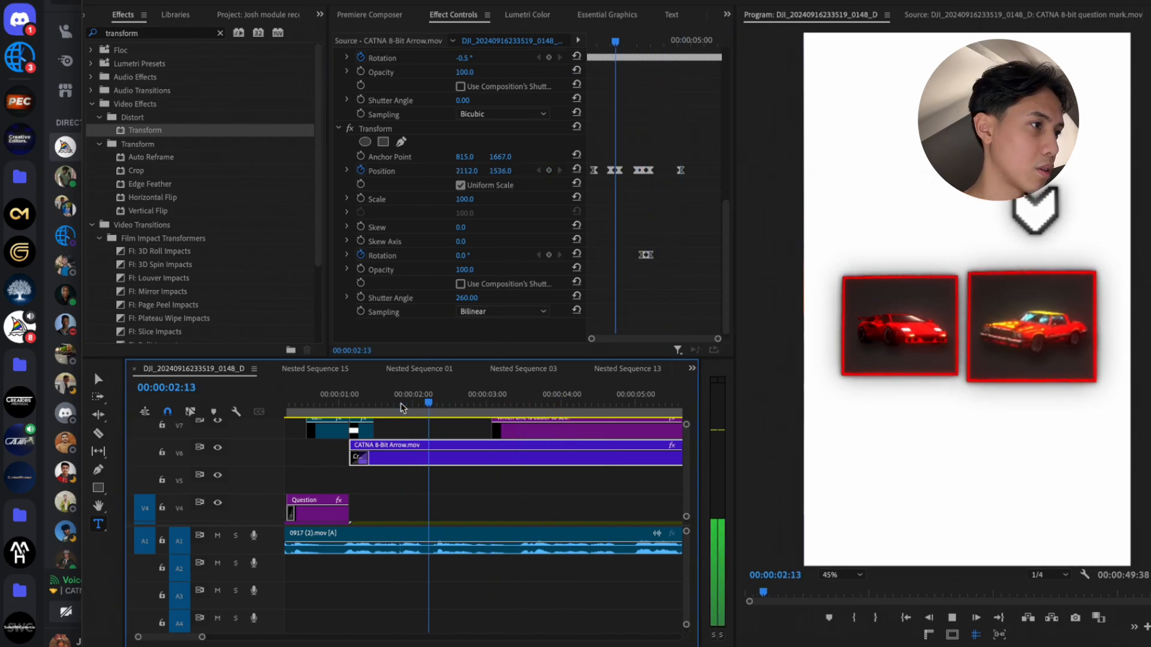
key(space)
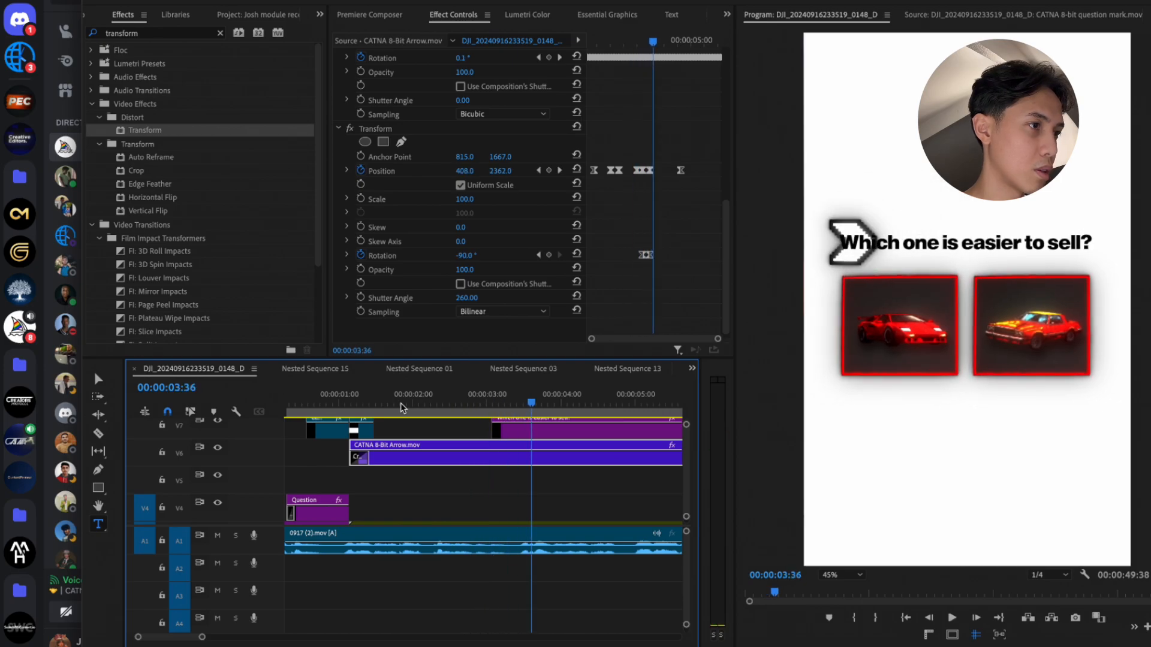
click(437, 403)
key(space)
key(space)
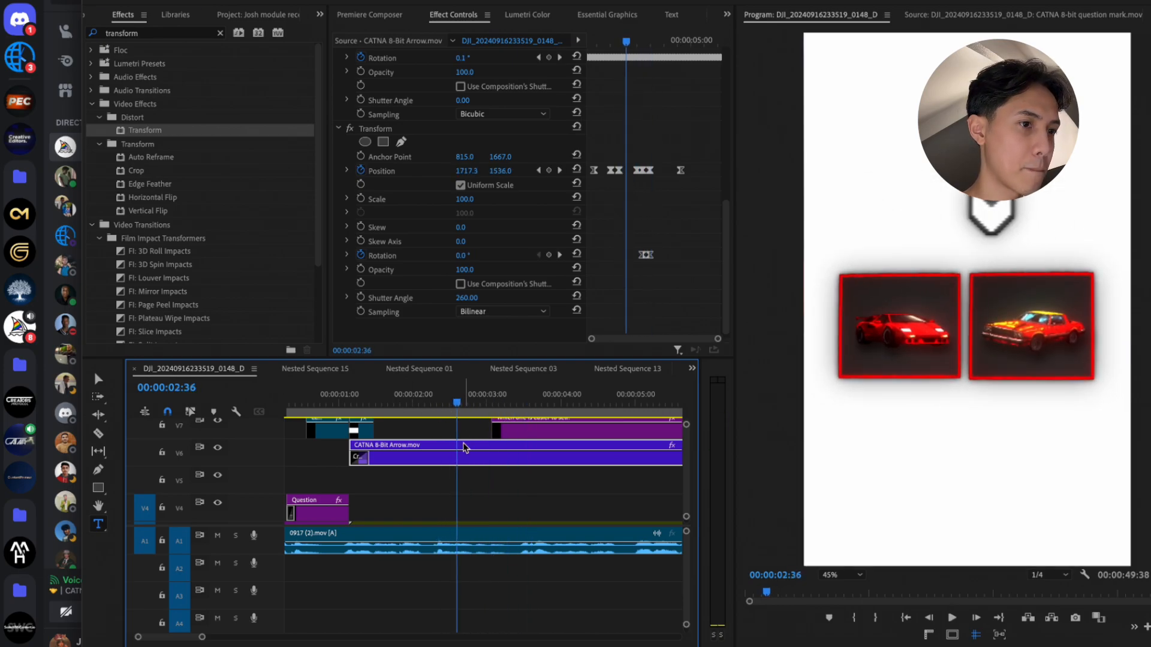
Set the arrow's first Position keyframe at 00:00:01:26 to Y 1882, just above the car boxes
click(538, 171)
click(538, 171)
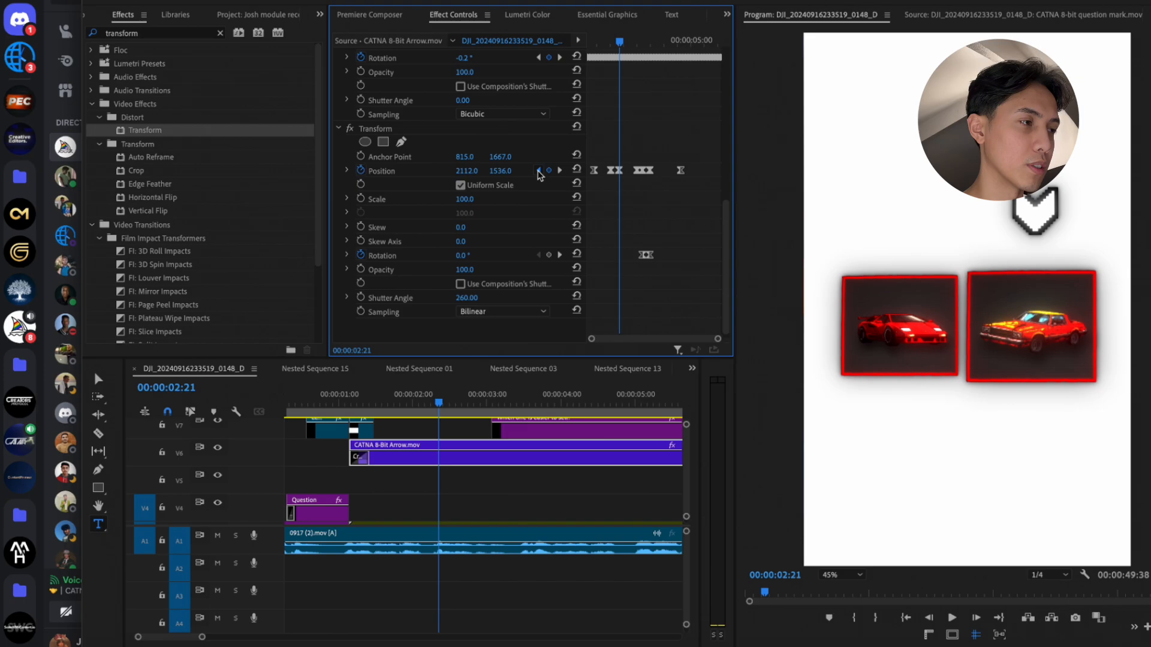
click(538, 171)
drag(500, 171, 558, 180)
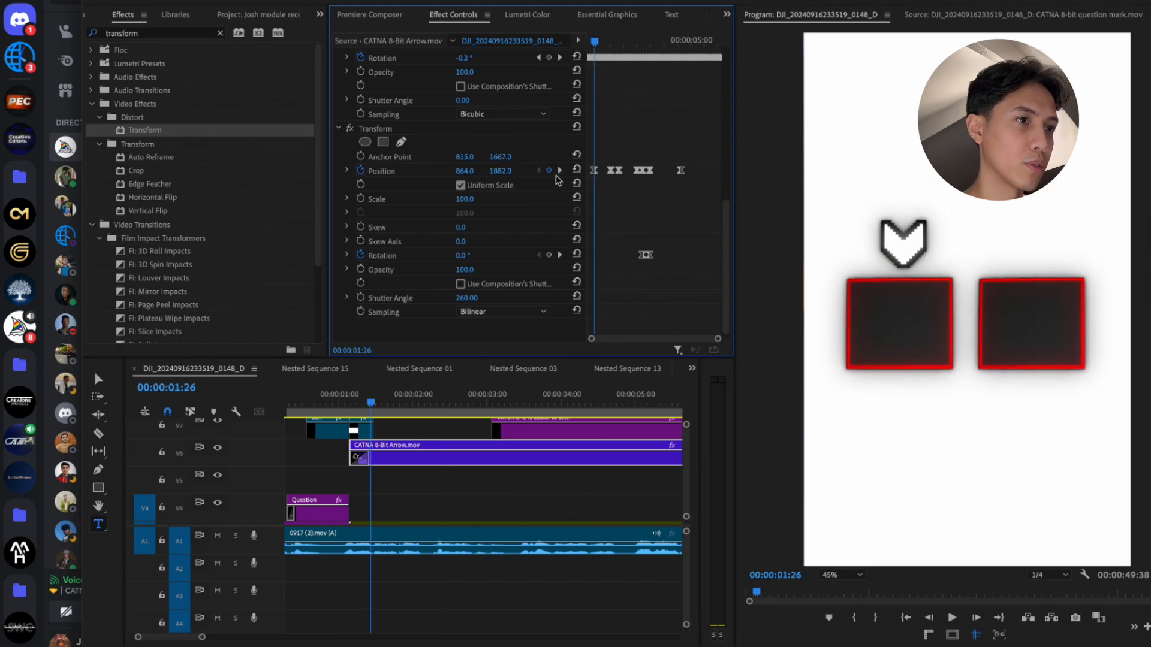
Set Y to 1882 on the arrow's Position keyframes at 00:00:02:04 and 00:00:02:21
click(559, 171)
click(500, 171)
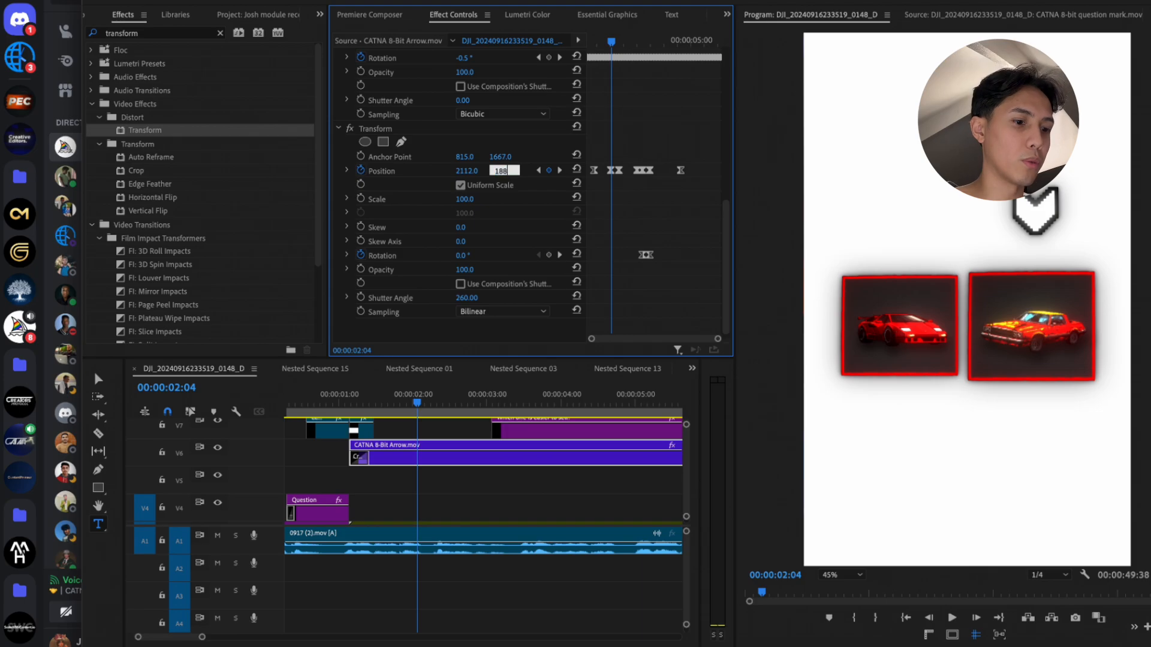
text(1882)
key(Return)
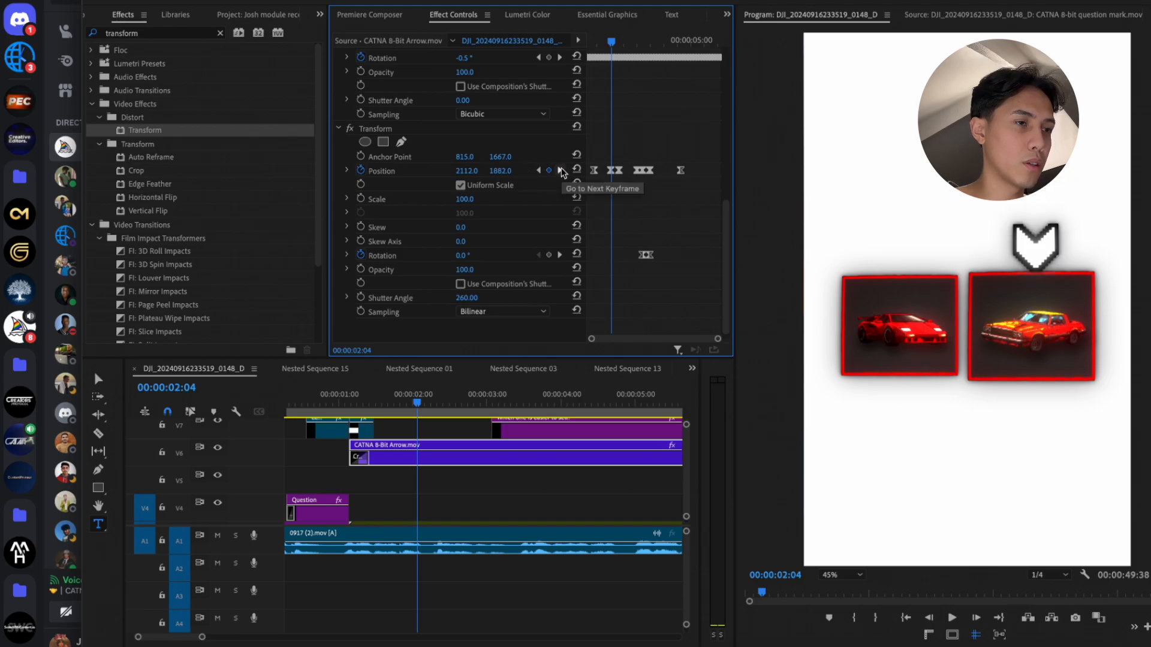
click(561, 170)
click(500, 171)
text(1882)
key(Return)
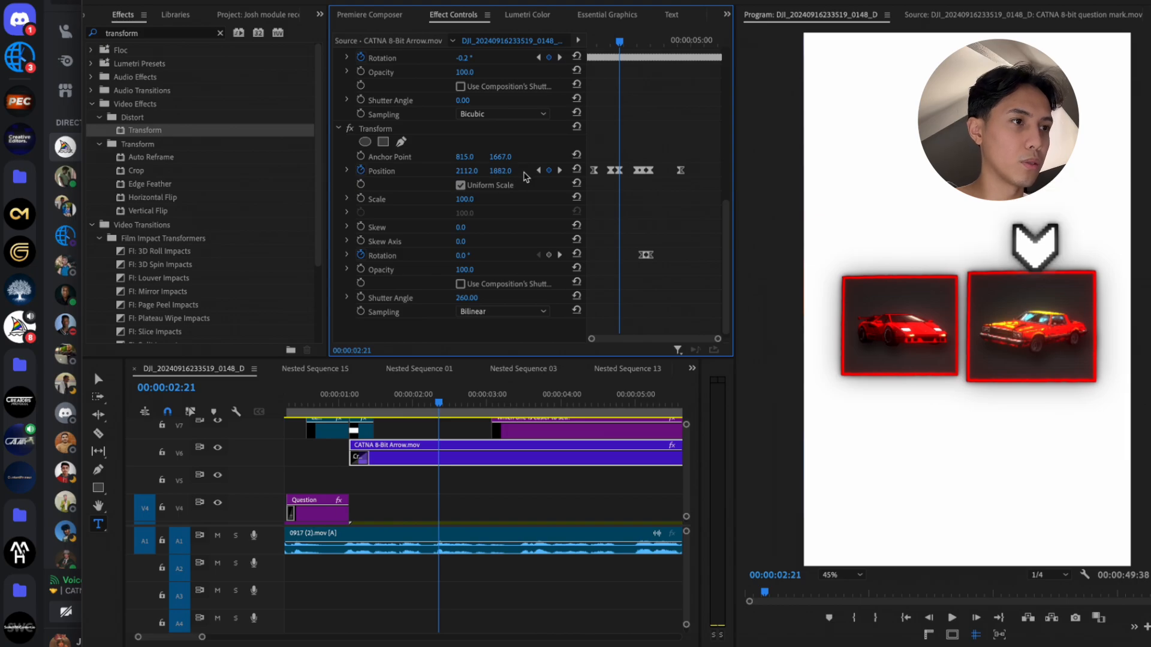
Set Y to 1882 on the arrow's Position keyframes at 00:00:03:01 and 00:00:03:13
click(559, 171)
click(500, 171)
text(188)
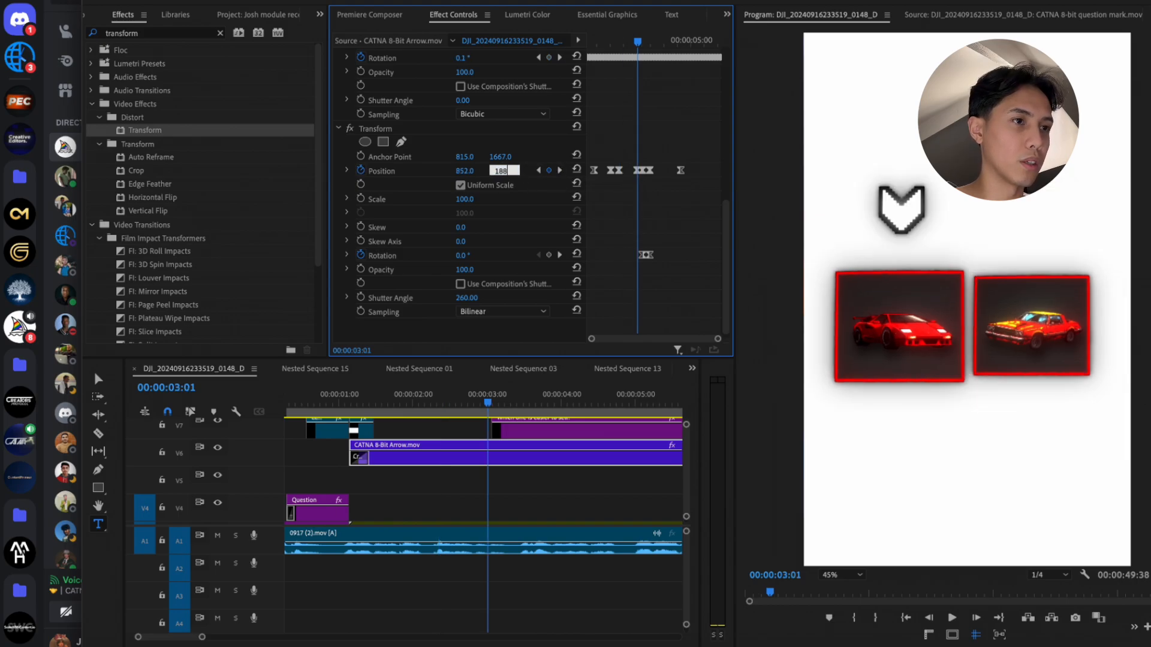
text(2)
key(Return)
click(561, 170)
click(501, 171)
text(1)
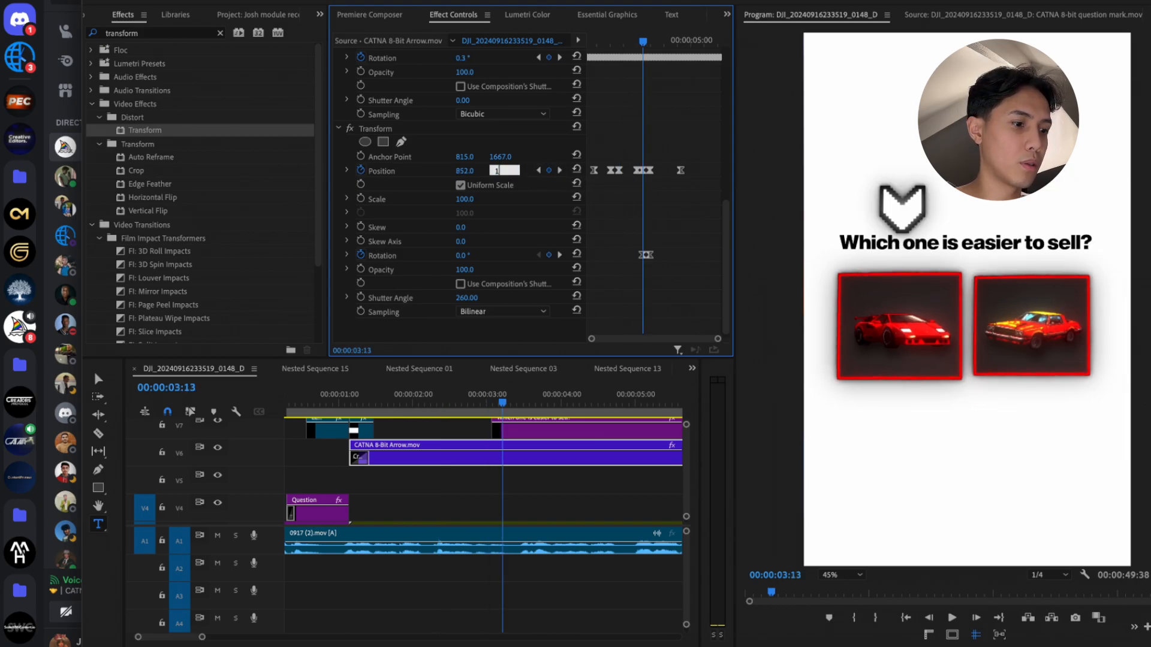
key(Return)
click(559, 171)
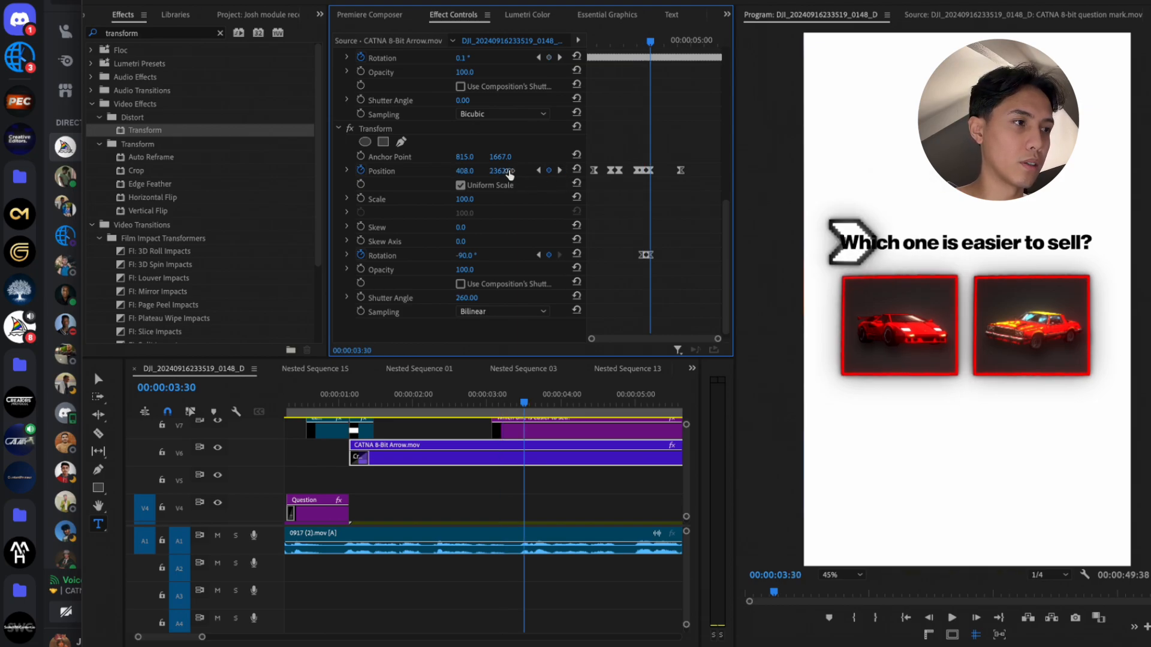
Lower the nested car boxes to Motion Position Y 2094
scroll(465, 482, down, 1)
click(454, 517)
drag(508, 85, 501, 85)
Play back the sequence from the arrow's entrance to check the arrow, text and car box layout
click(350, 400)
key(space)
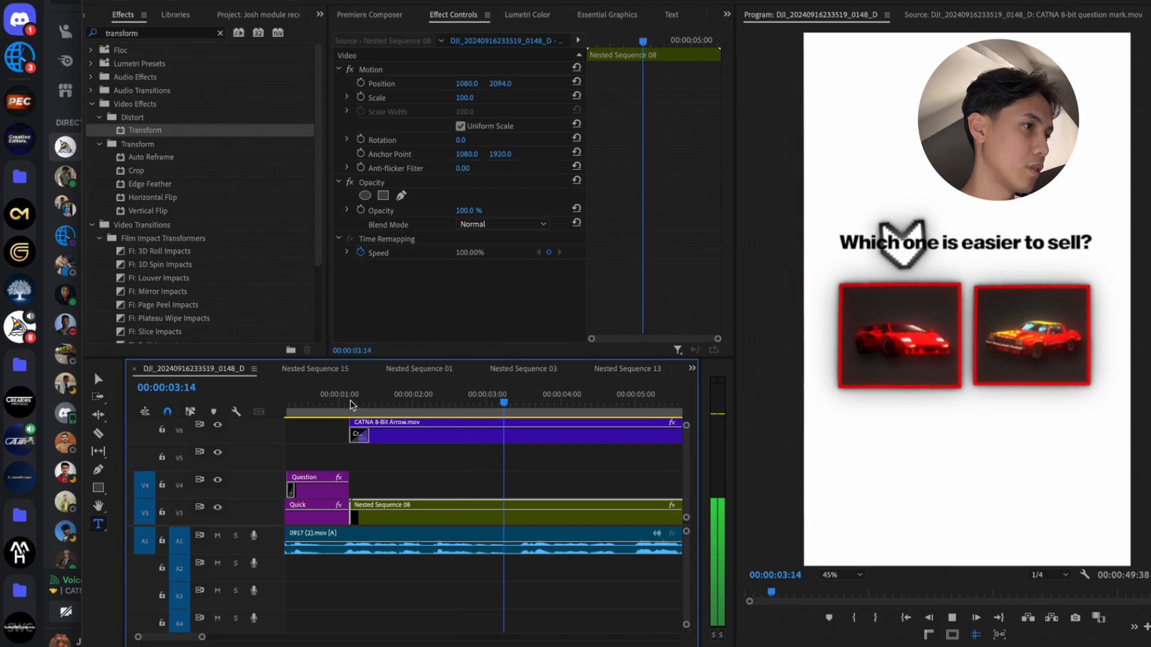
key(space)
scroll(443, 533, right, 3)
scroll(472, 481, up, 2)
mouse_move(434, 404)
mouse_down()
mouse_move(465, 405)
mouse_move(420, 405)
mouse_up()
key(space)
key(space)
Preview the arrow's exit and set X to 3228 on its last Position keyframe at 00:00:04:39
click(477, 480)
scroll(637, 321, down, 10)
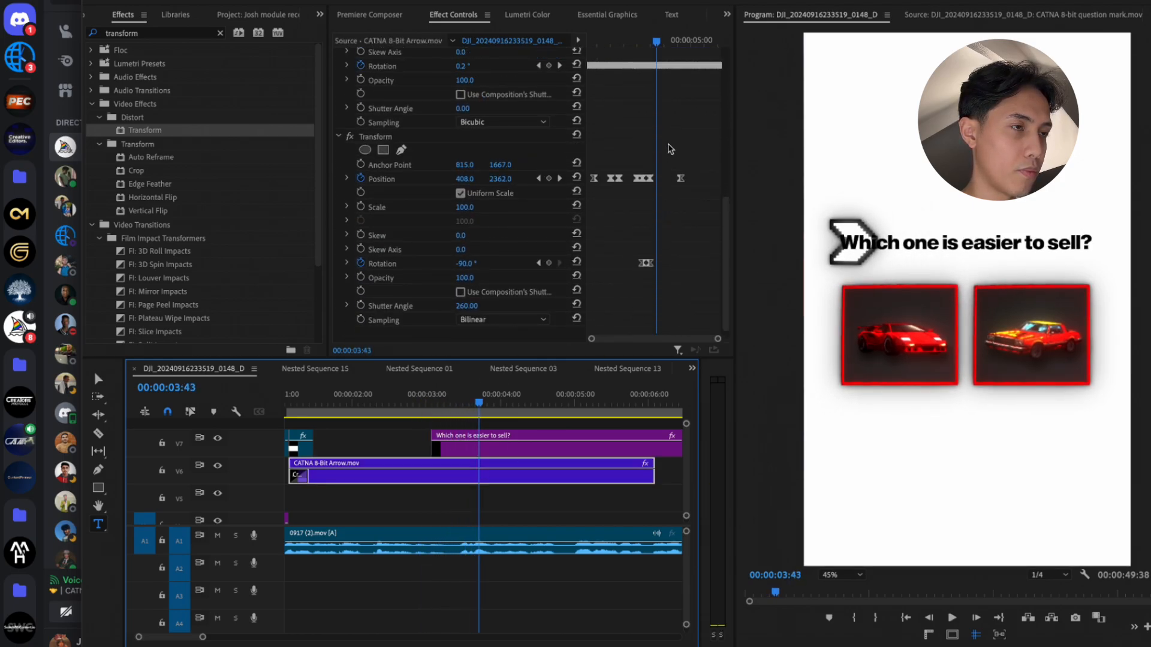
scroll(653, 190, up, 5)
scroll(652, 191, down, 5)
scroll(653, 190, up, 3)
drag(651, 54, 630, 52)
key(space)
scroll(652, 187, down, 3)
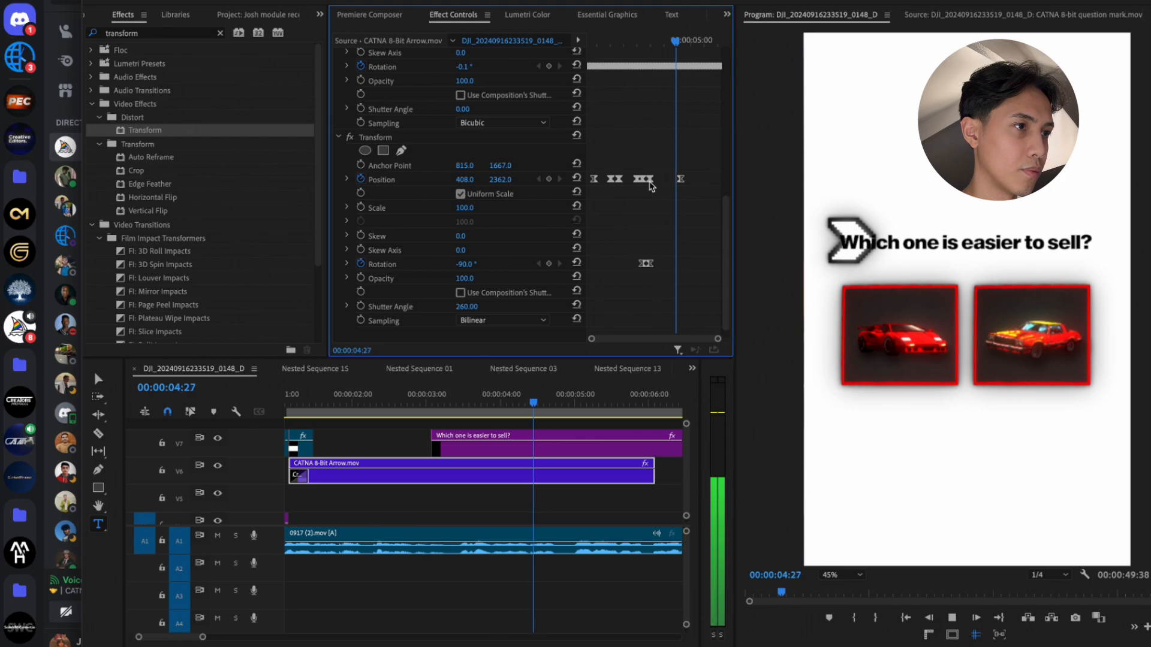
key(space)
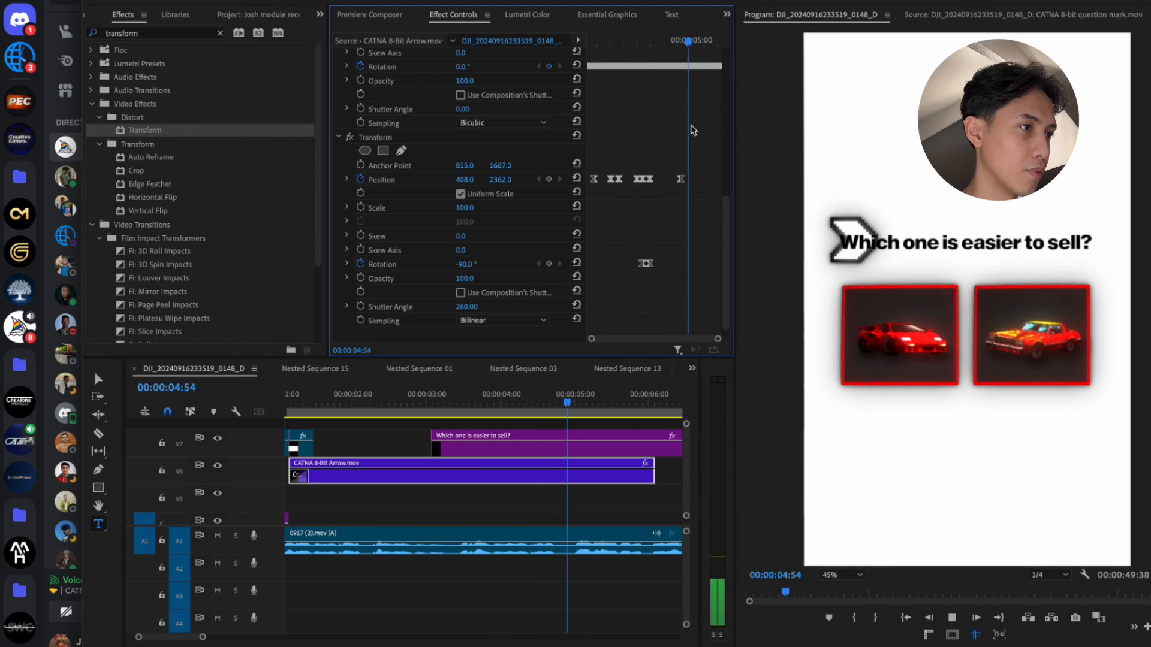
drag(685, 41, 681, 42)
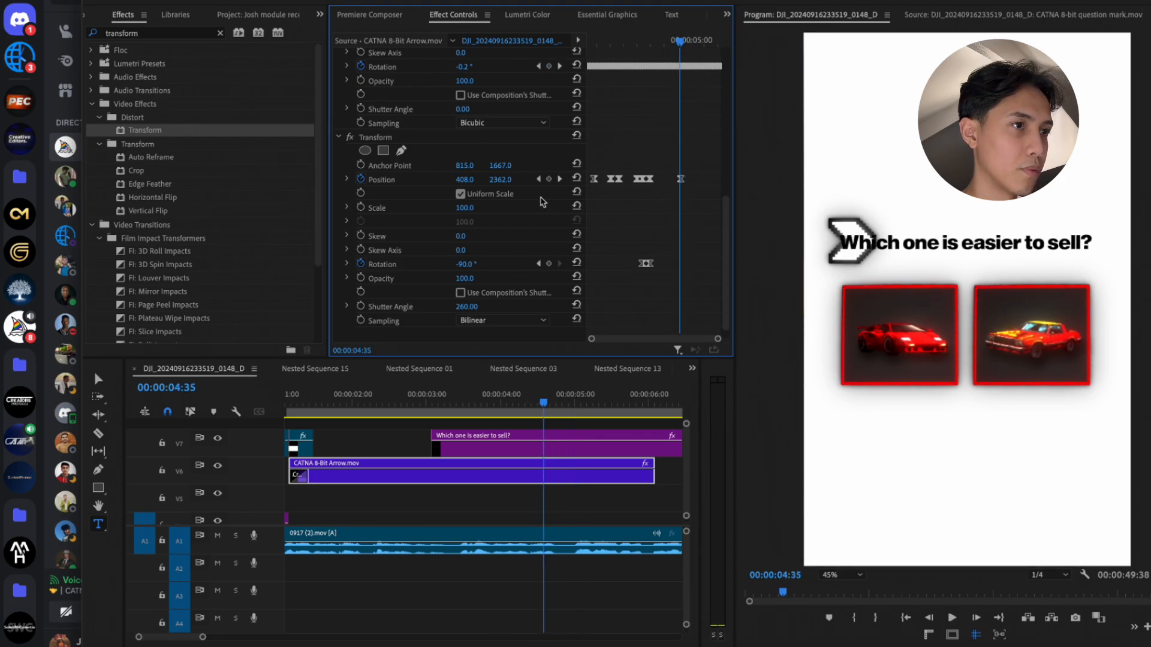
click(559, 179)
mouse_move(470, 180)
mouse_down()
mouse_move(557, 180)
mouse_move(473, 180)
mouse_up()
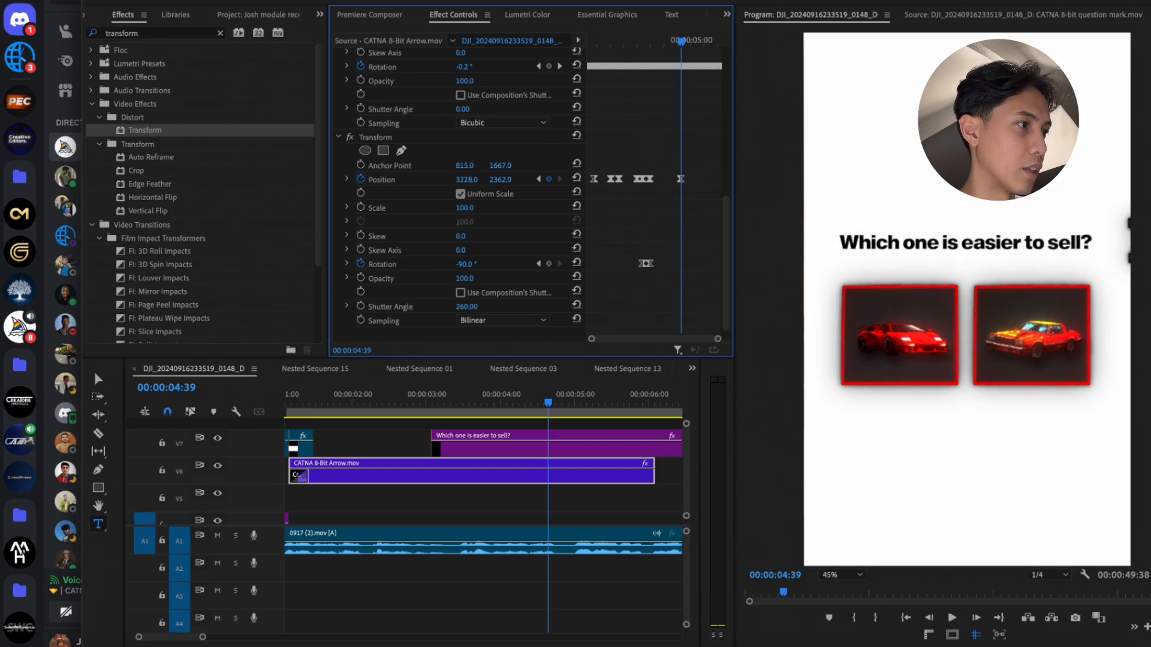
Preview the arrow's exit and move the Position keyframe that starts the exit to 00:00:03:47
click(326, 405)
key(space)
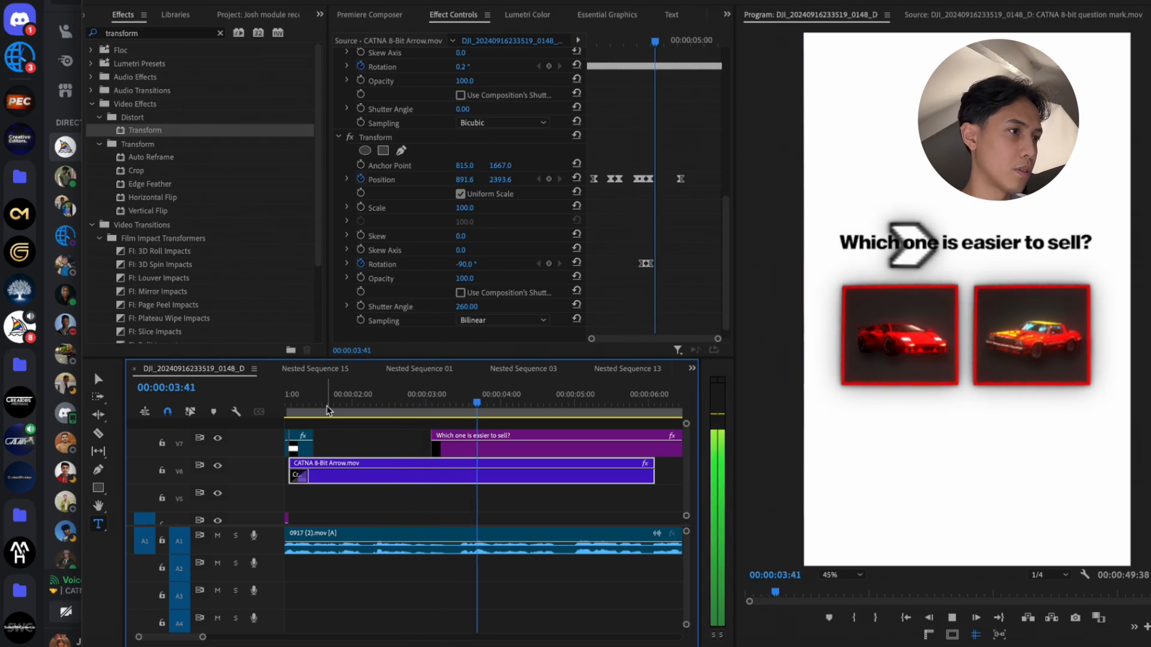
key(space)
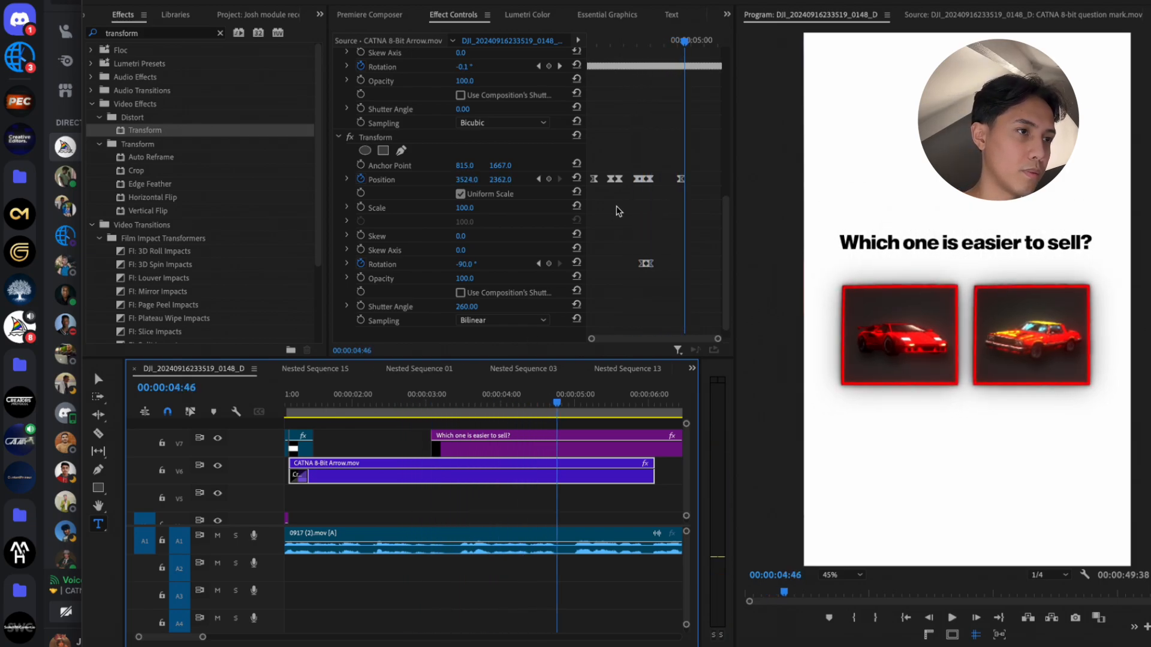
drag(642, 180, 657, 179)
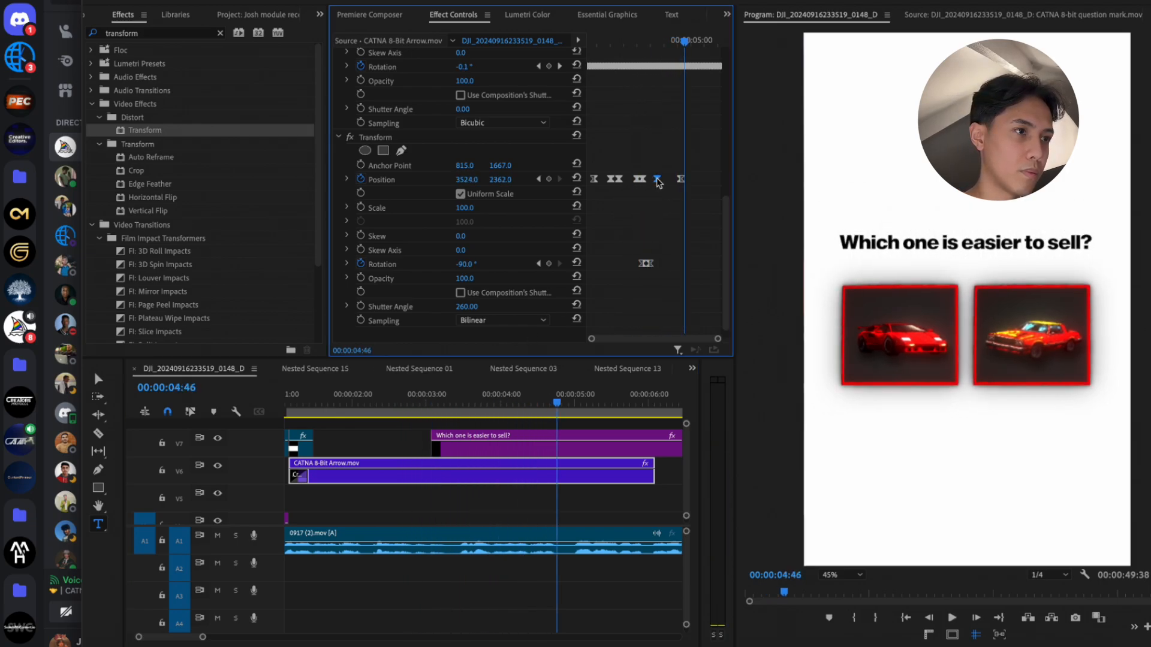
Move the arrow's ending Rotation keyframe to 00:00:03:47, aligned with the Position keyframe that starts the exit
drag(655, 264, 664, 264)
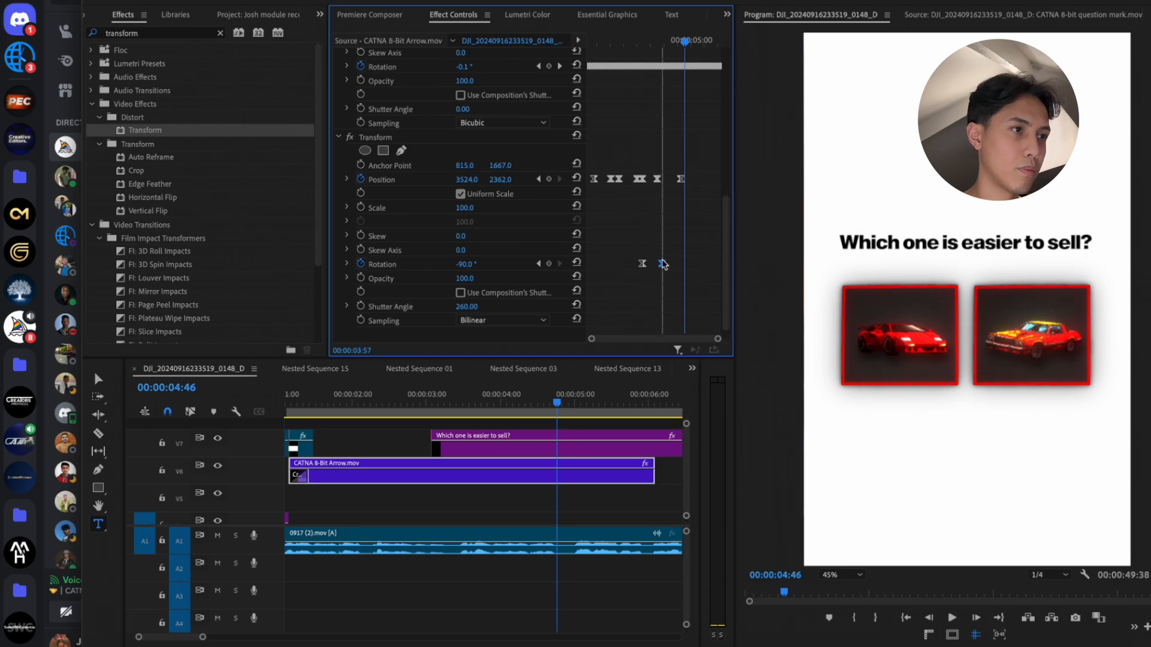
click(540, 180)
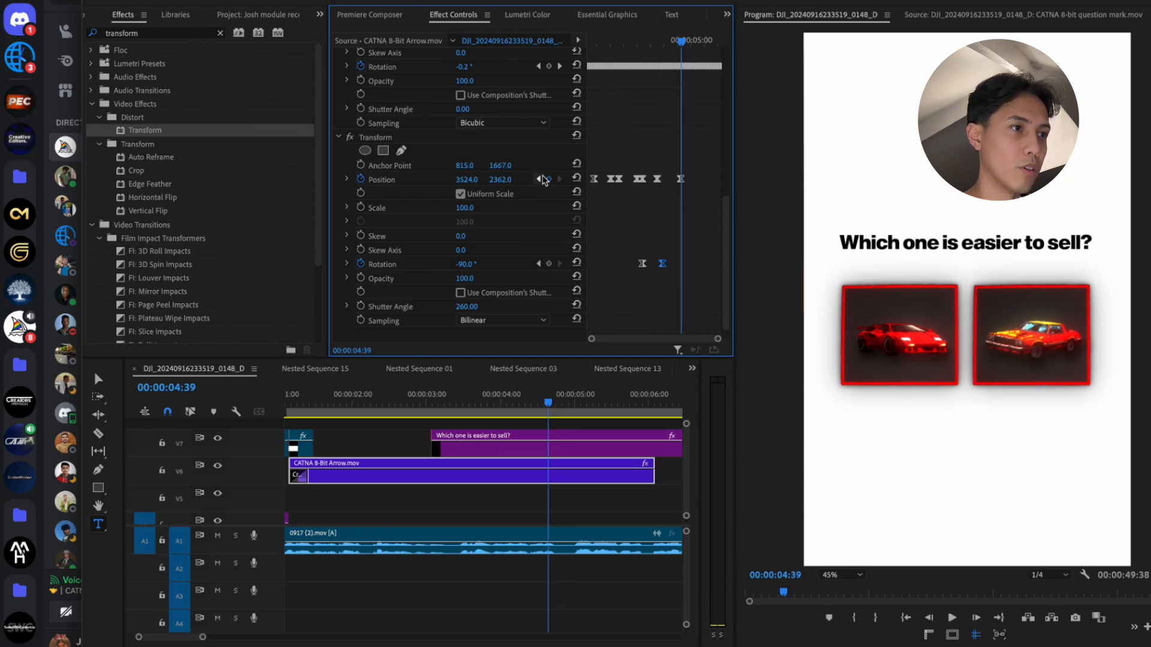
drag(662, 264, 658, 268)
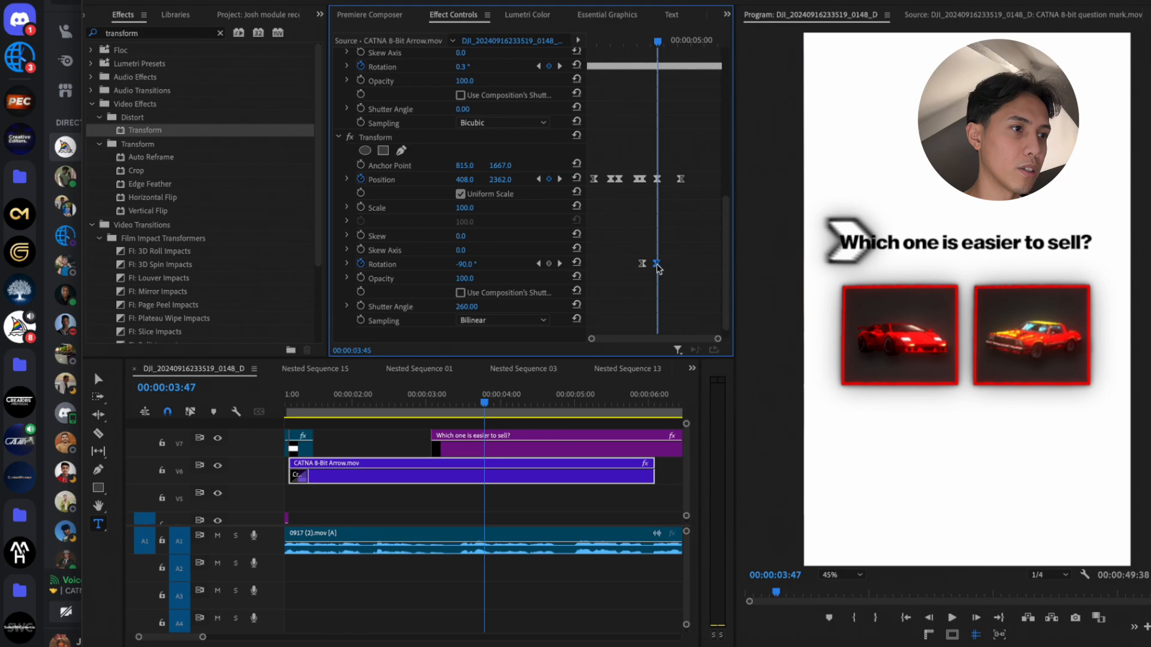
key(equal)
key(equal)
key(minus)
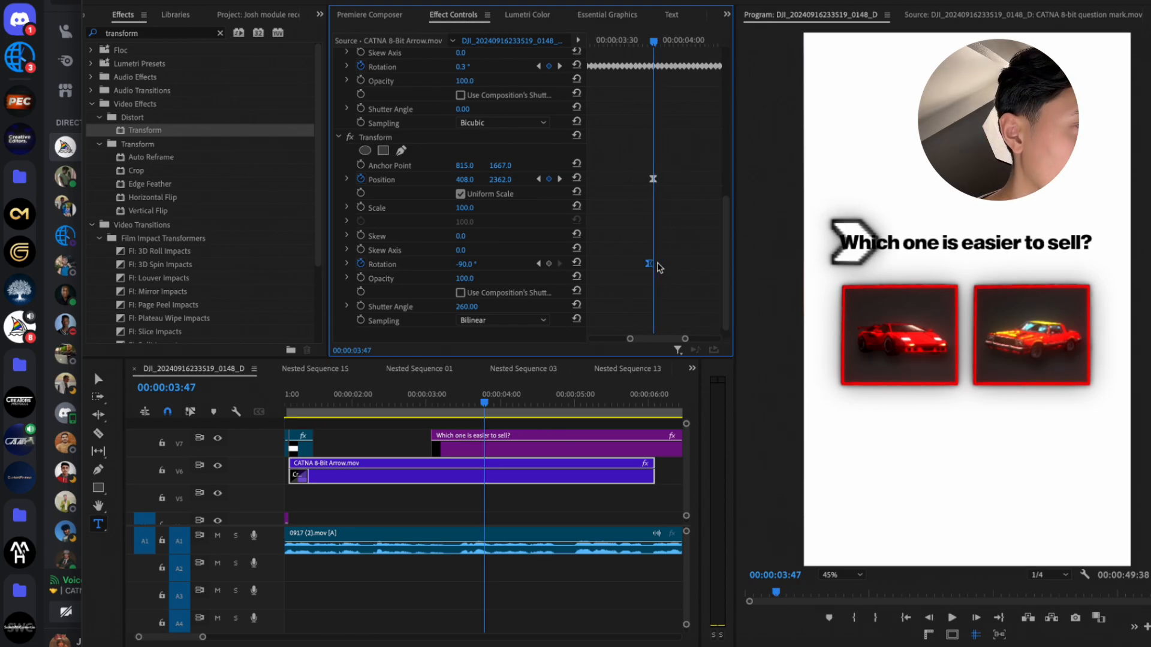
drag(650, 267, 652, 264)
Play back the arrow animation from its entrance through the turn to check the adjusted keyframe timing
drag(654, 45, 484, 57)
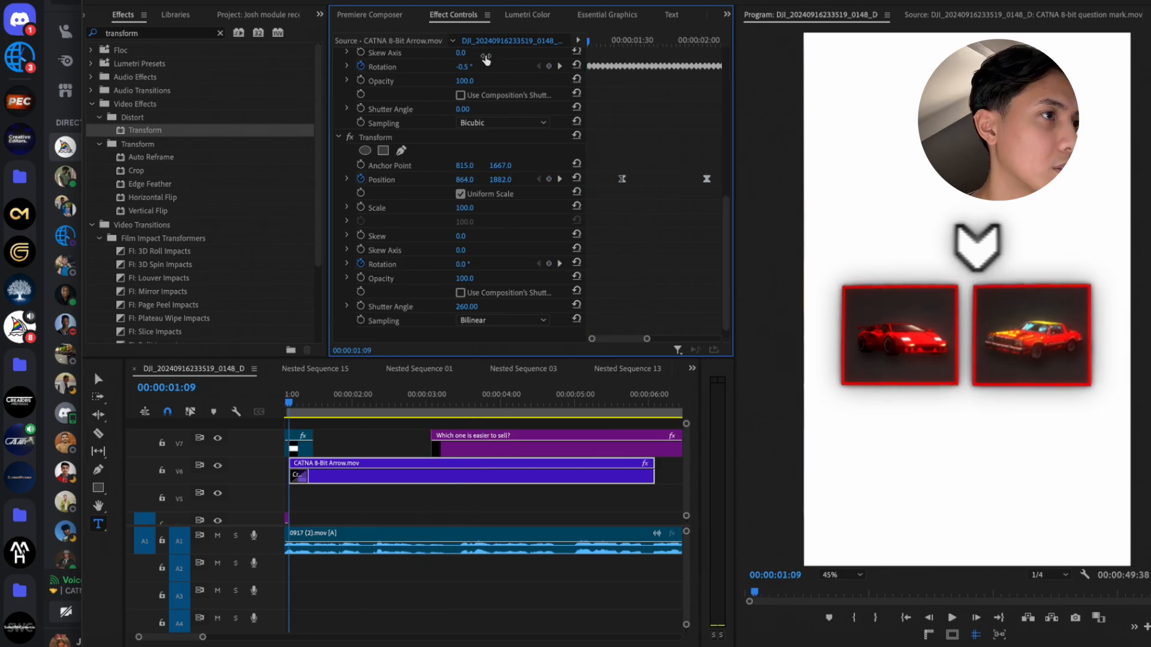
scroll(656, 185, down, 5)
key(space)
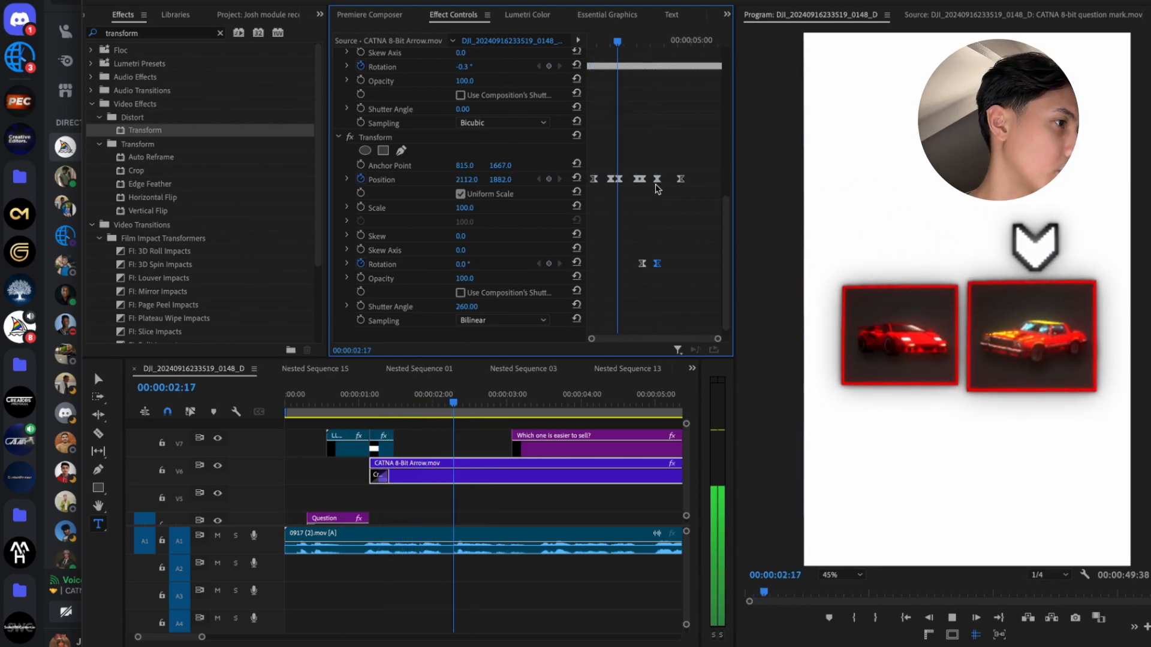
key(space)
drag(655, 42, 600, 45)
key(space)
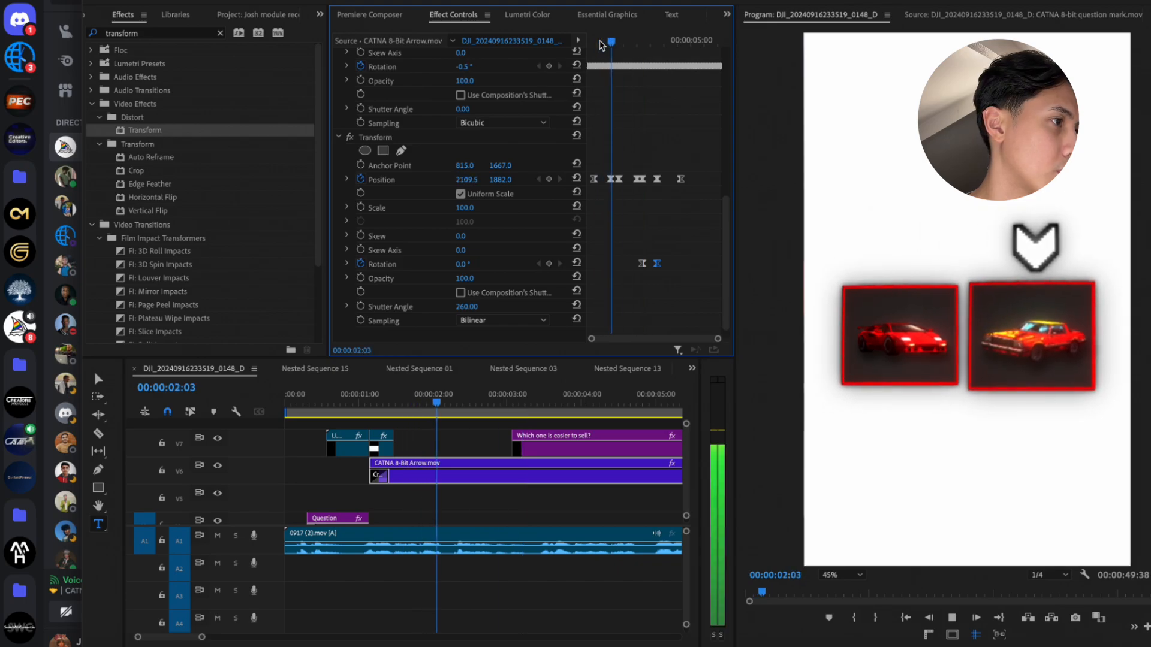
key(space)
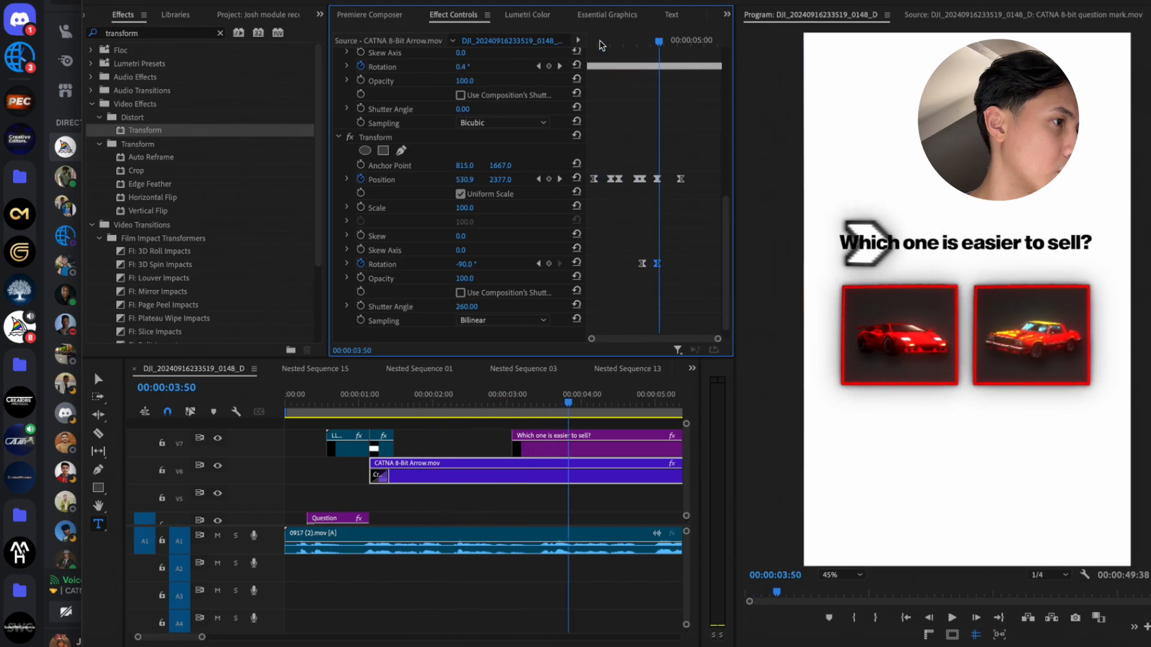
Shorten the title to "Is easier to sell?" and set its Vector Motion Scale to 210 and Position to 1626, 2908
click(936, 243)
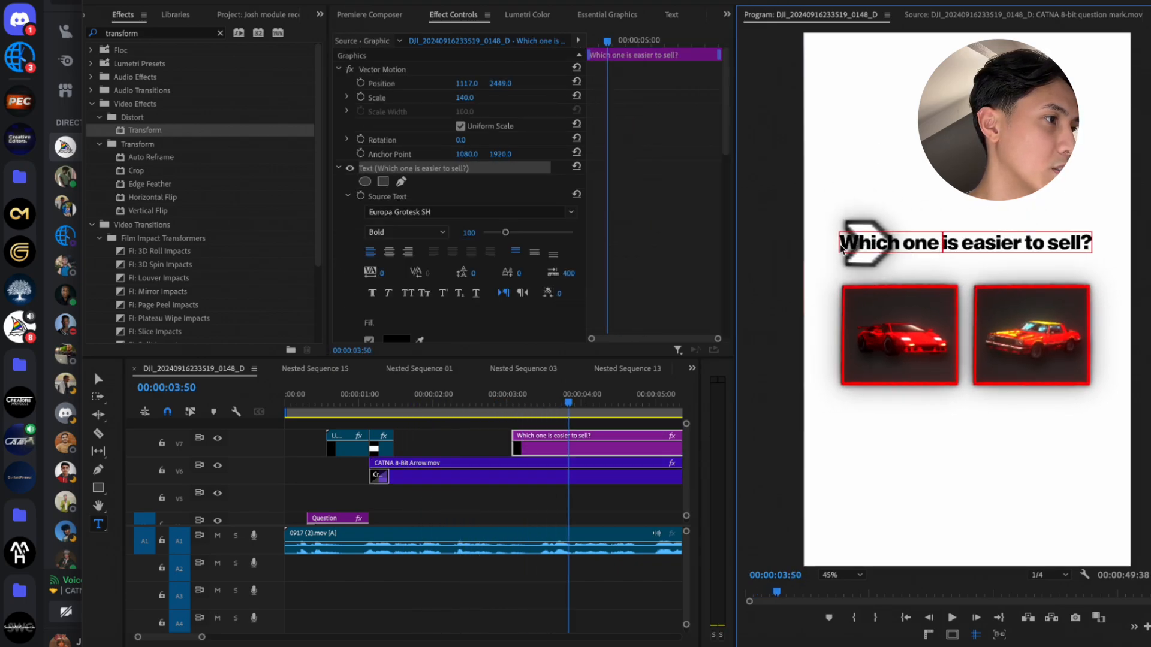
drag(936, 243, 762, 251)
key(BackSpace)
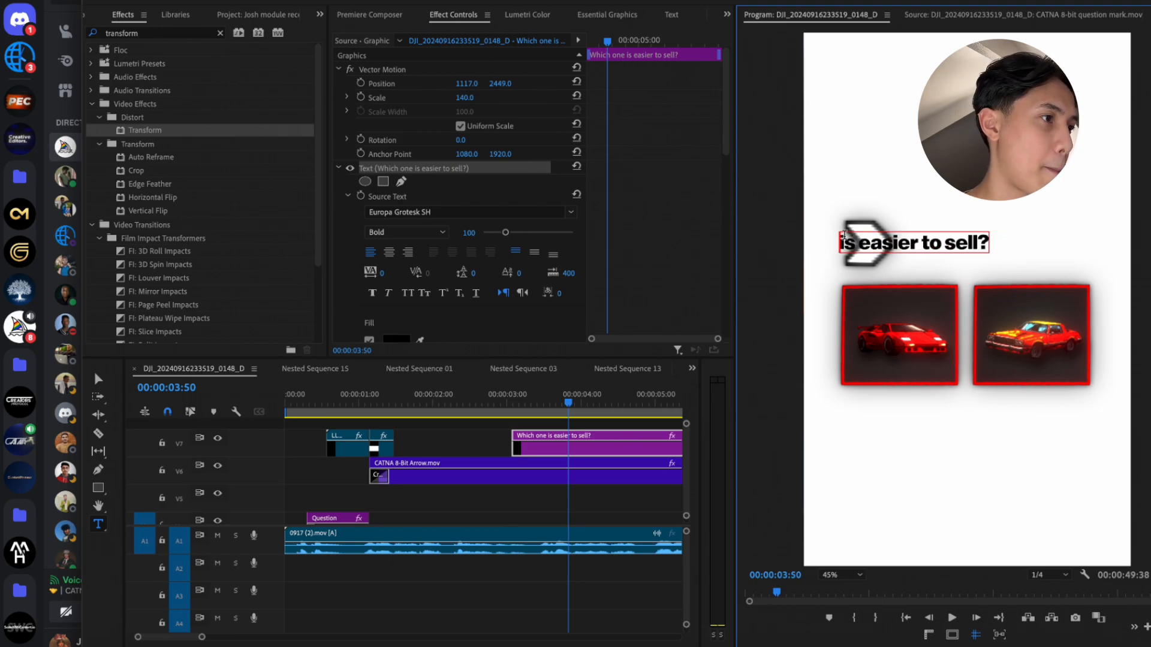
key(BackSpace)
text(I)
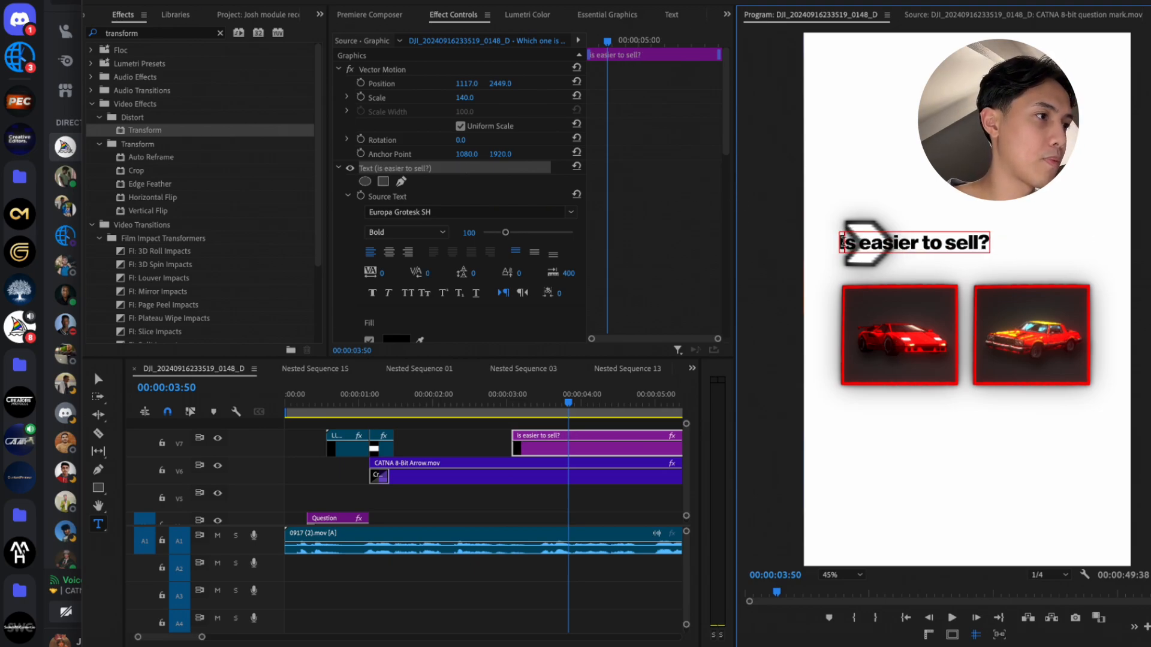
drag(483, 105, 495, 84)
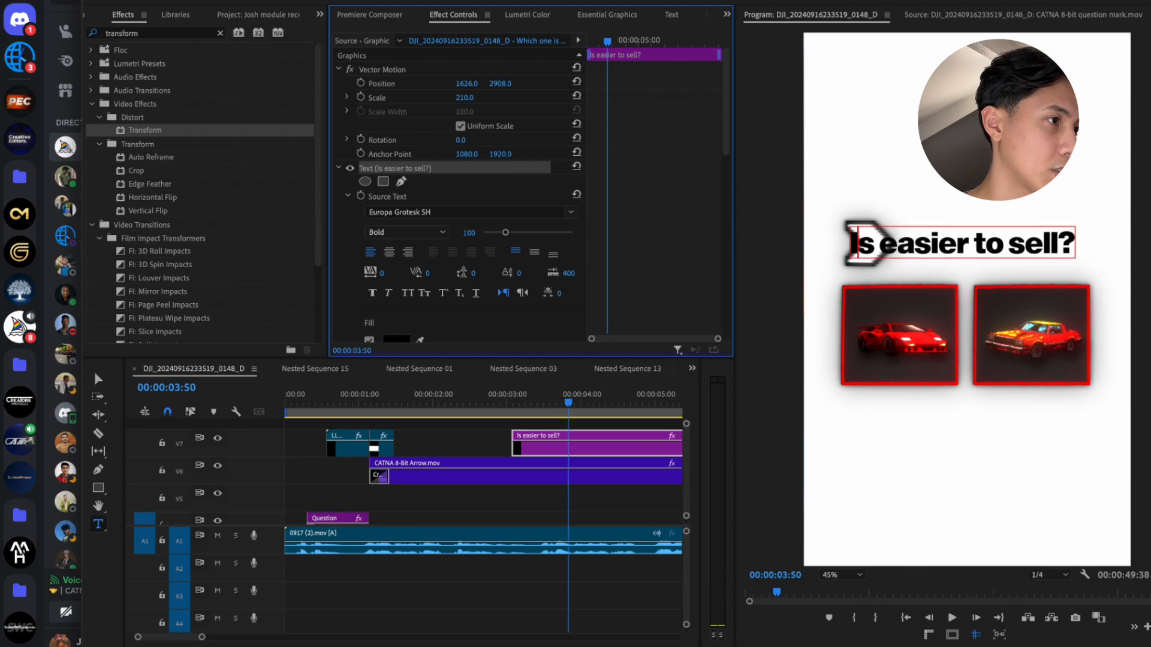
Play back the sequence up to the start of the arrow's exit to check its timing against the title
click(483, 432)
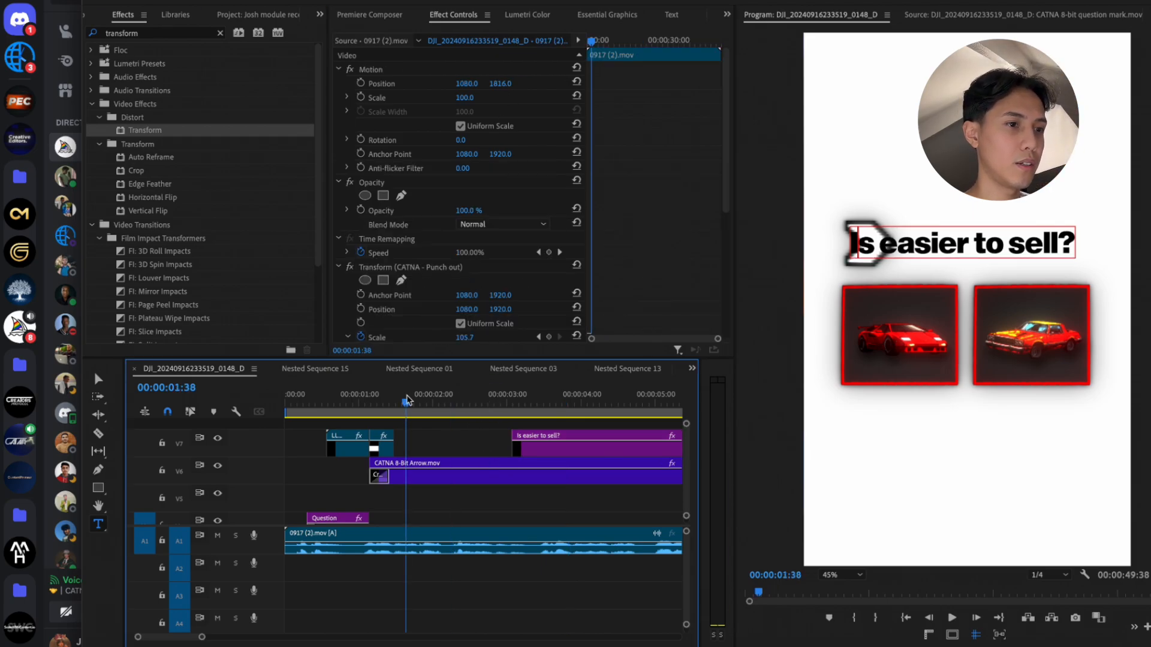
click(407, 400)
key(space)
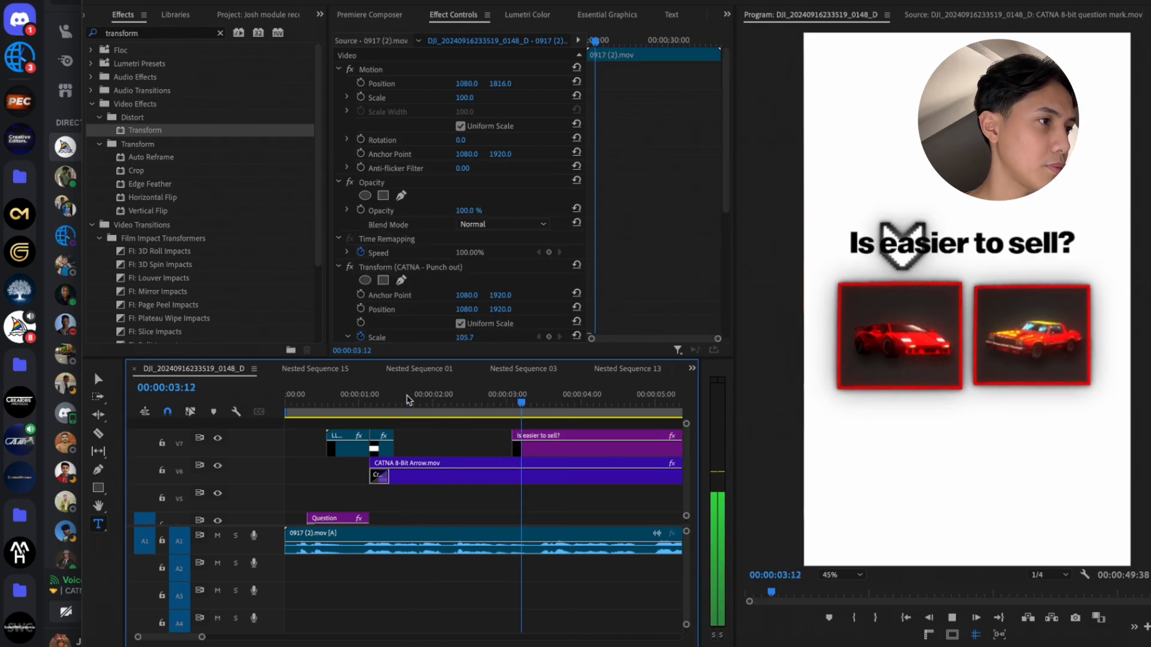
key(space)
key(space)
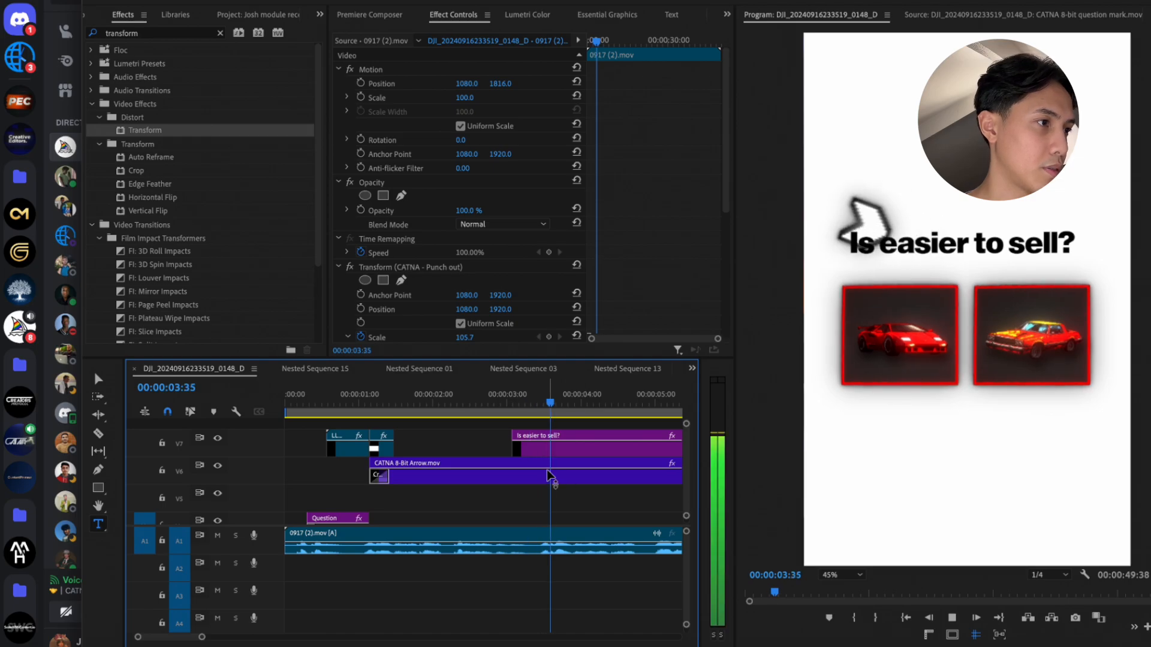
click(541, 400)
key(space)
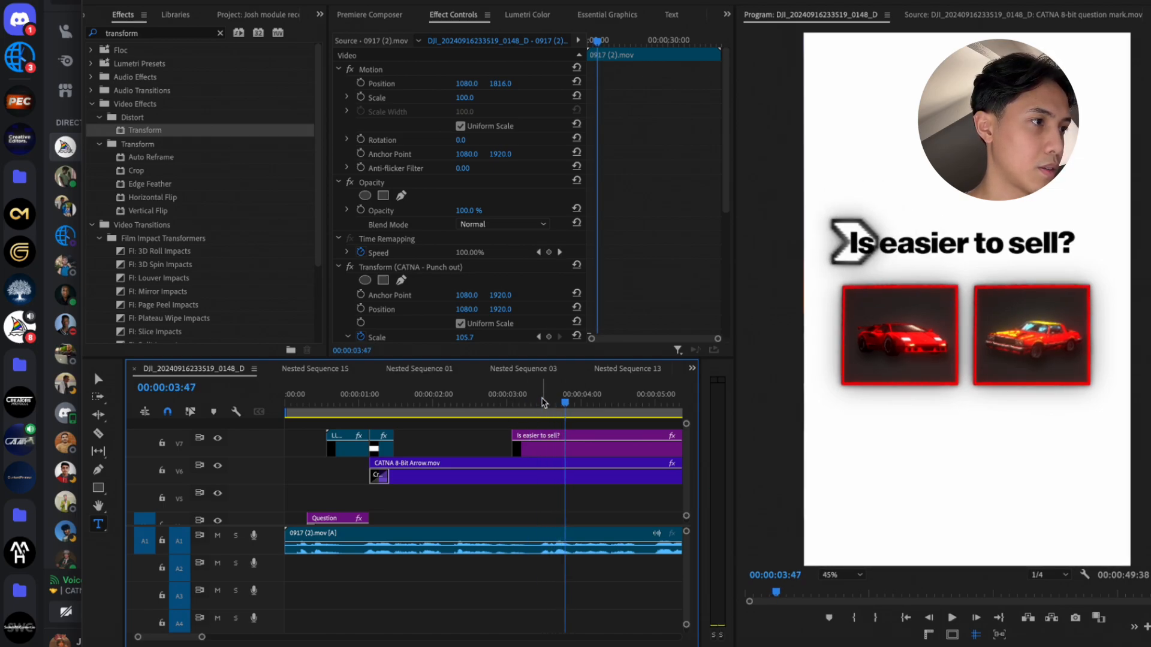
Add a rectangular mask to the title, place it just left of the text and keyframe Mask Path at 00:00:03:47
click(576, 450)
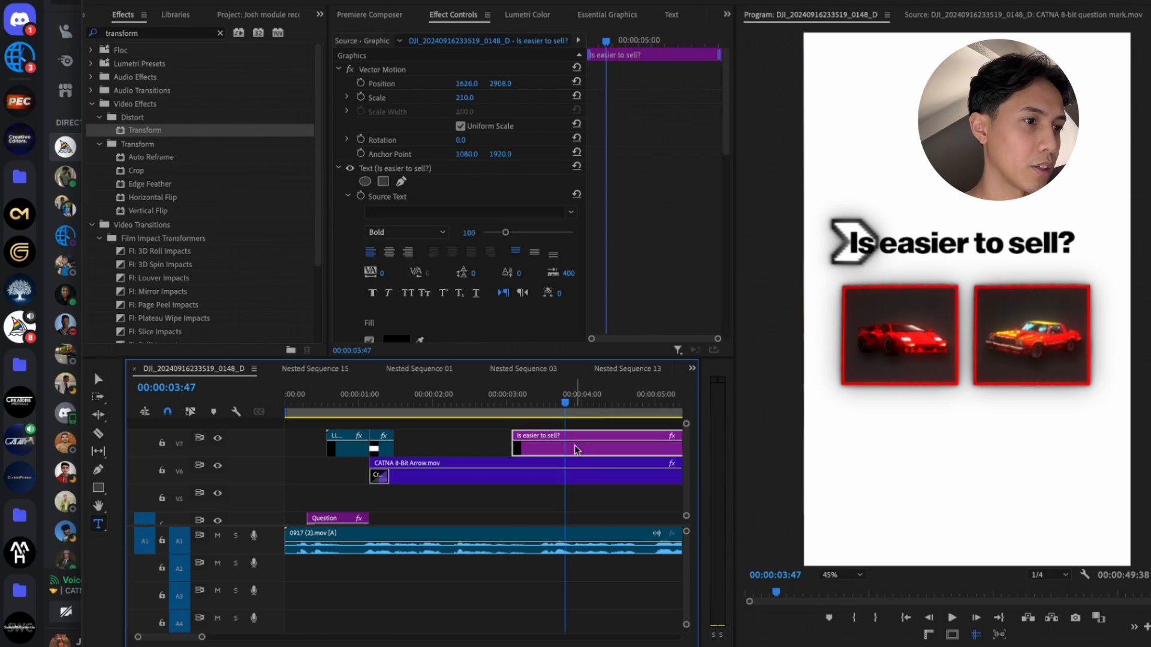
click(383, 181)
drag(966, 257, 811, 232)
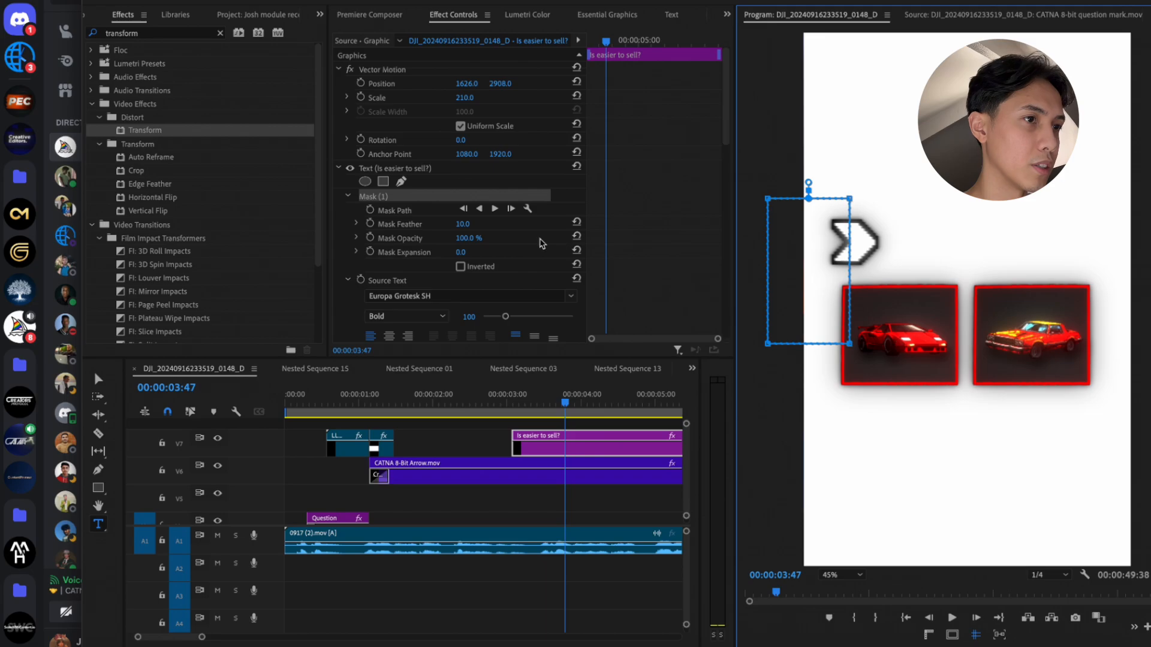
click(370, 210)
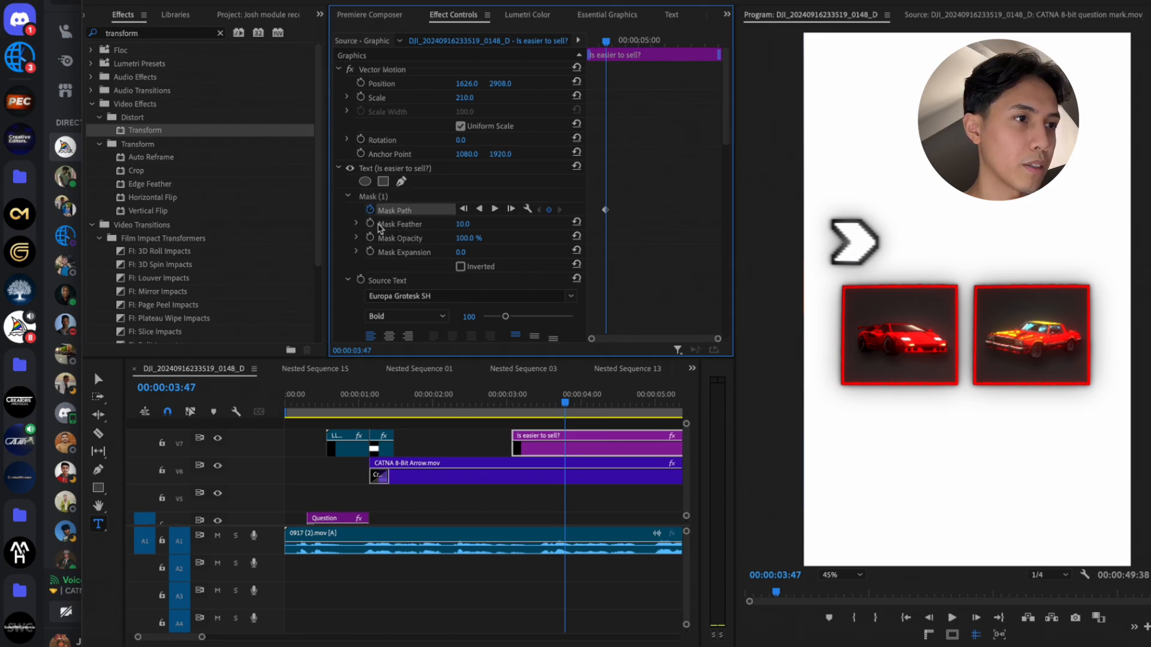
At 00:00:04:10, extend the mask's right edge to the arrow so that "Is easier to" is revealed
key(space)
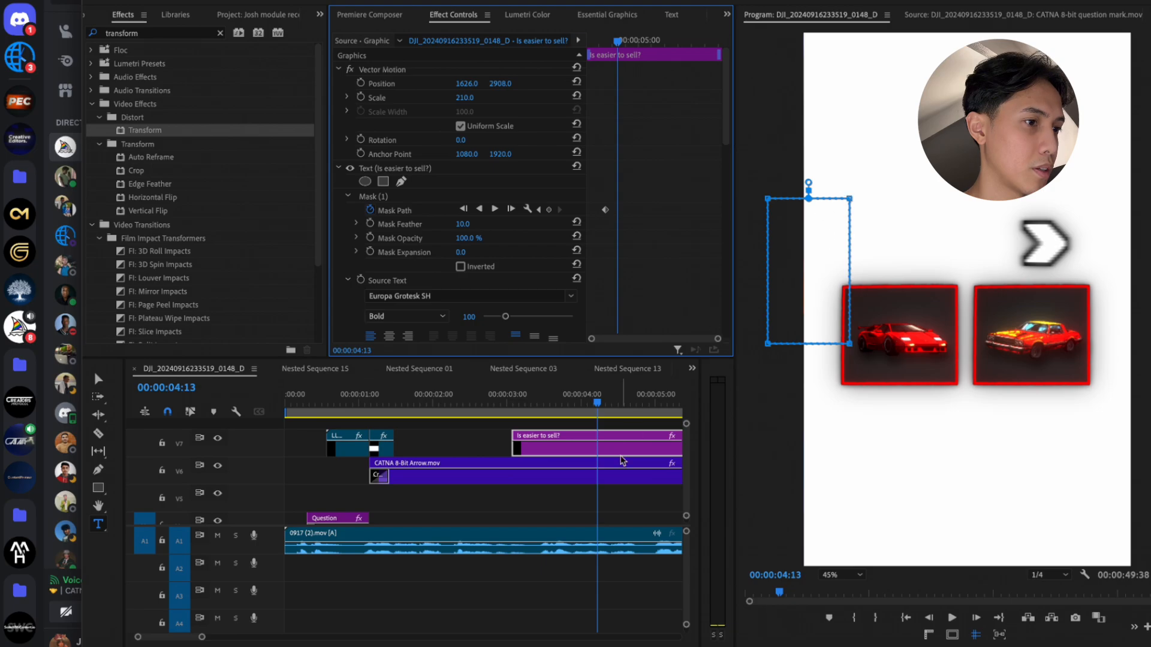
click(609, 482)
scroll(652, 305, down, 6)
click(559, 165)
click(615, 450)
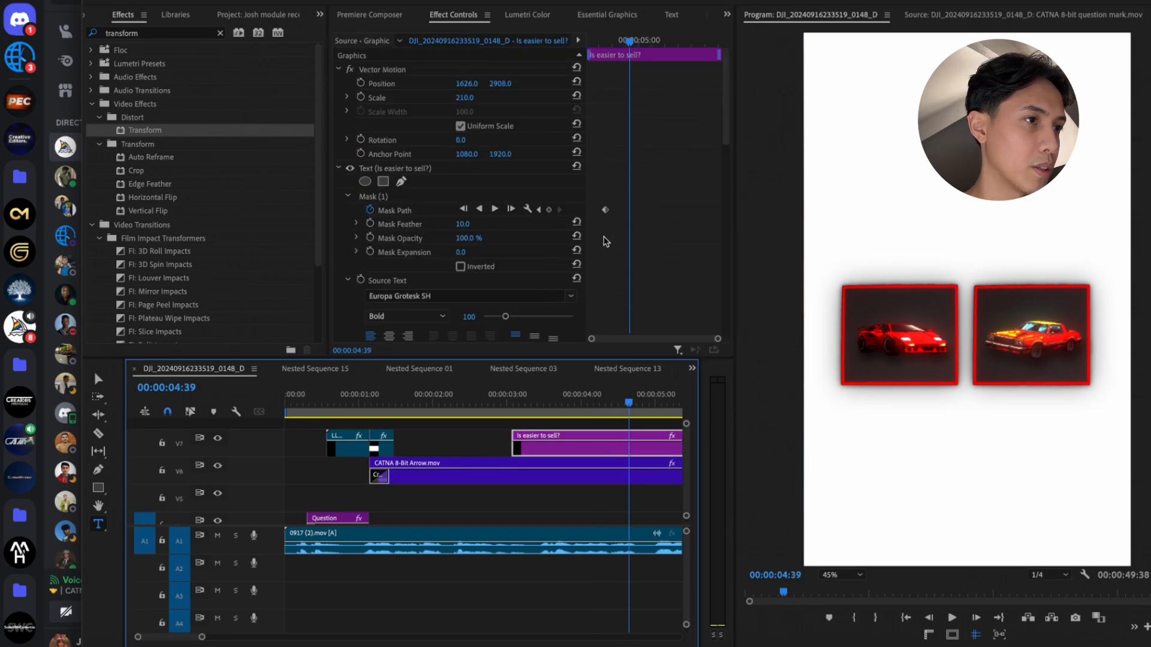
scroll(638, 272, down, 3)
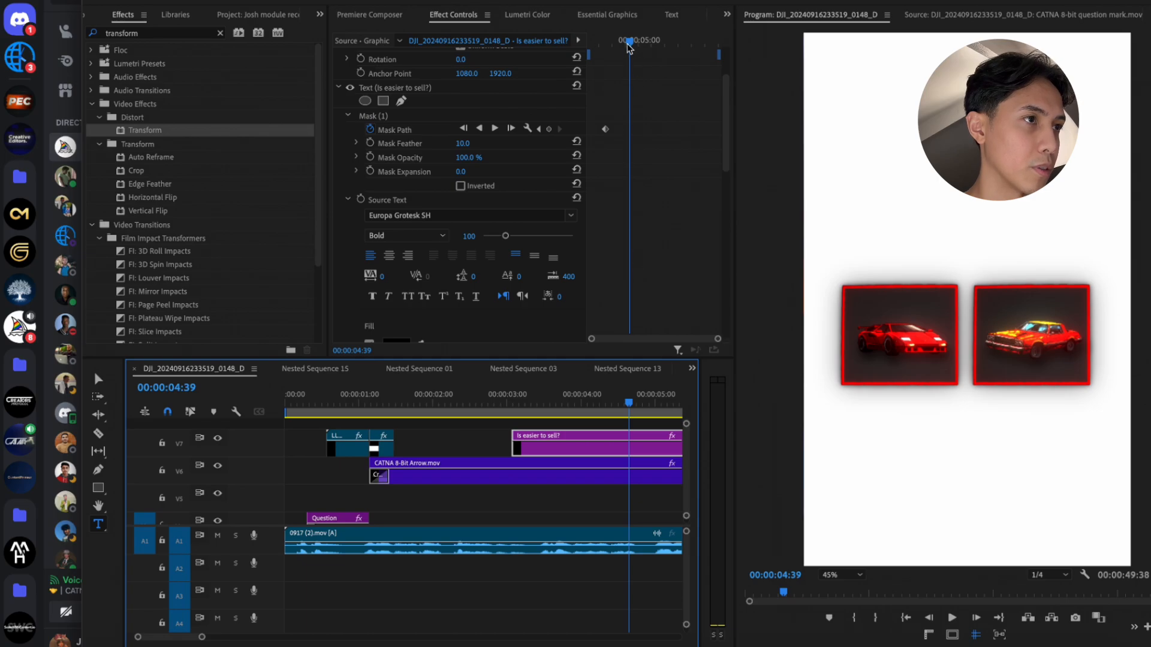
drag(628, 45, 614, 44)
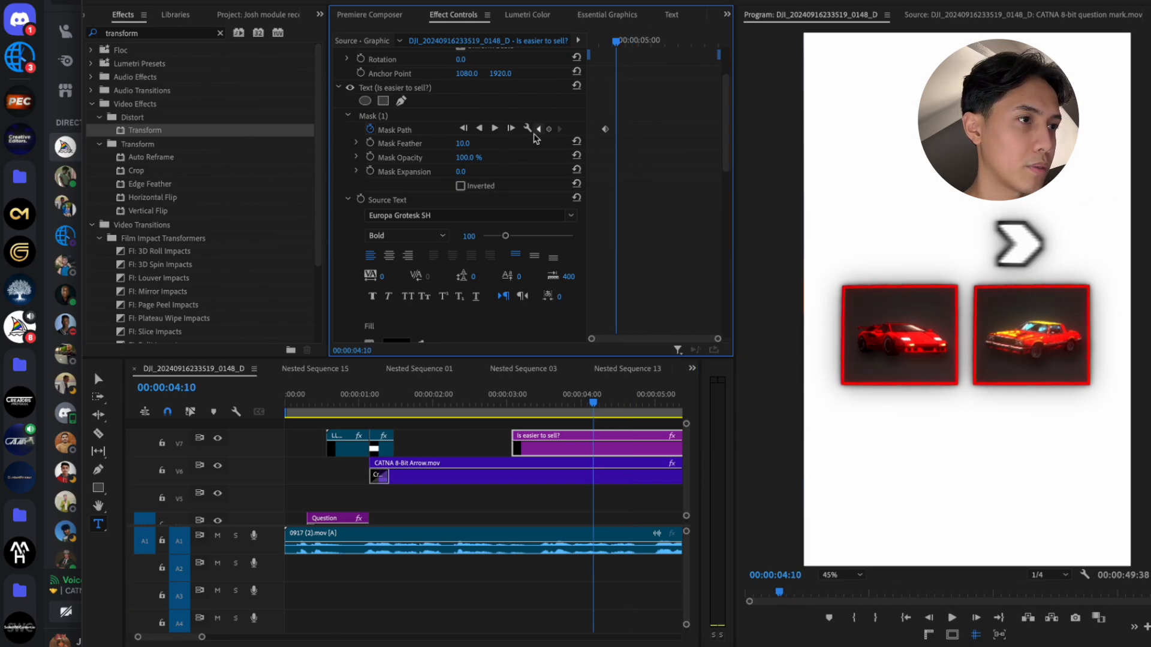
click(424, 133)
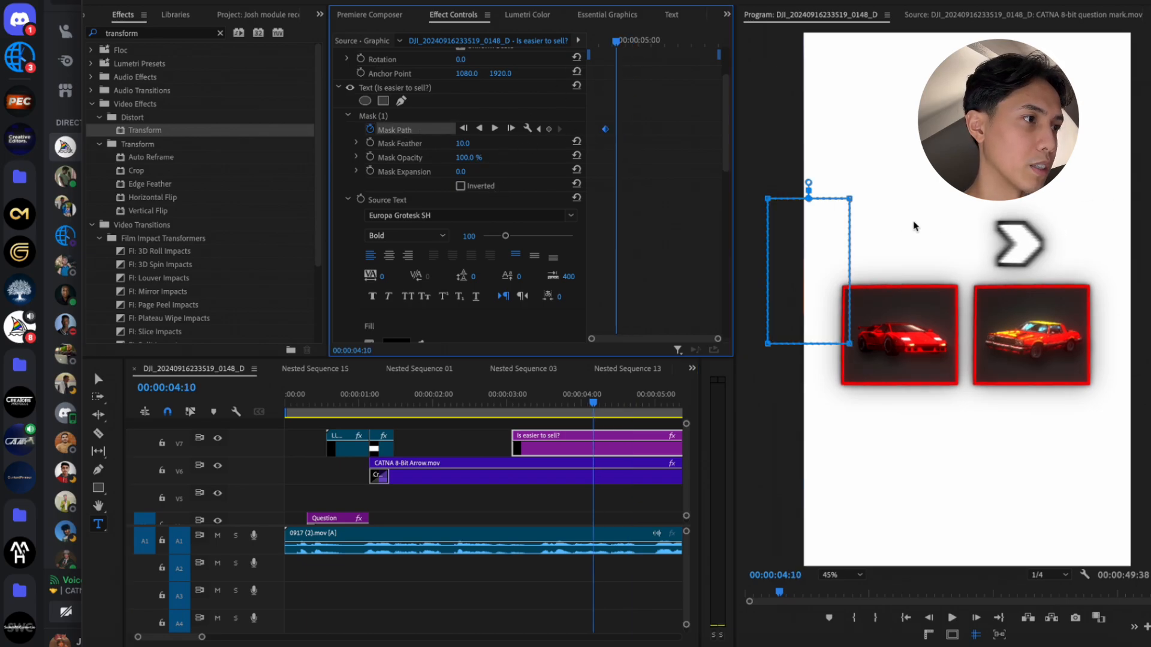
drag(850, 204, 1052, 199)
drag(850, 346, 1023, 358)
key(ctrl+z)
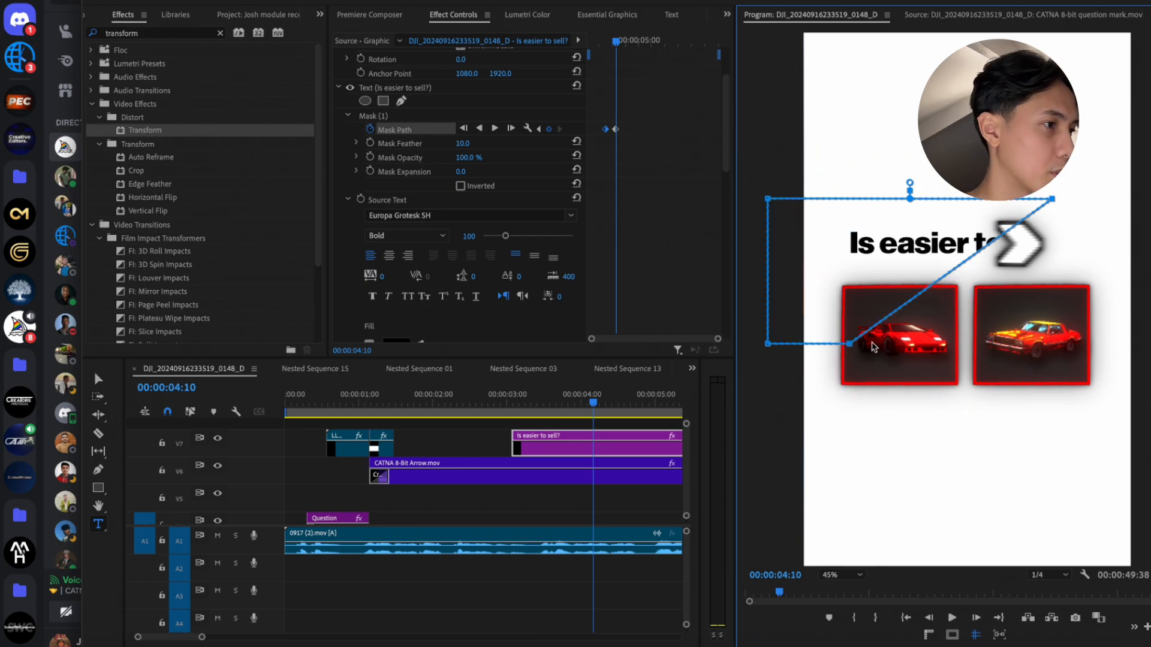
drag(850, 347, 1026, 346)
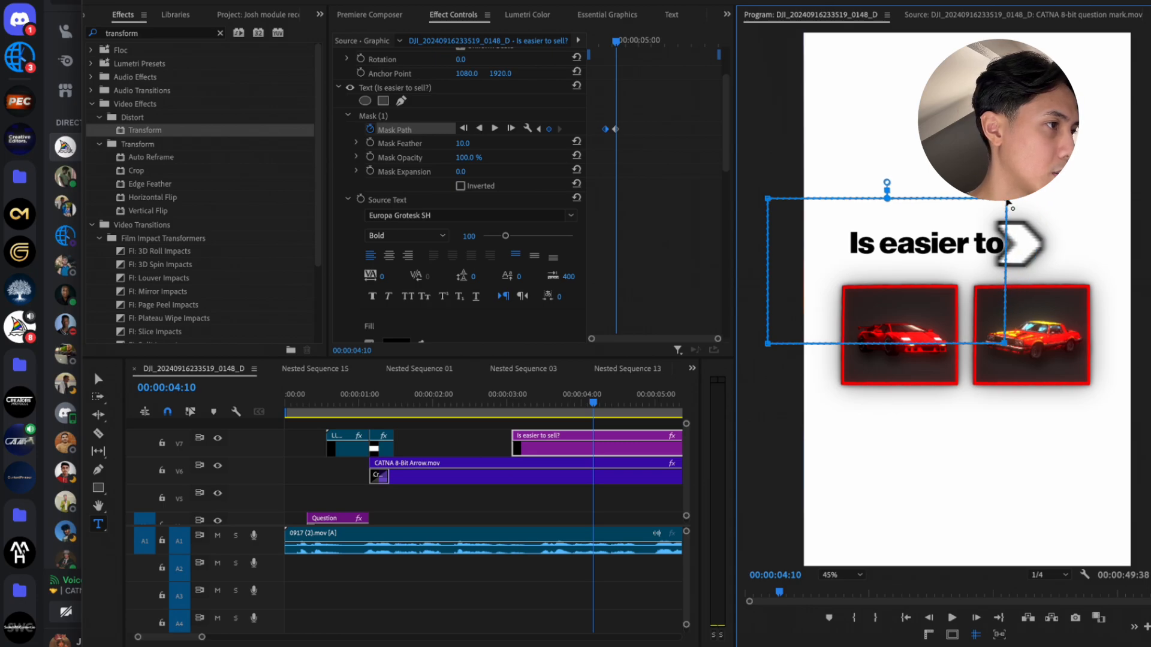
At 00:00:04:21, extend the mask's right edge past the question mark to reveal the whole title
key(space)
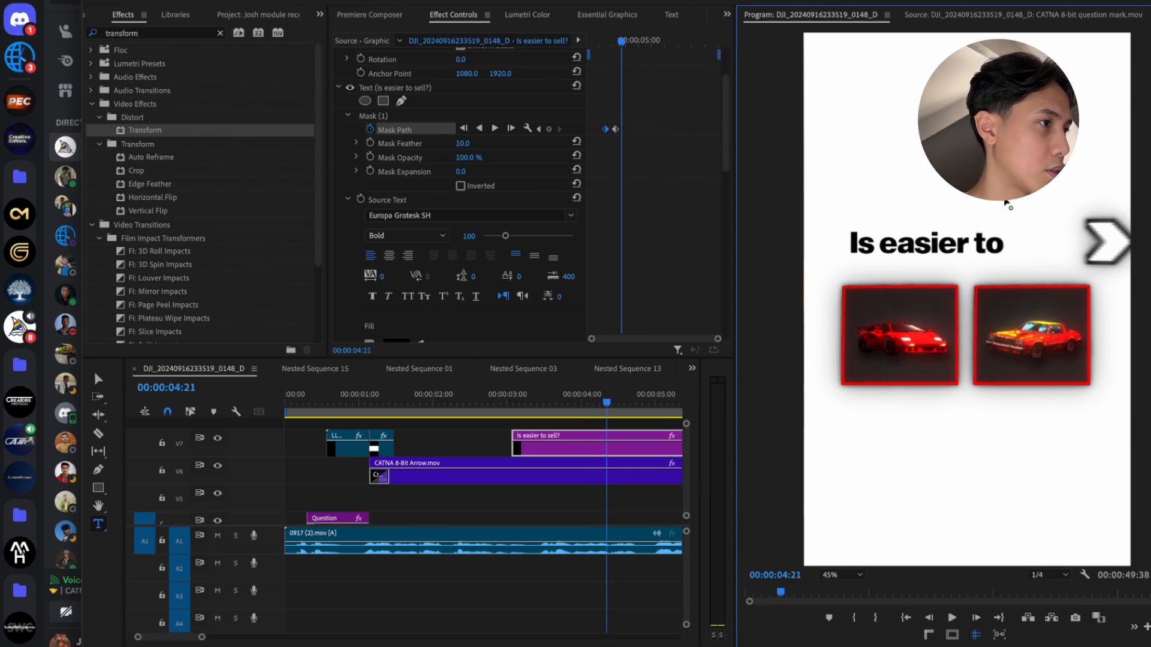
drag(1005, 202, 1072, 196)
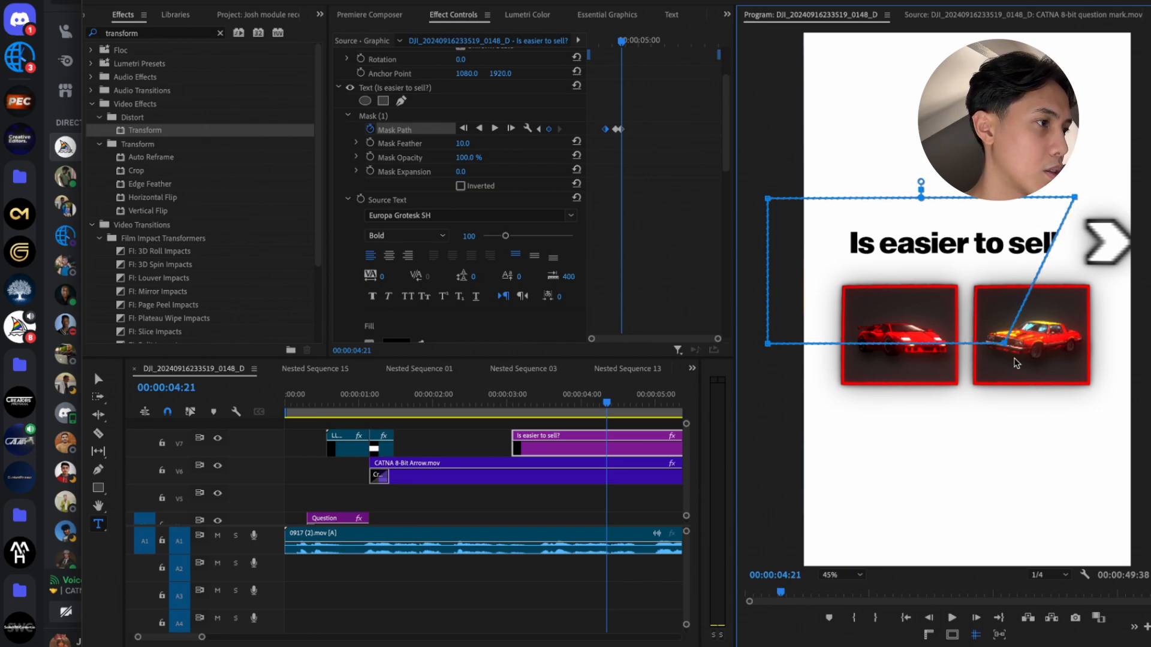
drag(1030, 345, 1078, 348)
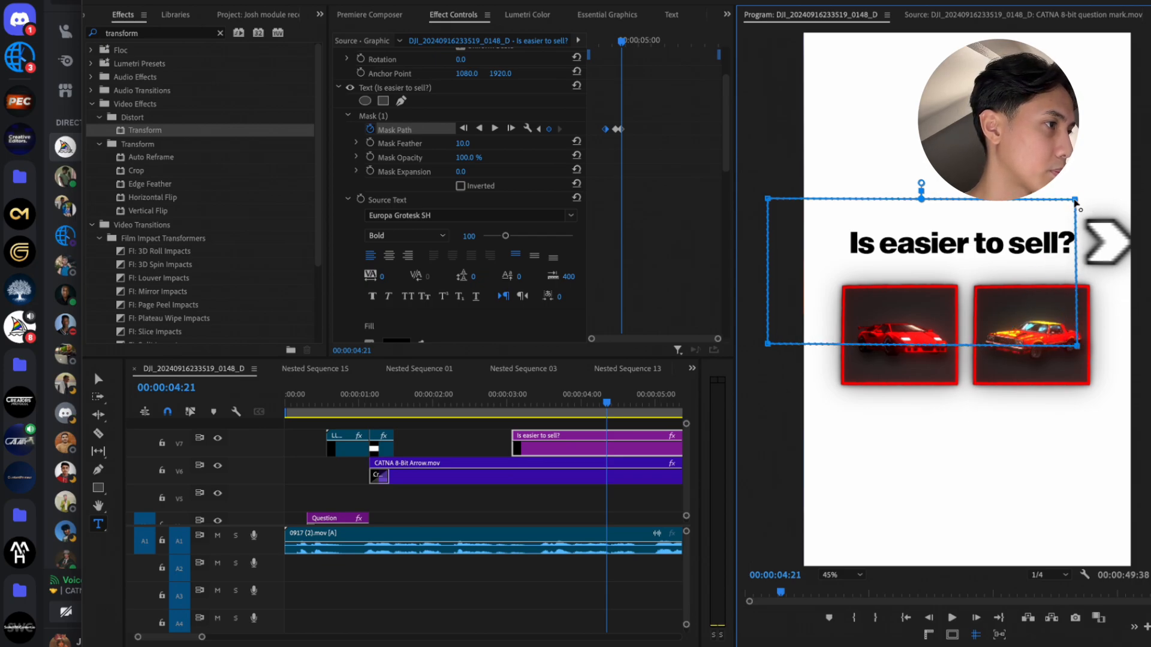
Preview the title reveal and move the title clip to video track V5, beneath the arrow clip
mouse_move(511, 405)
mouse_down()
mouse_move(532, 403)
mouse_move(523, 401)
mouse_up()
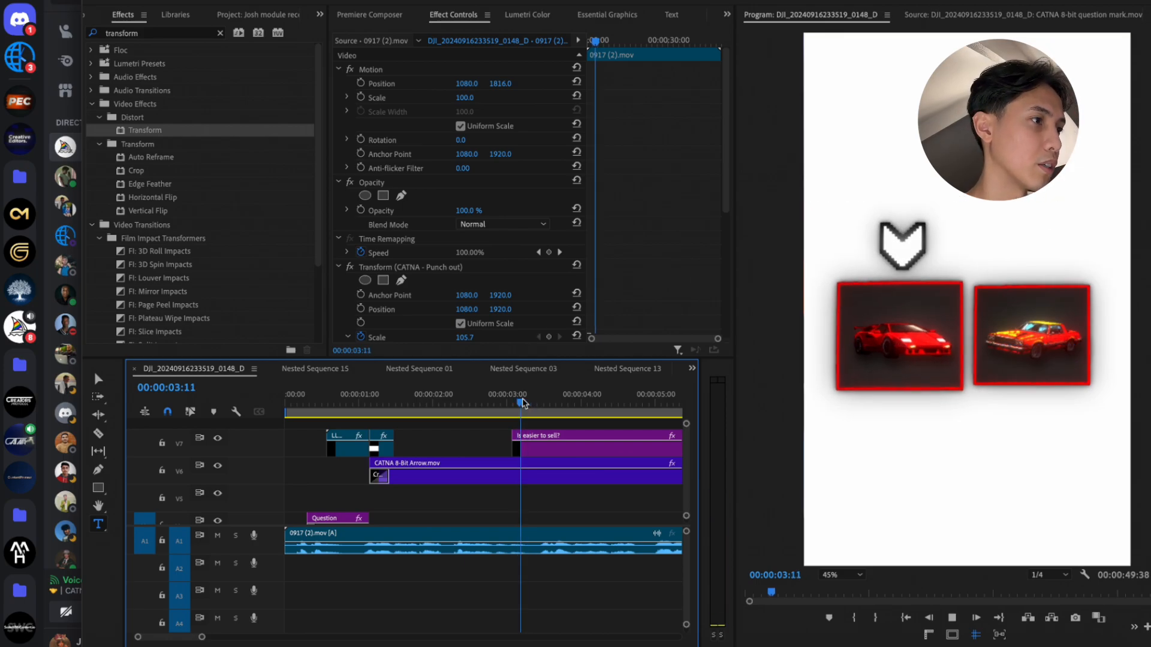
key(space)
key(space)
drag(523, 403, 591, 508)
key(minus)
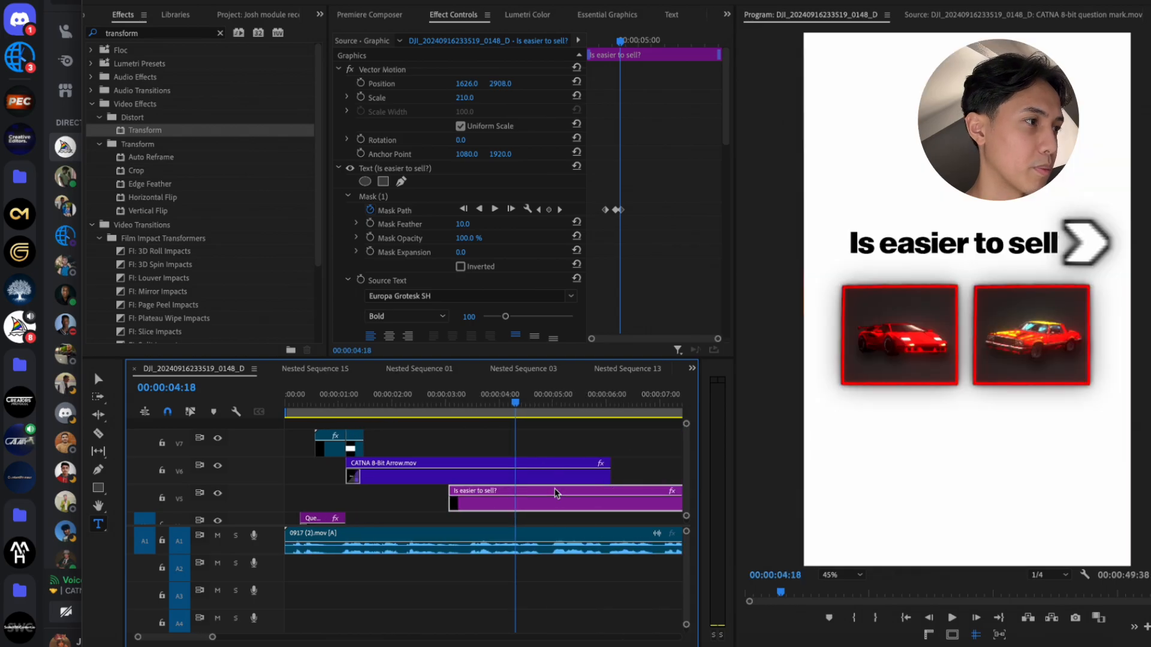
Play the sequence from the start and replay the arrow and title section to check the reveal
scroll(556, 493, down, 3)
drag(477, 390, 307, 391)
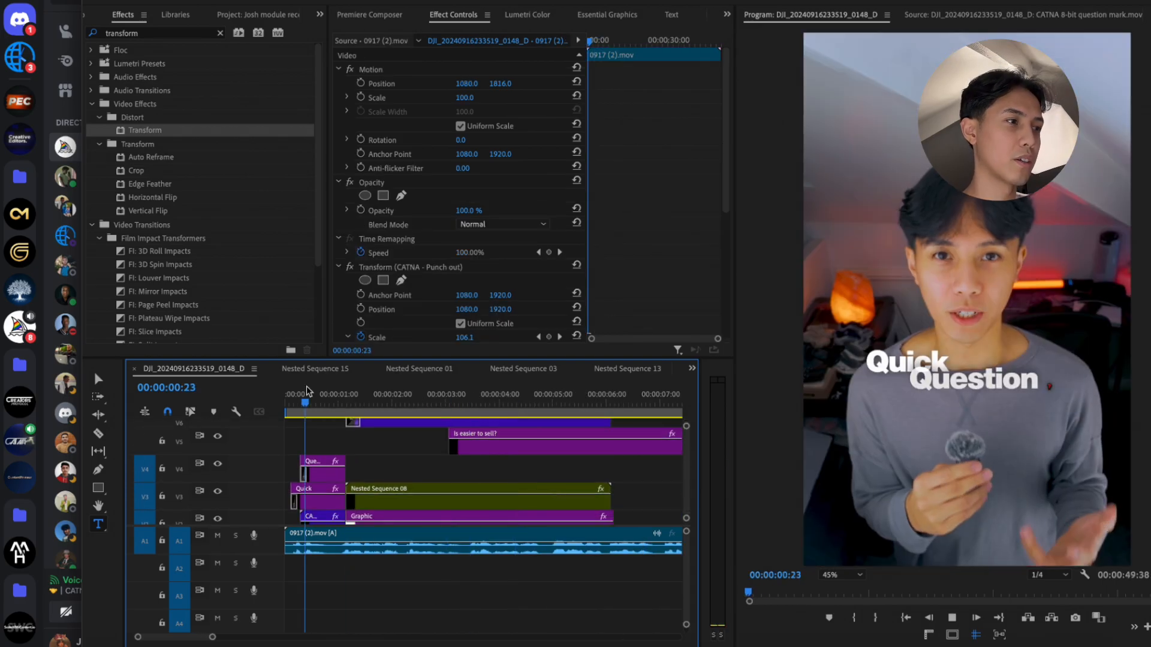
key(space)
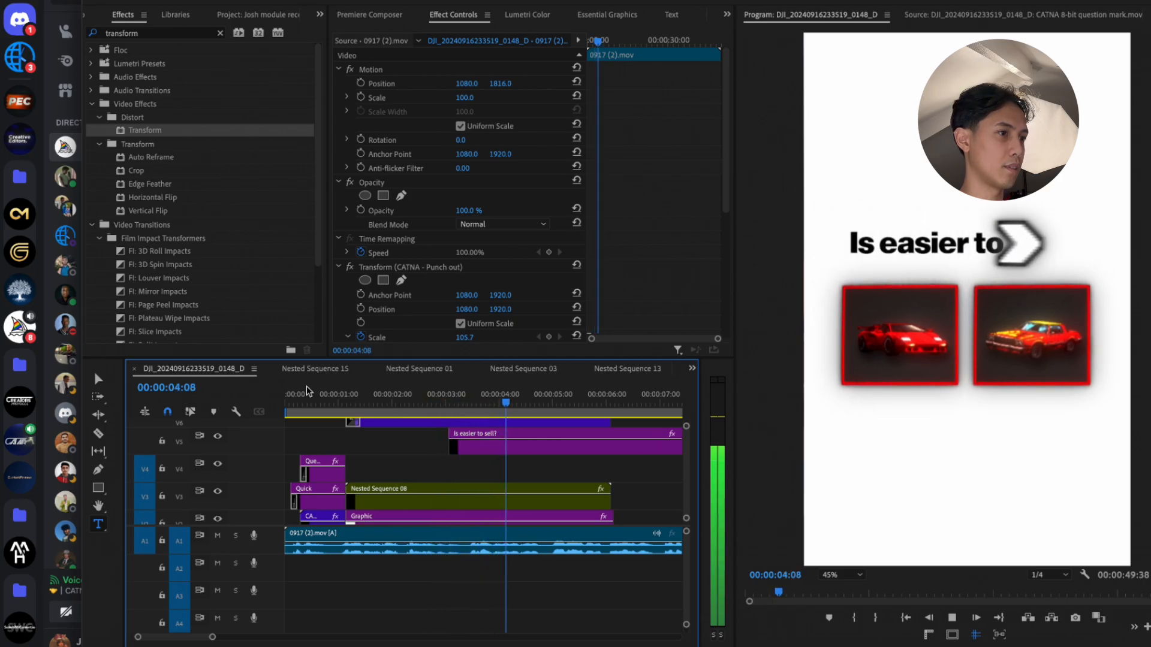
key(space)
click(372, 400)
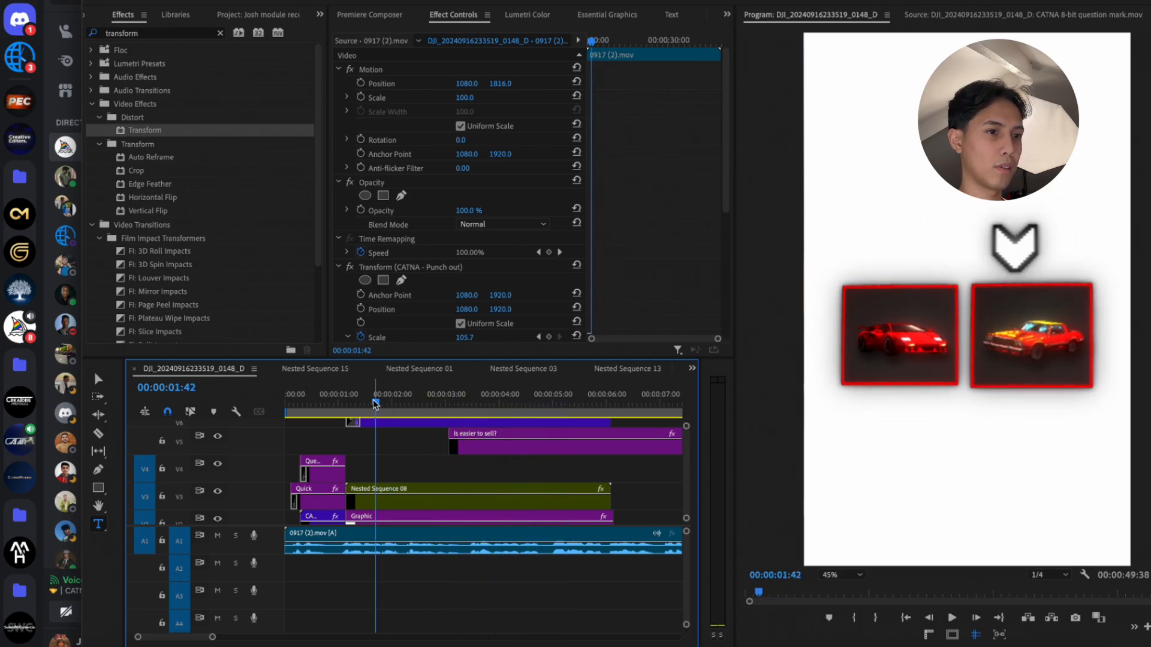
key(space)
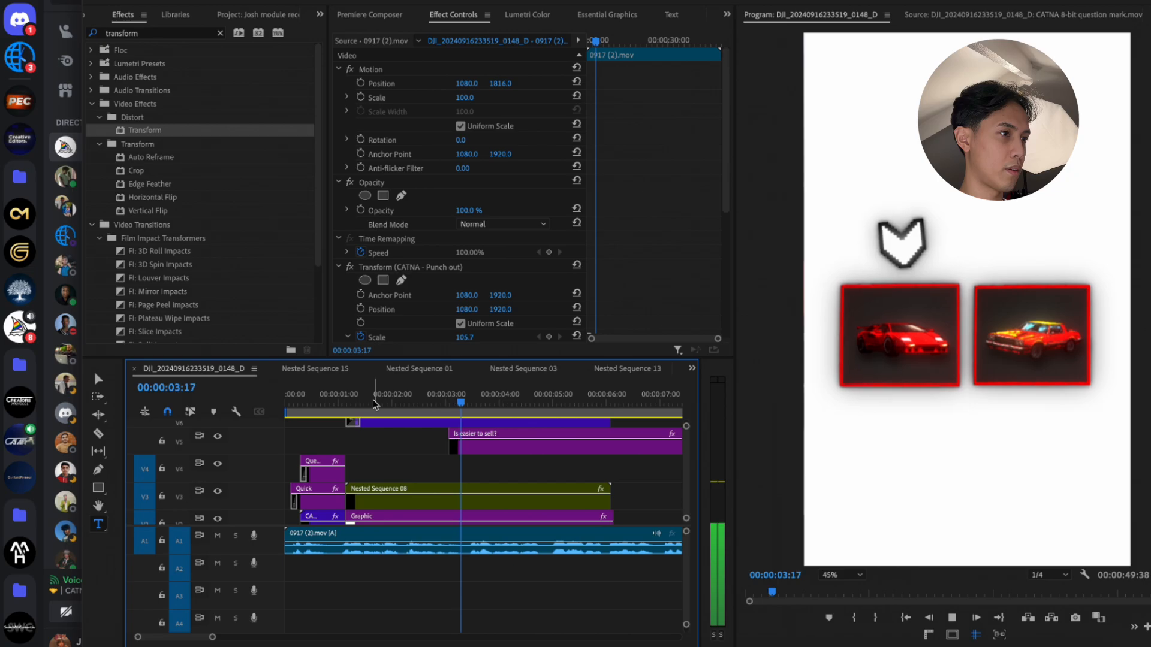
key(space)
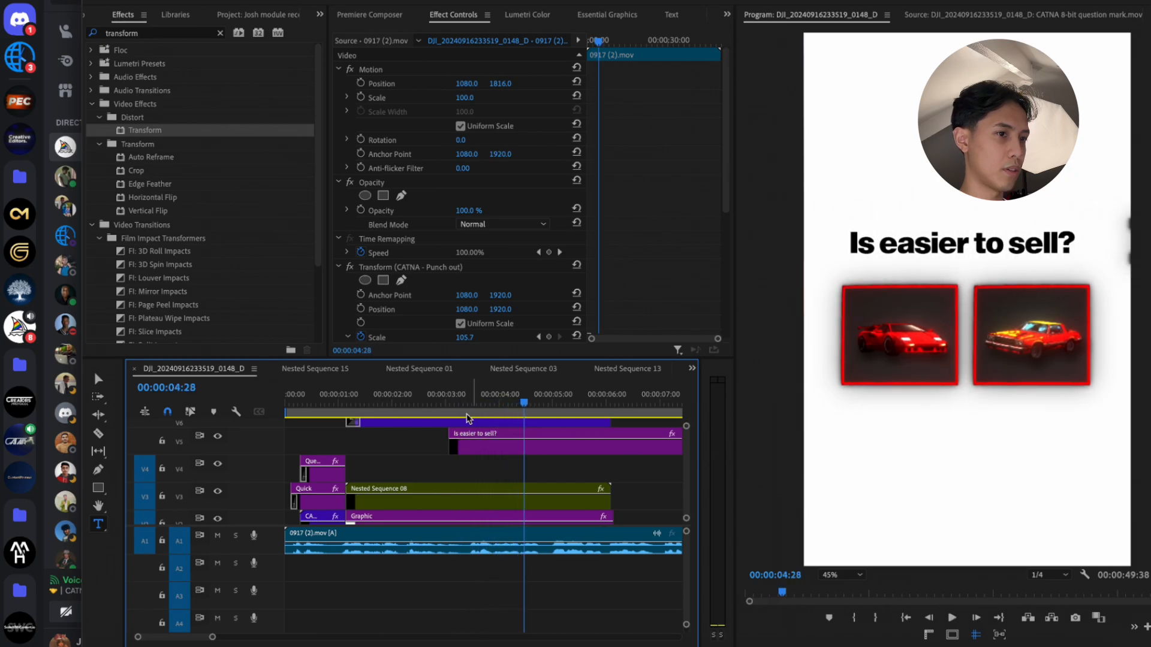
click(399, 412)
key(space)
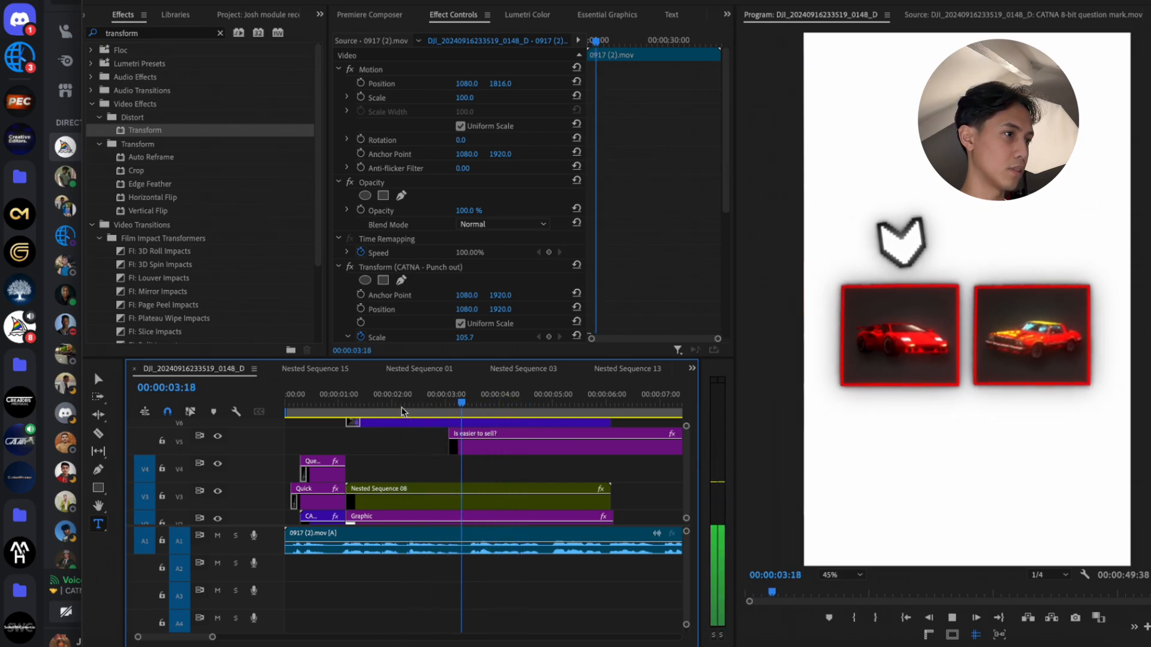
click(408, 411)
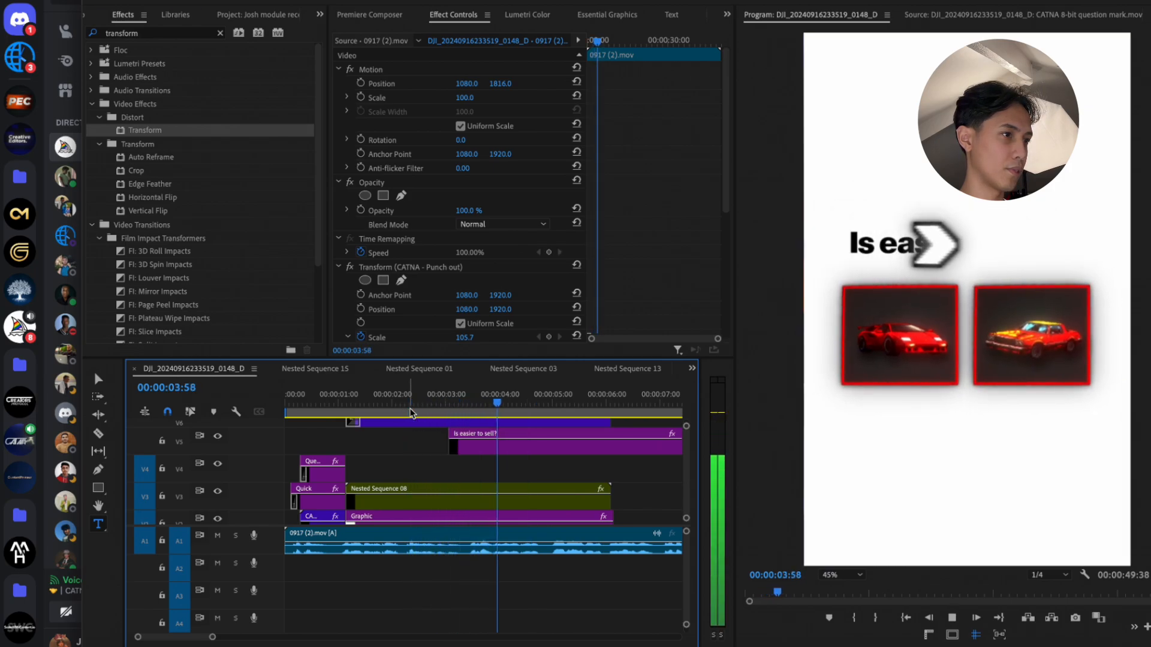
click(410, 413)
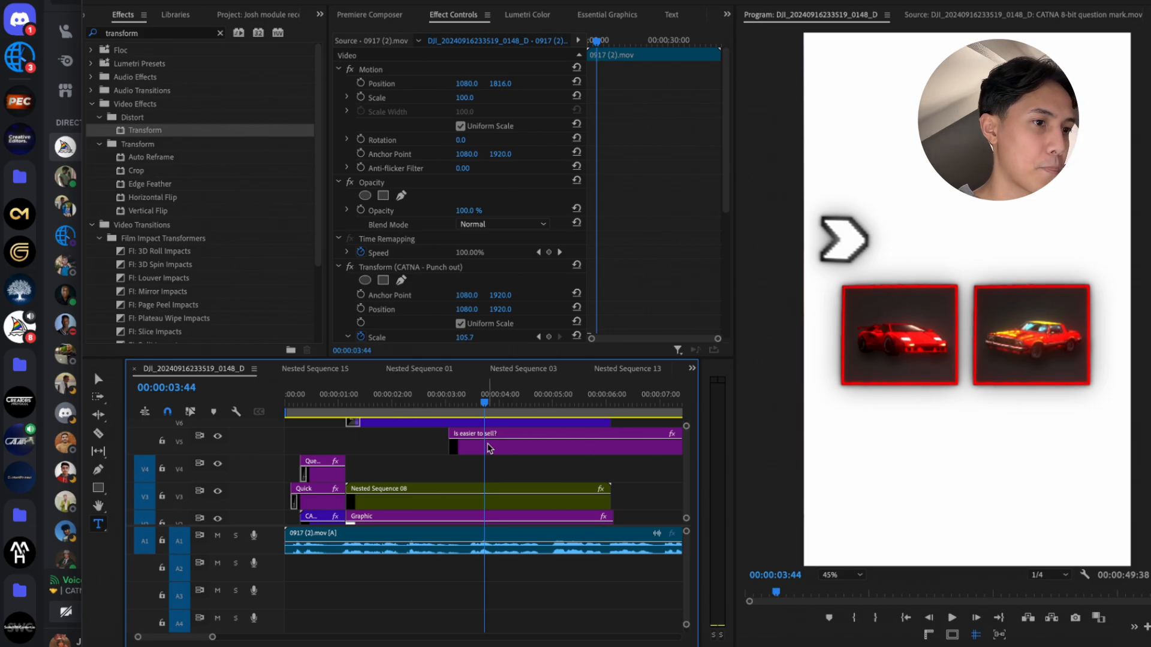
Set the vertical position of Nested Sequence 08 with the car boxes to 2044 and preview the result
scroll(489, 451, down, 2)
click(445, 456)
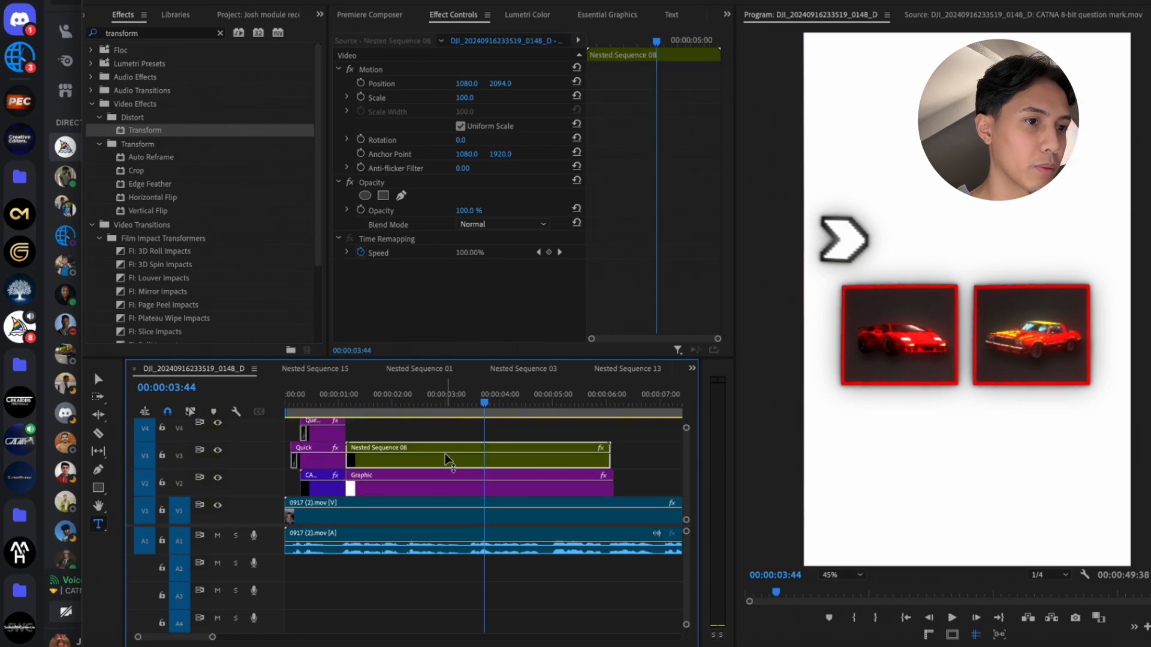
drag(500, 83, 490, 195)
click(379, 390)
key(space)
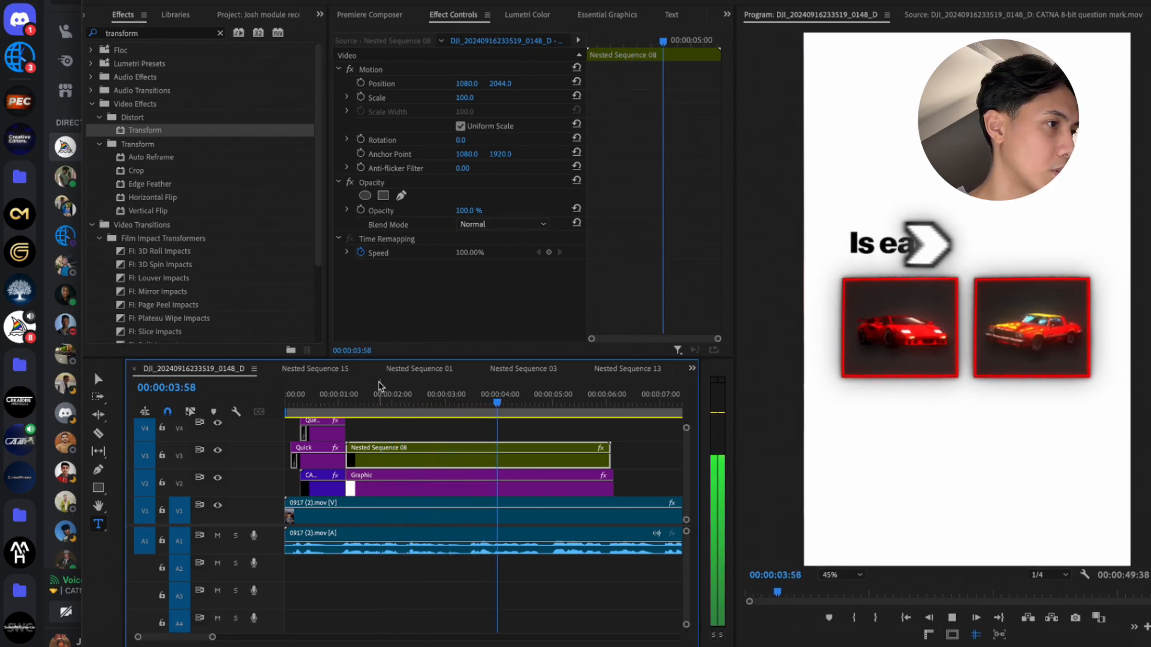
key(space)
Switch to Finder and search the Mac for "line" and "stroke" to look for a hand-drawn line clip
scroll(437, 493, up, 2)
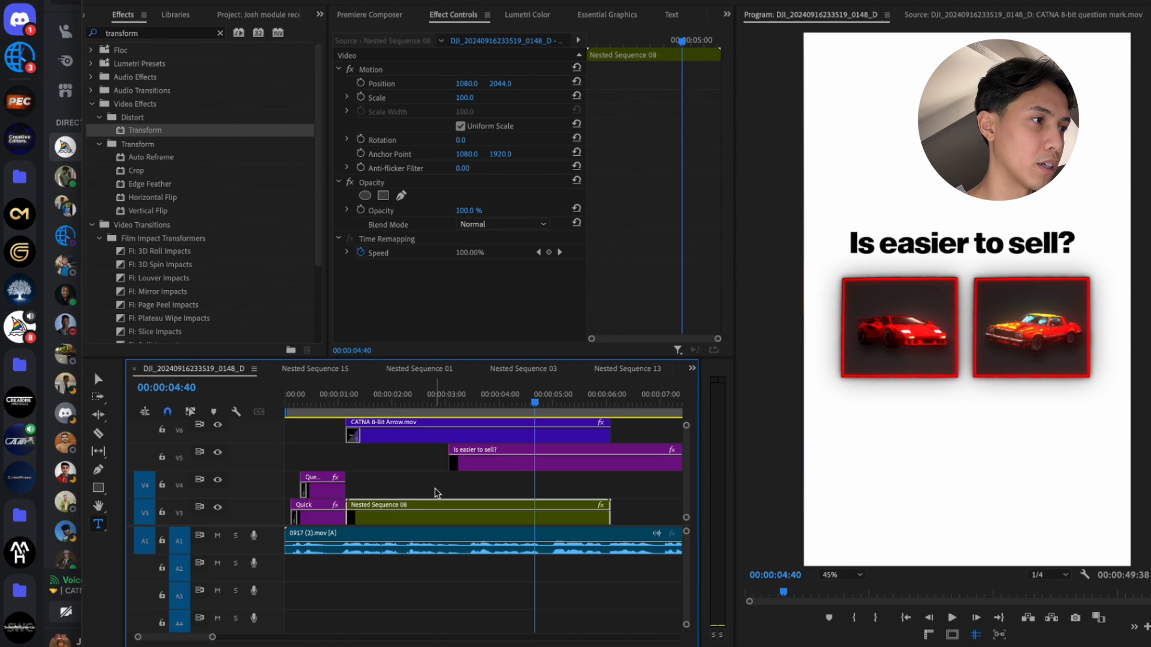
click(441, 483)
click(59, 645)
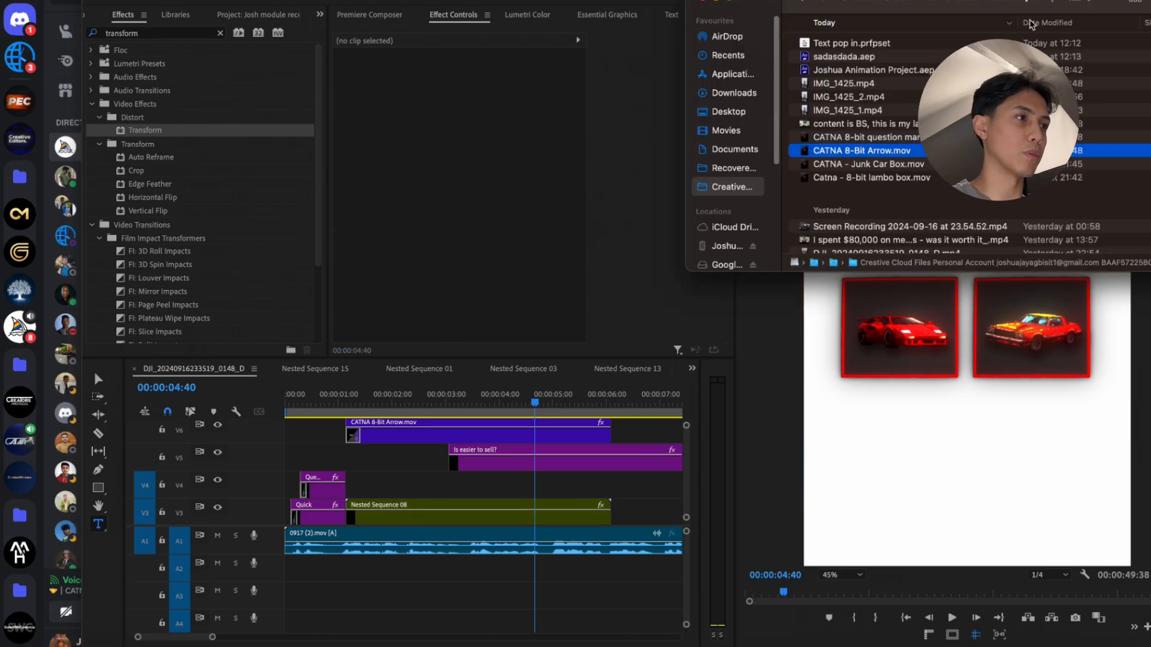
click(686, 443)
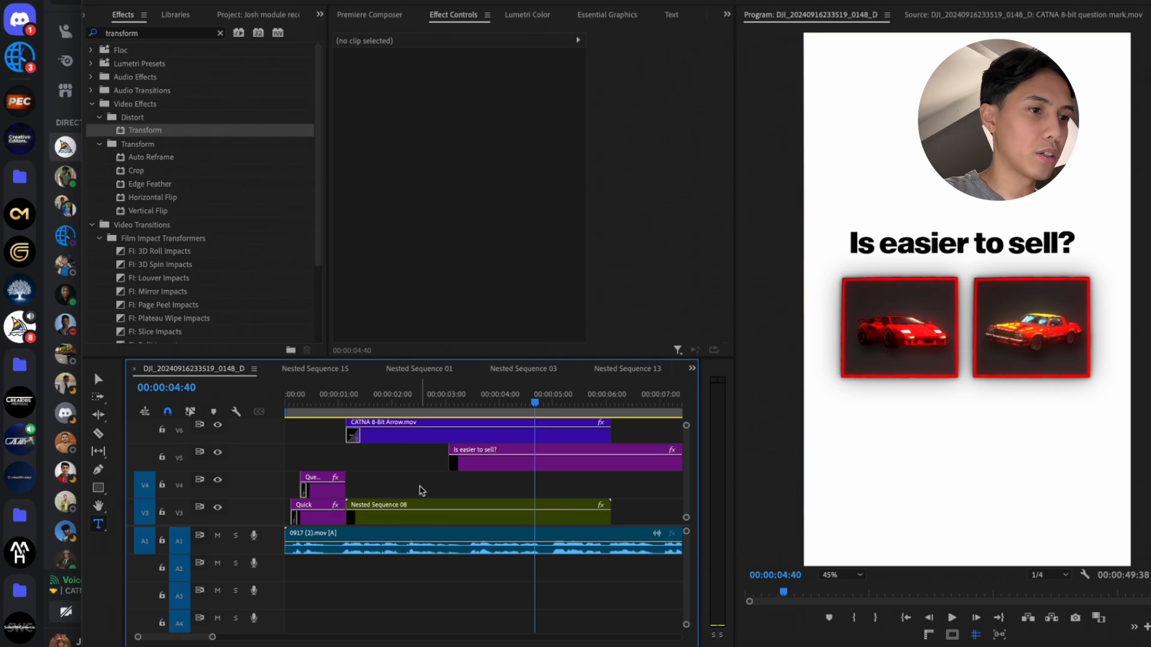
click(59, 645)
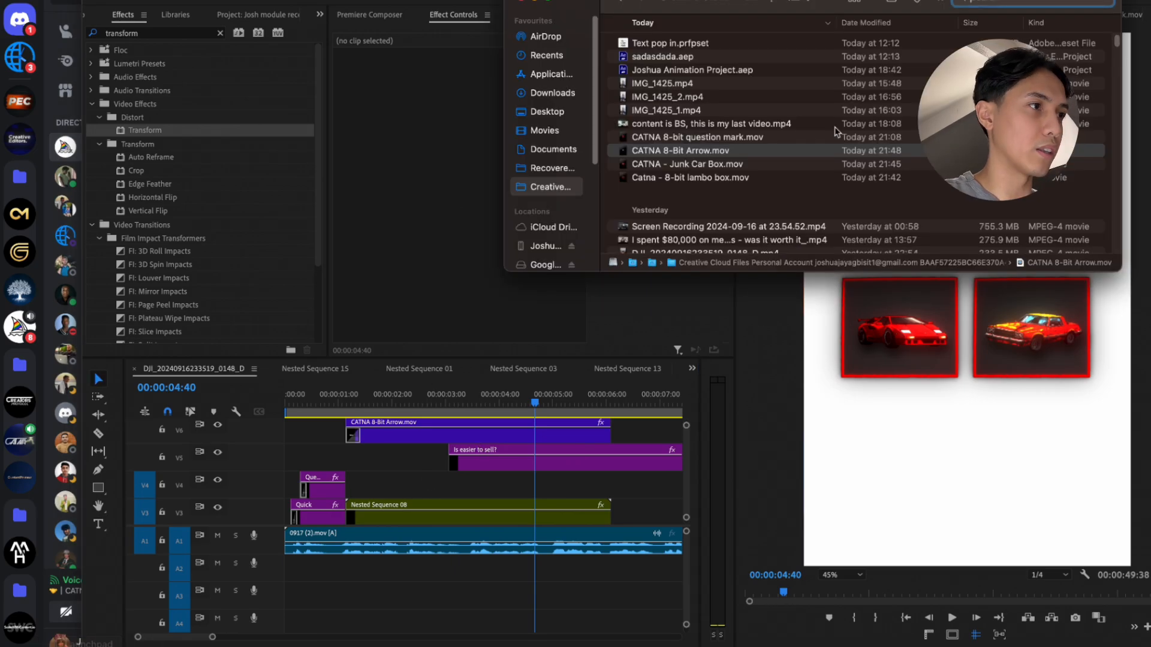
text(line)
key(BackSpace)
key(BackSpace)
key(BackSpace)
key(BackSpace)
text(stroke)
key(BackSpace)
key(BackSpace)
text(oke)
scroll(827, 176, down, 10)
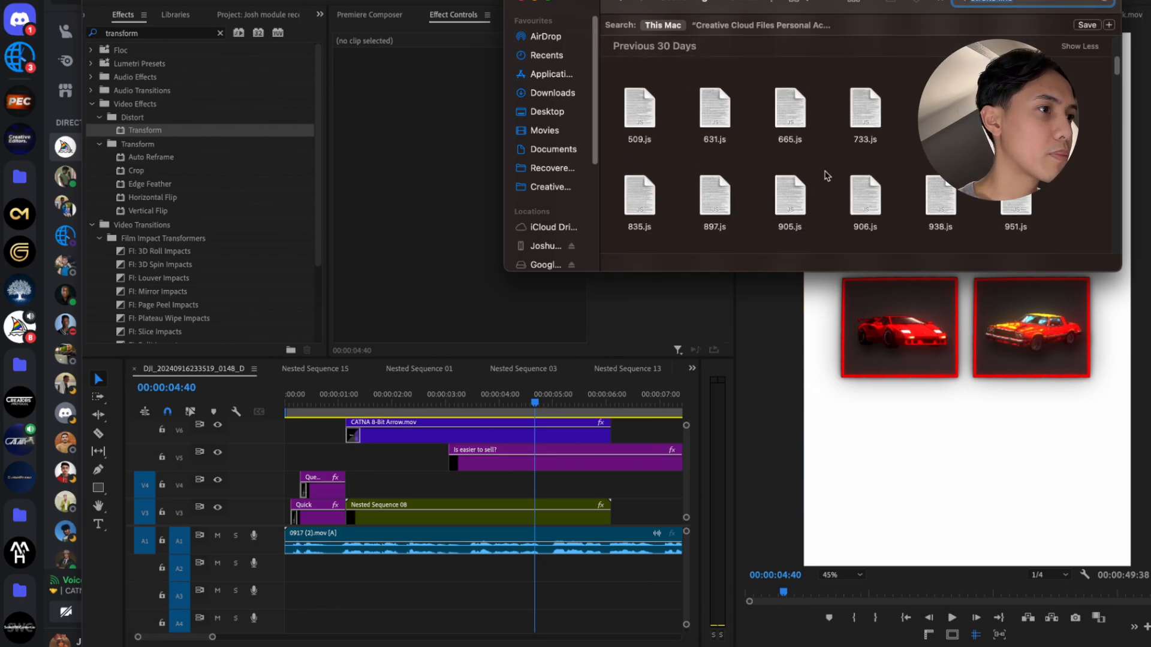
scroll(827, 176, down, 15)
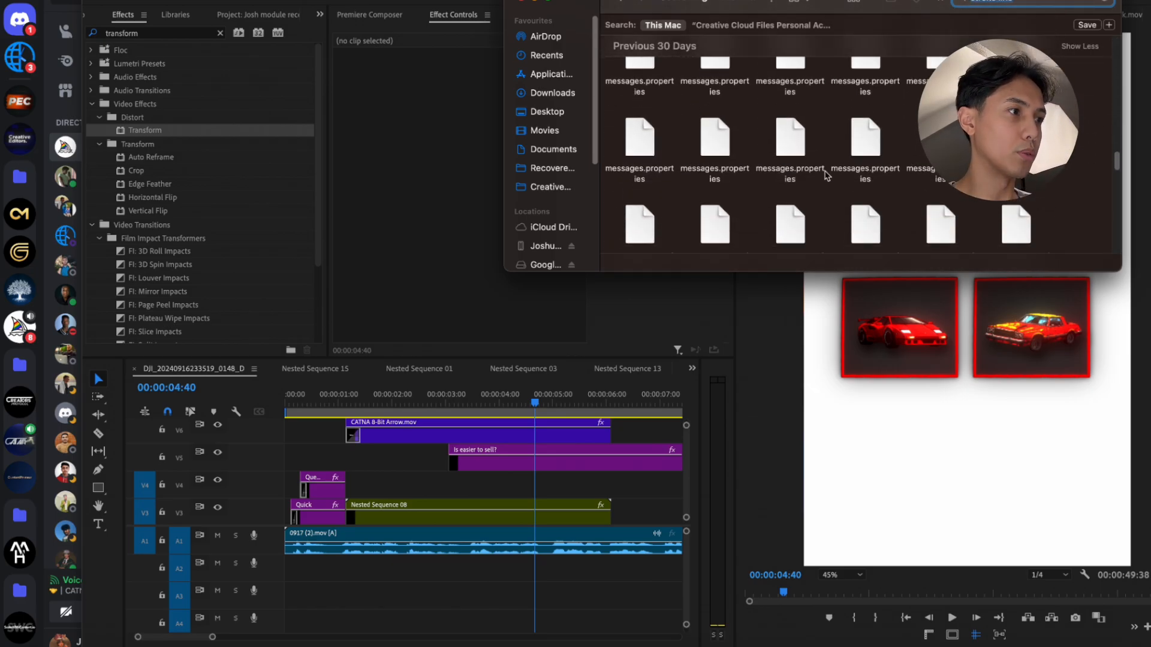
scroll(827, 176, down, 10)
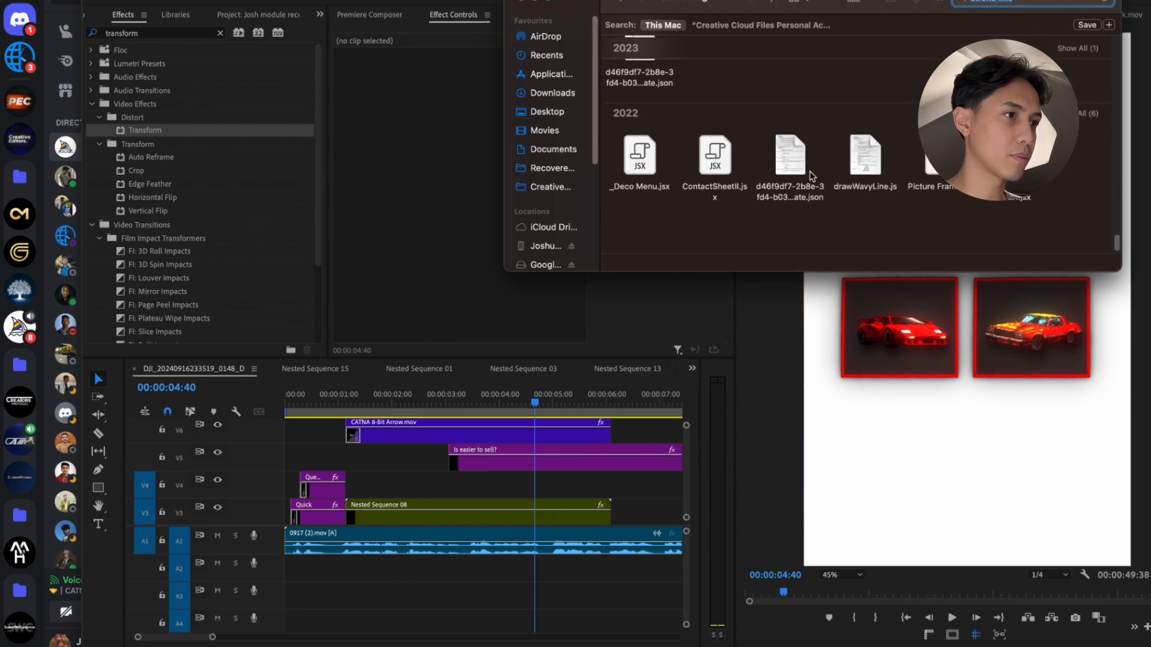
click(533, 492)
Switch to Google Drive and browse the Stroke Lines folder under Editing Assets for a suitable line clip
key(super+Tab)
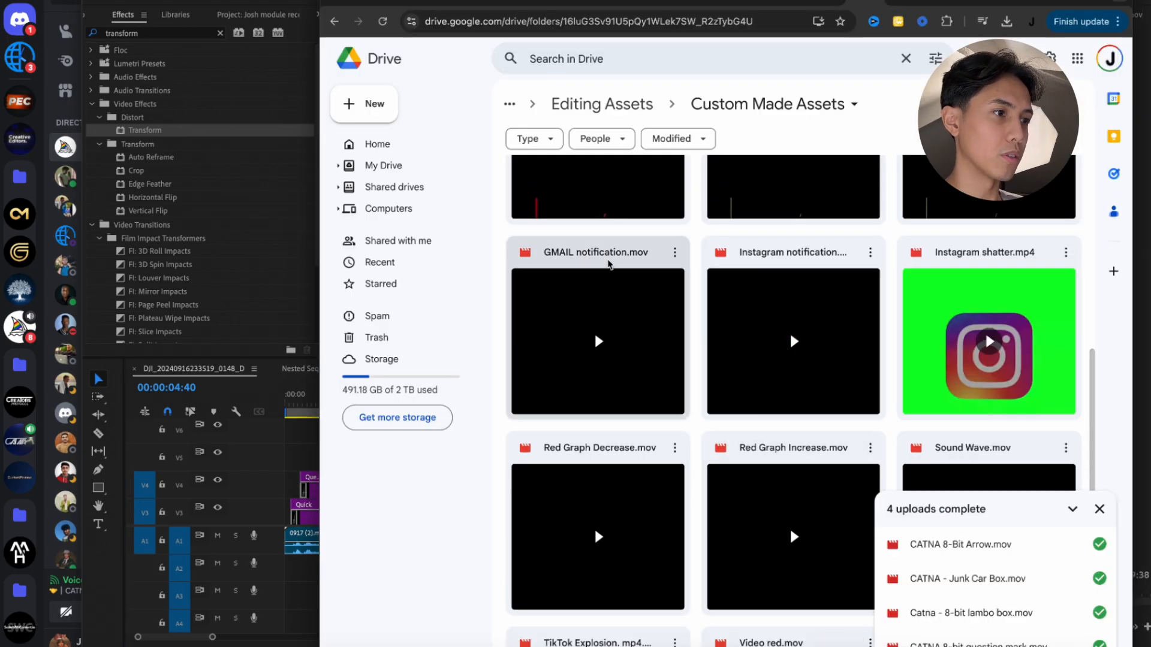
click(630, 113)
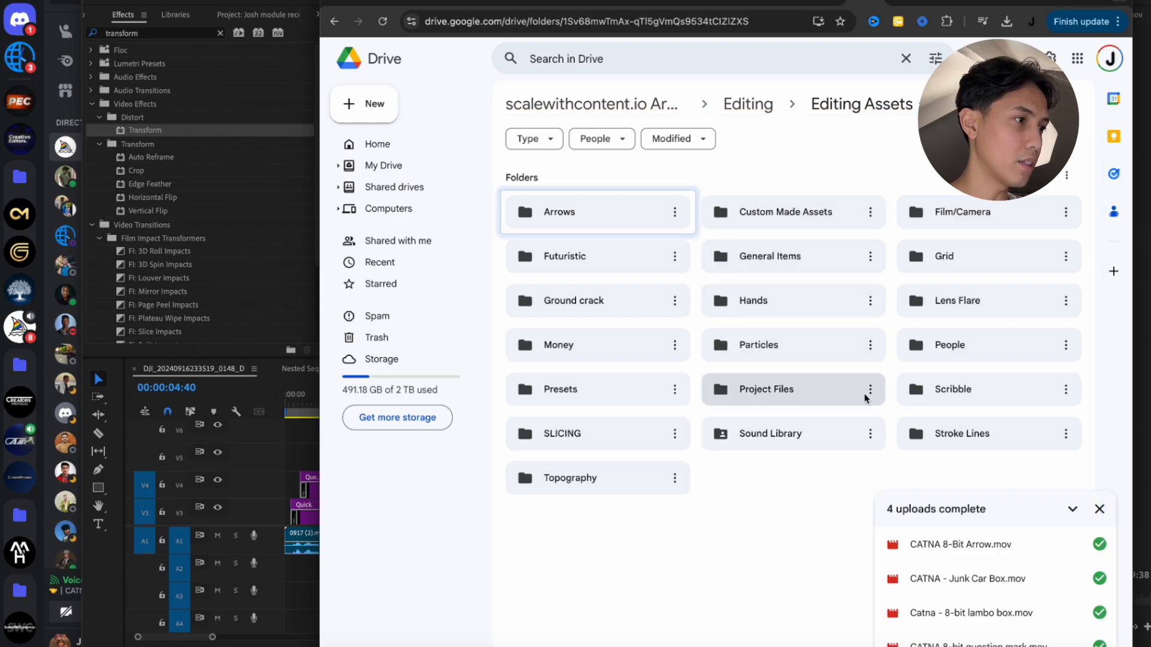
click(932, 429)
key(Return)
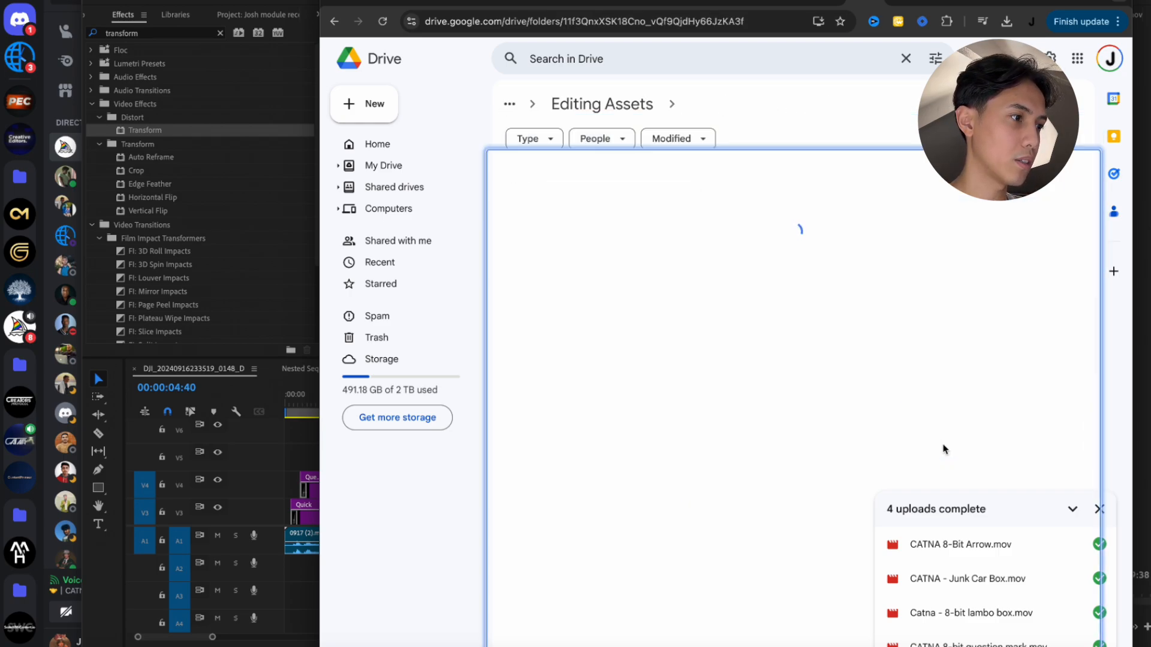
scroll(785, 407, down, 5)
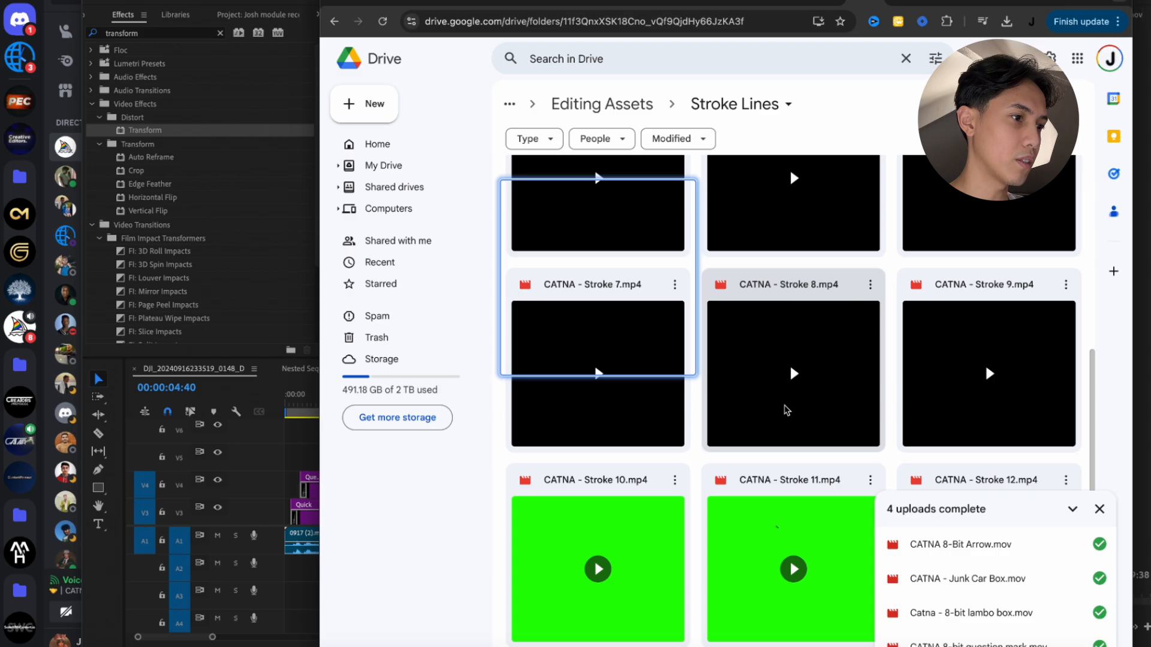
scroll(786, 410, up, 5)
Search Google Drive for "line" and download Line 2.mov
text(/lin)
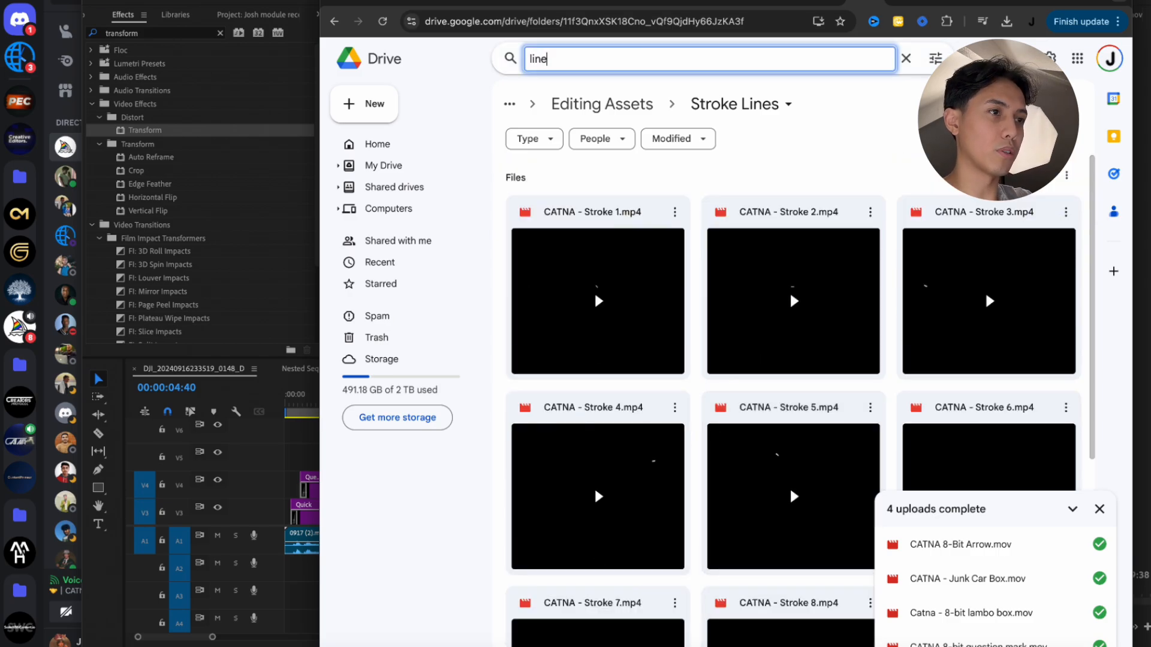
text(e)
key(Return)
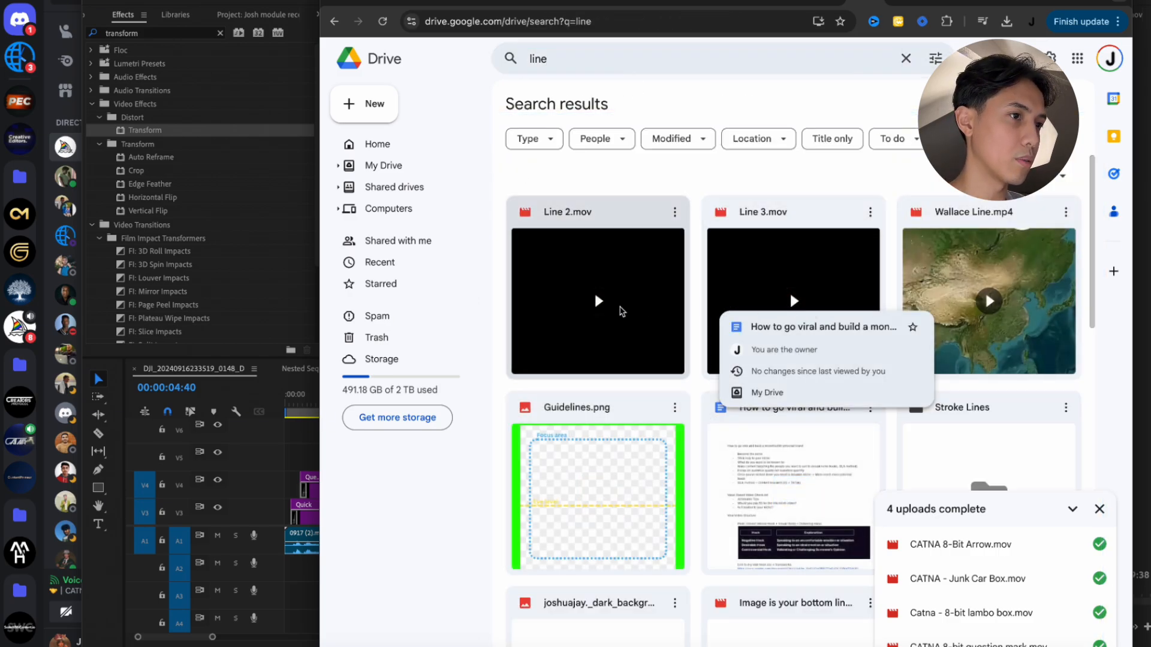
click(674, 211)
click(727, 266)
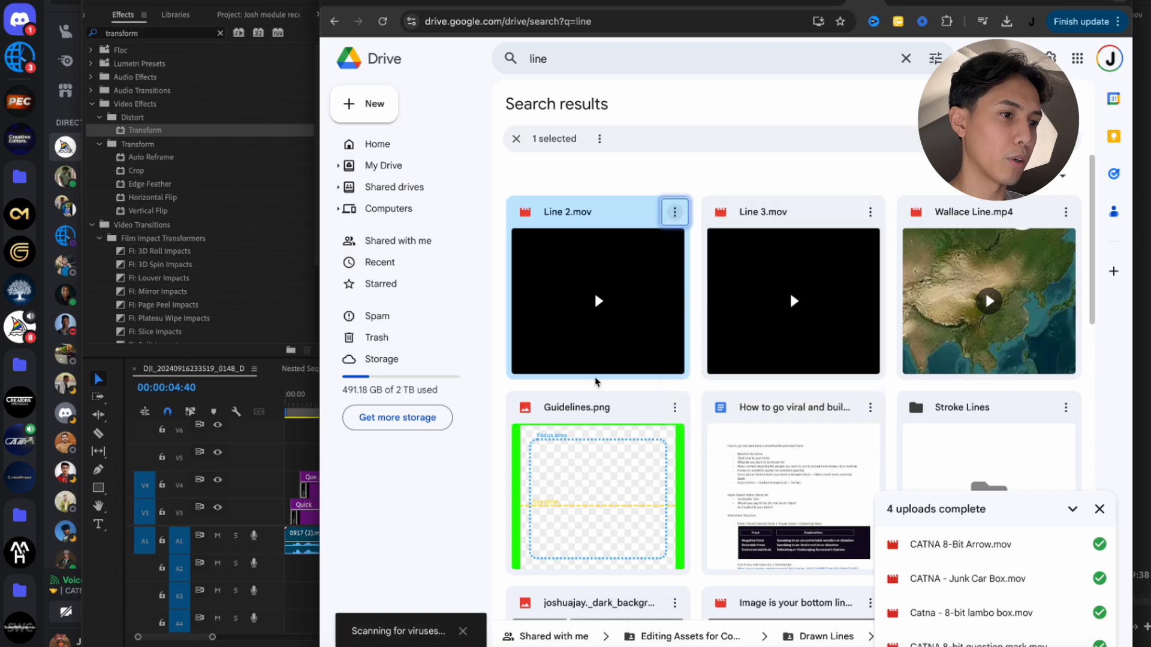
Bring the downloaded Line 2 clip from the browser into the Premiere Pro timeline on video track V4
drag(935, 2, 686, 2)
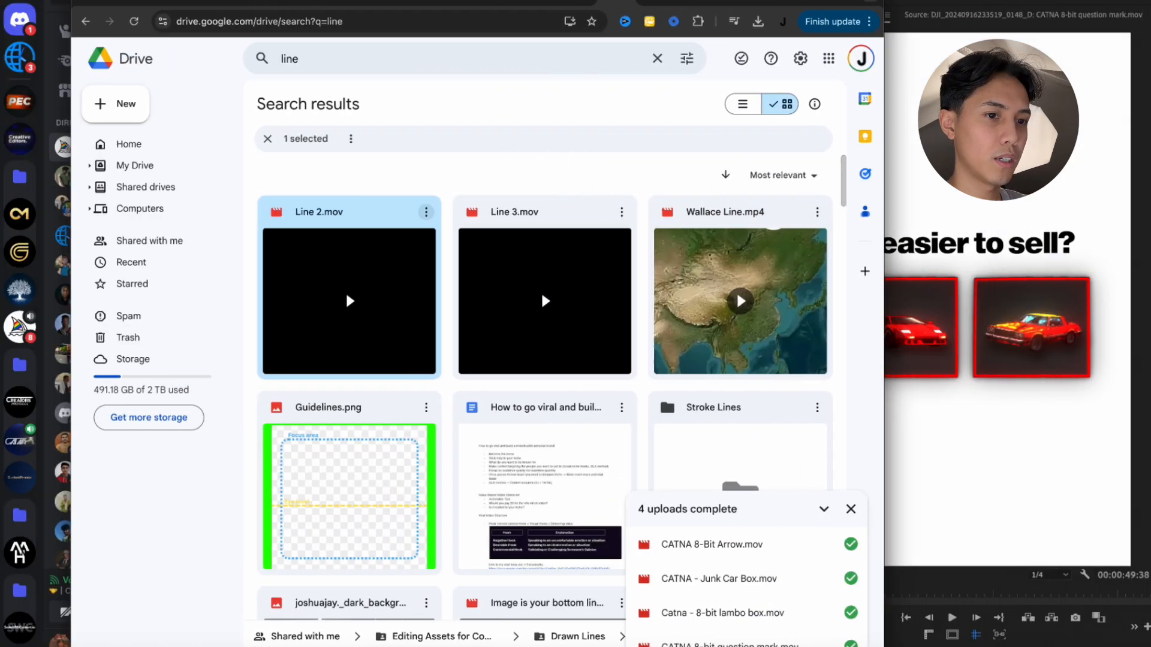
click(346, 290)
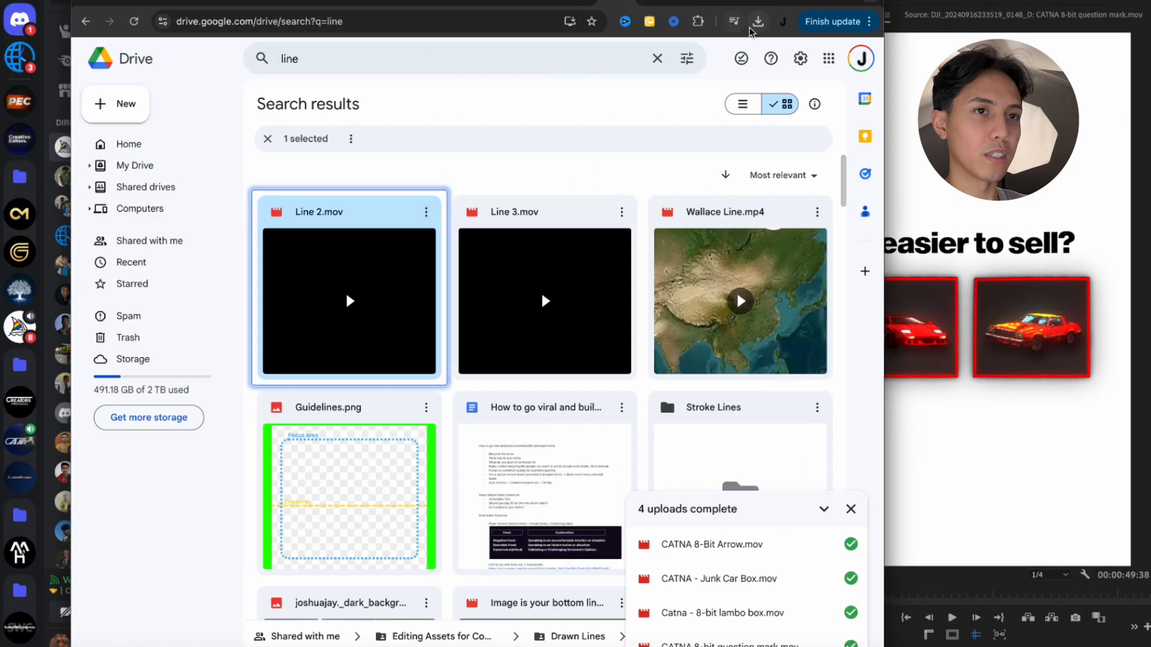
drag(832, 3, 389, 2)
click(314, 24)
drag(177, 93, 503, 484)
scroll(502, 489, down, 1)
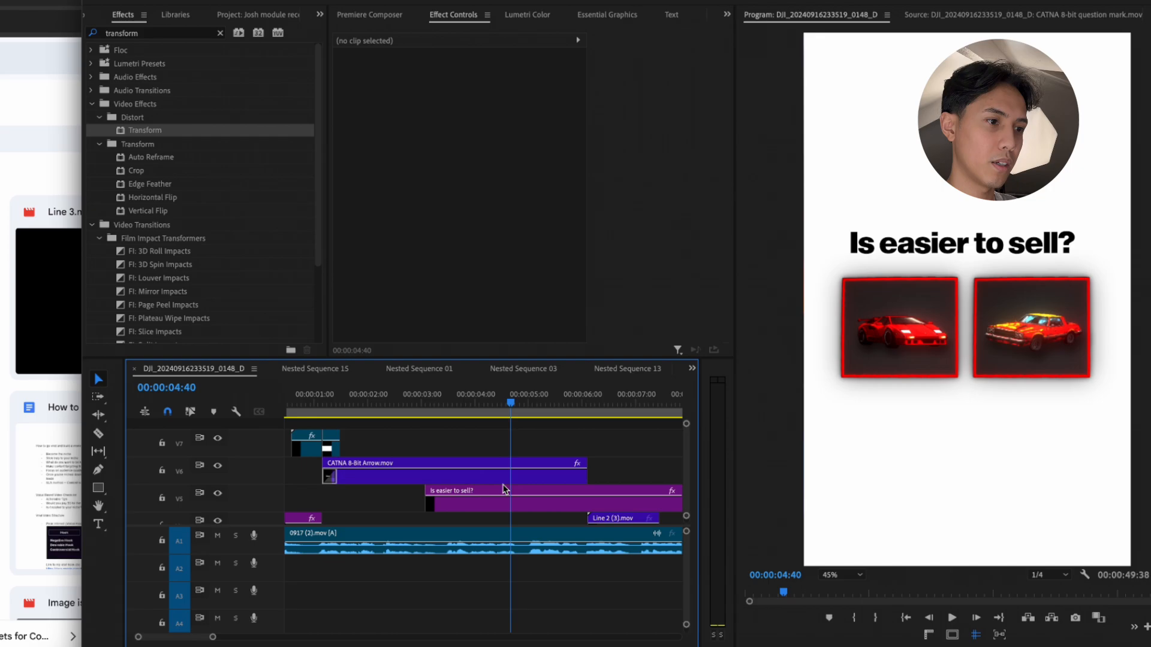
Move the Line 2 clip earlier on V4 beneath the title clip, starting at about 00:00:04:07, while previewing the title
click(418, 392)
key(space)
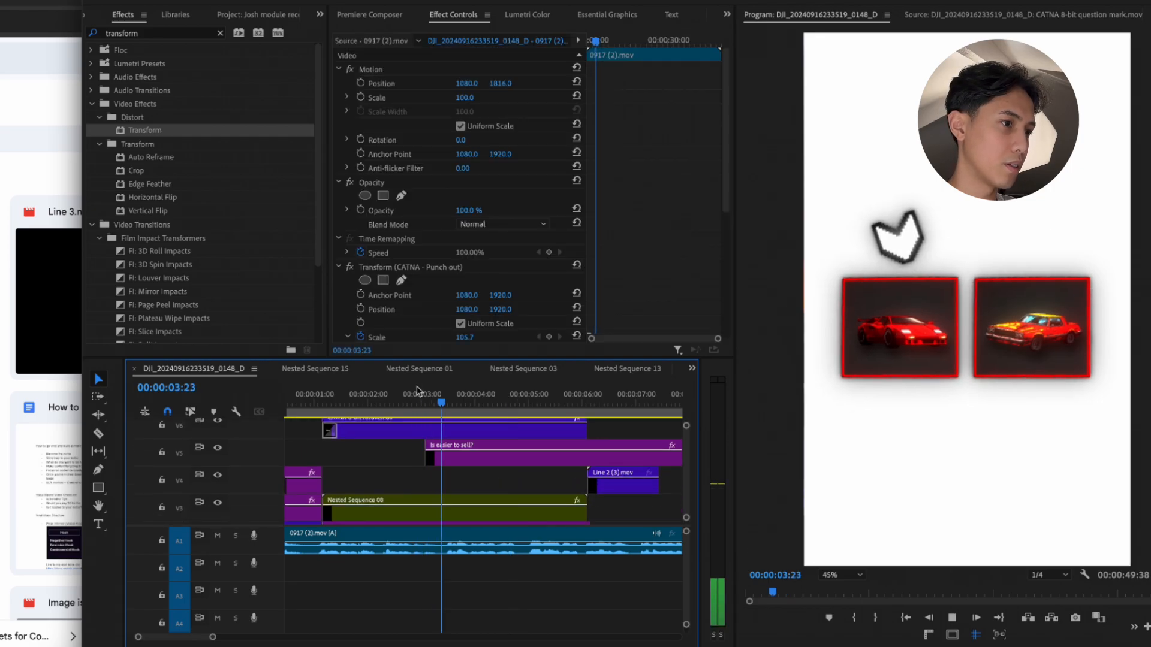
drag(593, 467, 489, 485)
key(space)
Fit the line as an underline below the title with scale 179, rotation -1° and vertical position 1622, shifting it slightly right
mouse_move(471, 95)
mouse_down()
mouse_move(535, 94)
mouse_move(334, 84)
mouse_move(475, 89)
mouse_up()
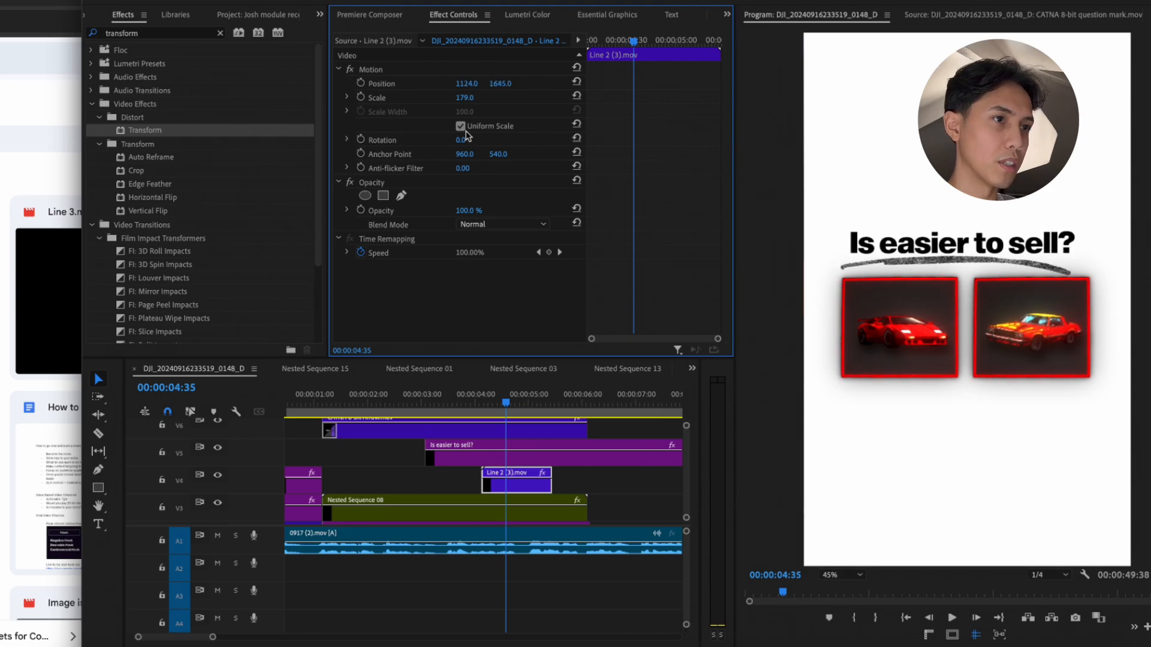
drag(471, 141, 464, 140)
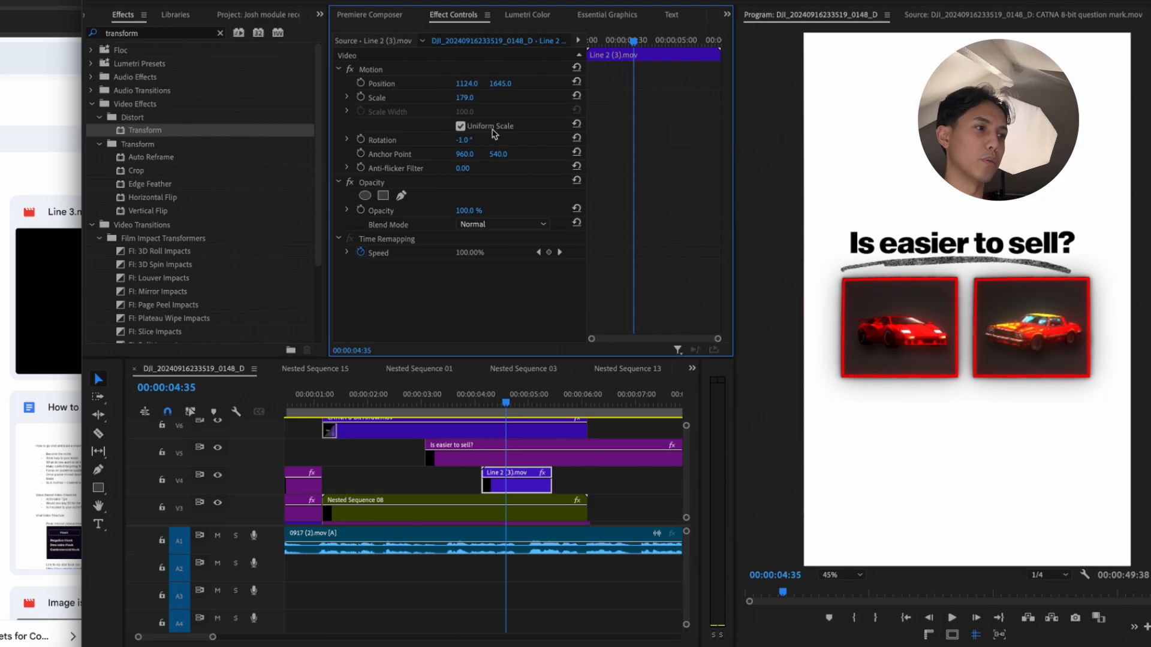
drag(500, 84, 497, 83)
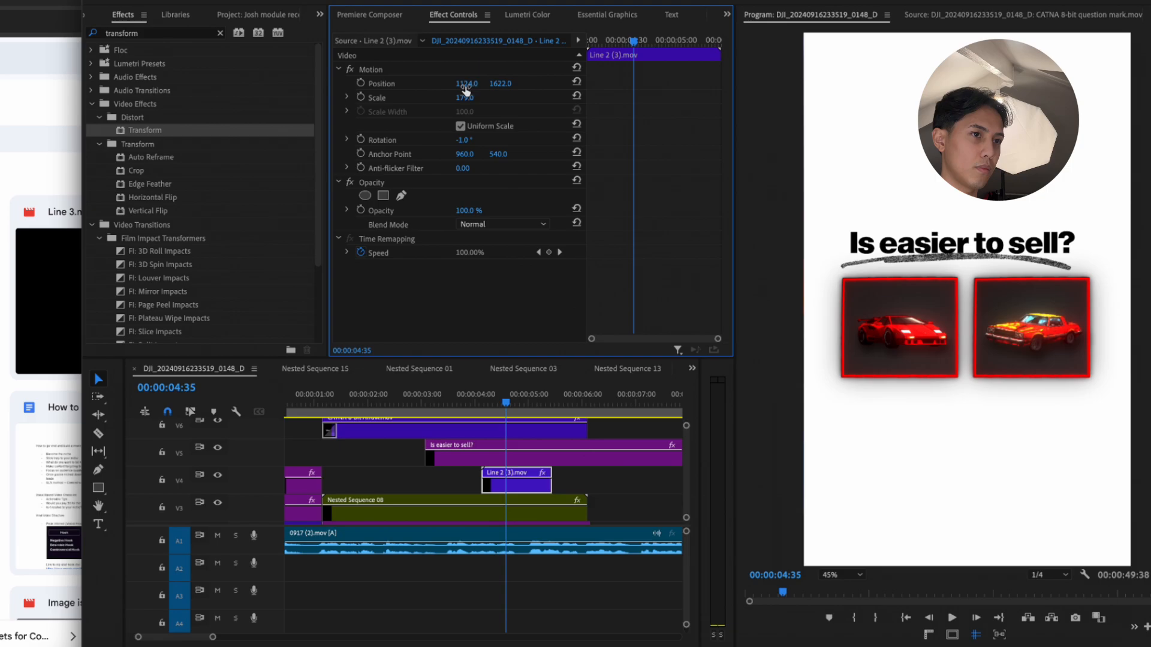
drag(467, 84, 467, 84)
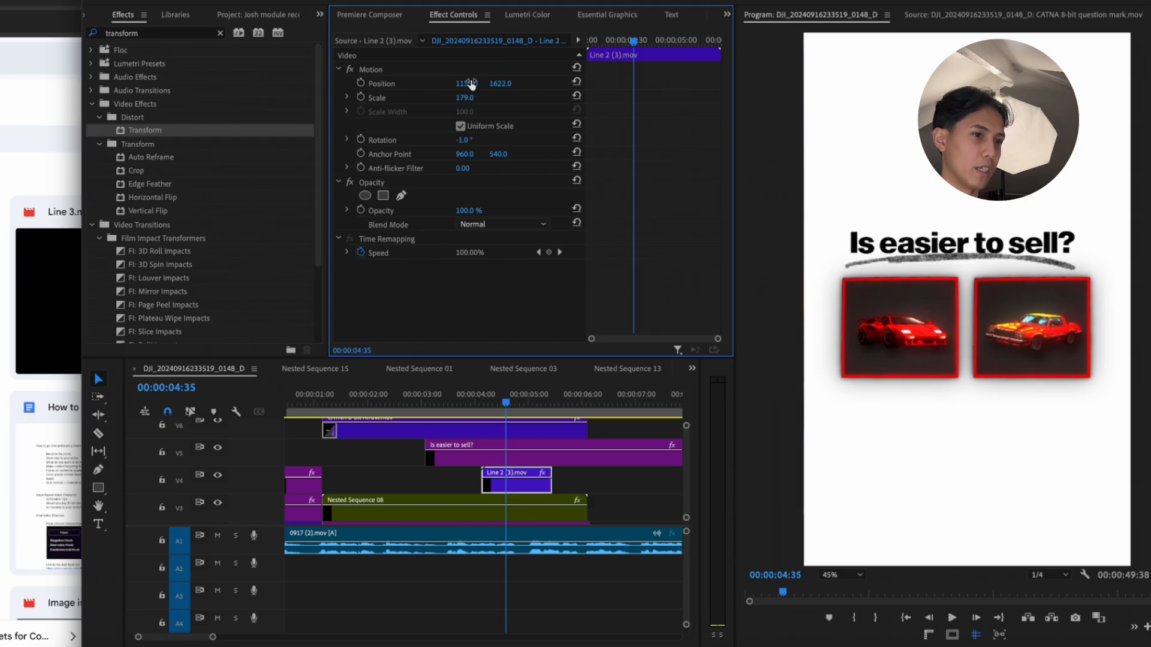
Play the sequence from the beginning to review the arrow, title and underline animation
click(166, 405)
key(Home)
key(space)
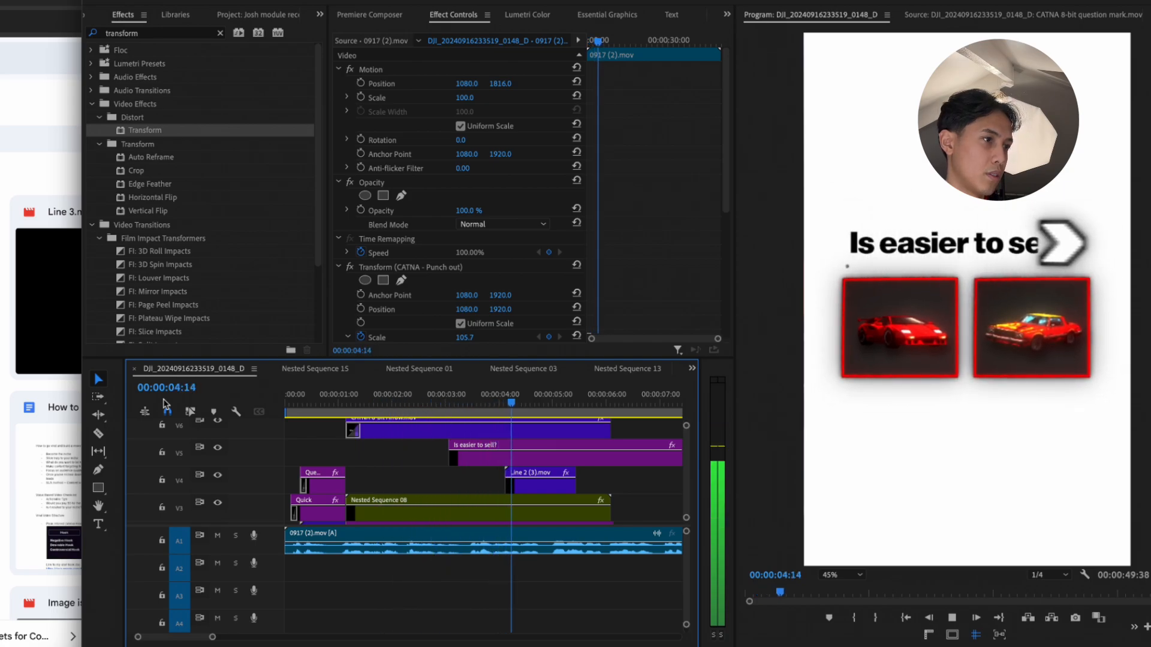
click(292, 416)
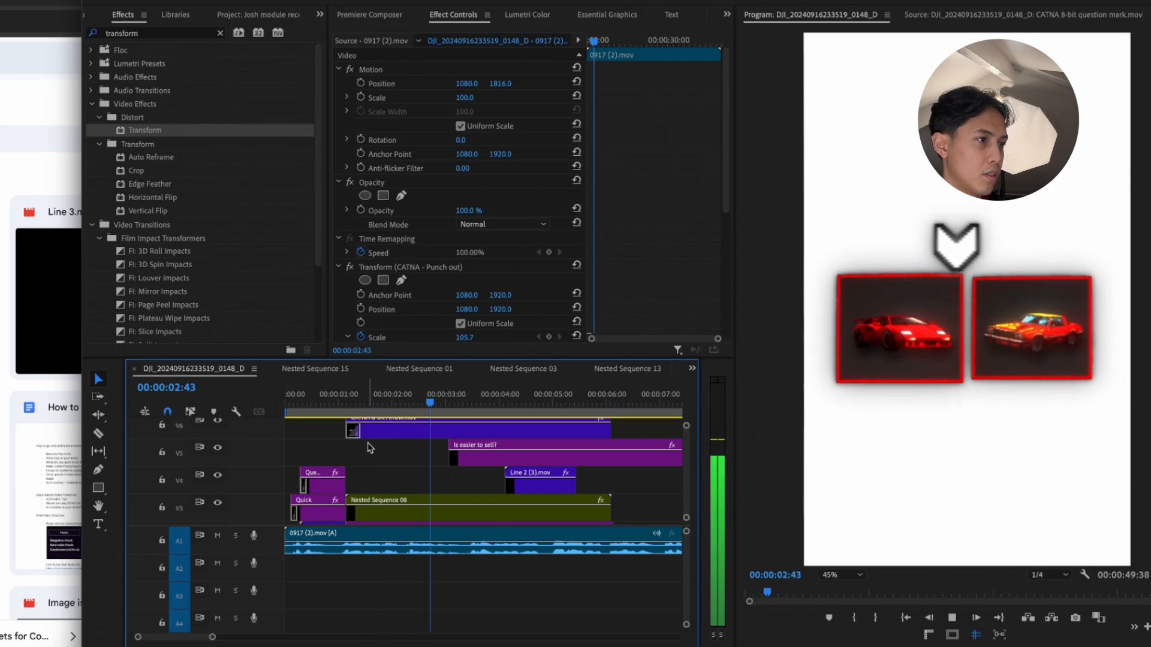
key(space)
Nest the CATNA 8-Bit Arrow clip on V6 and raise the nested arrow slightly to vertical position 1882
scroll(430, 487, up, 2)
click(430, 471)
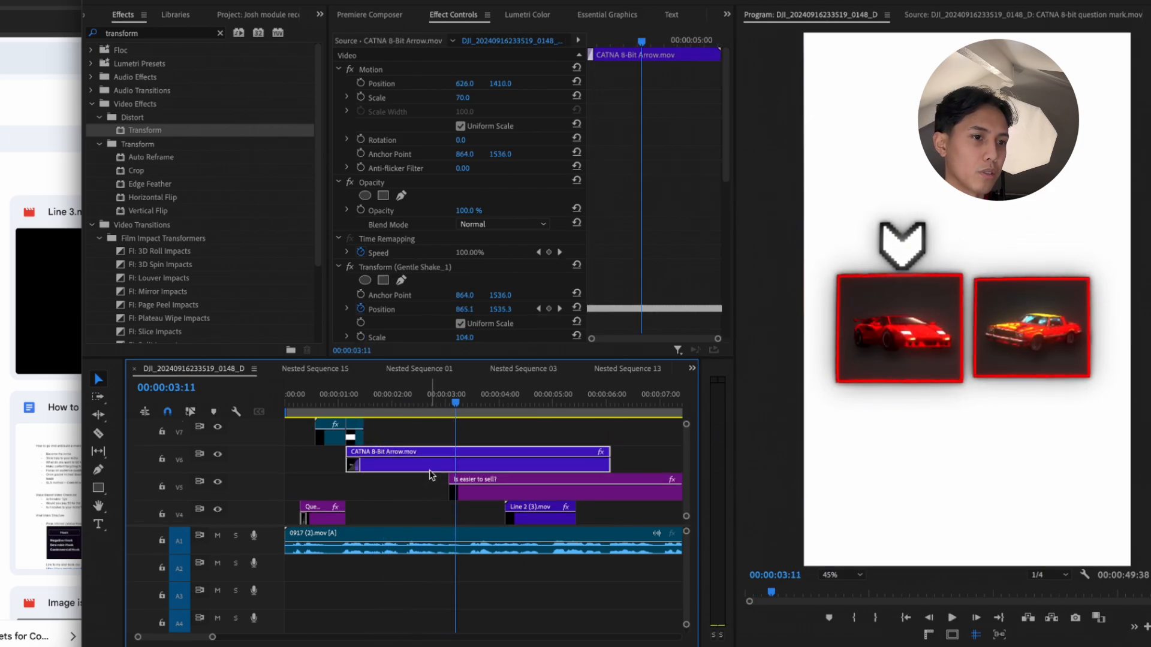
key(shift+n)
key(Return)
drag(495, 87, 492, 87)
Preview the raised arrow's movement over the car boxes and its wipe across the "Is easier to sell?" title
drag(363, 392, 350, 384)
key(space)
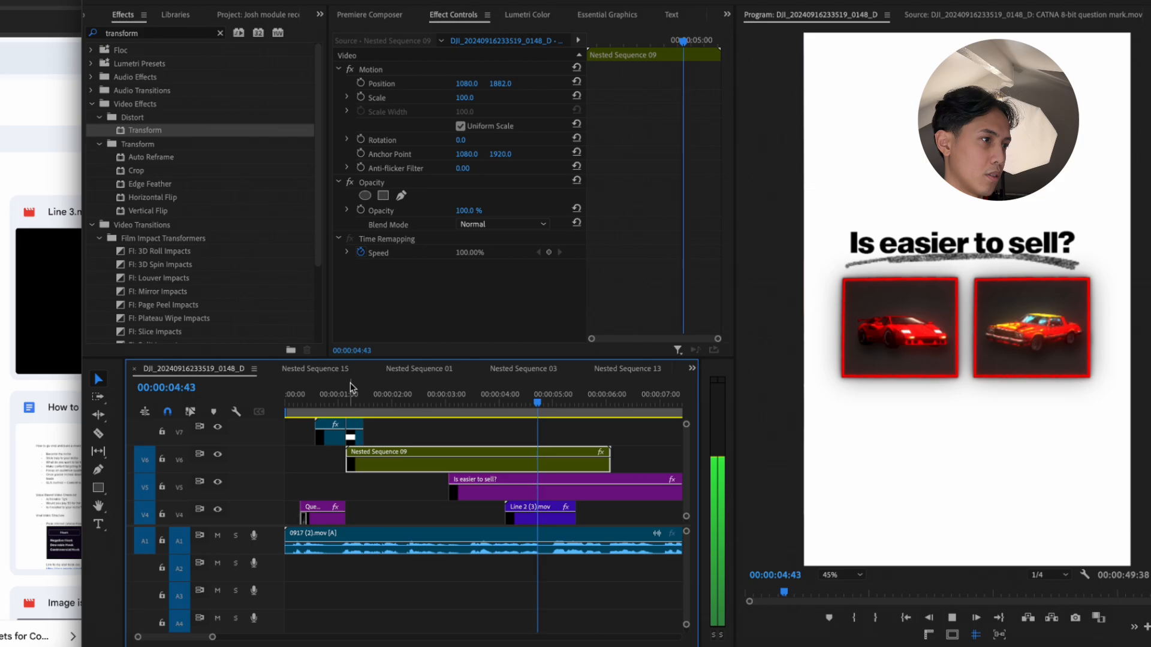
click(367, 389)
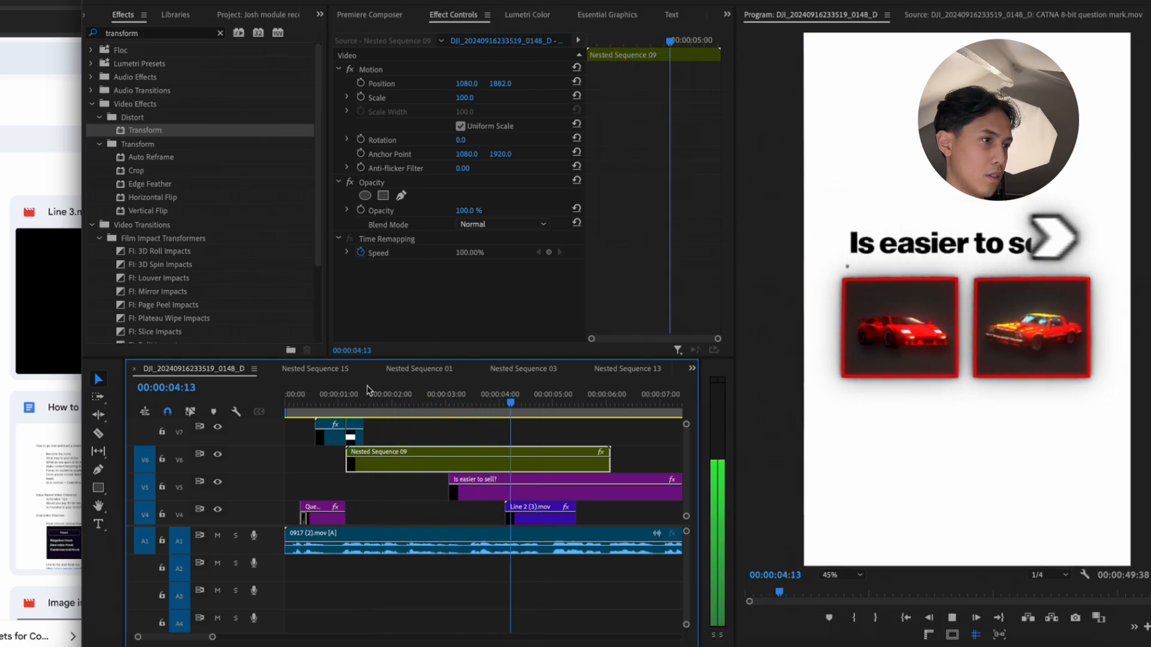
key(space)
click(429, 387)
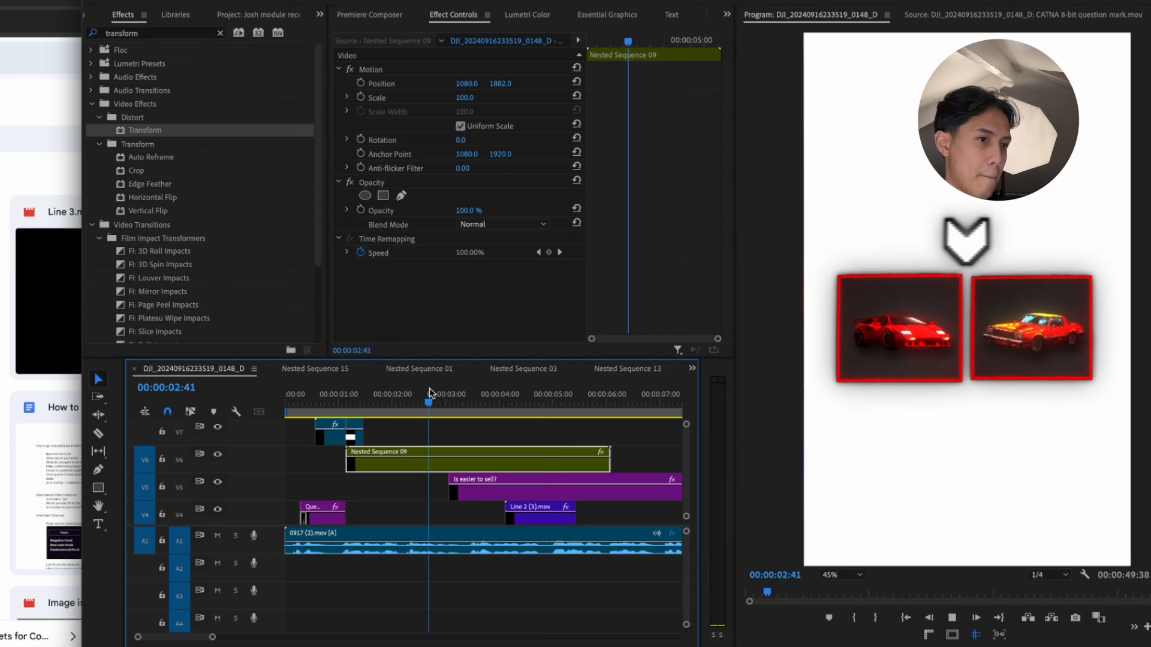
key(space)
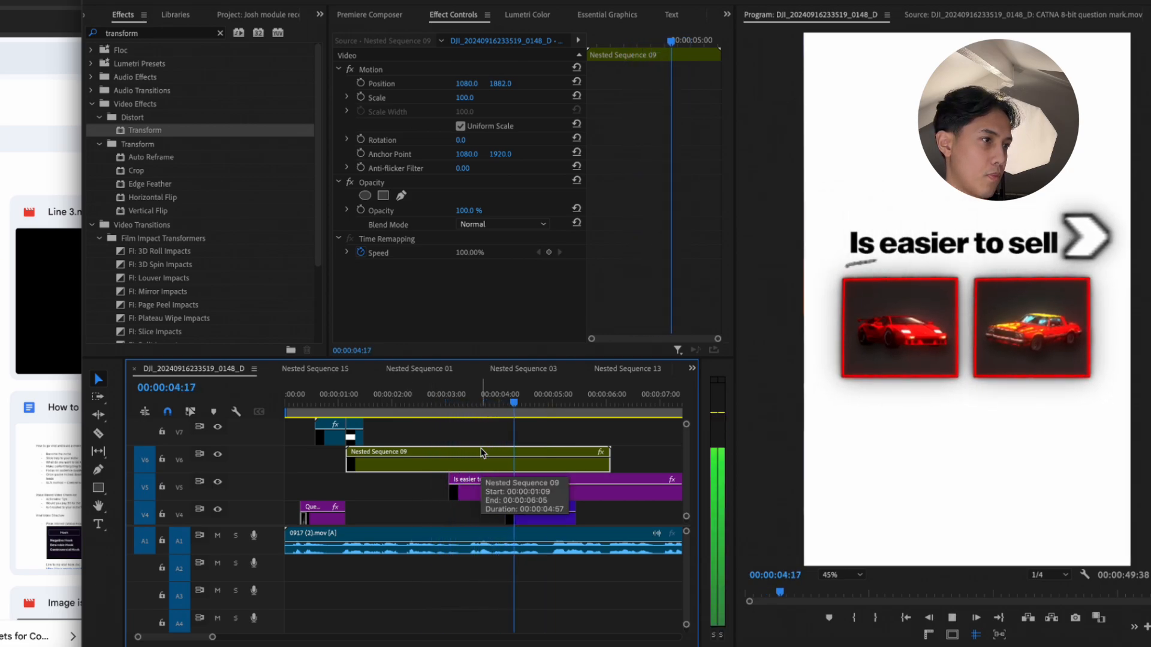
click(472, 405)
drag(478, 408, 507, 404)
key(space)
click(429, 406)
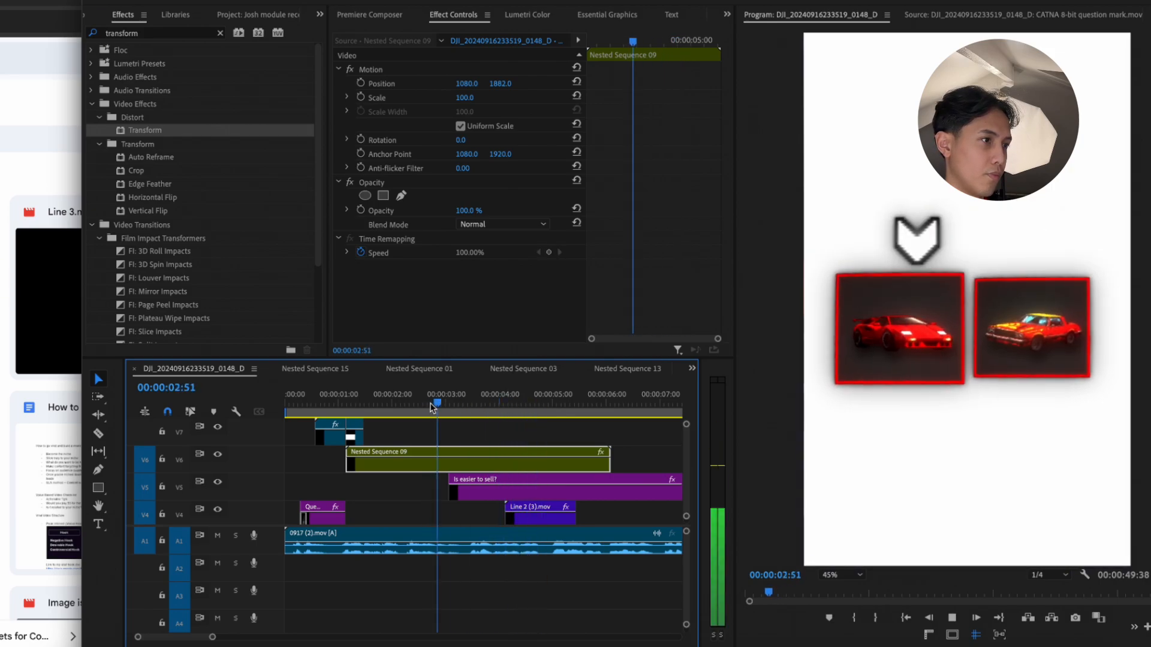
Replay the sequence from about 00:00:01:00 through the underline to check the timing of the whole arrow and title animation
click(355, 405)
click(339, 406)
key(space)
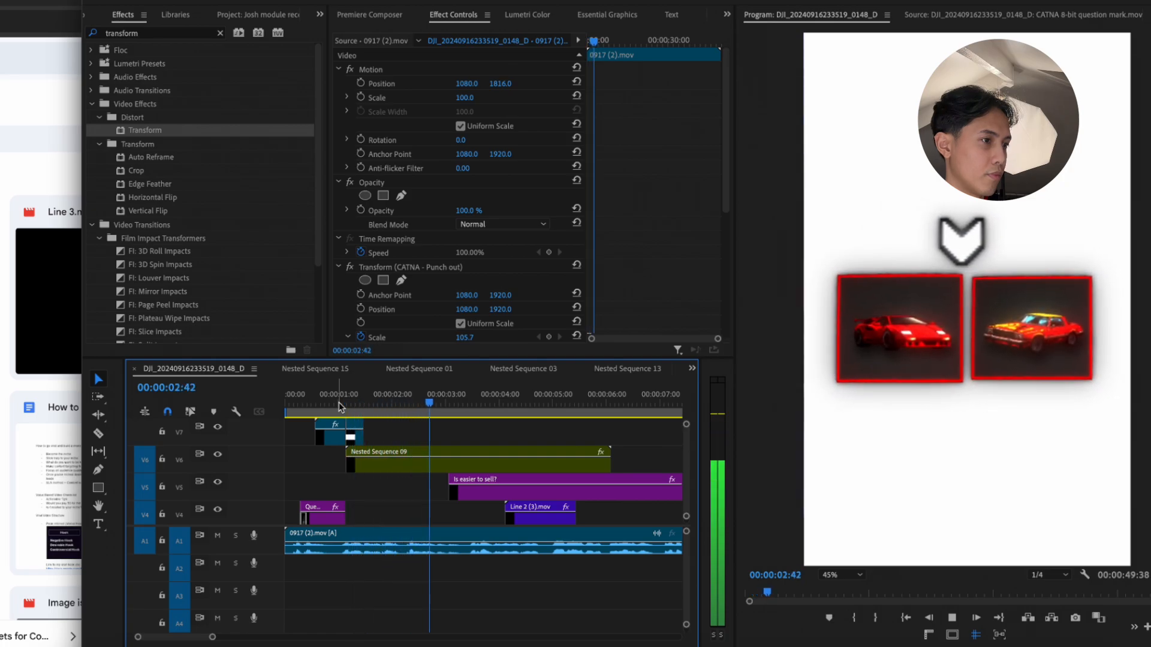
key(space)
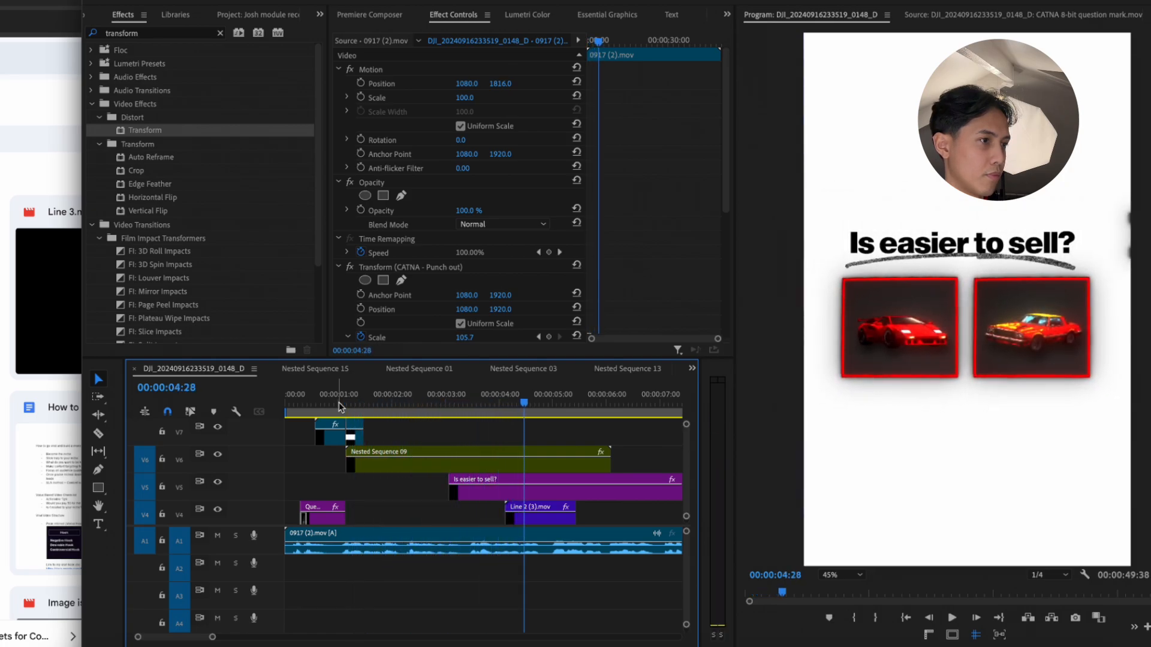
click(339, 405)
key(space)
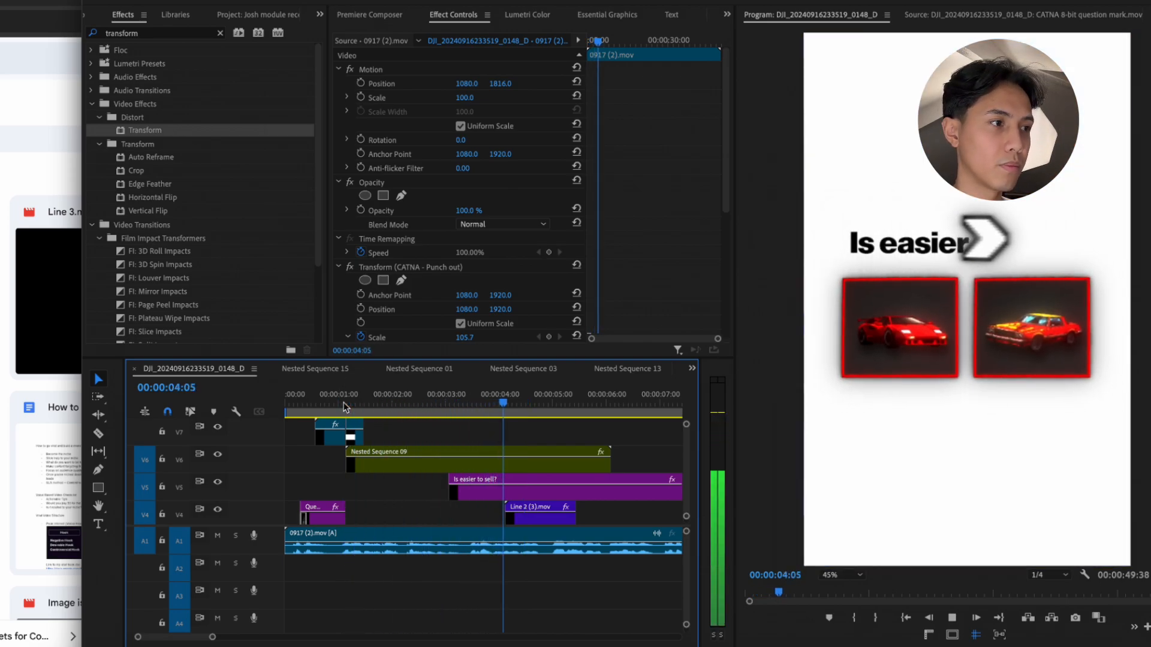
key(space)
scroll(543, 472, down, 3)
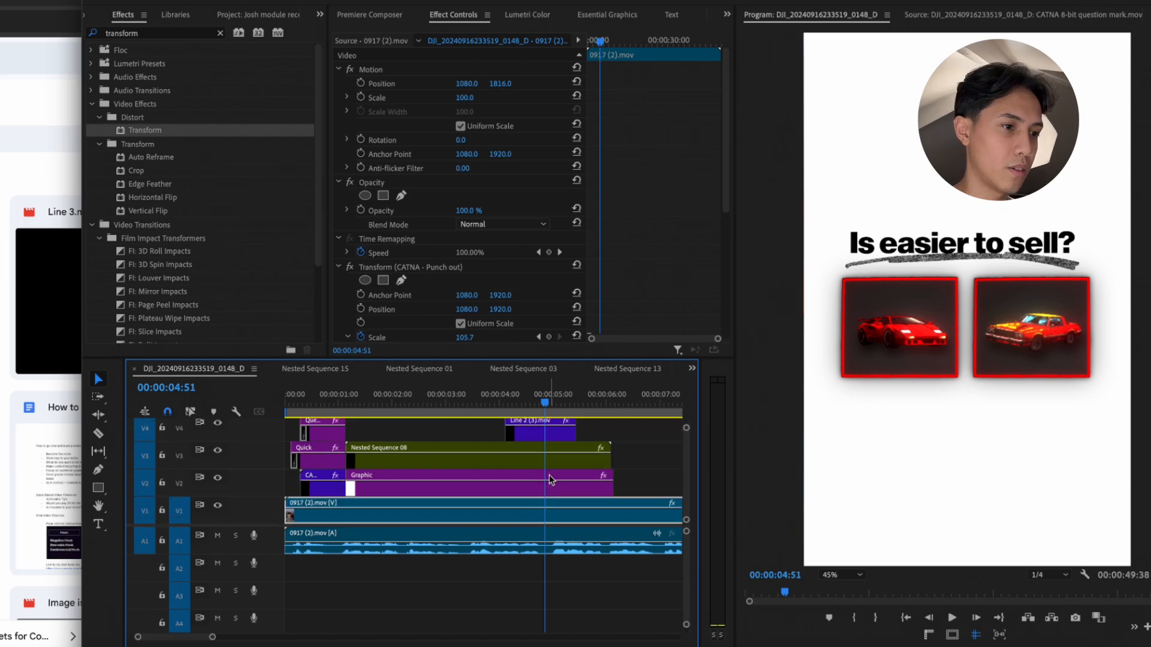
Split the overlay clips on tracks V2 to V6 at 00:00:04:54
key(Right)
key(Right)
key(Right)
key(c)
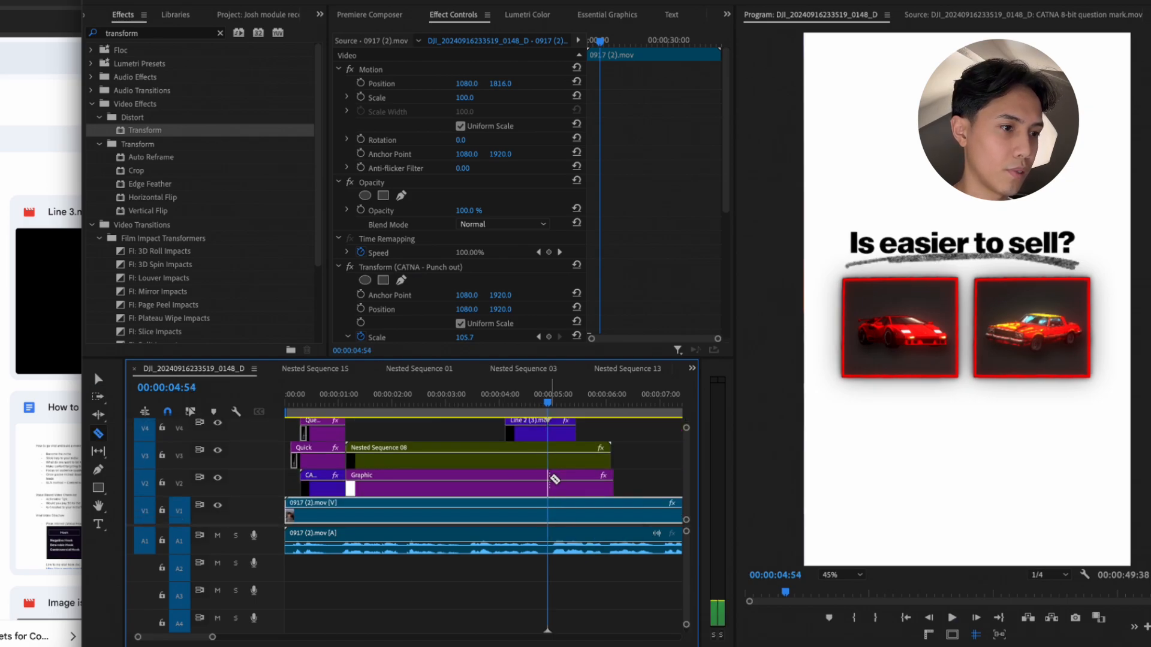
scroll(554, 465, up, 2)
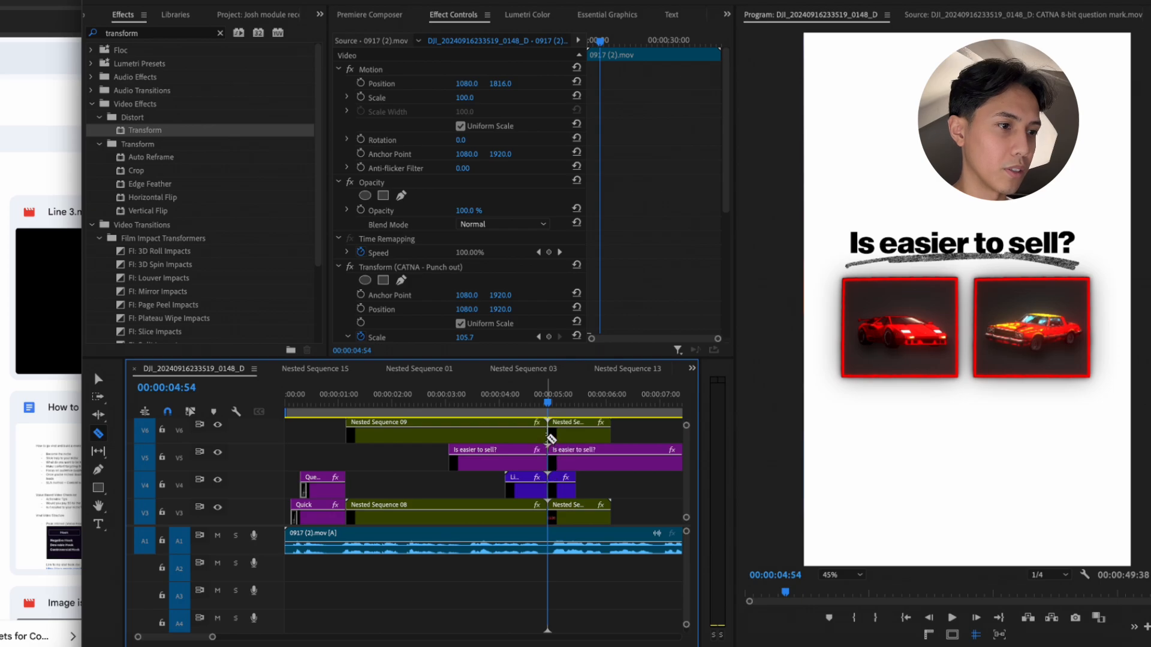
Delete the portions of the overlay and white background clips after 00:00:04:54
scroll(550, 439, up, 1)
key(v)
drag(579, 427, 566, 520)
key(Delete)
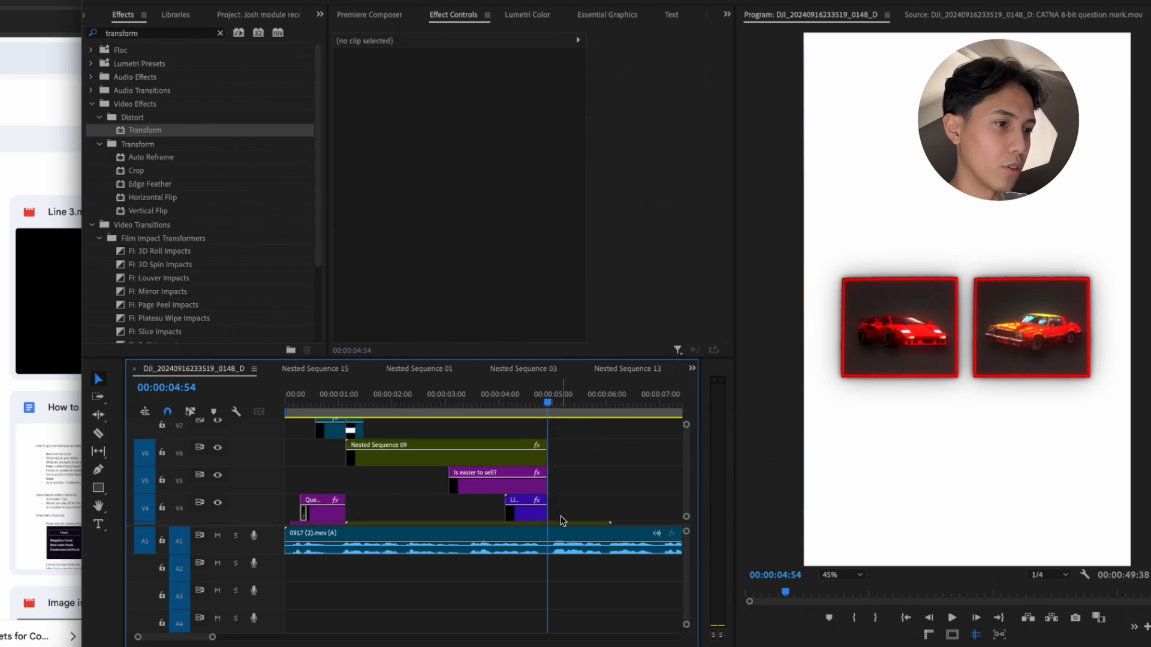
scroll(563, 517, down, 3)
drag(646, 442, 579, 496)
key(Delete)
Duplicate the two transition clips on track V7 and place the copy over the cut at 00:00:04:54
scroll(580, 491, up, 3)
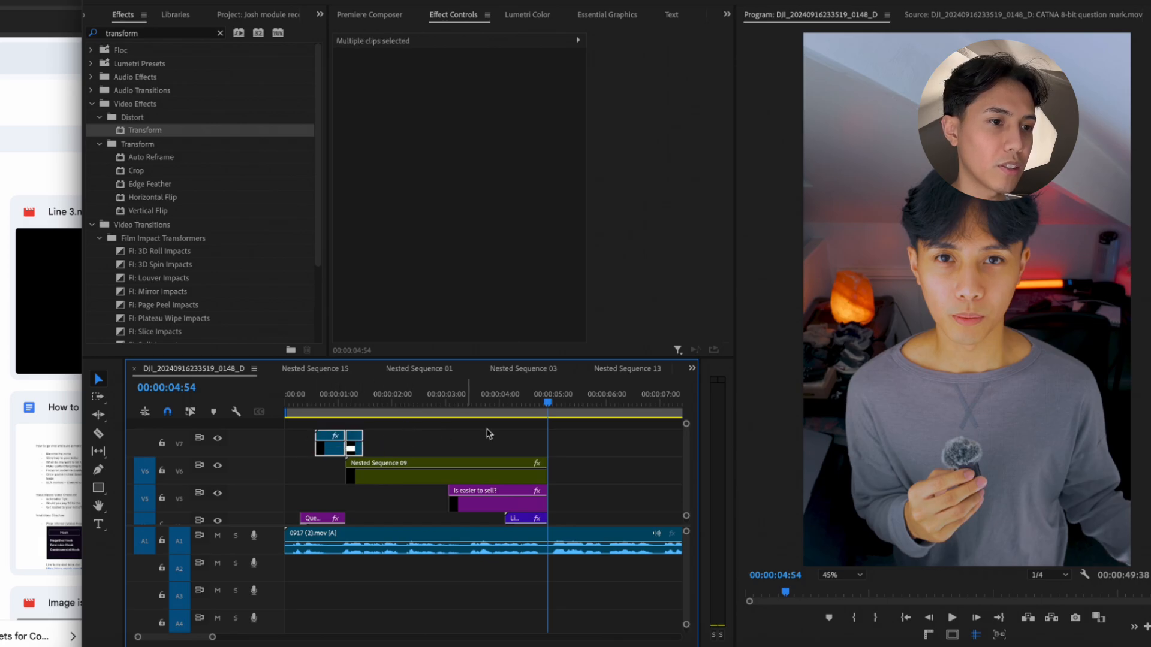
key(ctrl+v)
drag(614, 449, 537, 449)
Play the sequence from the start to check the edited overlays
drag(461, 396, 141, 394)
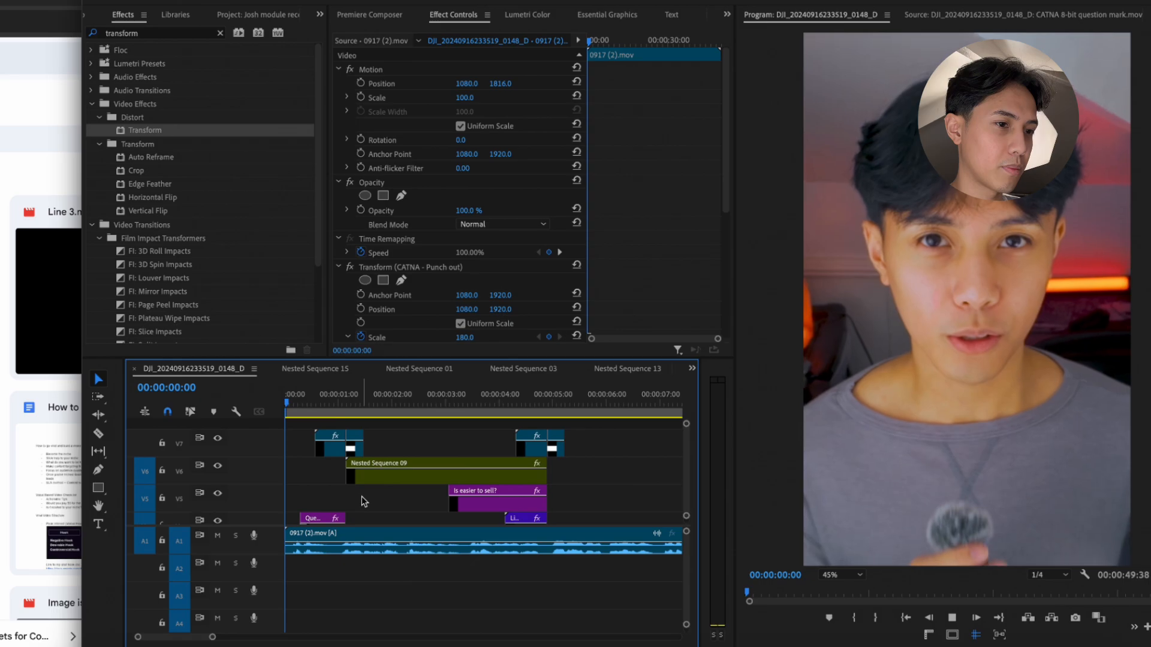
key(space)
scroll(364, 501, down, 3)
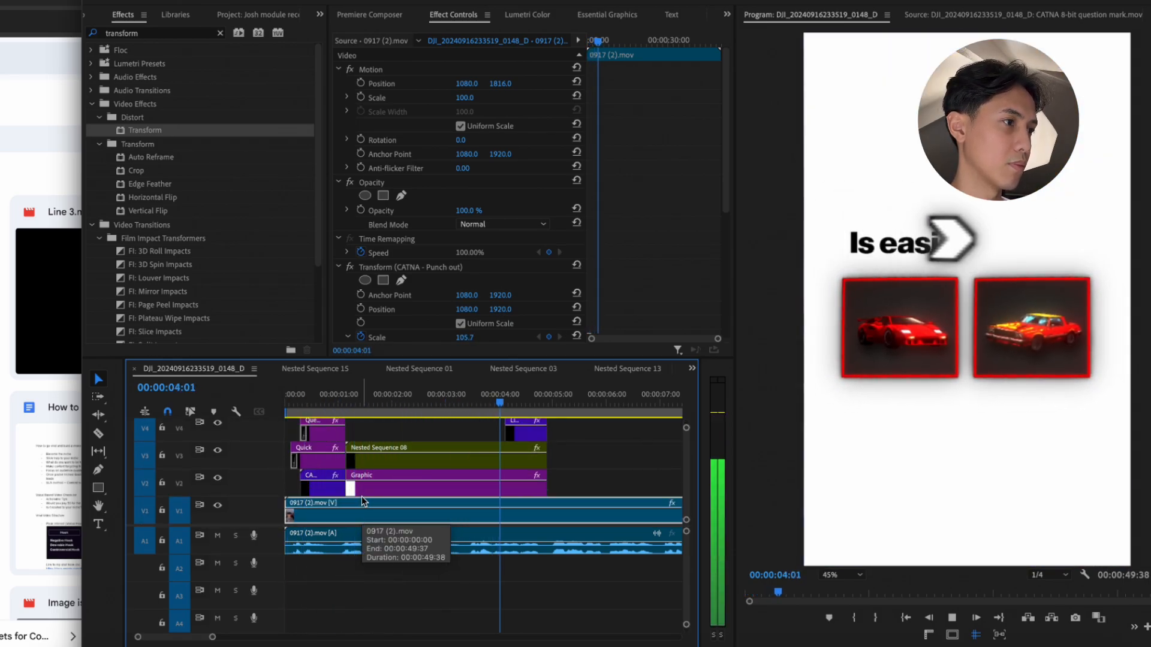
Search the effects for "glow" and apply the CATNA - Glow preset to the white Graphic clip on track V2
click(373, 402)
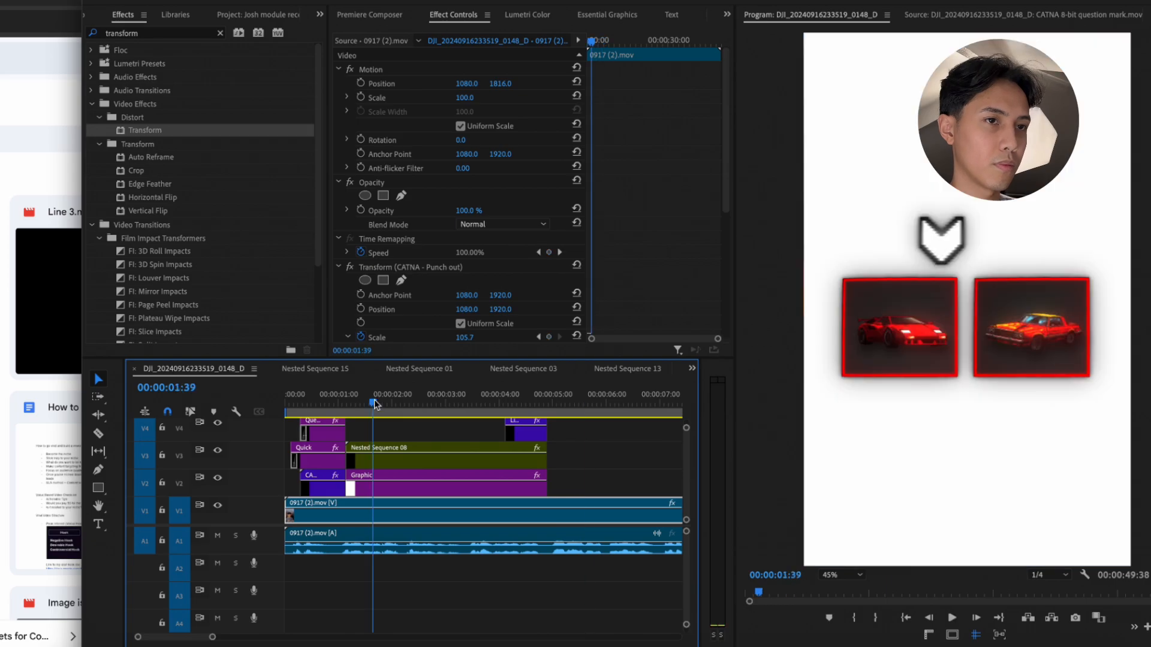
click(219, 33)
text(glow)
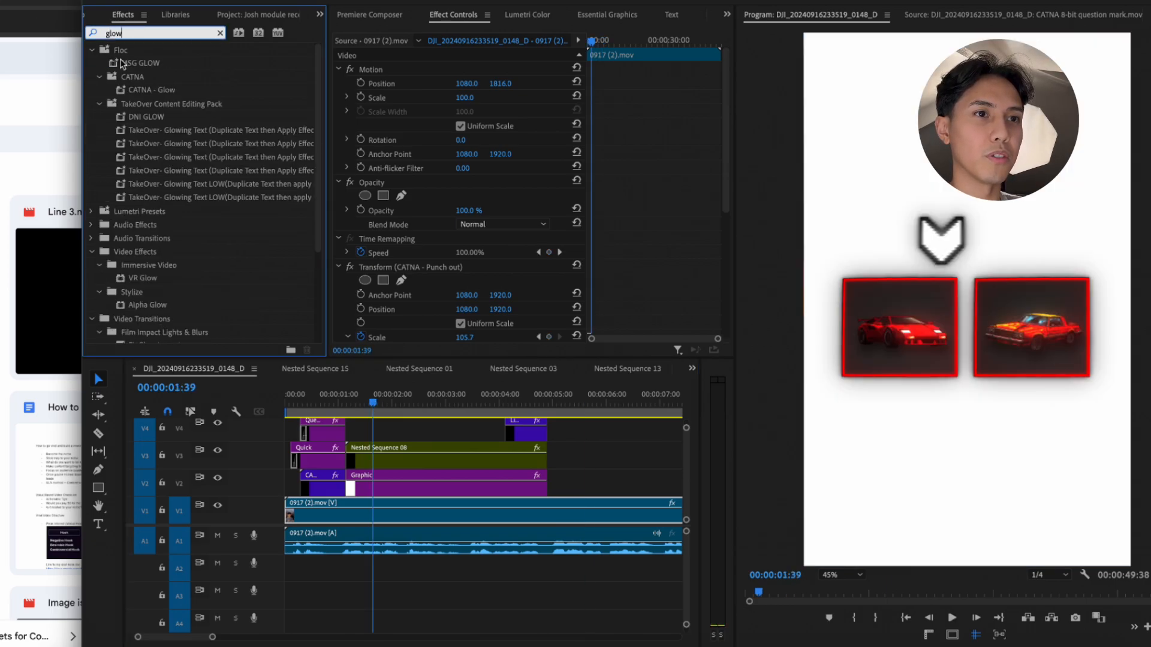
drag(143, 90, 335, 301)
drag(420, 486, 422, 488)
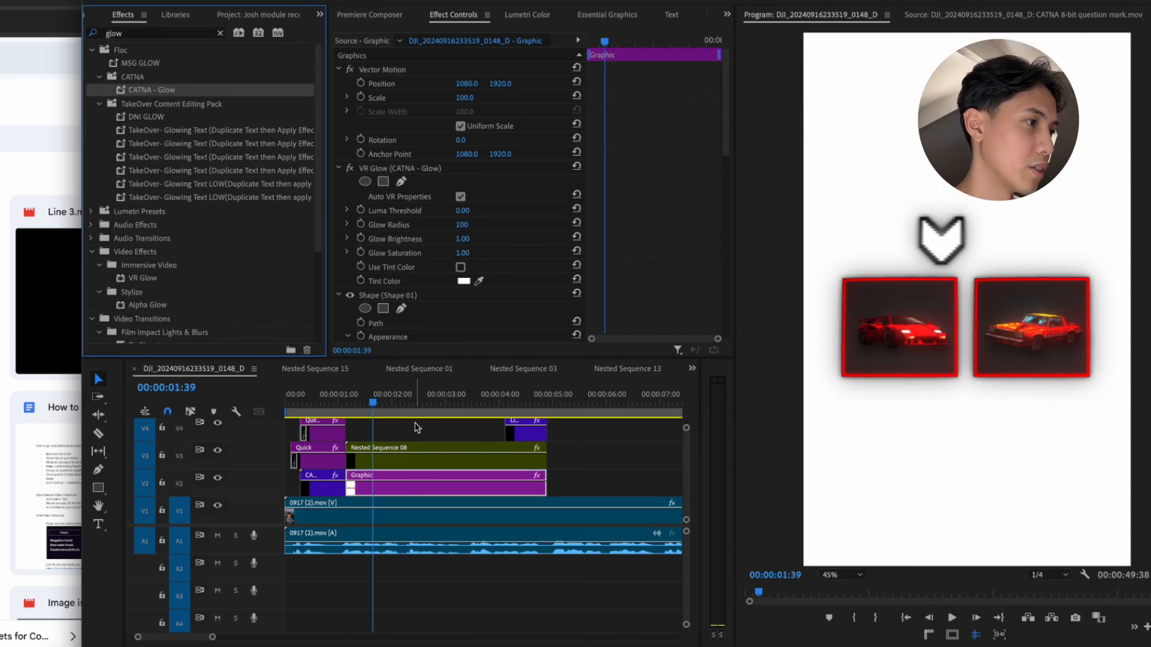
Play back the two-car section from 00:00:01:00 to review the graphics with the glow applied
click(345, 403)
key(space)
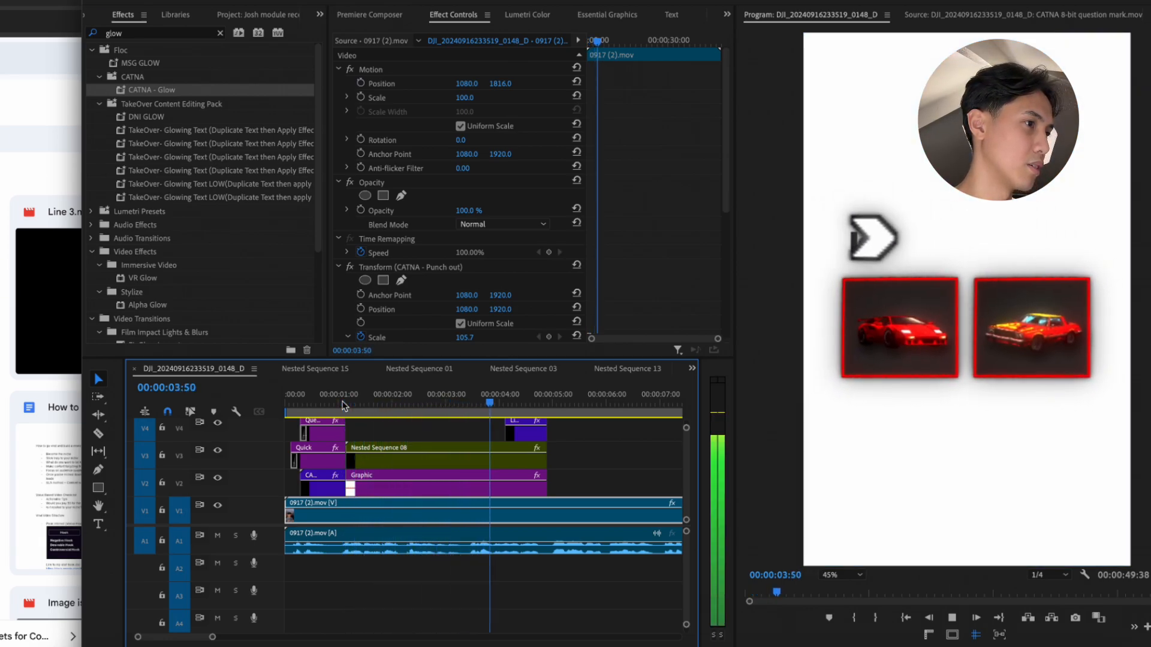
click(440, 389)
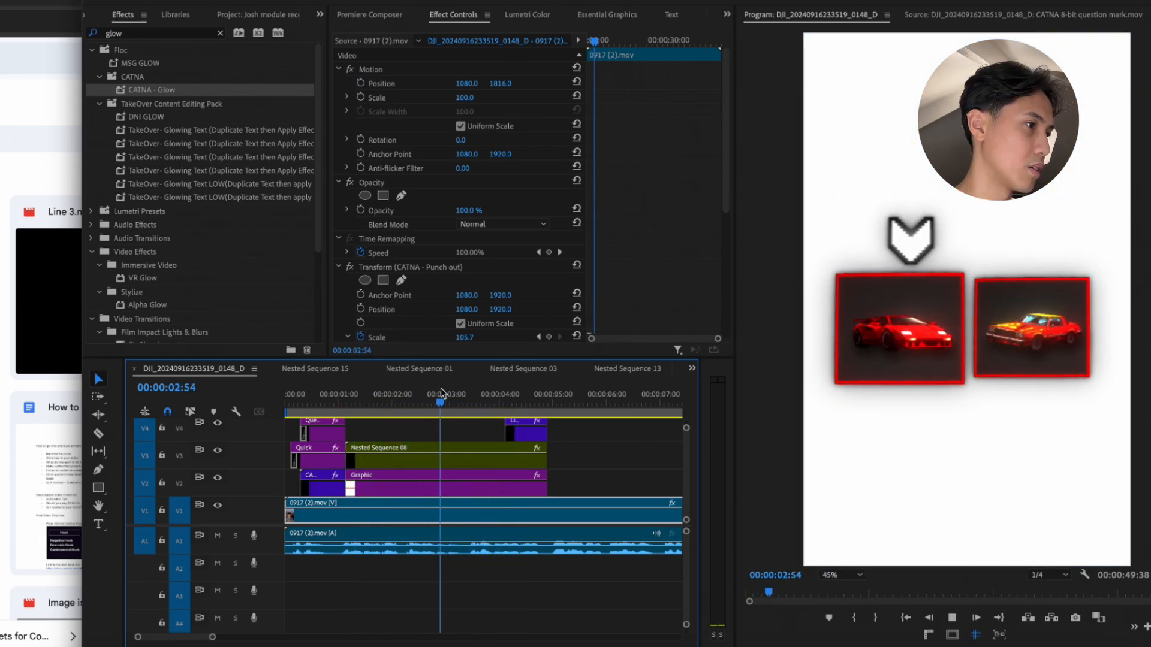
key(space)
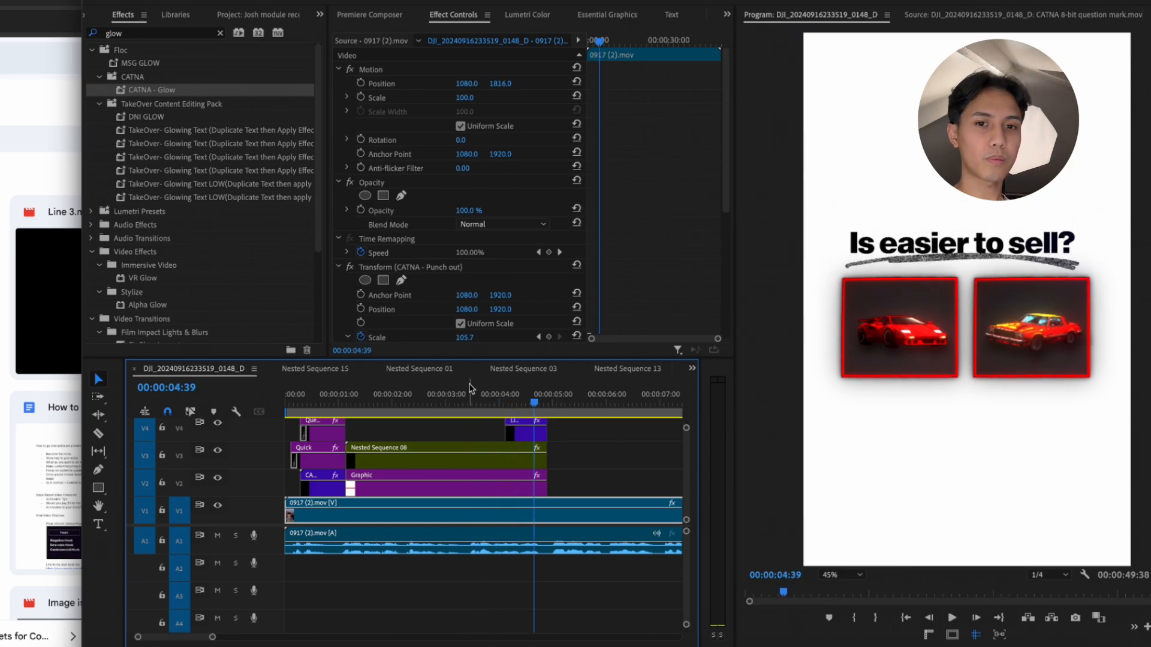
key(minus)
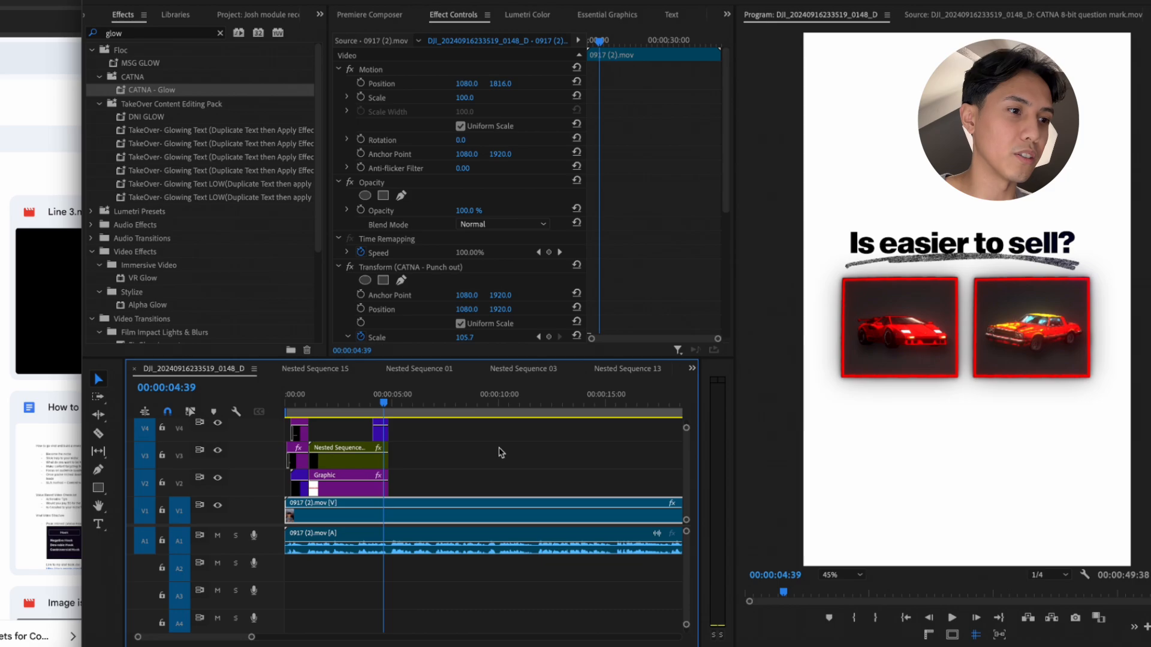
key(super+shift+5)
click(739, 637)
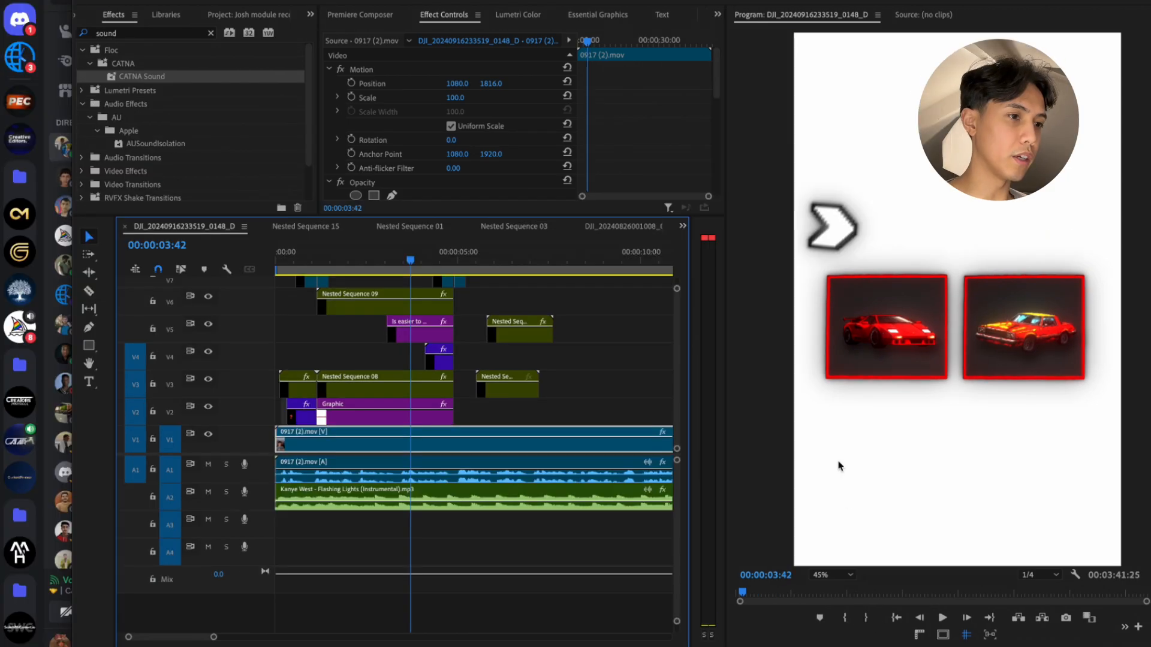
Play the sequence from the start with the music and review through to the crown and red car graphic
click(485, 309)
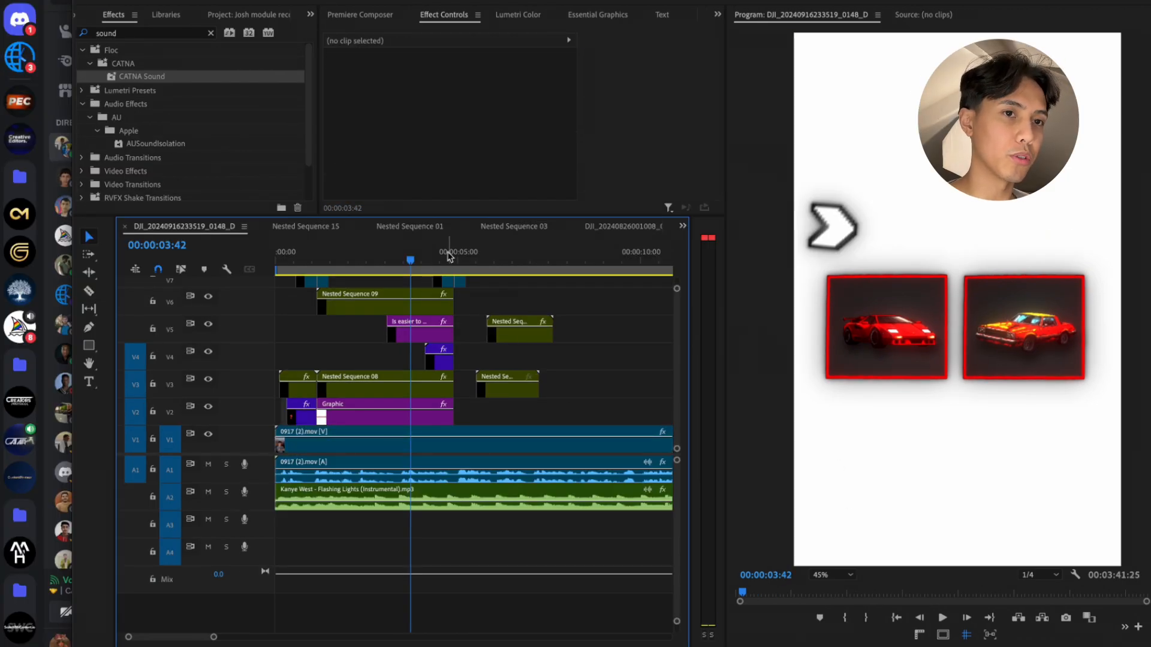
drag(447, 253, 169, 251)
key(space)
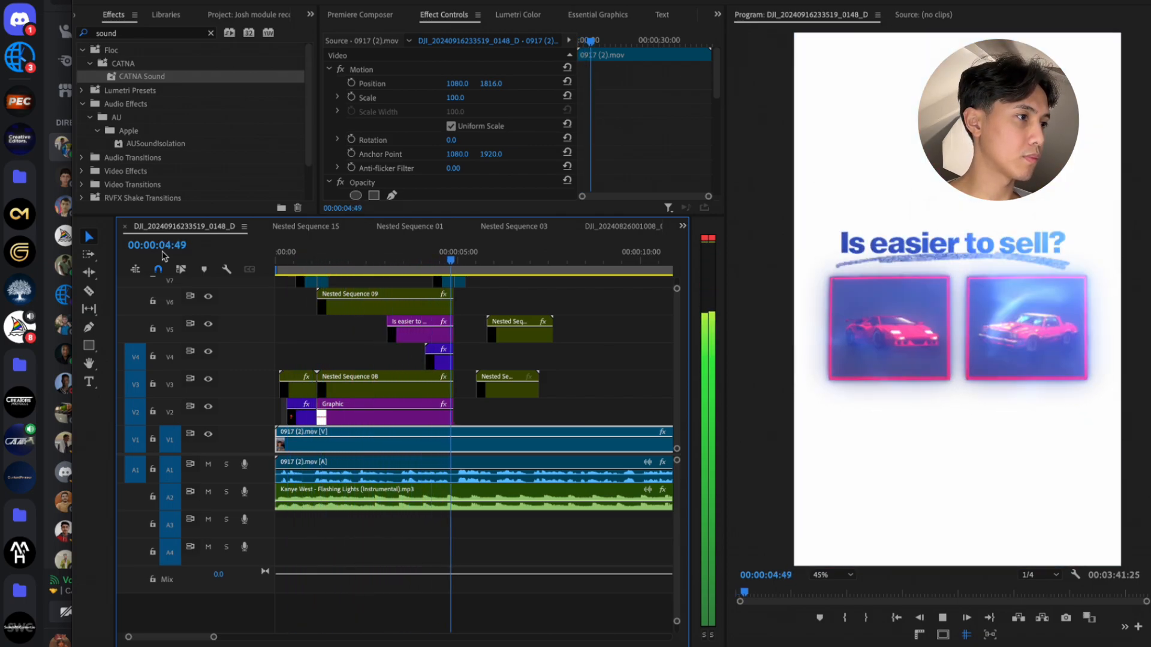
key(space)
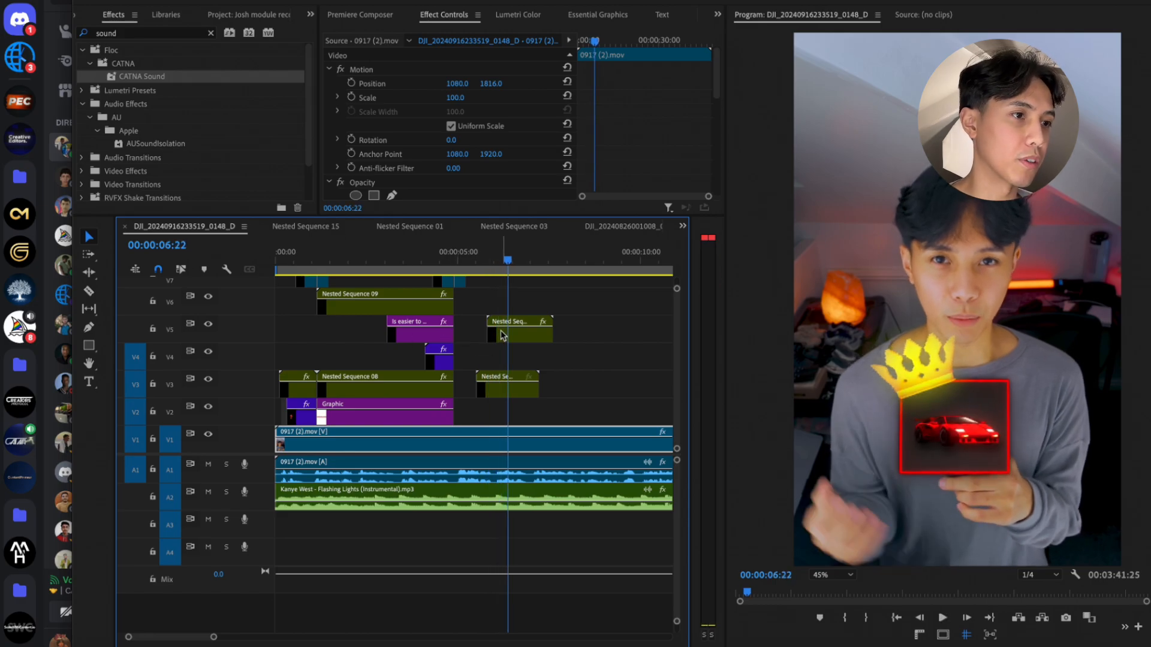
scroll(502, 335, up, 5)
drag(471, 259, 478, 260)
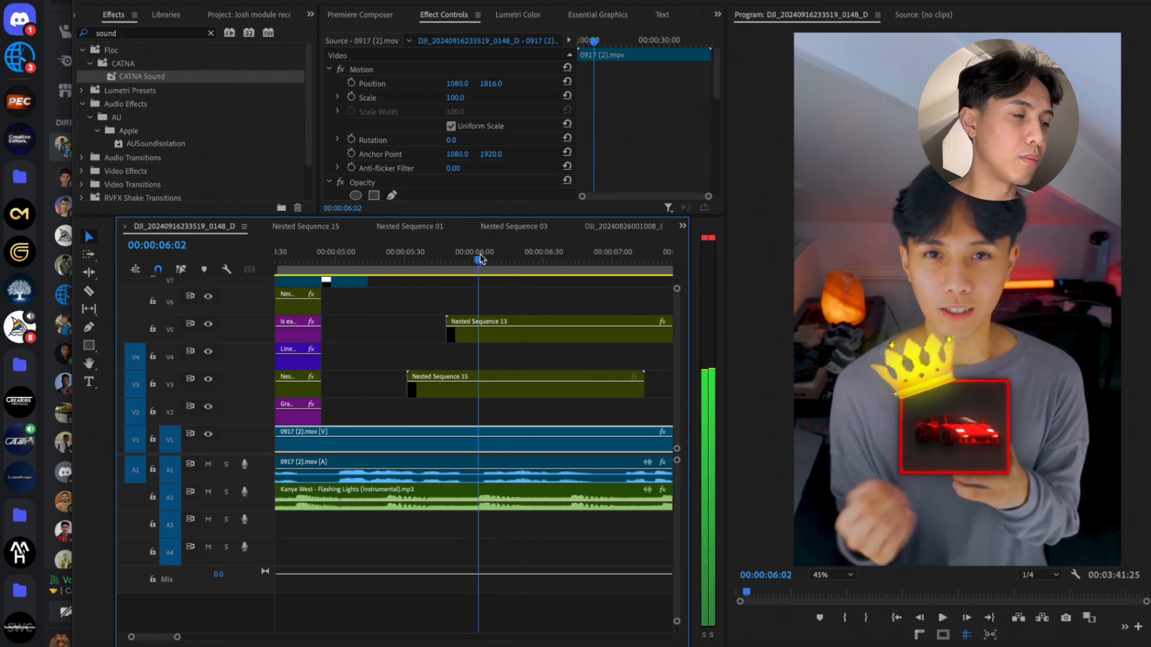
Switch to After Effects and examine the CRT effects on the adjustment layer above the yellow sparkle
click(514, 317)
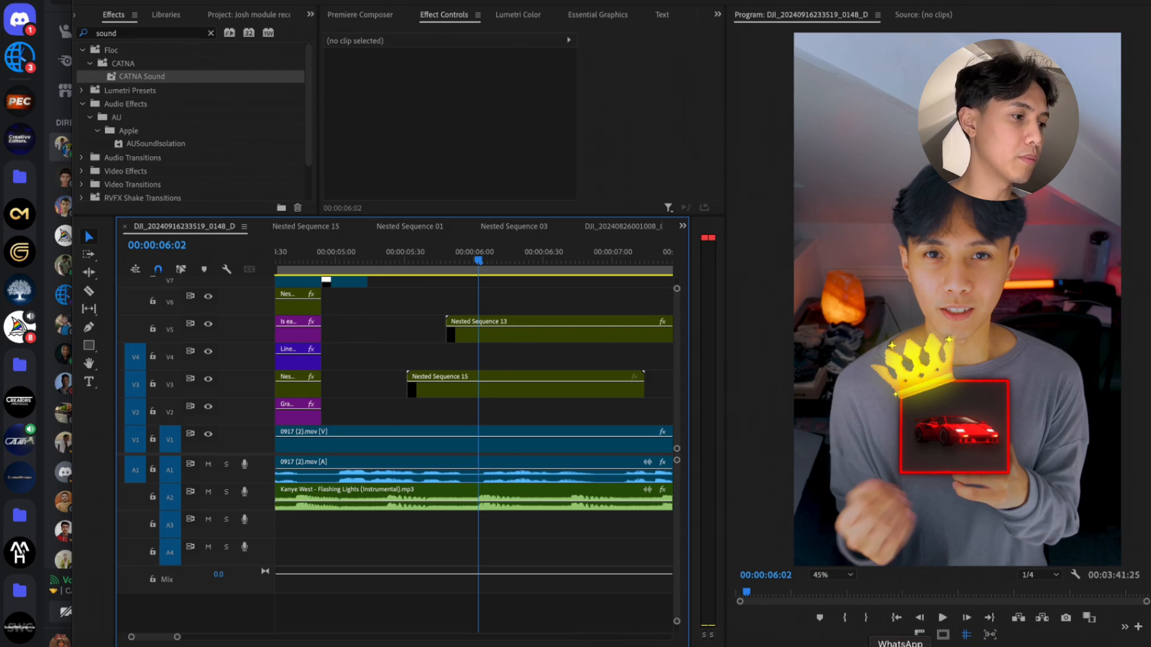
click(929, 646)
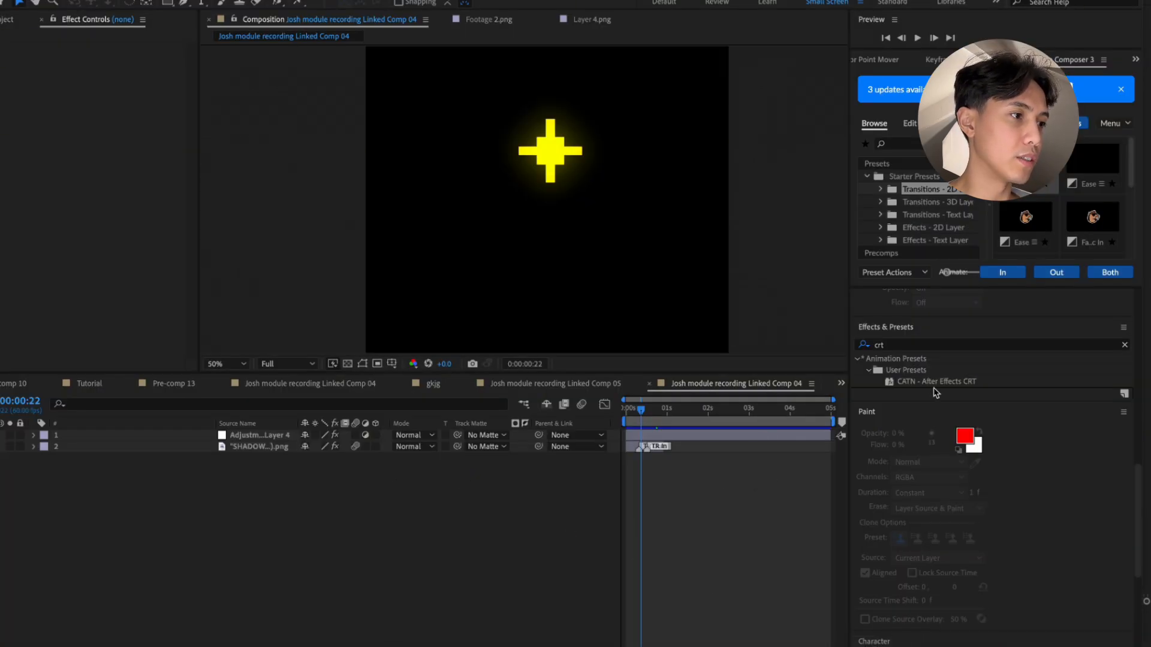
click(930, 382)
click(248, 437)
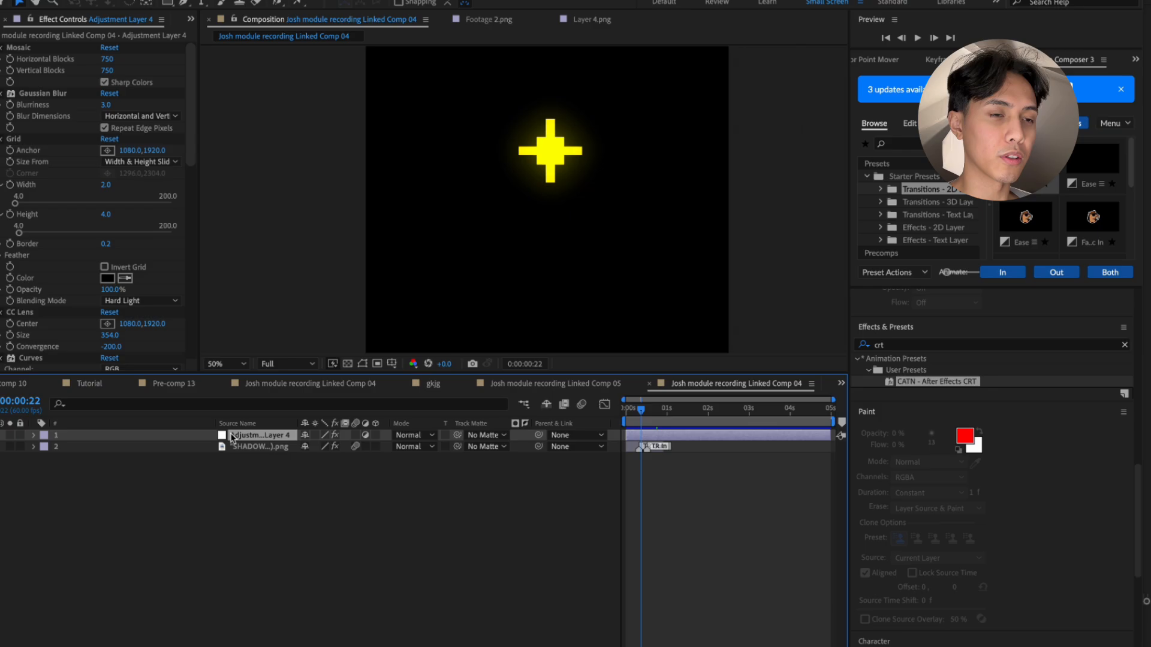
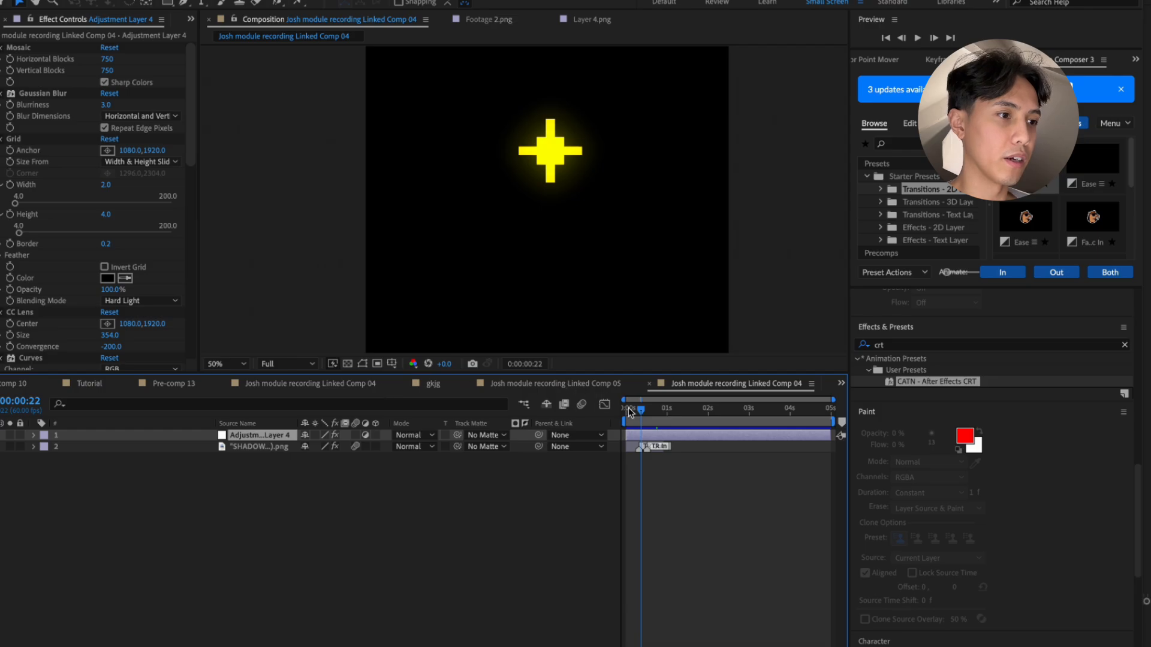
Preview the yellow sparkle animation from the start of the composition
drag(630, 410, 570, 411)
key(space)
key(space)
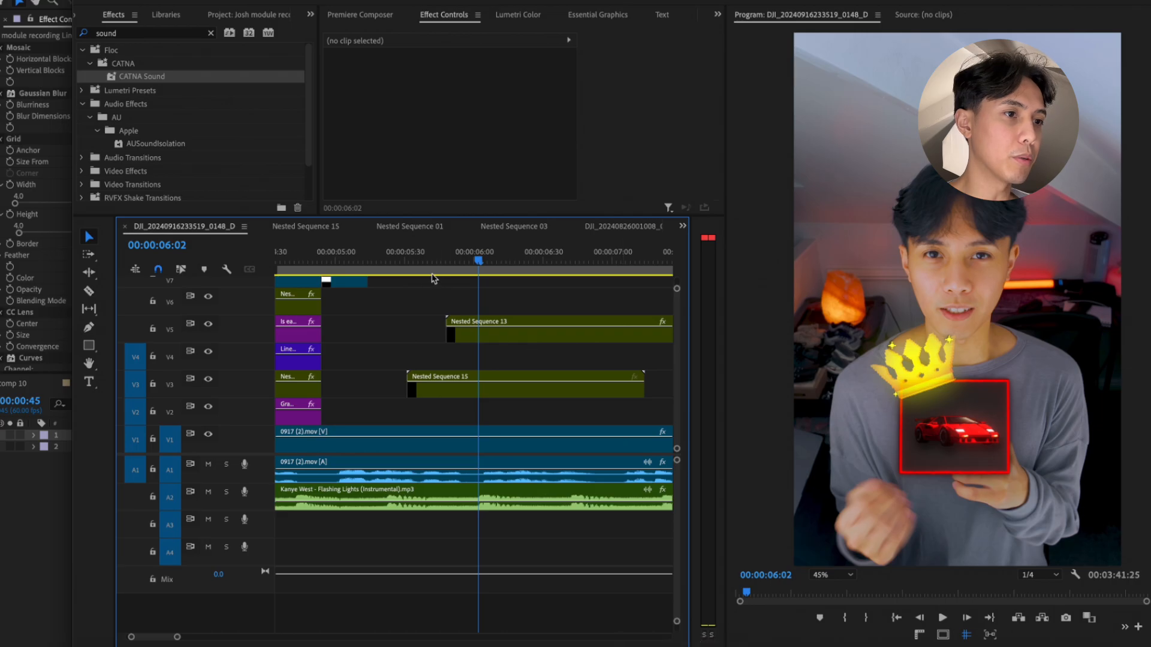
Return to Premiere Pro, open Nested Sequence 13 and scrub through its sparkle clips
double_click(475, 326)
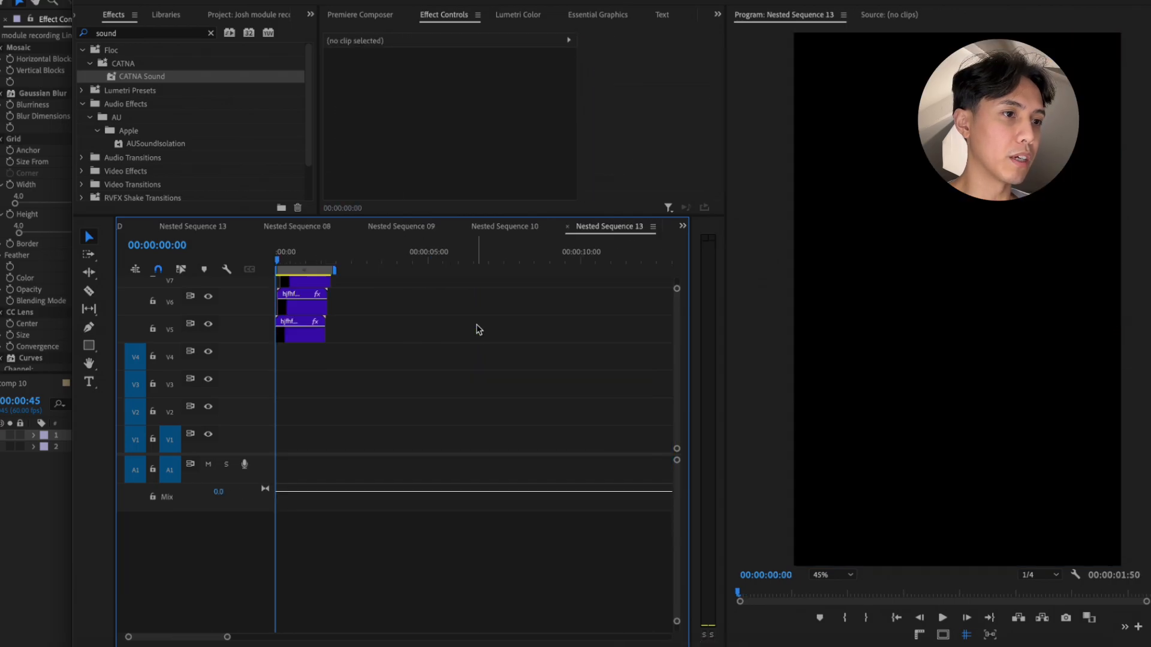
click(303, 260)
mouse_move(305, 263)
mouse_down()
mouse_move(274, 262)
mouse_move(286, 262)
mouse_up()
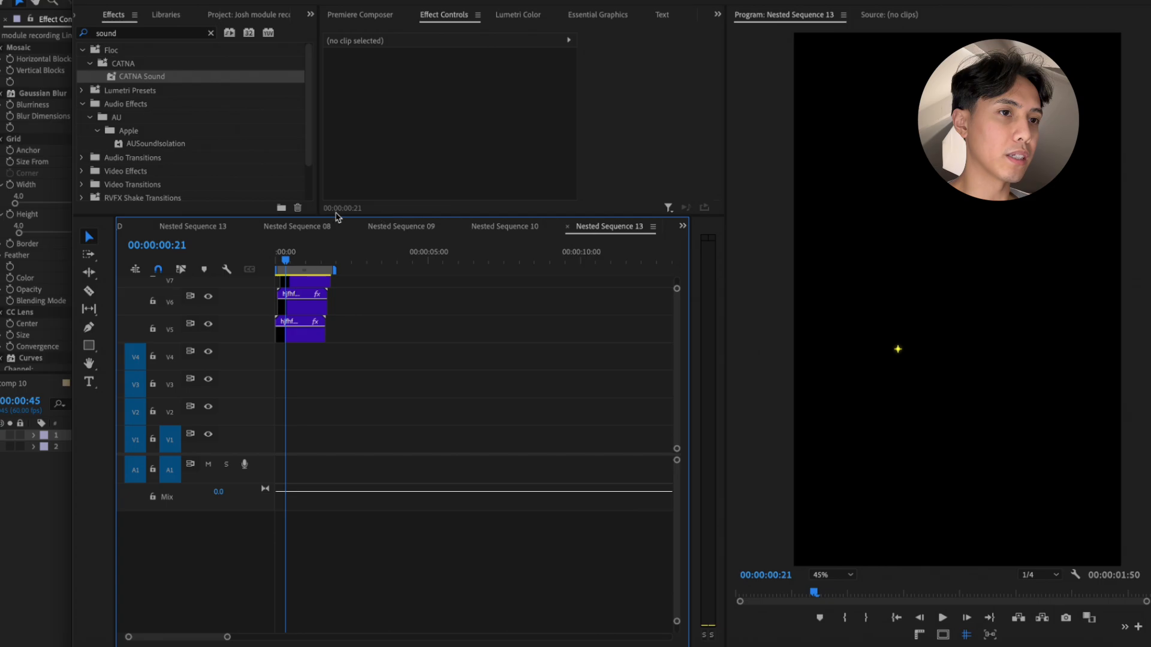
Go back to the main sequence and play through the crown and red car graphic
key(shift+3)
scroll(302, 229, up, 4)
scroll(502, 369, right, 2)
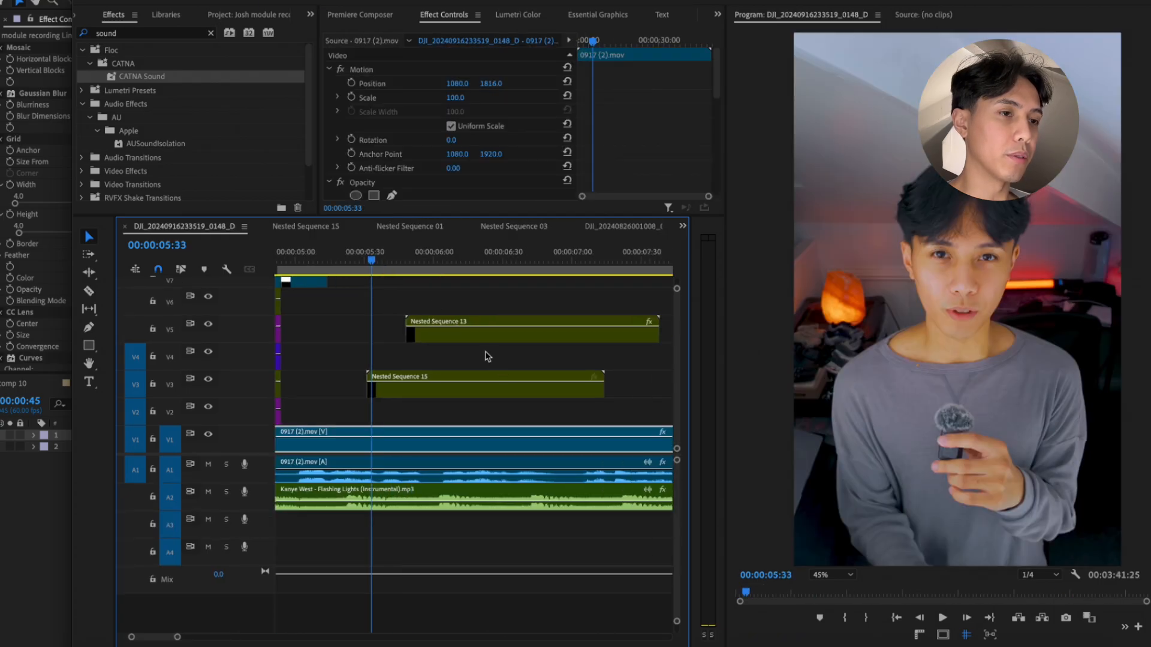
drag(370, 261, 469, 267)
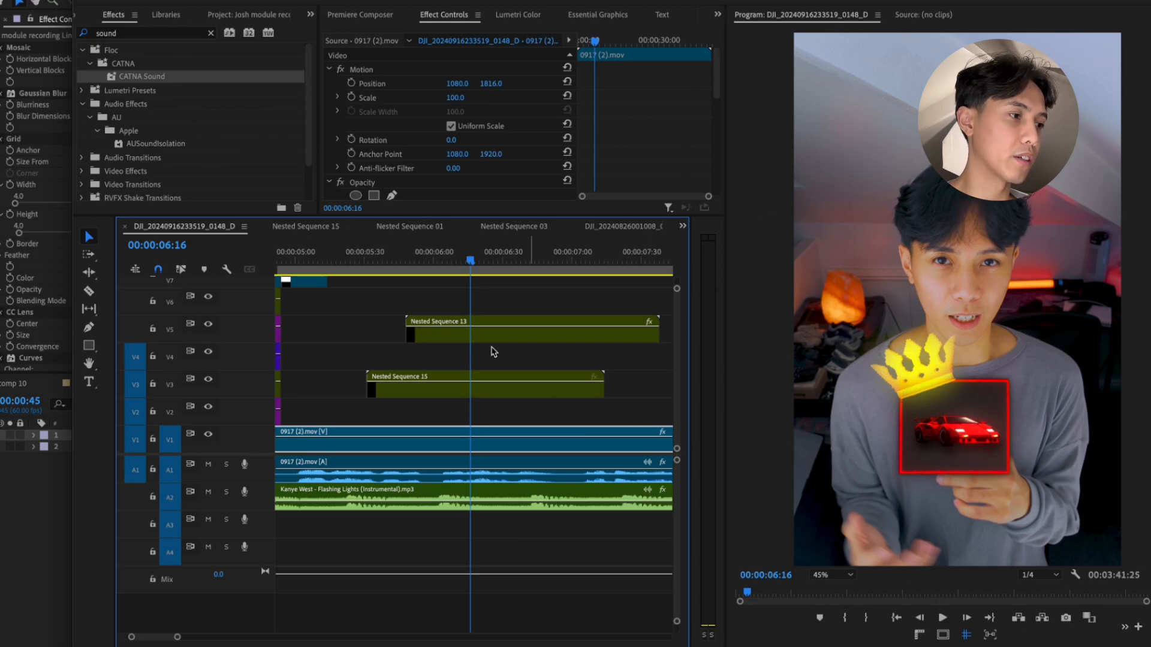
key(space)
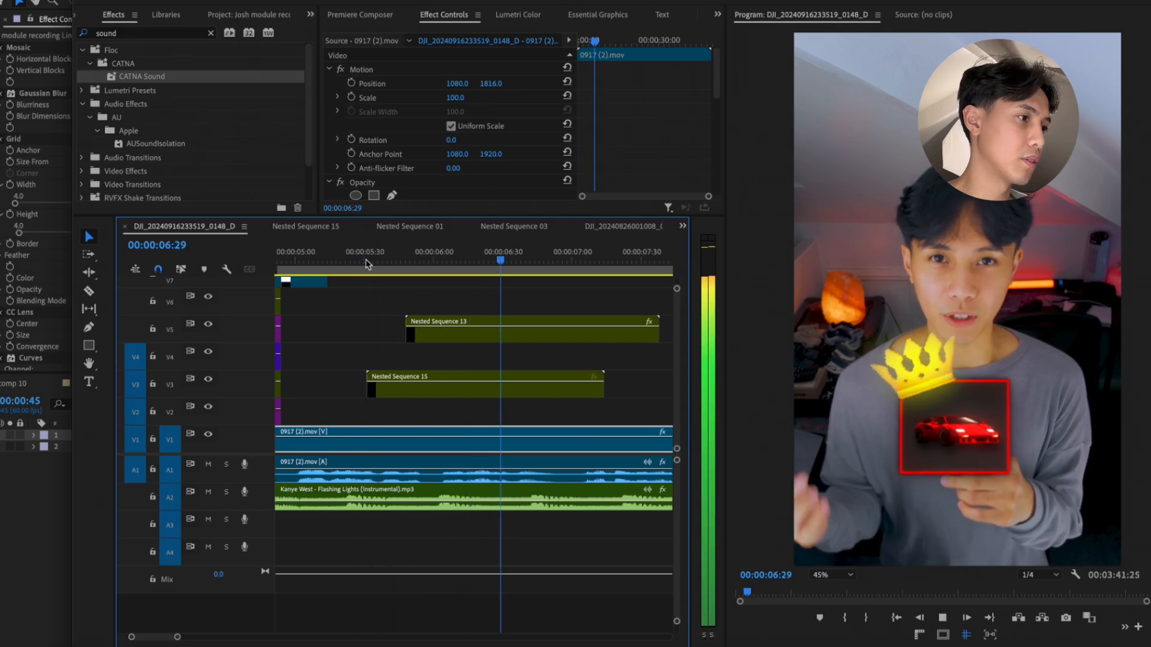
key(space)
scroll(496, 385, right, 2)
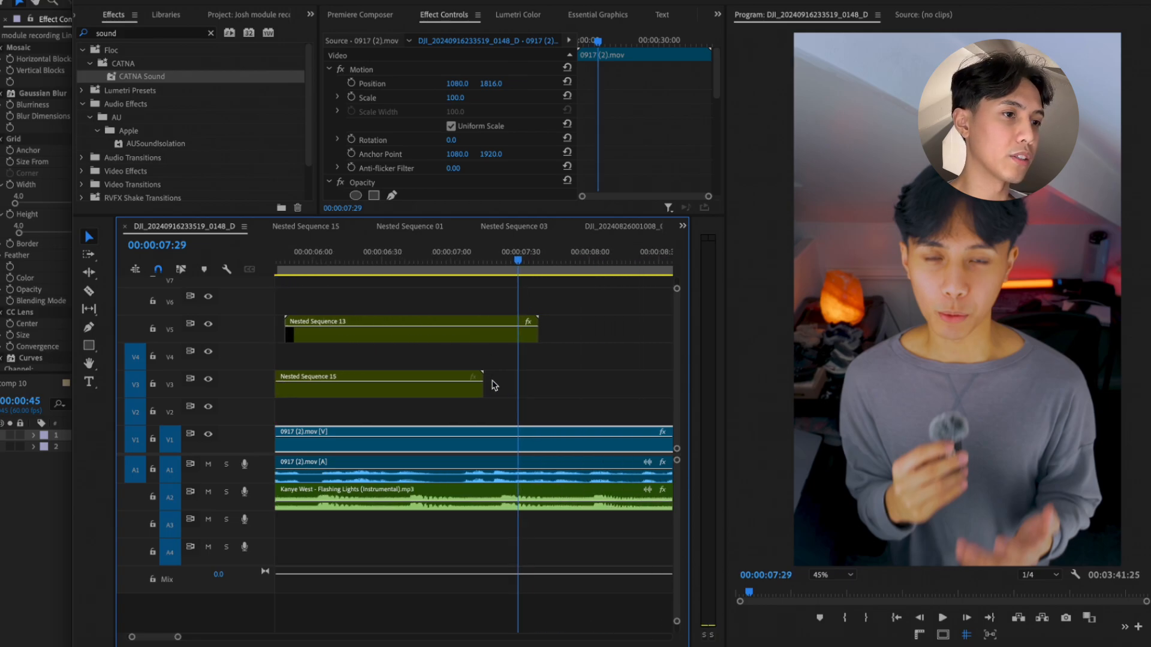
Play back the end of Nested Sequence 13 and the talking footage that follows it
mouse_move(462, 264)
mouse_down()
mouse_move(476, 265)
mouse_move(451, 268)
mouse_up()
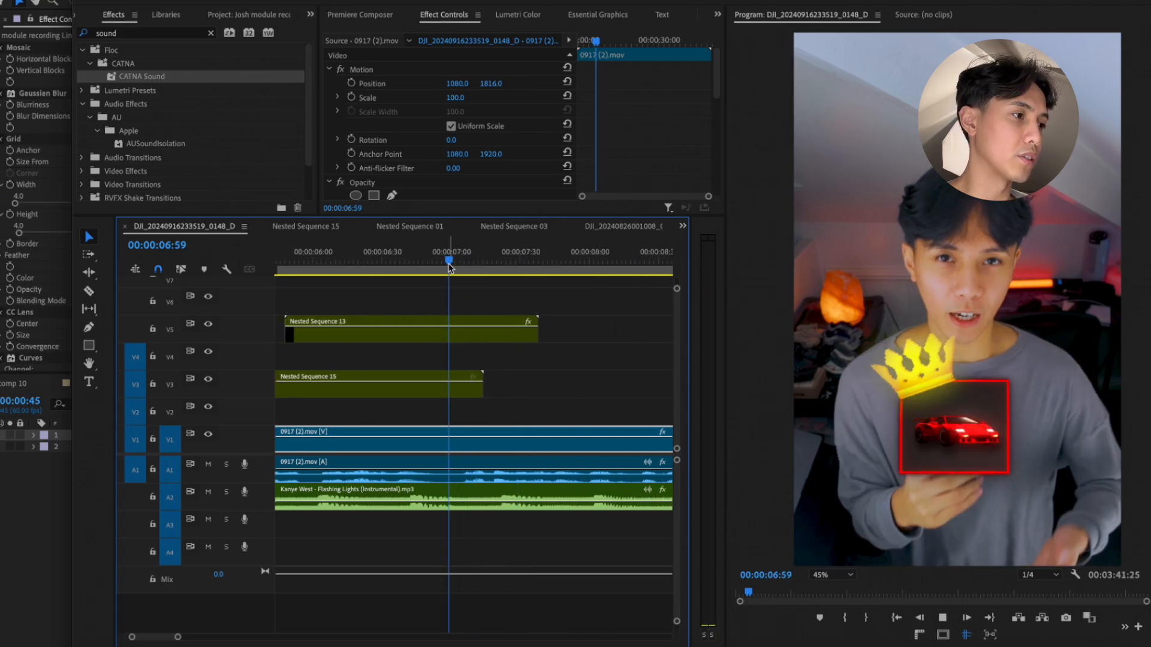
key(space)
key(space)
alt+scroll(552, 372, down, 2)
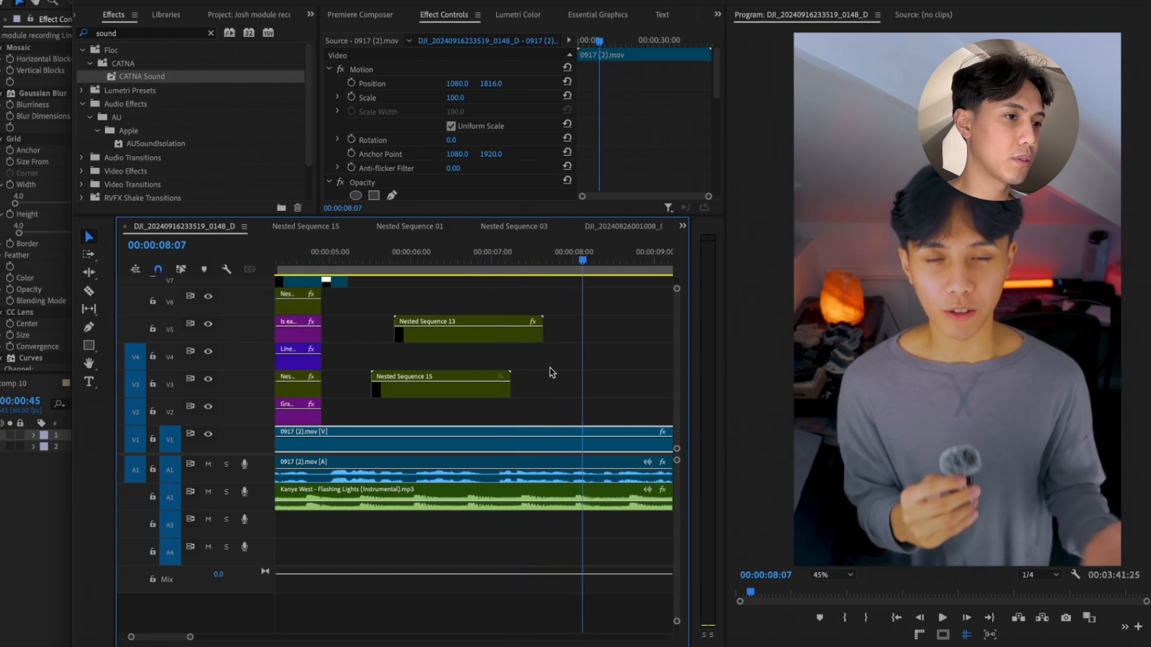
click(488, 262)
key(space)
scroll(488, 261, right, 3)
key(space)
alt+scroll(455, 321, down, 3)
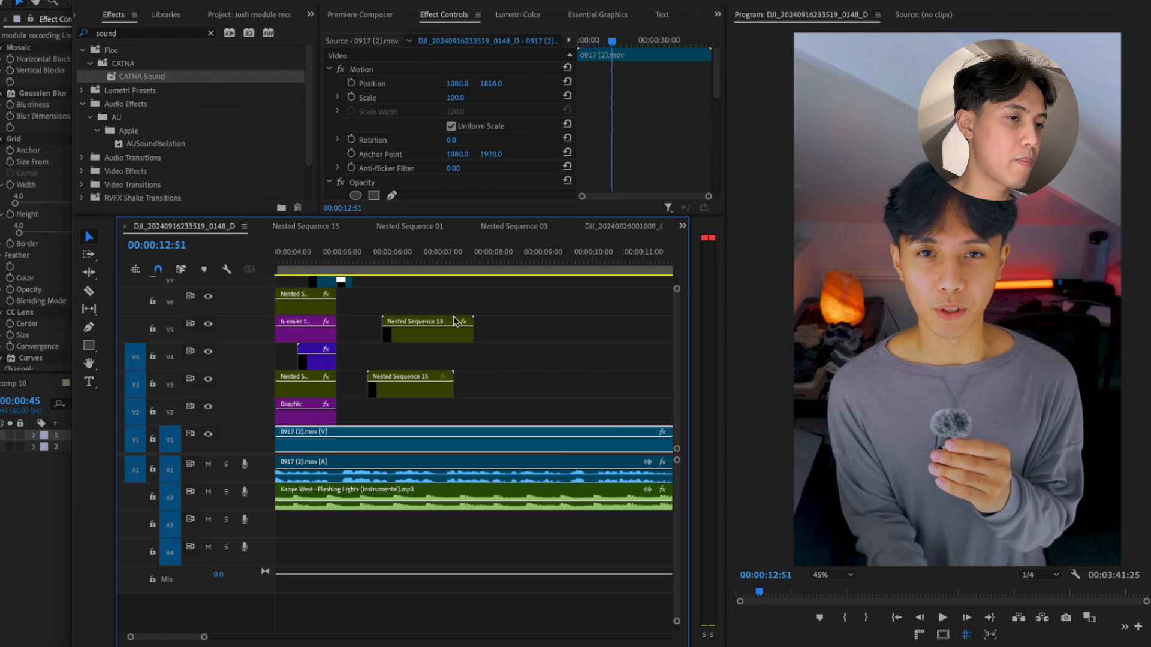
Position the playhead at 00:00:08:04 in the talking footage after Nested Sequence 13
drag(443, 261, 484, 288)
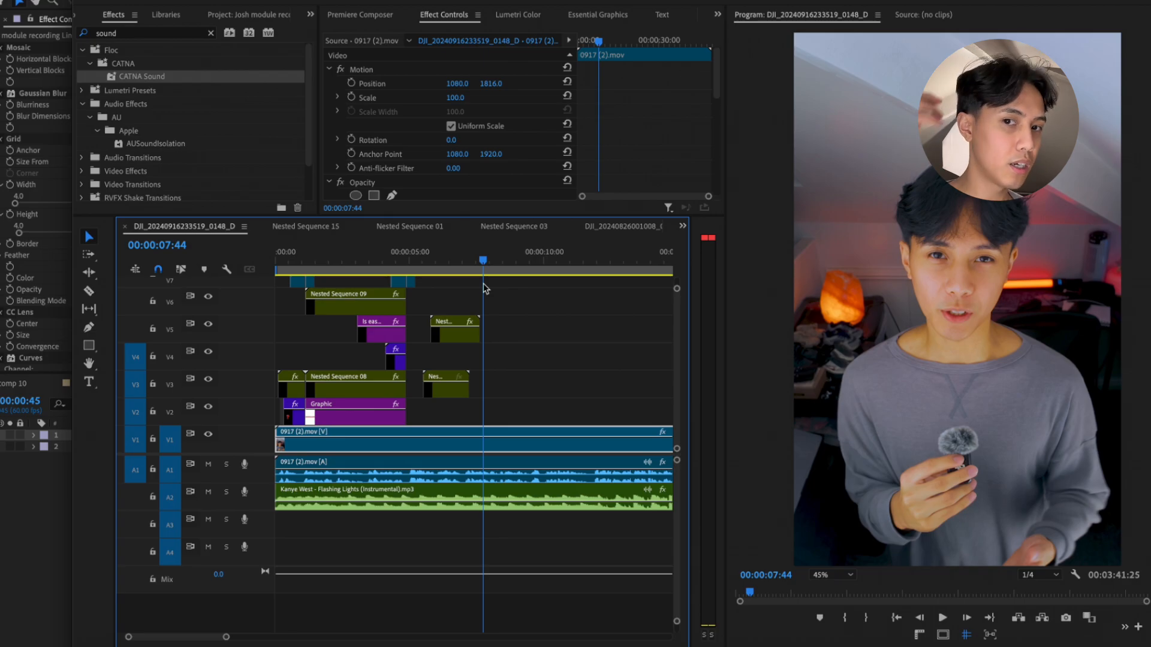
key(=)
key(=)
key(=)
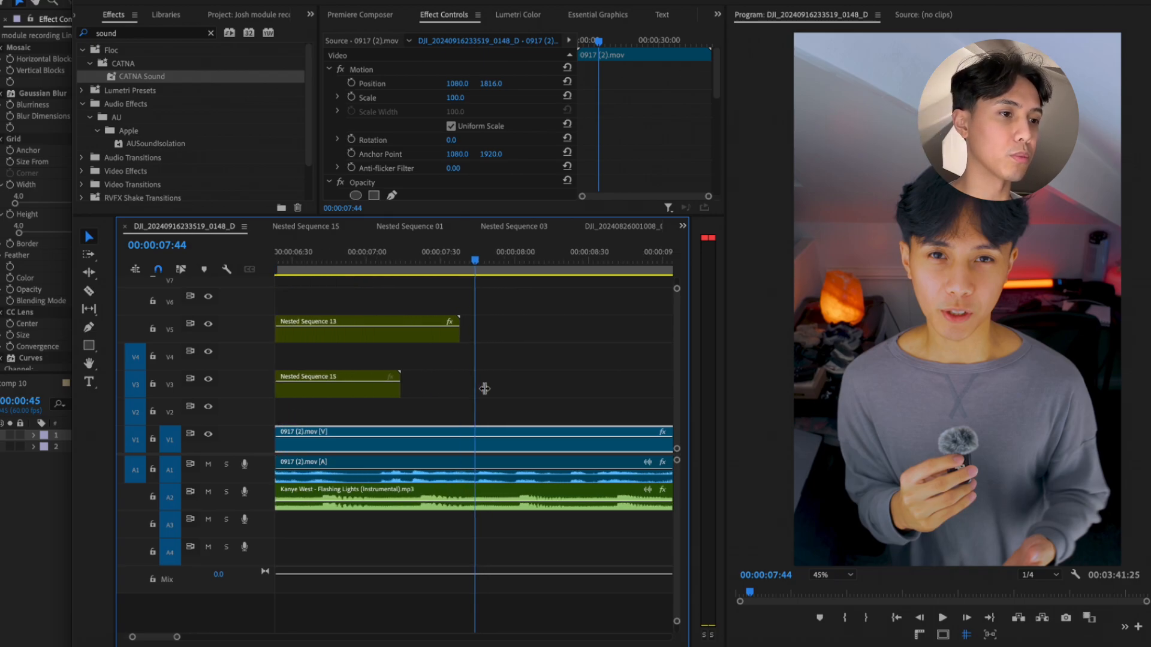
key(space)
key(space)
key(Left)
key(Left)
key(Left)
key(Left)
key(Left)
key(Left)
key(Left)
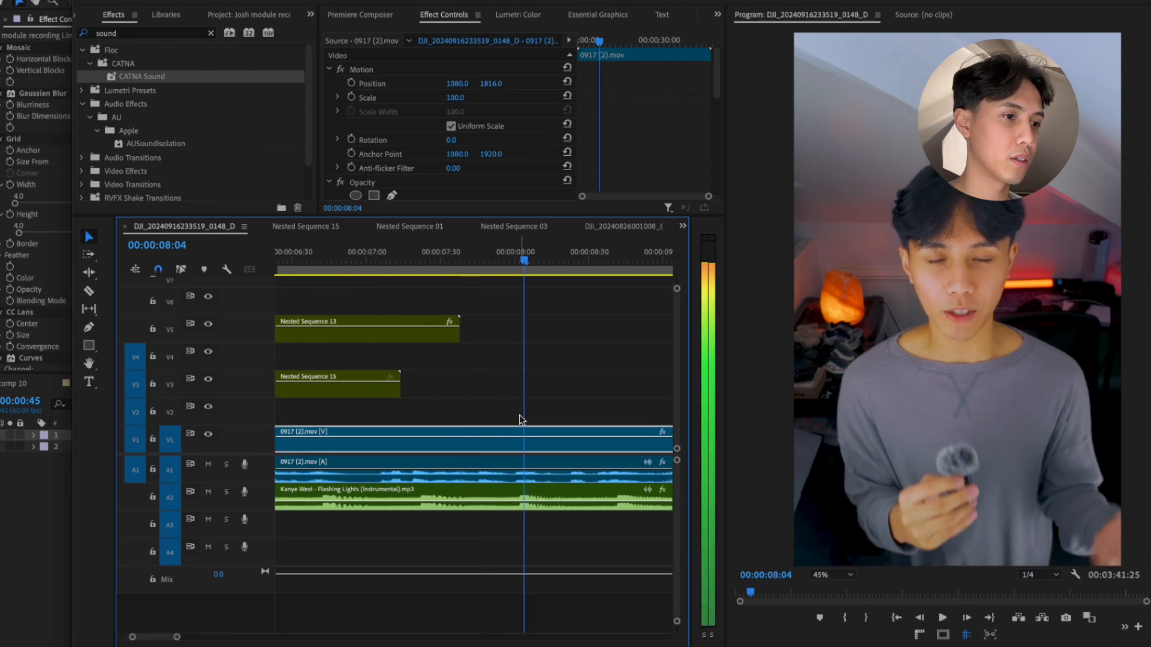
Split the talking footage on V1 at 00:00:07:59
key(c)
click(511, 443)
key(v)
Find the "fast zoom in" presets and apply Fast Zoom In Centre_1 to the talking footage after the cut
click(124, 35)
text(z)
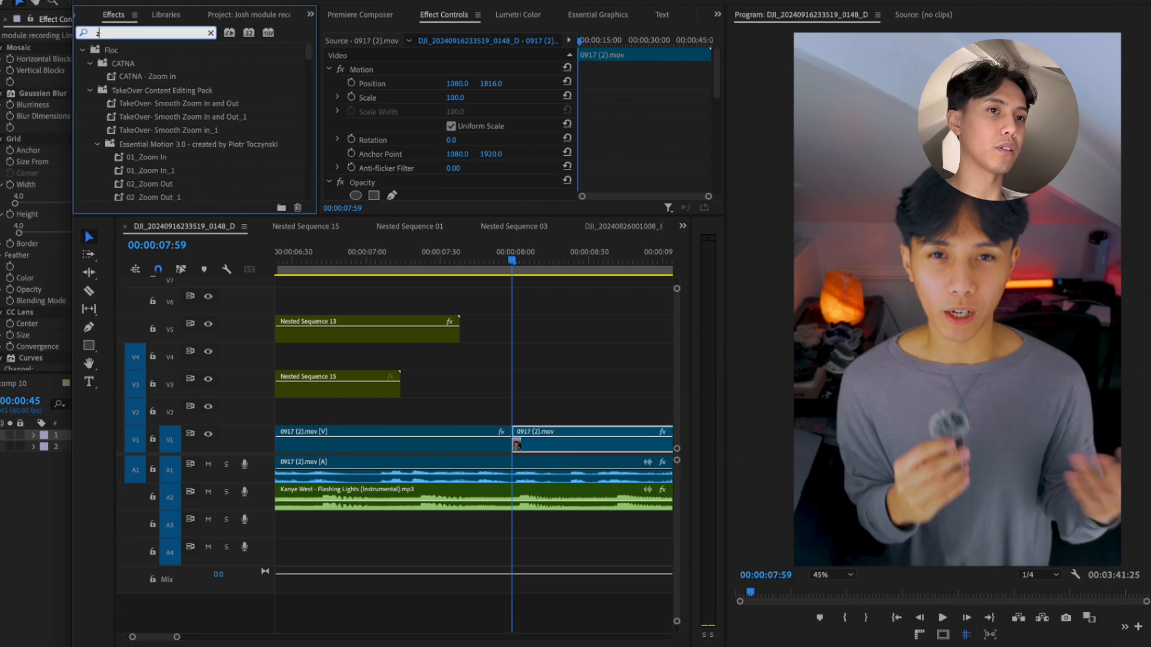
key(BackSpace)
key(BackSpace)
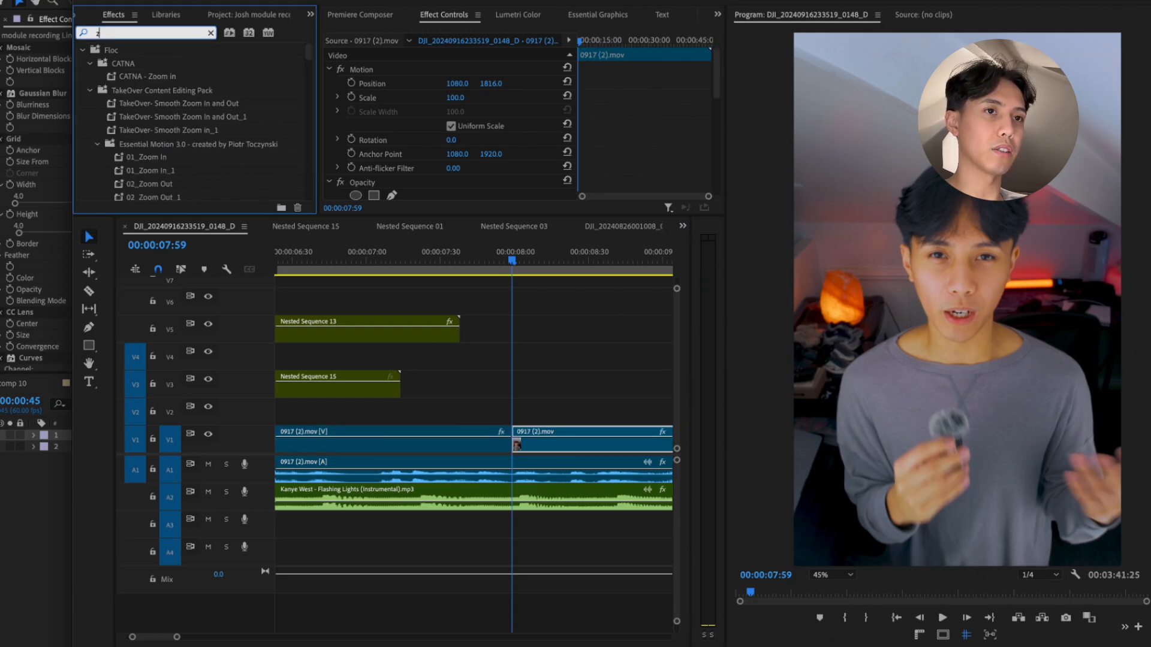
key(BackSpace)
key(BackSpace)
text(fas)
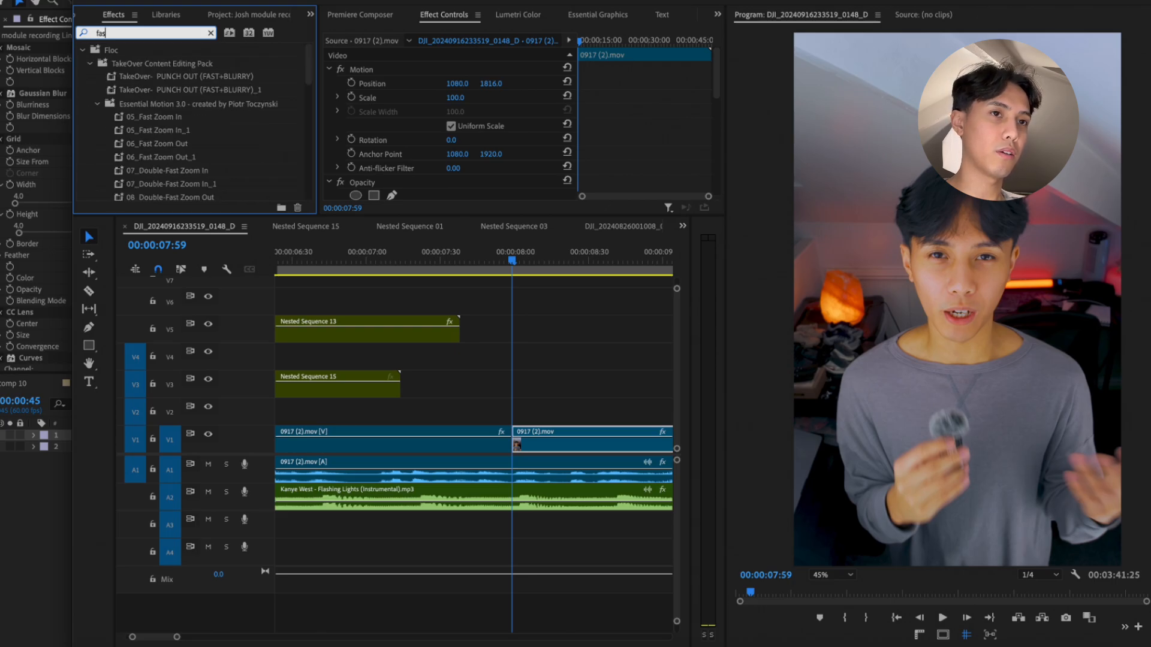
text(t zoom in)
scroll(110, 168, down, 3)
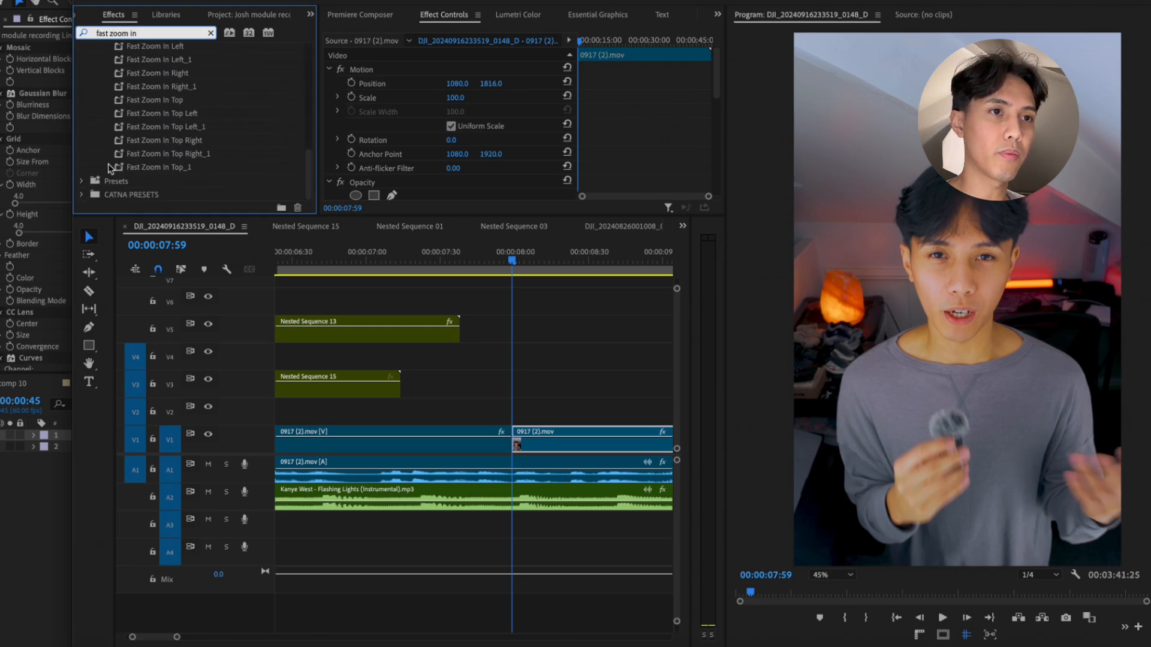
drag(178, 100, 536, 445)
click(536, 366)
Play through the zoomed talking footage and split the V1 clip at 00:00:09:28
key(space)
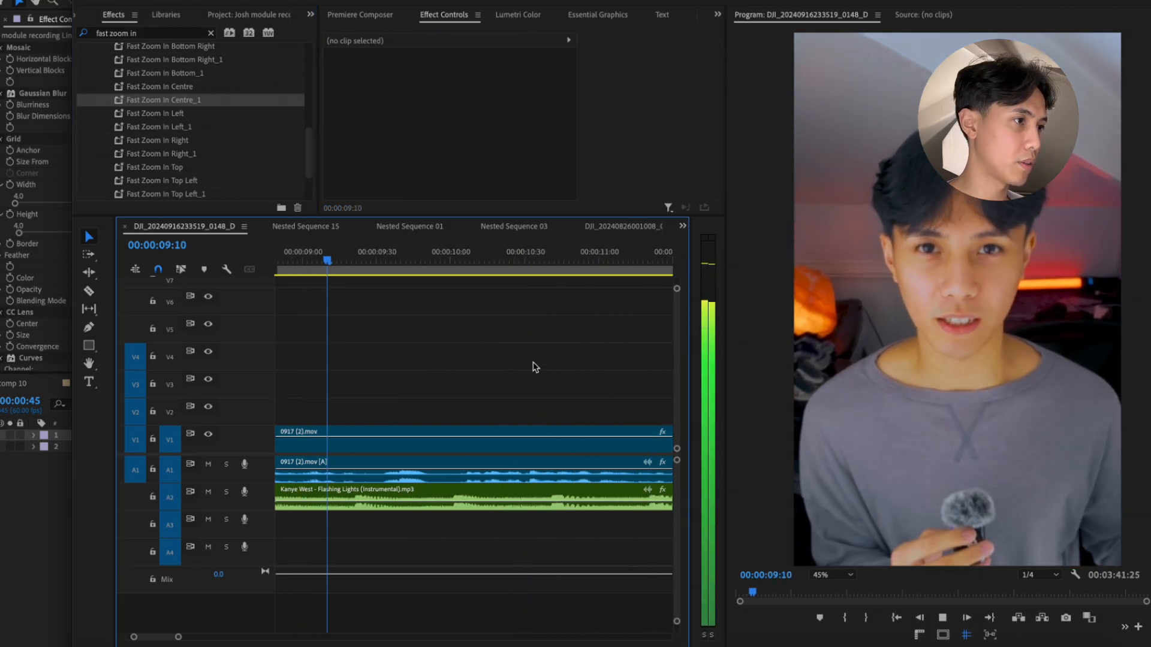
key(space)
key(Right)
key(Right)
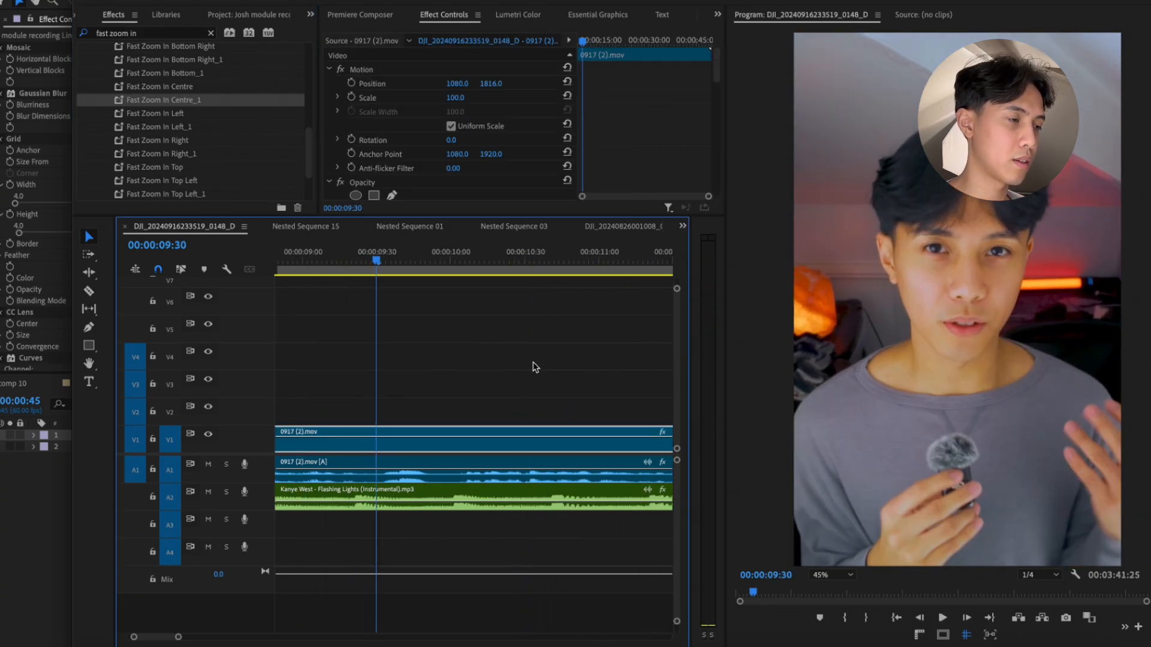
key(c)
click(373, 442)
key(v)
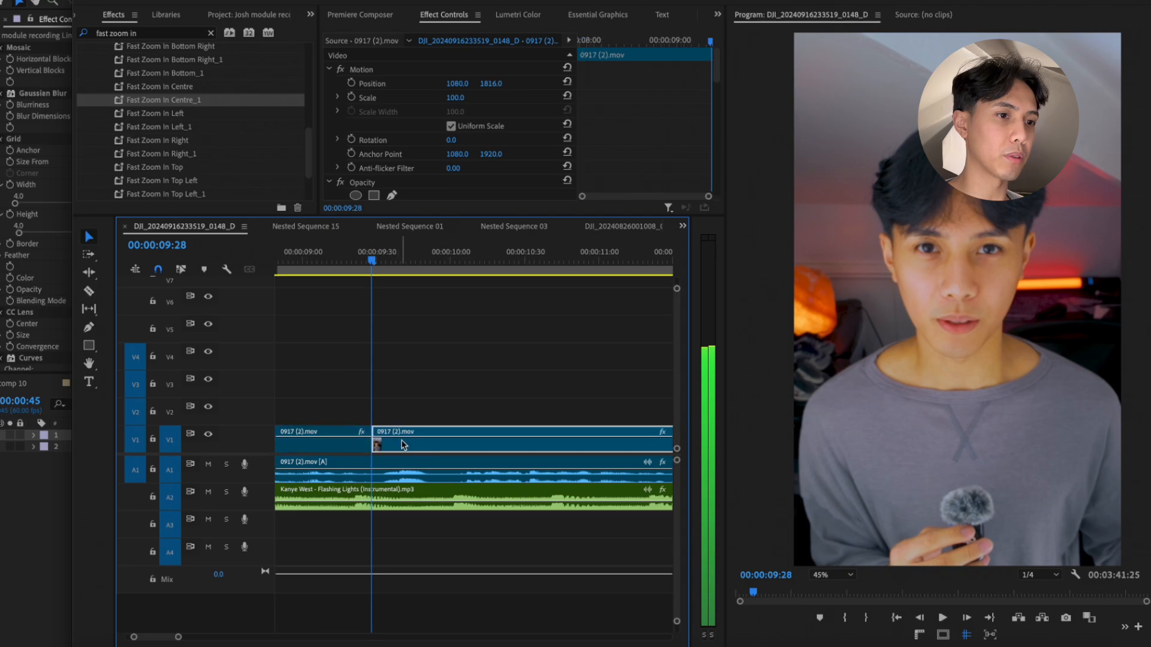
Remove the fast zoom effect from the V1 footage after the 00:00:09:28 cut
scroll(441, 170, down, 5)
click(432, 142)
key(Delete)
scroll(399, 329, down, 5)
scroll(400, 332, up, 2)
scroll(400, 332, down, 2)
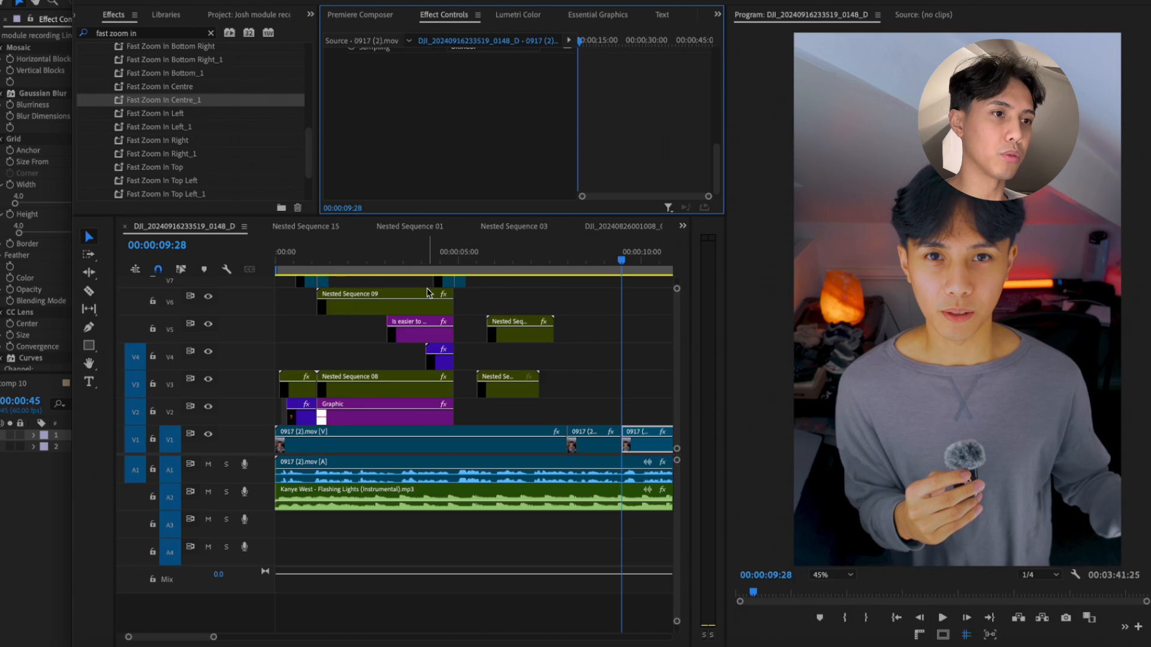
Copy the pair of transition clips on V7 near 00:00:05:00, paste them around the 00:00:09:28 cut and move the copies to V2
drag(422, 283, 470, 280)
key(super+c)
key(super+v)
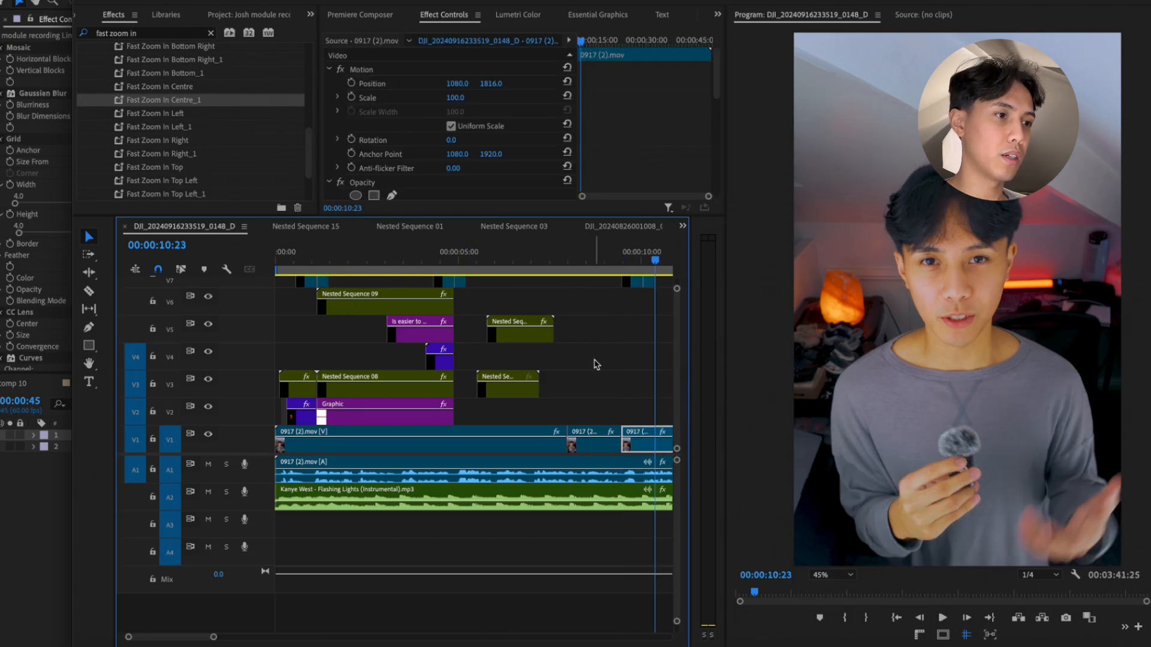
scroll(596, 365, right, 3)
drag(585, 288, 531, 413)
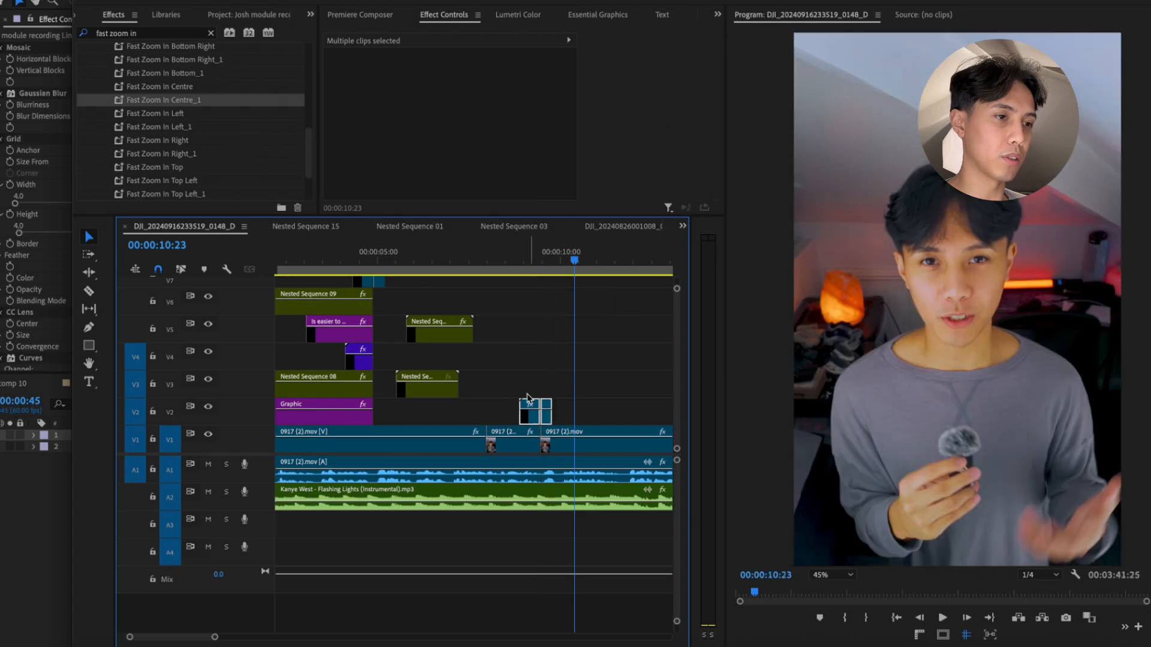
Play back the zoomed section through the transition at the 00:00:09:28 cut and look over the remaining footage
click(456, 259)
key(space)
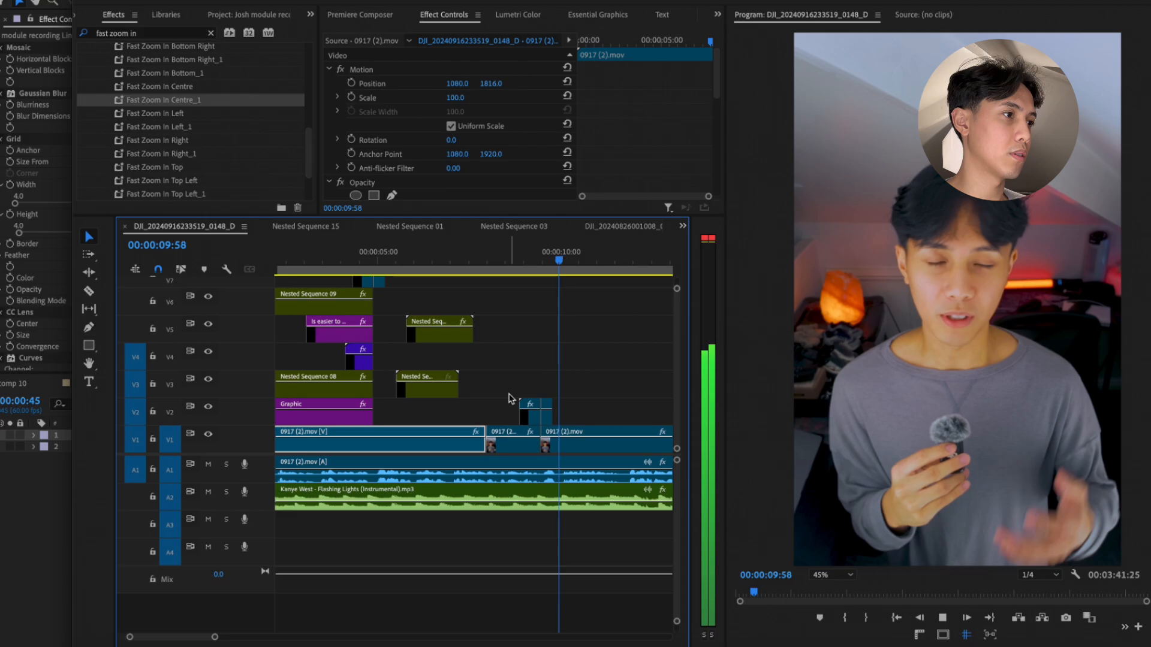
key(space)
scroll(499, 418, up, 2)
scroll(499, 418, left, 5)
scroll(499, 418, down, 4)
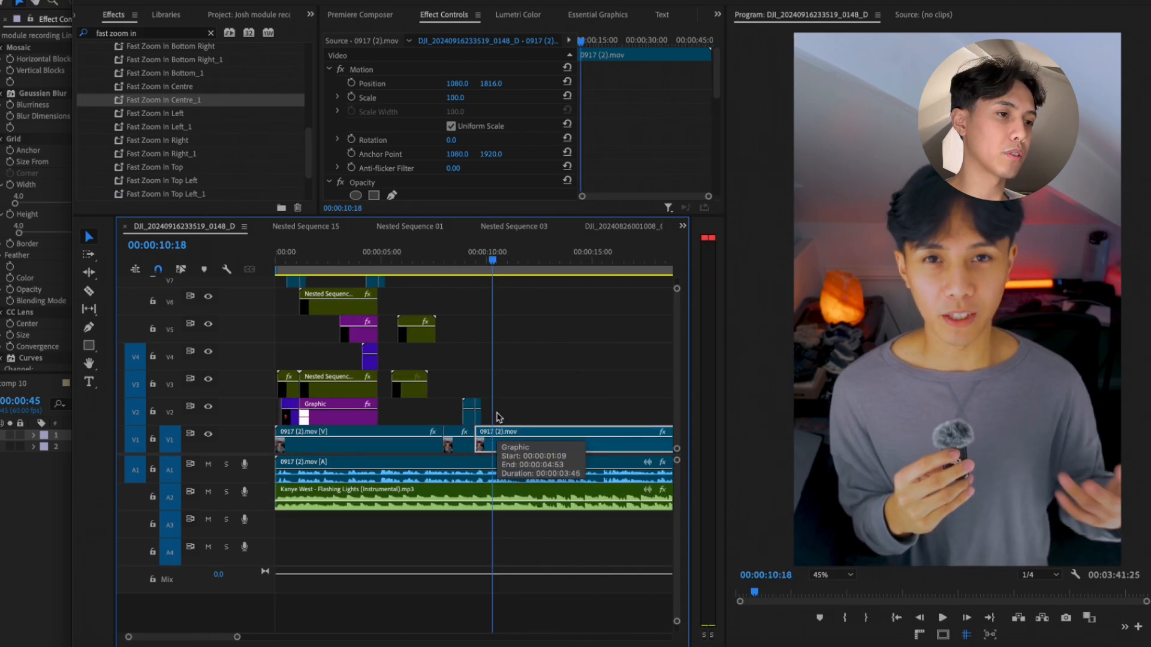
scroll(515, 417, right, 3)
scroll(514, 416, down, 4)
scroll(464, 417, up, 4)
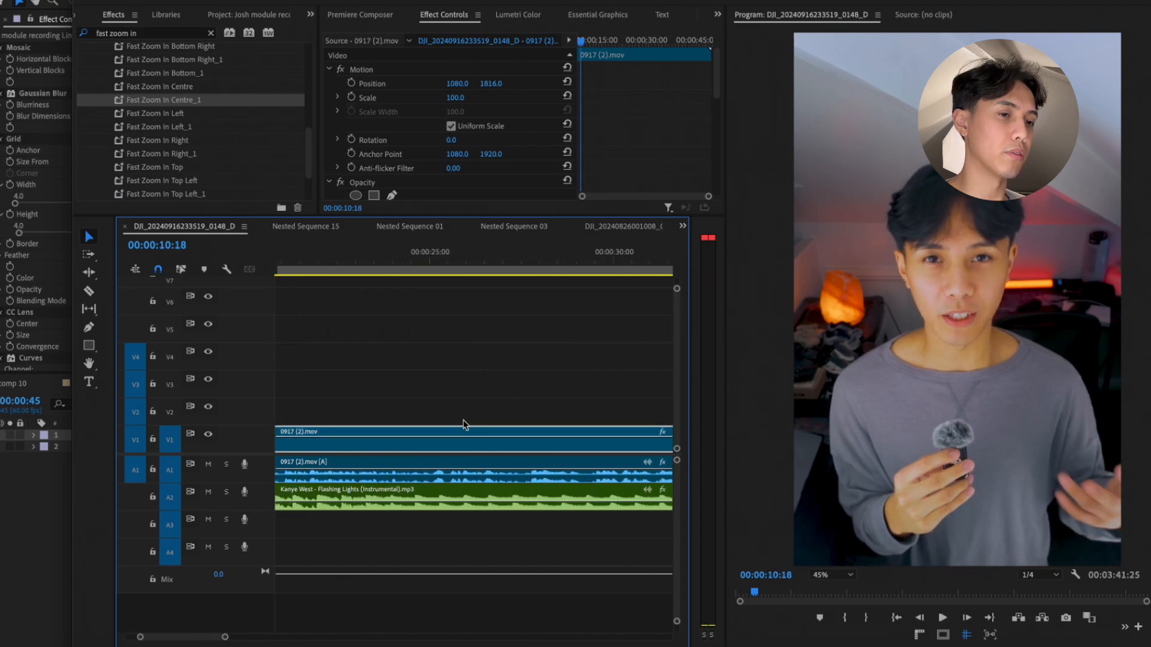
Play from the end of Nested Sequence 13 across the zoom cut and stop at 00:00:08:12
scroll(398, 416, left, 5)
click(563, 259)
key(space)
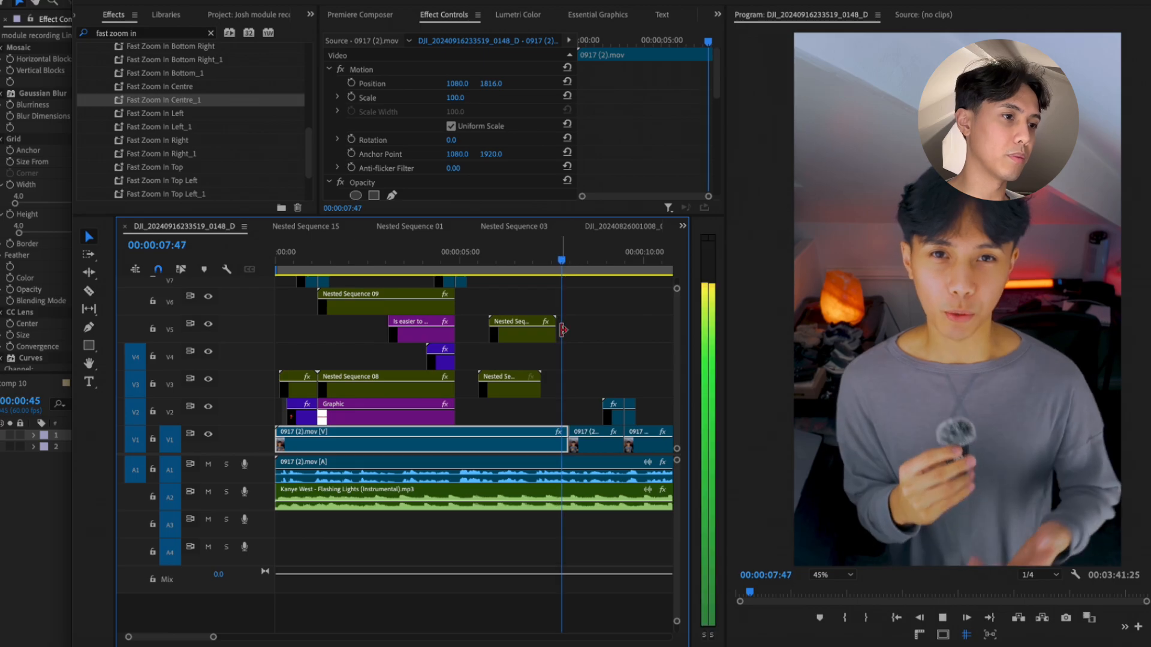
scroll(565, 331, up, 5)
key(space)
click(603, 262)
key(space)
key(space)
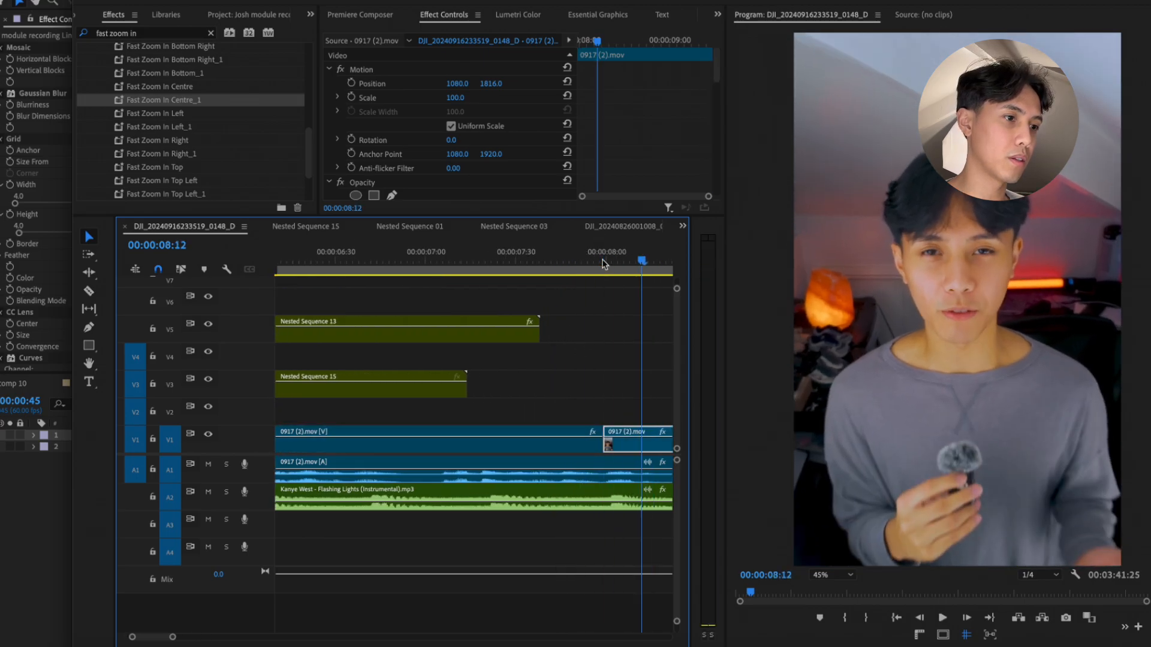
Add an empty text layer over the talking footage at 00:00:08:12 and set its fill to white (FFFFFF)
scroll(604, 264, right, 2)
key(t)
click(999, 393)
click(327, 167)
scroll(409, 157, down, 3)
scroll(409, 157, down, 3)
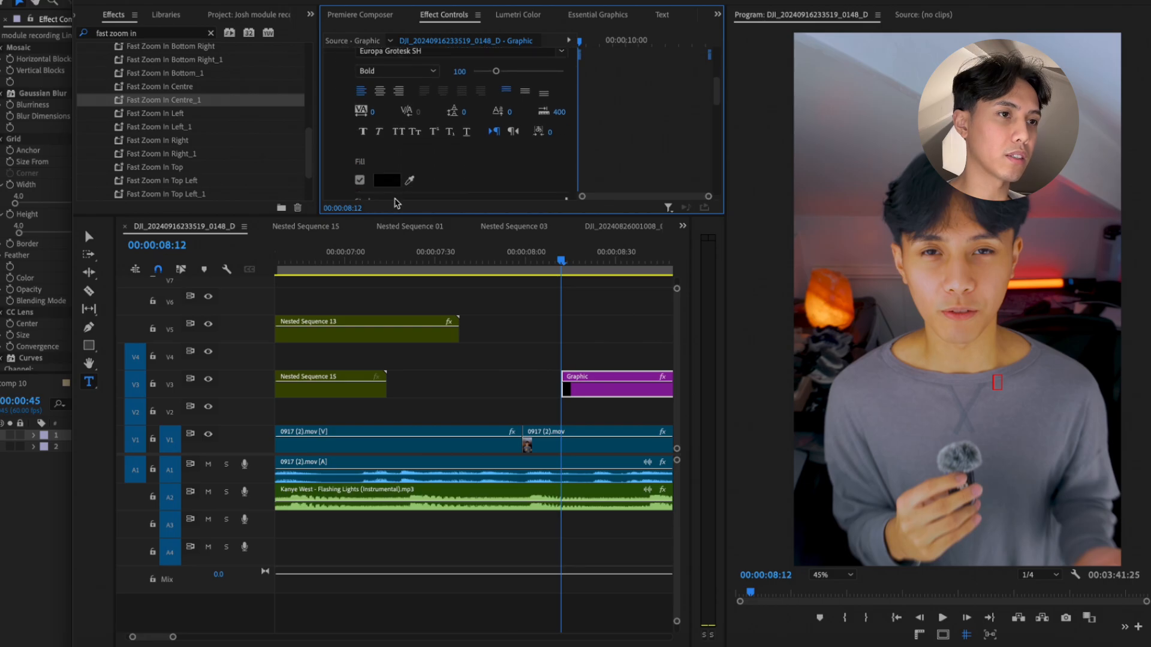
click(387, 152)
drag(444, 396, 349, 485)
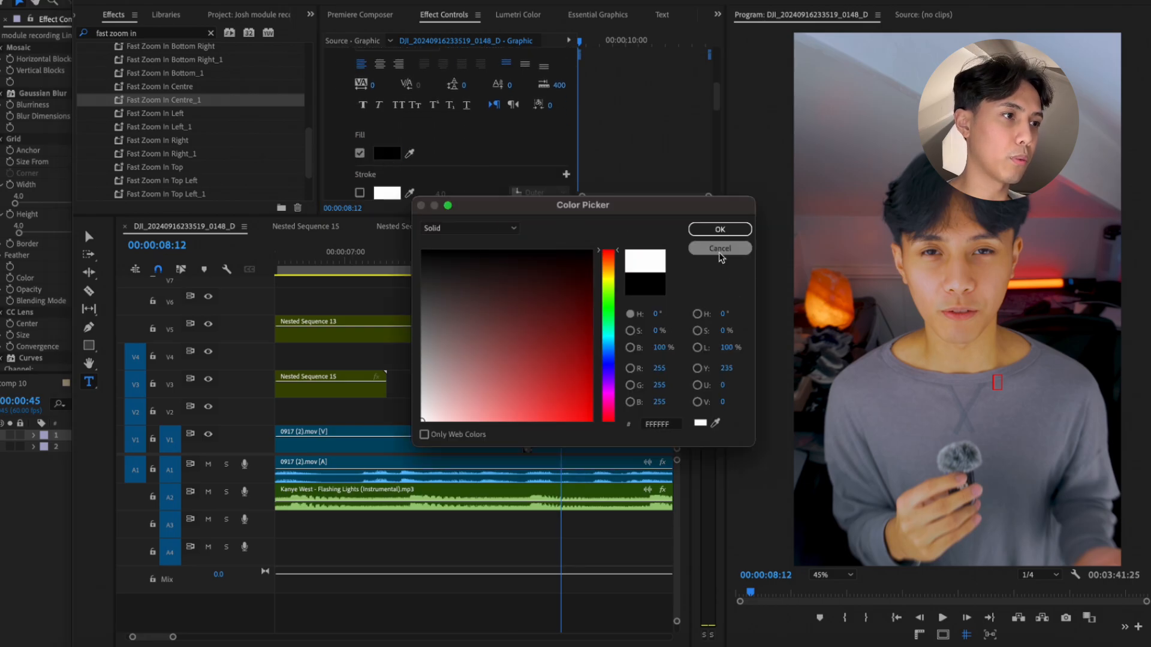
click(720, 229)
Set the text graphic's scale to 179 and its position to 216, 1400
scroll(466, 173, up, 6)
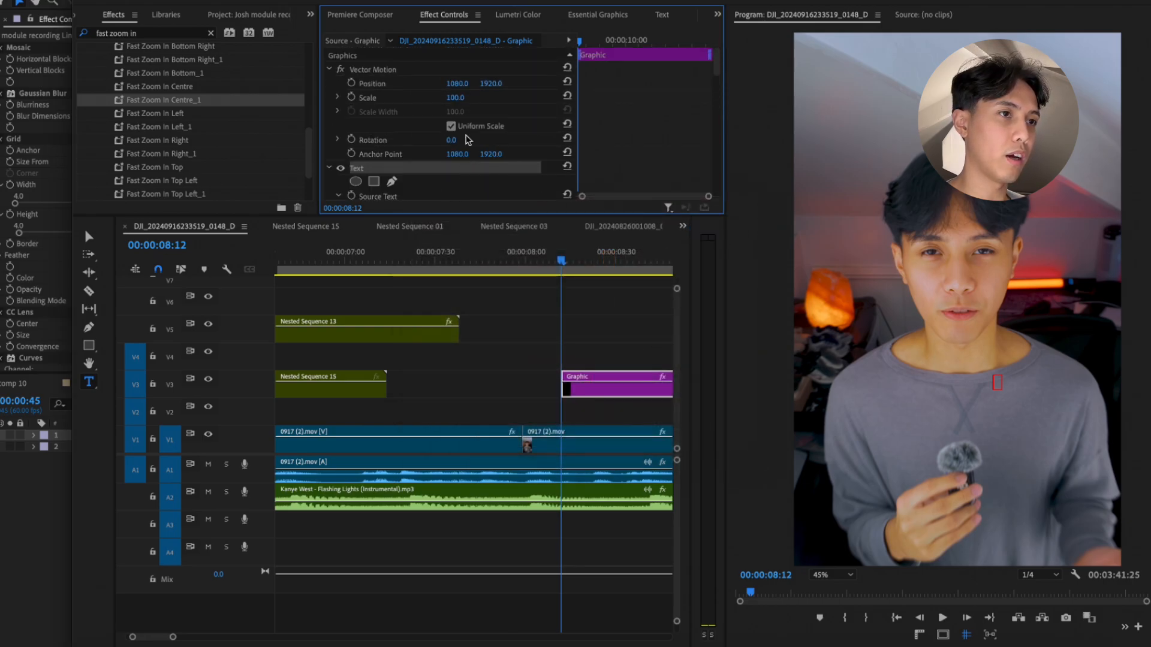
drag(455, 97, 3, 84)
drag(495, 83, 186, 84)
drag(457, 84, 423, 84)
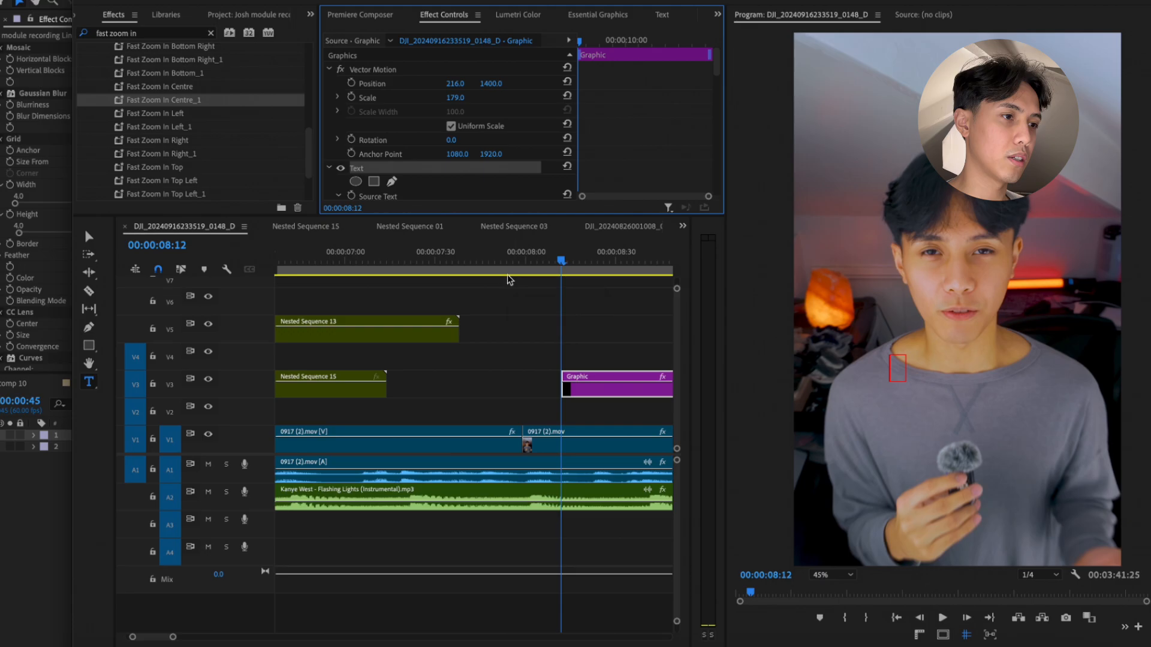
Move the text graphic on V3 to start at the 00:00:07:59 footage cut and play from there
scroll(504, 324, down, 3)
click(484, 383)
drag(486, 384, 446, 388)
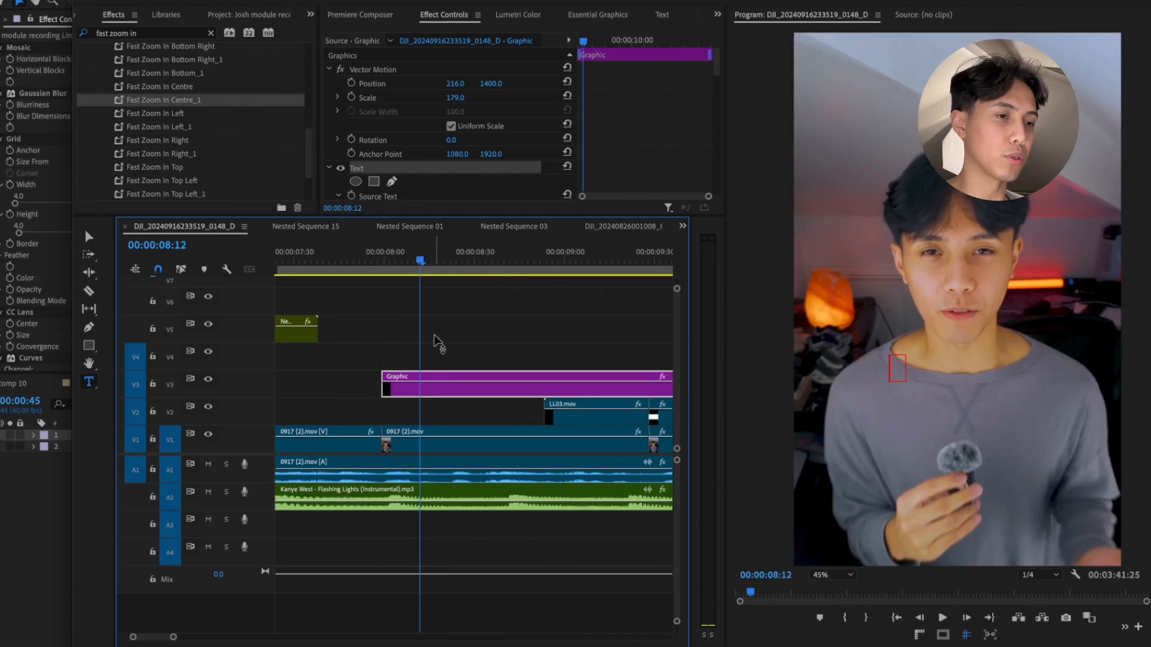
click(380, 263)
key(space)
key(space)
Enter "Why" in the text graphic and set its position to 333, 1352
click(445, 391)
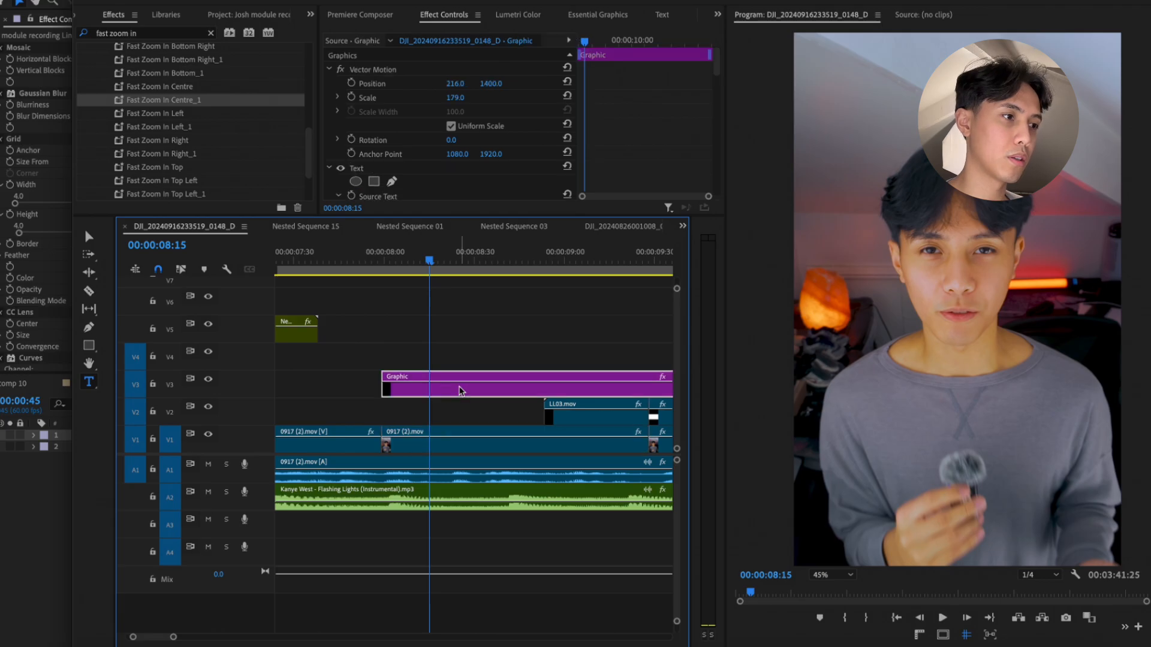
click(902, 372)
text(Why)
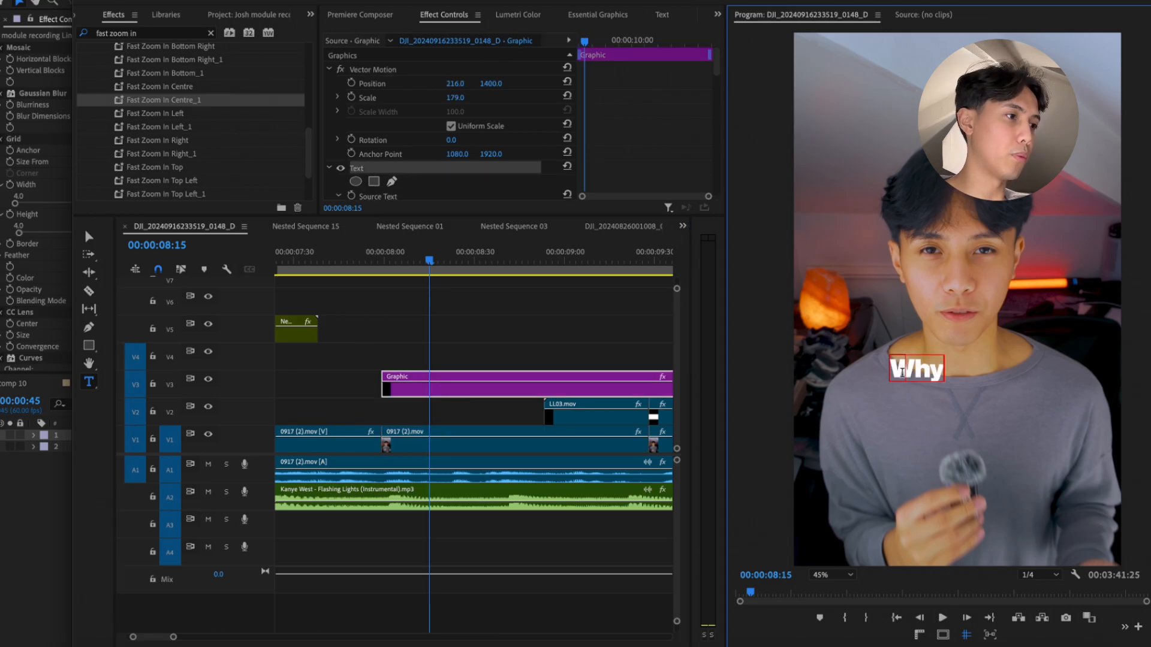
mouse_move(454, 83)
mouse_down()
mouse_move(551, 83)
mouse_move(444, 84)
mouse_move(456, 84)
mouse_up()
Duplicate the "Why" clip onto V4 and cut away the copy's part before 00:00:08:09
click(385, 254)
key(space)
key(space)
key(Left)
key(Left)
key(Left)
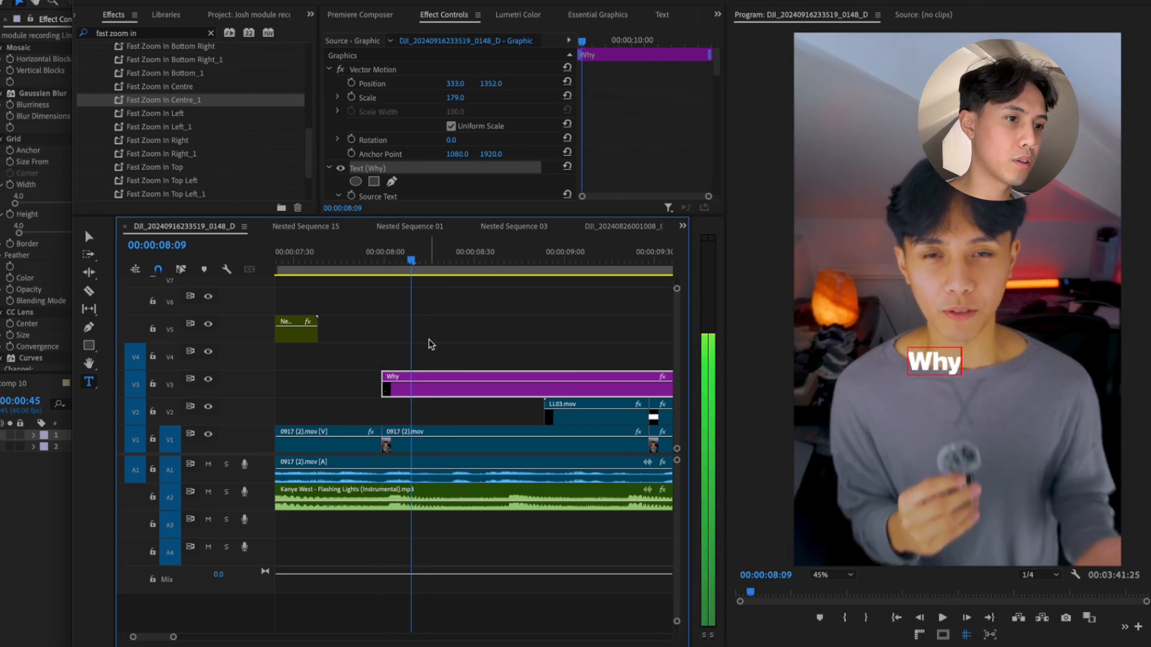
alt+drag(425, 392, 424, 362)
key(c)
click(411, 362)
key(v)
click(395, 364)
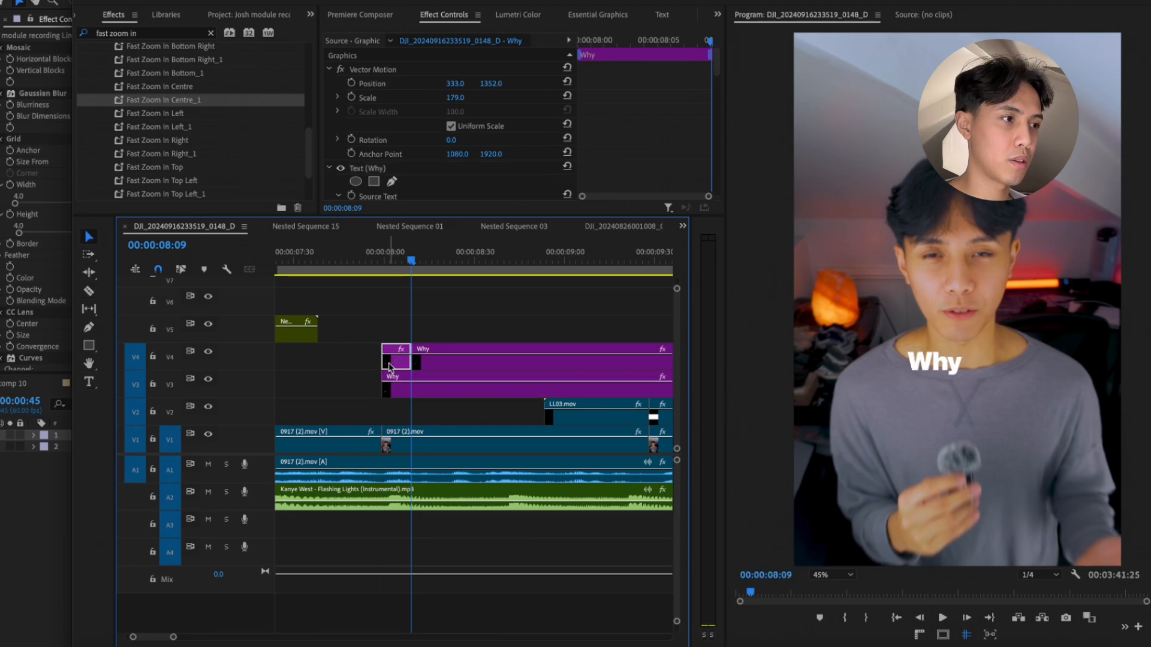
key(Delete)
Set the scale of the "Why" text on V3 to 200
click(422, 388)
key(space)
key(space)
click(442, 355)
click(443, 382)
click(454, 99)
text(200)
key(Return)
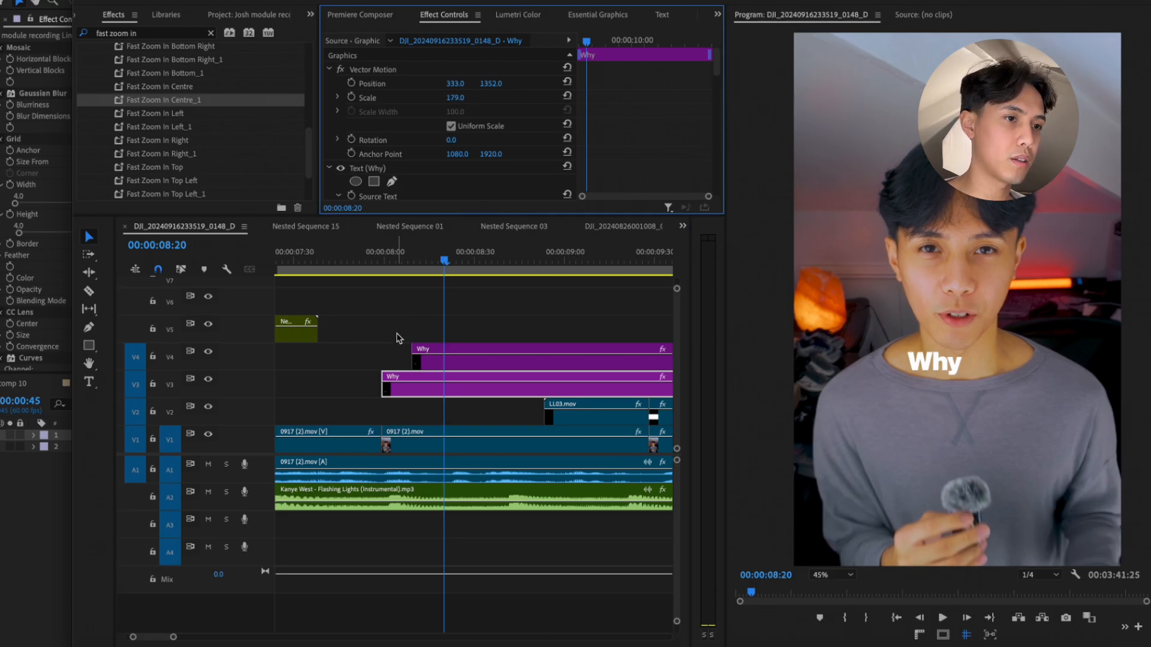
click(388, 267)
click(455, 97)
text(200)
key(Return)
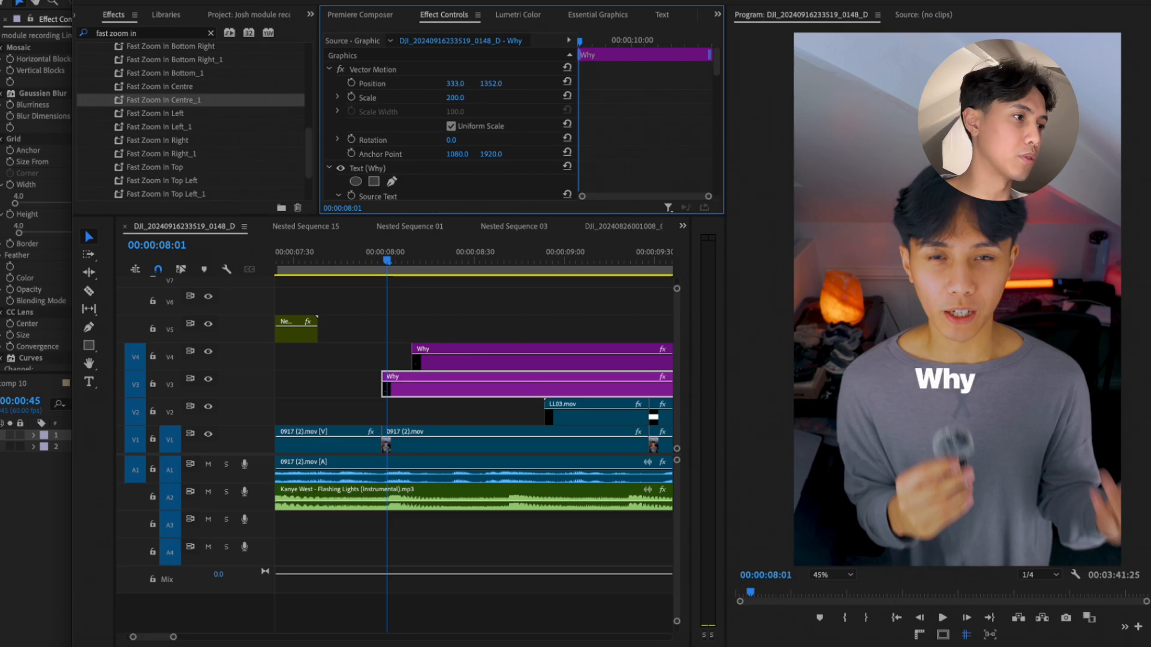
Raise the V3 "Why" text to the speaker's neck and play back its timing
drag(491, 84, 445, 84)
key(space)
key(space)
Lower the V4 text copy to a vertical position of 1439 and change its wording to "the f*ck"
click(435, 360)
drag(497, 83, 549, 83)
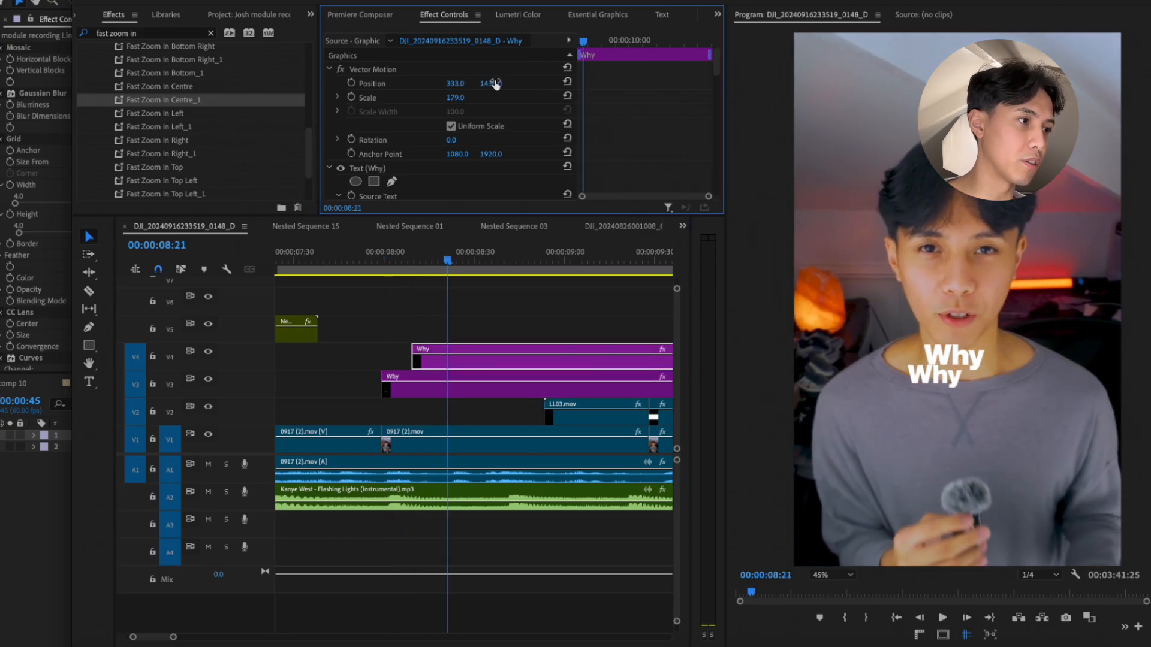
click(943, 378)
double_click(942, 379)
key(BackSpace)
text(the)
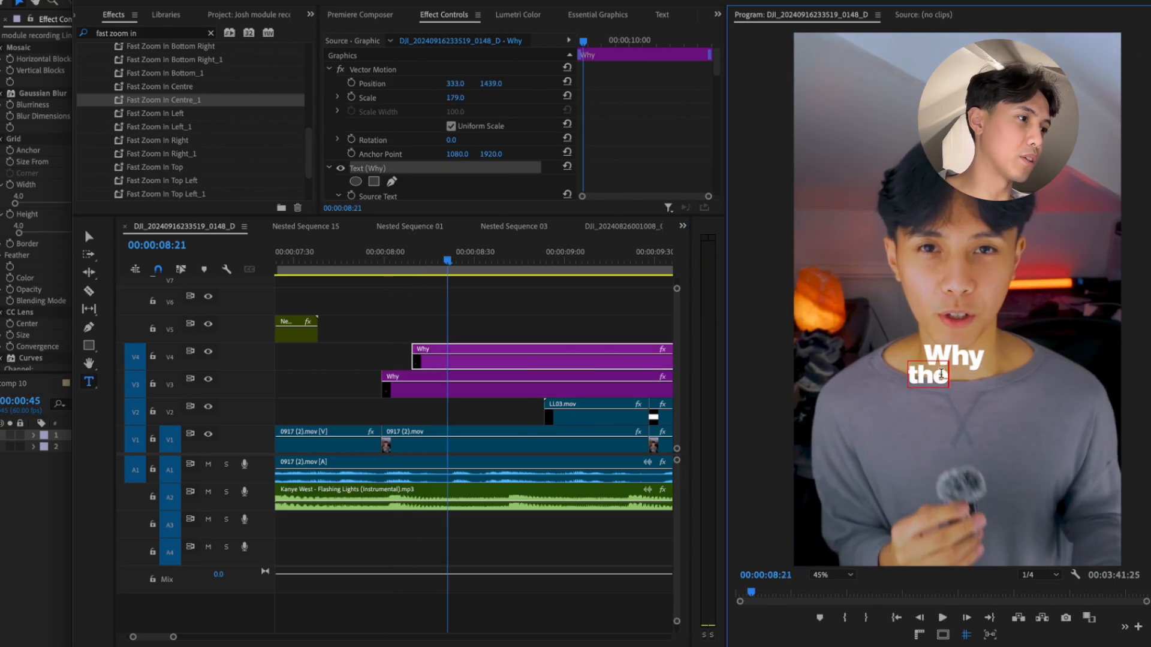
text( f*ck)
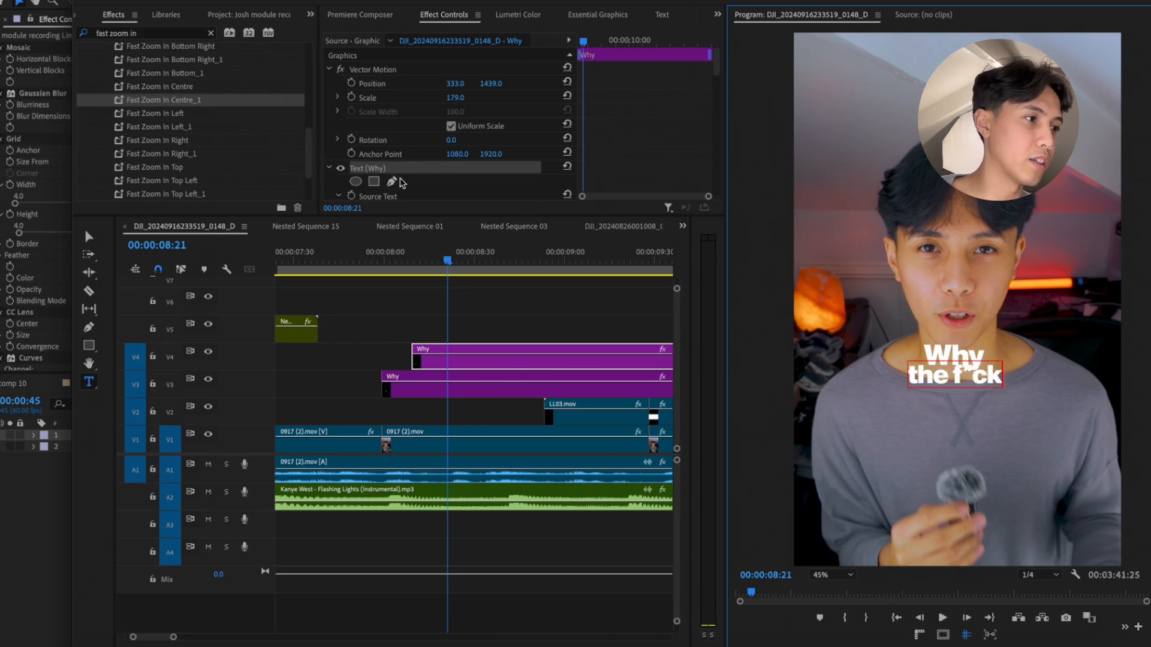
Set the "the f*ck" text's scale to 120 and its position to 575, 1739, directly beneath "Why"
click(464, 96)
text(150)
key(Return)
drag(462, 98, 671, 83)
drag(463, 85, 604, 86)
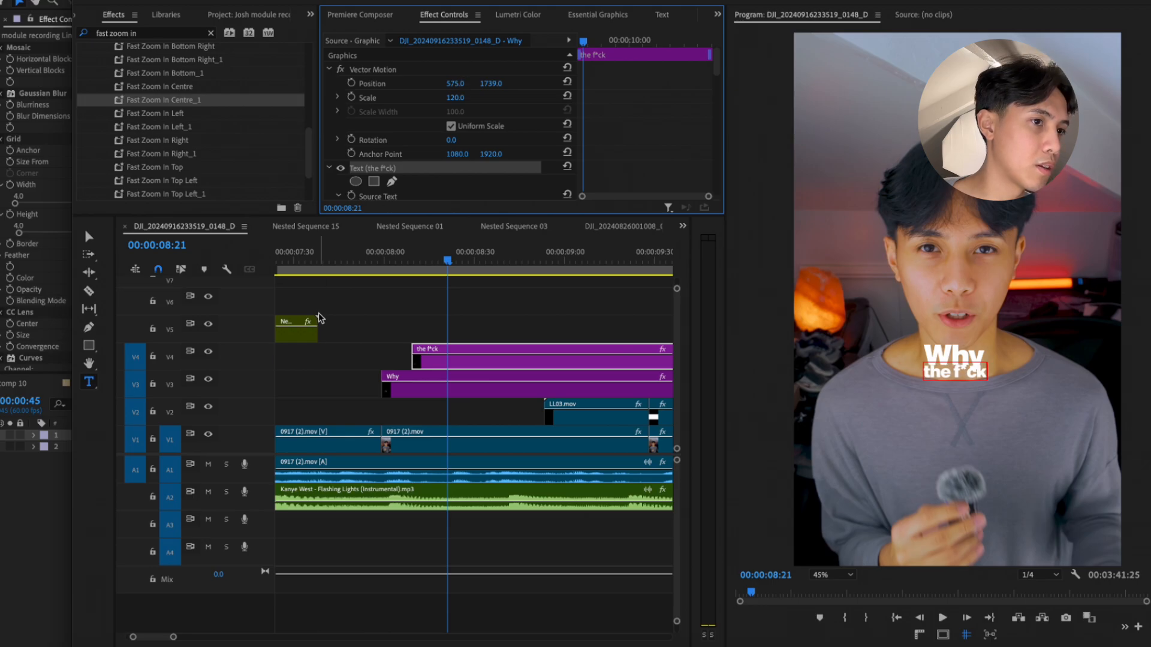
Duplicate the "the f*ck" clip onto V5 starting at 00:00:08:31, and delete its earlier part and the extra V6 copy
click(367, 264)
key(space)
key(space)
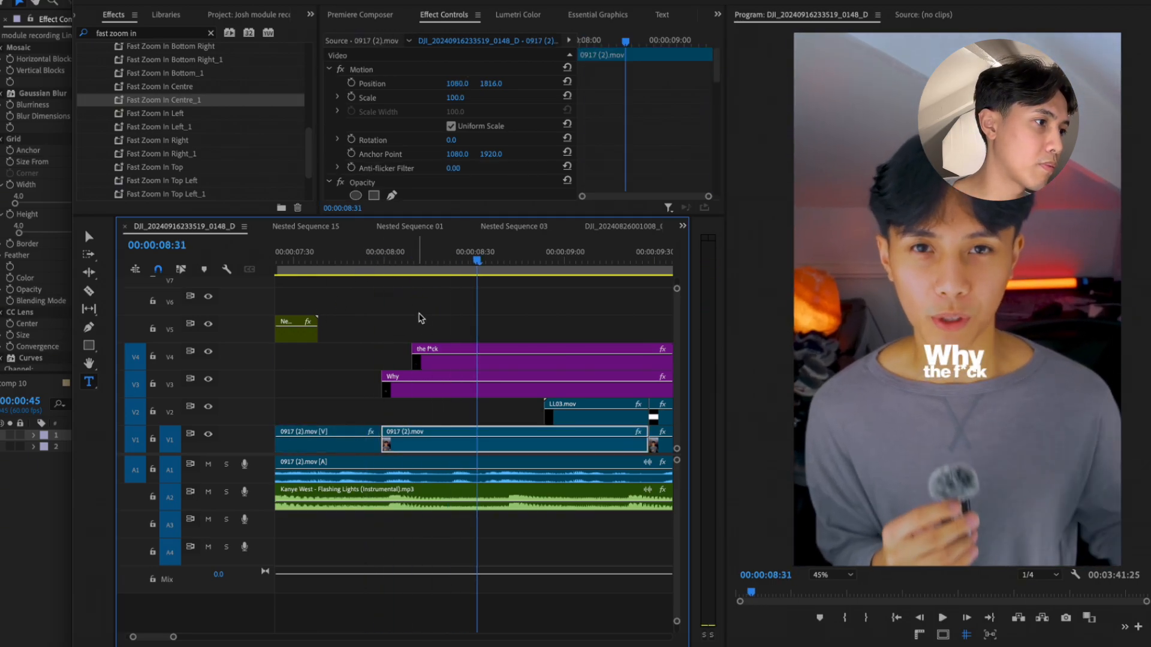
drag(451, 360, 486, 334)
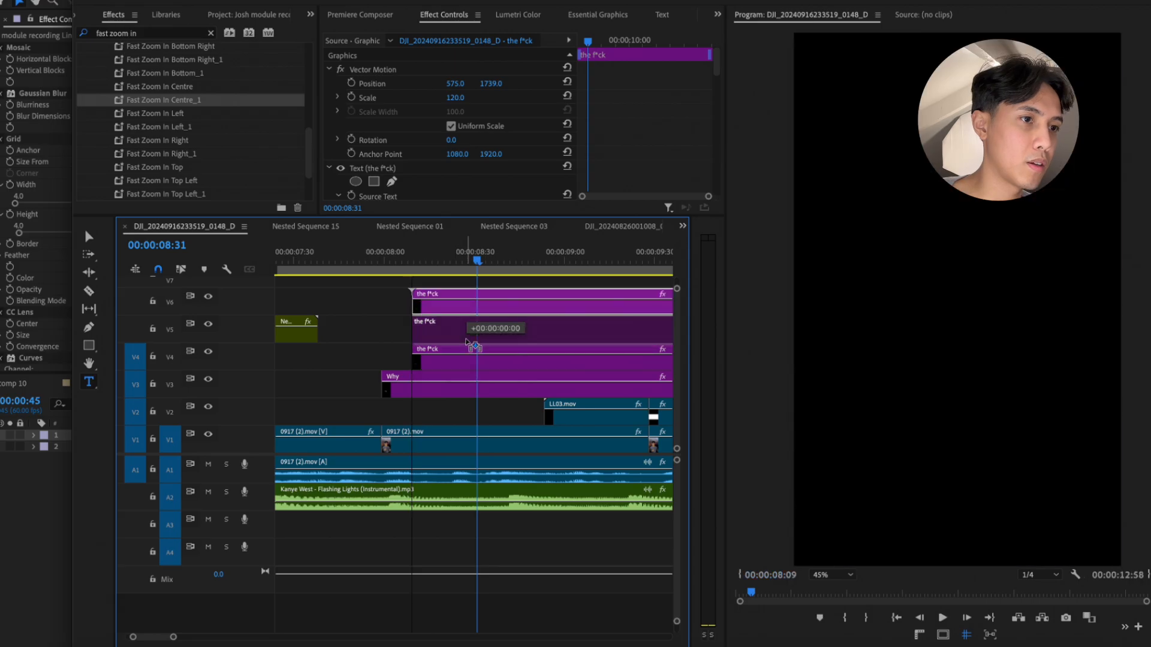
key(c)
click(477, 334)
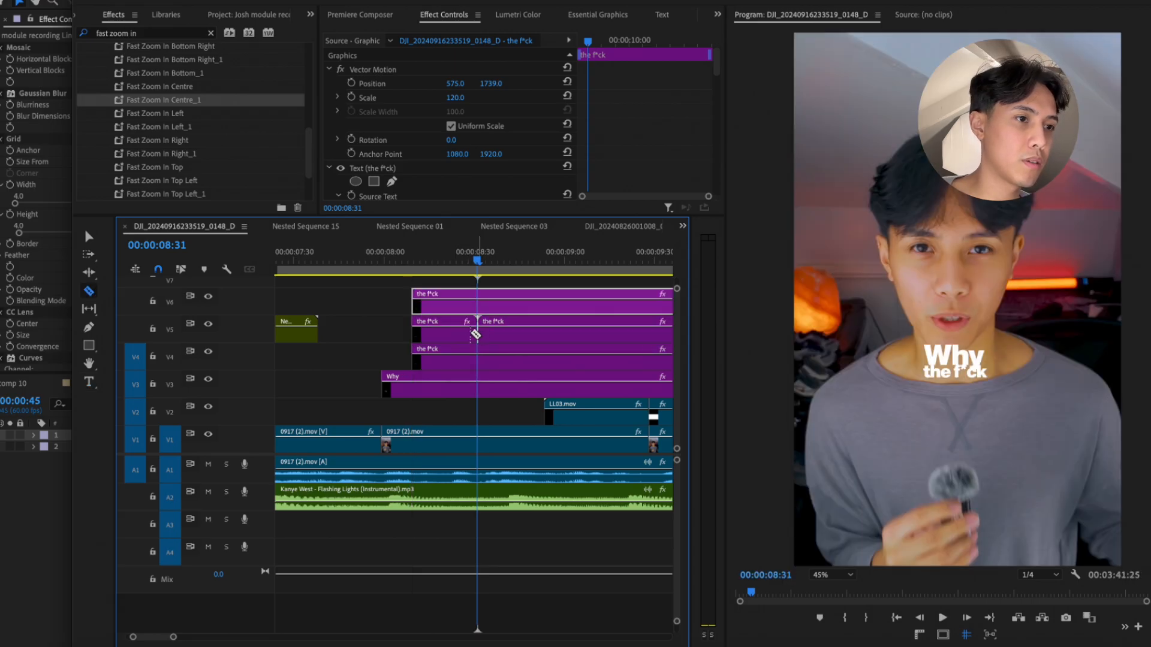
key(v)
click(455, 333)
key(Delete)
click(459, 310)
key(Delete)
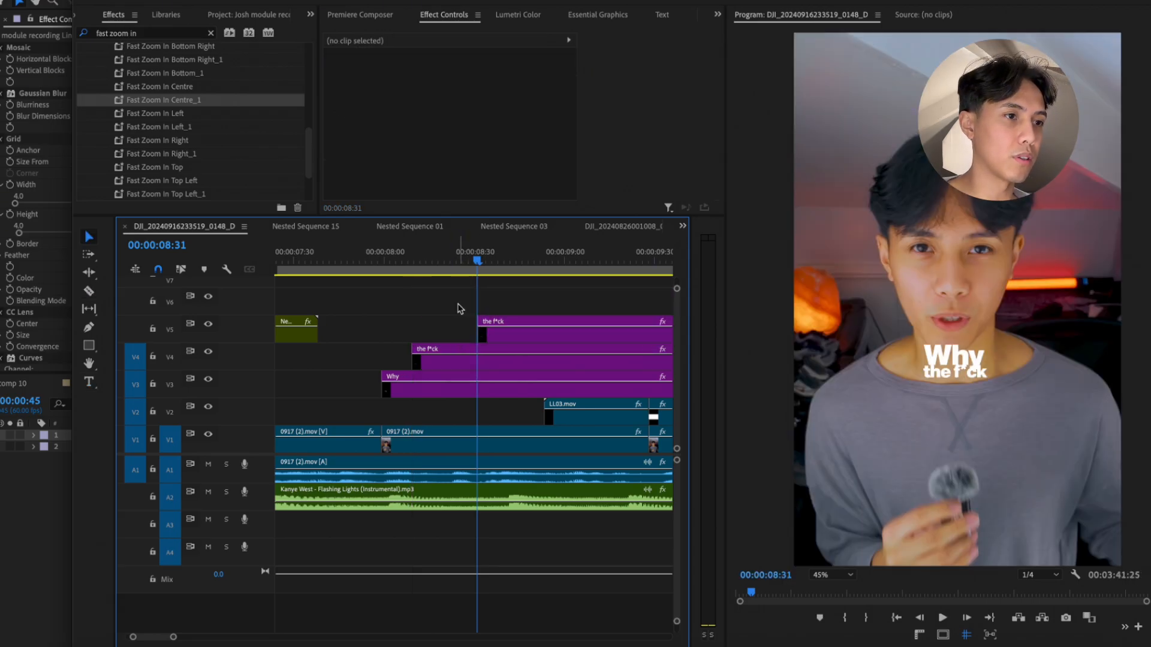
Play back the stacked text clips from about 00:00:08:00 to 00:00:08:42
click(391, 275)
key(space)
key(space)
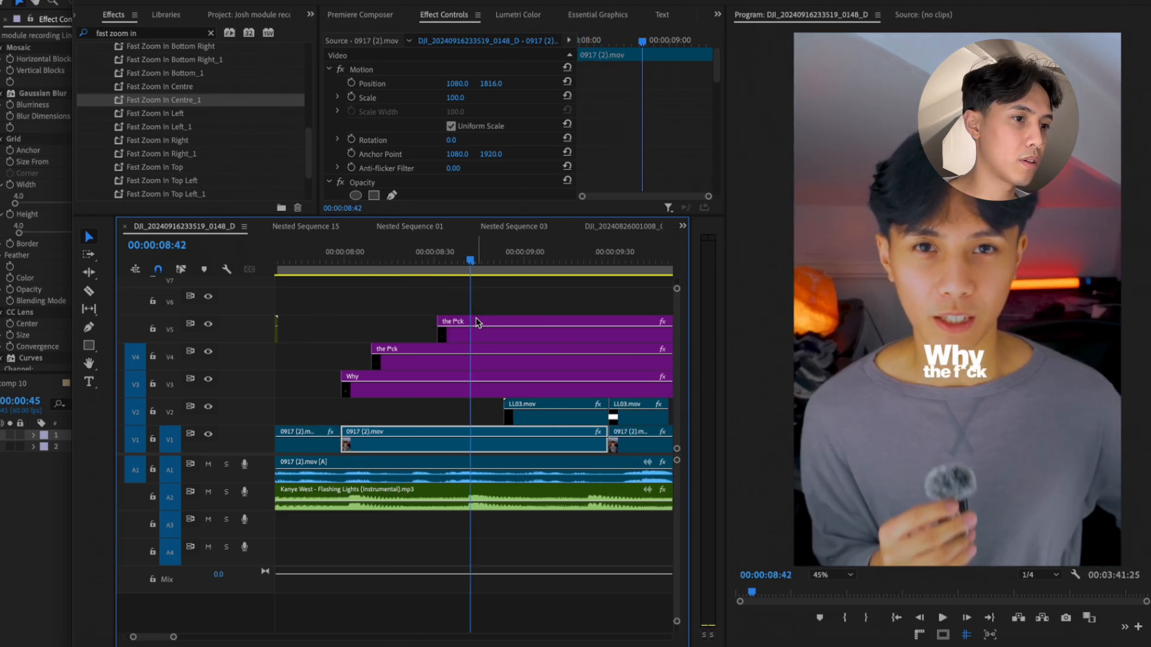
Play back the speech repeatedly from about 00:00:08:30 to 00:00:08:58 to time the next caption
key(space)
click(437, 261)
key(space)
key(space)
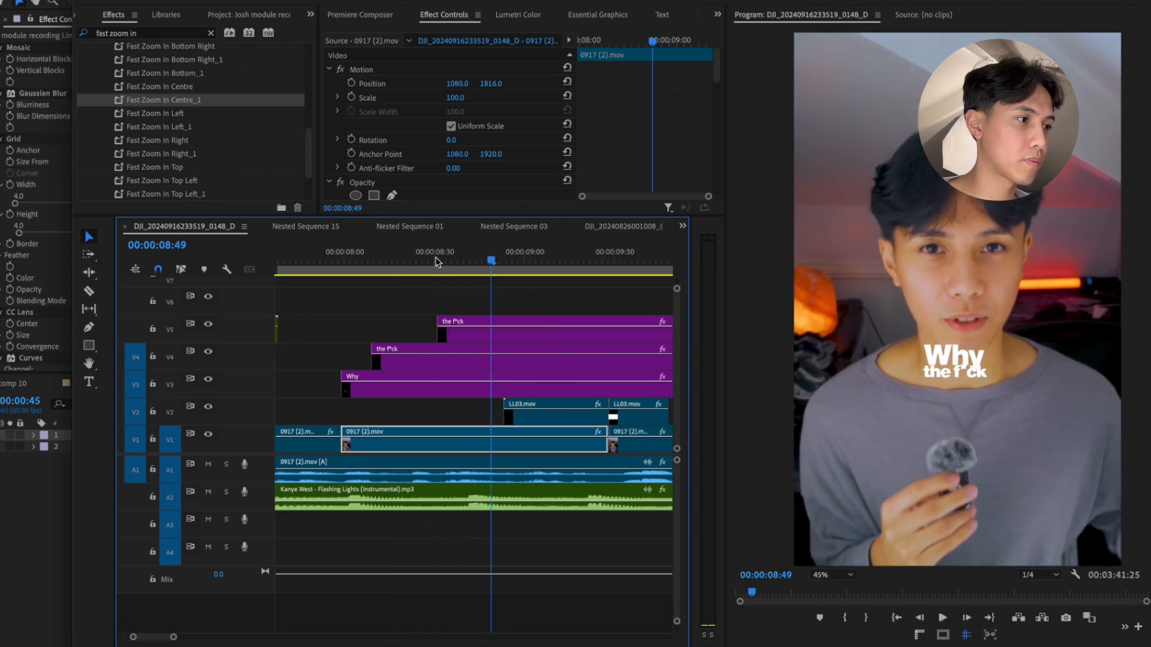
click(434, 259)
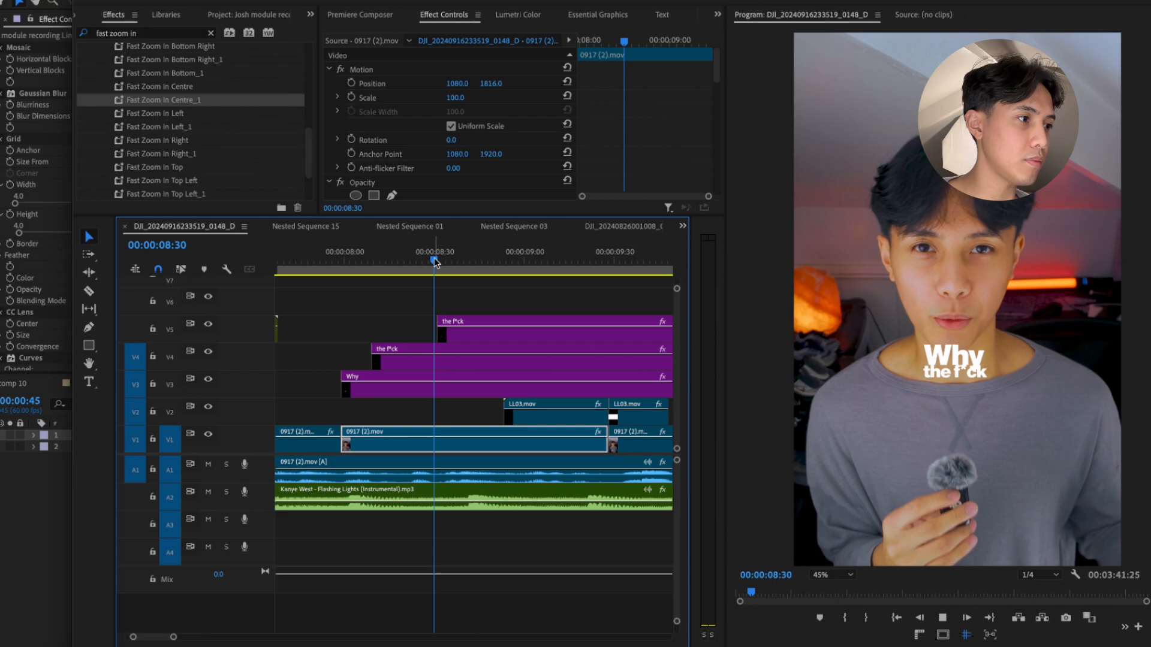
key(space)
key(space)
click(434, 262)
key(space)
key(space)
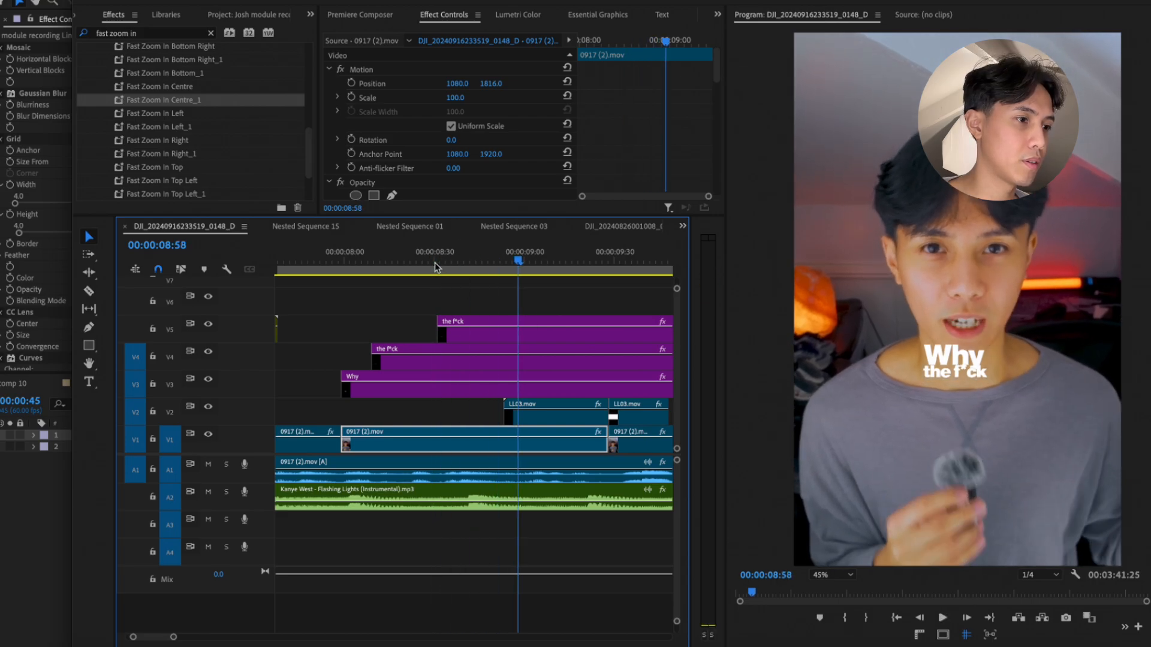
Try lowering the V5 "the f*ck" copy beneath the V4 text and play back the stacked captions
double_click(513, 330)
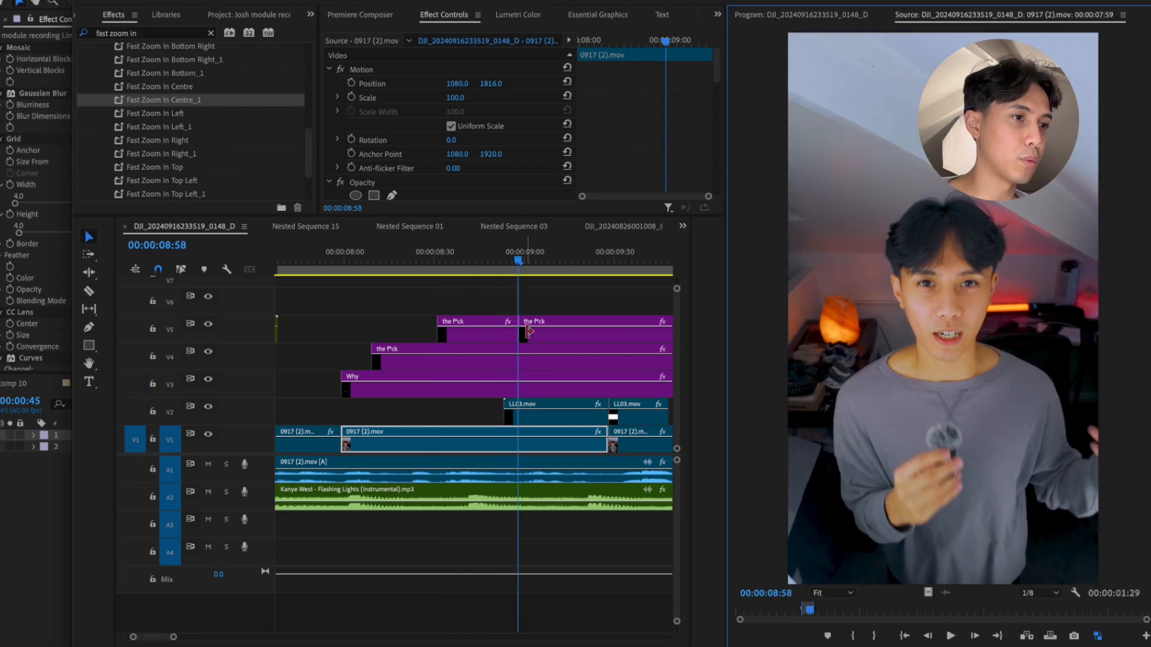
click(530, 334)
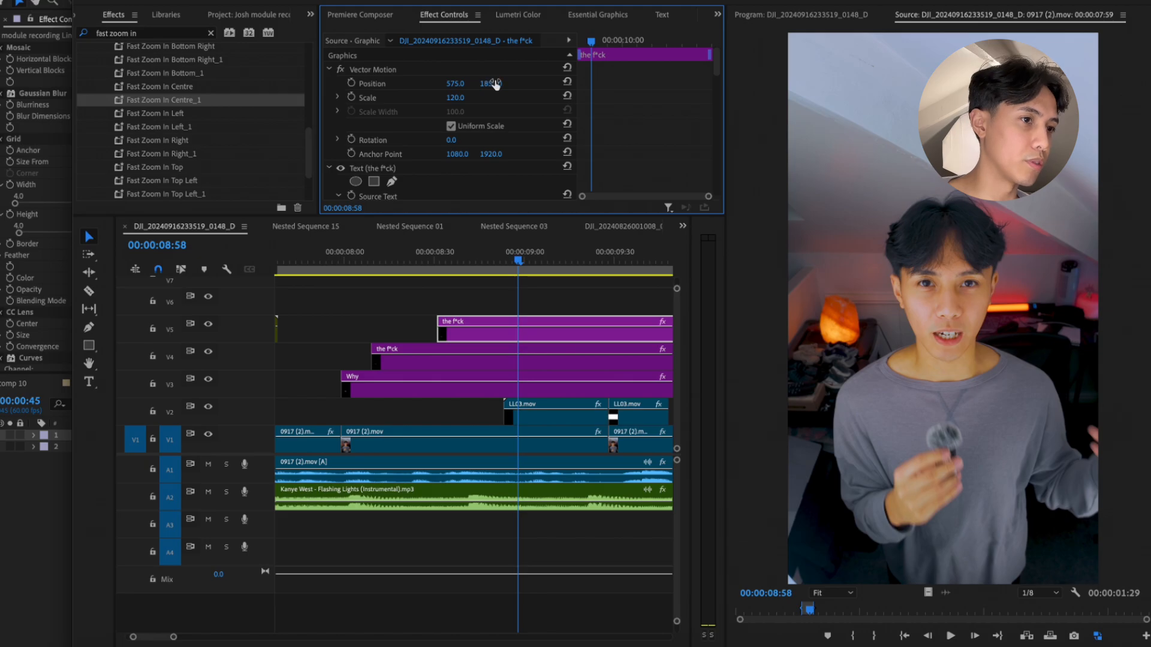
click(403, 261)
key(space)
key(space)
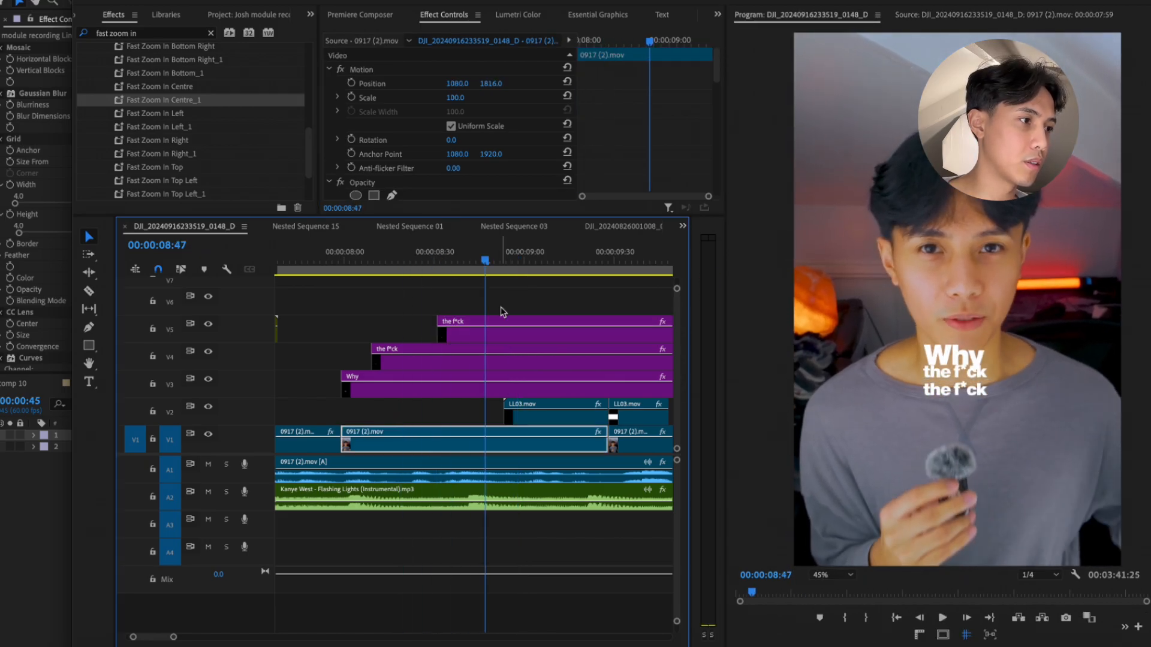
click(498, 70)
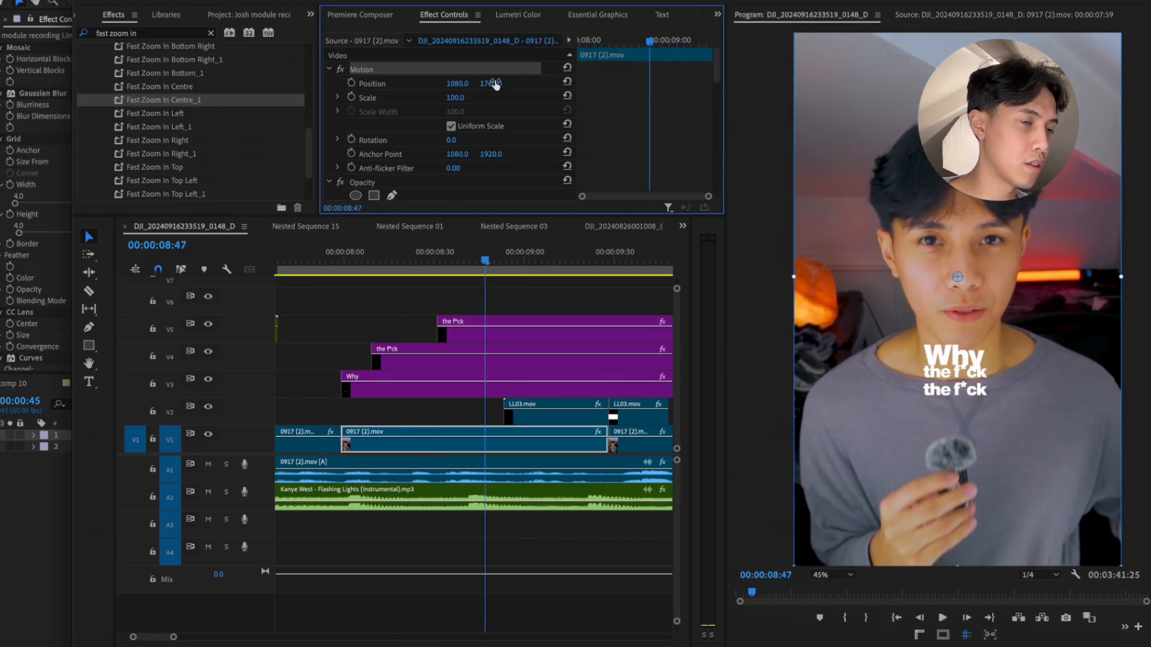
Move the V5 text copy to position 342, 1802 and change its wording to "would I even"
click(520, 333)
drag(490, 89, 495, 83)
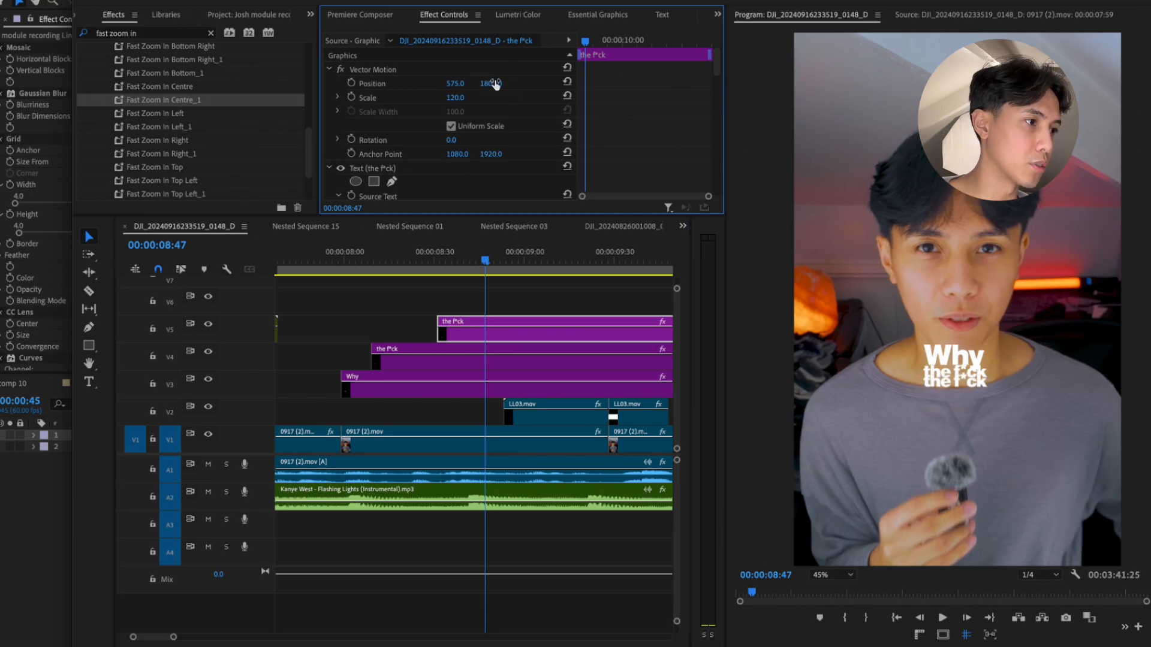
double_click(953, 386)
text(would I even)
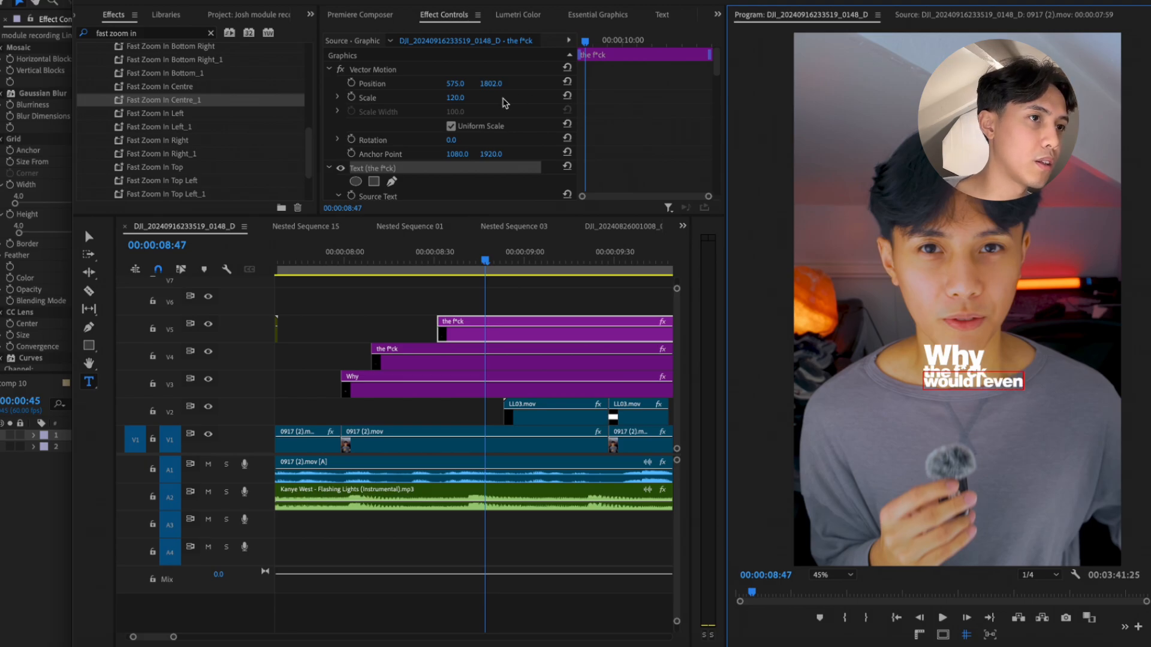
drag(452, 90, 310, 90)
Duplicate the "would I even" clip onto V6 and delete the copy's part before 00:00:08:59
click(350, 259)
key(space)
key(space)
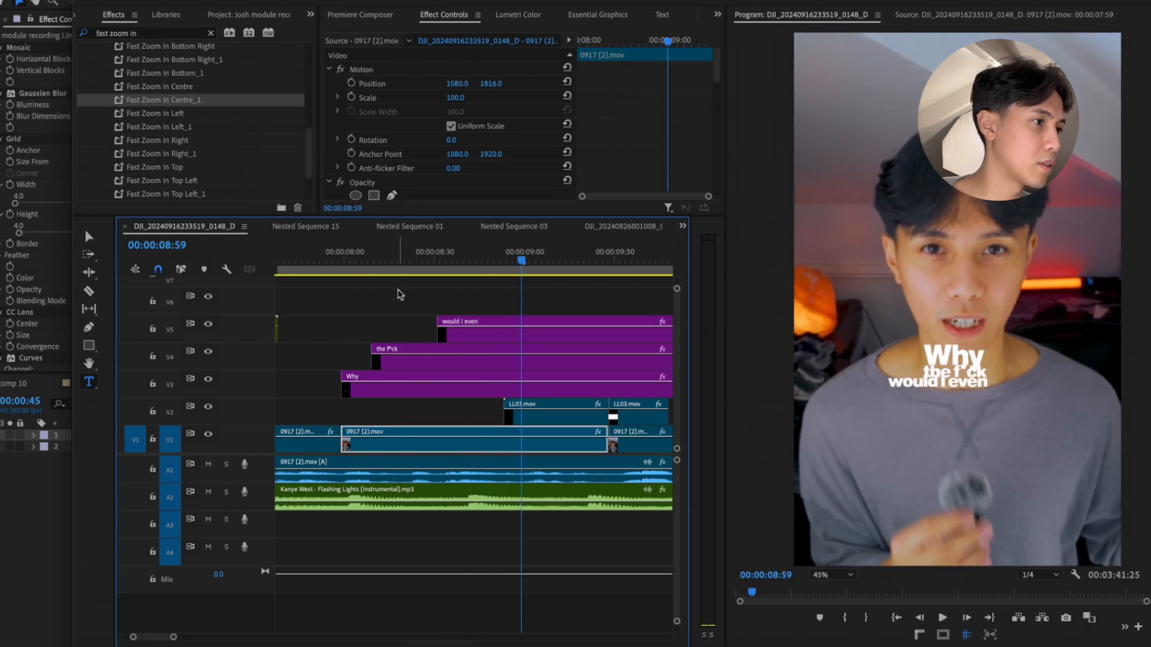
scroll(399, 296, up, 2)
scroll(400, 297, right, 2)
drag(477, 358, 472, 335)
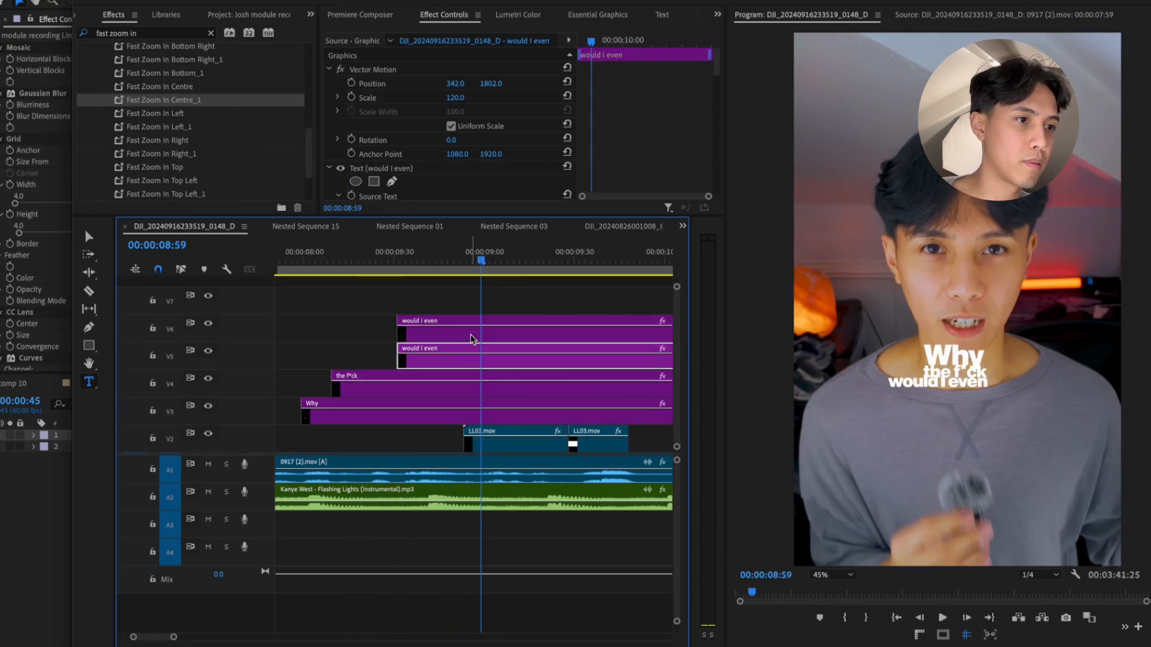
key(c)
click(483, 334)
key(v)
click(451, 333)
key(Delete)
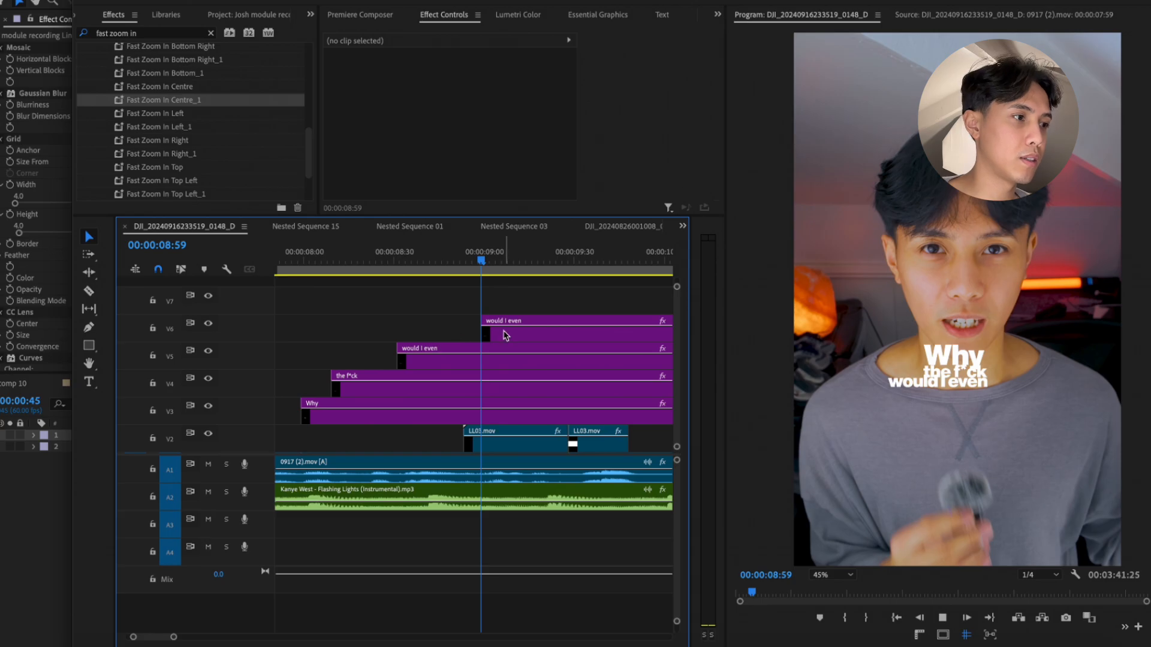
Cut the V6 text copy where the second LL03.mov clip starts and delete the remainder
key(space)
key(space)
key(c)
click(571, 330)
key(v)
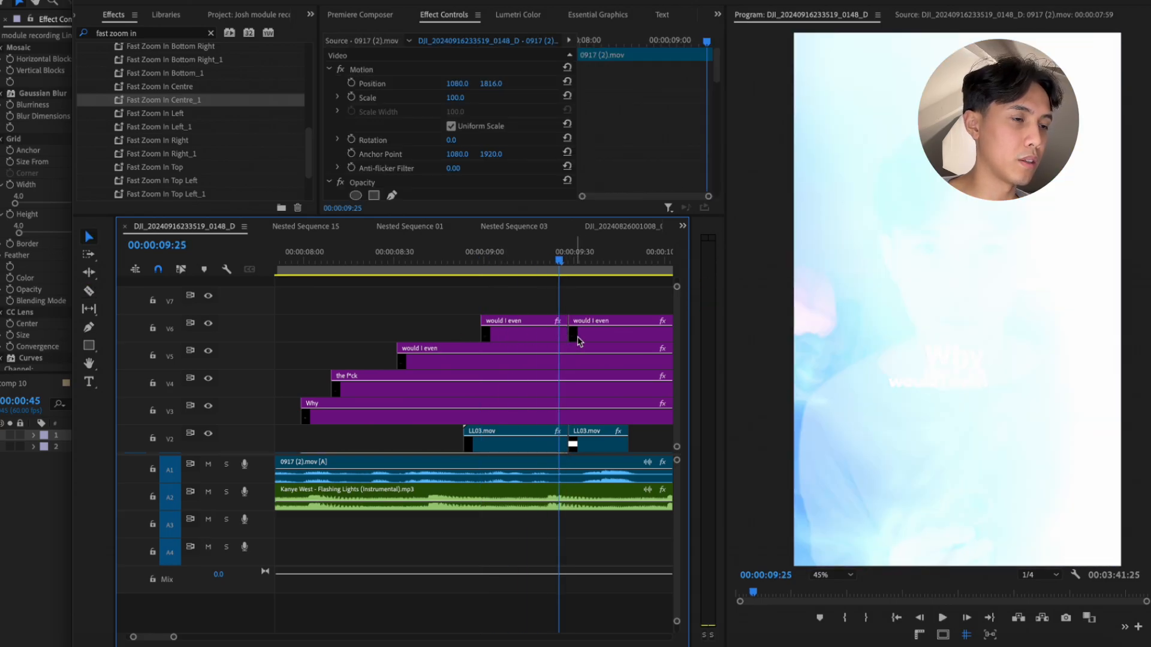
click(590, 342)
key(Delete)
Cut the V3, V4 and V5 text clips at the end of the V6 clip and delete their remainders
key(c)
click(567, 357)
click(569, 383)
click(570, 410)
key(v)
drag(592, 337, 579, 420)
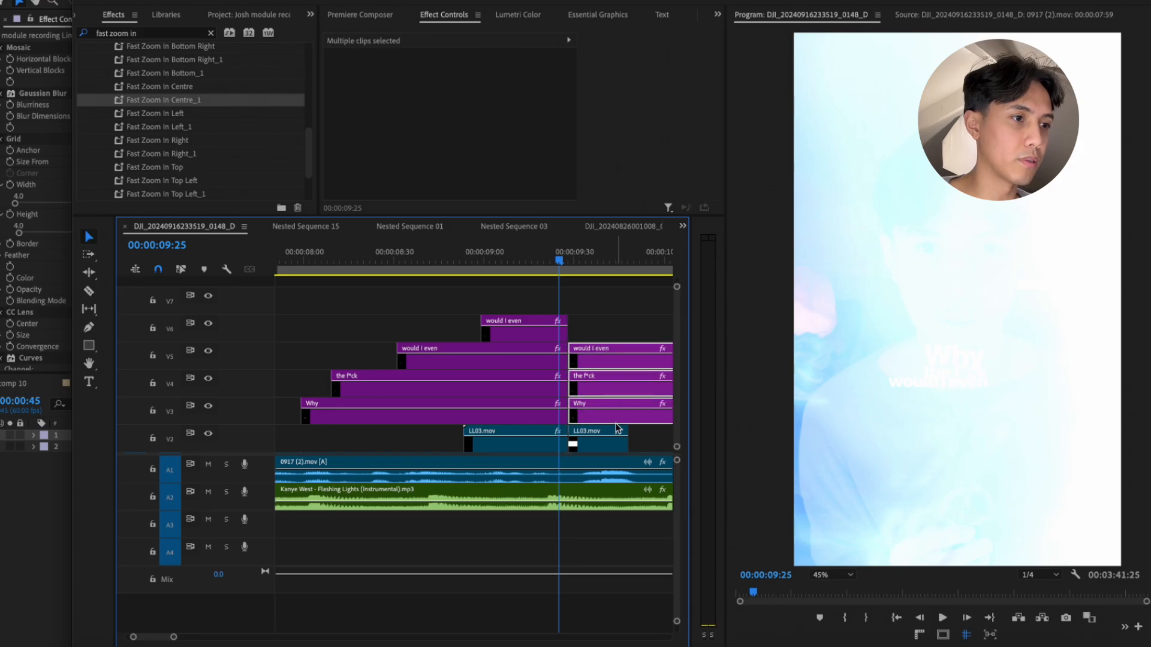
key(Delete)
Change the V6 text to "ask that" and set its position to 811, 1862, beneath "would I even"
click(522, 263)
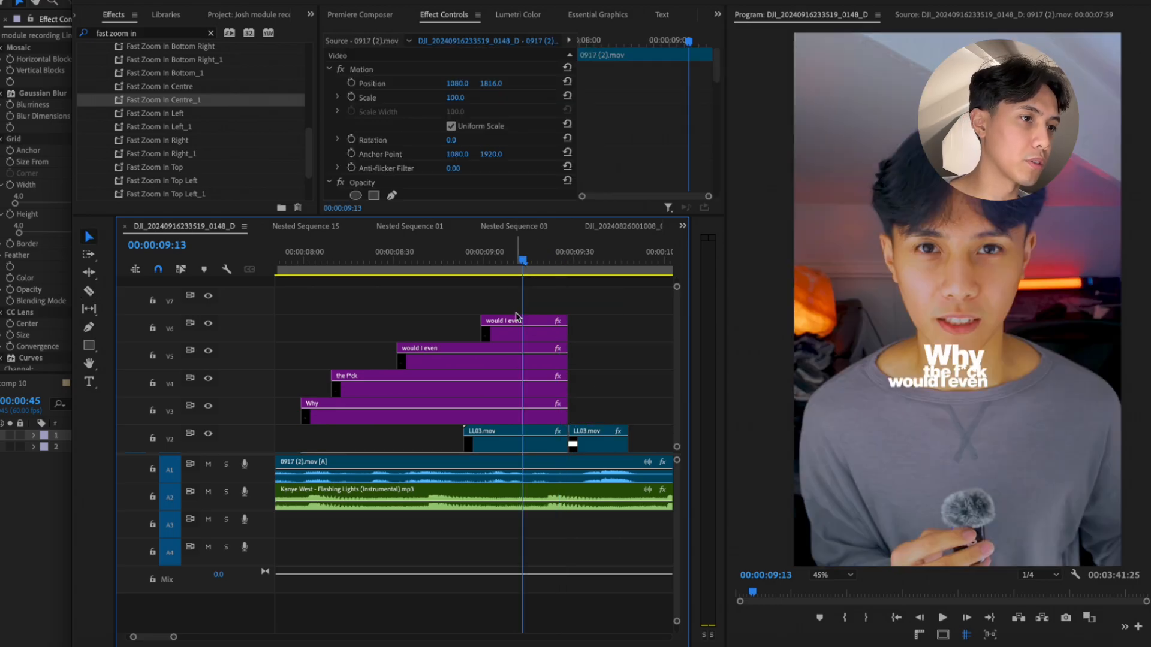
click(519, 332)
mouse_move(495, 87)
mouse_down()
mouse_move(581, 84)
mouse_move(479, 84)
mouse_move(506, 90)
mouse_move(509, 104)
mouse_up()
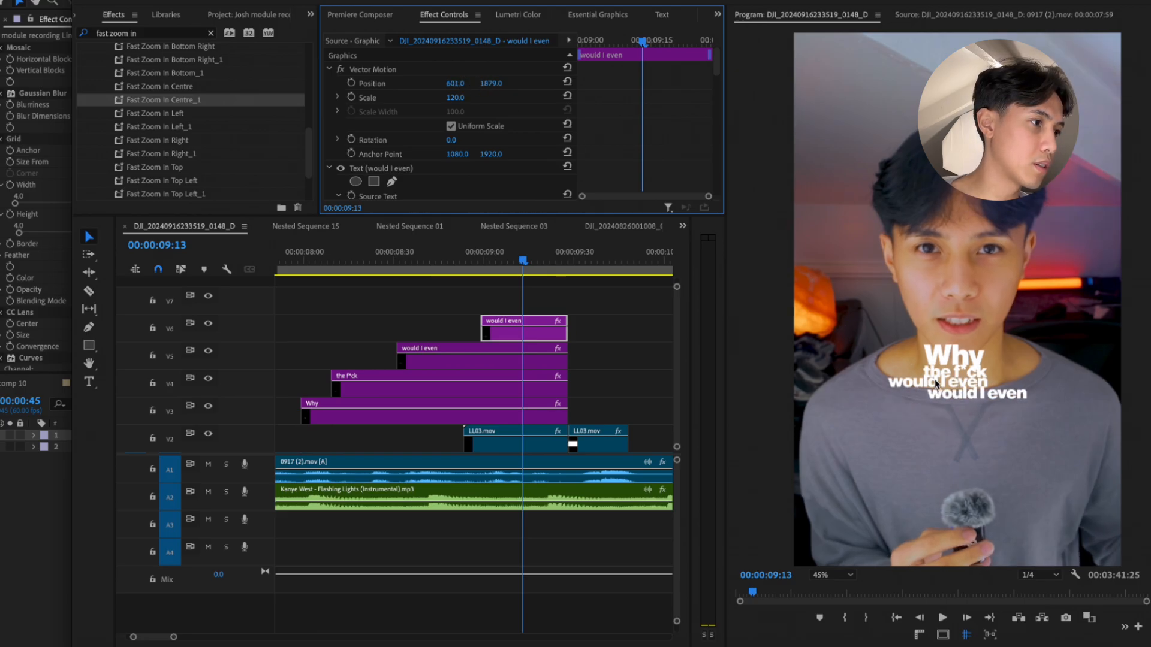
double_click(955, 395)
text(ask that)
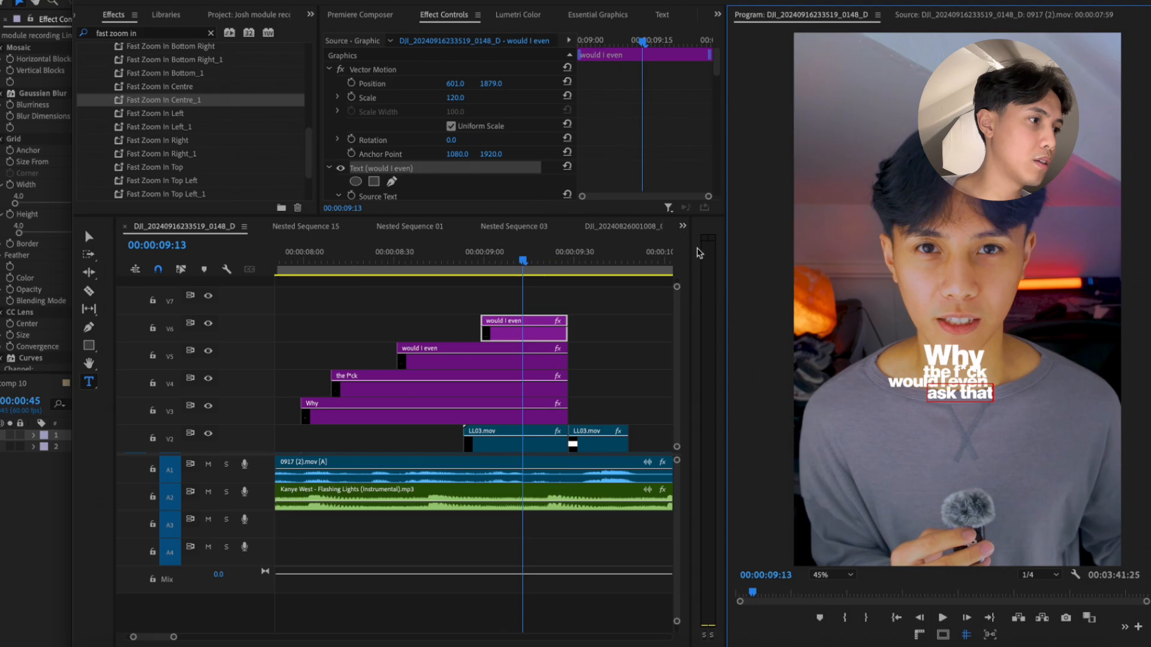
drag(455, 84, 526, 84)
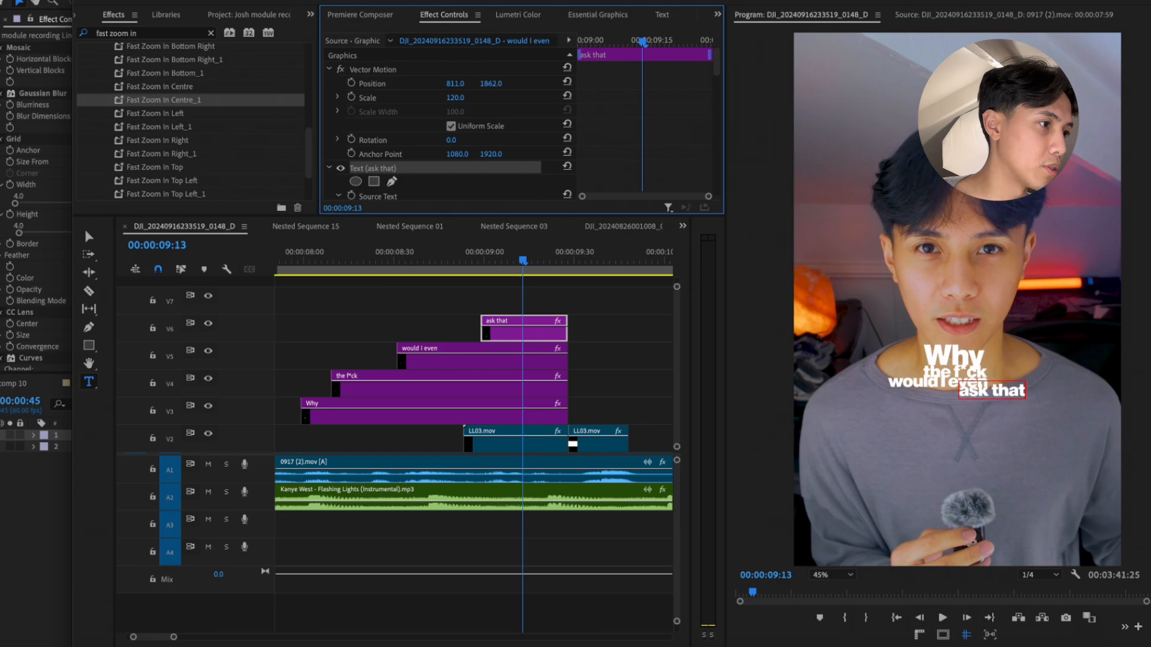
click(464, 316)
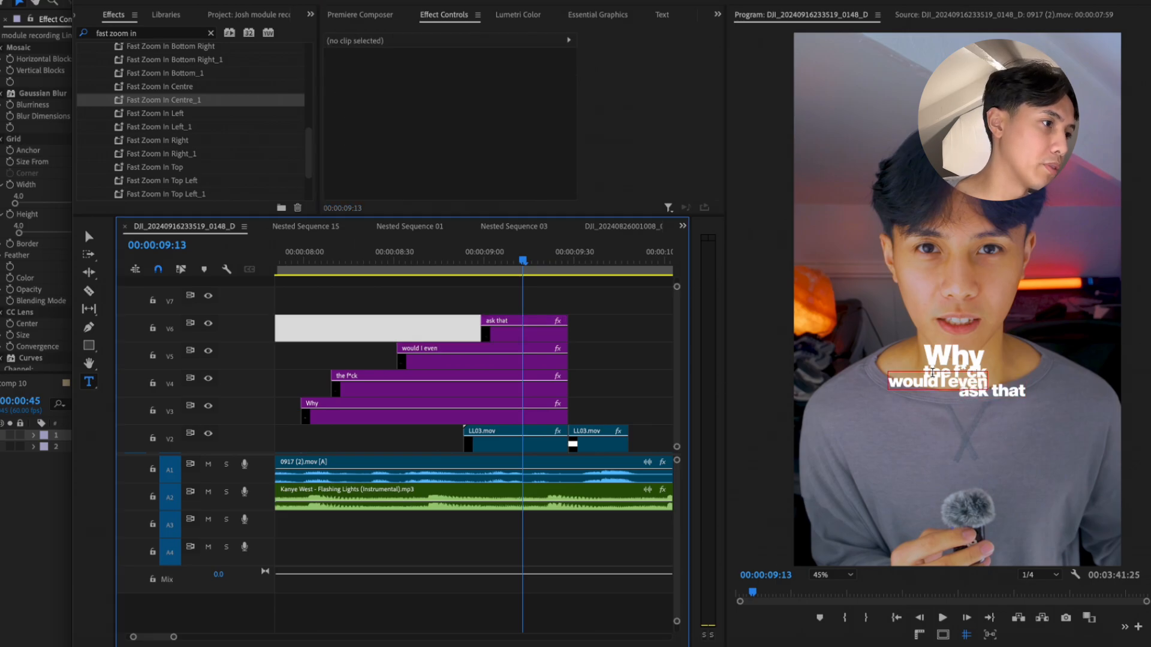
key(v)
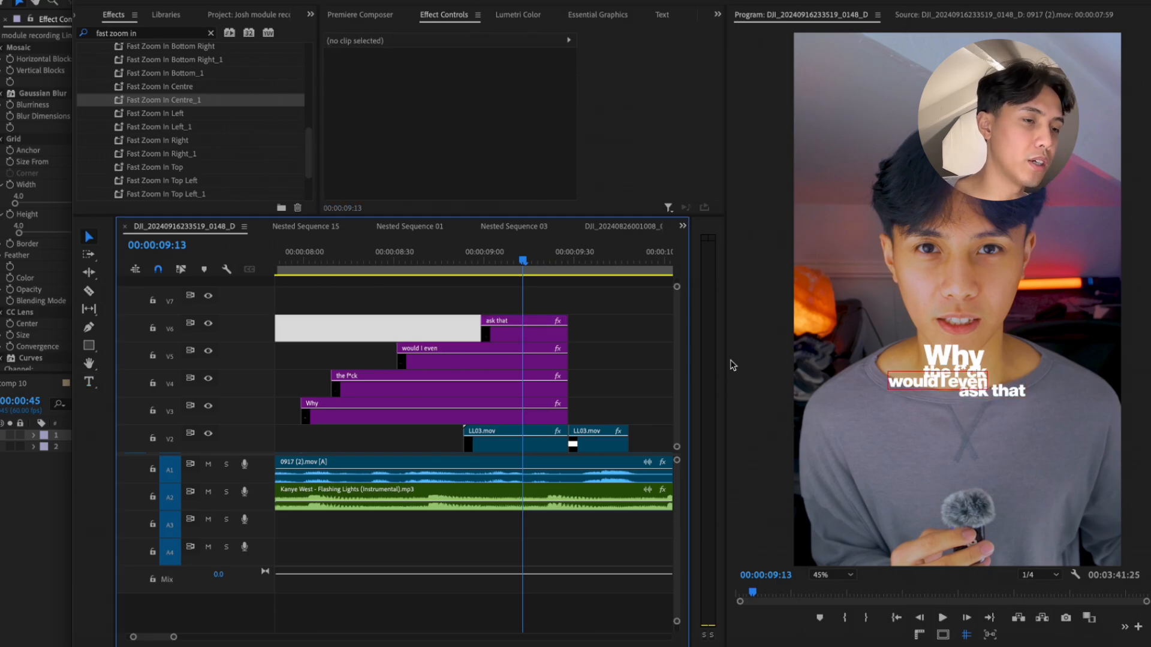
Find the Drop Shadow effect and apply it to the "the f*ck" clip on V4, with the playhead at 00:00:08:21
click(367, 258)
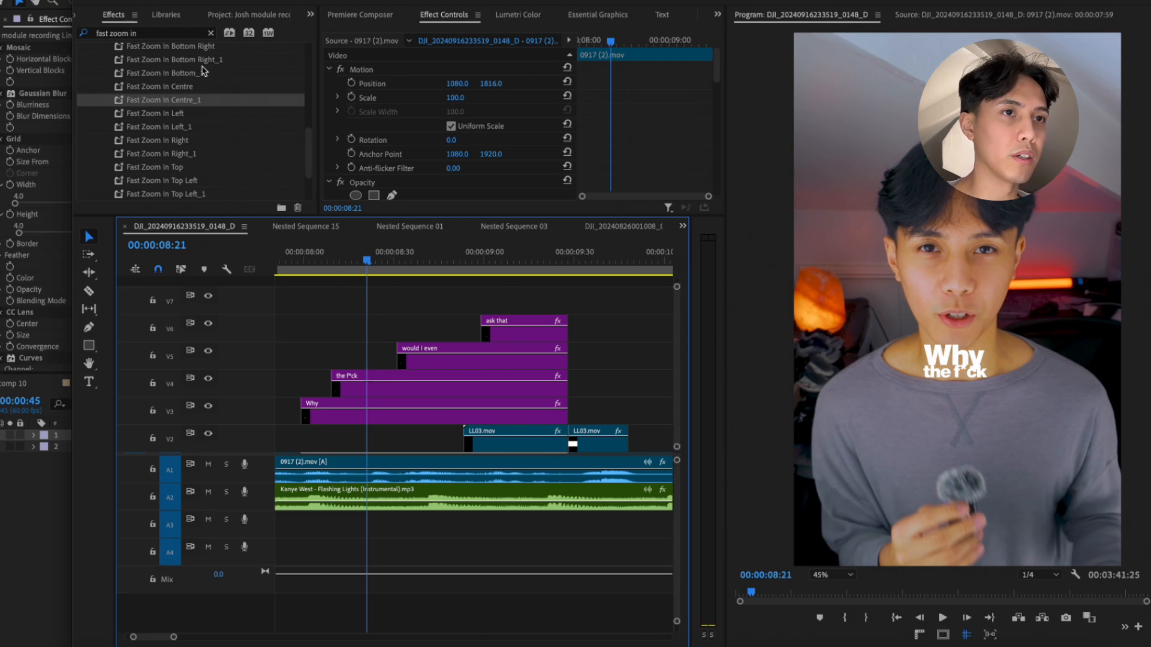
click(173, 36)
key(ctrl+a)
text(dr)
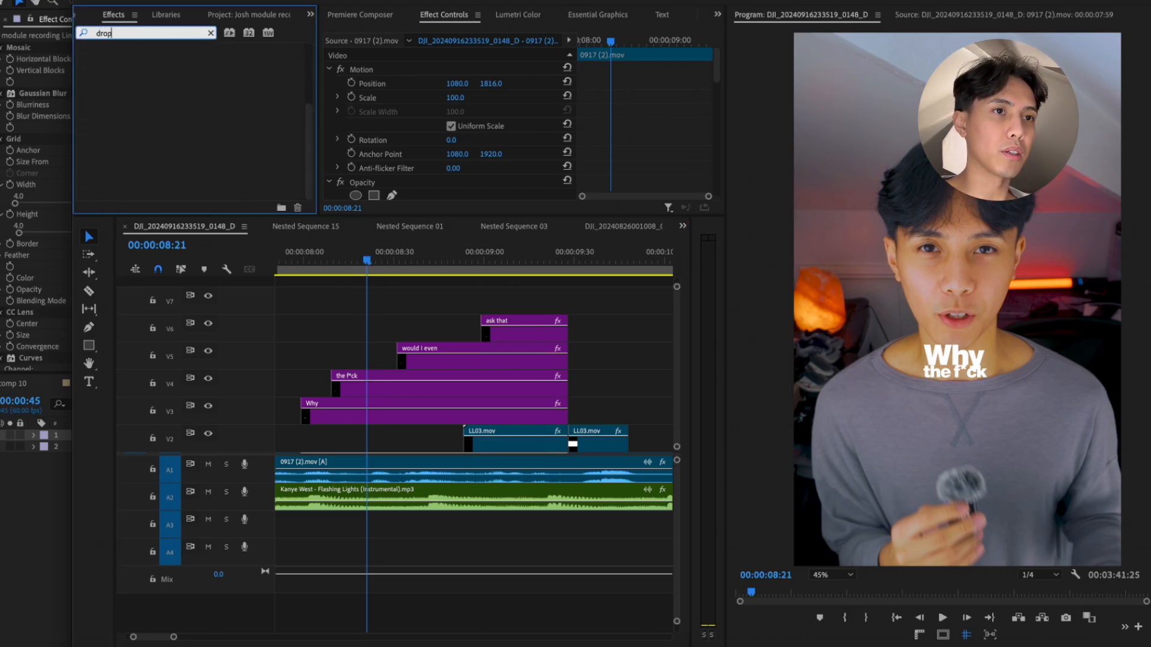
text(op sh)
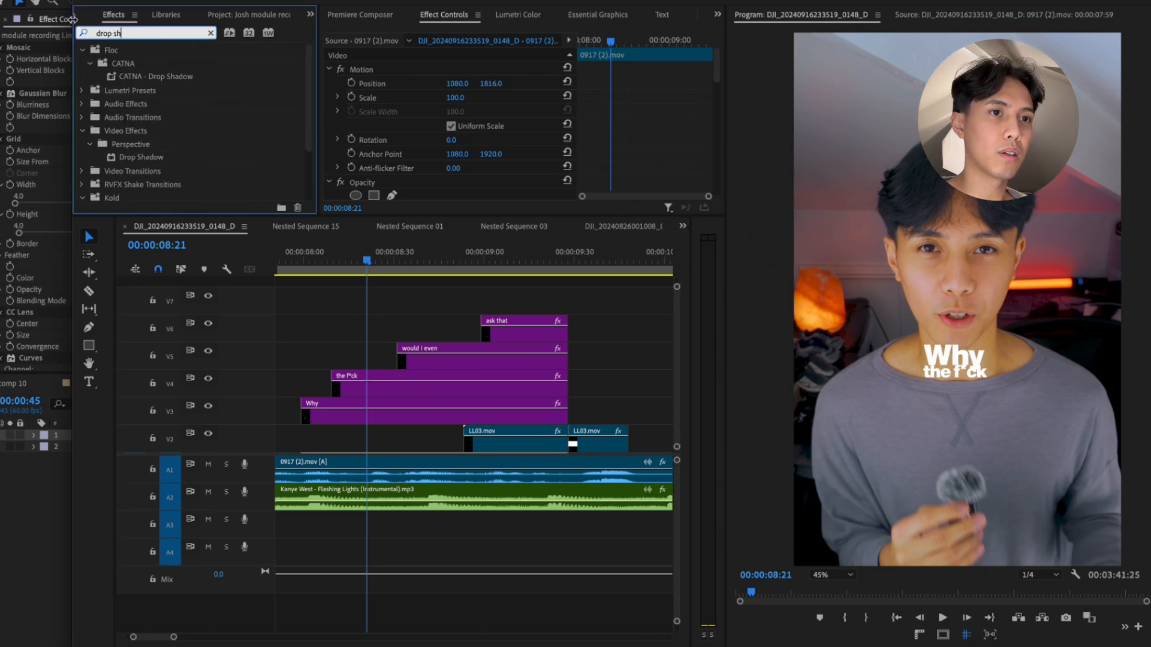
drag(139, 158, 373, 387)
Set the "the f*ck" drop shadow's opacity to 100%, direction to 0°, distance to 29 and softness to 101
scroll(480, 192, down, 10)
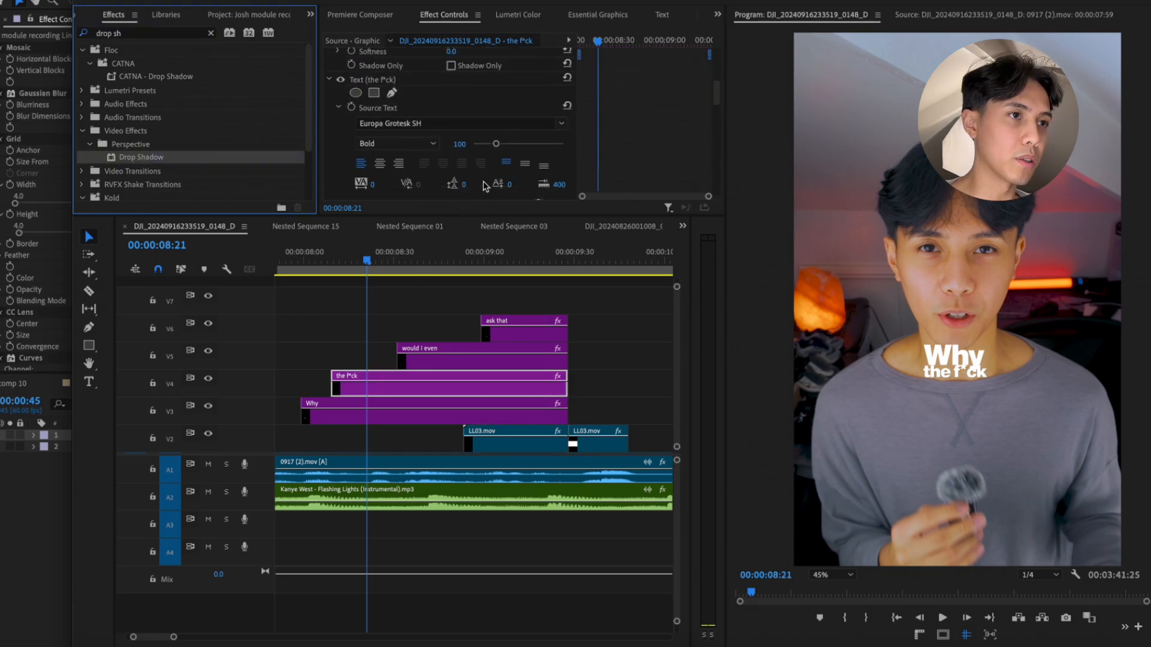
scroll(484, 181, up, 6)
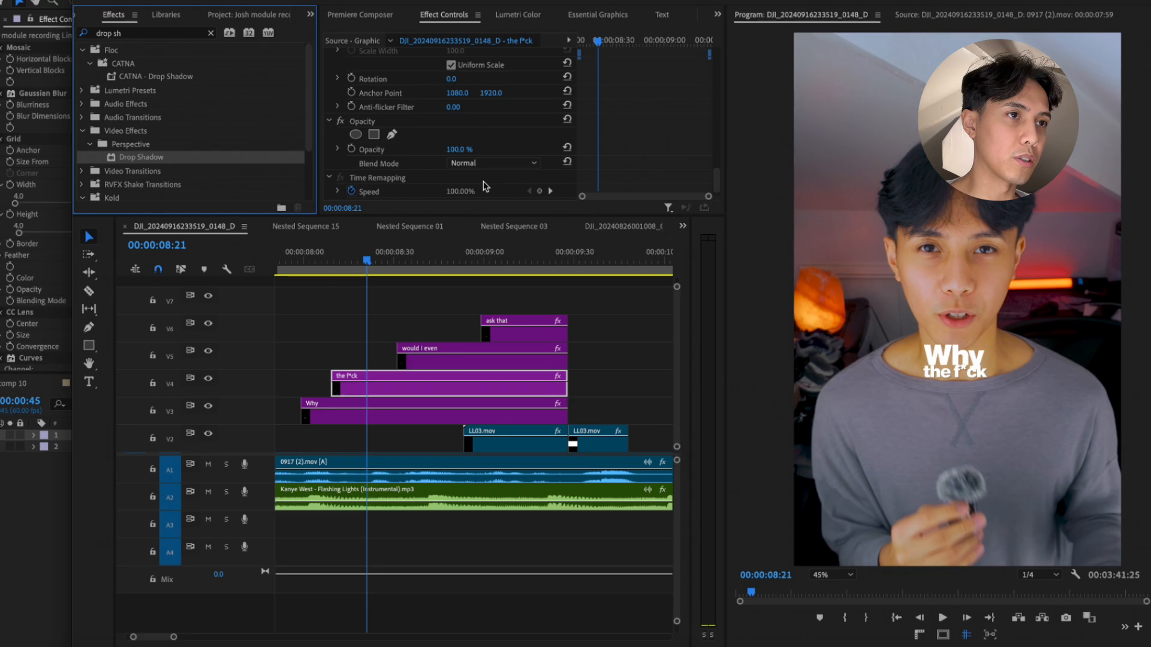
scroll(483, 181, down, 6)
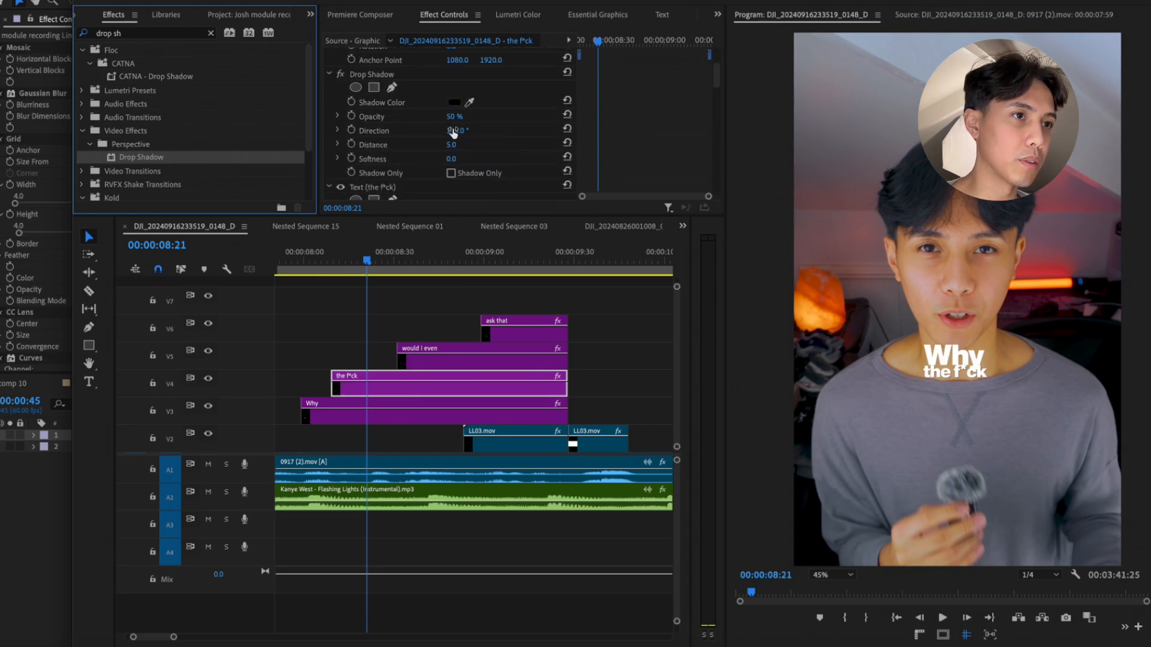
drag(452, 131, 362, 130)
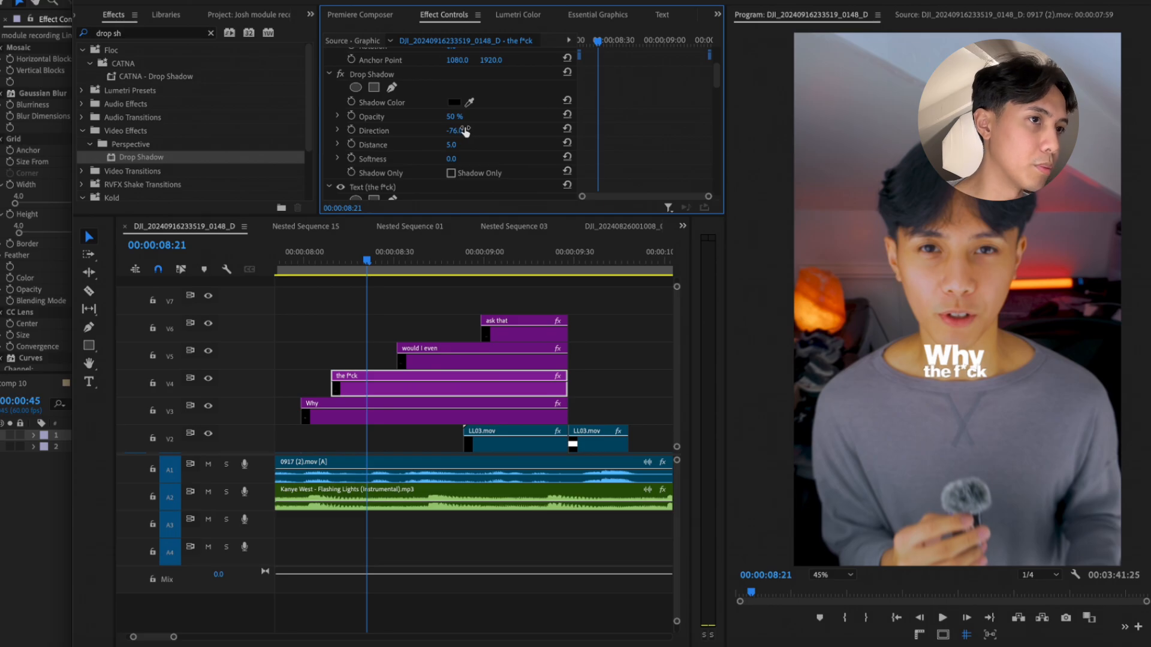
drag(455, 116, 459, 158)
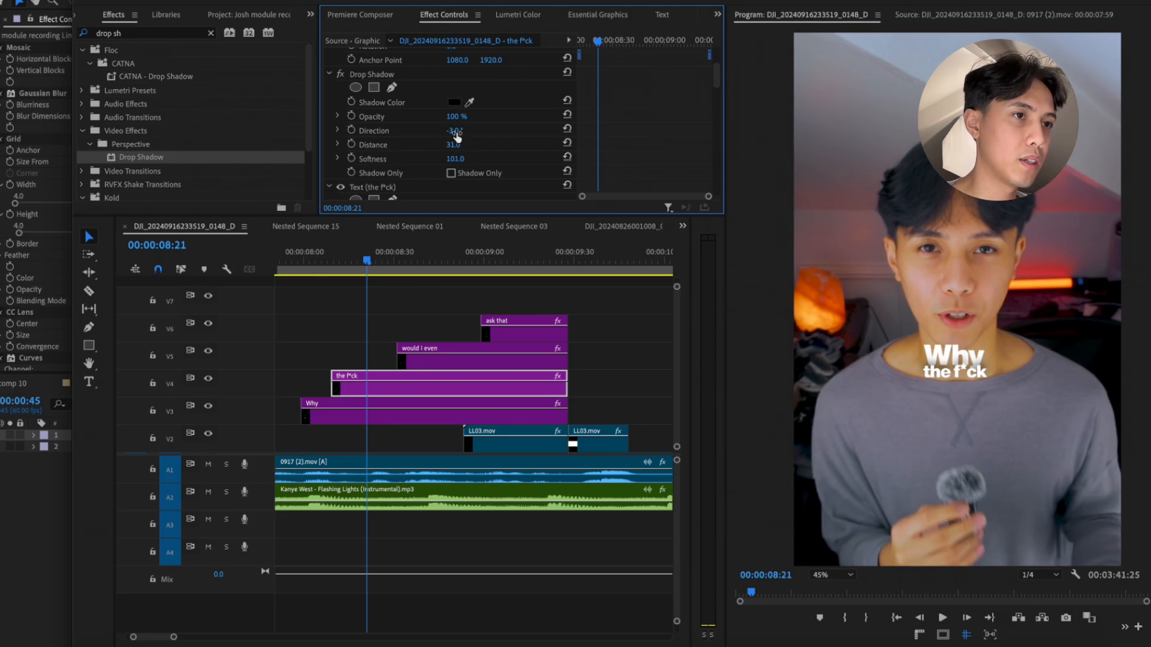
drag(456, 130, 408, 130)
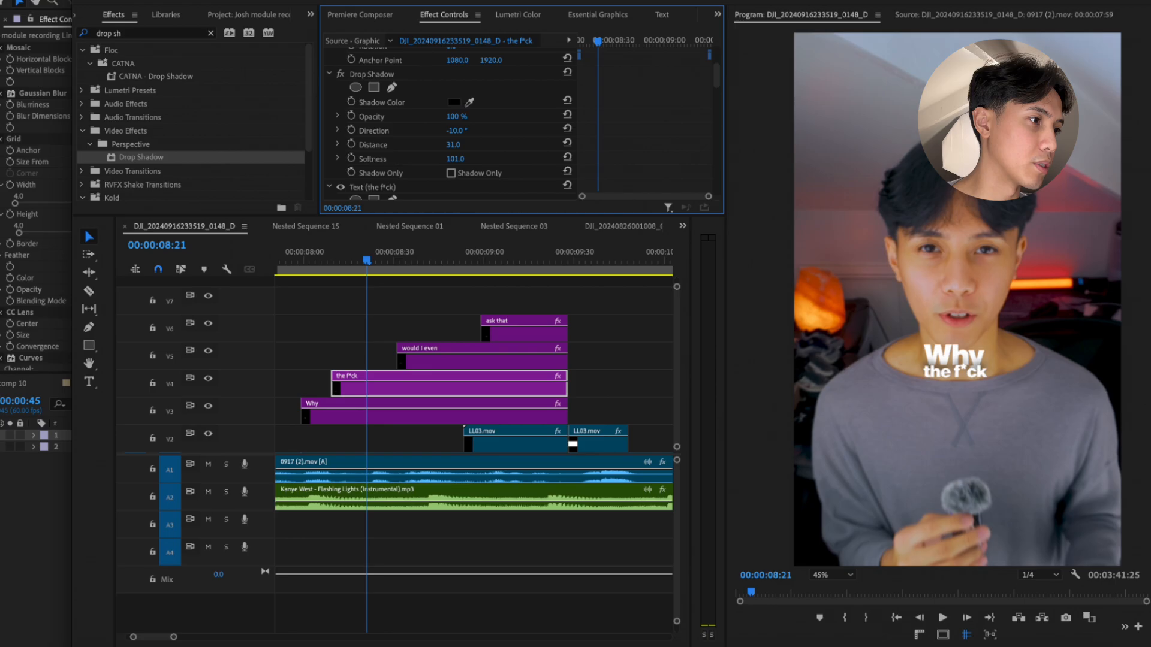
click(462, 129)
text(0)
key(Return)
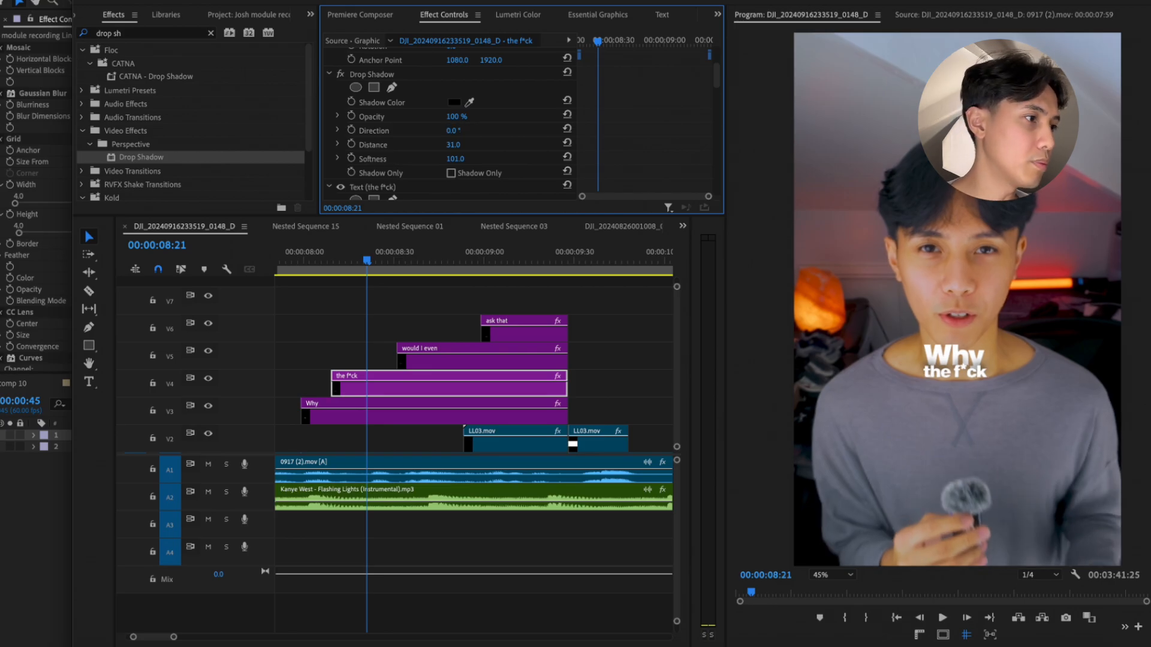
drag(462, 144, 432, 144)
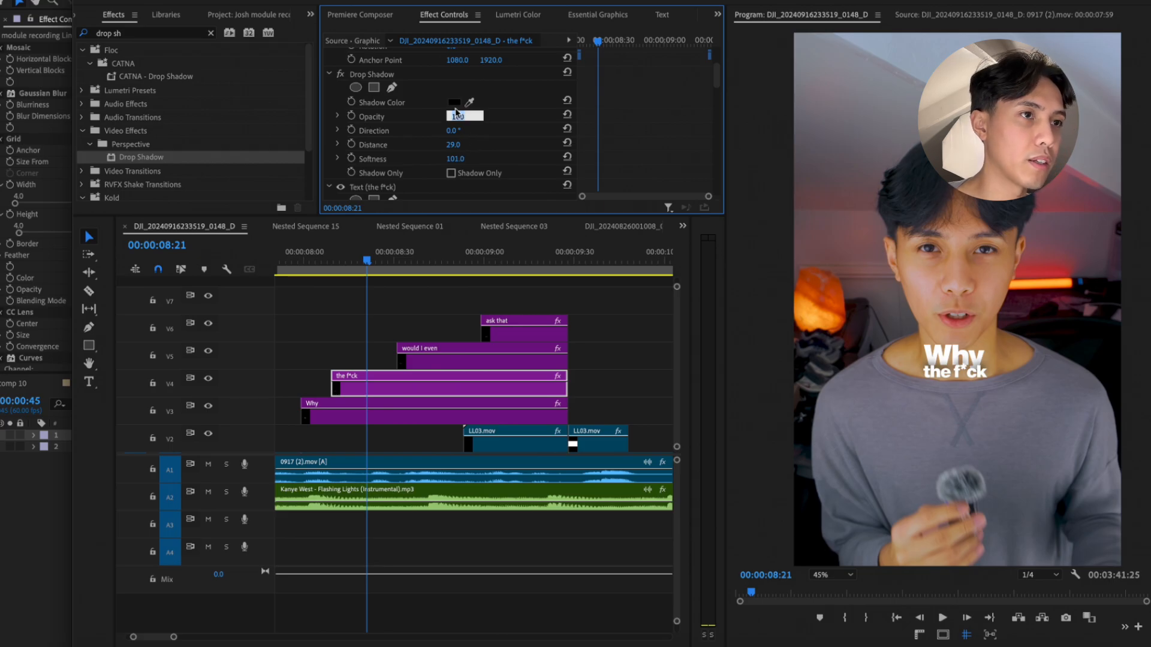
Save the V4 clip's Drop Shadow settings as a preset named "CATNA - Text Layering Shadow"
click(411, 77)
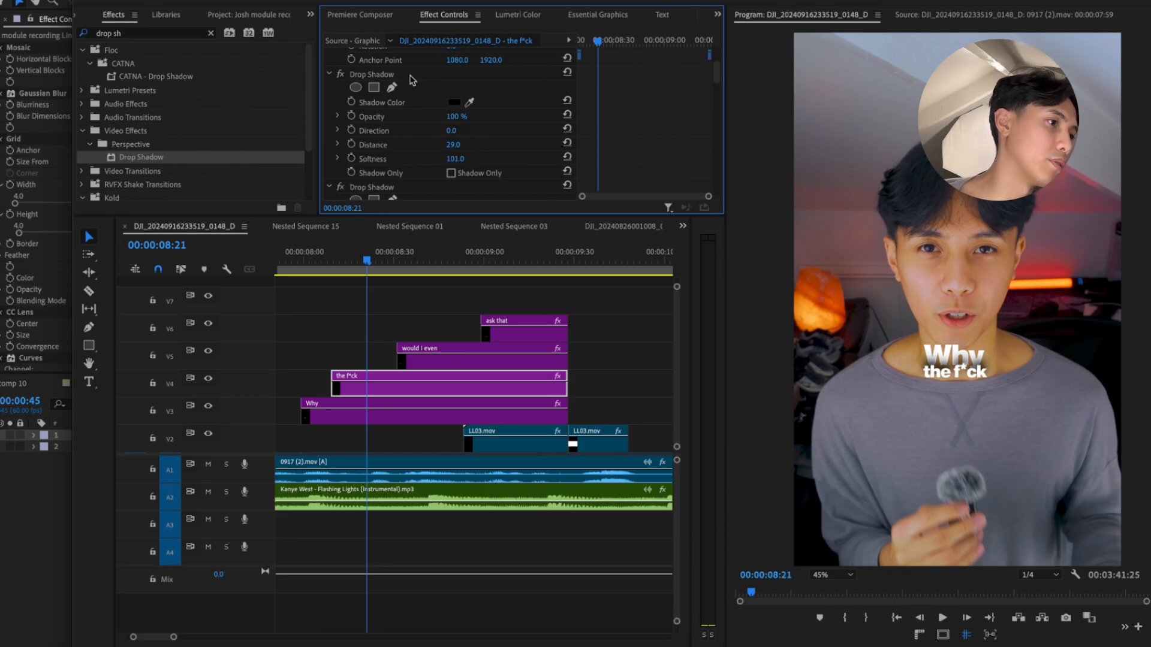
click(340, 283)
click(372, 385)
scroll(392, 167, up, 2)
right_click(390, 60)
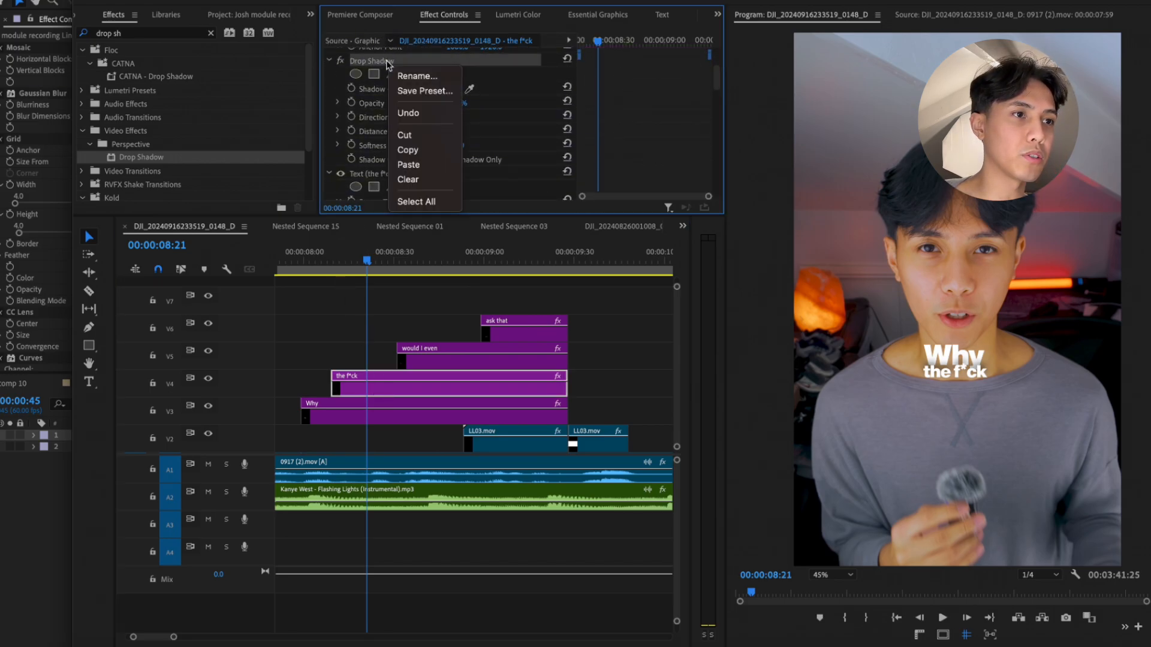
click(403, 93)
text(CATNA - Text Layering Shadow)
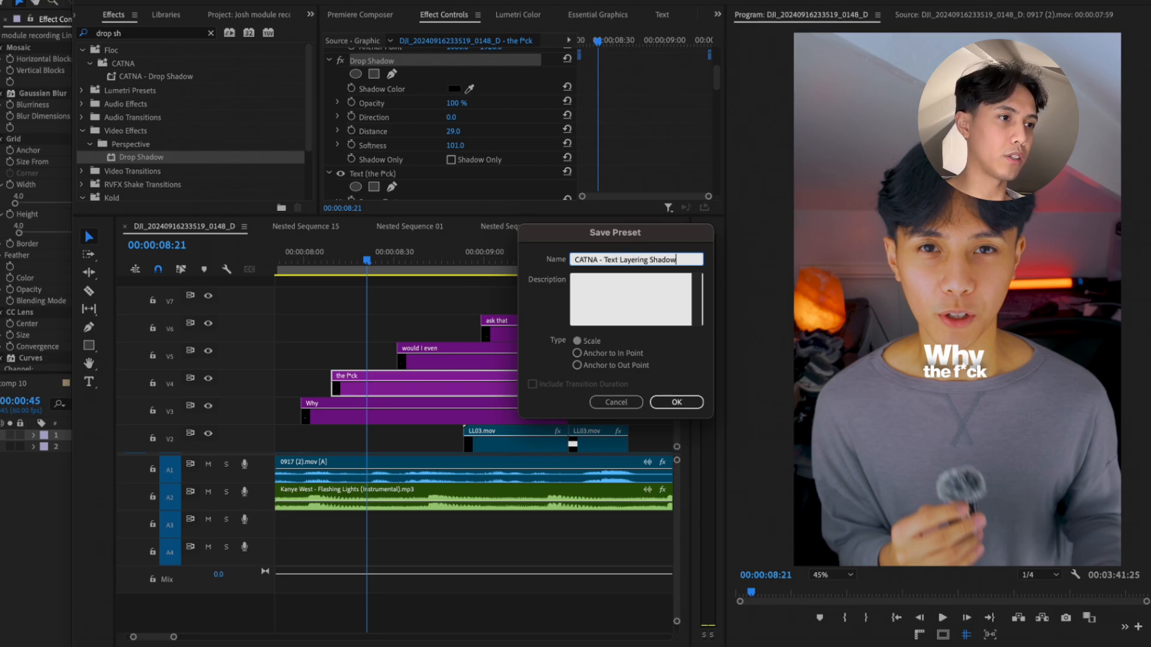
key(Return)
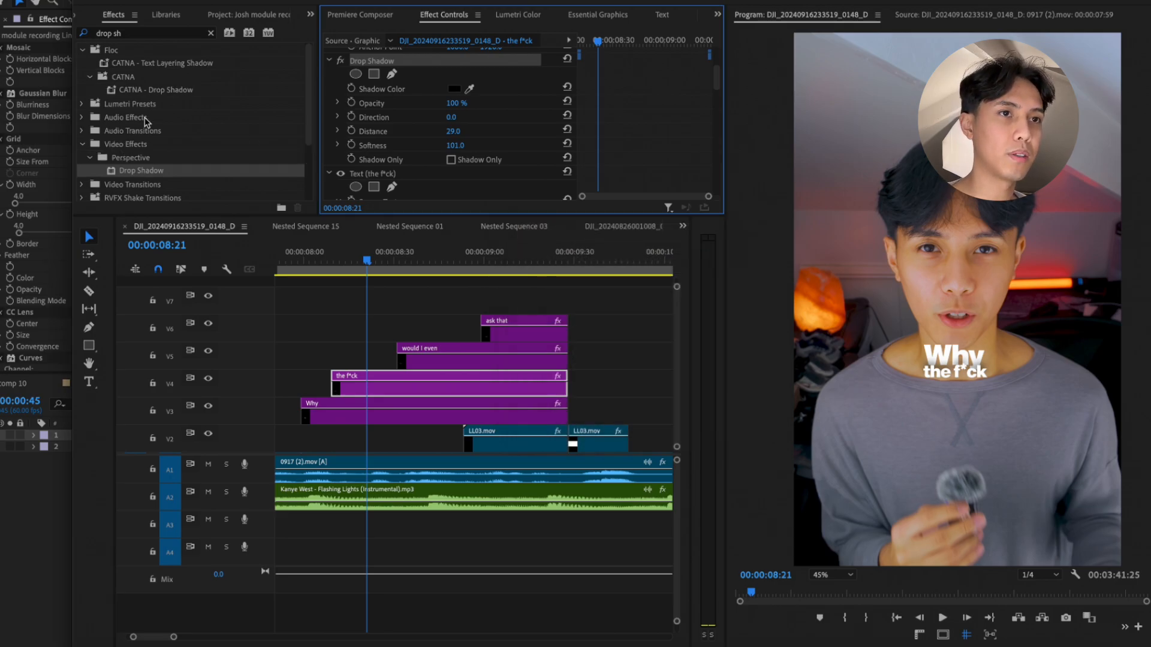
Apply the "CATNA - Text Layering Shadow" preset to the "would I even" clip on V5 and the "ask that" clip on V6
drag(161, 63, 461, 357)
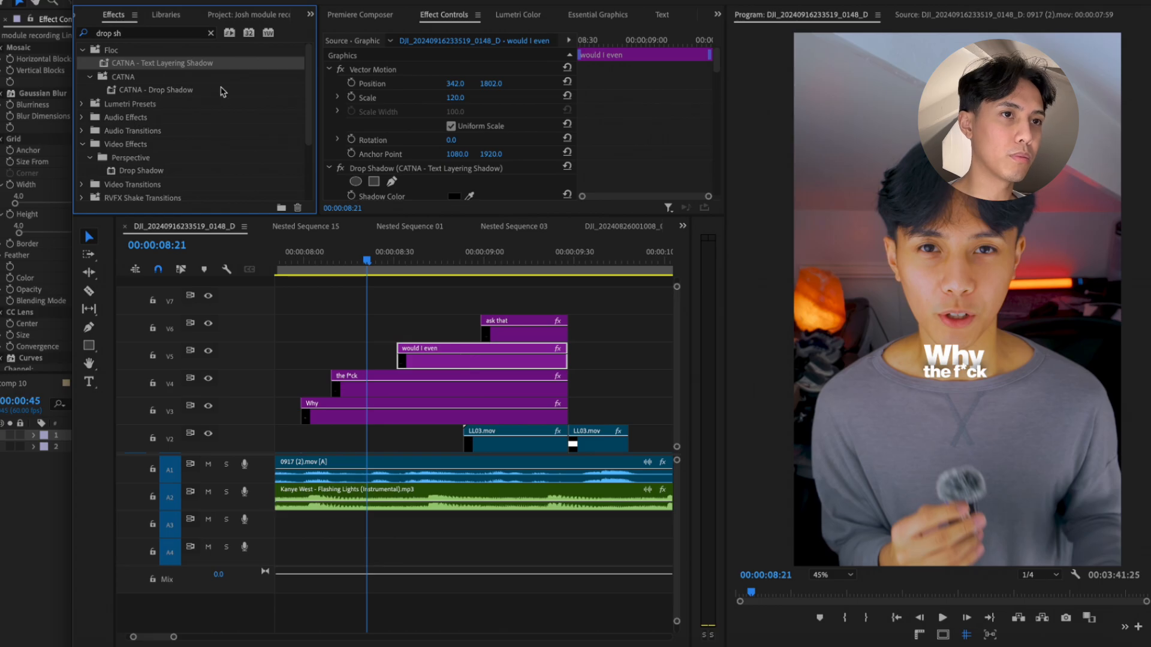
click(501, 303)
Play back and scrub through the stacked captions to check their shadows and timing
drag(359, 264, 287, 270)
key(space)
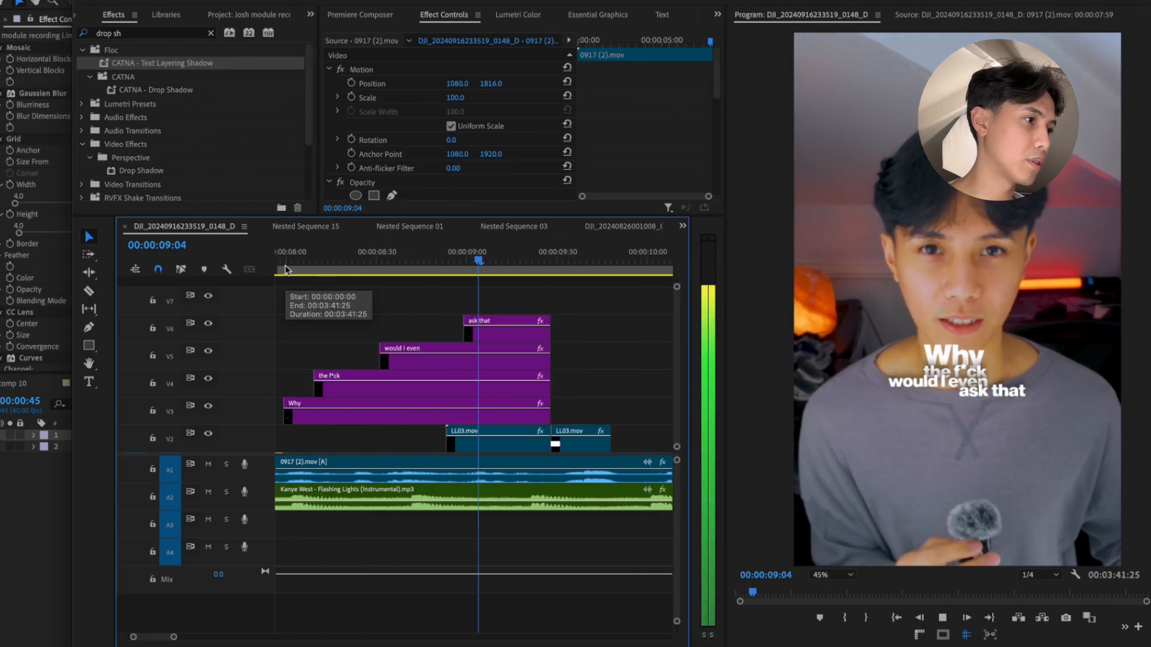
drag(393, 264, 483, 266)
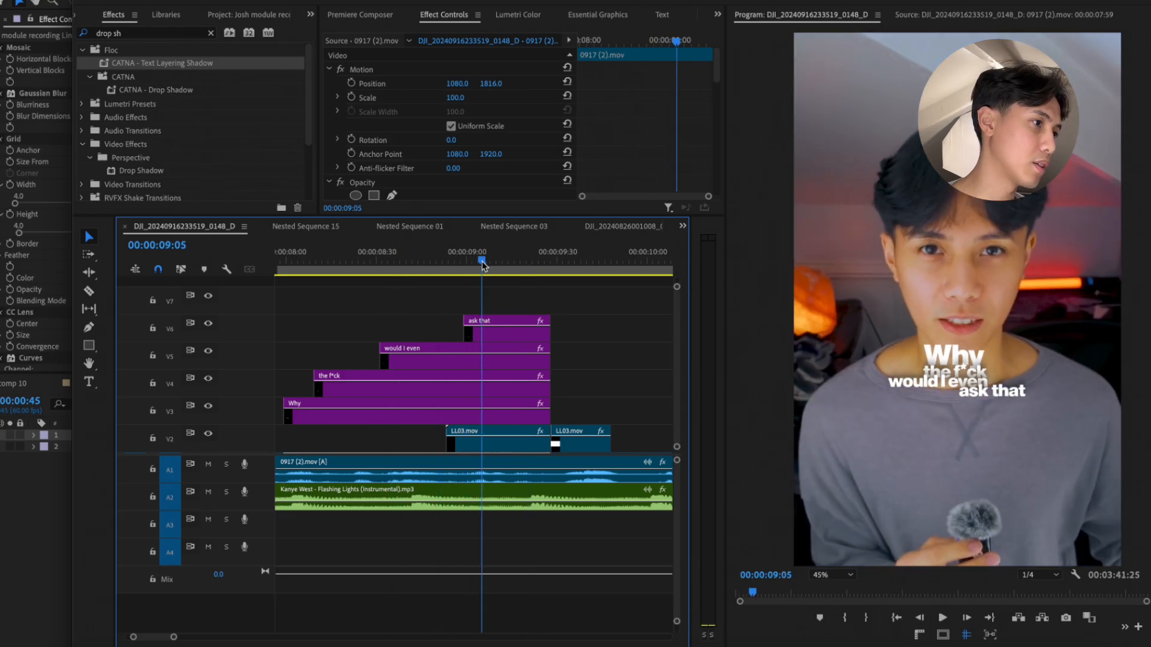
key(space)
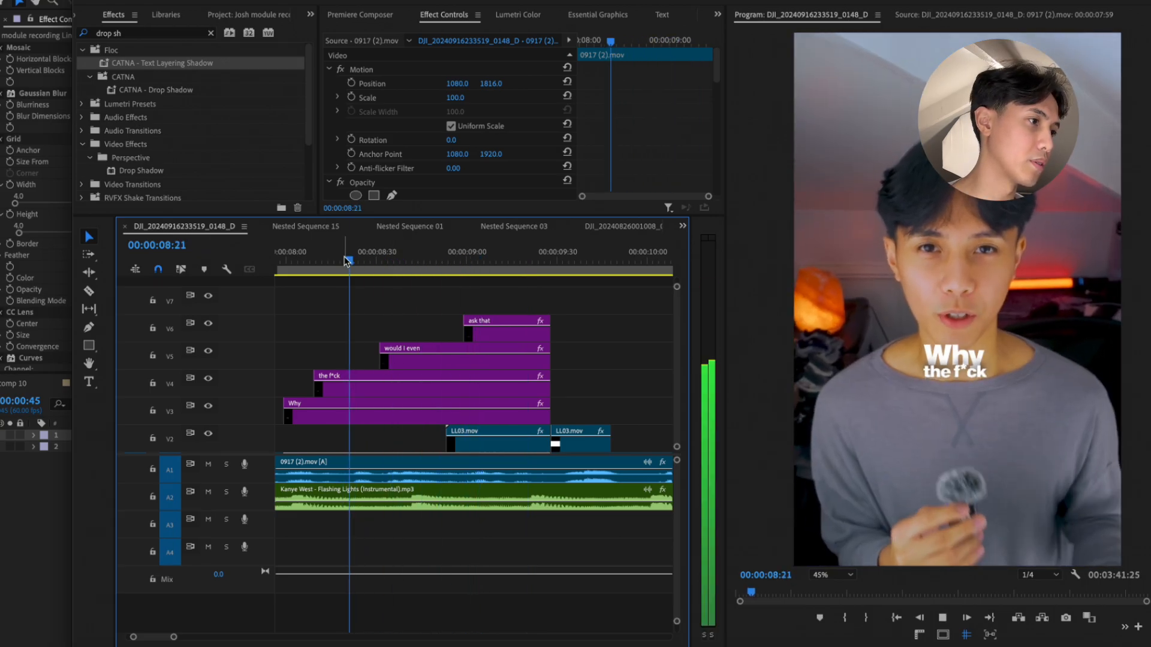
key(space)
drag(382, 267, 362, 269)
key(space)
key(space)
key(space)
key(space)
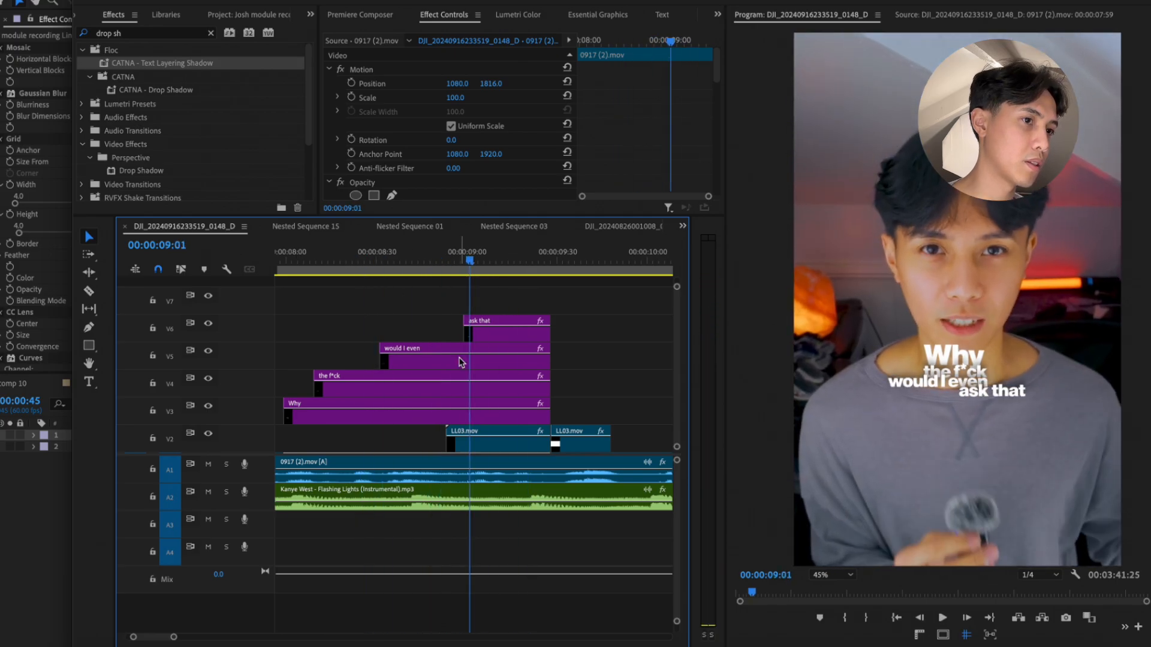
Set the "would I even" clip's scale to 90 and its position to 605, 1957
click(462, 359)
mouse_move(463, 98)
mouse_down()
mouse_move(447, 99)
mouse_move(515, 84)
mouse_move(478, 83)
mouse_up()
click(464, 96)
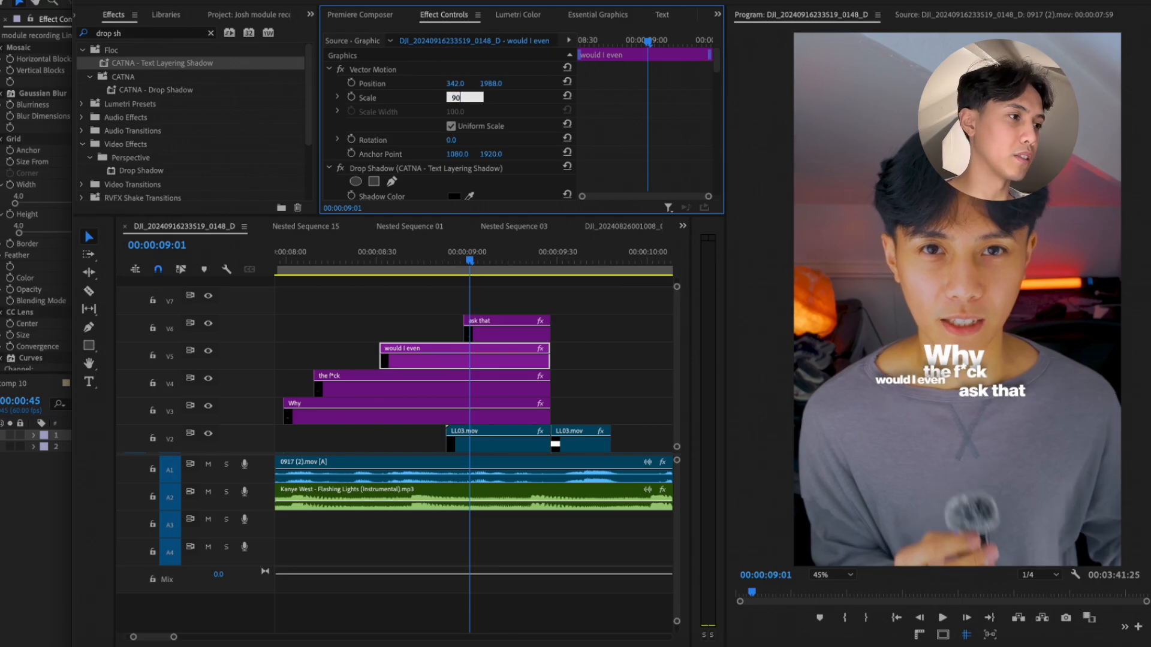
key(Return)
mouse_move(455, 83)
mouse_down()
mouse_move(506, 83)
mouse_move(442, 83)
mouse_up()
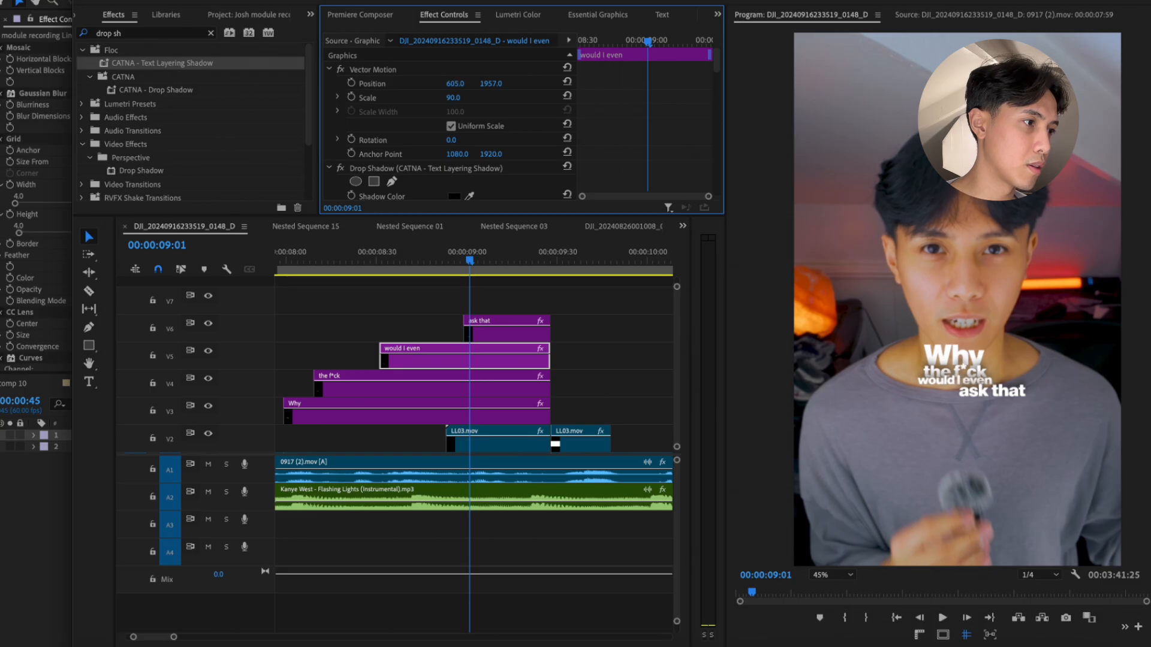
Set the "the f*ck" clip's scale to 125 and its position to 538, 1711
click(394, 379)
click(462, 97)
text(125)
key(Return)
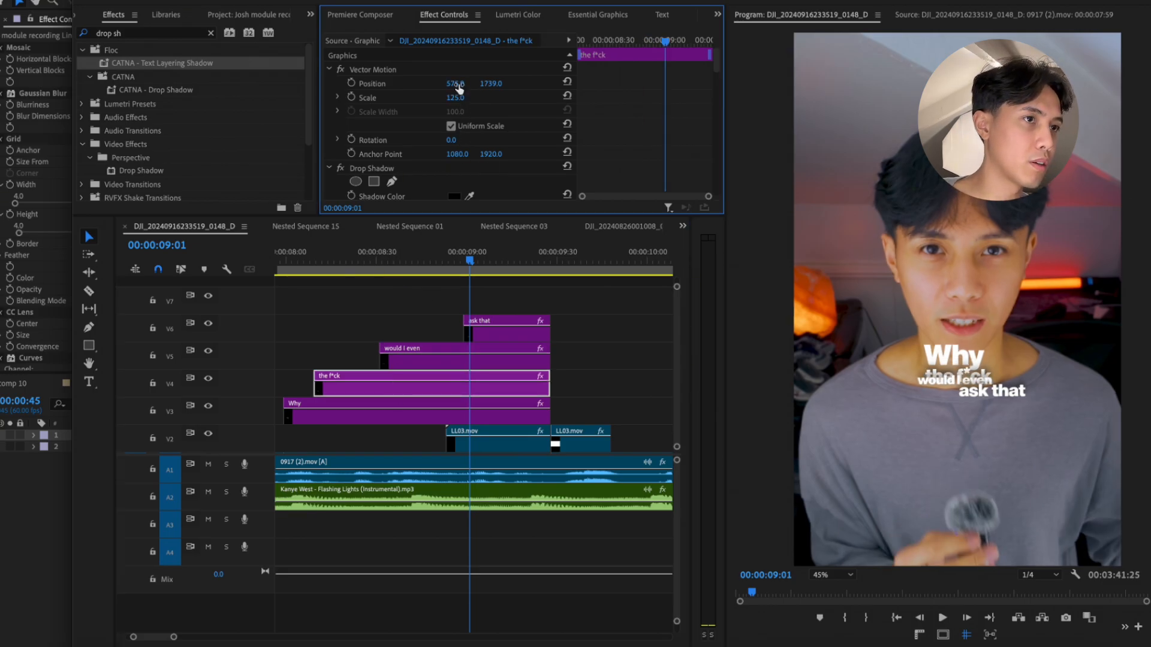
drag(455, 83, 479, 84)
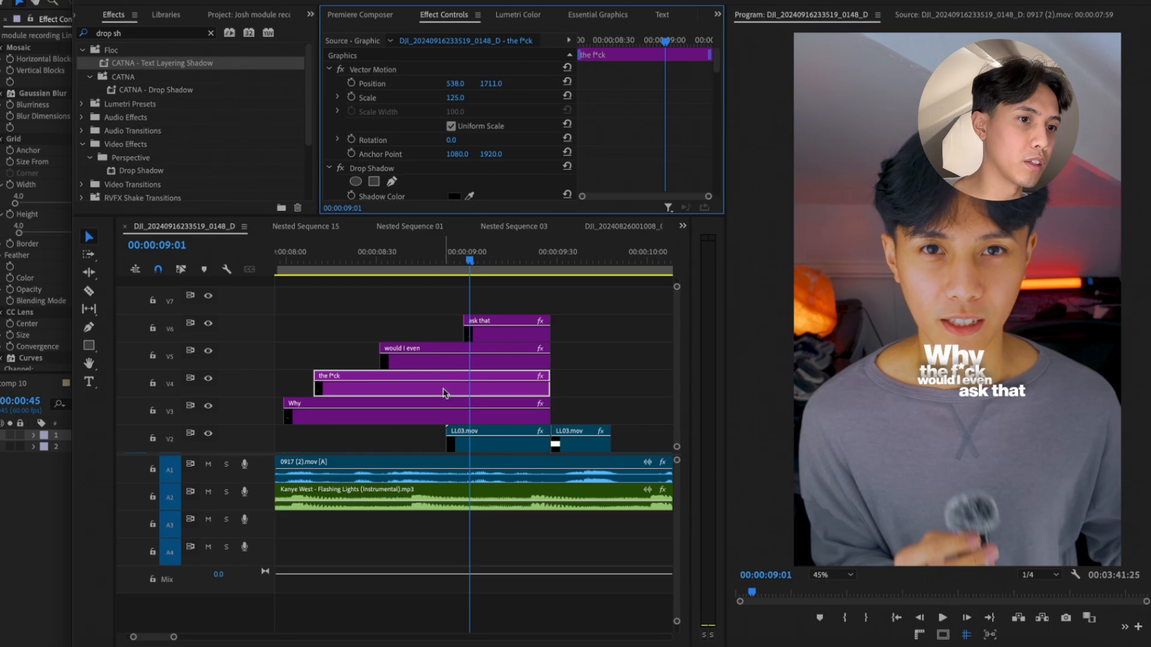
Set the "Why" clip's scale to 220 and its position to 296, 1082
click(446, 414)
click(461, 97)
text(220)
key(Return)
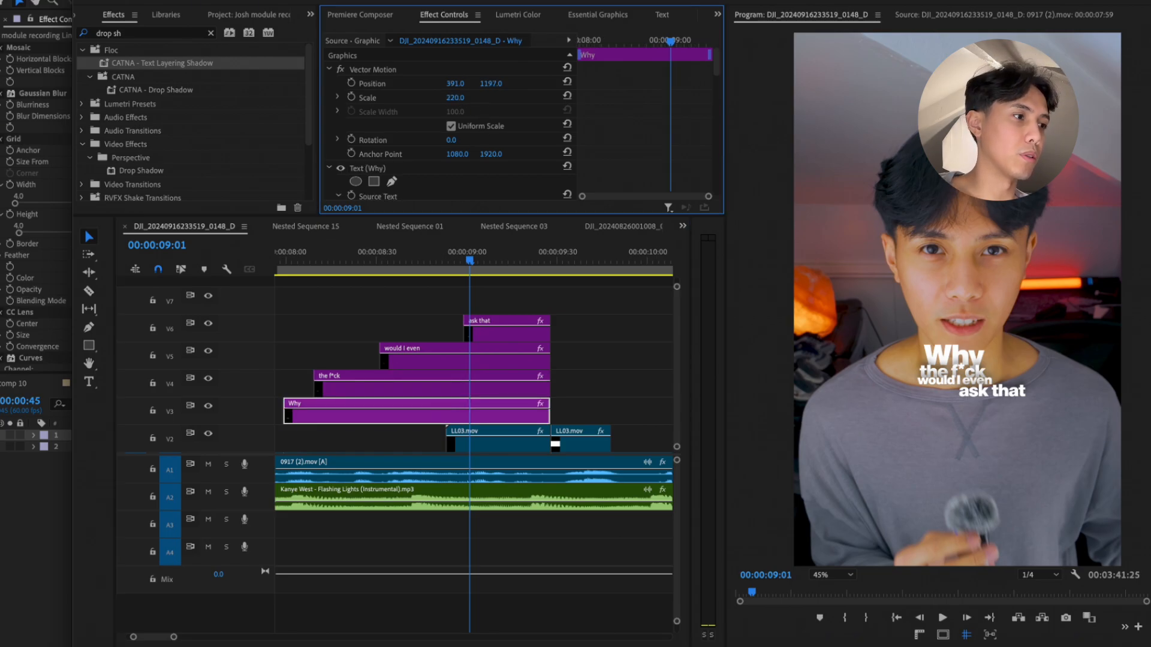
drag(455, 83, 393, 83)
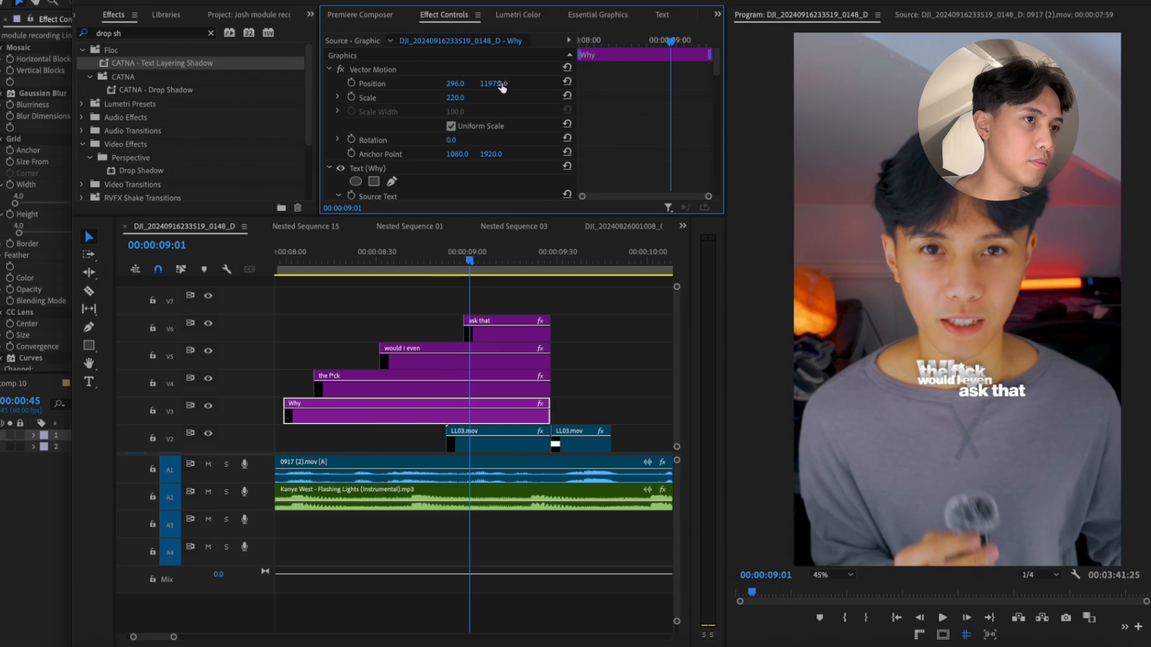
drag(491, 84, 477, 83)
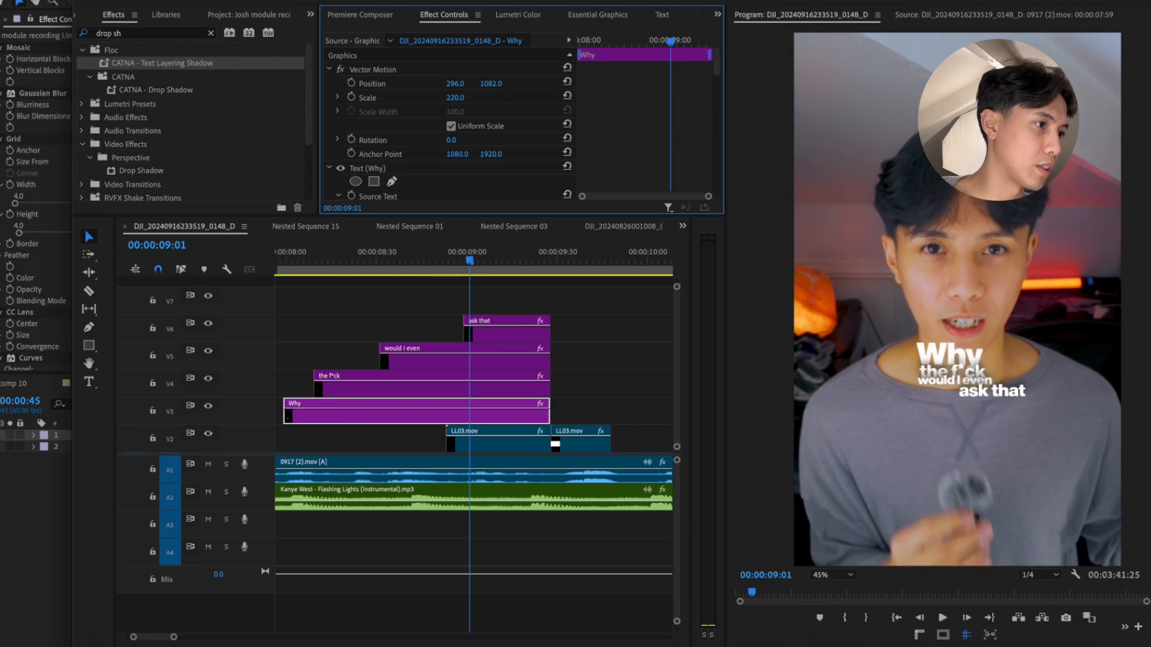
Set the "ask that" clip's position to 567, 1850, centring it beneath the other captions
click(337, 331)
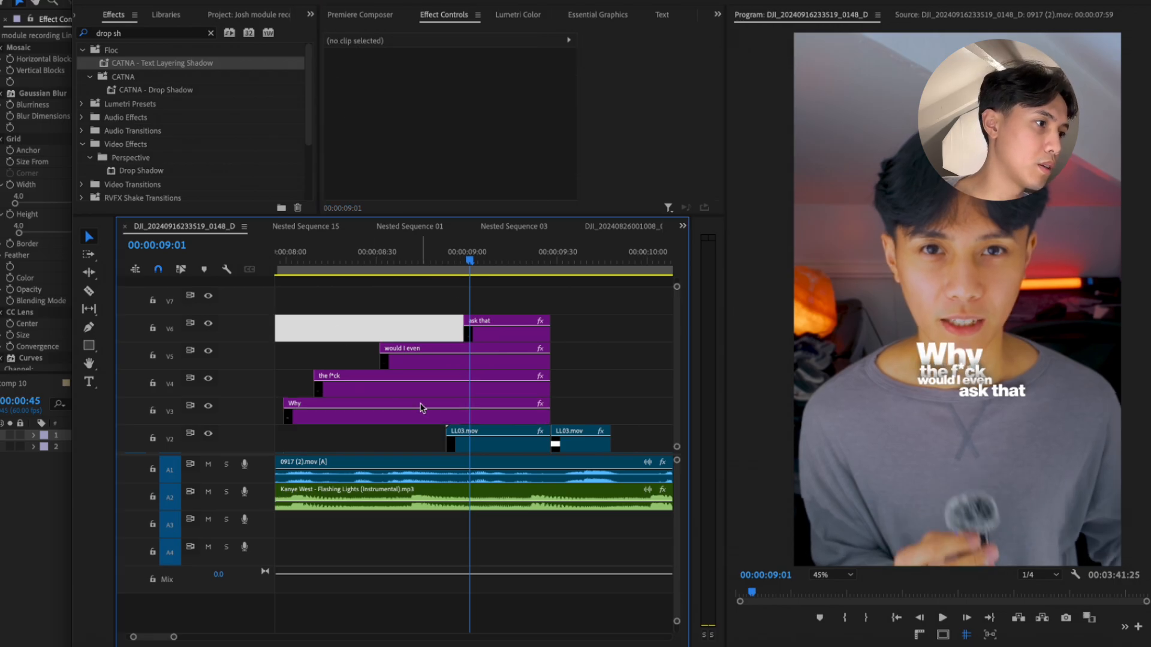
click(502, 317)
drag(454, 83, 382, 83)
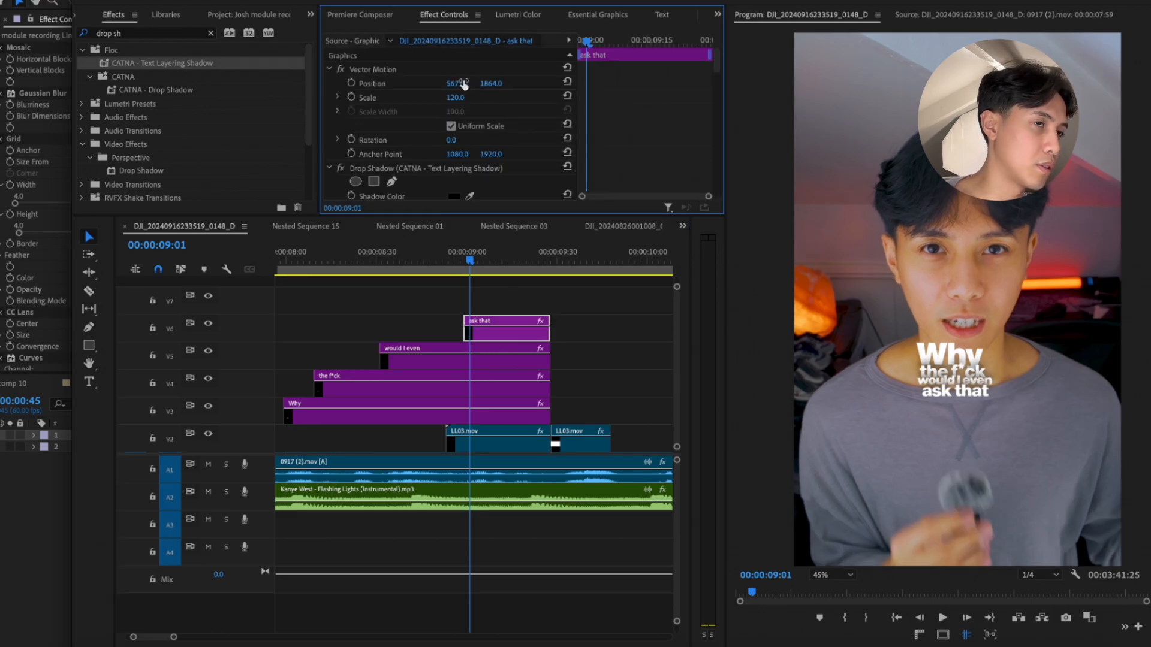
drag(491, 83, 471, 81)
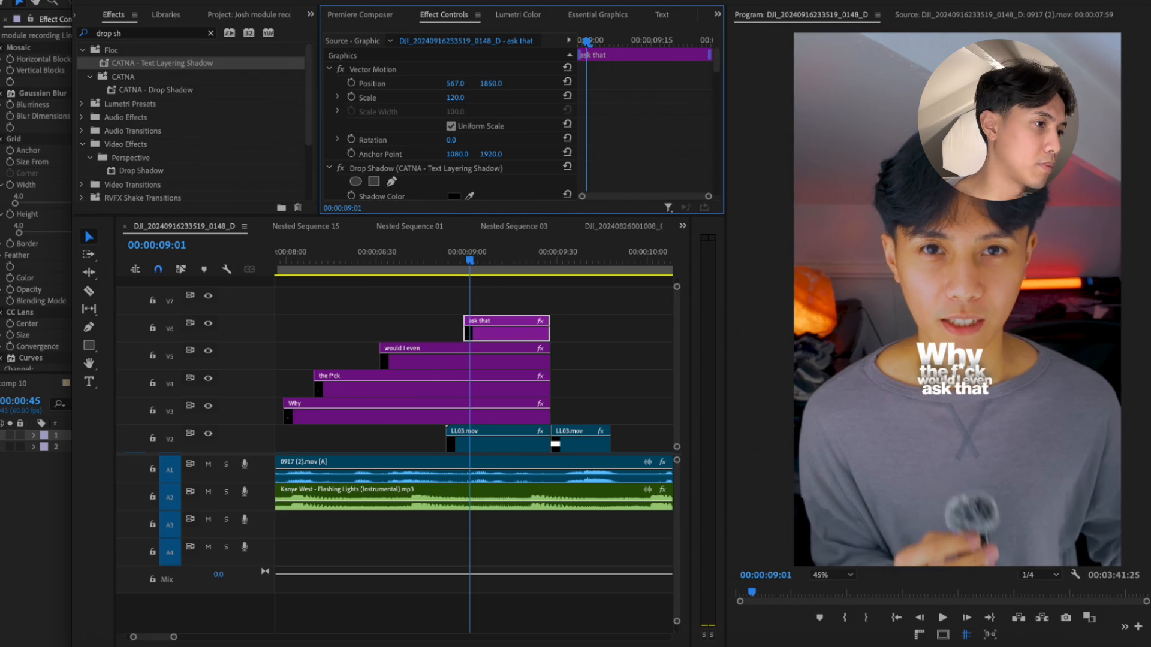
click(459, 83)
Play back the caption stack and set the "the f*ck" clip's horizontal position to 521
click(319, 258)
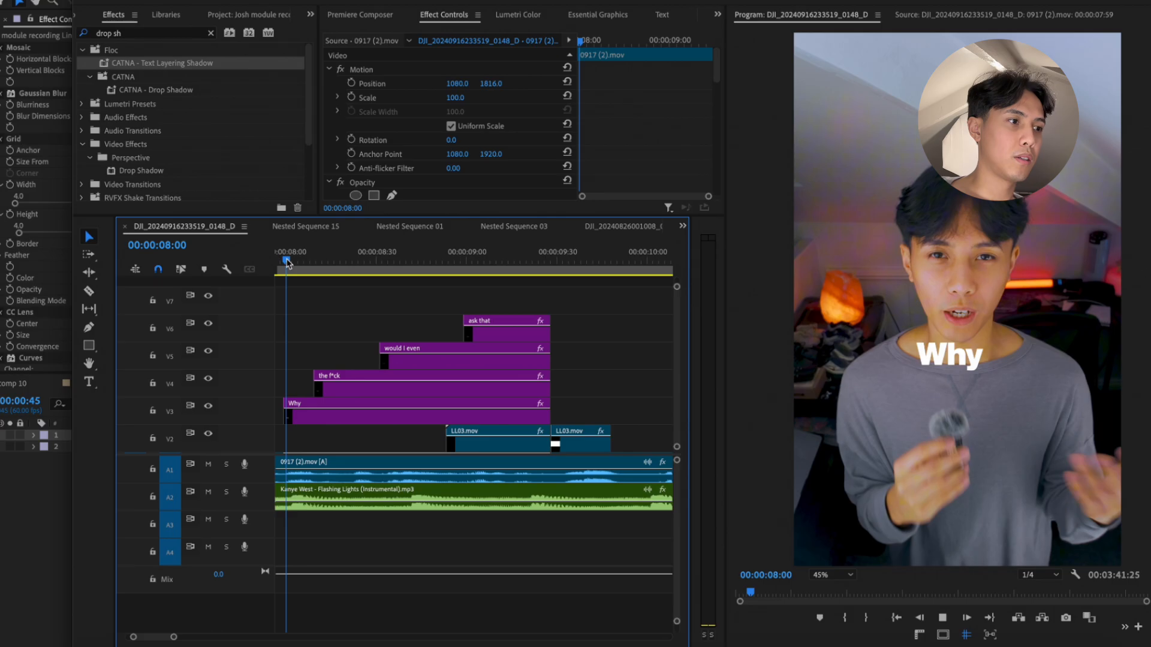
key(space)
key(space)
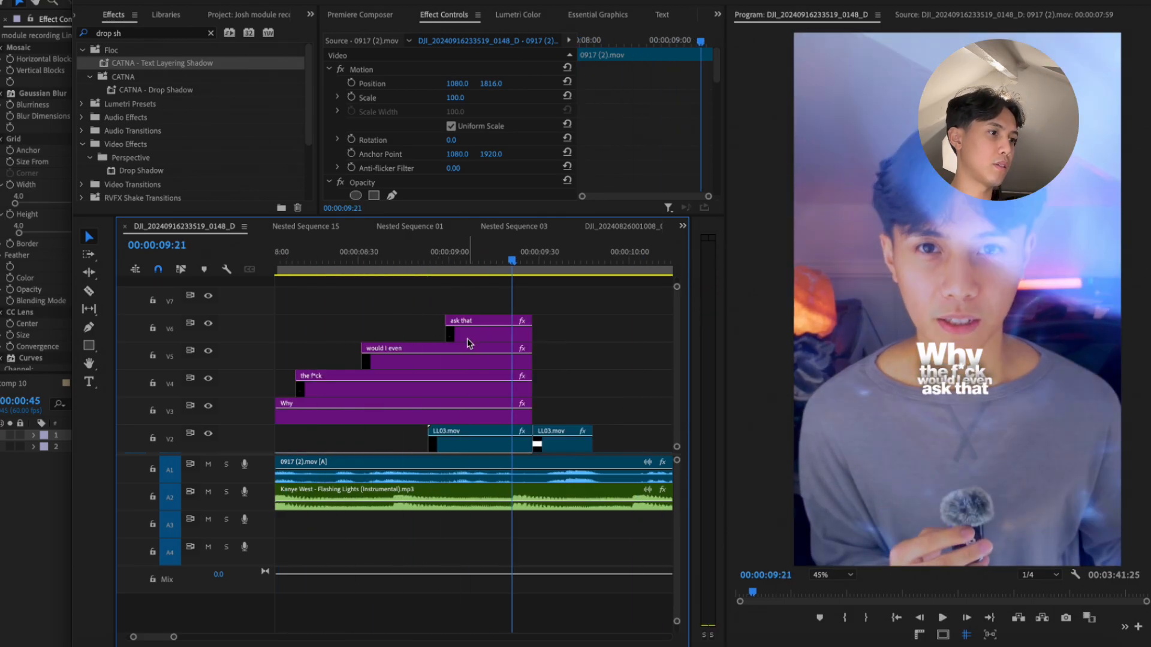
click(428, 375)
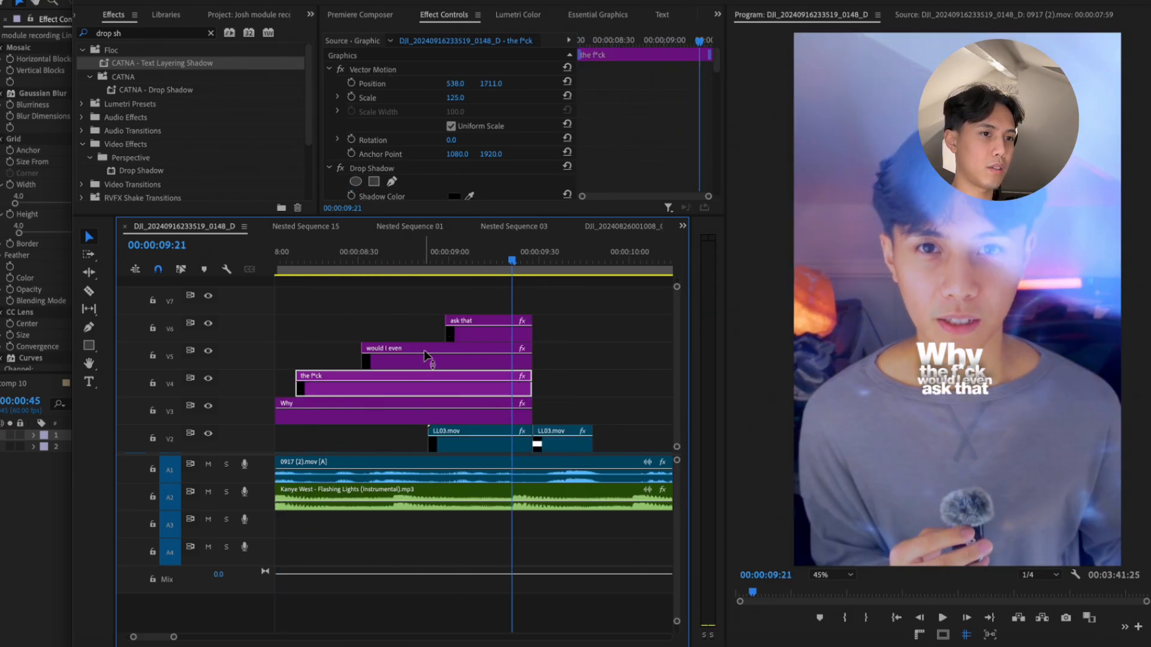
click(433, 254)
click(430, 350)
click(431, 382)
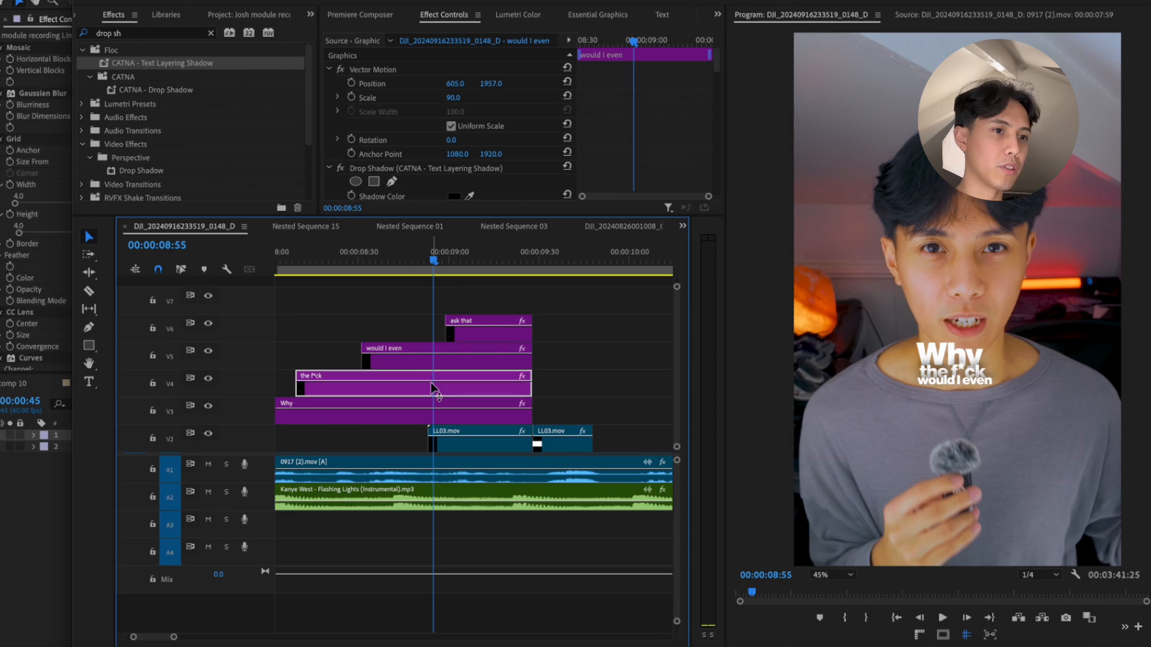
click(458, 97)
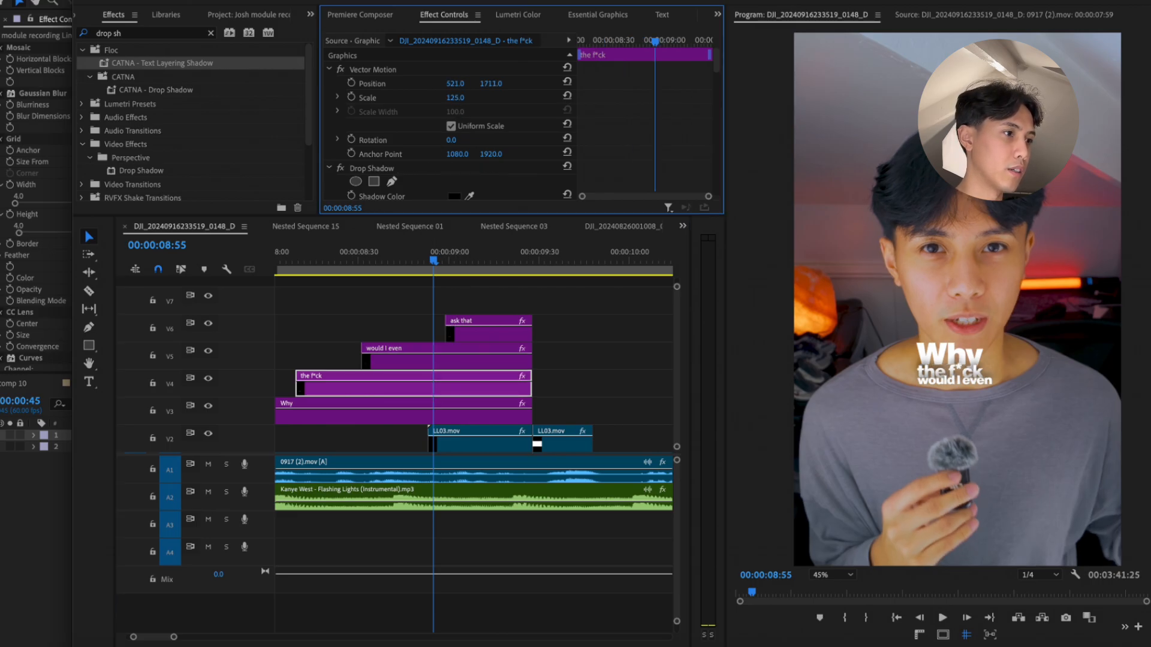
Set the horizontal position of the "would I even" clip to 583 and of the "ask that" clip to 540
click(424, 347)
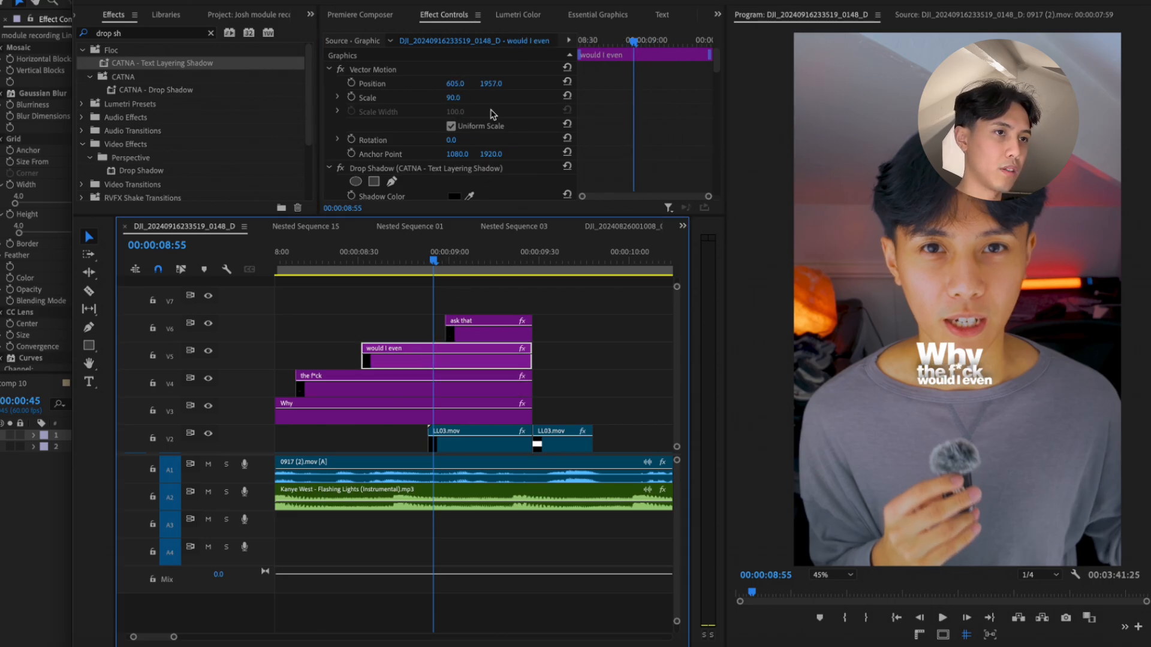
drag(460, 82, 448, 82)
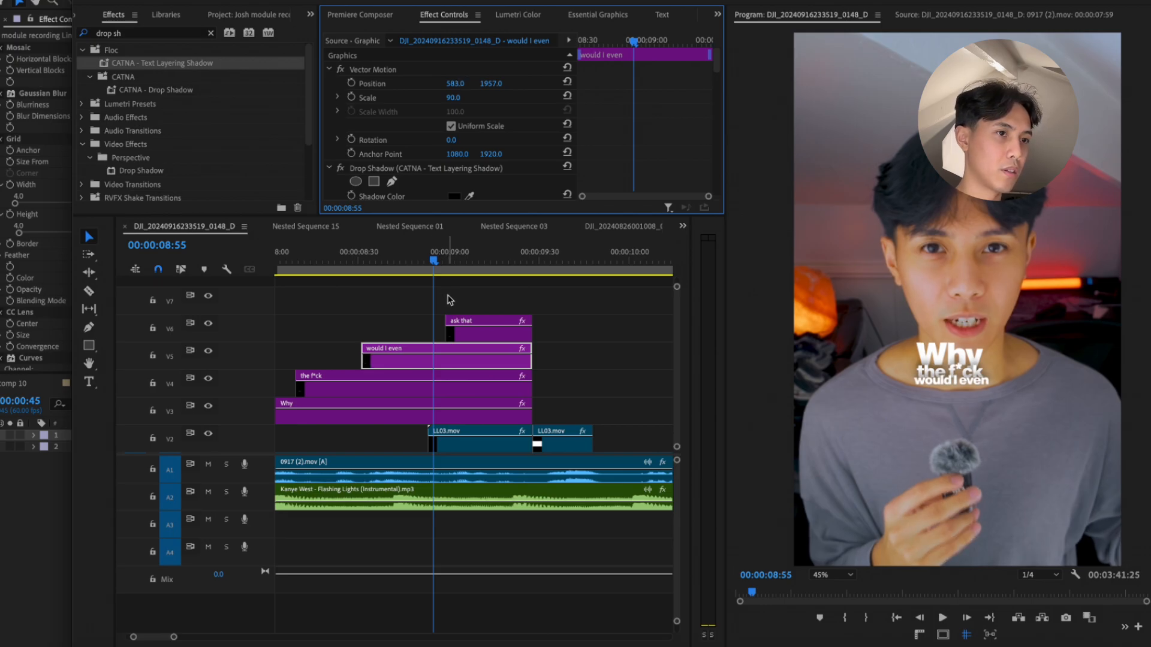
key(space)
click(479, 333)
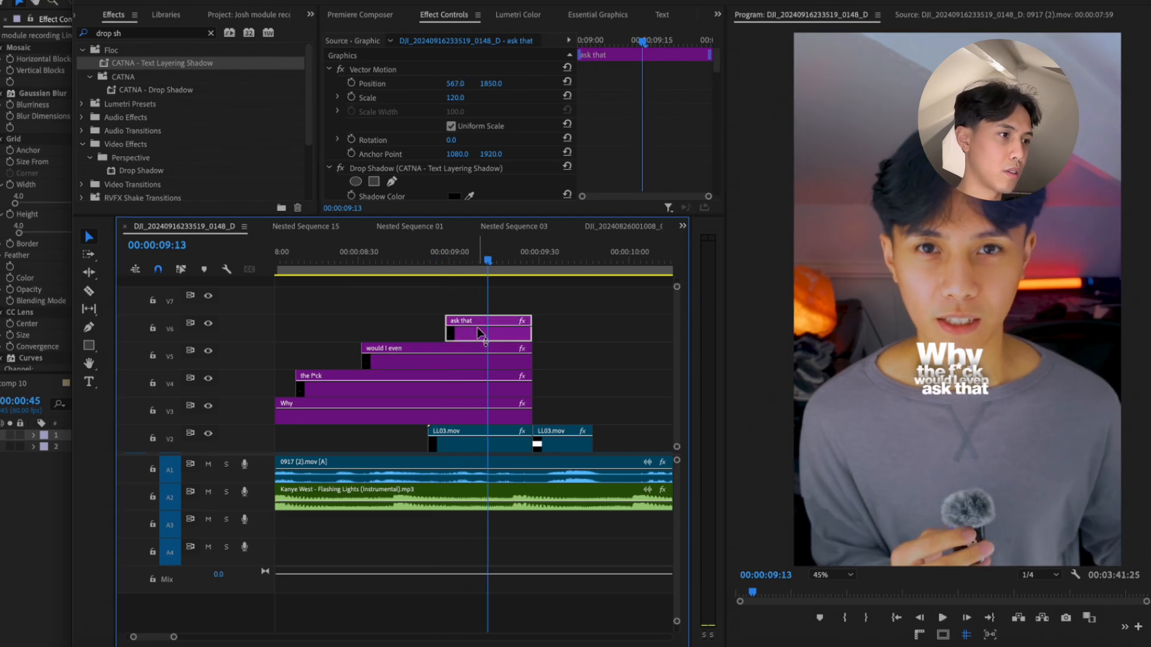
drag(459, 89, 447, 89)
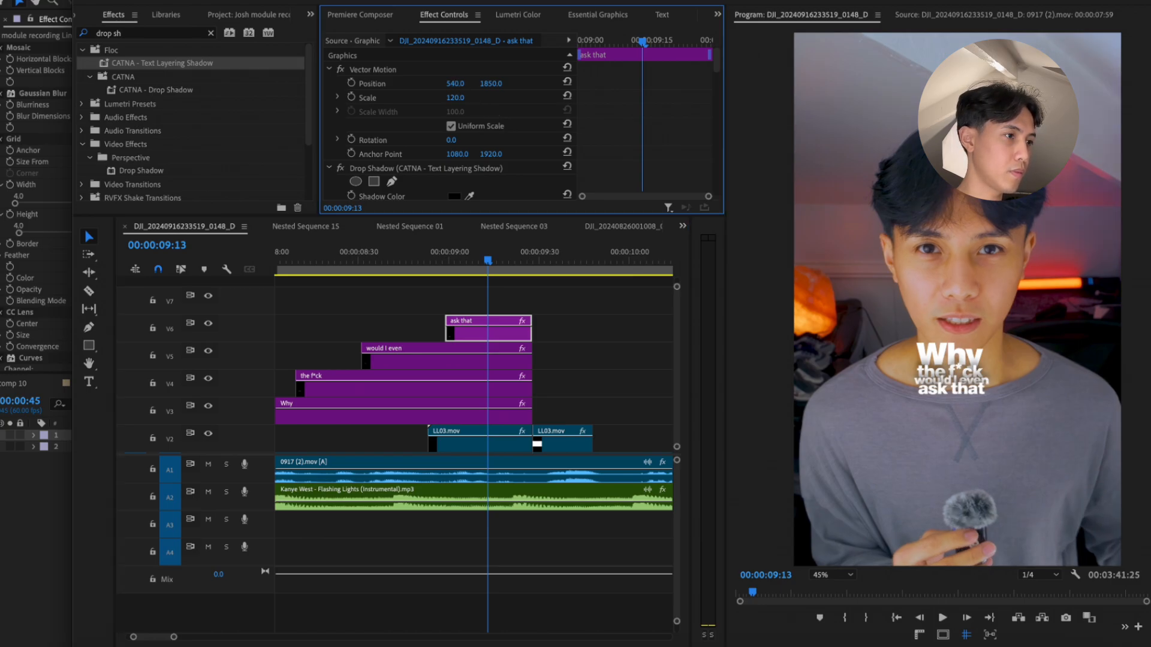
Apply the "CATNA - Text Layering Shadow" preset once more to the caption clips on V4, V5 and V6 together
click(326, 260)
key(space)
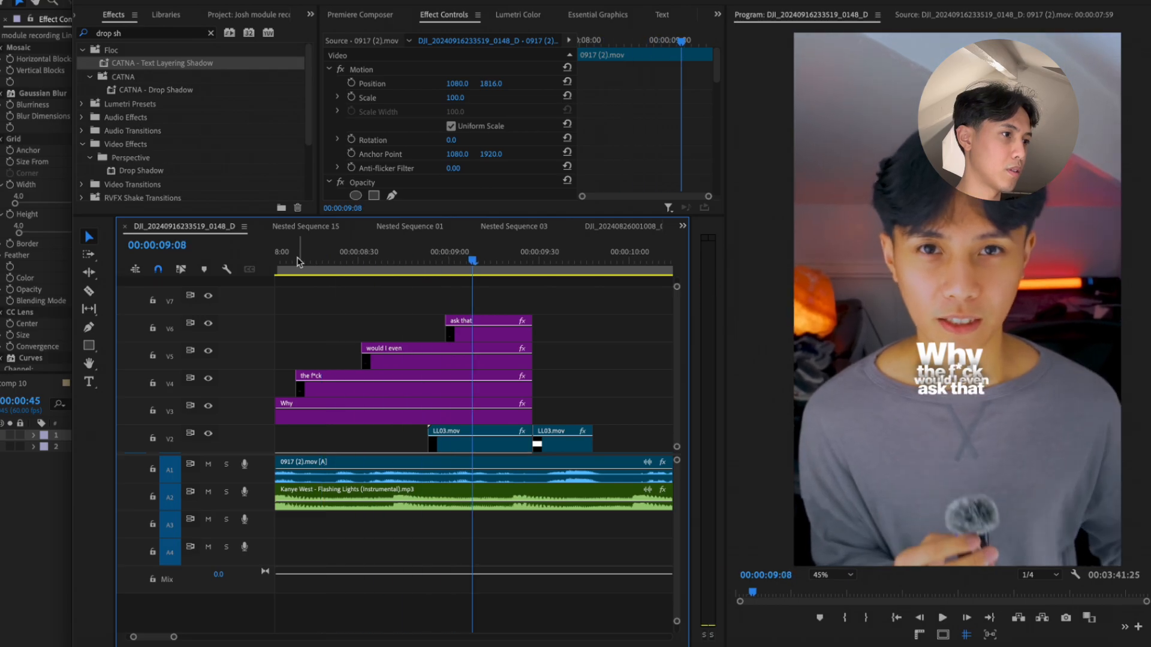
drag(589, 326, 408, 376)
drag(174, 70, 378, 345)
click(351, 312)
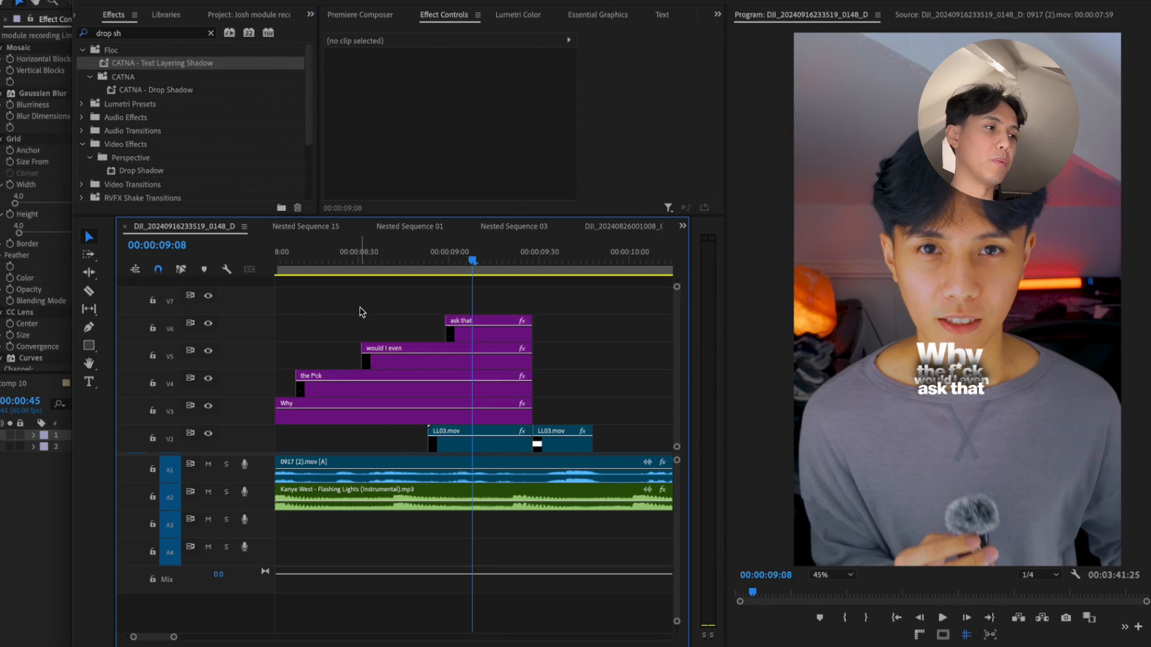
Play back the caption sequence repeatedly from before "Why" to check the layering and timing
drag(333, 261, 256, 261)
key(space)
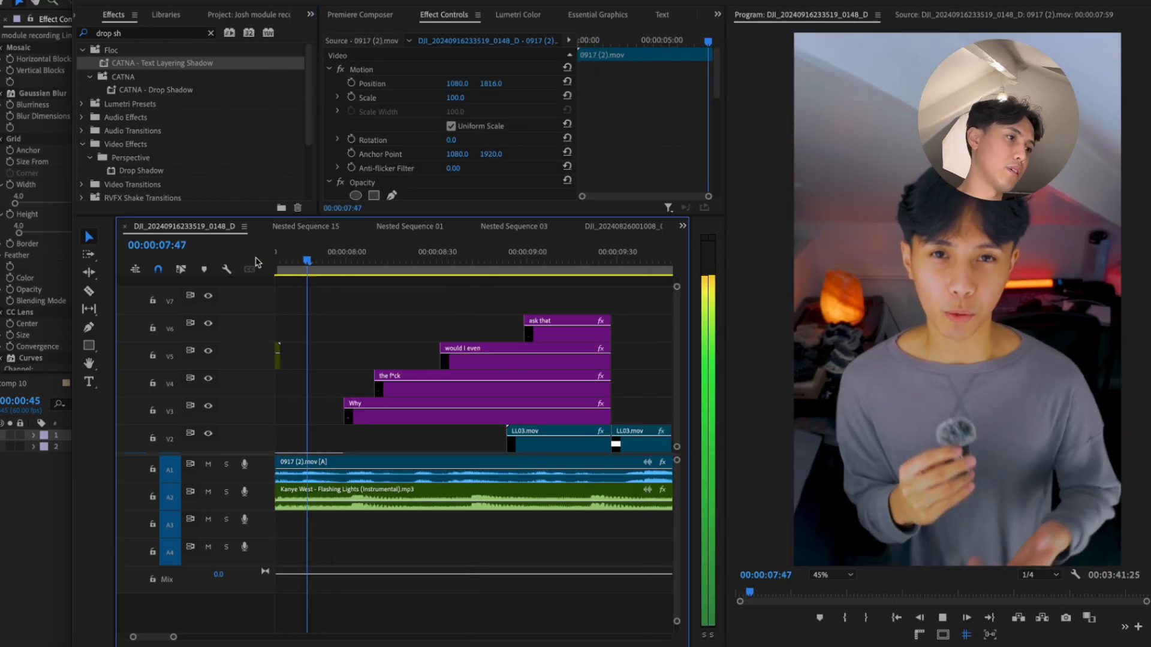
key(space)
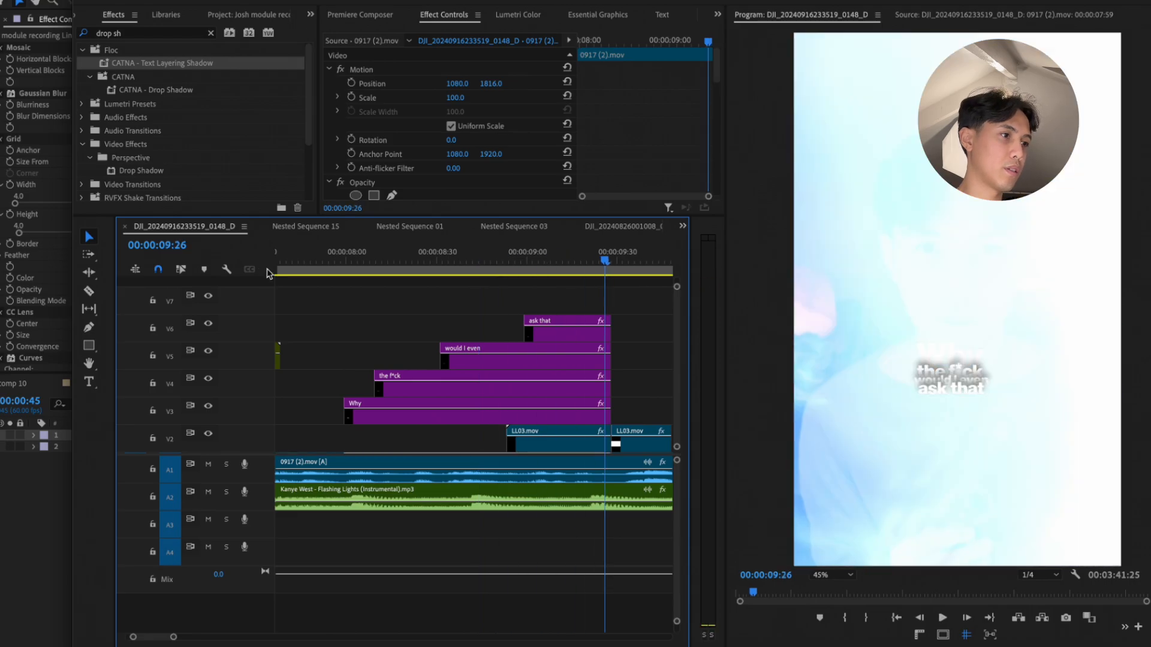
click(334, 256)
key(space)
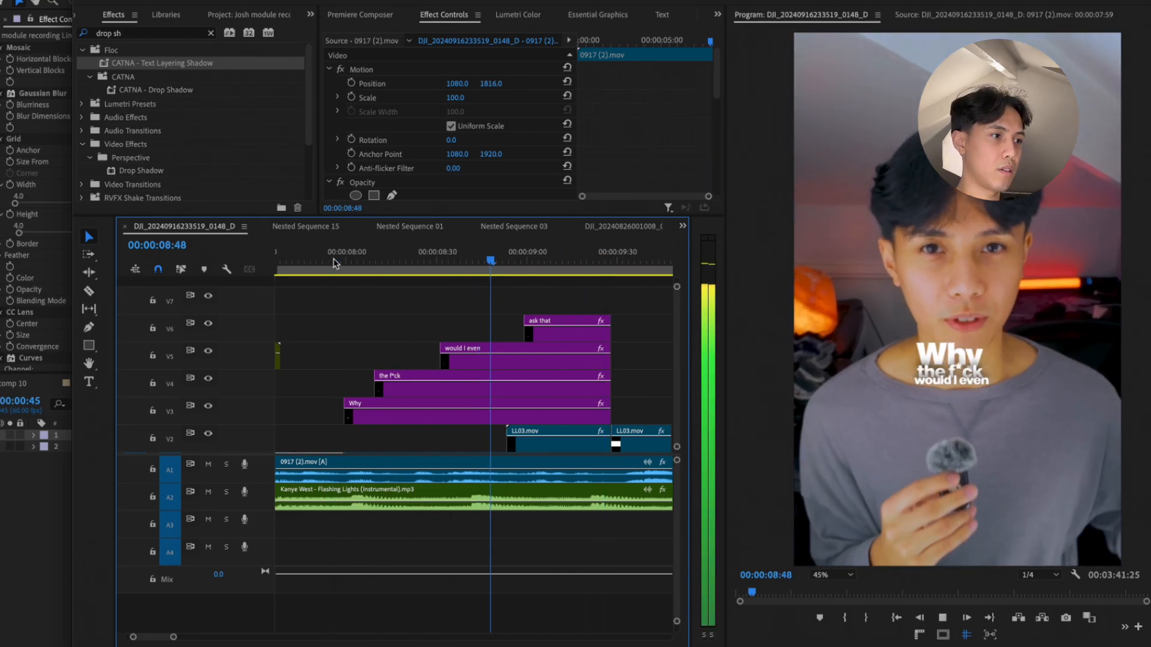
key(space)
scroll(435, 322, down, 2)
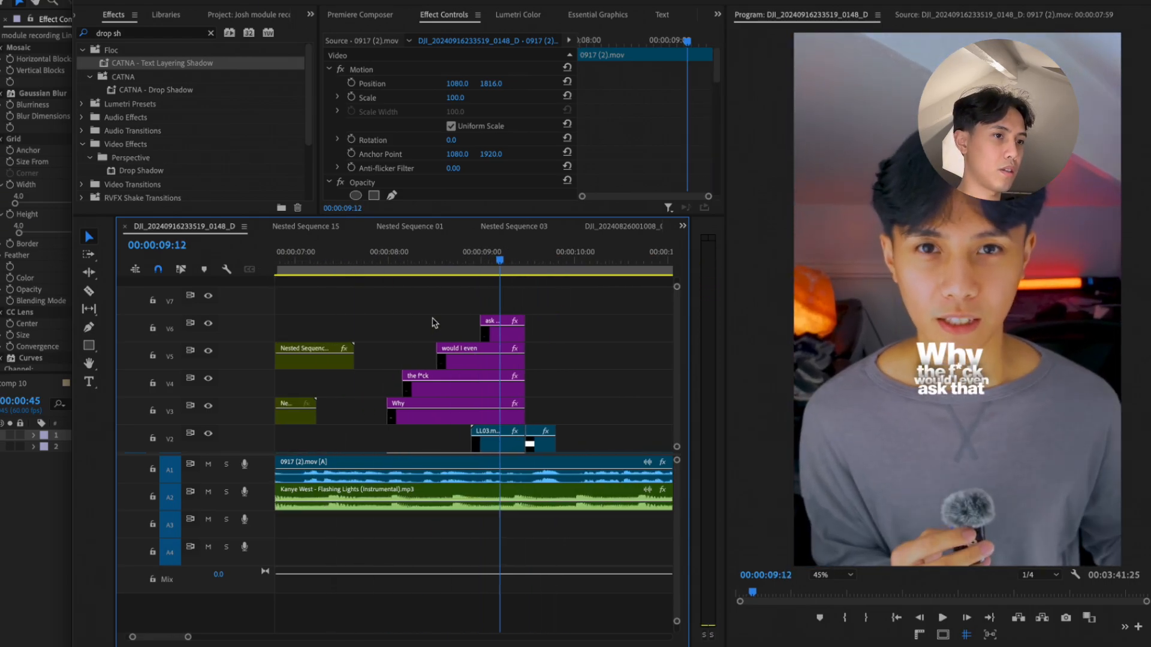
click(384, 258)
key(space)
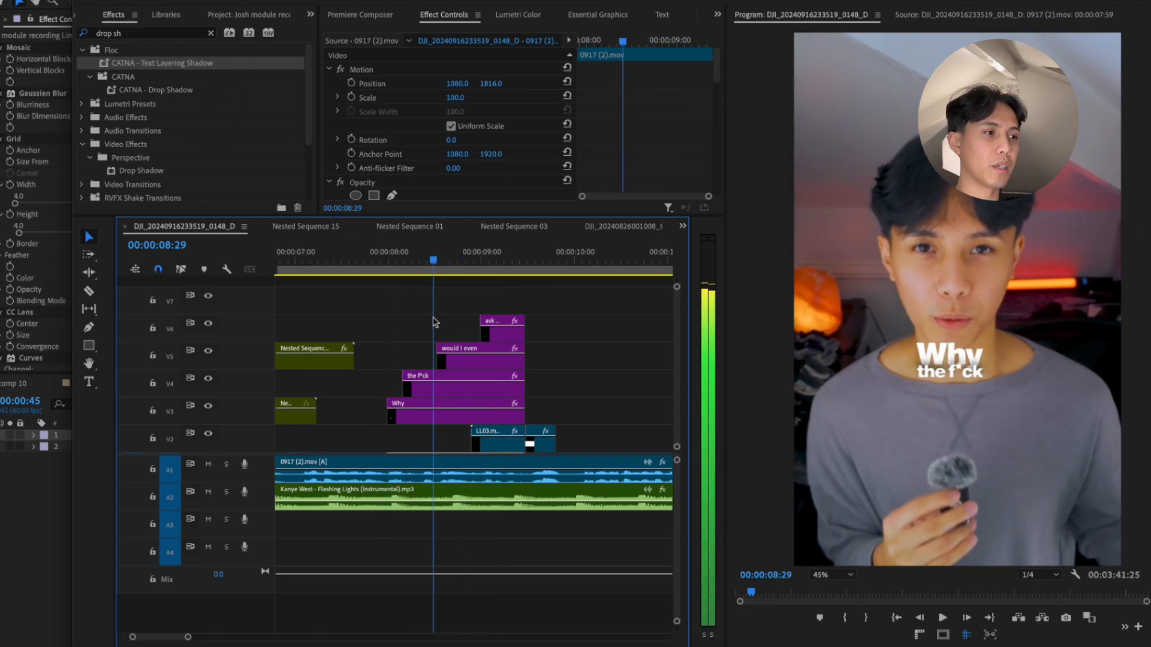
key(space)
Delete the caption clips on V4, V5 and V6, and set the "Why" clip's position to 134, 1082
drag(574, 396, 403, 317)
key(Delete)
click(455, 413)
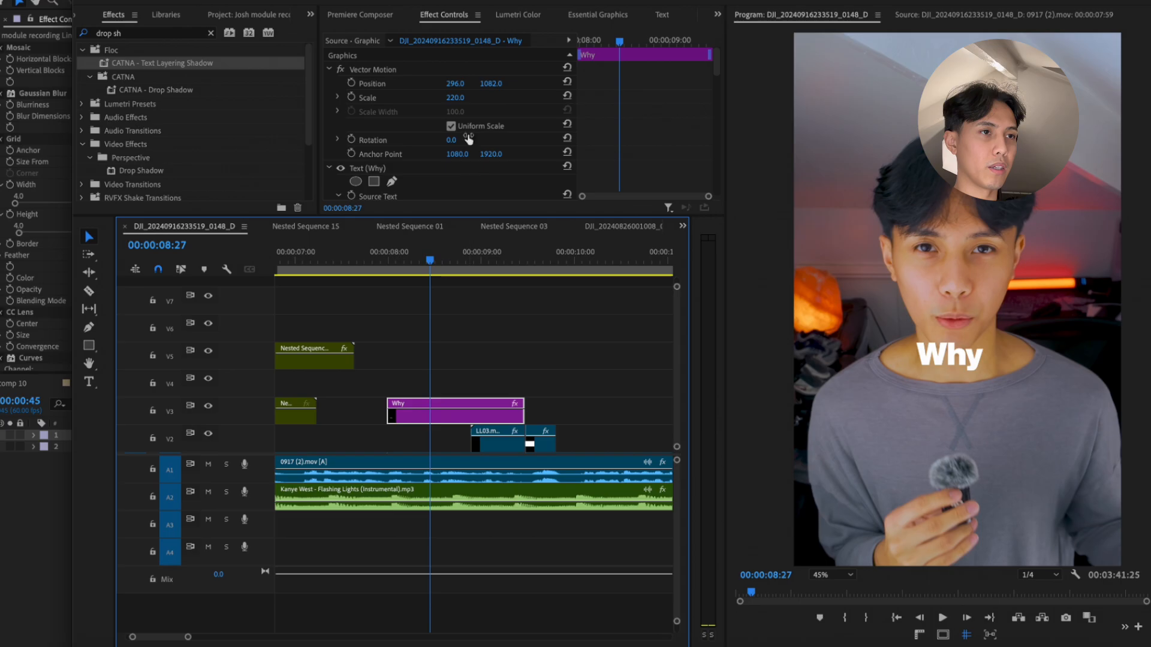
drag(454, 84, 372, 83)
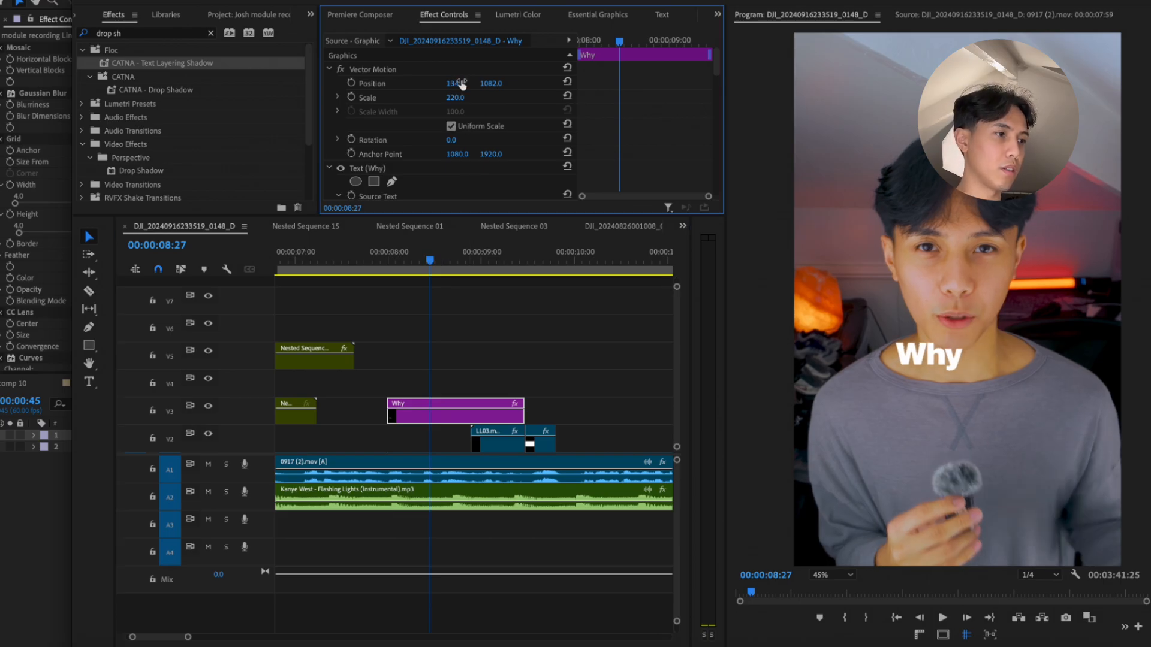
Duplicate the "Why" clip onto V4 and remove the part of the copy before 00:00:08:11
drag(444, 418, 450, 392)
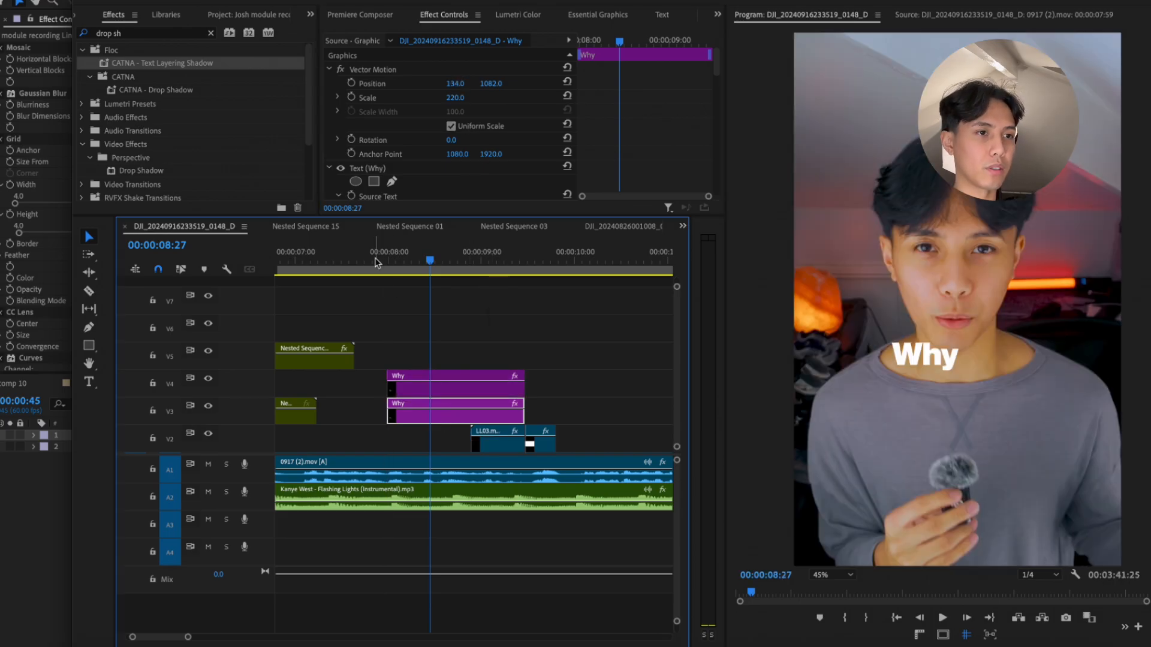
click(371, 264)
key(space)
key(c)
click(405, 385)
key(v)
click(398, 389)
key(Delete)
click(429, 395)
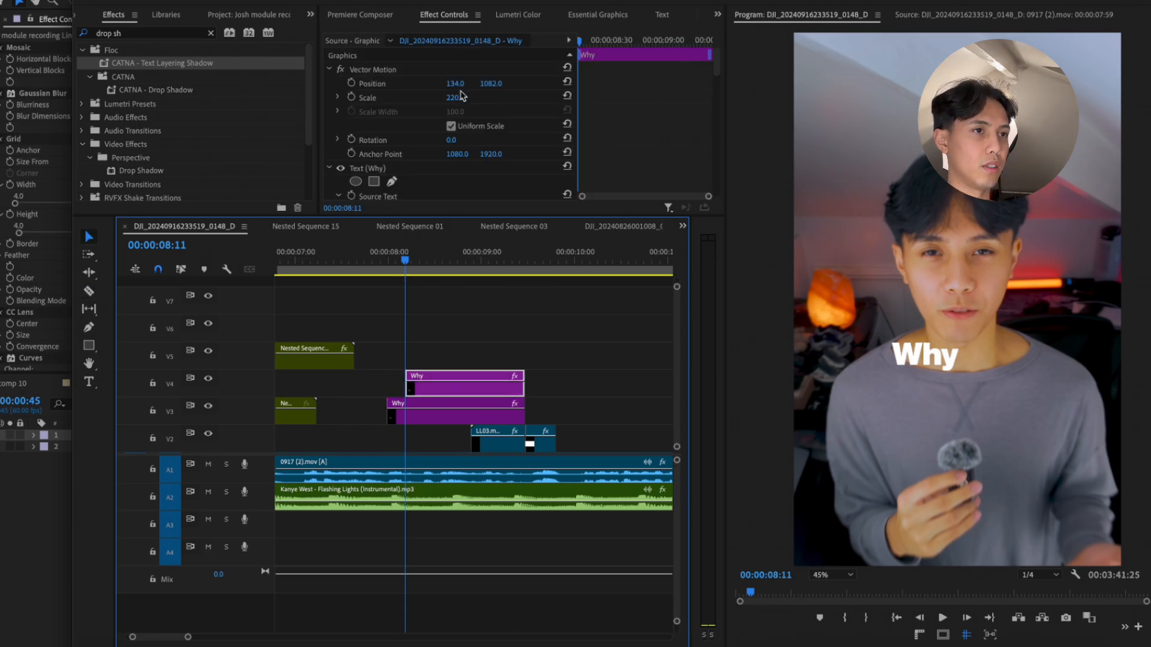
Change the V4 copy's text to "the" and set its position to 328, 1236, just below "Why"
drag(489, 83, 602, 83)
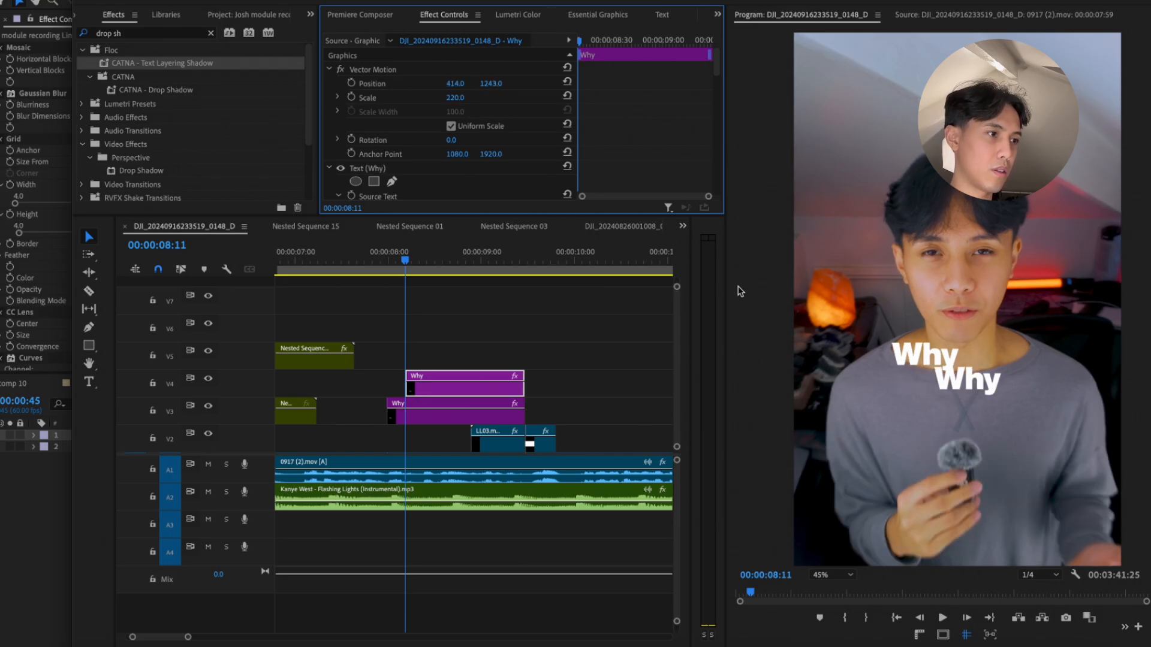
double_click(950, 384)
text(the)
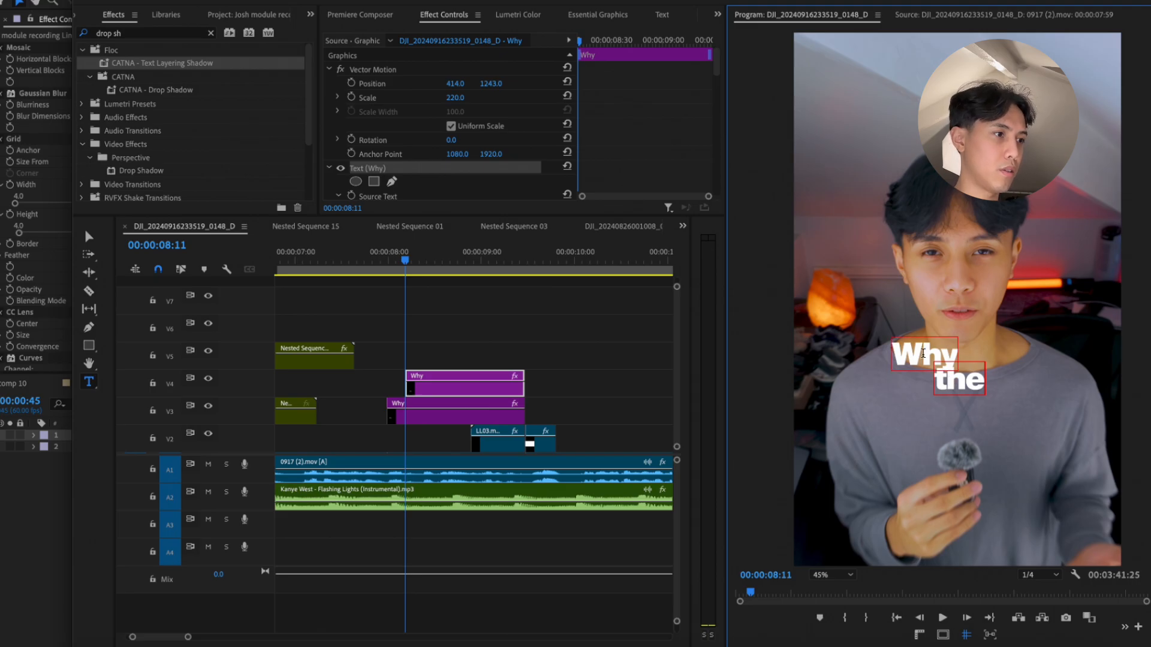
scroll(936, 372, up, 5)
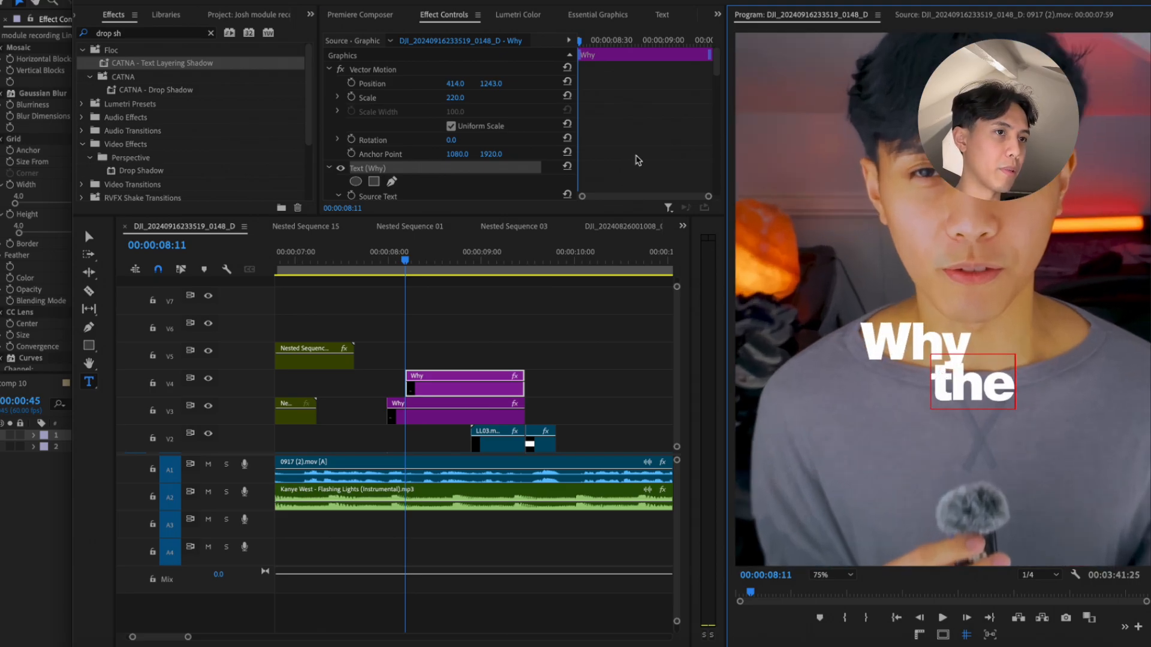
mouse_move(475, 90)
mouse_down()
mouse_move(424, 90)
mouse_move(477, 83)
mouse_up()
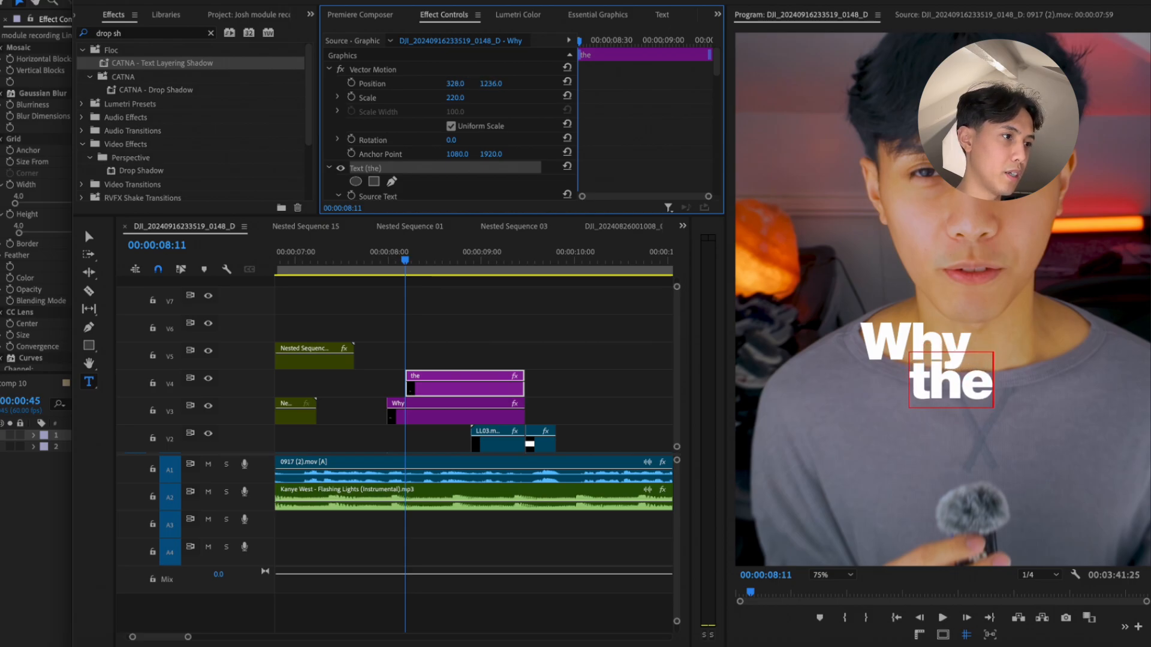
scroll(942, 375, up, 5)
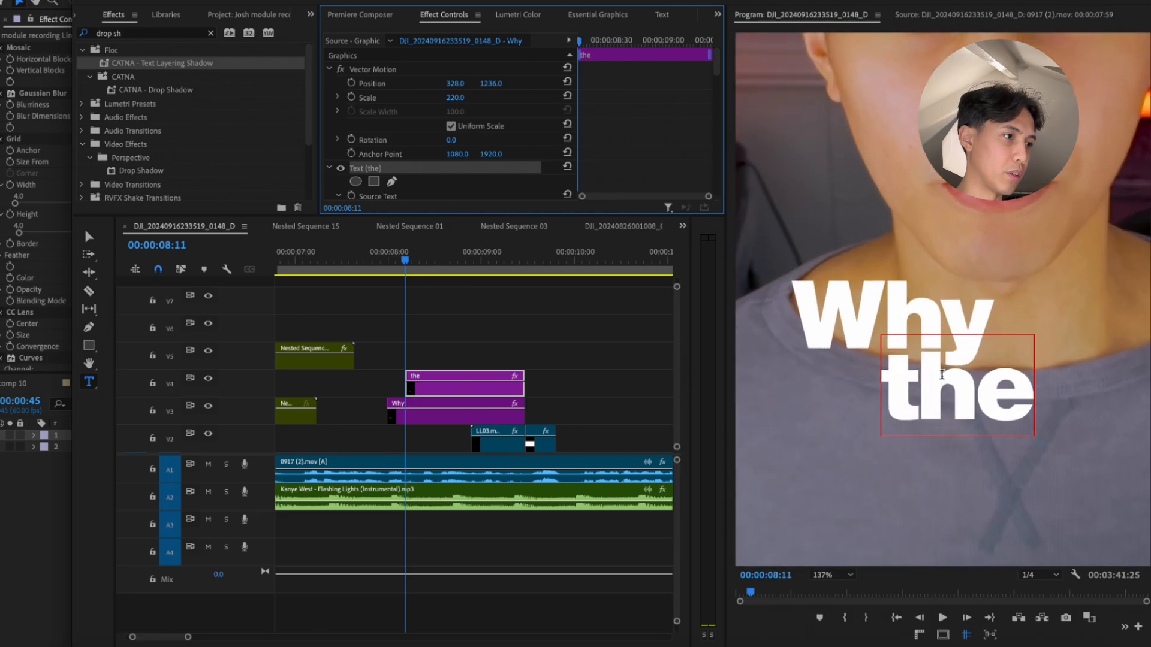
scroll(942, 348, down, 6)
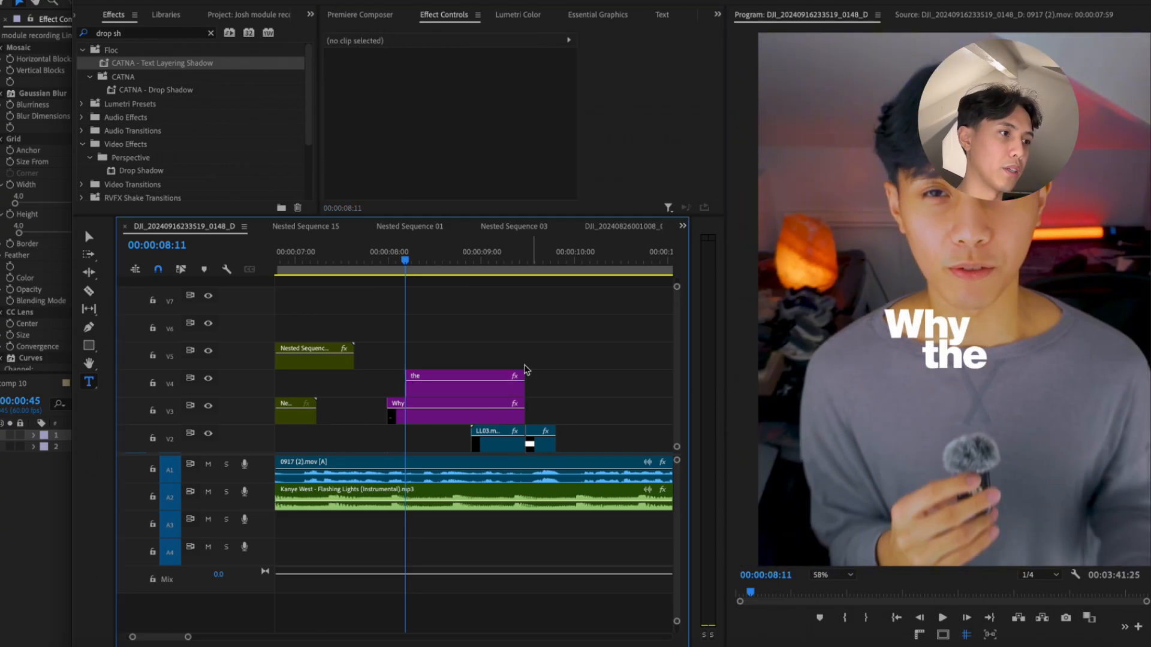
Keep the "the" clip on V4 and extend its text to "the f*ck"
drag(452, 386, 454, 368)
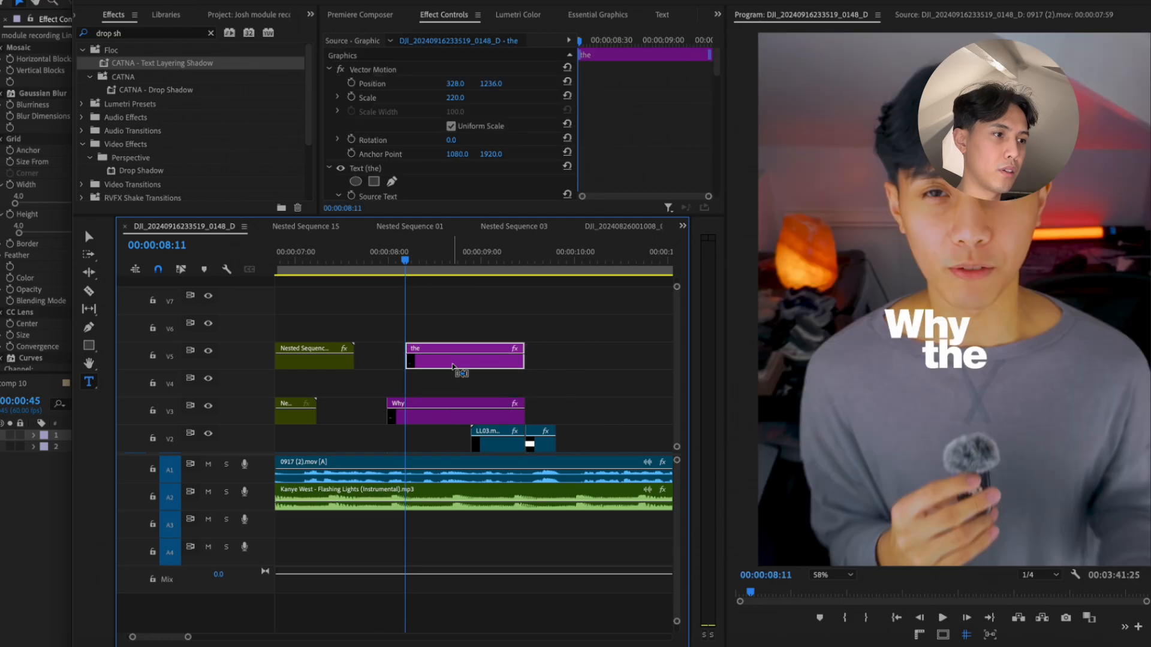
key(super+z)
click(980, 351)
text(f*ck)
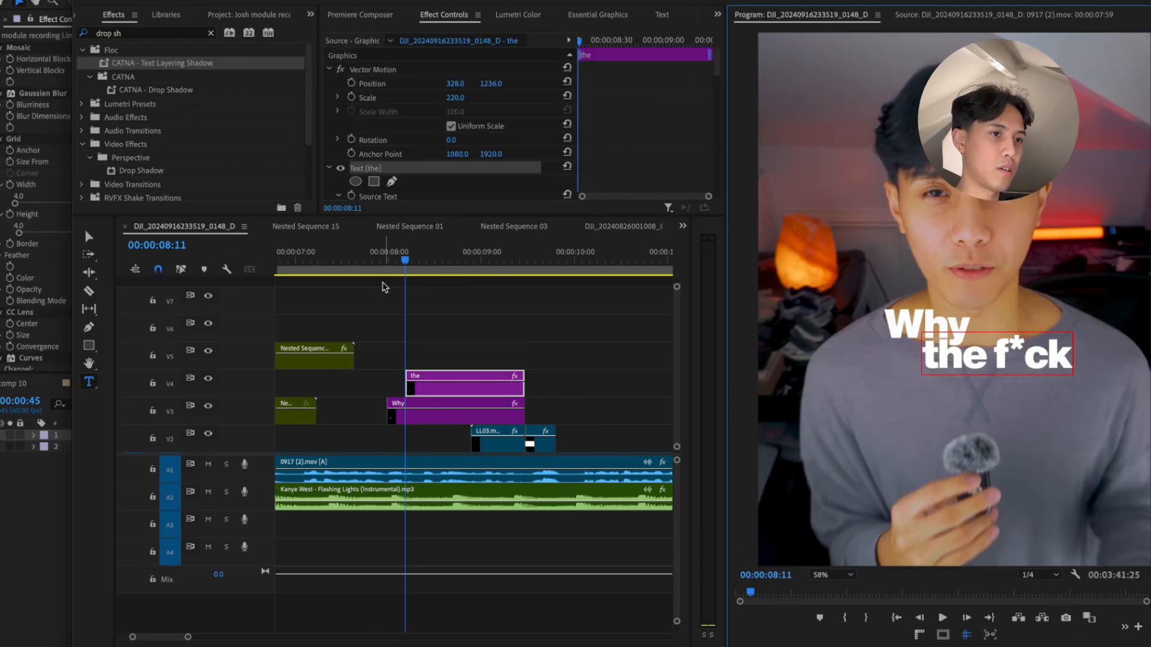
Duplicate the "the f*ck" clip onto V5 and remove the part of the copy before 00:00:08:26
click(373, 272)
key(space)
key(space)
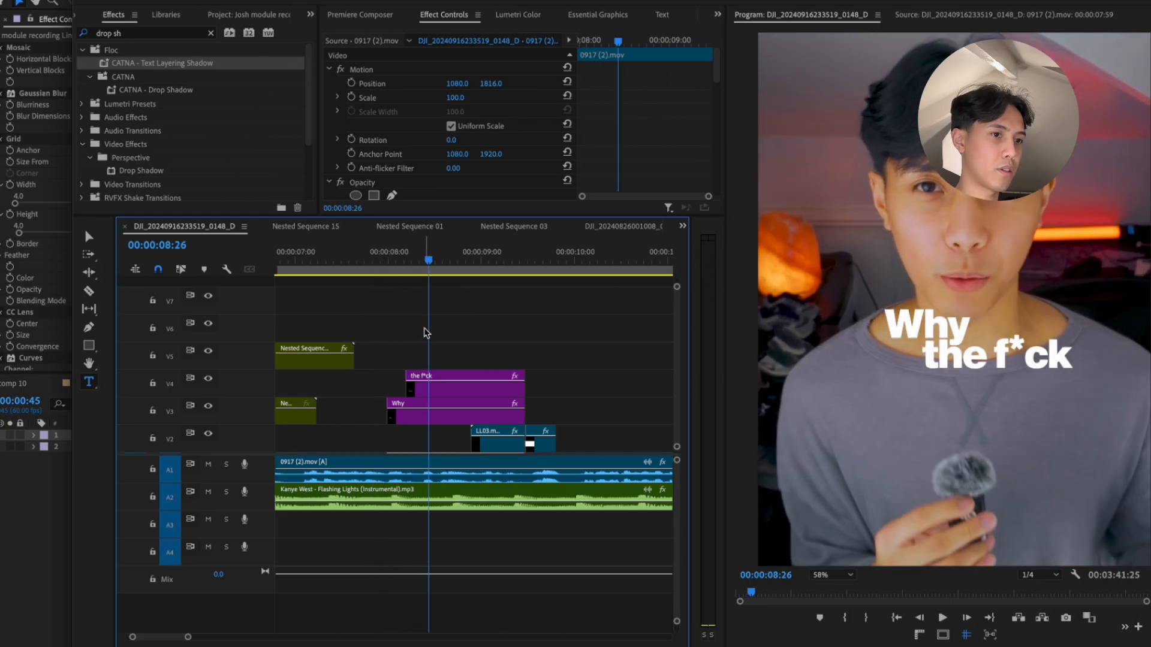
drag(430, 384, 430, 357)
key(c)
click(429, 359)
key(v)
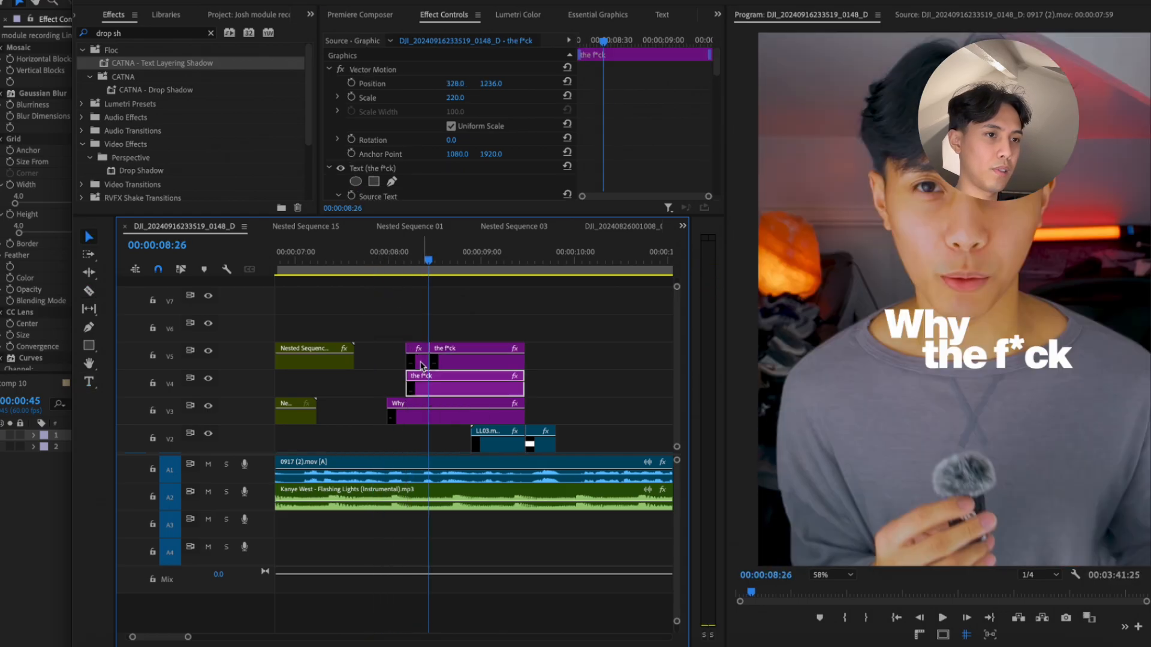
click(421, 365)
key(Delete)
Set the V4 caption's vertical position to 1381 and replace its text with "would I even"
key(space)
key(space)
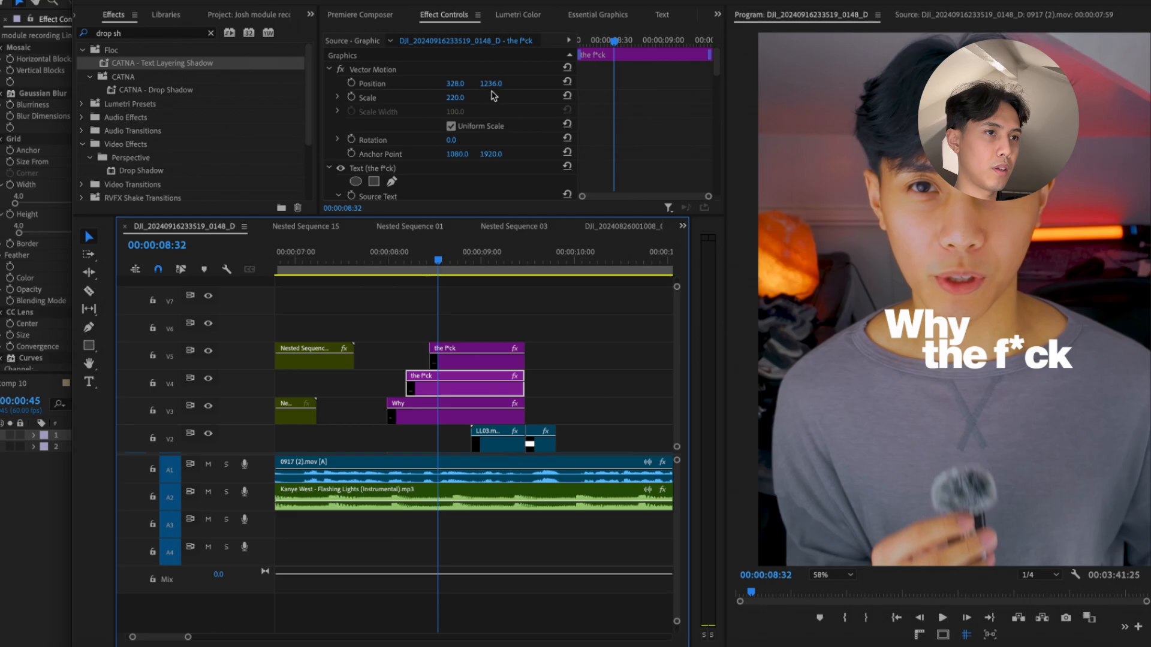
drag(490, 84, 518, 84)
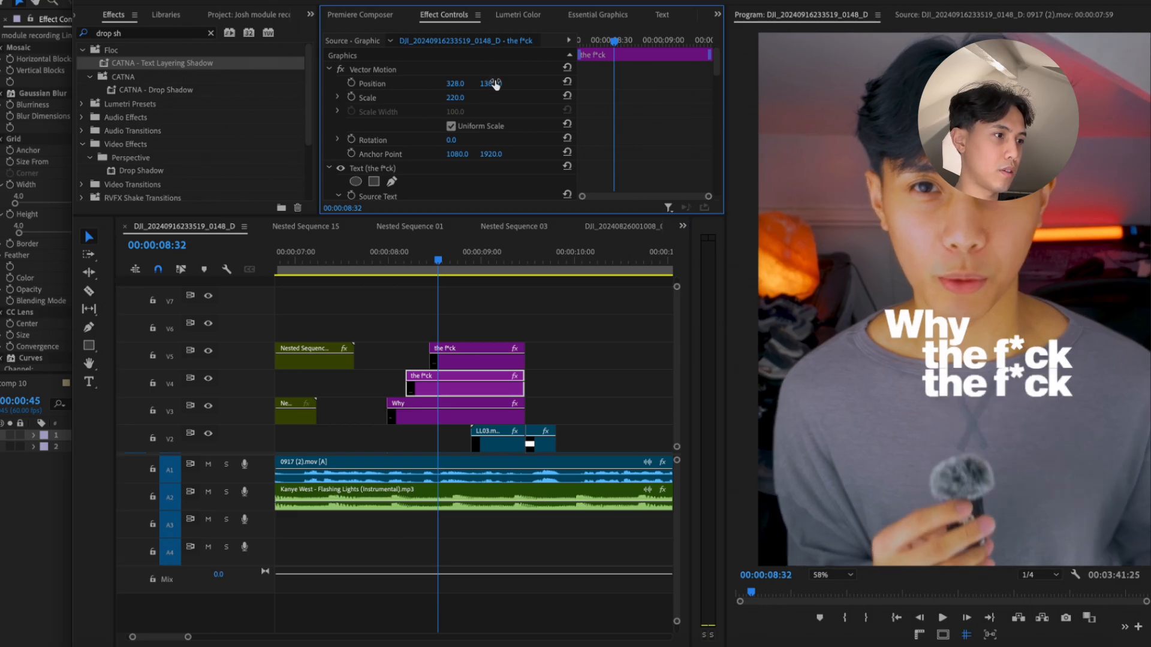
double_click(949, 376)
text(would I even)
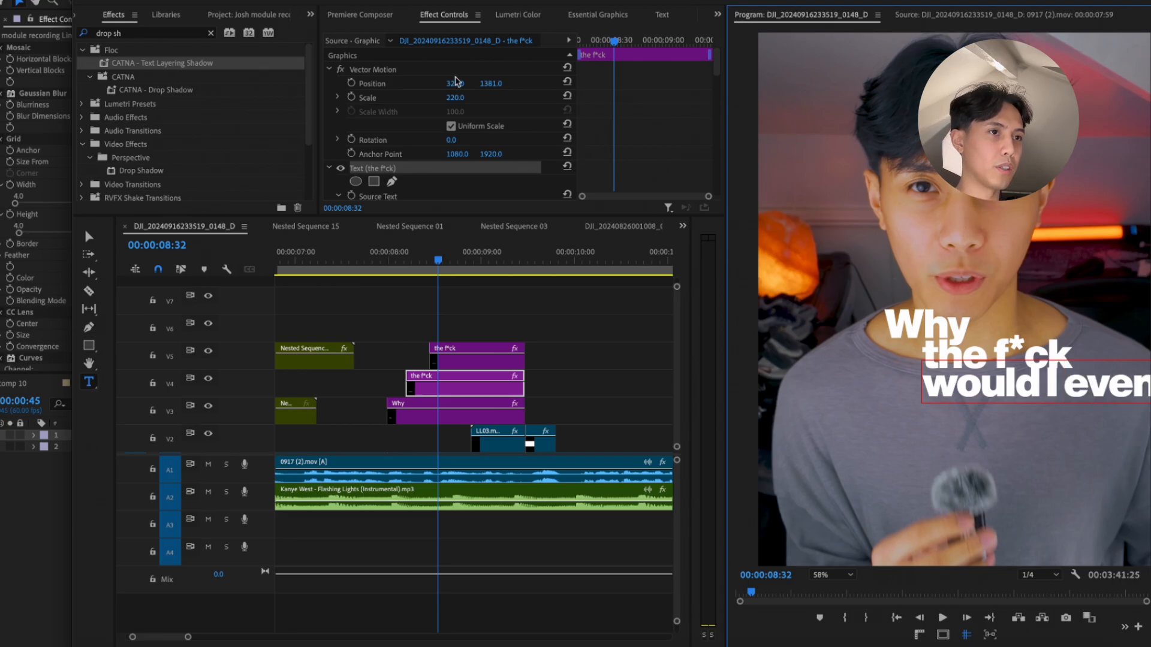
Set the "would I even" caption's scale to 200 and its position to -243, 1459
drag(455, 83, 50, 83)
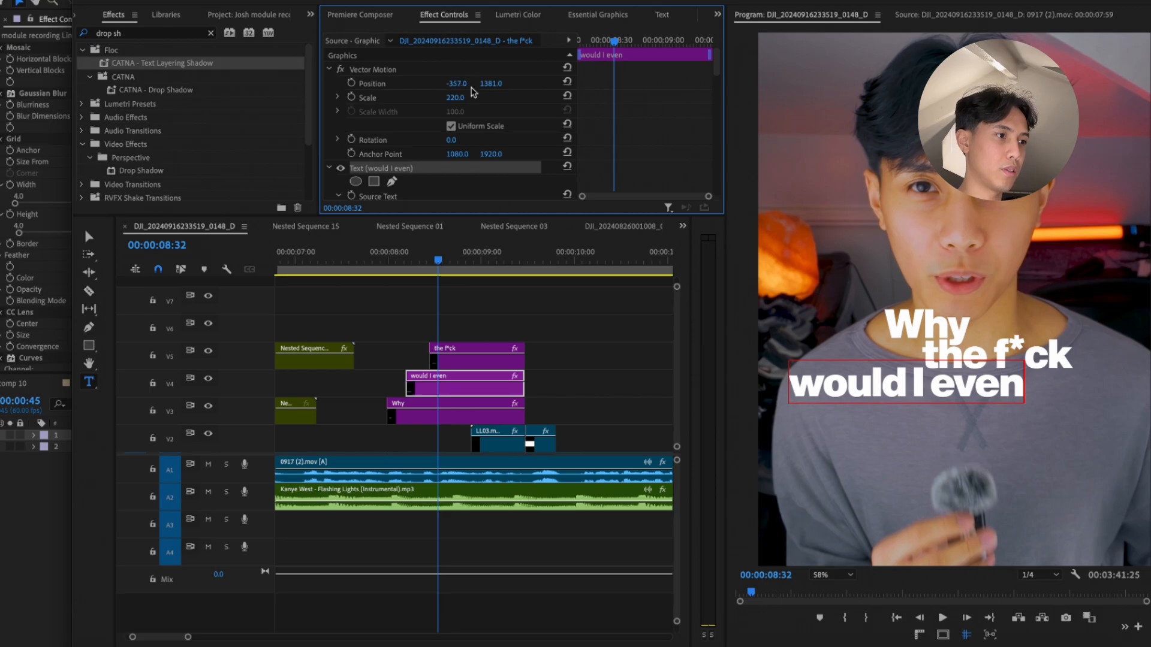
drag(460, 97, 537, 84)
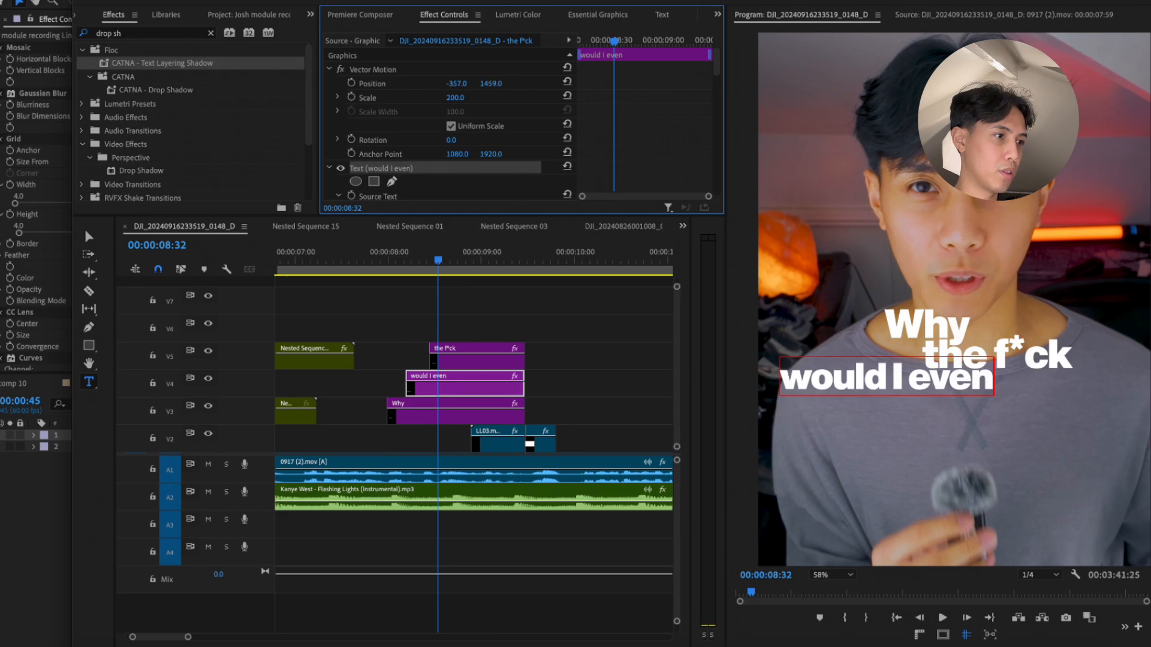
mouse_move(457, 83)
mouse_down()
mouse_move(480, 83)
mouse_move(465, 85)
mouse_up()
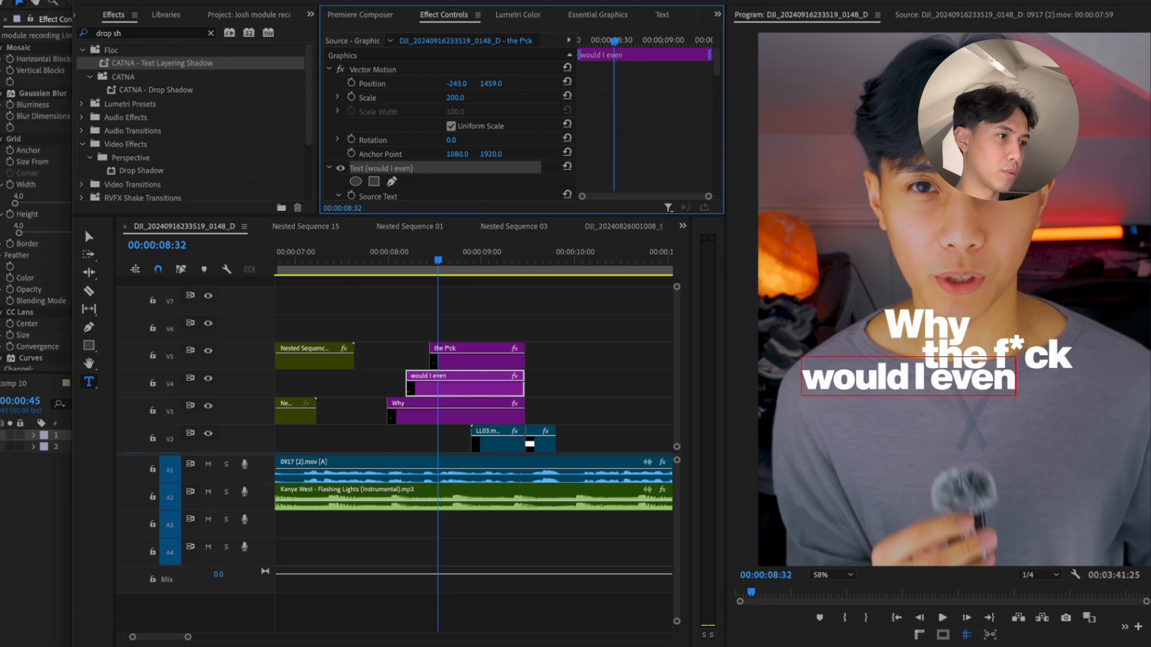
scroll(917, 377, up, 3)
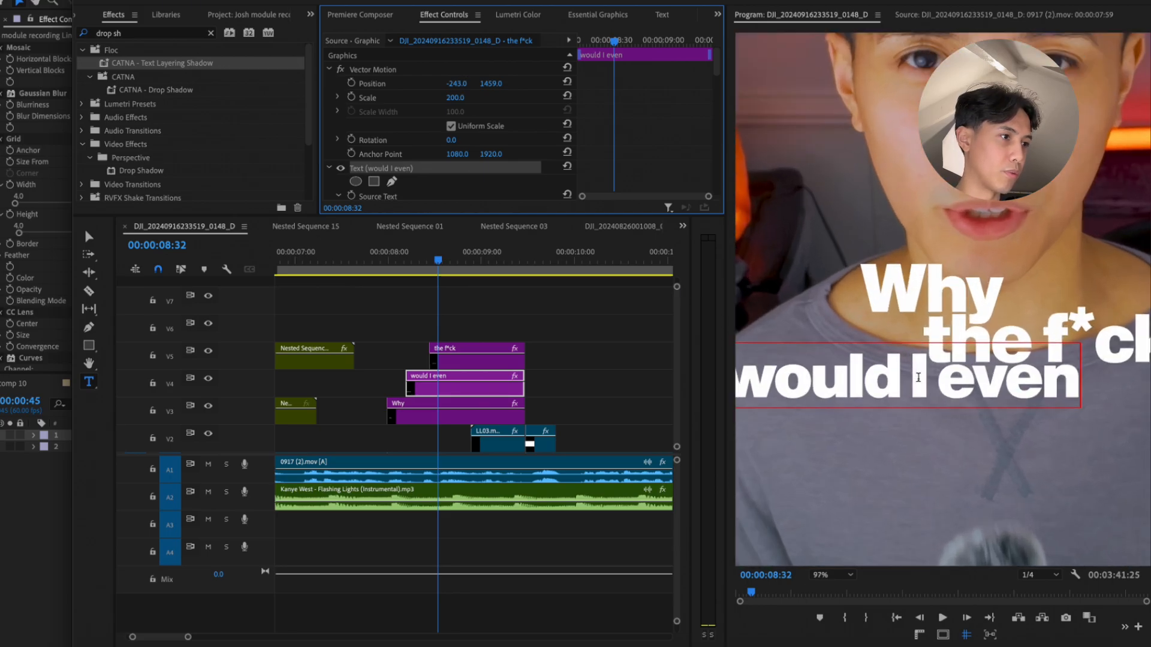
scroll(966, 376, down, 5)
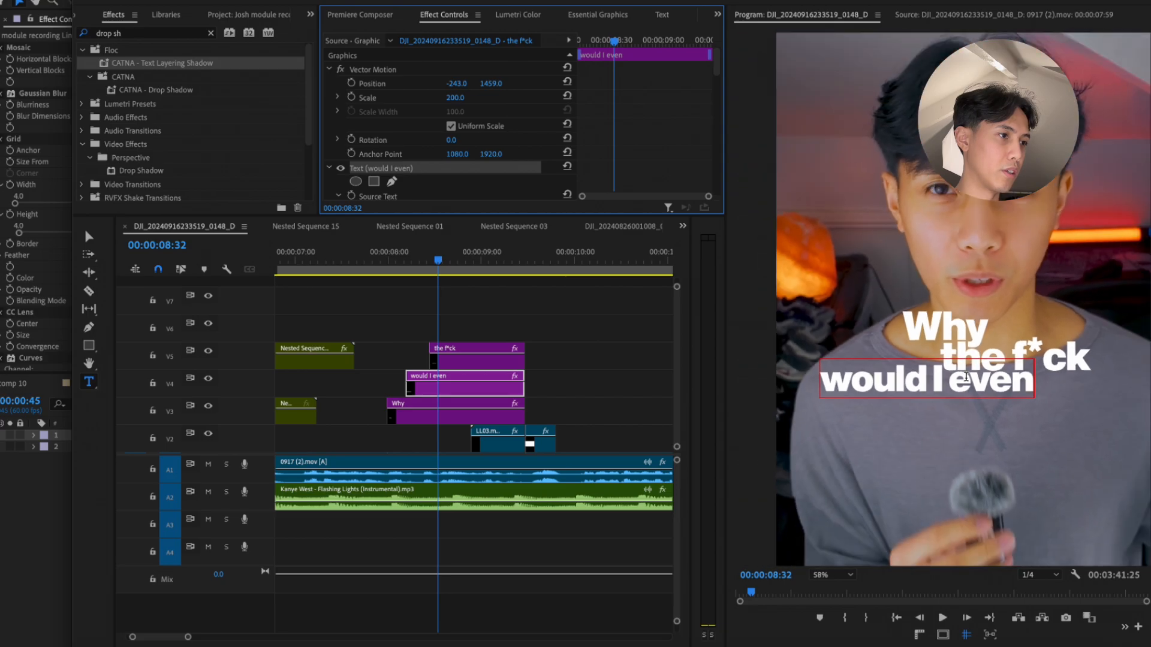
Play the captions and retime their starts so "the f*ck" on V5 begins at 00:00:08:11 and "would I even" on V4 follows it
click(397, 259)
key(space)
key(space)
click(387, 262)
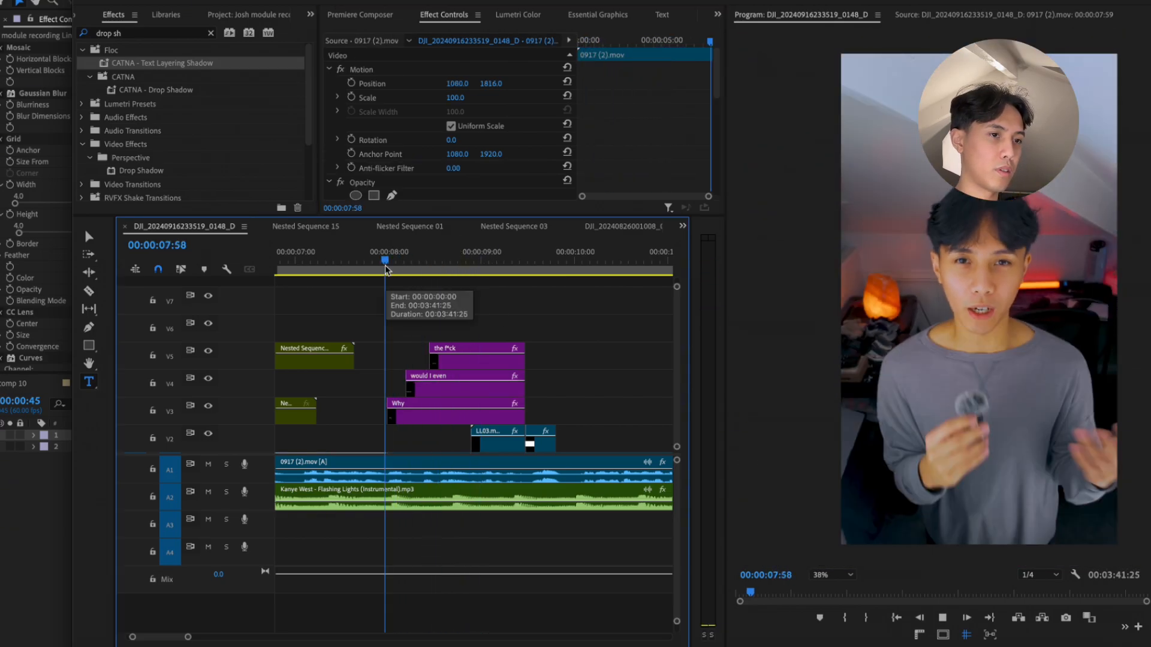
key(space)
drag(421, 347, 440, 386)
key(space)
click(400, 262)
key(space)
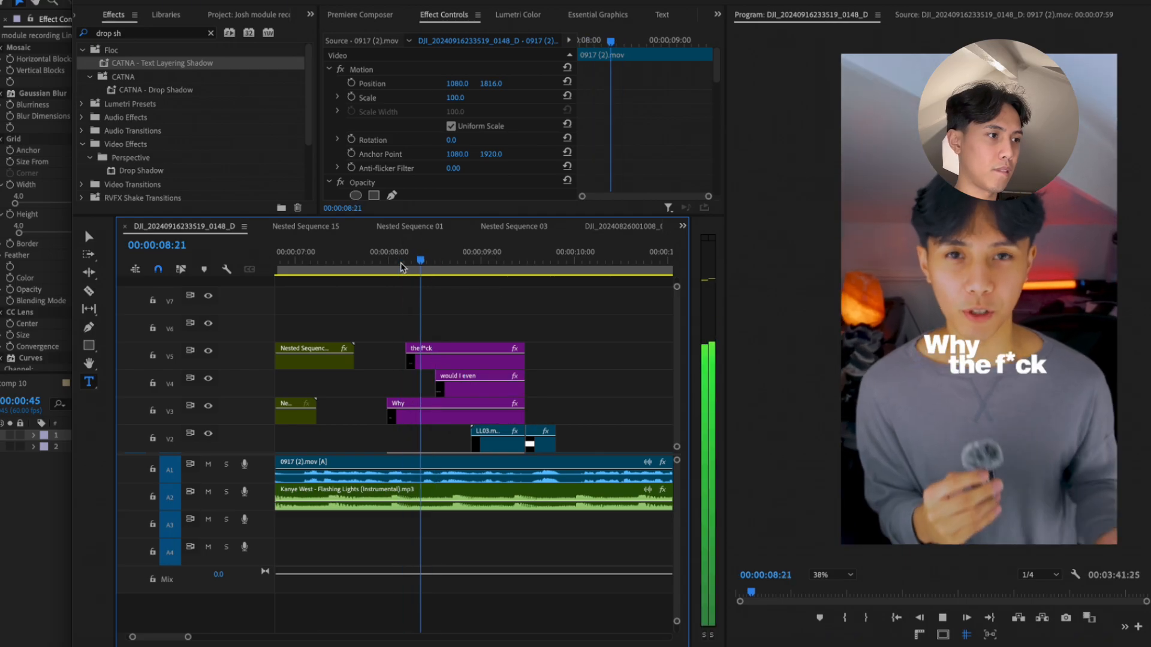
Duplicate the "the f*ck" clip onto V6 and remove the part of the copy before 00:00:09:01
key(space)
drag(483, 351, 480, 335)
key(c)
key(super+z)
key(v)
click(478, 362)
key(c)
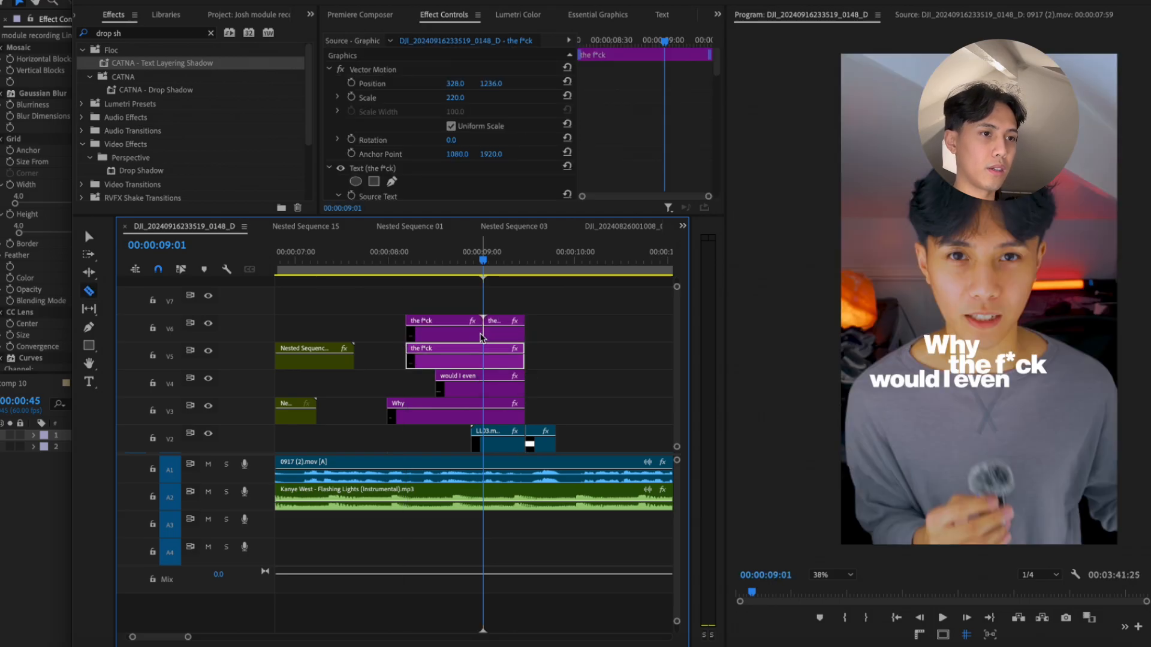
click(483, 335)
key(v)
click(462, 336)
key(Delete)
Set the V6 caption's vertical position to 1520 and replace its text with "ask that"
key(space)
key(space)
click(492, 339)
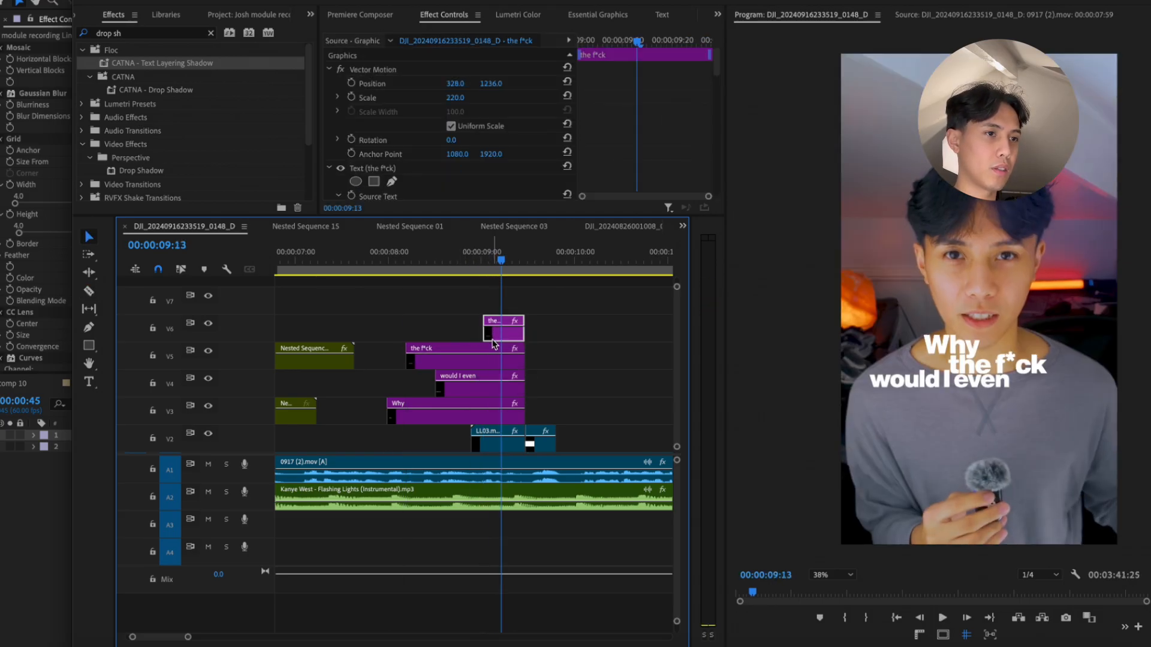
drag(489, 84, 659, 84)
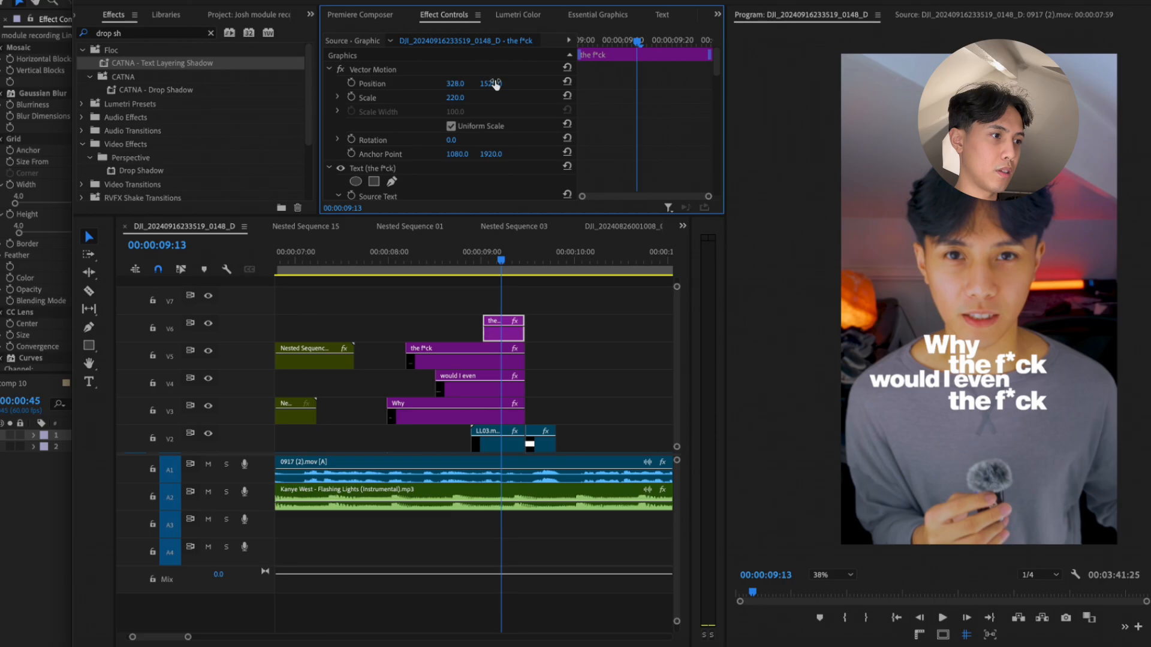
double_click(1018, 402)
text(ask)
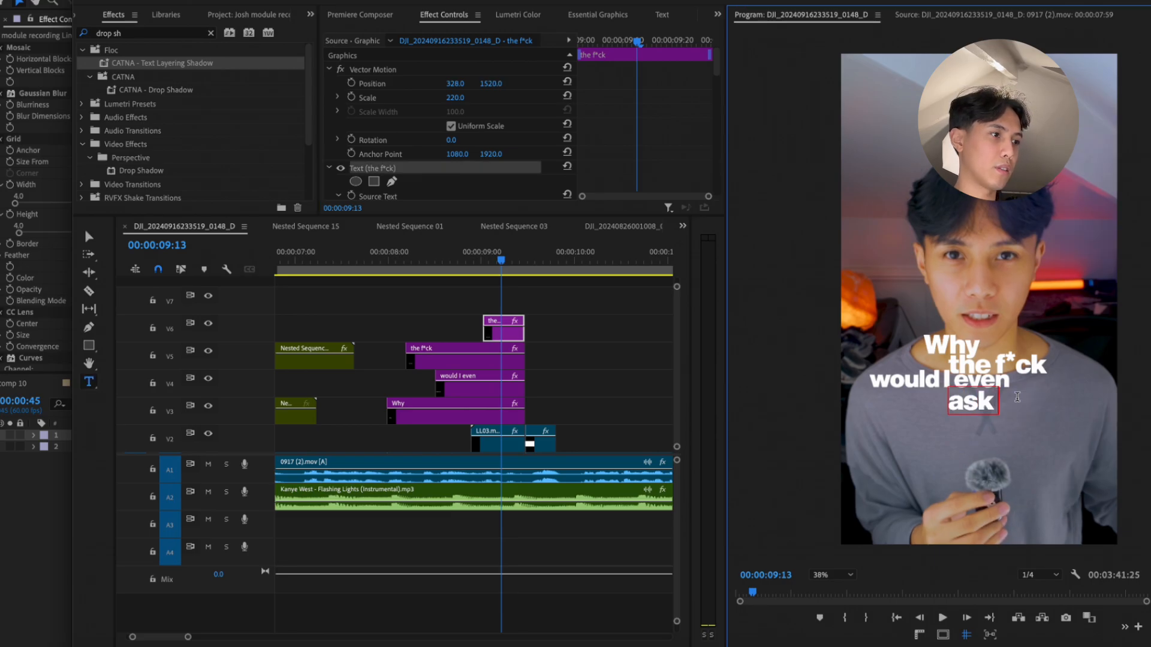
text( that)
Set the "ask that" caption's position to 575, 1463 beneath "would I even", and fit the whole frame in the preview
drag(455, 84, 495, 84)
scroll(986, 360, up, 5)
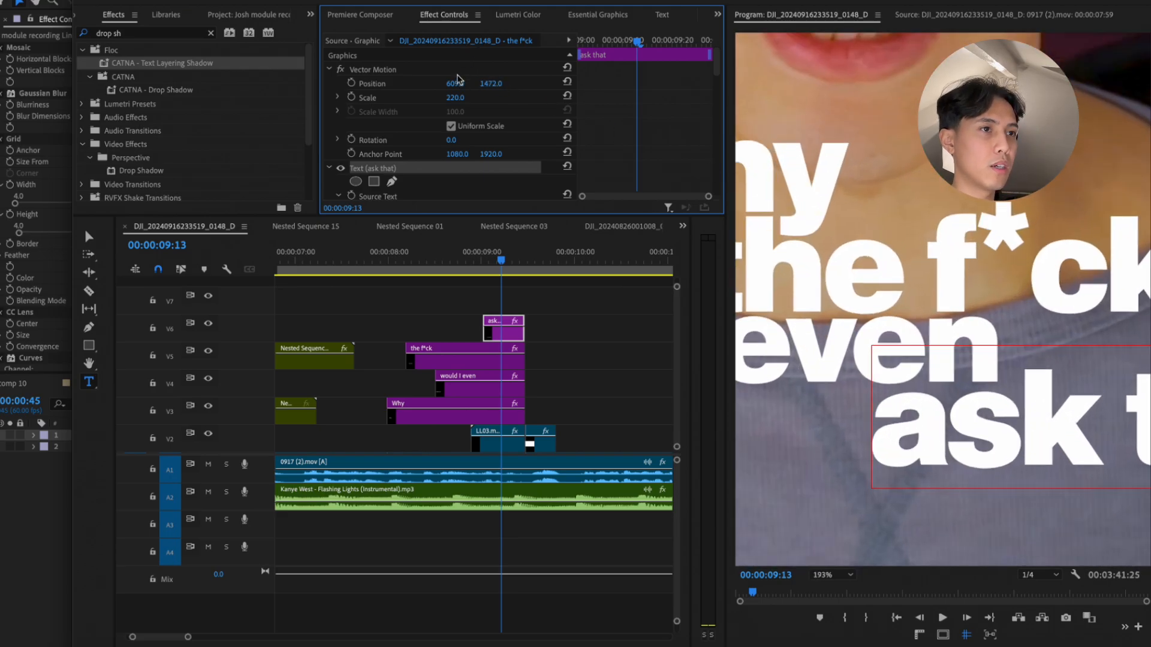
click(458, 78)
drag(447, 84, 486, 84)
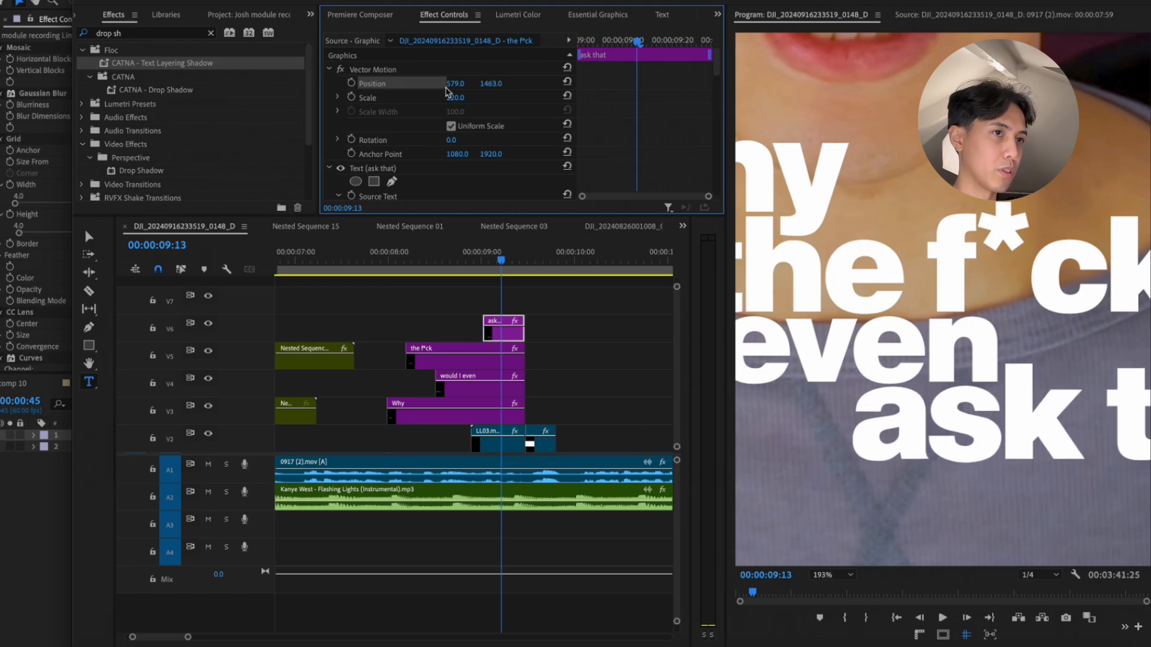
click(472, 70)
drag(462, 84, 459, 84)
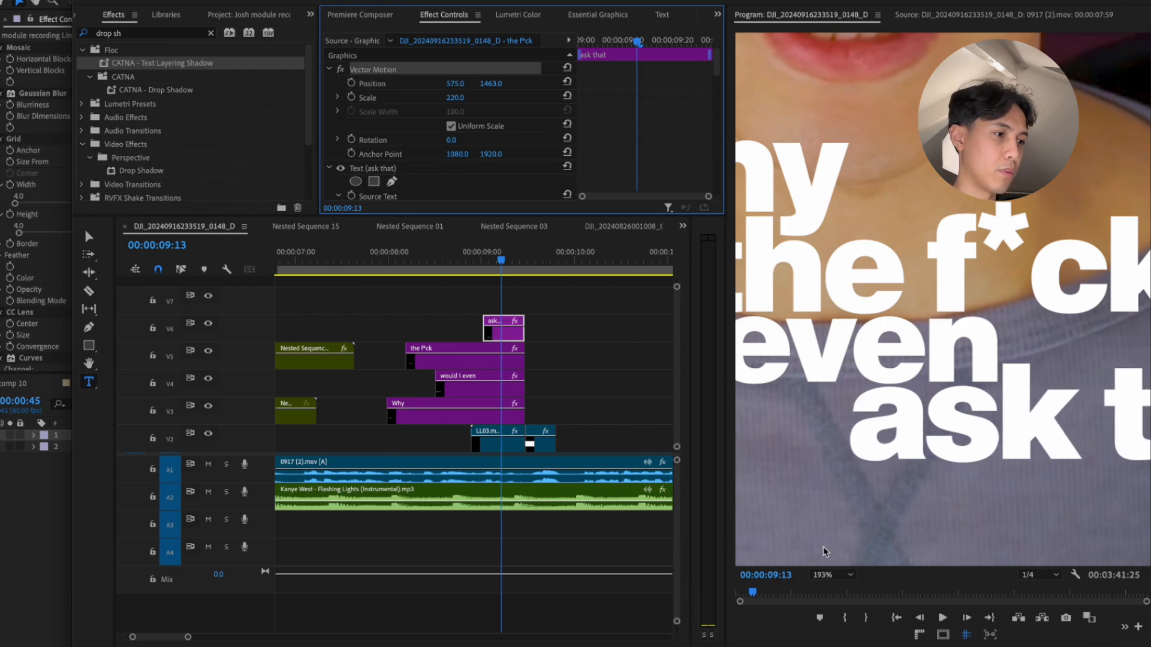
click(844, 576)
click(839, 414)
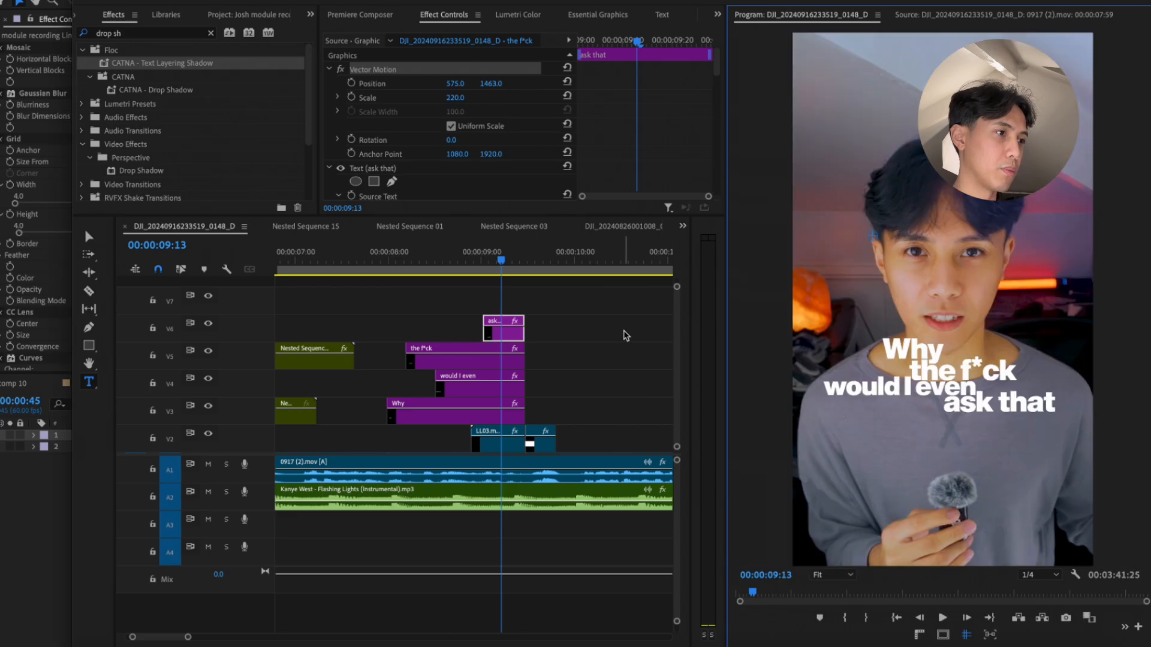
key(super+z)
key(super+z)
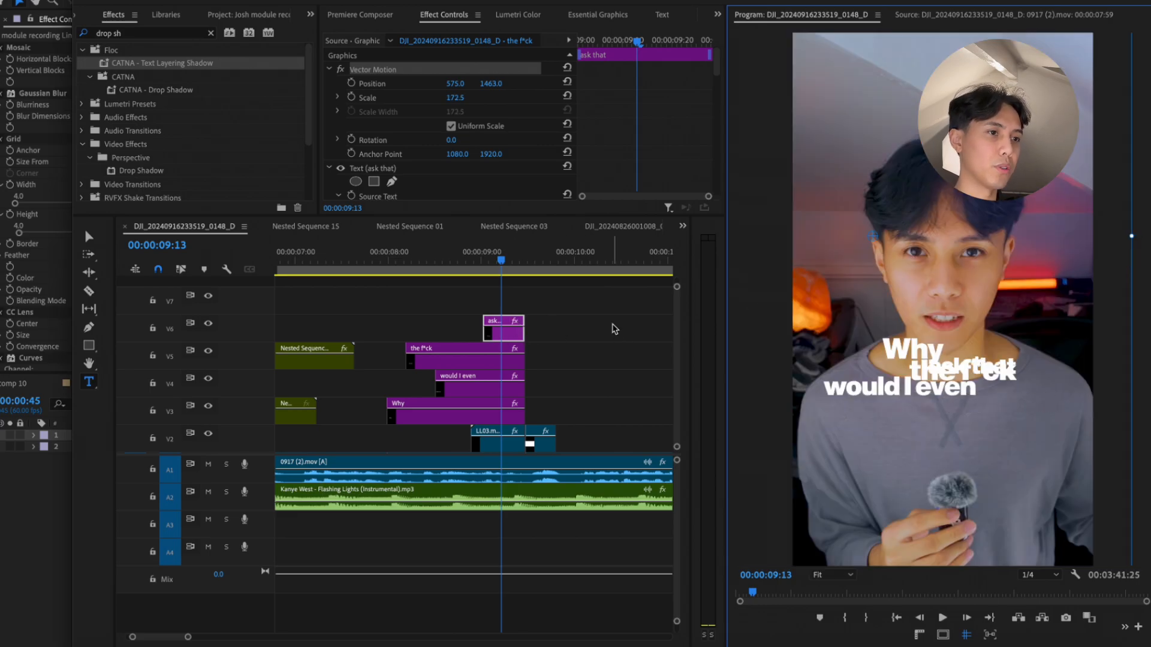
key(super+shift+z)
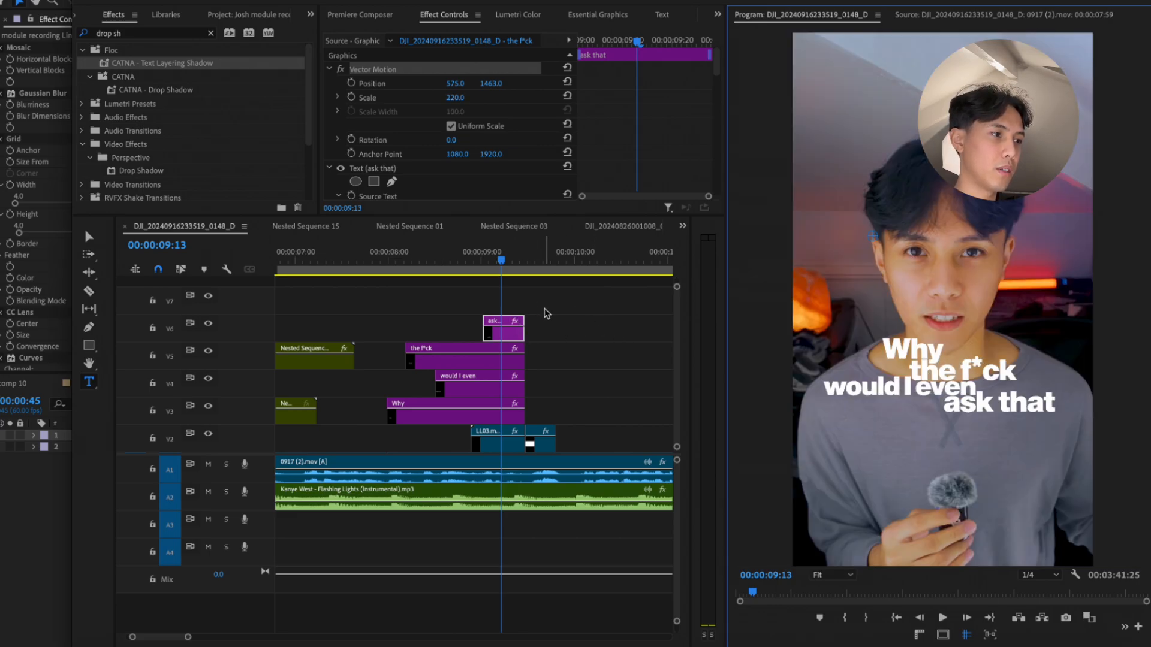
Nest the four caption clips on V3 to V6 into a single sequence with the suggested name
click(544, 309)
drag(558, 309, 478, 401)
key(shift+n)
key(Return)
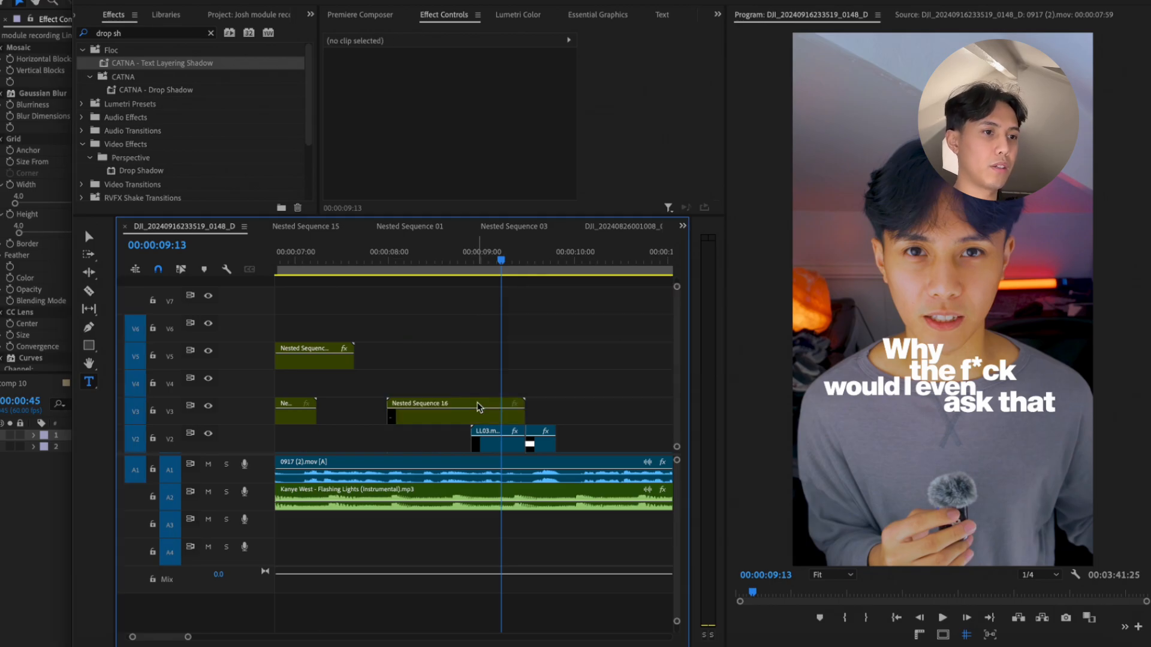
Scale the nested caption sequence to 80 and shift it lower in the frame
click(467, 410)
click(464, 97)
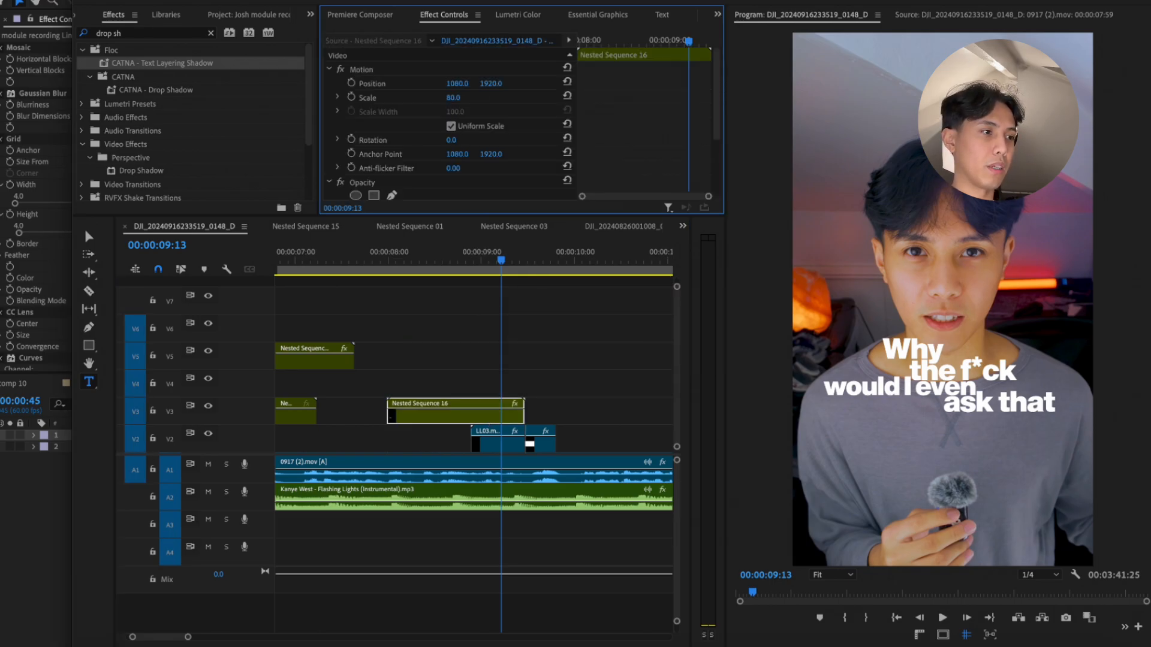
drag(492, 84, 592, 84)
Move the LL03 clips from V2 to V4, and paste a copy of "CATNA 8-bit question mark.mov" onto V2 beneath the nested caption
drag(593, 420, 478, 397)
key(minus)
scroll(461, 399, left, 5)
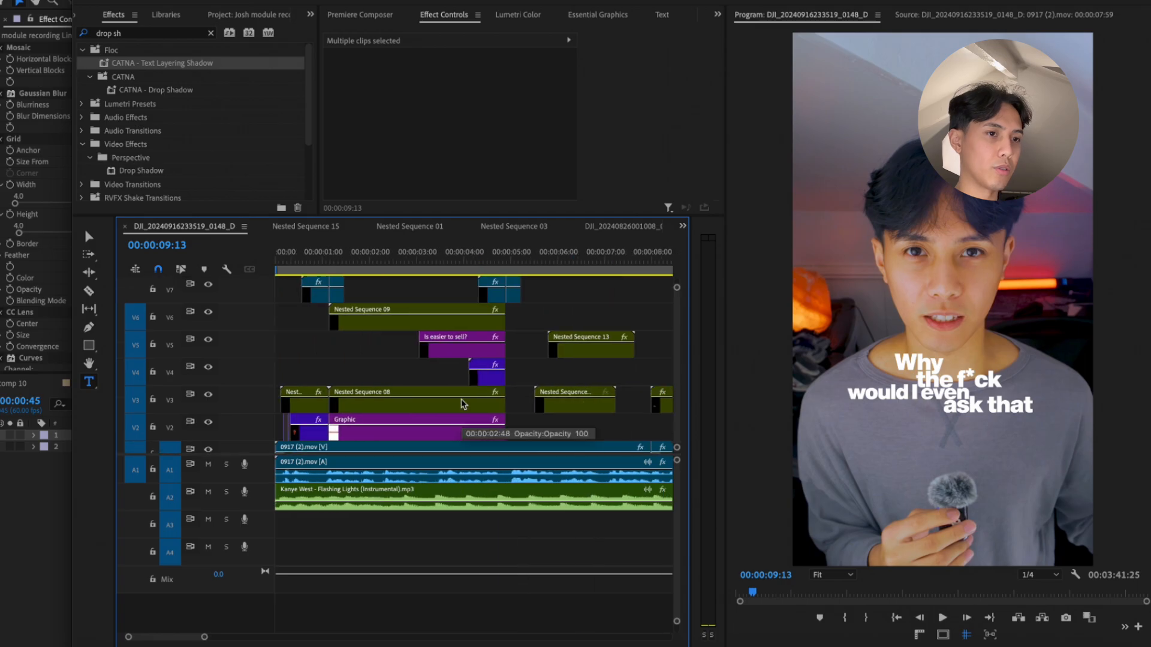
click(308, 432)
key(super+c)
scroll(307, 433, right, 5)
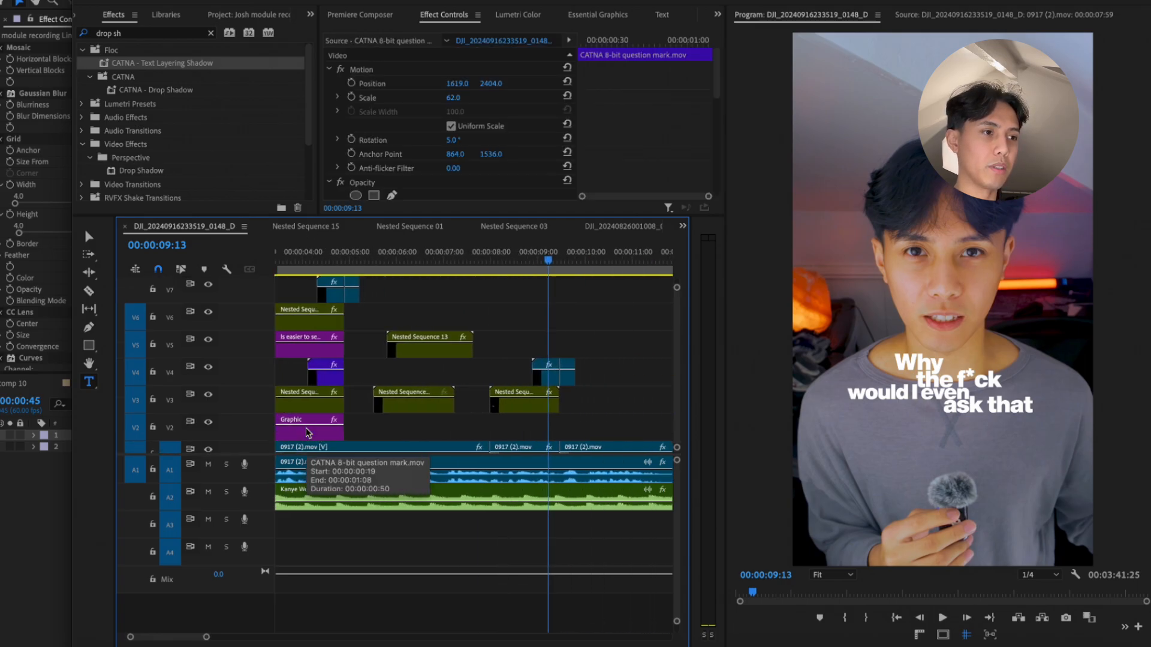
click(489, 258)
key(super+v)
click(488, 257)
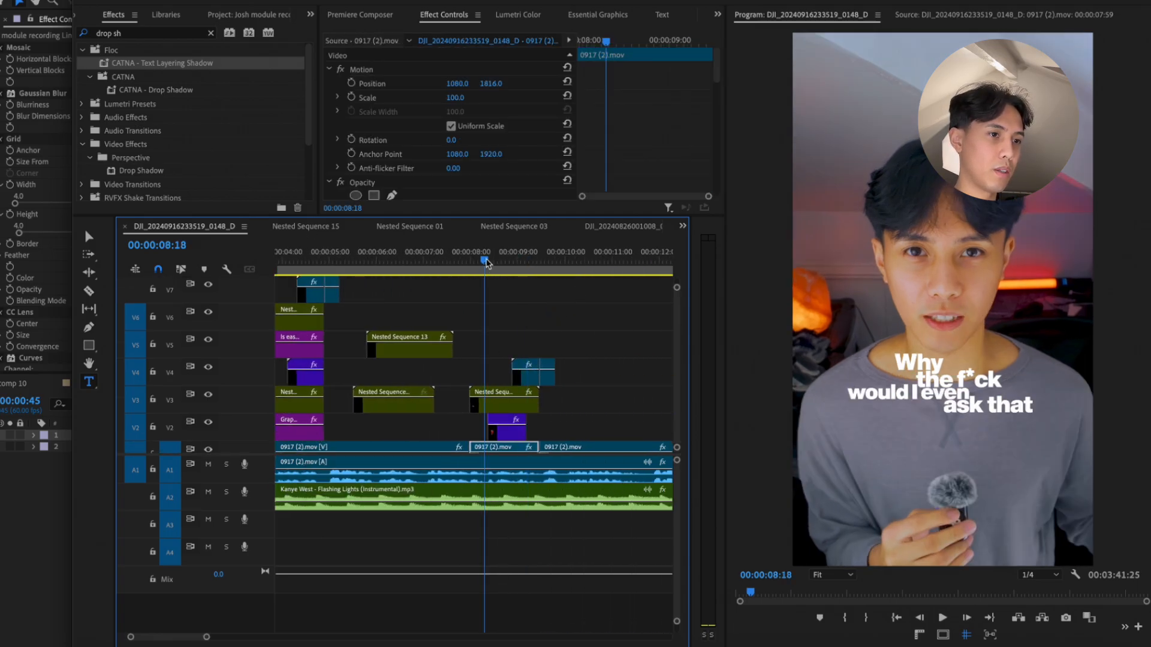
Shift the question mark graphic on V2 to a horizontal position of 1590
key(space)
key(space)
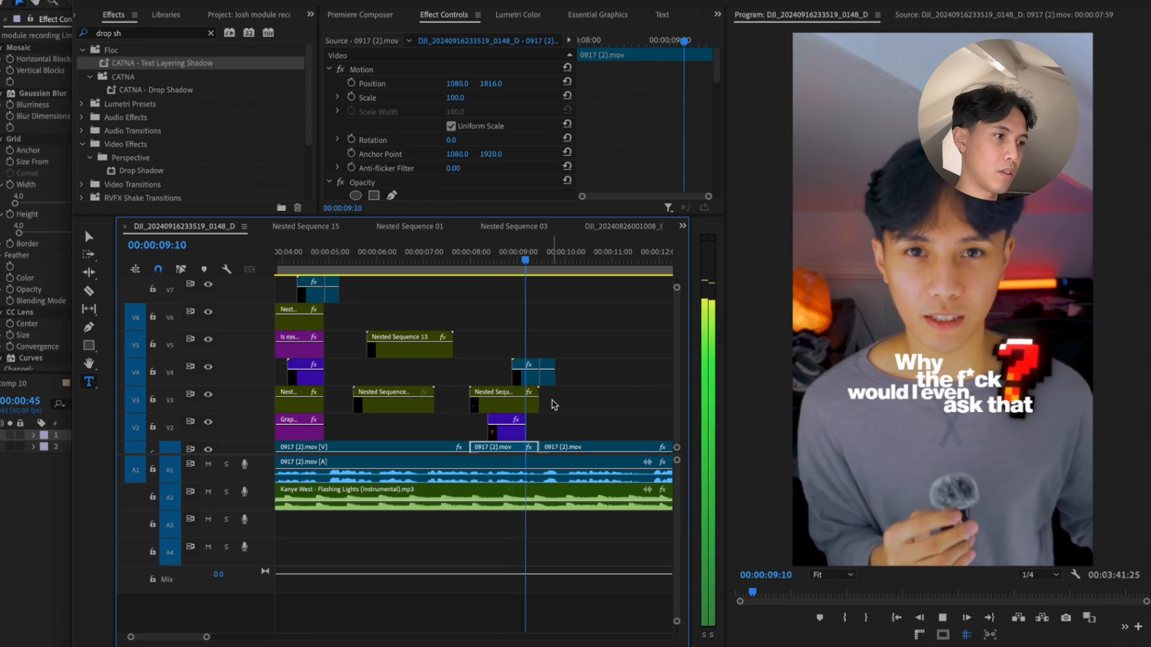
click(506, 427)
drag(497, 88, 461, 85)
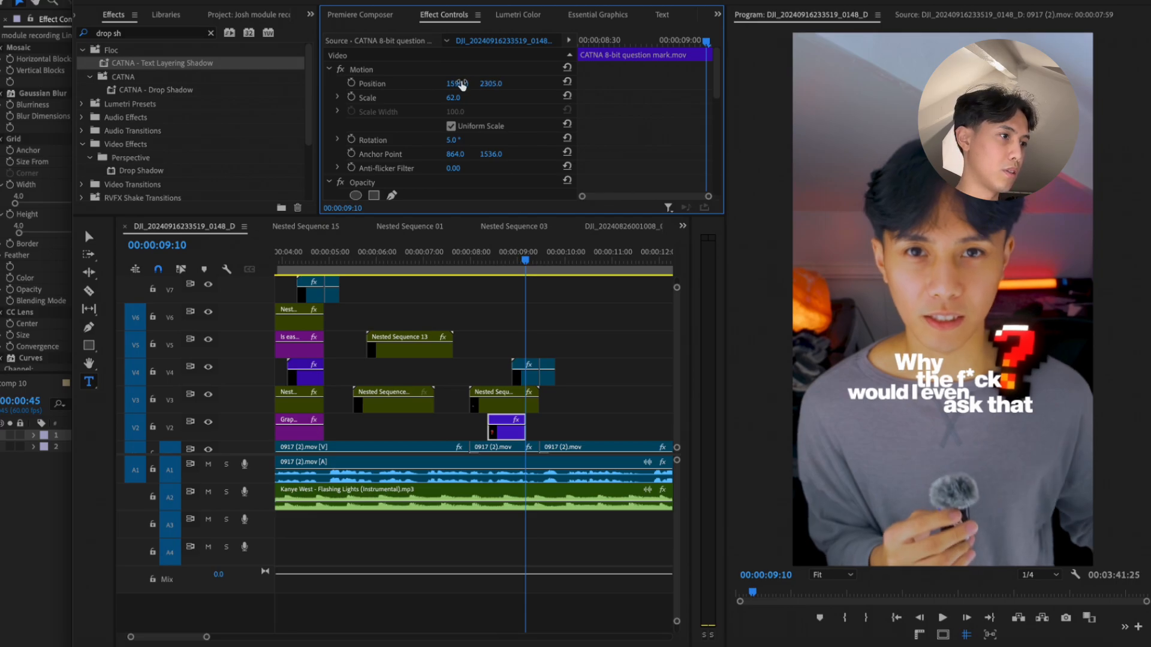
Undo the question mark's position change and its paste beneath the nested caption
scroll(435, 451, down, 1)
scroll(435, 451, left, 5)
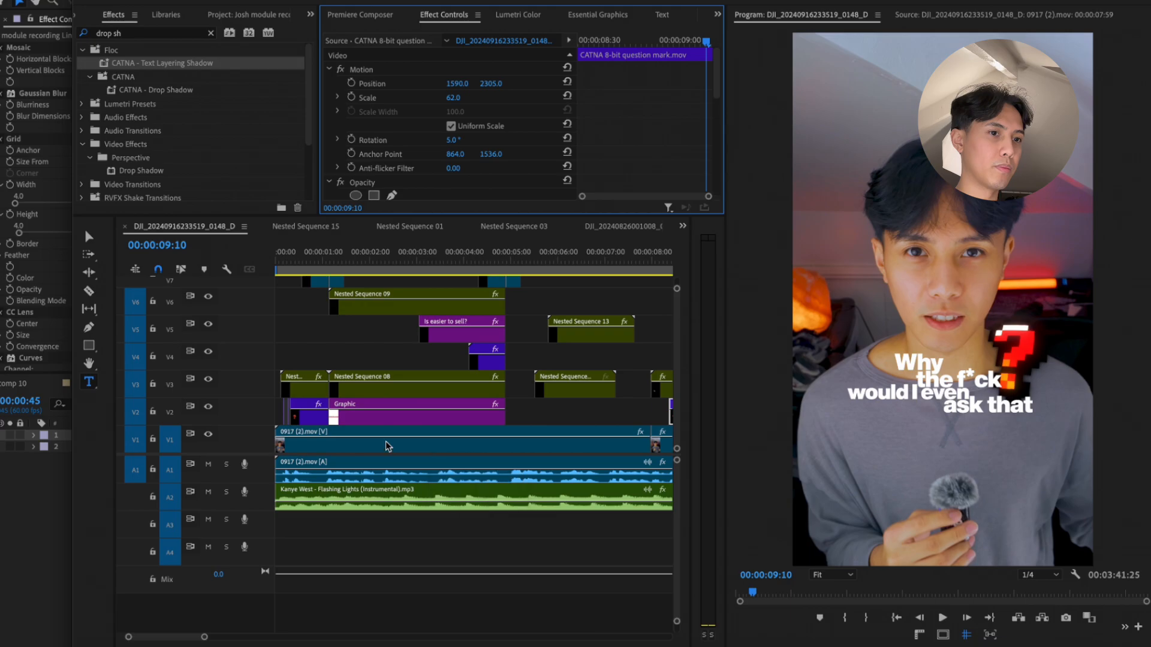
key(super+z)
key(super+z)
key(super+z)
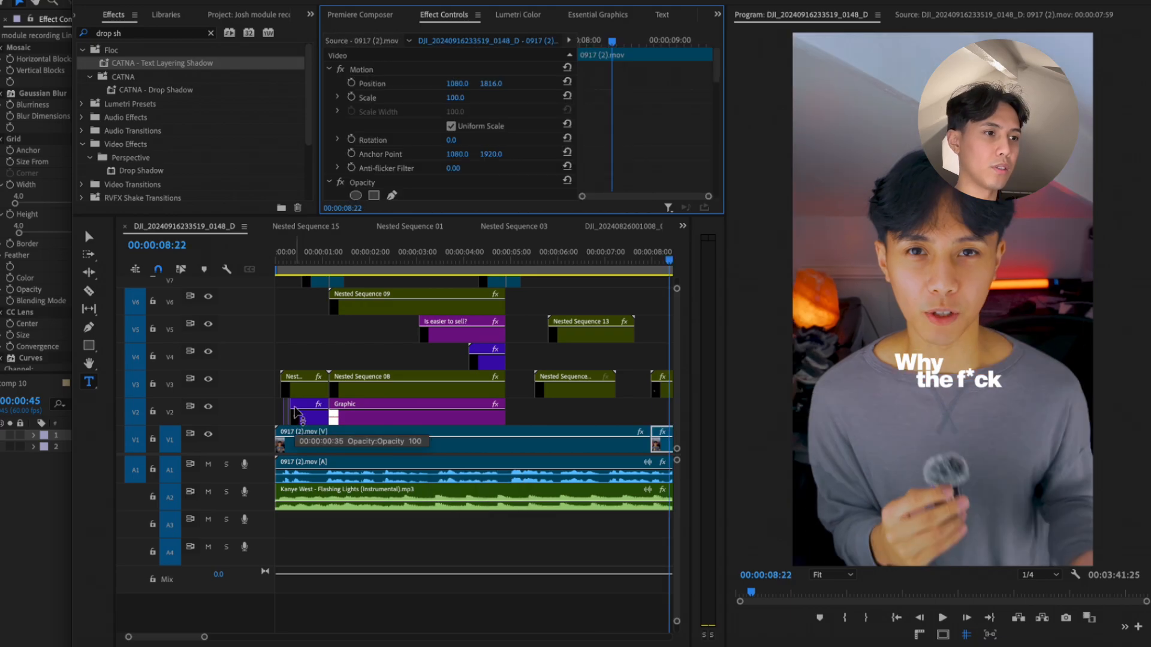
Copy all the question mark clips on V2 at the video's opening, including the short flicker pieces, to the nested caption's start on V2
drag(277, 406, 314, 412)
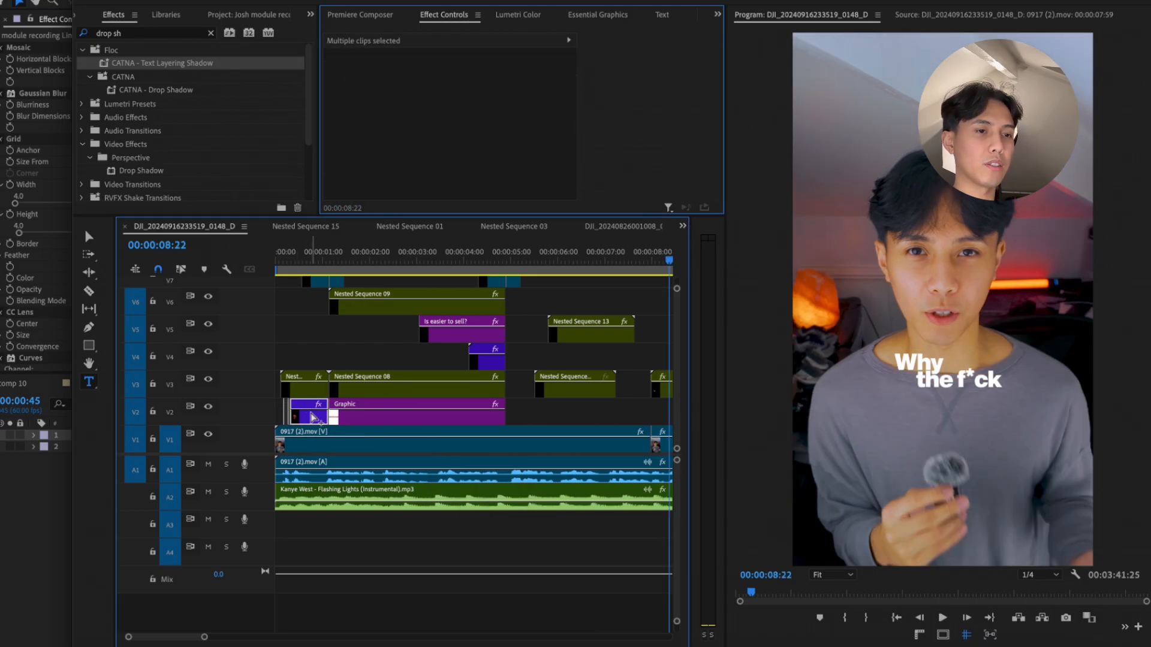
scroll(316, 411, right, 5)
scroll(315, 411, up, 1)
click(397, 263)
key(super+v)
click(396, 263)
key(space)
key(space)
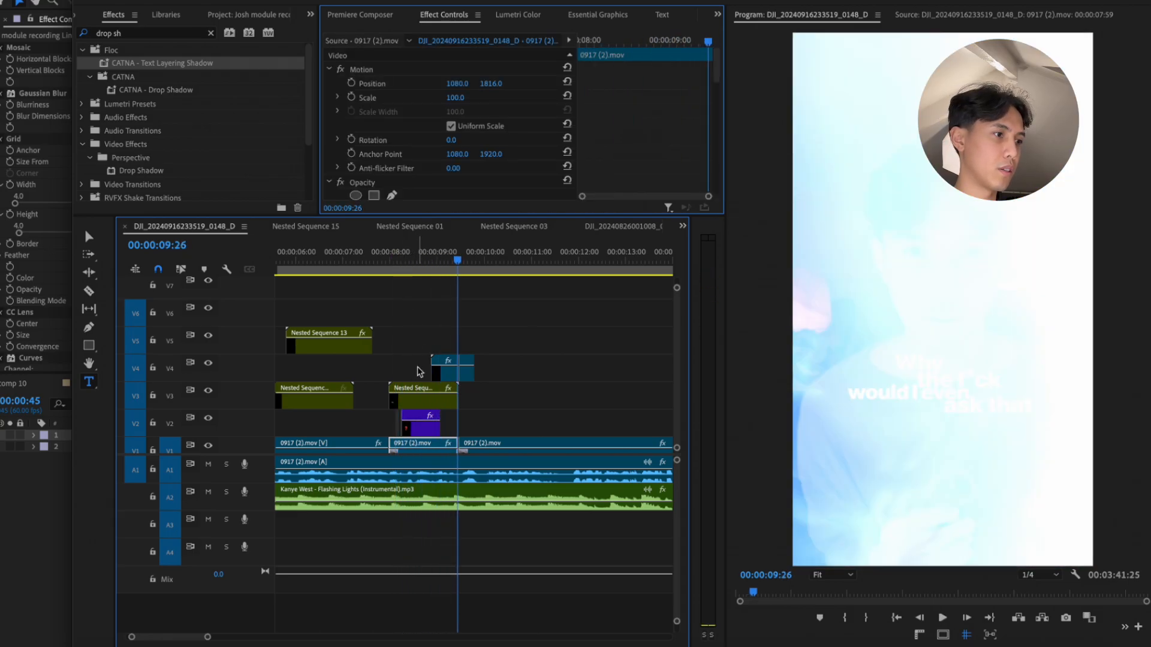
Extend the pasted question mark clip on V2 to the end of the nested caption
scroll(419, 370, up, 5)
drag(540, 427, 635, 426)
scroll(640, 427, down, 3)
Move the question mark clips slightly later on V2, cut off the part past the nested caption's end, and play the section back
click(489, 431)
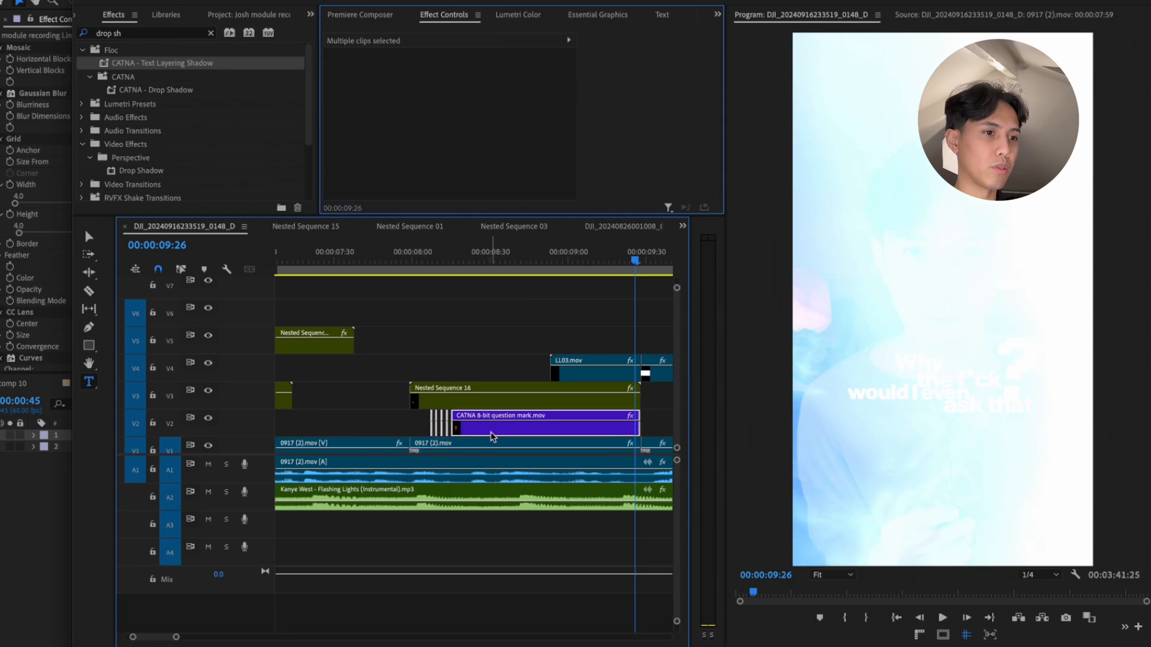
key(c)
click(622, 427)
key(v)
click(633, 427)
key(Delete)
click(387, 267)
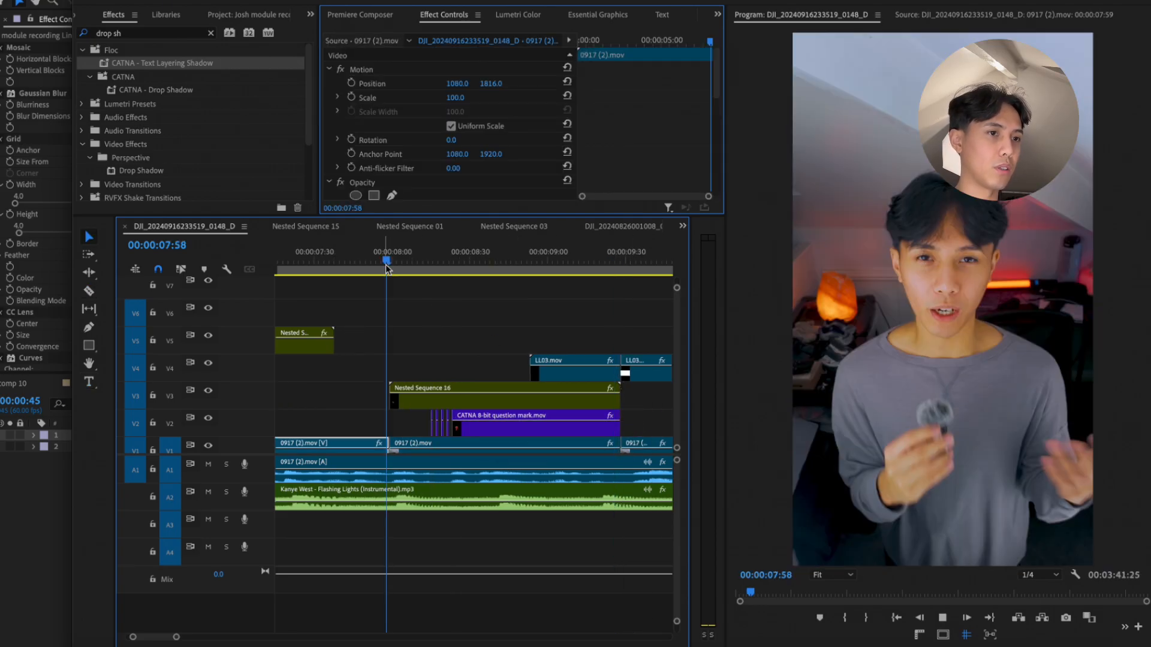
key(space)
click(386, 269)
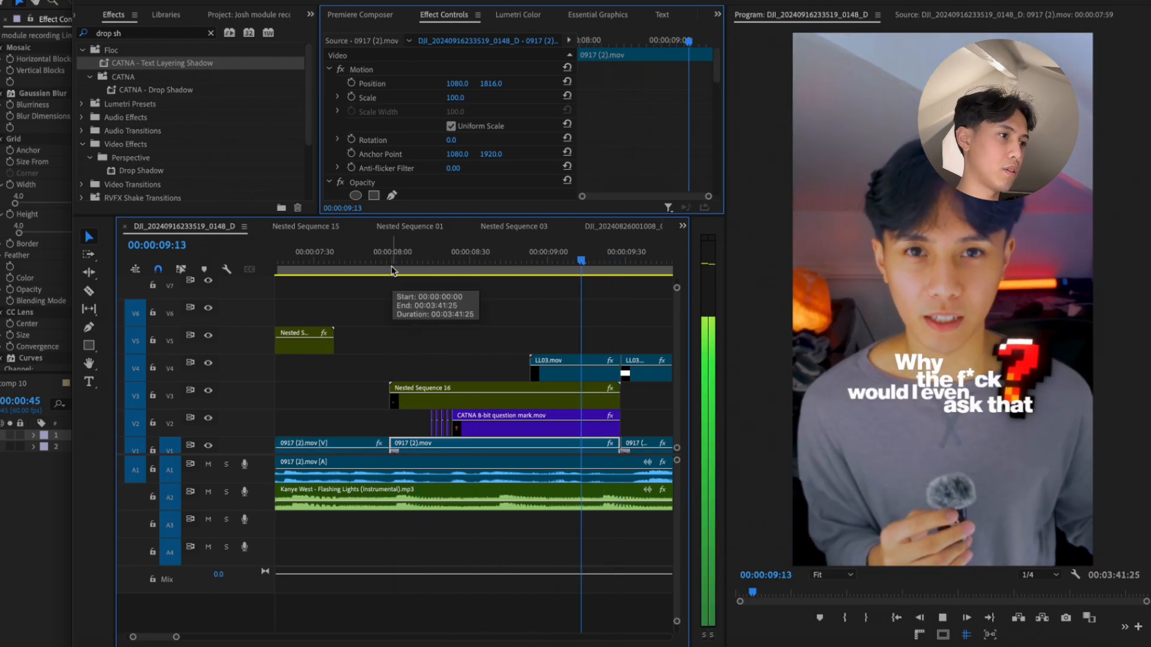
key(space)
Apply the "CATNA - Drop Shadow" preset to the nested caption on V3 and play it back
click(400, 400)
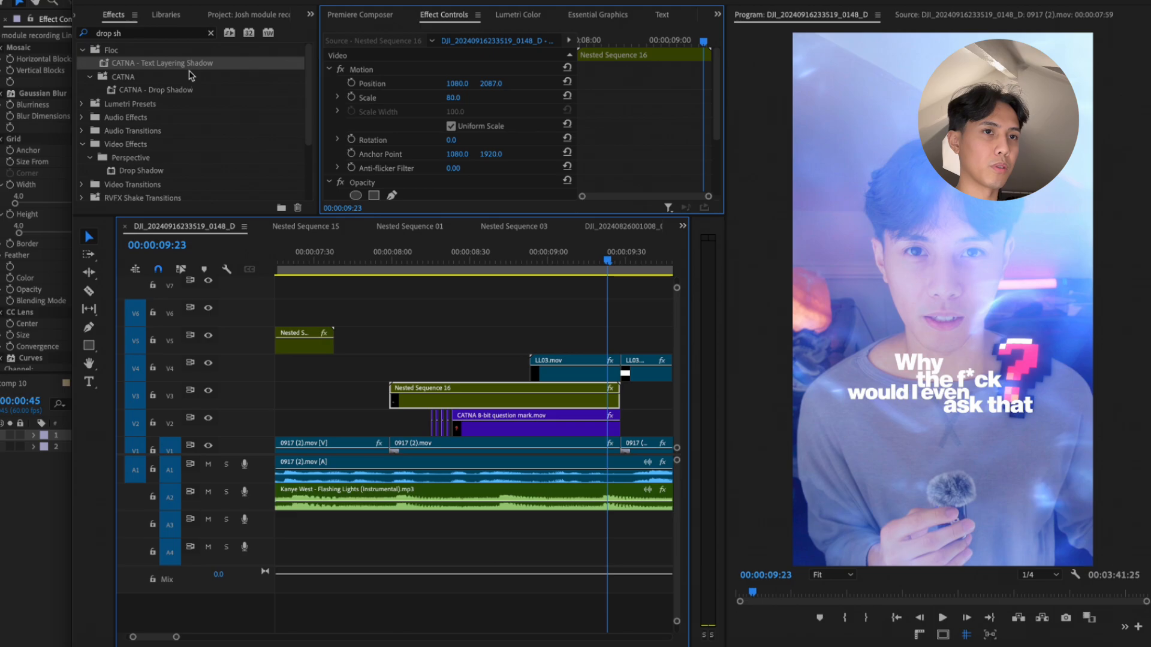
drag(161, 90, 455, 388)
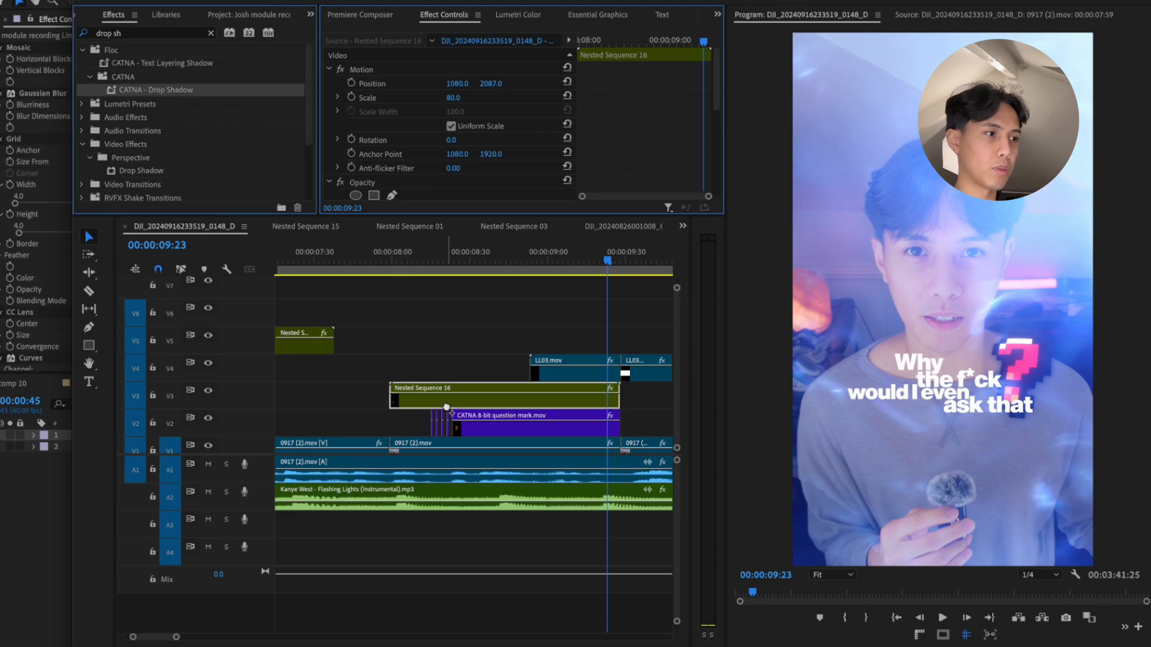
click(403, 373)
click(376, 261)
key(space)
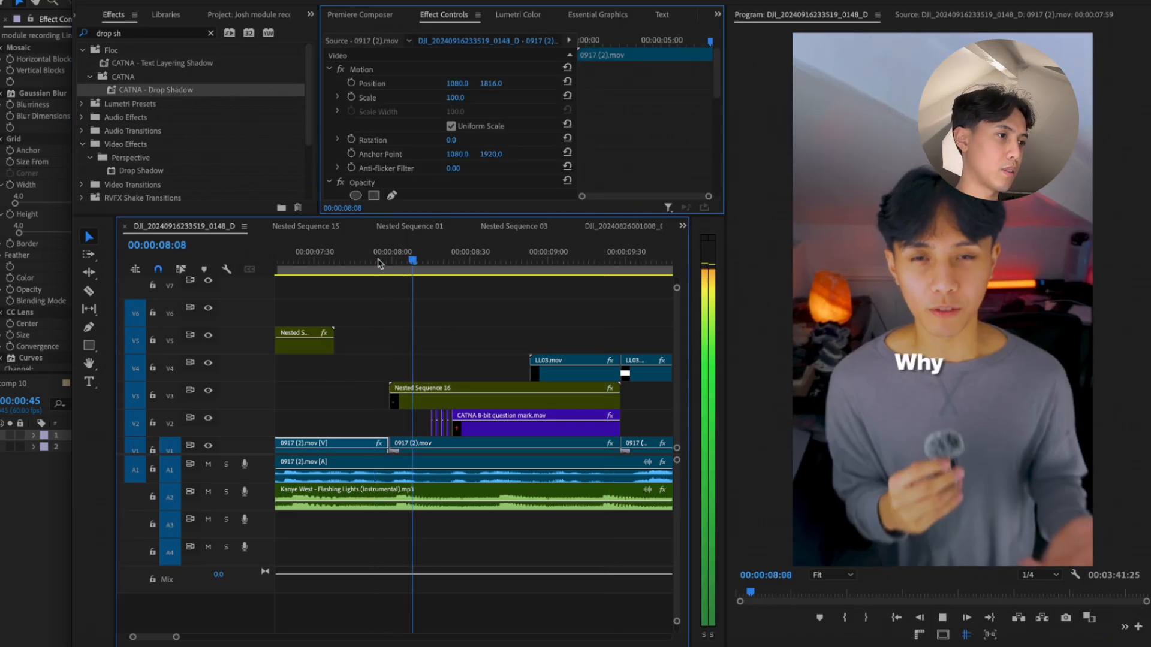
key(space)
Set the nested caption's drop shadow softness to 124.5 and review the section in playback
click(511, 402)
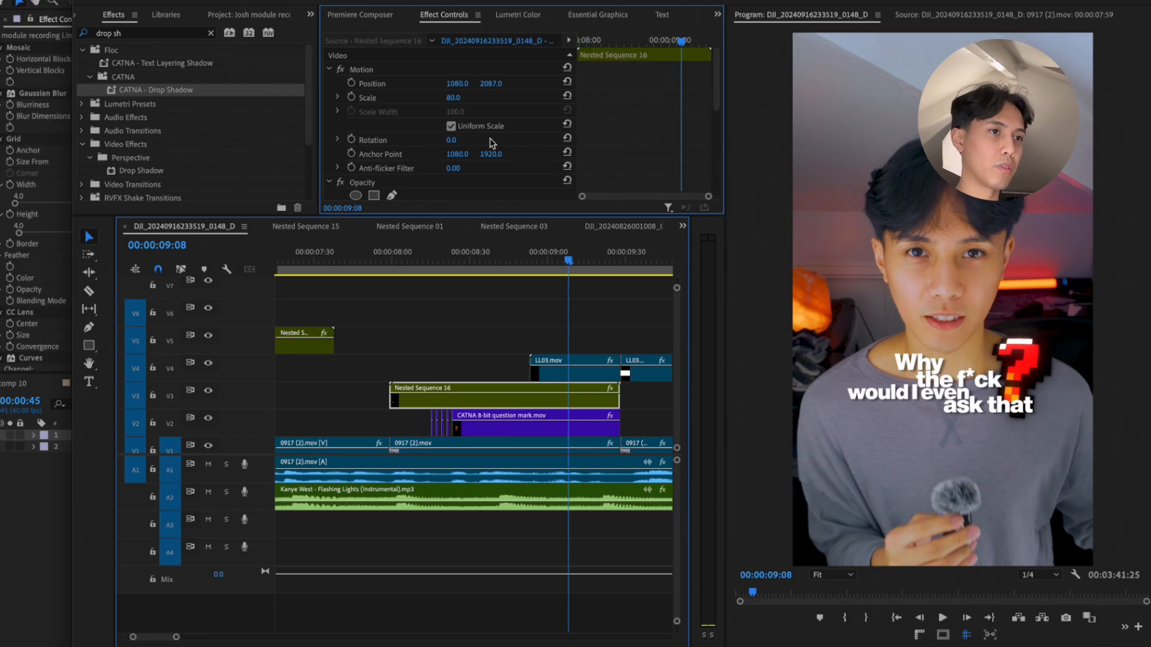
scroll(491, 142, down, 5)
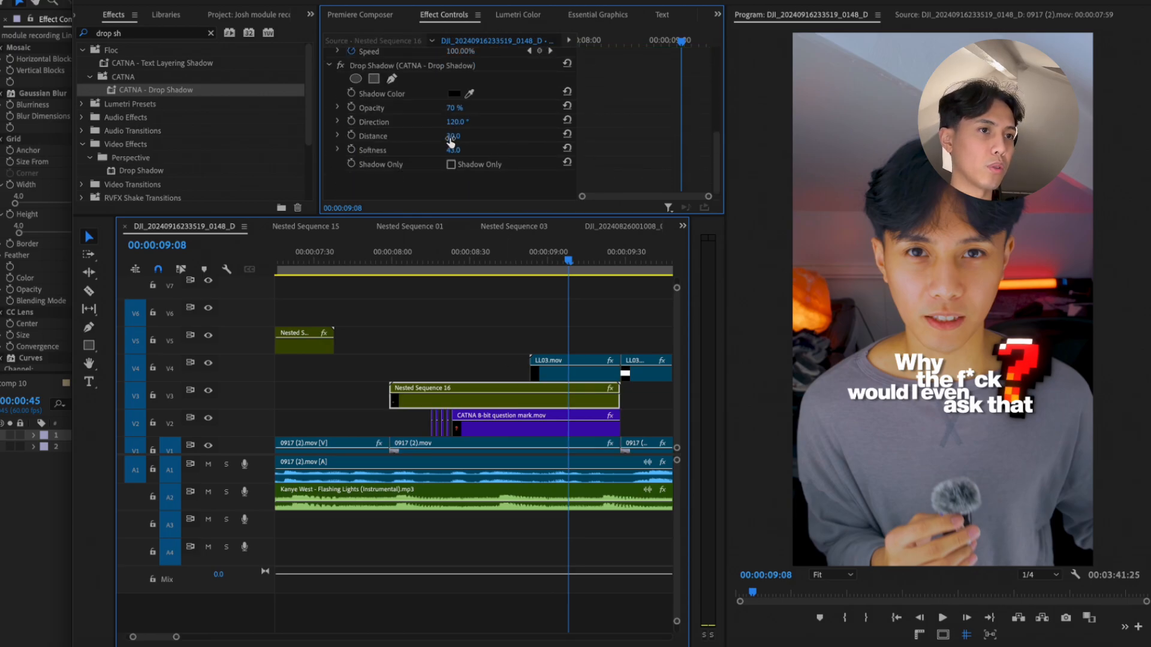
mouse_move(453, 150)
mouse_down()
mouse_move(480, 150)
mouse_move(463, 150)
mouse_up()
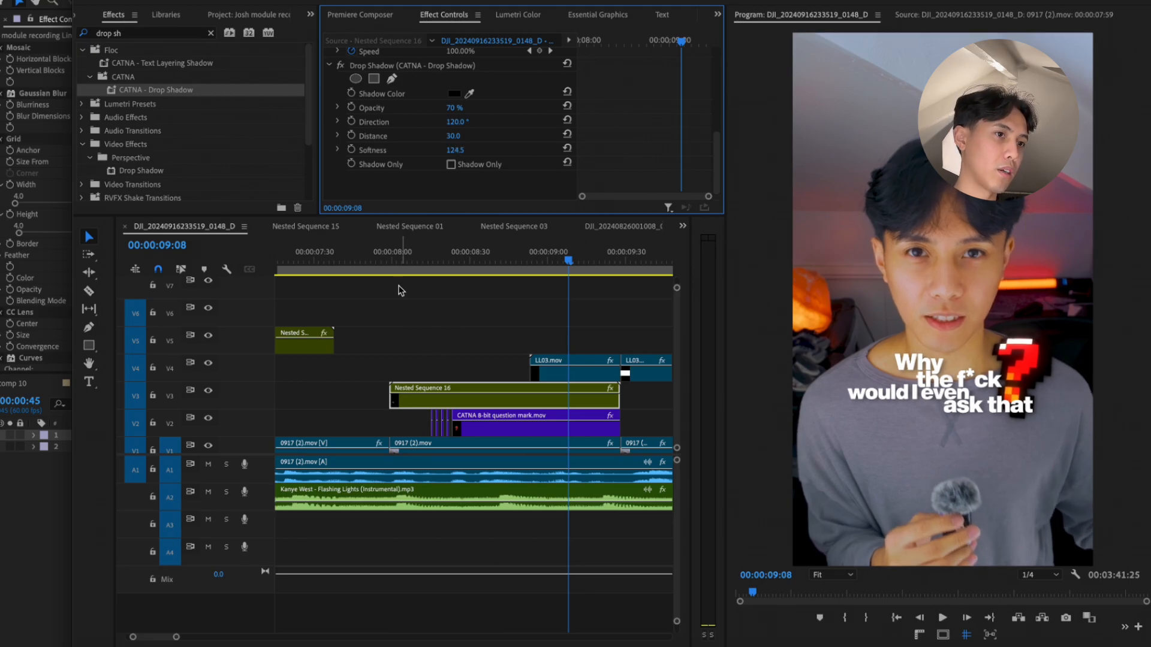
click(387, 264)
key(space)
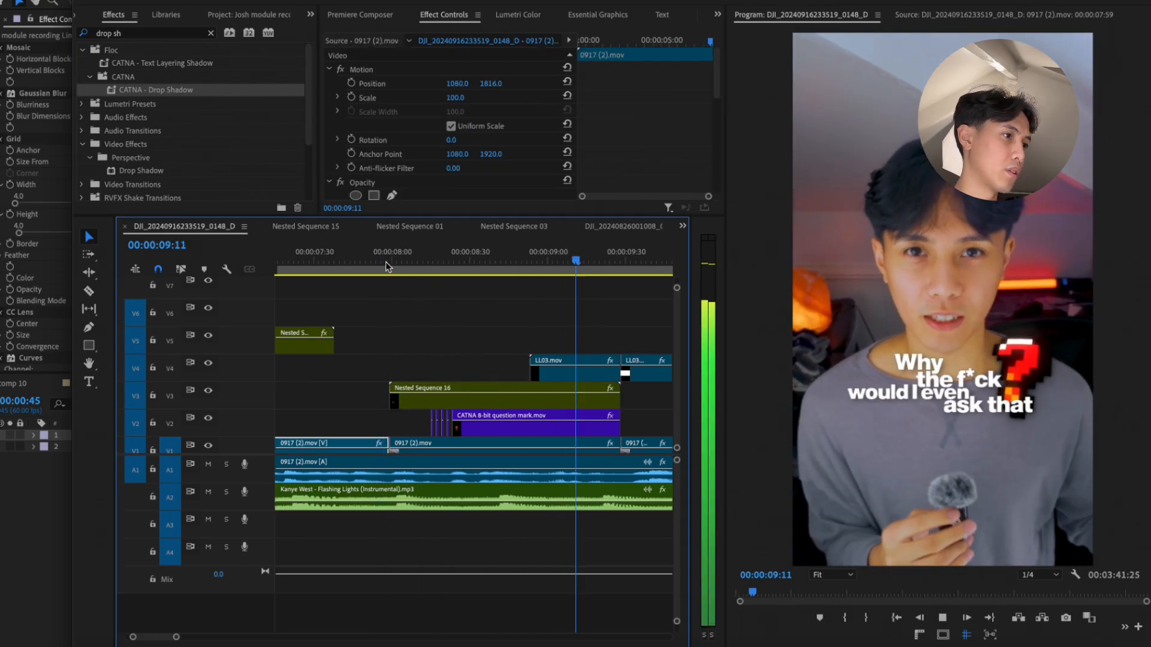
click(385, 263)
key(space)
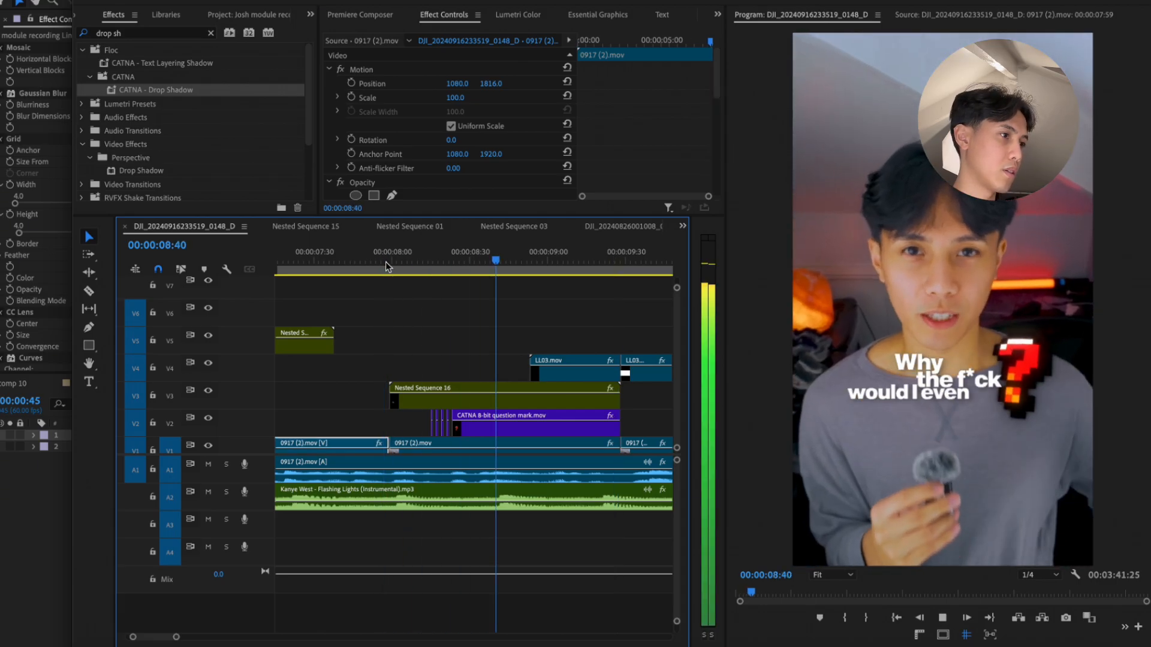
Review the edited section in playback from the video's opening through the captions into the uncaptioned footage after them
scroll(489, 375, down, 5)
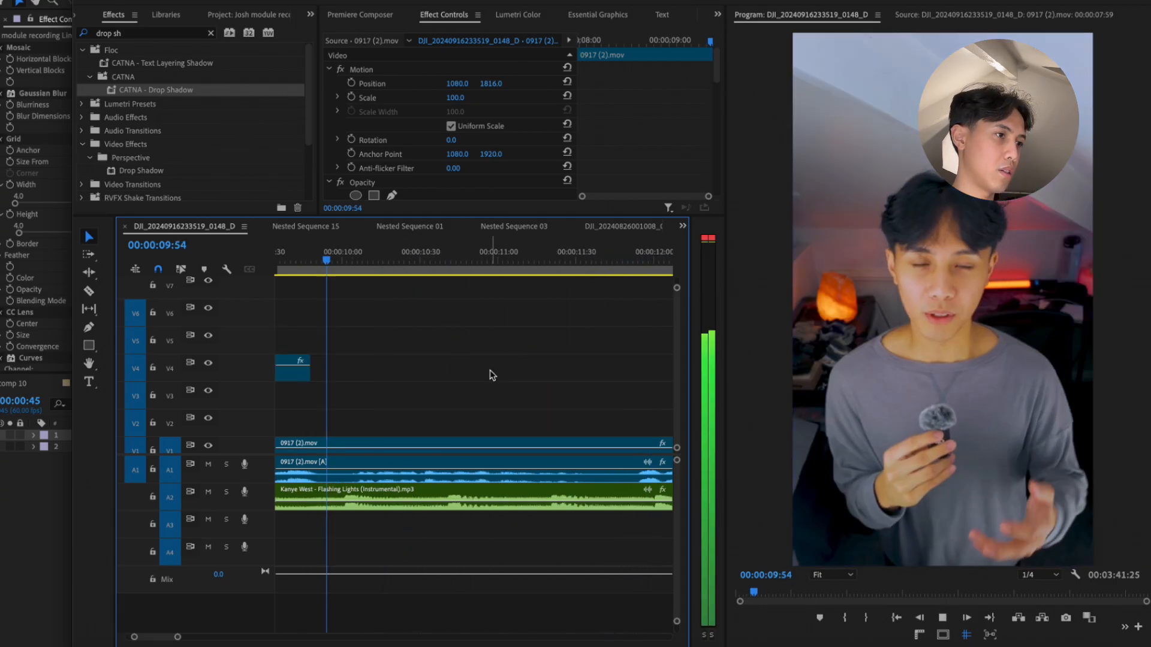
scroll(489, 375, down, 3)
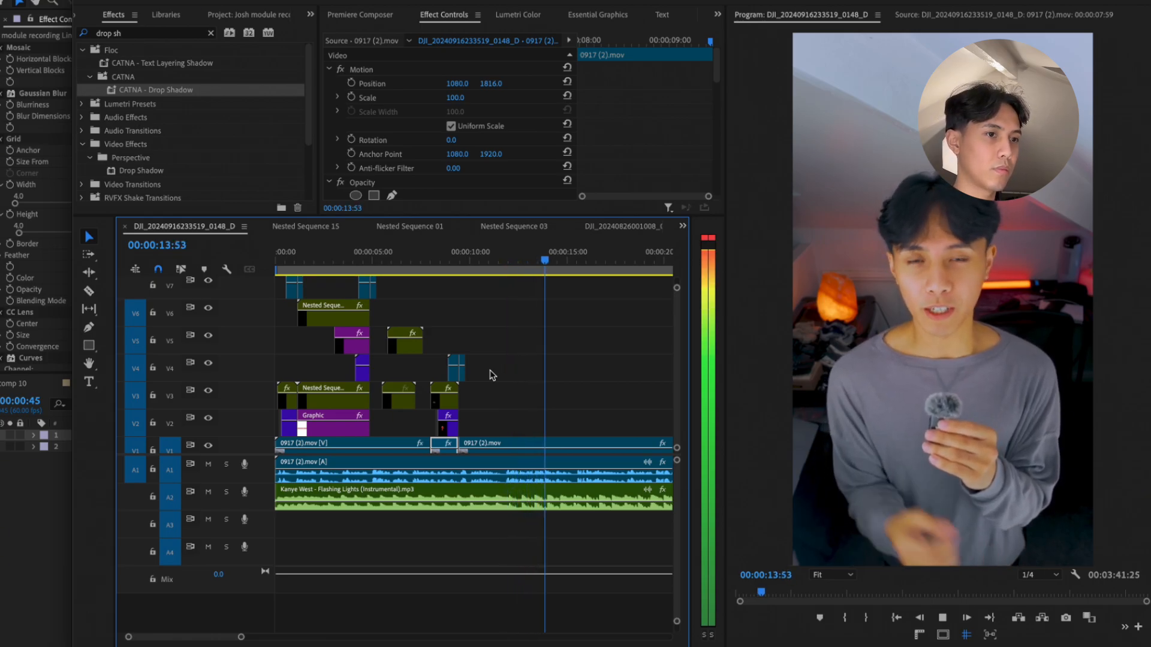
scroll(489, 375, down, 3)
click(393, 259)
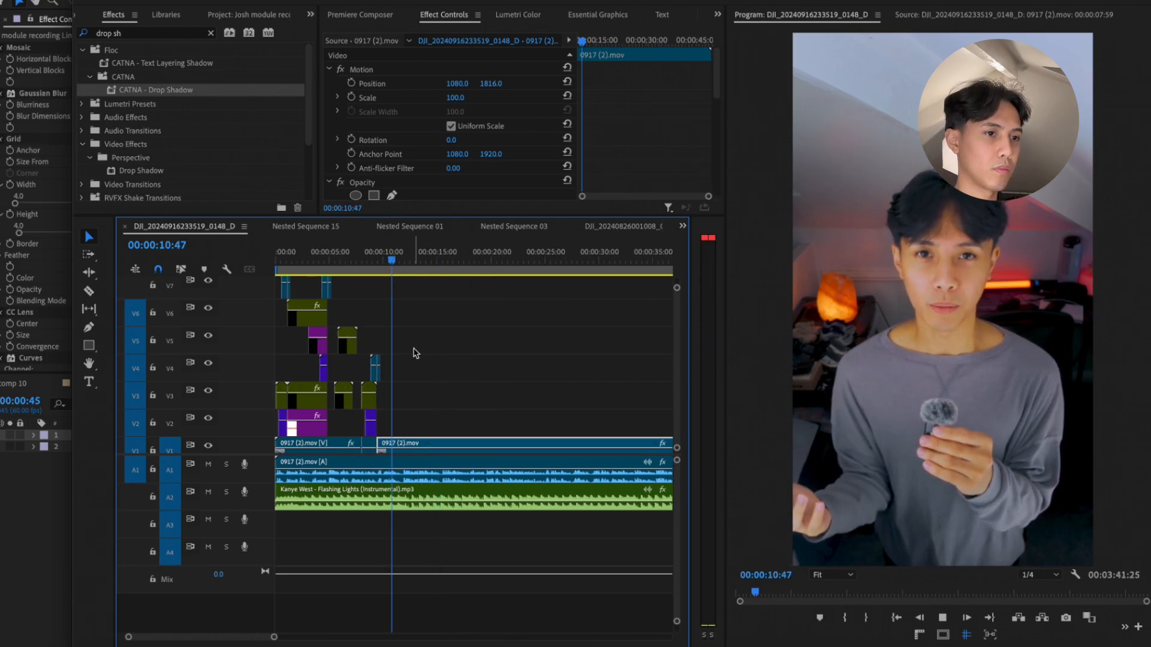
key(space)
scroll(413, 349, up, 5)
key(space)
scroll(413, 350, left, 5)
click(280, 258)
key(space)
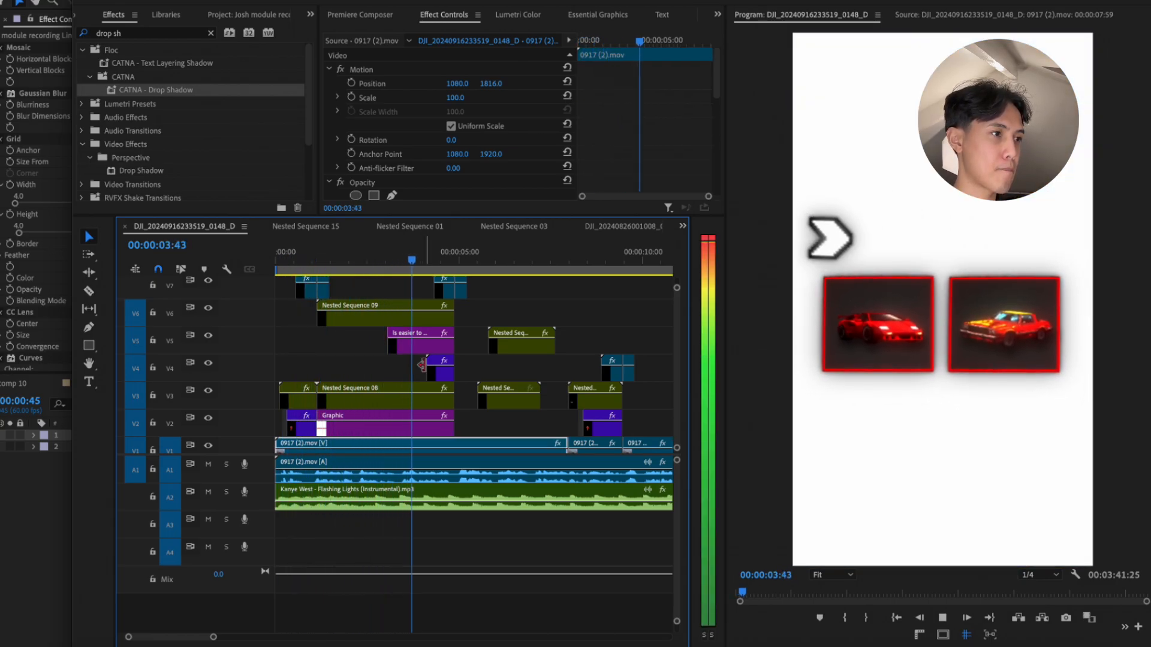
scroll(426, 370, right, 1)
scroll(426, 370, right, 3)
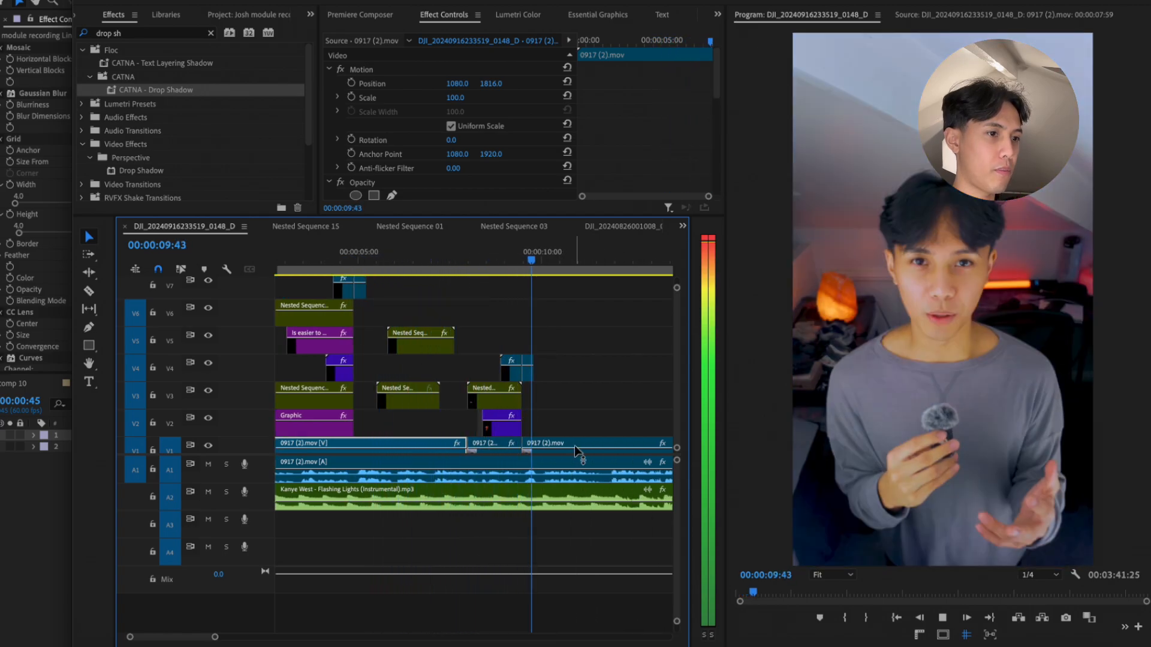
scroll(552, 426, right, 4)
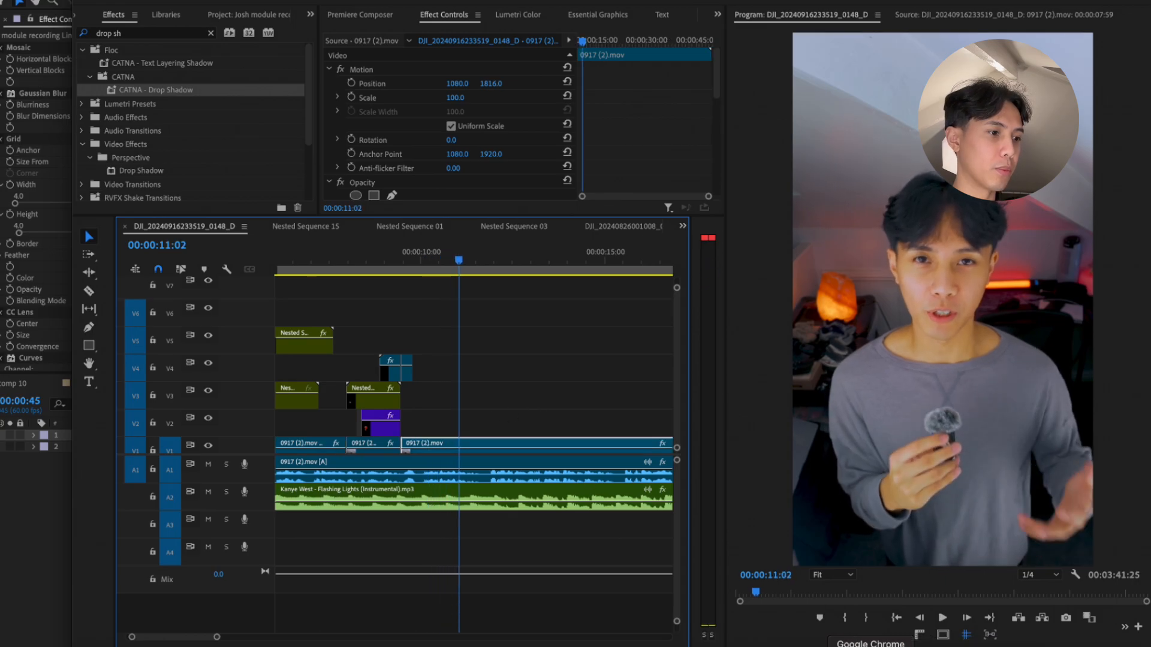
Switch to Discord and open the Midjourney Bot conversation
click(660, 646)
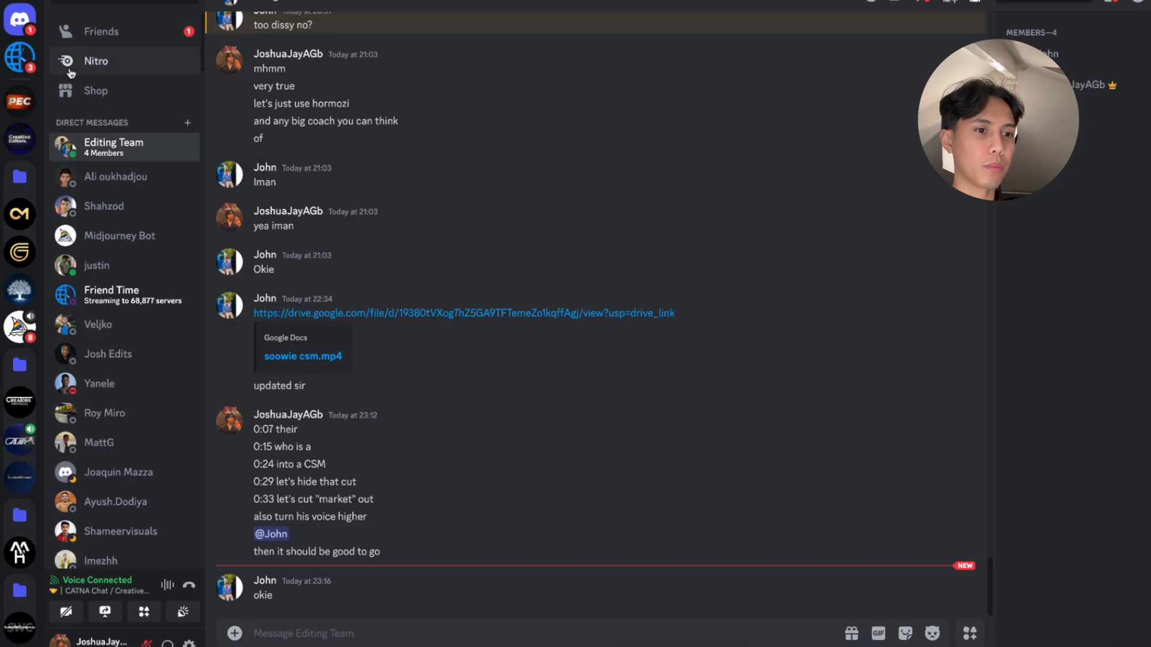
scroll(110, 369, down, 4)
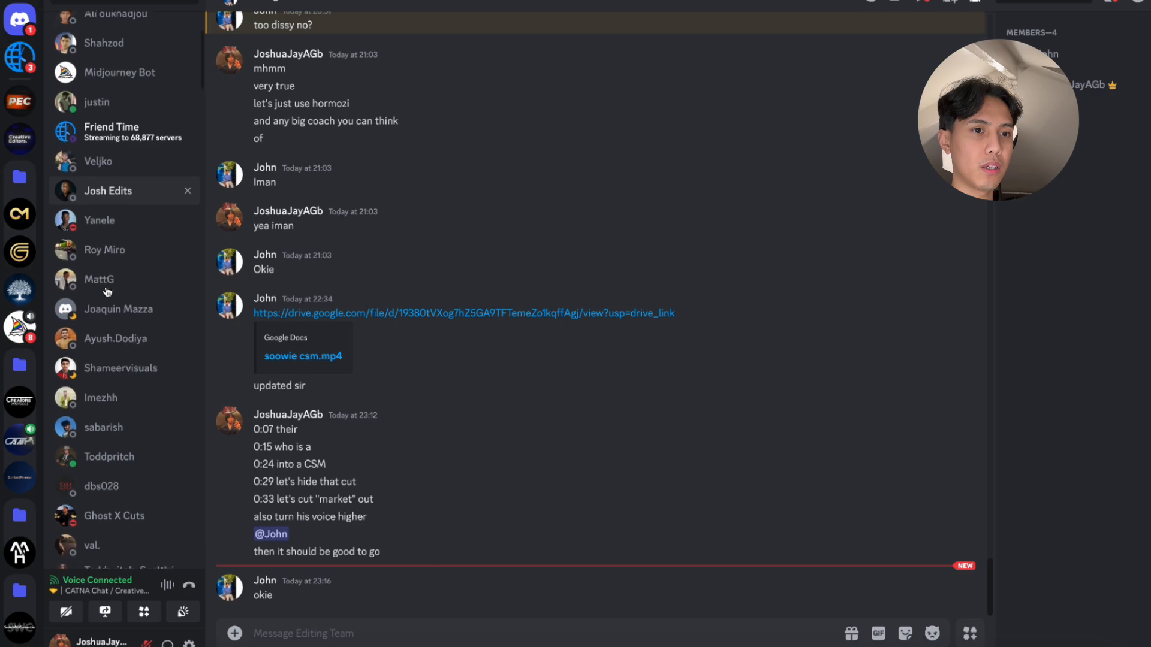
scroll(110, 370, up, 3)
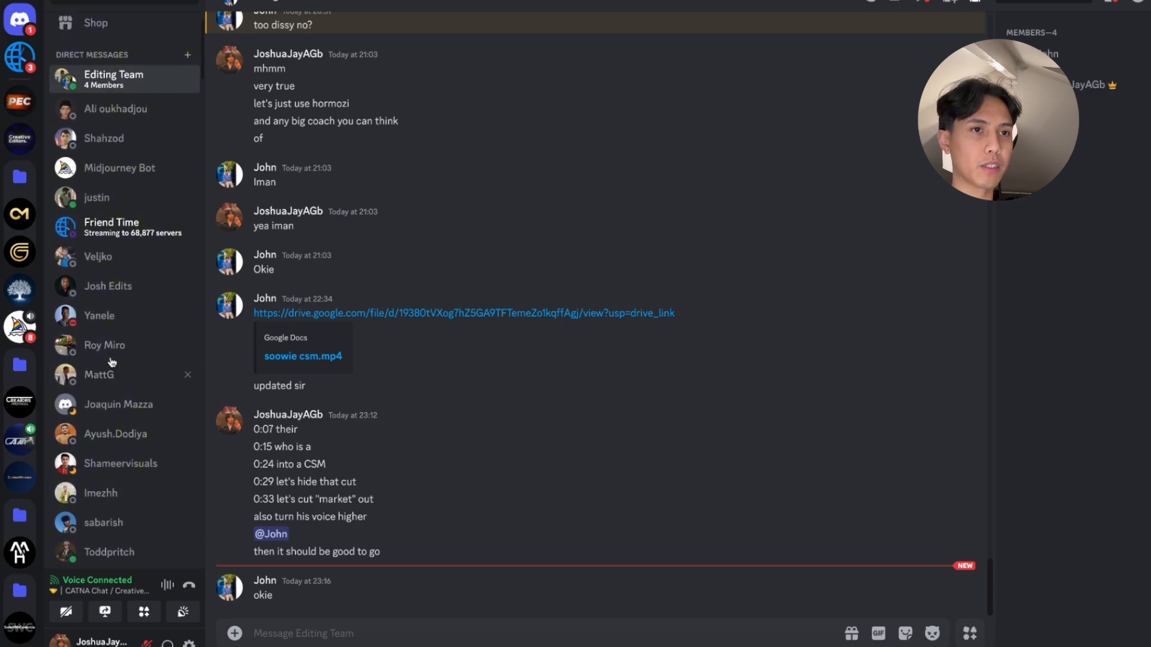
click(106, 172)
text(/)
key(BackSpace)
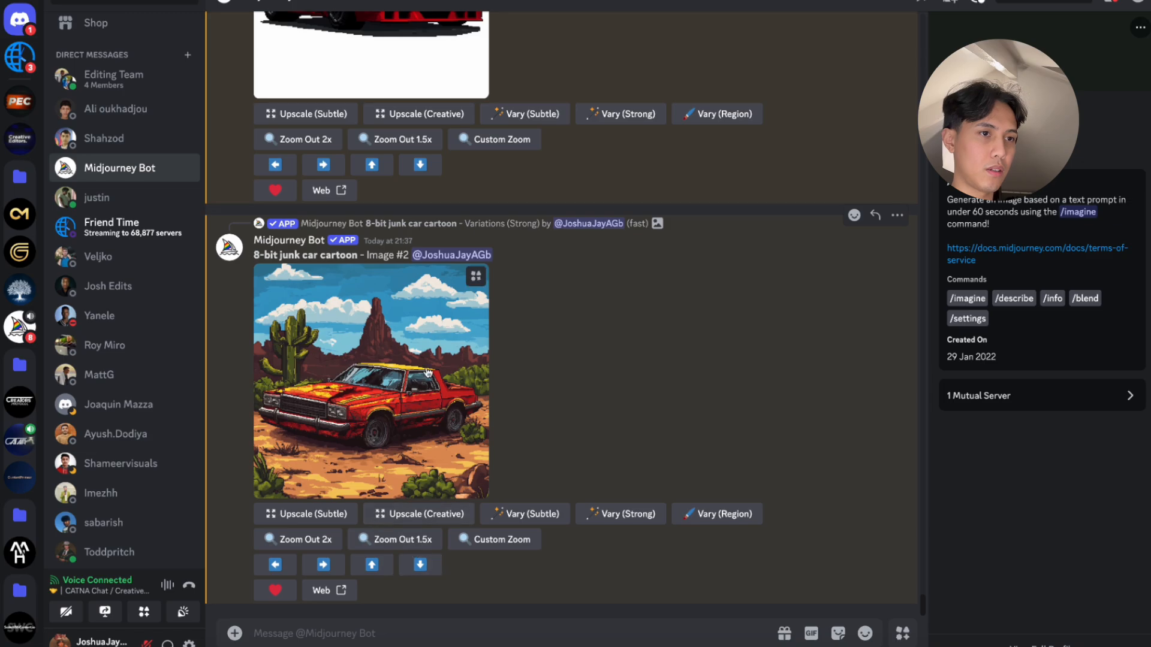
Submit an /imagine prompt reading "8-bit junk car cartoon orange fully modified and equiped with attachments"
text(/imagine)
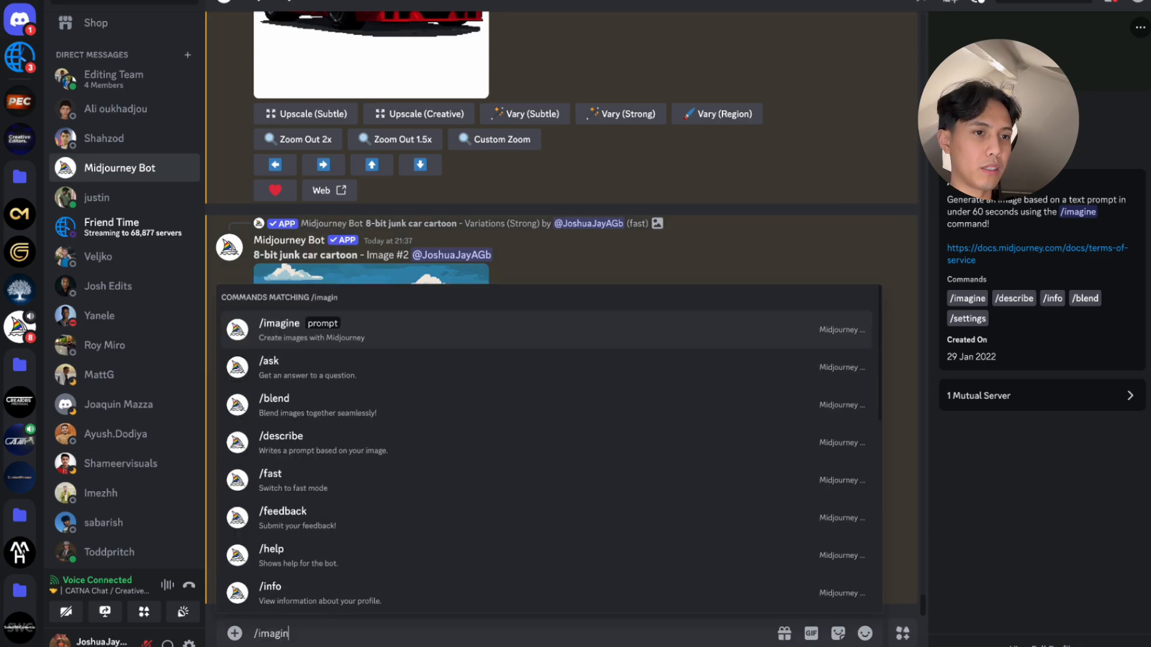
key(Return)
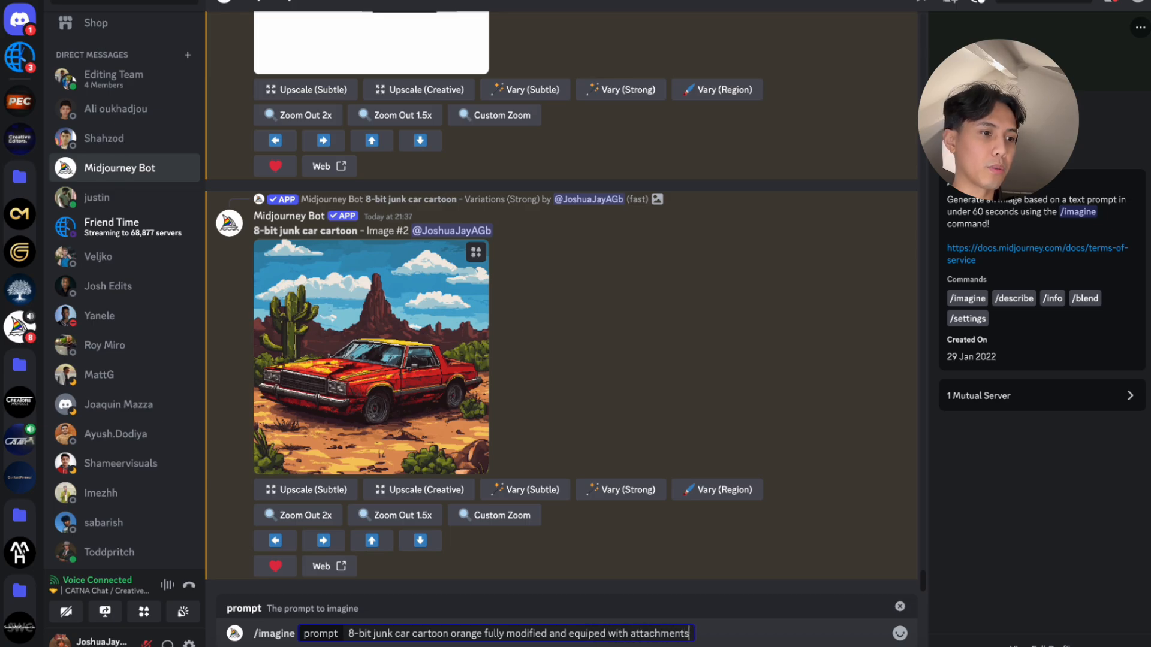
key(Return)
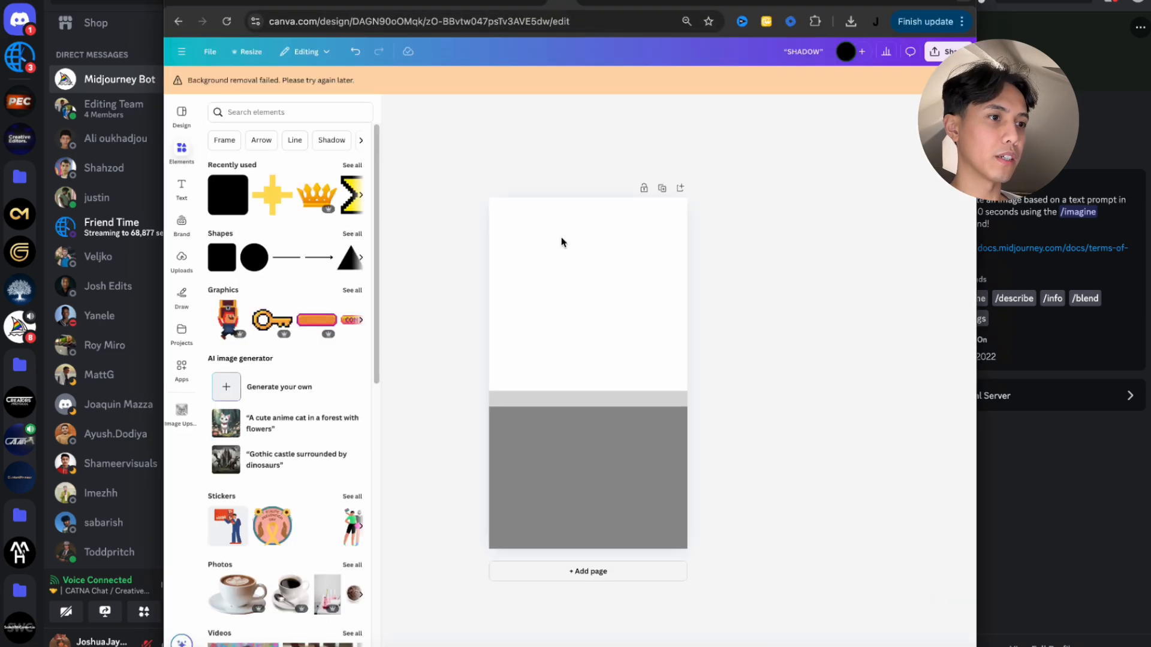
In the Canva design, delete the gray shapes from the page and search the elements for "8 bit cloud"
drag(464, 348, 685, 601)
key(Delete)
click(223, 112)
text(8 bit cloud)
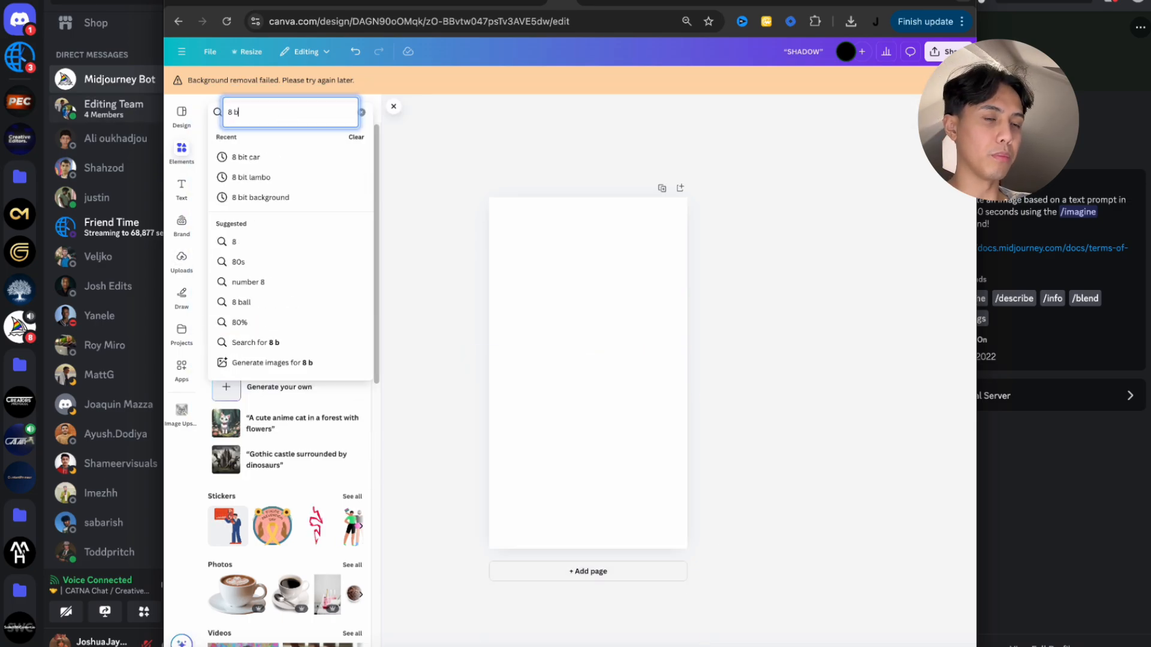
key(Return)
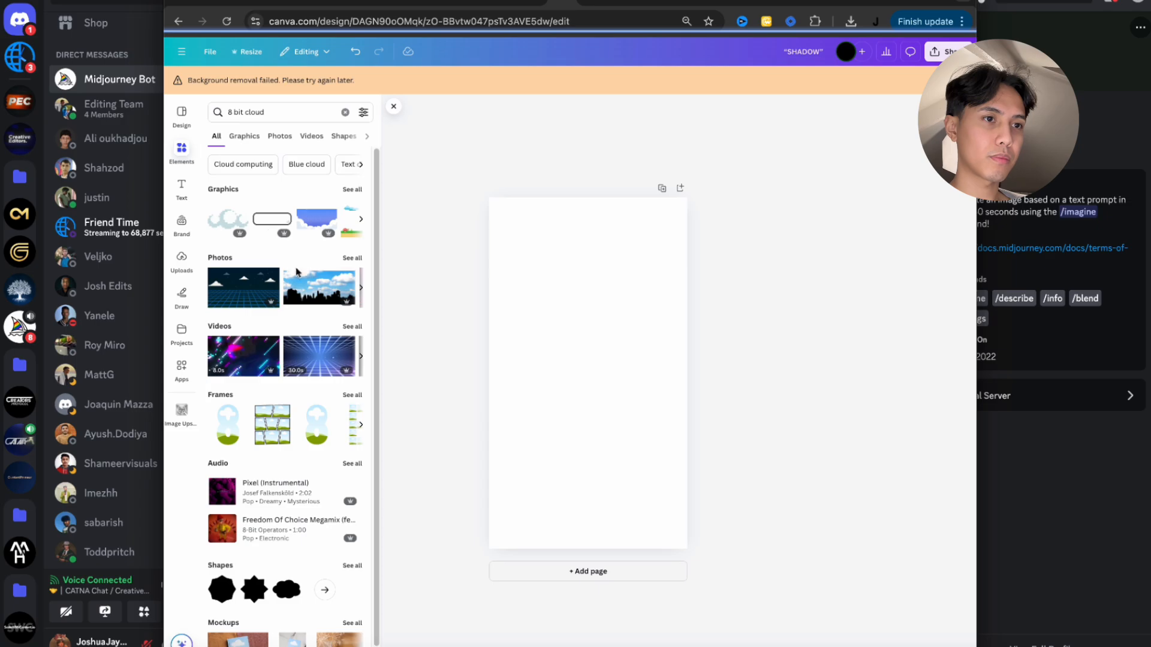
Narrow the "8 bit cloud" search to graphics and look through the results for suitable pixel clouds
click(244, 136)
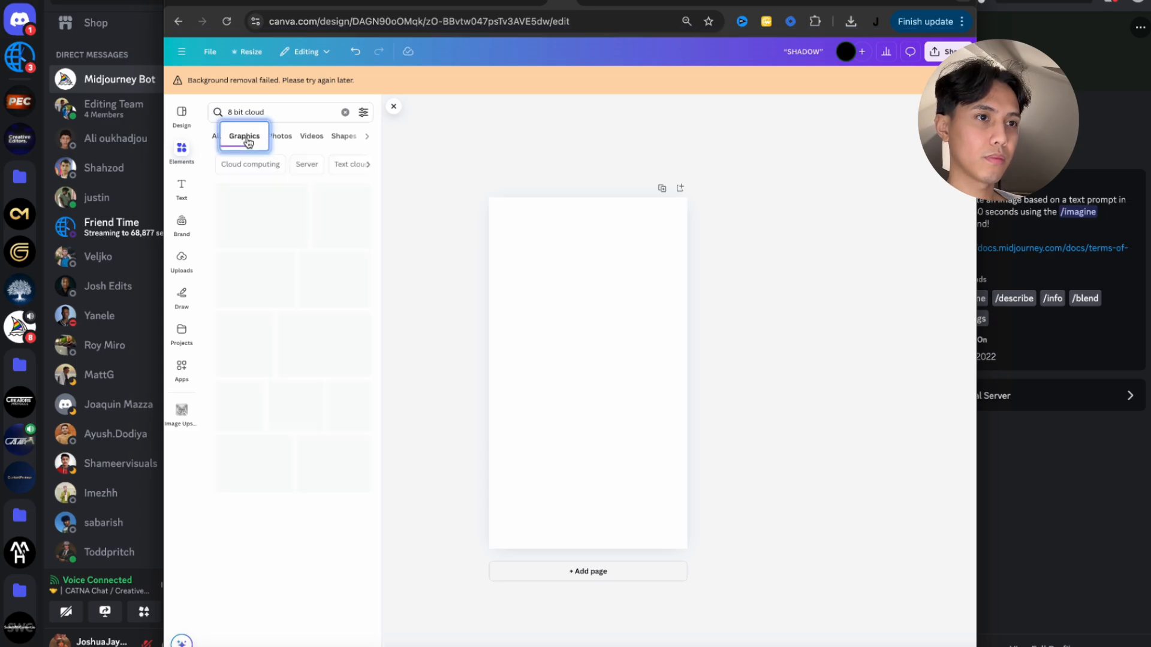
scroll(305, 319, down, 3)
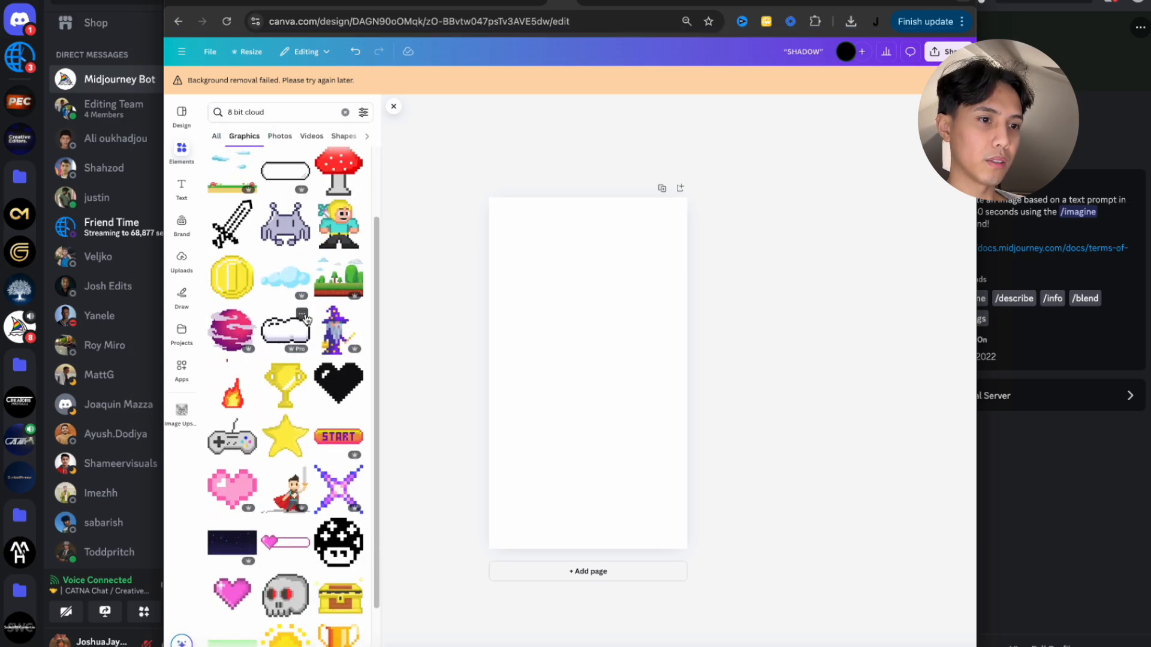
scroll(305, 319, down, 7)
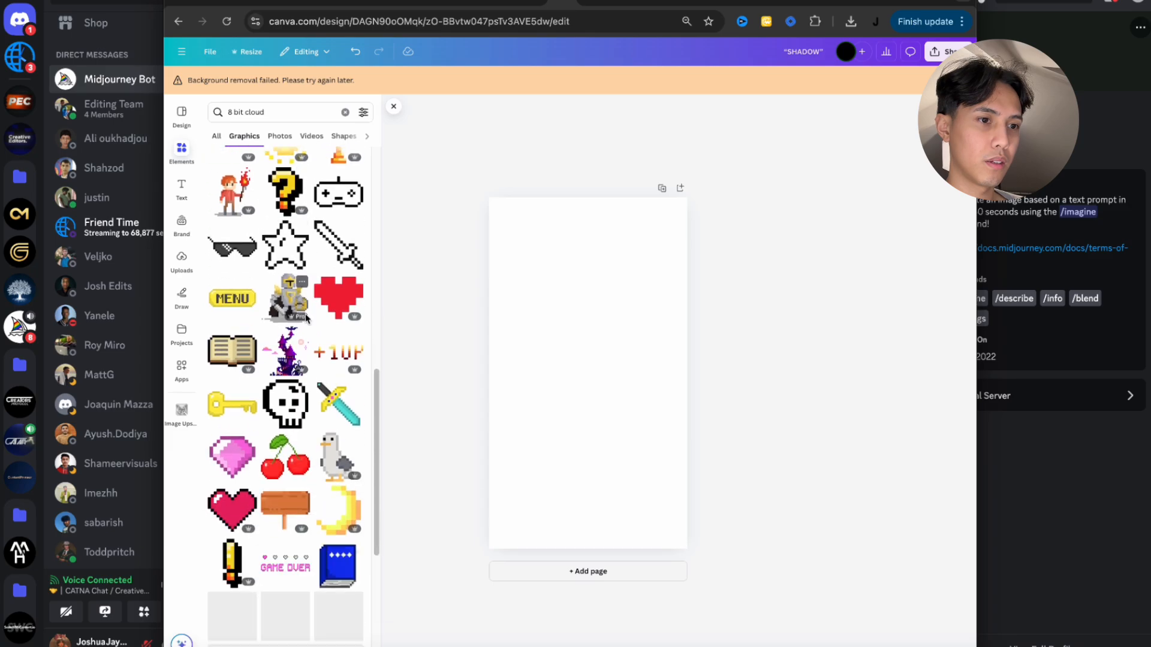
scroll(306, 319, down, 7)
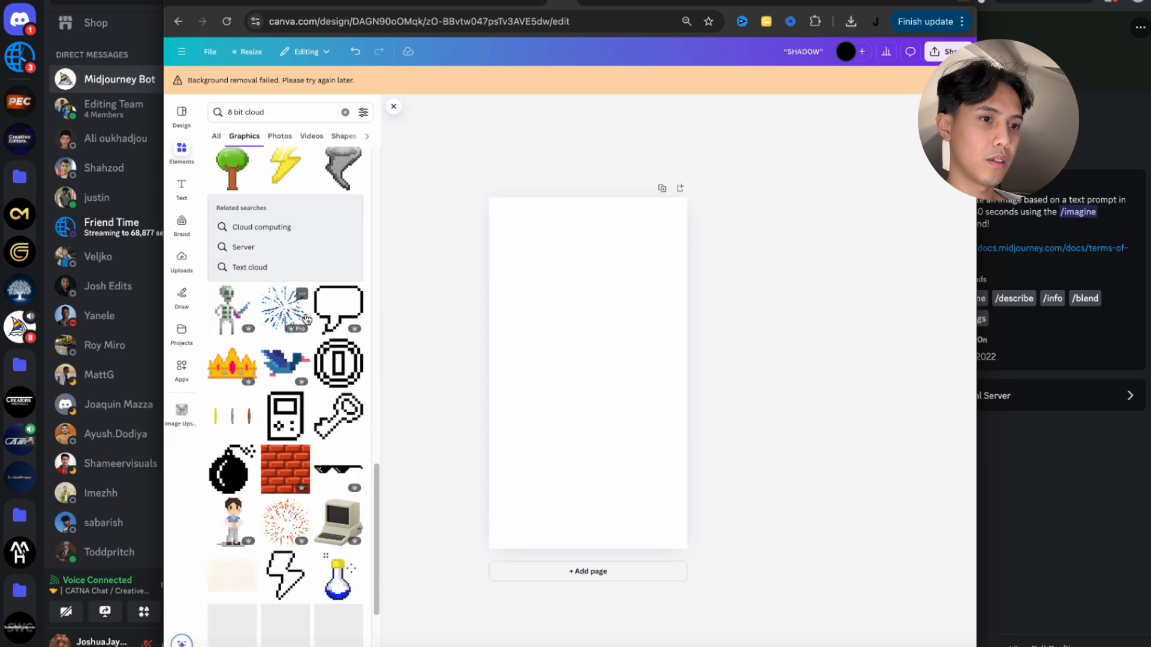
scroll(305, 319, down, 10)
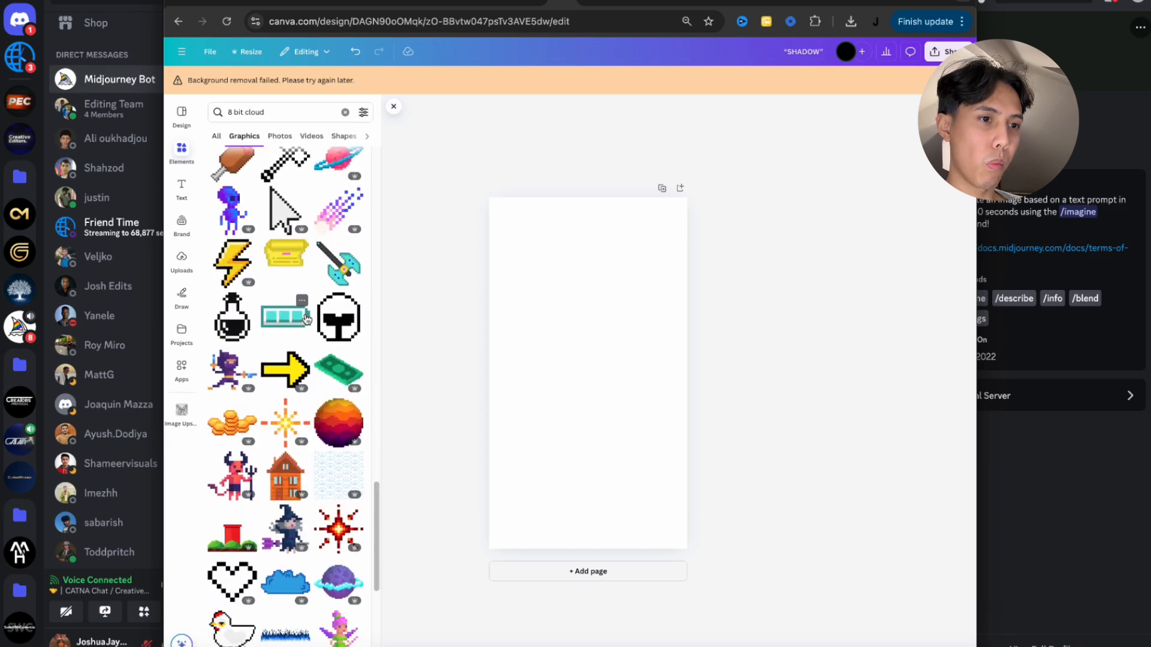
scroll(306, 319, down, 10)
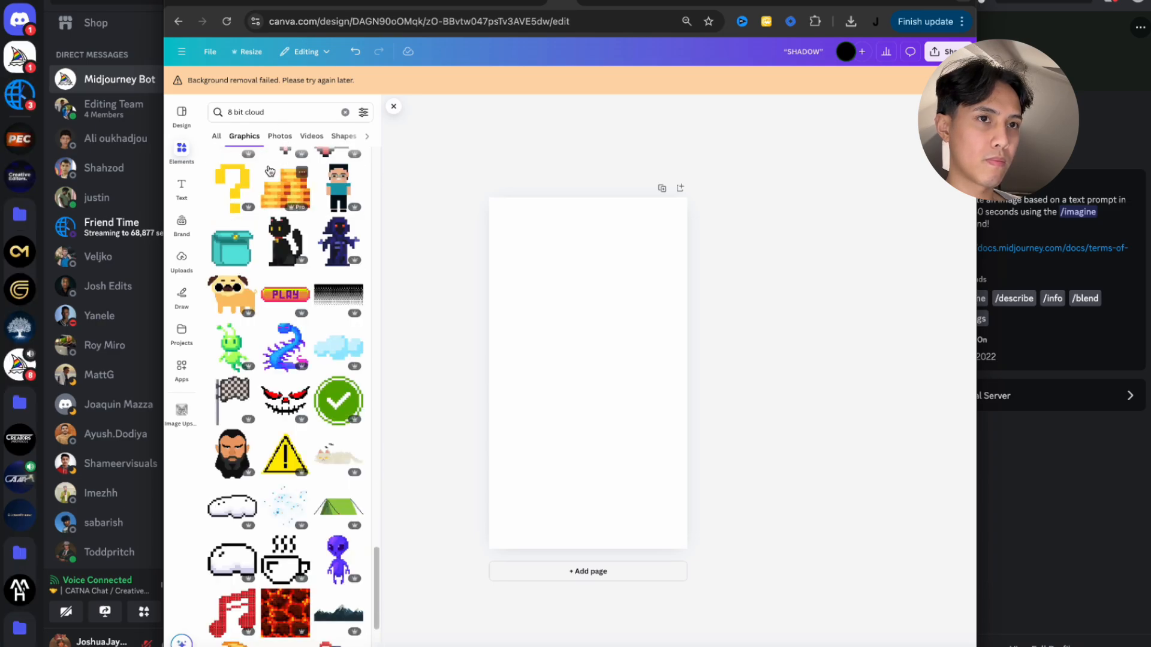
scroll(273, 263, down, 6)
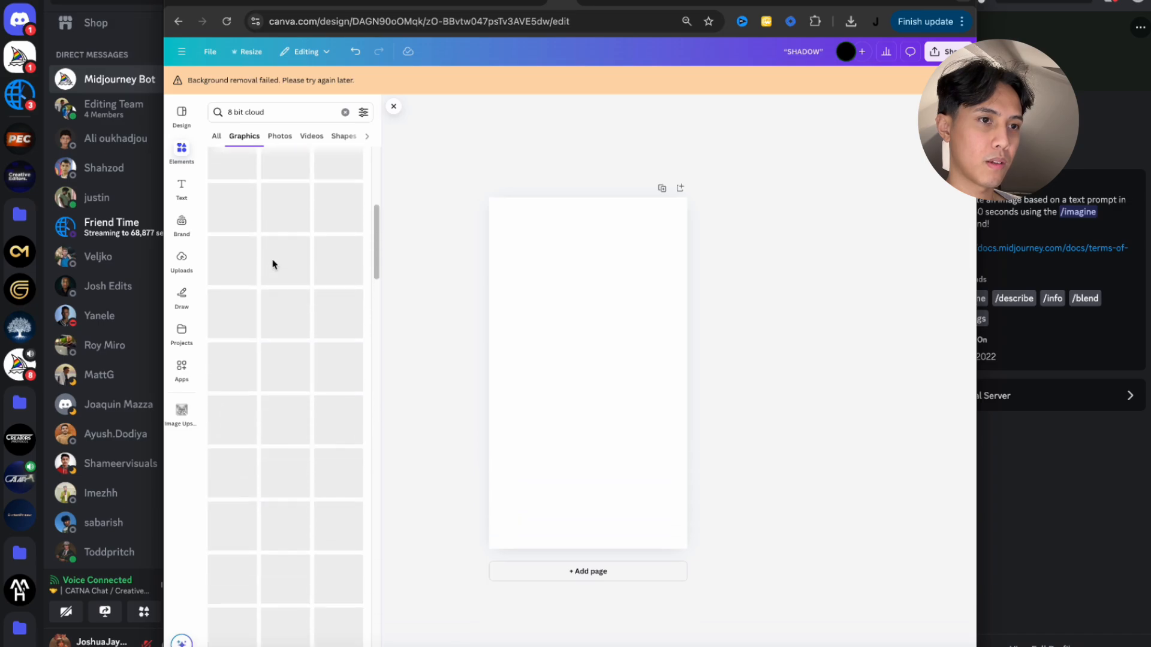
Add the pale triple pixel cloud to the page and show all of its Magic Recommendations
click(272, 264)
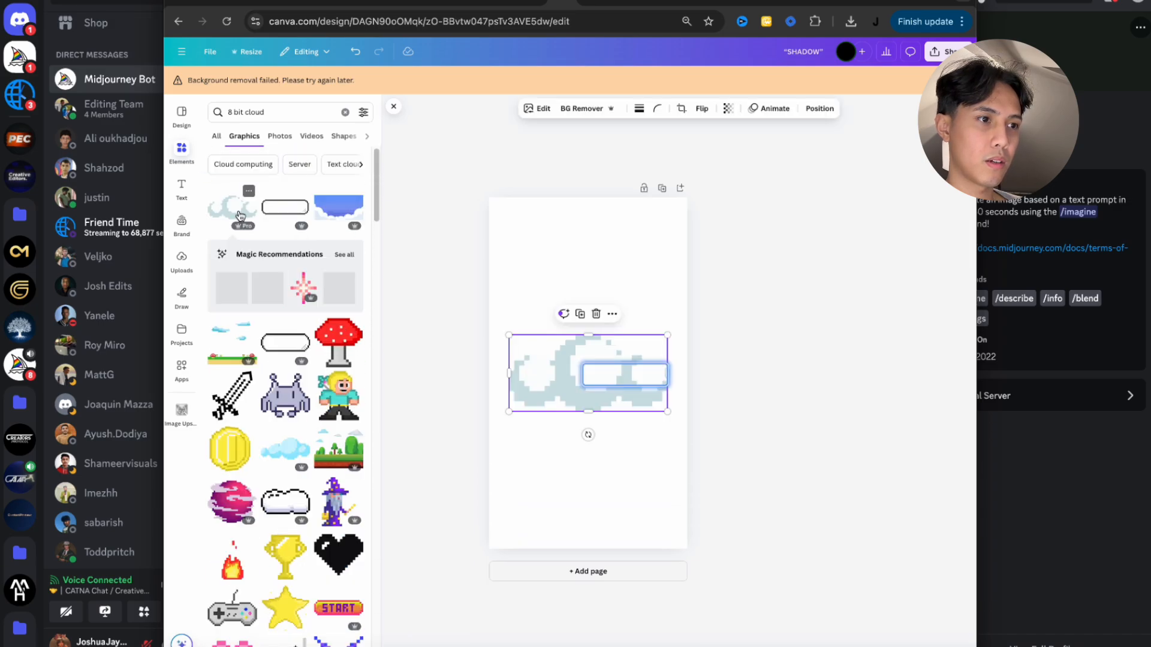
click(344, 254)
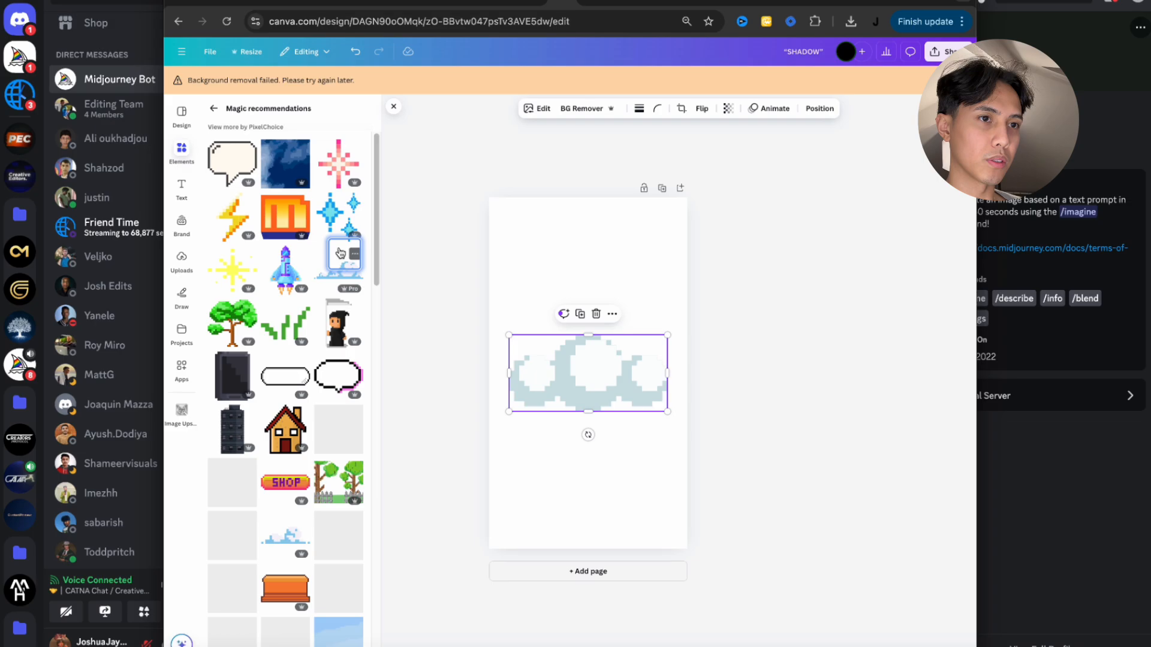
Switch to Discord and rerun the orange 8-bit junk car prompt for a fresh set of four images
click(447, 392)
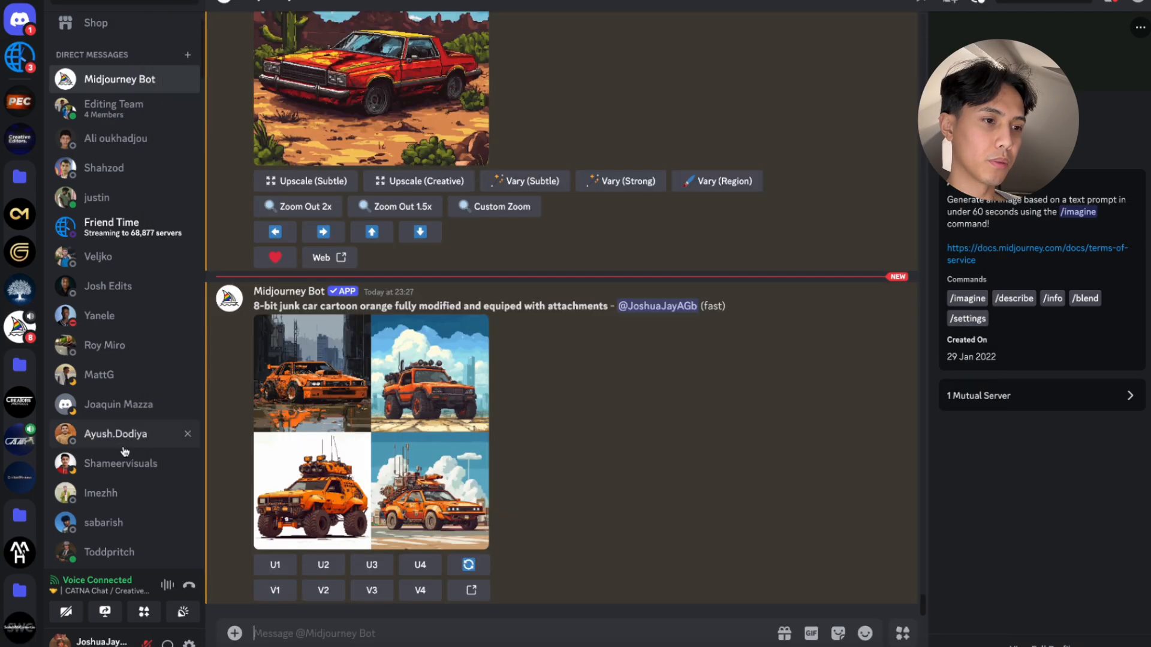
scroll(419, 461, up, 1)
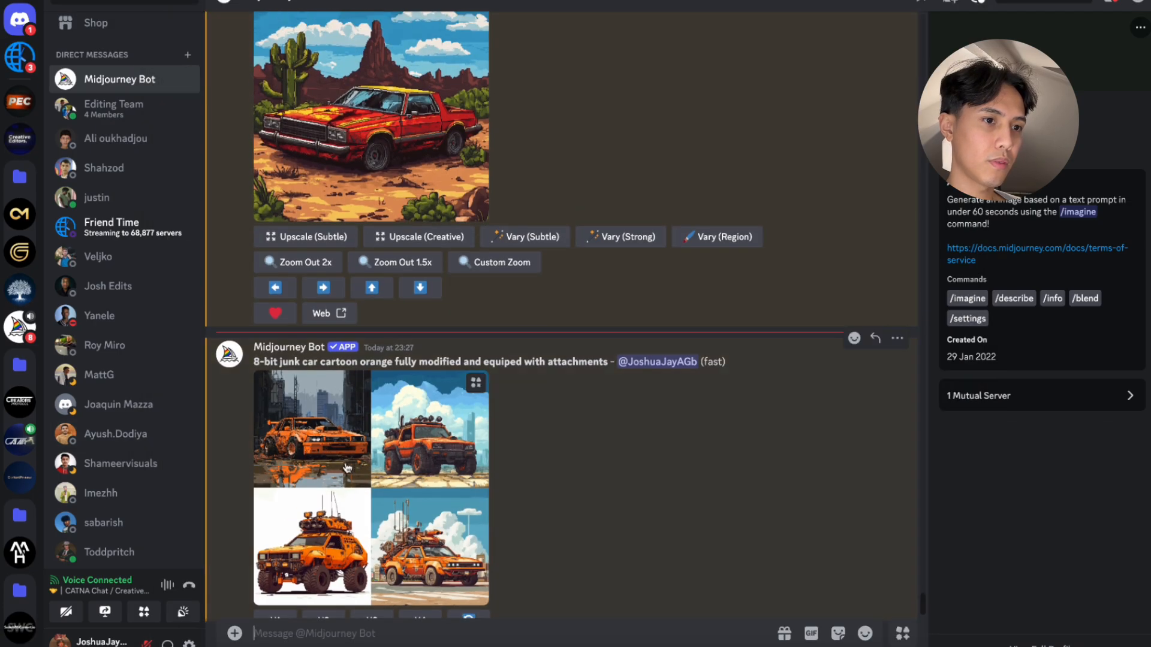
scroll(352, 487, down, 1)
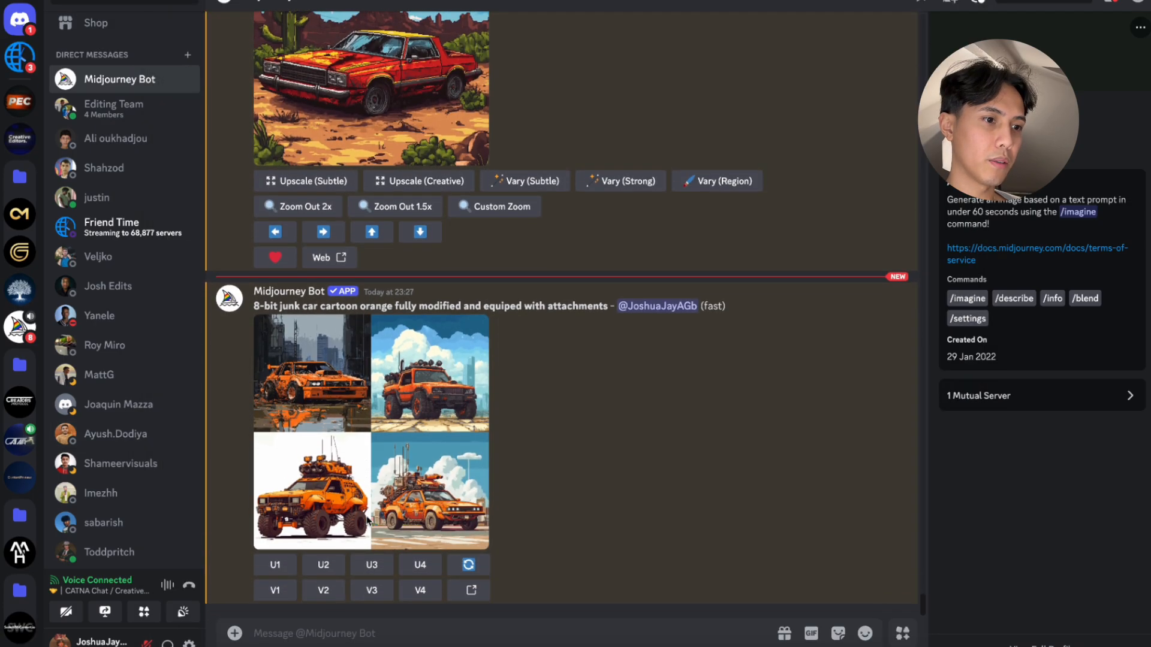
click(469, 566)
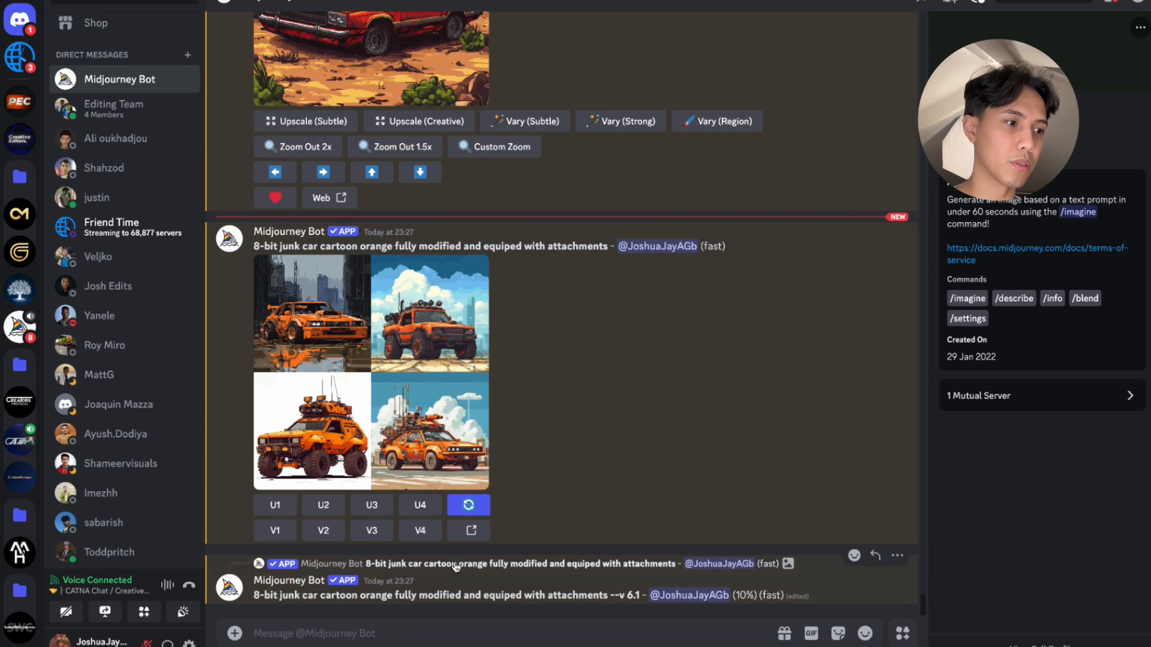
Return to Canva and look through the Magic Recommendations for other pixel cloud graphics
click(870, 646)
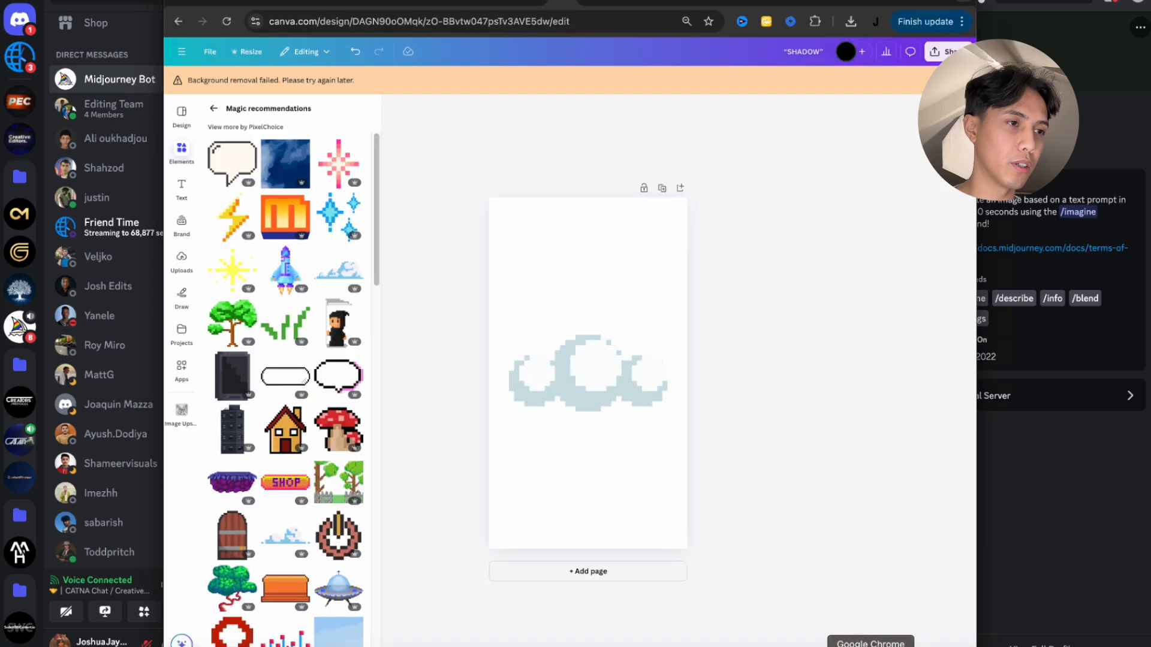
scroll(307, 399, down, 8)
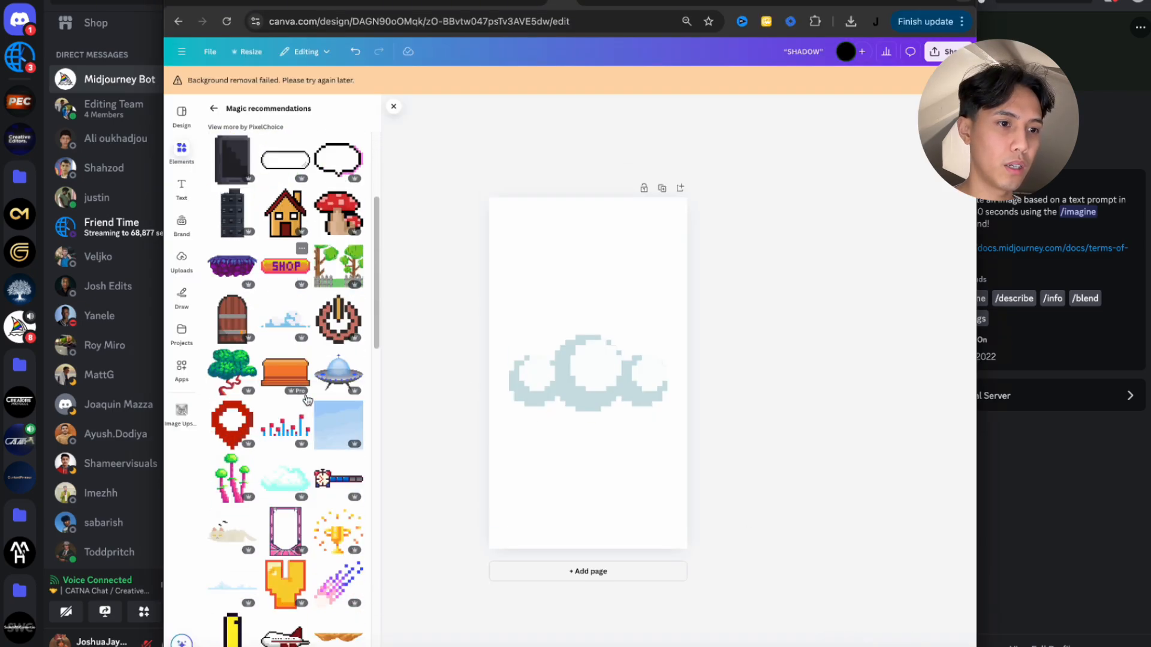
scroll(307, 398, up, 2)
scroll(307, 398, up, 1)
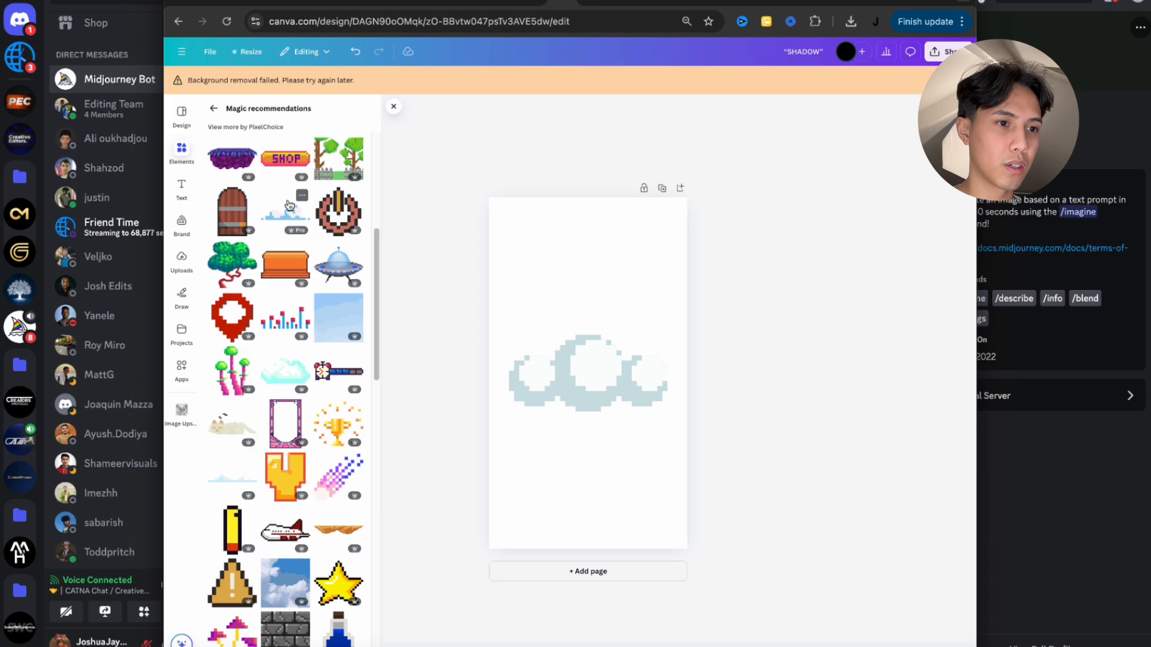
scroll(288, 205, down, 15)
scroll(287, 358, down, 3)
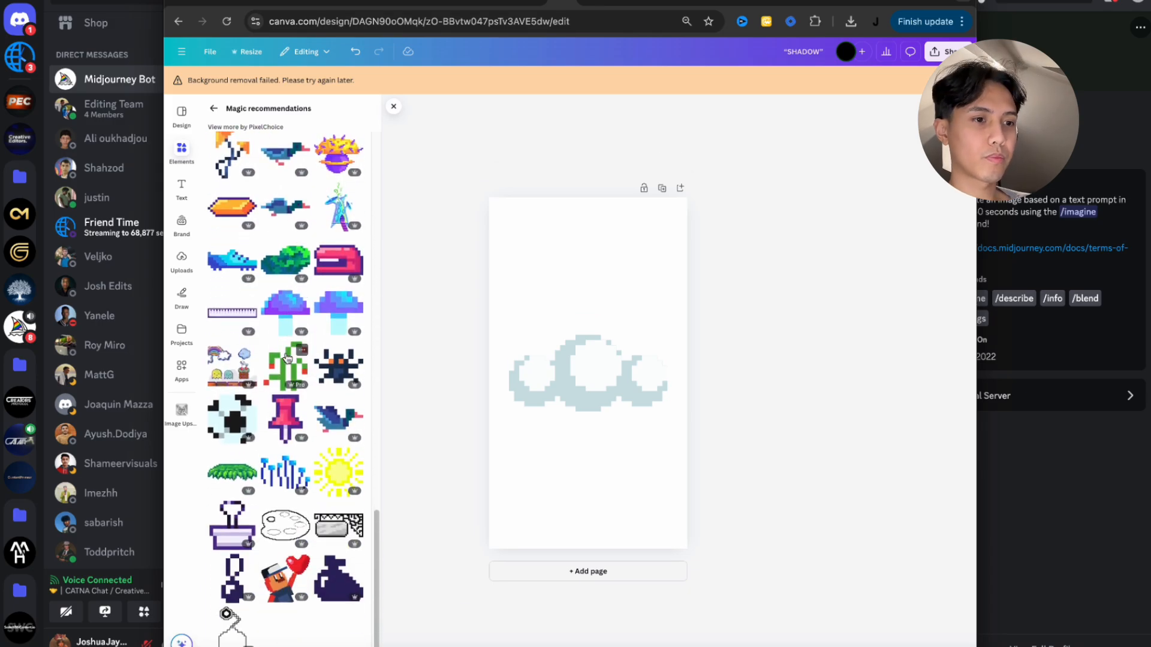
scroll(290, 530, up, 1)
scroll(290, 530, up, 10)
scroll(290, 529, up, 10)
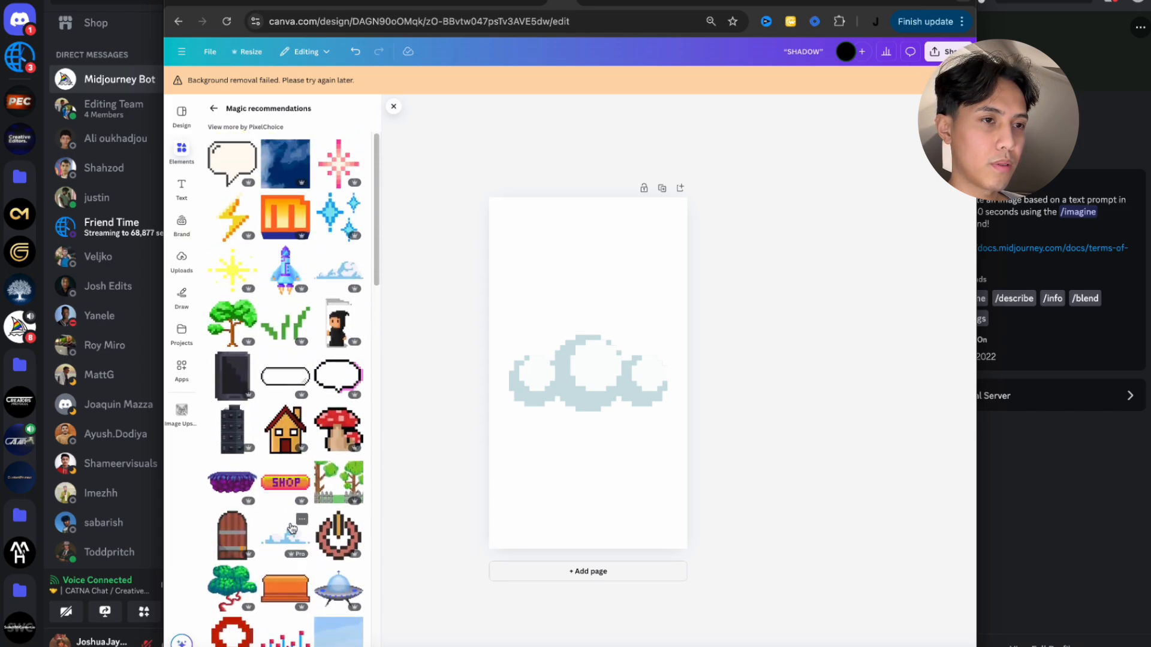
Delete the pixel cloud from the Canva page
drag(429, 339, 669, 412)
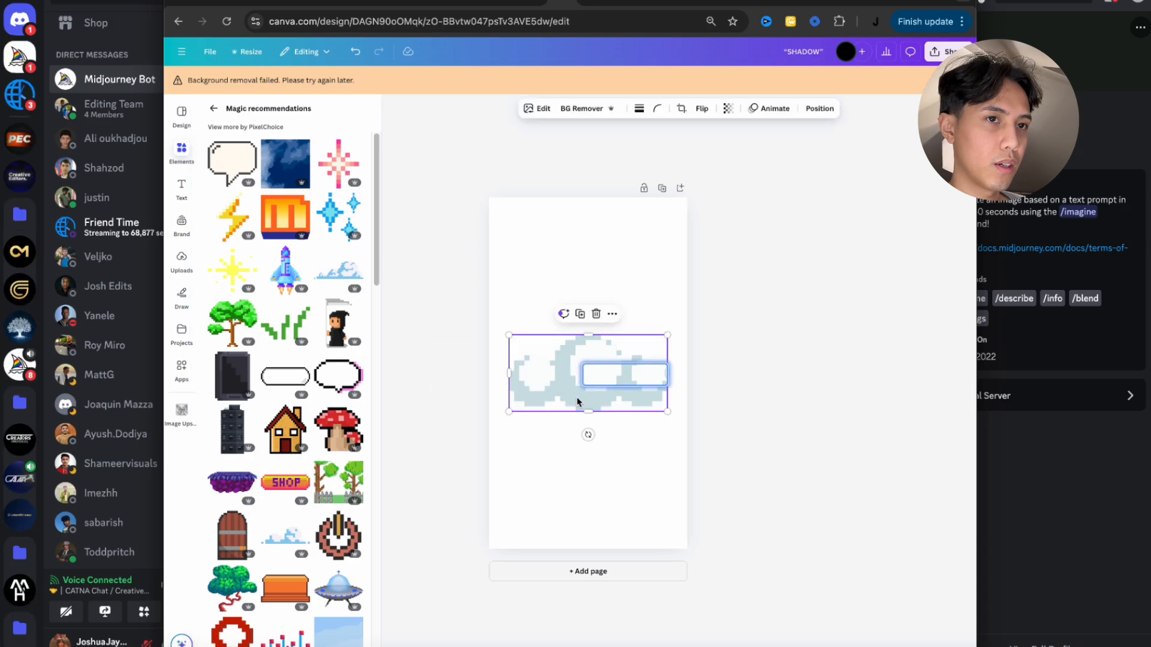
key(Delete)
In Discord, inspect the rerun's car grid and upscale its third image, the orange car on light blue
click(107, 402)
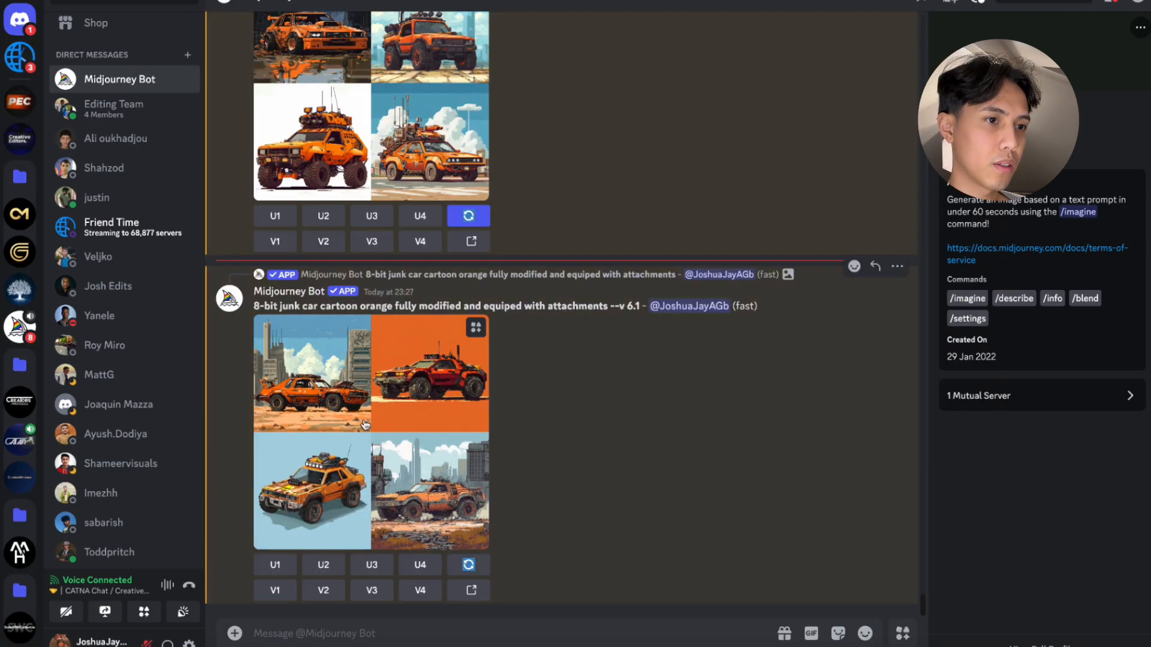
click(338, 395)
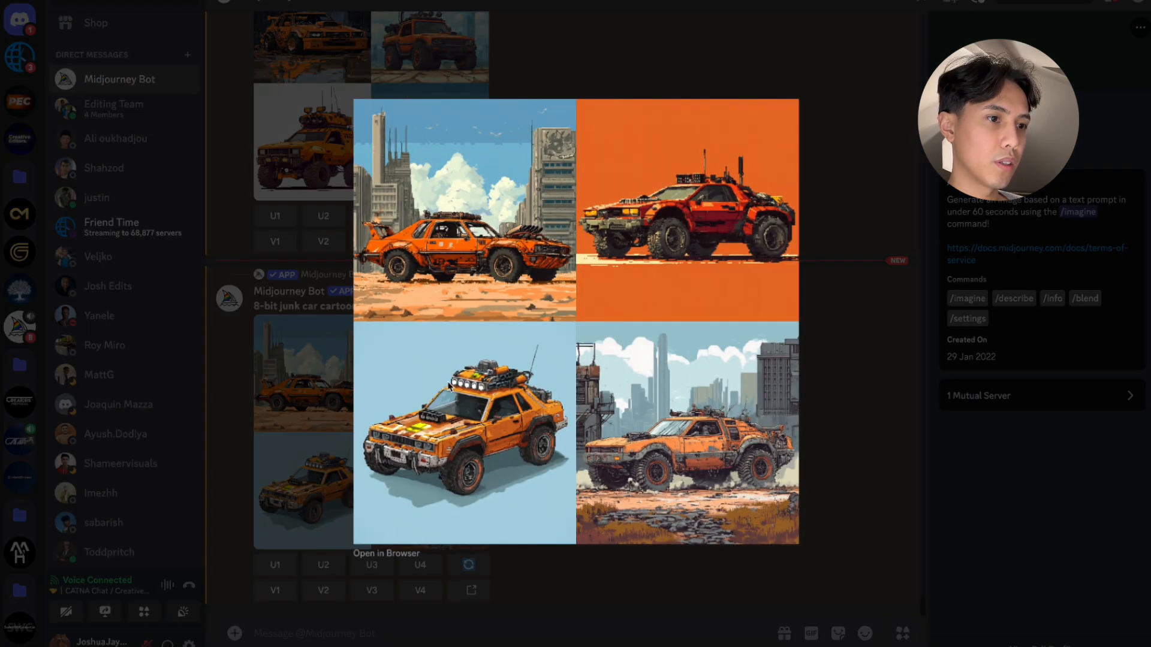
click(332, 427)
scroll(332, 427, up, 8)
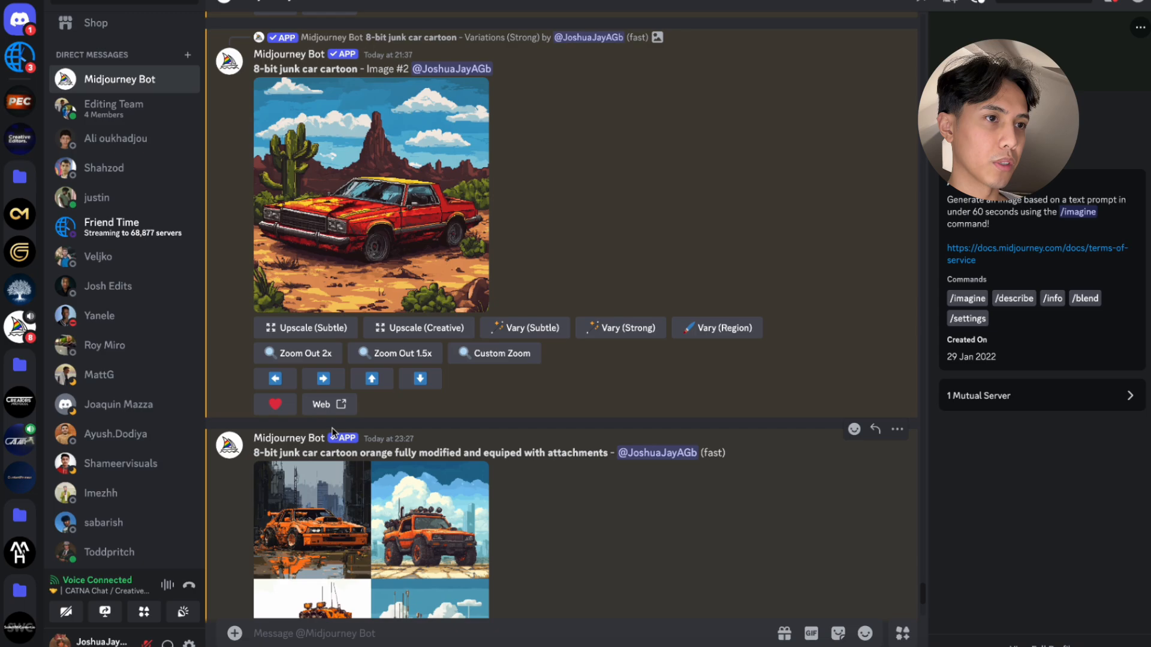
scroll(332, 427, down, 8)
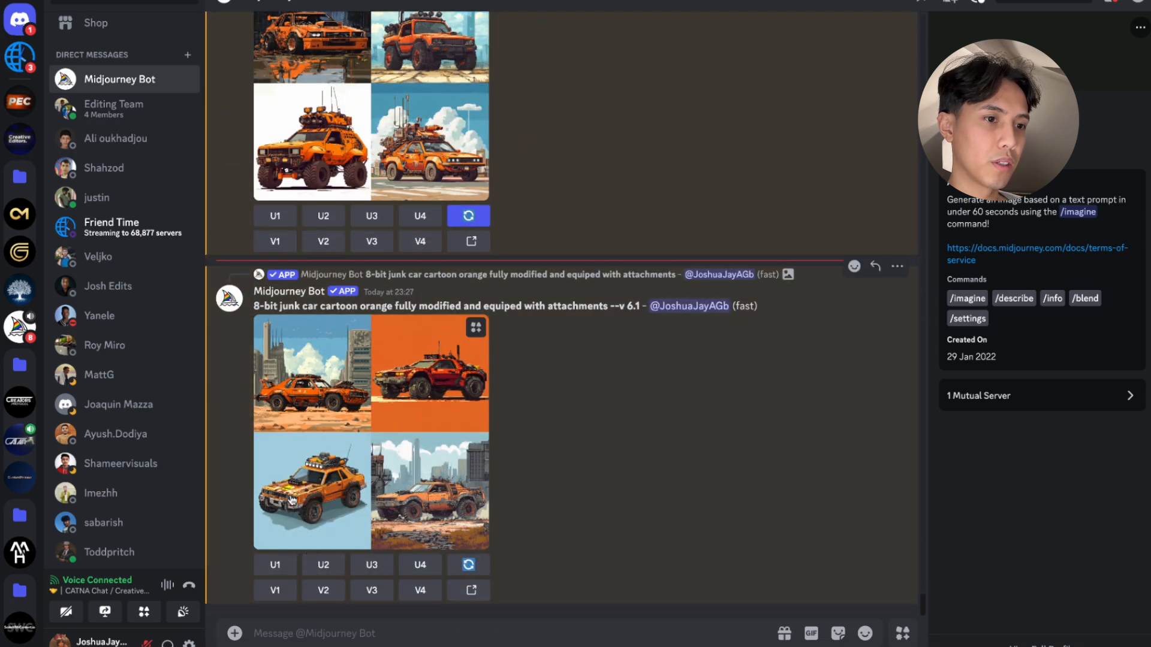
click(365, 566)
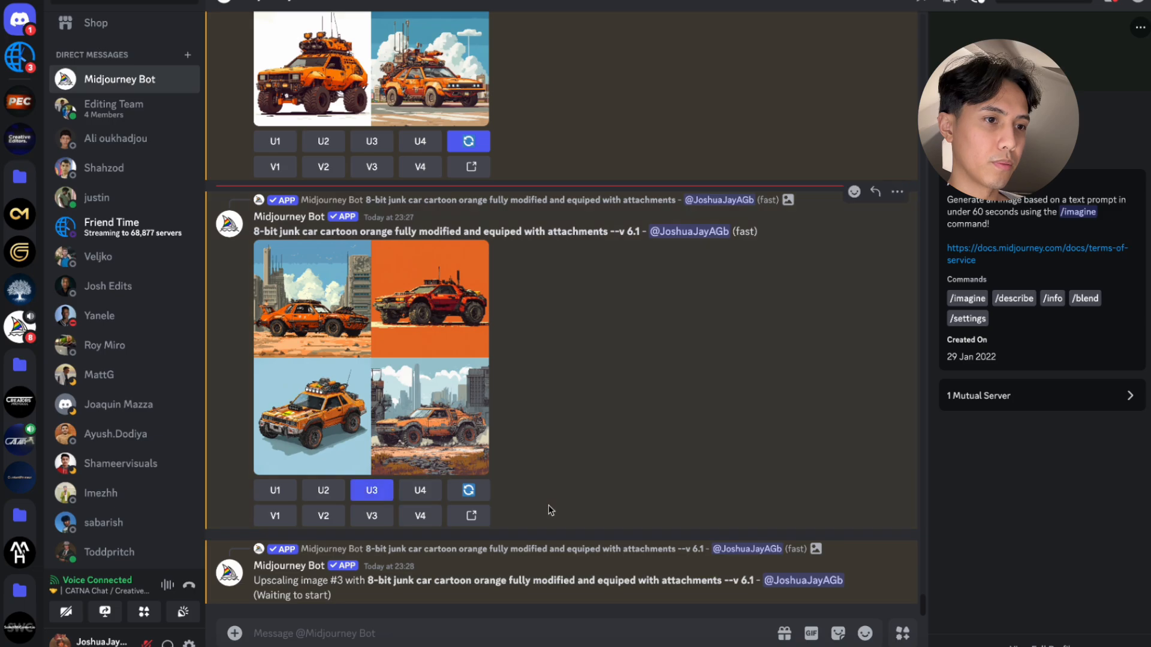
Save the upscaled orange car image to the computer
right_click(463, 454)
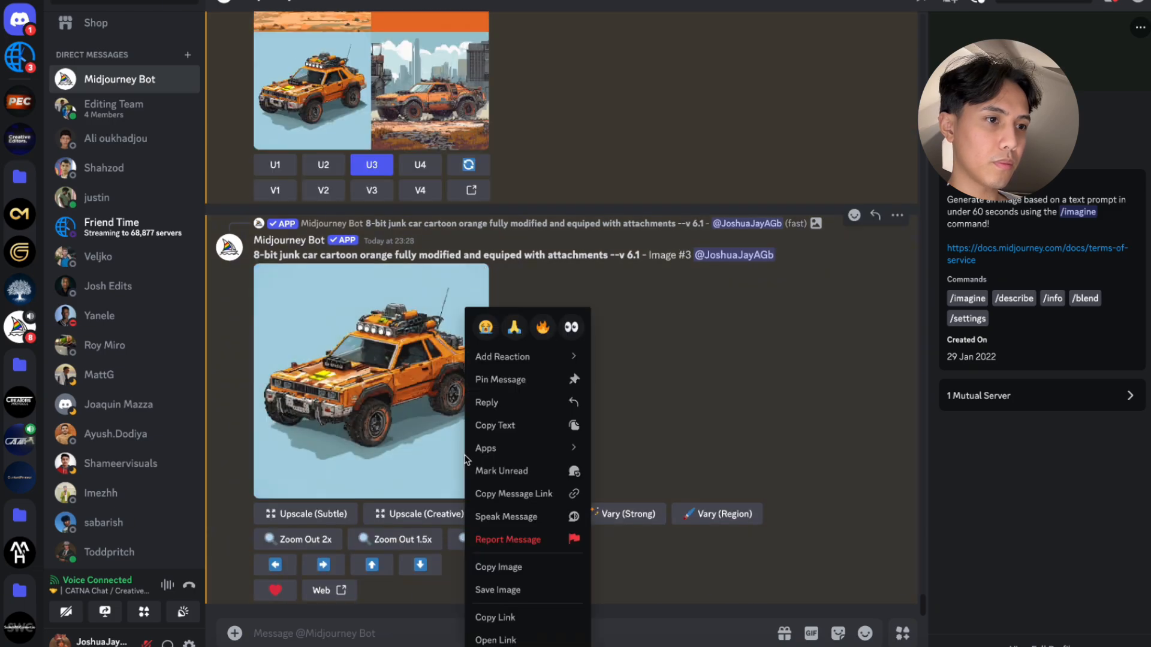
click(511, 591)
key(Return)
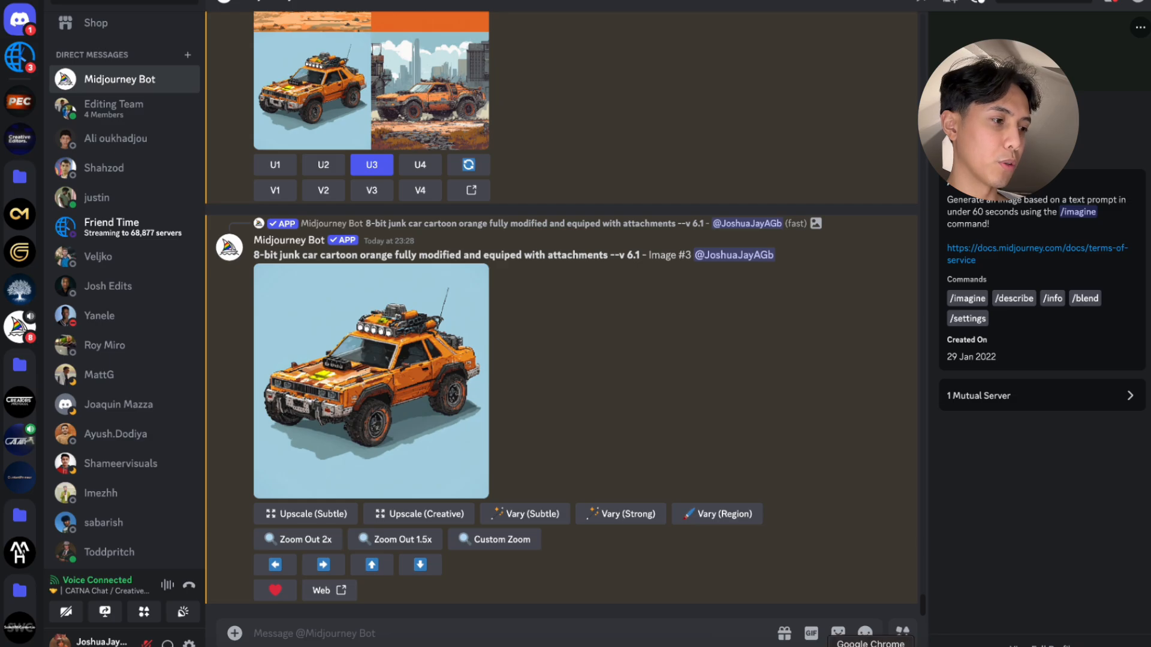
Bring the saved orange car image from the Finder's Downloads folder onto the blank Canva page
click(870, 646)
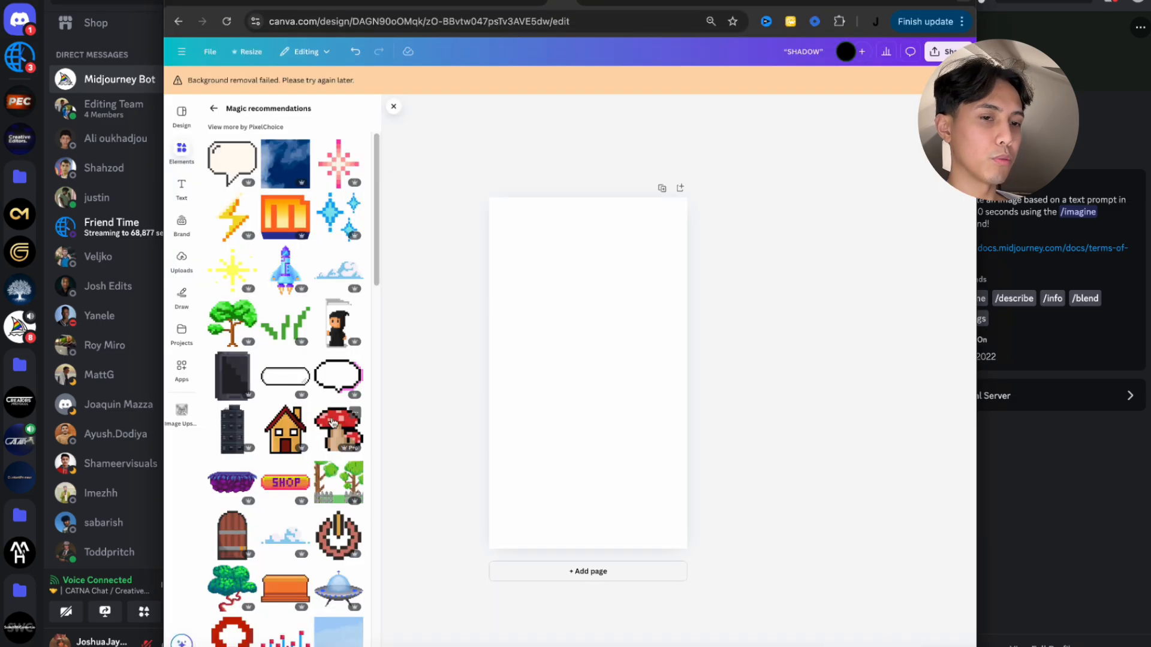
click(59, 646)
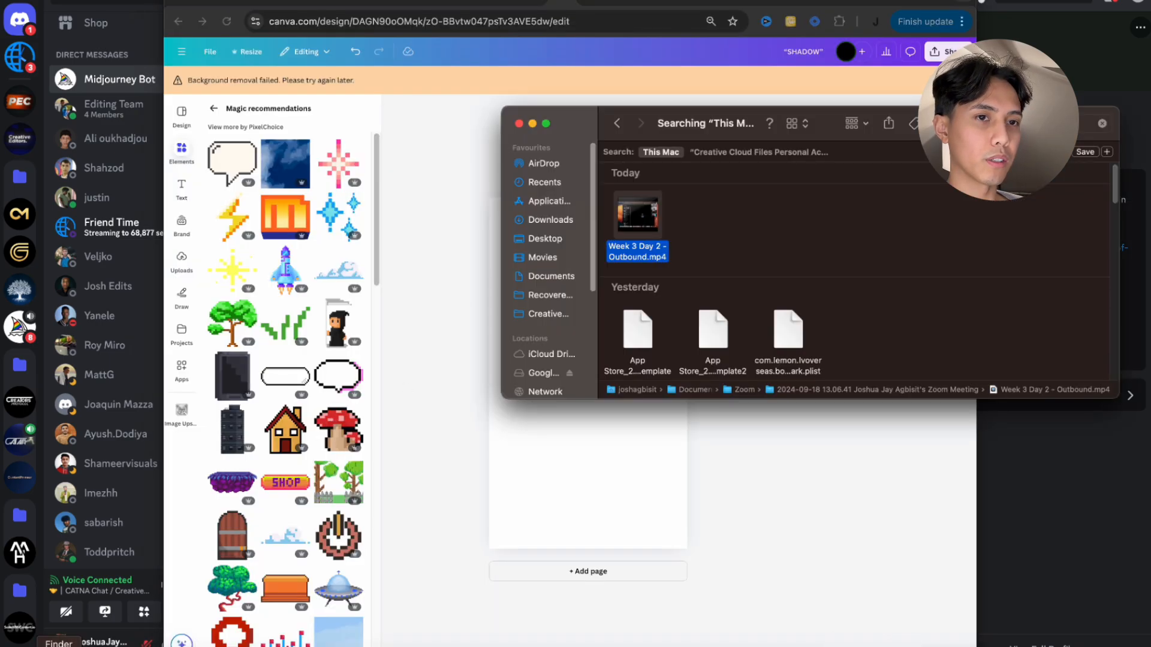
click(549, 220)
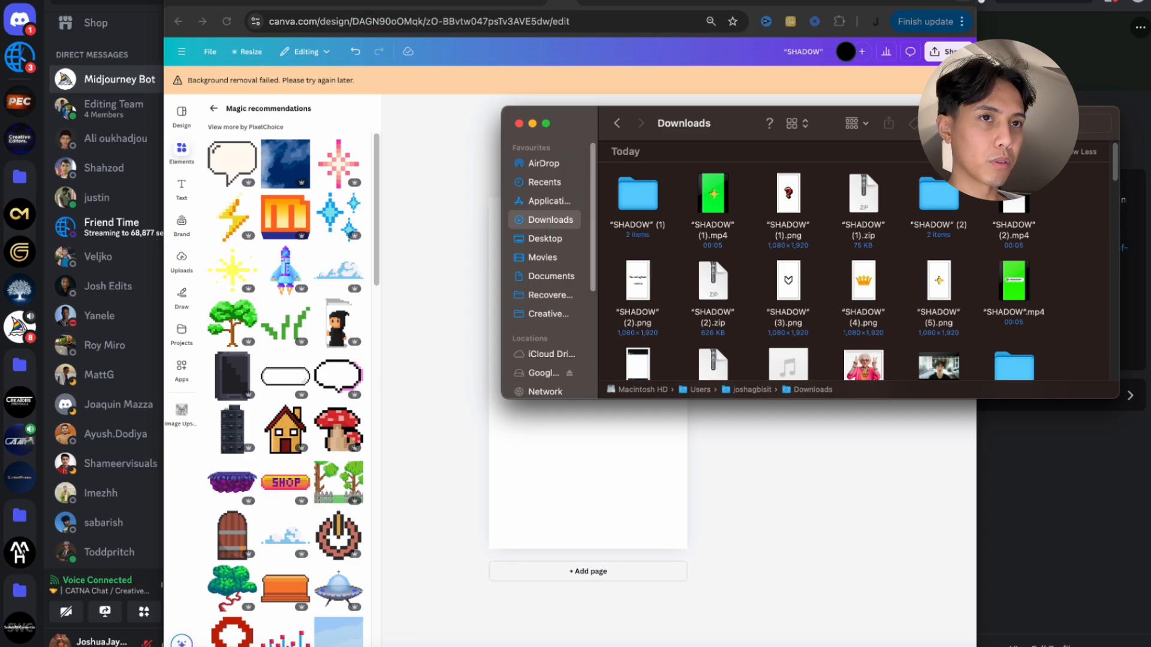
click(19, 0)
scroll(786, 217, down, 5)
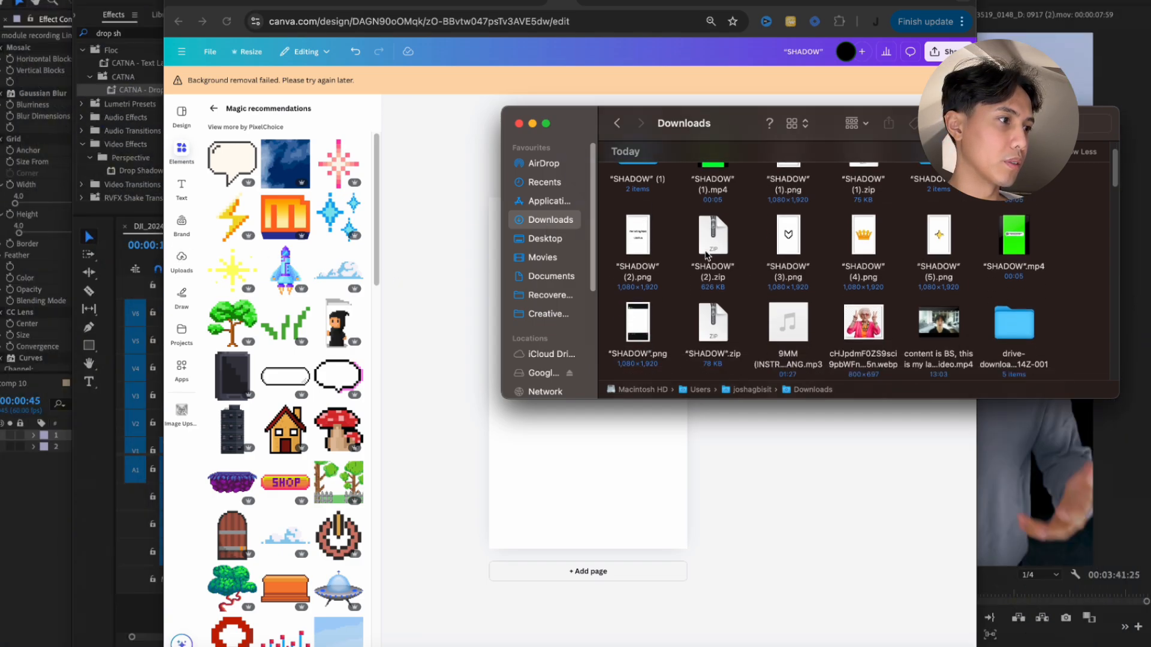
drag(863, 300, 591, 388)
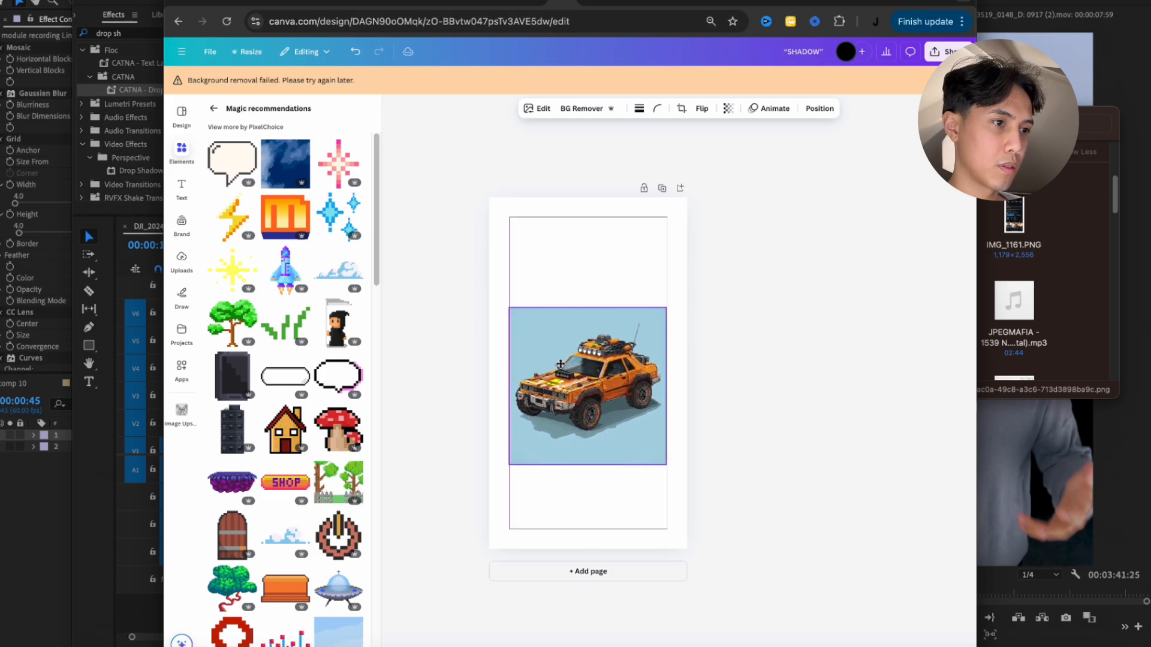
drag(561, 366, 561, 366)
Remove the car image's background and open the design's download options
click(574, 110)
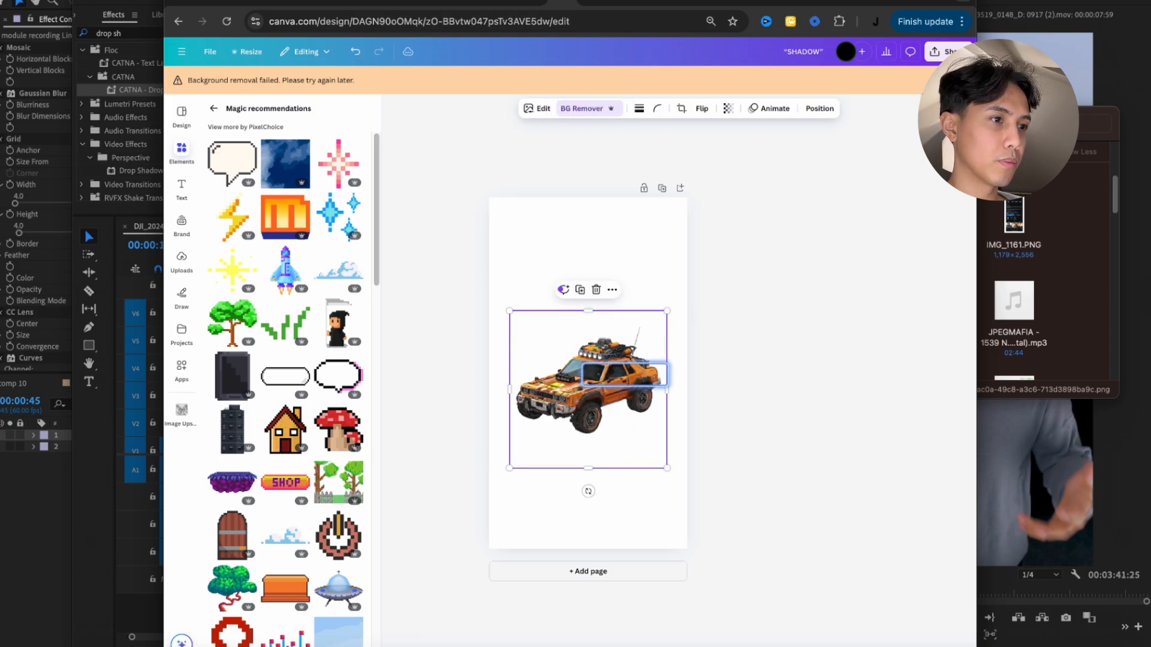
click(731, 339)
click(943, 52)
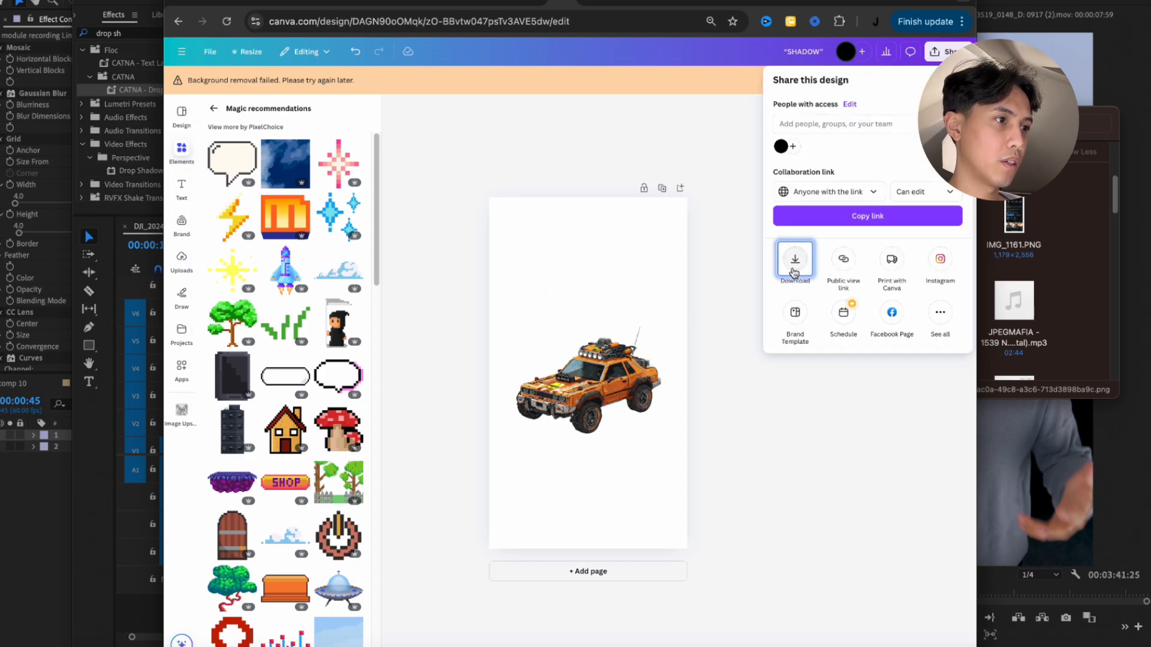
click(794, 264)
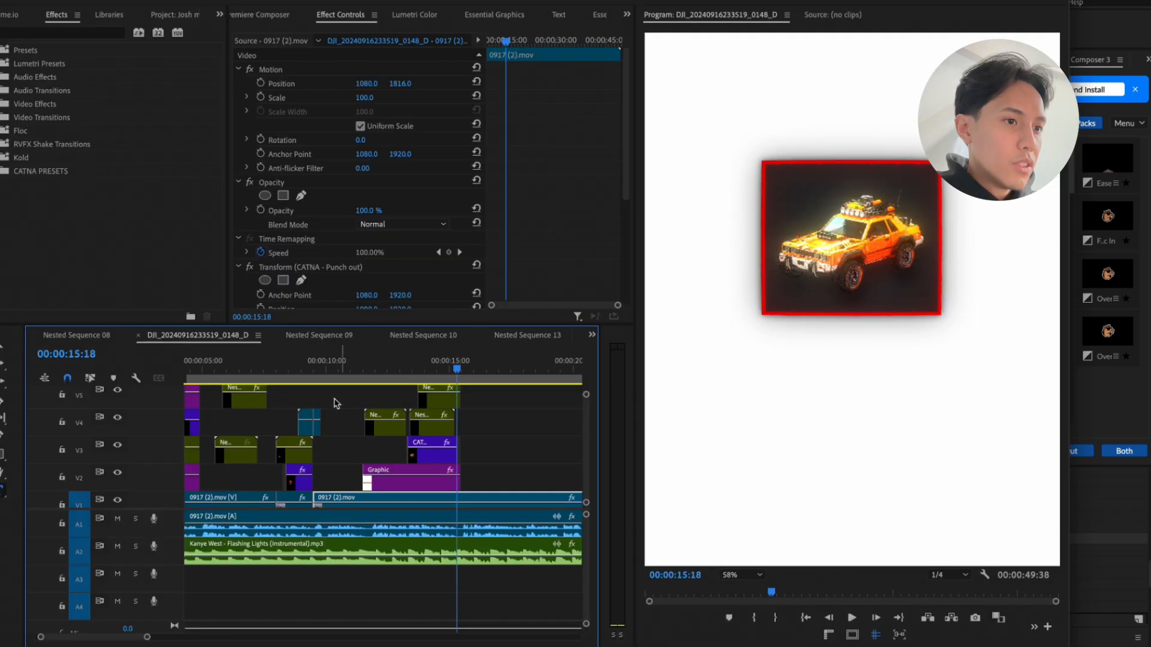
Delete the nested sequences and graphics stacked above the main footage in the car section, between about 11 and 16 seconds
mouse_move(413, 376)
mouse_down()
mouse_move(360, 376)
mouse_move(399, 377)
mouse_up()
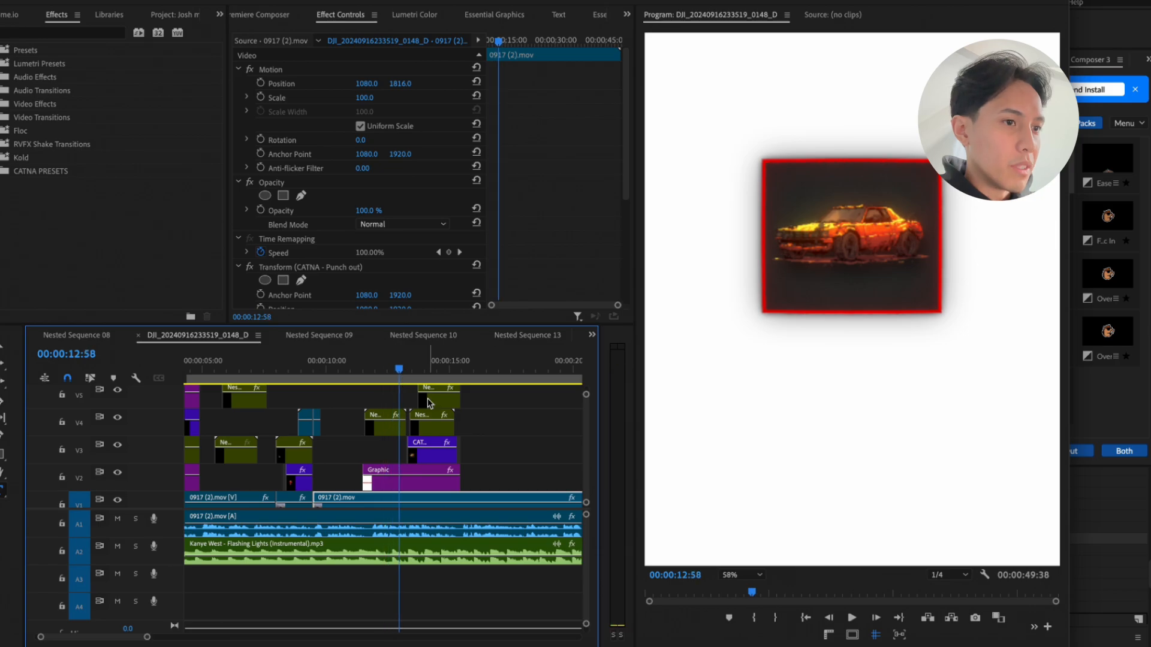
drag(494, 407, 362, 489)
key(Delete)
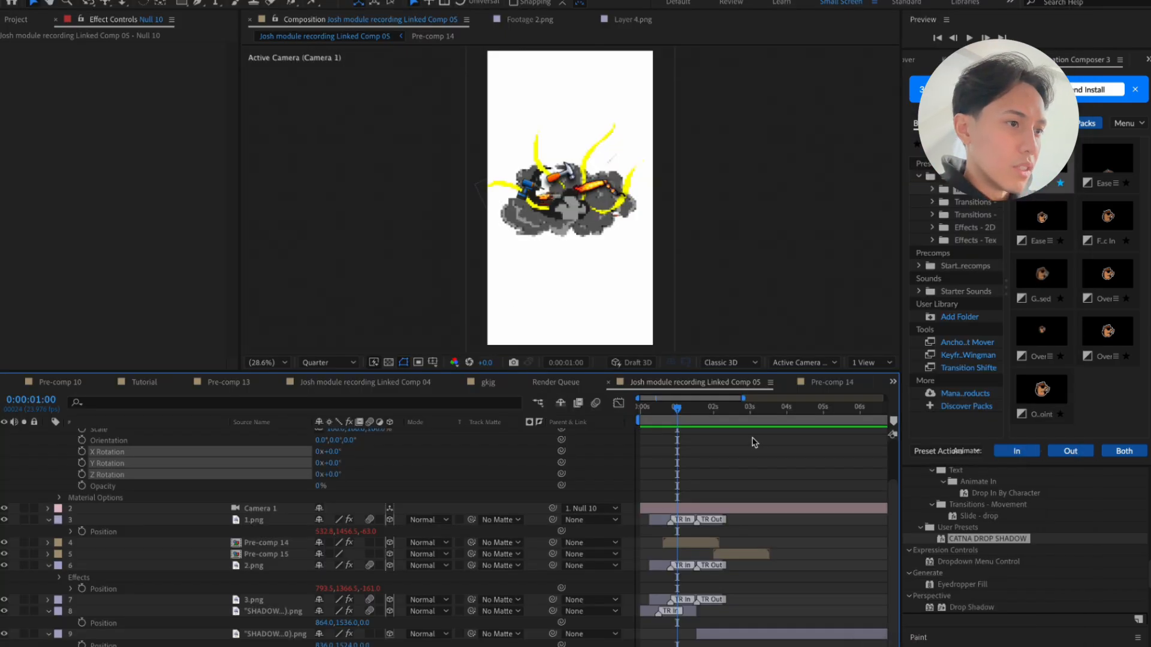
Switch to After Effects, preview the finished car animation in Linked Comp 05 and collapse the Null 10 layer's properties
key(space)
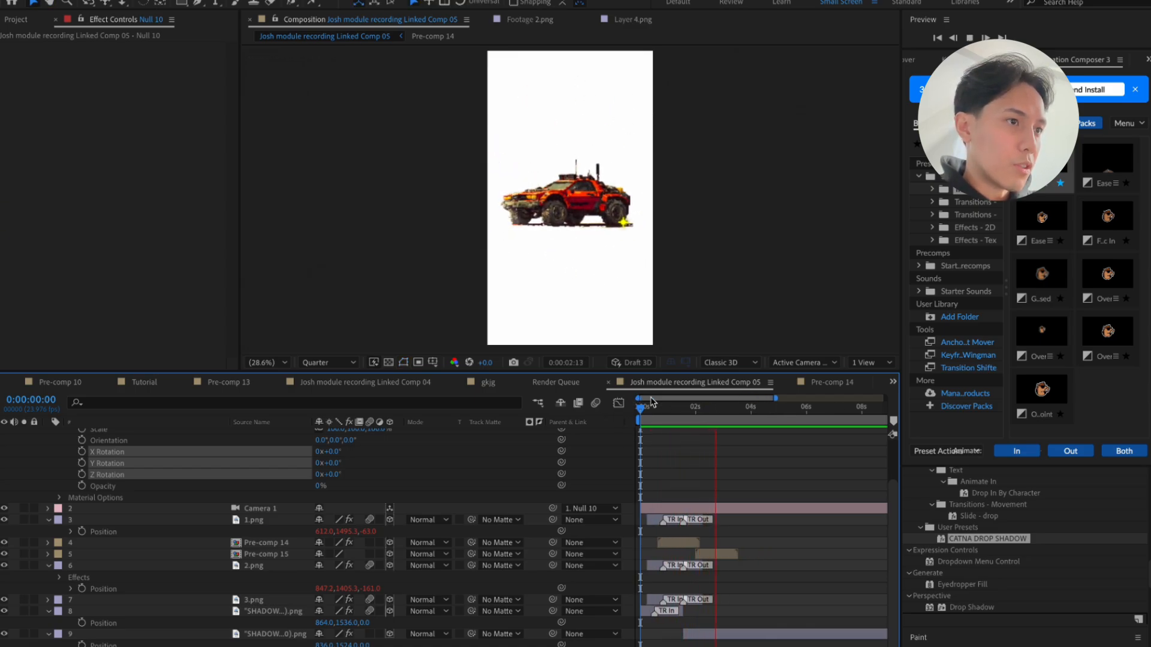
mouse_move(685, 414)
mouse_down()
mouse_move(694, 429)
mouse_move(679, 429)
mouse_up()
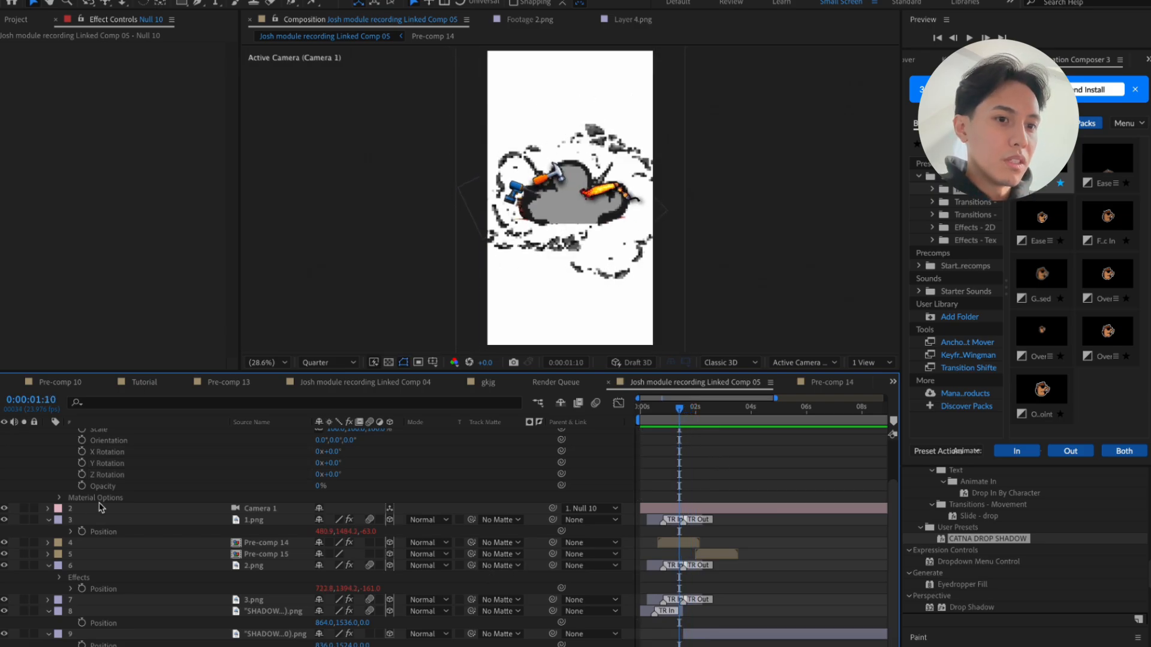
scroll(27, 522, up, 2)
click(55, 445)
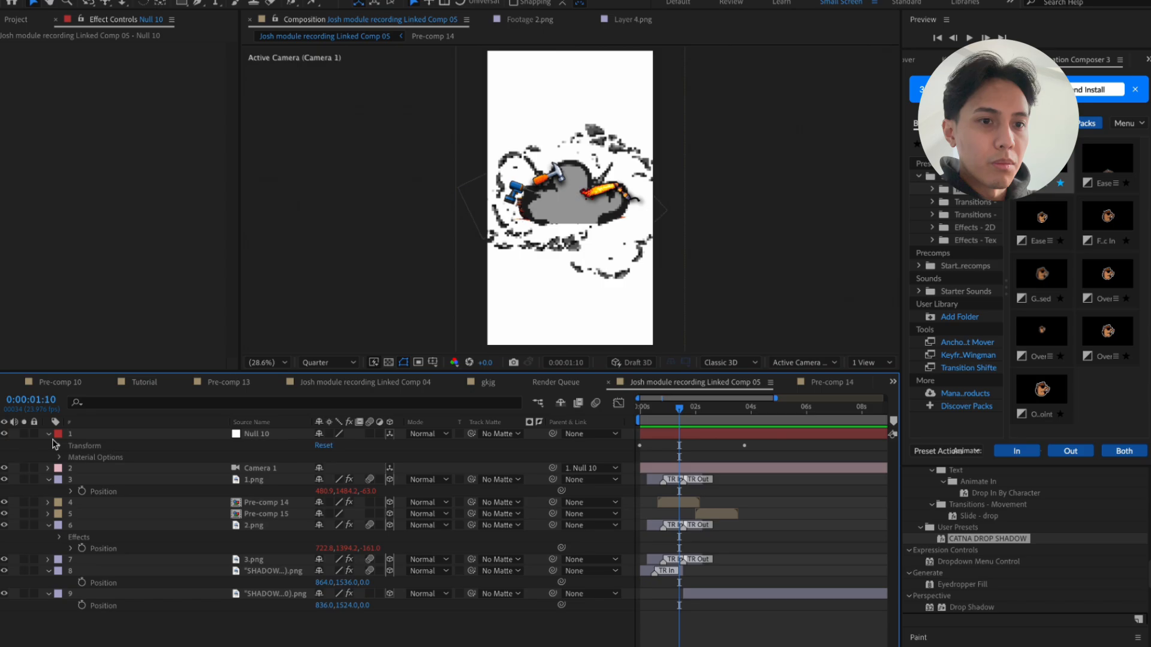
click(49, 435)
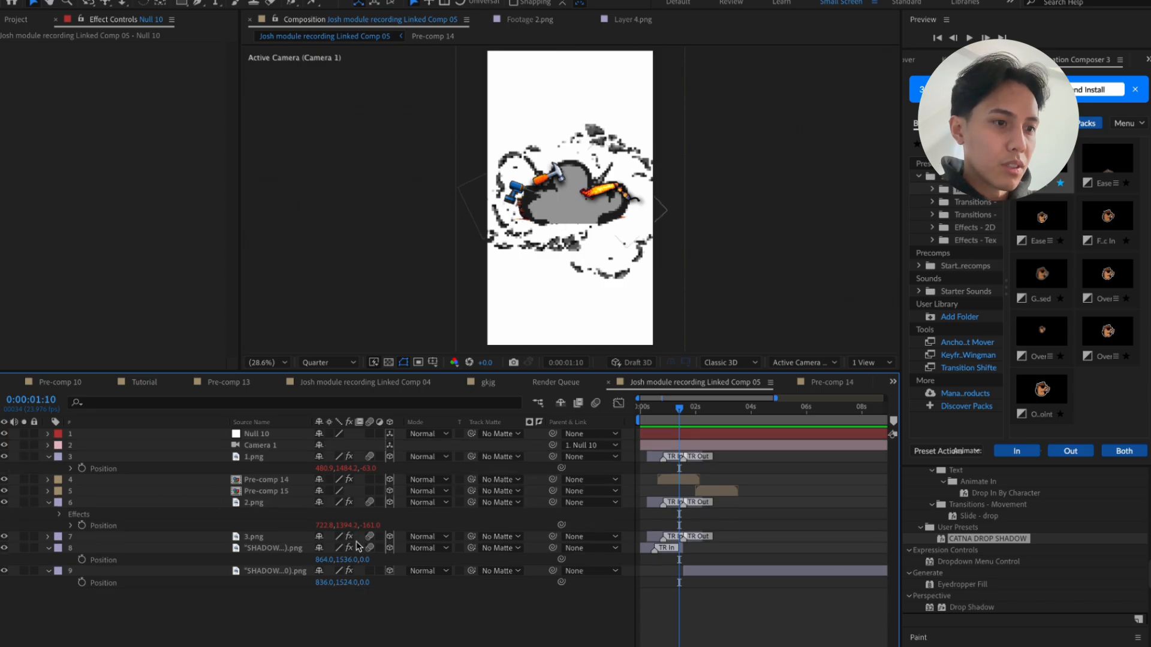
Open Pre-comp 14 to examine its cartoon explosion clips and return to Linked Comp 05
click(250, 485)
double_click(252, 483)
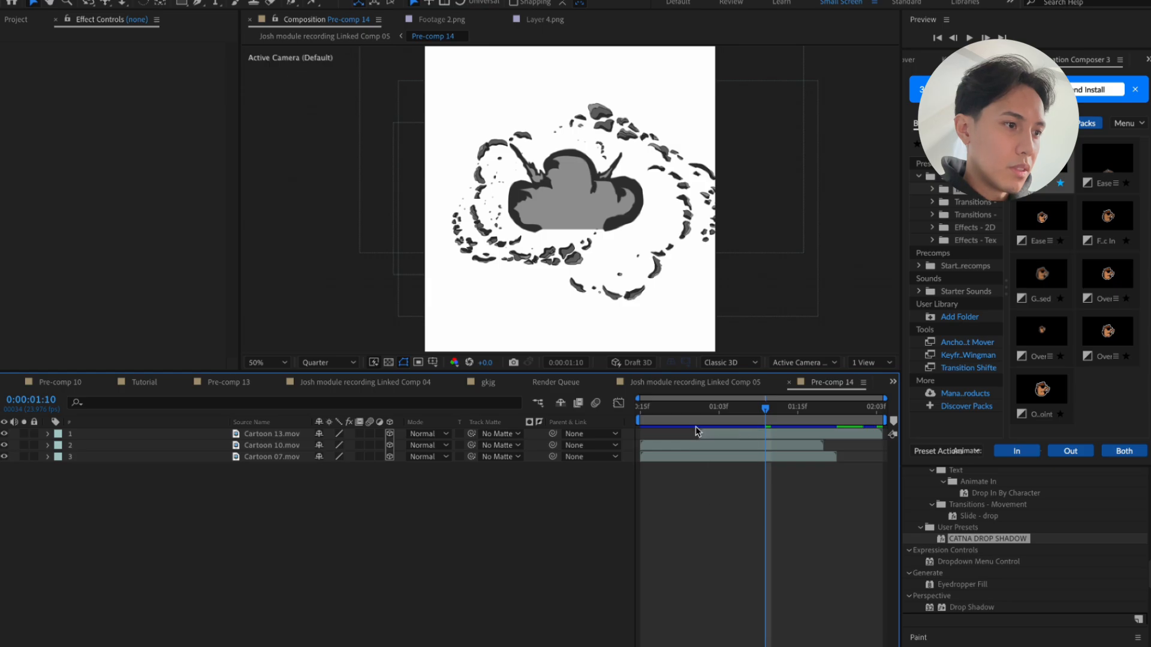
drag(251, 464, 246, 428)
click(433, 580)
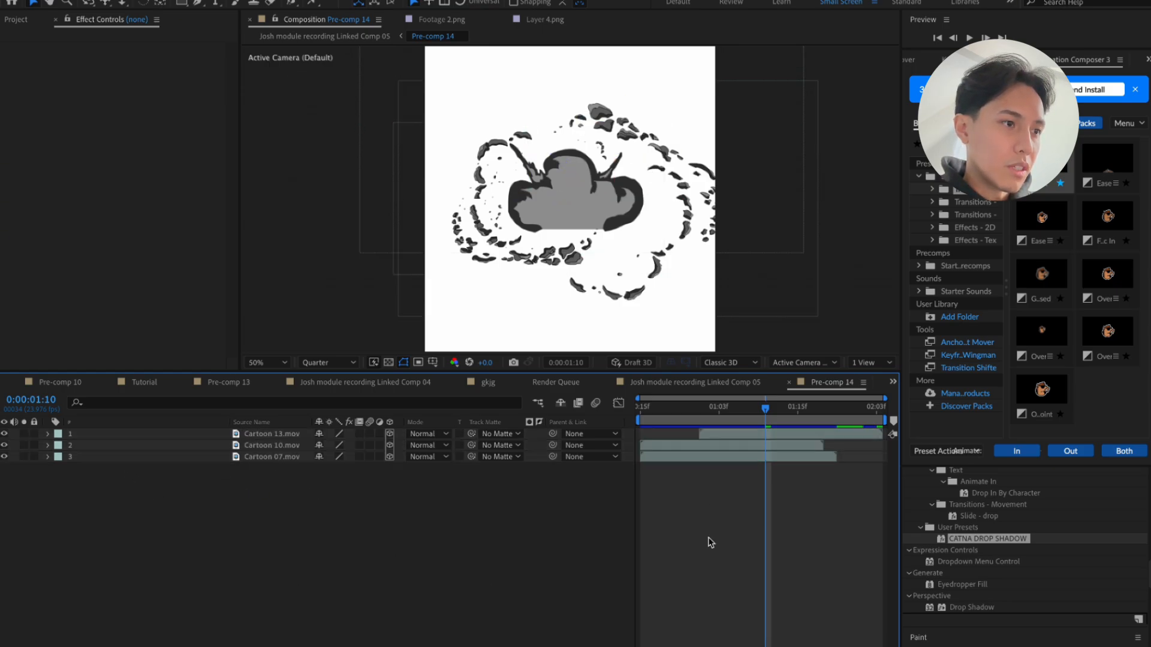
click(723, 384)
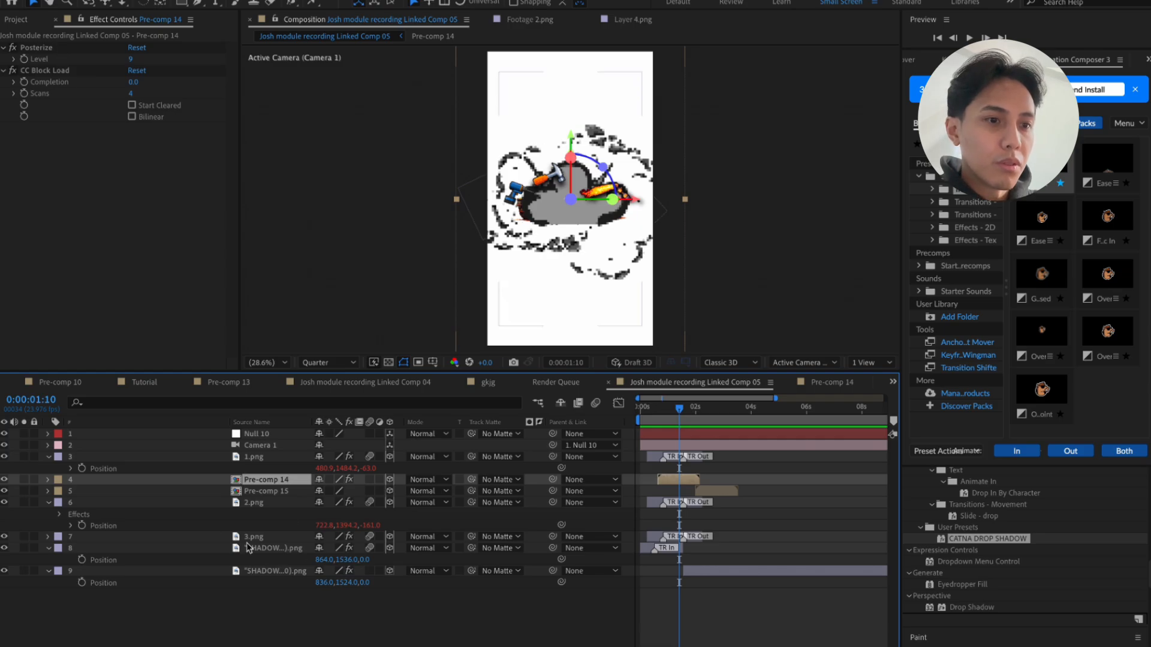
Examine the Posterize and CC Block Load effects applied to Pre-comp 14
click(139, 308)
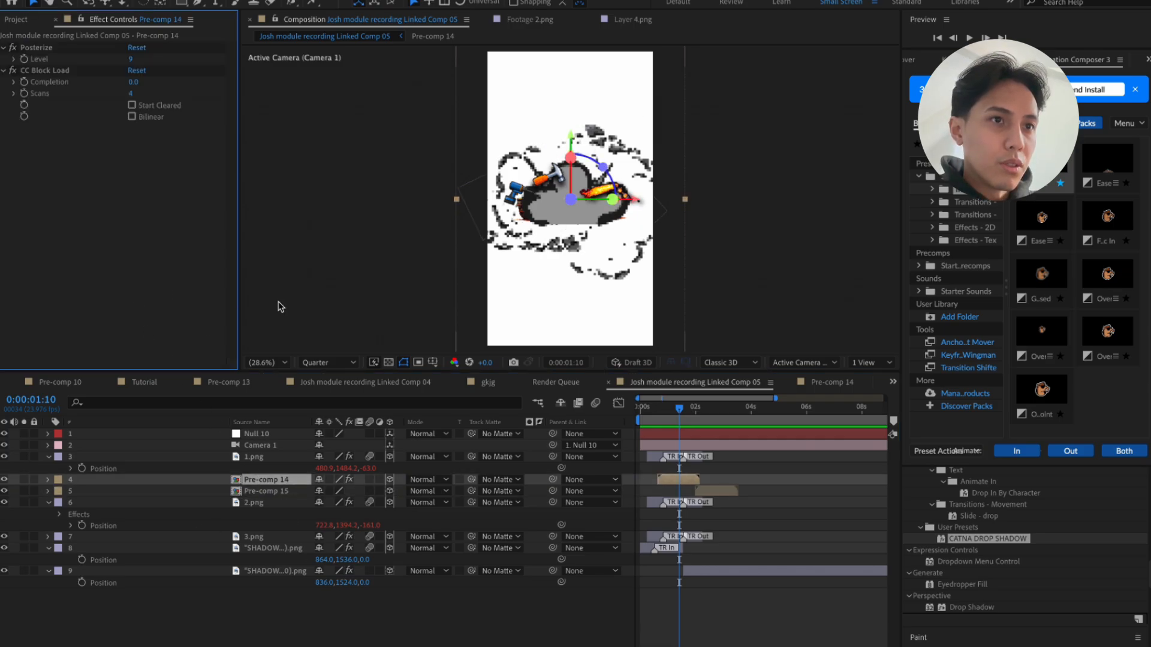
click(62, 47)
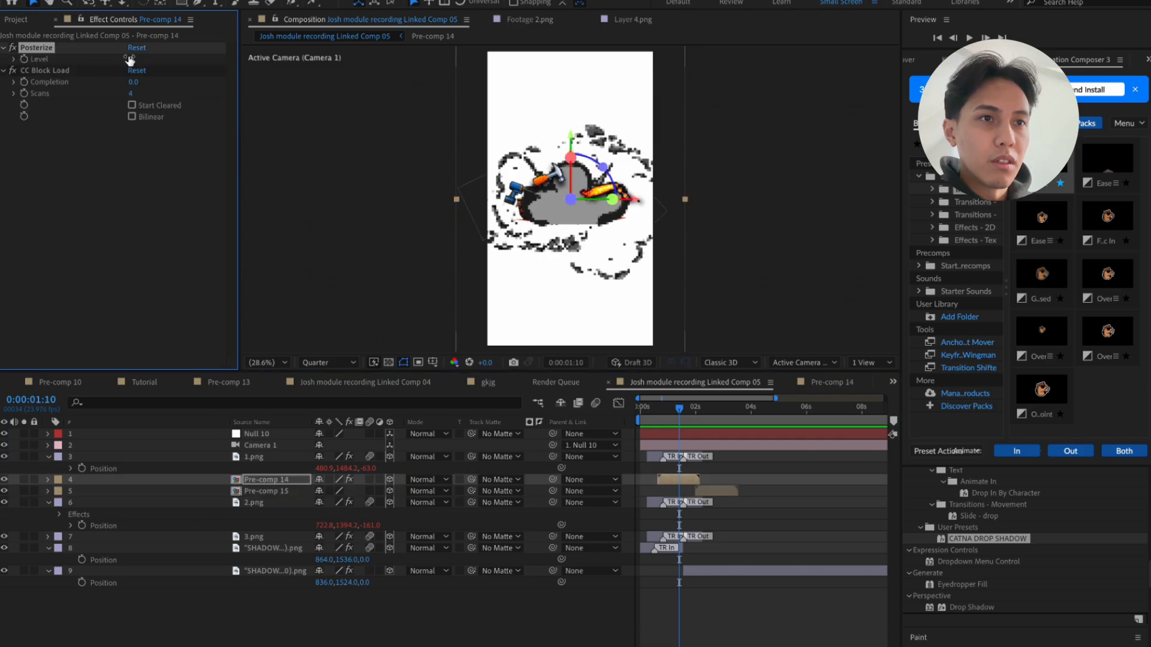
click(33, 72)
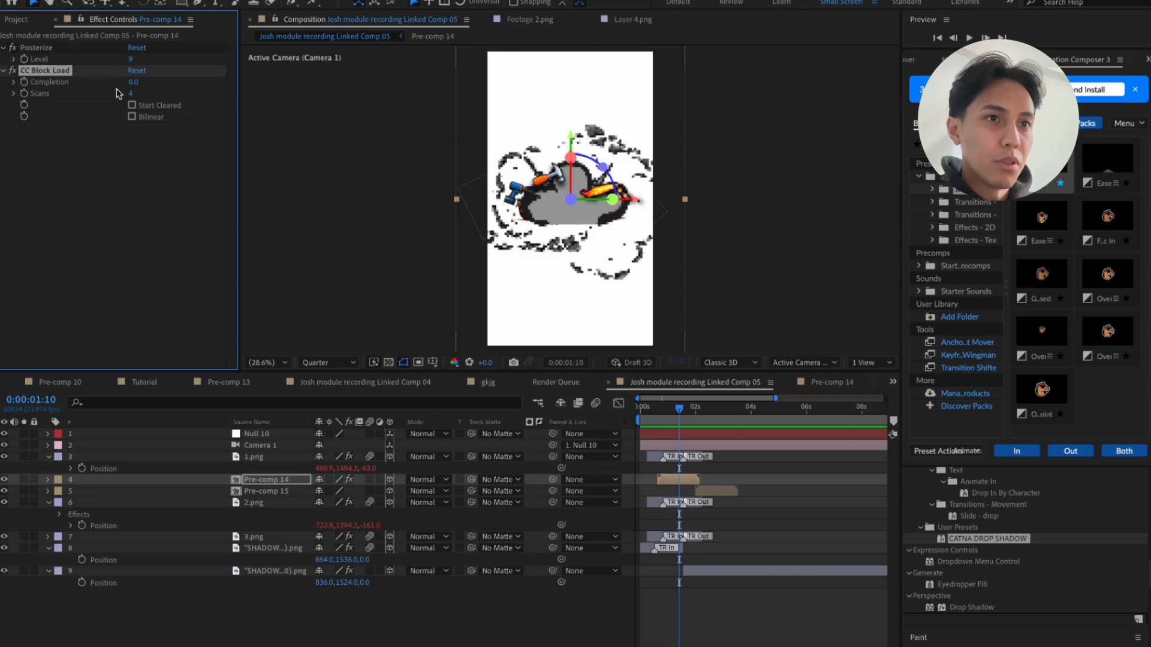
key(apostrophe)
click(664, 434)
Inspect the effects on the 3.png layer and play the car animation from the start of the composition
drag(643, 412, 667, 412)
click(295, 537)
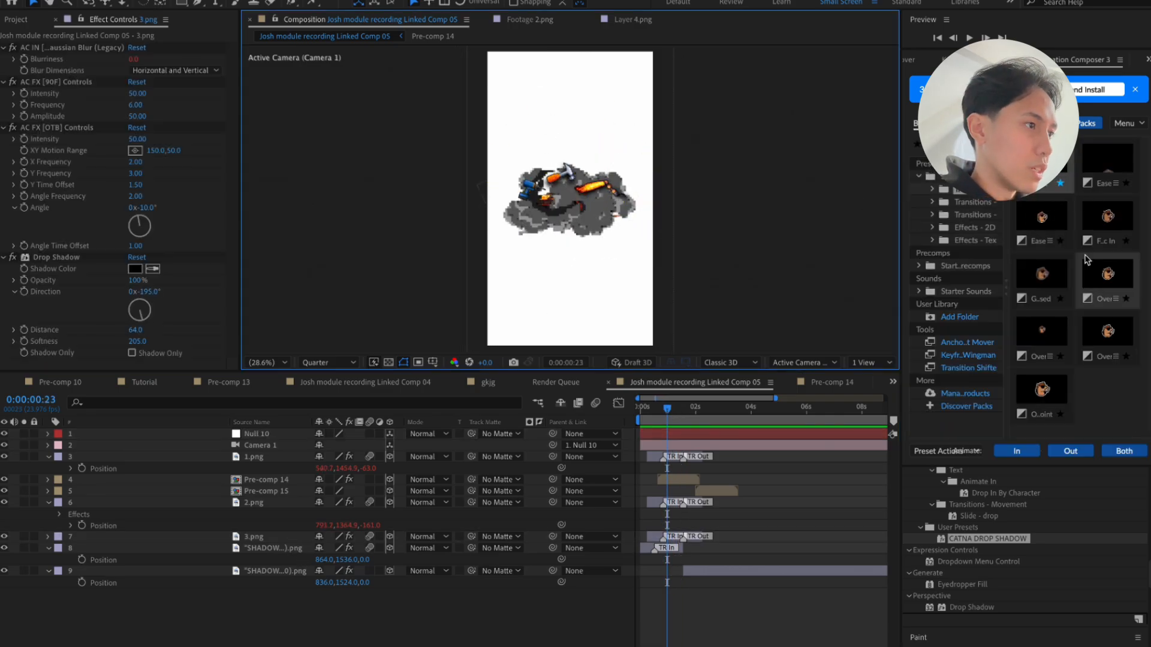
click(579, 597)
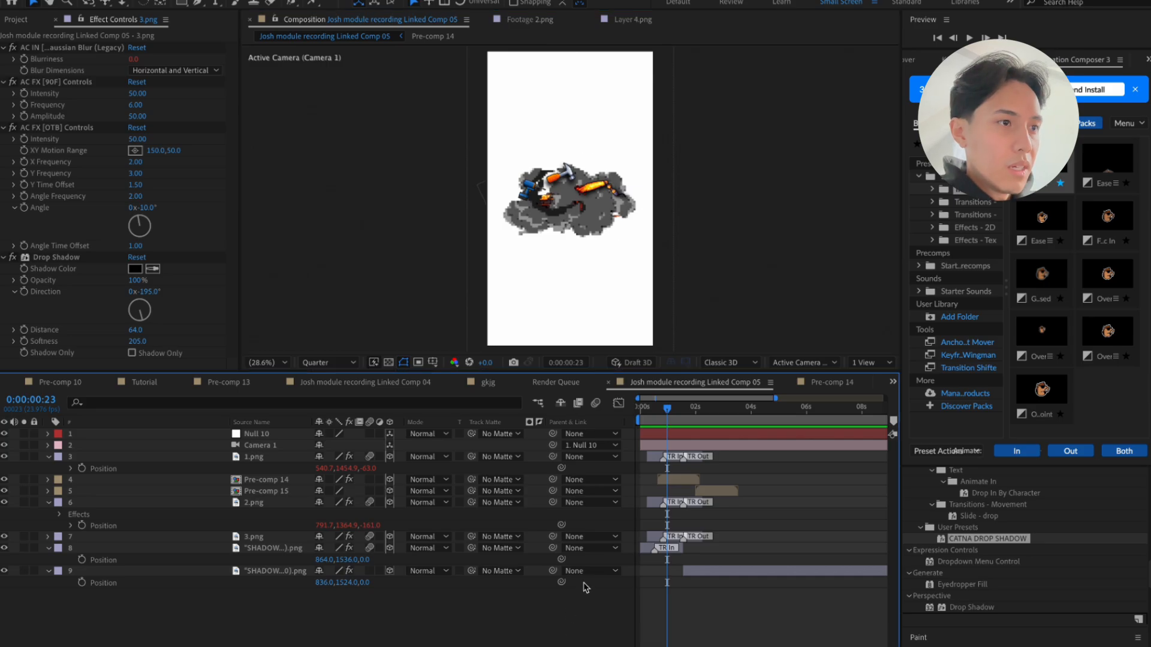
drag(667, 413, 640, 414)
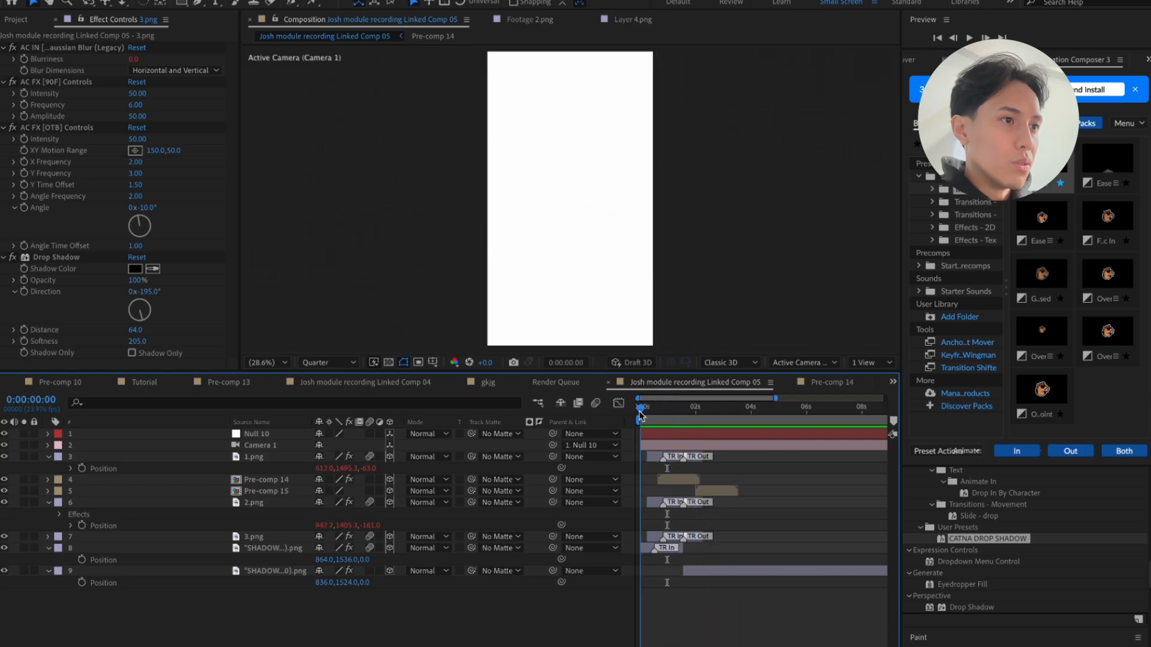
key(space)
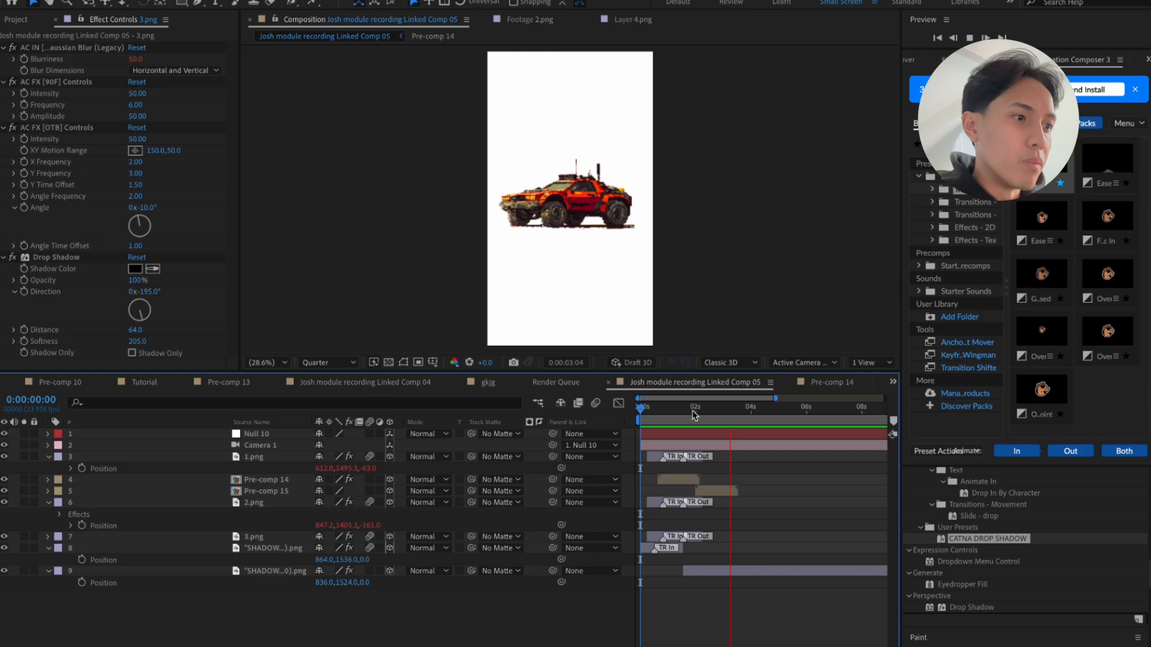
drag(692, 413, 657, 421)
Switch to Premiere Pro and listen to the main sequence from about 12 to 18 seconds
click(664, 646)
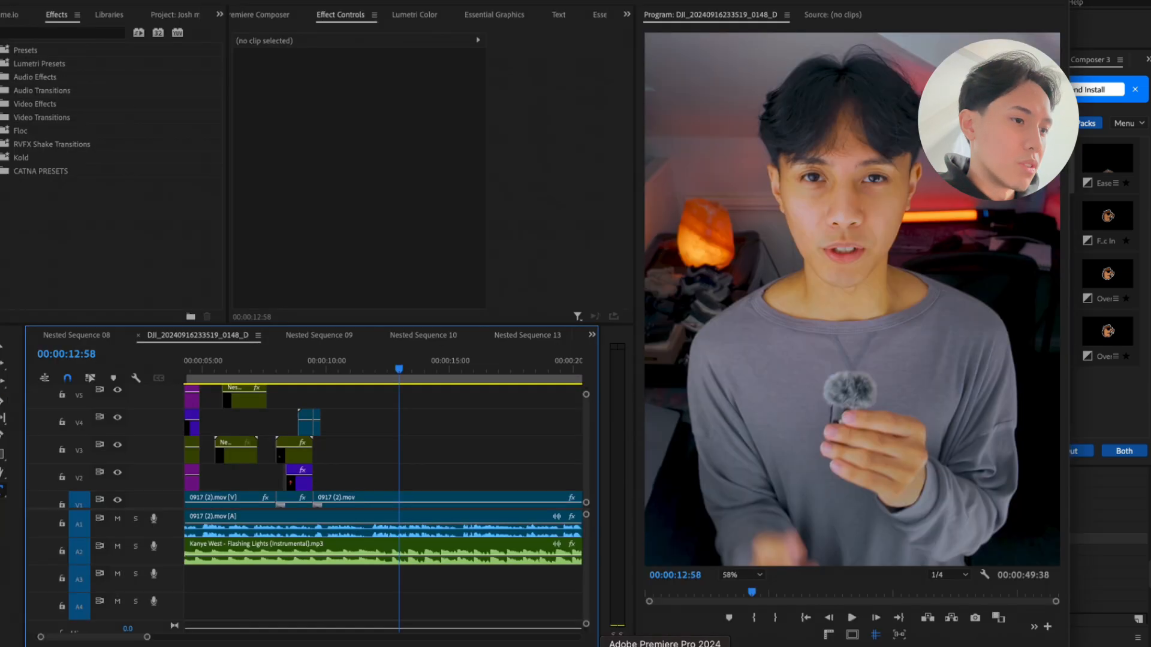
click(378, 370)
key(space)
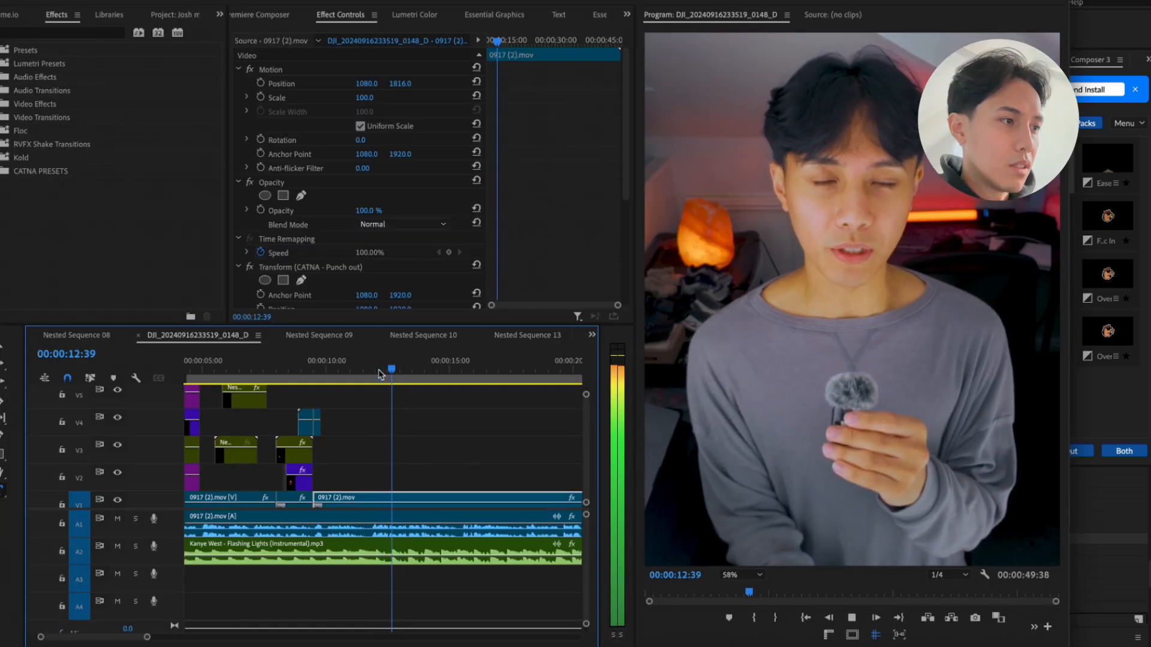
key(XF86AudioRaiseVolume)
key(XF86AudioRaiseVolume)
scroll(414, 477, down, 1)
scroll(462, 465, down, 4)
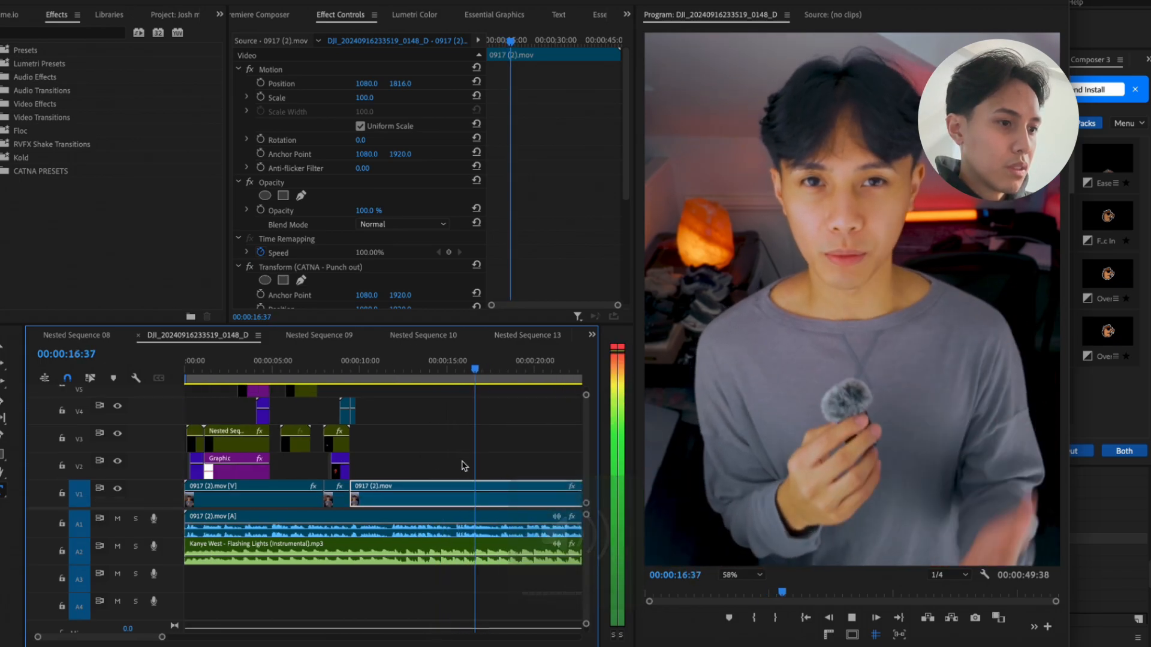
click(443, 463)
key(space)
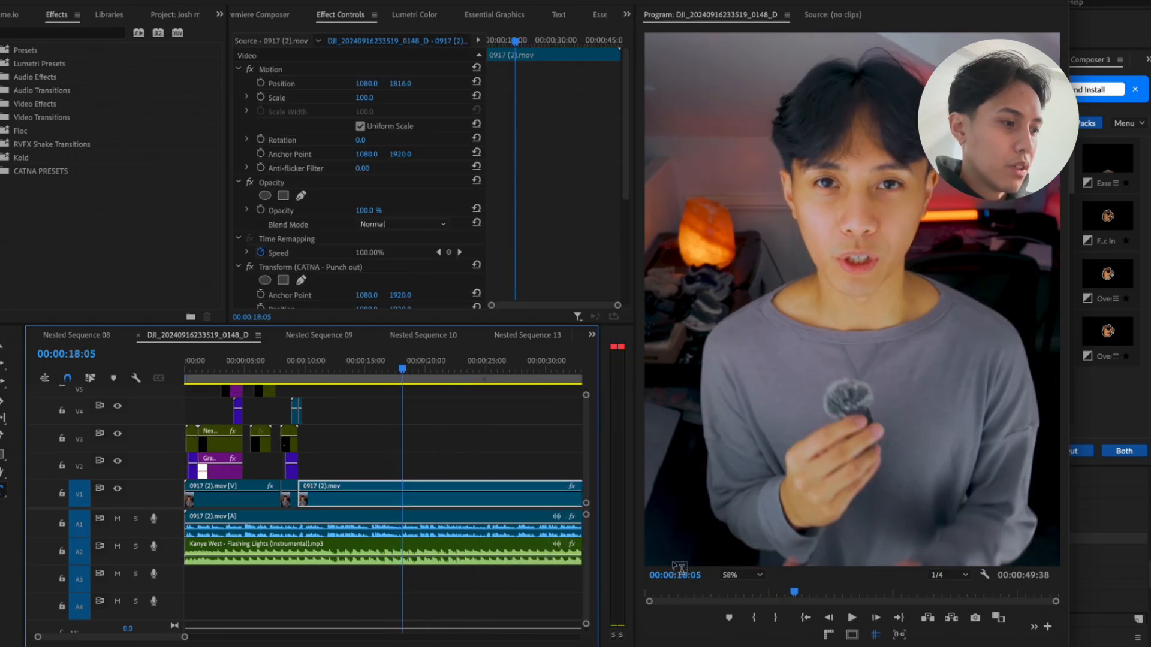
Return to After Effects and replay the tools, explosion and car reveal in short sections to review their timing
click(927, 646)
drag(663, 411, 646, 410)
key(space)
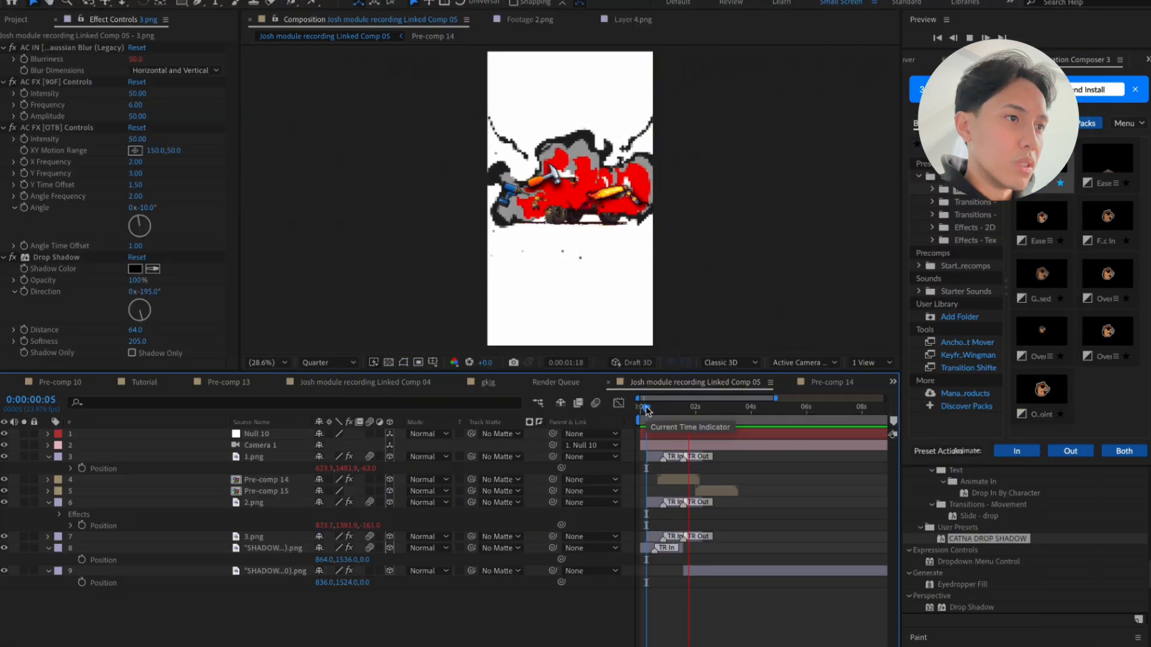
key(space)
drag(692, 416, 680, 415)
key(space)
key(space)
key(space)
key(space)
click(696, 415)
key(space)
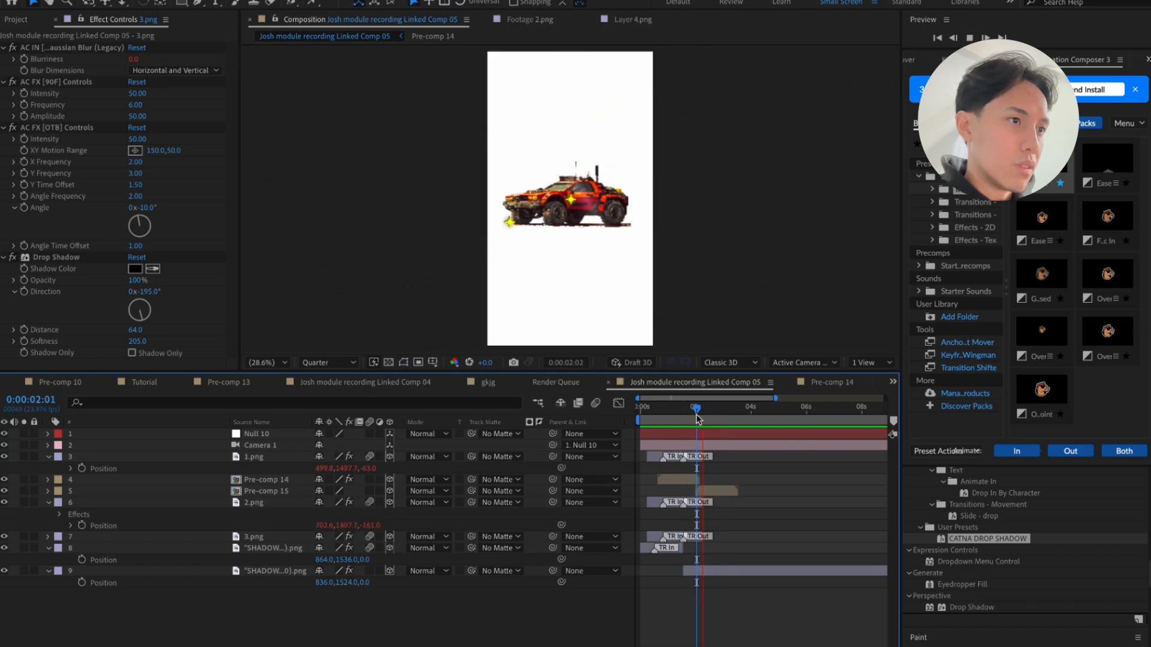
key(space)
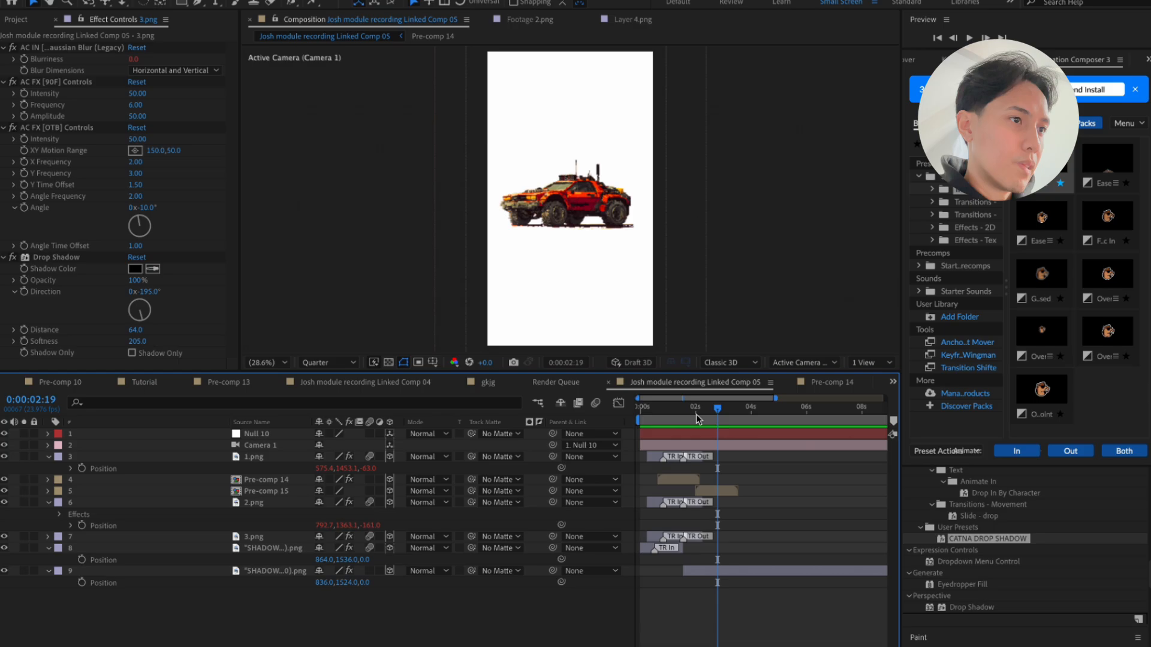
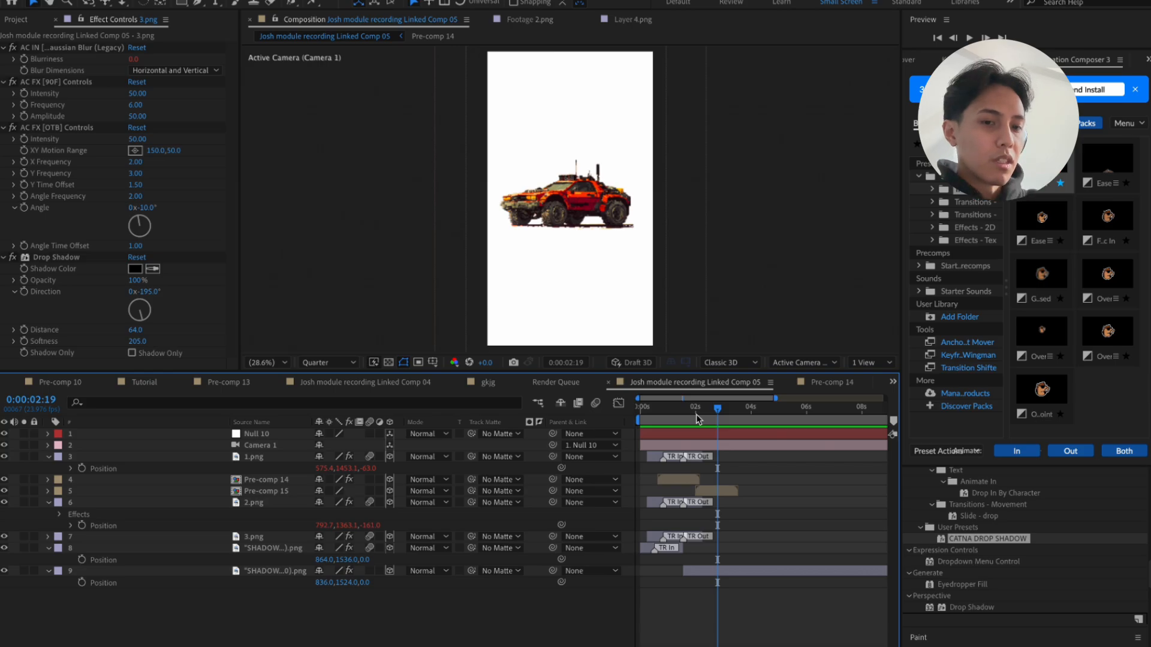
key(super+shift+5)
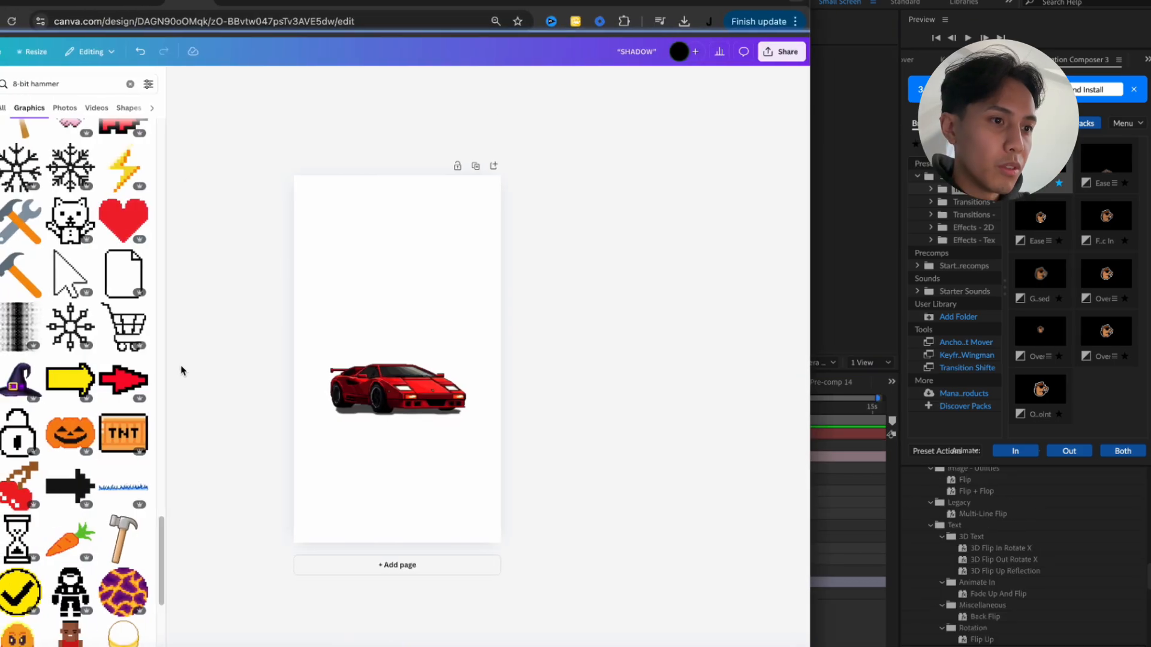
In the Canva "SHADOW" design, flip the red car image horizontally
click(380, 329)
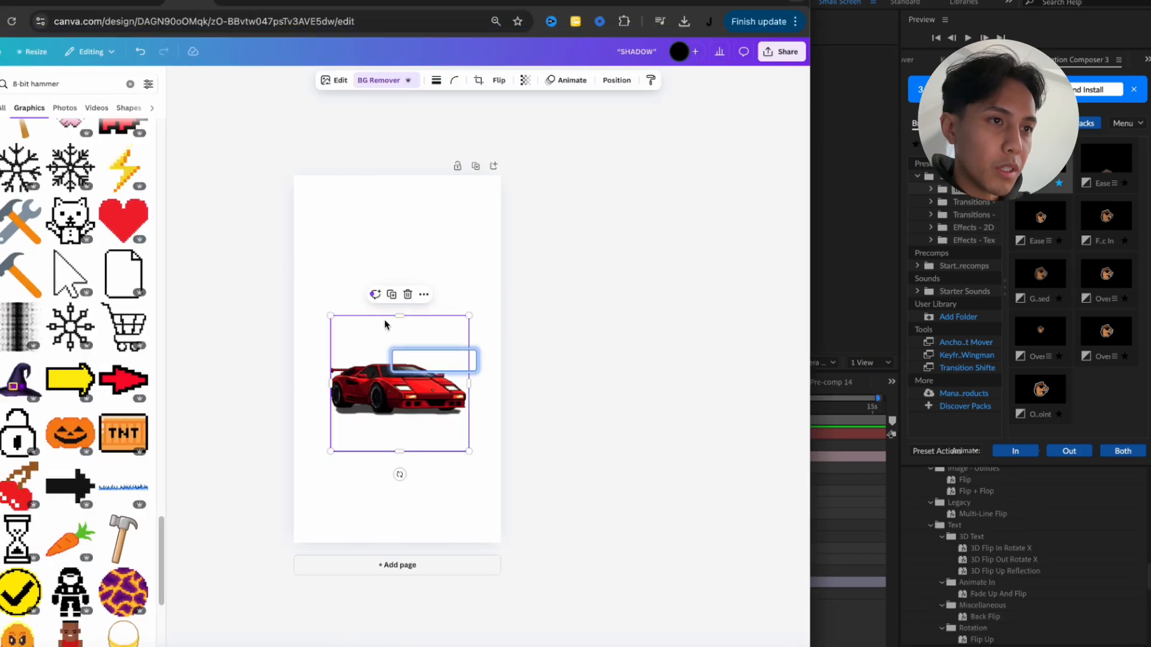
click(498, 79)
click(503, 106)
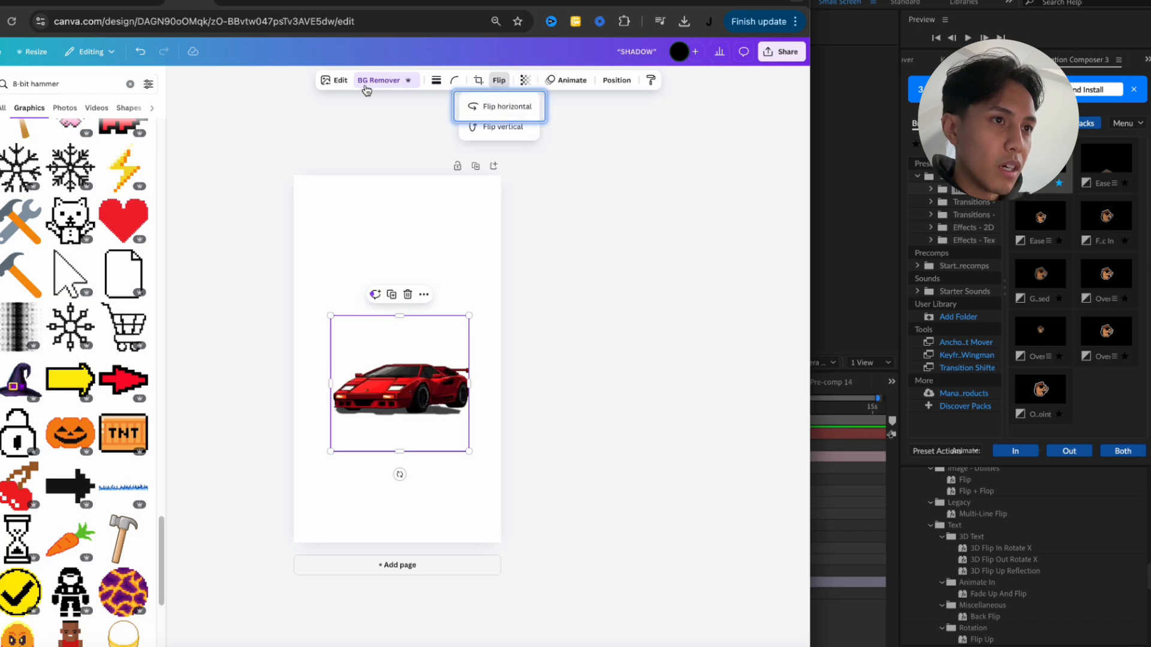
Delete the separate dark shadow shape beneath the red car and place the car horizontally centered on the page
click(335, 80)
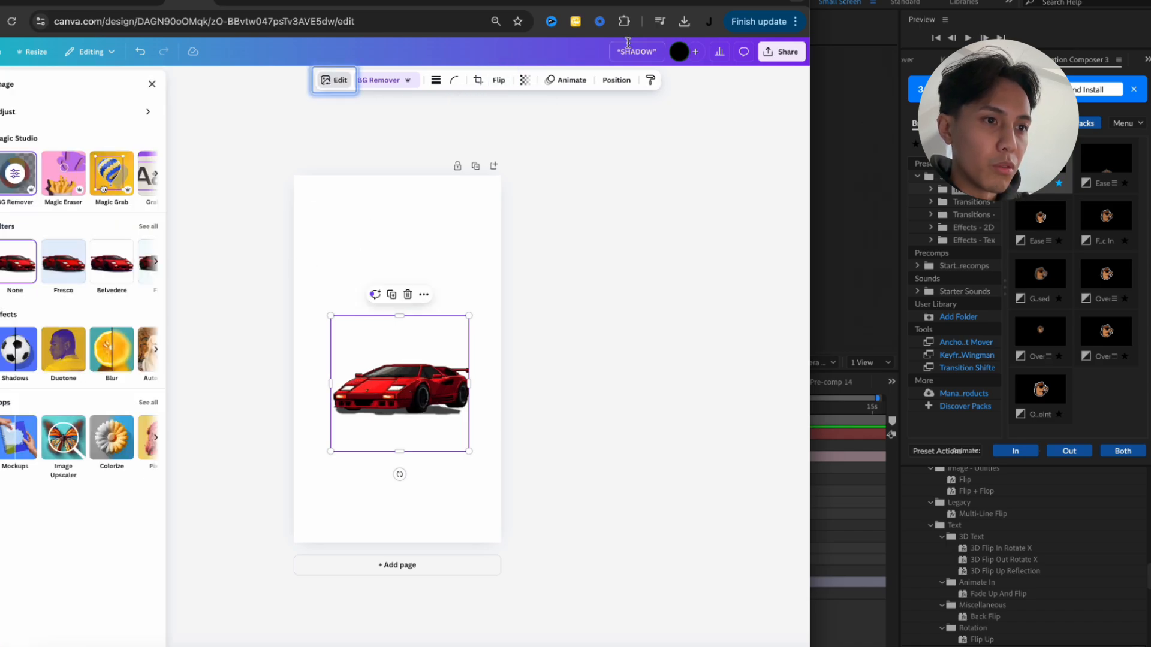
drag(746, 6, 794, 6)
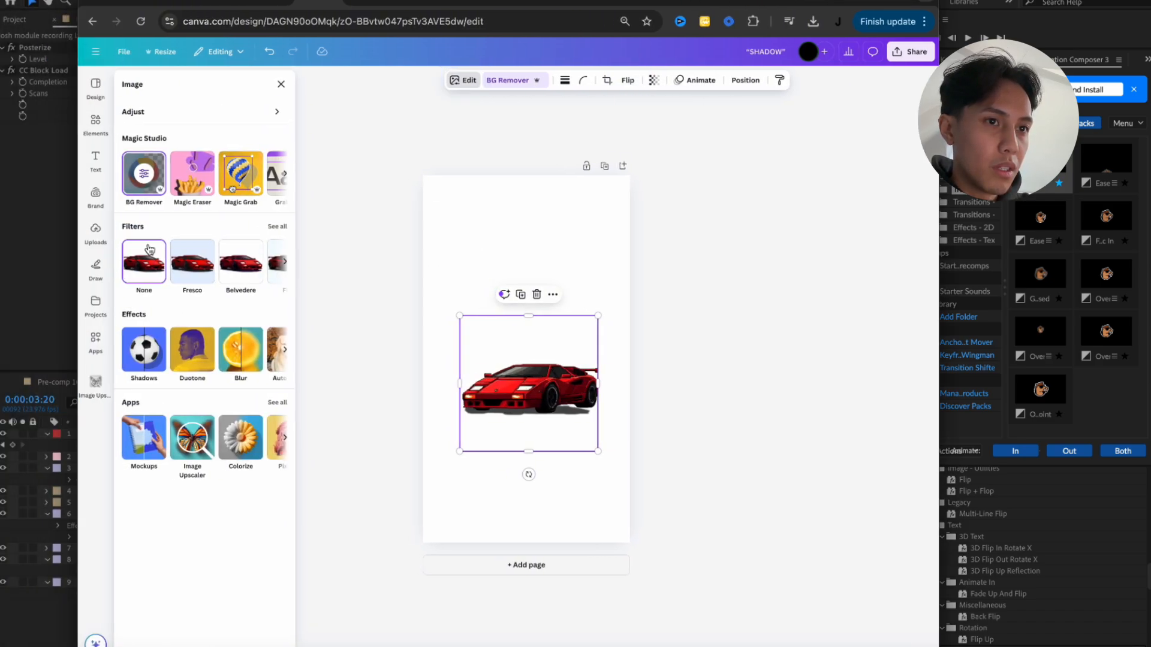
drag(527, 395, 566, 331)
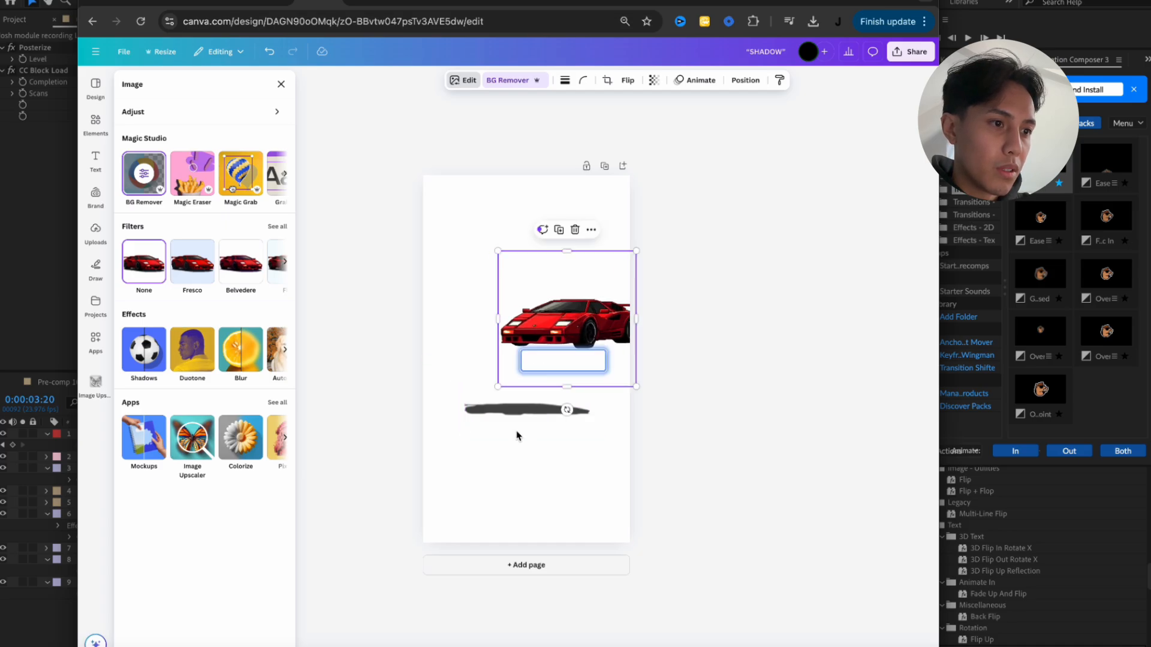
click(519, 409)
key(Delete)
mouse_move(552, 375)
mouse_down()
mouse_move(544, 402)
mouse_move(543, 387)
mouse_up()
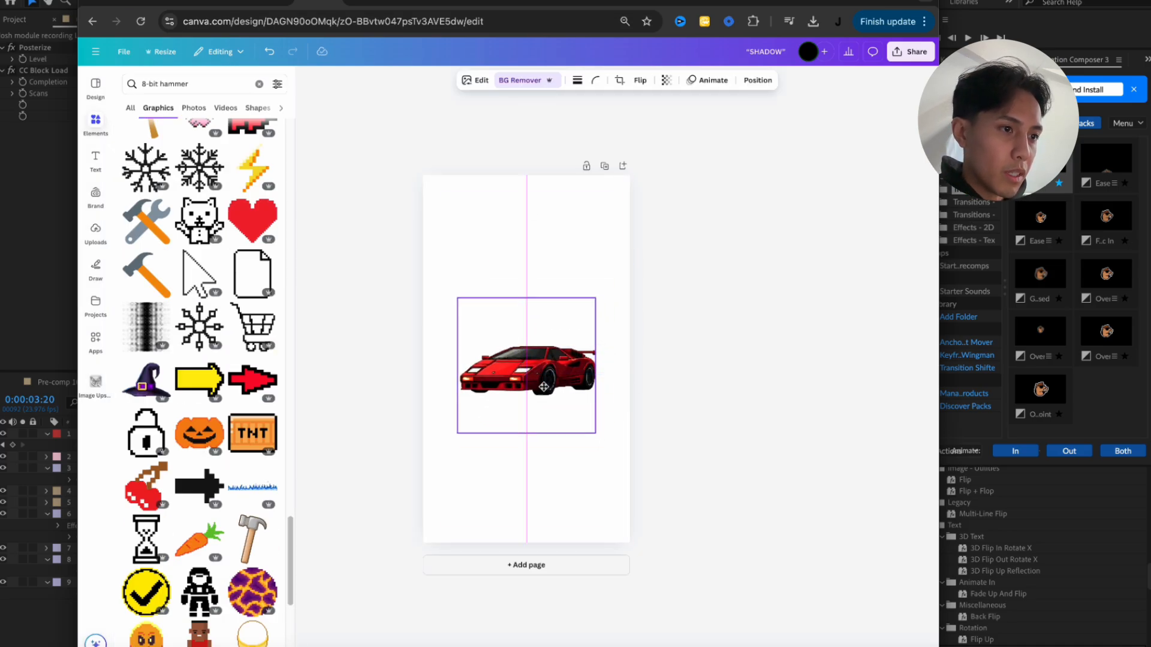
Download the red car design as a PNG with a transparent background
click(910, 52)
click(758, 264)
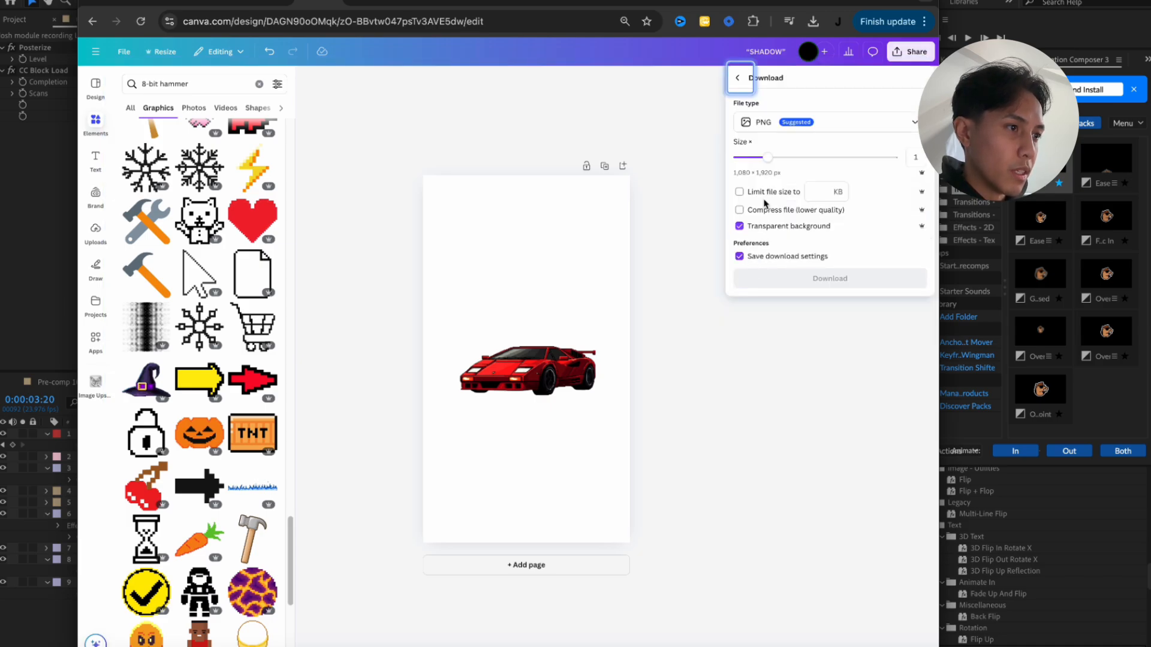
click(804, 281)
Add the downloaded "SHADOW" (12).png to After Effects' Linked Comp 05 as the bottom layer and make it a 3D layer
drag(899, 11, 488, 11)
drag(276, 55, 298, 85)
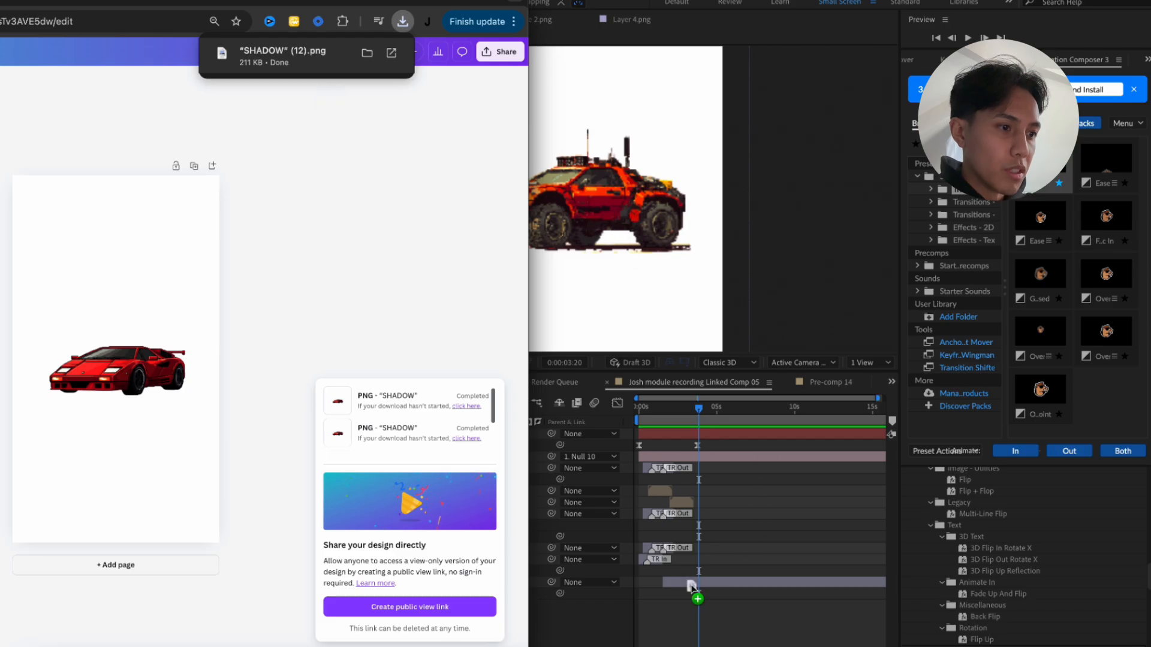
drag(691, 587, 693, 595)
drag(292, 445, 318, 605)
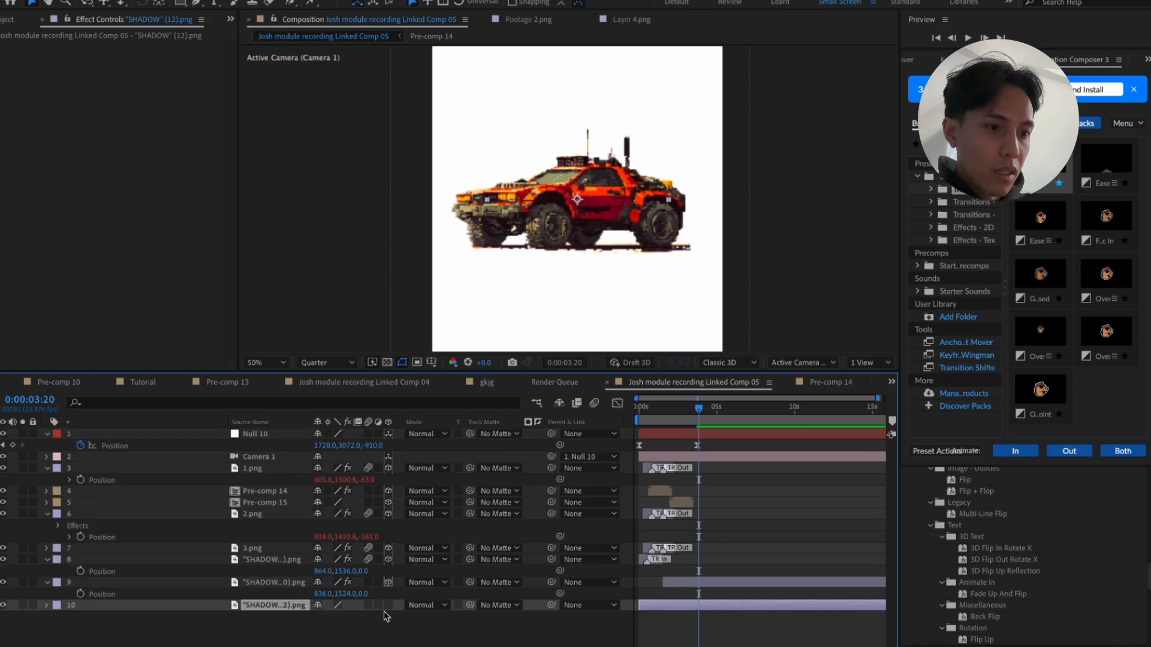
click(388, 606)
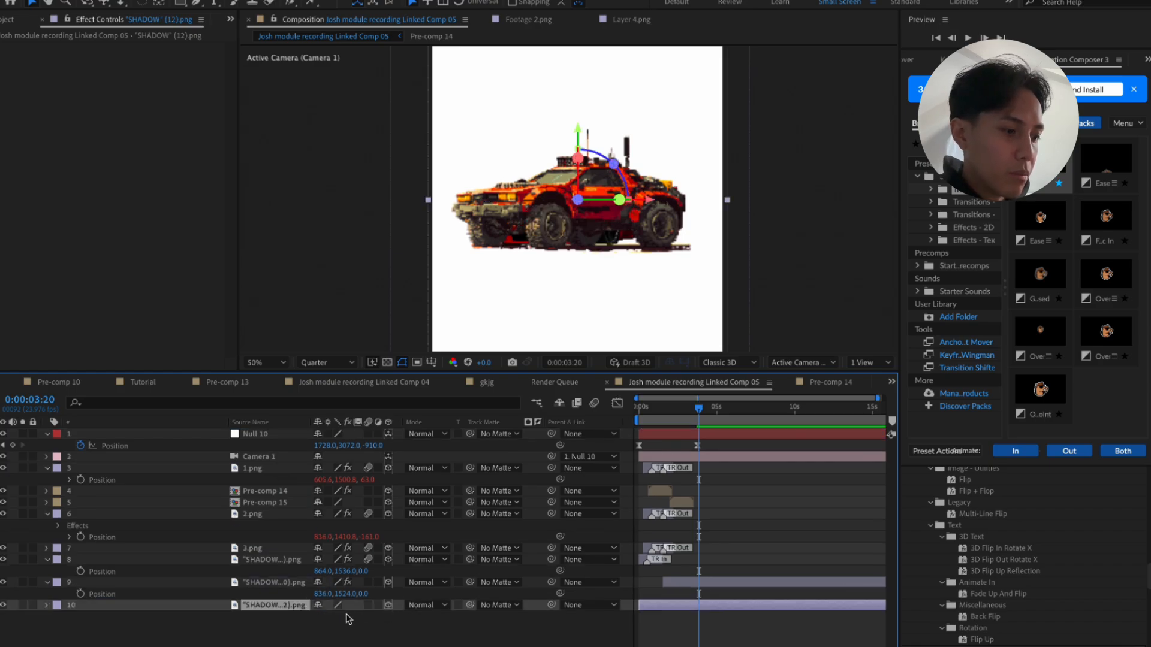
Bring the red sports car layer toward the camera by setting its Position Z to about -48
drag(361, 617, 312, 631)
drag(352, 637, 367, 644)
key(p)
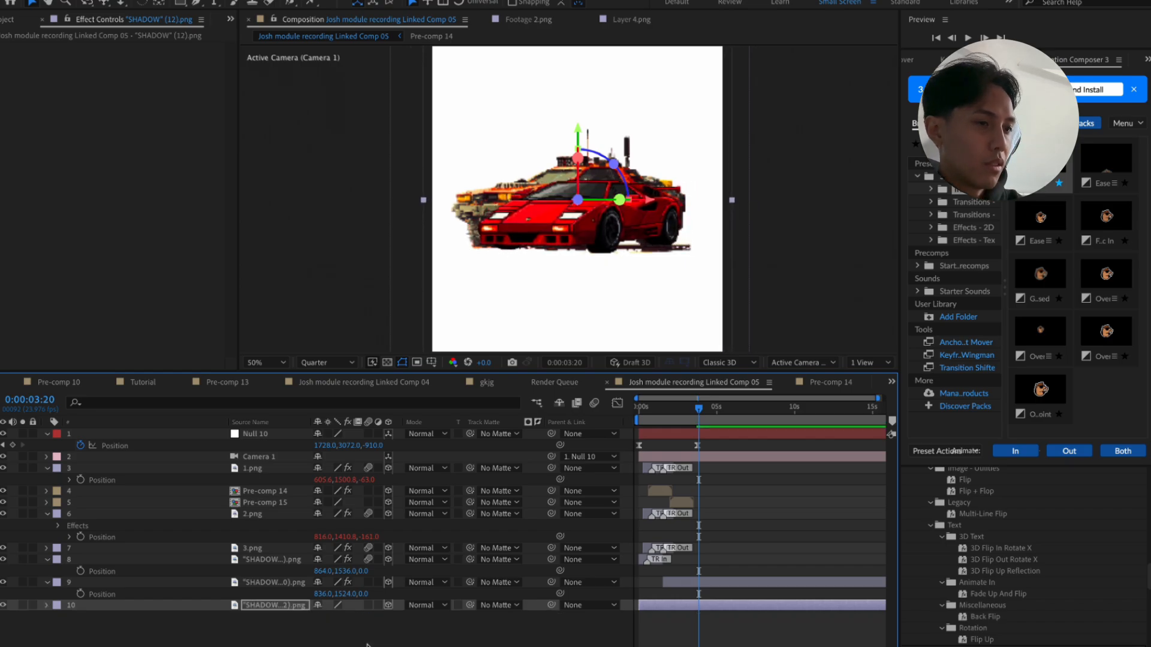
key(p)
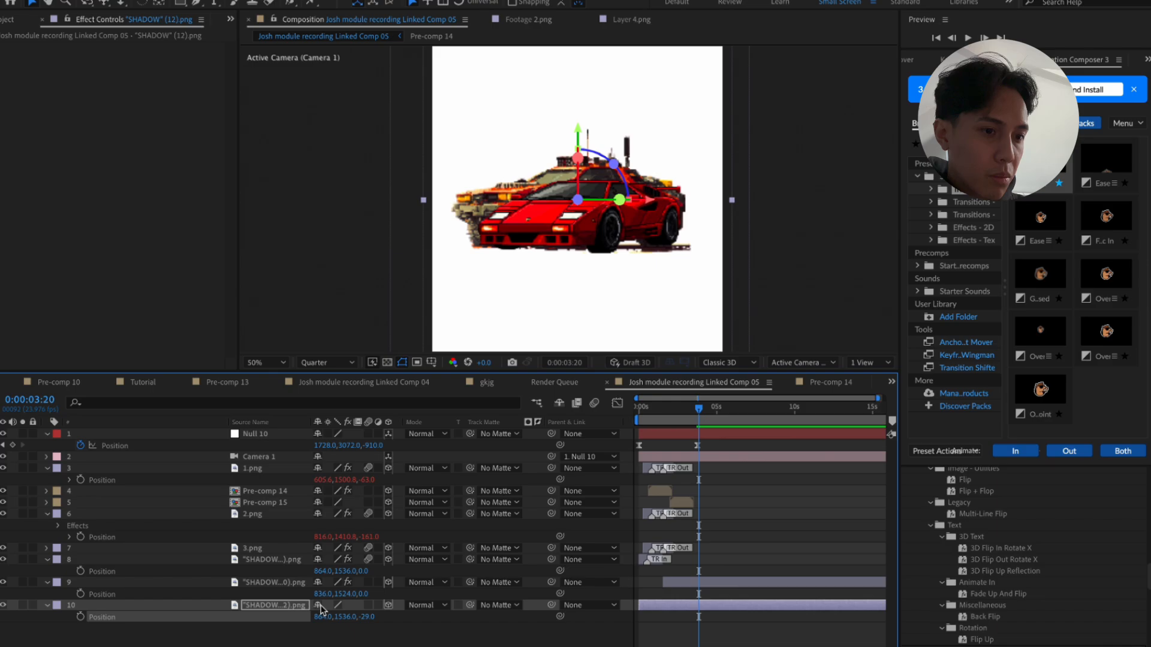
drag(362, 624, 351, 620)
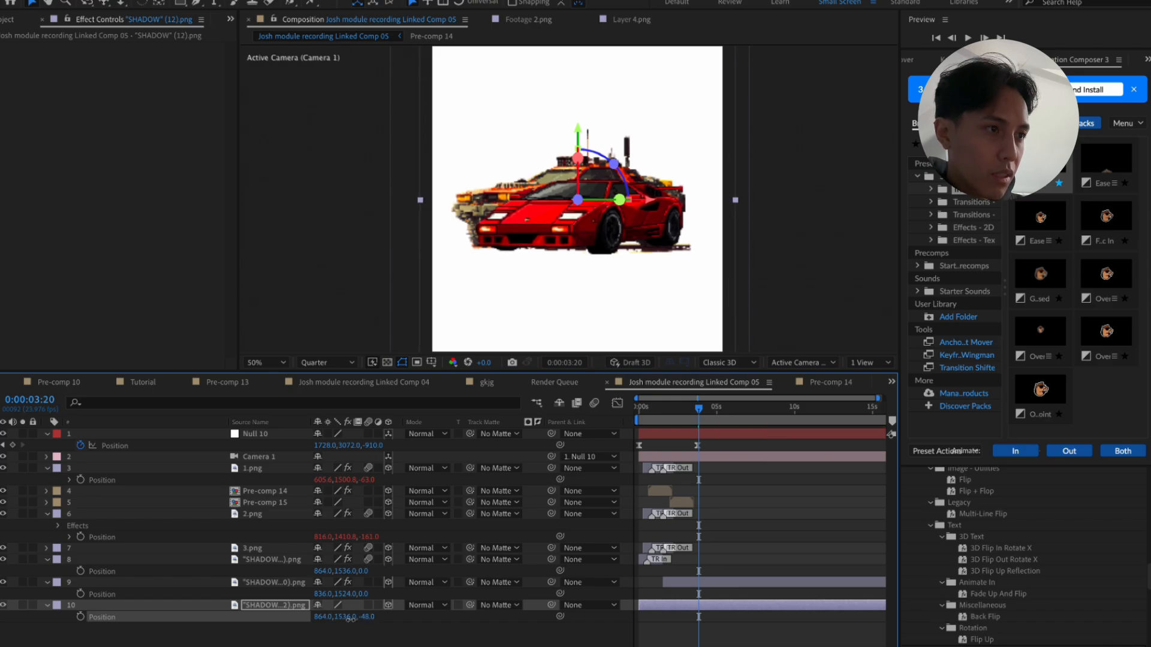
Try scaling the red sports car layer up to 110%
key(s)
click(374, 617)
text(110)
key(Return)
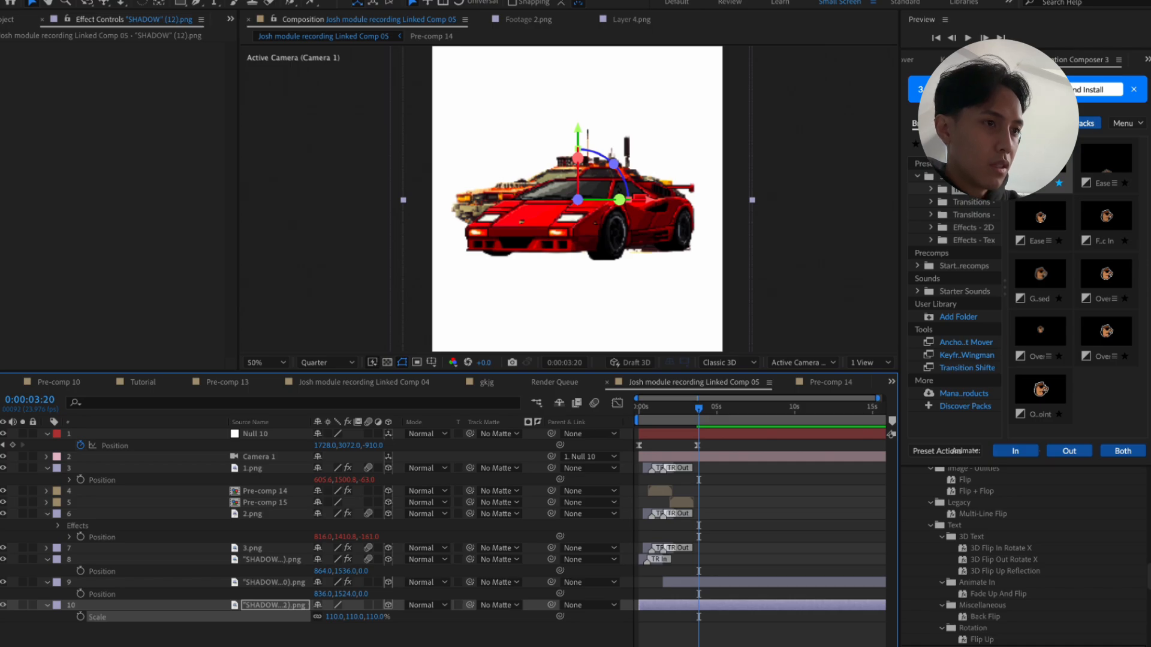
key(Return)
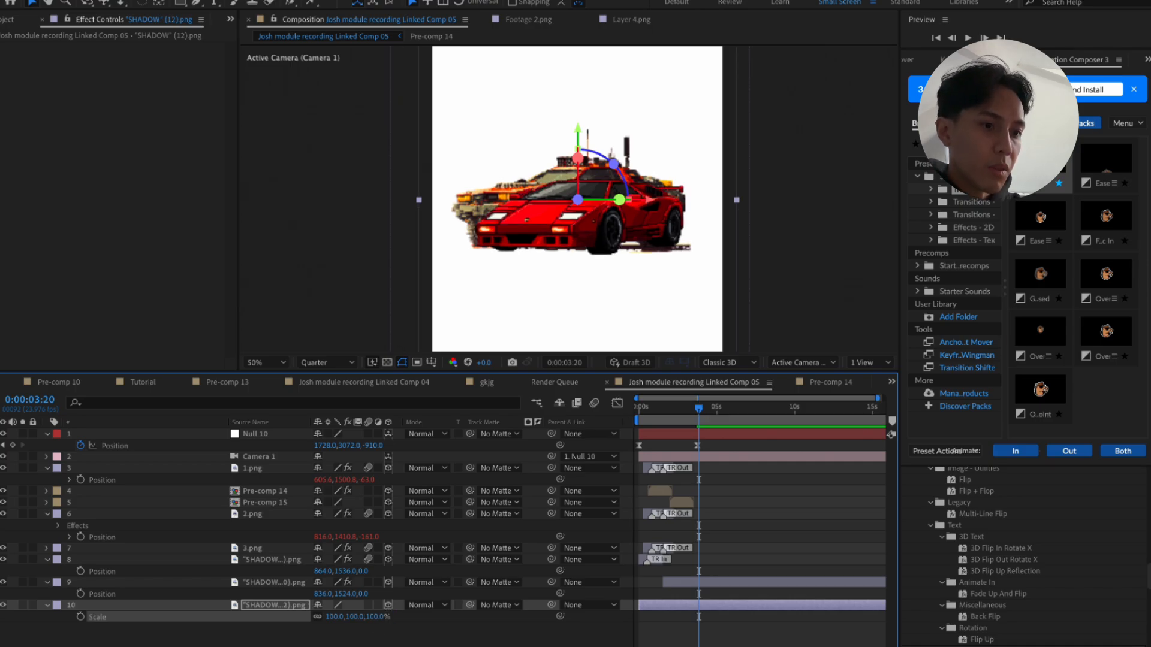
Move the red sports car above the off-road car, with its Position at about 852, 825, -53
key(p)
drag(321, 616, 288, 621)
click(281, 361)
click(273, 382)
drag(350, 621, 371, 554)
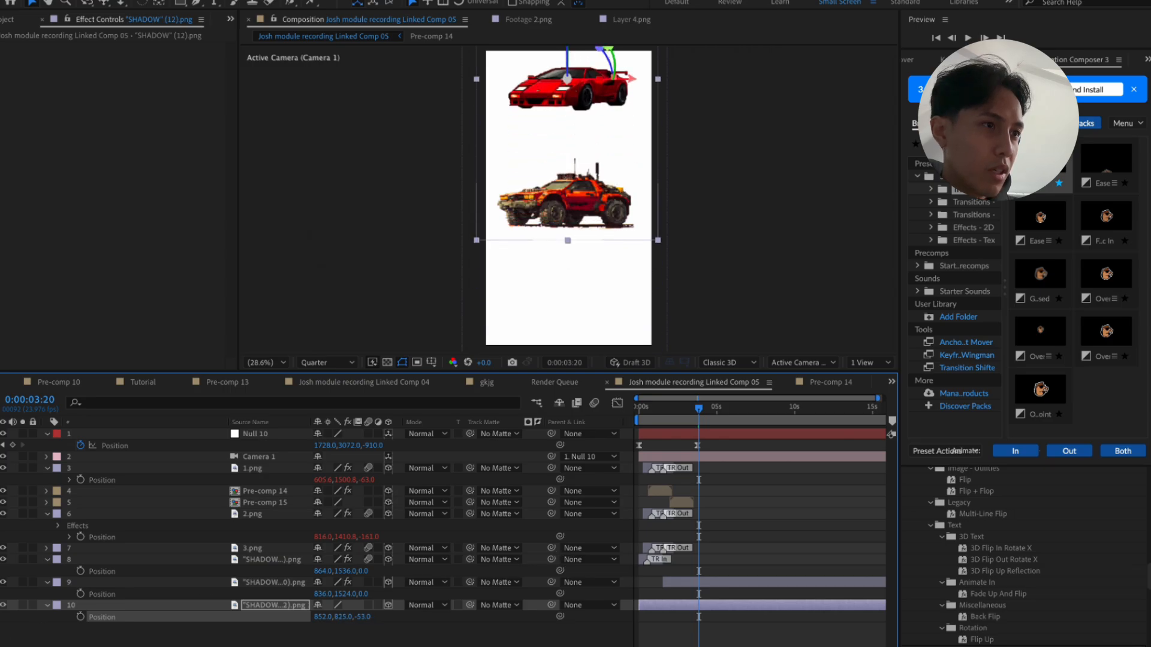
click(311, 625)
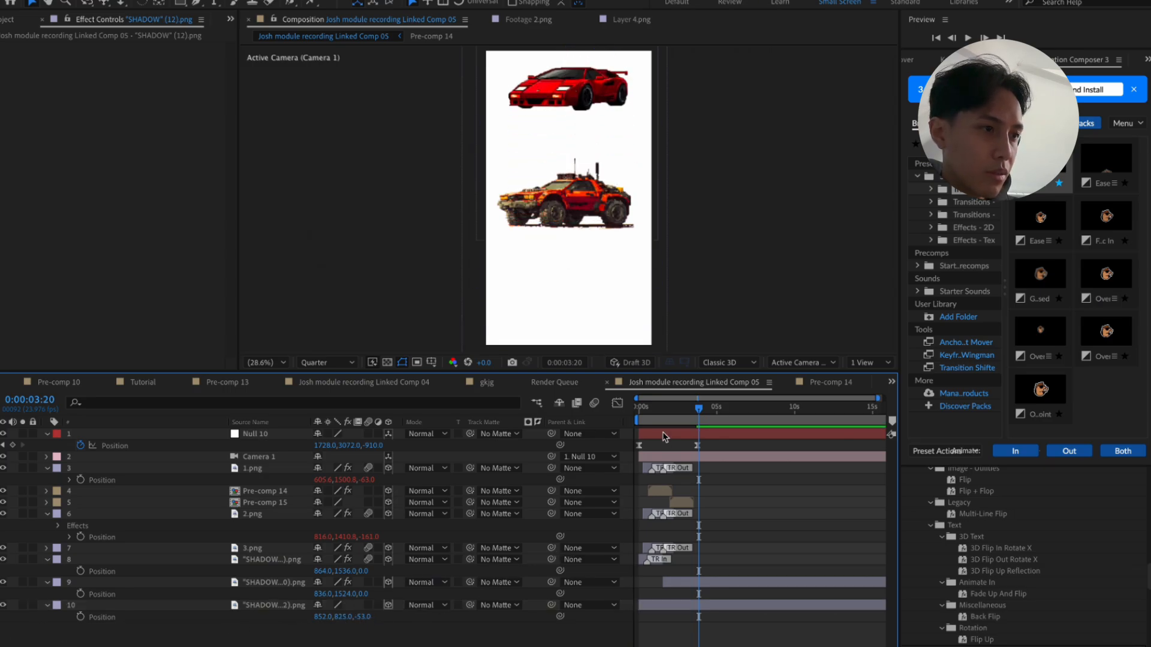
At 0:00:03:06, raise the red sports car out of frame to Position Y 463 and start keyframing its Position
click(658, 410)
key(space)
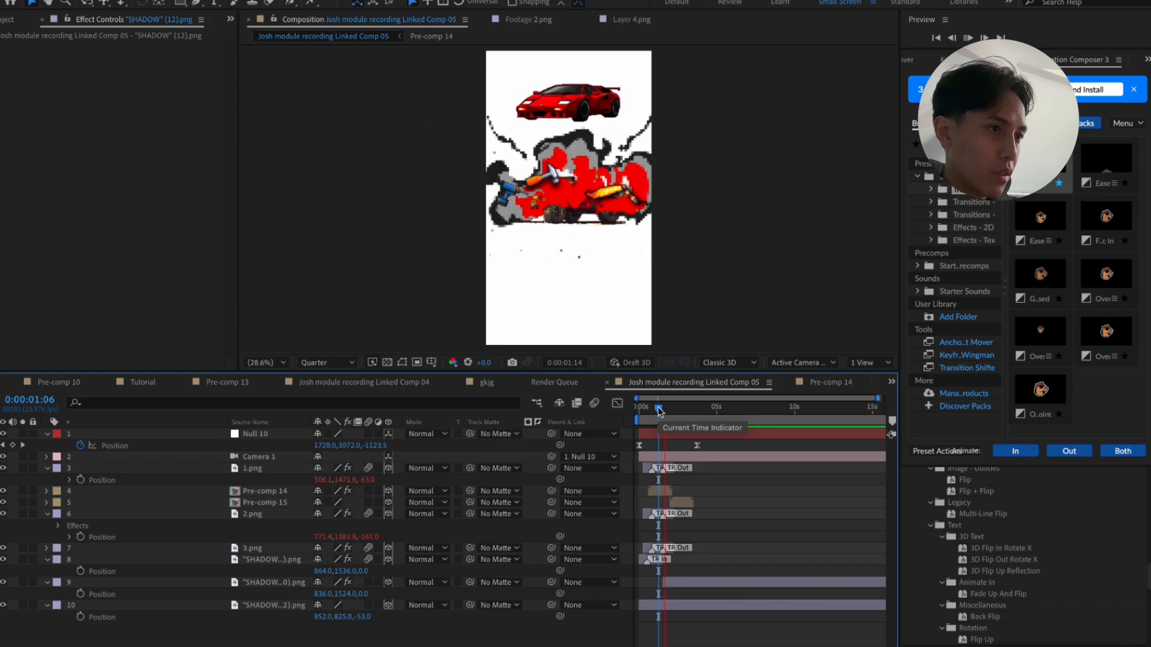
key(space)
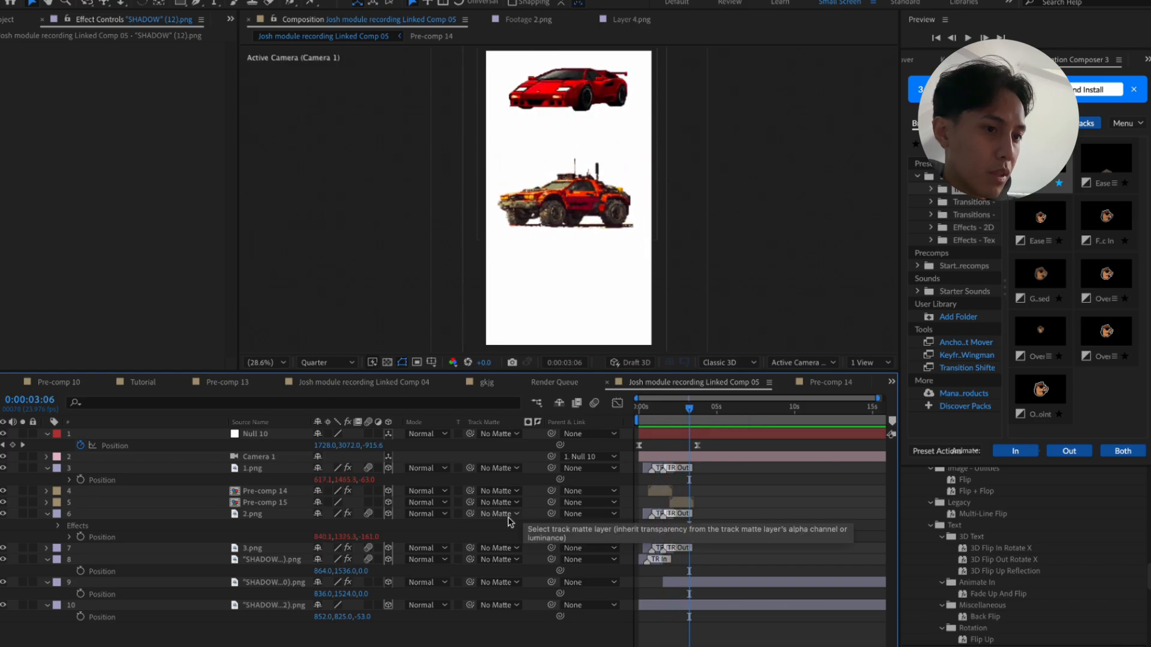
drag(344, 617, 110, 618)
click(107, 620)
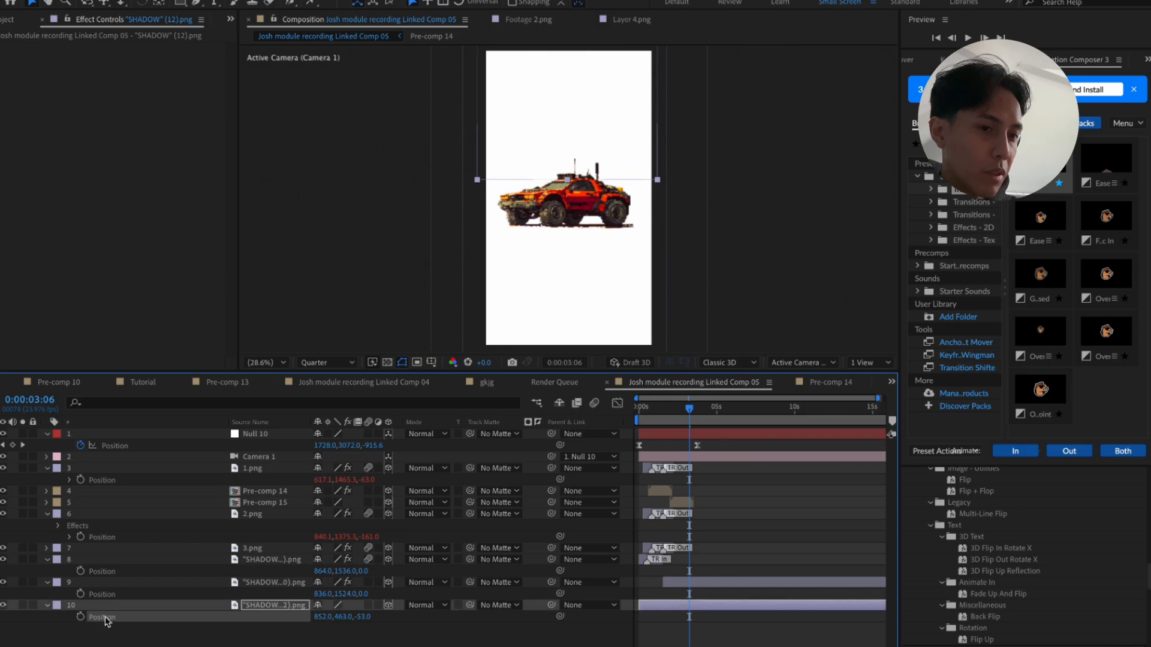
click(80, 616)
Start Orientation and X, Y and Z Rotation keyframes on the sports car layer at its 0:00:03:06 Position keyframe
key(space)
key(space)
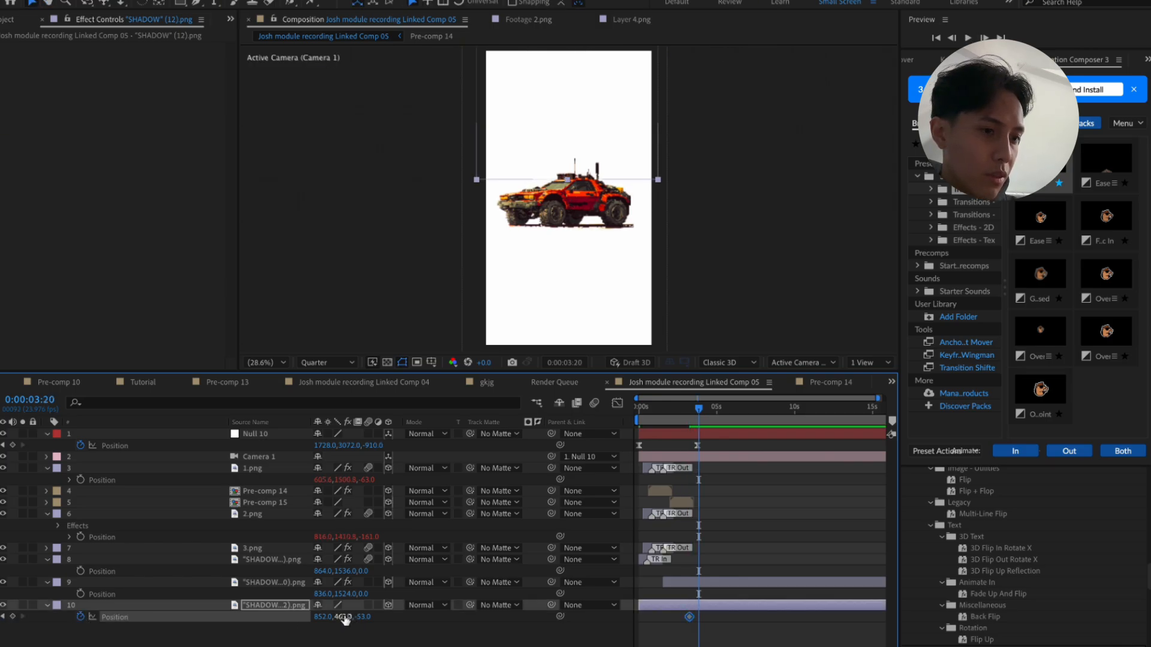
double_click(47, 606)
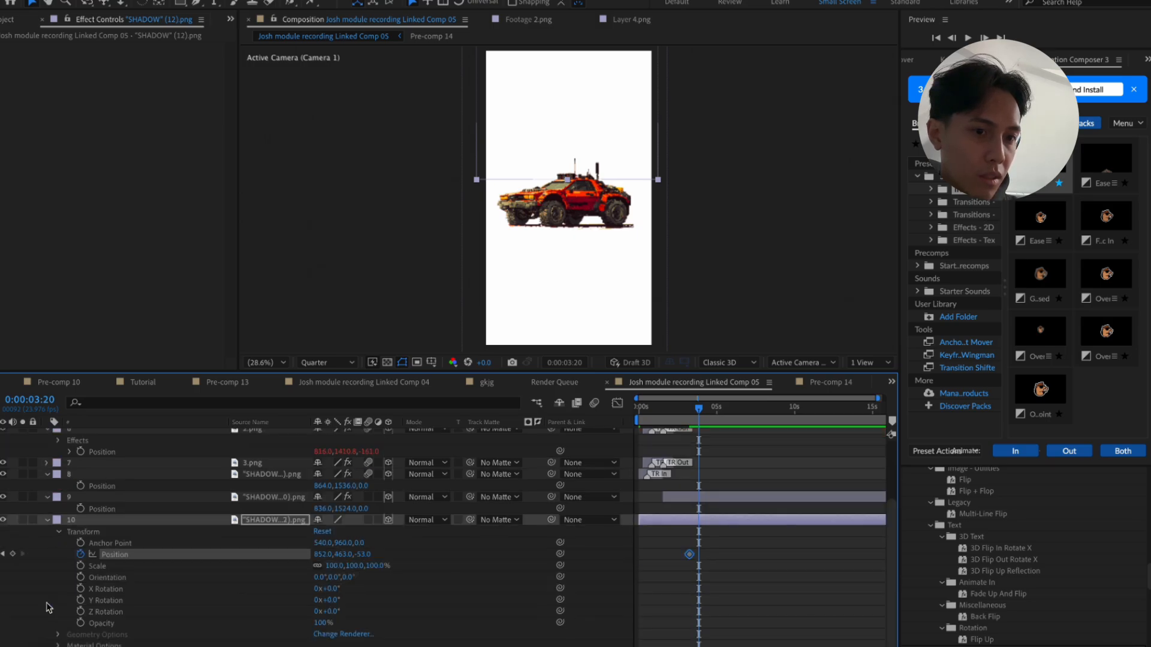
click(3, 554)
click(80, 577)
click(80, 588)
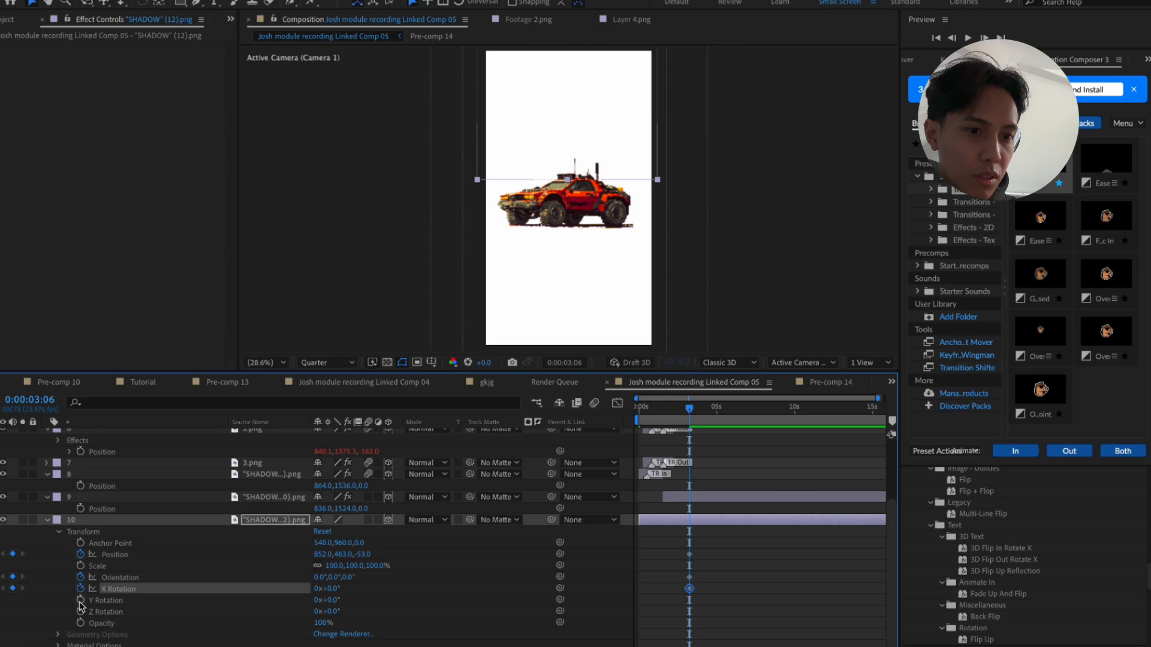
click(81, 599)
click(80, 611)
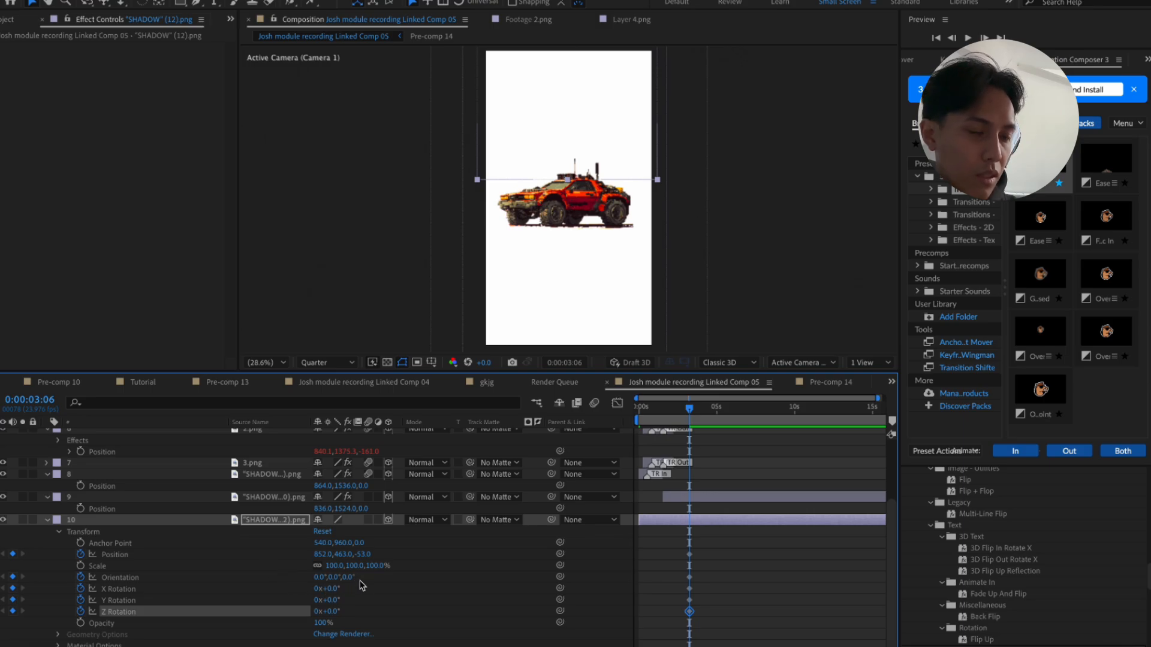
At 0:00:03:06, tilt the sports car to Z Orientation 11° and set its Position Y to 425, out of frame
drag(344, 554, 405, 595)
drag(335, 589, 355, 584)
key(super+z)
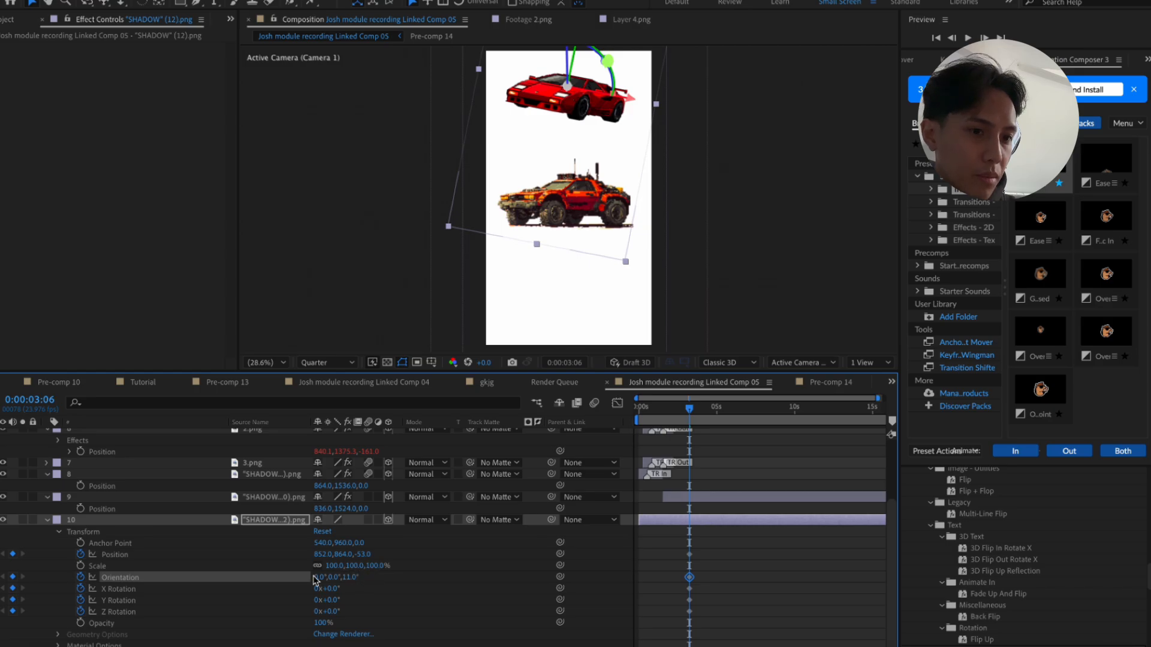
drag(367, 556, 235, 590)
key(super+z)
drag(342, 554, 1, 606)
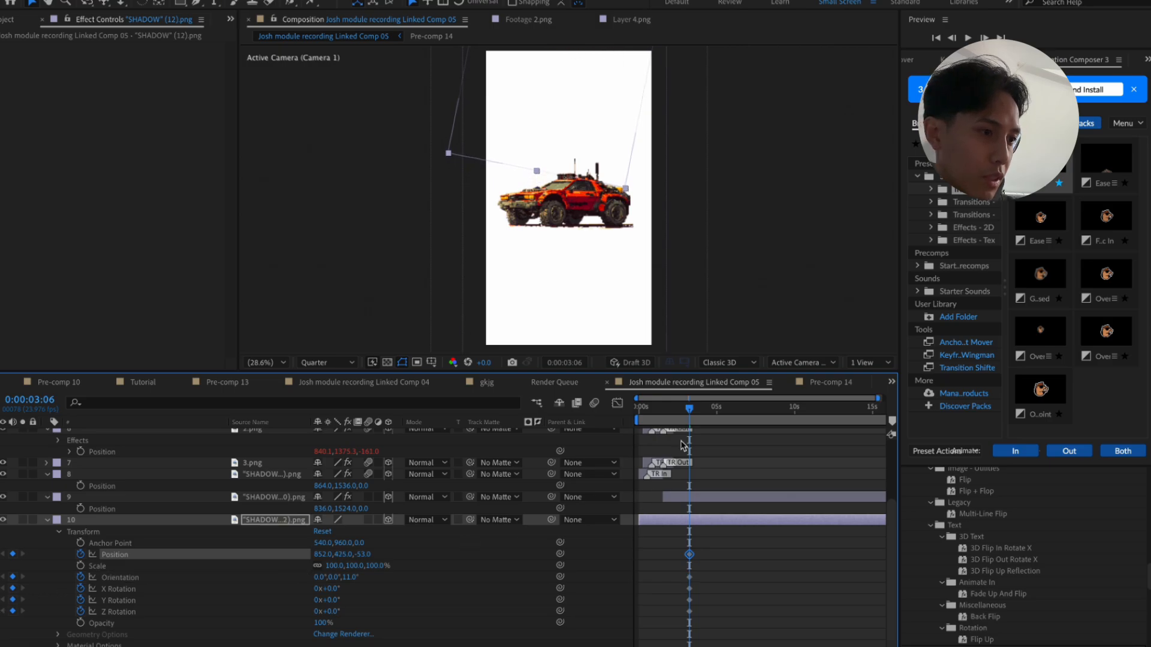
At 0:00:03:19, lower the sports car onto the off-road car with a Position Y keyframe of 1477
mouse_move(695, 416)
mouse_down()
mouse_move(706, 420)
mouse_move(698, 417)
mouse_up()
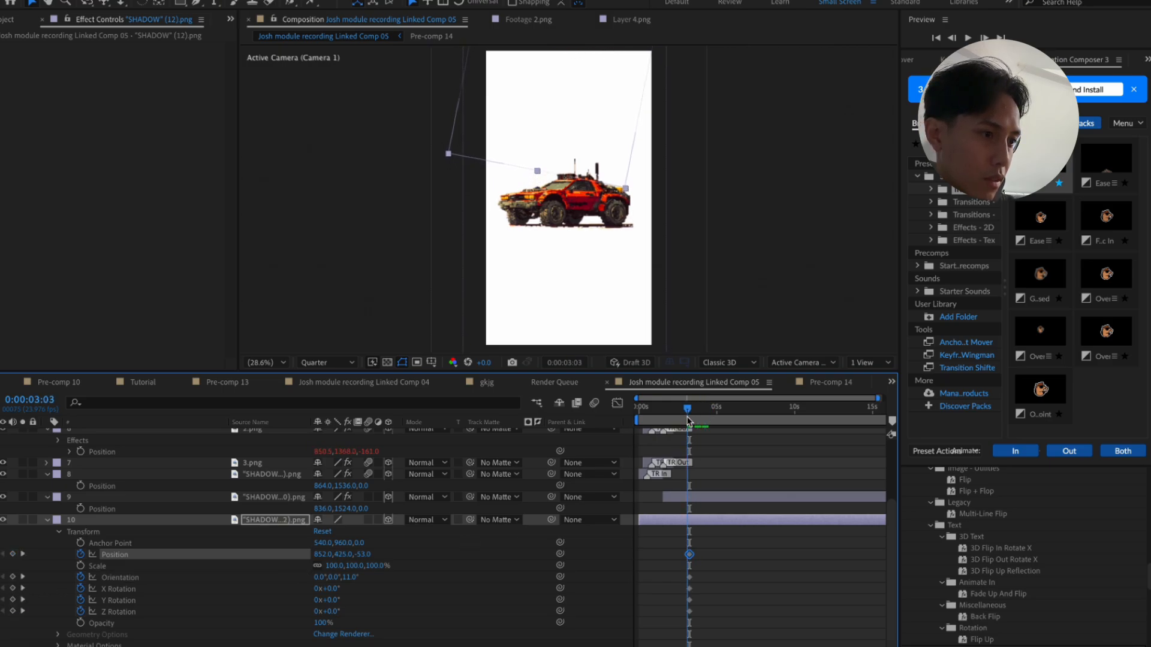
alt+scroll(724, 570, up, 6)
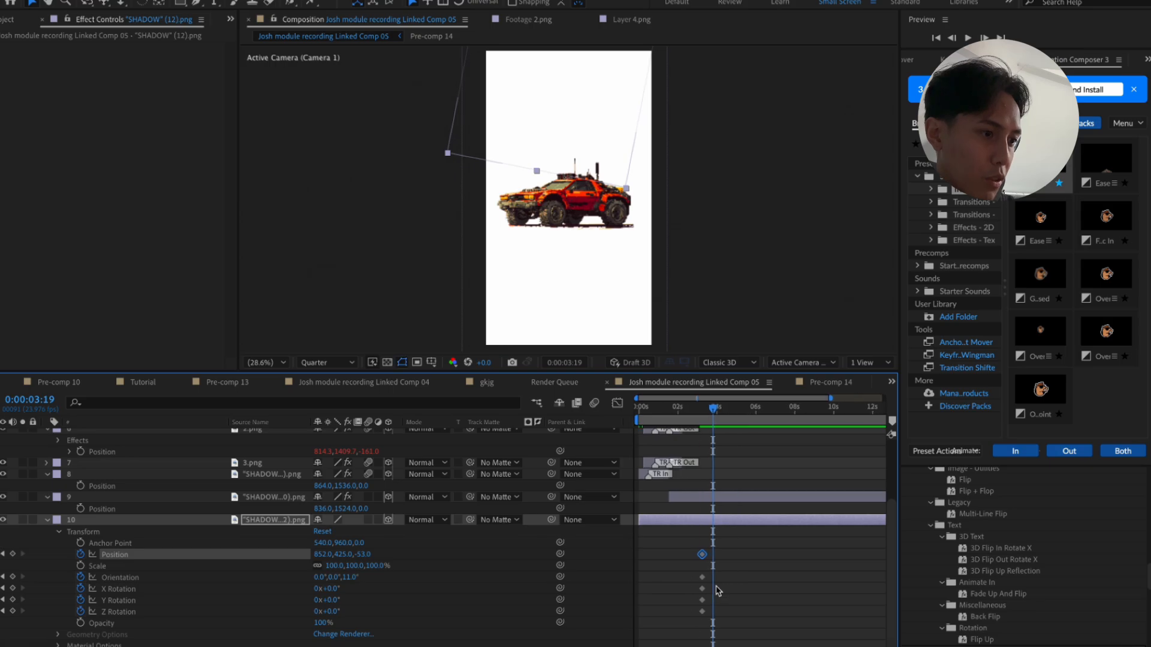
alt+scroll(718, 590, up, 2)
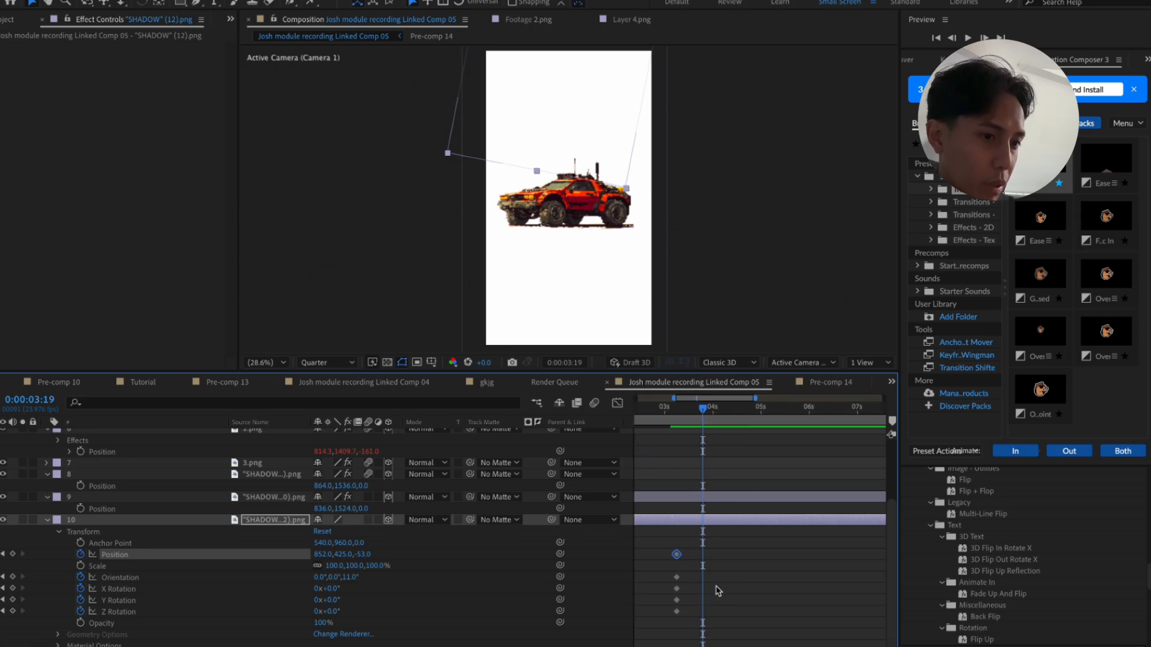
drag(351, 555, 528, 538)
drag(341, 555, 697, 489)
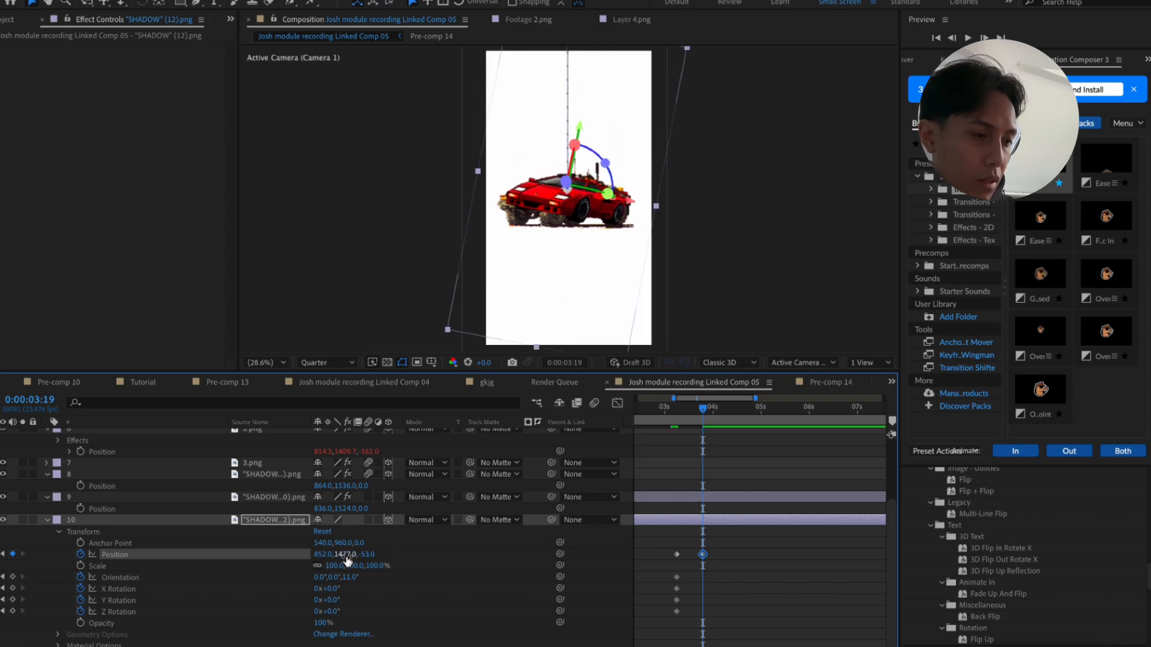
At 0:00:03:23, add a bounce by keyframing the sports car's Position Y at 1444 and Z Orientation at 355°
key(Page_Down)
key(Page_Down)
key(Page_Down)
key(Page_Down)
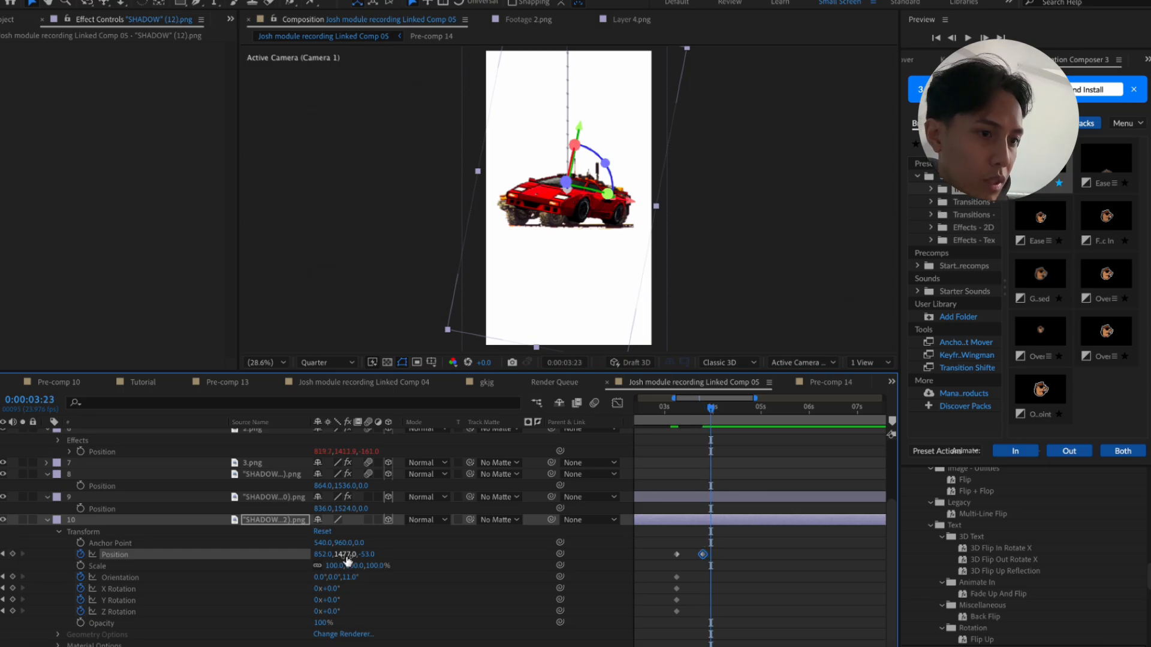
drag(352, 554, 338, 585)
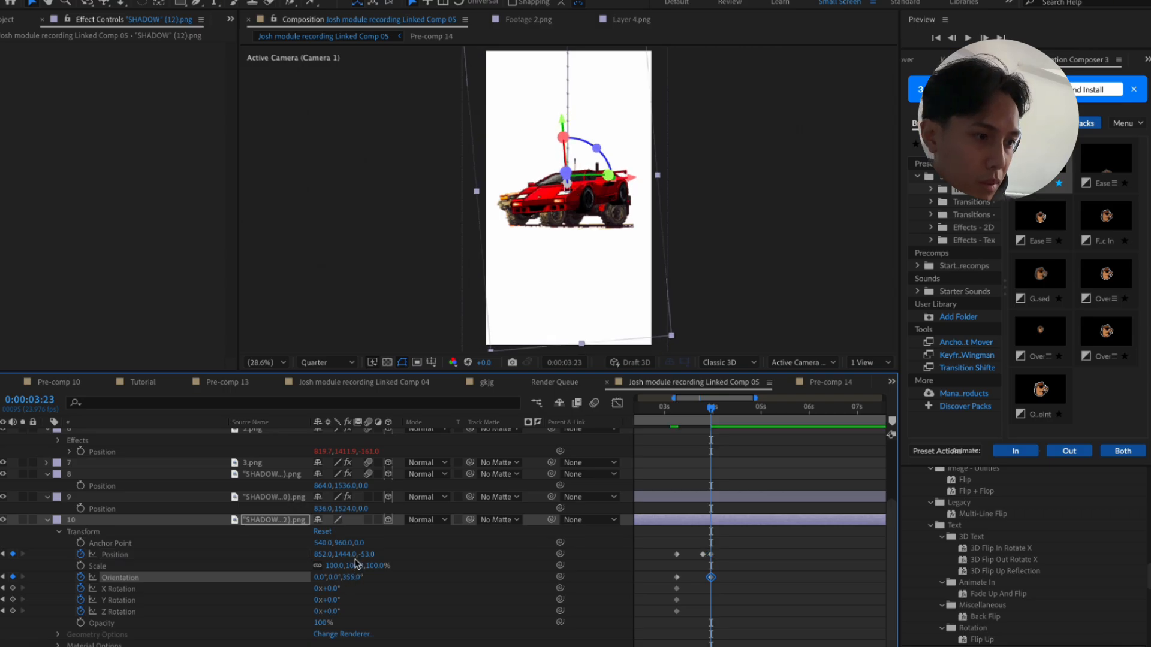
At 0:00:04:01, bring the sports car back down with a Position Y keyframe of 1493
key(Page_Down)
key(Page_Down)
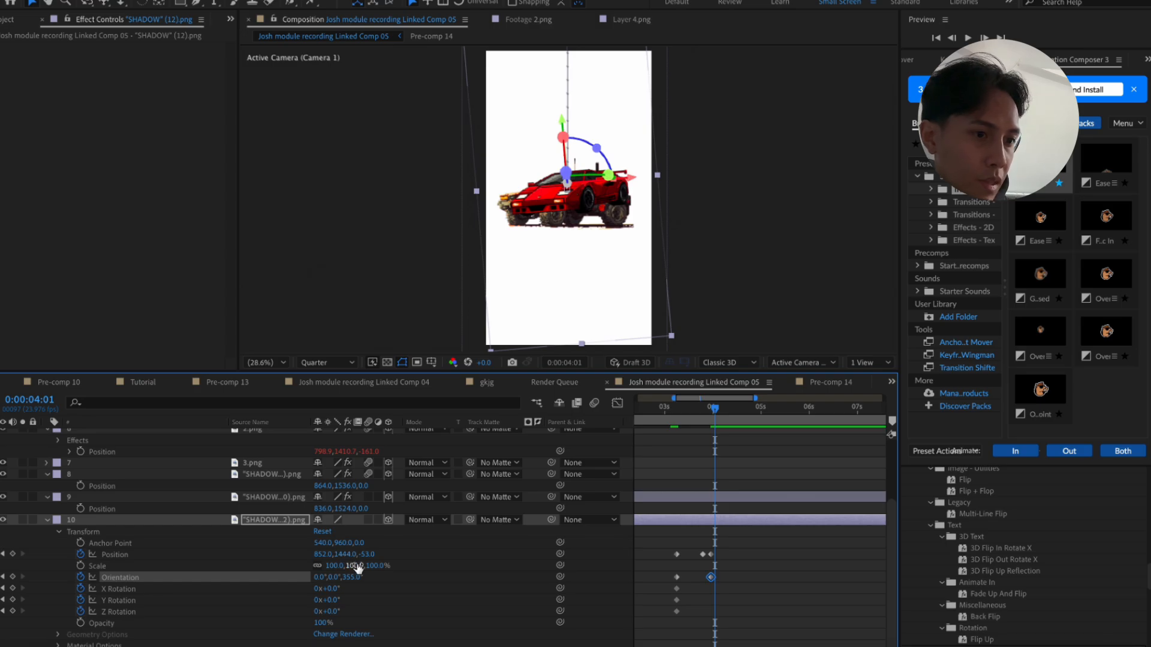
drag(349, 555, 383, 560)
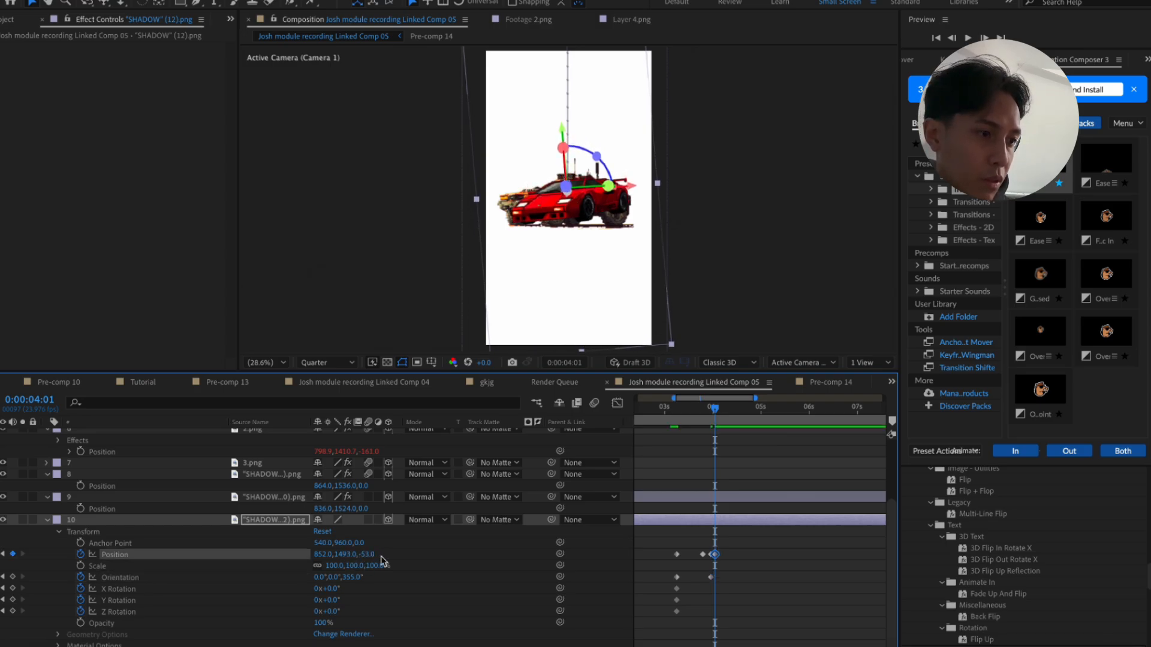
At 0:00:04:03, settle the sports car with keyframes of Position Y 1522 and Z Orientation 0°
key(Page_Down)
key(Page_Down)
drag(347, 554, 384, 552)
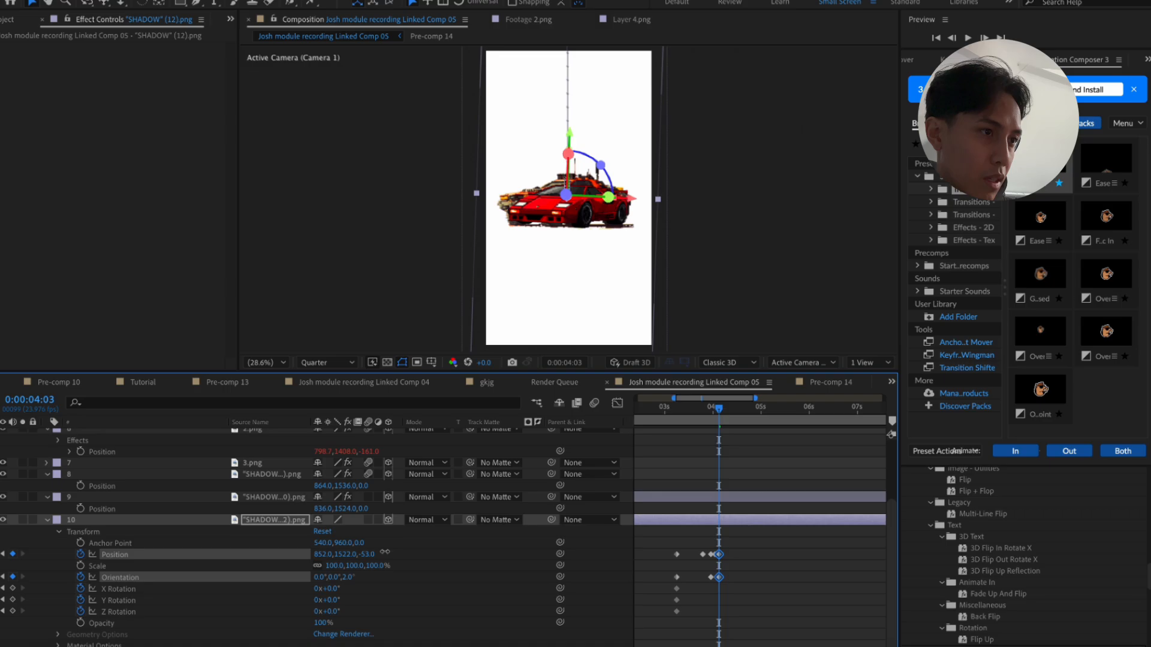
click(349, 577)
text(0)
key(Return)
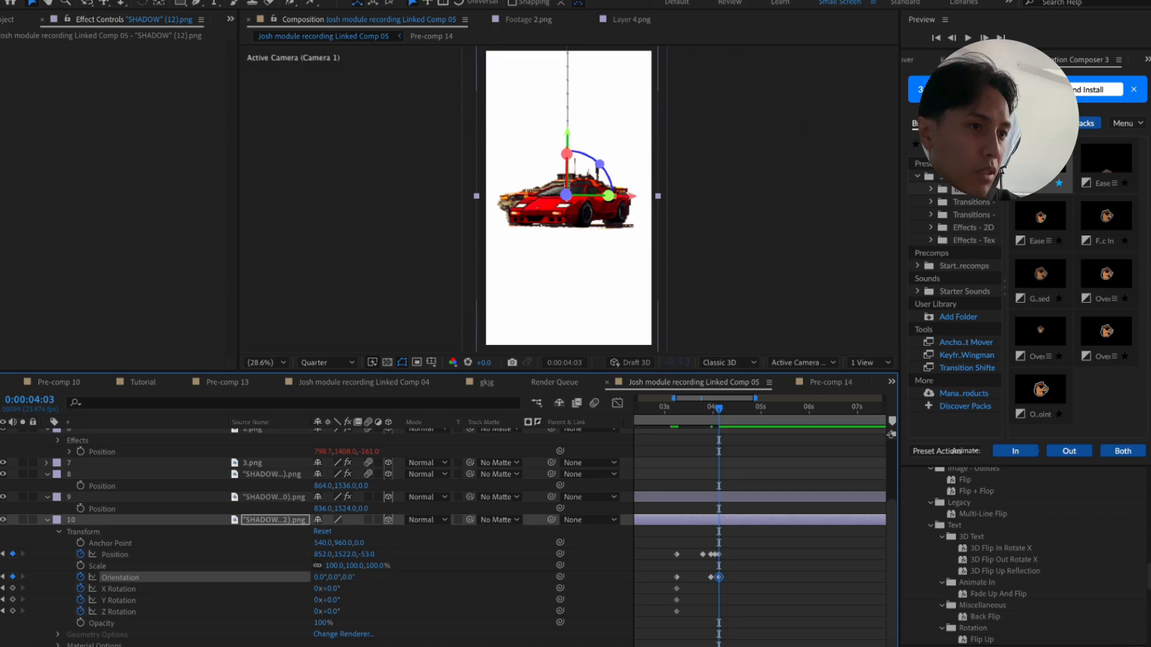
Play back the sports car's drop and bounce from about 0:00:03:06 to check the motion
click(681, 417)
key(space)
key(space)
click(682, 413)
click(676, 410)
key(space)
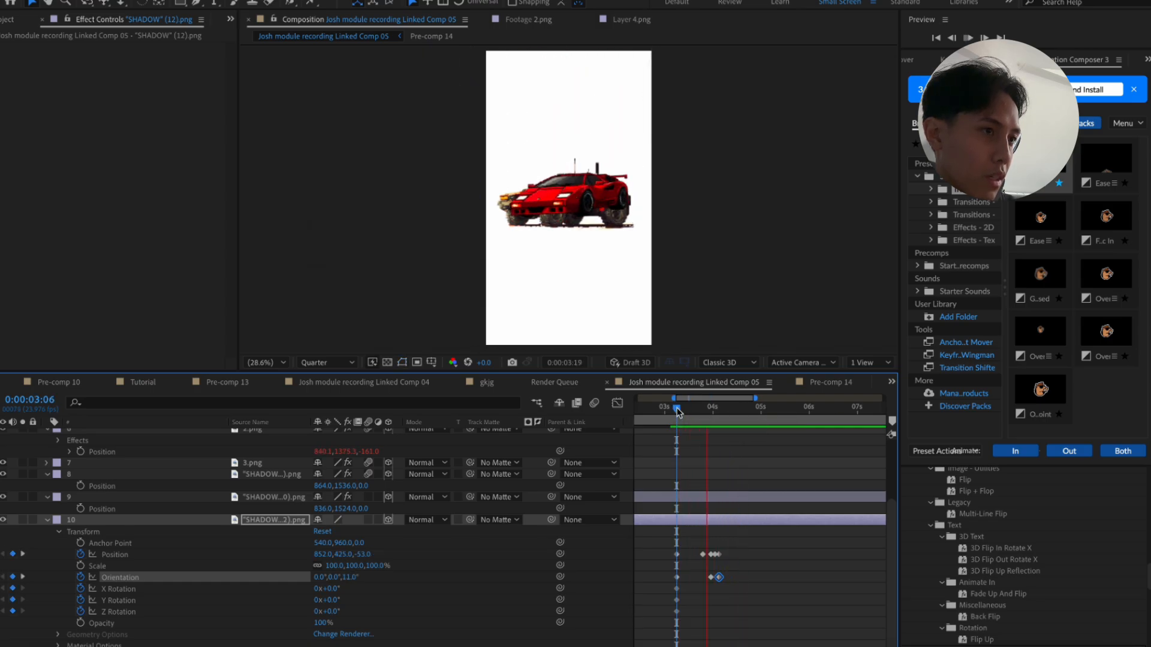
key(space)
Remove the X, Y and Z Rotation keyframes from the sports car layer
drag(746, 585, 725, 548)
key(Delete)
Apply Easy Ease to the sports car's Position and Orientation keyframes and show their curves in the Graph Editor
right_click(721, 556)
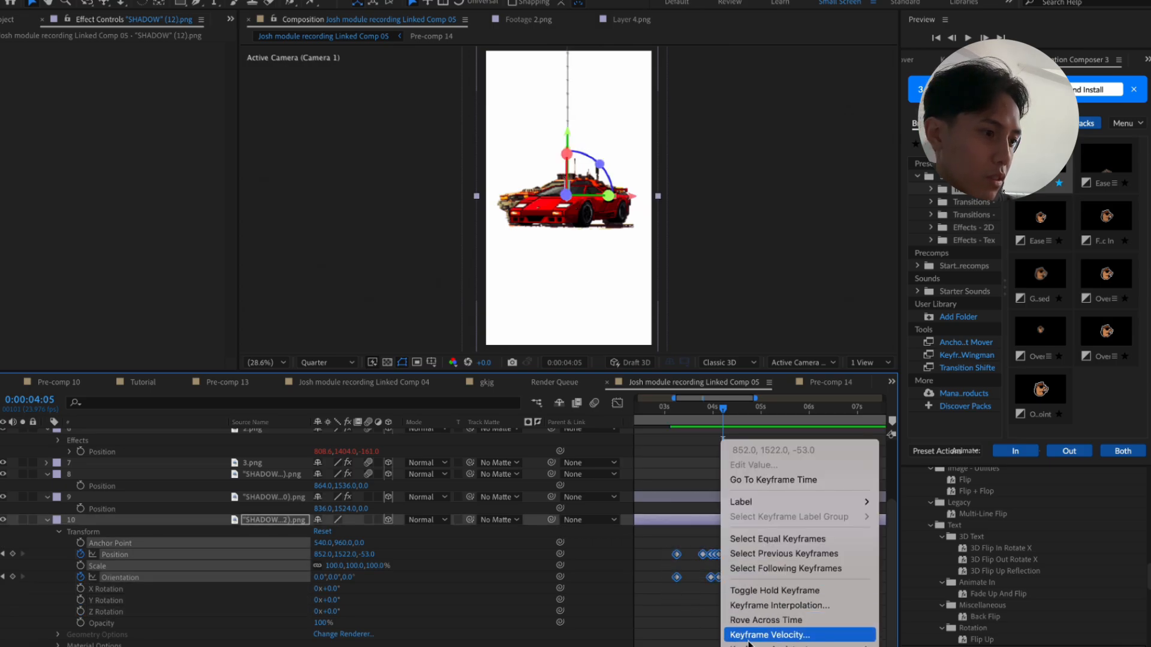
mouse_move(749, 646)
click(917, 561)
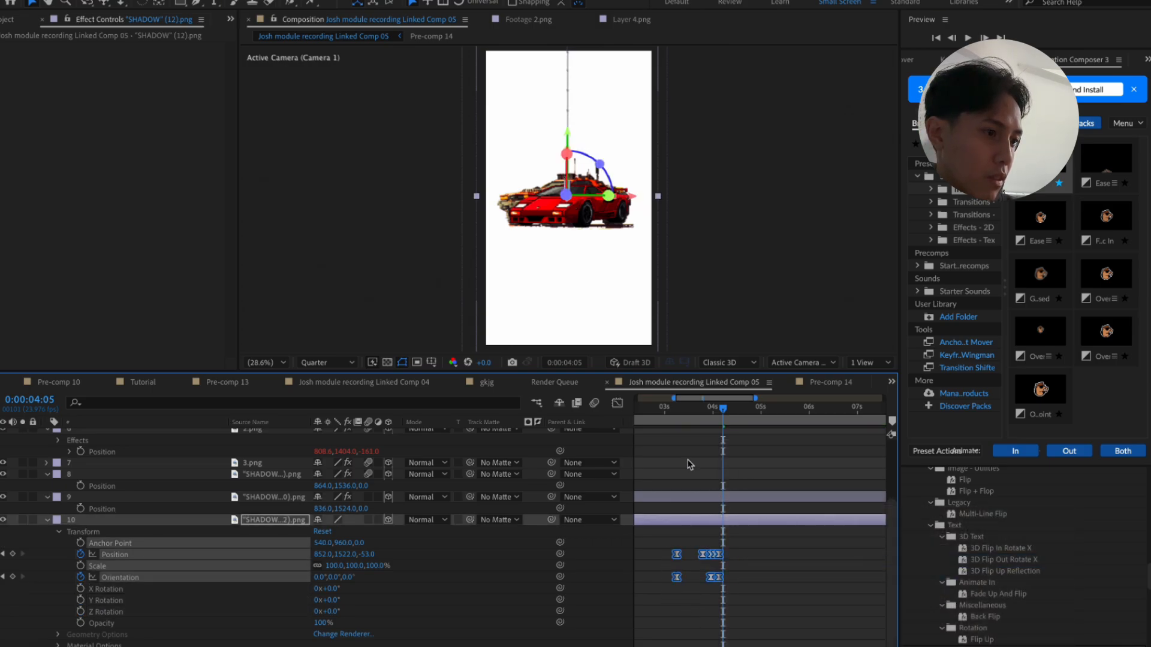
click(619, 405)
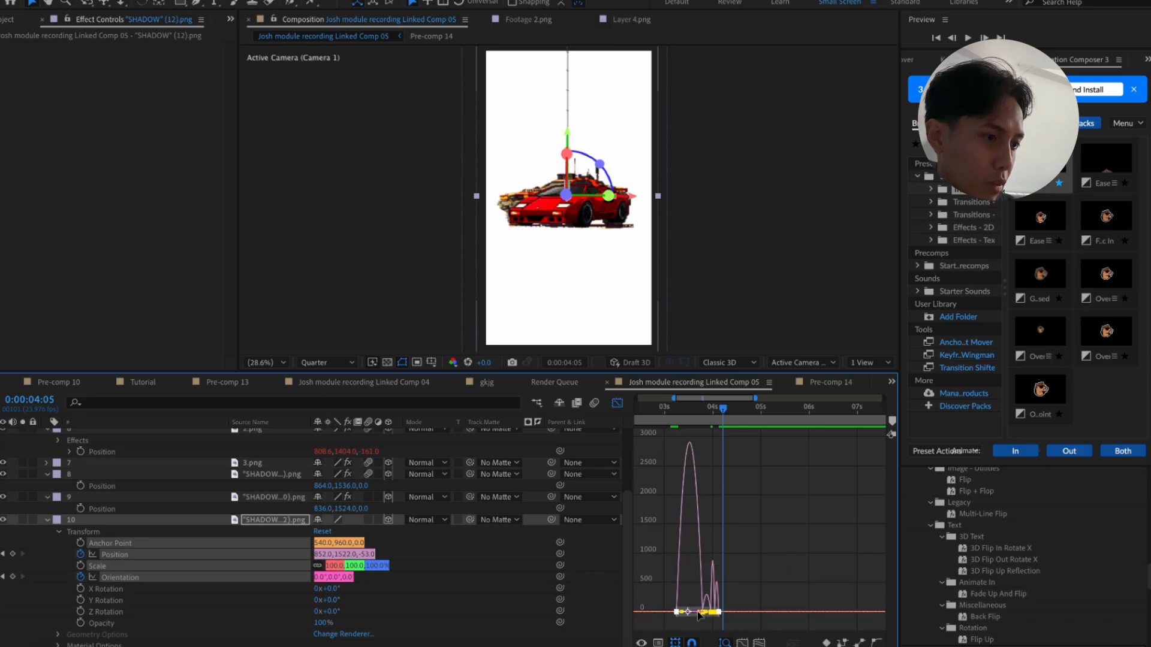
Try shaping the Position speed curve so the car falls fastest right at the start, and preview it
drag(699, 614, 680, 614)
click(678, 411)
key(space)
drag(675, 412, 668, 413)
key(space)
key(space)
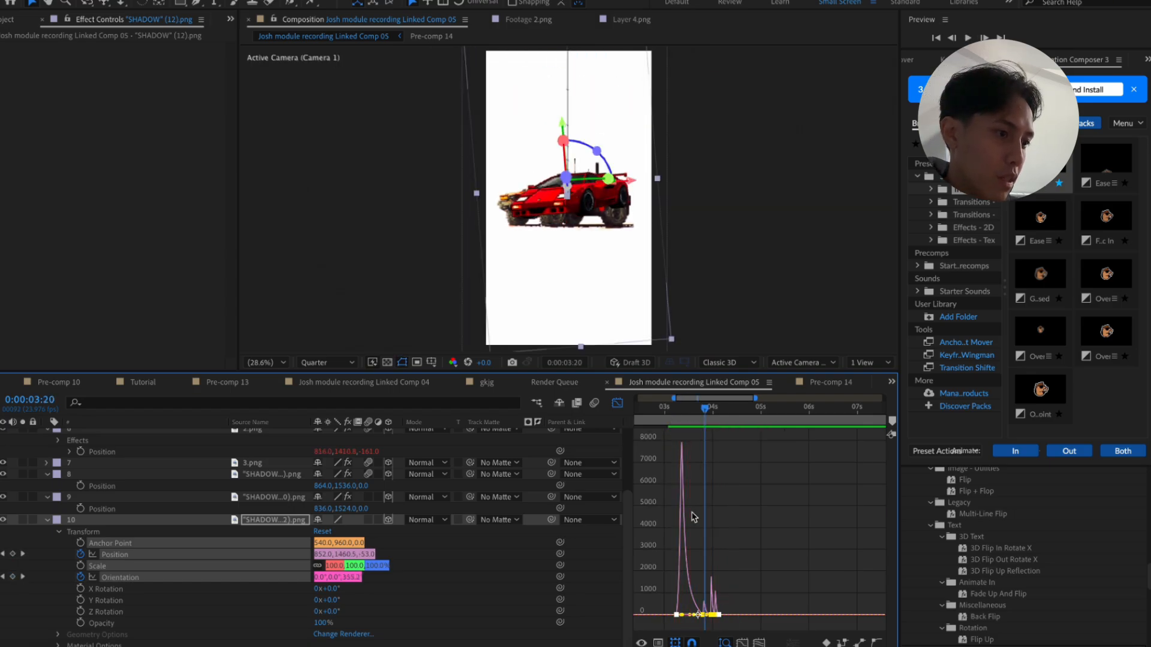
key(super+z)
key(super+z)
Shape the Position speed curve so the car accelerates to a sharp peak just before landing, and preview the drop
drag(748, 592, 707, 612)
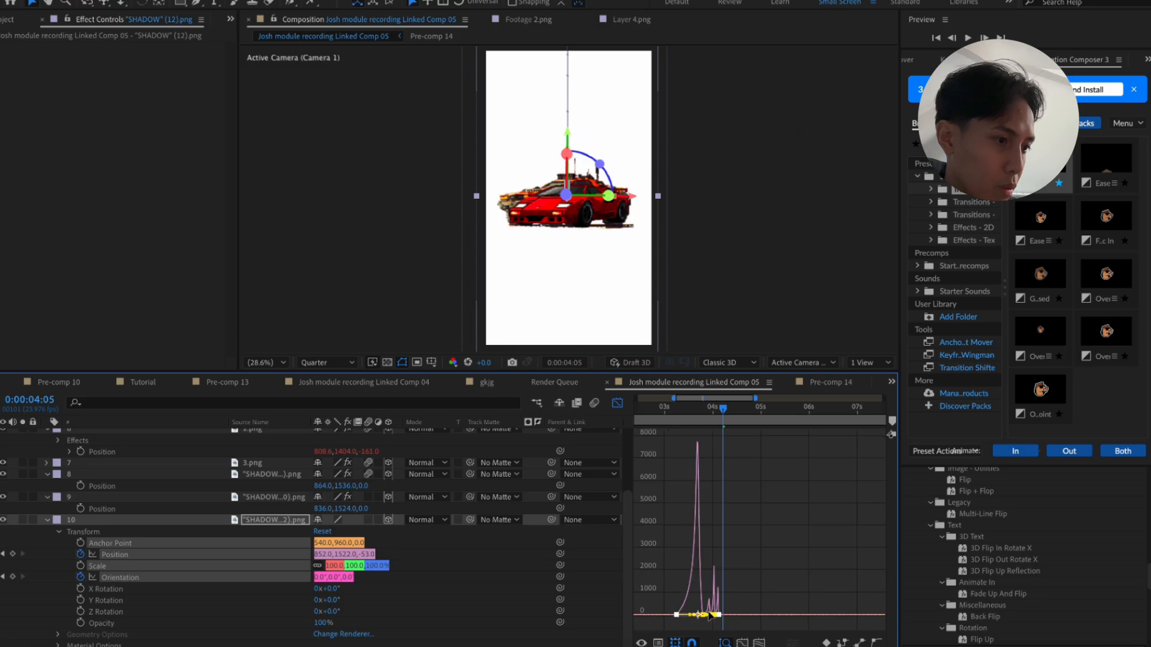
click(684, 420)
key(space)
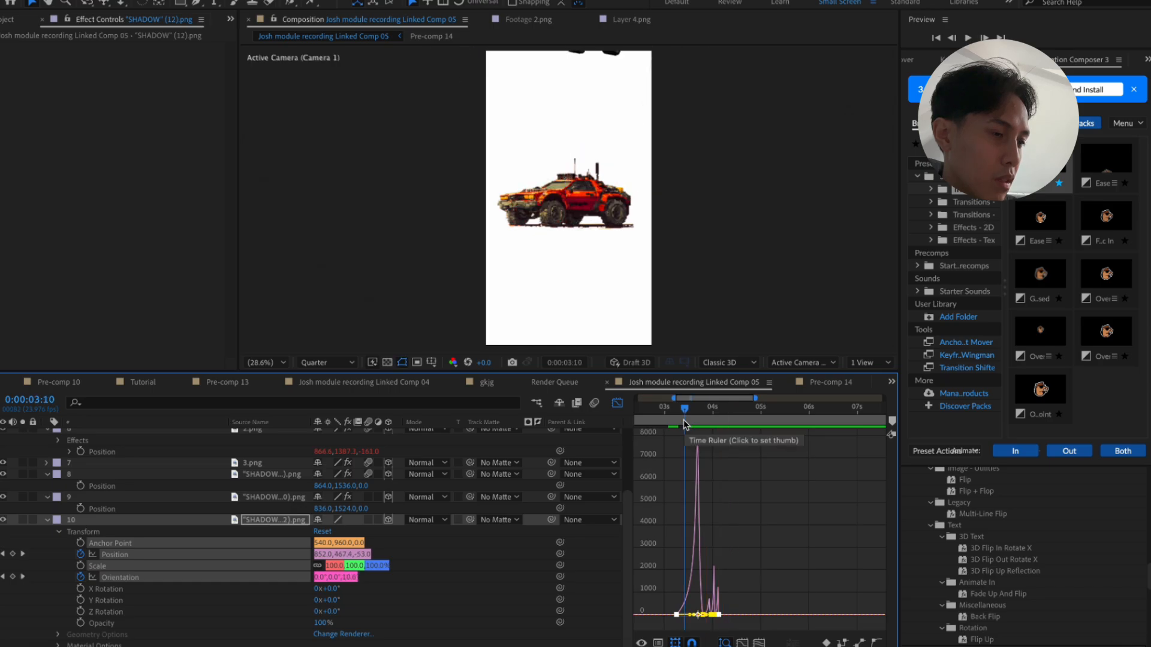
key(space)
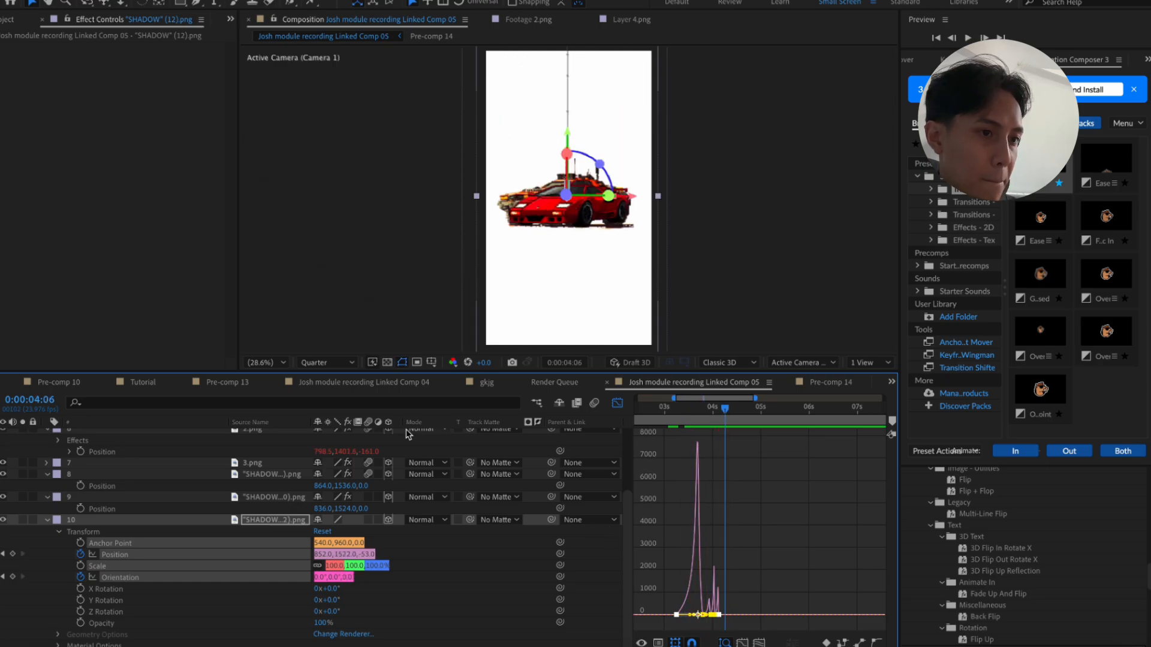
click(672, 414)
key(space)
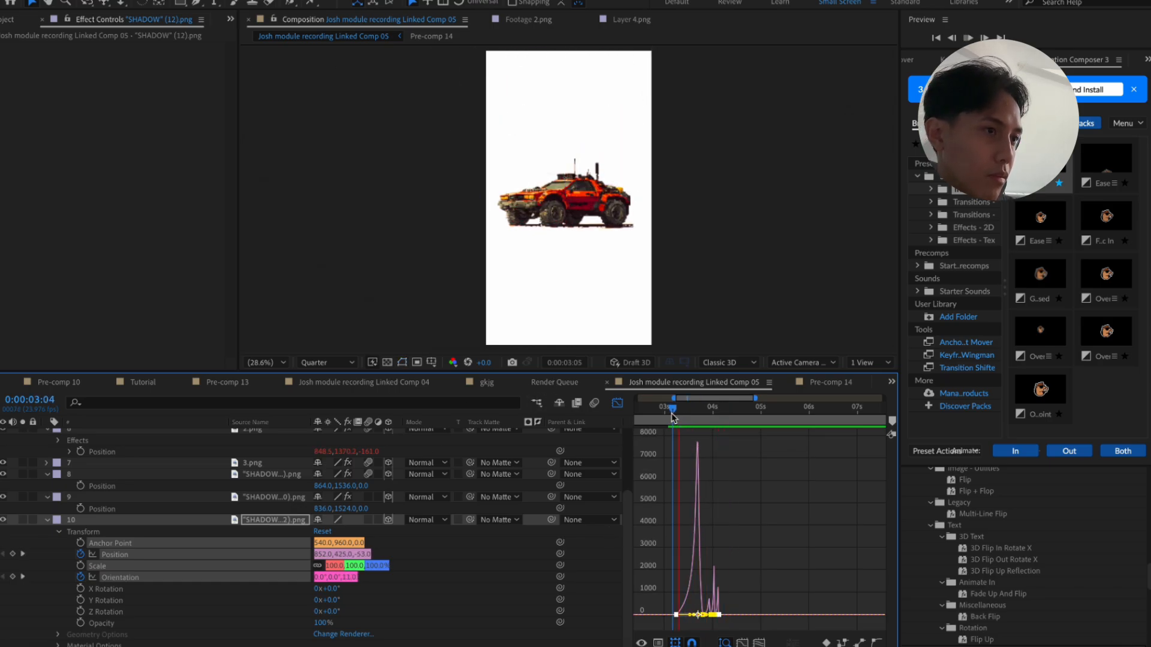
Try moving the sports car's landing and bounce keyframes slightly earlier outside the Graph Editor, and preview the drop
key(space)
click(668, 415)
key(space)
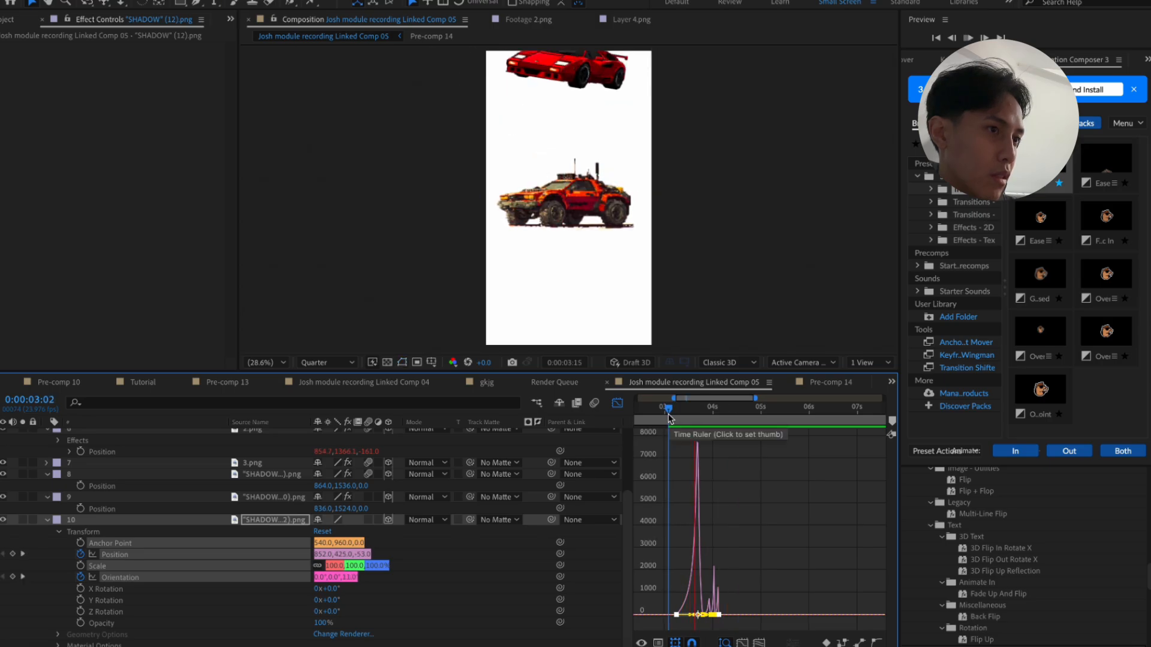
key(space)
drag(670, 418, 699, 423)
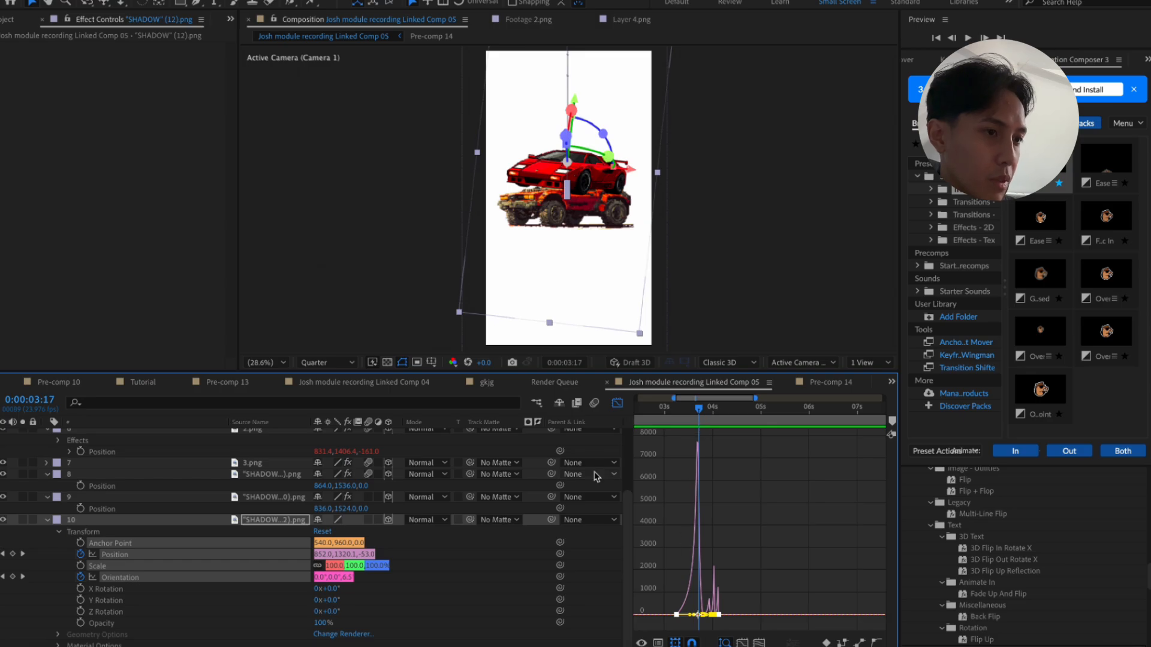
key(shift+F3)
click(759, 576)
drag(760, 592, 695, 557)
click(675, 420)
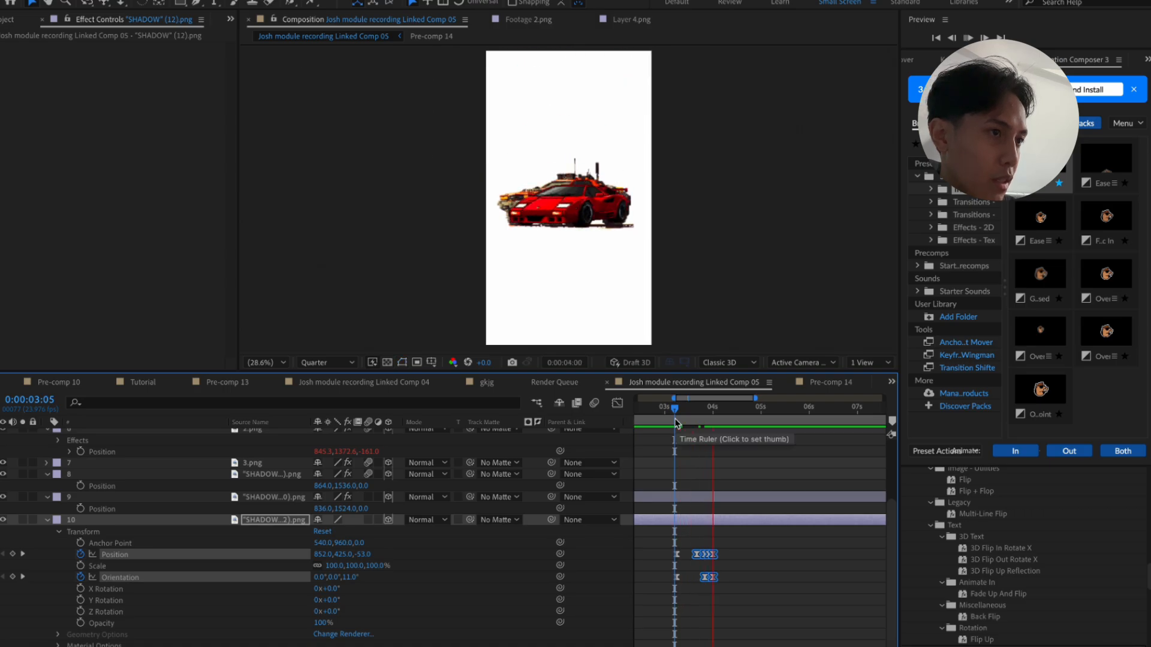
key(space)
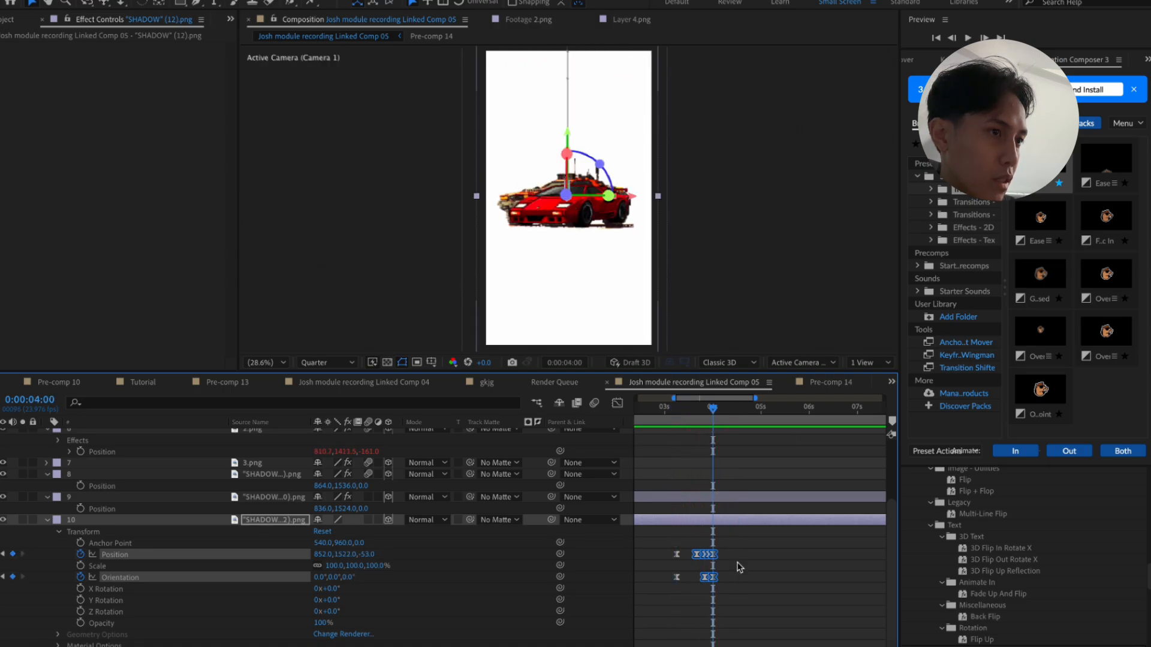
Play back the transformation leading into the sports car's drop to check the overall timing
scroll(718, 563, left, 5)
scroll(718, 563, up, 4)
scroll(717, 563, down, 1)
key(space)
key(space)
click(745, 579)
scroll(746, 578, down, 5)
drag(767, 411, 690, 412)
key(space)
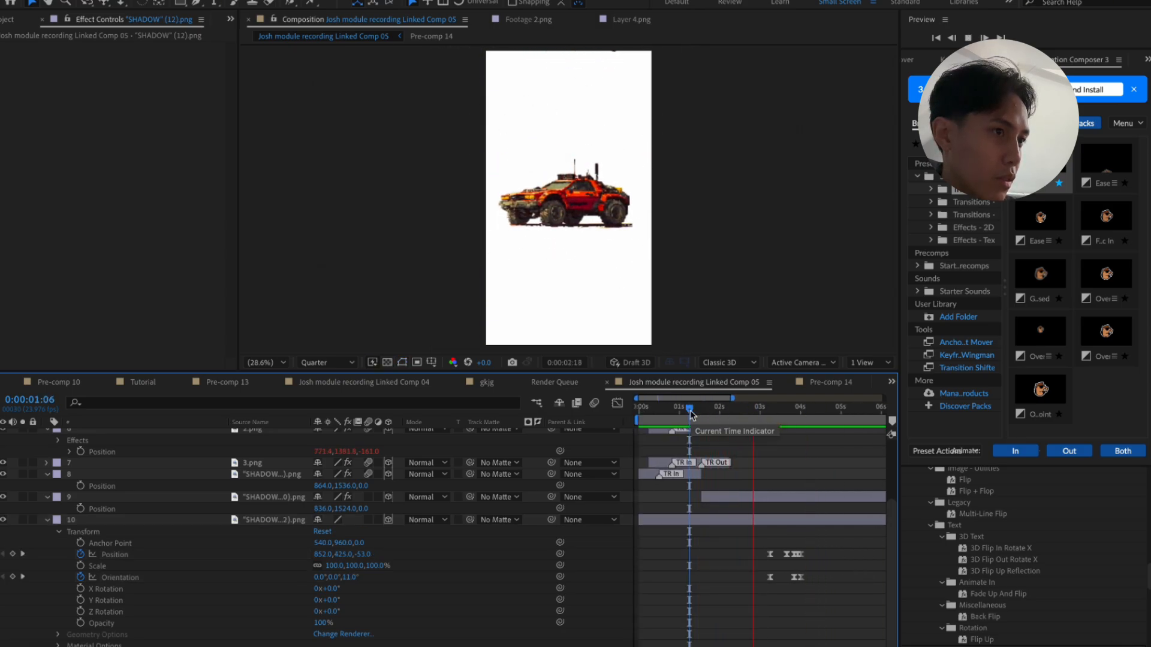
key(space)
Try trimming the off-road car layer to start at 0:00:03:02 by splitting it and deleting the earlier part, and preview it
scroll(722, 509, down, 2)
scroll(721, 509, down, 1)
click(22, 554)
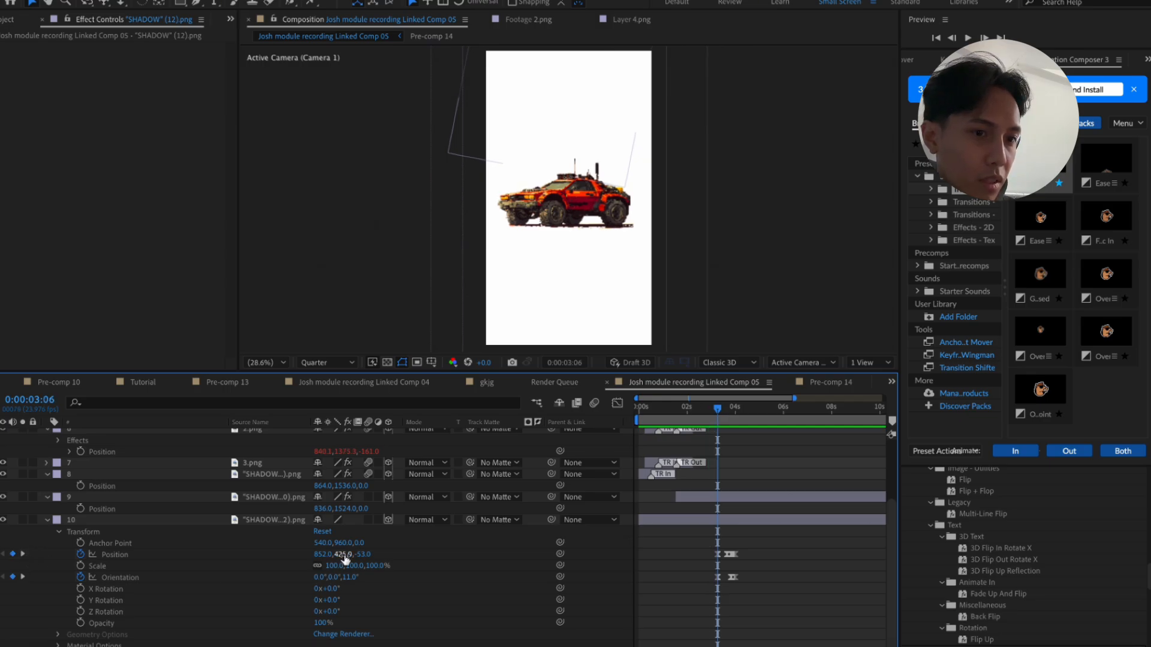
click(704, 498)
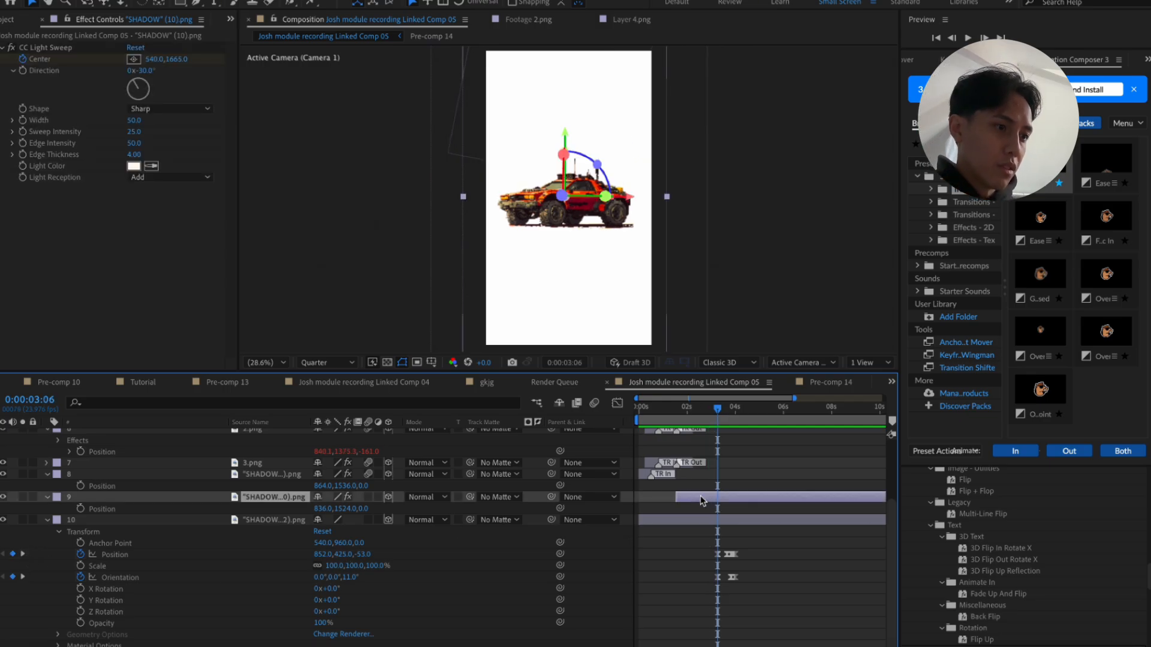
key(ctrl+shift+d)
key(ctrl+z)
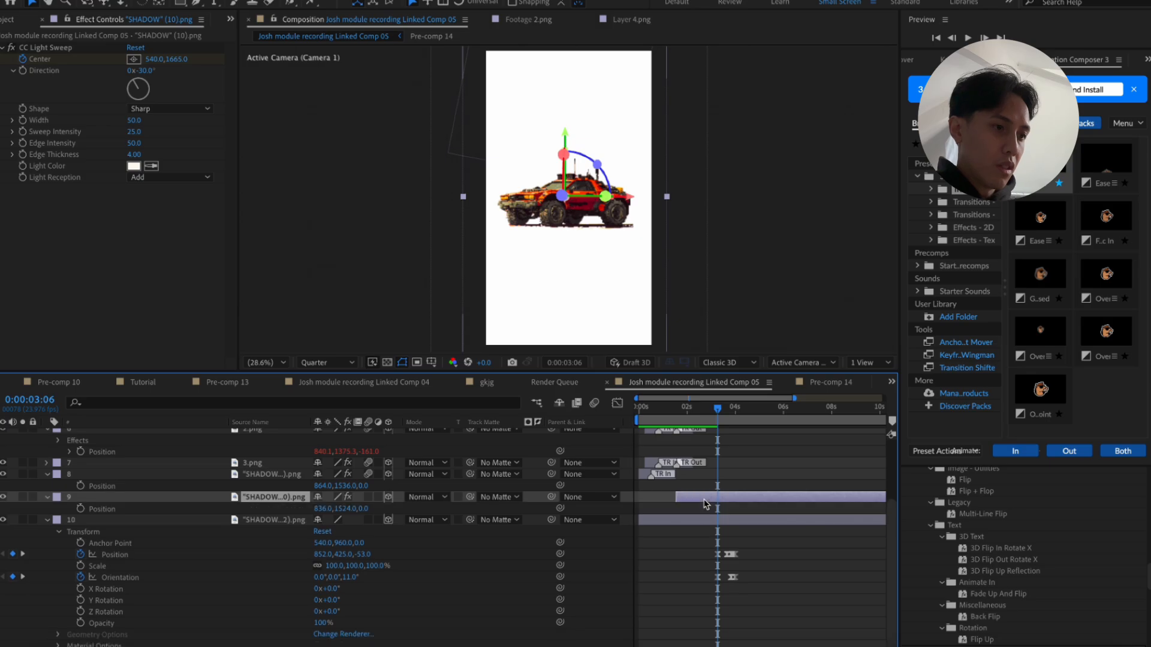
key(Page_Up)
key(Page_Up)
key(Page_Up)
key(Page_Up)
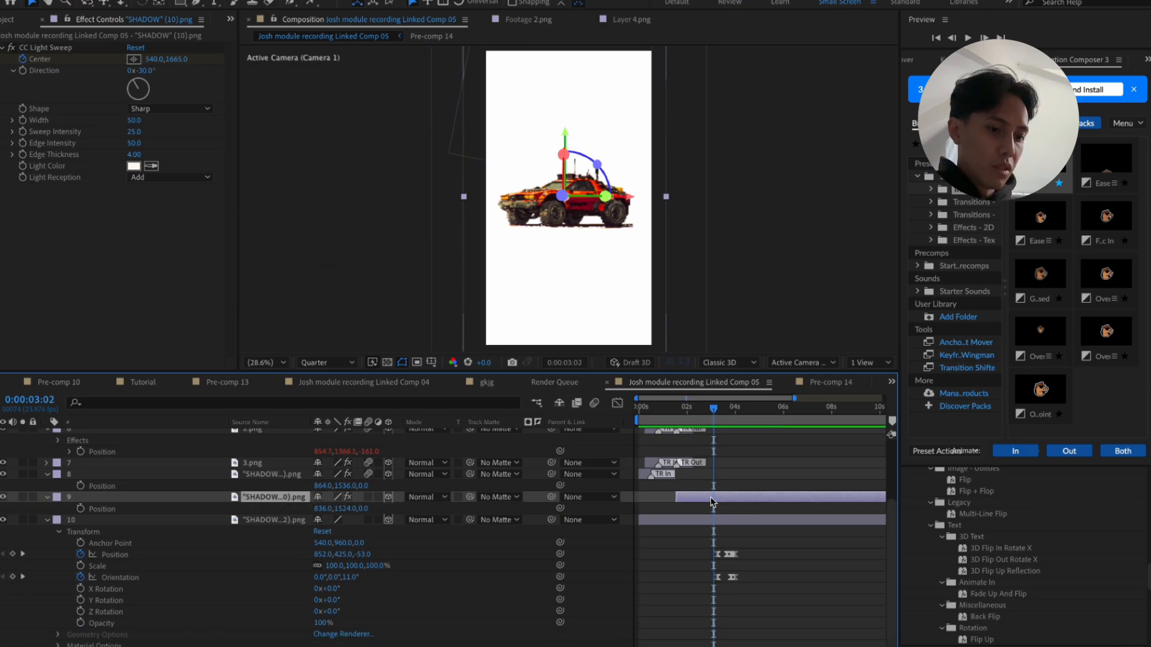
key(ctrl+shift+d)
click(701, 509)
key(Delete)
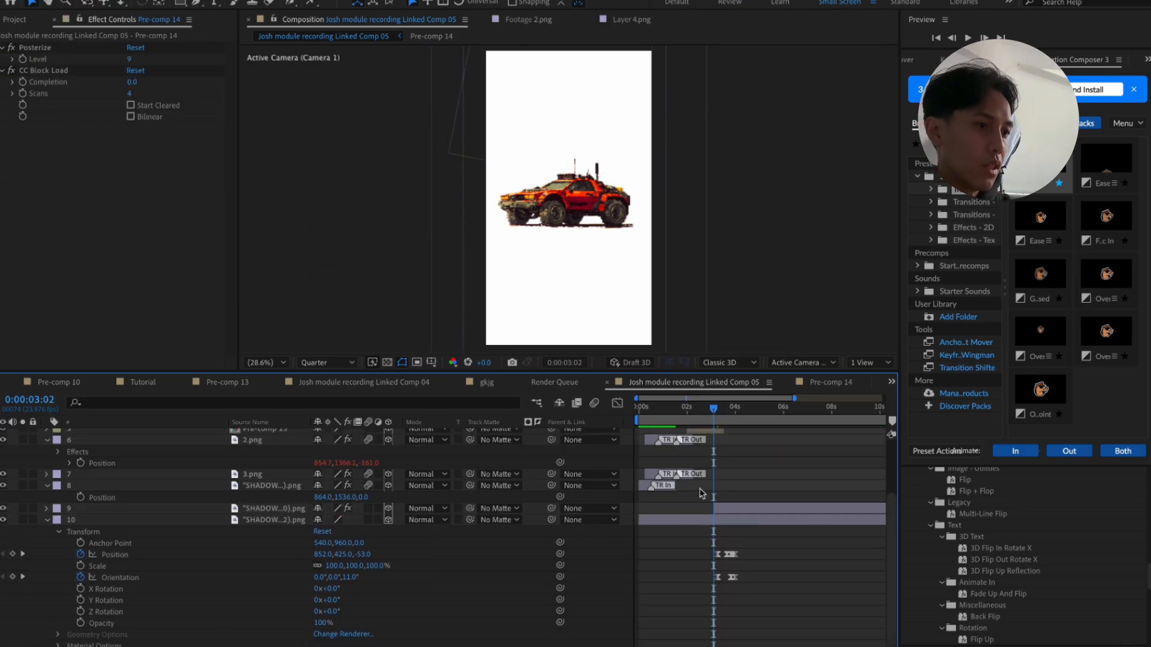
key(Home)
key(space)
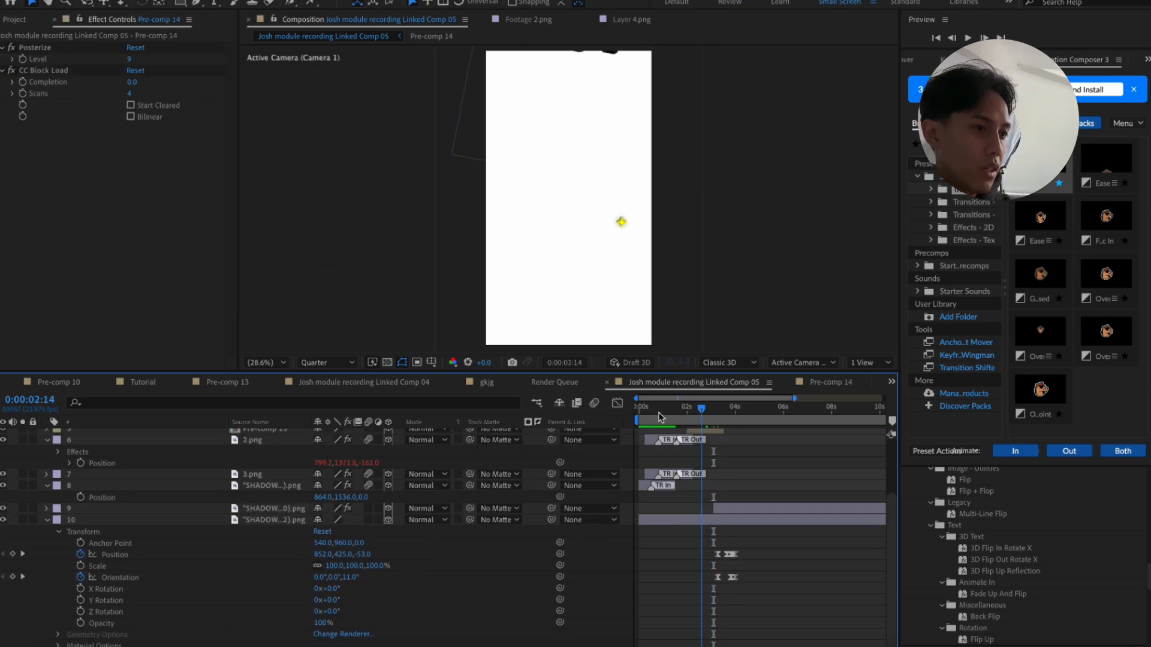
Split the sports car layer shortly after the two-second mark, delete the part before the cut, and play on
click(690, 520)
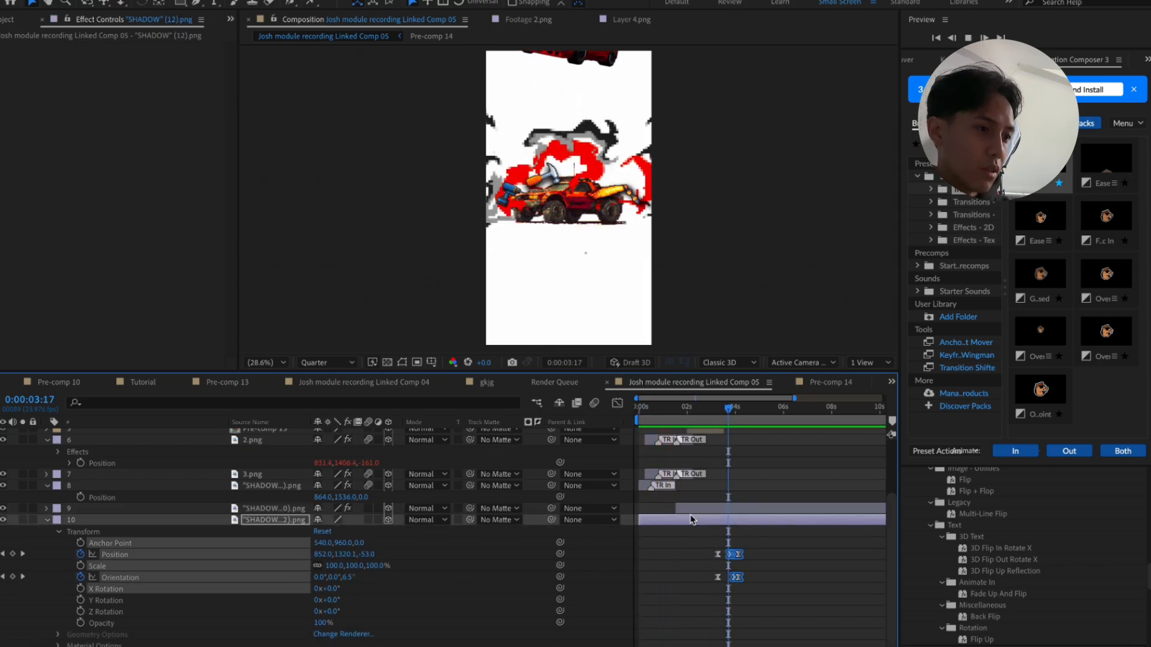
key(shift+F3)
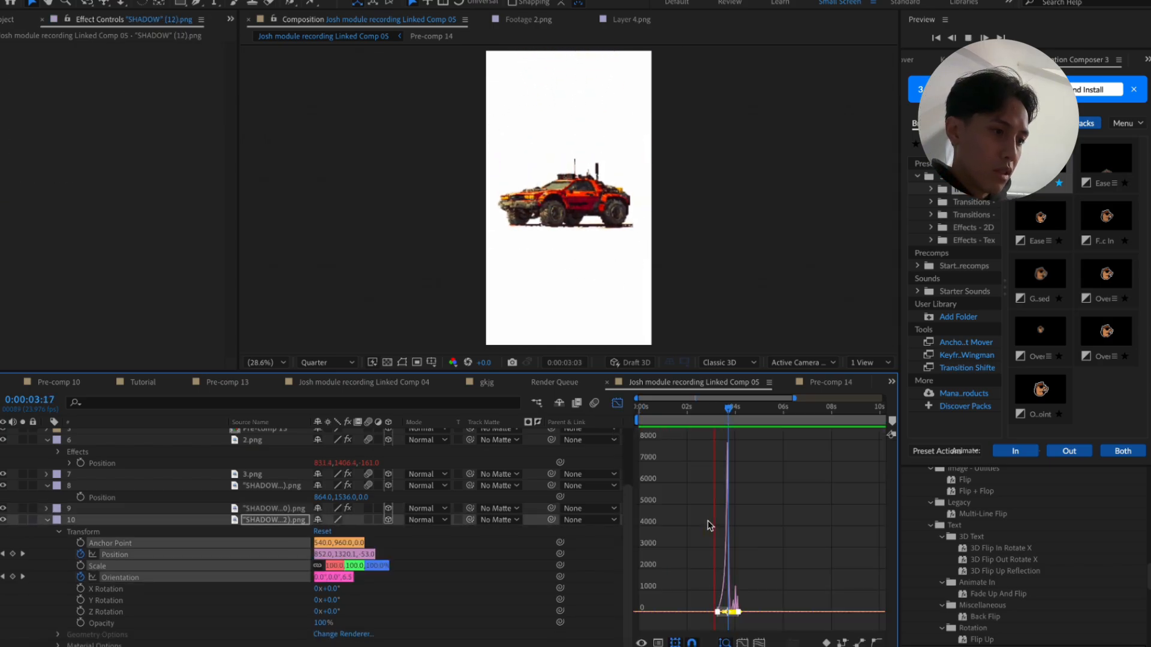
click(617, 403)
key(space)
click(732, 558)
click(694, 523)
key(ctrl+shift+d)
click(679, 528)
key(Delete)
key(space)
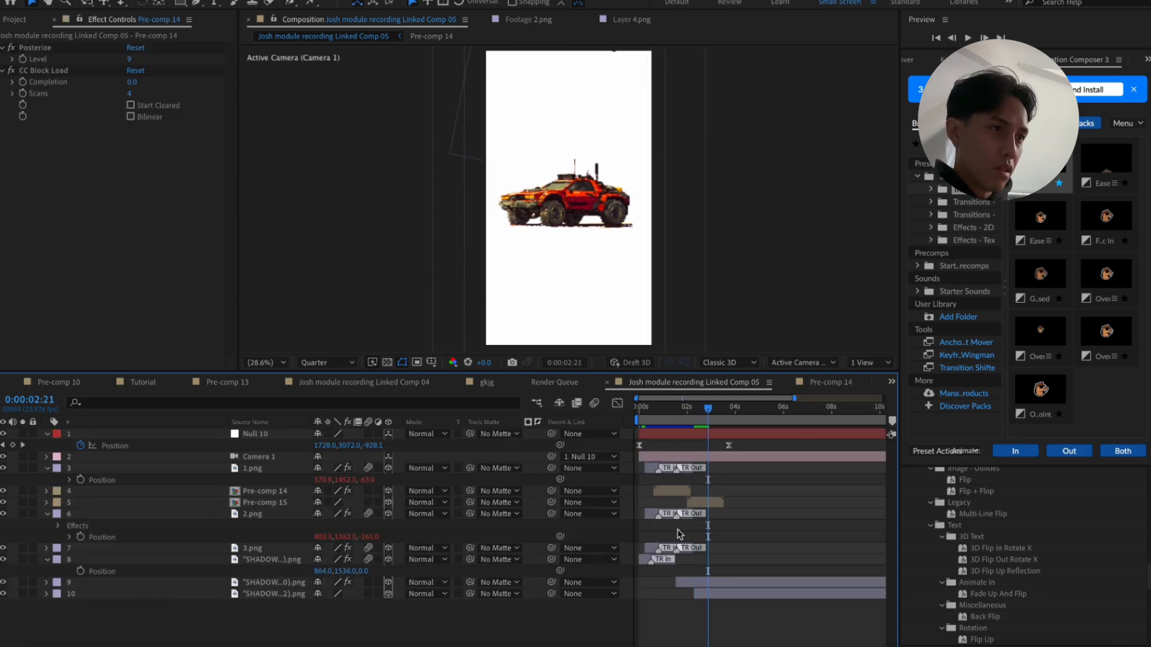
Split the sports car layer at 0:00:03:03, delete the part before the cut, and preview the composition from the start
click(713, 594)
key(ctrl+shift+d)
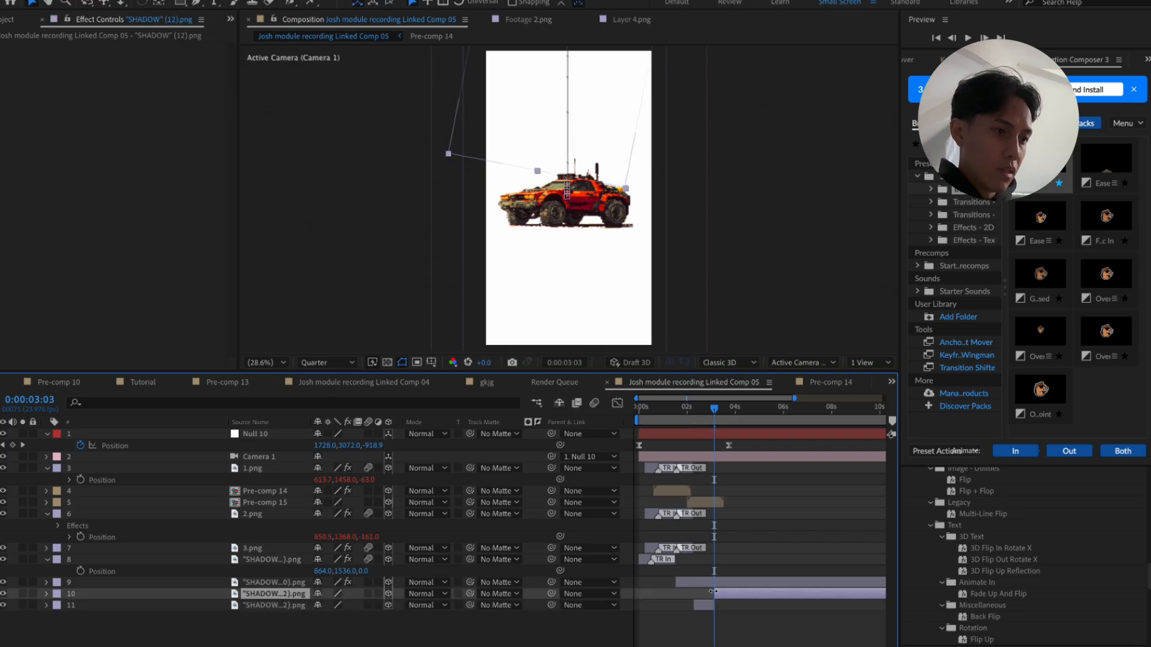
click(706, 605)
key(Delete)
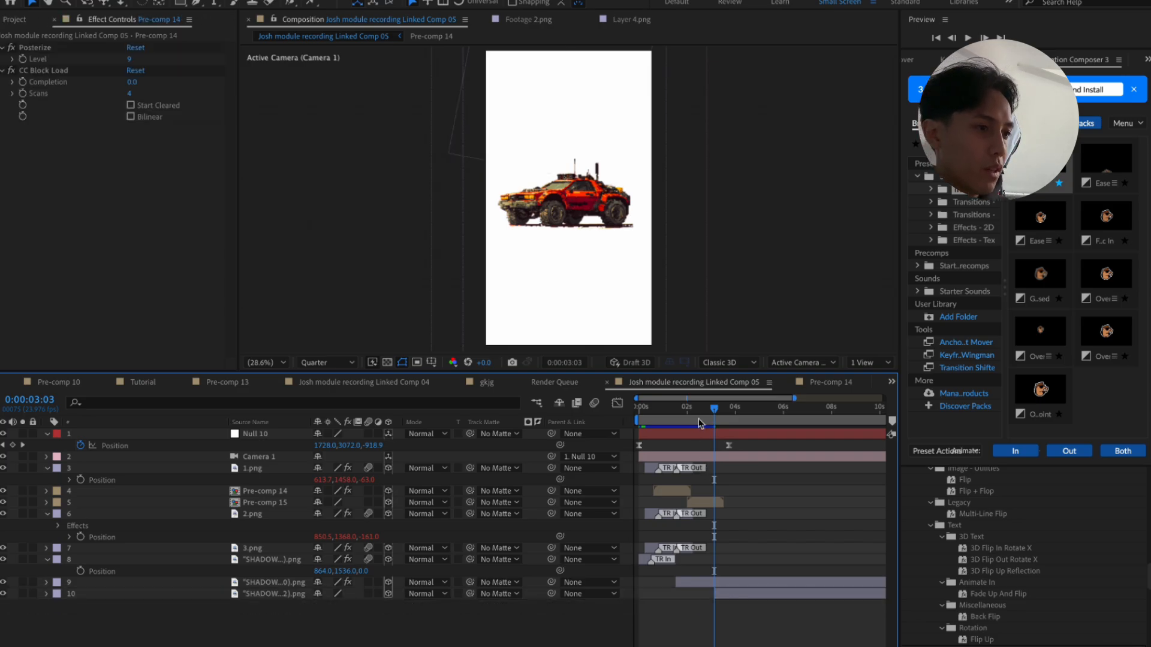
key(Home)
key(space)
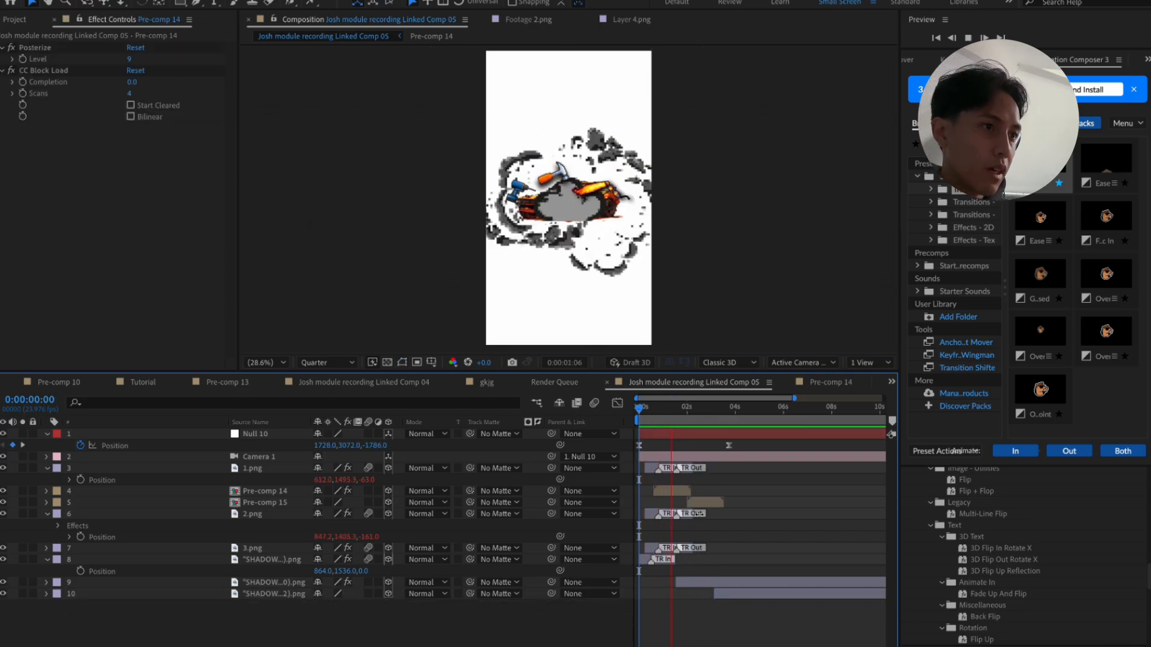
key(=)
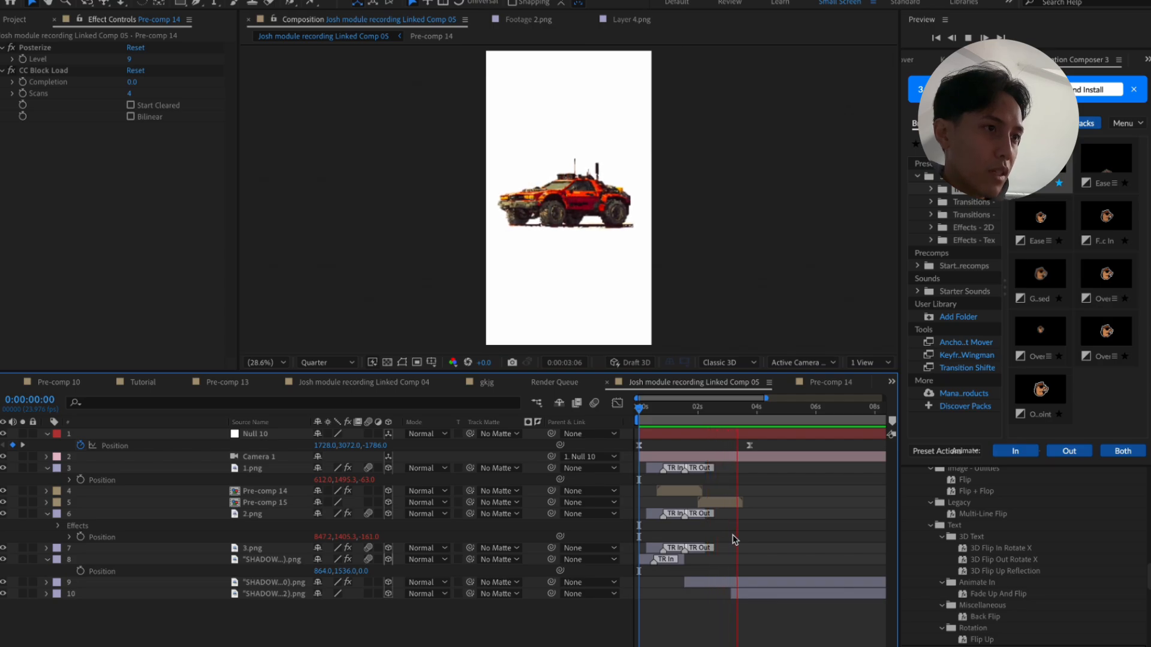
Move the sports car layer one level up so it sits above the off-road car layer, checking at 0:00:03:10
drag(747, 413, 741, 422)
click(739, 593)
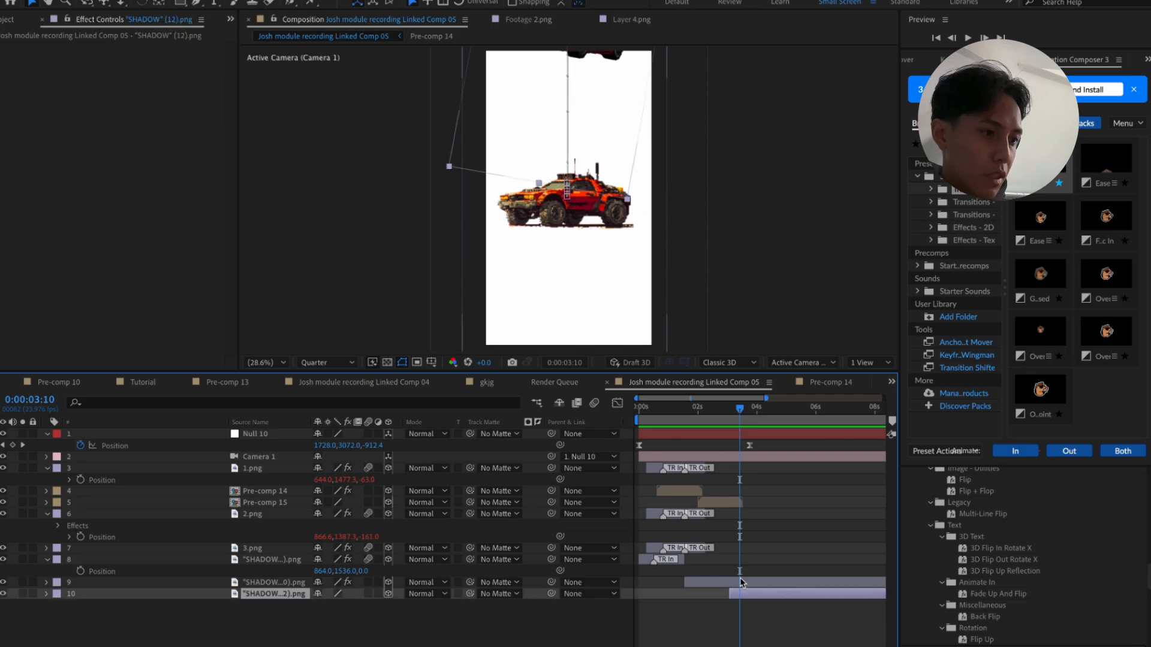
key(ctrl+bracketright)
click(47, 593)
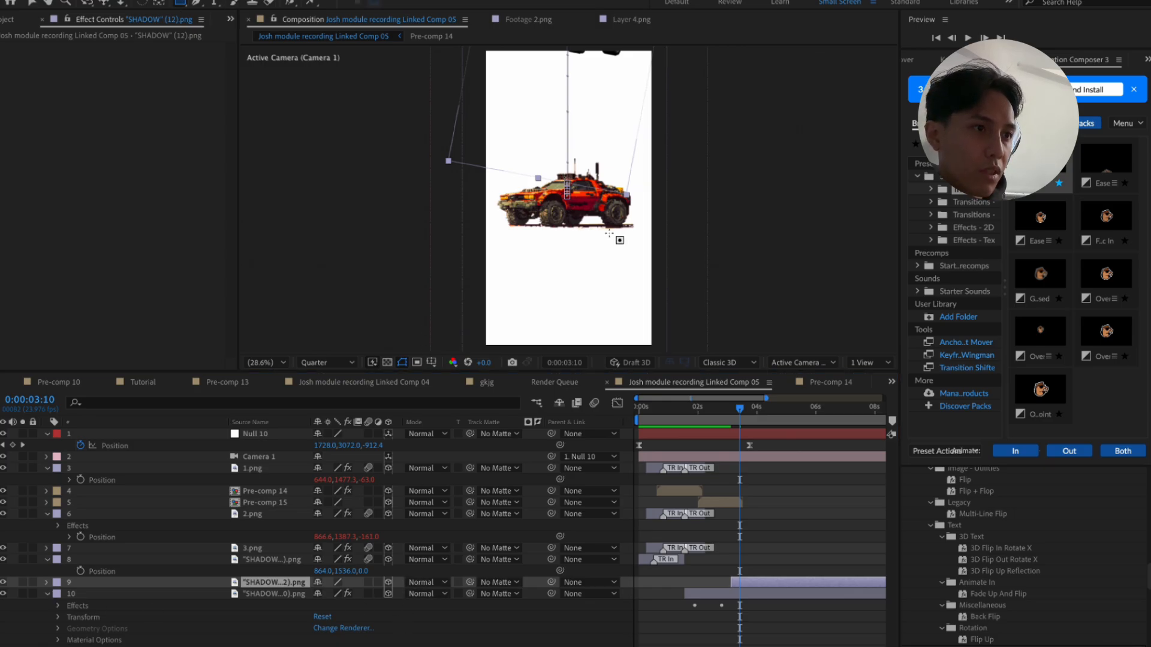
Undo the mask drawn on the sports car layer and draw a rectangular mask around the off-road car on its own layer
drag(502, 153, 634, 244)
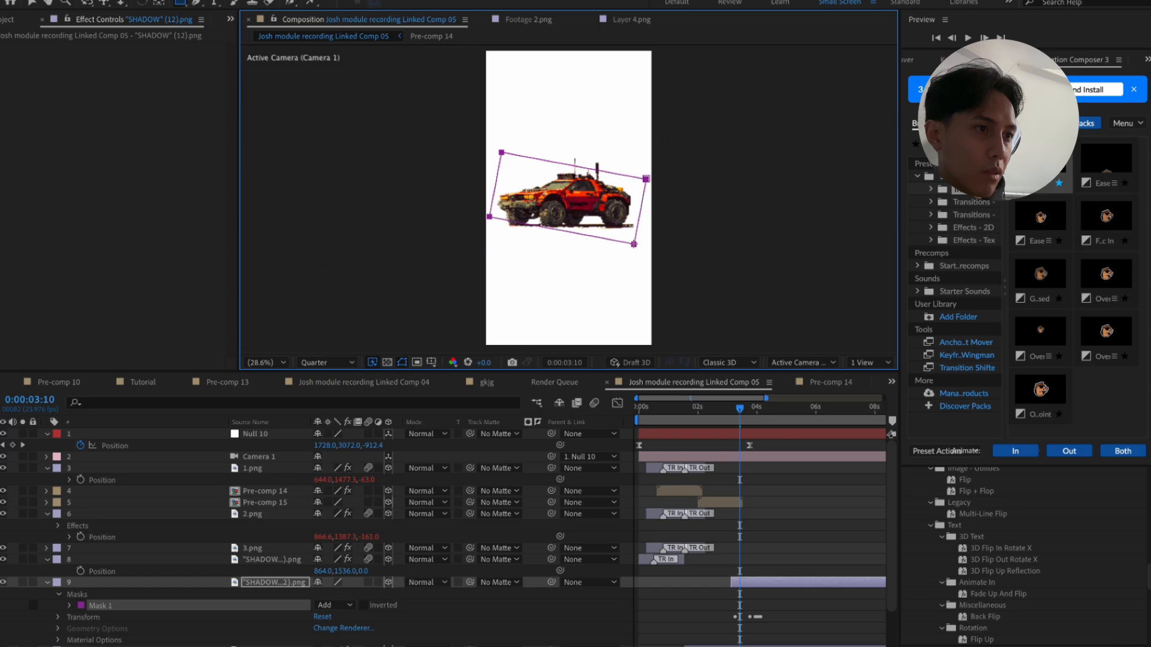
key(ctrl+z)
click(720, 609)
click(719, 628)
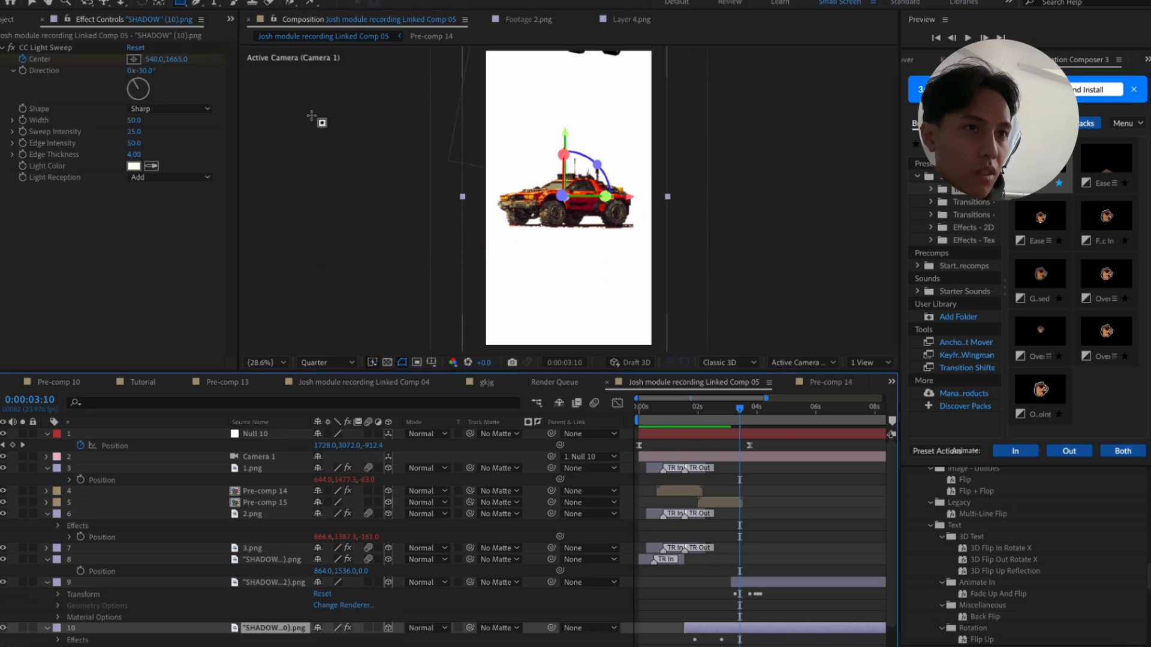
drag(489, 159, 647, 244)
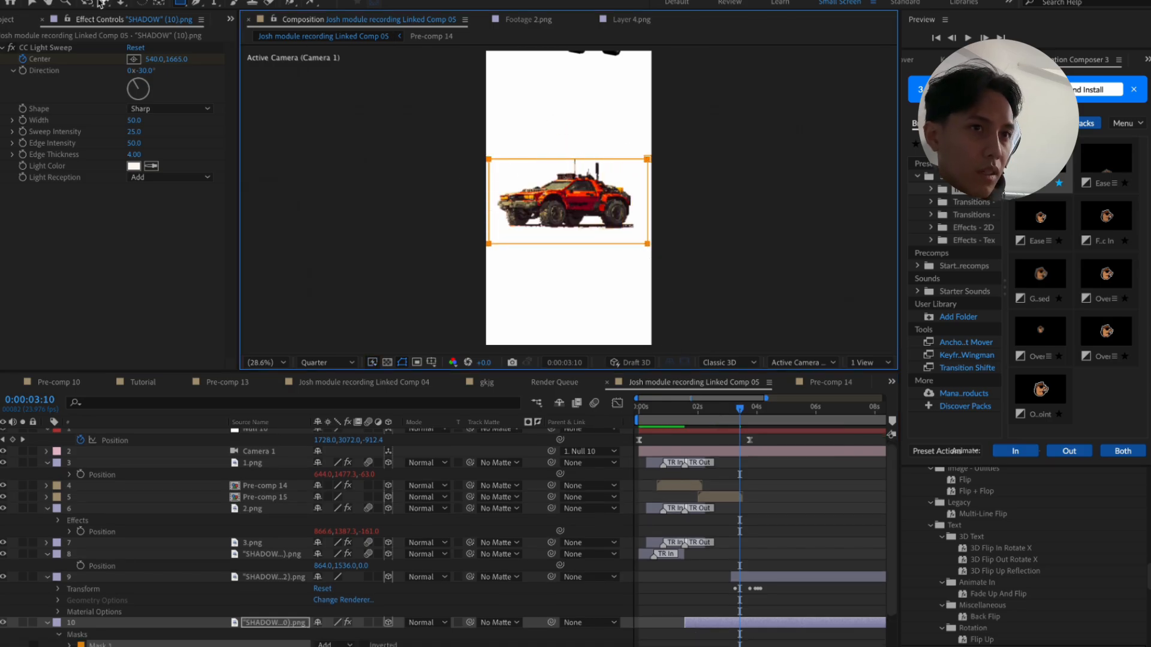
Scale the off-road car layer down slightly and raise the top edge of its mask above the antenna
click(32, 5)
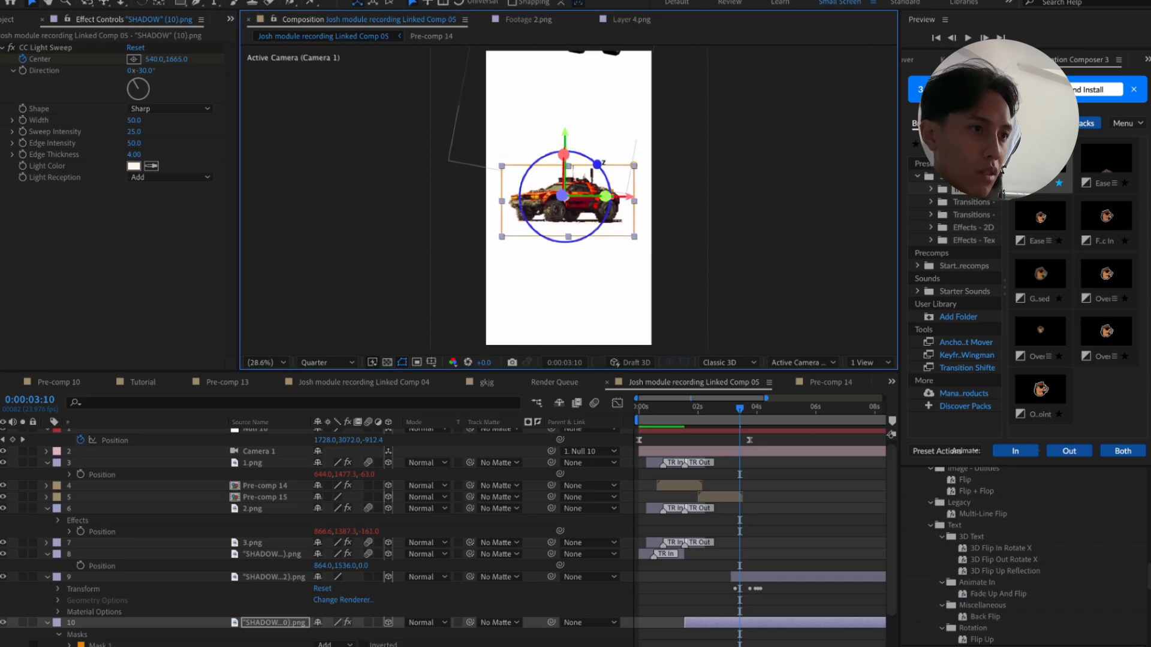
click(633, 166)
mouse_move(566, 164)
mouse_down()
mouse_move(567, 175)
mouse_move(568, 154)
mouse_up()
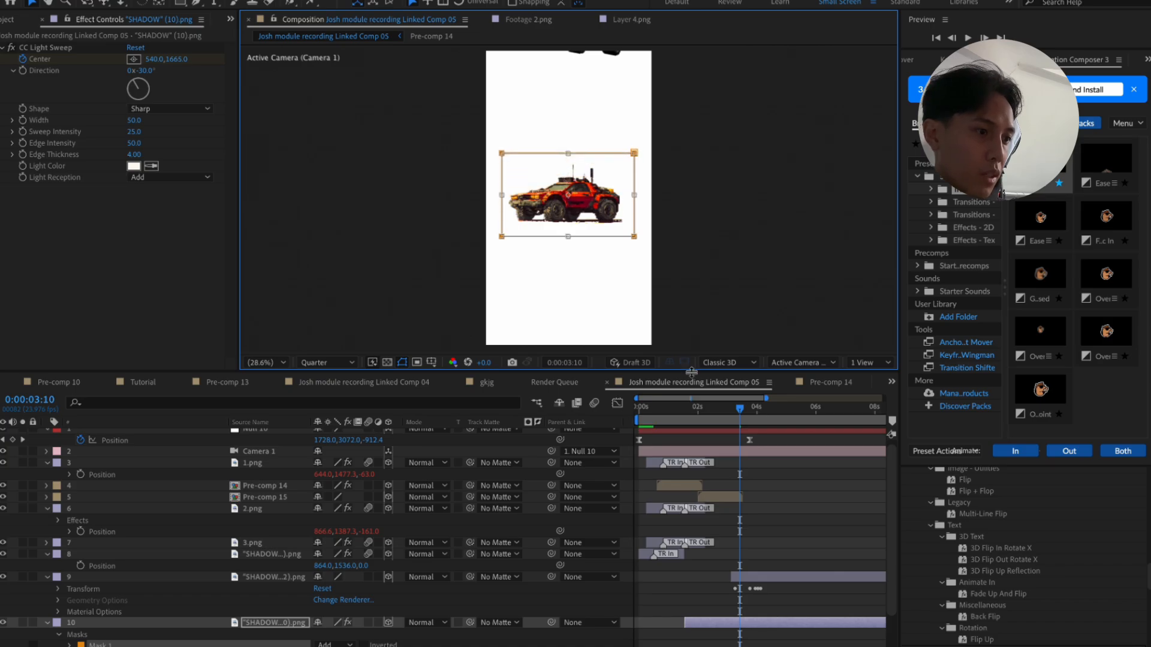
Reveal the sports car layer's transform properties and go to its first Position keyframe at 0:00:03:06
scroll(741, 497, down, 2)
scroll(740, 506, up, 2)
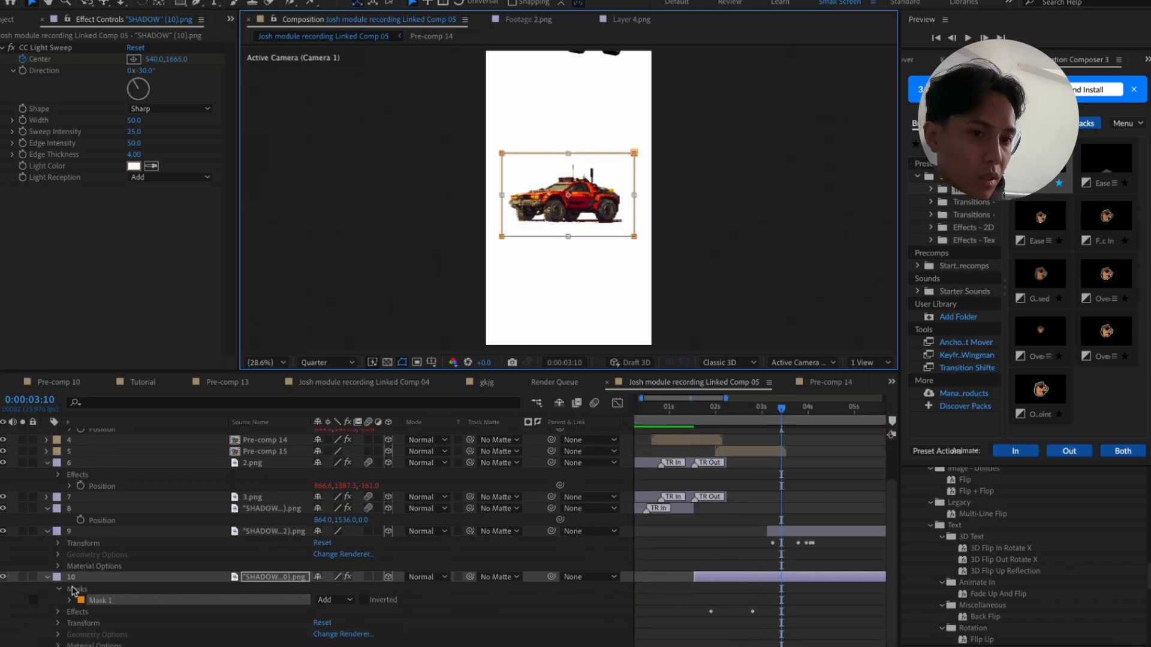
click(48, 578)
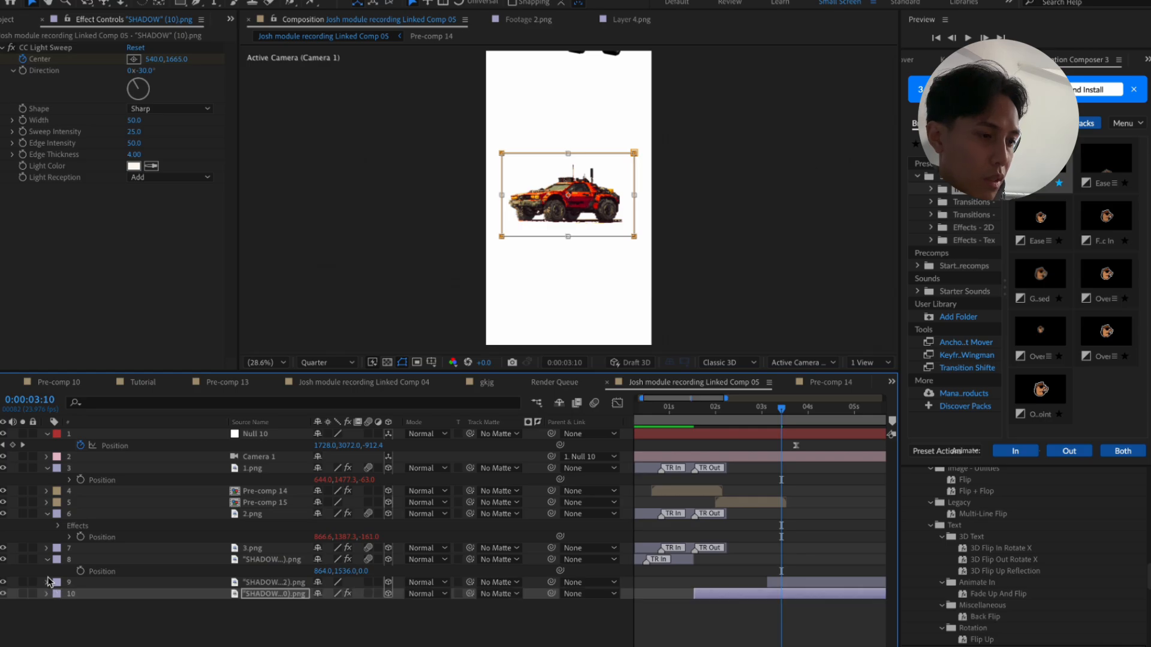
click(48, 628)
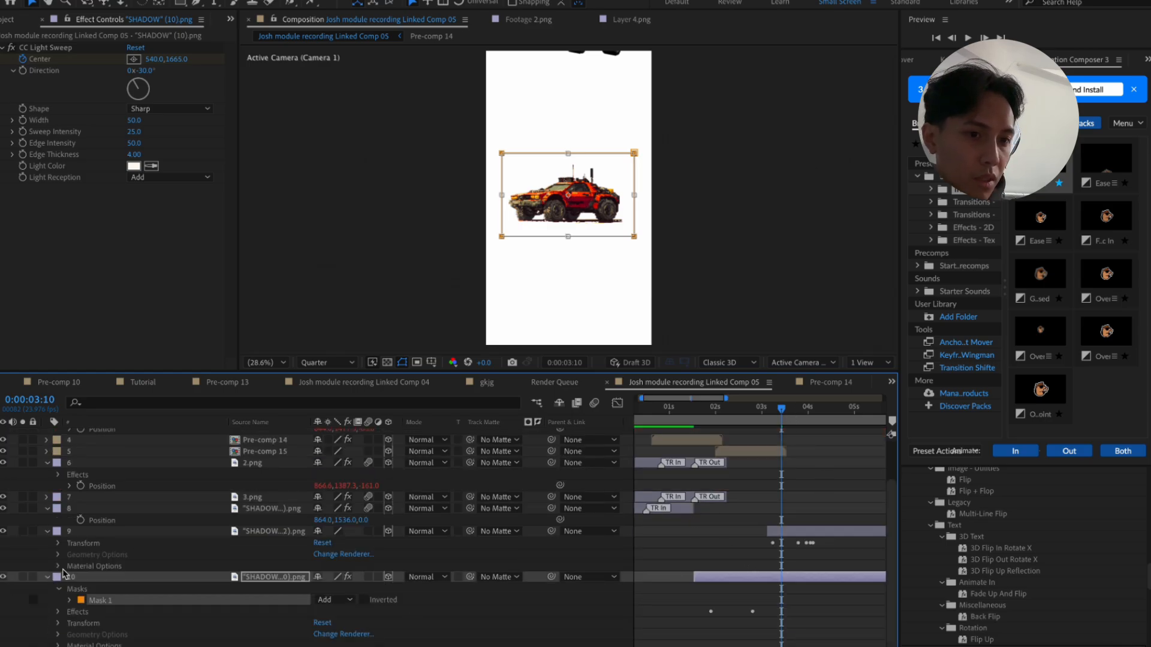
key(u)
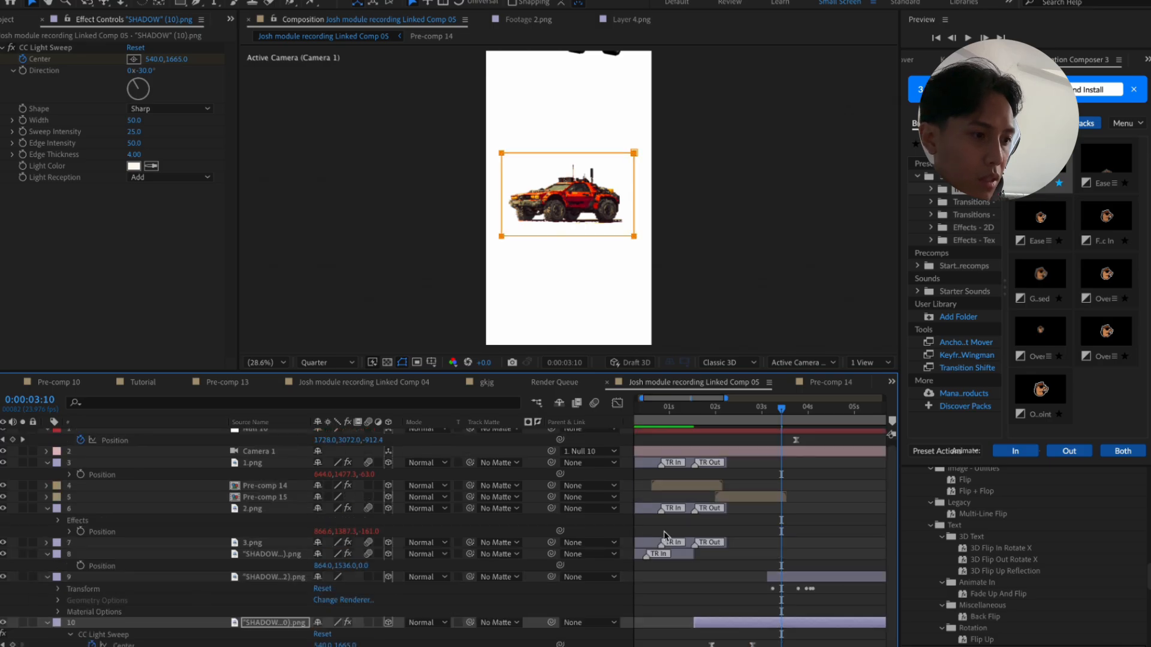
scroll(663, 531, left, 1)
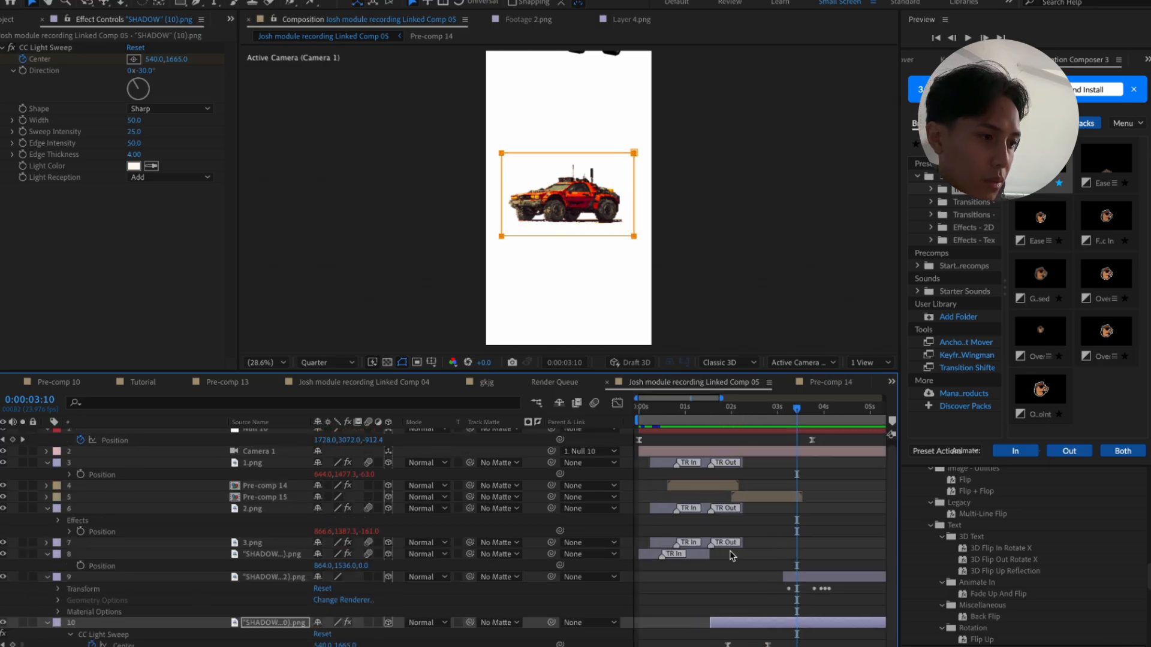
click(58, 591)
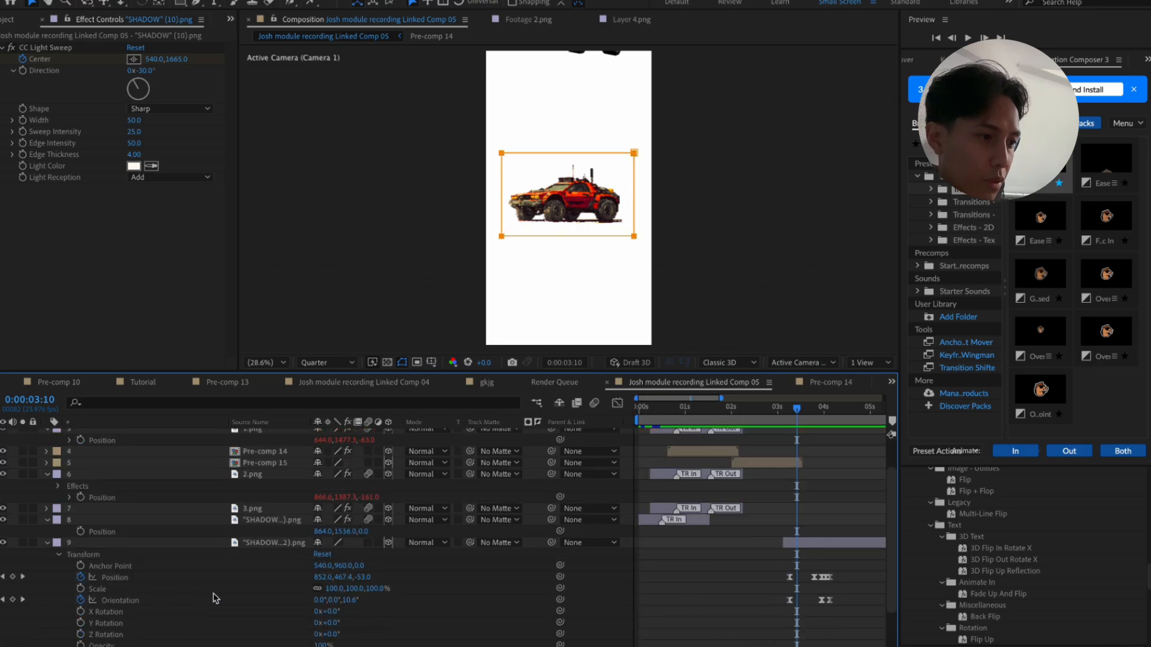
click(4, 521)
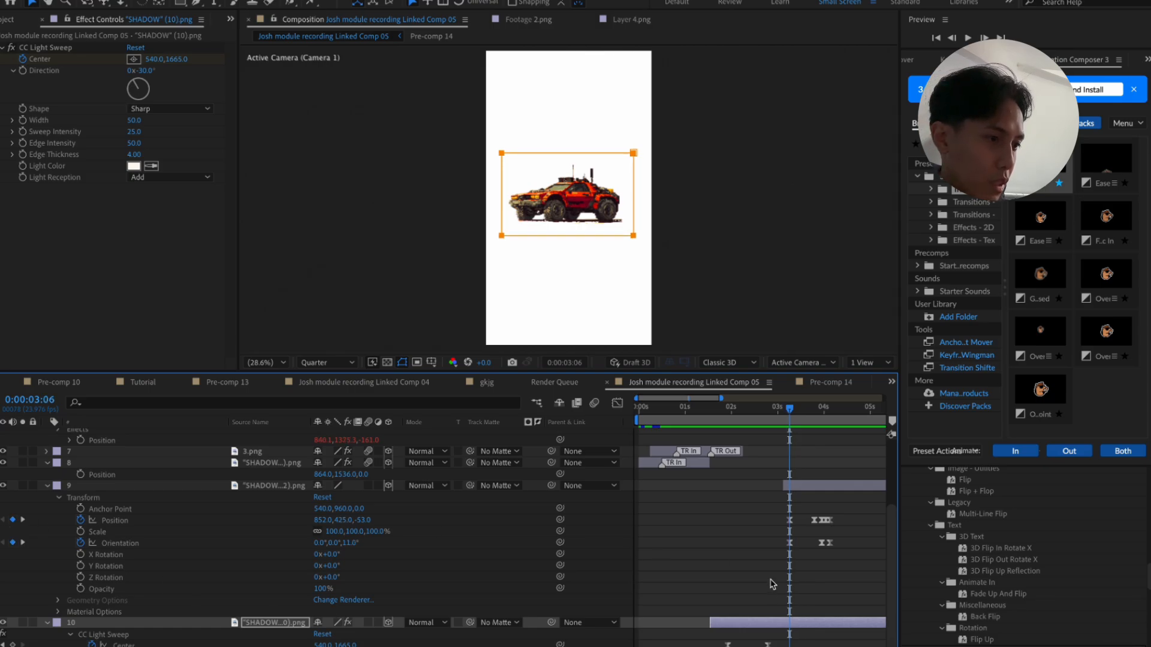
Reveal the Mask 1 properties of the off-road car layer and collapse its CC Light Sweep settings
click(47, 623)
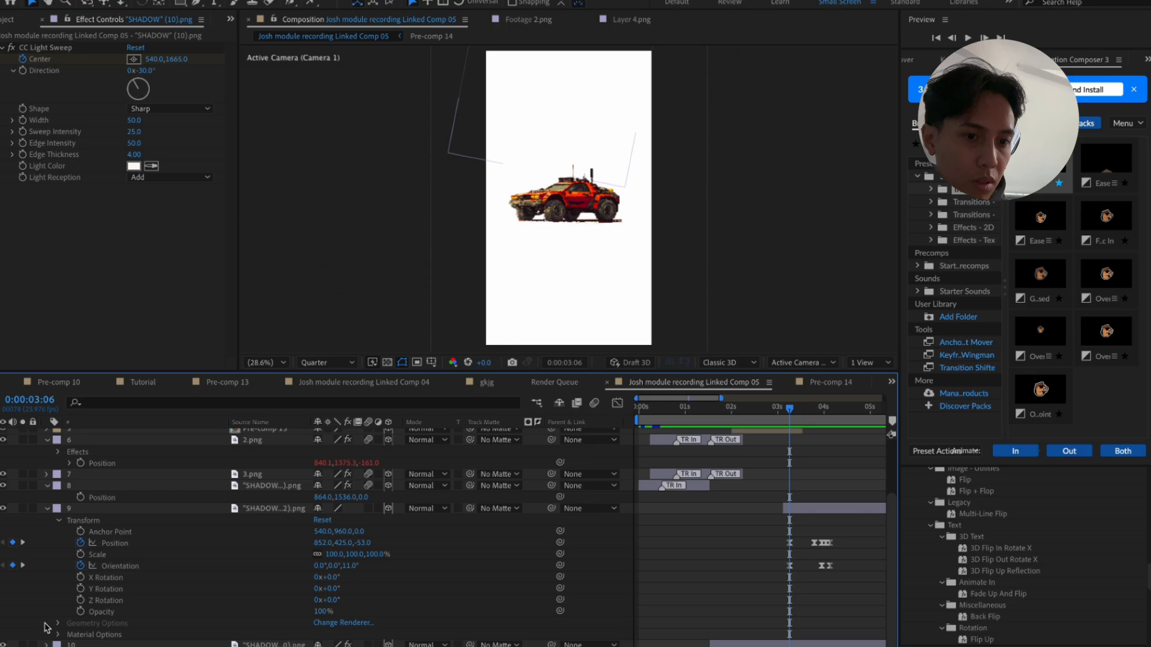
click(59, 486)
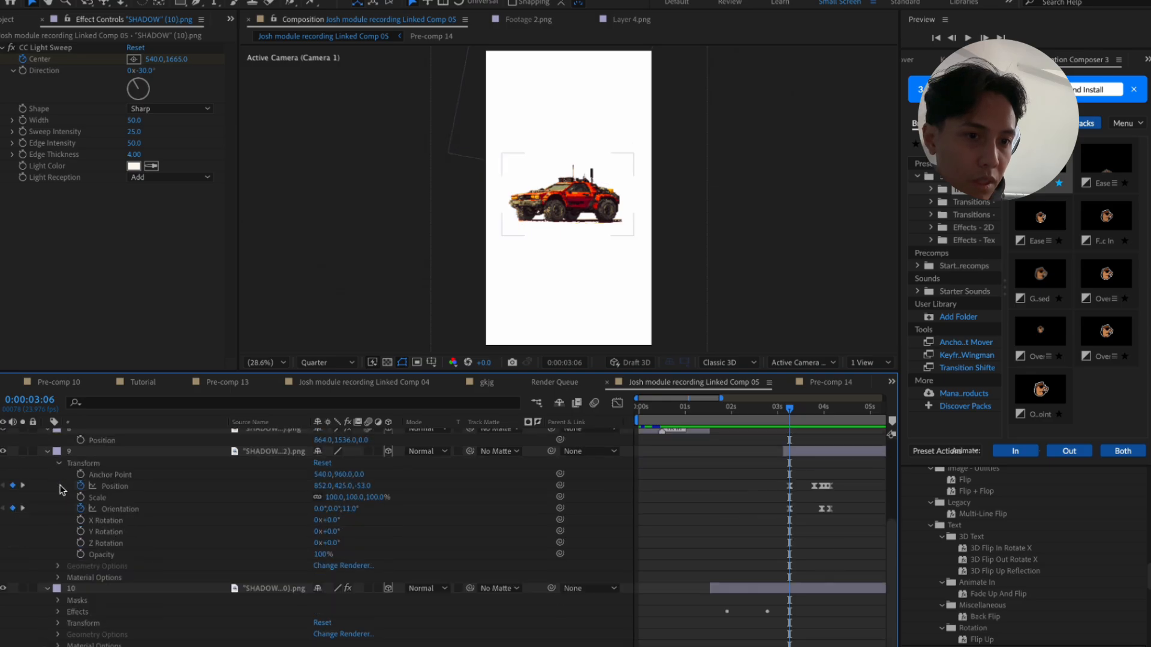
click(58, 600)
click(55, 624)
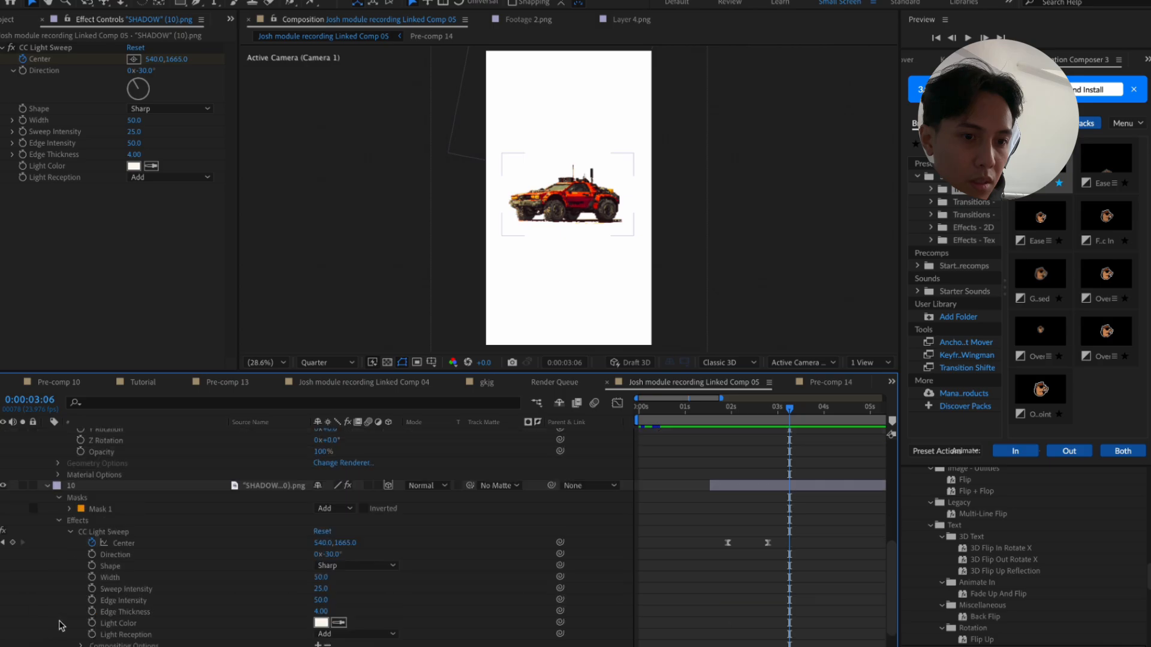
click(70, 509)
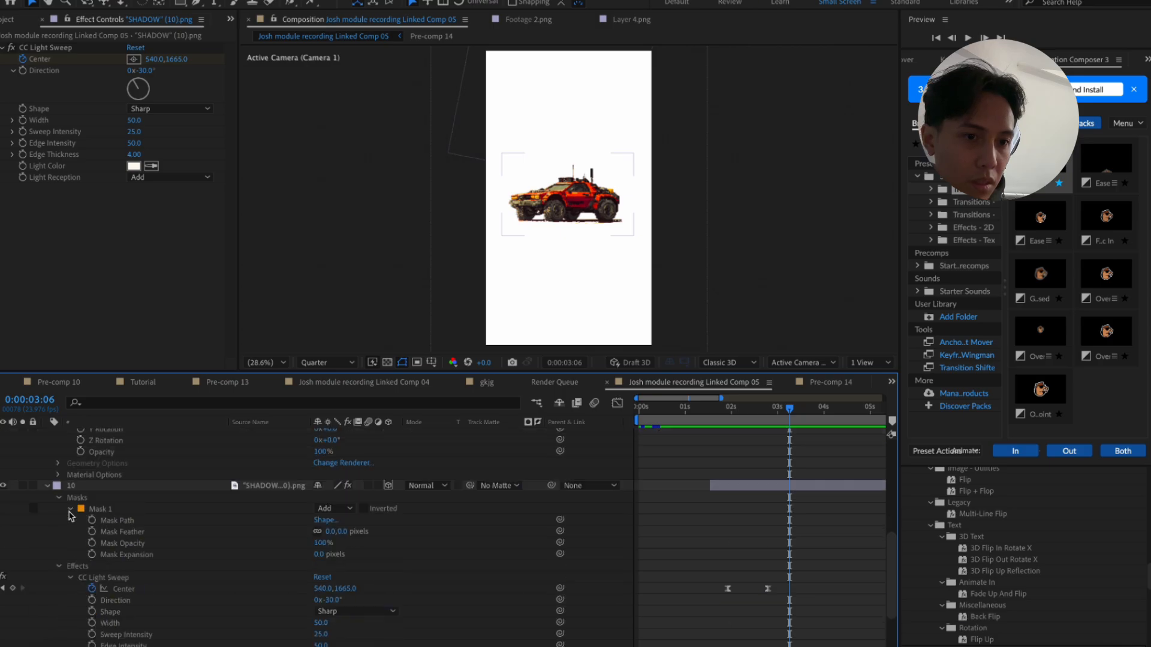
click(72, 578)
Try keyframing the Mask Path of the off-road car's mask at 0:00:03:06
click(108, 555)
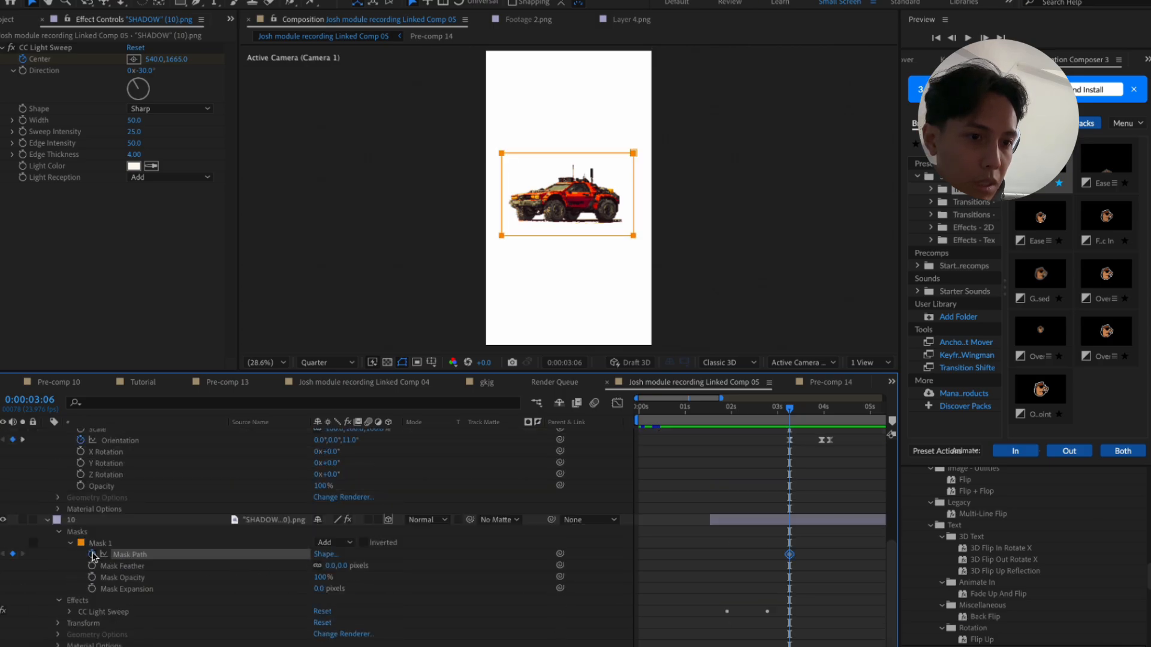
click(91, 554)
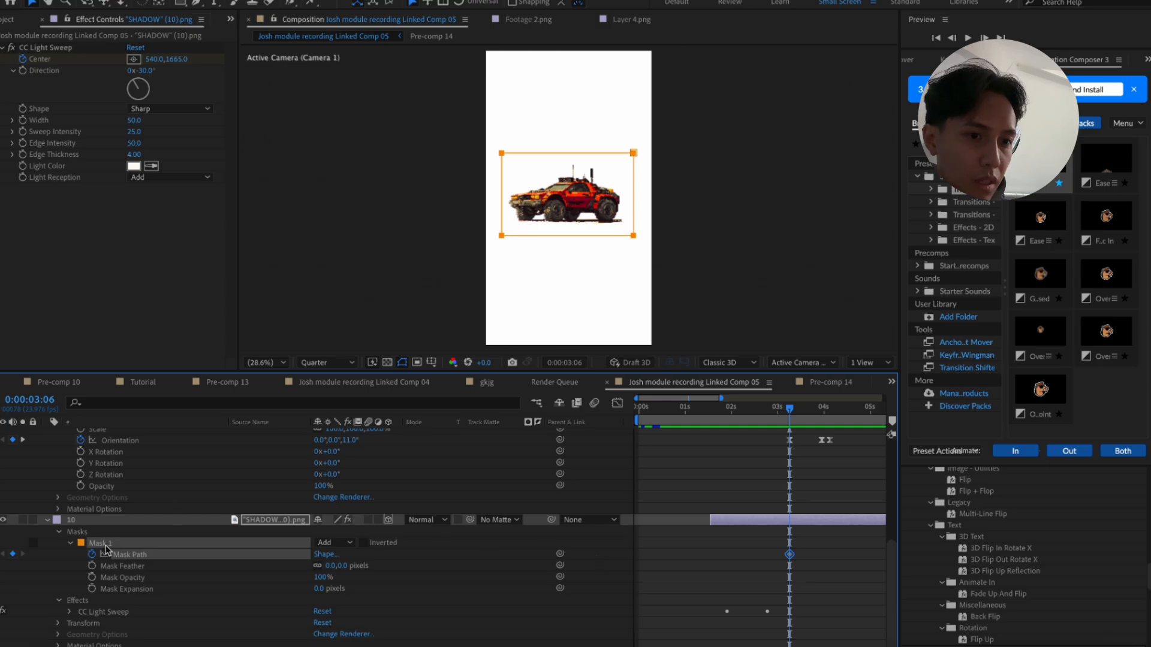
click(53, 574)
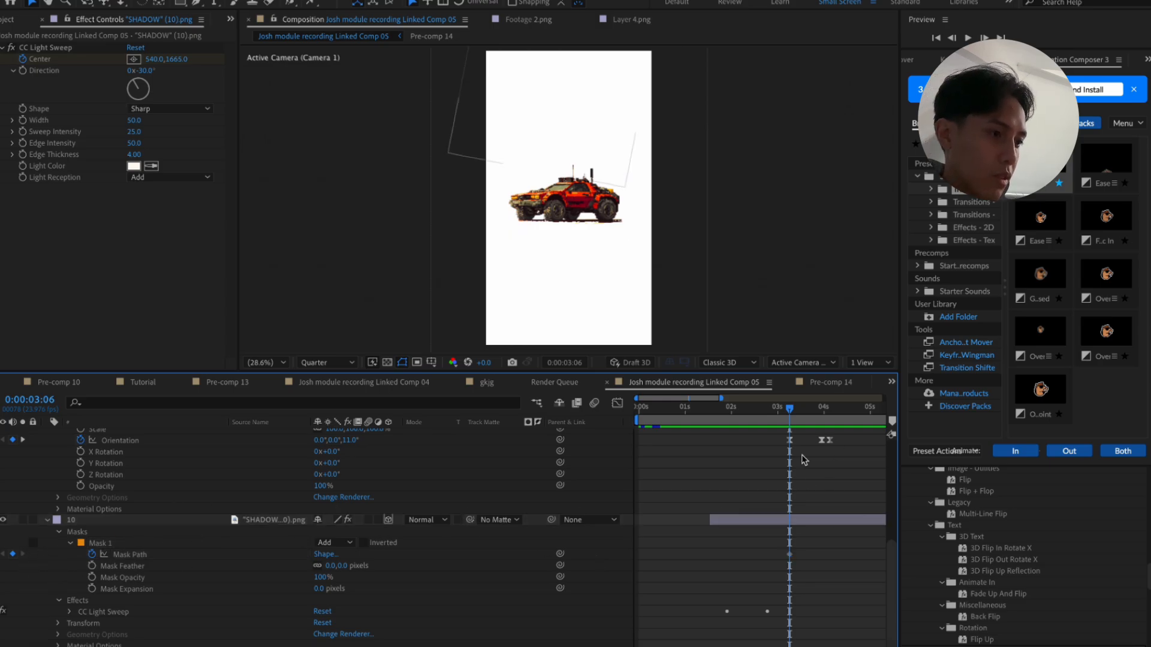
Keyframe the off-road car's Mask Path at 0:00:03:17, select the mask for free transform, and compare the adjacent frames as the sports car lands
drag(790, 415, 810, 422)
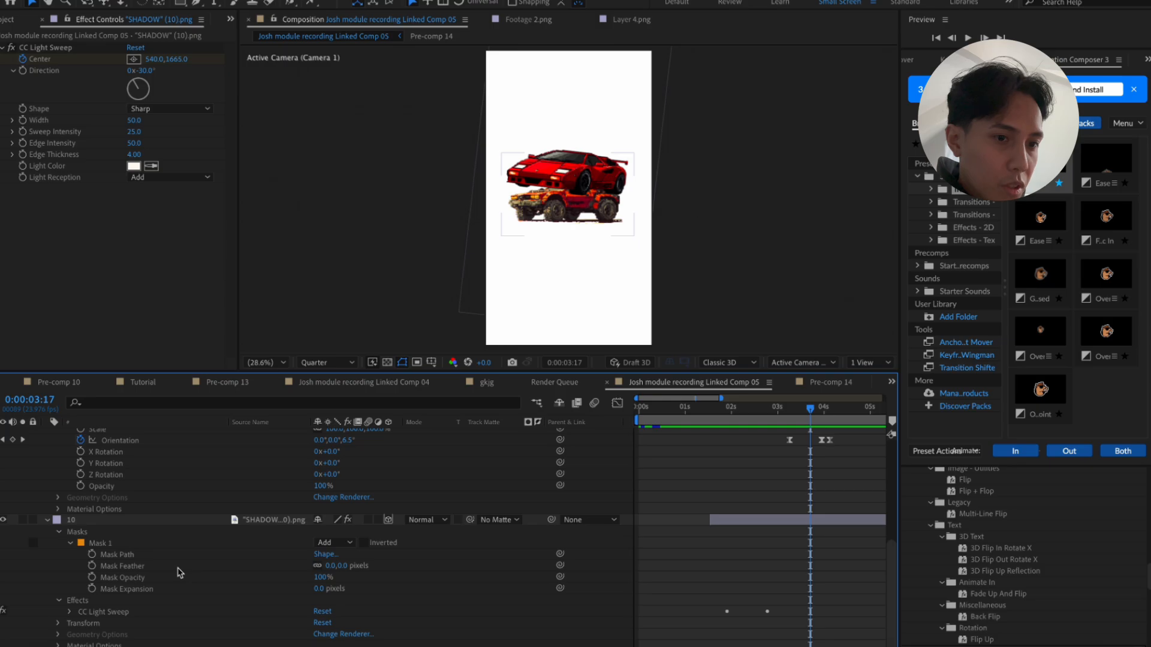
click(92, 554)
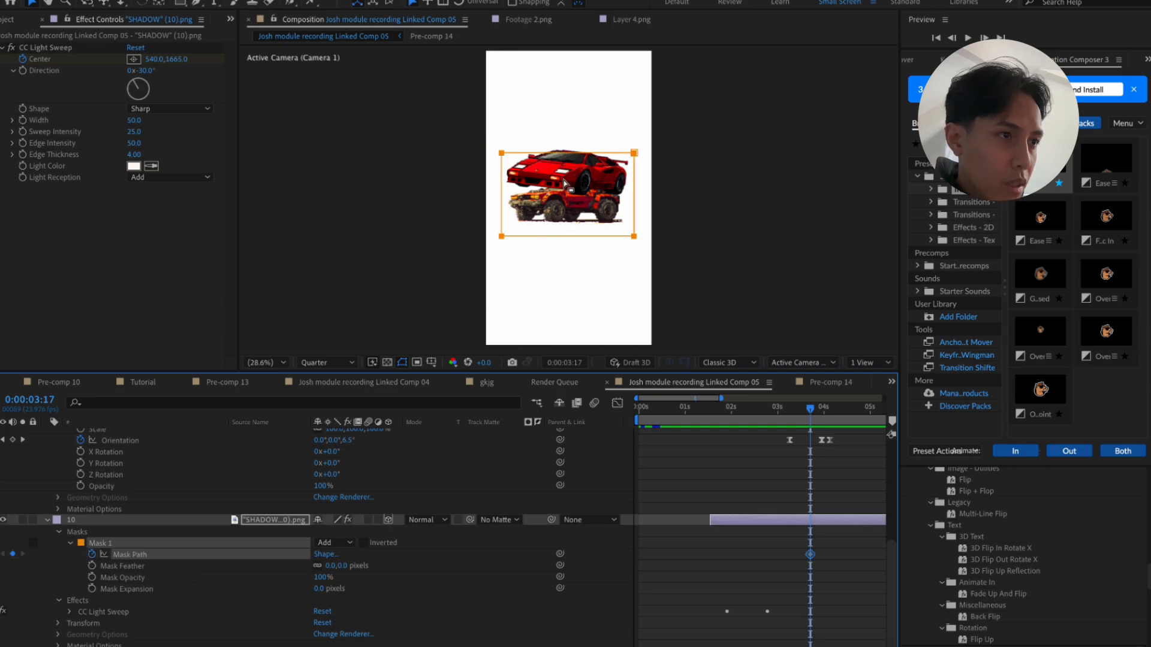
double_click(567, 154)
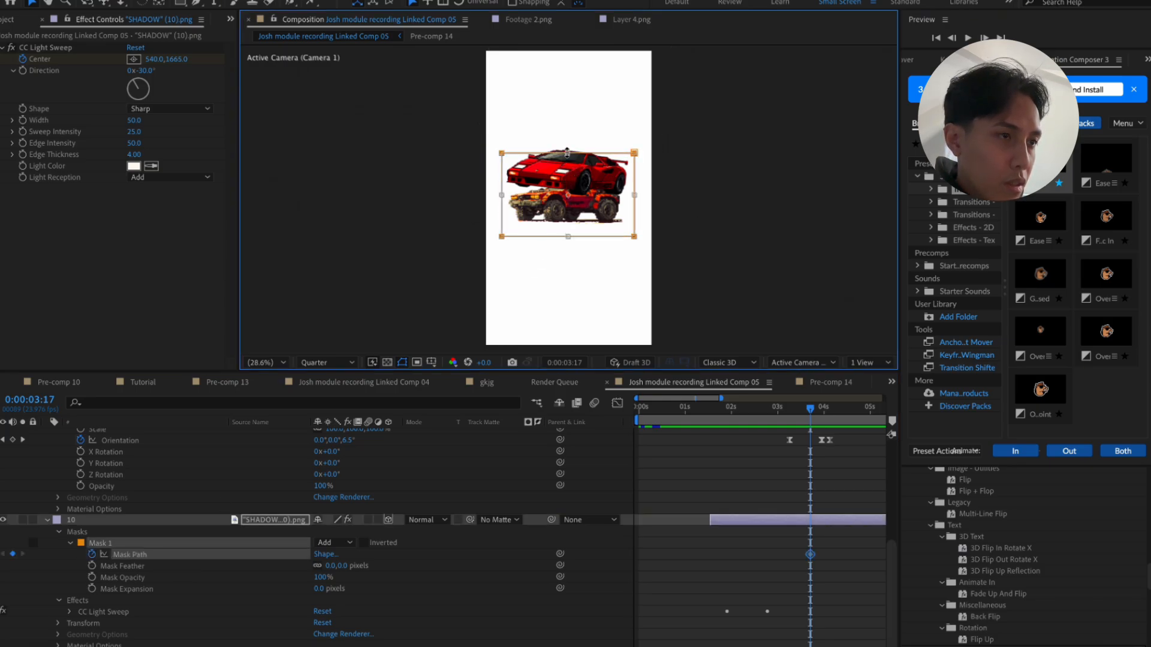
key(super+Right)
key(super+Right)
key(super+Left)
key(super+Left)
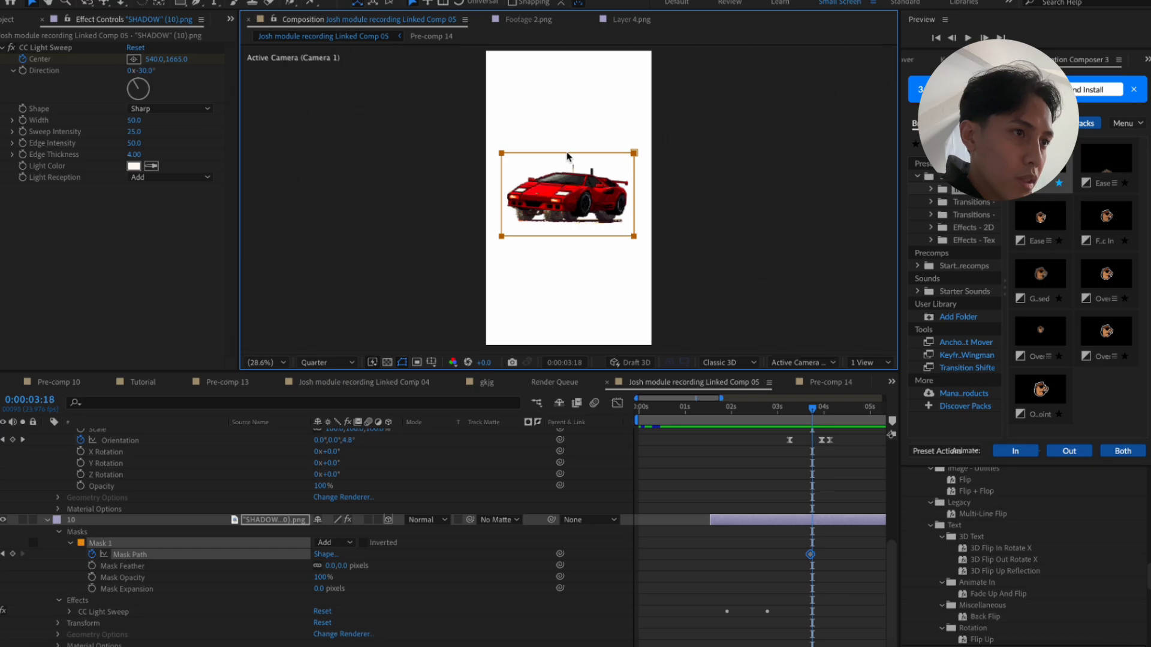
At 3:18, lower the top edge of layer 10's Mask 1 to about the red car's roof
key(super+Right)
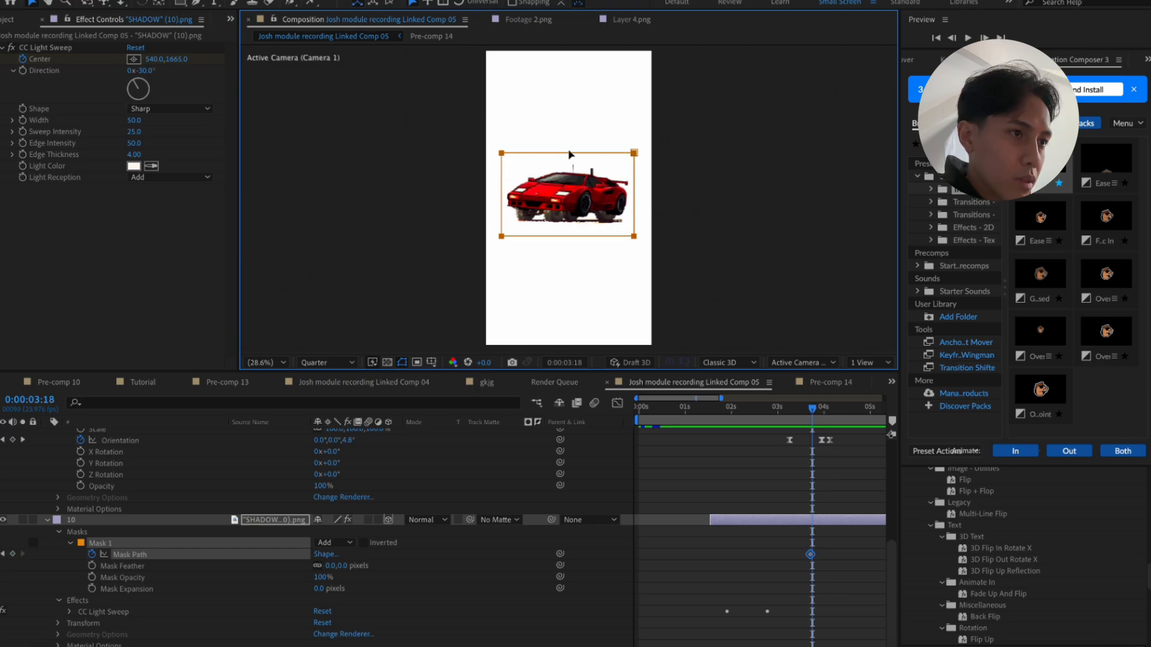
double_click(564, 156)
drag(567, 152, 568, 189)
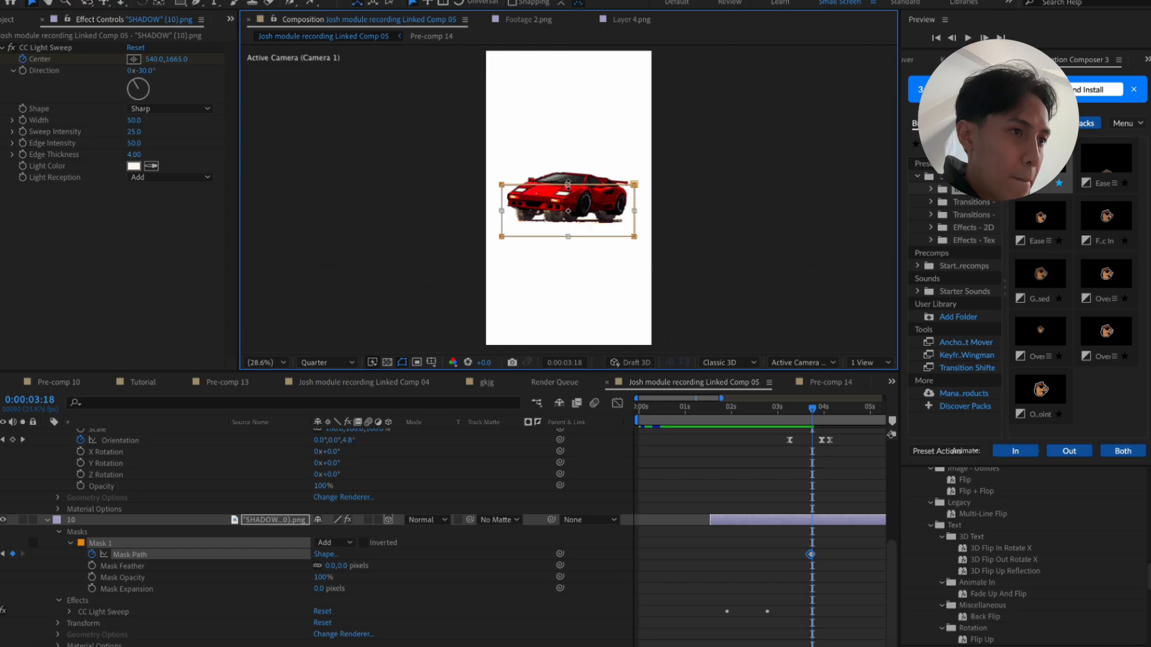
Try lowering Mask 1's top edge to the wheels on the following frame, and undo the last edits
key(Page_Down)
double_click(570, 187)
drag(568, 186, 572, 217)
key(Page_Down)
key(Page_Down)
key(ctrl+z)
key(ctrl+z)
key(shift+Left)
key(shift+Left)
key(shift+Right)
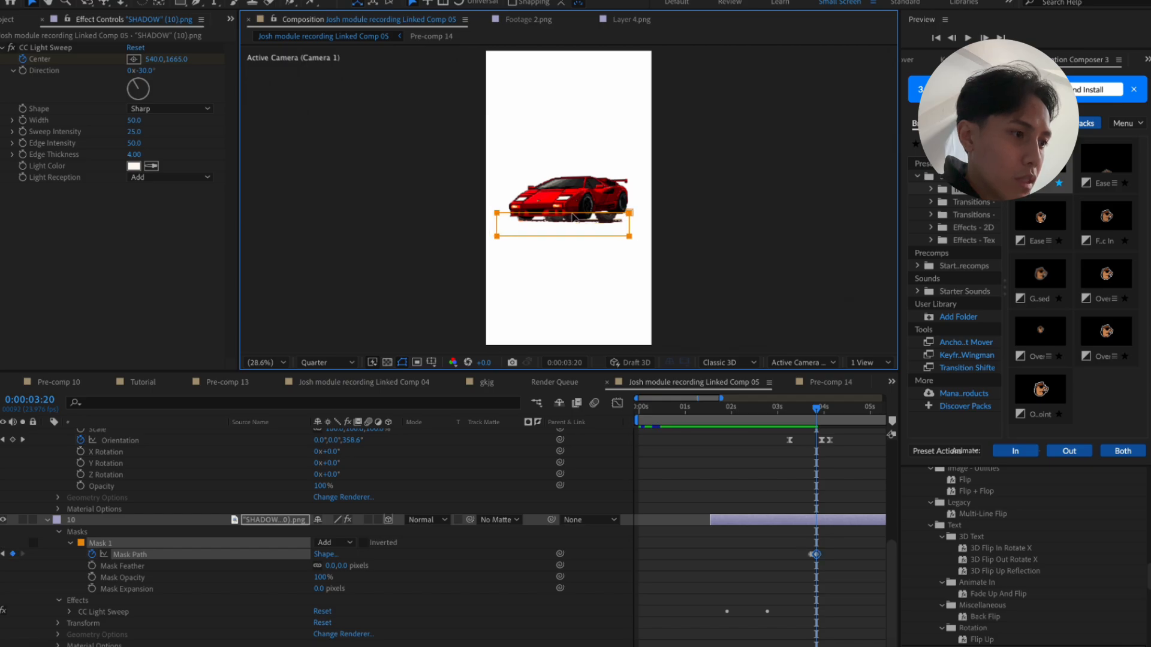
Lower Mask 1's top edge to the height of the wheels at 3:18 and to just below the red car at 3:19
key(Page_Up)
key(Page_Up)
double_click(569, 185)
drag(568, 185, 566, 211)
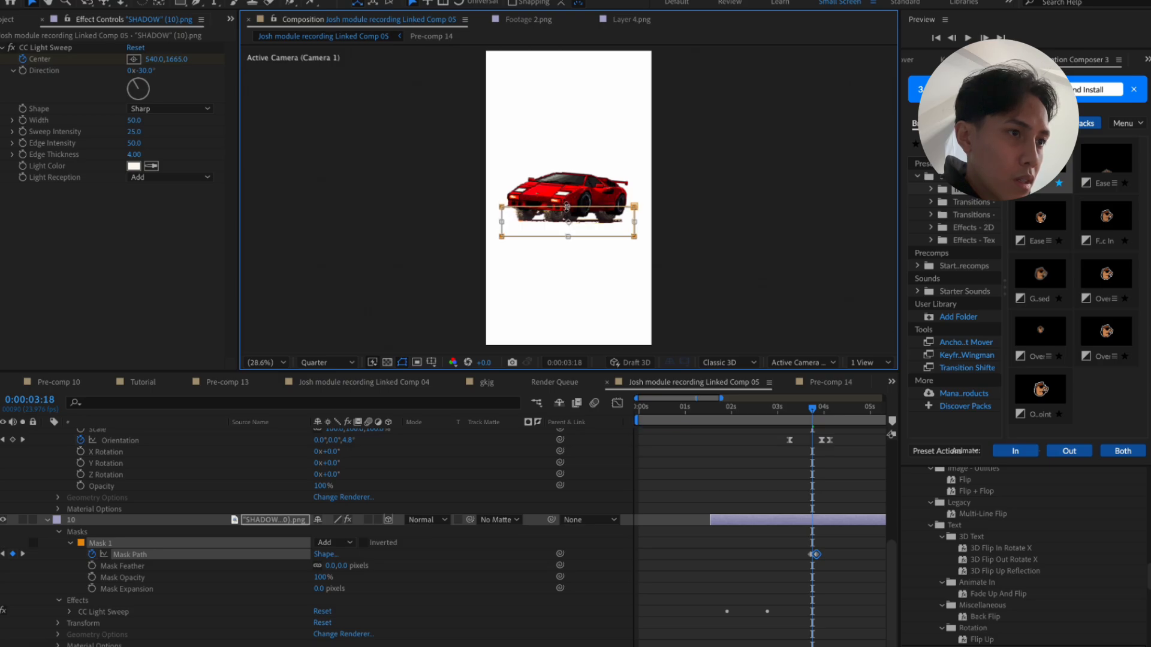
key(Page_Down)
double_click(570, 213)
drag(568, 213, 569, 222)
Apply Easy Ease to layer 10's Mask Path keyframes and play back the car transition
drag(821, 574, 804, 546)
right_click(813, 555)
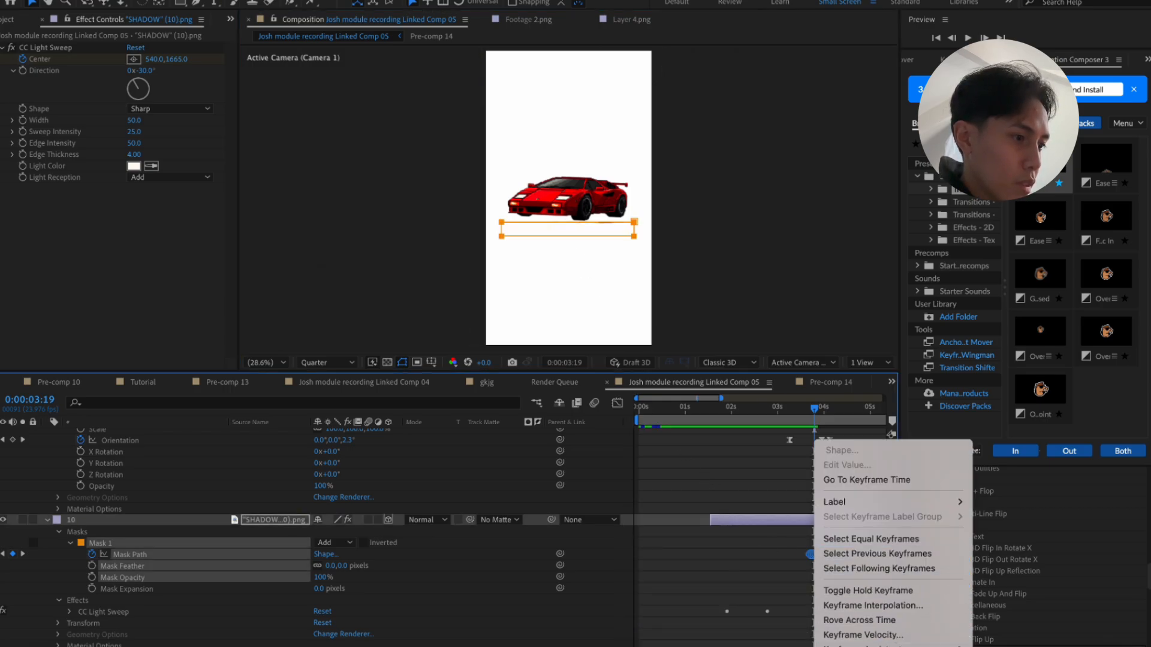
click(659, 548)
click(799, 415)
key(space)
key(space)
click(808, 415)
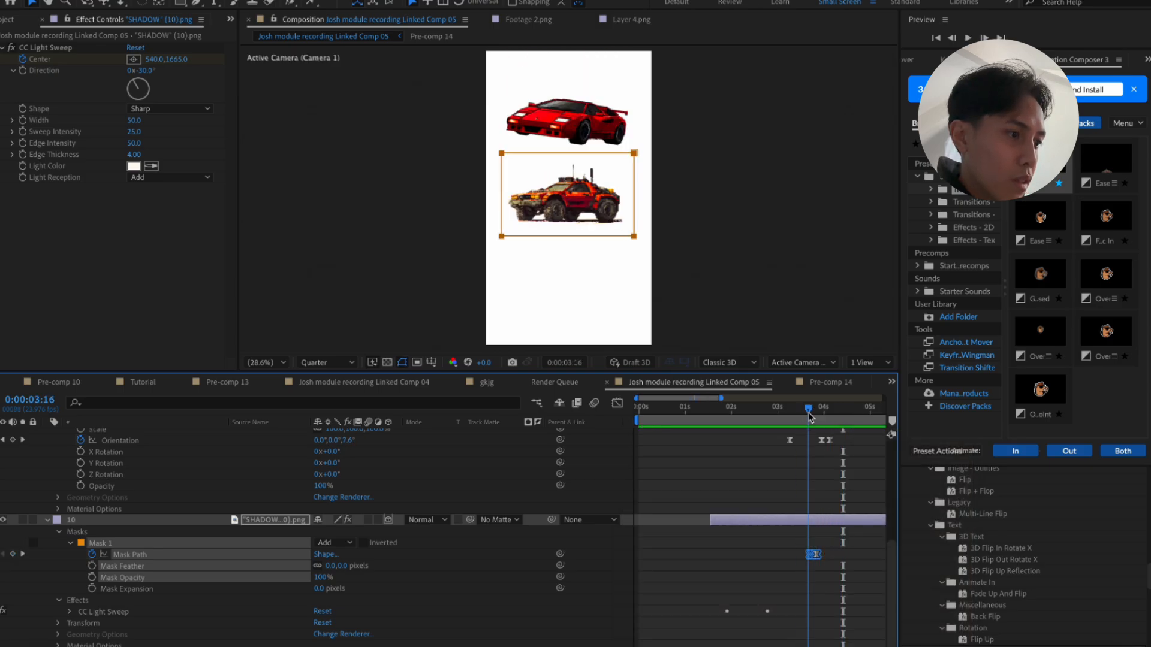
Examine the Mask Path keyframe timing up close and play back the red car's landing
scroll(827, 508, up, 3)
scroll(827, 508, right, 5)
click(742, 577)
scroll(743, 580, left, 2)
scroll(761, 639, left, 7)
scroll(761, 638, right, 3)
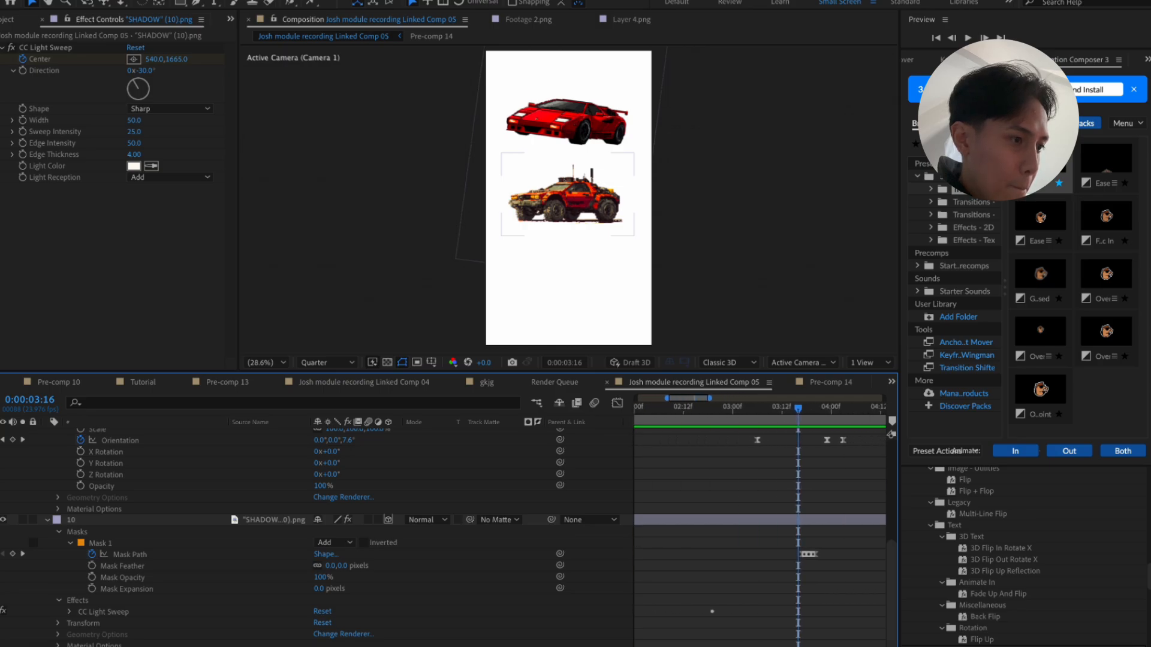
scroll(782, 585, right, 2)
scroll(782, 585, up, 2)
click(724, 554)
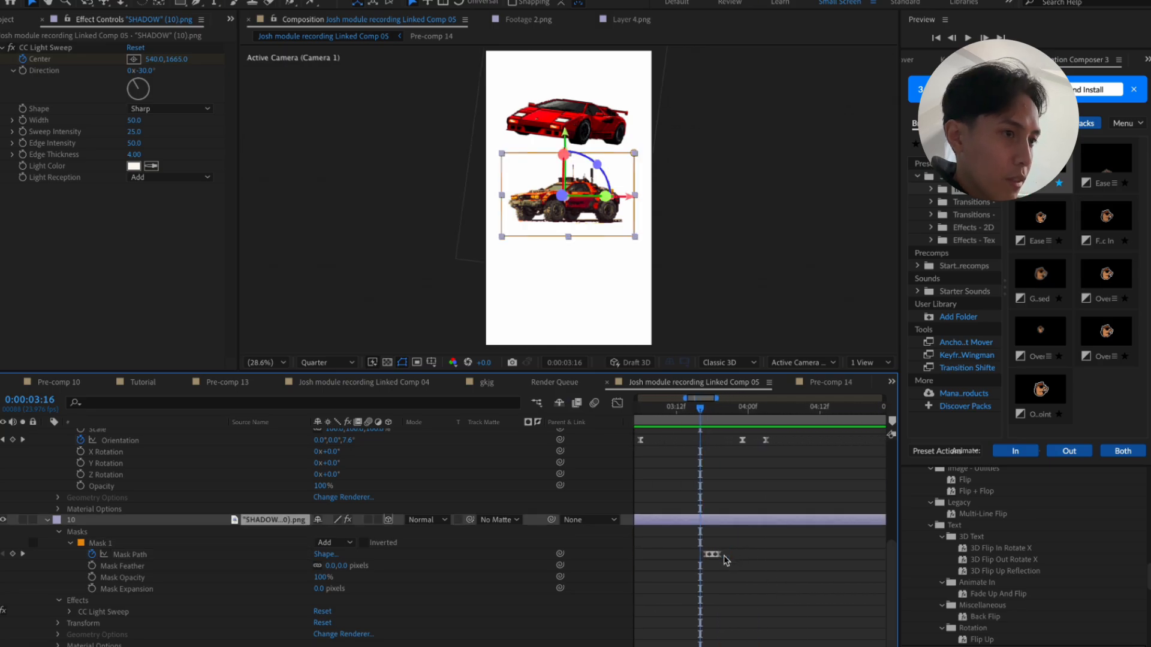
drag(699, 411, 717, 420)
click(664, 419)
scroll(669, 447, left, 1)
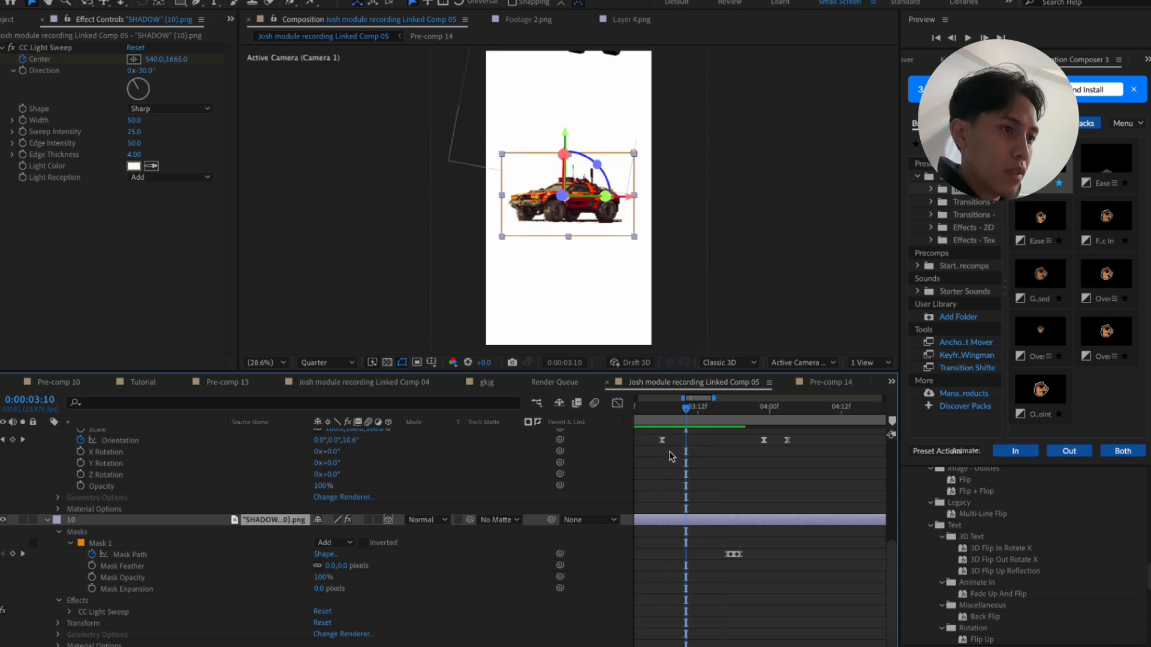
click(670, 453)
key(space)
key(space)
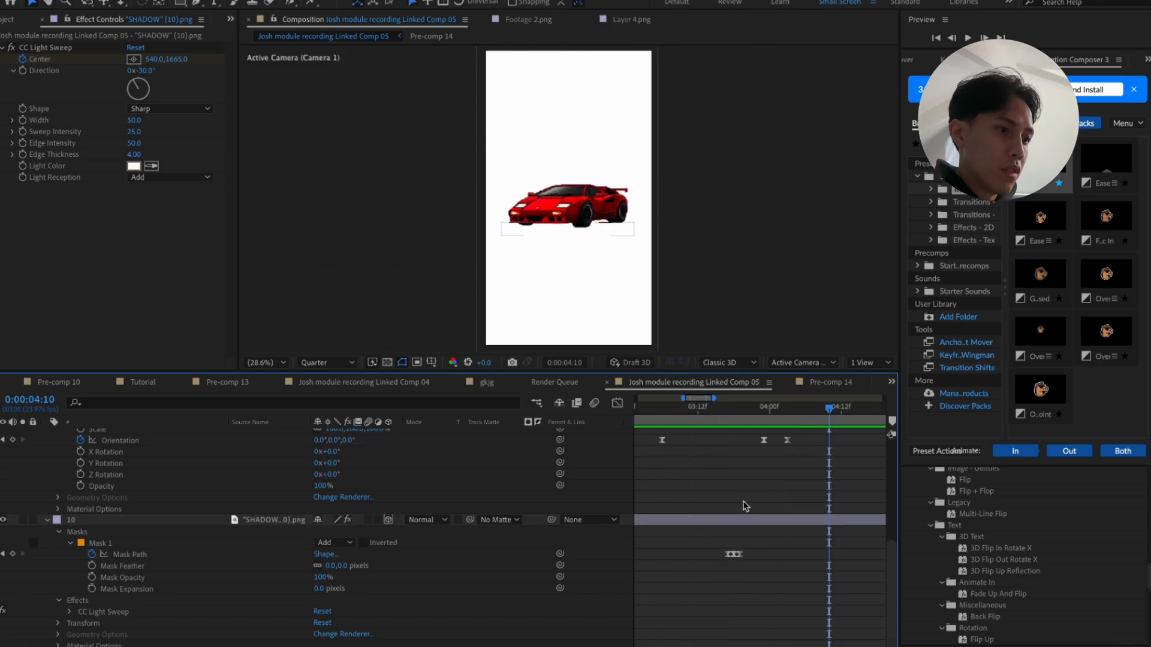
At the 3:19 Mask Path keyframe, lower Mask 1's top edge further to hide the remaining ground shadow
click(3, 553)
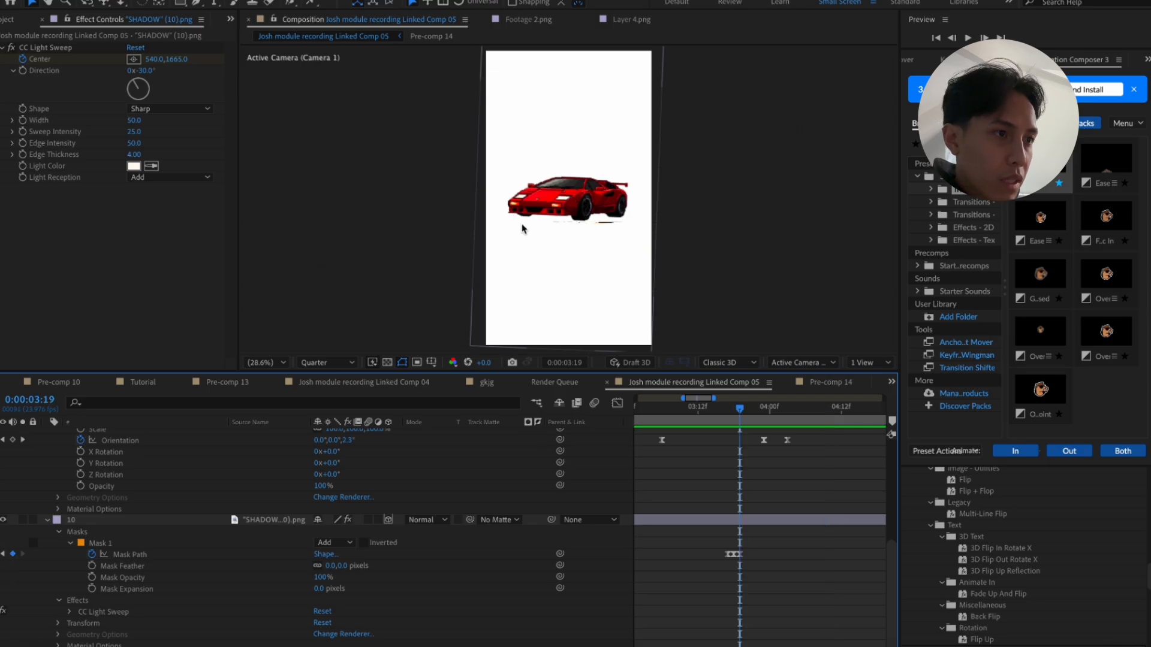
click(126, 556)
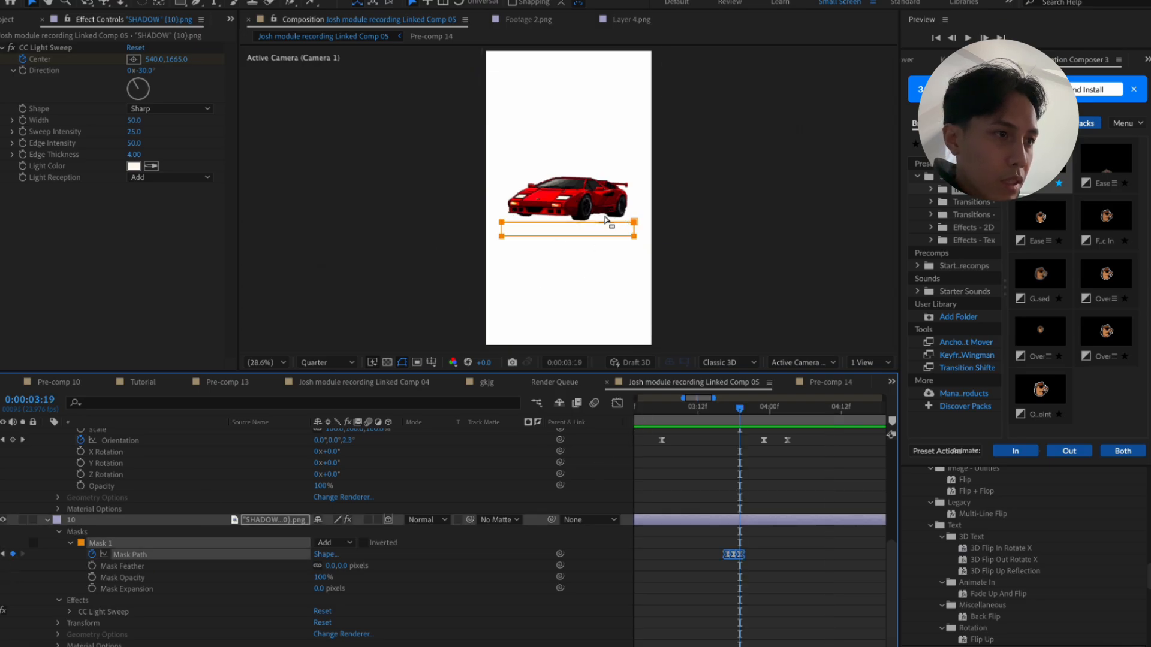
click(569, 223)
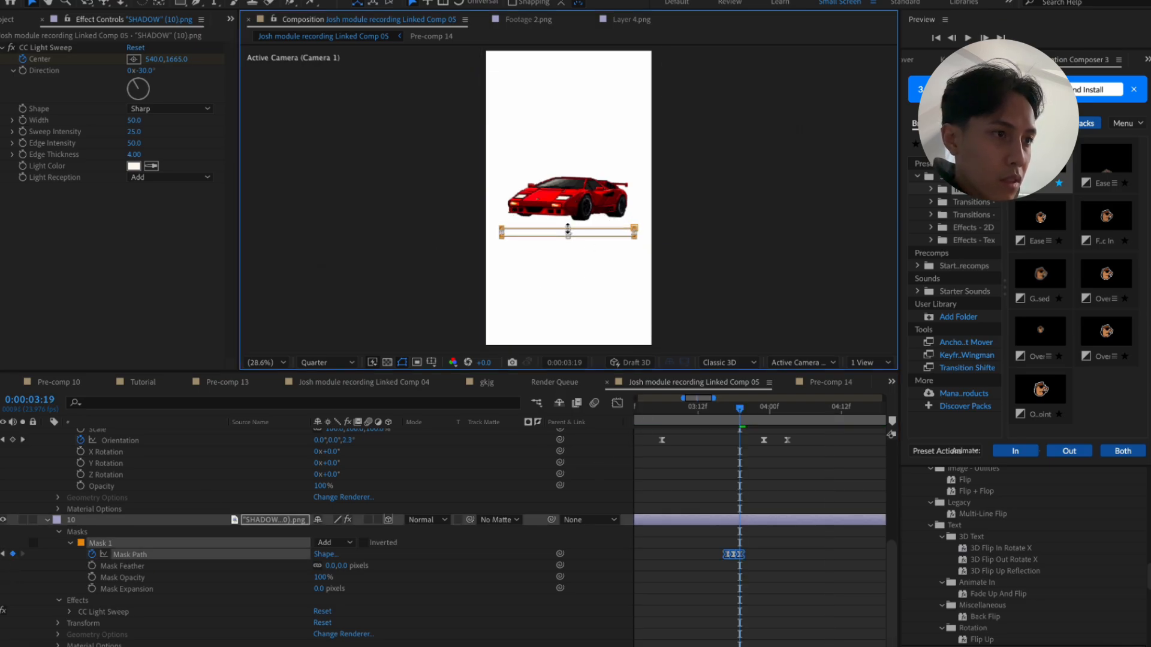
click(708, 474)
Play back the landing from 3:06 and again from 3:14 to check the mask wipe
click(661, 407)
key(space)
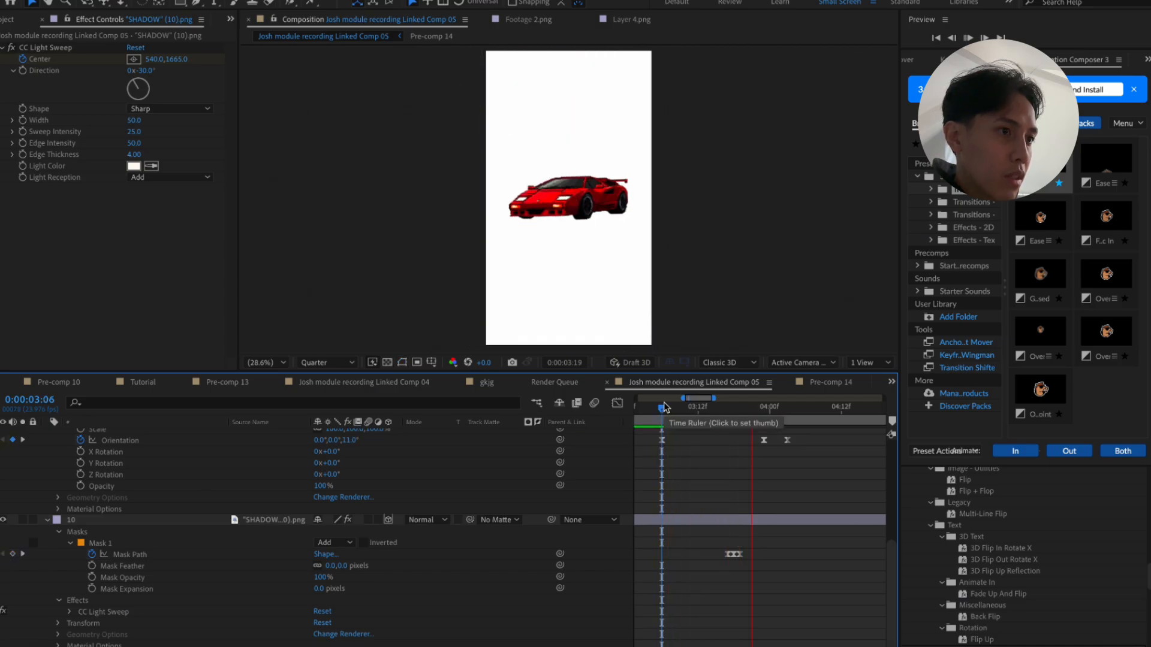
key(space)
key(space)
key(space)
mouse_move(722, 415)
mouse_down()
mouse_move(711, 415)
mouse_move(740, 427)
mouse_up()
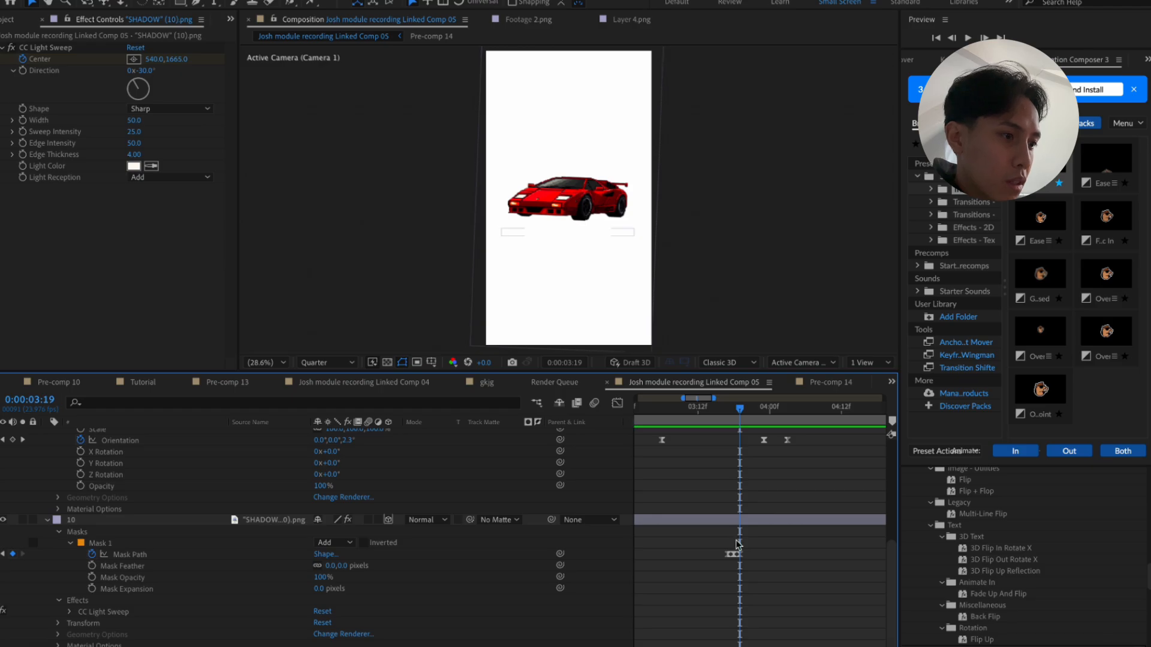
click(710, 425)
key(space)
key(space)
key(space)
key(space)
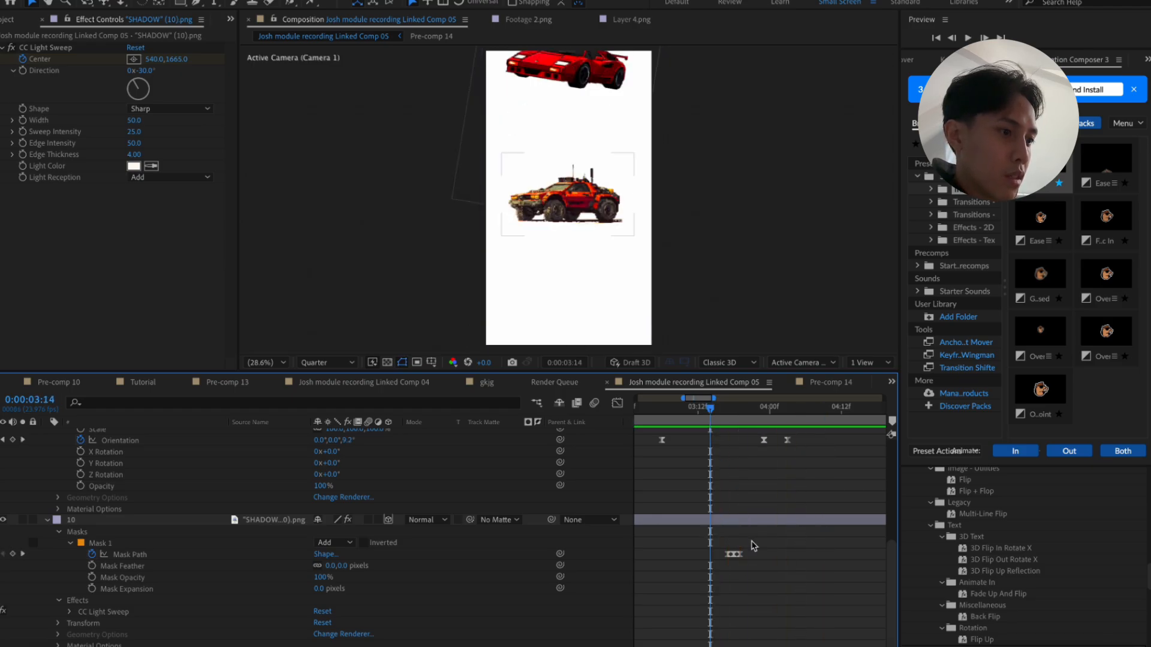
Move the last Mask Path keyframe to 3:20 and delete the middle one
drag(740, 555, 746, 555)
click(734, 555)
key(Delete)
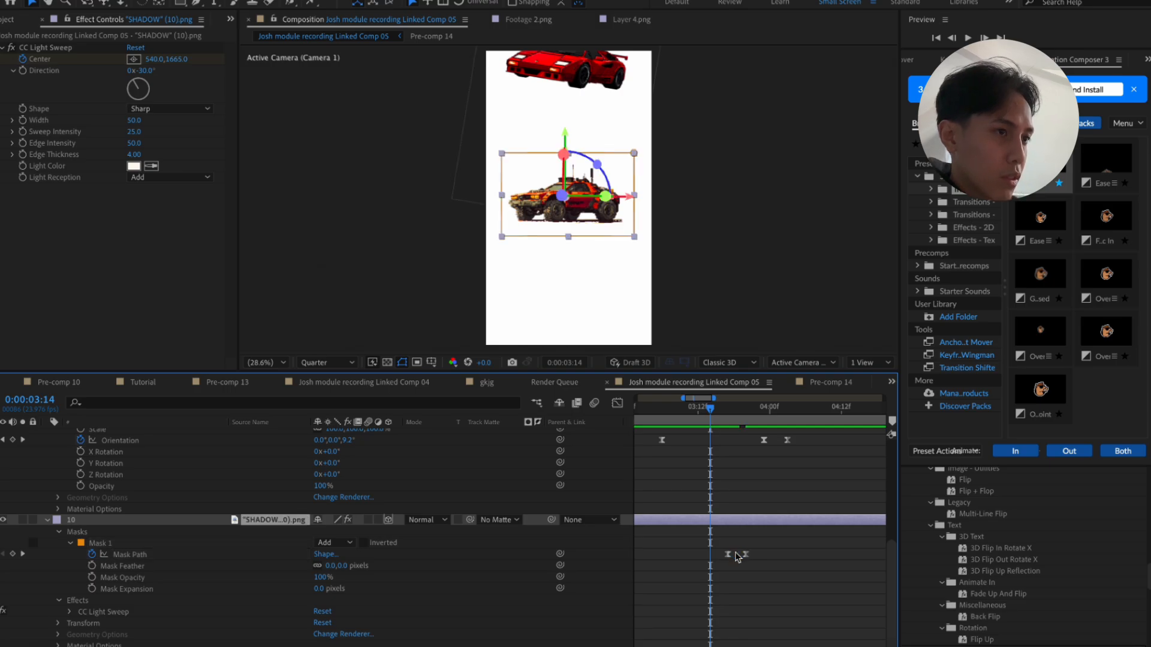
Play back the landing from 3:14 to check the two-keyframe mask wipe
key(space)
key(space)
click(727, 410)
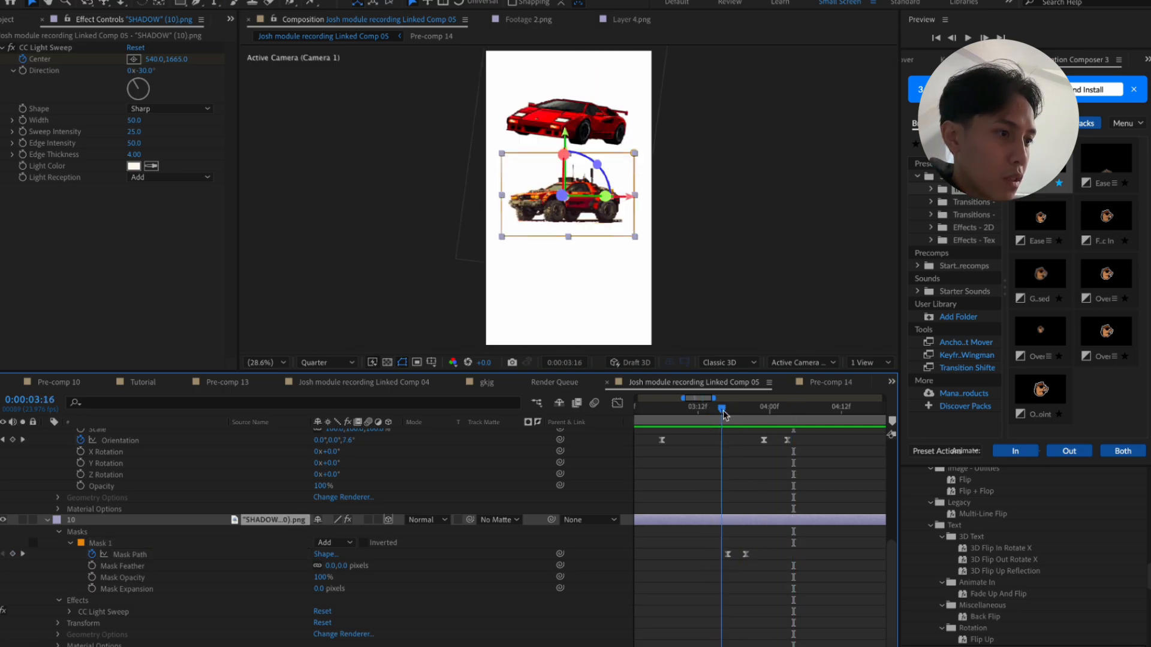
mouse_move(729, 414)
mouse_down()
mouse_move(745, 414)
mouse_move(708, 420)
mouse_up()
key(space)
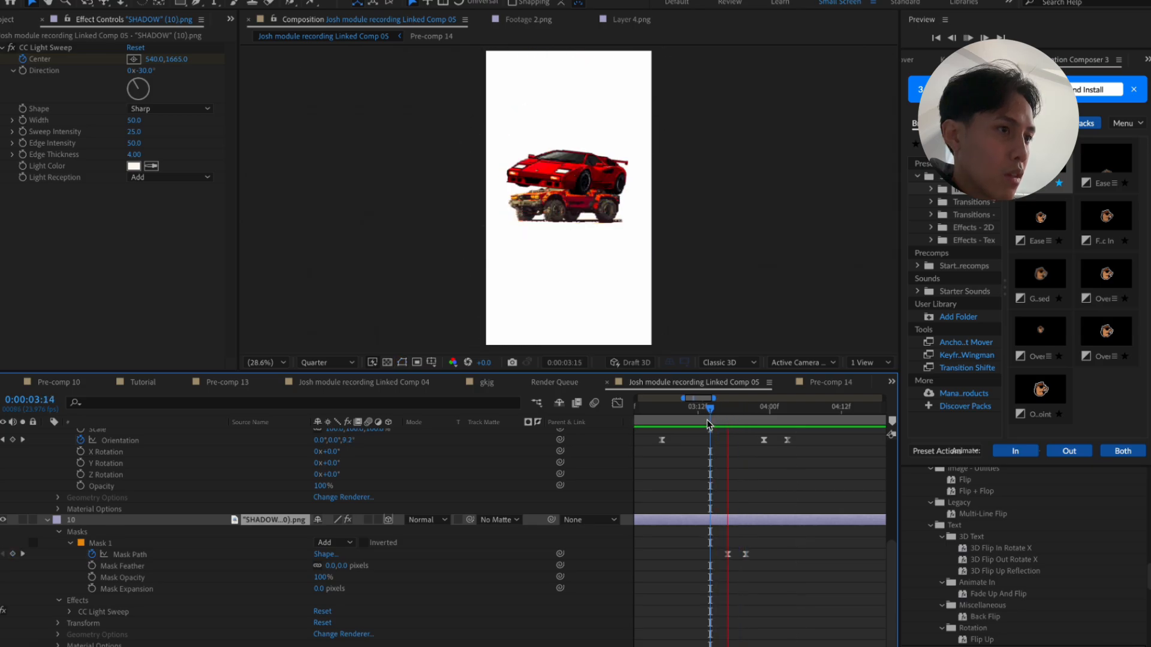
key(space)
key(space)
key(space)
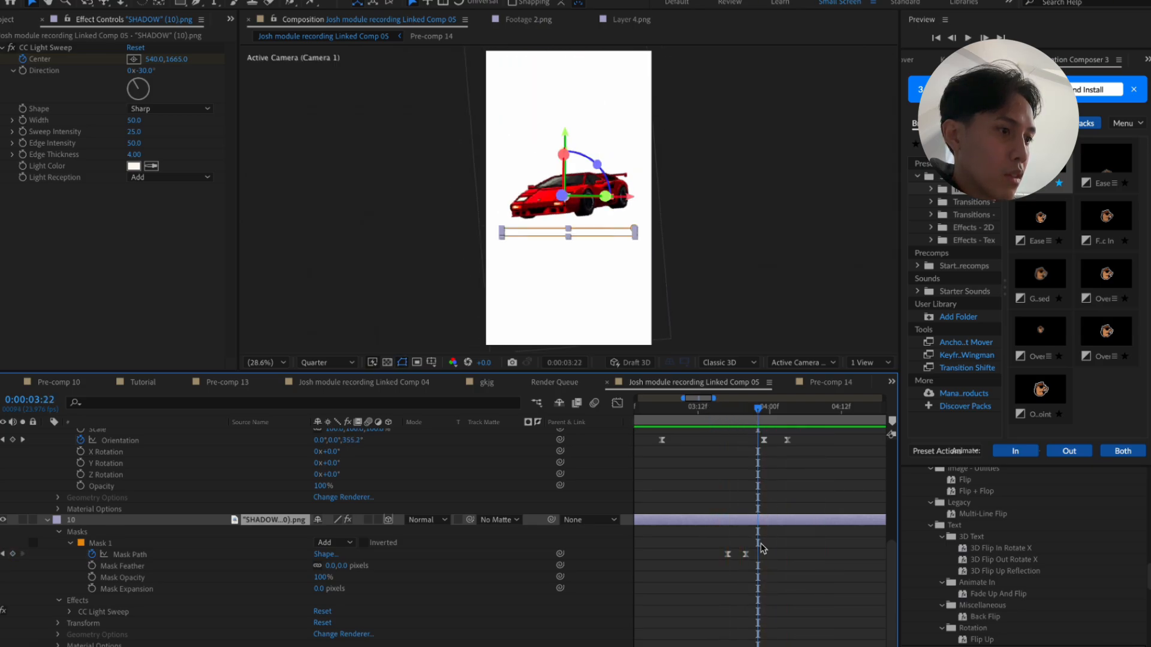
Move the last Mask Path keyframe one frame earlier to 3:19 and play back the transition
click(745, 554)
drag(743, 556, 738, 555)
click(721, 411)
key(space)
key(space)
Step frame by frame around 3:17 to 3:19 to examine how the mask wipe follows the falling car
click(730, 458)
key(Page_Down)
key(Page_Down)
key(Page_Down)
key(Page_Up)
key(Page_Up)
key(Page_Down)
key(Page_Down)
key(Page_Up)
key(Page_Up)
key(Page_Up)
key(Page_Down)
key(Page_Down)
key(Page_Down)
key(Page_Up)
key(Page_Down)
key(Page_Up)
key(Page_Up)
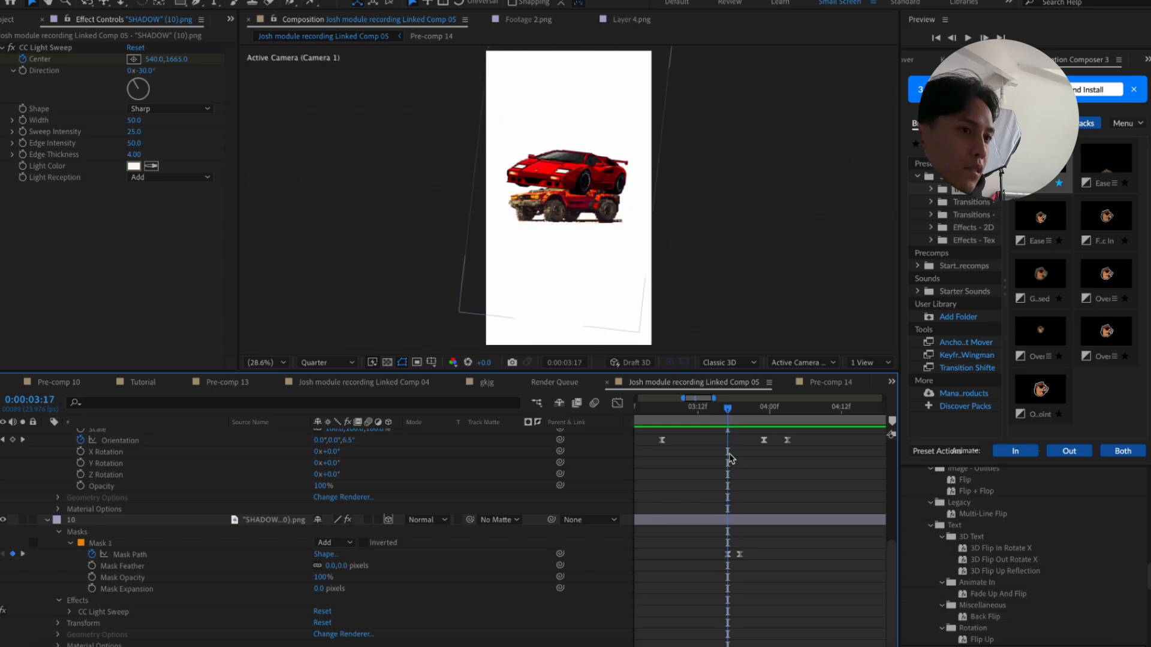
key(Page_Down)
key(Page_Down)
key(Page_Up)
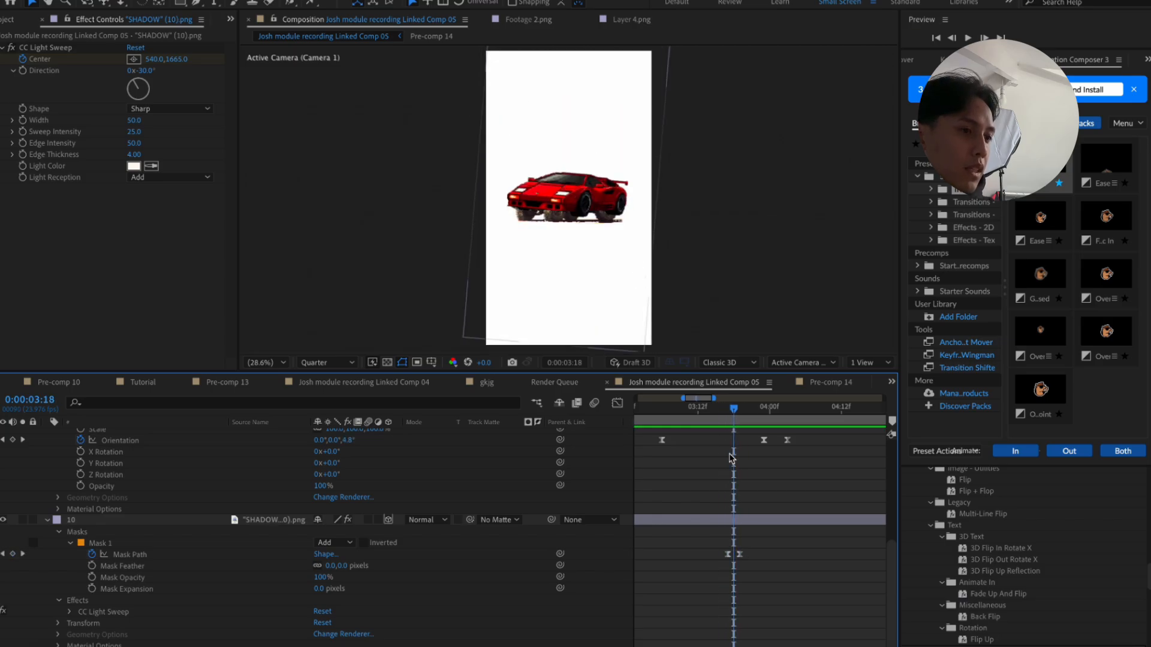
Move layer 9's Position keyframe near 3:18 slightly later and play back the landing
scroll(731, 457, up, 1)
click(740, 454)
drag(742, 456, 747, 455)
key(Page_Down)
key(Page_Up)
click(682, 418)
key(space)
key(space)
Look over the layer stack in the timeline and move the playhead to 3:14
scroll(695, 469, down, 5)
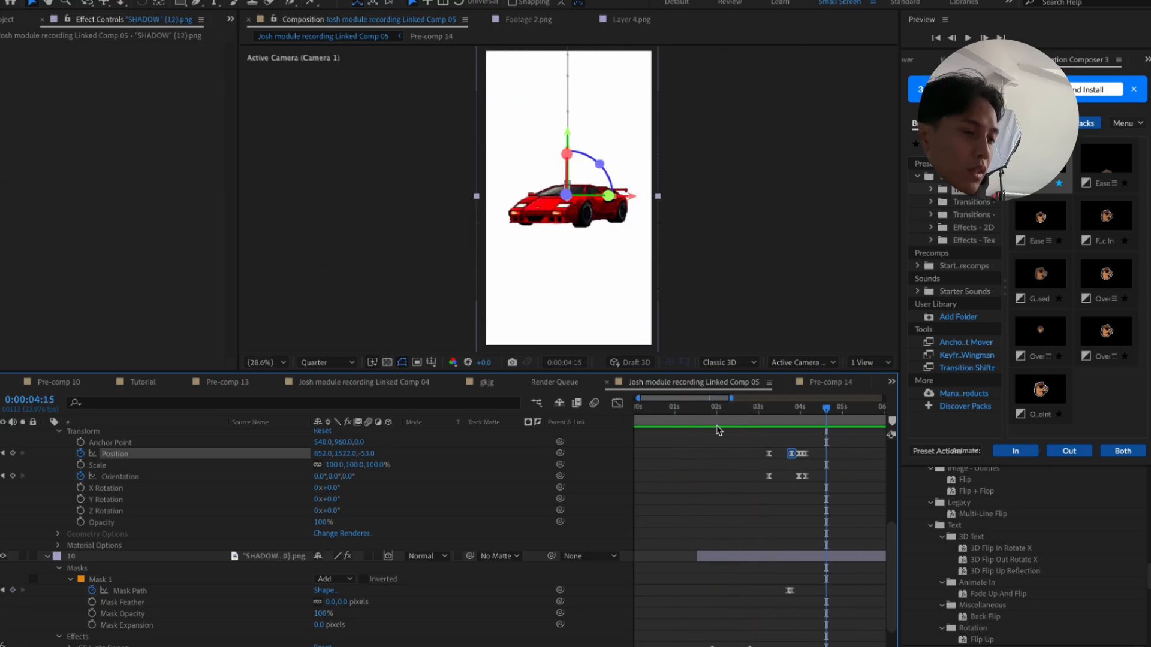
scroll(718, 468, down, 2)
scroll(720, 466, up, 2)
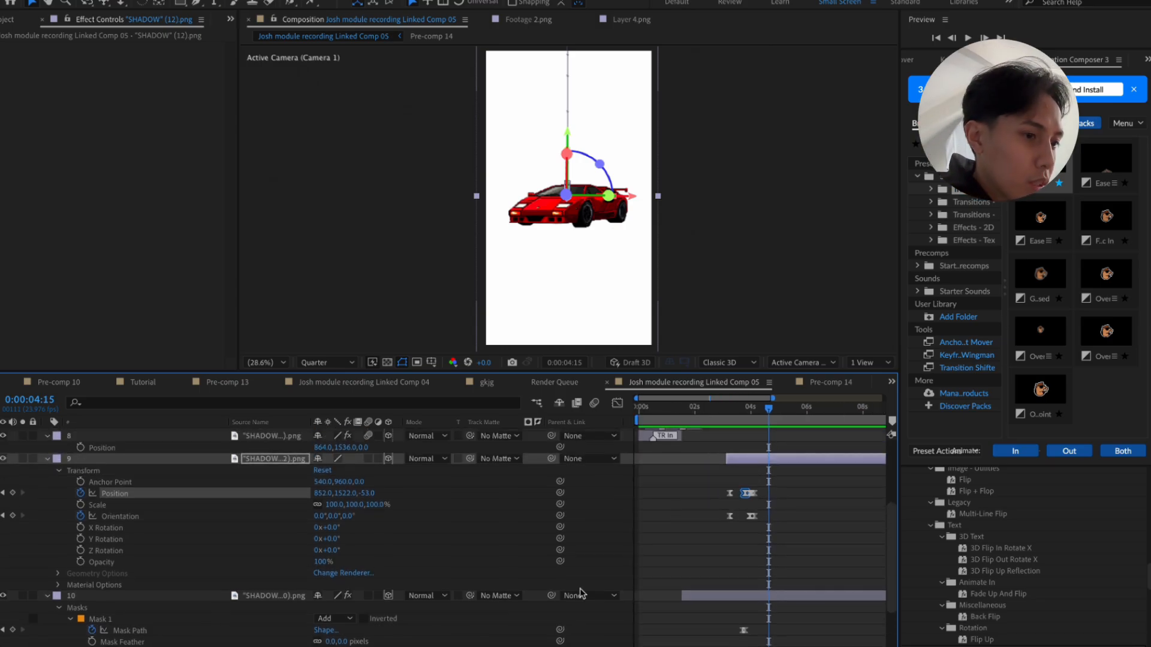
scroll(51, 600, up, 4)
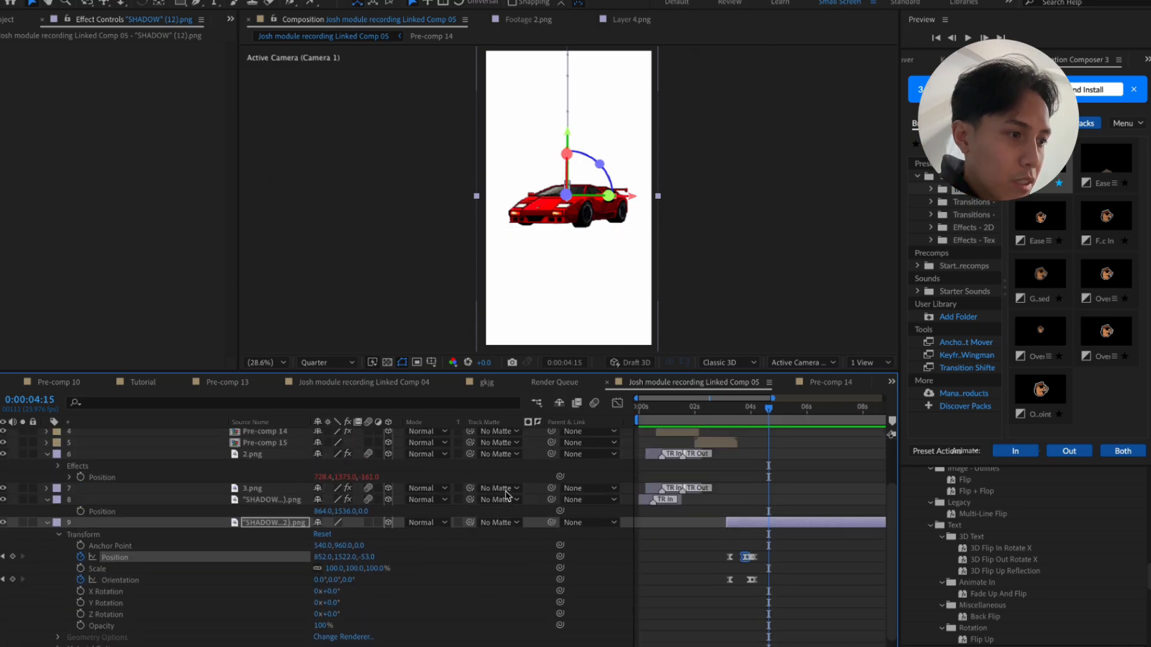
drag(731, 414, 739, 412)
scroll(943, 493, down, 5)
scroll(944, 492, up, 5)
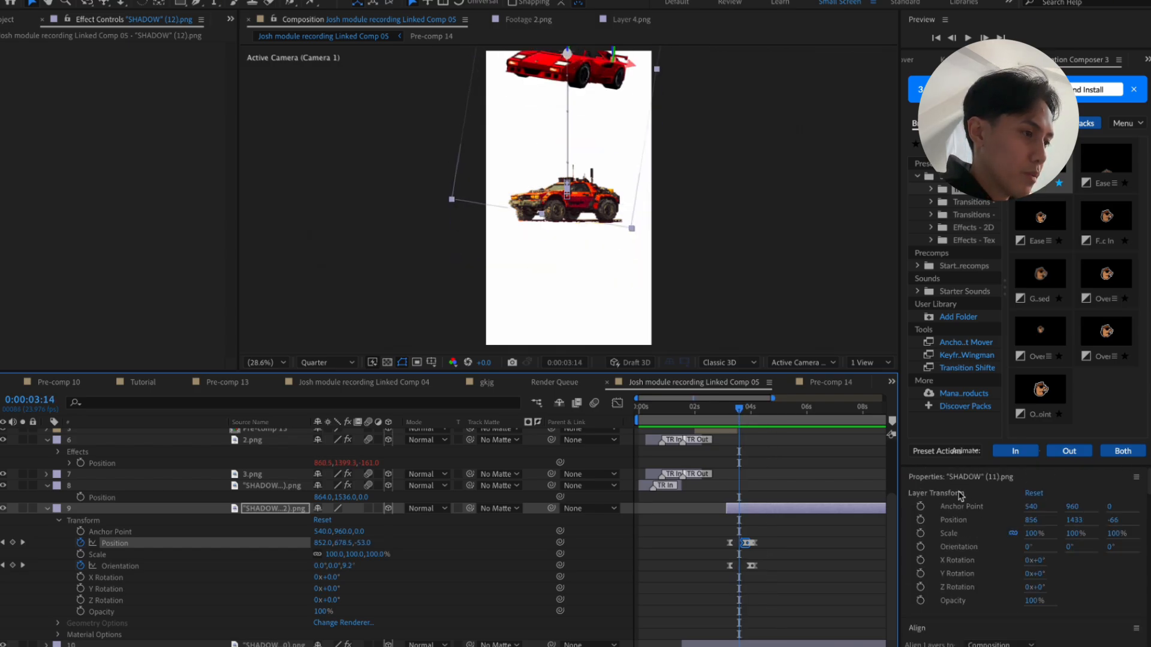
Search the effects for "shadow" and apply Drop Shadow to layer 9, the falling red car
scroll(1148, 562, down, 5)
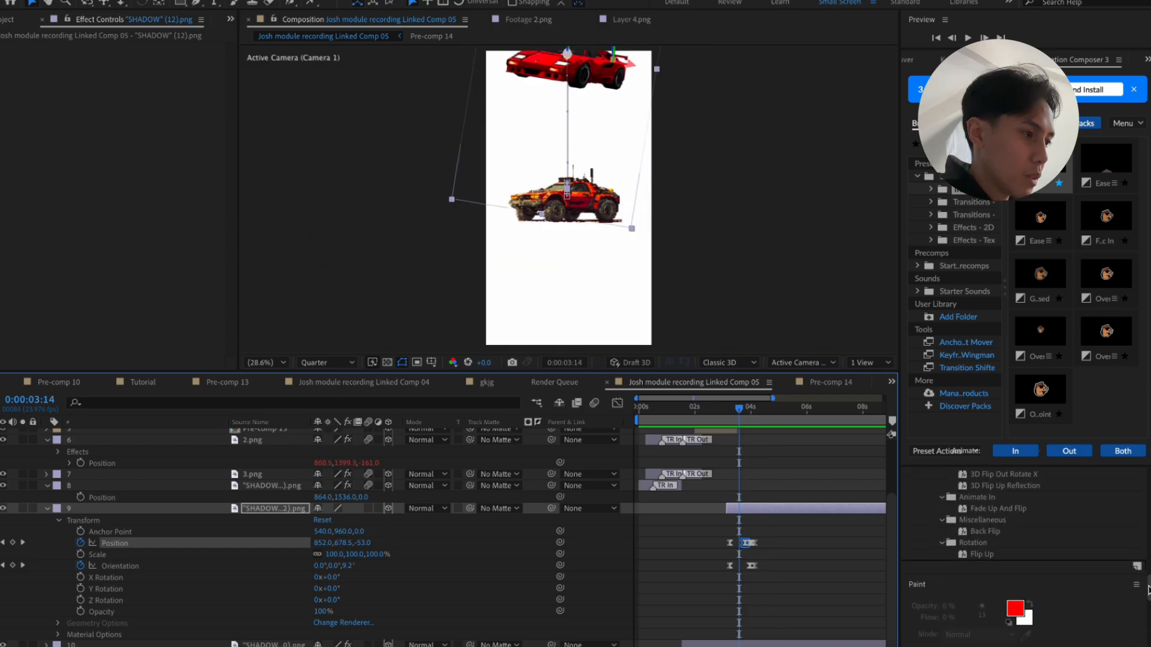
drag(972, 552, 860, 543)
text(shadow)
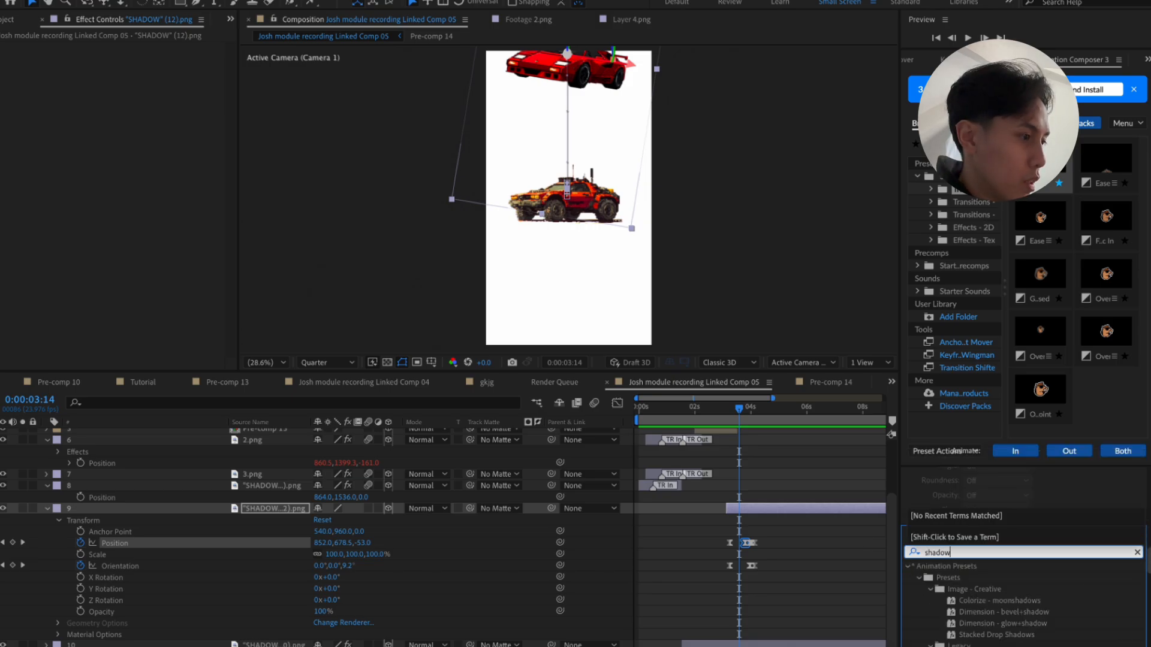
scroll(1023, 558, down, 3)
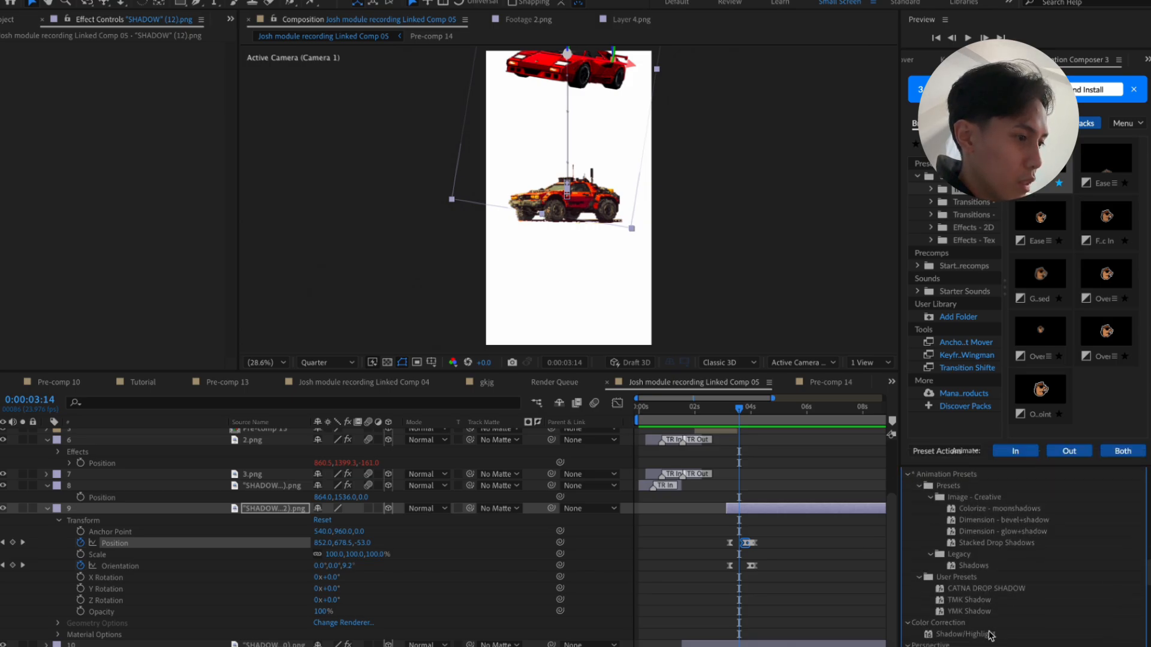
drag(965, 634, 777, 514)
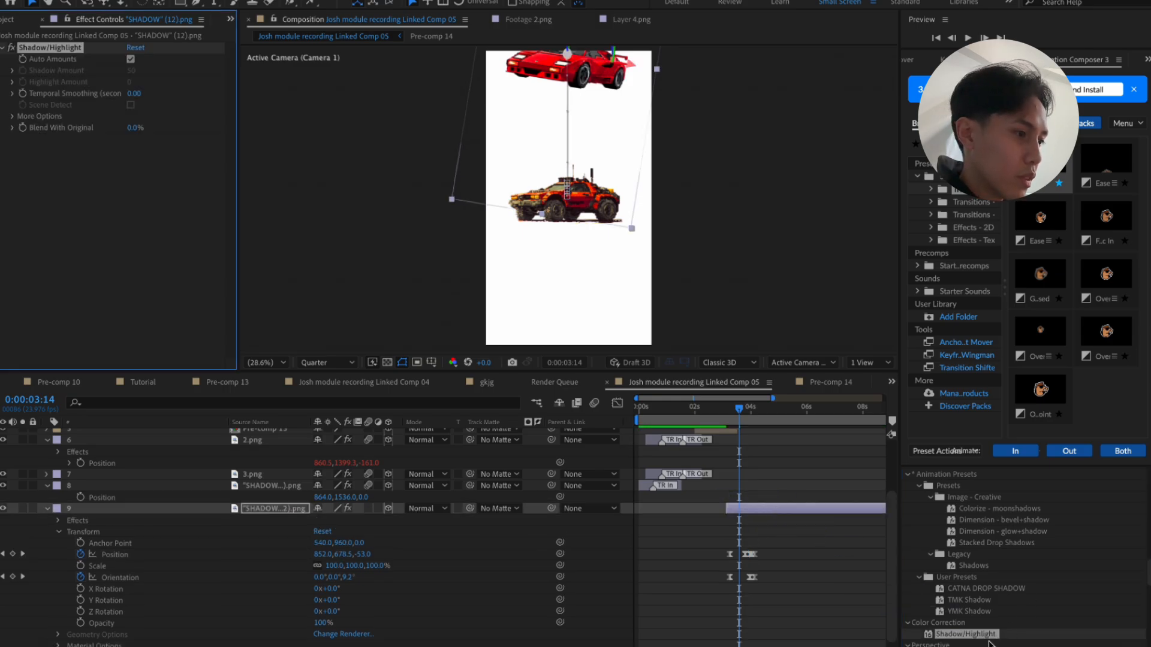
drag(979, 561, 778, 507)
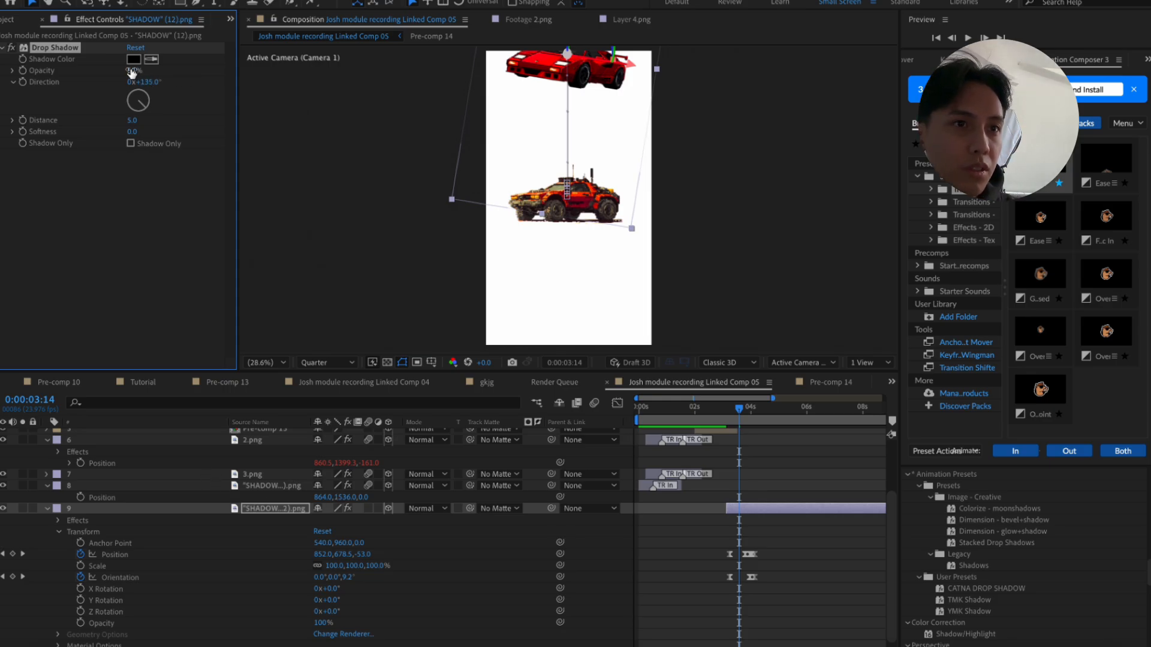
Try a Drop Shadow distance of 390 and a changed direction on the red car, and undo both adjustments
drag(144, 104, 361, 98)
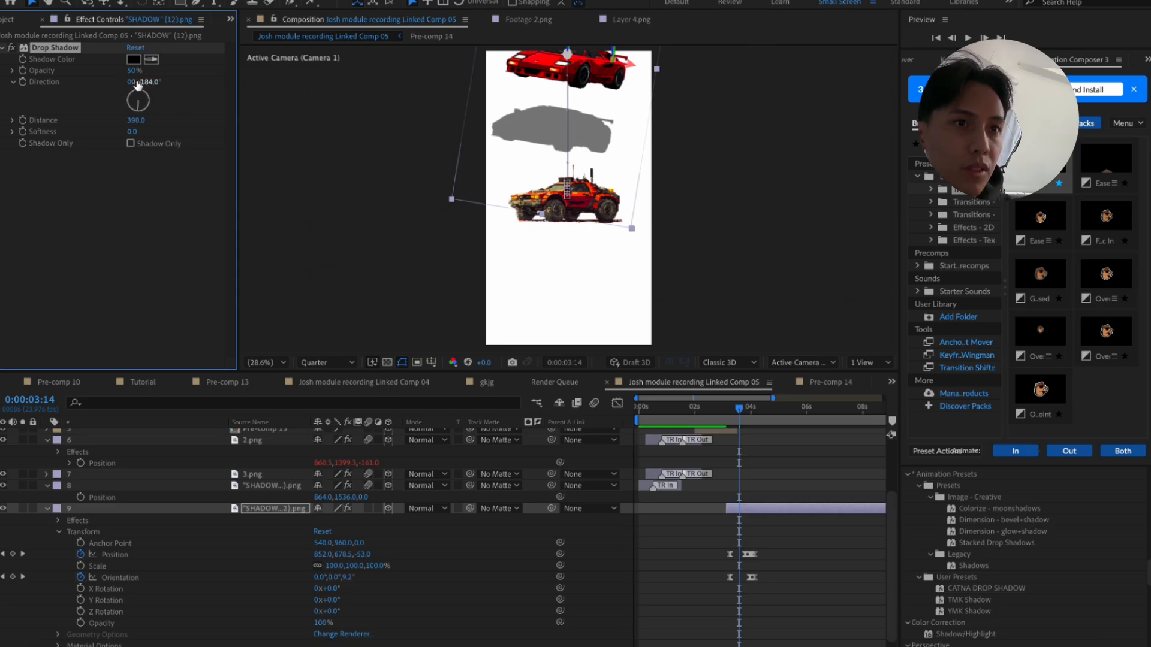
drag(130, 85, 51, 92)
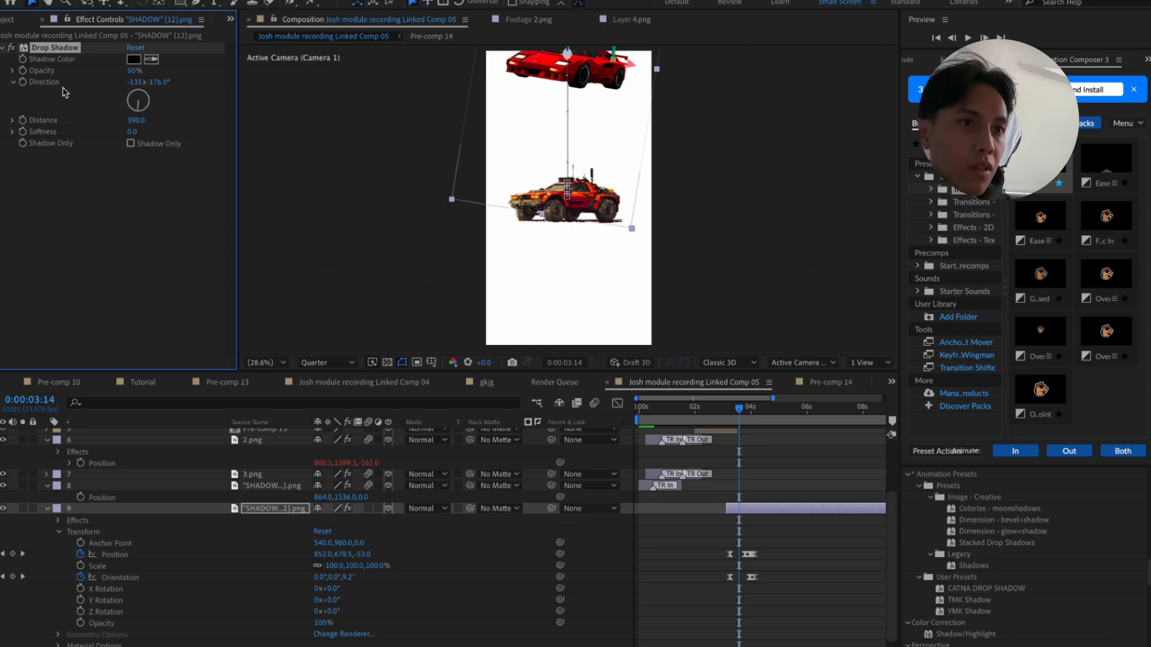
key(ctrl+z)
key(ctrl+z)
key(ctrl+z)
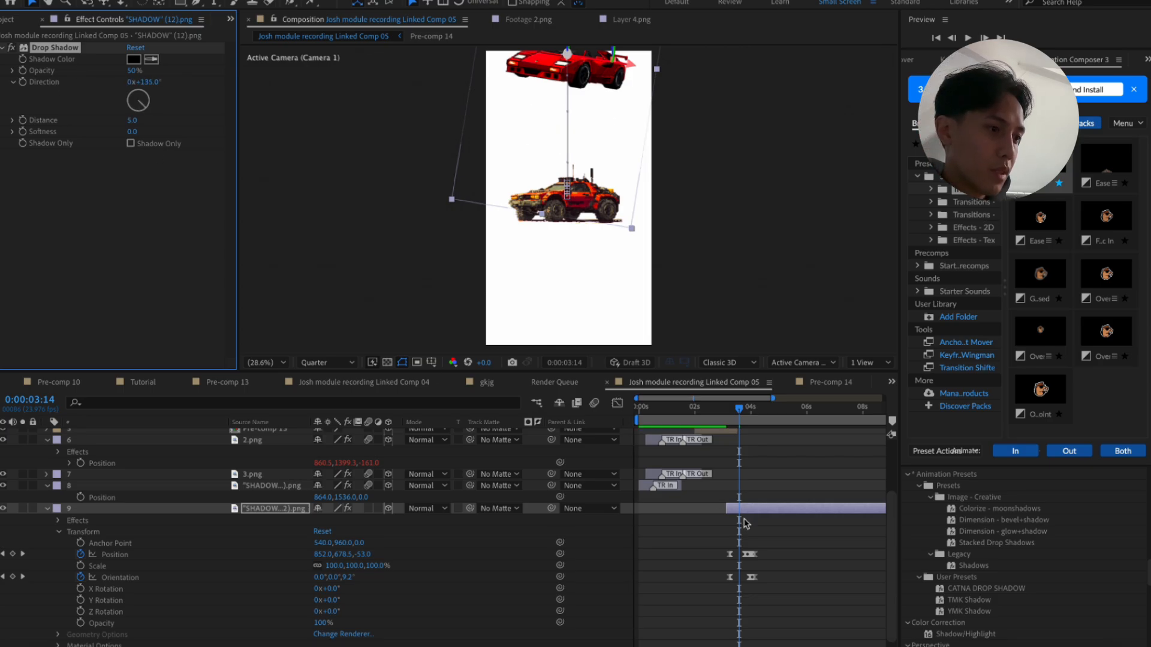
Duplicate layer 9, the falling red car, and delete the copy
click(742, 519)
click(740, 498)
click(742, 509)
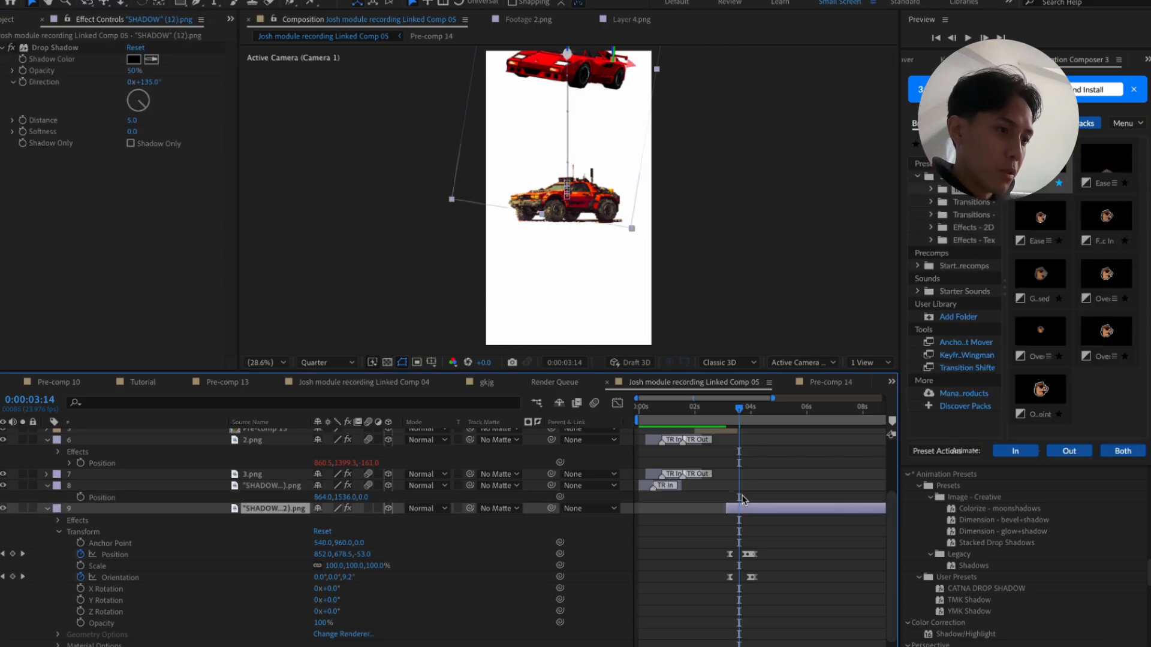
key(ctrl+d)
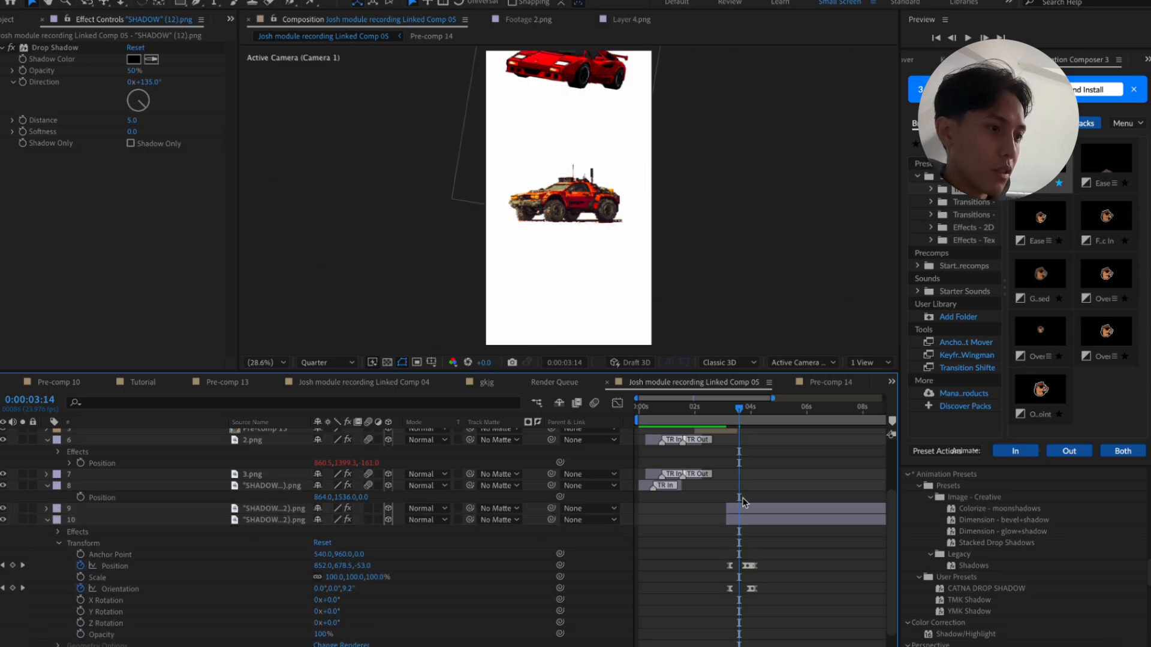
click(745, 508)
scroll(984, 533, up, 10)
scroll(978, 544, down, 4)
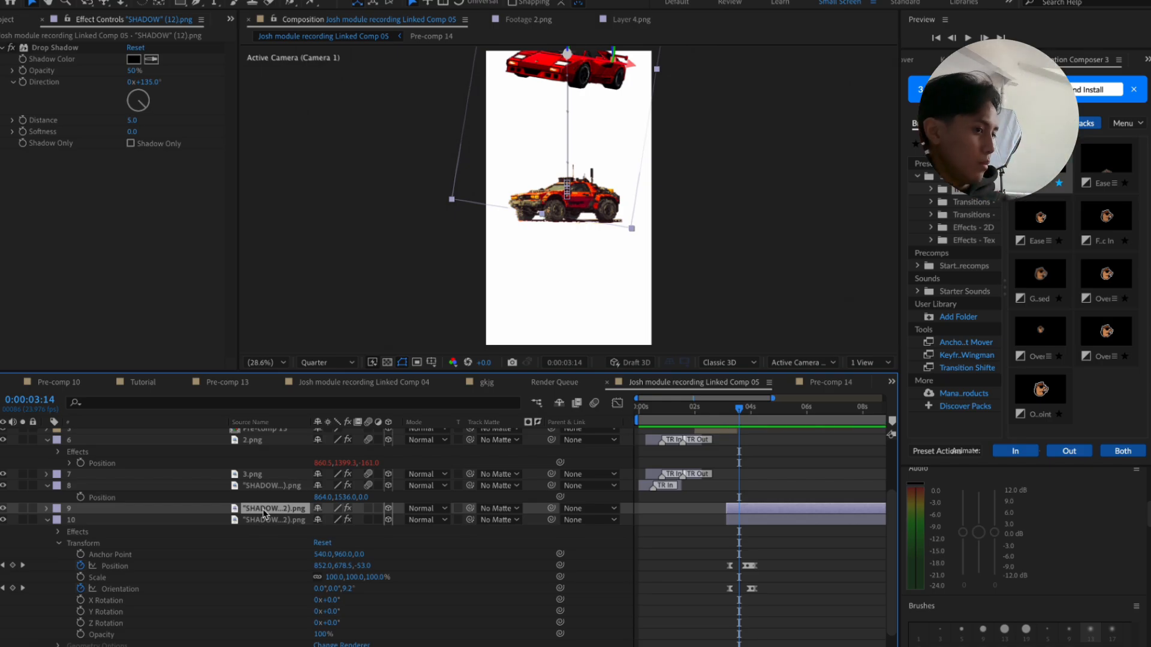
key(Delete)
scroll(983, 566, down, 2)
scroll(983, 566, down, 2)
scroll(983, 566, up, 6)
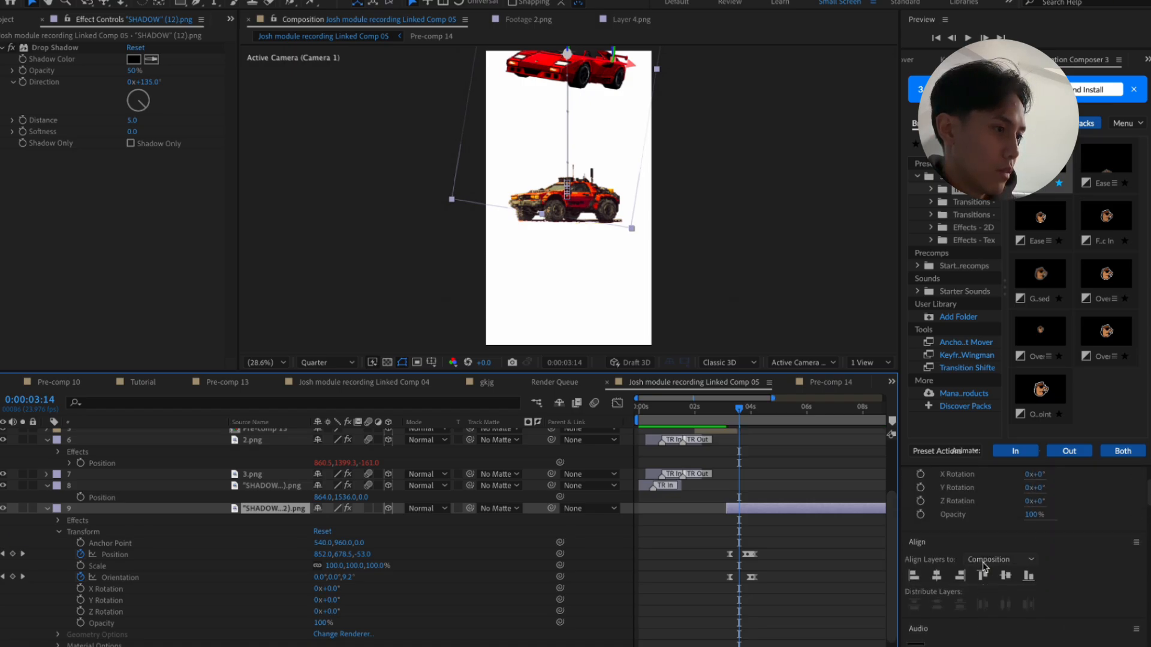
Play back the red car's landing from 2:23 and move the playhead to 3:08
click(803, 554)
mouse_move(739, 411)
mouse_down()
mouse_move(726, 414)
mouse_move(760, 418)
mouse_move(722, 421)
mouse_up()
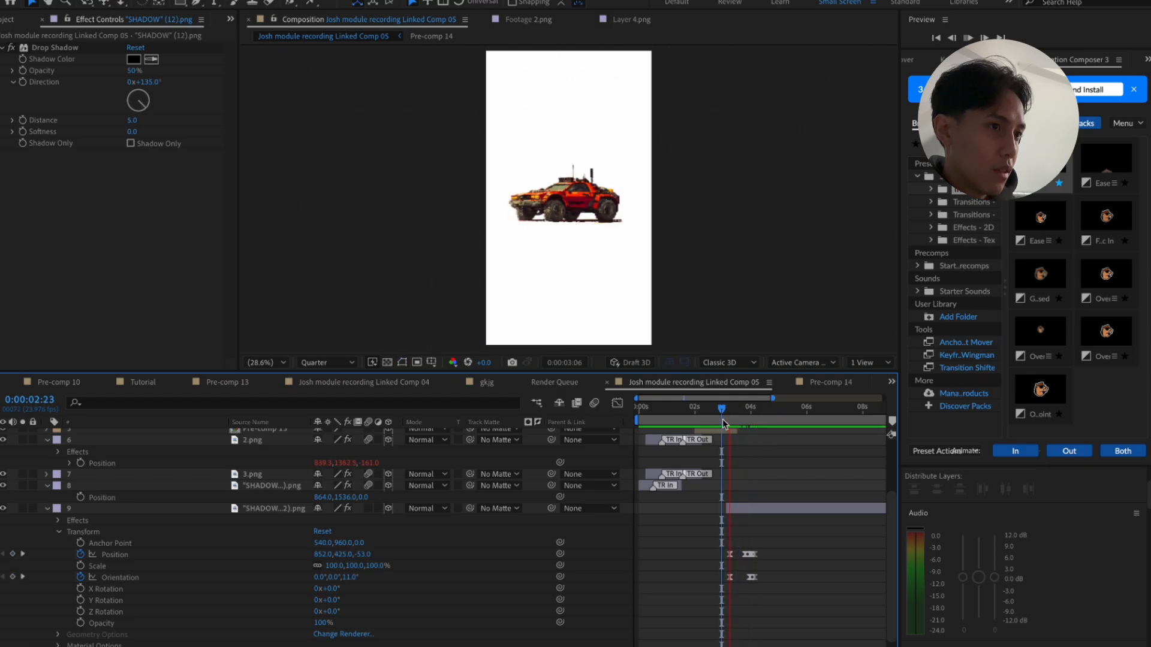
key(space)
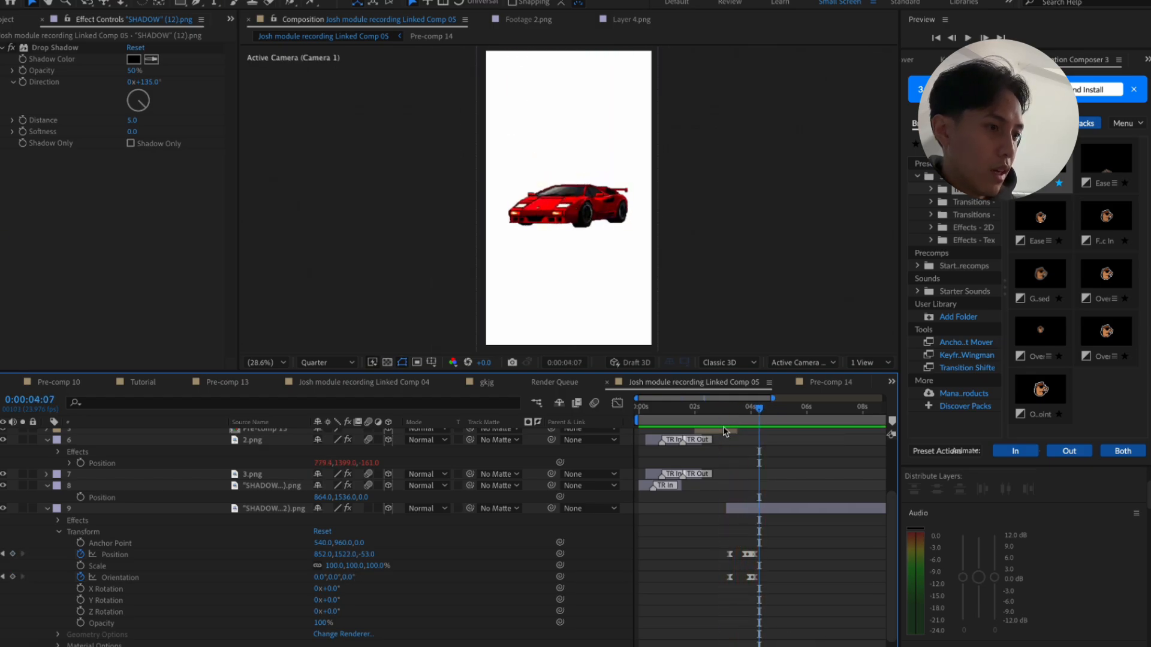
drag(720, 422, 732, 418)
Switch to the "SHADOW" design in Canva and delete the red car from its page
click(855, 646)
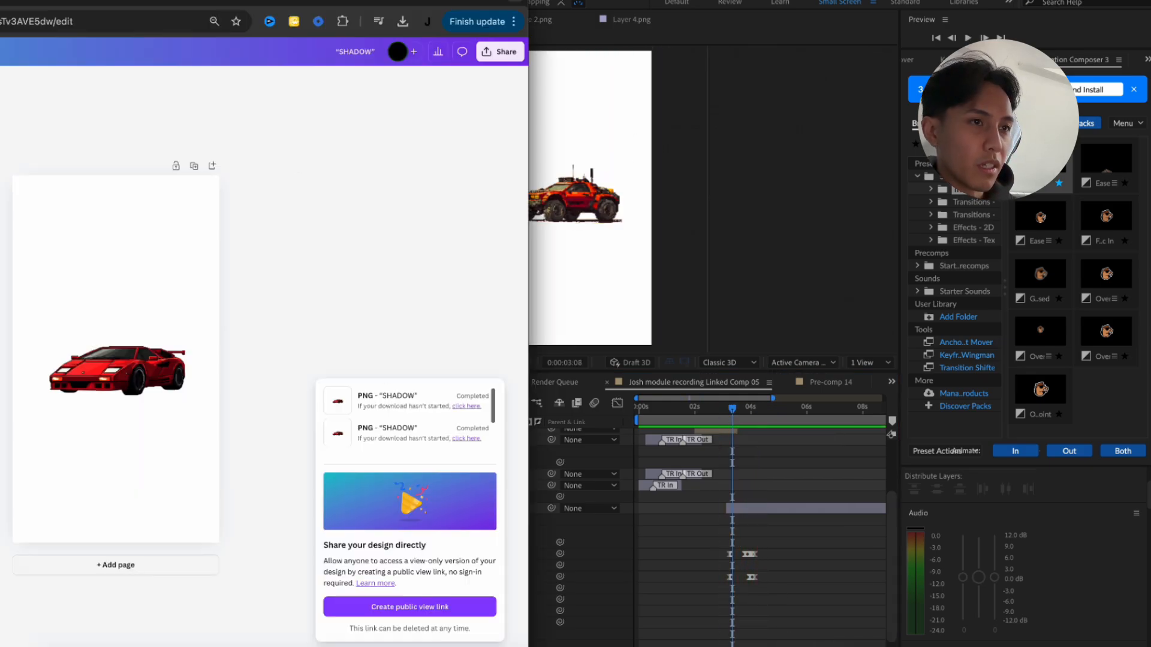
click(485, 315)
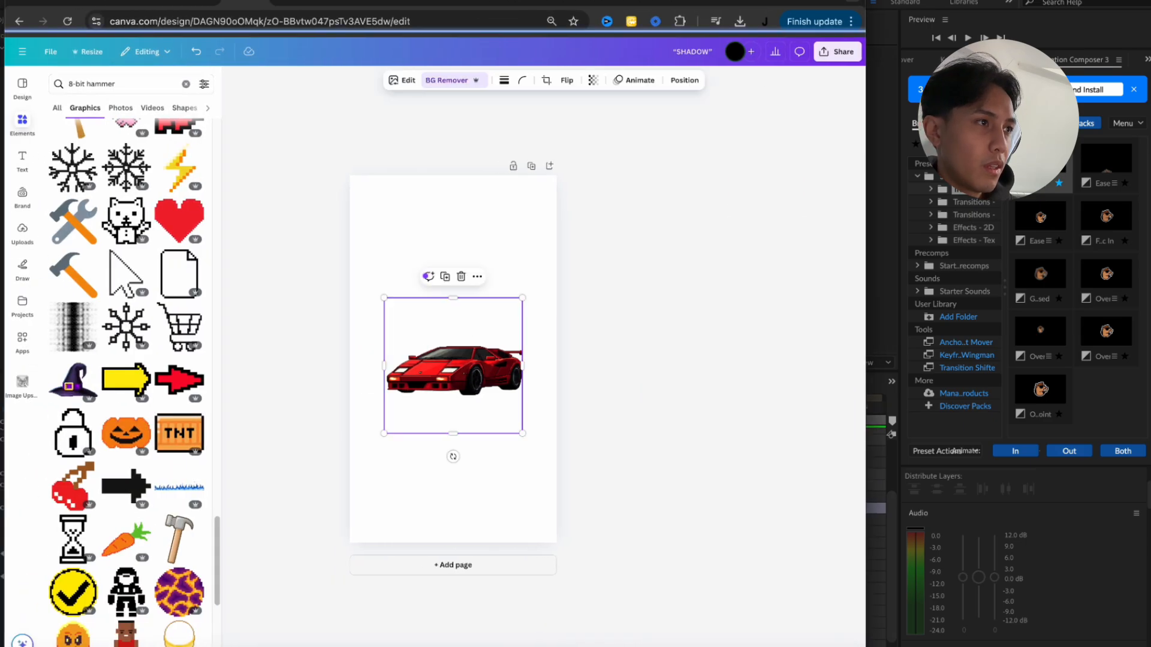
drag(699, 2, 858, 2)
key(Delete)
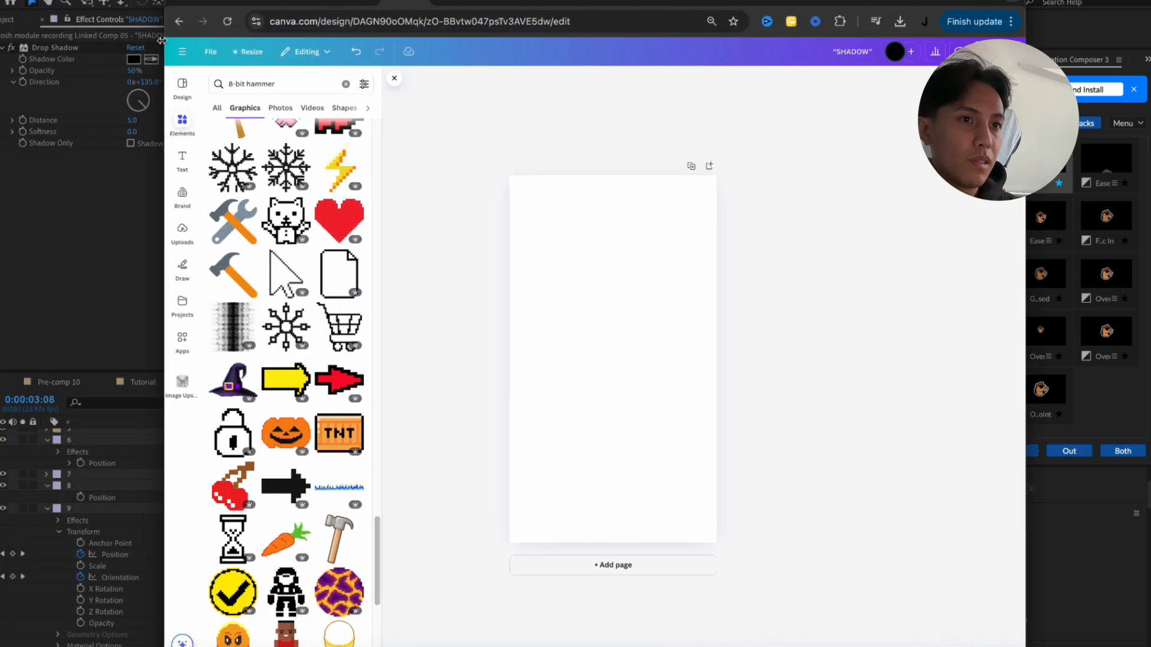
Search Canva's uploads and its graphic elements for "drop shadow"
click(183, 232)
click(281, 84)
text(drop shdaow)
key(Return)
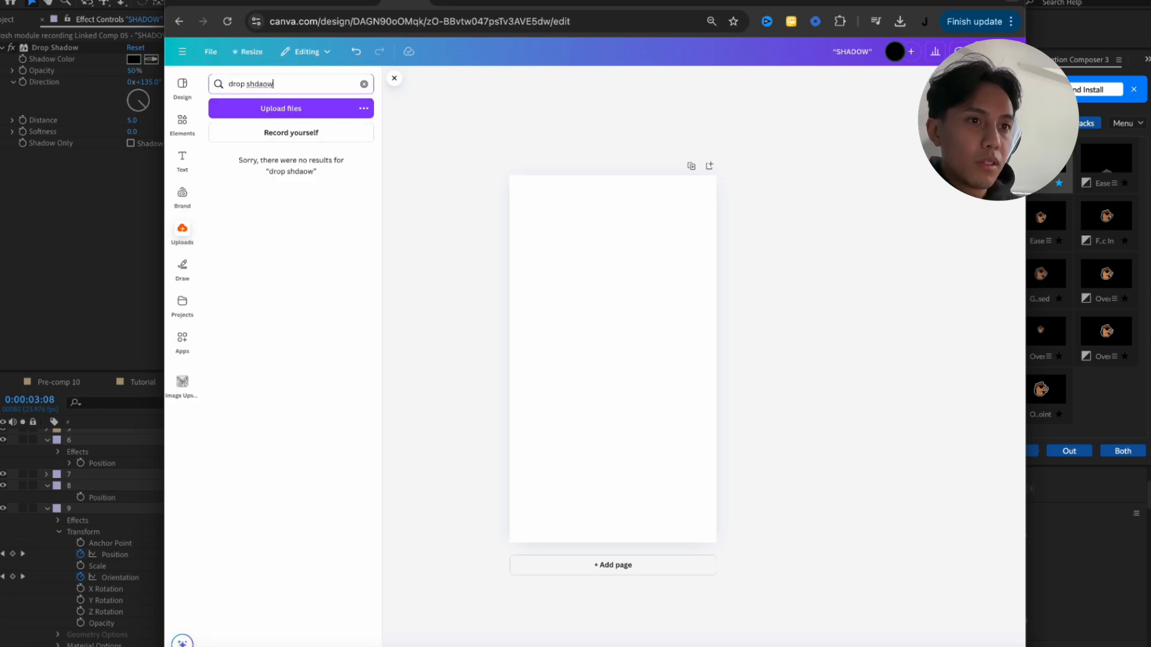
click(182, 122)
click(321, 77)
text(drop shadow)
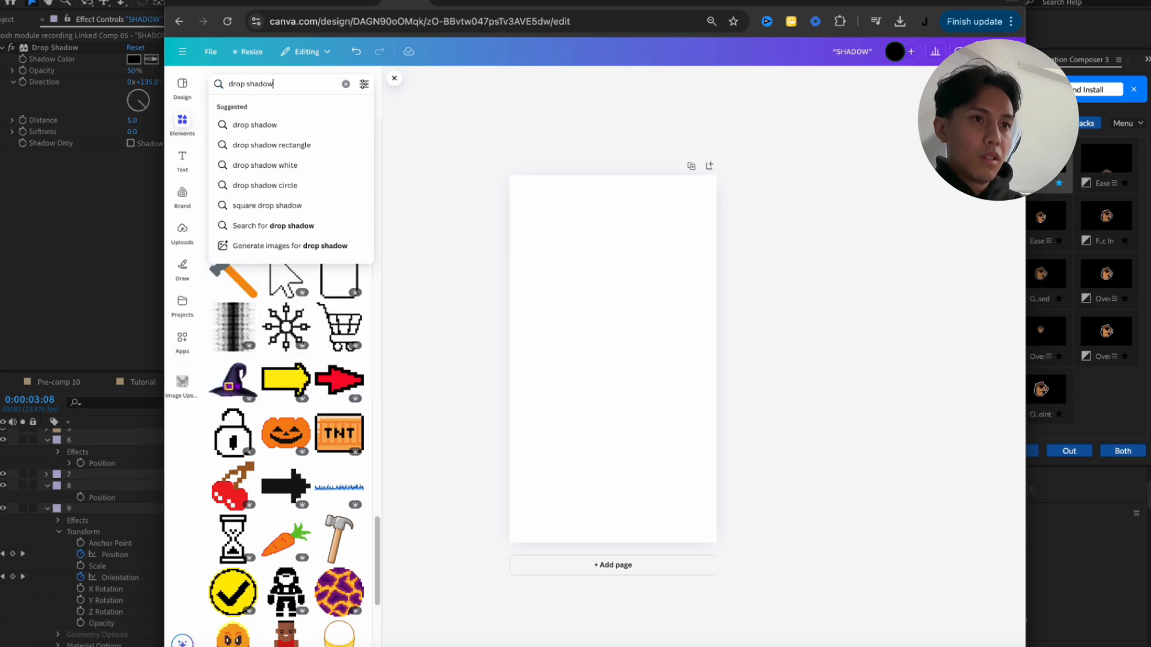
key(Return)
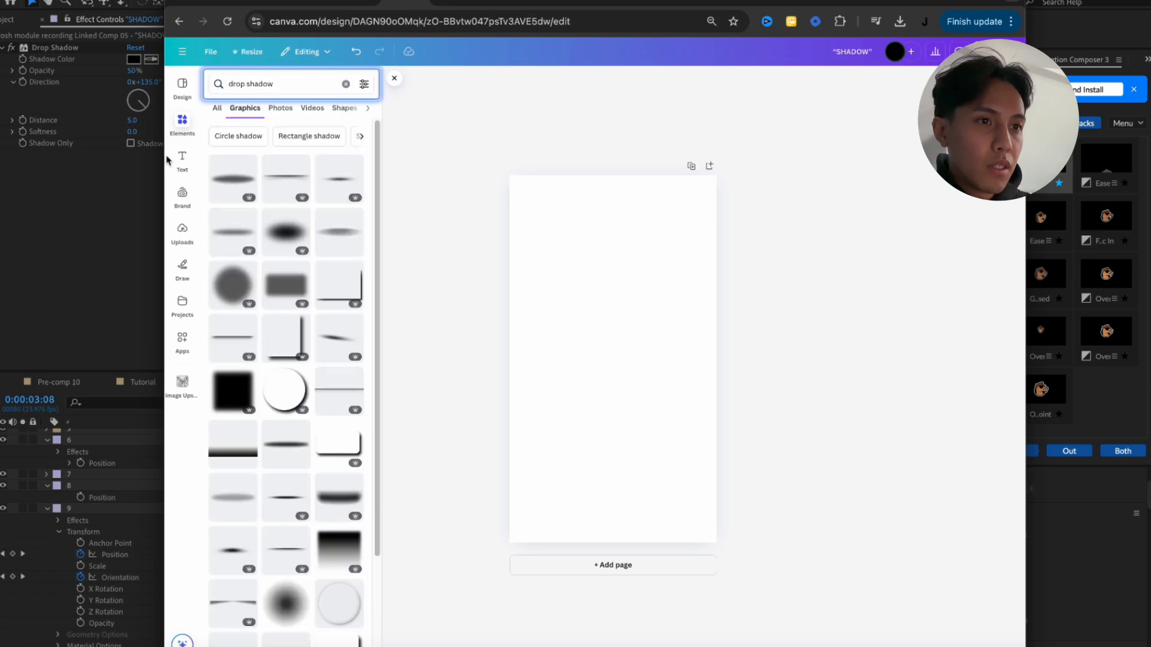
Add the thin, soft black ellipse shadow to the blank page, widen it slightly and centre it
click(333, 192)
click(605, 360)
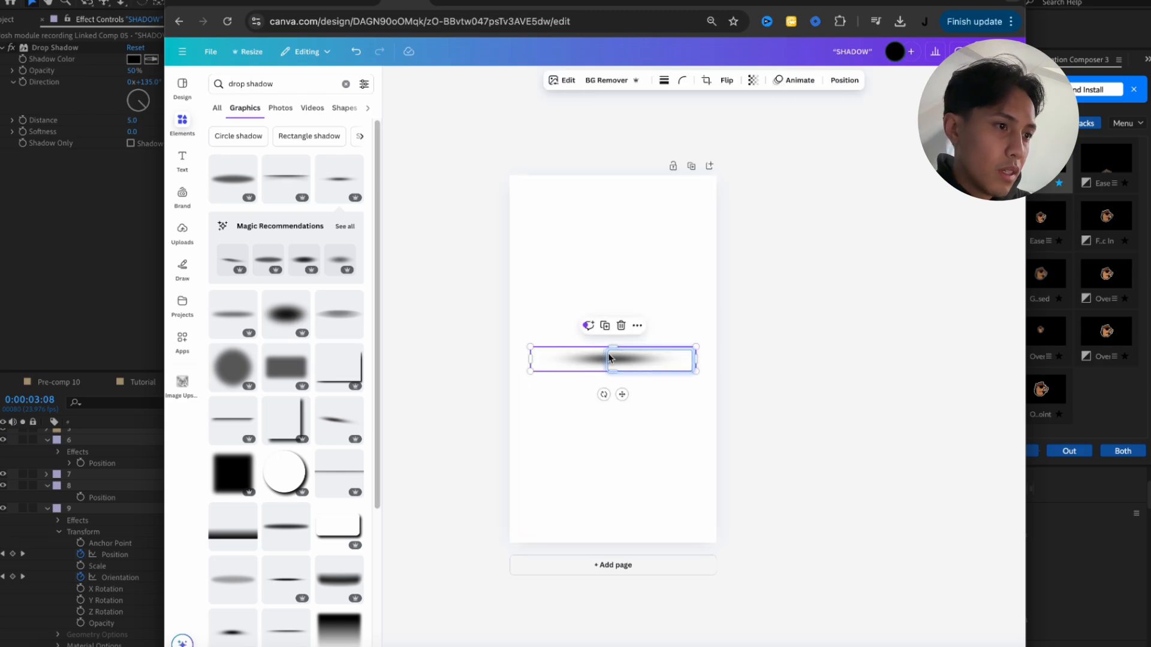
drag(613, 363, 607, 359)
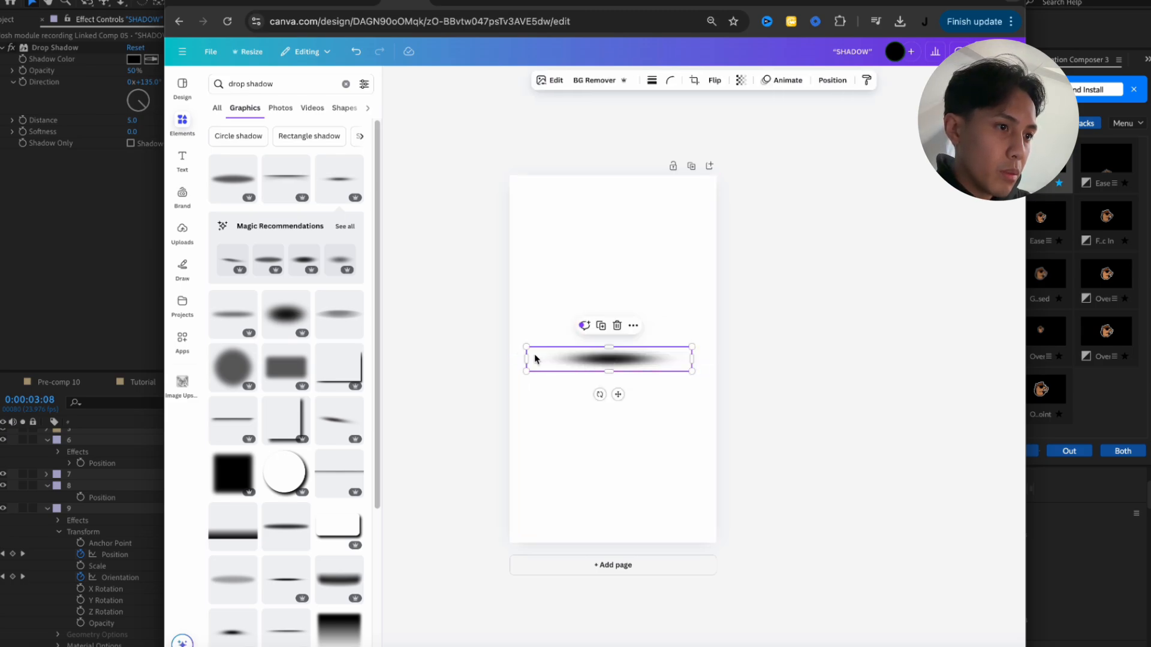
drag(523, 354, 486, 357)
drag(599, 358, 654, 355)
click(862, 326)
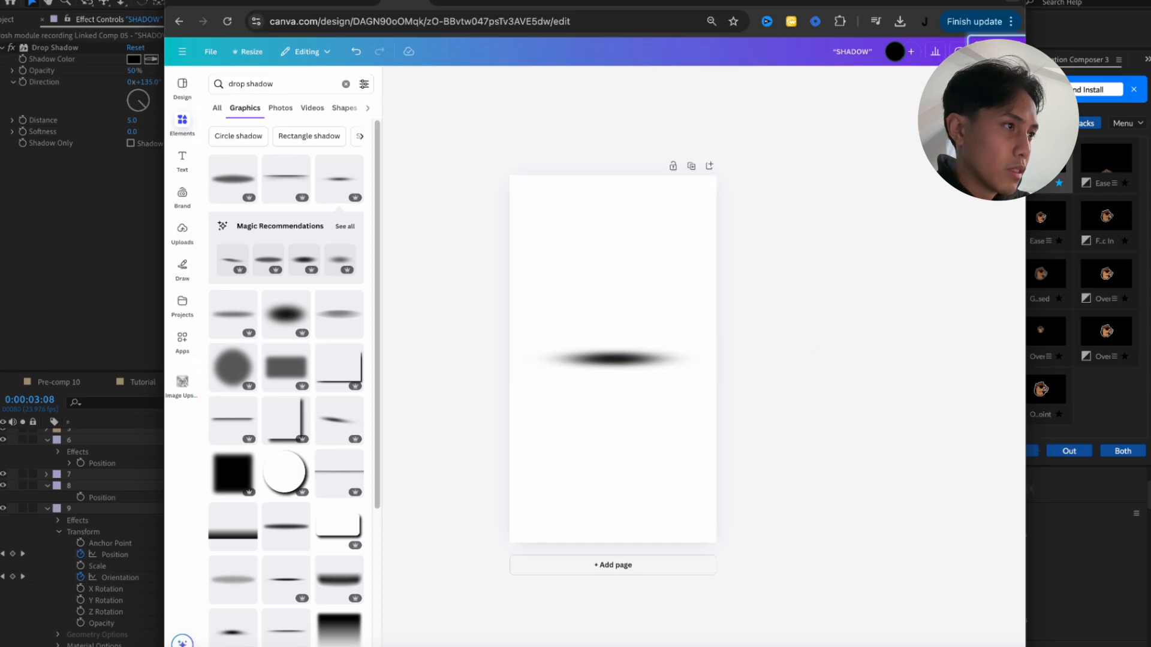
Download the shadow design as a PNG with a transparent background
click(998, 52)
click(846, 264)
click(909, 275)
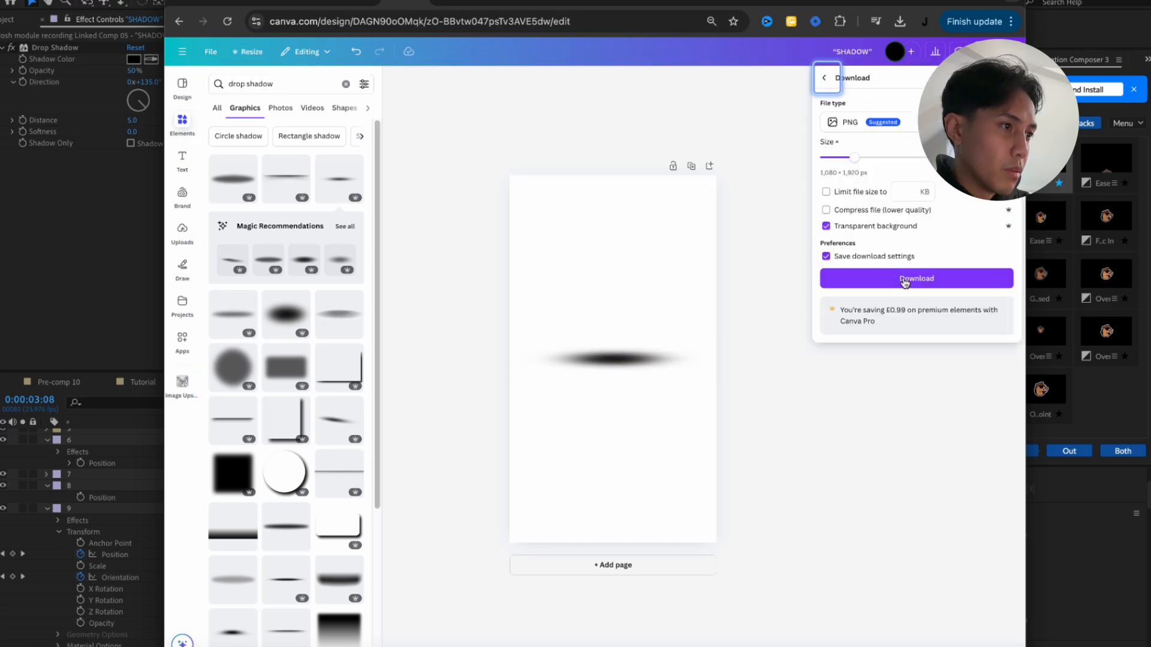
Switch back to After Effects, add the downloaded shadow PNG to the timeline as a 3D layer and place it directly below layer 9
drag(989, 3, 425, 3)
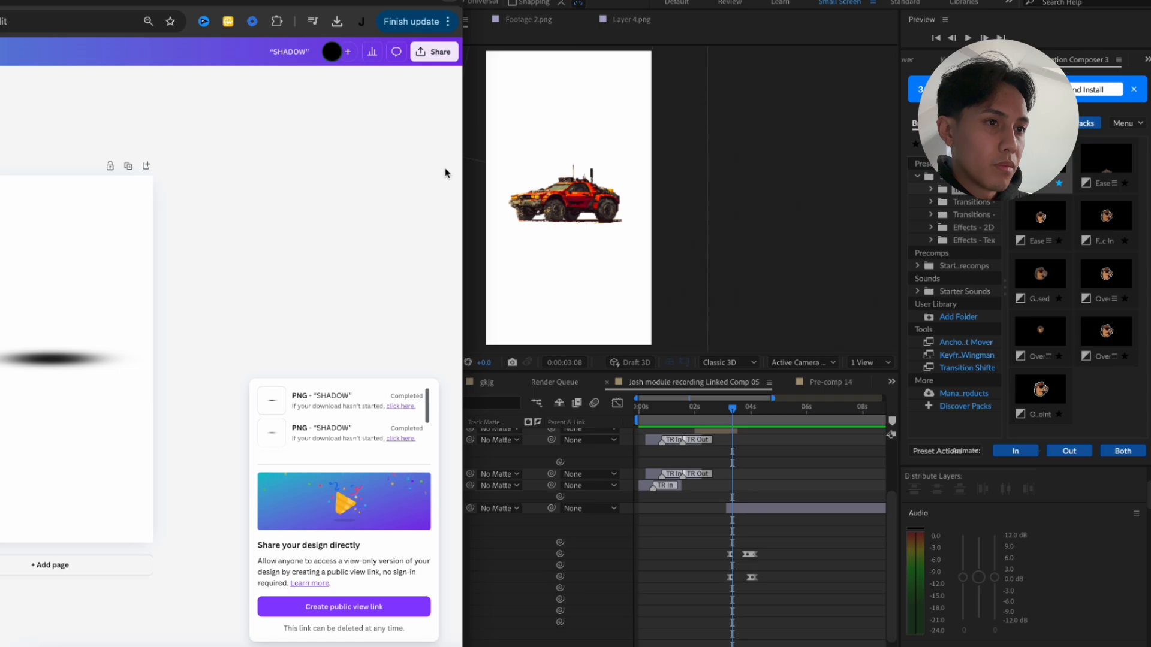
drag(243, 72, 724, 519)
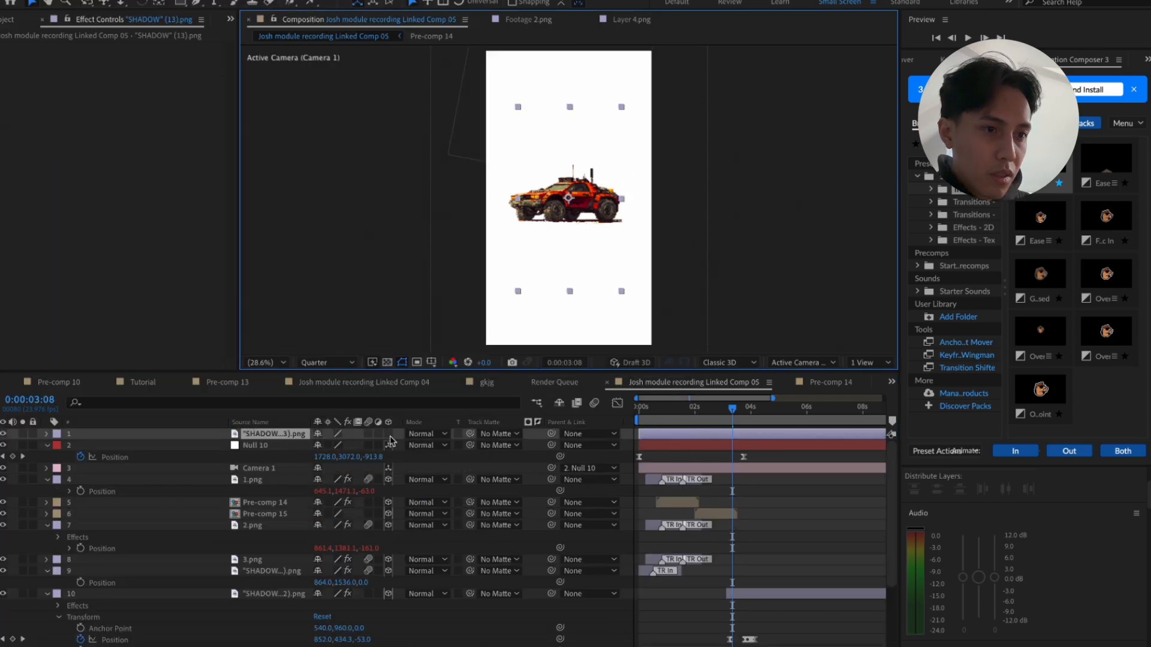
click(388, 434)
drag(273, 438, 311, 612)
scroll(277, 586, down, 3)
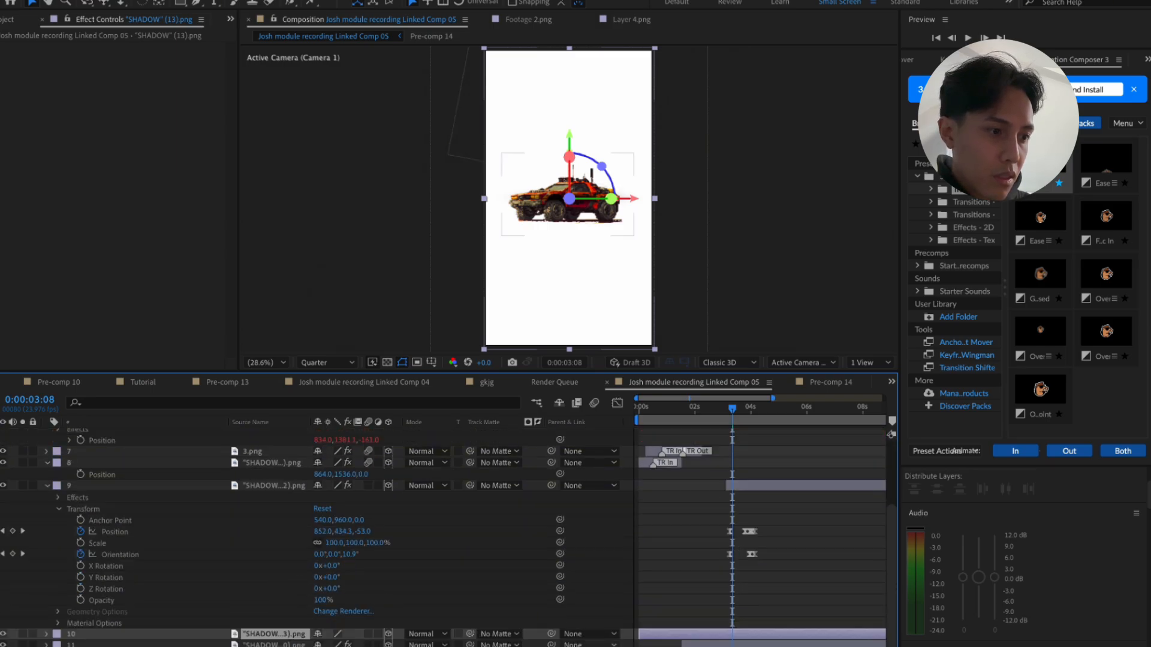
Shift the shadow layer so it starts near 3:00 and set the playhead to 3:09
drag(673, 634, 754, 636)
drag(732, 409, 725, 410)
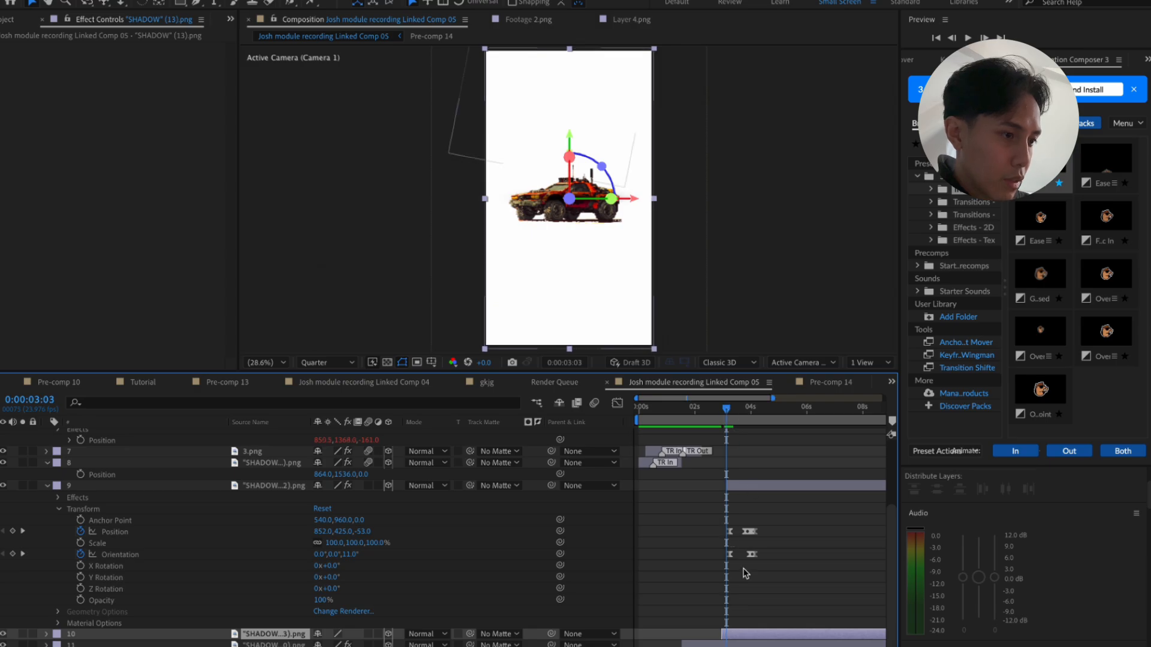
key(Page_Down)
key(Page_Down)
key(Page_Down)
key(Page_Down)
key(Page_Down)
key(Page_Down)
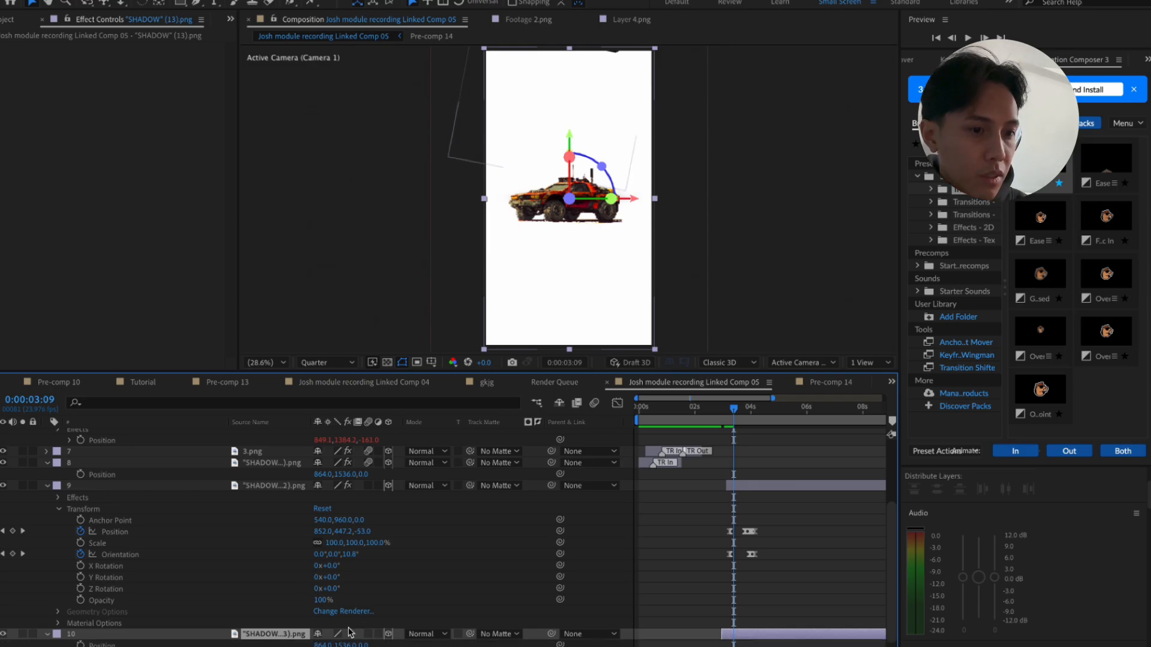
Try raising the shadow layer to a Y position of 1503 and delete the layer
key(p)
drag(341, 634, 365, 593)
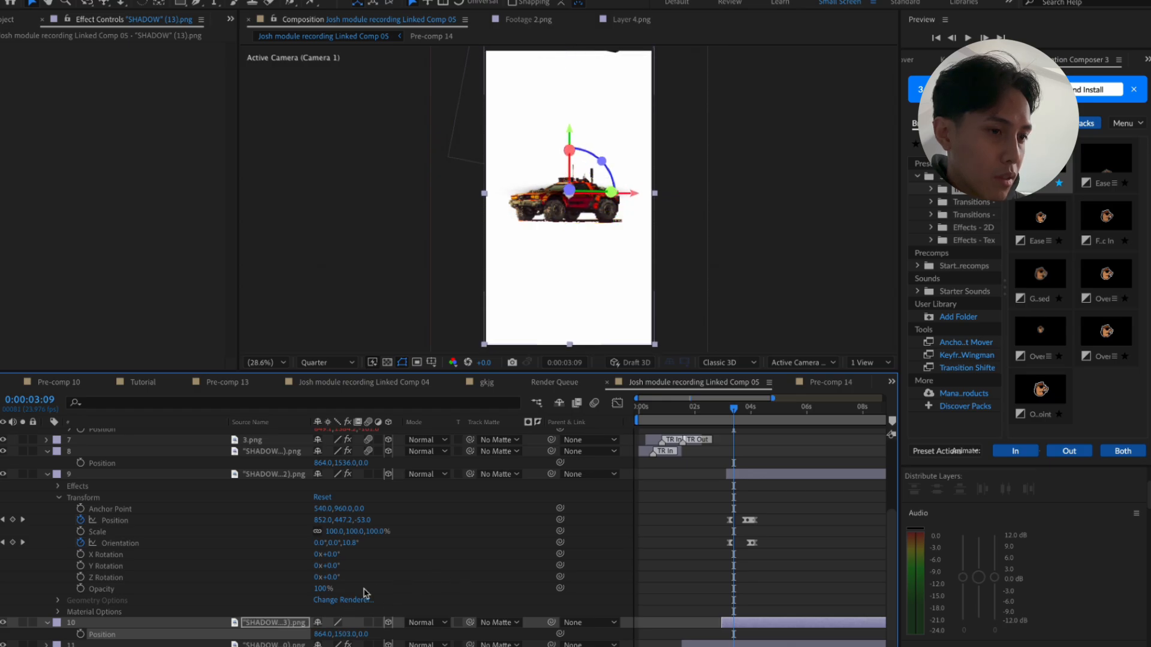
click(291, 624)
key(Delete)
Set the playhead to 3:16, search the effects for "lumetri" and apply Lumetri Color to layer 10, the off-road car
drag(726, 410, 742, 496)
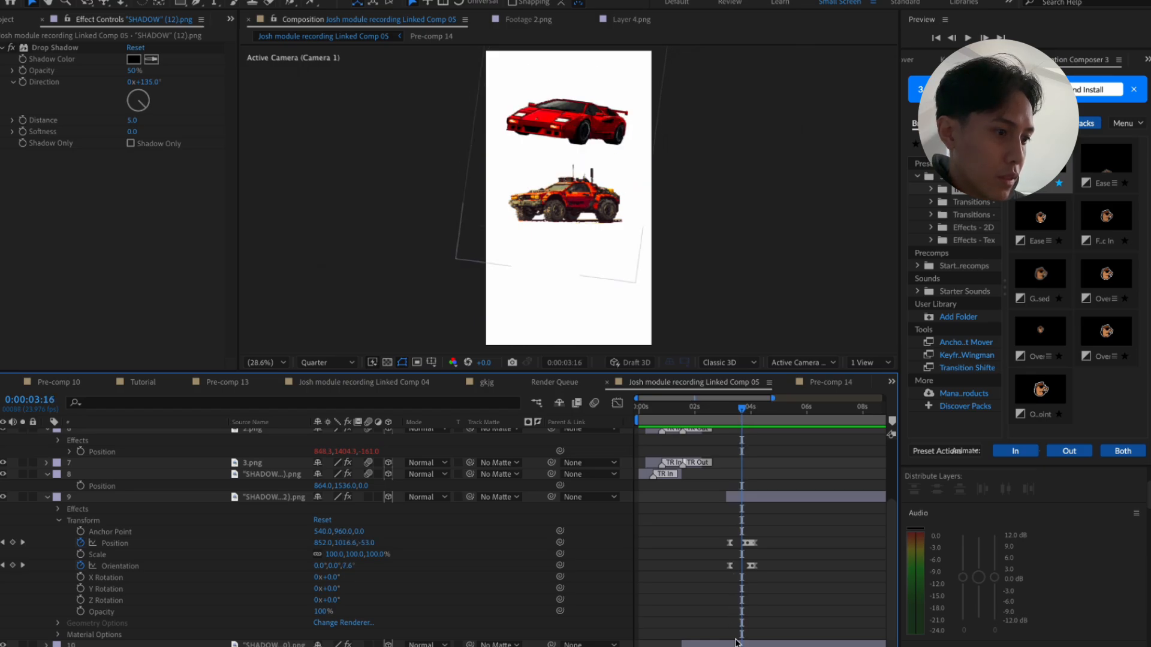
click(737, 643)
scroll(938, 535, down, 10)
scroll(939, 536, up, 2)
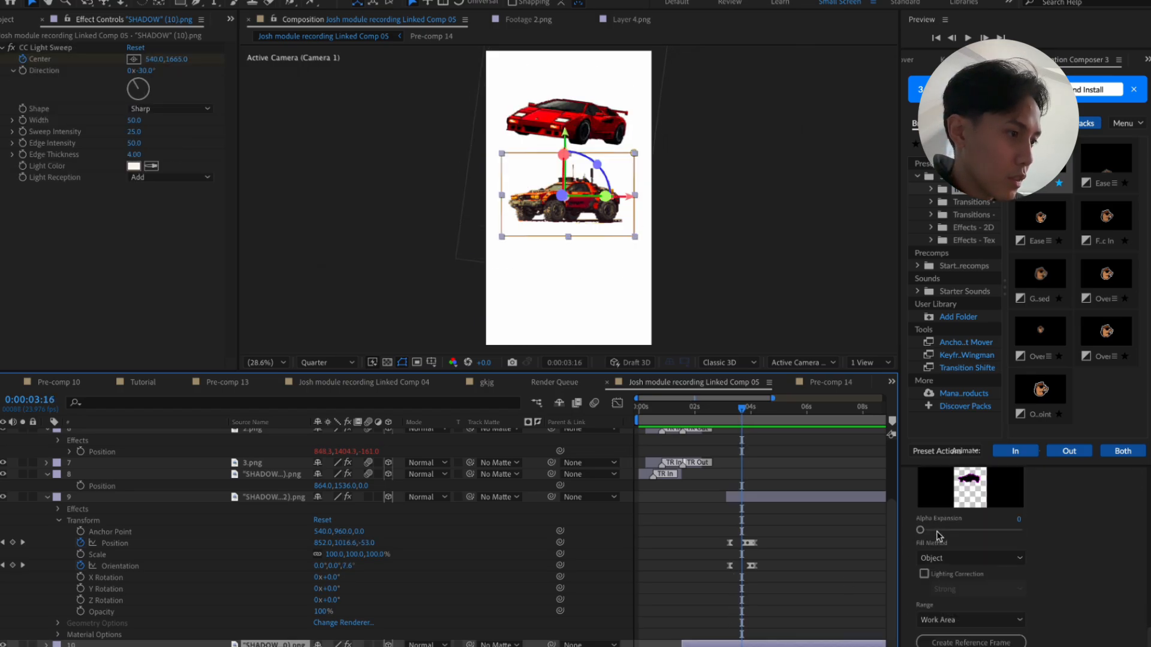
click(48, 497)
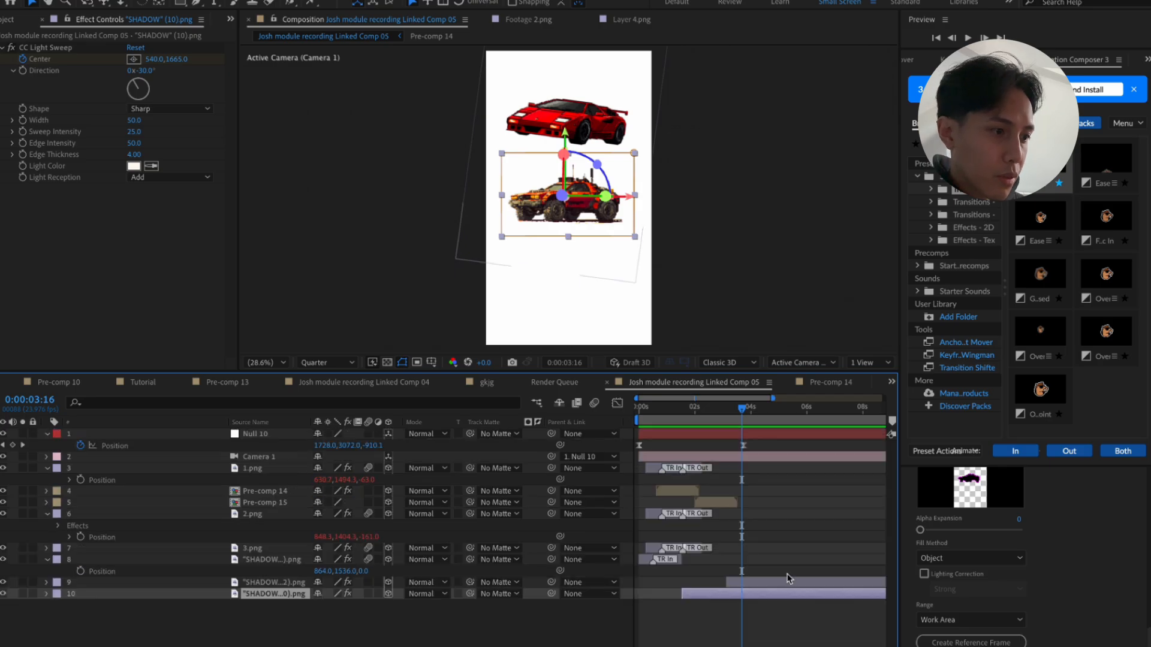
scroll(1047, 543, up, 12)
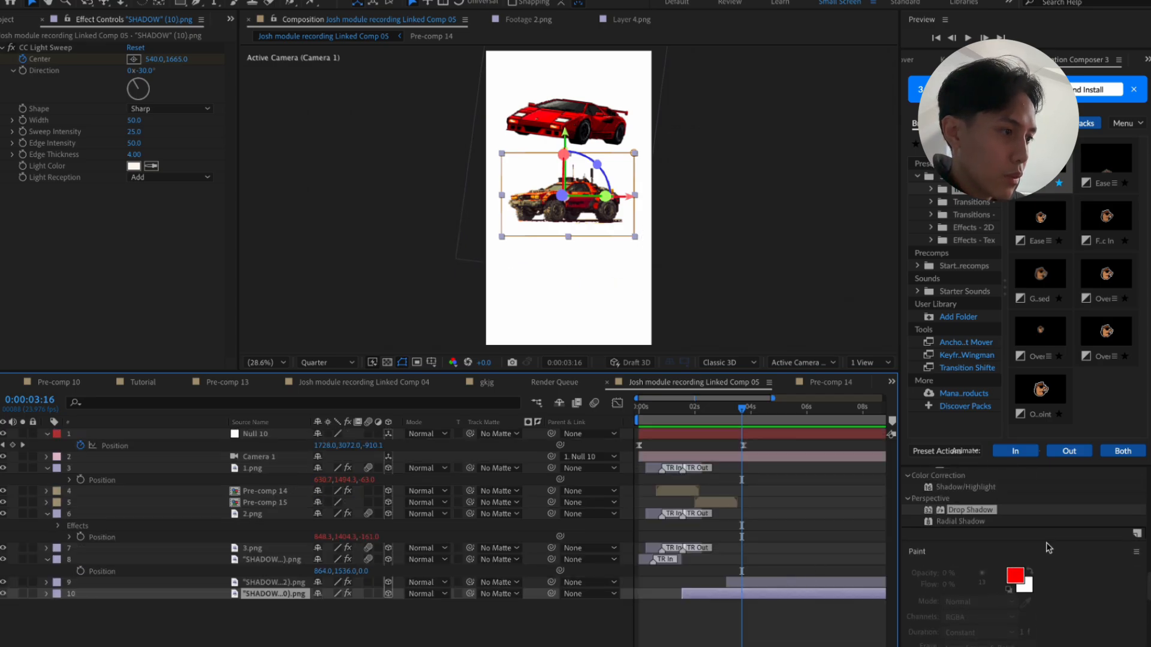
click(975, 493)
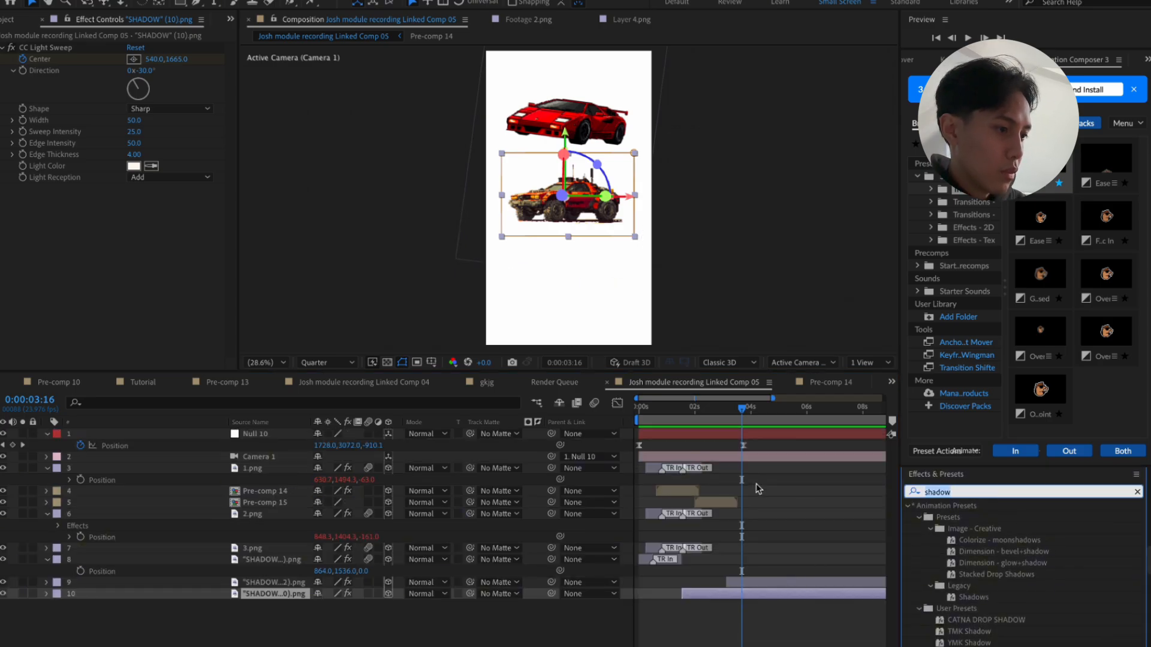
text(lumetri)
drag(944, 519, 752, 592)
drag(969, 519, 739, 596)
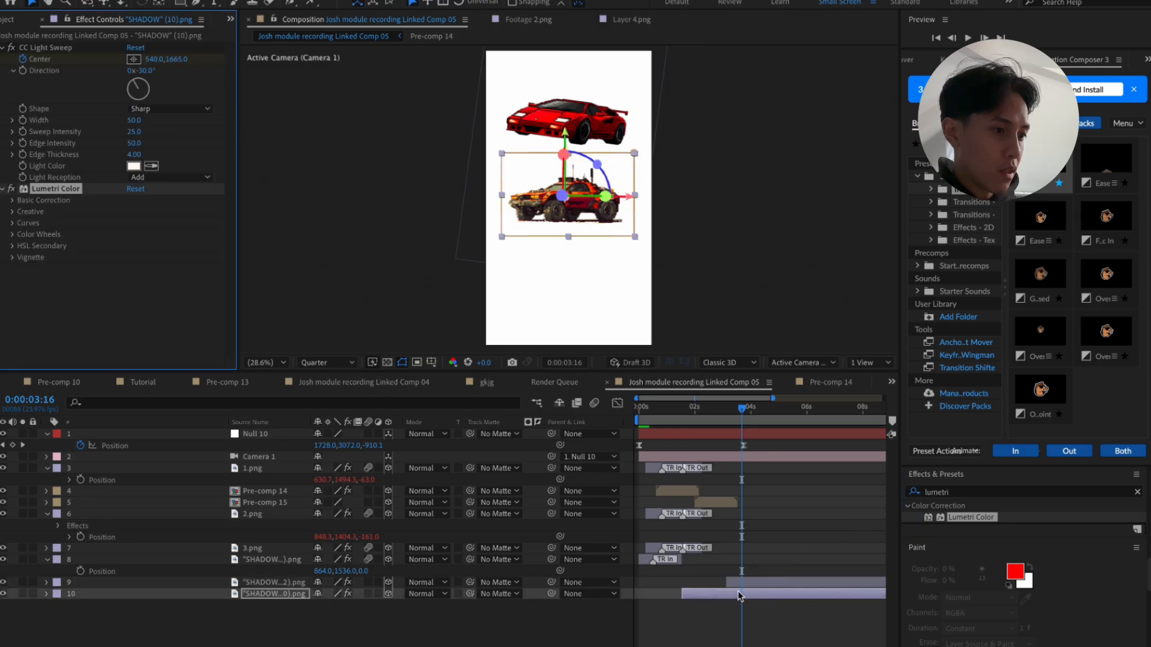
Add a Lumetri Color Exposure keyframe at 3:16 on layer 10 and expand the effect's properties in the timeline
click(13, 201)
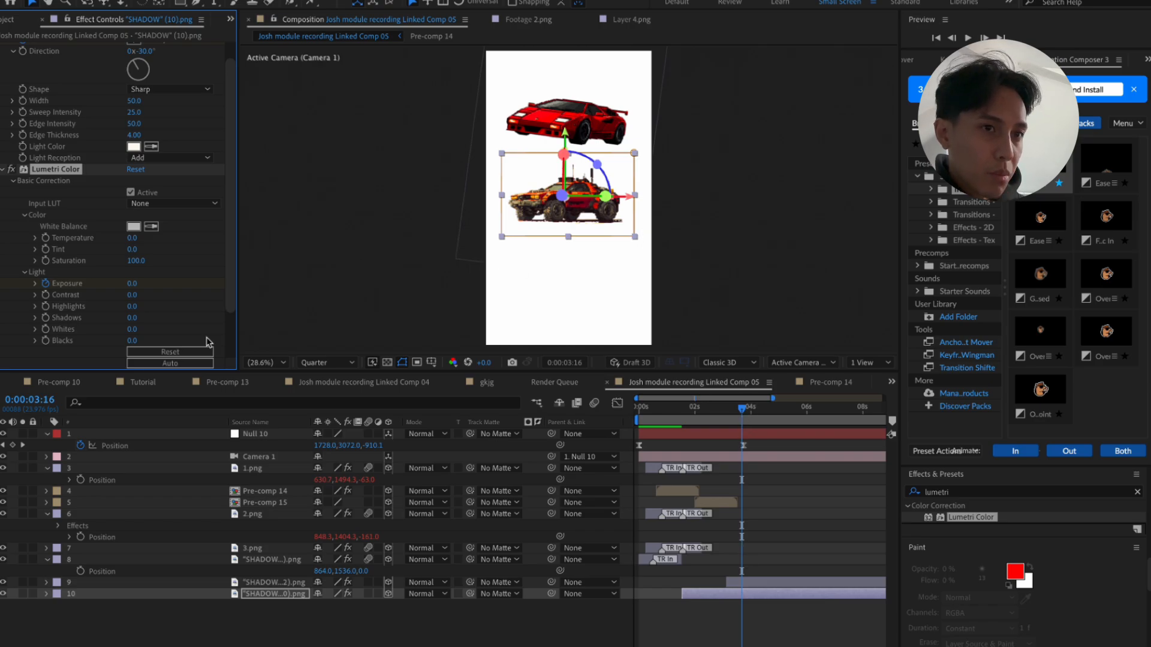
click(47, 593)
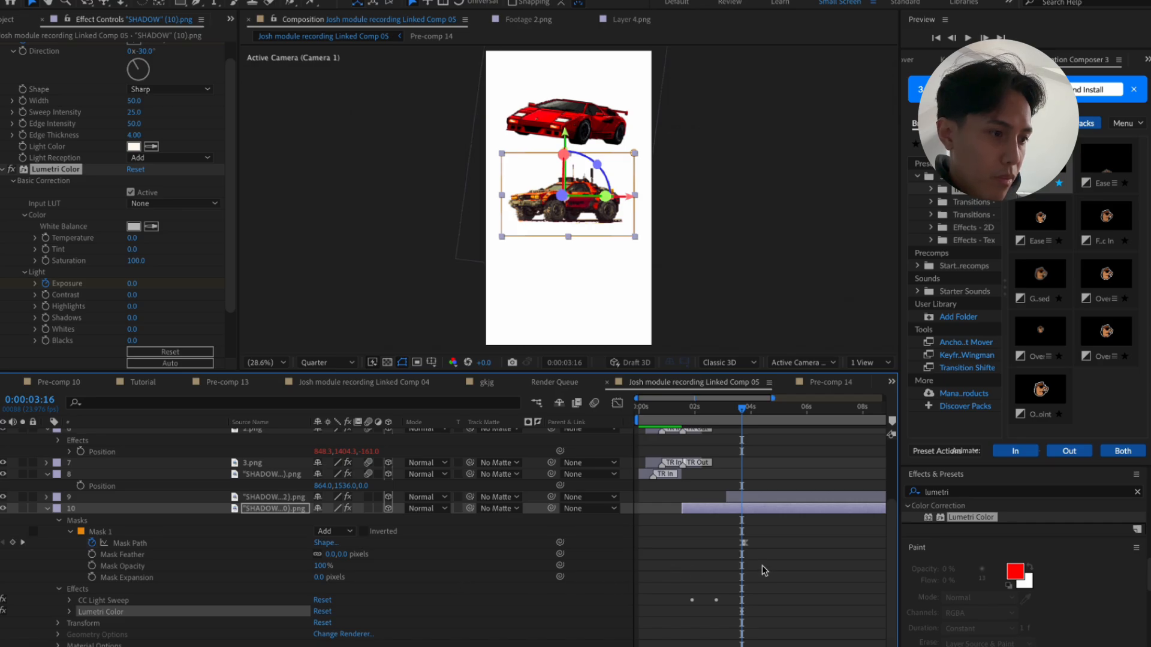
click(69, 611)
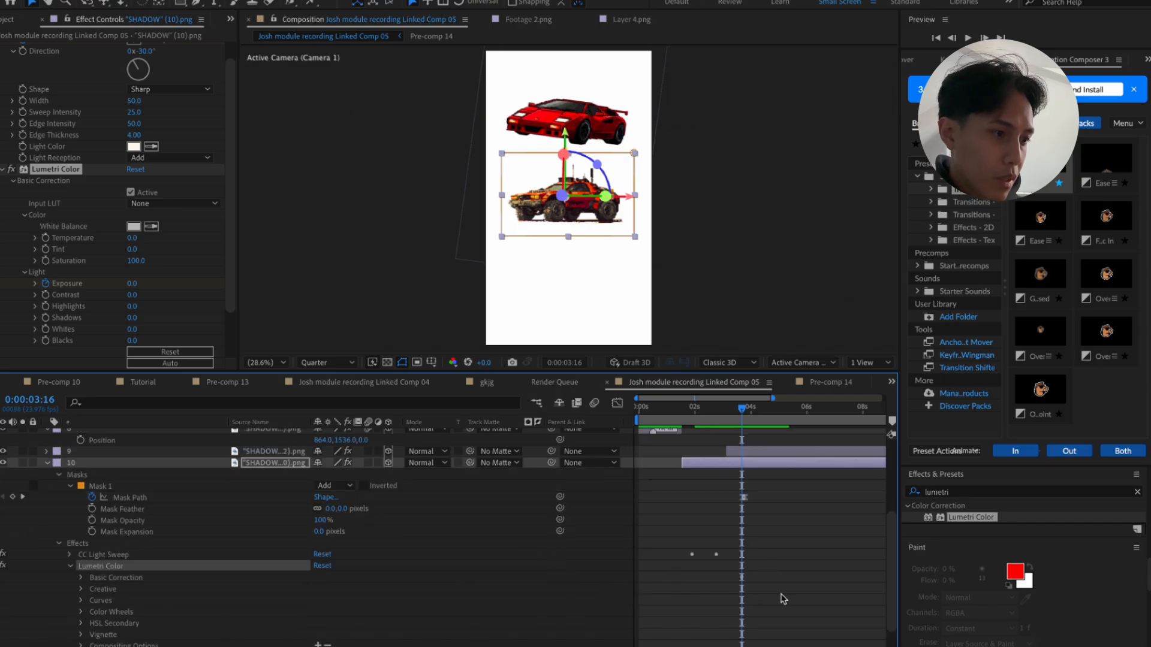
scroll(782, 598, up, 2)
scroll(657, 575, up, 5)
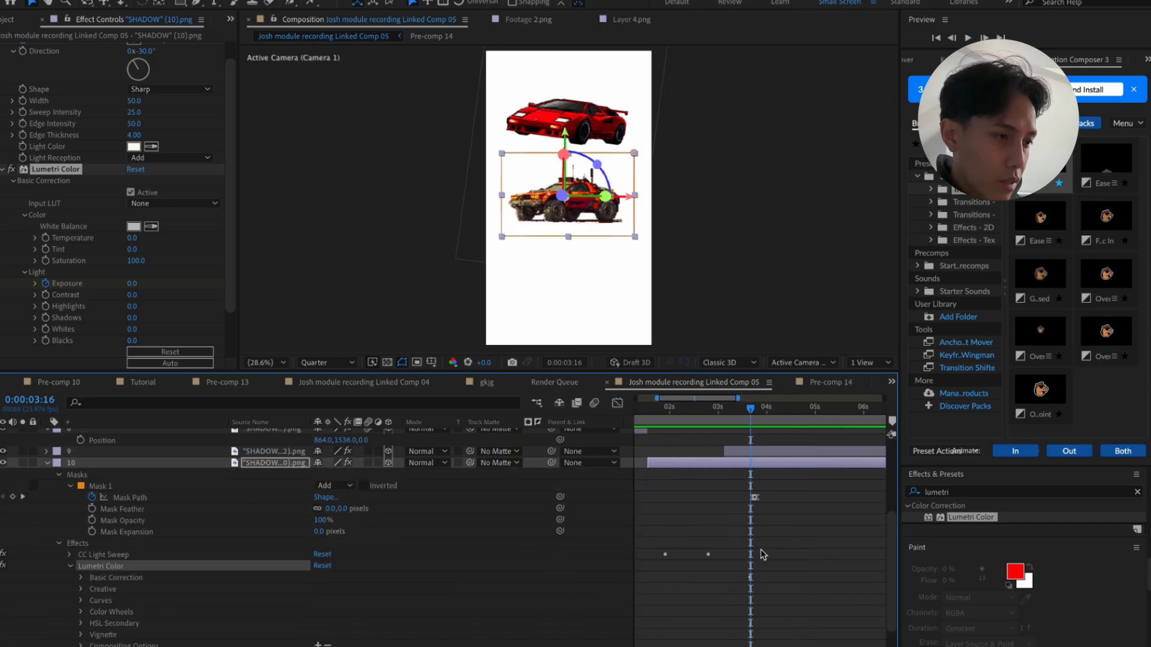
Move layer 10's Exposure keyframe to 3:12 and set the playhead to 3:16
click(691, 416)
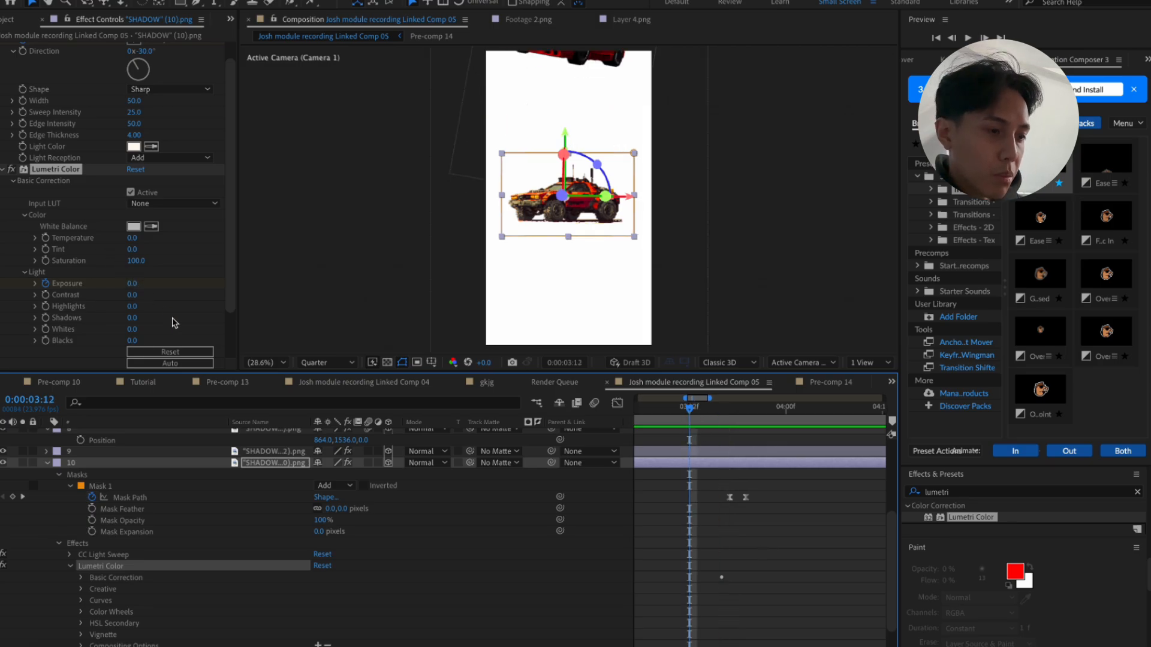
click(81, 578)
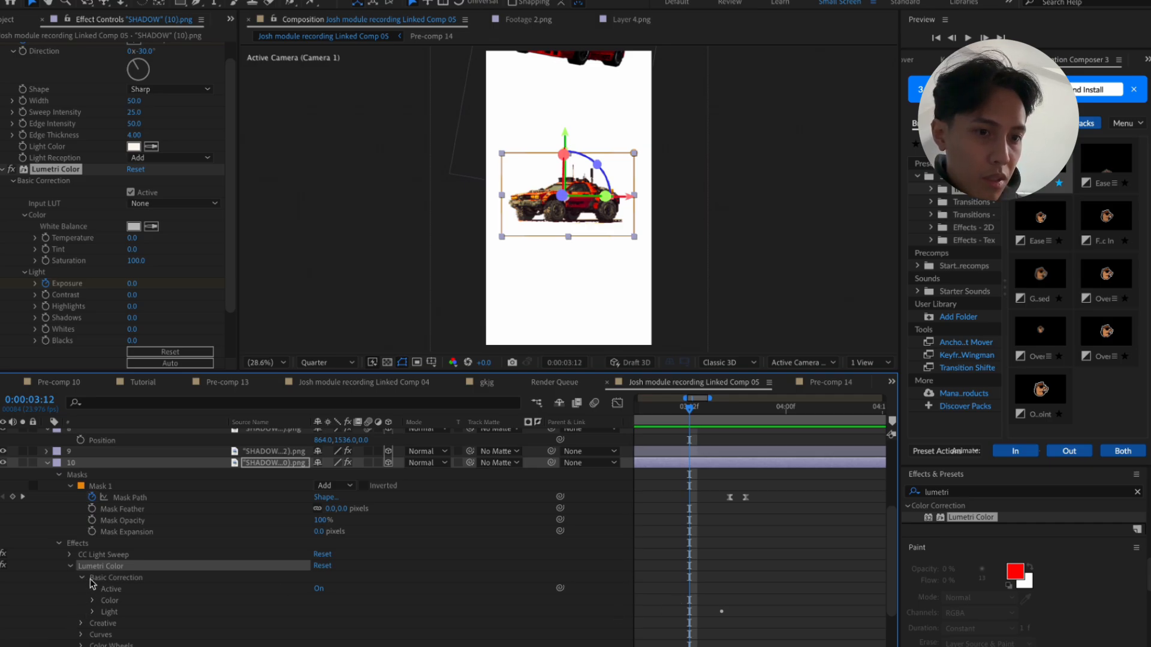
click(93, 612)
drag(722, 567, 690, 567)
drag(696, 420, 721, 425)
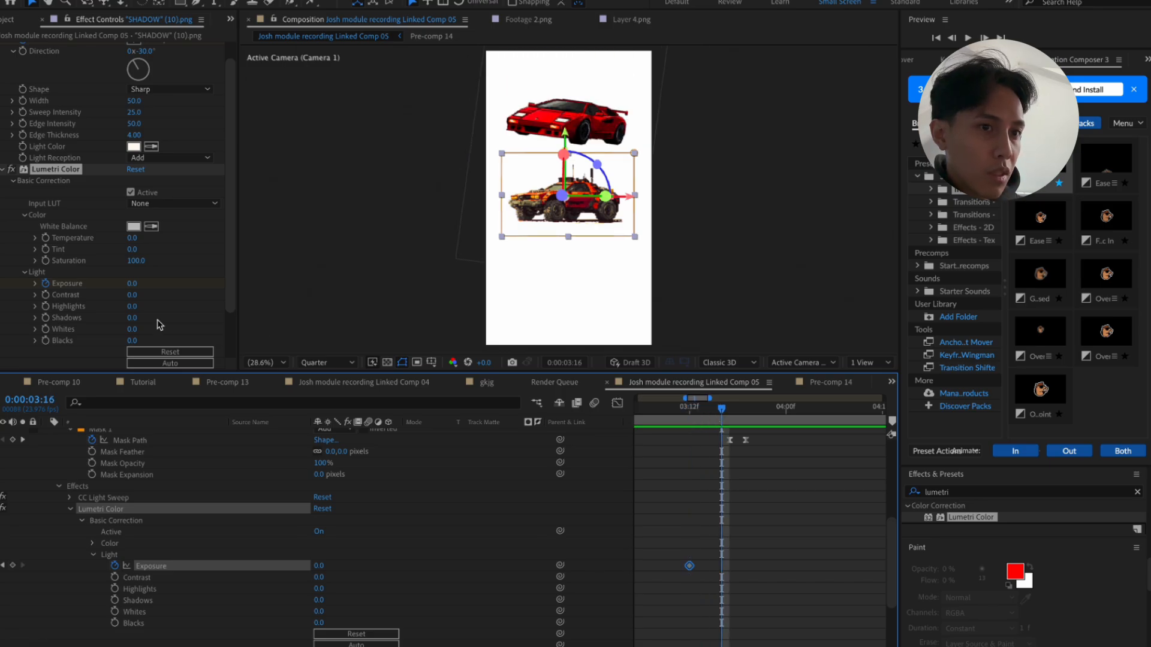
Darken layer 10 with a negative Lumetri Color Exposure value at 3:16 and move that keyframe to 3:18
mouse_move(132, 285)
mouse_down()
mouse_move(144, 285)
mouse_move(102, 284)
mouse_move(121, 289)
mouse_up()
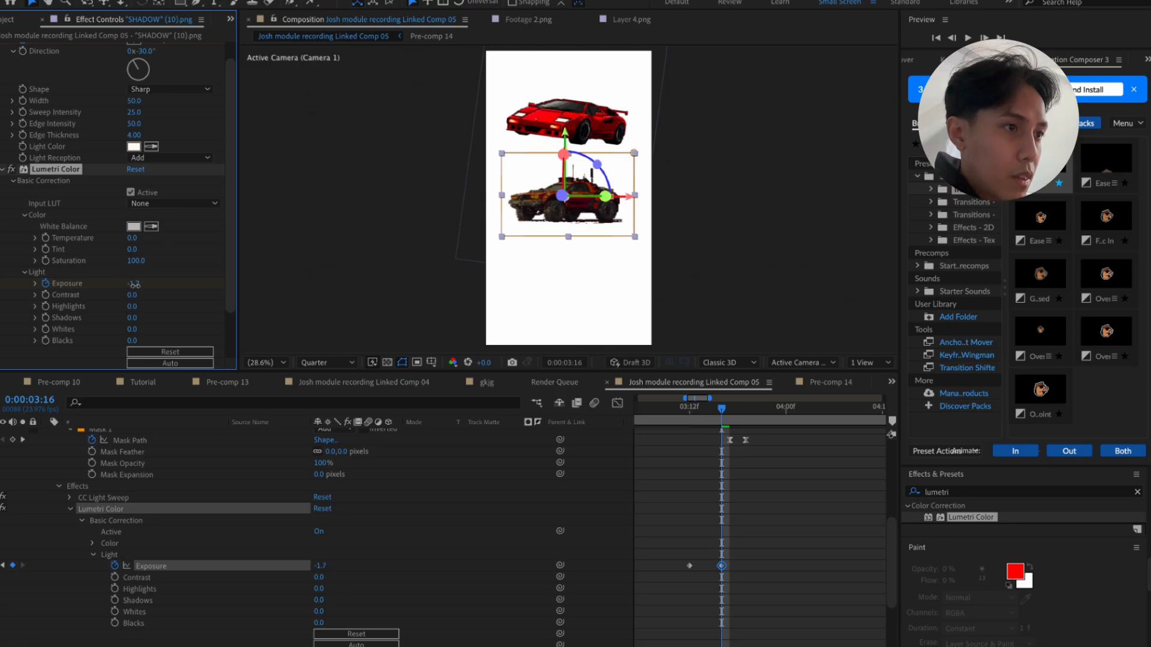
drag(133, 284, 133, 285)
click(133, 284)
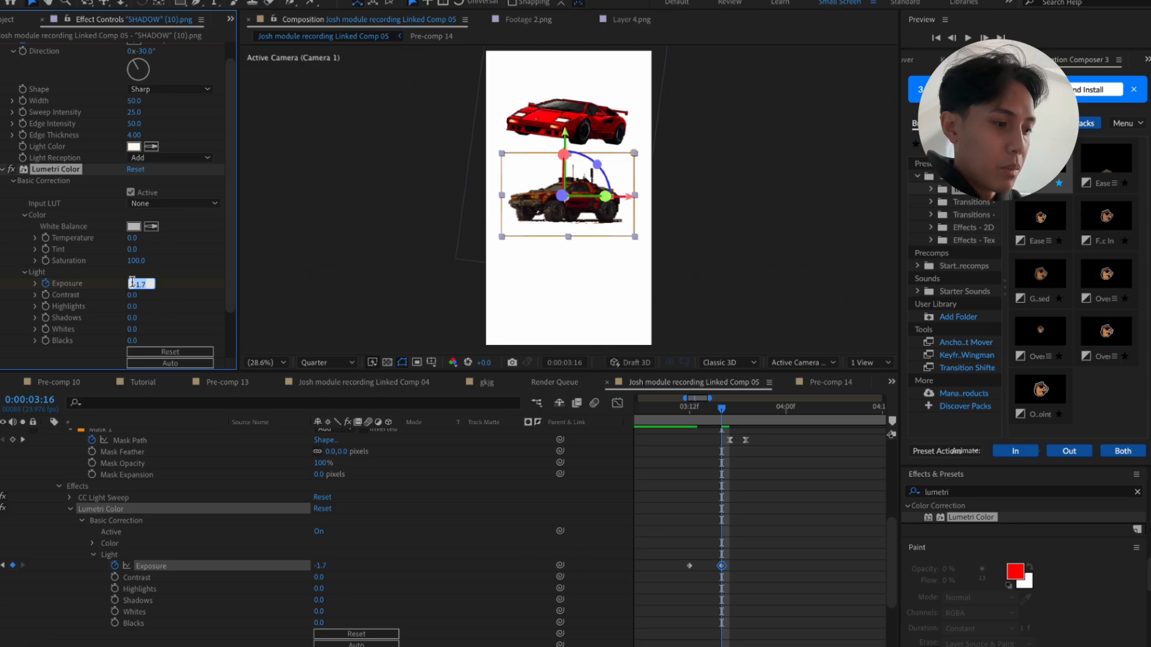
key(Return)
drag(721, 565, 742, 566)
Apply Easy Ease to both of layer 10's Exposure keyframes, preview from 3:10 and set the playhead to 3:15
drag(754, 559, 647, 588)
scroll(647, 588, left, 8)
scroll(794, 560, right, 5)
right_click(762, 570)
mouse_move(875, 641)
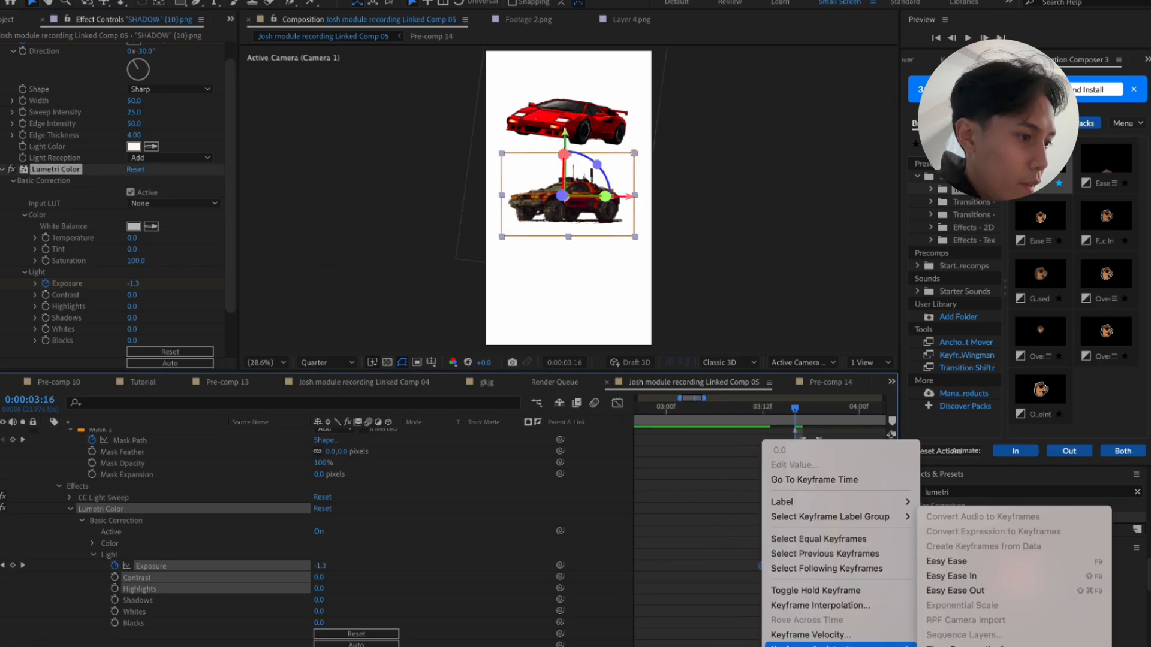
click(938, 560)
click(748, 411)
key(space)
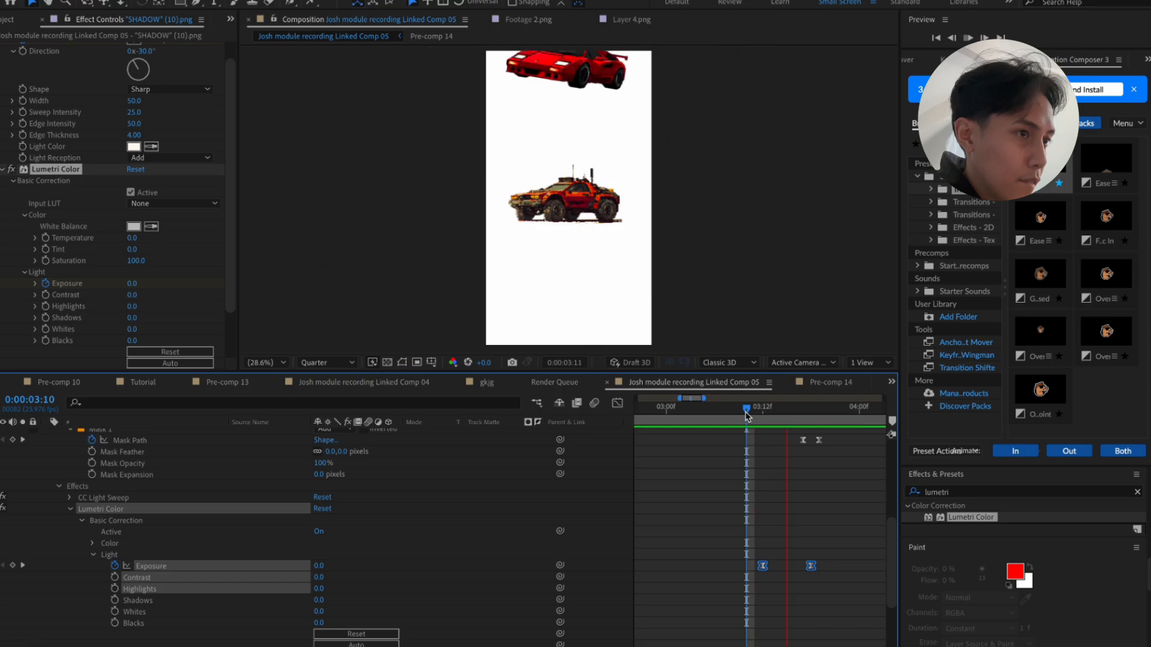
key(space)
click(753, 415)
drag(753, 416, 709, 420)
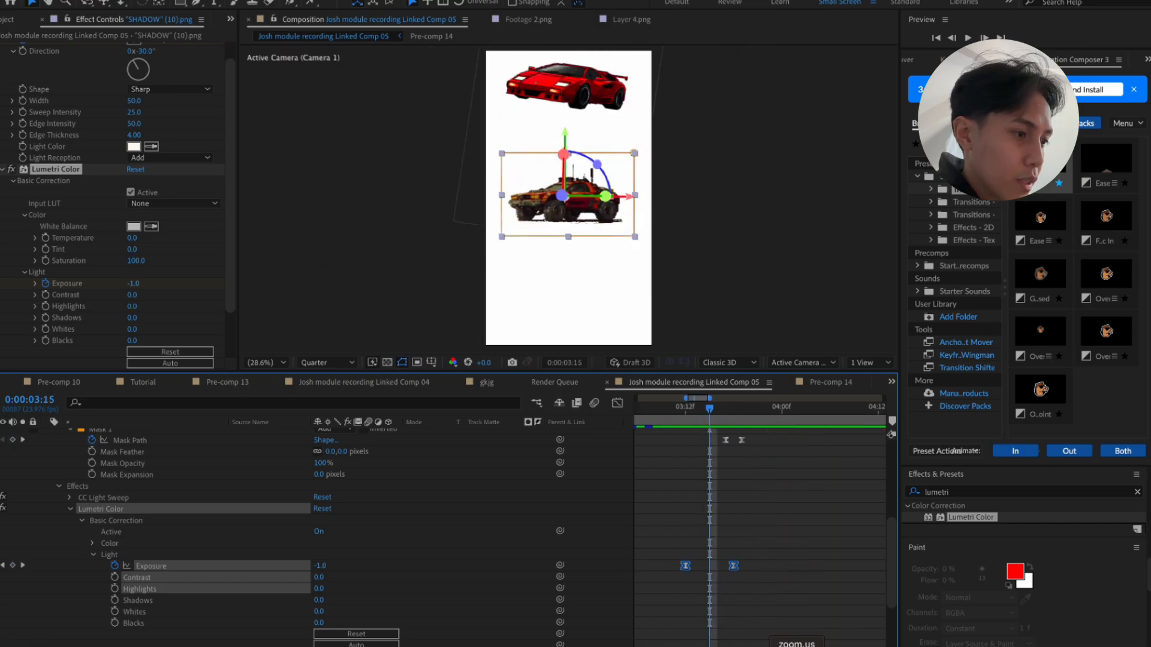
Switch to the browser, bring the downloaded "SHADOW" (13).png into the composition as bottom layer 11 and make it 3D
click(857, 646)
click(337, 22)
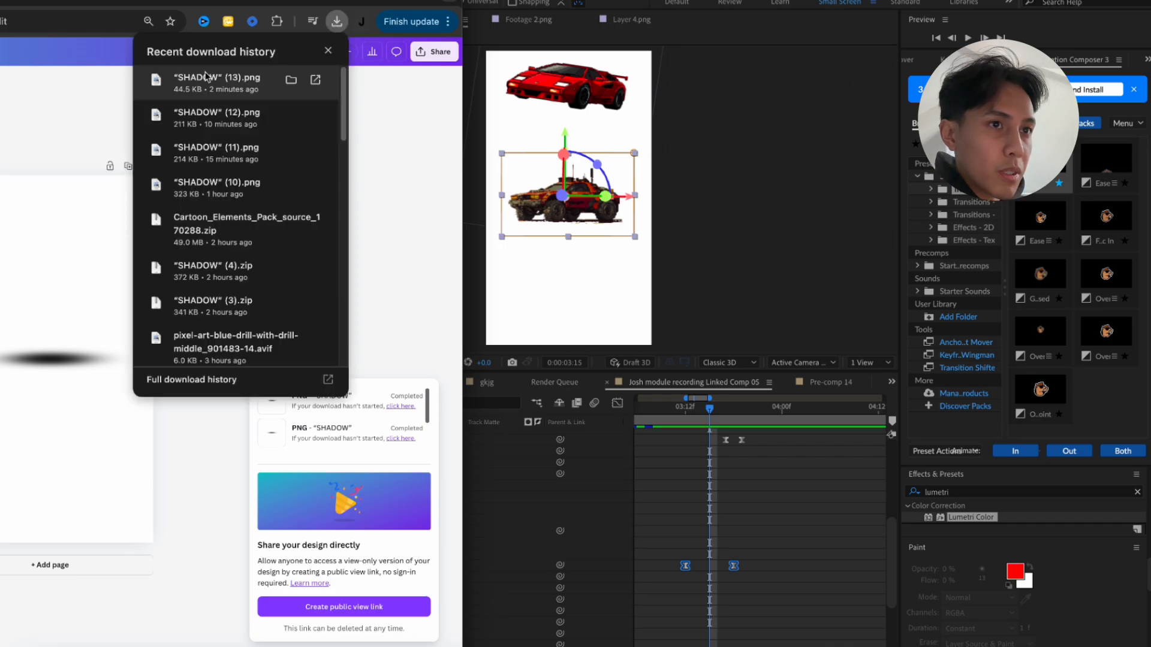
click(591, 515)
scroll(79, 588, down, 3)
click(48, 546)
drag(144, 436, 266, 603)
click(48, 606)
key(p)
click(389, 605)
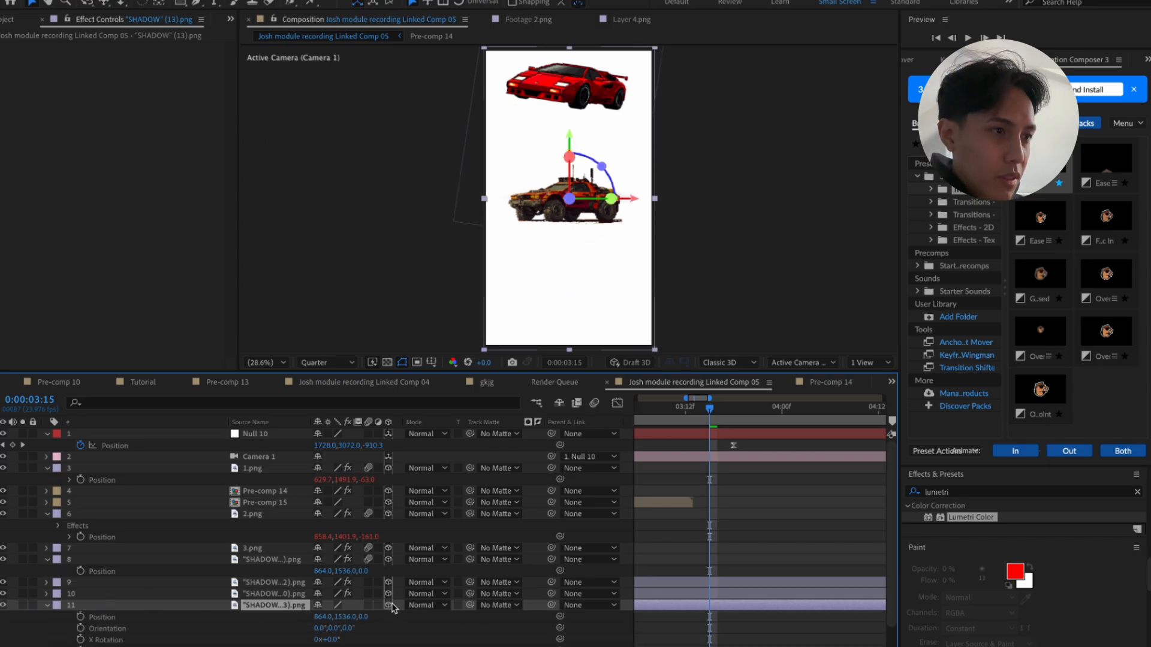
Lower layer 11, the ground shadow, to a Y position of 1708 and scale it to 171%
scroll(368, 639, down, 2)
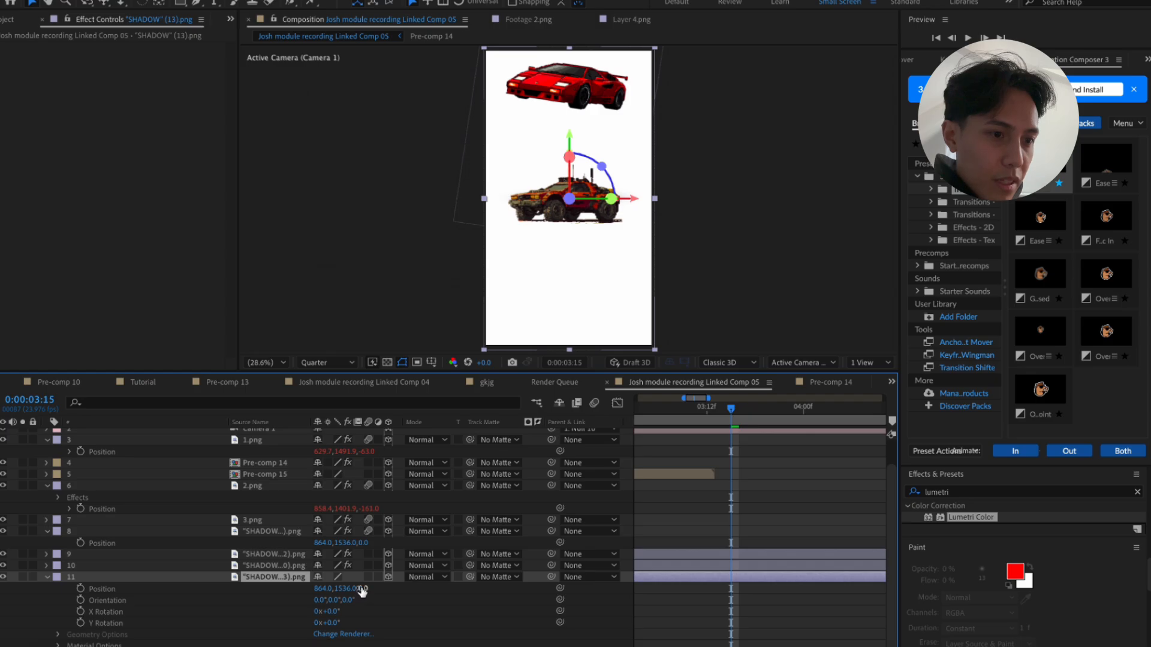
drag(340, 588, 495, 555)
key(s)
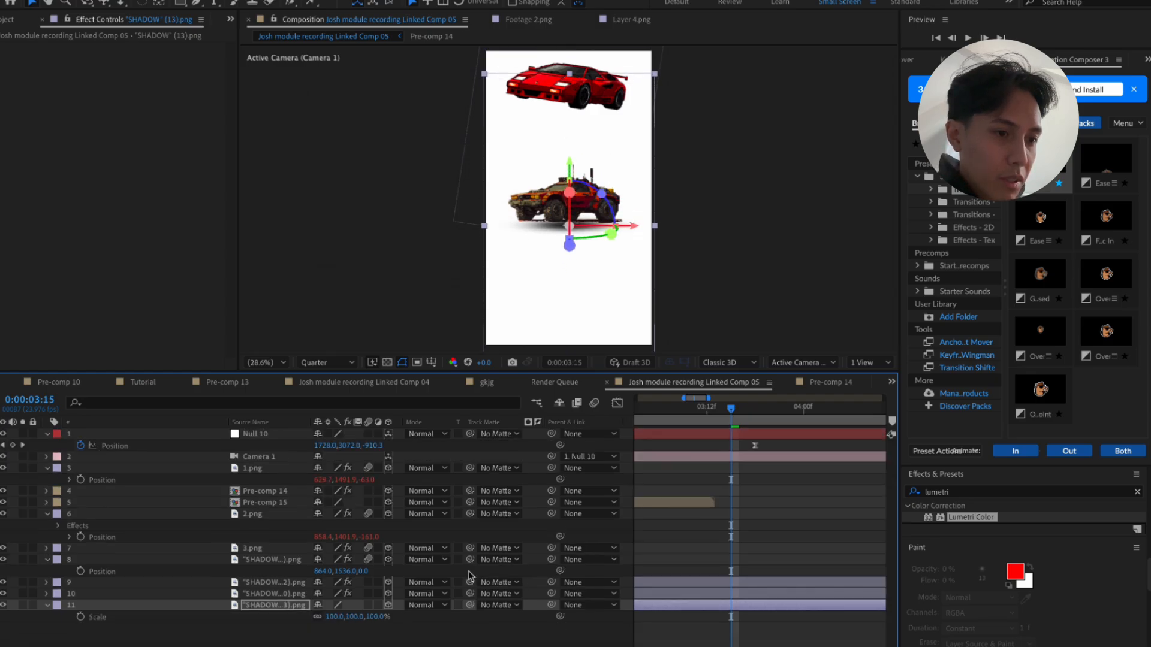
drag(372, 617, 419, 614)
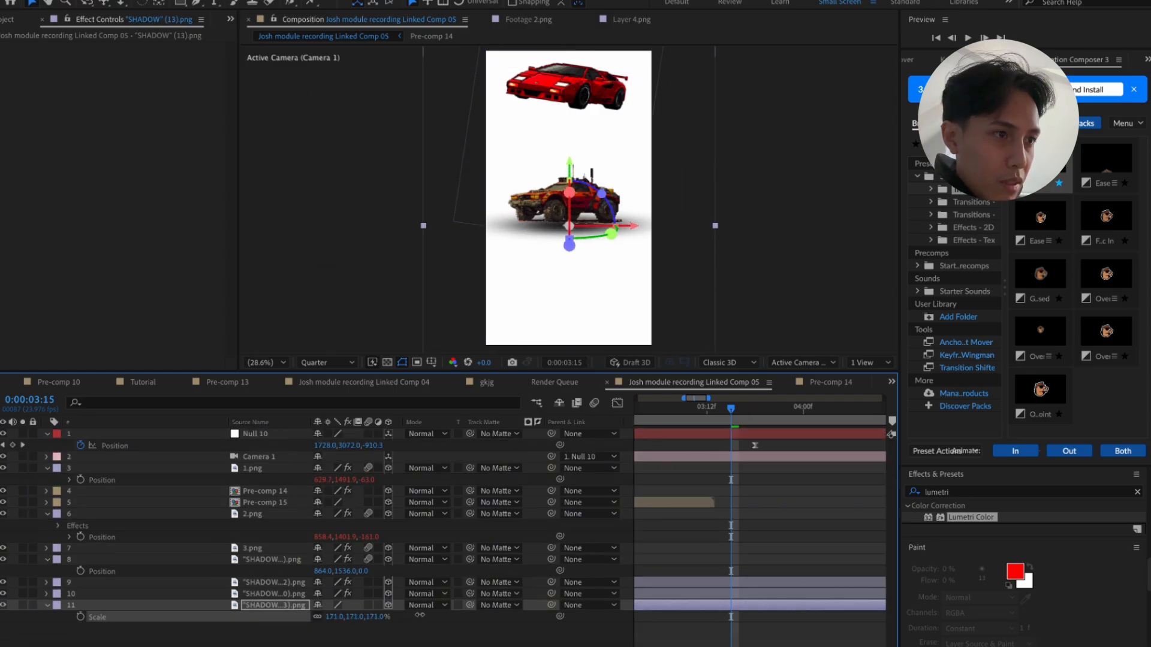
Split shadow layer 11 at 3:13 and delete the part before that time
mouse_move(717, 419)
mouse_down()
mouse_move(700, 422)
mouse_move(751, 427)
mouse_move(733, 423)
mouse_up()
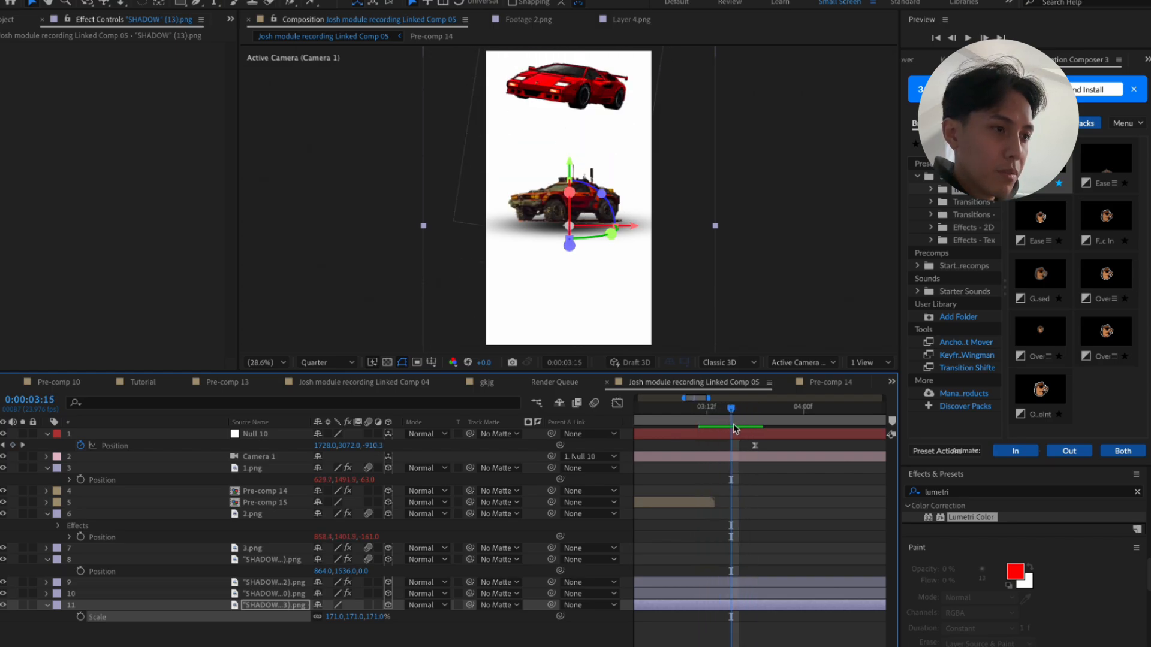
click(727, 418)
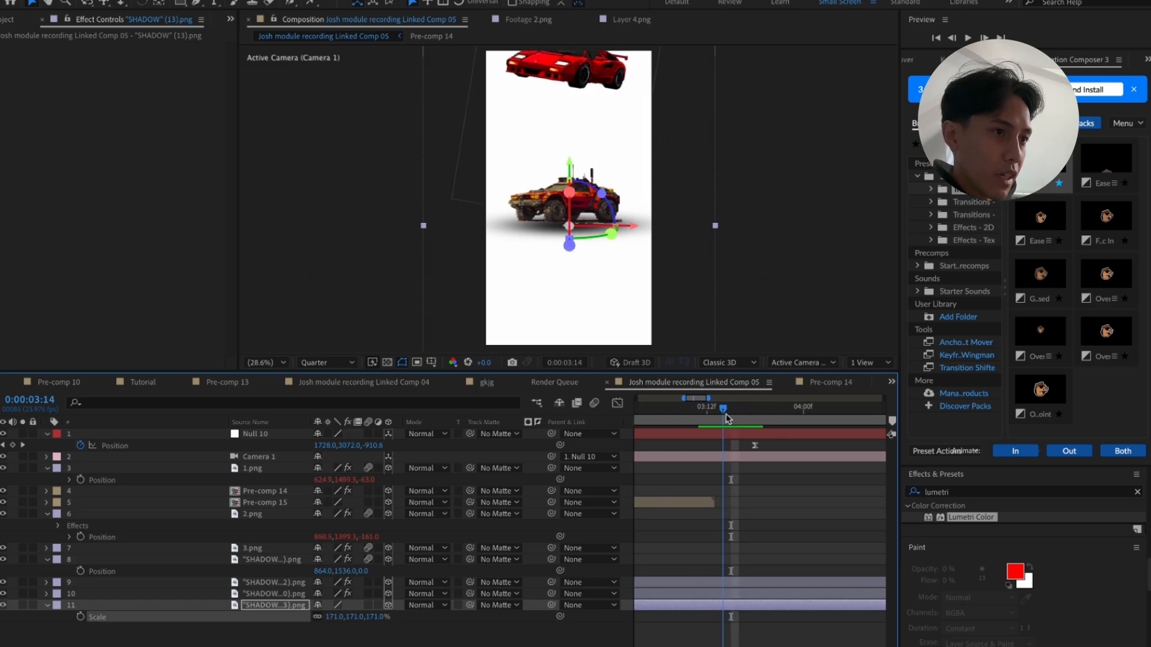
click(720, 417)
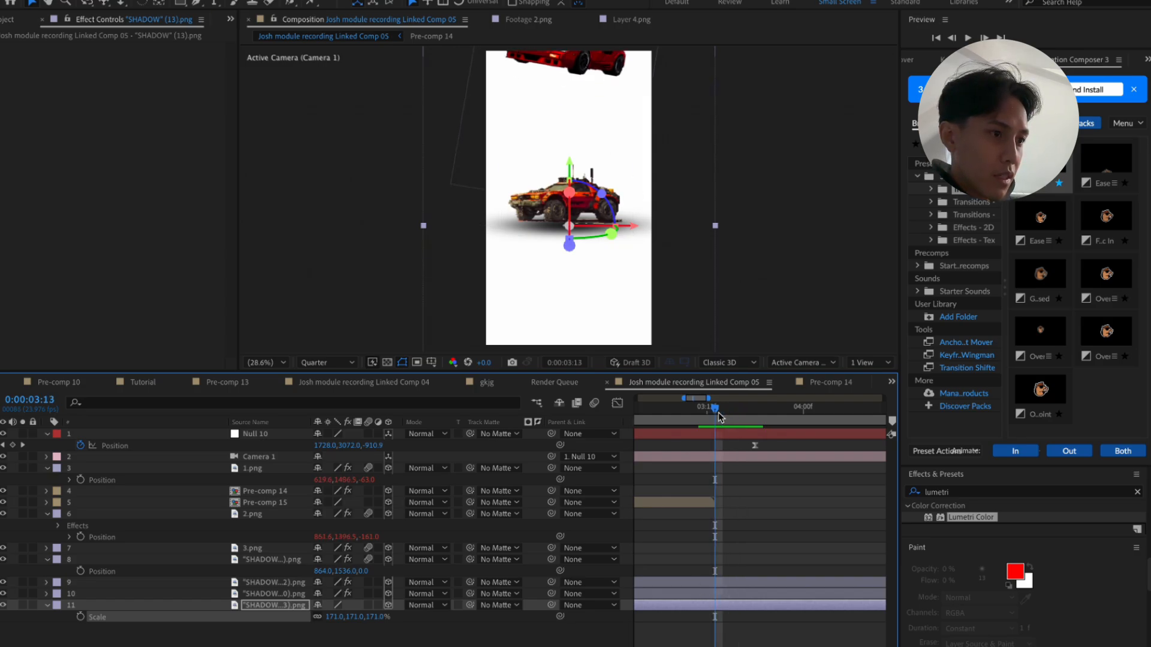
key(super+shift+d)
click(699, 616)
key(Delete)
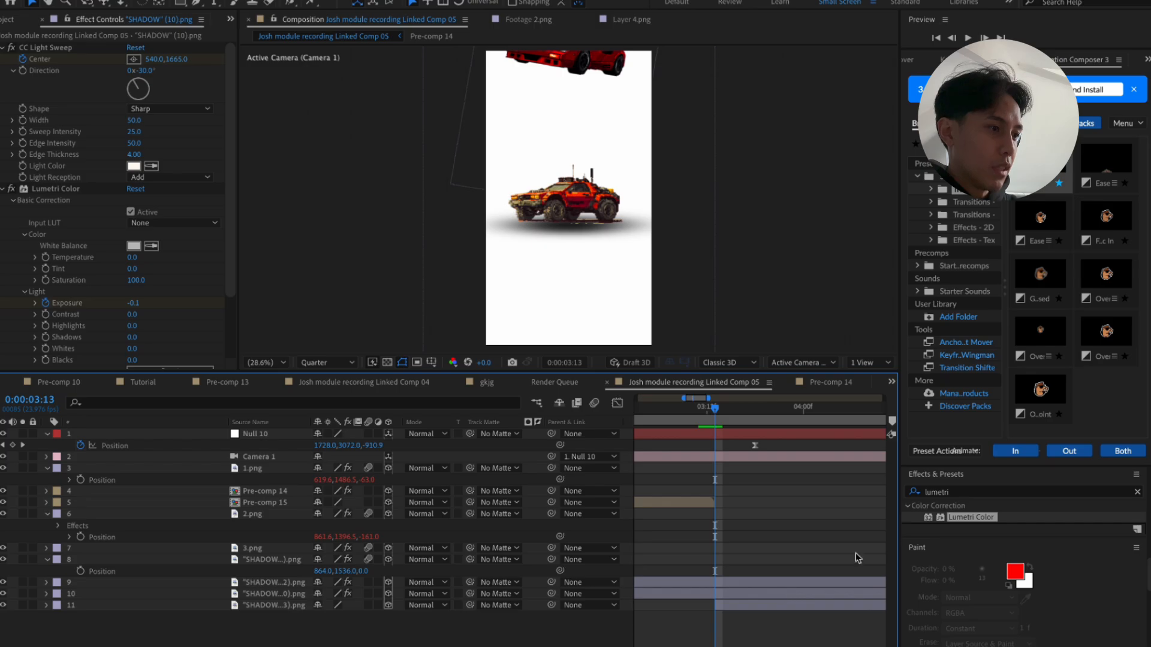
Search the effects for "fade", apply Fade In to layer 11, set its Duration to 1 and check it at 3:17
click(959, 492)
text(fade)
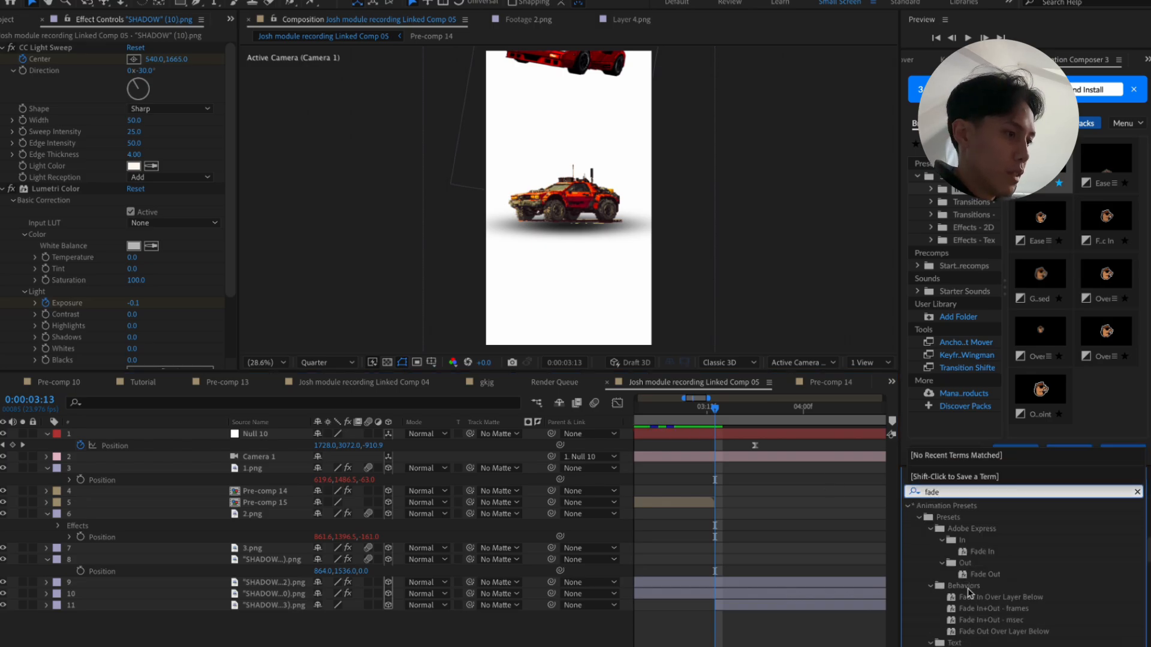
drag(982, 552, 722, 606)
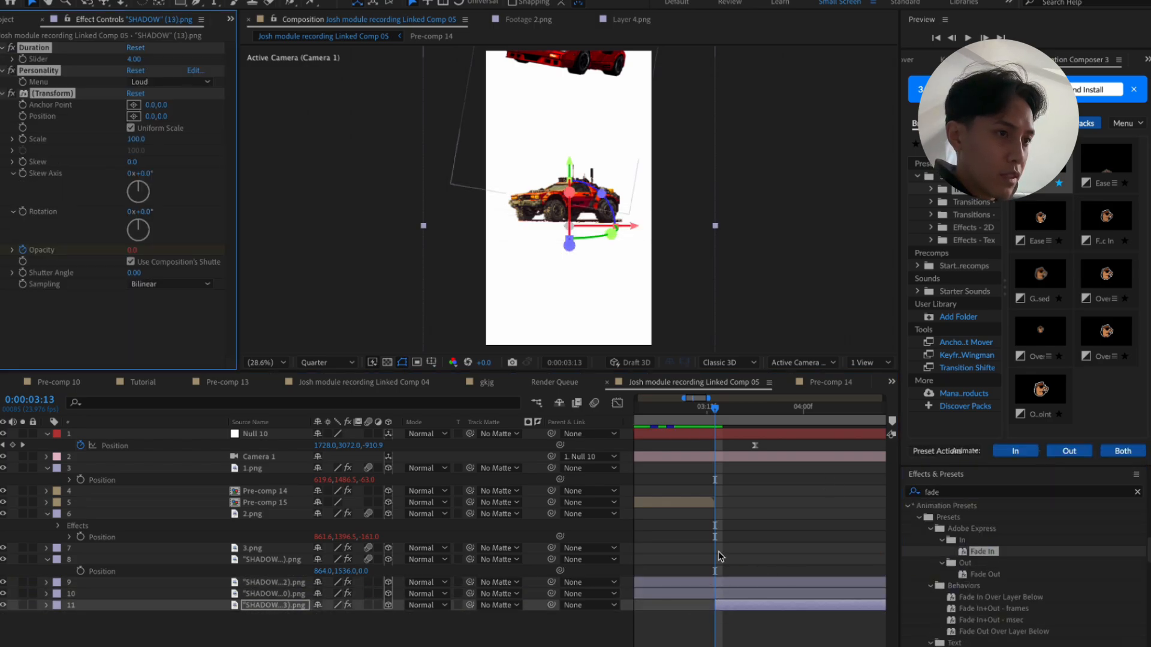
drag(719, 422, 747, 421)
click(136, 60)
text(1)
key(Return)
mouse_move(749, 412)
mouse_down()
mouse_move(730, 413)
mouse_move(772, 426)
mouse_move(726, 422)
mouse_move(748, 427)
mouse_up()
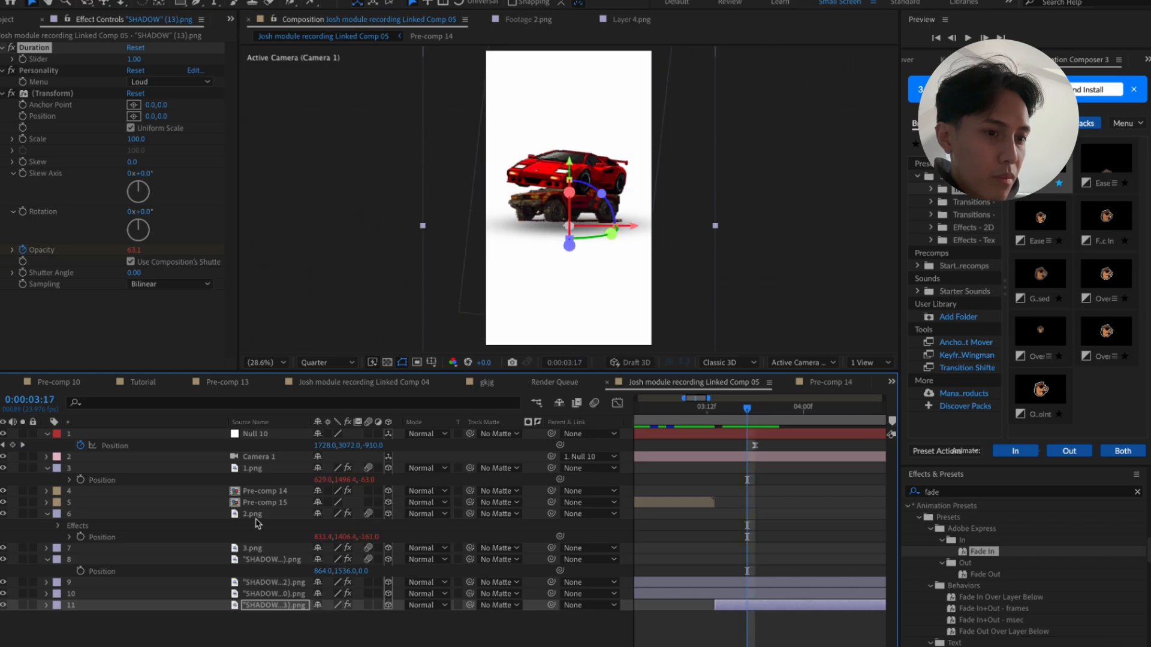
Keyframe layer 11's Scale from 171% at 3:16 to 126% at 3:18
key(s)
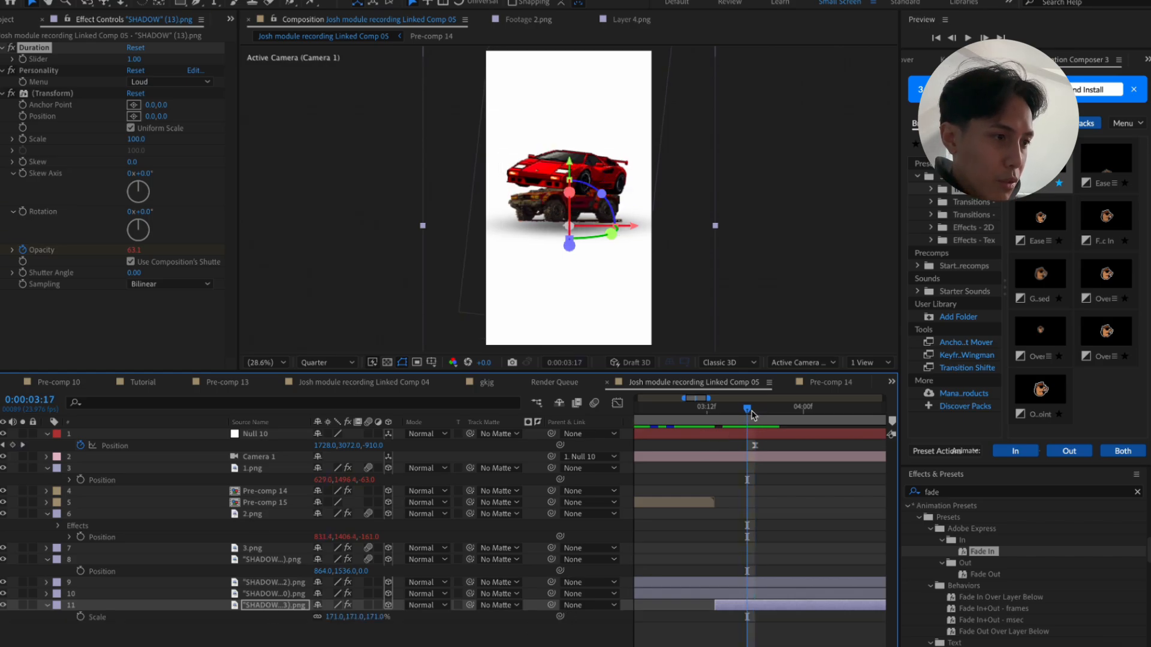
drag(753, 414, 741, 415)
click(80, 617)
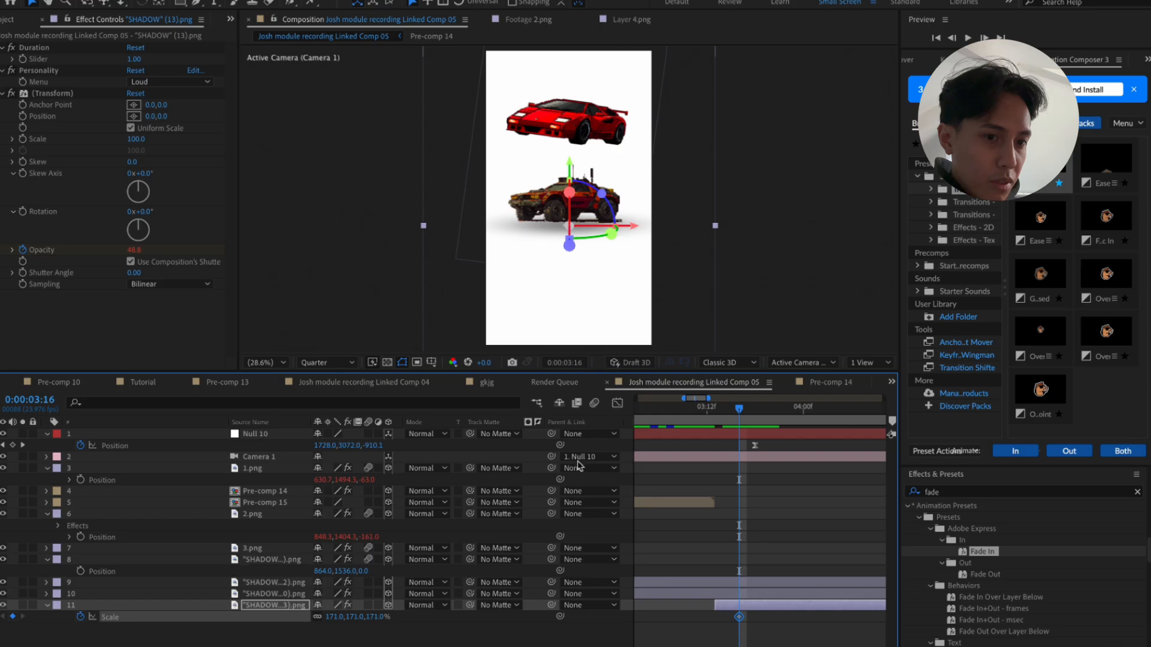
drag(739, 418, 750, 420)
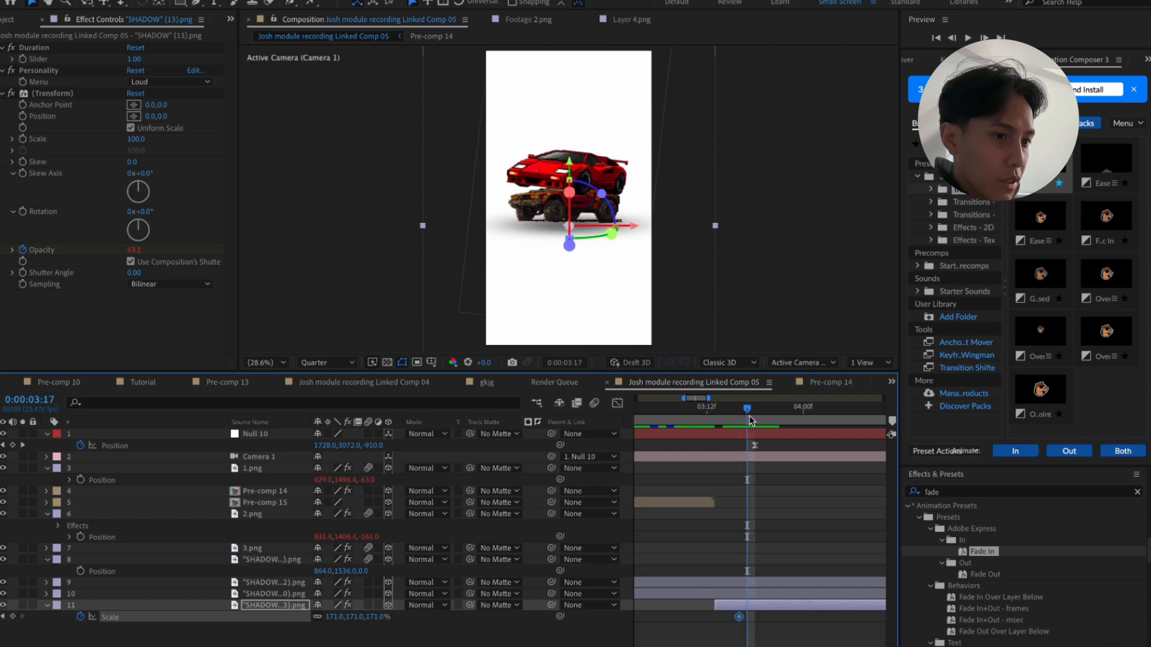
drag(374, 617, 351, 624)
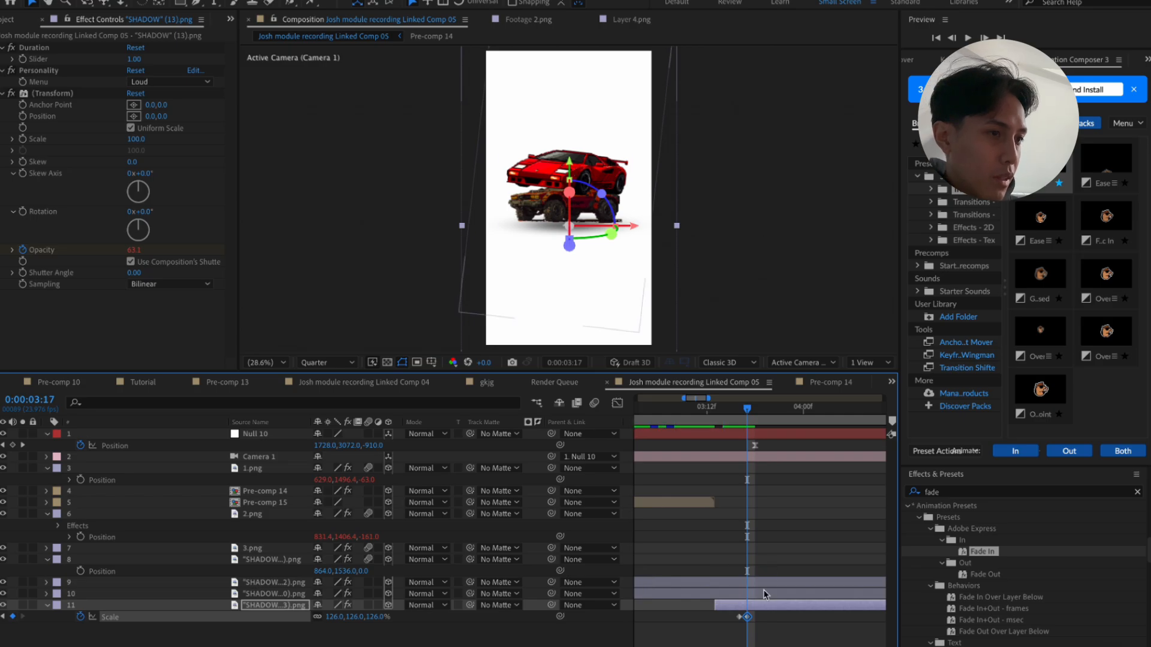
drag(747, 617, 750, 618)
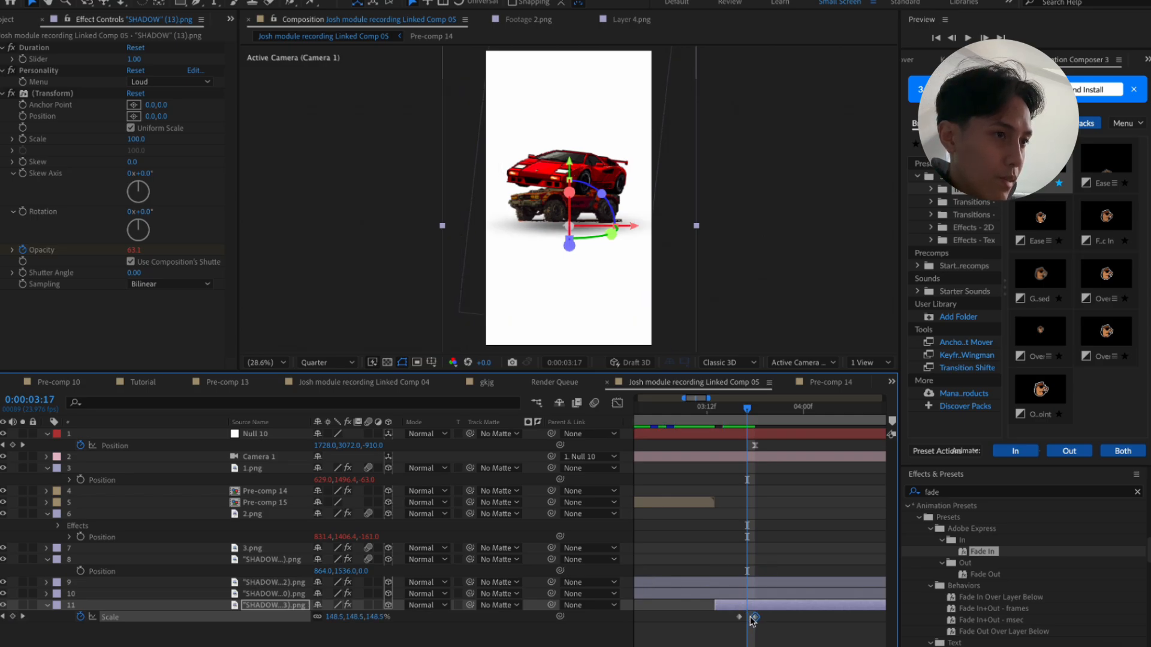
Apply Easy Ease to layer 11's Scale keyframes, preview the animation and return the playhead to 3:16
right_click(753, 618)
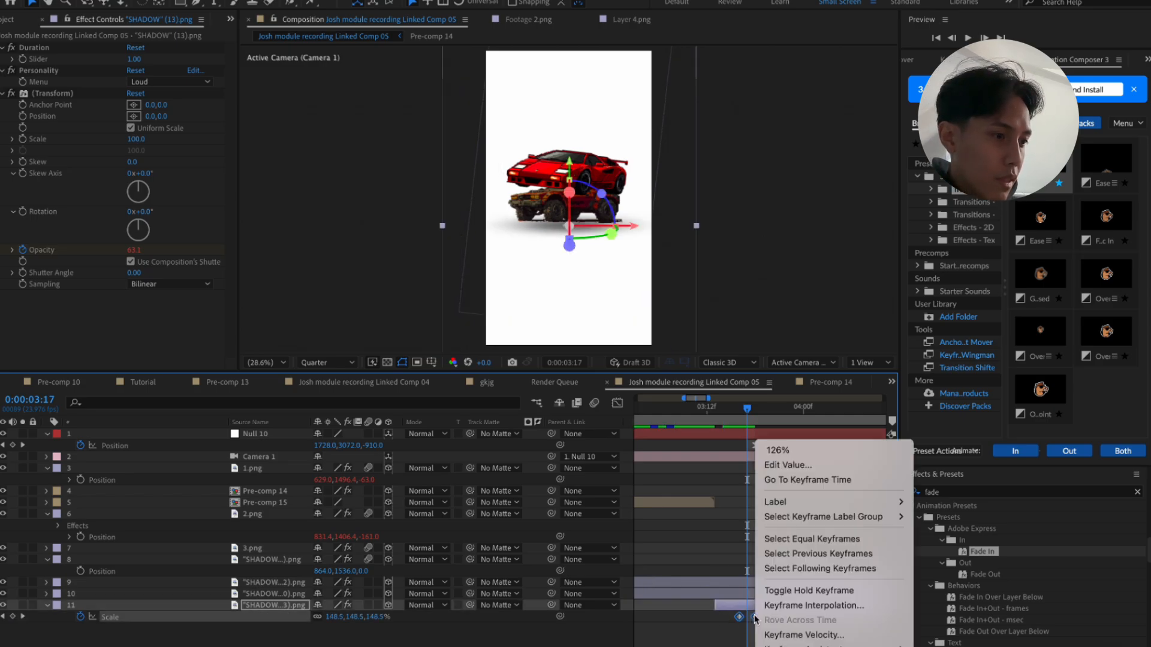
mouse_move(803, 645)
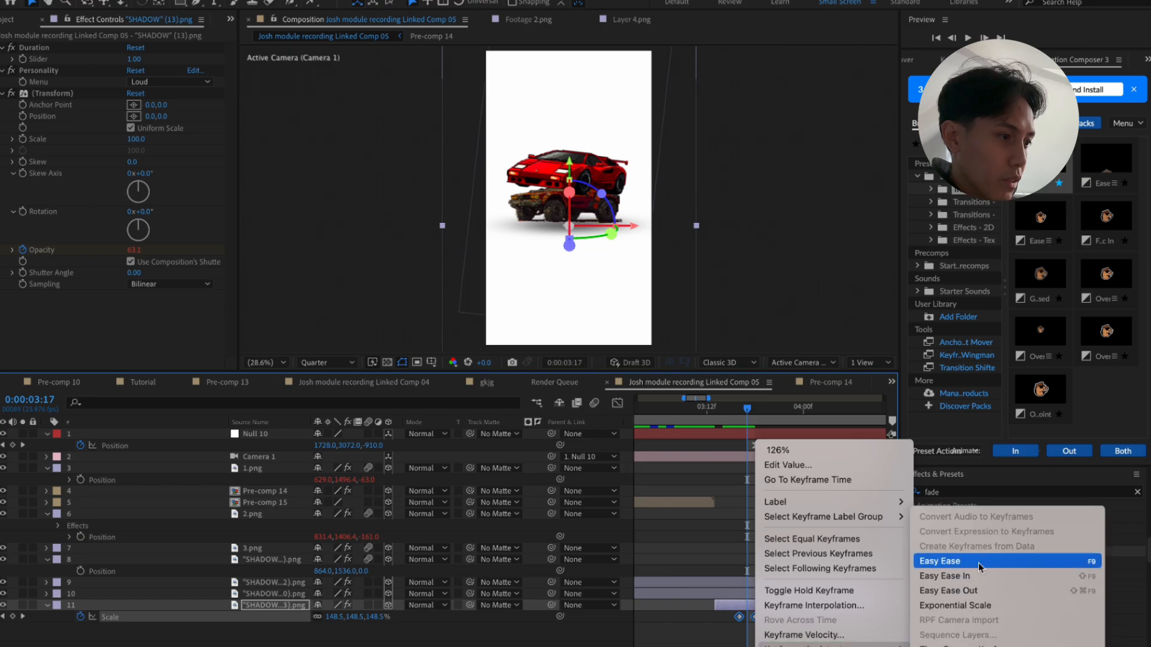
click(978, 563)
key(space)
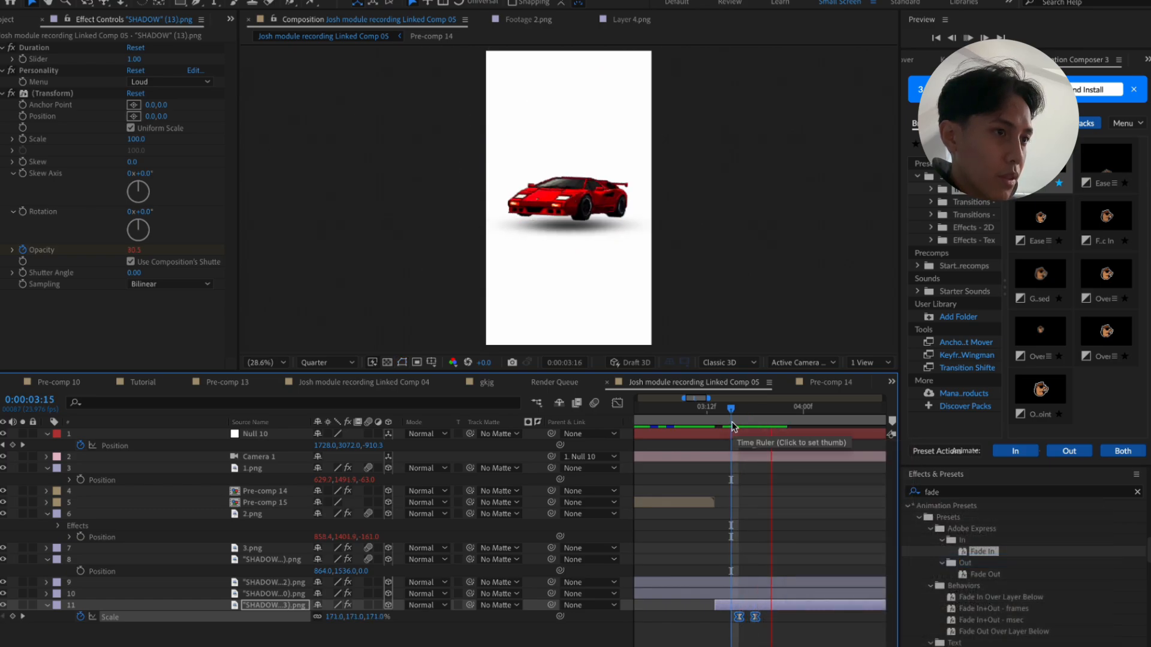
drag(731, 422, 688, 418)
key(space)
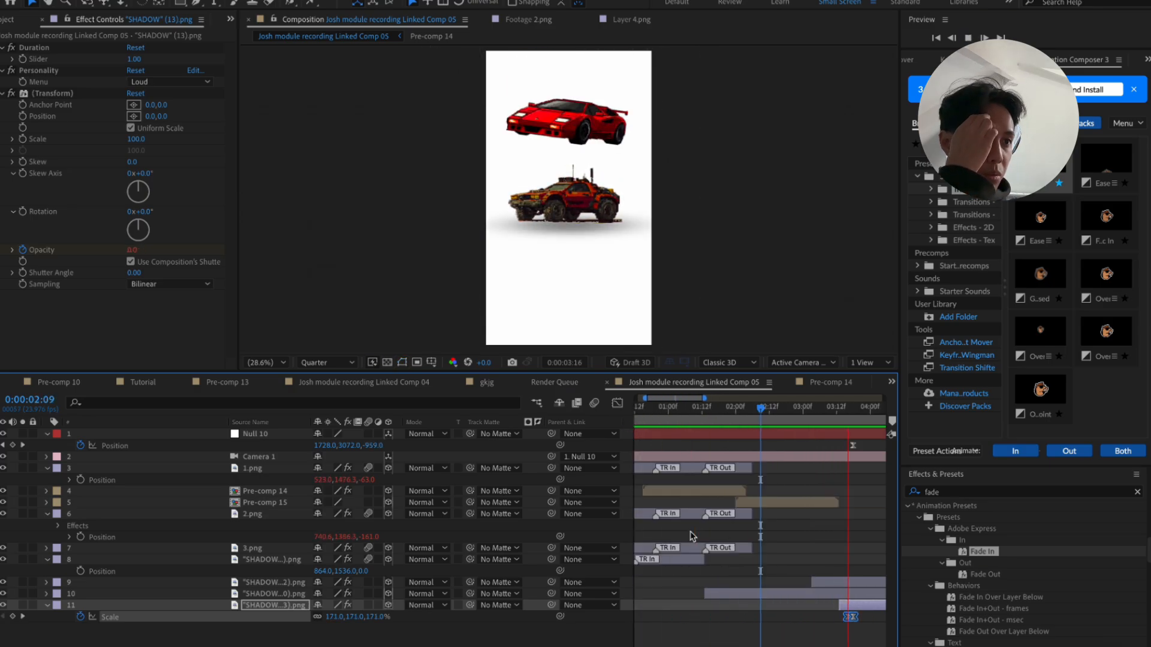
drag(737, 418, 704, 432)
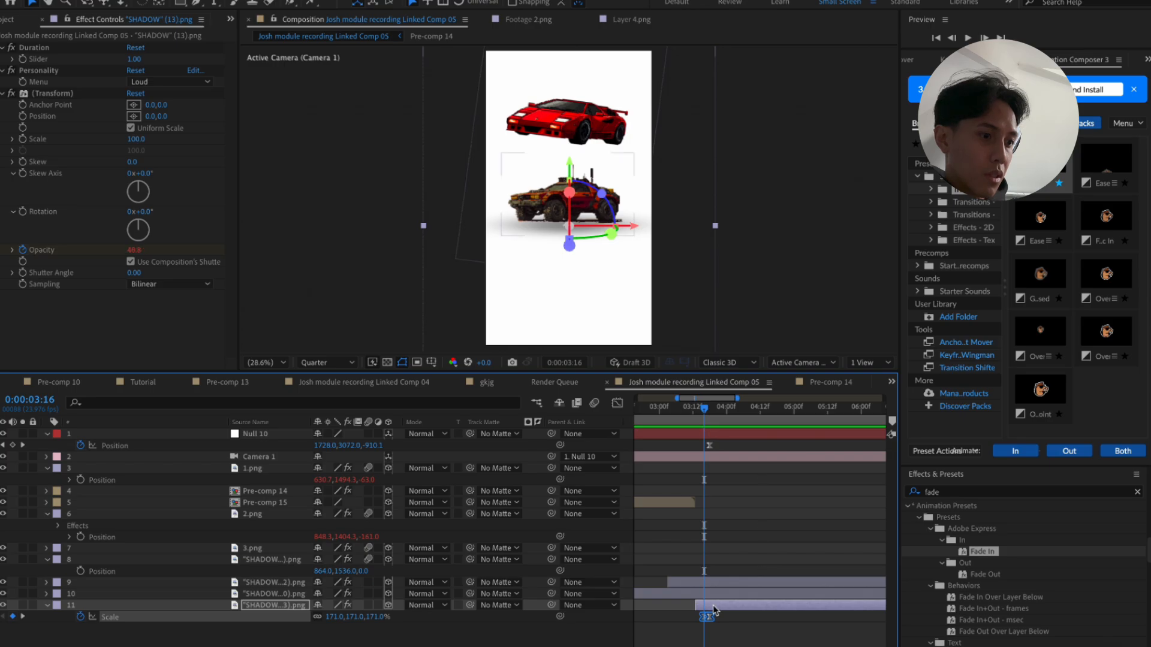
Move layer 11's first Scale keyframe to 3:15 and check the frames from 3:13 to 3:18
key(=)
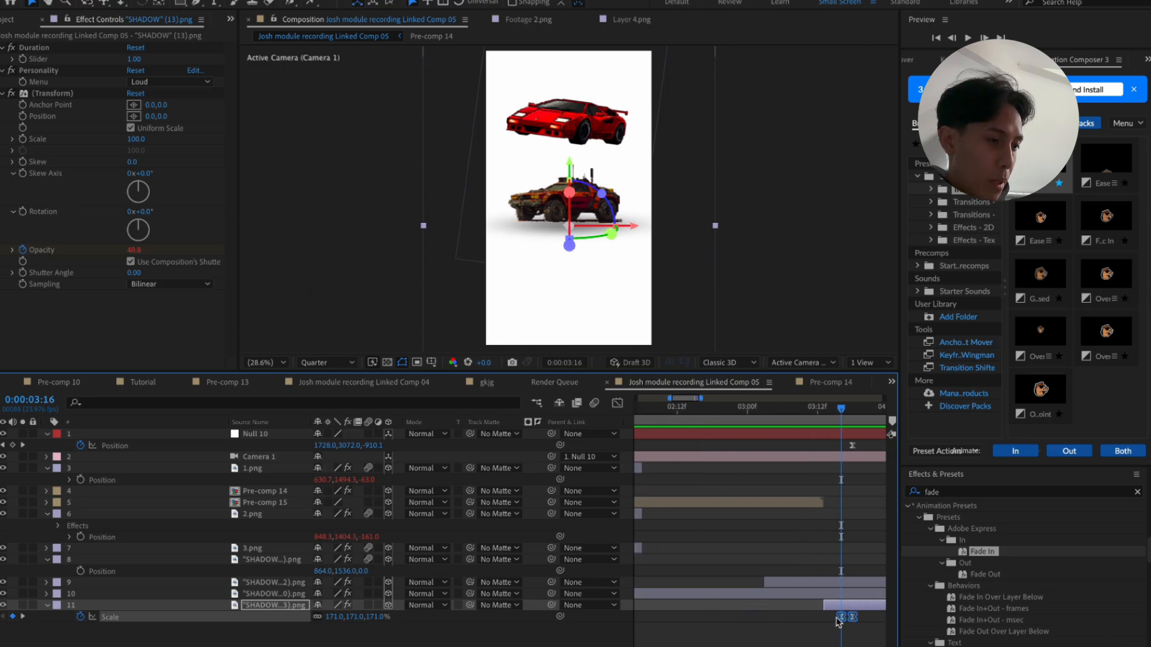
scroll(837, 621, right, 2)
drag(773, 620, 771, 620)
key(Page_Down)
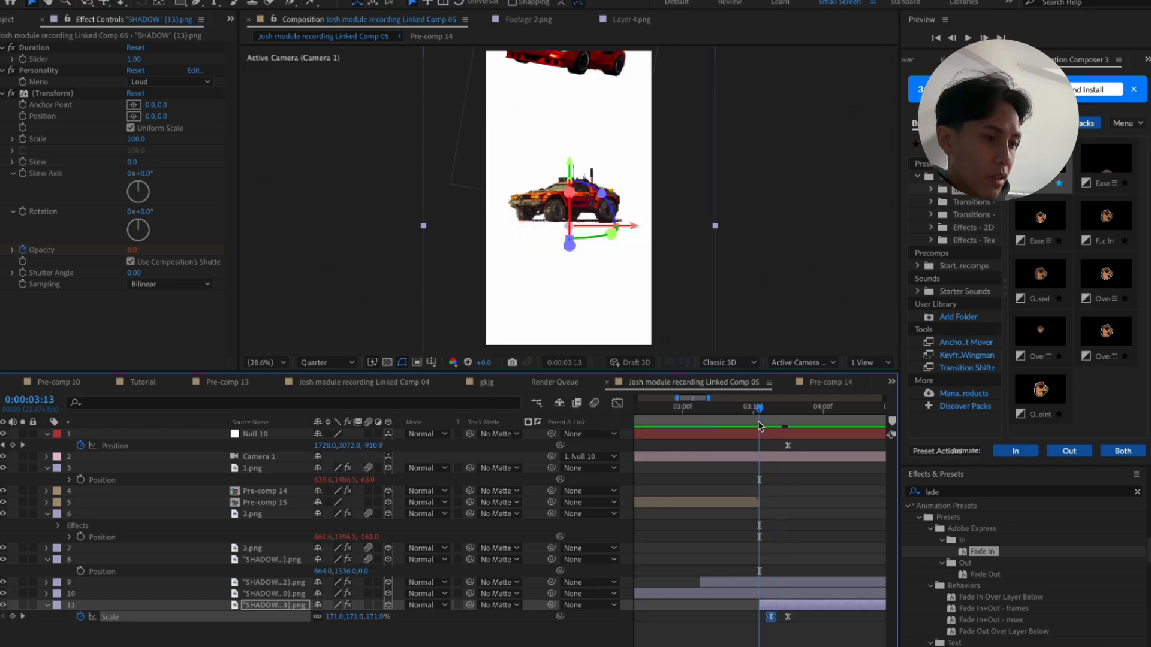
key(Page_Down)
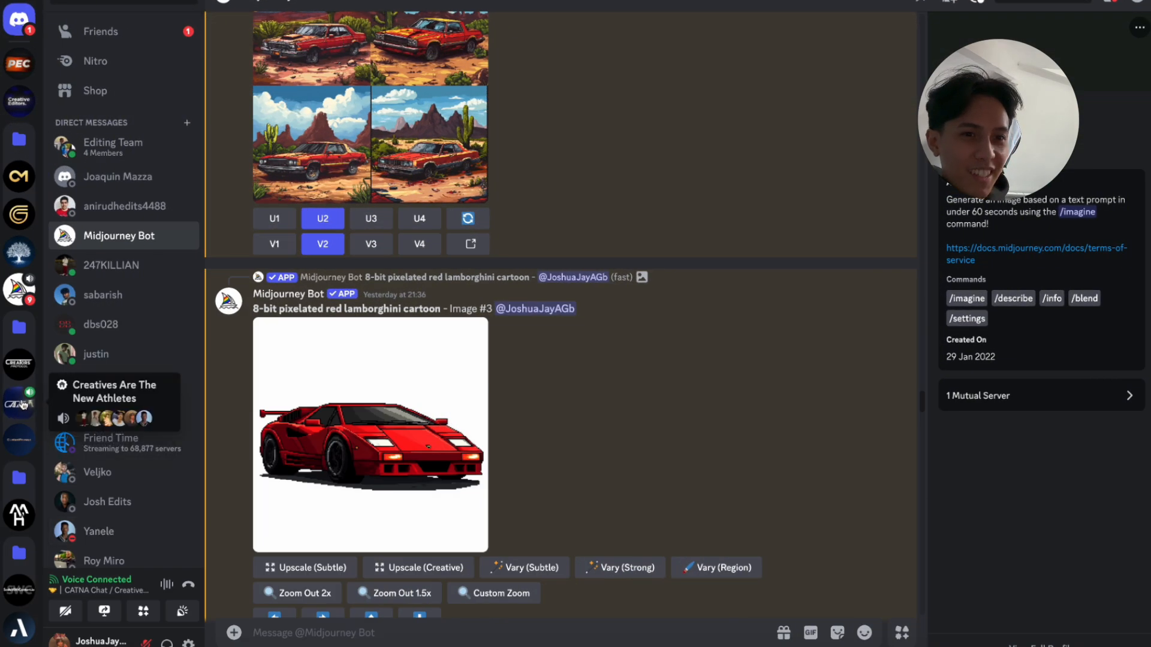
click(21, 403)
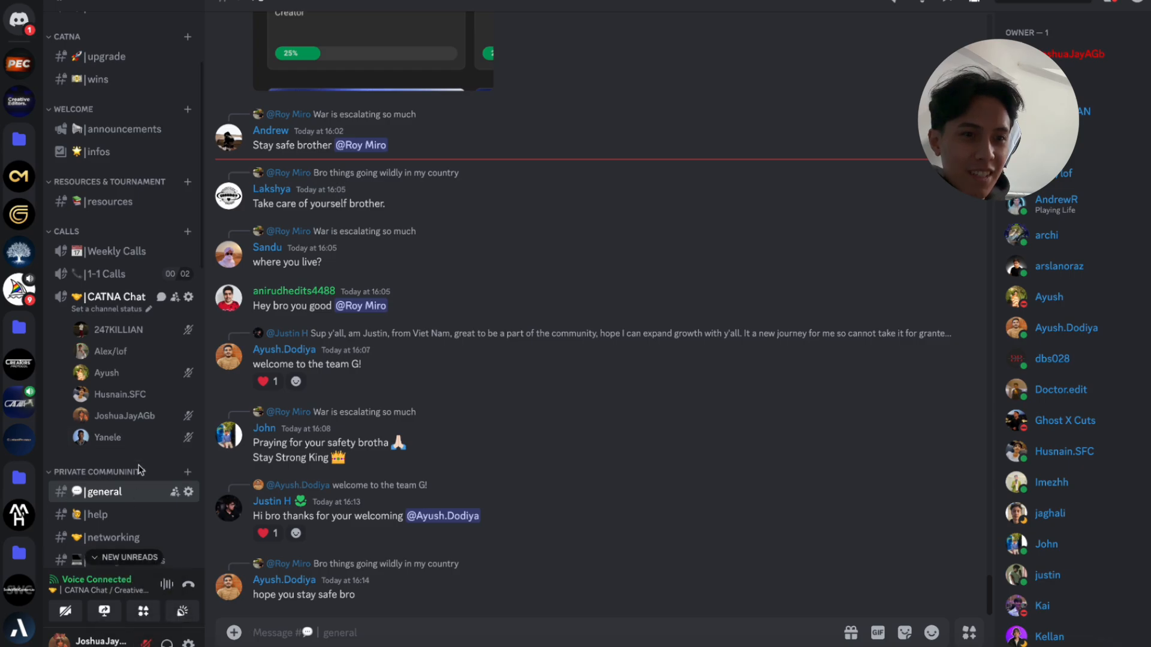
click(167, 643)
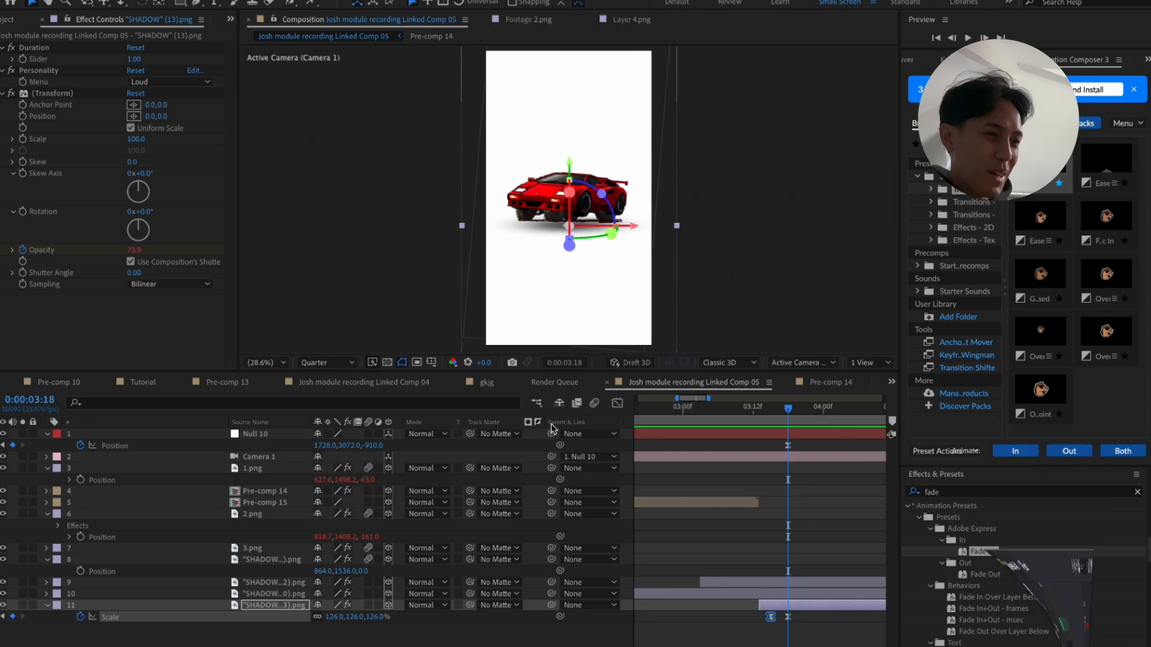
Check layer 11's shadow animation frame by frame up to 3:20
click(762, 406)
key(super+Right)
key(super+Right)
key(super+Right)
key(super+Right)
key(super+Right)
key(super+Right)
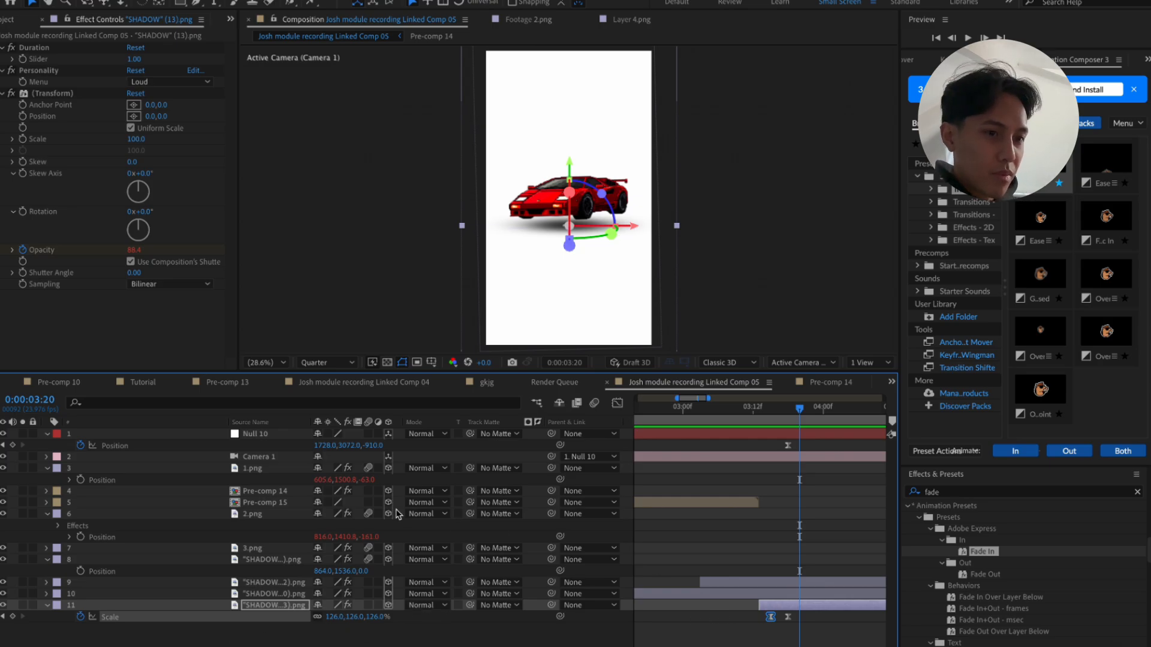
Reveal layer 11's keyframed properties and add an Opacity keyframe to its Transform effect at 3:15
key(p)
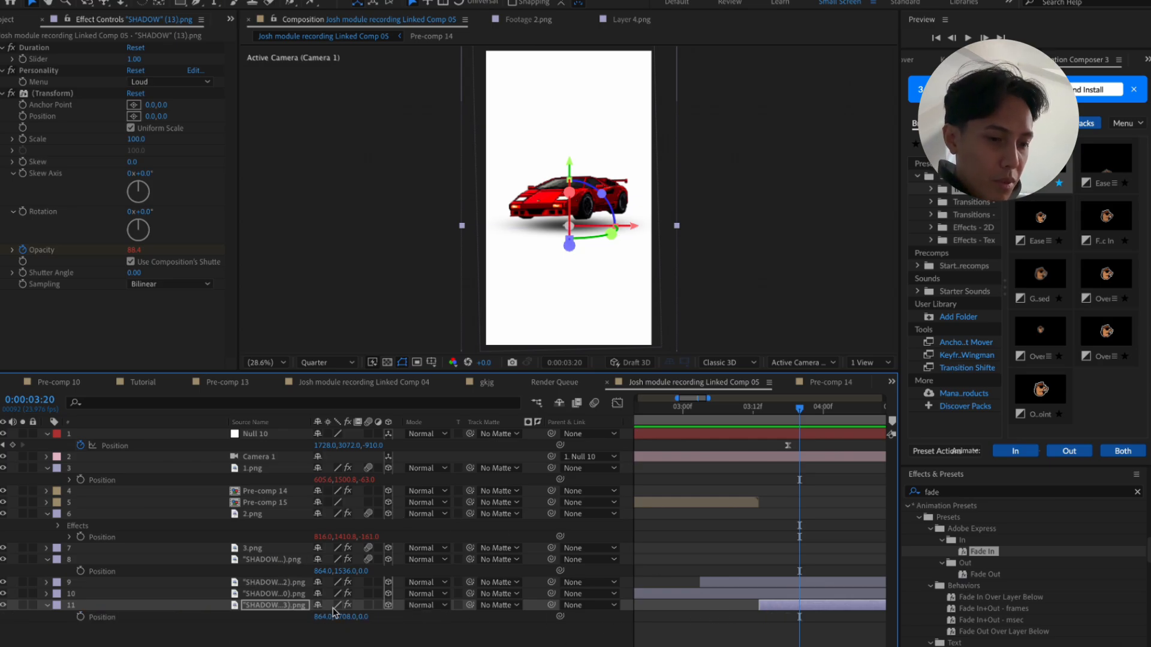
key(u)
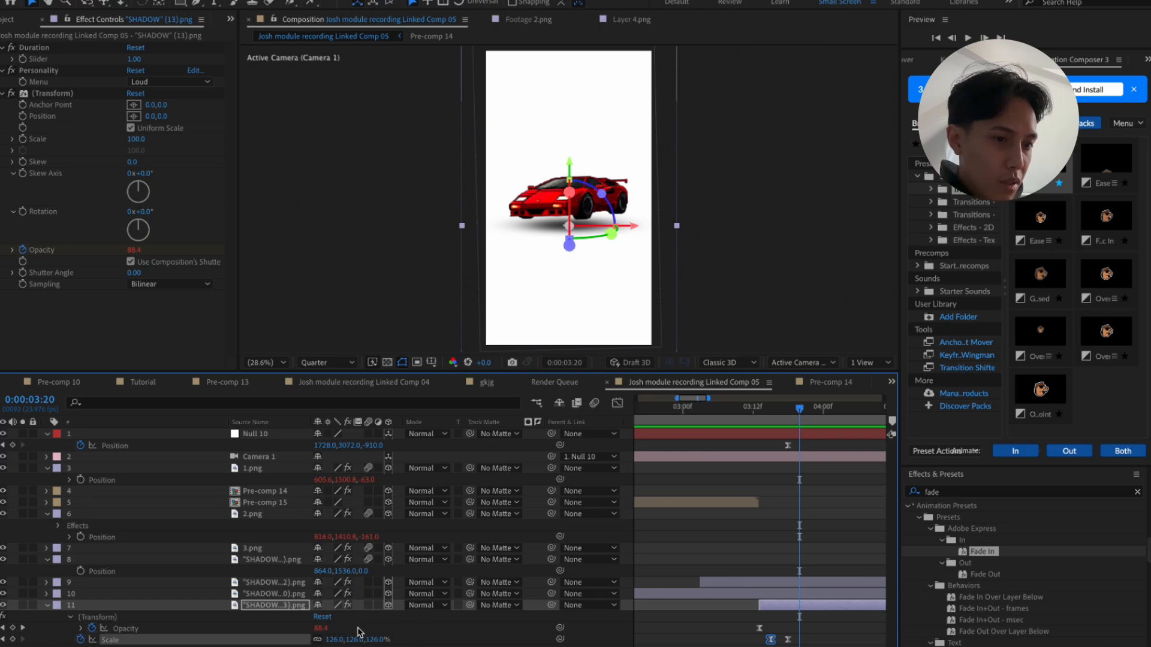
click(5, 640)
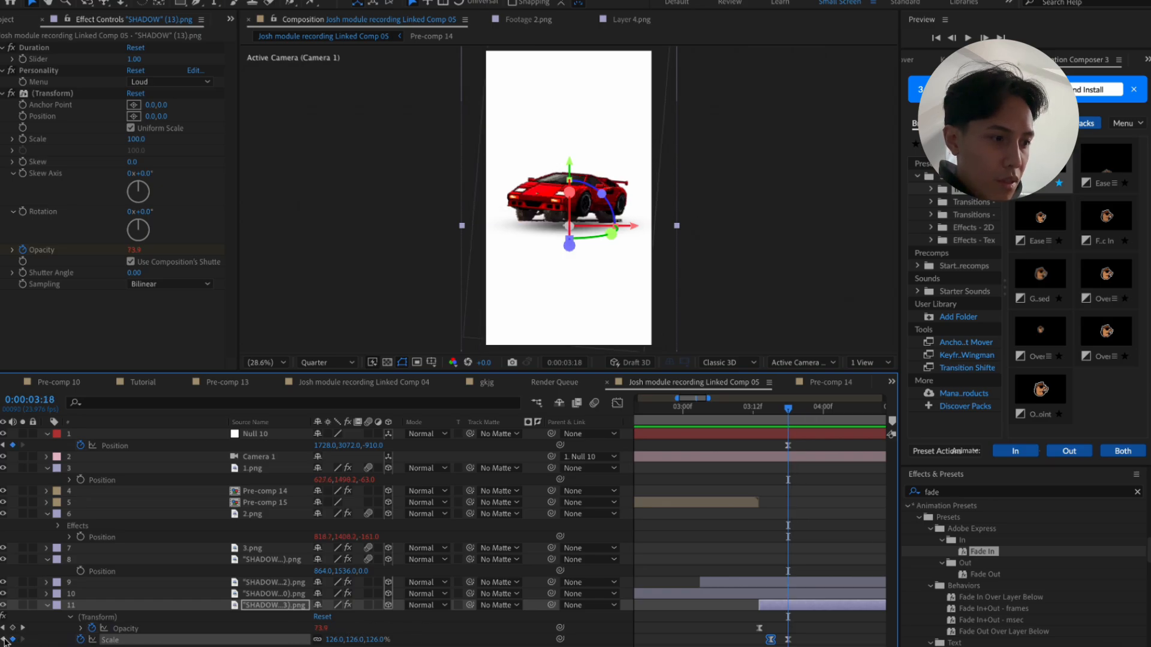
click(22, 628)
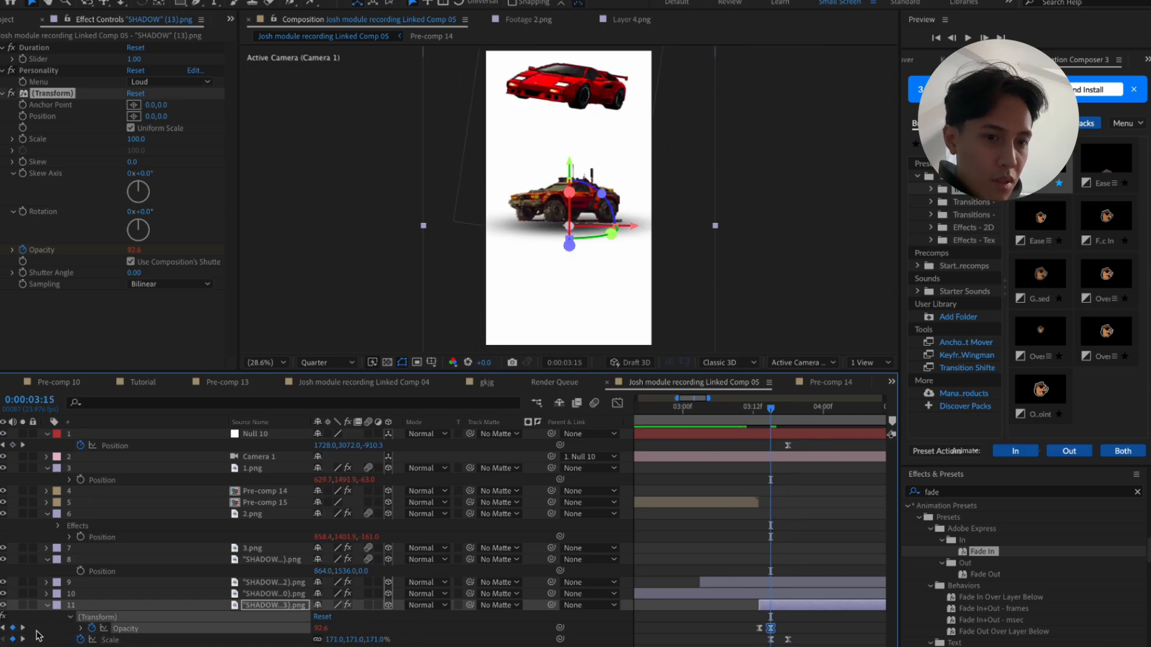
key(p)
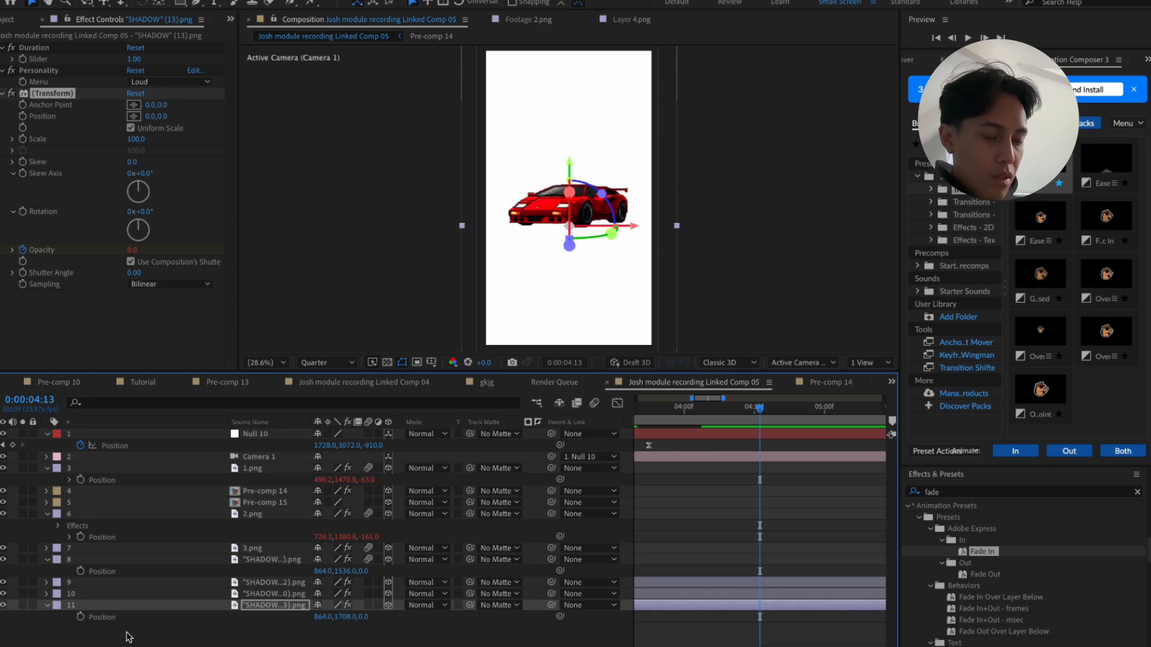
drag(322, 618, 319, 617)
key(super+z)
scroll(675, 605, left, 3)
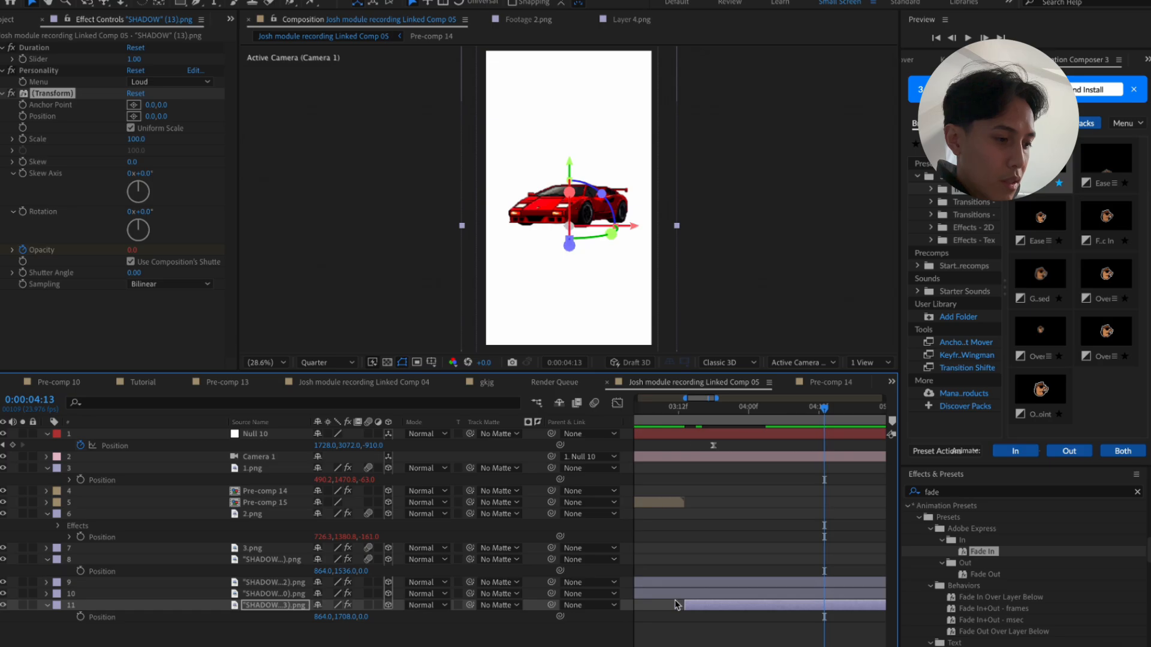
Delete the Opacity keyframe at 4:13 on layer 11's Transform effect and return the playhead to 3:18
key(p)
key(p)
key(u)
click(824, 627)
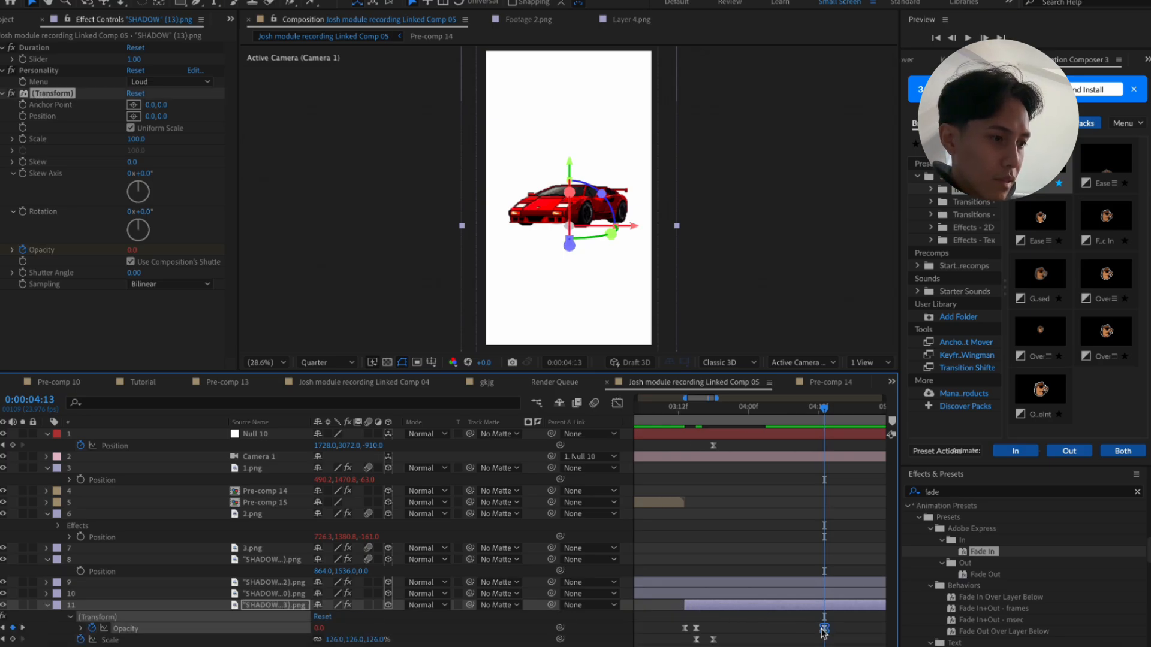
key(Delete)
click(3, 640)
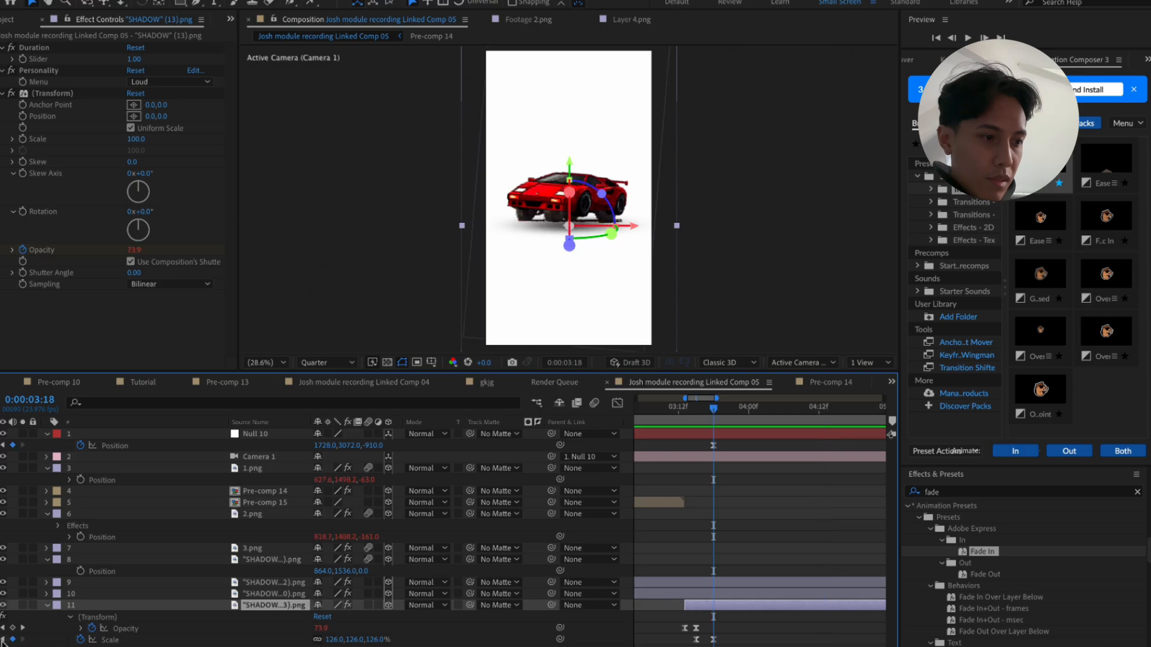
Expand layer 11 to show its full set of Transform properties, including Position and Scale
click(120, 612)
click(102, 616)
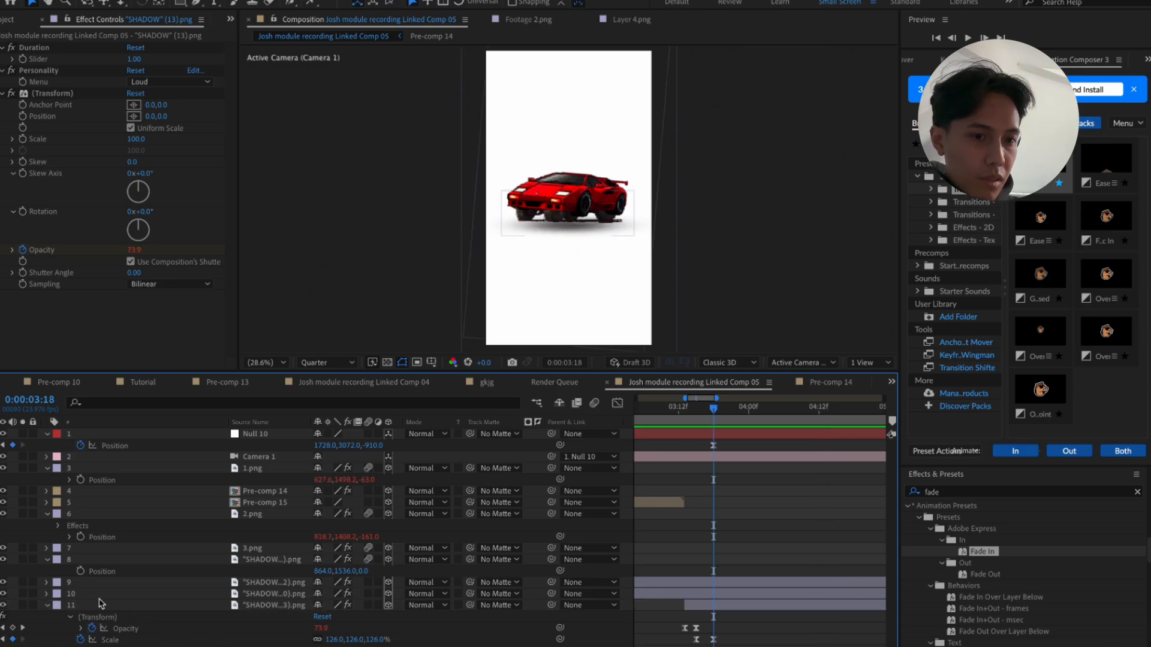
click(85, 610)
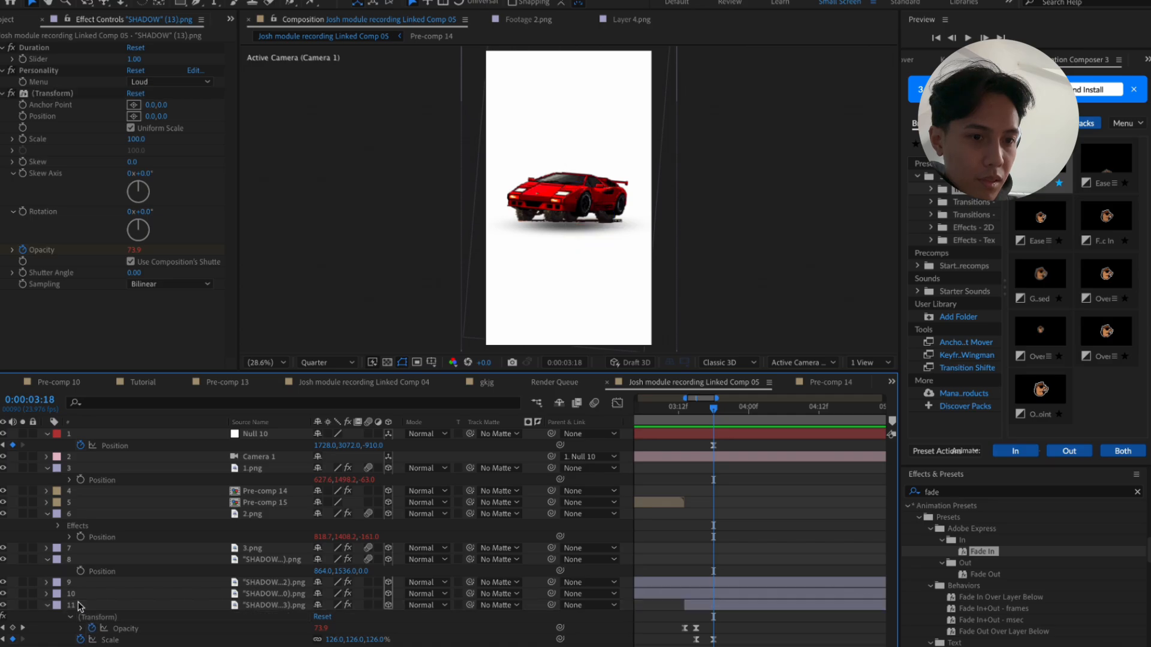
click(260, 606)
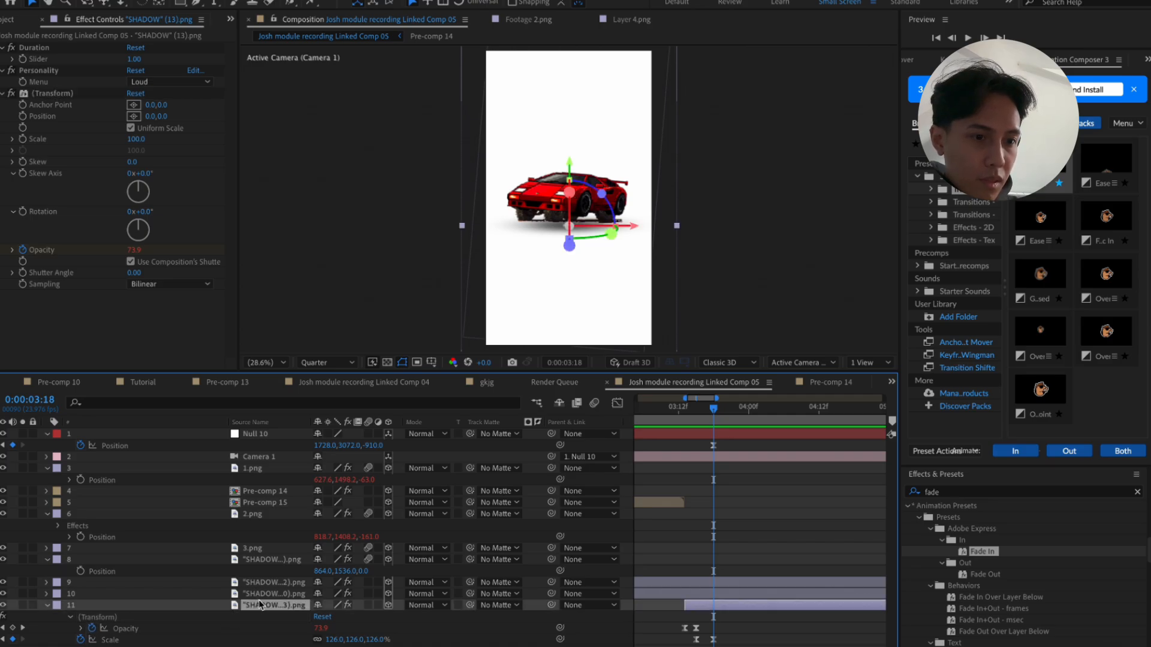
key(p)
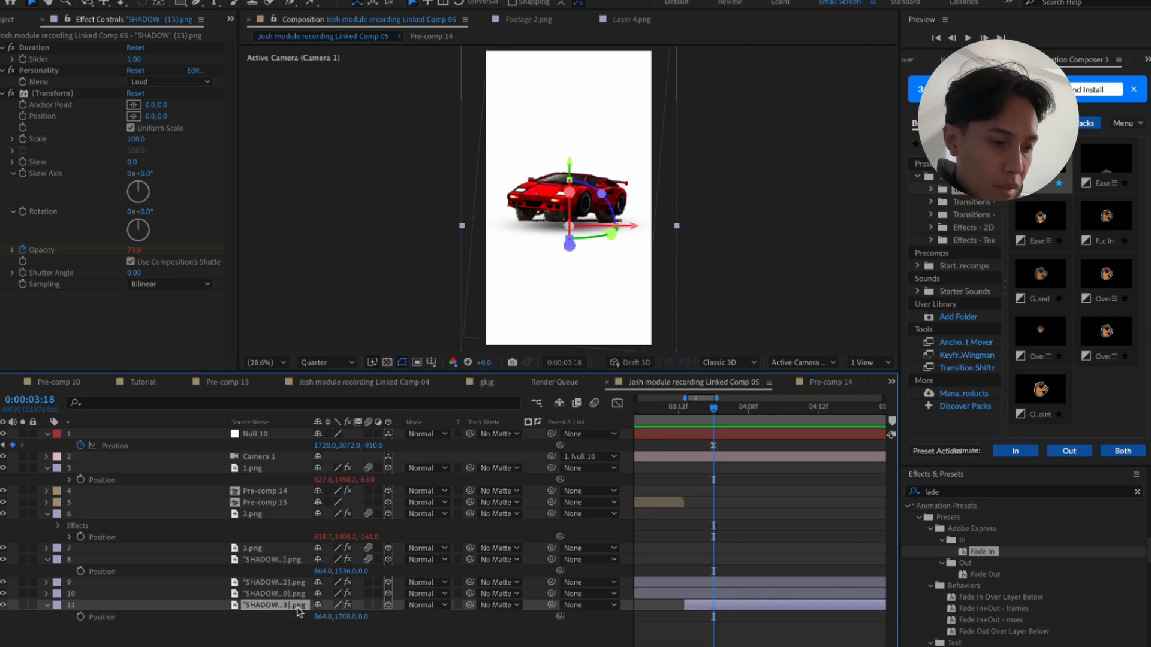
key(u)
click(105, 614)
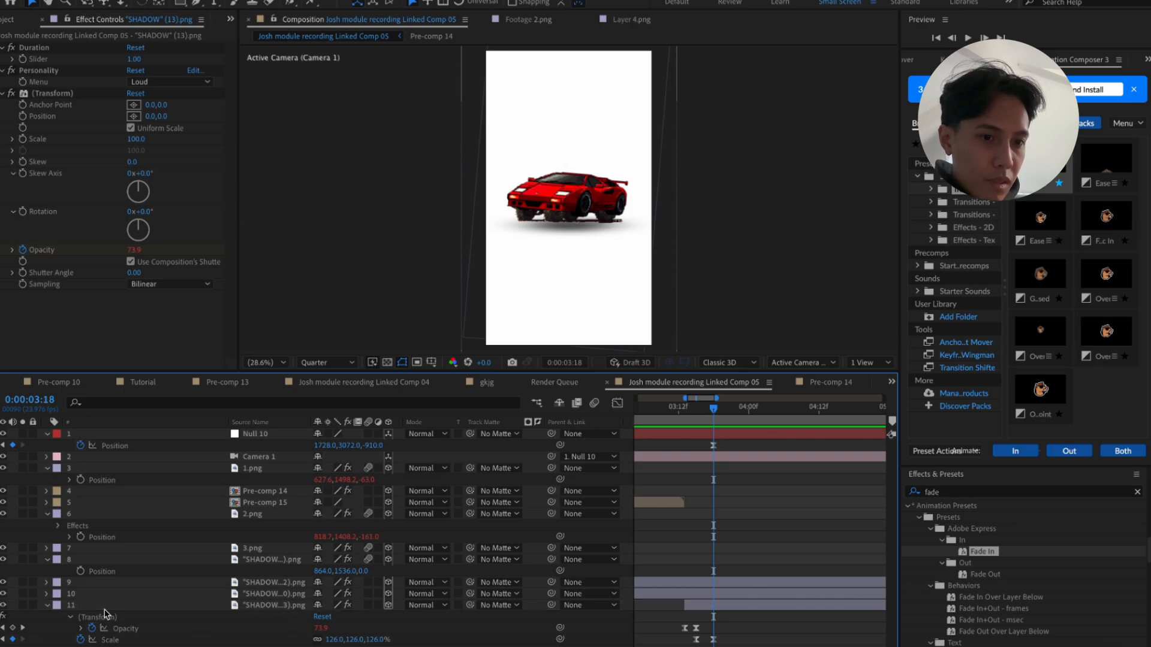
click(239, 607)
key(p)
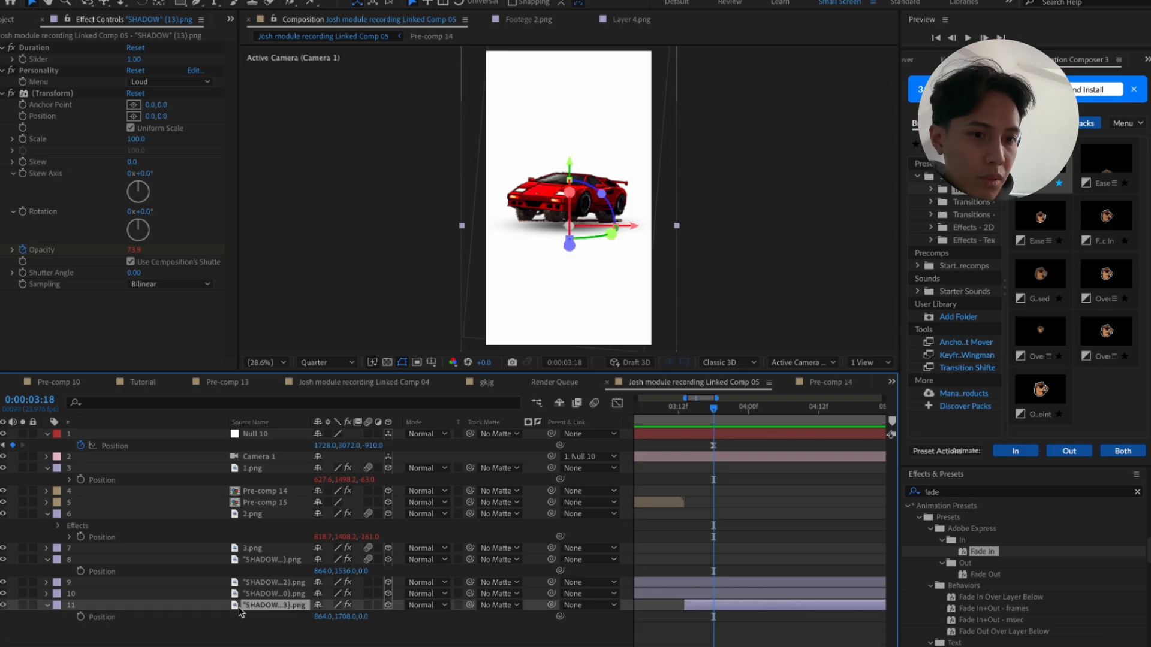
click(53, 604)
click(47, 606)
click(48, 606)
scroll(246, 610, down, 3)
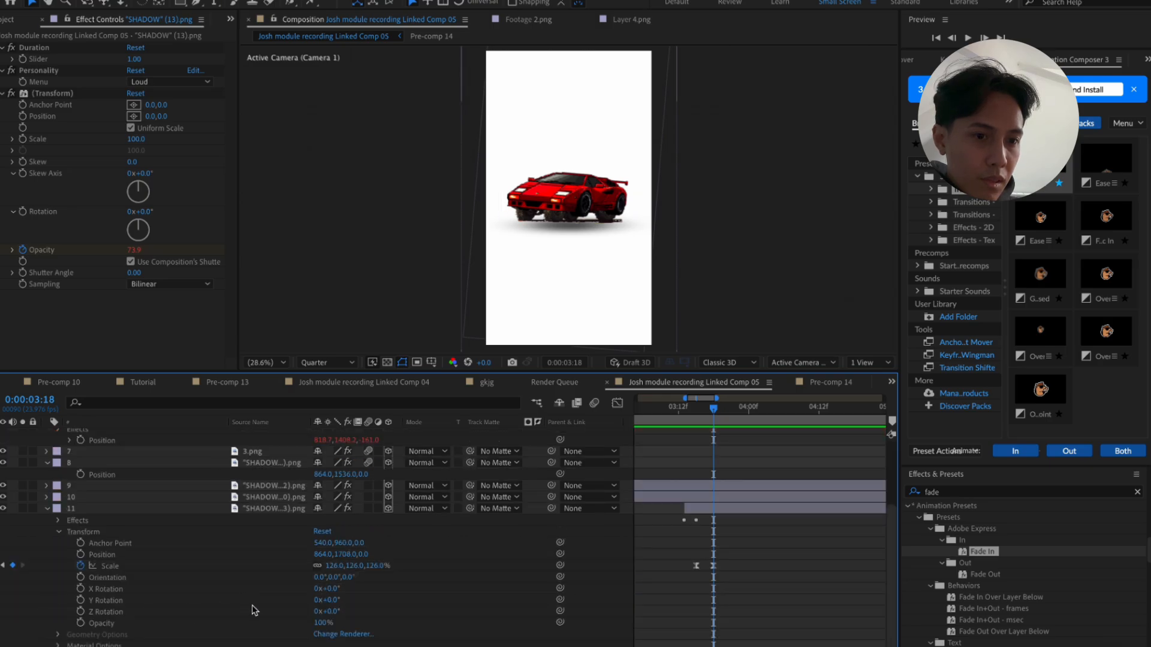
Keyframe layer 11's Position from 864, 1708, 0 at 3:15 to 864, 1684, -26 at 3:18
click(5, 566)
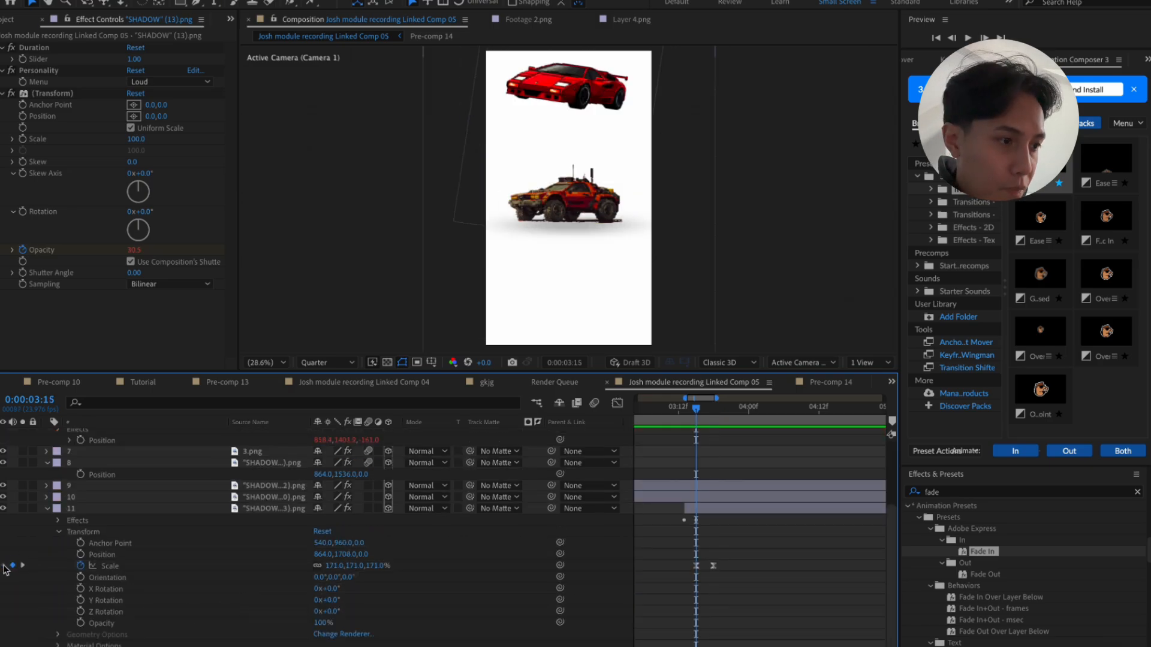
click(81, 553)
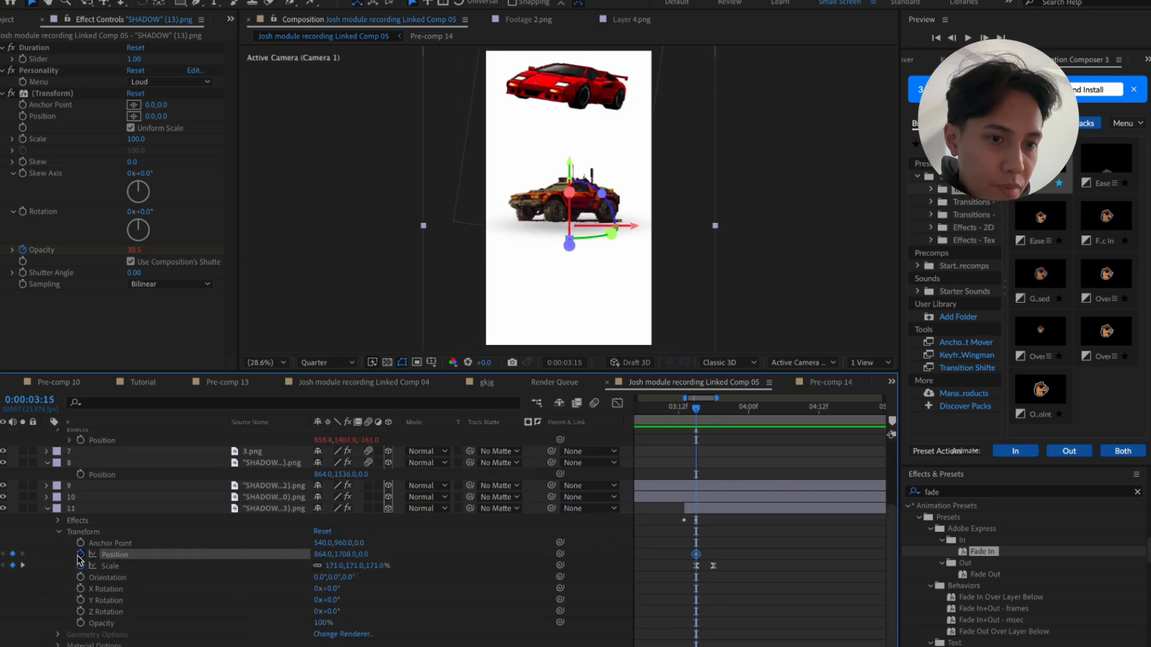
click(24, 565)
drag(356, 554, 332, 552)
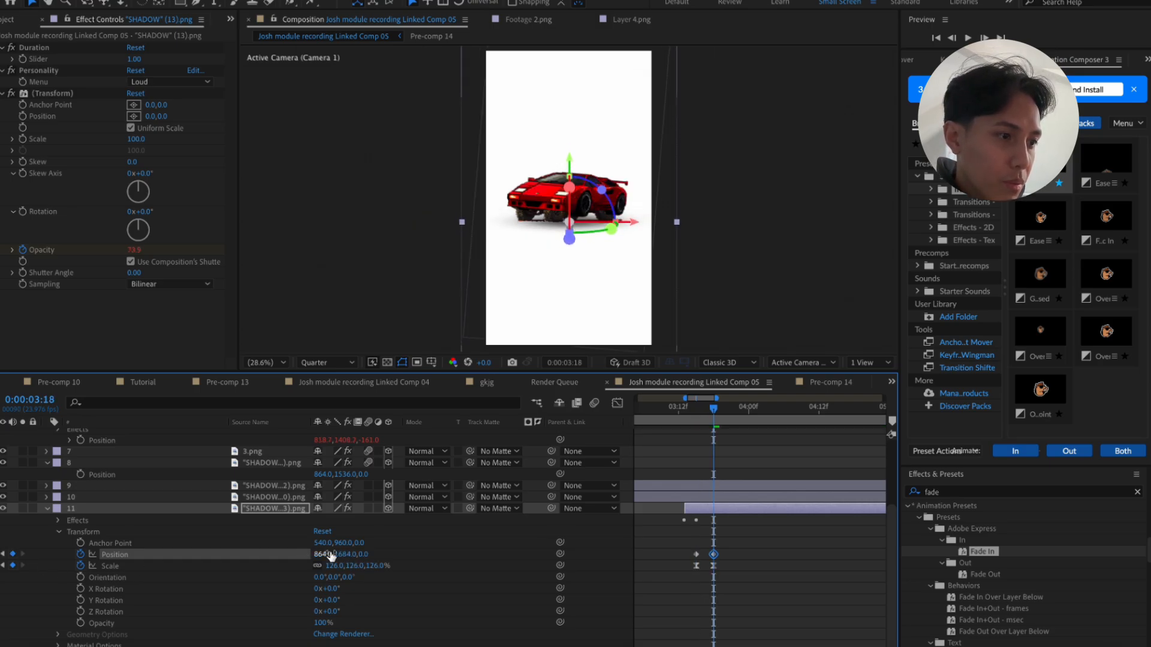
mouse_move(360, 553)
mouse_down()
mouse_move(411, 558)
mouse_move(345, 557)
mouse_up()
Apply Easy Ease to both of layer 11's Position keyframes and check the animation from 3:13 to 3:19
drag(717, 559, 688, 555)
right_click(695, 554)
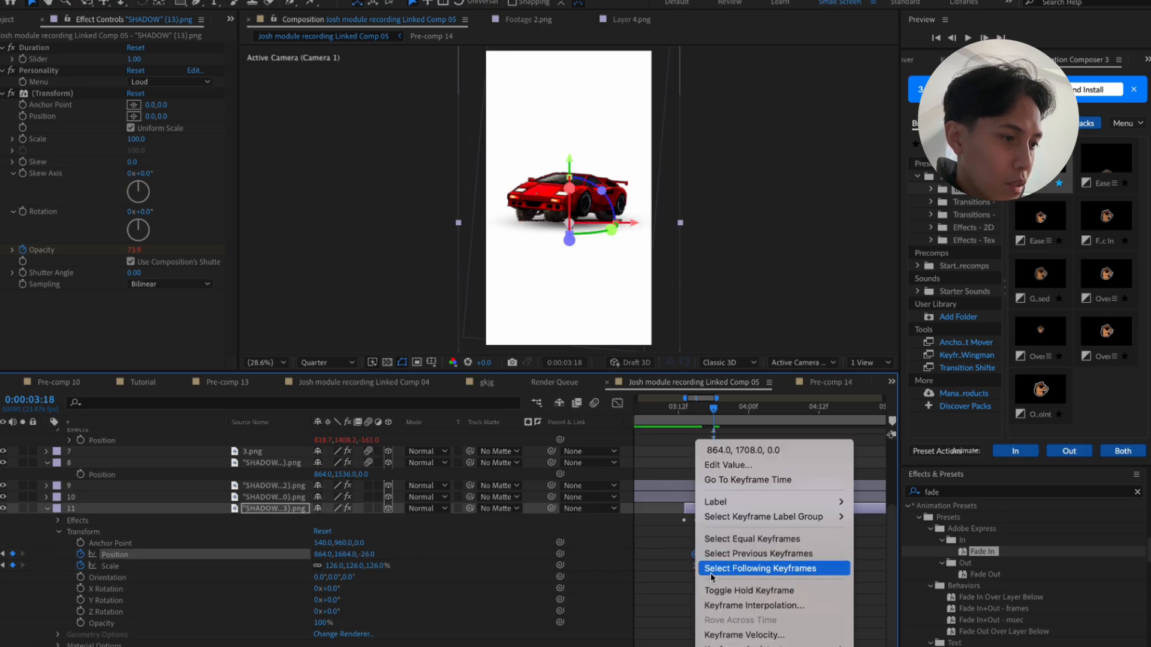
mouse_move(779, 642)
click(944, 560)
click(687, 412)
key(space)
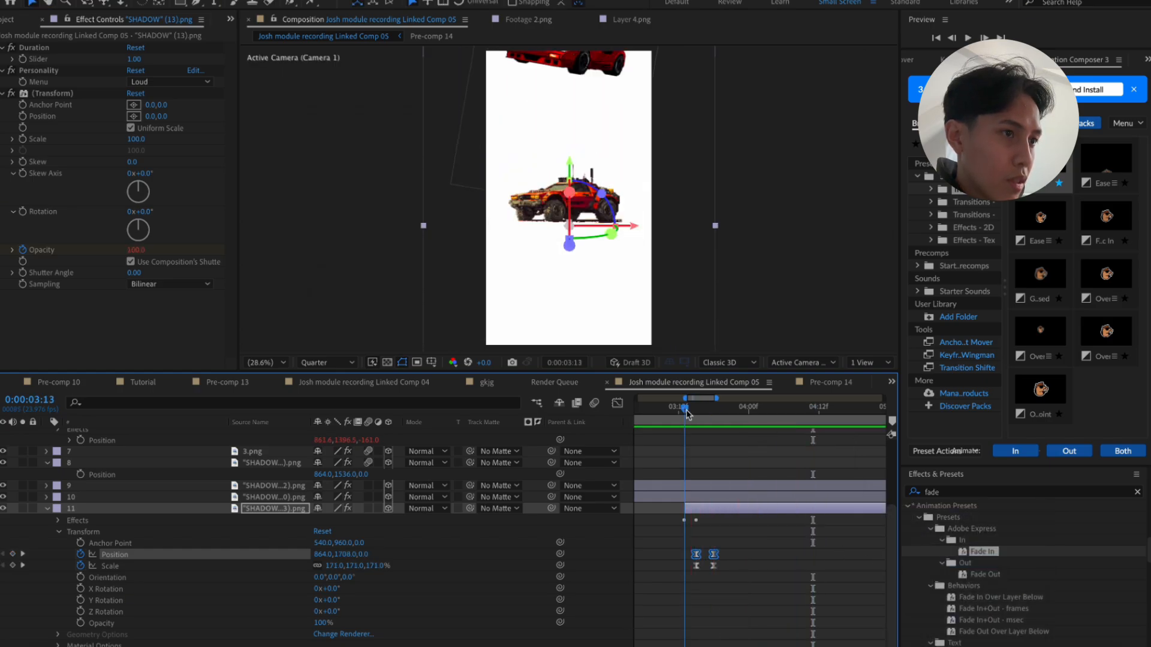
drag(687, 415, 723, 434)
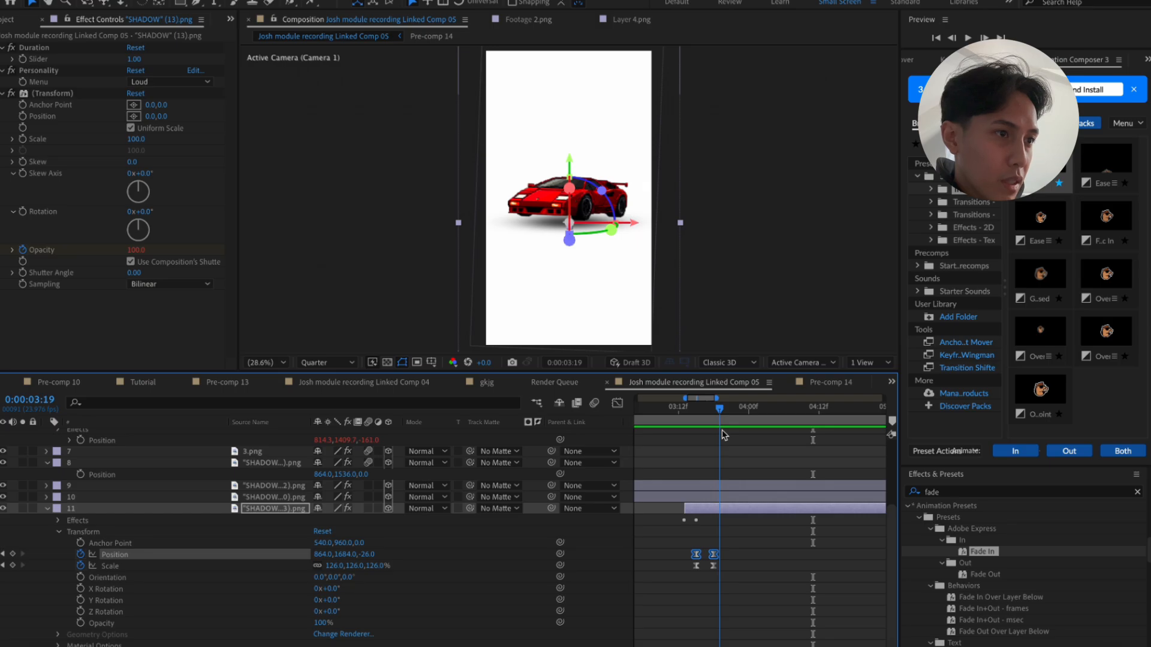
Shift layer 11's Position keyframes to Y 1676 at 3:15 and Y 1652 at 3:18, then check the motion up to 3:22
click(4, 554)
mouse_move(323, 554)
mouse_down()
mouse_move(310, 555)
mouse_move(326, 557)
mouse_up()
key(super+z)
drag(698, 408, 737, 425)
key(space)
key(space)
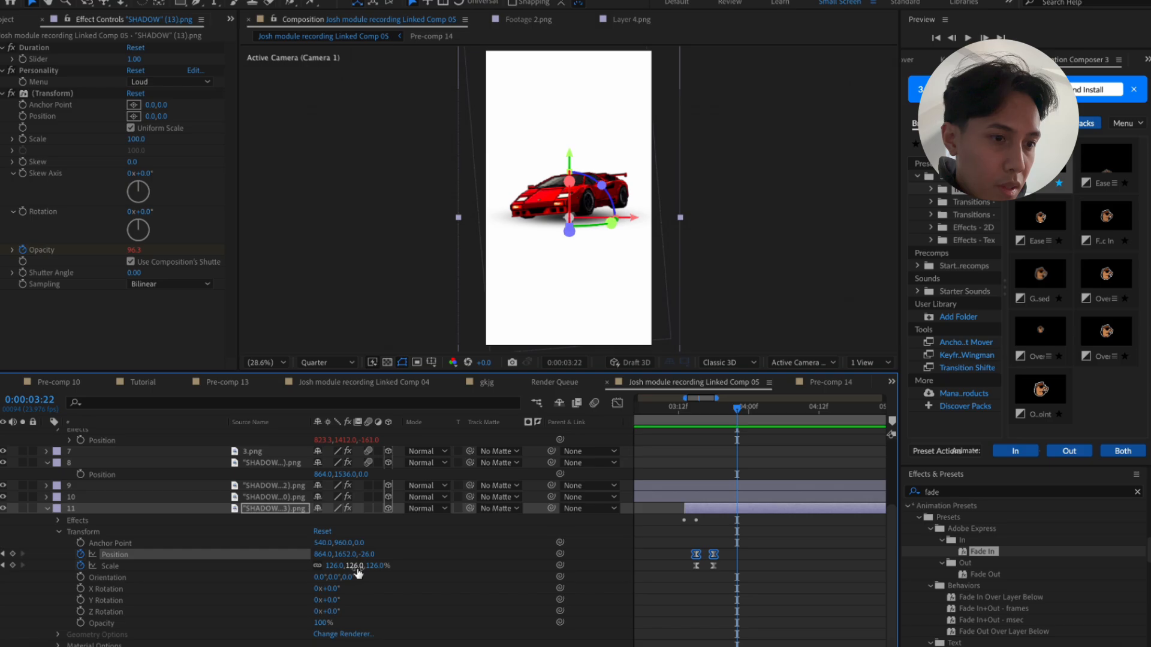
Keyframe layer 11's Scale at 139% at 3:22 and 111% at 4:01
mouse_move(376, 565)
mouse_down()
mouse_move(357, 566)
mouse_move(385, 569)
mouse_up()
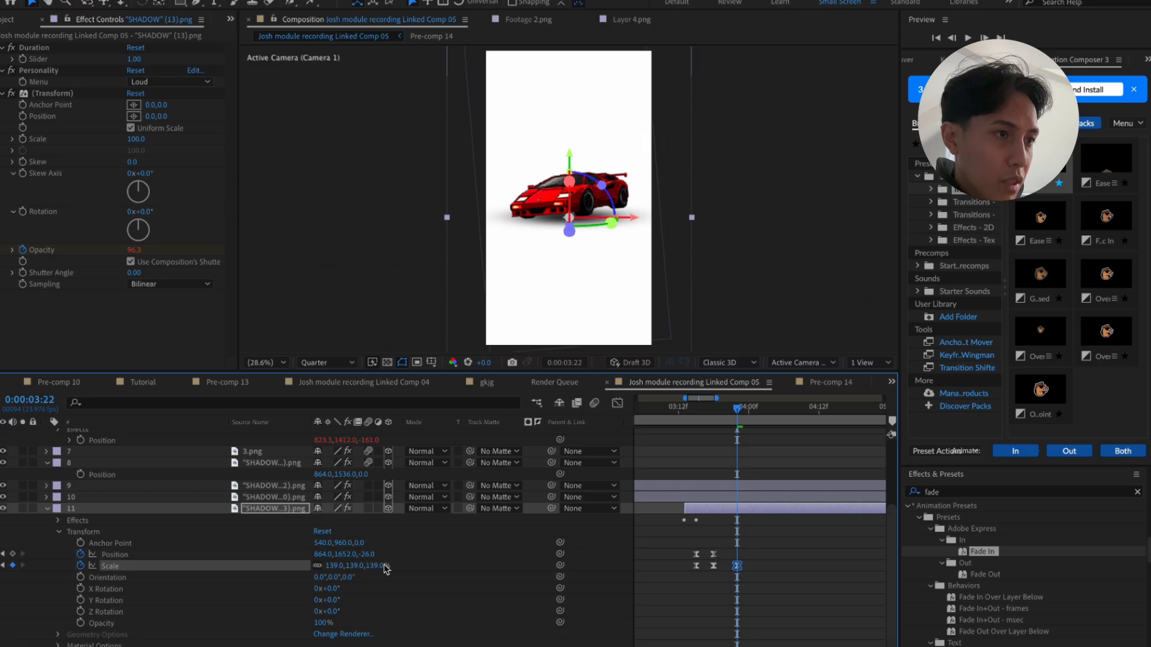
key(super+Right)
key(super+Right)
key(super+Right)
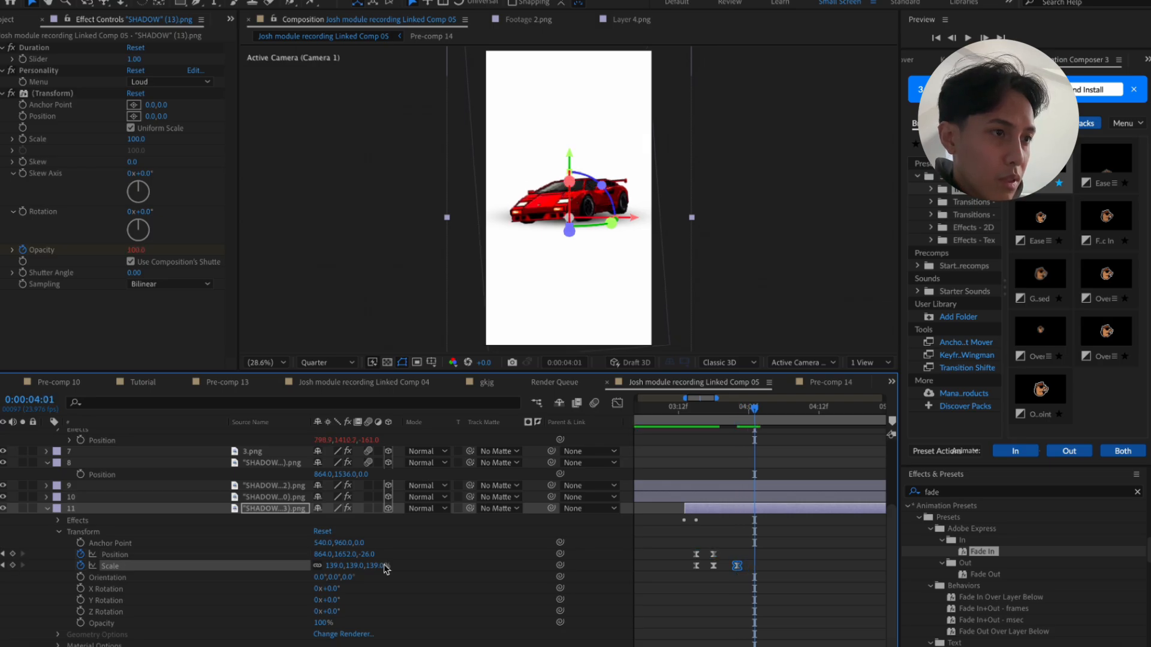
key(super+shift+a)
drag(372, 565, 356, 567)
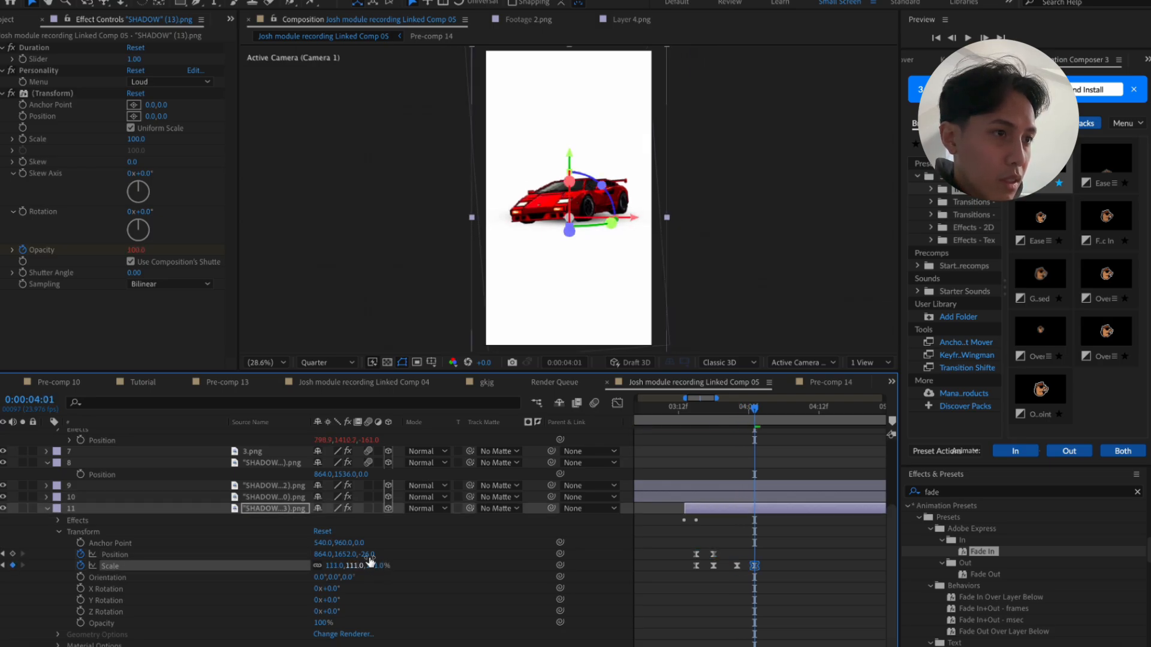
Preview the shadow's scaling and change layer 11's Scale keyframe at 4:01 to 135%
click(679, 408)
key(space)
key(space)
drag(687, 412, 754, 427)
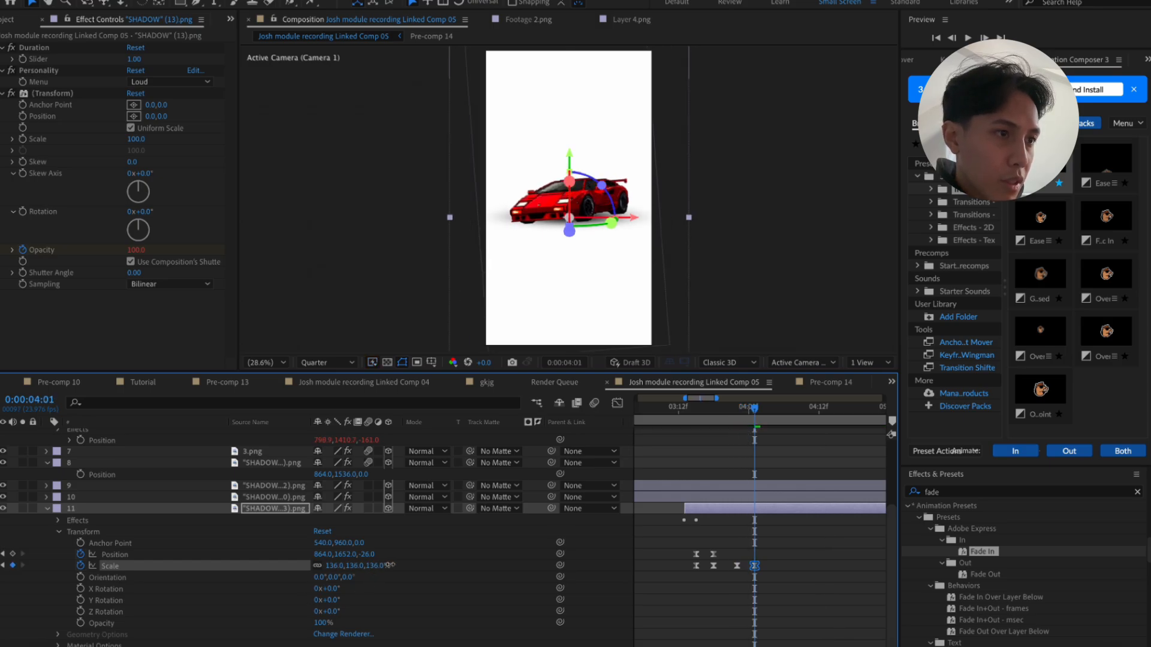
Preview the shadow animation around the red car's landing with the revised Scale keyframes
click(690, 415)
key(space)
key(space)
drag(684, 415, 676, 416)
key(space)
key(space)
key(space)
key(space)
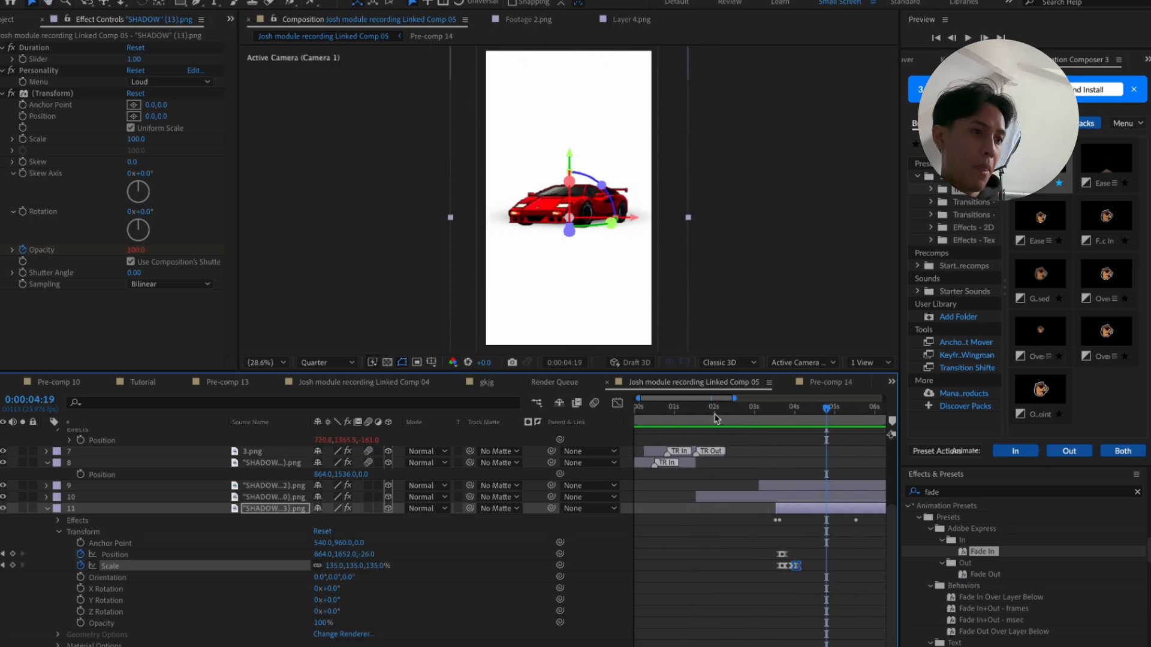
Play the whole animation from the start twice, then collapse layer 11's properties with the playhead at 4:10
drag(714, 416, 491, 421)
key(space)
scroll(695, 561, down, 3)
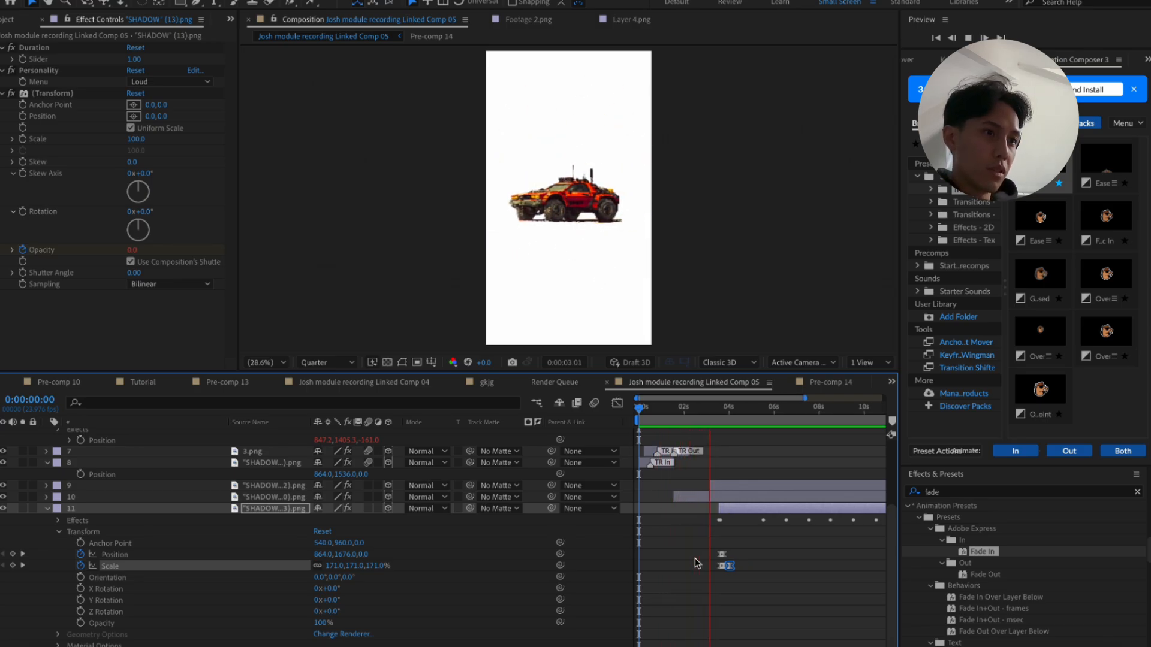
key(space)
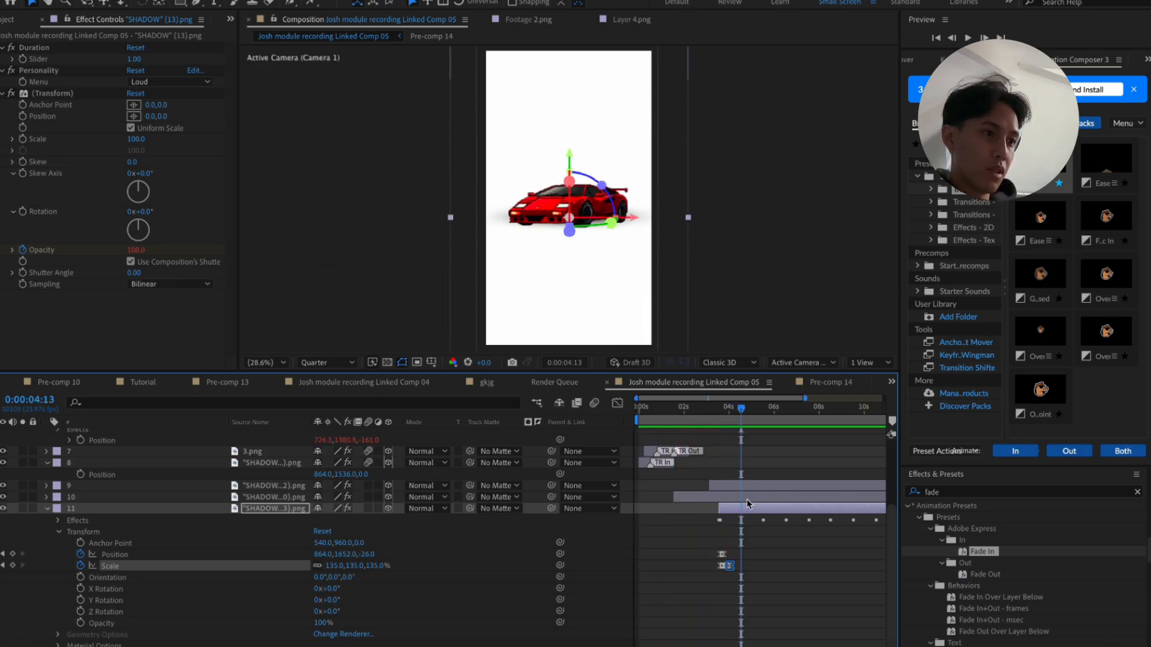
drag(713, 414, 480, 415)
key(space)
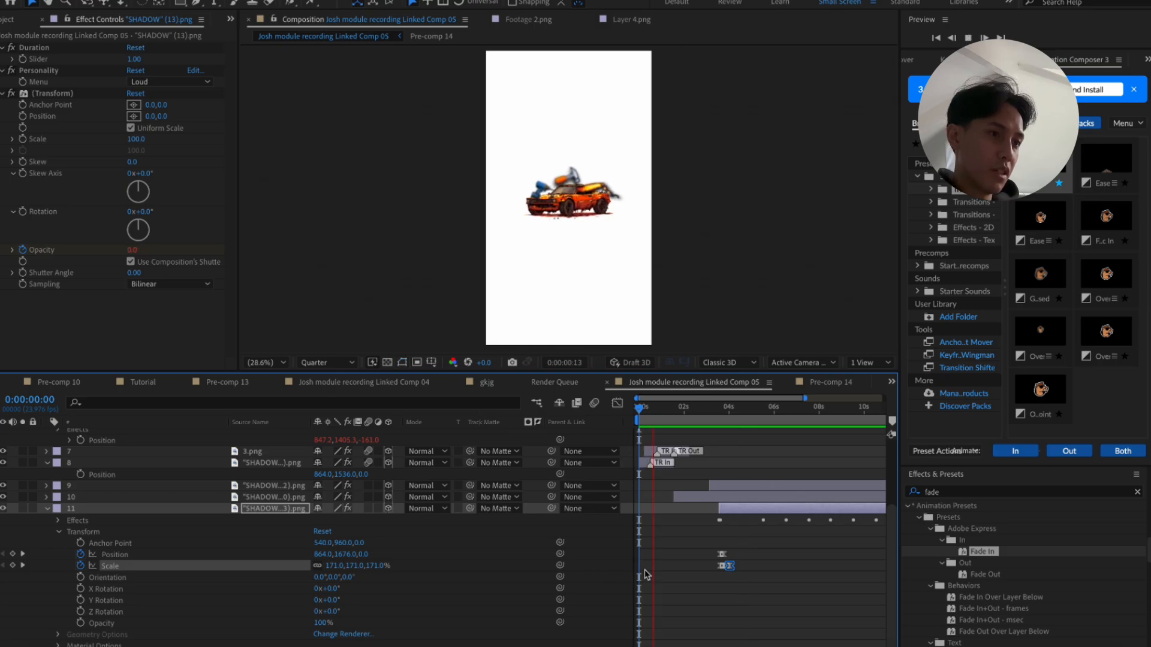
click(683, 566)
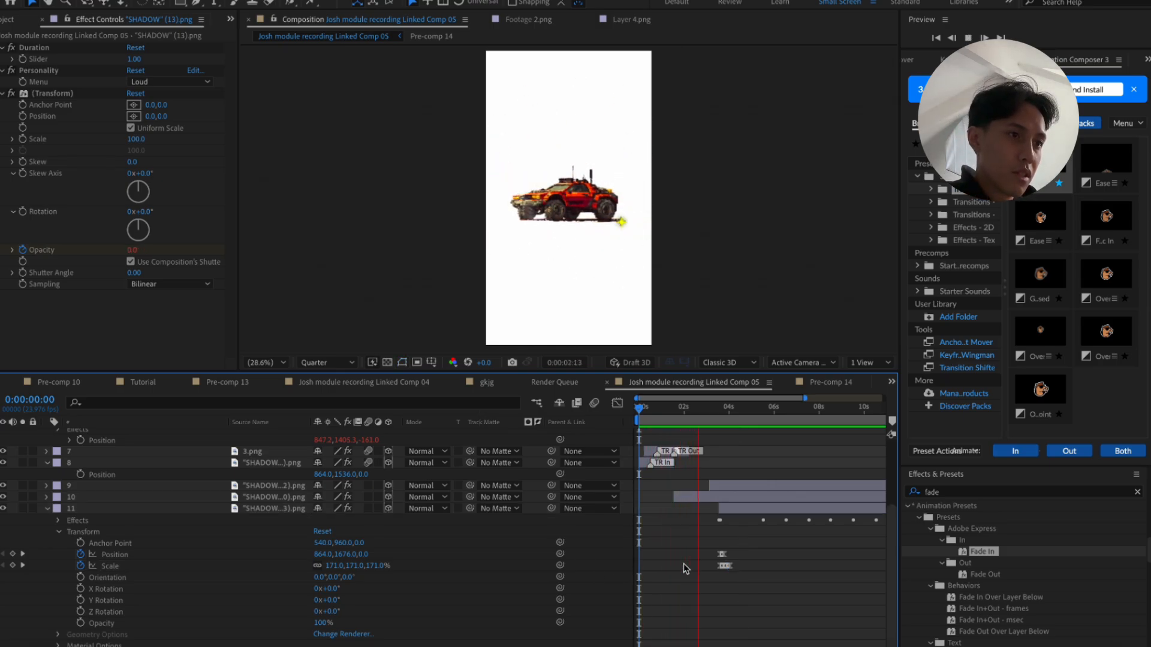
key(space)
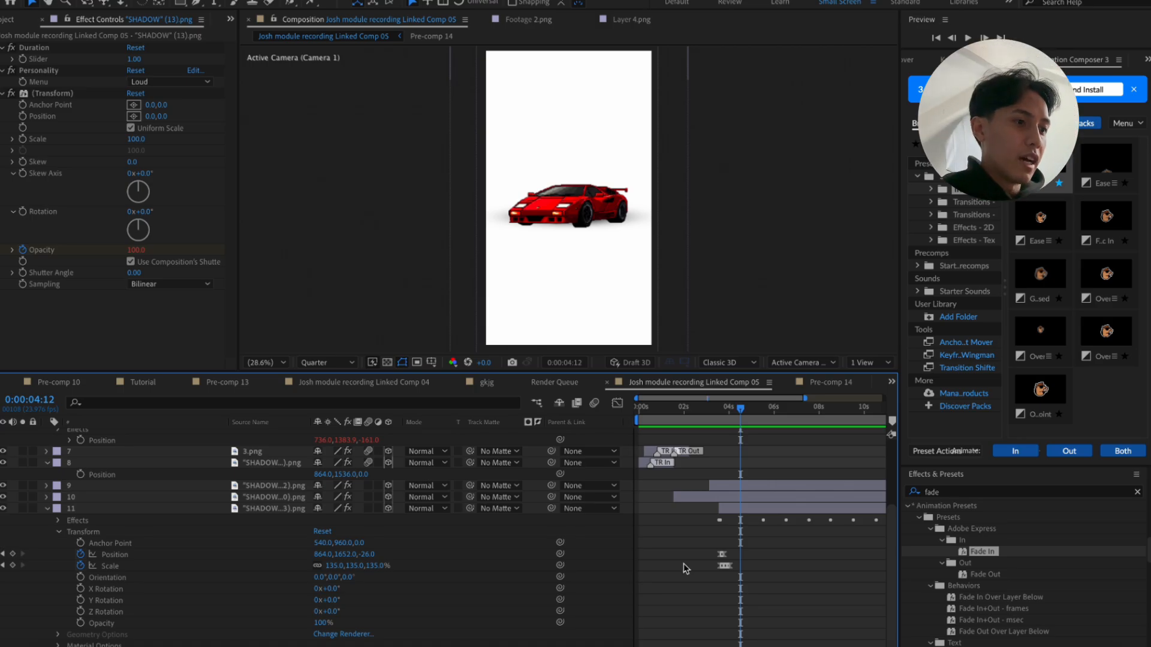
mouse_move(734, 409)
mouse_down()
mouse_move(721, 408)
mouse_move(738, 411)
mouse_up()
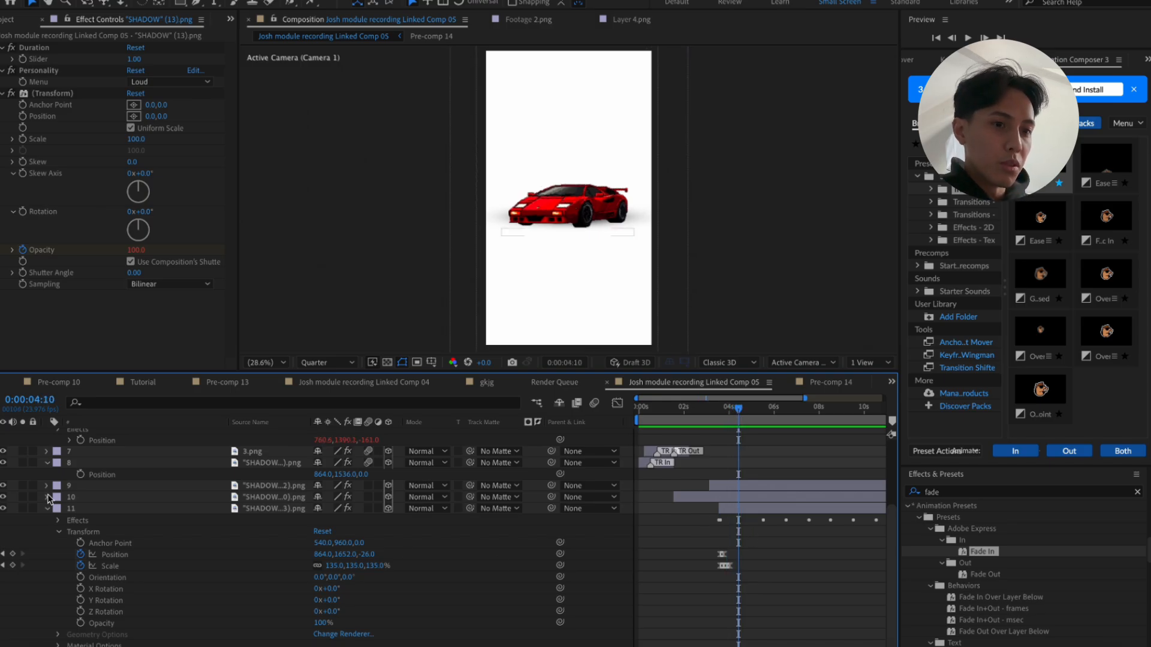
click(49, 508)
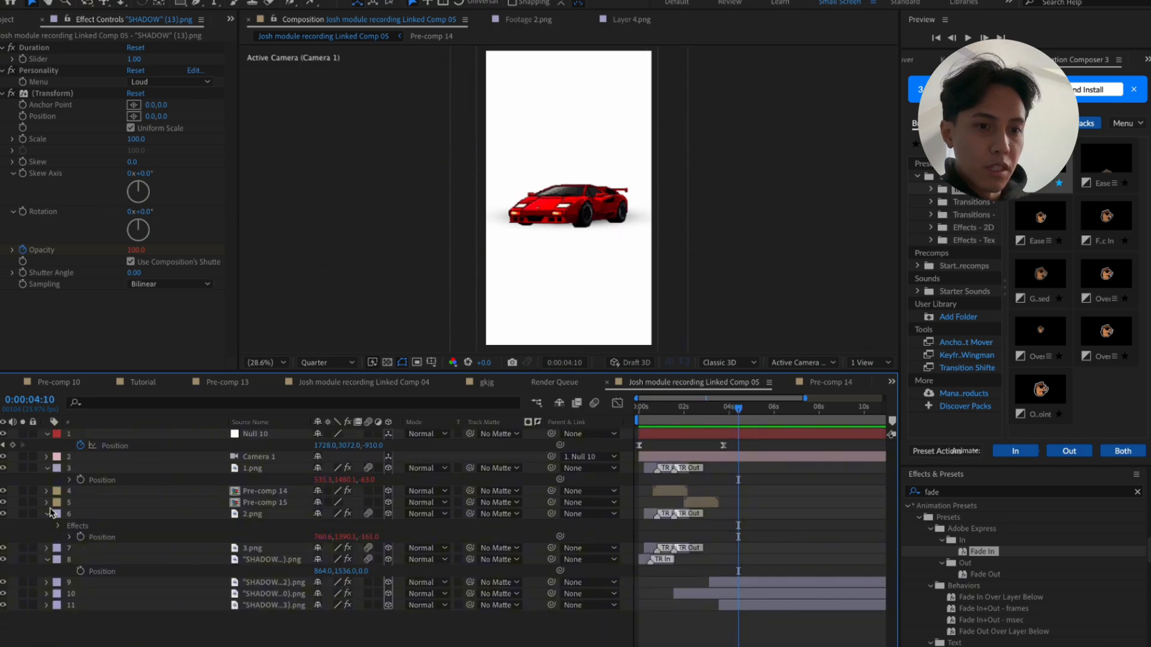
Collapse layer 8's properties and draw an open four-point path with the Pen tool just above the red car
click(48, 559)
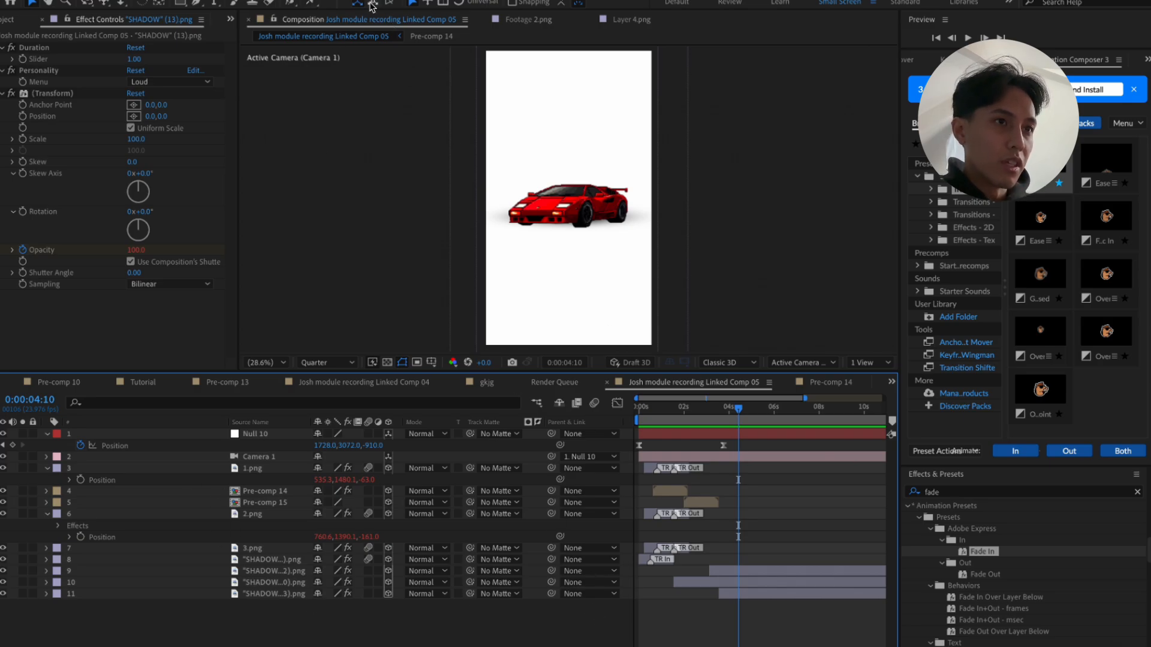
click(195, 3)
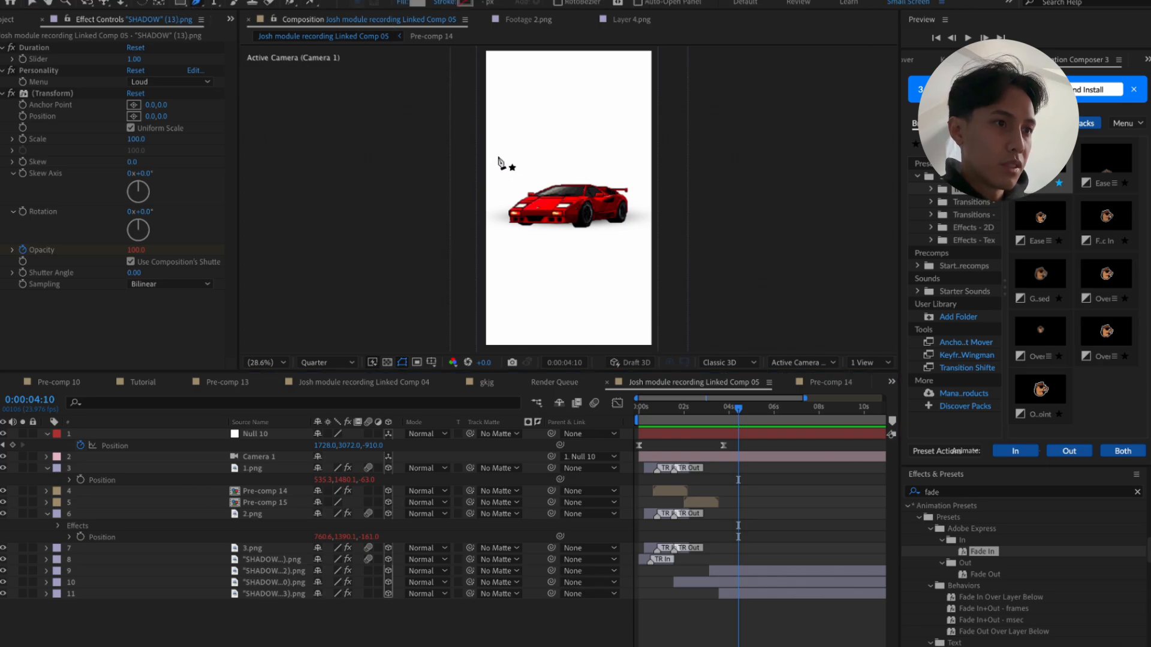
click(512, 149)
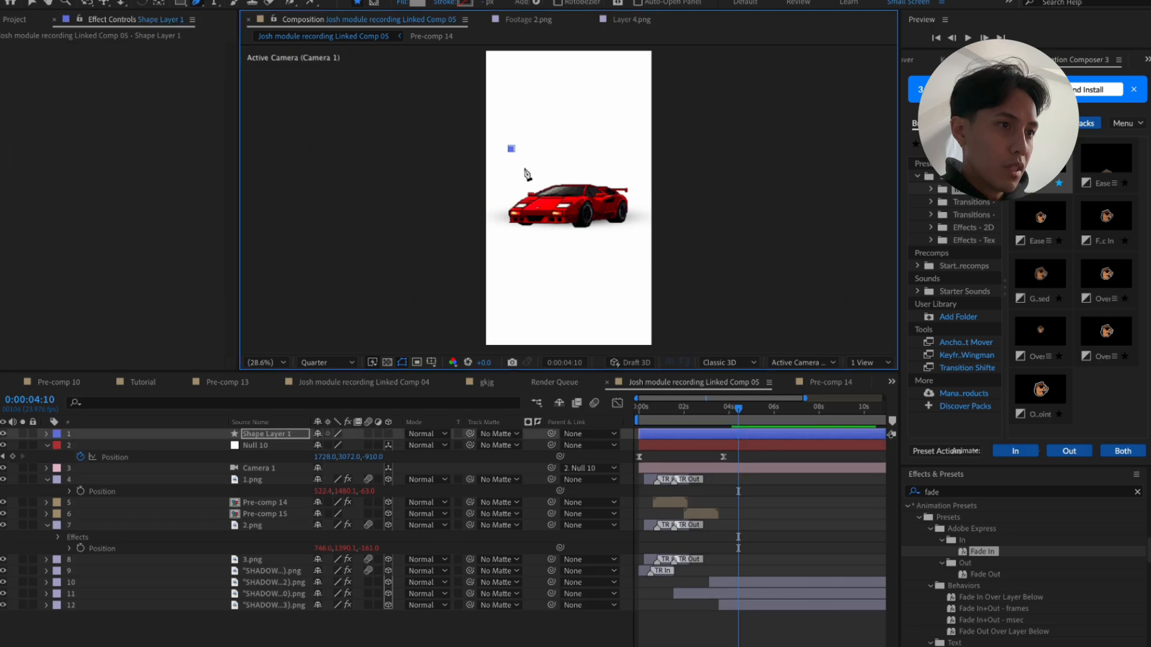
click(543, 167)
click(558, 176)
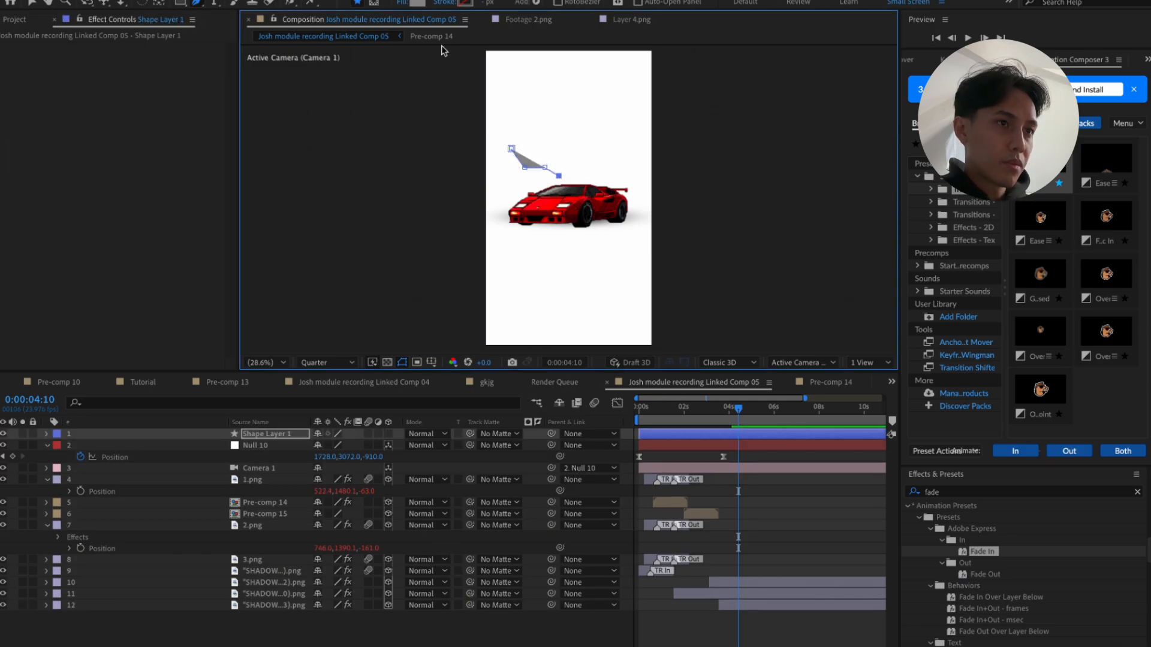
Set the new shape's fill to None and its stroke to Solid Color
click(405, 3)
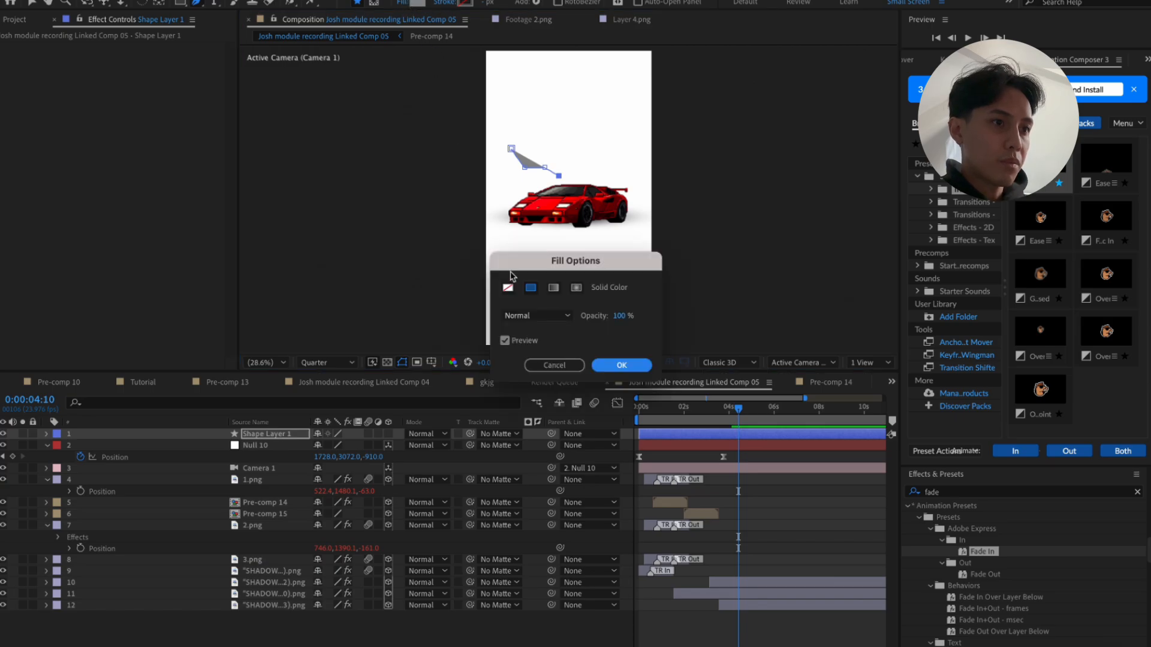
click(510, 286)
click(617, 364)
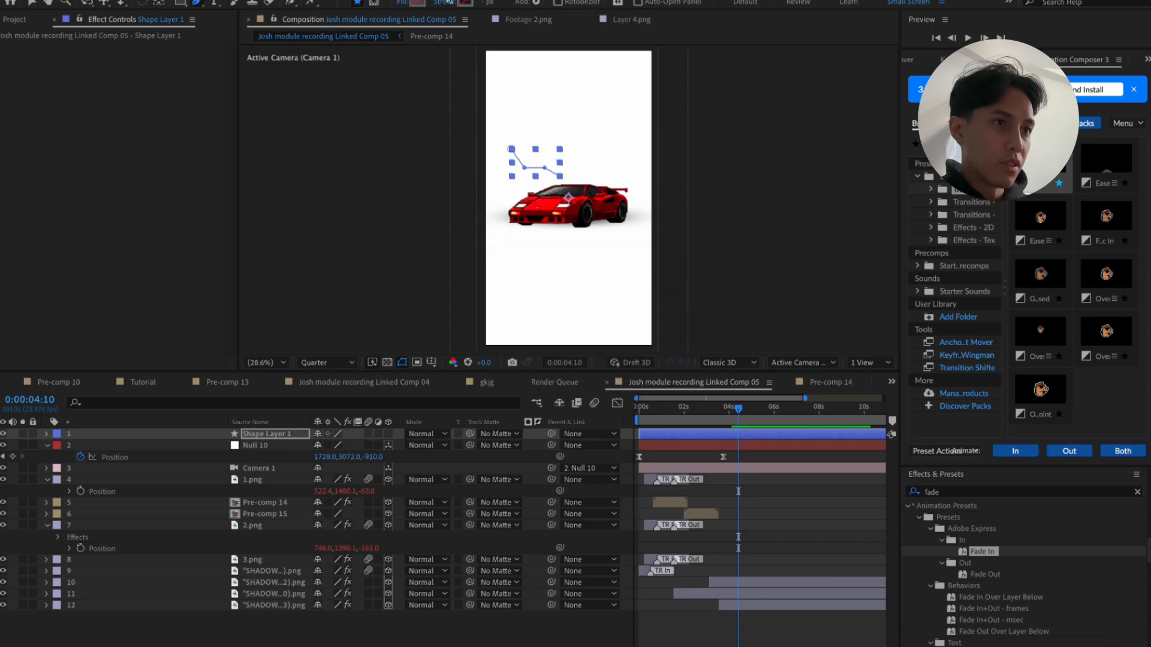
click(444, 3)
click(528, 288)
click(622, 365)
Try a second path across the red car's rear, and undo the paths drawn on the shape layer
drag(585, 205, 608, 220)
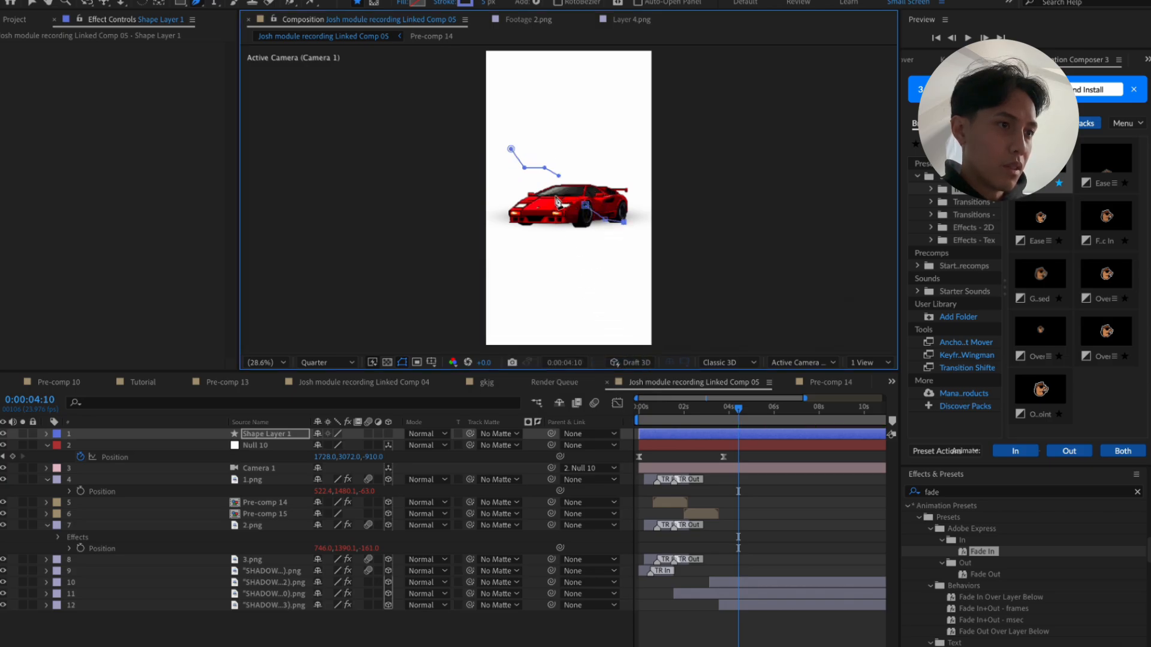
key(super+z)
key(super+z)
key(super+z)
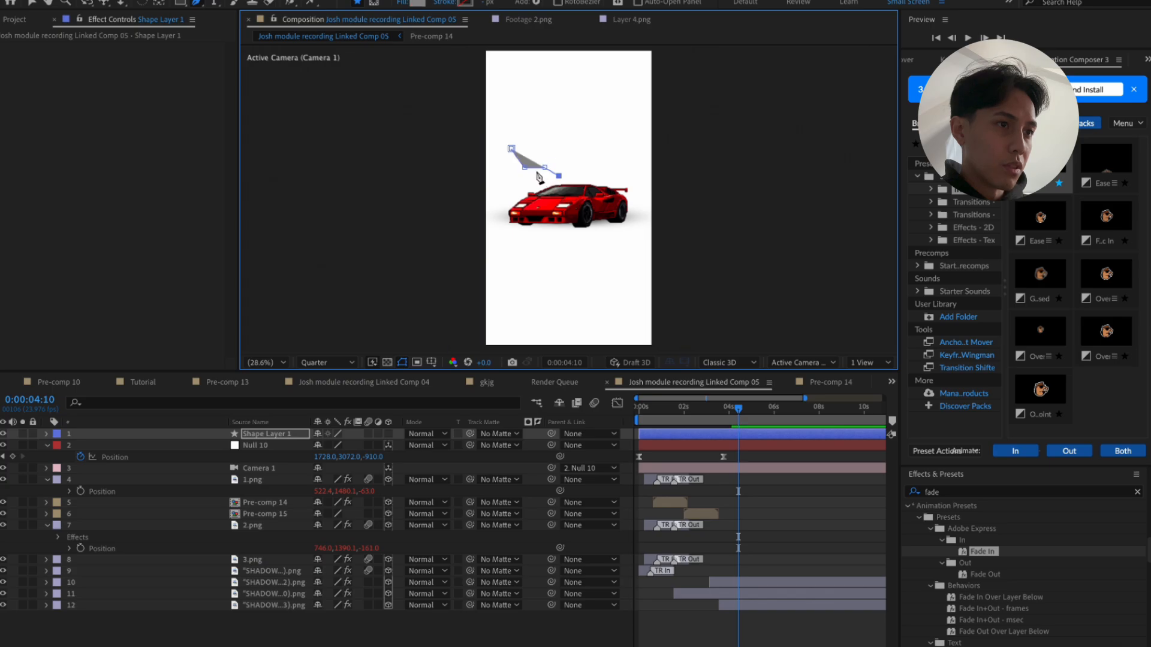
key(super+z)
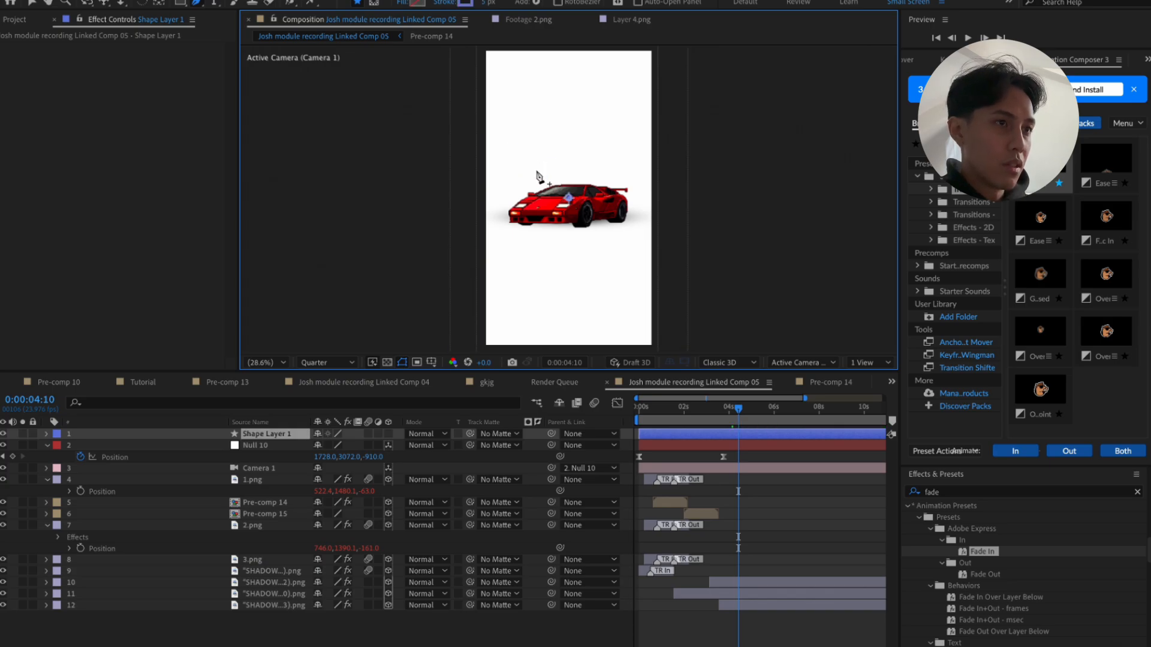
Set the shape stroke colour to red and draw a stepped open path across the red car
click(465, 3)
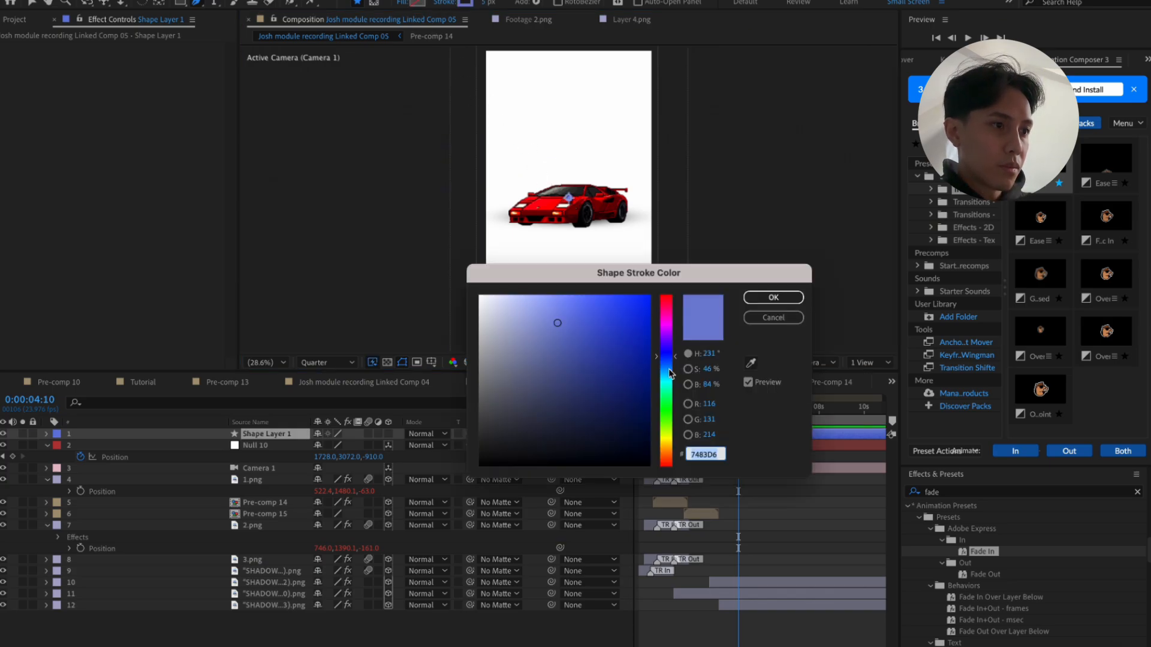
drag(664, 385, 664, 299)
click(774, 298)
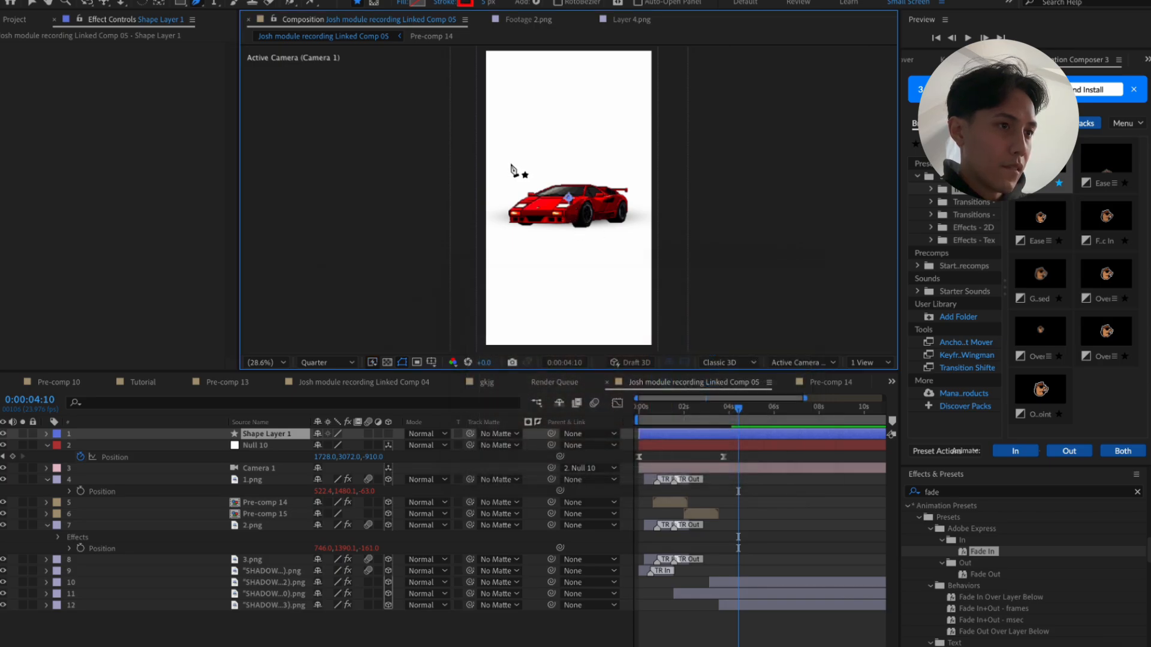
click(511, 164)
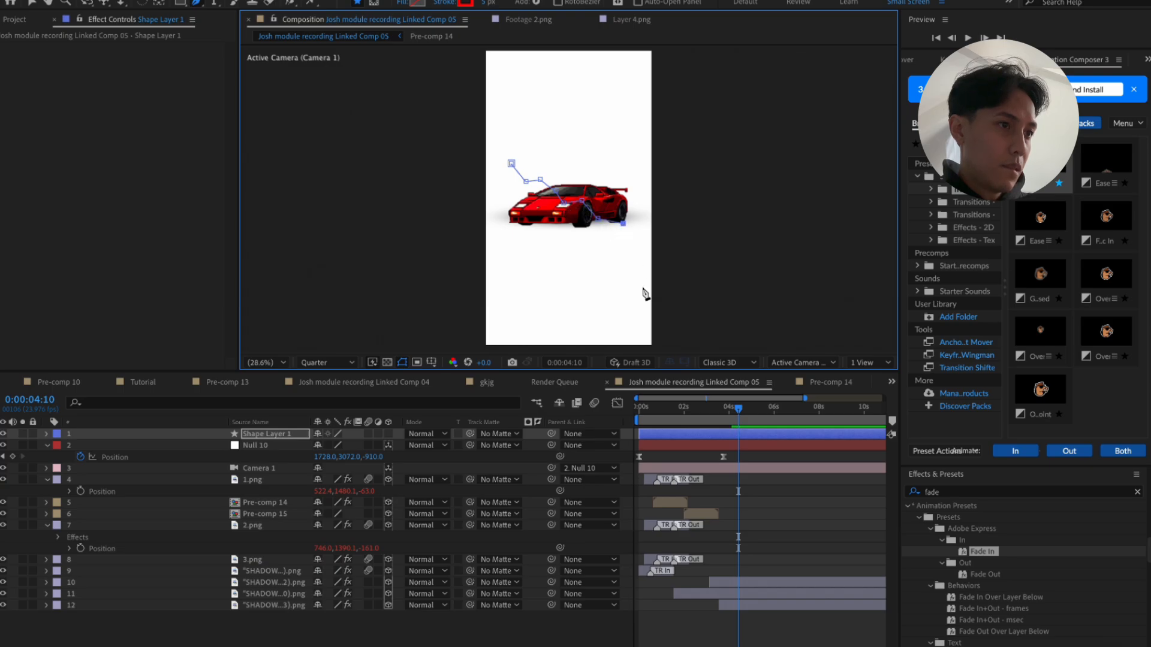
Undo the stepped path, return to the Selection tool and play the animation from the start to 4:11
drag(693, 419, 636, 414)
key(super+z)
key(v)
key(space)
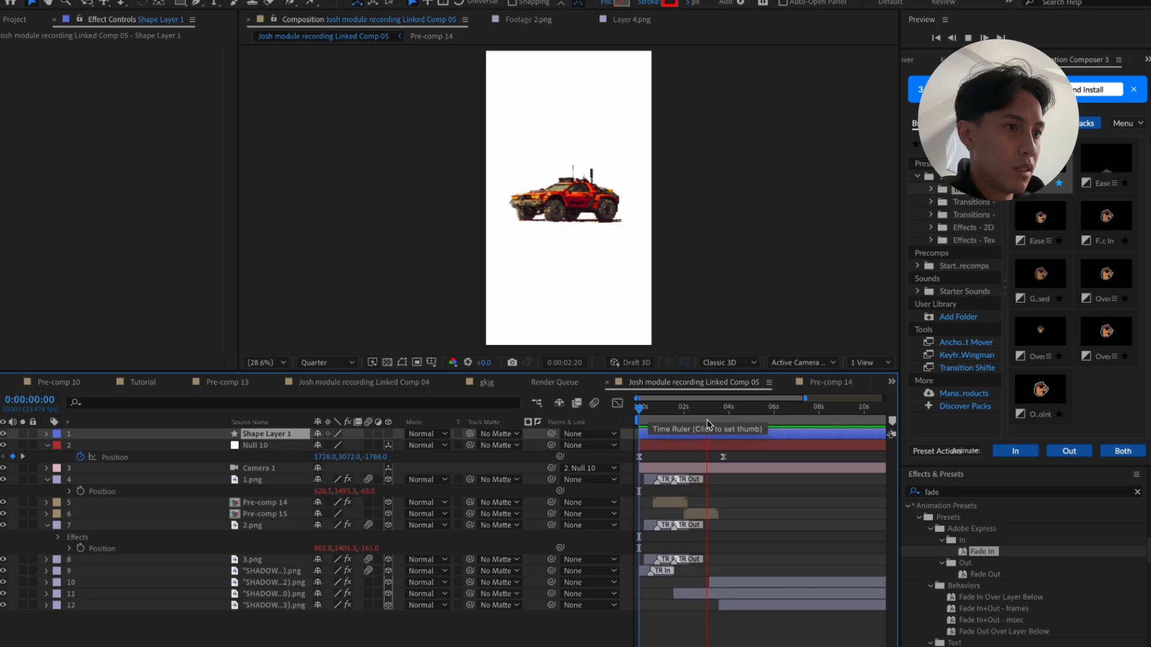
key(space)
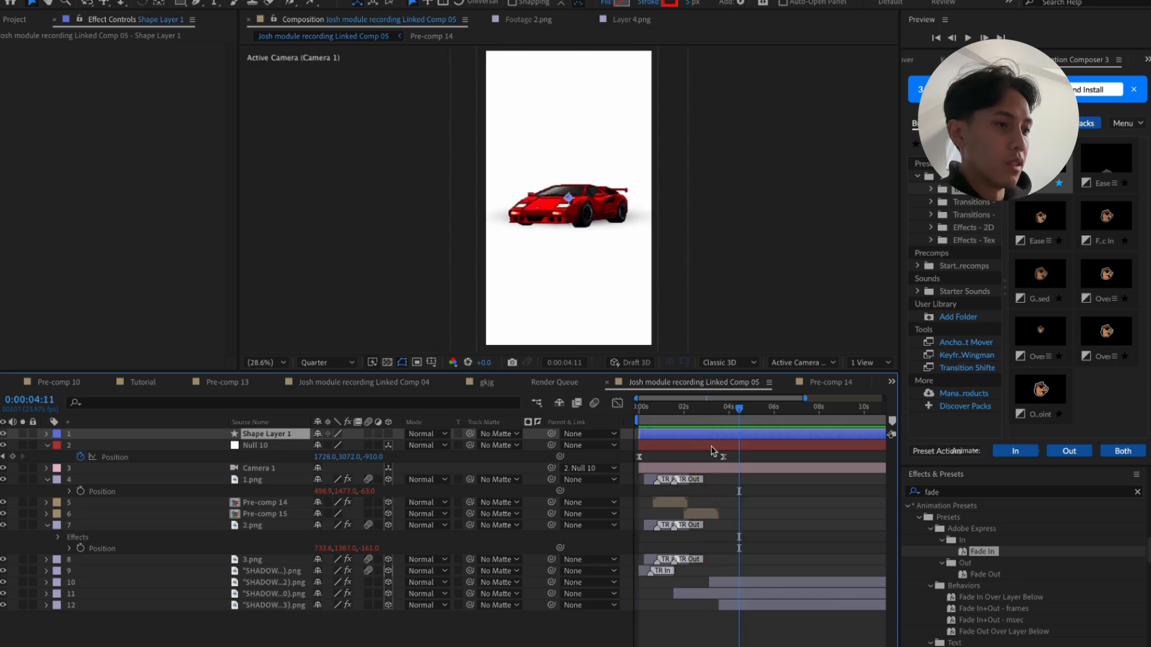
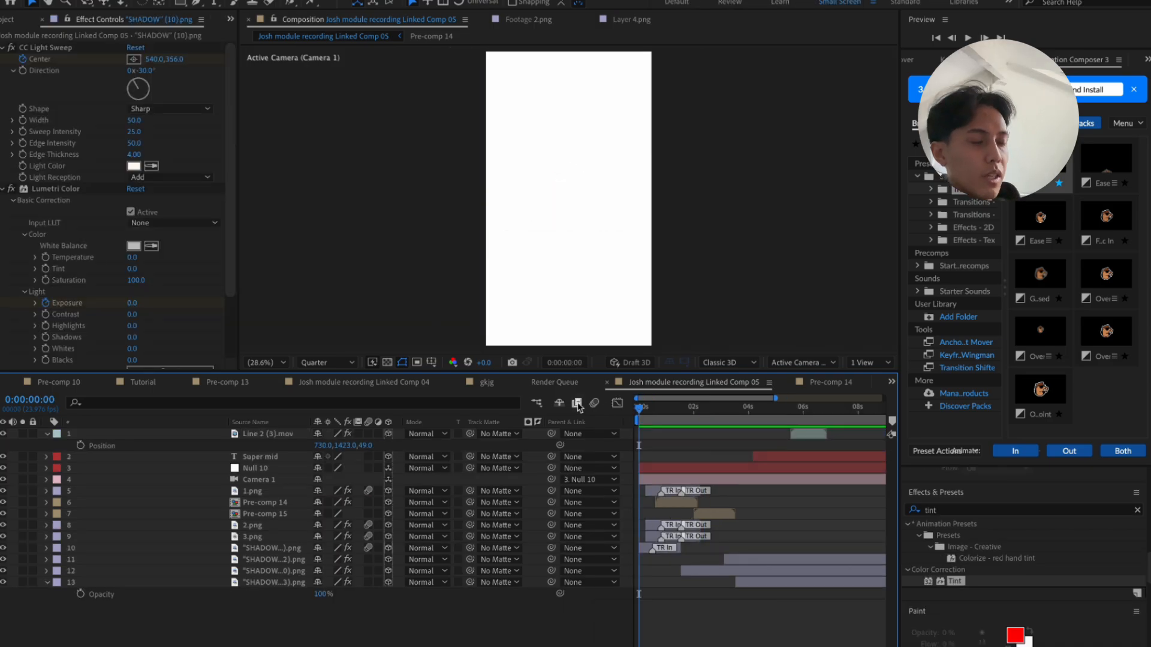
Preview the composition from the start through the "Super mid" title and its red underline, stopping at 6:12
key(space)
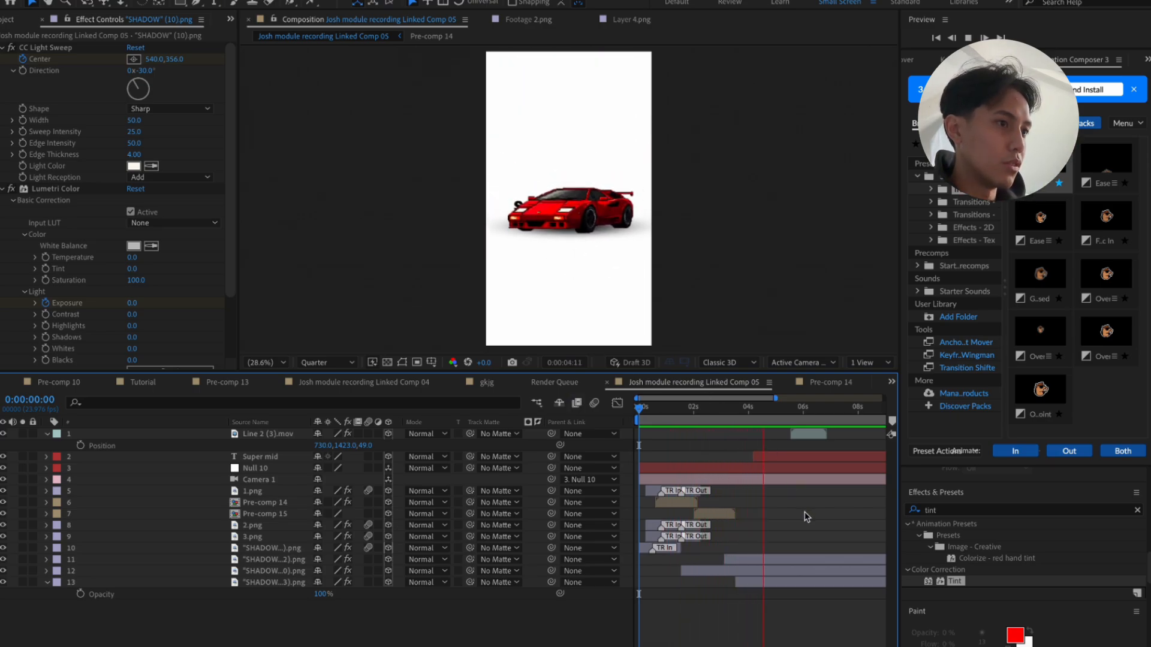
key(space)
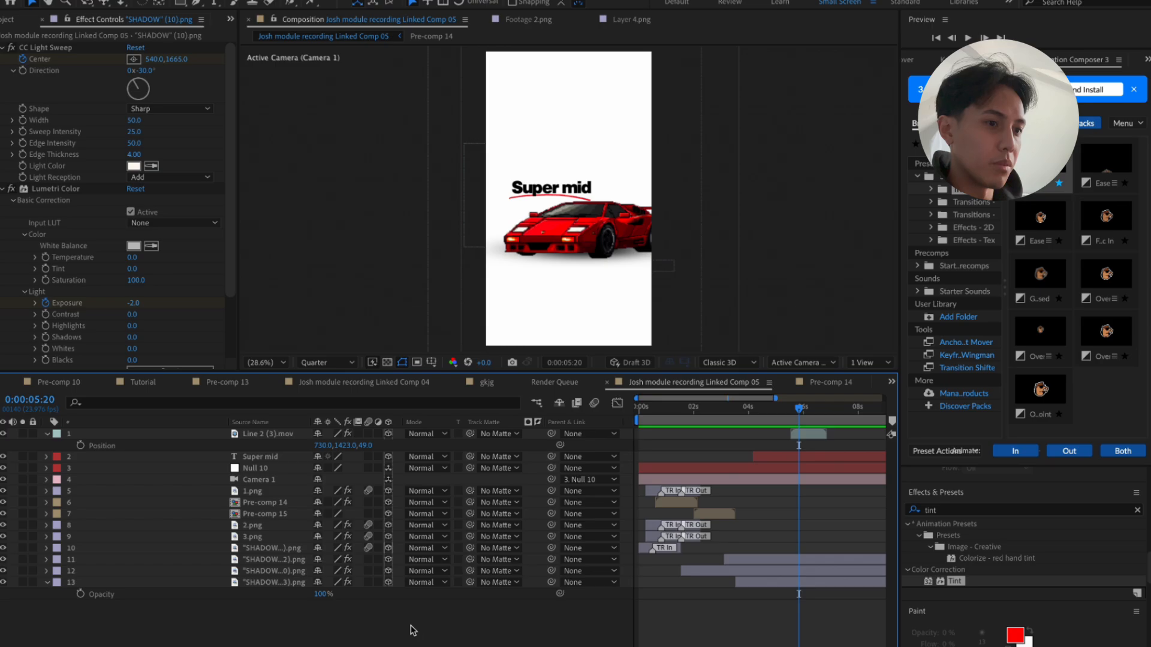
key(space)
key(space)
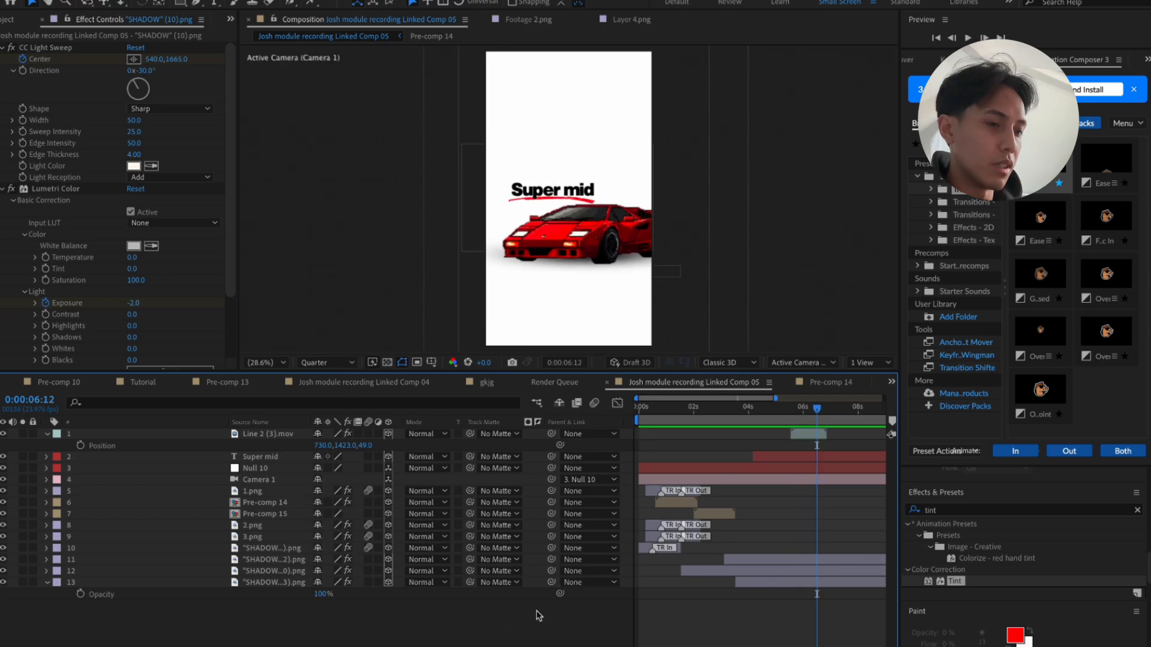
Add an adjustment layer and place it directly below the Super mid text layer
right_click(395, 637)
mouse_move(444, 487)
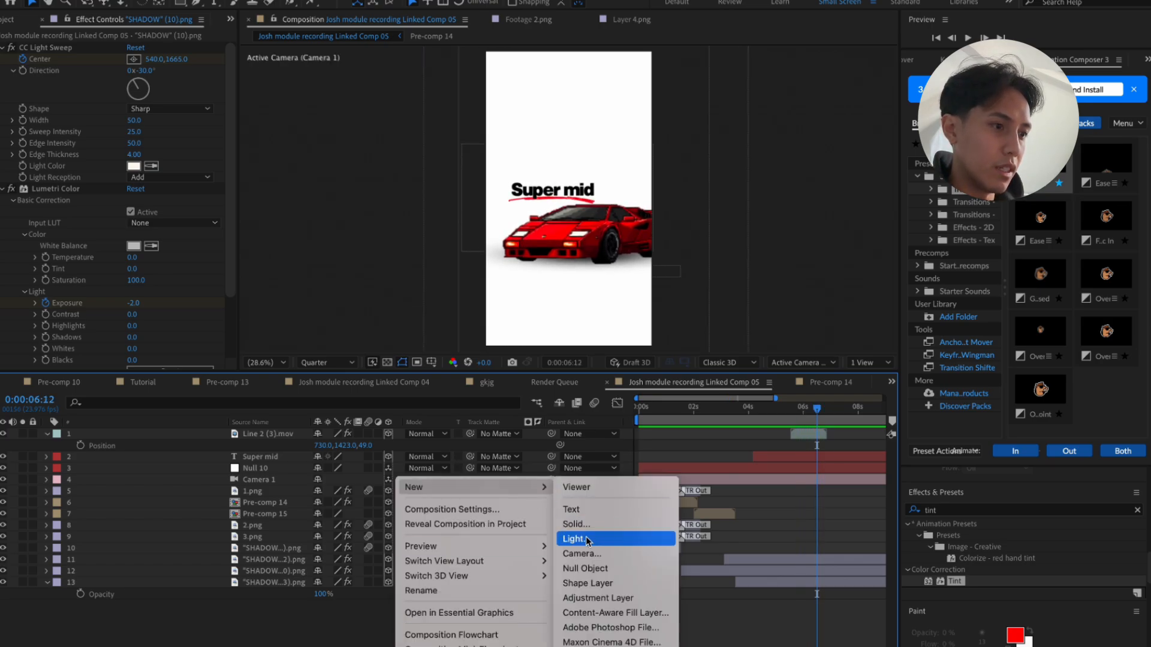
click(598, 598)
drag(275, 434, 277, 474)
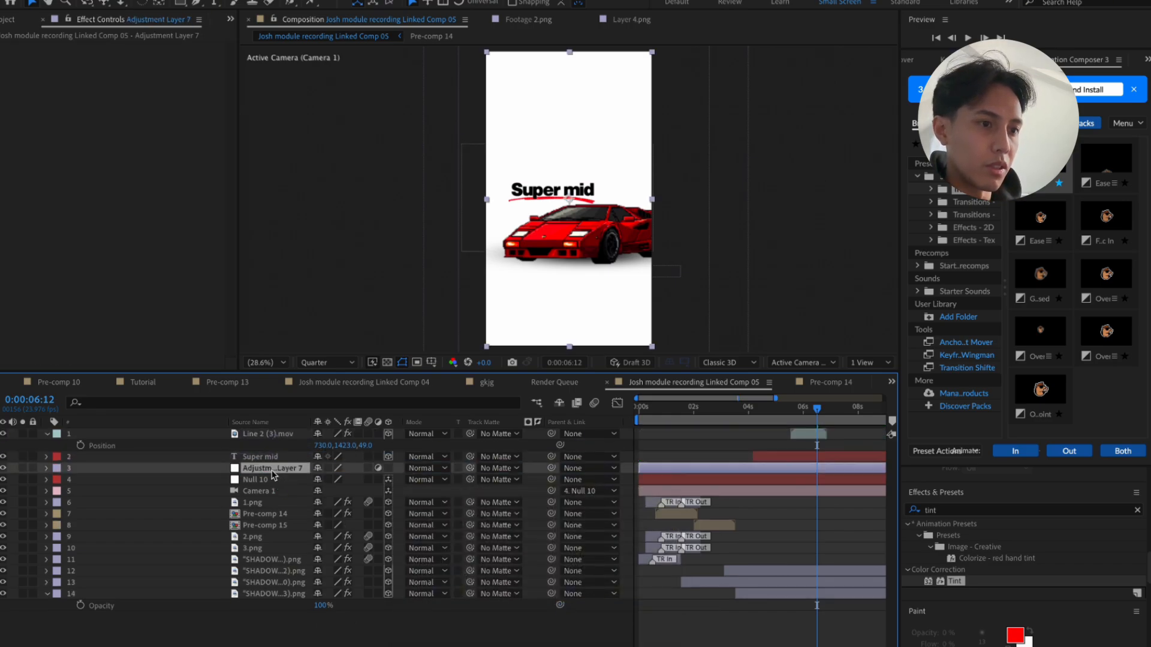
Apply the CATN - After Effects CRT preset to the adjustment layer and review its effects
double_click(929, 510)
text(crt)
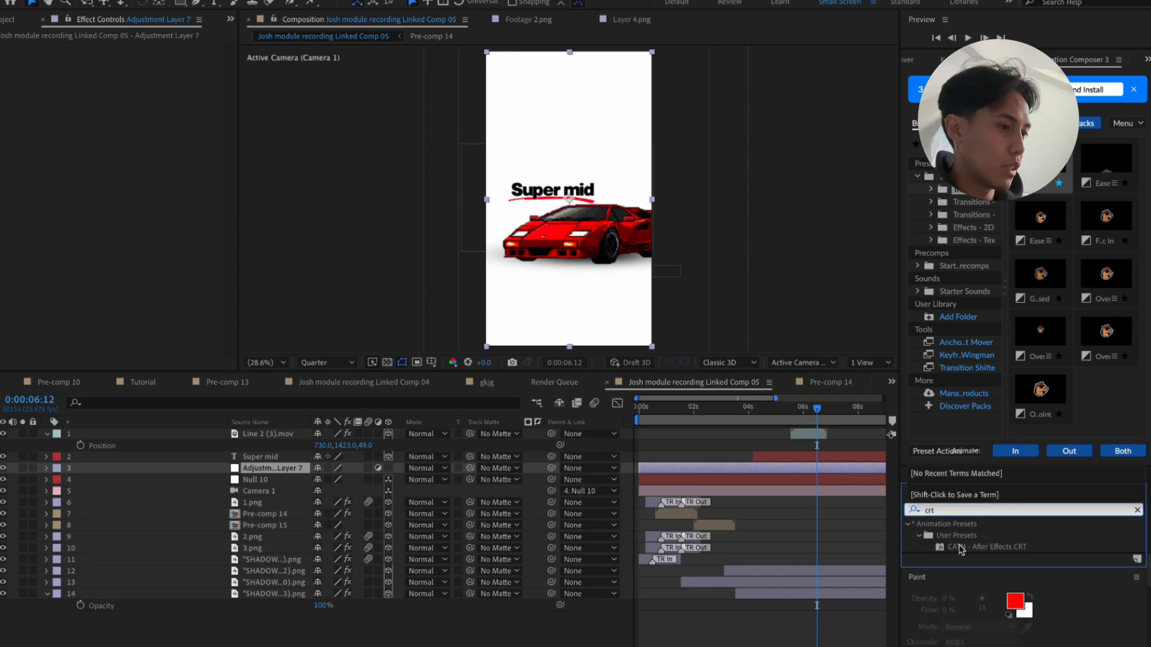
drag(961, 550, 309, 468)
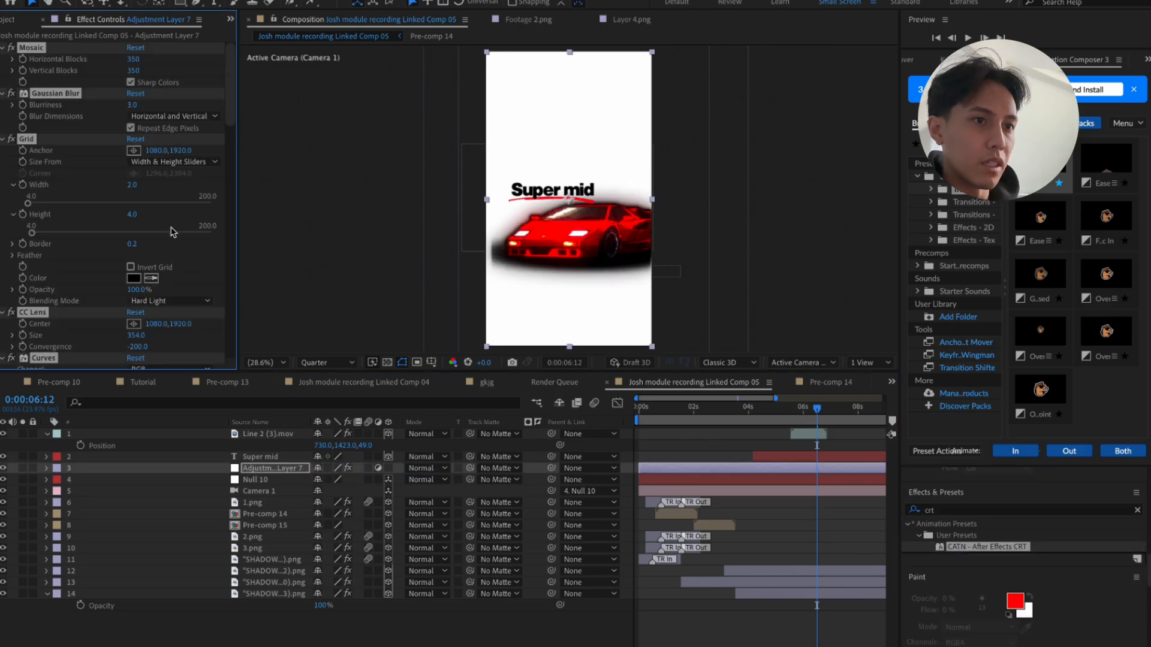
scroll(172, 288, down, 15)
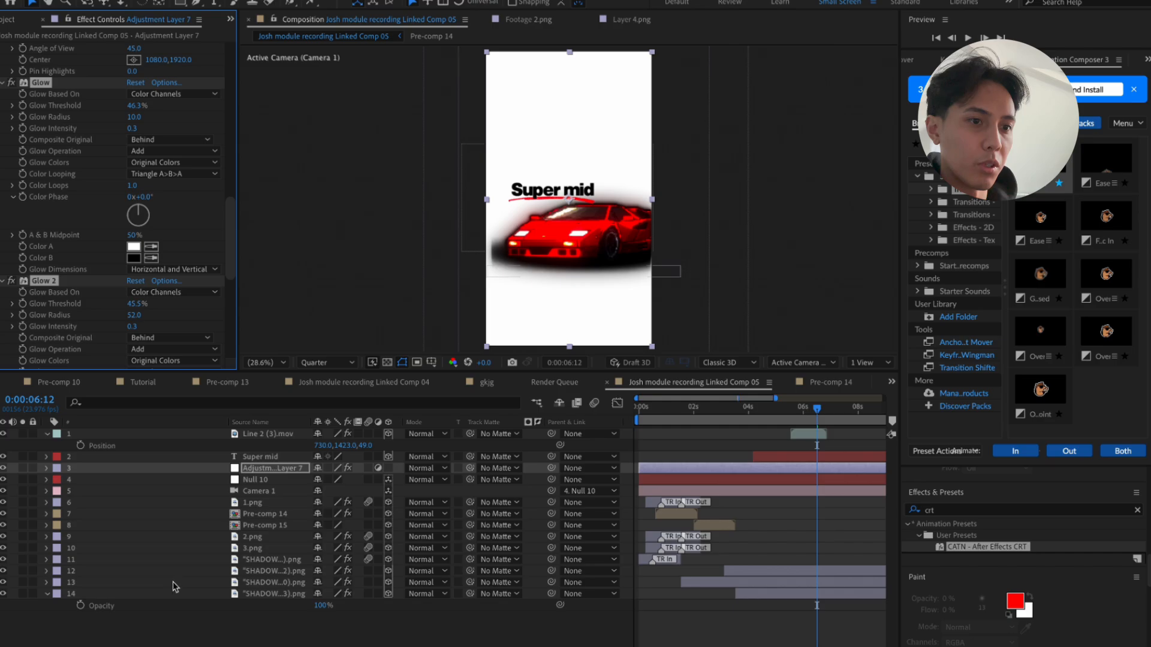
click(184, 628)
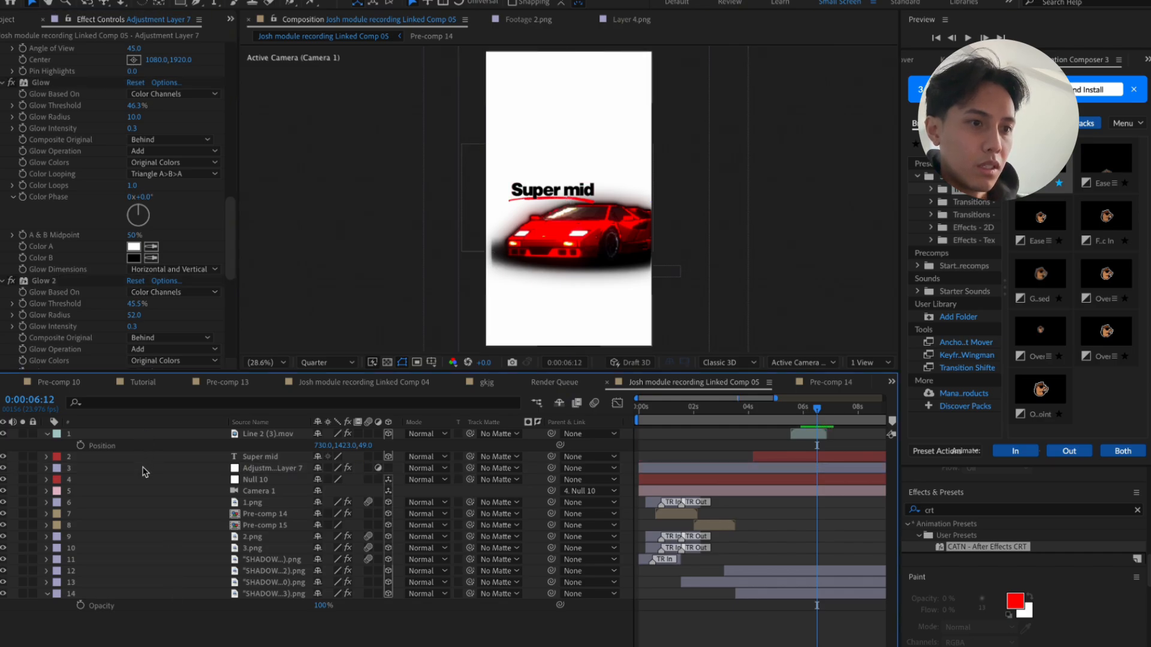
Delete the Glow 2 and Glow effects from the adjustment layer, keeping Glow 3
click(61, 282)
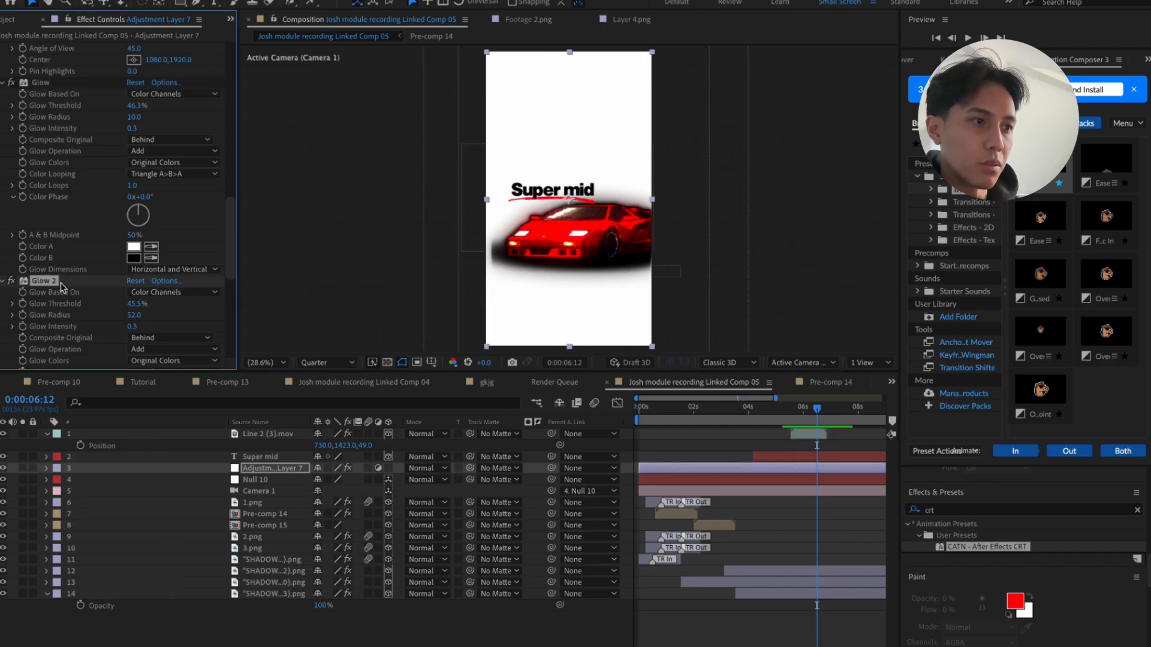
key(Delete)
scroll(66, 310, down, 1)
click(51, 259)
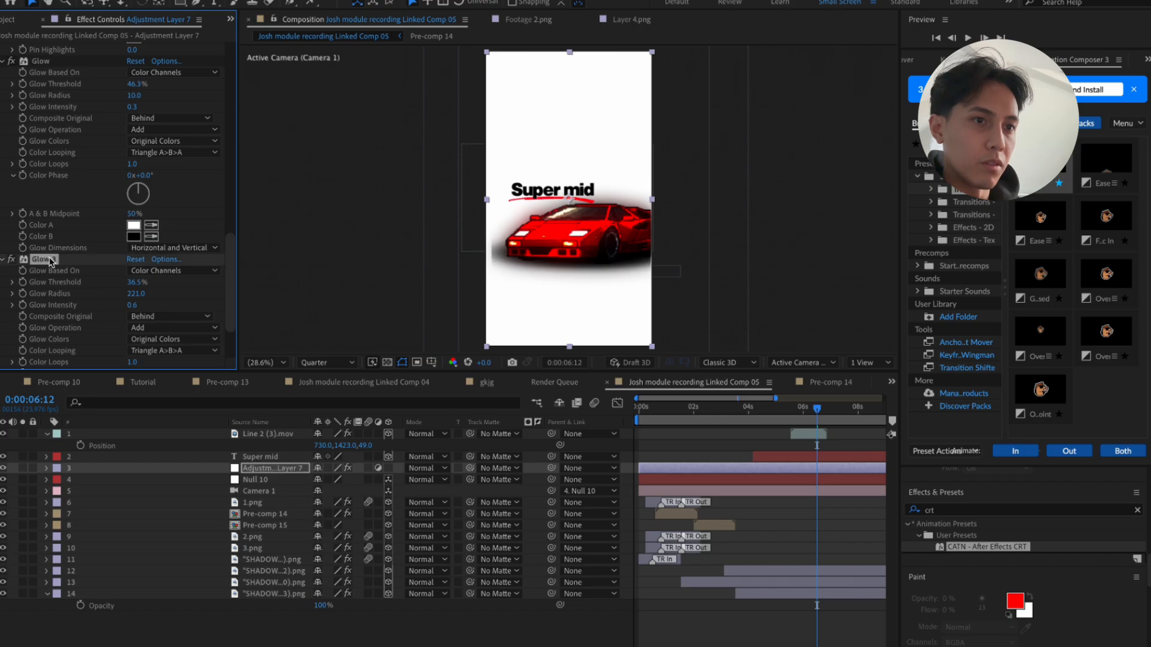
key(Delete)
key(ctrl+z)
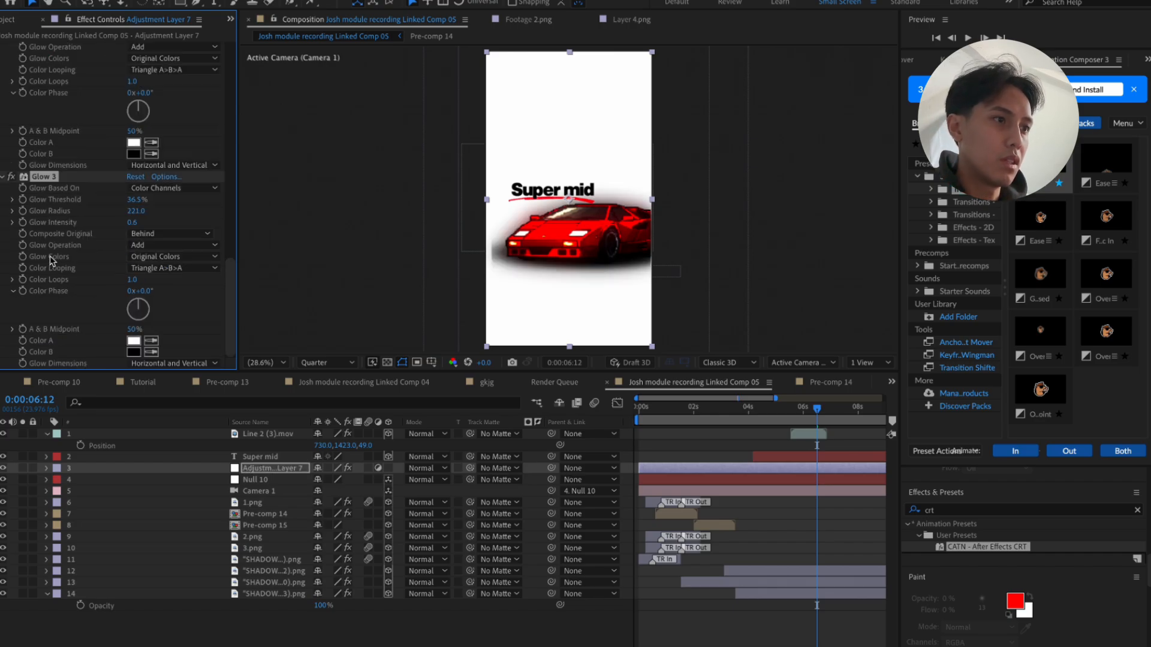
scroll(54, 208, up, 4)
click(40, 178)
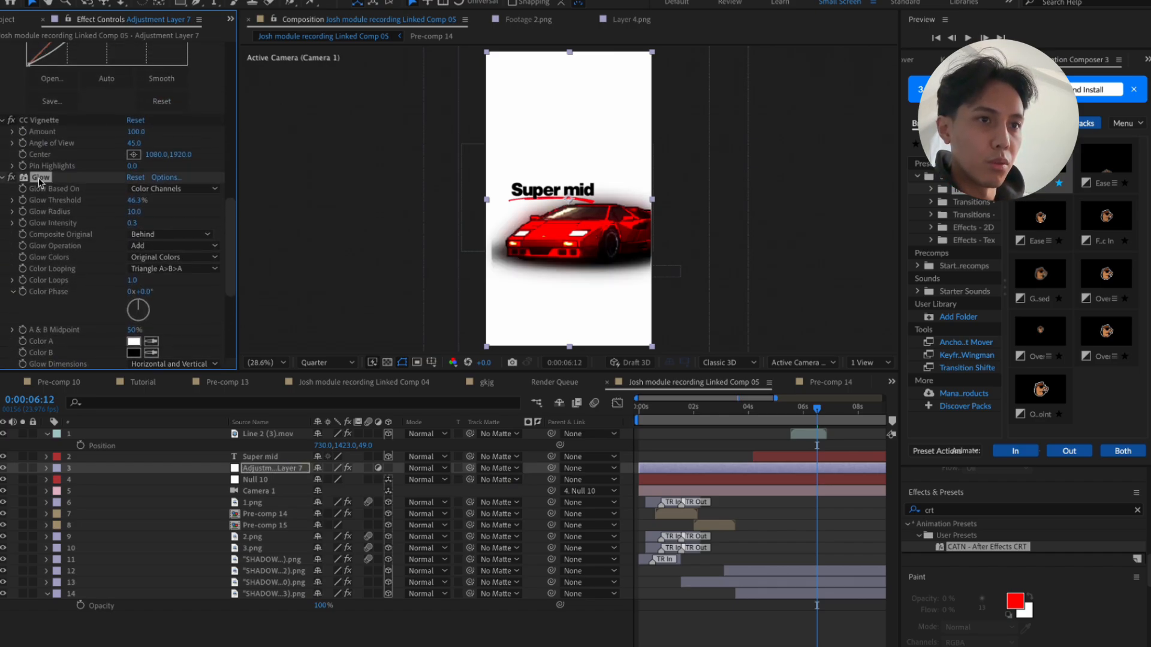
key(Delete)
scroll(51, 181, up, 4)
scroll(51, 181, down, 4)
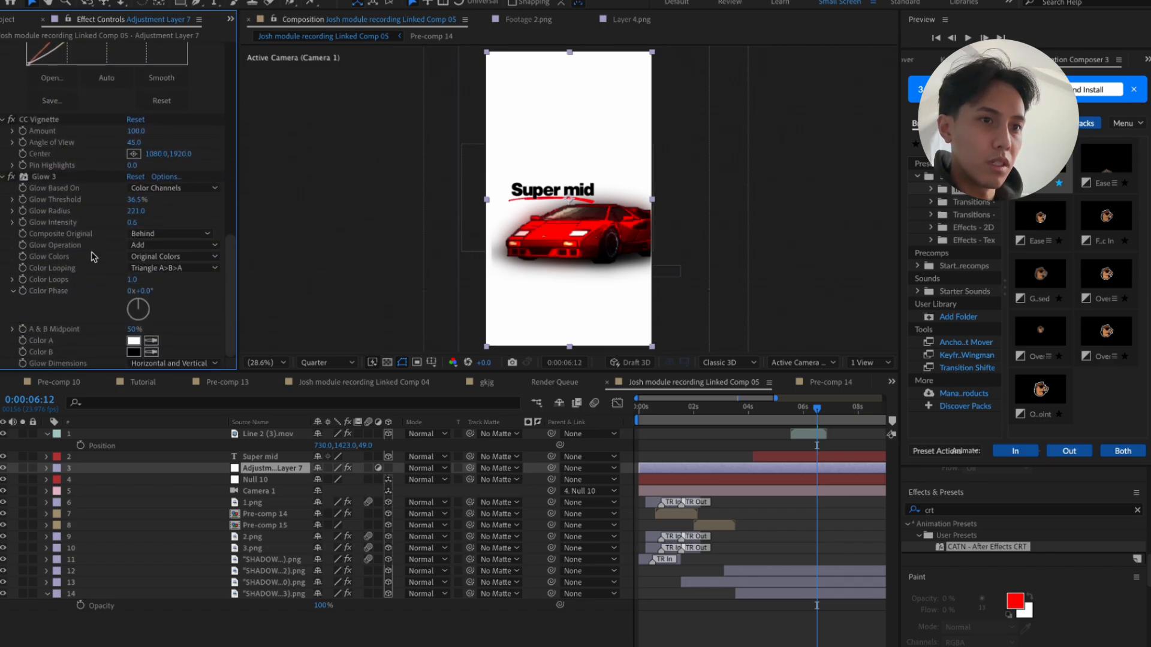
Set Glow 3's threshold to 5.9%, radius to 254 and intensity to 0.5, and preview the animation from the start
drag(137, 200, 321, 208)
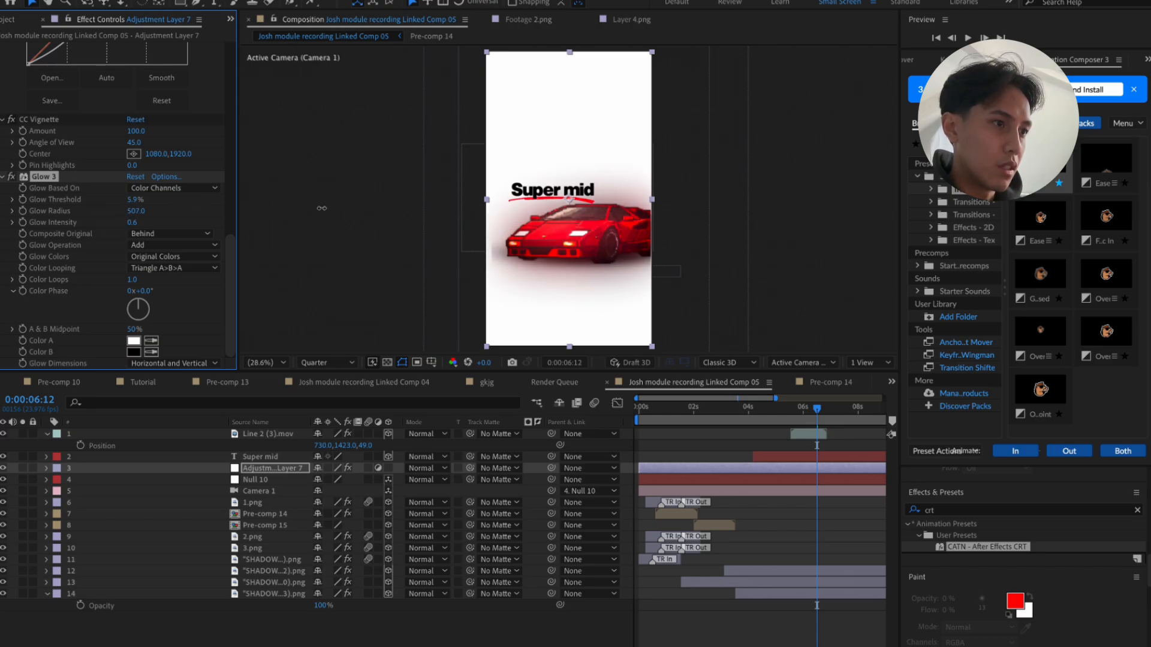
drag(217, 212, 147, 240)
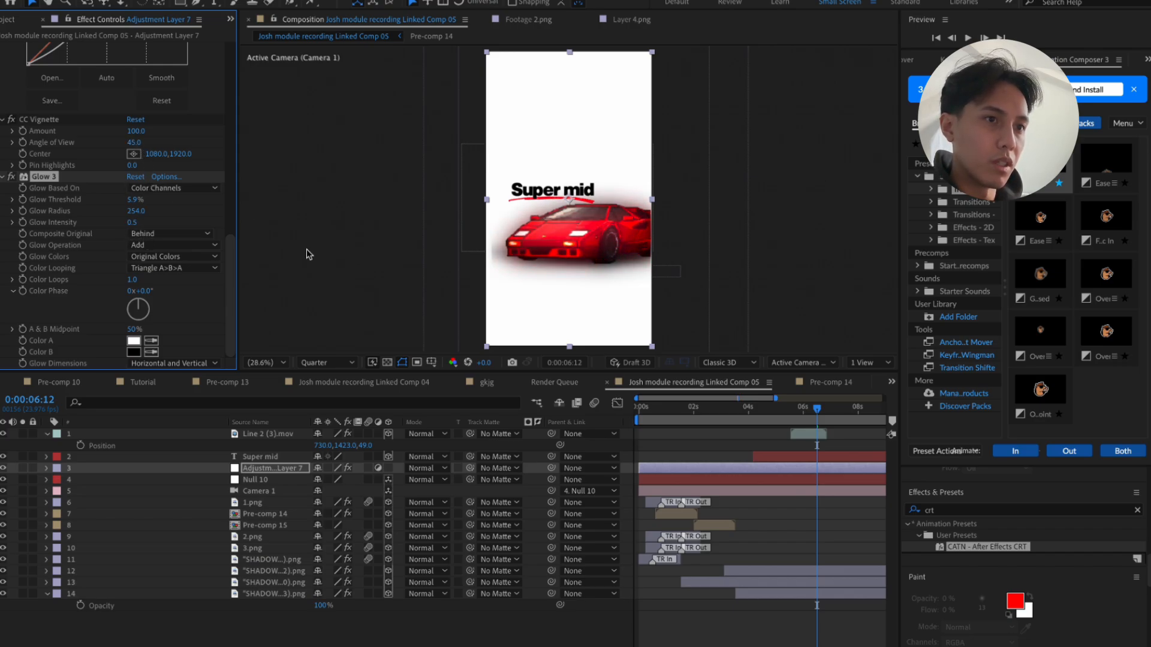
key(space)
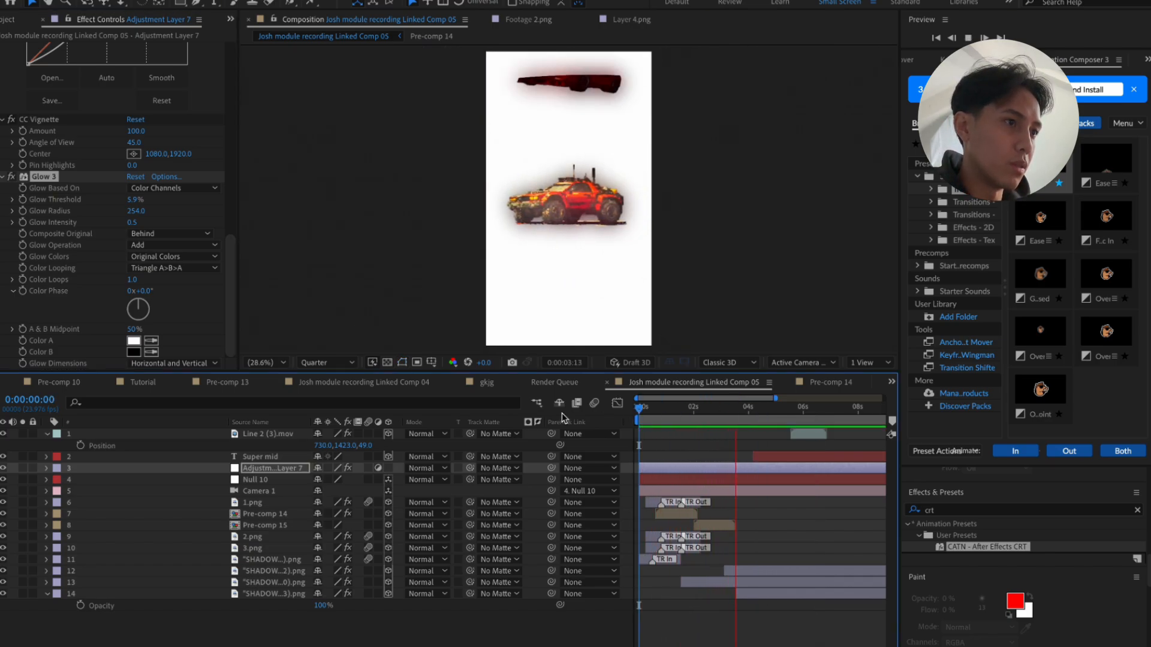
key(space)
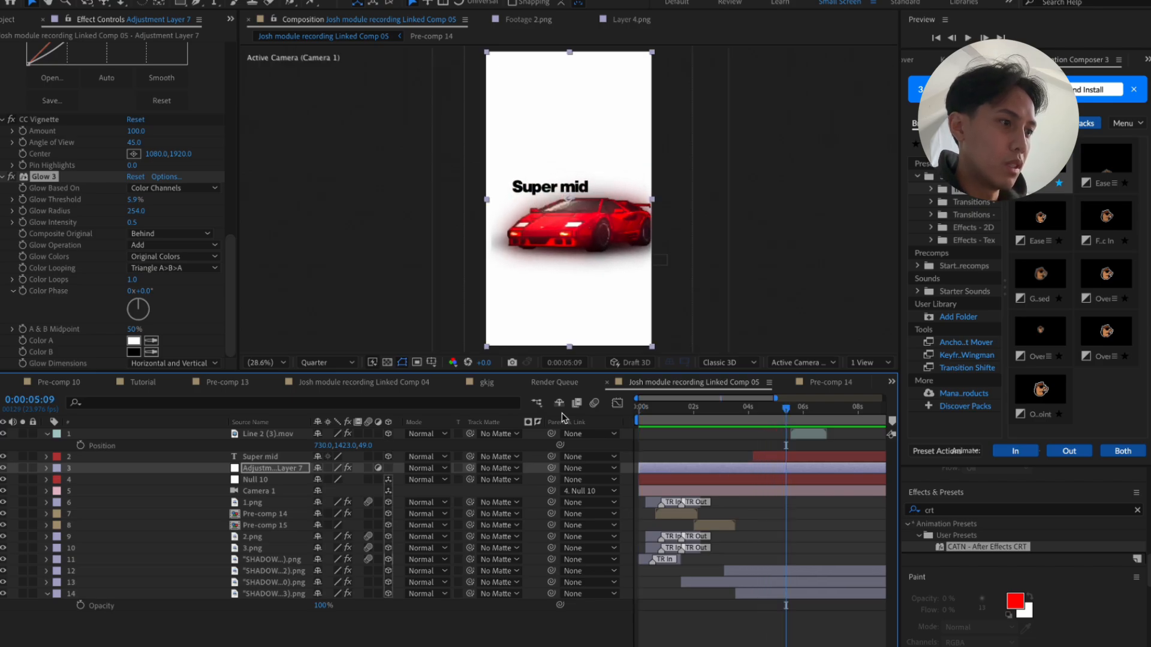
Make the adjustment layer 3D and move it to the top of the layer stack
click(388, 469)
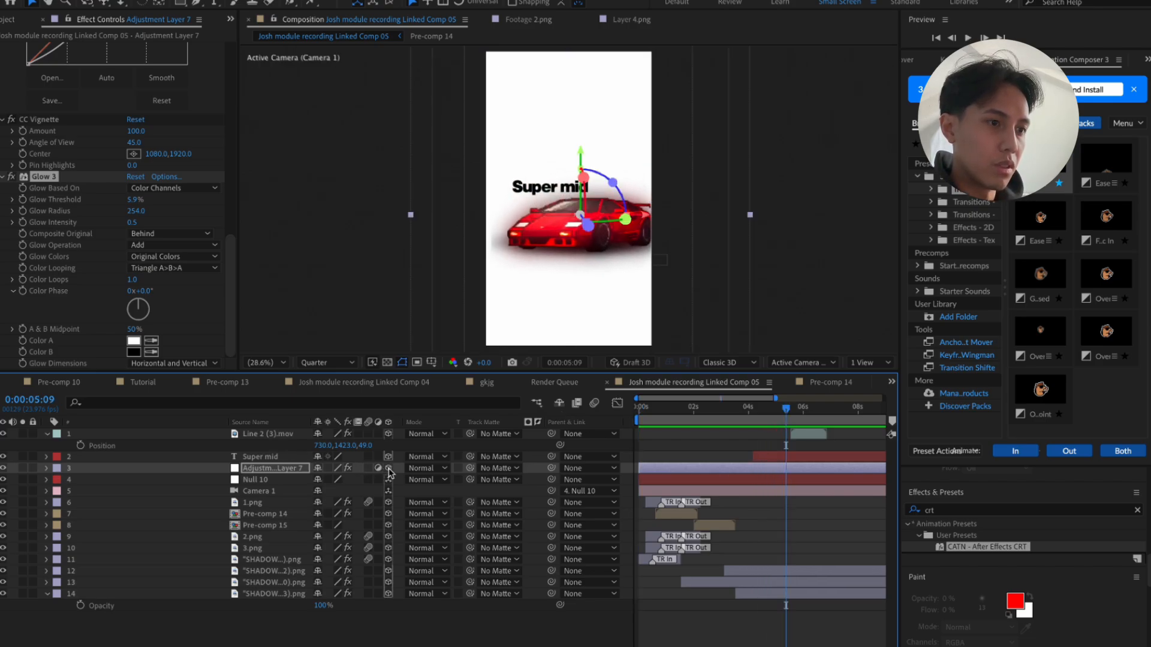
click(293, 472)
drag(293, 472, 687, 435)
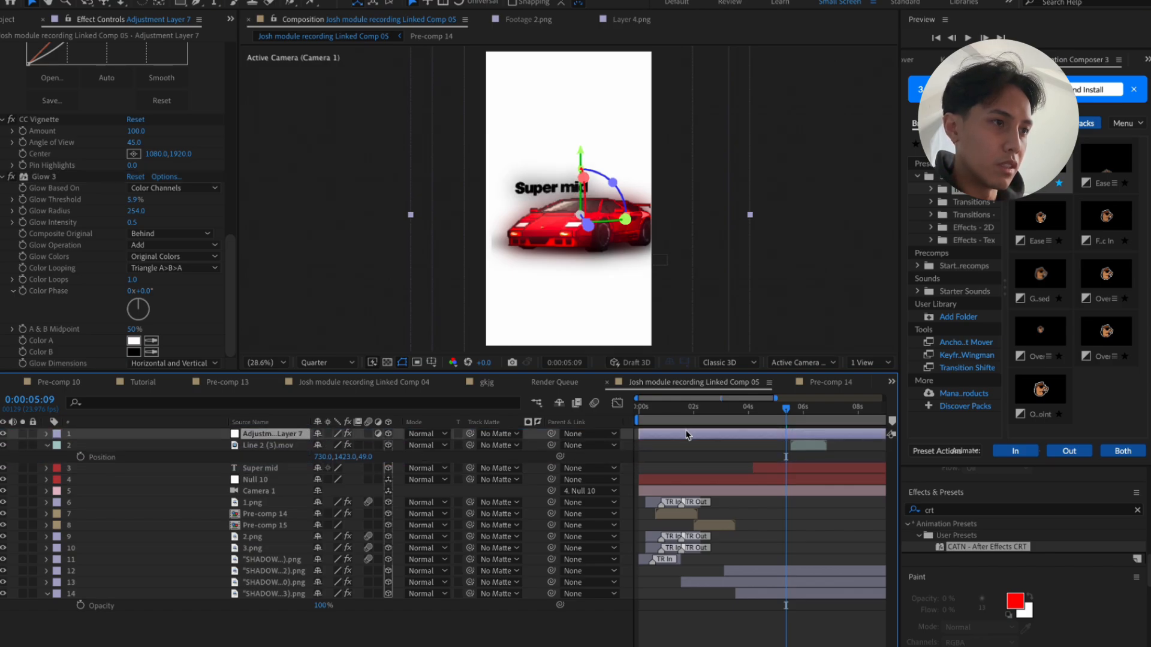
Preview the car animation with the CRT look up to the title underline and deselect all layers
key(space)
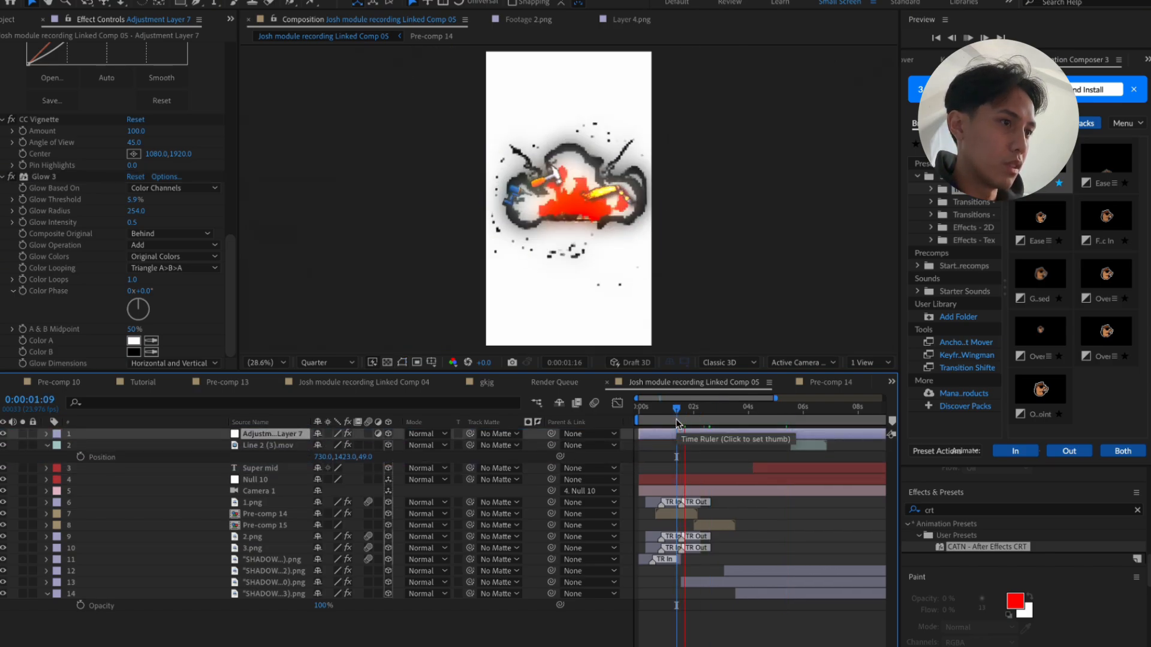
click(801, 445)
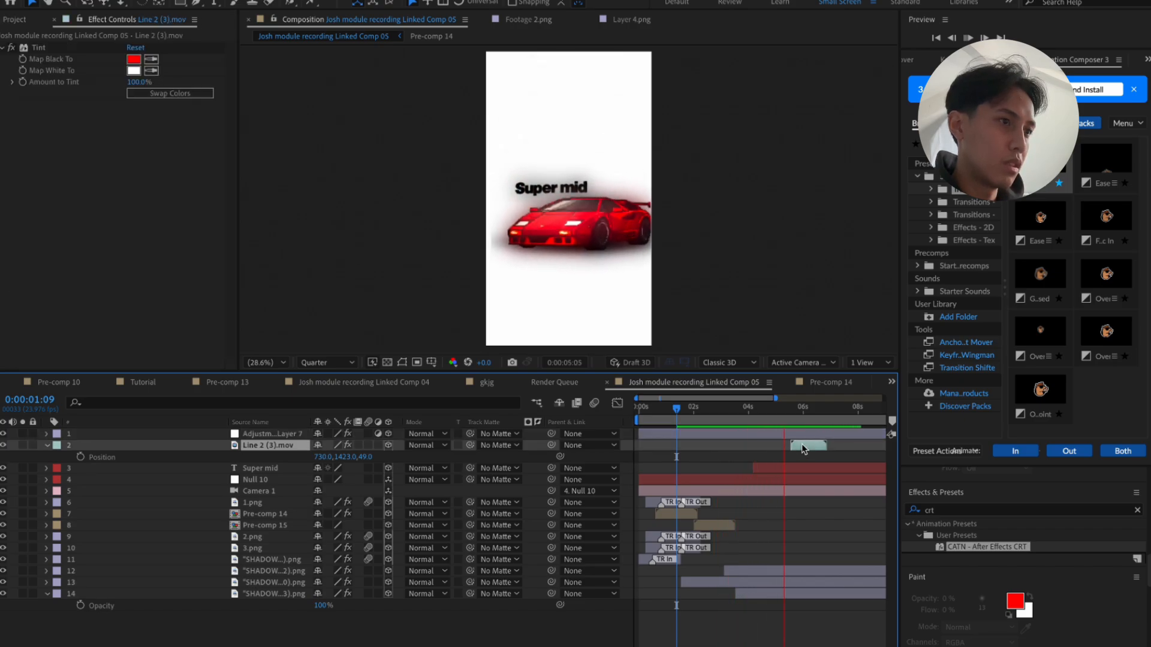
key(space)
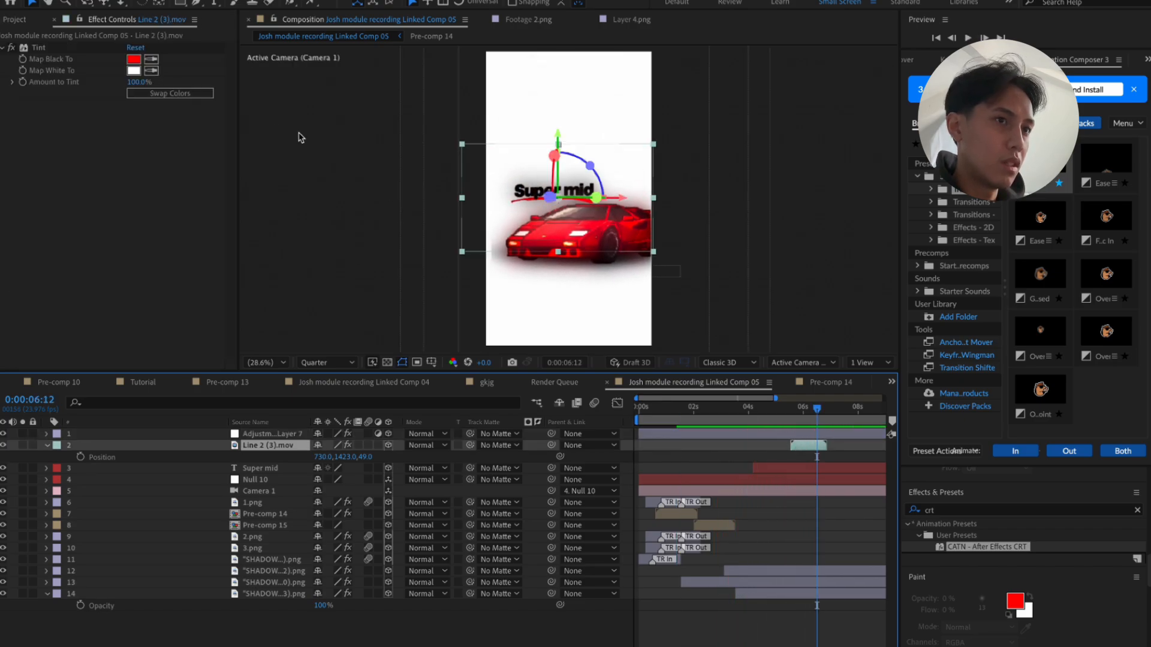
key(F2)
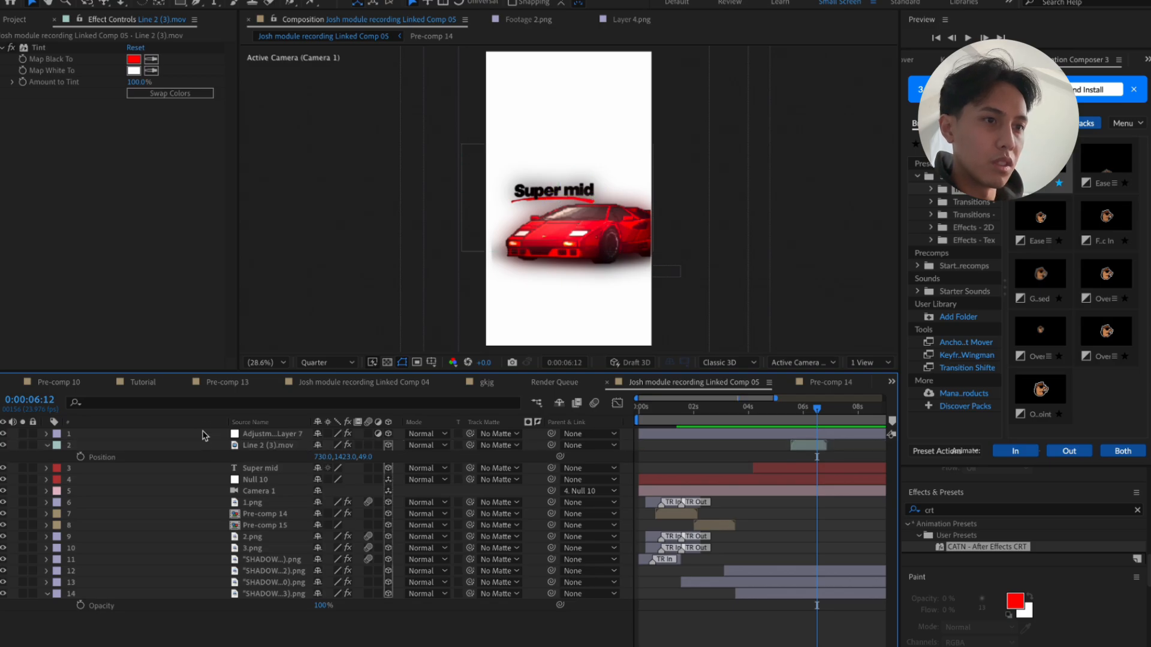
Set the adjustment layer's Mosaic effect to 1000 horizontal blocks and 1000 vertical blocks
click(260, 432)
click(136, 59)
text(75)
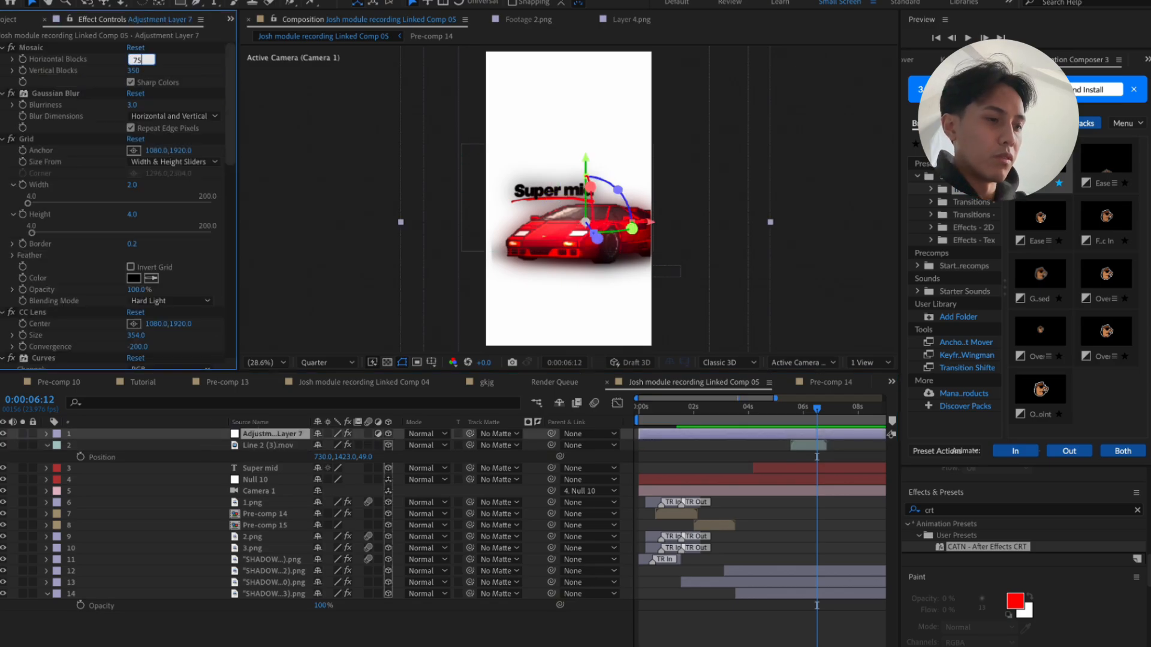
text(00)
key(Return)
click(135, 70)
click(137, 61)
text(100)
key(Return)
text(1000)
key(Return)
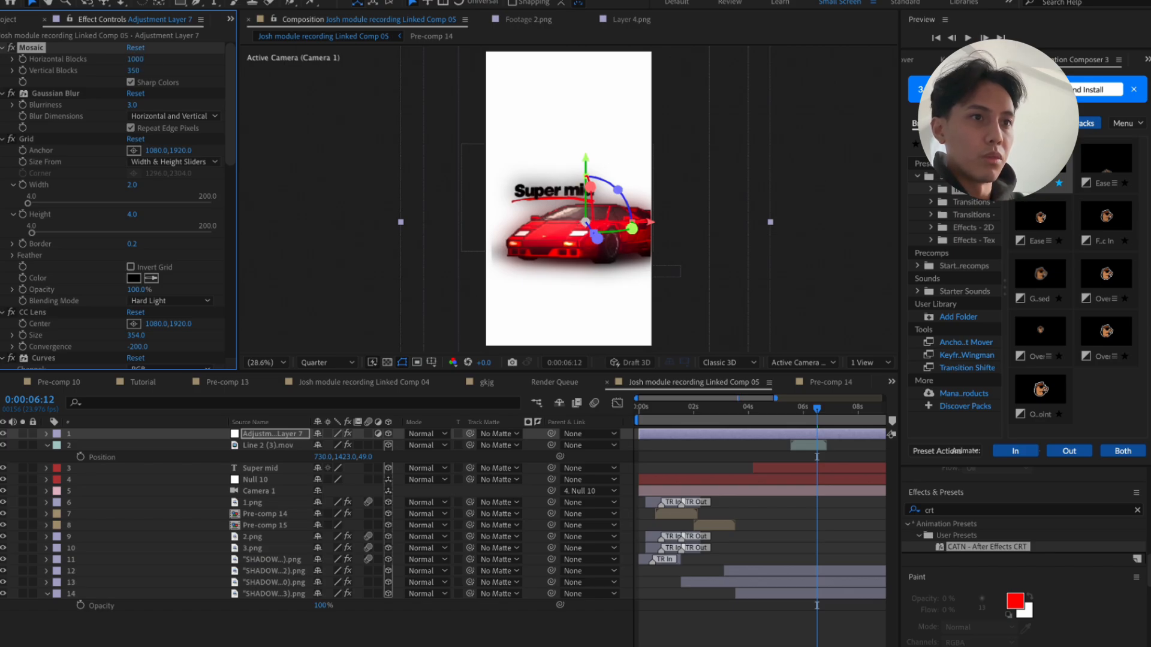
click(134, 70)
text(1000)
key(Return)
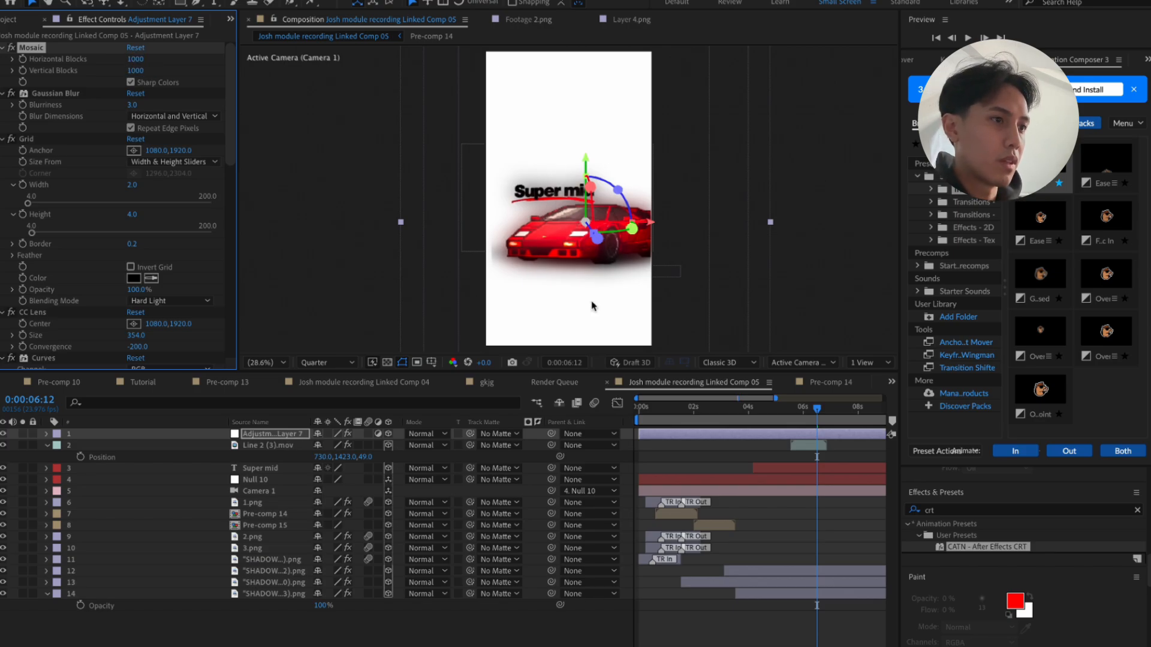
Preview the animation from the start with the finer mosaic and move the playhead back to 0:00:04:23
key(space)
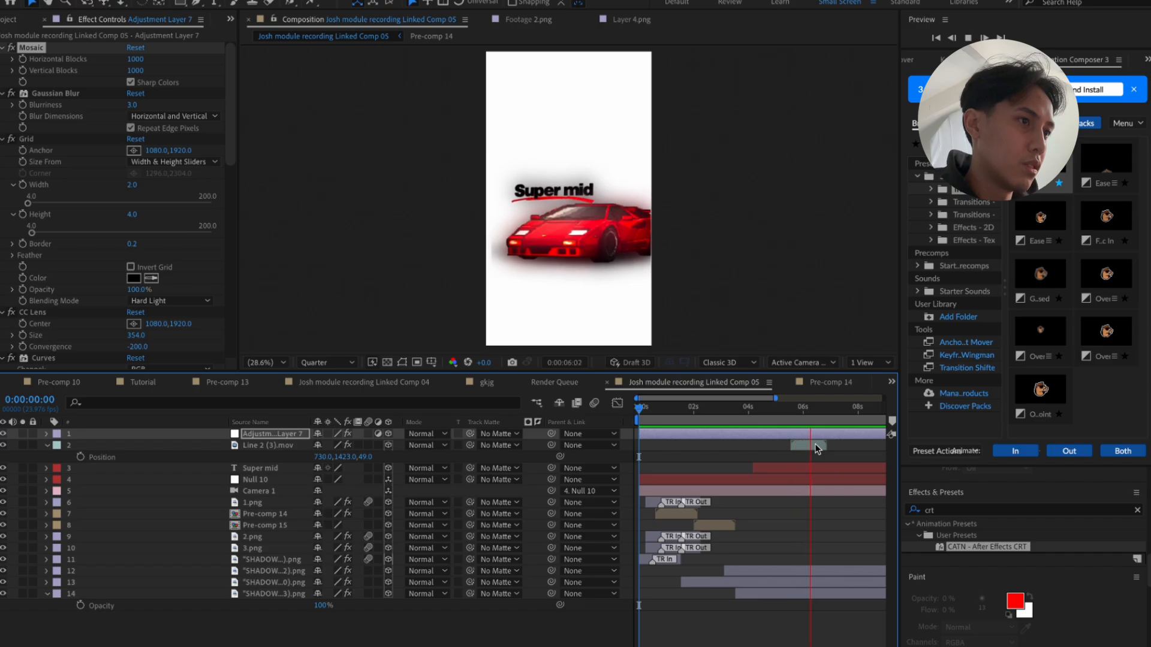
key(space)
drag(804, 417, 774, 420)
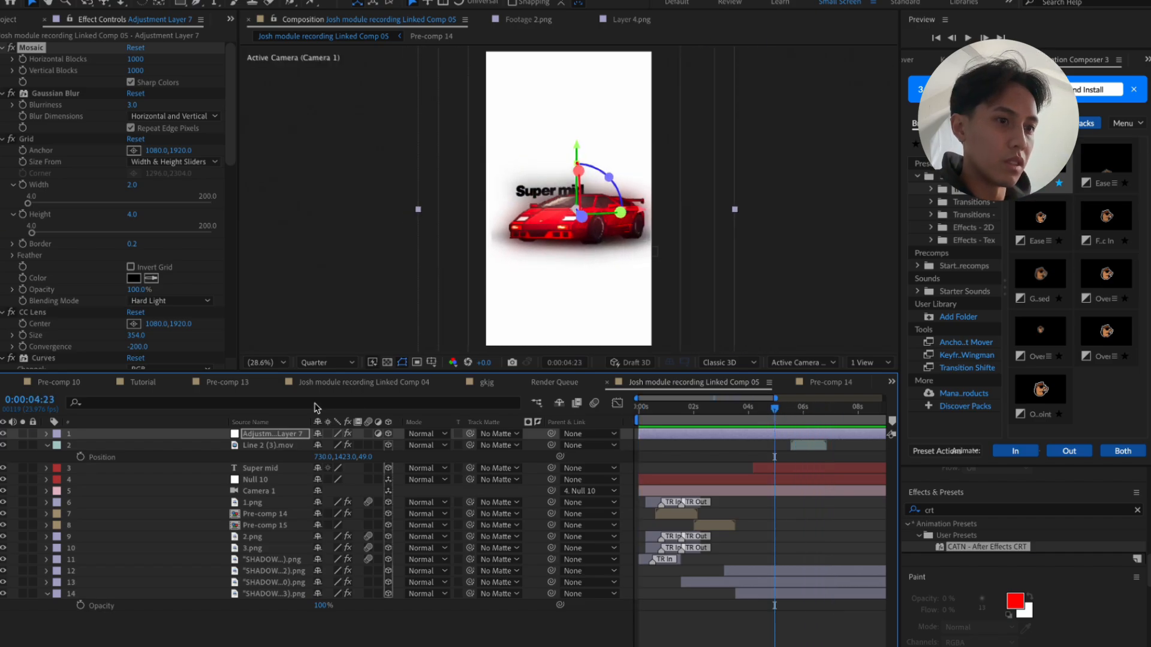
Try removing Glow 3 from the adjustment layer, and undo the deletion
scroll(205, 324, down, 8)
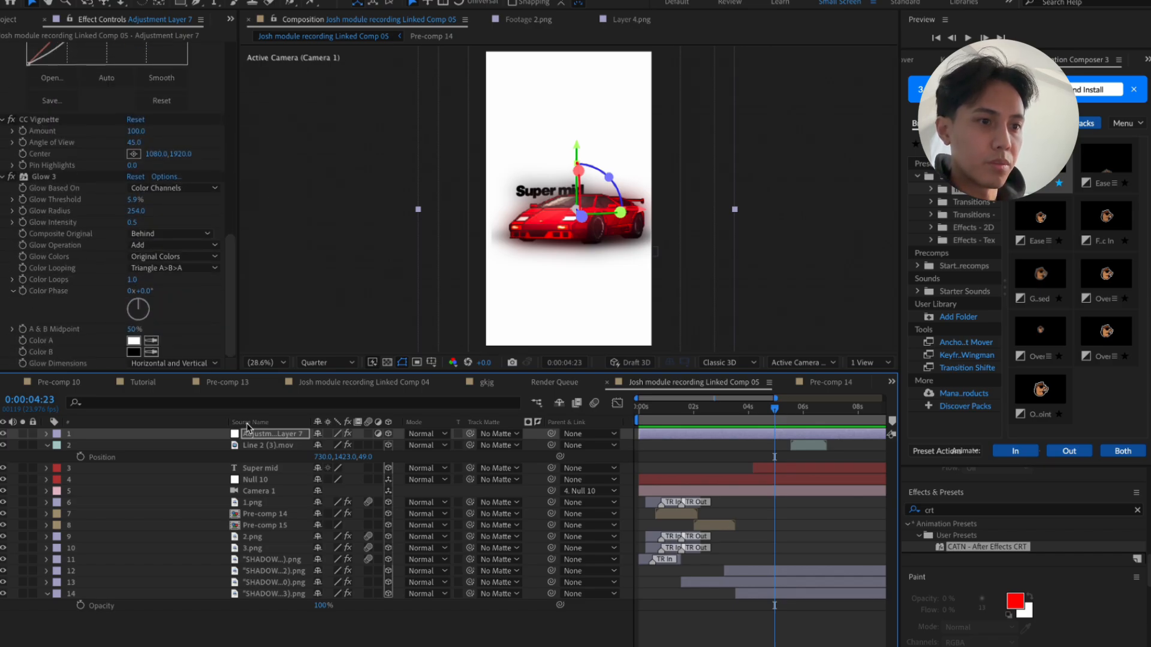
click(86, 177)
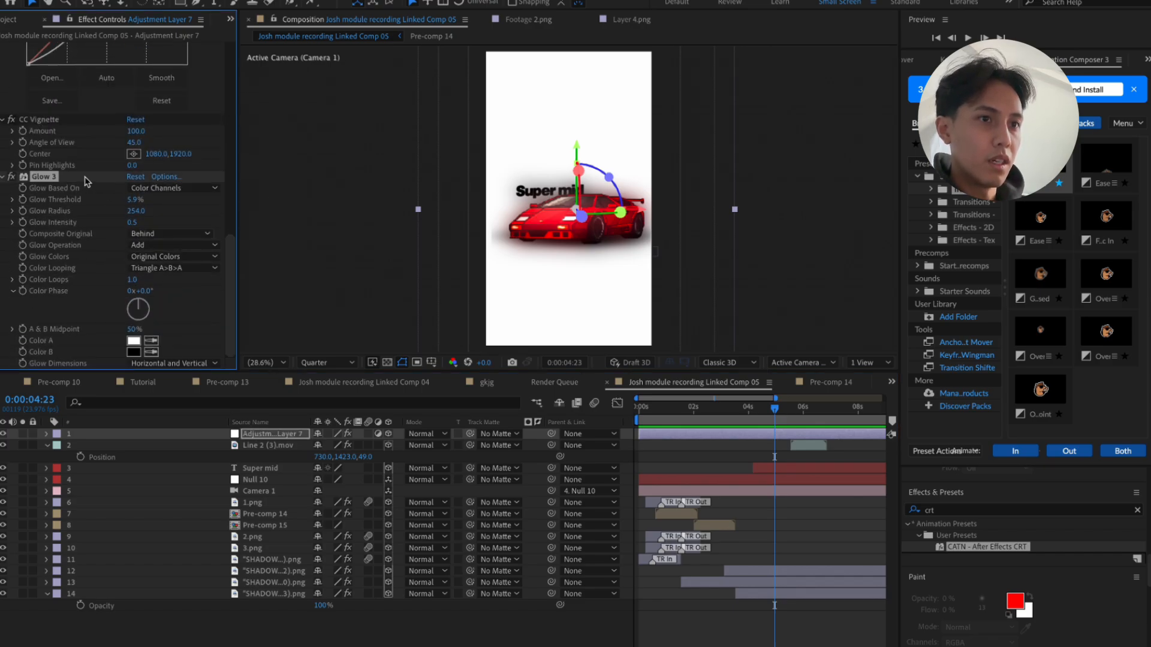
key(Delete)
key(ctrl+z)
Try lowering the Grid effect's opacity on the adjustment layer and replay the animation from the start
scroll(90, 210, up, 6)
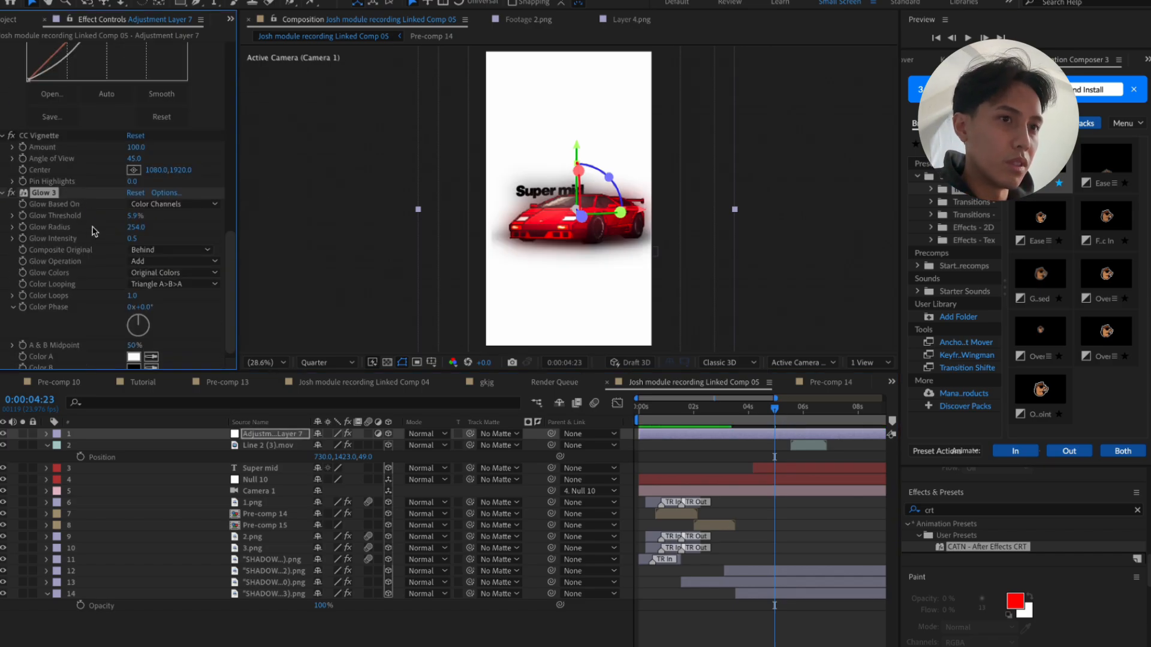
scroll(92, 231, up, 6)
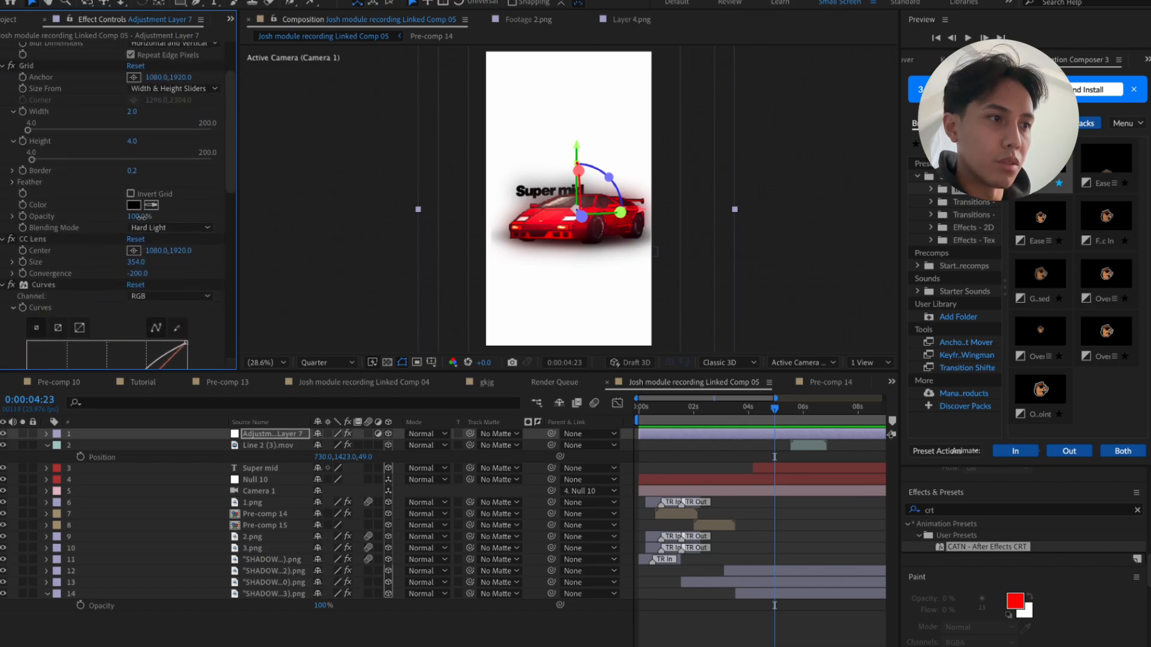
drag(141, 217, 20, 218)
scroll(146, 220, up, 2)
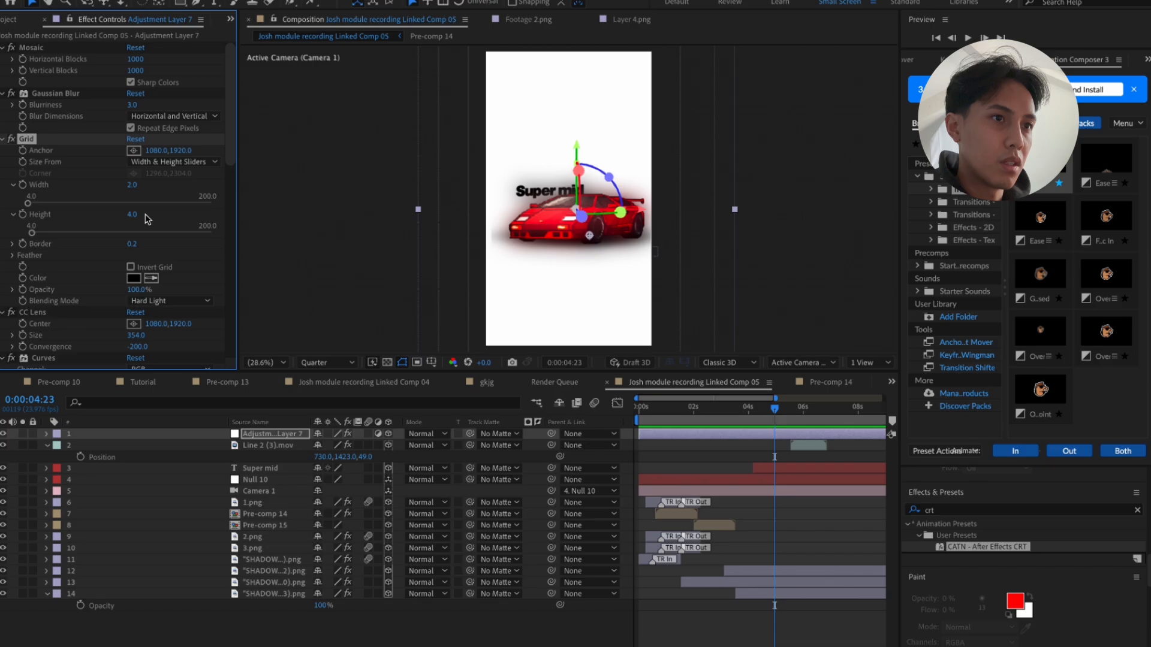
drag(230, 99, 230, 279)
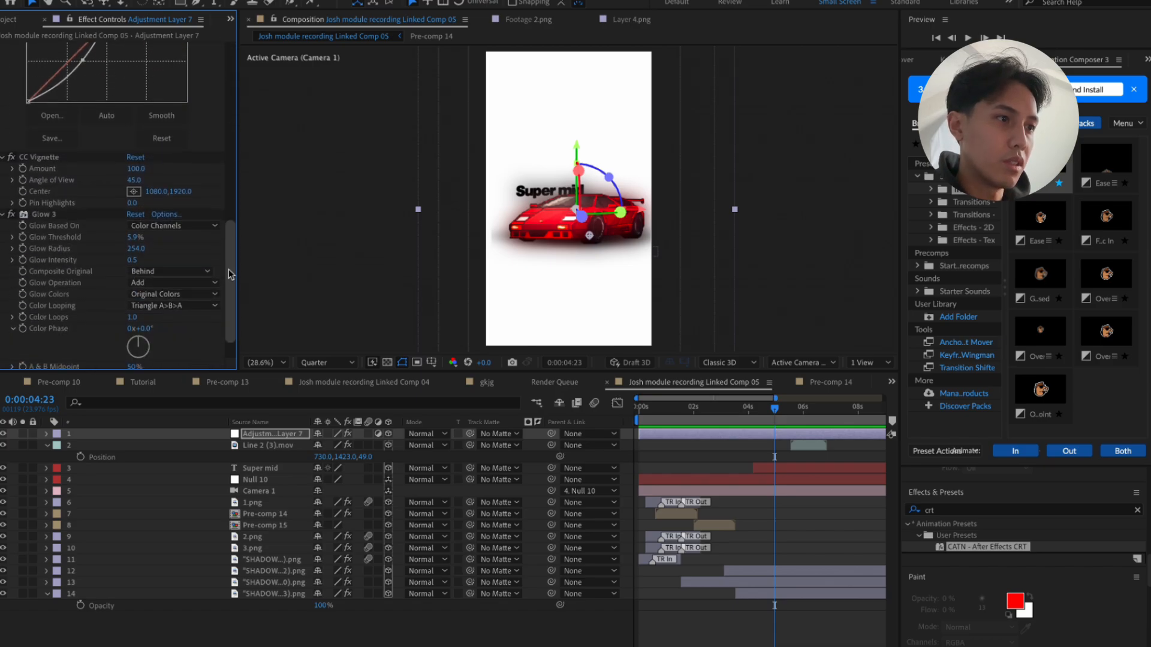
key(space)
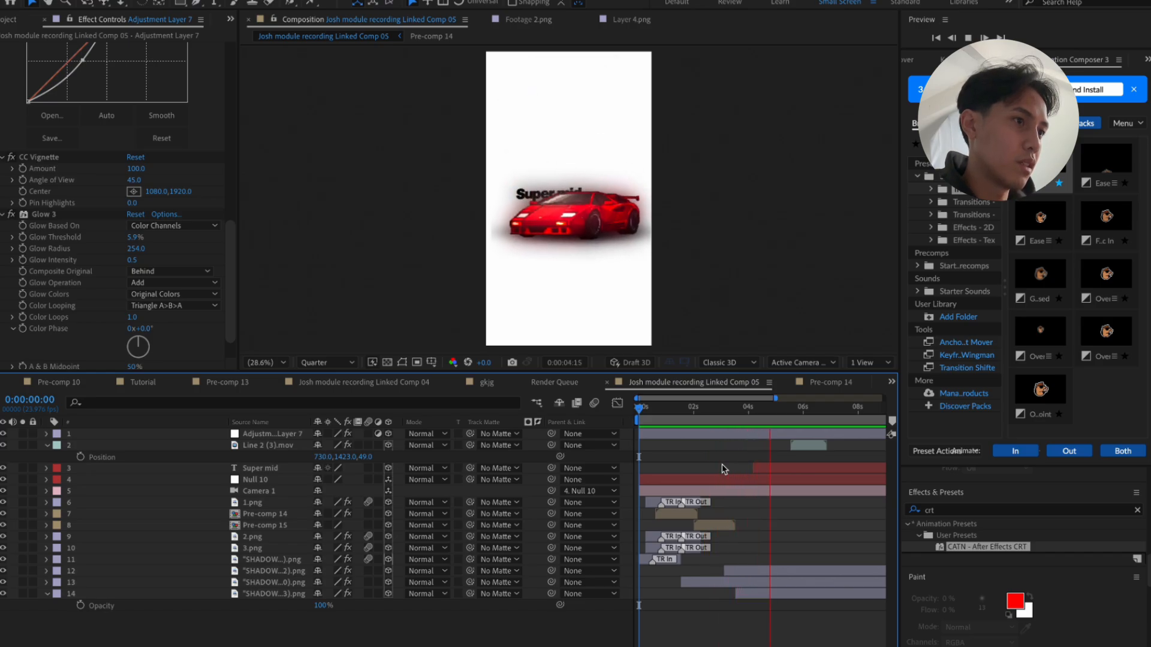
key(space)
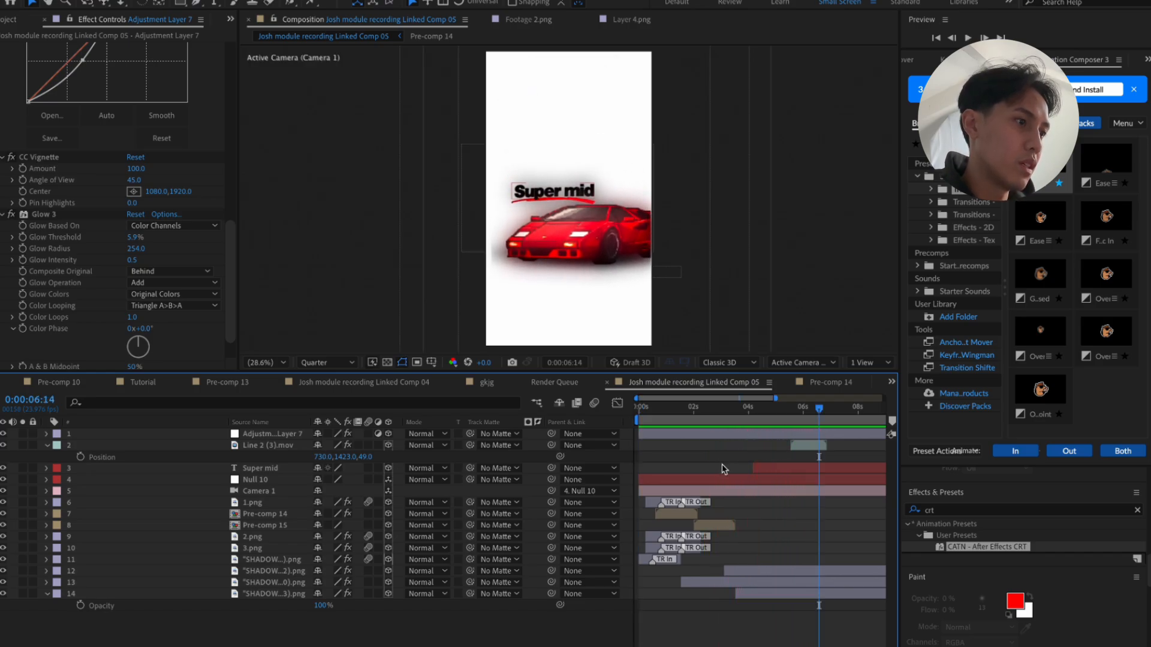
Reveal the Position properties of all layers and bring the Super mid title's position keyframes into view
click(263, 445)
click(263, 479)
click(264, 469)
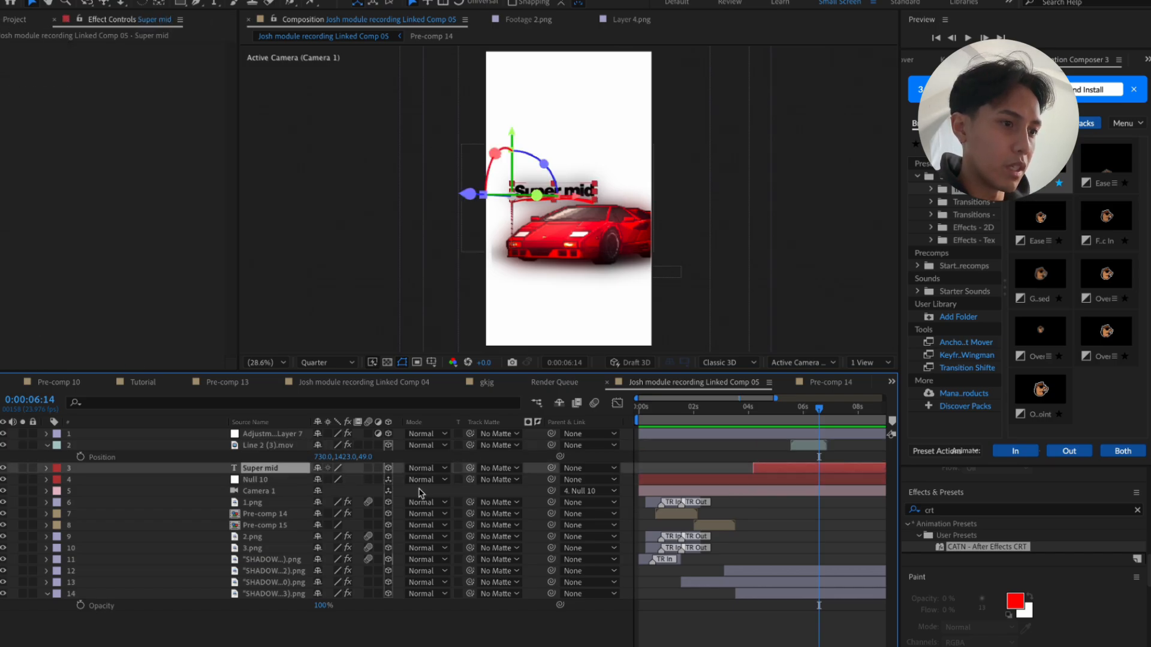
key(End)
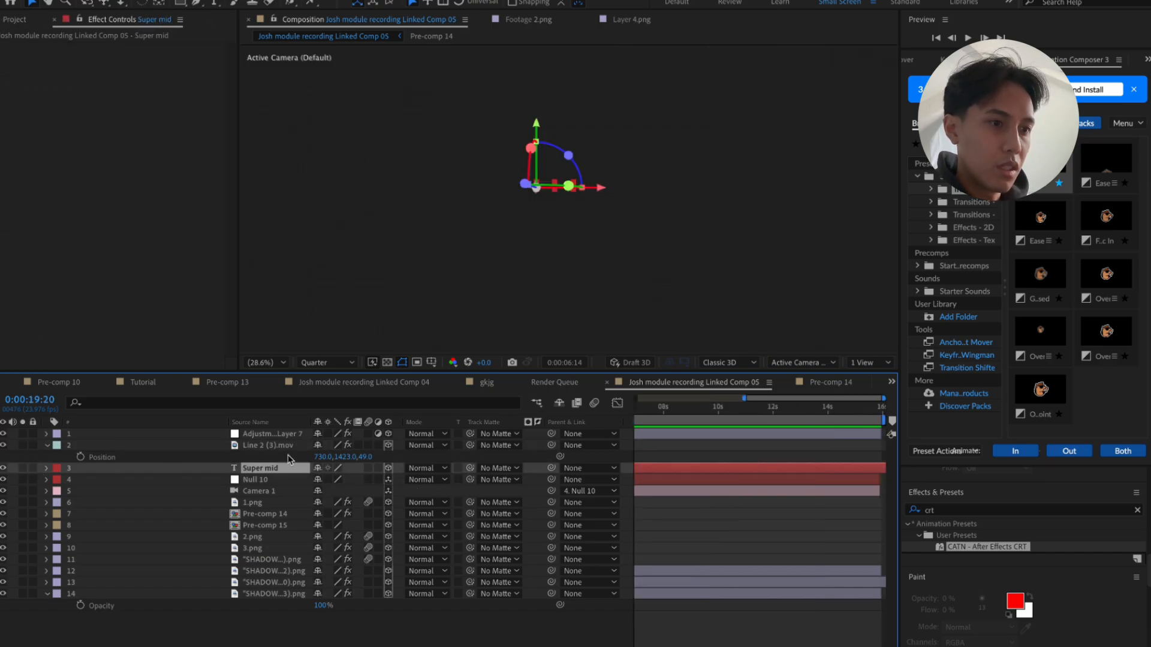
click(379, 38)
click(722, 448)
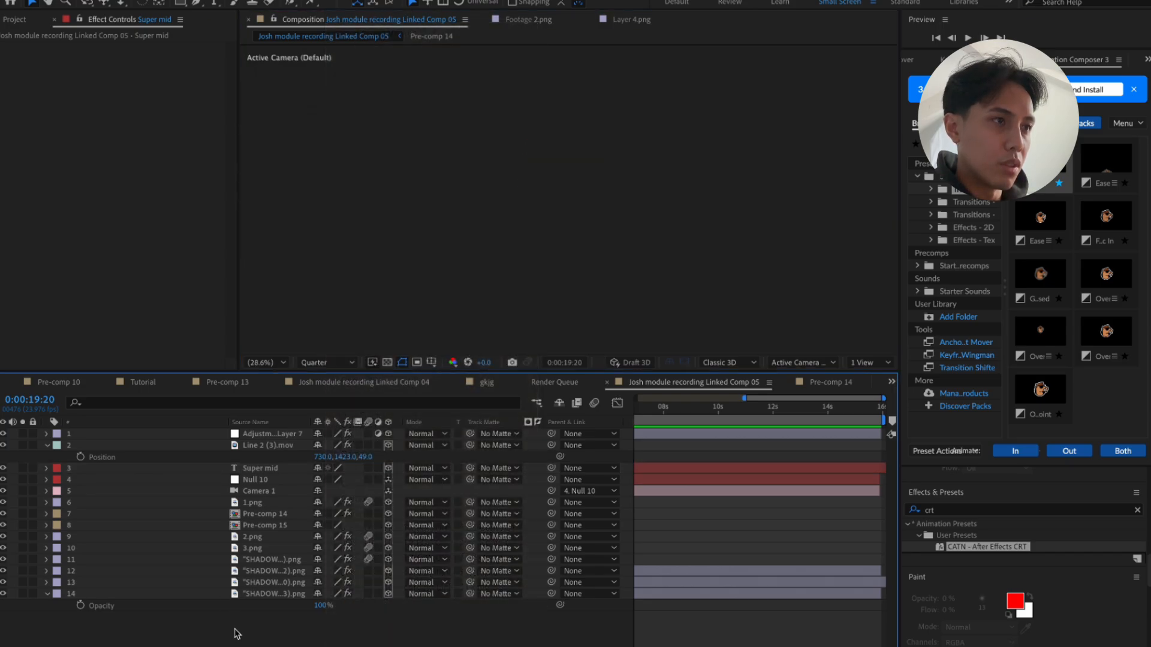
click(712, 420)
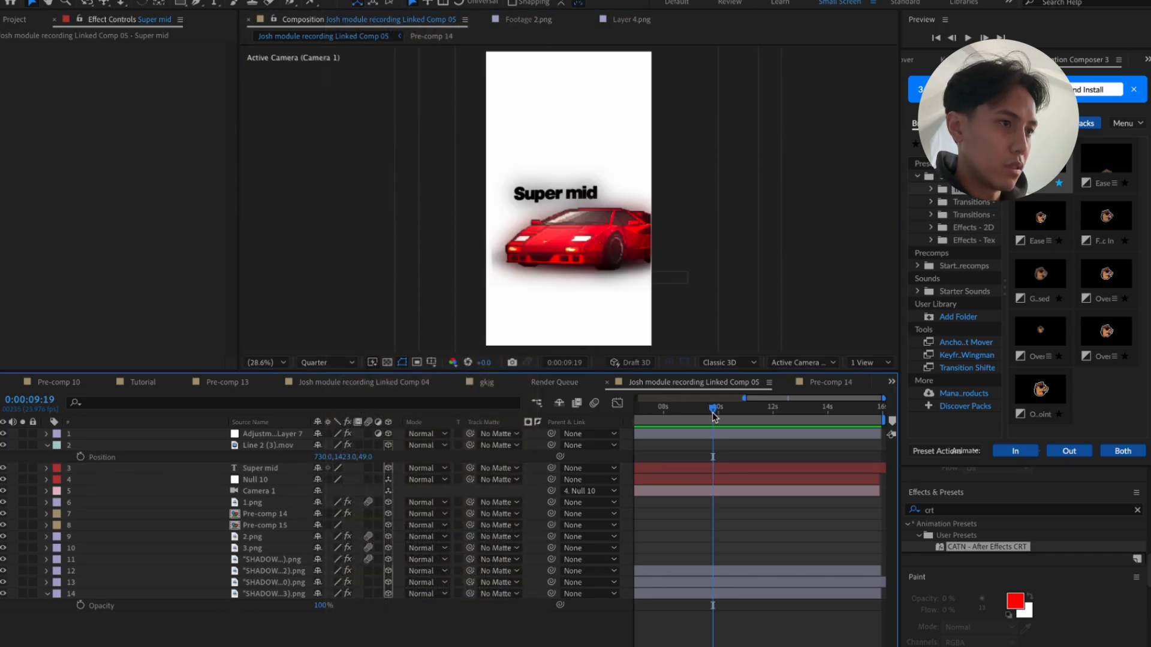
key(p)
click(339, 478)
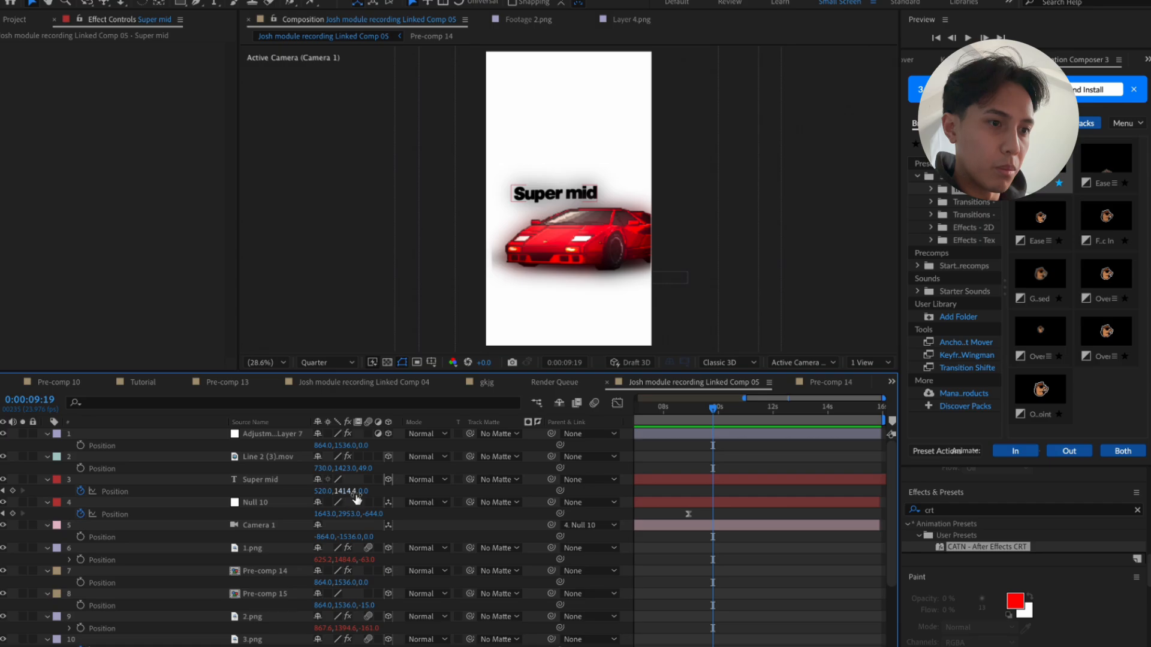
scroll(689, 519, left, 6)
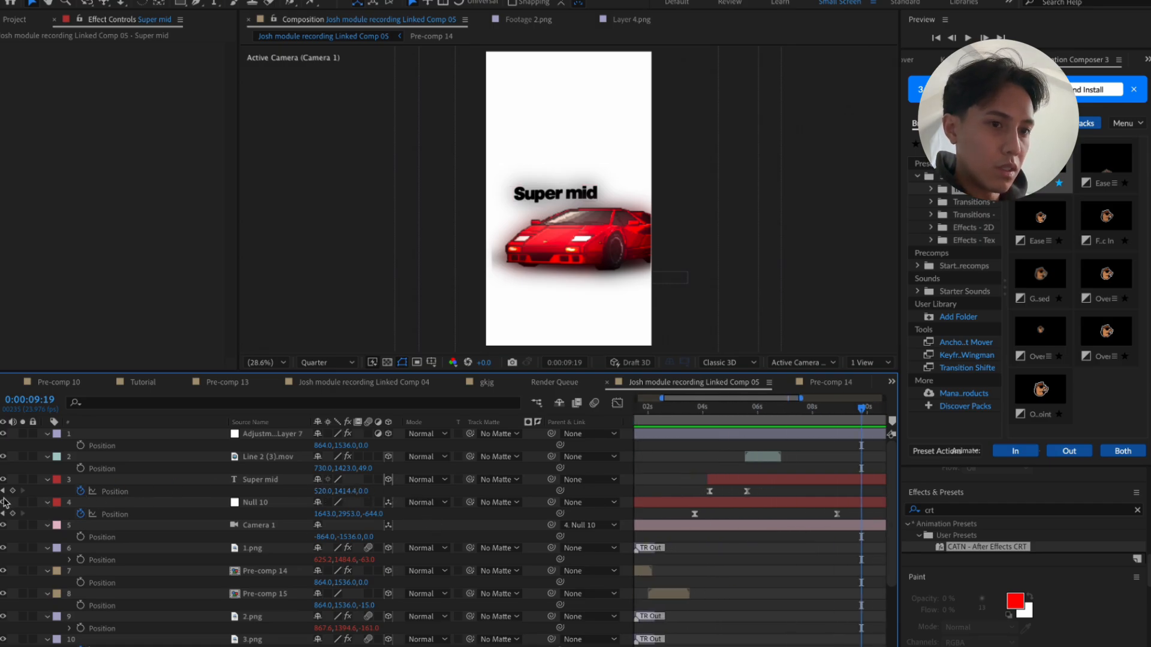
Raise the Super mid title at its 0:00:05:15 position keyframe by setting the Y value to 1345.4
click(3, 490)
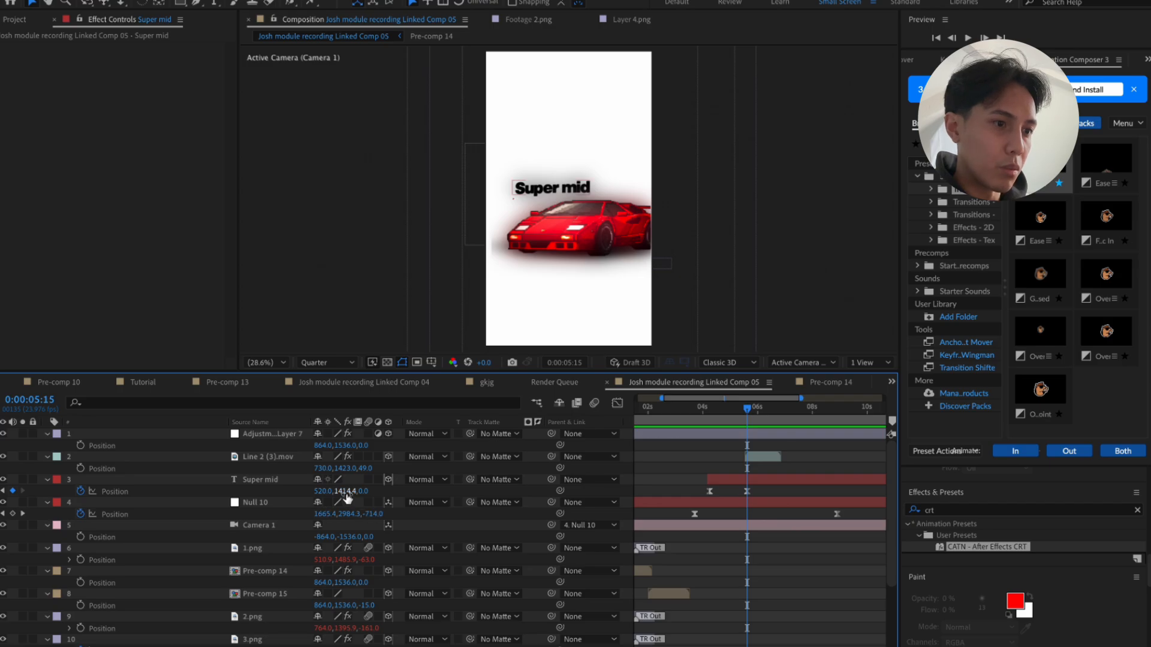
click(299, 492)
key(Return)
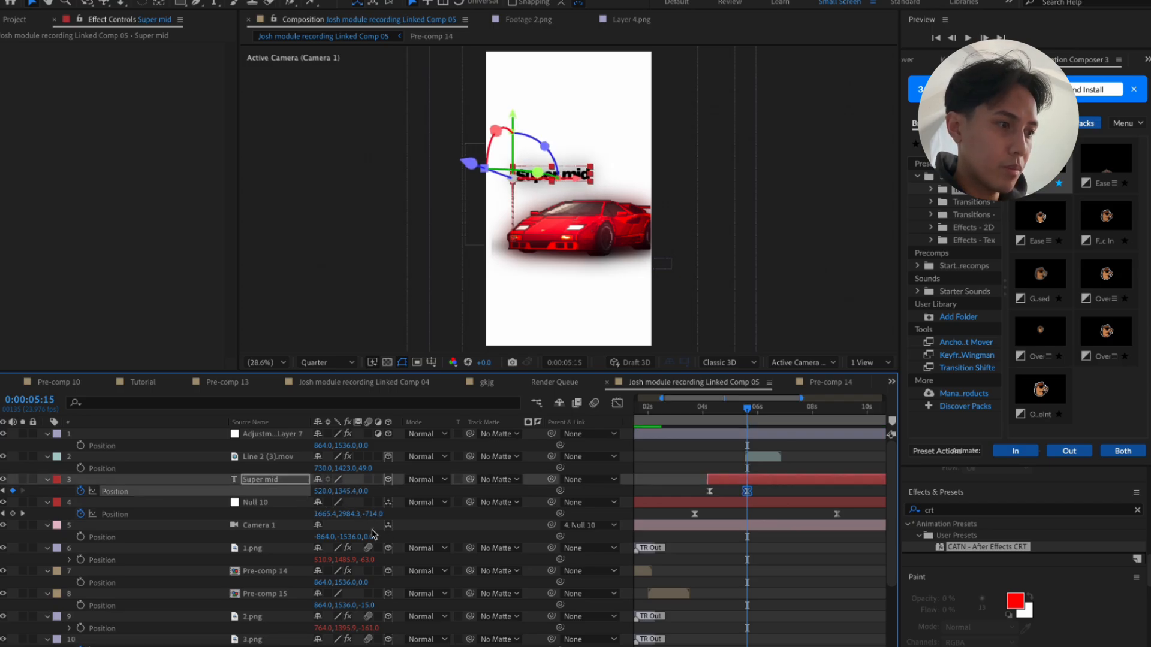
Move the Line 2 (3).mov underline up to match the title, setting its Y position to 1340
click(133, 514)
scroll(151, 543, left, 2)
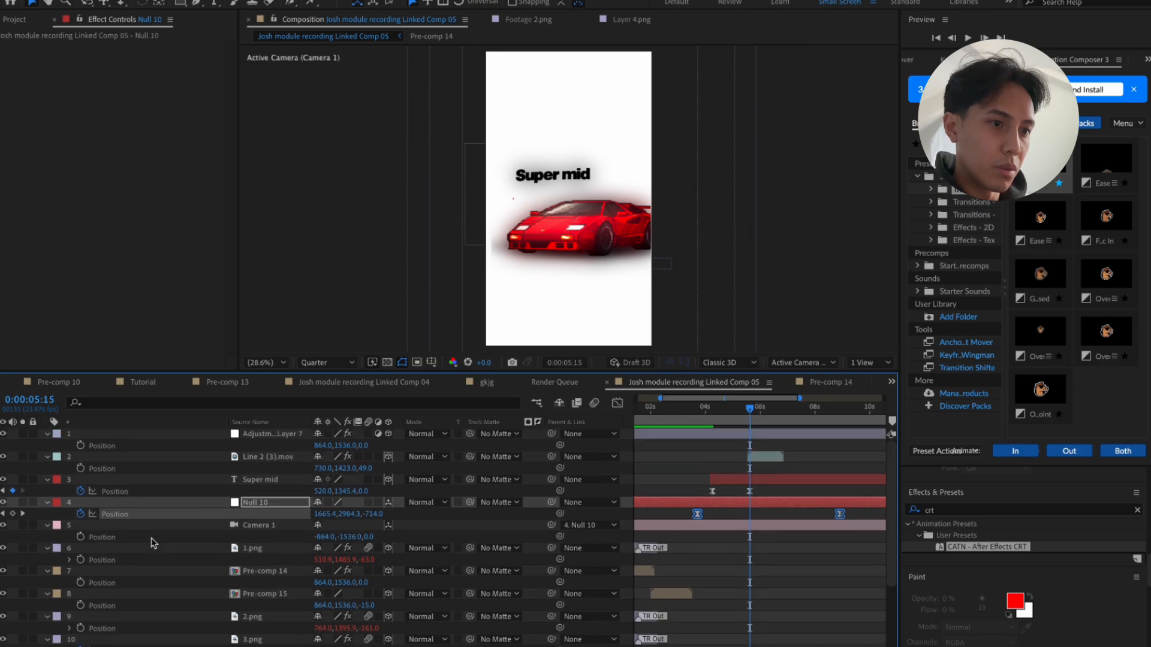
click(269, 436)
click(267, 459)
key(p)
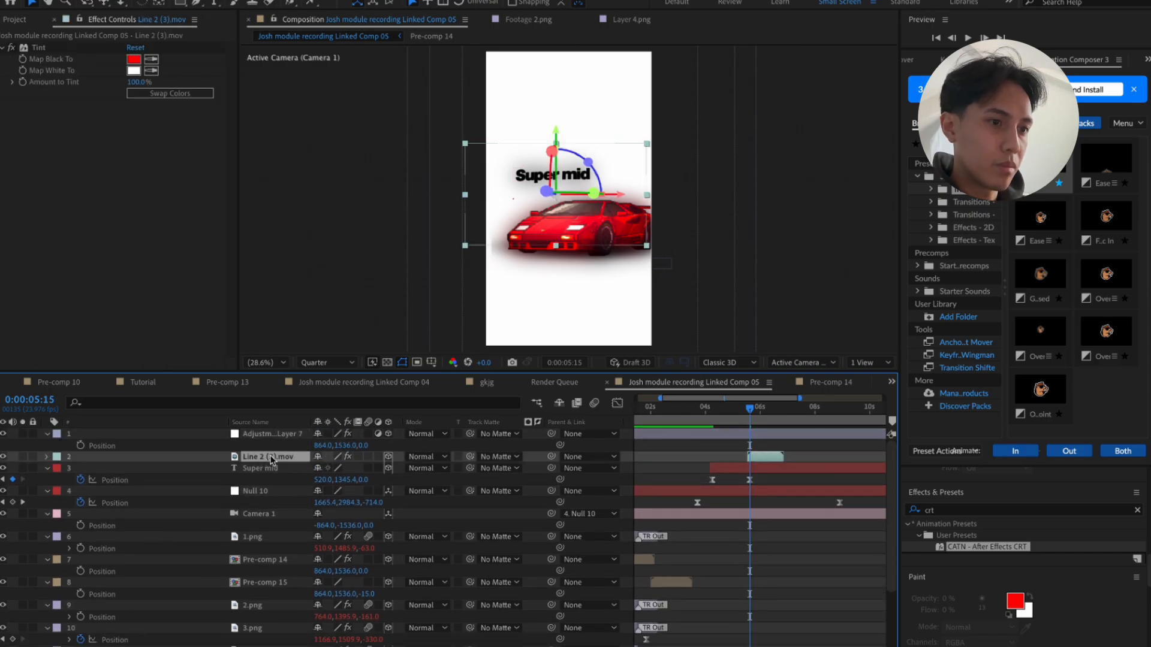
key(p)
drag(343, 468, 291, 465)
Preview the raised title and underline, replaying the animation from near the start
key(space)
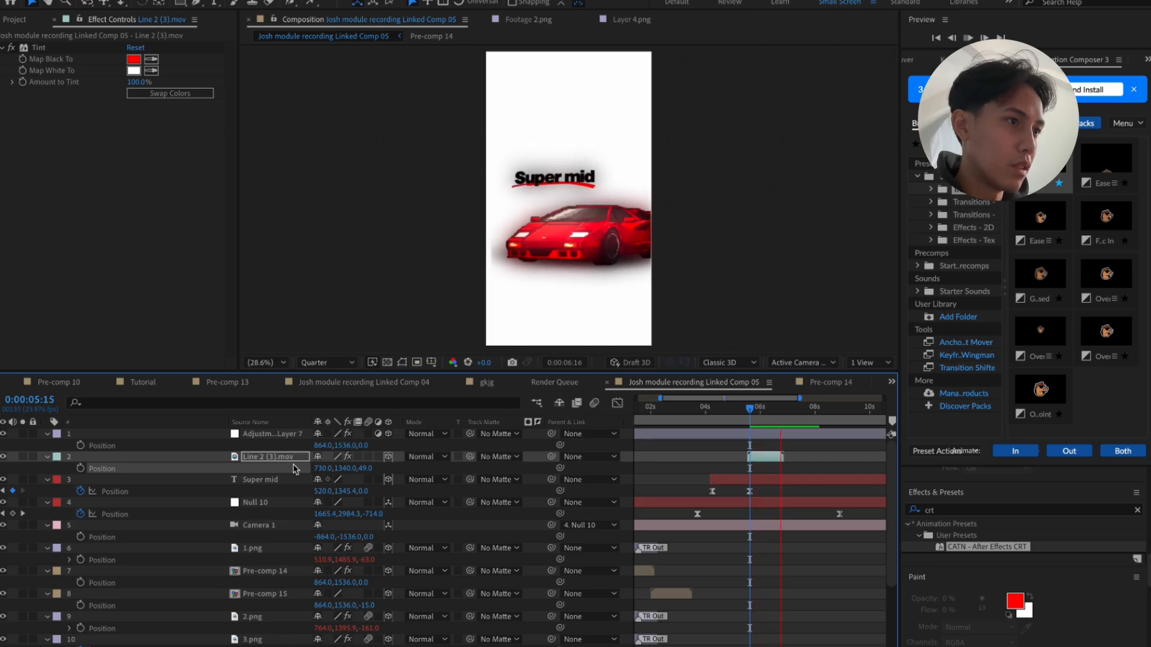
click(779, 456)
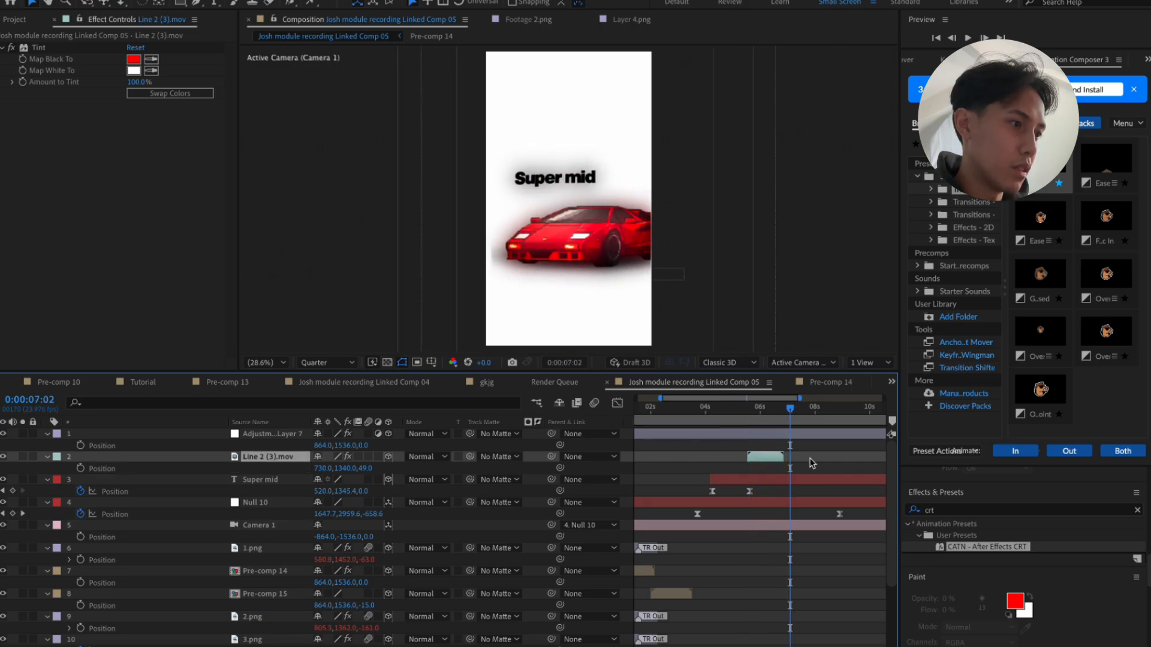
key(space)
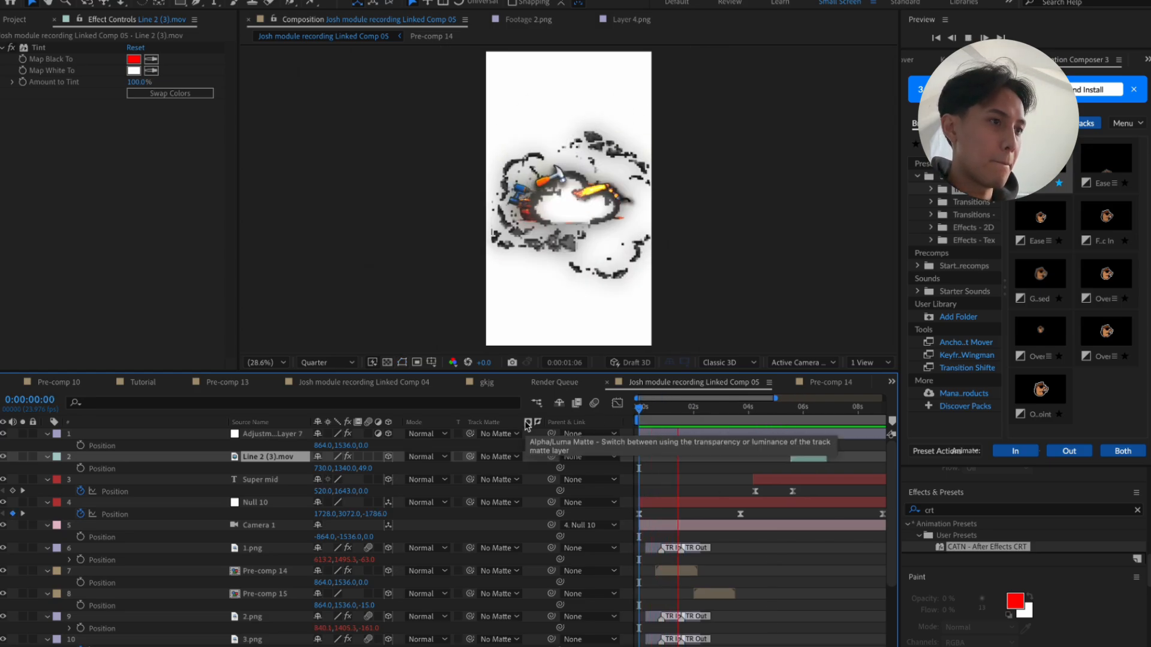
mouse_move(642, 421)
mouse_down()
mouse_move(674, 422)
mouse_move(649, 425)
mouse_up()
key(space)
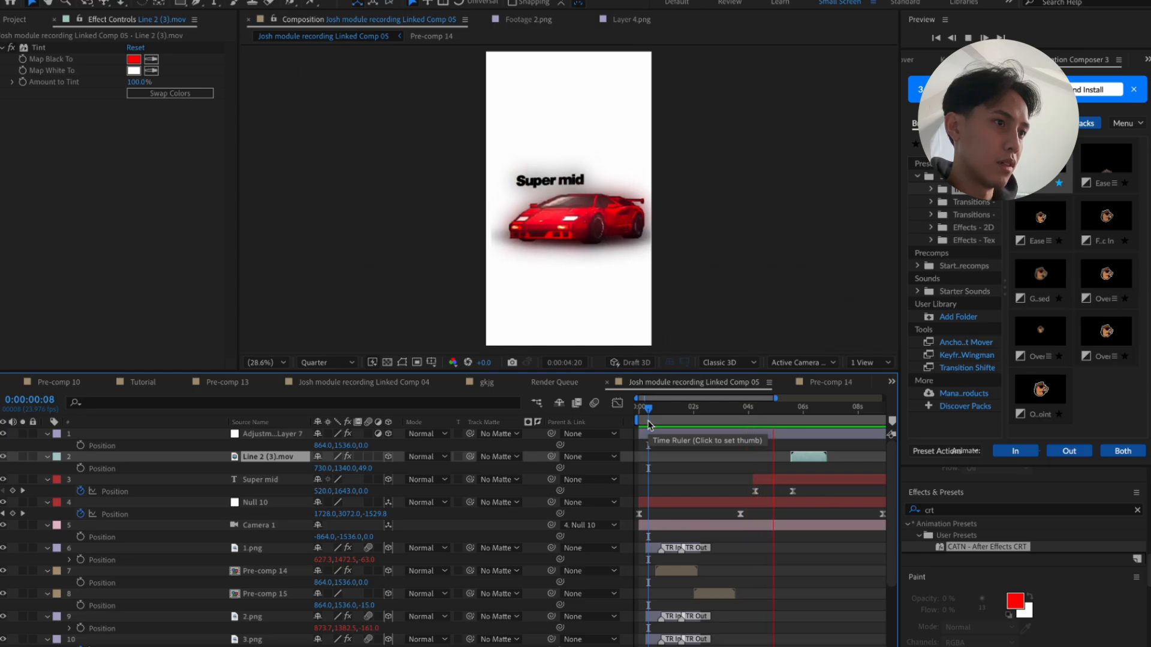
key(space)
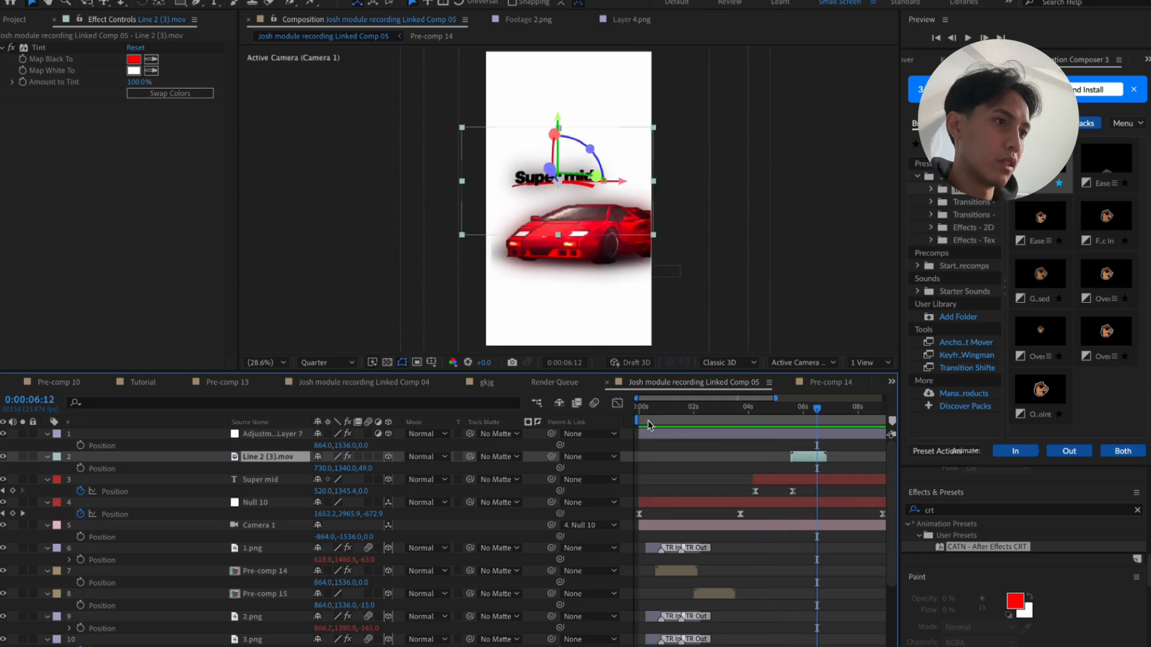
click(642, 407)
key(space)
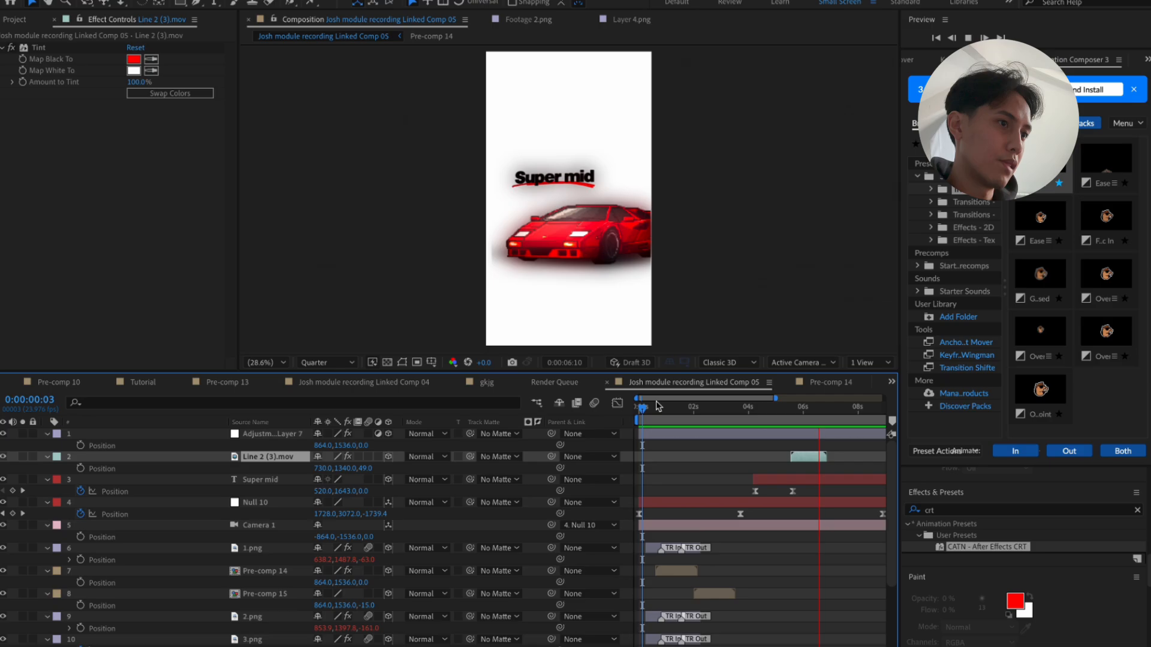
key(space)
Lower Glow 3's threshold to 3.0% on Adjustment Layer 7 and set its glow radius to 254
click(114, 426)
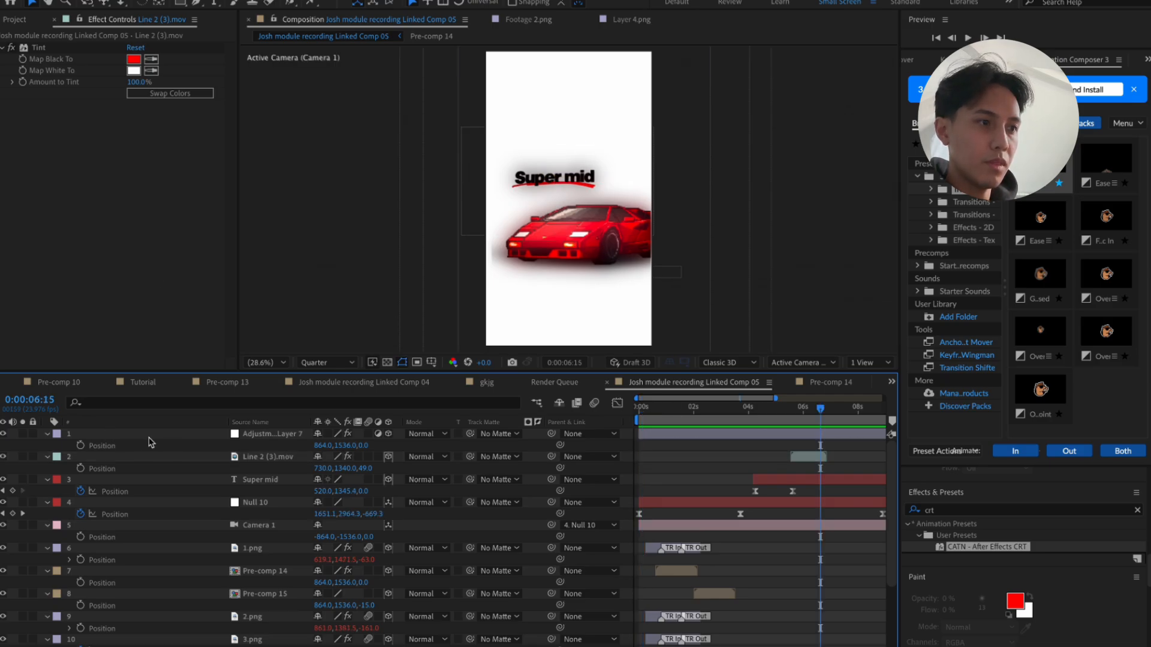
click(242, 423)
click(252, 434)
scroll(37, 251, down, 10)
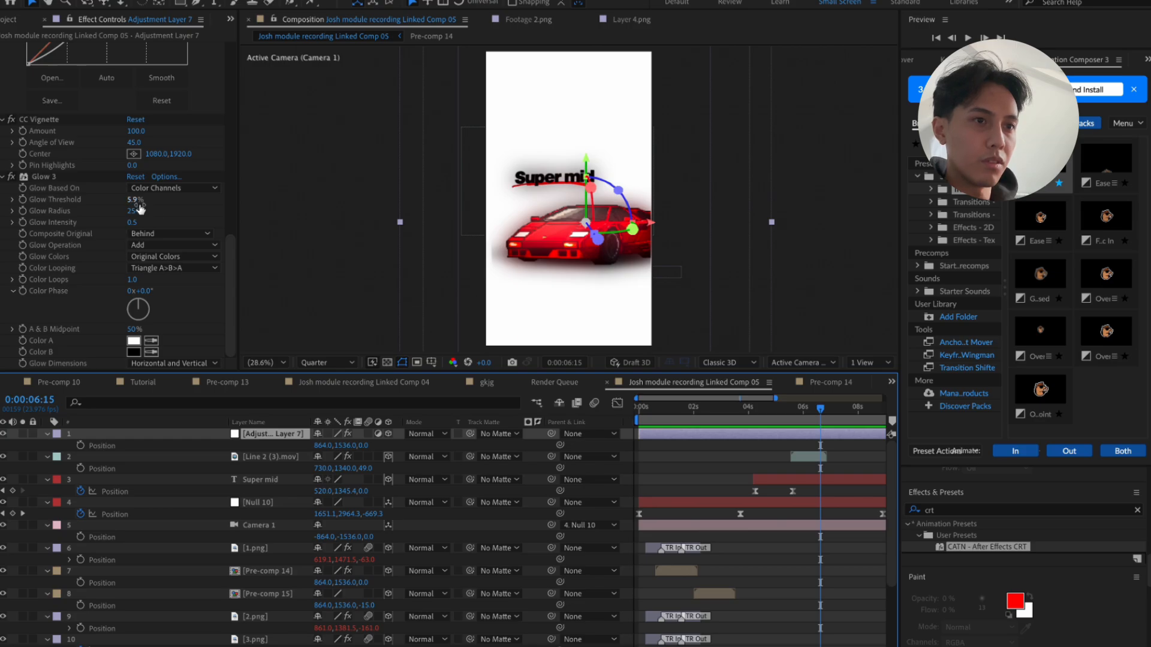
drag(135, 202, 432, 257)
drag(132, 211, 276, 206)
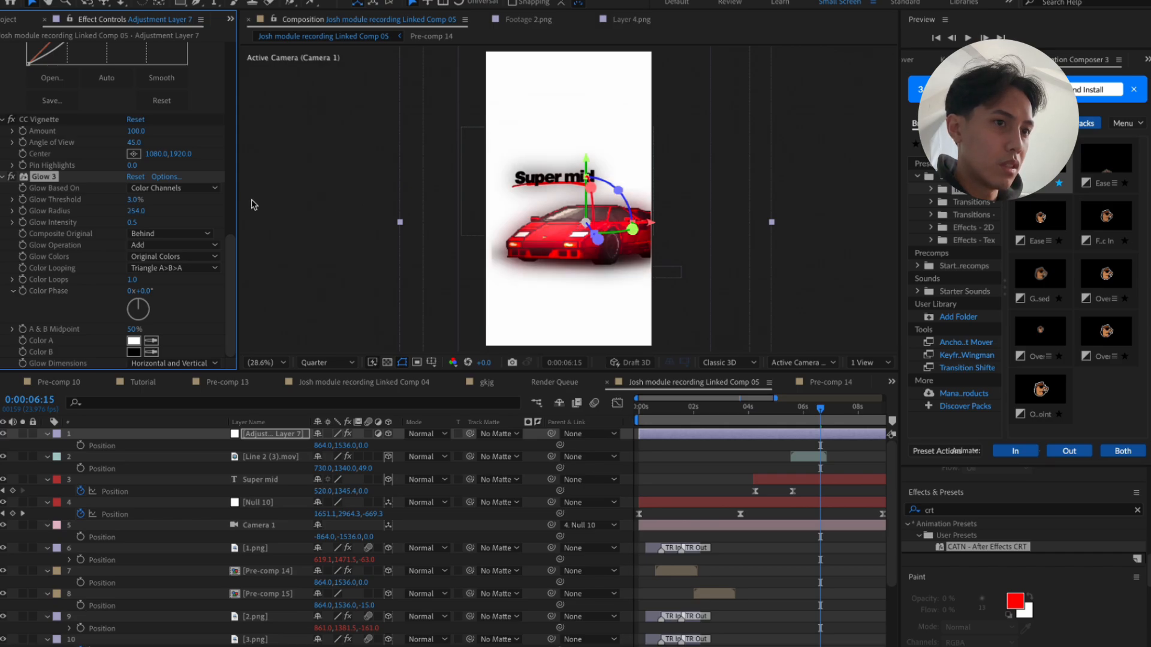
Set Glow 3's radius to 300 and try glow intensities of 1 and 2
text(0)
key(Return)
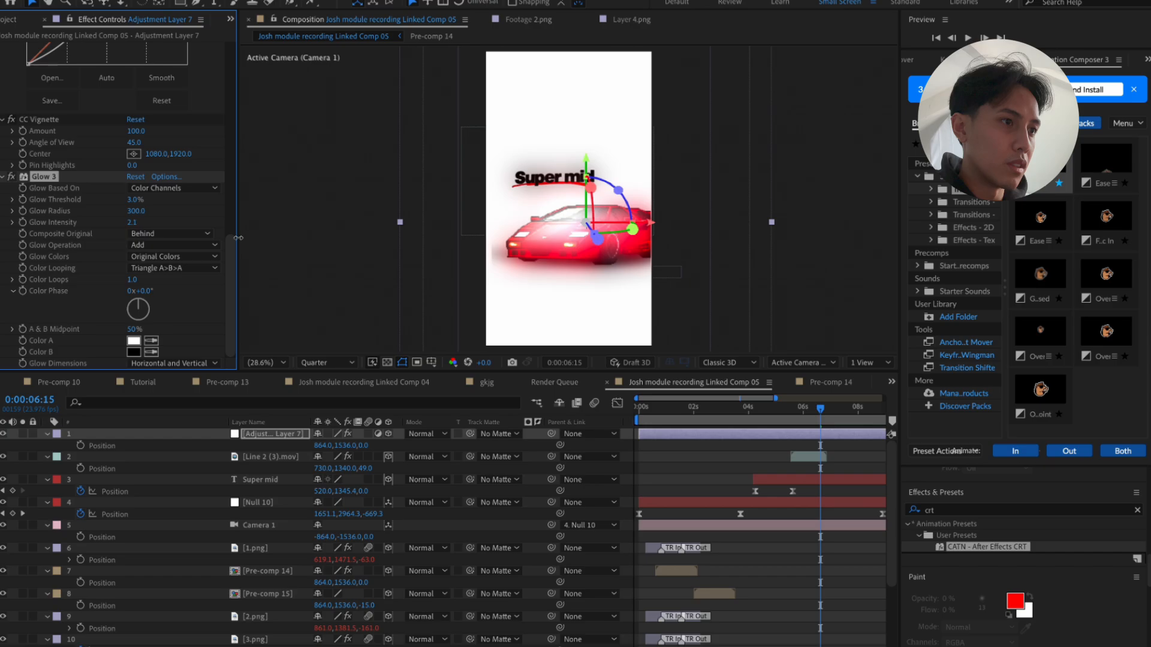
text(1)
key(Return)
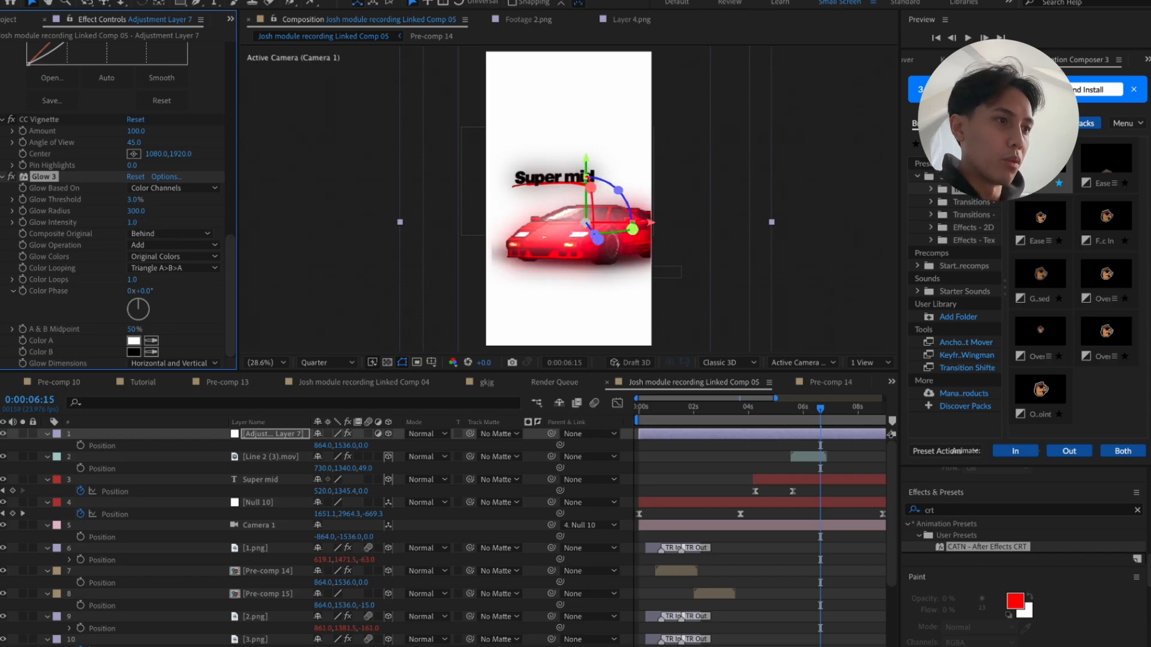
click(133, 222)
text(2)
key(Return)
Reduce Glow 3's intensity, trying 0.18 and settling on 0.1
click(134, 222)
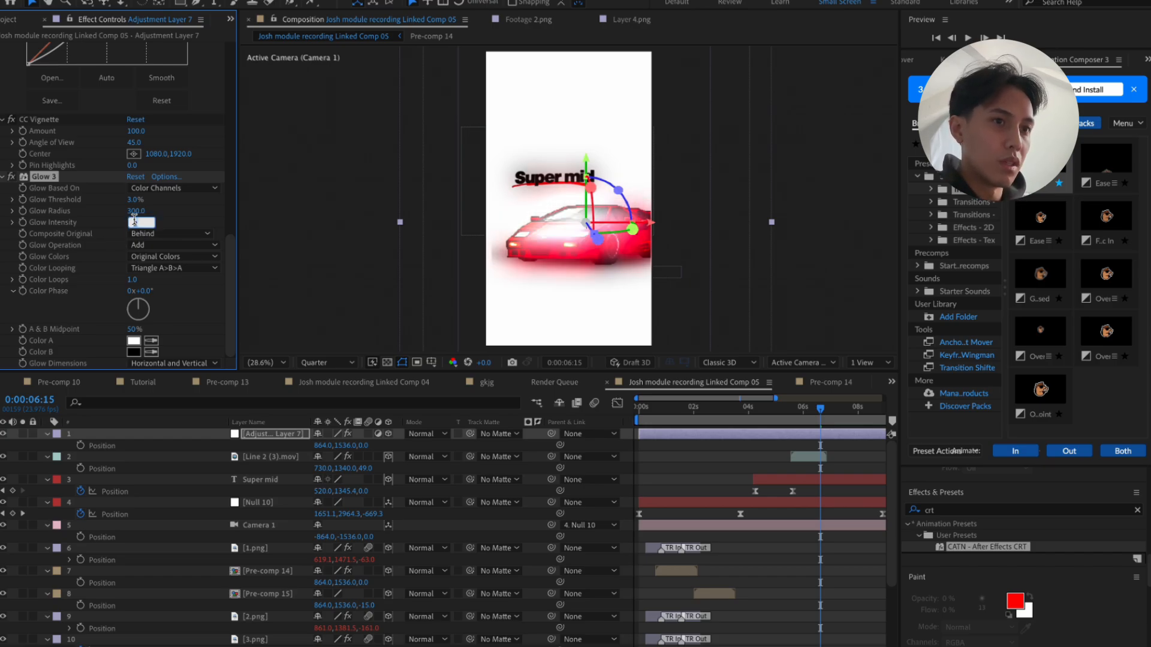
text(0.18)
key(Return)
click(133, 223)
text(0.1)
key(Return)
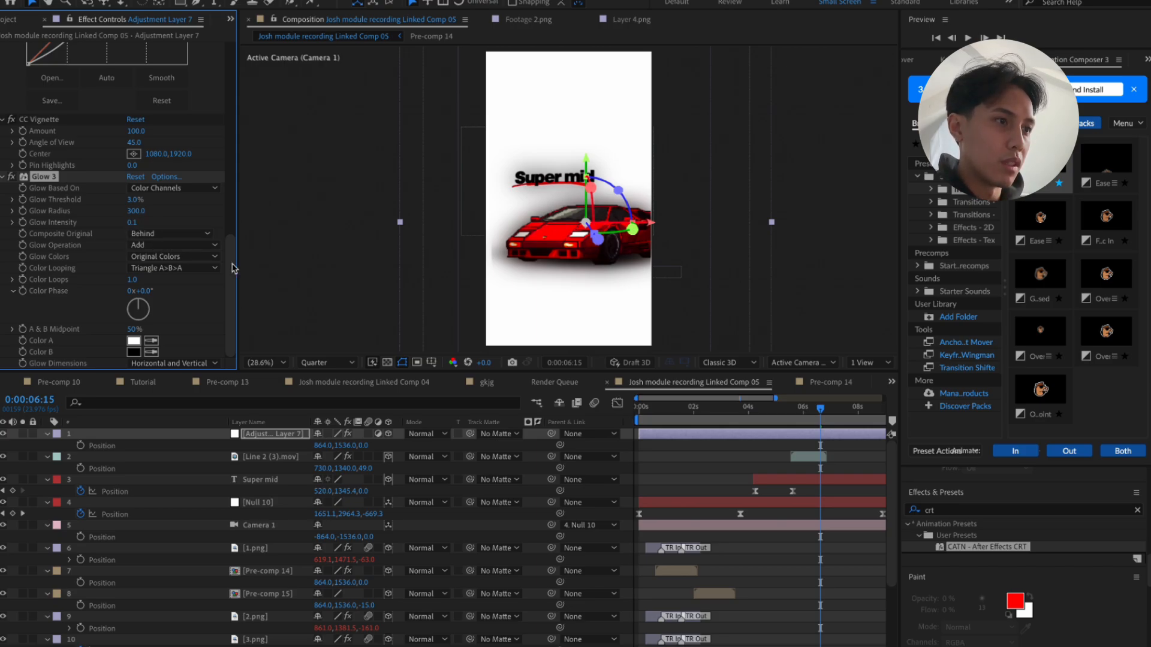
Preview the animation from the start with the weaker Glow 3
drag(657, 406, 592, 407)
key(space)
click(724, 490)
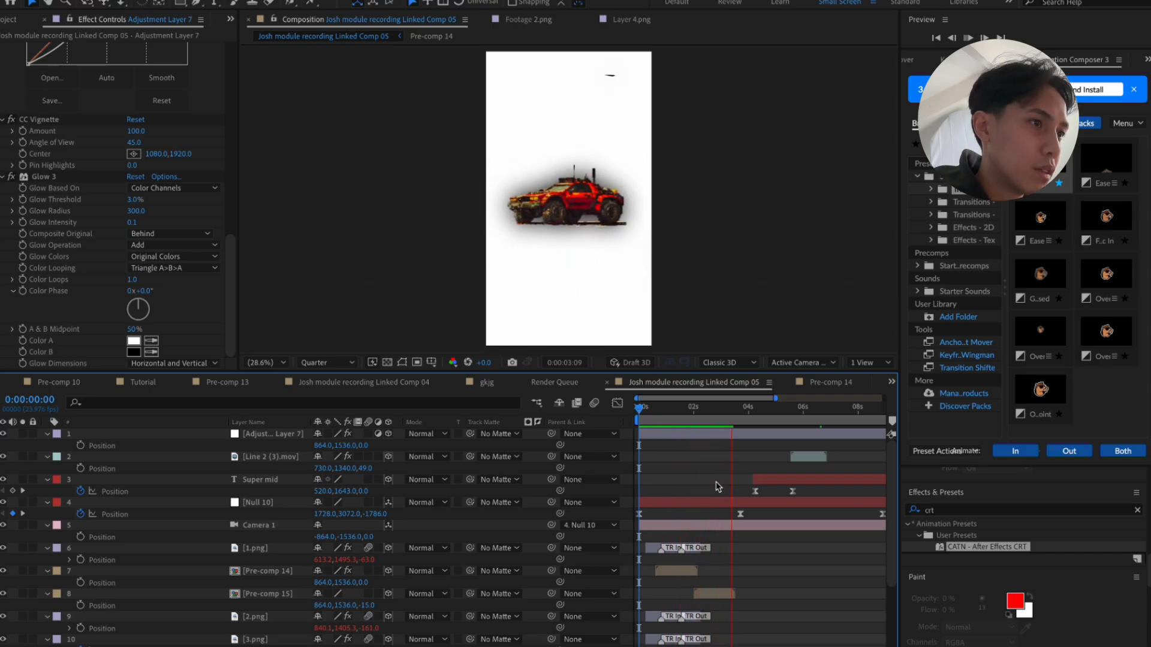
key(space)
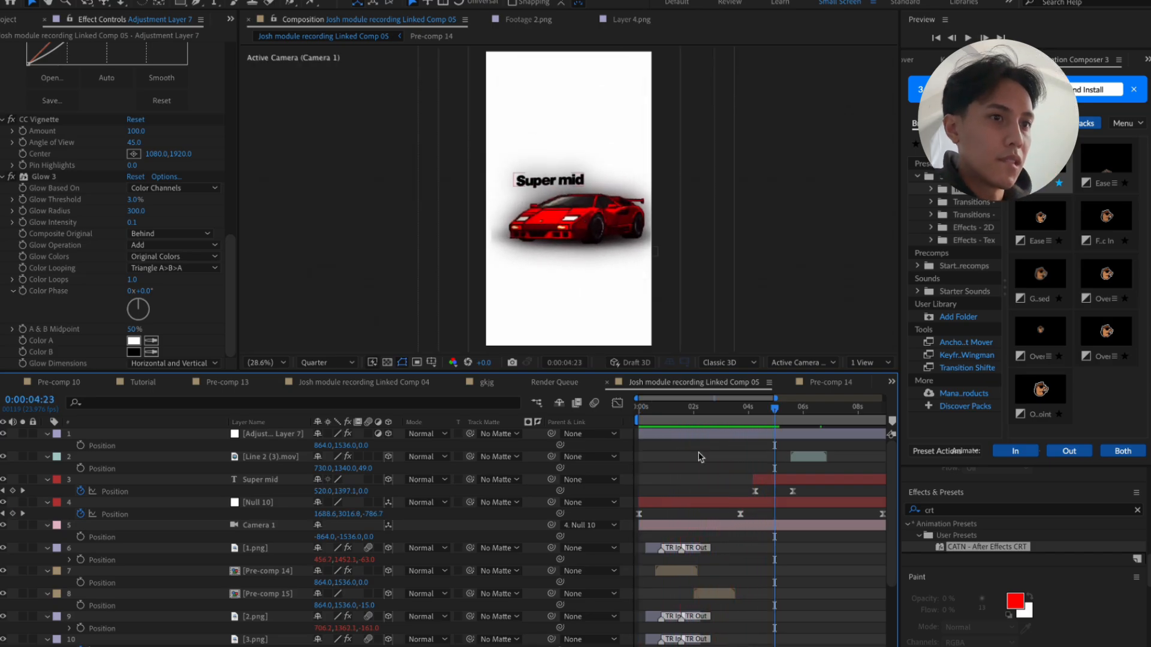
Try previewing the animation without Glow 3, and undo the recent glow changes on Adjustment Layer 7
click(78, 177)
key(Delete)
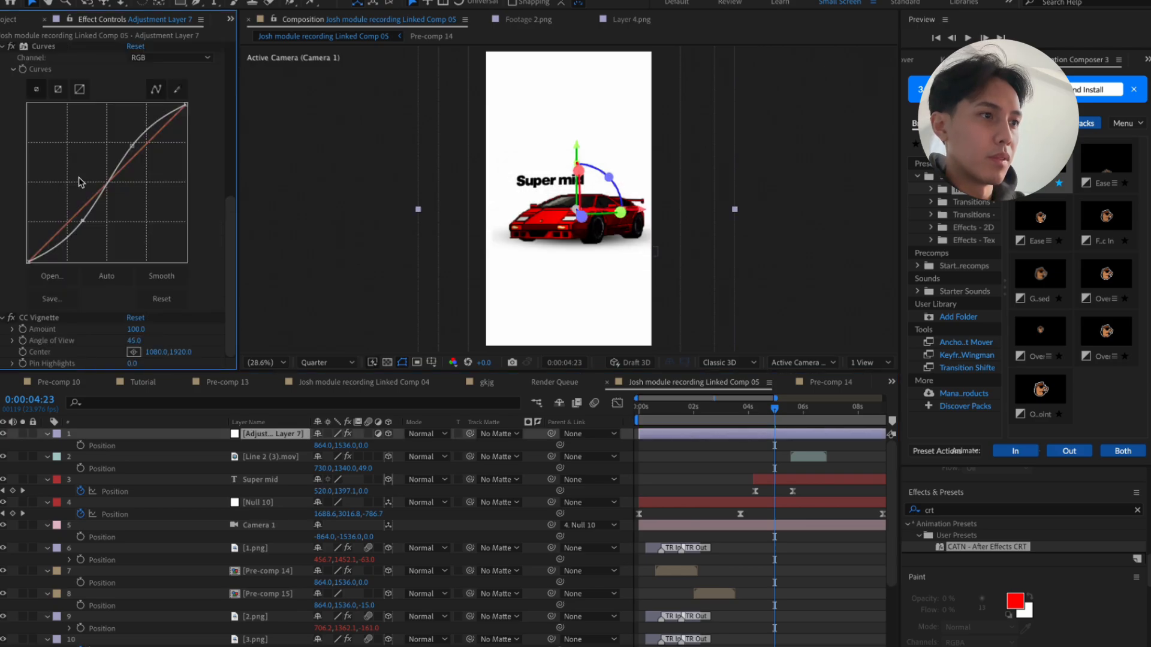
key(space)
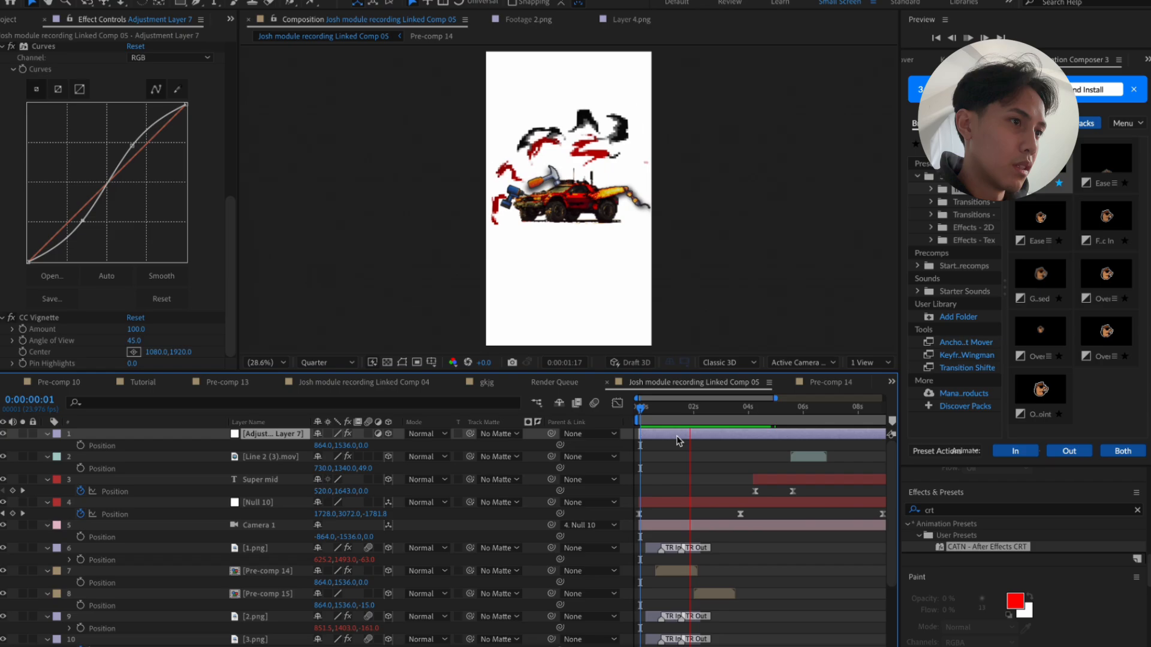
key(ctrl+z)
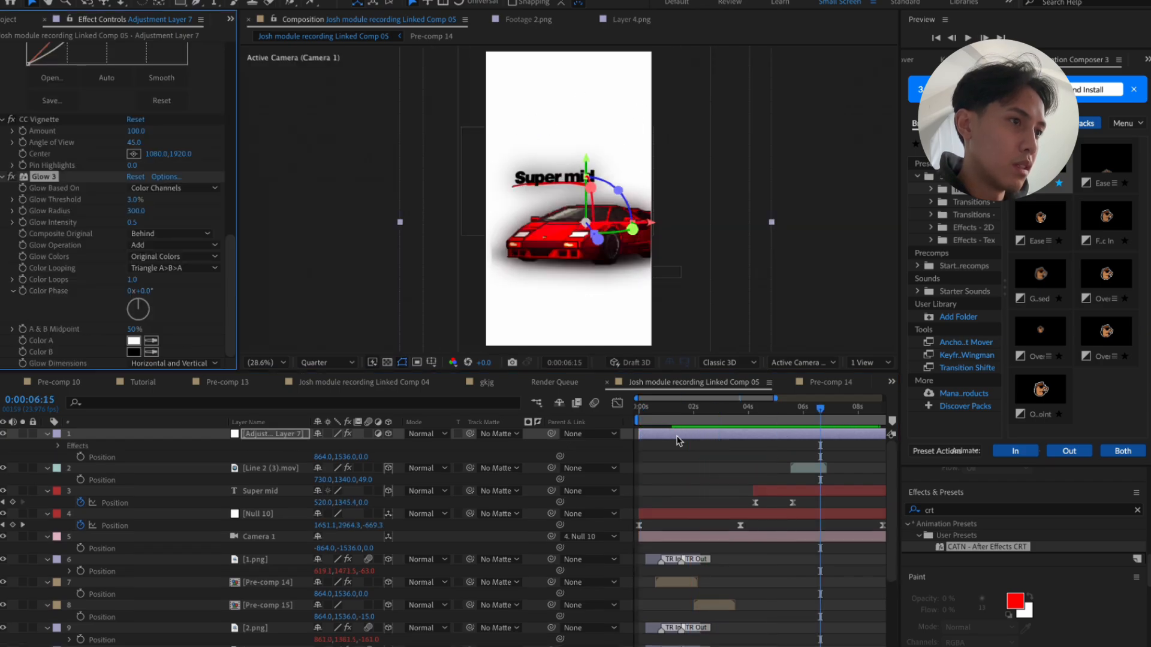
Delete all the effects from Adjustment Layer 7, from Mosaic down to Glow 3
scroll(114, 197, up, 10)
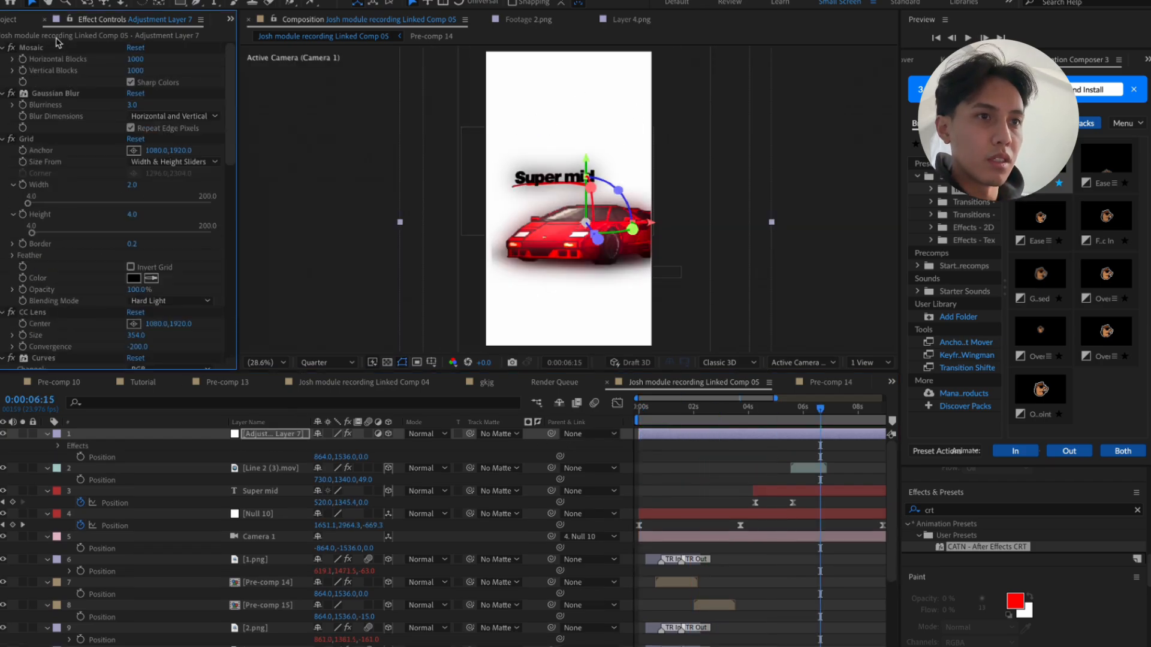
key(equal)
scroll(53, 49, down, 10)
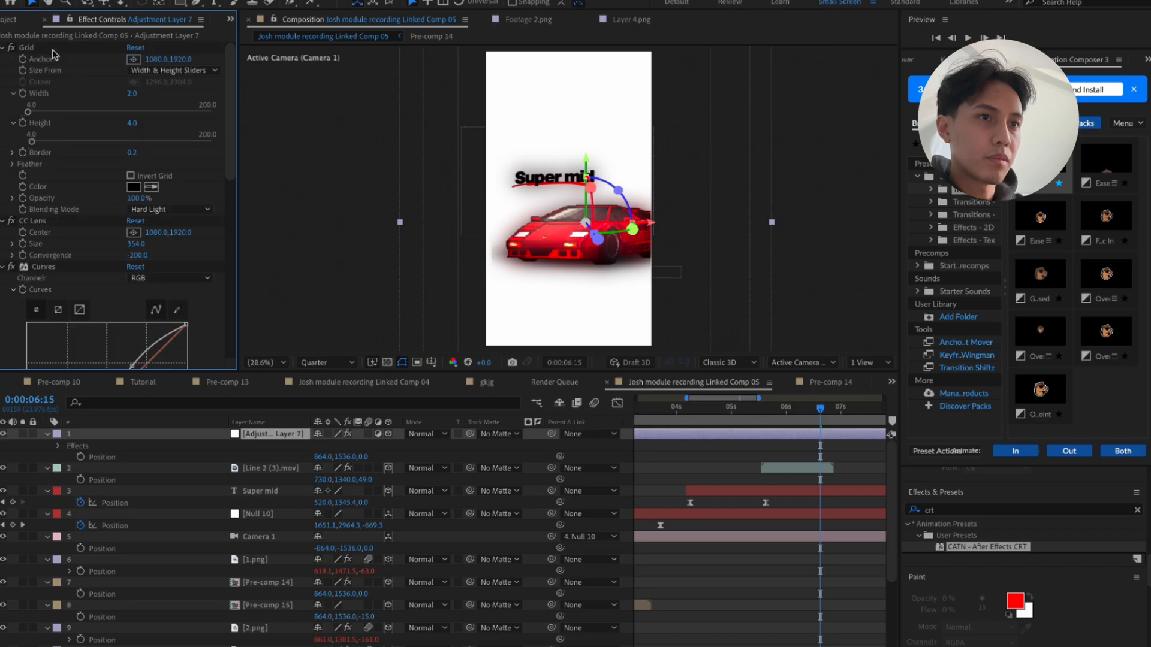
click(52, 50)
key(Delete)
click(53, 50)
key(Delete)
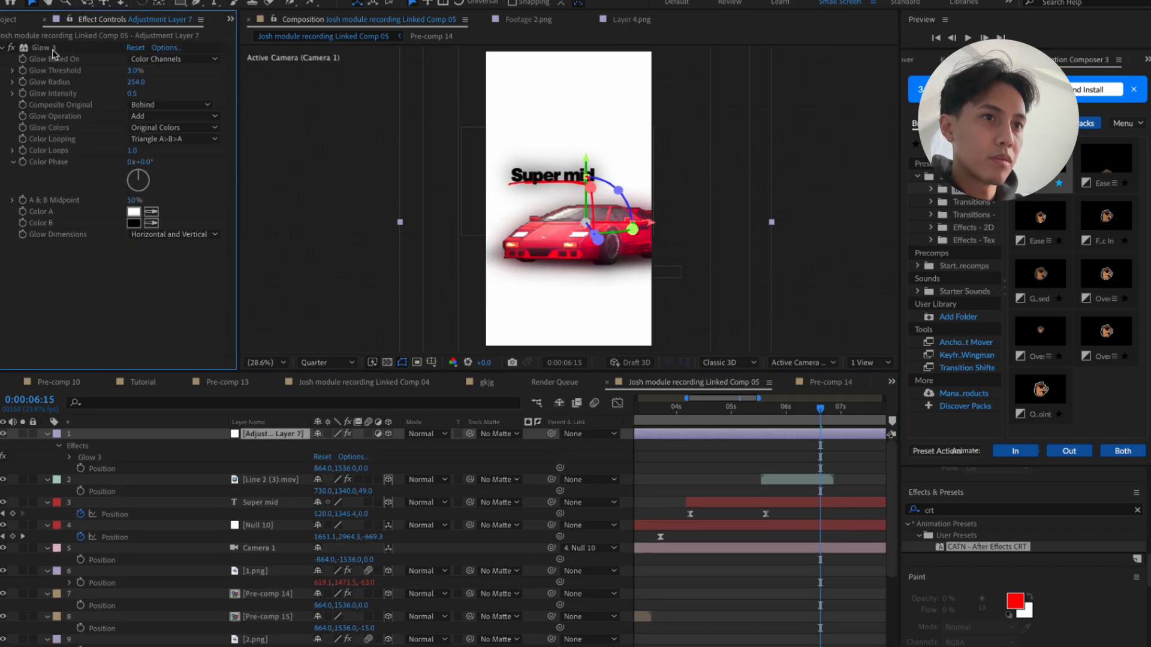
click(53, 50)
key(Delete)
Collapse the property listings of the top five layers and apply the CATN - After Effects CRT preset to Adjustment Layer 7
drag(998, 543, 760, 487)
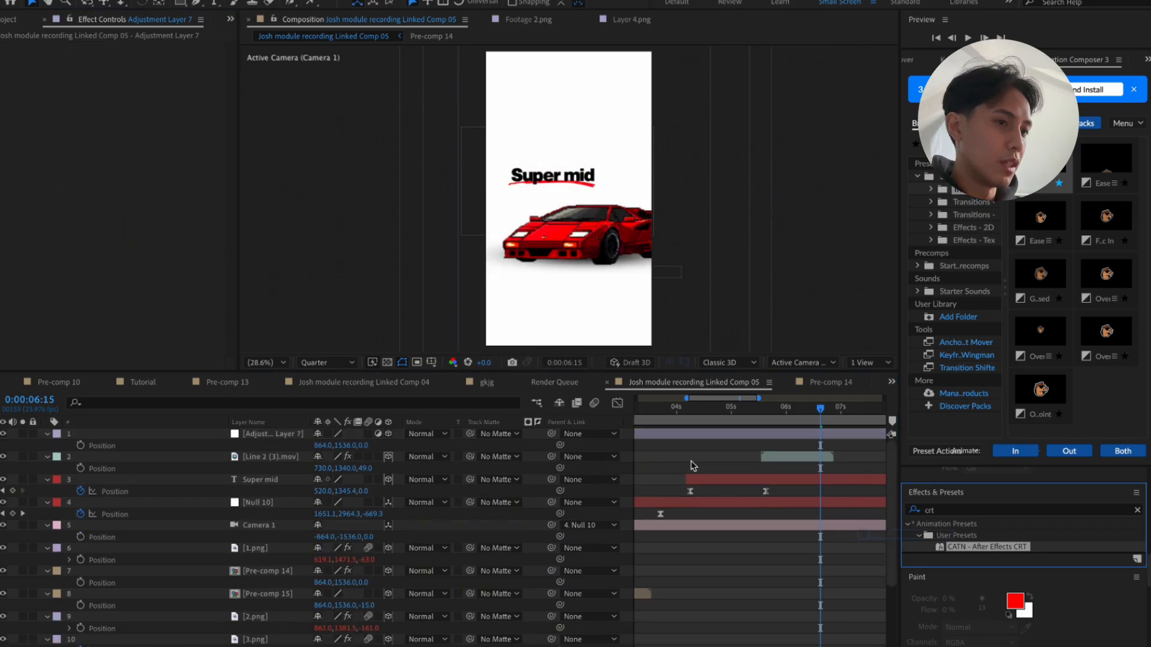
drag(977, 547, 1002, 557)
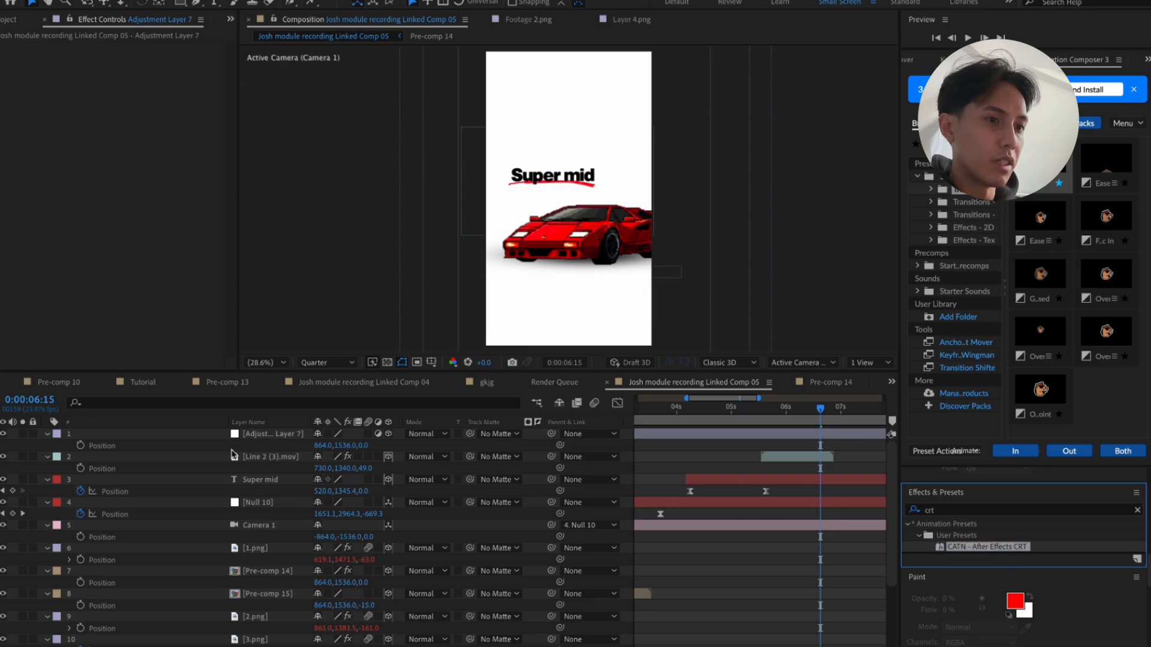
click(48, 457)
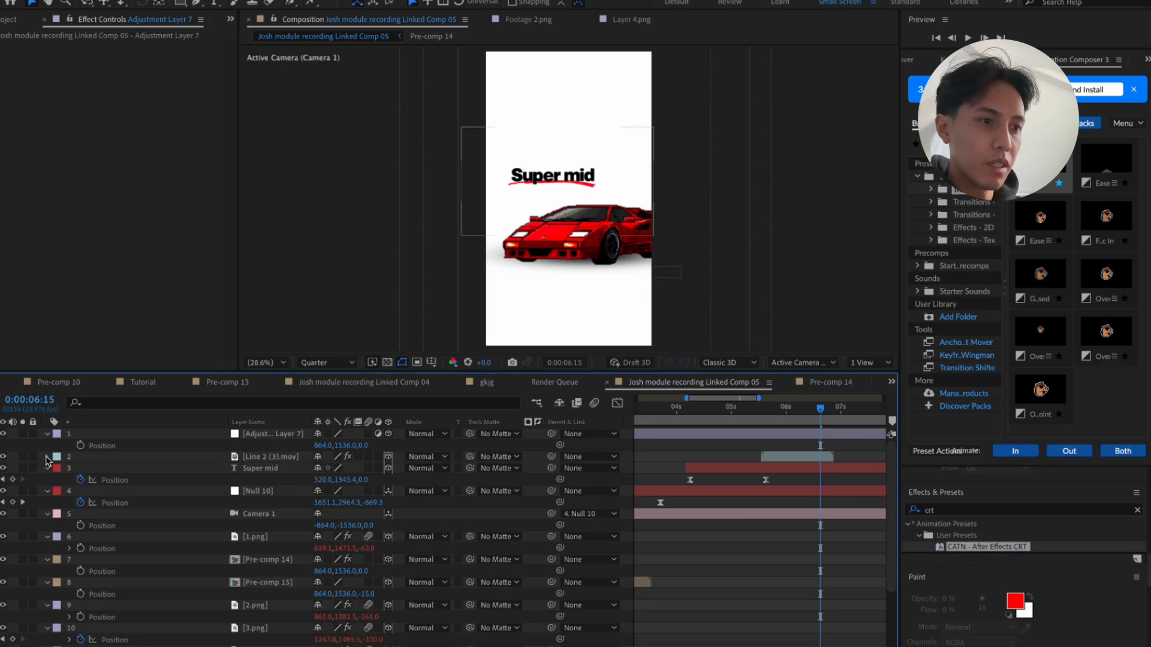
click(47, 468)
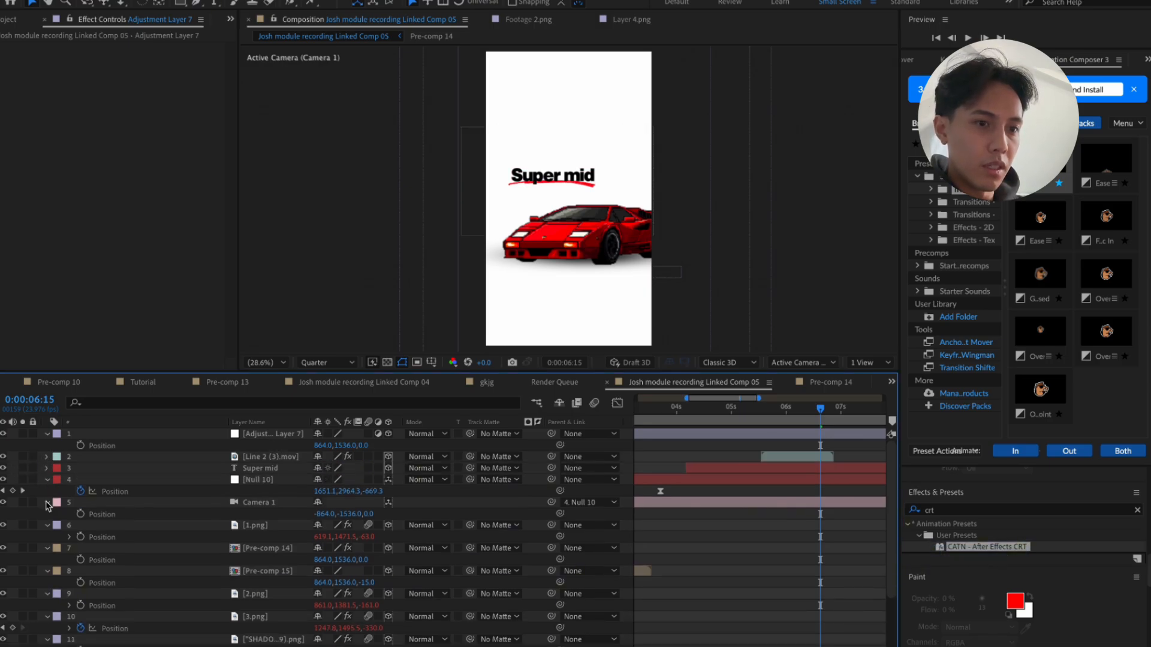
click(47, 502)
key(e)
key(e)
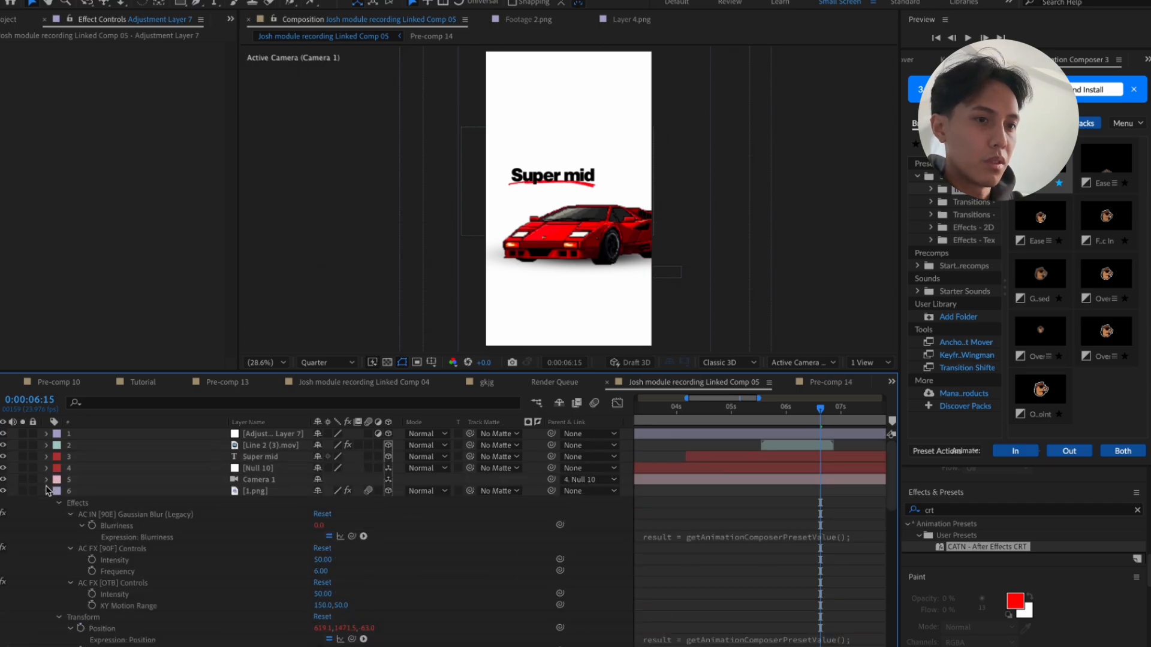
click(269, 437)
drag(1018, 547, 301, 443)
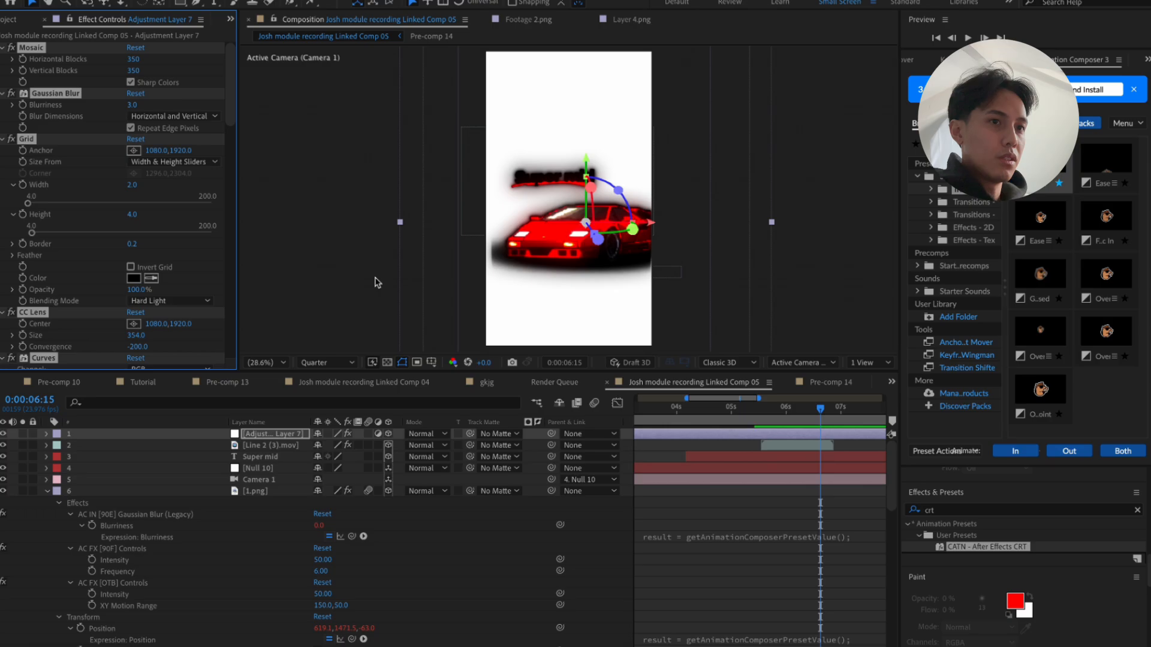
Review the CRT preset's effects on Adjustment Layer 7 and delete CC Vignette, Glow 2 and Glow
scroll(78, 282, down, 12)
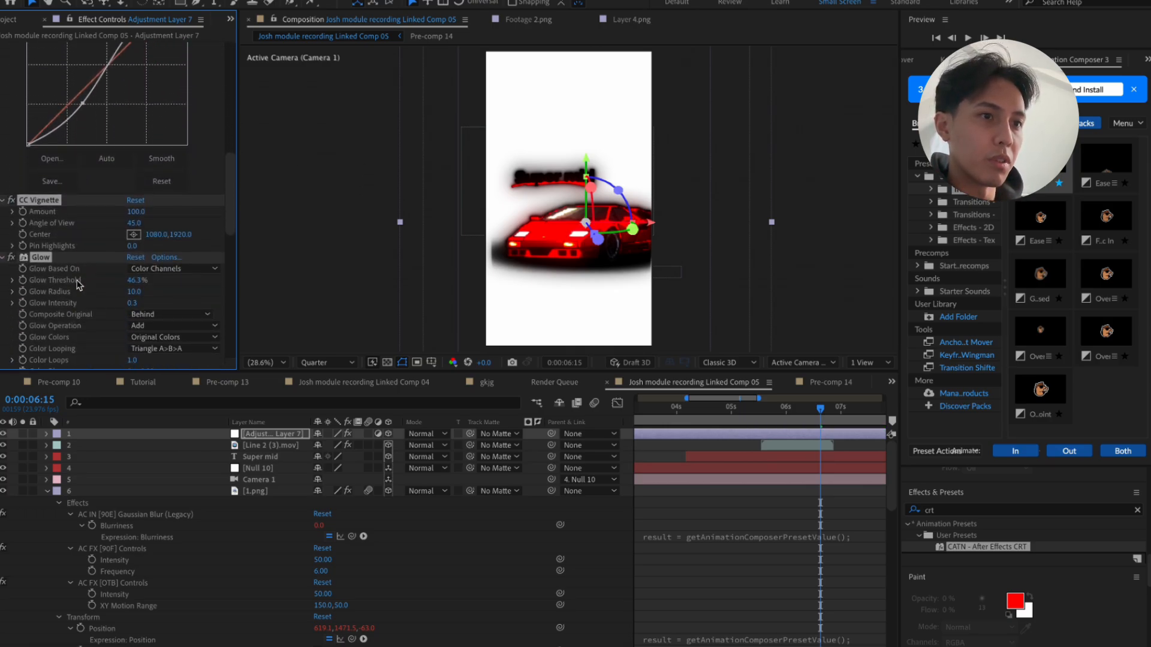
scroll(92, 277, up, 10)
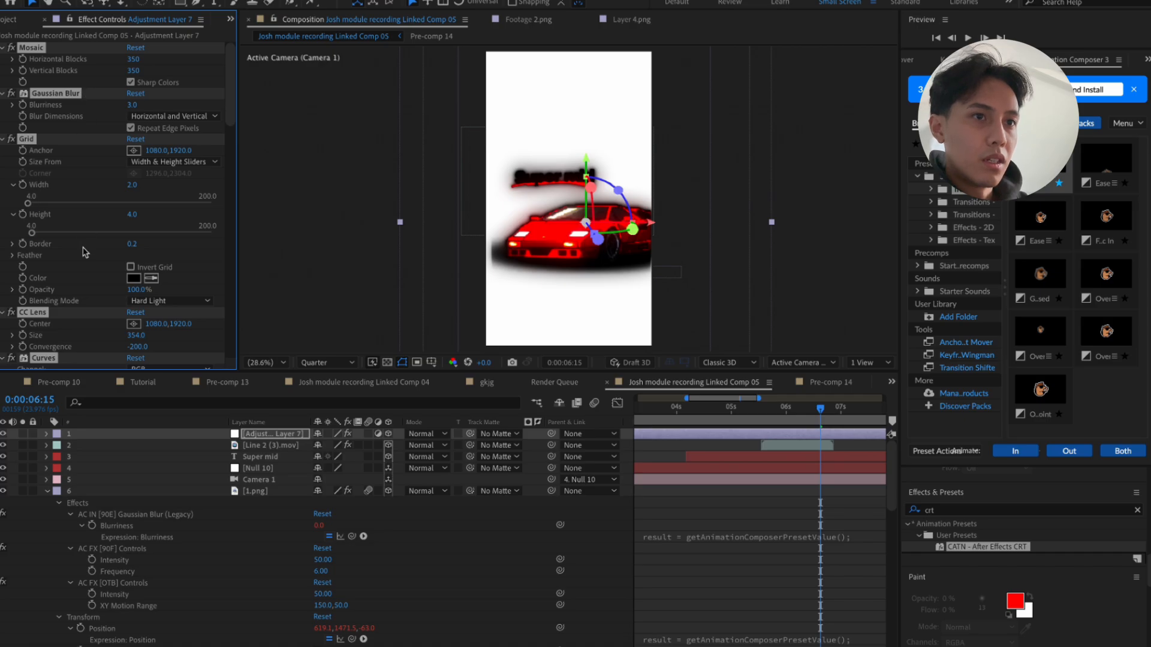
scroll(84, 251, down, 10)
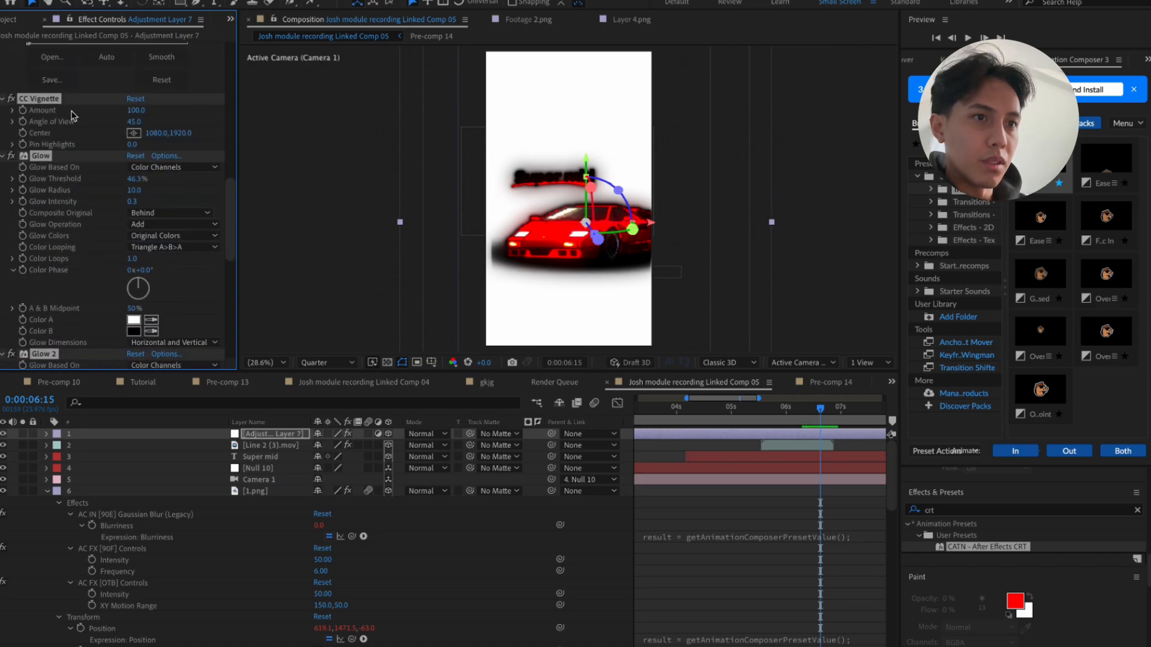
click(103, 299)
scroll(75, 255, down, 4)
click(70, 246)
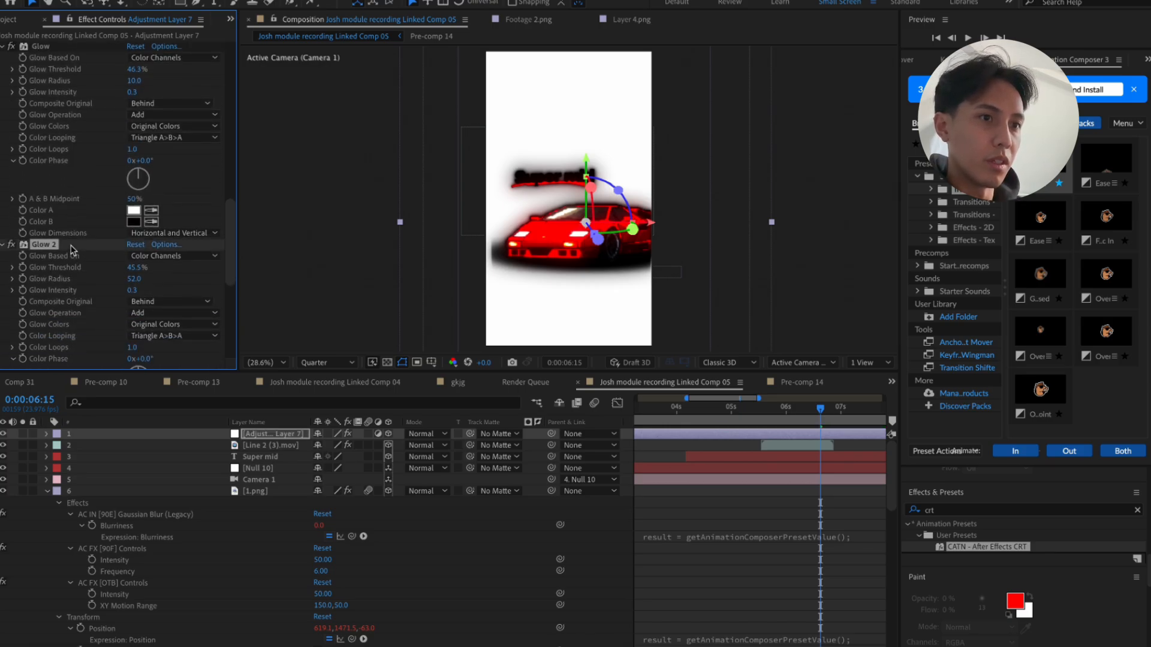
key(Delete)
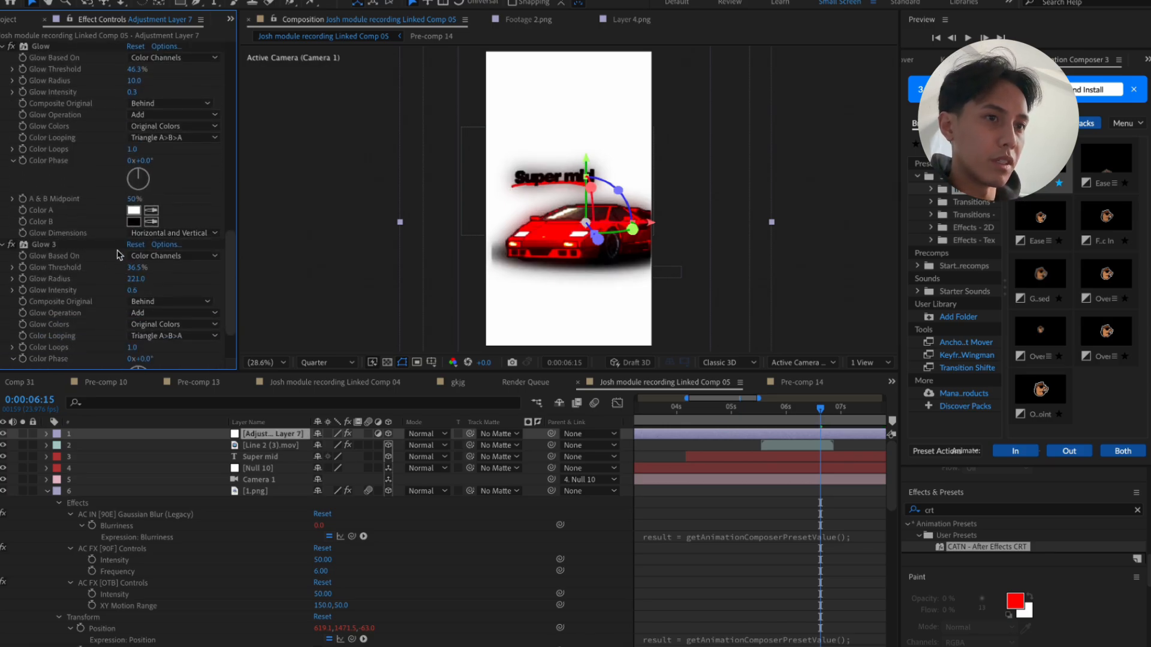
click(78, 48)
key(Delete)
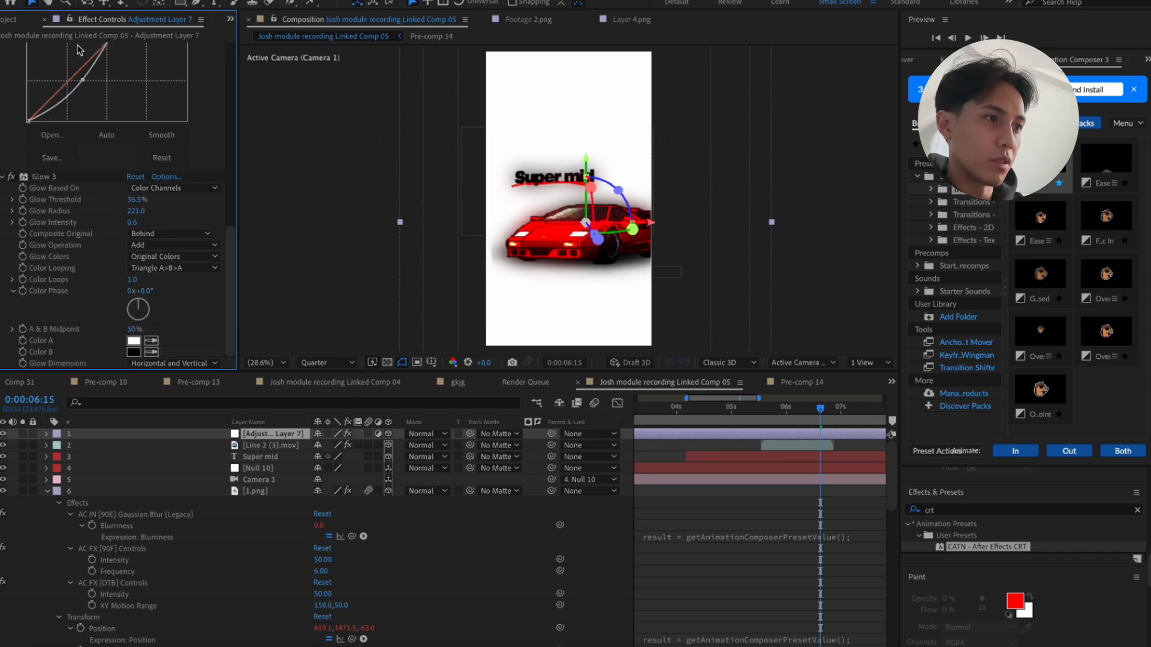
Try adjusting Glow 3's radius and threshold, and undo back until the first Glow effect is restored
drag(137, 210, 228, 212)
drag(137, 201, 127, 242)
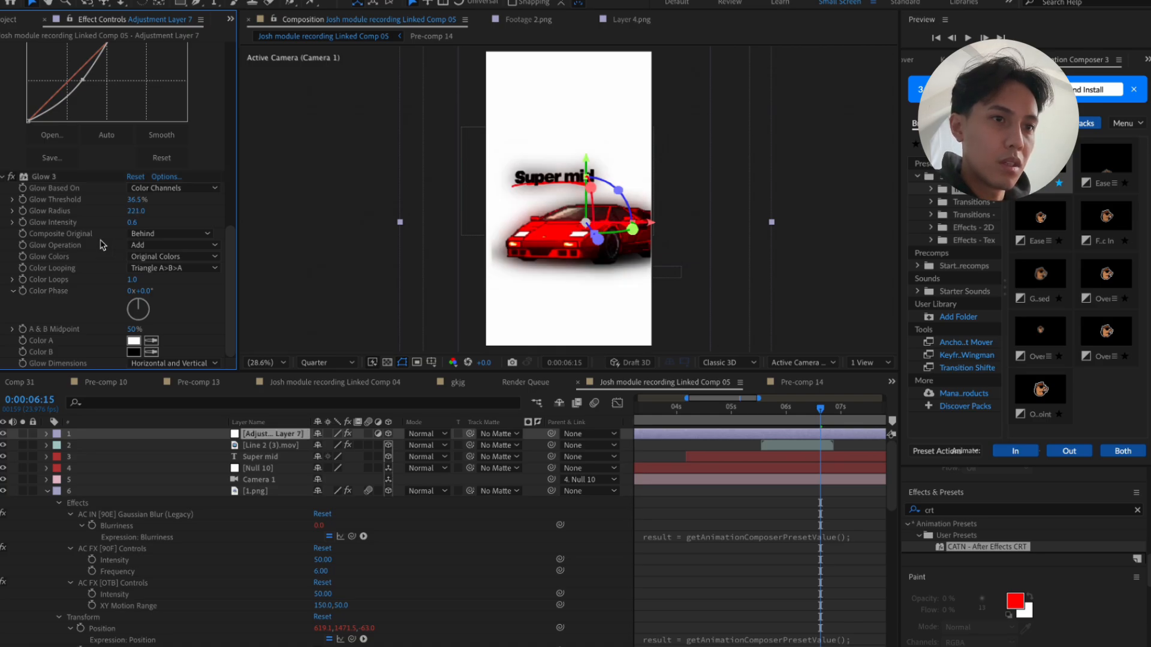
key(super+z)
scroll(102, 245, up, 1)
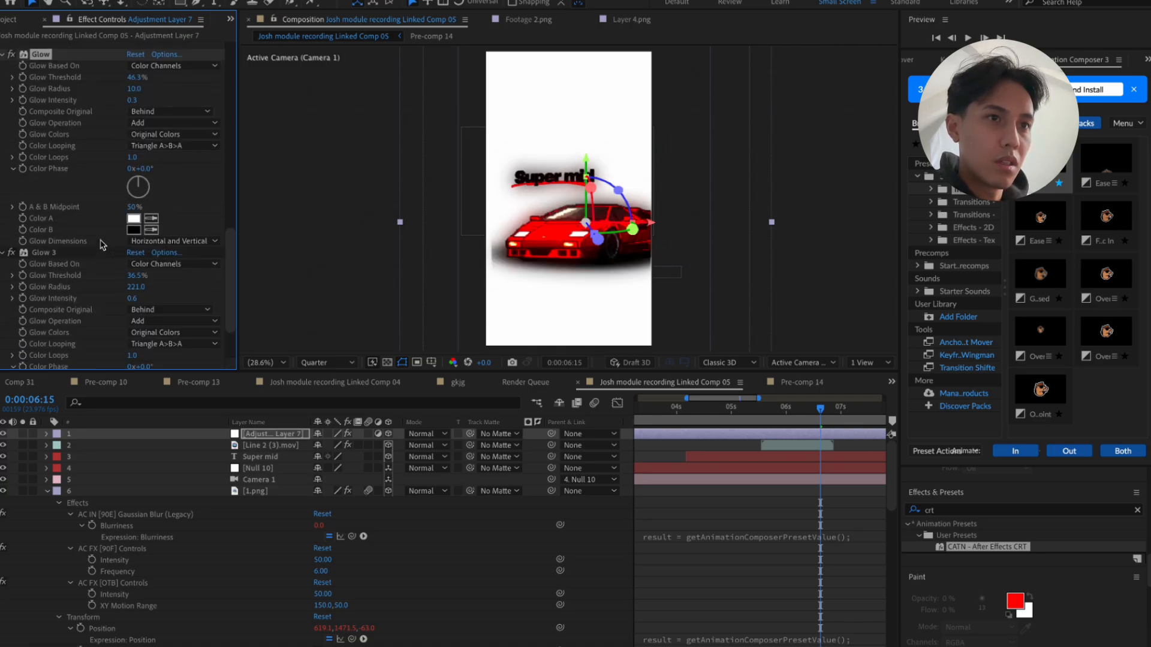
Try the look with Glow 3 deleted, and undo until both Glow 3 and Glow 2 are restored
click(81, 255)
key(Delete)
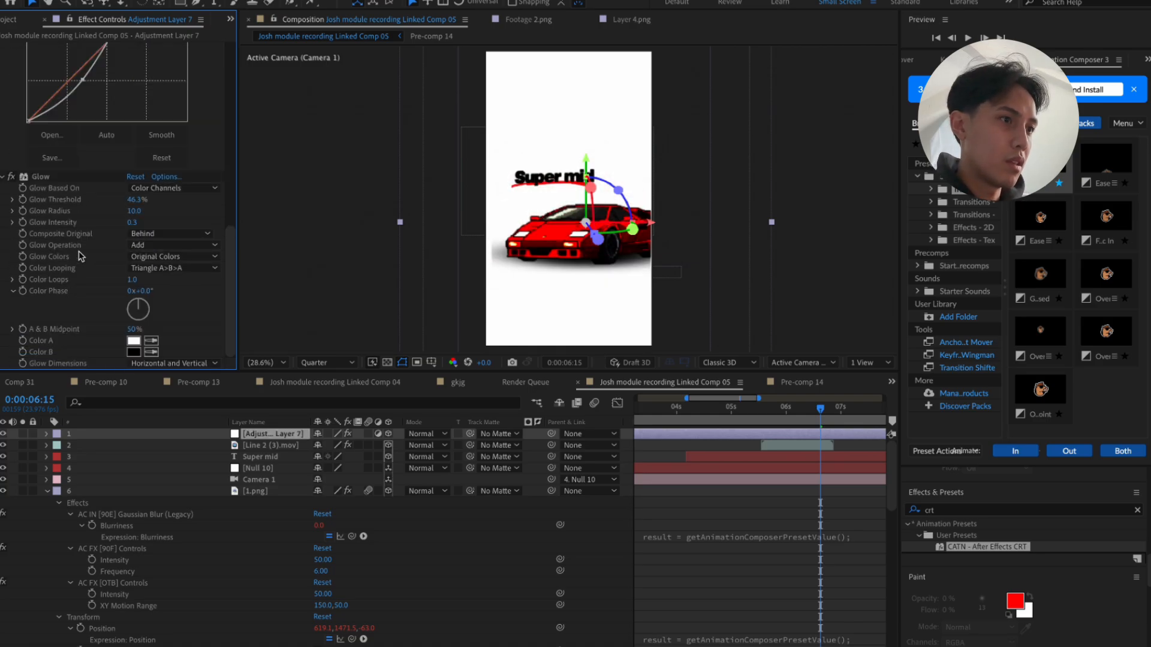
key(super+z)
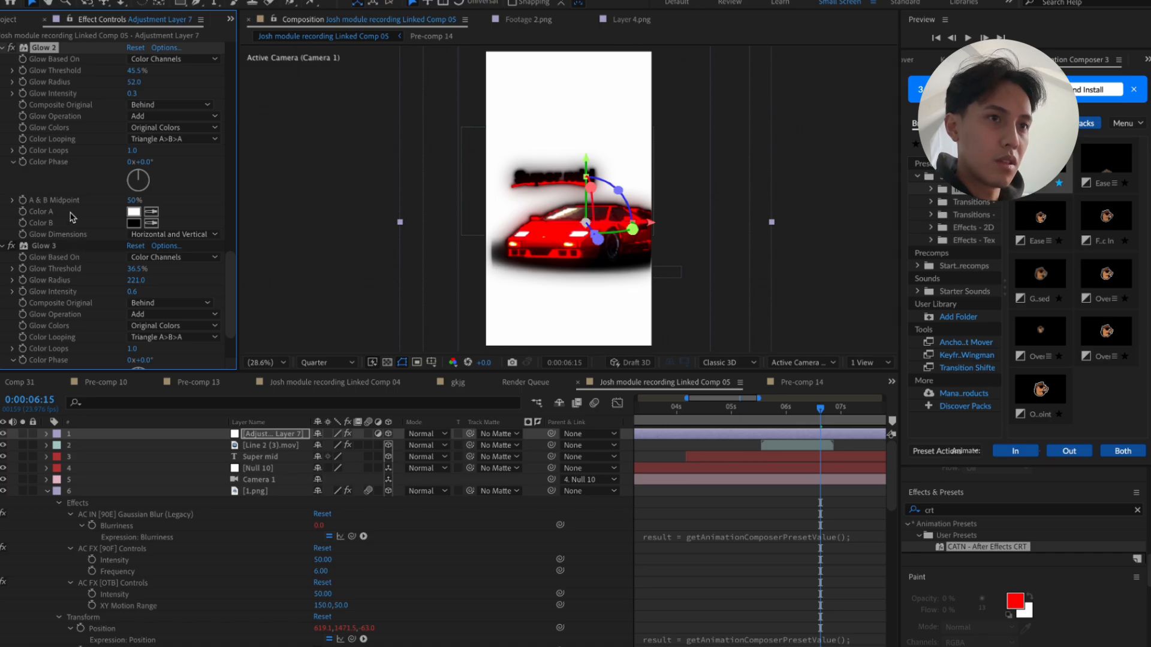
Delete Glow 3 and Glow 2 from Adjustment Layer 7, keeping only the first Glow, and review the remaining effects
click(67, 245)
key(Delete)
click(62, 177)
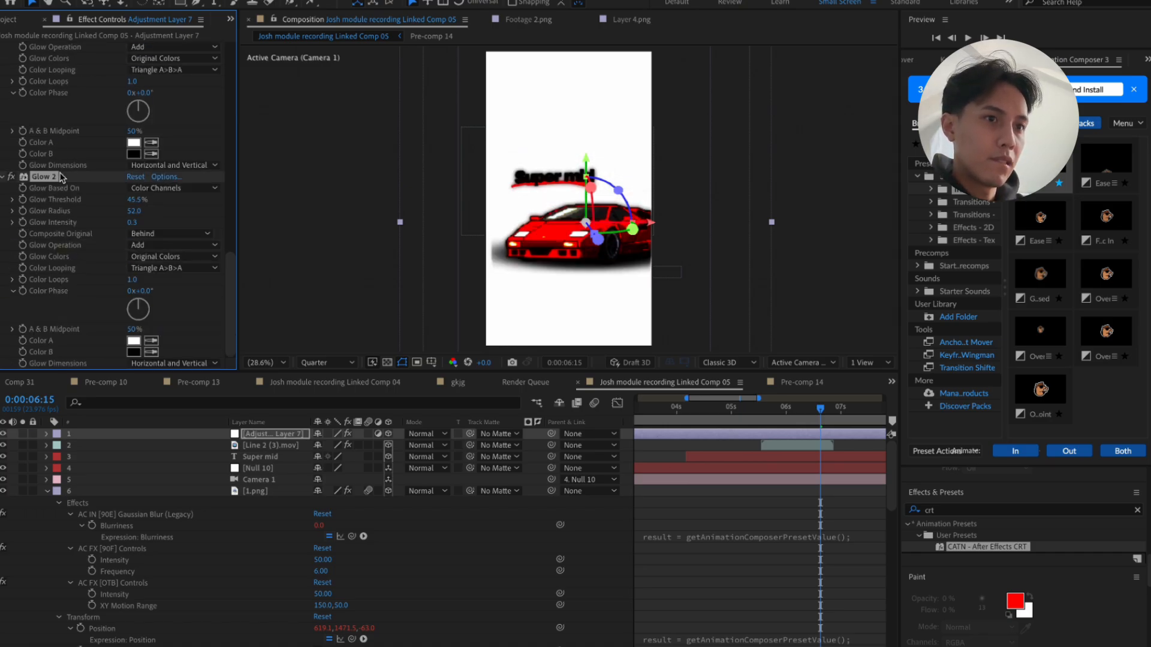
key(Delete)
scroll(99, 202, up, 2)
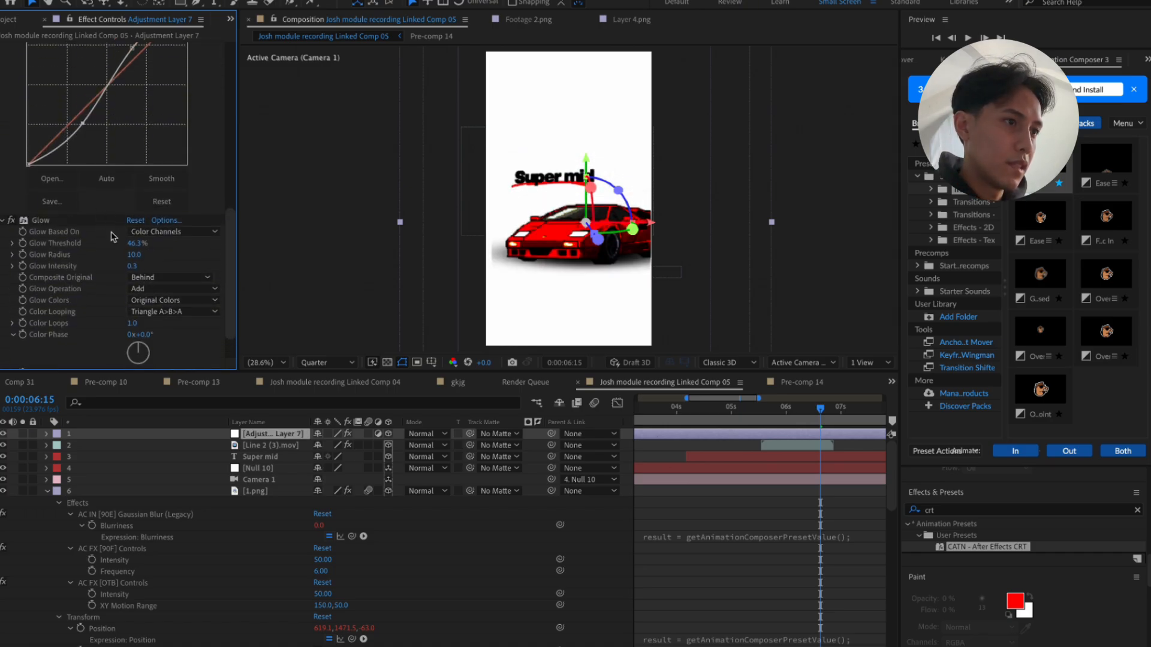
scroll(111, 236, up, 5)
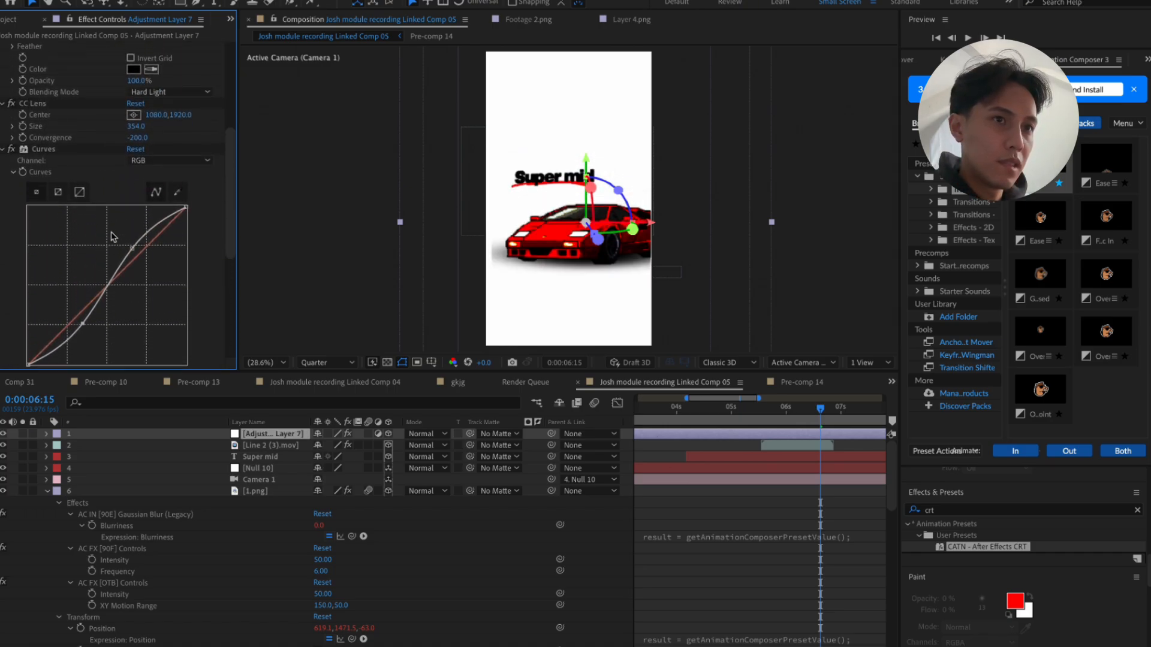
Delete Adjustment Layer 7 and preview the clean animation from the start
click(259, 435)
key(Delete)
scroll(395, 488, down, 5)
drag(690, 409, 557, 423)
key(space)
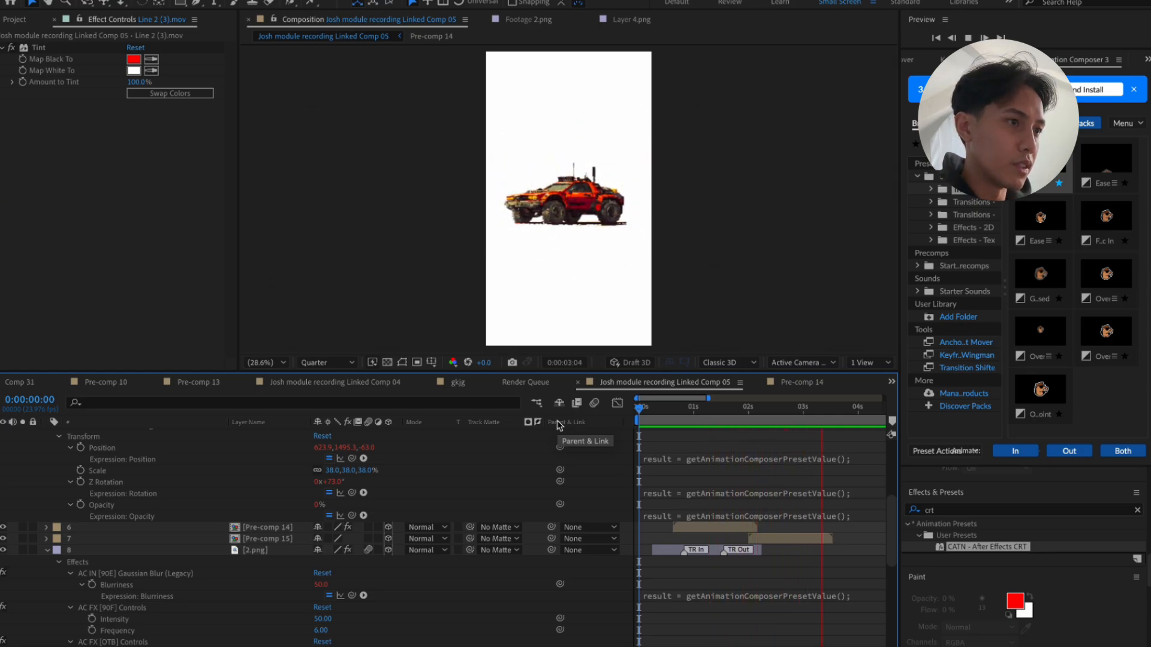
Stop the preview and collapse the expanded layer properties of the car images and shadow layer
key(space)
scroll(67, 509, up, 10)
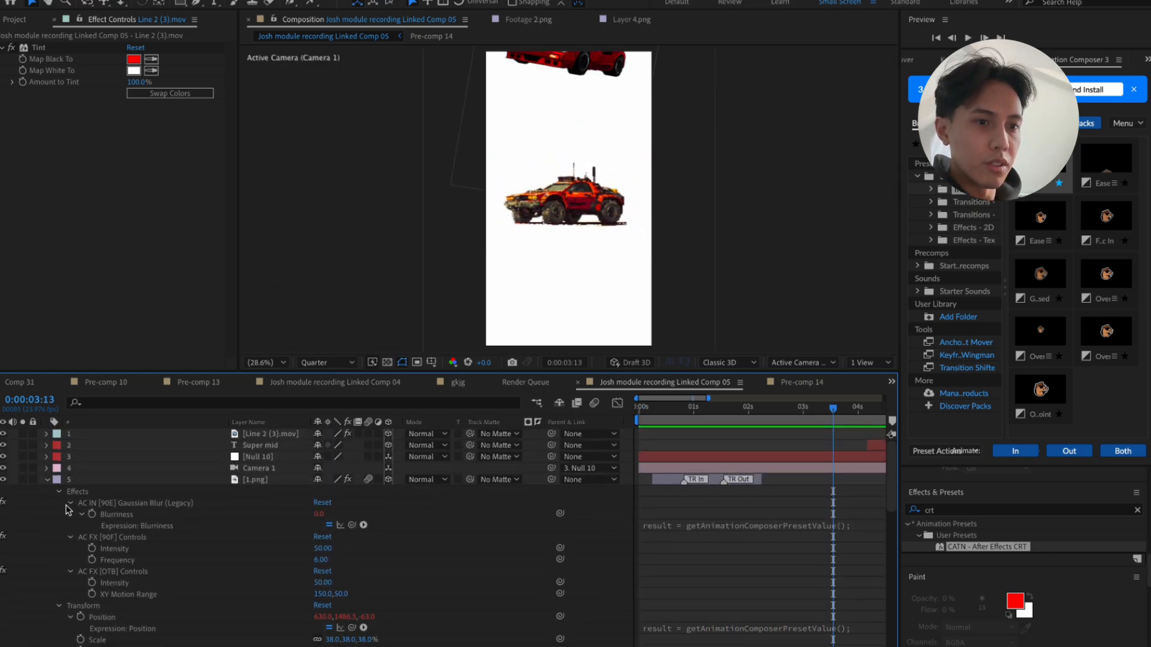
click(47, 480)
click(47, 514)
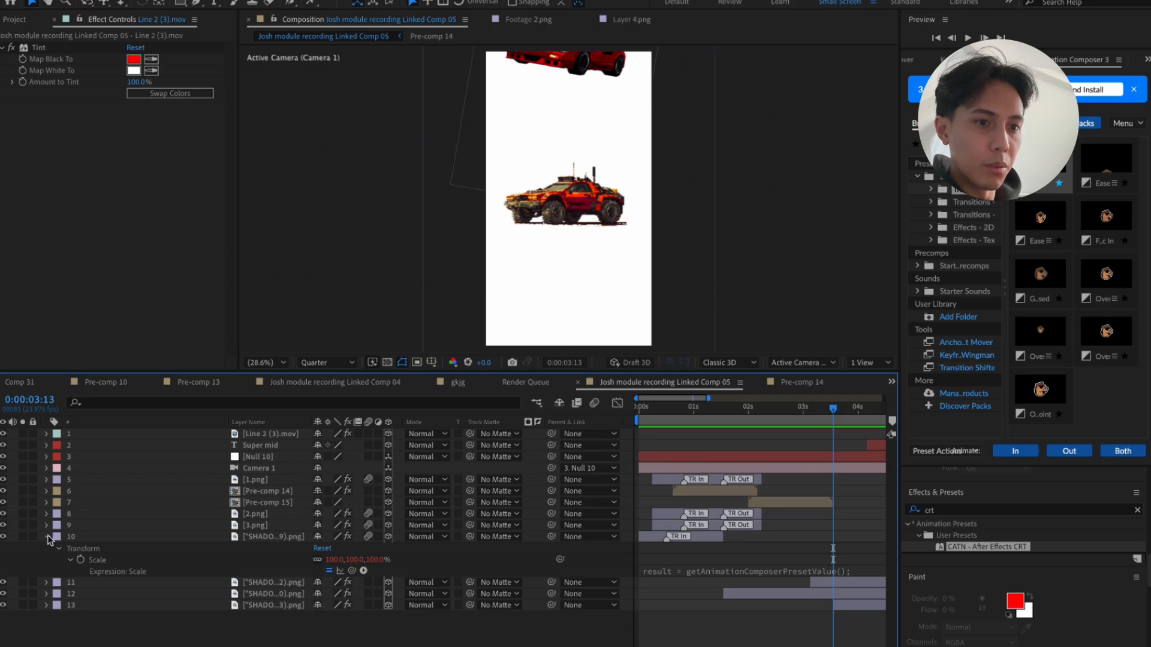
click(48, 538)
Add a new adjustment layer above all layers with the "CATN - After Effects CRT" preset applied, and preview it from the start
right_click(112, 607)
mouse_move(172, 482)
click(318, 597)
drag(1019, 557, 267, 438)
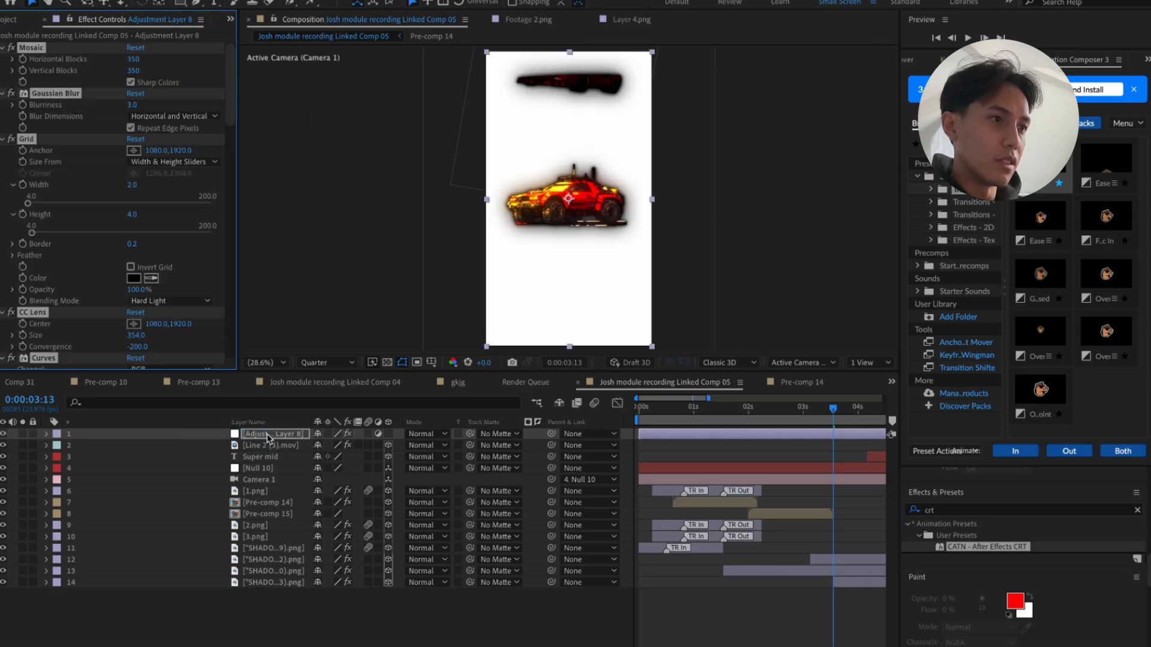
drag(728, 422, 635, 420)
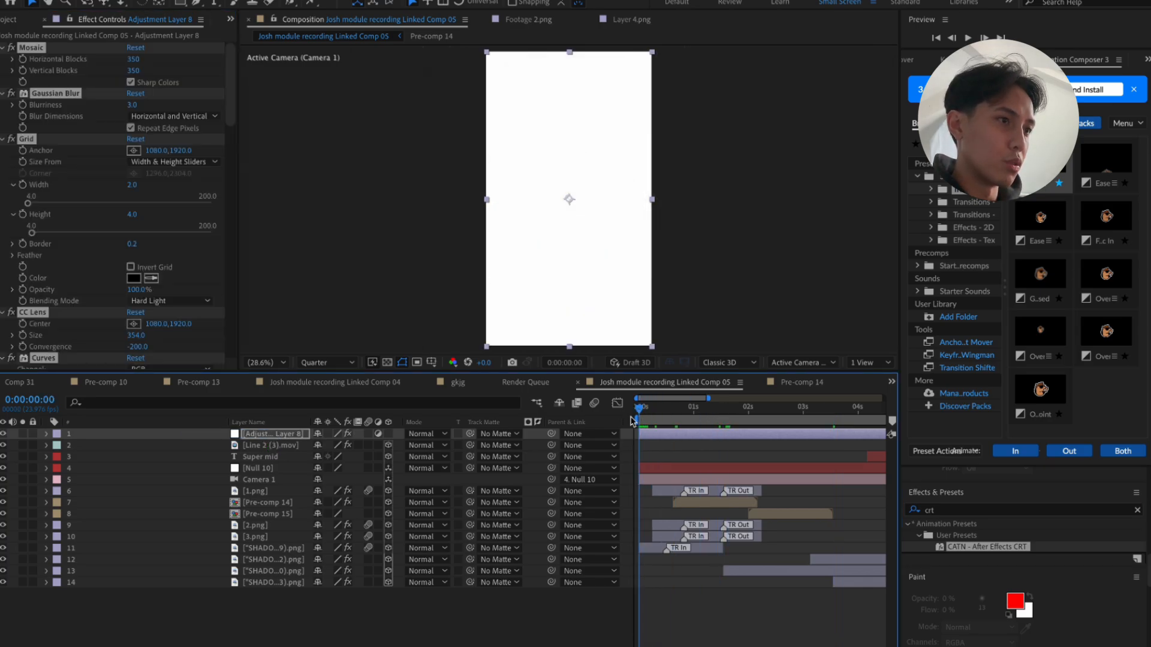
key(space)
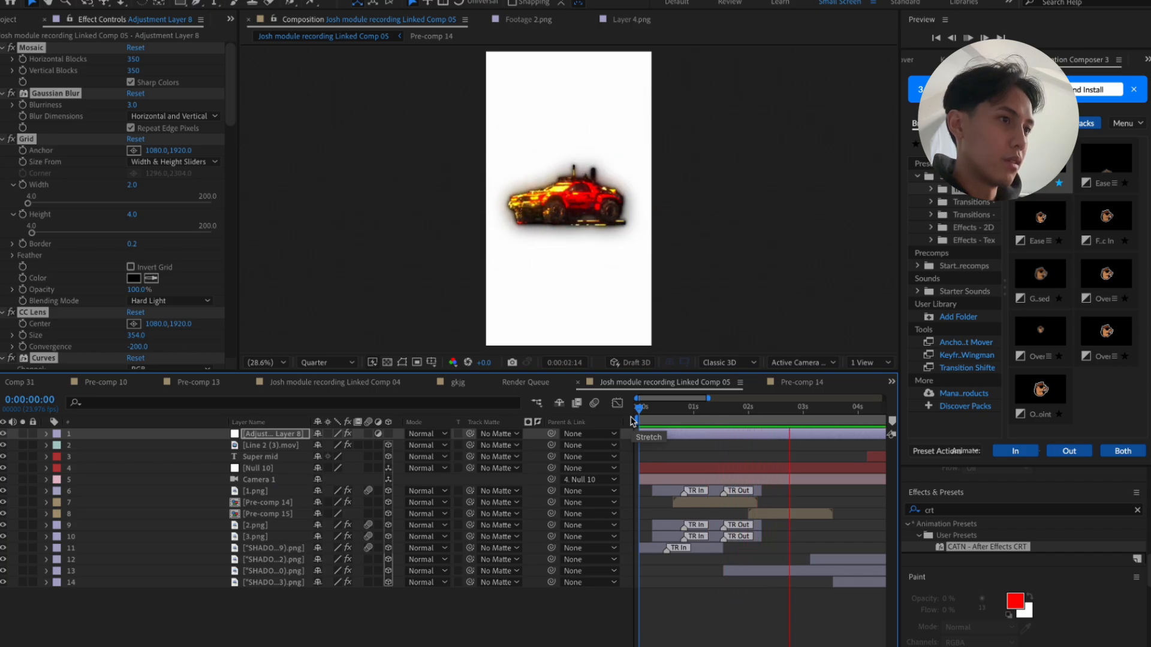
key(space)
Delete the Glow 2 and first Glow effects from Adjustment Layer 8, keeping Glow 3
drag(689, 413, 762, 431)
scroll(191, 259, down, 15)
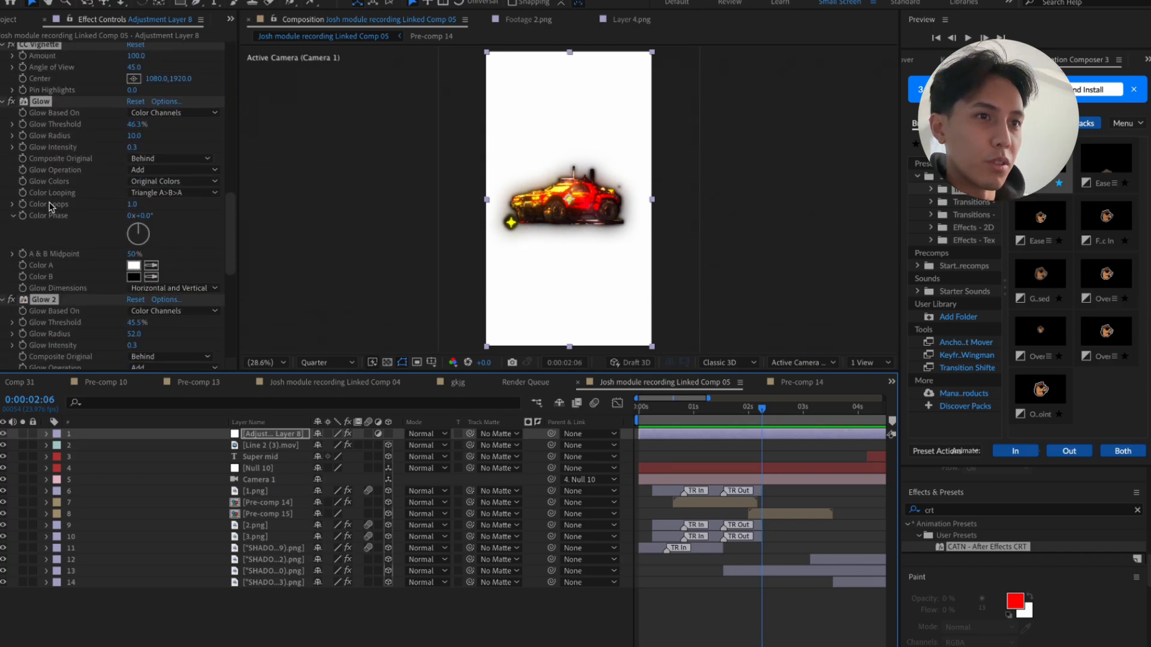
click(95, 302)
click(87, 242)
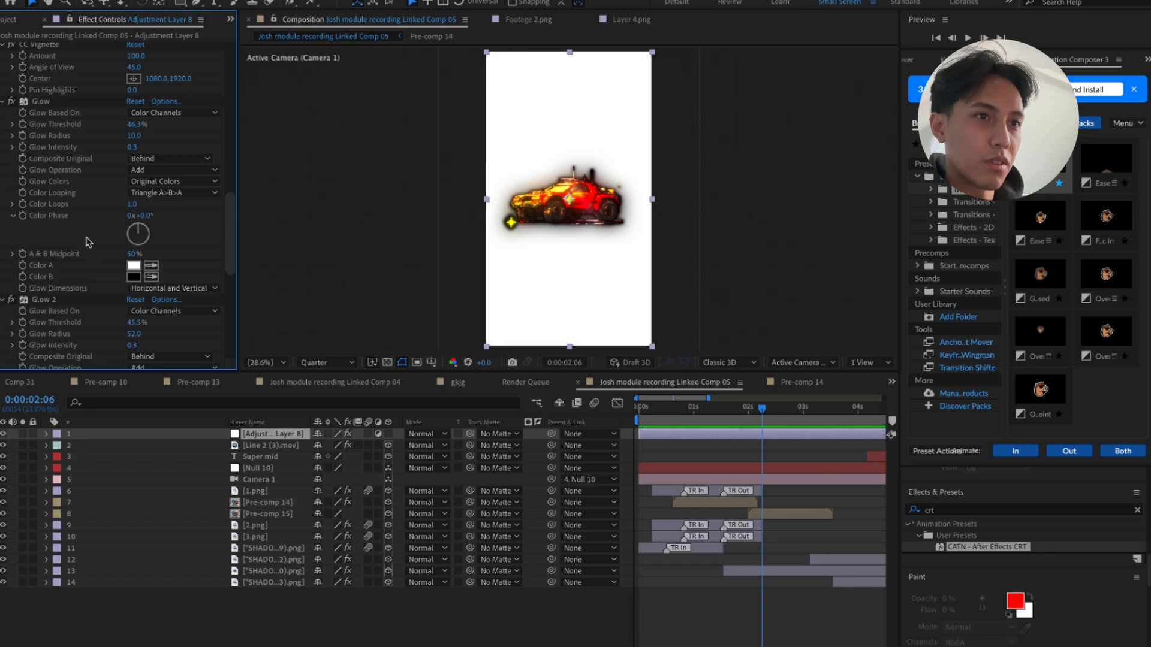
click(65, 244)
key(Delete)
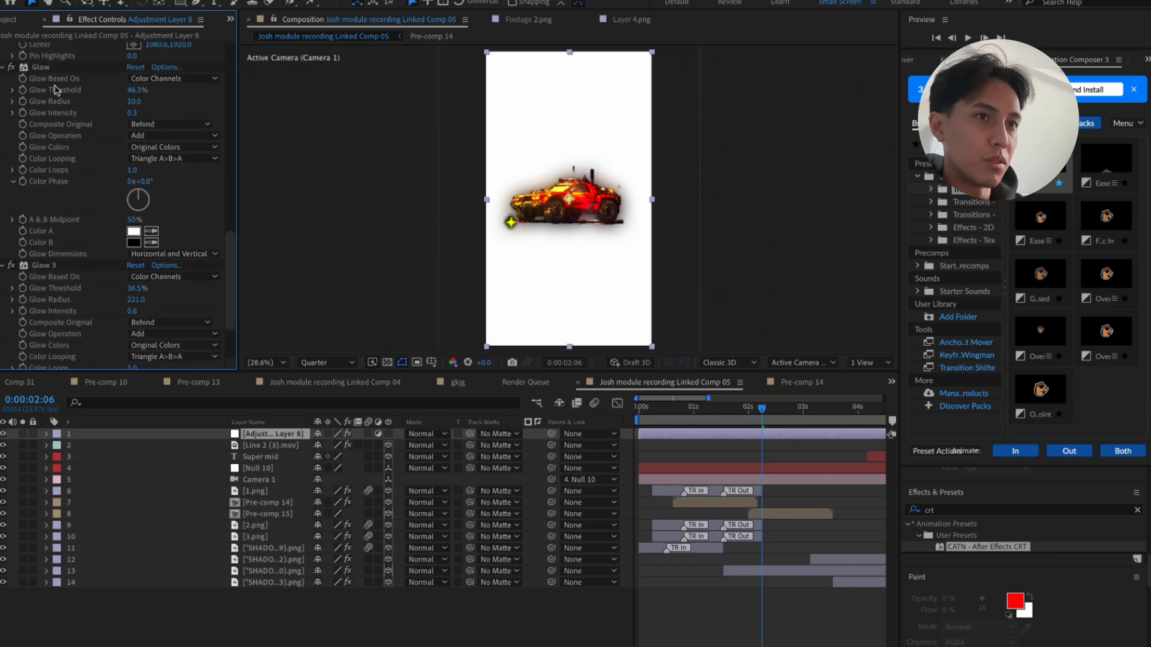
click(48, 67)
key(Delete)
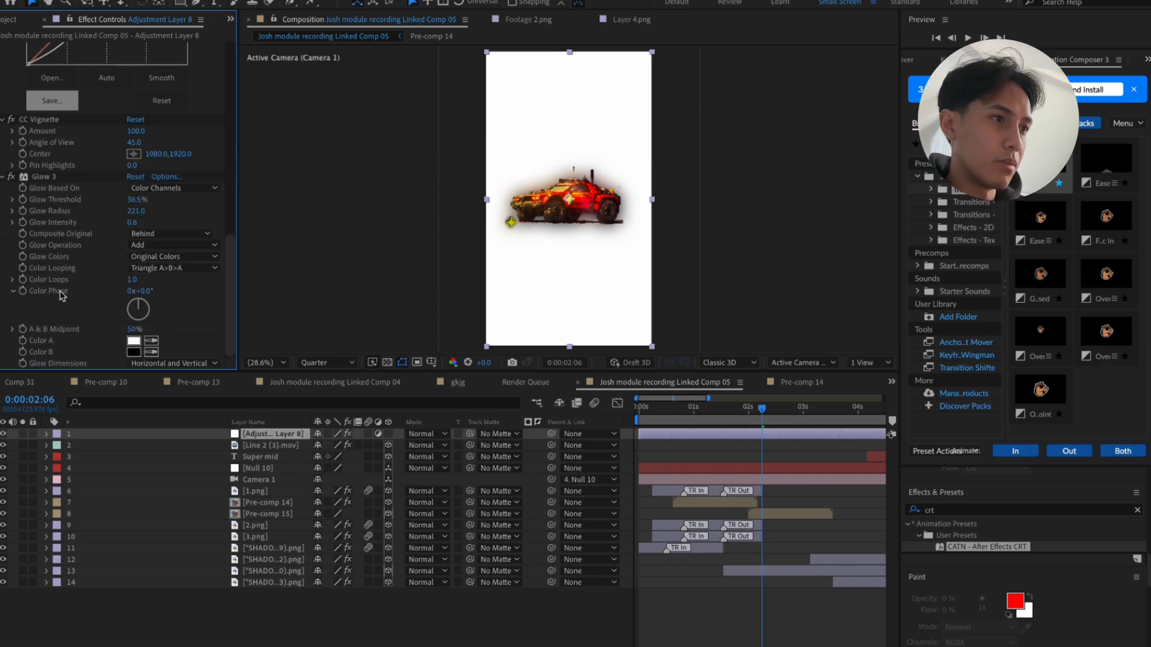
Raise Glow 3's radius to 266, try a lower radius and a 100% threshold, and undo these trials
drag(140, 212, 261, 199)
drag(136, 211, 36, 211)
drag(137, 211, 128, 258)
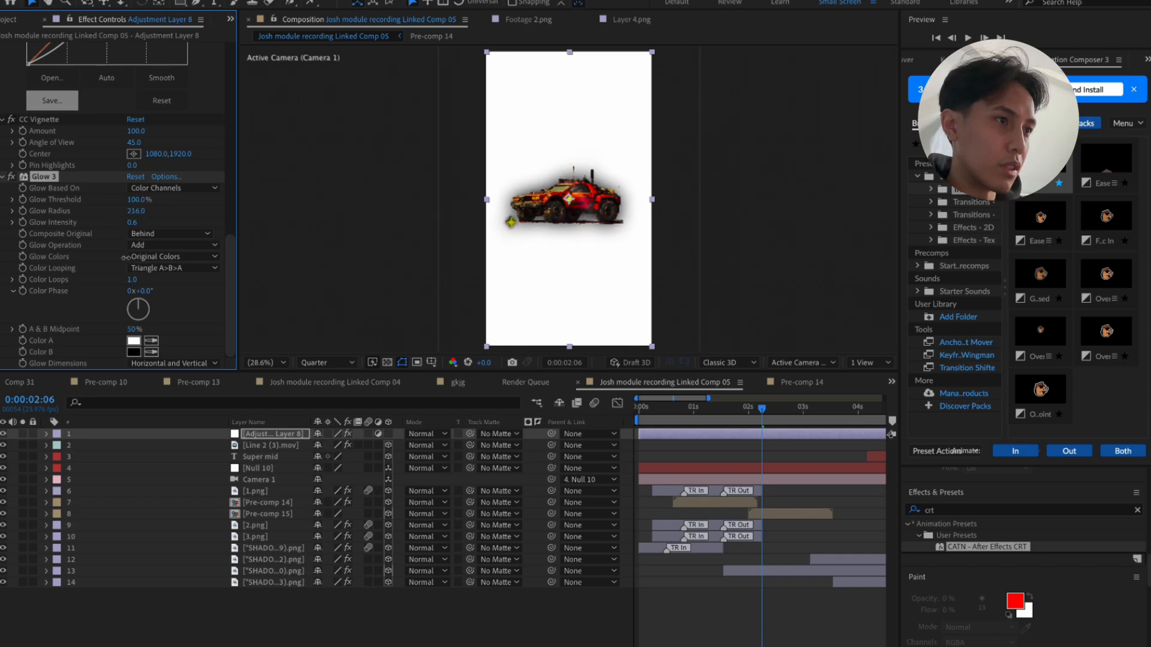
key(ctrl+z)
key(ctrl+z)
key(ctrl+z)
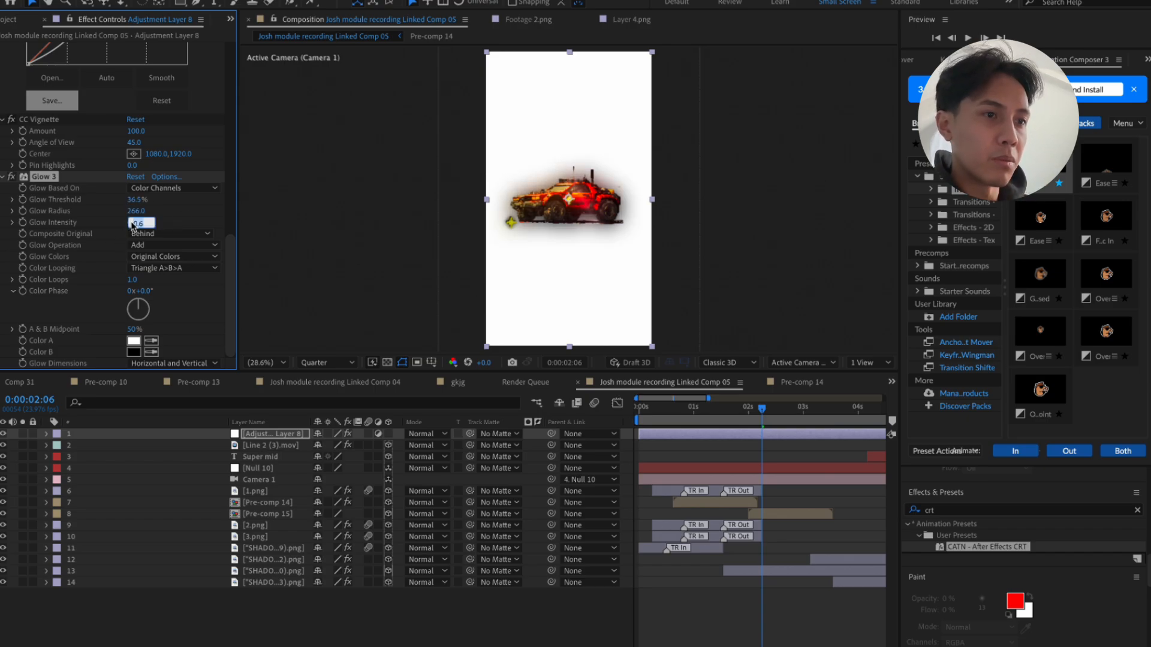
Set Glow 3's intensity to 0.2 and preview the animation from the start
text(0.2)
key(Return)
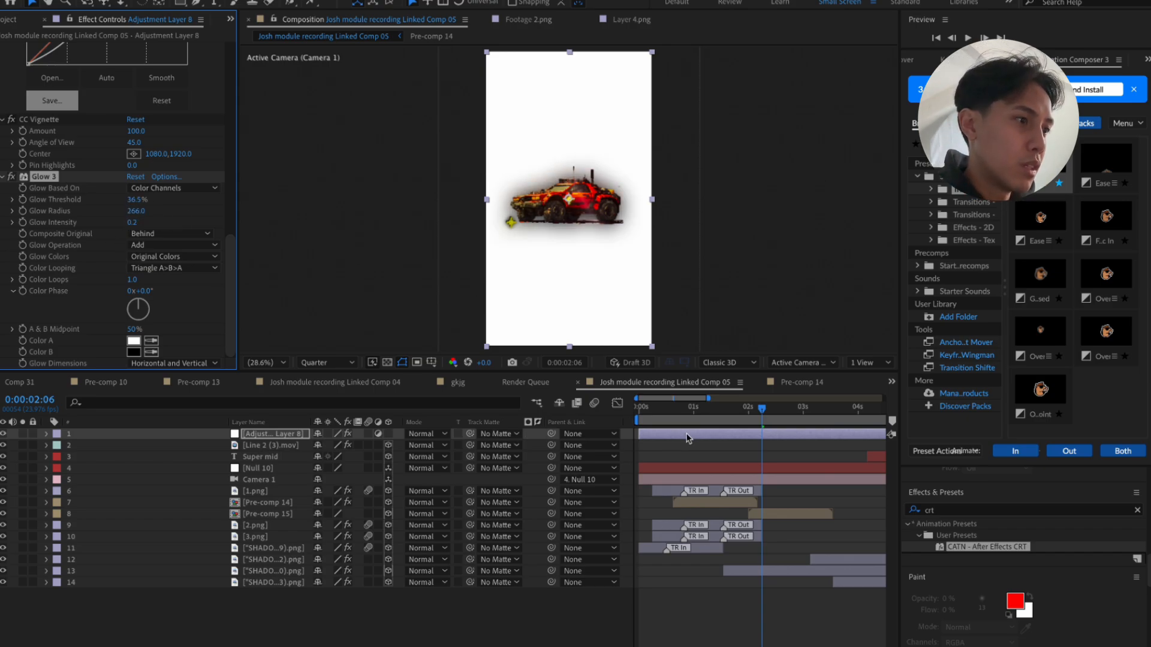
key(space)
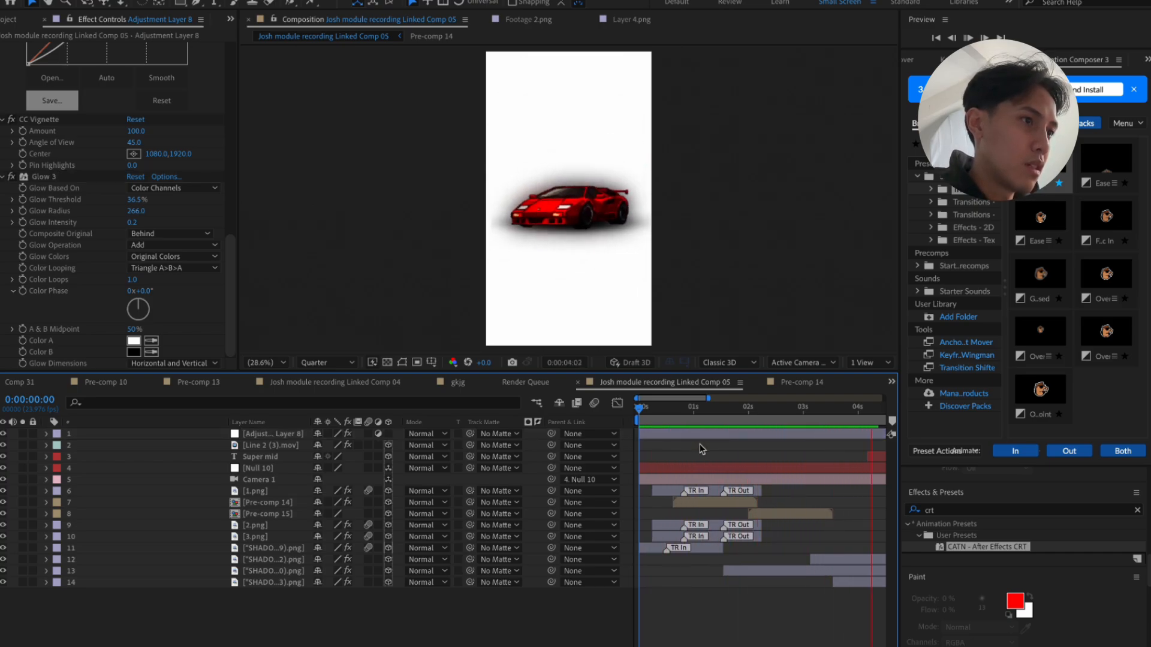
key(space)
Set Glow 3's intensity to 0.4 and its threshold to 0.1%, and preview the animation from the start
scroll(207, 235, up, 5)
scroll(206, 235, down, 4)
drag(131, 242, 214, 249)
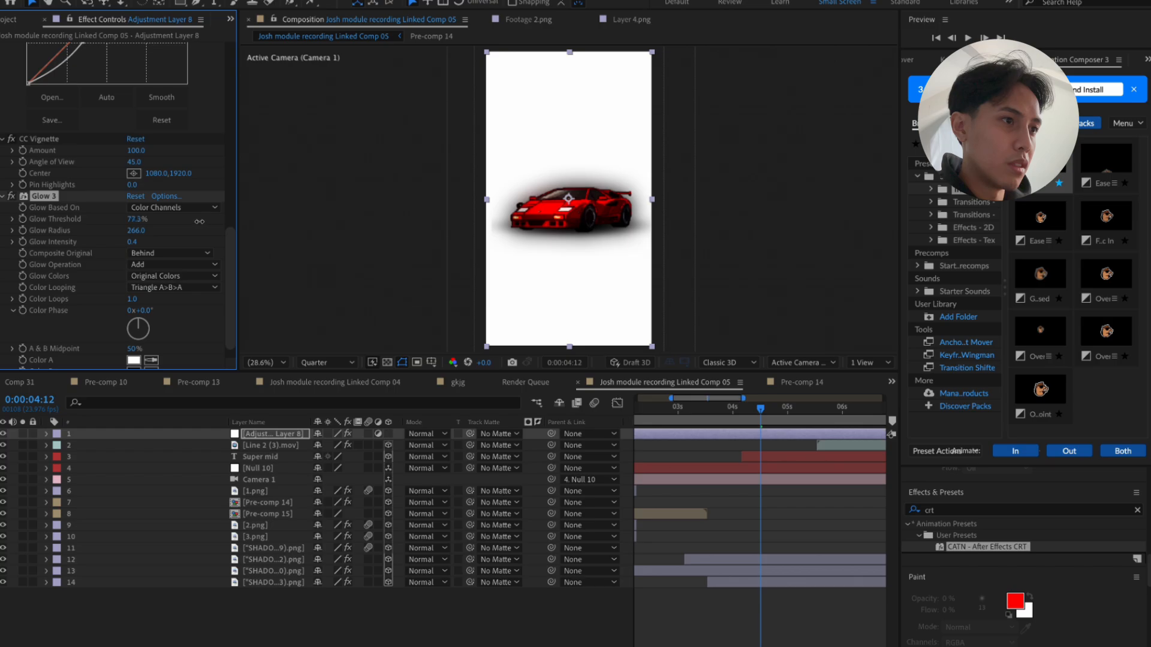
drag(73, 224, 82, 224)
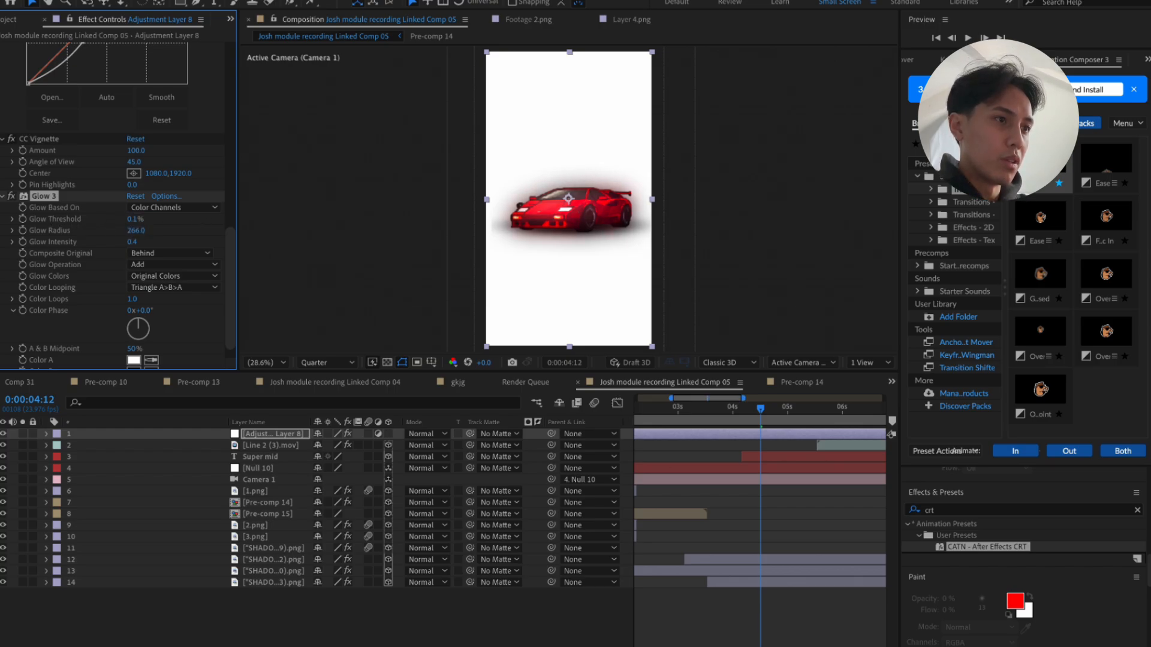
click(670, 419)
key(Home)
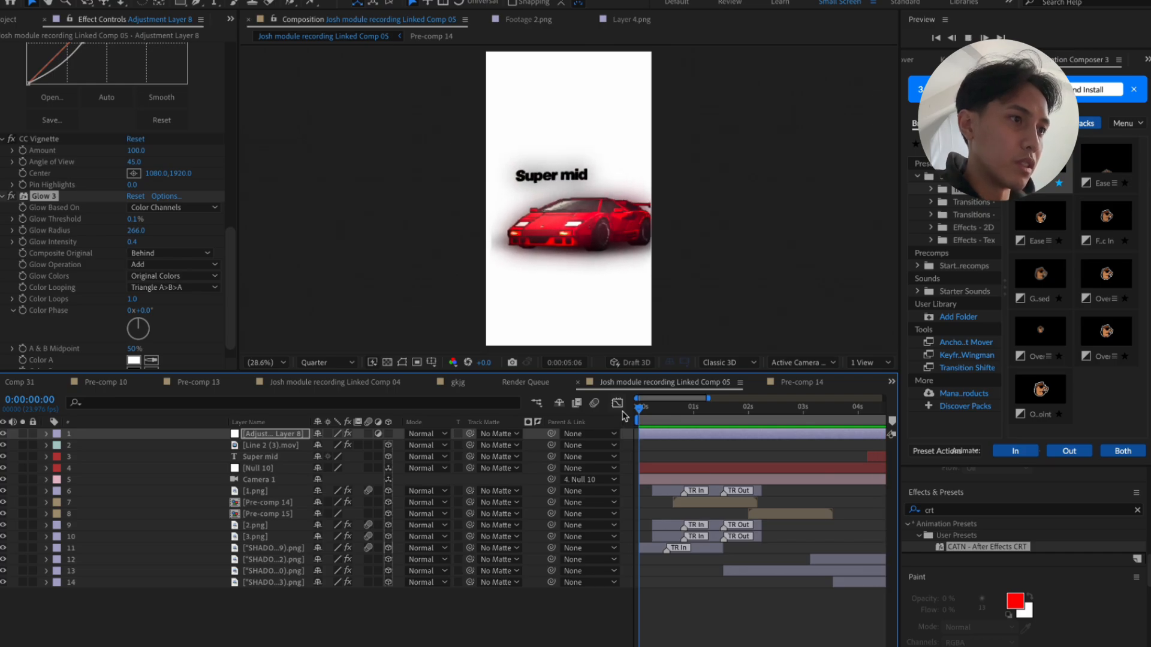
key(space)
Set Glow 3's threshold to 0.2% and preview the opening of the animation
click(135, 219)
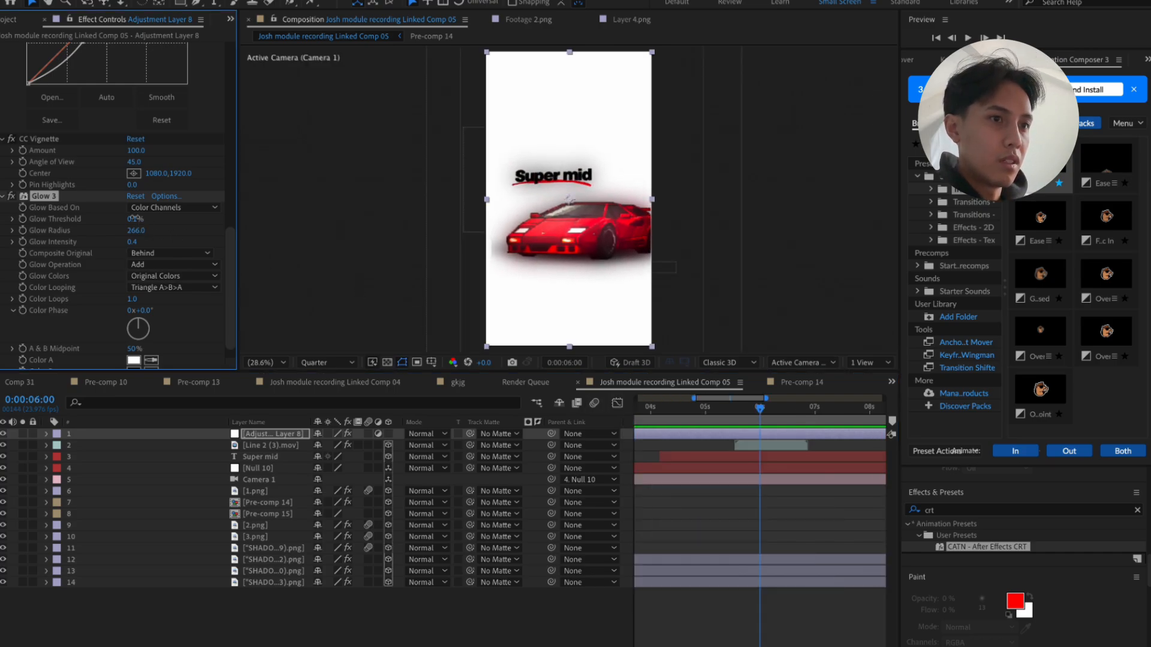
drag(137, 220, 193, 230)
drag(688, 412, 657, 427)
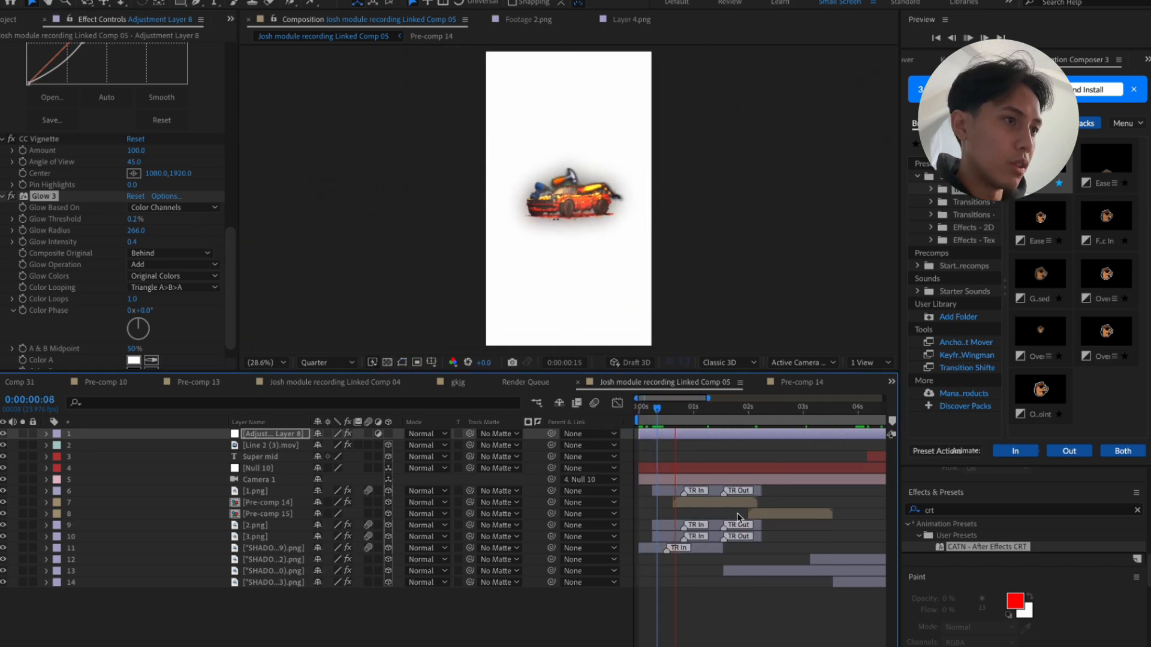
key(space)
Base Glow 3 on the Alpha Channel and preview the animation from the start through the title
click(174, 207)
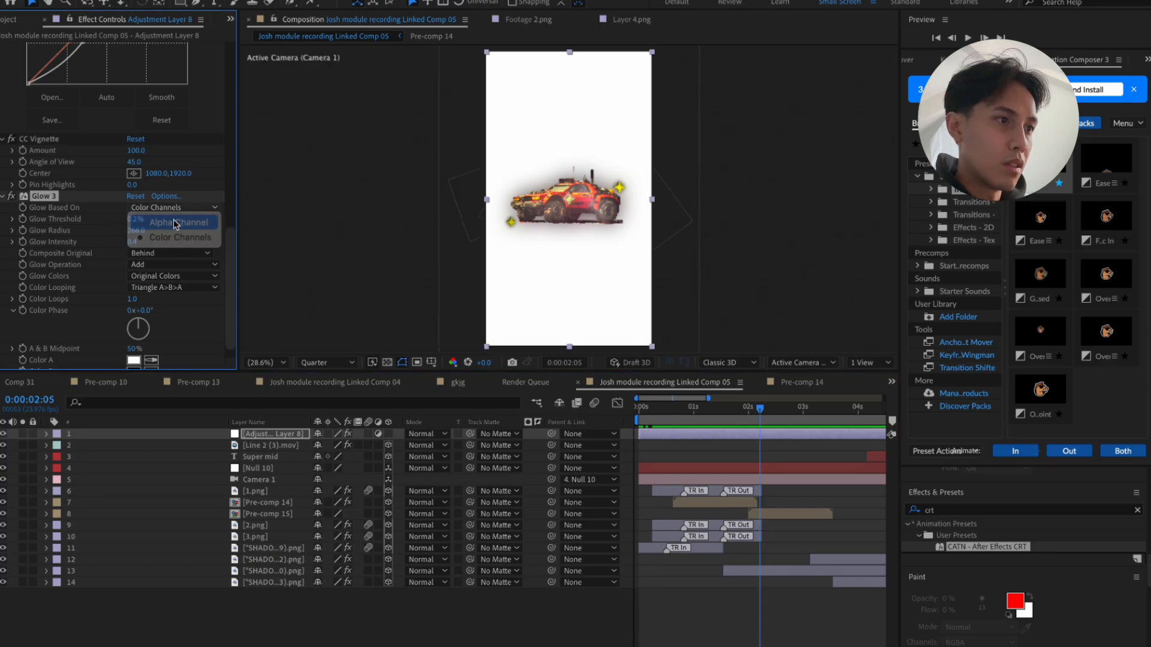
click(175, 217)
click(641, 419)
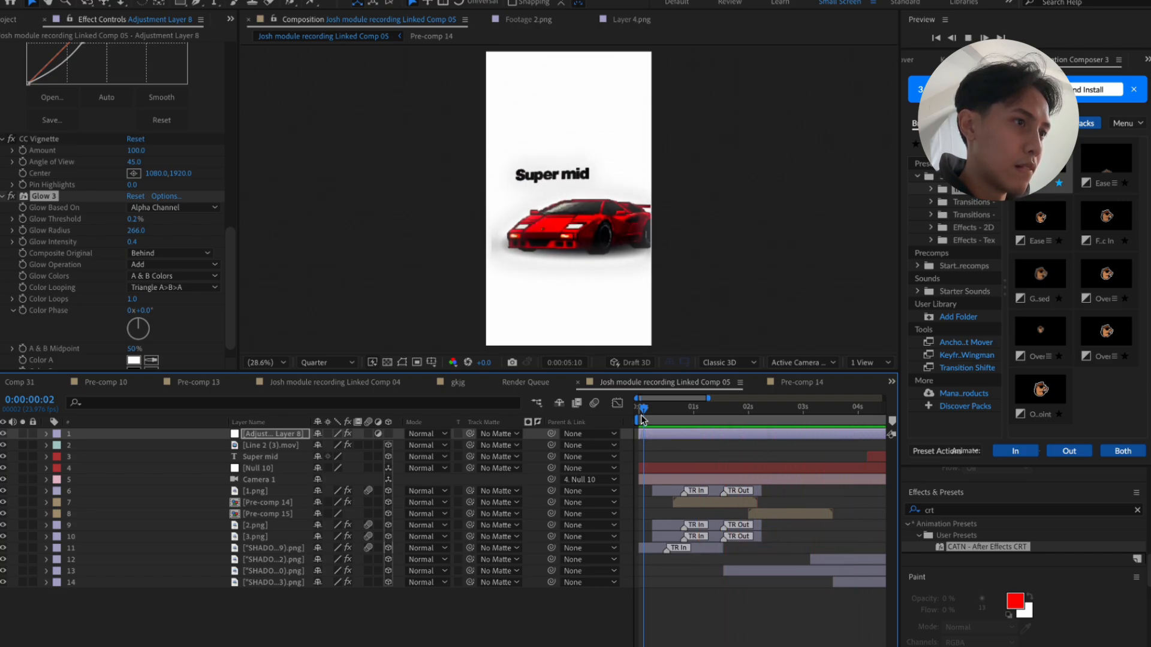
key(space)
click(679, 410)
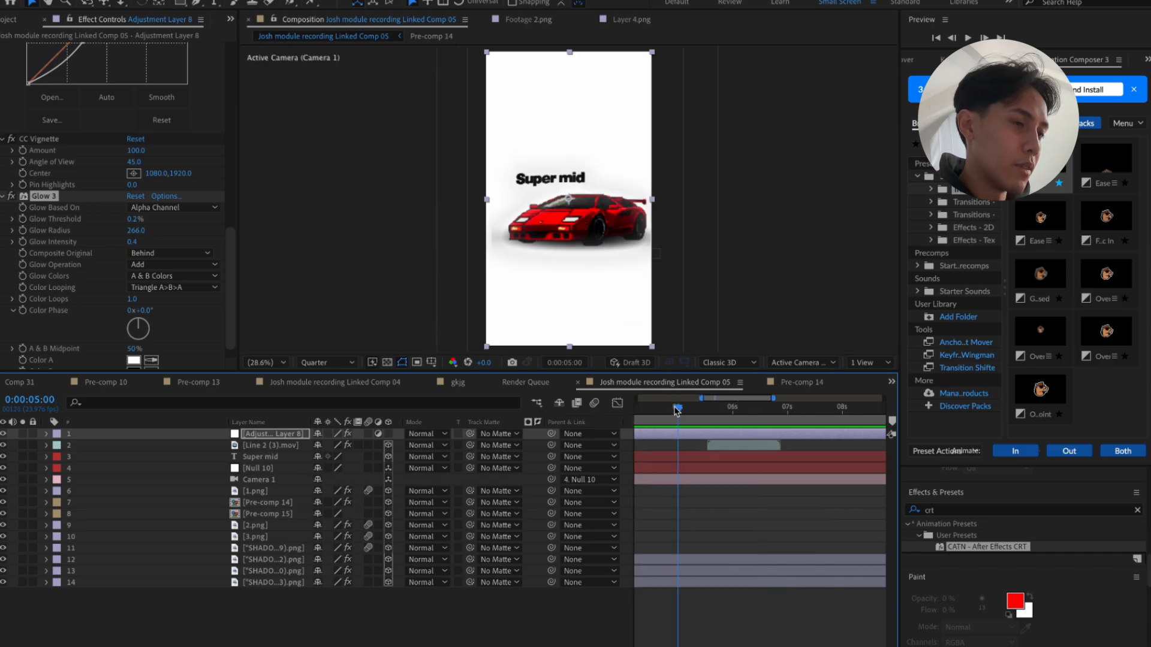
drag(677, 410, 604, 410)
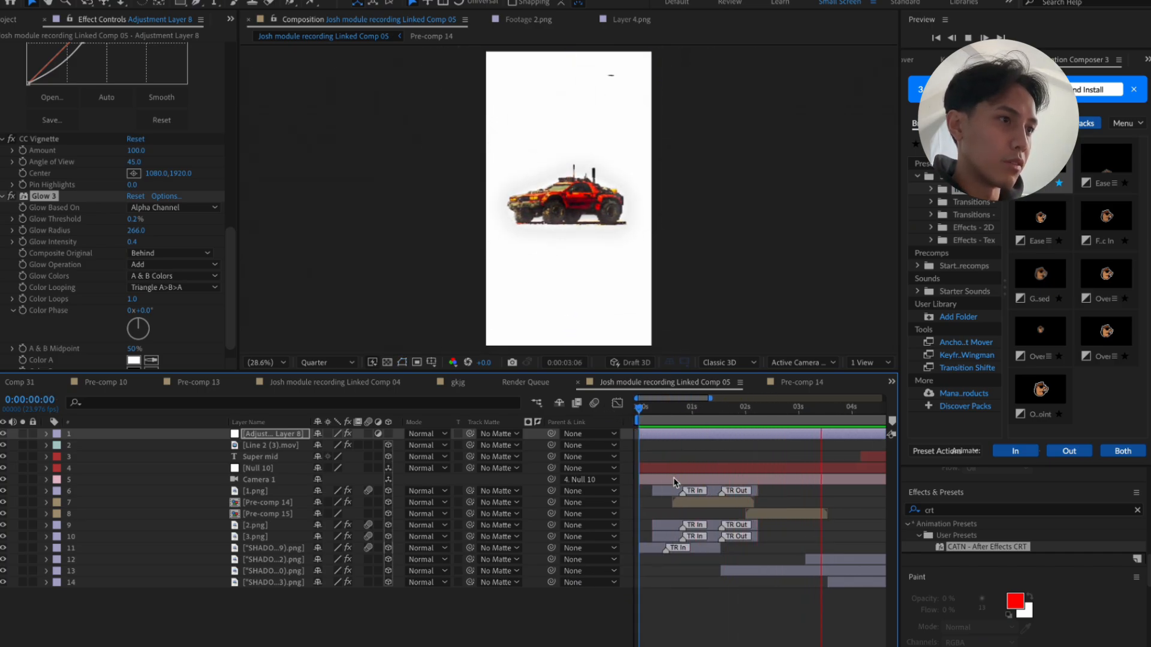
key(space)
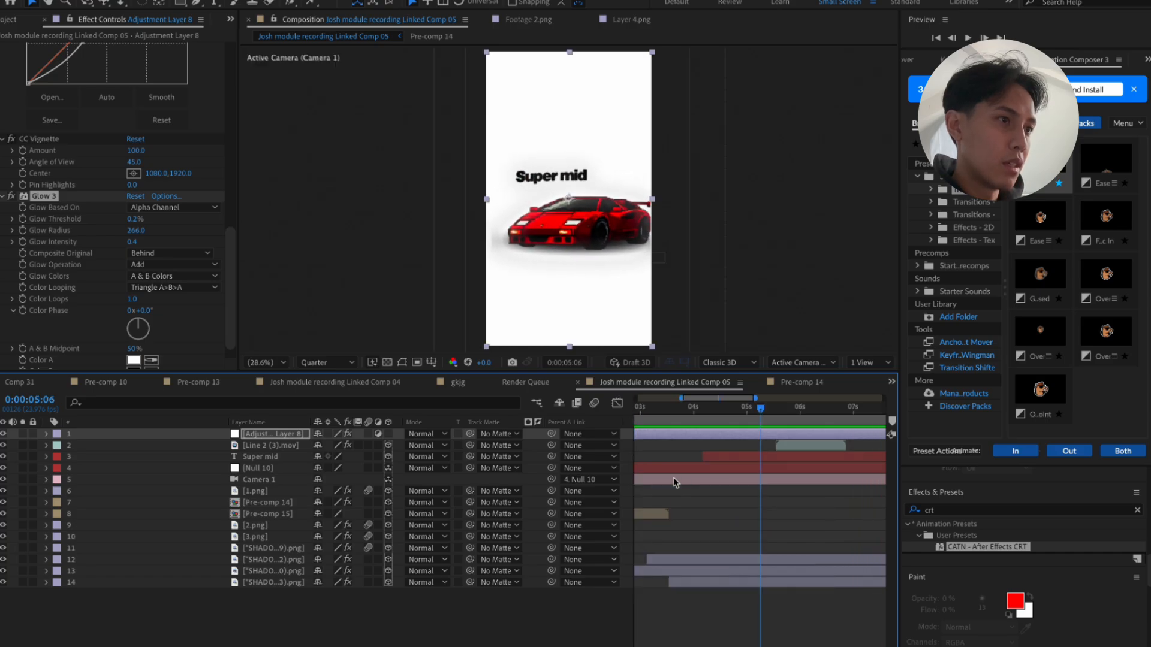
Try Adjustment Layer 8 below the "Super mid" title, preview the title section, and return the layer to the top of the stack
drag(261, 439, 261, 460)
click(694, 408)
key(space)
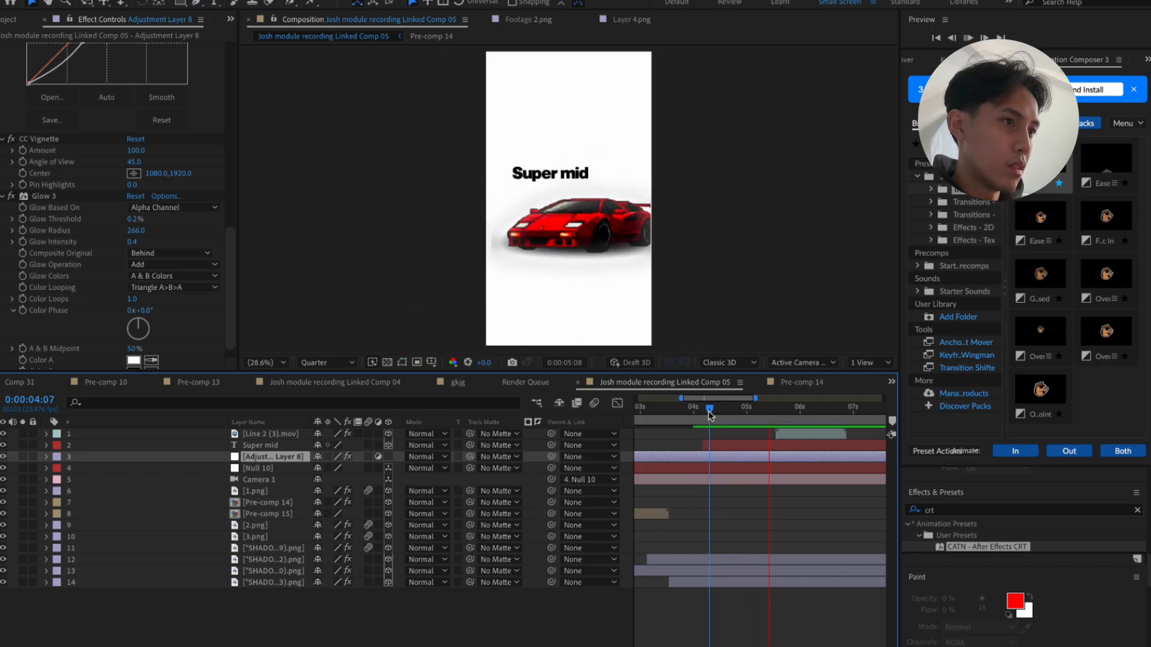
key(space)
key(ctrl+shift+bracketright)
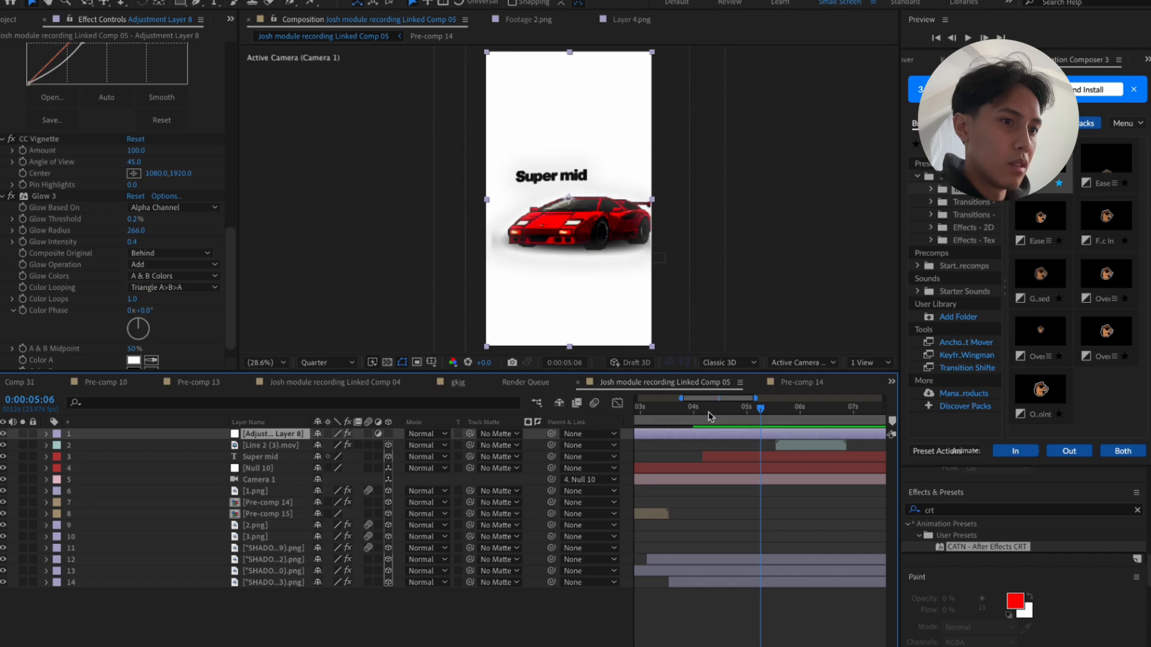
Set the Mosaic effect's horizontal and vertical blocks to 1000 and preview the animation from the start
scroll(110, 192, up, 5)
click(135, 60)
text(750)
key(Return)
click(134, 60)
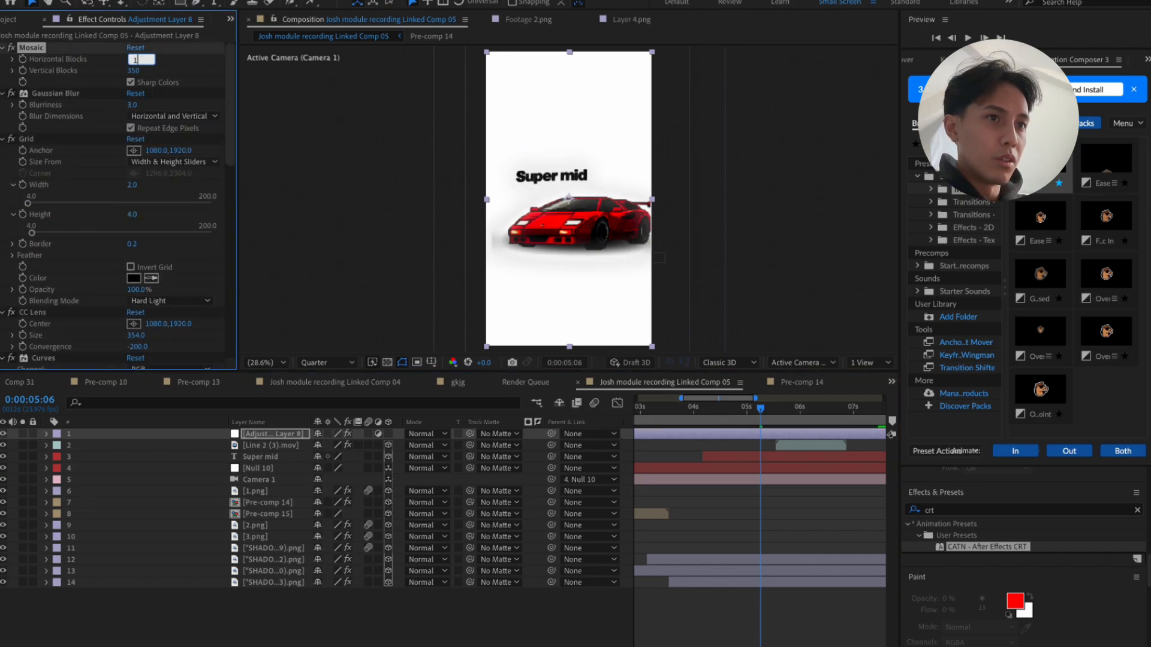
click(131, 76)
text(1000)
key(Return)
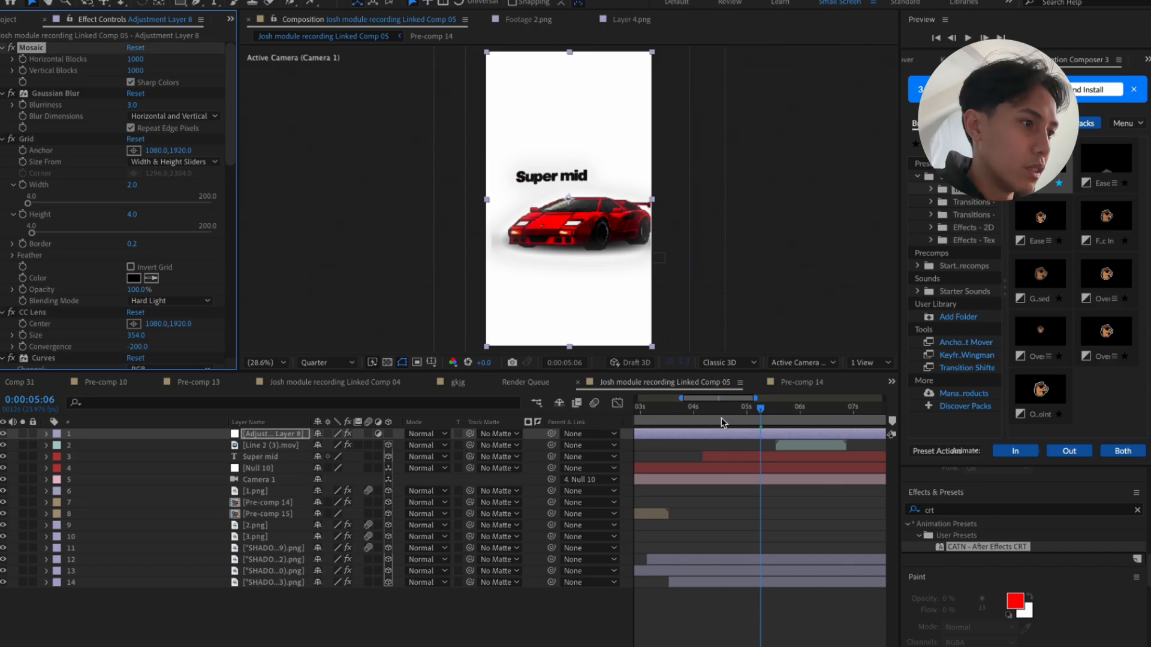
key(Home)
key(space)
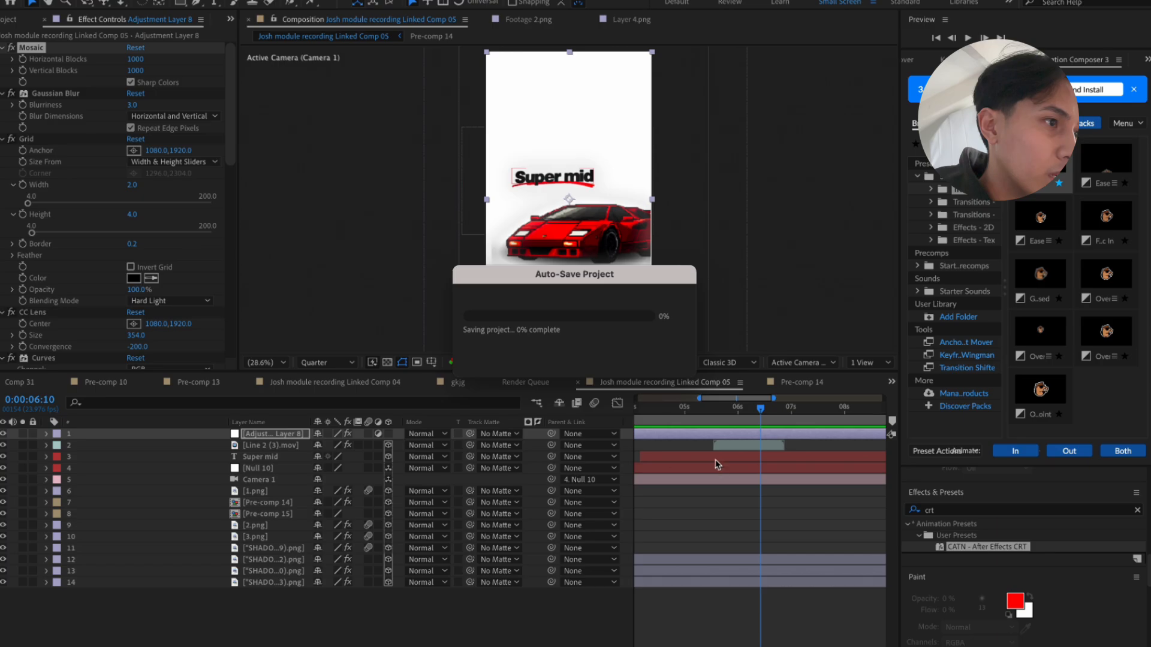
Try different Glow 3 threshold values and return the threshold to 0.2%
scroll(103, 327, down, 5)
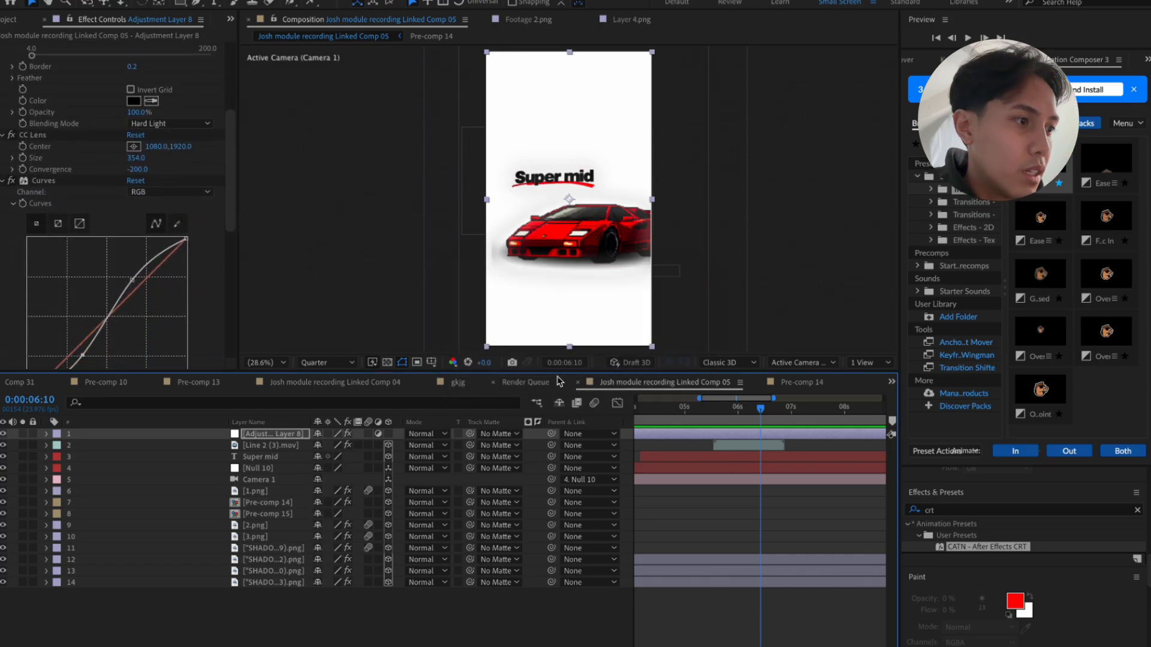
scroll(129, 305, down, 10)
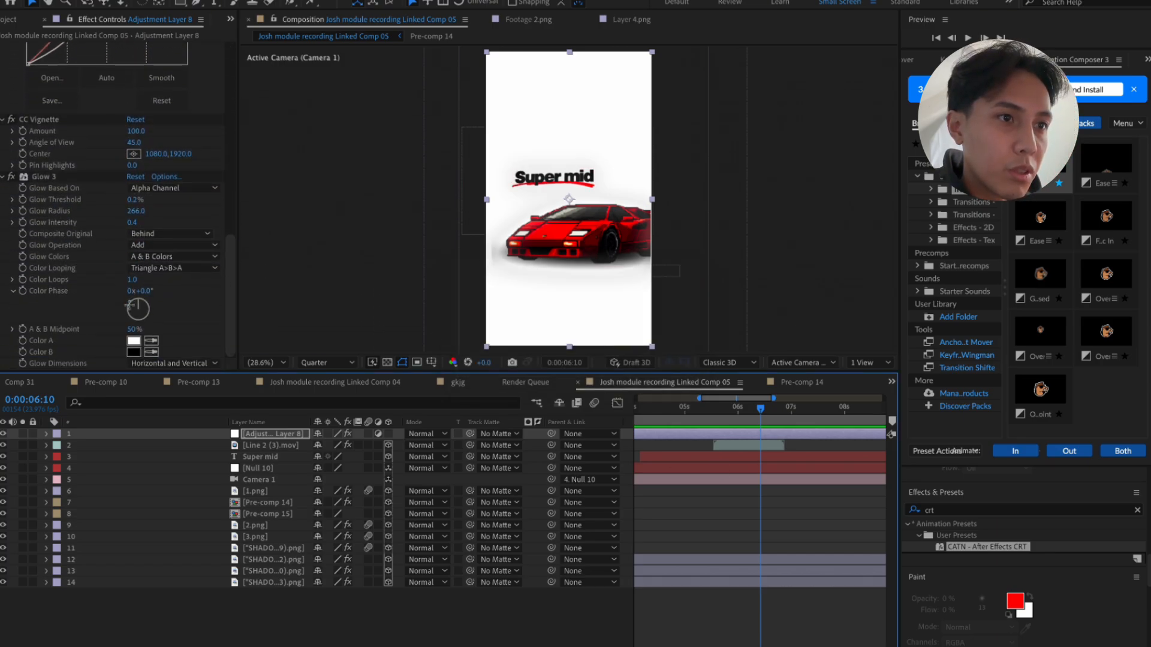
drag(135, 199, 265, 199)
drag(140, 199, 83, 206)
key(ctrl+z)
Set Glow 3's radius to 215 and preview the animation from the start
drag(142, 211, 109, 232)
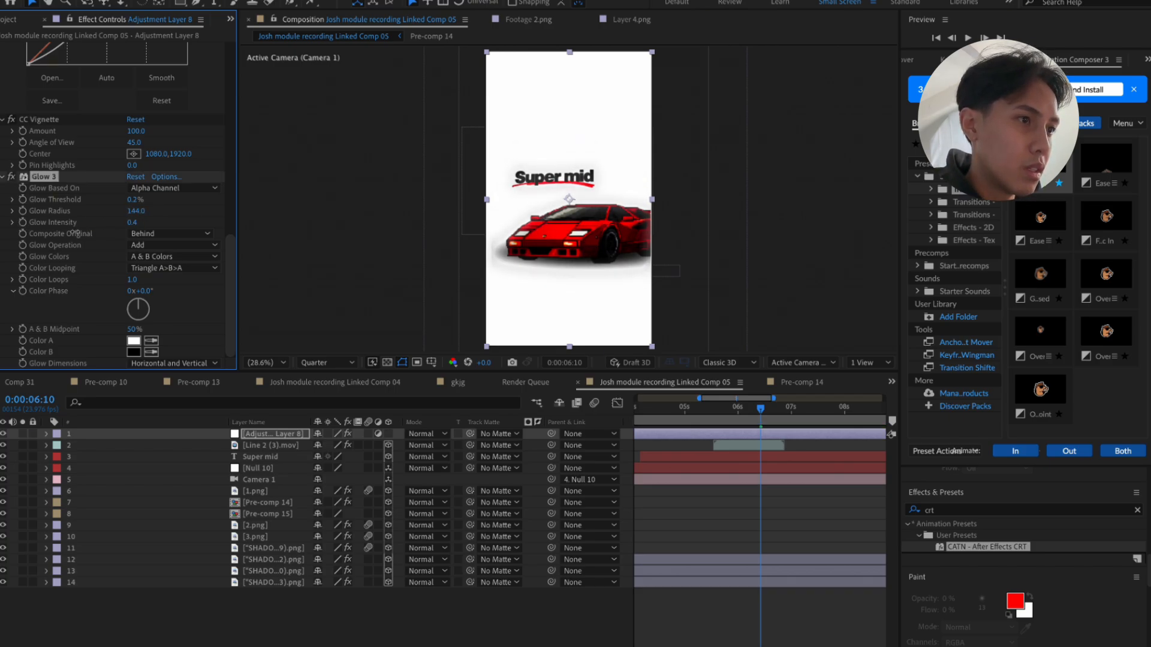
drag(133, 221, 66, 254)
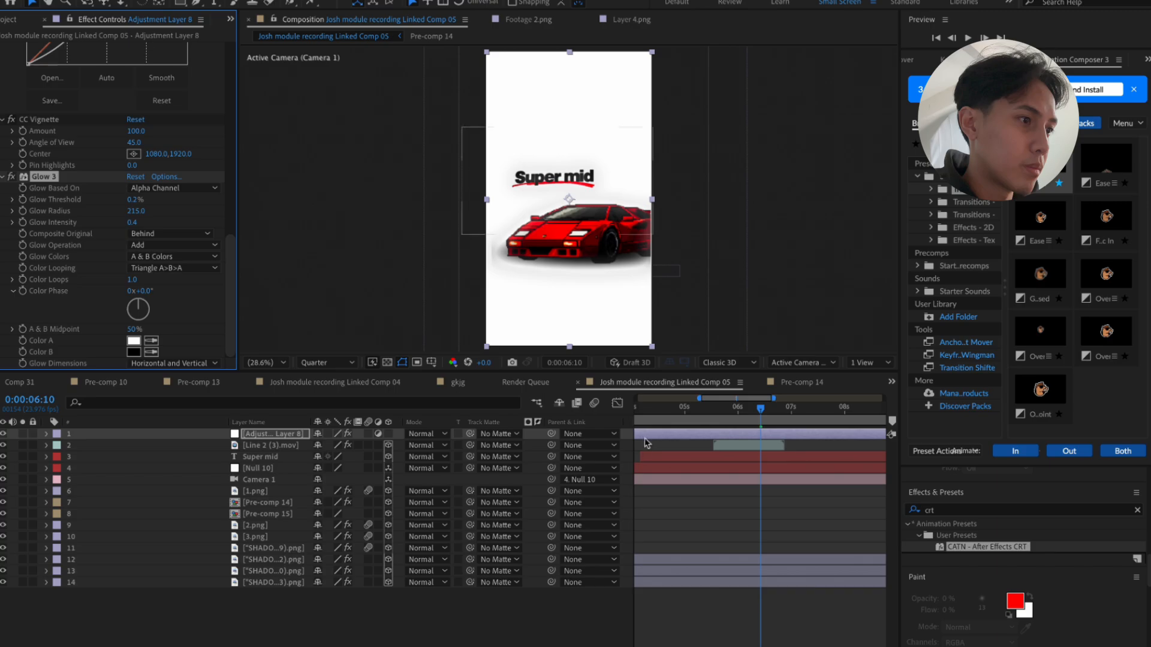
key(space)
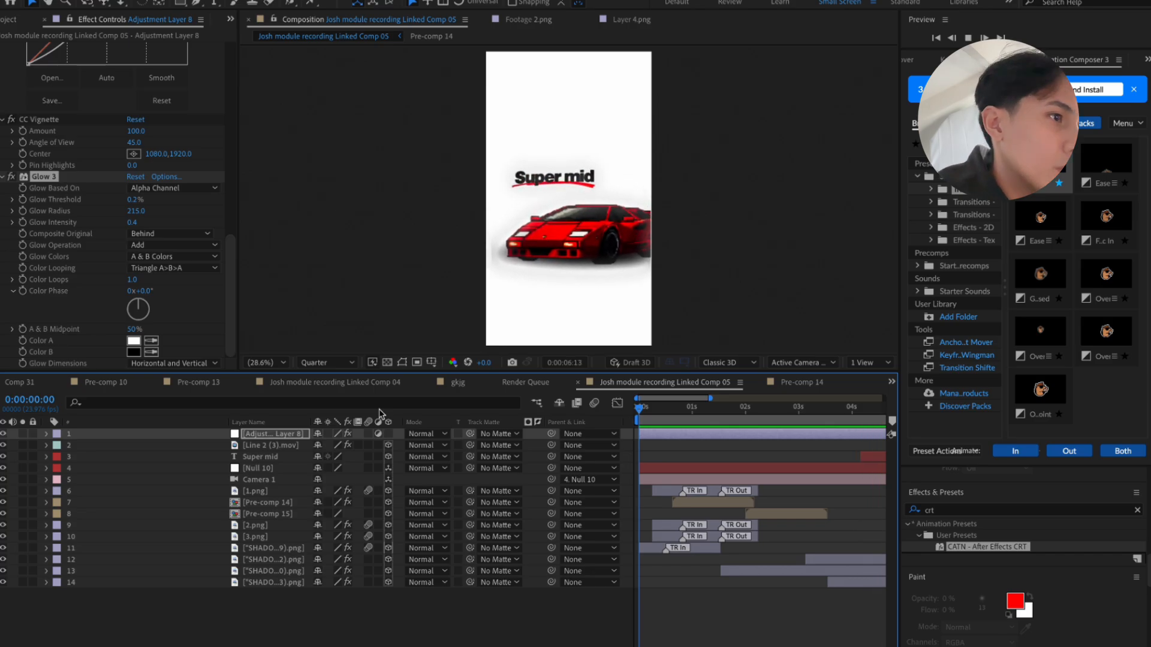
key(space)
Add the finished car-swap composition to the render queue
click(105, 1)
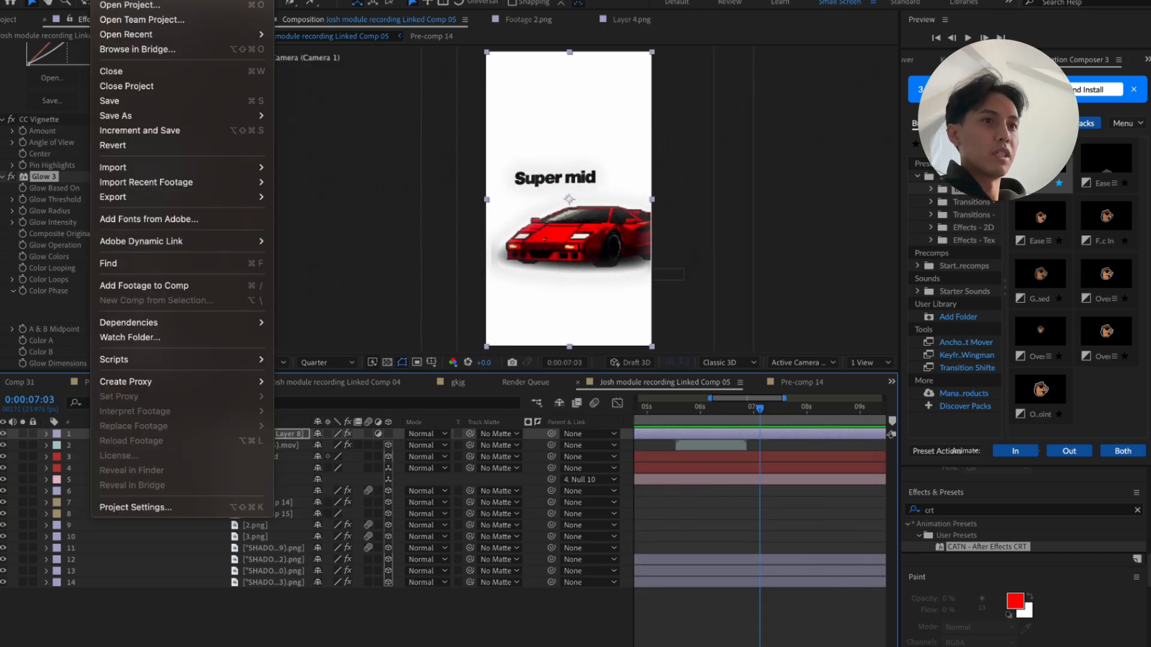
mouse_move(239, 198)
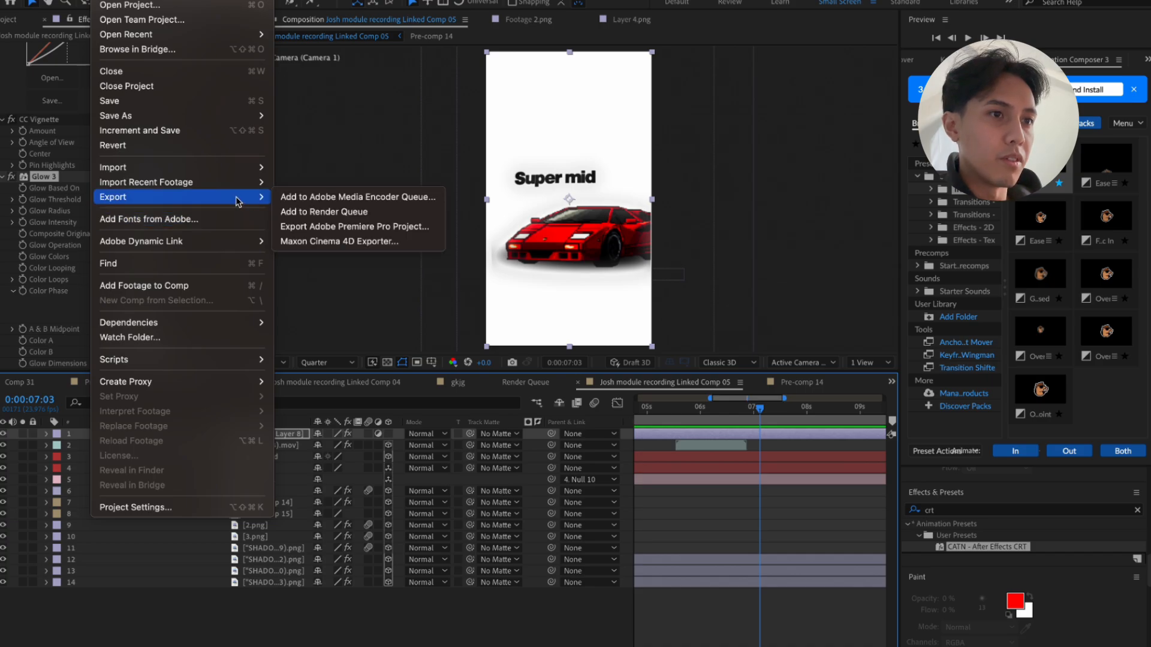
click(301, 213)
key(super+shift+5)
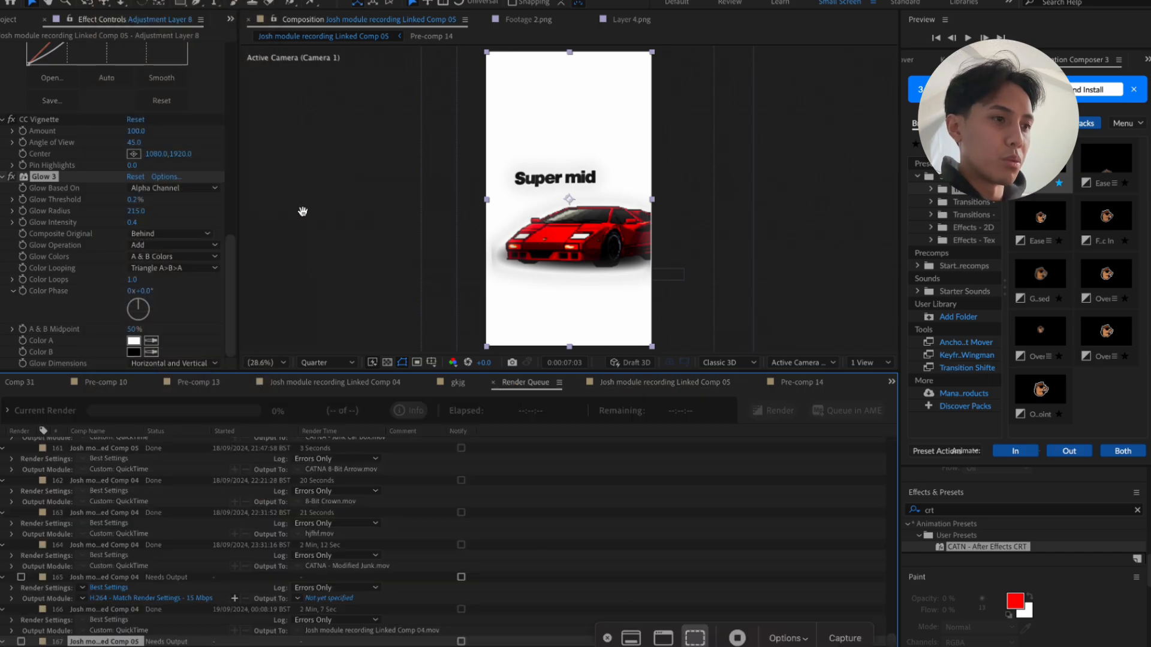
click(737, 638)
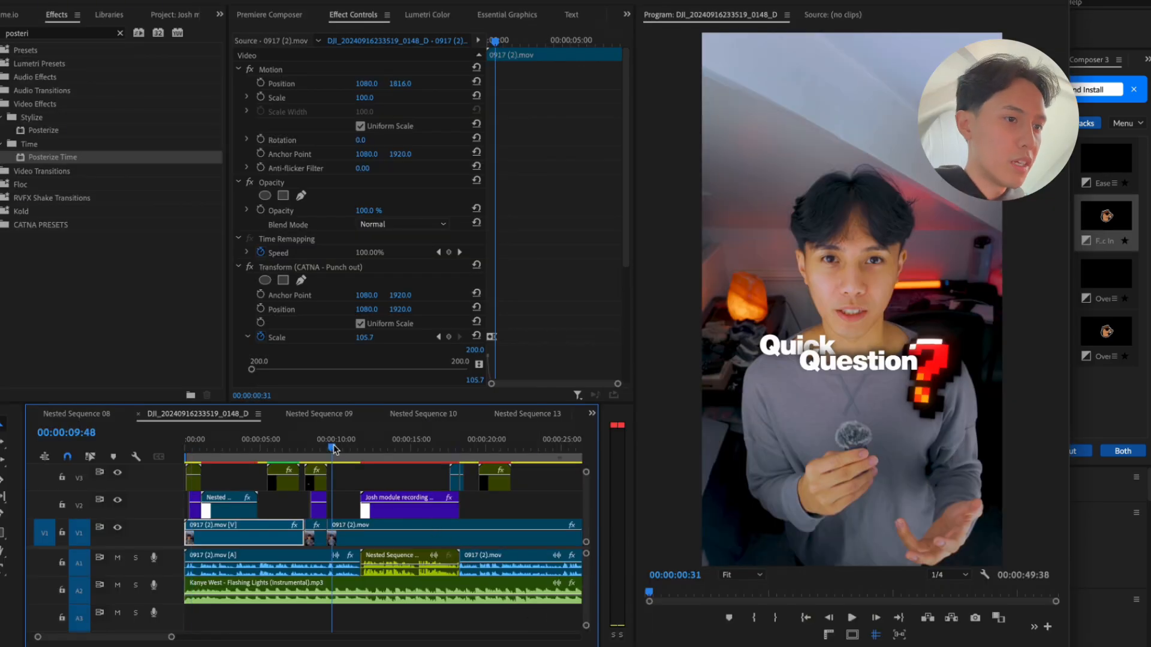
Switch to Premiere Pro and scrub the DJI sequence to examine the inserted car animation clips, selecting the nested two-car clip
drag(334, 449, 411, 438)
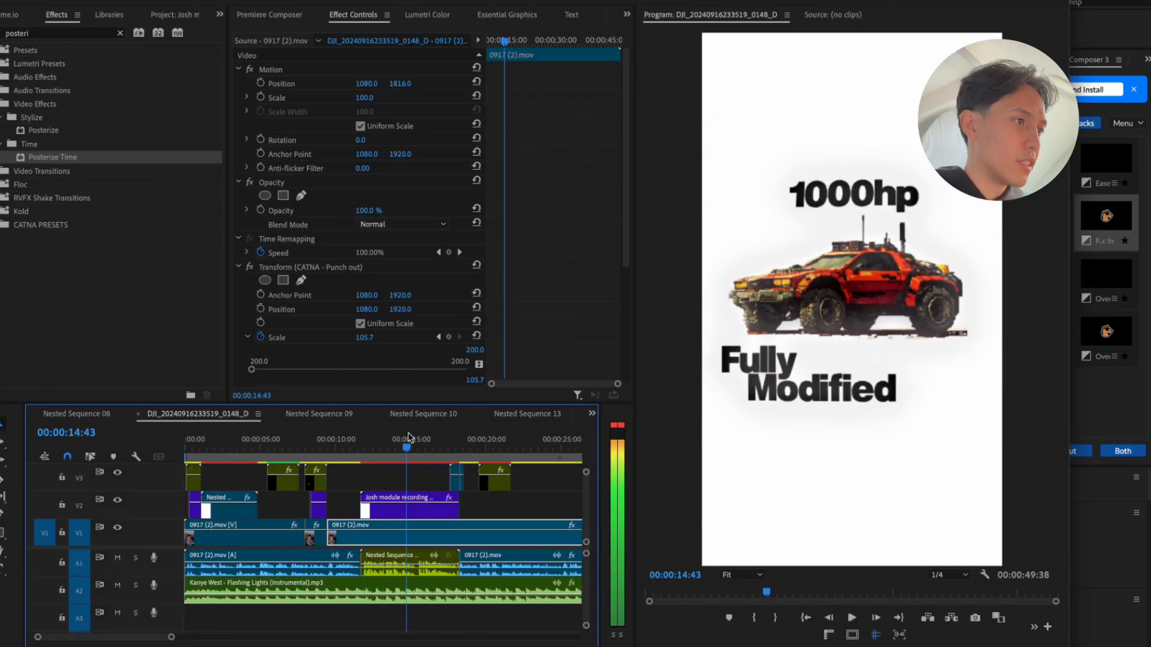
click(238, 450)
click(222, 487)
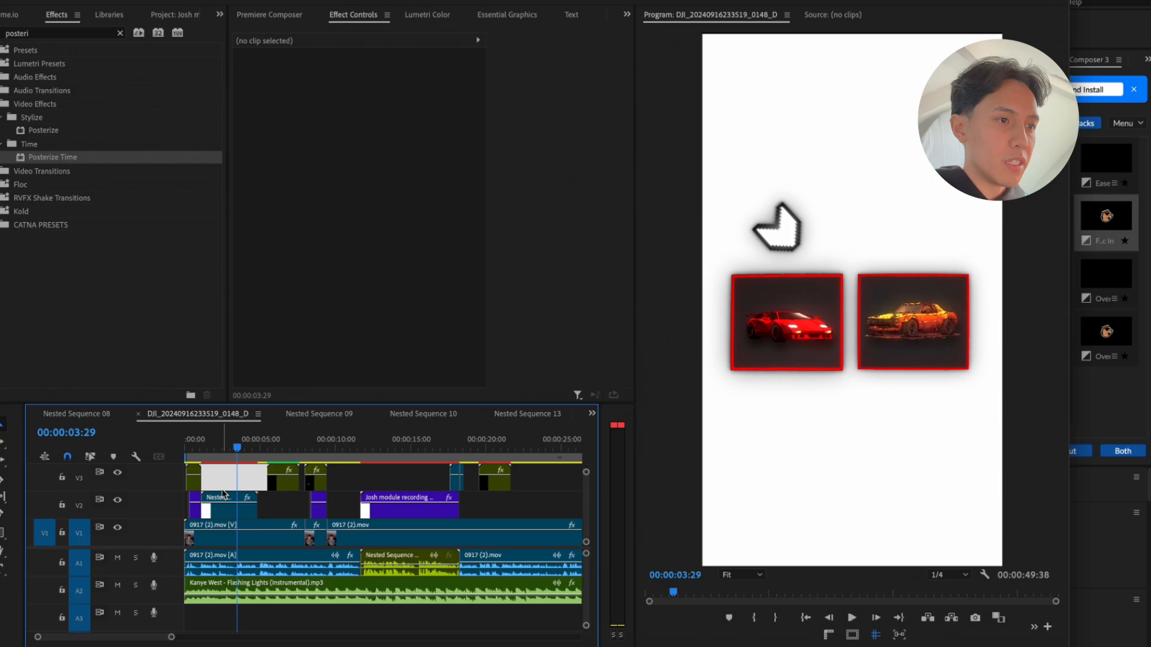
click(246, 498)
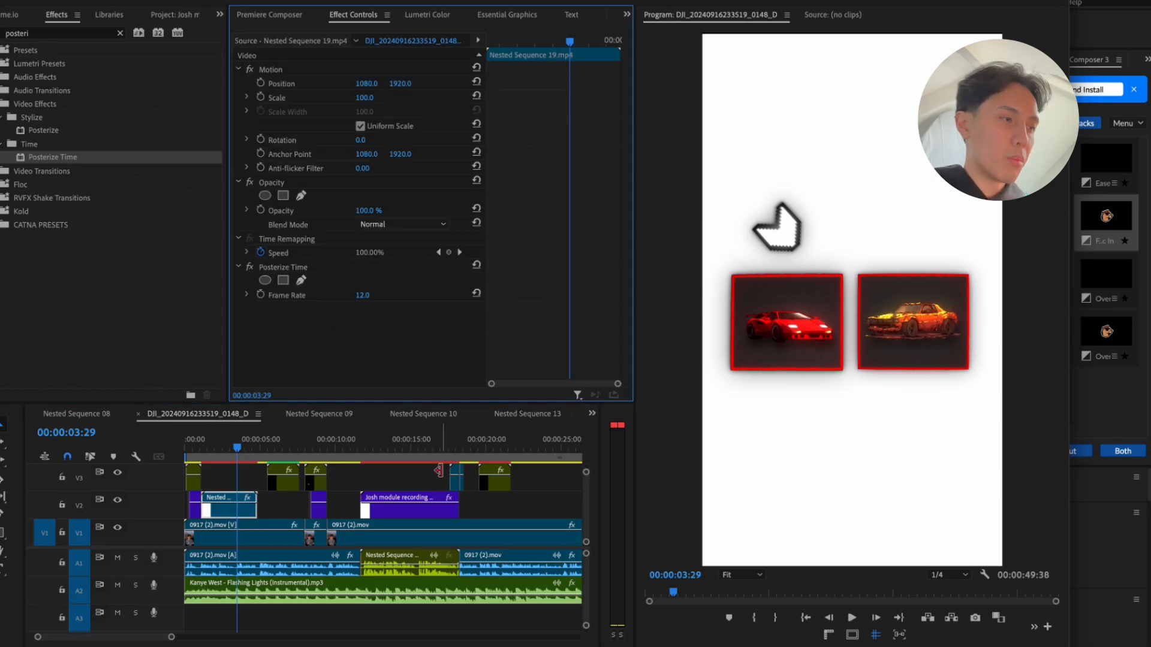
Play the sequence from its beginning through the "Josh module recording" animation clip and stop just past it
drag(265, 452, 132, 444)
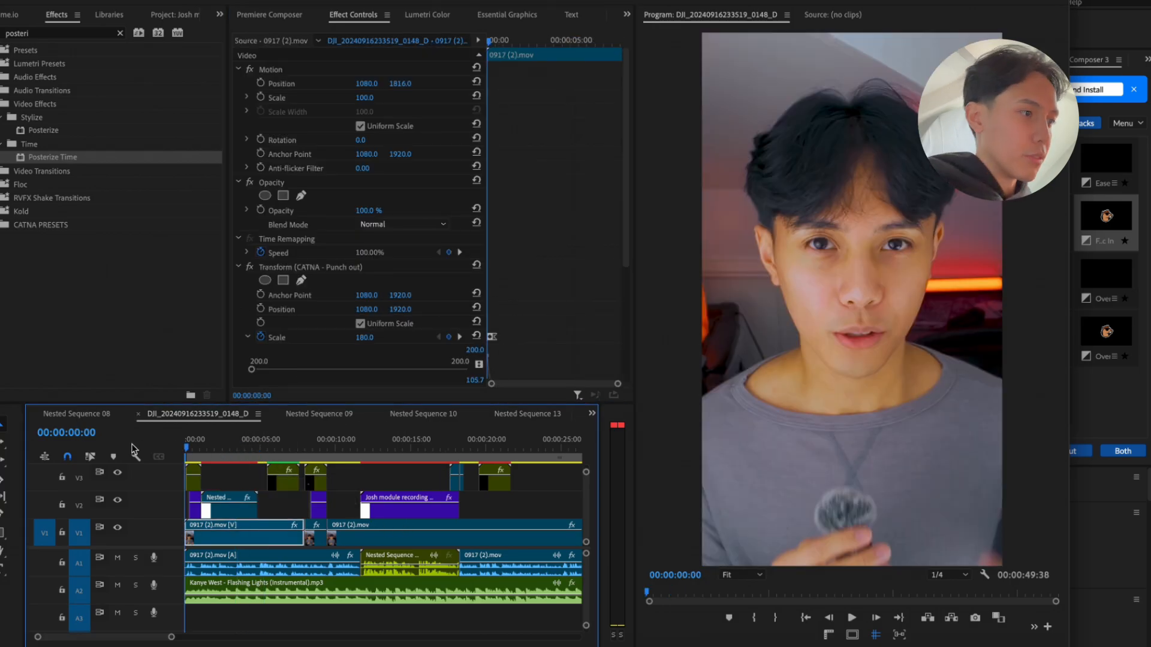
click(235, 476)
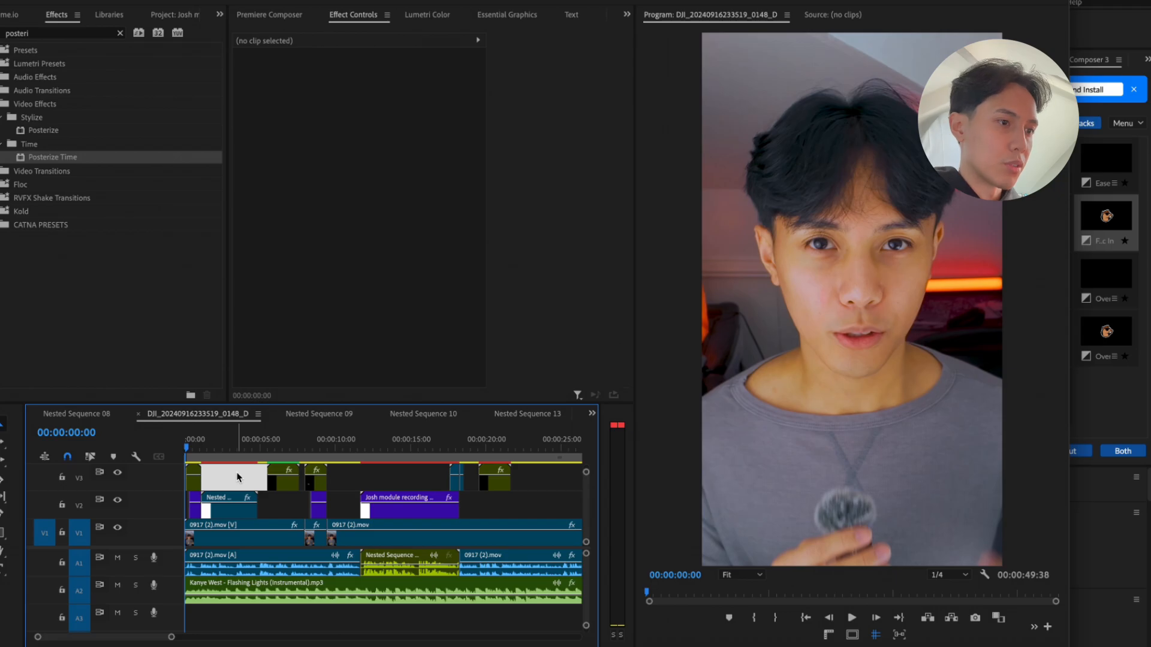
key(space)
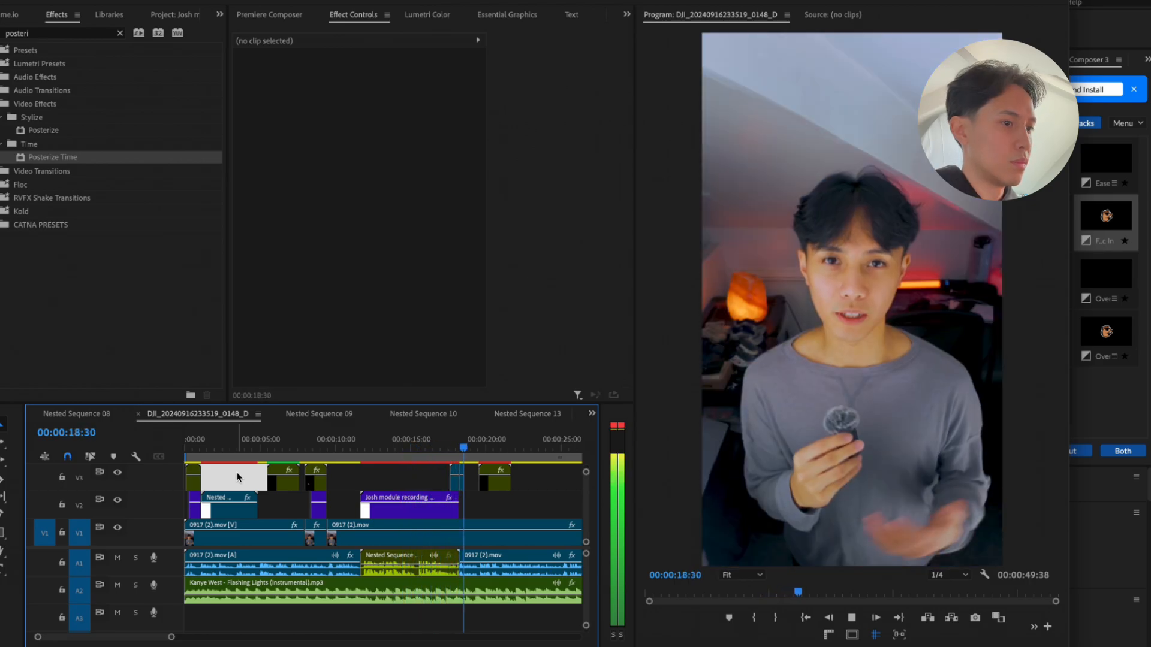
key(space)
Play the talking-head section after the animation clip to find where the next animation should go
mouse_move(468, 447)
mouse_down()
mouse_move(498, 446)
mouse_move(479, 449)
mouse_up()
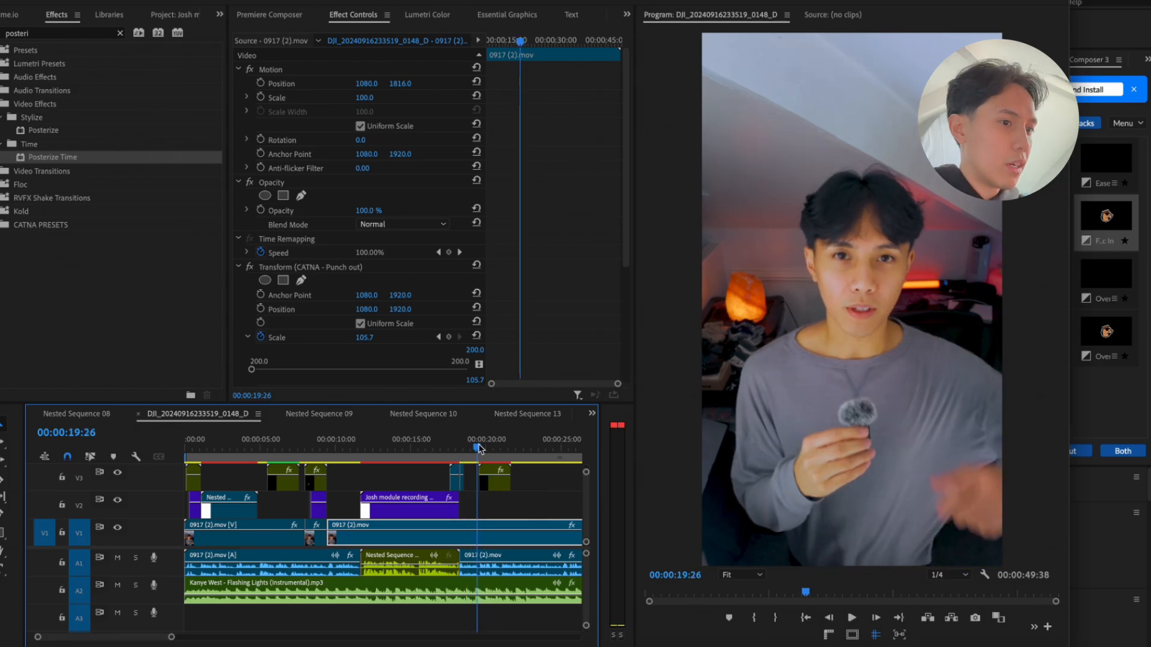
drag(288, 447, 475, 448)
key(space)
scroll(530, 495, right, 2)
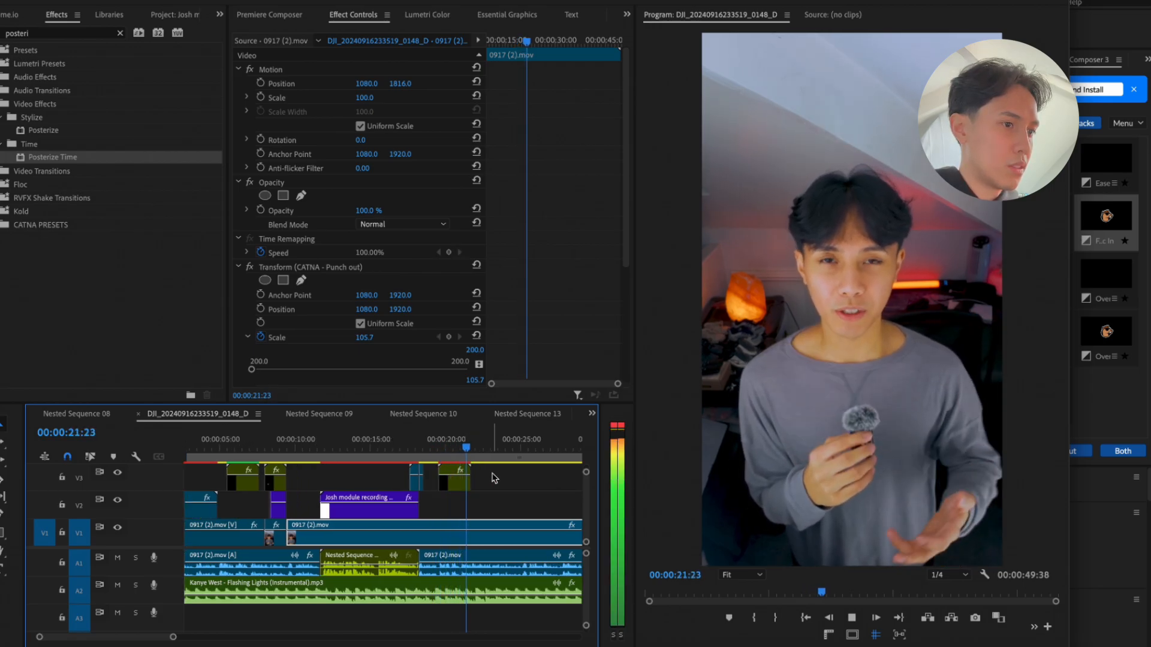
key(space)
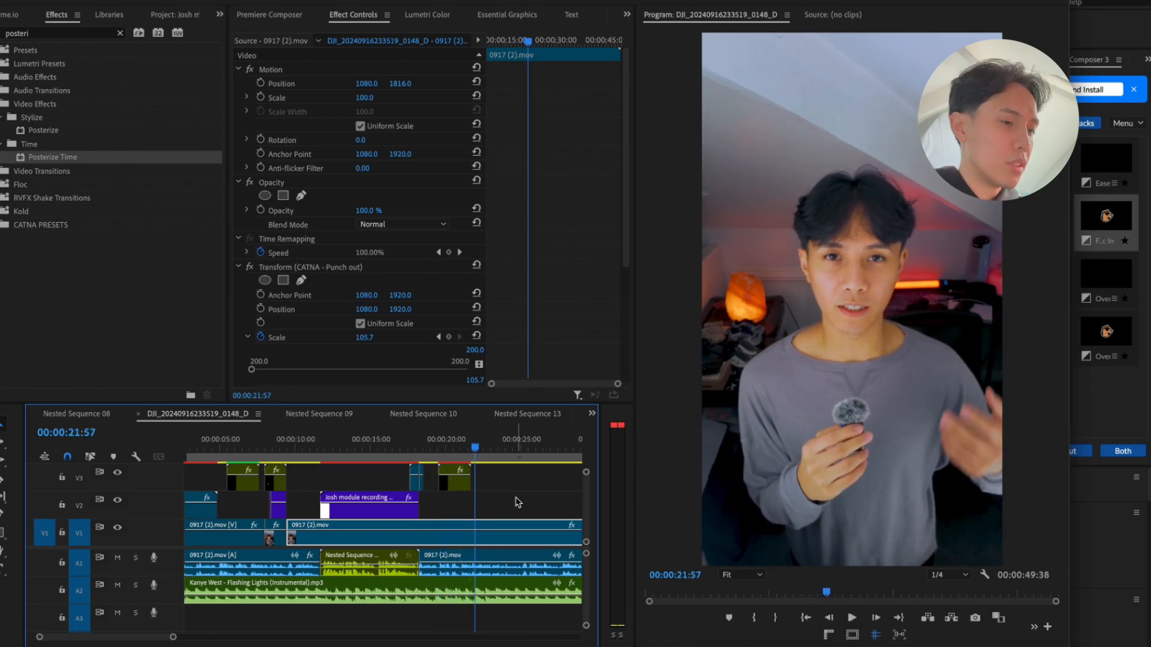
Switch to Chrome, search Google Images for "lamborghini logo", and preview several of the logo results
click(886, 624)
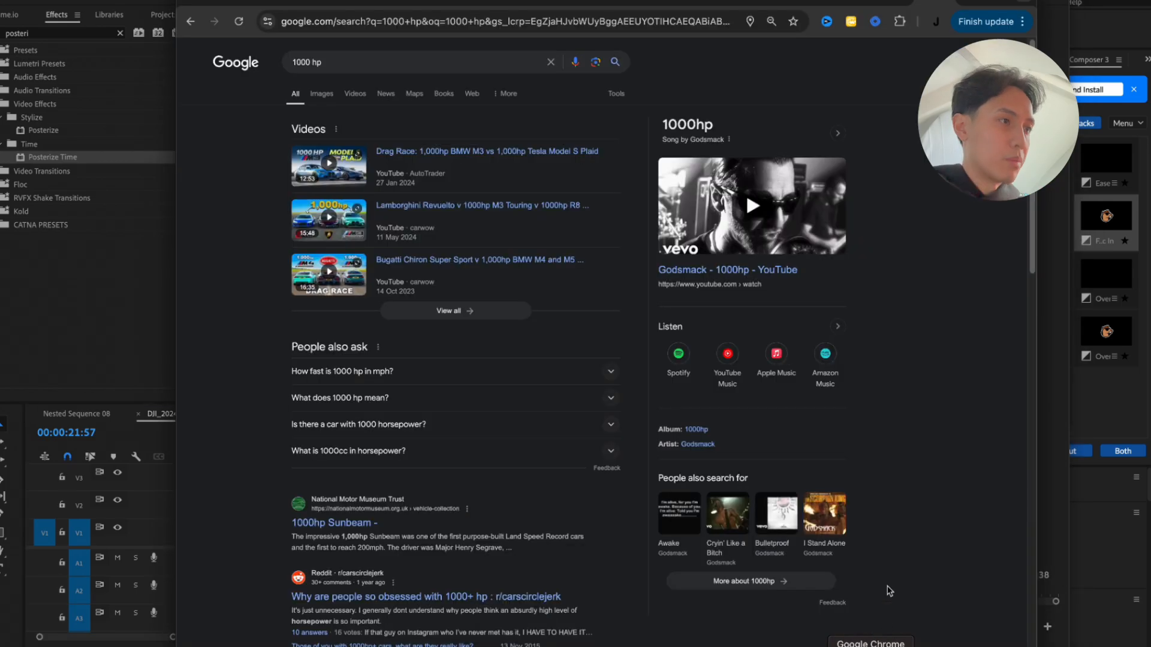
click(745, 19)
text(la)
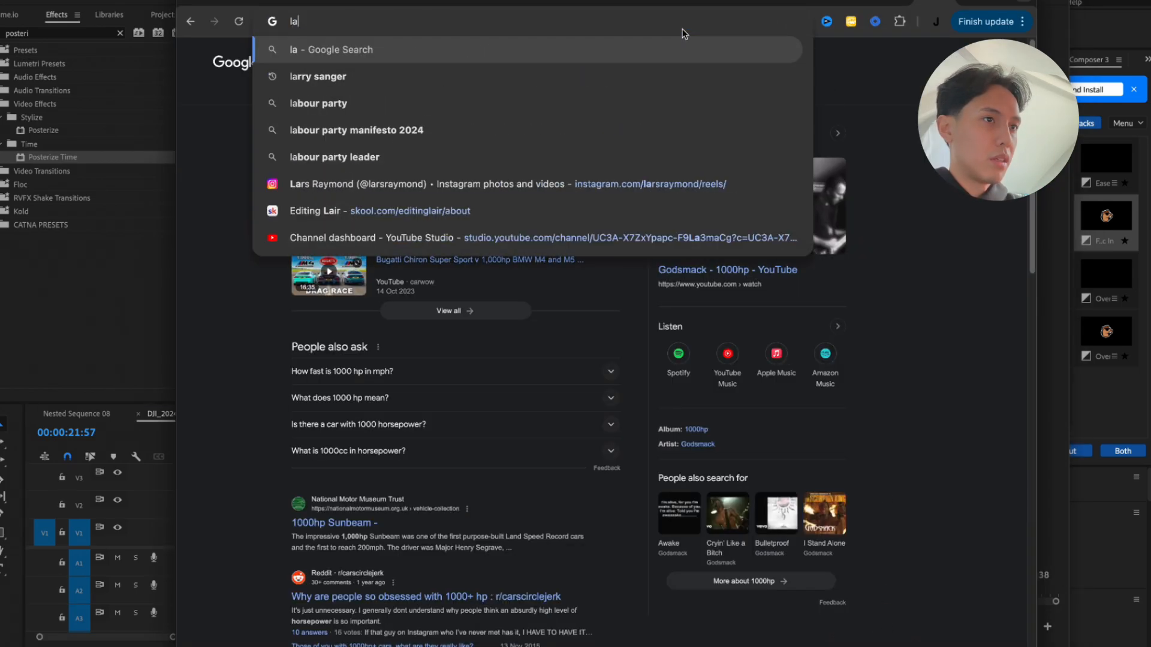
text(mborghini logo)
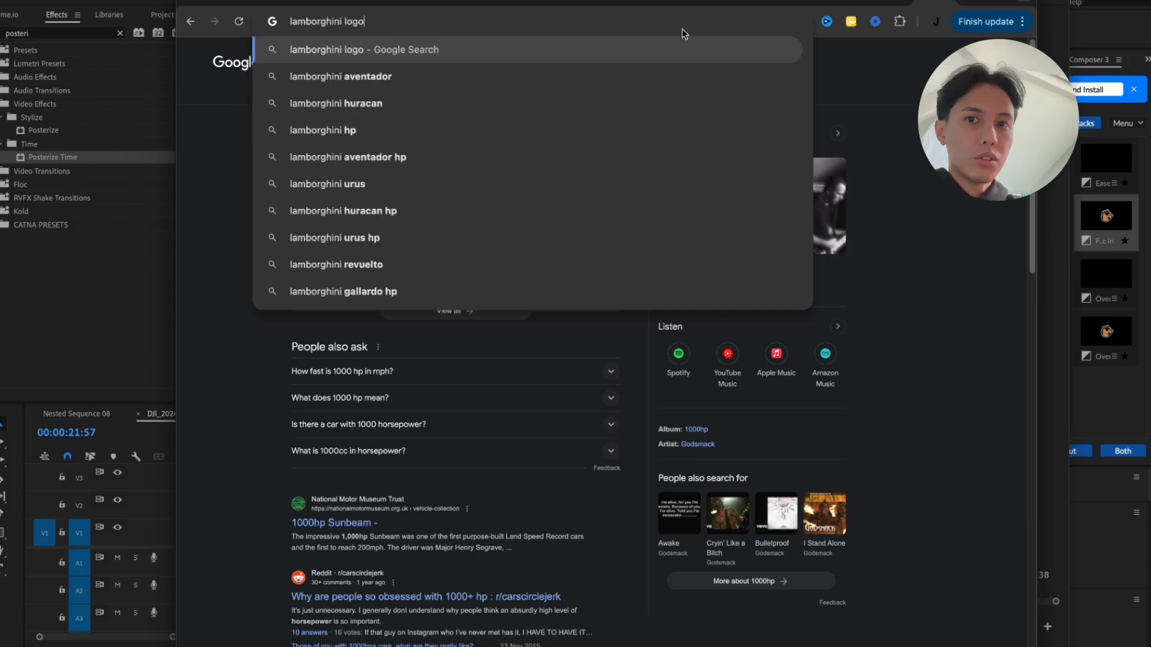
key(Return)
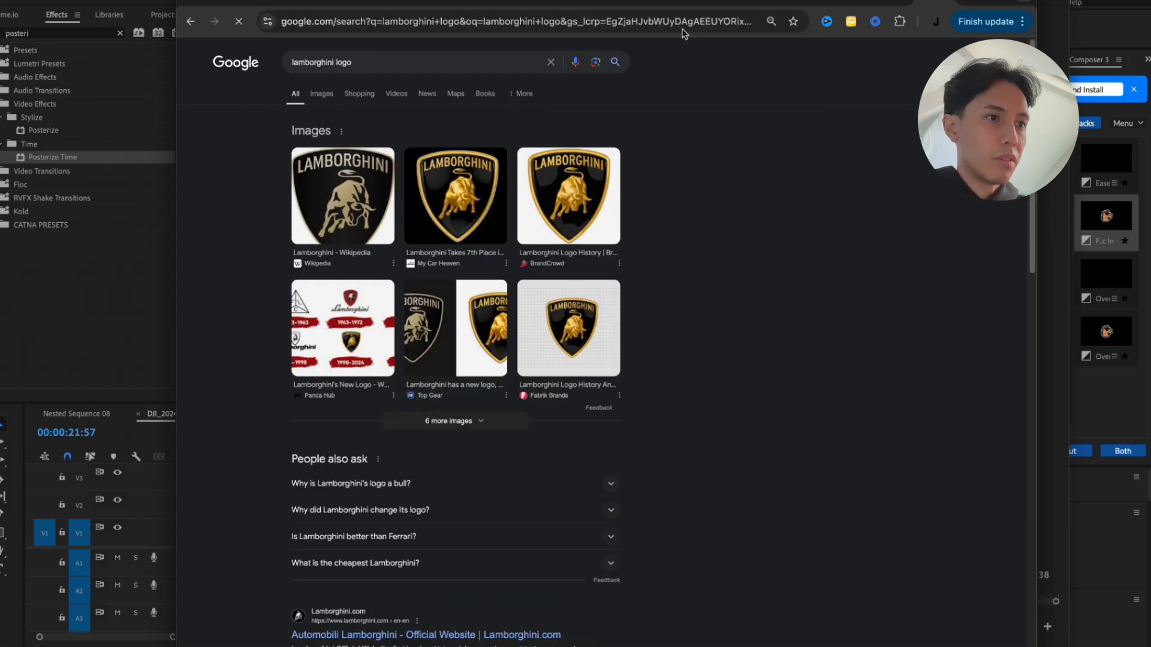
click(322, 97)
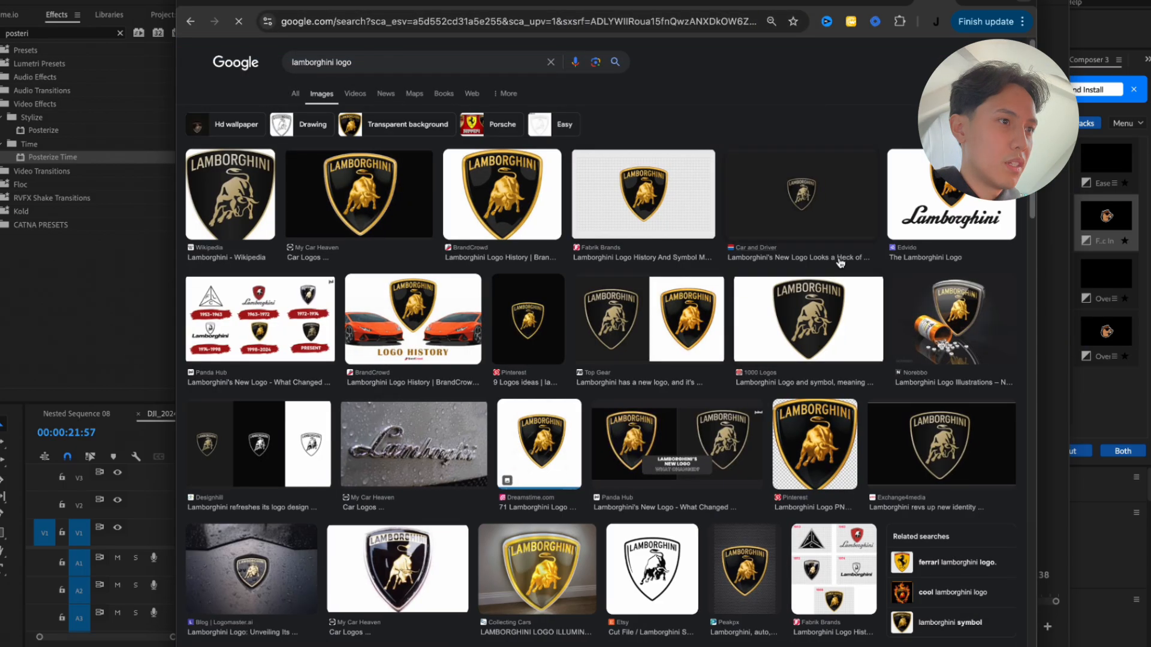
click(502, 194)
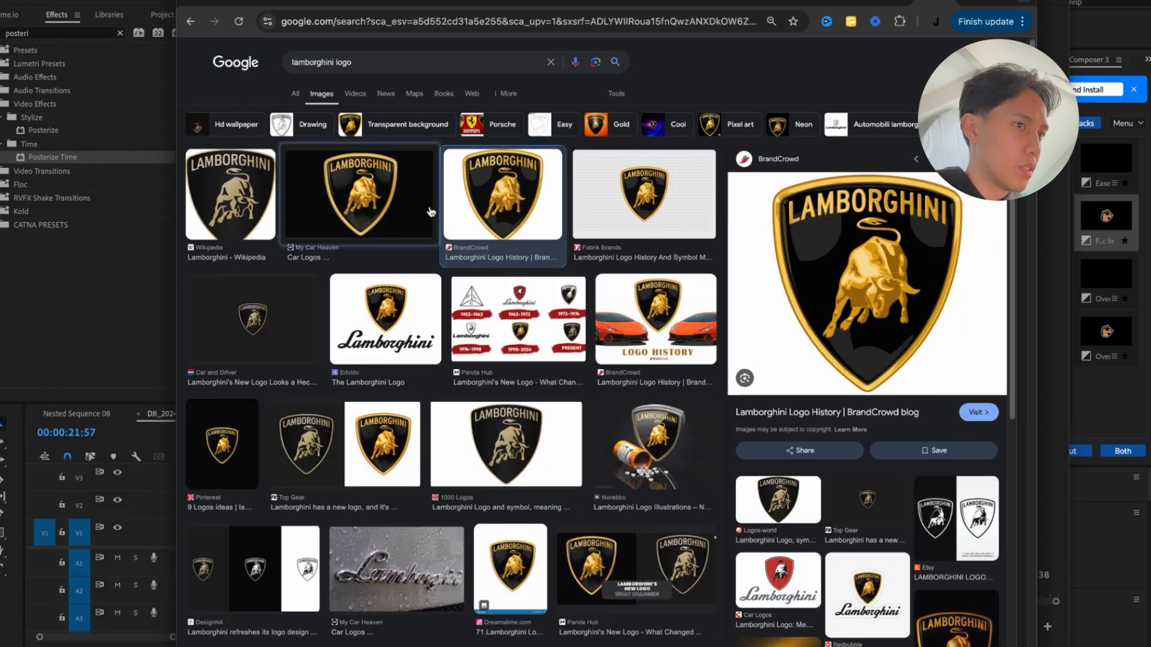
click(360, 195)
click(274, 216)
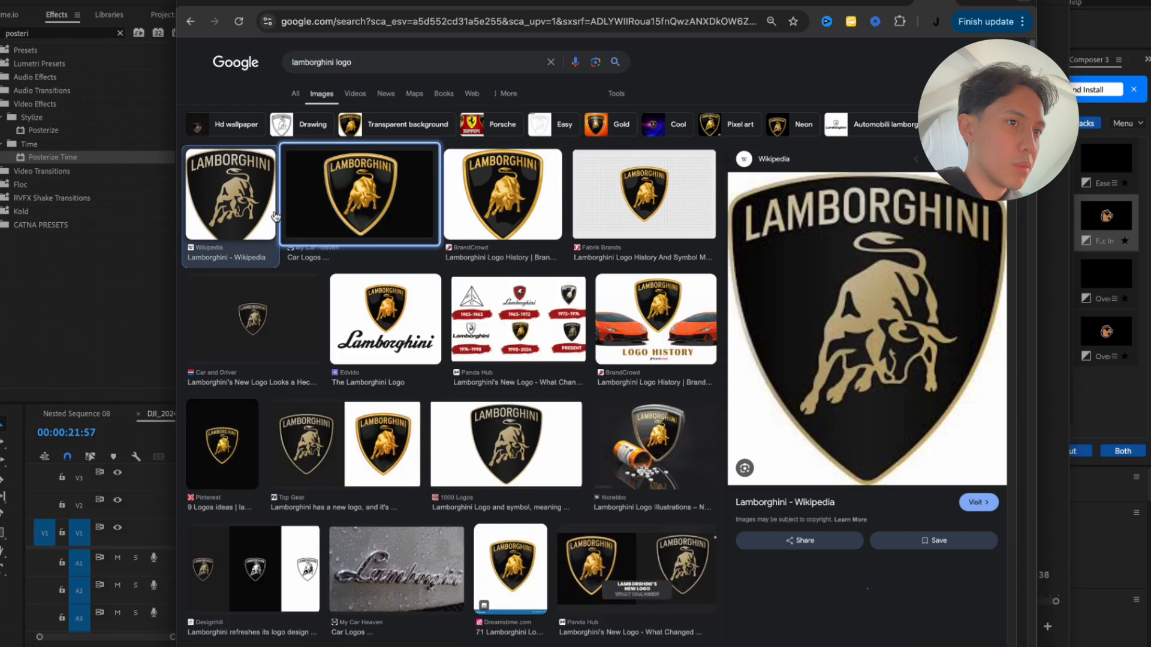
Refine the image search to "lamborghini logo png", save the Logo.wine image as Lamborghini-Logo.wine.png, and move the browser window aside
click(390, 67)
text(png)
key(Return)
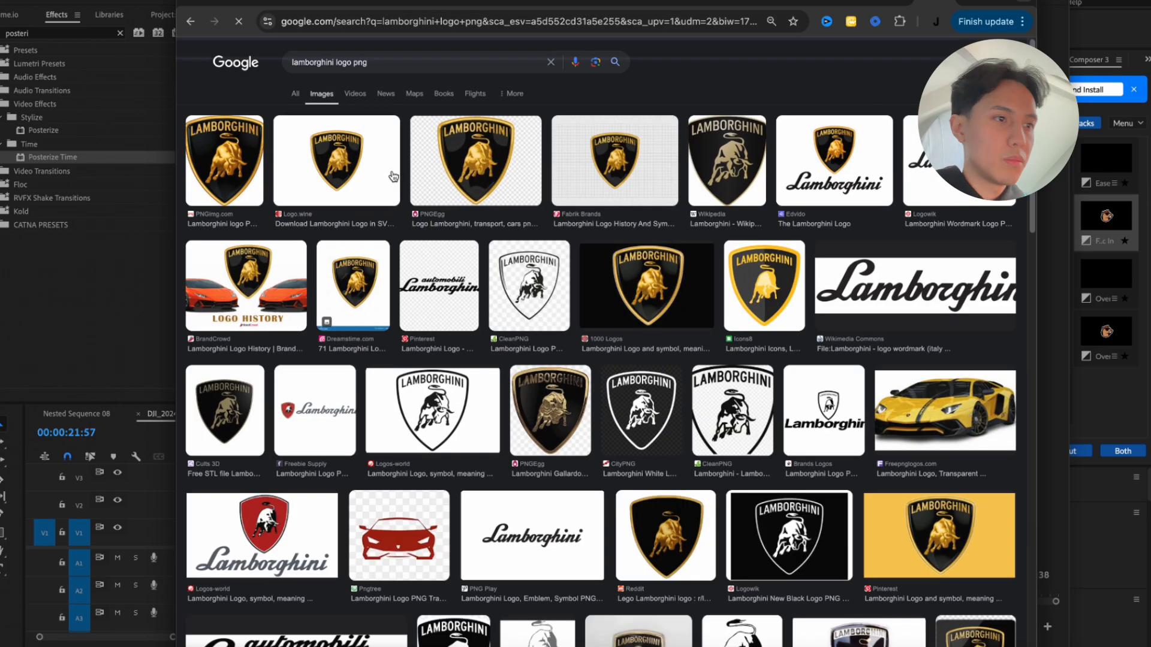
click(357, 166)
right_click(871, 239)
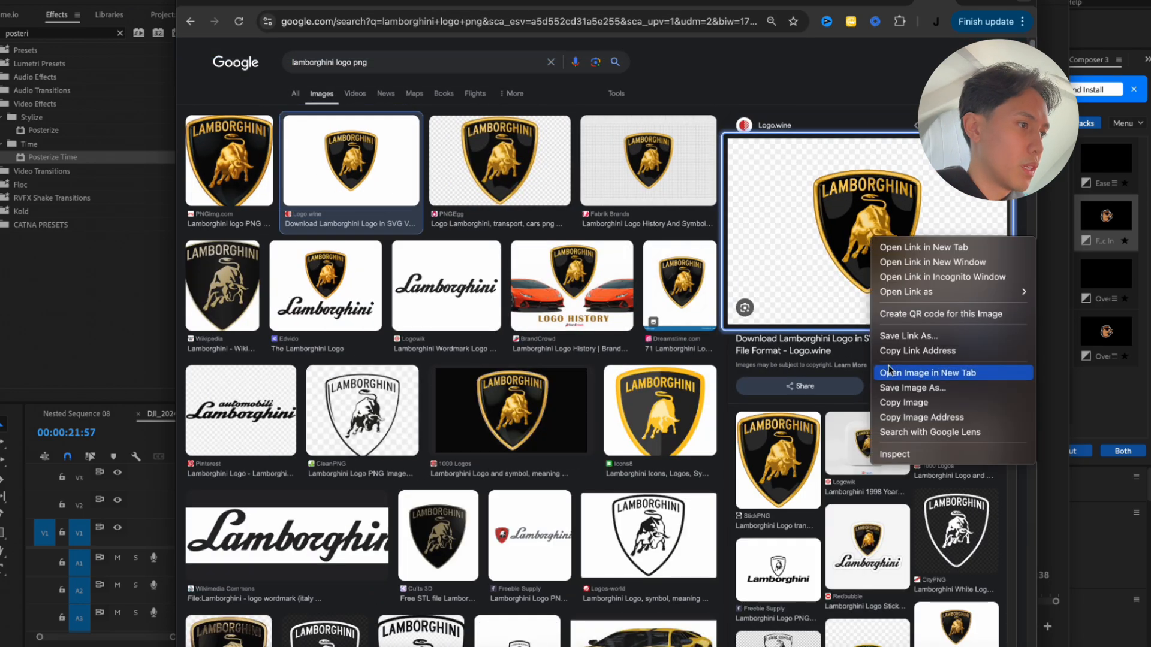
click(911, 388)
key(Return)
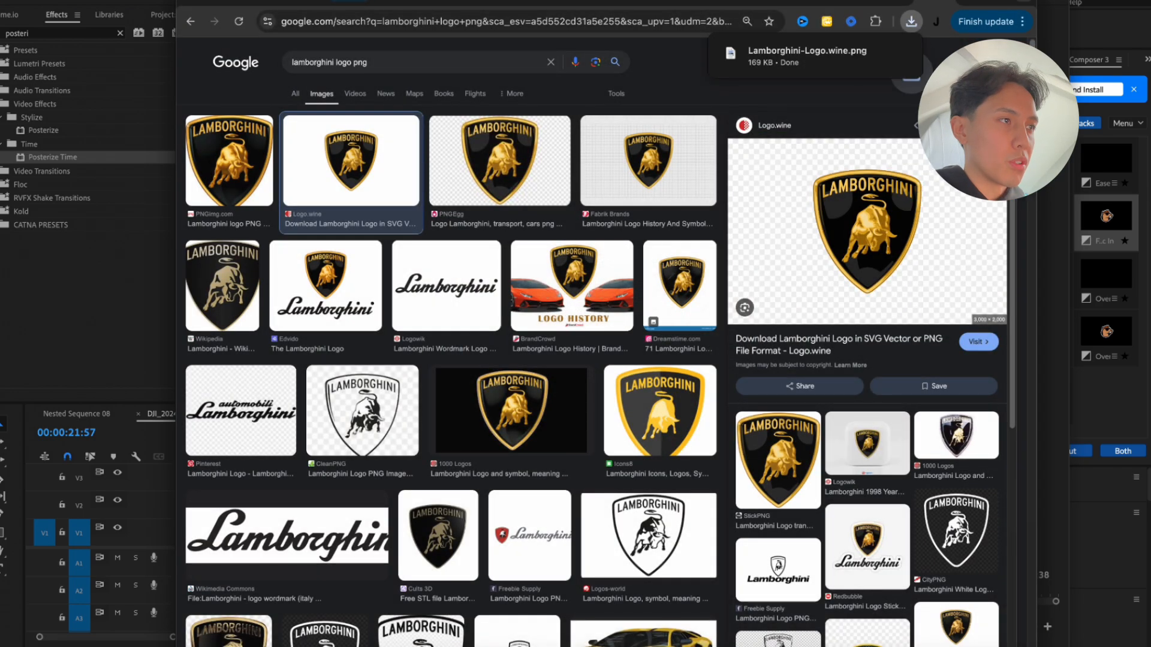
drag(987, 6, 521, 19)
click(809, 129)
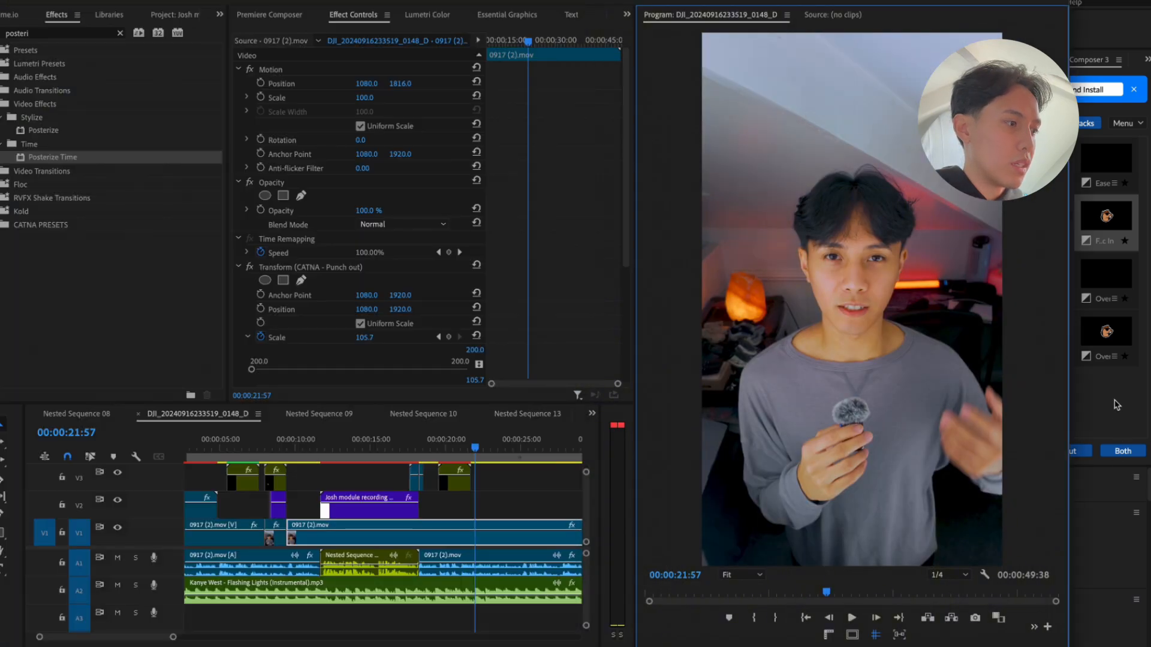
Switch to After Effects and create a new vertical composition for the logo animation
click(936, 646)
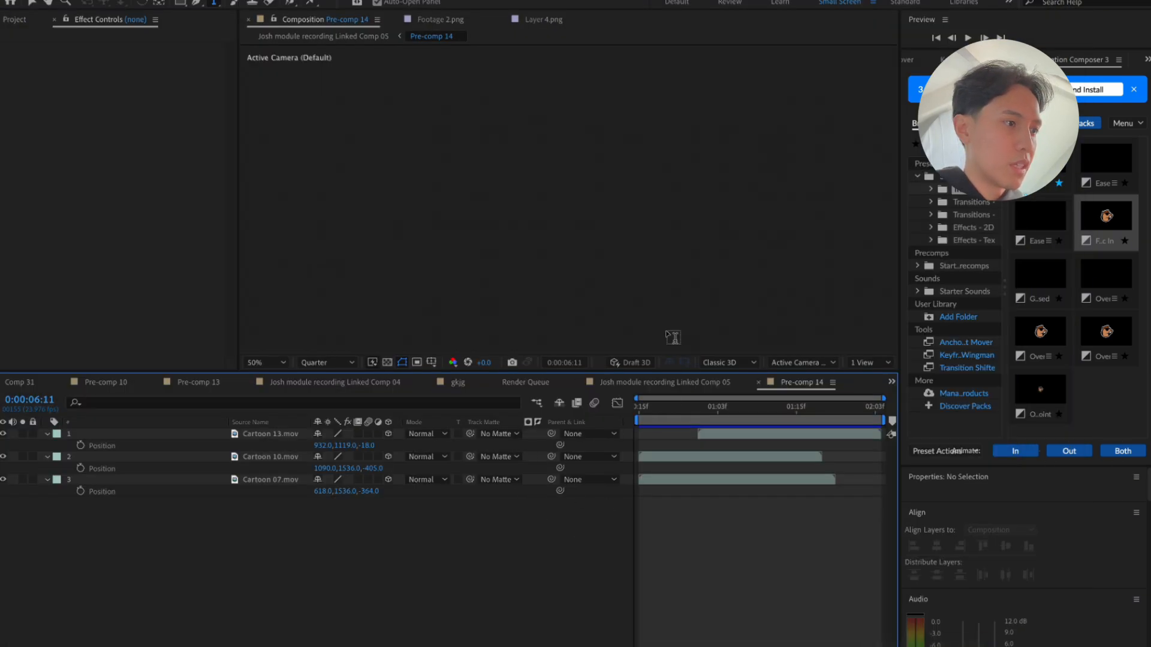
click(179, 0)
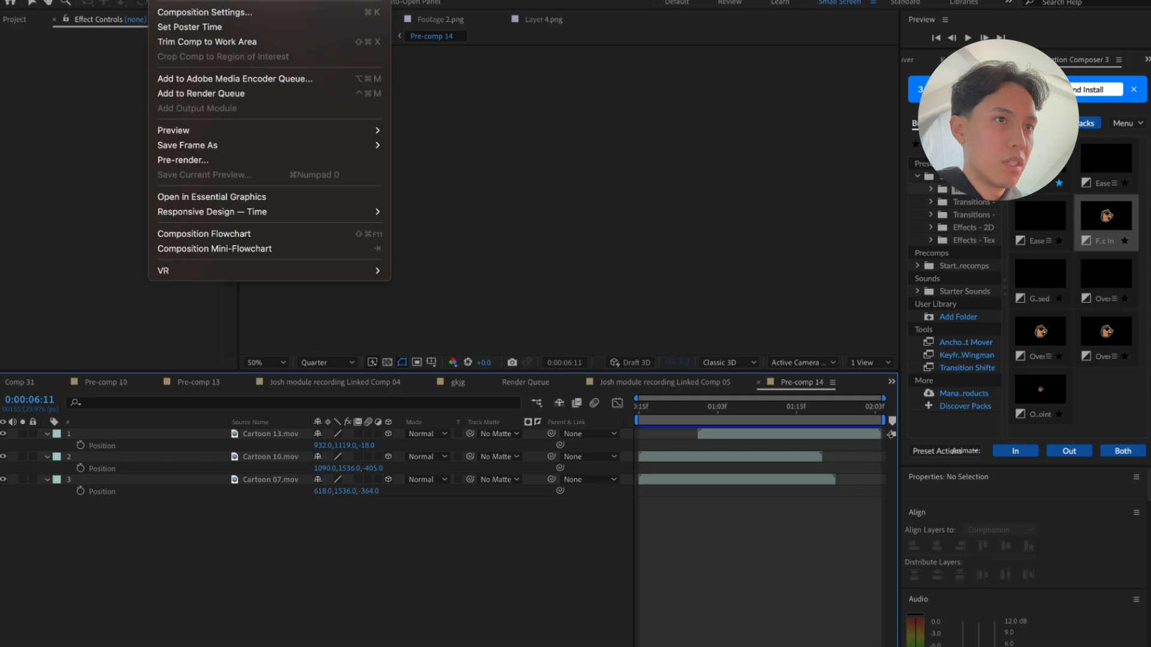
click(205, 12)
click(472, 405)
drag(487, 311, 394, 600)
key(Return)
key(Return)
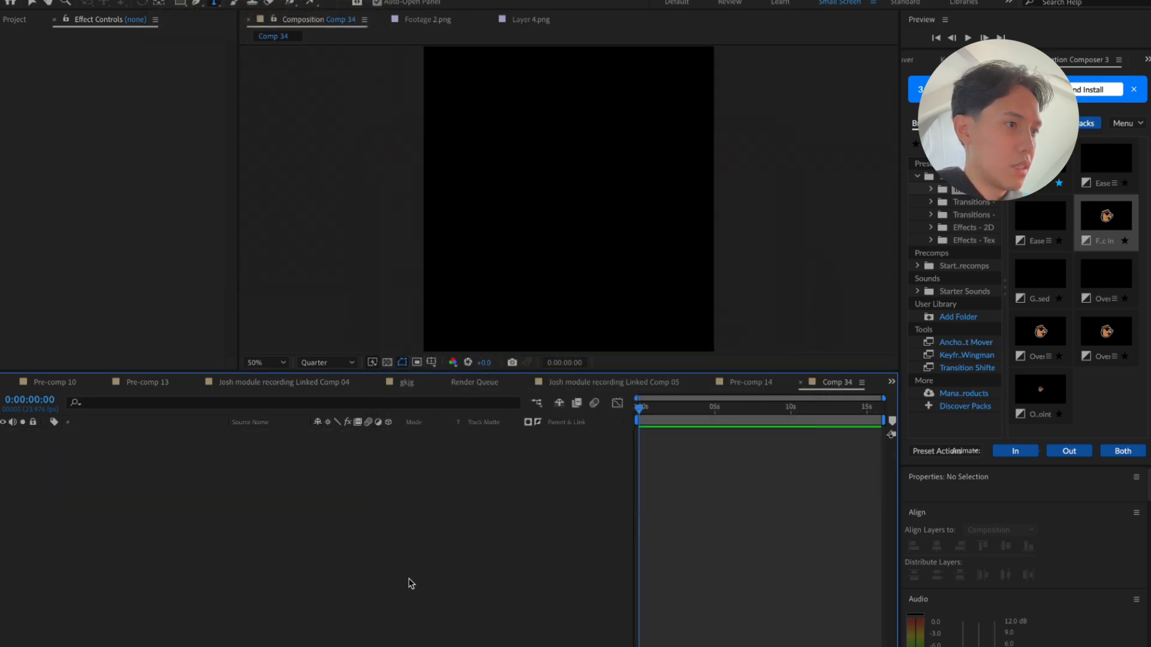
click(279, 363)
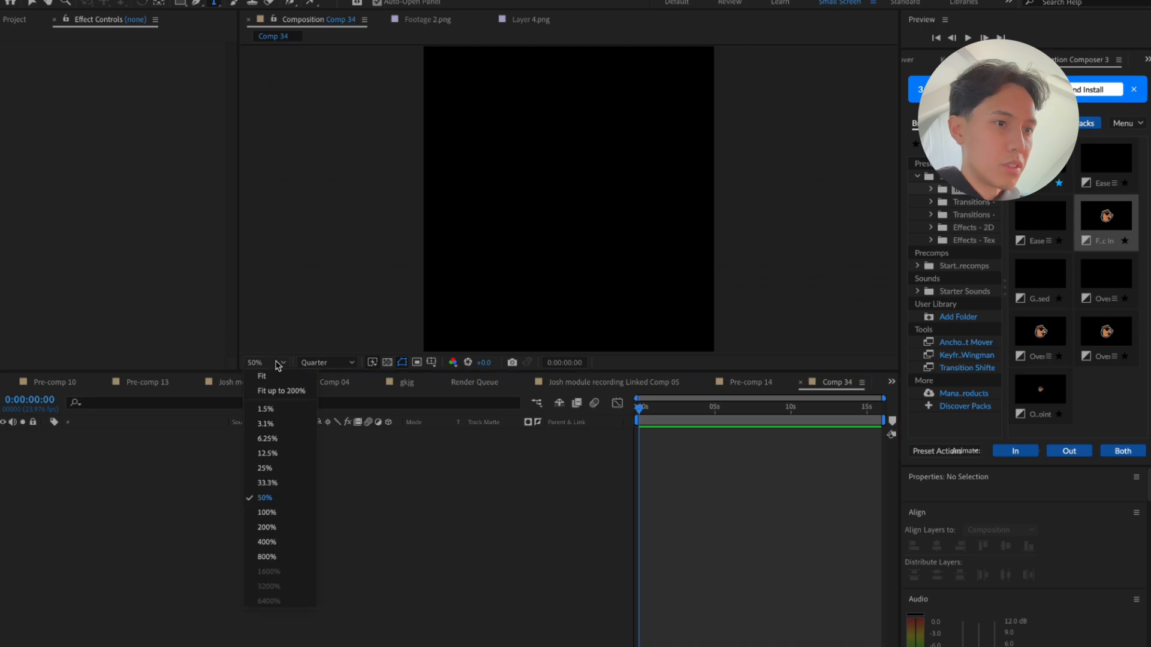
click(277, 372)
click(528, 552)
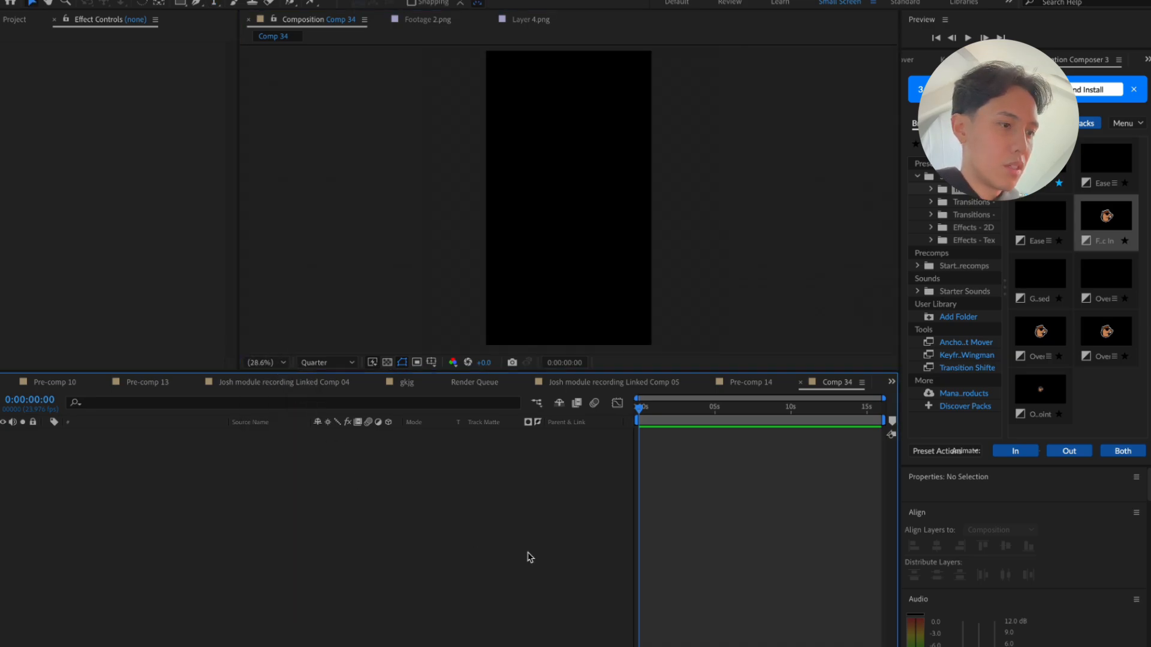
Bring the downloaded Lamborghini-Logo.wine.png from Chrome into the new composition and set its scale to 72%
click(871, 646)
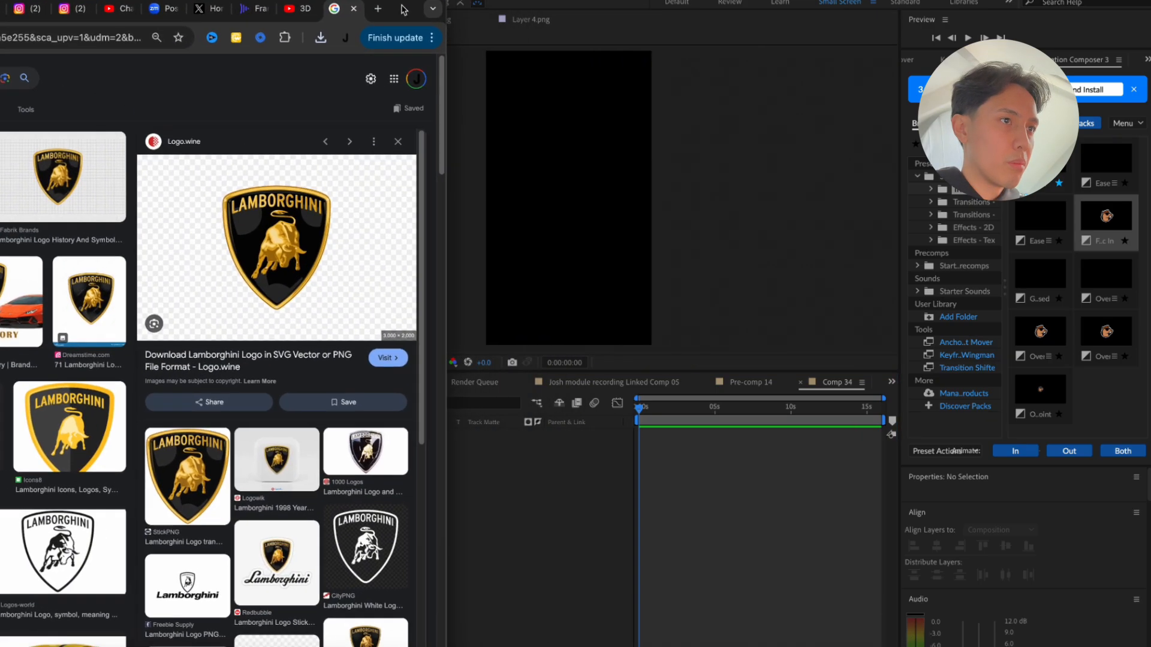
drag(530, 7, 405, 8)
click(321, 38)
drag(225, 100, 473, 478)
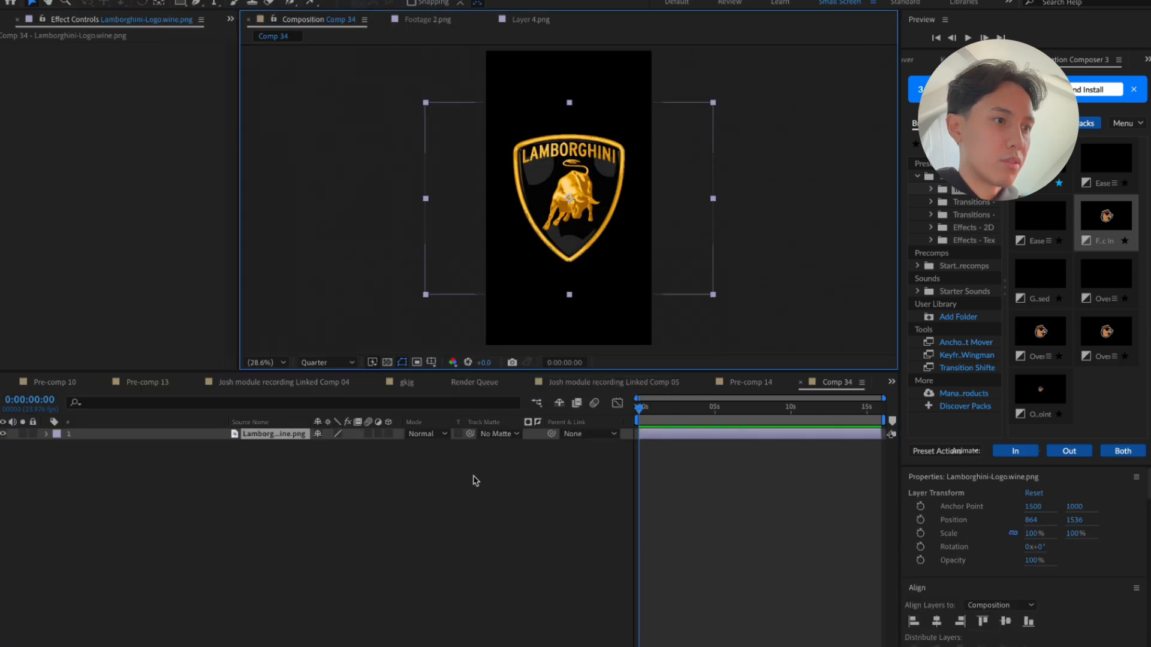
key(s)
drag(358, 446, 341, 446)
click(336, 488)
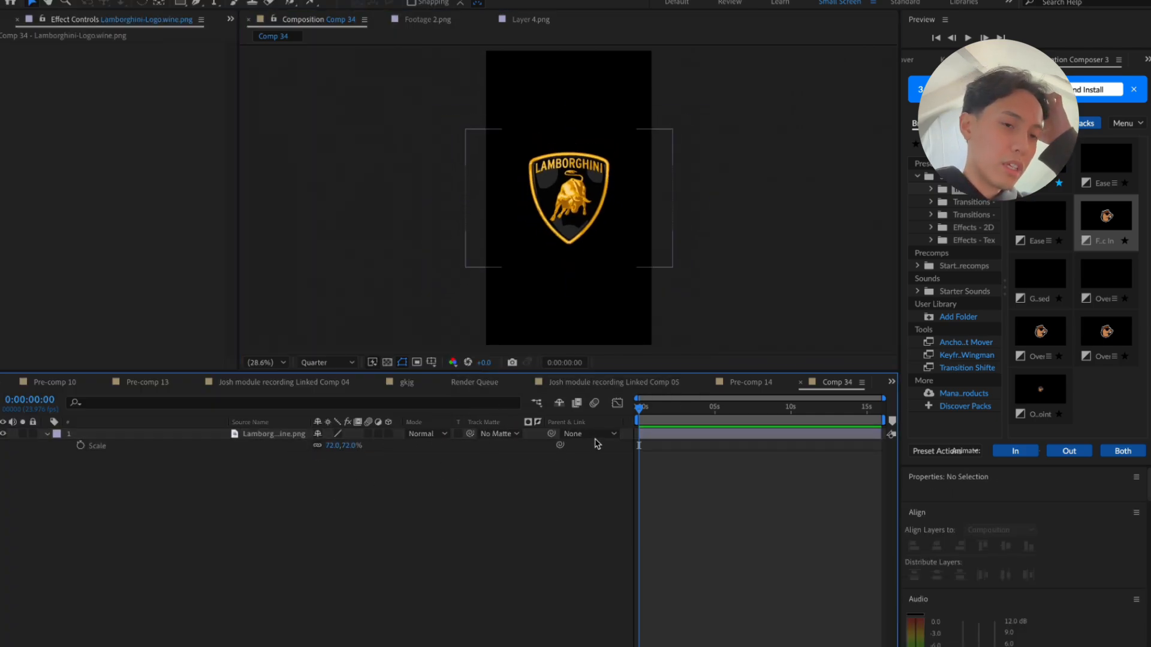
Check the effects applied to the 1000hp, Modified 2, Fully and 1.png layers in the Linked Comp 05 composition
click(641, 383)
click(280, 537)
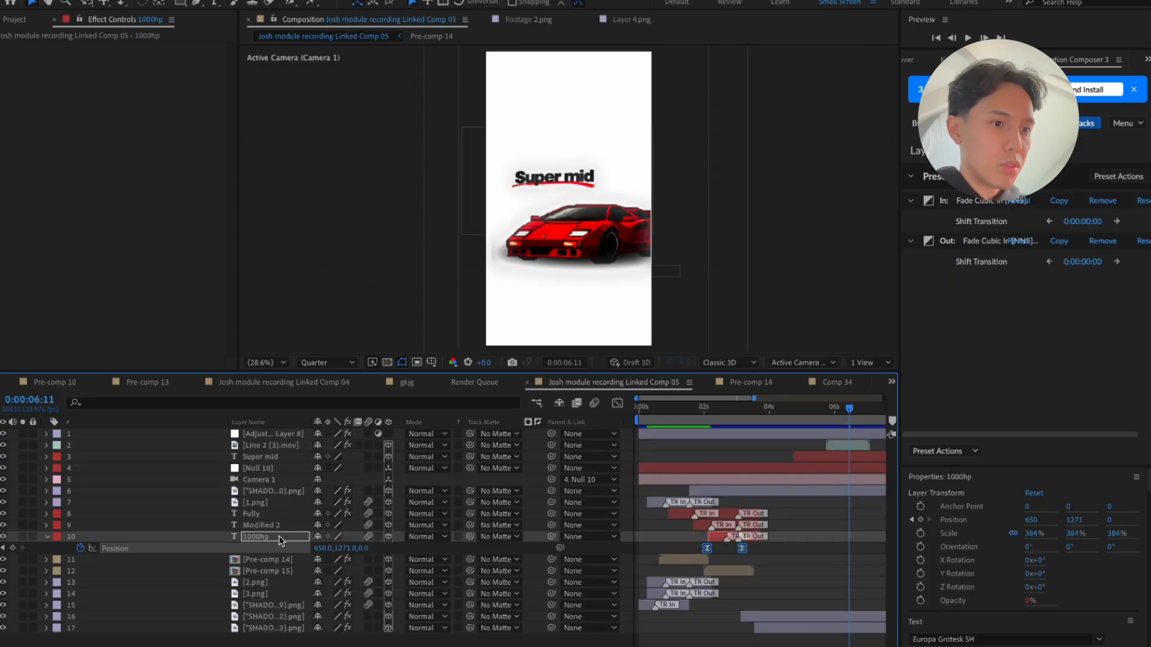
click(270, 516)
click(274, 526)
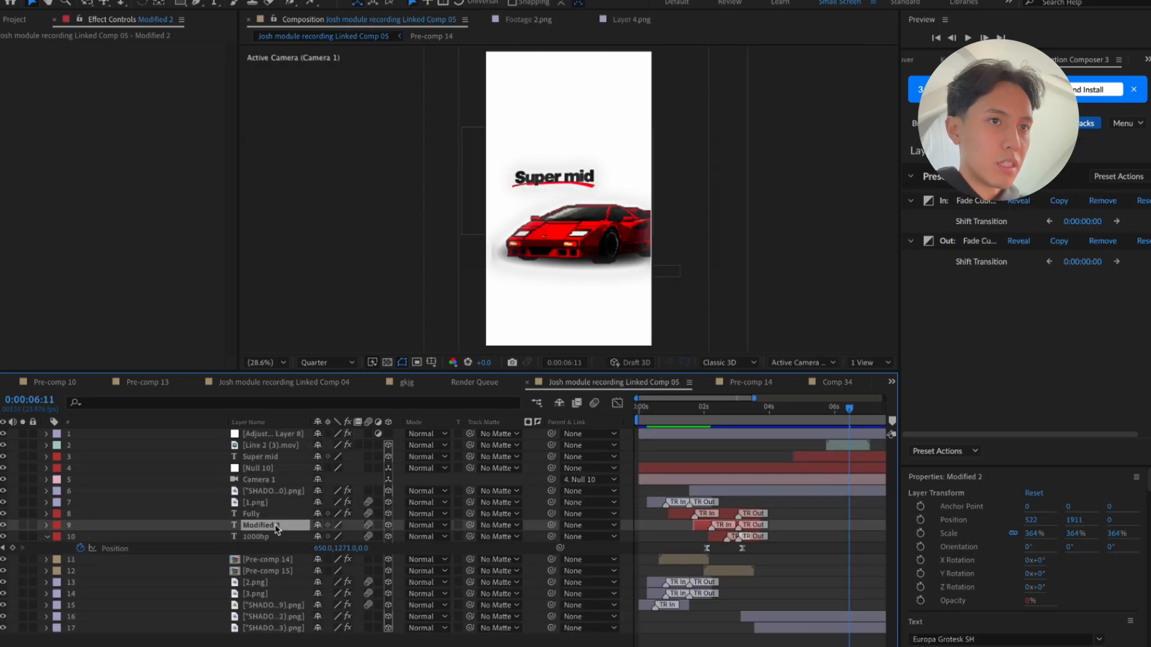
click(275, 582)
click(268, 514)
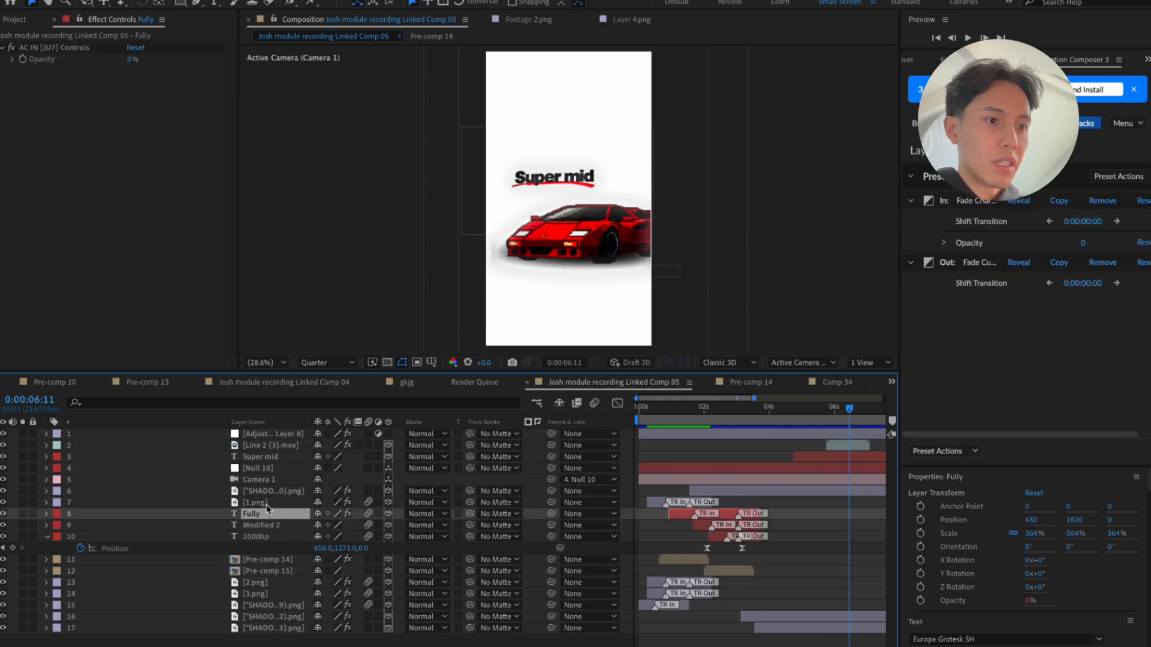
click(269, 503)
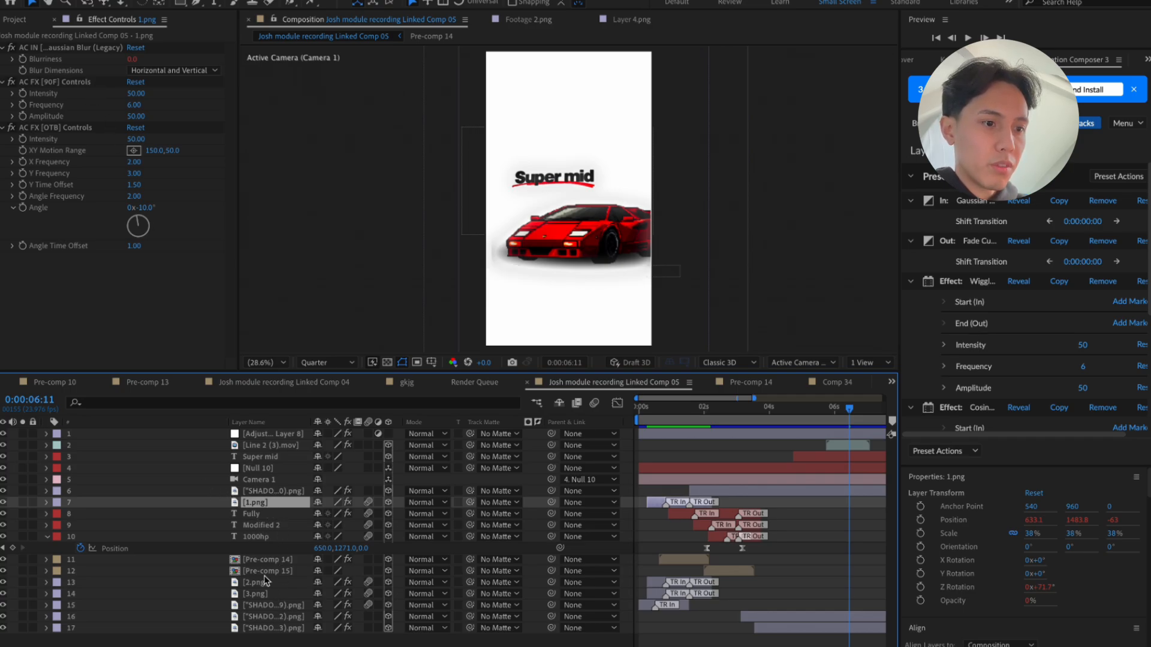
Copy the Posterize and CC Block Load effects from Pre-comp 14 and paste them onto the Lamborghini logo layer in Comp 34
click(264, 560)
click(62, 51)
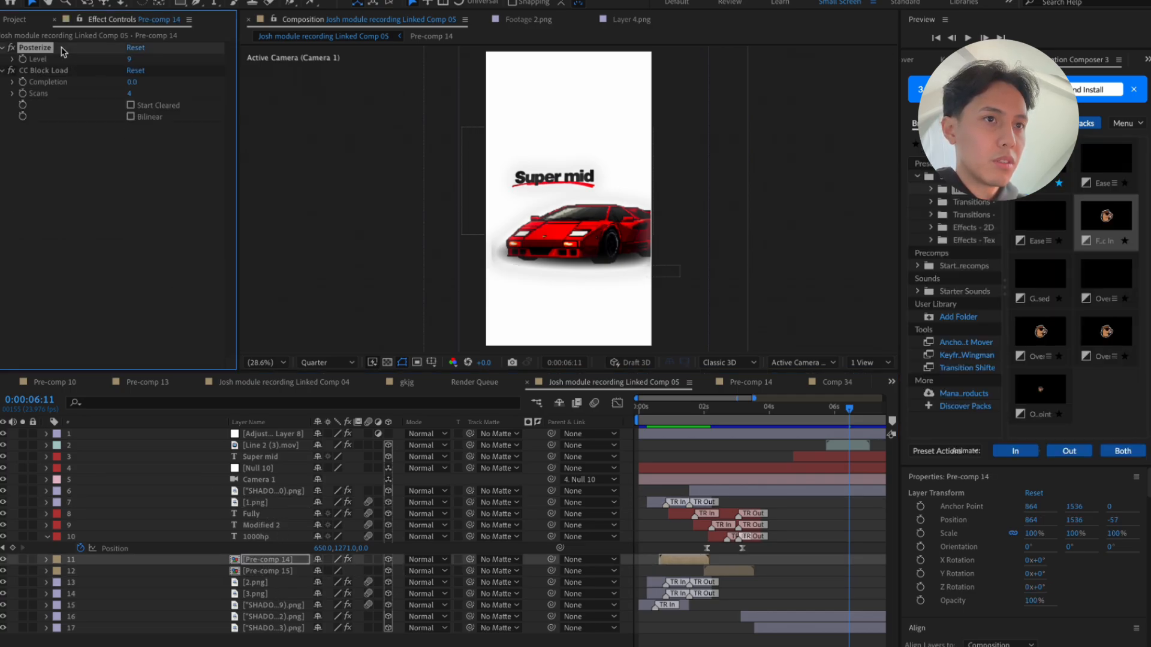
shift+click(82, 71)
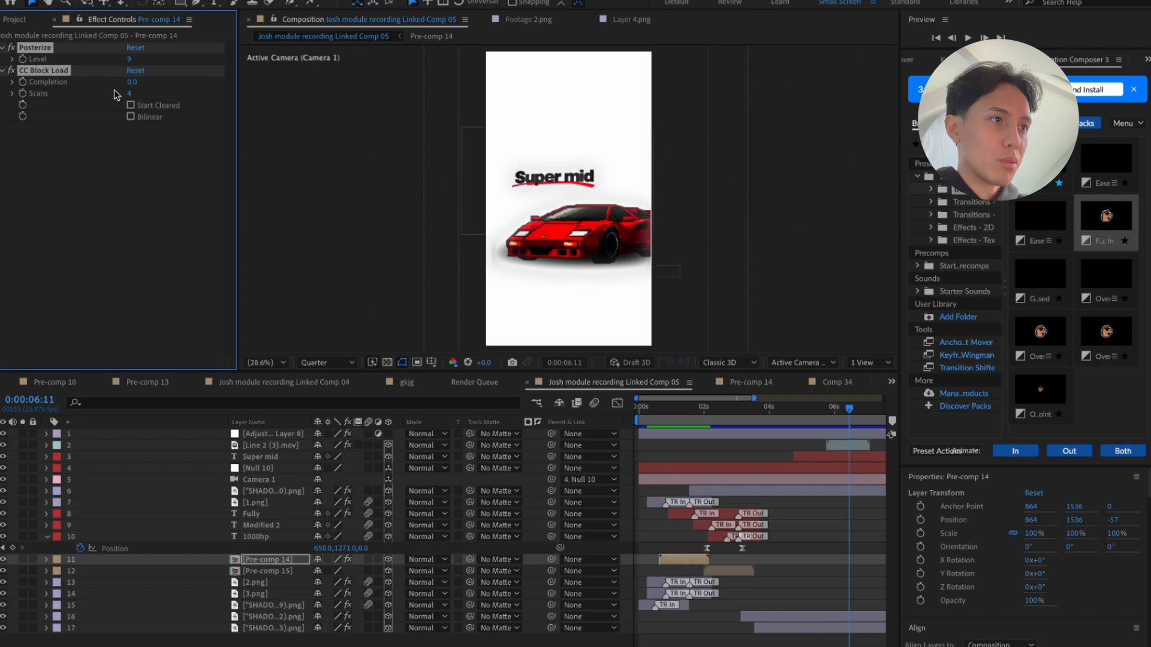
click(812, 384)
click(259, 435)
key(ctrl+v)
click(443, 479)
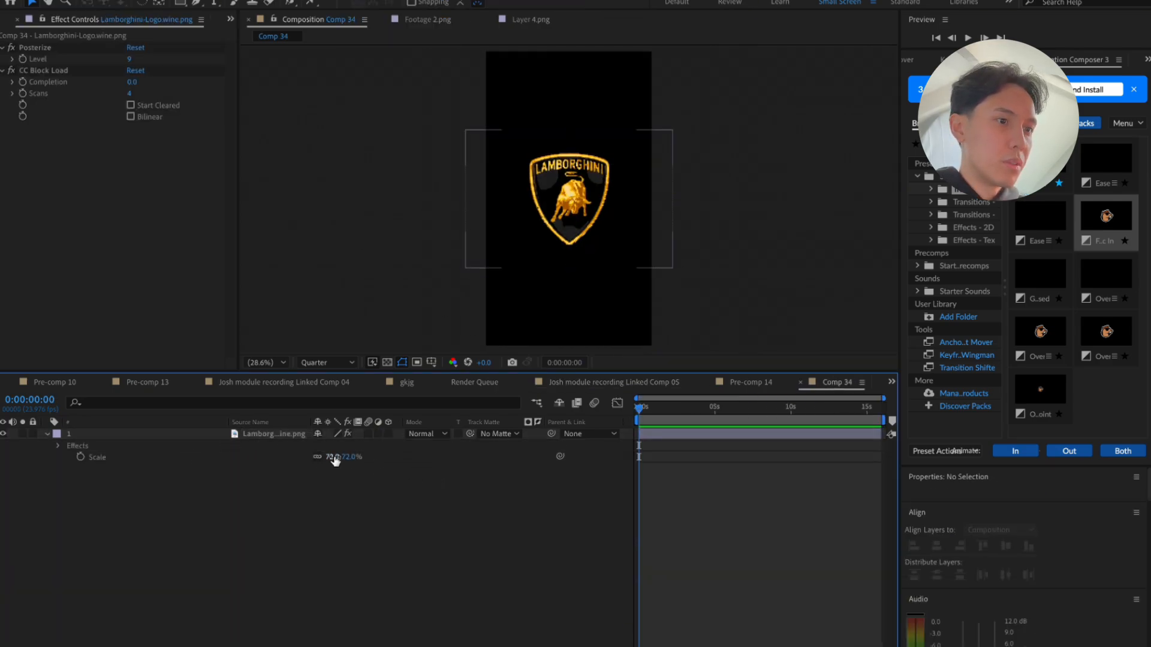
Set the Scans value of the logo's CC Block Load effect to 4
click(132, 94)
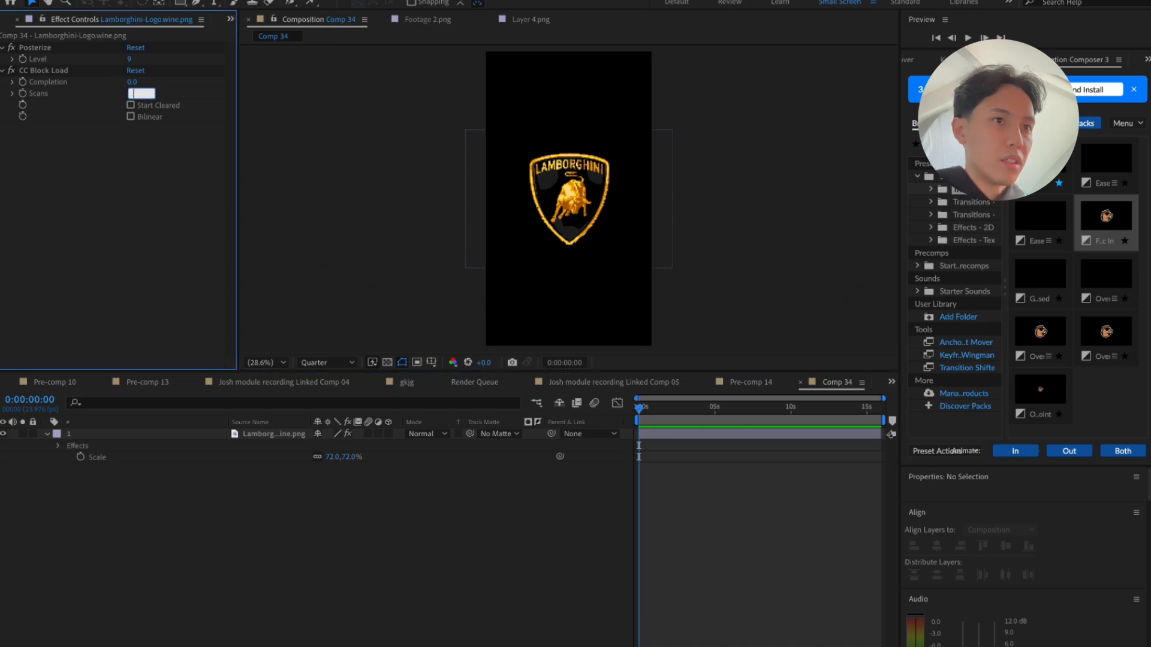
text(4)
key(Return)
click(536, 553)
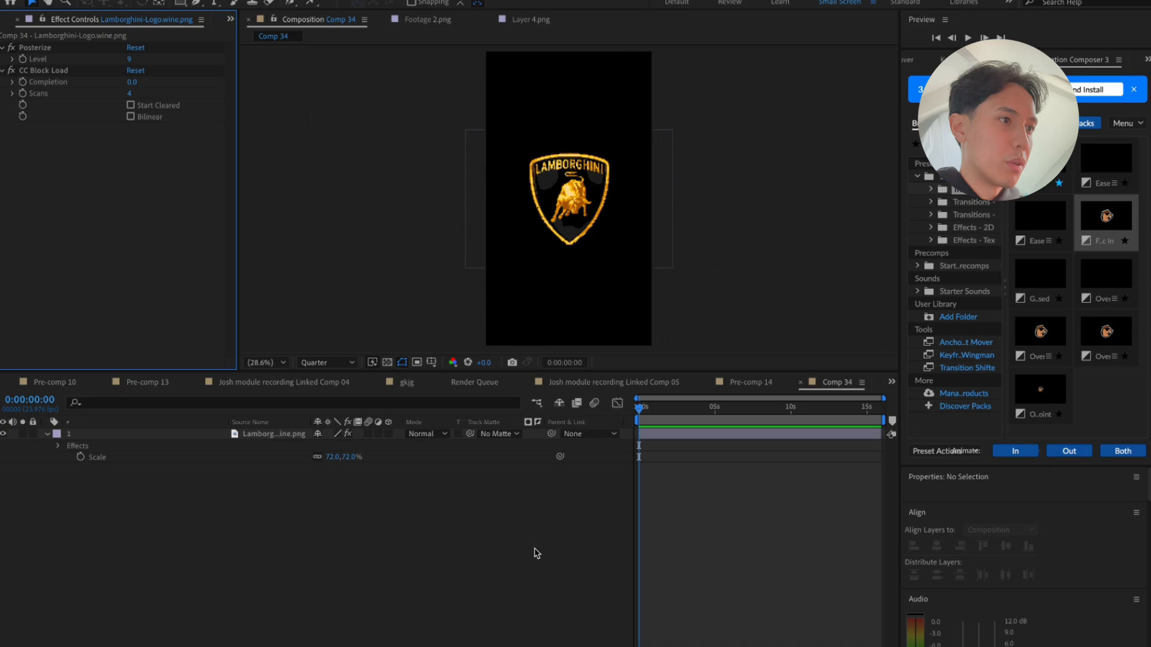
Add the Noise effect from the Noise & Grain category to the Lamborghini logo layer
right_click(486, 493)
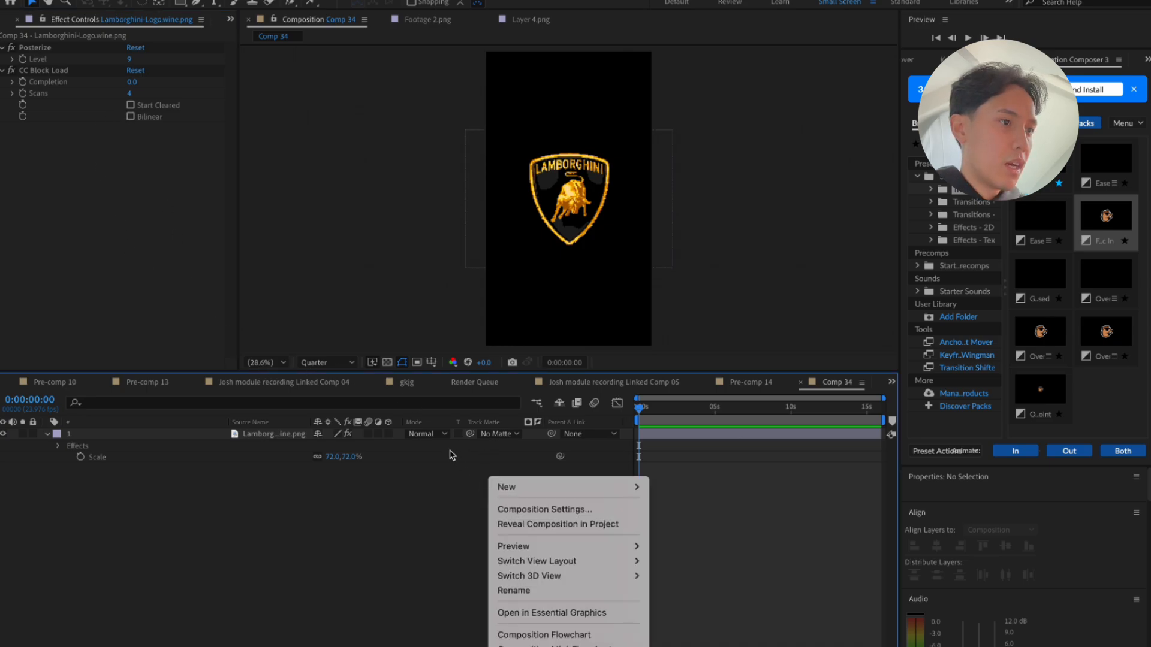
click(240, 434)
right_click(269, 444)
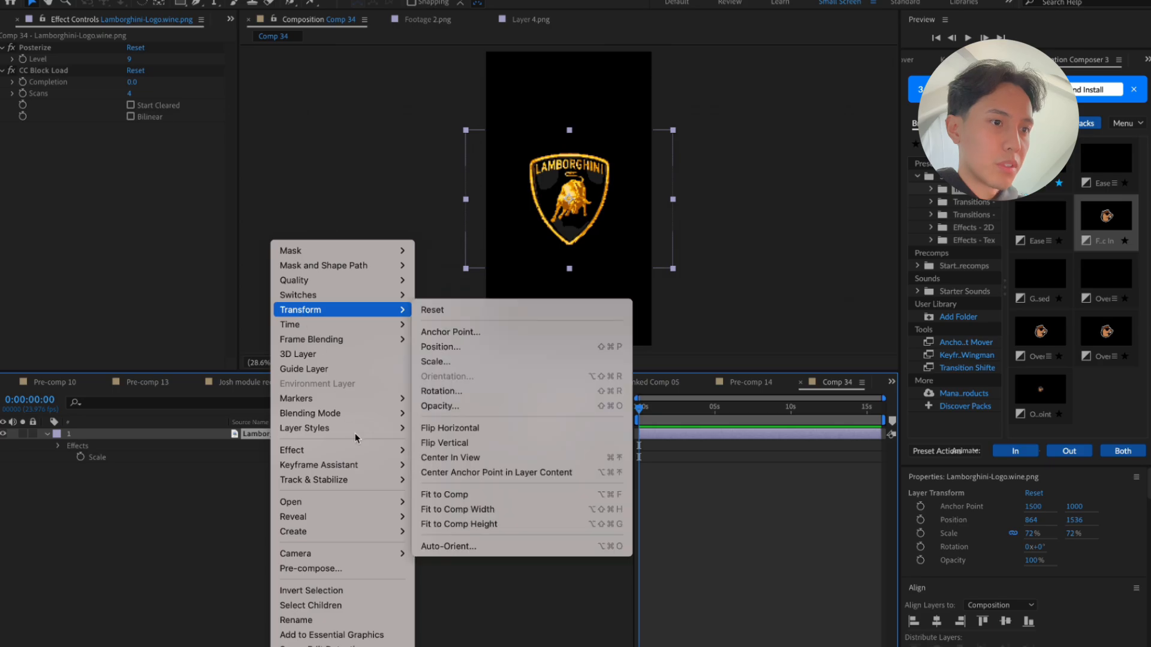
mouse_move(336, 450)
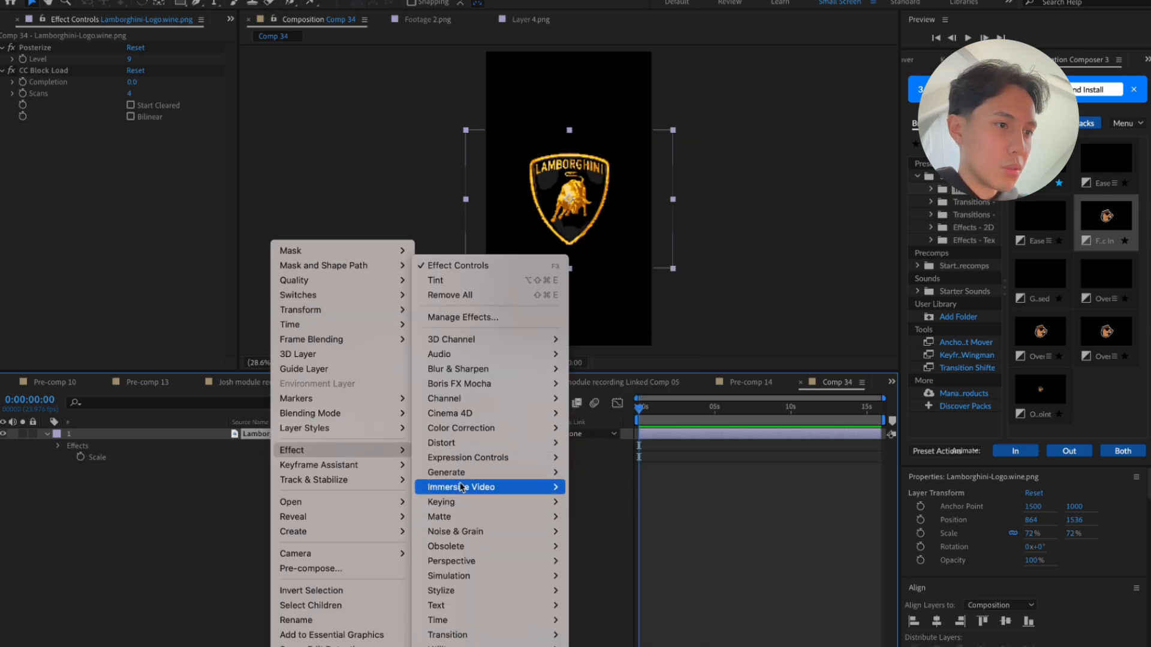
mouse_move(483, 497)
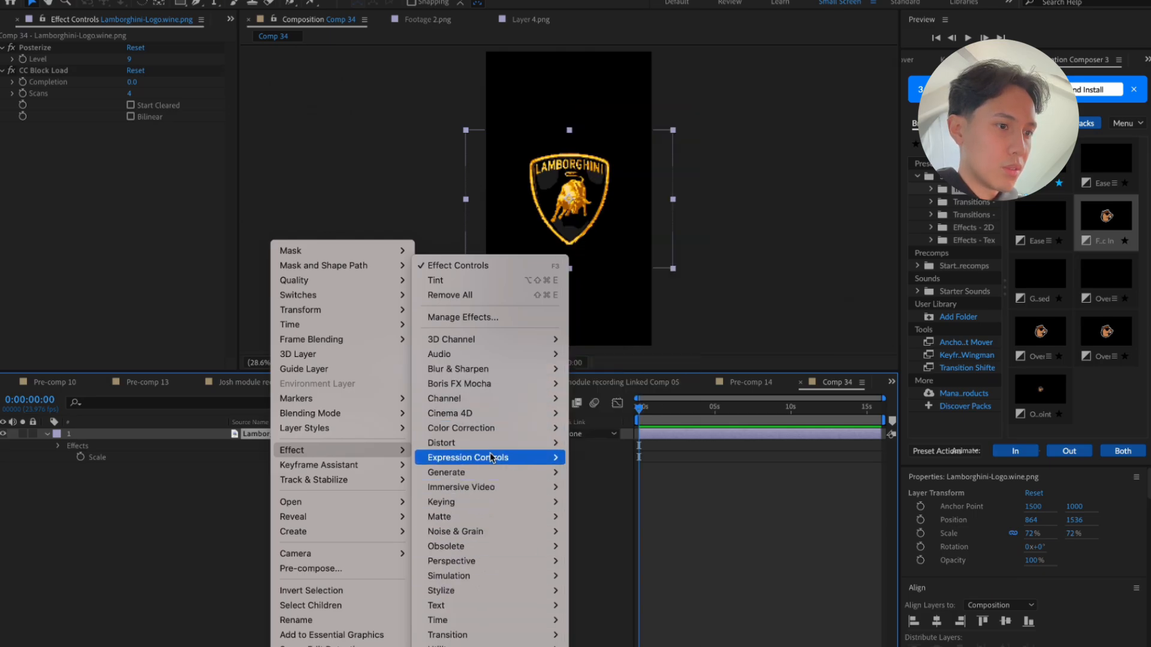
mouse_move(492, 475)
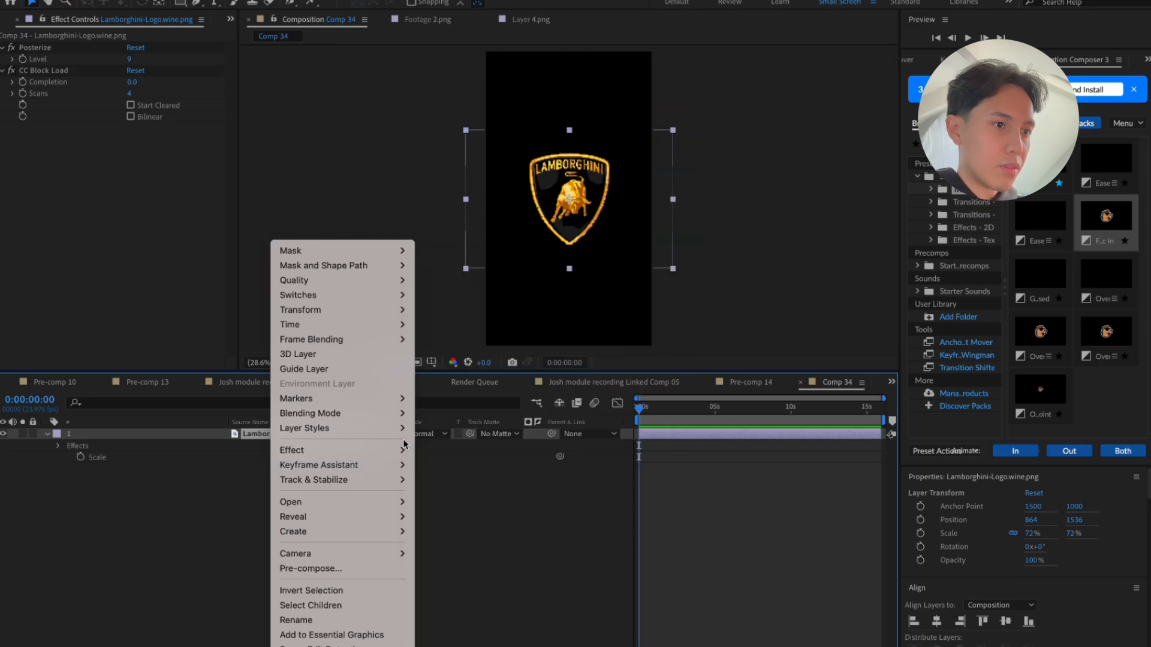
mouse_move(416, 449)
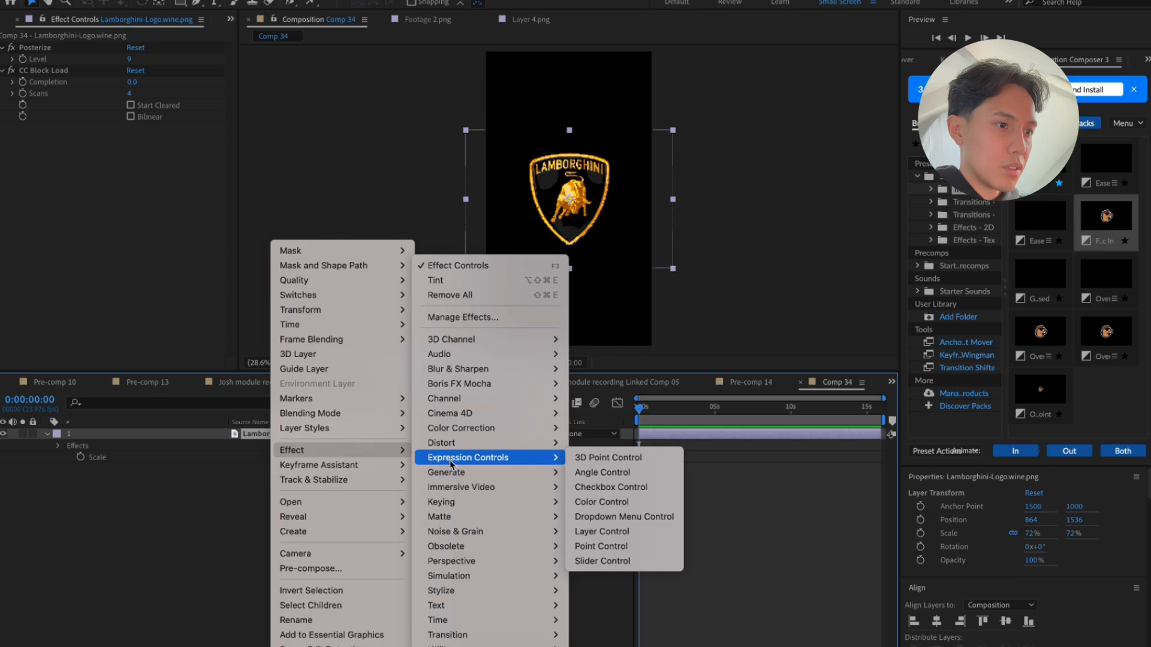
mouse_move(480, 531)
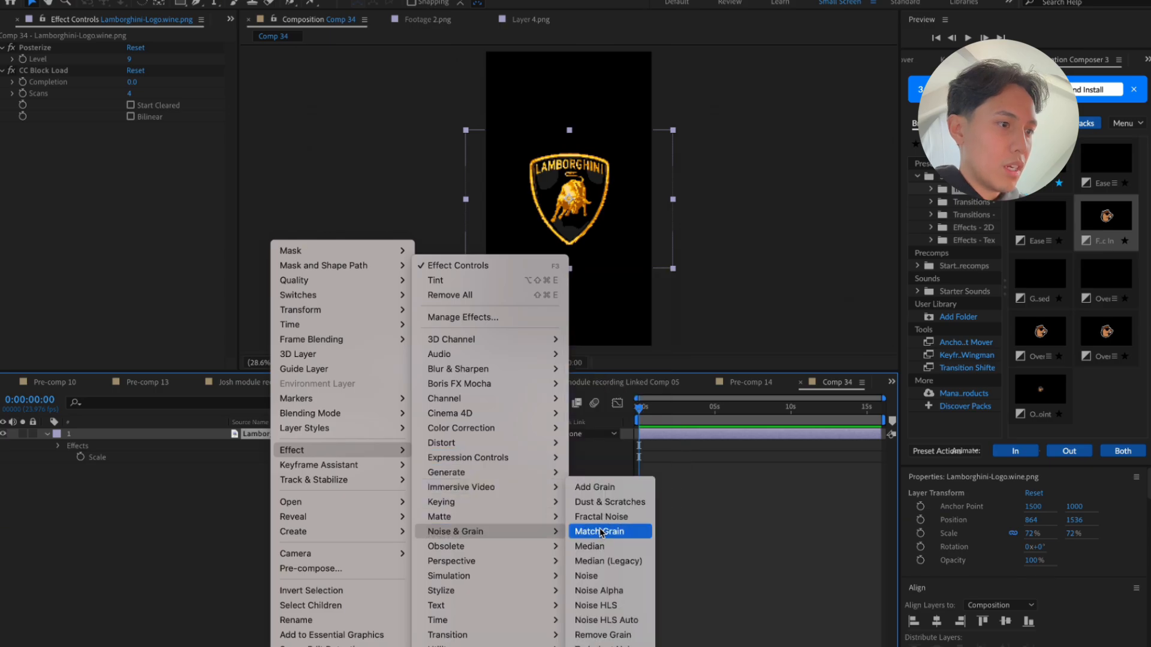
click(610, 577)
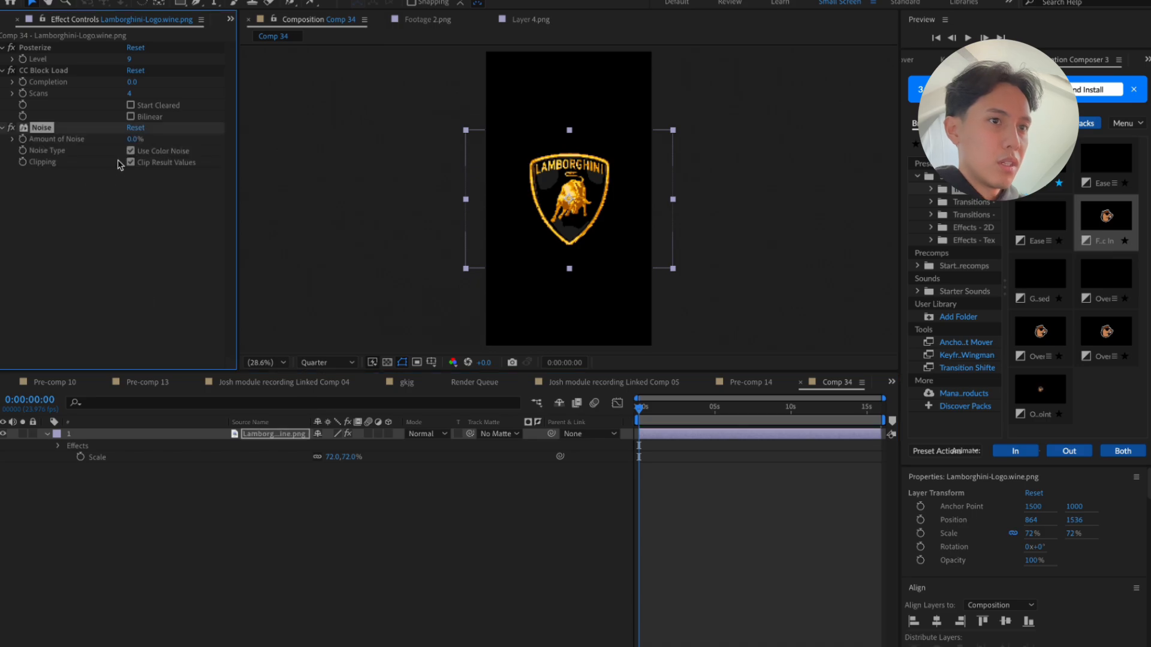
Turn off color noise, set the Noise effect's Amount of Noise to 5%, and preview the composition
click(131, 139)
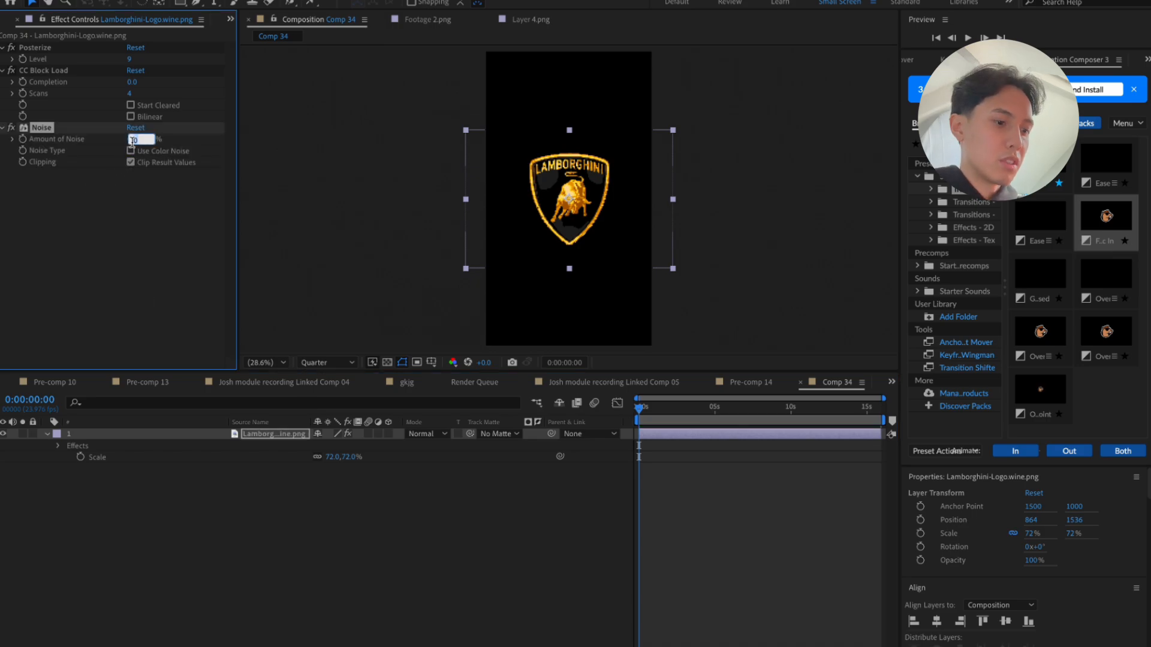
text(5)
key(Return)
click(451, 484)
key(space)
key(space)
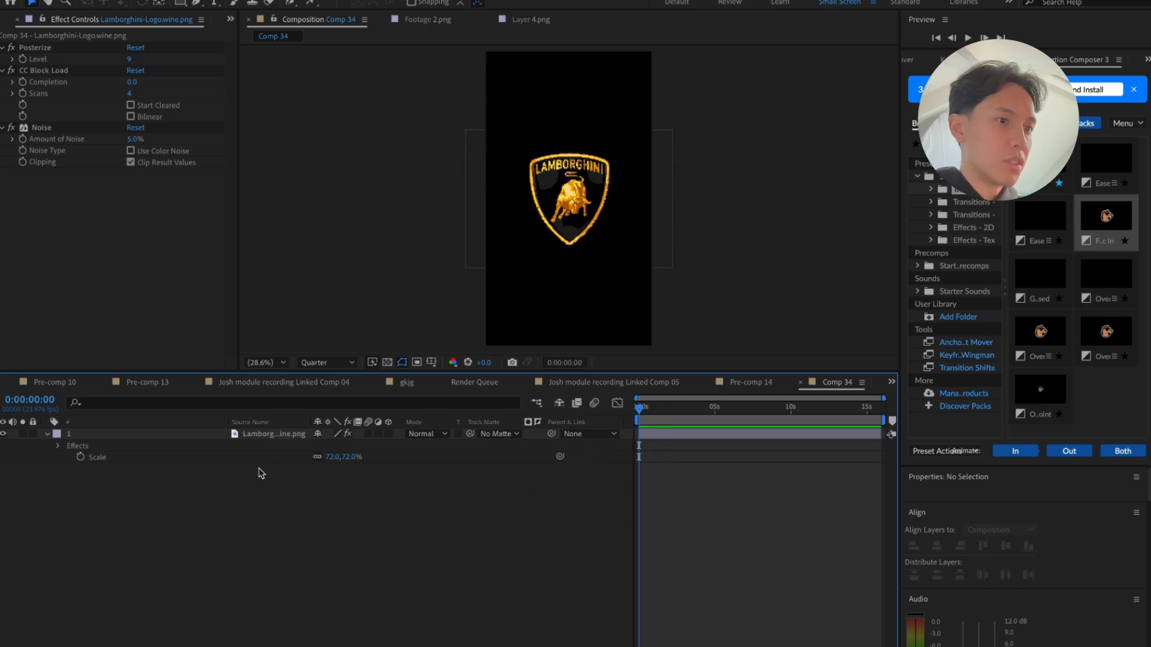
Search the effects and presets for "grid" and apply the Generate category's Grid effect to the Lamborghini logo layer
right_click(275, 434)
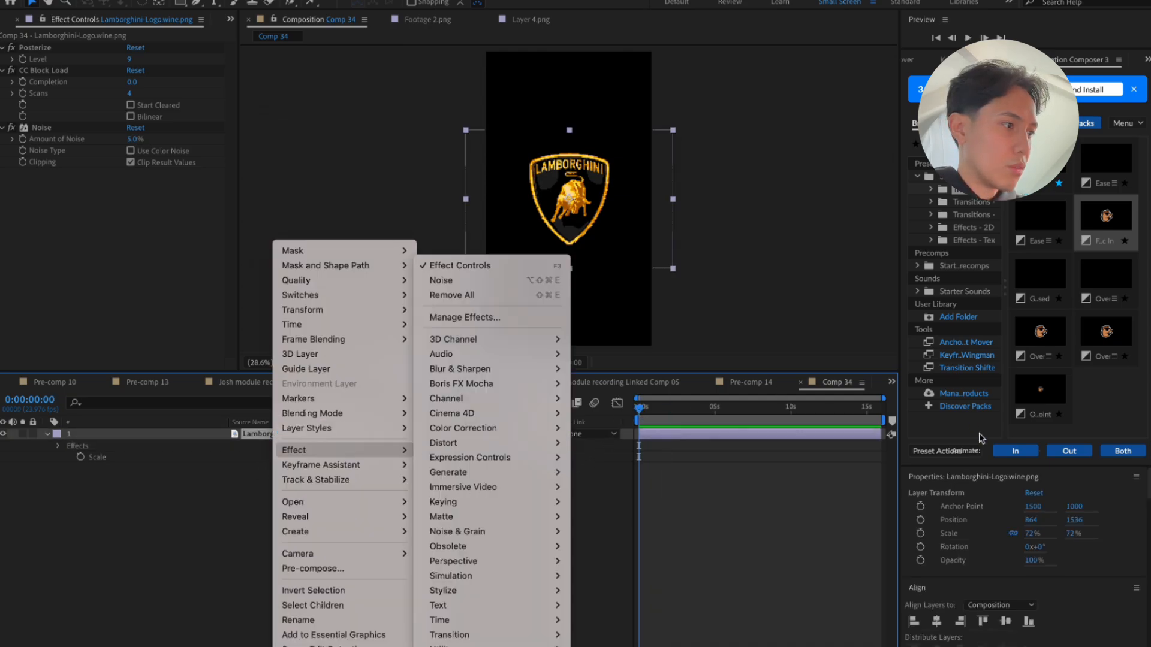
click(995, 521)
scroll(995, 522, down, 10)
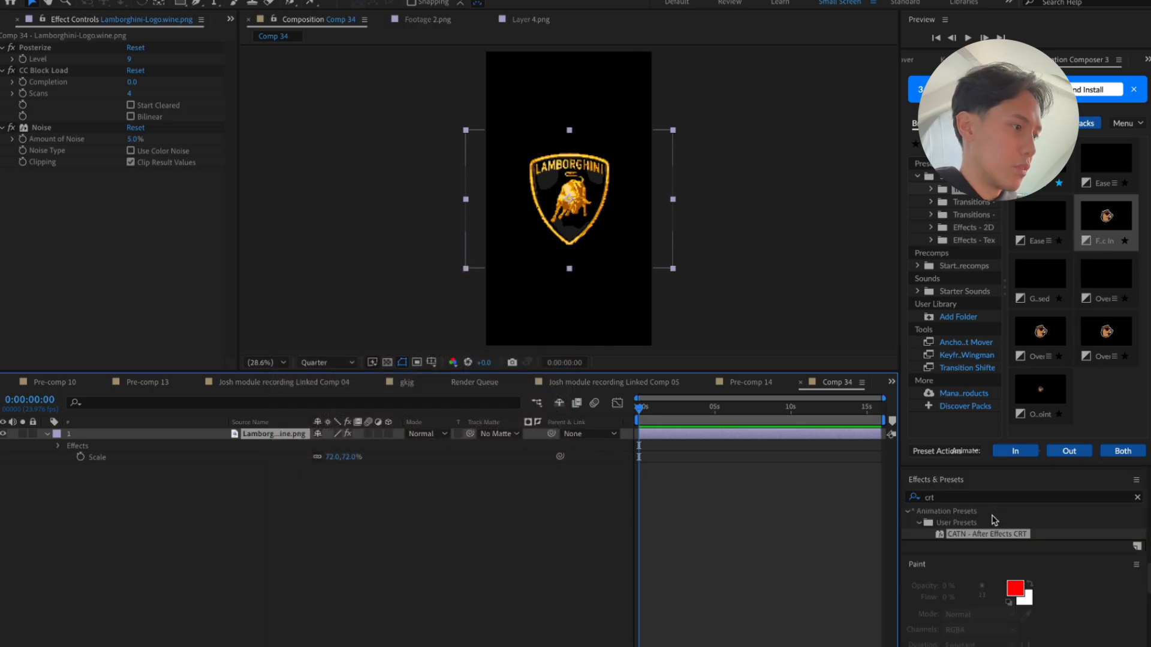
click(978, 498)
text(grid)
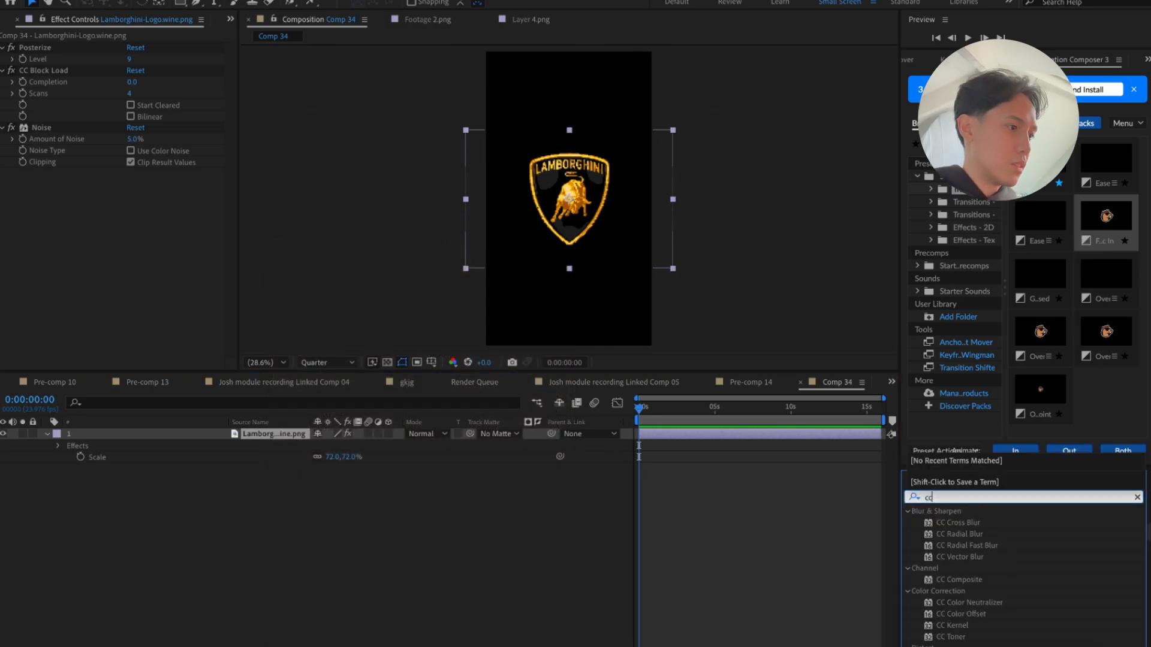
scroll(1069, 600, down, 1)
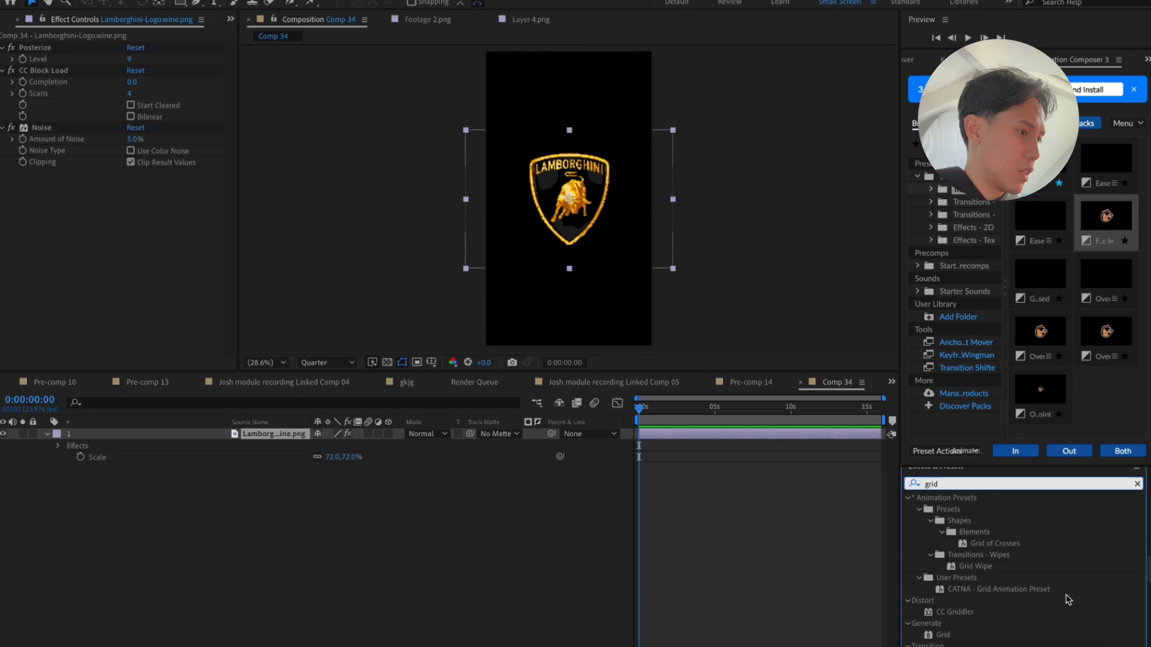
drag(960, 634, 269, 440)
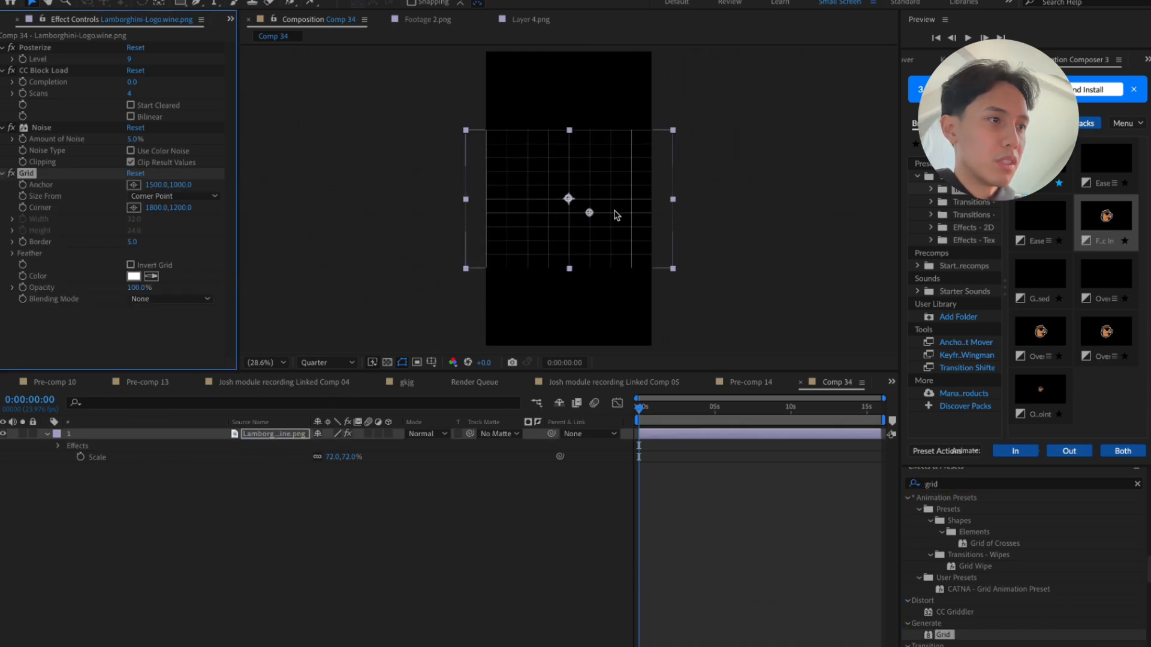
Set the Grid effect's blending mode to Add so it overlays the pixelated logo
scroll(593, 222, up, 5)
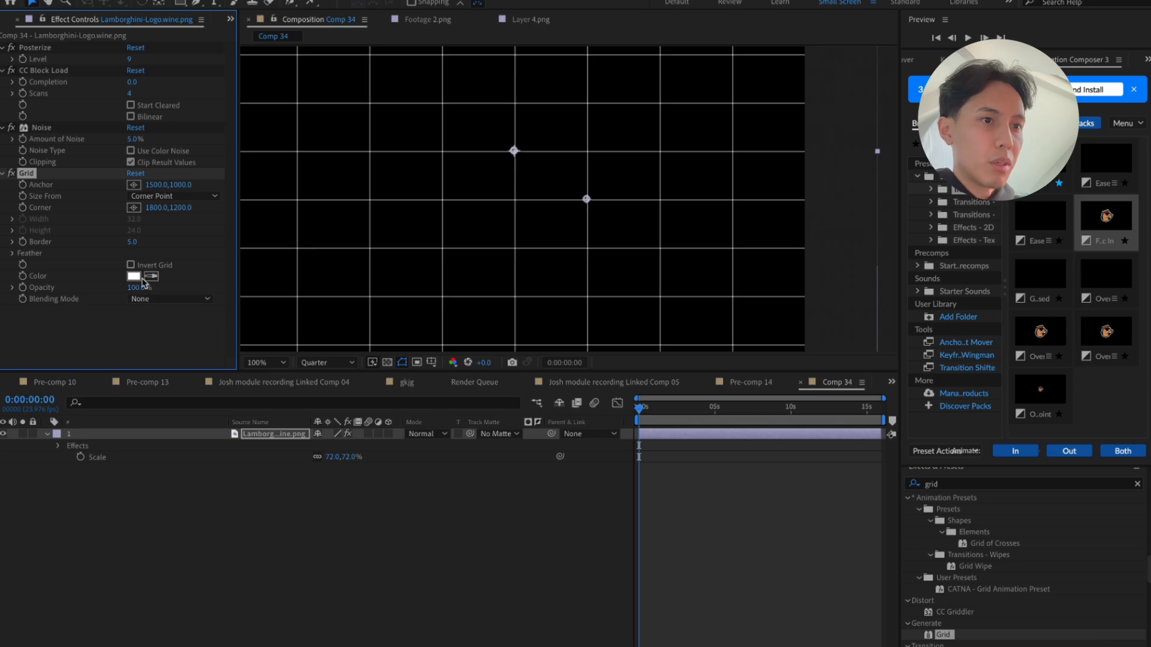
click(190, 300)
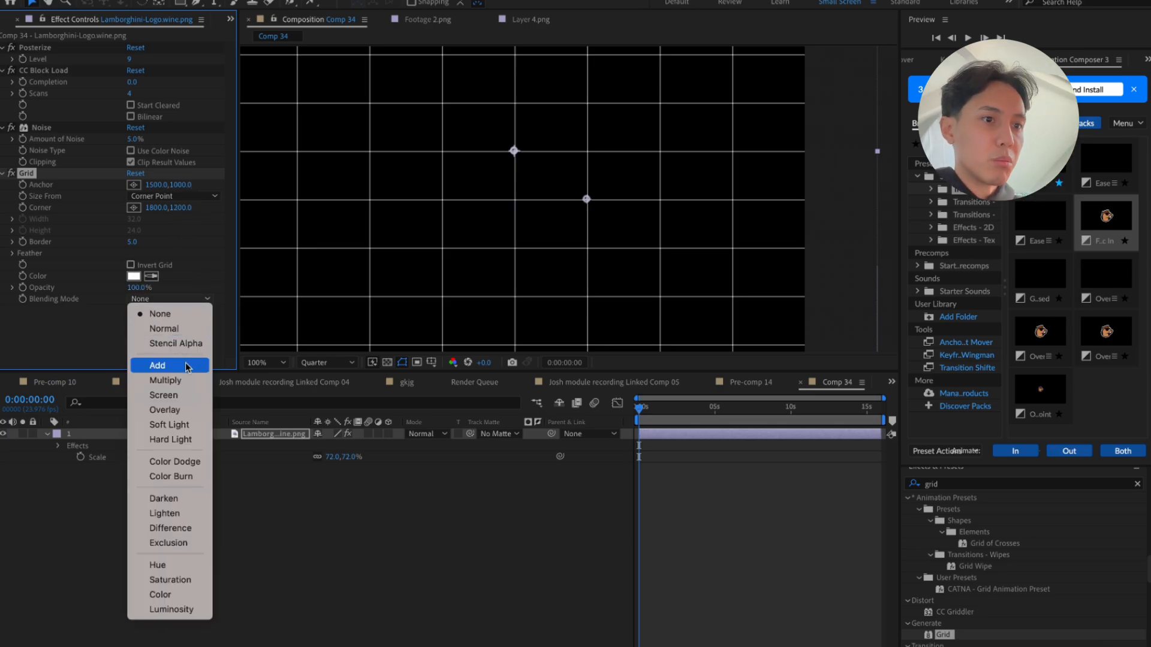
click(187, 366)
scroll(504, 177, up, 5)
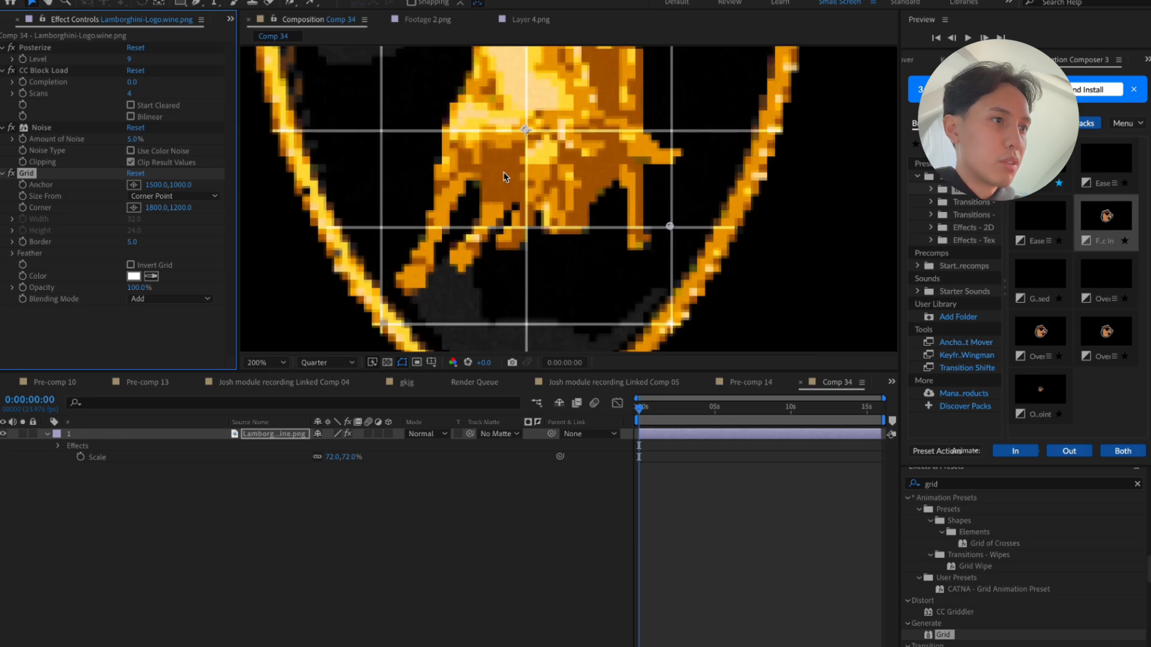
scroll(528, 175, down, 3)
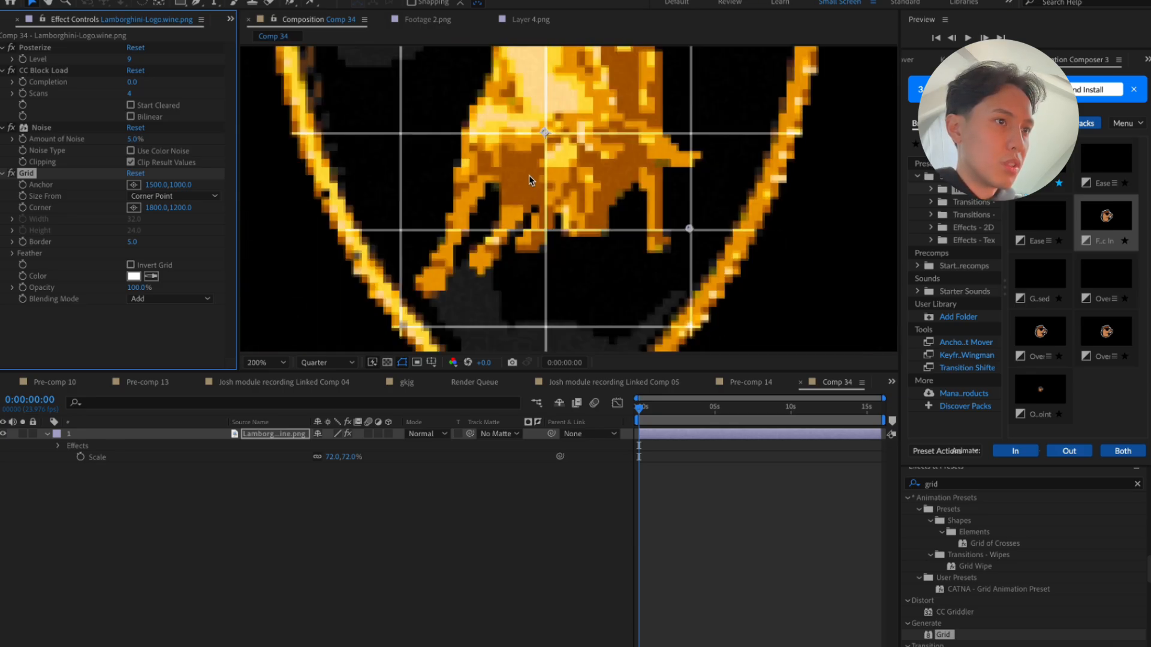
Place the Grid effect's anchor at about 1566.7, 1072.2 and its corner at about 1598.6, 1105.6 to match the logo's pixel blocks
click(133, 184)
click(517, 149)
drag(517, 149, 577, 167)
click(133, 208)
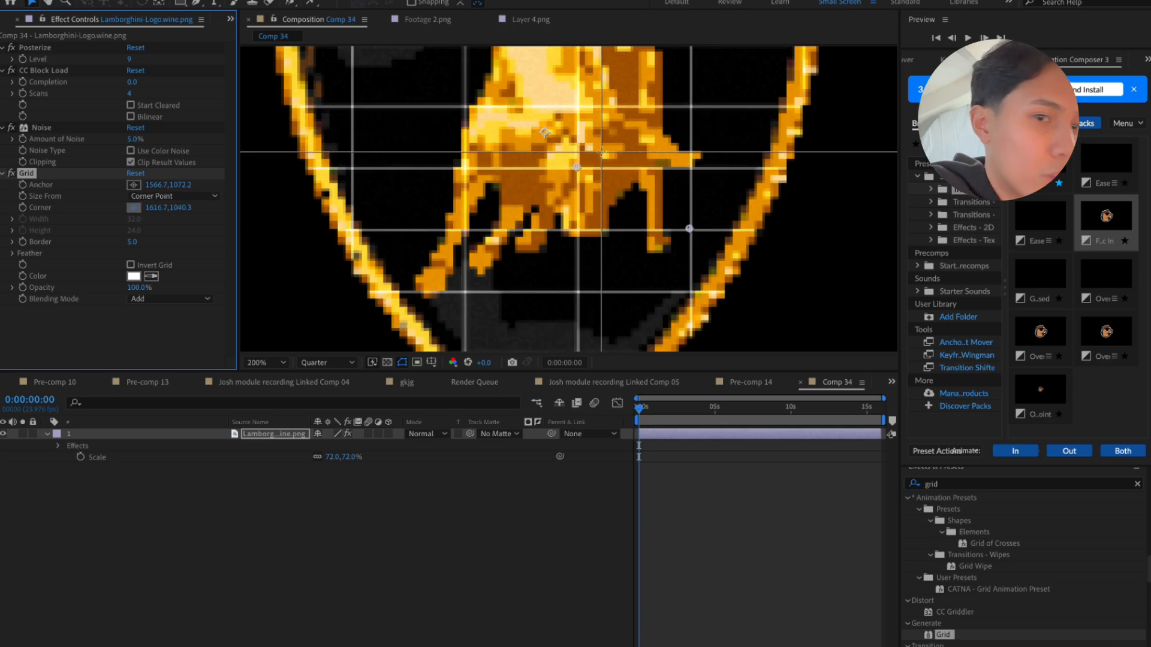
click(592, 184)
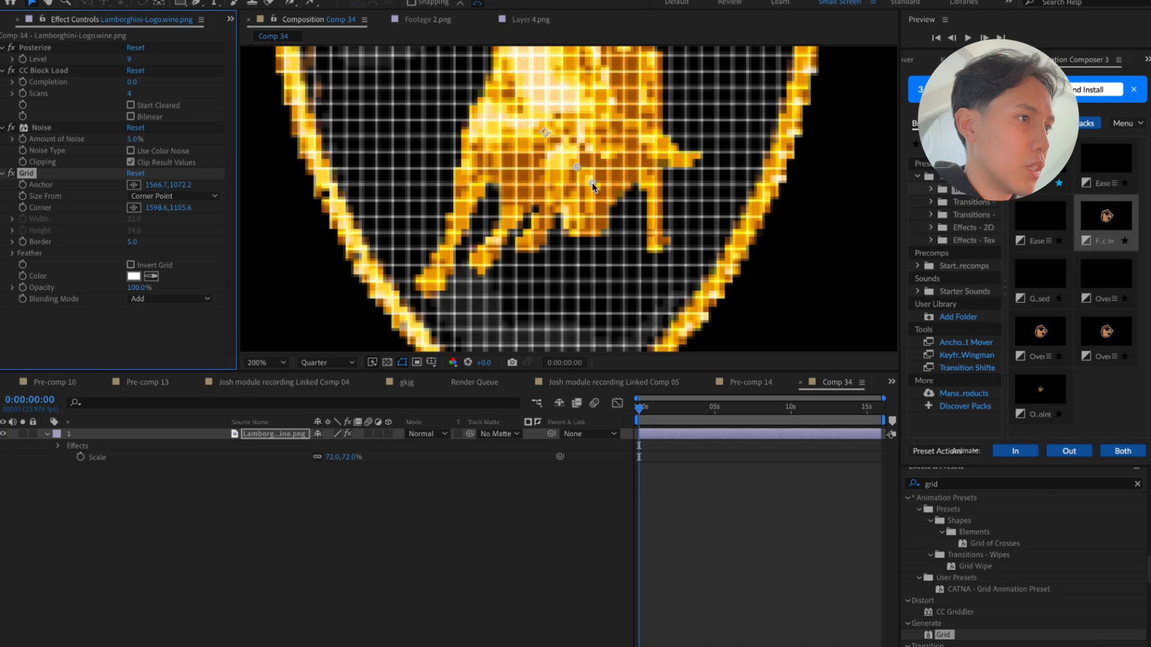
Fit the composition in the viewer and set the Grid effect's opacity to 20%
scroll(551, 290, down, 5)
scroll(548, 274, up, 3)
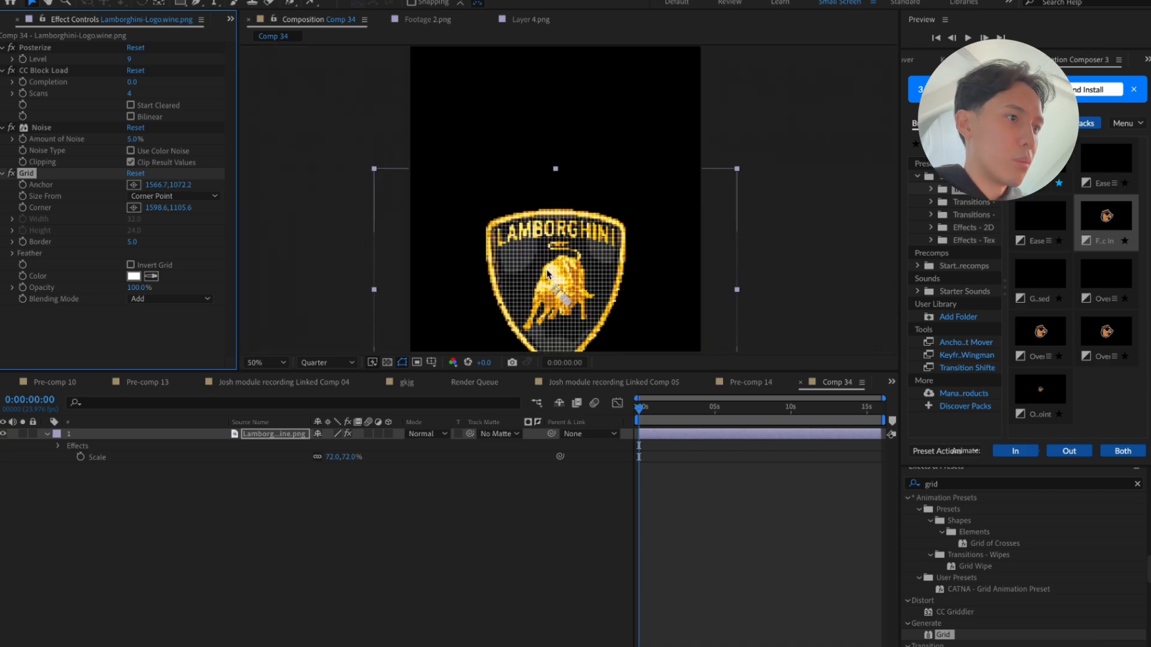
click(281, 363)
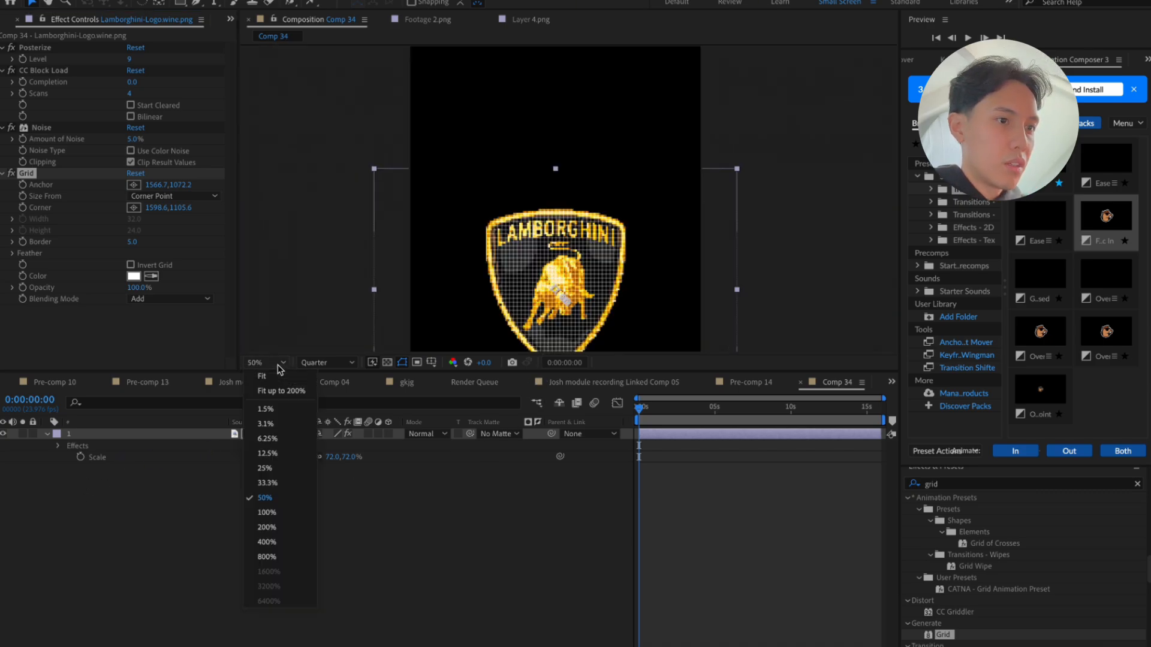
click(271, 385)
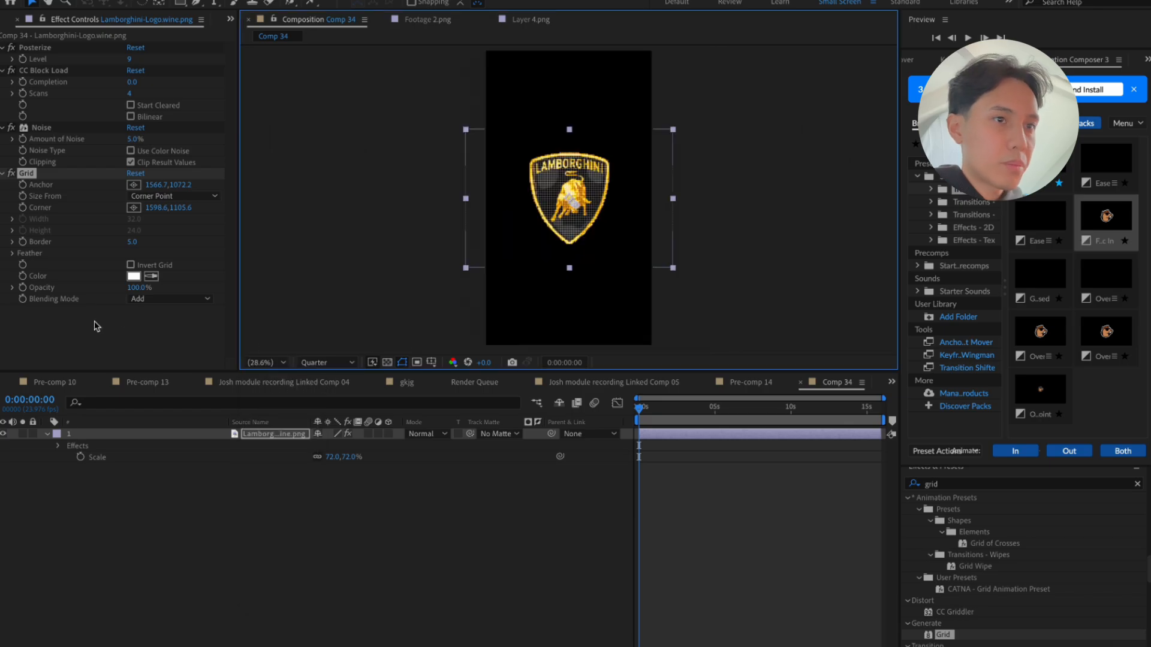
drag(137, 289, 94, 292)
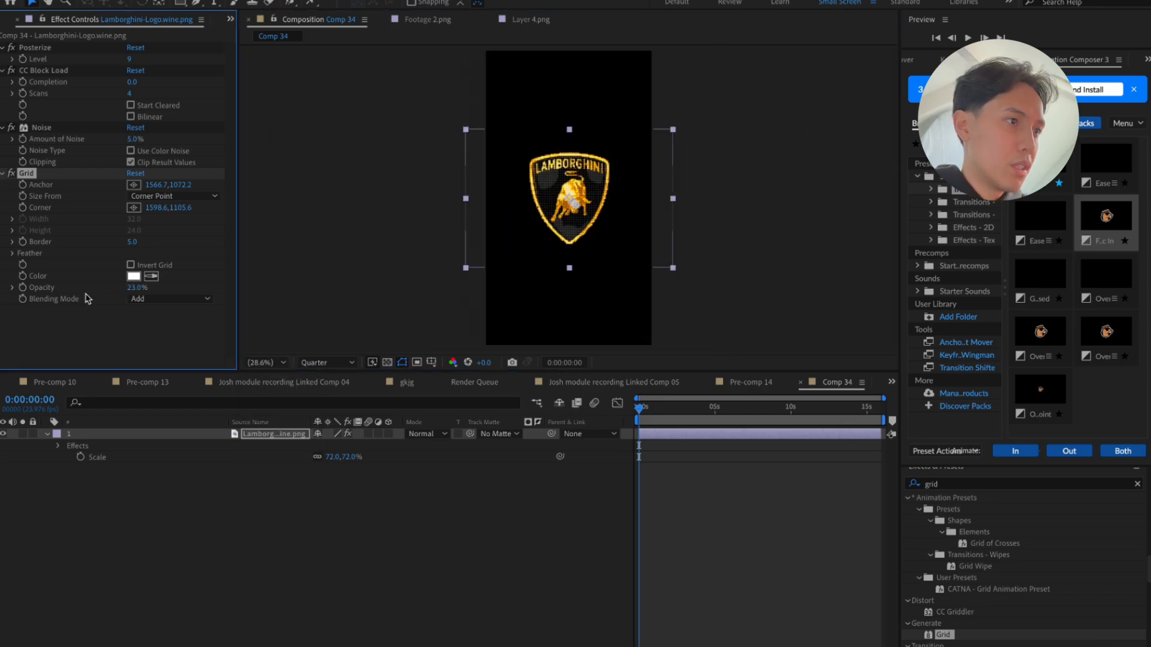
click(134, 288)
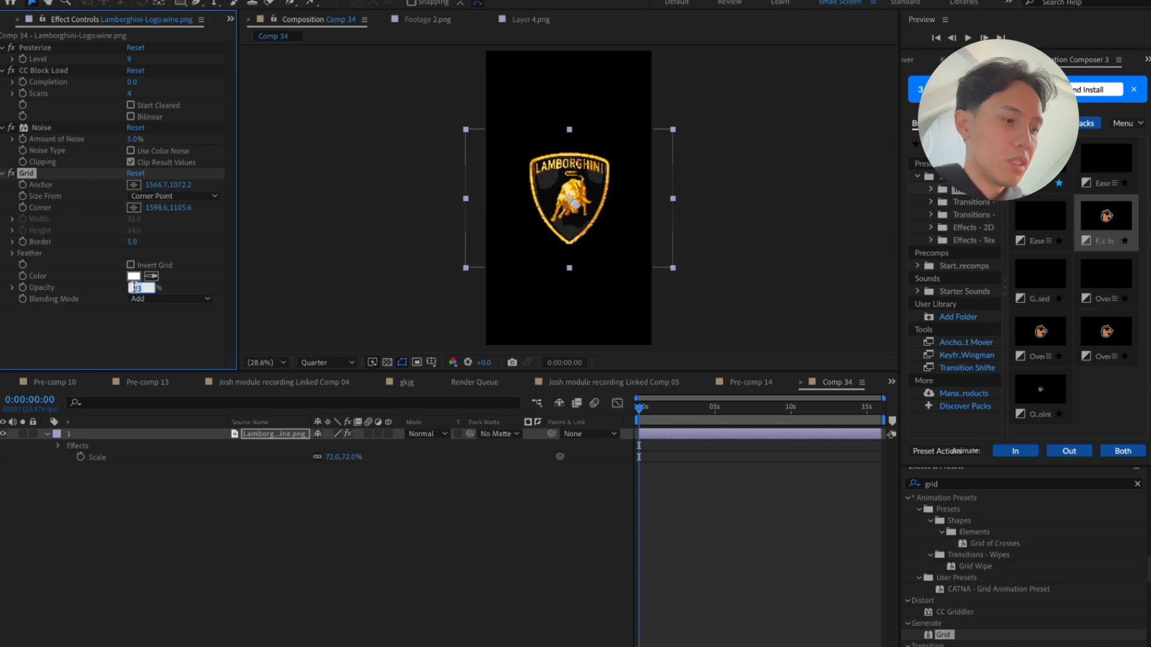
key(Return)
click(477, 483)
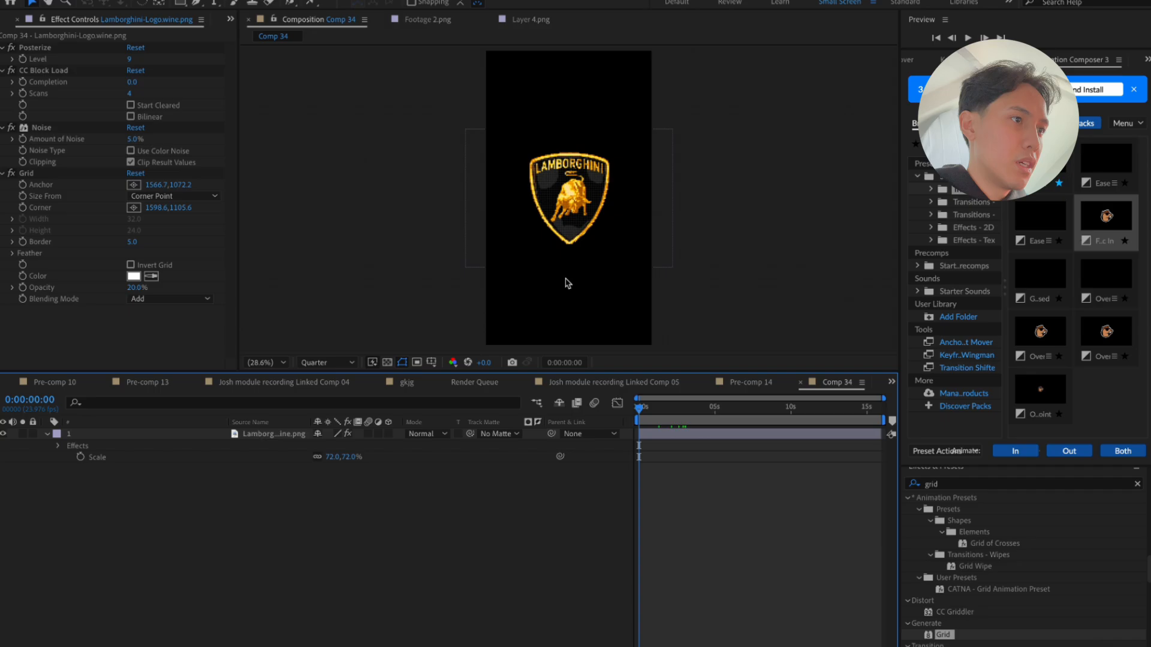
Add a new adjustment layer above the Lamborghini logo layer
scroll(574, 298, up, 5)
scroll(552, 205, down, 3)
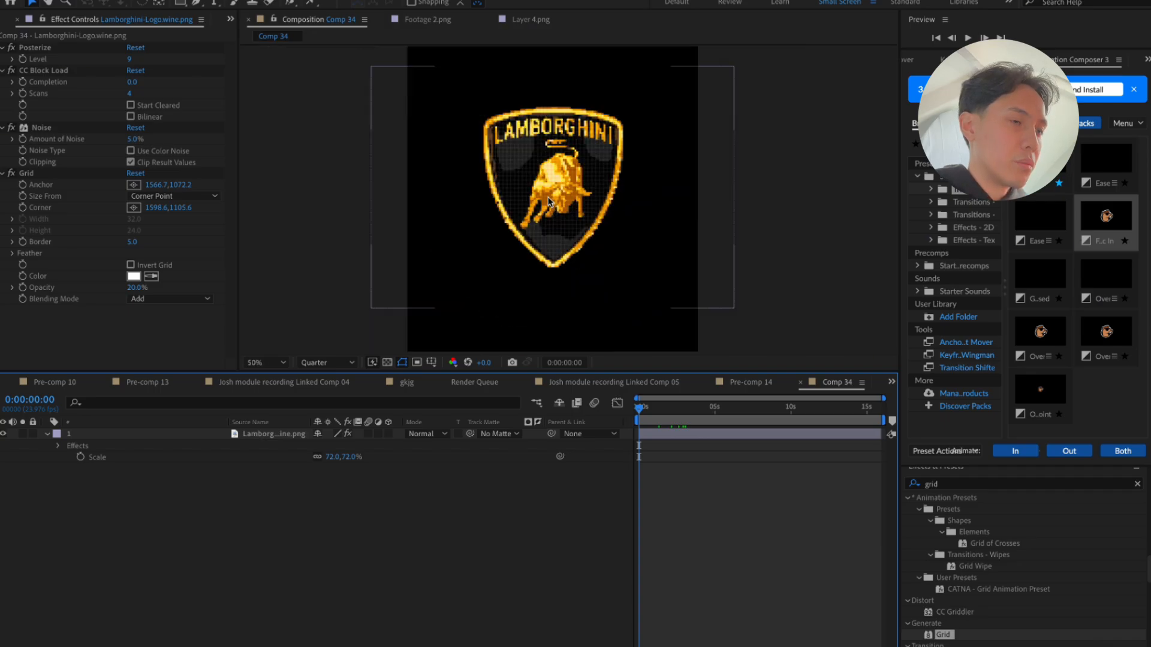
scroll(549, 202, down, 2)
scroll(549, 202, up, 4)
scroll(549, 202, down, 2)
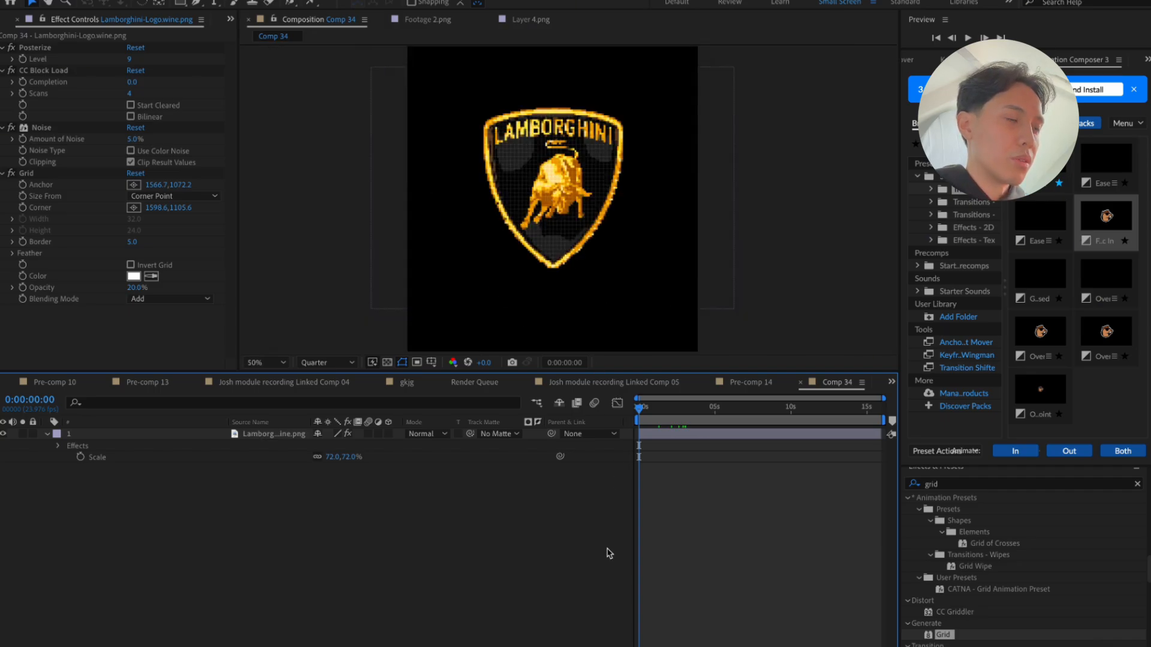
right_click(574, 554)
mouse_move(589, 486)
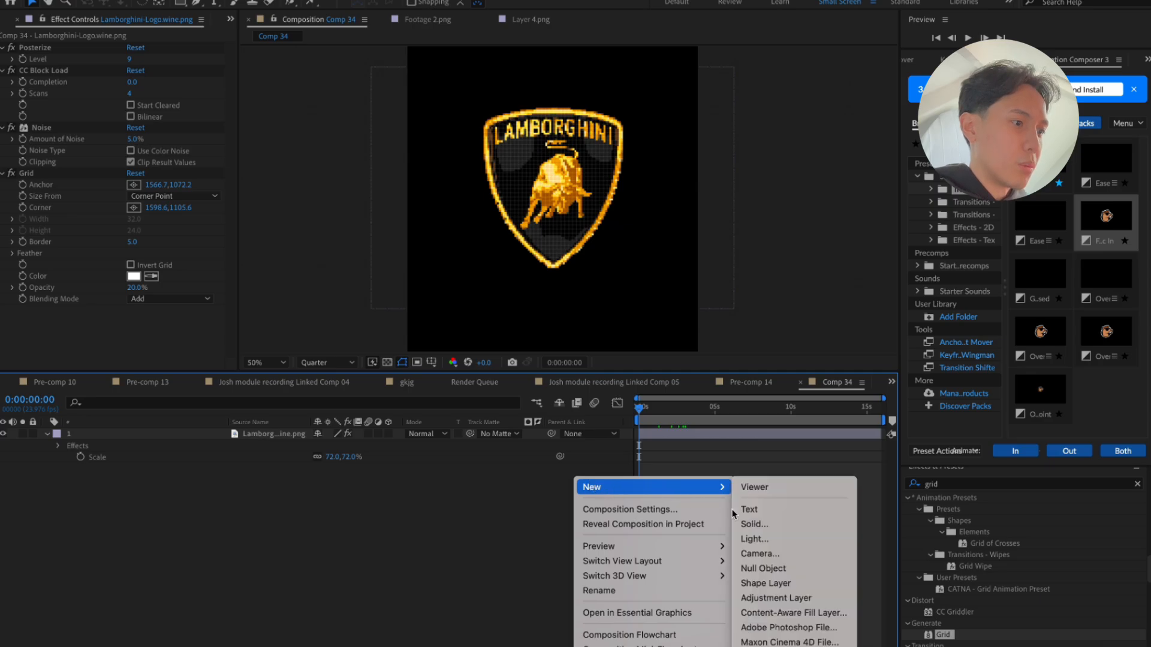
click(776, 597)
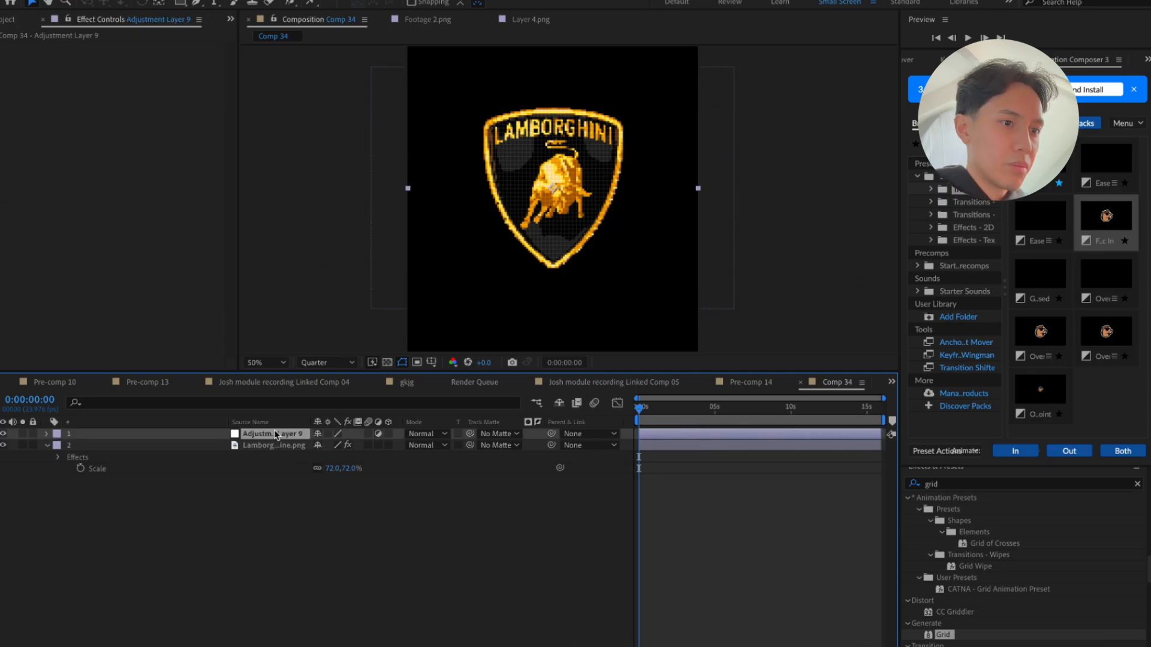
Search the effects and presets for "catn" and apply the CATN - After Effects CRT preset to the adjustment layer
click(1055, 483)
text(cc)
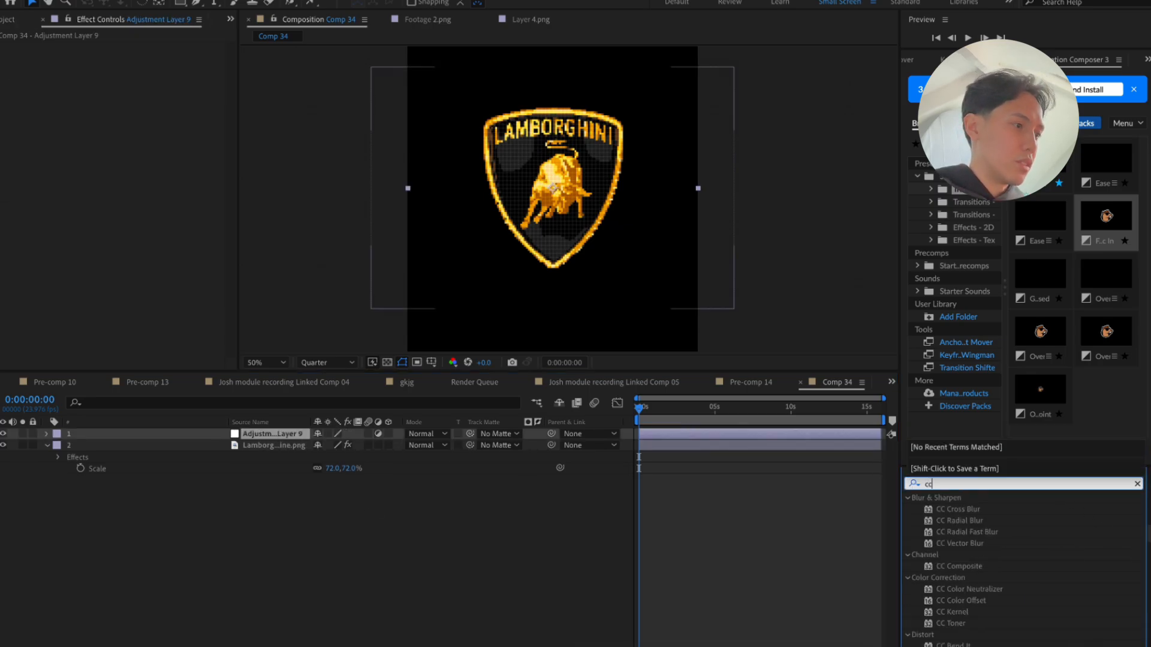
key(BackSpace)
key(BackSpace)
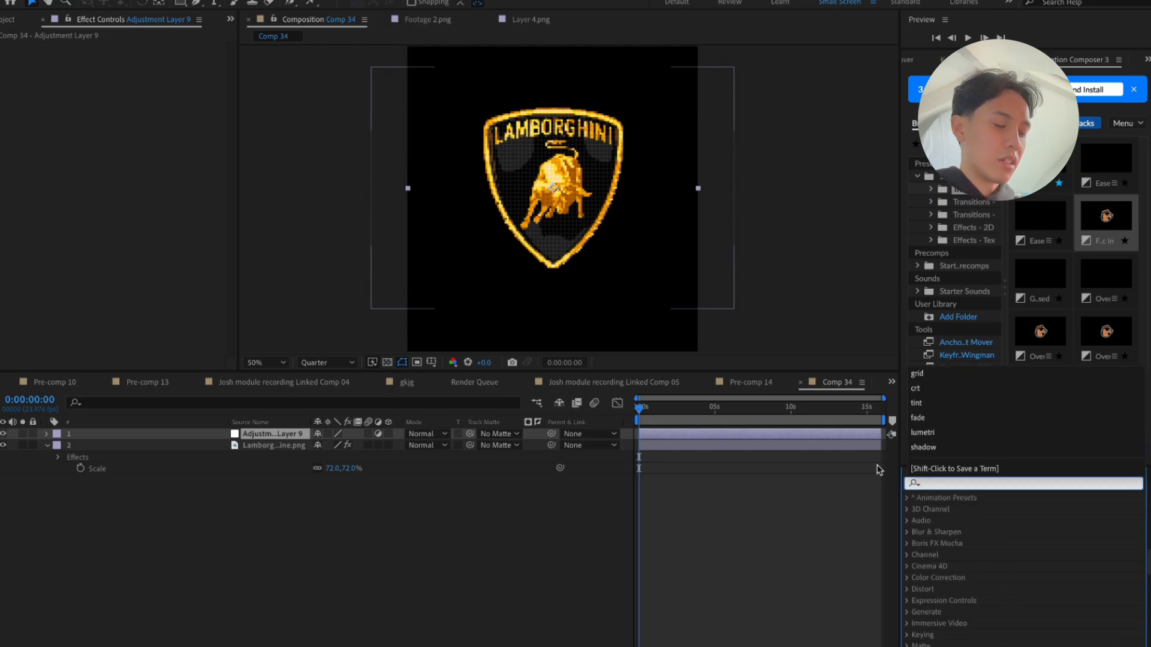
text(catn)
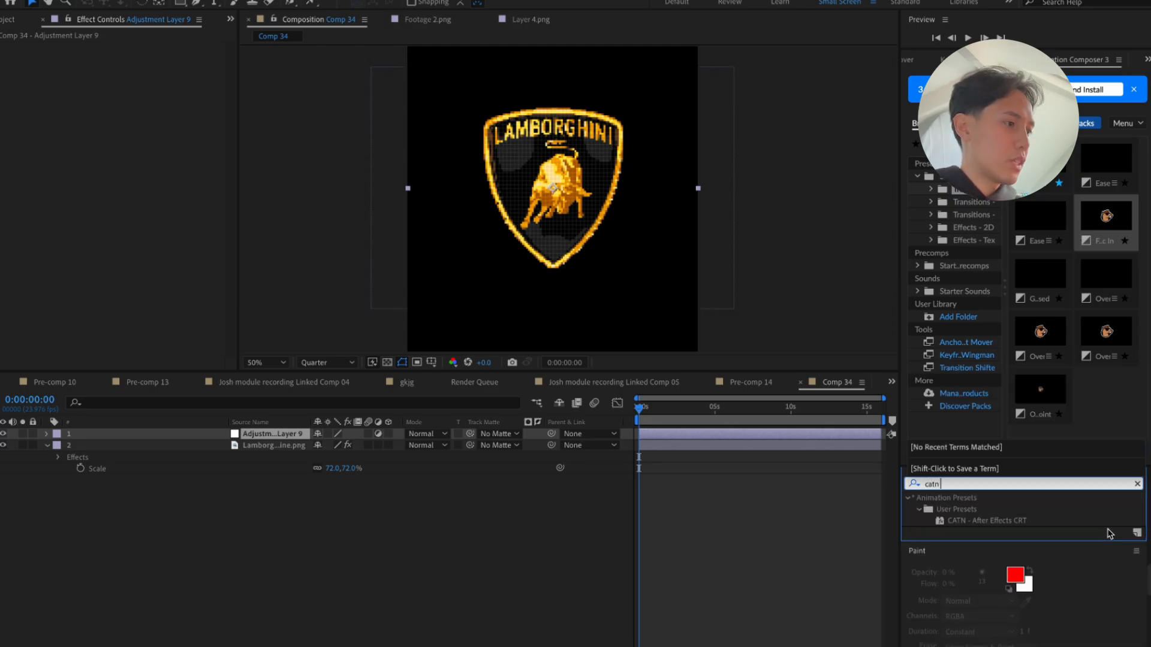
drag(1018, 521, 250, 439)
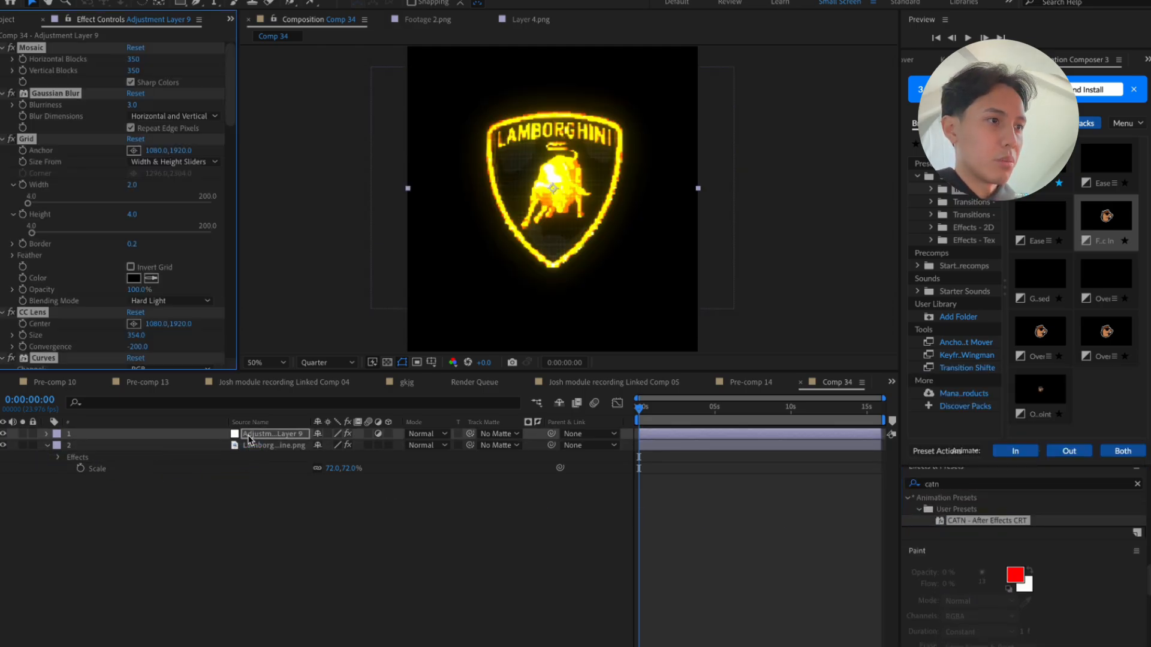
scroll(72, 285, down, 10)
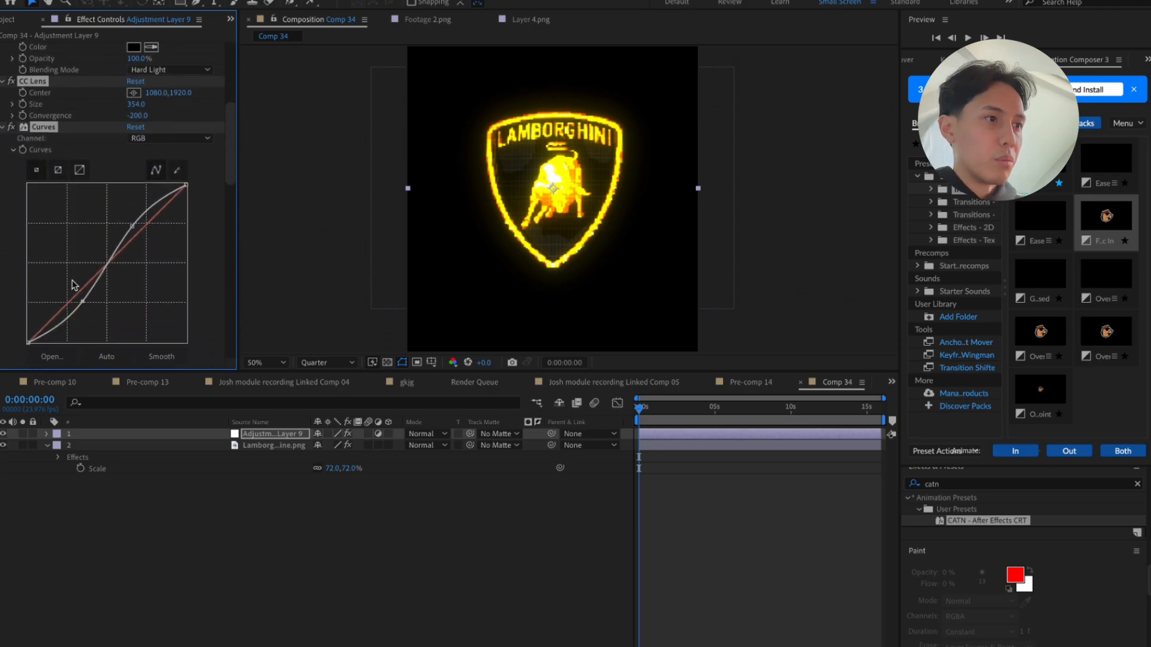
scroll(72, 285, down, 4)
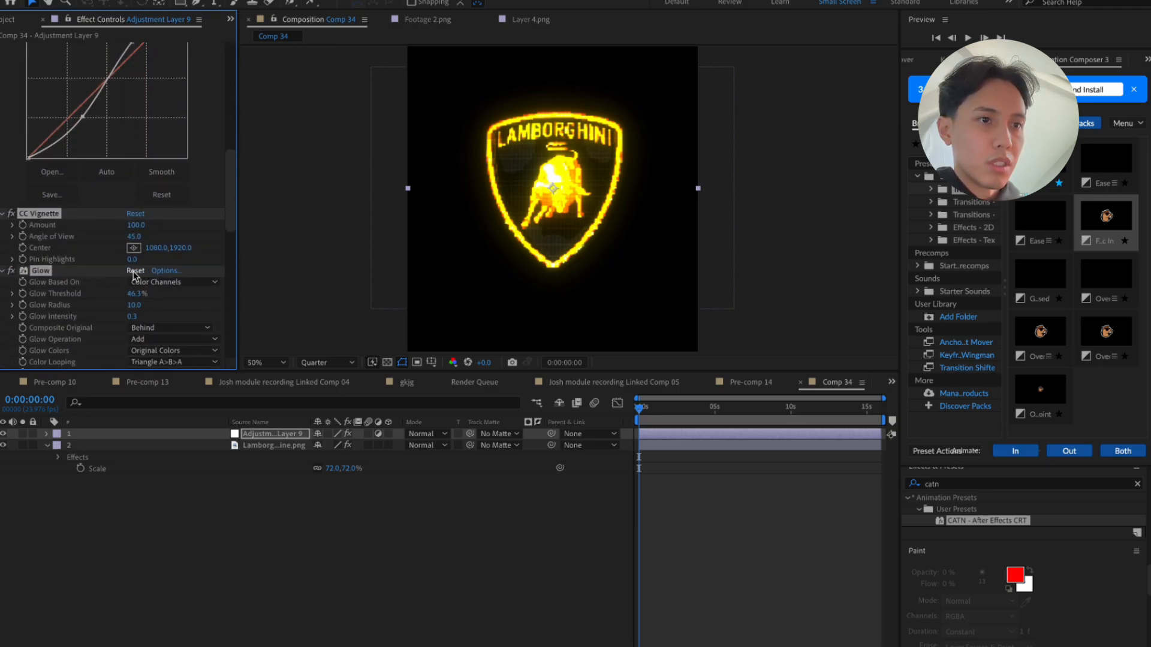
click(225, 495)
Set the adjustment layer's Mosaic effect to 1000 horizontal blocks and 1000 vertical blocks
scroll(143, 330, up, 14)
click(135, 58)
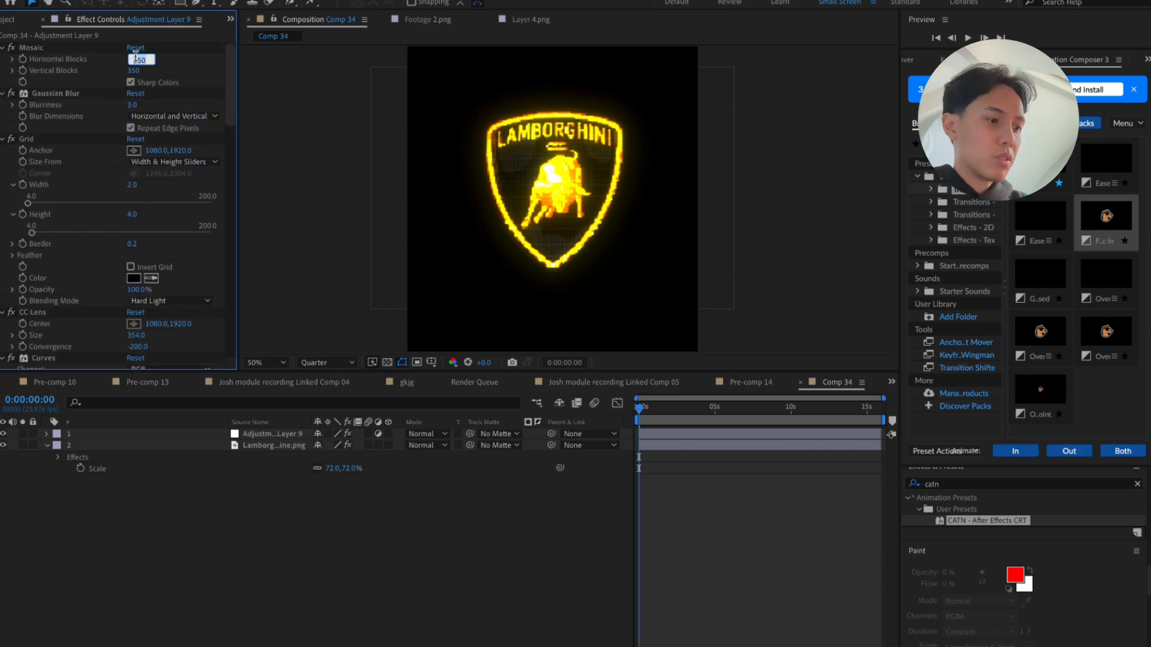
text(1000)
key(Return)
click(132, 70)
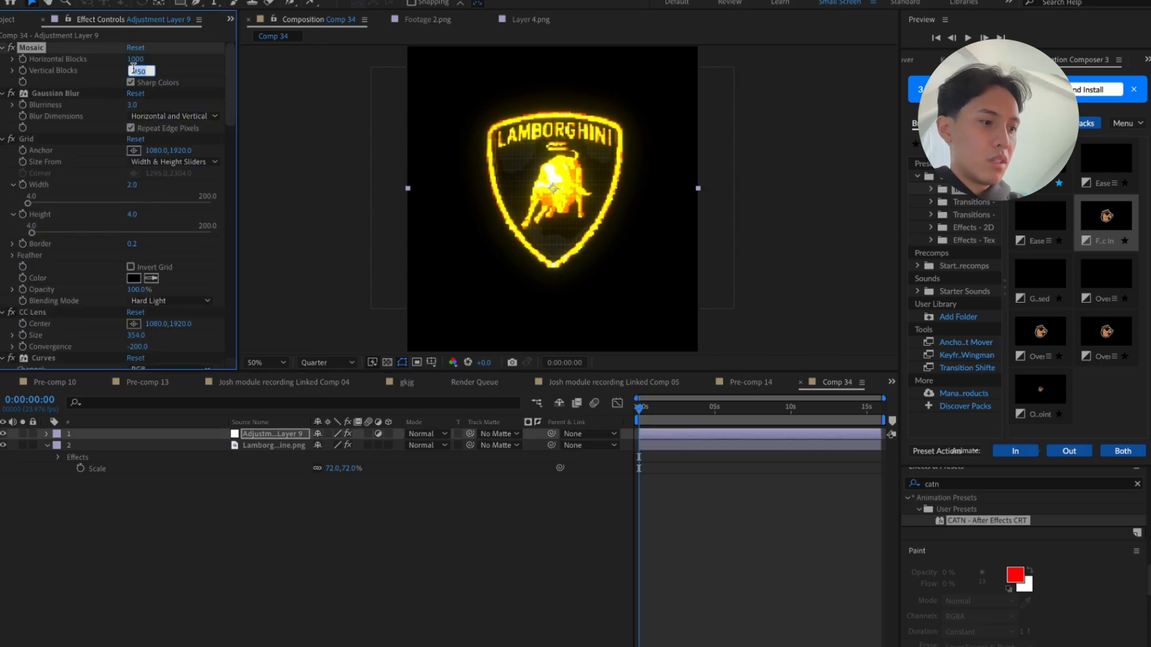
key(Return)
click(493, 539)
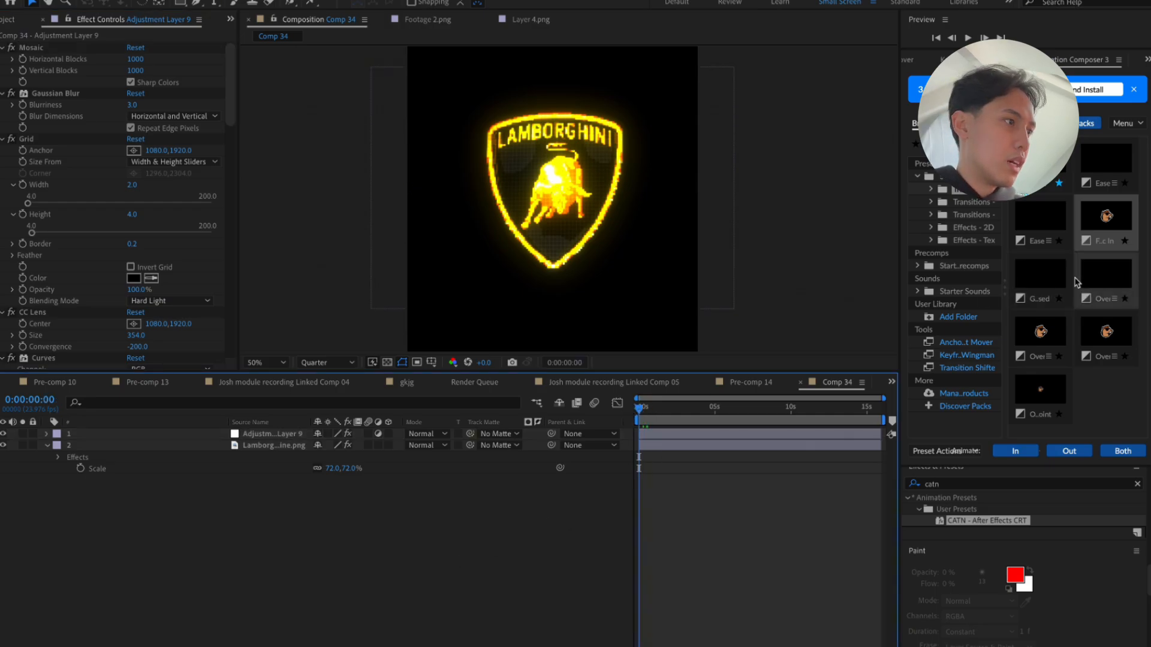
Browse the Animation Composer presets and select the one labelled "G..sed"
click(1113, 183)
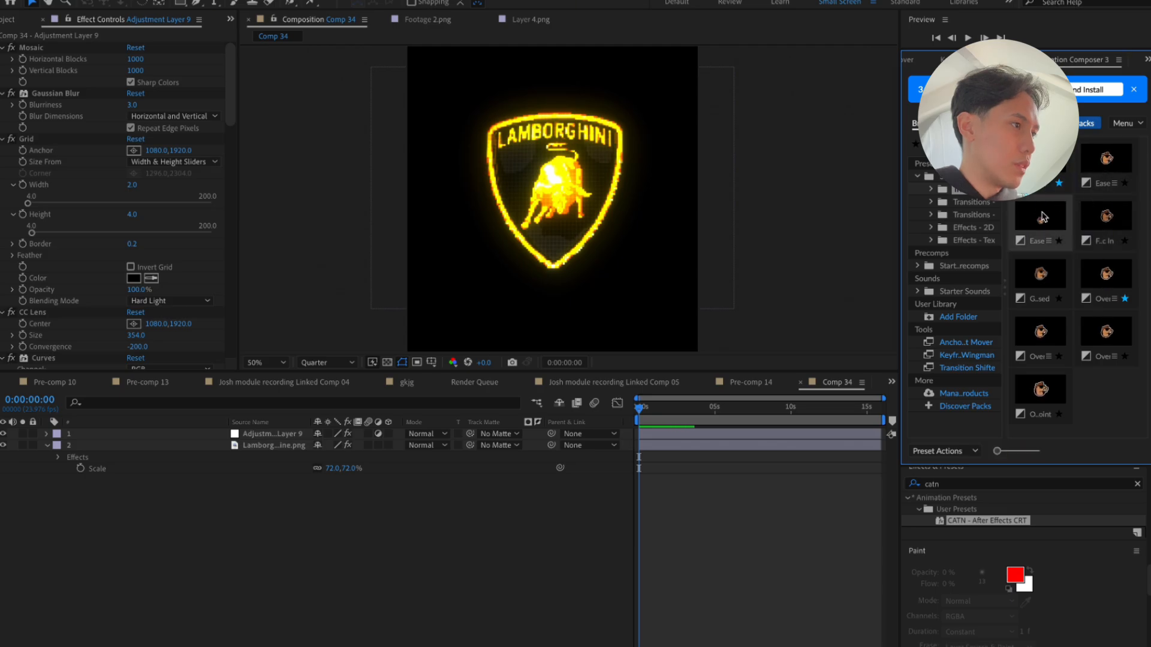
click(1043, 276)
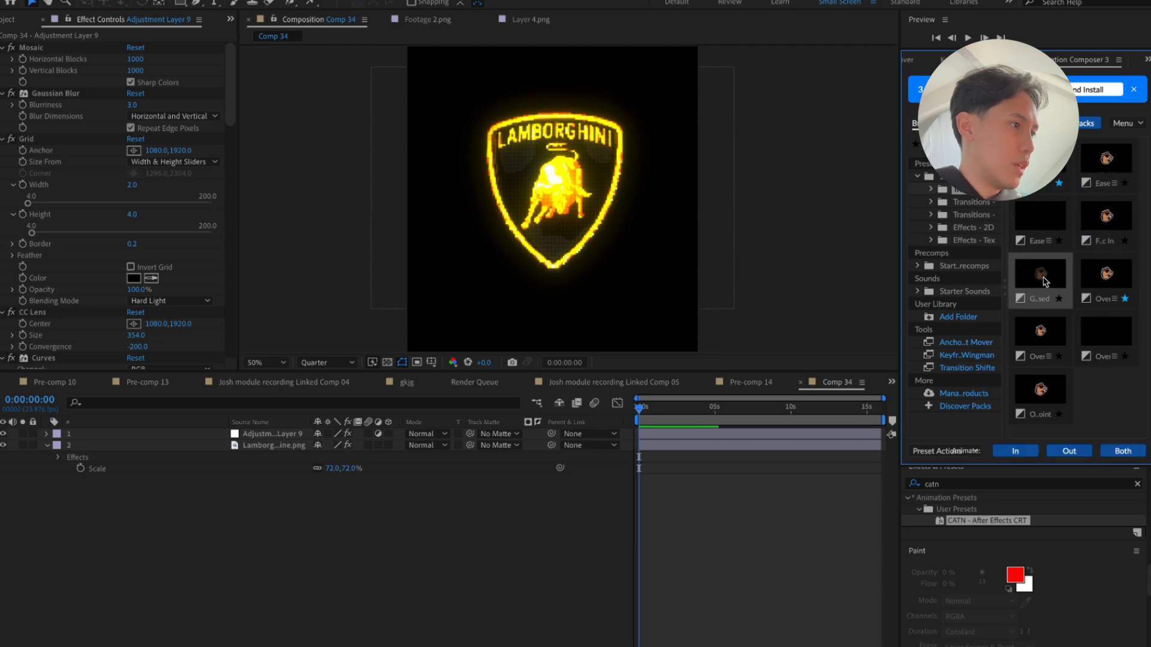
click(1025, 454)
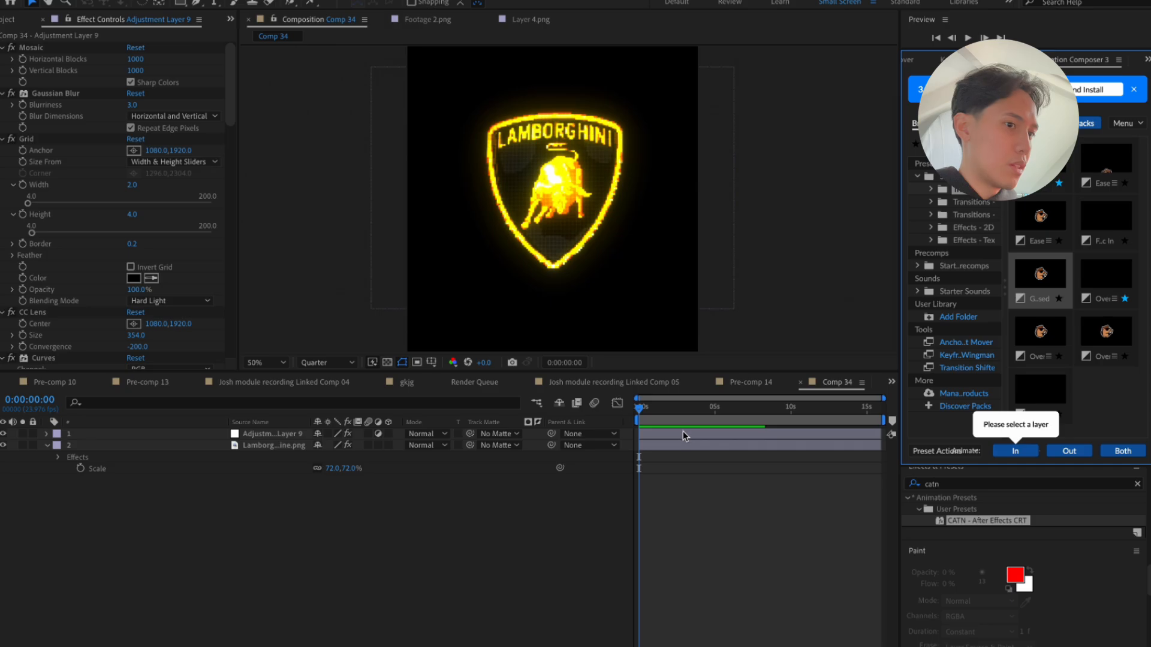
click(685, 445)
click(1015, 450)
key(space)
click(1102, 201)
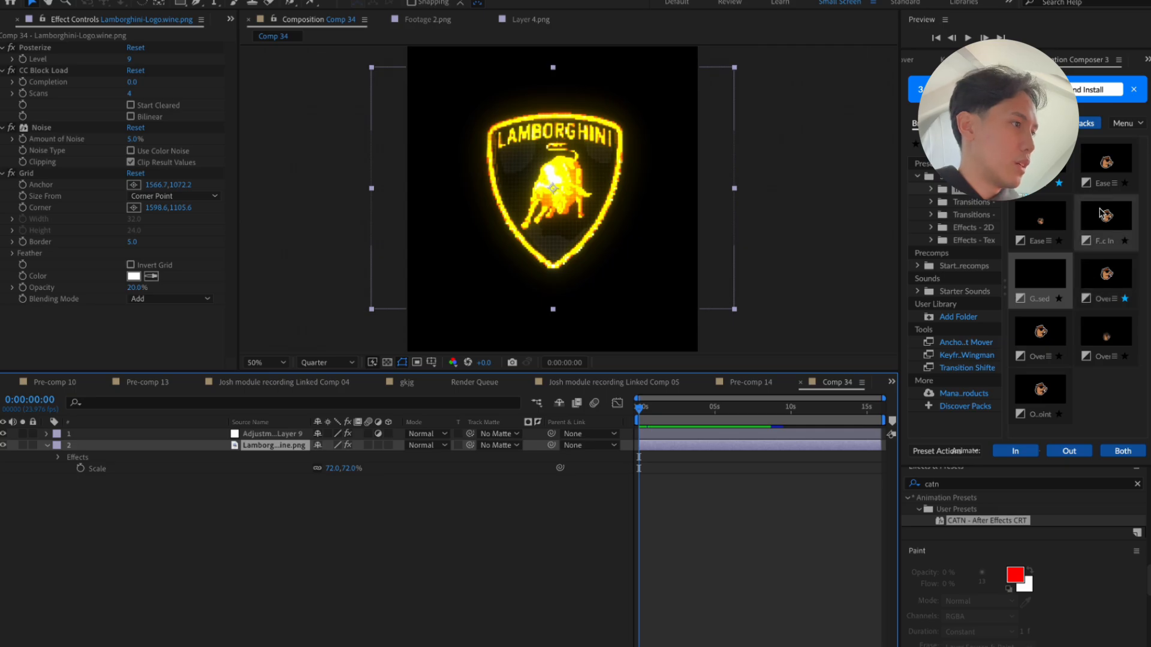
Apply the Fade Cubic In transition to the start of the Lamborghini logo layer and preview it
click(1105, 215)
click(1016, 450)
key(space)
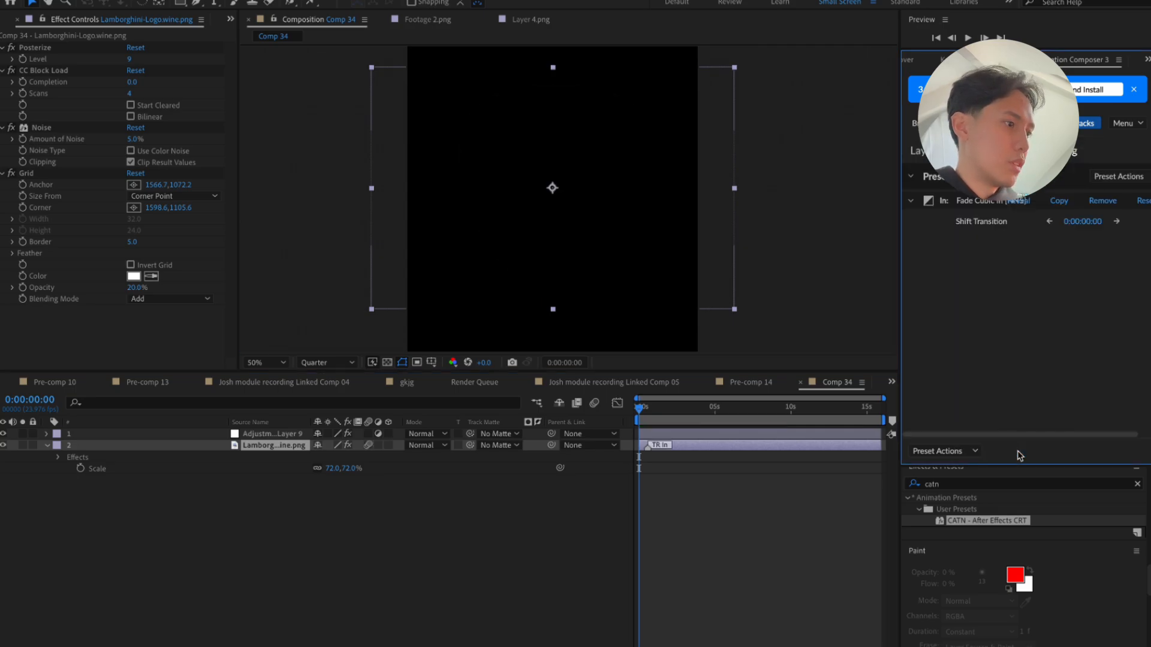
click(641, 408)
key(space)
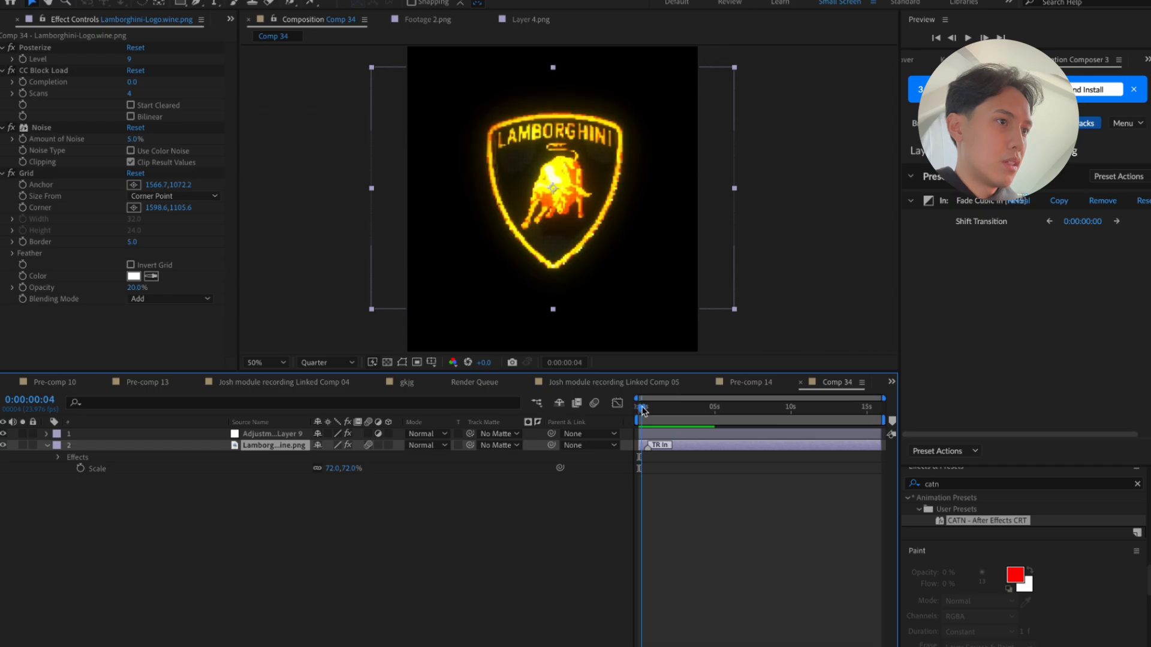
click(574, 508)
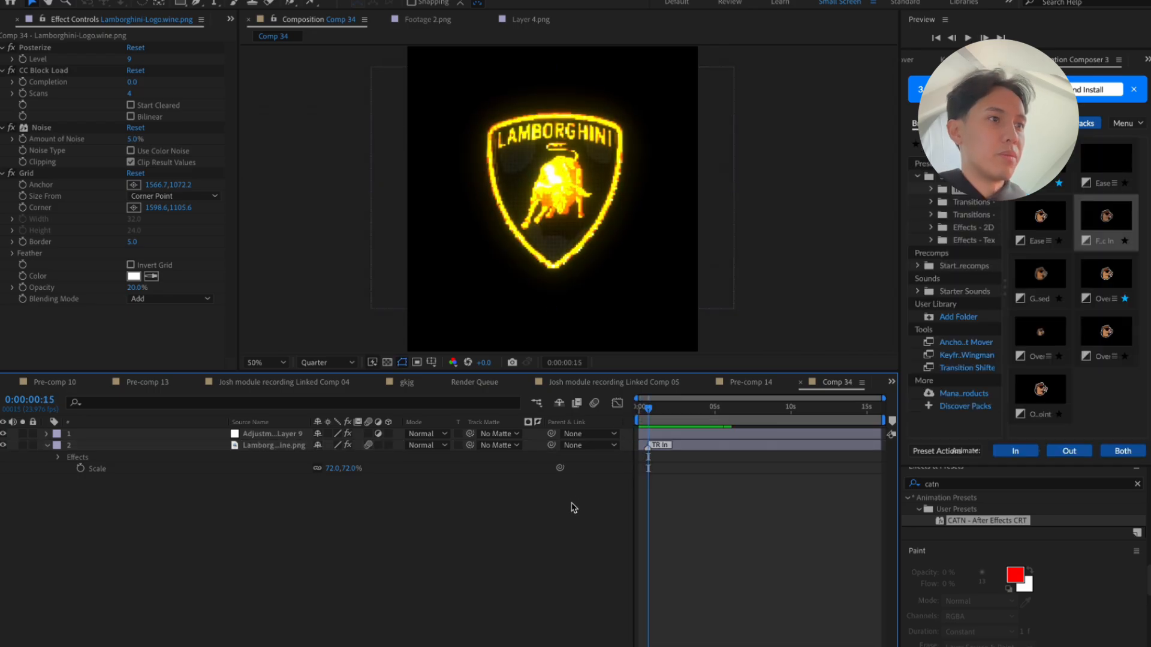
Add Comp 34 to the render queue
click(107, 1)
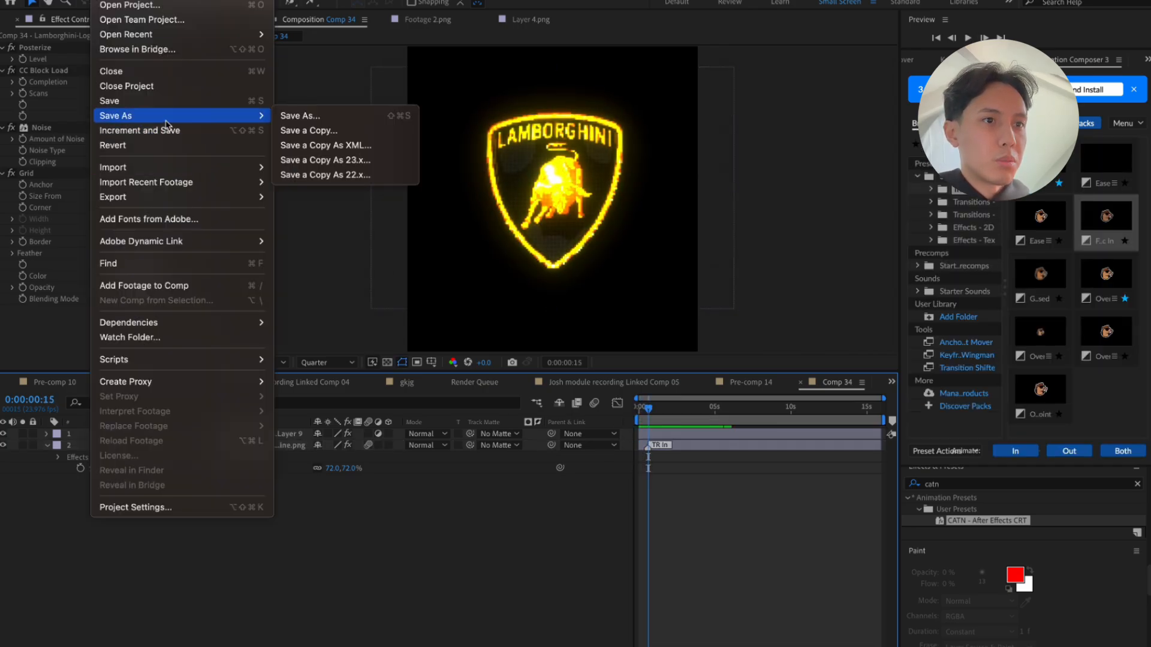
mouse_move(224, 198)
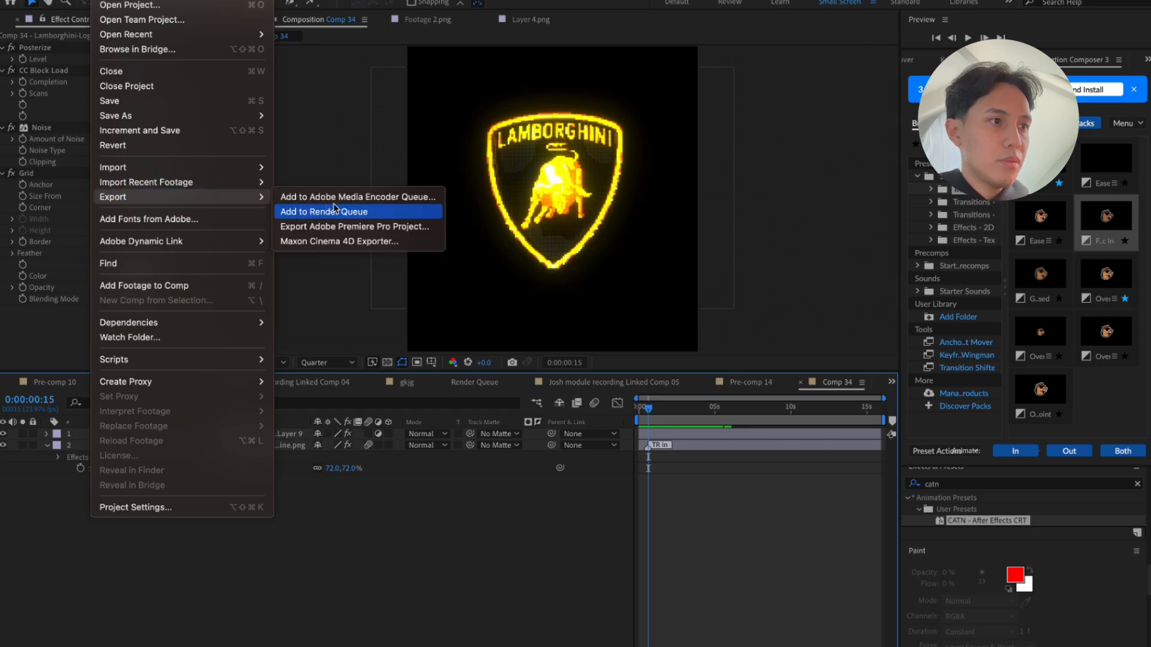
click(336, 209)
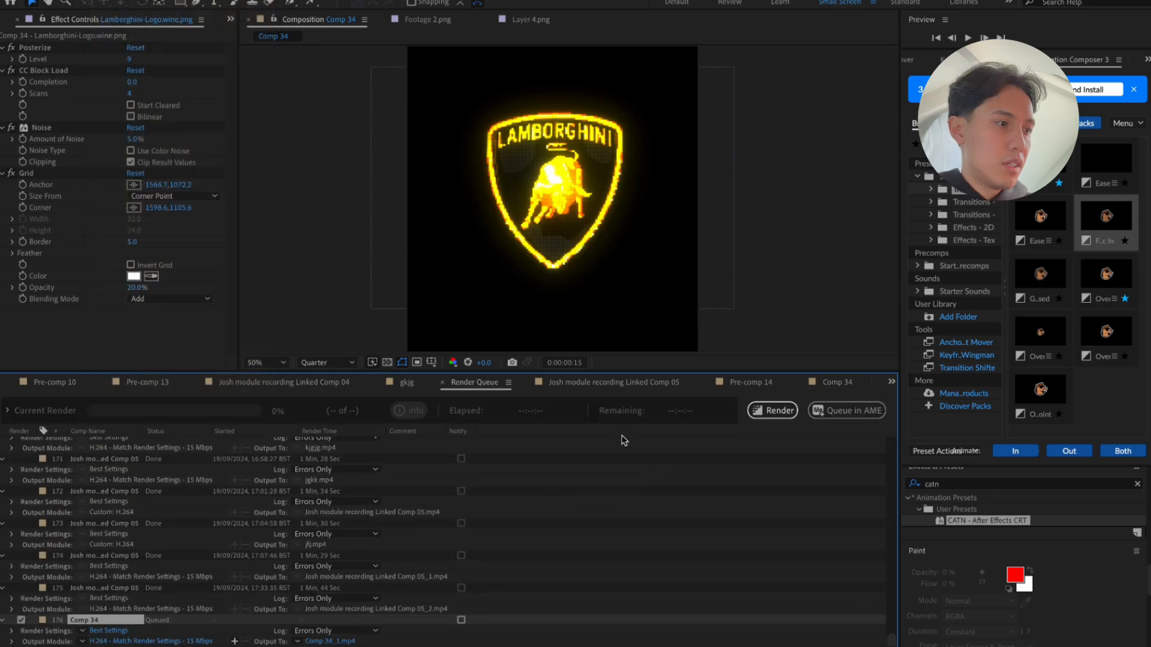
Return to Comp 34, find the CC Light Sweep effect and apply it to the Lamborghini logo layer
click(748, 387)
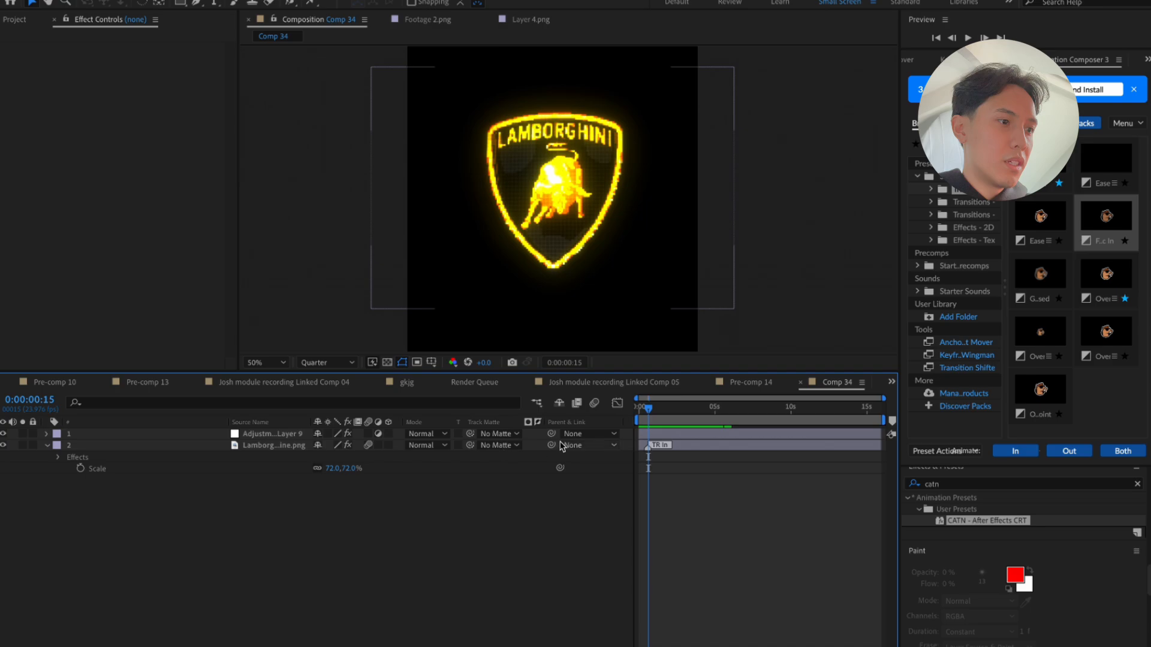
mouse_move(651, 412)
mouse_down()
mouse_move(632, 413)
mouse_move(643, 413)
mouse_up()
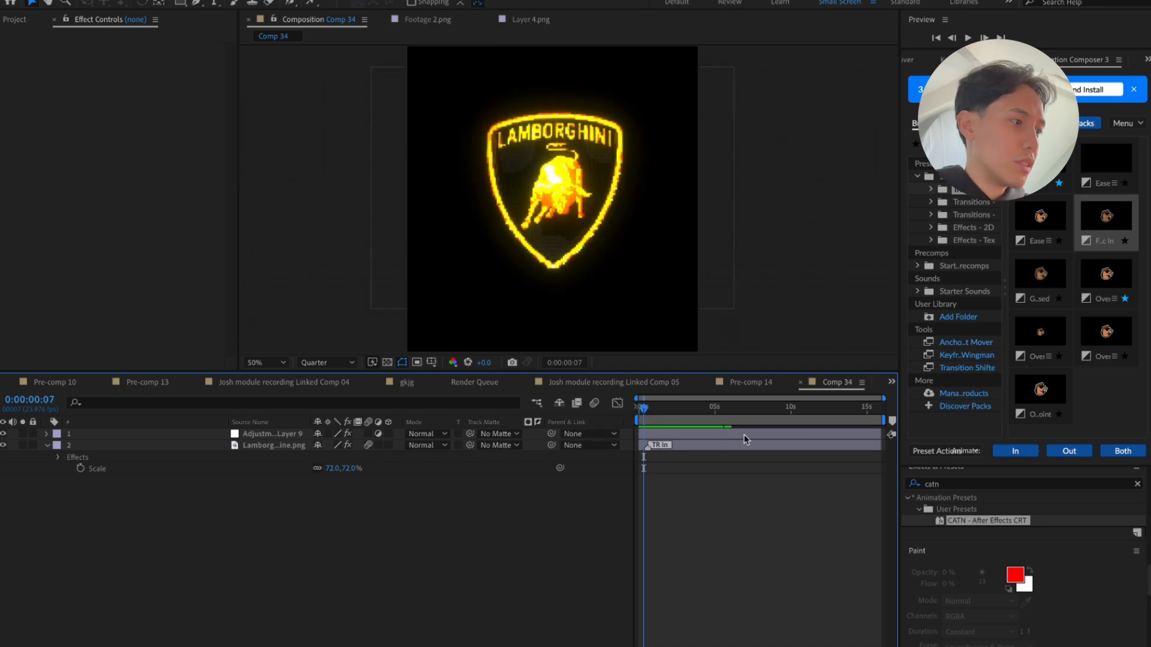
click(932, 482)
text(cc ligh)
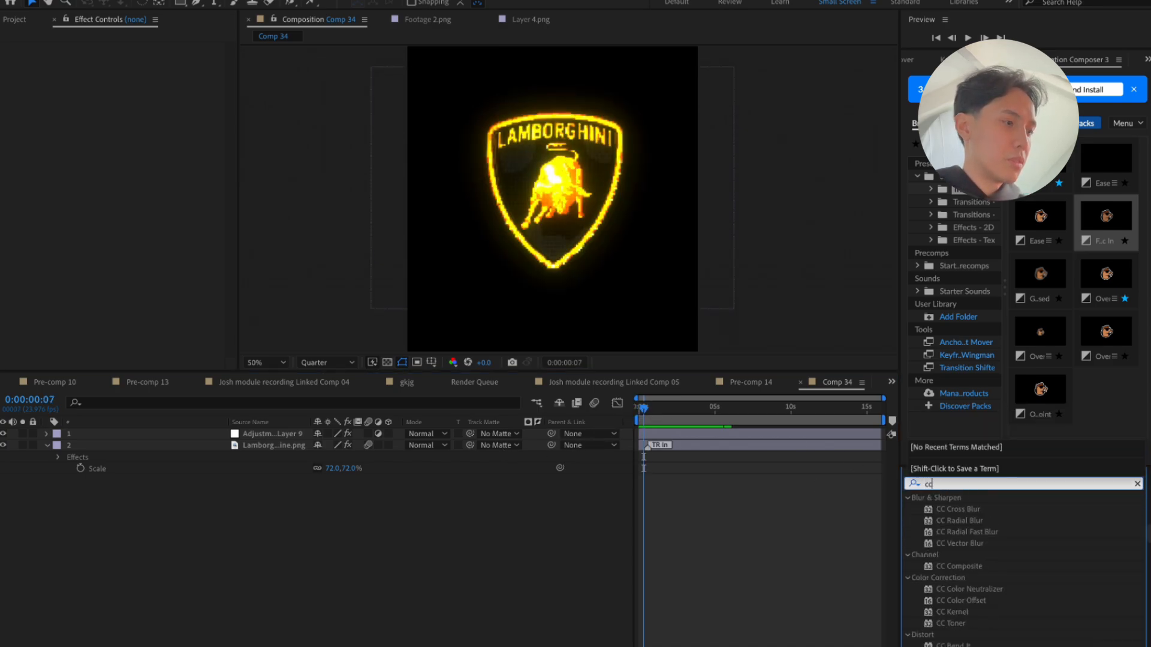
click(983, 533)
drag(372, 496, 290, 453)
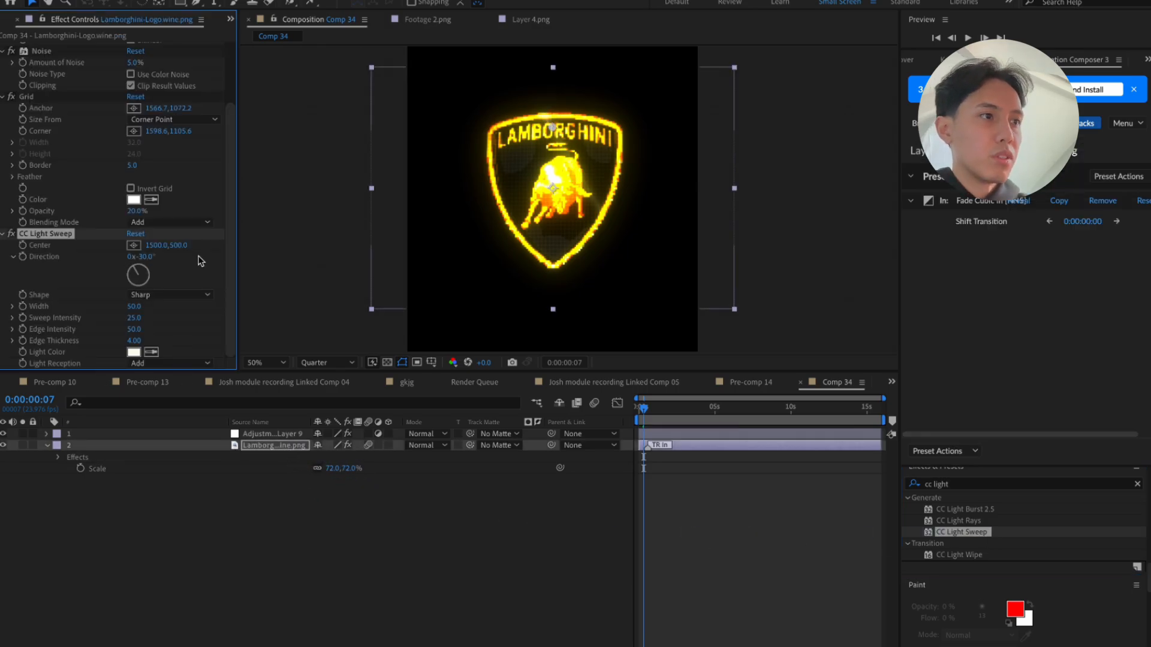
Move the CC Light Sweep center above the logo to 1500, -425 and keyframe it at 0:00:00:01
drag(175, 250, 108, 261)
drag(178, 246, 127, 247)
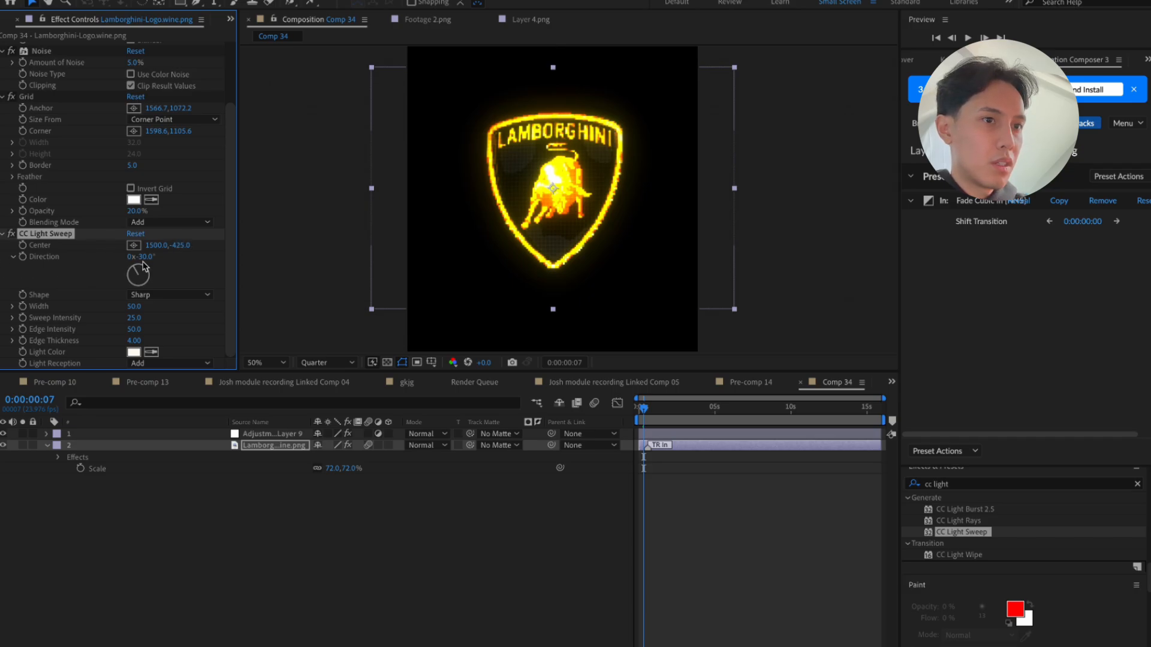
drag(647, 412, 643, 413)
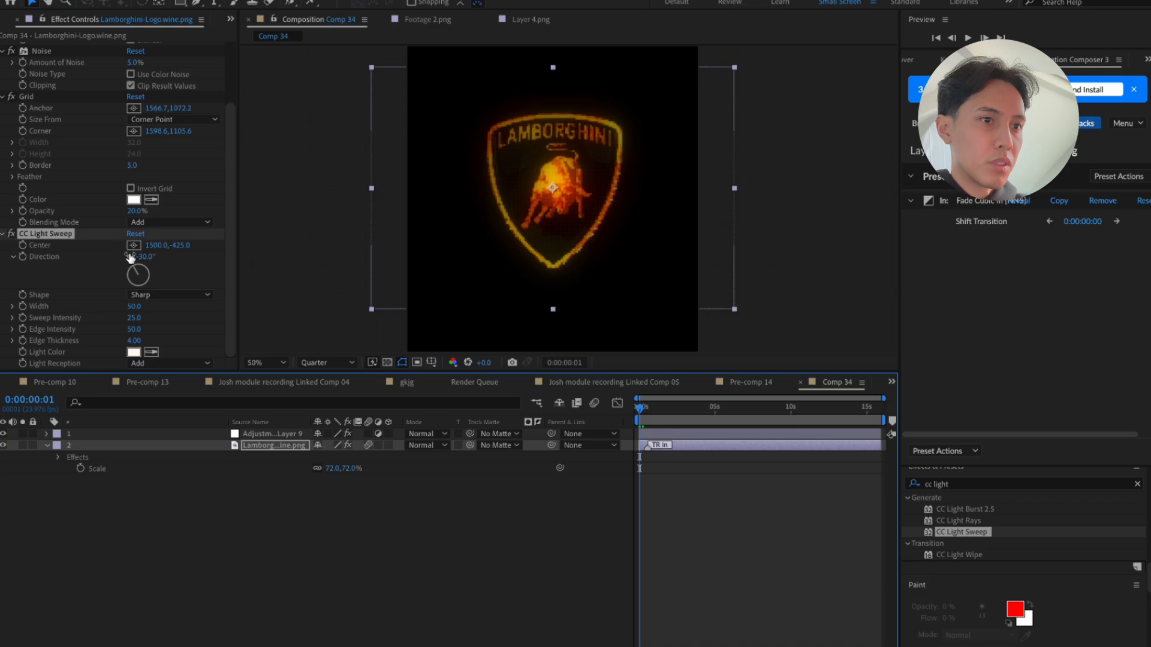
click(23, 245)
Add a CC Light Sweep center keyframe at 0:00:01:06 with the center below the logo at 1500, 2231
key(space)
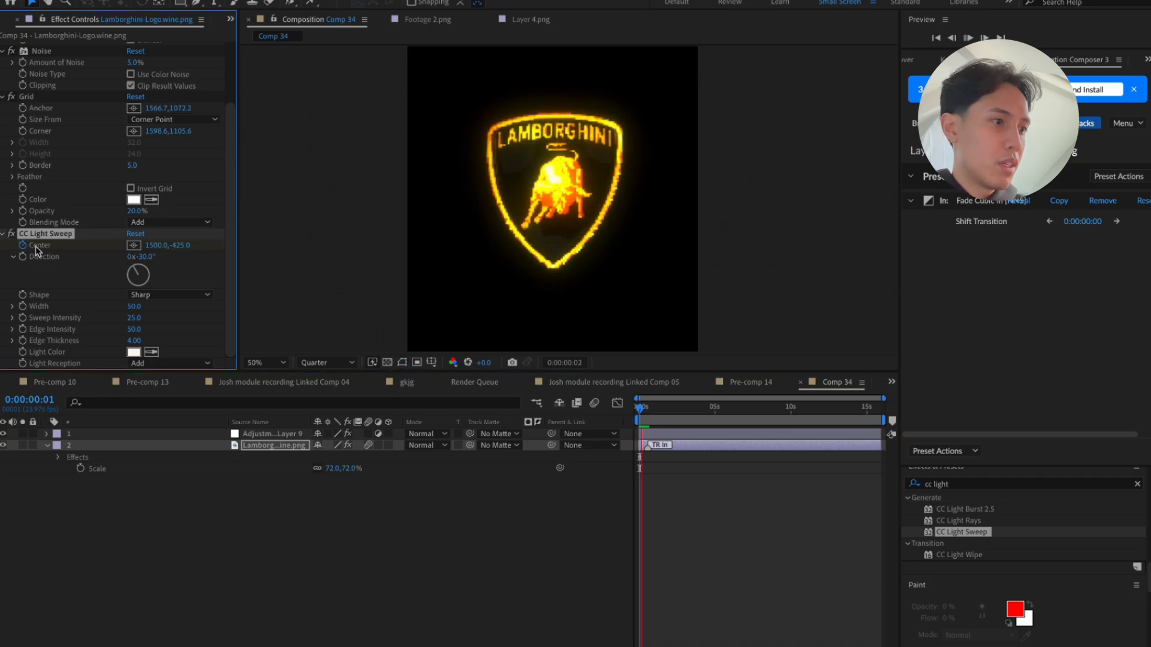
key(space)
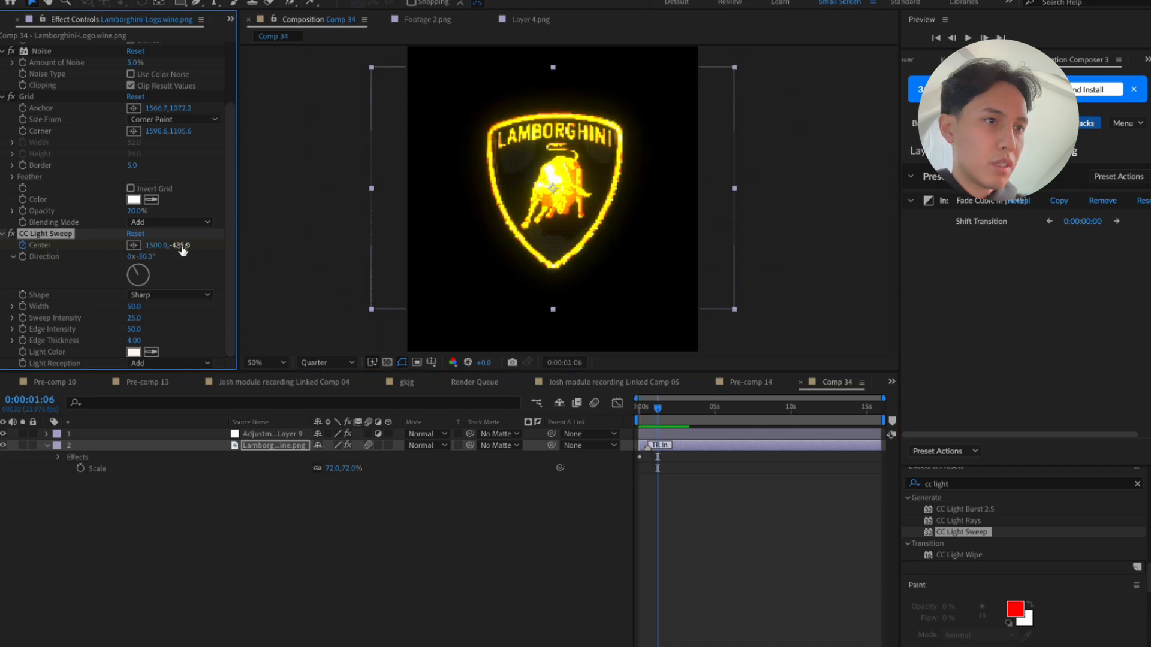
drag(482, 216, 34, 222)
drag(172, 249, 222, 250)
Add a third CC Light Sweep center keyframe at 0:00:02:09 with the center at 1500, 1271
key(space)
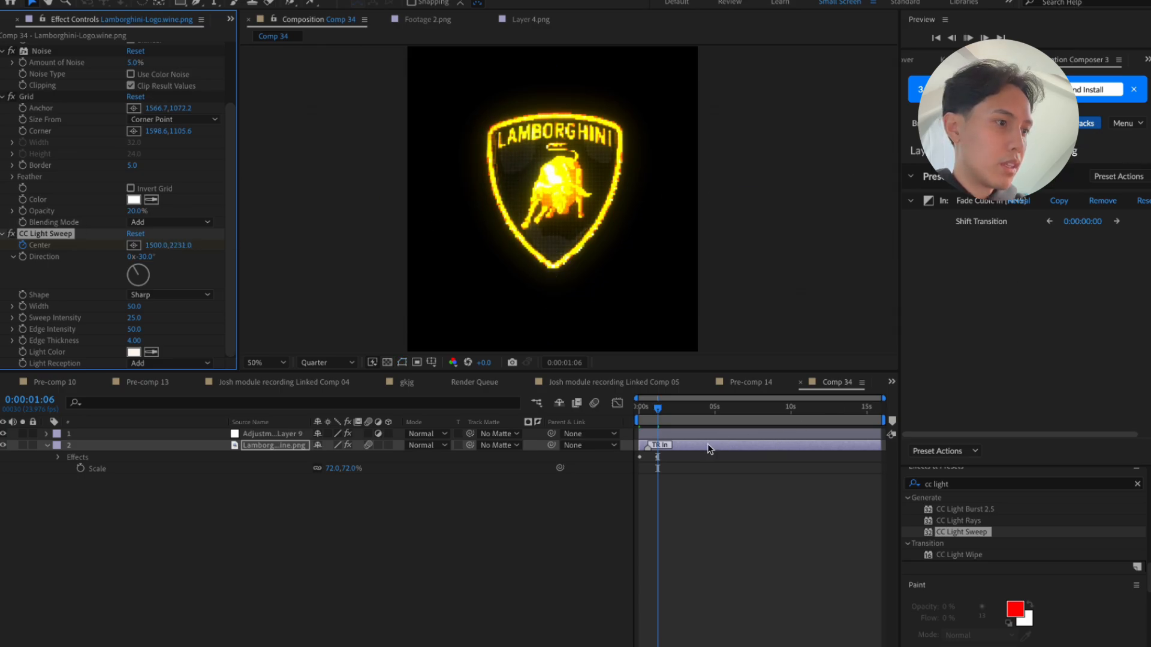
key(space)
drag(188, 249, 162, 246)
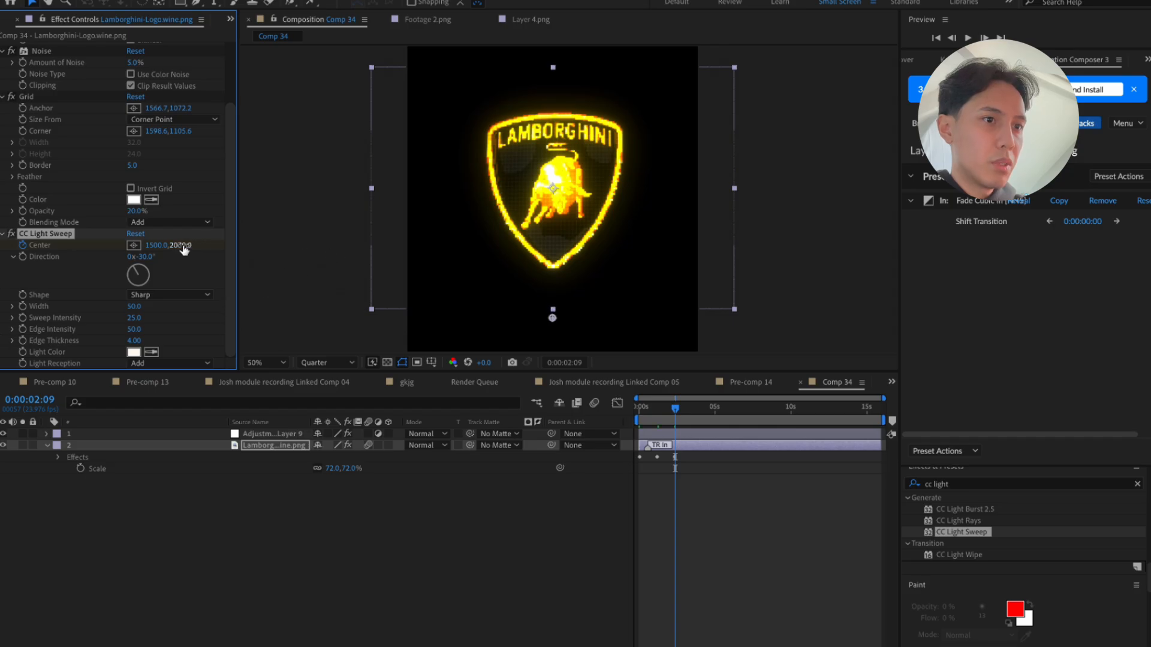
drag(185, 254, 70, 256)
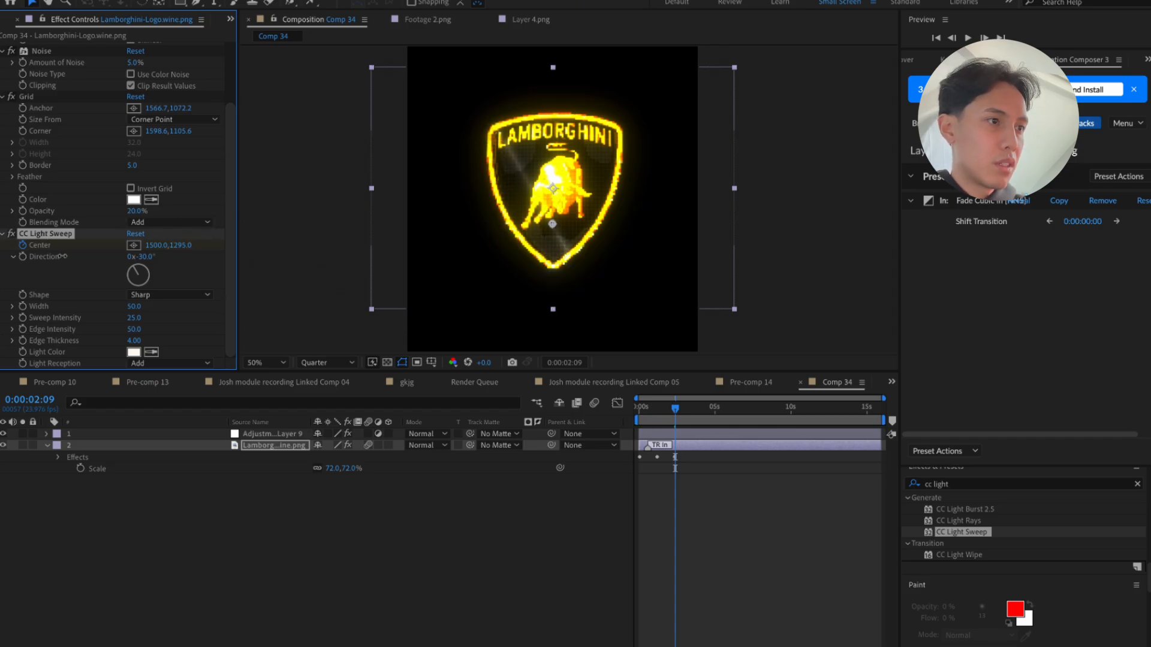
Reveal the CC Light Sweep center keyframes on the logo layer and apply Easy Ease to all three
click(591, 504)
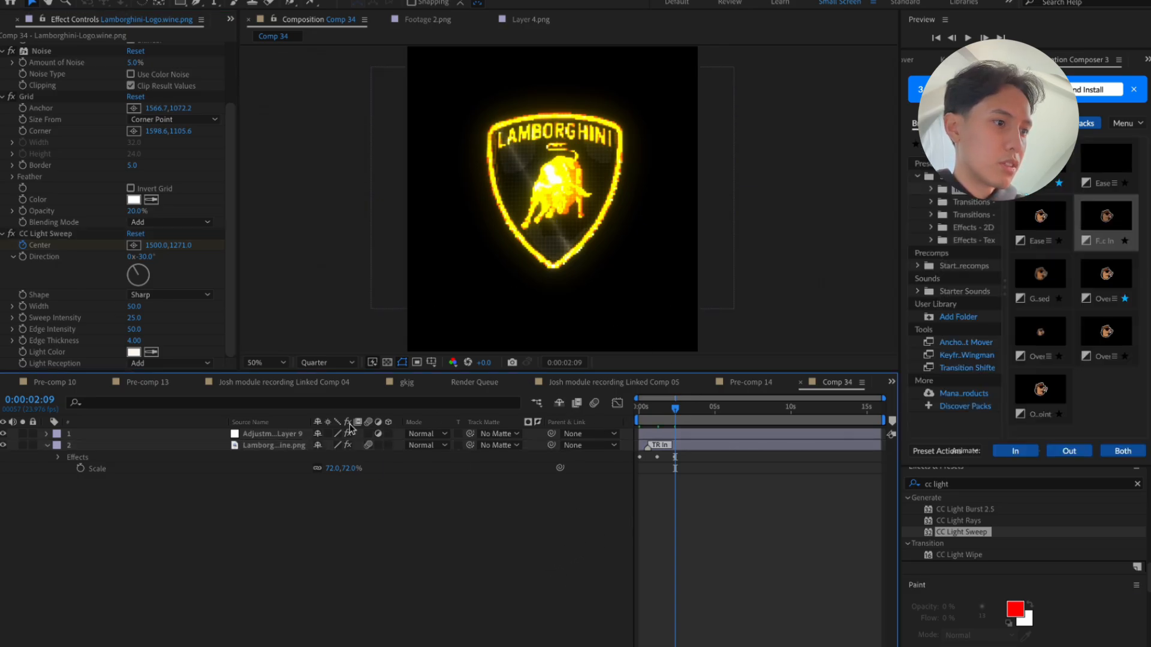
click(57, 458)
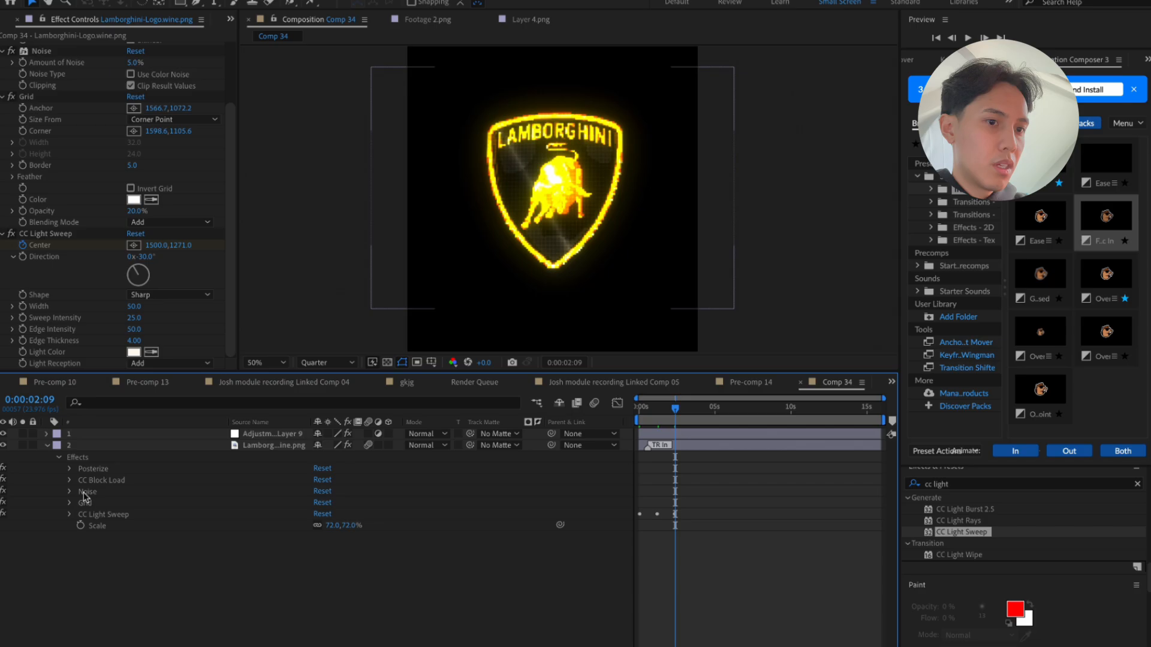
click(71, 514)
drag(578, 508, 722, 532)
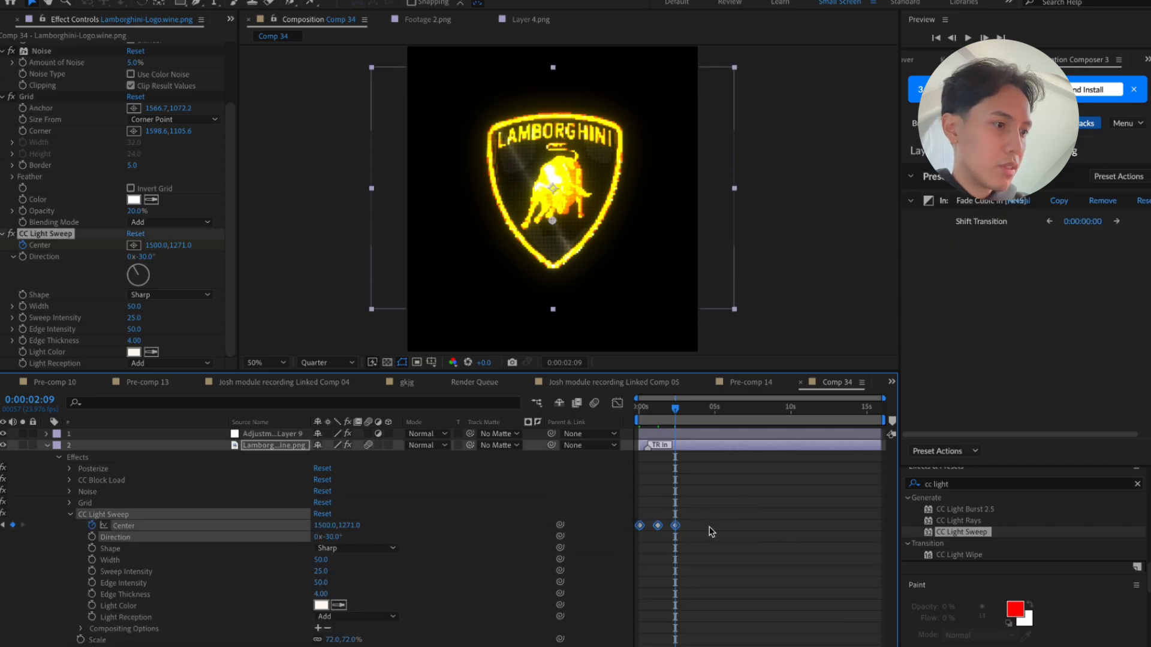
right_click(675, 526)
mouse_move(779, 642)
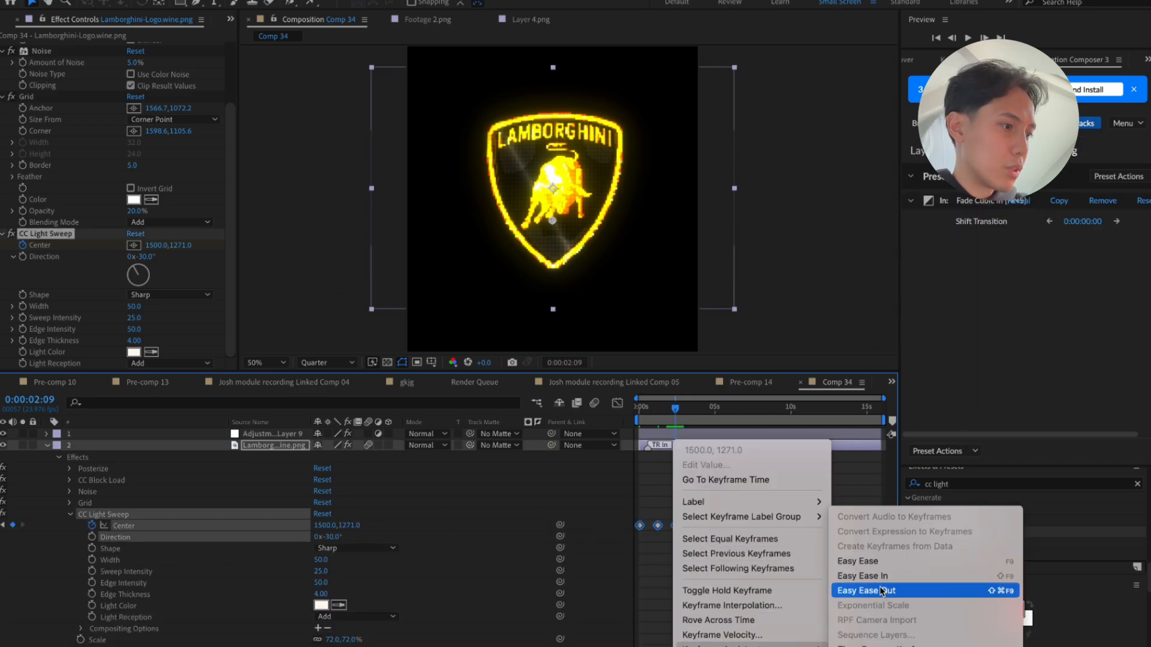
click(869, 563)
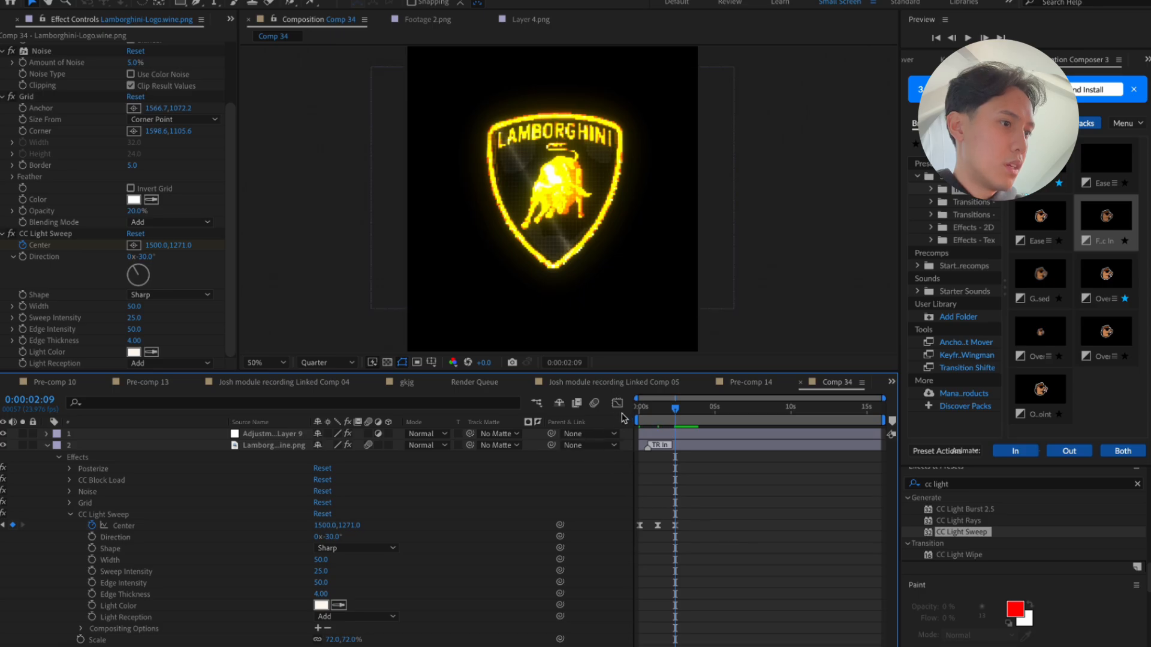
Play back the eased light sweep animation across the logo from the start of the composition
key(space)
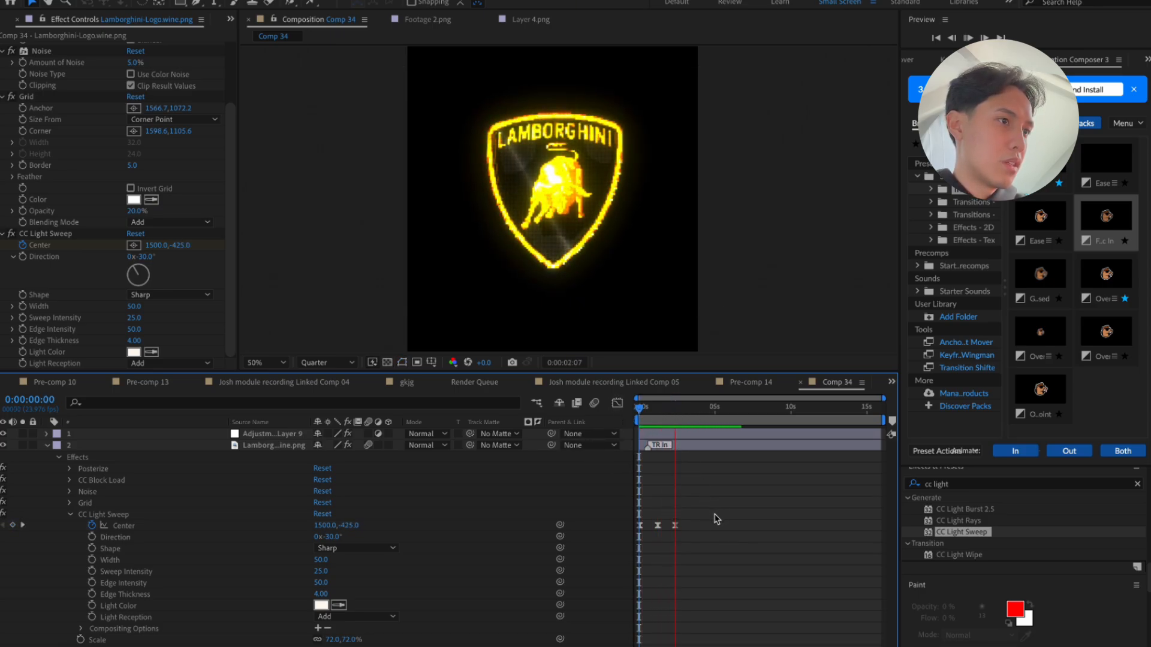
key(space)
key(space)
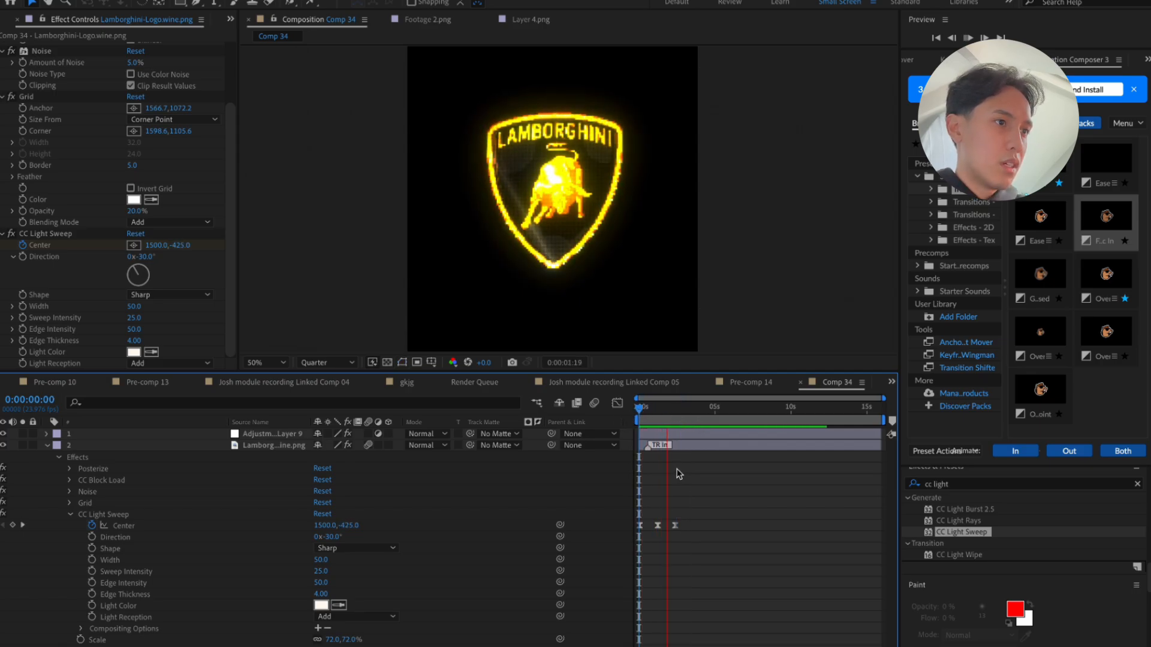
key(space)
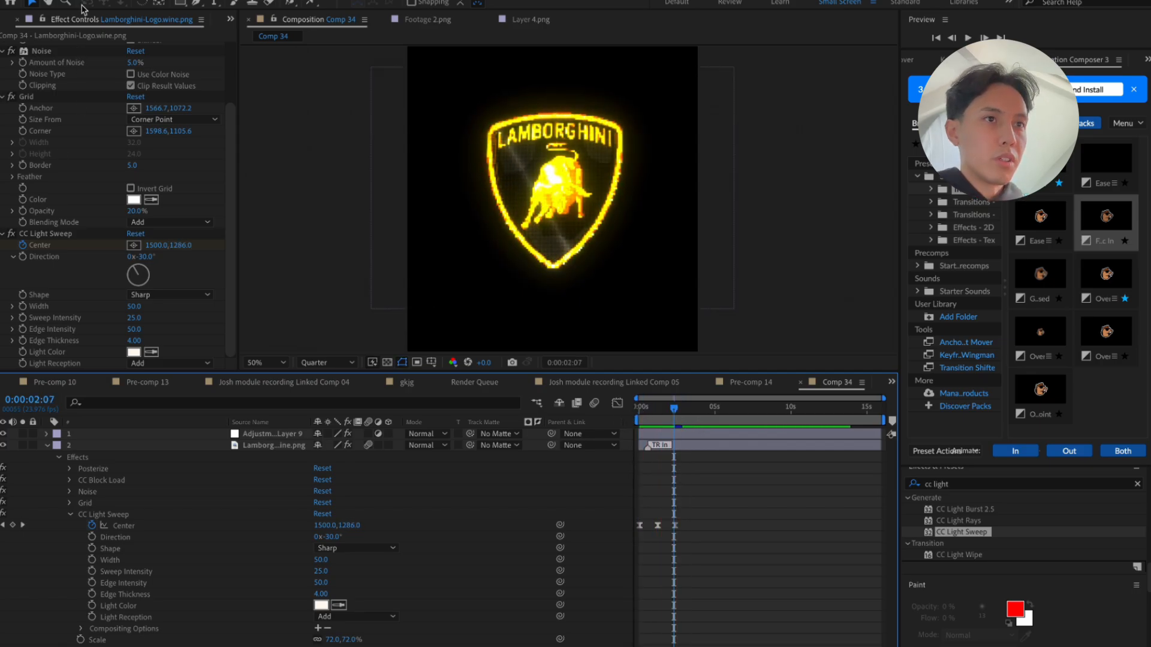
Add Comp 34 to the render queue a second time with the light sweep included
click(106, 1)
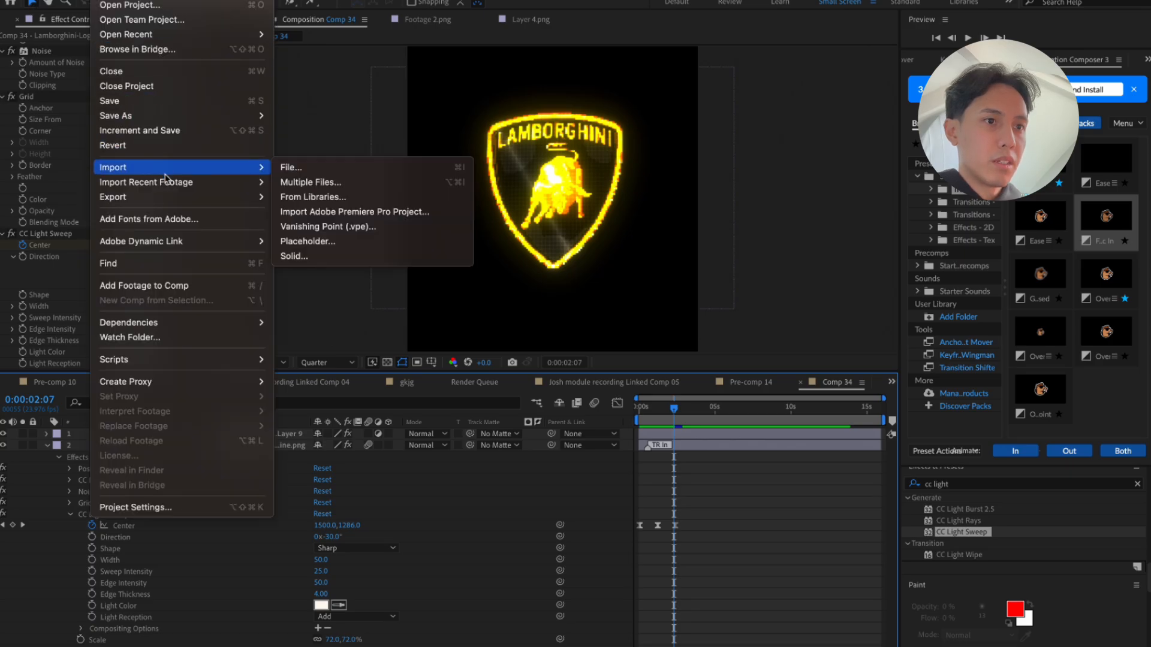
mouse_move(165, 197)
click(324, 212)
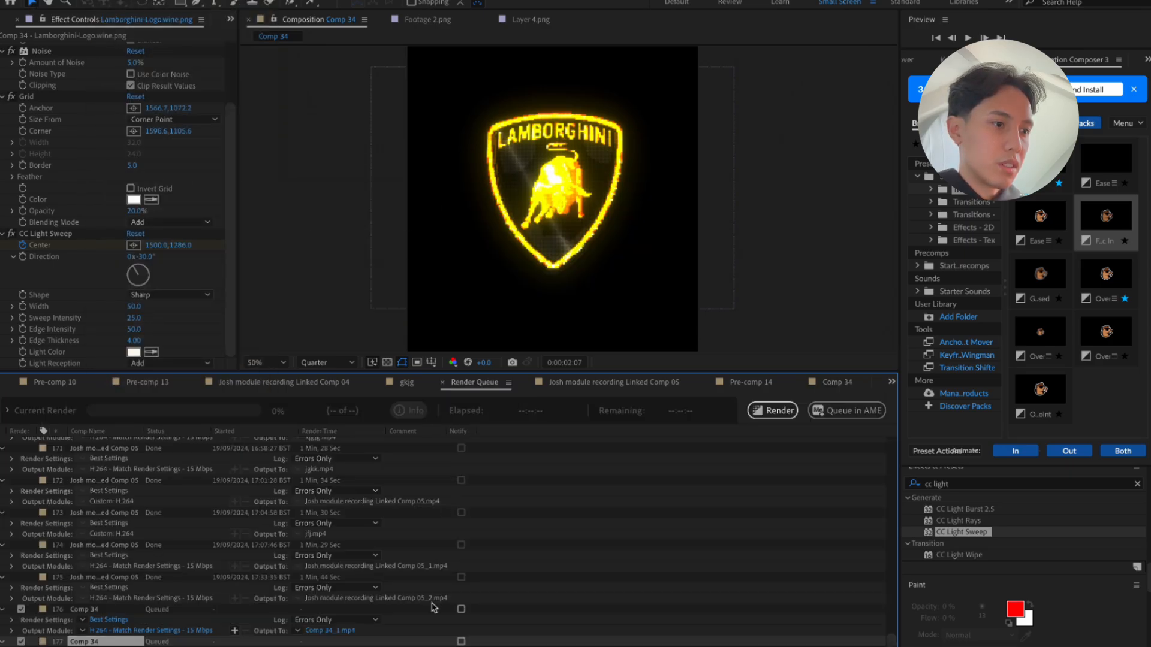
Set the new queue item's output module to QuickTime with RGB + Alpha channels and start rendering
click(147, 642)
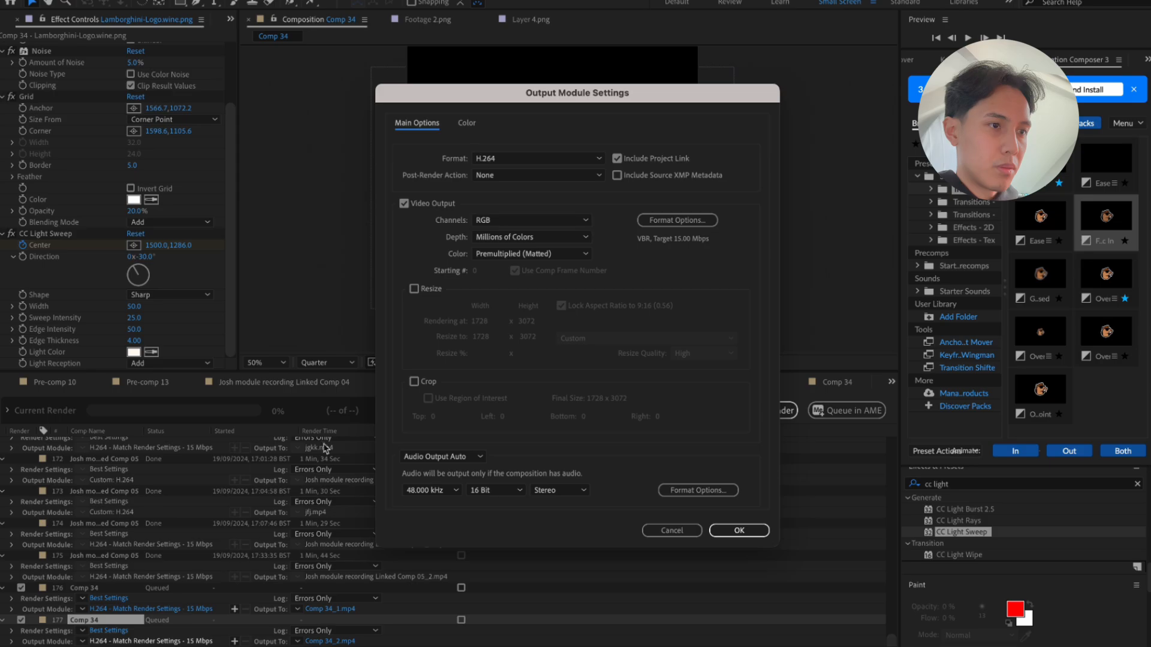
click(506, 159)
click(515, 305)
click(525, 221)
click(526, 264)
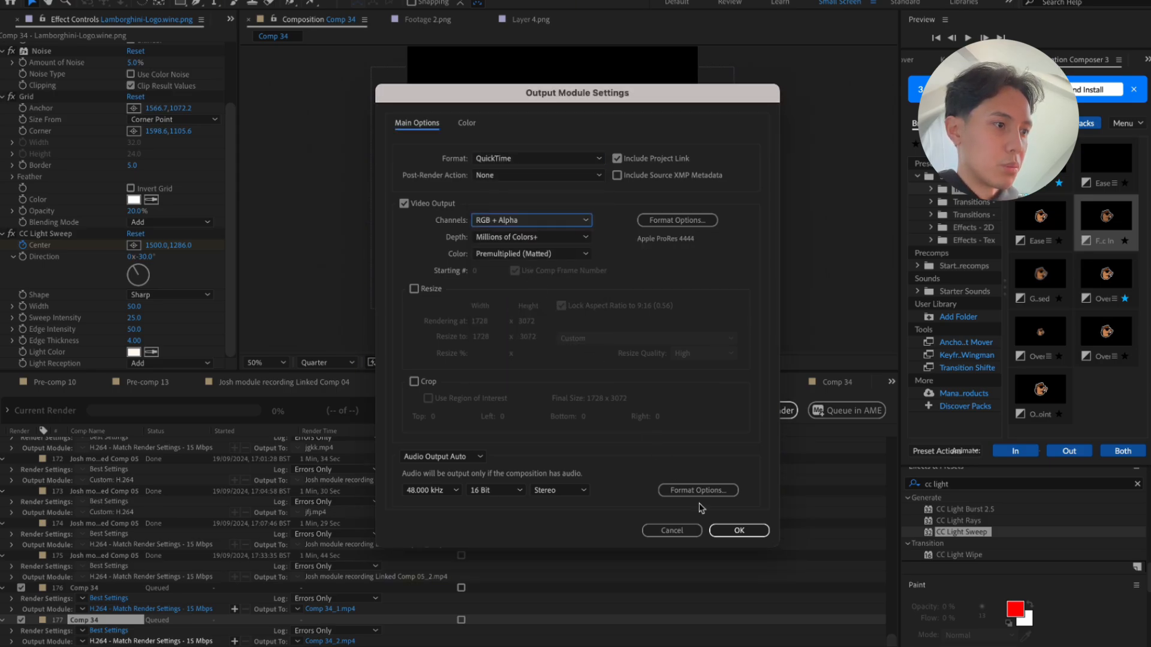
click(725, 529)
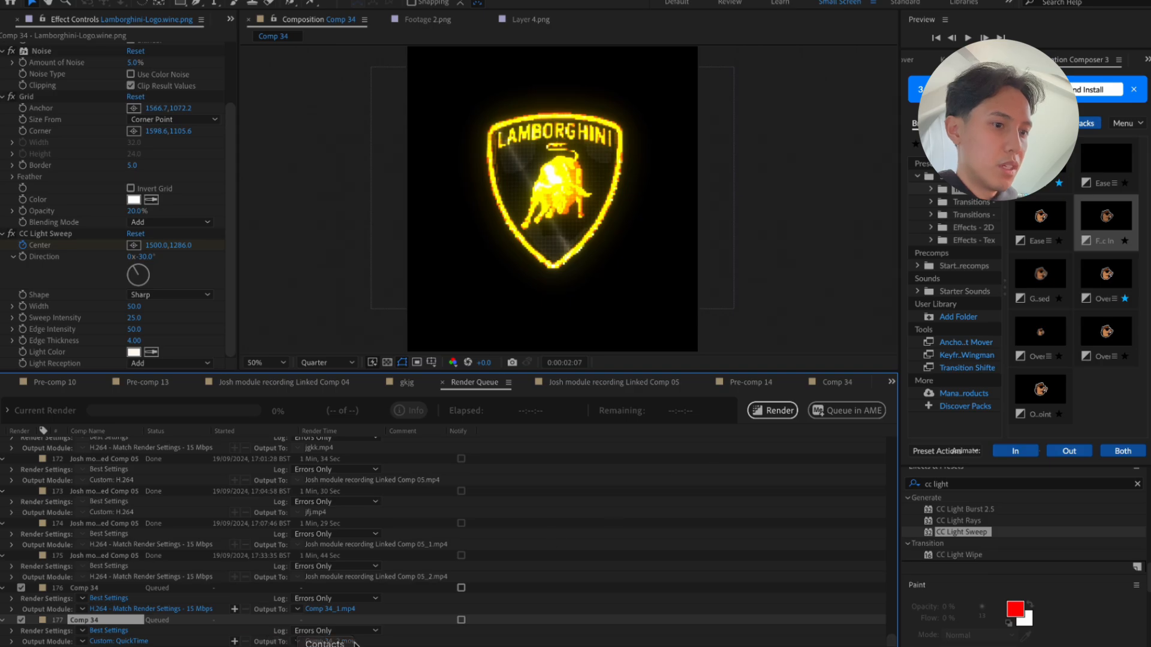
click(756, 409)
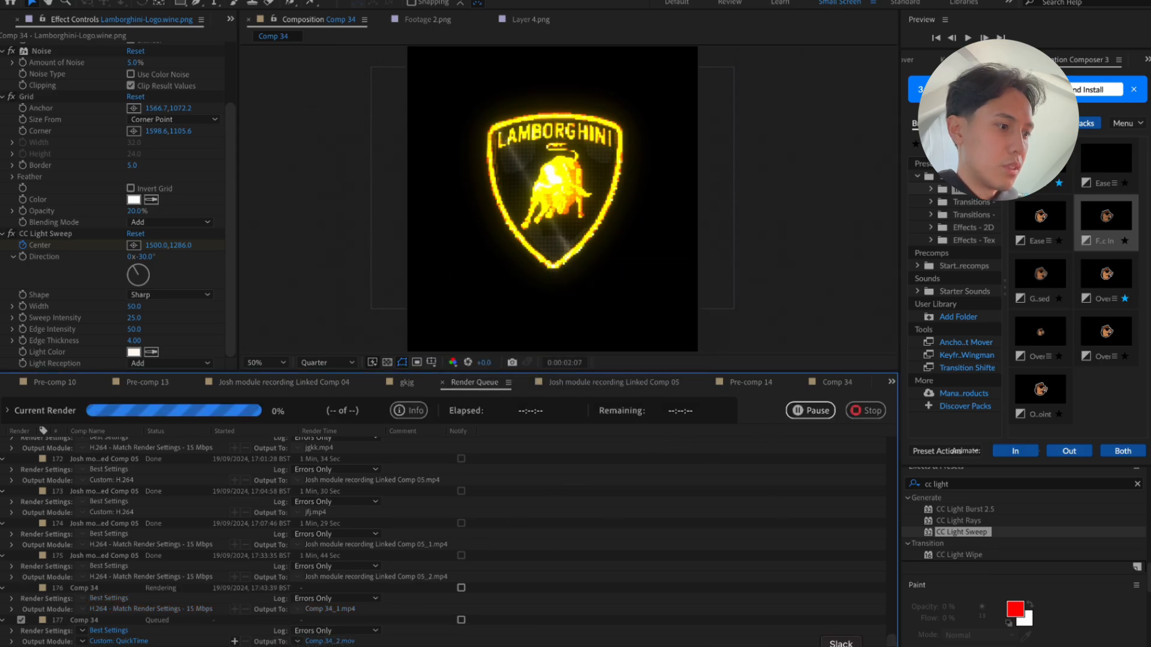
Switch to Chrome and open the Custom Made Assets folder in Google Drive
click(865, 646)
drag(418, 9, 967, 0)
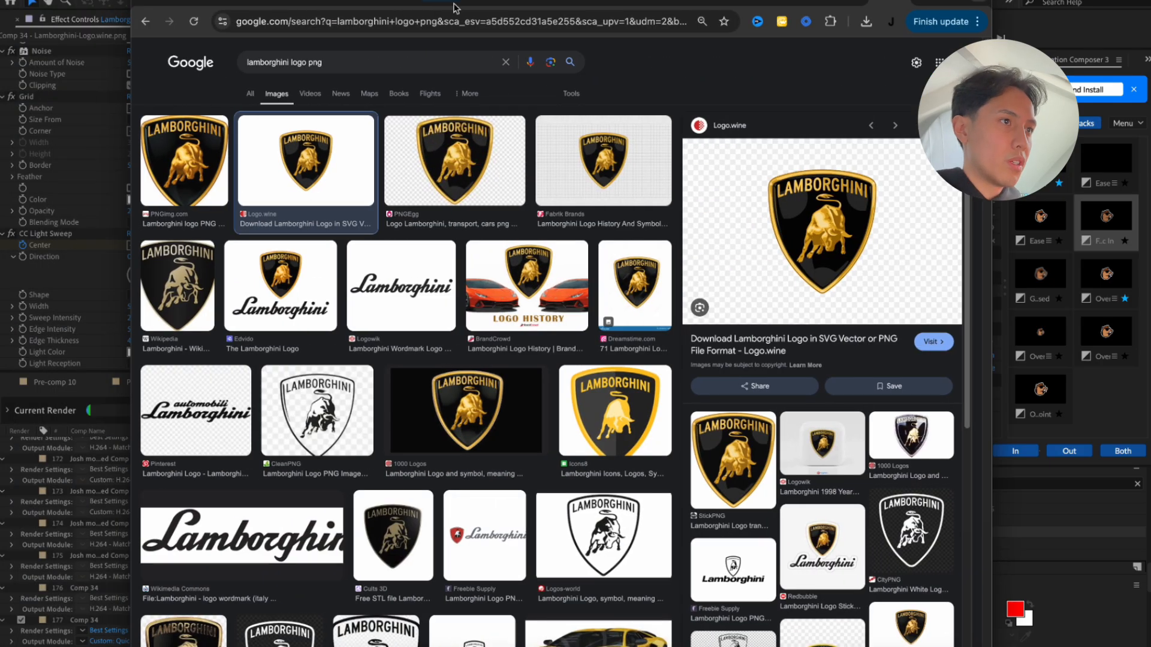
click(473, 23)
text(custom a)
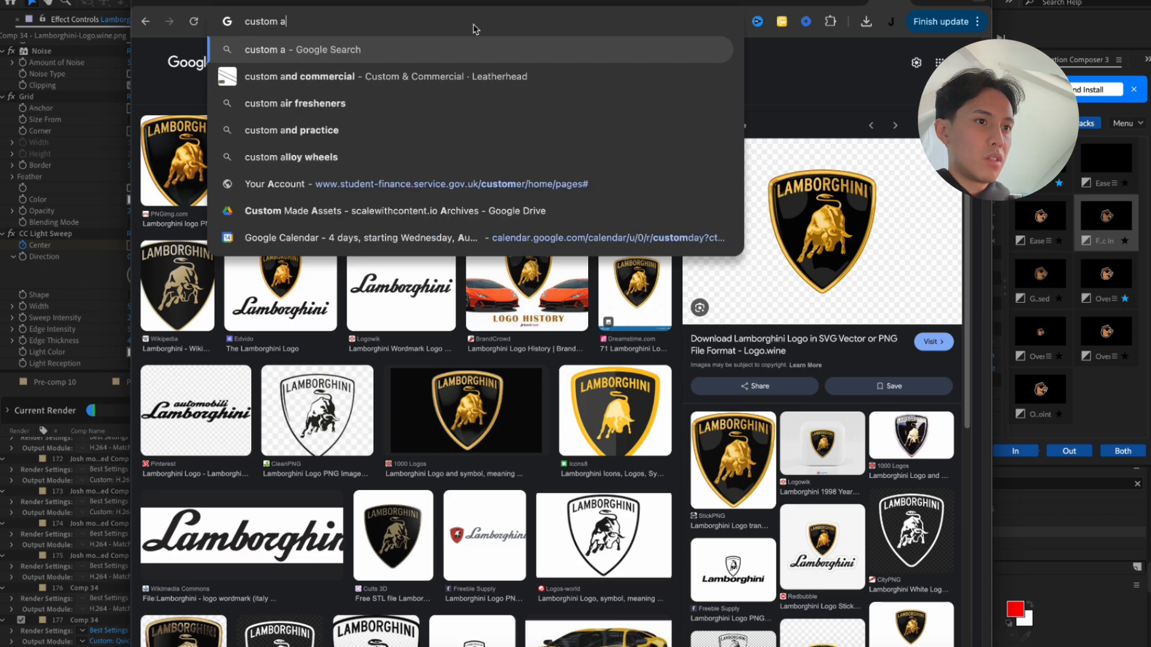
key(Down)
key(Down)
key(Down)
key(Down)
key(Down)
key(Down)
key(Return)
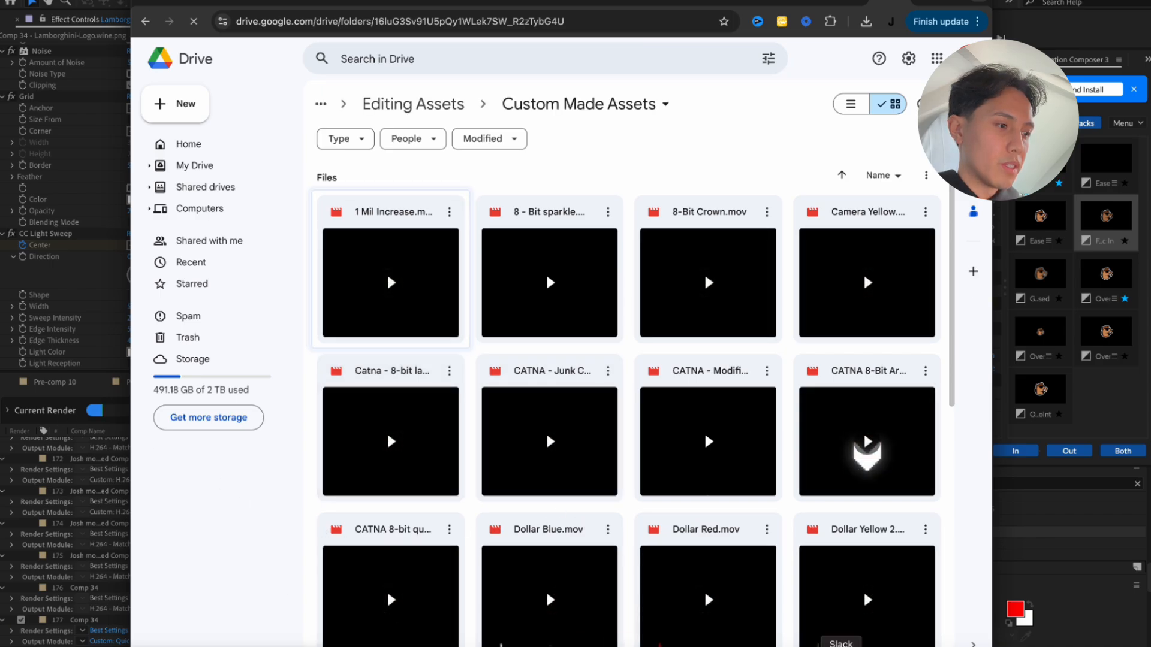
click(82, 532)
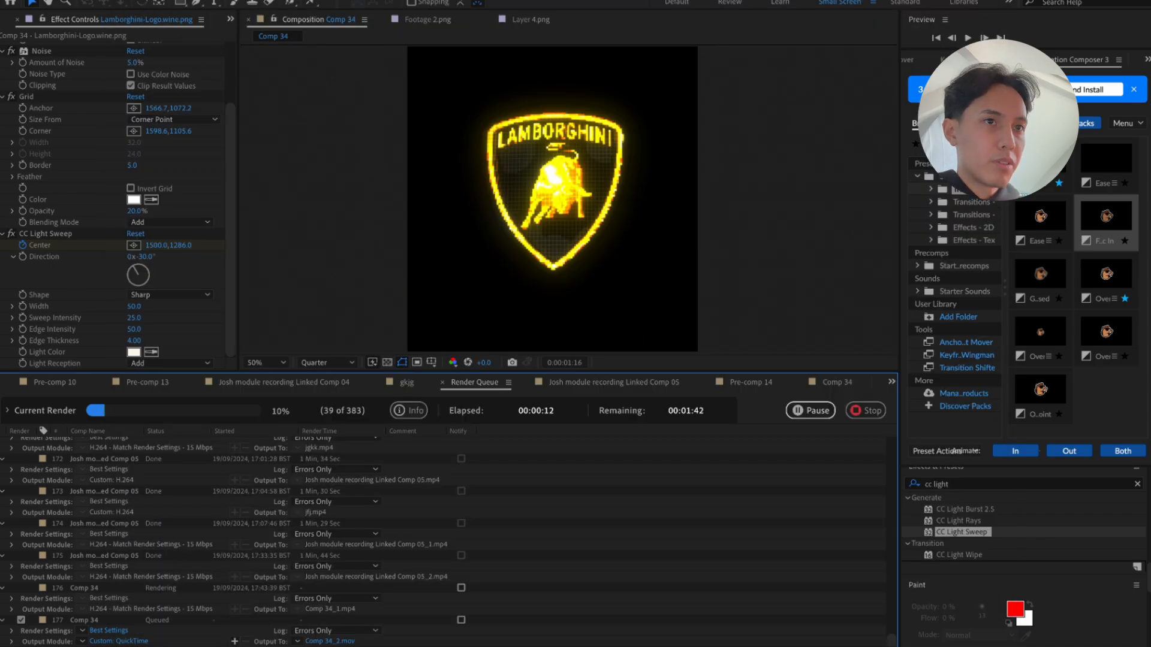
drag(42, 1, 515, 3)
click(78, 287)
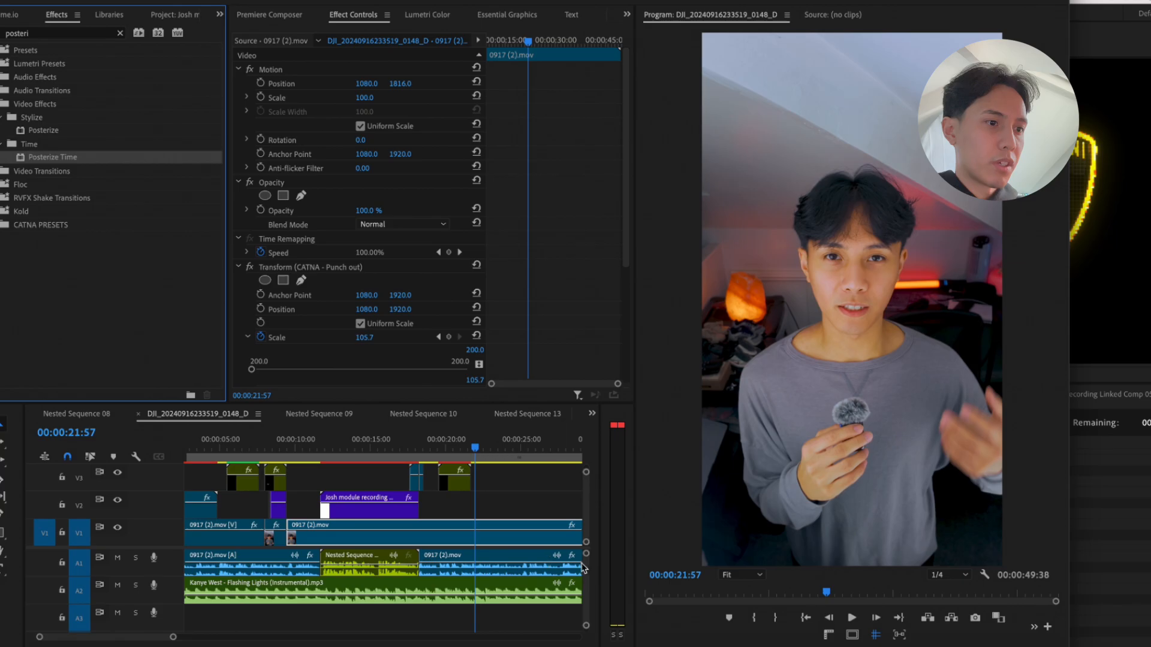
drag(263, 446, 554, 458)
click(544, 493)
key(minus)
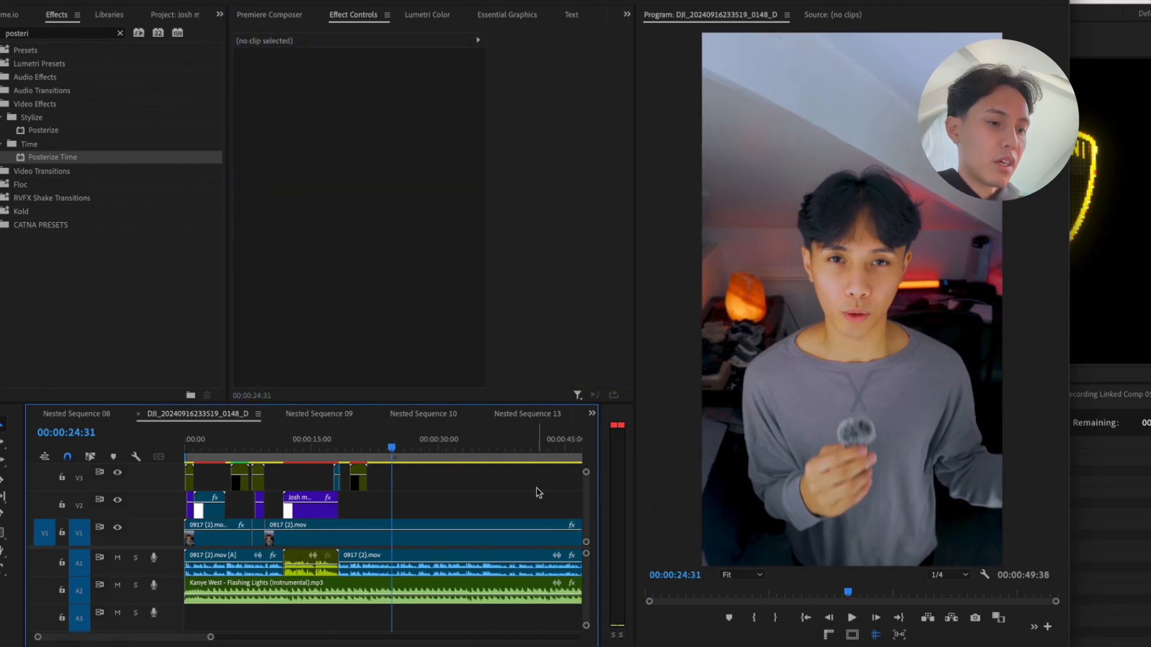
key(super+shift+5)
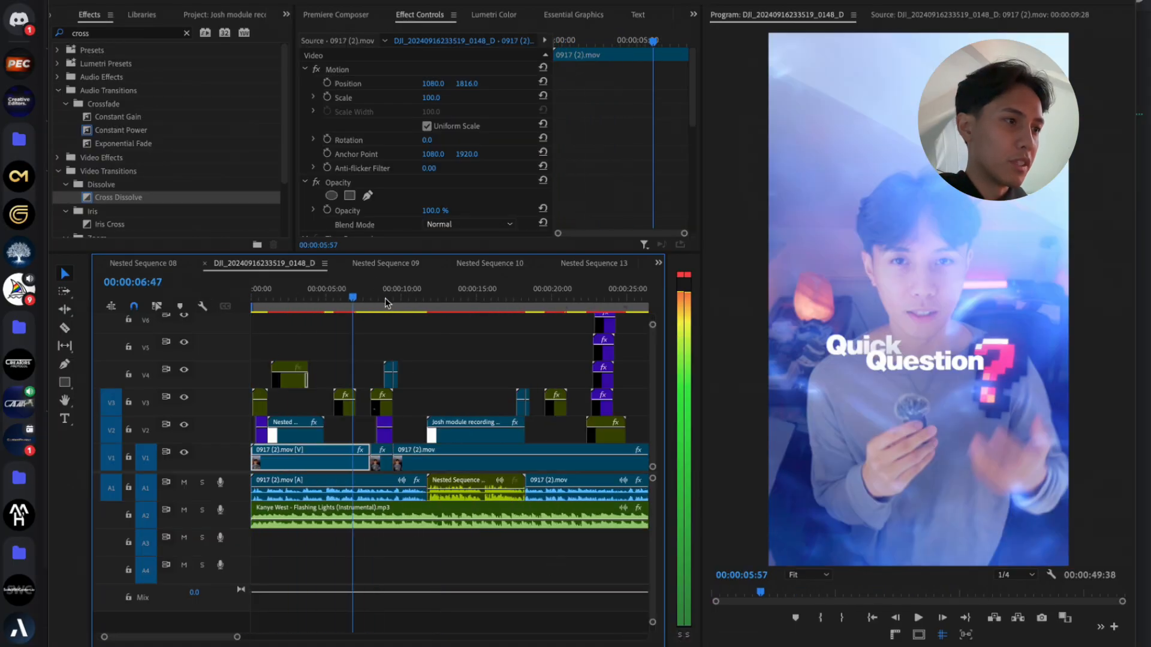
Play back the sequence in sections from the red car clip at about 00:00:16:05 through to 00:00:27:28
drag(387, 303, 492, 294)
key(space)
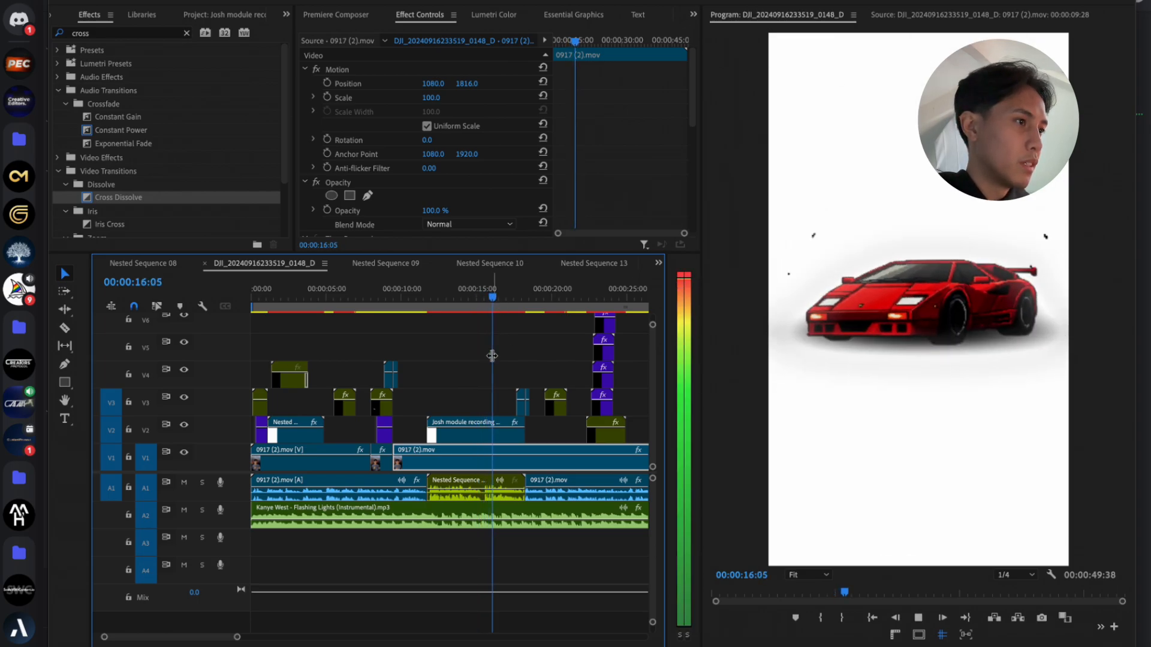
scroll(492, 356, right, 3)
drag(510, 298, 535, 296)
key(space)
scroll(570, 360, right, 2)
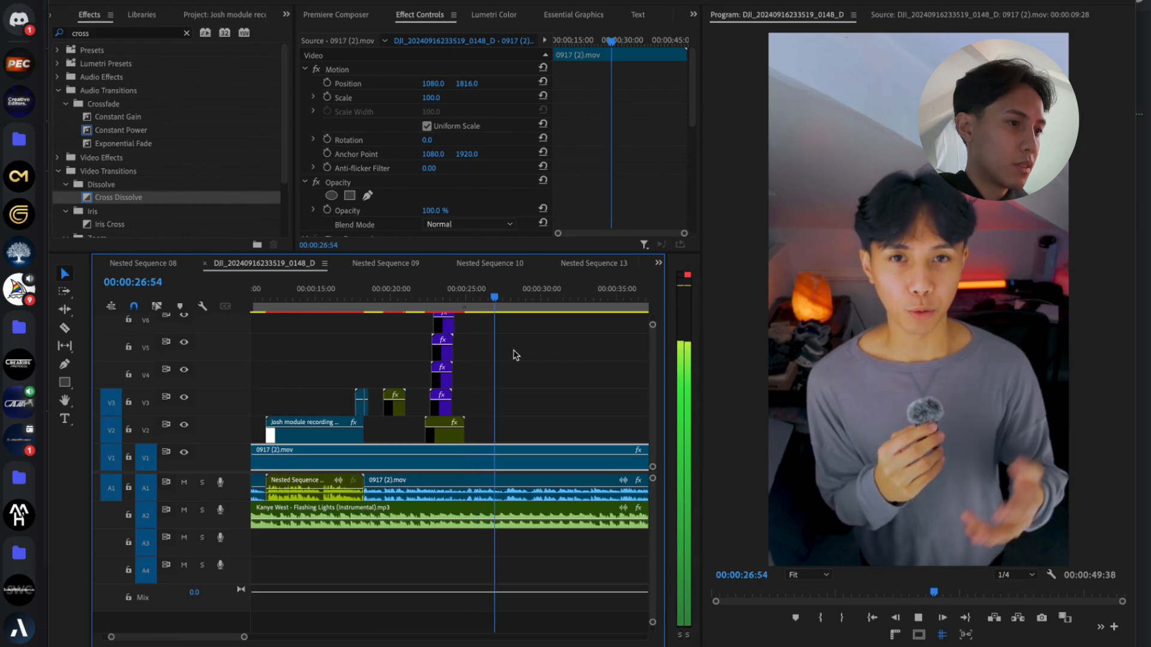
click(534, 435)
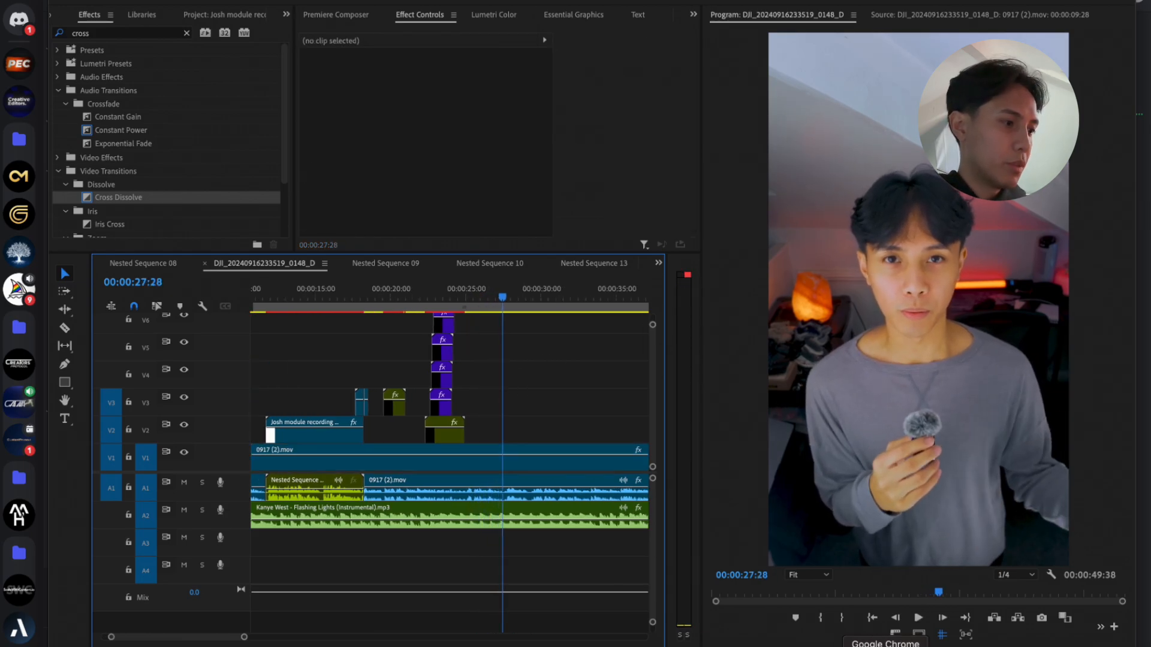
Switch to Chrome and search Pinterest for "8-bit chibi with black hair"
click(883, 646)
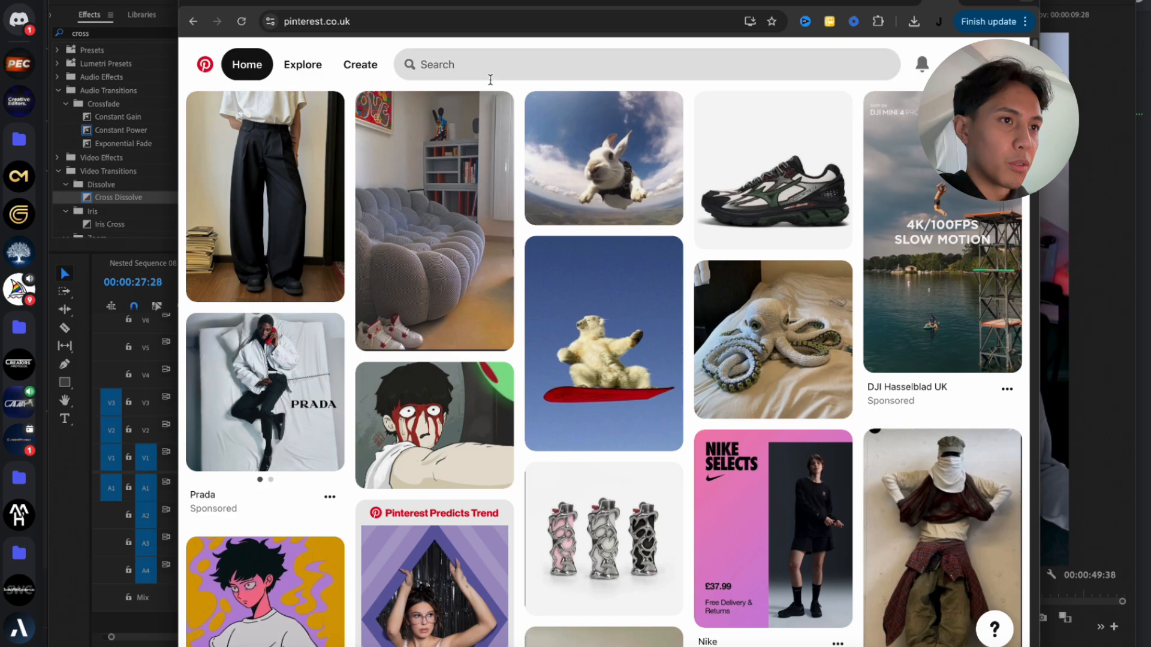
click(501, 64)
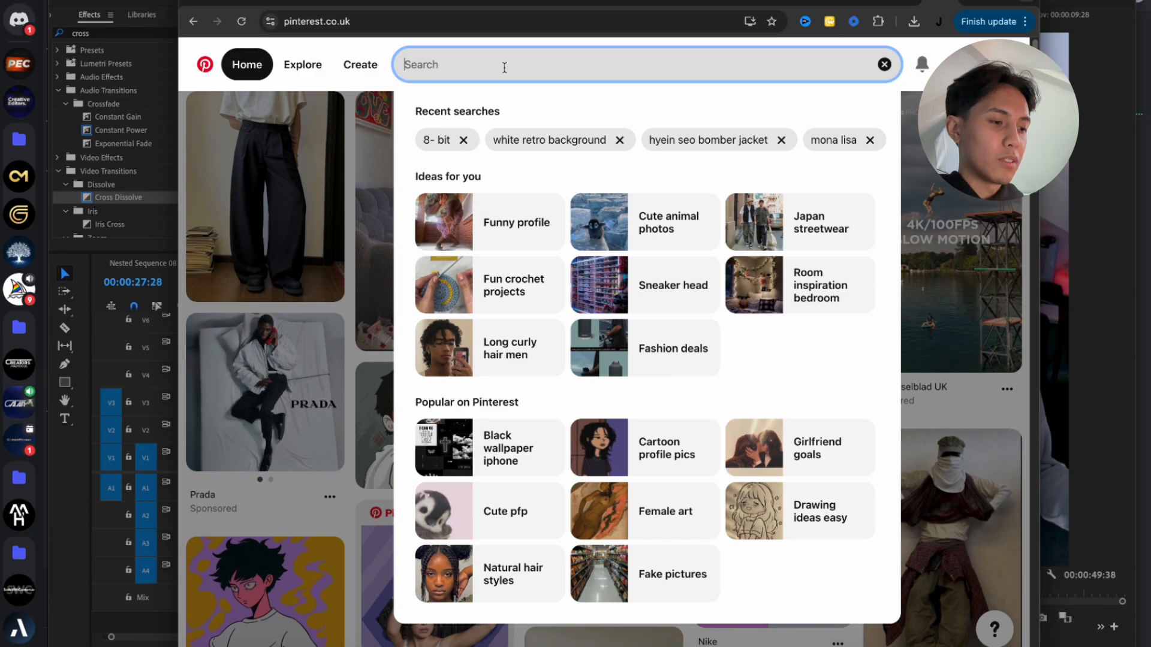
text(p)
key(BackSpace)
text(ch)
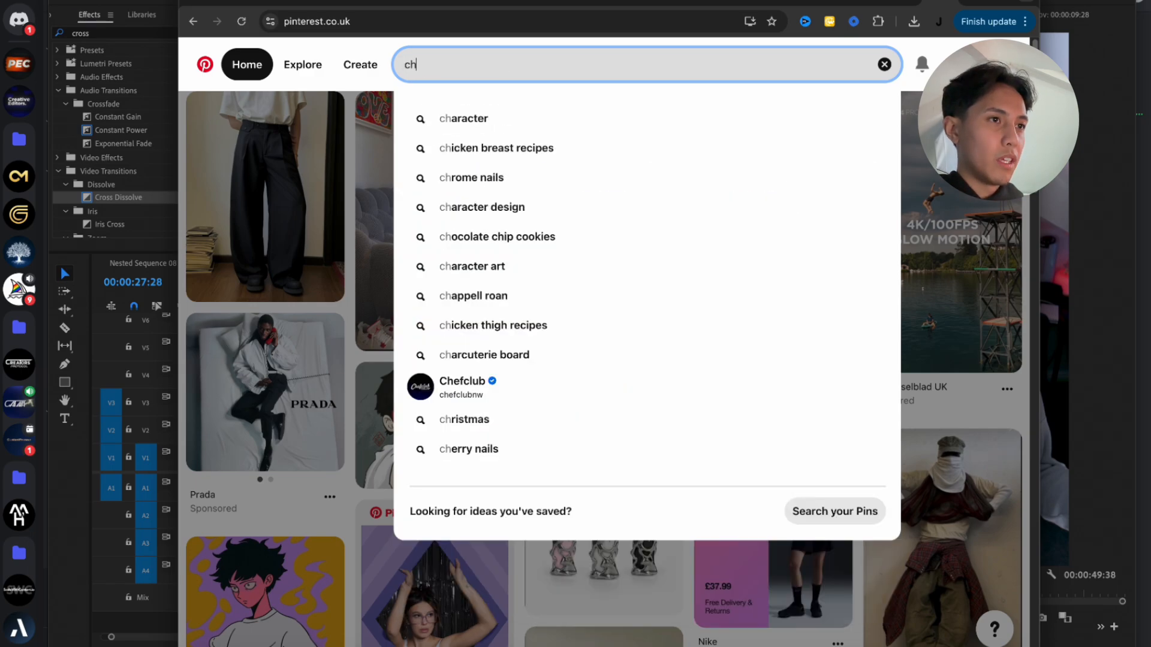
key(BackSpace)
key(BackSpace)
text(8-bit c)
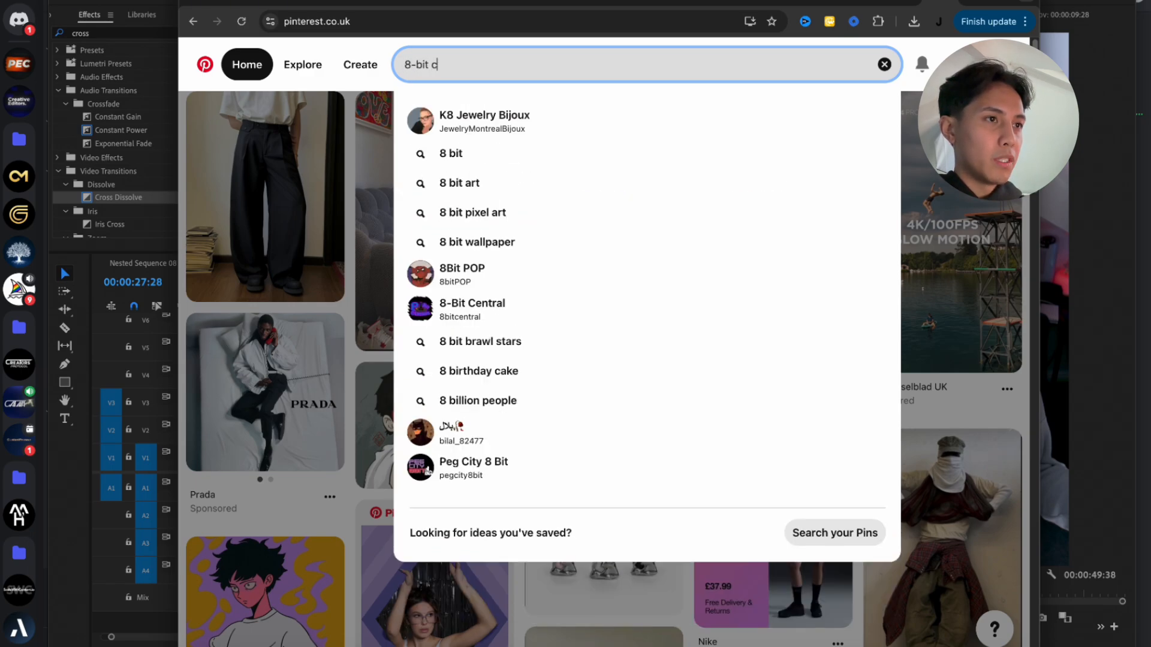
text(hibi wi)
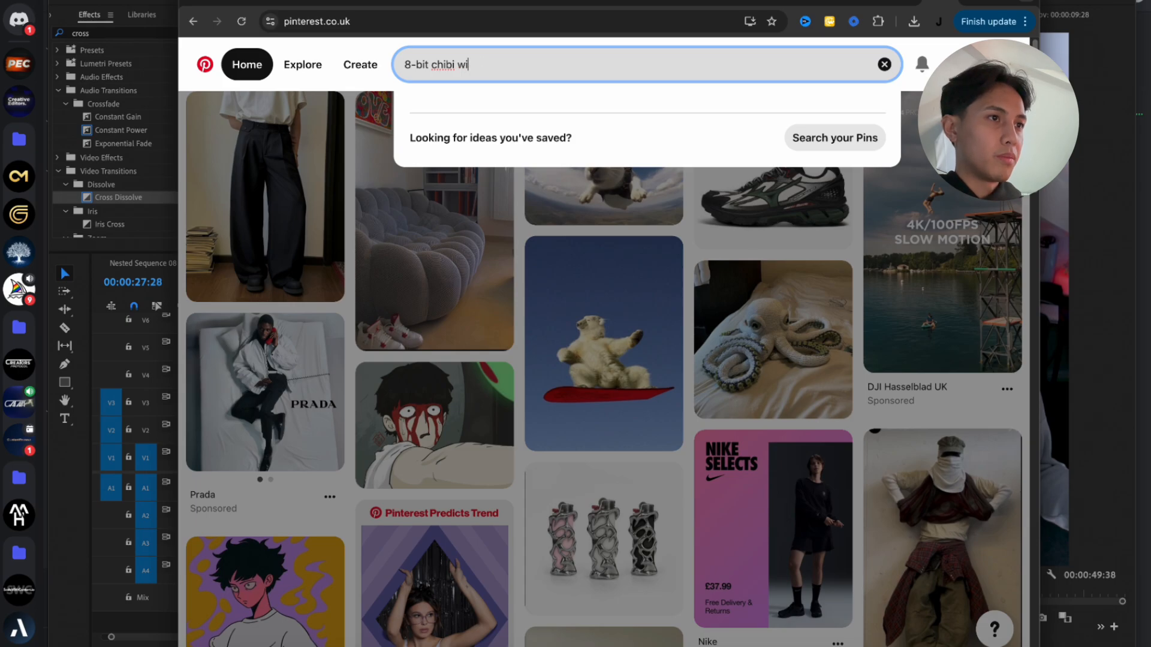
text(yh black hair)
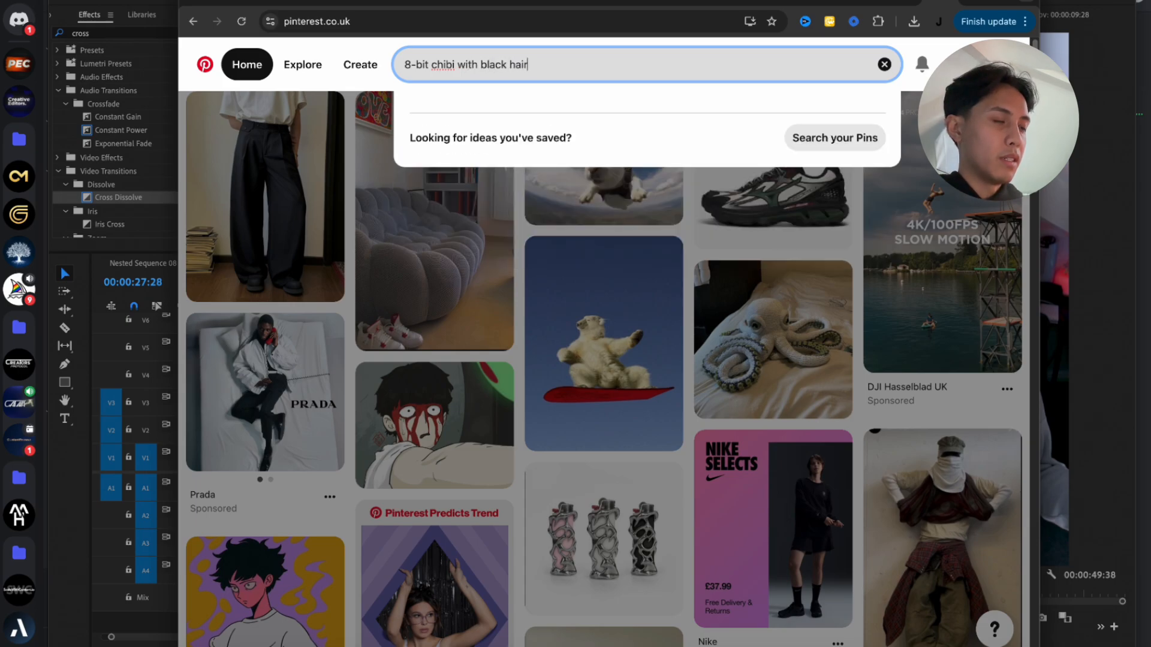
key(Return)
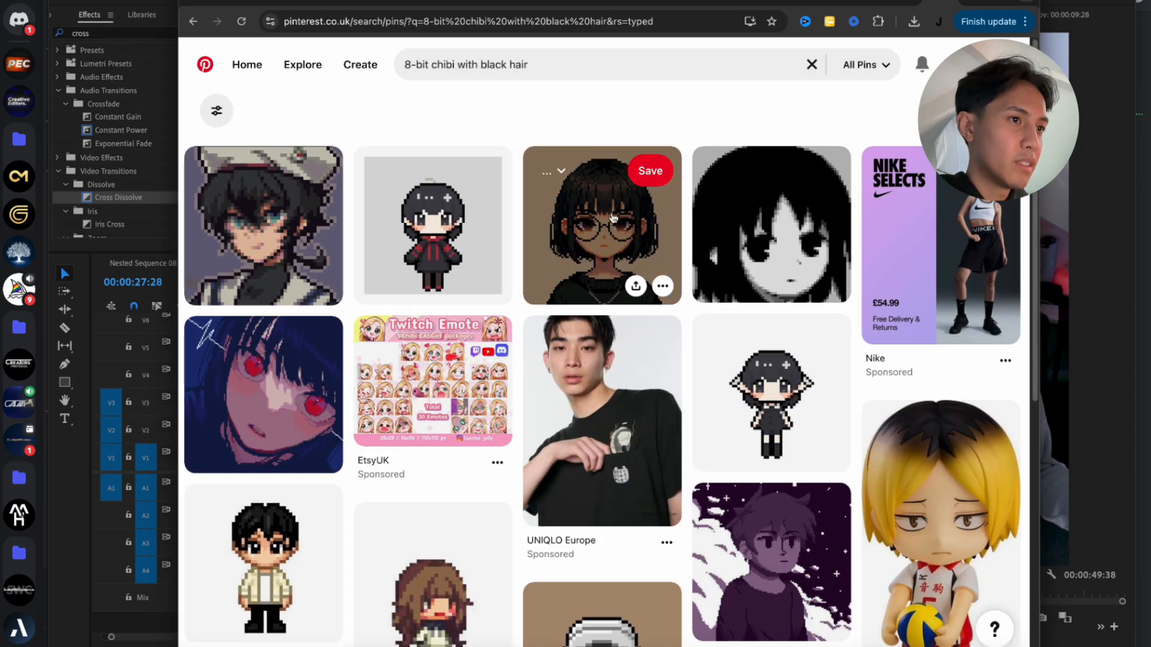
Browse the search results and open the pin of the black-haired pixel avatar in a cream jacket
scroll(664, 334, down, 1)
scroll(426, 401, down, 6)
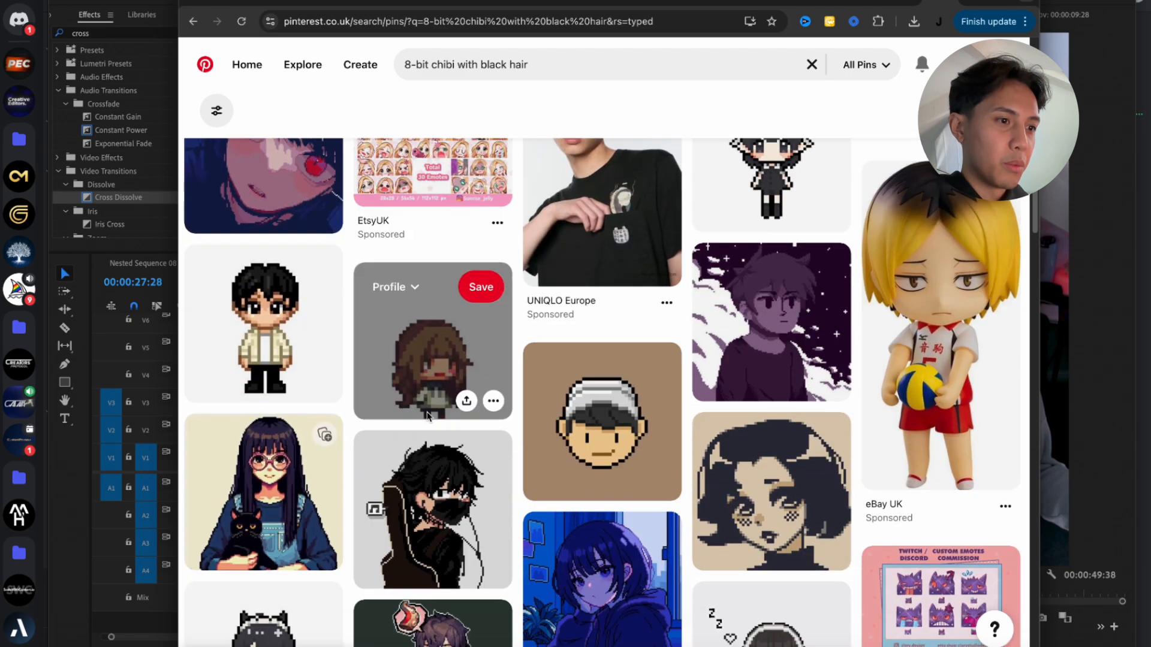
scroll(427, 402, down, 5)
scroll(426, 402, up, 9)
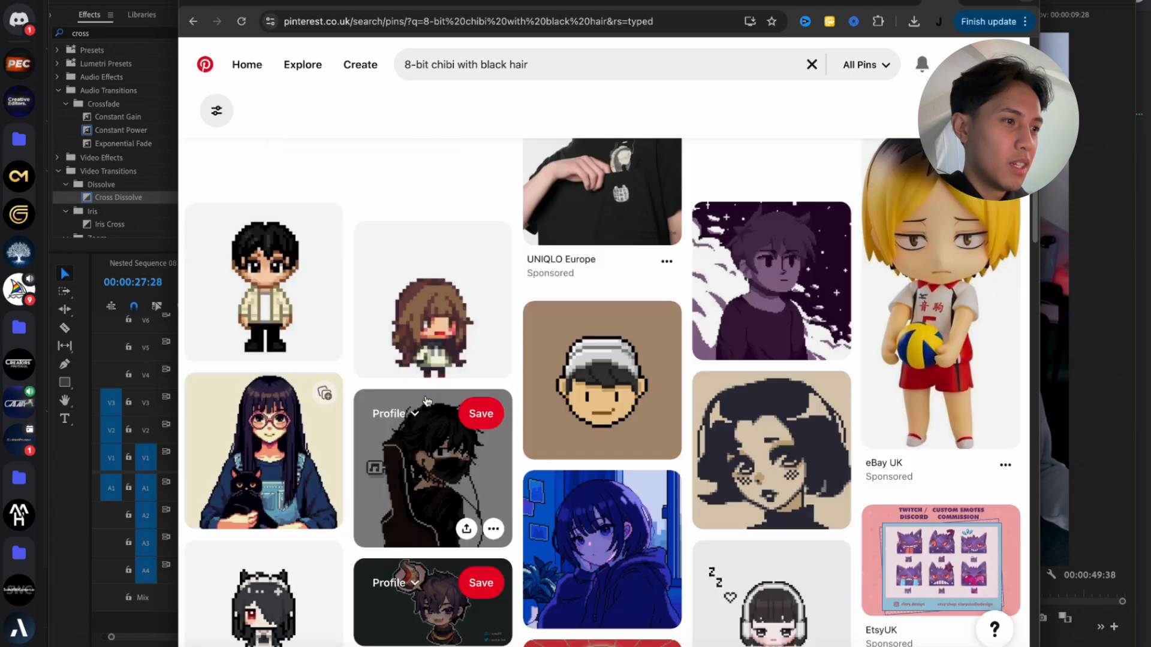
click(269, 360)
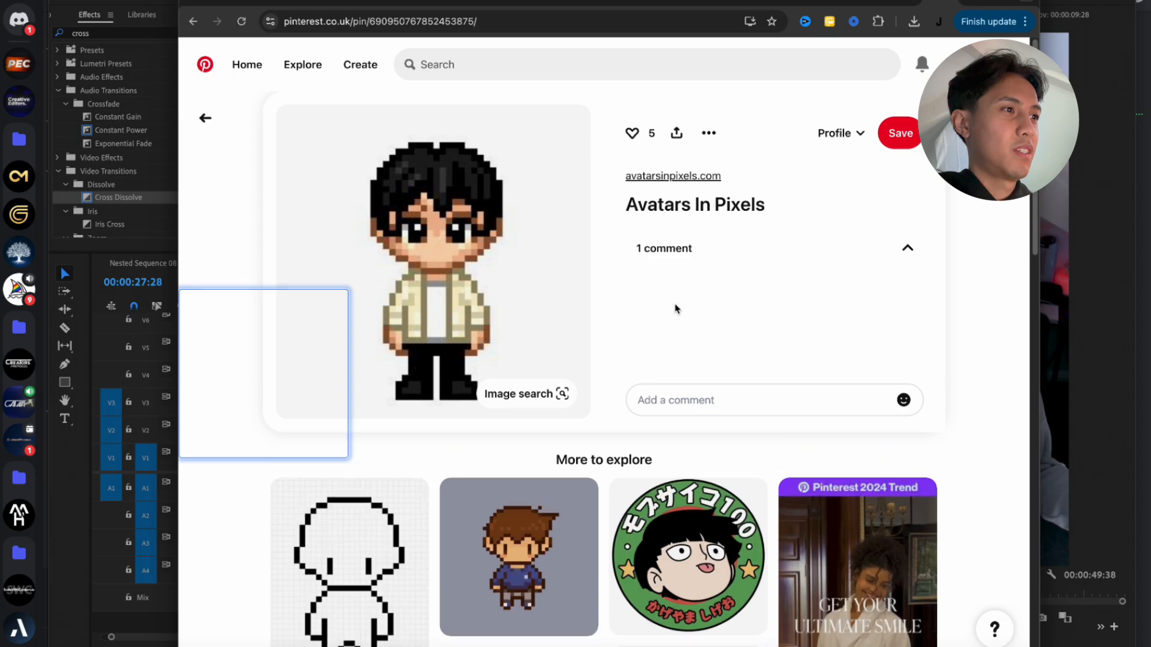
Browse the related pins and open the black-haired pixel avatar in an all-black outfit
scroll(665, 339, down, 4)
scroll(666, 339, down, 9)
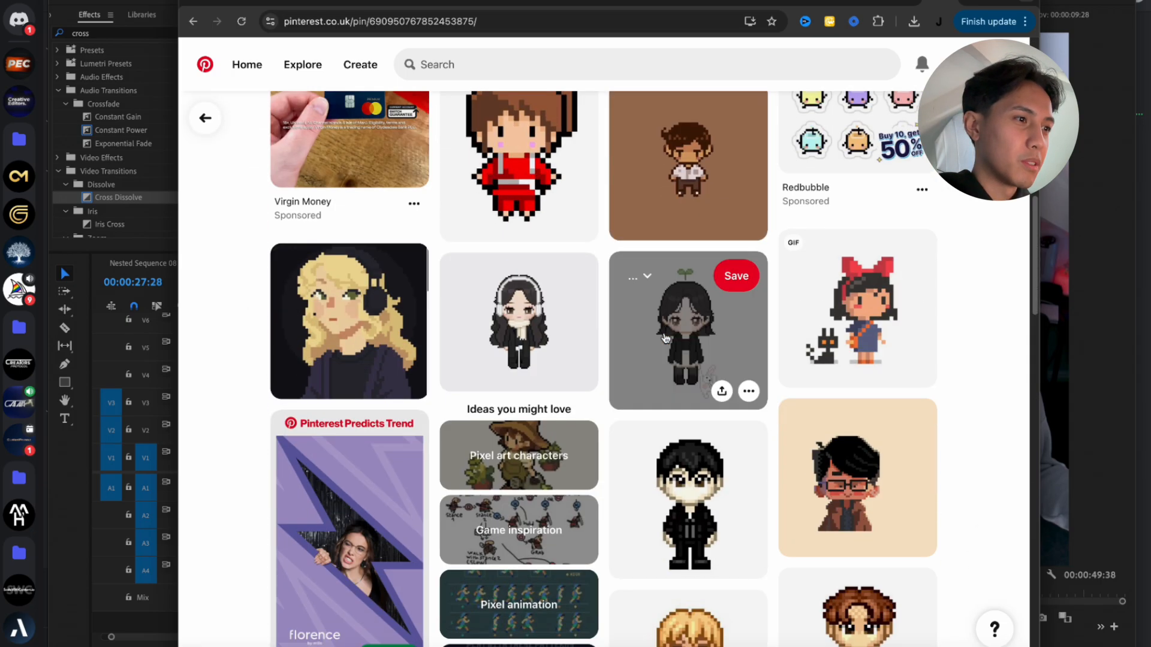
scroll(666, 339, down, 2)
scroll(665, 339, down, 4)
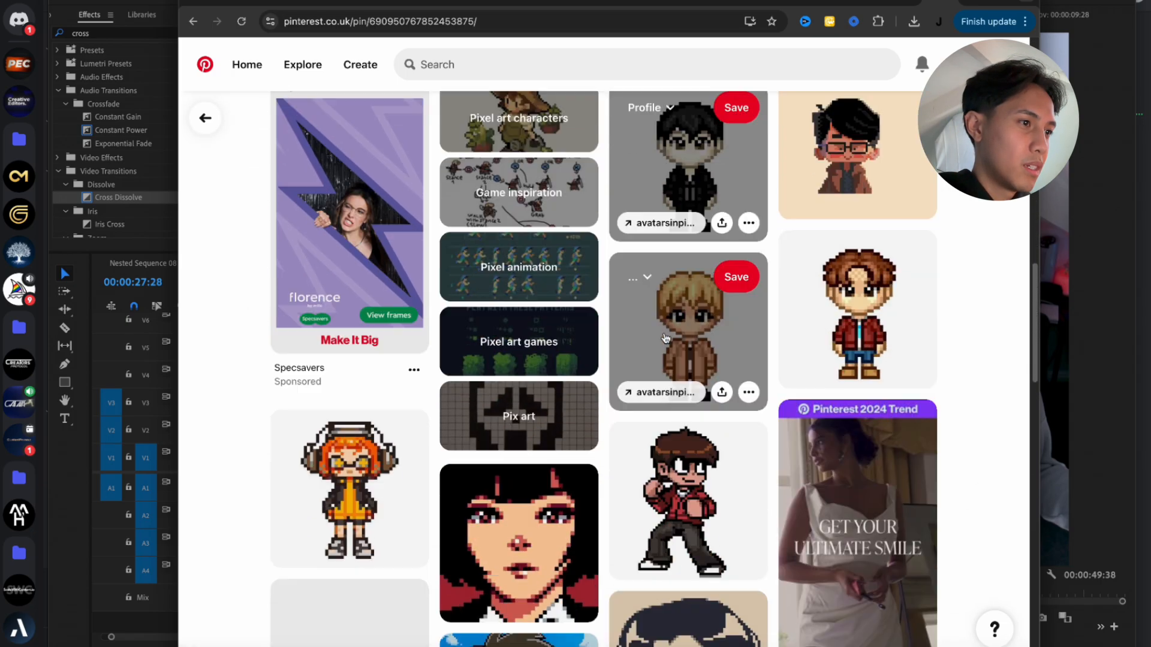
scroll(666, 339, down, 3)
scroll(659, 318, up, 4)
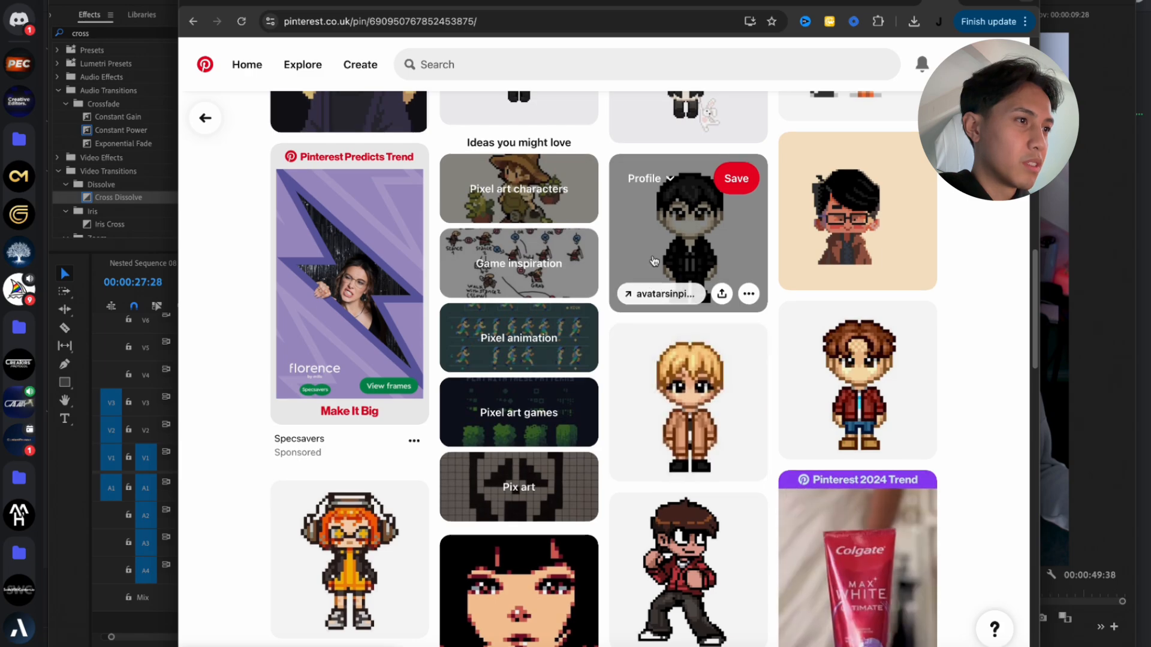
scroll(655, 258, up, 6)
scroll(655, 259, up, 7)
scroll(653, 259, down, 7)
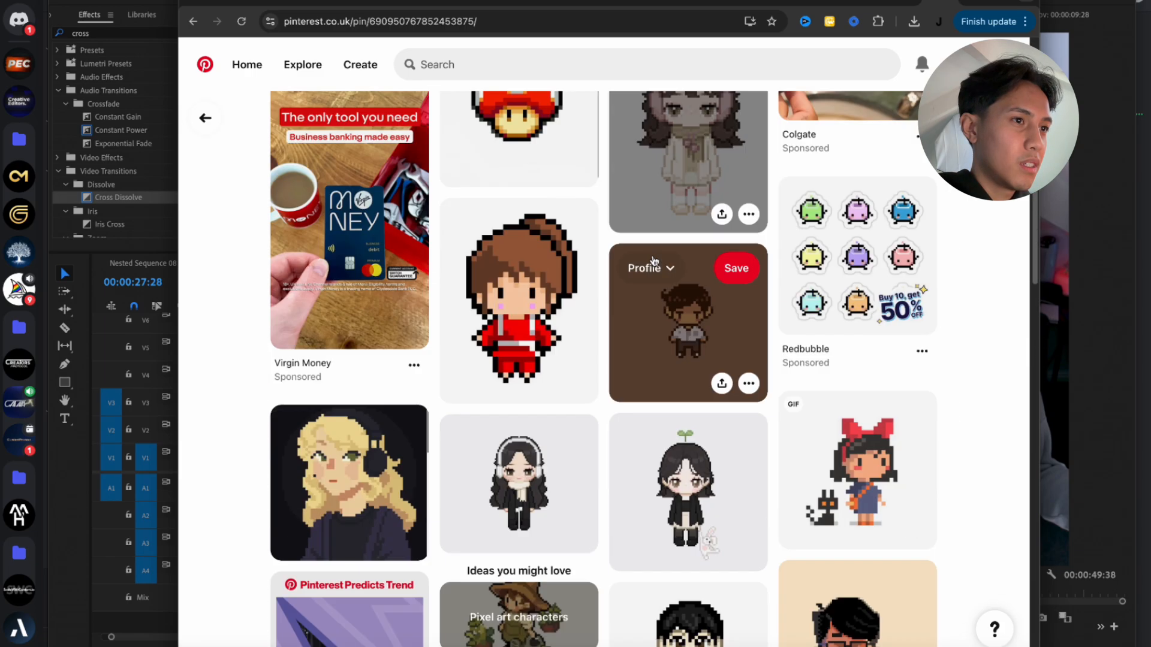
scroll(661, 318, down, 5)
click(661, 317)
Open the first related black-haired avatar in dark clothes and save its image to the Downloads folder
scroll(746, 491, down, 4)
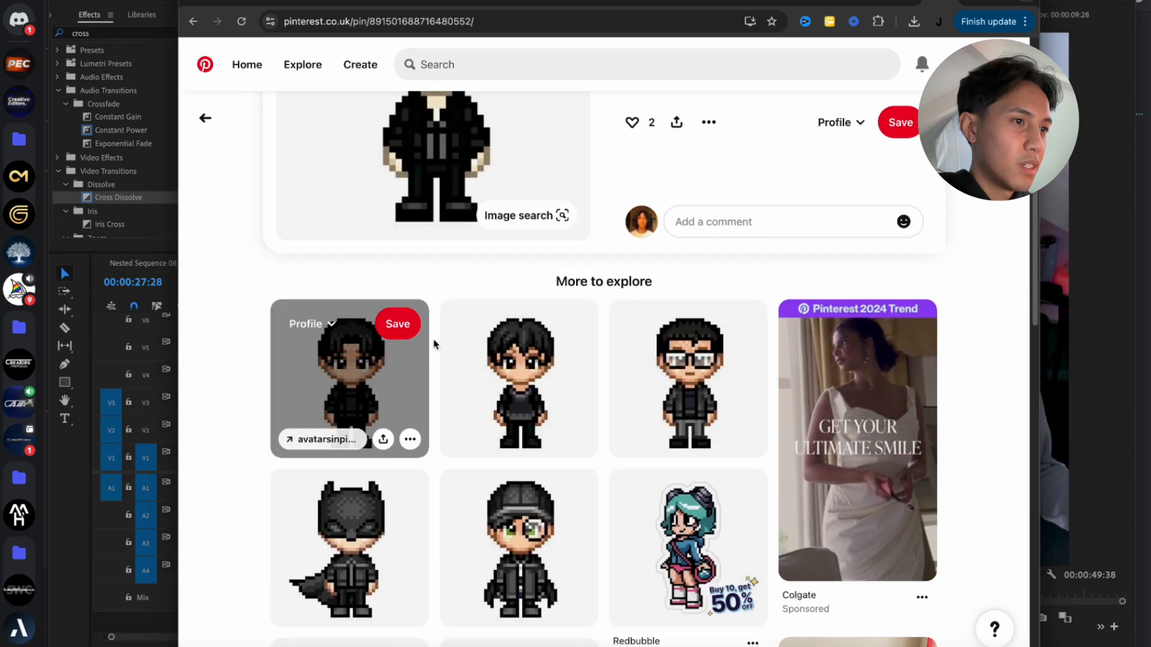
click(347, 378)
right_click(472, 285)
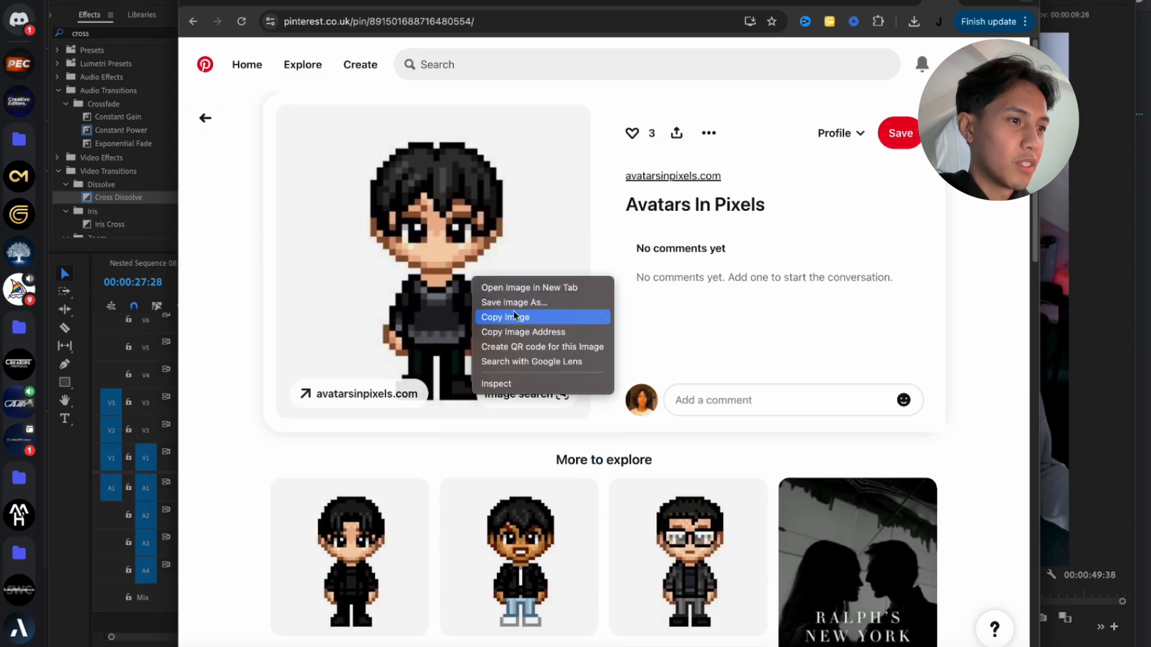
click(511, 305)
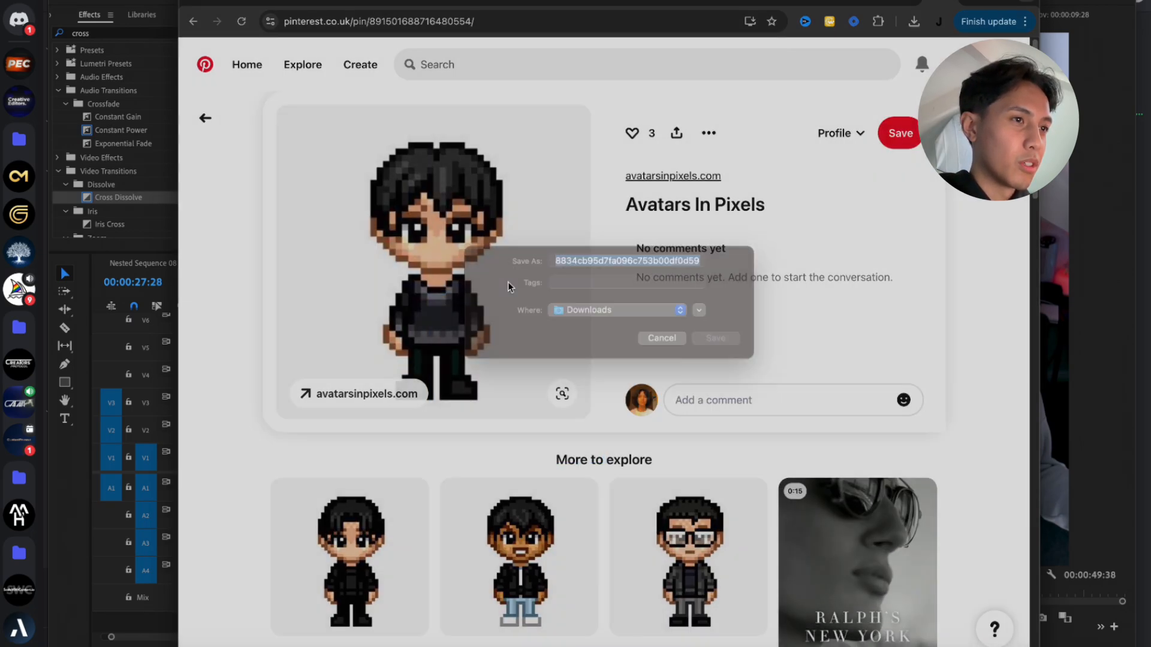
key(Return)
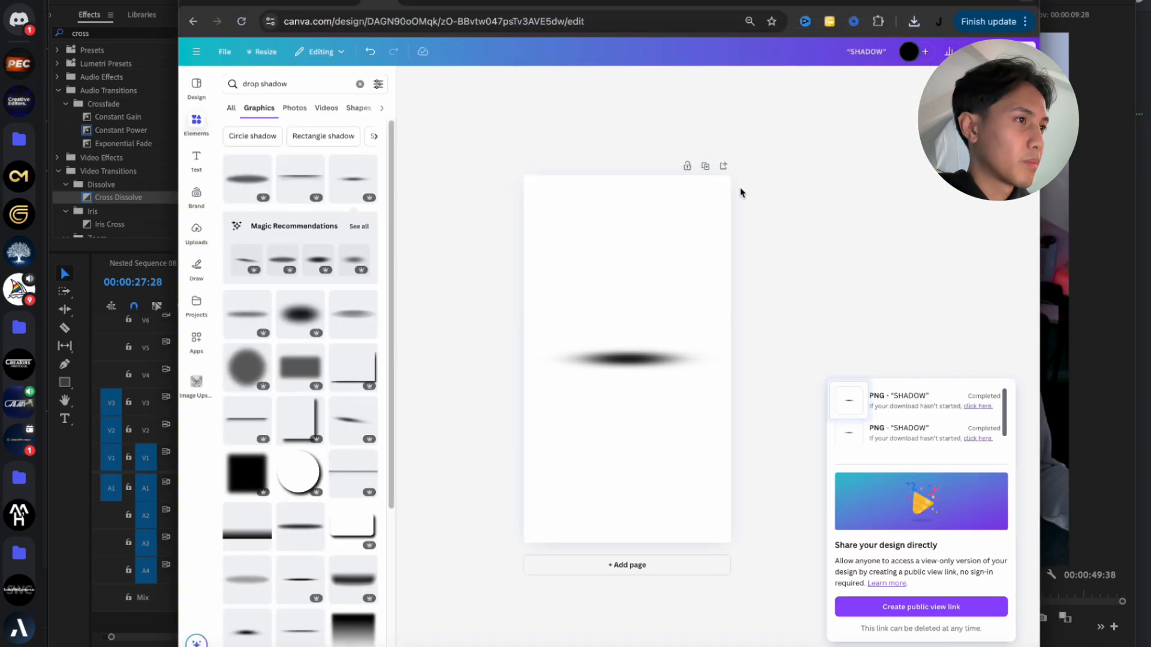
In the Canva "SHADOW" design, delete the shadow graphic and place the downloaded pixel avatar on the page
click(626, 359)
key(Delete)
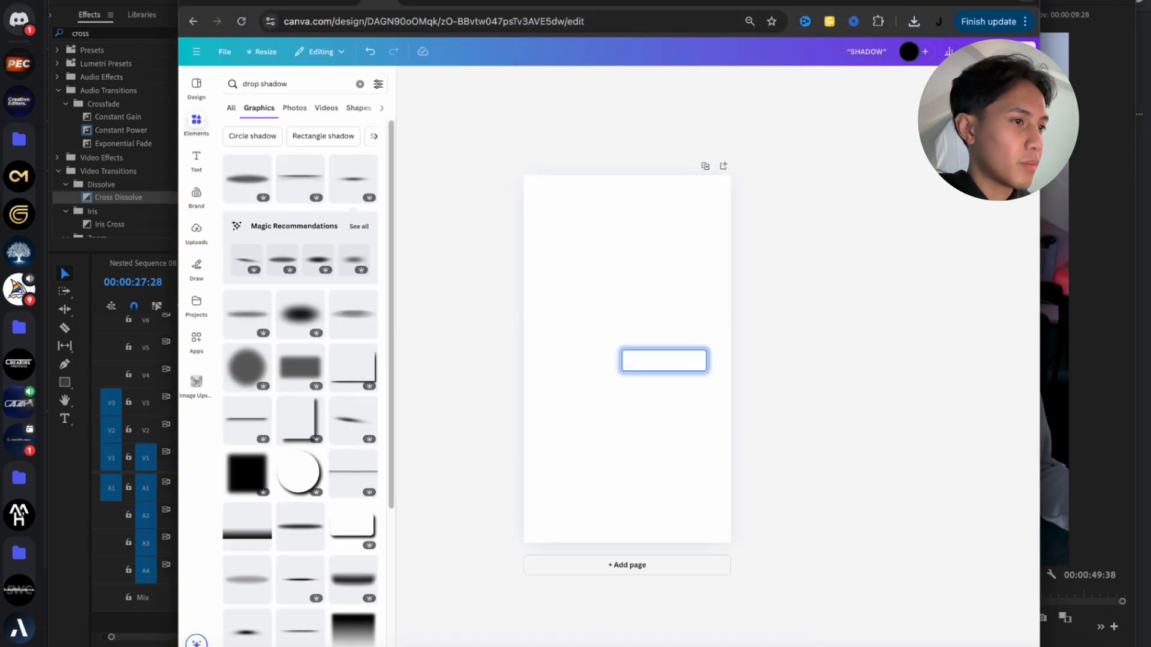
click(914, 20)
drag(838, 72, 603, 277)
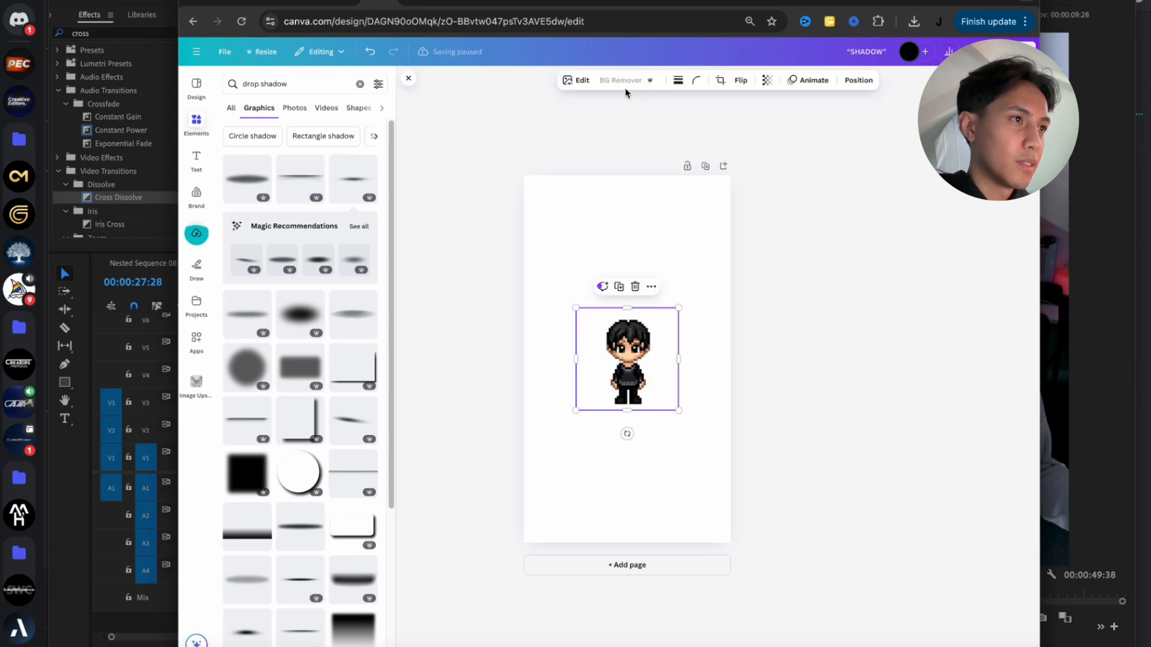
click(701, 240)
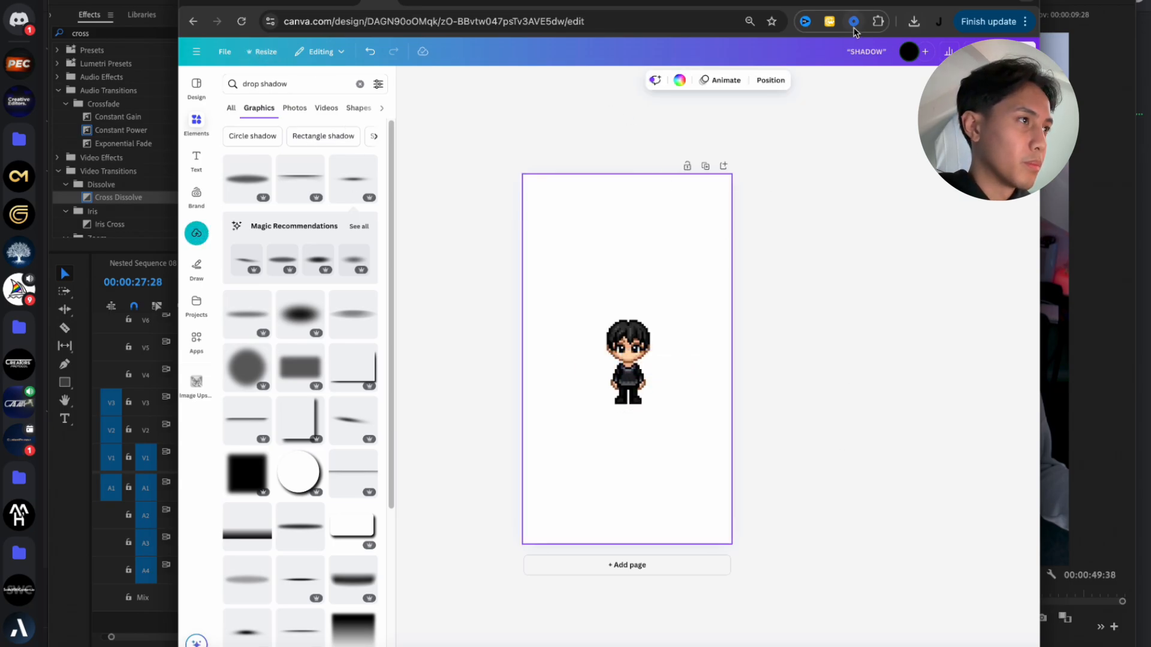
Return to Pinterest, browse the related avatars and open the grey-haired pixel avatar in a blue jacket
click(930, 4)
scroll(710, 299, down, 7)
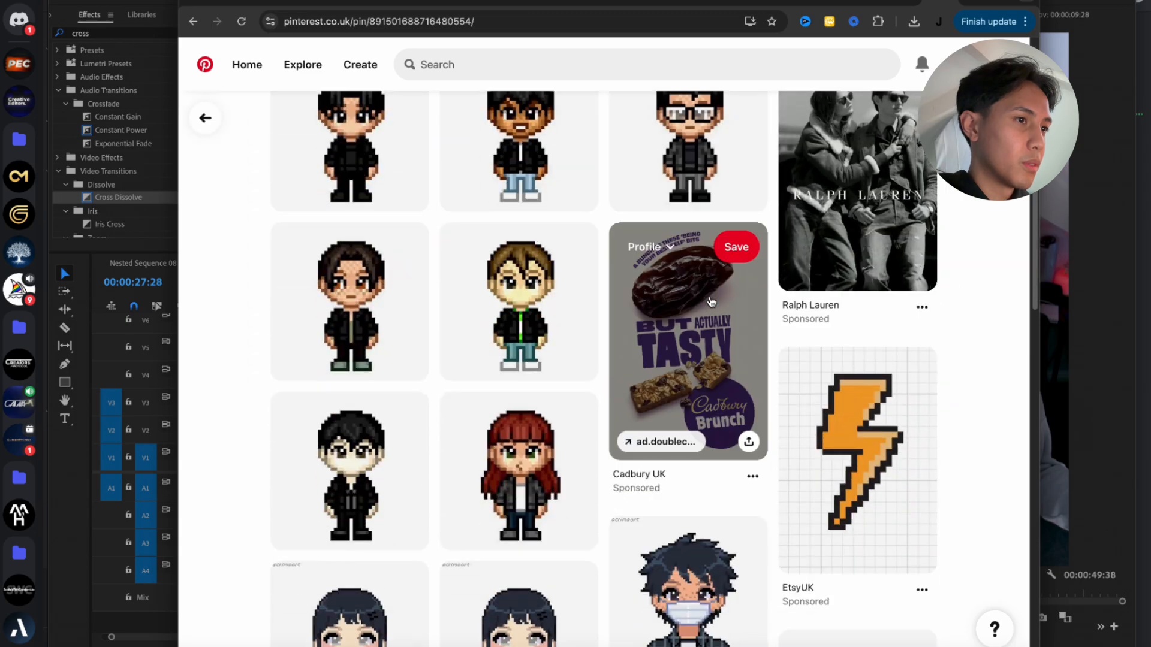
scroll(540, 276, down, 5)
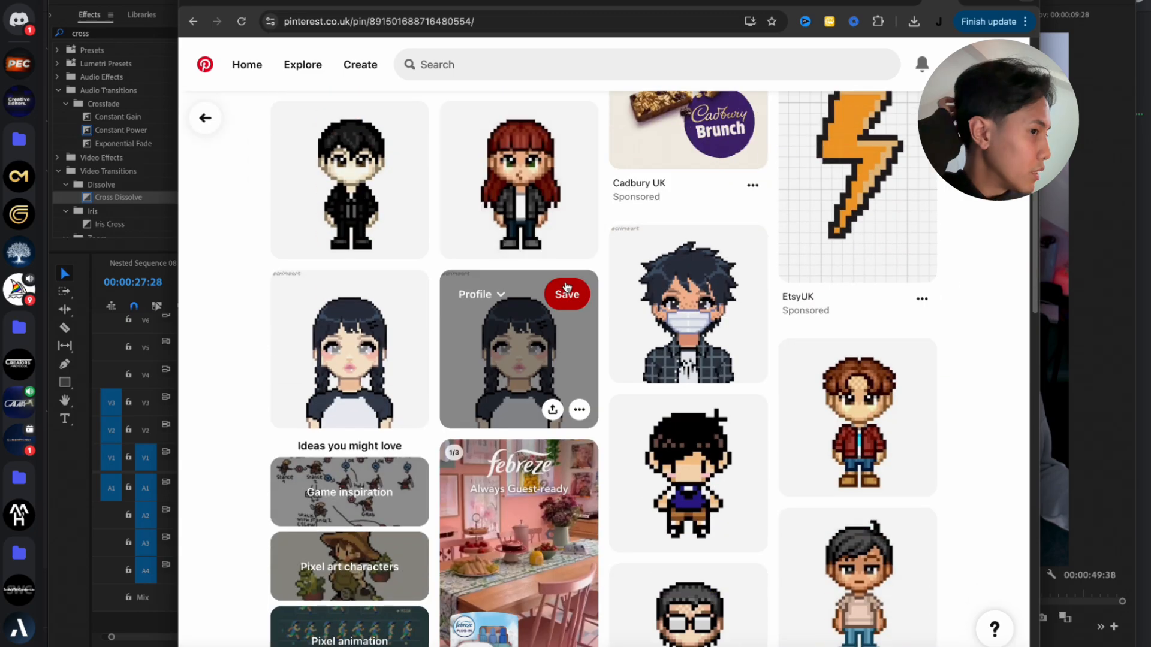
scroll(567, 286, down, 8)
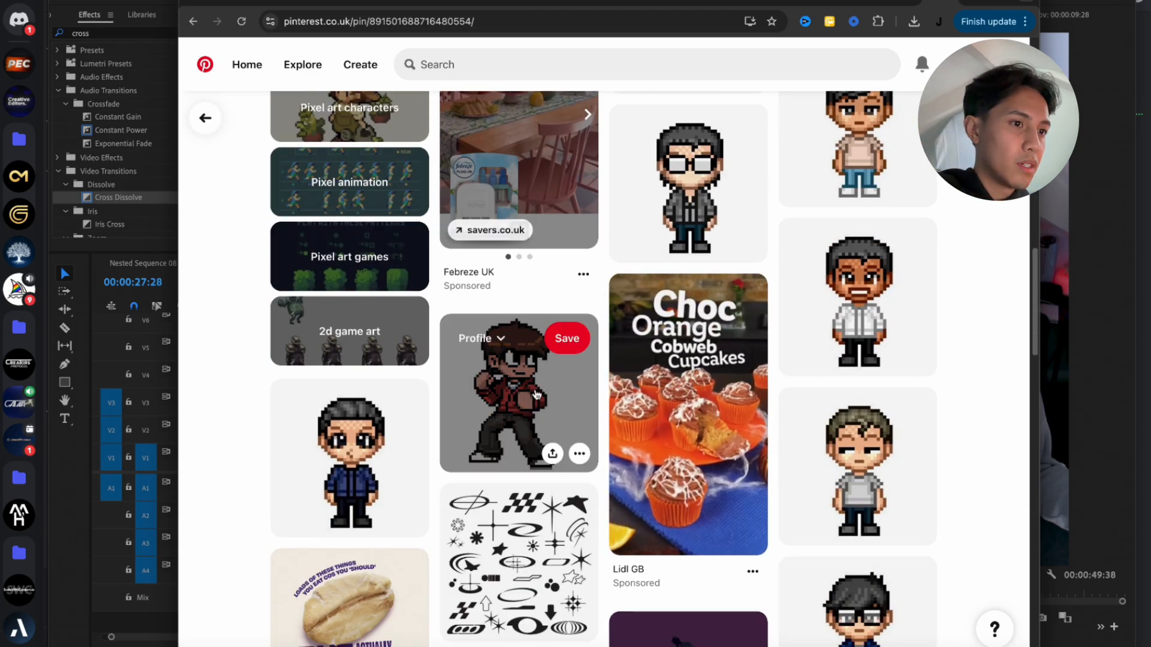
click(319, 403)
click(366, 459)
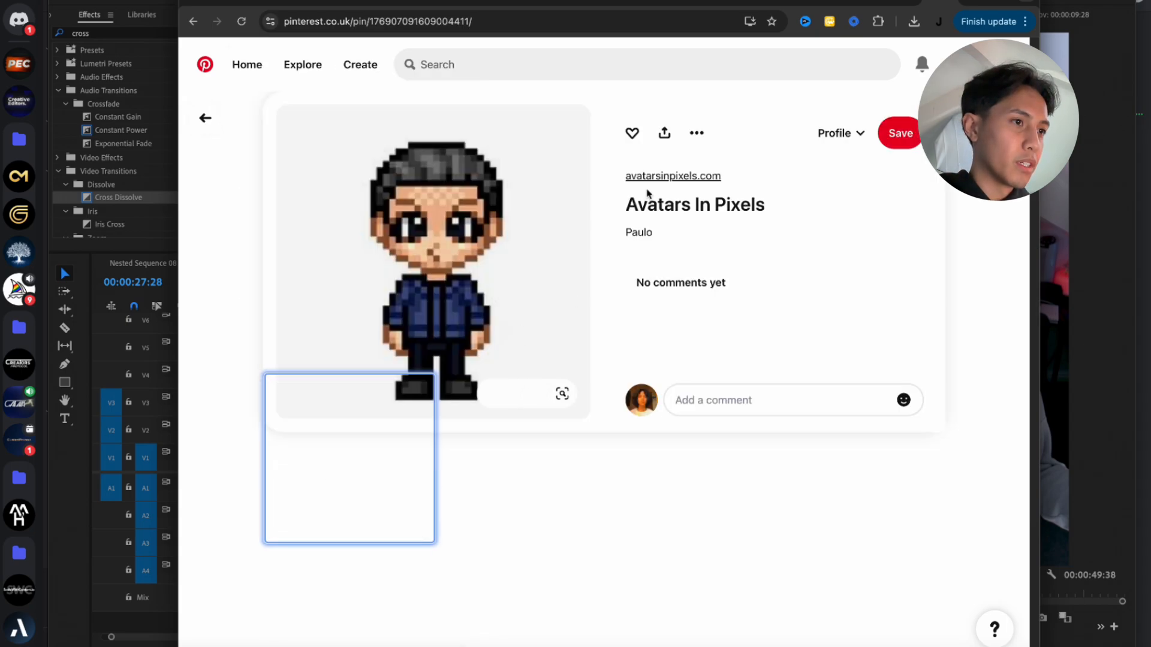
Save the image of the grey-haired avatar in the blue jacket and glance through the related pins
right_click(567, 192)
click(623, 219)
key(Return)
scroll(659, 279, down, 5)
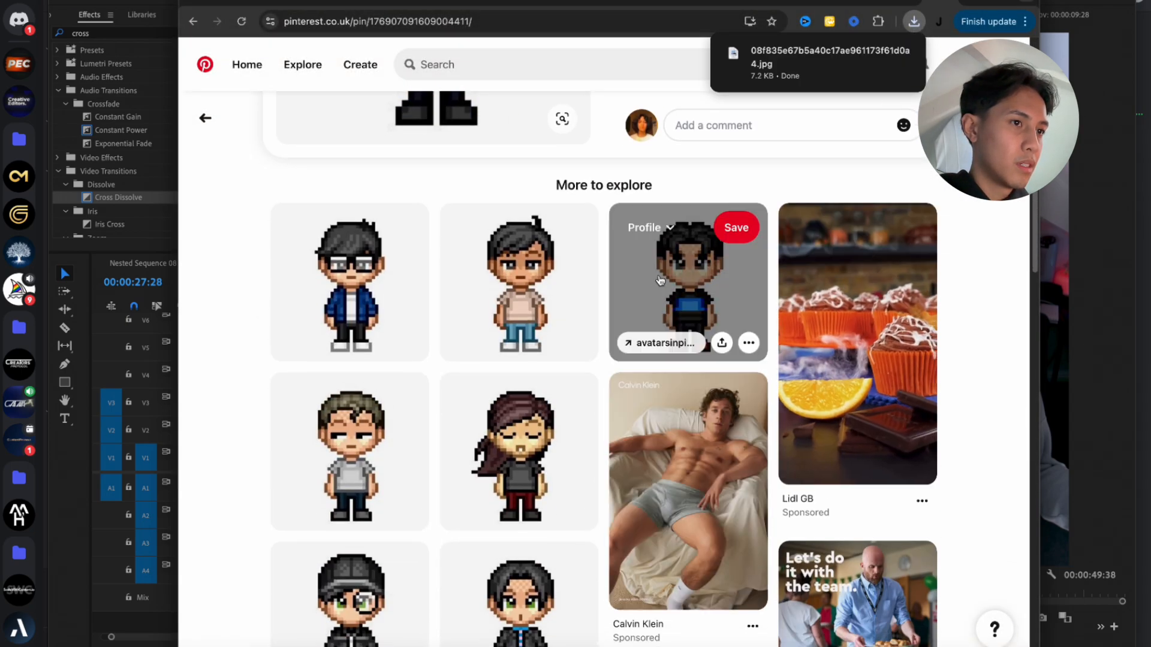
scroll(659, 280, up, 5)
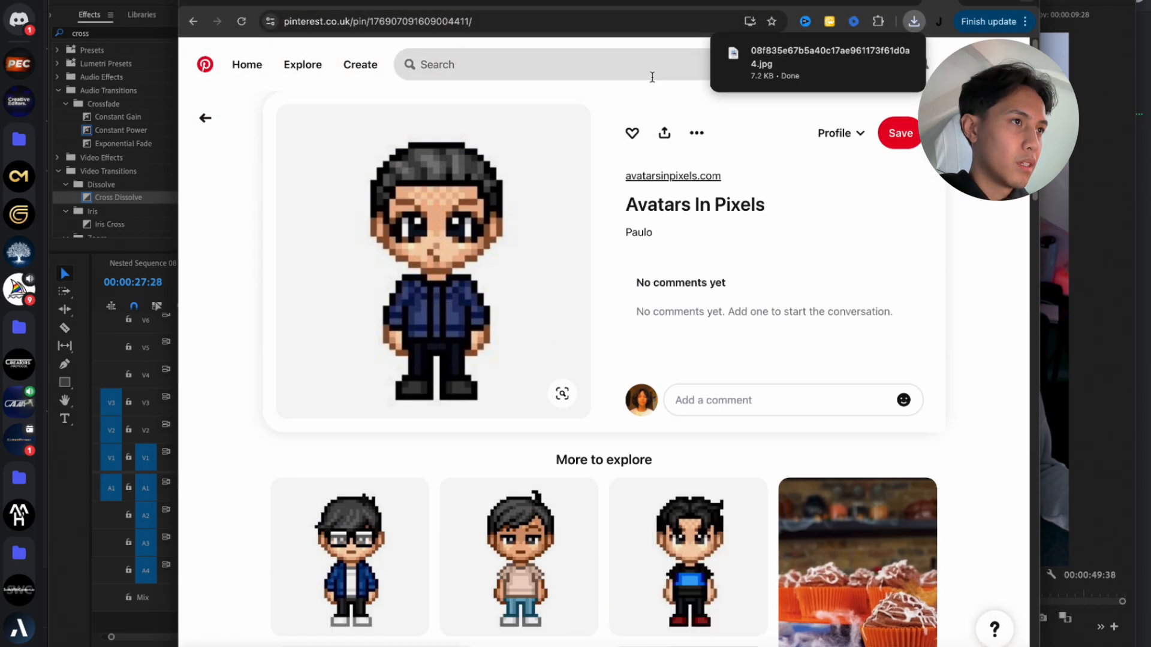
In the Canva "SHADOW" design, add a second page and place the downloaded grey-haired avatar on it
click(372, 7)
click(722, 165)
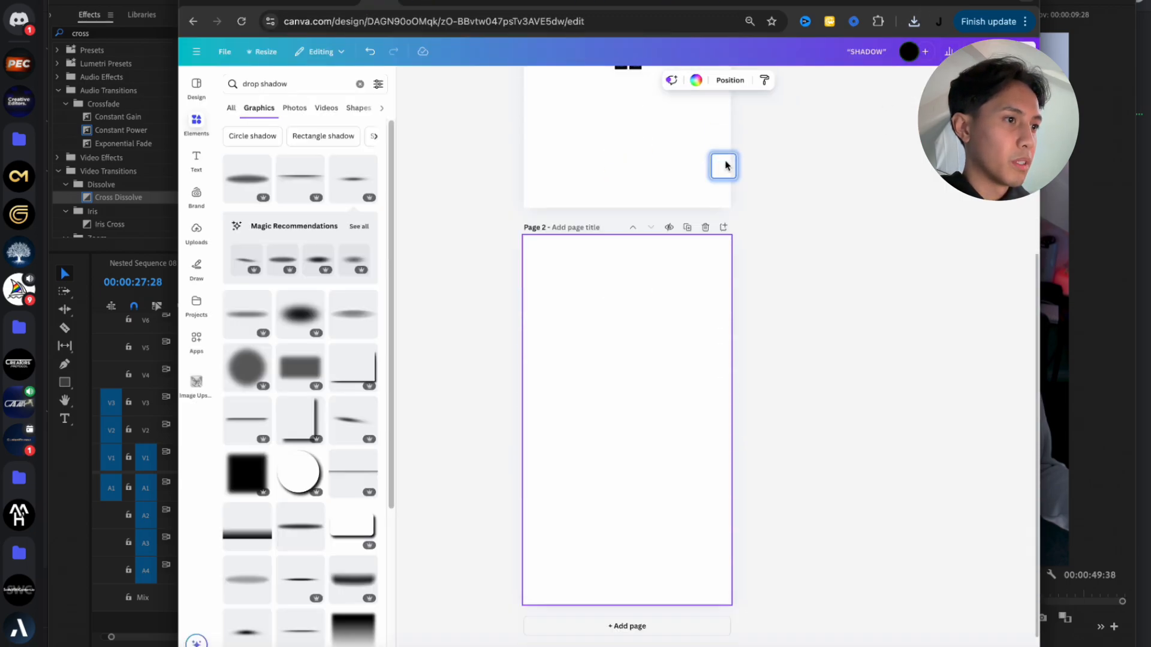
click(907, 23)
drag(517, 472, 592, 446)
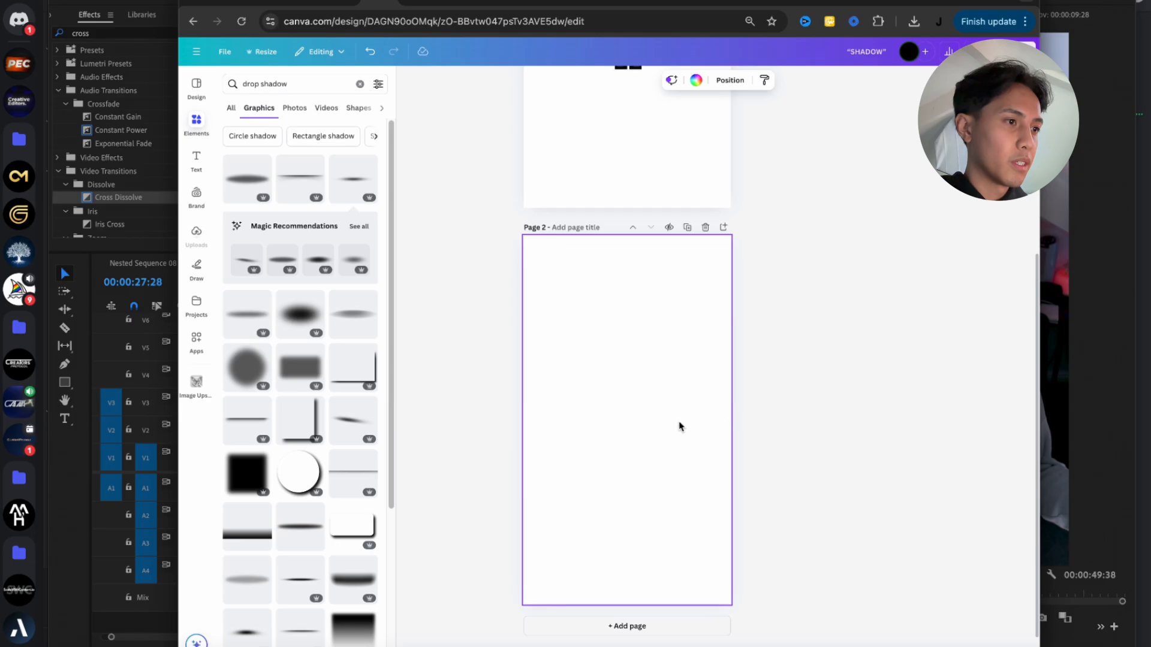
click(915, 24)
drag(807, 96, 632, 361)
scroll(640, 383, up, 1)
scroll(640, 384, down, 3)
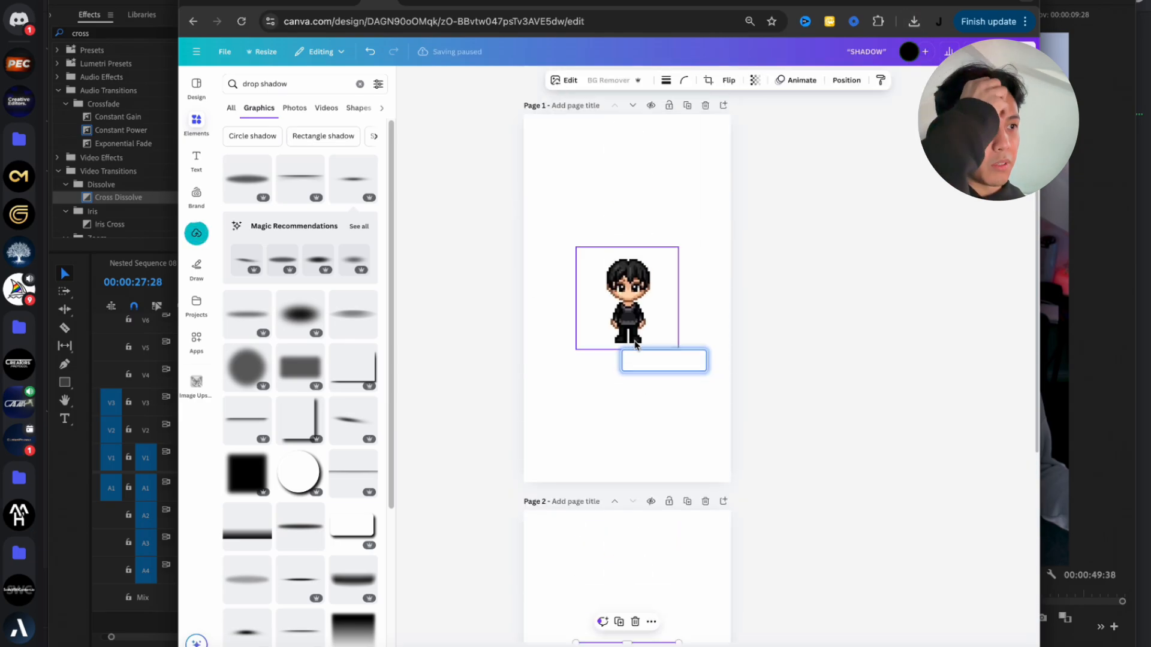
scroll(628, 334, up, 5)
scroll(628, 334, down, 4)
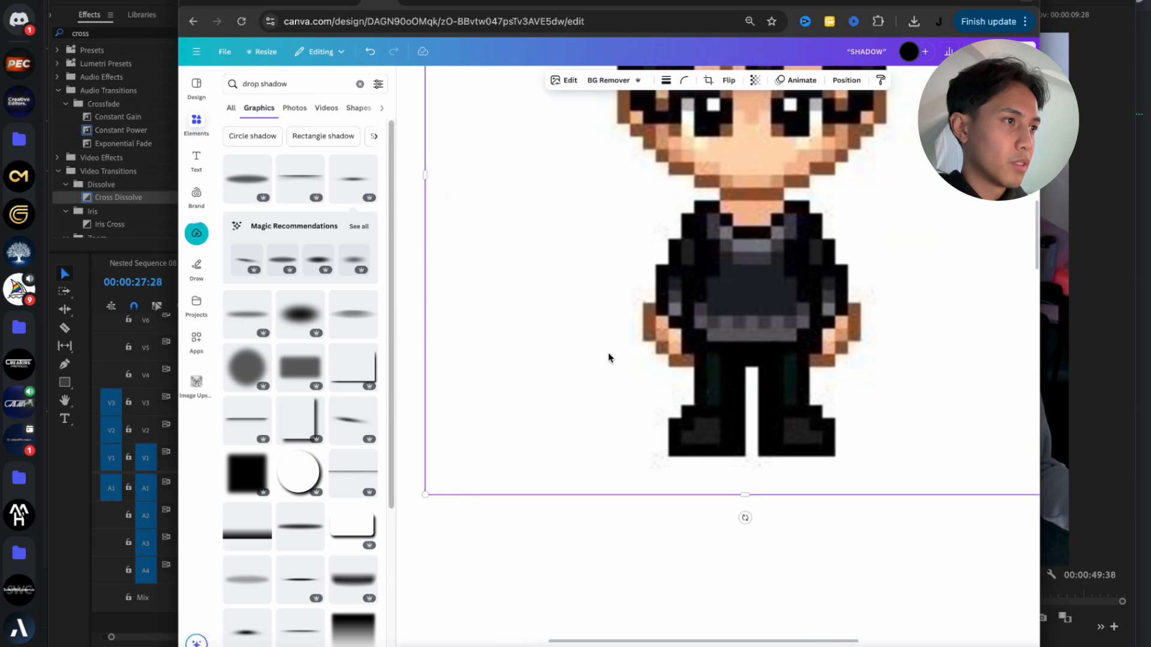
scroll(609, 358, up, 2)
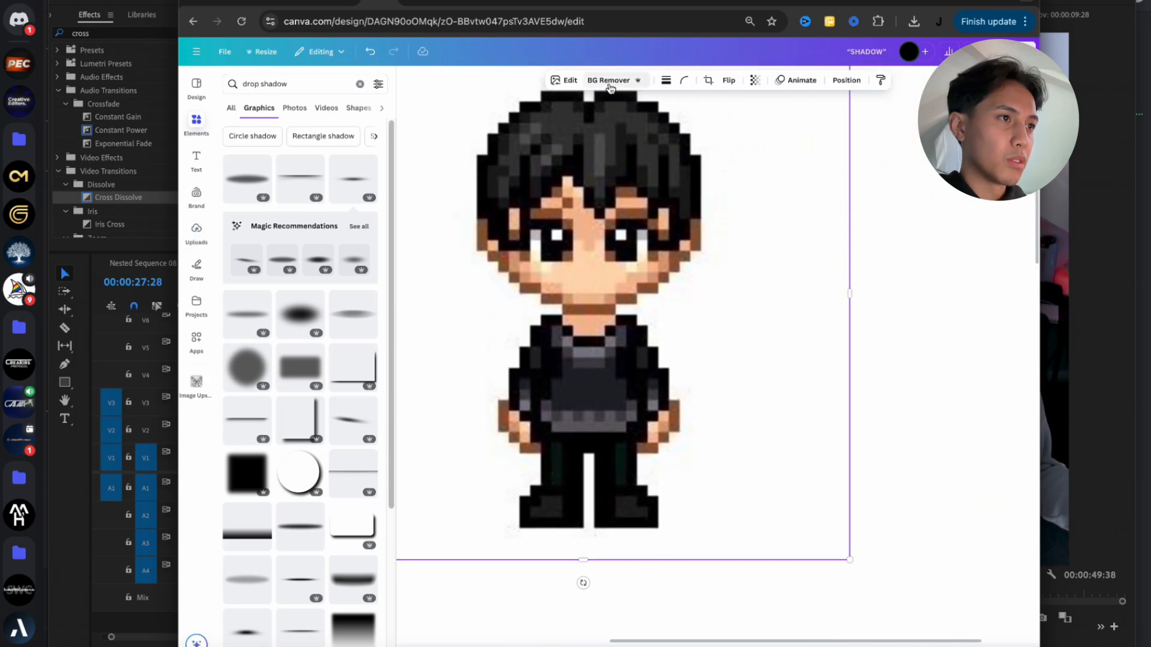
scroll(572, 298, down, 3)
scroll(572, 302, right, 1)
key(super+c)
key(super+v)
drag(682, 347, 564, 306)
key(super+z)
key(super+z)
key(super+z)
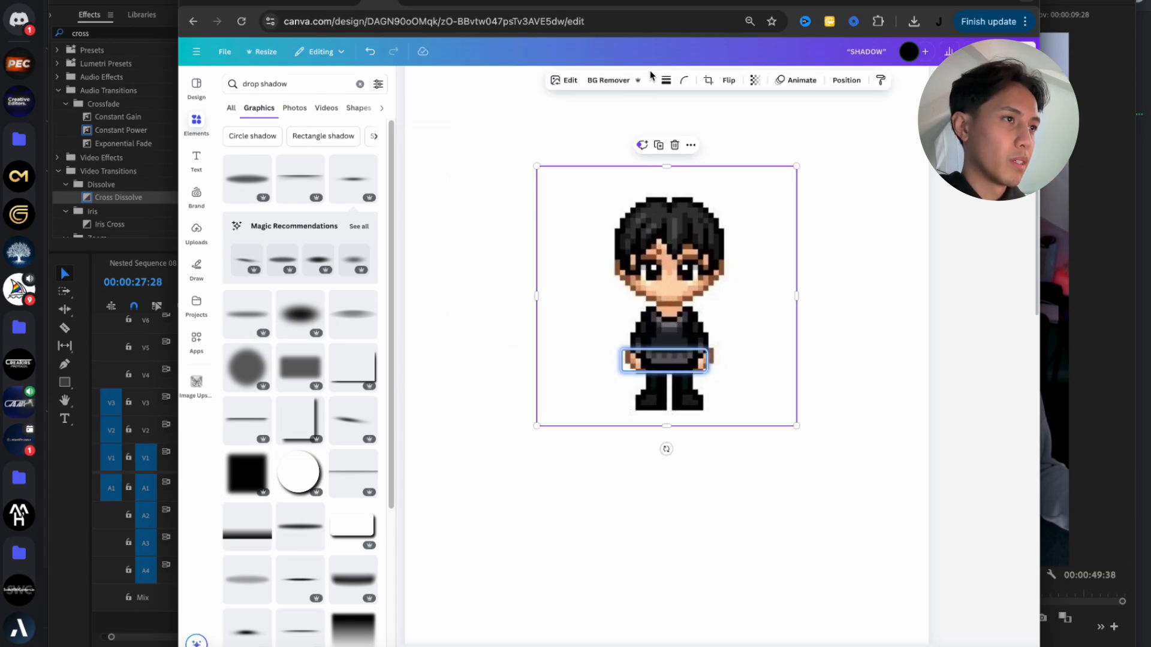
Remove the background of the black-haired avatar on page 1 and duplicate the cutout below the original
click(624, 81)
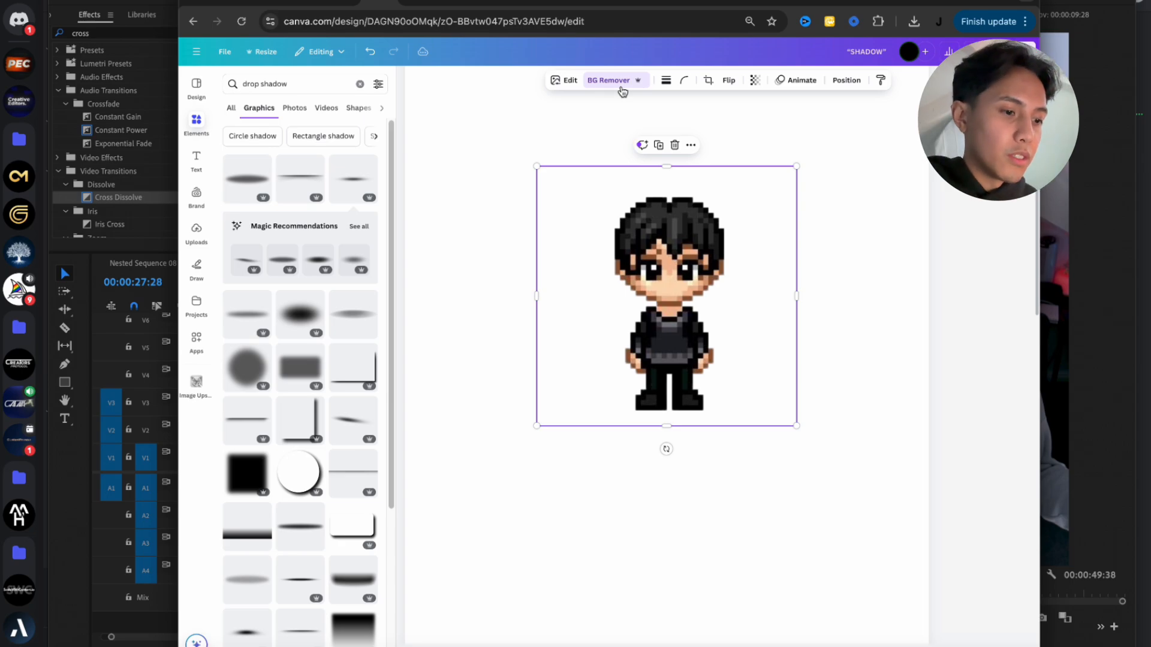
key(super+shift+5)
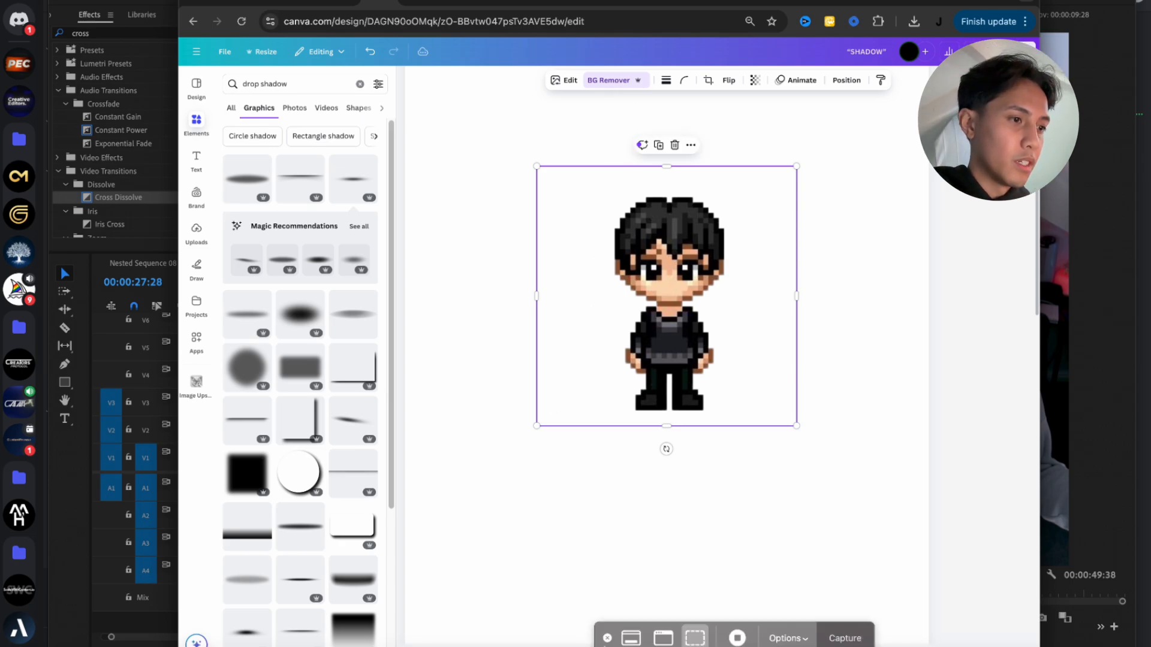
click(607, 638)
drag(667, 318, 658, 563)
key(super+z)
key(super+d)
Erase the neck and body from the upper black-haired avatar with an erase brush enlarged to 100, keeping only the head
click(666, 300)
click(593, 82)
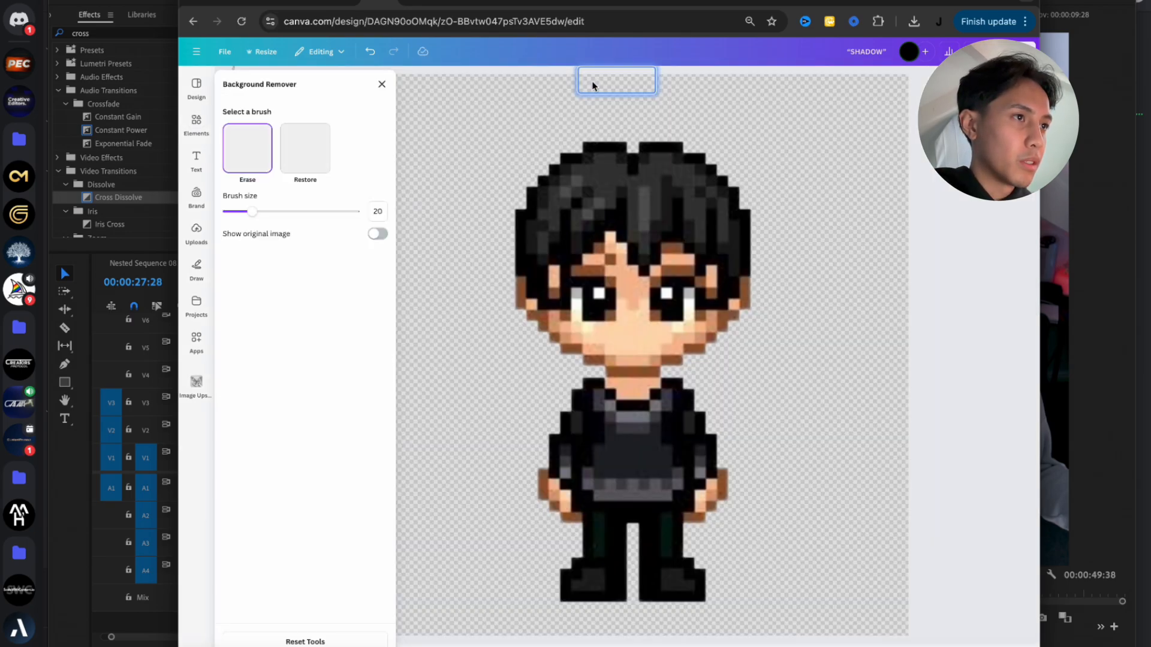
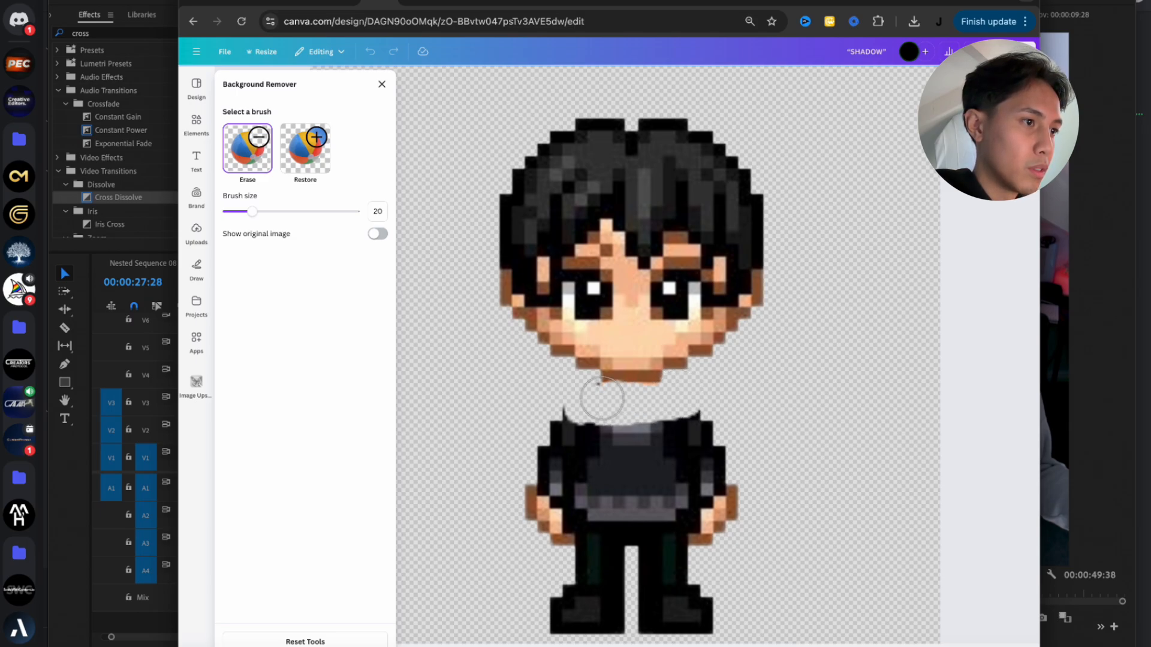
mouse_move(672, 400)
mouse_down()
mouse_move(566, 506)
mouse_move(583, 472)
mouse_up()
drag(251, 211, 355, 211)
mouse_move(520, 578)
mouse_down()
mouse_move(558, 544)
mouse_move(550, 493)
mouse_move(587, 484)
mouse_move(613, 636)
mouse_move(577, 636)
mouse_move(706, 484)
mouse_up()
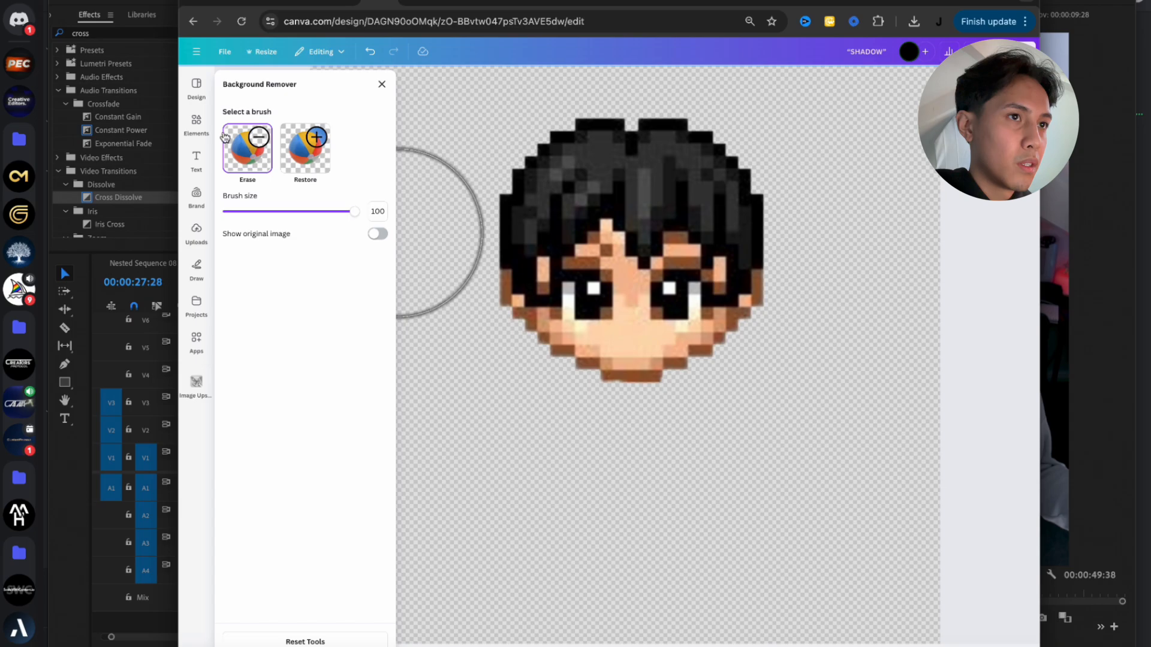
click(380, 87)
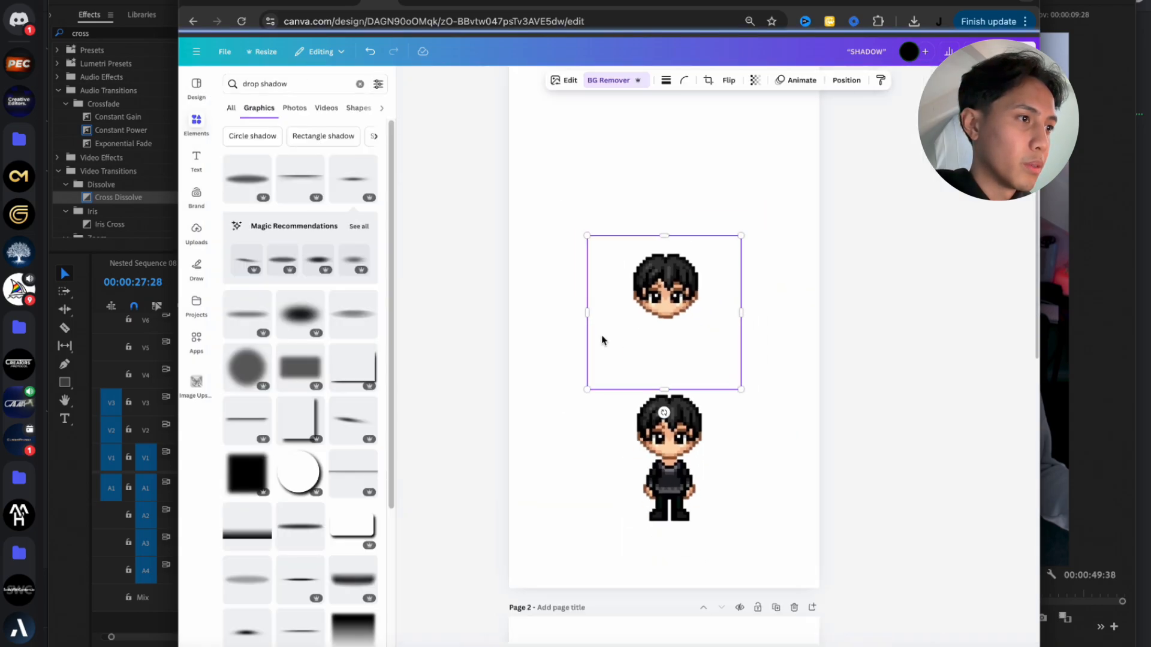
Erase the head from the other copy of the black-haired avatar, keeping only its neck and body
click(621, 423)
drag(637, 398, 641, 441)
click(638, 74)
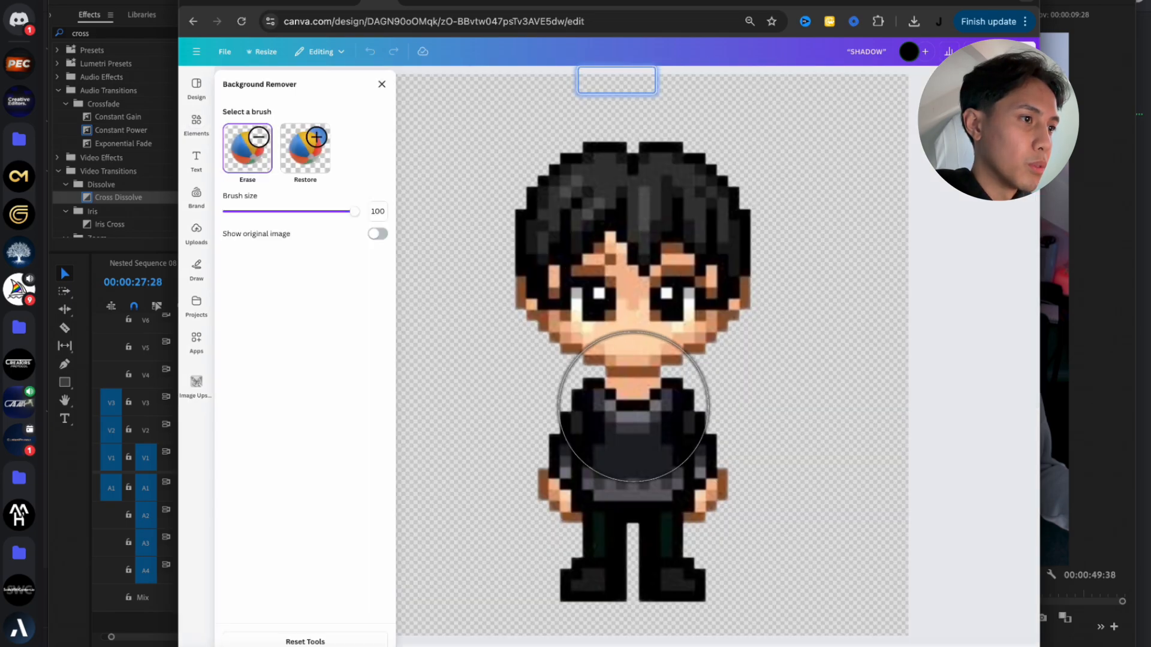
mouse_move(585, 185)
mouse_down()
mouse_move(683, 193)
mouse_move(718, 245)
mouse_move(612, 290)
mouse_move(574, 265)
mouse_move(562, 195)
mouse_move(589, 262)
mouse_move(619, 291)
mouse_move(654, 289)
mouse_move(694, 256)
mouse_move(699, 293)
mouse_move(662, 266)
mouse_move(548, 299)
mouse_up()
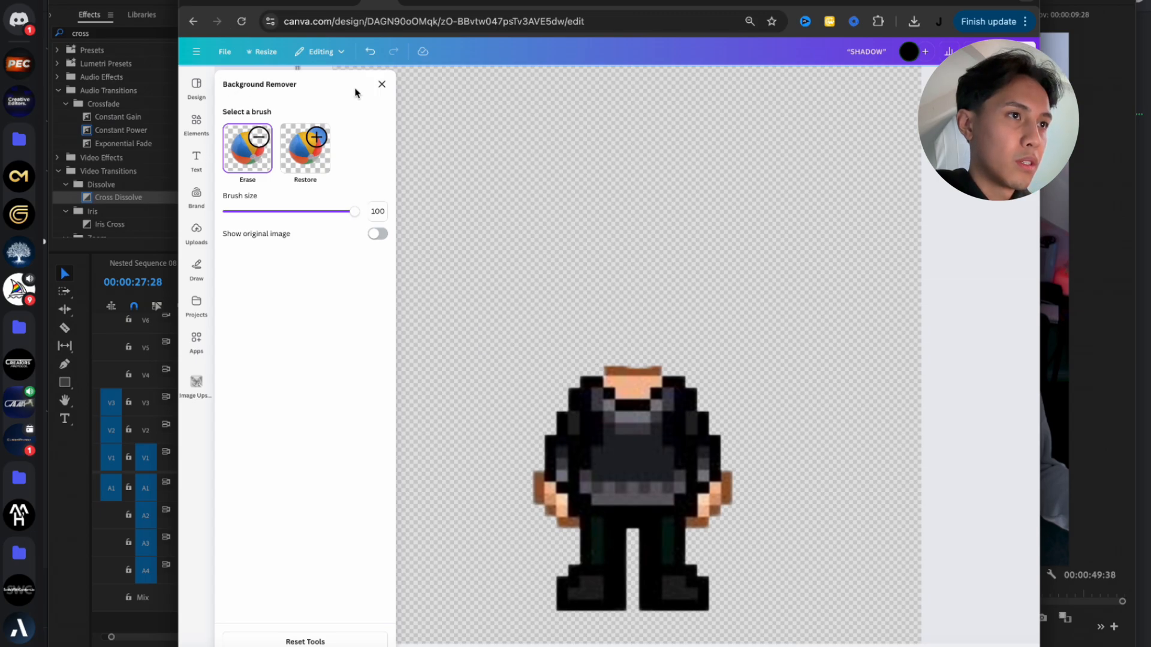
click(381, 84)
Line up the separate head and body cutouts on page 1 so they form one complete black-haired avatar
drag(636, 310, 655, 458)
click(778, 79)
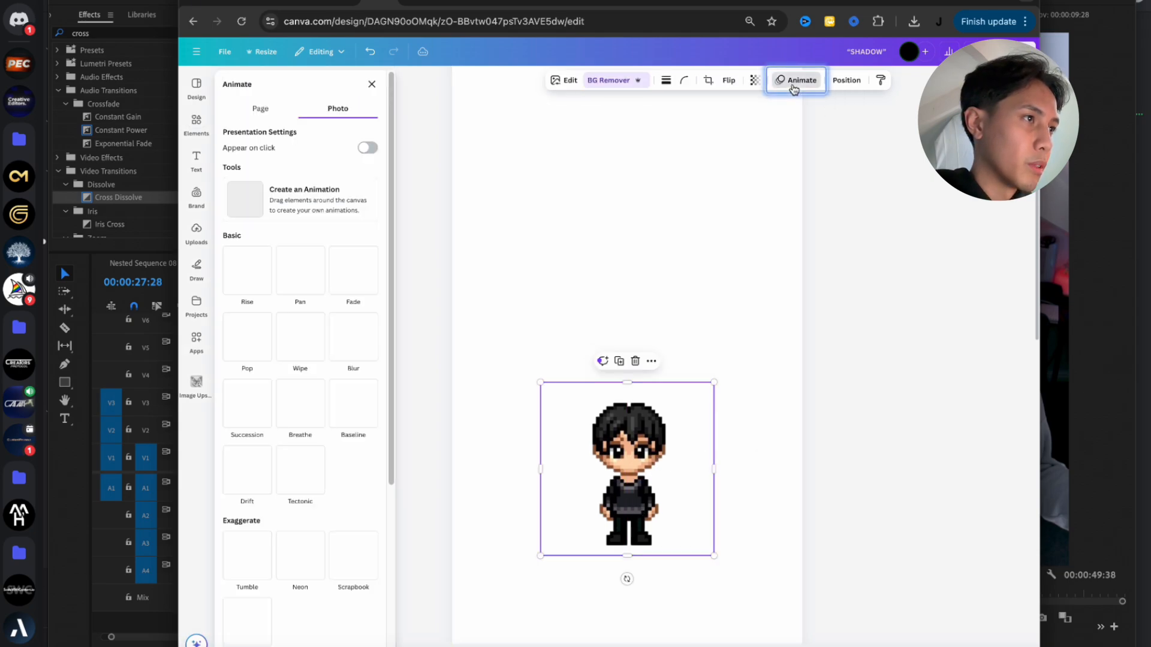
click(839, 83)
drag(656, 457, 655, 467)
drag(725, 450, 650, 408)
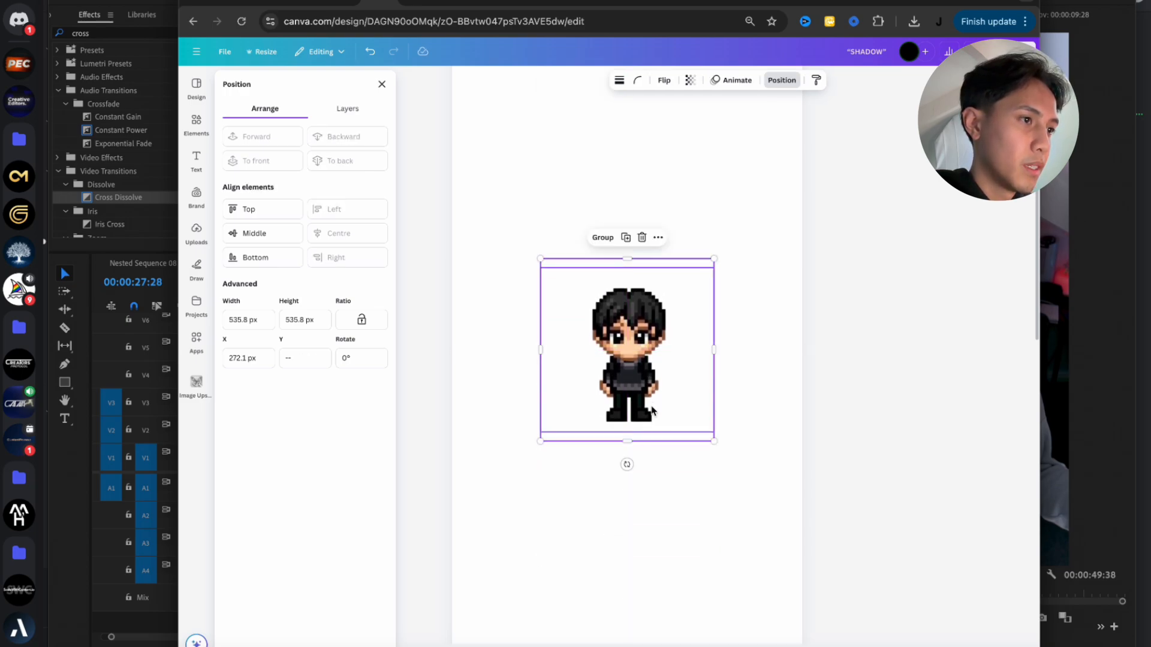
click(712, 448)
Remove the background of the grey-haired avatar on page 2 and place a copy of an avatar cutout toward the page's upper left
scroll(713, 448, down, 10)
click(659, 335)
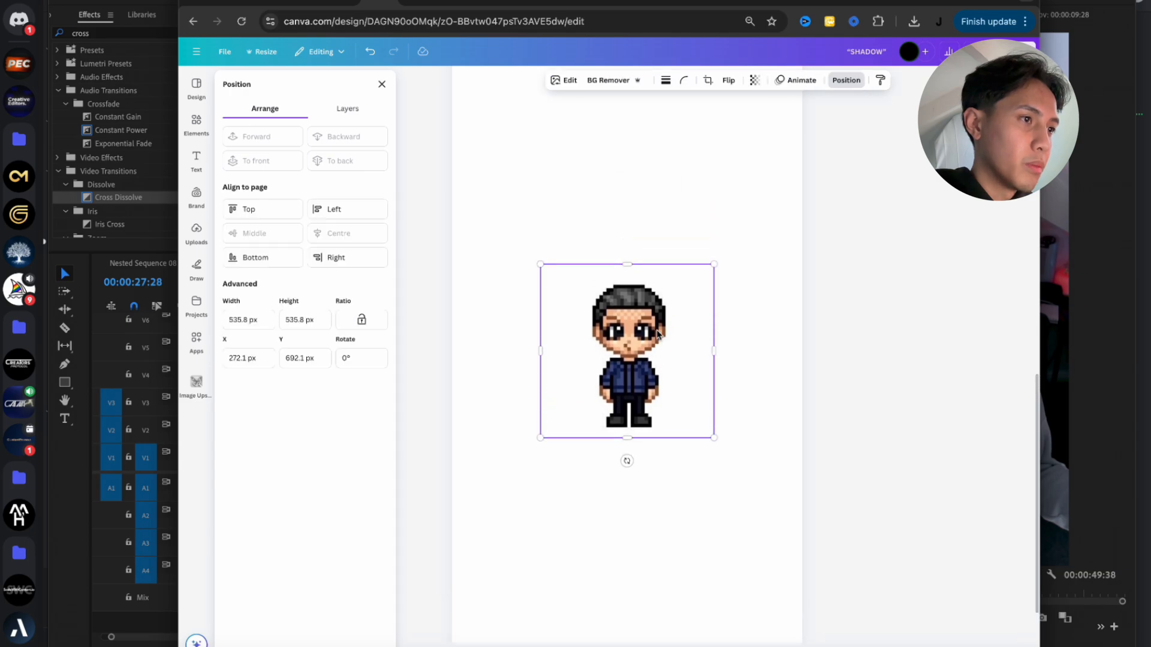
scroll(657, 334, up, 5)
scroll(657, 334, down, 5)
click(611, 80)
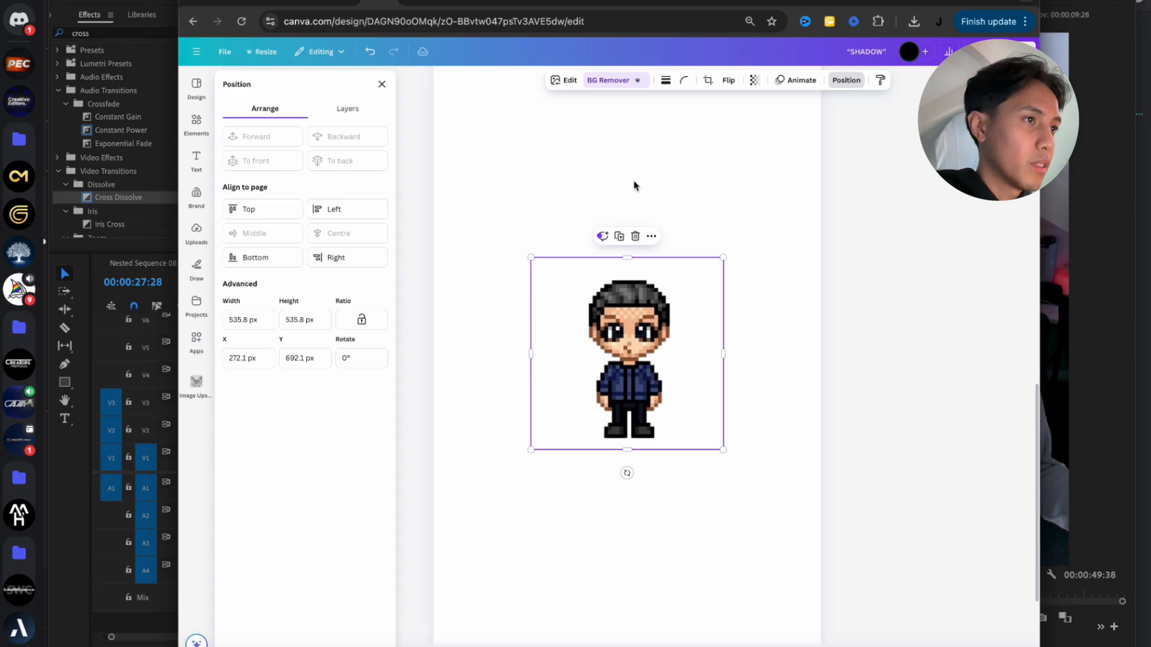
key(super+v)
drag(641, 309, 518, 137)
Erase the body from the centred grey-haired avatar, cleaning the leftover specks beneath the chin with a size 17 brush
click(689, 421)
click(593, 80)
mouse_move(606, 449)
mouse_down()
mouse_move(626, 463)
mouse_move(561, 448)
mouse_move(721, 448)
mouse_move(640, 595)
mouse_move(611, 555)
mouse_move(704, 434)
mouse_up()
drag(275, 212, 200, 222)
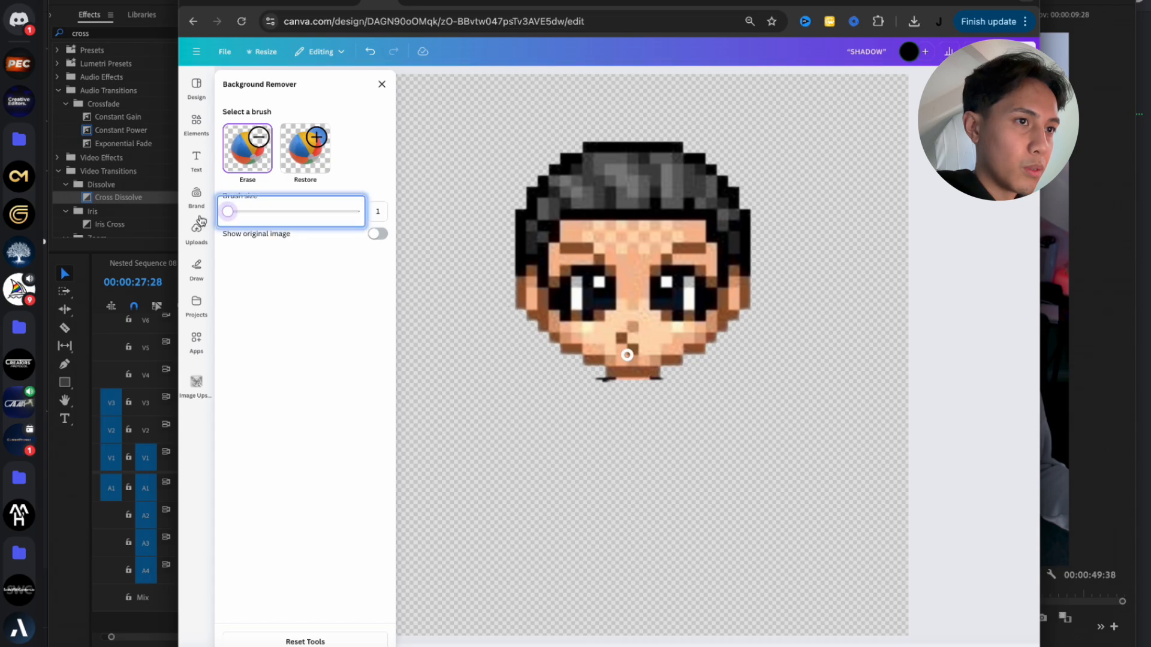
scroll(600, 395, up, 2)
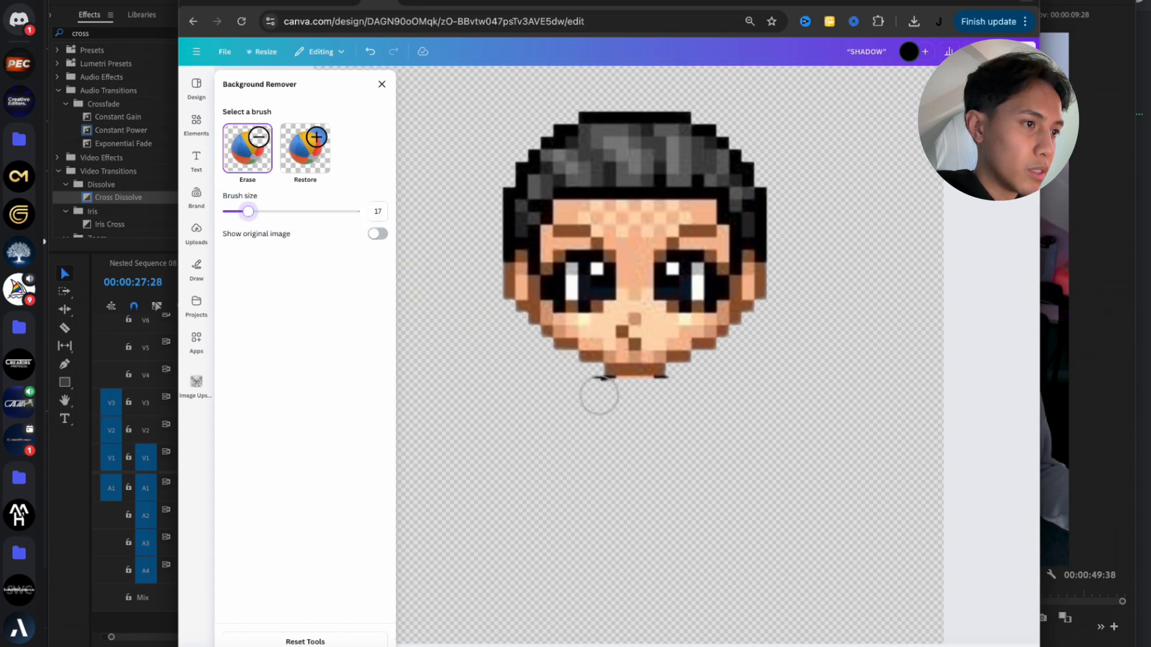
drag(599, 393, 598, 389)
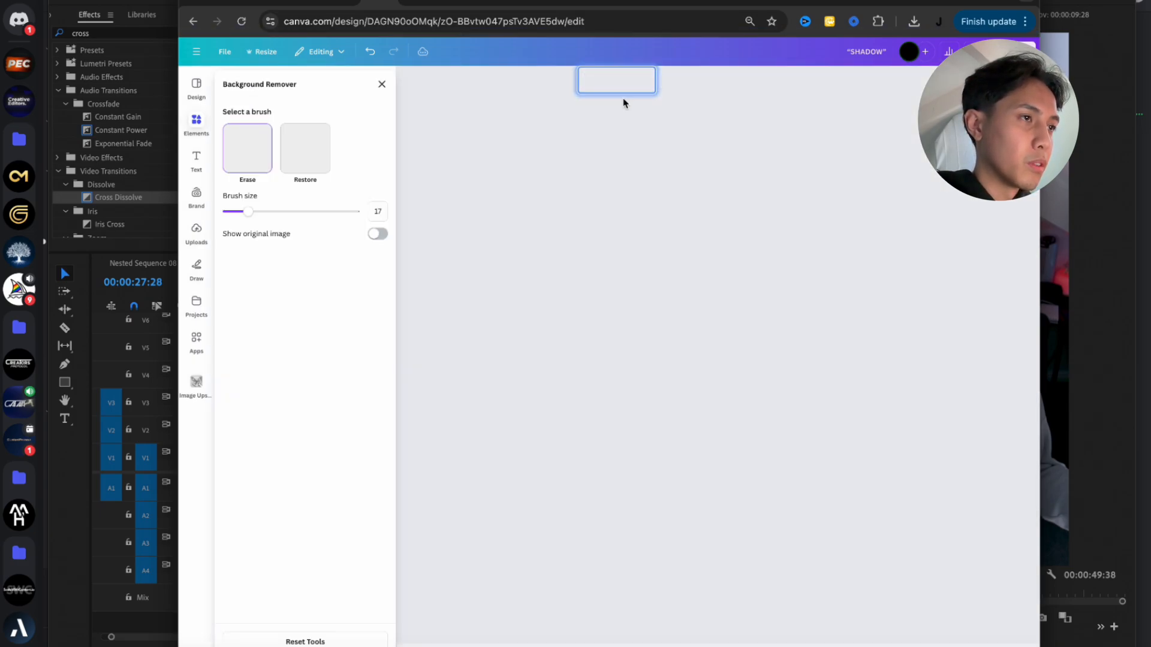
Set the erase brush size to 72 and erase the head from the second grey-haired avatar, keeping the blue-jacket body
drag(248, 211, 318, 211)
mouse_move(636, 504)
mouse_down()
mouse_move(570, 437)
mouse_move(585, 441)
mouse_up()
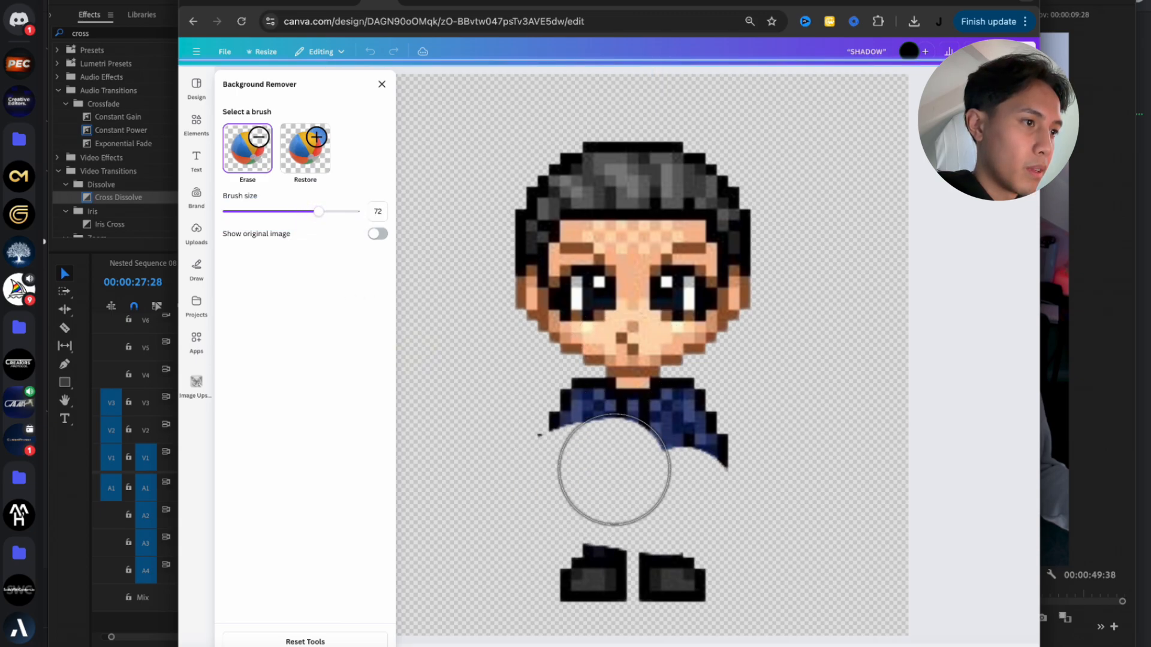
key(ctrl+z)
mouse_move(611, 196)
mouse_down()
mouse_move(715, 228)
mouse_move(648, 221)
mouse_move(619, 182)
mouse_move(584, 200)
mouse_move(595, 202)
mouse_move(551, 202)
mouse_move(600, 191)
mouse_move(530, 205)
mouse_move(618, 275)
mouse_move(718, 270)
mouse_move(694, 306)
mouse_move(562, 305)
mouse_move(582, 321)
mouse_move(671, 327)
mouse_up()
key(ctrl+z)
key(super+z)
mouse_move(567, 270)
mouse_down()
mouse_move(765, 234)
mouse_move(668, 199)
mouse_move(605, 159)
mouse_move(638, 188)
mouse_move(465, 279)
mouse_move(682, 307)
mouse_move(581, 318)
mouse_move(694, 329)
mouse_up()
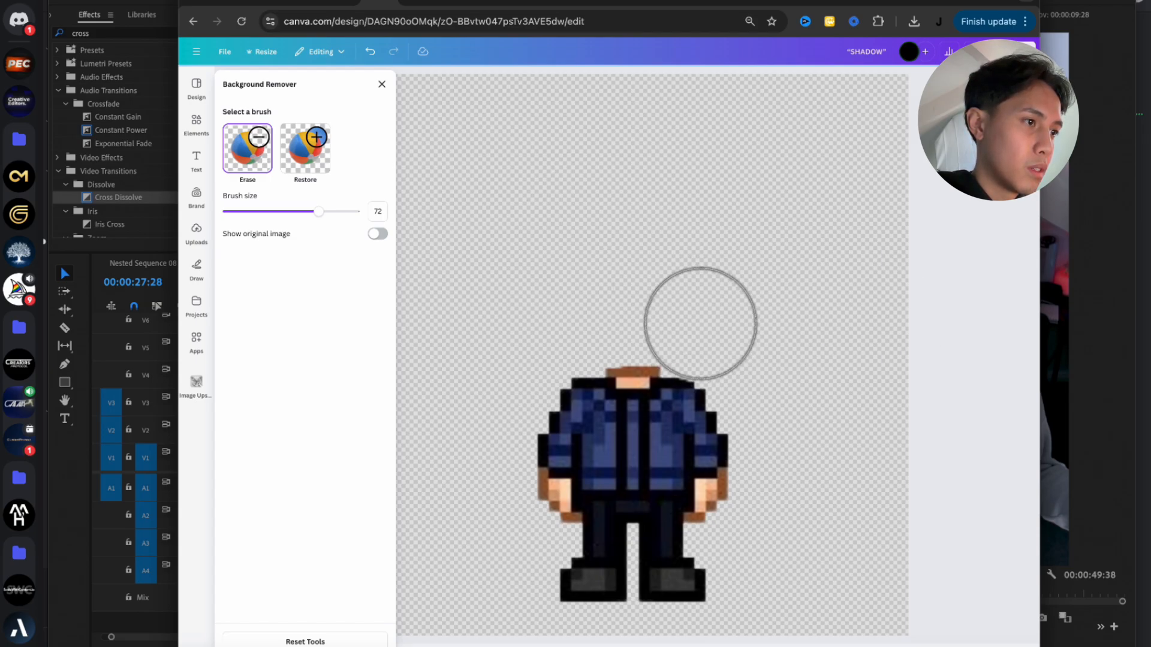
drag(702, 315, 696, 321)
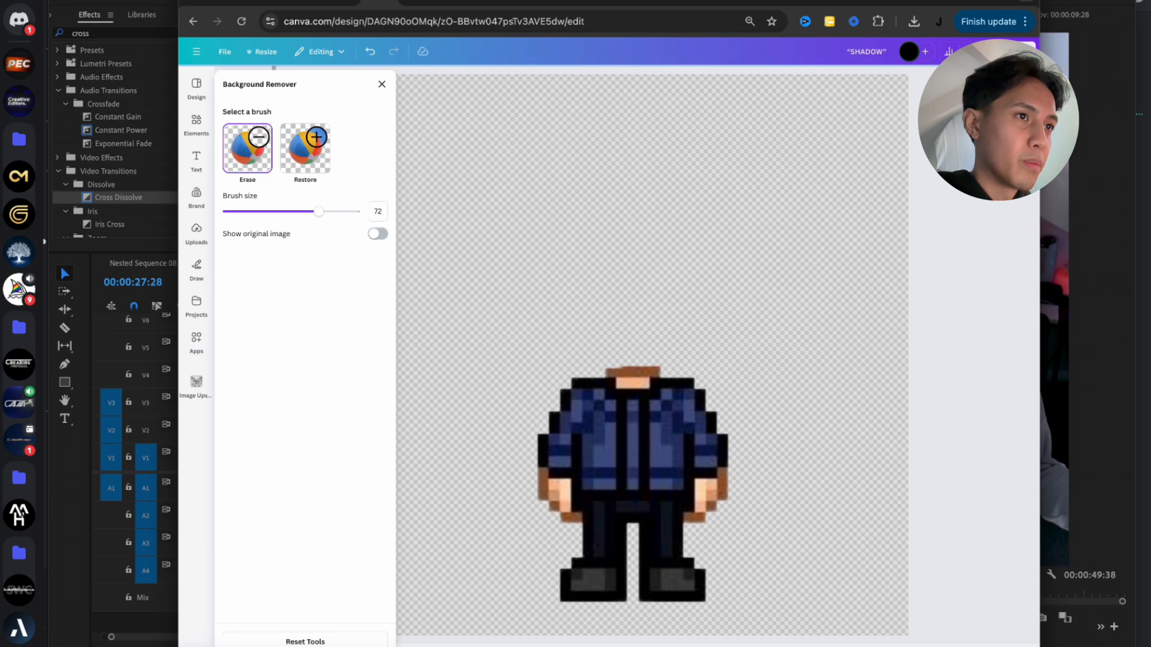
click(381, 84)
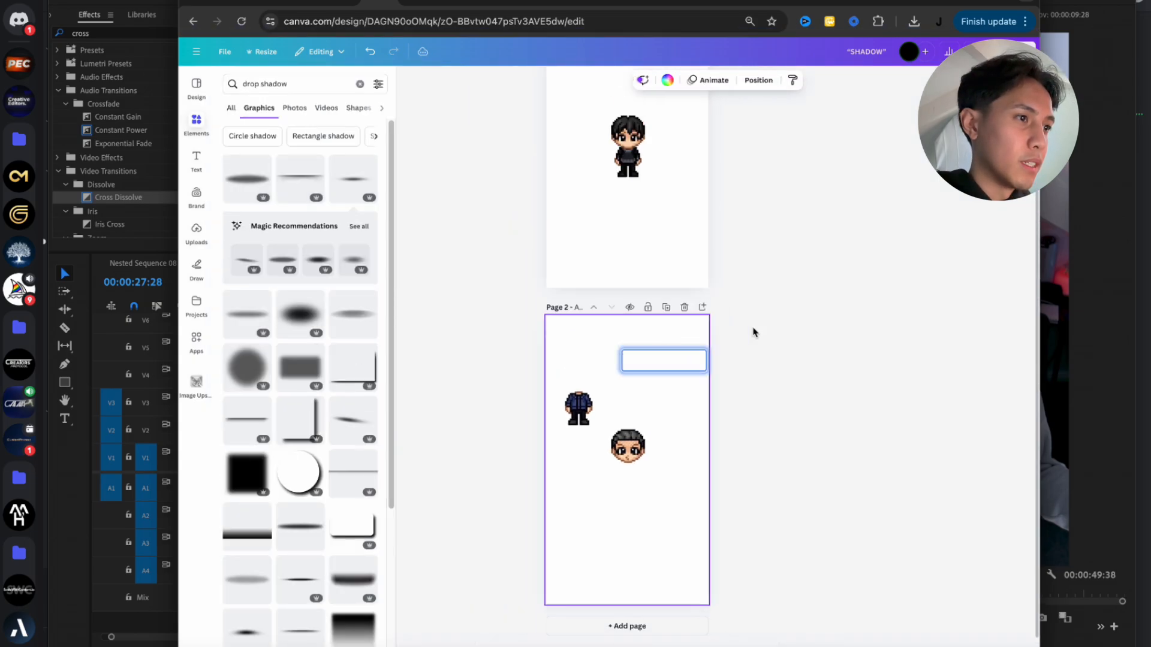
Add a page after page 2 and move the blue-jacket body cutout onto it
click(702, 307)
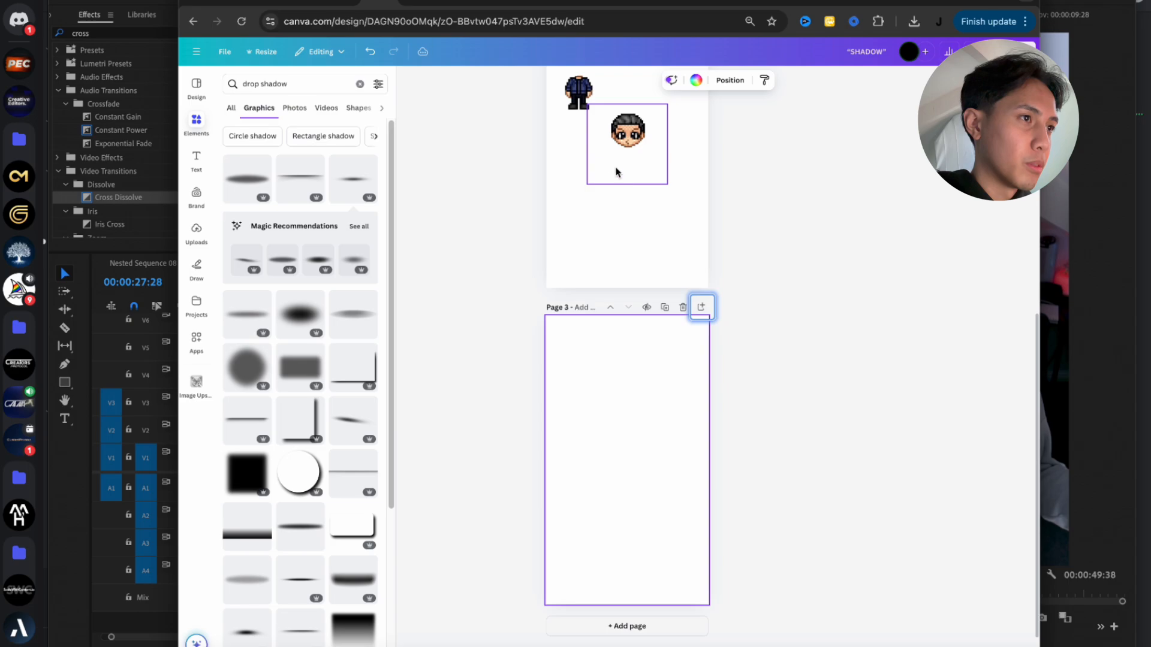
click(583, 124)
drag(584, 124, 632, 492)
Add a page after page 1 and move the black-clothed body onto it, leaving the black-haired head alone on page 1
scroll(633, 473, up, 7)
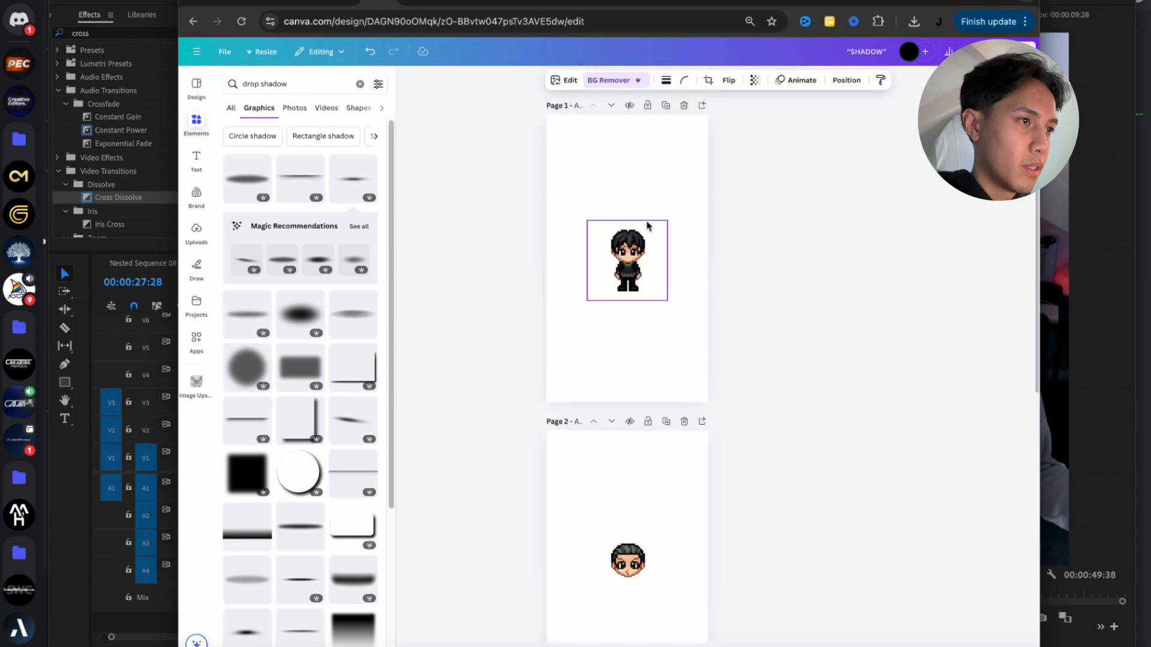
click(702, 106)
click(629, 157)
drag(631, 173, 627, 441)
drag(628, 398, 628, 211)
click(637, 148)
drag(637, 148, 637, 463)
drag(650, 217, 641, 159)
scroll(635, 236, down, 5)
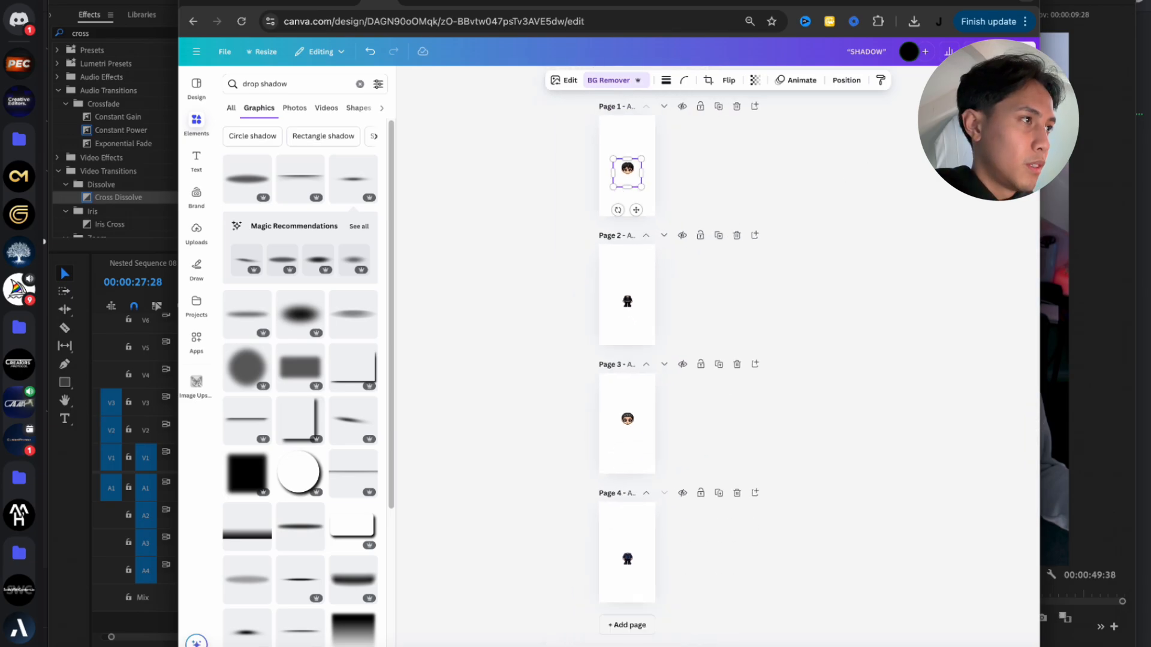
Download all four pages as PNG files with a transparent background
click(1013, 52)
click(858, 257)
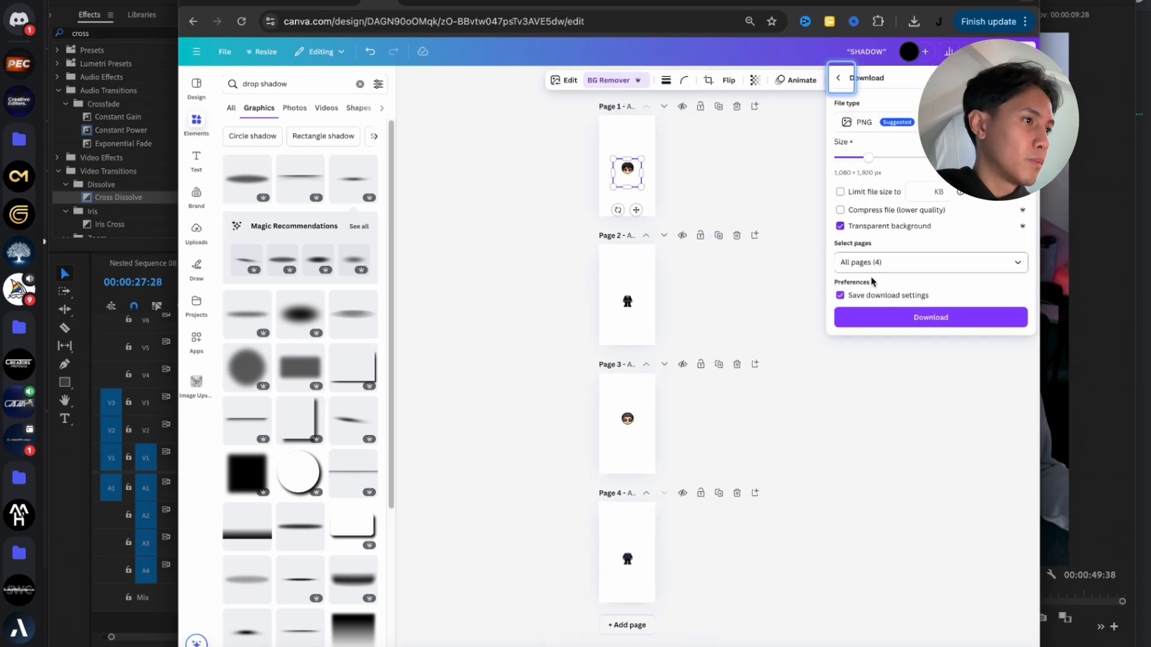
click(875, 311)
Switch to Premiere Pro and replay the talking-head section from about 00:00:27 to 00:00:31 in the main sequence
click(76, 581)
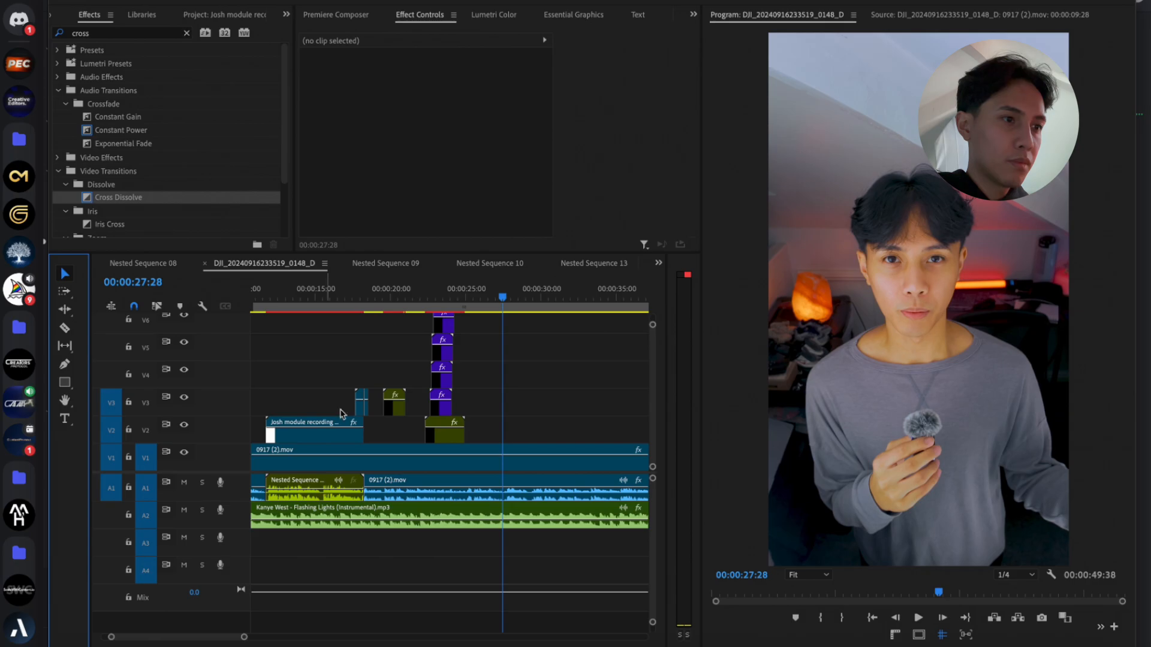
click(451, 305)
click(479, 297)
key(space)
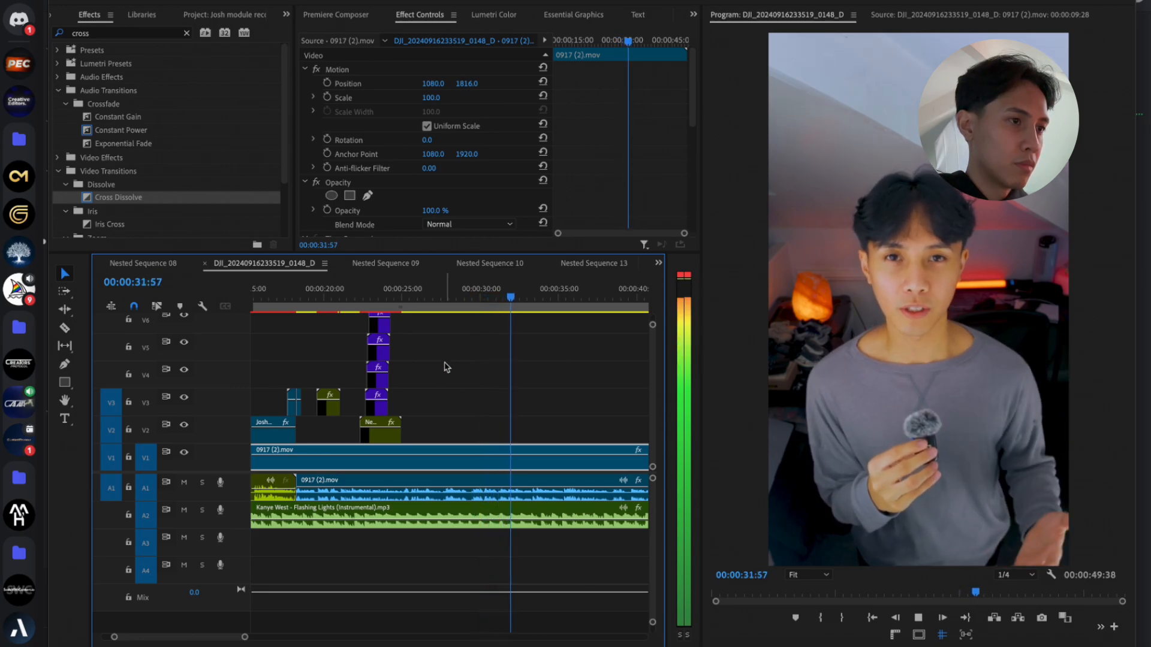
click(429, 297)
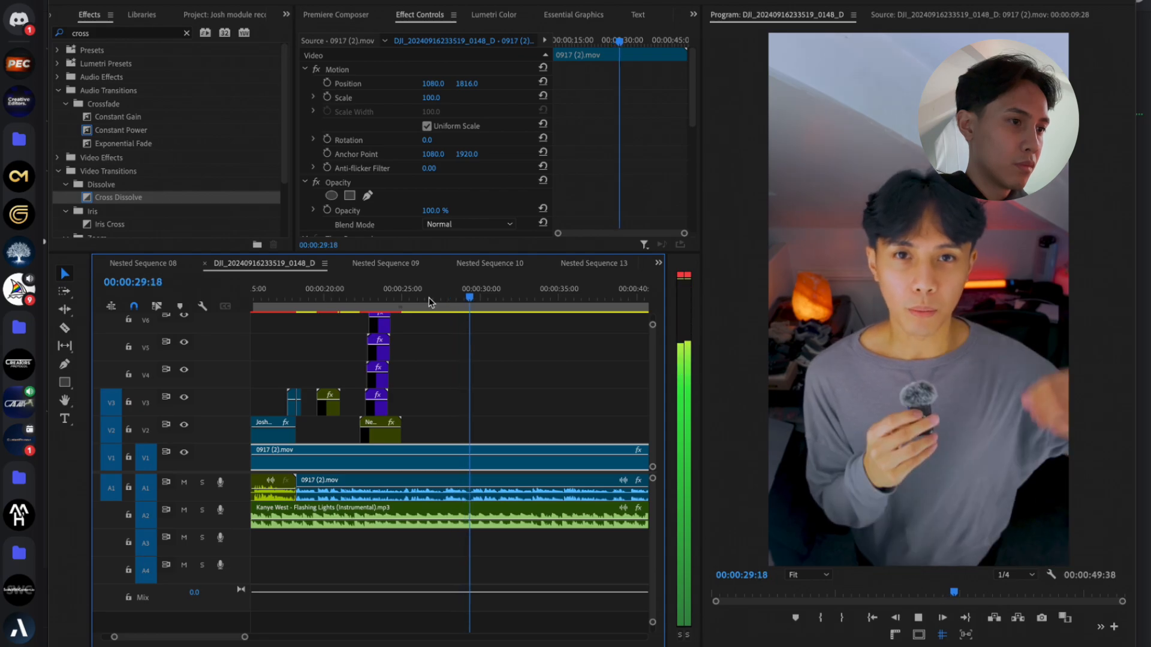
click(429, 297)
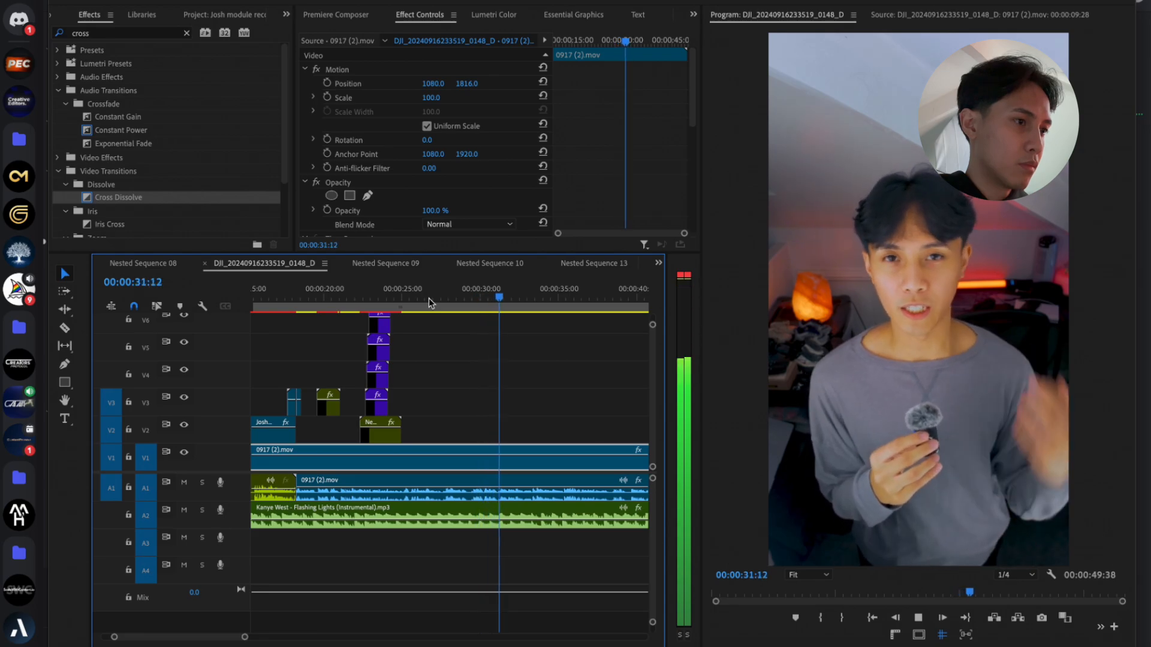
Replay the talking-head section from 00:00:26:36, and switch to After Effects with Comp 34 open
click(429, 298)
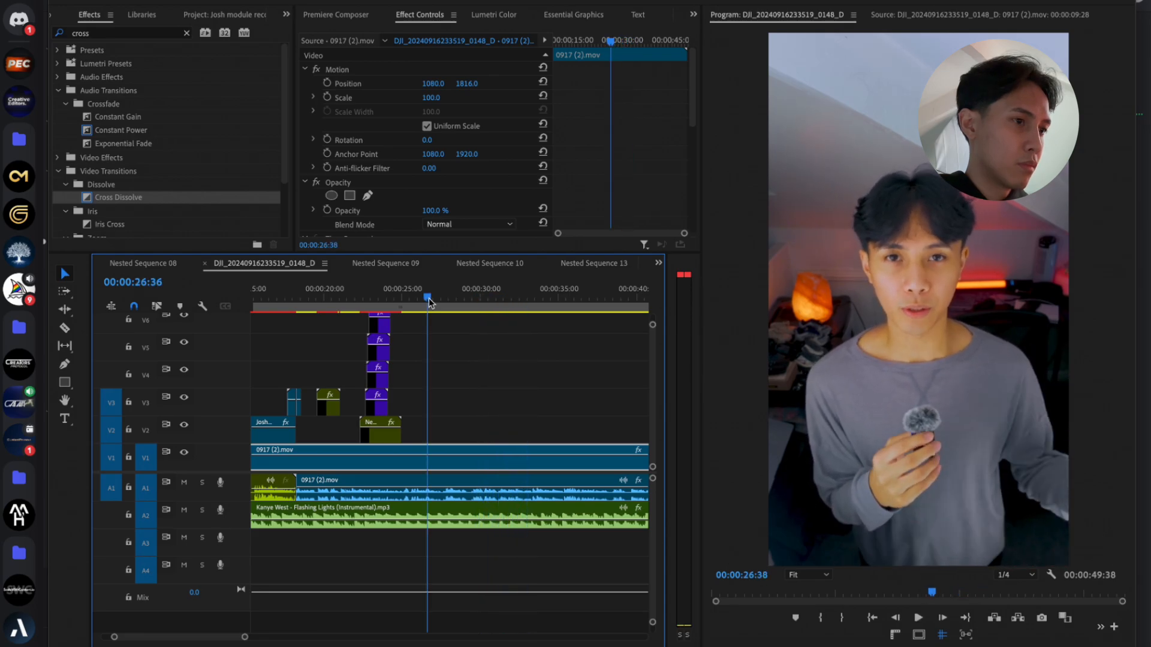
key(space)
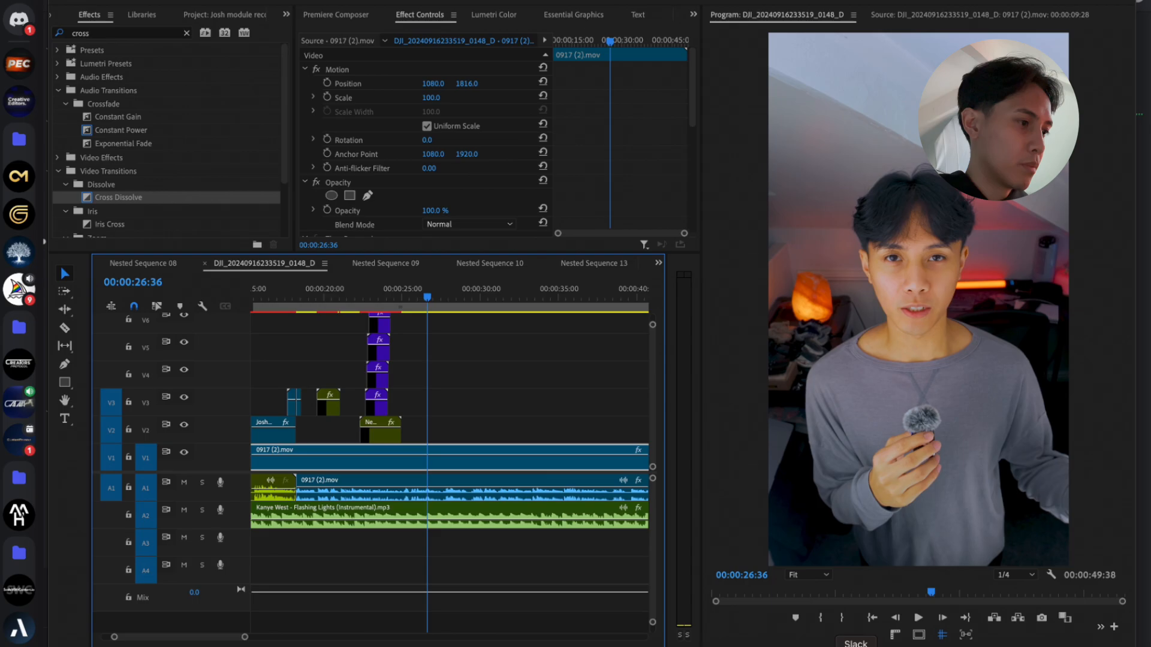
click(944, 646)
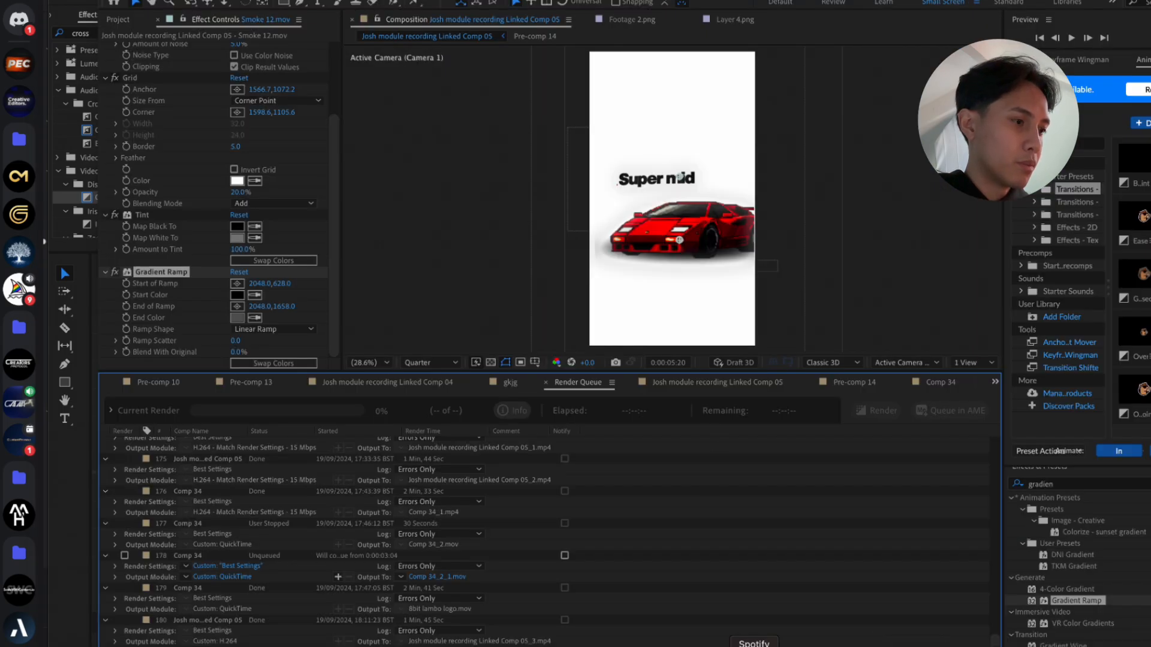
click(935, 382)
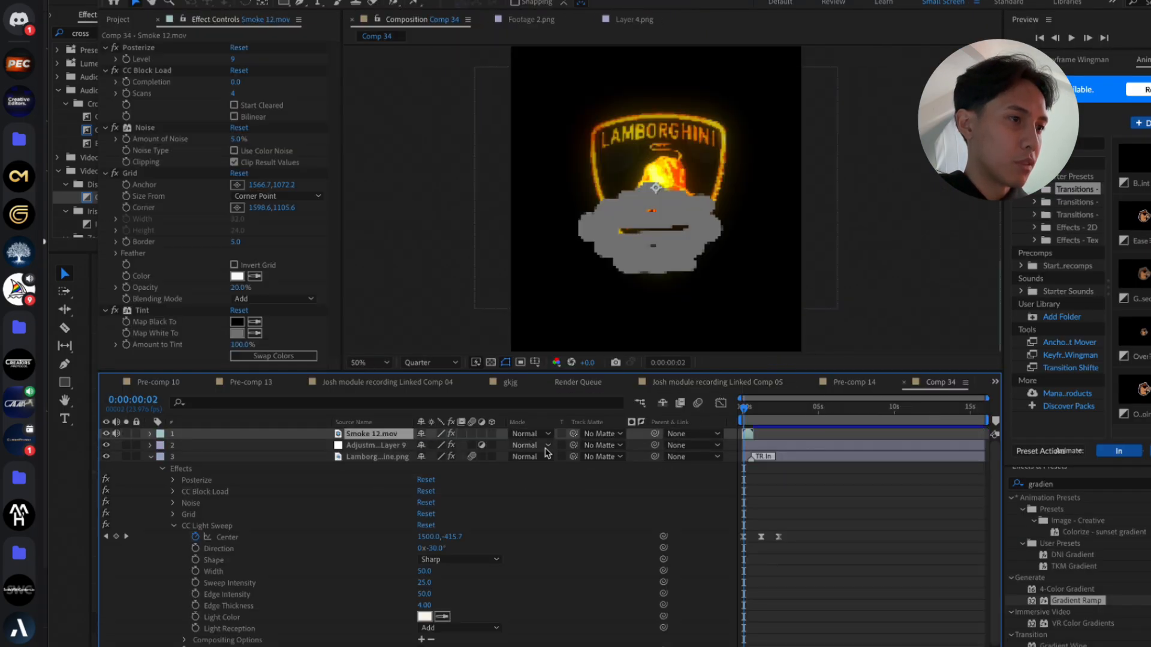
click(818, 487)
Create a new 1728 x 3072 px composition with the off-white background colour FFF8F8
click(187, 0)
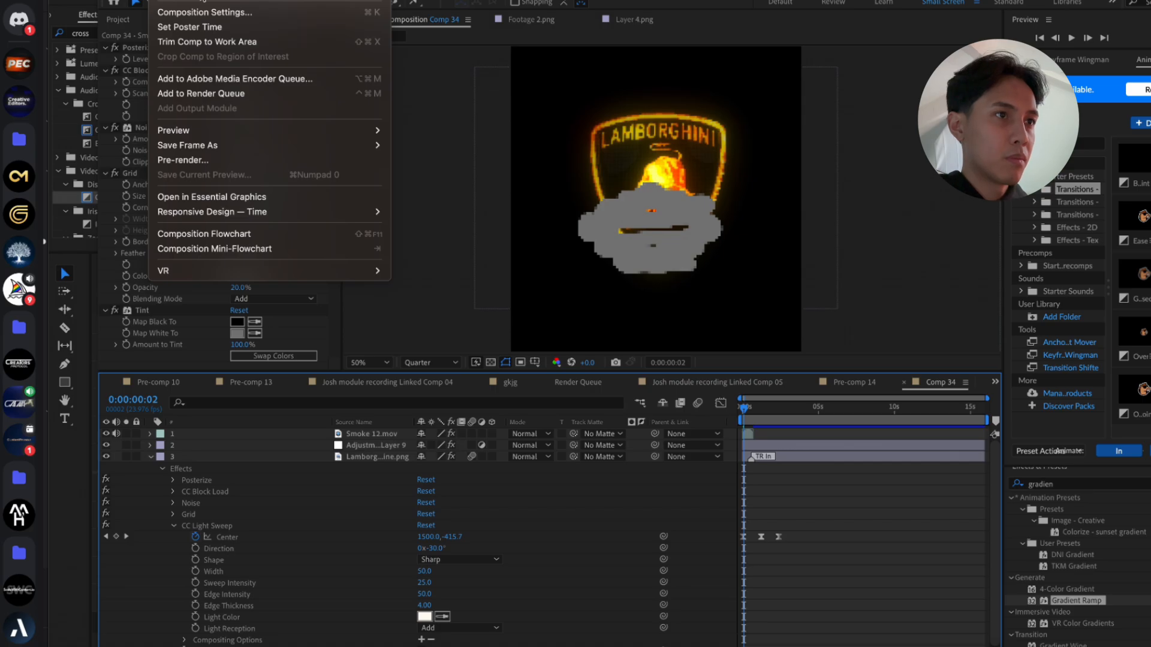
click(204, 12)
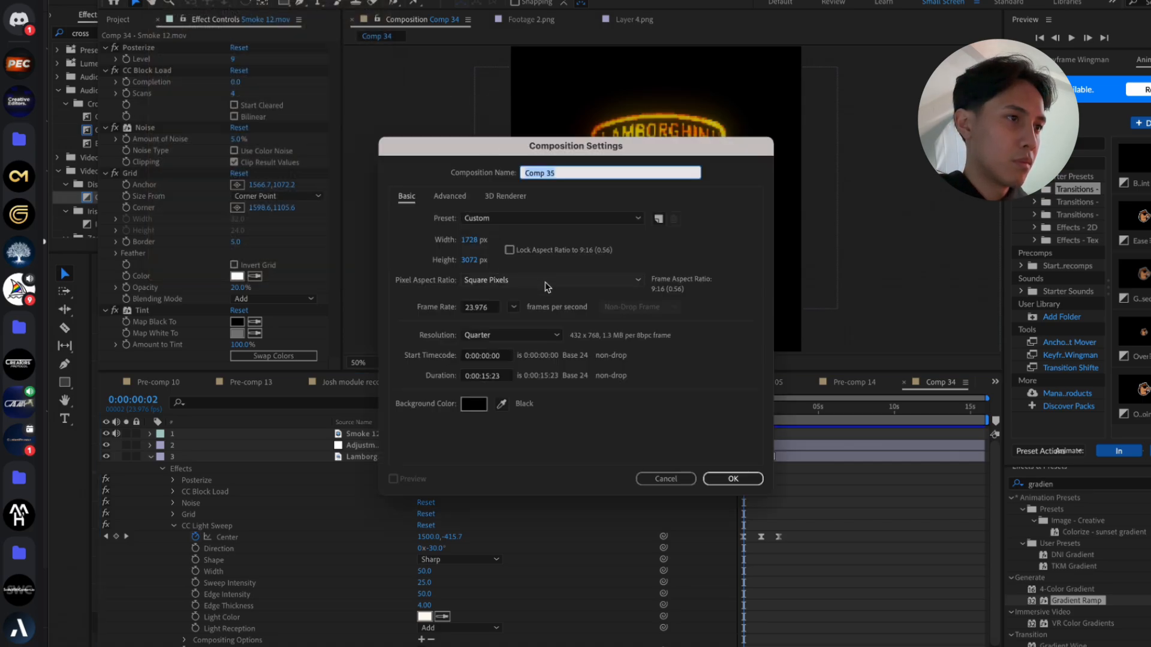
click(482, 404)
drag(482, 400, 483, 261)
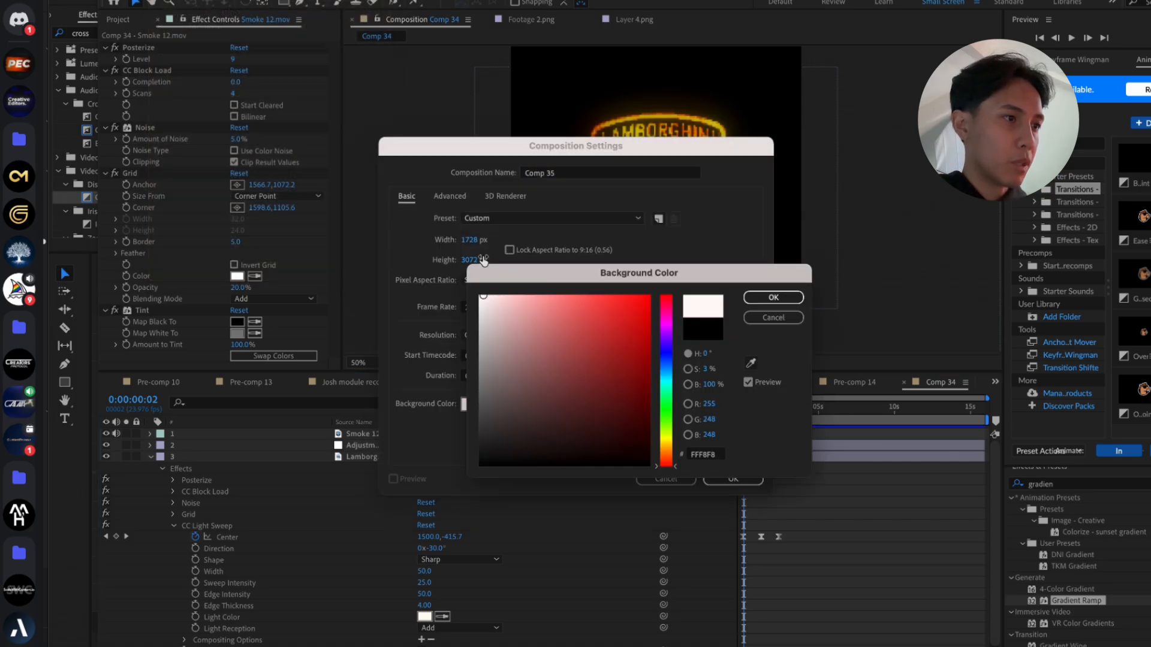
click(769, 297)
key(Return)
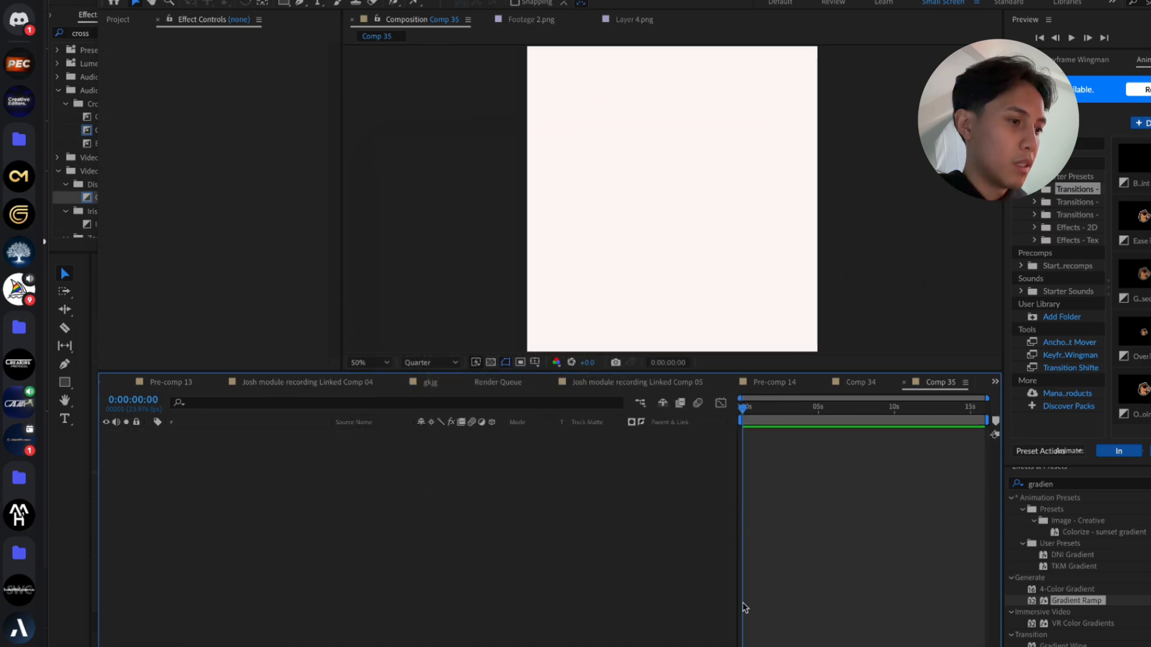
Add 1.png to 4.png from the downloaded "SHADOW" (5) folder to Comp 35 as four layers
click(885, 646)
click(916, 21)
click(775, 91)
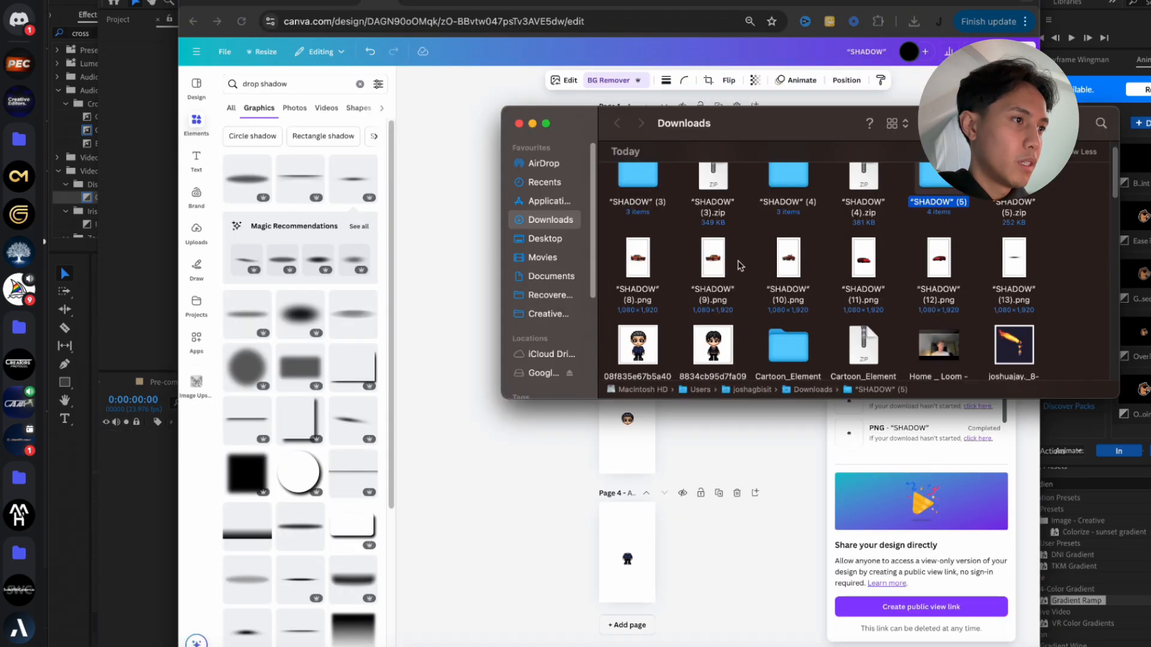
double_click(926, 207)
key(super+a)
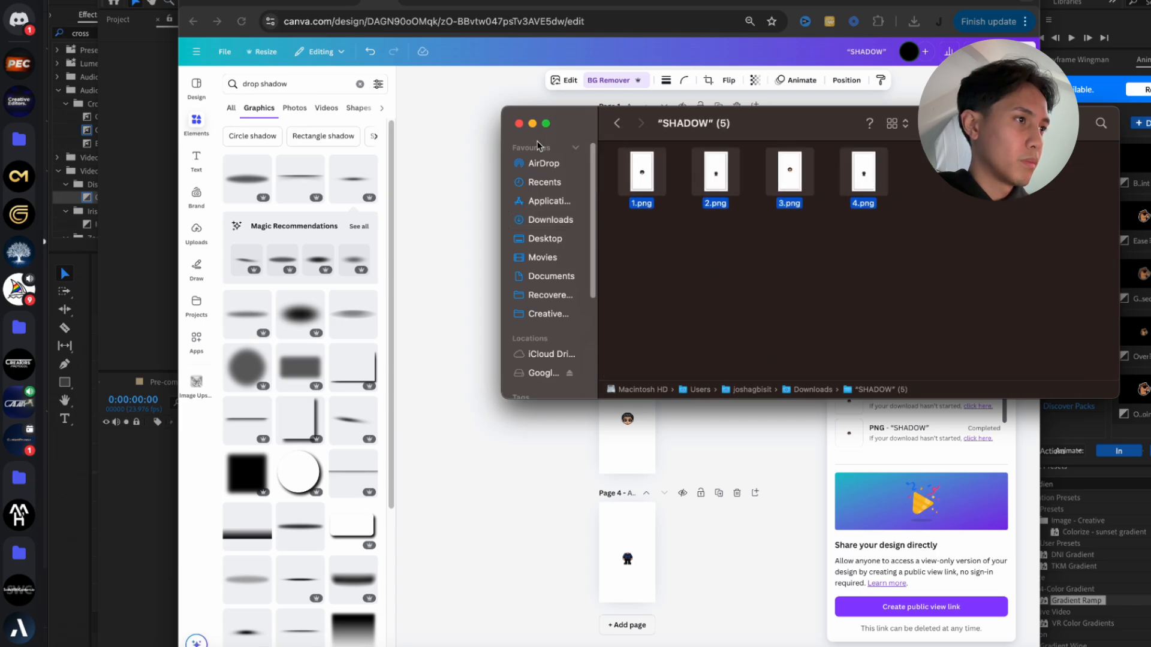
drag(637, 185, 126, 485)
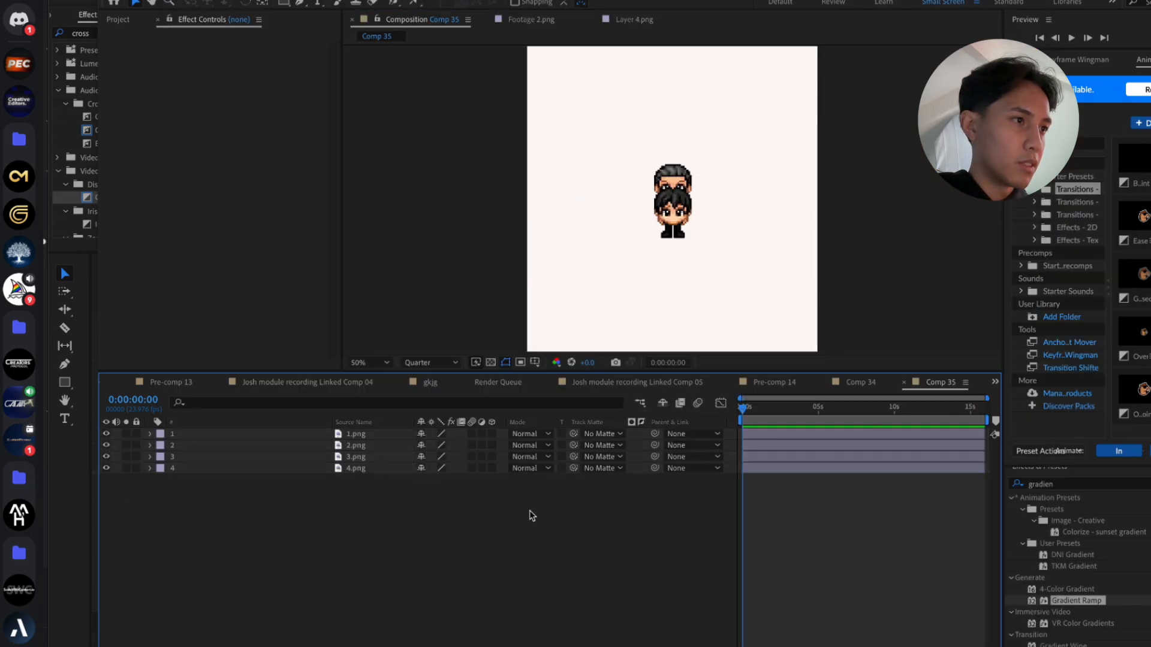
Reveal the Position property of the 1.png layer with the whole Comp 35 frame in view
click(386, 433)
key(p)
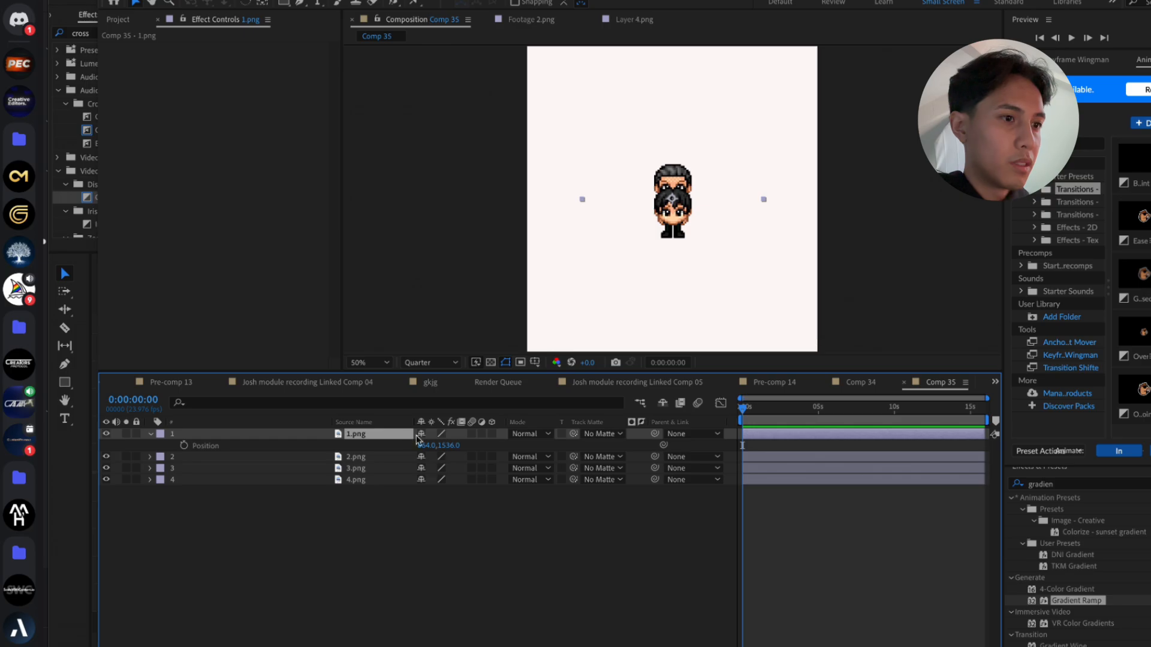
scroll(686, 206, down, 8)
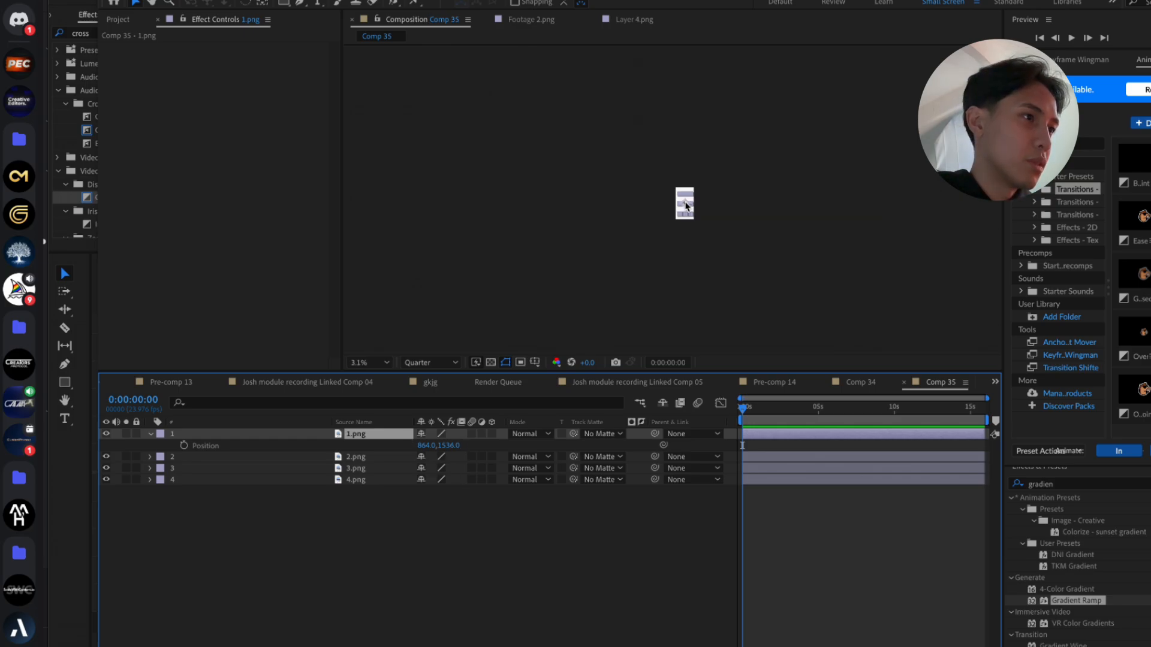
scroll(686, 205, up, 5)
scroll(686, 206, down, 2)
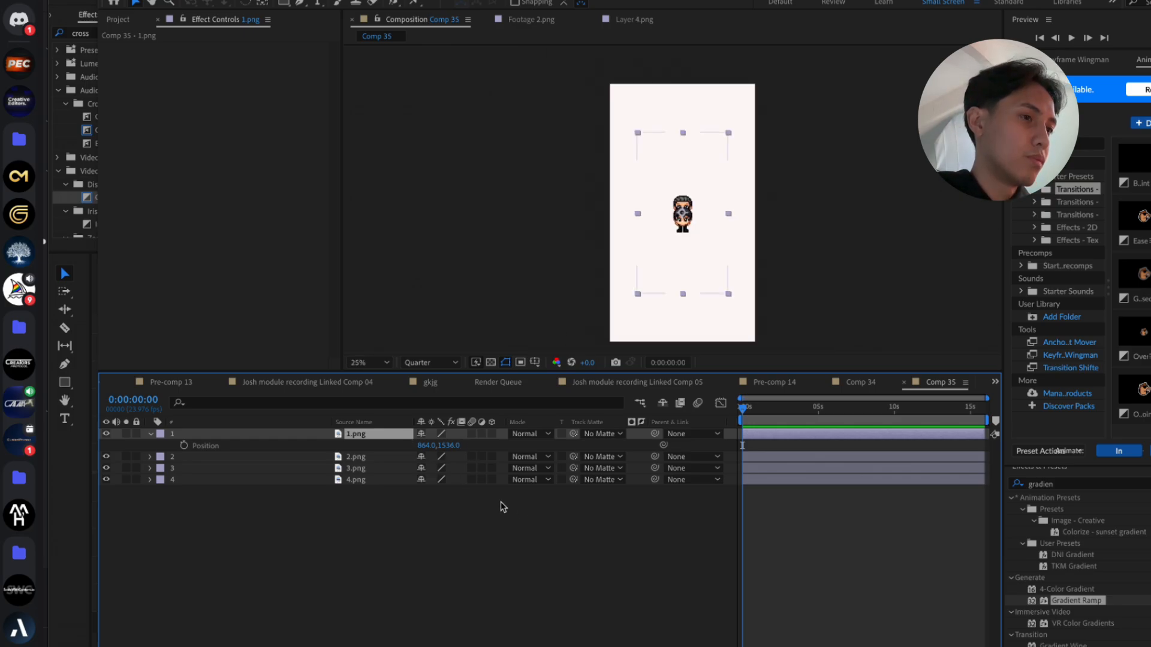
click(480, 498)
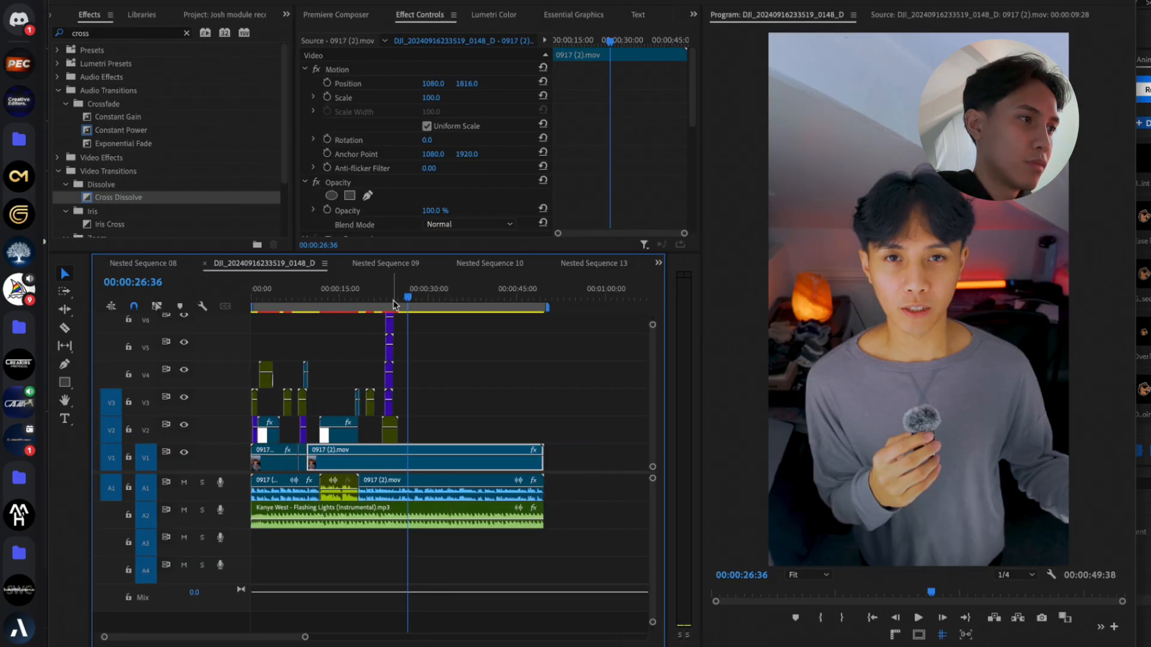
Check the earlier part of the main sequence in Premiere Pro and return to Comp 35 in After Effects
drag(394, 304, 353, 316)
click(944, 646)
drag(550, 587, 287, 432)
click(503, 520)
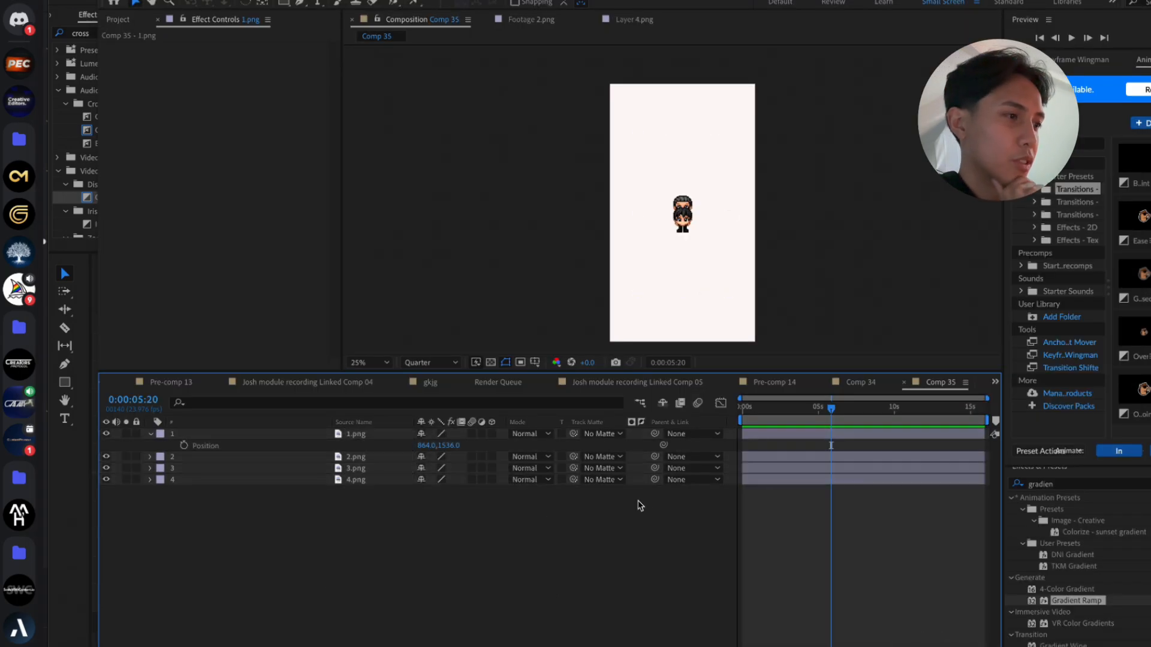
scroll(746, 482, up, 1)
click(440, 447)
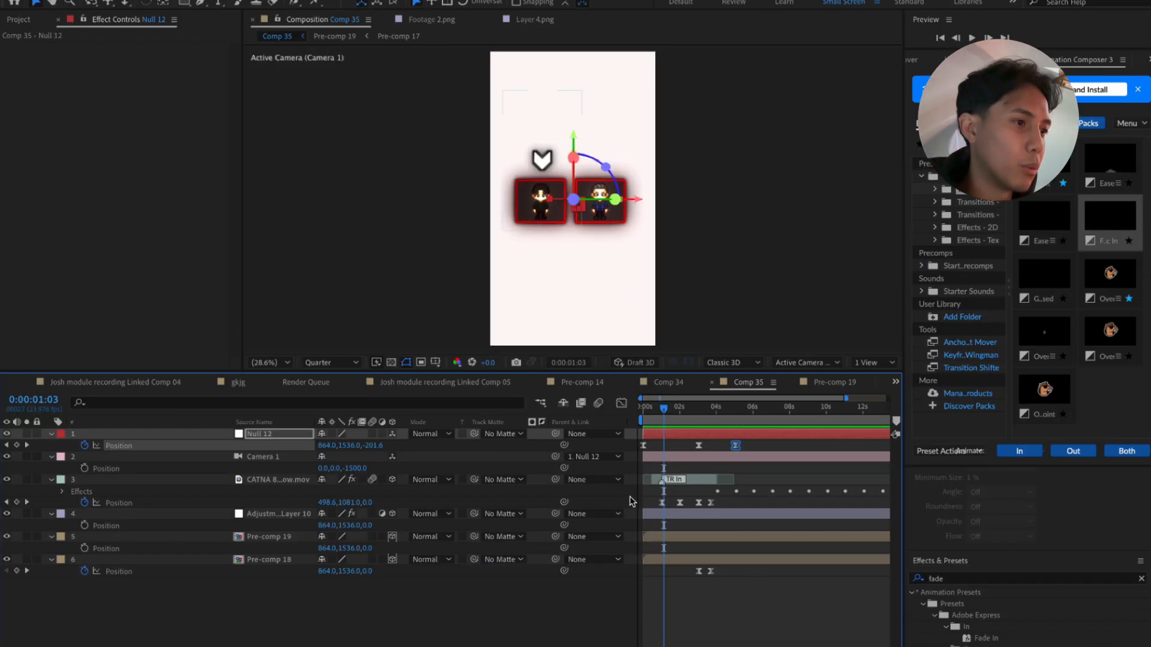
Scrub the arrow animation to 0:00:02:19 and add Nested Sequence 28.mp4 as the top layer of Comp 35
drag(662, 425, 686, 407)
click(662, 442)
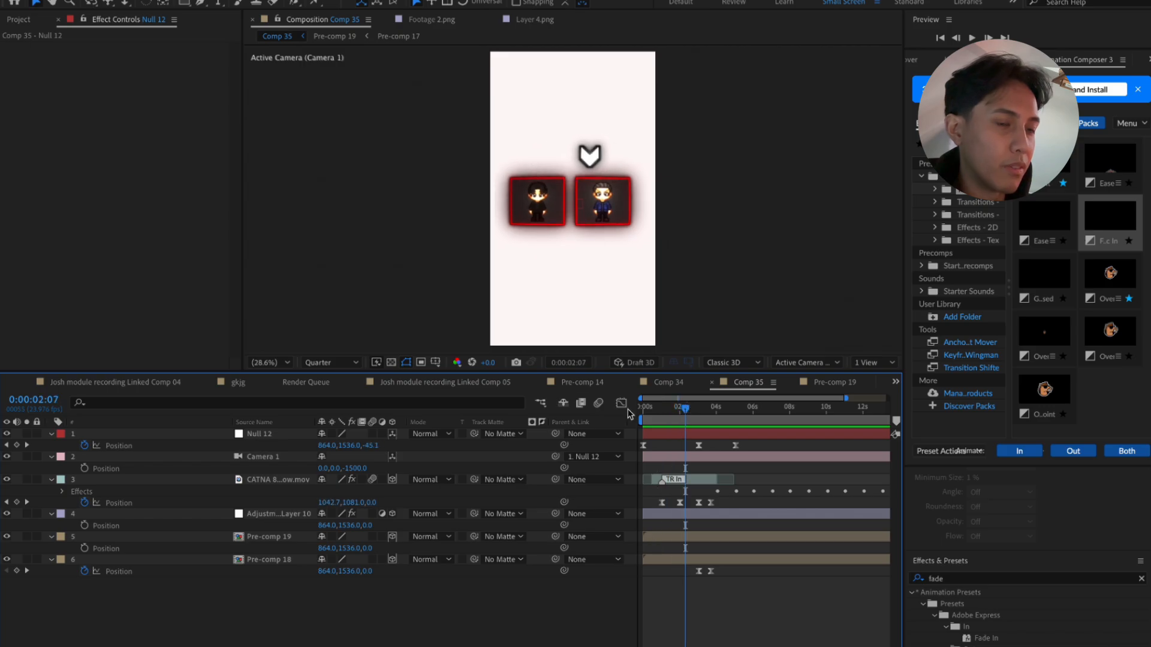
click(267, 481)
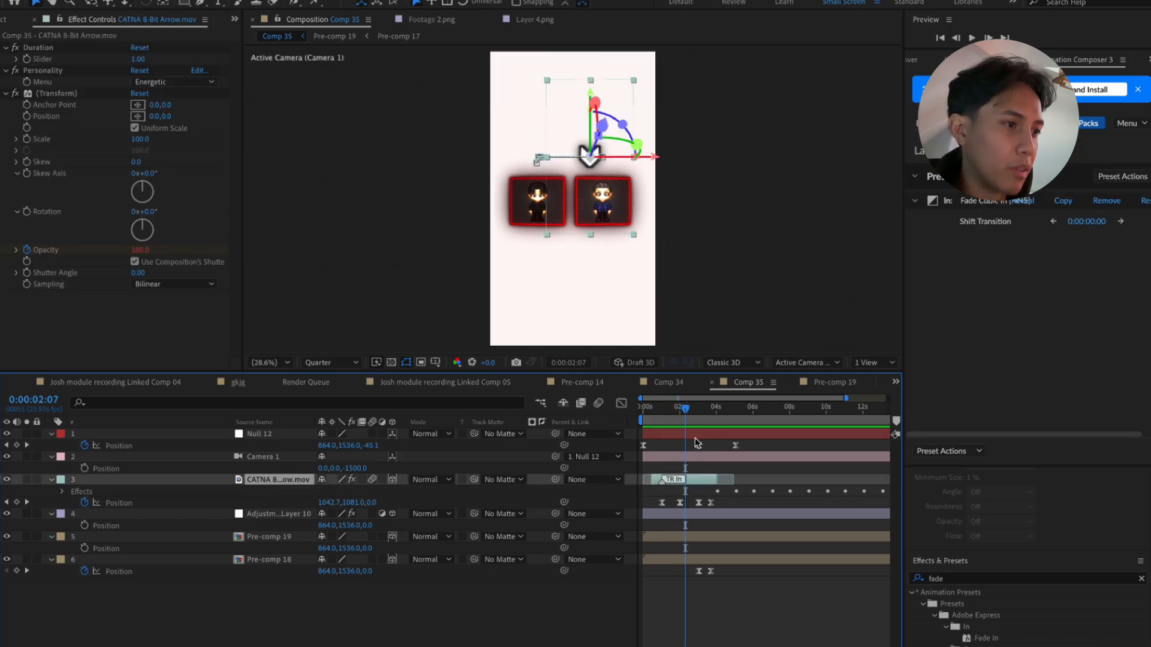
mouse_move(688, 414)
mouse_down()
mouse_move(644, 413)
mouse_move(718, 413)
mouse_move(695, 411)
mouse_up()
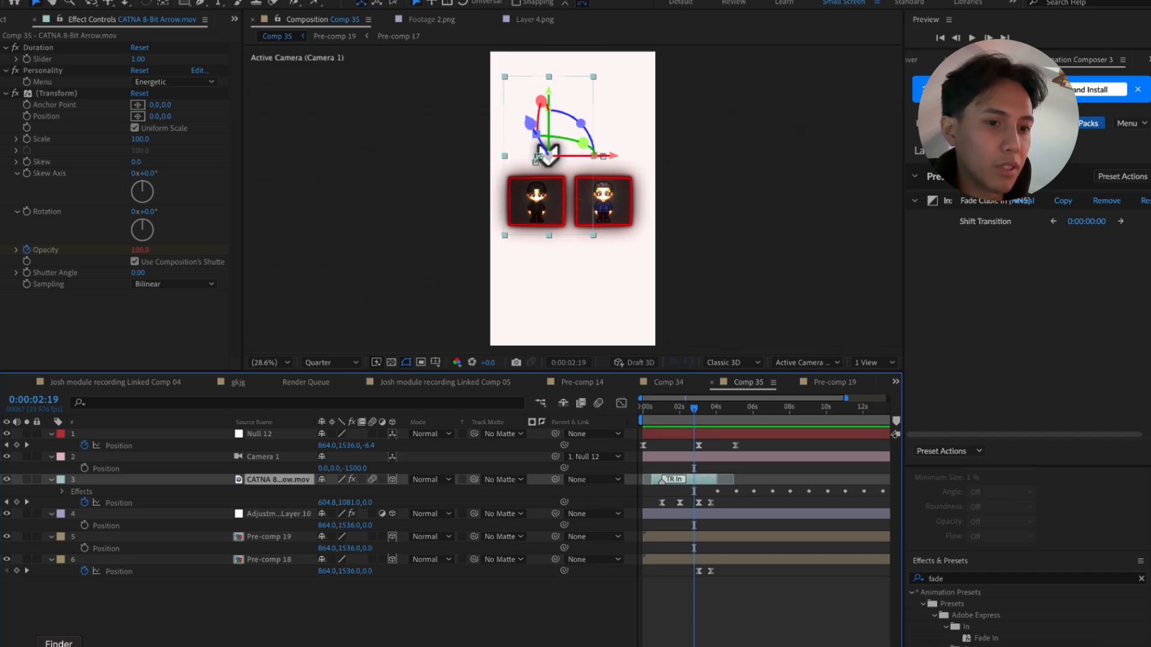
click(59, 646)
scroll(722, 303, up, 5)
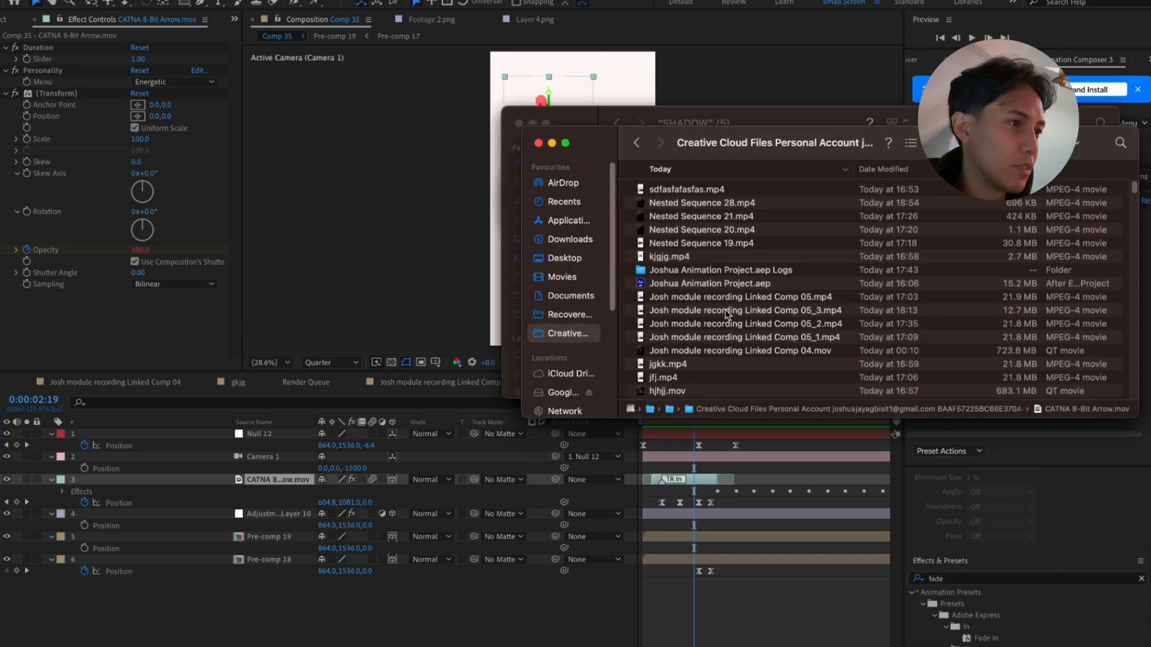
click(709, 207)
drag(710, 205, 691, 446)
Try 37% opacity on the Nested Sequence 28.mp4 layer and lower it to 0%
key(t)
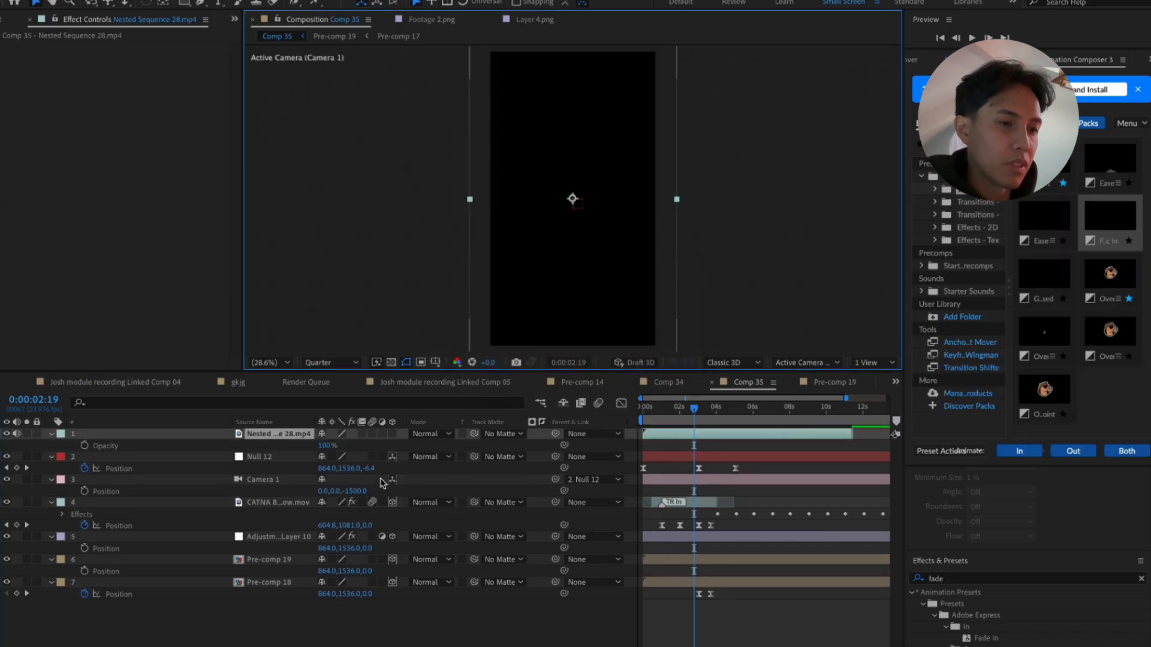
click(326, 445)
text(37)
key(Return)
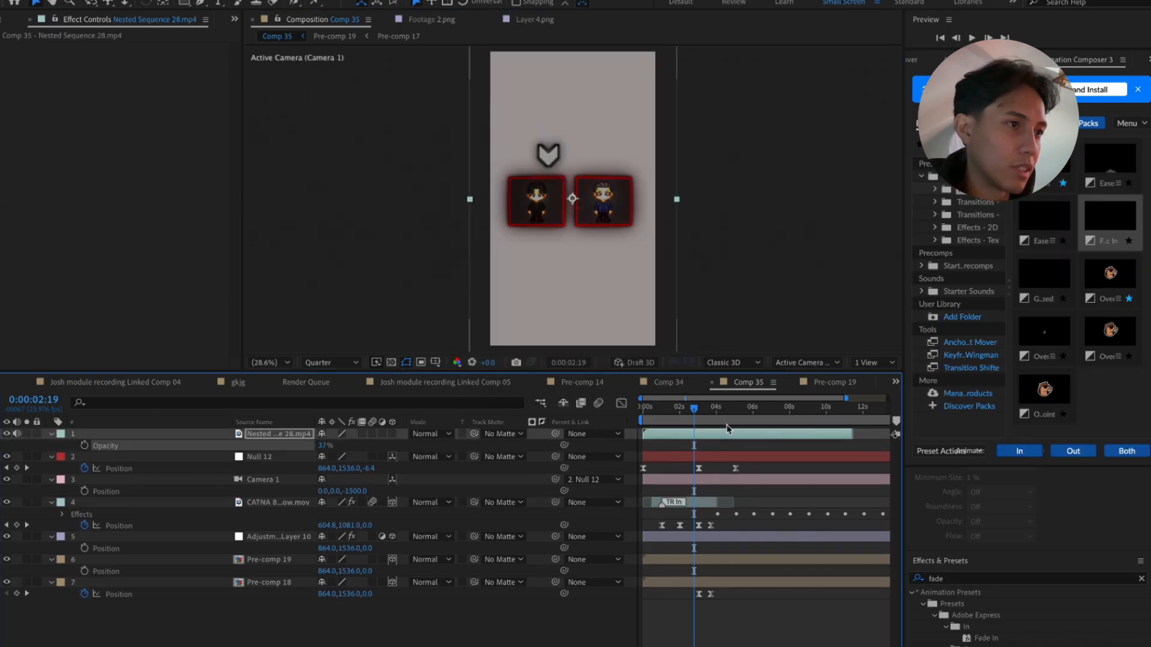
drag(329, 445, 158, 446)
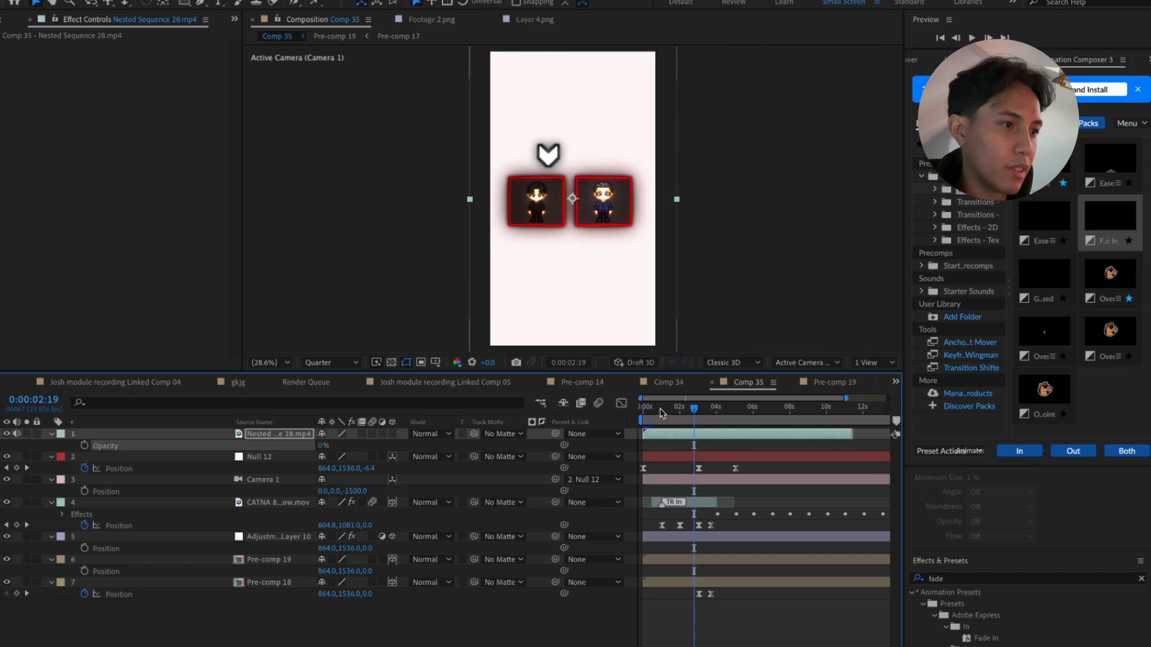
Preview the animation and shift Null 12's last two Position keyframes earlier, the first to about 0:00:02:08
drag(658, 411, 624, 427)
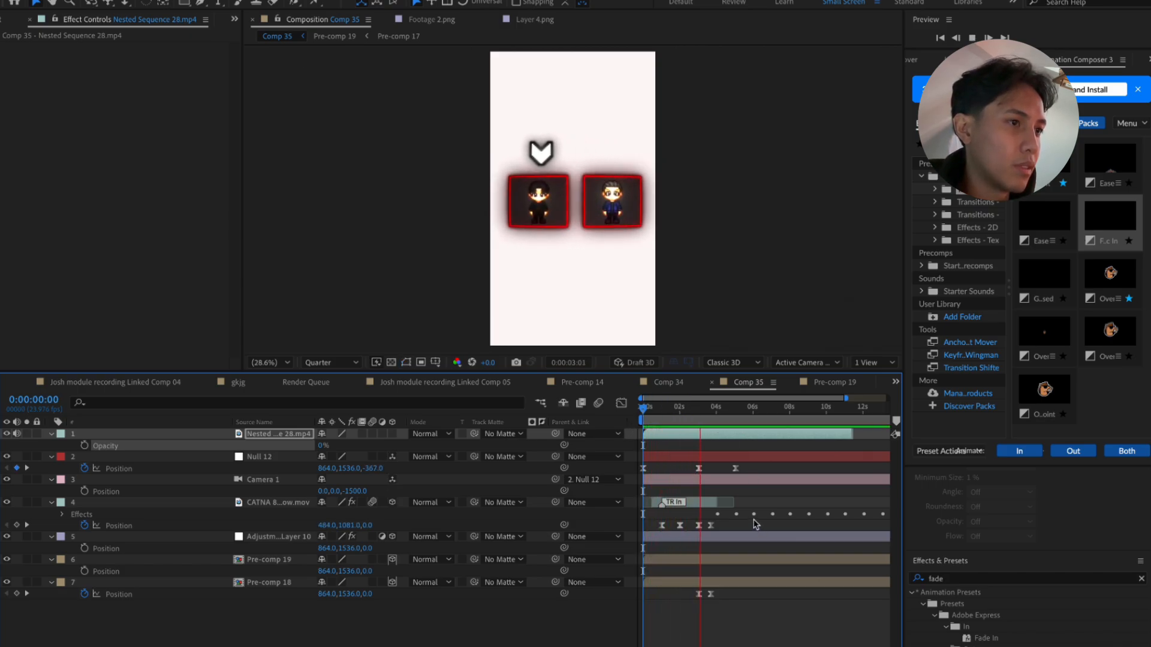
key(space)
mouse_move(689, 413)
mouse_down()
mouse_move(713, 435)
mouse_move(679, 421)
mouse_up()
key(space)
key(space)
drag(741, 469, 687, 468)
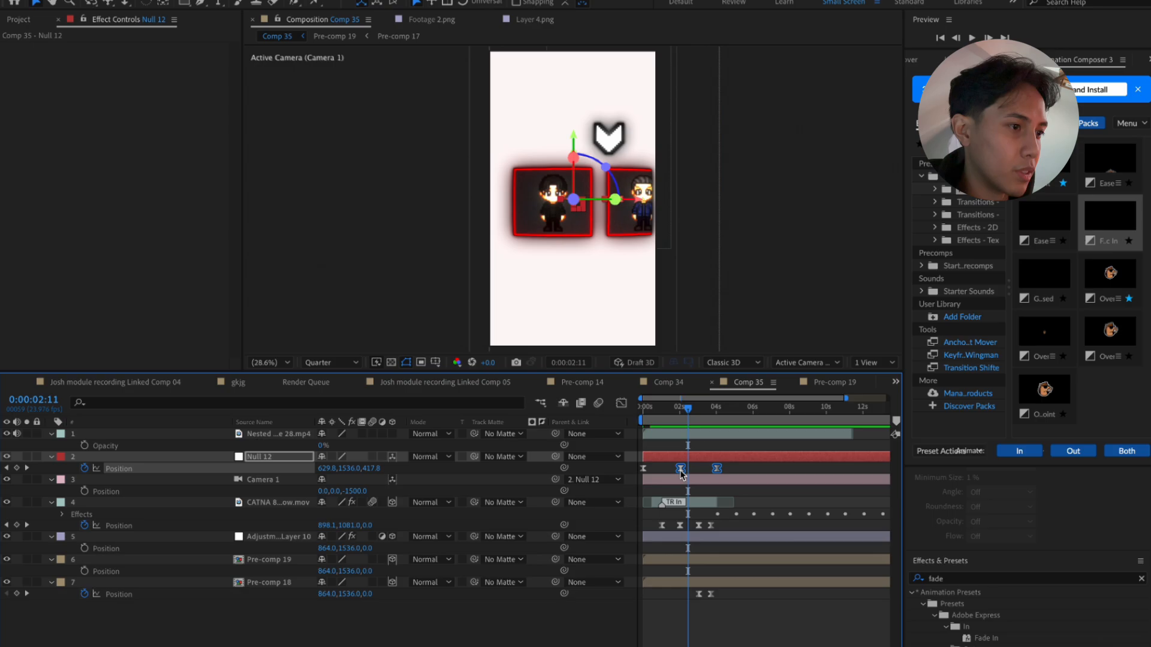
click(679, 410)
key(space)
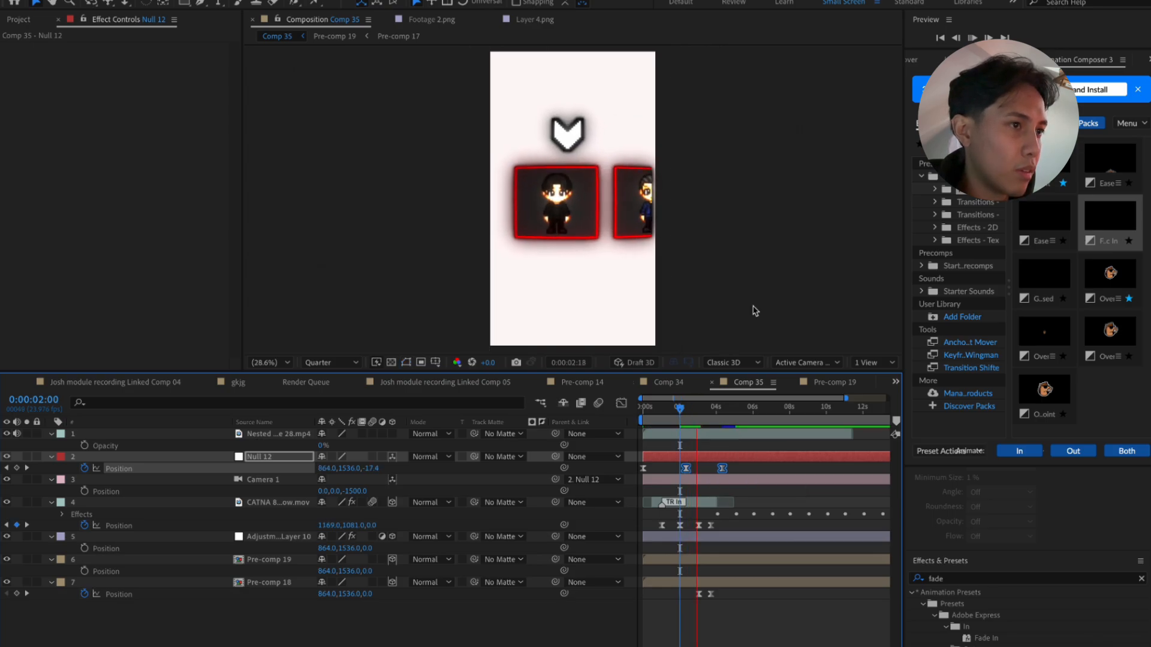
key(space)
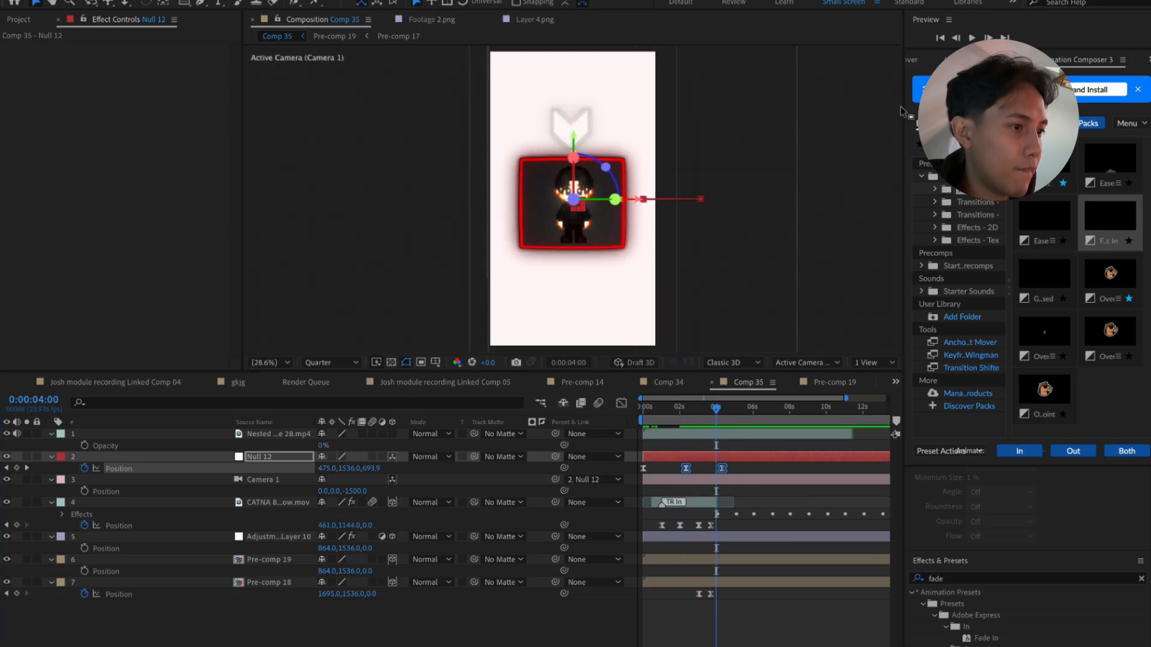
Preview the camera move and try shifting the last two Position keyframes of the CATNA 8-Bit Arrow layer slightly earlier
click(659, 419)
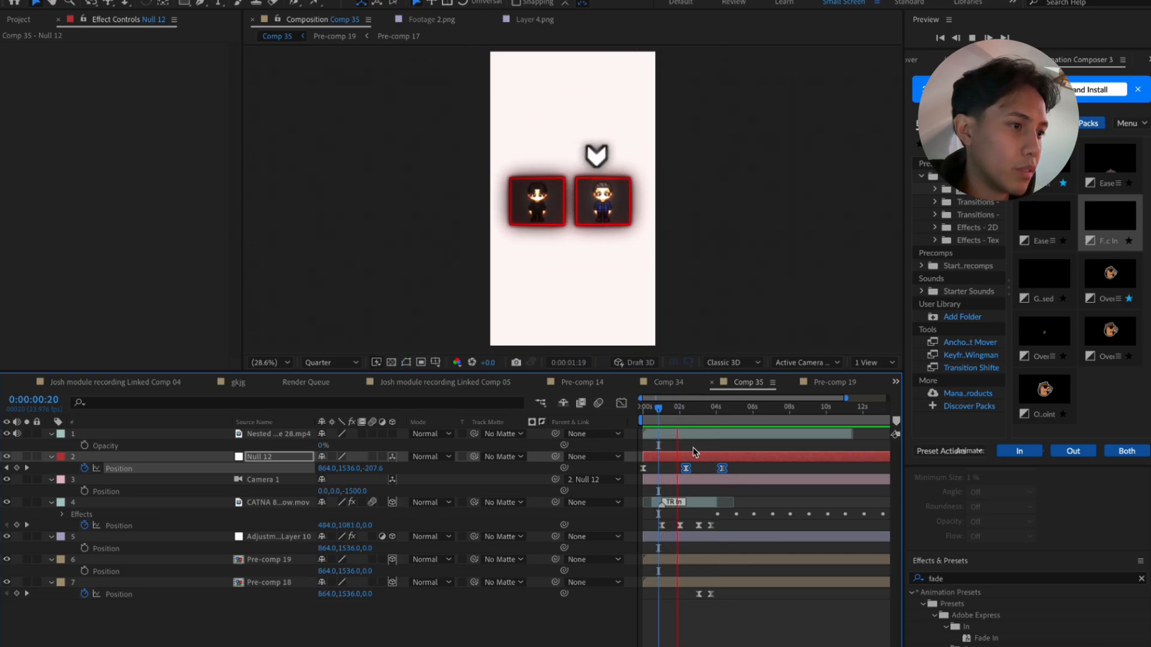
key(space)
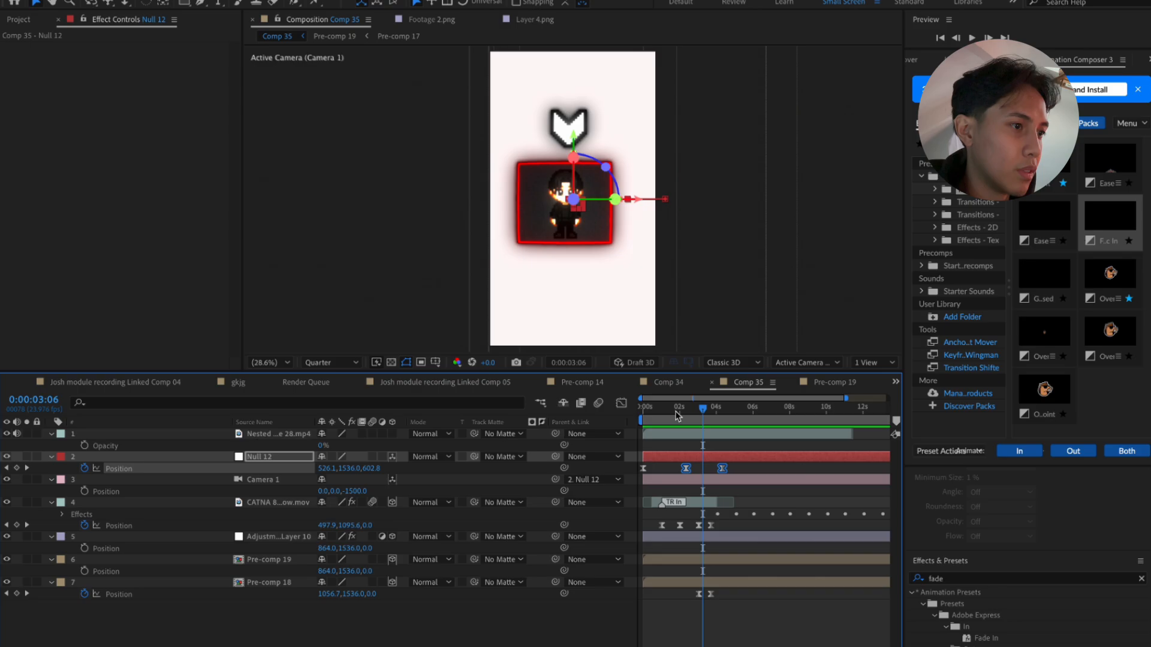
click(641, 417)
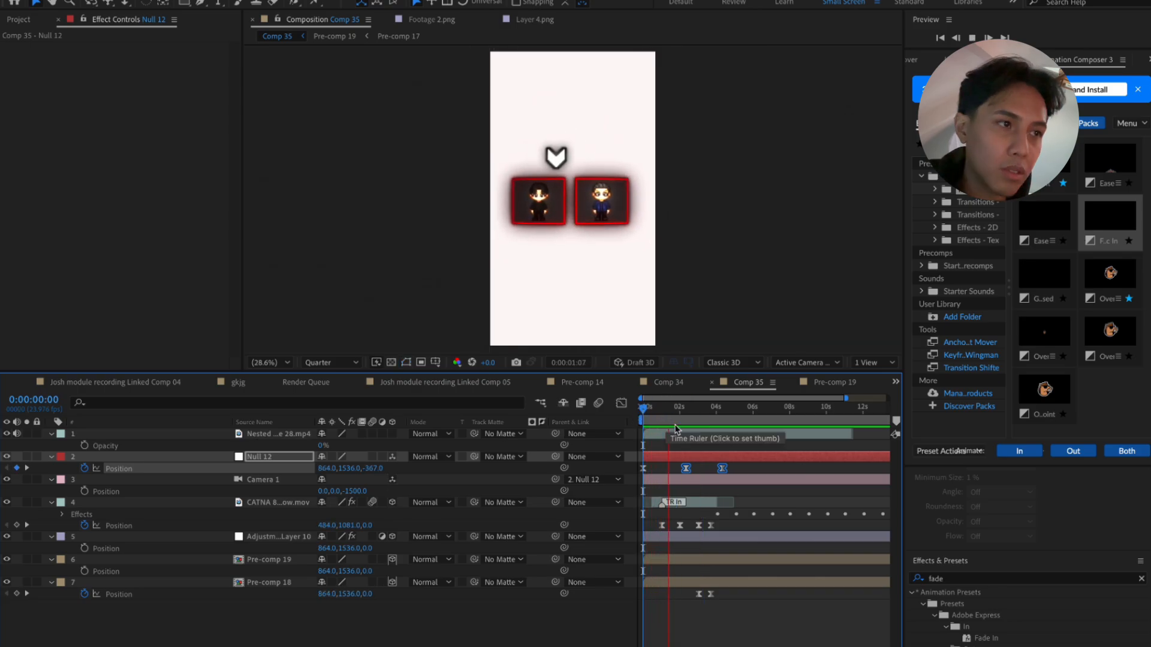
key(space)
click(699, 527)
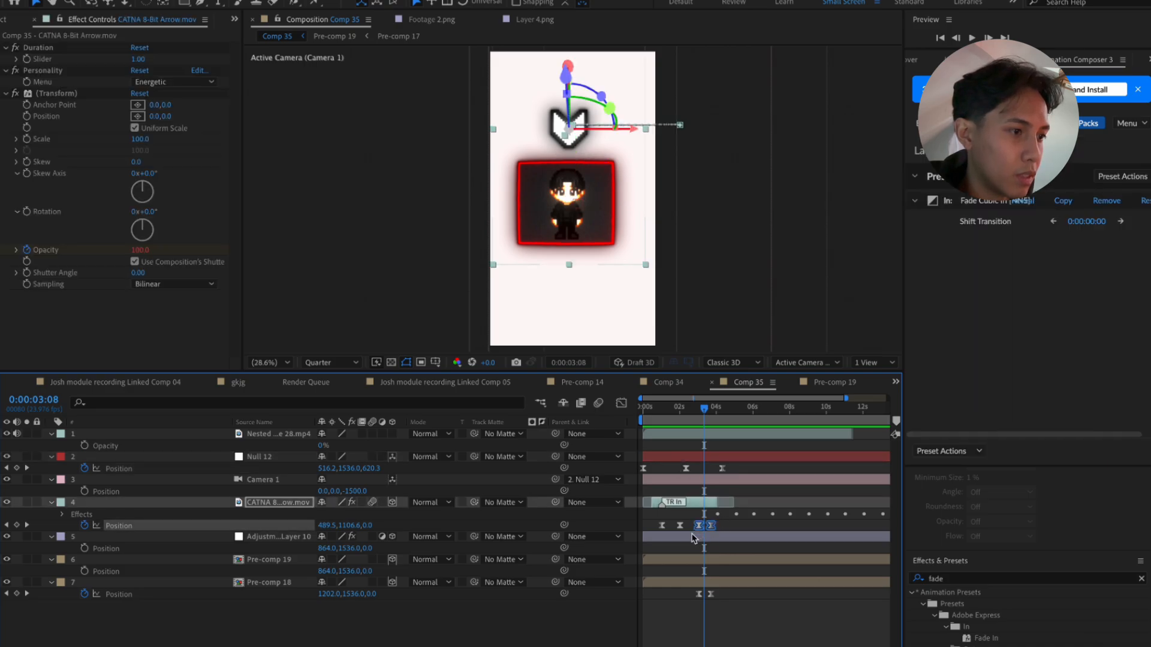
drag(701, 526, 692, 527)
click(686, 413)
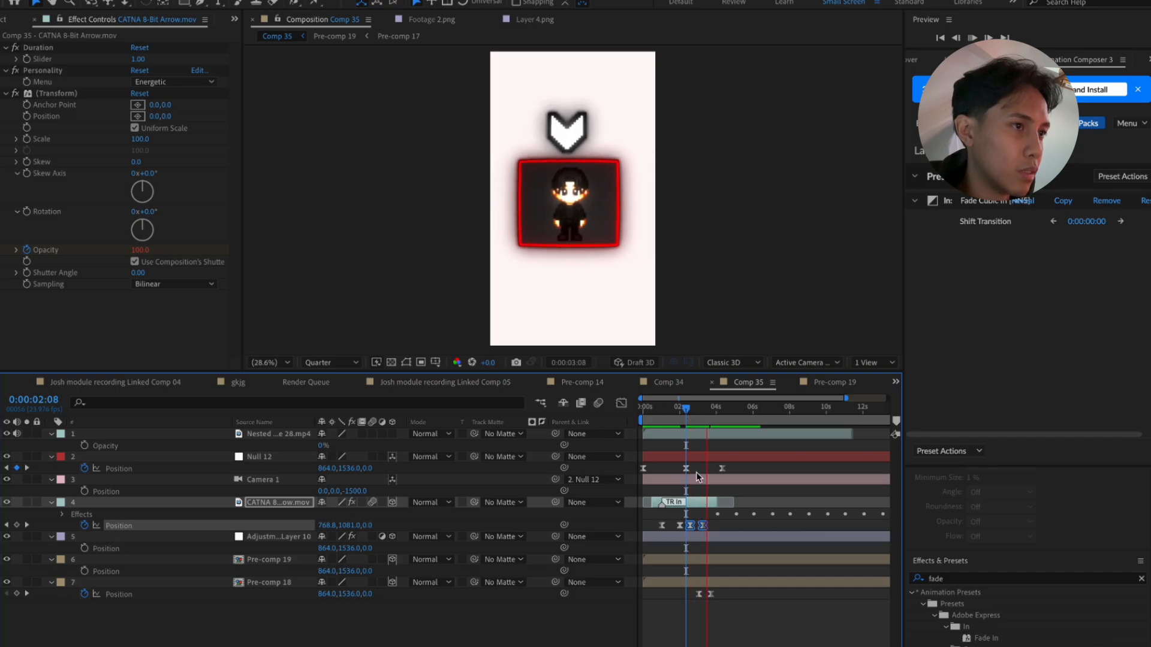
key(space)
key(equal)
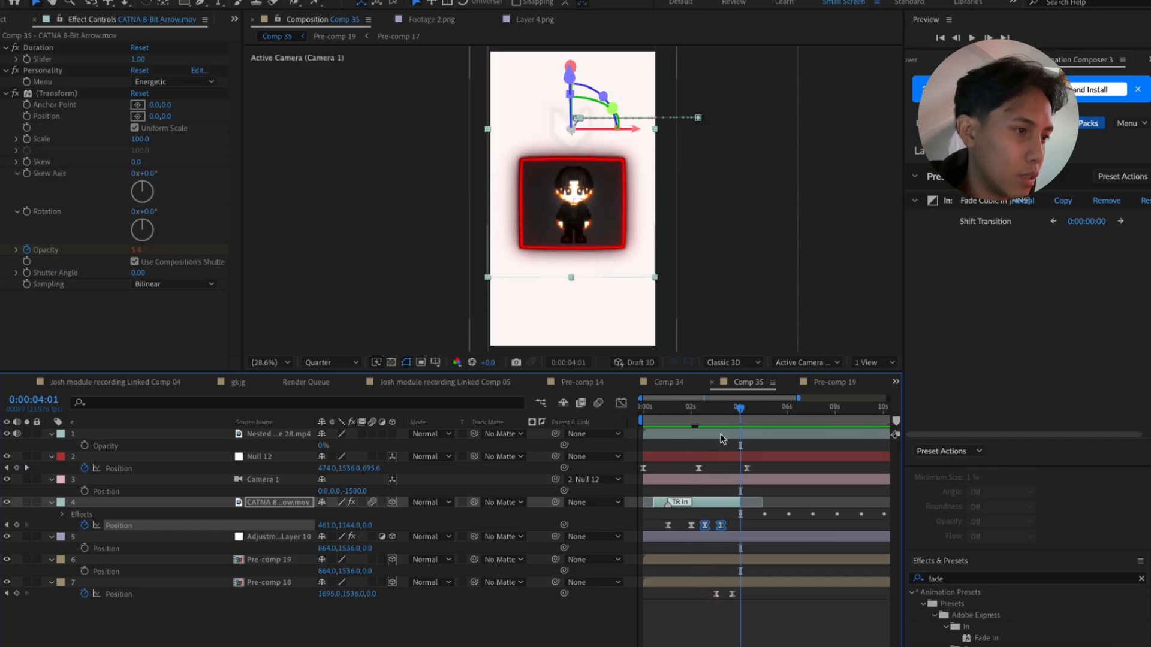
click(699, 422)
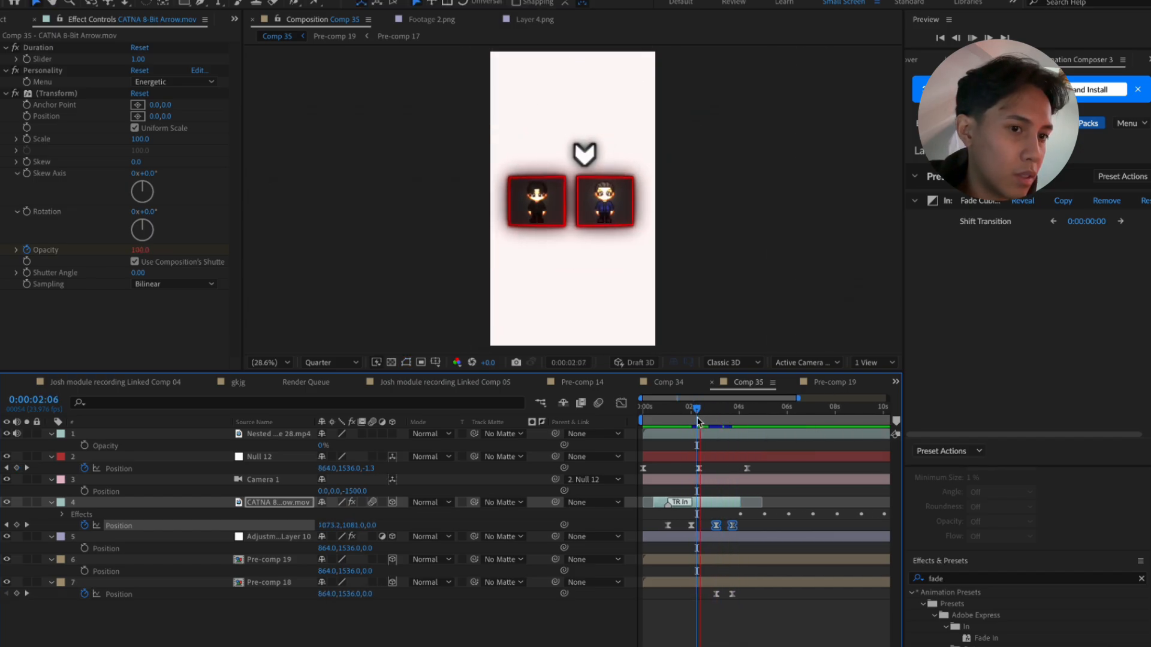
Remove the last Position keyframe of the CATNA 8-Bit Arrow layer and preview the arrow's movement
key(space)
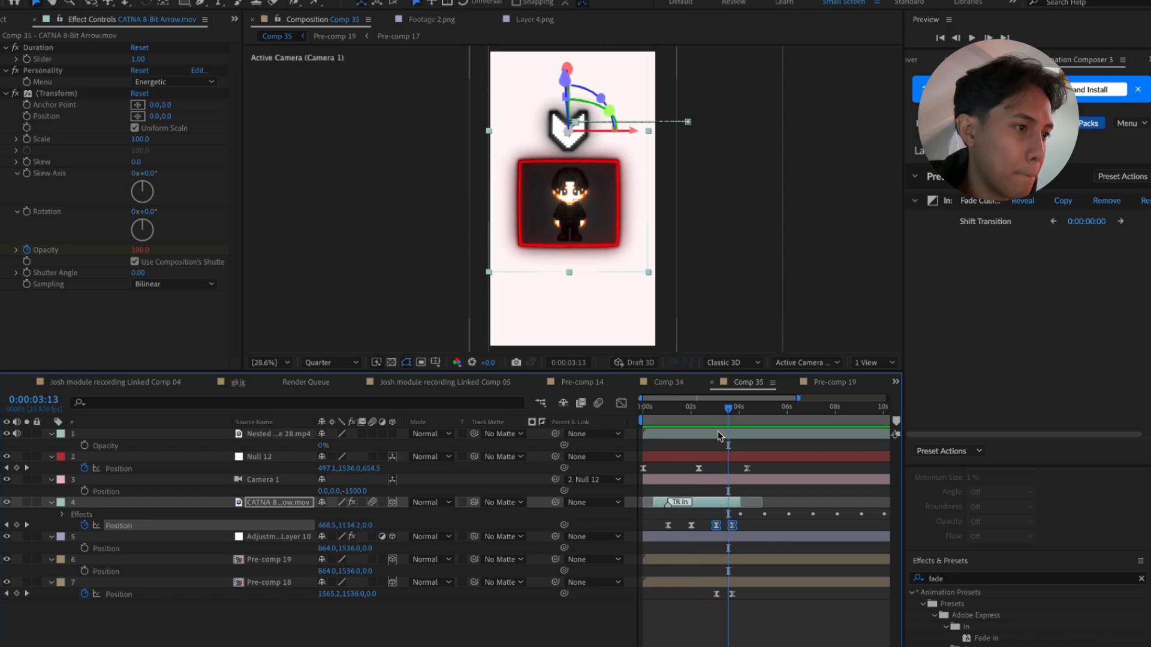
click(751, 530)
mouse_move(713, 420)
mouse_down()
mouse_move(671, 414)
mouse_move(730, 419)
mouse_up()
click(731, 526)
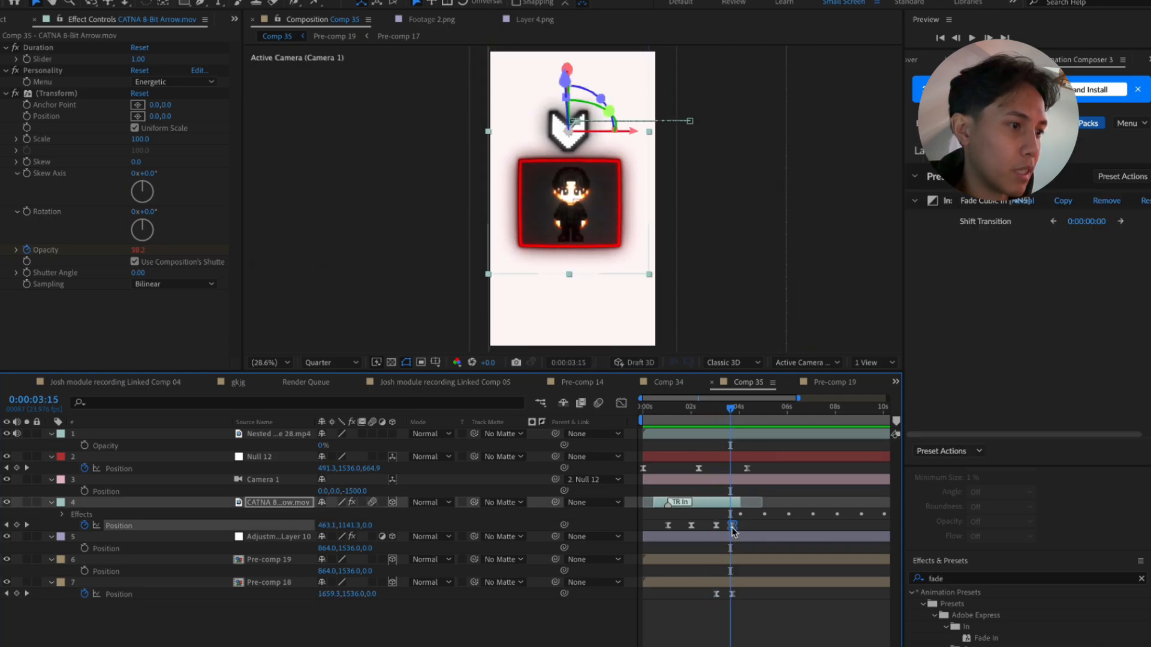
click(690, 418)
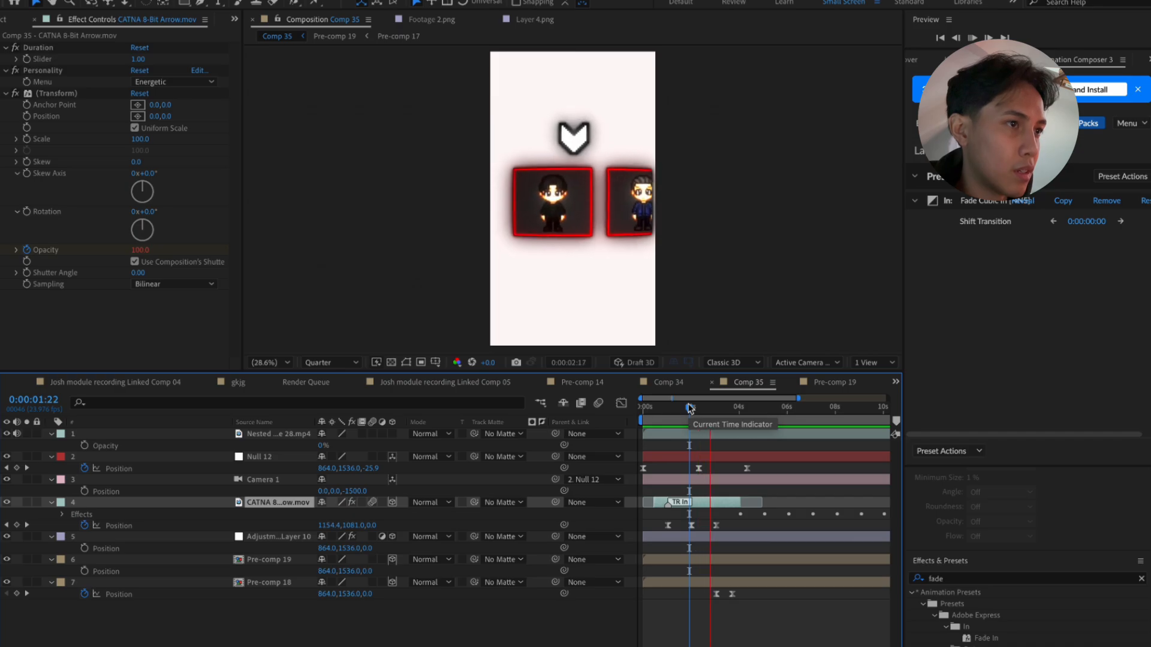
key(space)
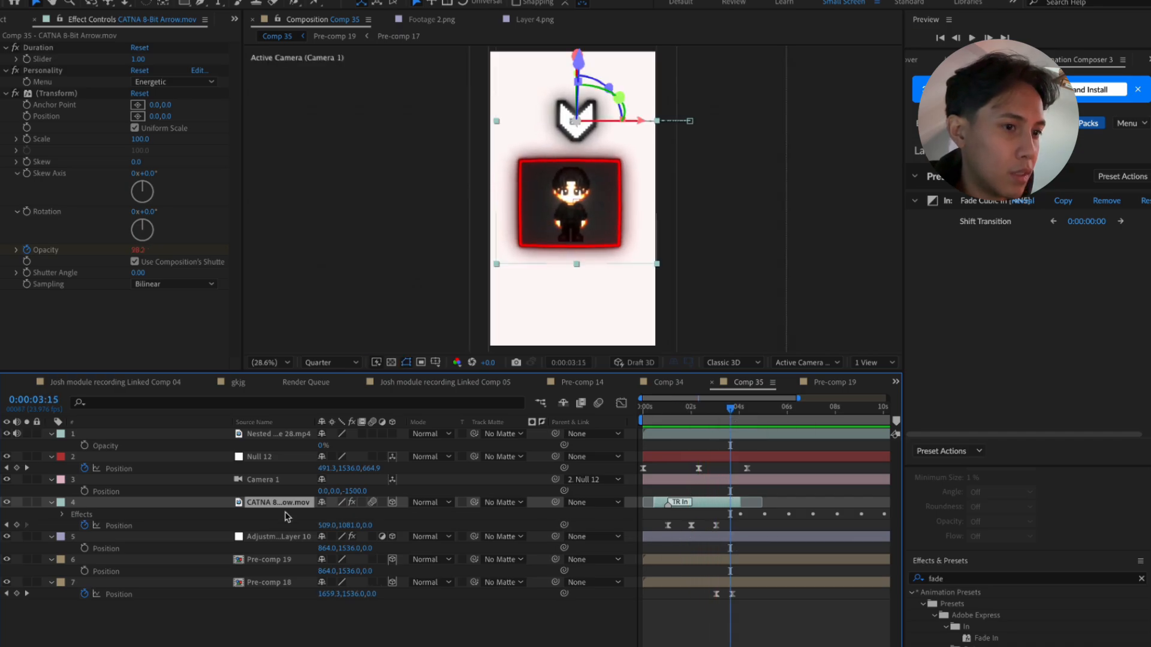
Move the arrow layer's remaining last Position keyframe to 0:00:03:15, set its X position to 465, and preview it
drag(715, 526, 728, 525)
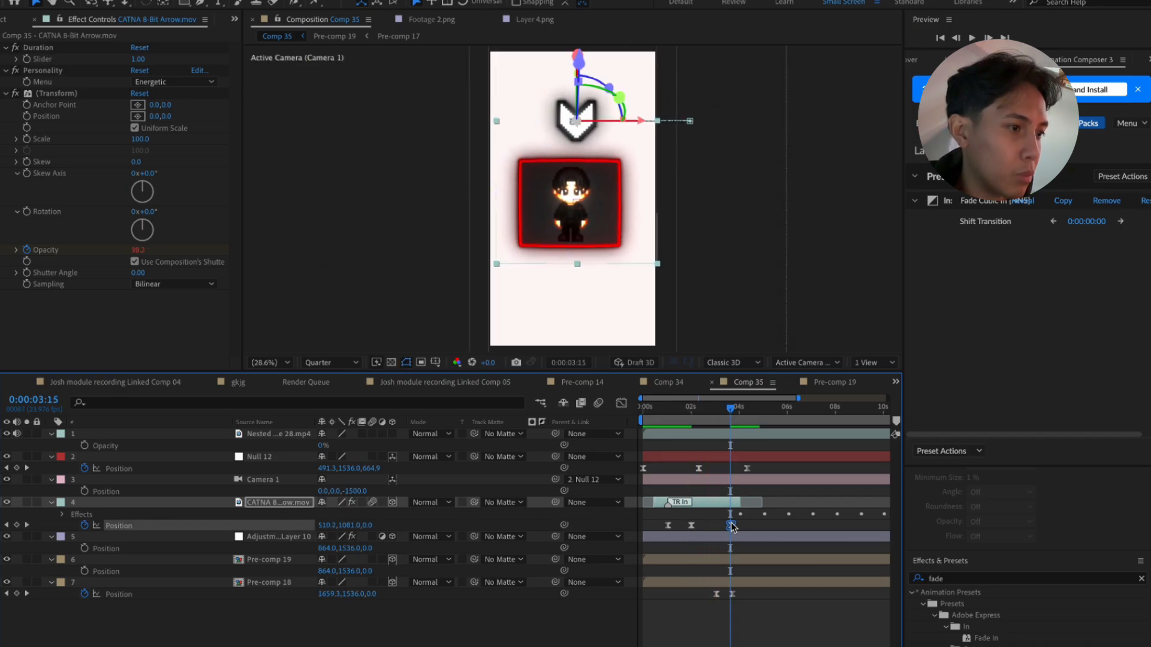
drag(324, 527, 299, 529)
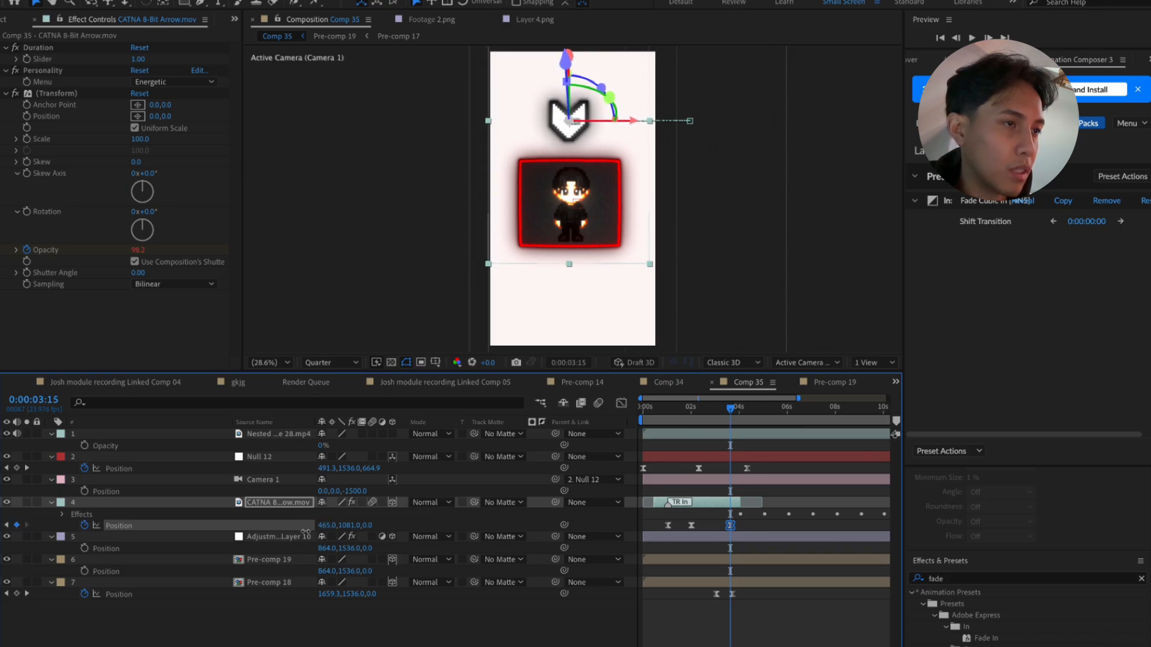
click(659, 408)
key(space)
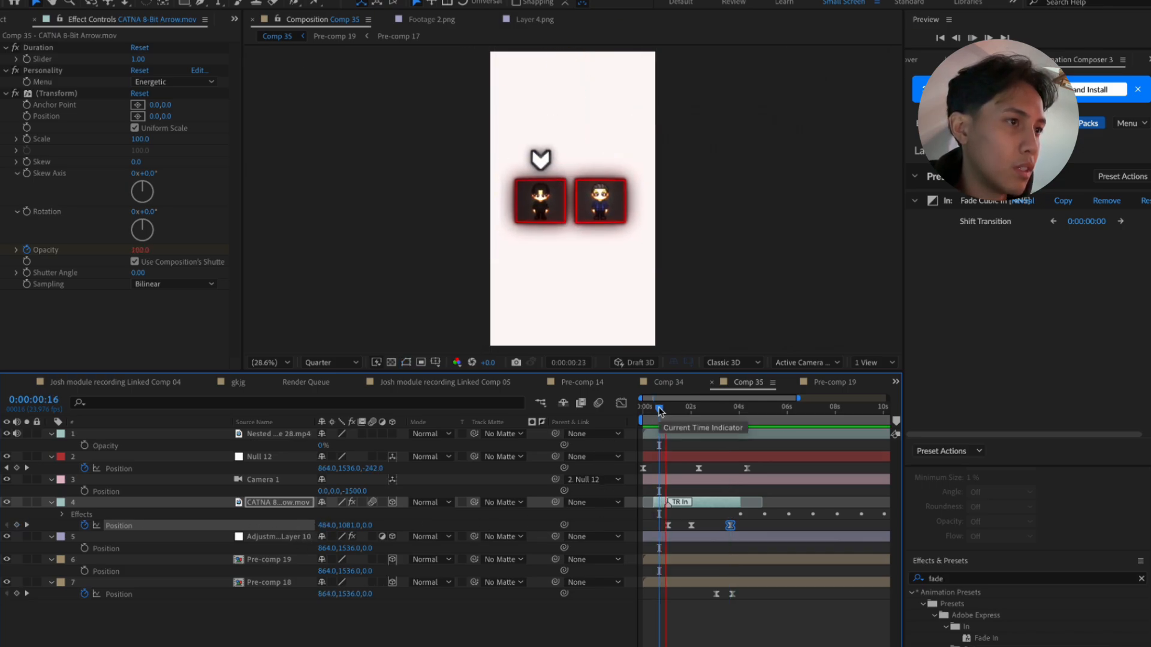
Shift the arrow layer's first Position keyframe earlier to about 0:00:00:15 and preview the animation
drag(668, 525, 660, 527)
click(653, 422)
key(space)
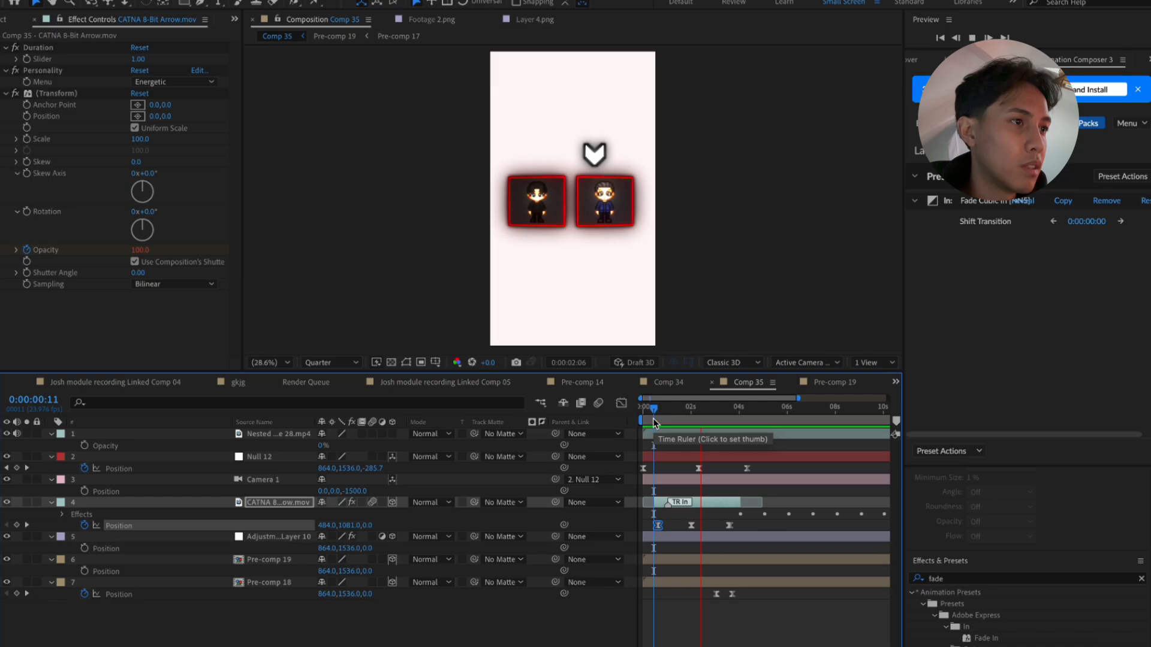
key(space)
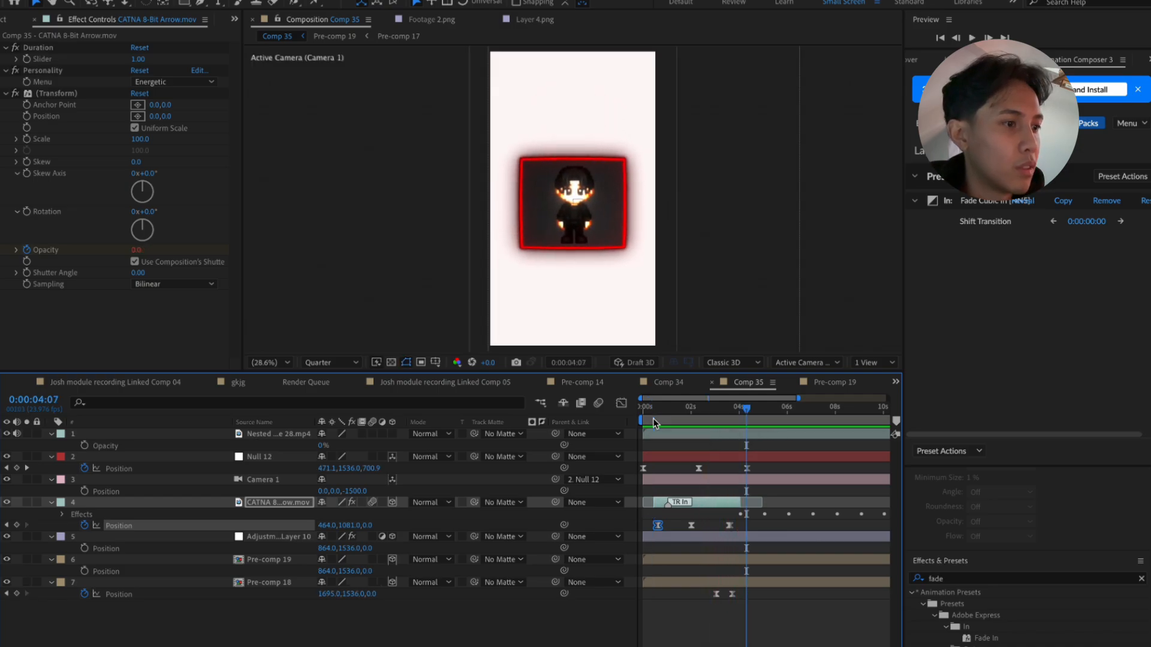
Shift the arrow layer's last Position keyframe slightly earlier and scrub through its final move
drag(729, 526, 724, 526)
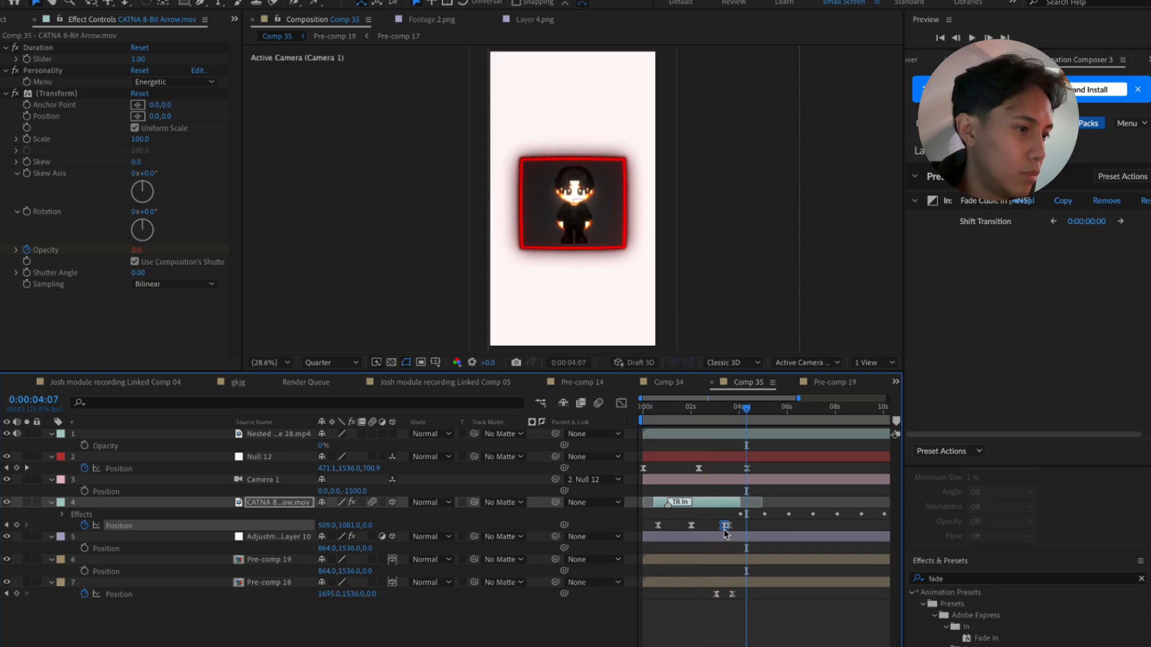
click(691, 426)
drag(690, 426, 720, 426)
Move Pre-comp 18's first Position keyframe earlier to 0:00:02:11 and play back the full selection animation
click(700, 598)
drag(717, 594, 696, 594)
click(687, 419)
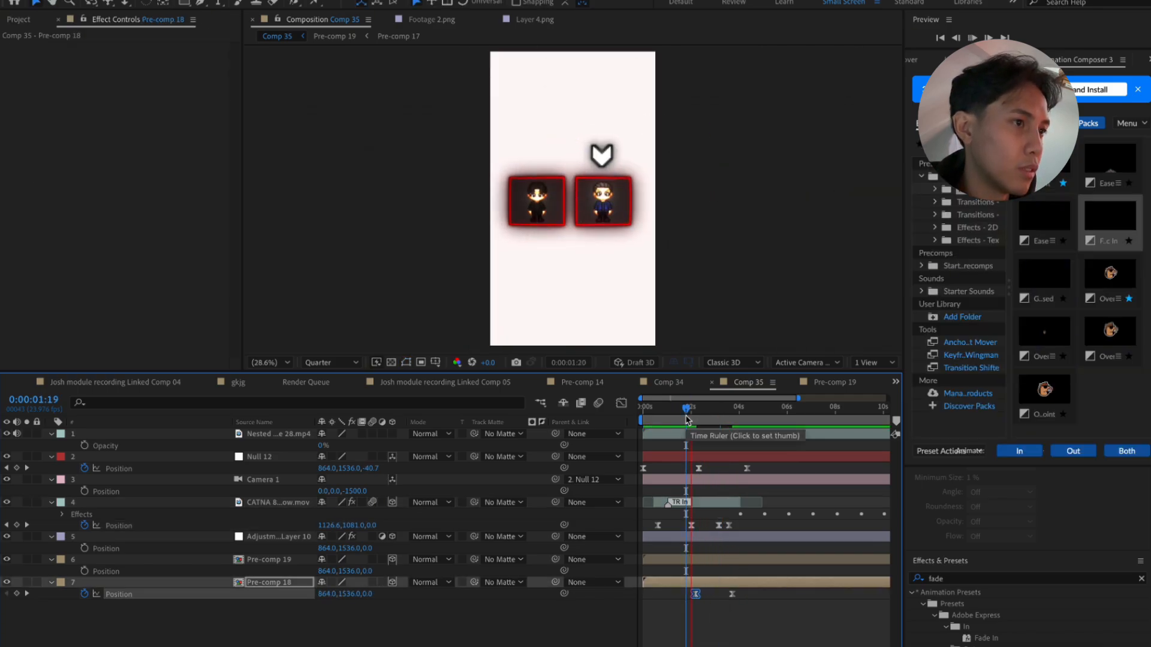
drag(686, 420, 700, 425)
drag(695, 595, 702, 598)
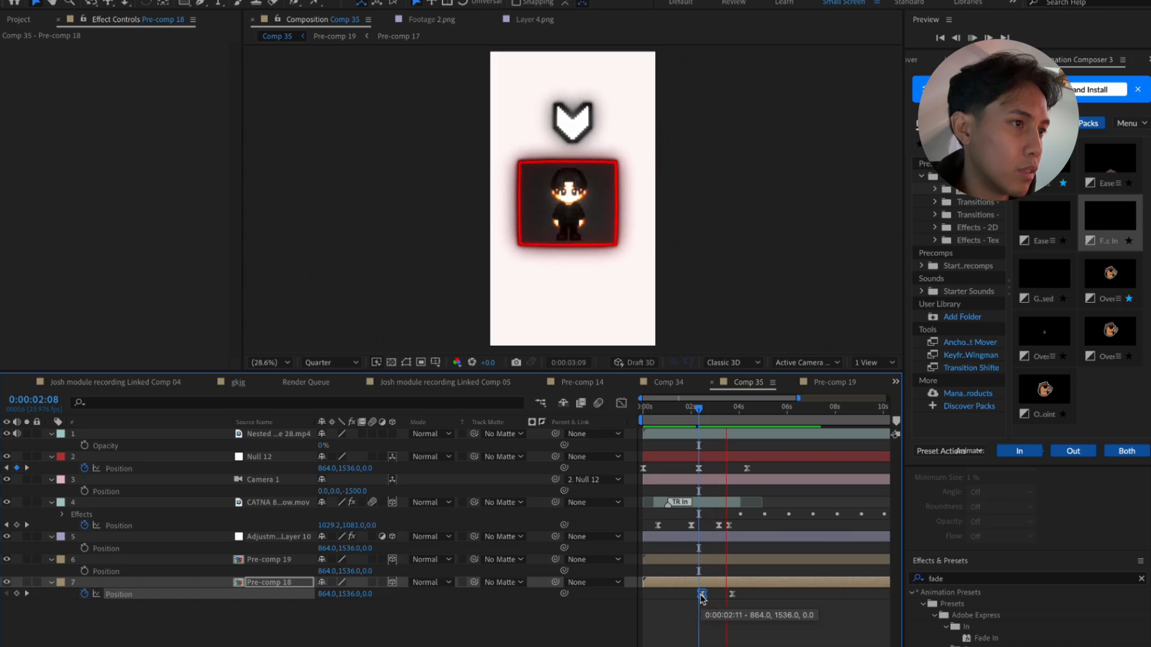
drag(698, 412, 670, 414)
key(space)
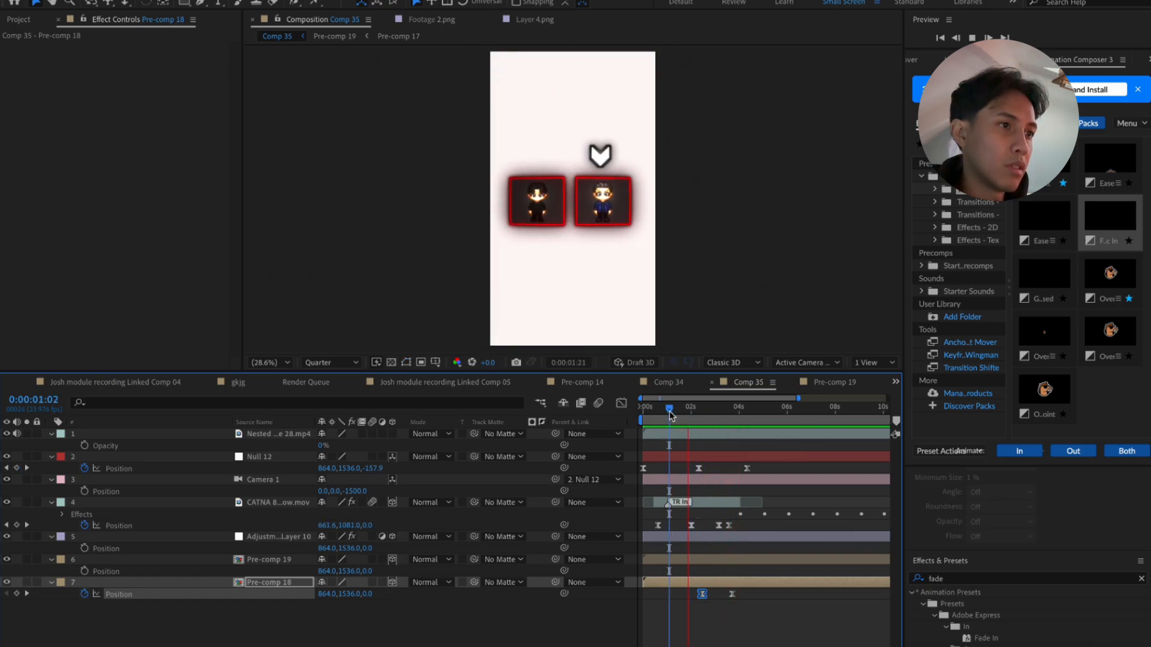
key(space)
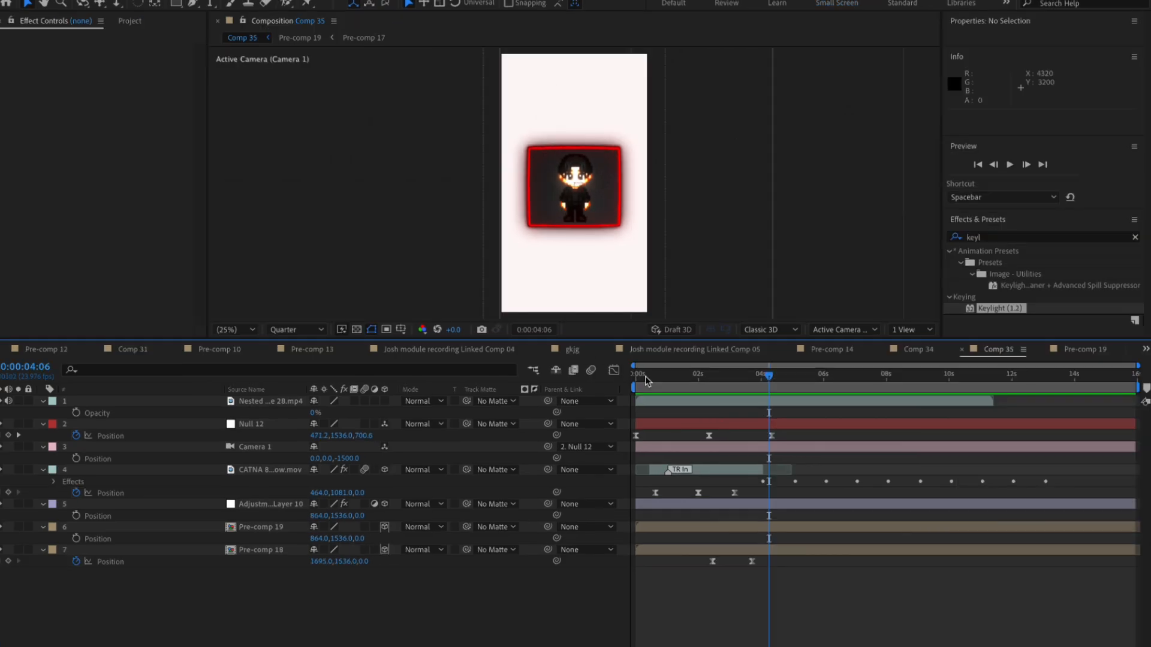
click(661, 378)
key(space)
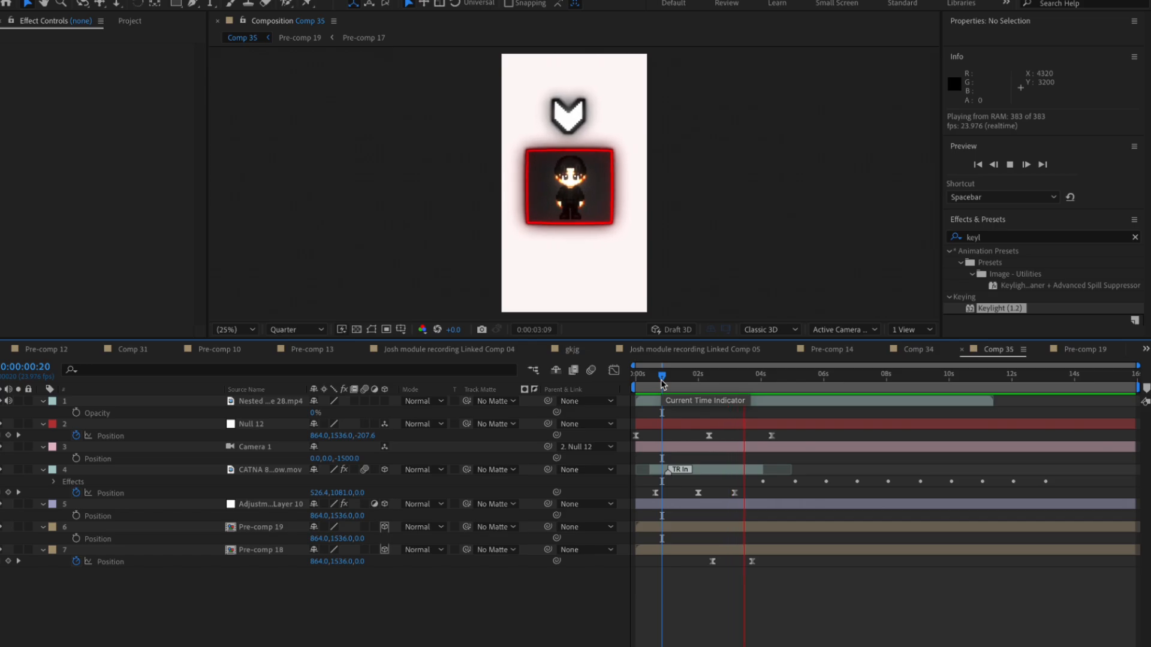
key(space)
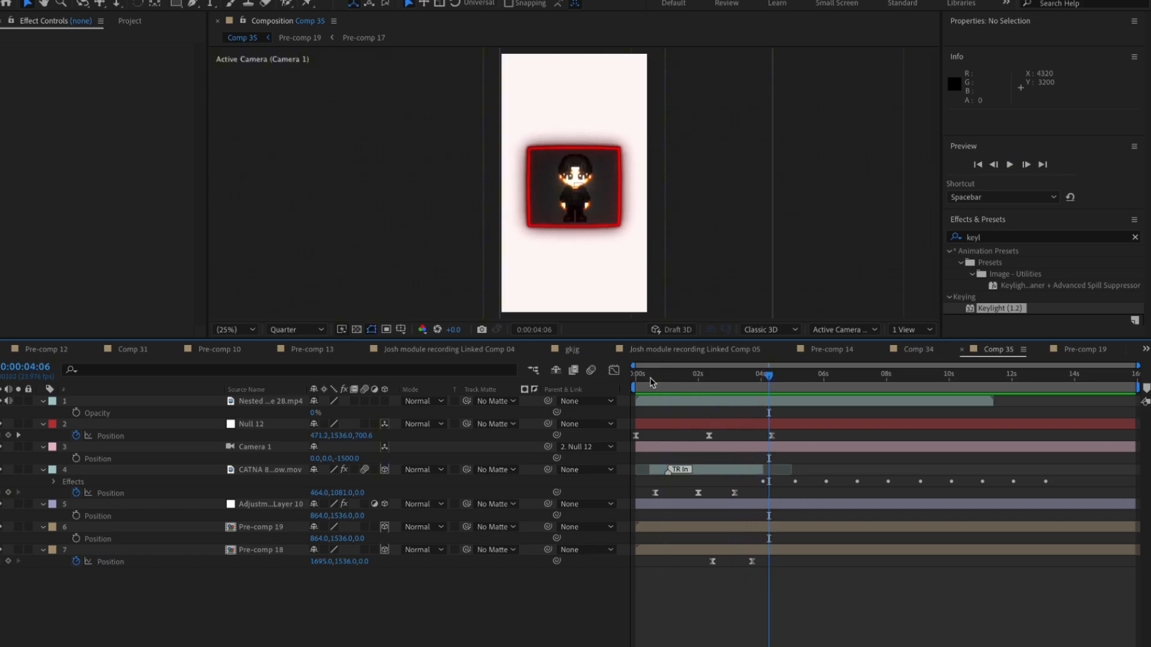
Add Comp 35 to the render queue, keep the H.264 output format, and start rendering it to Comp 35.mp4
click(106, 0)
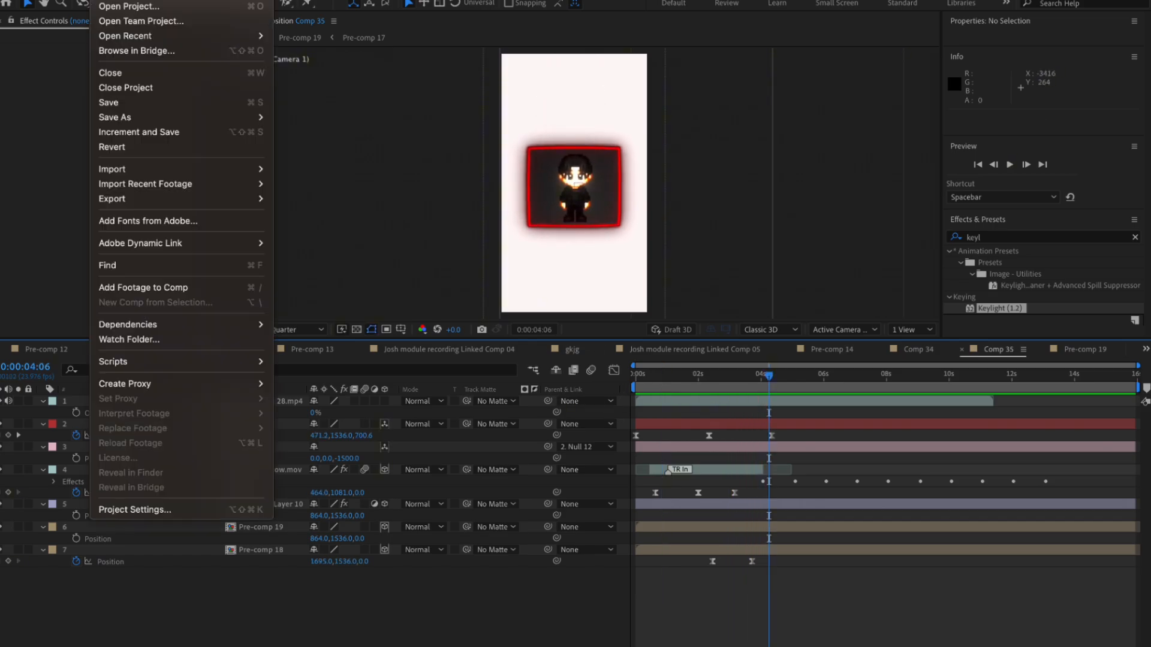
mouse_move(247, 203)
click(295, 214)
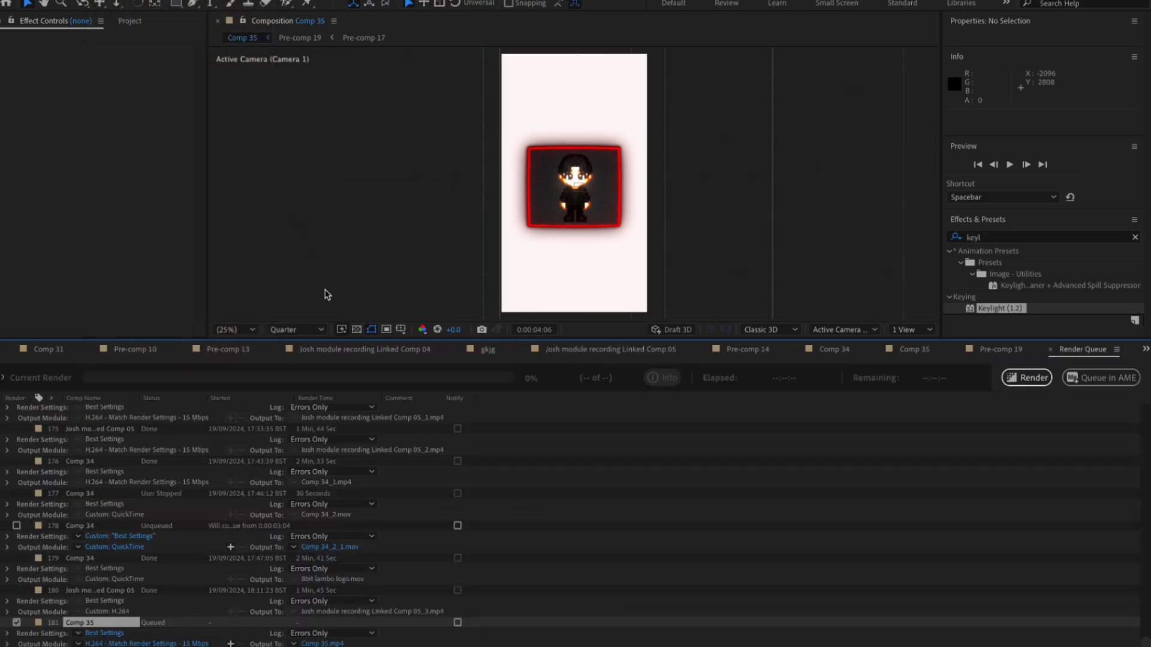
click(180, 644)
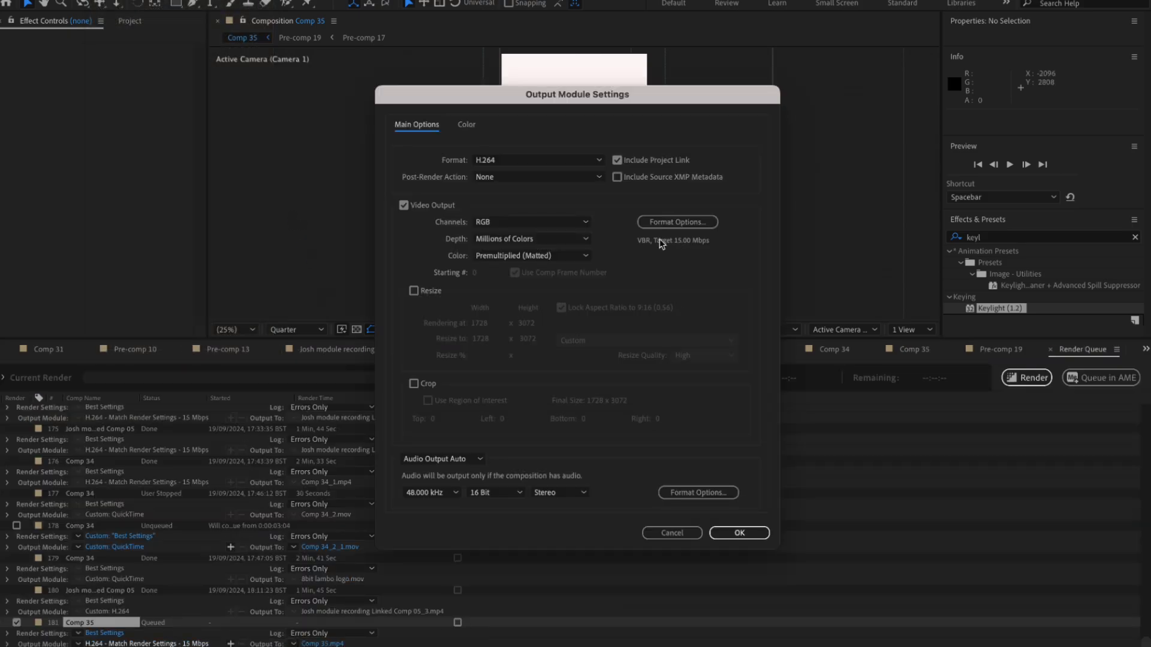
click(737, 533)
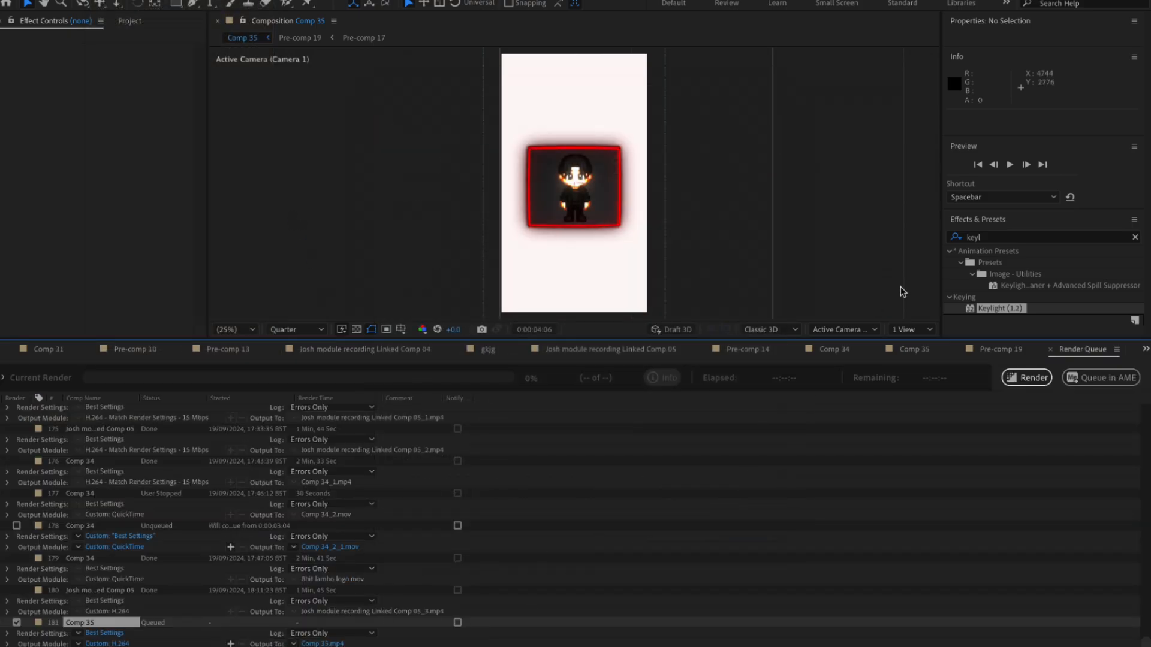
click(1023, 377)
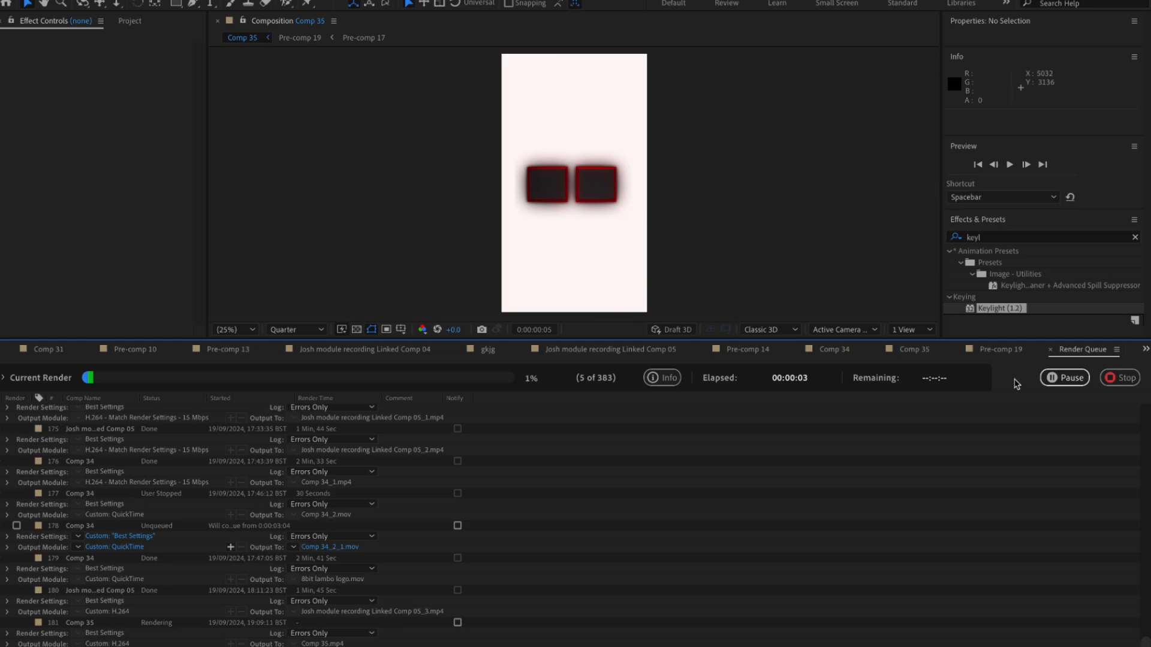
In Premiere Pro, apply the Posterize Time effect to the Comp 35.mp4 clip and set its frame rate to 10
key(super+shift+5)
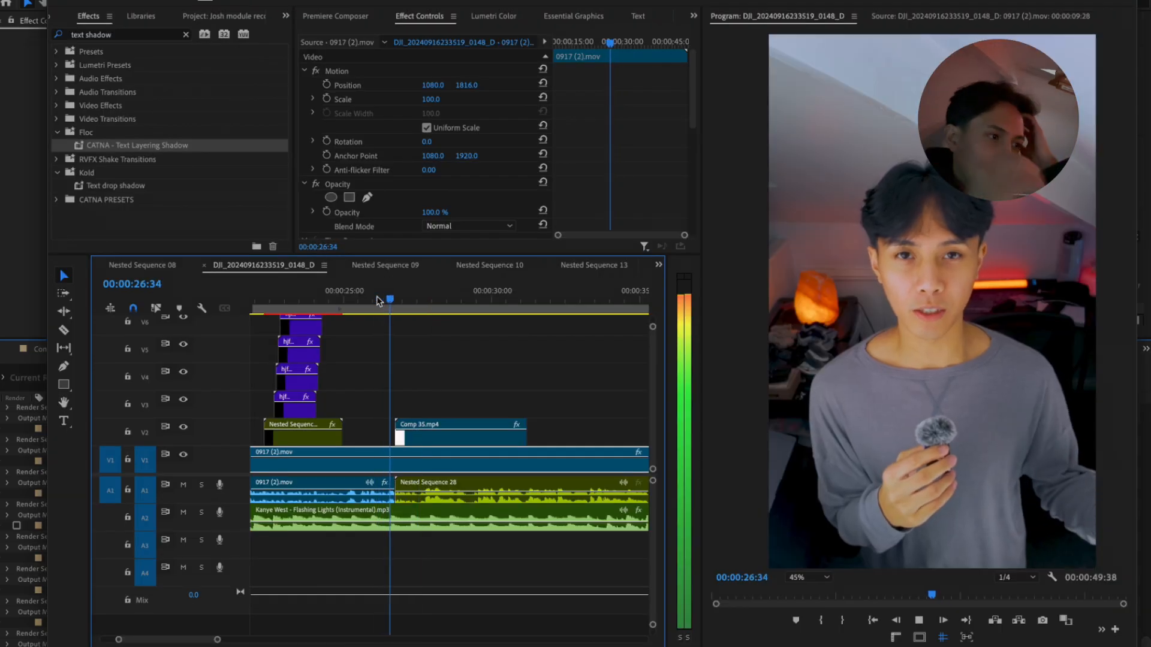
key(space)
click(115, 36)
text(poster)
drag(118, 159, 472, 450)
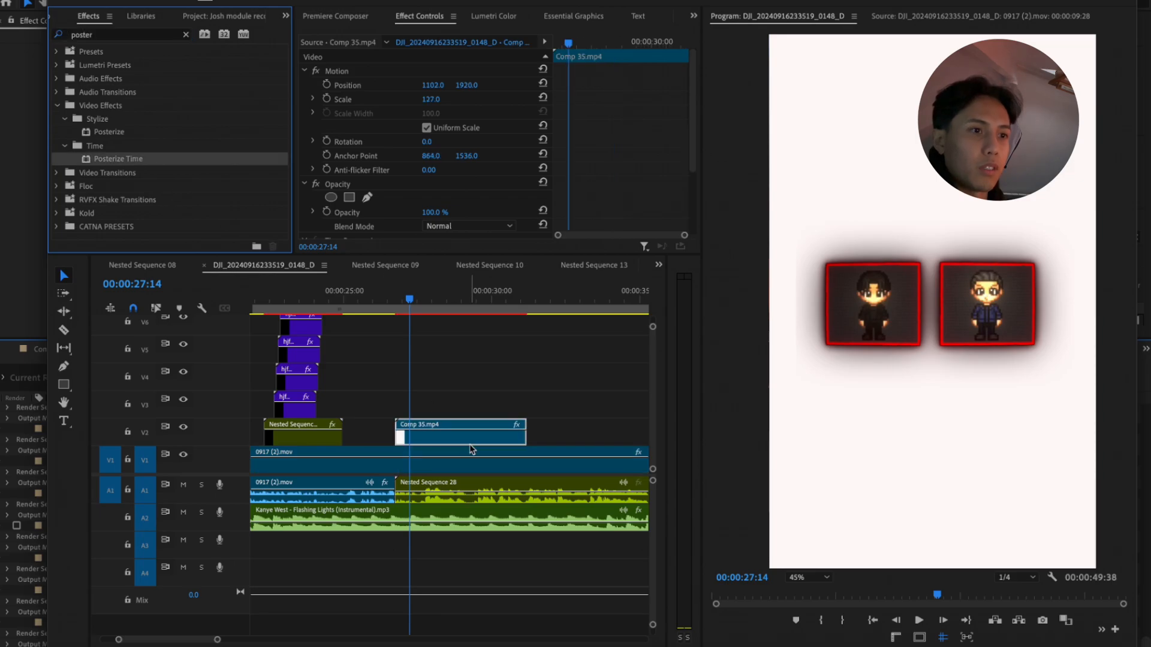
scroll(432, 174, down, 4)
click(440, 203)
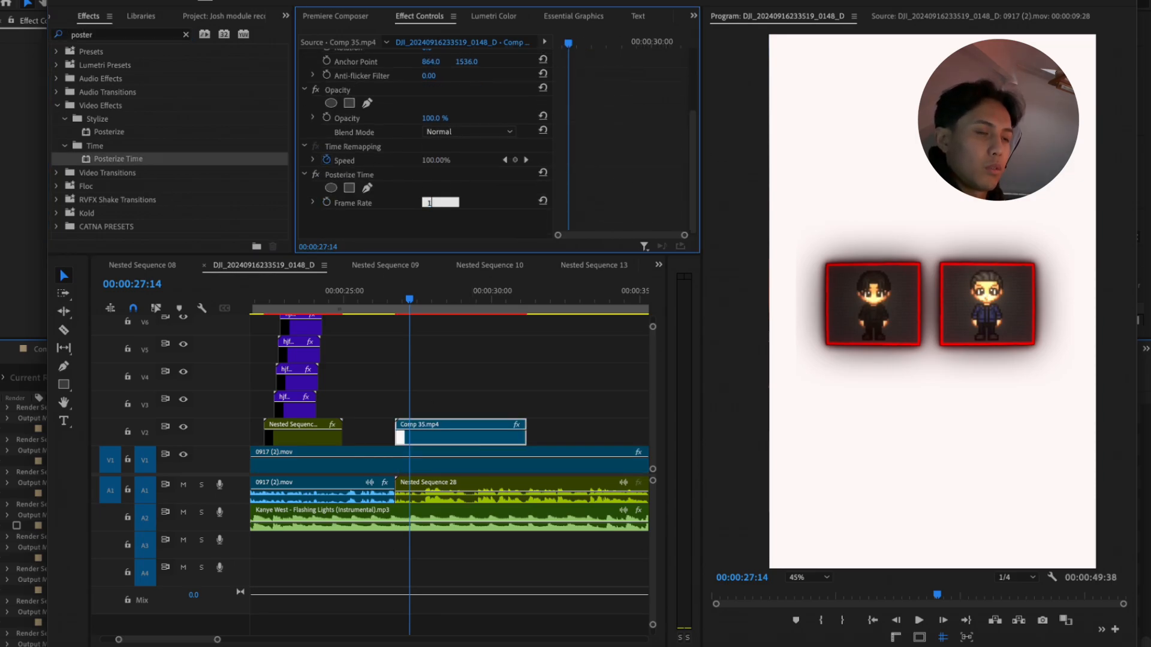
text(10)
key(Return)
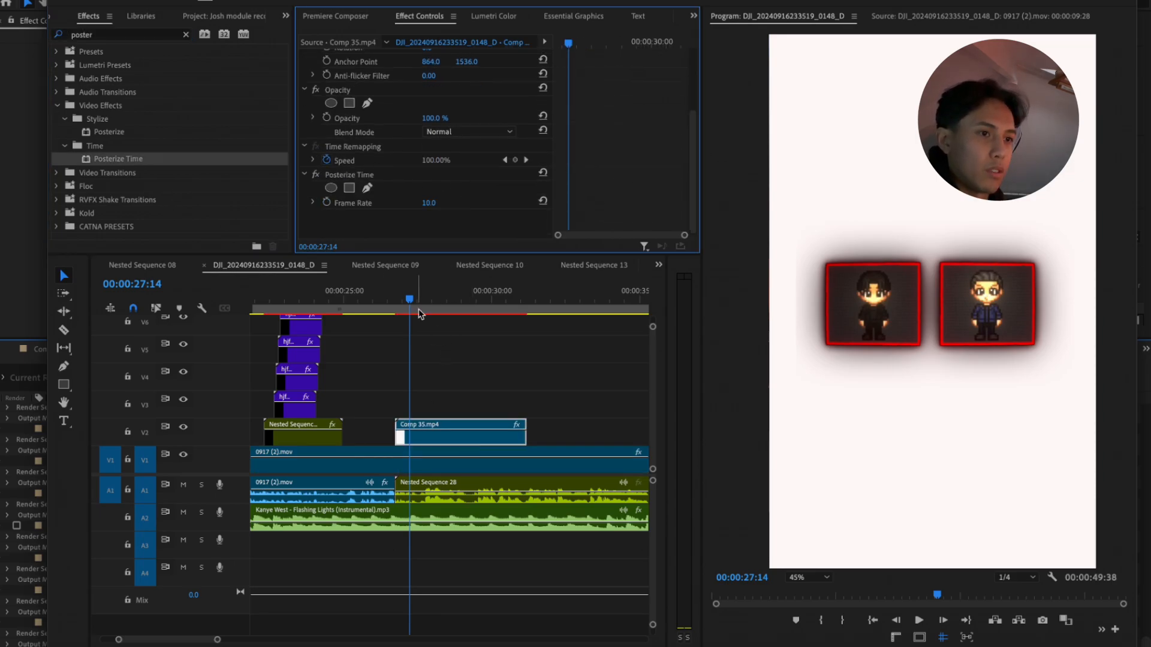
Play the edit from just before the Comp 35.mp4 clip through to about 0:00:40:00
click(383, 299)
key(space)
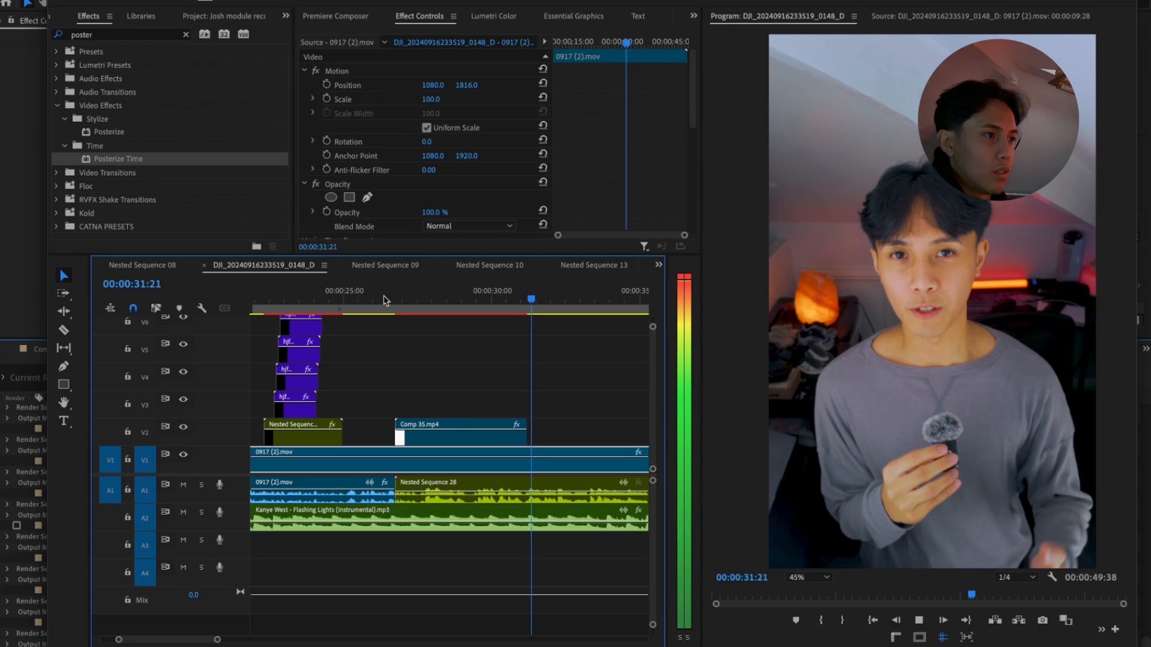
scroll(391, 363, down, 5)
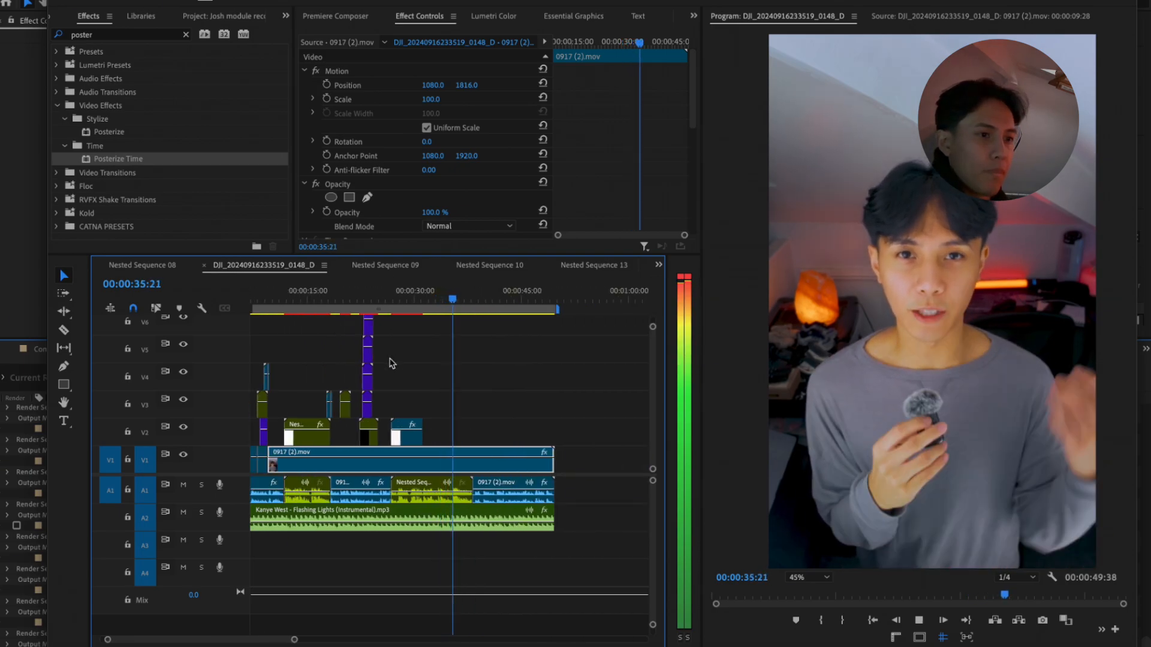
click(390, 363)
scroll(474, 398, left, 2)
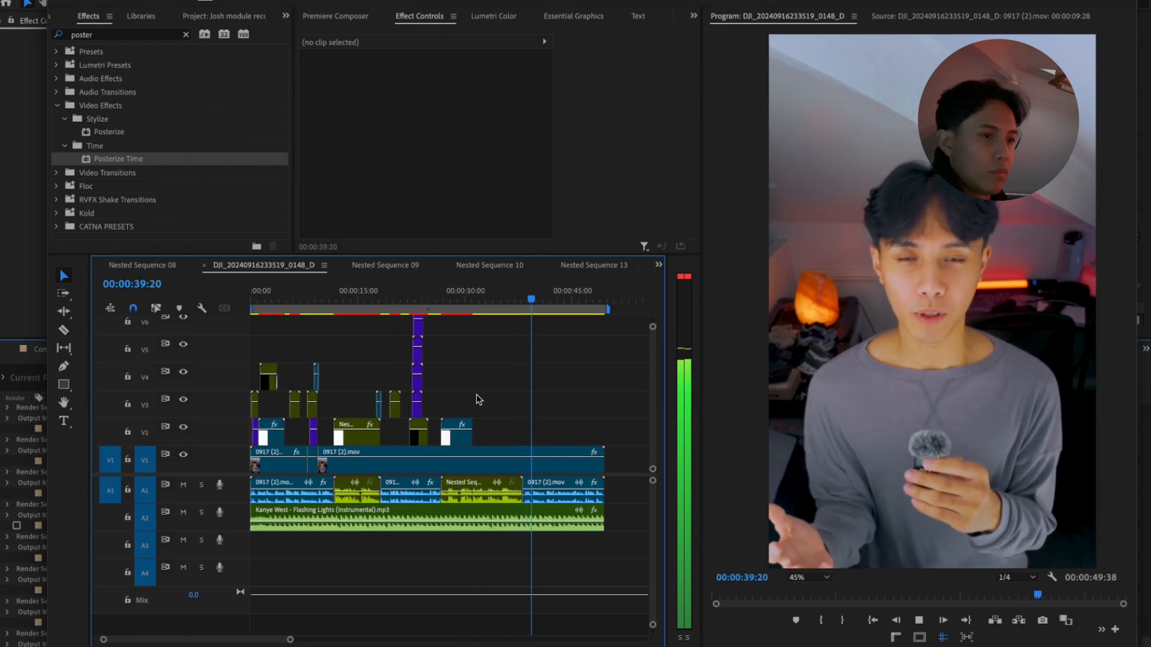
key(space)
click(533, 446)
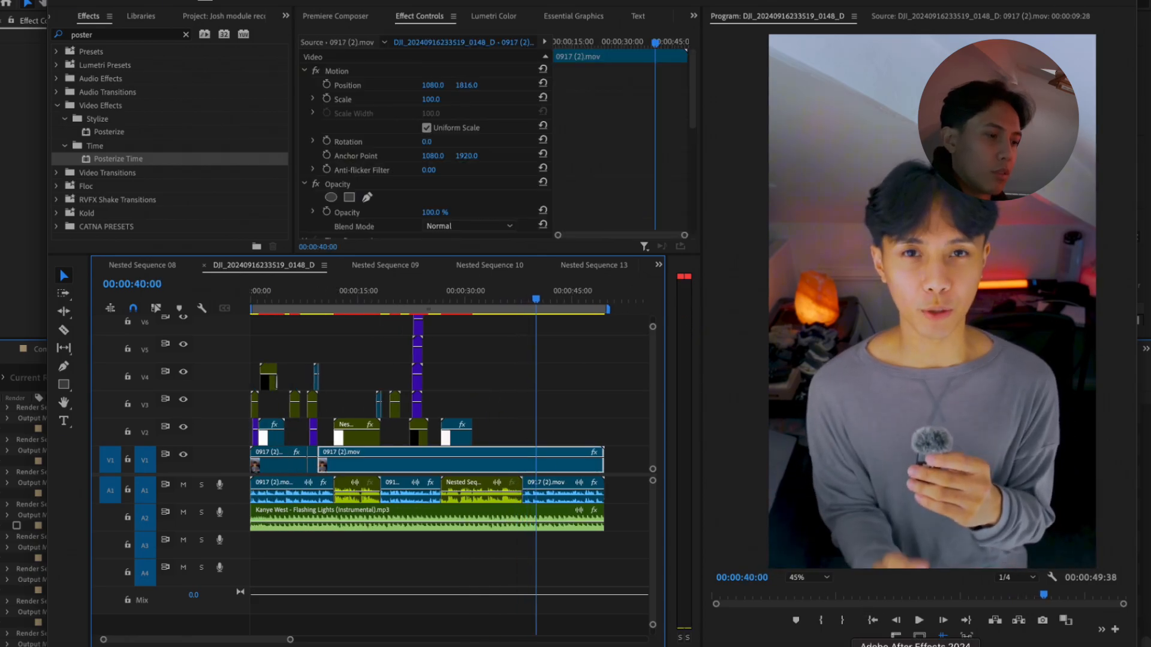
Switch to After Effects and copy the Pre-comp 19 layer from Comp 35
click(912, 646)
click(995, 350)
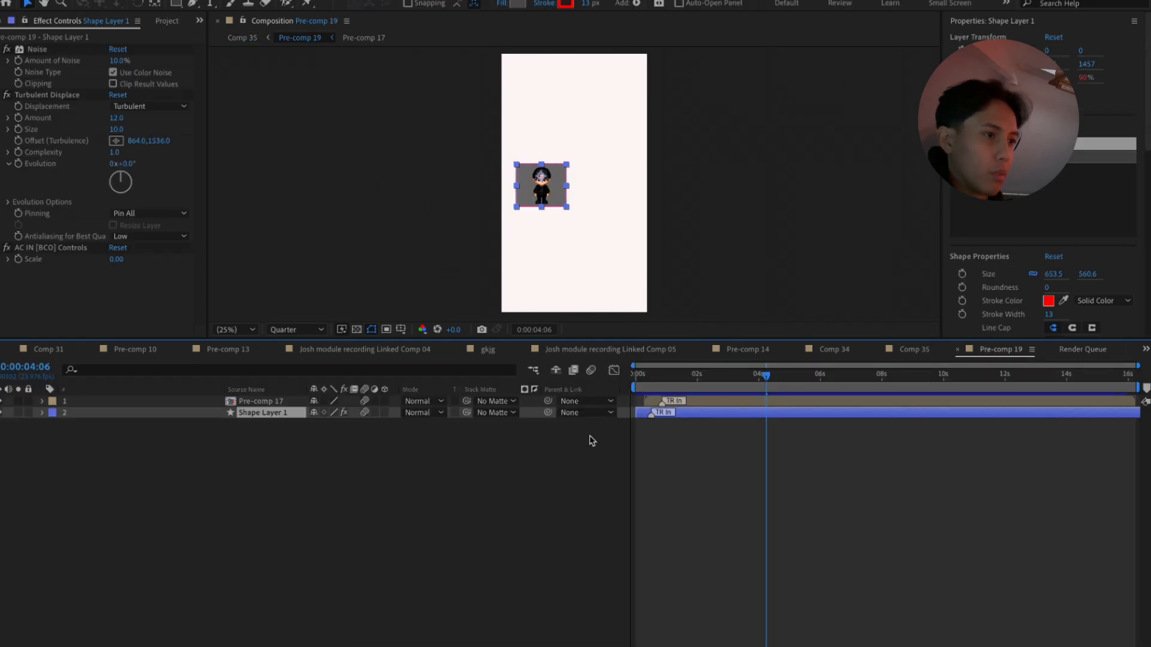
click(915, 350)
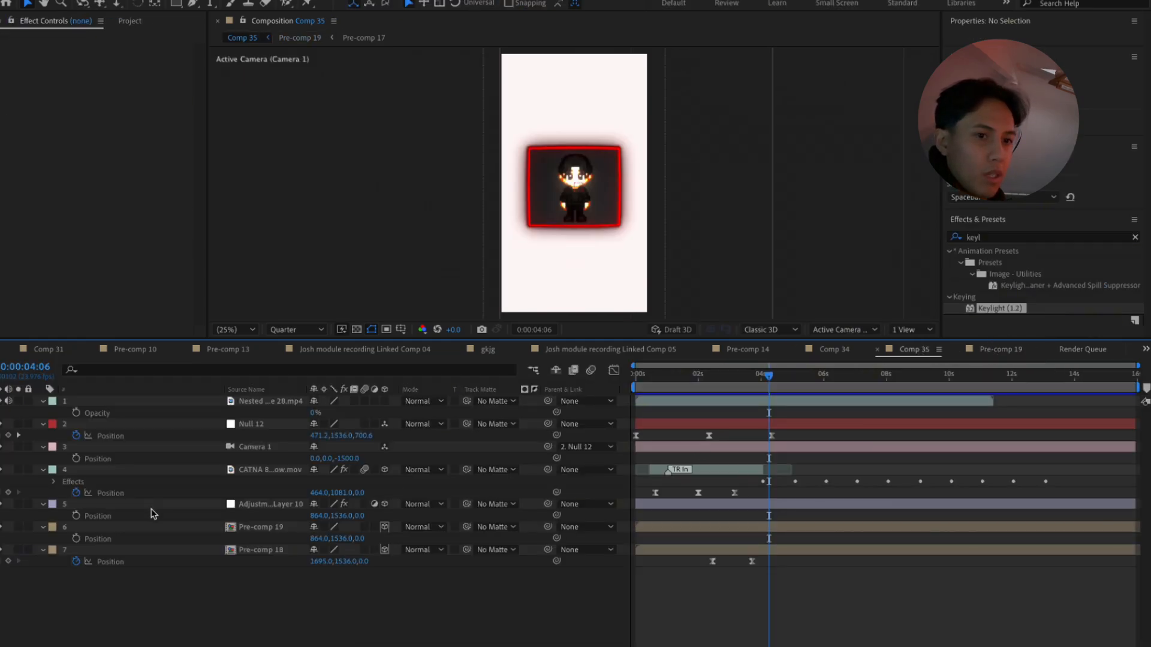
click(243, 550)
click(254, 519)
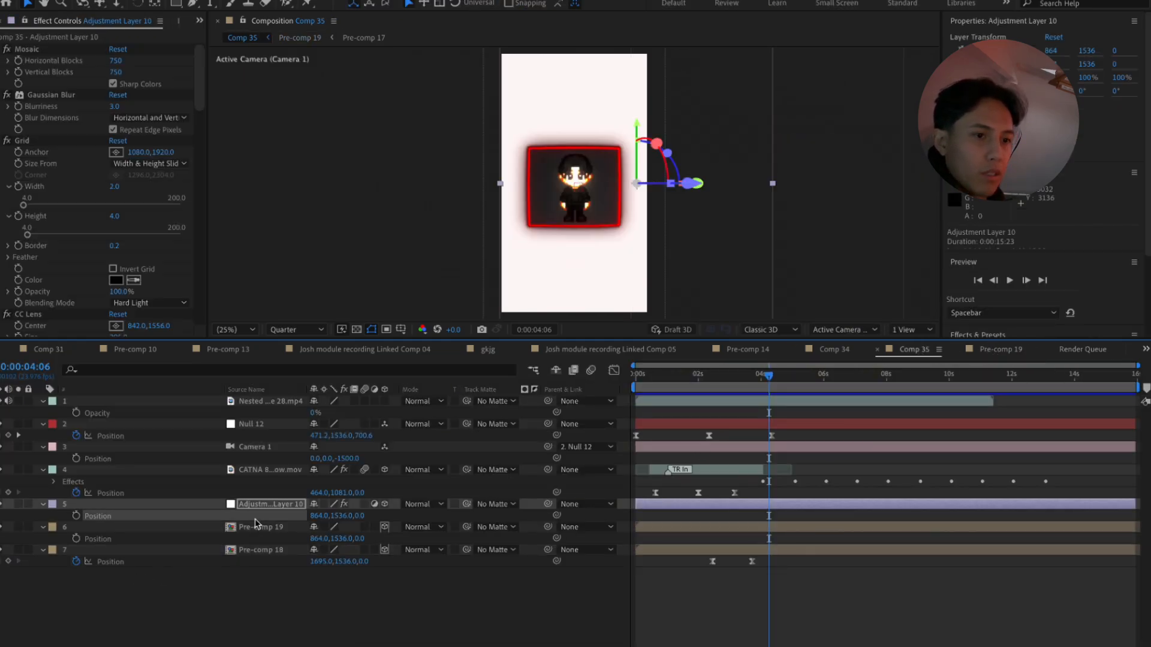
click(257, 530)
key(ctrl+c)
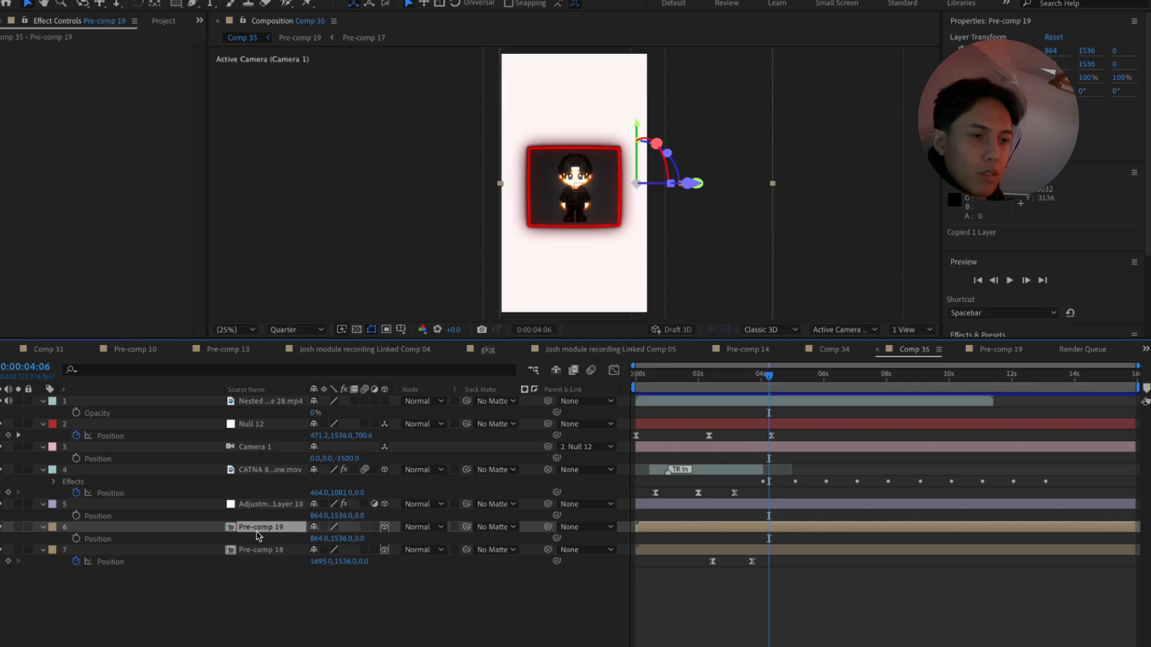
In Comp 34, delete Adjustment Layer 9 and remove all effects from the Lamborghini logo layer
click(842, 350)
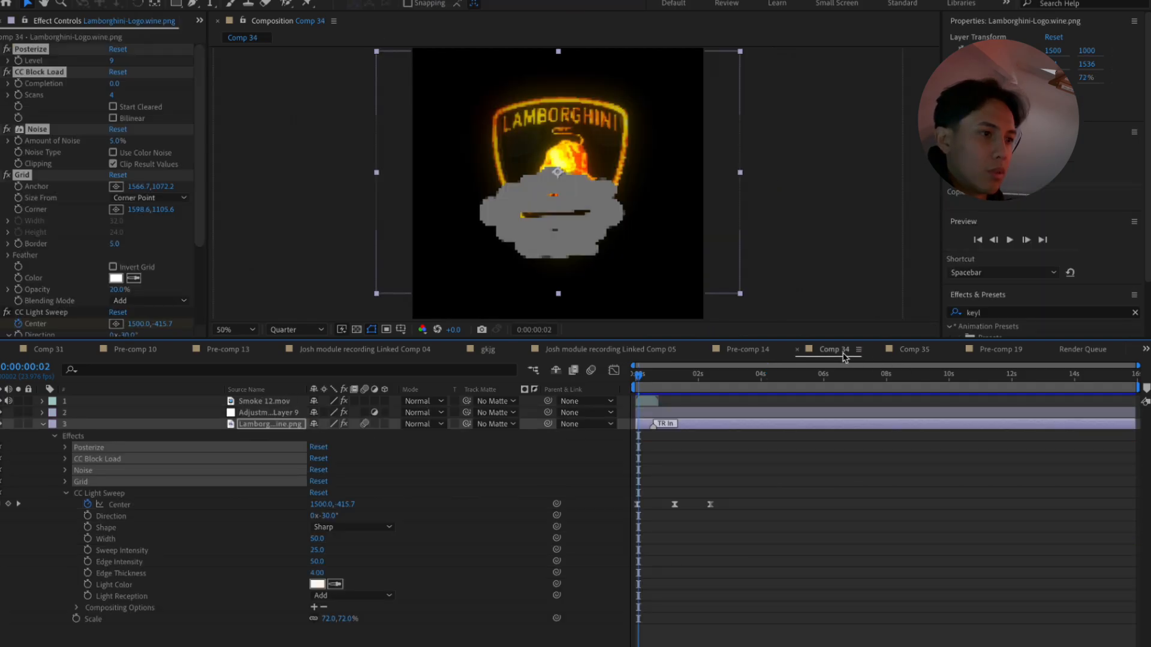
click(273, 414)
key(Delete)
click(274, 414)
key(ctrl+shift+e)
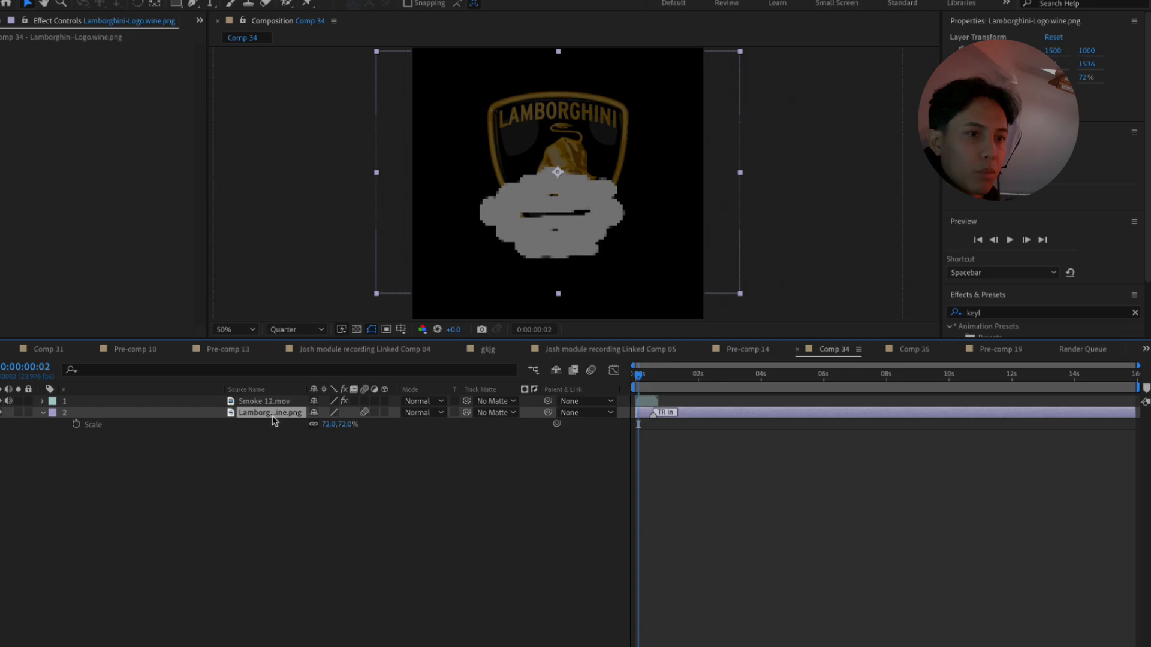
Delete the Lamborghini logo and Smoke 12.mov layers from Comp 34, paste the copied Pre-comp 19 layer in their place, and preview it
key(Delete)
click(274, 402)
key(Delete)
key(ctrl+v)
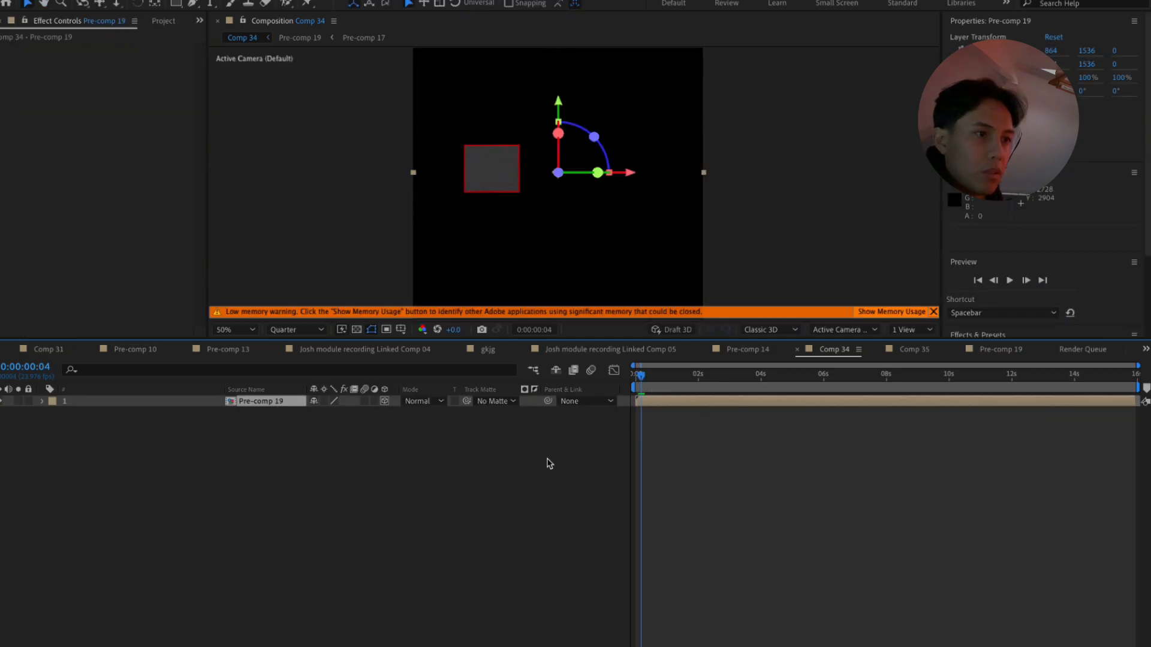
key(Delete)
key(space)
key(ctrl+v)
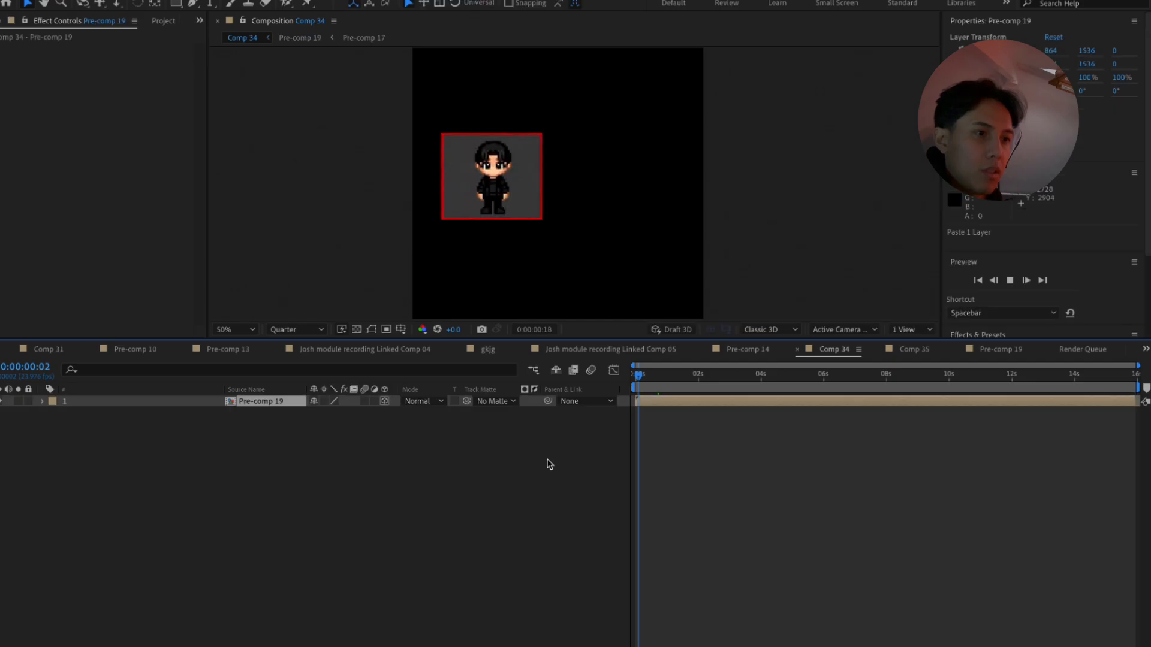
click(186, 449)
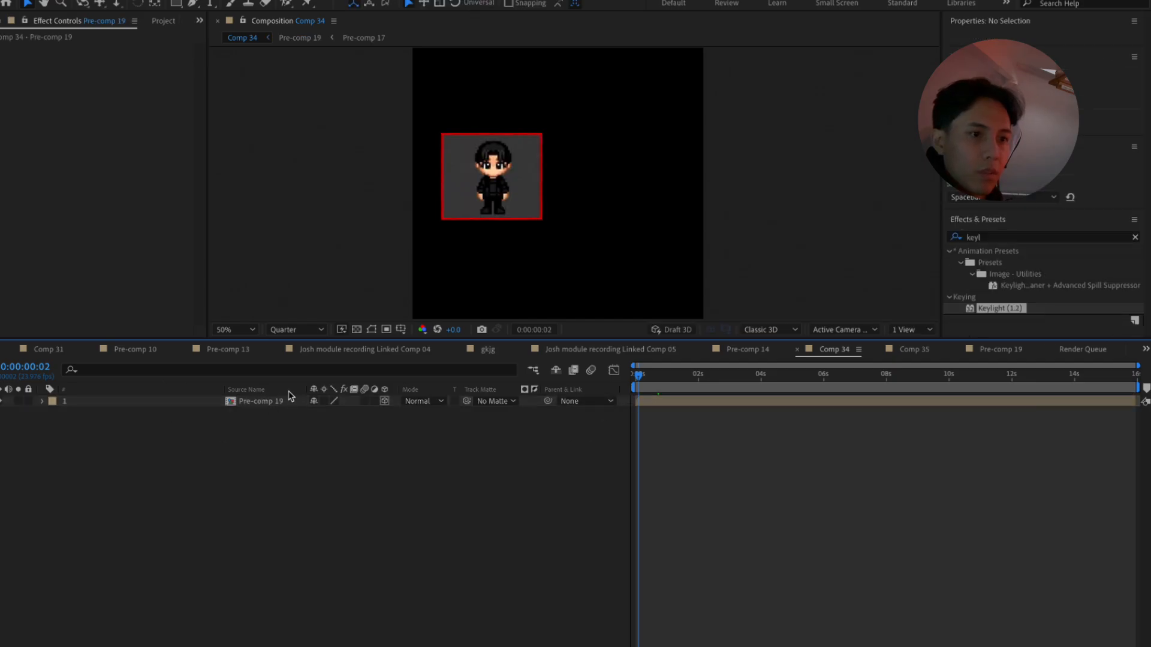
Try to scale the Pre-comp 19 layer in Comp 34 up to 215%
click(280, 402)
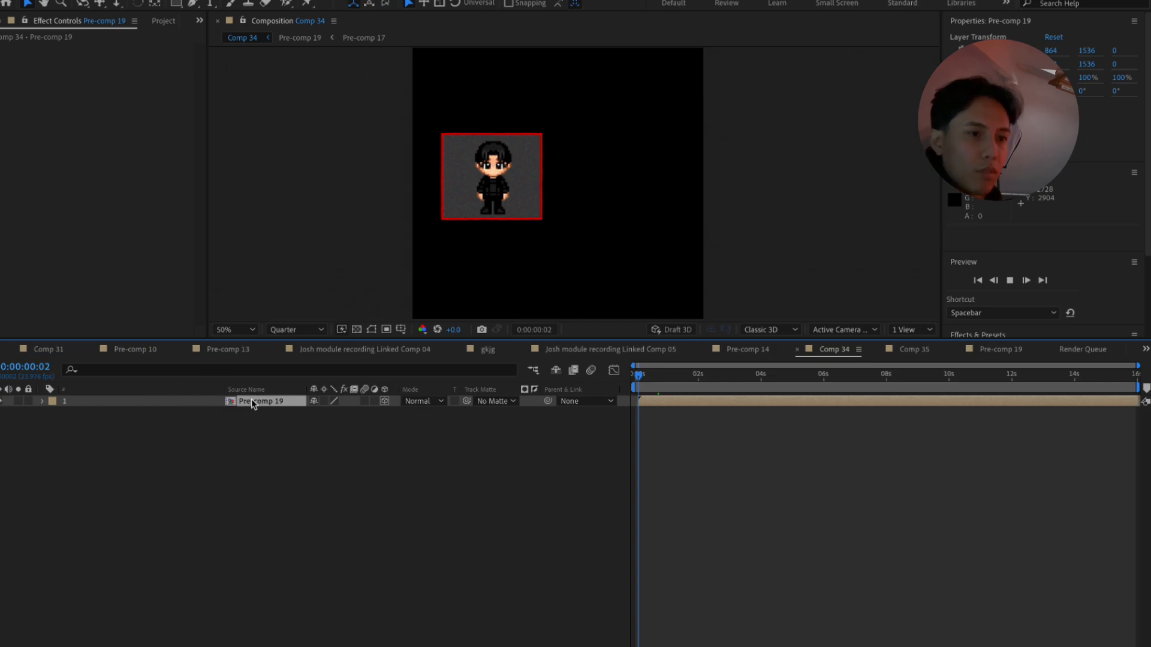
drag(325, 418, 443, 414)
key(s)
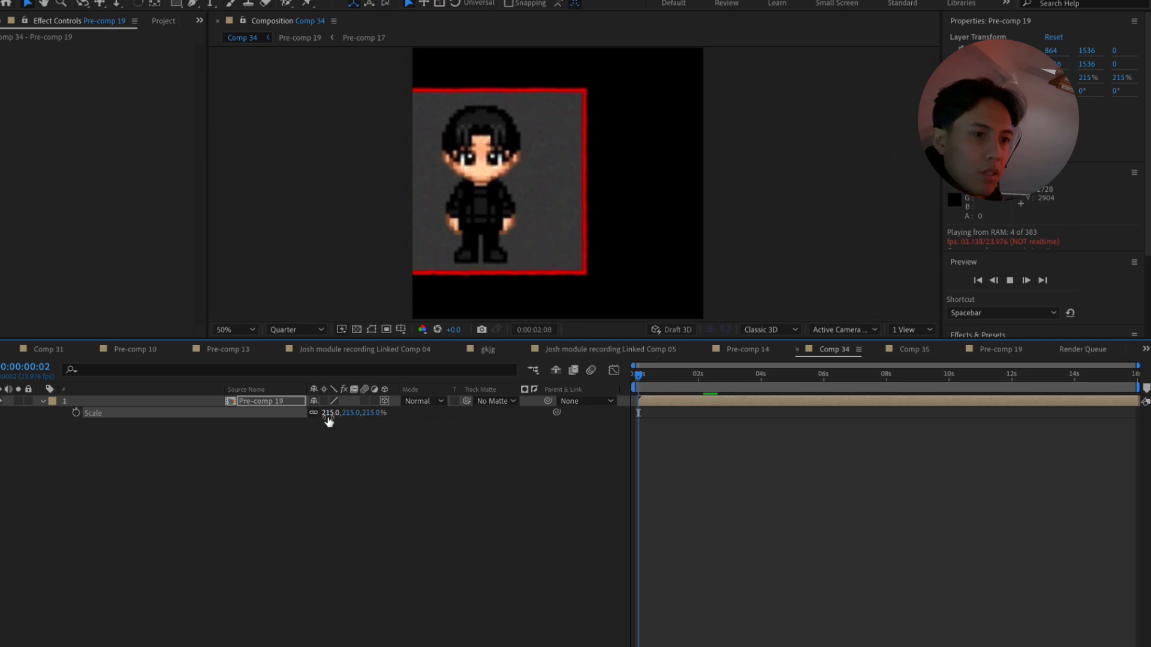
key(ctrl+z)
click(347, 501)
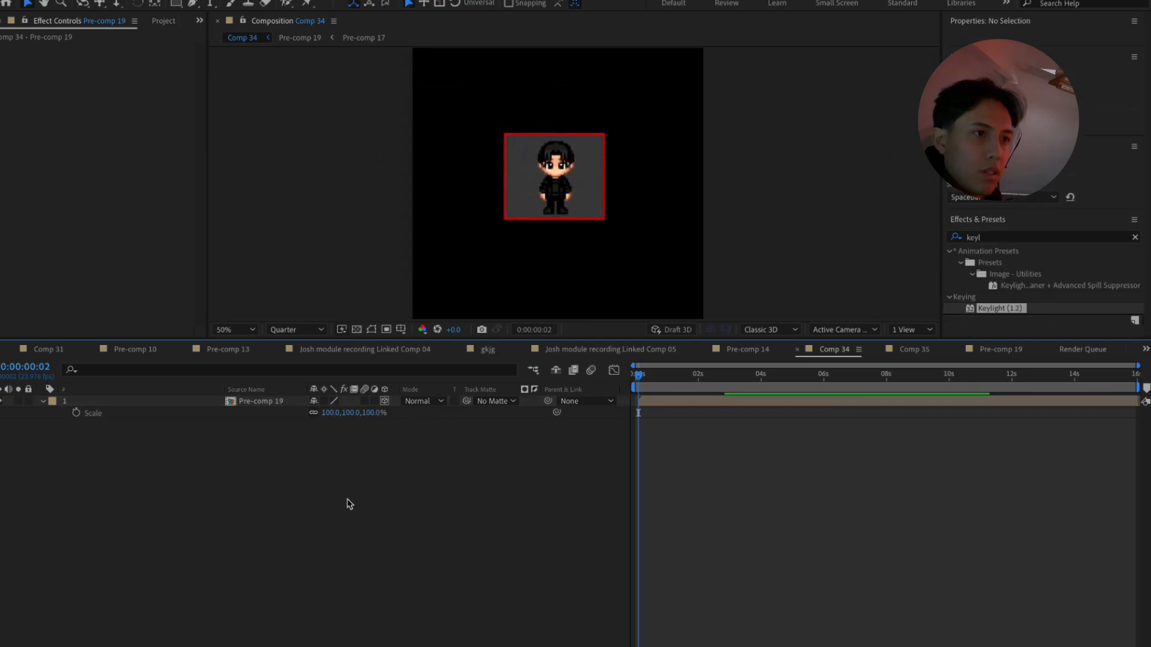
Switch to the browser, bring up the open Canva design, delete the talking-head video from its page, and show the Elements library
click(856, 644)
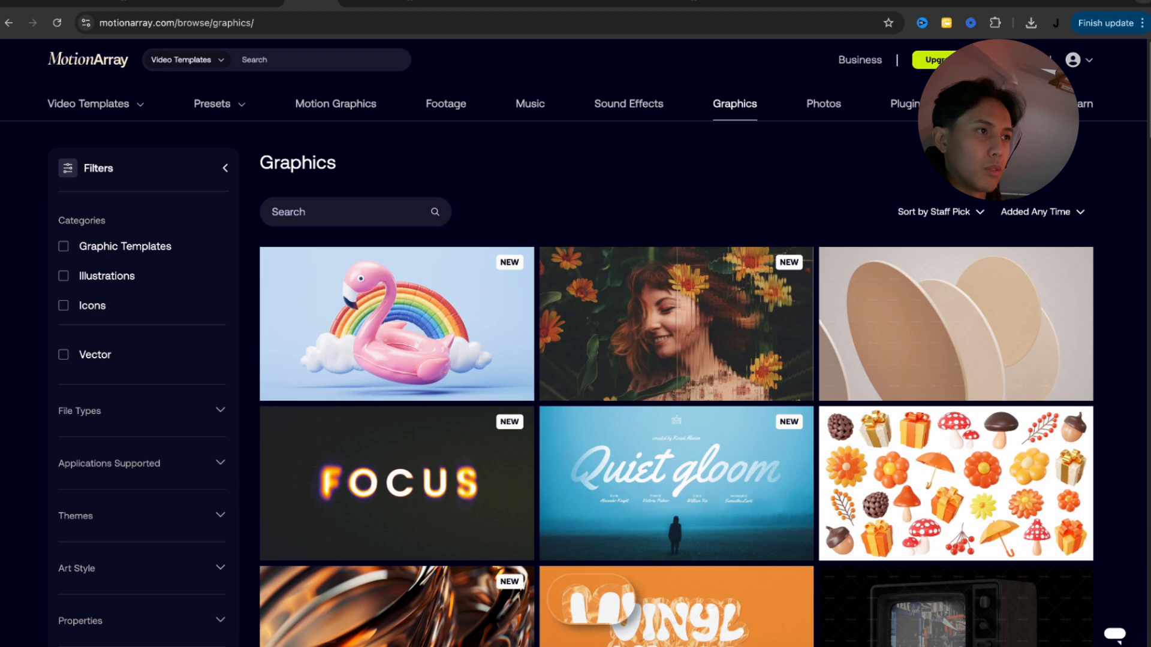
drag(1107, 1, 1149, 1)
click(469, 1)
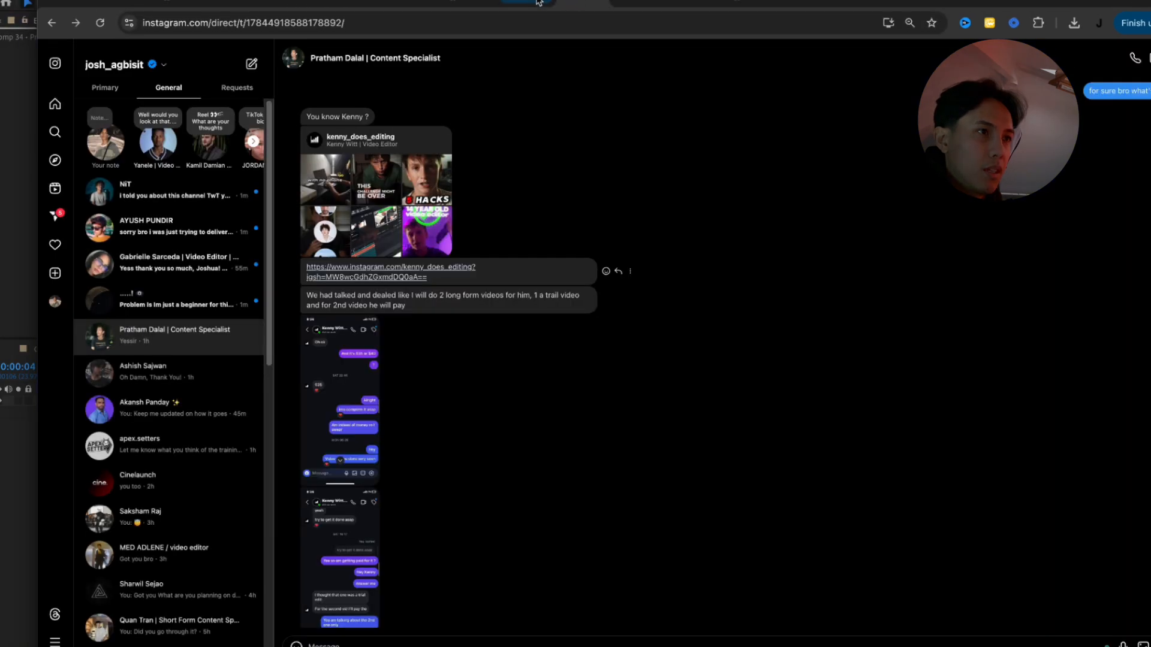
click(526, 2)
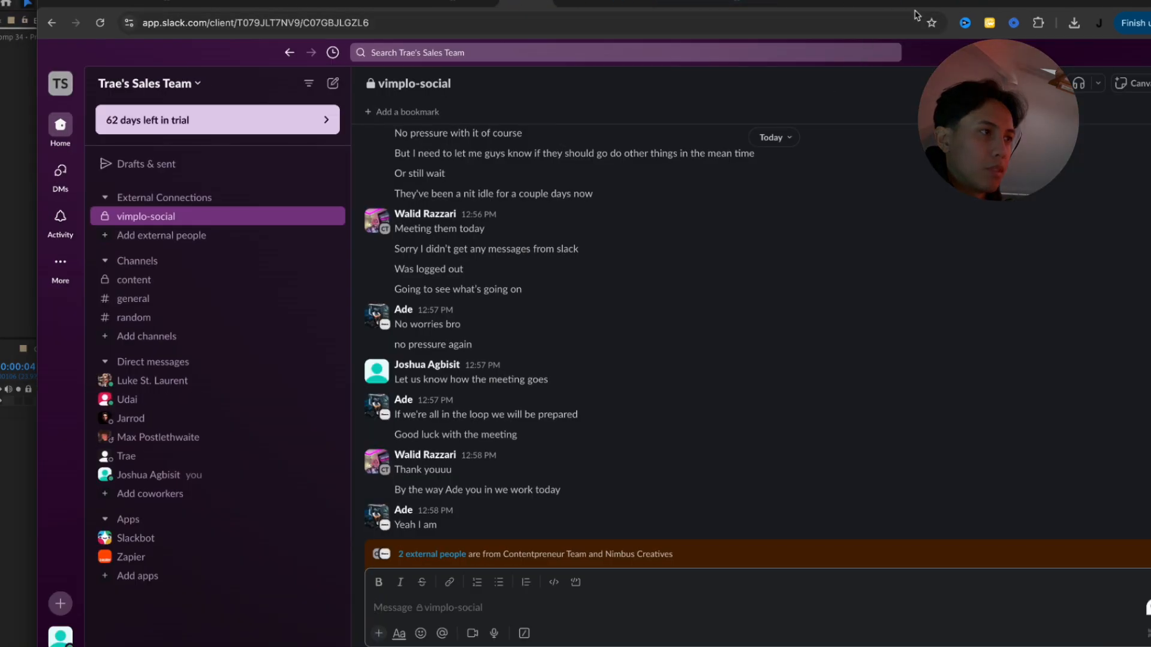
click(305, 1)
click(621, 404)
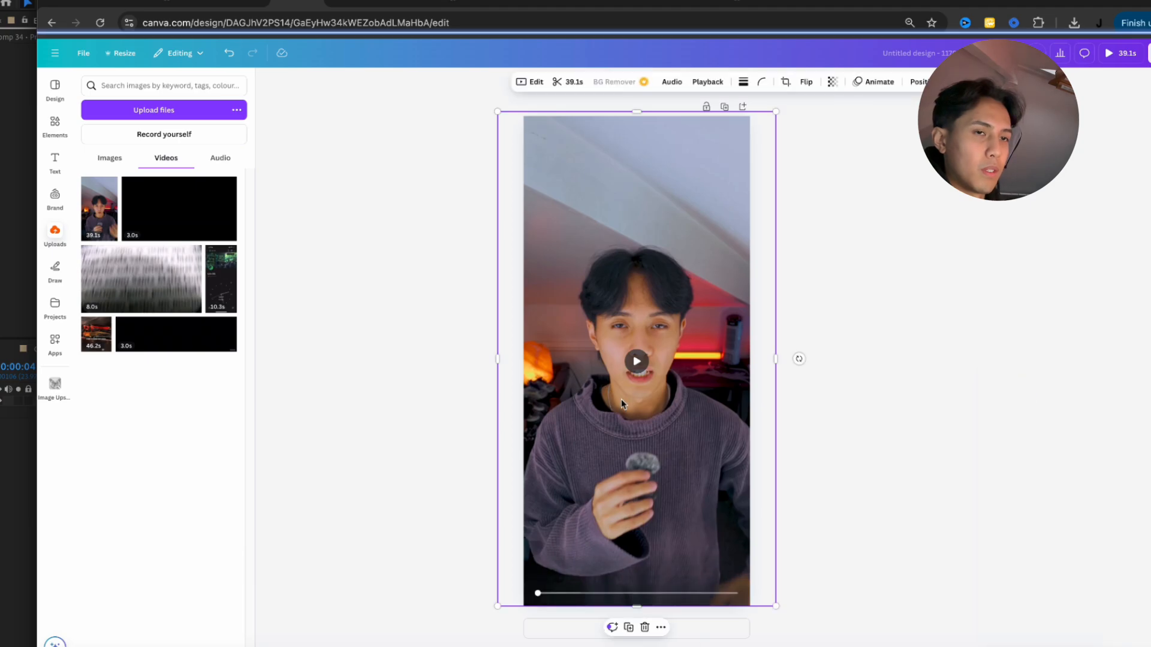
key(Delete)
click(60, 124)
click(598, 298)
key(Delete)
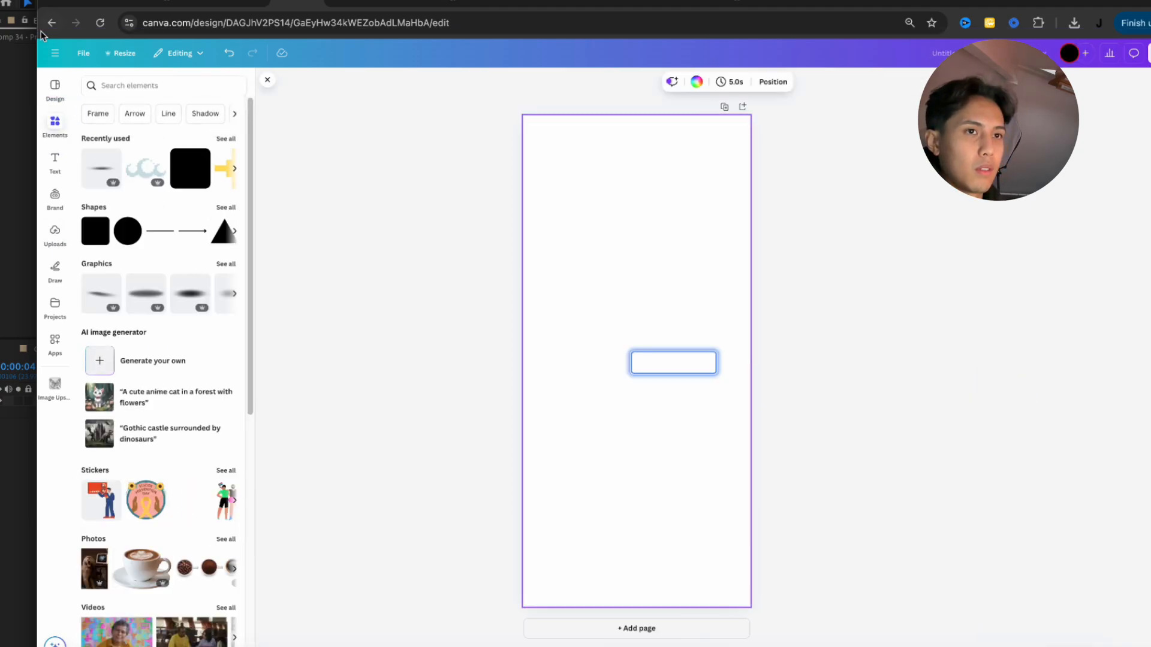
Search Canva's elements for "8-bit money" and look through the graphics results
click(137, 90)
text(8-bit money)
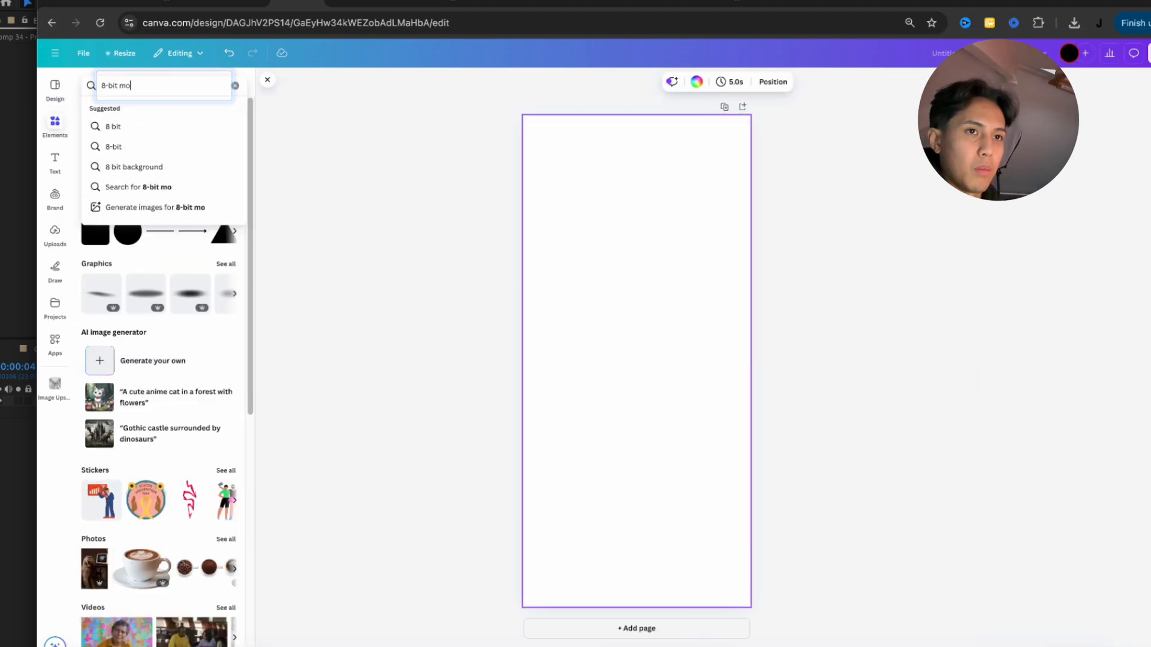
key(Return)
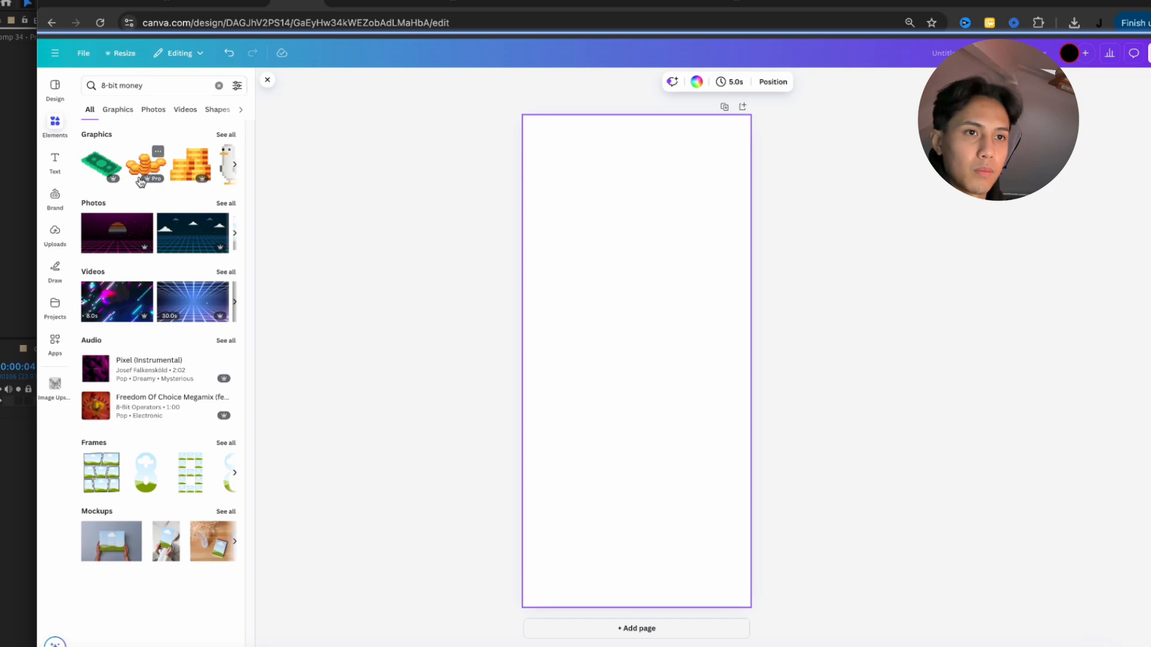
click(117, 109)
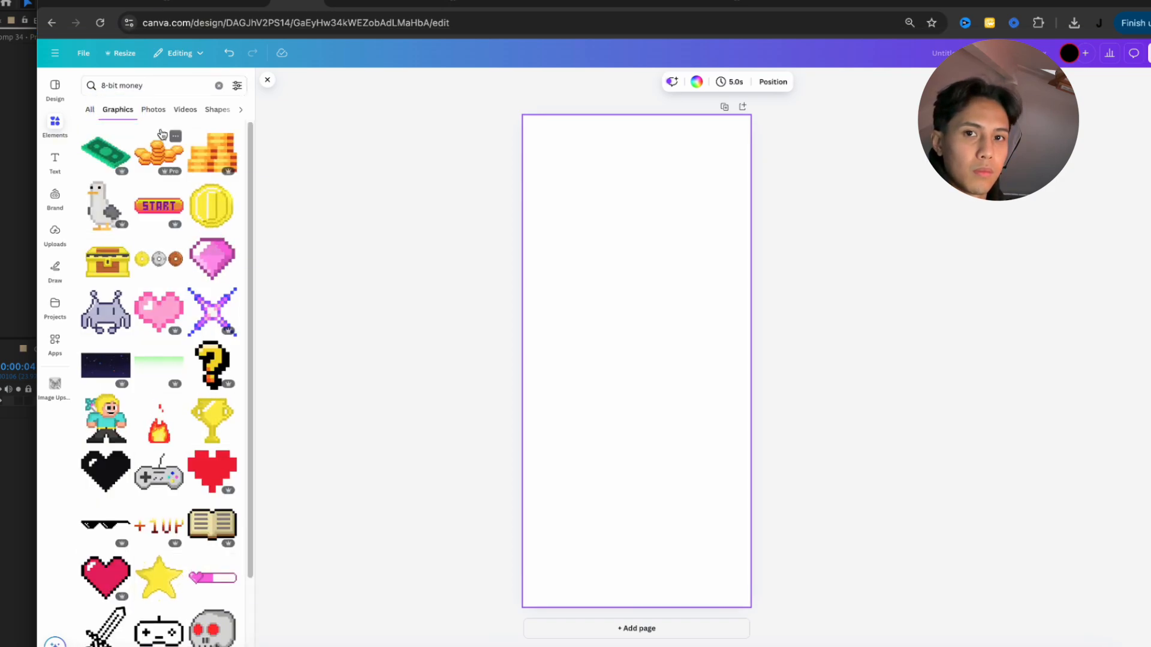
click(153, 113)
click(127, 111)
scroll(169, 259, down, 3)
scroll(168, 259, down, 4)
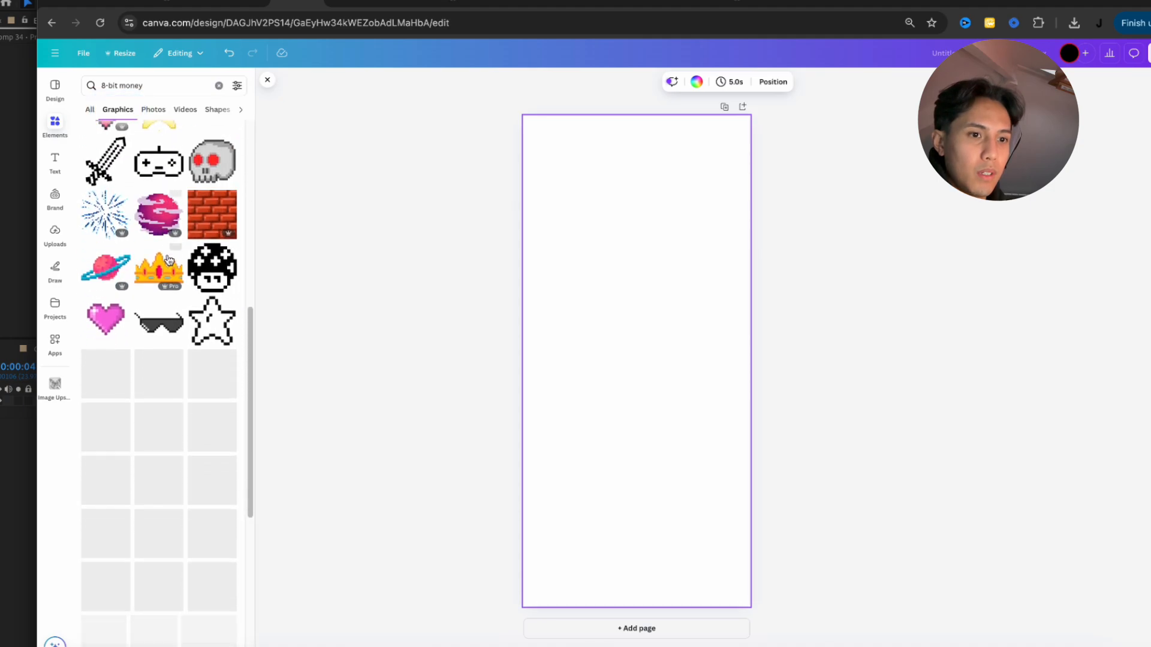
scroll(168, 259, down, 10)
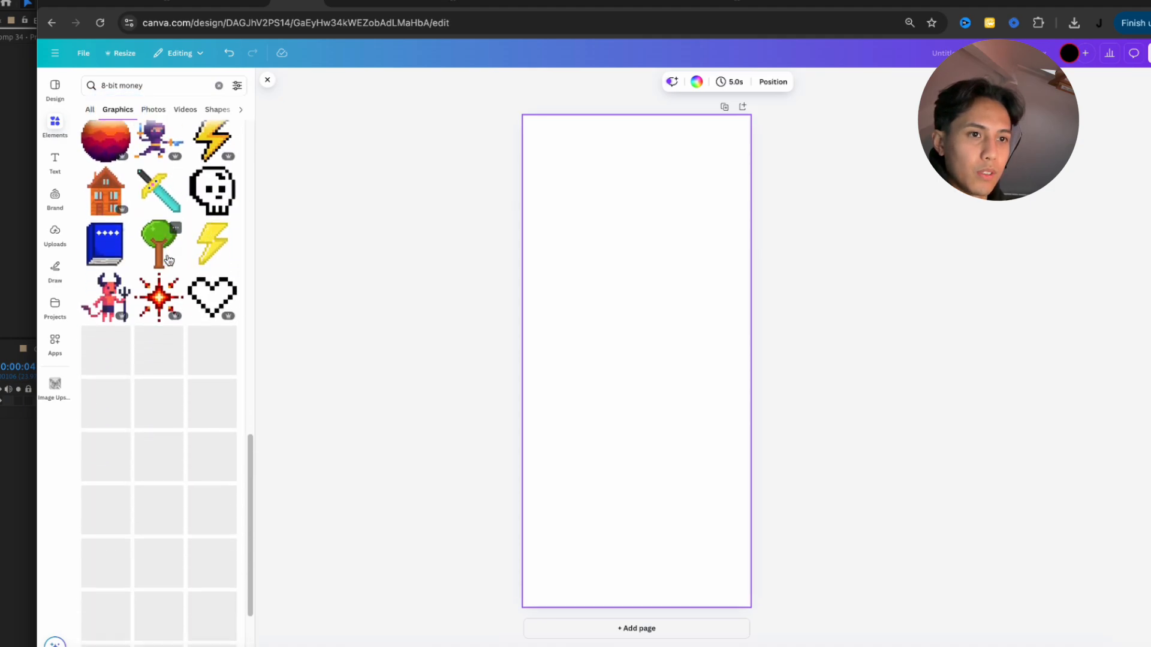
Change the Canva elements search to "8-bit dollars" and look through the graphics results
click(161, 87)
key(BackSpace)
key(BackSpace)
key(BackSpace)
key(BackSpace)
key(BackSpace)
text(dollars)
key(Return)
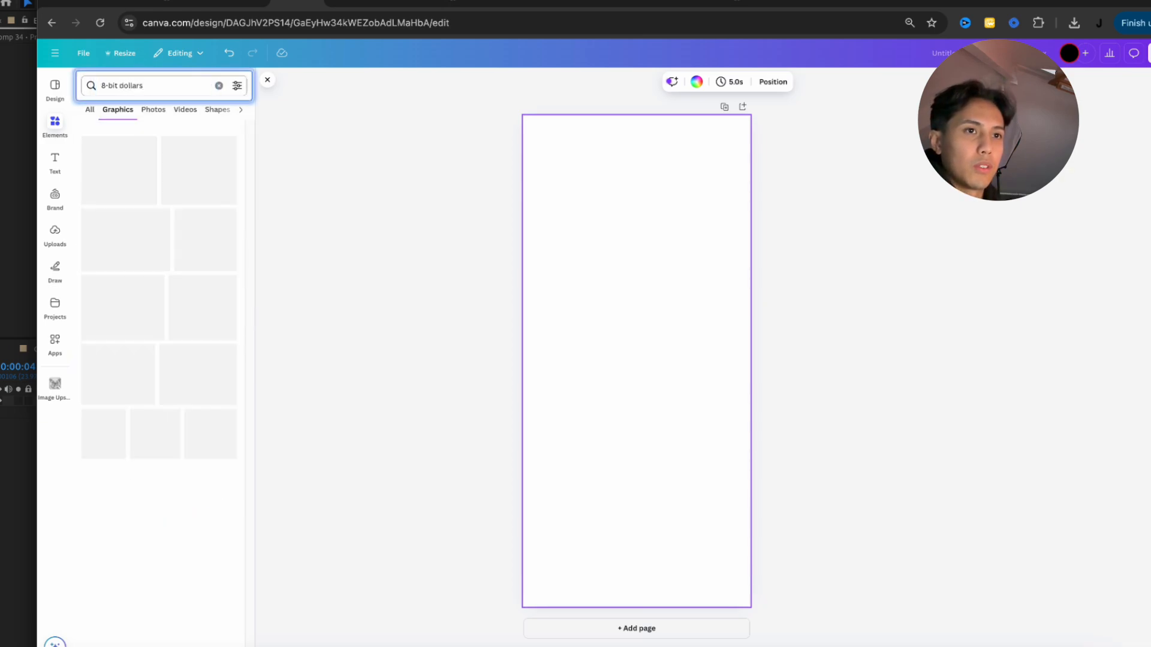
scroll(221, 289, down, 5)
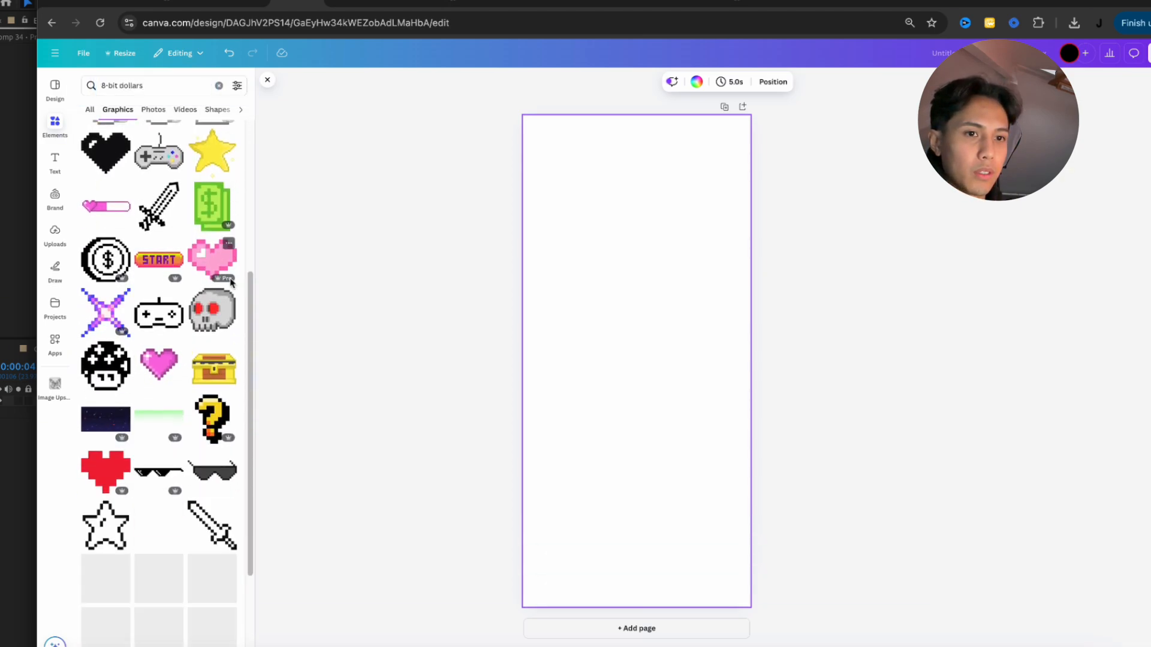
scroll(221, 289, down, 8)
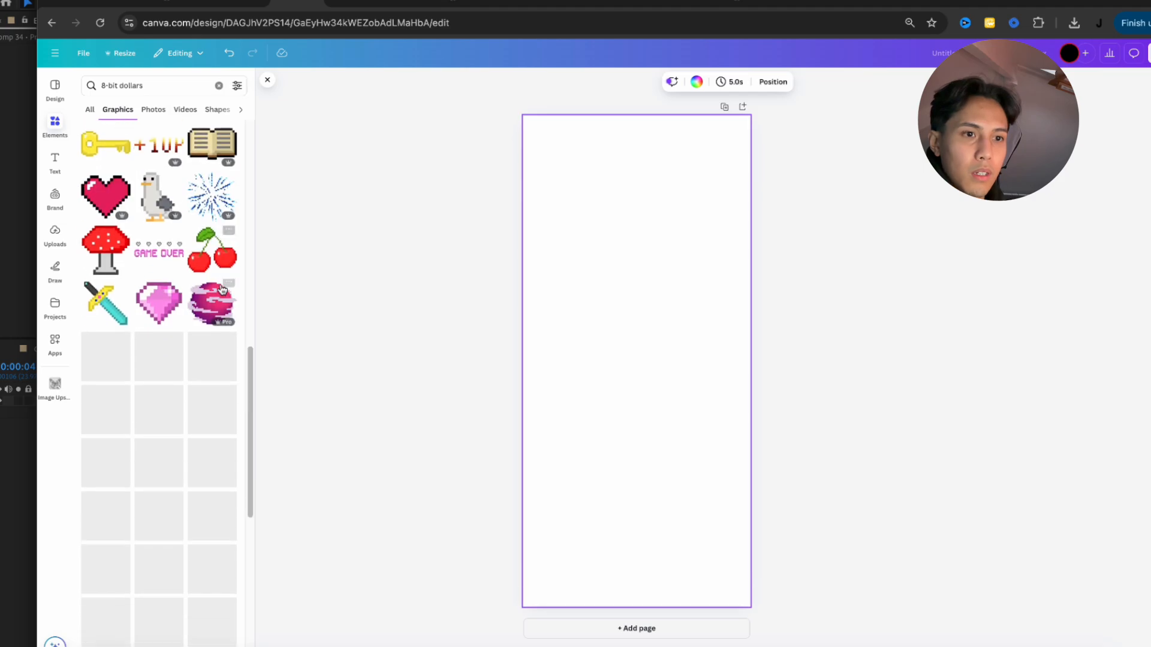
Search Google Images for "8- bit money" and look over the pixel-art results
click(334, 24)
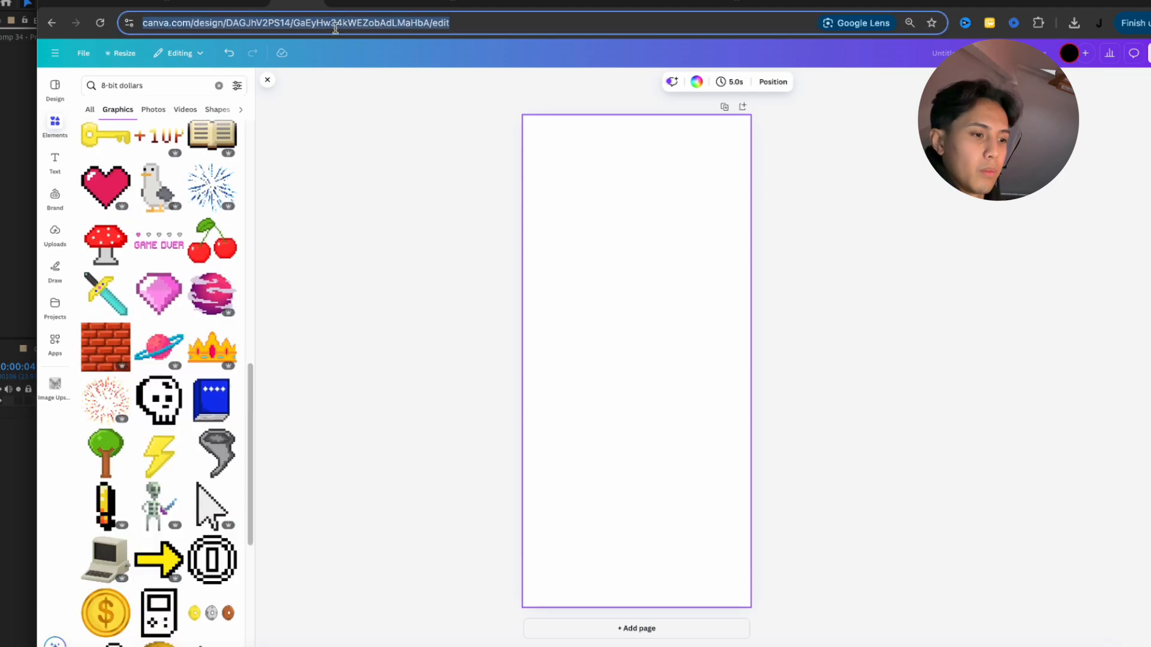
text(8- bit money)
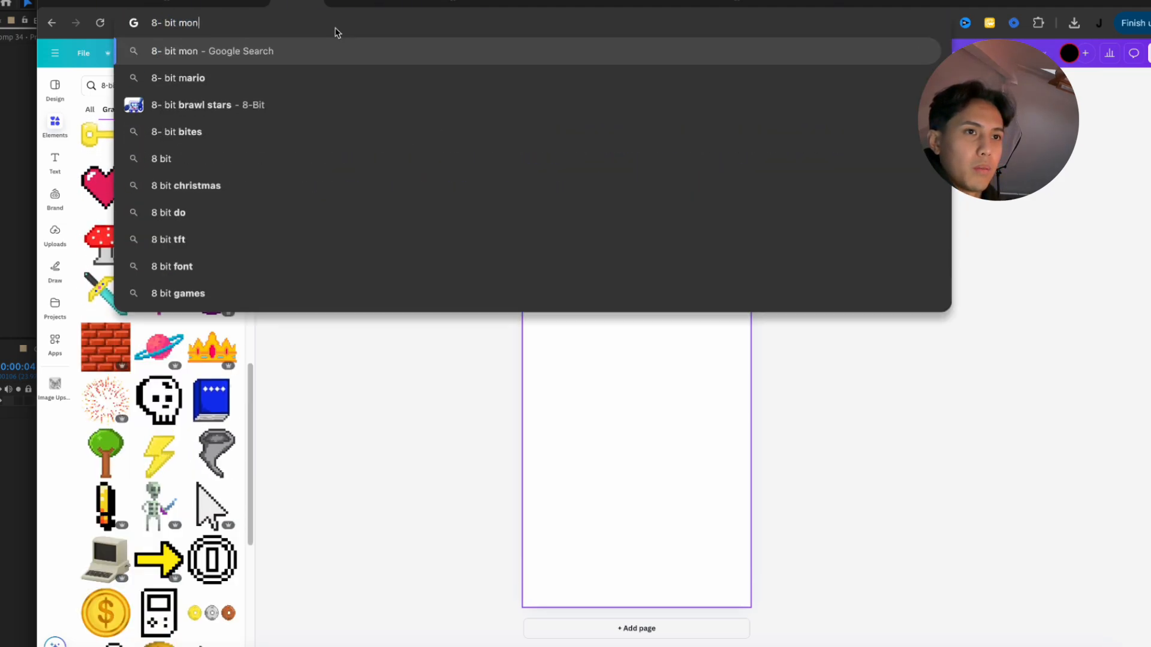
key(Return)
click(192, 95)
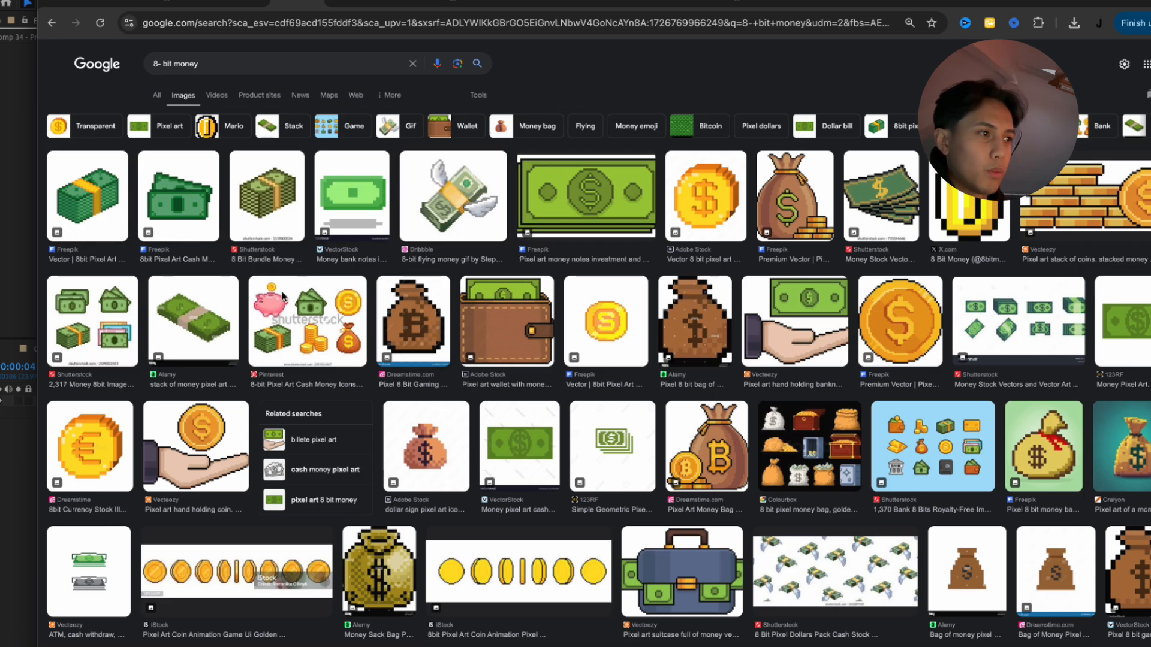
scroll(326, 316, down, 1)
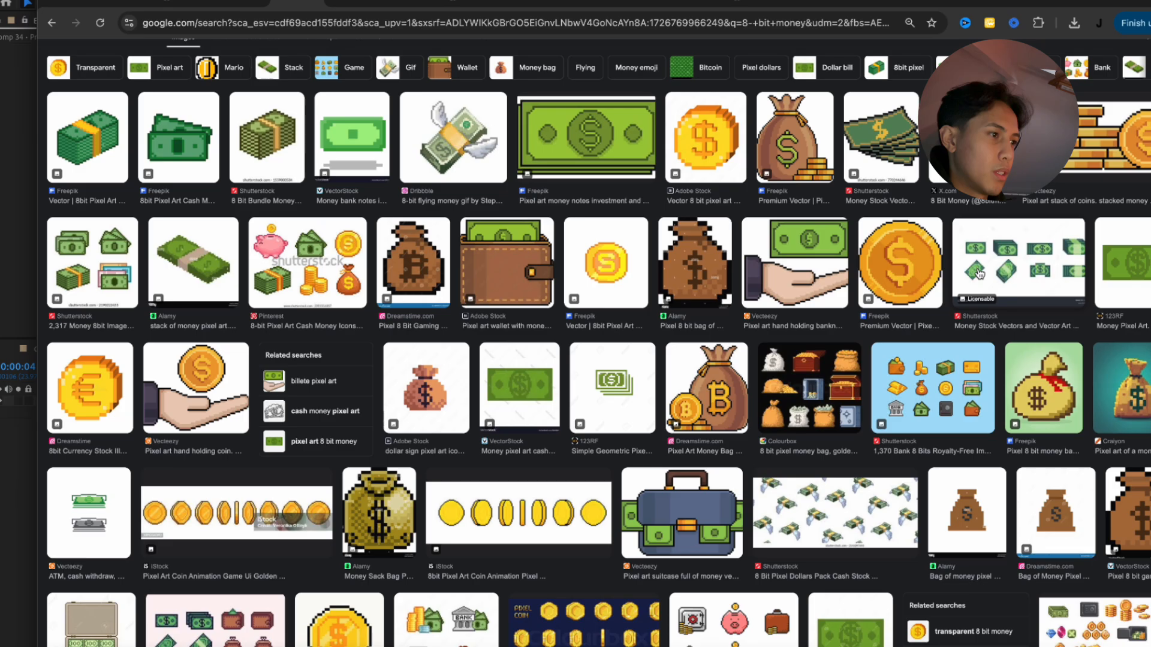
scroll(580, 365, down, 4)
scroll(580, 365, up, 5)
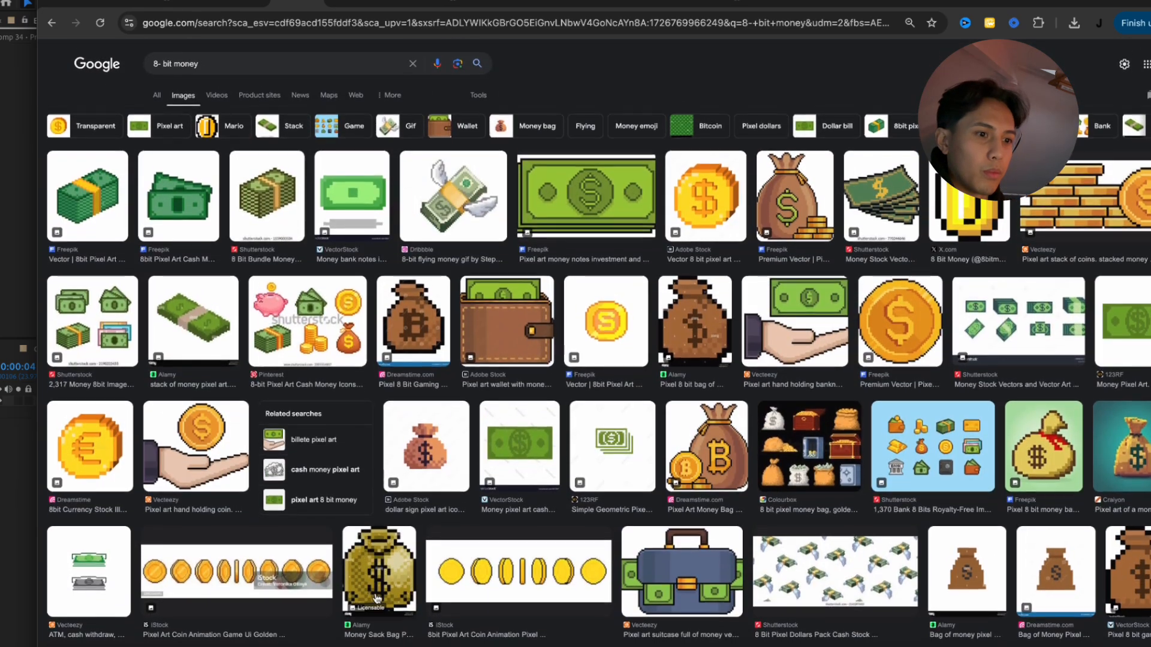
Preview the gold money sack, the dollar coin and the brown money bag with coins in larger view
click(368, 600)
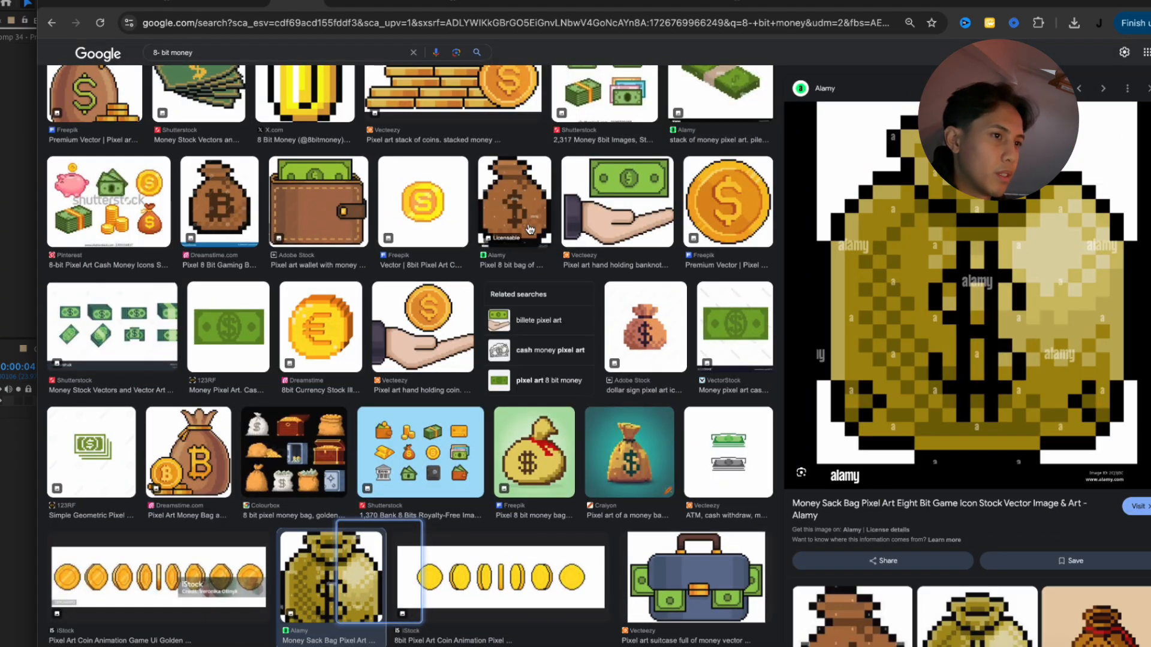
click(422, 210)
scroll(299, 240, up, 3)
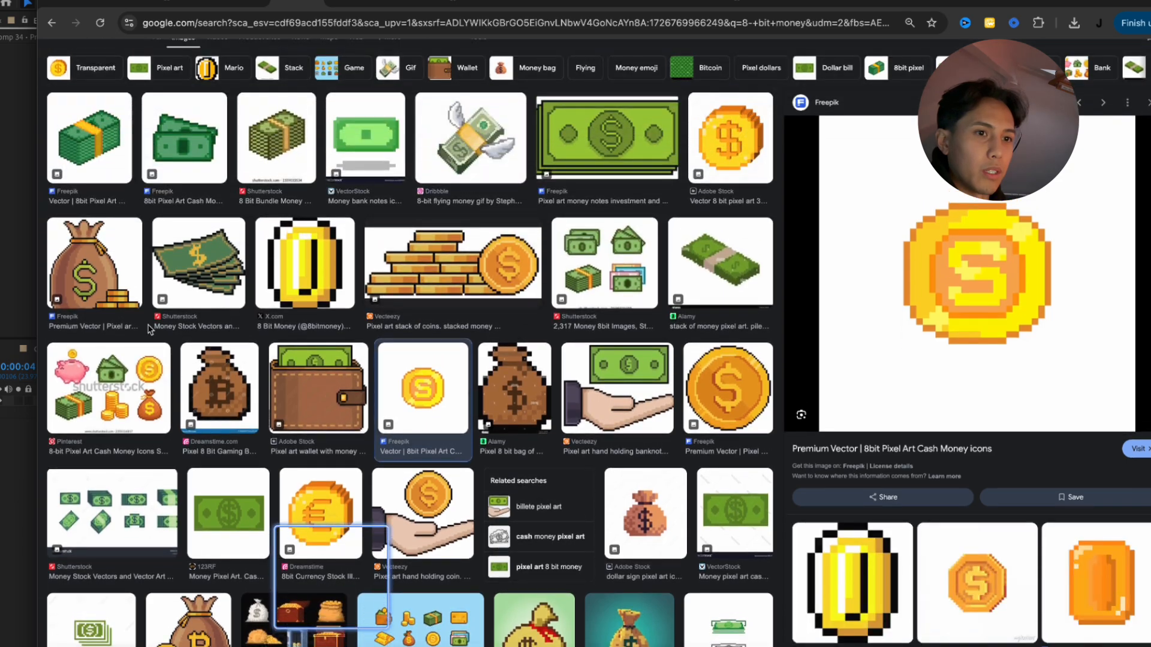
click(84, 251)
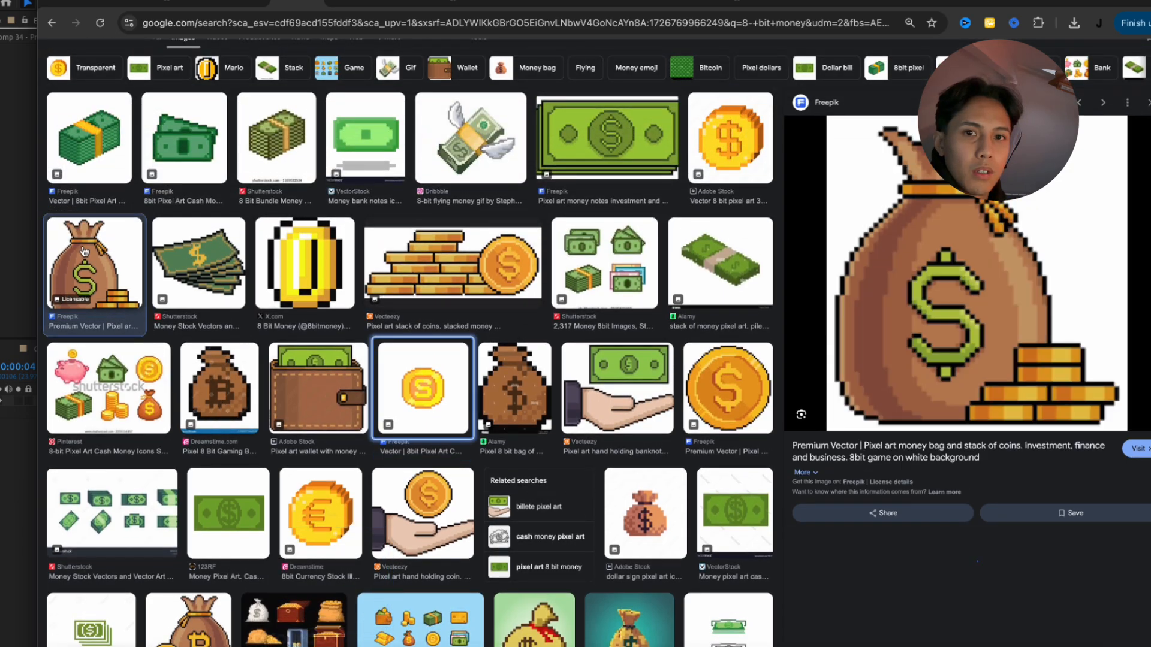
scroll(84, 252, up, 1)
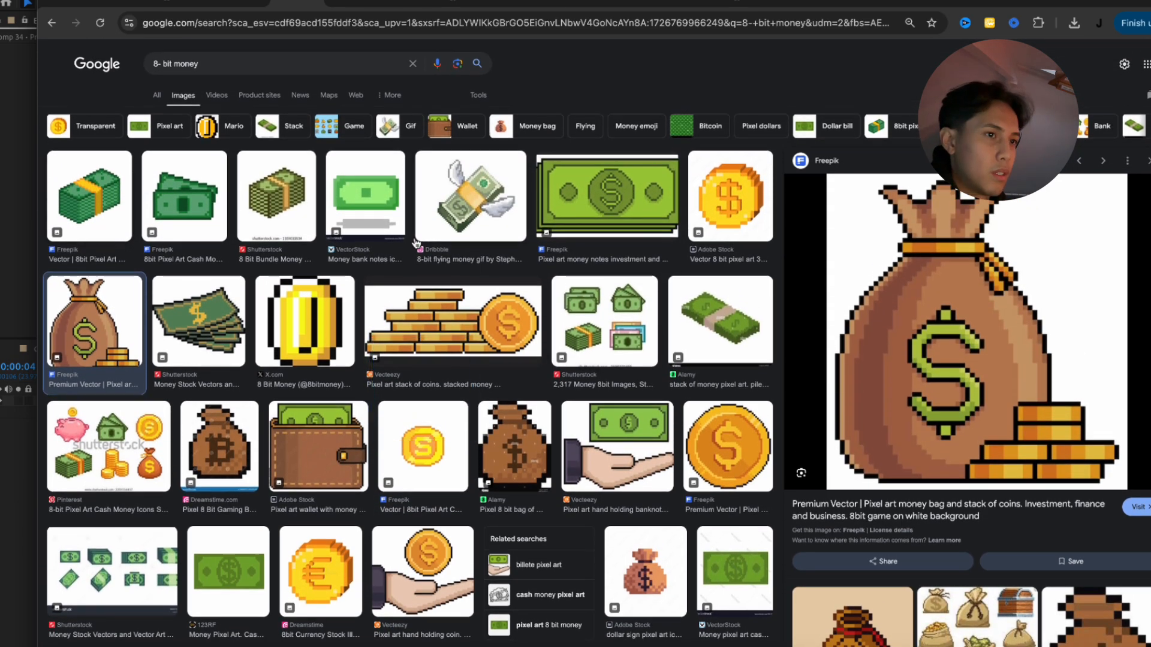
Enlarge the 8-bit flying money picture from Dribbble and save the image to the computer
click(461, 221)
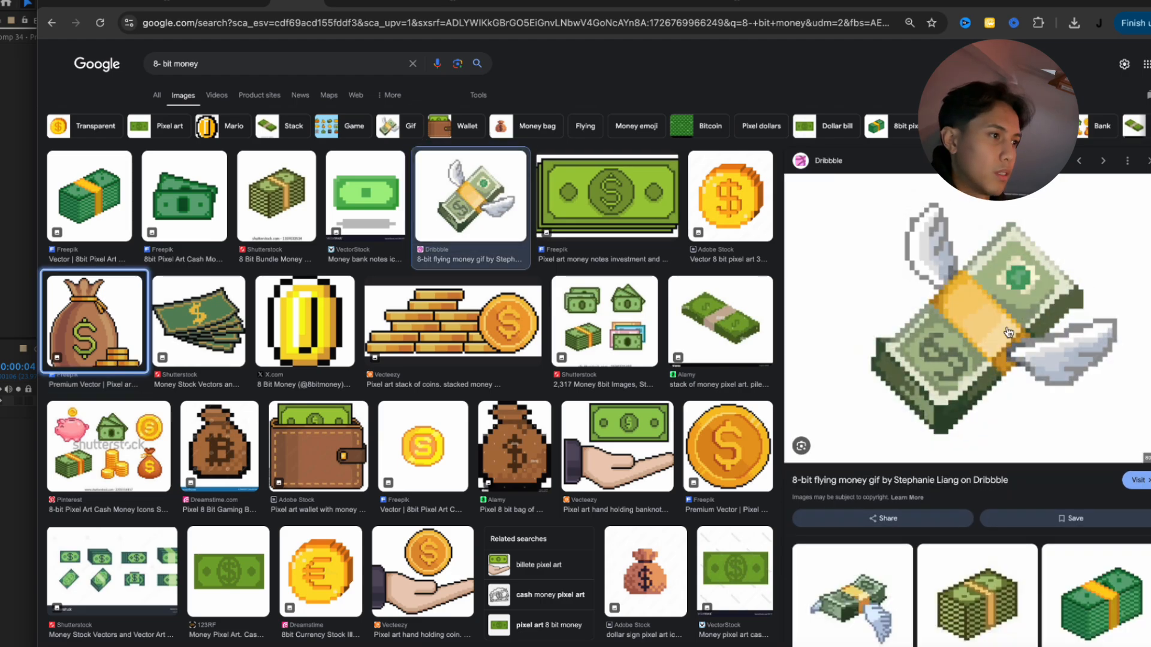
scroll(1009, 333, down, 1)
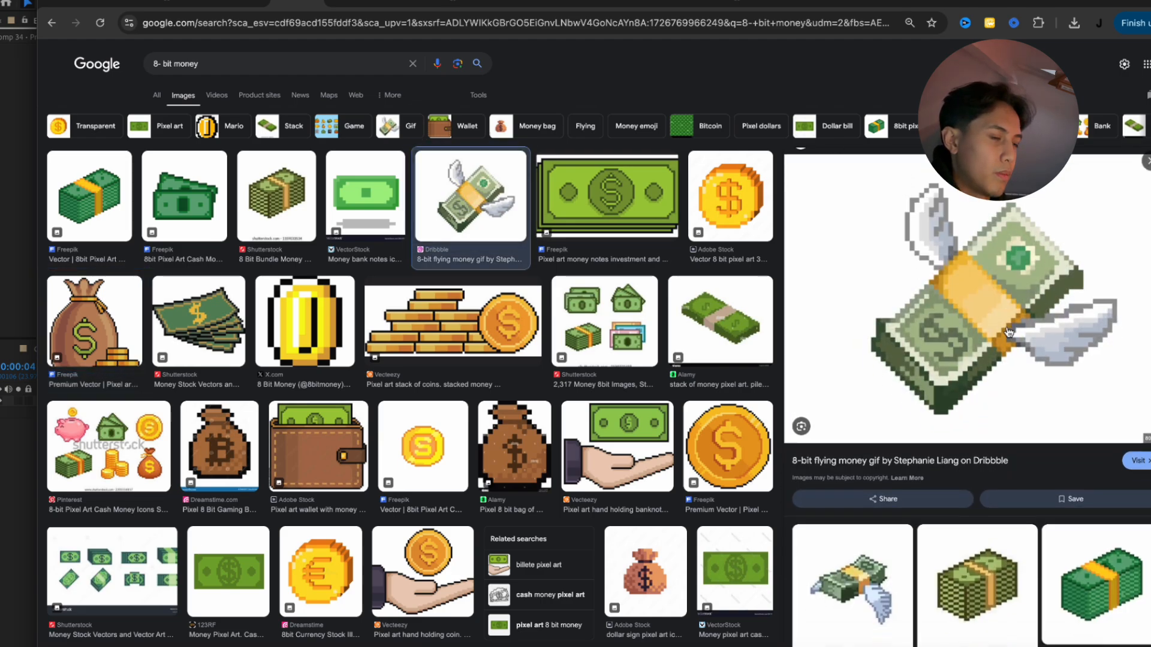
right_click(1009, 333)
click(853, 476)
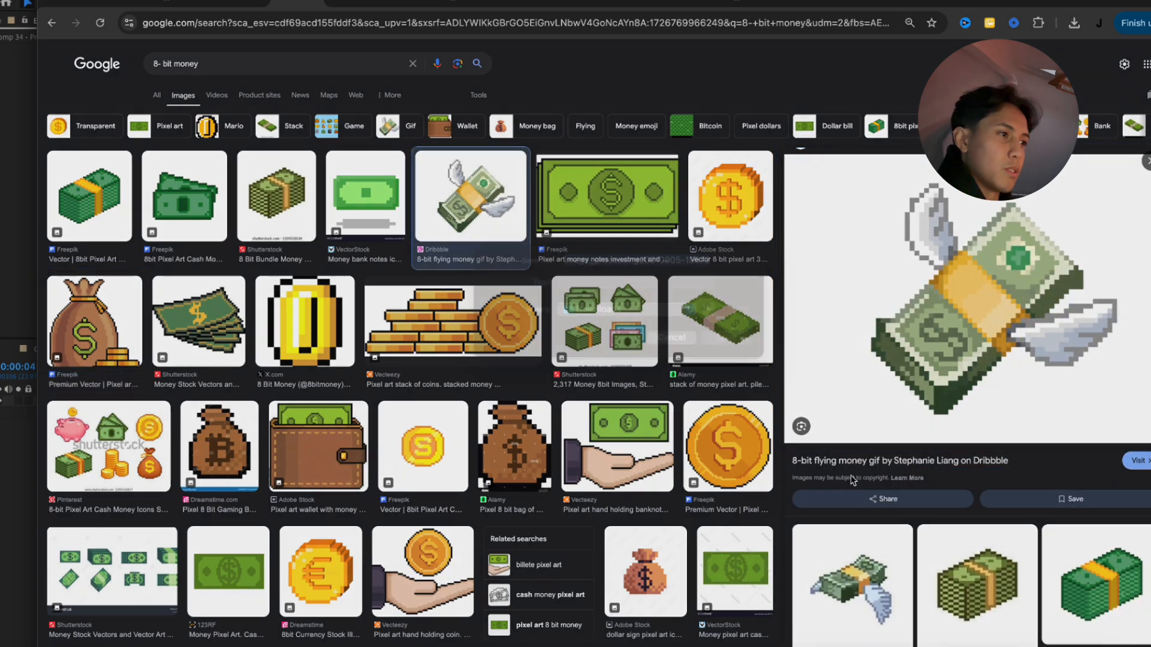
key(Return)
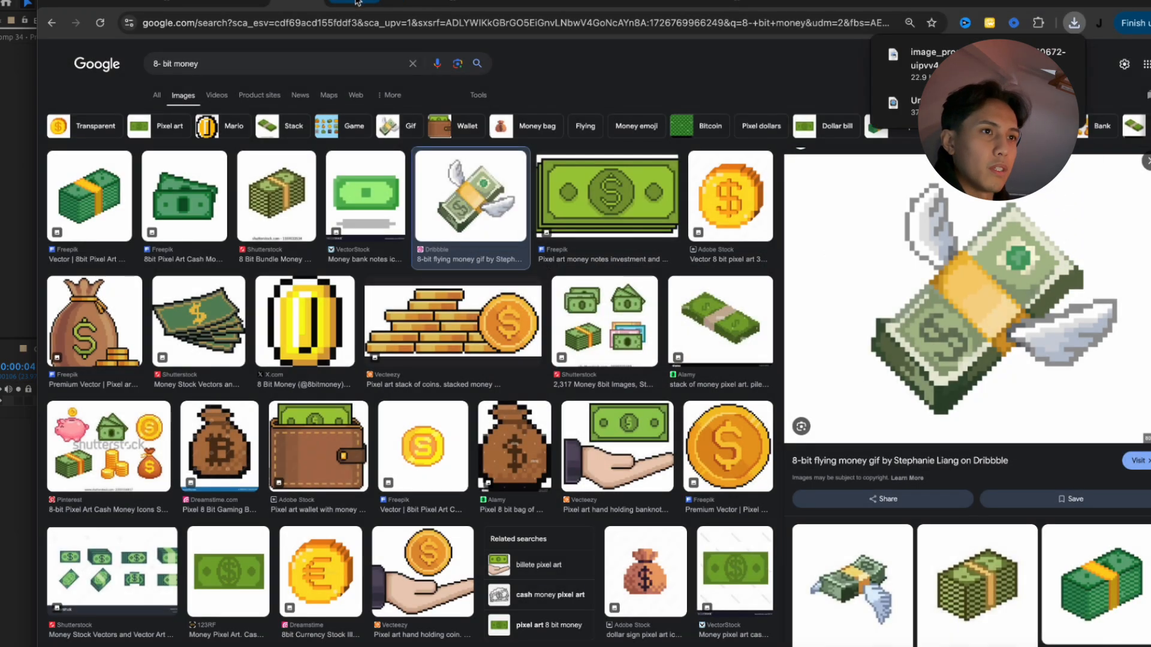
Go to canva.com and open the recent "SHADOW" design for editing
click(321, 19)
text(canva.com)
key(Return)
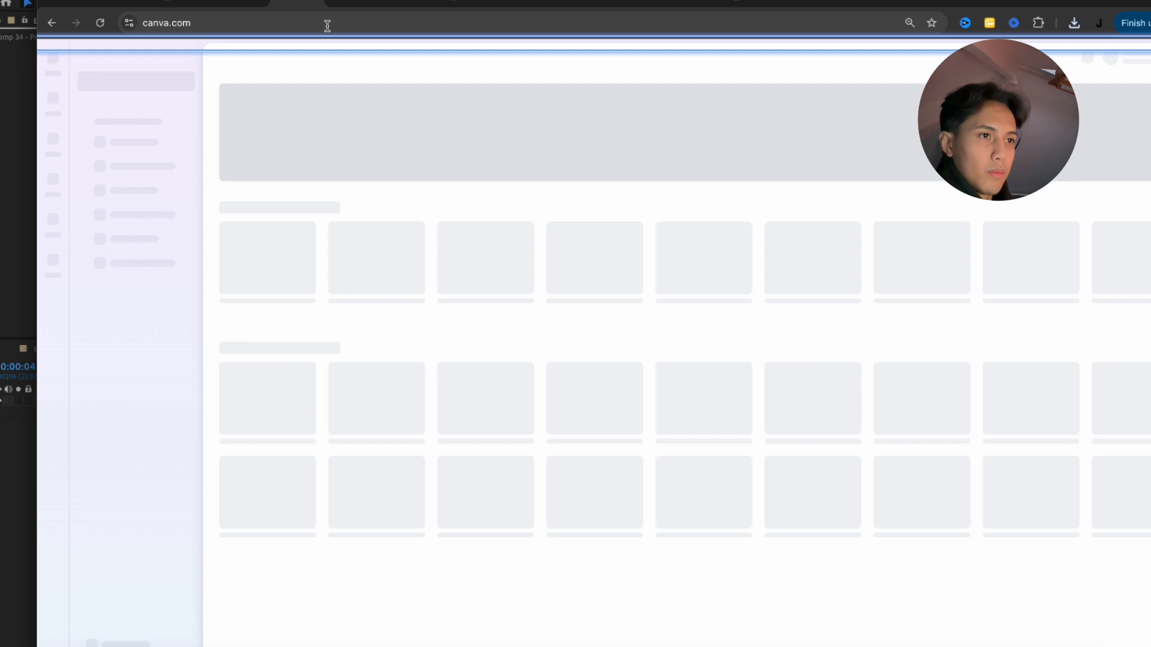
click(411, 334)
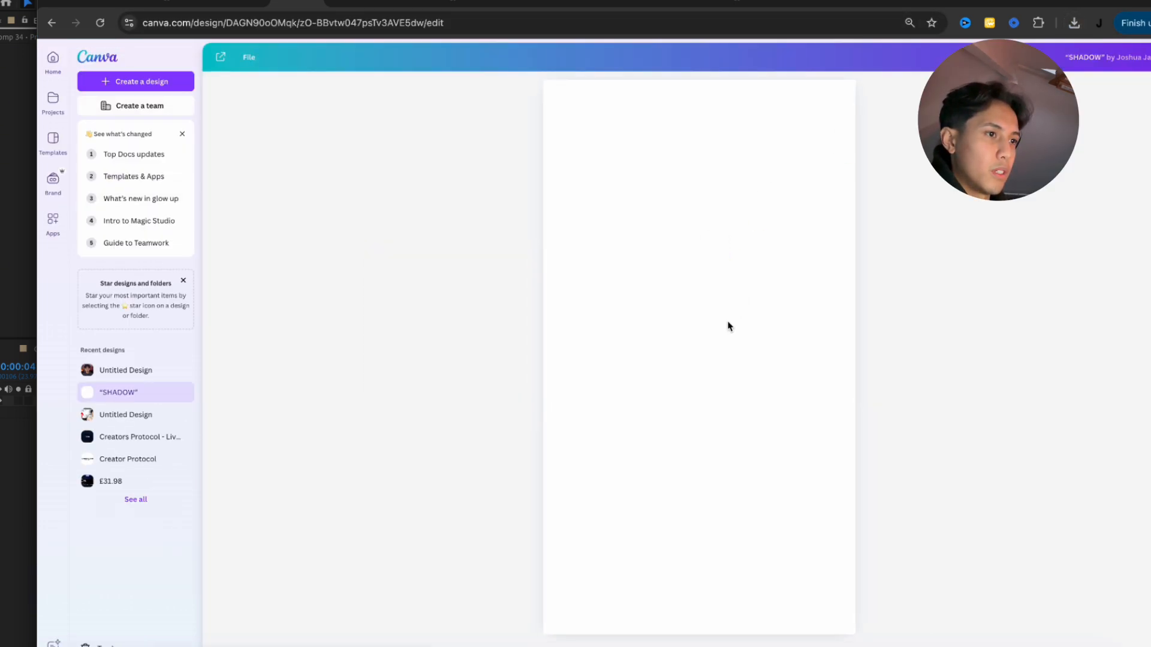
click(1075, 25)
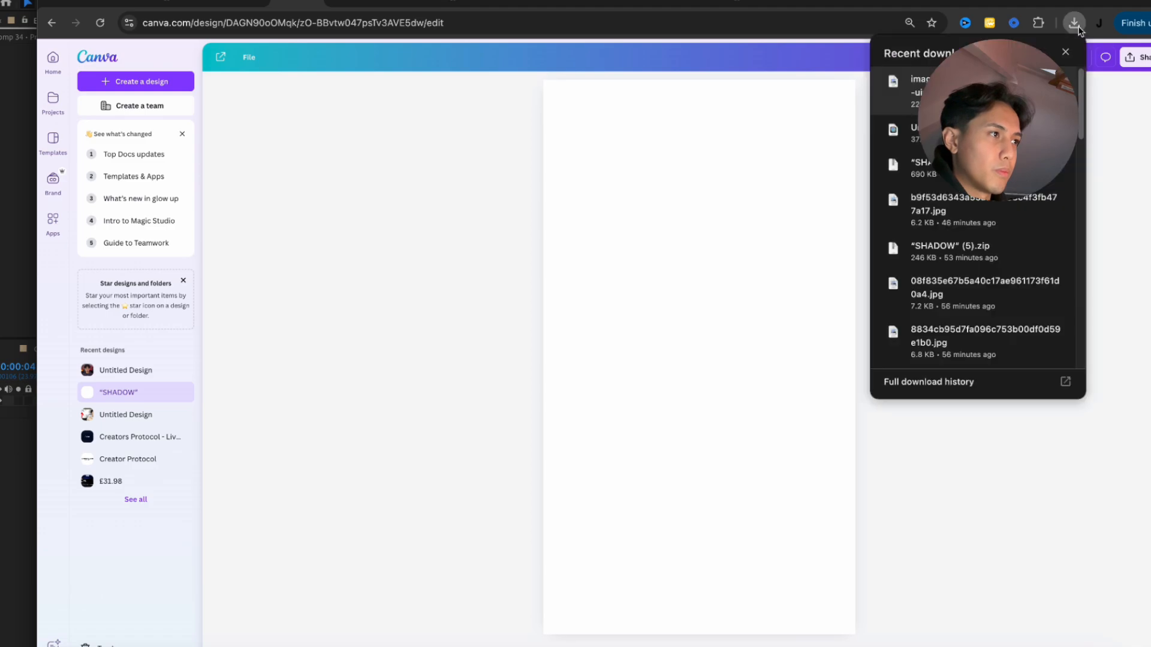
click(684, 266)
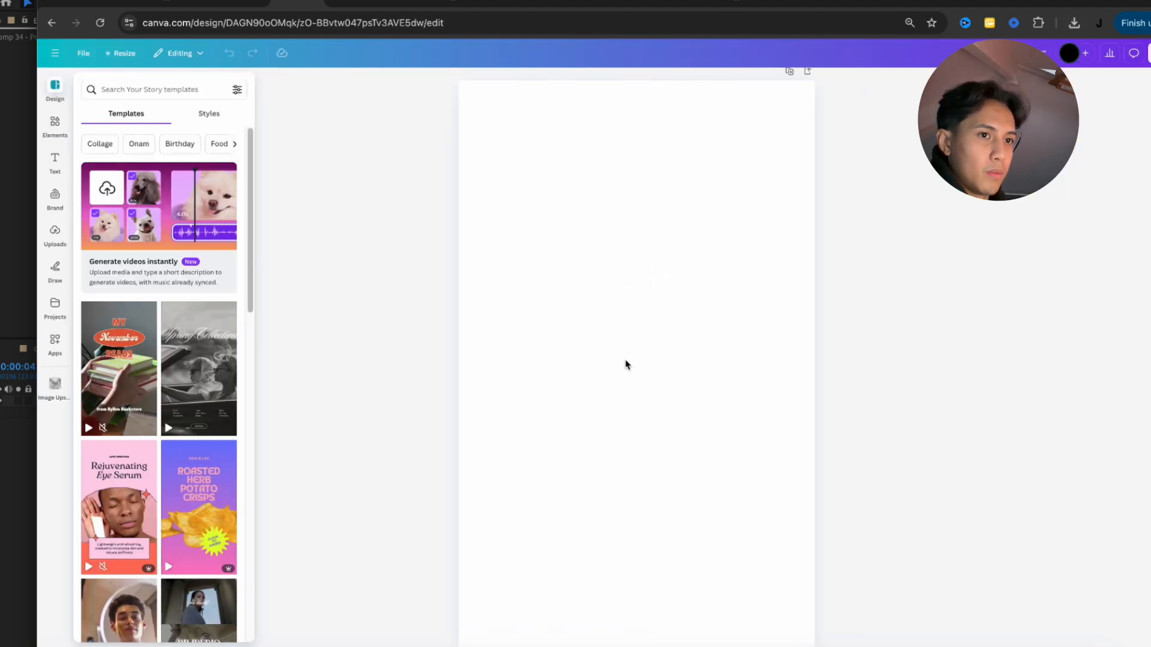
Upload the downloaded flying money picture to Canva and place it on the blank page
click(55, 233)
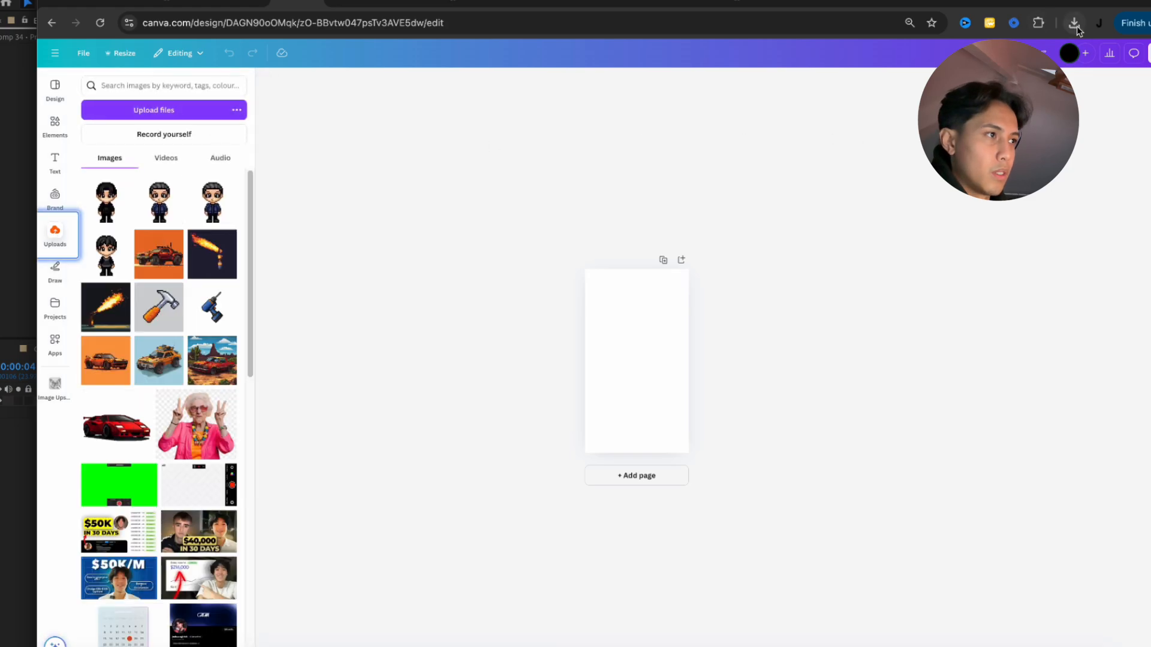
click(1074, 22)
drag(905, 84, 640, 349)
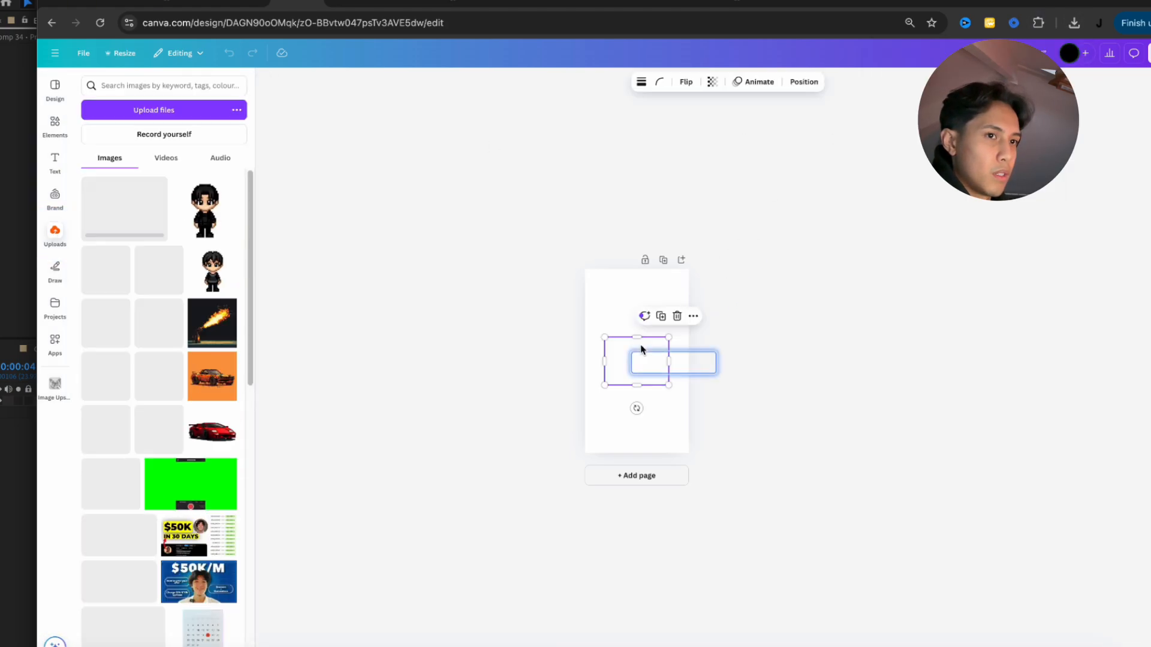
scroll(591, 282, up, 5)
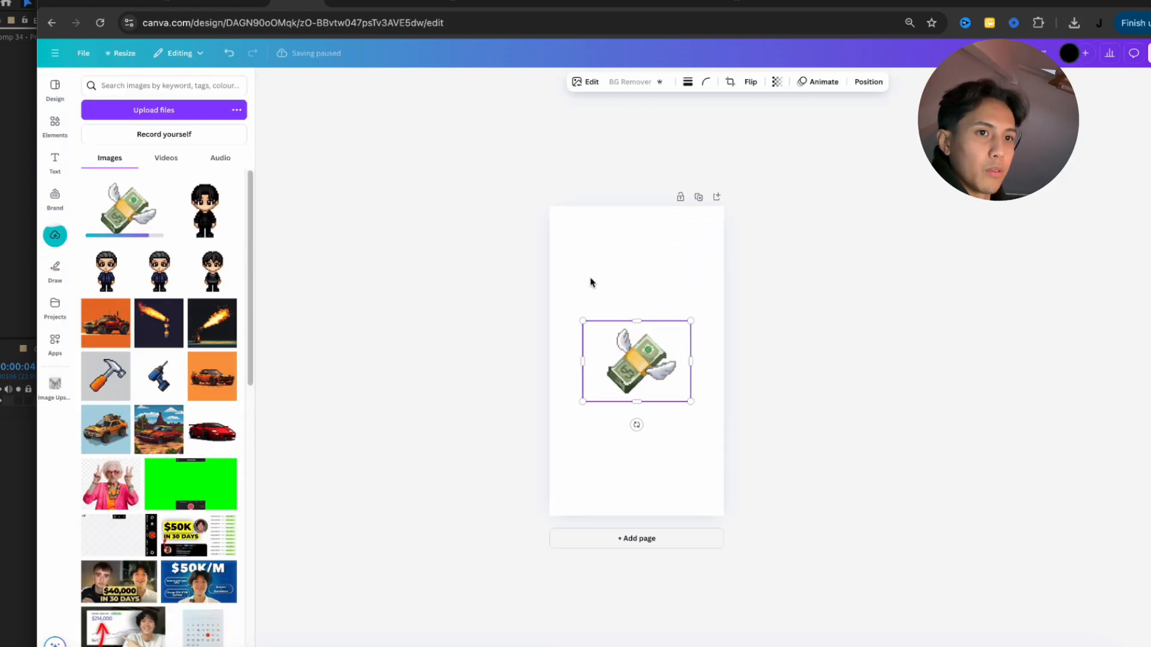
scroll(695, 288, up, 5)
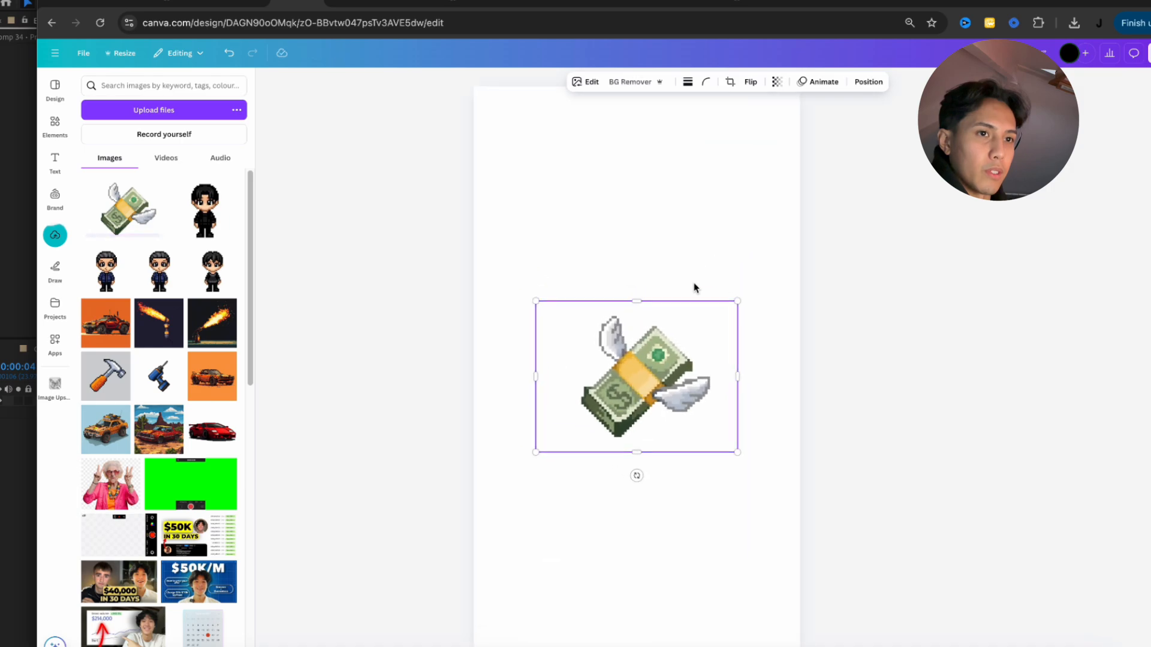
Remove the background of the flying money picture and download the page as a PNG with transparent background
click(626, 82)
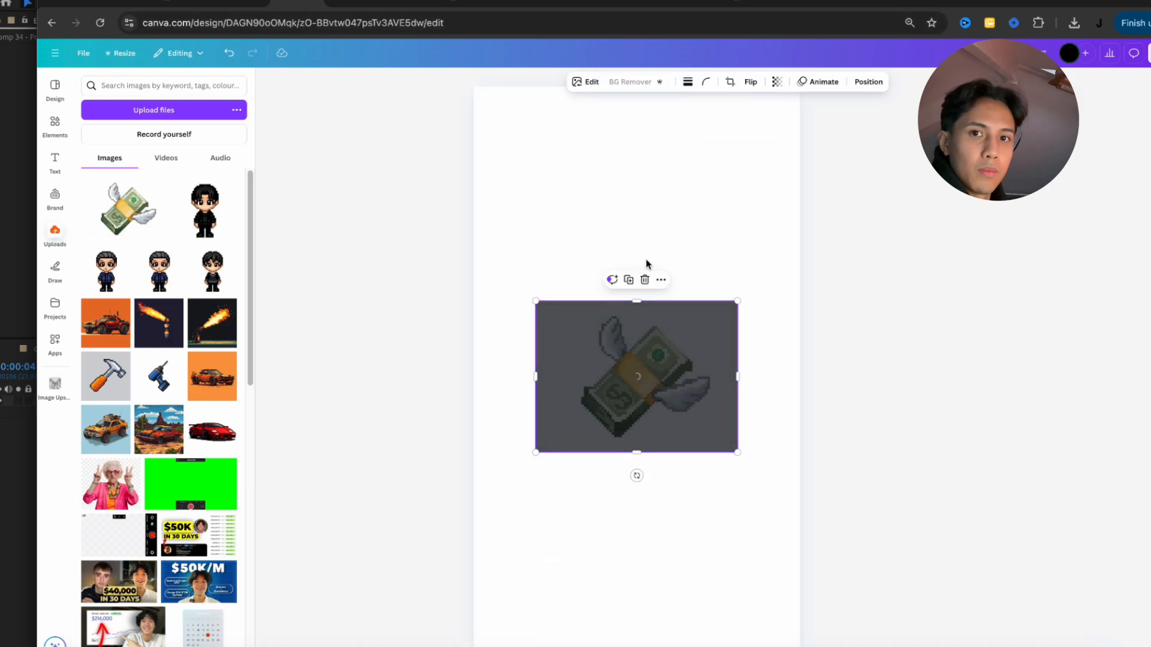
scroll(730, 269, down, 5)
click(1147, 52)
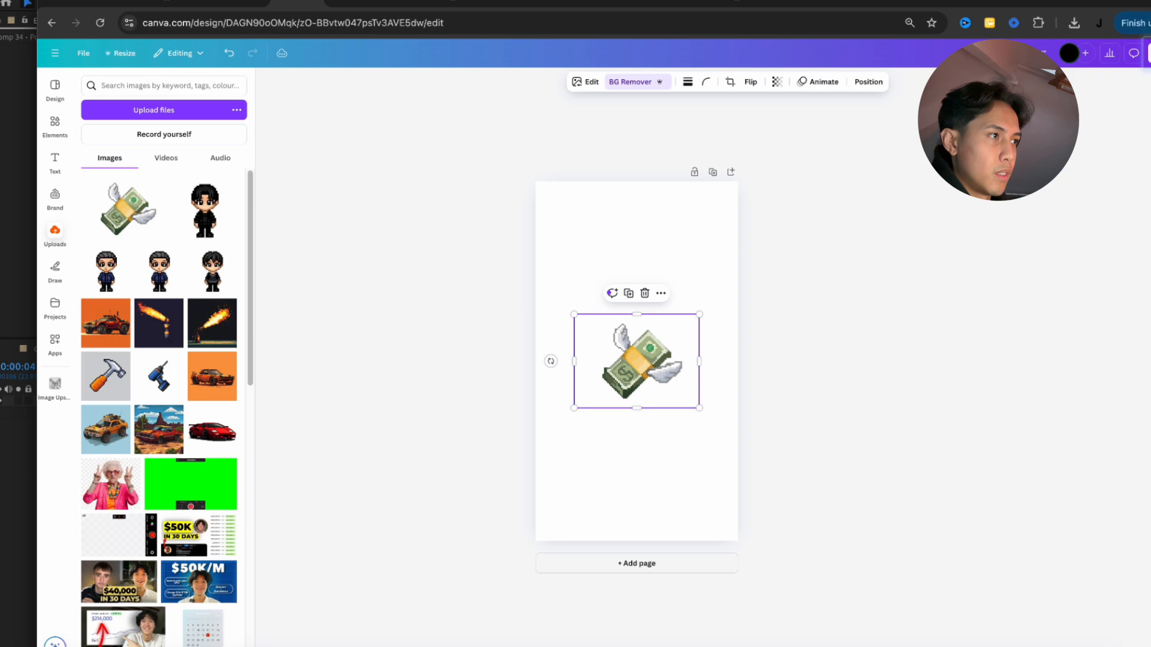
click(1017, 261)
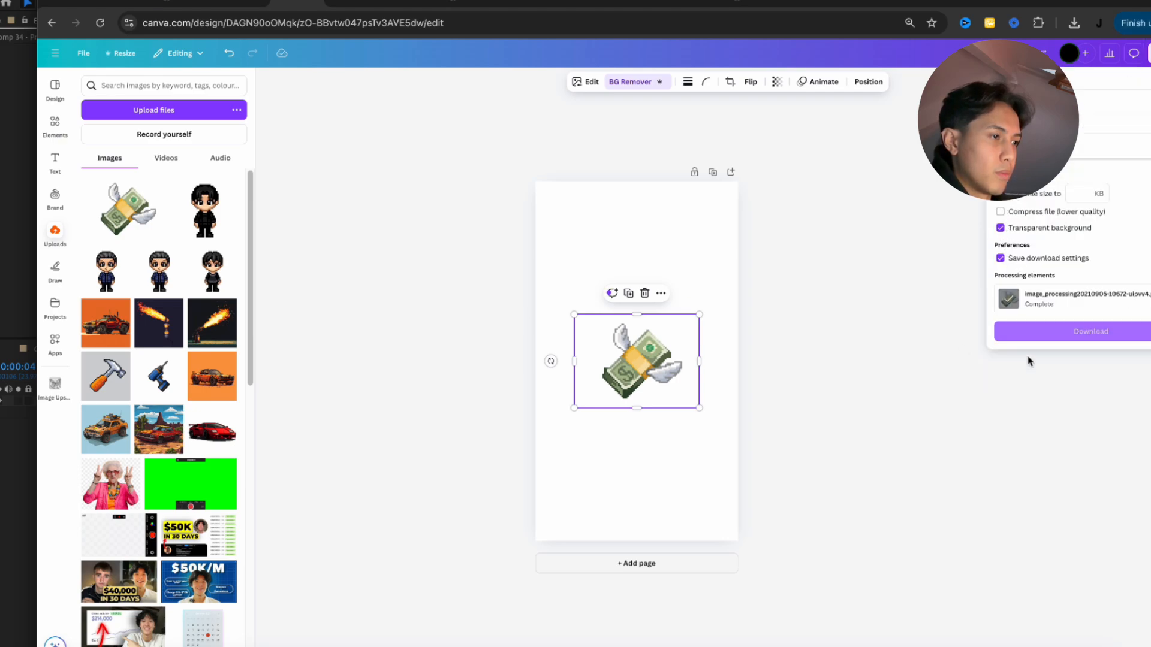
click(1028, 361)
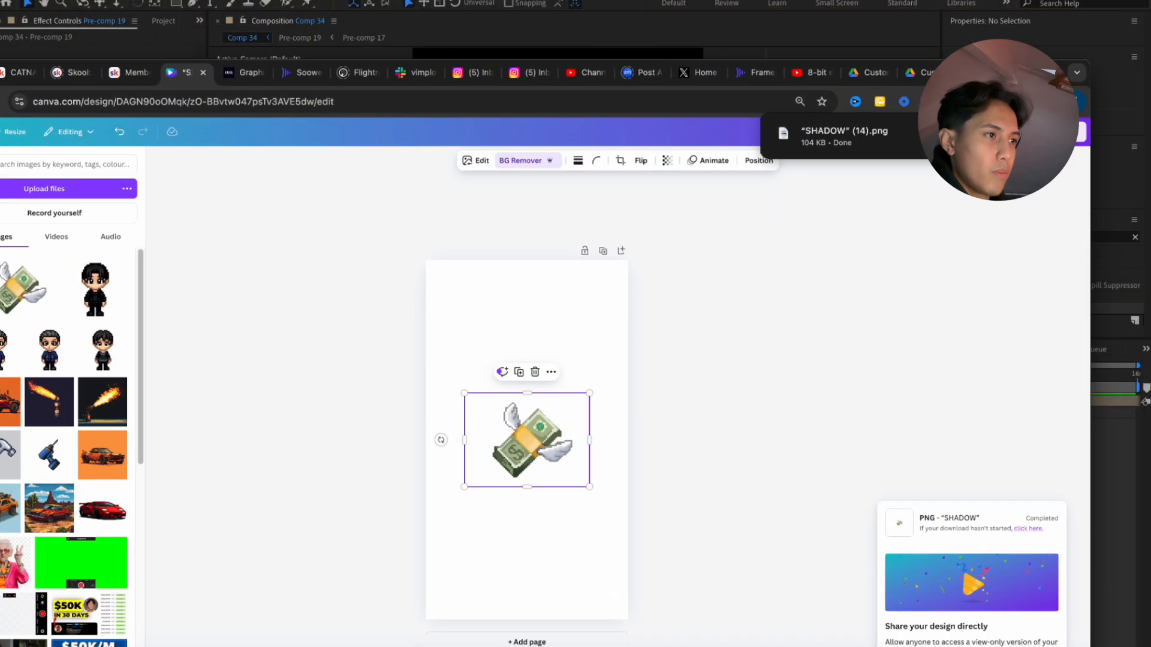
drag(881, 136, 1106, 444)
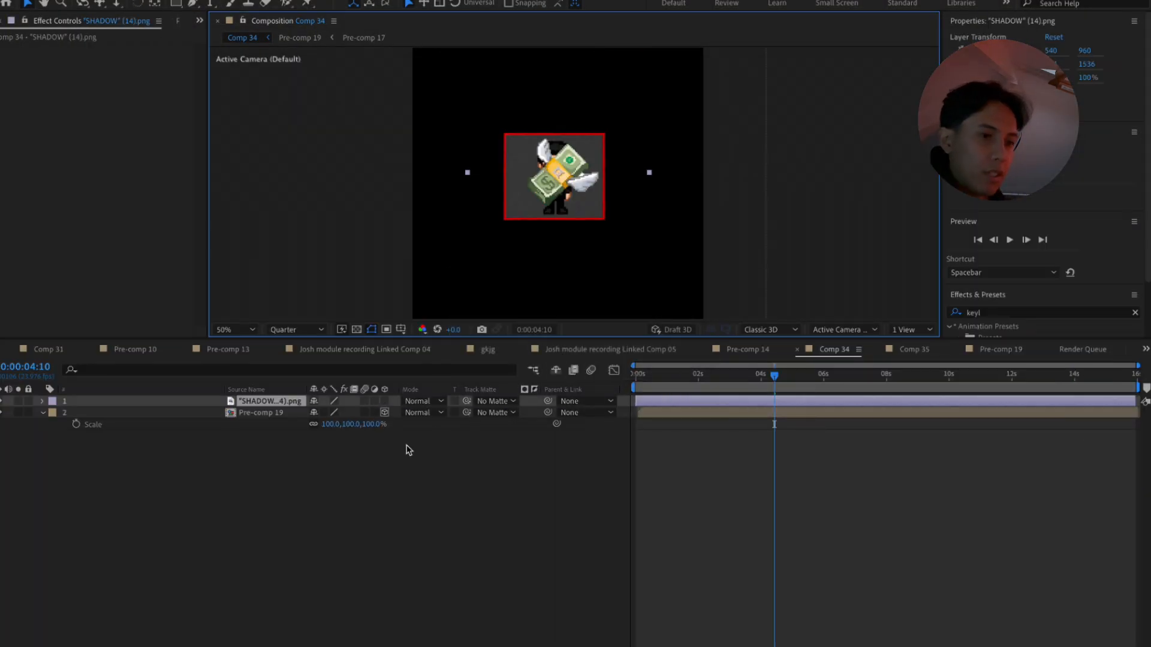
key(s)
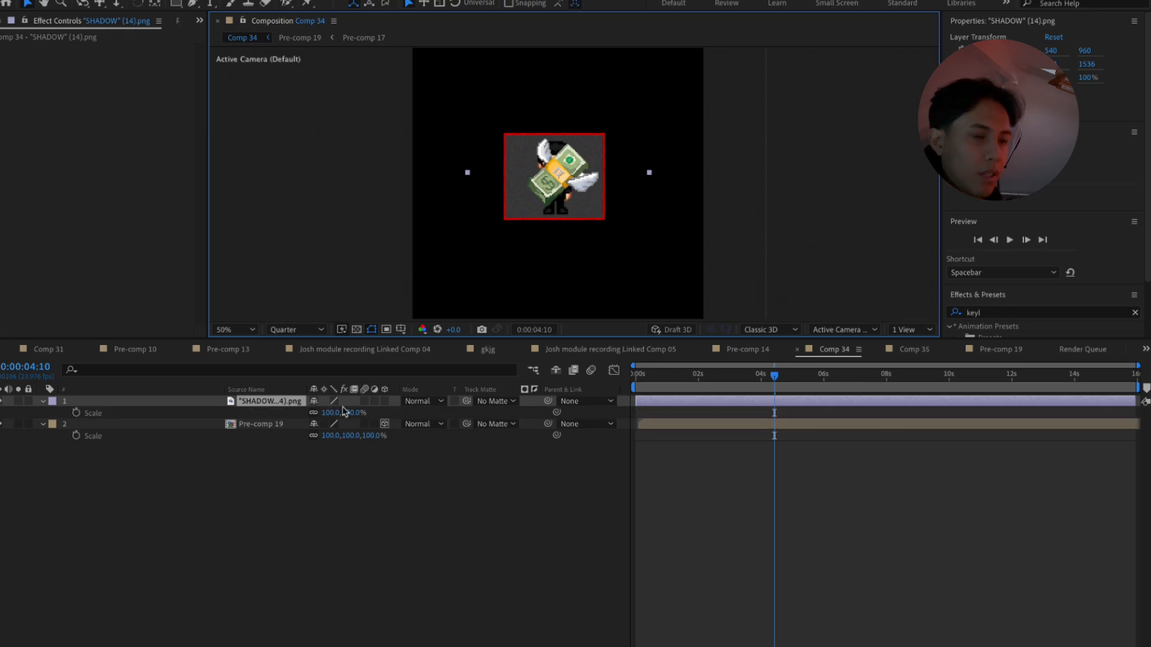
click(385, 401)
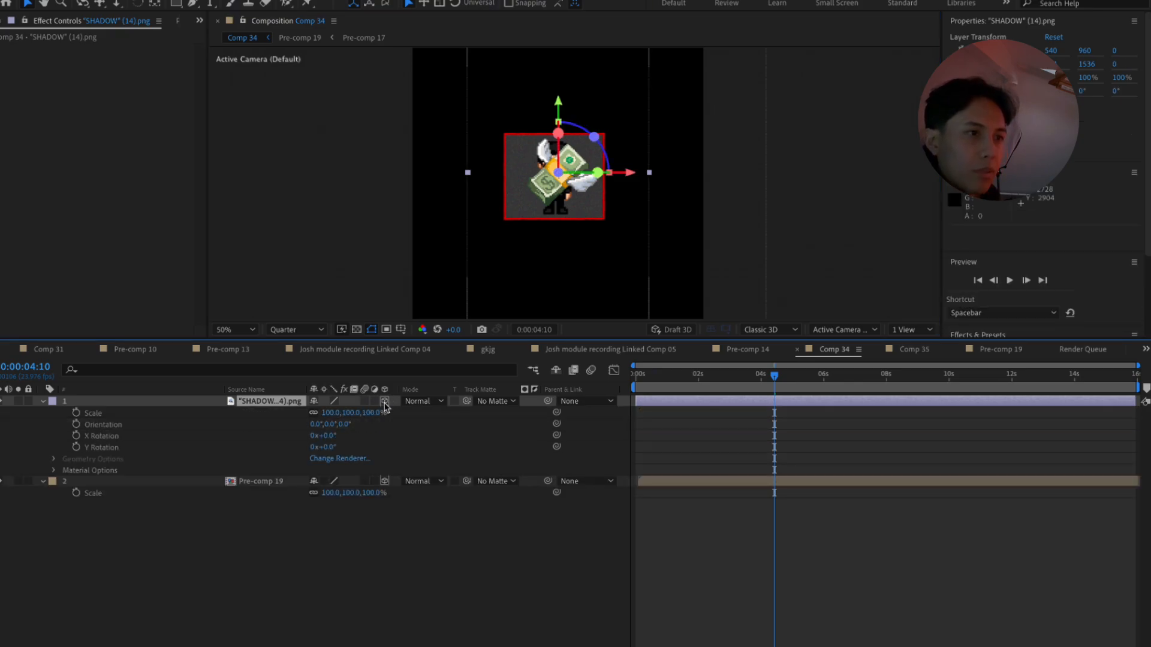
key(p)
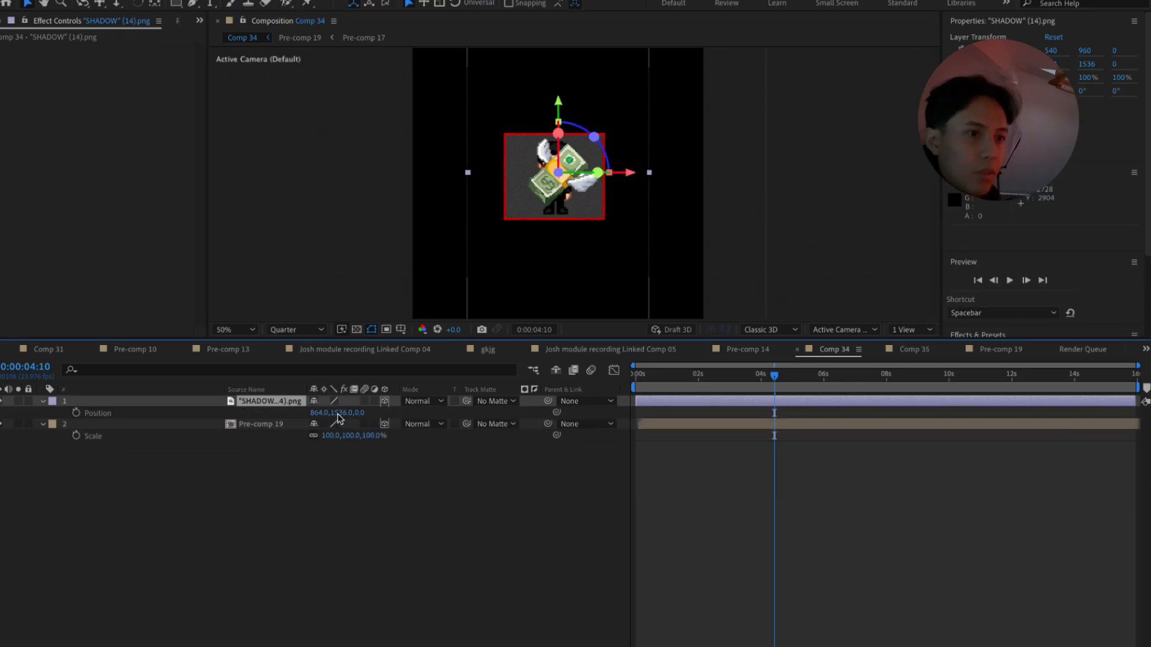
key(ctrl+z)
key(Delete)
Open Pre-comp 19 in After Effects and add the downloaded "SHADOW" (14).png money image to it
double_click(269, 405)
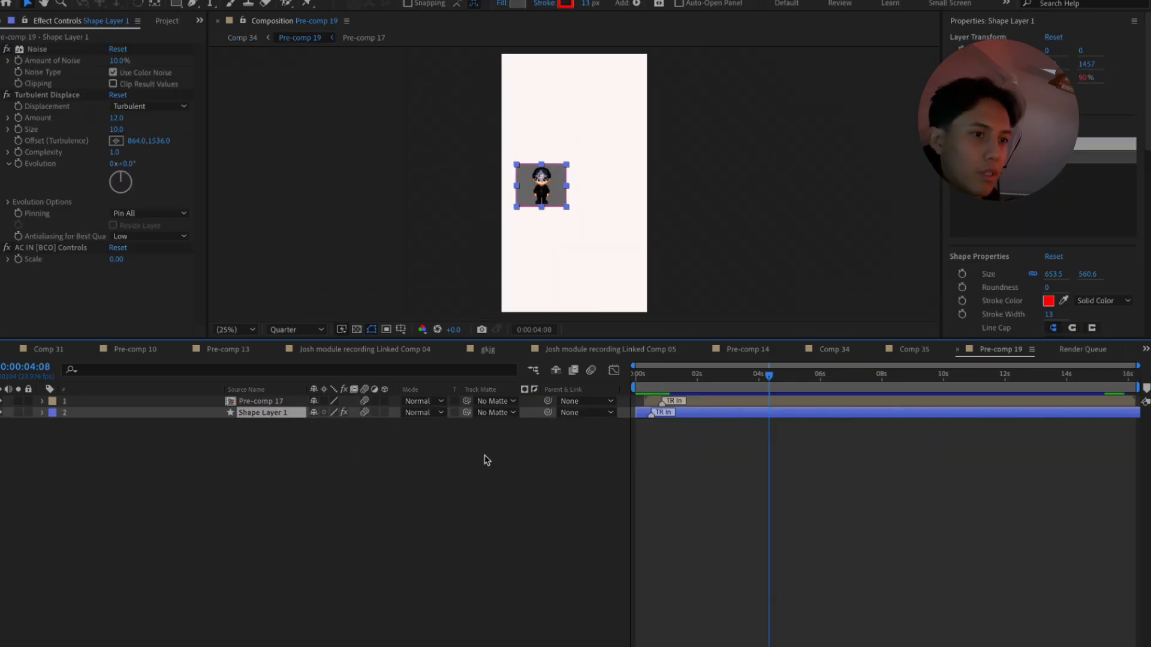
click(565, 445)
scroll(537, 188, up, 8)
scroll(537, 188, down, 5)
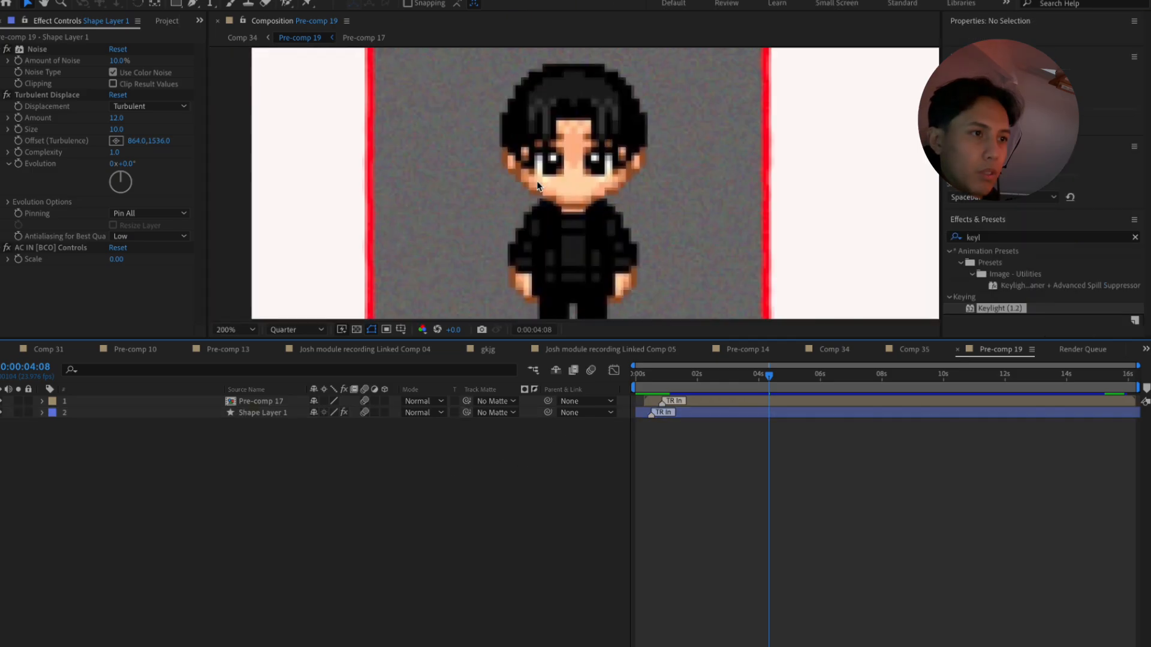
click(257, 413)
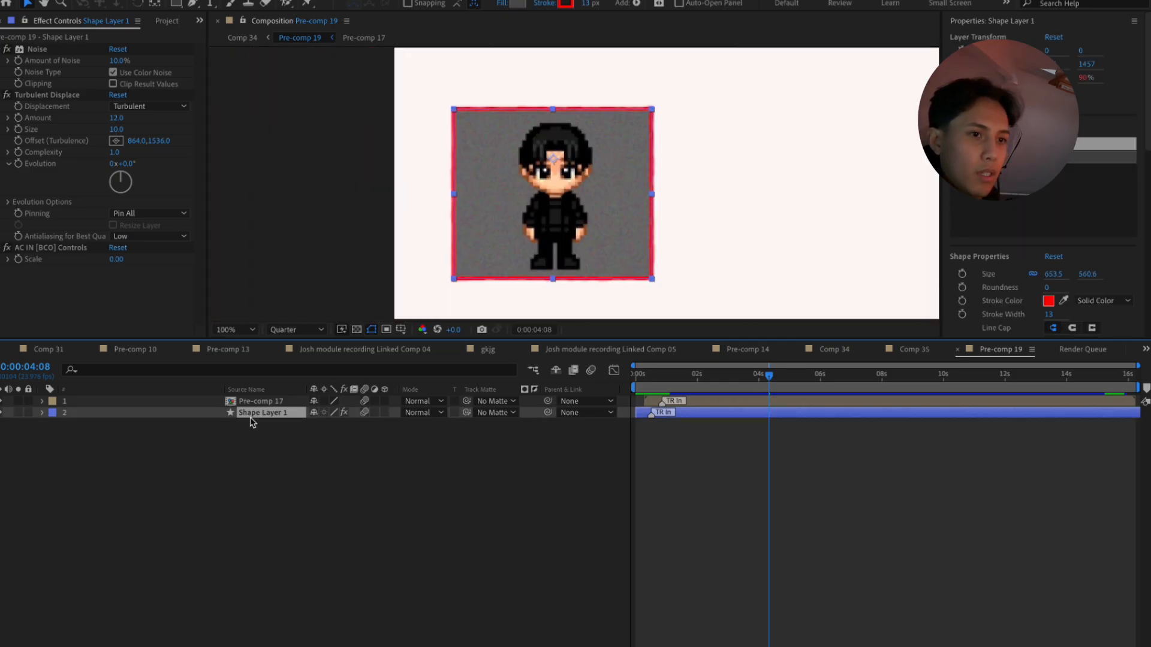
click(870, 646)
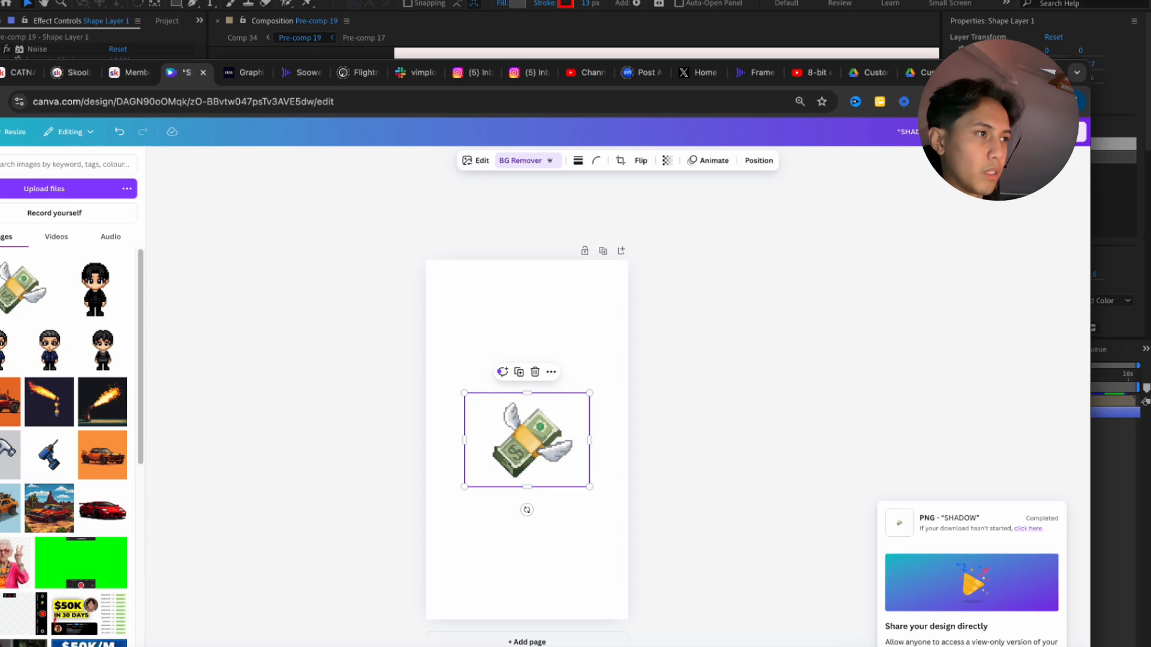
click(965, 101)
drag(845, 162, 1049, 322)
drag(1108, 486, 612, 367)
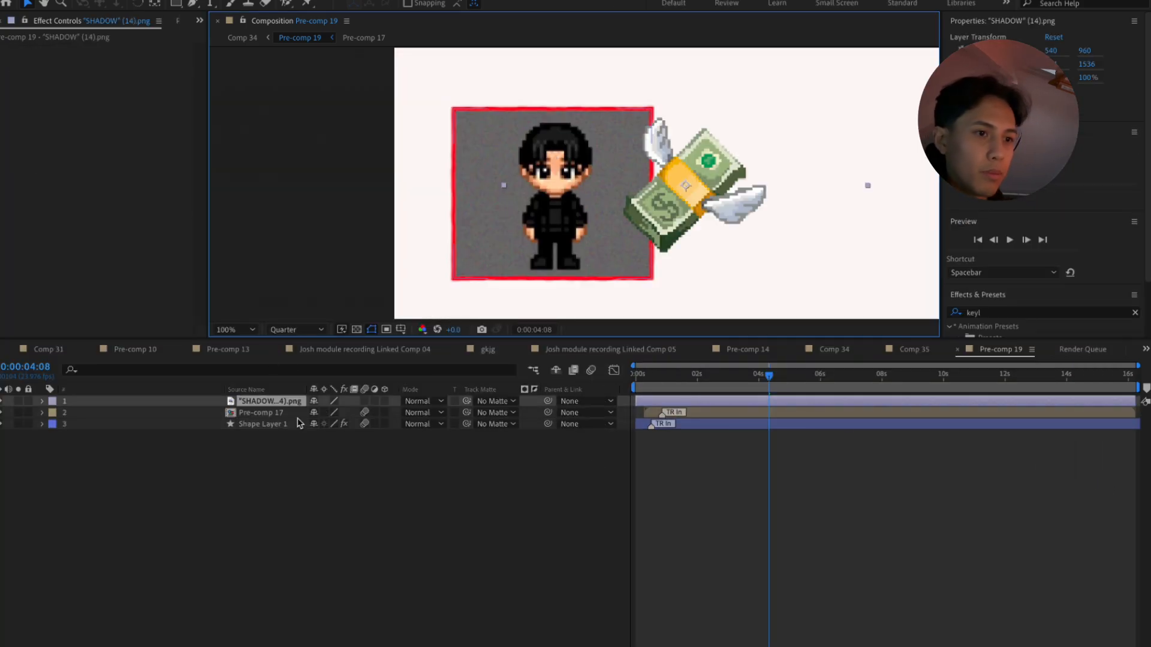
key(s)
drag(331, 413, 222, 422)
key(ctrl+z)
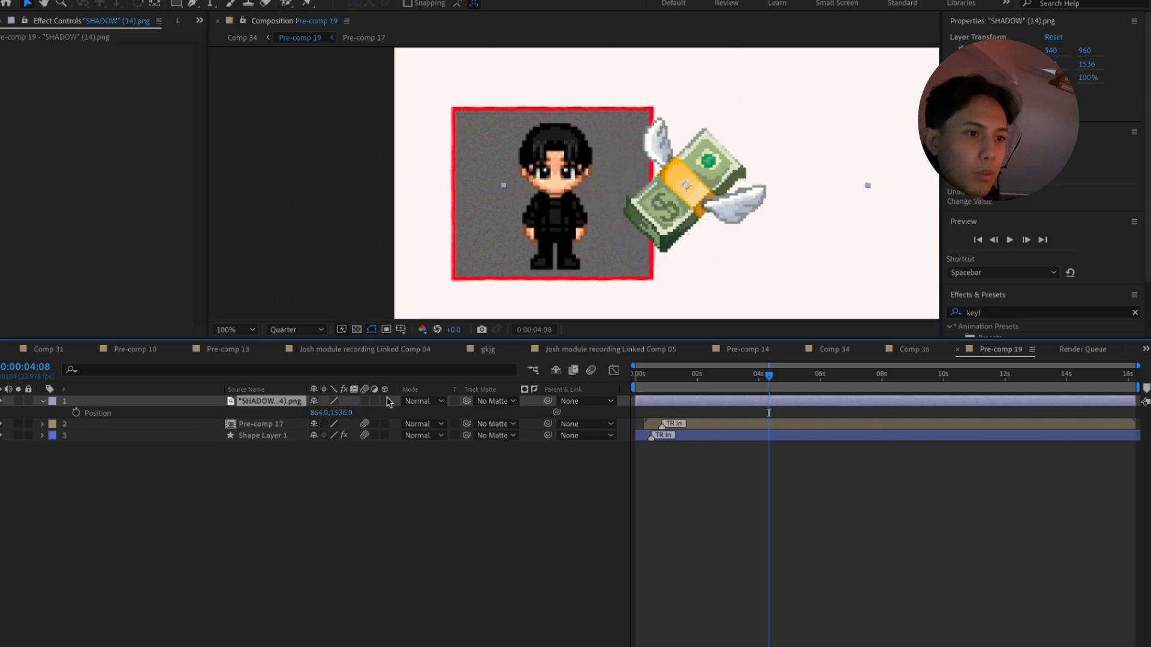
click(385, 401)
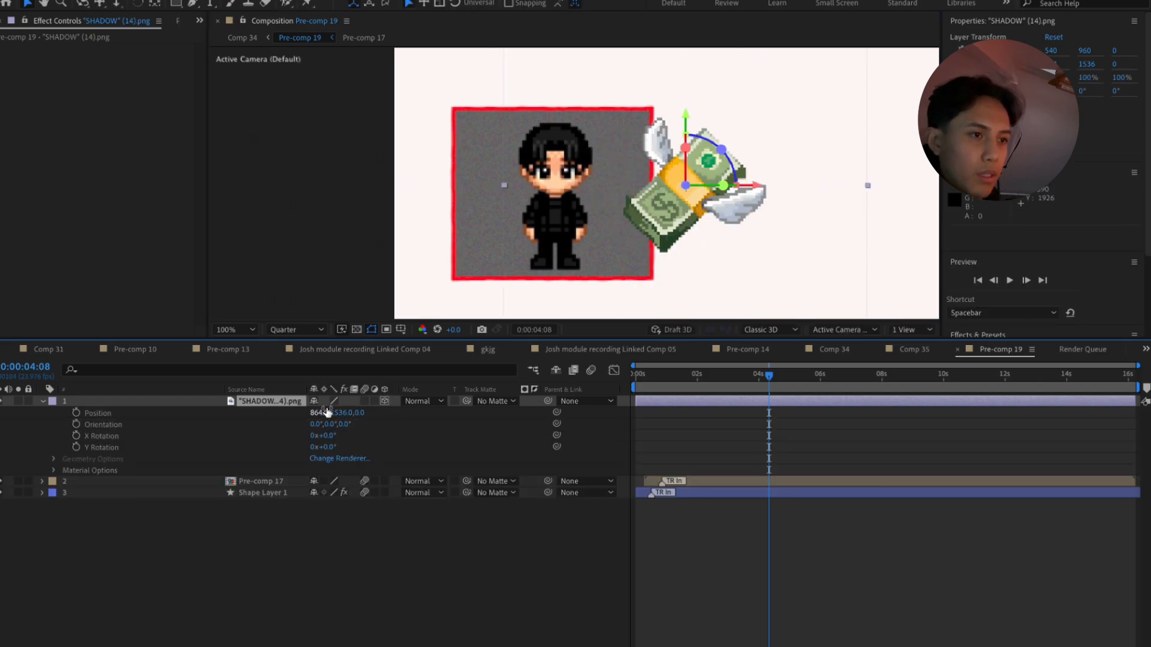
key(ctrl+z)
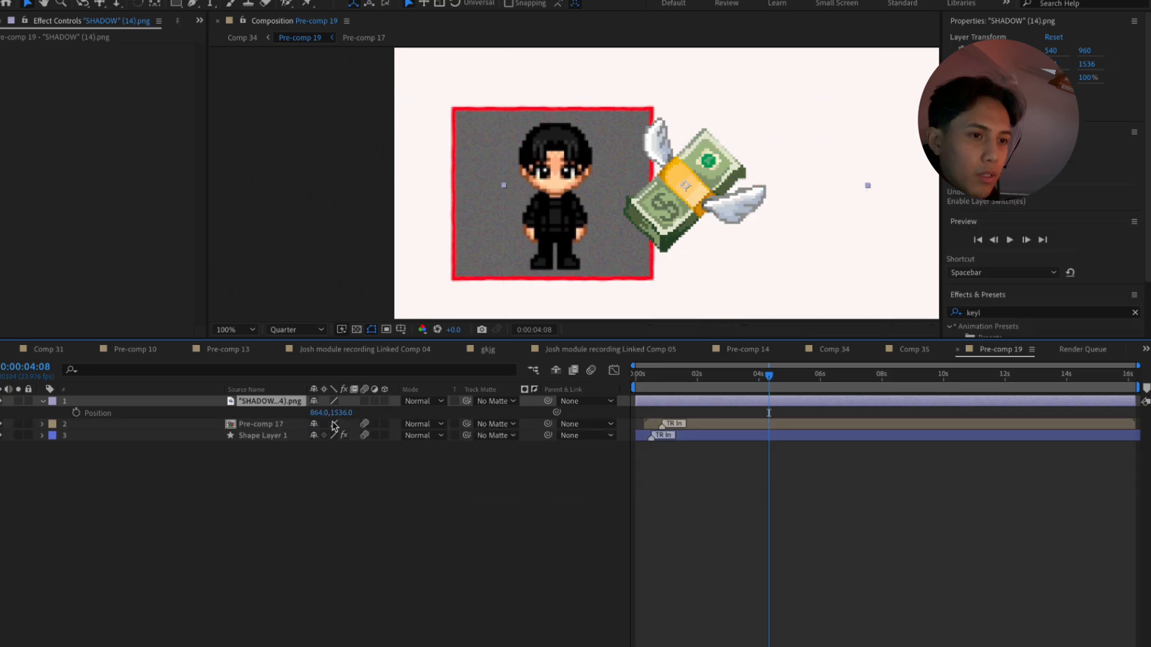
Place the money image behind the character, beneath Pre-comp 17 at X position 665, and scale it to 61%
drag(320, 414, 246, 434)
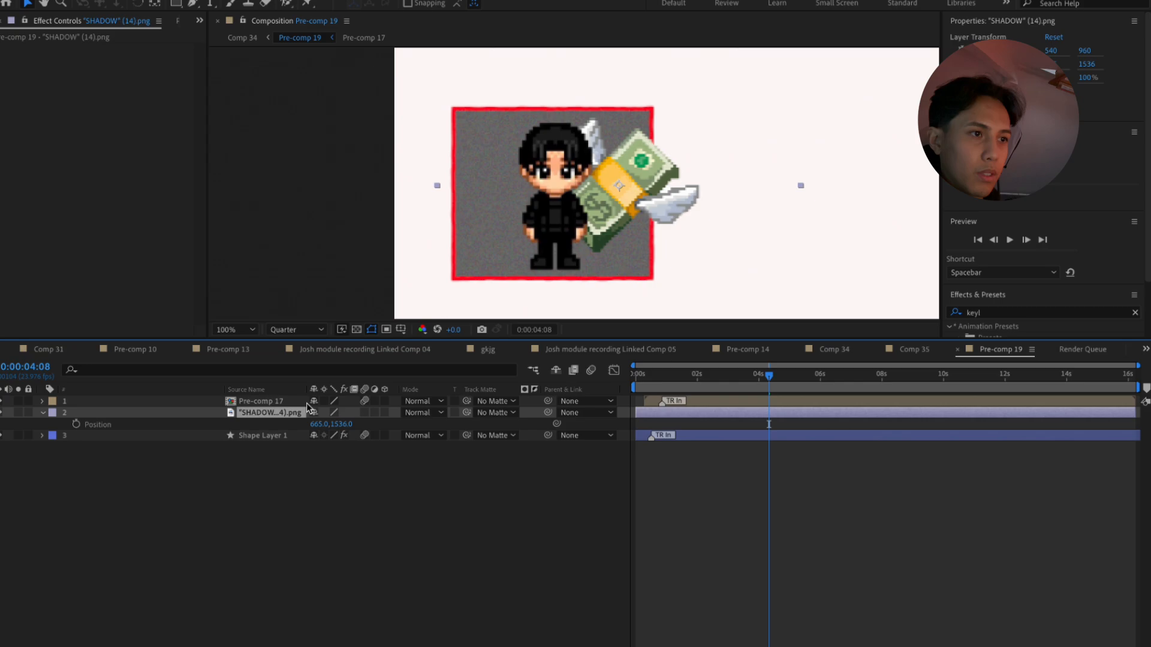
drag(349, 420, 331, 424)
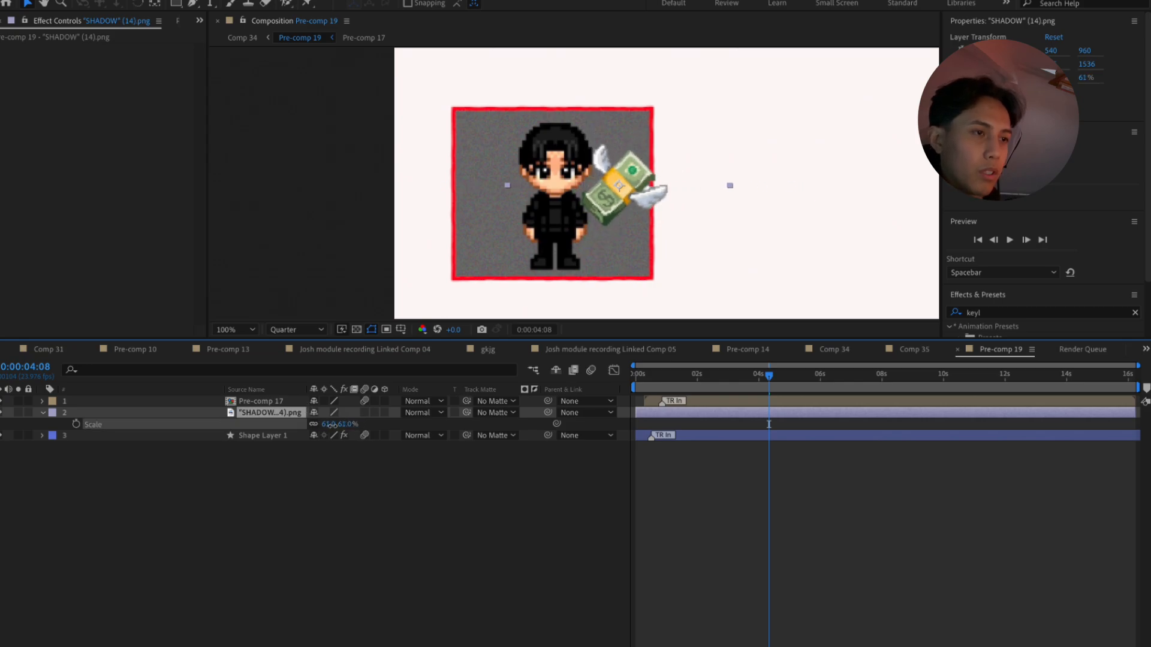
key(p)
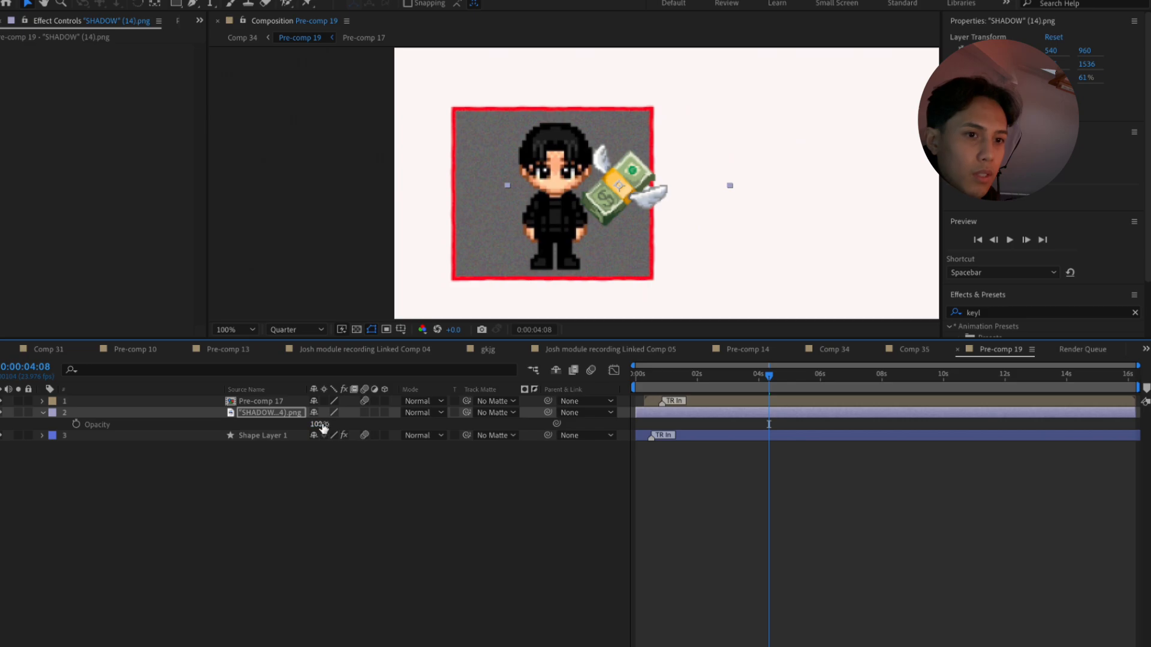
Rotate the money image to -290° and move it to 307, 1418 near the upper-left corner of the red box
drag(323, 427, 213, 510)
key(p)
drag(322, 426, 253, 430)
drag(340, 426, 184, 504)
drag(317, 423, 298, 432)
Duplicate the money image layer and move the copy horizontally to the right side of the character
click(276, 415)
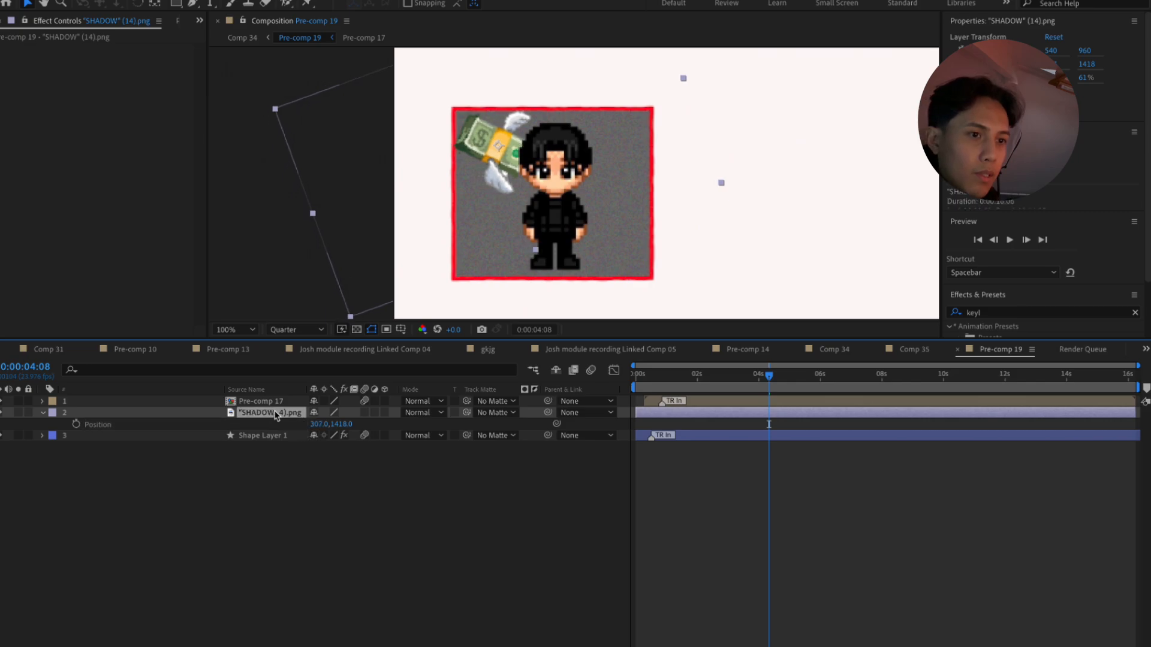
key(ctrl+d)
key(p)
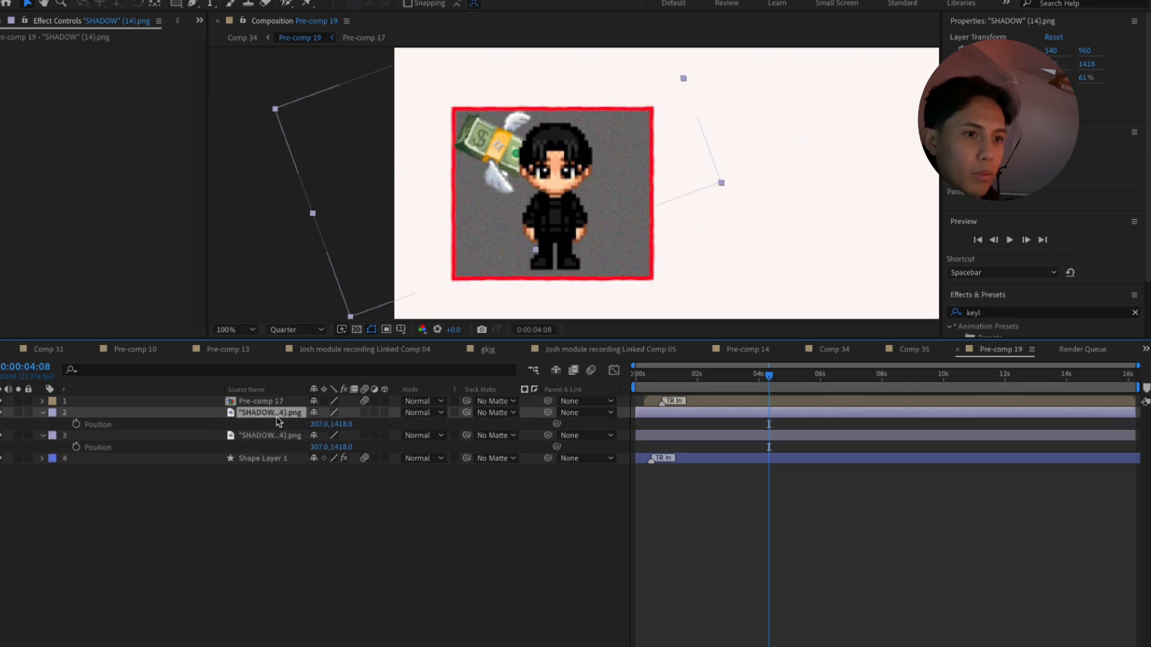
drag(310, 424, 445, 385)
Flip the money copy with a -70% vertical scale and position it at 685, 1614, with the original at 273, 1418
key(s)
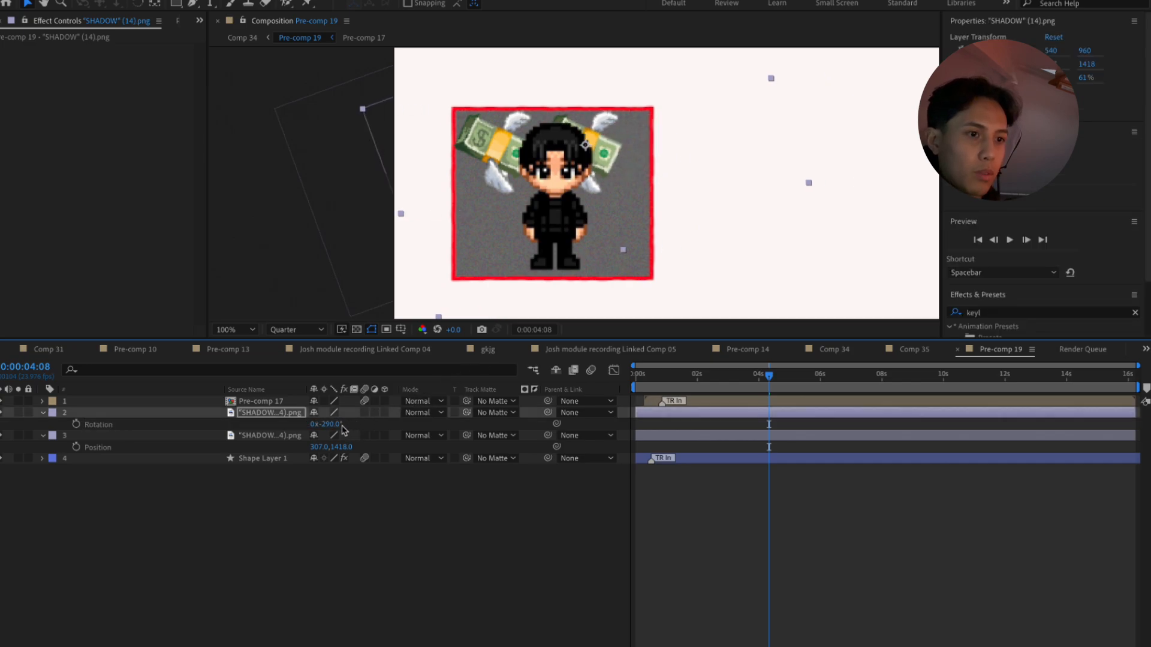
drag(342, 428, 386, 507)
key(p)
key(r)
key(p)
drag(339, 423, 400, 430)
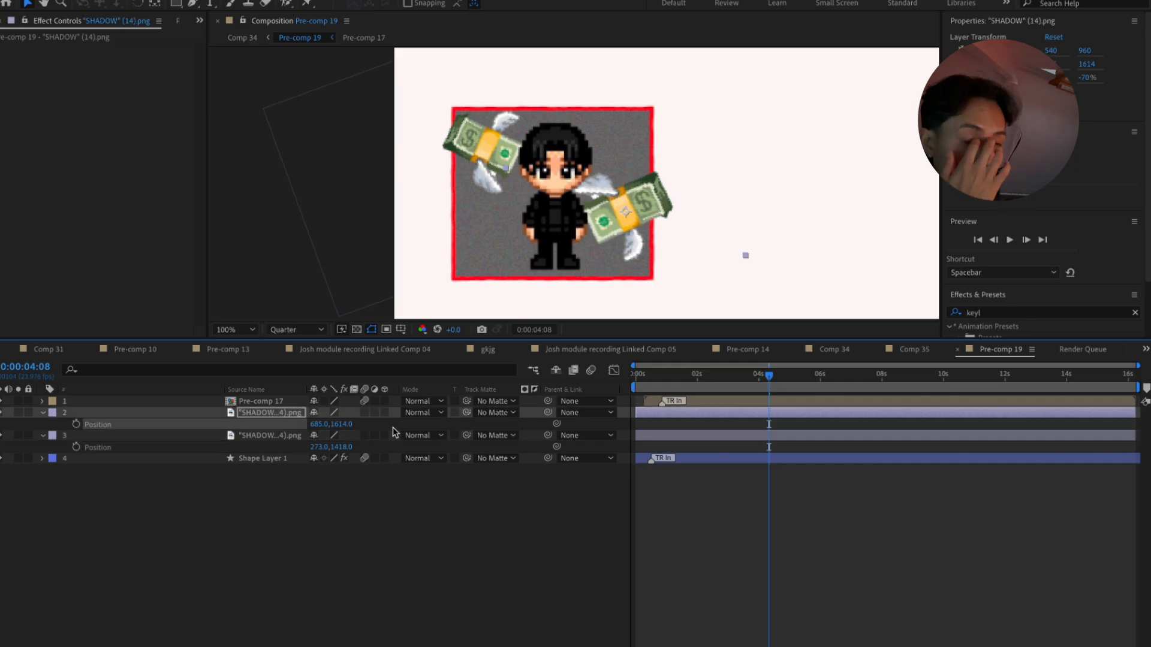
Search the effects for "shadow" and apply the CATNA DROP SHADOW preset to Pre-comp 17
click(390, 514)
click(1015, 240)
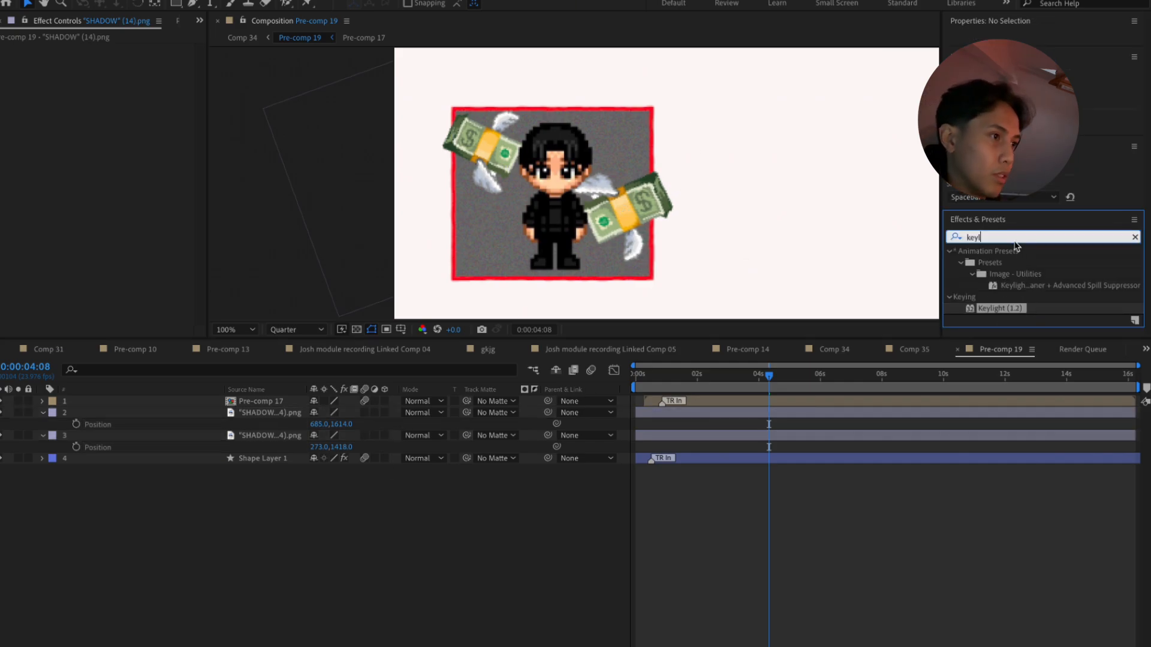
text(shadow)
scroll(1061, 317, down, 3)
drag(1042, 268, 272, 403)
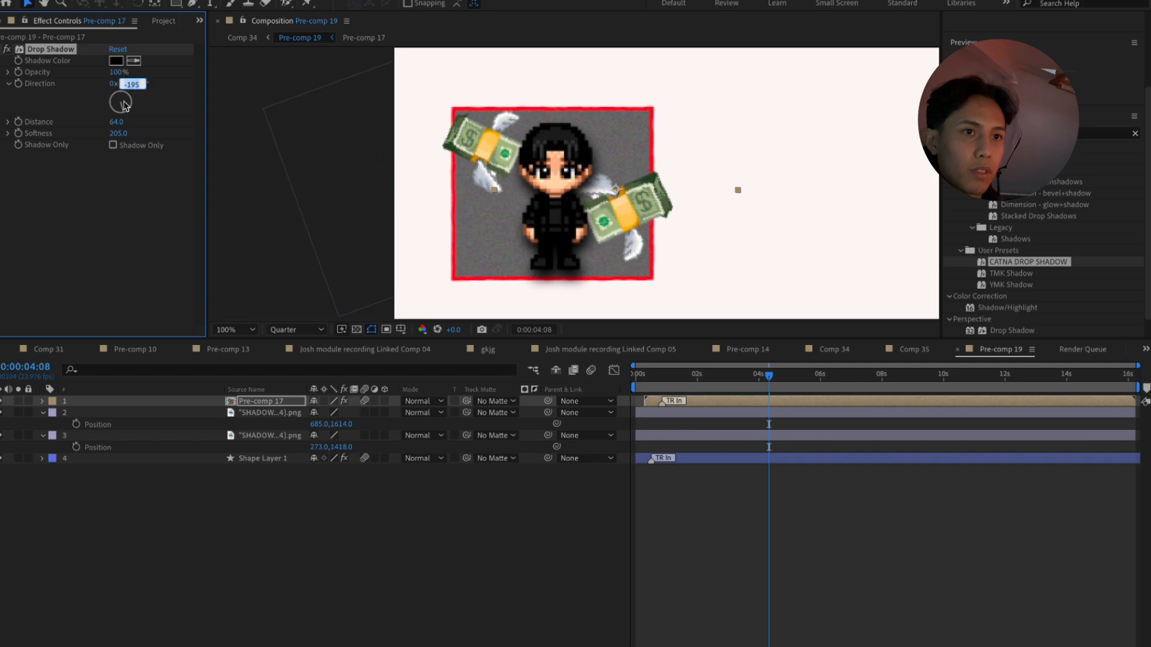
Set the character's drop shadow to direction -264°, opacity 56% and distance 138
text(-270)
key(Return)
drag(128, 71, 41, 78)
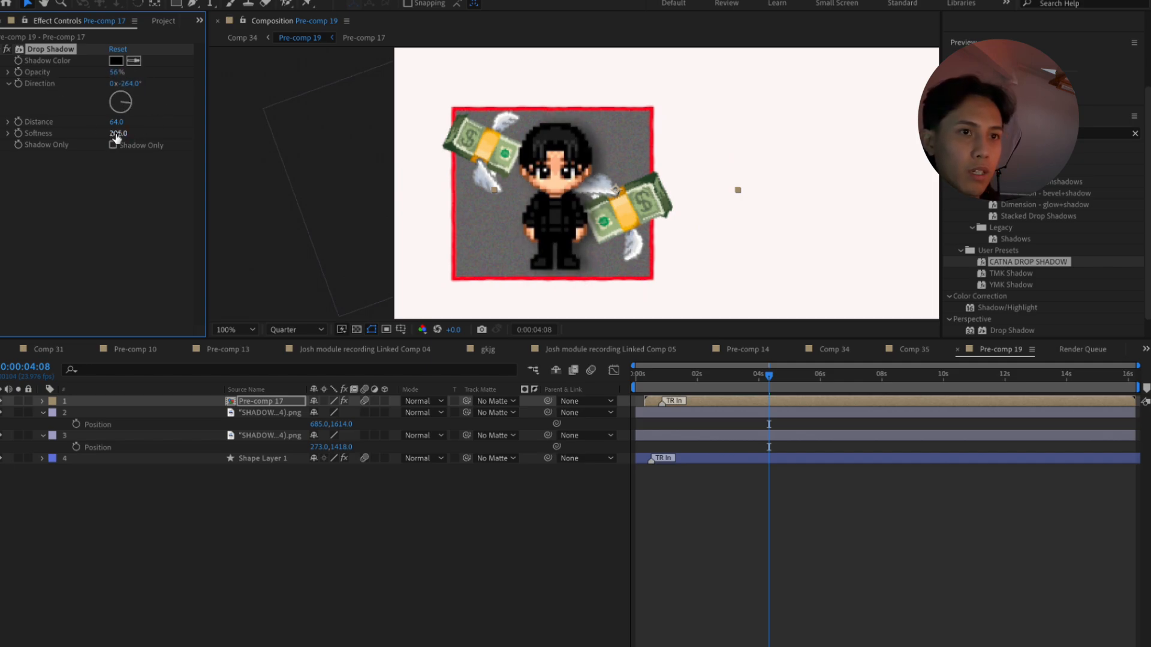
drag(116, 123, 161, 121)
click(306, 511)
click(245, 414)
click(243, 402)
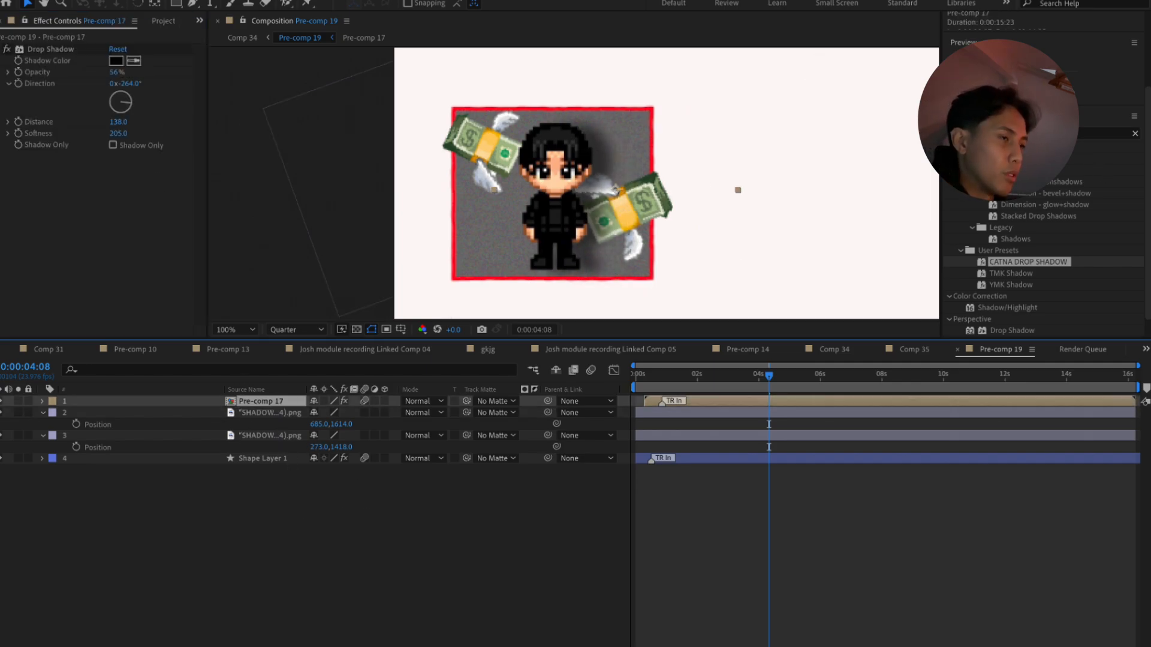
Select the lower-right money layer, open Animation Composer 3 docked below Effects & Presets, and widen the panel column
scroll(1043, 240, up, 3)
scroll(1060, 174, down, 4)
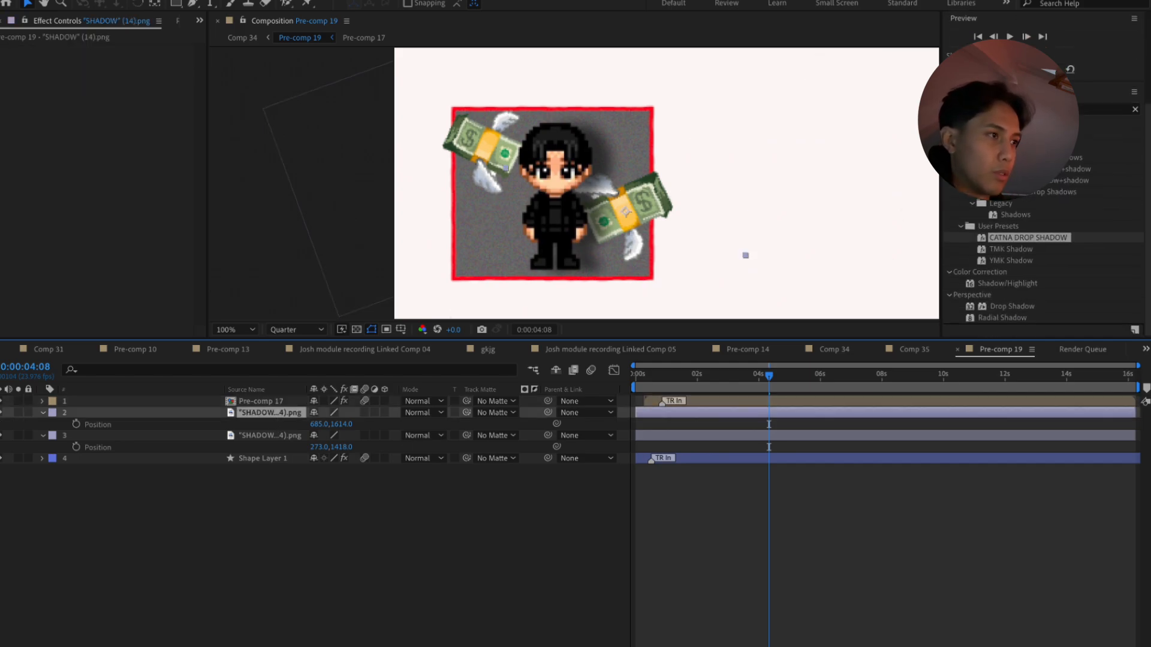
scroll(1043, 270, up, 5)
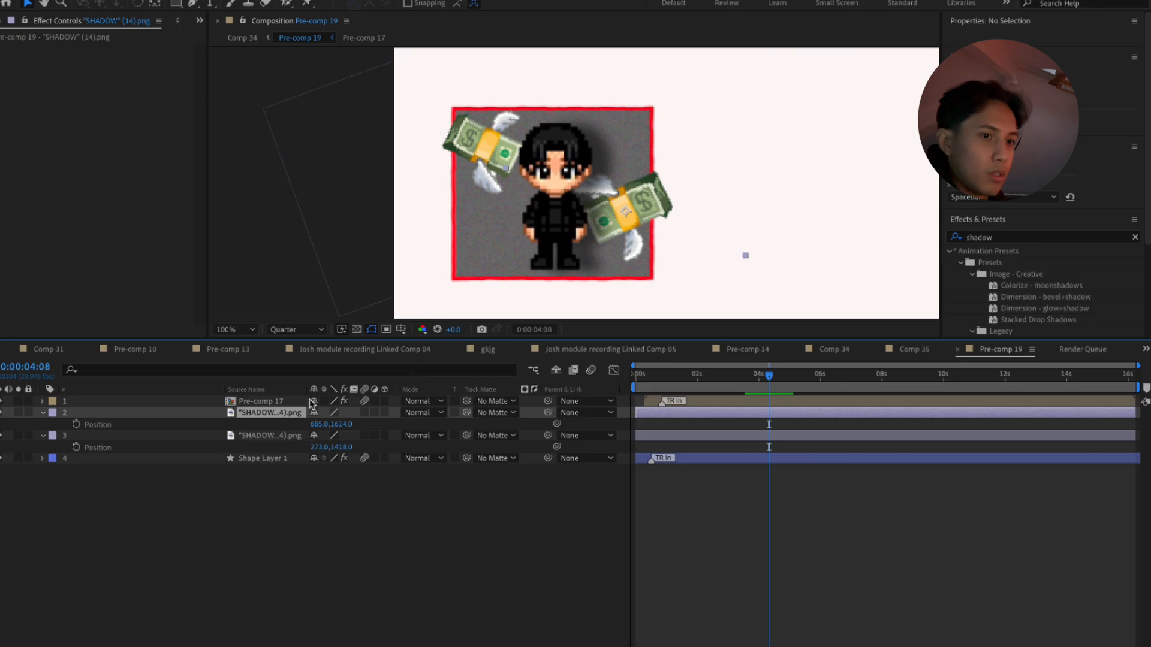
click(396, 1)
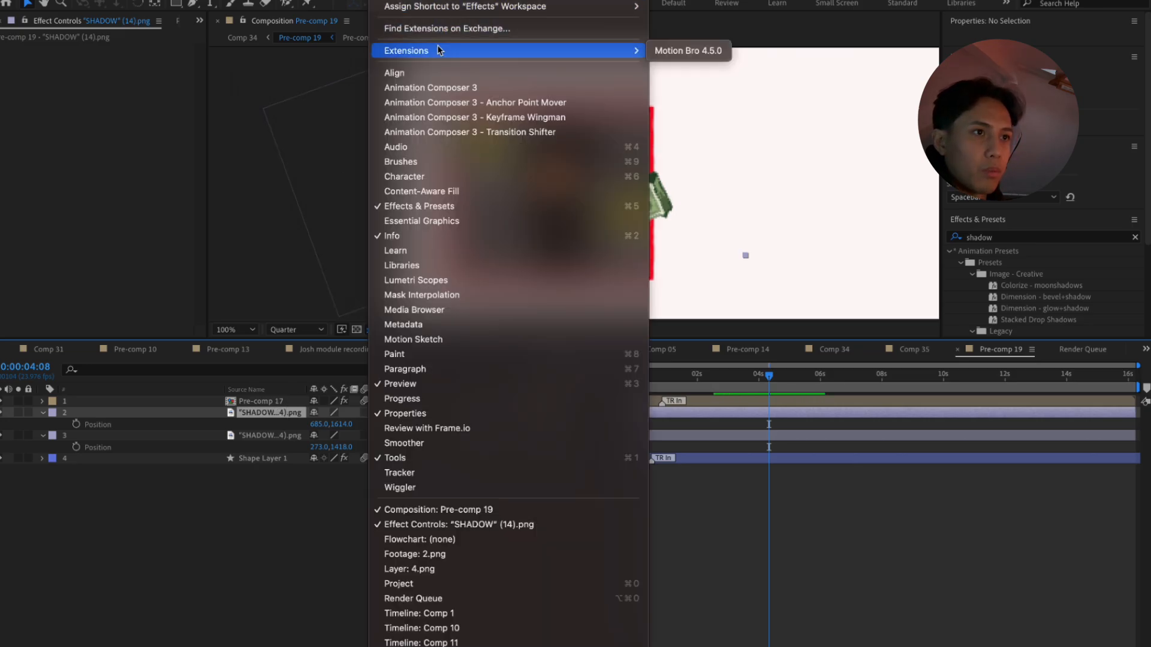
click(447, 89)
drag(114, 32, 1043, 180)
drag(967, 73, 997, 234)
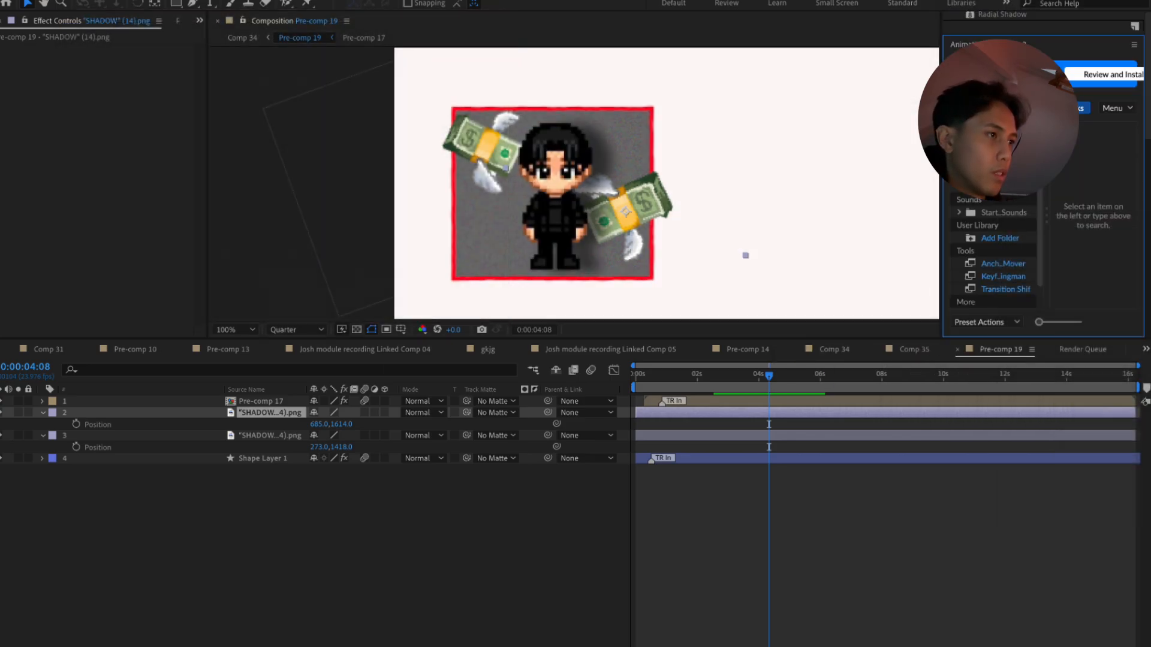
drag(942, 153, 815, 149)
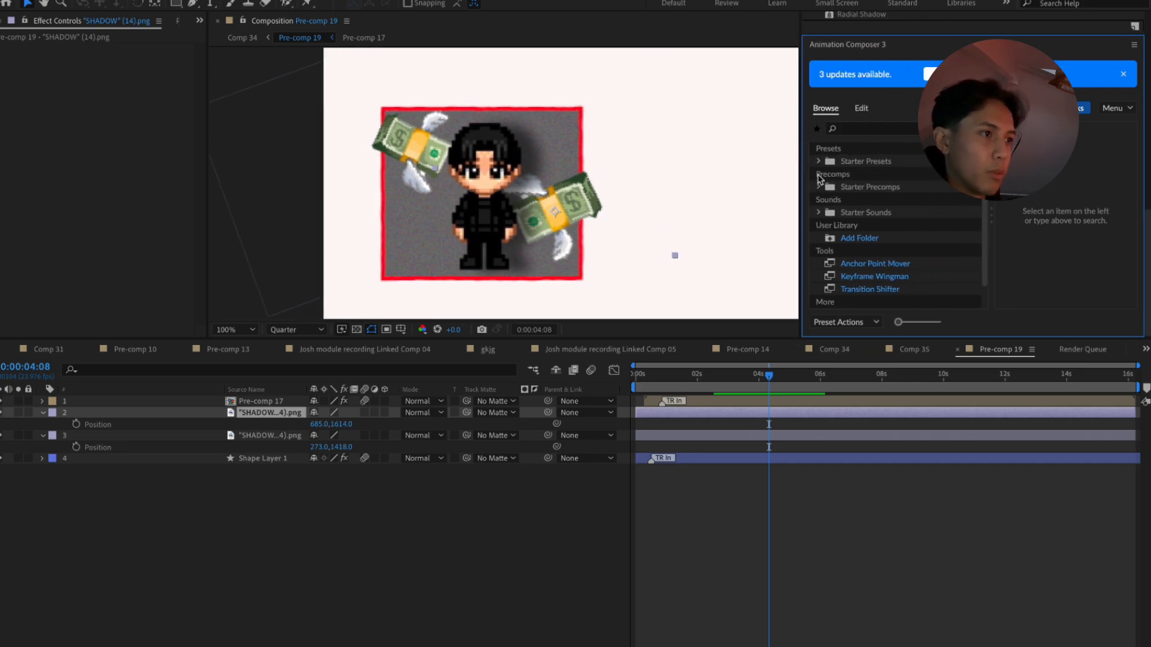
Apply the Cosine Position & Rotation preset from the Effects - 2D Layer folder to the lower-right money layer and preview it
click(818, 161)
click(881, 187)
click(888, 201)
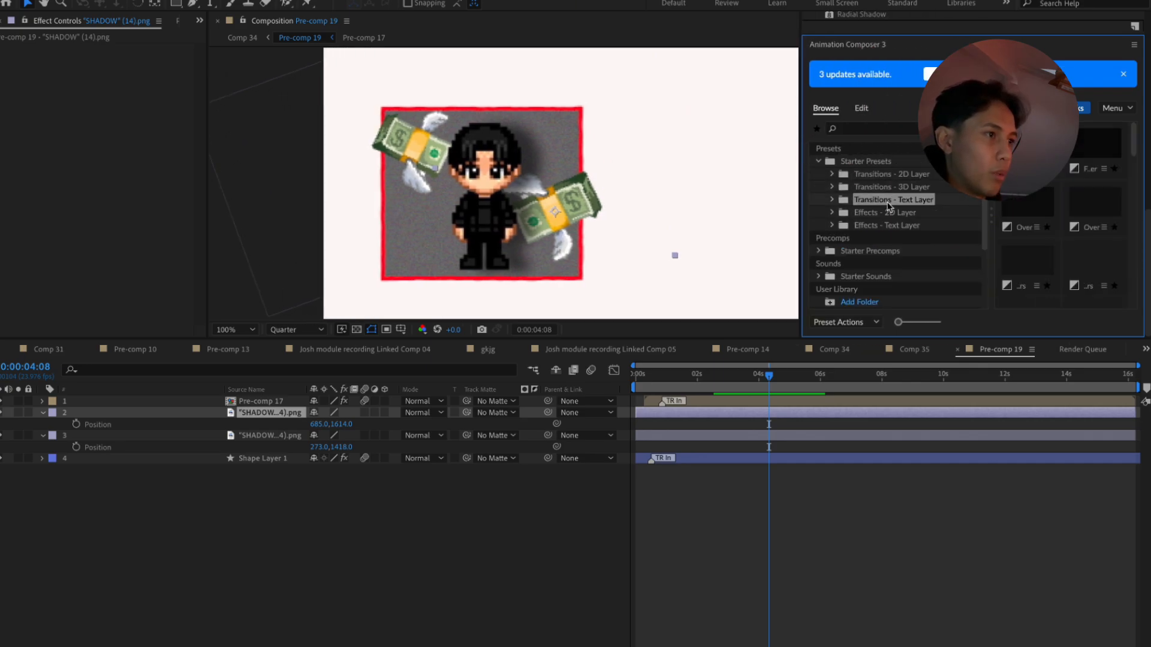
click(884, 213)
scroll(1102, 252, down, 2)
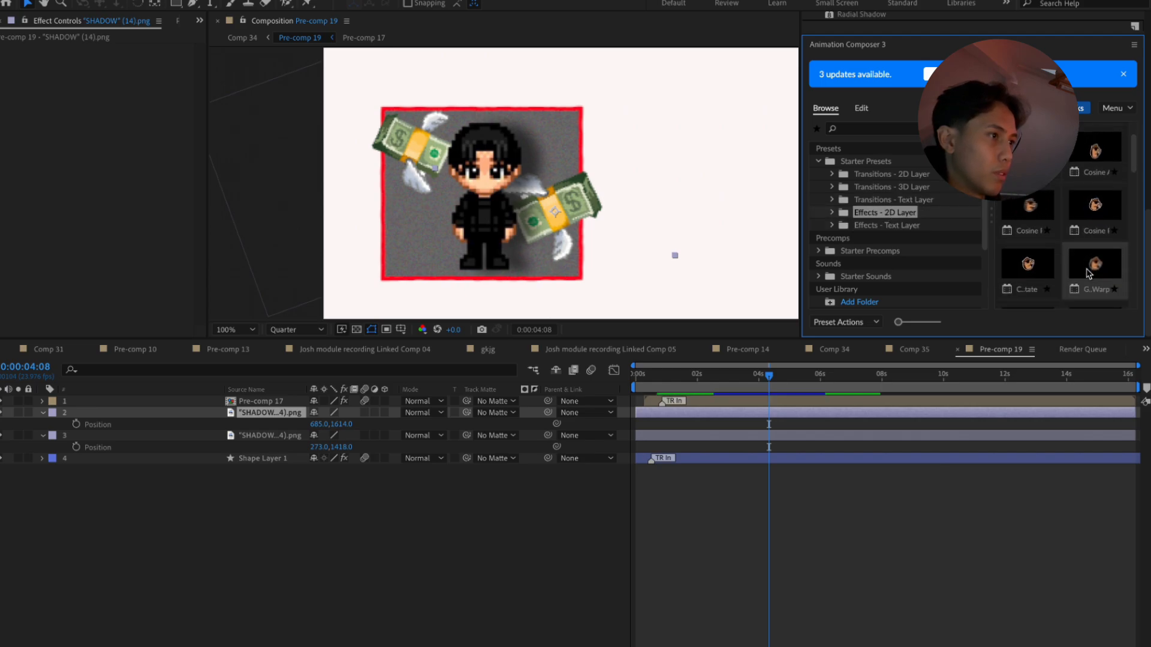
scroll(1088, 273, down, 2)
click(1089, 186)
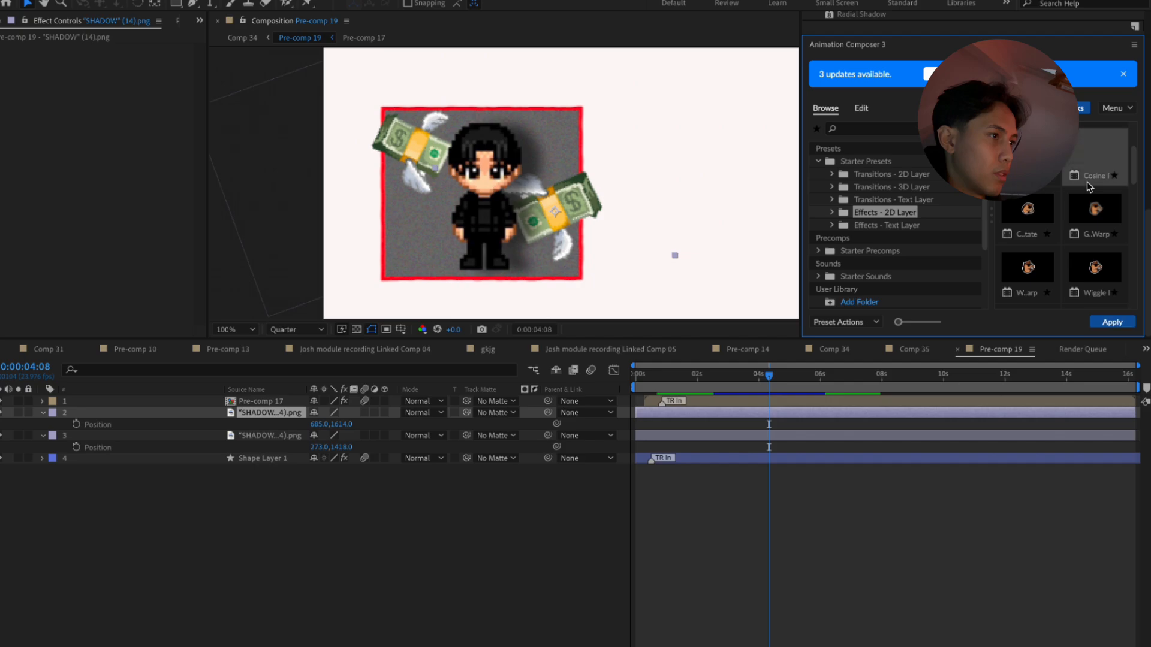
click(1111, 321)
key(space)
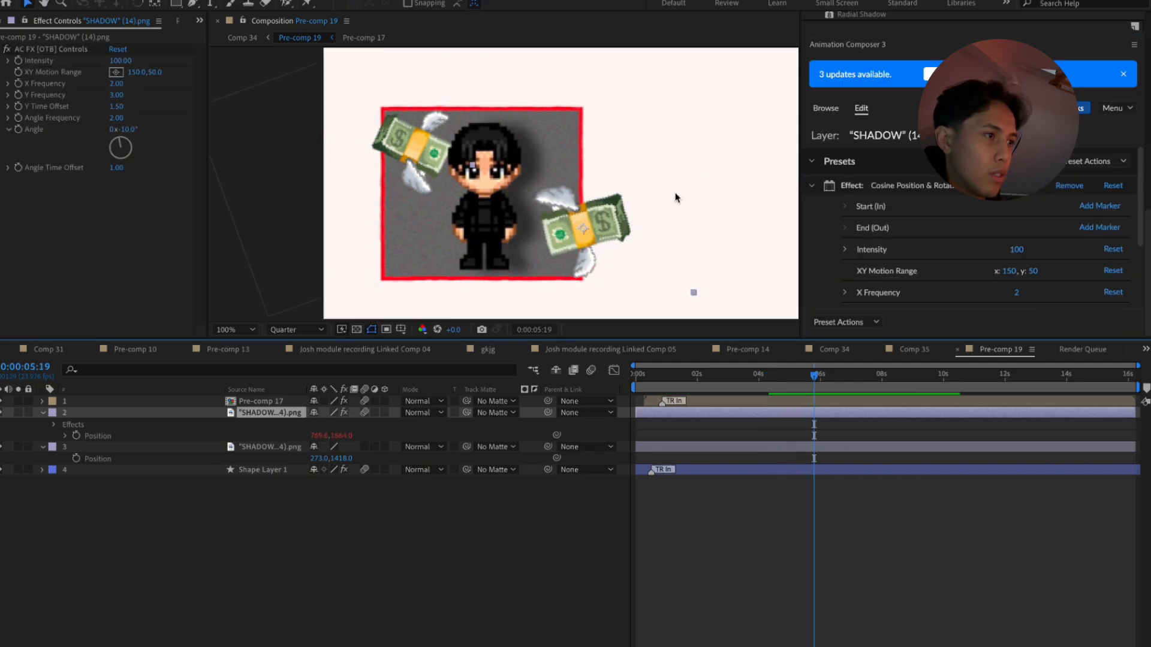
Set the lower-right money layer's Cosine Position & Rotation intensity to 30 and preview the motion
click(1016, 252)
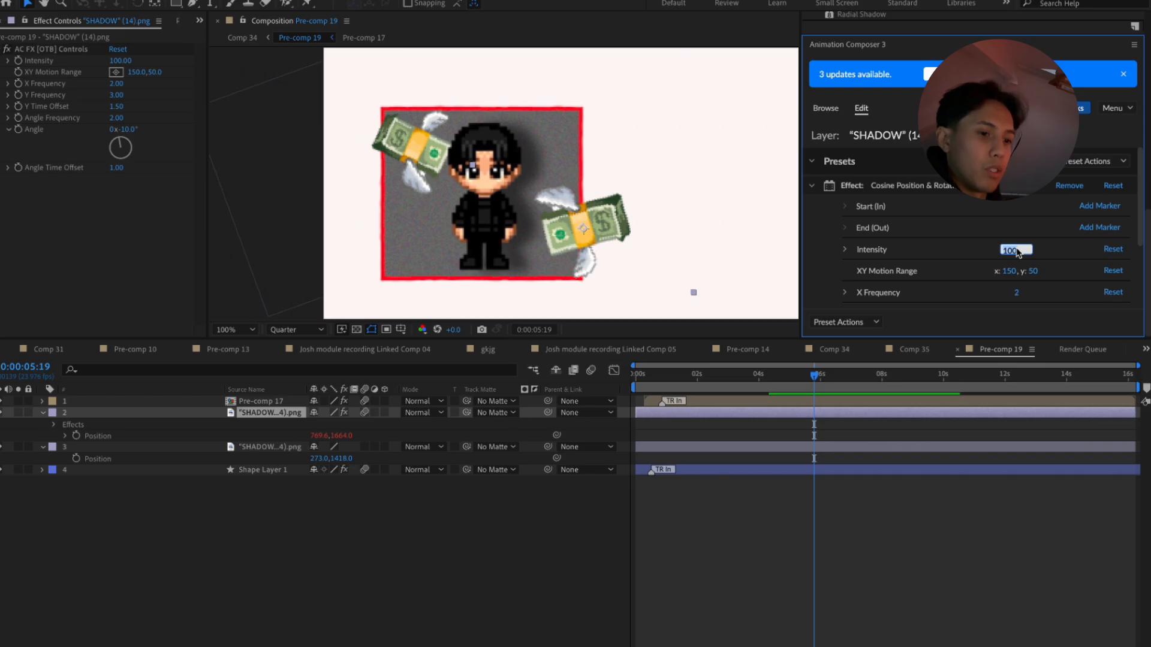
text(30)
key(Return)
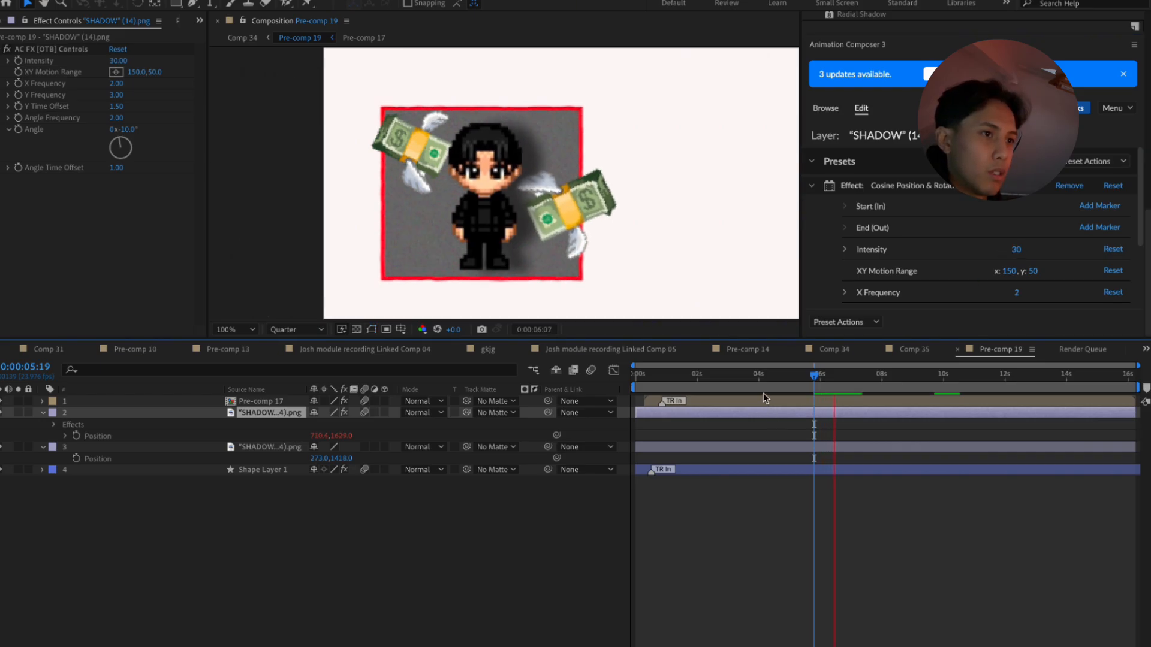
click(656, 376)
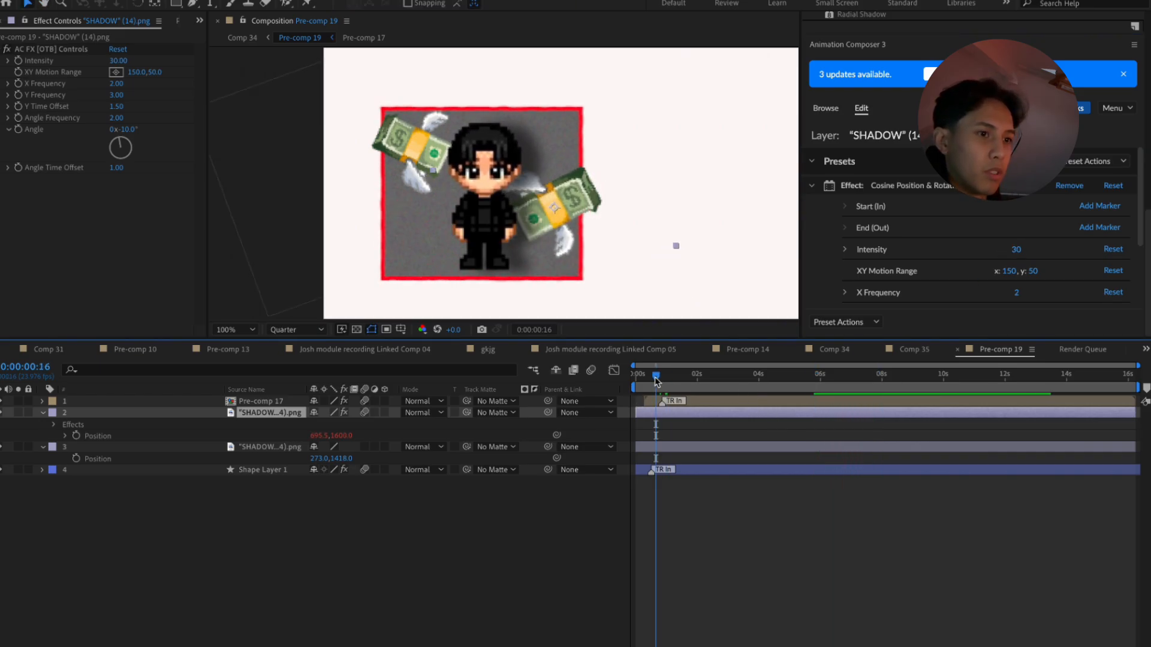
Apply the Cosine Position & Rotation preset to the upper-left money layer and set its intensity to 30
click(264, 446)
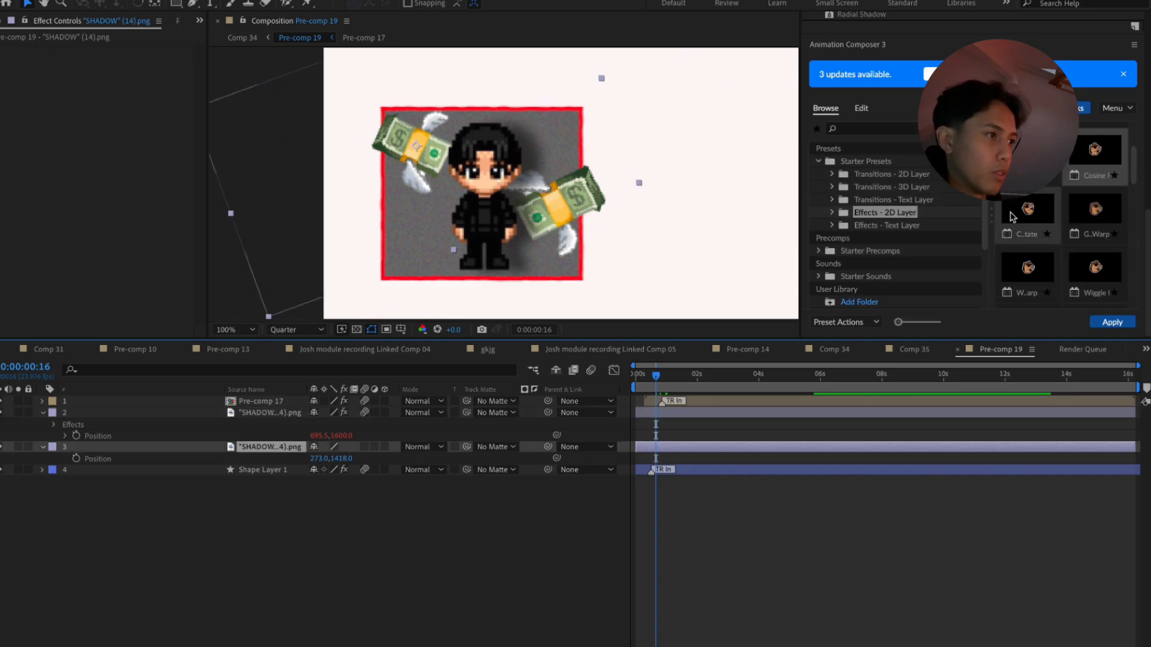
click(1110, 322)
click(1016, 249)
text(3)
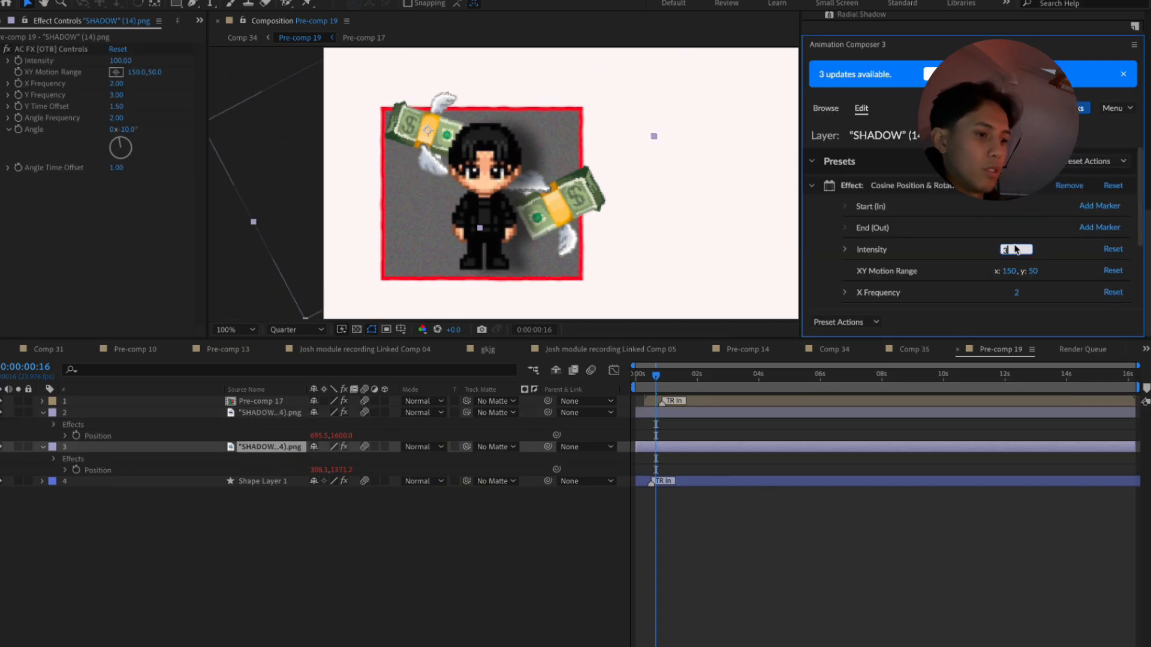
text(0)
key(Return)
click(653, 415)
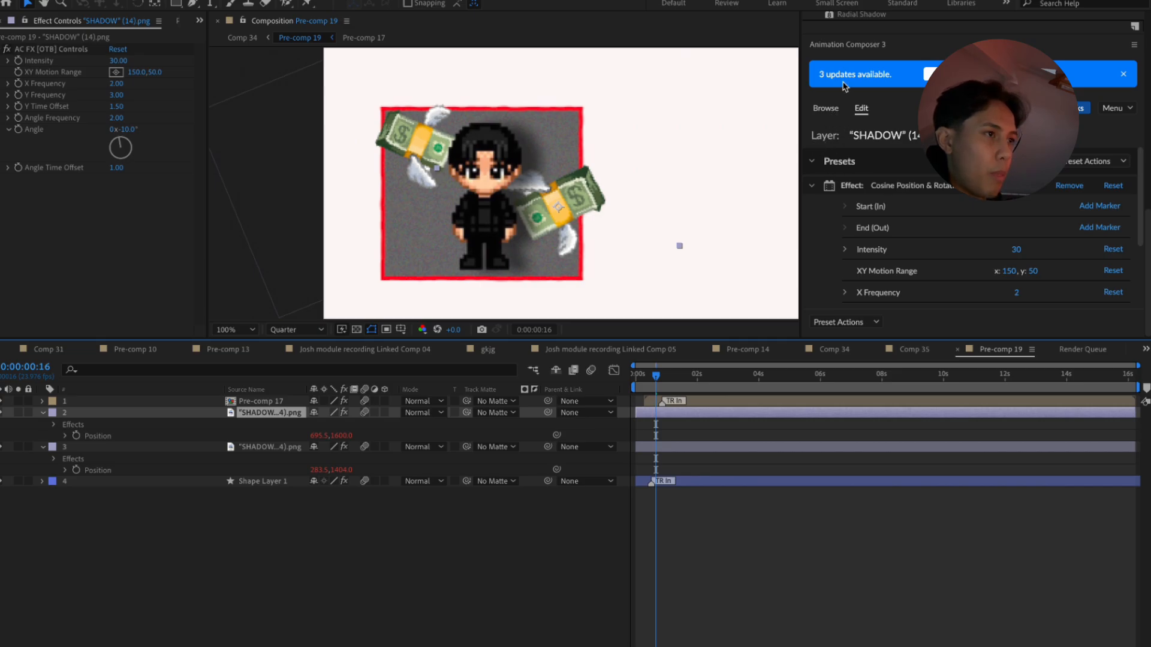
Collapse Animation Composer 3, select the upper-left money layer, and give the area above the timeline more height
click(872, 48)
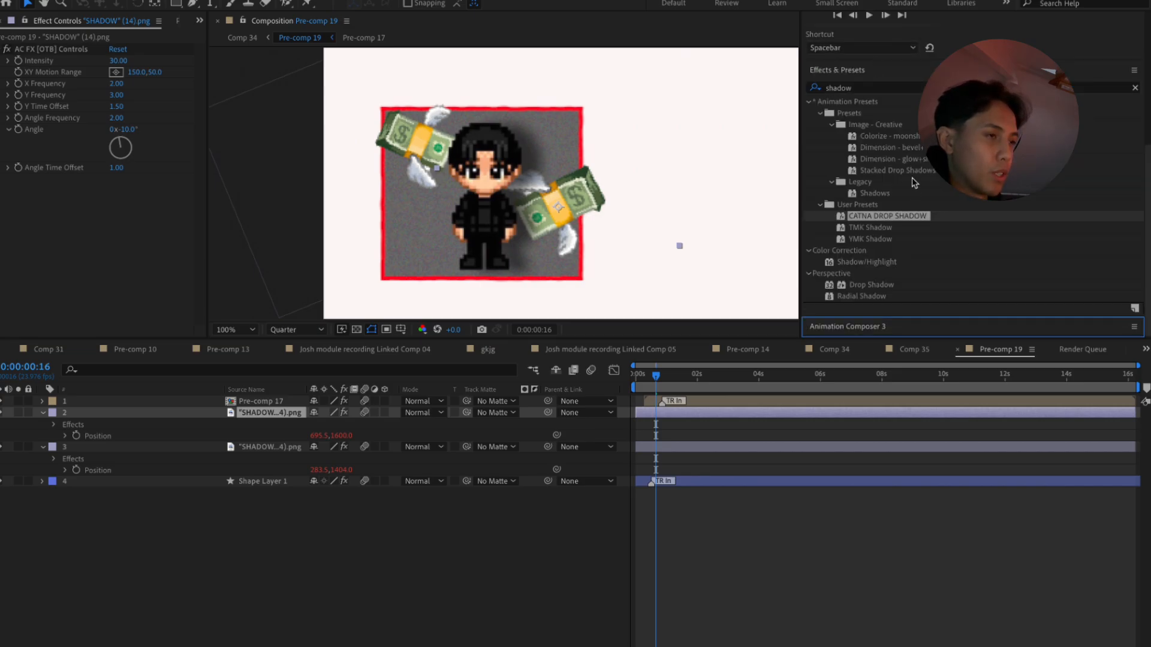
click(259, 448)
click(875, 30)
scroll(971, 102, down, 3)
scroll(970, 102, up, 3)
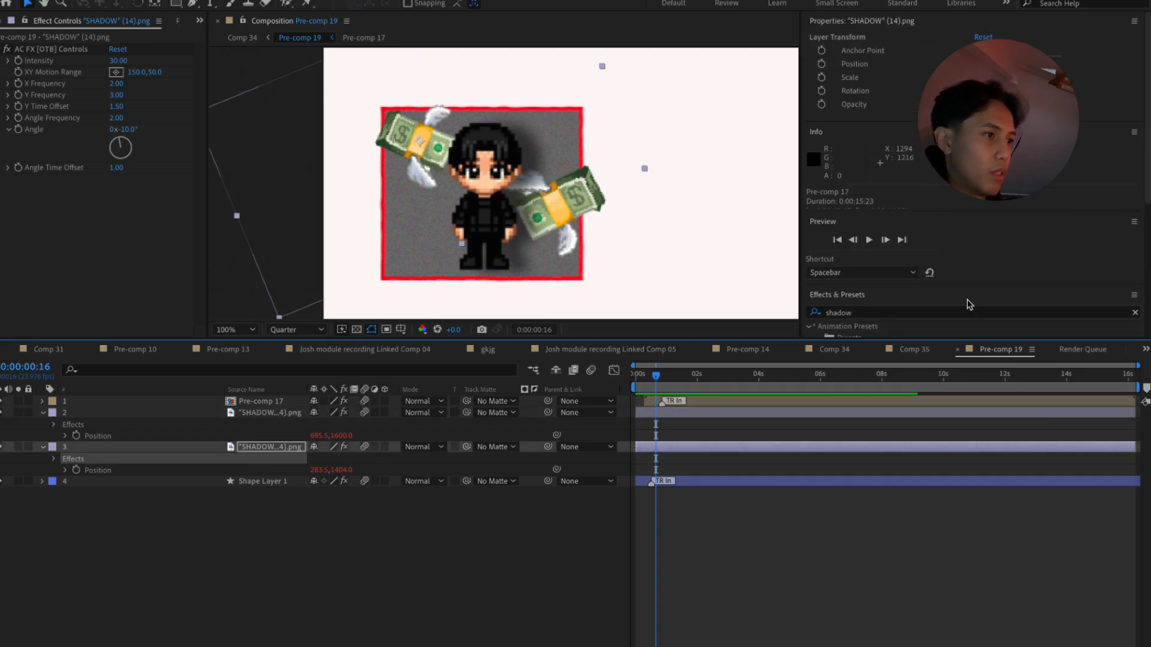
drag(933, 338, 939, 459)
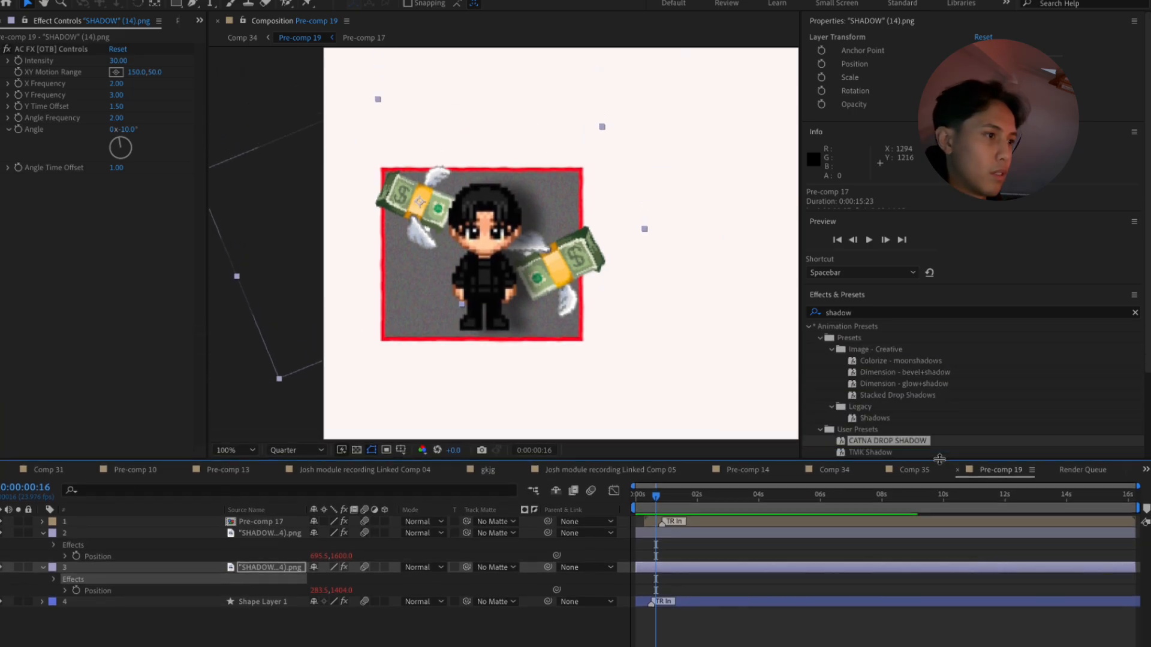
scroll(946, 351, down, 3)
scroll(945, 351, up, 3)
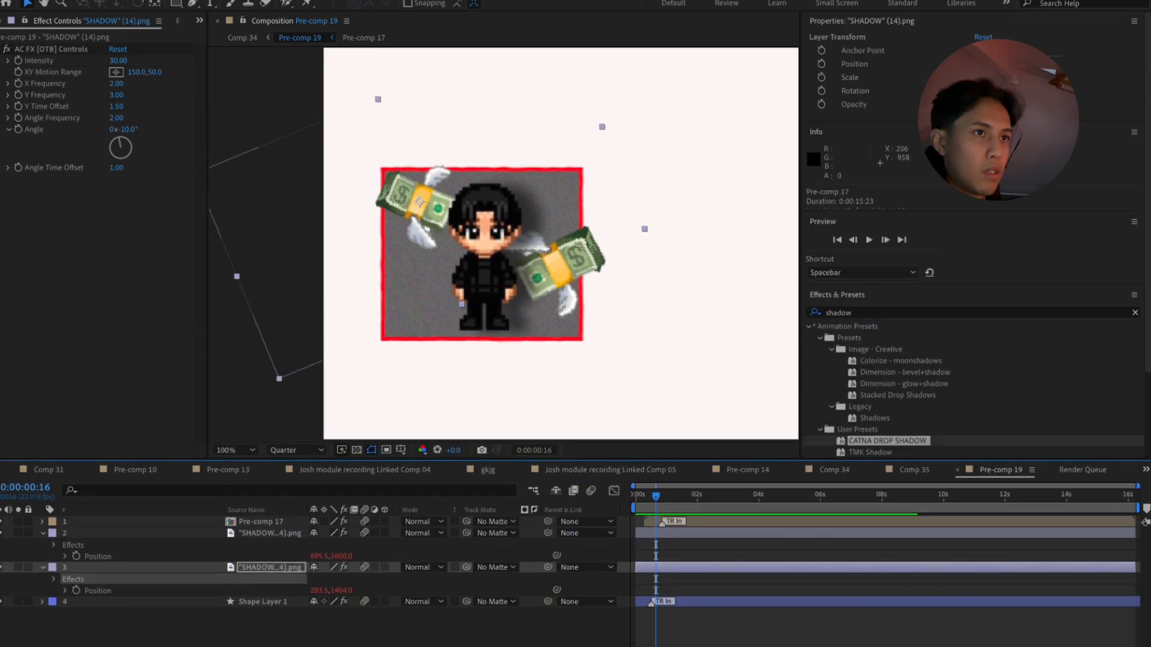
Close and reopen Animation Composer 3 so its full preset panel is displayed
click(387, 0)
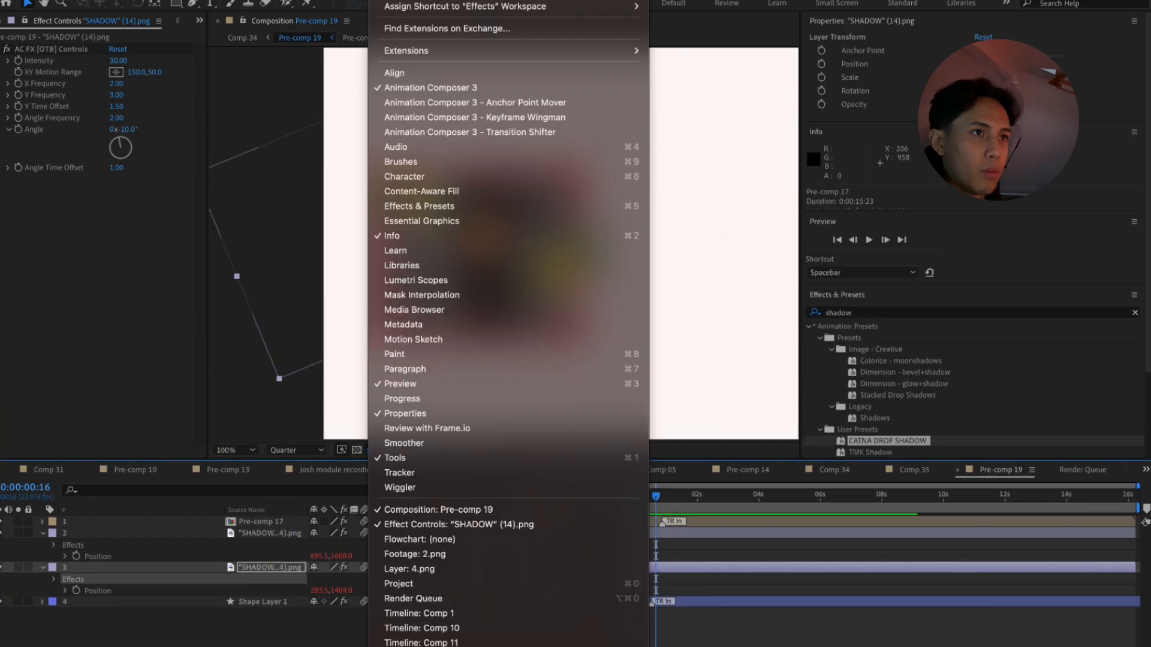
click(412, 91)
click(390, 0)
click(431, 88)
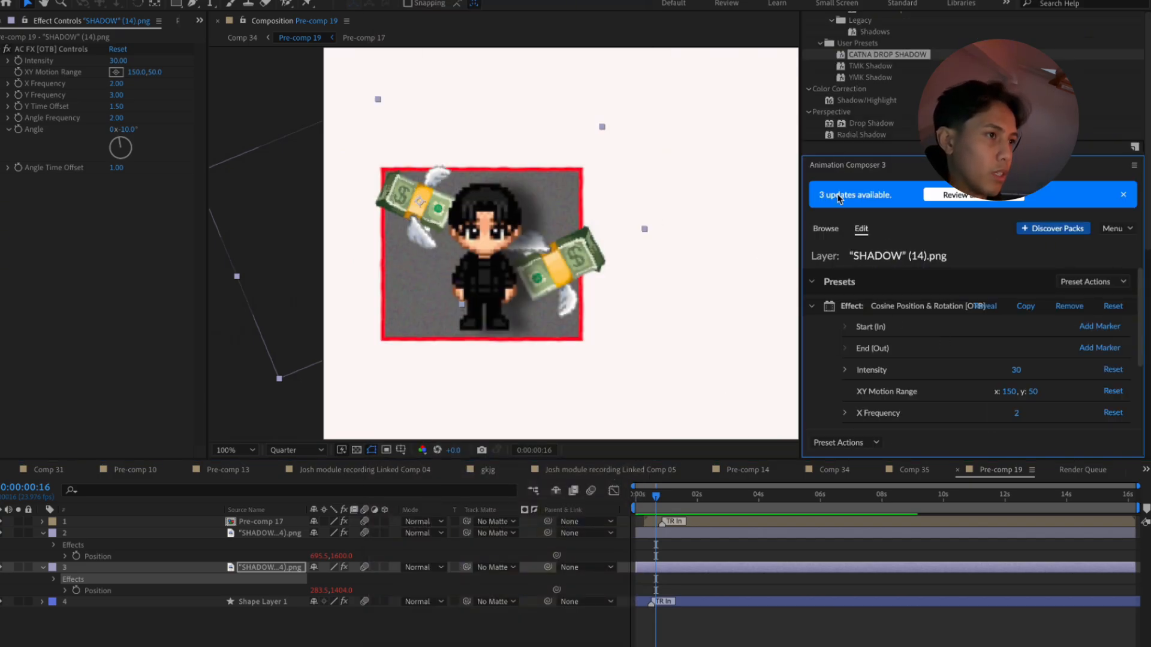
Try the Left variant of the Ease Position & Rotate & Scale in transition on the upper-left money layer, preview it, and remove it
click(826, 229)
click(818, 282)
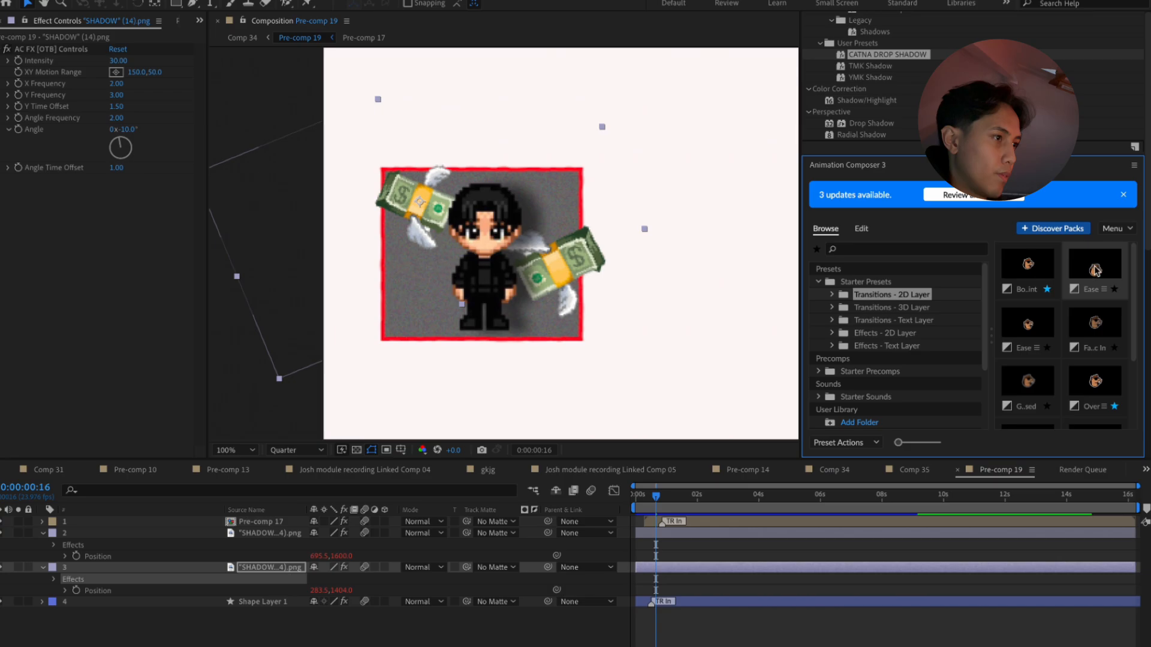
mouse_move(1095, 271)
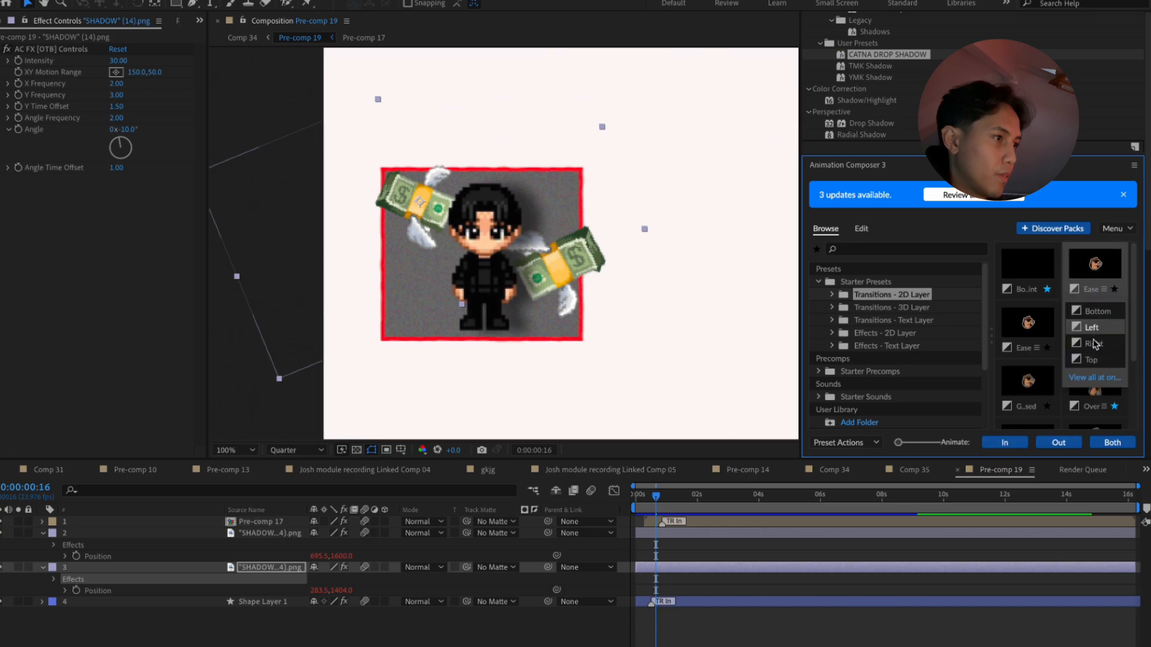
mouse_move(1028, 348)
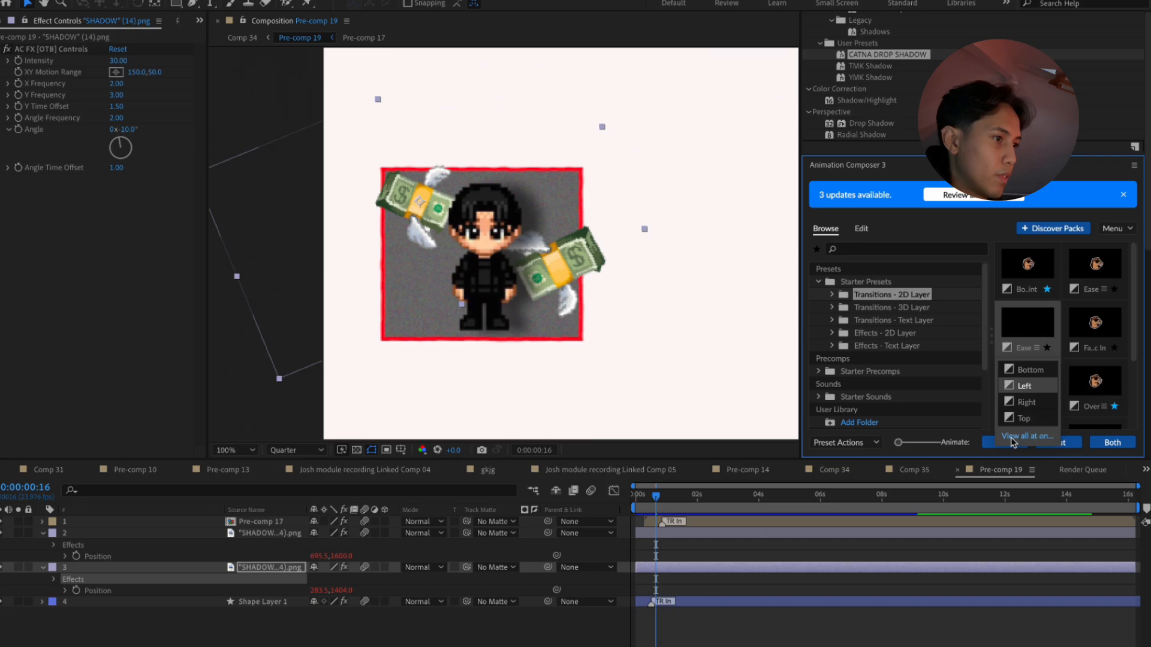
click(1013, 442)
click(638, 506)
key(space)
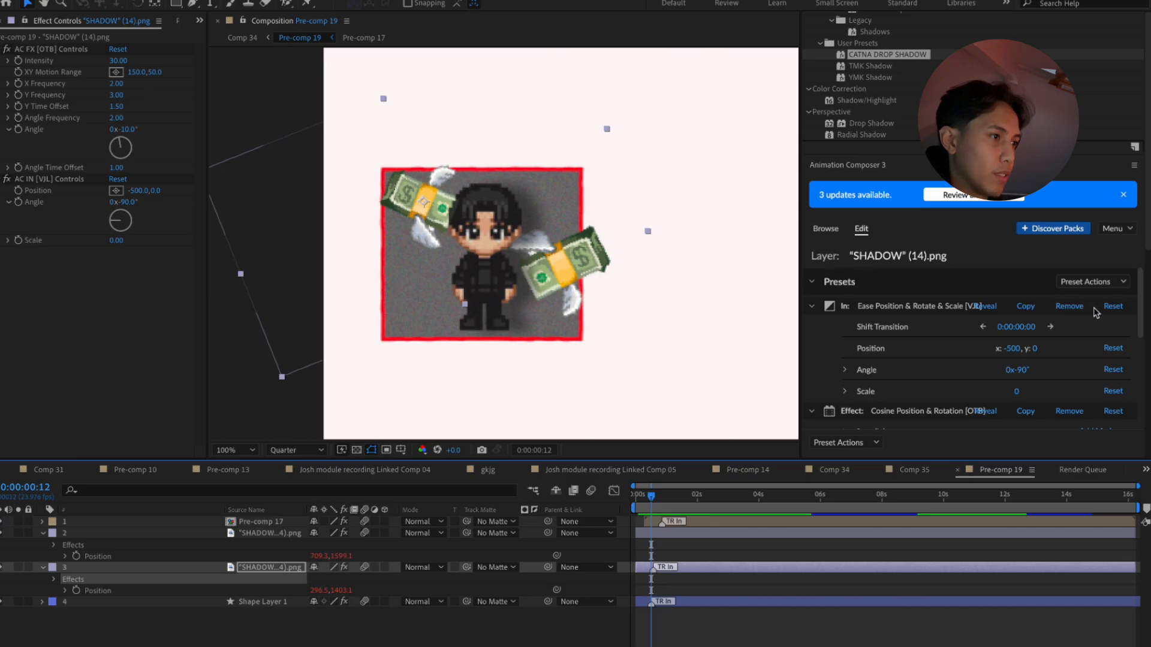
click(1070, 308)
Apply the Right variant of the Ease Position & Rotate & Scale in transition to the upper-left money layer and preview it
click(824, 231)
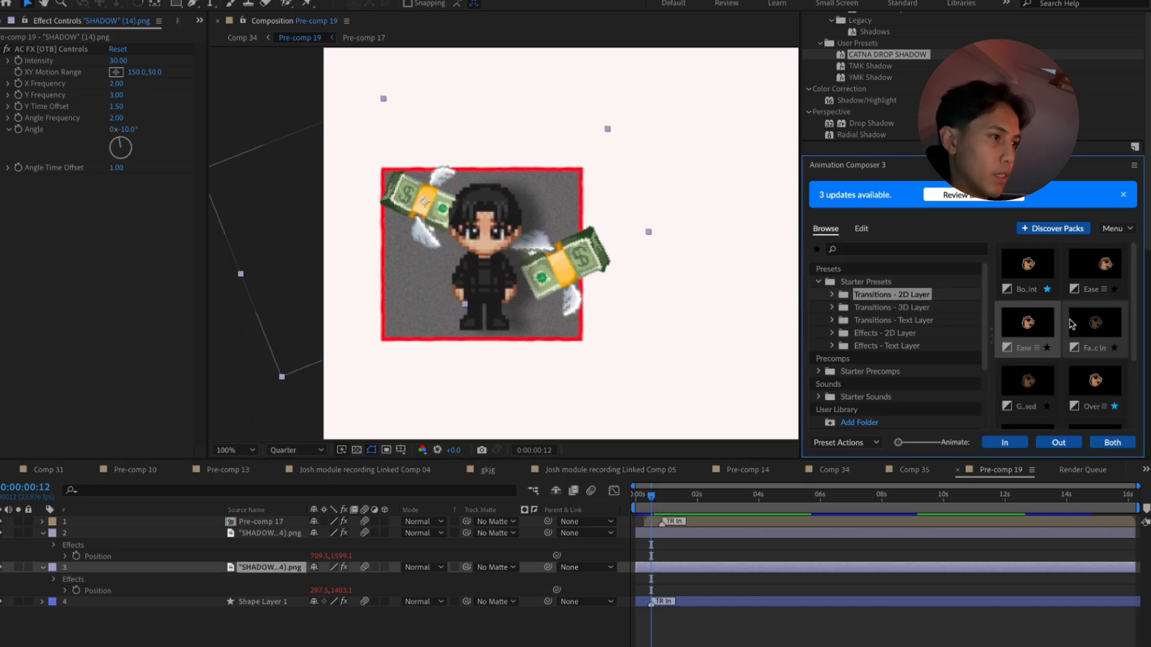
mouse_move(1023, 338)
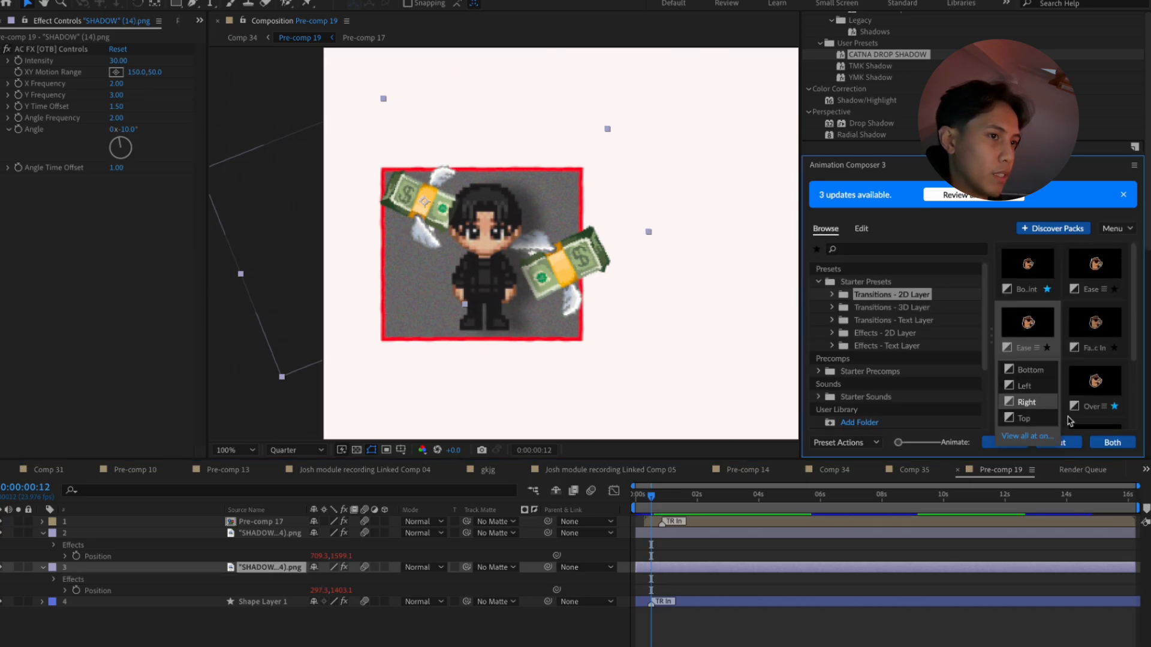
click(1026, 442)
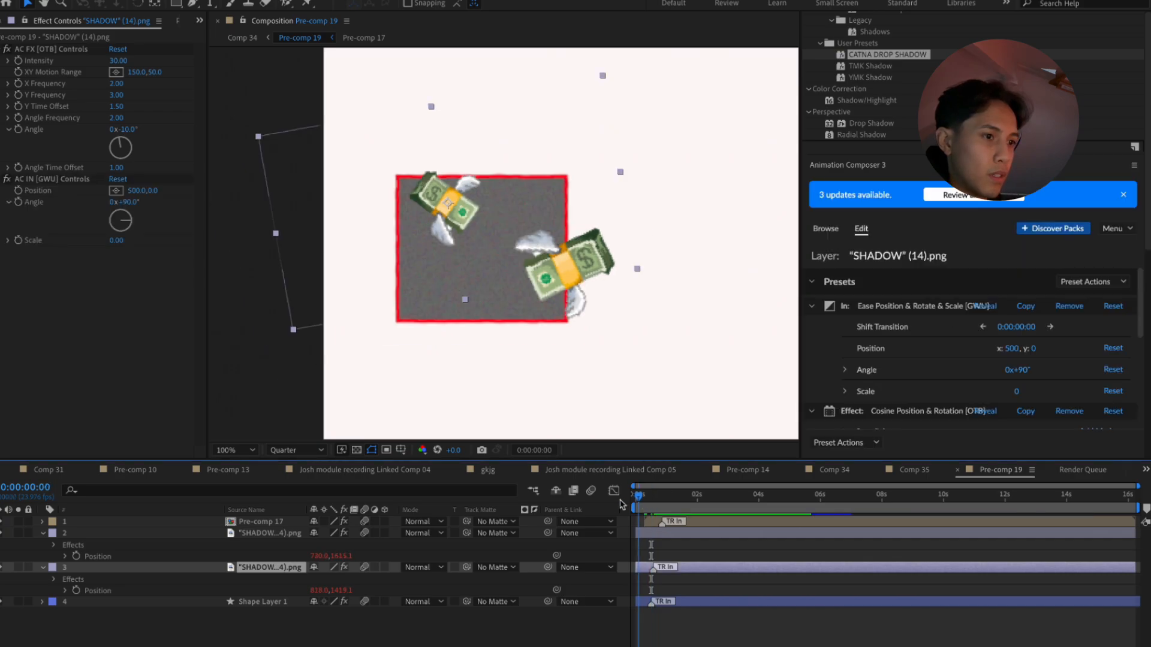
key(space)
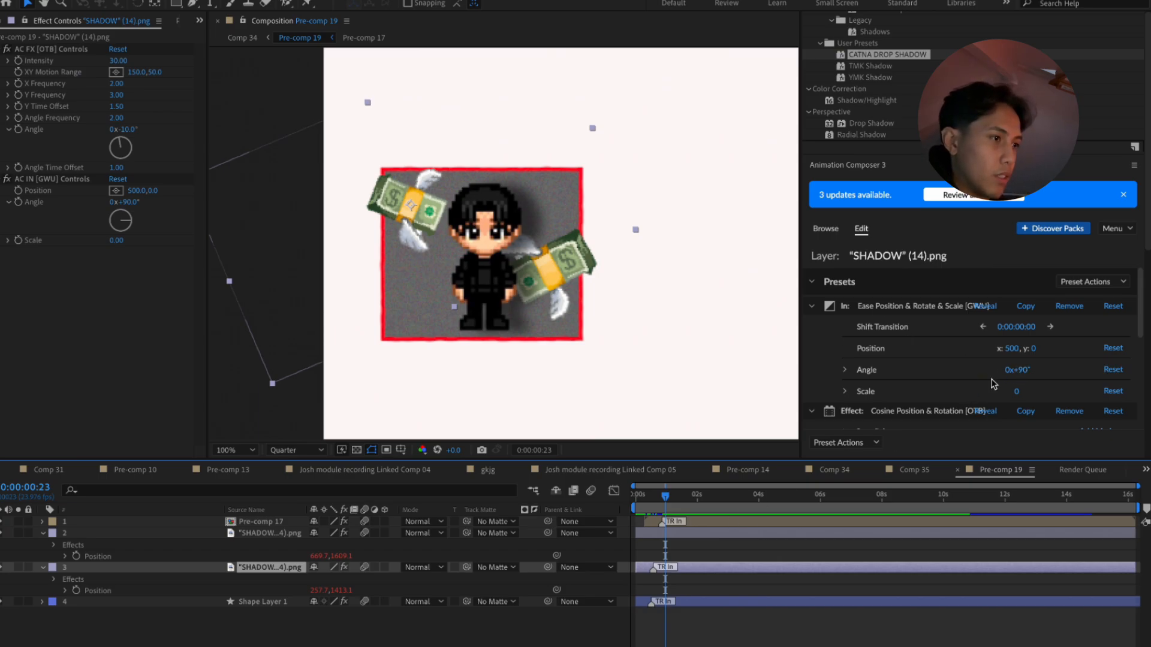
Set the lower-right money layer's XY Motion Range to x -81, y 148 and check the motion up to 3 seconds
scroll(993, 383, down, 1)
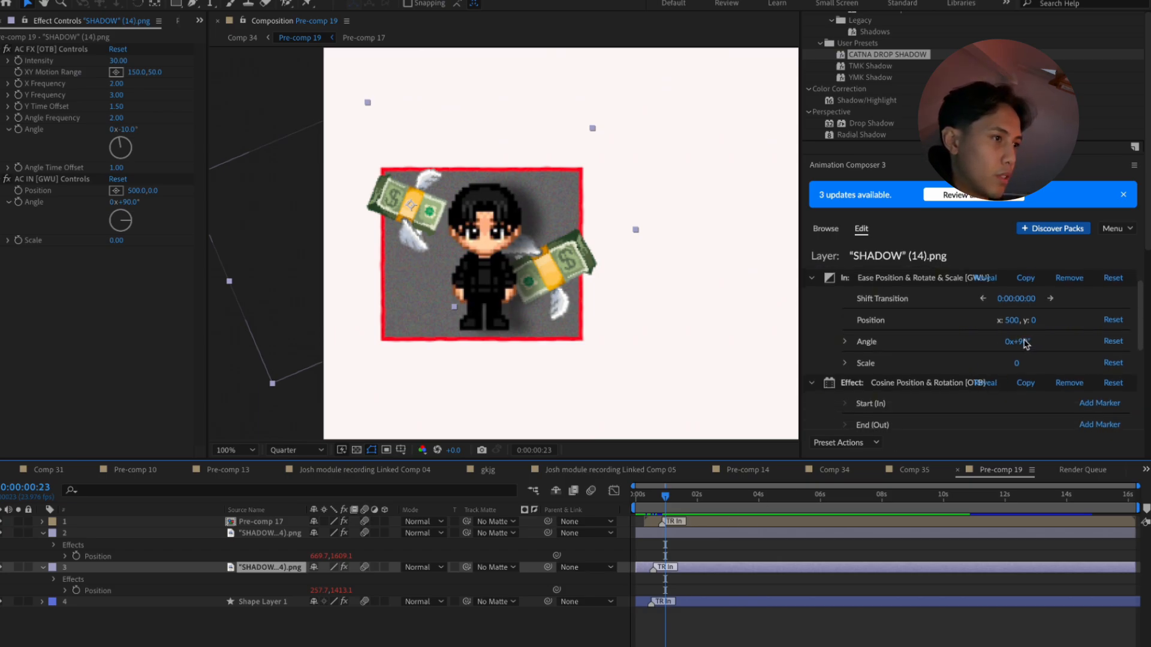
scroll(1022, 342, down, 3)
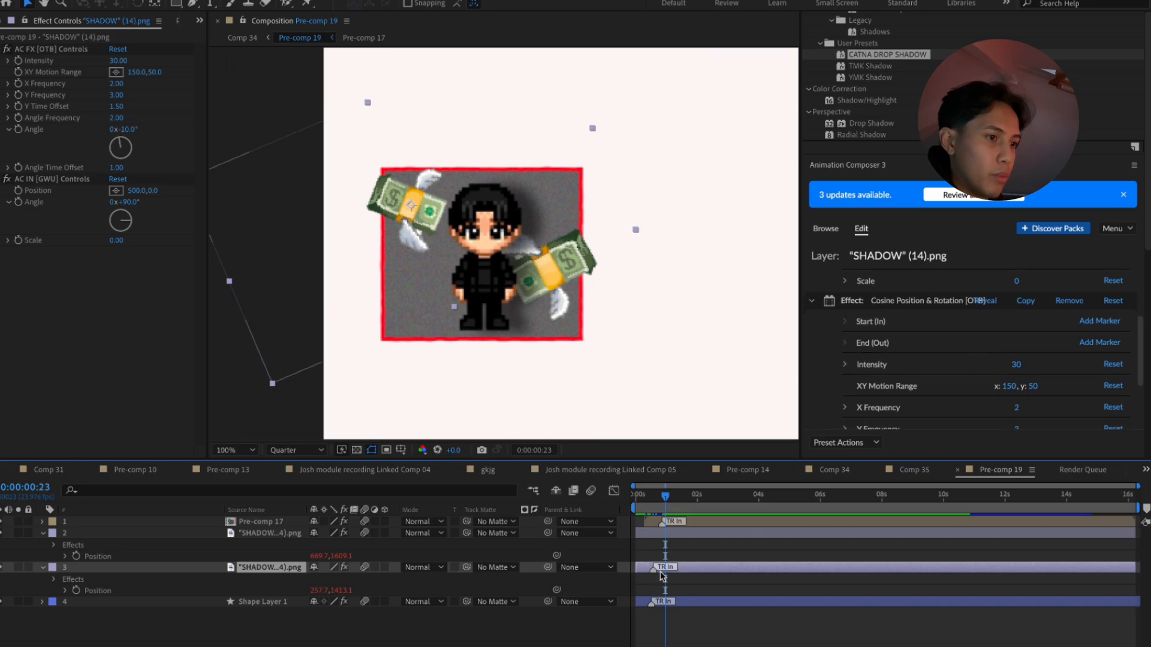
click(681, 534)
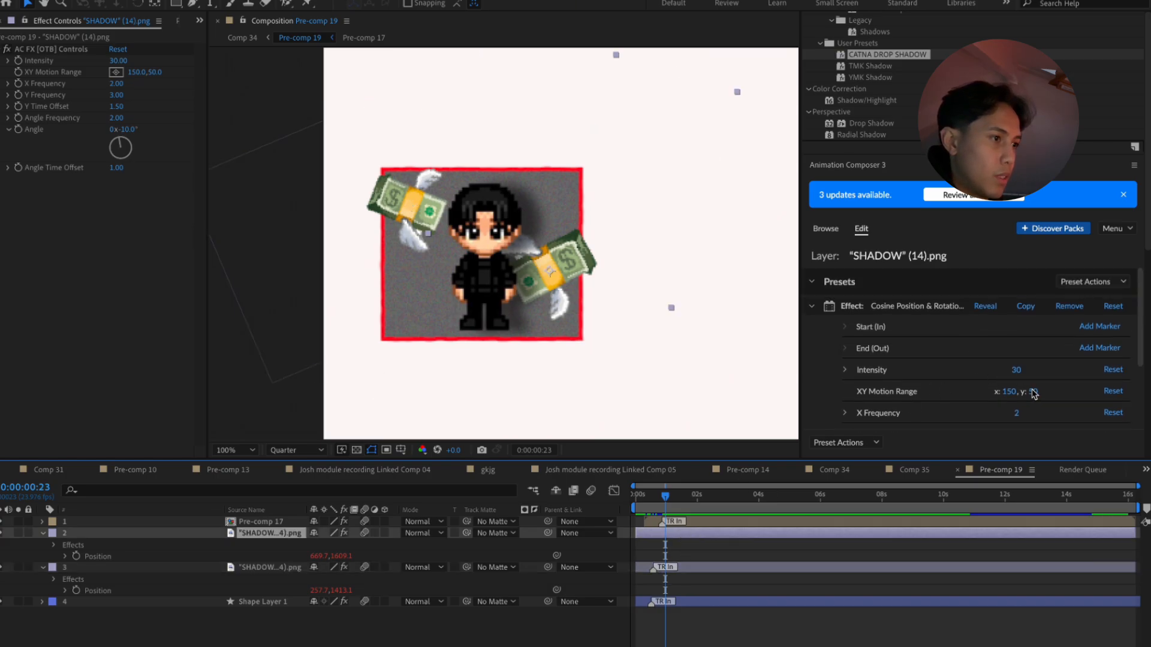
drag(1011, 392, 923, 422)
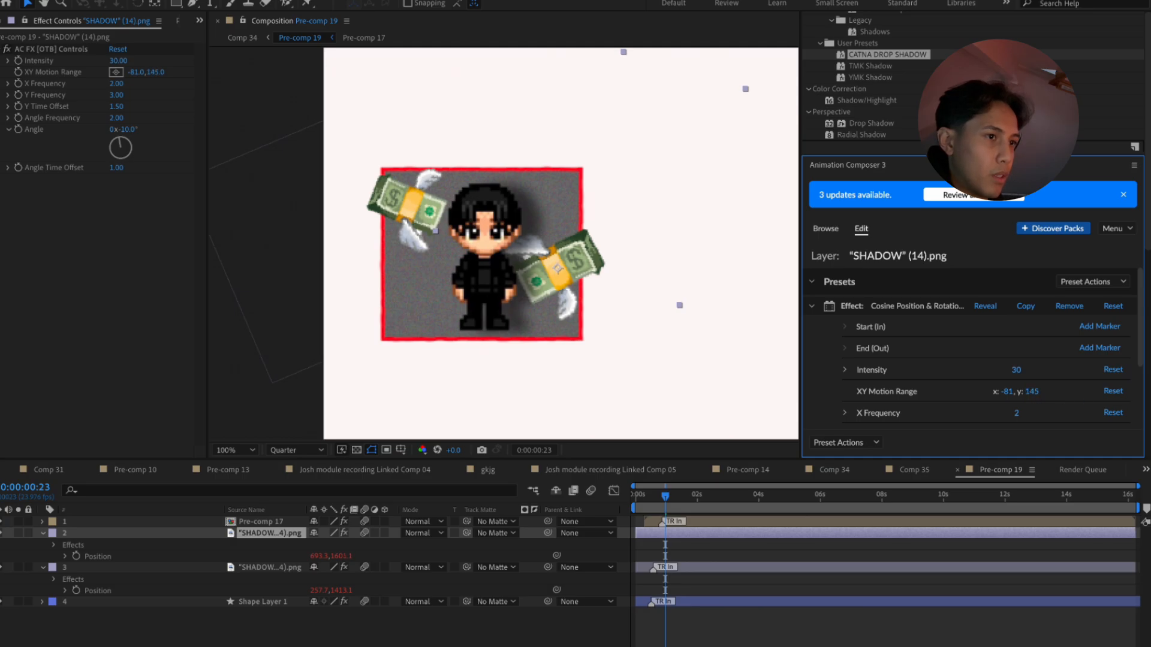
drag(1024, 392, 1031, 392)
drag(664, 517, 727, 509)
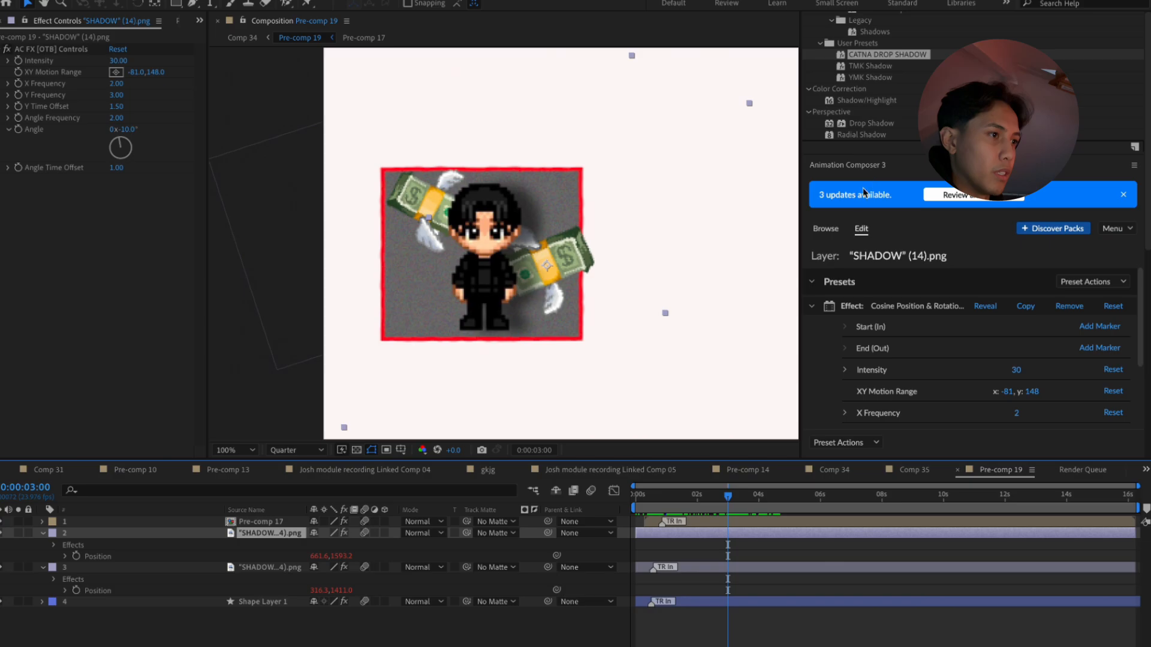
Apply the Left variant of the Ease Position & Rotate & Scale in transition to the lower-right money layer and preview the full frame
click(826, 228)
click(1036, 347)
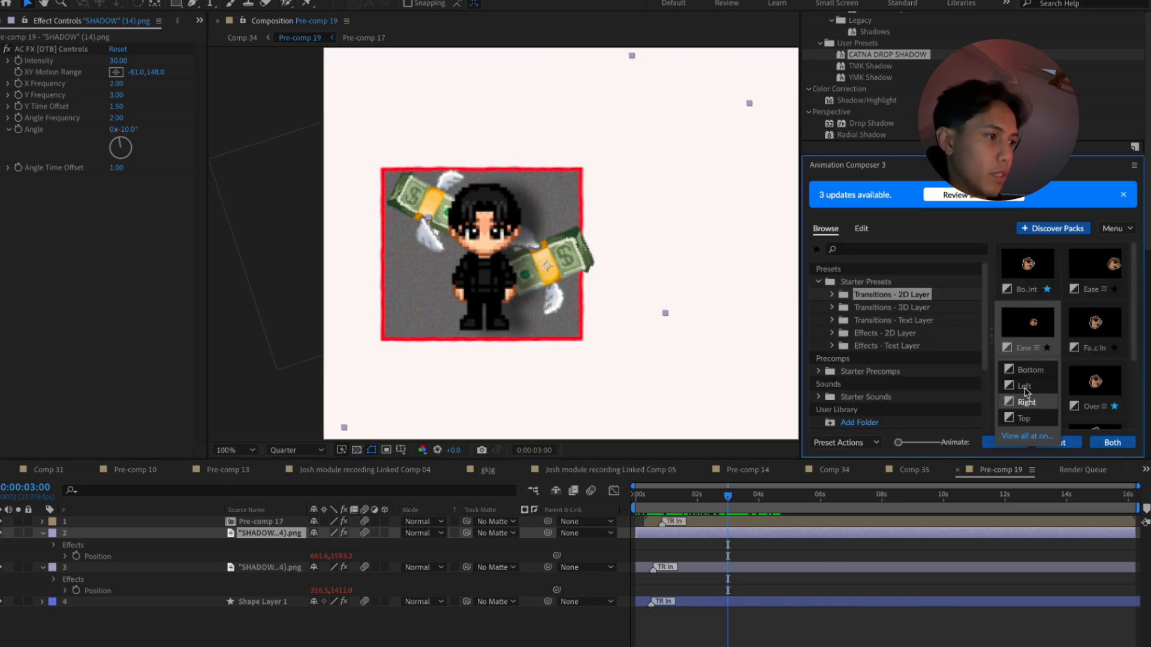
click(998, 447)
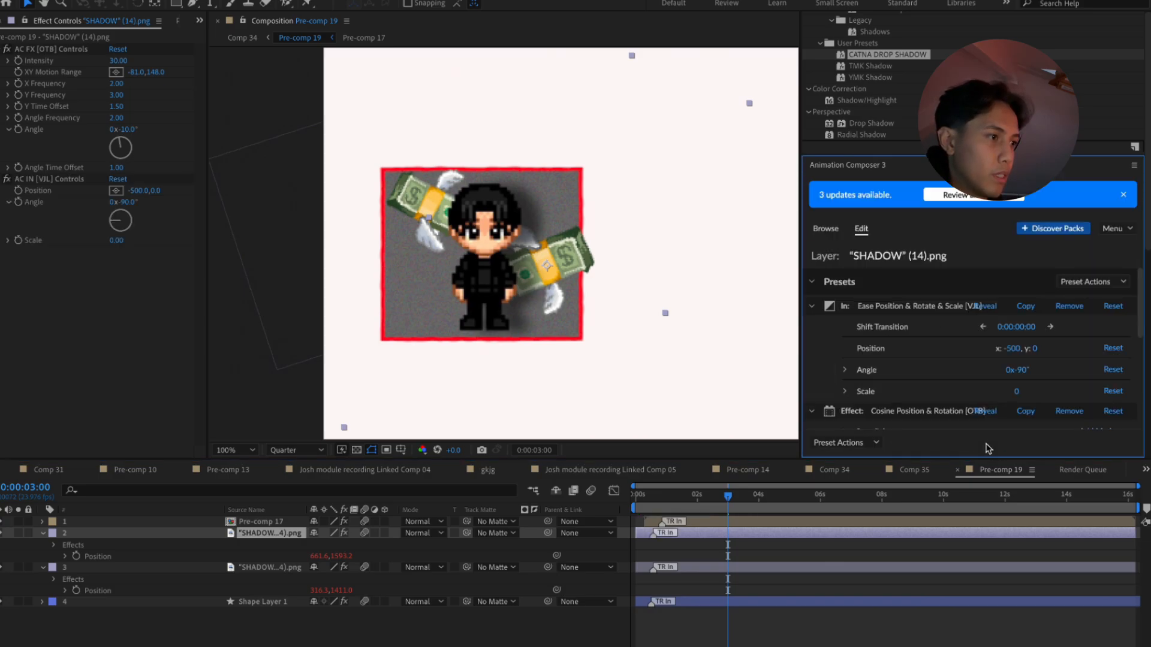
drag(677, 499, 634, 503)
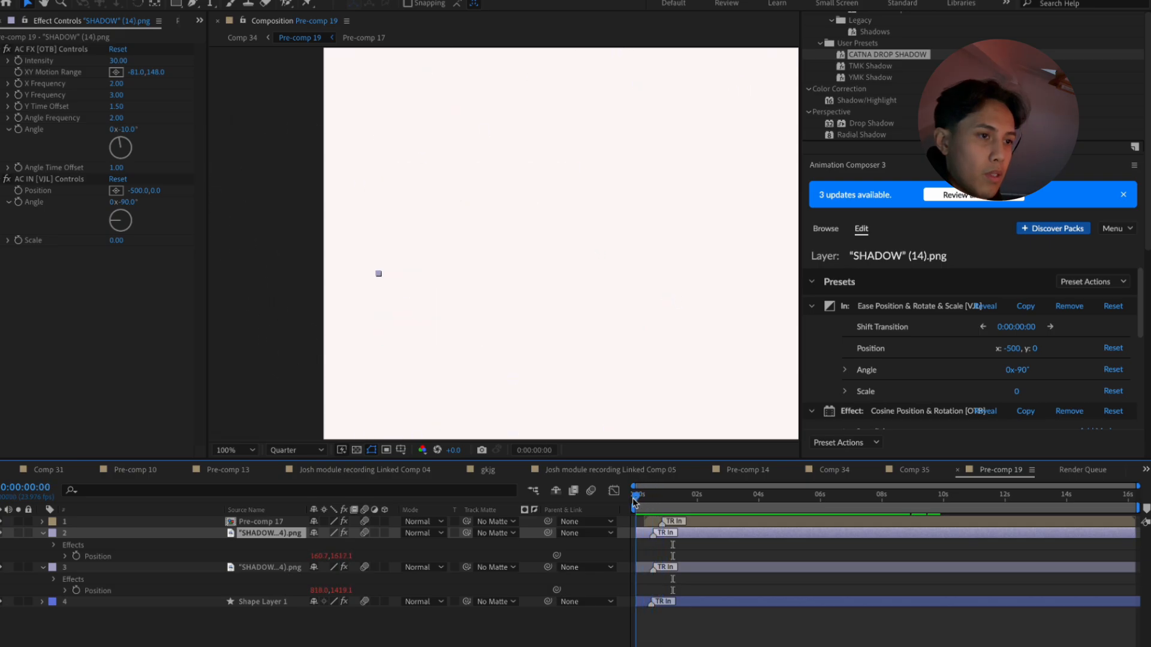
click(242, 450)
click(252, 221)
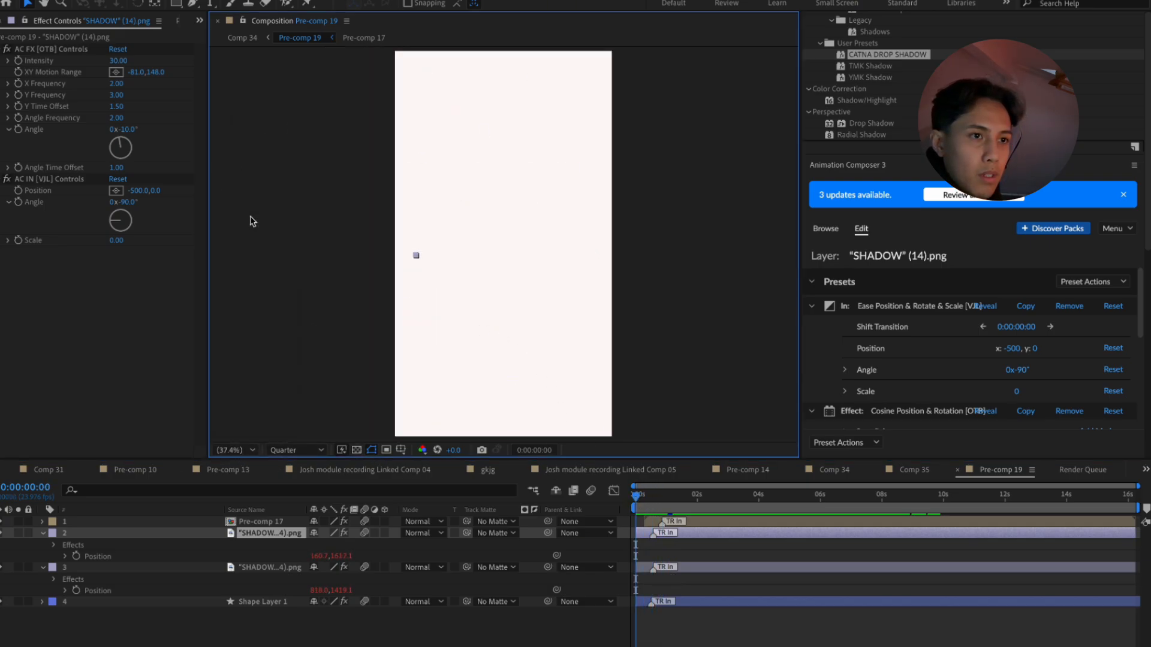
key(space)
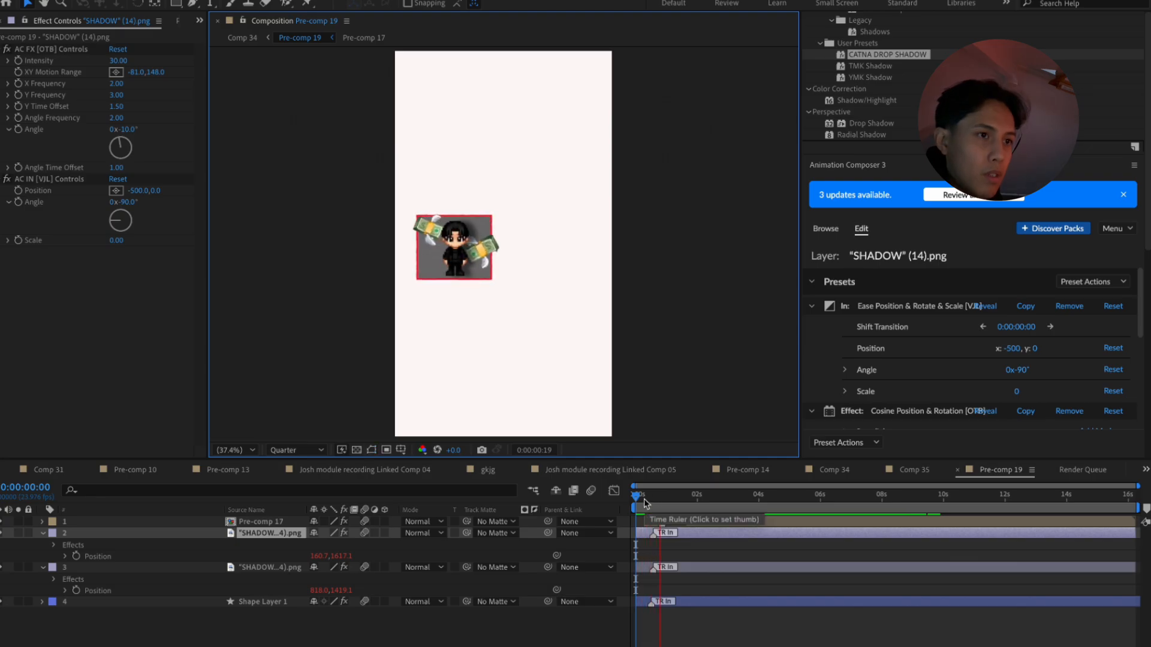
key(space)
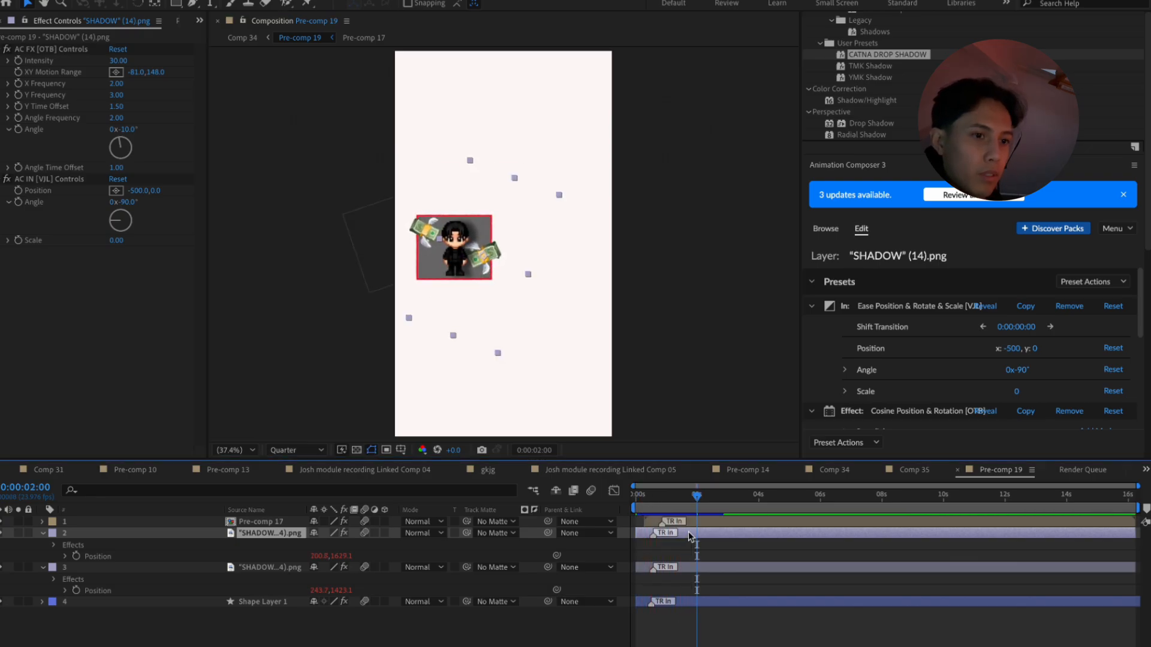
Shift both money layers horizontally closer to the character: the lower-right one about 12 px left, the upper-left one about 48 px right
key(u)
key(p)
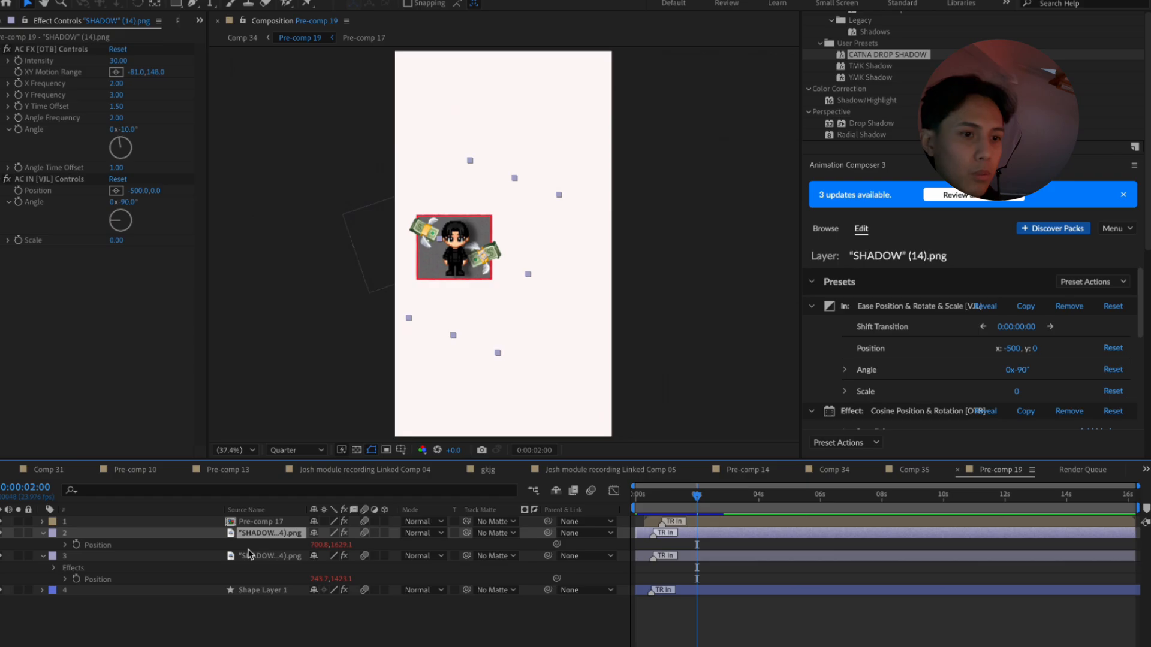
drag(312, 545, 305, 546)
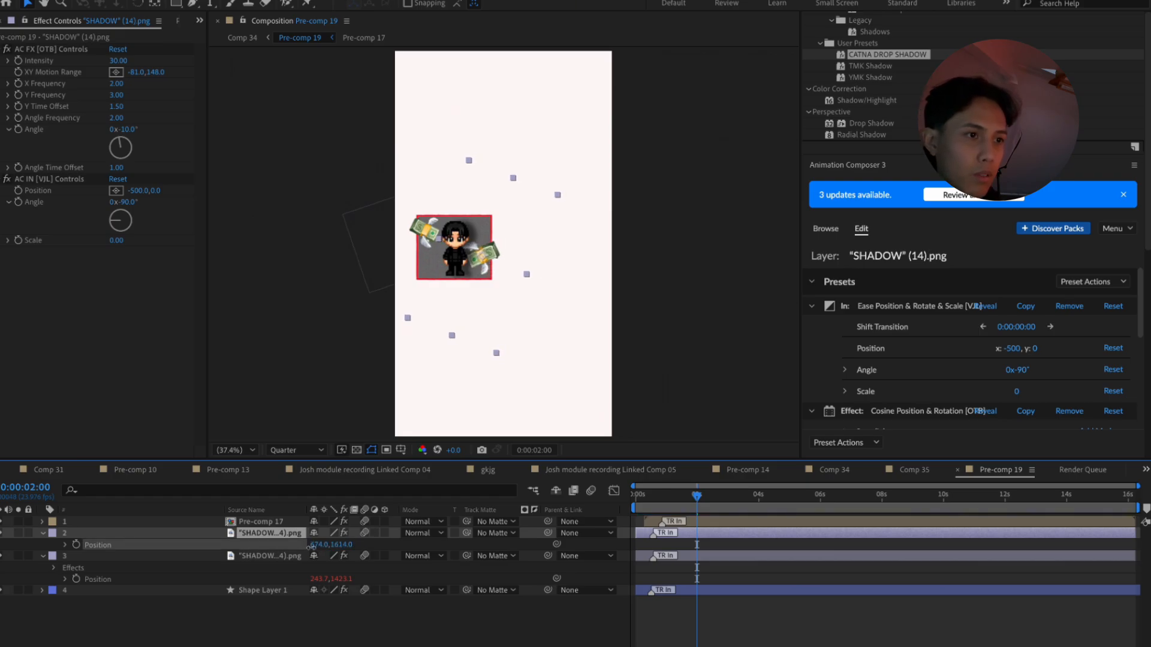
click(270, 556)
key(u)
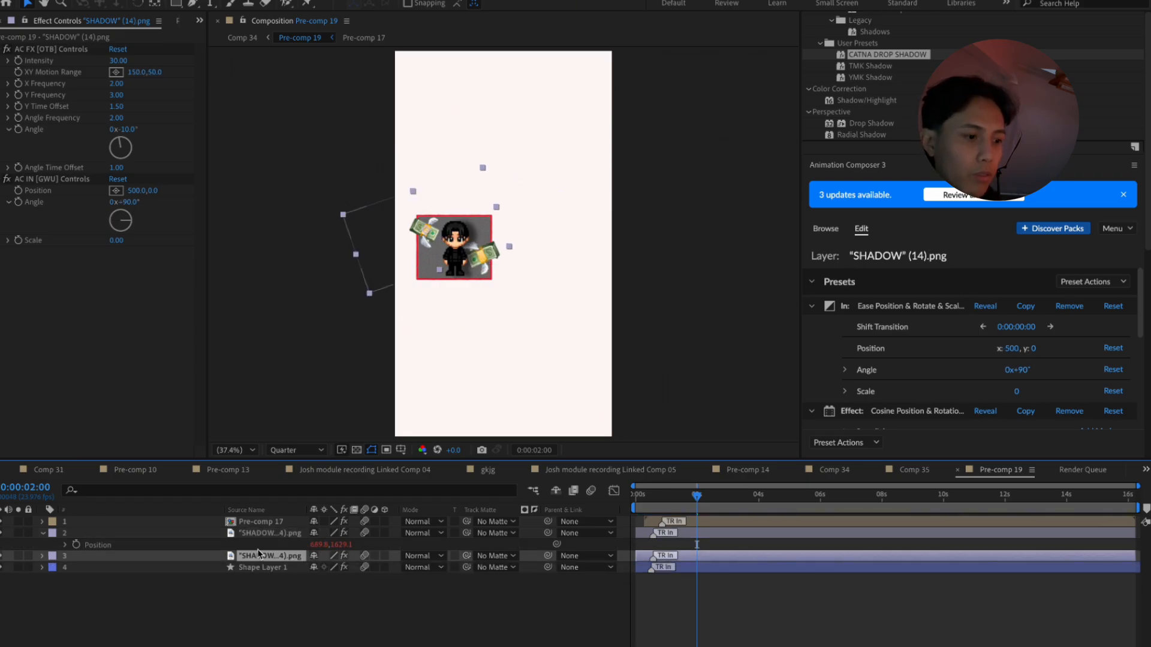
key(p)
drag(320, 568, 406, 557)
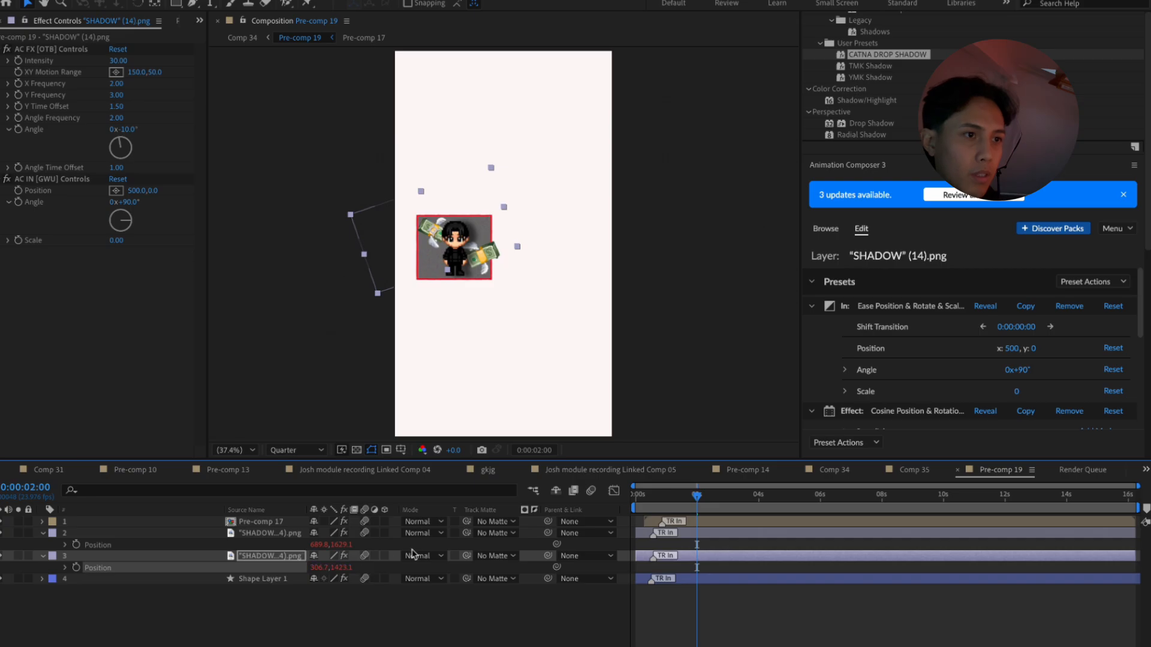
drag(315, 569, 307, 572)
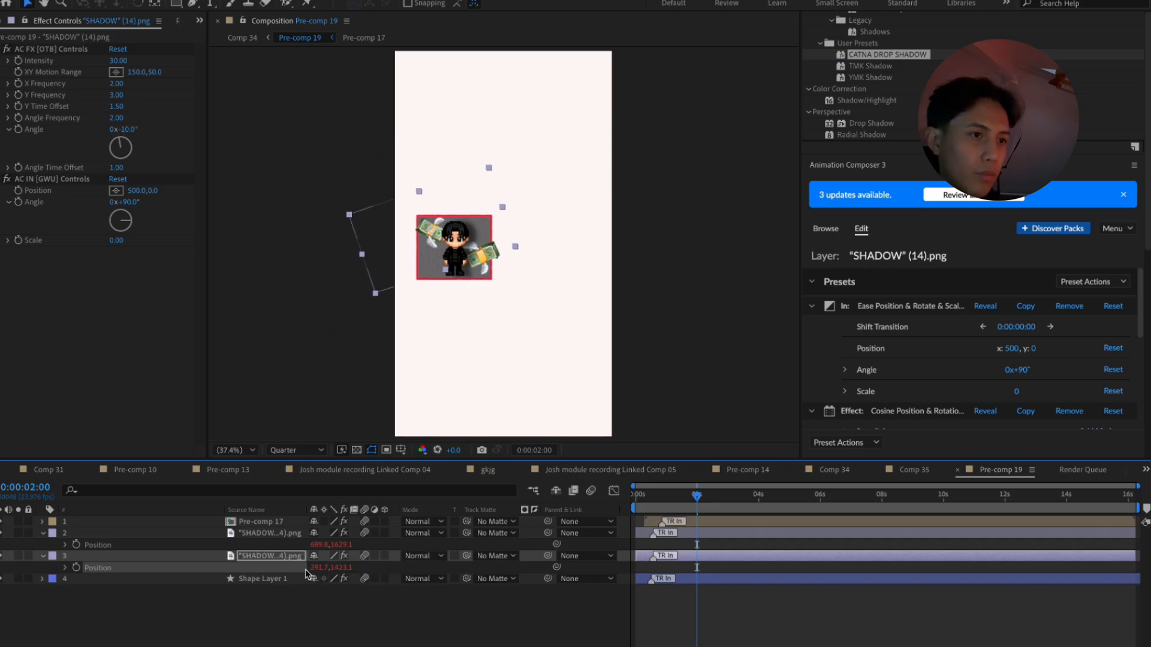
click(334, 627)
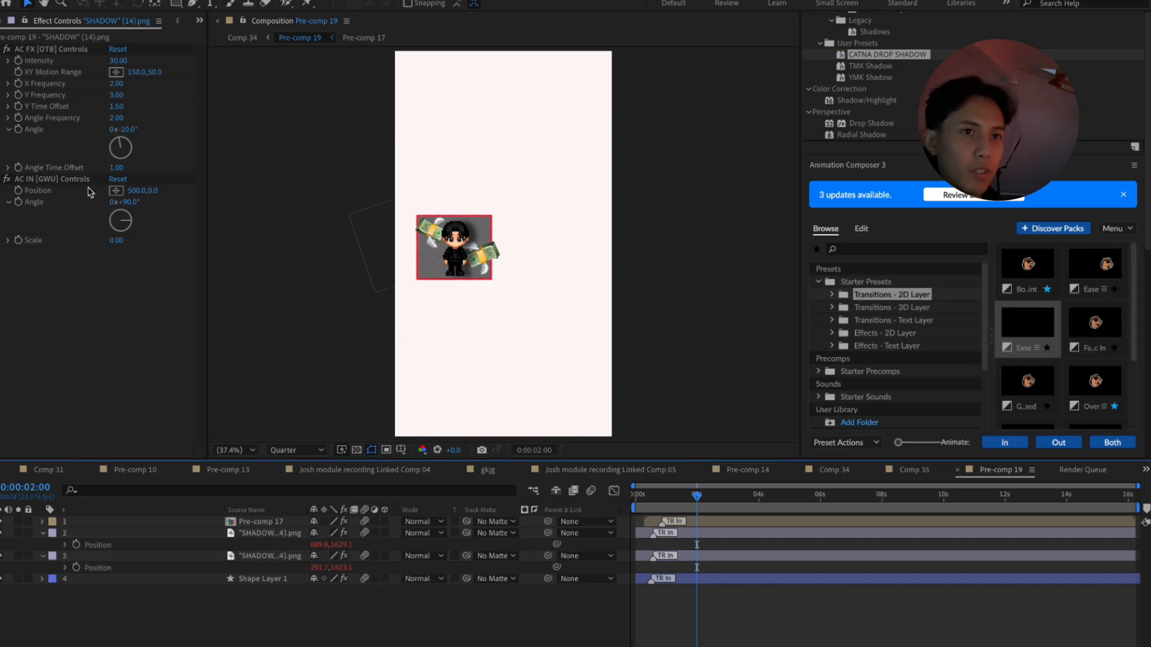
Copy the Drop Shadow effect from Pre-comp 17 onto both money layers and preview the animation
click(250, 521)
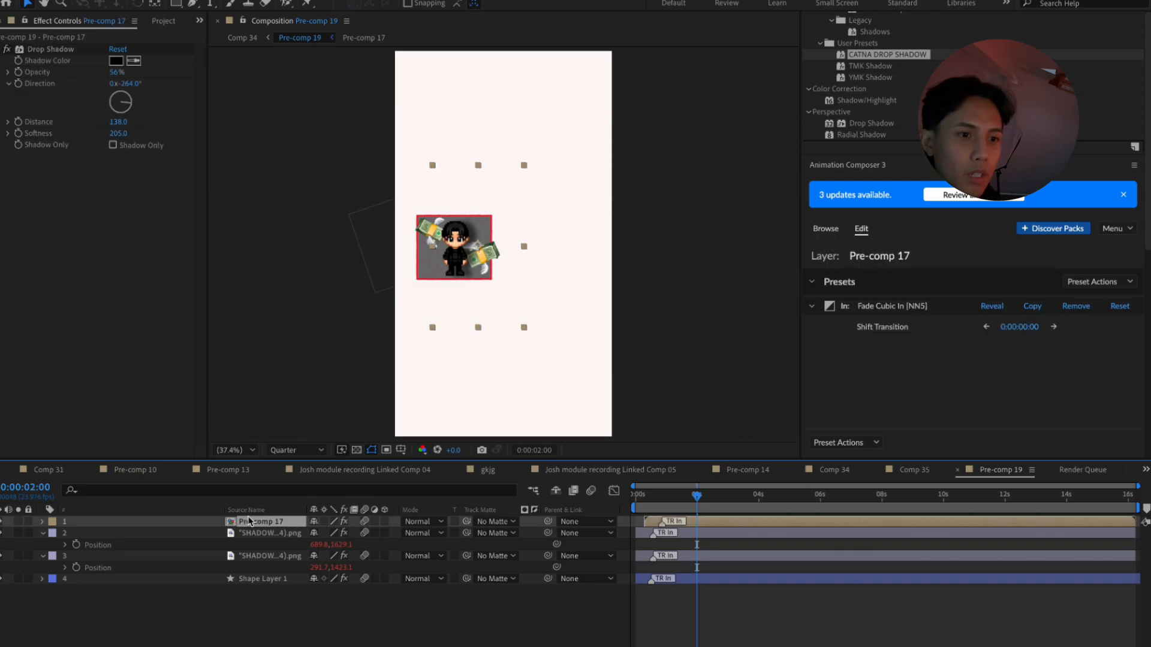
click(57, 51)
click(268, 533)
key(ctrl+v)
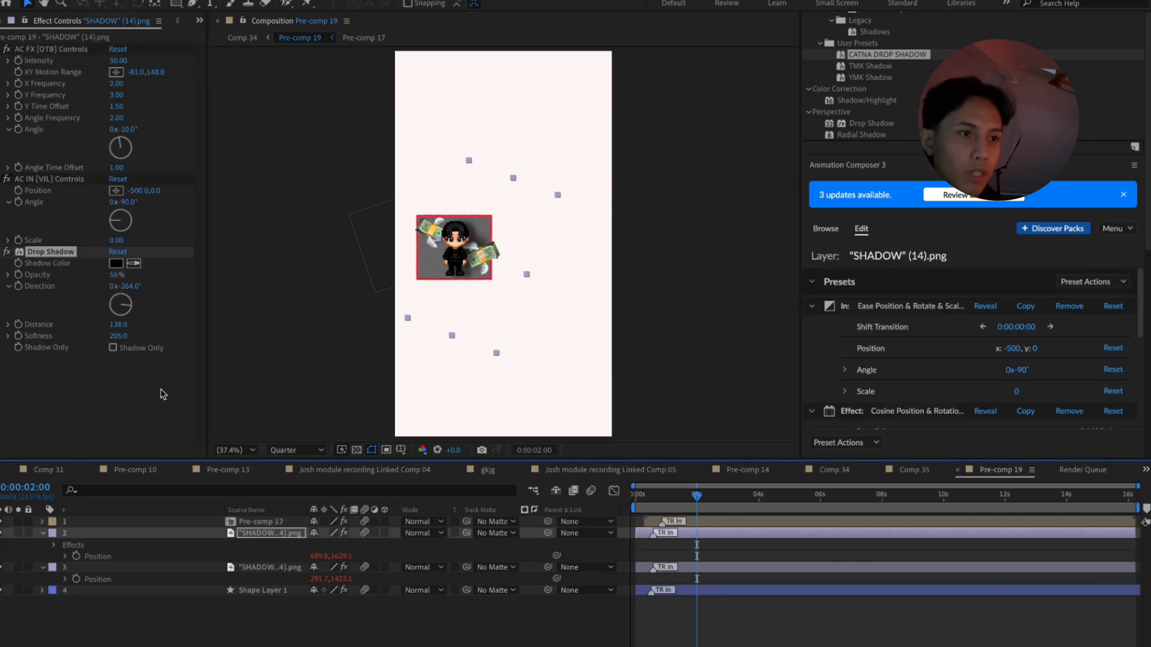
click(246, 566)
key(ctrl+v)
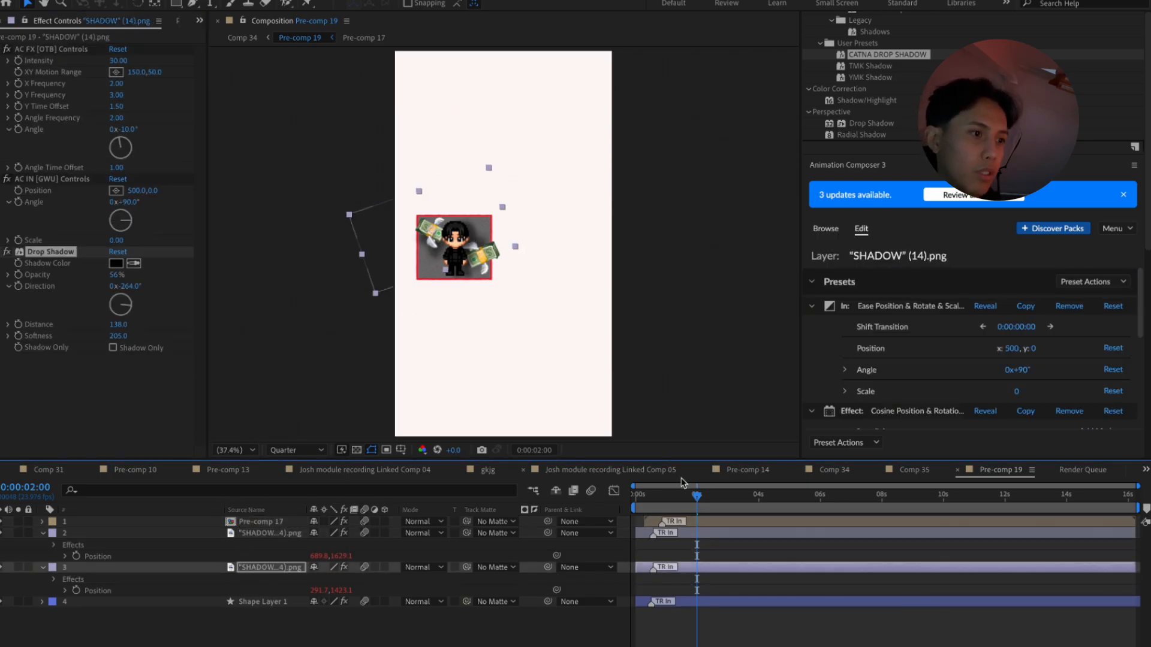
drag(674, 495, 654, 501)
key(space)
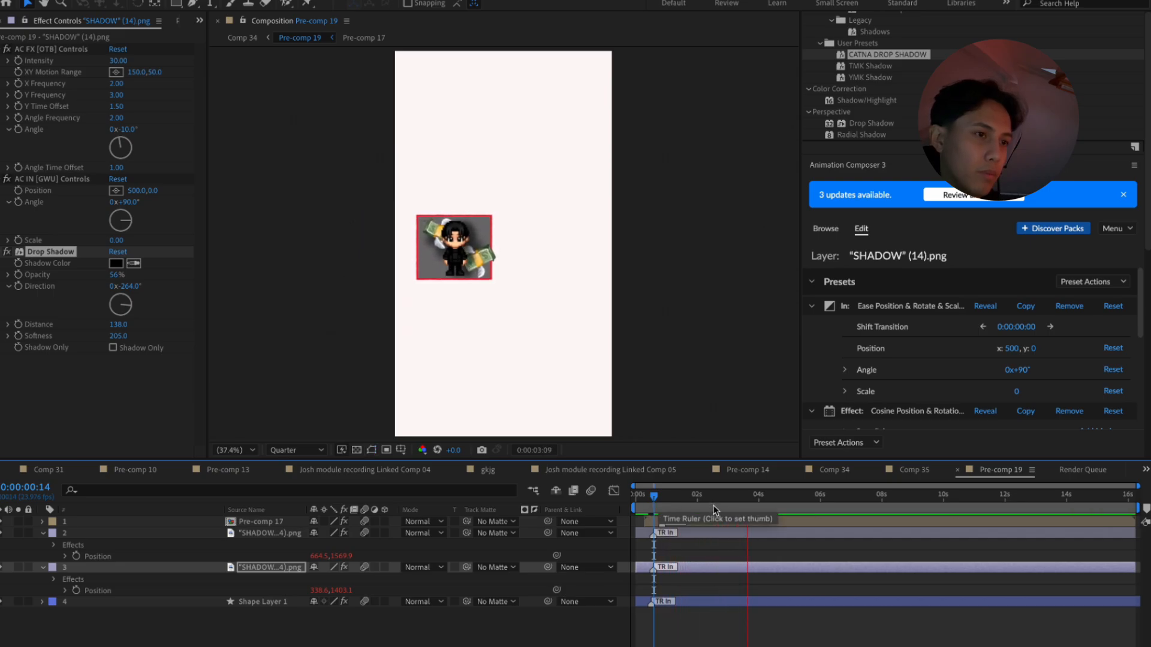
key(space)
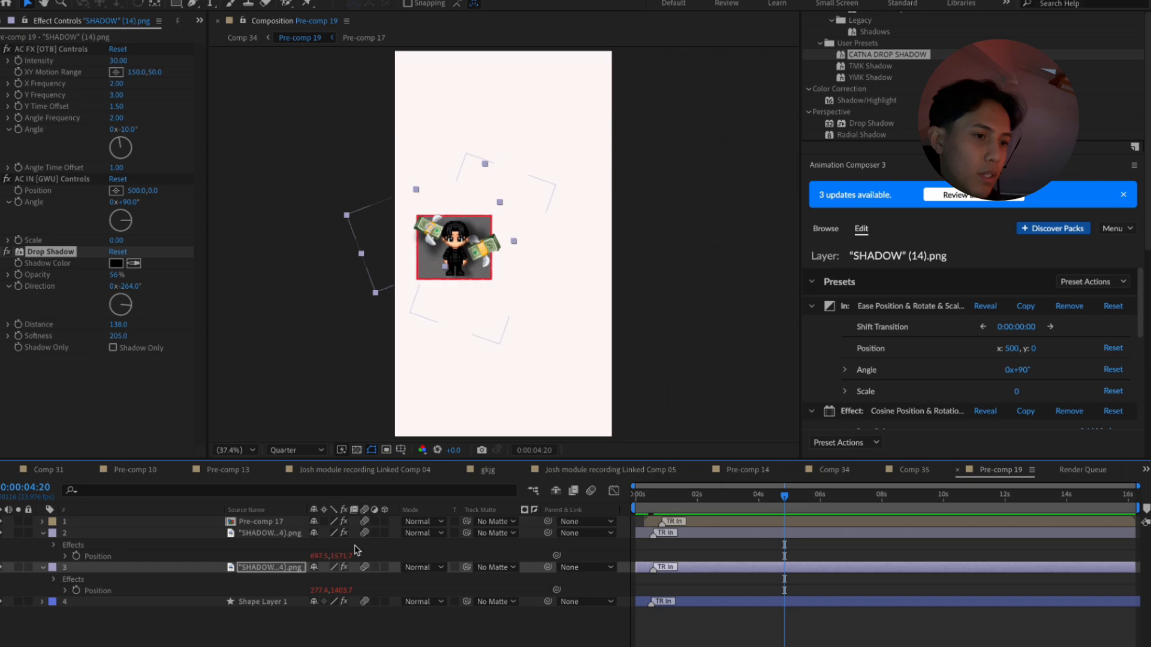
Duplicate the upper-left money layer, stack the copy above Pre-comp 17, and place it over the character's lower body
click(261, 524)
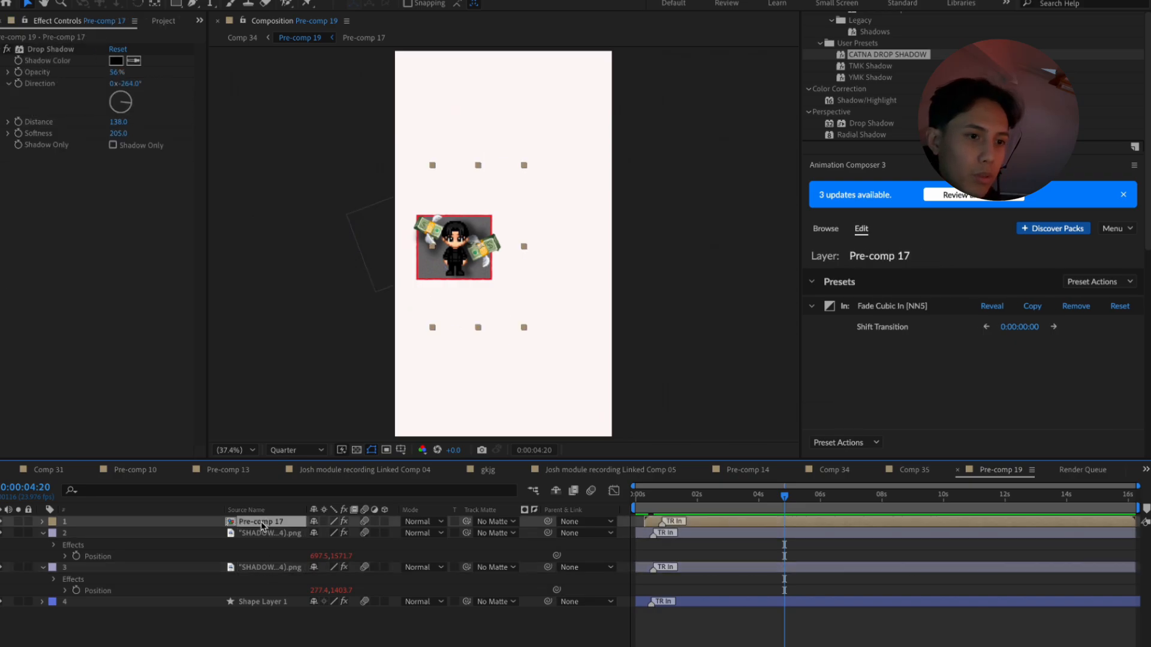
click(263, 533)
click(260, 568)
key(super+d)
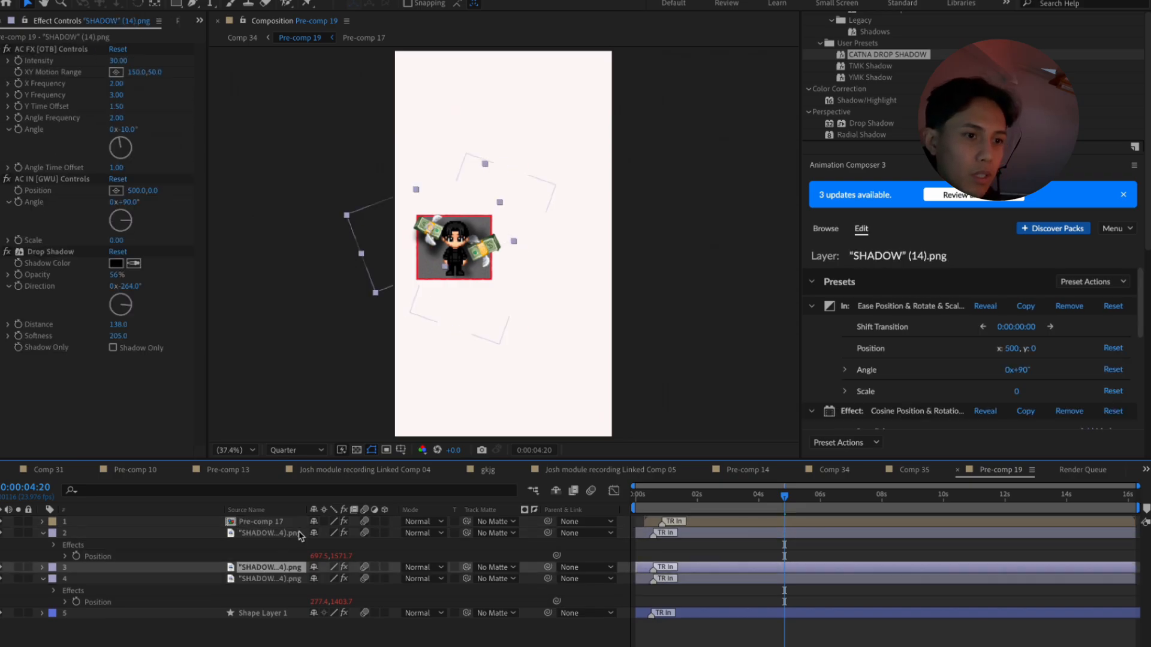
drag(256, 573, 631, 454)
key(p)
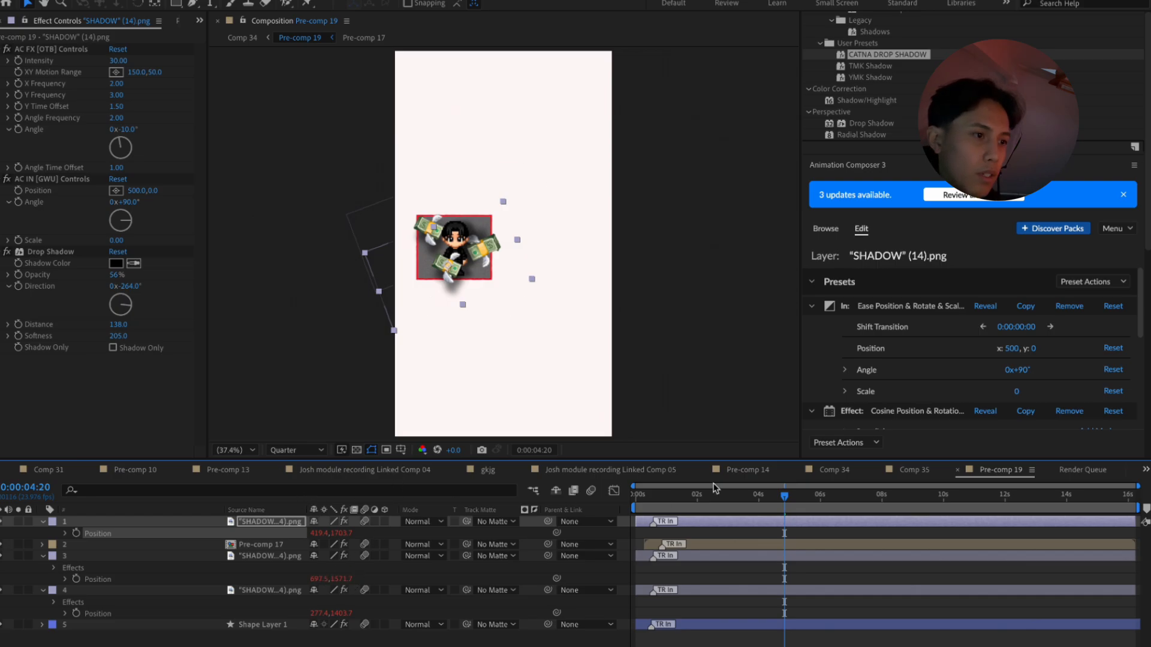
Try the new money copy without its Cosine Position & Rotation effect and preview the motion
click(1069, 307)
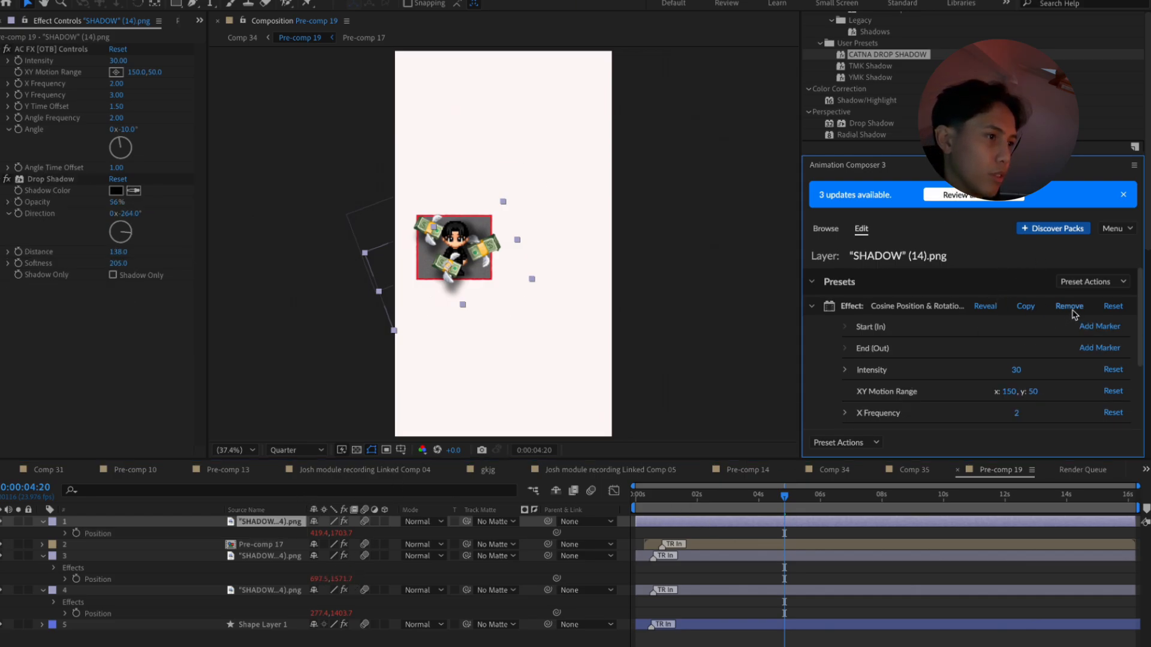
key(super+z)
scroll(1007, 352, down, 2)
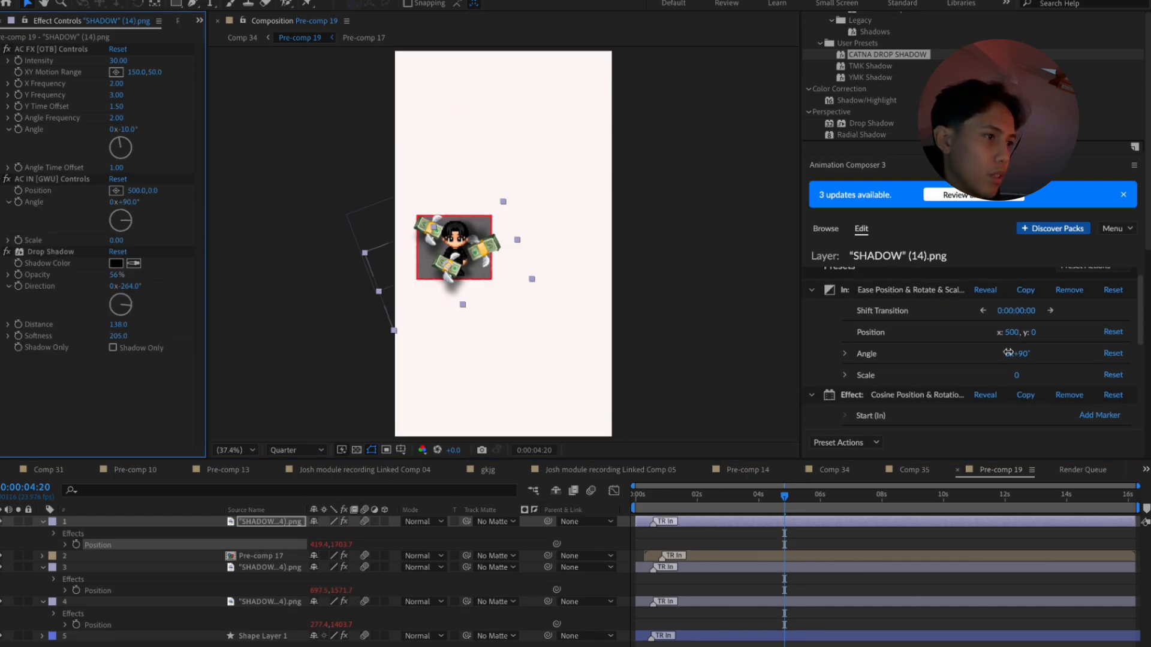
click(1067, 386)
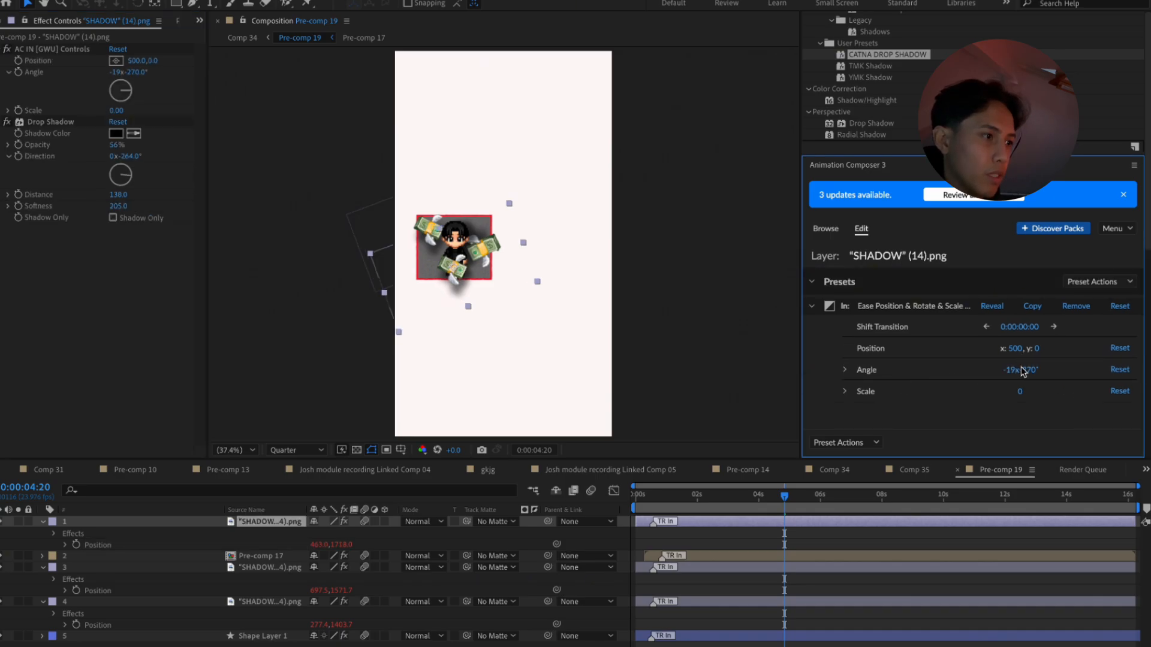
key(space)
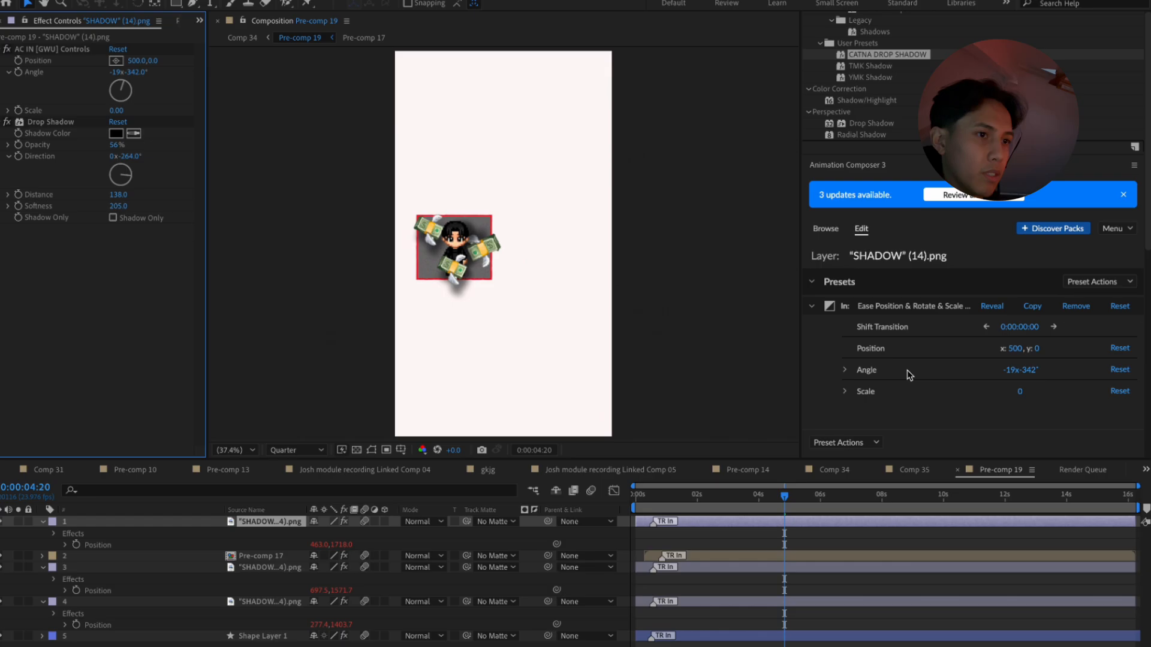
key(space)
drag(756, 495, 580, 500)
key(space)
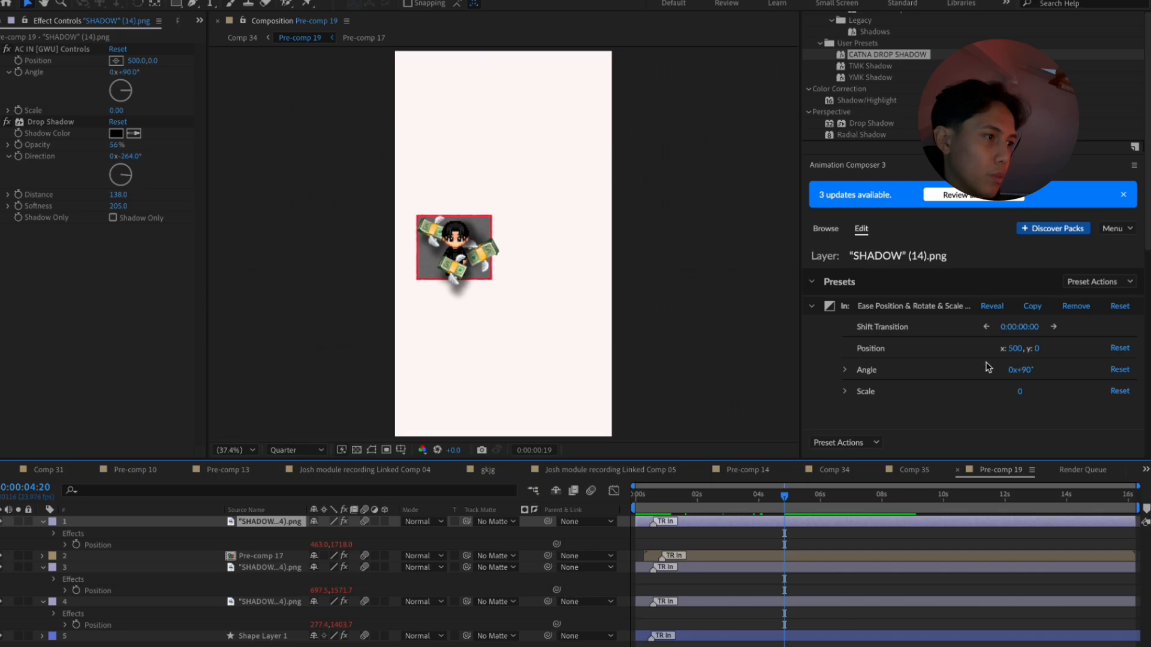
Remove the in transition from the new money copy, set its XY Motion Range to x -22, y 85, and preview it
click(1076, 305)
drag(1006, 393, 902, 411)
drag(1028, 395, 1081, 395)
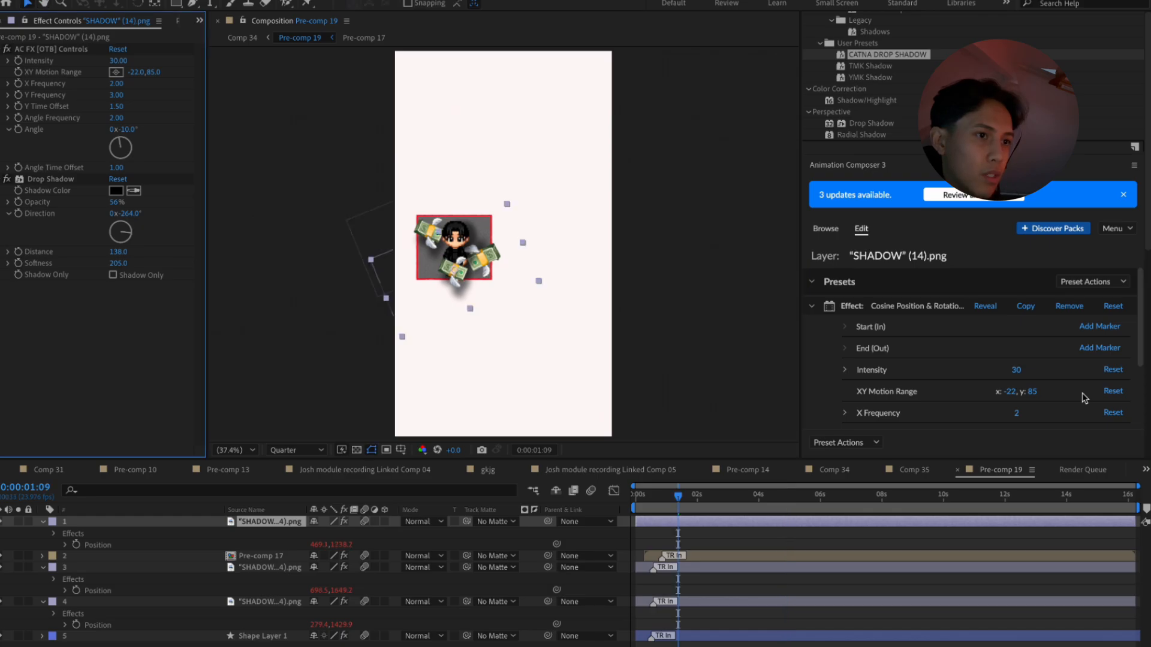
drag(671, 504, 605, 504)
key(space)
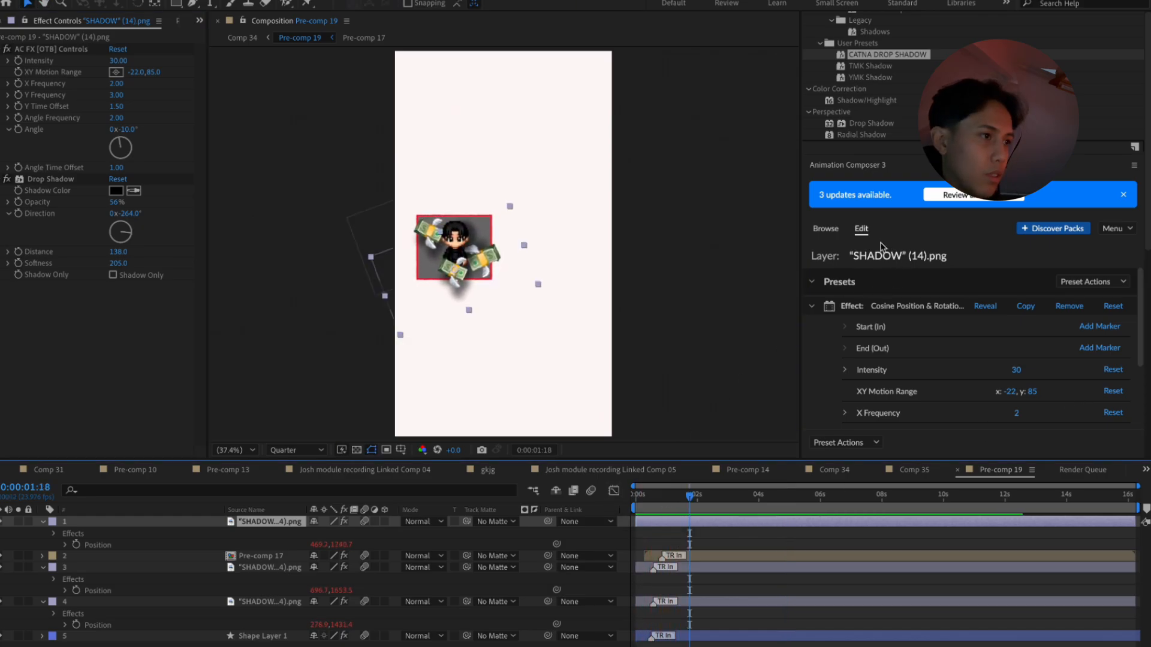
Apply the Bottom variant of the Ease Position & Rotate & Scale in transition to the new money copy and preview it
click(825, 228)
mouse_move(1026, 339)
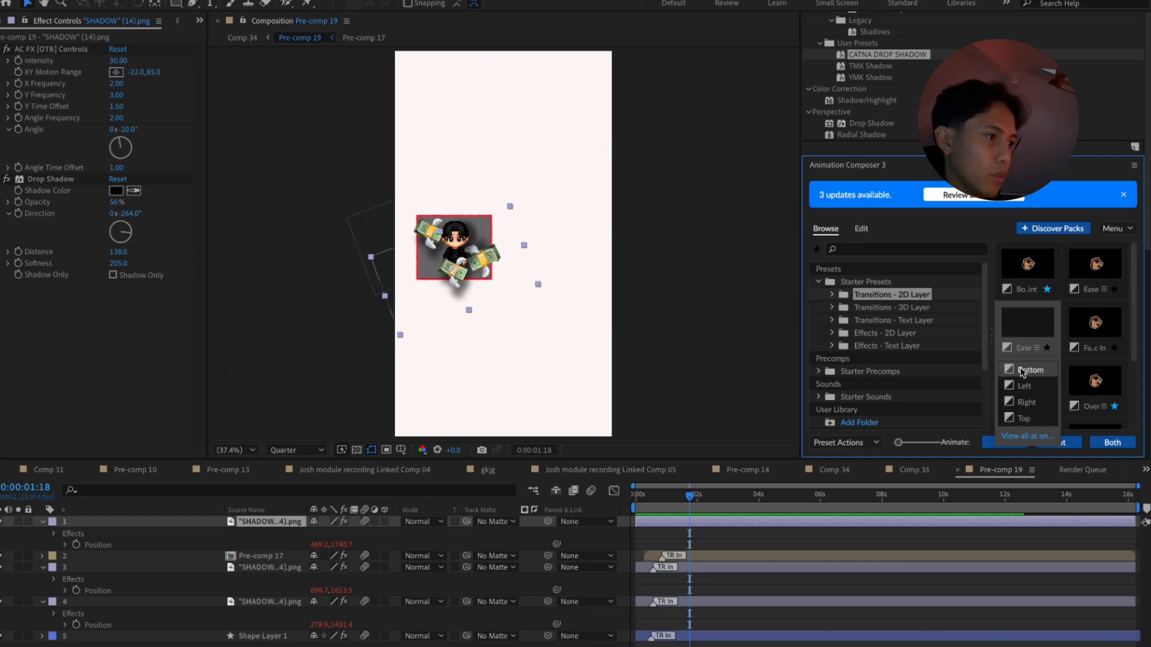
click(1022, 445)
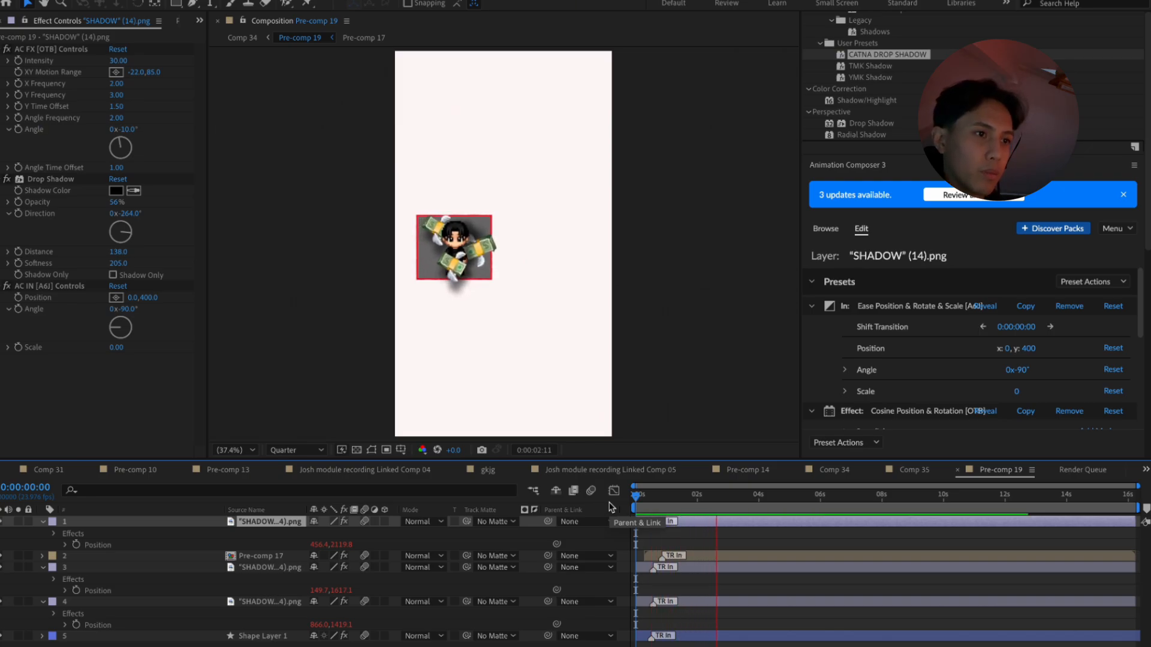
key(space)
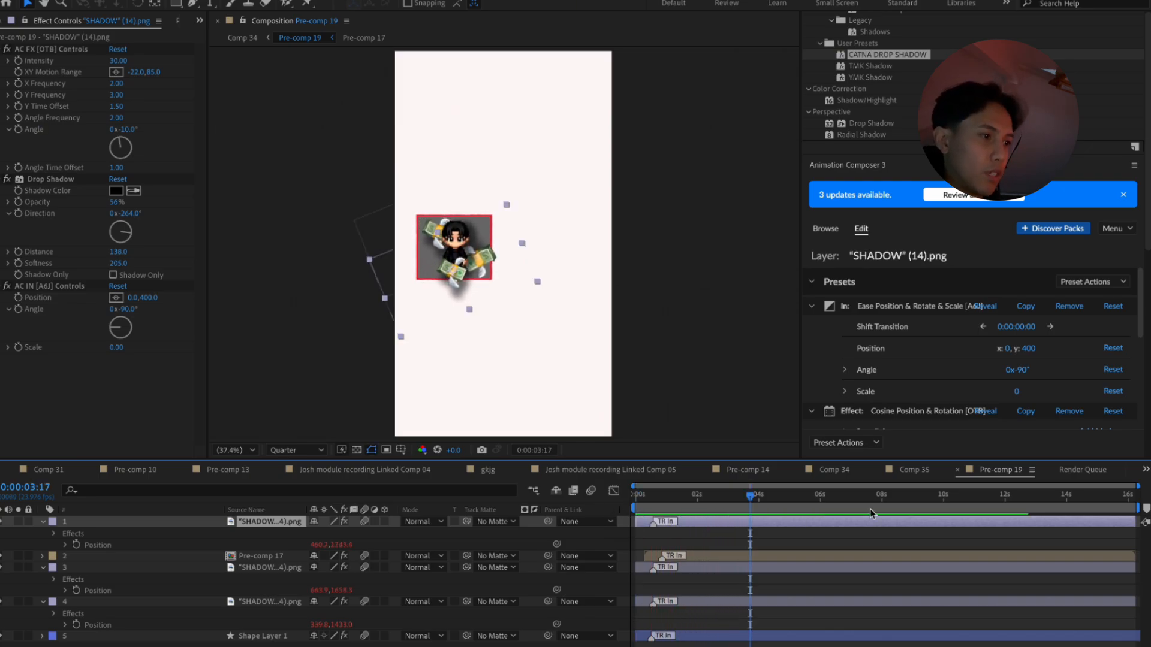
Find Comp 34 among the open compositions and preview the money animation from its start
click(914, 469)
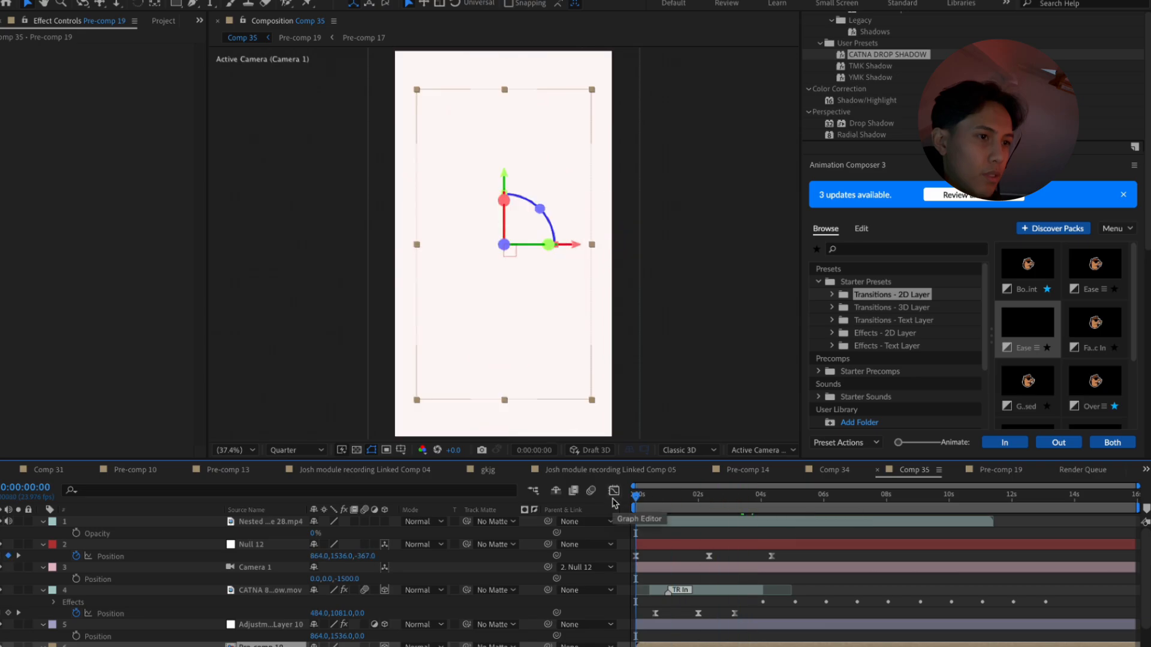
click(834, 470)
click(982, 471)
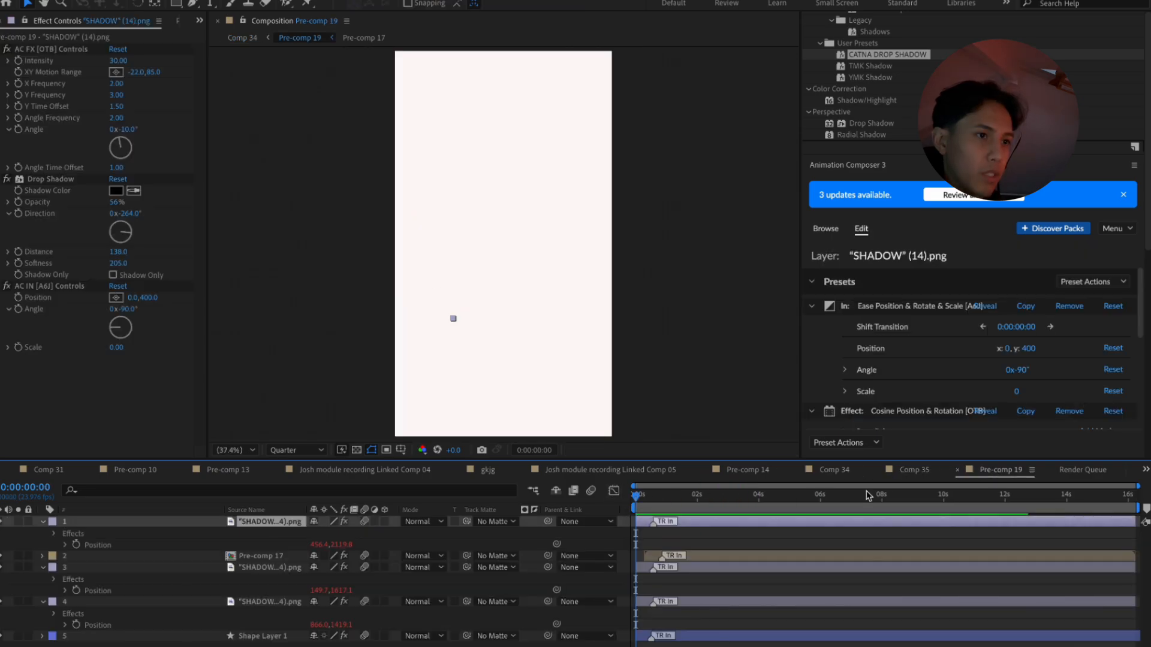
click(1063, 473)
click(905, 473)
click(770, 468)
click(823, 477)
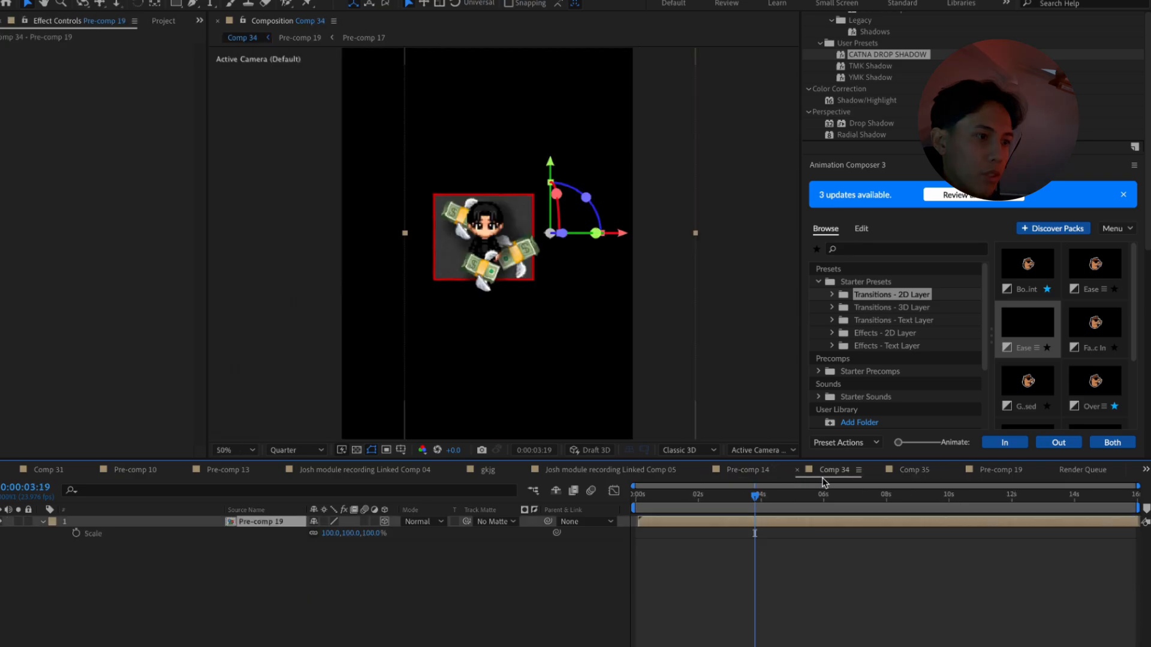
key(space)
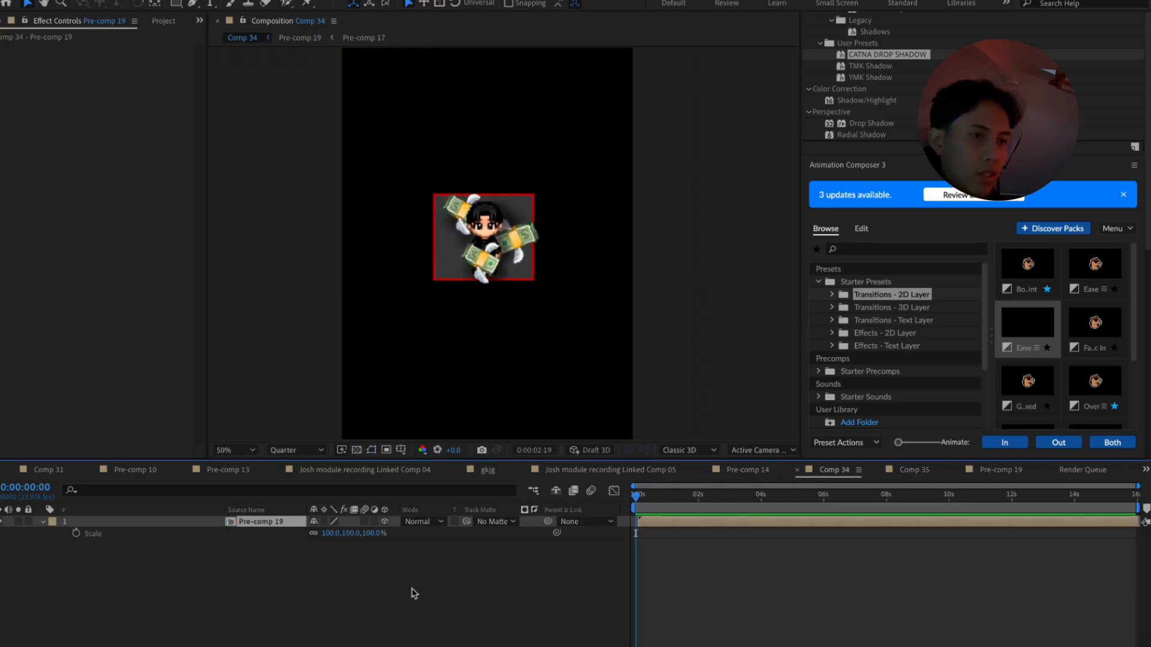
Add a new adjustment layer above Pre-comp 19 in Comp 34
right_click(324, 591)
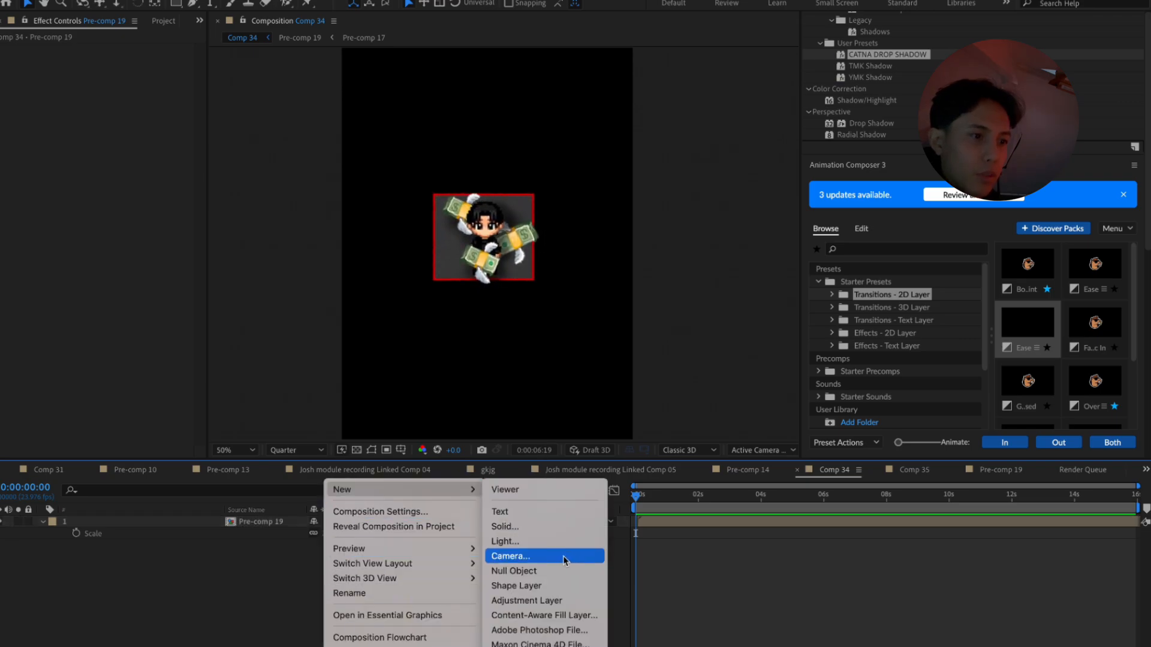
mouse_move(367, 497)
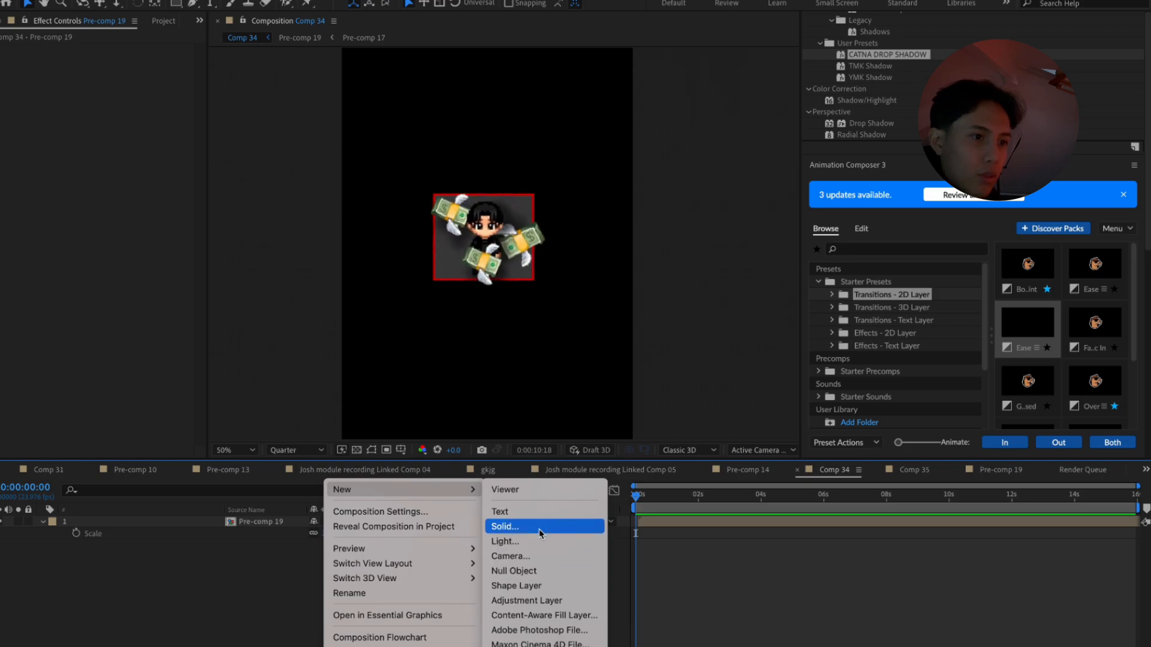
click(529, 600)
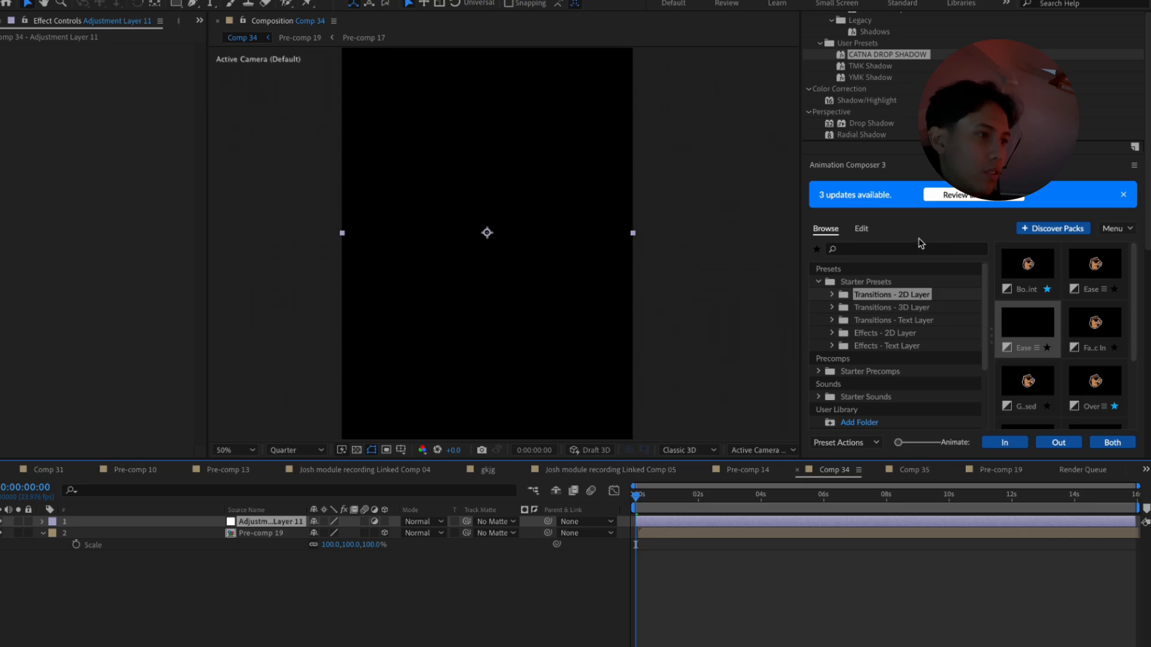
Apply the CATN - After Effects CRT preset to the new adjustment layer and show a frame with the money visible
scroll(916, 159, up, 10)
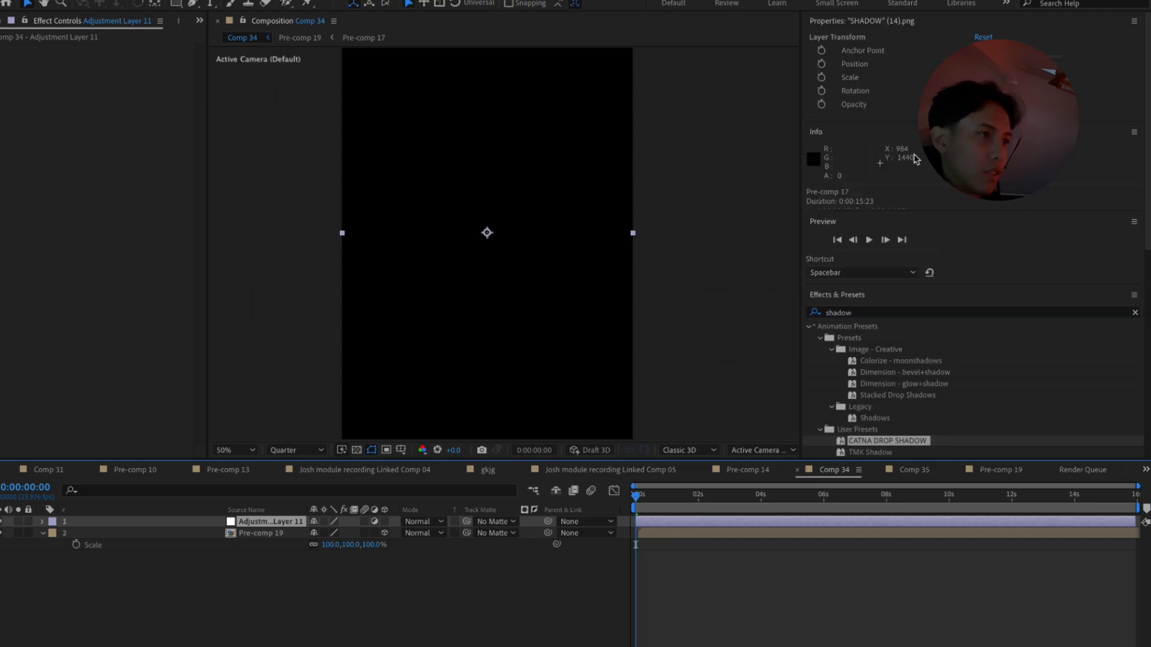
click(891, 302)
click(885, 298)
click(886, 316)
text(crt)
drag(887, 349, 538, 520)
drag(636, 495, 676, 507)
click(432, 585)
Set the Mosaic effect's horizontal and vertical blocks to 1000 on the adjustment layer
scroll(108, 240, down, 3)
scroll(108, 240, up, 3)
click(117, 60)
text(1000)
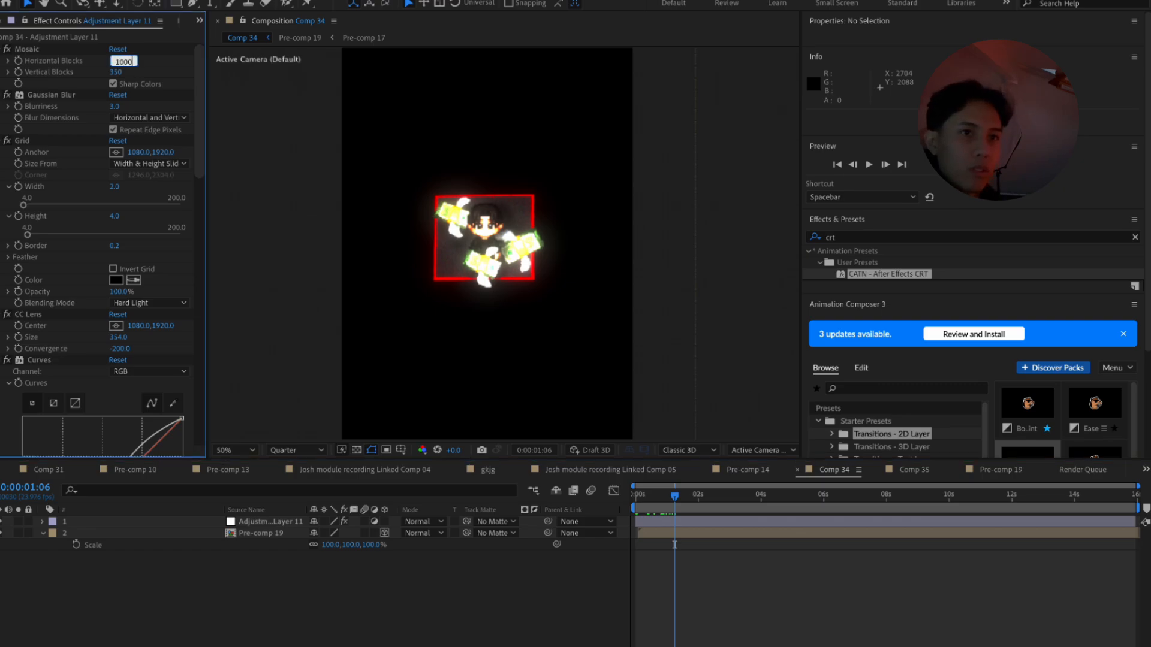
key(Tab)
text(100.0)
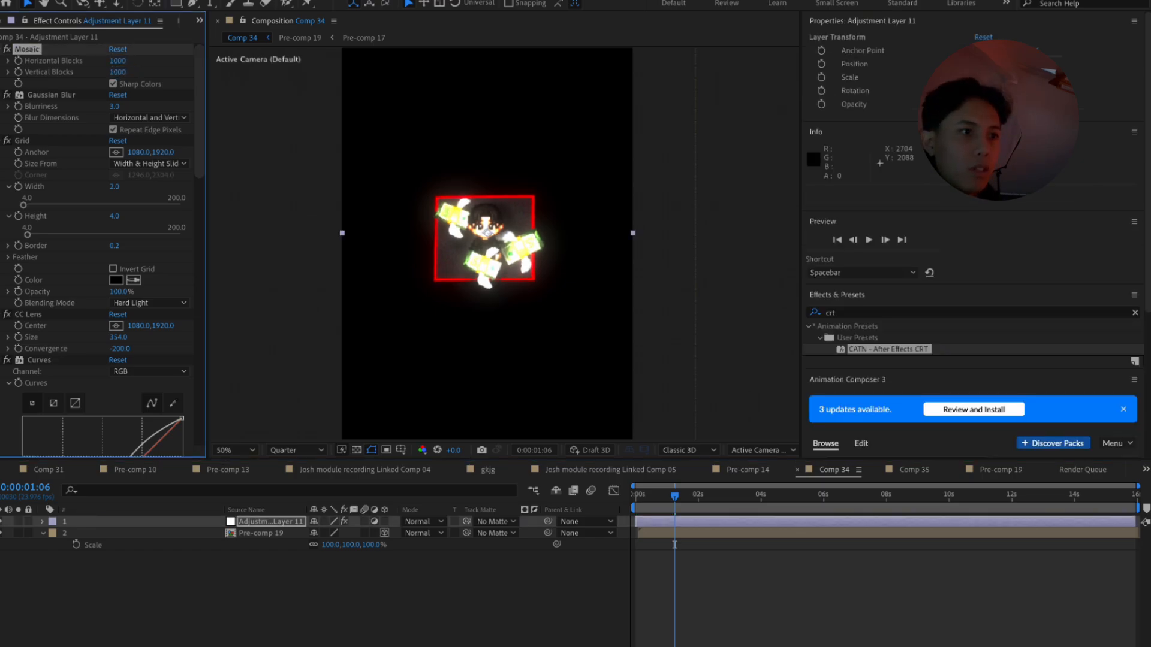
key(Return)
Try removing the CC Vignette effect from the adjustment layer
scroll(122, 235, down, 8)
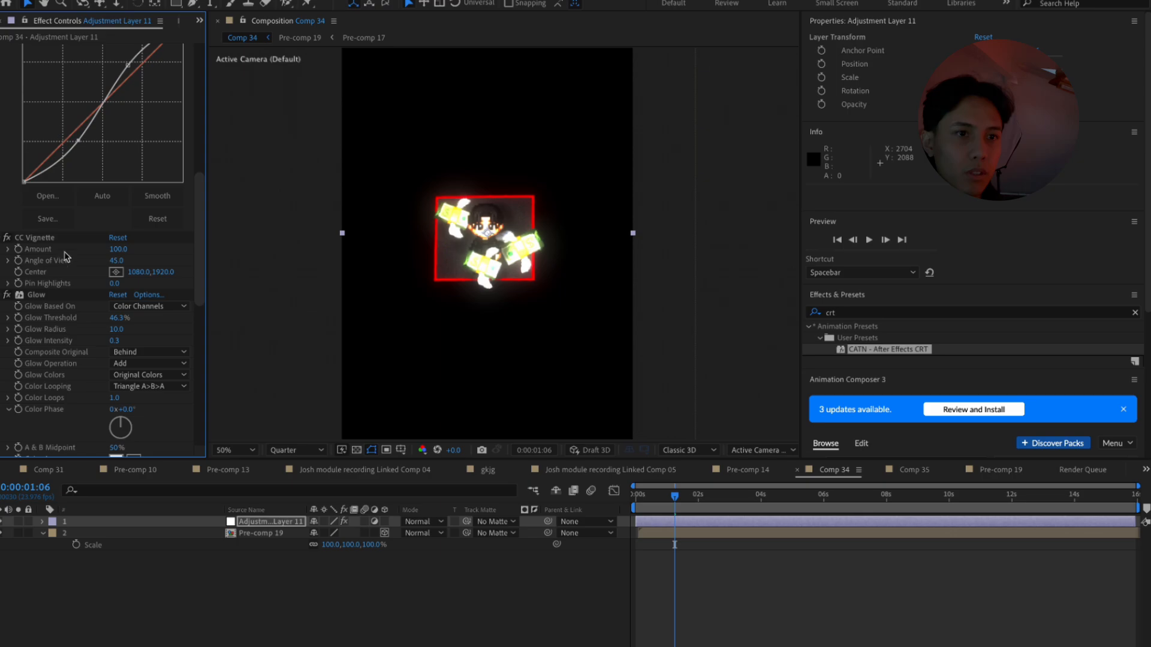
scroll(56, 282, down, 2)
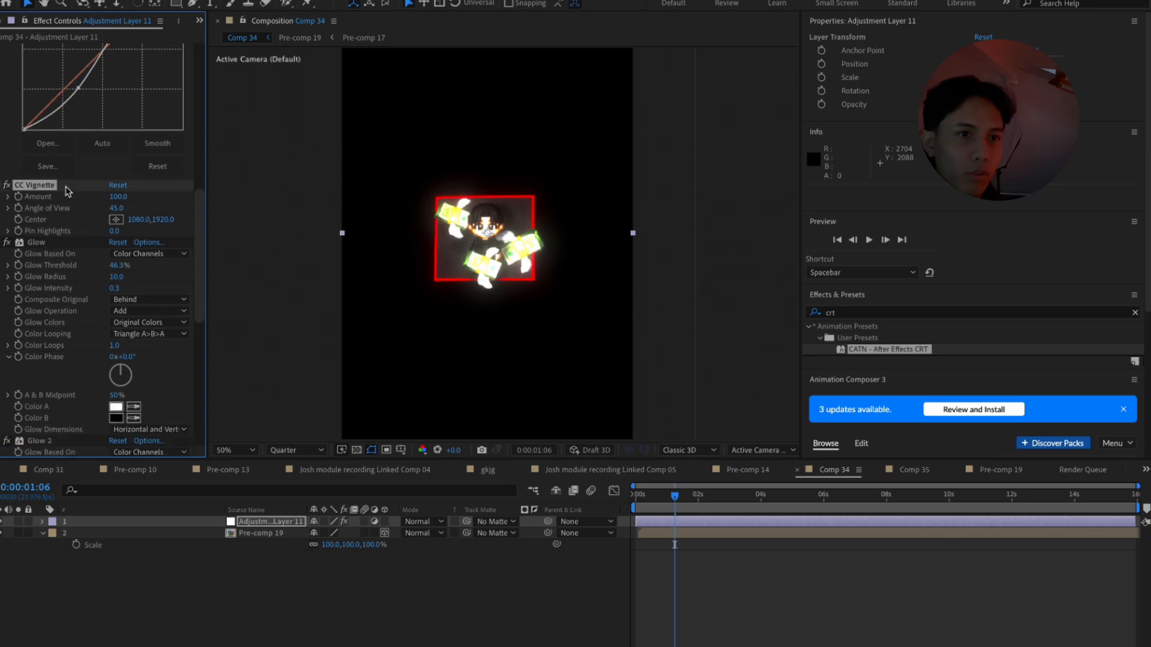
scroll(67, 191, down, 2)
key(Delete)
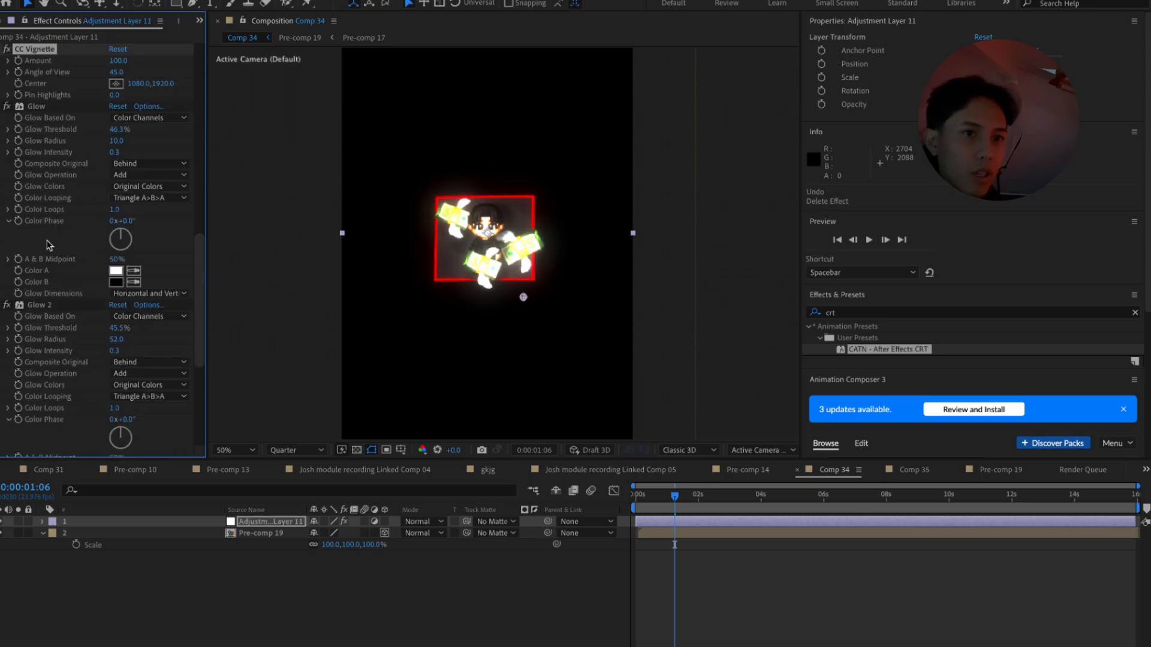
Delete the Glow 2 and Glow effects from the adjustment layer, keeping Glow 3, and preview the animation
click(48, 307)
key(Delete)
scroll(83, 290, up, 4)
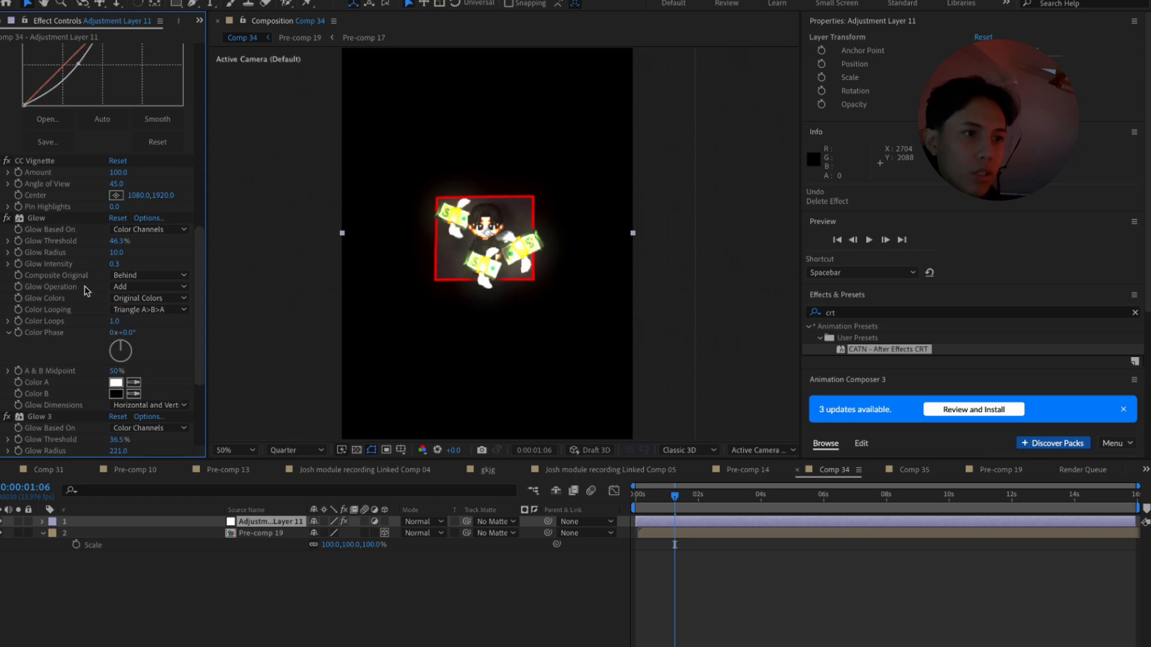
click(57, 219)
key(Delete)
click(655, 498)
key(space)
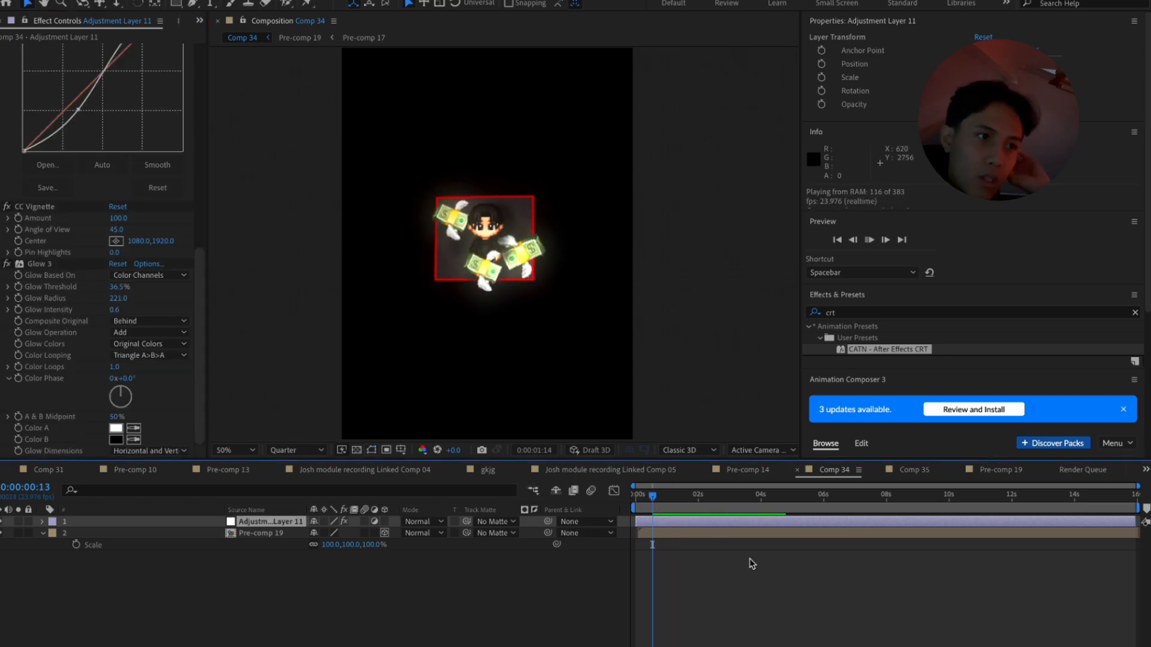
key(space)
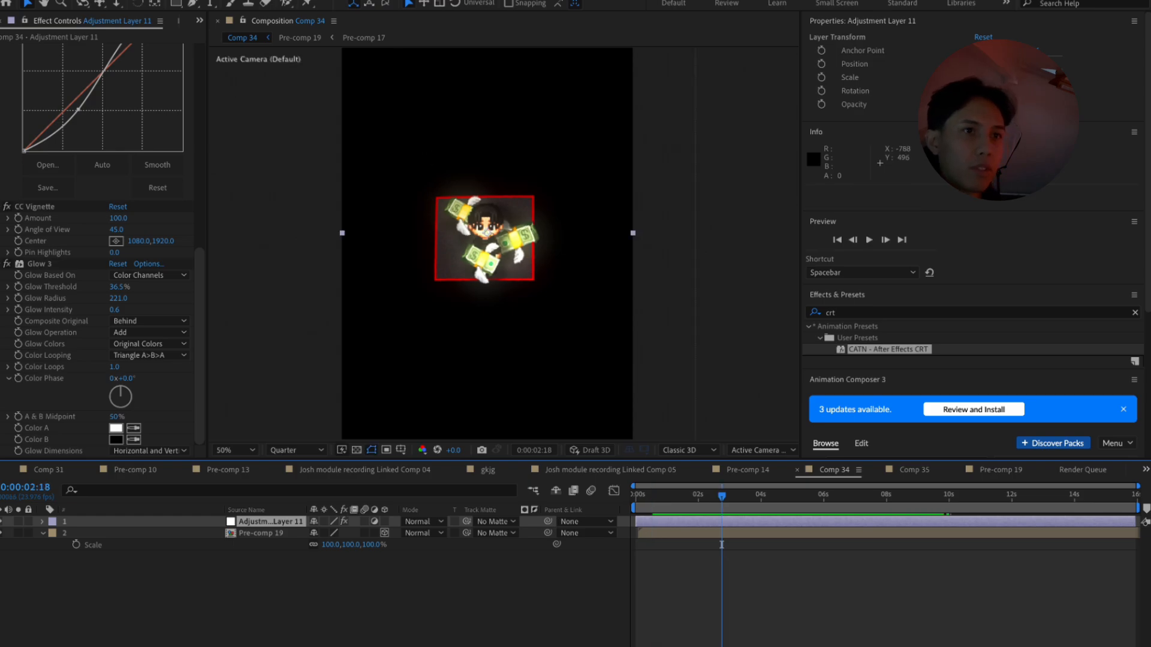
Add Comp 34 to the Render Queue
click(103, 1)
mouse_move(147, 198)
click(328, 214)
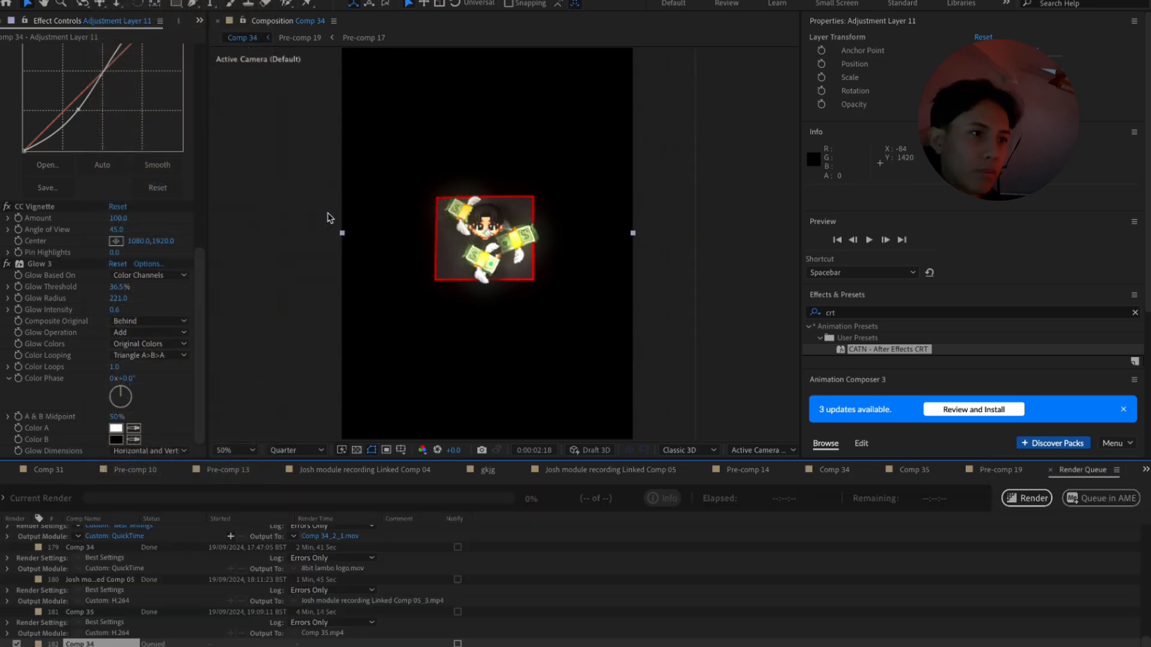
Set Comp 34's output module to QuickTime with RGB + Alpha channels and start the render
scroll(242, 627, down, 1)
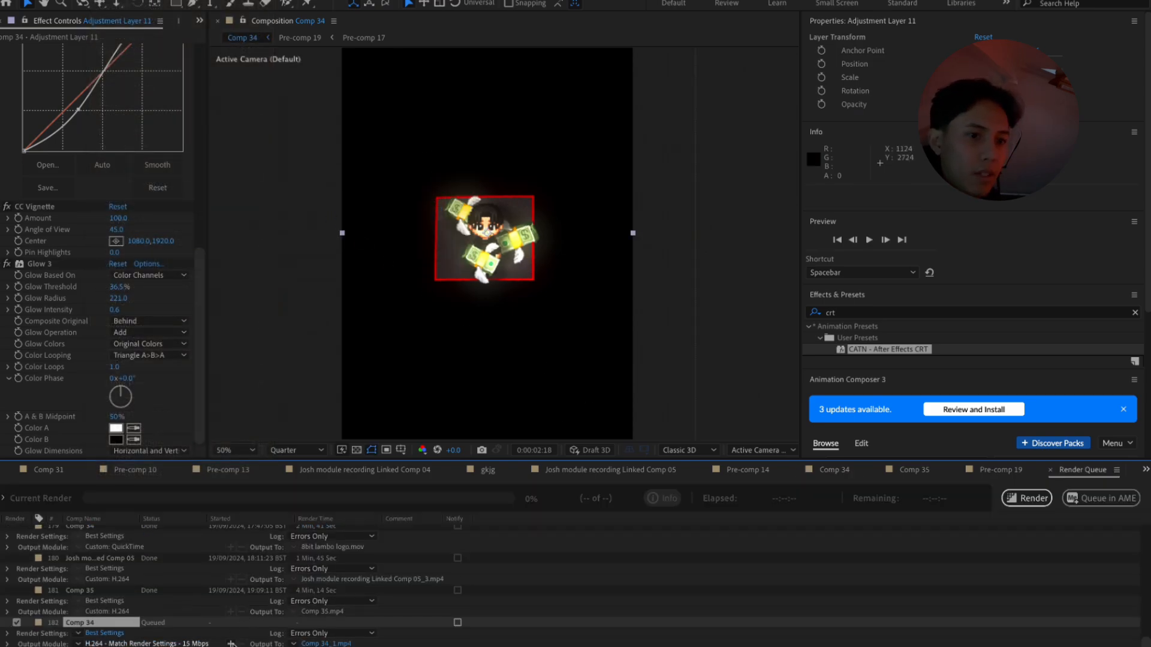
click(150, 644)
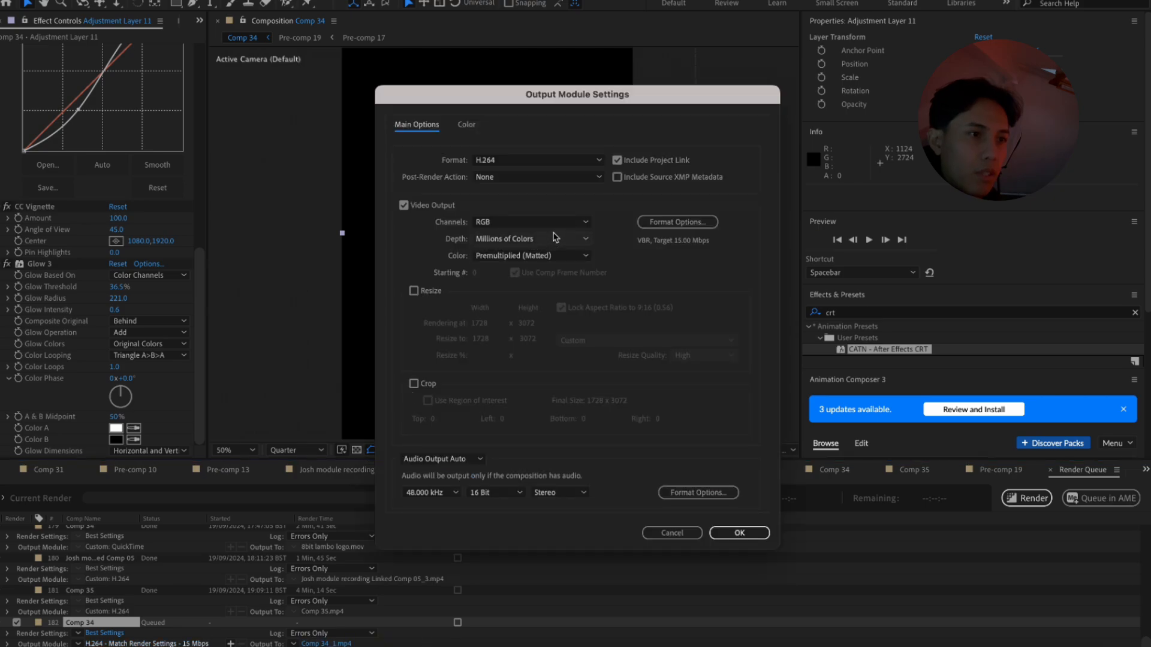
click(514, 160)
key(Down)
key(Down)
key(Down)
key(Down)
key(Down)
key(Down)
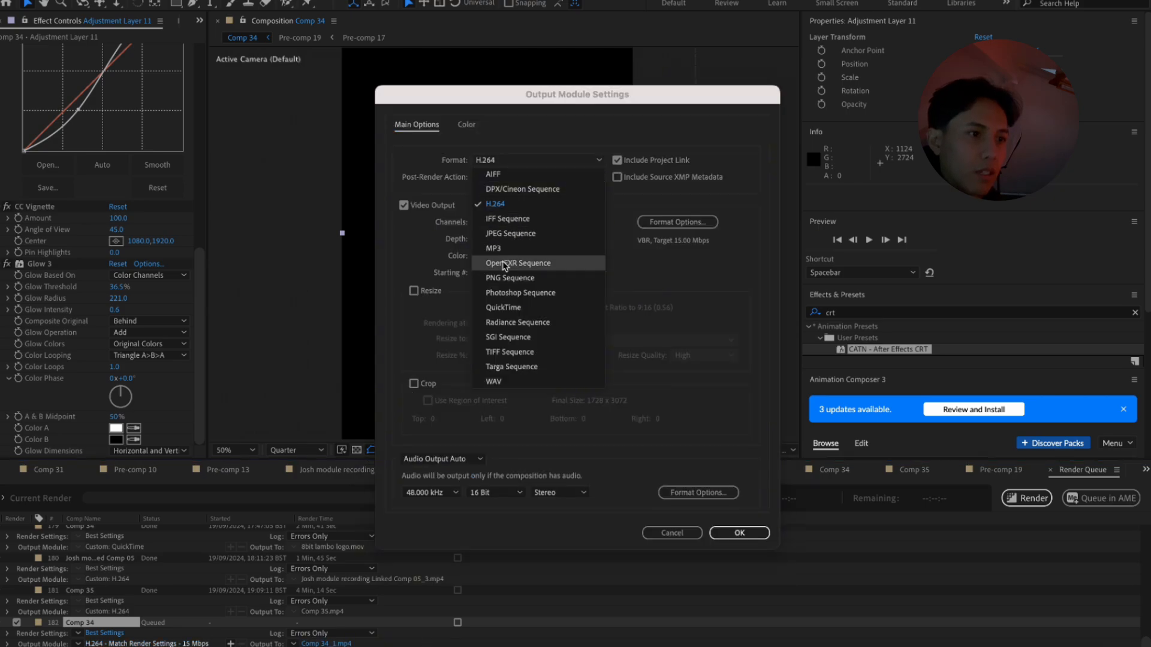
key(Return)
click(499, 225)
click(517, 271)
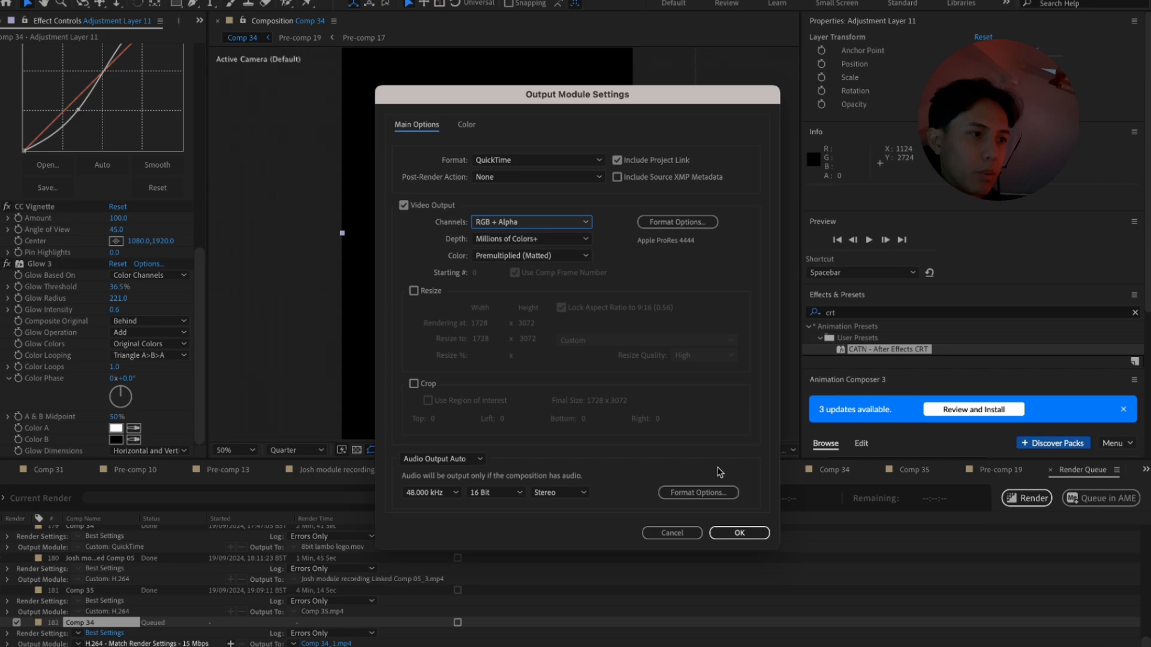
click(740, 531)
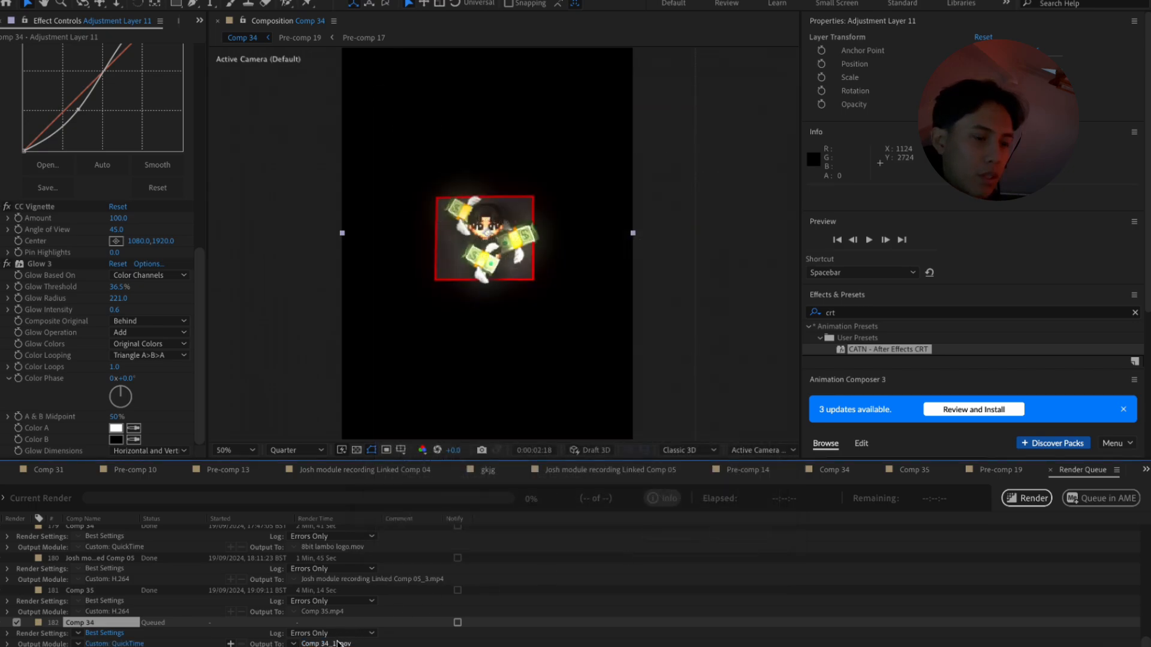
click(1027, 498)
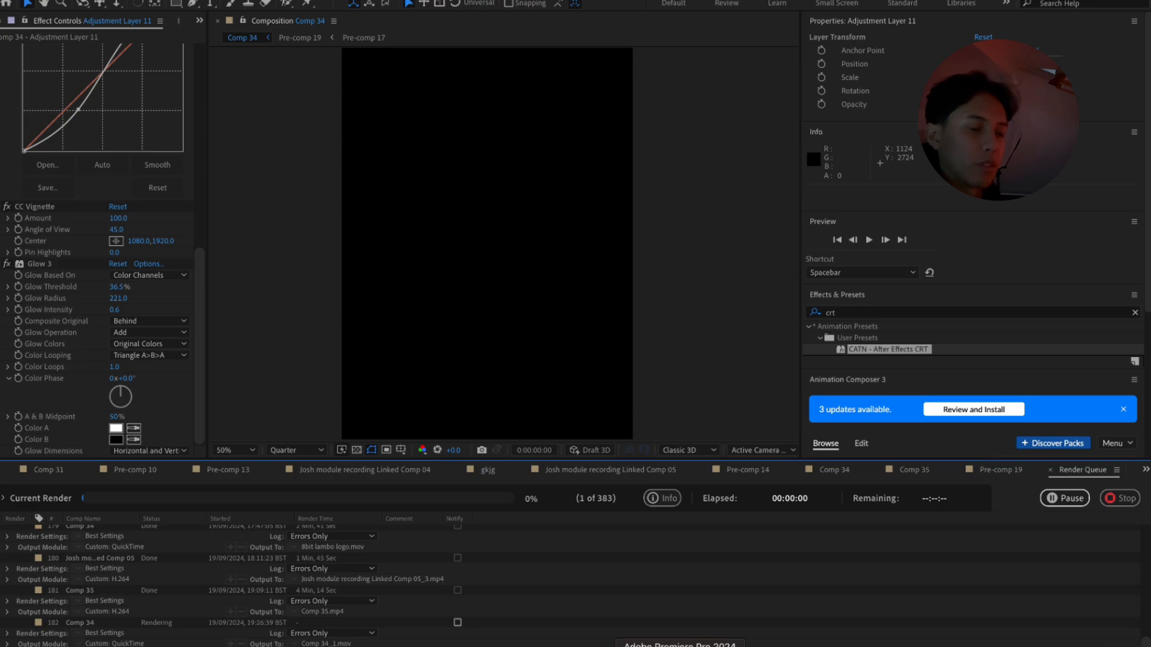
Switch to Premiere Pro and scrub through the edited talking-head sequence
click(675, 646)
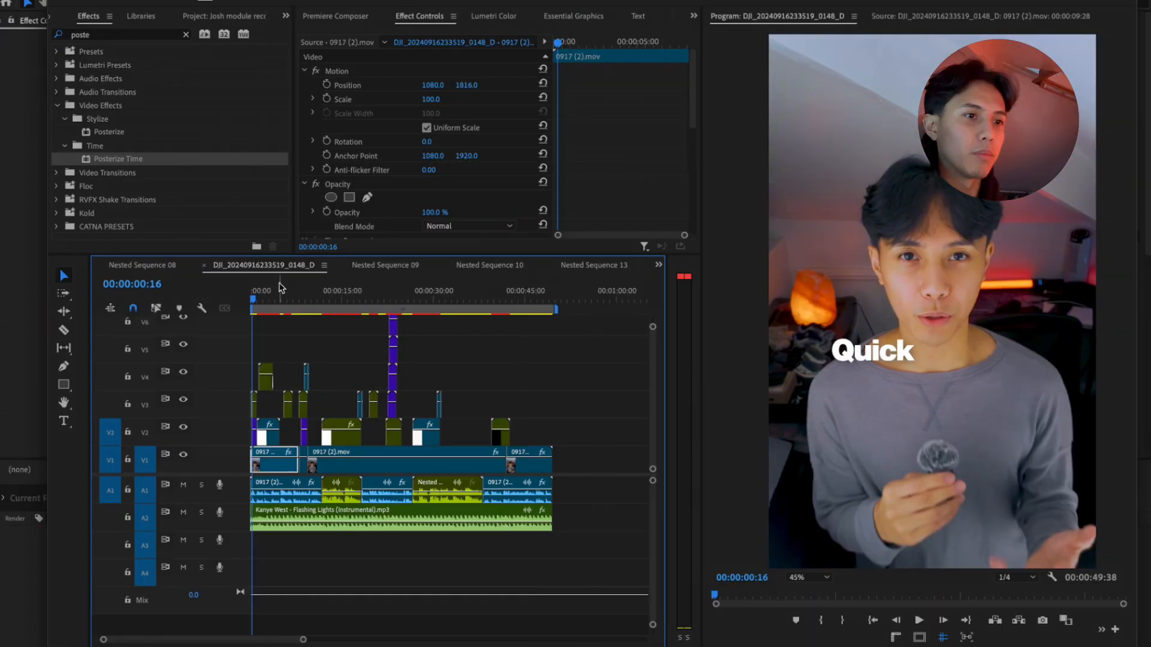
key(minus)
drag(431, 300, 463, 304)
Switch to Google Chrome and look through the Custom Made Assets folder in Google Drive
click(856, 646)
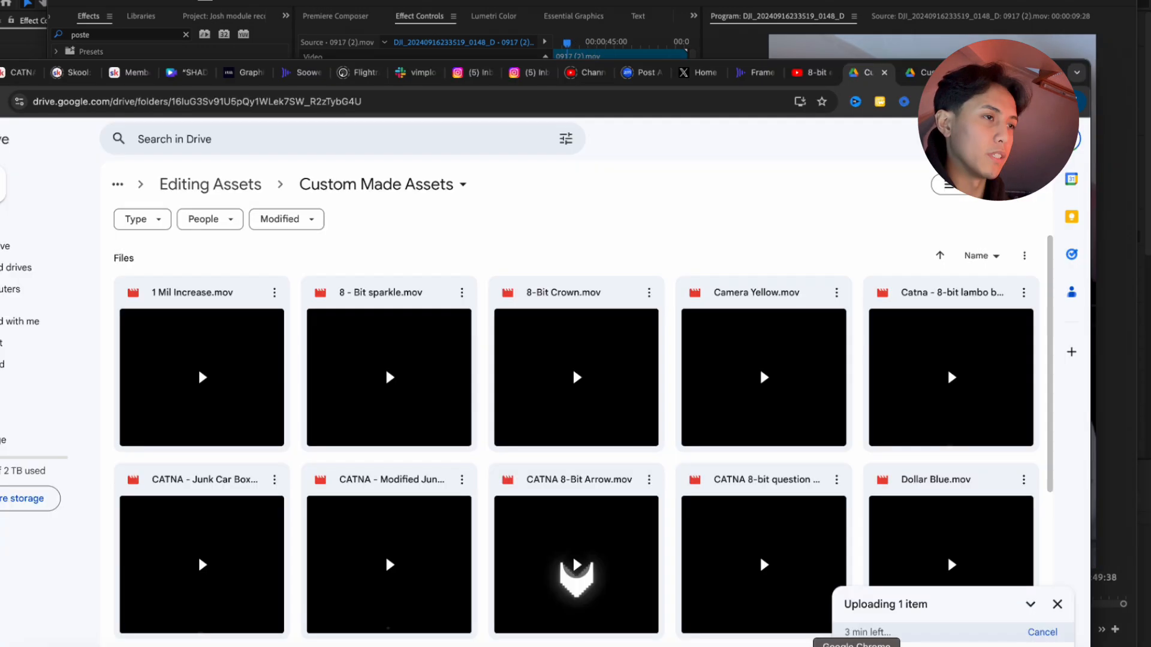
scroll(726, 385, down, 5)
scroll(726, 385, down, 3)
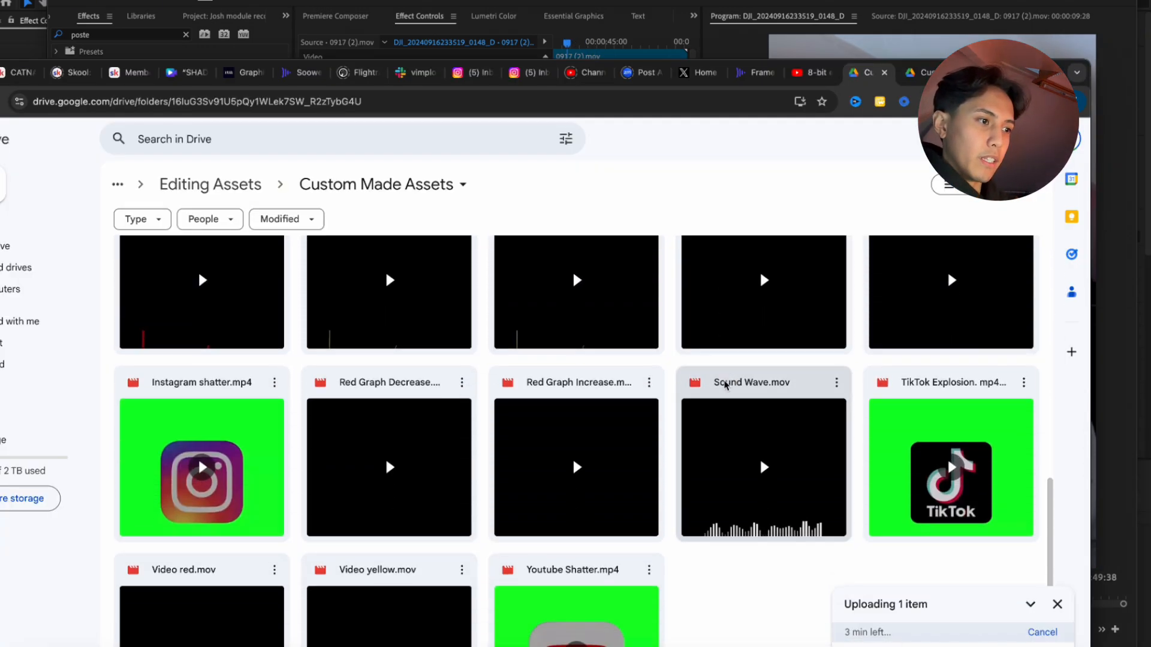
scroll(727, 380, up, 10)
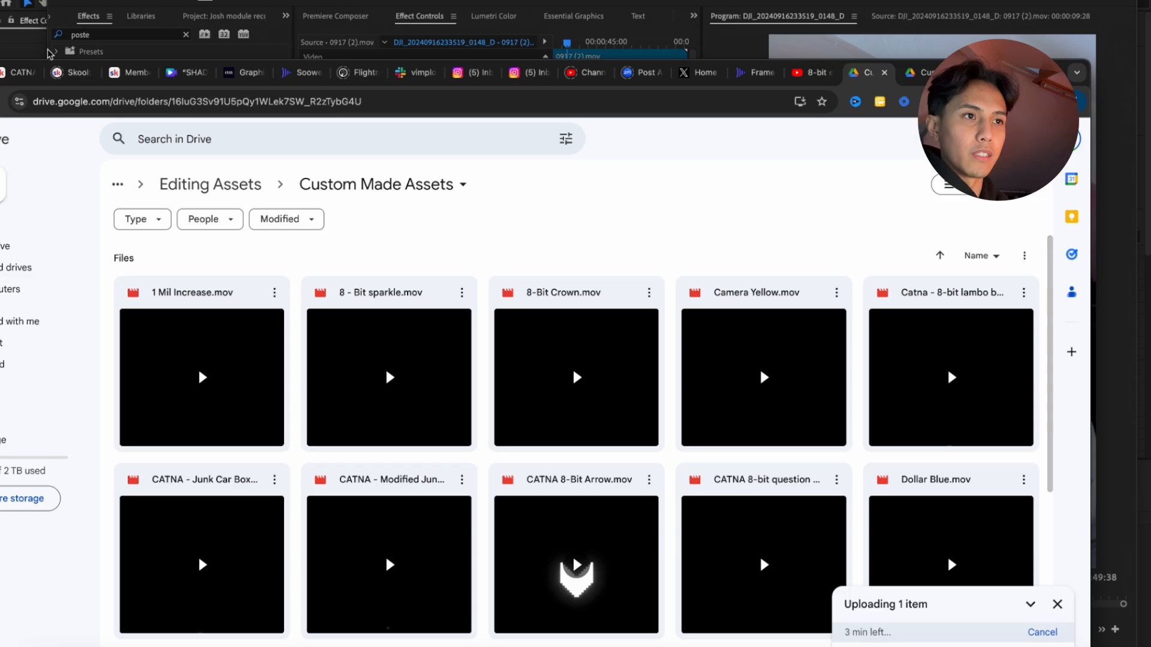
Return to Premiere Pro and play the sequence from its start with the whole timeline in view
click(32, 50)
drag(439, 308, 246, 303)
click(444, 348)
key(space)
key(equal)
key(equal)
key(backslash)
key(space)
Create captions from the transcript with a maximum length of 11 characters and a minimum duration of 1.6 seconds
click(638, 15)
click(494, 147)
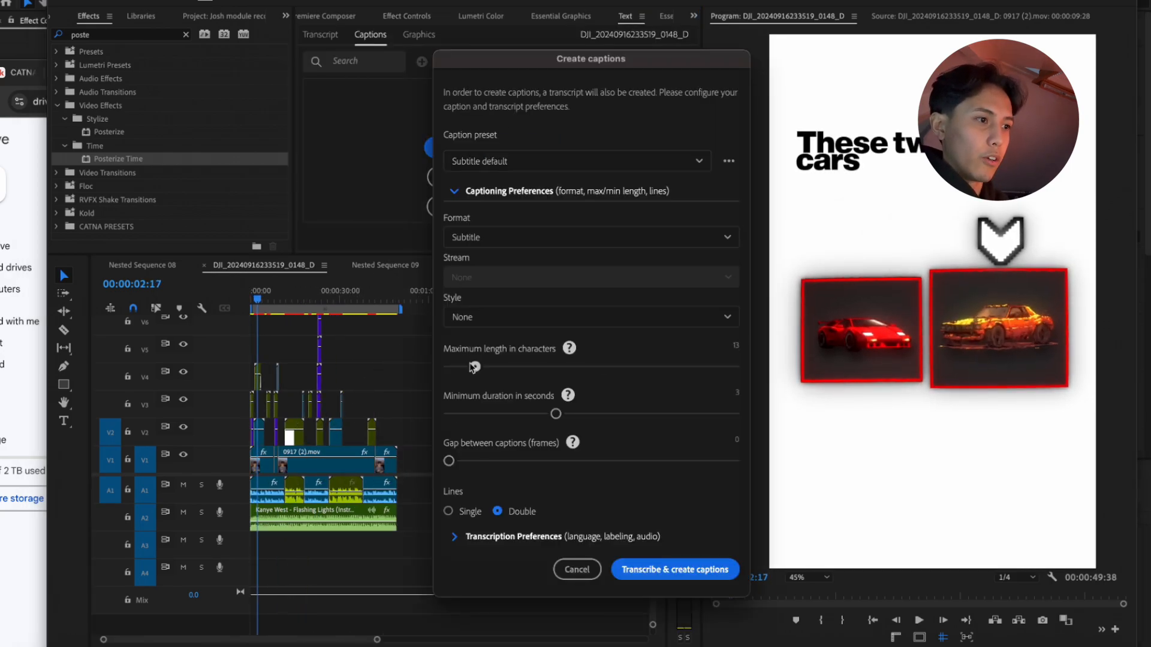
click(467, 413)
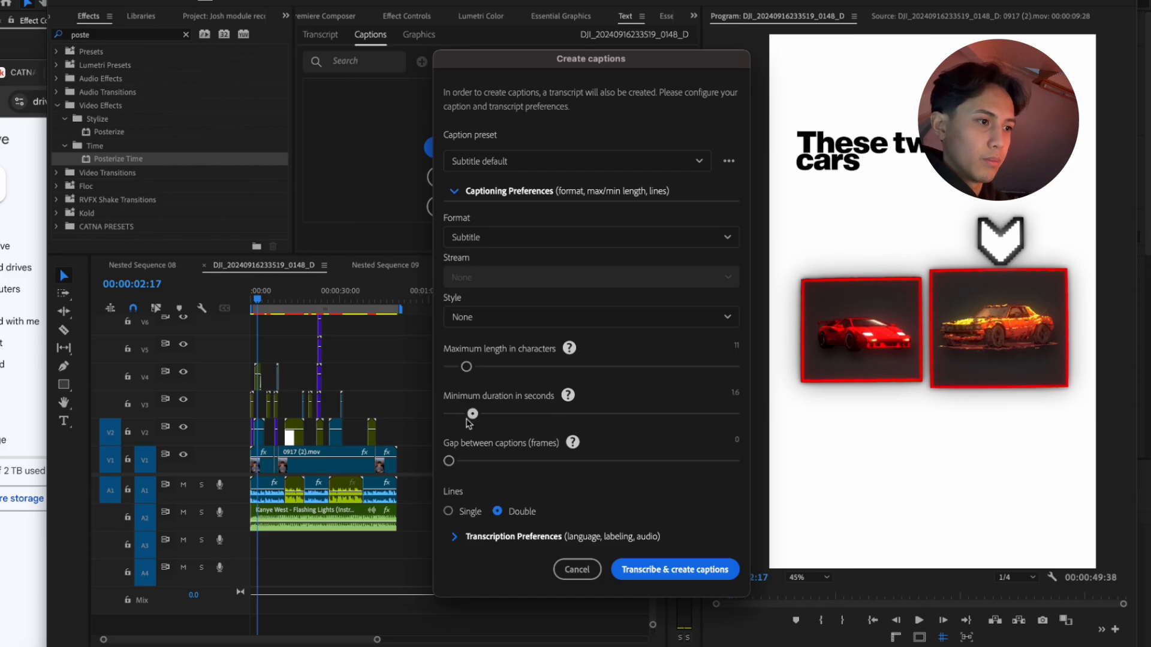
click(662, 568)
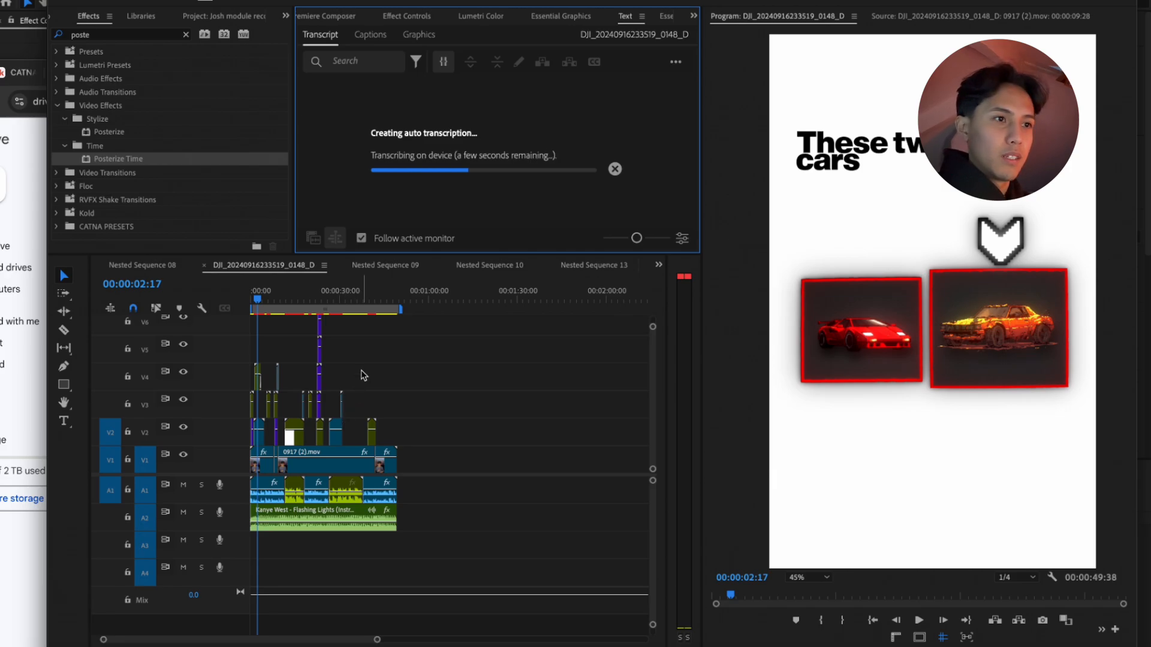
scroll(334, 400, up, 4)
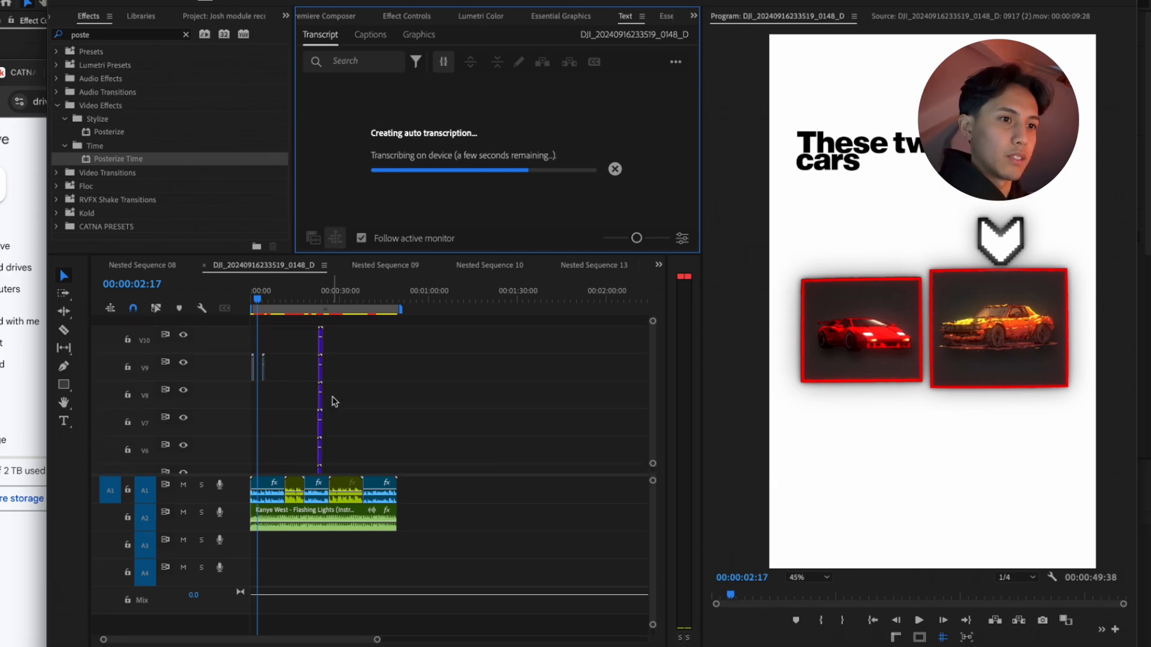
scroll(335, 401, up, 3)
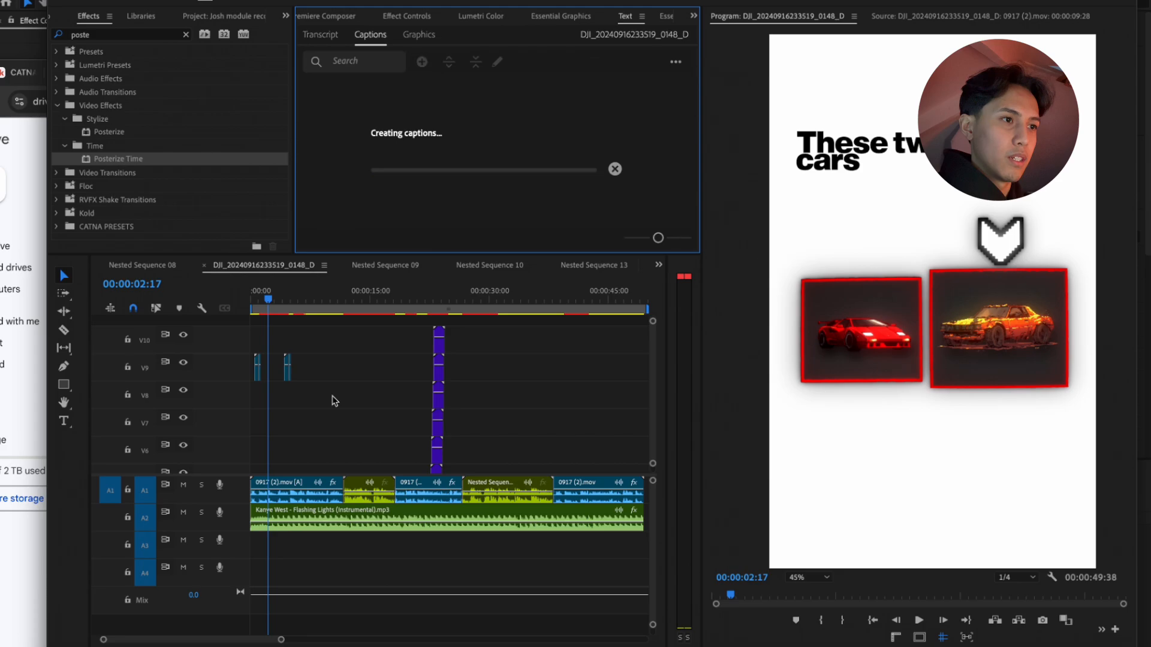
scroll(334, 401, up, 5)
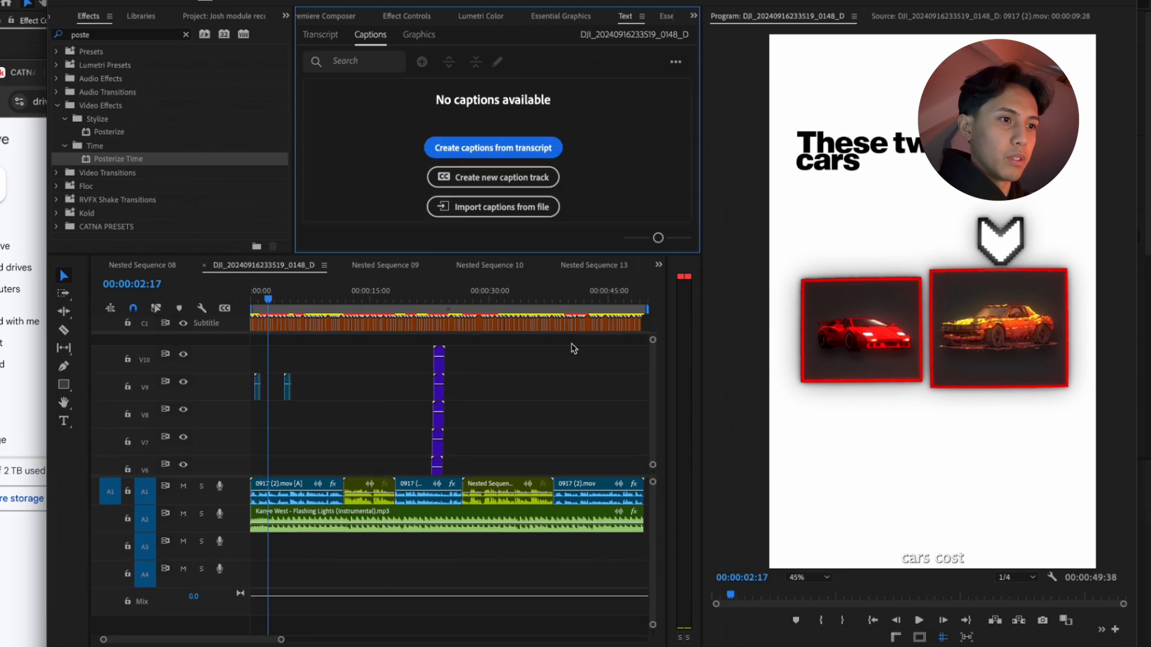
Select all the captions on the subtitle track and set their font to SF Pro Display Semibold
scroll(563, 336, down, 3)
drag(564, 322, 228, 330)
click(422, 17)
click(472, 17)
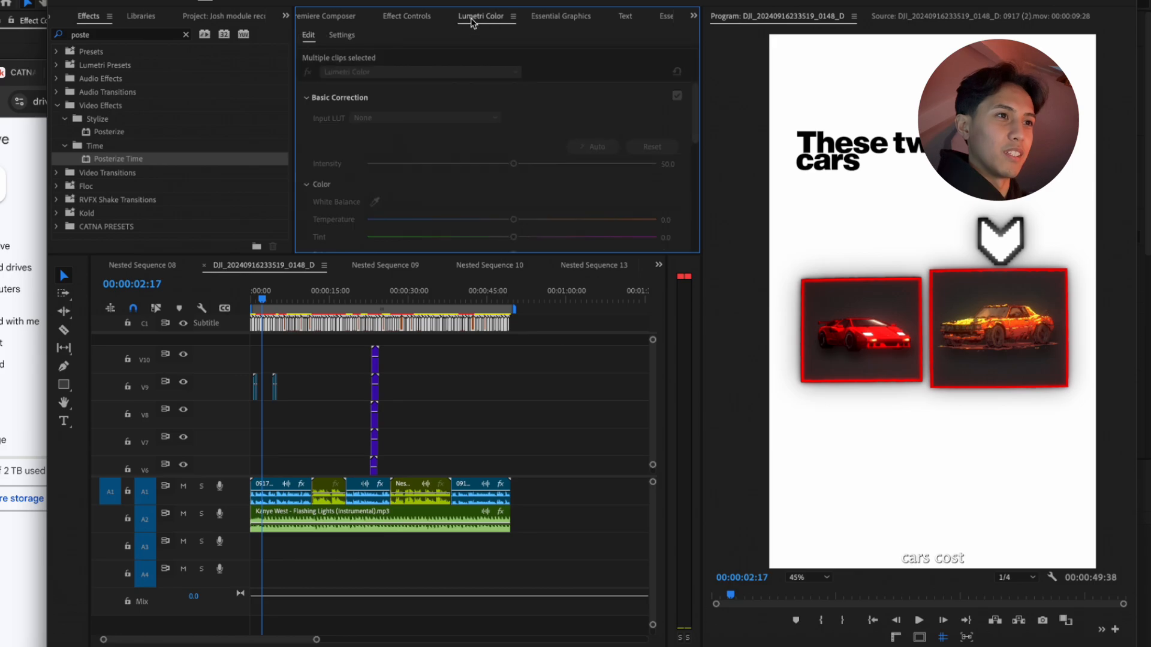
click(525, 15)
click(364, 202)
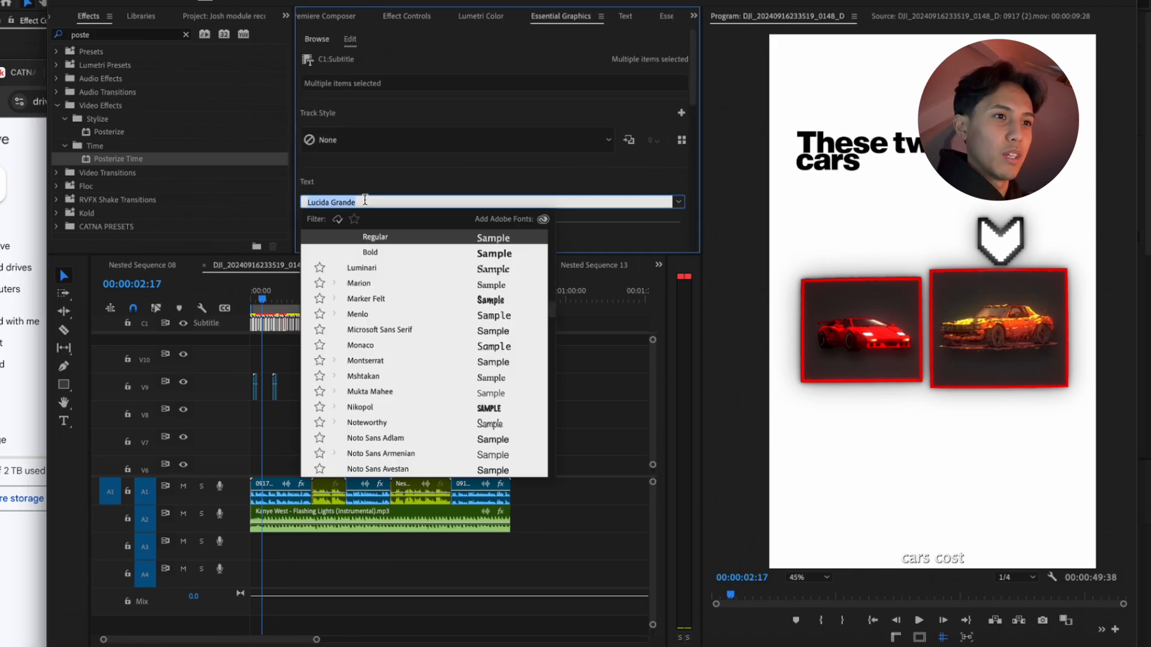
text(sf)
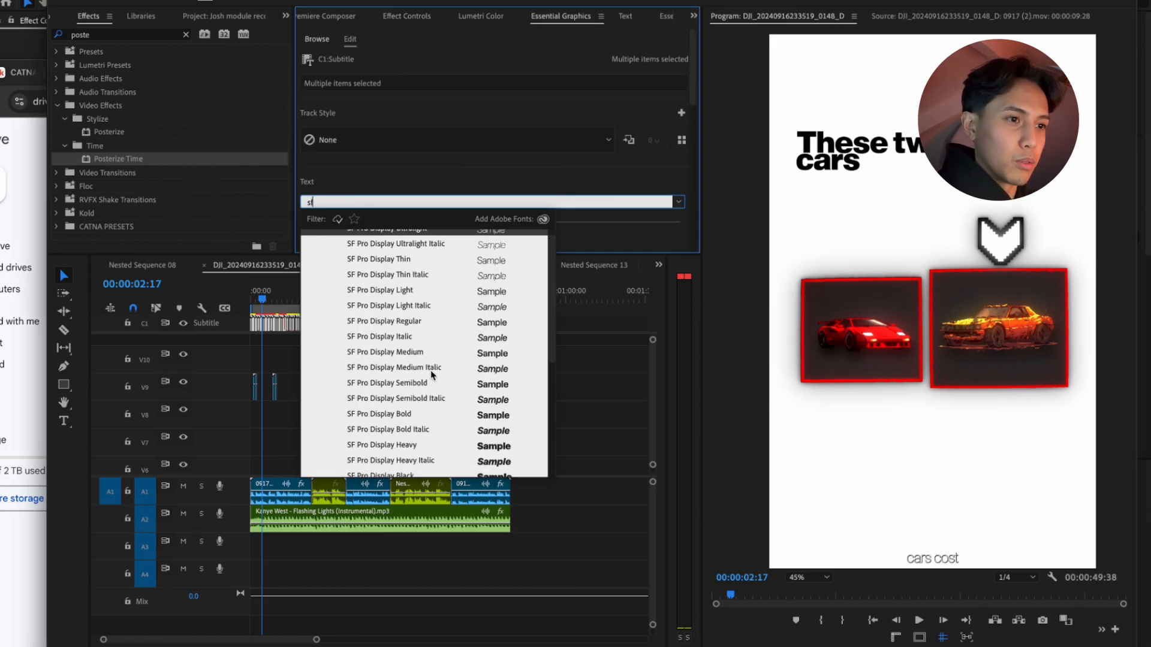
click(425, 384)
Align the selected captions to the middle-centre zone of the frame
scroll(459, 177, down, 3)
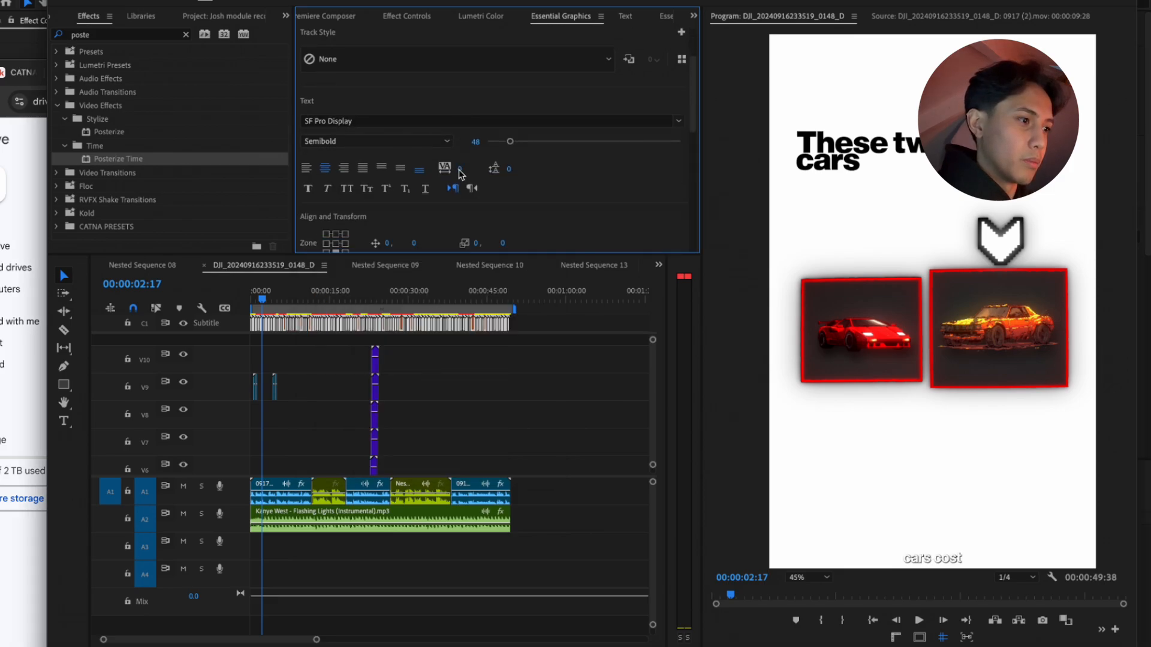
scroll(460, 175, down, 4)
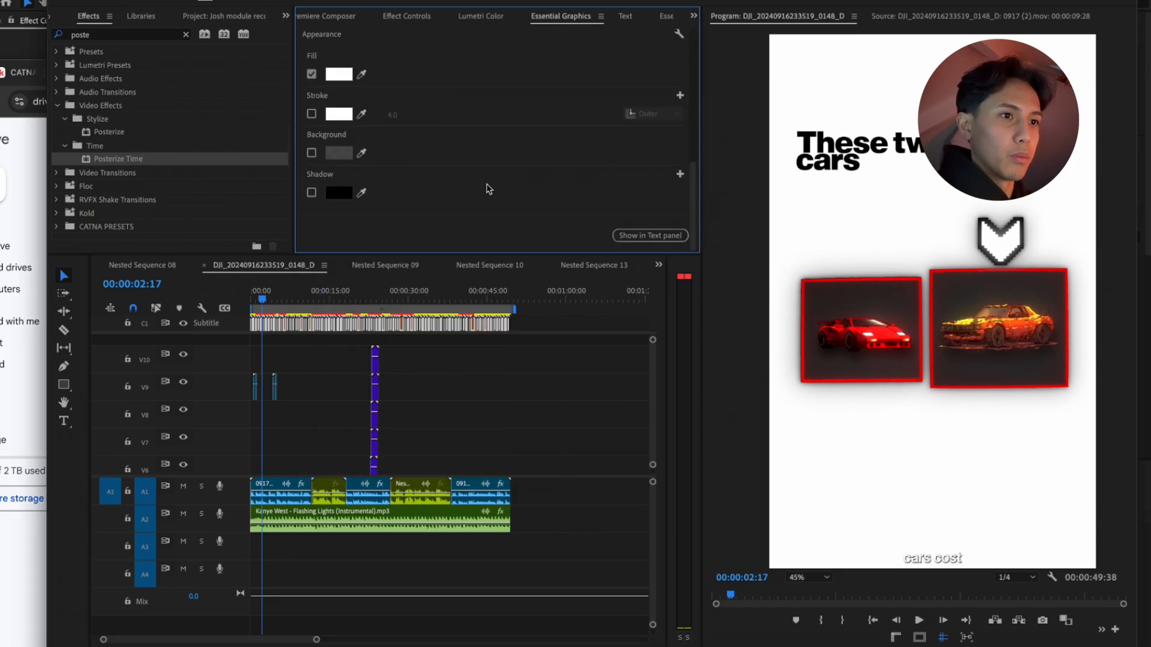
scroll(488, 188, up, 6)
click(335, 221)
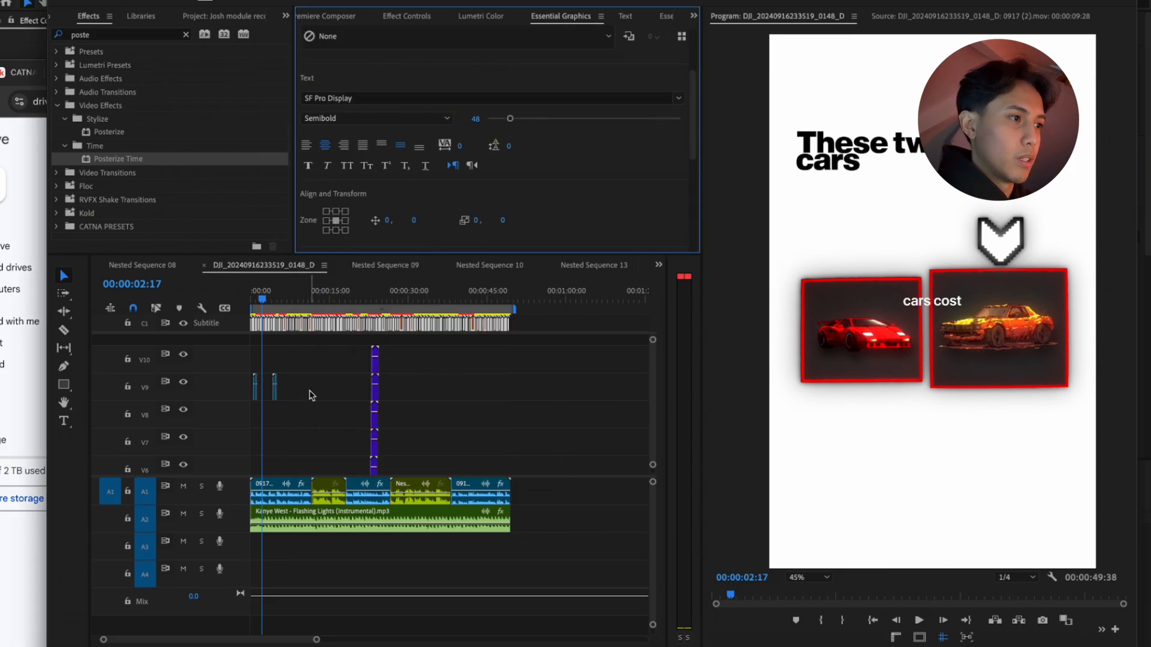
At about the 8-second mark, reselect all captions and set their font size to 55 and vertical position to 360
scroll(293, 444, down, 1)
click(298, 299)
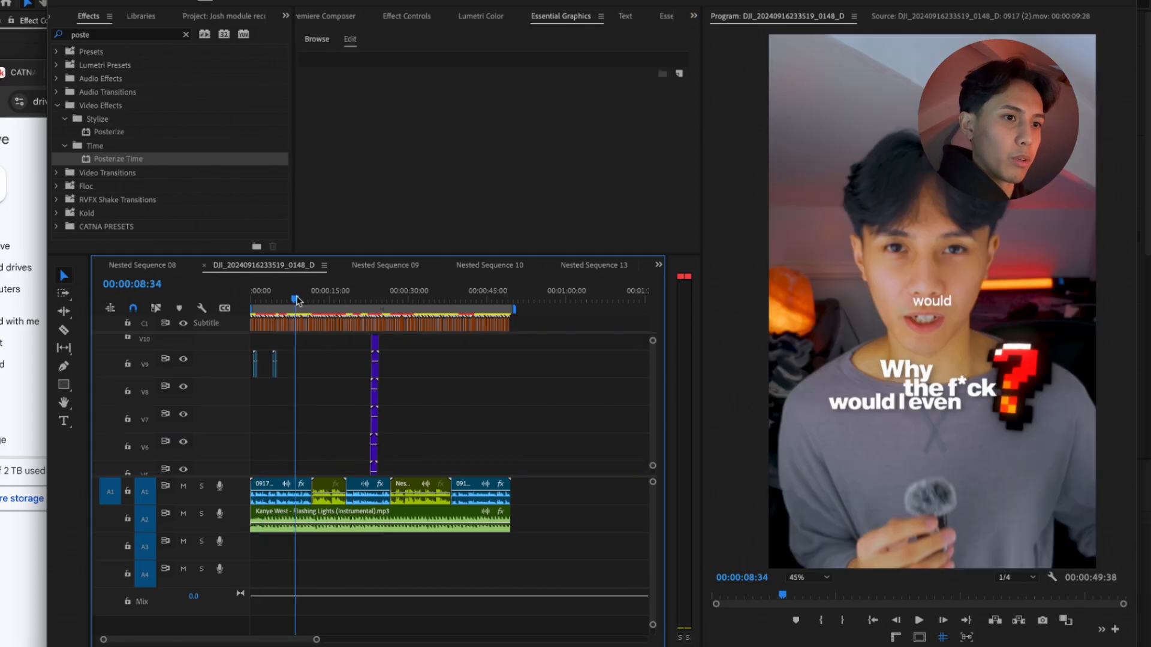
click(529, 324)
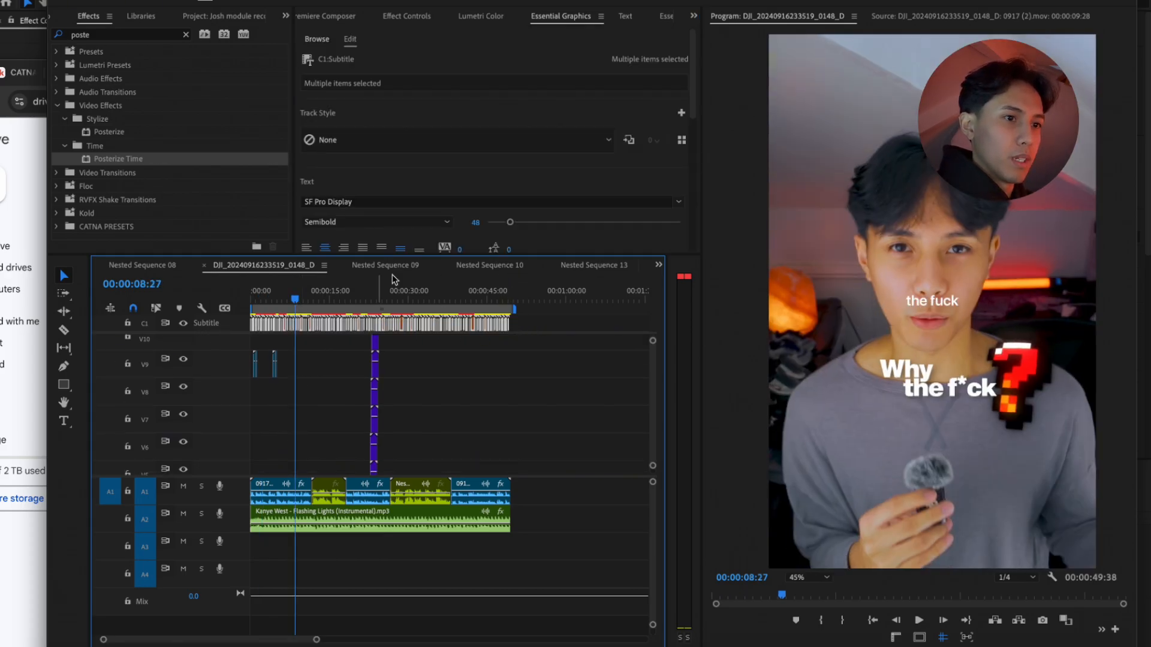
scroll(492, 163, down, 1)
click(470, 140)
key(Return)
scroll(430, 178, down, 3)
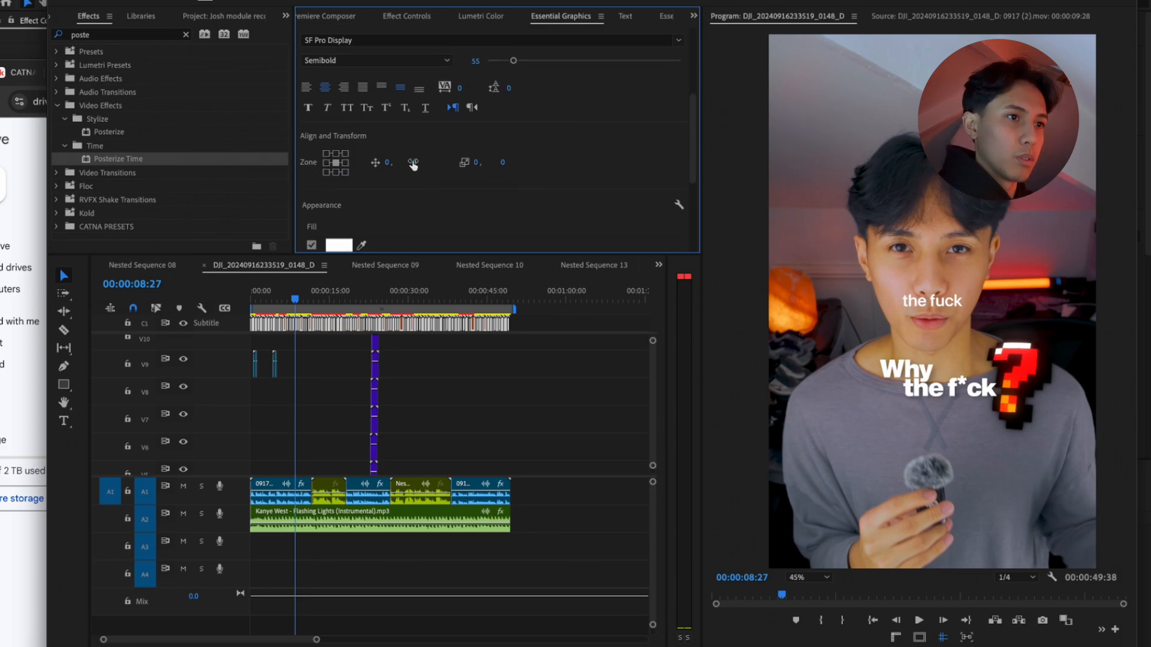
drag(686, 159, 686, 159)
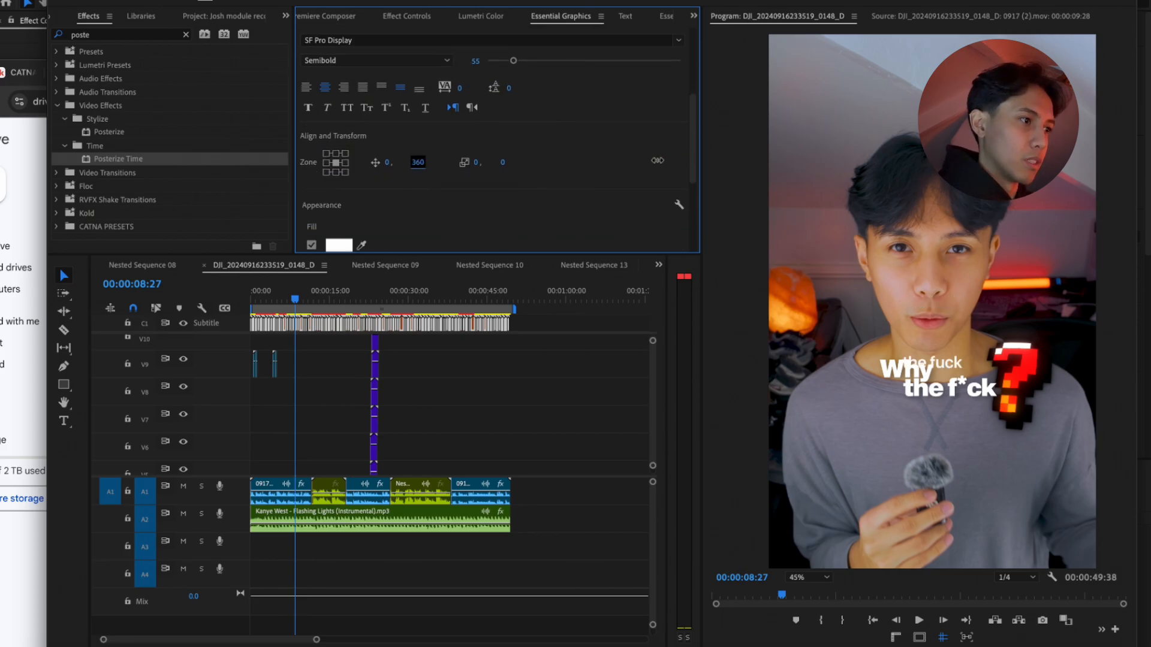
Add a black shadow to the selected captions with size 3.0 and blur 185
scroll(586, 218, down, 3)
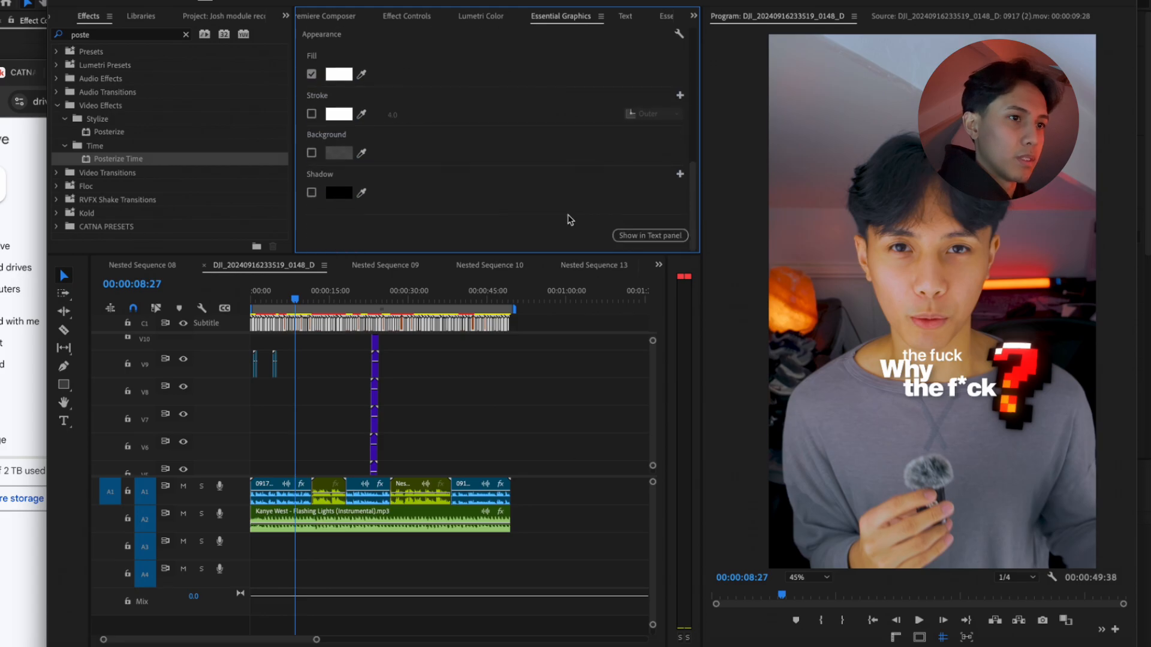
click(313, 193)
scroll(454, 198, down, 3)
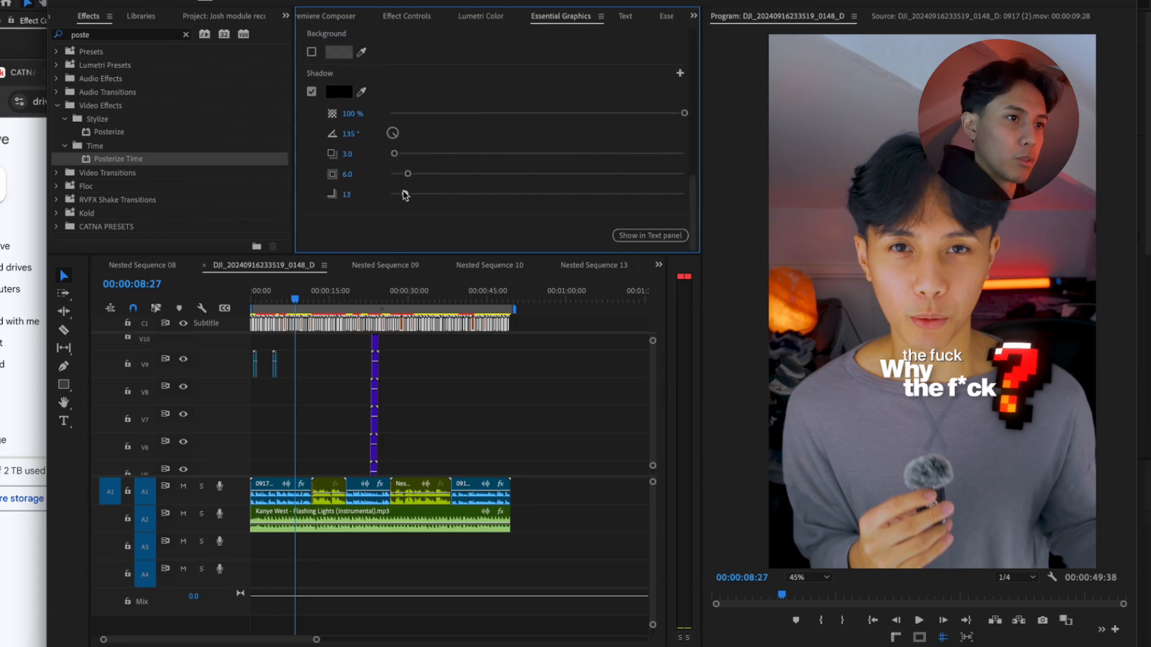
drag(520, 196, 523, 196)
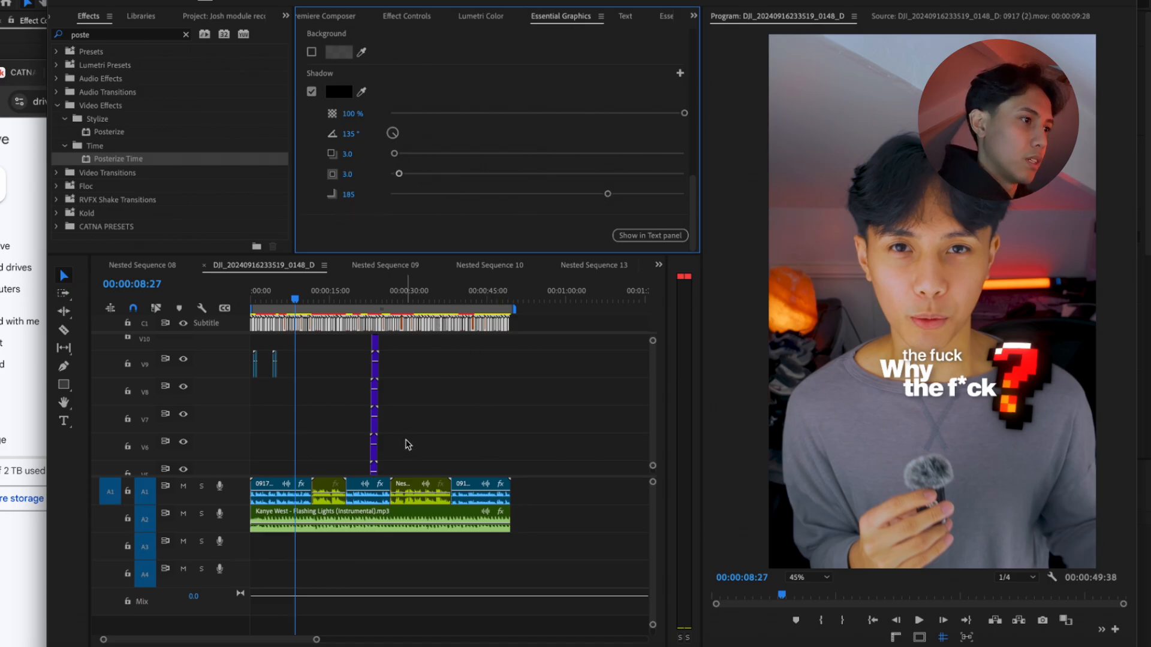
Return to the sequence start and examine the subtitle track's opening captions against the clips at close zoom
click(407, 444)
key(Home)
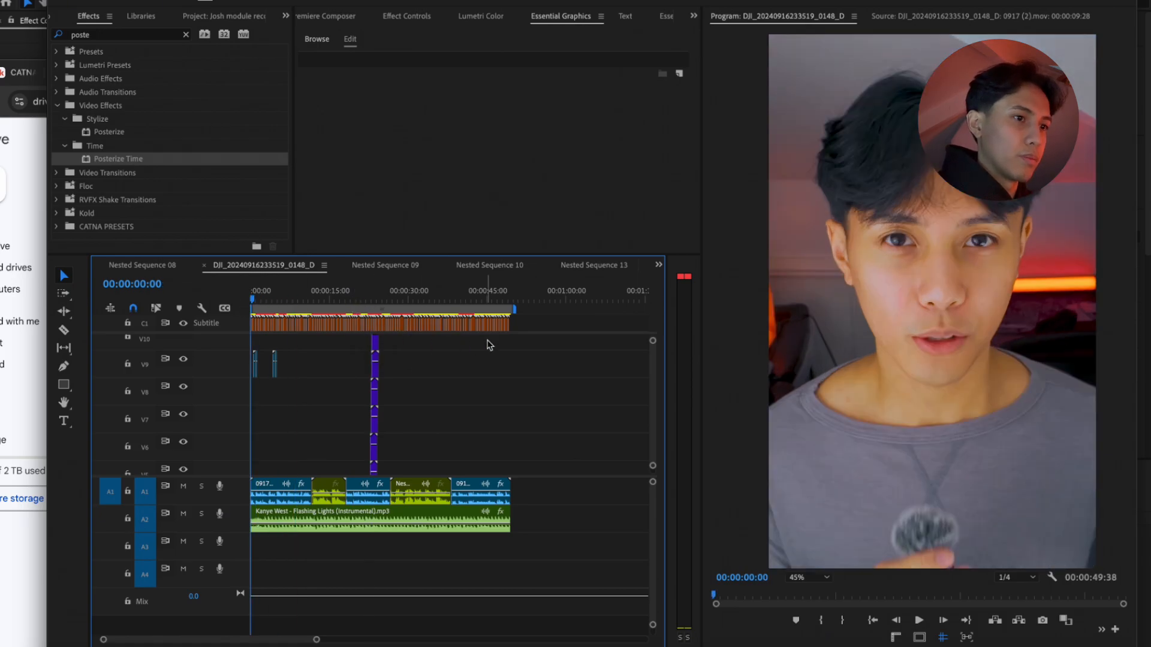
drag(534, 324, 245, 331)
key(equal)
key(equal)
key(equal)
key(equal)
scroll(258, 367, up, 2)
scroll(301, 362, up, 3)
click(269, 360)
scroll(269, 360, left, 2)
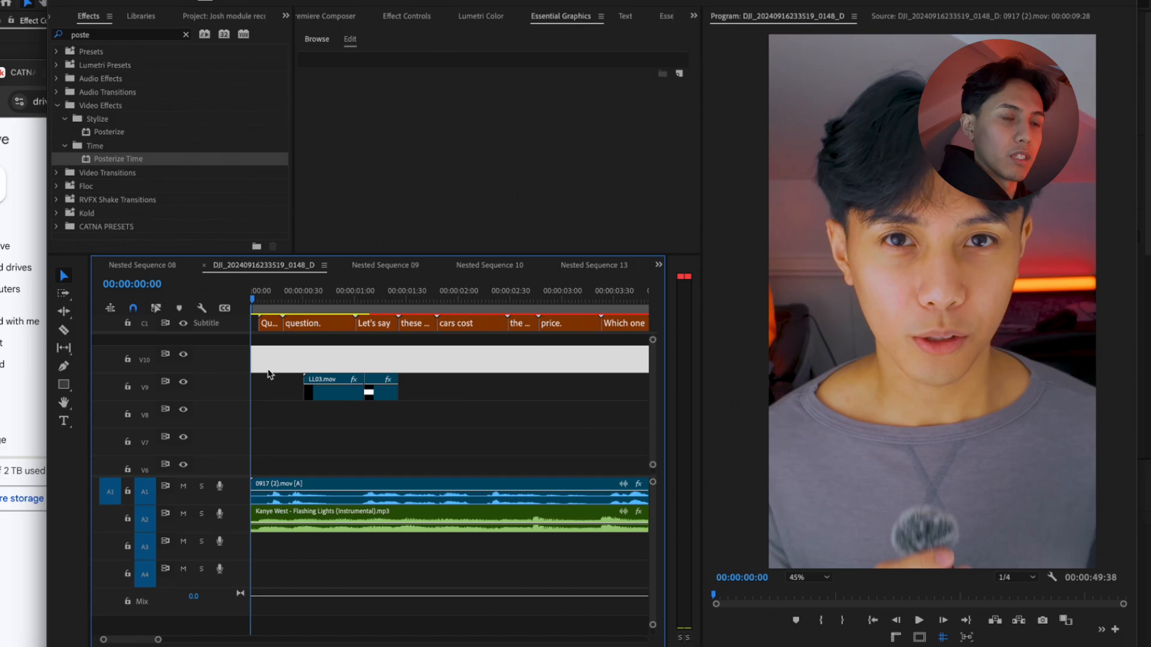
scroll(268, 374, up, 2)
scroll(268, 373, down, 6)
scroll(268, 373, up, 5)
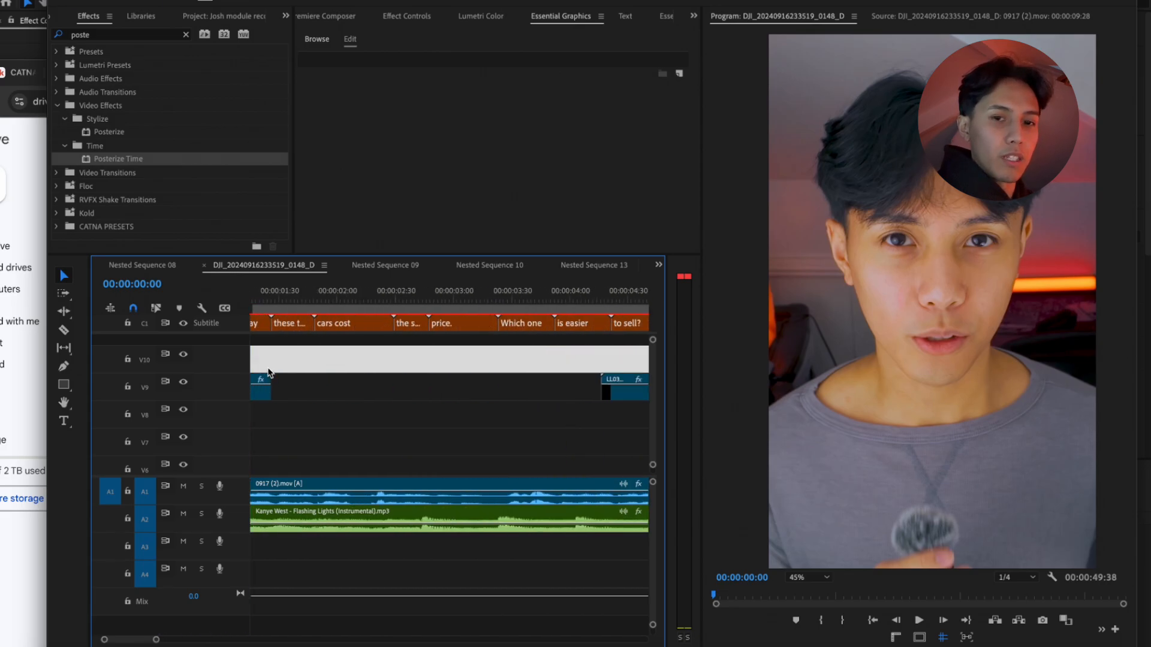
key(super+shift+5)
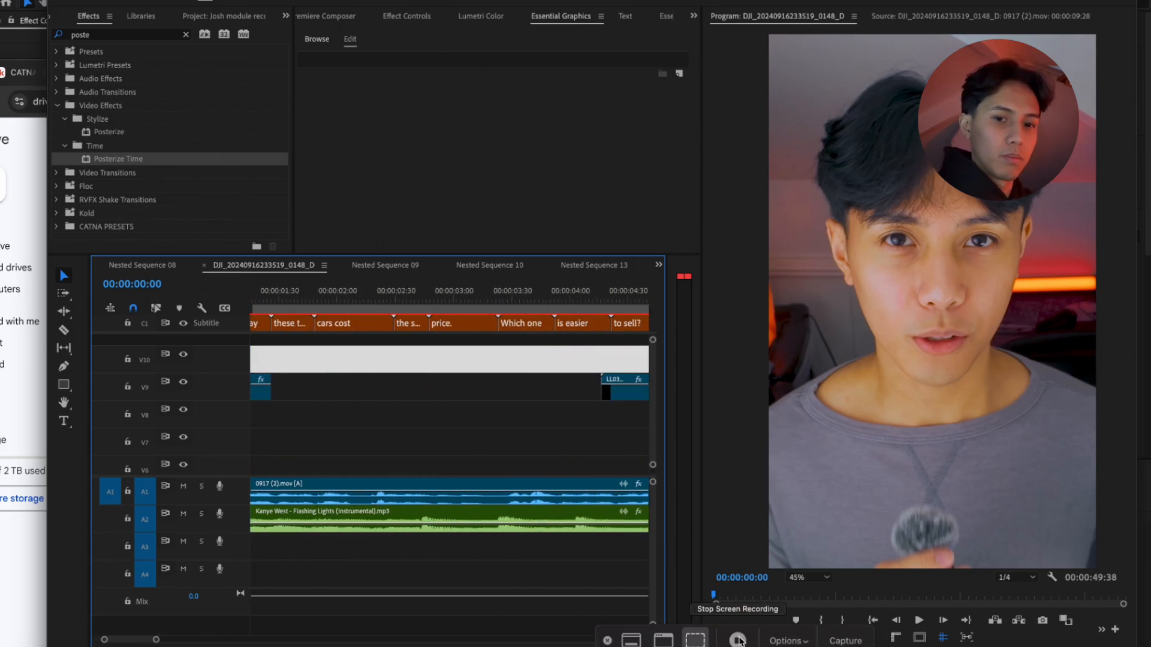